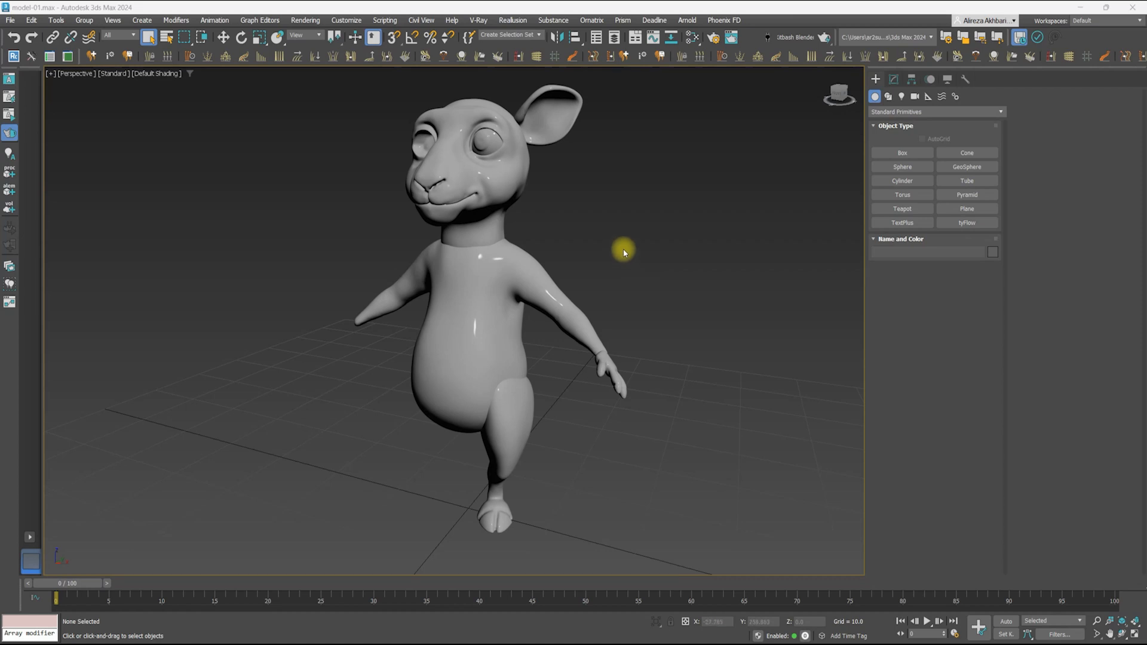
Show the layer list, clone all seven body parts and keep the clones in a new hidden layer
click(613, 37)
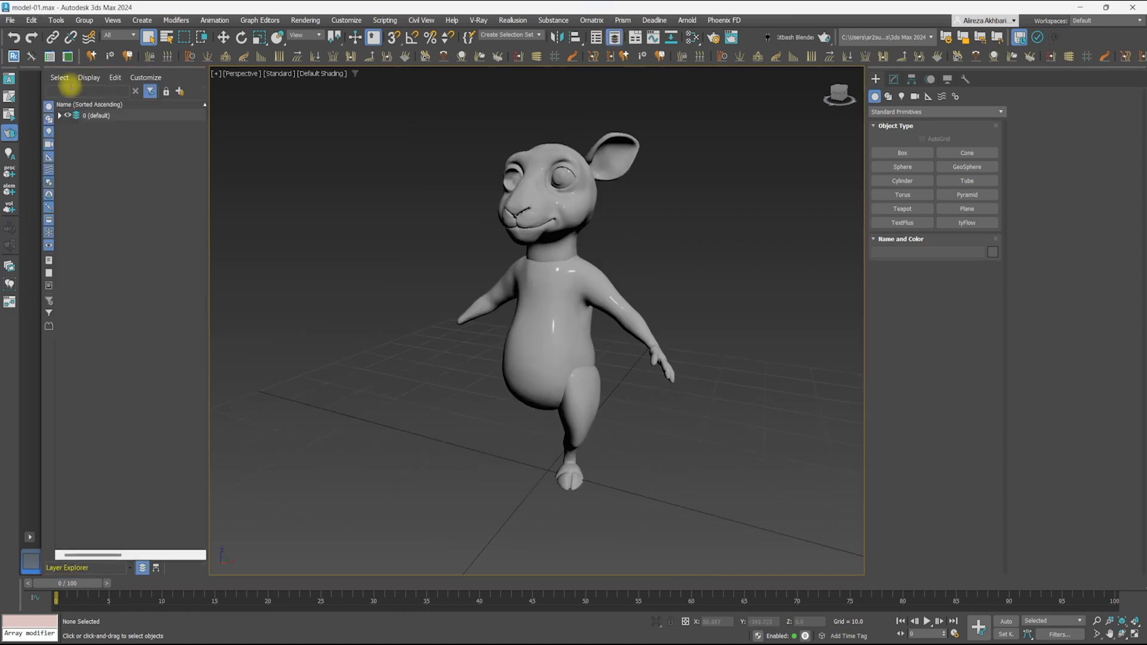
key(ctrl+v)
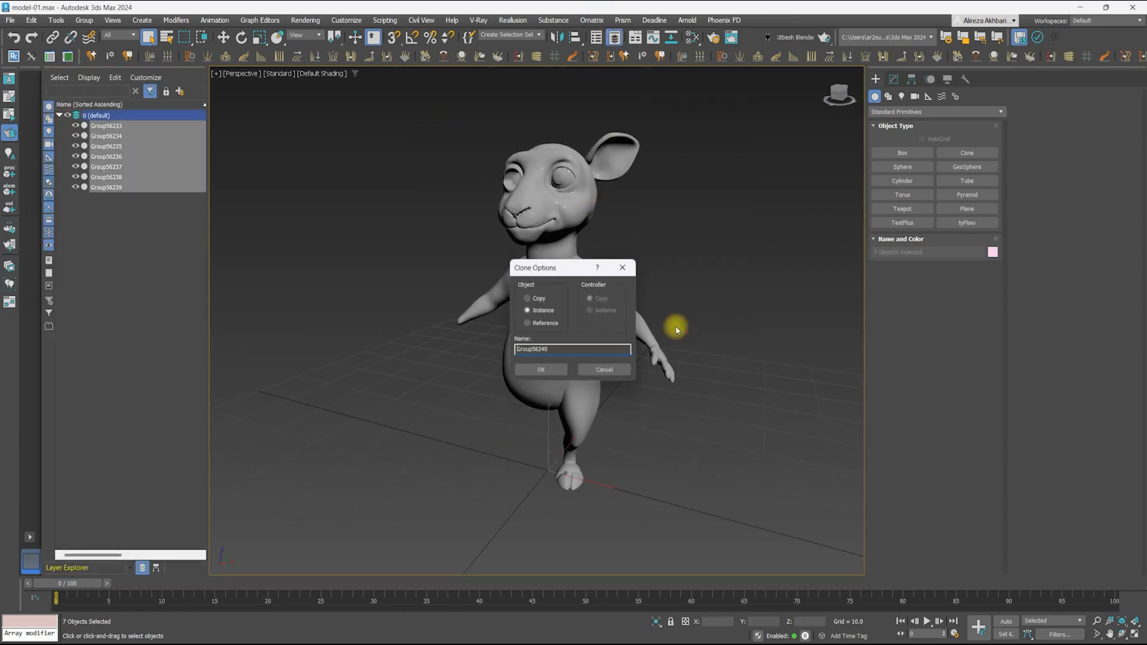
key(Return)
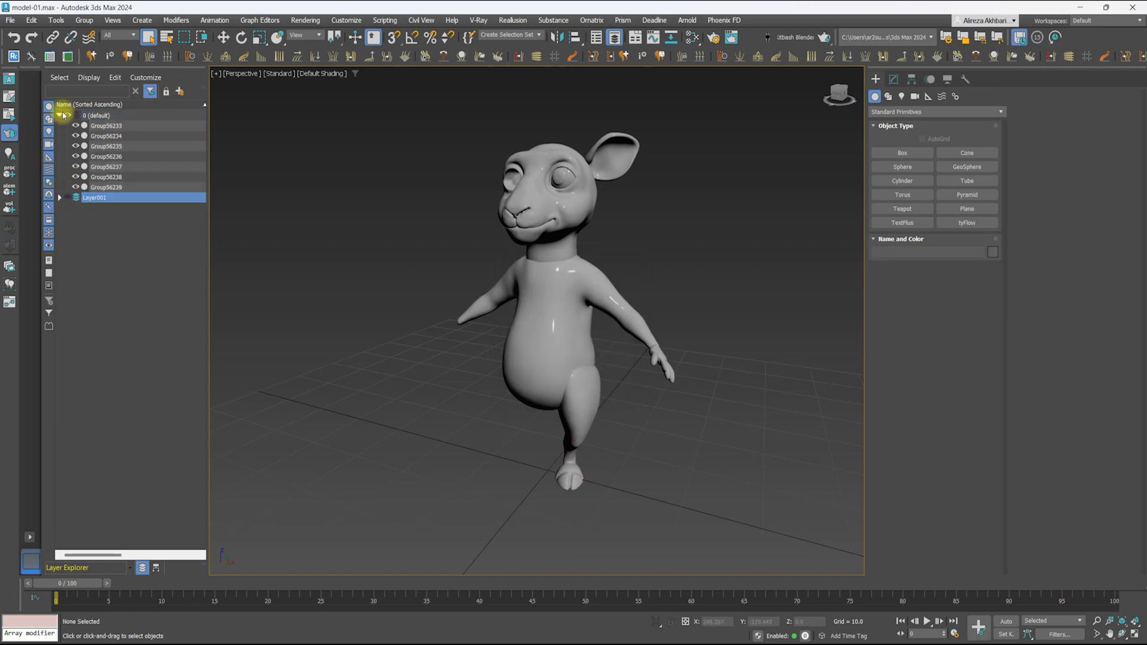
Select the head and examine its surface from close up, with and without edged faces
click(526, 217)
scroll(518, 220, up, 3)
alt+middle_drag(517, 221, 568, 238)
scroll(546, 218, up, 3)
key(F4)
scroll(568, 239, up, 3)
key(F4)
scroll(569, 238, down, 5)
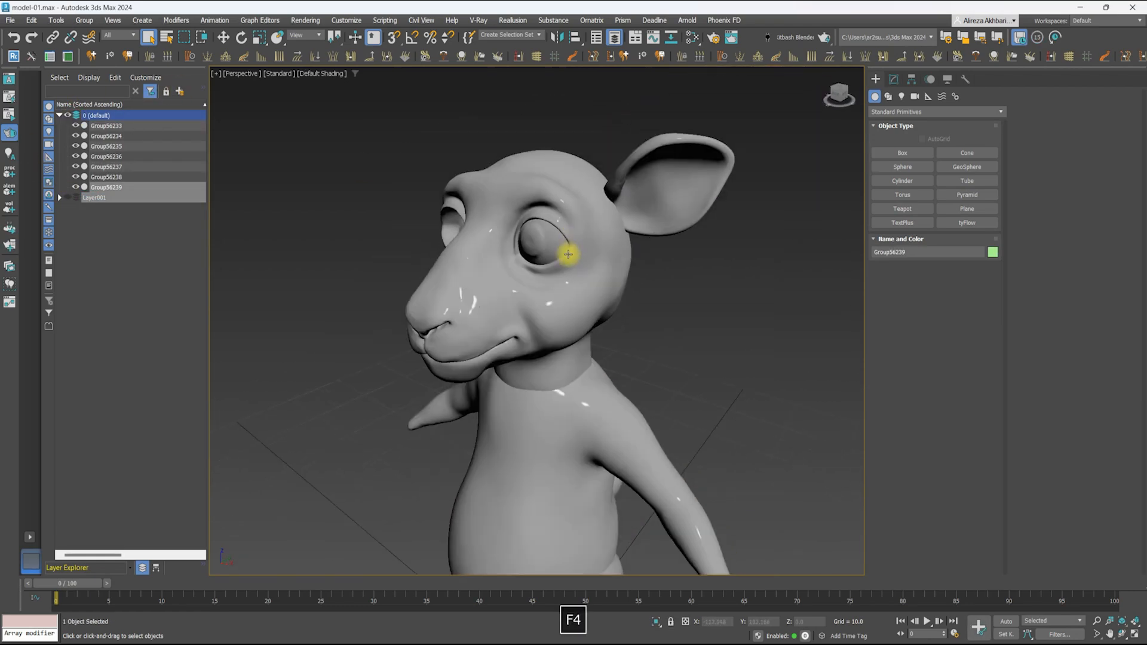
middle_drag(526, 261, 510, 252)
scroll(510, 251, up, 2)
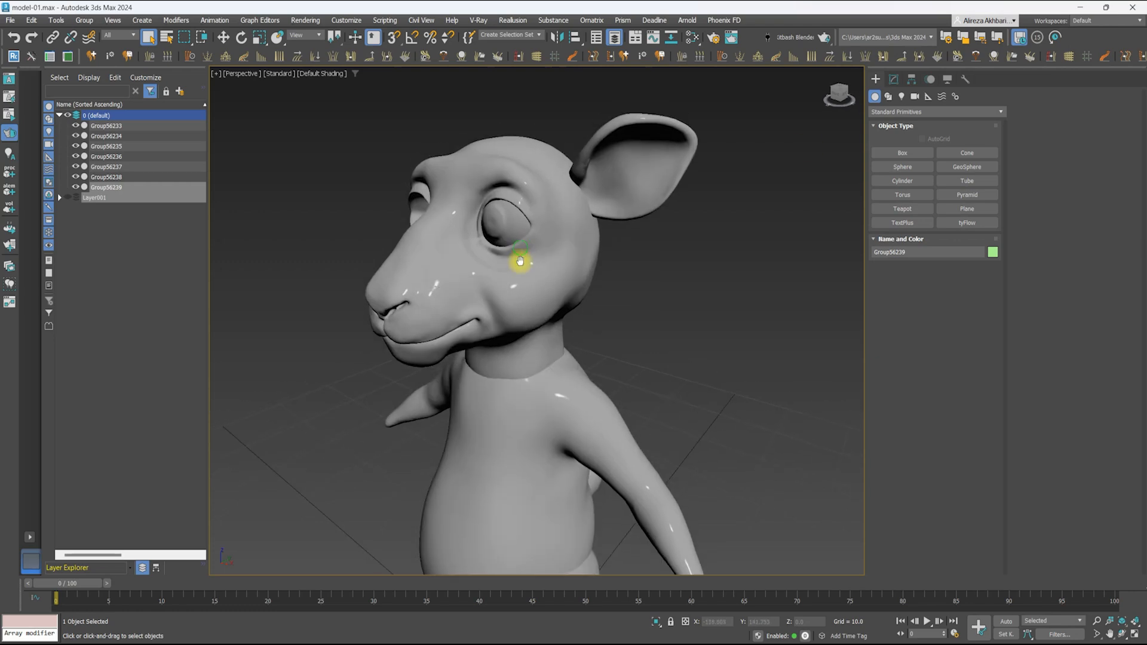
Show edged faces and add a Boolean modifier to the head using the OpenVDB method
click(894, 79)
key(F4)
scroll(558, 239, up, 3)
scroll(558, 239, down, 3)
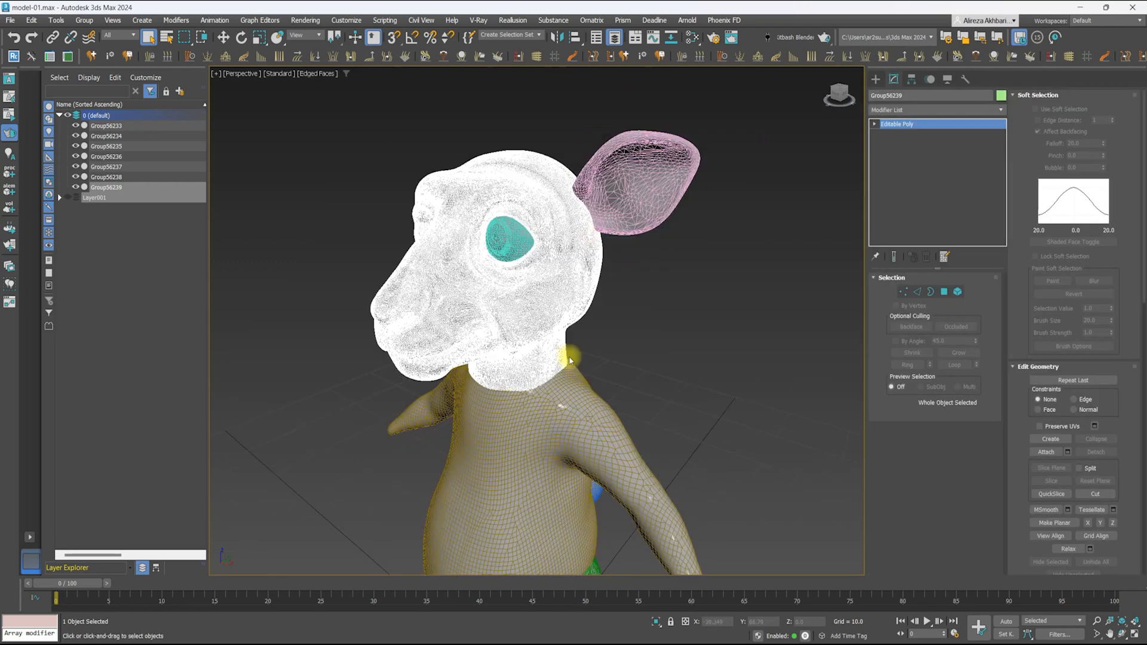
middle_drag(576, 274, 532, 170)
alt+middle_drag(532, 170, 555, 223)
alt+middle_drag(604, 393, 592, 394)
scroll(591, 393, down, 3)
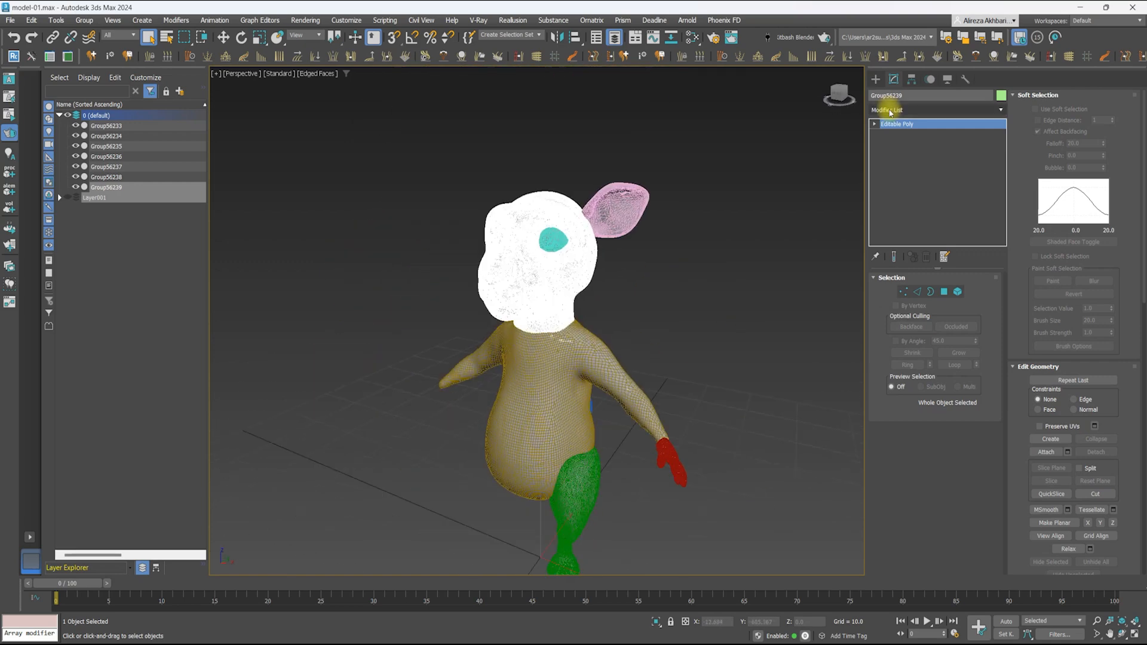
click(890, 111)
text(b)
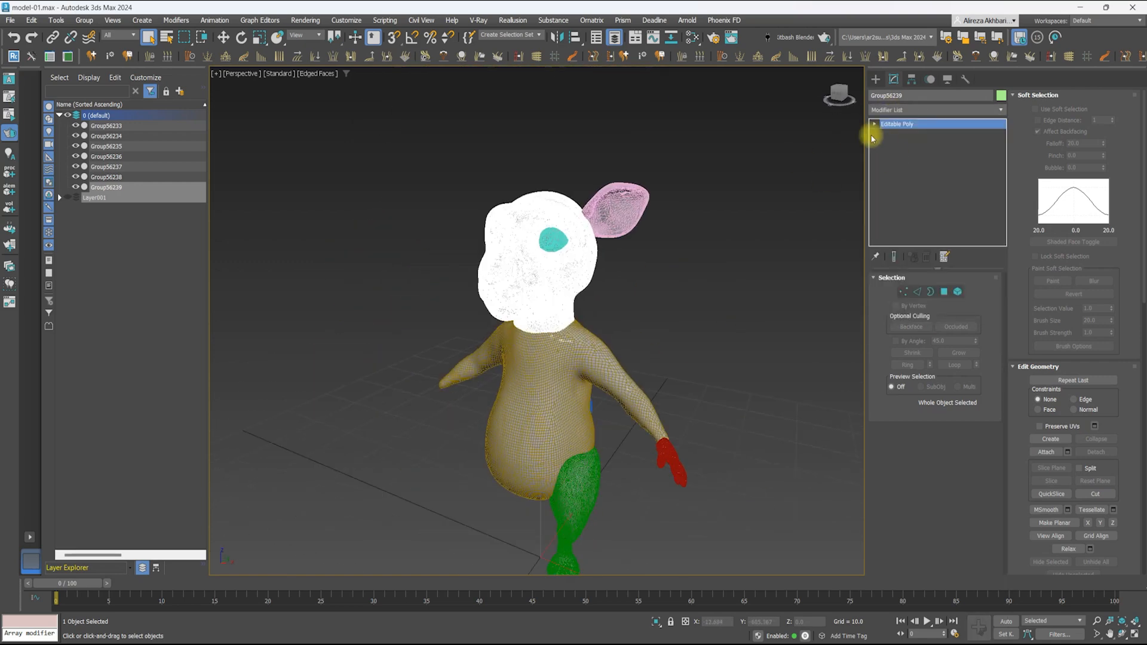
key(Return)
scroll(615, 325, up, 3)
click(958, 469)
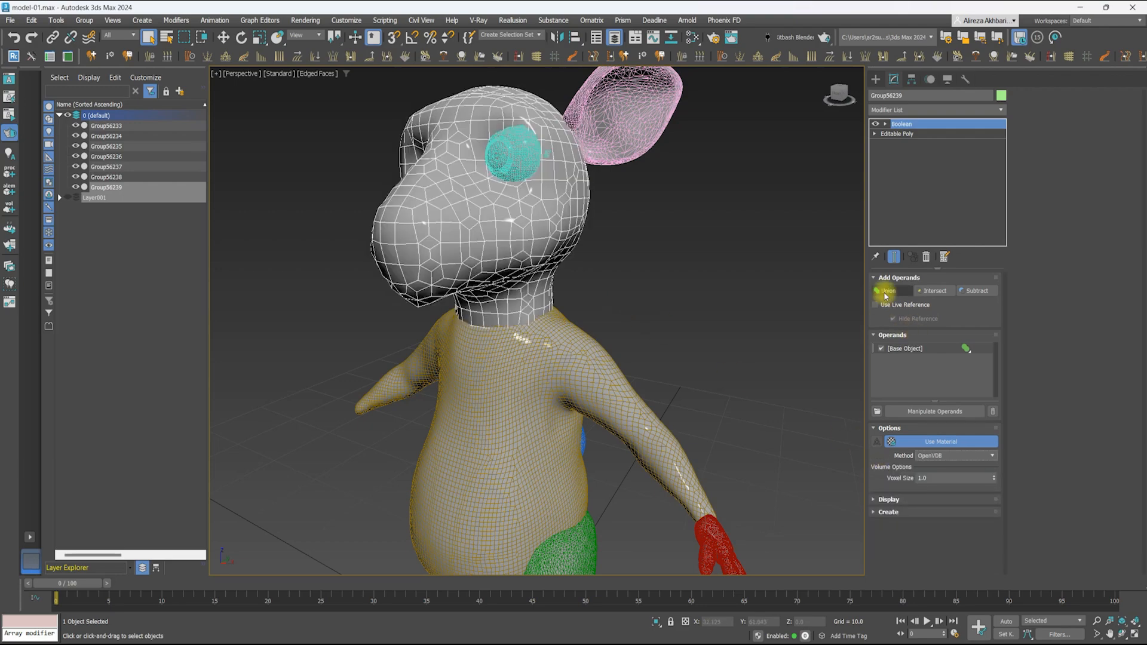
Add the body, ear, hand, leg and tail to the head's Boolean as union operands
click(531, 371)
click(631, 122)
middle_drag(633, 425, 633, 323)
click(720, 406)
click(576, 446)
scroll(576, 446, down, 5)
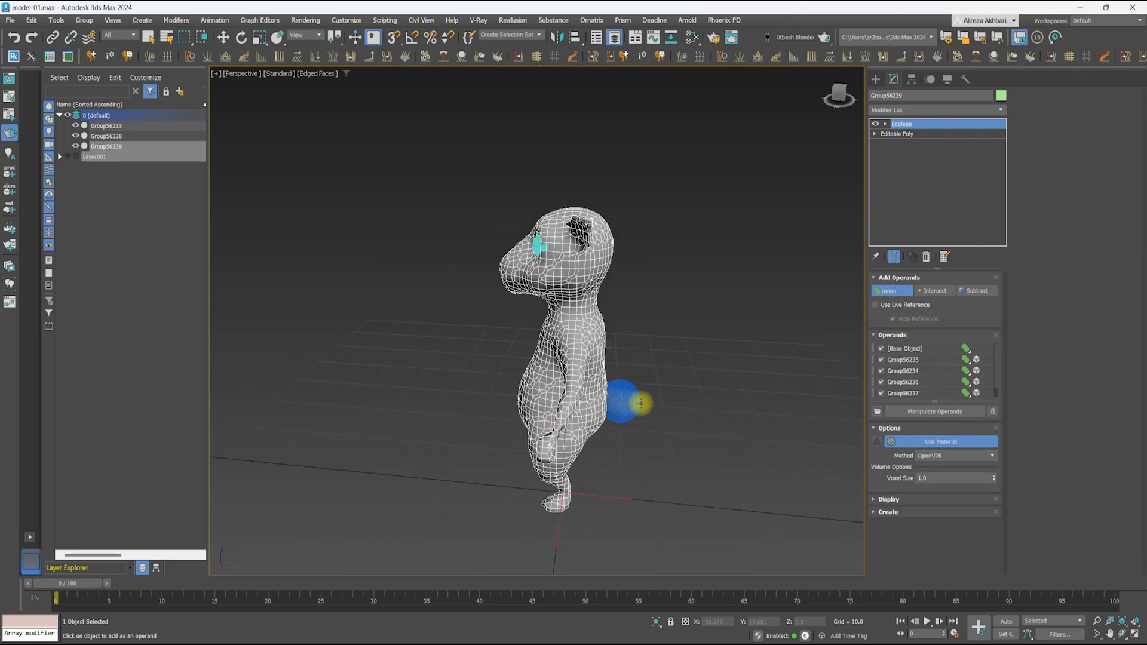
click(640, 402)
Set the Boolean's voxel size to 0.1, refine it to 0.07, and hide the edged faces
scroll(572, 251, up, 3)
key(w)
scroll(581, 241, up, 4)
alt+middle_drag(572, 251, 581, 297)
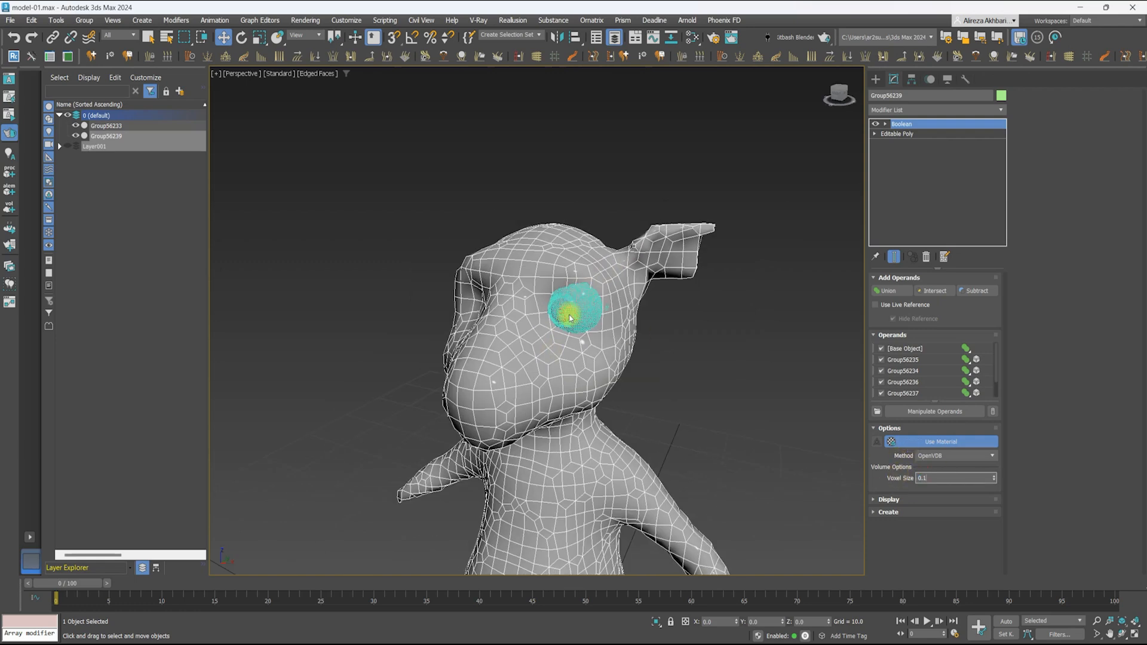
key(Return)
alt+middle_drag(570, 318, 489, 366)
key(F4)
scroll(485, 332, up, 2)
scroll(489, 366, up, 2)
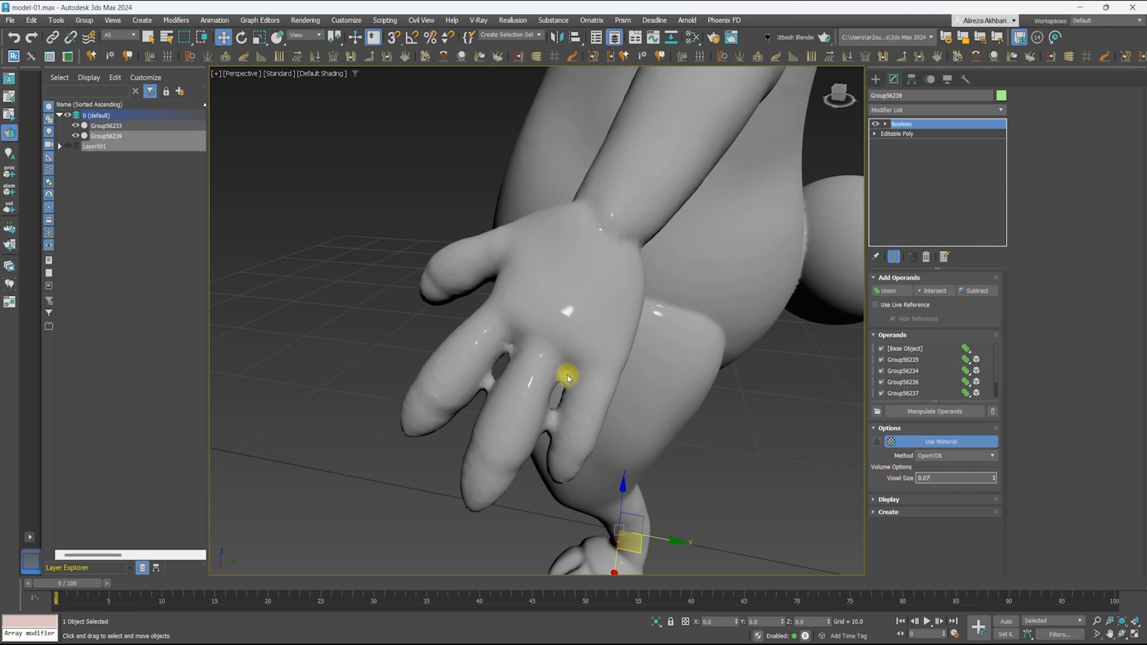
Convert the merged Boolean character to an Editable Poly
alt+middle_drag(567, 375, 615, 244)
right_click(615, 243)
click(758, 397)
Add a Slice modifier to the character along X with the slice type Remove Negative
scroll(613, 315, up, 2)
alt+middle_drag(612, 316, 624, 308)
click(901, 110)
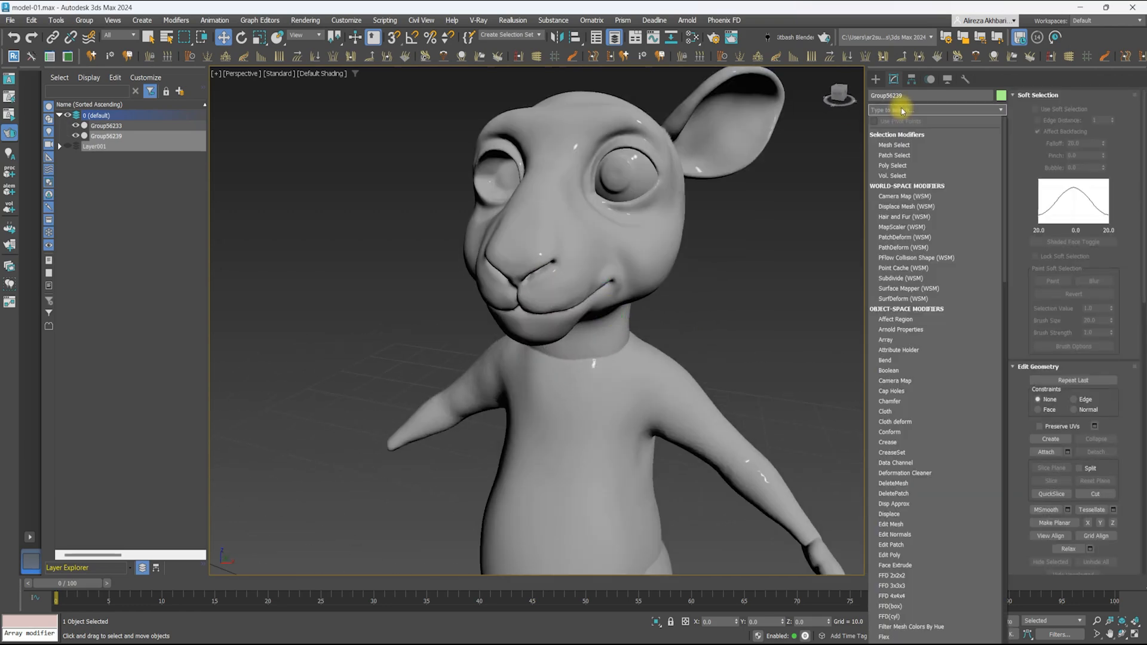
click(880, 133)
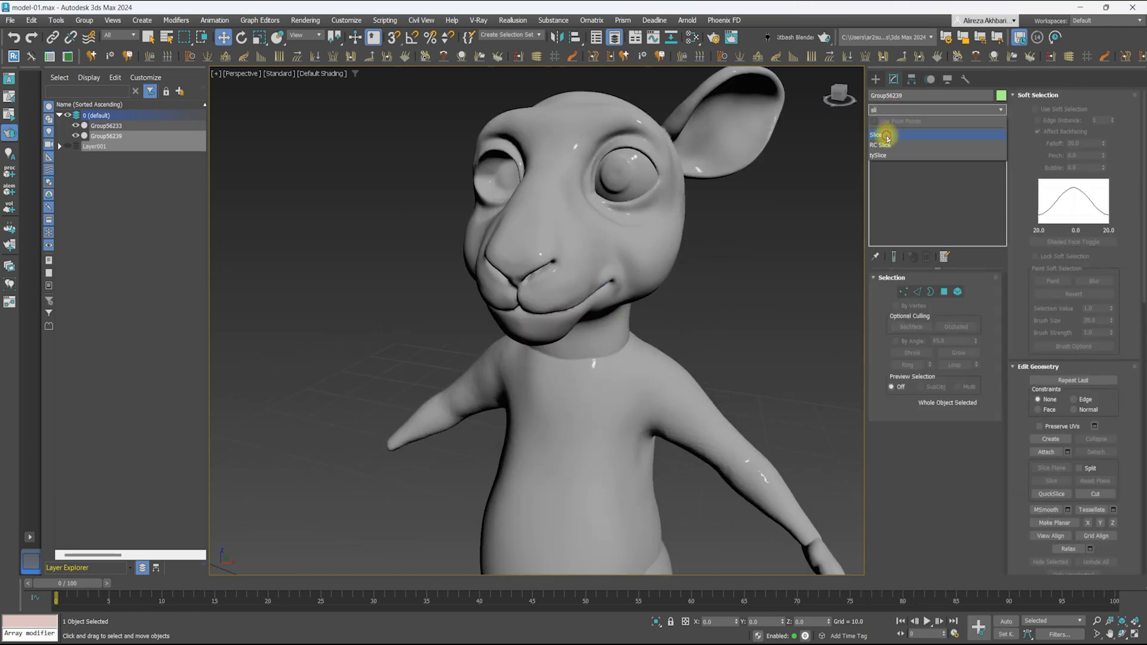
click(905, 344)
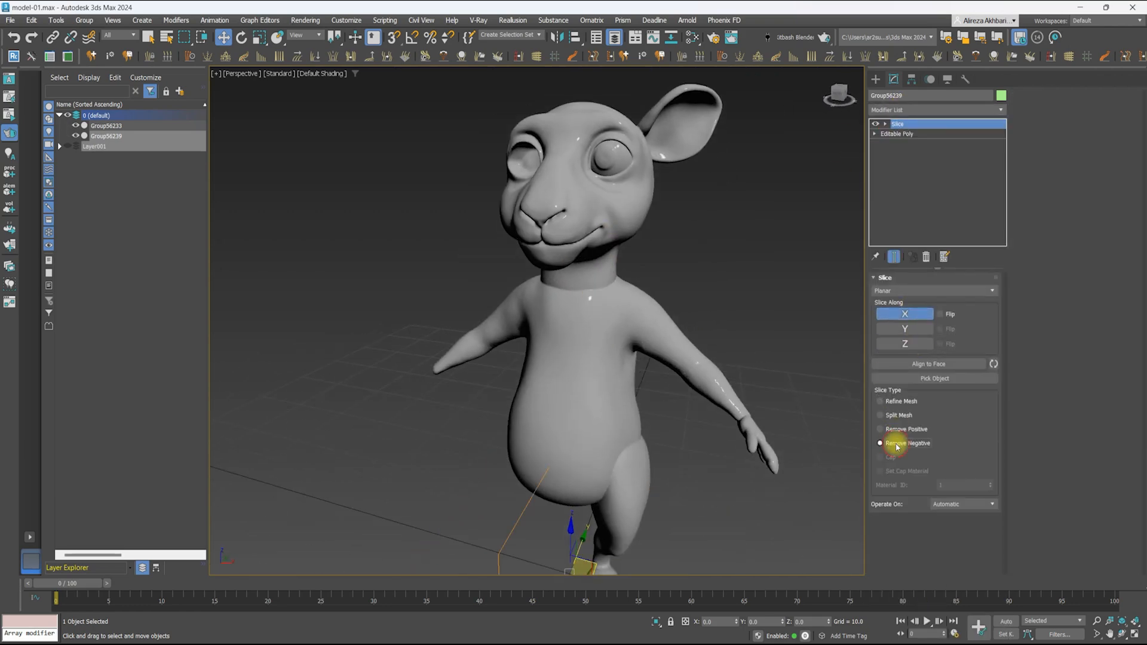
alt+middle_drag(687, 317, 589, 305)
Add a Retopology modifier above the Slice, compute it with a face count of 5000, and show edged faces
scroll(589, 304, up, 4)
middle_drag(663, 174, 675, 313)
click(889, 111)
text(re)
click(887, 133)
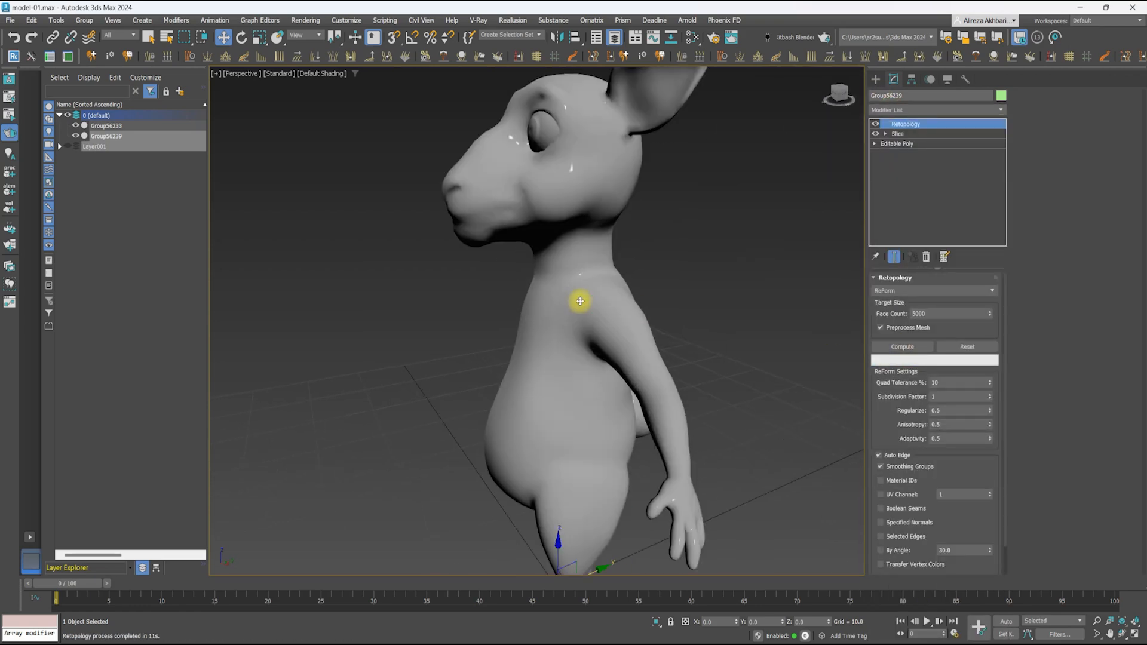
key(F4)
mouse_move(579, 303)
alt+middle_down()
mouse_move(610, 389)
mouse_move(661, 302)
mouse_move(601, 305)
mouse_move(592, 274)
mouse_move(584, 312)
mouse_move(657, 367)
alt+middle_up()
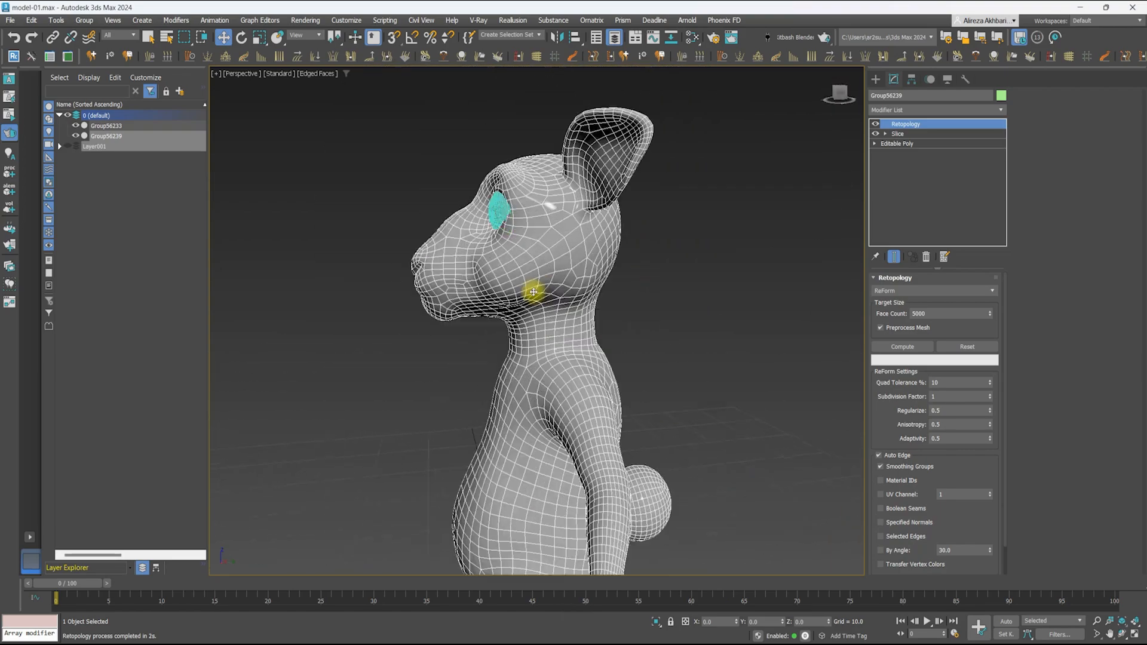
alt+middle_drag(530, 289, 534, 229)
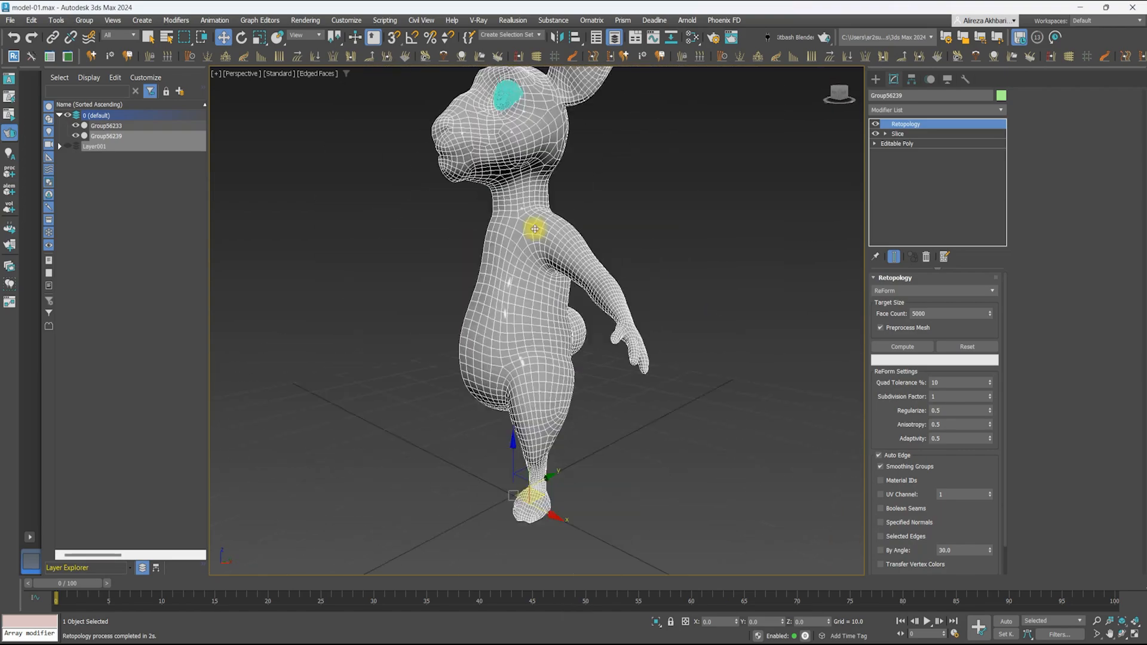
Recompute the ReForm retopology with a face count of 8000
scroll(572, 273, up, 4)
alt+middle_drag(543, 311, 604, 299)
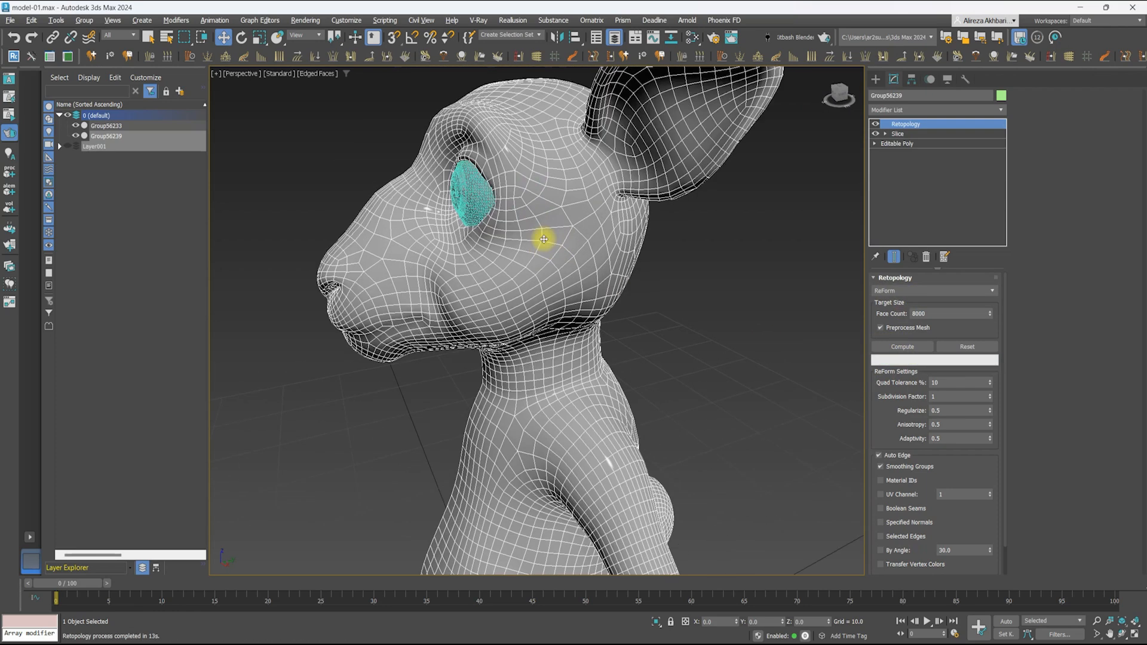
alt+middle_drag(545, 239, 548, 222)
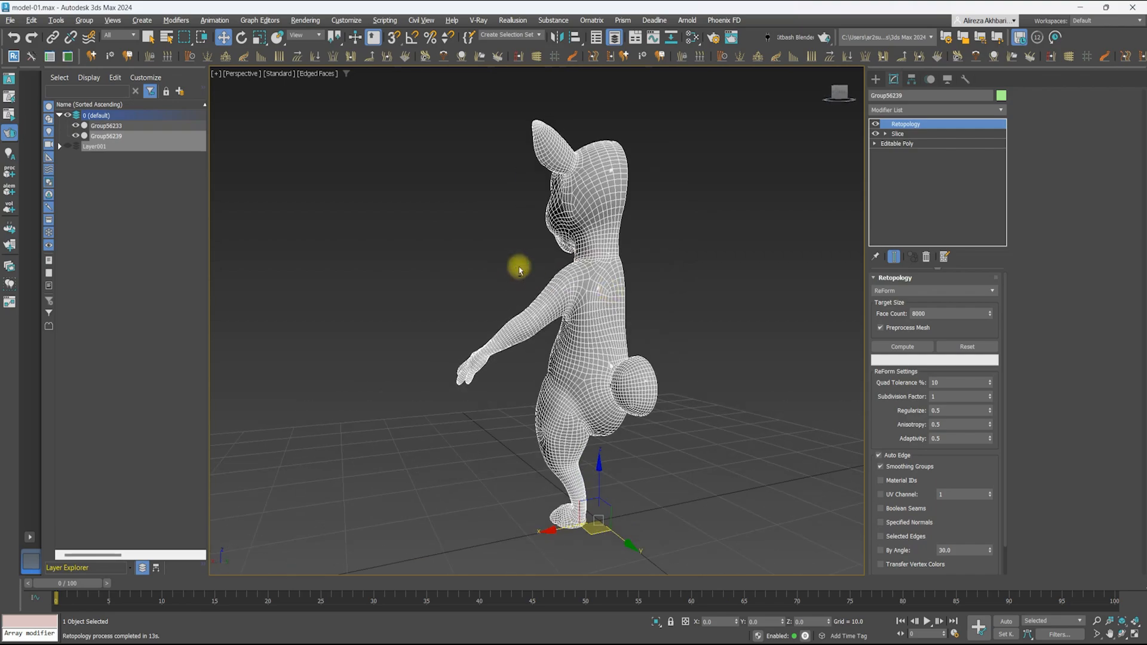
Add an Edit Poly modifier above the Retopology modifier
alt+middle_drag(591, 287, 517, 277)
click(896, 110)
key(e)
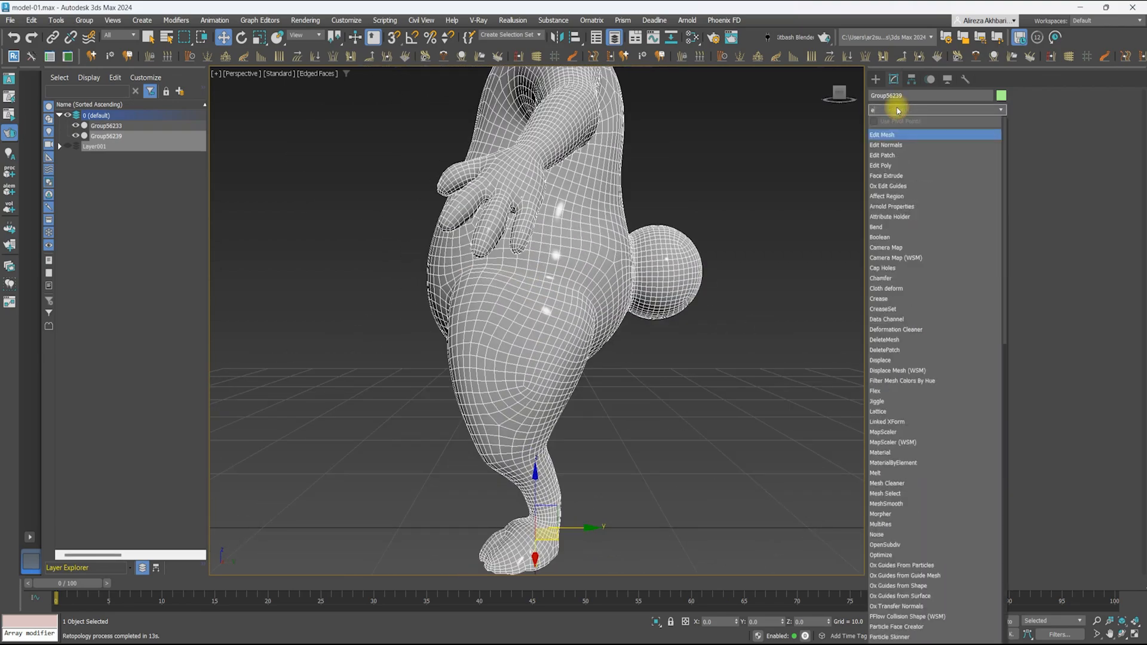
click(891, 171)
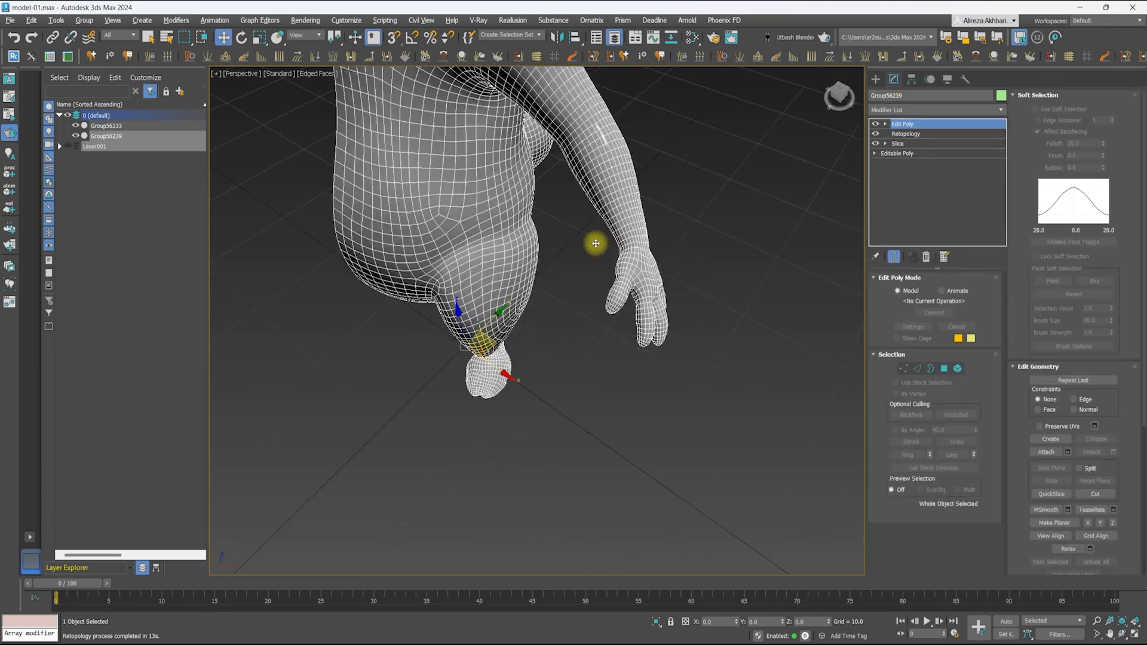
Select successive edge loops across the body, leg and foot to examine the edge flow of the retopologized mesh
key(2)
alt+middle_drag(596, 244, 496, 305)
double_click(553, 160)
scroll(597, 191, up, 4)
double_click(709, 287)
scroll(640, 318, up, 4)
double_click(420, 238)
double_click(410, 228)
double_click(442, 265)
double_click(441, 310)
scroll(440, 310, down, 5)
scroll(499, 388, up, 4)
alt+middle_drag(499, 388, 459, 363)
double_click(479, 350)
middle_drag(469, 478, 439, 344)
double_click(467, 381)
scroll(466, 381, down, 4)
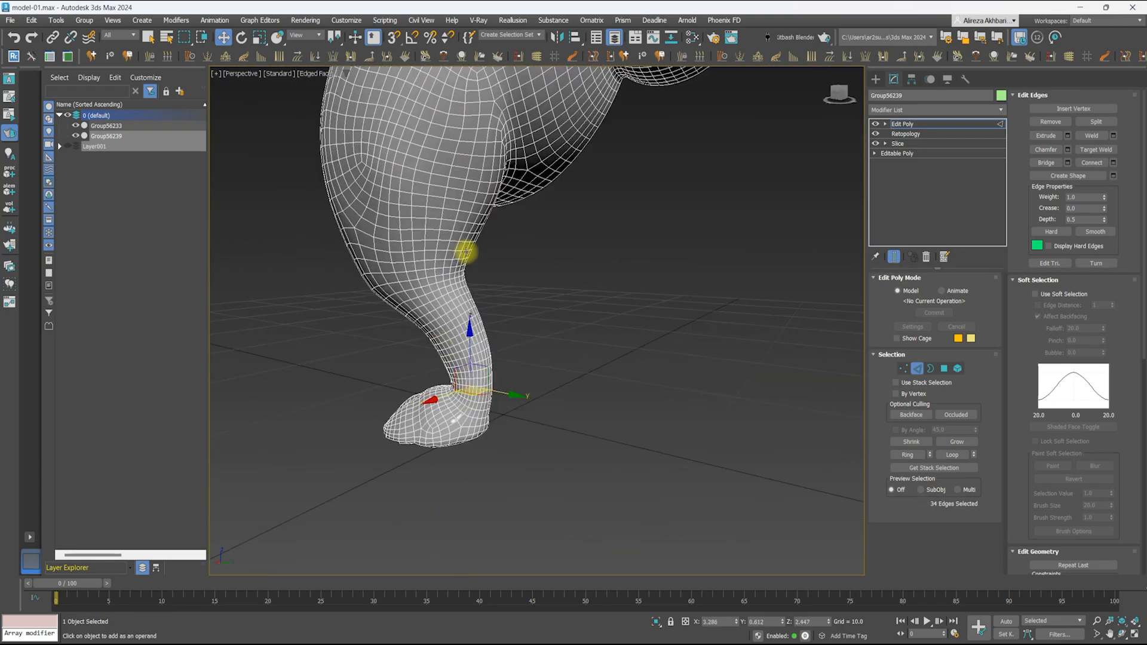
scroll(438, 344, down, 5)
scroll(454, 197, up, 5)
double_click(454, 197)
scroll(454, 197, down, 4)
double_click(504, 222)
alt+middle_drag(504, 223, 490, 259)
scroll(490, 259, up, 6)
double_click(591, 229)
scroll(591, 229, down, 5)
alt+middle_drag(591, 230, 602, 287)
Collapse the retopologized character to an Editable Poly and deselect it
right_click(602, 173)
mouse_move(639, 330)
click(738, 340)
alt+middle_drag(709, 244, 430, 312)
scroll(541, 271, up, 5)
scroll(538, 211, down, 5)
middle_drag(406, 207, 345, 276)
click(346, 276)
Unhide Layer001 so that only the original head clone, Group56241, is shown from it
click(59, 146)
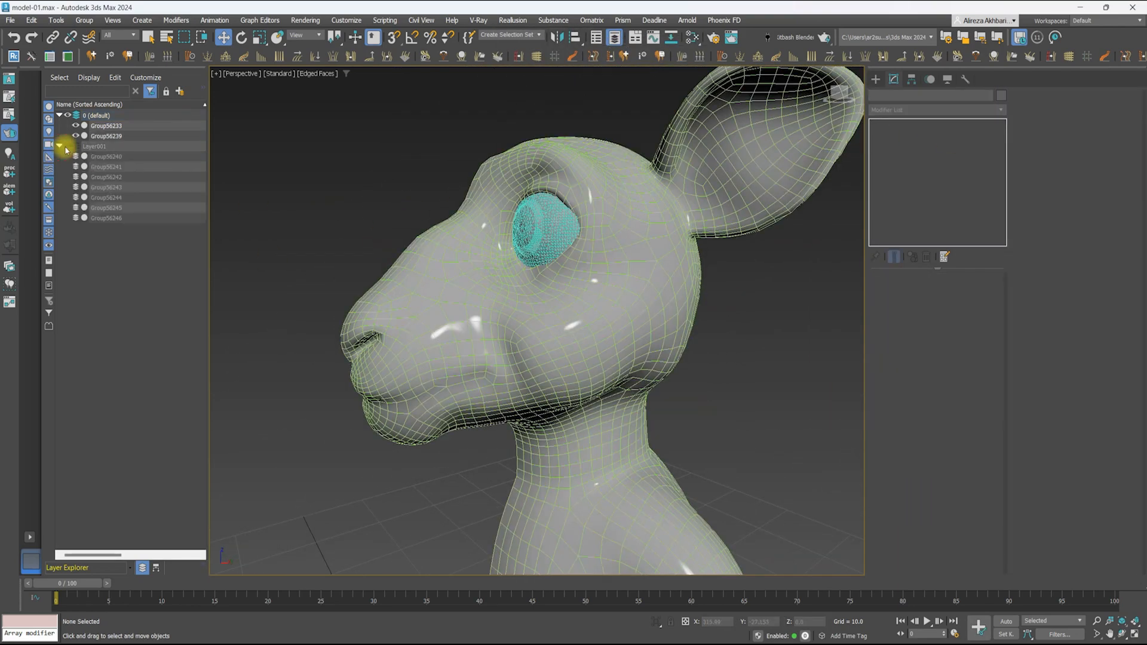
click(67, 146)
click(80, 166)
click(76, 218)
Select the retopologized mesh and create a new Physical Material for it, opening its parameters
alt+middle_drag(588, 236, 489, 267)
scroll(489, 267, up, 4)
scroll(489, 266, down, 3)
click(702, 161)
key(m)
right_click(184, 321)
mouse_move(272, 326)
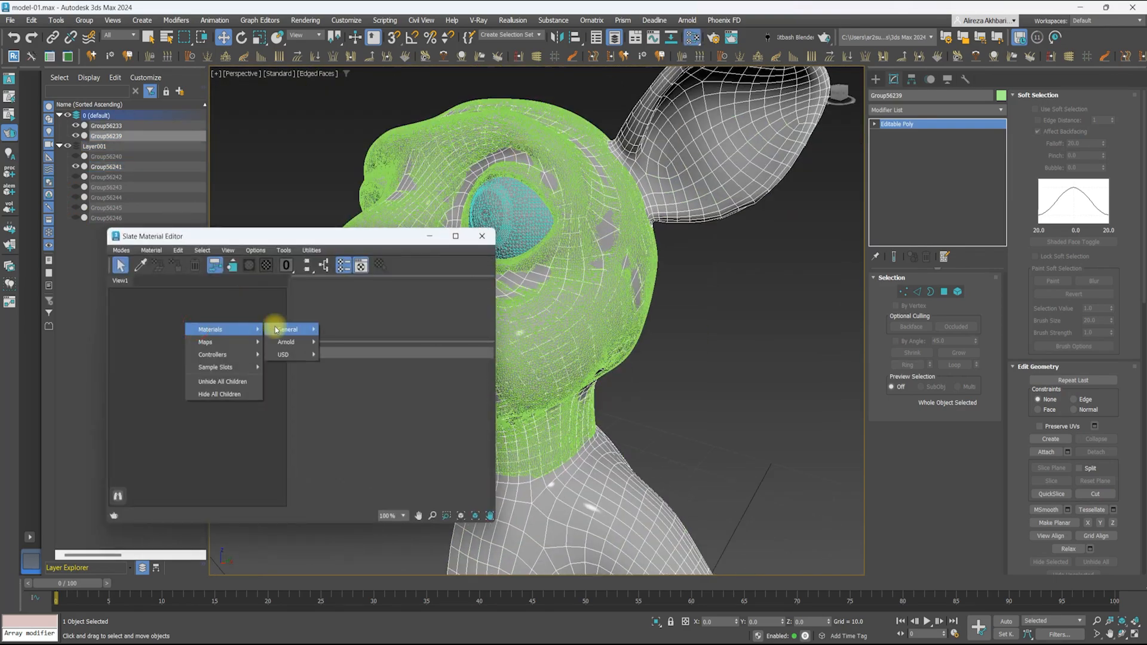
click(364, 428)
double_click(185, 323)
Assign the Physical Material to the retopologized mesh with a light teal base color and a reflections weight of 0
right_click(184, 324)
click(233, 345)
click(361, 487)
click(275, 466)
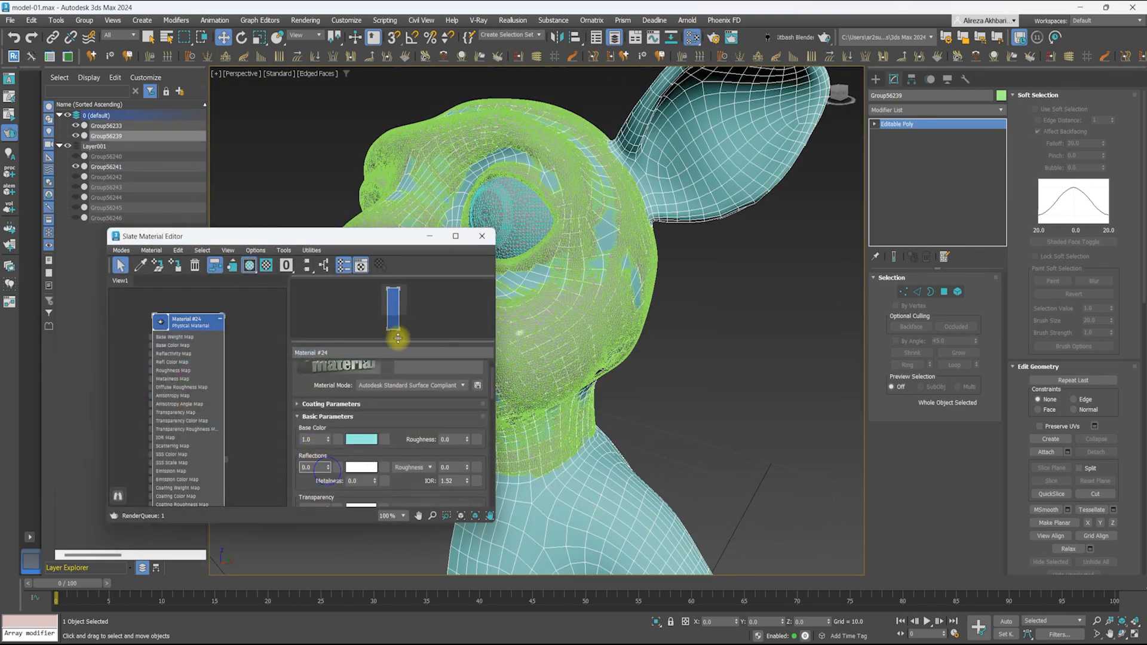
click(482, 236)
Show the Freeform modeling tools and set PolyDraw to work on the surface of the original head, Group56241
alt+middle_drag(541, 137, 522, 110)
click(633, 38)
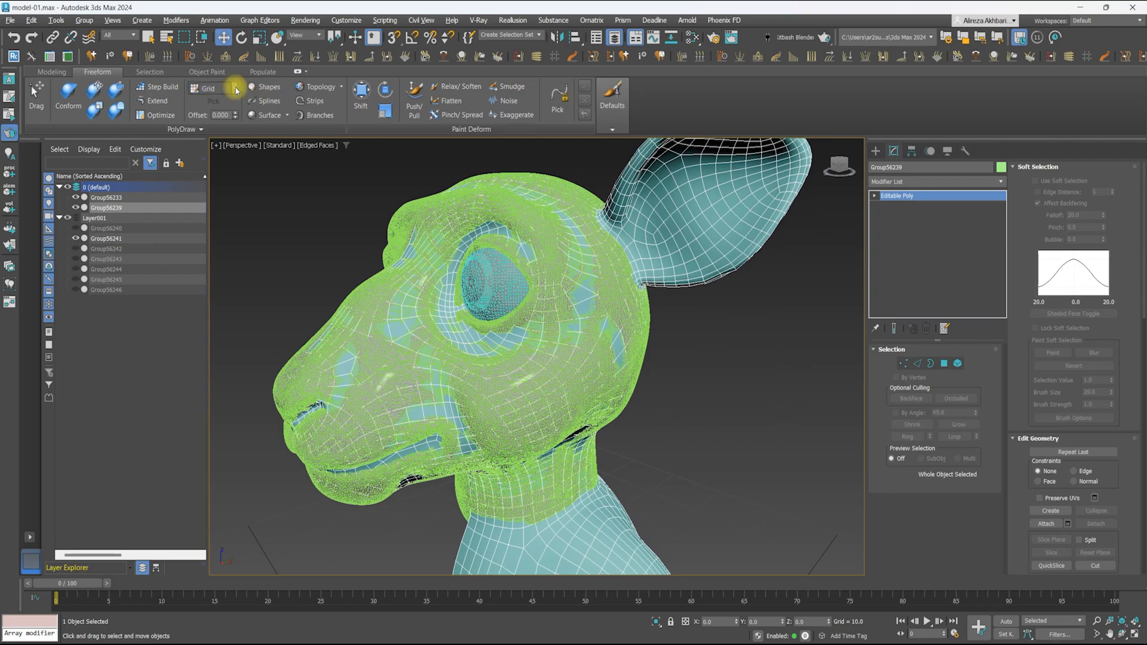
click(403, 286)
scroll(420, 292, up, 4)
scroll(420, 292, down, 4)
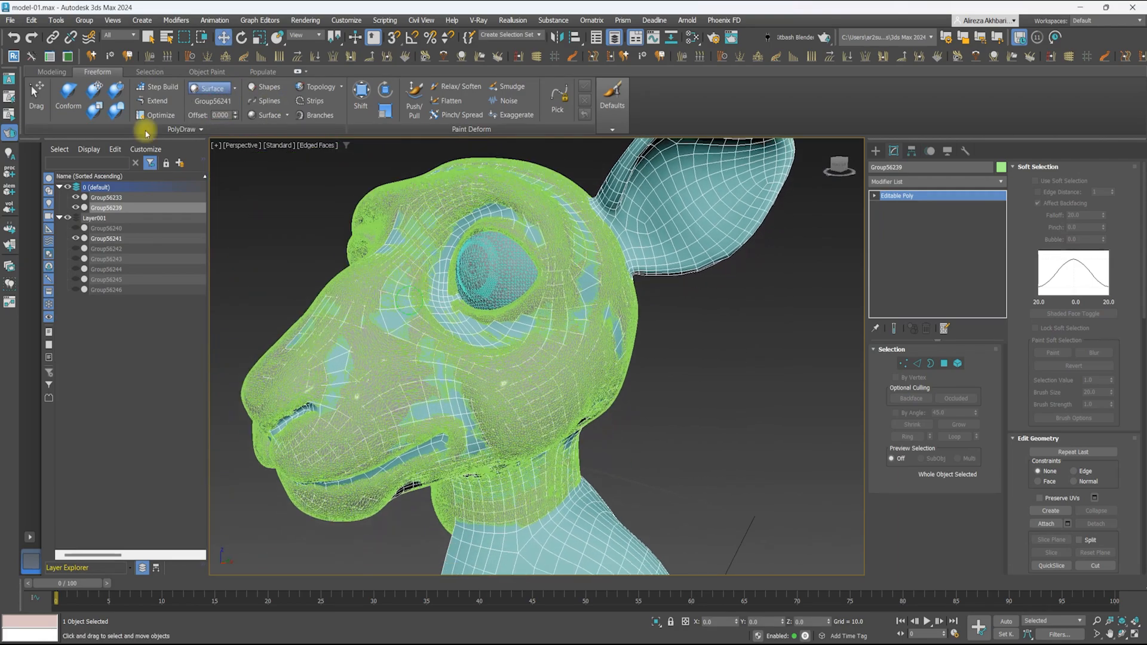
Activate the Conform brush and examine how the retopologized mesh overlaps the original head around the mouth and neck
click(69, 97)
scroll(380, 292, up, 3)
scroll(412, 341, down, 2)
scroll(556, 306, up, 4)
mouse_move(556, 306)
alt+middle_down()
mouse_move(476, 227)
mouse_move(404, 293)
alt+middle_up()
scroll(476, 228, down, 3)
alt+middle_drag(541, 471, 598, 389)
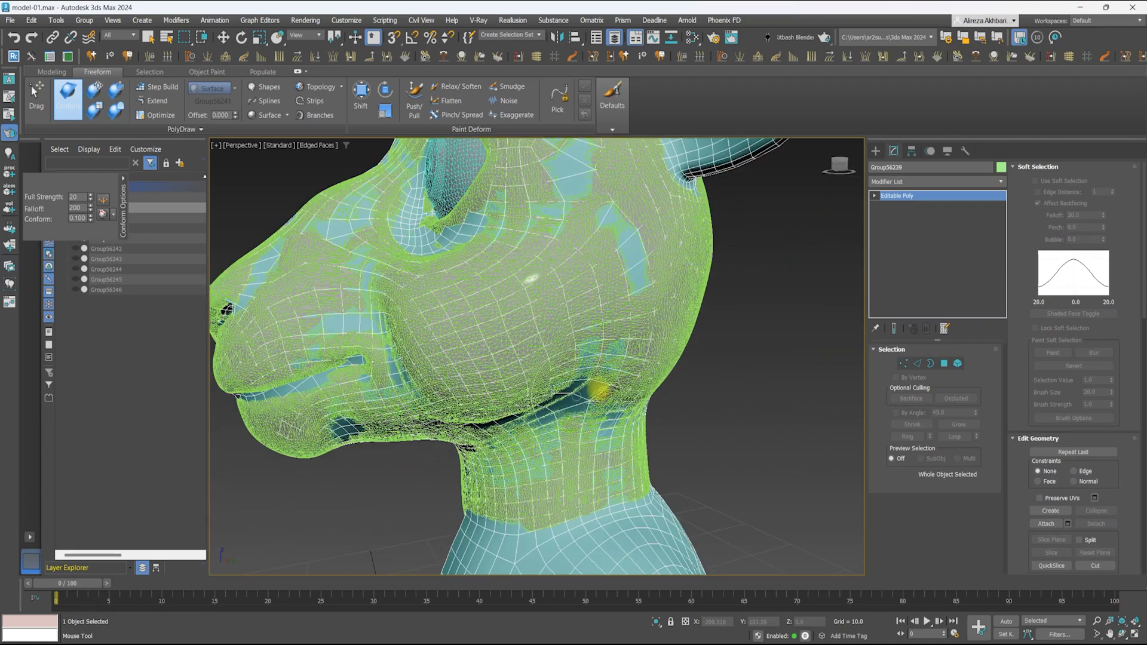
middle_drag(315, 441, 394, 426)
scroll(392, 425, up, 2)
key(w)
Make the original head see-through and reselect the retopologized mesh with edged faces shown
scroll(410, 391, down, 2)
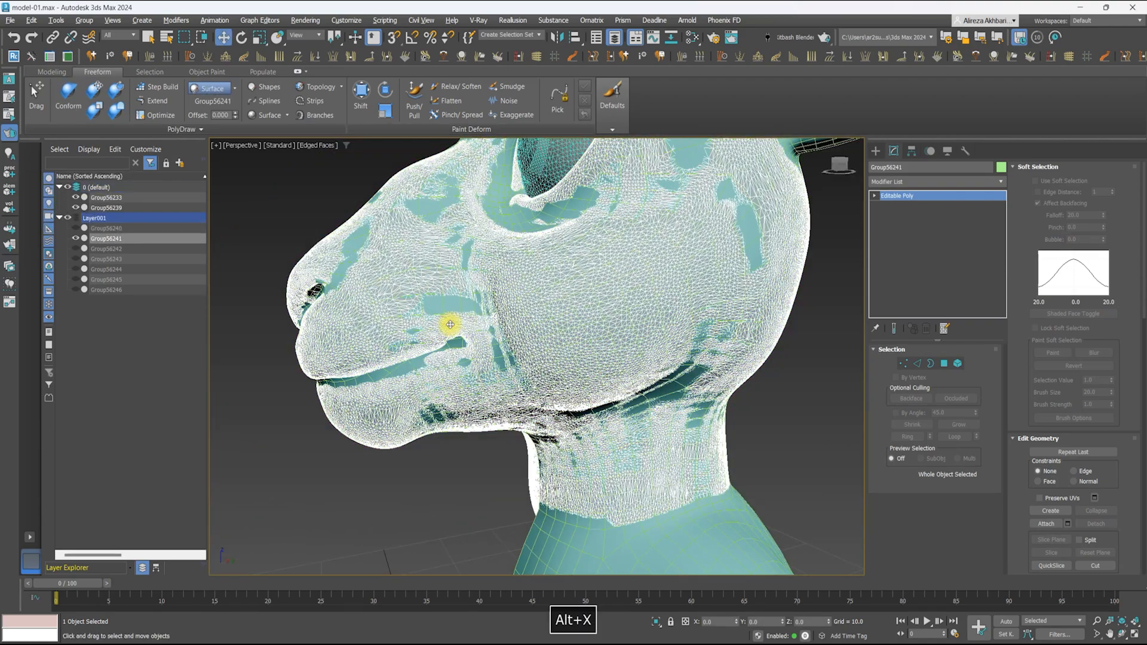
key(F4)
click(445, 305)
key(F4)
alt+middle_drag(446, 305, 528, 306)
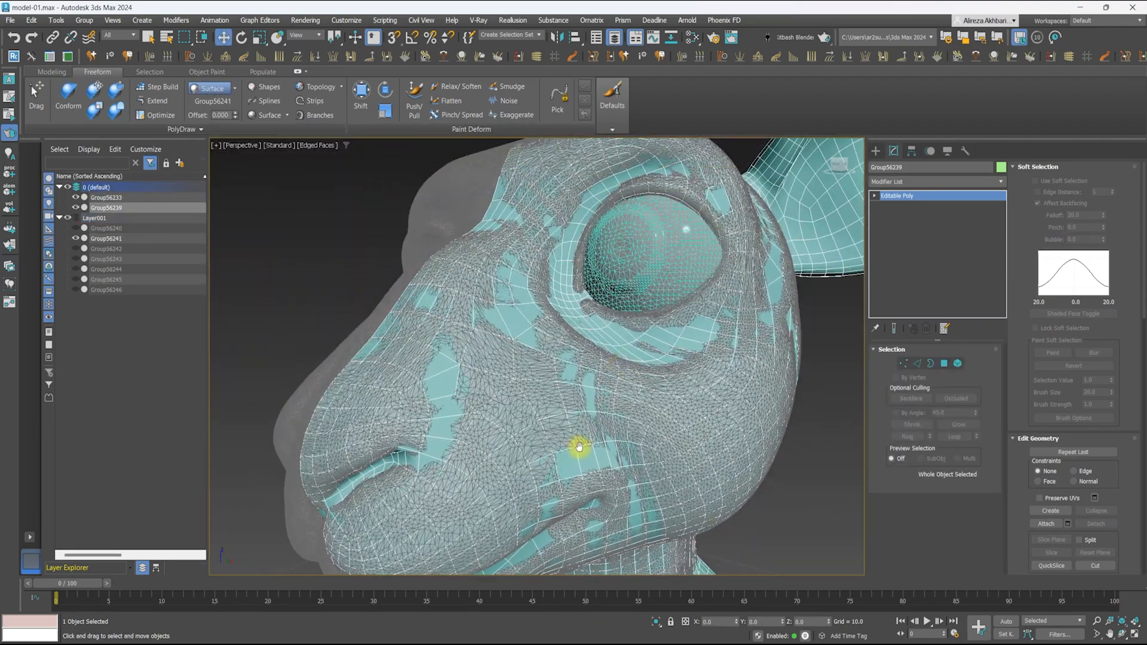
Select an edge loop inside the eye socket of the retopologized mesh and delete it
middle_drag(579, 447, 555, 502)
scroll(637, 386, up, 3)
key(2)
double_click(638, 386)
mouse_move(638, 386)
alt+middle_down()
mouse_move(669, 335)
mouse_move(647, 375)
alt+middle_up()
scroll(545, 376, up, 3)
key(Delete)
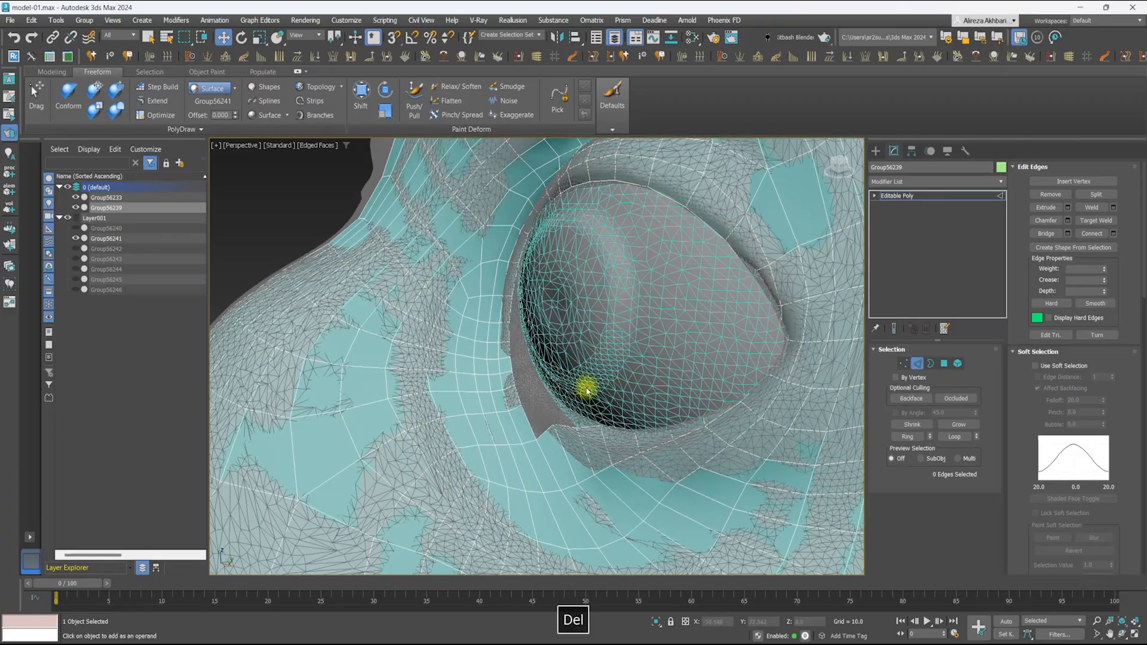
Delete the next inner edge loop around the eye opening and check the socket in wireframe
double_click(744, 260)
key(F3)
scroll(717, 287, up, 2)
scroll(418, 553, down, 8)
scroll(537, 287, up, 8)
middle_drag(538, 280, 497, 431)
key(F3)
mouse_move(570, 307)
alt+middle_down()
mouse_move(563, 384)
mouse_move(490, 476)
alt+middle_up()
key(2)
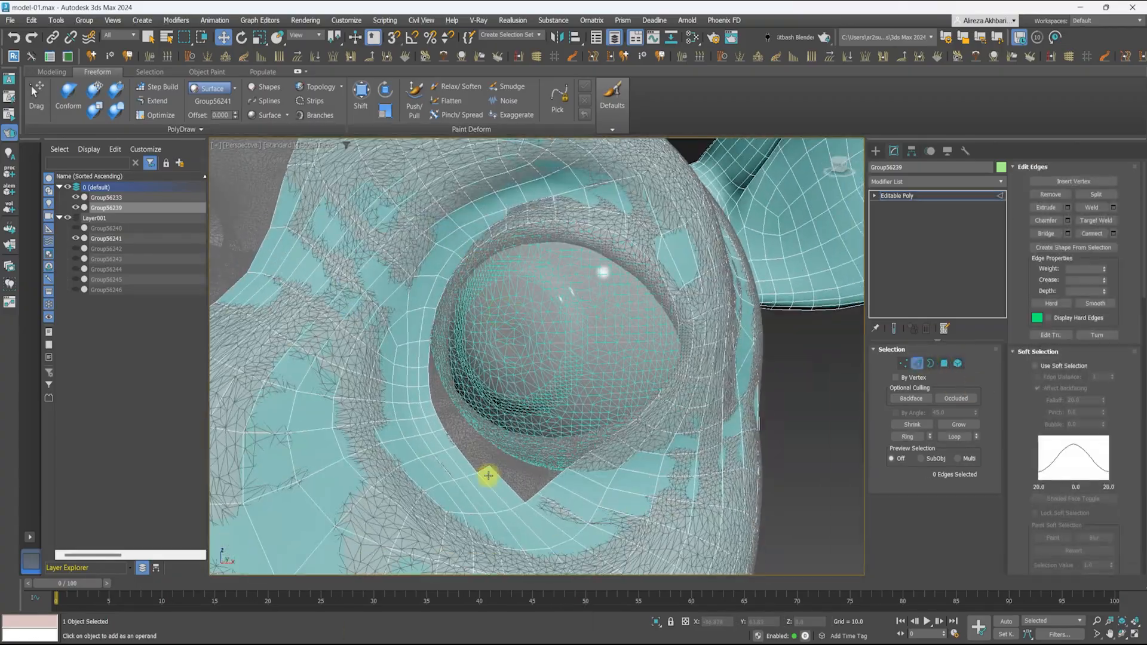
Reposition the vertices along the upper and lower eyelid rims onto the original eye opening with the Drag tool
key(2)
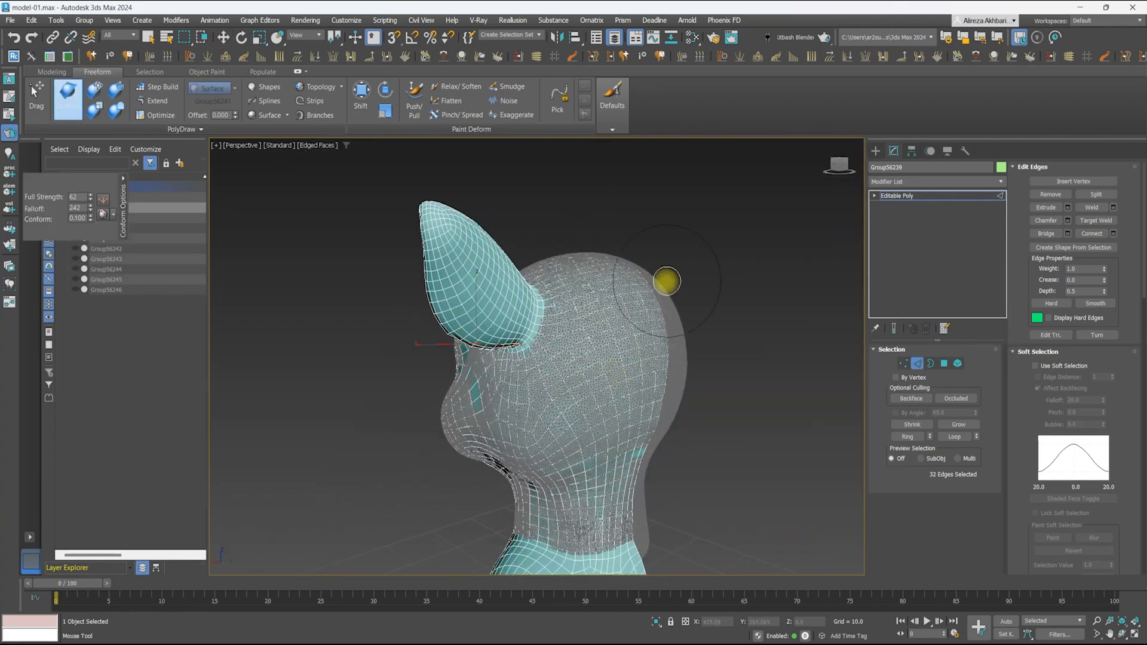
click(944, 364)
click(959, 425)
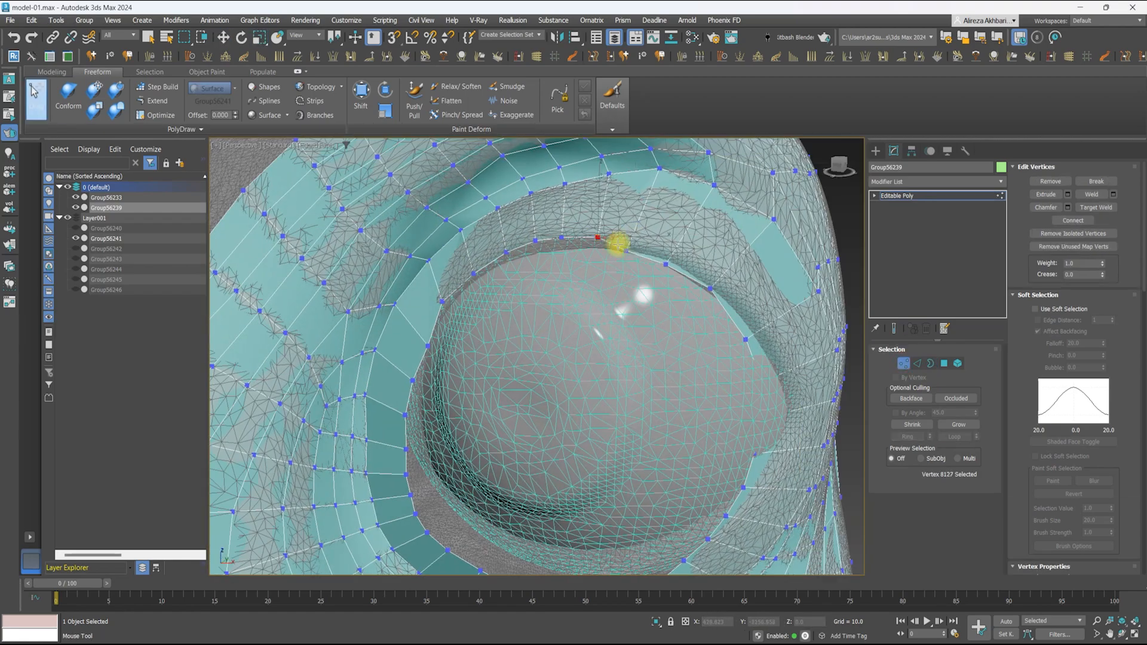
alt+middle_drag(617, 244, 662, 320)
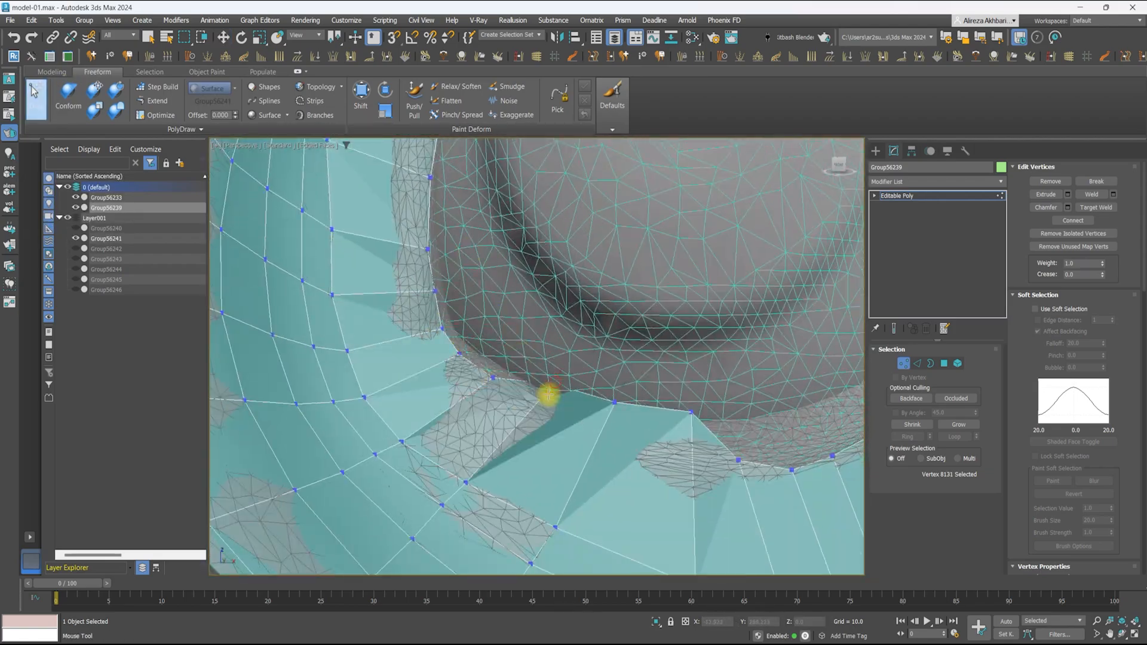
alt+middle_drag(543, 391, 478, 303)
scroll(477, 304, down, 5)
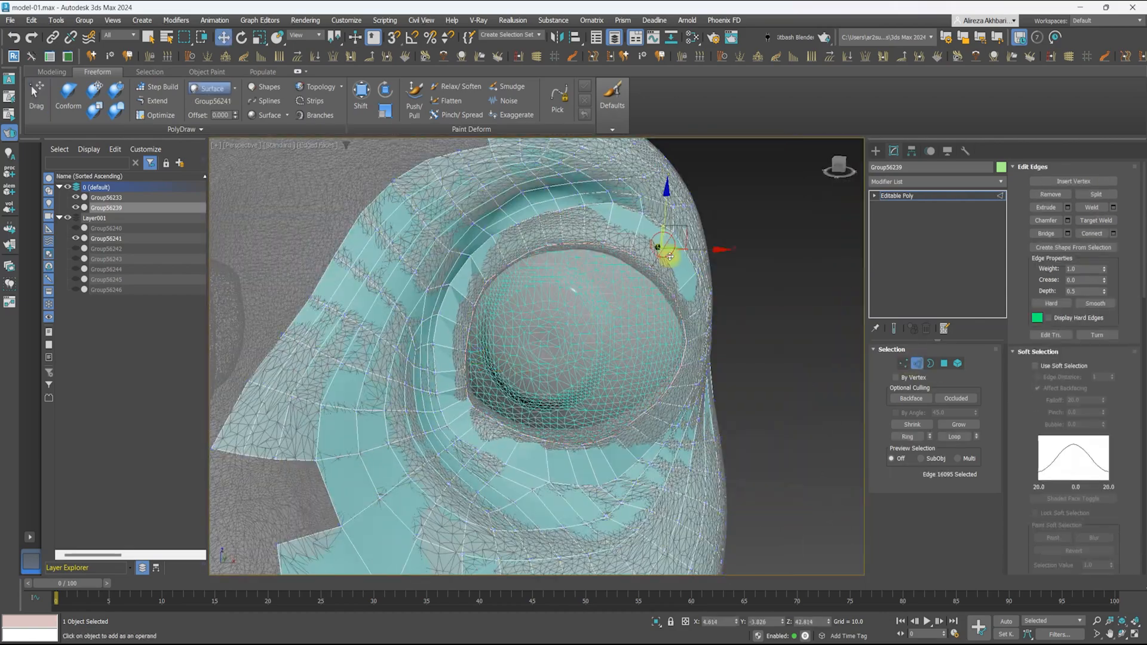
Fit the loops around the eye to the original surface with the Conform brush and adjust individual rim vertices
alt+middle_drag(671, 251, 700, 261)
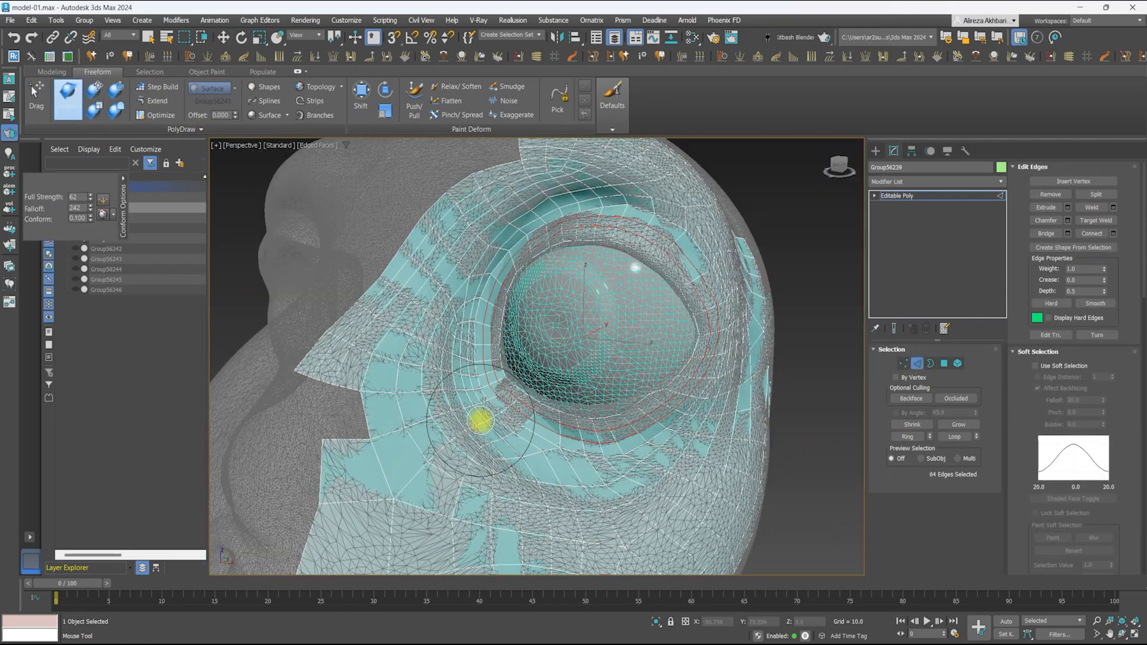
alt+middle_drag(499, 435, 596, 376)
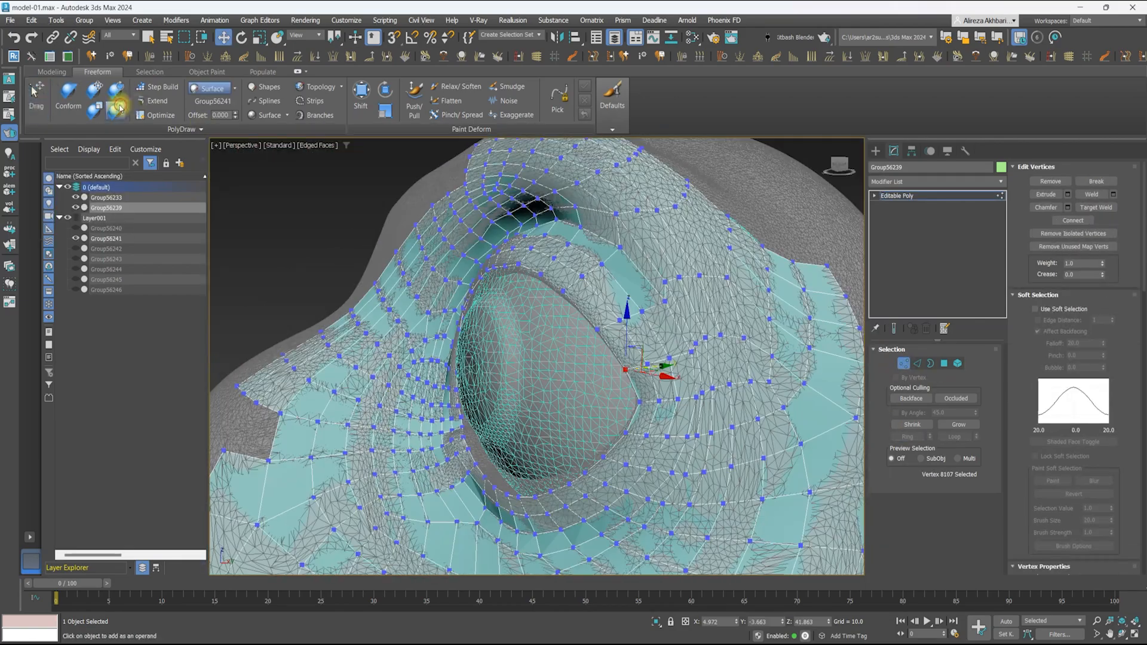
alt+middle_drag(661, 376, 615, 302)
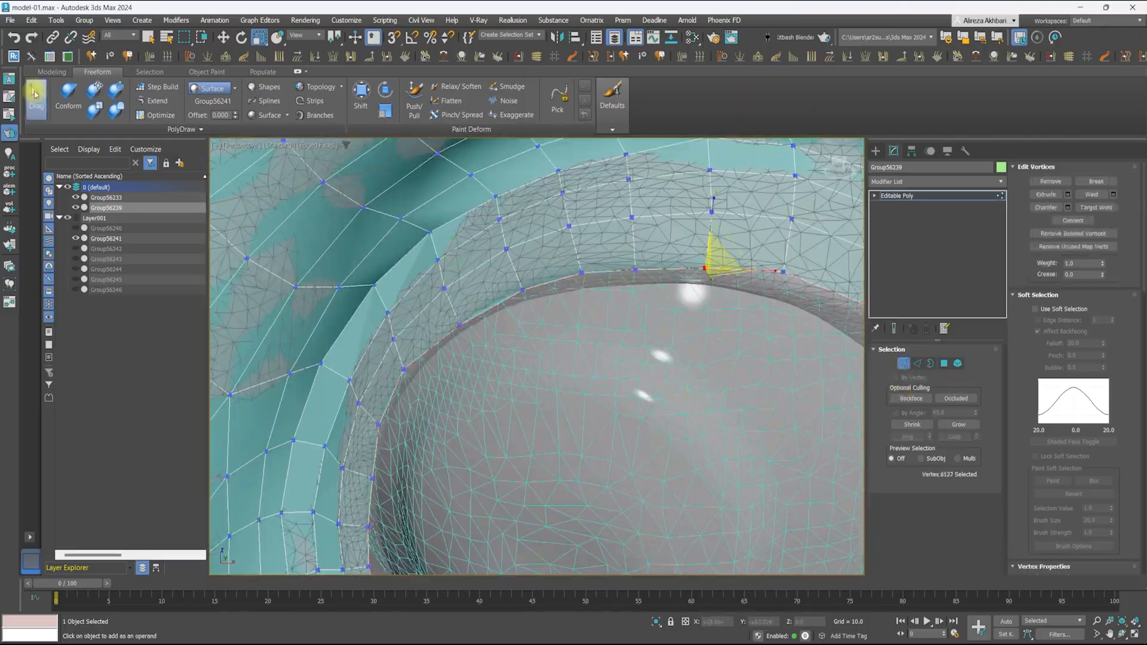
alt+middle_drag(710, 256, 456, 315)
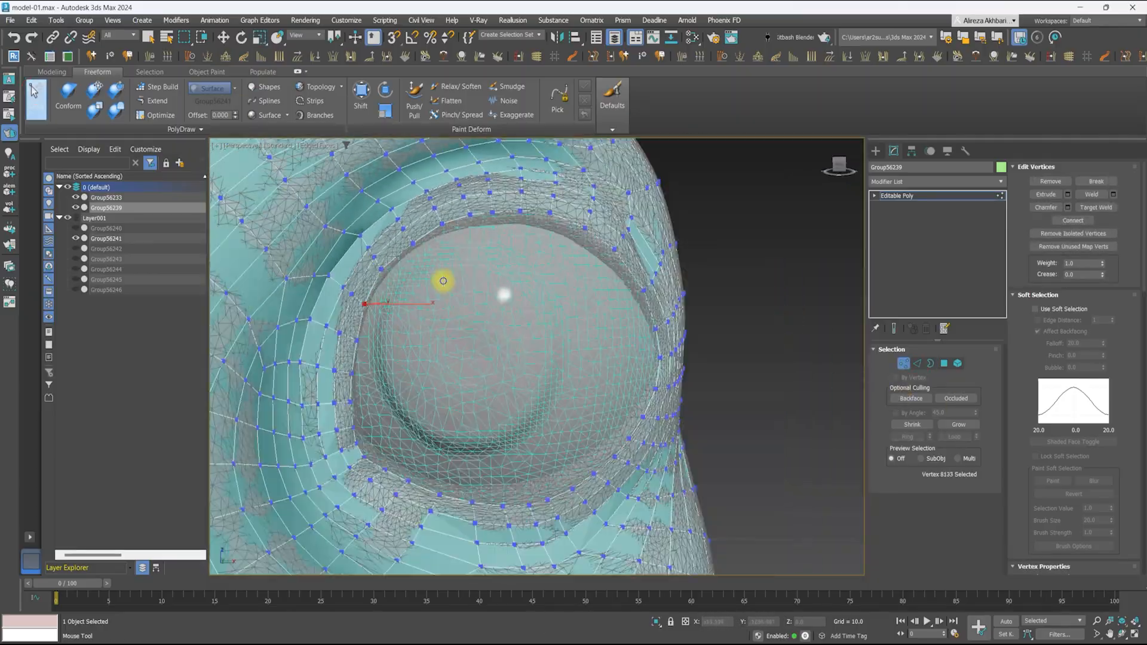
Isolate the retopologized mesh, extrude the eye opening's border inward into the socket, and cap it
key(alt+q)
shift+drag(490, 377, 490, 367)
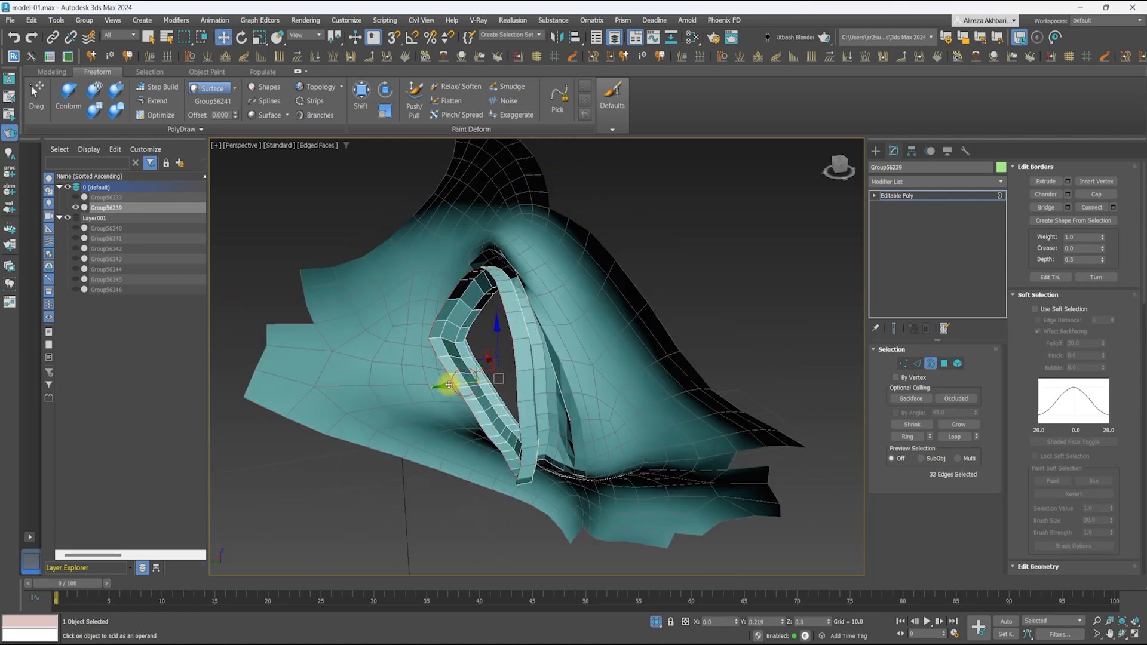
alt+middle_drag(448, 385, 477, 396)
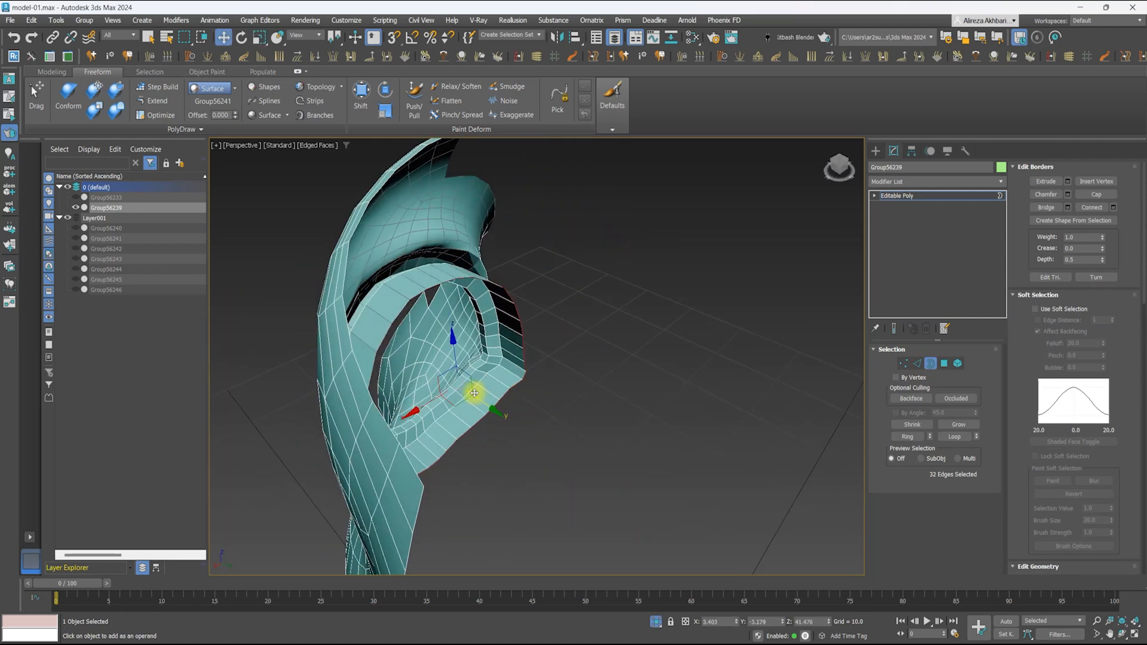
click(647, 347)
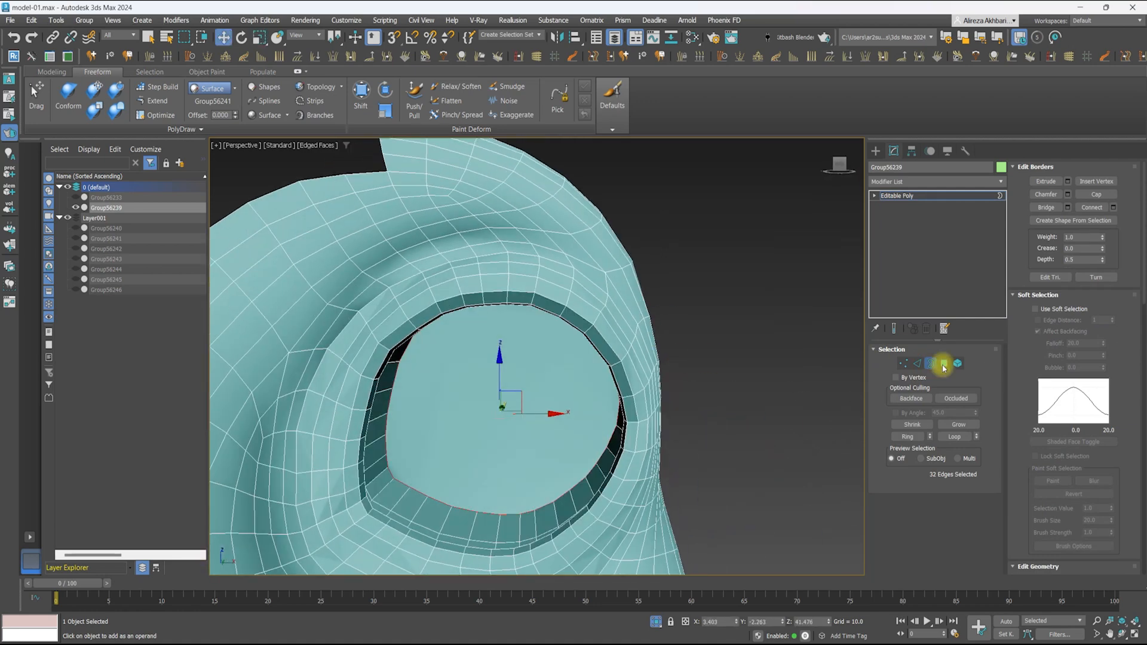
Select the eye socket's cap polygon and reshape it into a regular circle with GeoPoly
key(4)
click(515, 397)
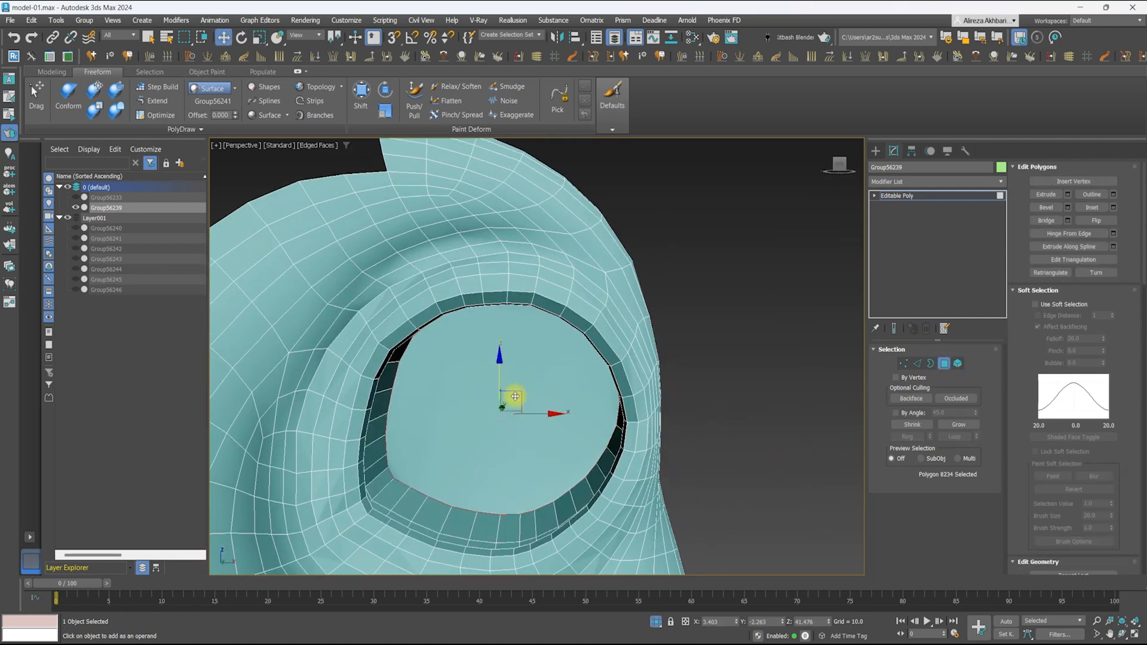
click(42, 73)
click(611, 106)
alt+middle_drag(526, 358, 491, 292)
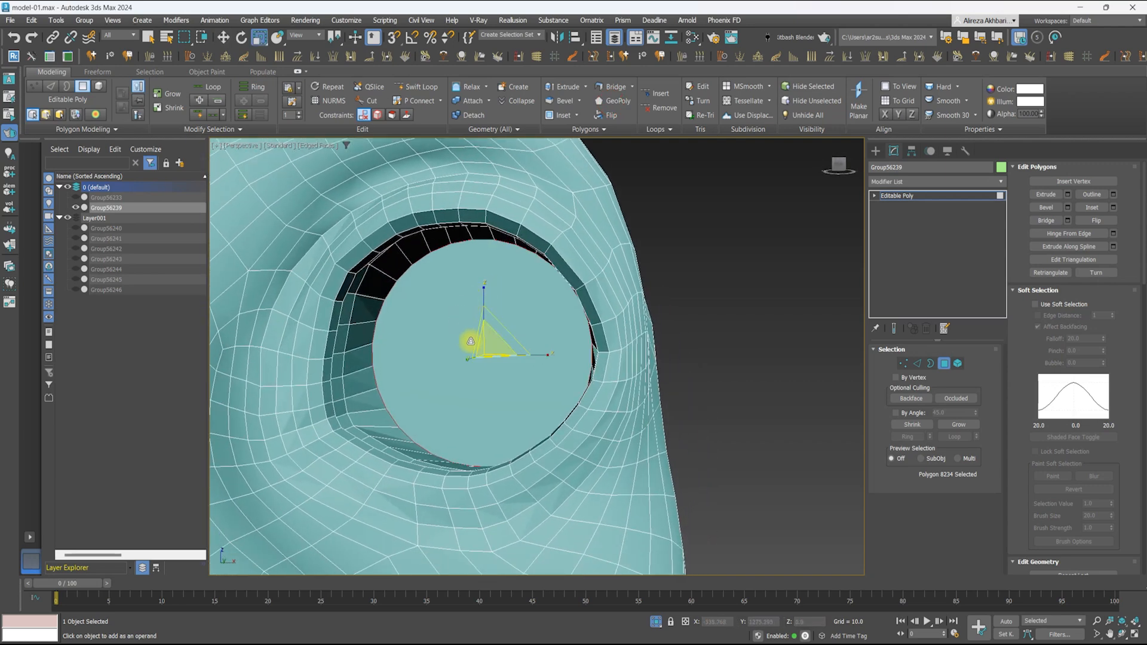
Inset the circular socket cap and collapse its inner polygon to the centre
alt+middle_drag(484, 342, 494, 344)
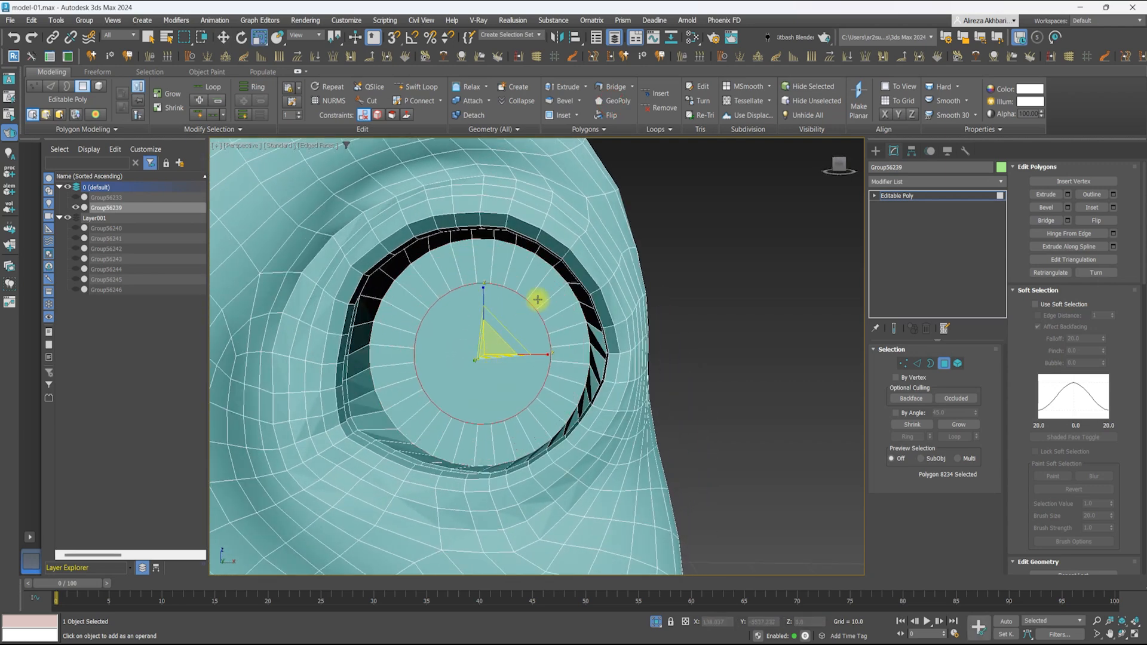
alt+middle_drag(390, 363, 487, 369)
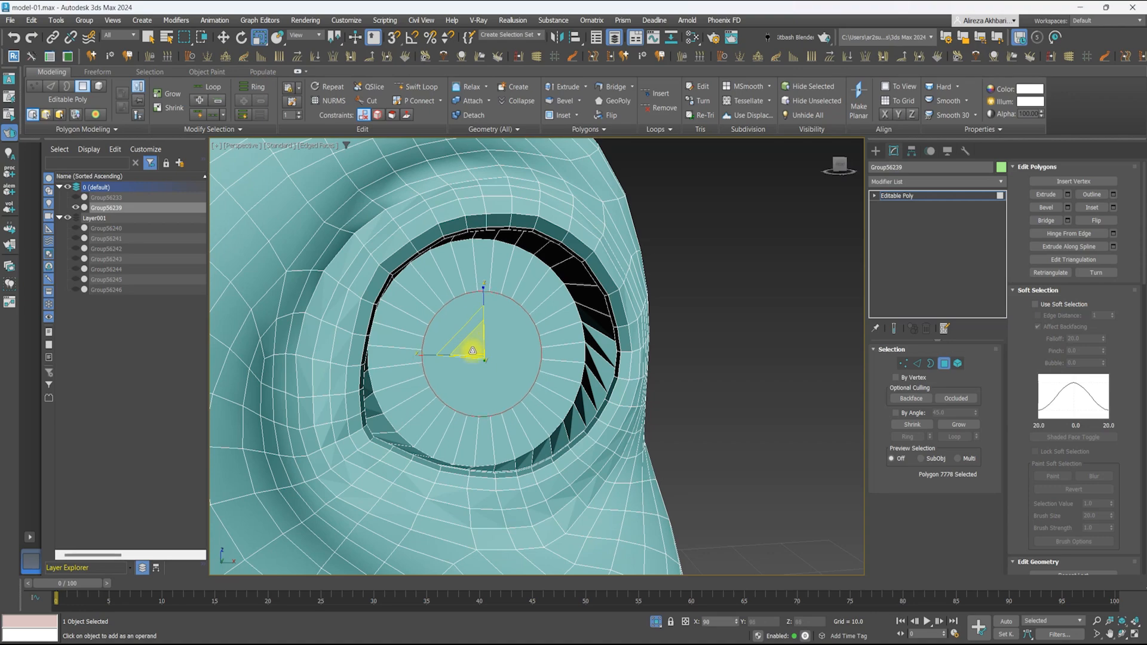
drag(1018, 544, 1017, 238)
click(1095, 328)
Select the ring of edges around the eye socket wall and connect it with a new edge loop
alt+middle_drag(597, 364, 538, 359)
click(917, 364)
drag(1016, 564, 1015, 273)
alt+middle_drag(514, 395, 706, 311)
scroll(634, 239, up, 3)
click(651, 221)
right_click(641, 239)
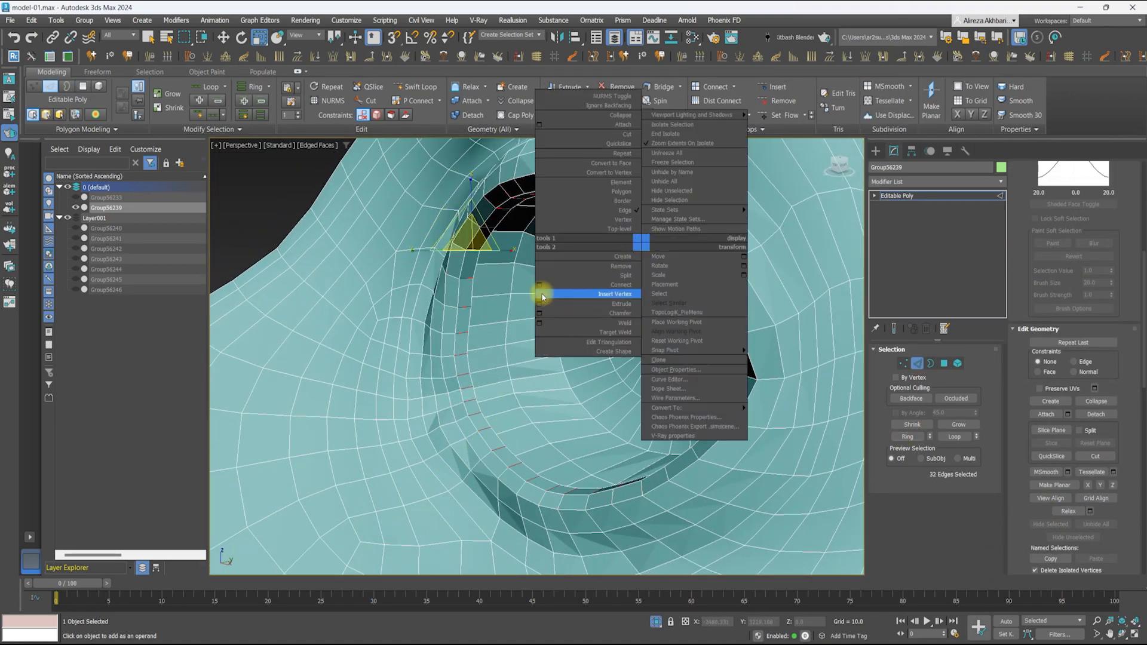
click(543, 293)
Check the finished socket with edged faces toggled, and show the original head and eye objects again
scroll(445, 327, up, 3)
scroll(425, 314, down, 8)
click(918, 363)
key(F4)
click(944, 363)
key(F4)
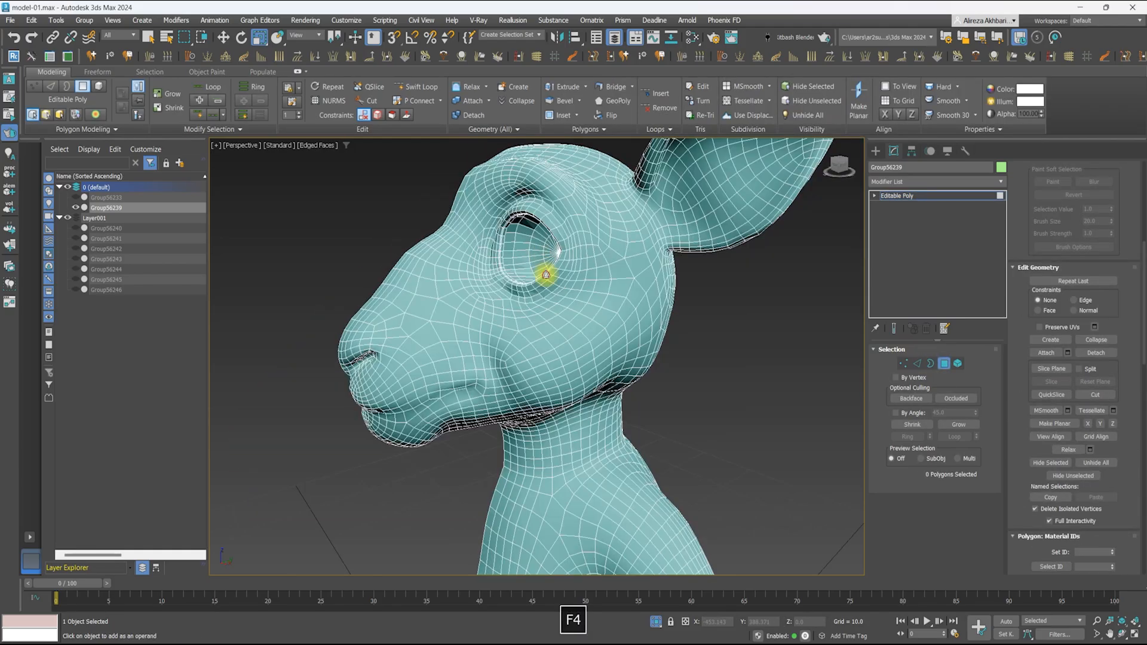
scroll(474, 343, up, 4)
click(76, 238)
click(75, 198)
Select the strip of polygons running between the upper and lower lips and delete it to open the mouth
click(546, 356)
alt+middle_drag(430, 430, 589, 341)
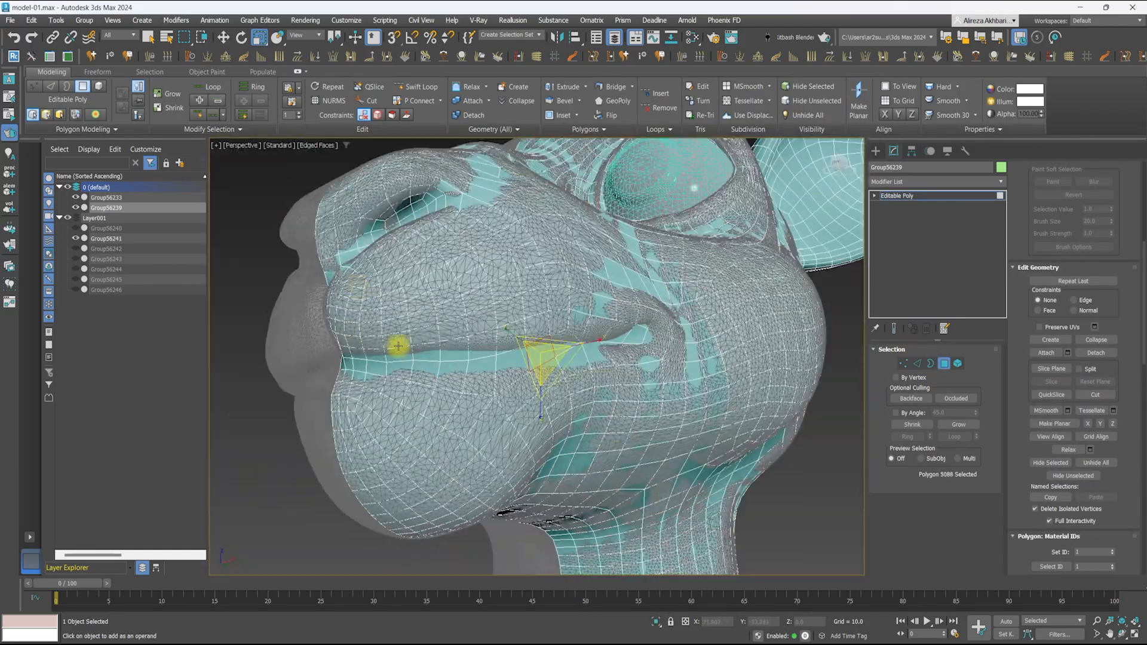
alt+middle_drag(363, 369, 418, 352)
scroll(419, 352, up, 2)
click(489, 384)
shift+click(518, 325)
mouse_move(657, 326)
alt+middle_down()
mouse_move(520, 313)
mouse_move(492, 351)
mouse_move(437, 257)
mouse_move(419, 334)
mouse_move(508, 226)
alt+middle_up()
scroll(612, 301, up, 3)
click(684, 300)
ctrl+click(634, 309)
ctrl+click(580, 326)
ctrl+click(525, 346)
ctrl+click(497, 323)
click(492, 351)
key(Delete)
Switch to vertex level and brush the muzzle mesh onto the original head with the Conform brush
key(1)
click(482, 367)
key(F4)
key(F4)
click(98, 71)
click(68, 98)
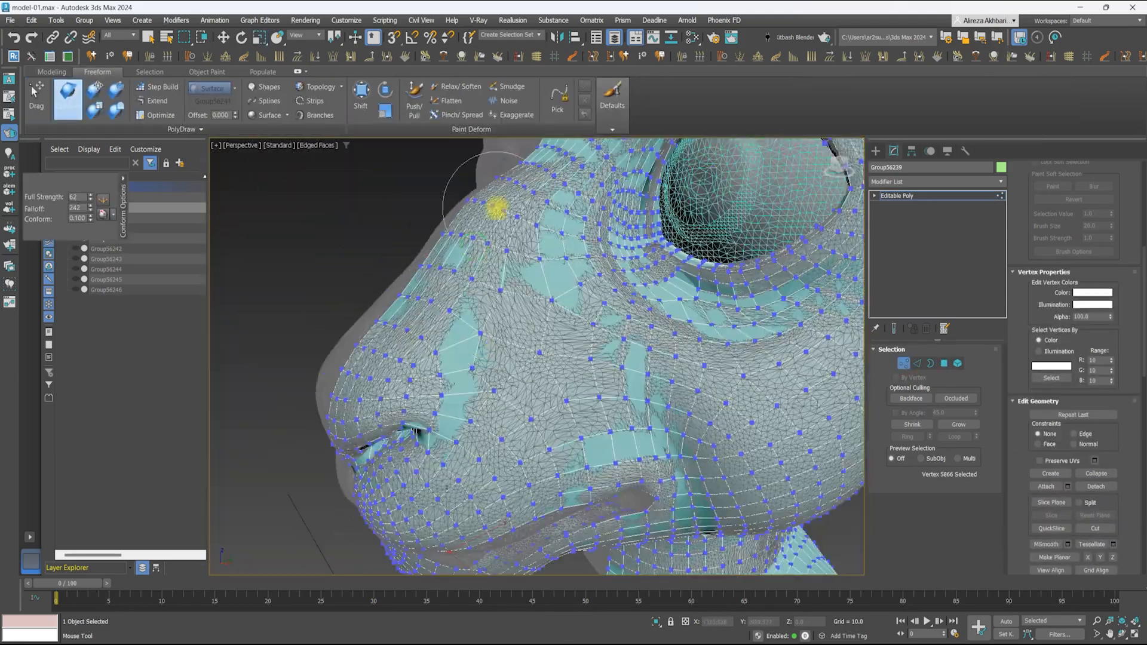
alt+middle_drag(479, 309, 610, 340)
Select the edge loops around the nostril and even them out with the Conform and Relax Conform brushes
key(w)
key(2)
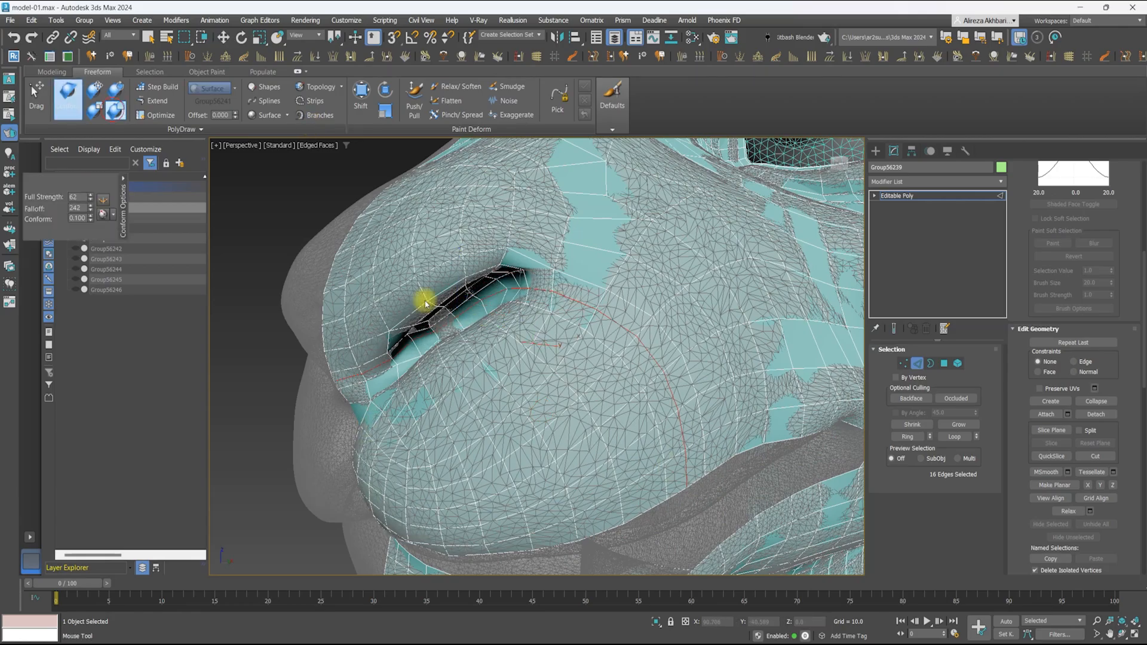
key(w)
click(563, 269)
right_click(565, 269)
click(559, 288)
click(68, 99)
mouse_move(558, 295)
alt+middle_down()
mouse_move(525, 357)
mouse_move(616, 283)
alt+middle_up()
click(116, 111)
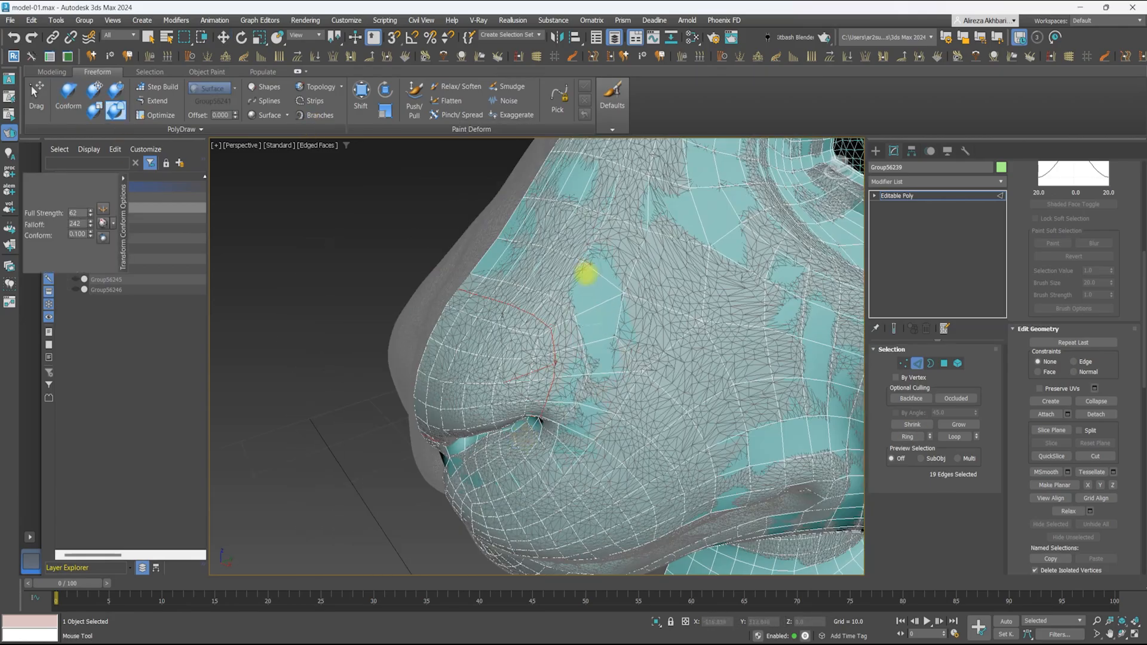
Select polygons around the nostril opening, try moving them, and undo the last change
key(w)
mouse_move(578, 434)
alt+middle_down()
mouse_move(594, 353)
mouse_move(438, 348)
mouse_move(563, 323)
mouse_move(555, 359)
alt+middle_up()
key(4)
ctrl+click(512, 327)
key(F2)
shift+drag(556, 359, 592, 387)
mouse_move(591, 386)
alt+middle_down()
mouse_move(681, 251)
mouse_move(492, 398)
alt+middle_up()
key(ctrl+z)
ctrl+click(681, 306)
mouse_move(681, 306)
alt+middle_down()
mouse_move(564, 357)
mouse_move(675, 299)
alt+middle_up()
Reposition the vertices at the nostril's rear corner and relax the surrounding mesh with the Relax Conform brush
click(68, 97)
key(1)
key(F3)
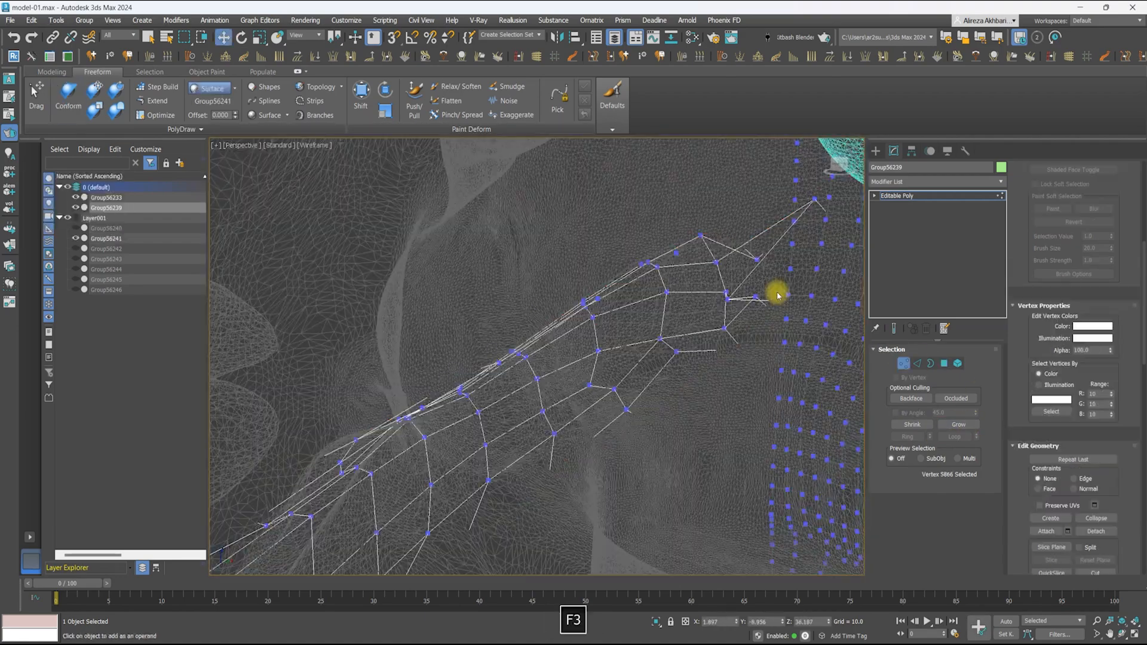
key(F3)
scroll(1070, 420, down, 5)
alt+middle_drag(687, 358, 751, 311)
click(36, 95)
key(w)
click(756, 300)
click(116, 110)
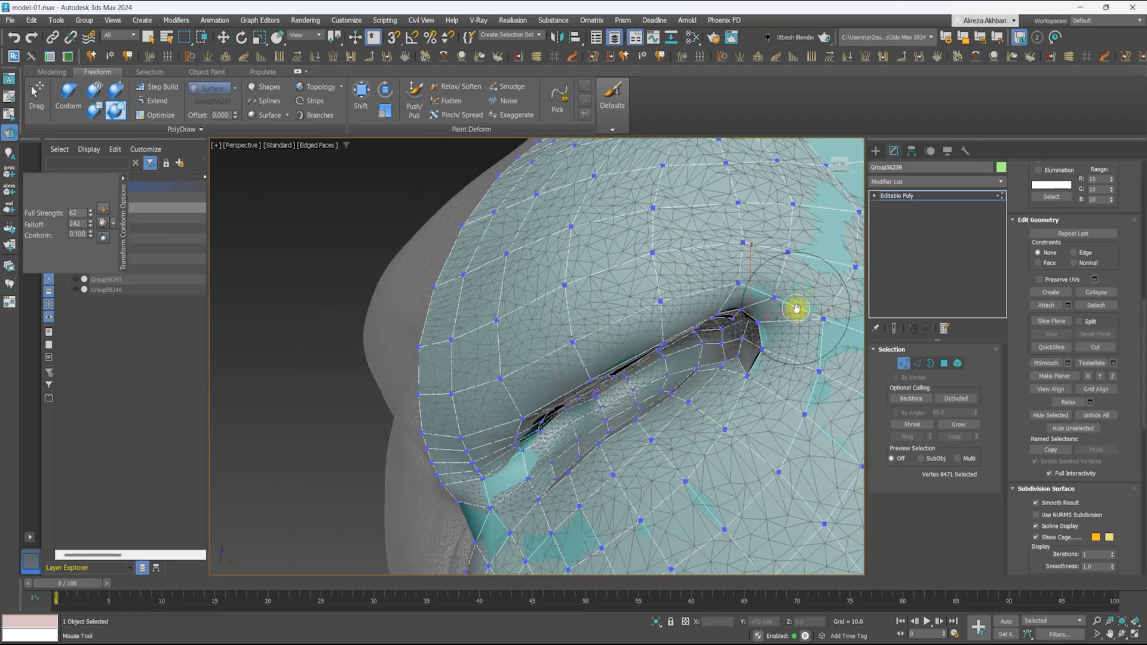
mouse_move(504, 382)
alt+middle_down()
mouse_move(579, 399)
mouse_move(518, 299)
alt+middle_up()
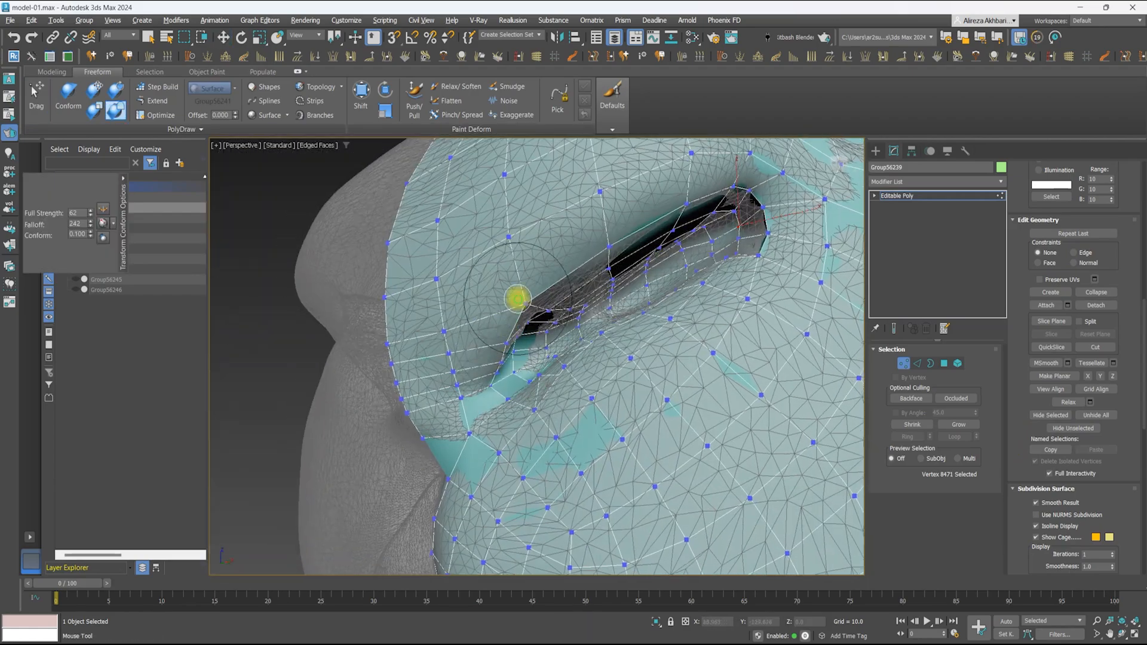
Turn the upper lip's open edge inward and shape its vertices against the original head with the Conform brush
alt+middle_drag(729, 338, 617, 328)
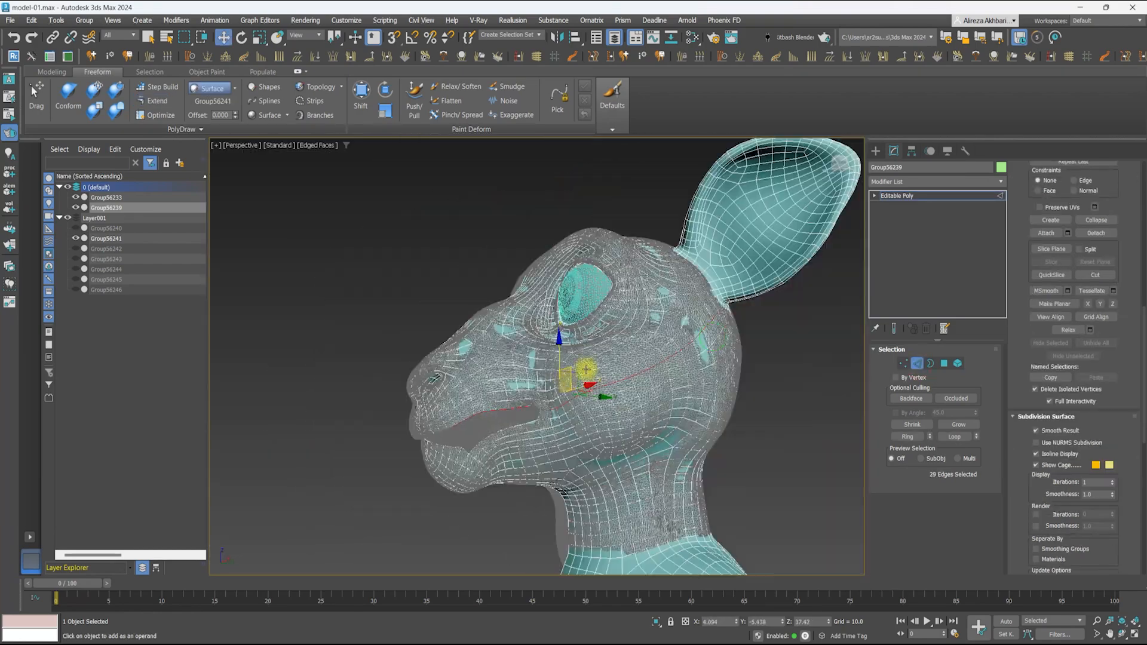
click(906, 363)
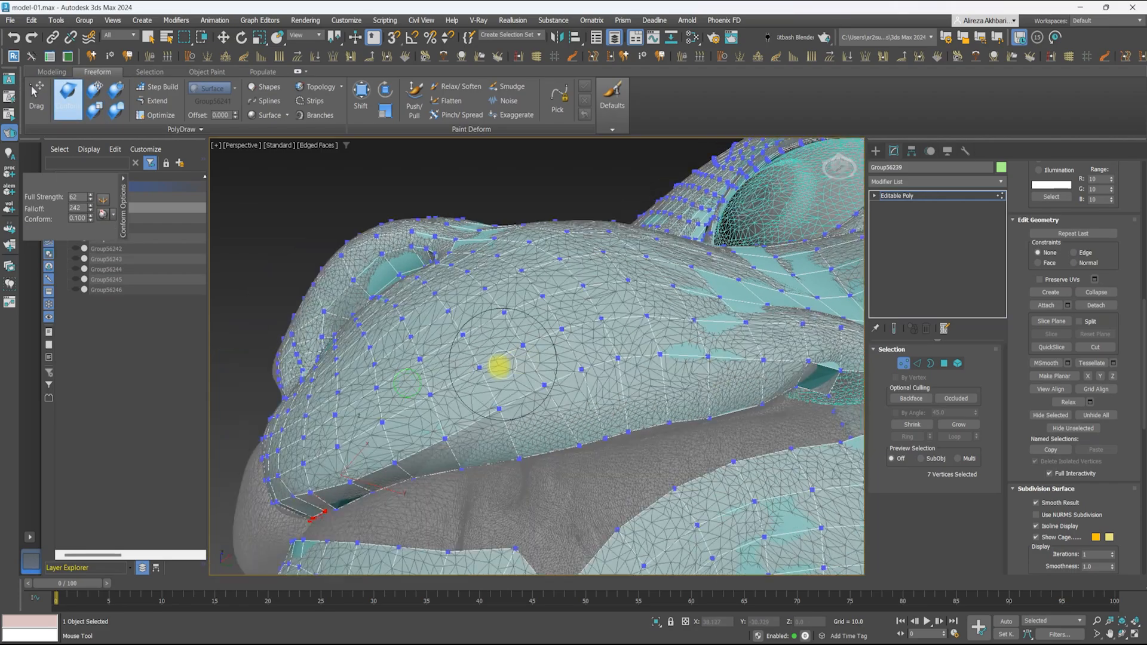
click(422, 477)
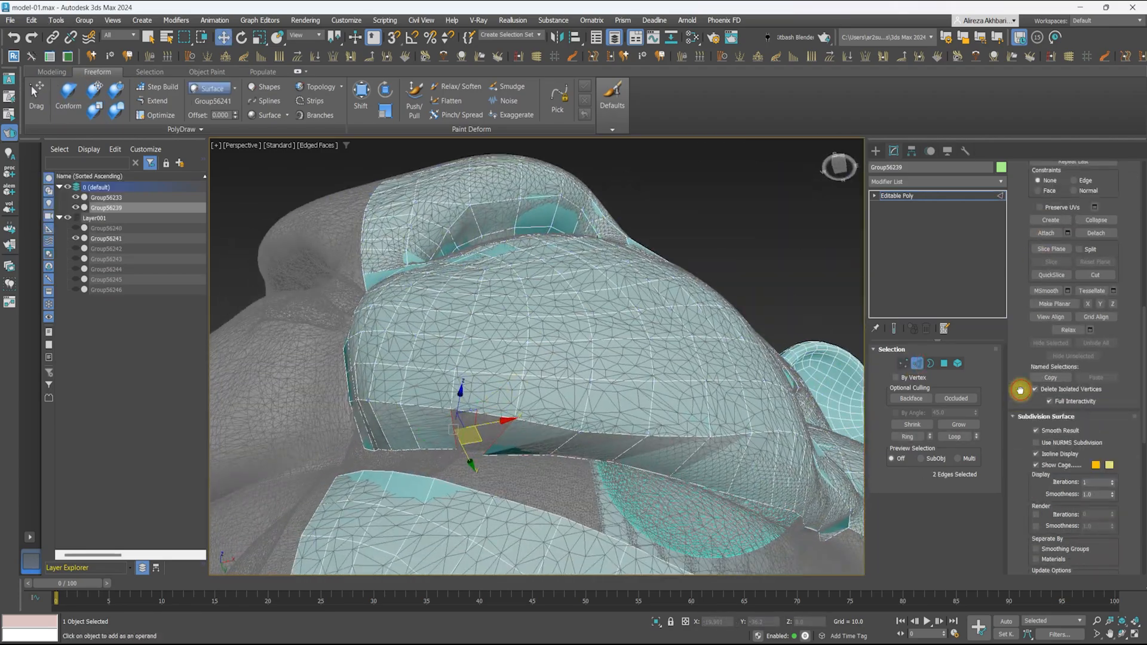
Bridge the open edges between the lips and adjust the lower-lip vertices along the mouth line
scroll(1020, 390, up, 5)
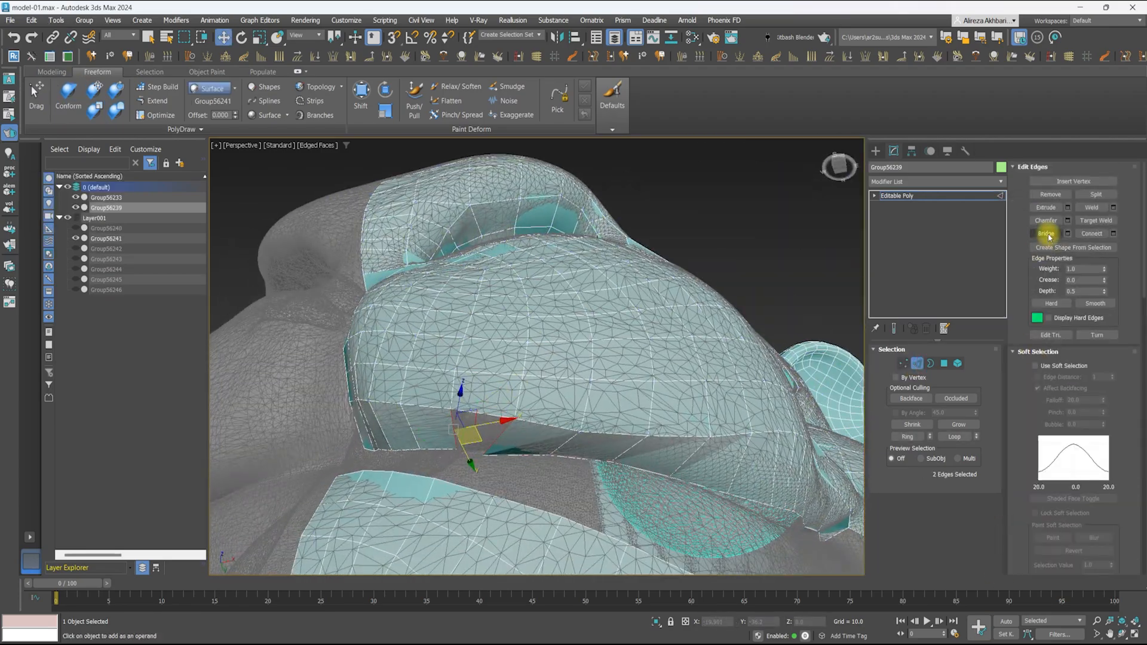
click(37, 99)
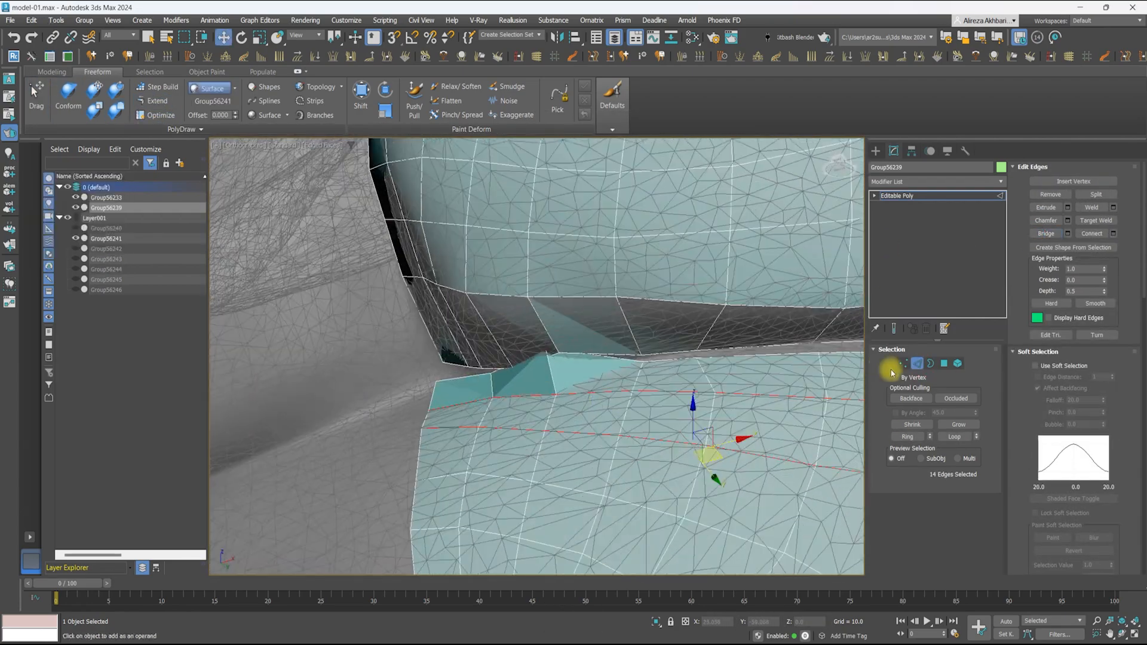
click(904, 363)
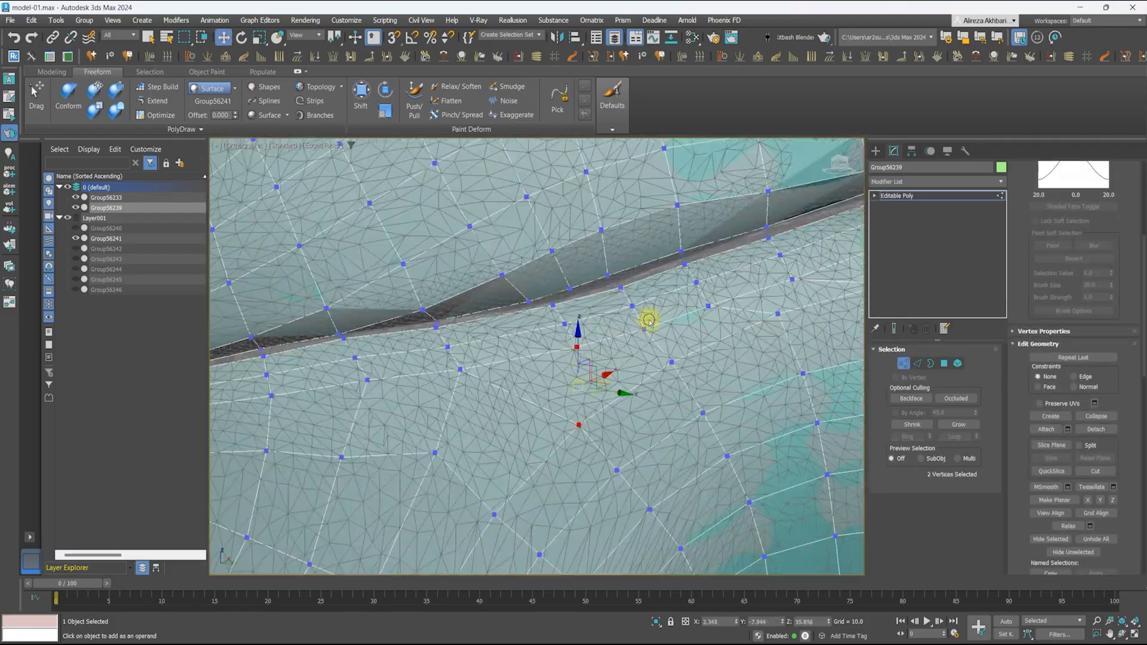
right_click(693, 340)
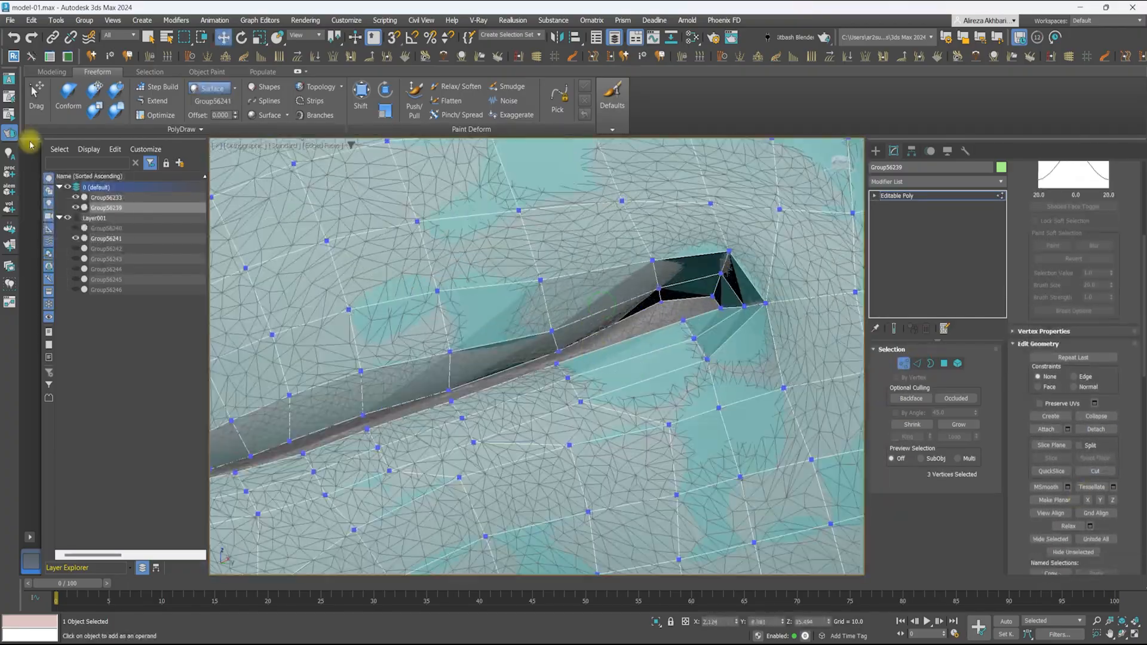
Isolate the retopologized head and auto-smooth all its polygons with a 45.0 threshold
key(alt+q)
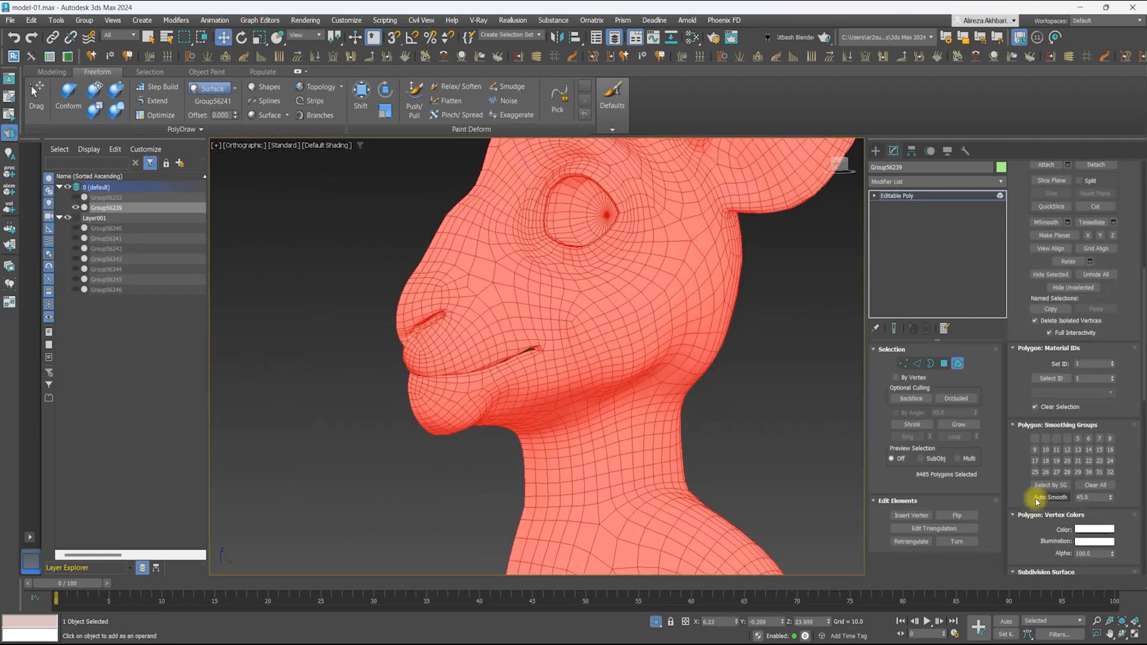
key(F4)
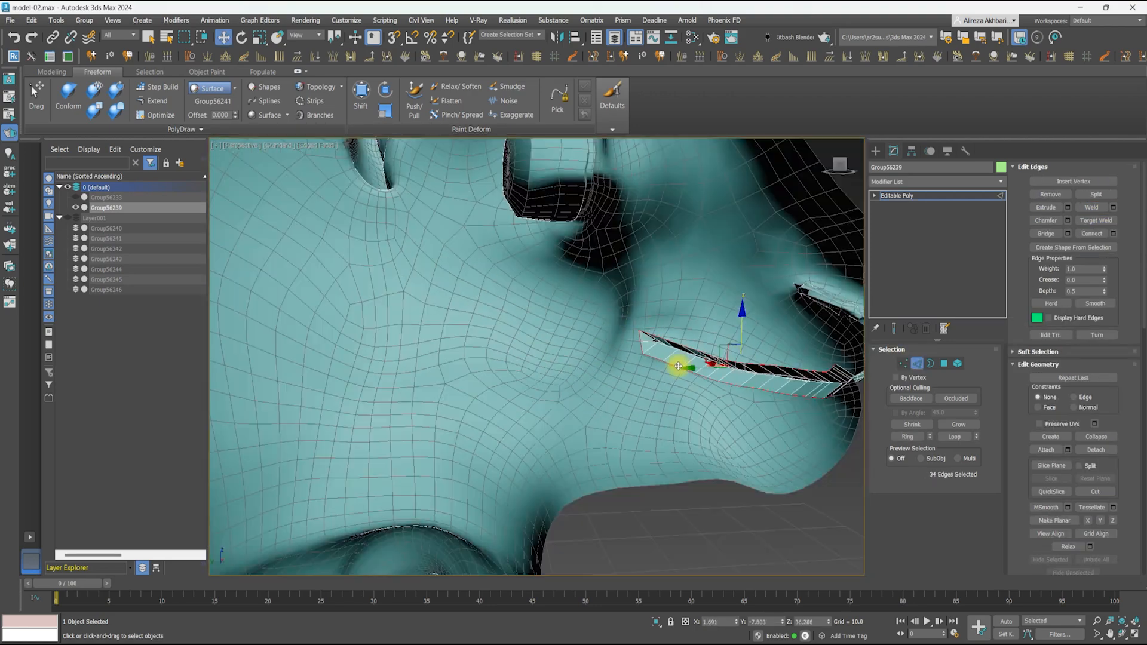
Extend the mouth opening inward as a cavity, shape its vertices, and isolate the head polygons from the body
ctrl+click(904, 362)
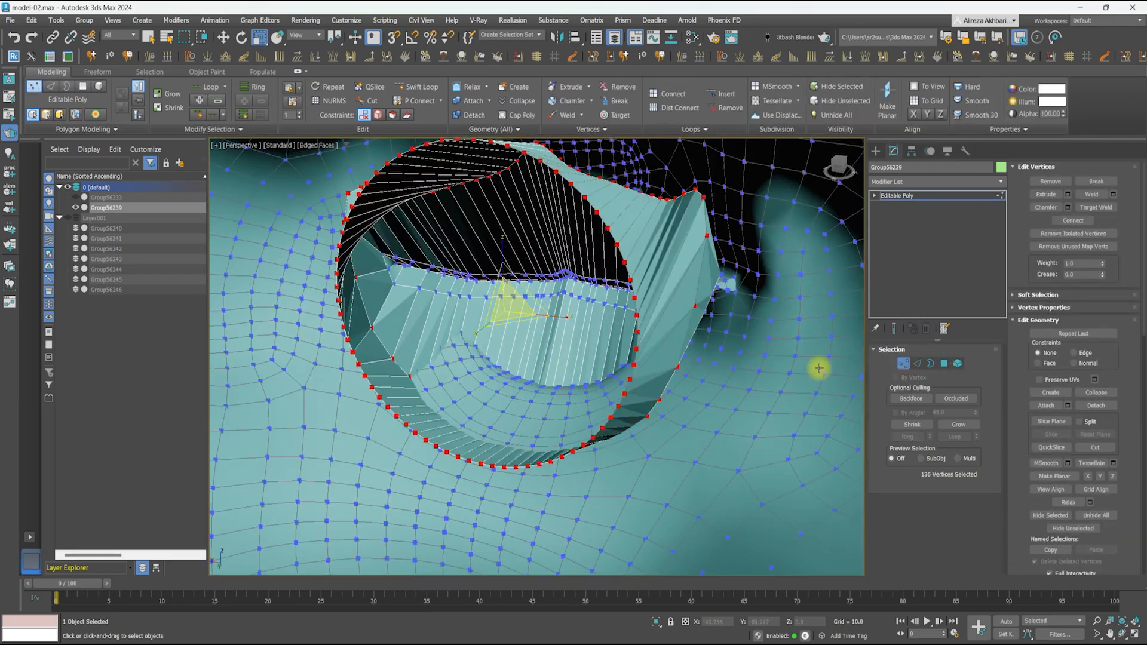
key(F3)
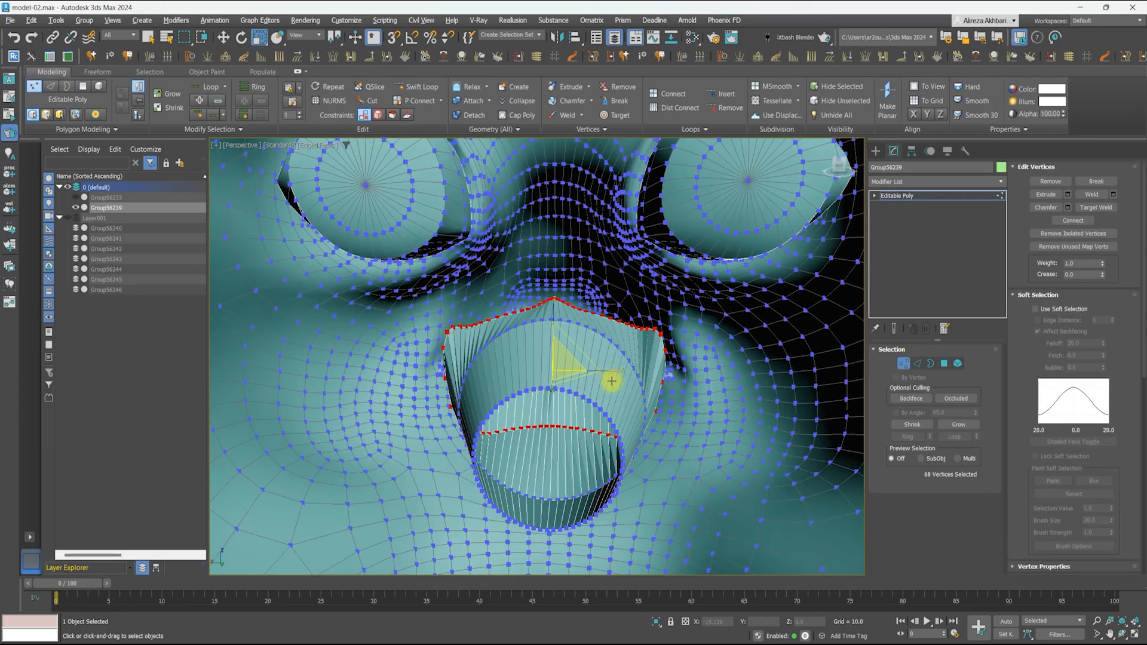
click(890, 190)
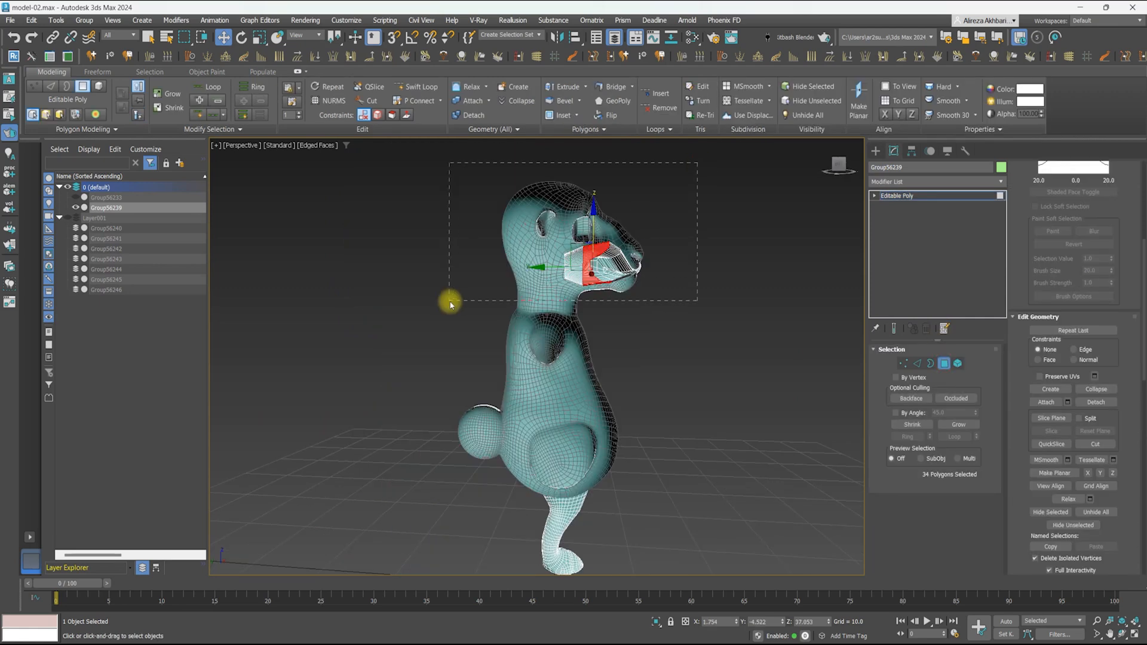
key(ctrl+i)
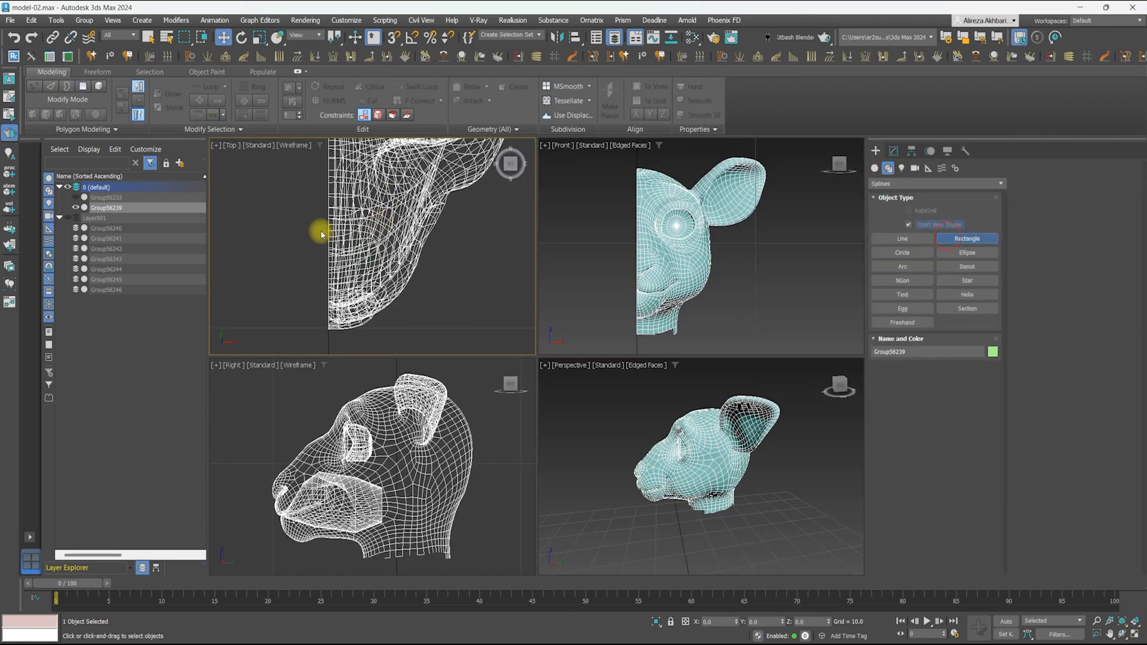
Draw a rectangle about 3.7 by 2.8 at the mouth, centred at X 0, with rectangular viewport rendering of 0.63 by 0.59
middle_drag(321, 235, 361, 233)
drag(333, 178, 420, 296)
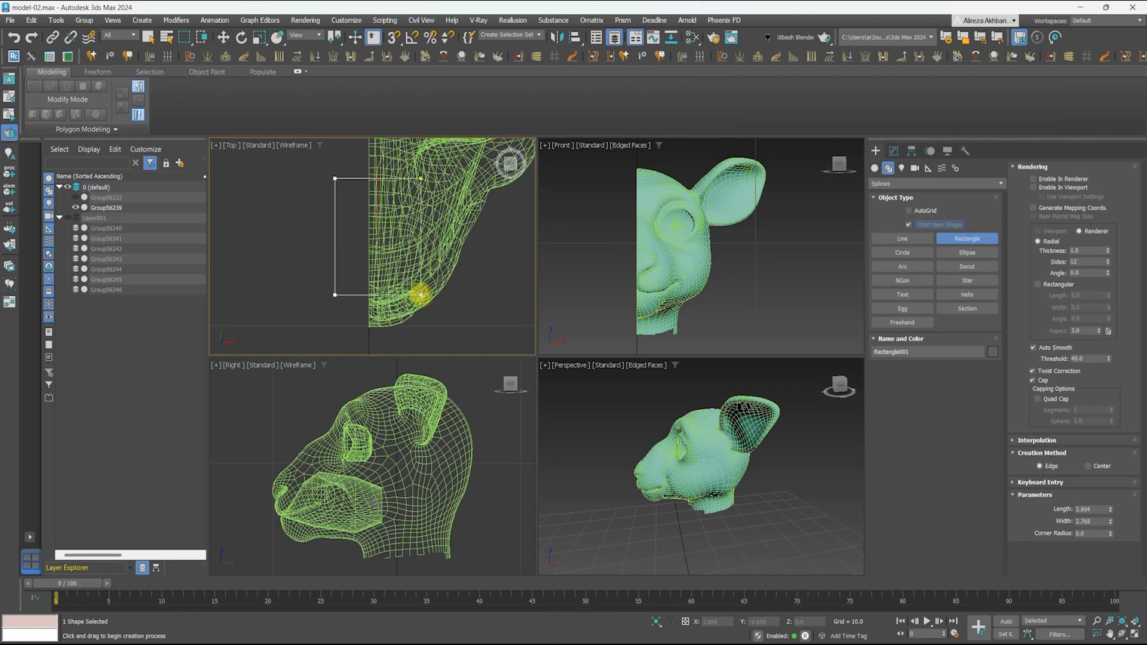
key(w)
right_click(736, 622)
scroll(608, 262, down, 3)
scroll(358, 410, down, 8)
drag(342, 466, 352, 362)
scroll(358, 388, up, 10)
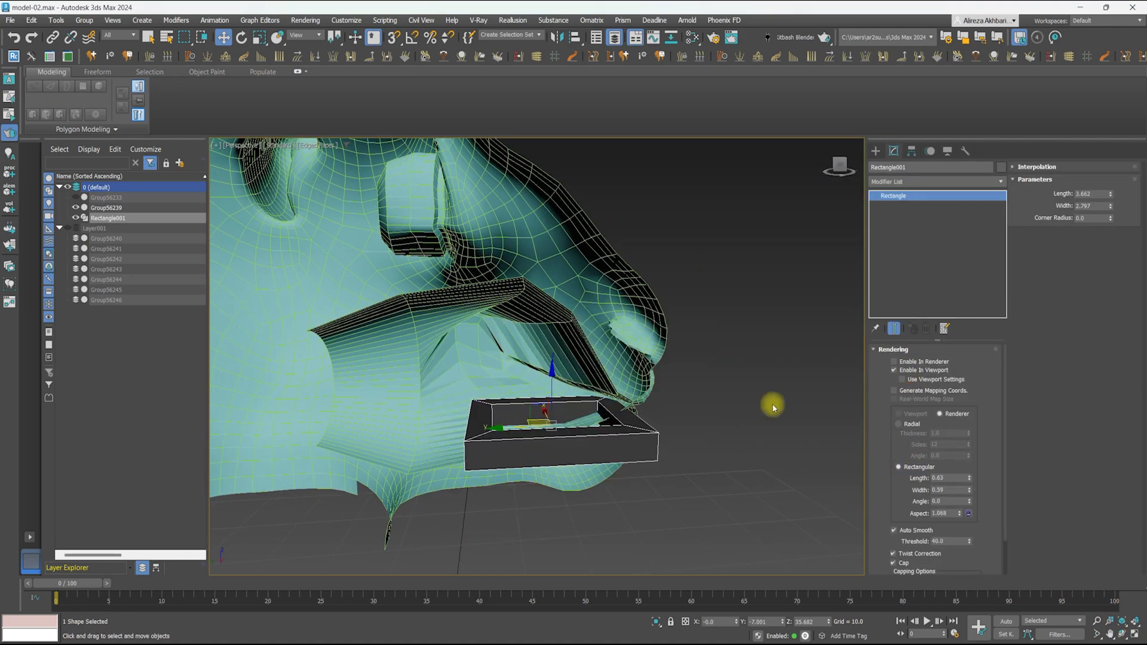
Convert the rectangle to an editable spline and delete its rear and one side segment
alt+middle_drag(478, 323, 610, 346)
right_click(614, 277)
mouse_move(679, 443)
click(758, 444)
click(1074, 233)
drag(628, 478, 531, 418)
key(Delete)
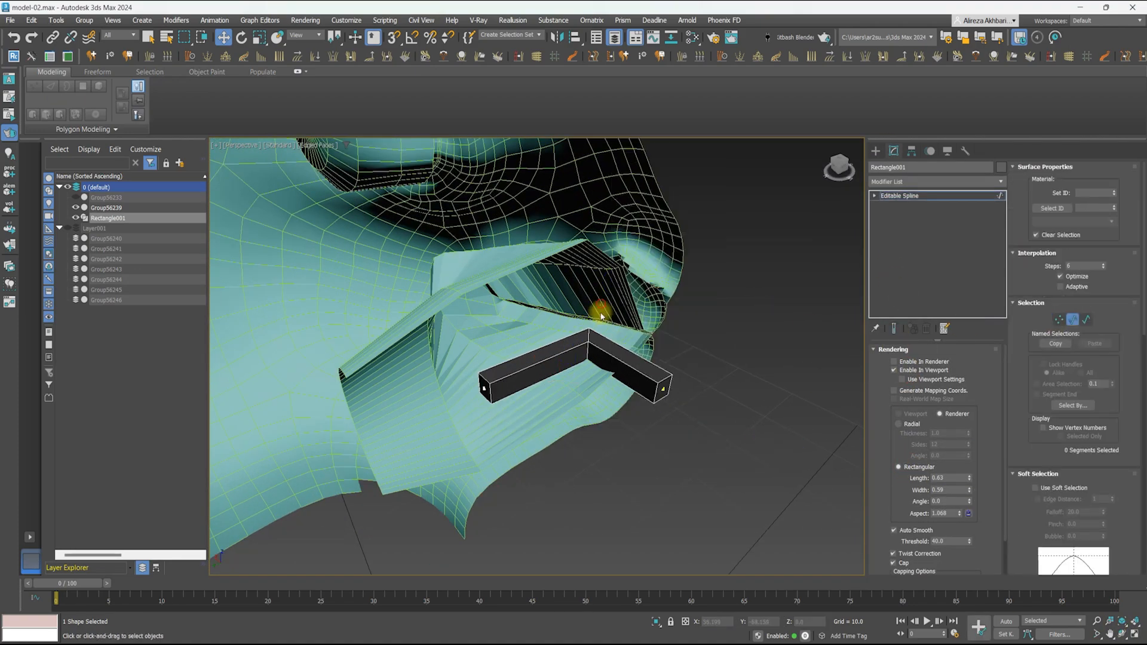
Adjust the vertex types and positions of the L-shaped spline so it follows the inside of the mouth
key(ctrl+z)
key(1)
click(485, 387)
key(F3)
key(F3)
alt+middle_drag(512, 363, 412, 344)
key(F3)
right_click(591, 286)
click(550, 217)
key(F3)
right_click(563, 335)
click(551, 265)
alt+middle_drag(553, 298, 514, 312)
drag(514, 313, 518, 328)
key(F3)
key(F3)
alt+middle_drag(517, 328, 469, 333)
key(F3)
key(F3)
key(1)
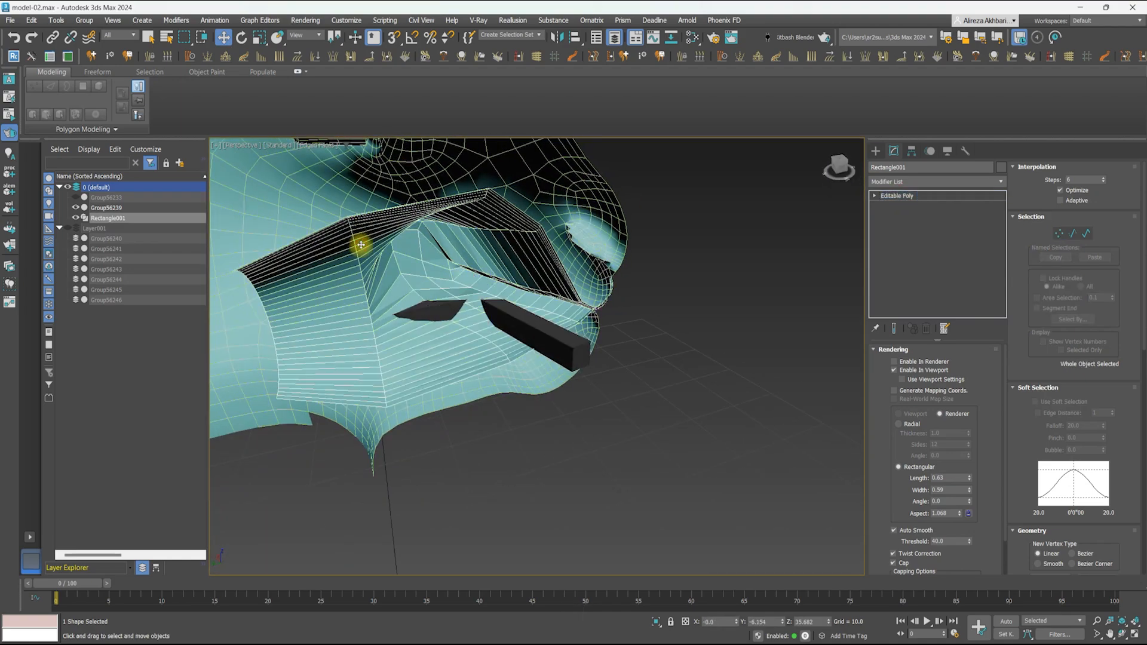
Select the mouth cavity's middle edge loop on the head as vertices and apply an FFD 2x2x2 modifier
click(361, 245)
key(2)
double_click(436, 325)
ctrl+click(902, 361)
click(913, 182)
text(ffd)
key(Return)
Reshape the mouth cavity loop by moving the FFD control points, and collapse the head to an editable poly
alt+middle_drag(478, 334, 514, 395)
click(886, 196)
click(913, 205)
key(F3)
key(F3)
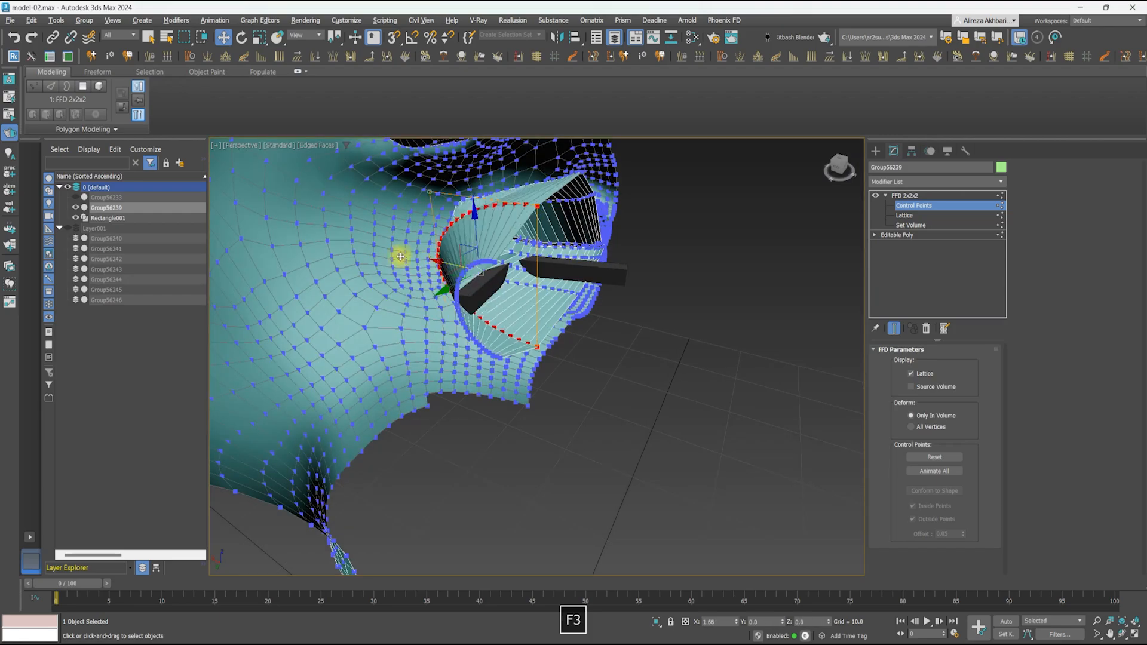
alt+middle_drag(403, 257, 358, 238)
key(F3)
key(F3)
drag(392, 238, 407, 215)
scroll(508, 299, up, 4)
right_click(540, 225)
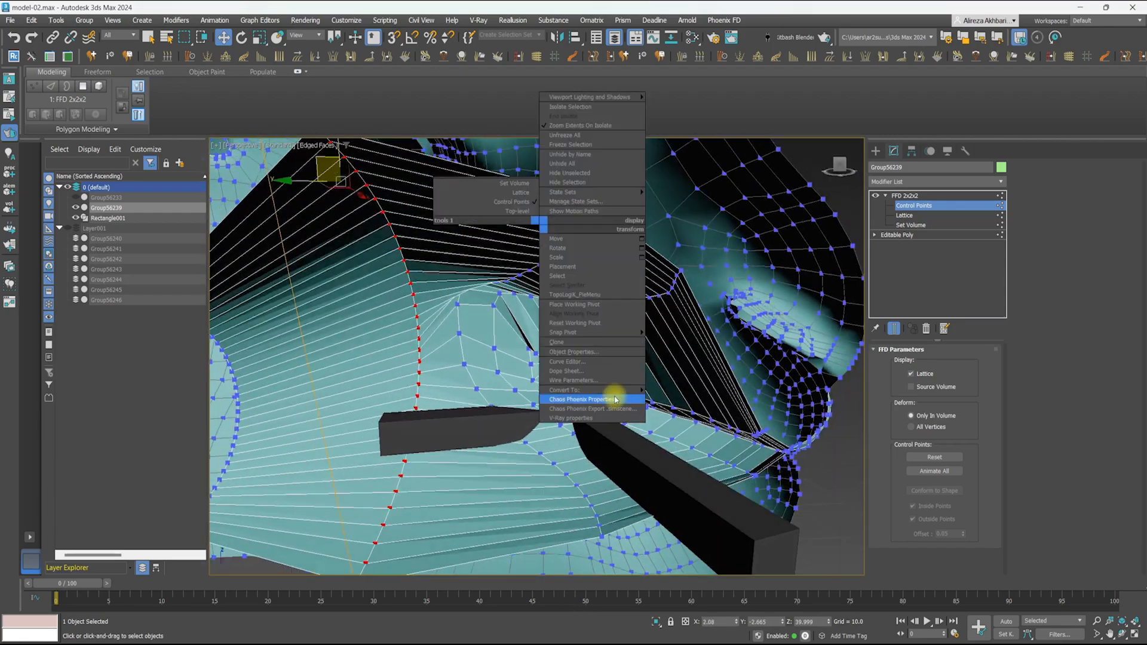
click(611, 396)
click(648, 415)
Select the L-shaped spline in the mouth and mirror it with a Symmetry modifier
key(1)
key(F3)
mouse_move(603, 383)
alt+middle_down()
mouse_move(545, 408)
mouse_move(556, 359)
alt+middle_up()
key(F3)
click(905, 198)
click(912, 182)
text(sy)
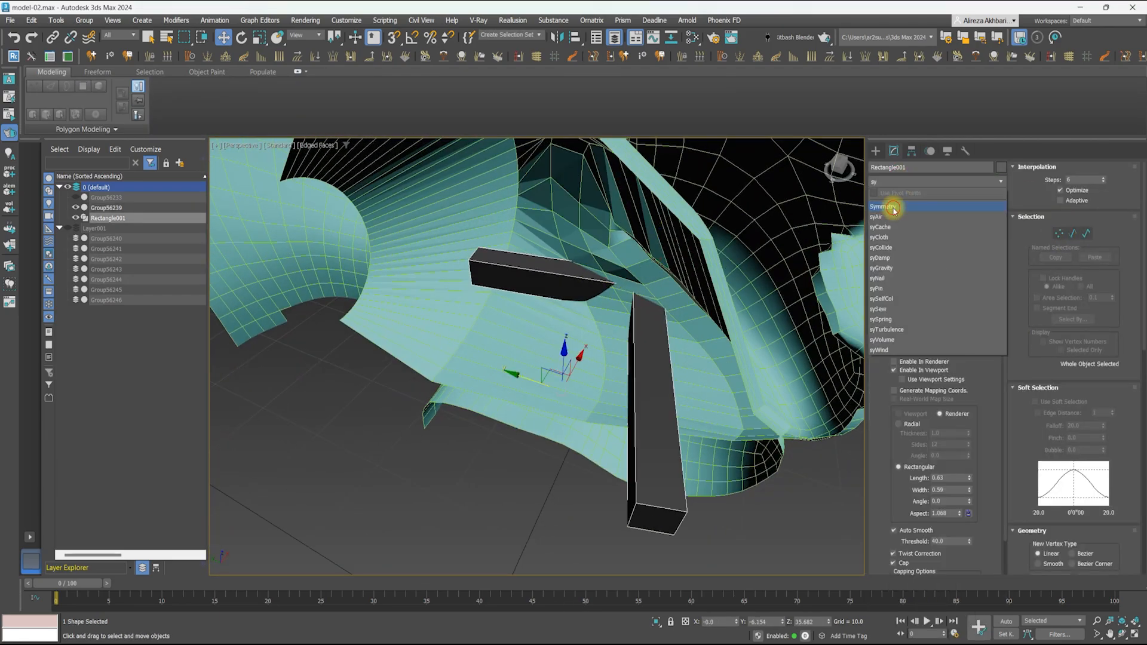
key(Return)
scroll(550, 240, down, 5)
scroll(551, 299, up, 6)
Reposition the spline's front corner vertex and set its rectangular thickness to 0.76 length and 0.79 width
click(874, 206)
click(894, 215)
key(F3)
click(679, 339)
key(F3)
alt+middle_drag(679, 340, 650, 342)
drag(969, 493, 969, 483)
alt+middle_drag(633, 353, 582, 341)
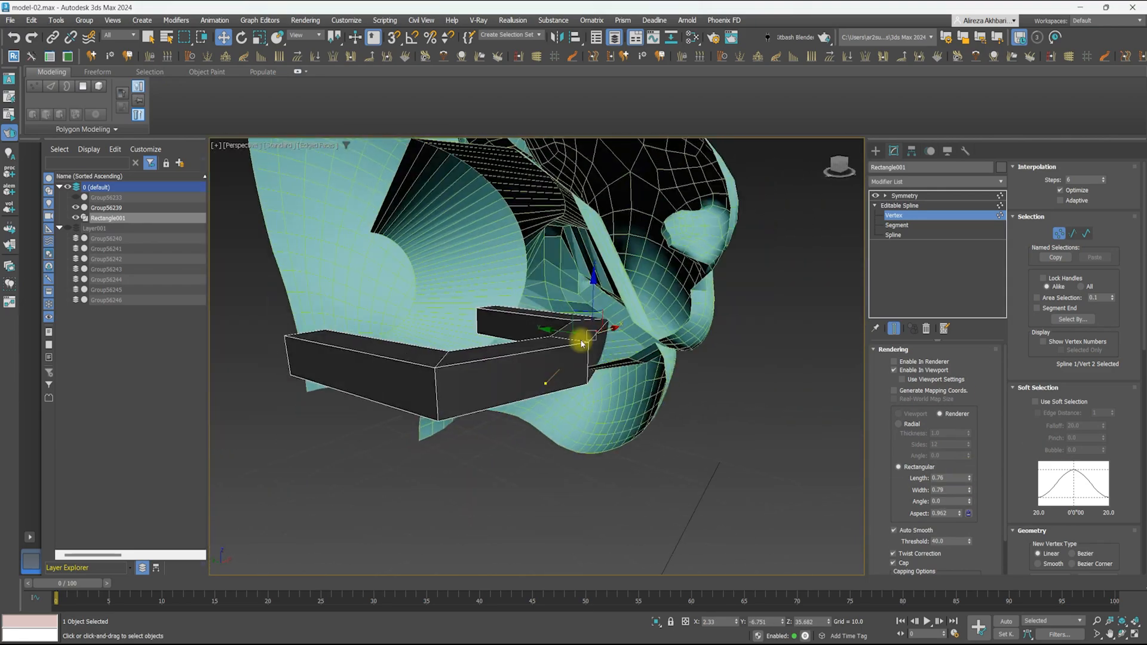
scroll(582, 340, up, 3)
Convert the mirrored jaw bar to an editable poly and add a TurboSmooth modifier
click(905, 196)
right_click(602, 257)
mouse_move(696, 448)
click(743, 469)
click(905, 182)
text(tu)
key(Return)
scroll(622, 307, down, 4)
click(901, 182)
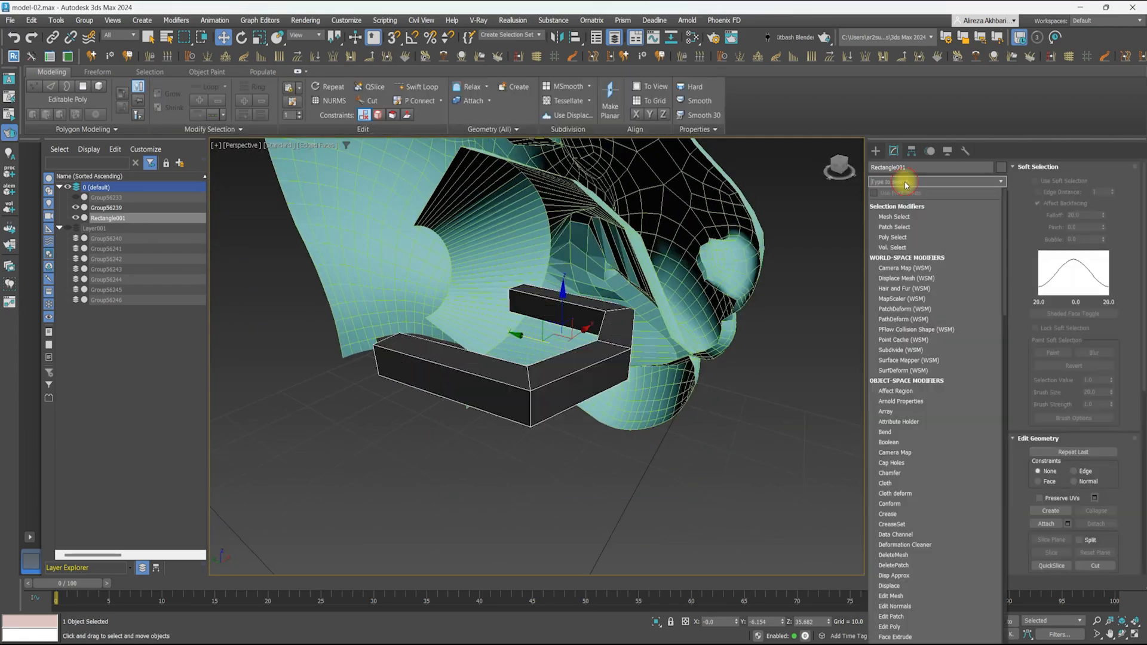
Add lengthwise edge loops through the middle of the jaw bar's faces
click(917, 364)
click(635, 350)
key(F3)
key(F3)
key(F3)
key(1)
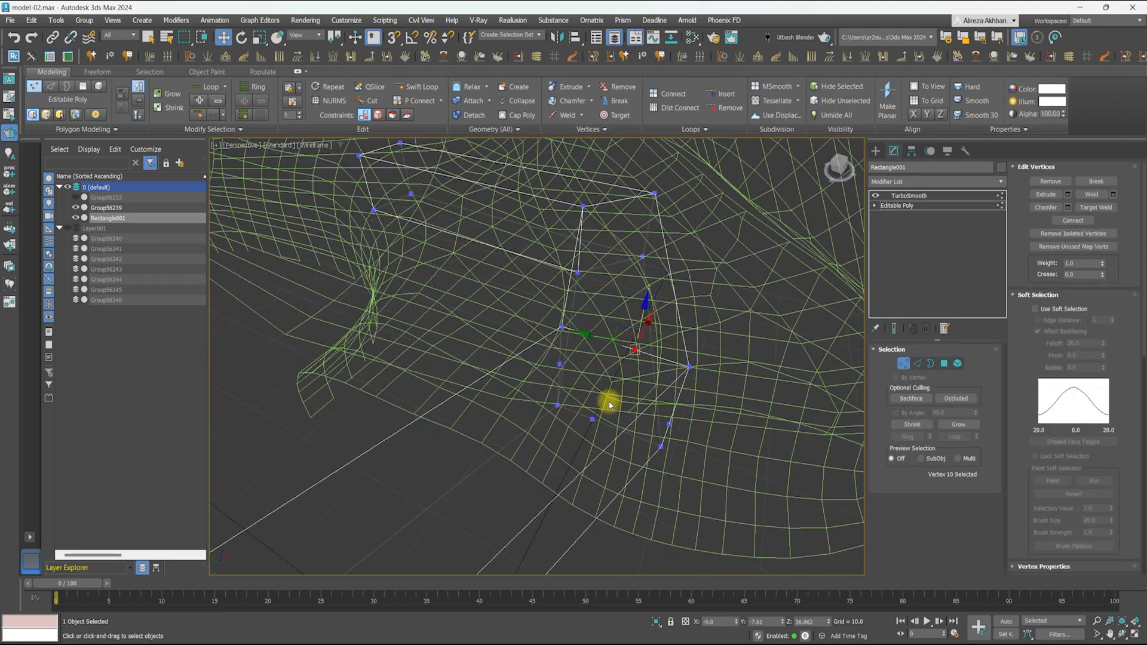
click(915, 364)
right_click(735, 290)
click(709, 333)
right_click(763, 289)
click(743, 325)
Thicken the jaw bar with a Push modifier of 0.2 below the TurboSmooth
click(901, 182)
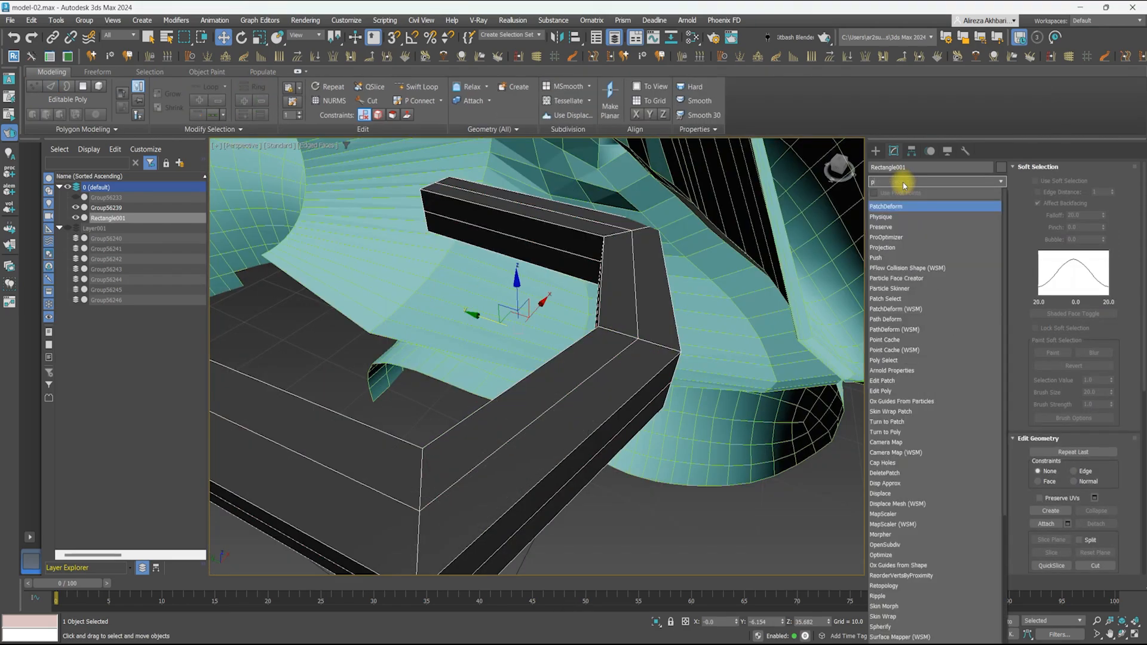
text(pu)
click(894, 329)
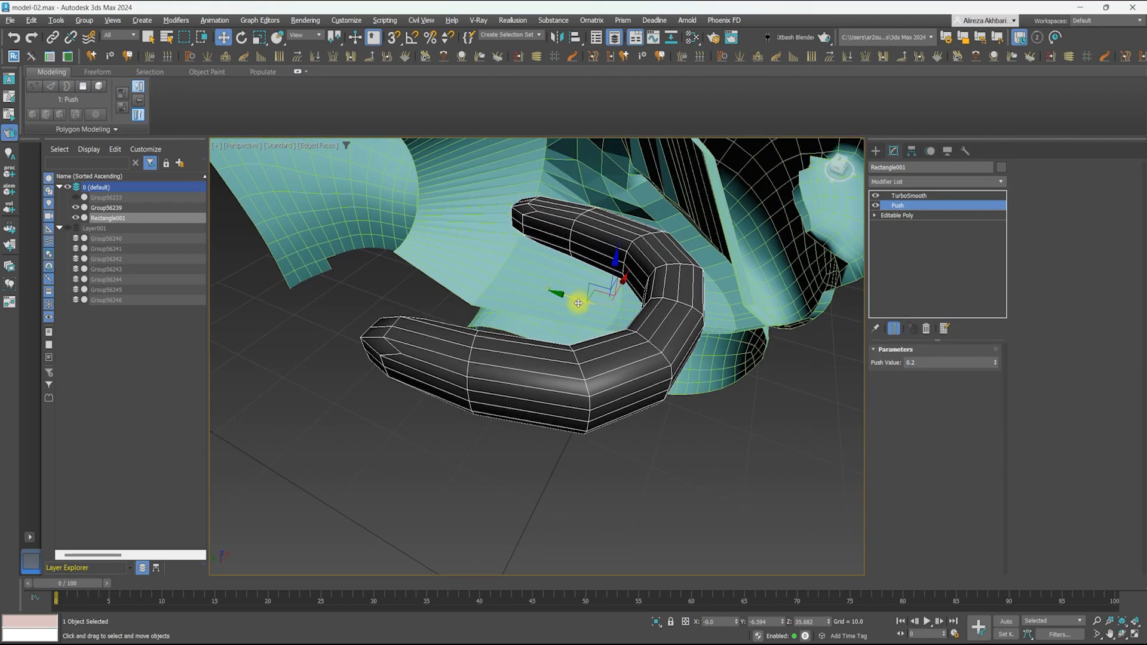
alt+middle_drag(579, 302, 546, 277)
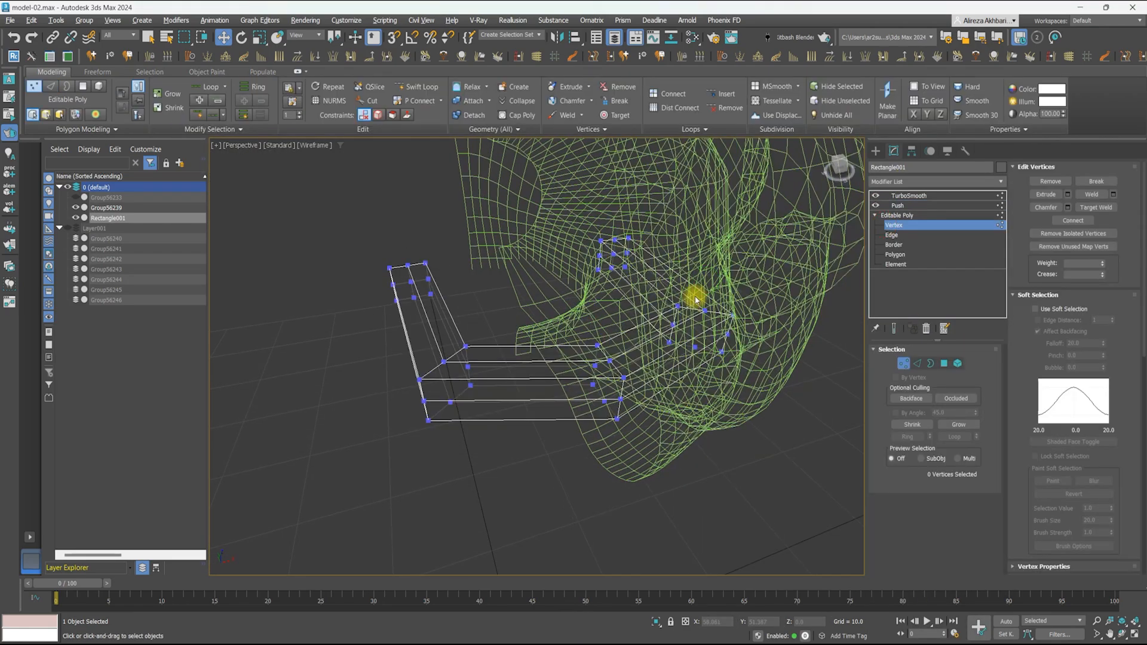
Delete one half of the jaw bar's vertices and mirror the remaining half with a Symmetry modifier
key(Delete)
click(901, 182)
text(sym)
key(Return)
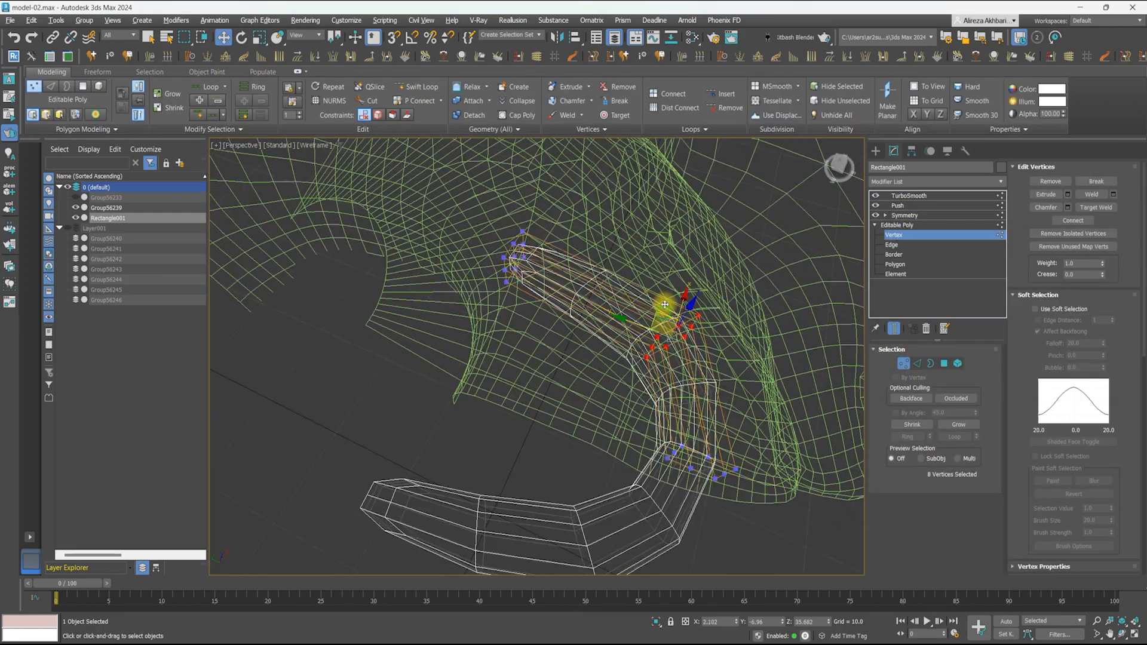
Move the jaw bar's corner and rear end vertices to curve it along the mouth cavity
mouse_move(662, 308)
alt+middle_down()
mouse_move(583, 269)
mouse_move(529, 330)
alt+middle_up()
key(F3)
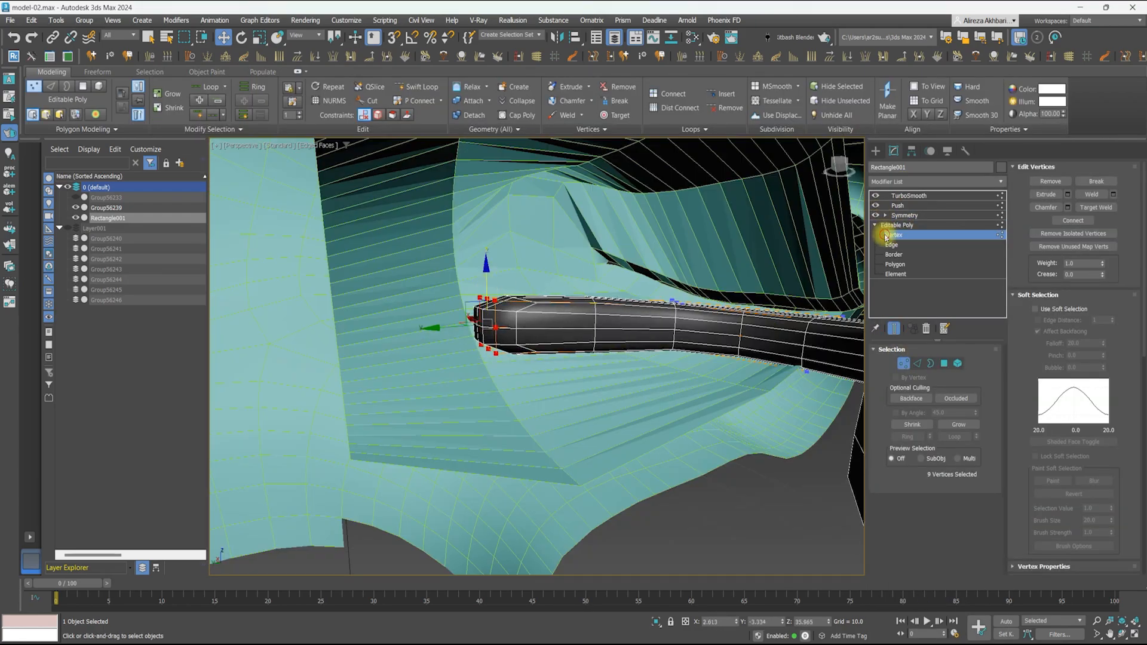
click(908, 195)
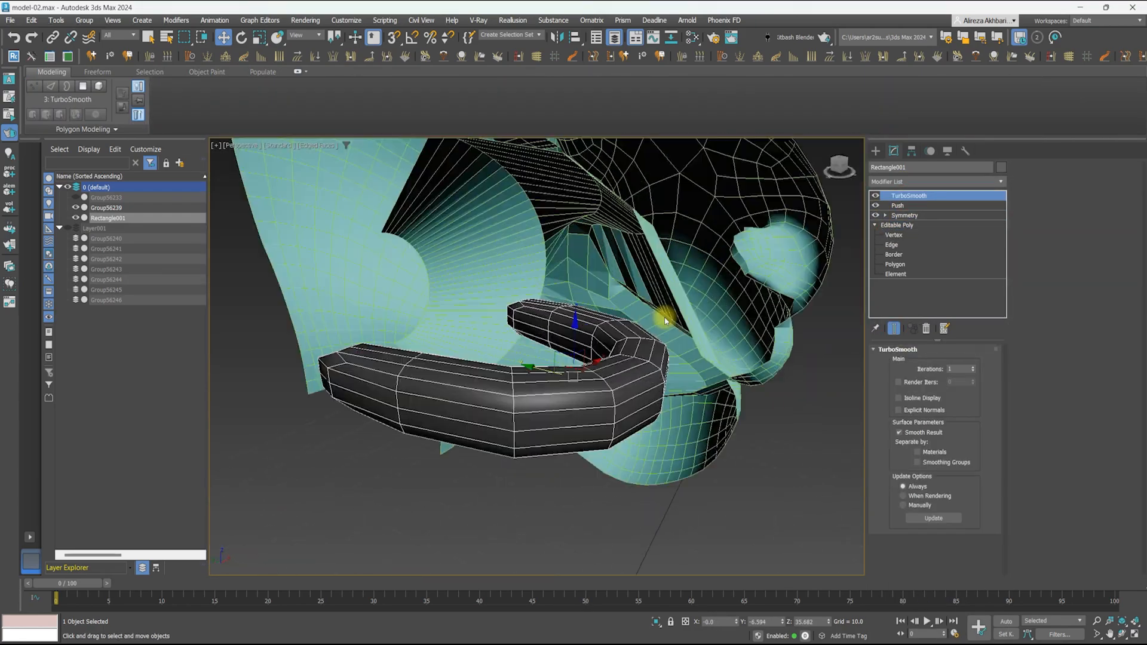
Keep the jaw bar's TurboSmooth at 1 iteration and collapse its modifiers into an editable poly
alt+middle_drag(650, 310, 777, 352)
click(974, 366)
click(974, 371)
alt+middle_drag(636, 292, 602, 249)
right_click(602, 248)
click(743, 423)
Select the rings of lengthwise edges on the jaw bar and connect them with new cross loops
alt+middle_drag(669, 305, 602, 312)
key(2)
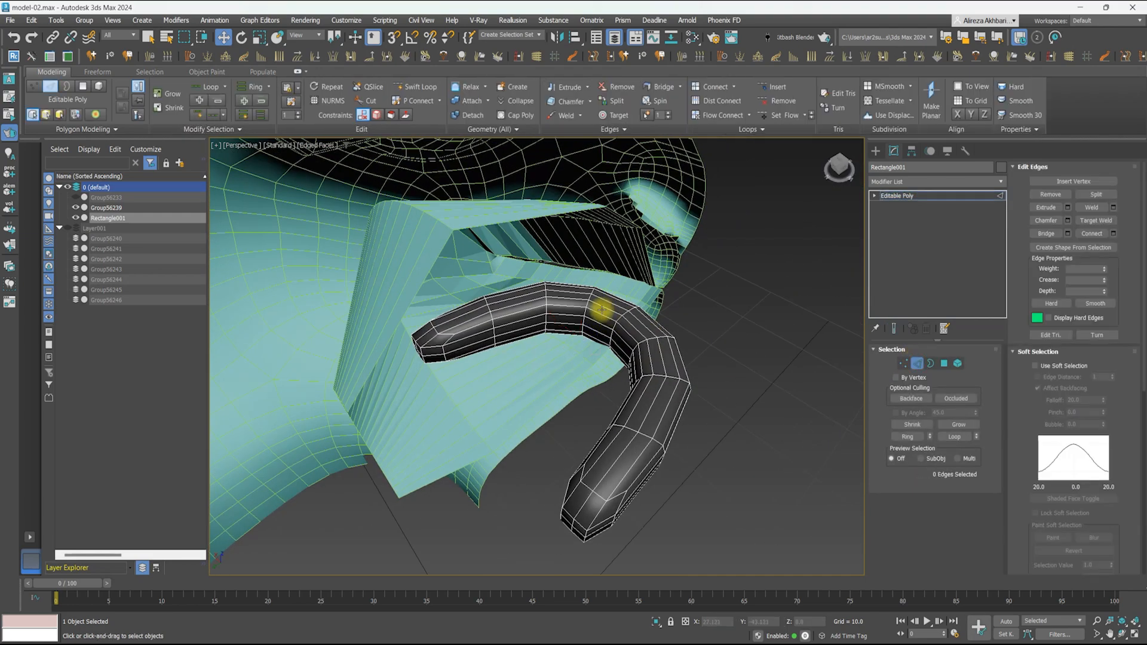
click(907, 436)
right_click(711, 327)
click(667, 455)
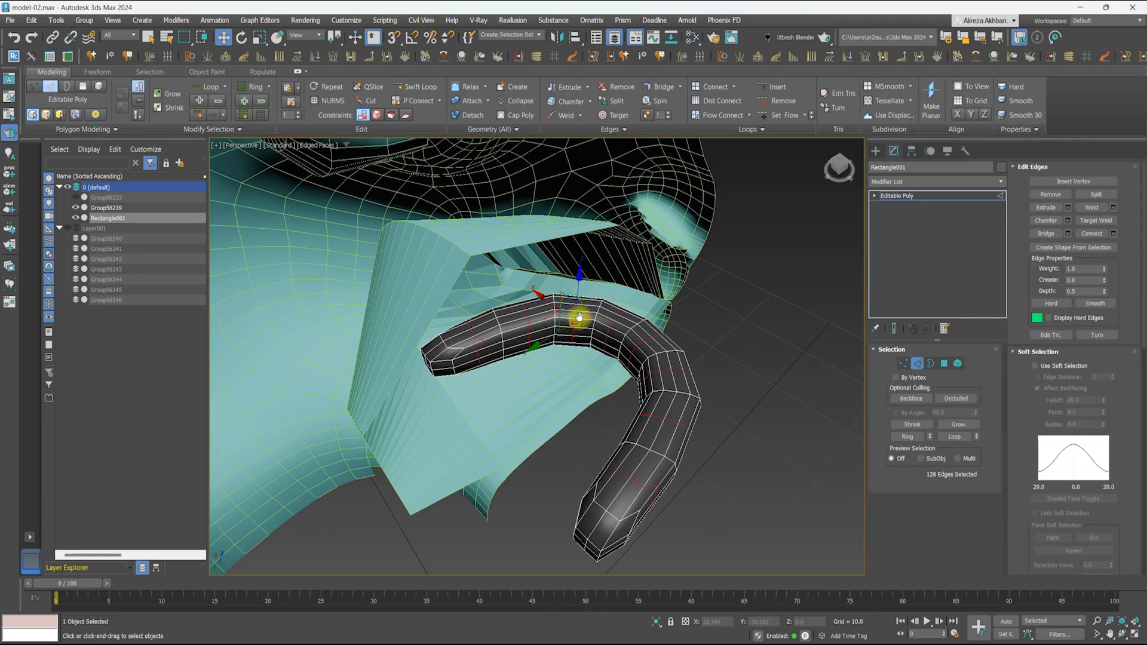
scroll(579, 317, up, 3)
Create a small box for a front tooth, adjust its dimensions, and place it on the front of the jaw bar
click(877, 151)
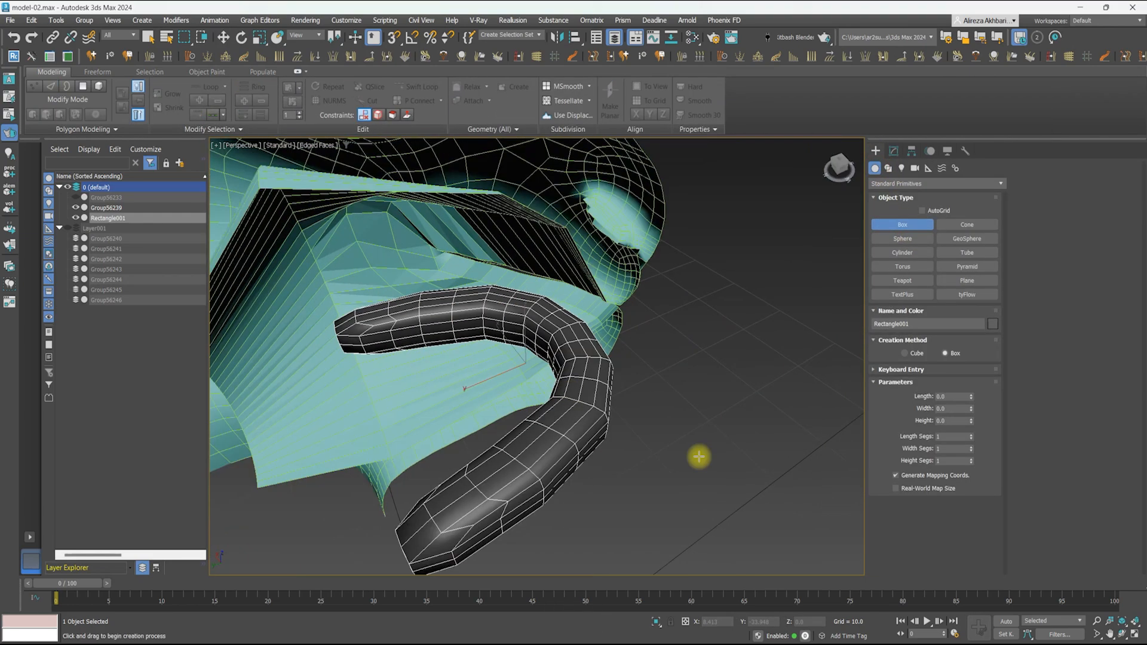
drag(711, 494, 720, 504)
right_click(719, 505)
click(893, 151)
drag(971, 364, 971, 392)
scroll(558, 282, up, 3)
alt+middle_drag(558, 281, 573, 293)
drag(971, 364, 970, 375)
scroll(603, 286, up, 3)
key(w)
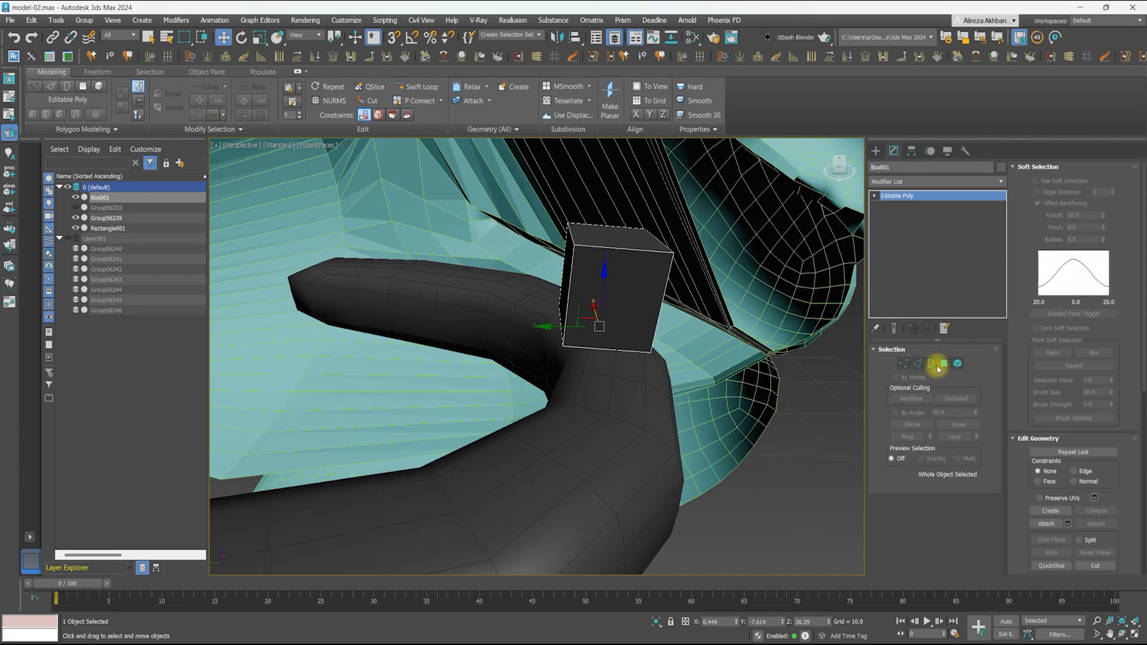
Adjust the tooth box's edges and delete its bottom polygon
click(917, 363)
alt+middle_drag(635, 341, 560, 245)
click(560, 245)
click(944, 363)
key(F3)
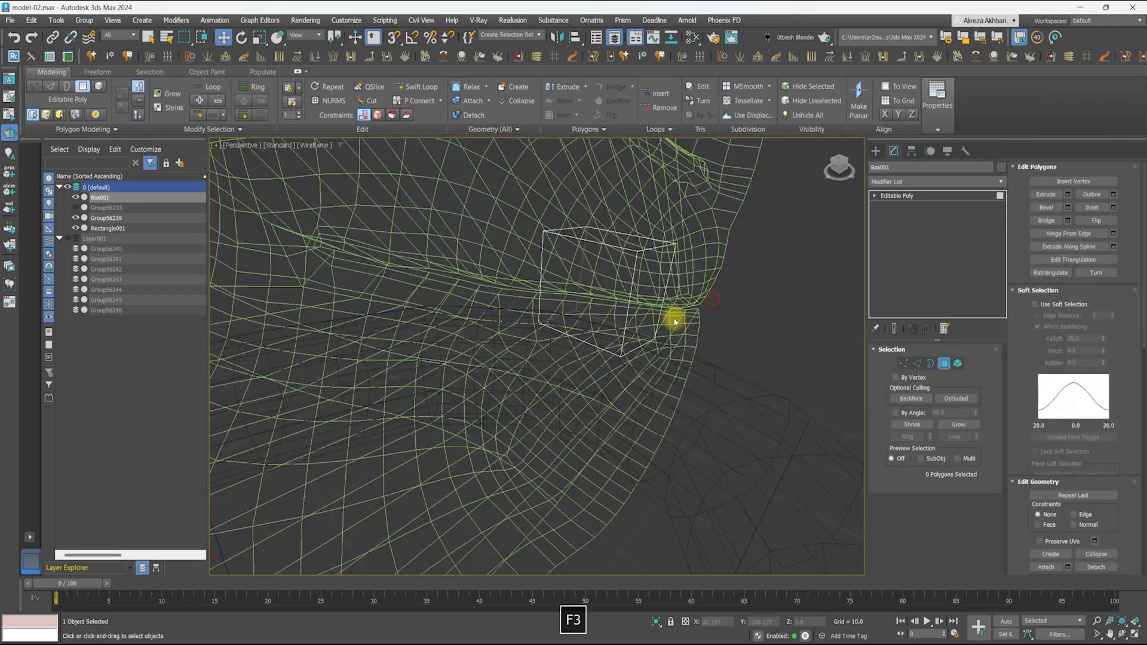
click(676, 318)
key(Delete)
Apply TurboSmooth to the tooth box and connect its edge rings with loops in two directions
click(897, 196)
click(891, 181)
key(F3)
click(897, 206)
click(917, 364)
click(908, 437)
key(ctrl+shift+e)
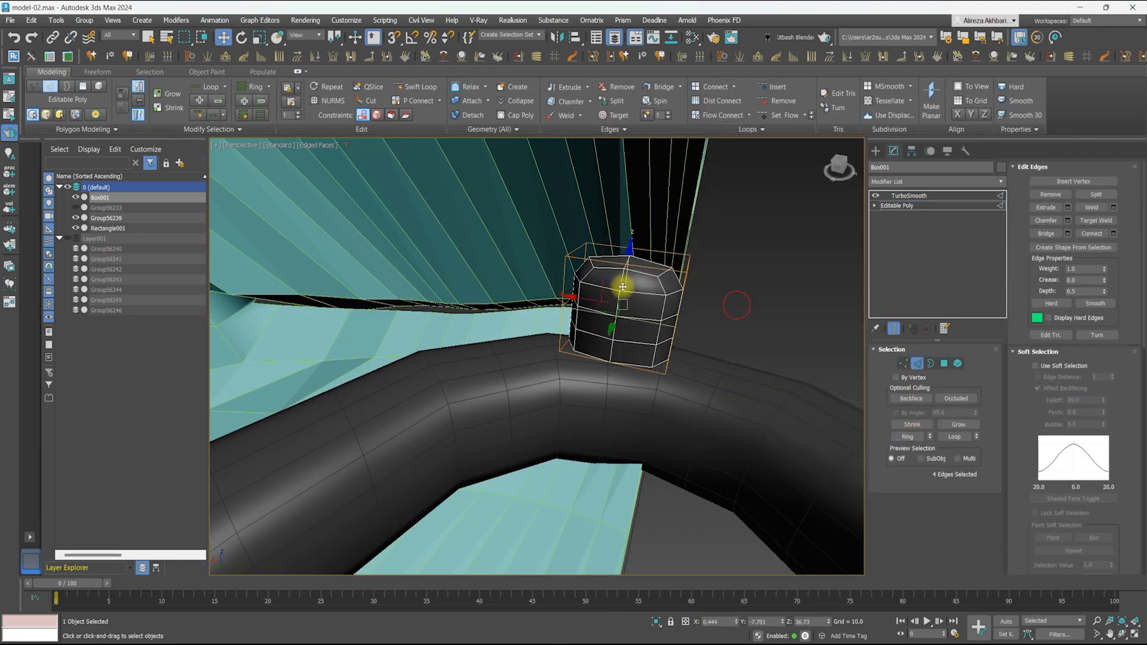
alt+middle_drag(622, 286, 645, 382)
click(902, 435)
key(ctrl+shift+e)
Adjust the tooth box's vertices and collapse it with its TurboSmooth modifier into an editable poly
click(904, 364)
key(F3)
key(F3)
alt+middle_drag(540, 343, 645, 243)
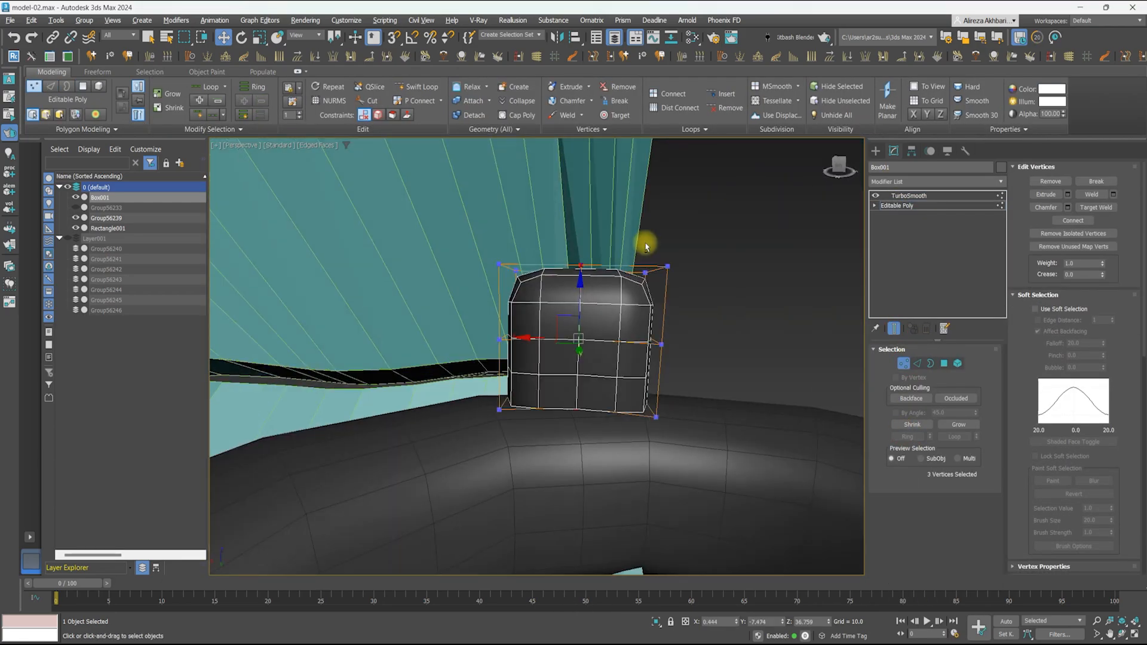
click(908, 196)
alt+middle_drag(597, 287, 650, 218)
right_click(650, 217)
click(794, 352)
Add an Array modifier to the tooth to create a straight row of teeth
click(909, 182)
click(894, 403)
alt+middle_drag(658, 311, 591, 294)
drag(590, 293, 695, 342)
Select the lengthwise edge loop on the jaw bar and create a spline shape from it
click(675, 389)
click(918, 363)
mouse_move(694, 383)
alt+middle_down()
mouse_move(679, 346)
mouse_move(672, 383)
alt+middle_up()
double_click(678, 346)
click(550, 346)
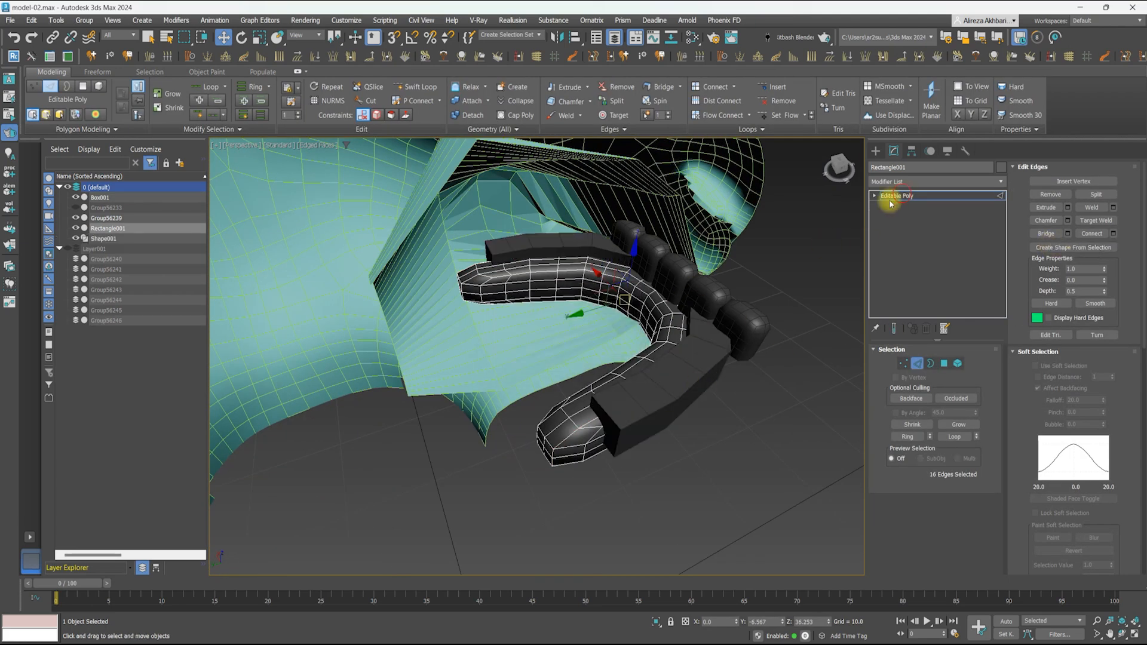
Apply a Path Deform modifier to the tooth row, using the jaw spline Shape001 as path and X as deform axis
click(739, 314)
click(924, 182)
key(p)
click(896, 309)
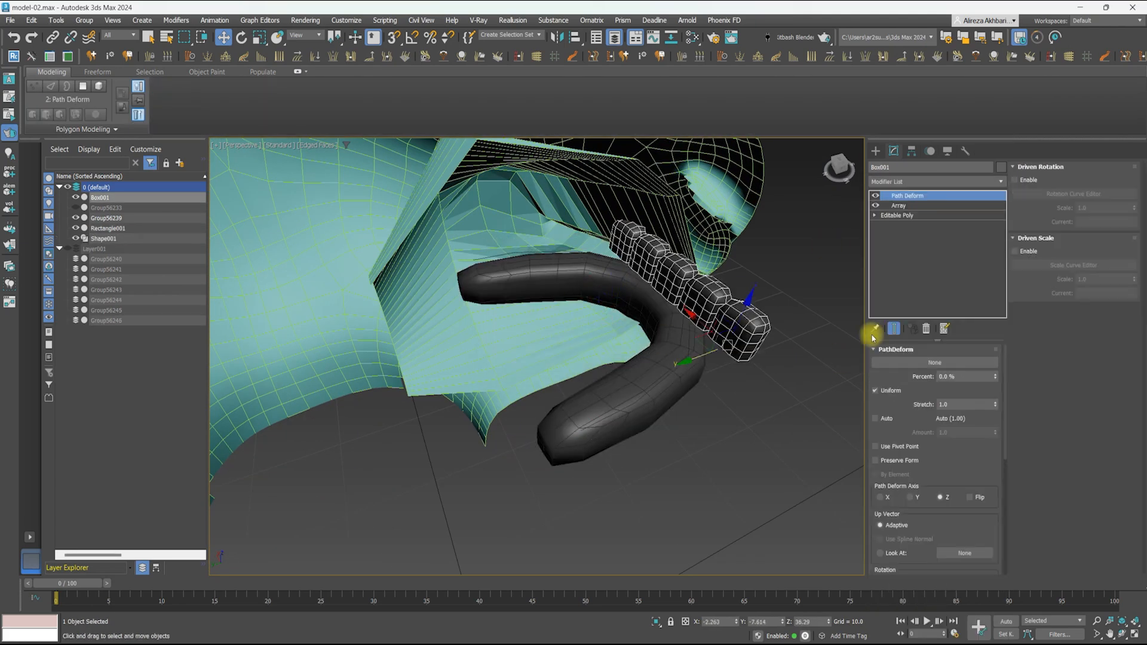
click(687, 359)
click(881, 497)
alt+middle_drag(687, 418, 633, 376)
click(898, 206)
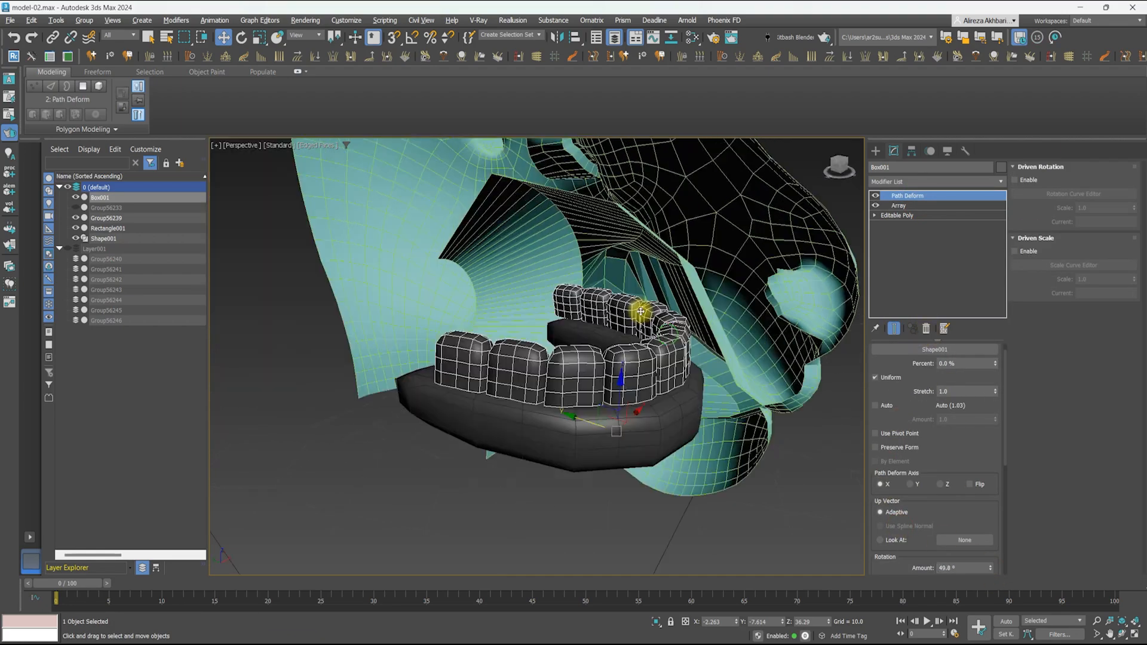
Add an XForm modifier above Path Deform on the teeth and set the array's X count to 12
click(937, 181)
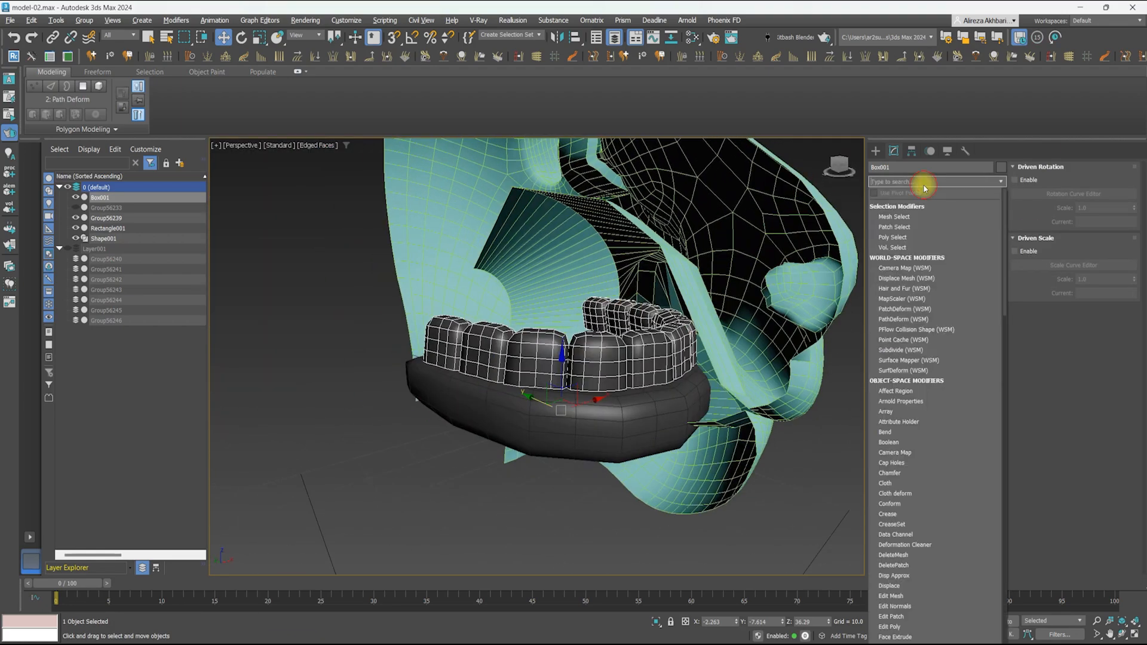
click(891, 538)
right_click(635, 273)
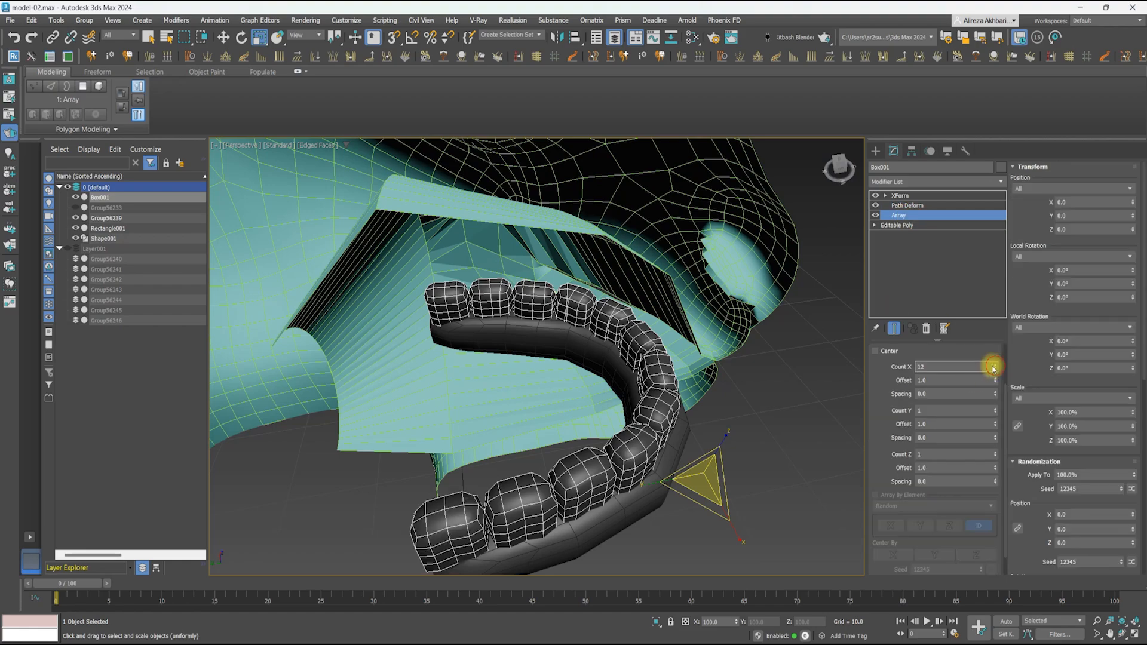
mouse_move(538, 449)
alt+middle_down()
mouse_move(547, 446)
mouse_move(537, 461)
mouse_move(540, 441)
alt+middle_up()
scroll(540, 440, up, 3)
Enable Preserve Form and By Element in the teeth's Path Deform settings and try flipping the deform axis
click(907, 206)
scroll(607, 382, down, 3)
click(892, 474)
click(891, 474)
scroll(625, 359, down, 4)
scroll(622, 364, up, 3)
alt+middle_drag(622, 364, 634, 417)
middle_drag(768, 293, 757, 325)
click(969, 498)
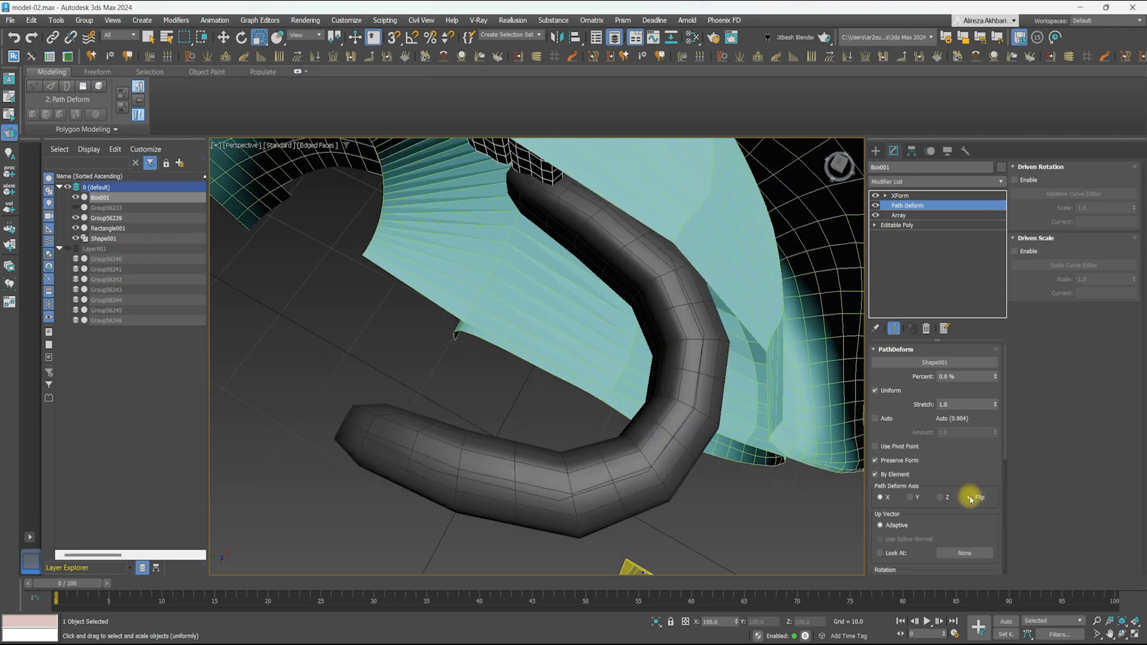
click(969, 497)
Add an XForm modifier below the Array and rotate its gizmo to reorient the individual teeth
click(898, 224)
click(899, 182)
key(x)
key(Return)
key(1)
key(e)
middle_drag(531, 349, 474, 282)
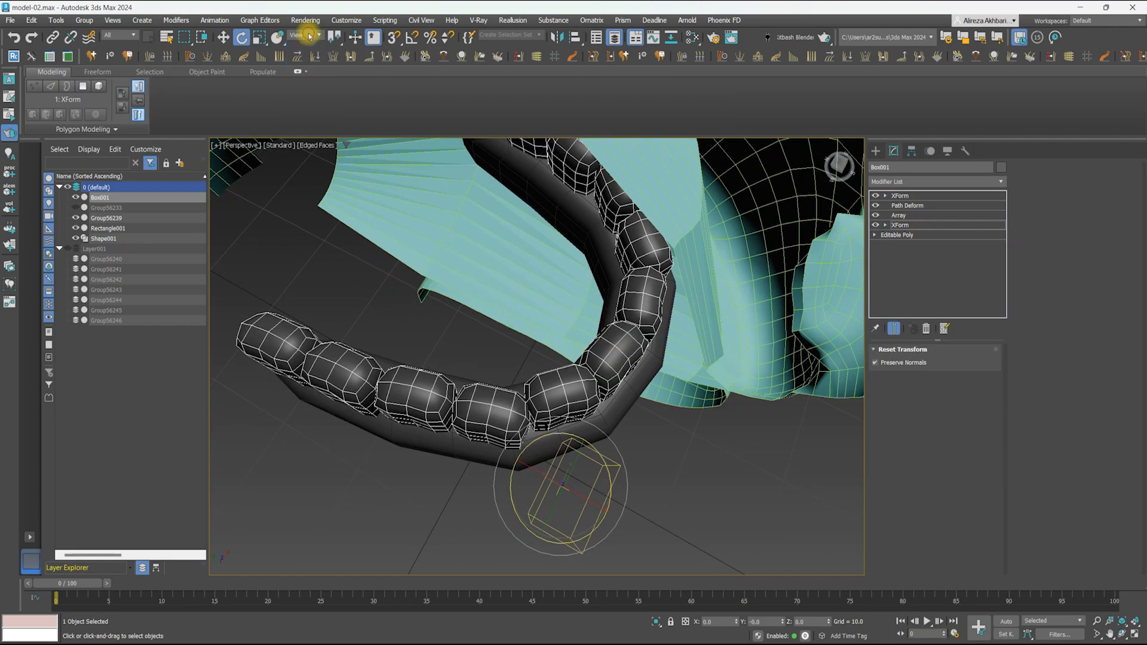
scroll(606, 411, down, 2)
alt+middle_drag(606, 411, 523, 410)
key(1)
Position the tooth row with the uppermost XForm gizmo and isolate the teeth and jaw bar
click(901, 196)
key(F4)
key(1)
key(w)
key(alt+q)
click(530, 413)
key(F4)
Reposition the jaw bar's pivot on the centre line using Affect Pivot Only
click(538, 352)
click(911, 151)
click(930, 227)
click(514, 412)
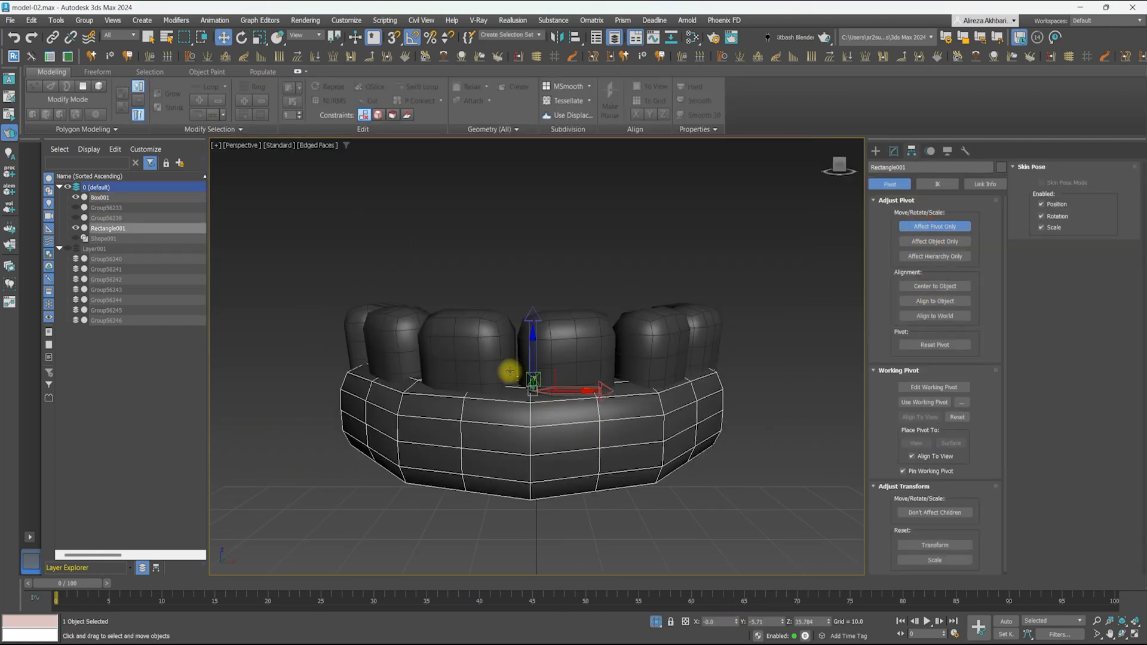
click(935, 226)
Subdivide the jaw bar mesh with MSmooth
click(894, 151)
alt+middle_drag(615, 290, 630, 282)
drag(1016, 509, 1016, 374)
click(1047, 443)
Shape the gum surface around the tooth bases with the Shift brush
click(98, 71)
click(361, 99)
alt+middle_drag(598, 353, 612, 305)
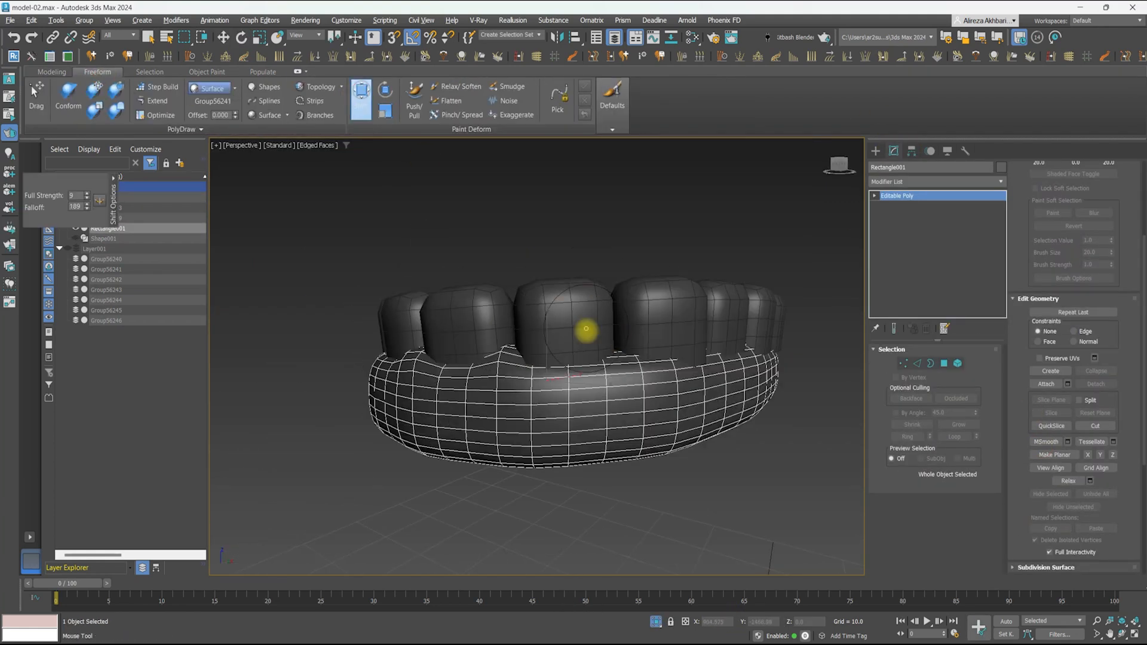
mouse_move(490, 334)
alt+middle_down()
mouse_move(548, 300)
mouse_move(459, 299)
alt+middle_up()
key(F4)
scroll(567, 343, down, 3)
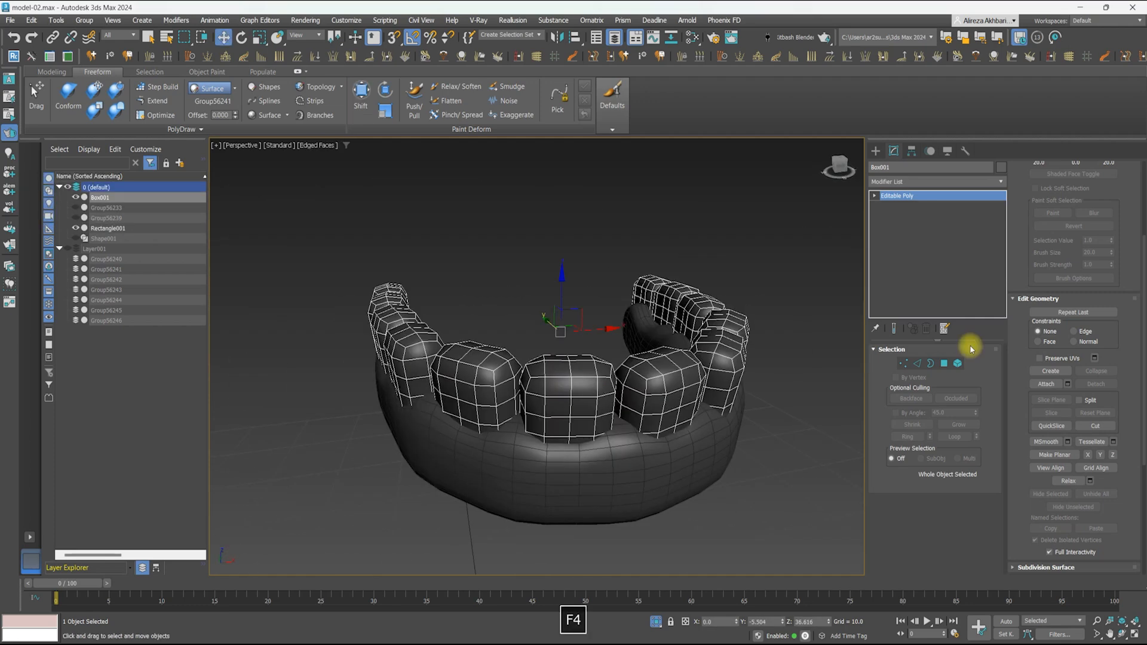
Attach the lower teeth to their gum and mirror the set upward as the upper gum and teeth
scroll(594, 397, up, 4)
alt+middle_drag(595, 398, 457, 365)
scroll(458, 364, down, 3)
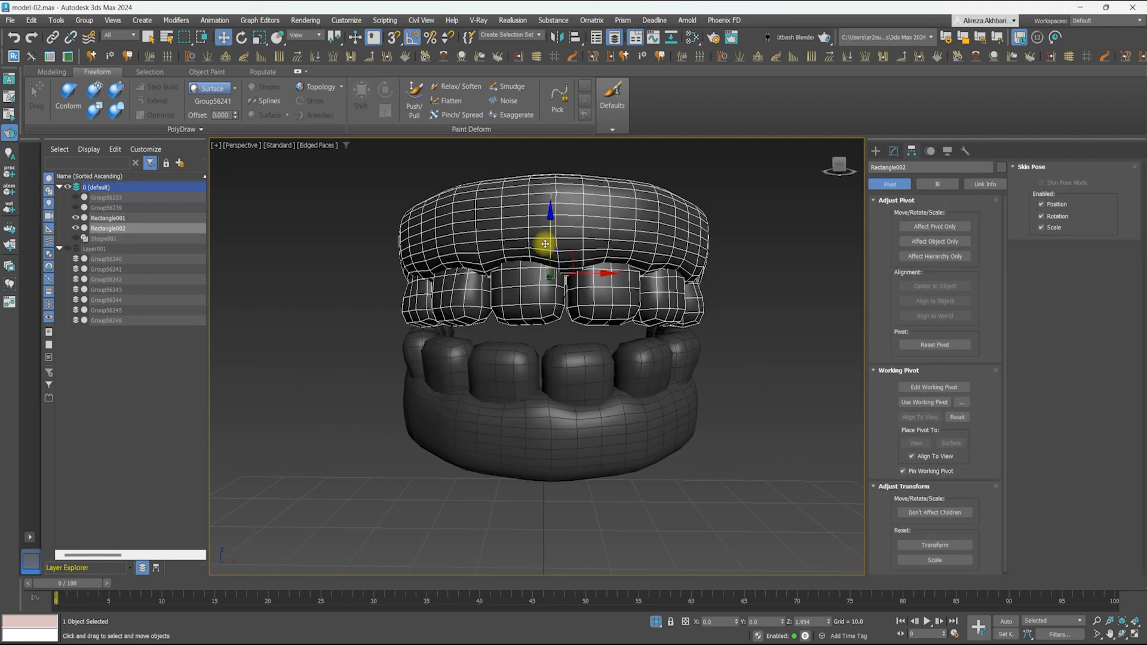
scroll(565, 371, up, 3)
ctrl+click(566, 371)
alt+middle_drag(537, 328, 610, 312)
key(F4)
scroll(499, 321, down, 3)
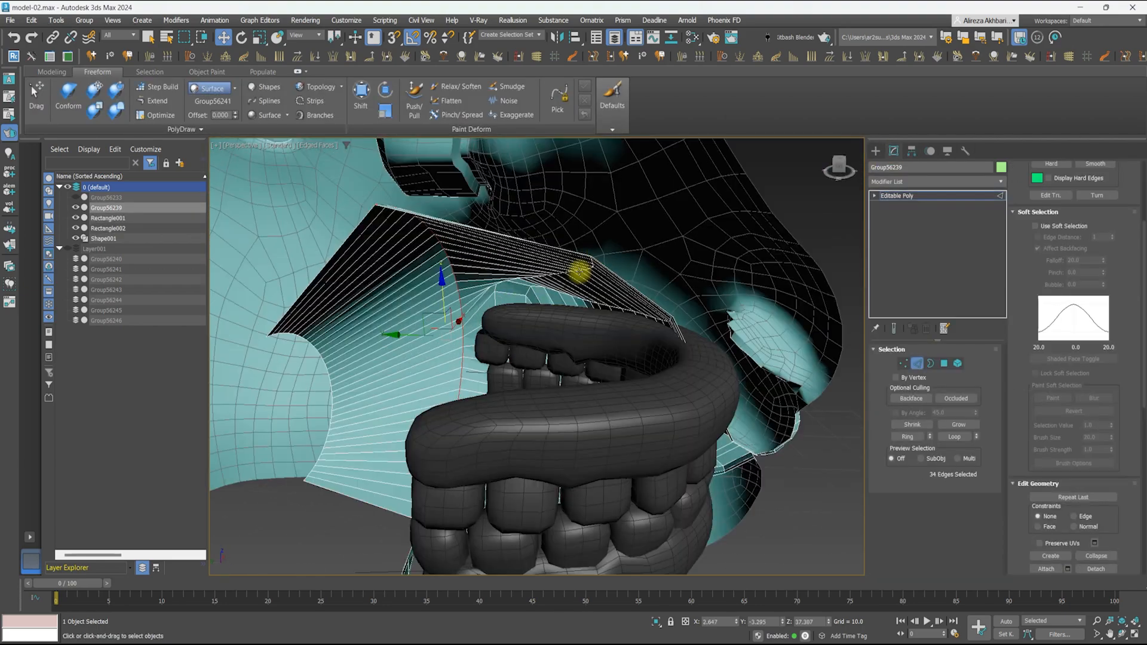
Isolate and reshape the mouth cavity polygons with the Shift brush, and mirror the body with a Symmetry modifier
click(944, 363)
right_click(688, 258)
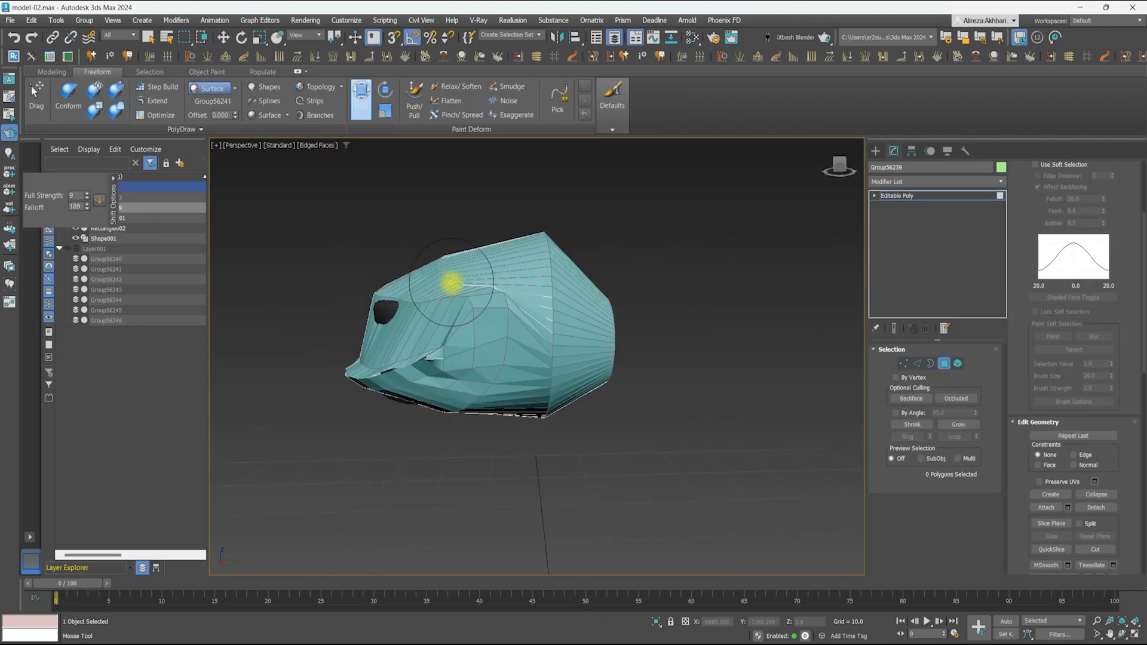
mouse_move(451, 281)
shift+mouse_down()
mouse_move(464, 230)
mouse_move(492, 295)
shift+mouse_up()
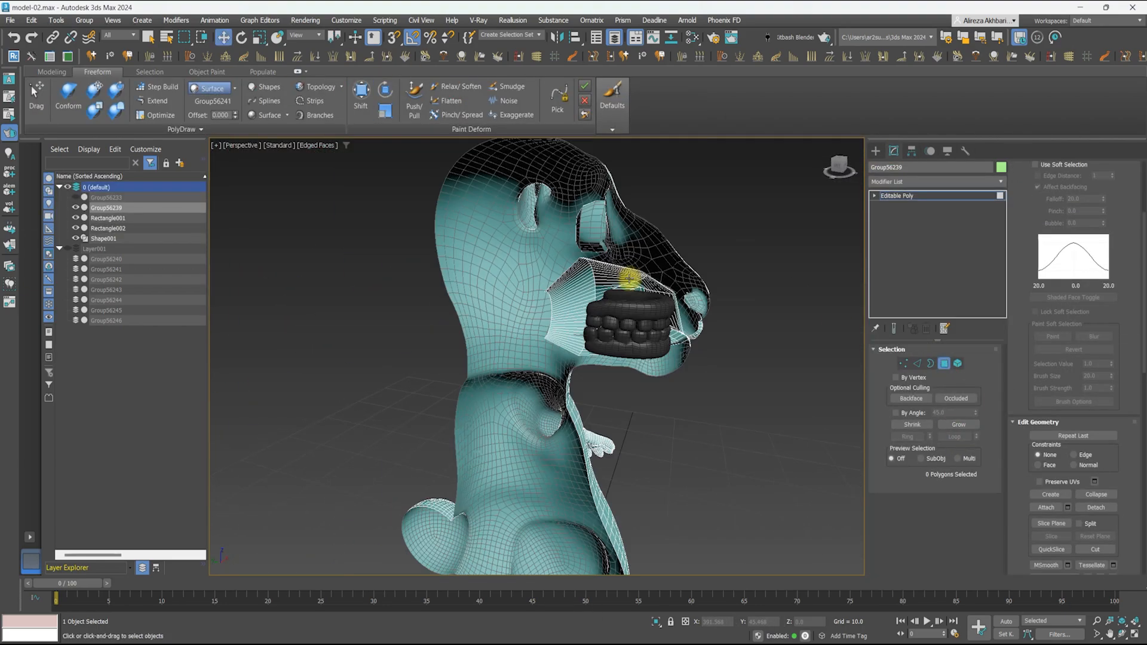
click(892, 182)
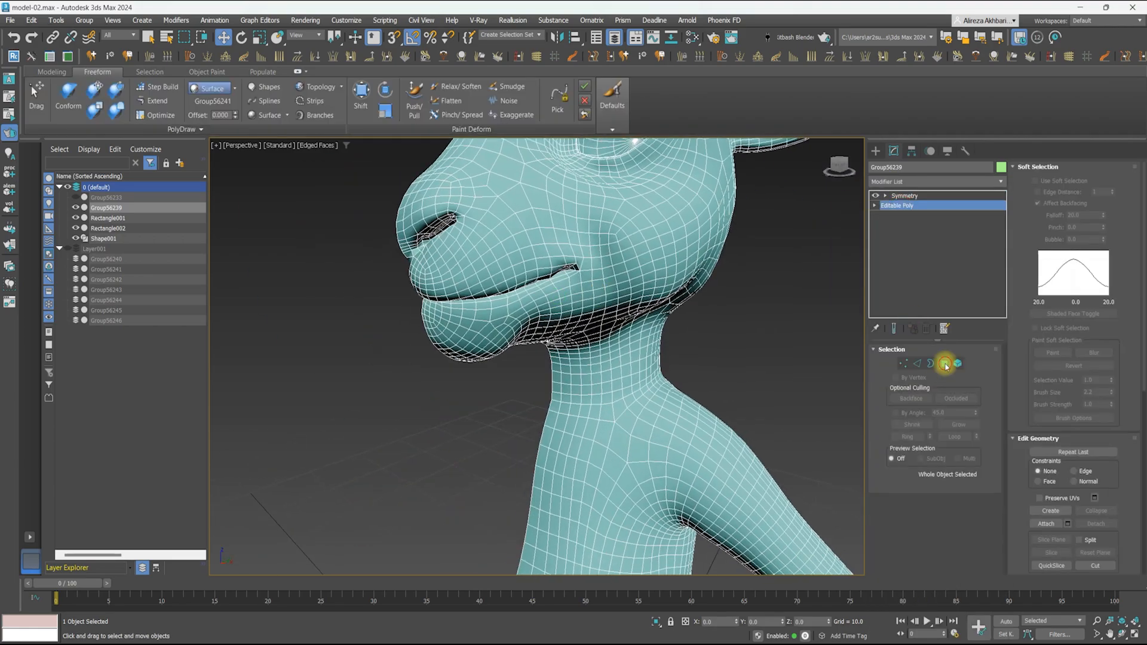
Soft-select the lower jaw polygons with a 2.43 falloff and try rotating the jaw open with an XForm modifier
click(944, 364)
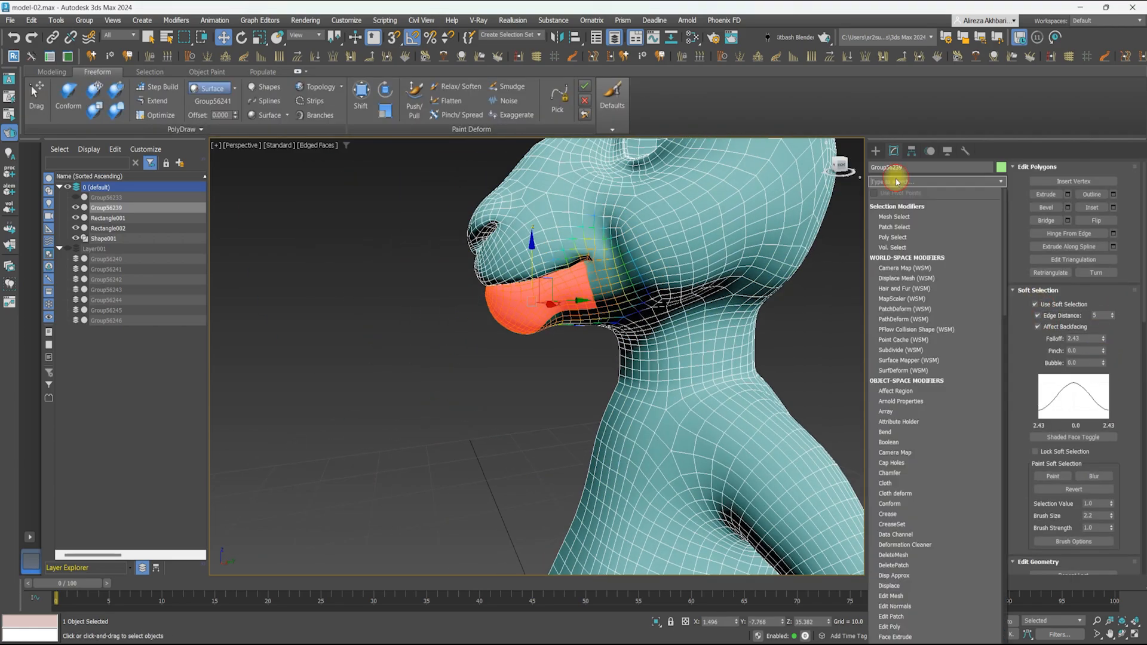
click(901, 182)
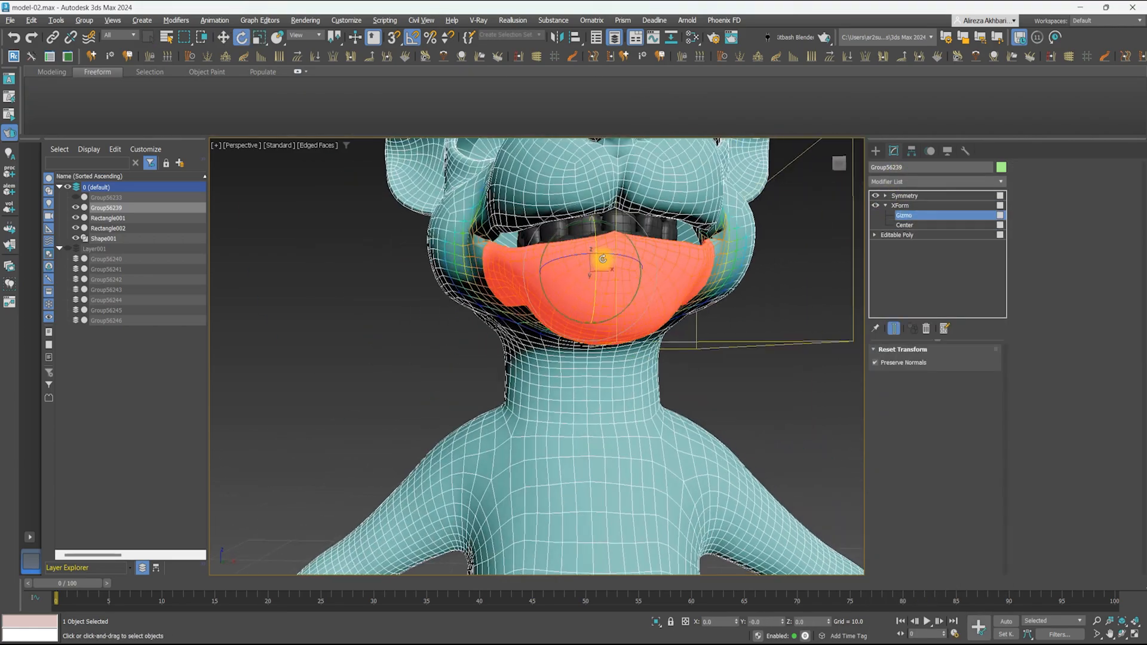
key(ctrl+z)
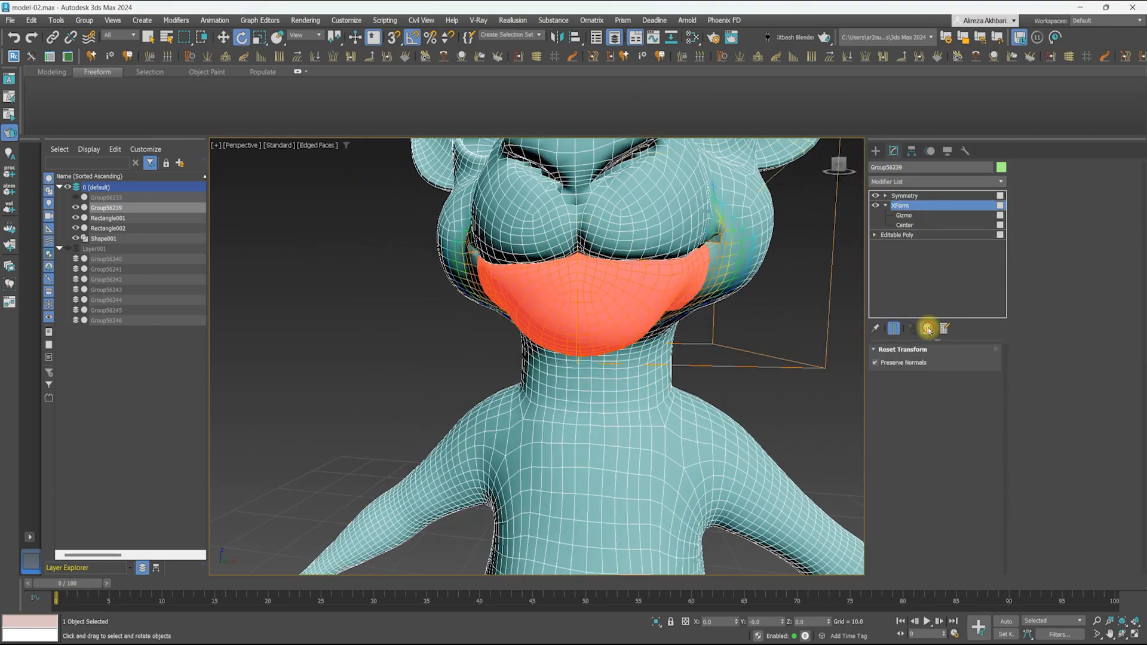
Adjust both gum-and-teeth sets with an FFD 3x3x3 modifier and convert them to editable poly
click(886, 198)
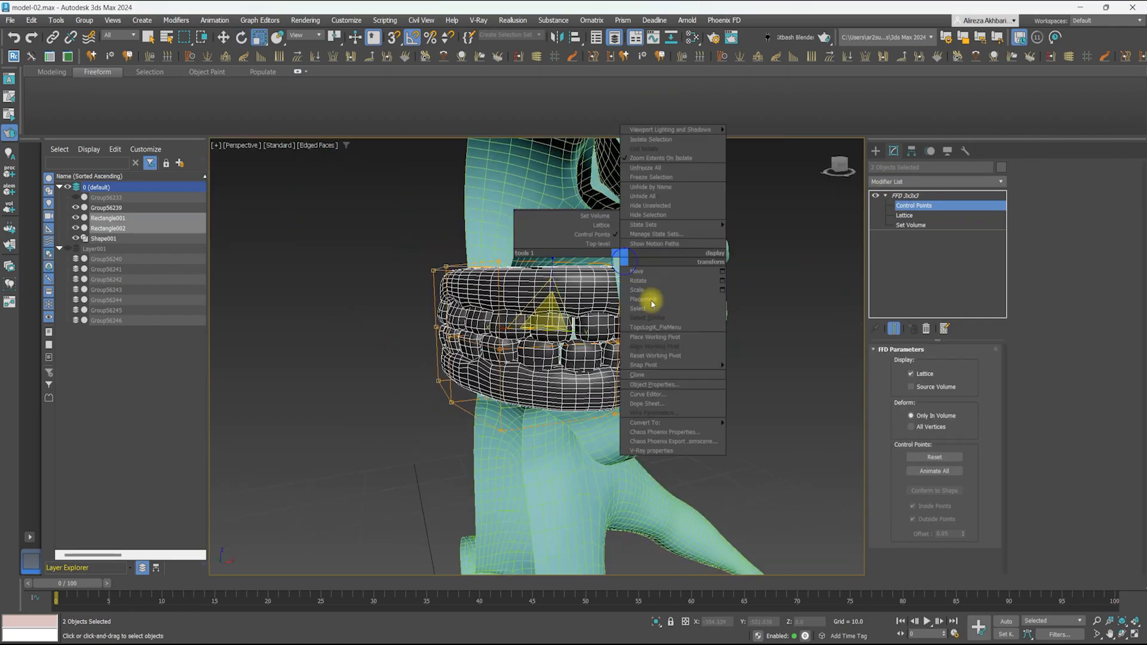
click(746, 431)
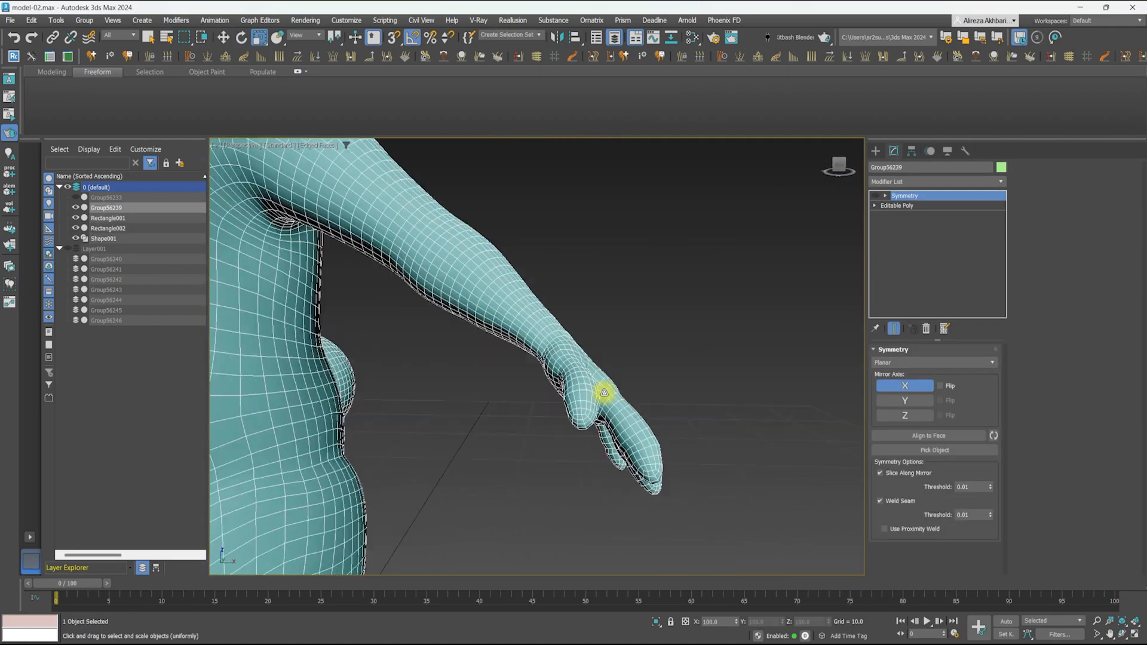
Invert the polygon selection, delete those polygons, and turn off soft selection on the body mesh
right_click(731, 315)
click(944, 363)
key(ctrl+i)
key(Delete)
click(1035, 304)
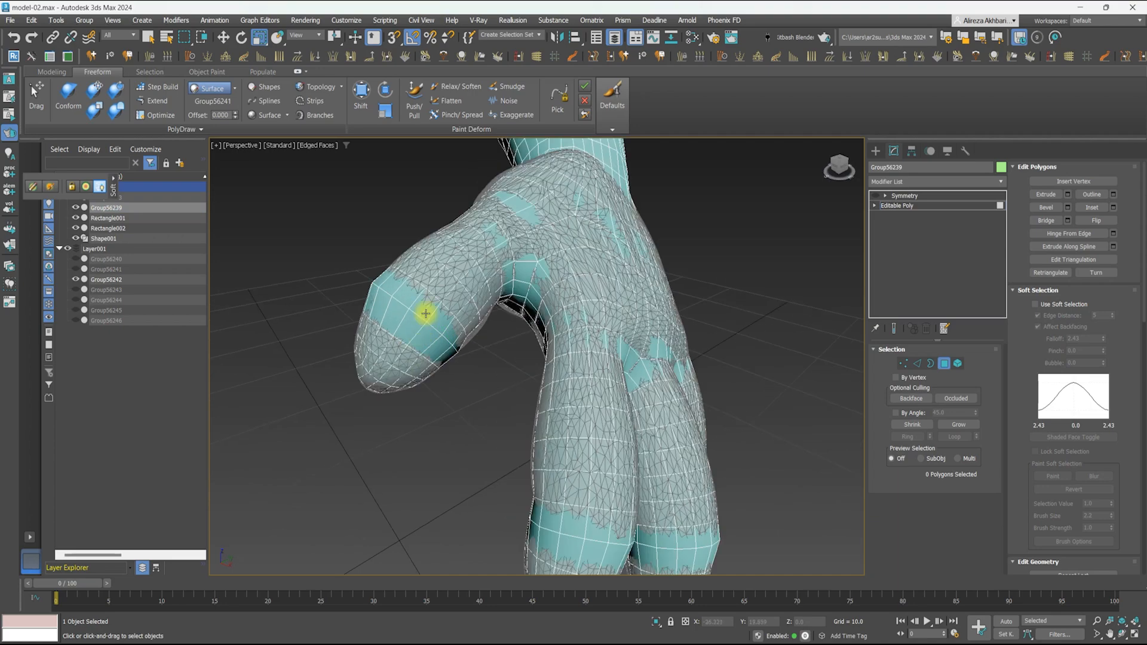
Set the sculpted hand Group56242 as the draw surface and fit the finger edge loops to it with the Conform brush
scroll(495, 341, up, 3)
key(F3)
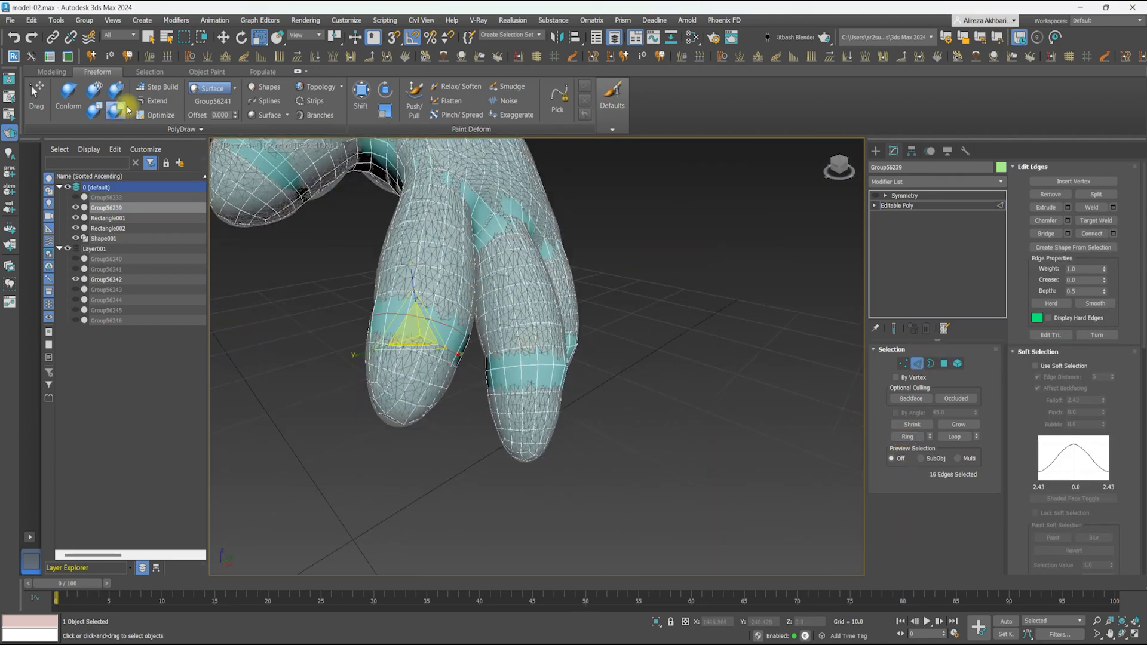
click(68, 96)
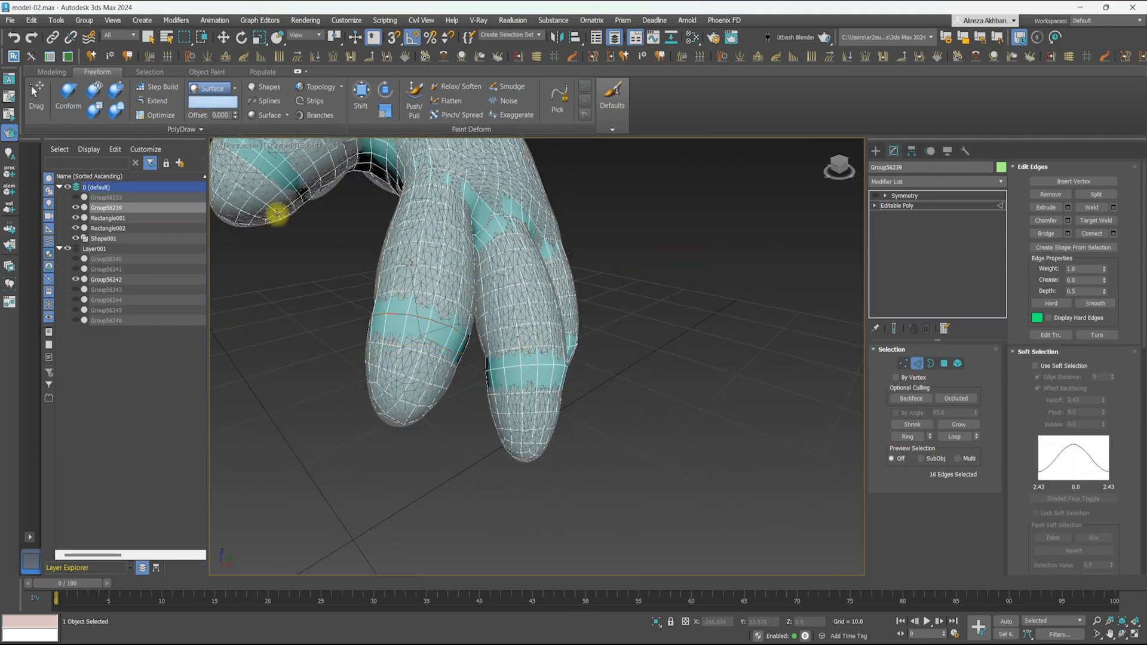
middle_drag(317, 186, 389, 315)
scroll(351, 274, up, 2)
right_click(351, 274)
click(68, 96)
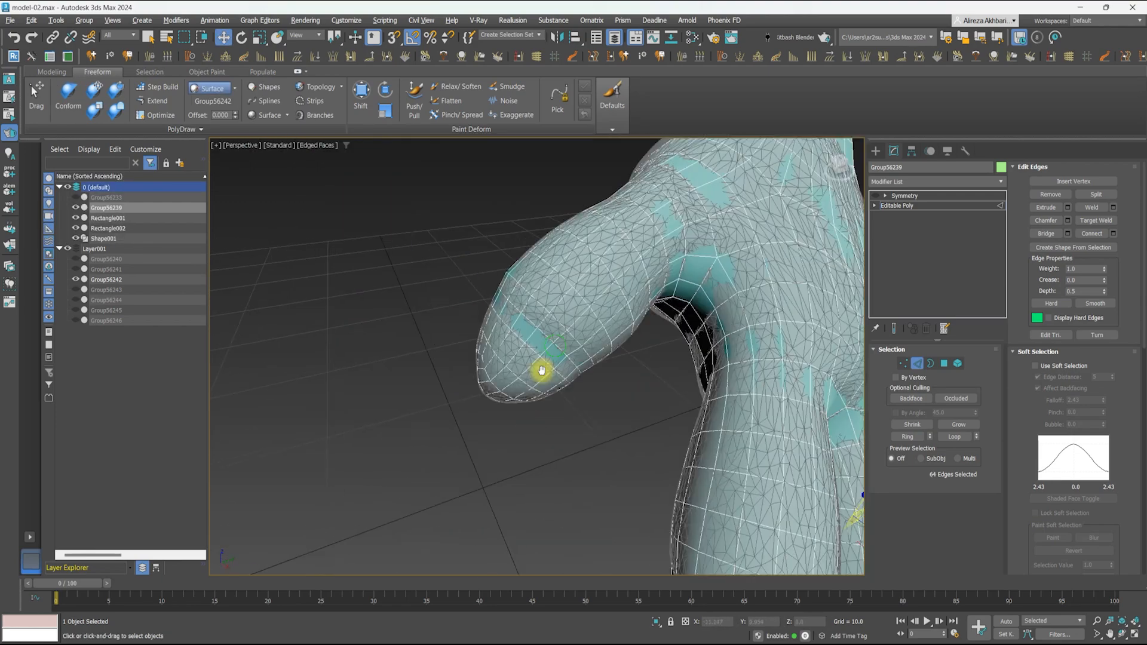
Move the edge loops near the finger ends onto the creases of the sculpted hand
click(526, 384)
scroll(523, 324, up, 3)
alt+middle_drag(549, 327, 520, 335)
click(217, 146)
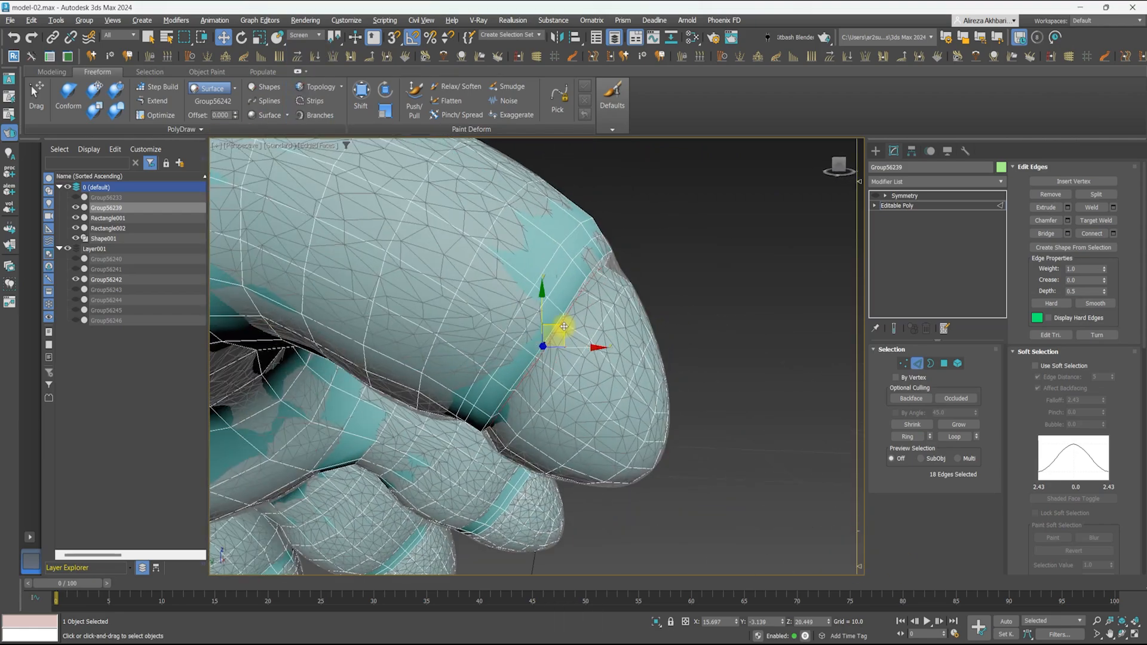
alt+middle_drag(545, 333, 473, 300)
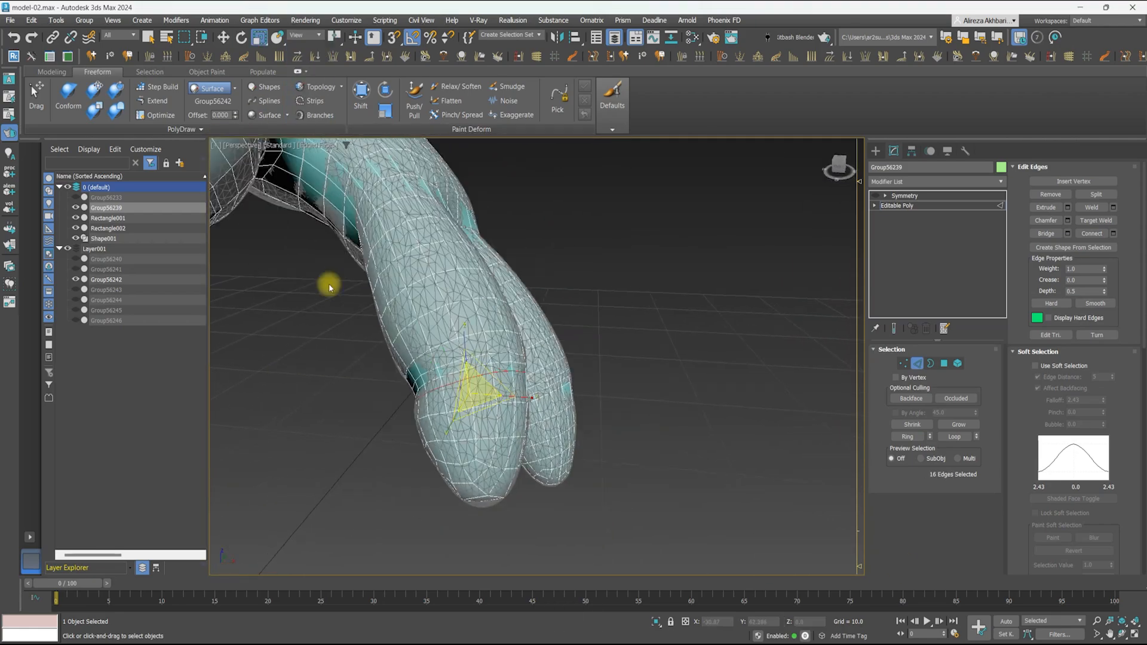
alt+middle_drag(599, 334, 724, 412)
Ring-select the lengthwise edges beside the creases on all four fingers and connect them with new loops
double_click(704, 362)
click(556, 382)
ctrl+click(390, 390)
alt+middle_drag(390, 390, 395, 308)
ctrl+click(473, 240)
ctrl+click(394, 308)
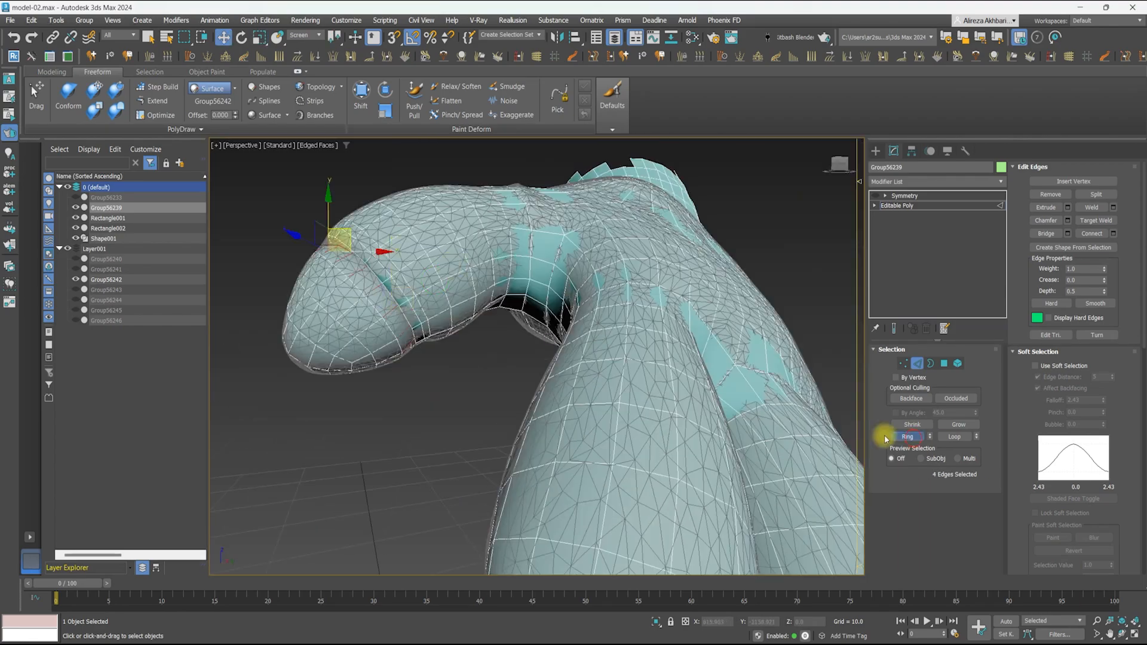
click(910, 437)
click(1113, 233)
scroll(535, 364, down, 5)
click(343, 356)
click(548, 433)
Select a crease edge loop near a fingertip and chamfer it
alt+middle_drag(343, 356, 506, 396)
scroll(548, 433, up, 5)
double_click(506, 397)
alt+middle_drag(563, 541, 709, 310)
right_click(710, 310)
click(615, 377)
Select the crease edge loops around the remaining fingers together and chamfer them
double_click(520, 392)
alt+middle_drag(615, 377, 527, 256)
scroll(528, 256, down, 3)
ctrl+double_click(527, 256)
scroll(527, 256, up, 3)
right_click(669, 275)
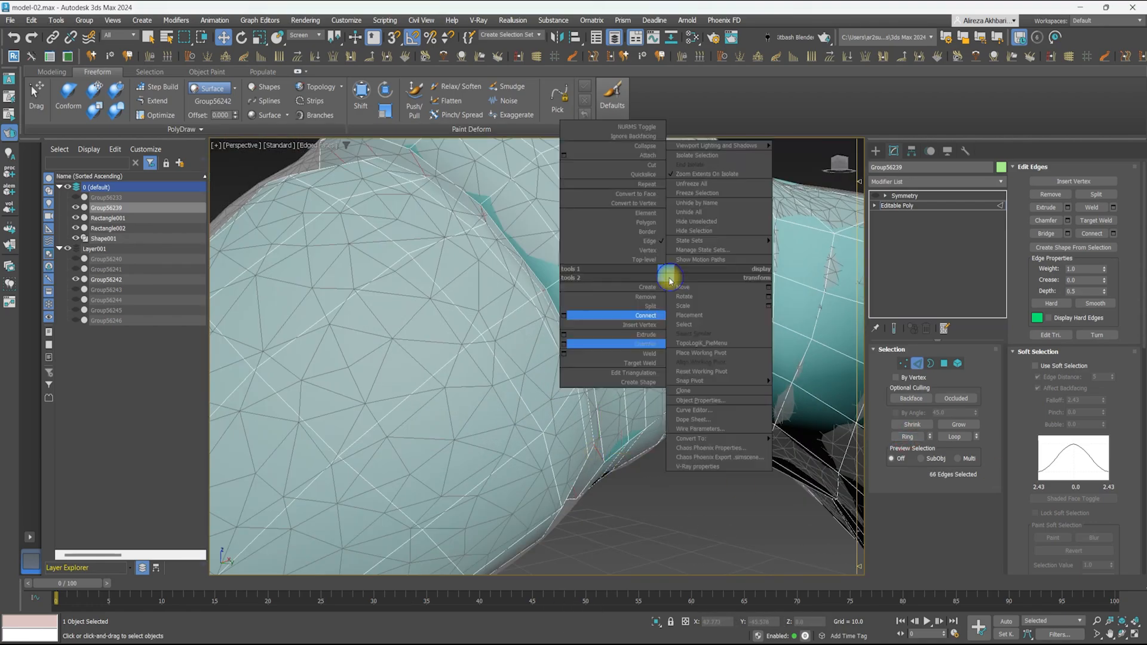
click(615, 343)
alt+middle_drag(566, 387, 535, 442)
Remove the Symmetry modifier from the body and convert it to an editable mesh
click(919, 196)
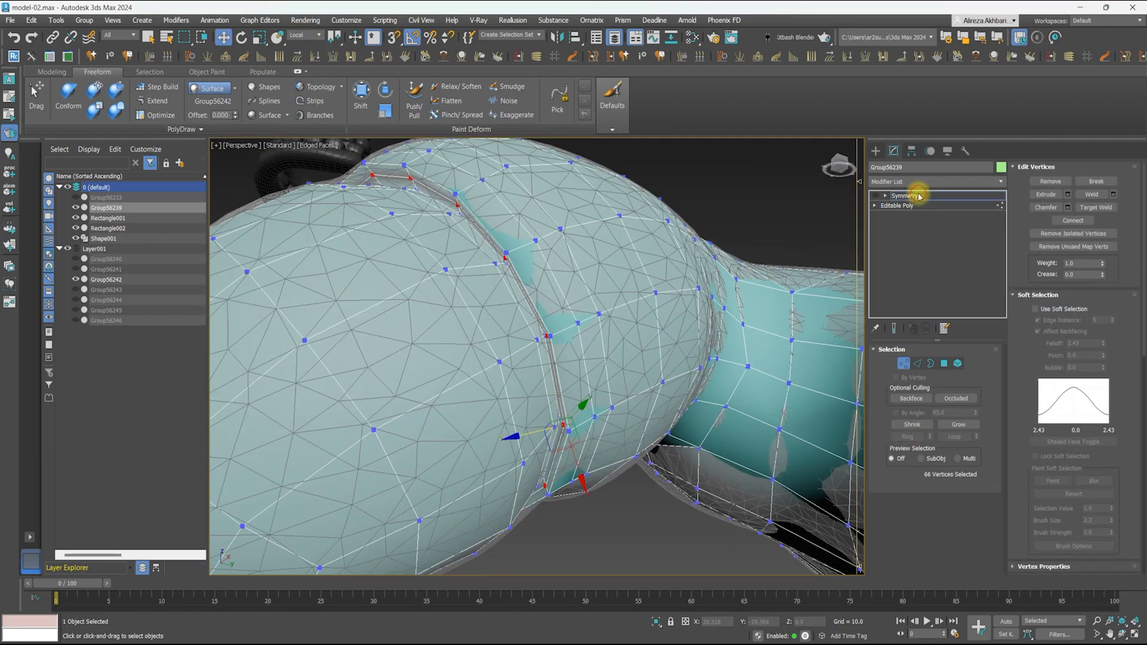
click(926, 328)
right_click(632, 225)
mouse_move(687, 392)
click(786, 392)
Push the selected fingertip crease vertices inward along their local axes to form grooves
scroll(529, 435, down, 8)
alt+middle_drag(648, 397, 555, 387)
scroll(555, 387, up, 7)
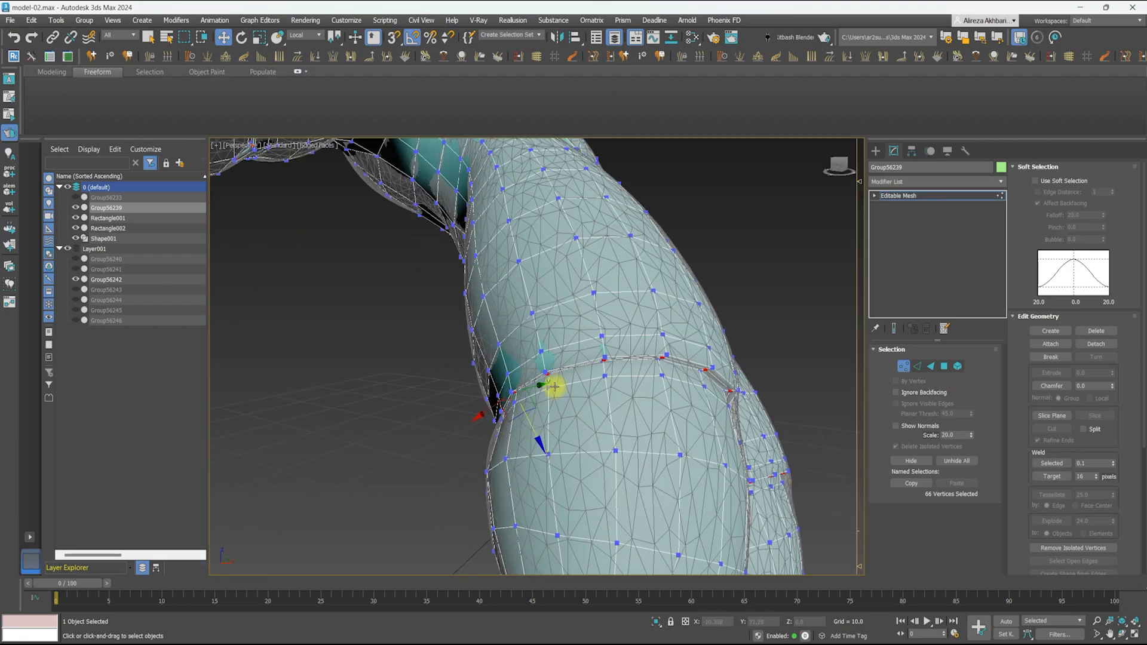
scroll(538, 436, down, 7)
alt+middle_drag(538, 436, 430, 432)
Convert the body mesh back to an editable poly
click(892, 196)
right_click(563, 171)
click(718, 348)
click(901, 182)
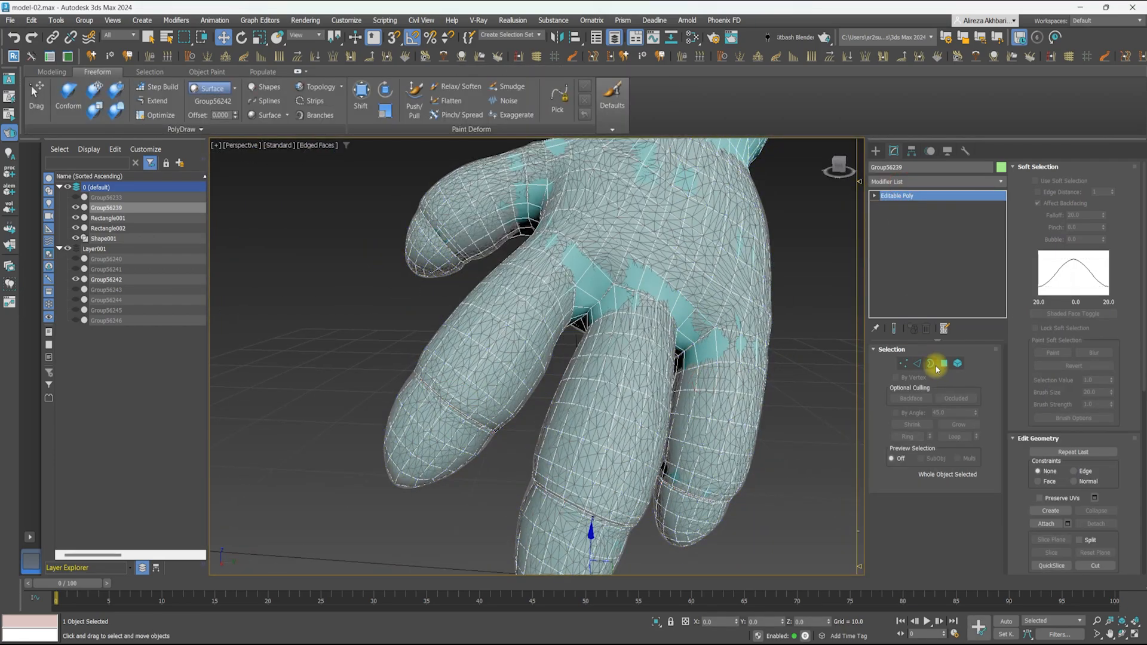
Apply a planar X-axis Symmetry modifier to the body mesh and turn off the edged-faces display
click(943, 364)
ctrl+right_click(597, 237)
click(619, 214)
scroll(591, 220, down, 6)
alt+middle_drag(592, 220, 631, 305)
click(919, 196)
click(904, 183)
text(sy)
key(Return)
scroll(597, 266, down, 5)
key(F4)
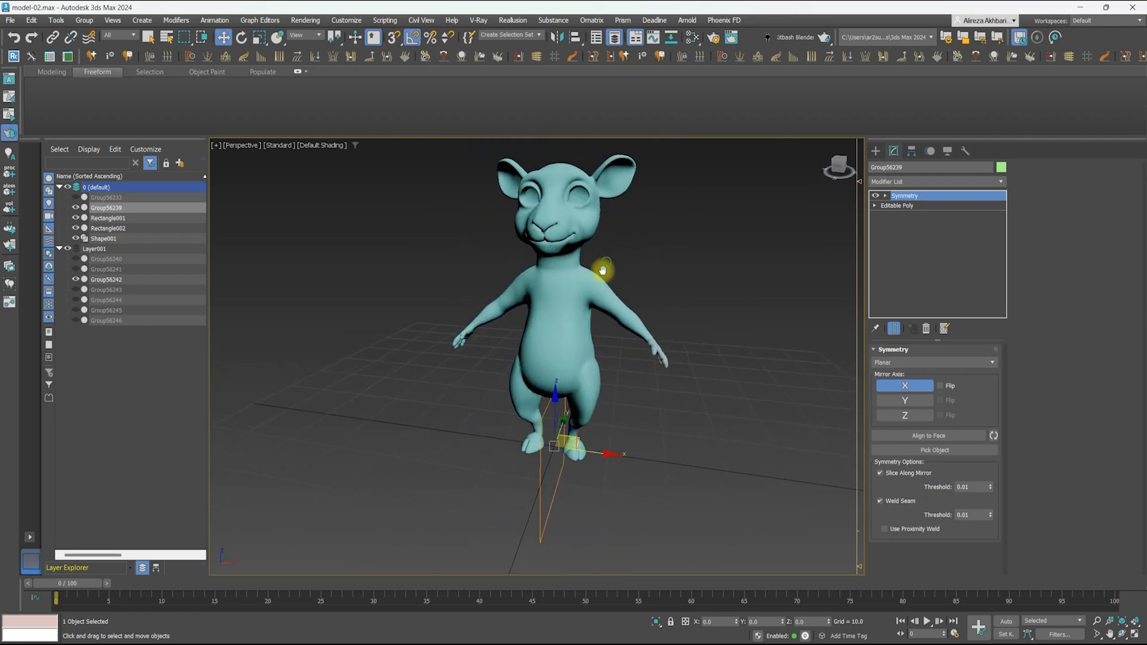
Select the sculpted eyeball in the head and isolate it
alt+middle_drag(603, 270, 581, 278)
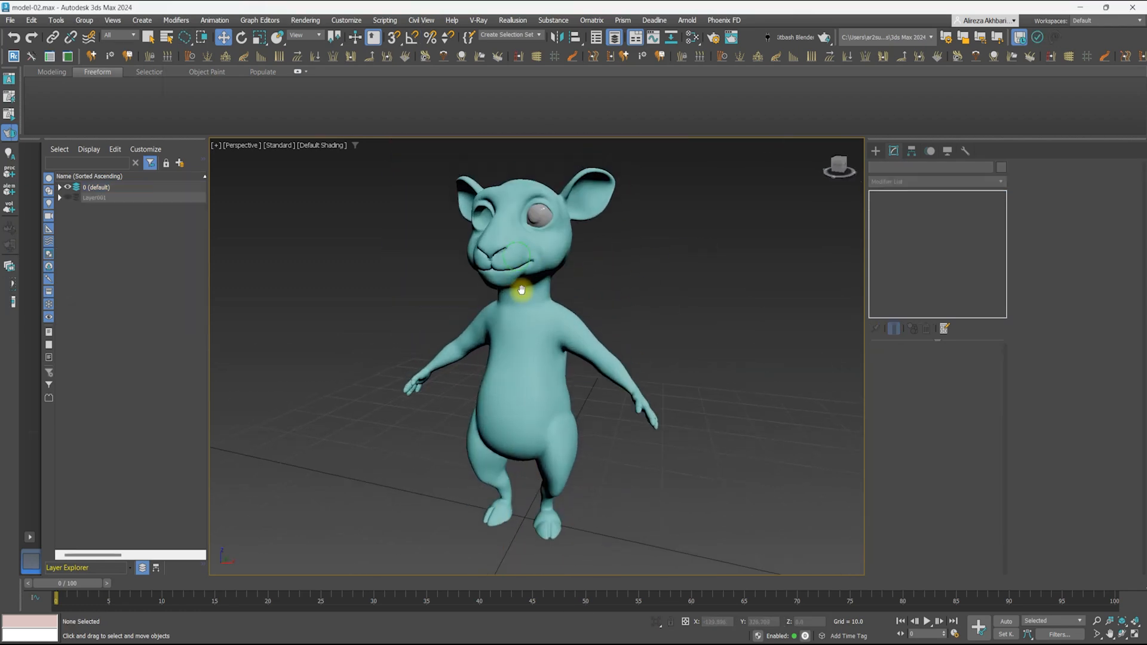
scroll(543, 218, up, 8)
click(545, 206)
key(F4)
key(F4)
alt+middle_drag(546, 202, 594, 249)
key(alt+q)
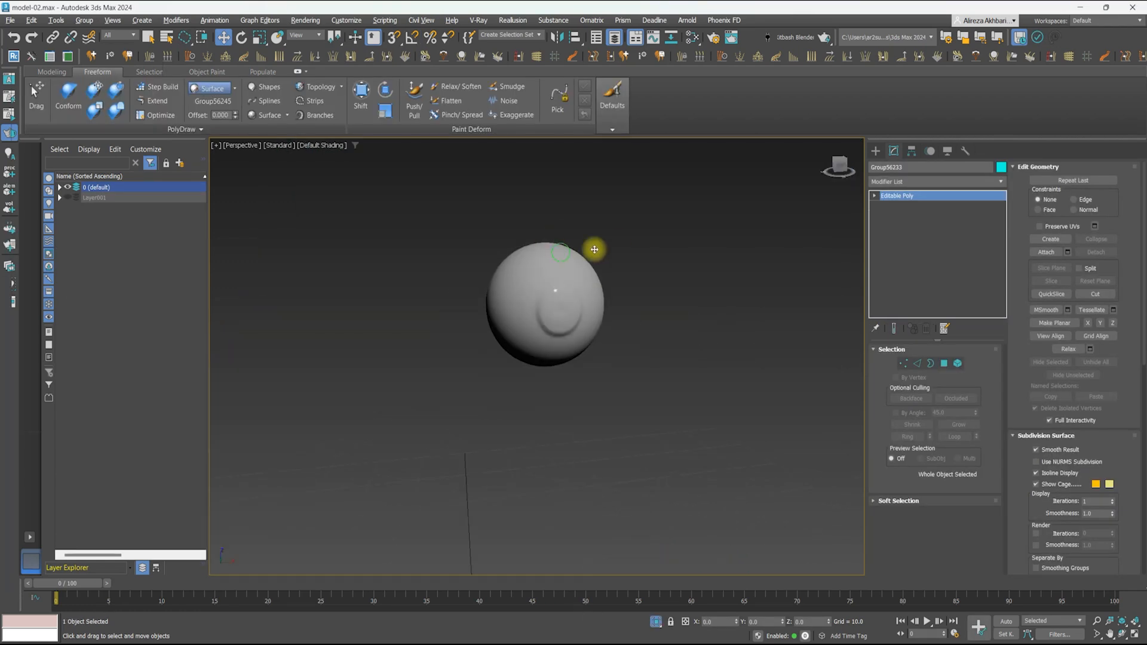
Create a sphere with a radius of about 2.24 beside the sculpted eyeball in the Front view, with edged faces shown
click(1134, 634)
click(1134, 622)
click(876, 151)
click(903, 238)
middle_drag(797, 229, 748, 228)
drag(788, 243, 796, 328)
key(F4)
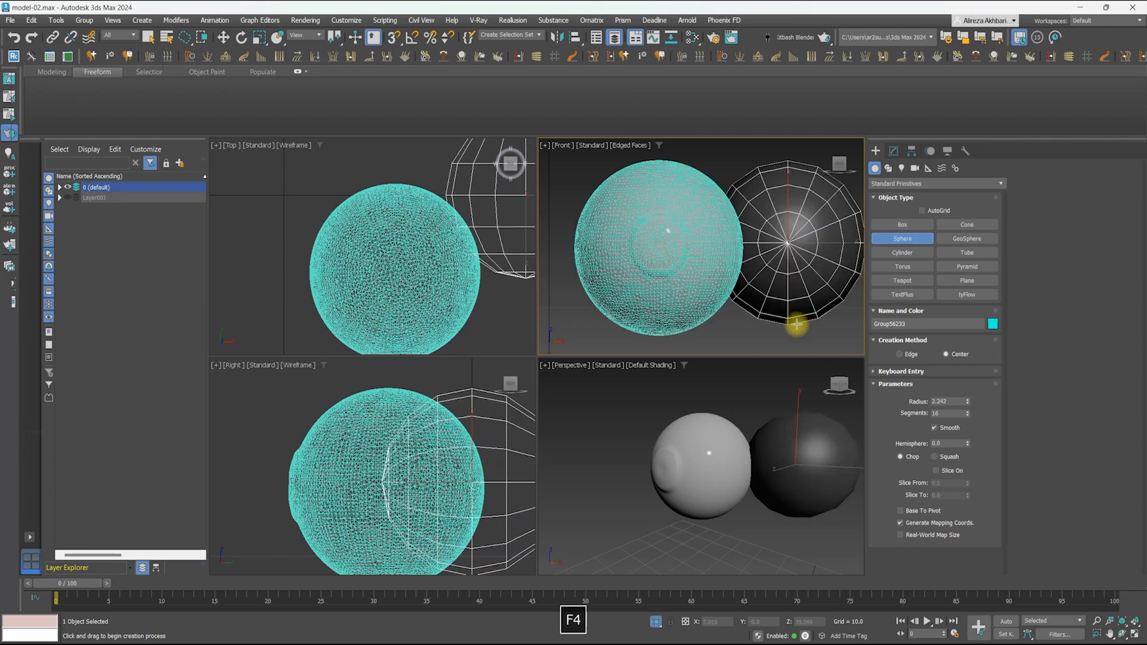
Align the sphere center-to-center with the sculpted eyeball on X, Y and Z, and convert it to an editable poly
right_click(779, 218)
click(777, 215)
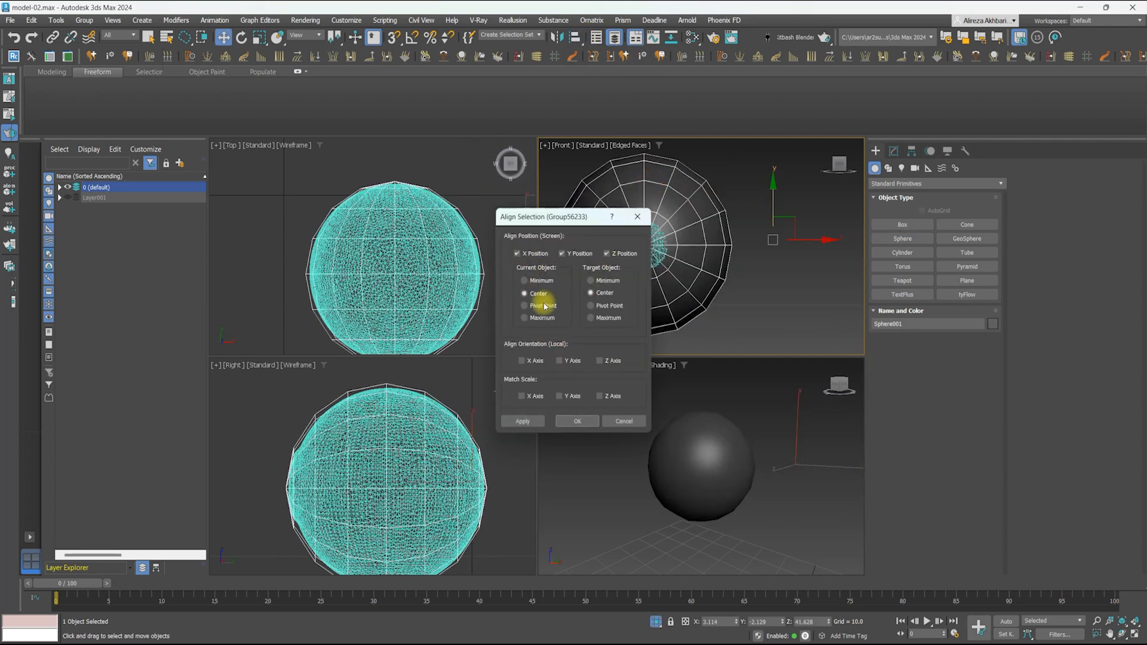
click(577, 421)
right_click(369, 404)
click(476, 571)
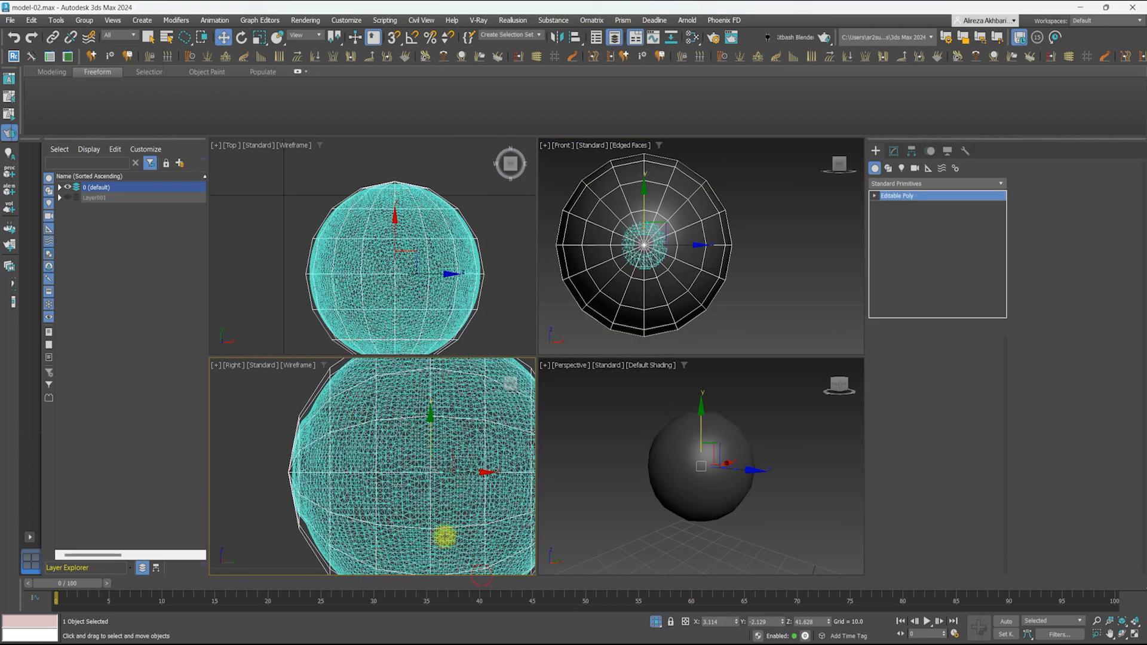
Resize the 16-edge ring around the sphere's front pole to follow the iris outline, and isolate the sphere
click(917, 364)
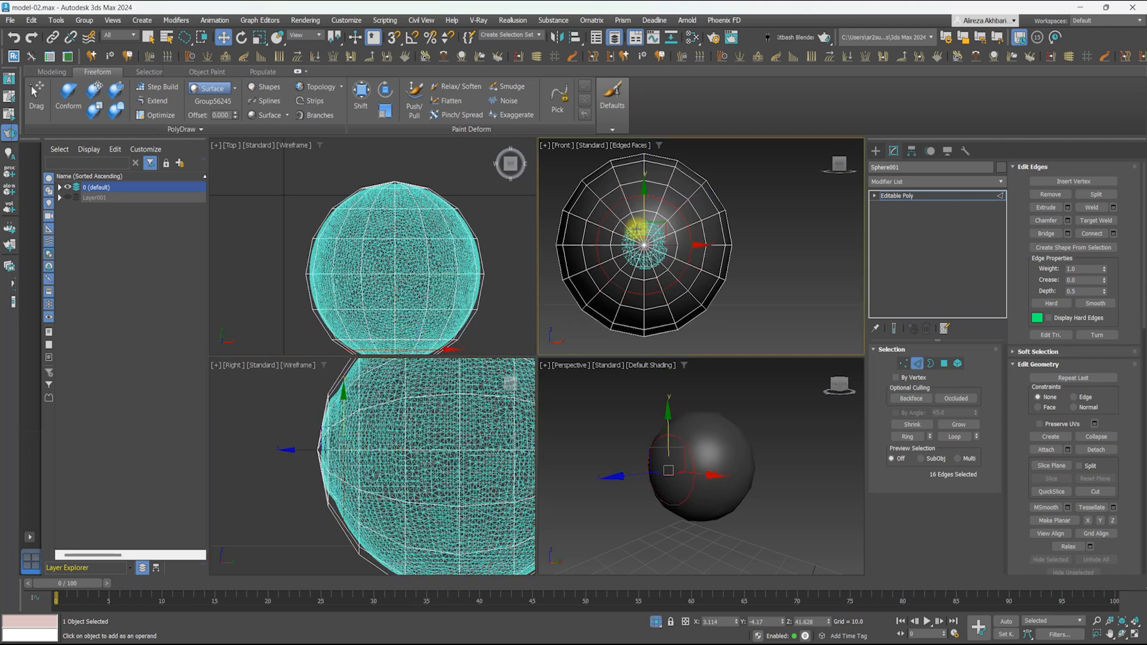
click(1134, 635)
key(alt+q)
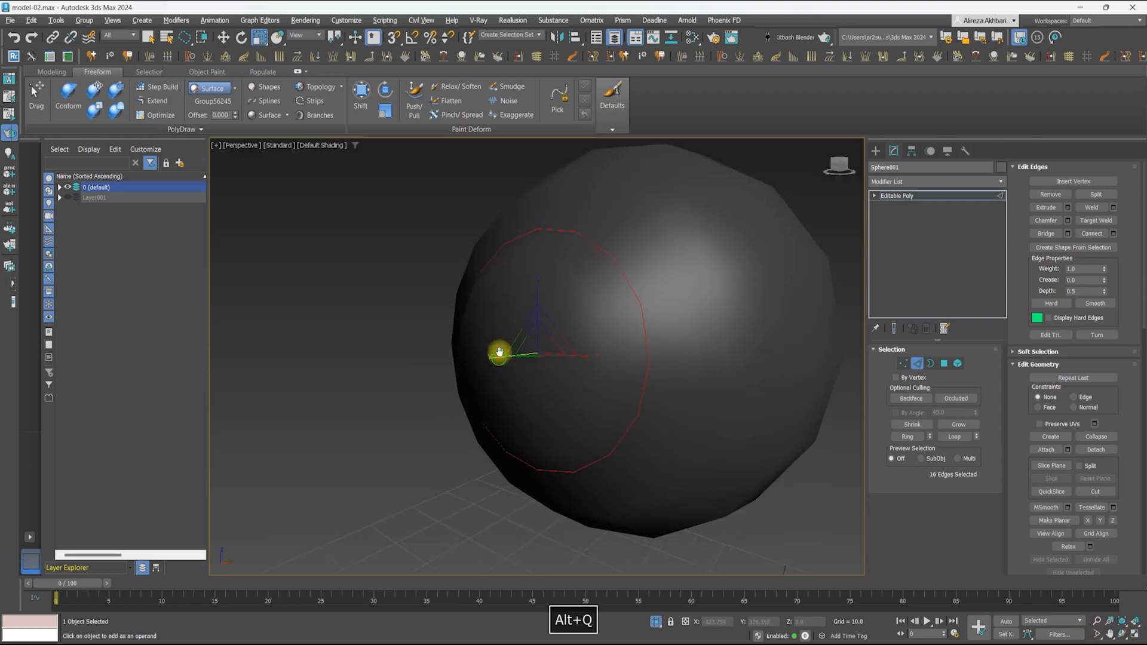
key(F4)
key(1)
scroll(512, 344, up, 5)
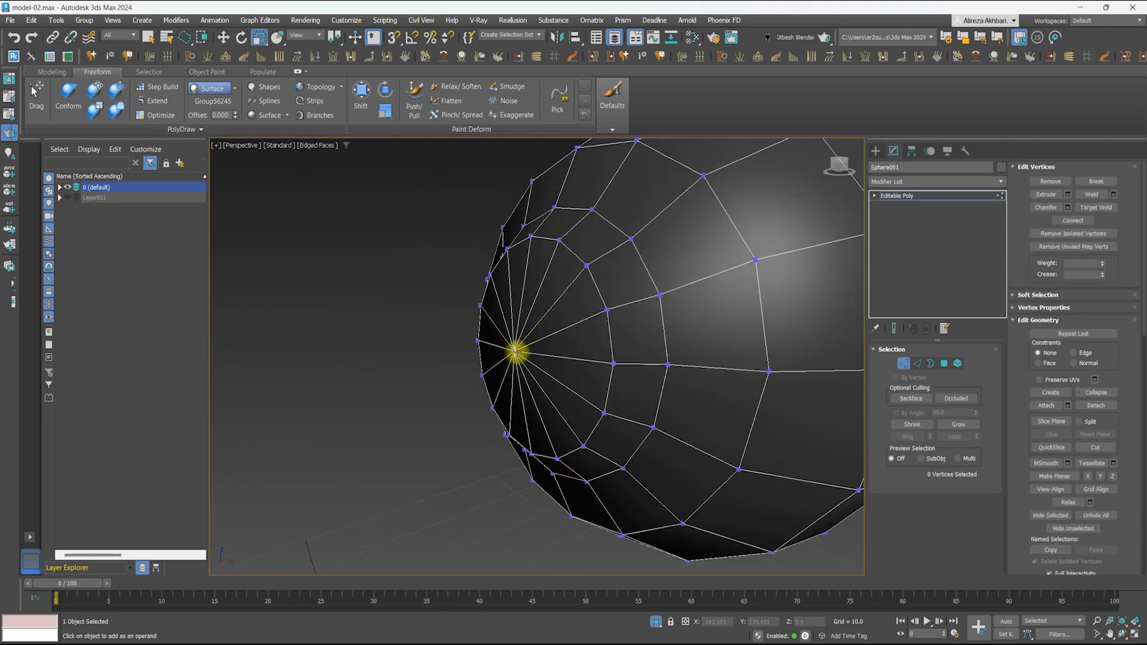
Connect the edges radiating from the sphere's front pole to add an inner edge ring
ctrl+click(917, 364)
right_click(709, 269)
click(613, 315)
click(543, 412)
scroll(538, 364, up, 3)
alt+middle_drag(556, 383, 543, 382)
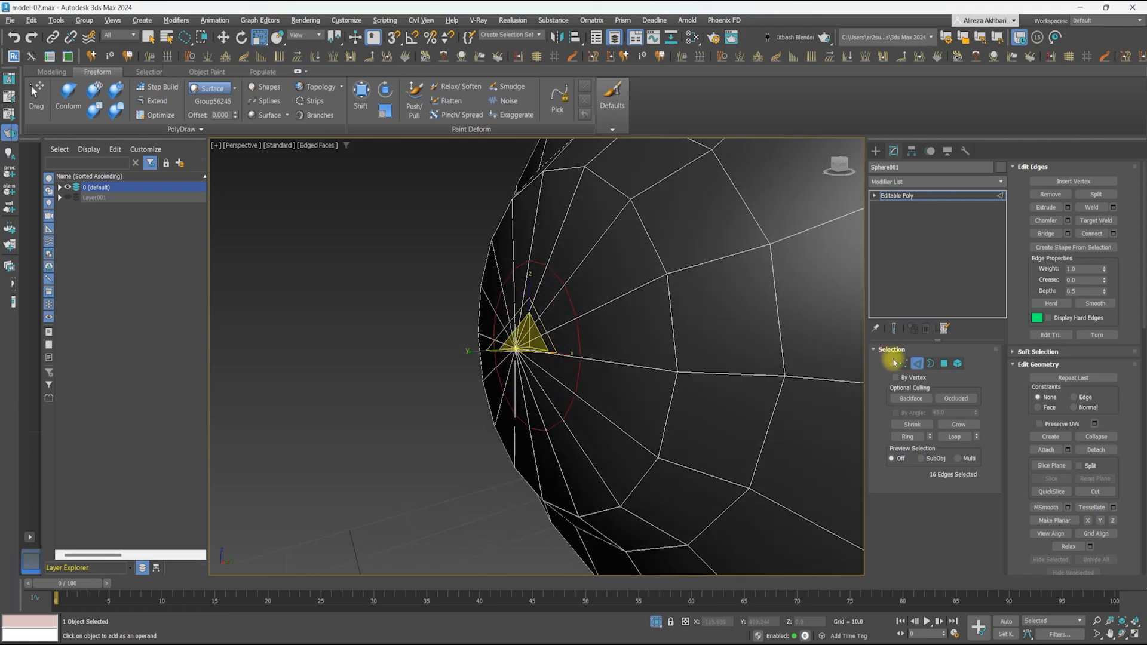
Try to shift the vertices around the sphere's front pole, and undo the changes
ctrl+click(903, 363)
key(w)
alt+middle_drag(619, 336, 558, 346)
drag(558, 346, 540, 345)
alt+middle_drag(541, 344, 514, 306)
key(ctrl+z)
key(ctrl+z)
key(ctrl+z)
key(ctrl+z)
scroll(513, 322, up, 2)
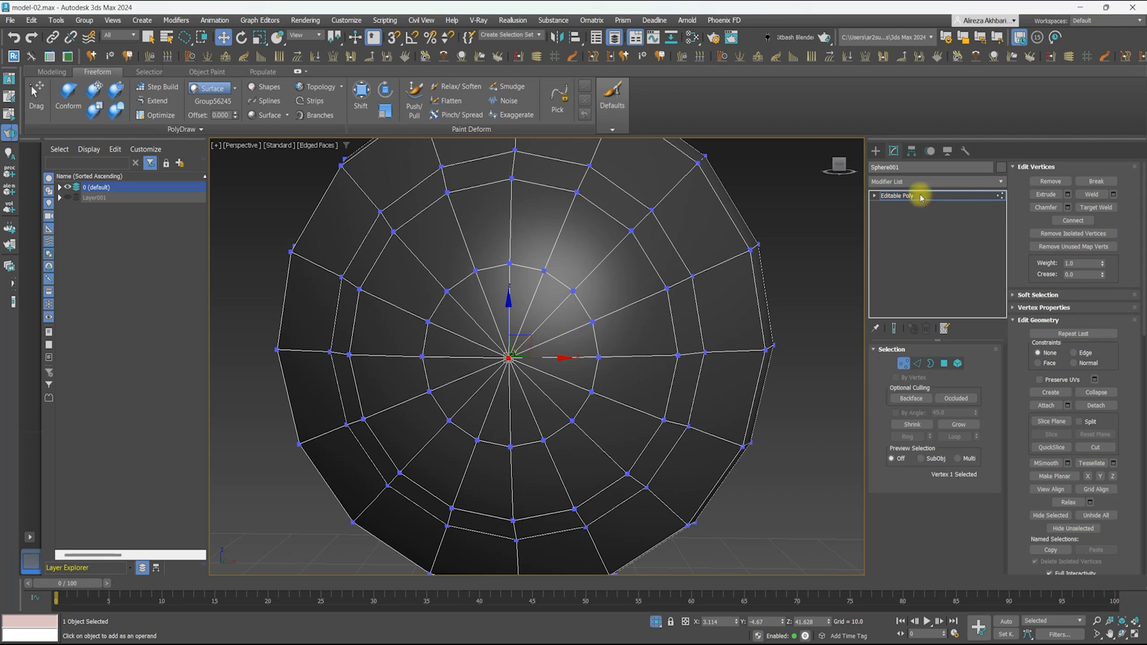
Duplicate the sphere in place and hide the duplicate
click(921, 198)
right_click(561, 261)
click(60, 187)
click(105, 228)
scroll(426, 291, down, 4)
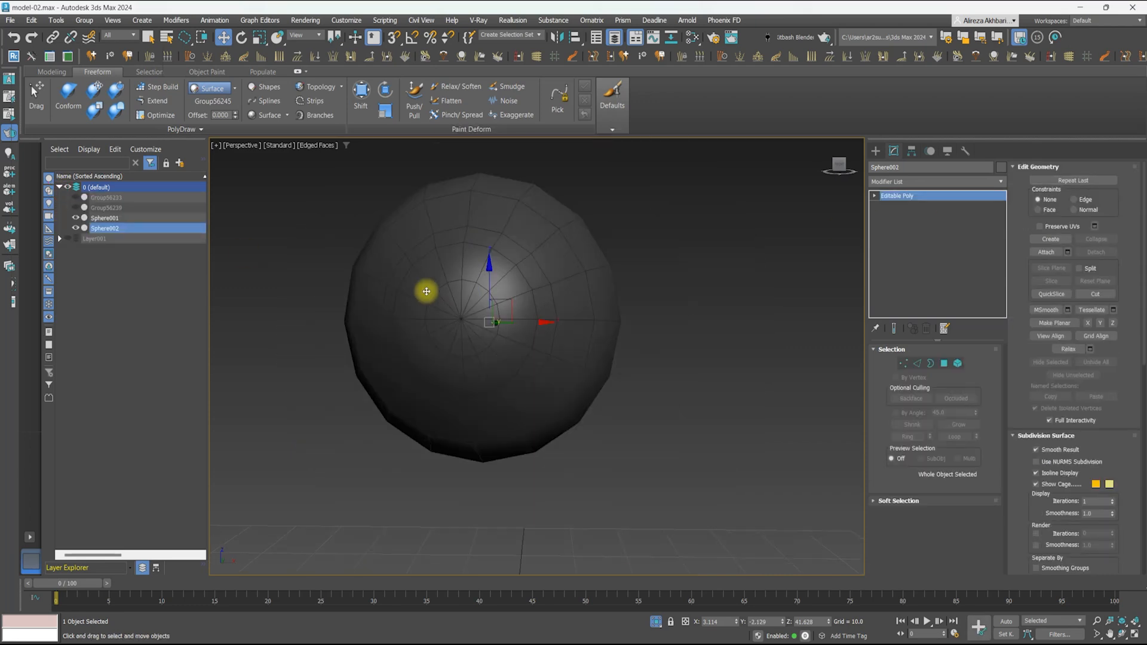
click(76, 228)
Remove the original sphere's front pole vertex and cut a grid of crossing edges inside the innermost ring
scroll(364, 293, up, 4)
click(399, 298)
key(1)
scroll(550, 305, up, 2)
click(518, 344)
alt+middle_drag(407, 301, 518, 330)
key(ctrl+shift+e)
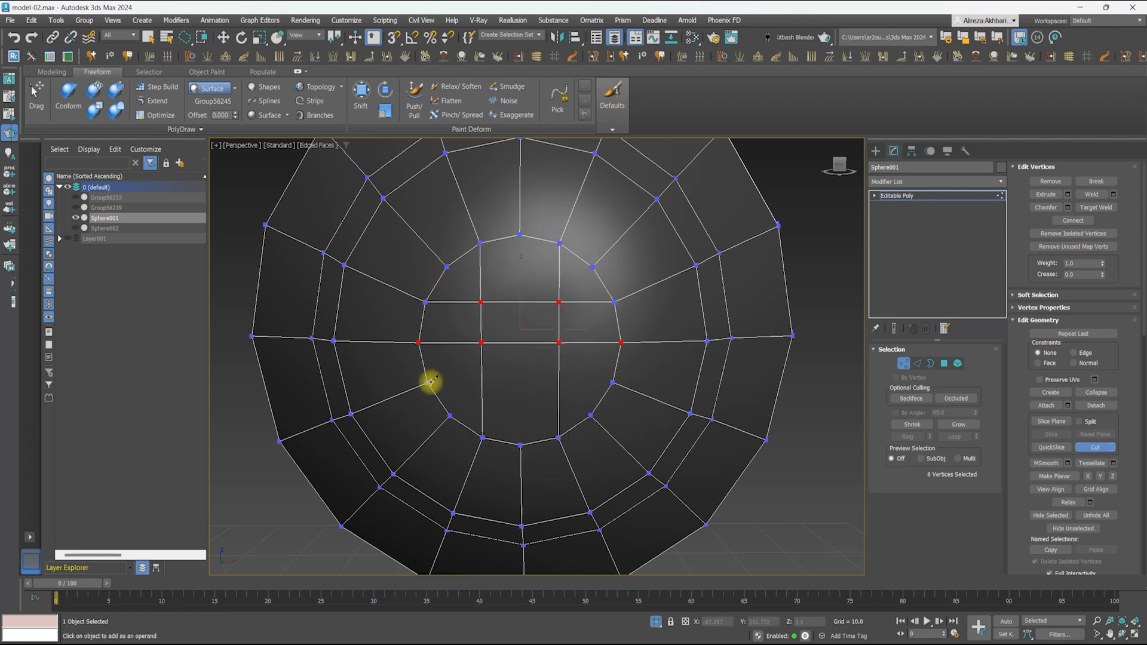
scroll(517, 247, down, 4)
scroll(516, 247, up, 3)
alt+middle_drag(574, 323, 508, 343)
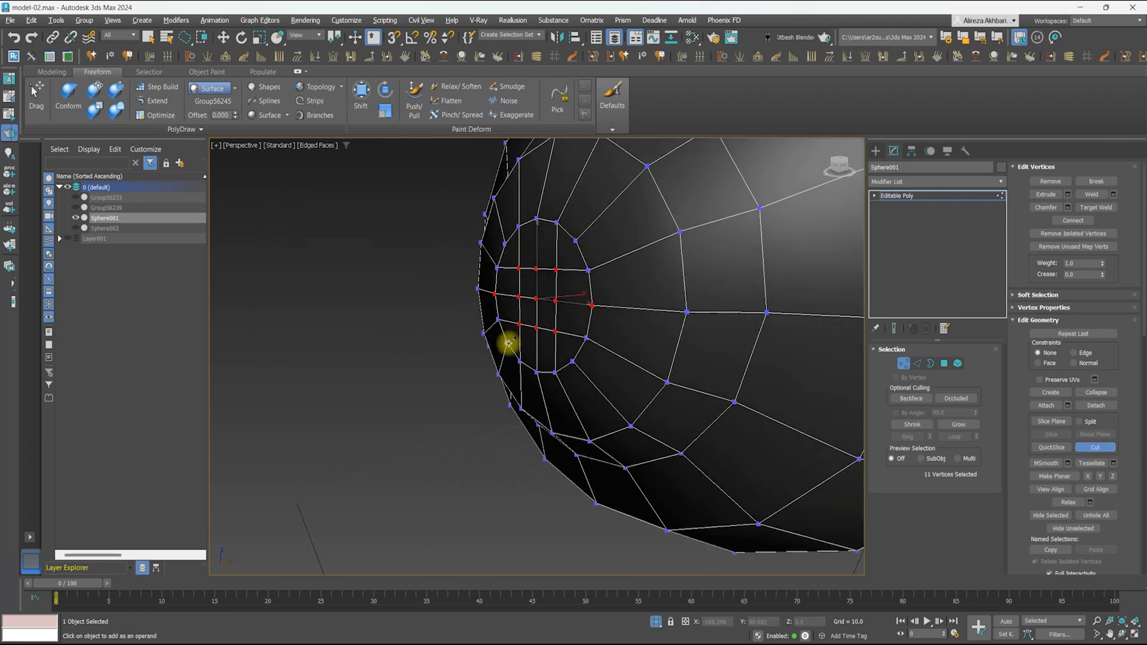
alt+middle_drag(567, 274, 545, 285)
Conform the front grid to the duplicate sphere's surface with the Conform brush, and delete the duplicate
key(1)
click(213, 101)
click(522, 299)
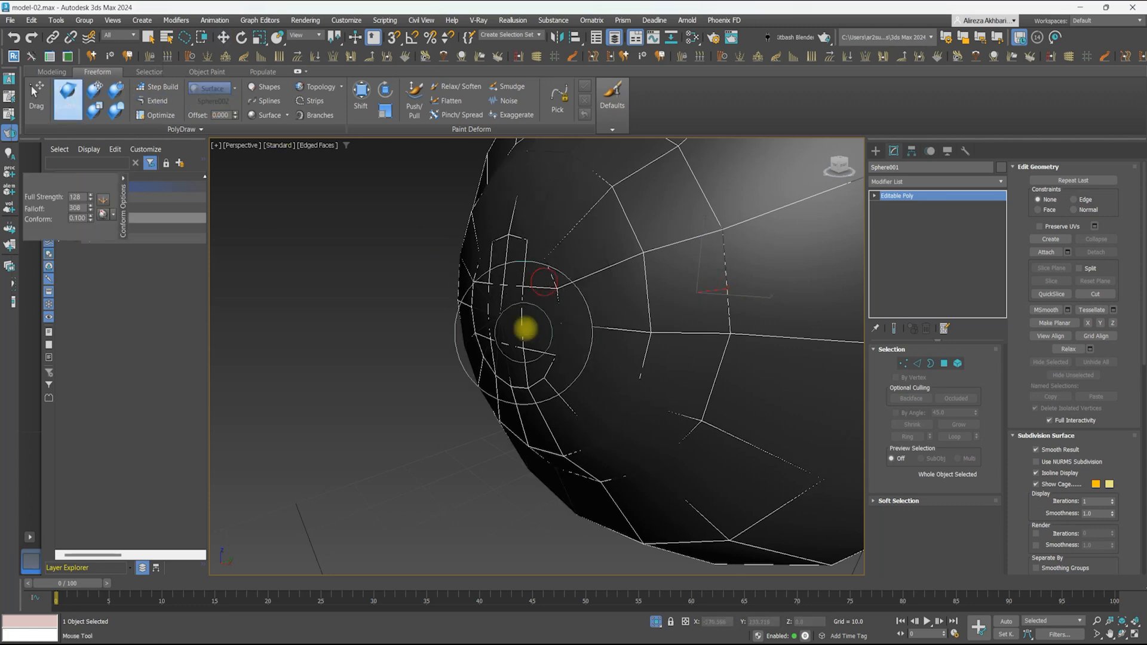
scroll(525, 329, down, 5)
key(Delete)
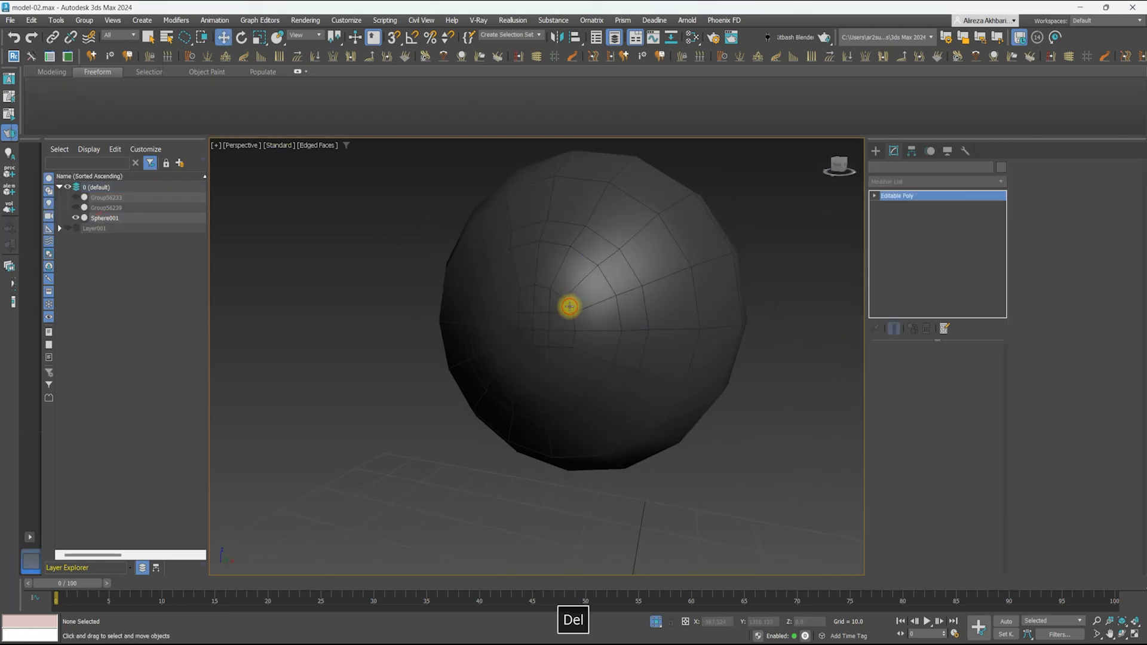
Add a TurboSmooth modifier to the eyeball sphere and return to its Editable Poly level
click(568, 304)
click(914, 182)
click(902, 256)
key(F4)
alt+middle_drag(548, 303, 427, 311)
key(F4)
click(898, 206)
Select the grid vertices at the eyeball's front, grow the selection, and select the 16 polygons of the iris area
key(1)
scroll(497, 336, up, 3)
alt+middle_drag(382, 356, 612, 371)
click(951, 427)
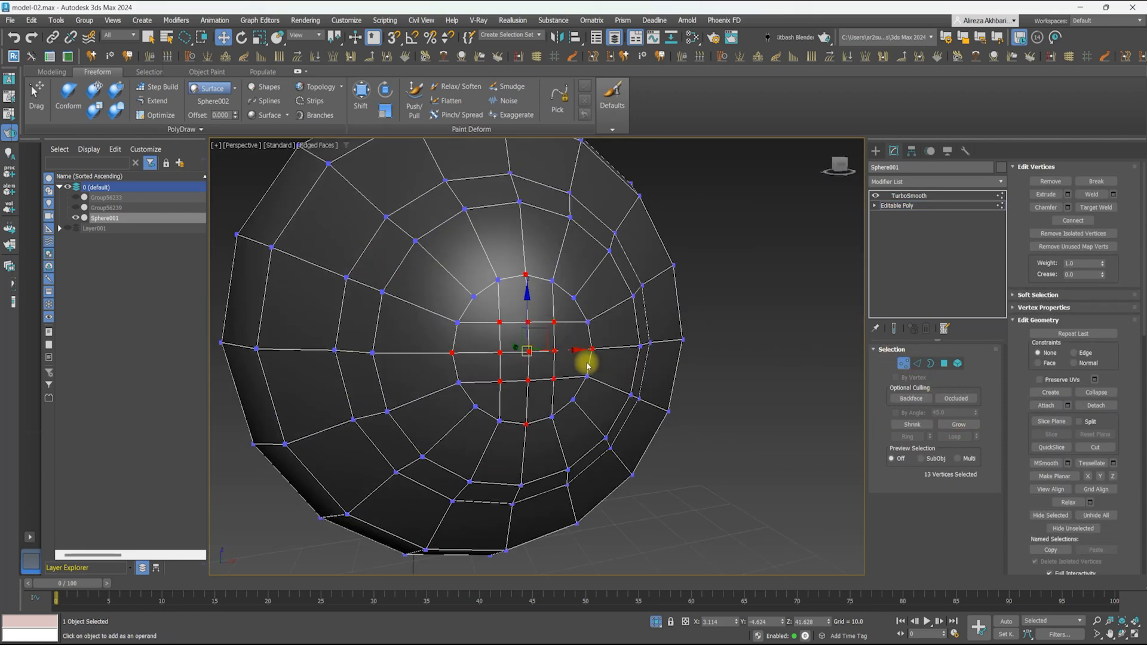
key(4)
alt+middle_drag(771, 376, 663, 384)
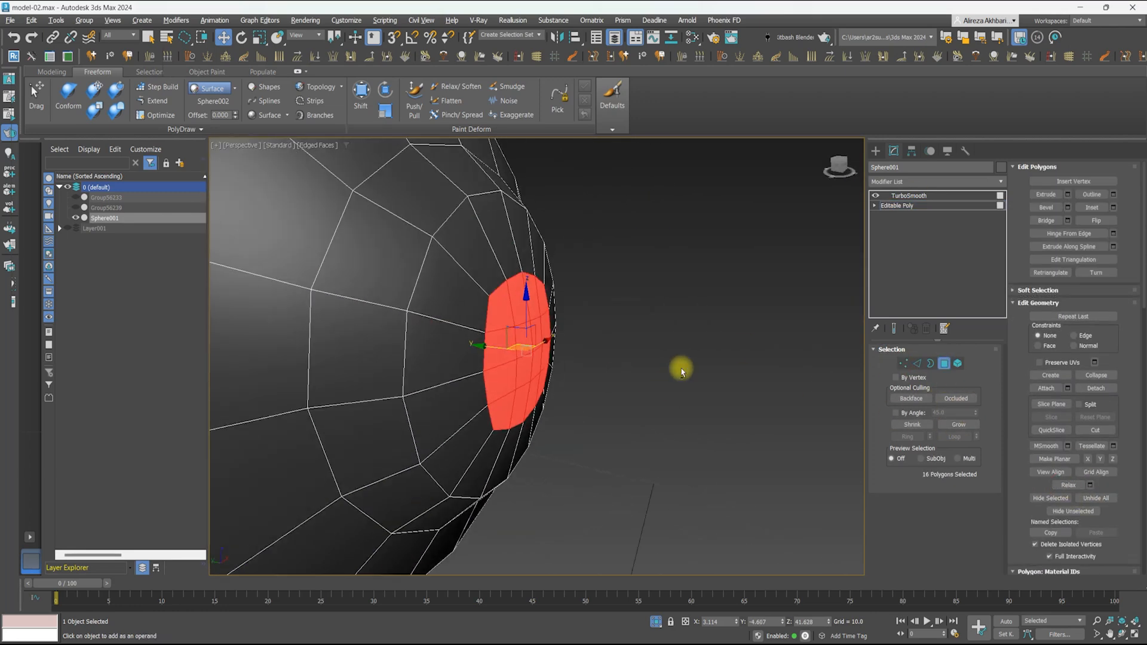
Examine the eyeball's smoothed front area against its base mesh
click(908, 196)
scroll(705, 251, up, 5)
key(F4)
key(F4)
click(888, 205)
scroll(852, 323, down, 6)
click(917, 364)
click(908, 196)
Exit isolation and nudge the new eyeball to fit the head's eye socket
click(656, 622)
key(F4)
alt+middle_drag(669, 305, 556, 267)
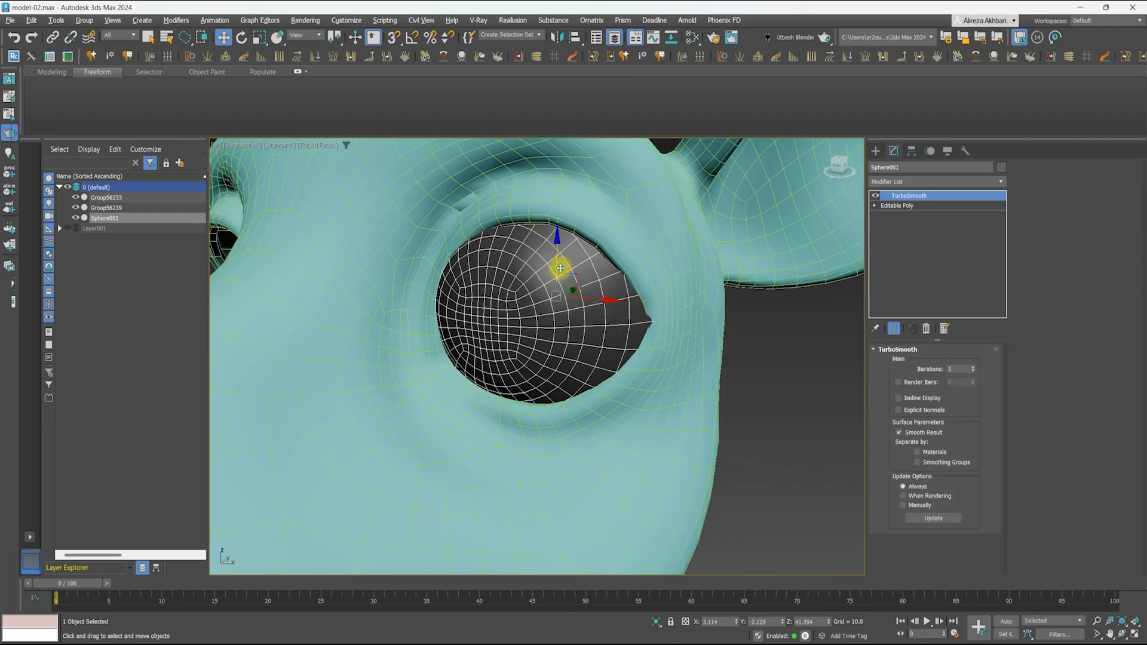
drag(556, 265, 556, 267)
alt+middle_drag(663, 281, 594, 286)
click(471, 346)
click(499, 335)
key(r)
alt+middle_drag(471, 334, 564, 274)
key(w)
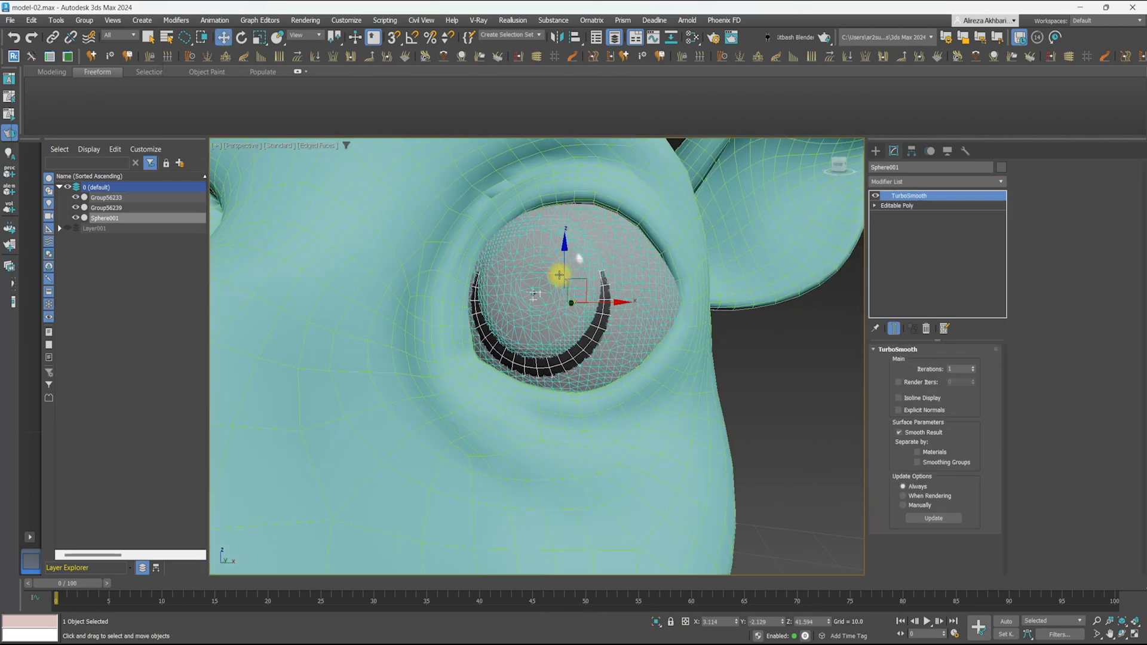
Delete the sculpted eyeball and adjust the new eyeball's placement and rotation in the socket
click(601, 287)
key(Delete)
scroll(564, 318, down, 5)
click(564, 317)
scroll(564, 317, up, 5)
alt+middle_drag(563, 317, 591, 281)
key(e)
key(w)
scroll(520, 266, down, 5)
key(F4)
key(F4)
scroll(582, 271, up, 4)
Isolate the new eyeball in the four-viewport layout and duplicate it in place
key(alt+q)
key(alt+w)
key(ctrl+v)
click(542, 370)
Delete all polygons of the duplicate except its front cap, keeping it as the cornea shell
click(897, 205)
scroll(635, 264, up, 5)
key(4)
click(695, 244)
key(ctrl+i)
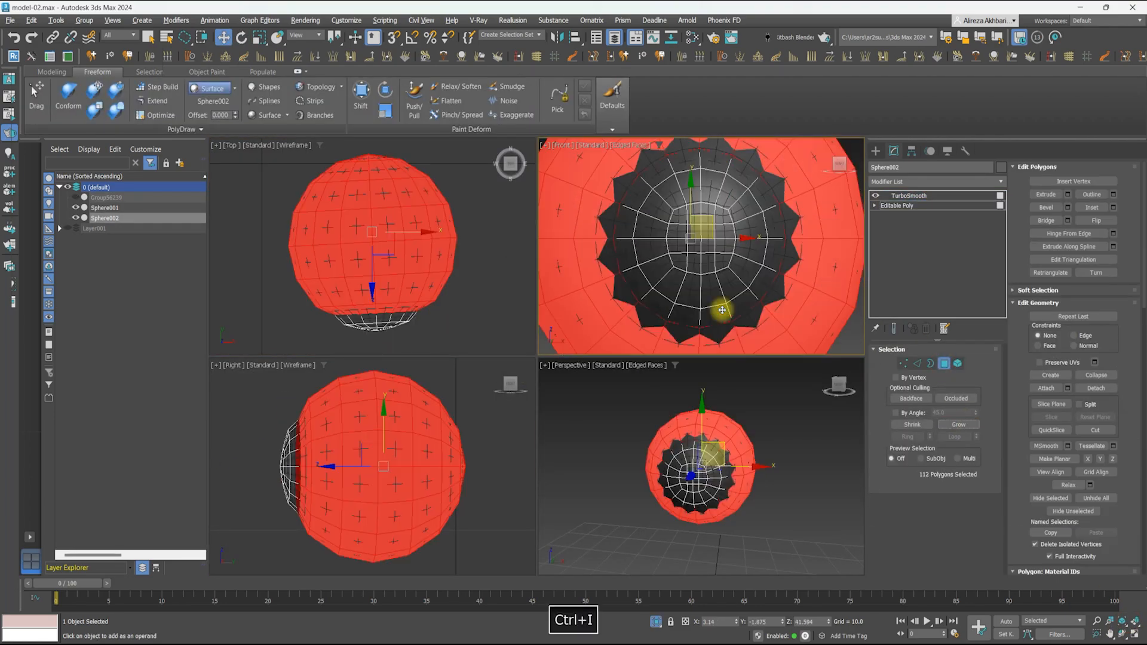
key(Delete)
Center the cornea shell's pivot on its geometry and extend its open border back toward the eyeball
key(alt+w)
key(F3)
click(911, 151)
click(935, 227)
click(936, 287)
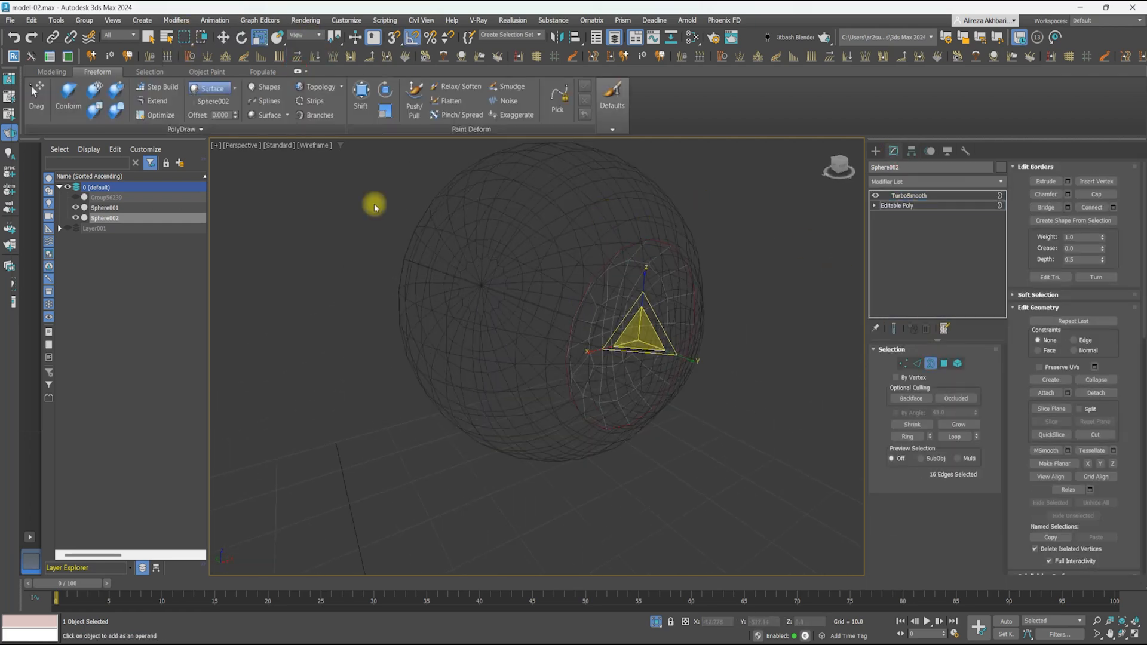
click(959, 364)
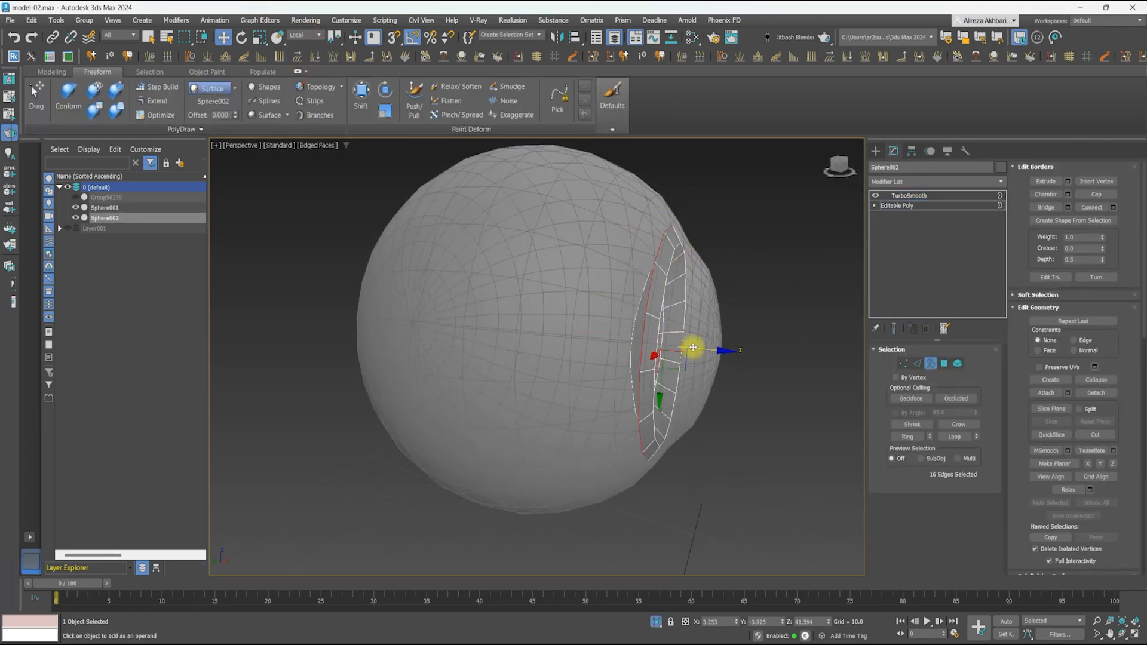
key(F4)
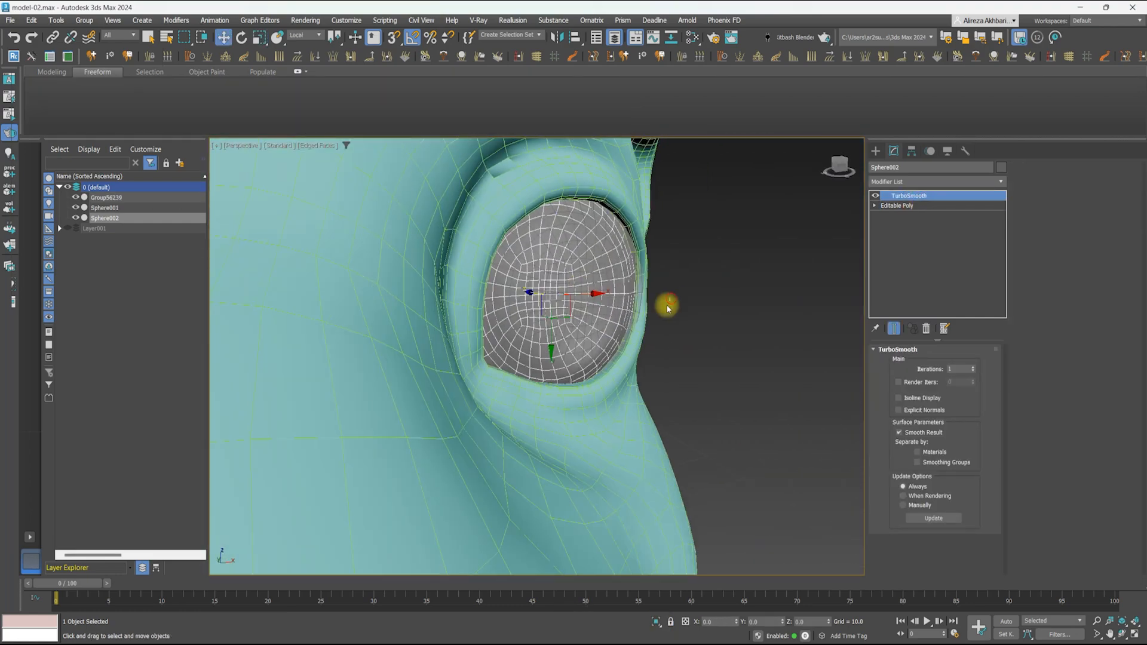
Group the eyeball and cornea, and position the group snugly inside the eye socket
click(84, 19)
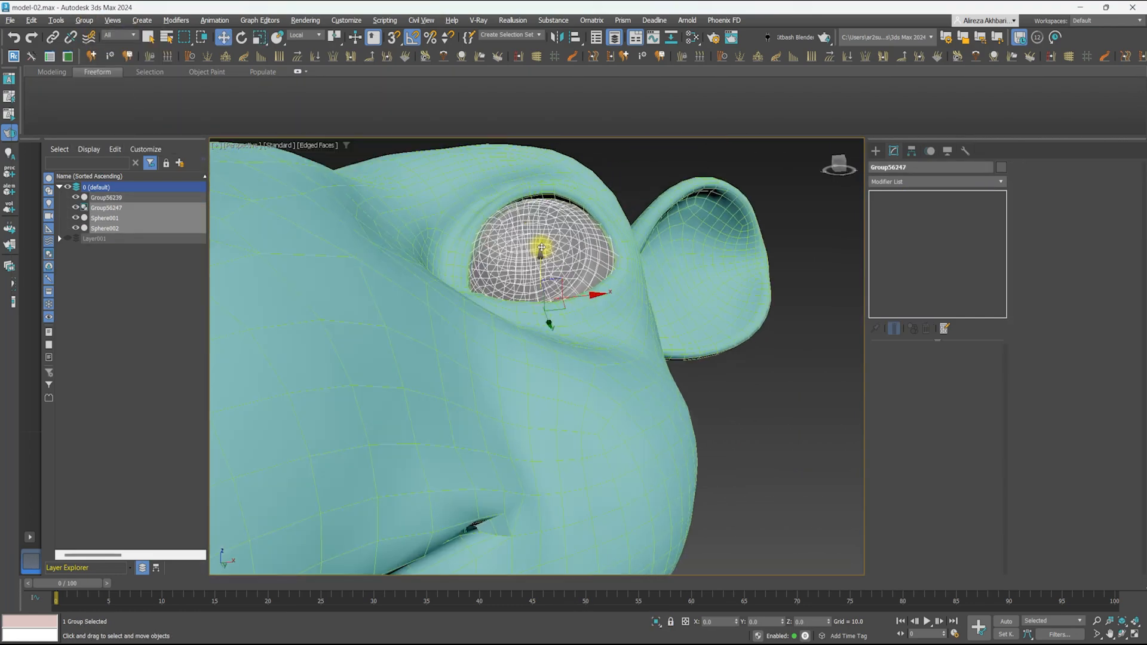
alt+middle_drag(493, 191, 643, 279)
drag(559, 283, 560, 281)
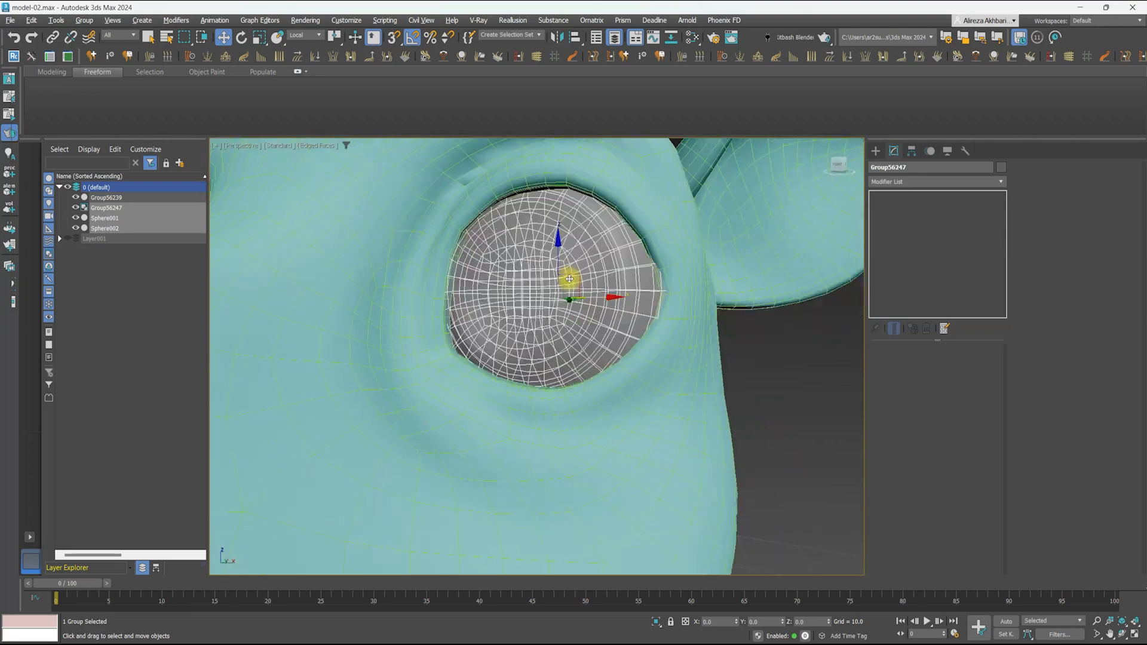
drag(517, 271, 521, 274)
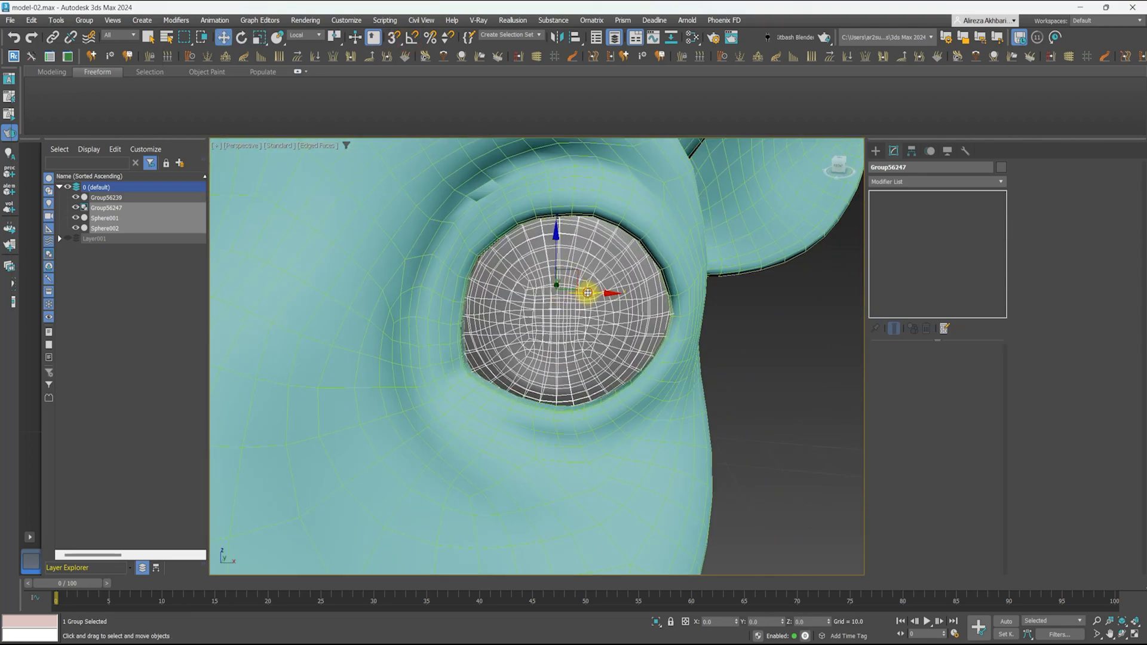
scroll(588, 294, down, 10)
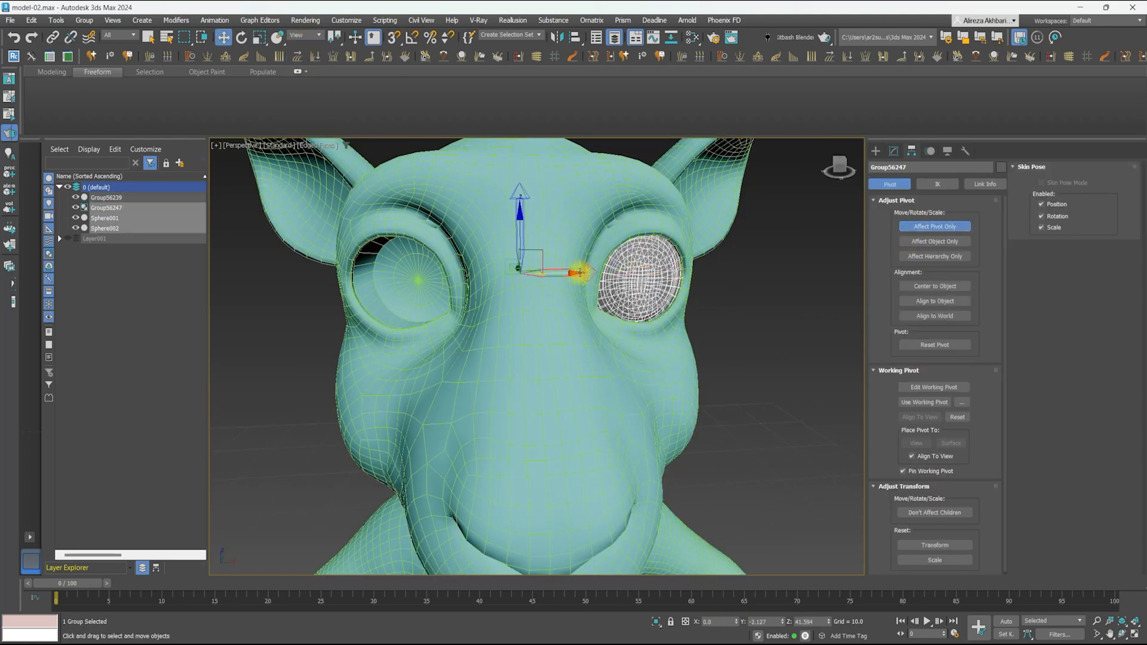
click(90, 21)
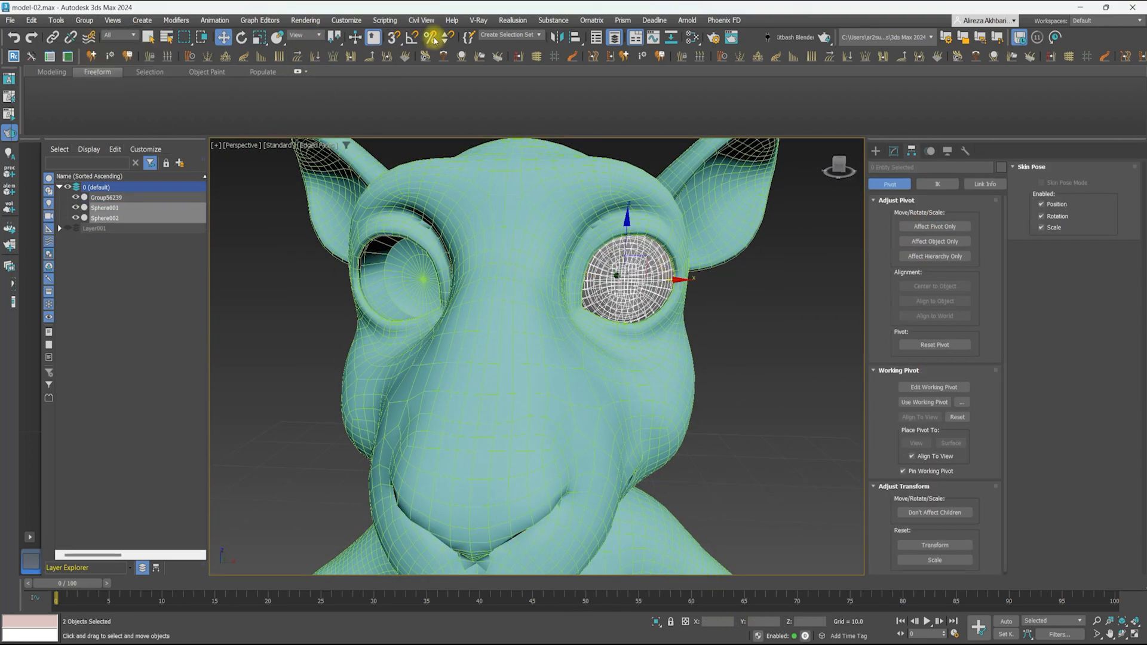
click(894, 151)
click(556, 37)
drag(556, 222, 410, 216)
click(458, 411)
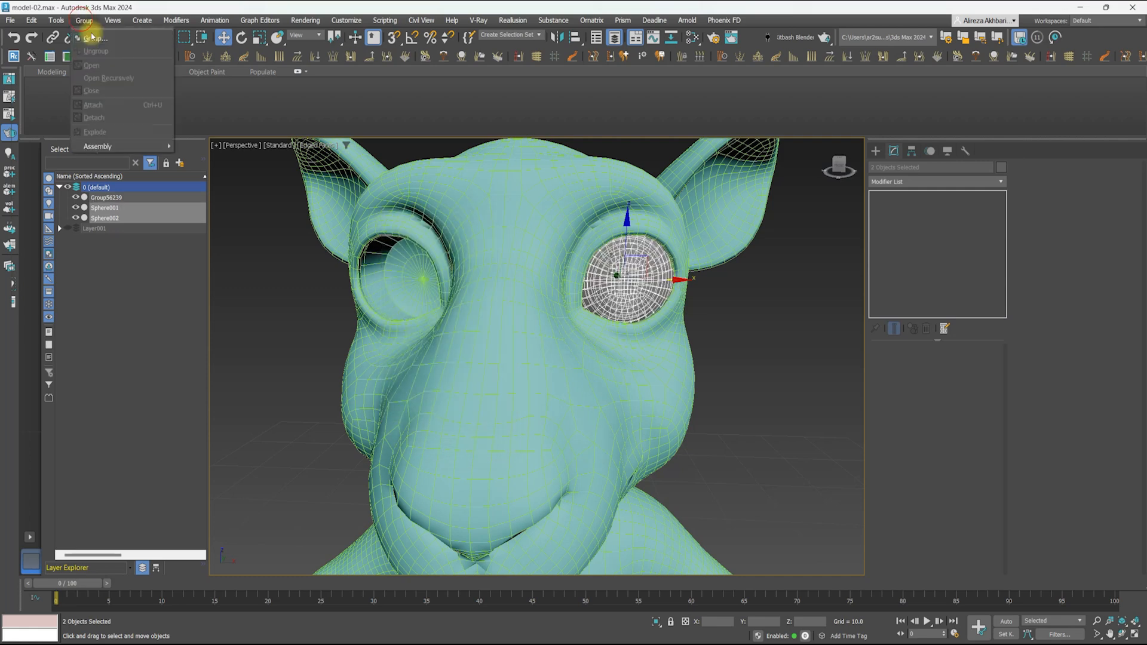
Group the eyeball and cornea spheres together
click(83, 21)
click(94, 35)
click(553, 336)
Place the eye group's pivot on the head's center line and mirror a copy of the eye into the opposite socket
click(911, 151)
click(557, 39)
click(894, 151)
scroll(581, 289, down, 4)
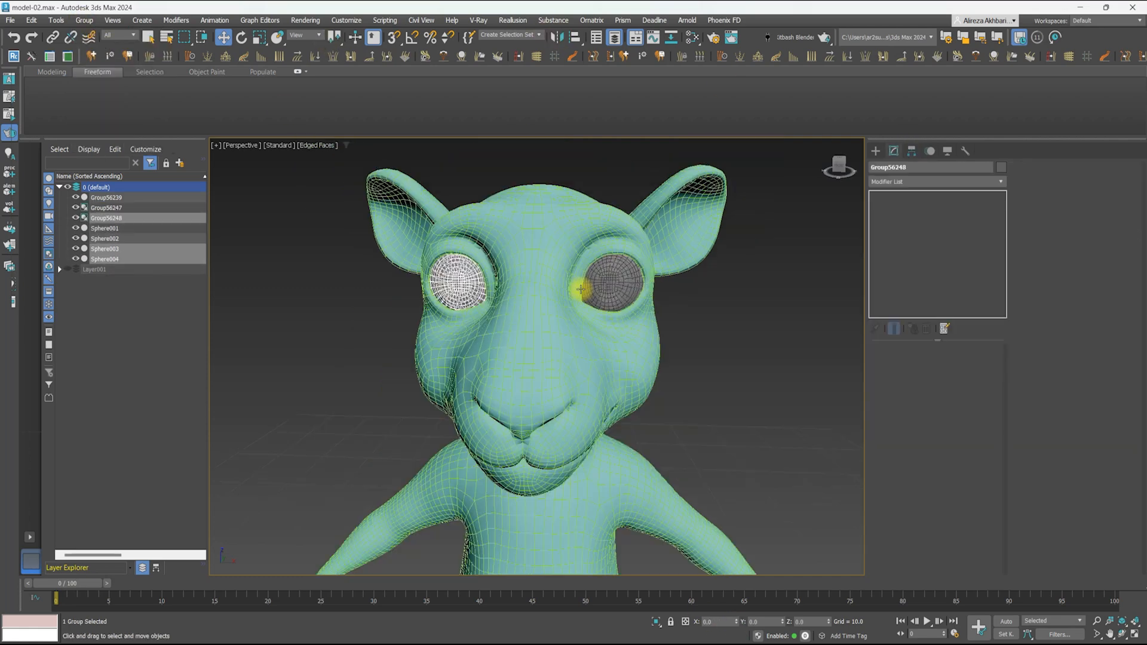
Convert the body mesh with its Symmetry modifier to an editable poly
key(F4)
alt+middle_drag(581, 289, 542, 264)
scroll(524, 307, down, 5)
click(565, 303)
scroll(566, 302, up, 3)
alt+middle_drag(566, 302, 566, 228)
key(F4)
right_click(566, 228)
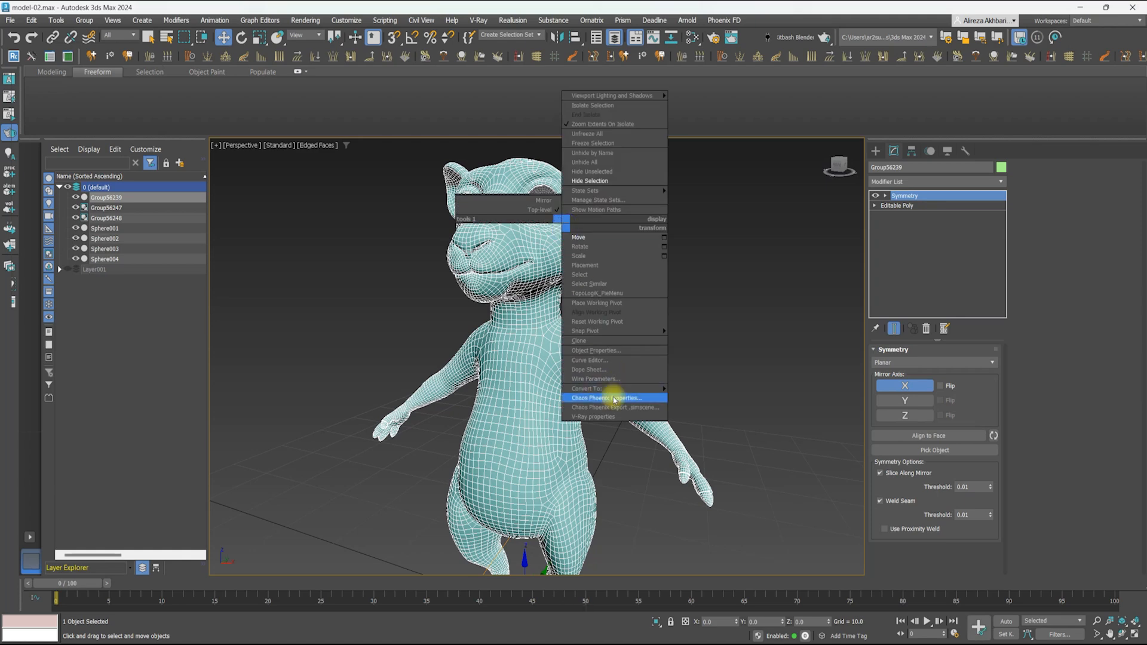
click(689, 399)
scroll(551, 269, down, 4)
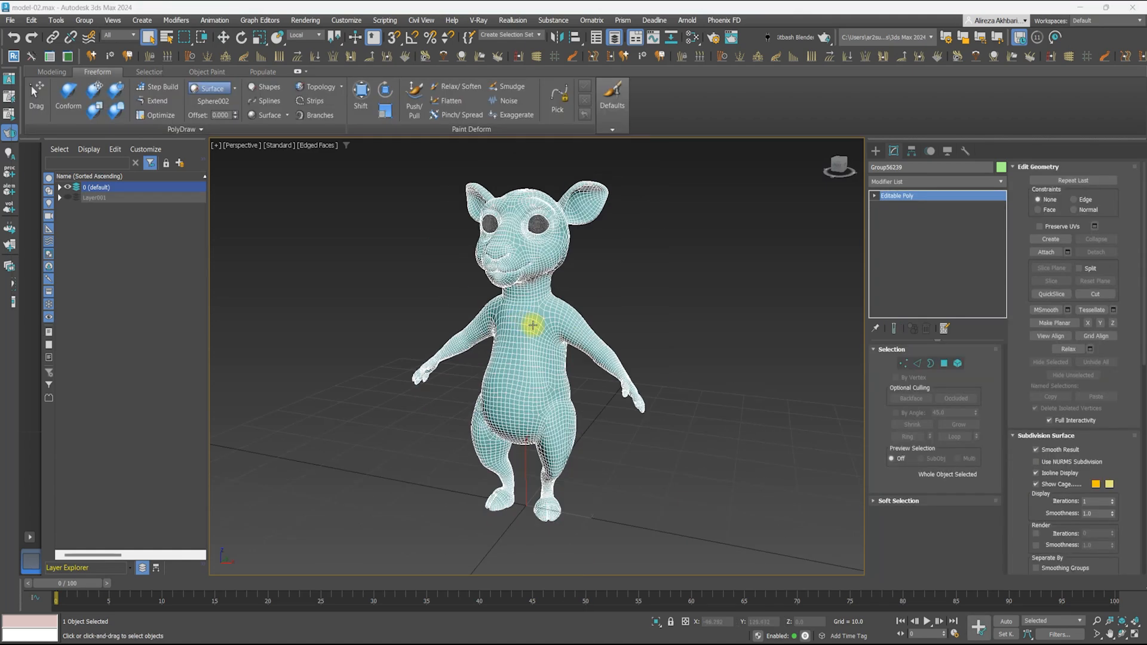
Add an Unwrap UVW modifier to the body and select all its faces
click(906, 180)
text(un)
key(Return)
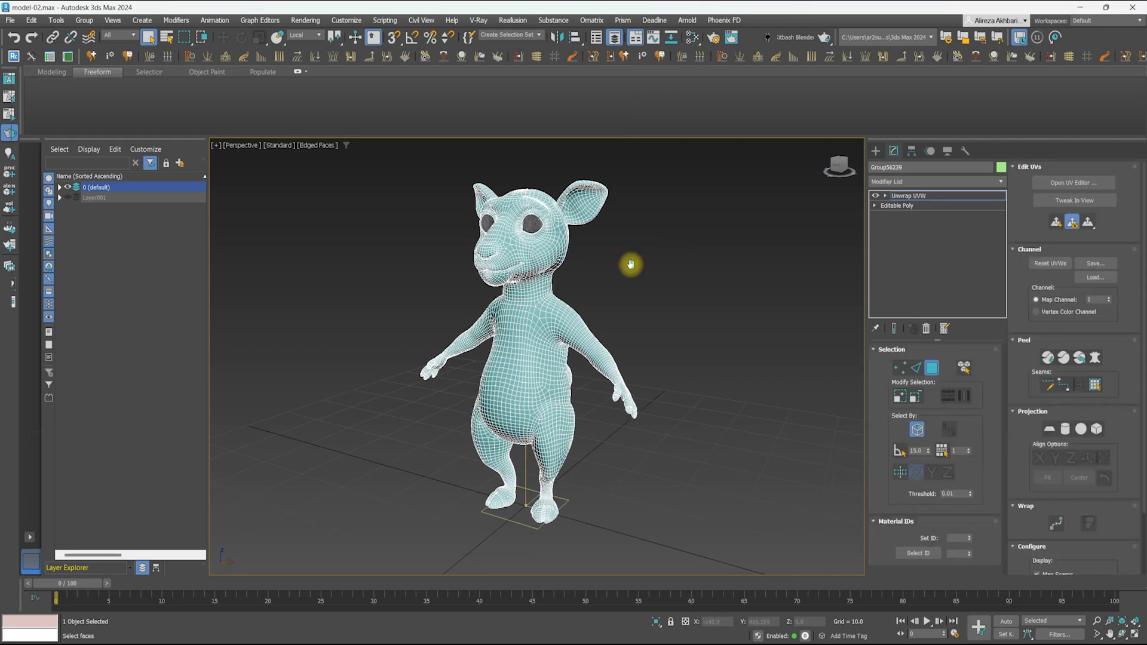
key(ctrl+a)
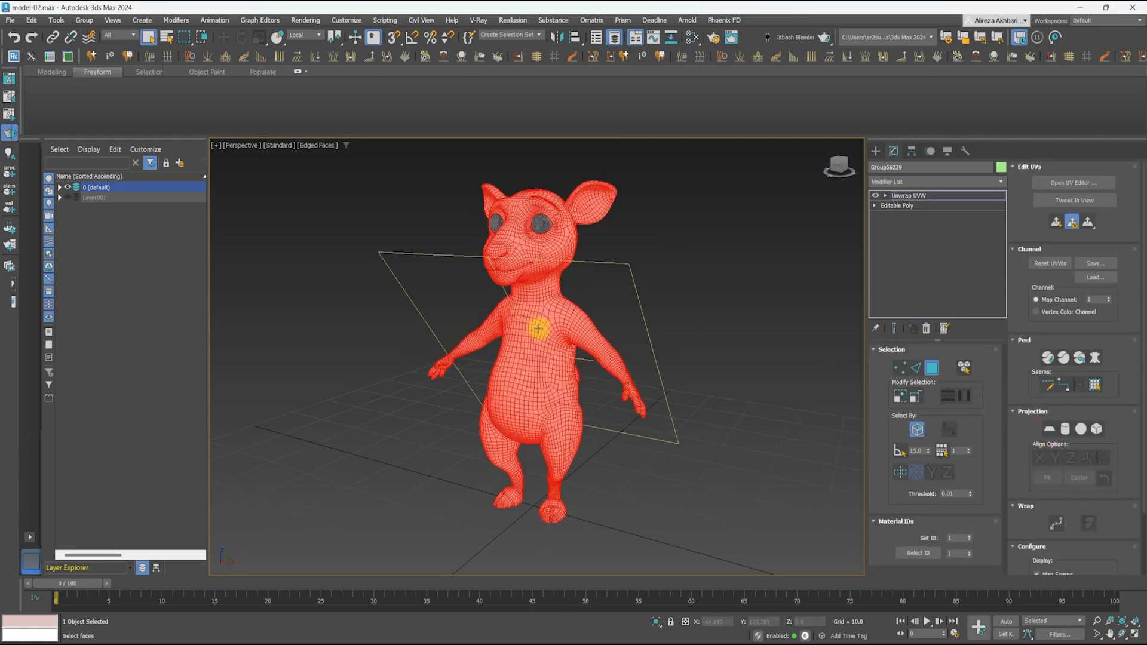
Switch the unwrap to edge selection, clear the selection, and enable symmetrical selection across the X axis
scroll(539, 328, up, 3)
alt+middle_drag(538, 329, 556, 328)
click(689, 335)
click(913, 369)
key(ctrl+a)
middle_drag(581, 223, 596, 262)
click(727, 330)
click(900, 472)
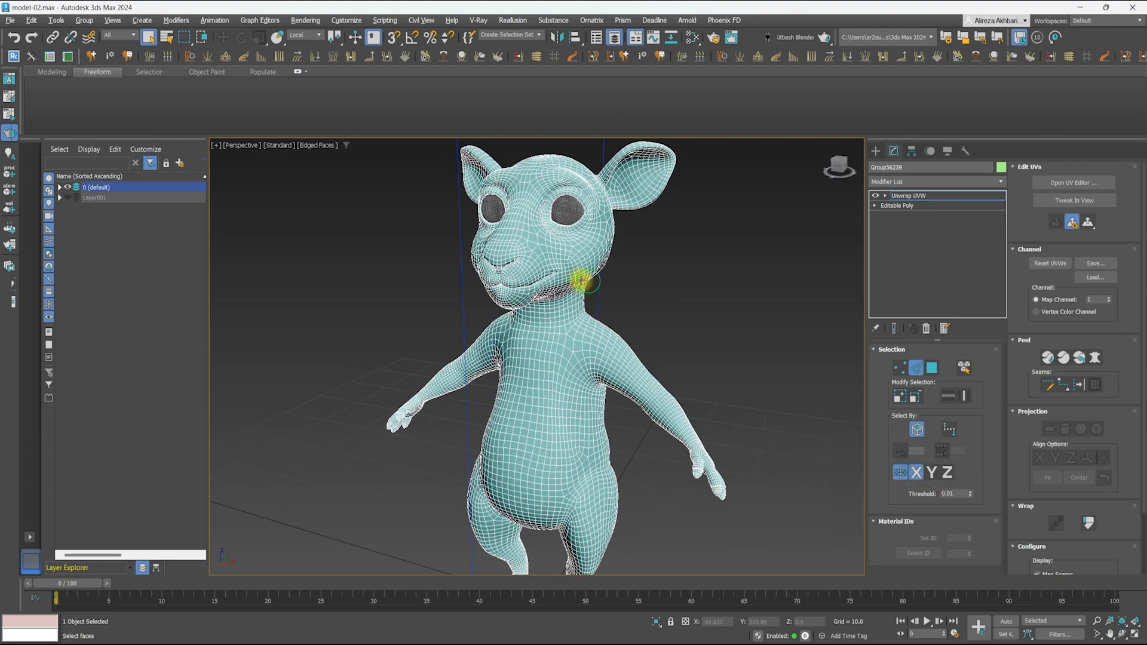
Mark a point-to-point peel seam around the neck, just below the jaw
click(1064, 391)
scroll(604, 179, up, 4)
middle_drag(604, 185, 627, 244)
scroll(622, 258, up, 3)
scroll(627, 243, down, 3)
middle_drag(567, 478, 543, 245)
alt+middle_drag(476, 258, 509, 262)
click(577, 219)
alt+middle_drag(576, 219, 448, 312)
Select the edge loops around both shoulders and along the arms, and open the UV editor
click(1064, 385)
double_click(584, 289)
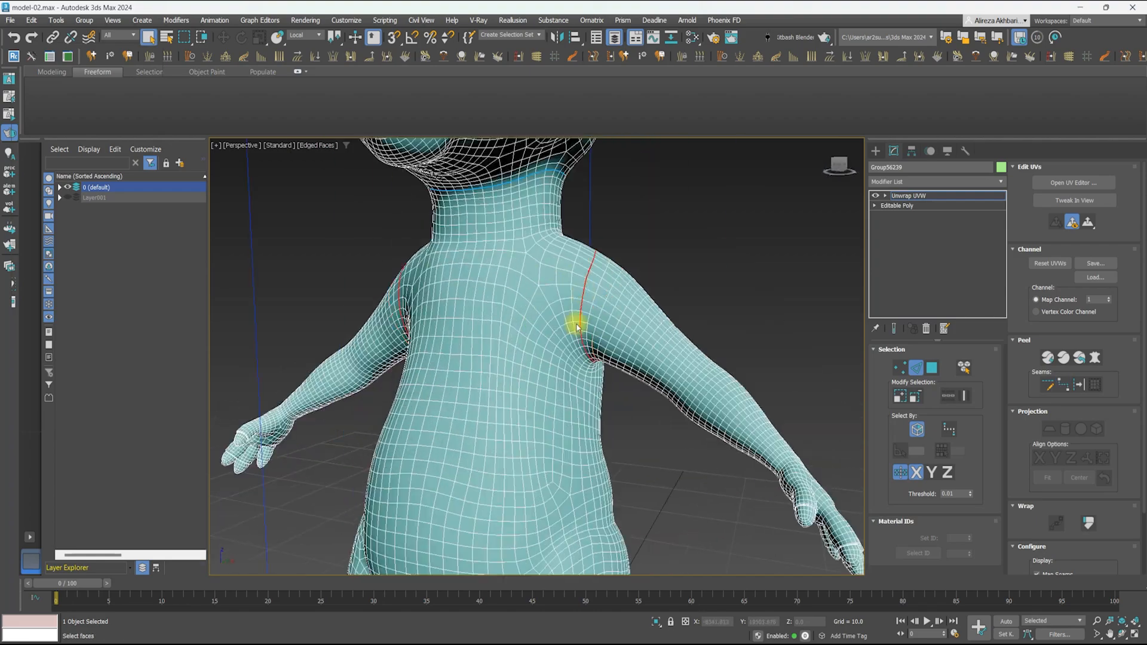
ctrl+double_click(712, 330)
click(1073, 183)
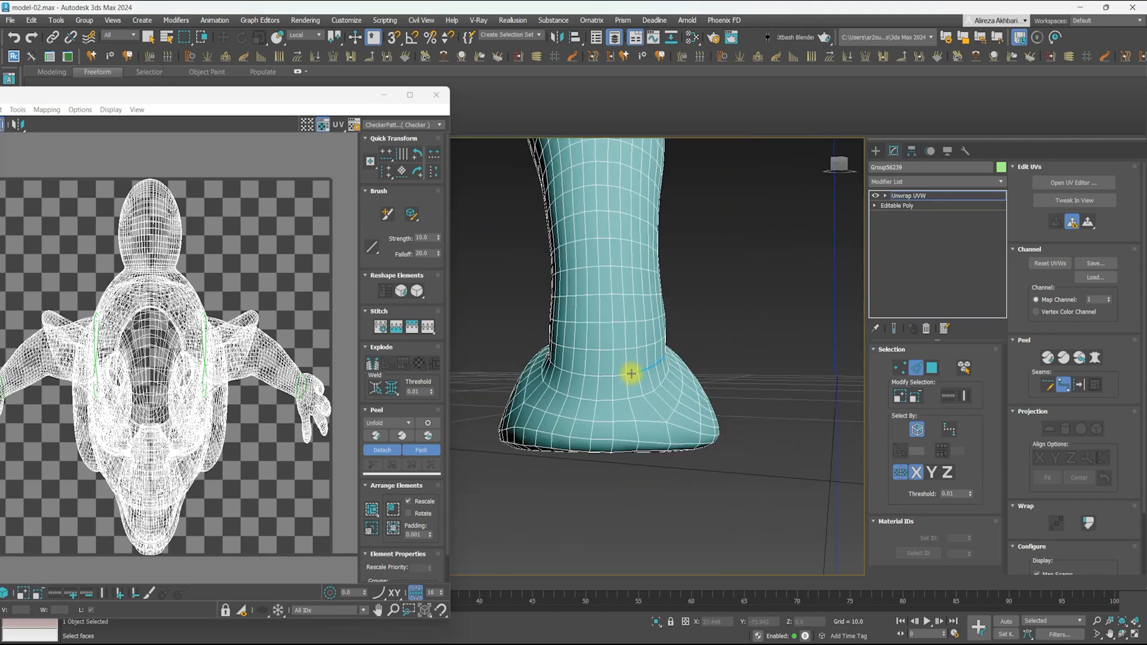
Mark the ankle seam above the foot and select the edge loops at the ear base and the head's inner openings
scroll(733, 185, up, 5)
scroll(733, 185, down, 6)
alt+middle_drag(733, 185, 656, 303)
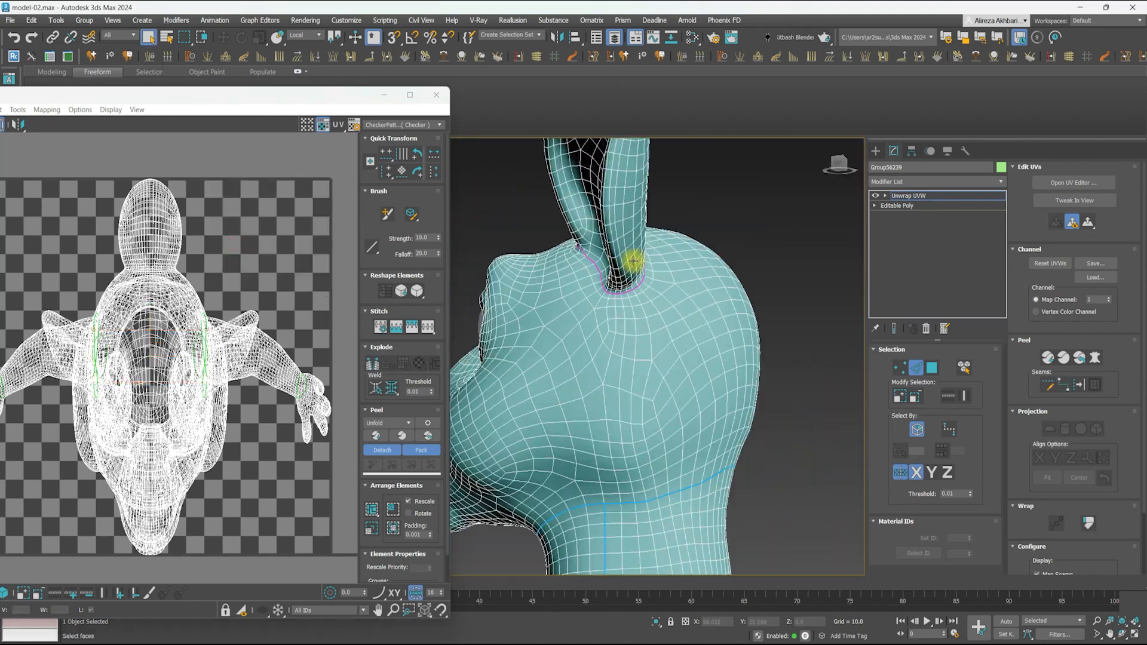
key(F3)
scroll(606, 320, up, 6)
click(719, 471)
alt+middle_drag(720, 471, 661, 423)
double_click(648, 368)
Select the edge loop around the tail base and break the UVs along it
key(F3)
scroll(622, 276, down, 6)
mouse_move(622, 277)
alt+middle_down()
mouse_move(644, 263)
mouse_move(604, 335)
alt+middle_up()
alt+middle_drag(705, 358, 594, 392)
double_click(604, 389)
key(ctrl+b)
drag(239, 95, 373, 66)
scroll(335, 239, down, 2)
scroll(705, 364, down, 3)
middle_drag(705, 364, 758, 368)
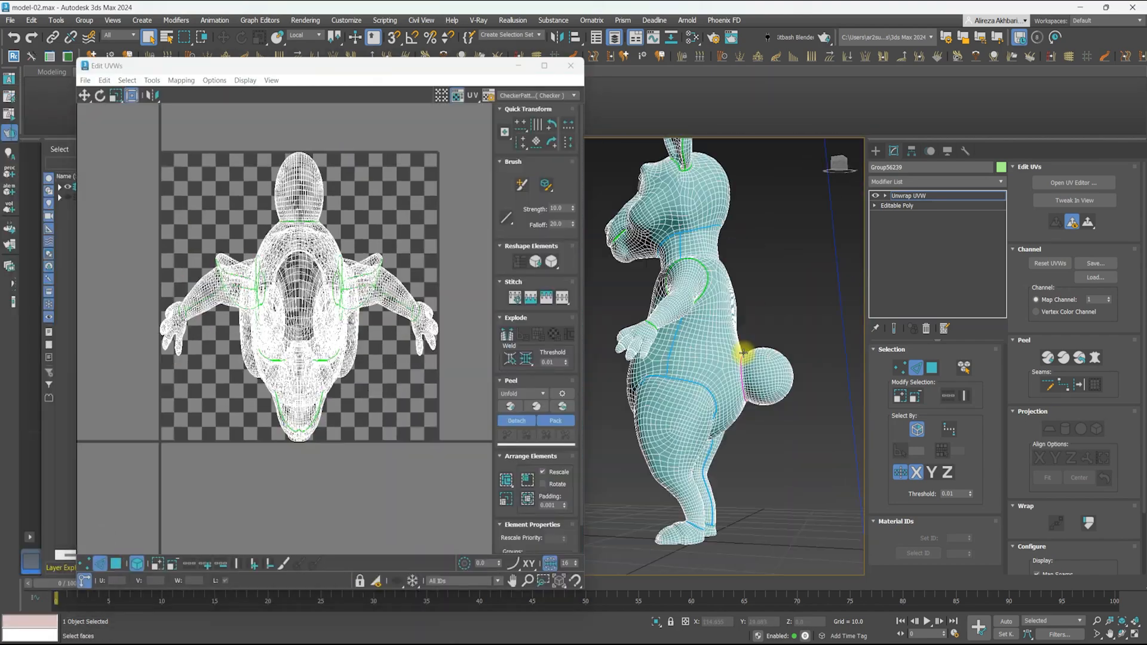
Peel the body into separate UV shells and move the head shell outside the tile
click(1064, 359)
click(932, 367)
click(289, 331)
drag(290, 331, 449, 339)
Cut the head shell along edge loops on the back of the skull, quick-peel it, and move it above the tile
alt+middle_drag(705, 299, 765, 382)
click(915, 365)
click(651, 333)
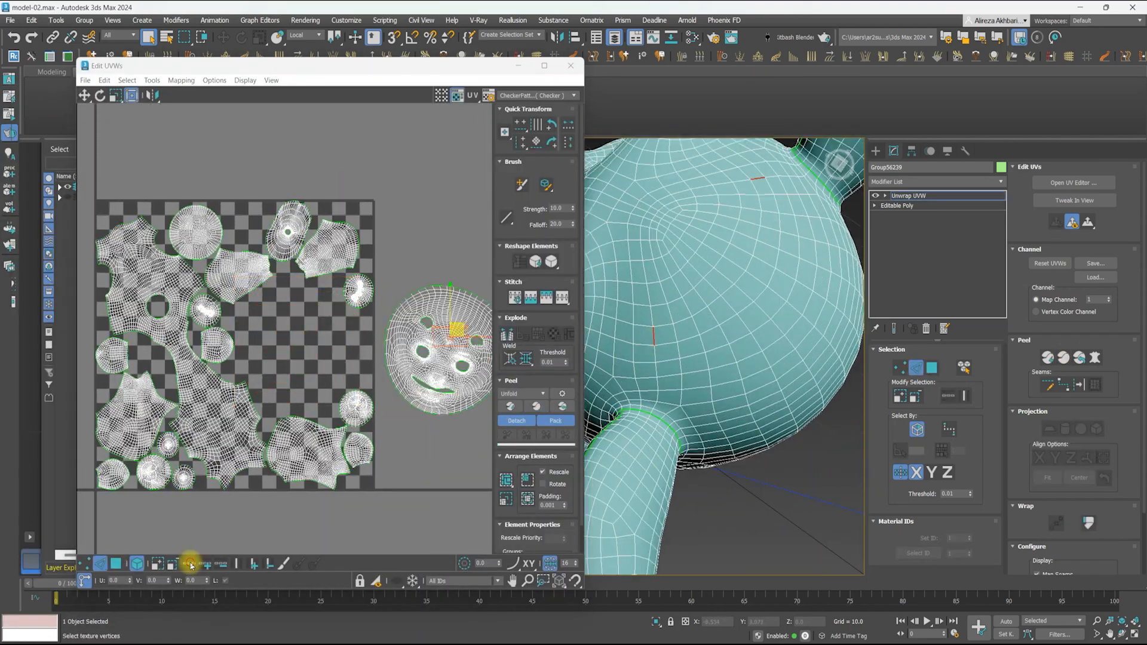
click(190, 564)
click(118, 564)
click(421, 358)
click(511, 406)
middle_drag(281, 371, 267, 416)
drag(257, 418, 410, 256)
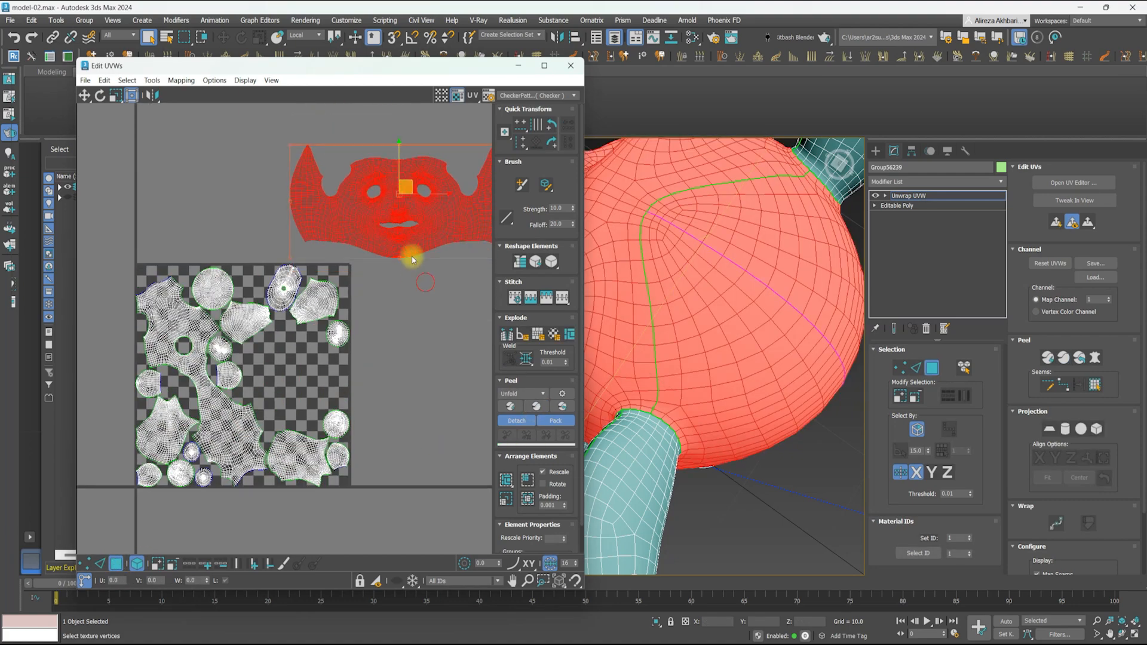
click(412, 317)
Mark seams along the side of the hand and around each finger, and peel the hands into palm and back shells
scroll(723, 299, down, 5)
alt+middle_drag(688, 287, 741, 289)
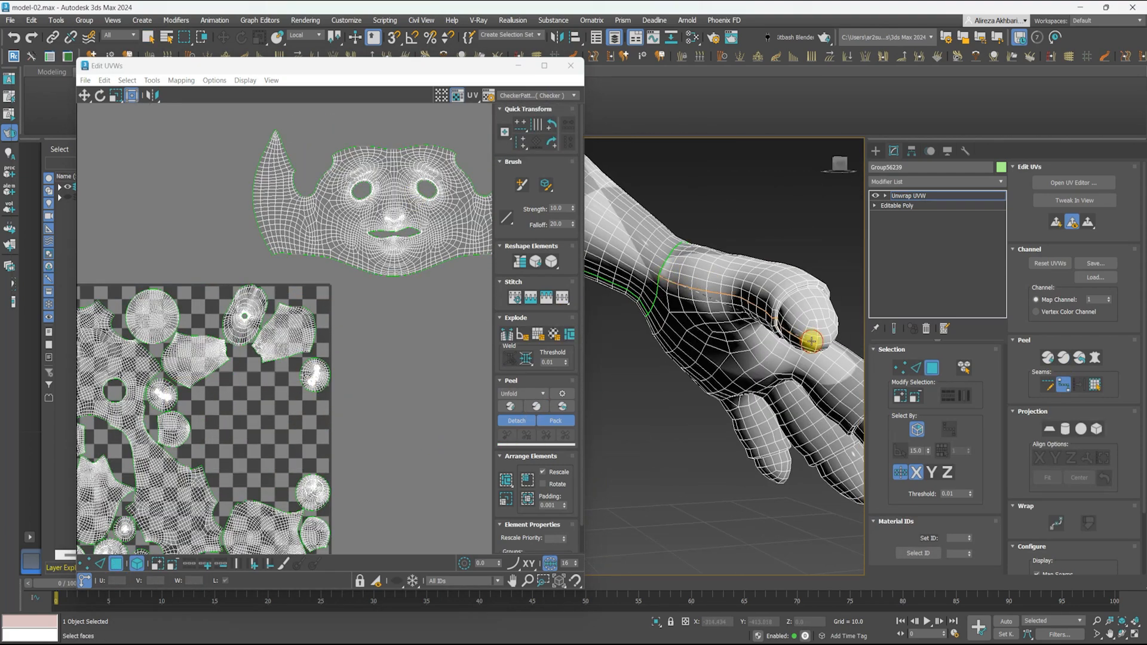
alt+middle_drag(734, 310, 787, 277)
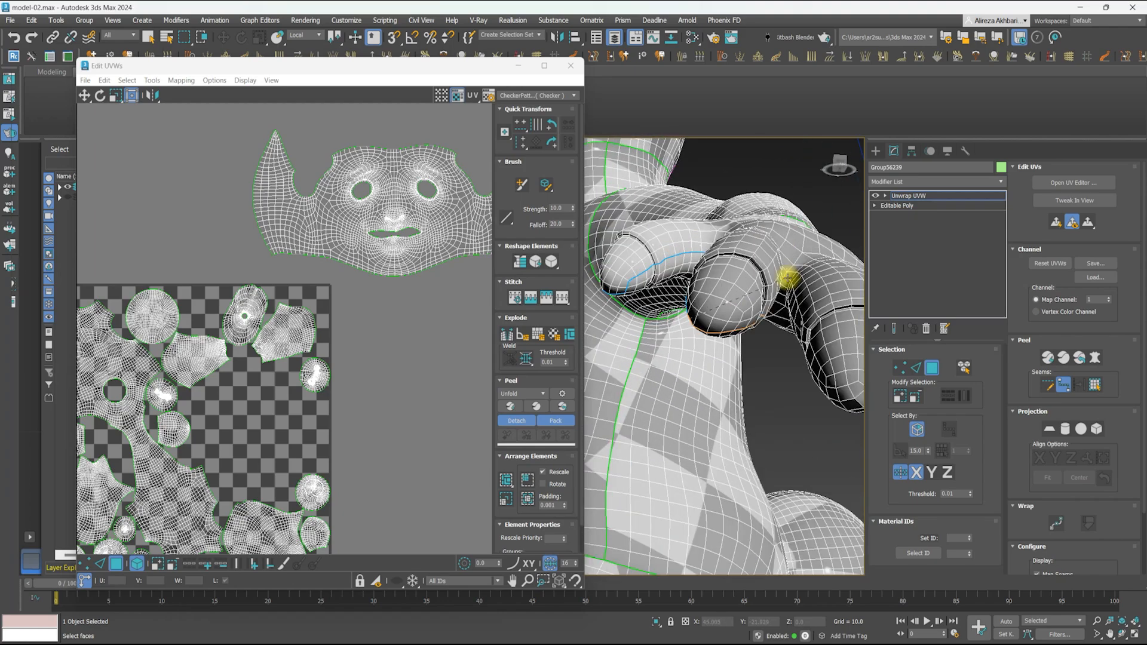
alt+middle_drag(830, 401, 695, 364)
alt+middle_drag(716, 442, 450, 307)
click(1067, 362)
scroll(252, 480, up, 3)
middle_drag(253, 480, 371, 361)
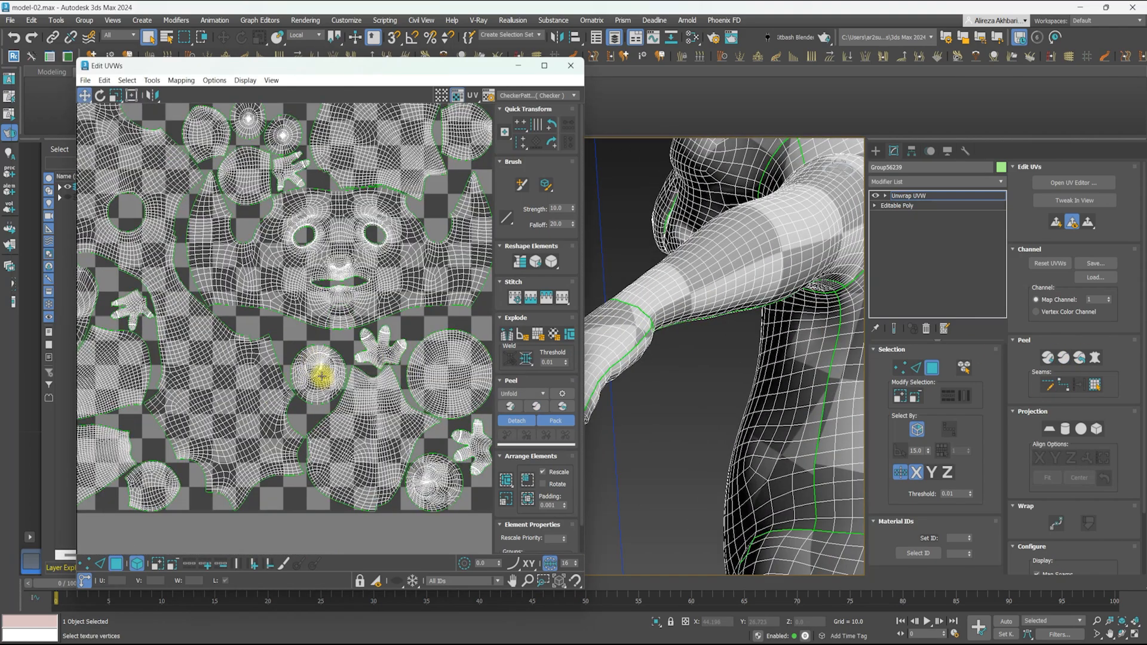
Cut the foot shell along the edges below the ankle and peel it flat
click(321, 376)
scroll(796, 392, down, 4)
alt+middle_drag(797, 392, 656, 373)
key(2)
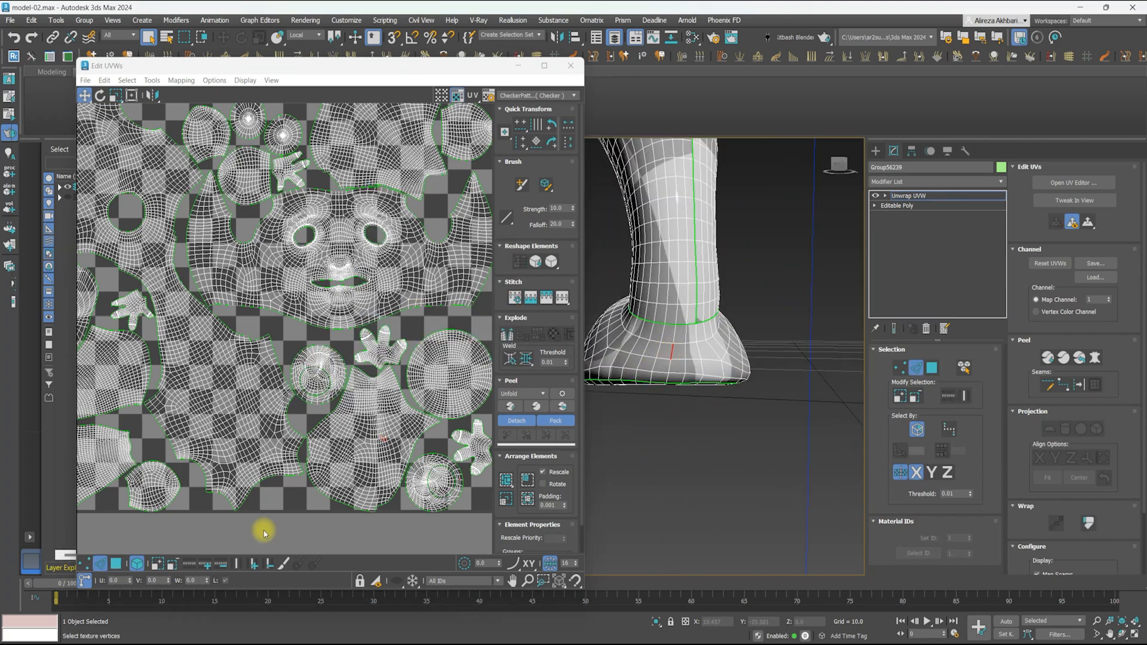
key(3)
scroll(384, 389, down, 1)
ctrl+click(390, 441)
click(536, 406)
scroll(352, 340, down, 3)
alt+middle_drag(670, 353, 745, 341)
click(794, 353)
scroll(745, 340, down, 4)
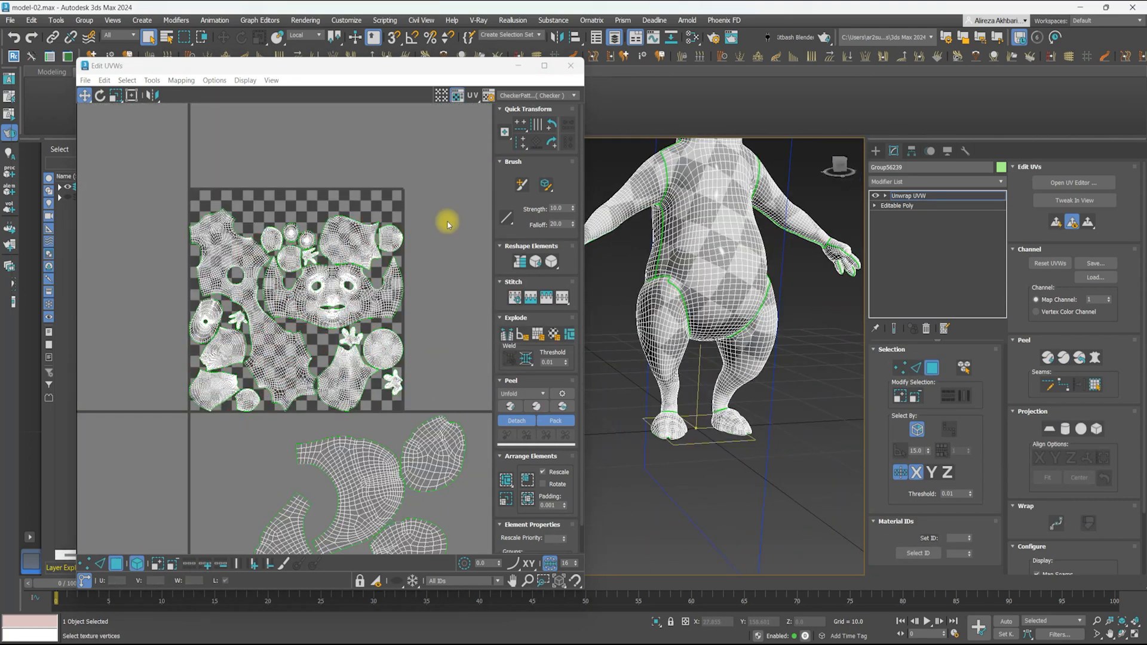
Rearrange all the UV shells together and pull the torso shell out of the tile
key(ctrl+a)
click(506, 498)
scroll(335, 317, down, 4)
alt+middle_drag(741, 299, 695, 302)
drag(294, 294, 276, 212)
key(2)
scroll(285, 340, up, 10)
scroll(279, 373, down, 7)
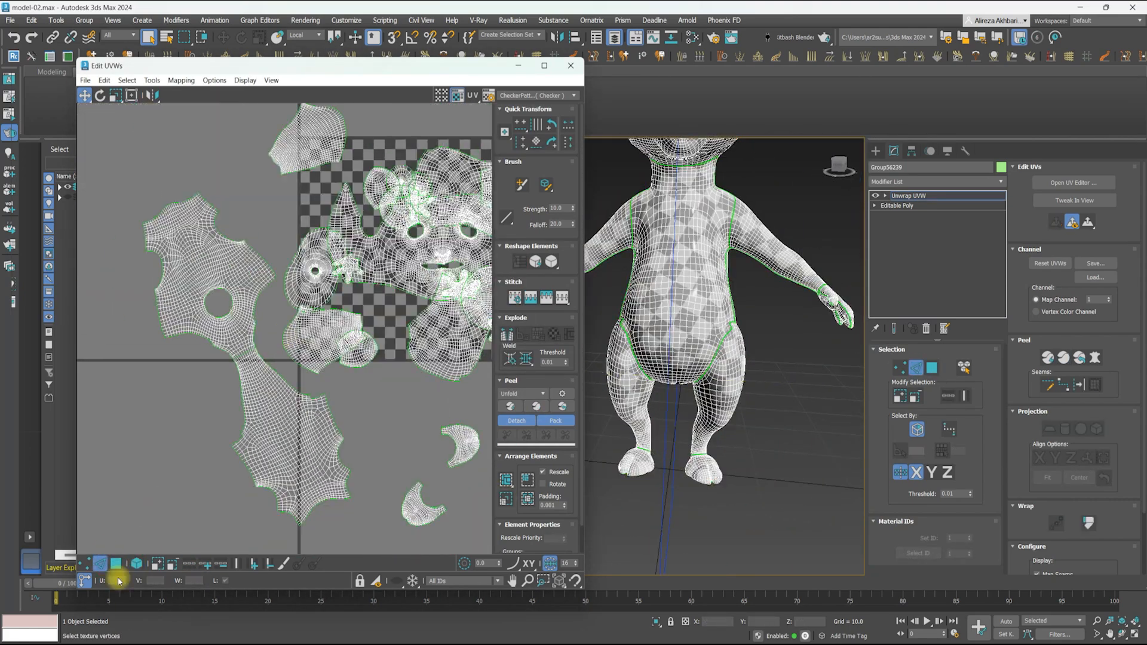
Pack all the UV shells again and move the head shell onto the tile
key(3)
key(ctrl+a)
scroll(278, 373, down, 4)
click(506, 480)
mouse_move(741, 299)
alt+middle_down()
mouse_move(697, 310)
mouse_move(738, 305)
alt+middle_up()
click(131, 95)
drag(301, 436, 351, 347)
Cut the head along its center line from the lower lip to the neck and quick-peel its shell
key(F2)
scroll(625, 277, up, 4)
mouse_move(625, 277)
alt+middle_down()
mouse_move(635, 290)
mouse_move(689, 284)
alt+middle_up()
scroll(690, 284, up, 4)
key(2)
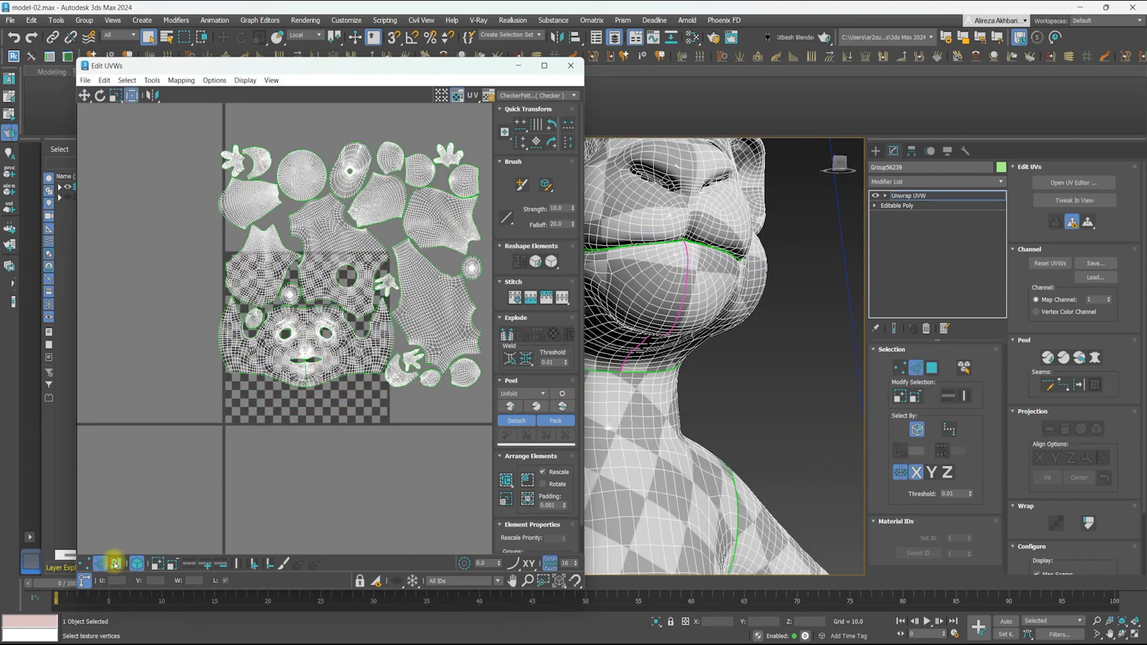
click(115, 564)
scroll(696, 246, down, 5)
click(697, 246)
click(510, 407)
Move the remaining shells clear of the head's tile and turn on the multi-tile checker background
click(448, 208)
key(ctrl+a)
alt+middle_drag(705, 335, 669, 351)
drag(398, 350, 244, 308)
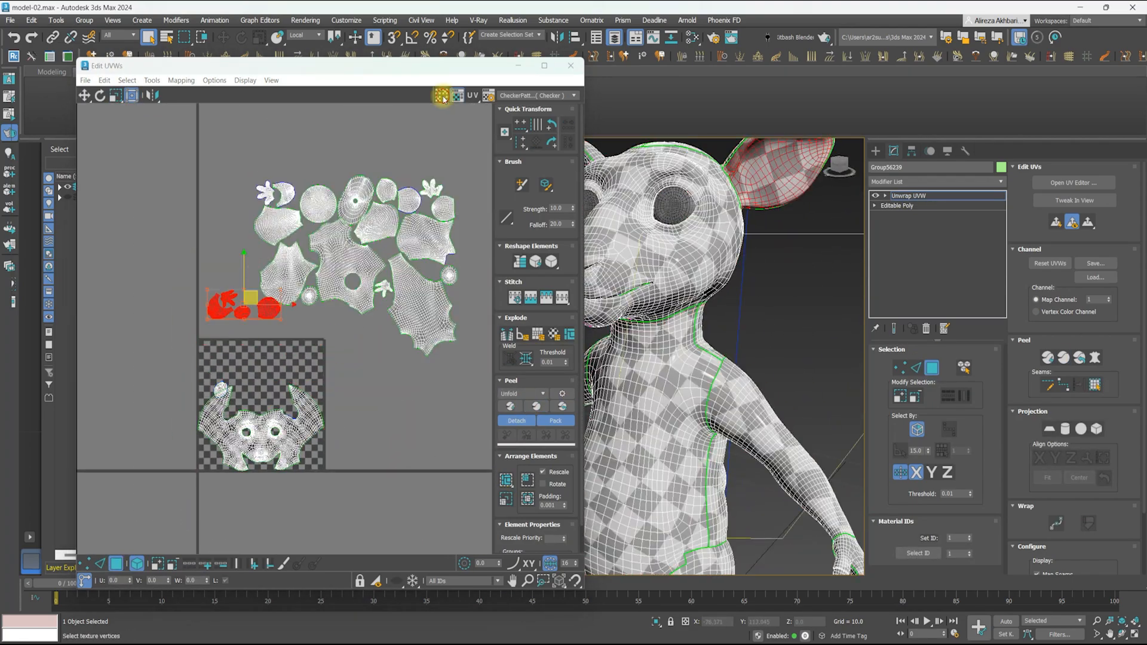
click(446, 99)
Pick the ear shells on the model and bring them down beside the head shell
scroll(421, 236, up, 3)
click(225, 329)
middle_drag(776, 186, 741, 248)
drag(807, 180, 758, 246)
scroll(630, 259, down, 4)
alt+middle_drag(630, 259, 663, 280)
drag(222, 329, 210, 421)
middle_drag(191, 394, 258, 349)
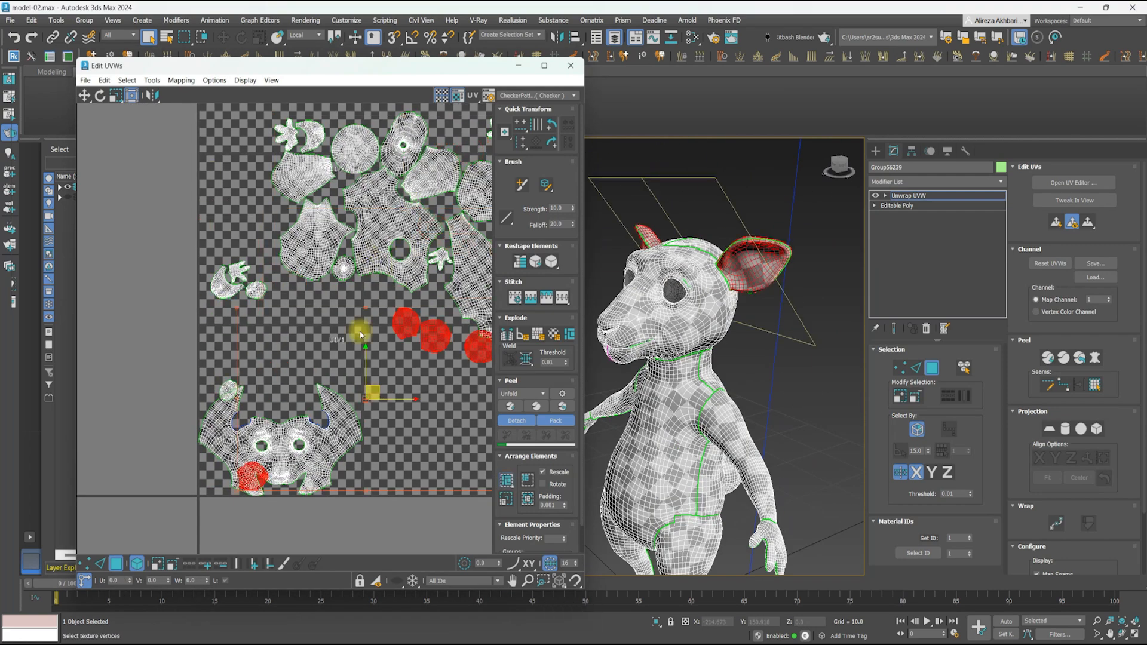
click(507, 483)
ctrl+click(281, 430)
middle_drag(418, 388, 409, 357)
drag(483, 474, 325, 422)
key(ctrl+z)
key(ctrl+z)
key(ctrl+z)
key(ctrl+z)
Arrange the four ear shells above the head shell and select them together with the head
middle_drag(231, 295, 317, 263)
click(188, 425)
drag(189, 425, 282, 333)
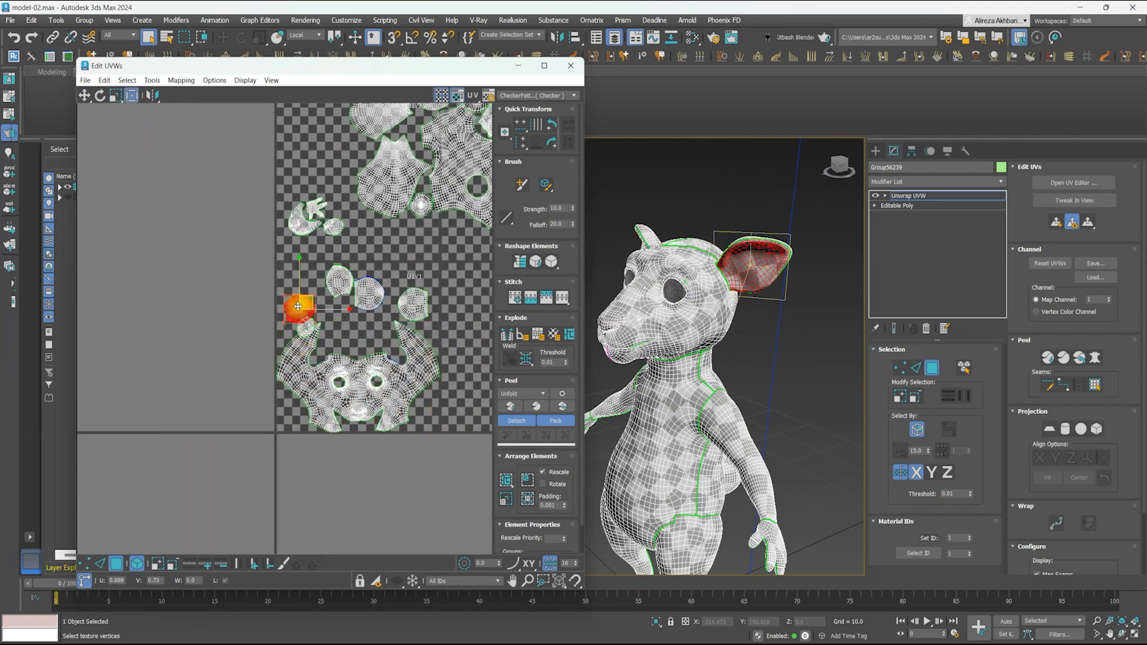
scroll(282, 334, up, 2)
alt+middle_drag(741, 356, 658, 356)
middle_drag(361, 333, 259, 338)
scroll(258, 339, up, 4)
click(315, 282)
scroll(257, 335, down, 3)
drag(430, 525, 108, 216)
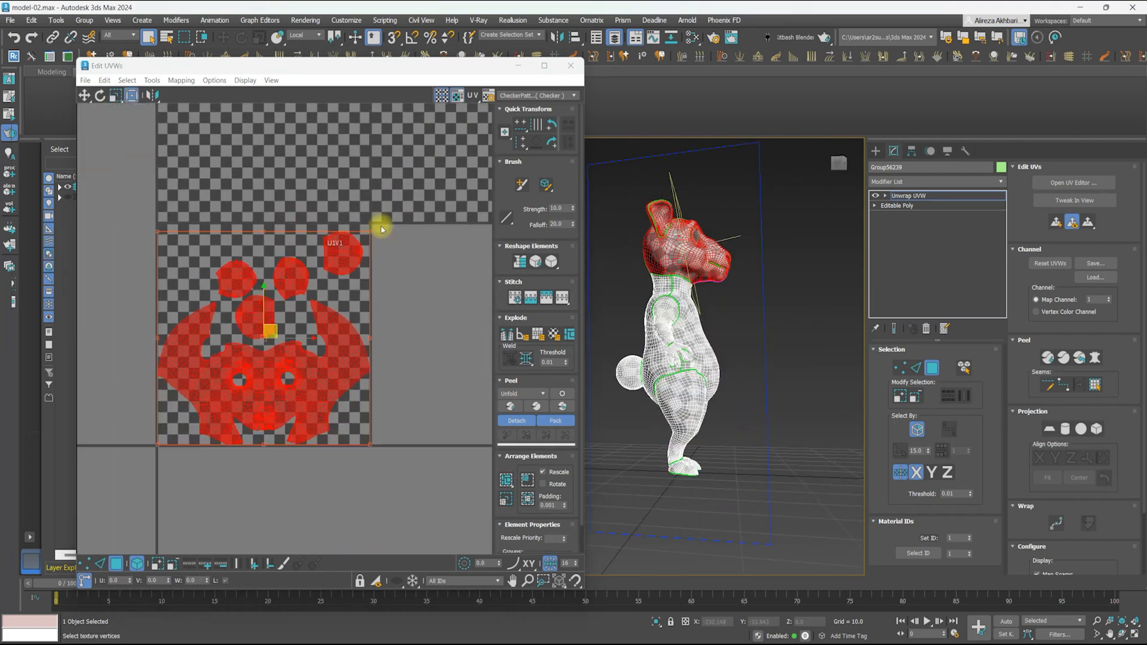
Pick the small inner head shells in wireframe view and move them next to the ear shells
alt+middle_drag(741, 356, 663, 335)
key(F3)
scroll(668, 307, up, 8)
click(668, 307)
scroll(287, 322, down, 3)
drag(361, 224, 249, 364)
scroll(248, 364, up, 4)
Pick the mouth interior shell on the model, place it among the head shells, and select the whole head group
middle_drag(634, 419, 679, 331)
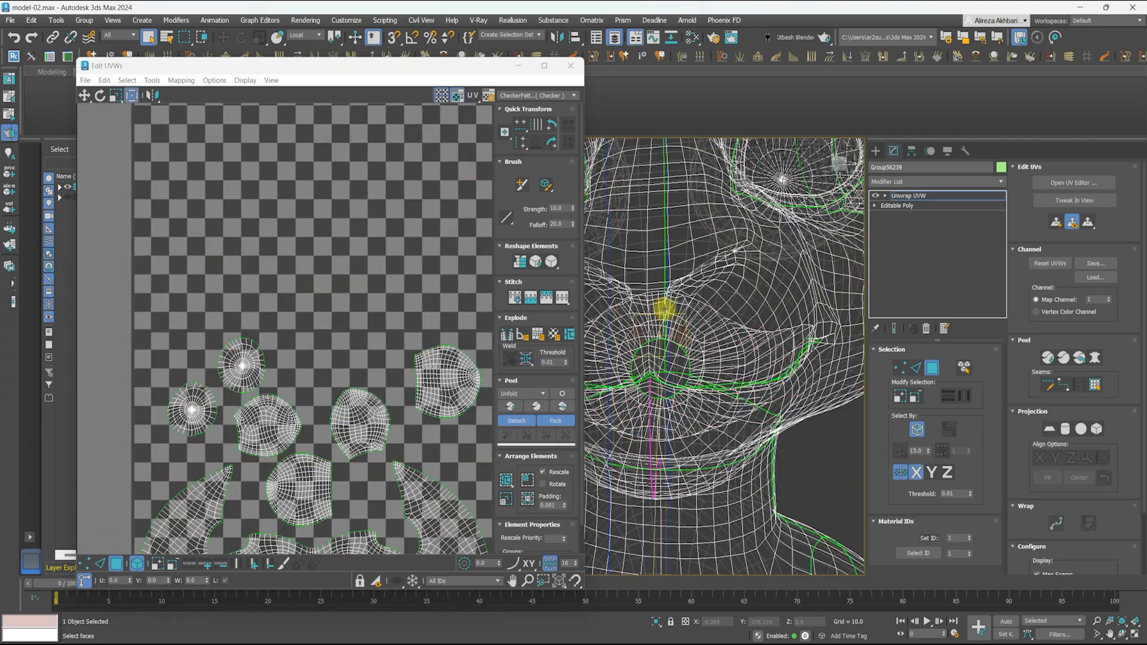
click(679, 331)
scroll(311, 287, down, 3)
drag(409, 148, 325, 215)
drag(284, 358, 341, 322)
scroll(340, 321, down, 2)
drag(161, 245, 463, 456)
click(463, 456)
Select the torso's back shell on the model and place it in the second UV tile, beside the head tile
scroll(389, 249, down, 2)
scroll(694, 352, down, 6)
click(694, 352)
drag(430, 197, 341, 353)
key(F3)
alt+middle_drag(675, 353, 771, 353)
drag(336, 351, 314, 376)
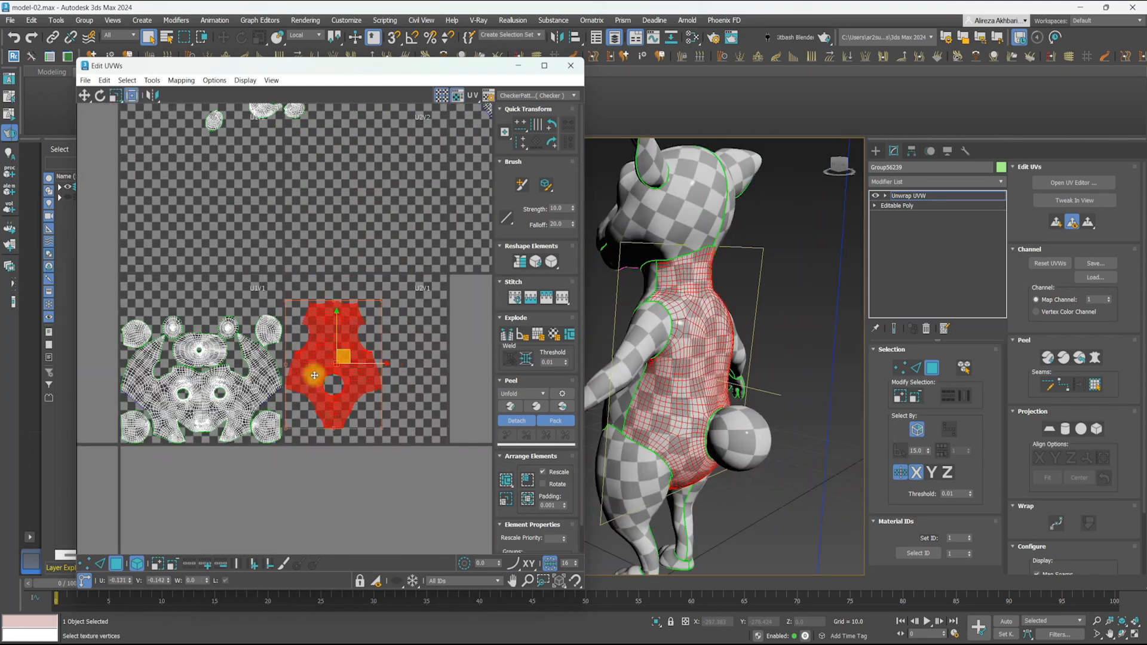
Pick the torso's front shell on the model, place it in the second UV tile beside the back shell, and pack both
click(650, 299)
drag(413, 215, 371, 413)
ctrl+click(300, 384)
click(505, 481)
scroll(396, 347, up, 1)
mouse_move(412, 334)
mouse_down()
mouse_move(397, 374)
mouse_move(401, 317)
mouse_up()
Select the arm and hand shells, pack them, and move them into the third UV tile
alt+middle_drag(675, 312, 741, 334)
click(389, 251)
ctrl+click(269, 210)
scroll(340, 238, down, 2)
click(506, 481)
drag(166, 402, 366, 402)
drag(426, 295, 369, 325)
scroll(750, 318, up, 4)
scroll(717, 323, down, 5)
Select the leg and foot shells, pack them, and place them above the arm shells at the third UV tile
click(708, 421)
scroll(261, 335, down, 3)
click(506, 480)
drag(152, 352, 407, 265)
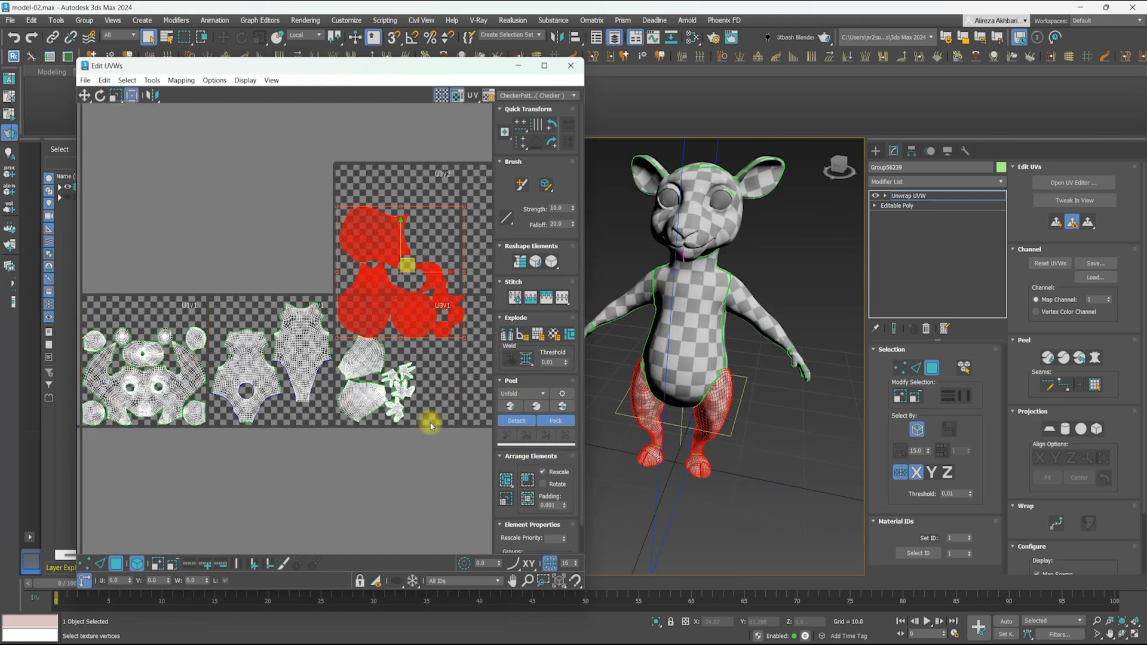
Fit the arm and leg shells together inside the third UV tile and arrange the full set of body shells
click(525, 485)
drag(161, 378, 378, 377)
scroll(378, 378, up, 3)
drag(380, 384, 442, 384)
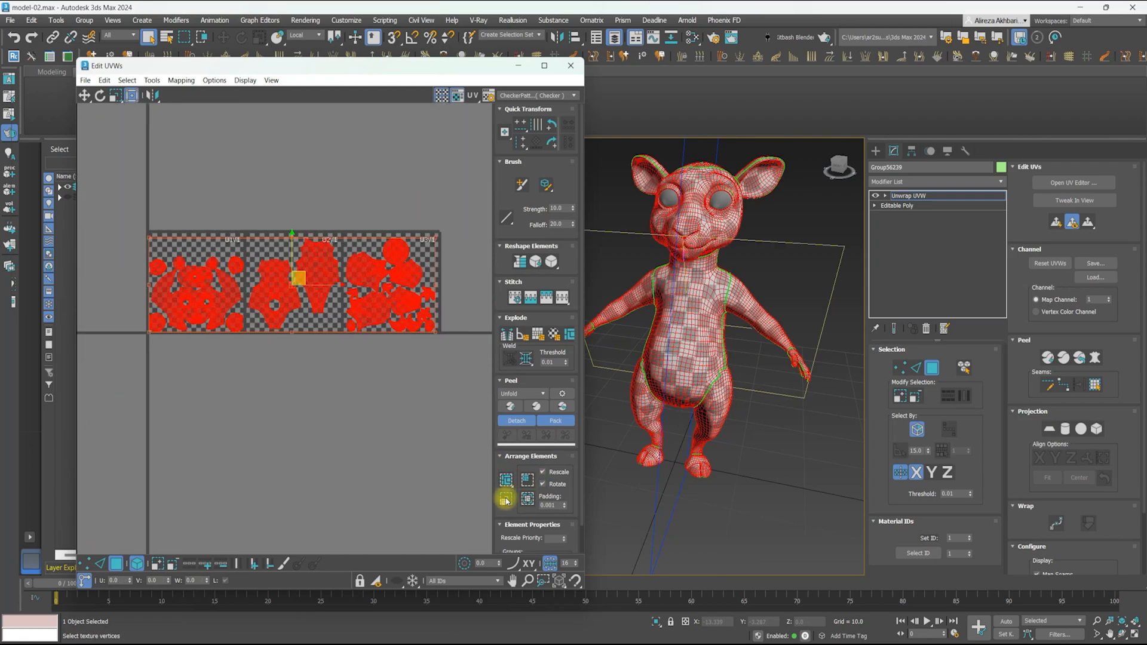
click(505, 501)
click(312, 383)
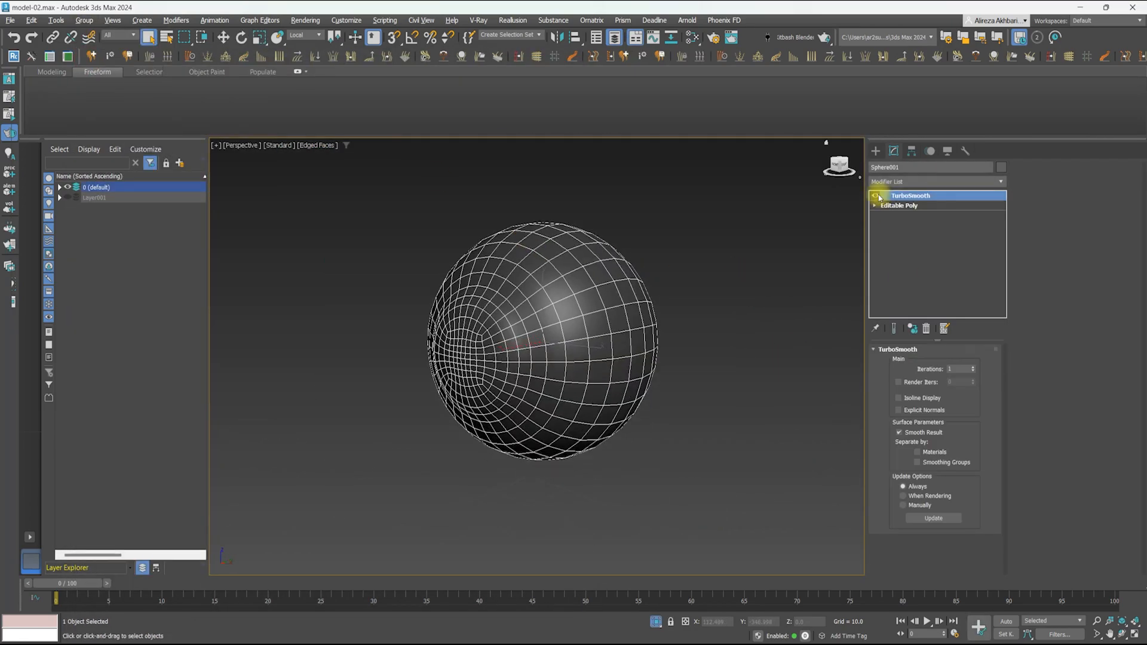
Replace the eye sphere's TurboSmooth with an Unwrap UVW modifier, select all its faces, and peel them in the UV editor
click(882, 196)
key(ctrl+a)
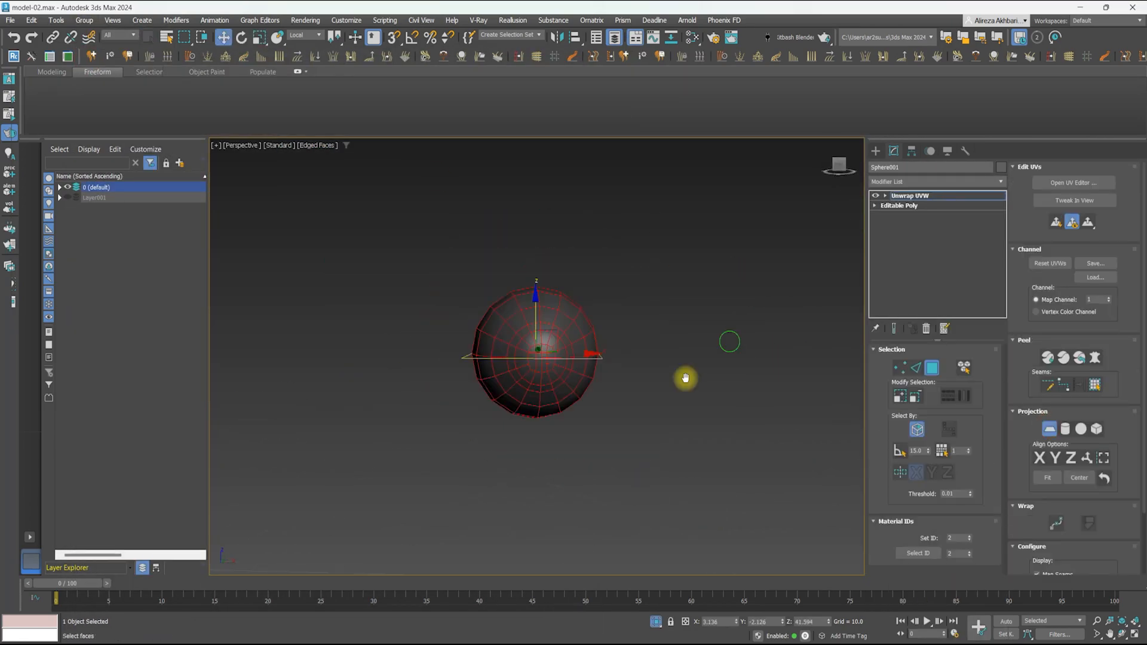
click(1074, 183)
right_click(408, 170)
click(392, 201)
key(3)
key(ctrl+a)
click(518, 409)
drag(299, 66, 147, 97)
middle_drag(509, 289, 550, 241)
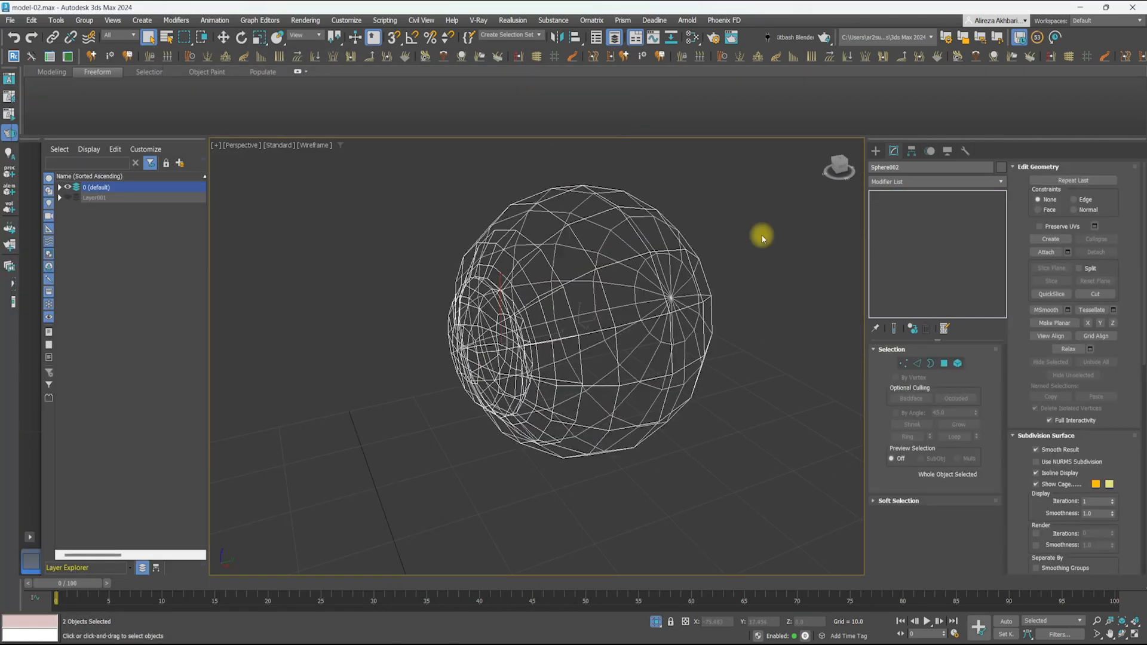
Open the combined UV layout of both eye spheres and peel the strip of faces around the pupil into a round shell
click(964, 367)
click(1049, 187)
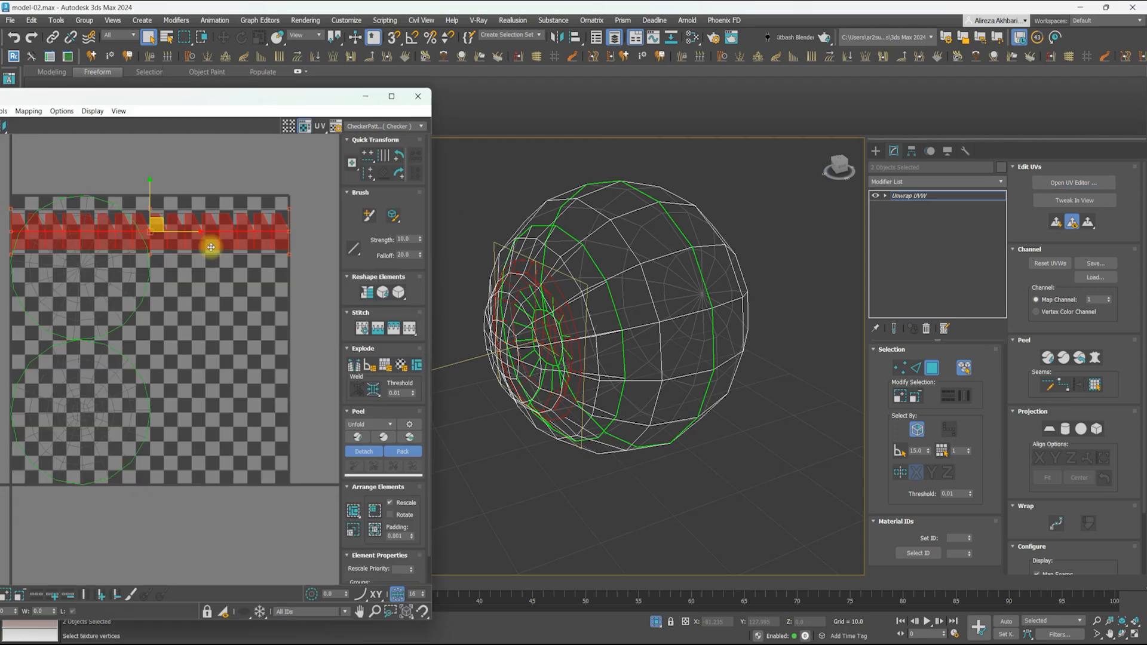
scroll(210, 246, down, 2)
click(385, 438)
key(ctrl+z)
click(384, 437)
key(ctrl+z)
alt+middle_drag(540, 305, 579, 320)
click(383, 438)
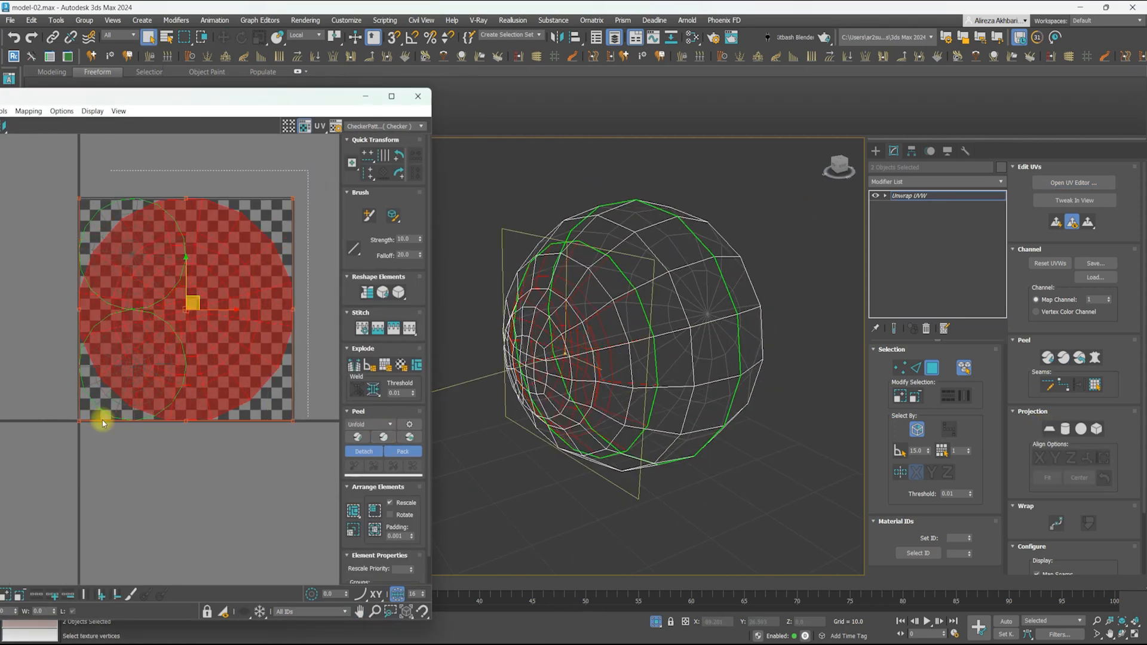
Pack all the eye shells, show the rest of the model, and move the shells into the UV tile above the head tile
drag(299, 164, 54, 446)
click(354, 510)
click(656, 621)
scroll(105, 269, down, 3)
drag(136, 328, 143, 209)
click(289, 127)
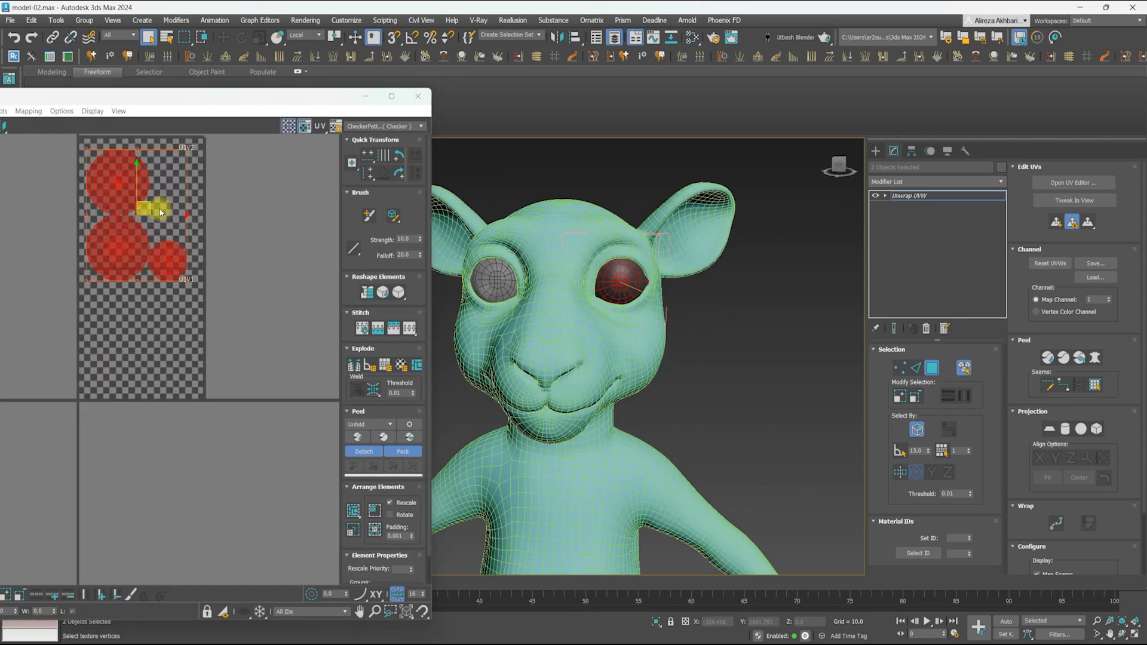
Close the UV editor and delete the eye on the character's right side
middle_drag(179, 209, 202, 312)
drag(83, 94, 167, 93)
click(502, 95)
click(507, 184)
scroll(463, 289, up, 3)
click(463, 289)
key(Delete)
Add a Smooth modifier to the body with Auto Smooth enabled and a threshold of about 79
scroll(543, 277, down, 2)
alt+middle_drag(543, 276, 478, 287)
click(556, 334)
key(F4)
key(F4)
click(908, 182)
click(902, 358)
click(895, 364)
drag(969, 388, 968, 335)
alt+middle_drag(537, 269, 593, 263)
key(F4)
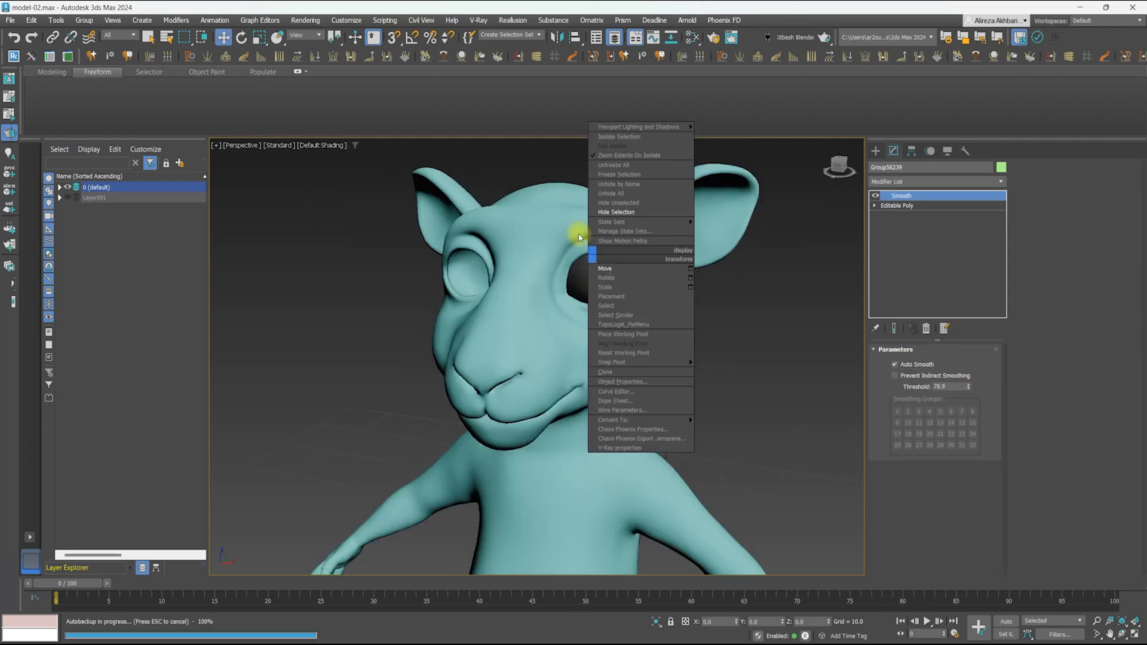
Convert the body to Editable Poly and save the scene as model-02_uv.max
key(ctrl+shift+s)
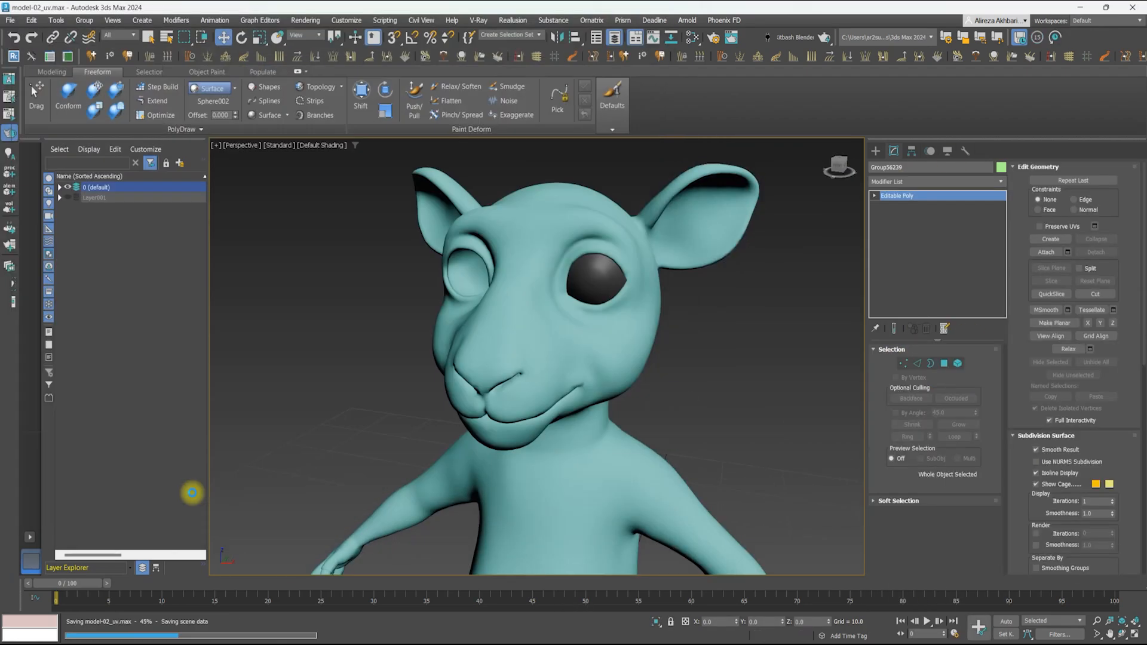
scroll(494, 321, down, 5)
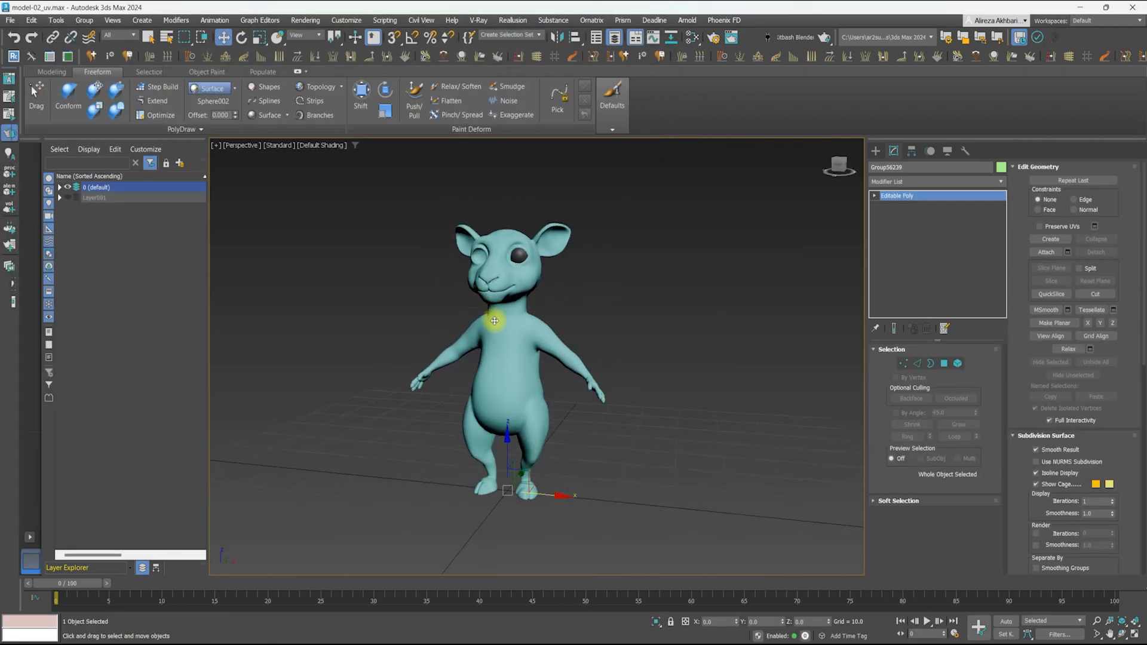
Select the upper and lower teeth meshes inside the head, isolate them, and display them shaded with edges
click(60, 187)
click(108, 238)
key(F3)
scroll(508, 284, up, 5)
ctrl+click(540, 275)
key(alt+q)
key(F3)
key(F4)
Add an Unwrap UVW modifier to both teeth meshes, select all their faces in the UV editor, and peel them
click(880, 184)
text(u)
click(888, 289)
alt+middle_drag(694, 326, 525, 352)
click(1074, 183)
drag(386, 174, 625, 431)
drag(574, 79, 224, 87)
click(425, 429)
click(287, 293)
middle_drag(251, 294, 289, 276)
Inspect the seams around the teeth and gums, reselect all the teeth shells, and peel them again
alt+middle_drag(633, 276, 800, 353)
key(ctrl+b)
middle_drag(644, 521, 632, 477)
click(633, 477)
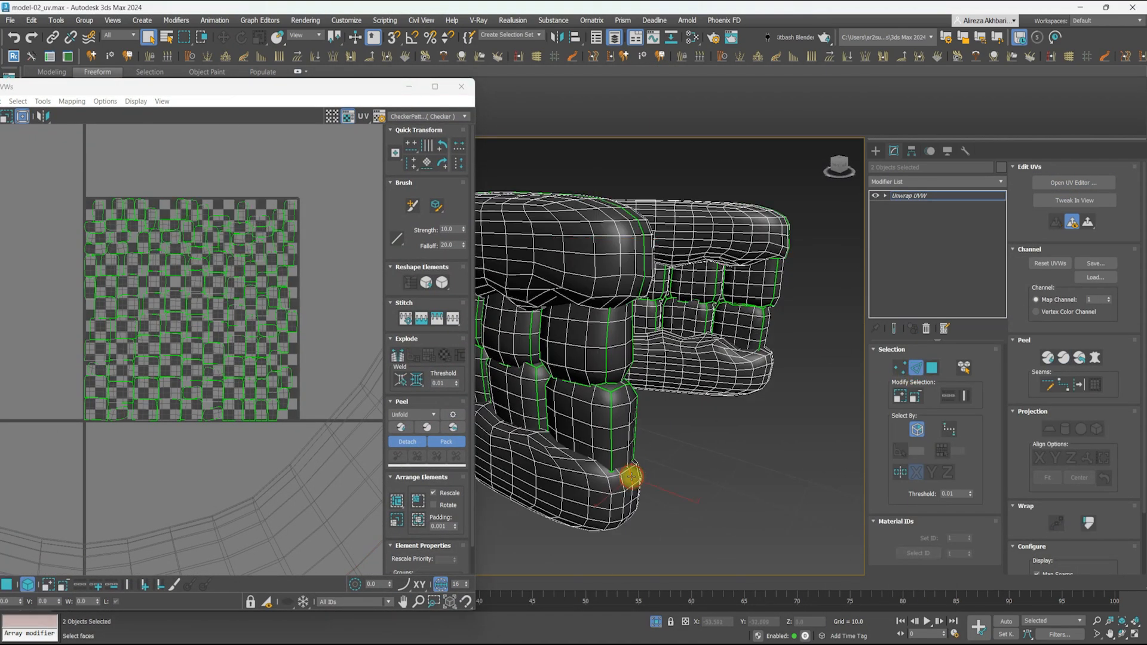
drag(325, 443, 96, 173)
click(425, 429)
click(318, 484)
scroll(257, 326, up, 3)
drag(215, 382, 185, 352)
Close the UV editor and convert both teeth meshes to Editable Poly
drag(430, 116, 438, 132)
alt+middle_drag(741, 305, 645, 277)
click(561, 152)
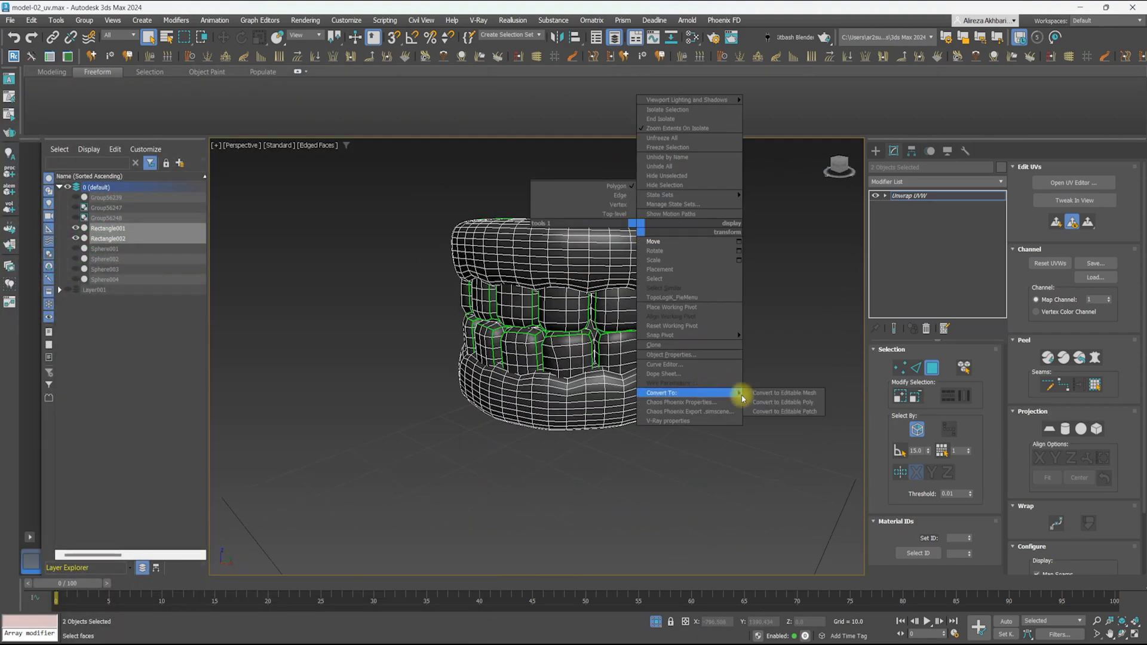
click(742, 389)
Apply a shared Unwrap UVW to the body, eyes and teeth, move the teeth shells beside the eyes' UV tile, and convert to Editable Poly
key(F3)
click(935, 181)
text(un)
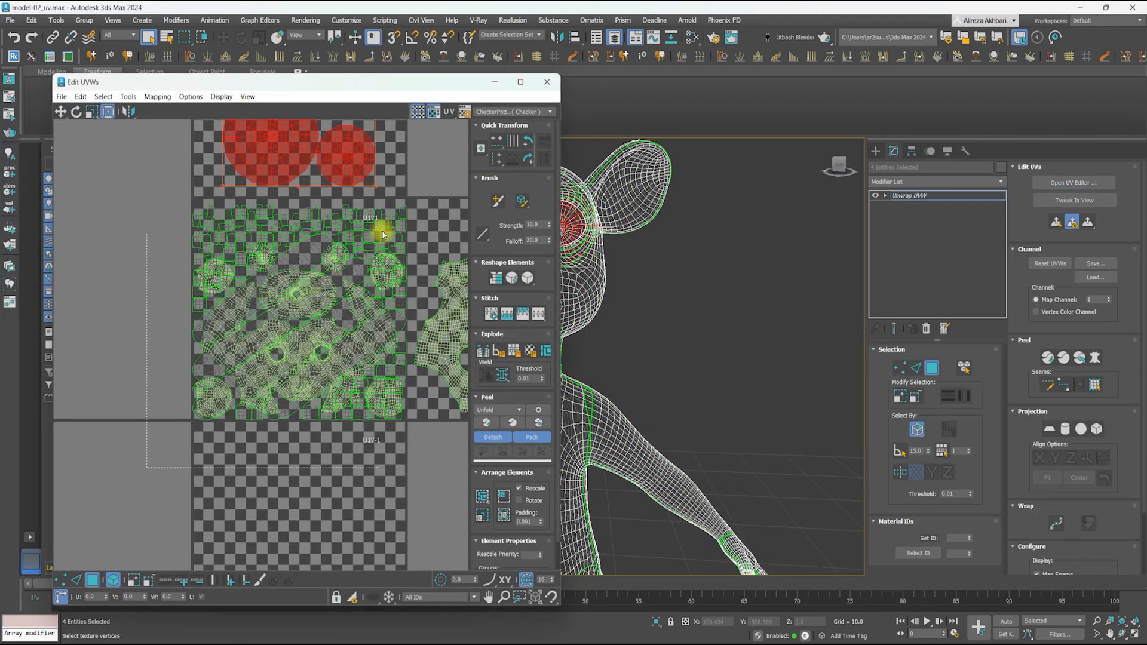
drag(574, 173, 777, 392)
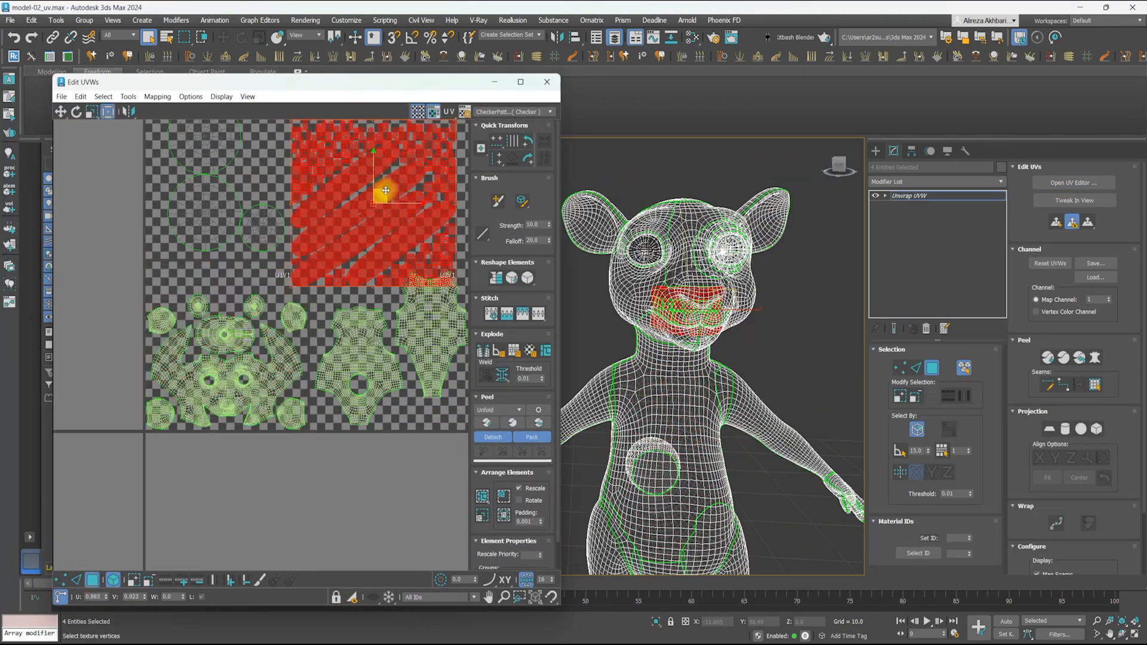
scroll(421, 174, up, 2)
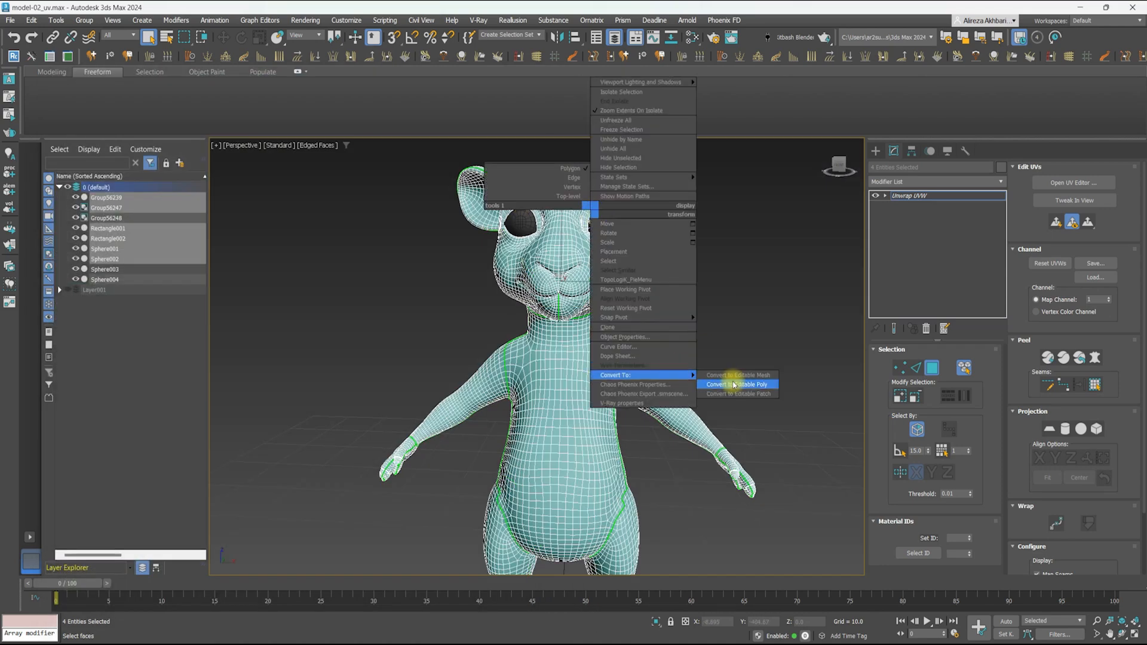
click(734, 384)
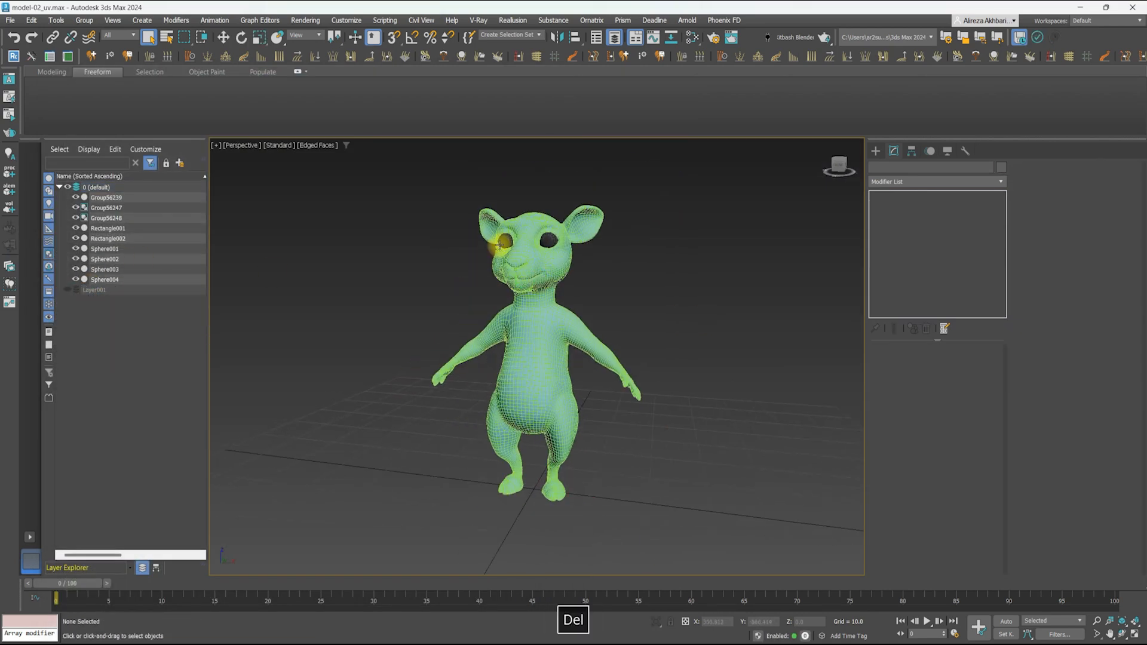
Rename the body mesh as Geo_sheep and delete the leftover eye spheres and empty groups
click(505, 221)
scroll(505, 224, up, 3)
scroll(537, 250, up, 4)
click(418, 255)
key(Delete)
click(573, 253)
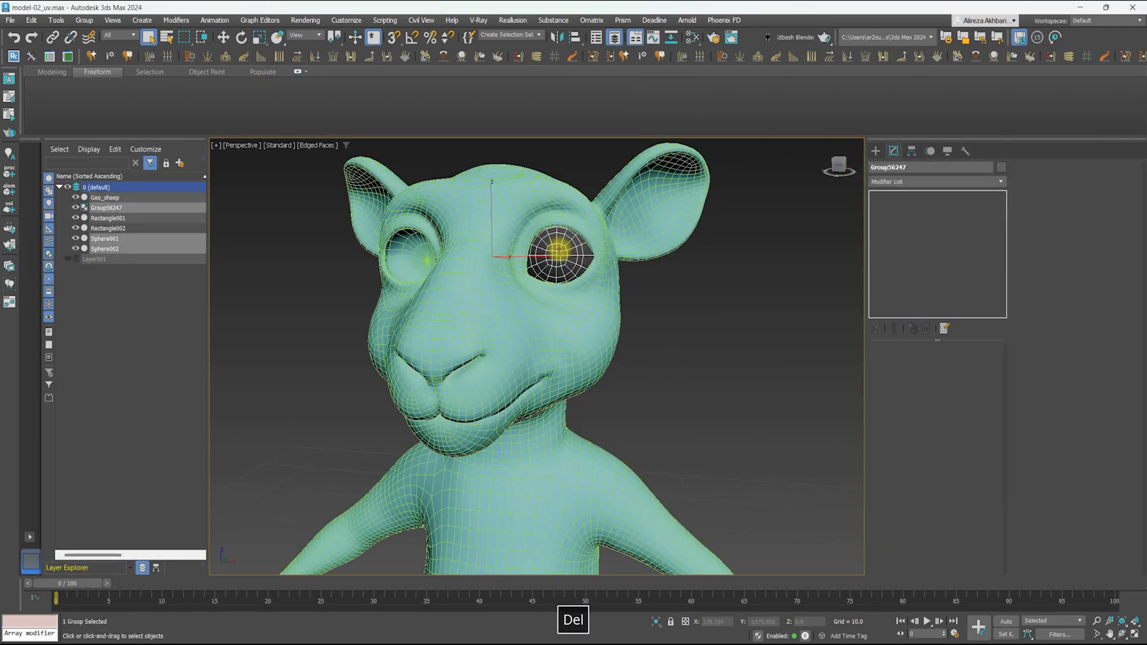
key(Delete)
Rename the eye sphere as SHeep_geo_eyes and the body mesh as Geo_sheep_body
scroll(591, 262, up, 3)
click(586, 260)
drag(902, 168, 839, 170)
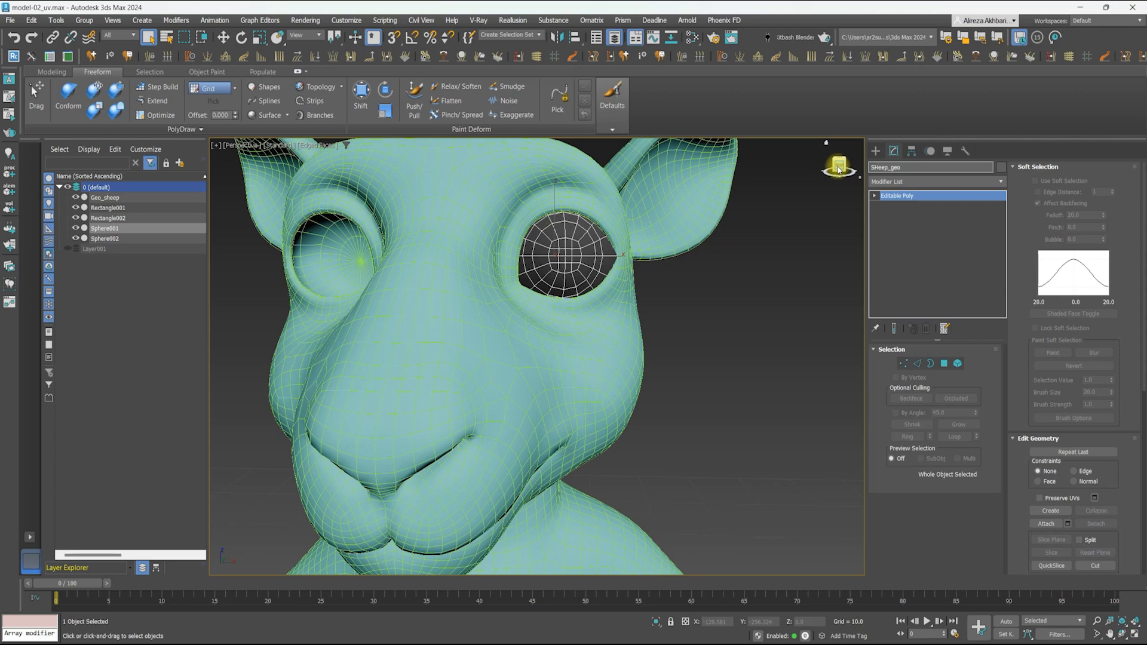
click(472, 413)
click(922, 167)
text(_)
Check the two overlapping eye spheres and rename the already named one as SHeep_geo_eye_L
click(550, 269)
key(w)
alt+middle_drag(561, 263, 600, 234)
ctrl+click(594, 243)
scroll(594, 242, up, 2)
key(F4)
scroll(561, 248, down, 3)
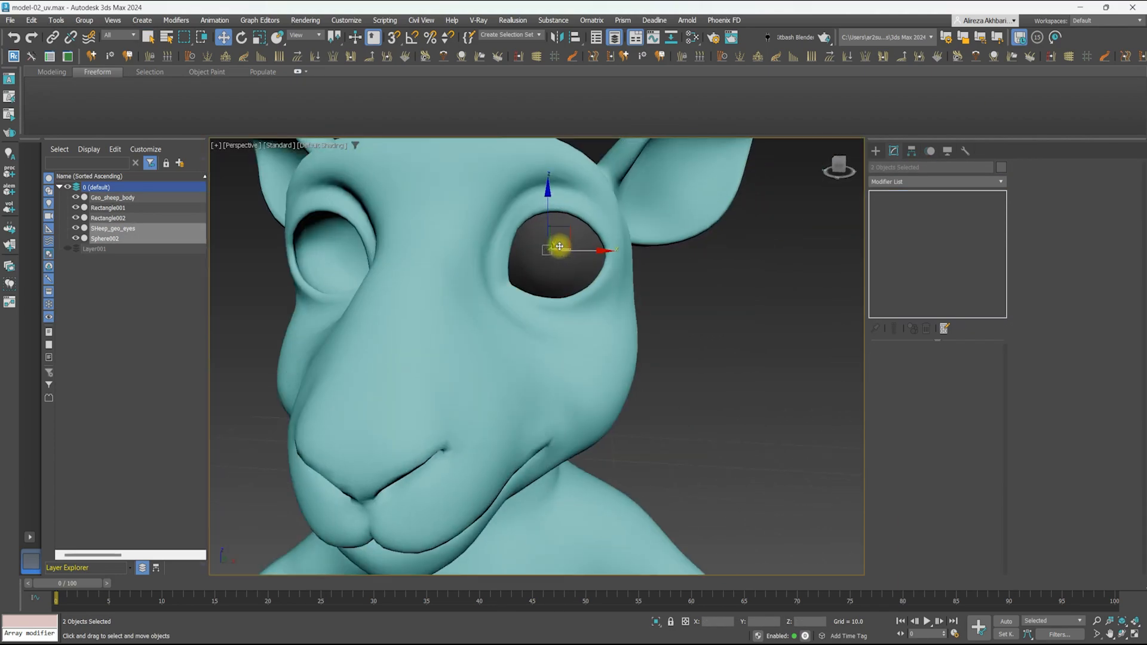
scroll(561, 249, up, 3)
click(561, 249)
click(928, 168)
key(BackSpace)
text(_L)
scroll(457, 270, down, 2)
alt+middle_drag(456, 271, 508, 269)
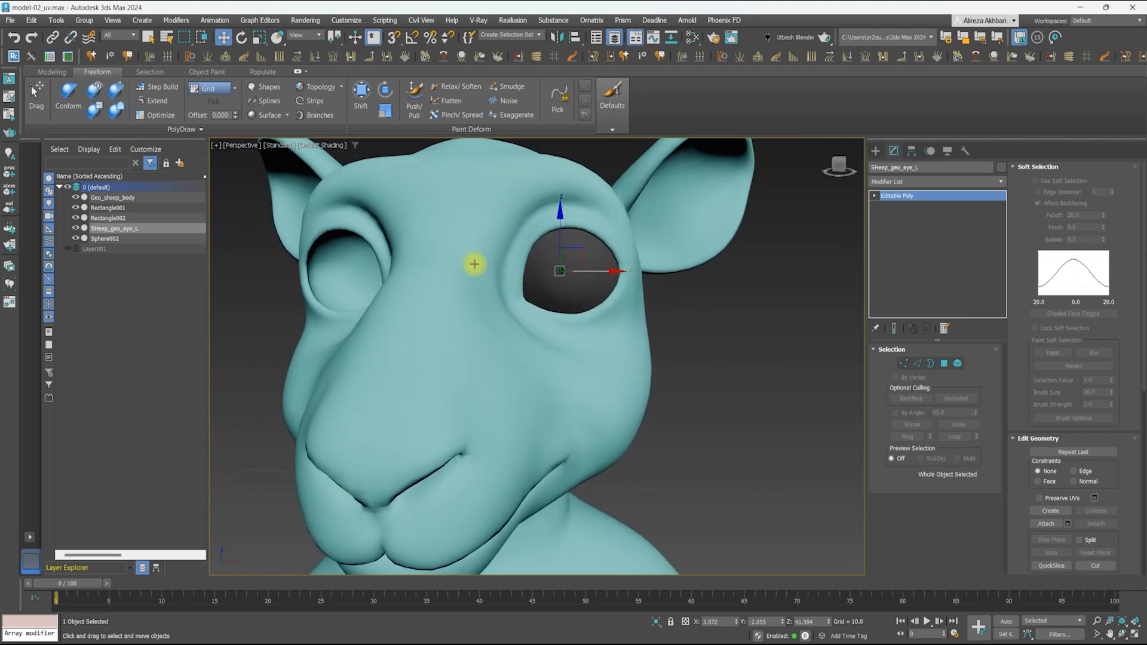
Rename Sphere002 as SHeep_geo_eyeIn_L and view both eye spheres in place
click(114, 239)
drag(920, 168, 842, 164)
text(In)
click(771, 239)
key(F3)
key(F3)
drag(514, 276, 572, 289)
scroll(571, 289, down, 3)
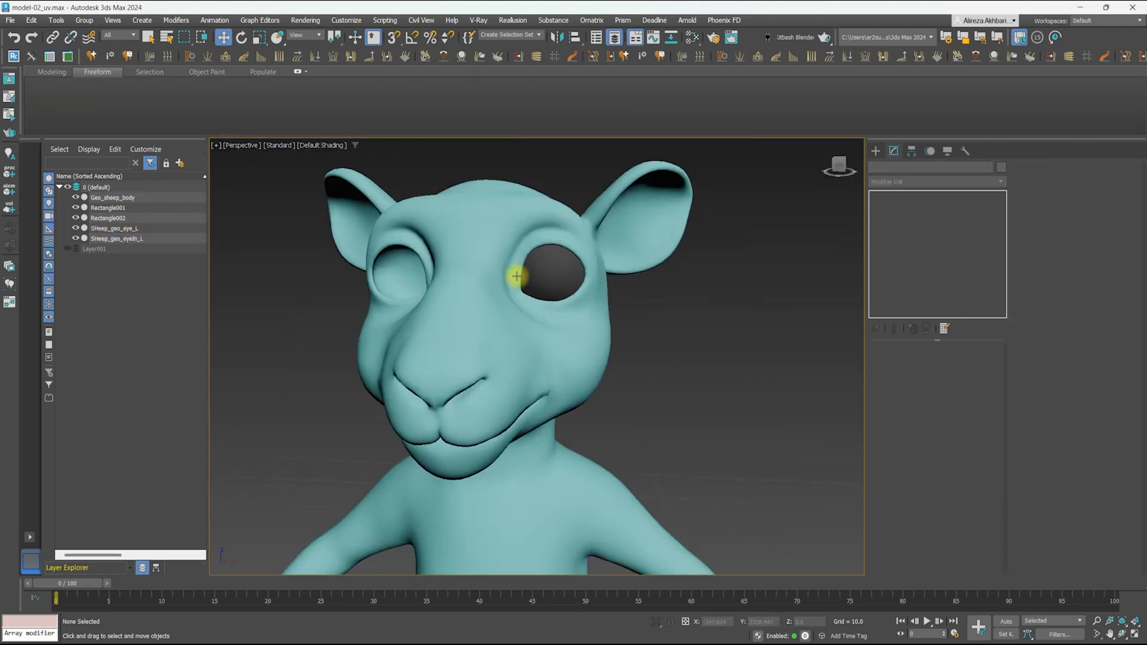
Try pulling the eye upward out of the head, and undo the move
drag(548, 230, 548, 108)
key(F4)
key(ctrl+z)
key(ctrl+z)
Group the two left eye spheres using the default group name
click(85, 20)
click(94, 49)
click(537, 360)
Select Rectangle001 and Rectangle002, the two teeth meshes, and isolate them in shaded view
alt+middle_drag(568, 292, 460, 279)
click(128, 219)
key(z)
key(F3)
ctrl+click(150, 231)
key(alt+q)
key(F3)
Rename the upper teeth mesh Geo_sheep_Toothuper and the lower teeth mesh Geo_sheep_ToothD
click(461, 279)
drag(920, 168, 865, 170)
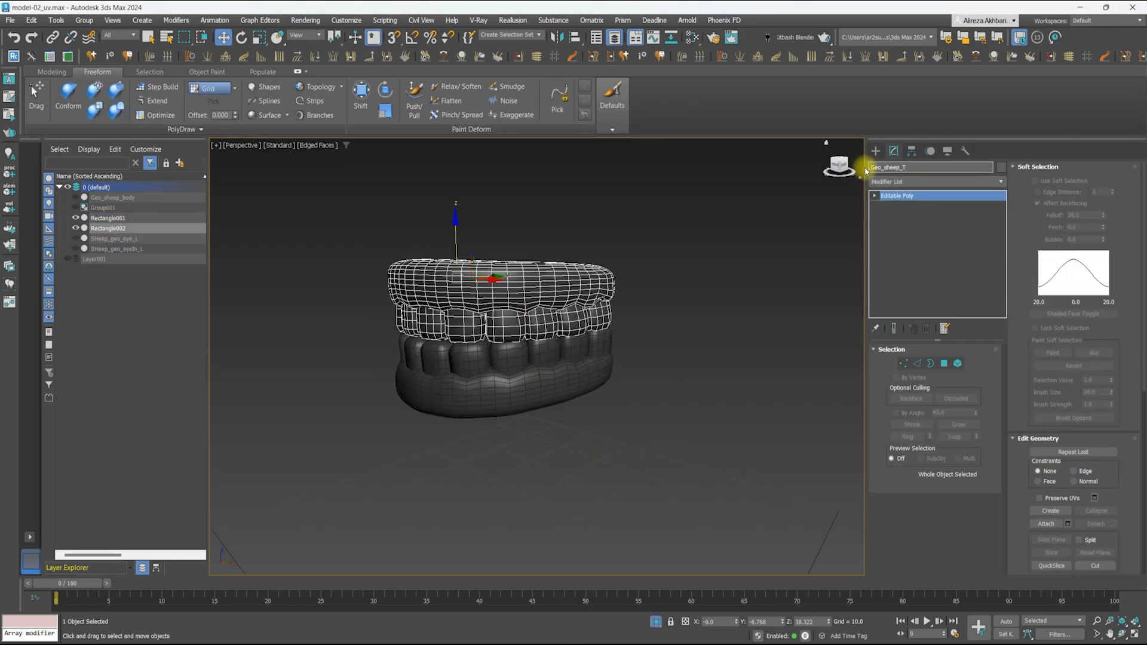
key(ctrl+c)
click(574, 377)
double_click(921, 167)
key(ctrl+v)
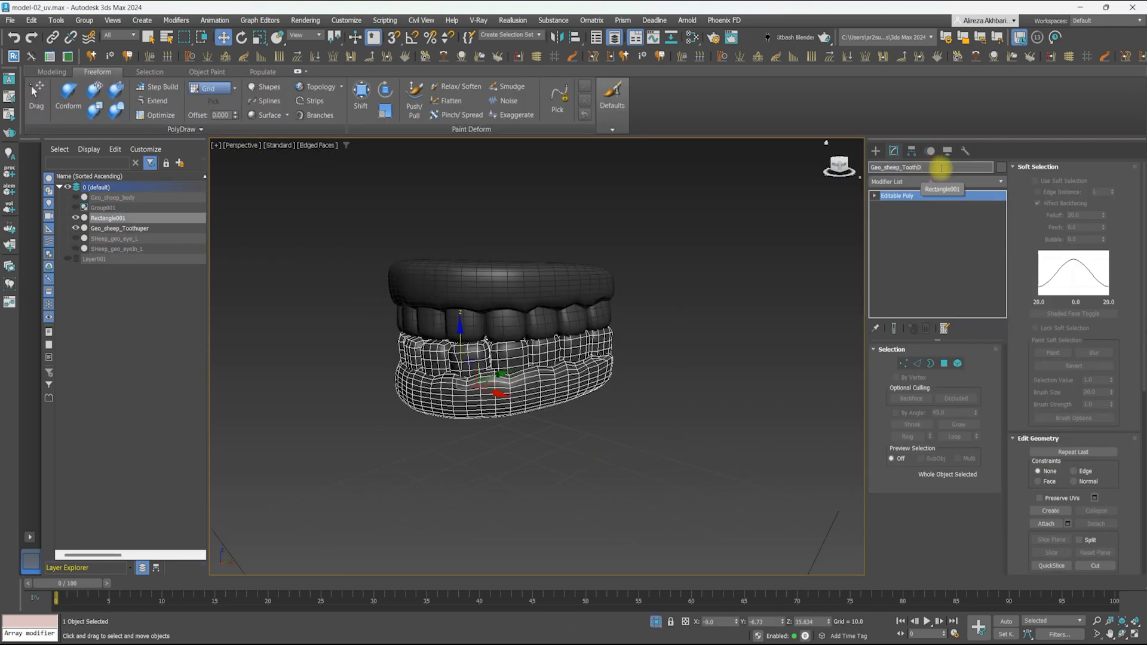
key(Return)
Leave isolation to show the whole character shaded without edges, and delete Layer001
key(alt+q)
click(656, 622)
scroll(494, 299, down, 8)
key(F3)
key(F3)
key(F4)
click(96, 259)
key(Delete)
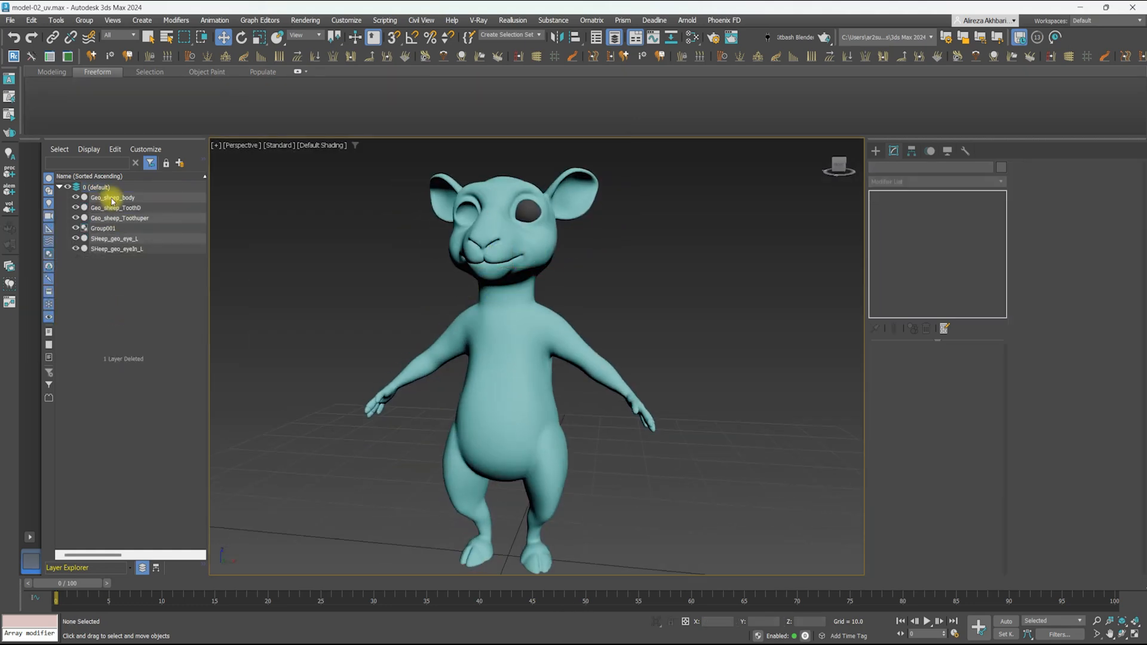
Put all objects in a Geo layer nested under a Sheep layer, and move the eyes and teeth above the head
double_click(97, 198)
text(Sheep)
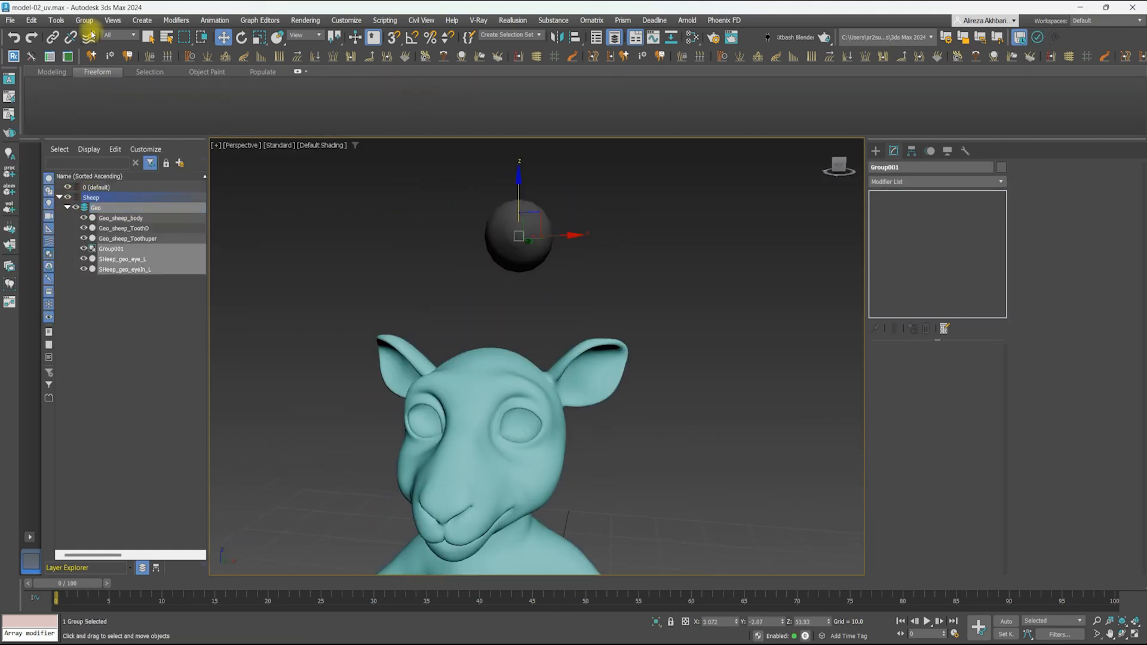
scroll(520, 357, down, 4)
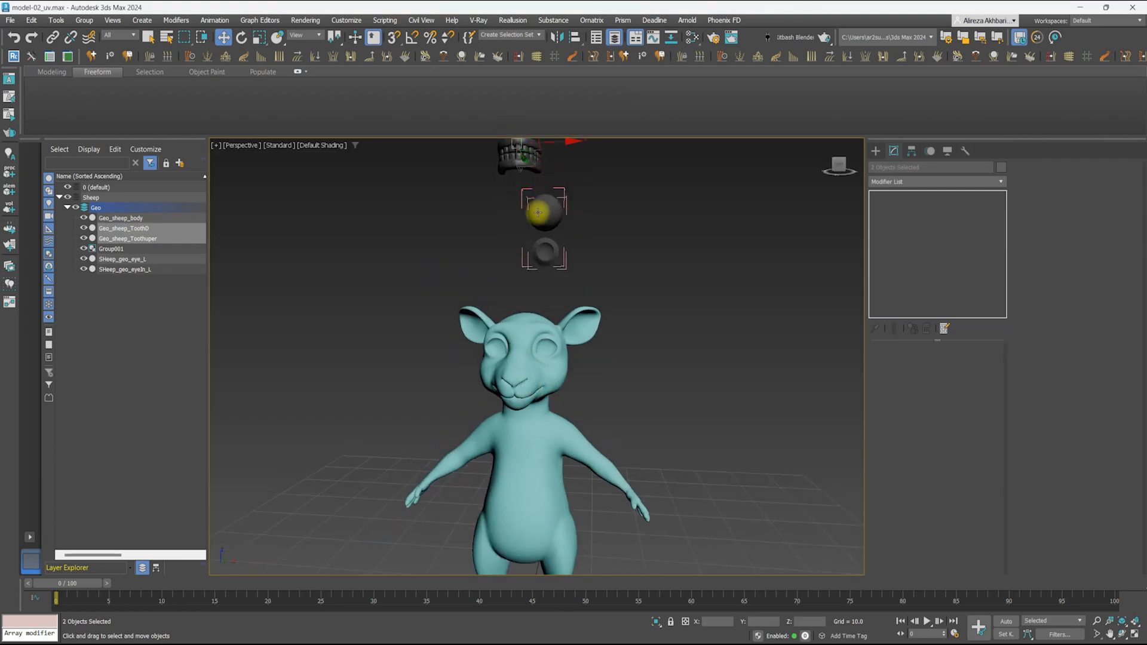
Select all the character's objects and assign them one new material from the Slate Material Editor
key(ctrl+a)
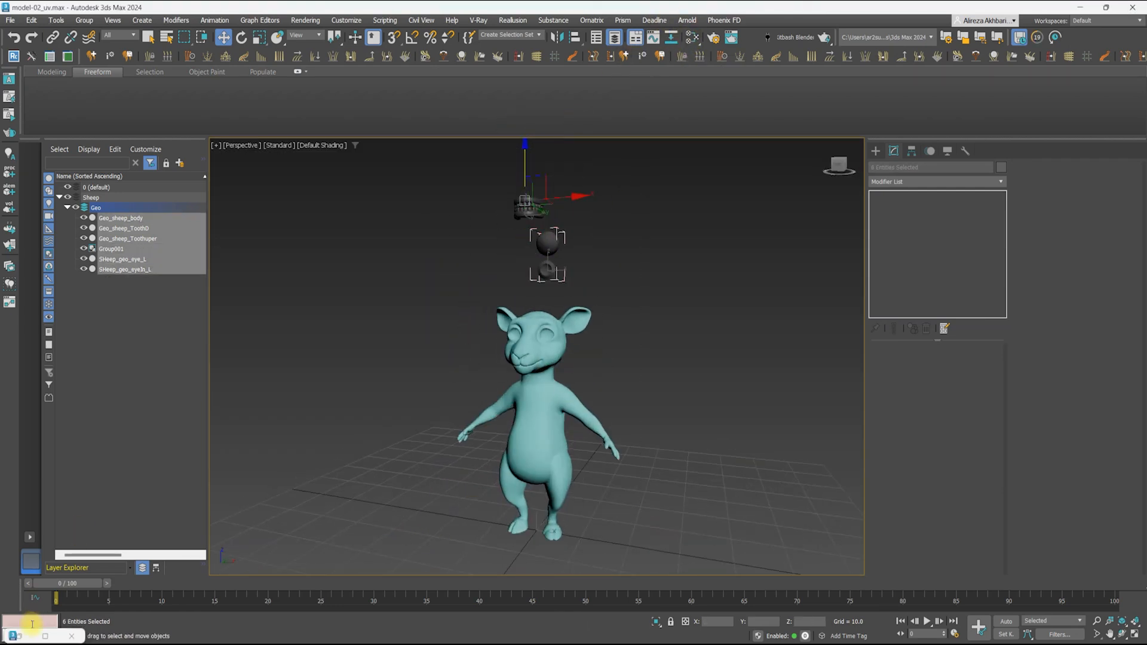
click(19, 636)
right_click(205, 266)
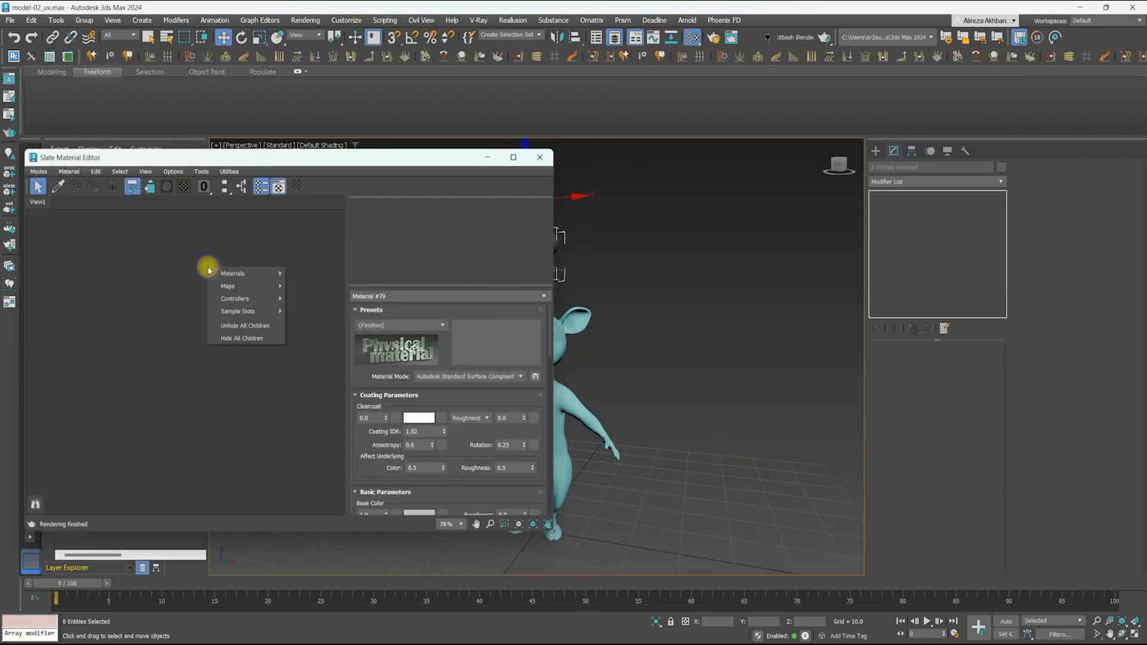
click(389, 409)
right_click(199, 271)
click(248, 290)
drag(366, 478, 388, 443)
click(487, 157)
Export the selected objects to the texture folder as an OBJ file named geo_sheep
click(11, 20)
mouse_move(72, 191)
click(149, 200)
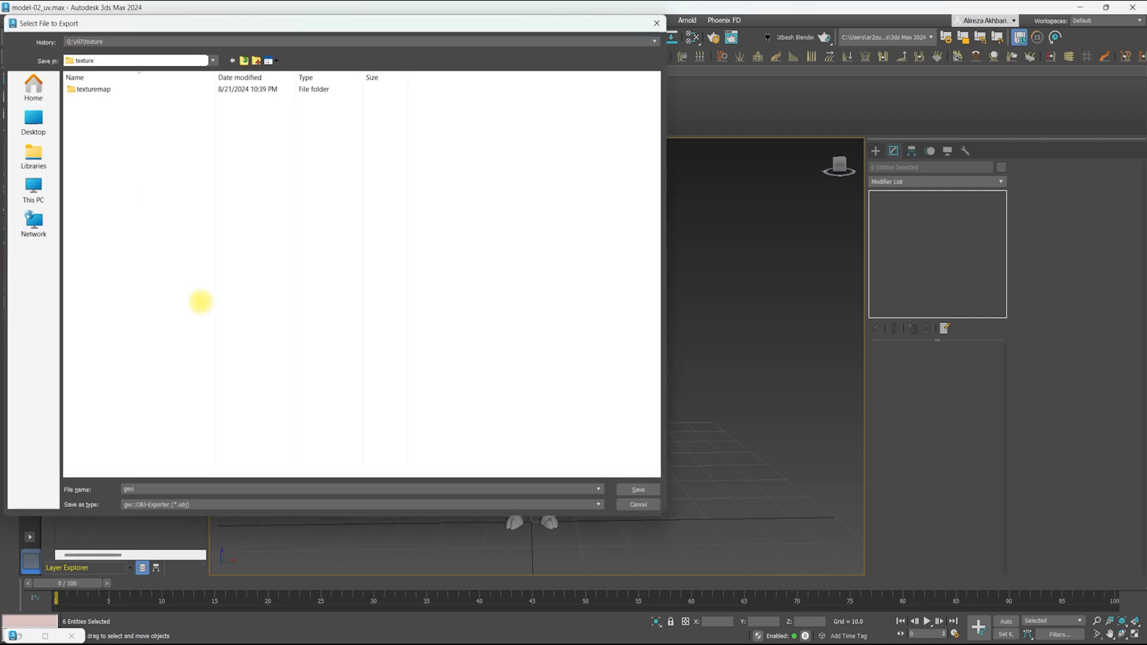
text(geo_she)
key(Return)
click(525, 420)
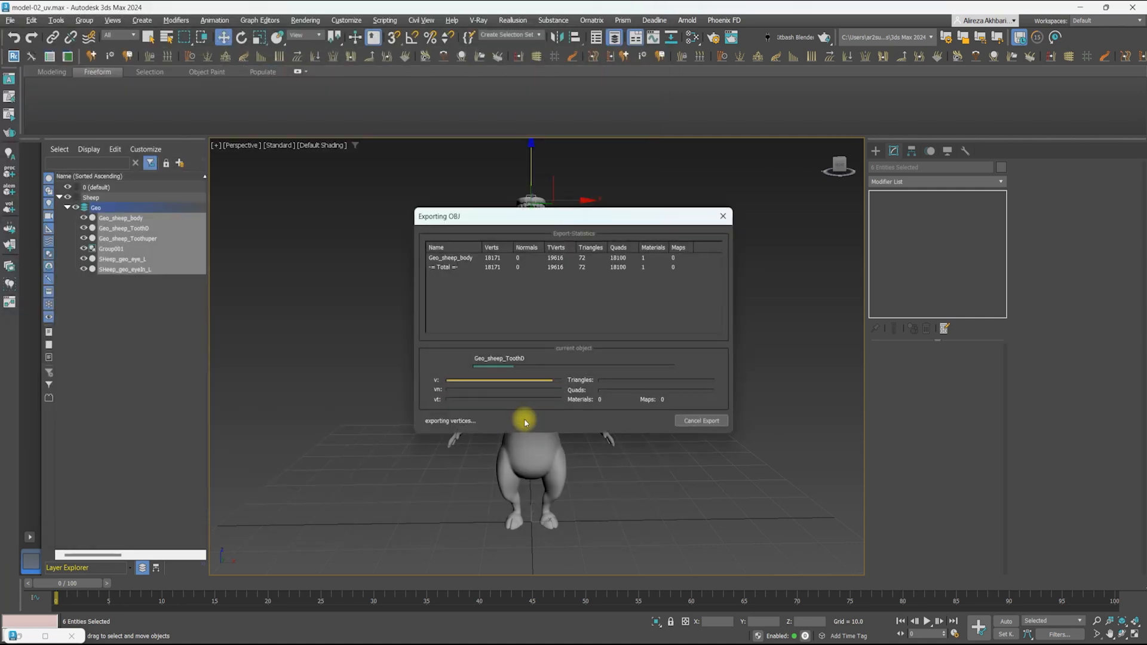
click(694, 418)
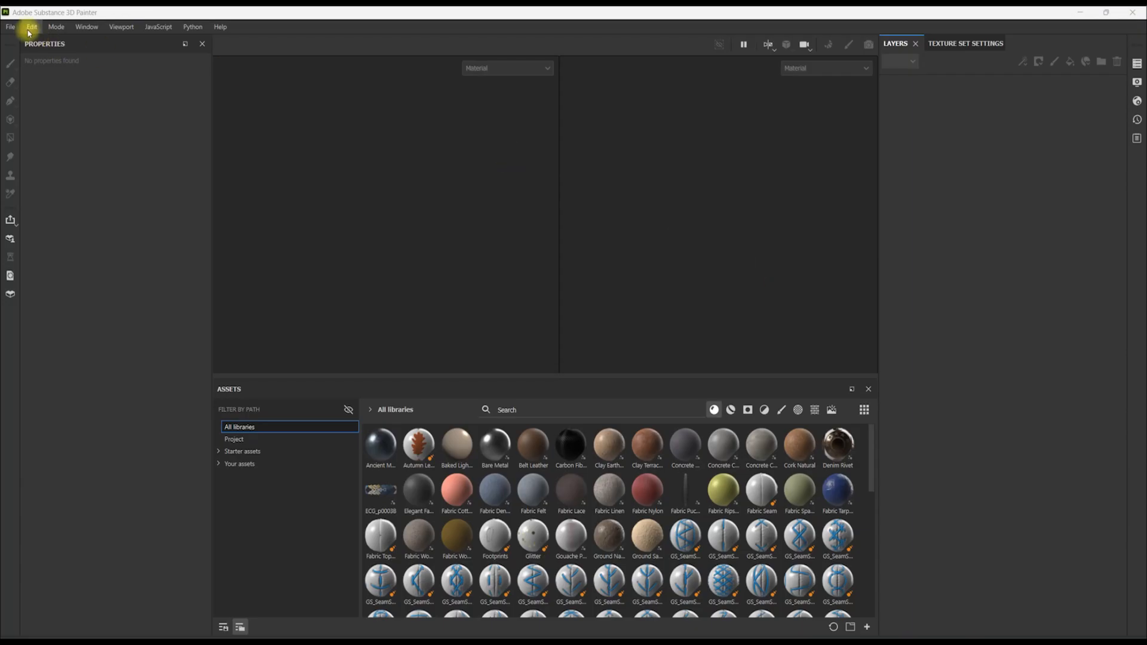
In Substance 3D Painter, create a project from geo_sheep.obj with the UV Tile workflow and ACES 1.2 OpenColorIO color management
click(11, 27)
click(21, 41)
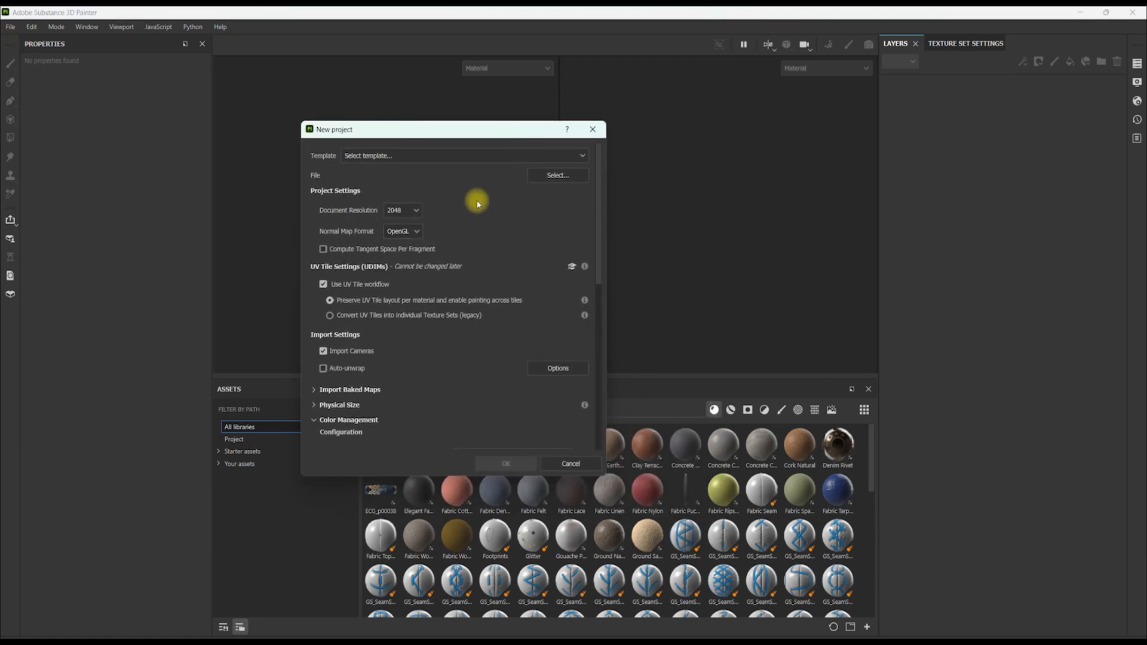
scroll(506, 206, down, 5)
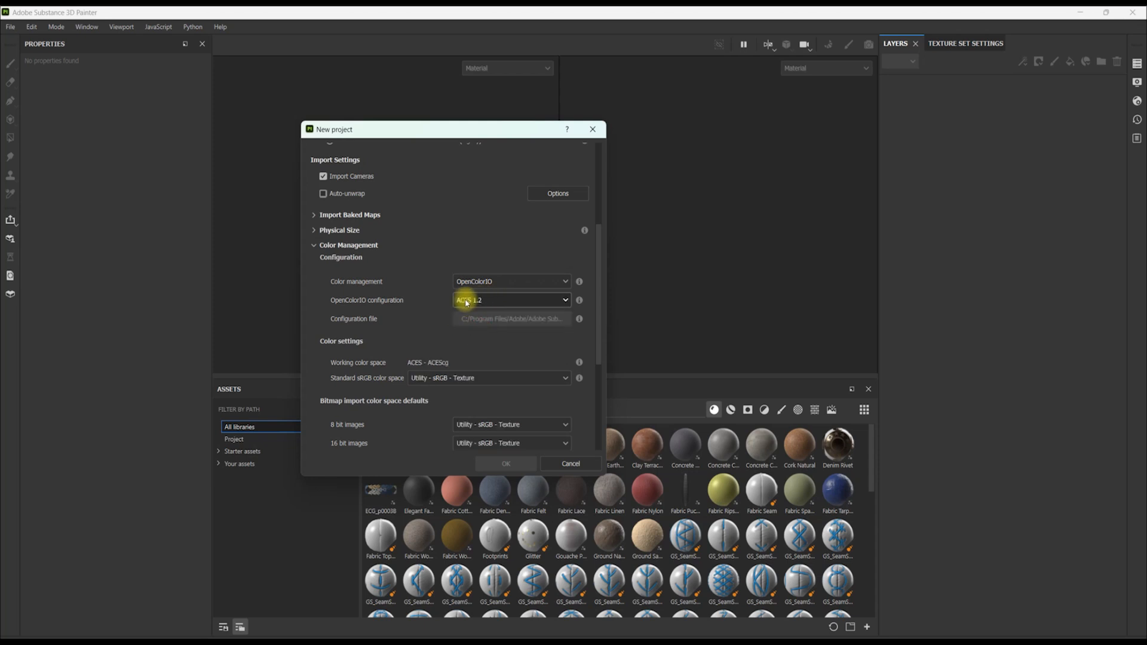
scroll(397, 331, down, 3)
scroll(436, 322, up, 8)
click(555, 178)
double_click(422, 198)
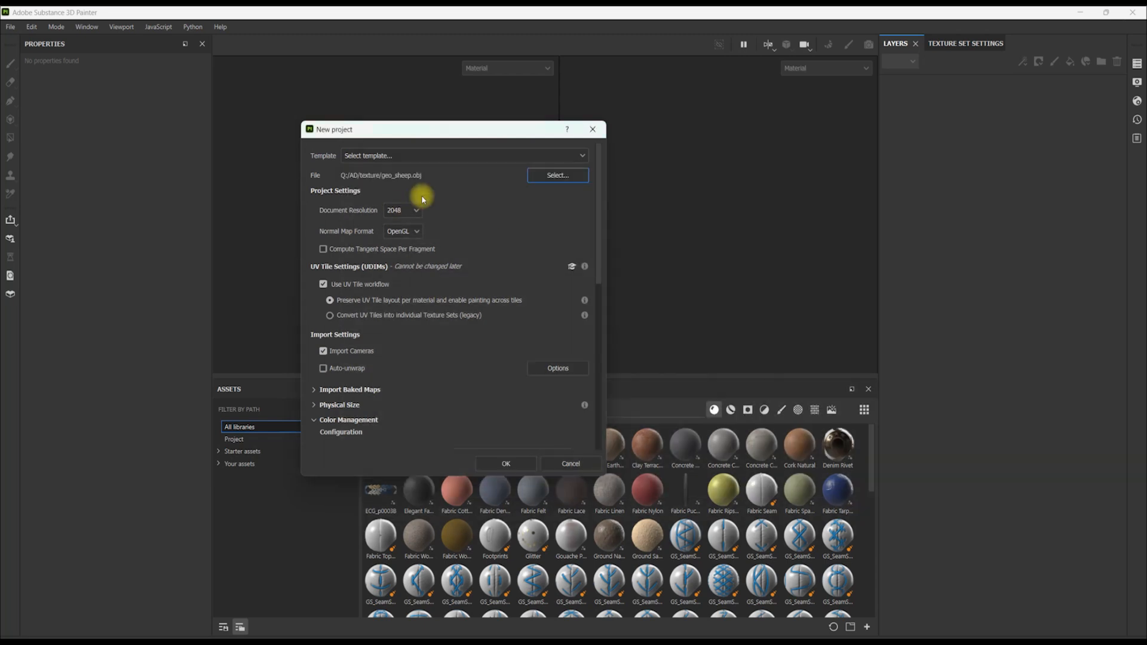
click(513, 464)
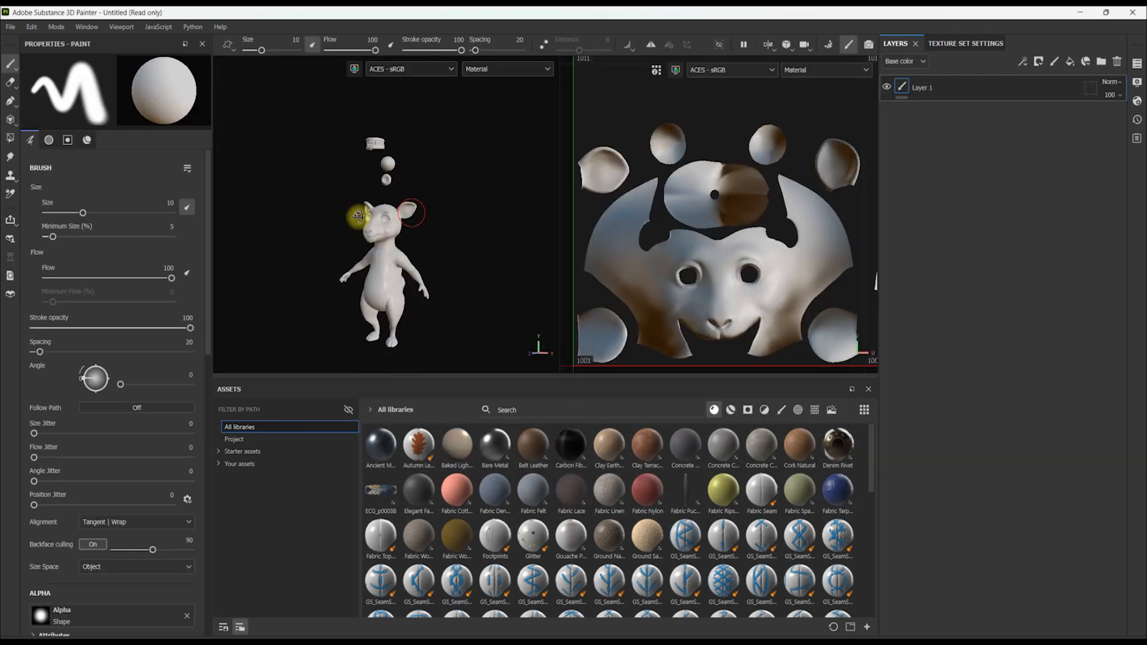
Turn on painting symmetry and examine the imported sheep and its UV tiles
scroll(358, 217, up, 5)
click(651, 45)
scroll(412, 149, up, 2)
scroll(412, 149, down, 5)
alt+drag(412, 149, 430, 178)
scroll(628, 191, down, 3)
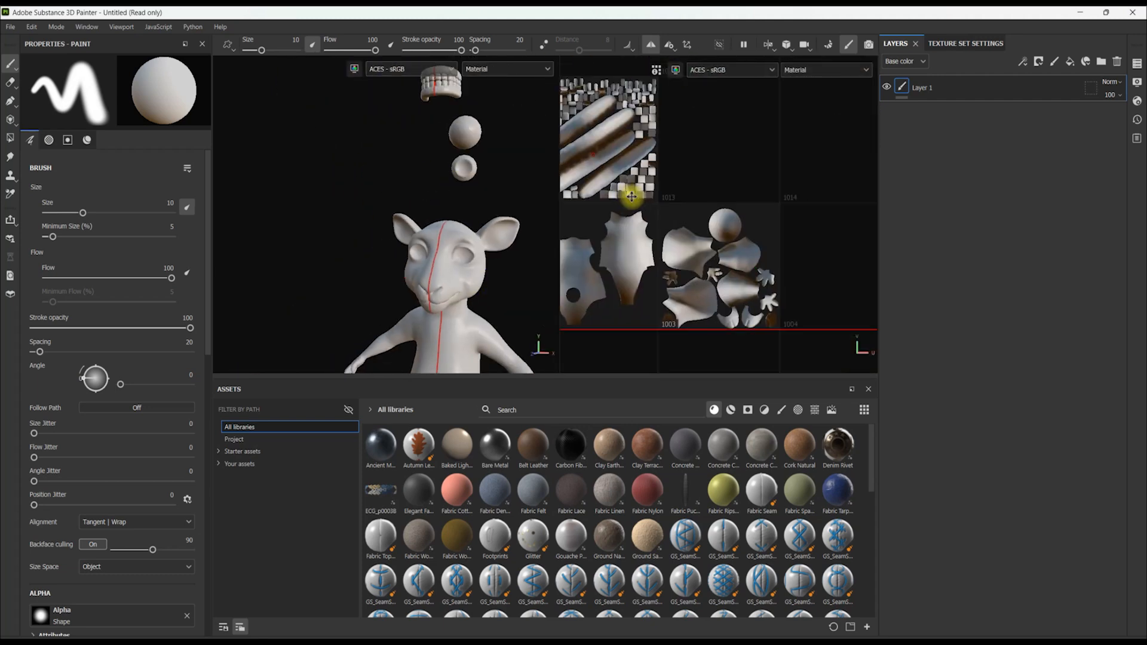
scroll(471, 264, up, 3)
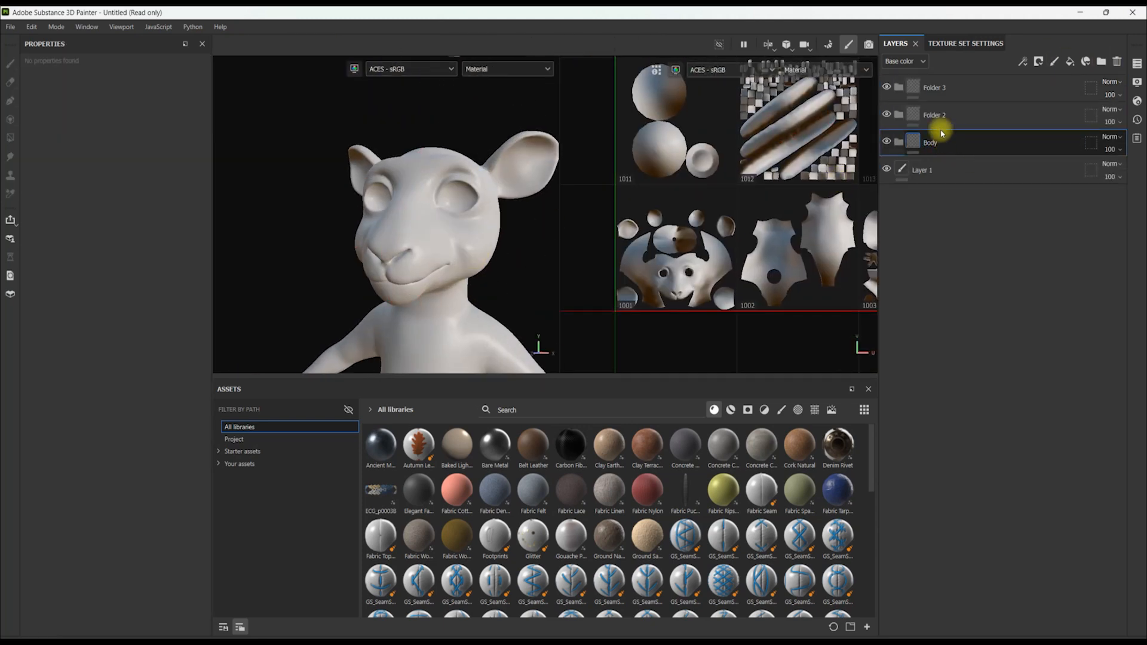
Organize the layers into Tooth, Eys and Body folders, and give Body a black mask and a light skin-colored fill layer
alt+drag(464, 191, 464, 170)
right_click(935, 142)
click(986, 159)
click(1070, 62)
drag(937, 143, 948, 161)
click(159, 371)
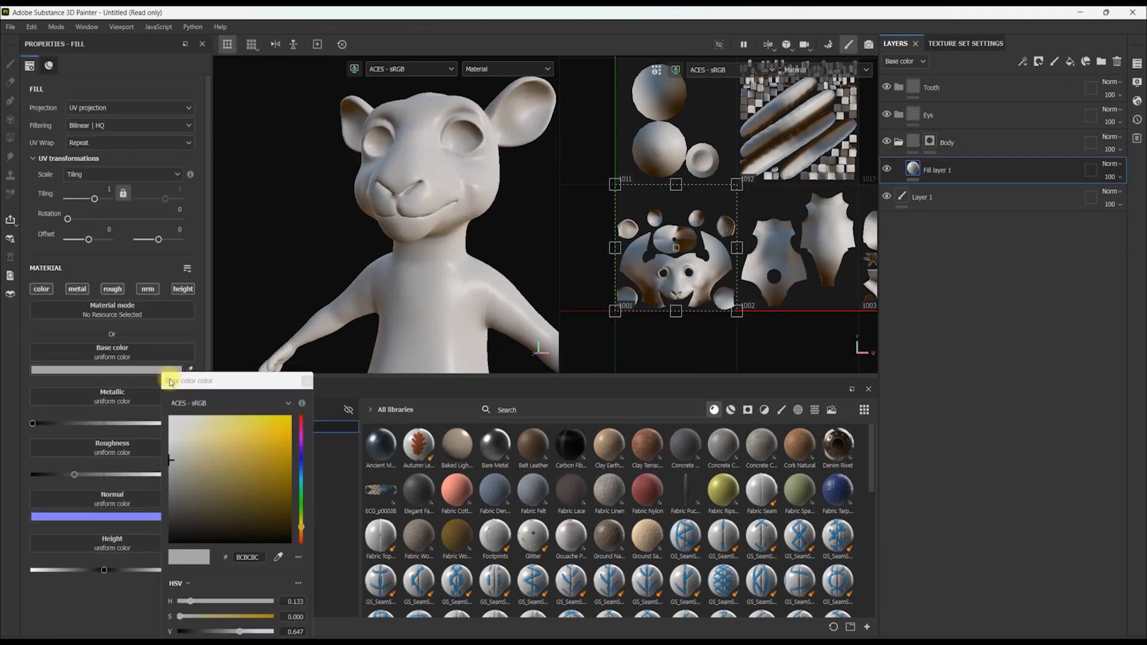
click(341, 208)
Reveal only the sheep's body in the Body folder's mask using Polygon Fill
click(930, 142)
click(10, 138)
click(98, 66)
click(427, 256)
click(10, 64)
Place a fill layer in the Eys folder, add a black mask to the folder and reveal the eyes with Polygon Fill
alt+drag(432, 256, 351, 146)
alt+right_drag(401, 126, 409, 207)
alt+middle_drag(412, 149, 413, 251)
click(930, 115)
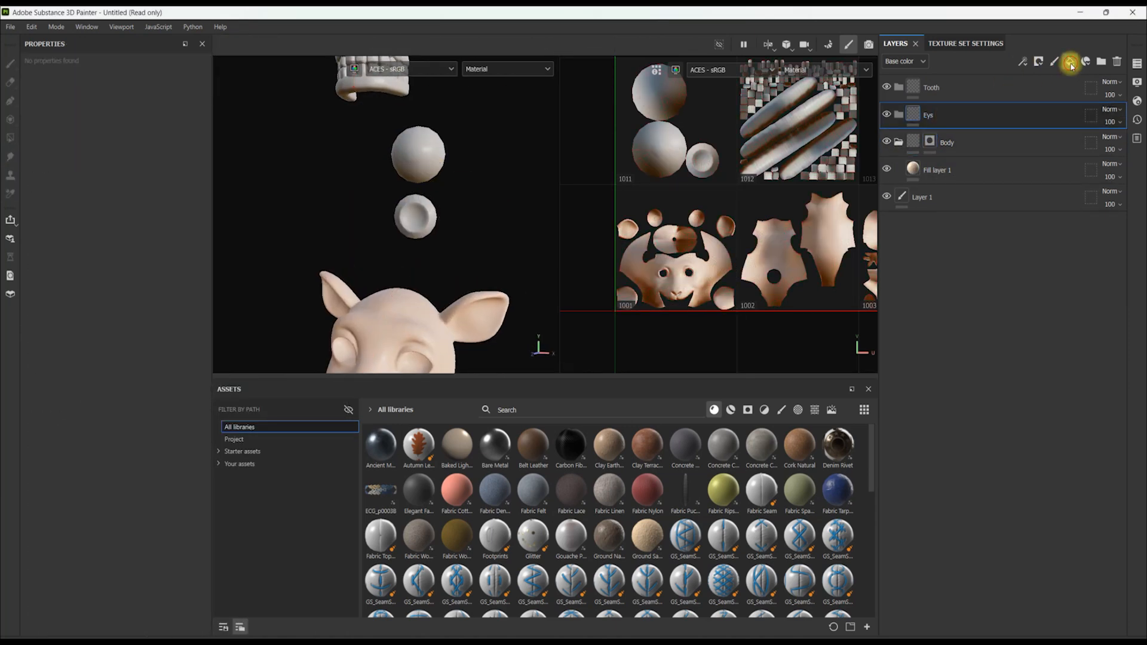
click(1070, 62)
drag(936, 115, 949, 141)
right_click(950, 115)
click(989, 135)
click(10, 138)
Place a new fill layer in the Tooth folder and set its base color to red
click(933, 88)
click(1069, 62)
drag(937, 88, 948, 115)
click(106, 370)
Add a black mask to the Tooth folder and reveal only the teeth with Polygon Fill
click(950, 91)
right_click(950, 91)
click(989, 112)
click(10, 138)
click(365, 132)
click(11, 64)
scroll(389, 215, down, 5)
alt+middle_drag(399, 211, 414, 121)
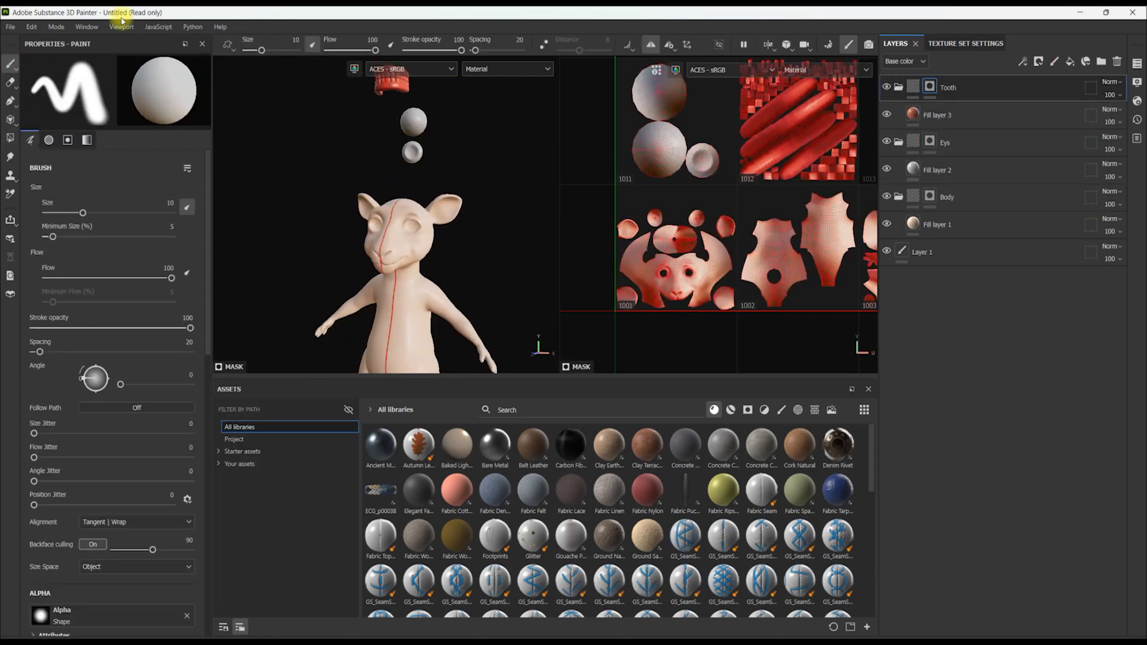
Bake the selected mesh maps for all the UV tiles and return to painting mode
click(83, 41)
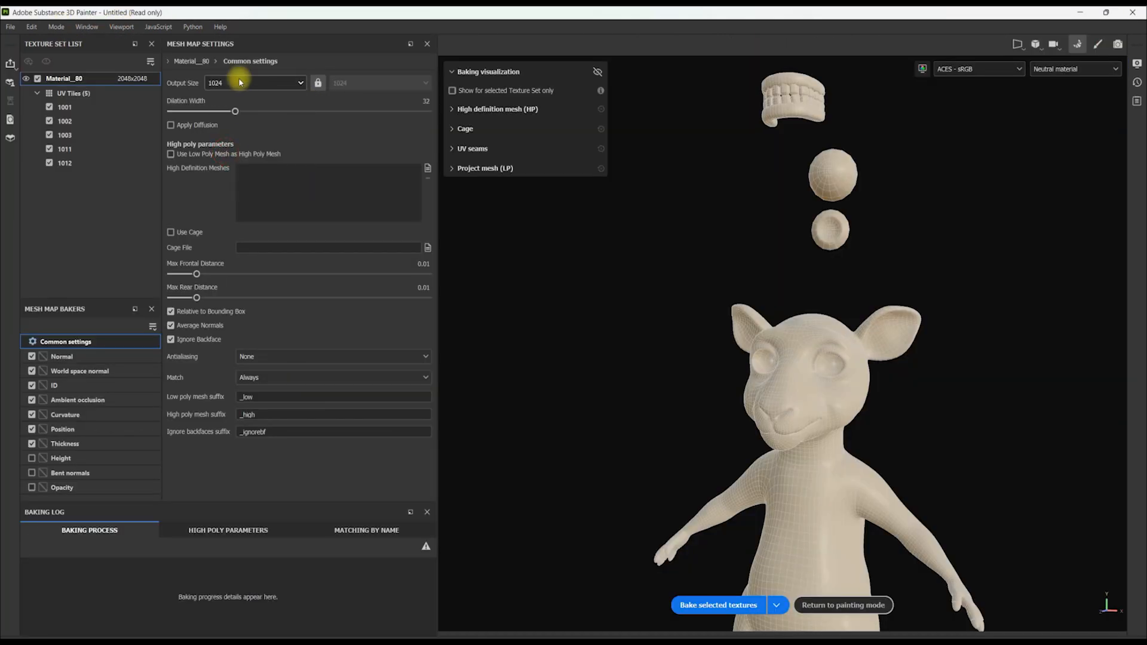
click(711, 606)
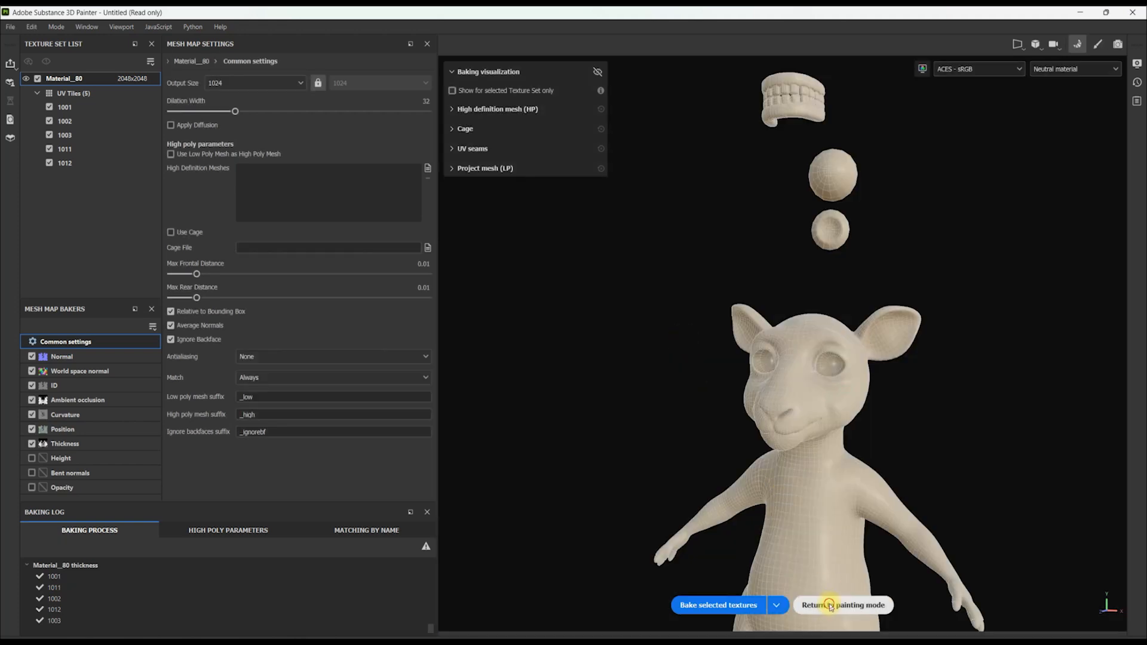
click(829, 605)
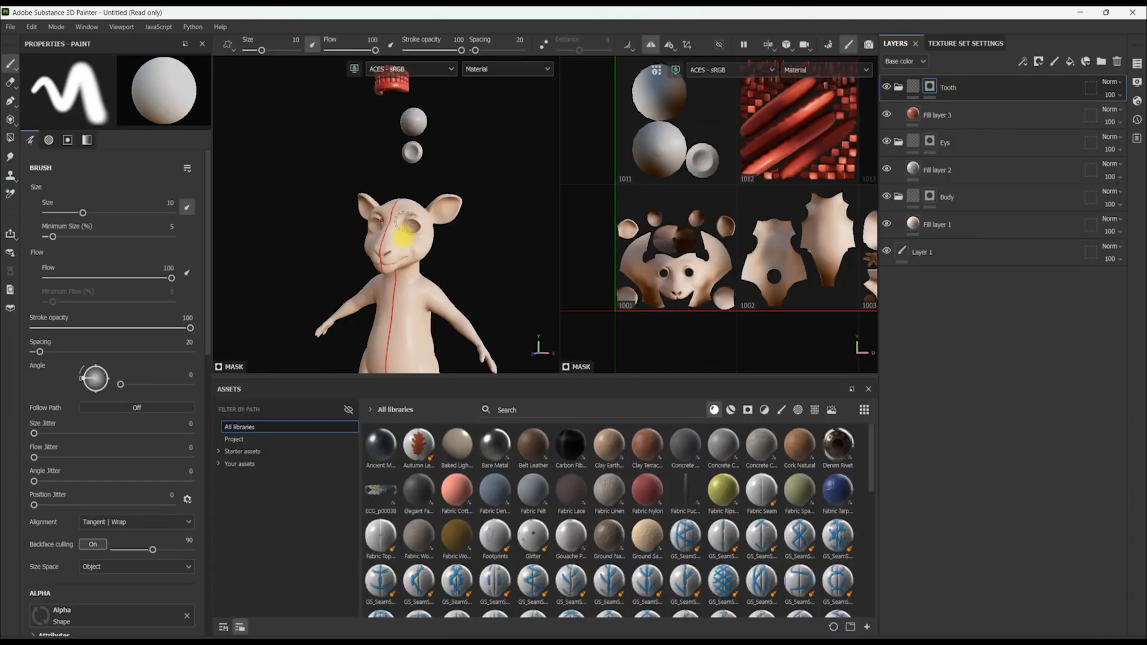
Duplicate the Body folder's skin fill layer and name the lower copy Body_base
scroll(410, 239, up, 5)
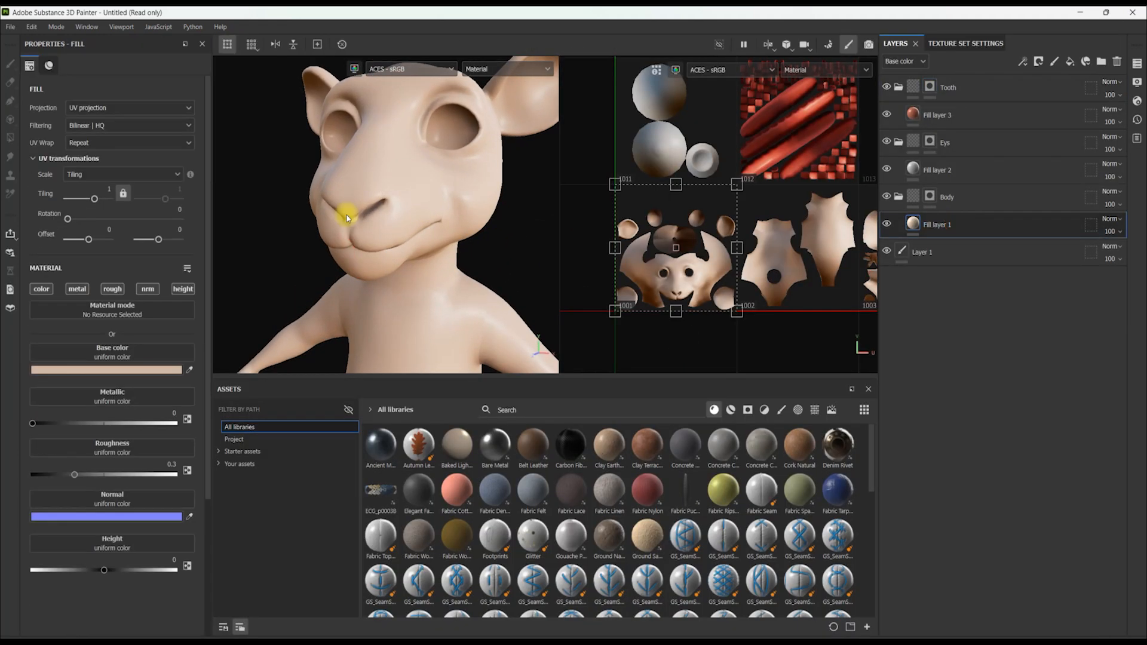
alt+drag(346, 215, 353, 203)
key(ctrl+d)
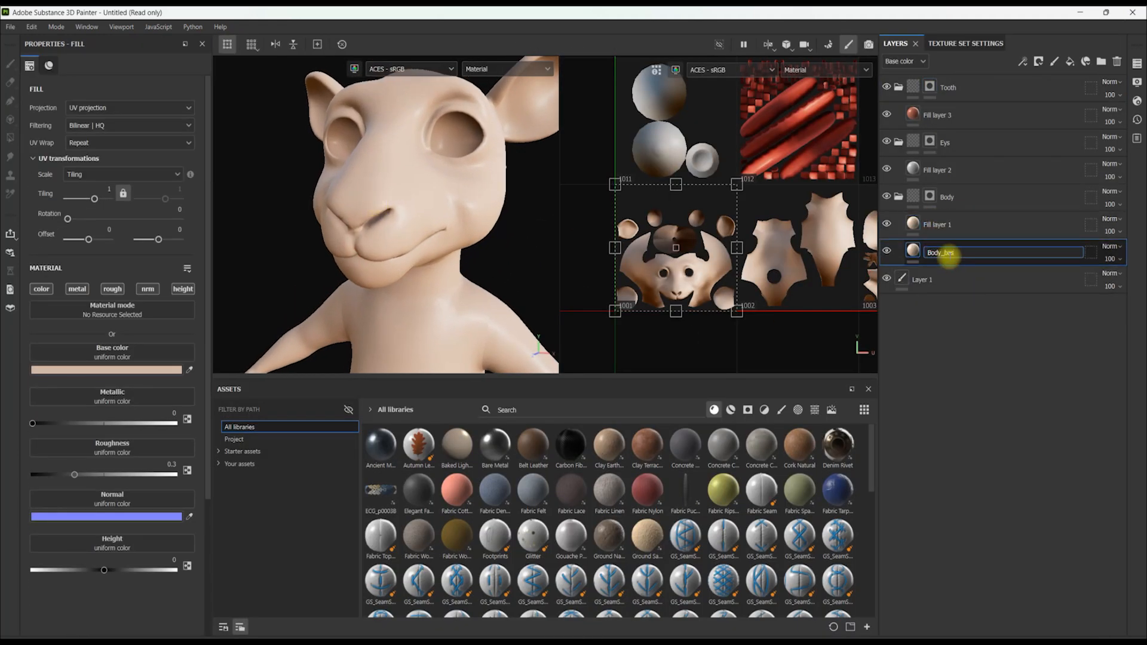
Limit Fill layer 1 to the color channel and set its blending mode to Multiply
click(956, 225)
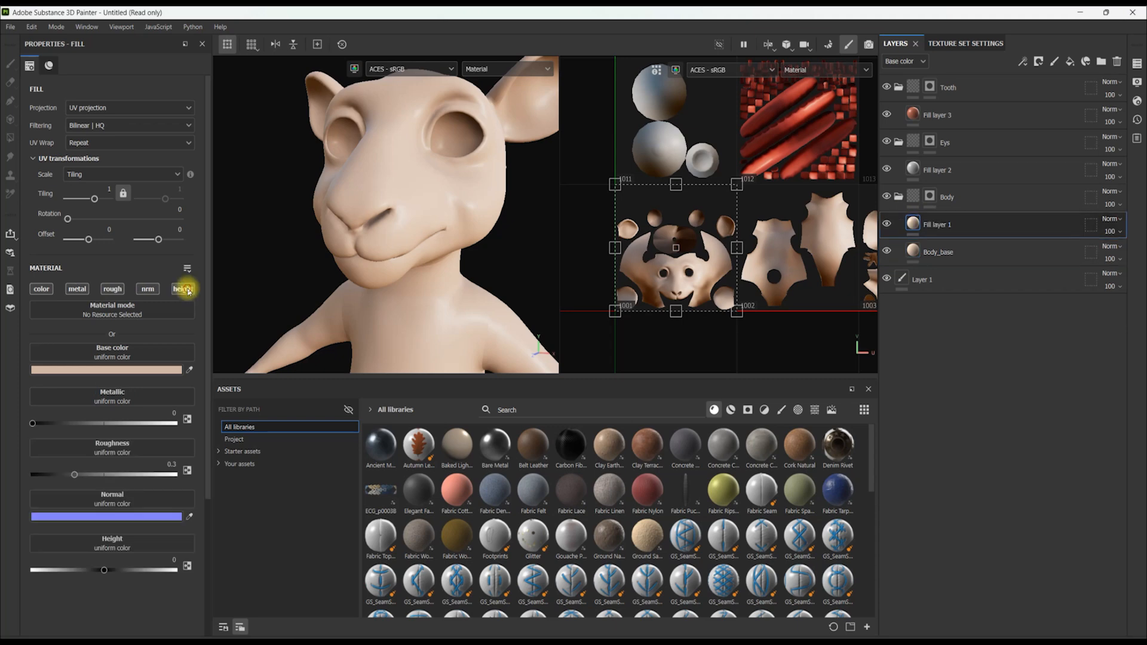
click(1111, 220)
click(1084, 264)
alt+drag(440, 169, 436, 178)
Try applying the Sand smart mask from the starter assets to the sheep's body
click(219, 452)
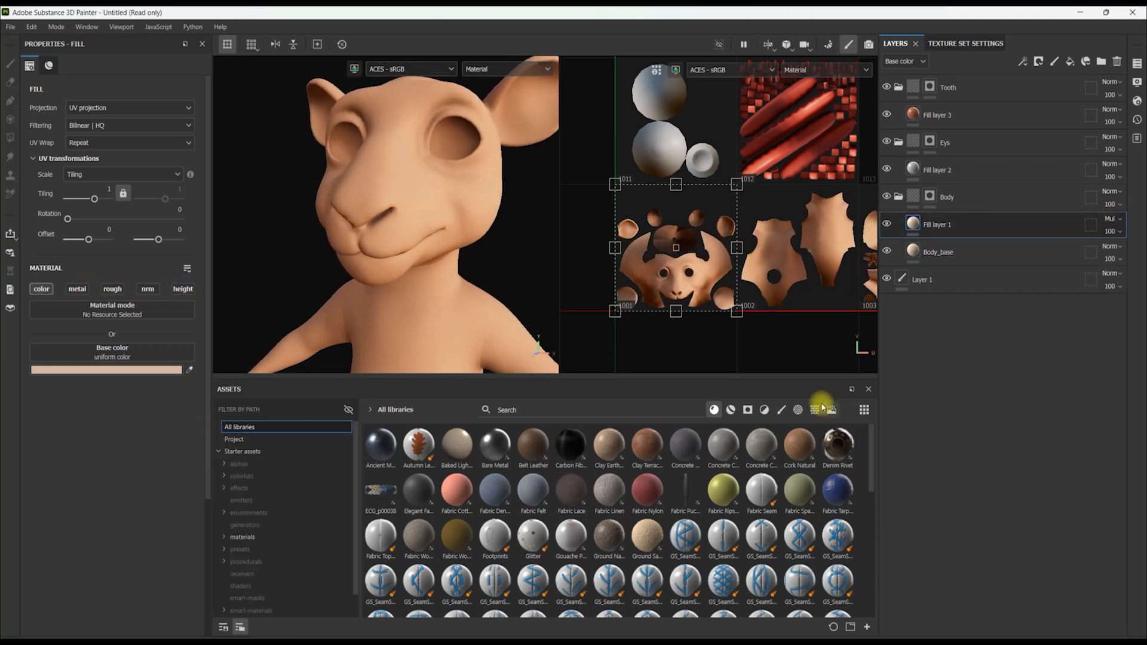
click(246, 596)
alt+drag(456, 284, 465, 304)
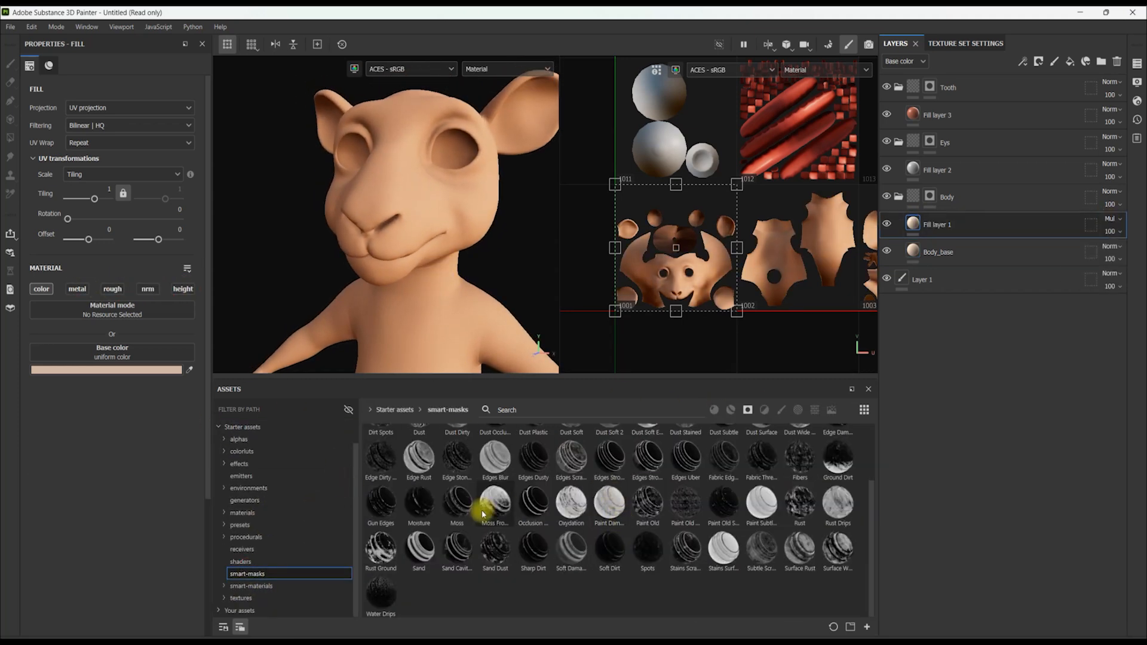
scroll(807, 459, down, 2)
drag(419, 549, 727, 303)
key(ctrl+z)
Add an Ambient Occlusion generator to Fill layer 1, affecting only the color channel
right_click(949, 225)
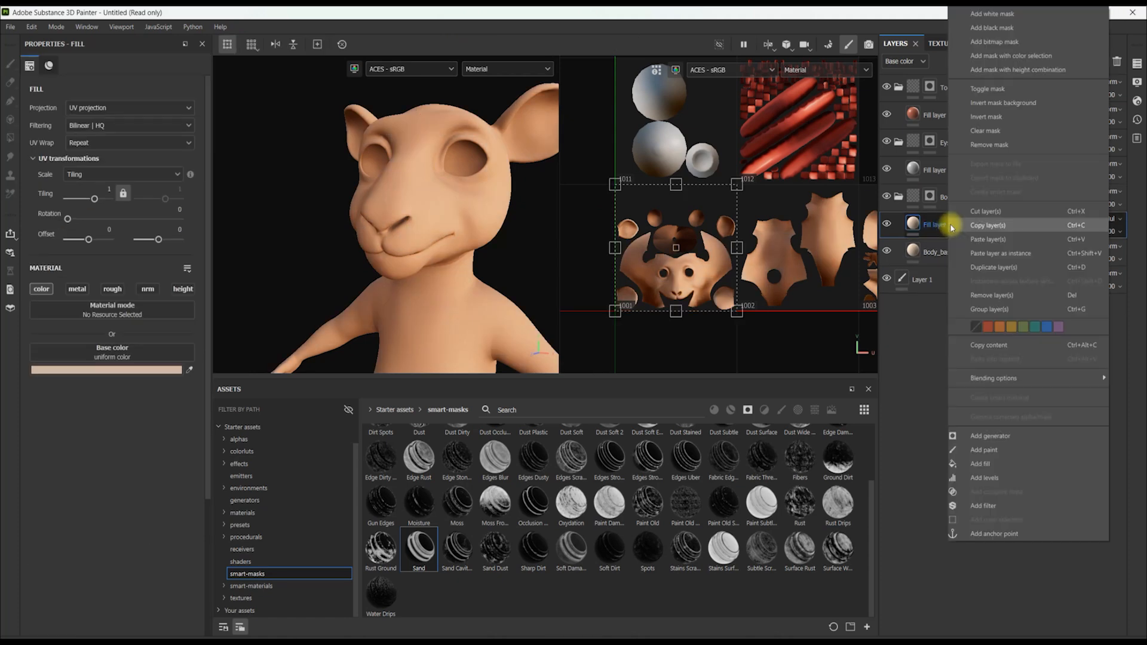
click(972, 435)
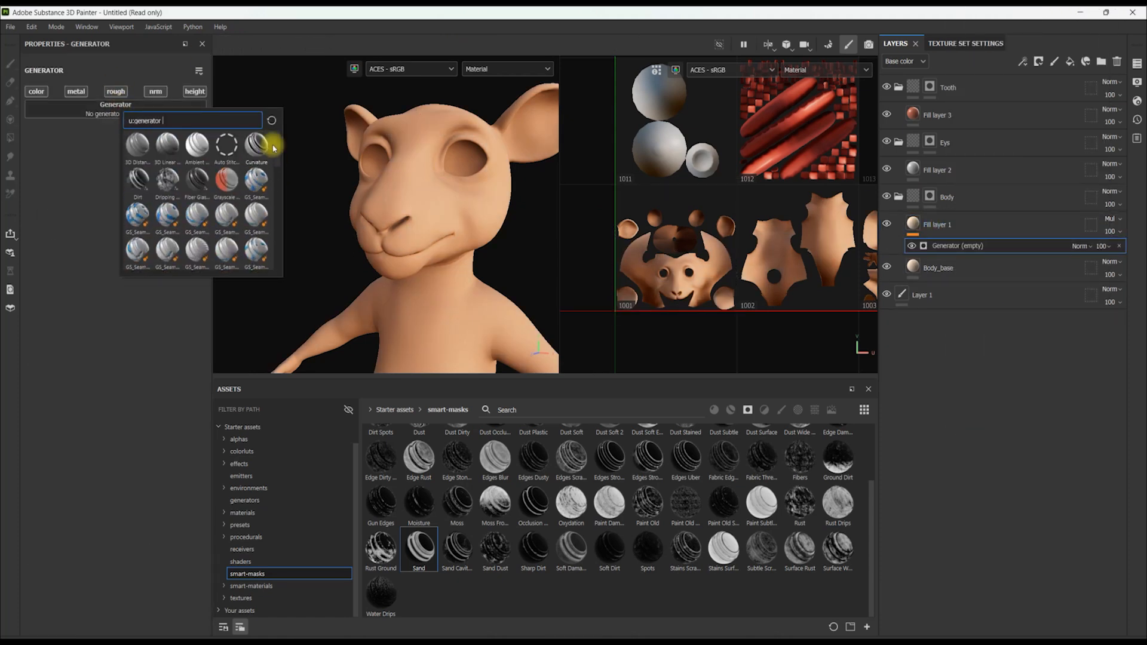
click(199, 145)
click(162, 94)
click(116, 91)
click(76, 91)
Adjust the Ambient Occlusion generator while viewing single channels, and lower Fill layer 1's opacity to 11
key(c)
alt+drag(397, 233, 427, 230)
mouse_move(121, 225)
mouse_down()
mouse_move(146, 232)
mouse_move(116, 226)
mouse_up()
key(c)
click(505, 70)
click(487, 117)
click(1110, 231)
drag(1134, 251, 1099, 251)
alt+drag(418, 191, 416, 215)
key(m)
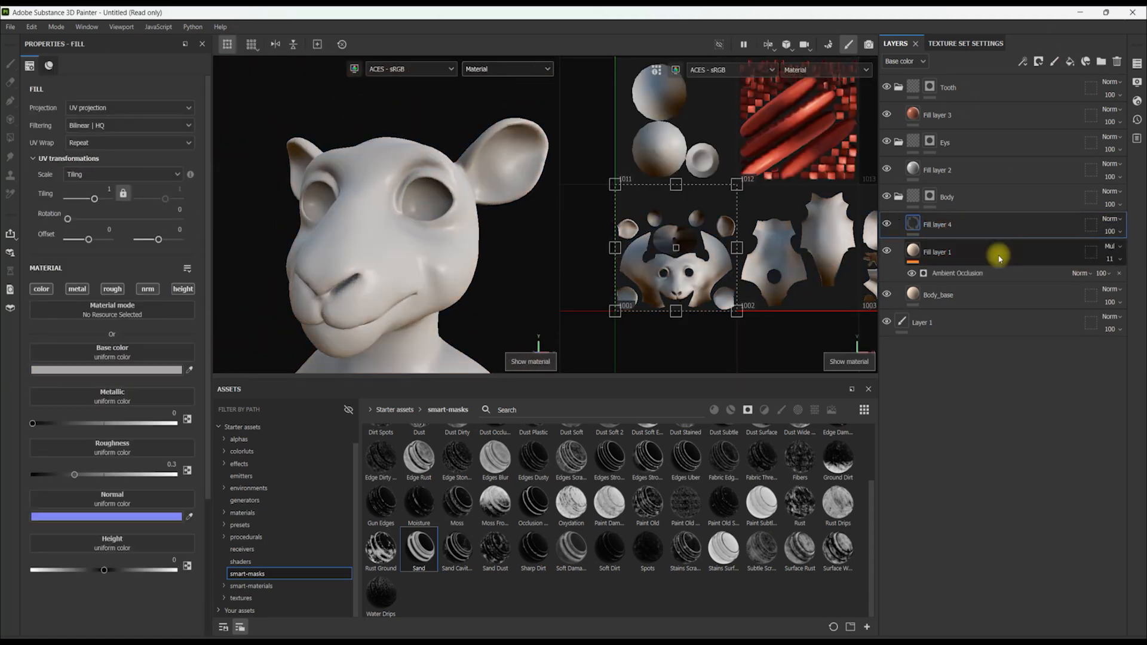
Set the base color of Fill layer 4 to black, and give it a black mask with a Paint effect
click(143, 371)
drag(227, 334, 209, 376)
click(342, 207)
right_click(954, 225)
click(980, 28)
right_click(932, 224)
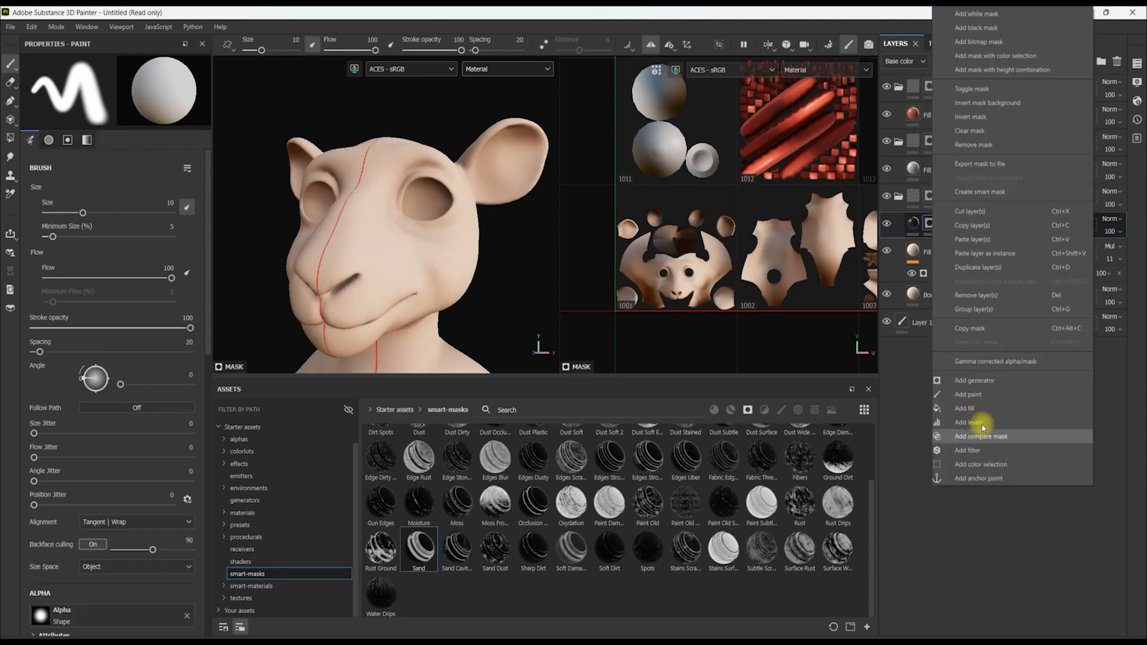
click(967, 394)
Paint a dark eyeliner around the rim of the eye socket with a 0.93 brush in the mask
scroll(487, 184, up, 5)
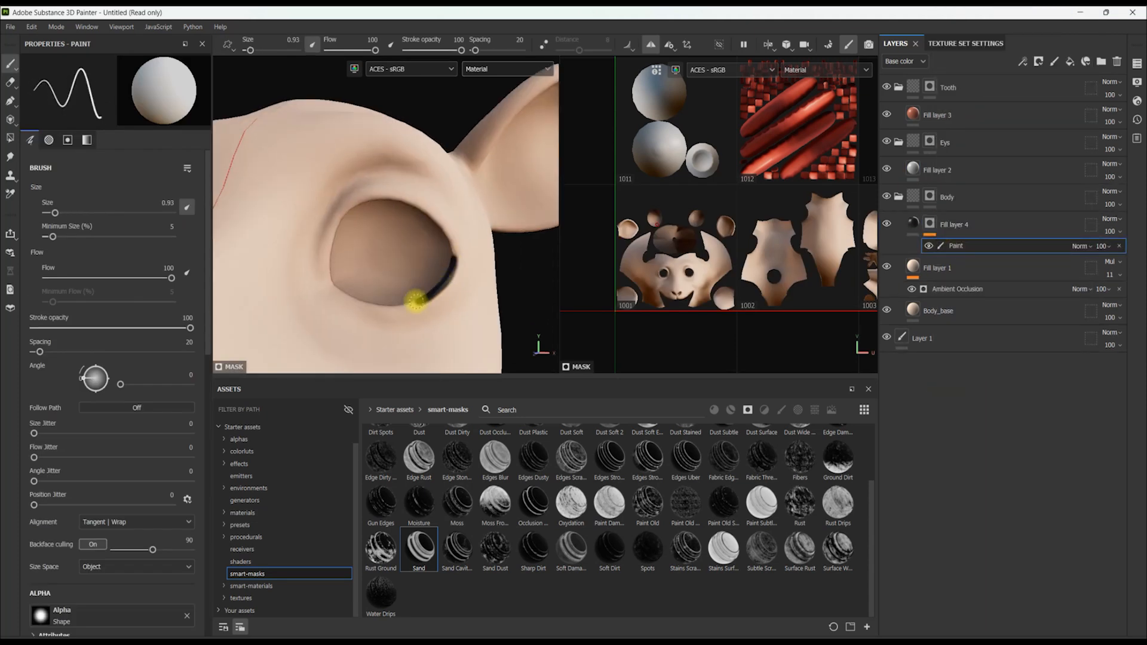
scroll(414, 281, up, 3)
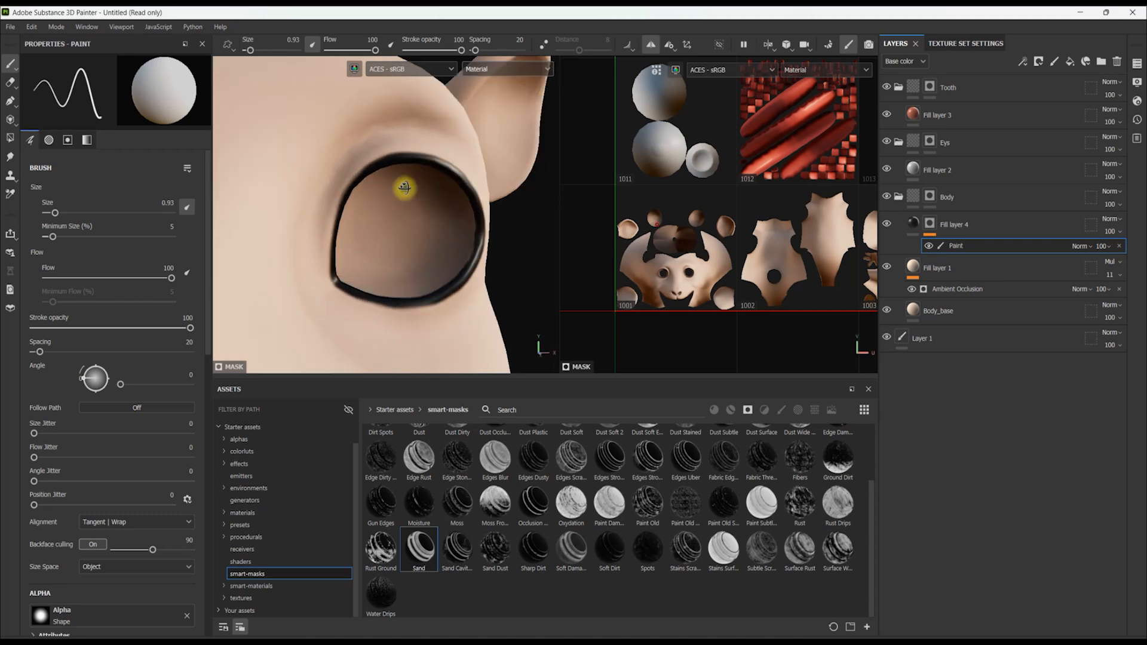
Limit Fill layer 4 to color and roughness, and add a Blur filter of about 0.98 intensity to its mask
click(914, 225)
key(c)
key(c)
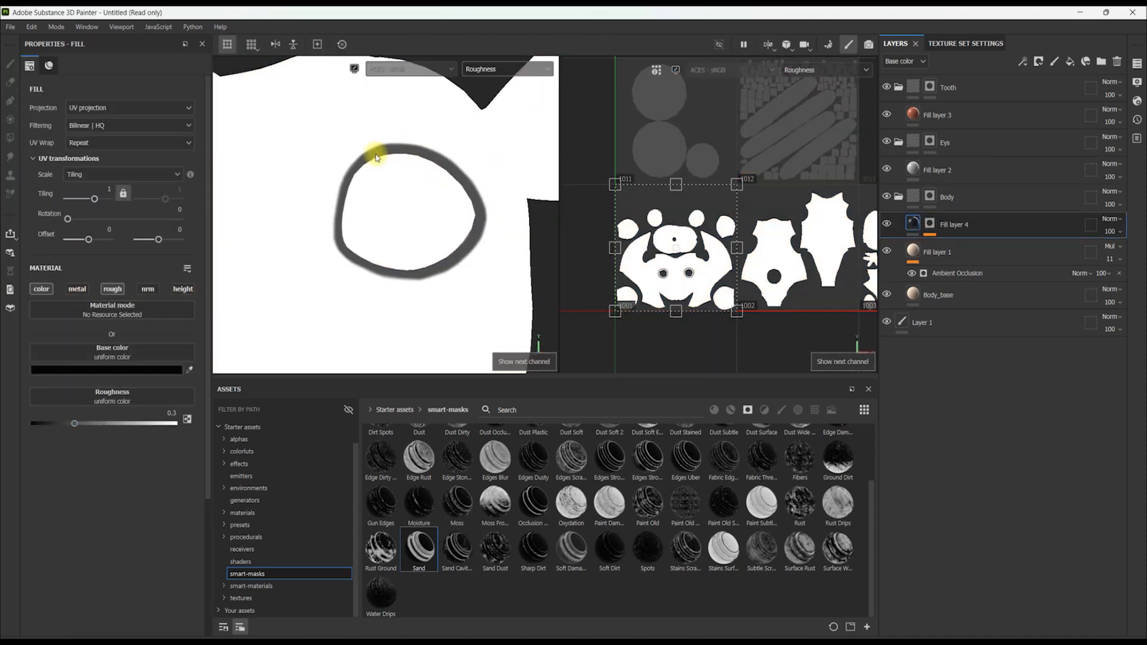
right_click(928, 224)
click(961, 440)
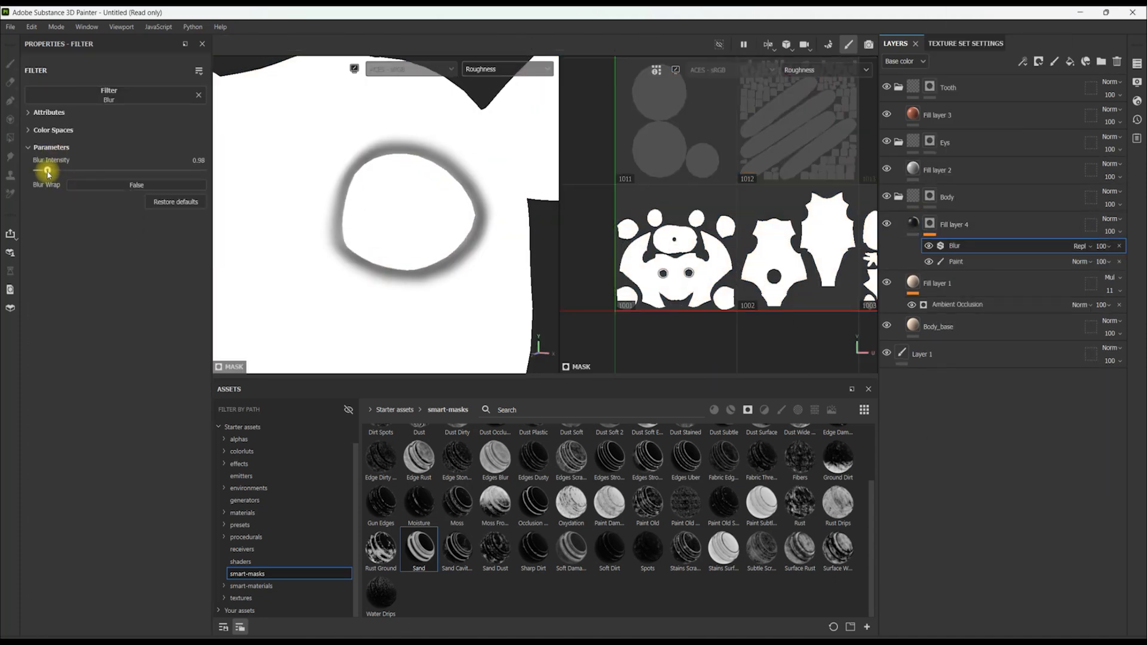
Fine-tune the eyeliner mask's blur intensity to about 0.87 and compare the eye rim in material and single-channel views
key(m)
click(929, 224)
click(929, 248)
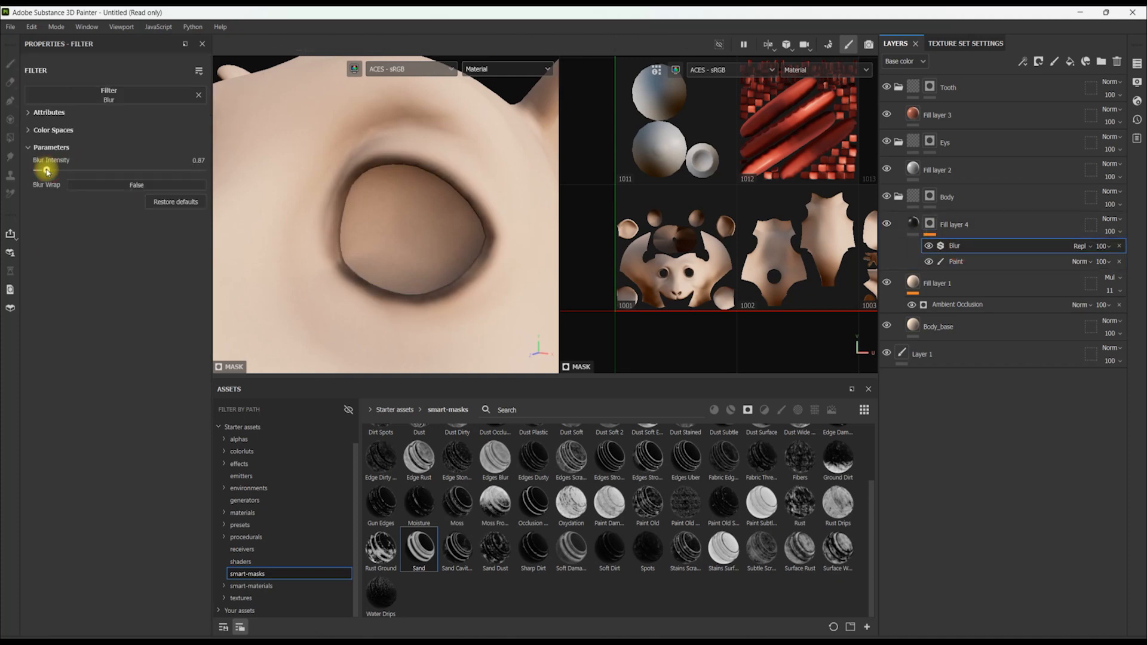
alt+right_drag(289, 145, 404, 131)
click(507, 69)
click(486, 131)
click(507, 69)
click(485, 96)
alt+drag(382, 256, 454, 257)
Add a fill layer above Fill layer 1, and try the Skin Human Flat material on Body_base
click(938, 284)
click(1067, 65)
click(149, 368)
click(112, 309)
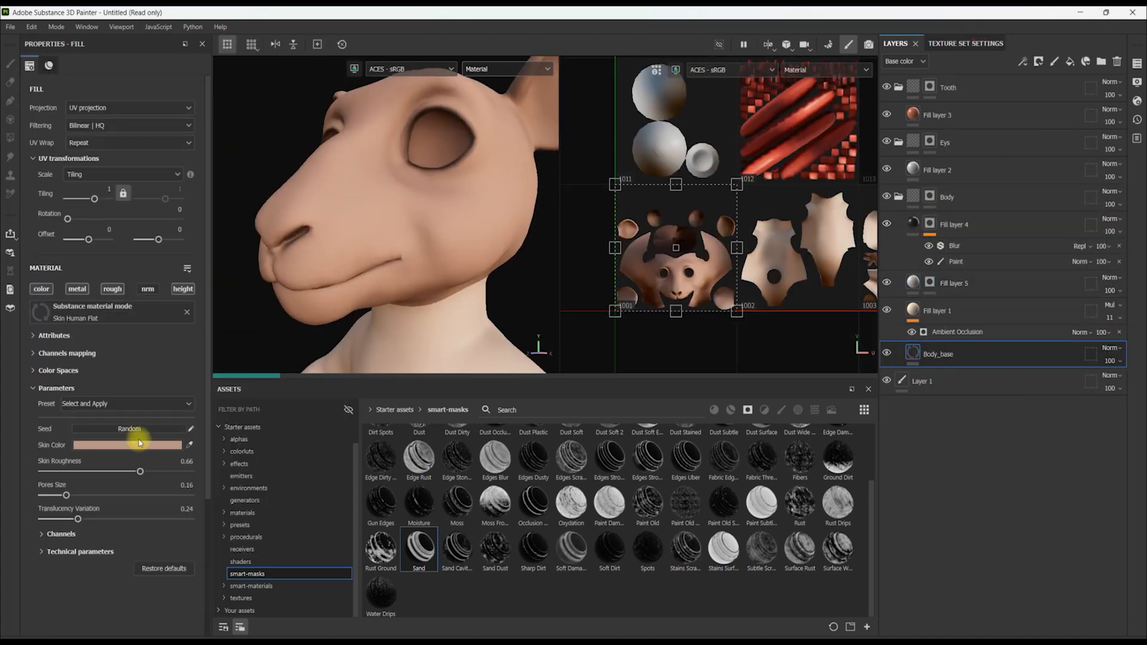
alt+drag(370, 239, 403, 239)
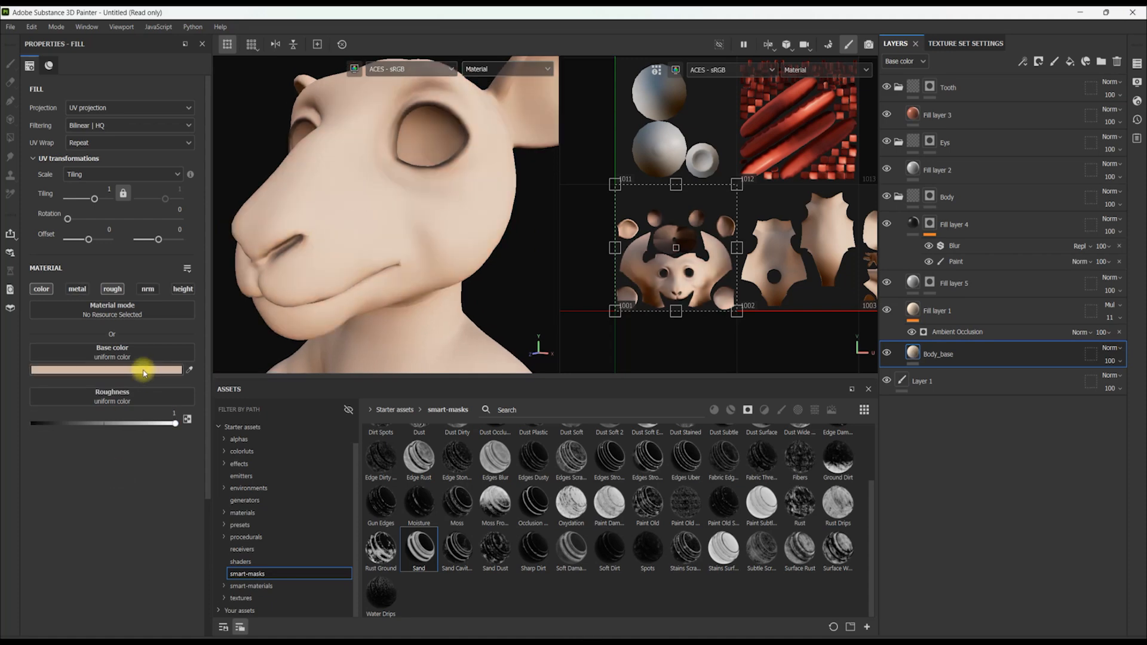
Give Fill layer 5 a peach base color with multiply blending and a mask for painting
click(180, 369)
drag(269, 209, 242, 179)
drag(263, 430, 261, 431)
click(316, 180)
alt+drag(388, 254, 377, 237)
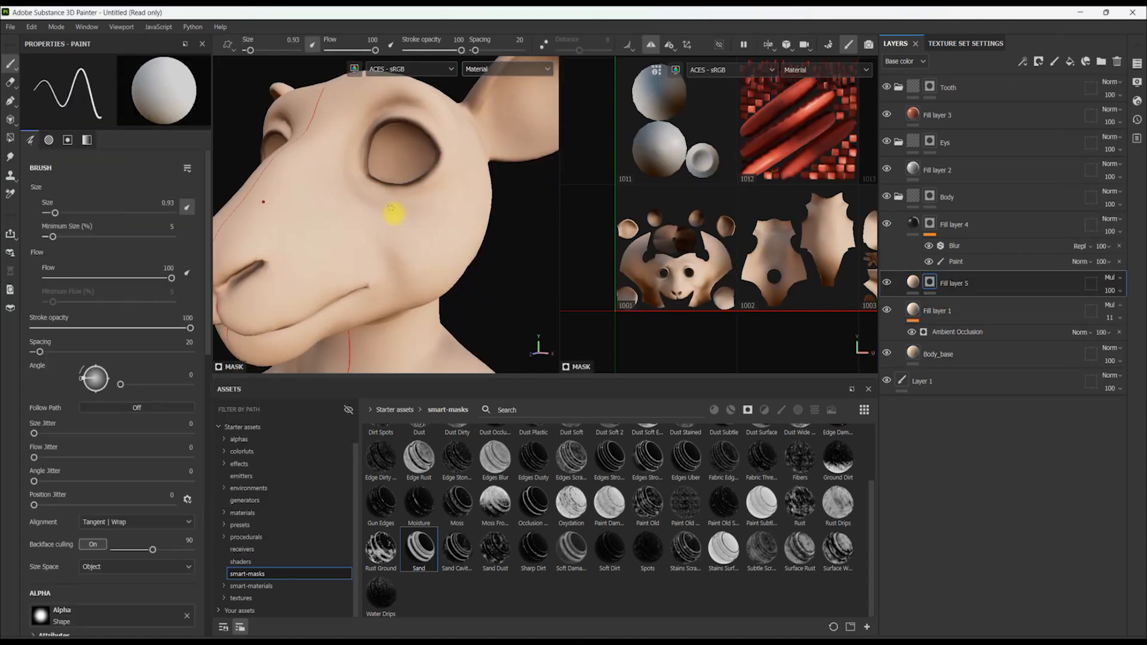
Tint the nose through Fill layer 5's painted mask and soften it with a strong Blur filter in base color view
key(c)
drag(45, 171, 100, 173)
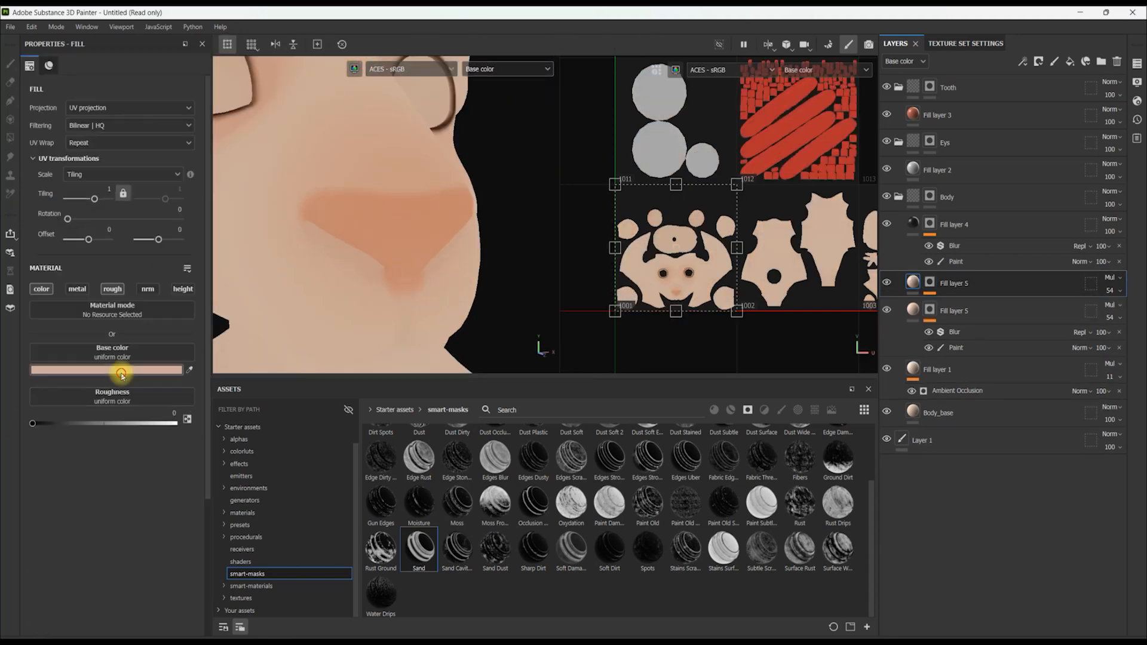
Deepen the duplicated Fill layer 5's base color and use 3D Perlin Noise Fractal for its roughness, with scale 35.84 and contrast 0.04
click(120, 371)
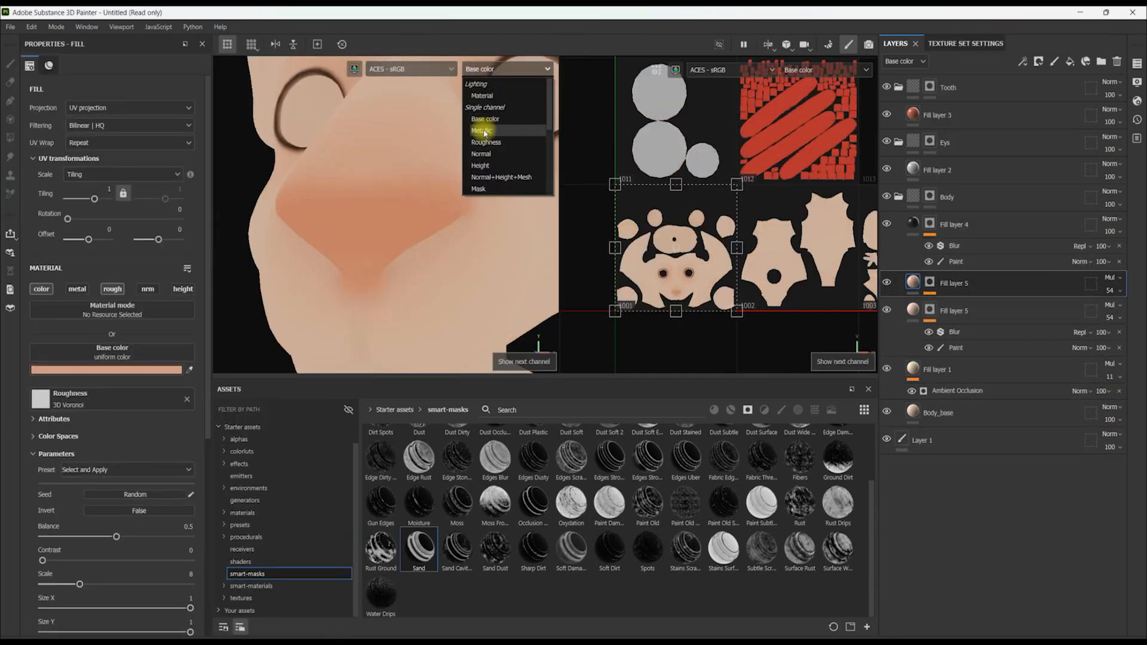
click(487, 123)
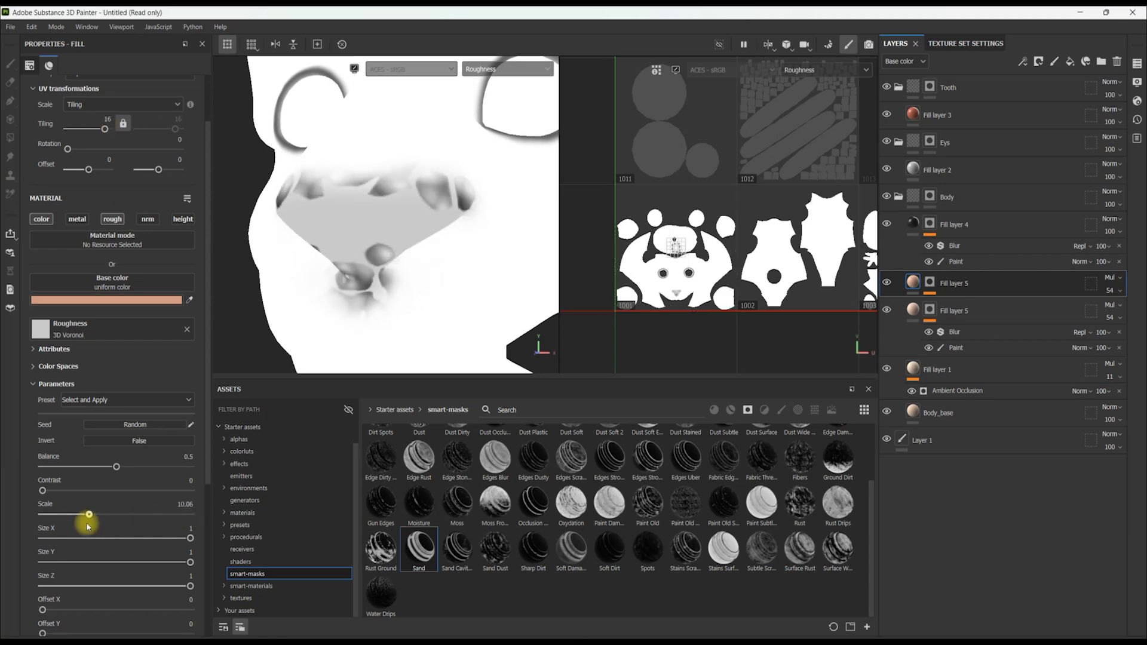
click(190, 378)
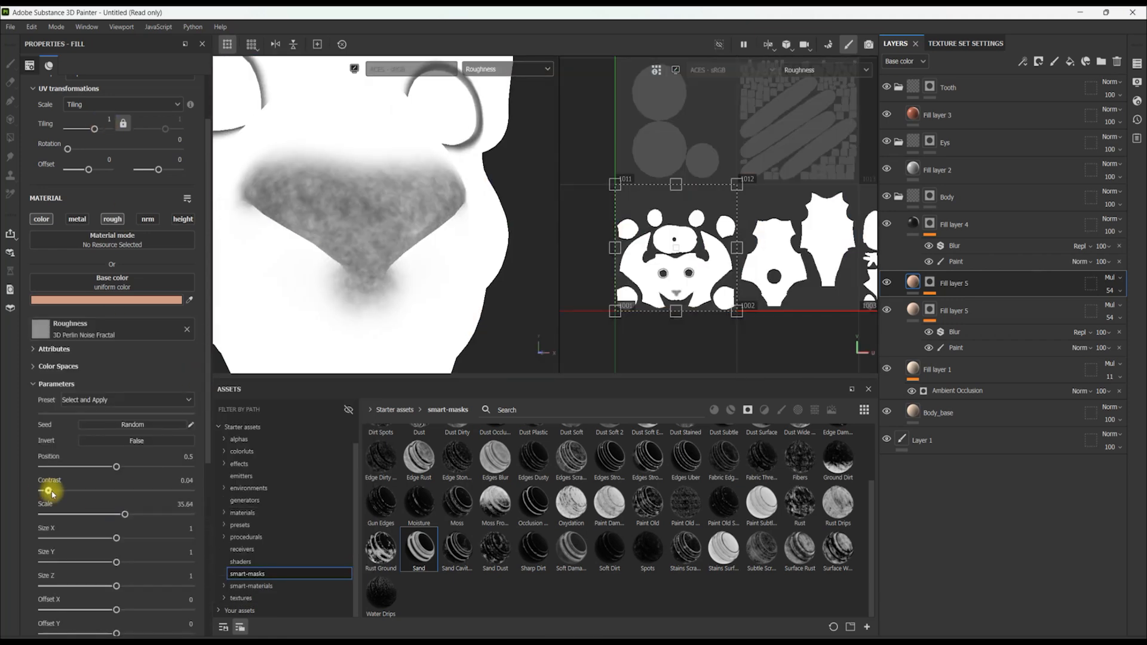
Add a Levels adjustment on the roughness of the upper Fill layer 5, shift its midtones, and check the nose's shine
right_click(913, 283)
click(948, 591)
drag(120, 112, 128, 111)
key(m)
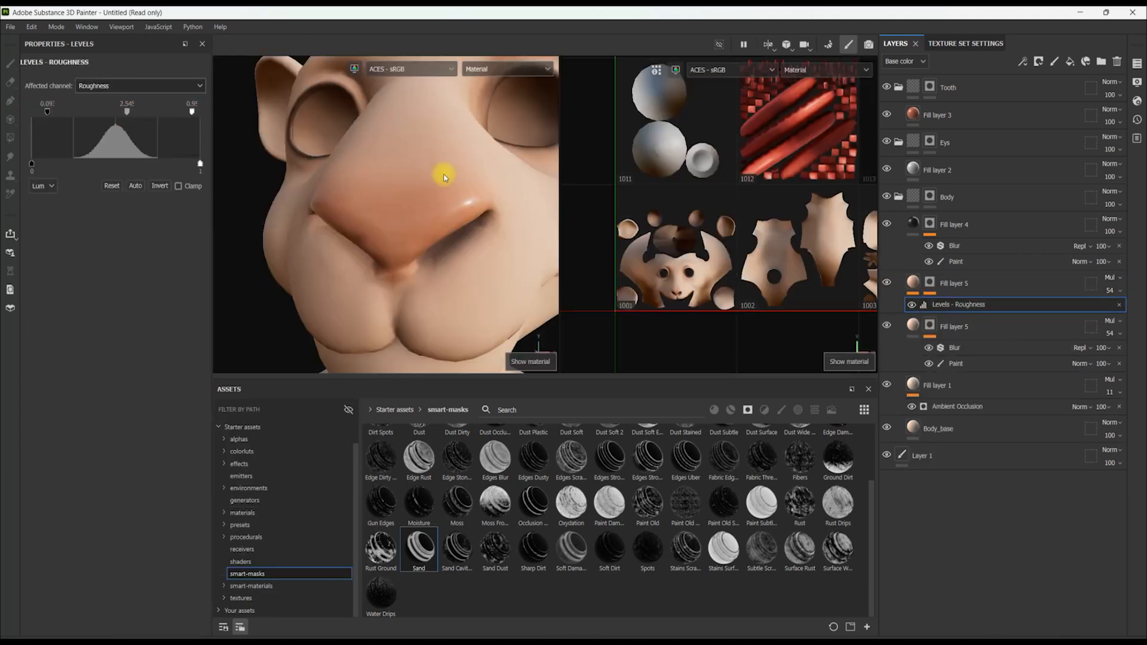
alt+drag(443, 174, 410, 146)
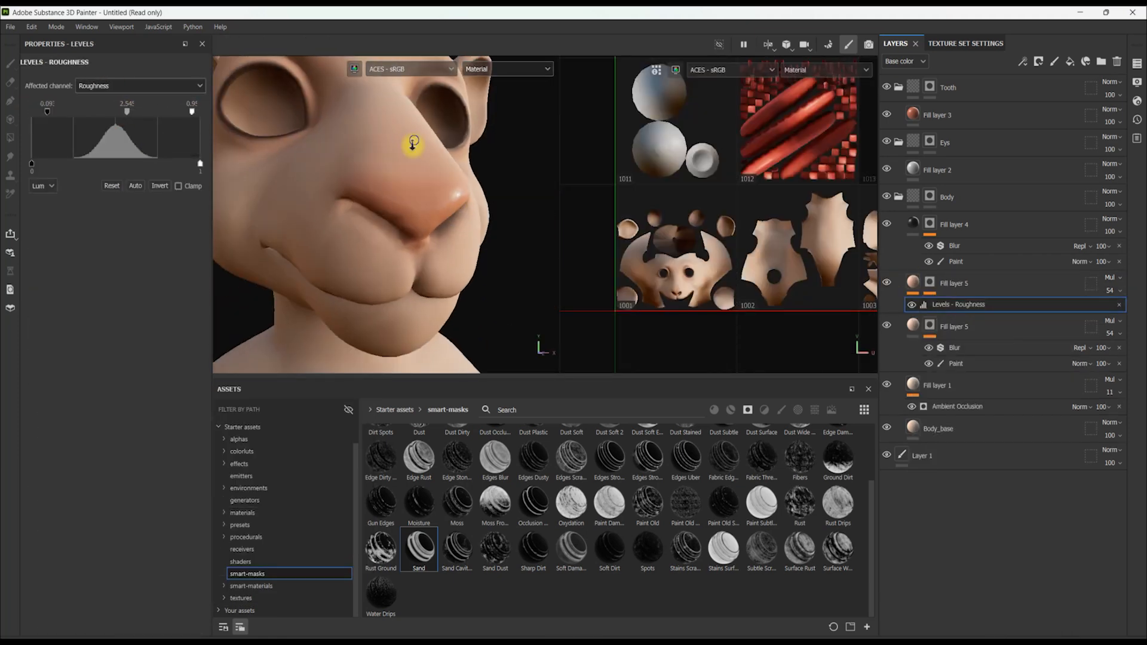
Set up another copy of Fill layer 5 with only color enabled, a Paint effect in its mask and 32 opacity for the ears
click(918, 283)
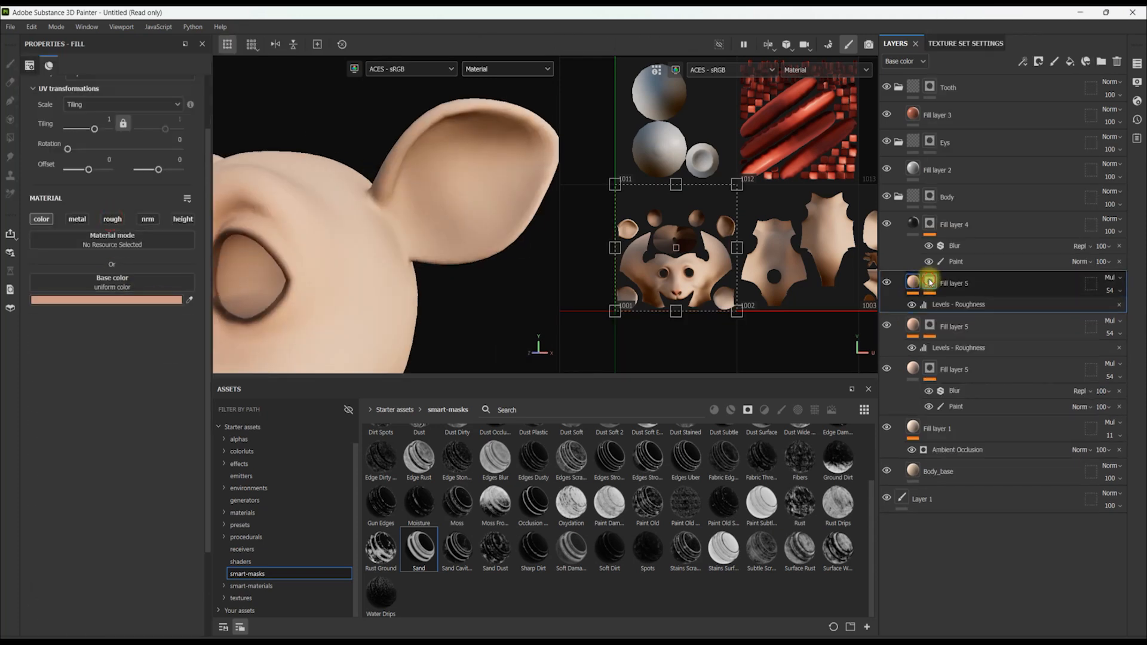
click(956, 304)
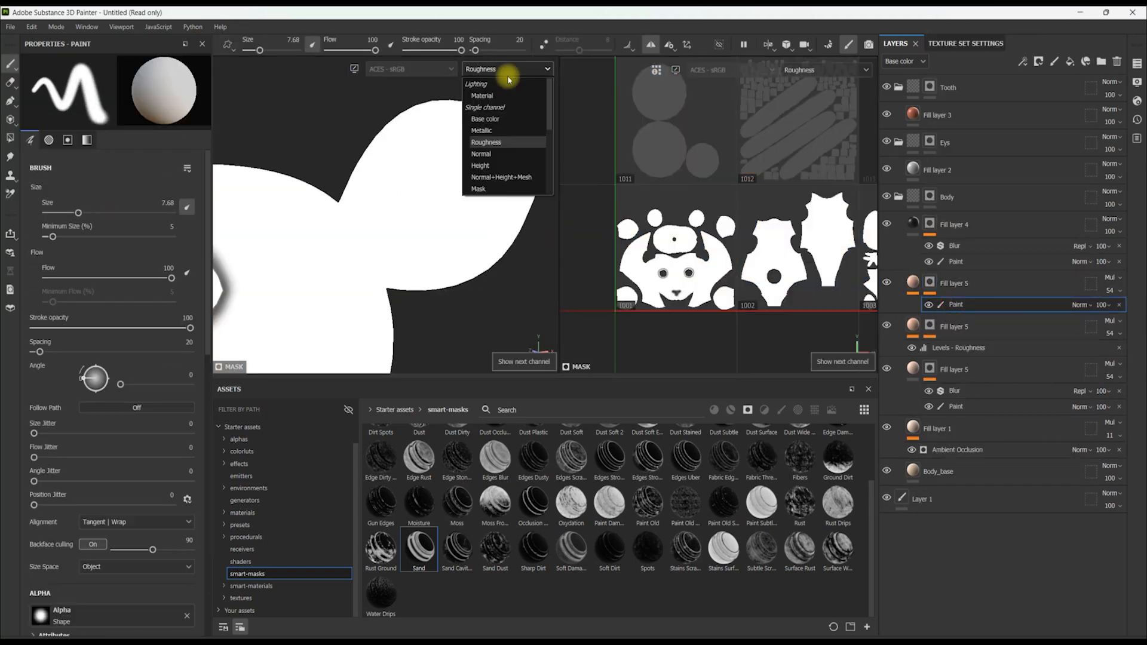
click(508, 154)
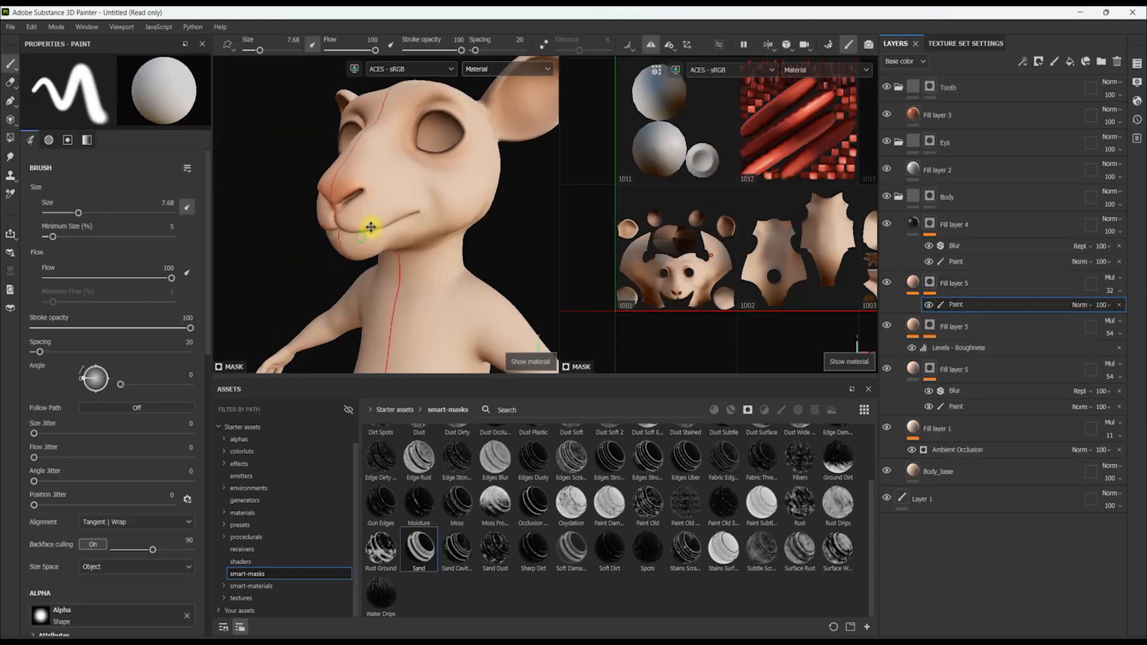
Paint the mouth interior and lips through dark red Fill layer 6's mask, softened with a Blur filter at 73 opacity
click(952, 302)
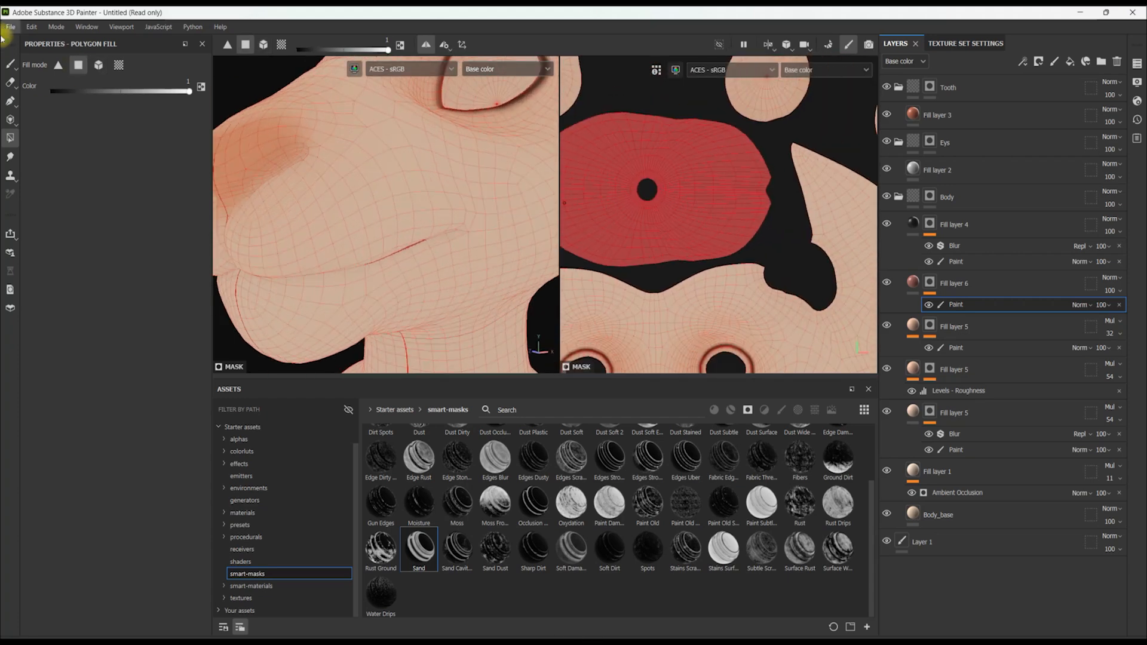
key(1)
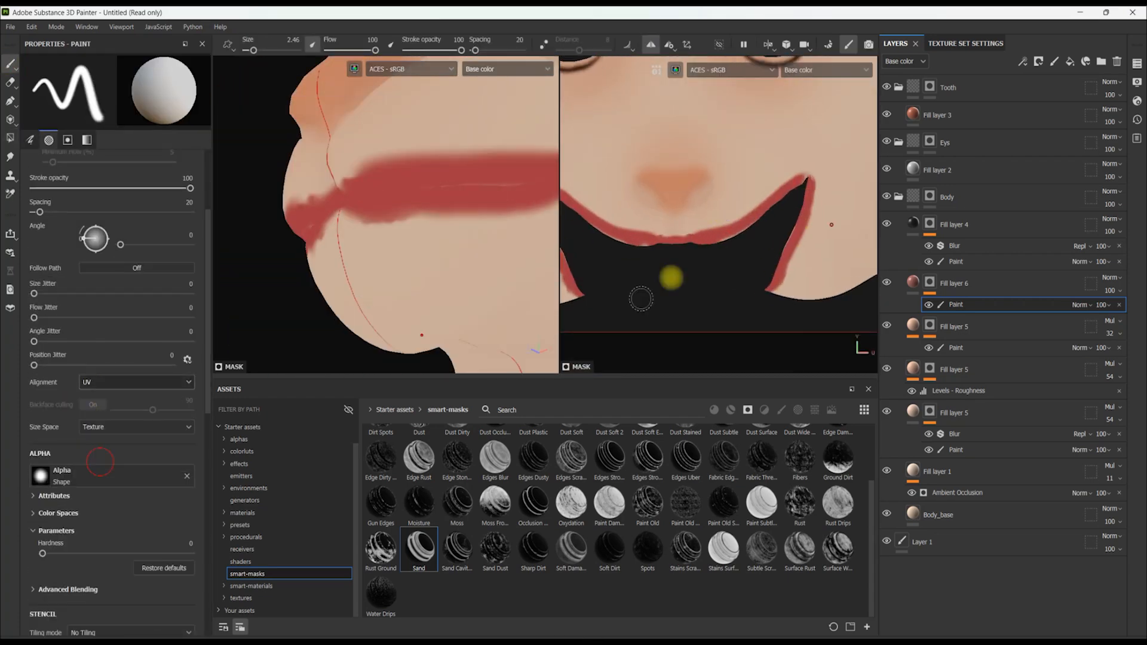
middle_drag(671, 276, 627, 225)
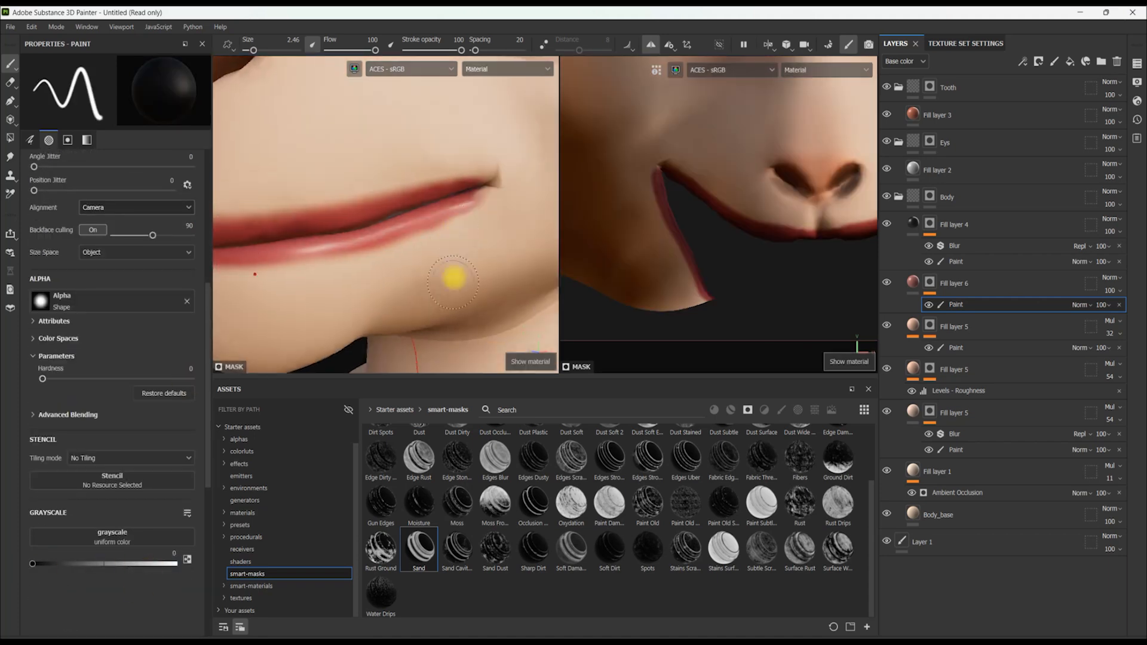
mouse_move(415, 184)
alt+right_down()
mouse_move(517, 198)
mouse_move(402, 185)
alt+right_up()
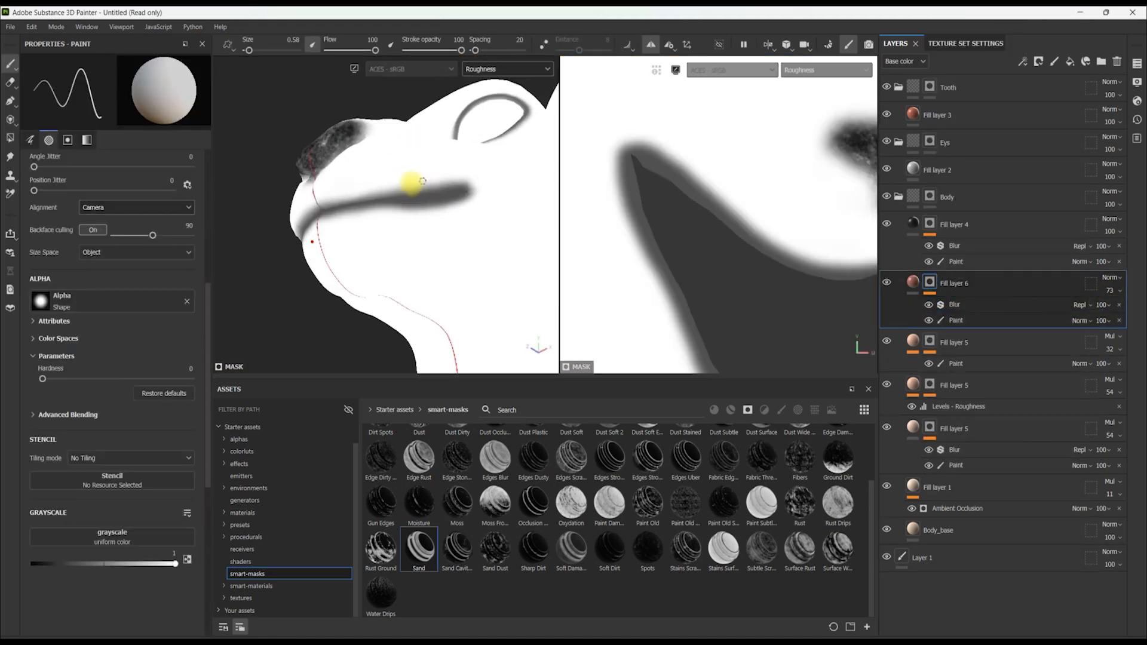
click(506, 68)
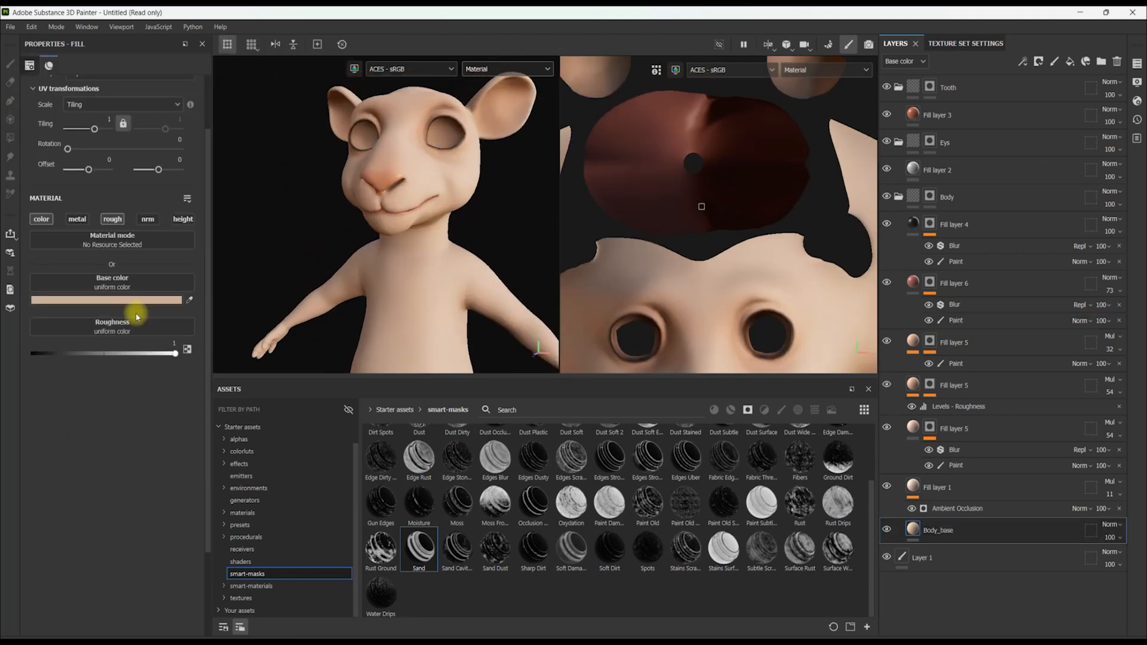
Warm Body_base's base color, and duplicate Fill layer 6 with its mask paint cleared and opacity at 20
drag(158, 407, 164, 409)
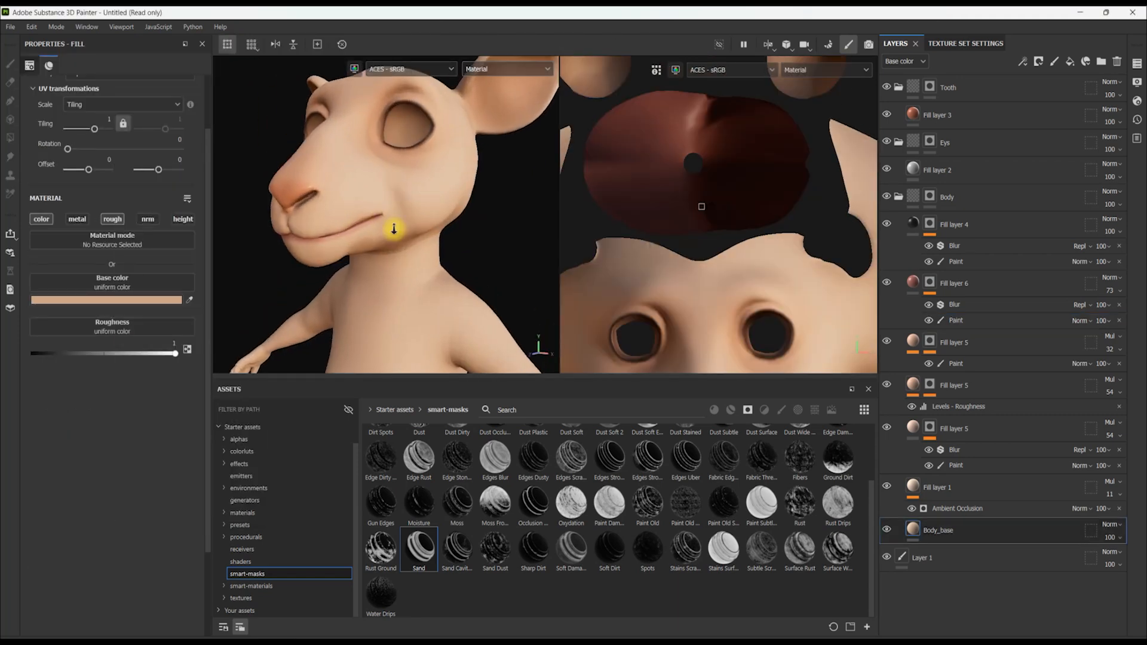
click(980, 284)
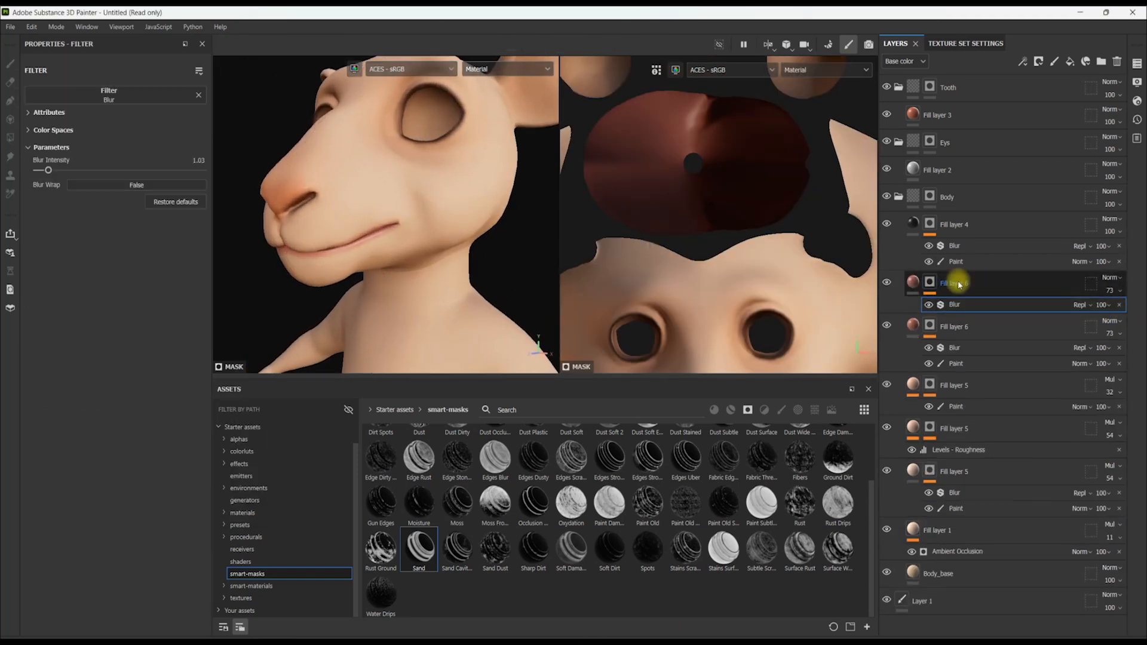
click(955, 305)
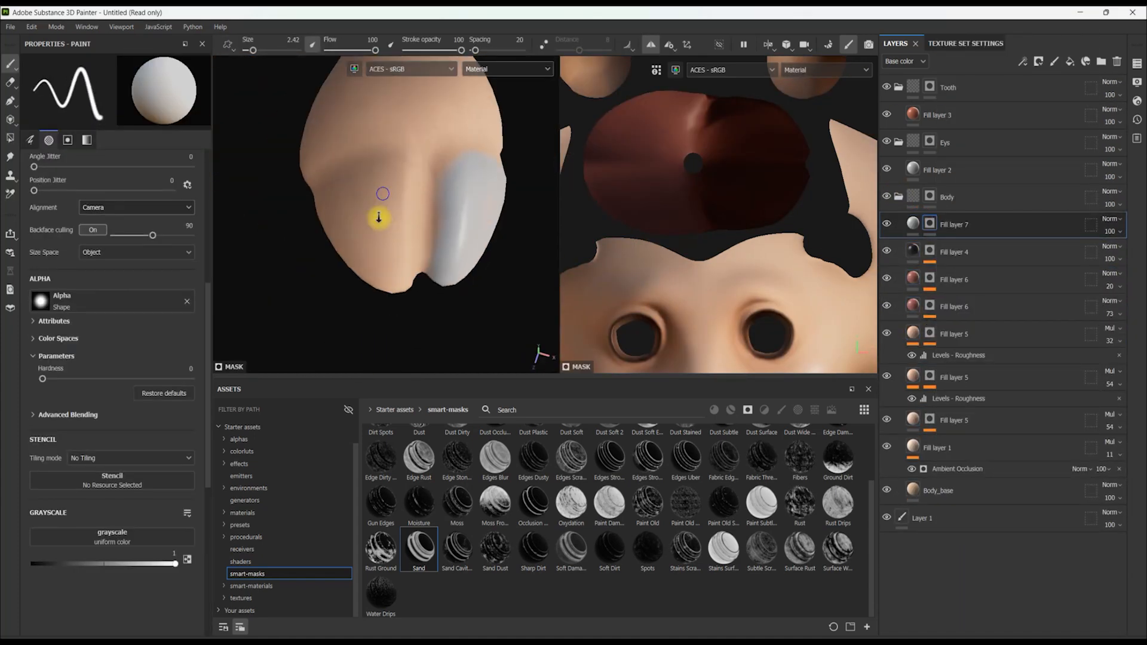
Paint the hooves into Fill layer 7's mask with a 2.42 brush
mouse_move(379, 218)
mouse_down()
mouse_move(353, 192)
mouse_move(456, 266)
mouse_move(377, 292)
mouse_up()
scroll(717, 215, down, 5)
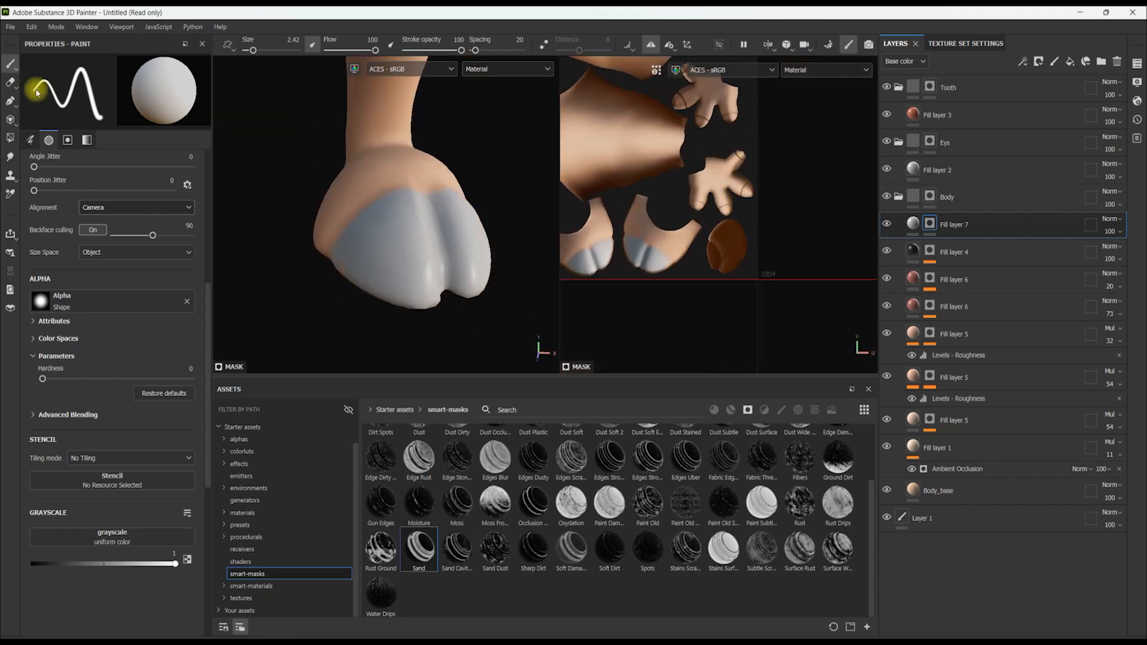
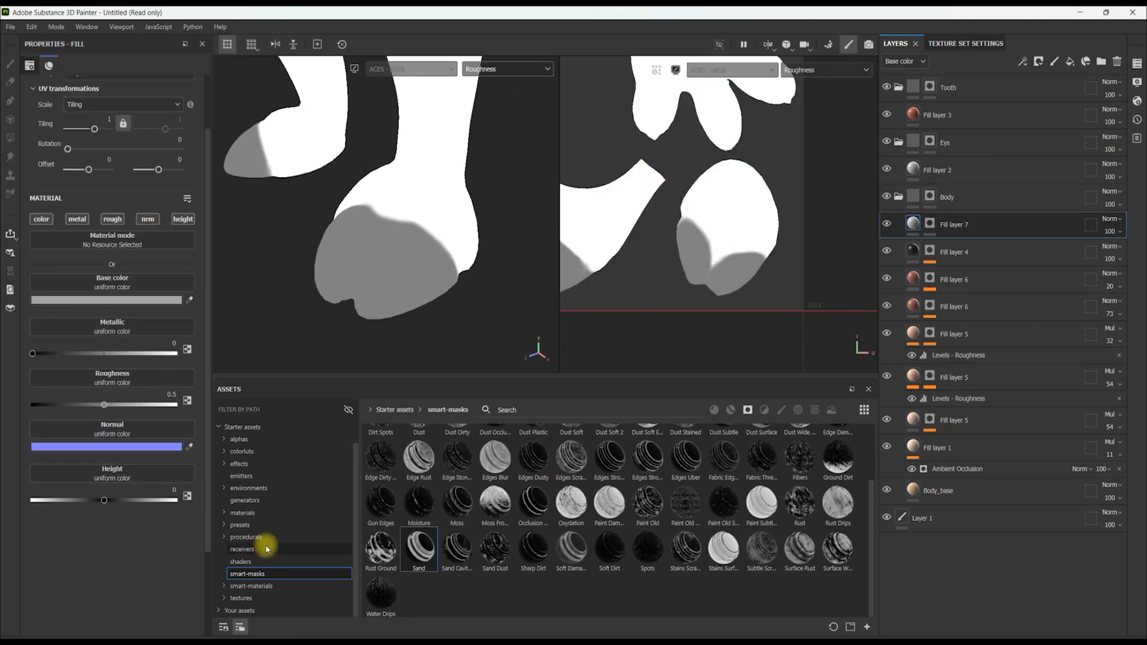
Search the smart materials for wood, try Wood Walnut over the body, and give Fill layer 7 a dark brown base color
click(251, 585)
click(508, 409)
text(wood)
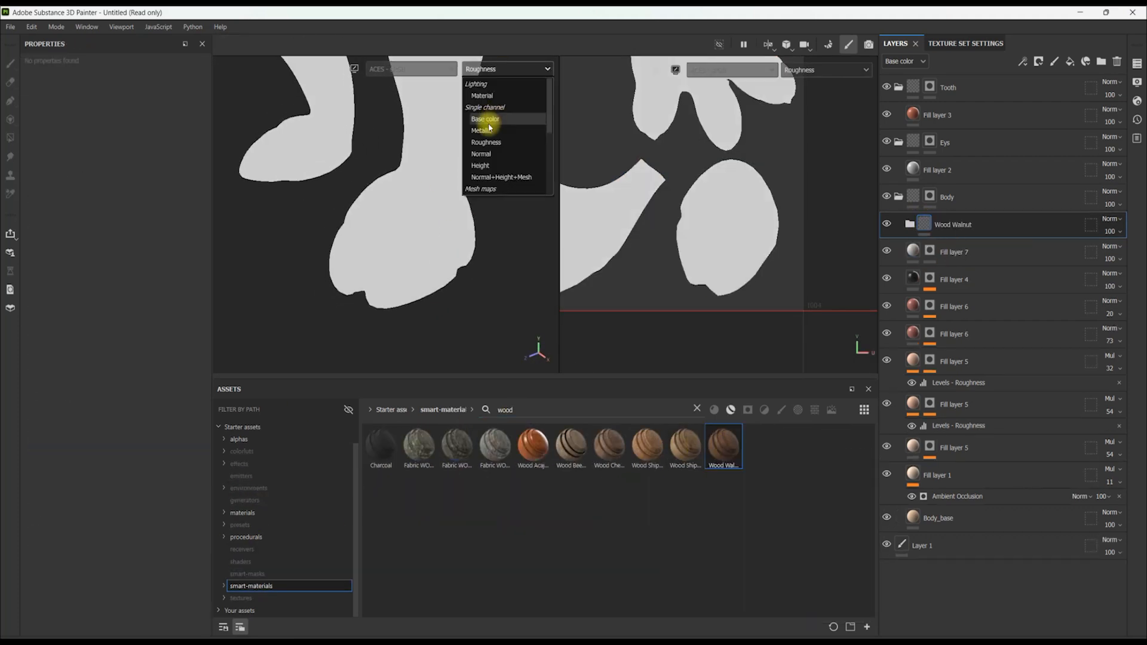
click(482, 120)
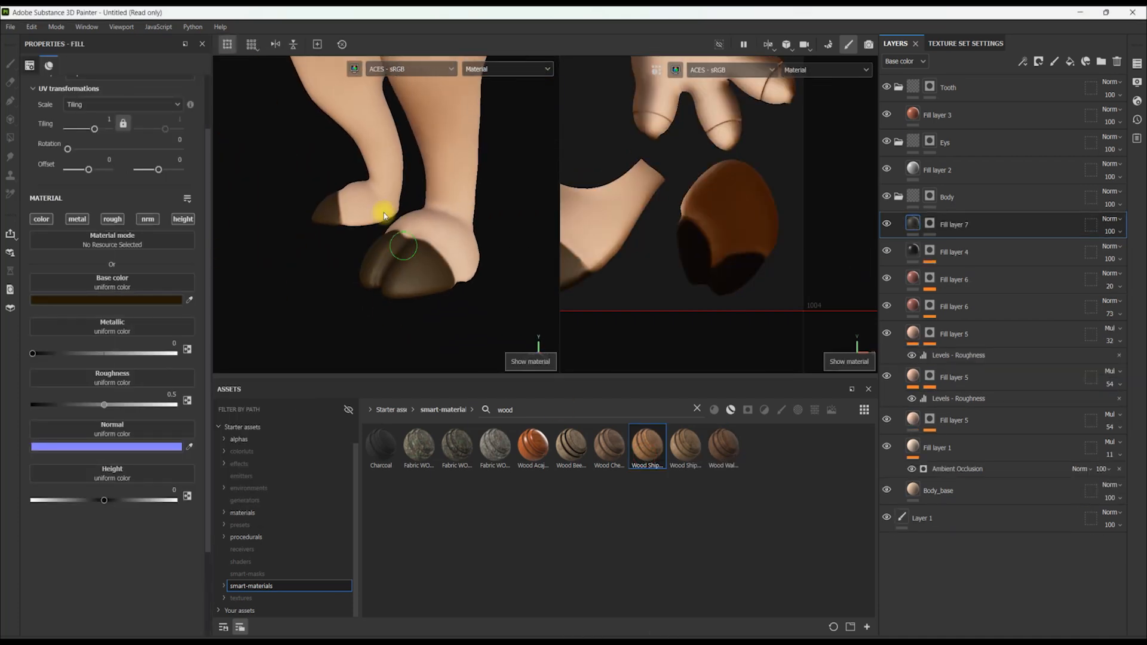
Assign a 3D Perlin noise to Fill layer 7's height and set its scale to 600 while viewing the height channel
click(195, 461)
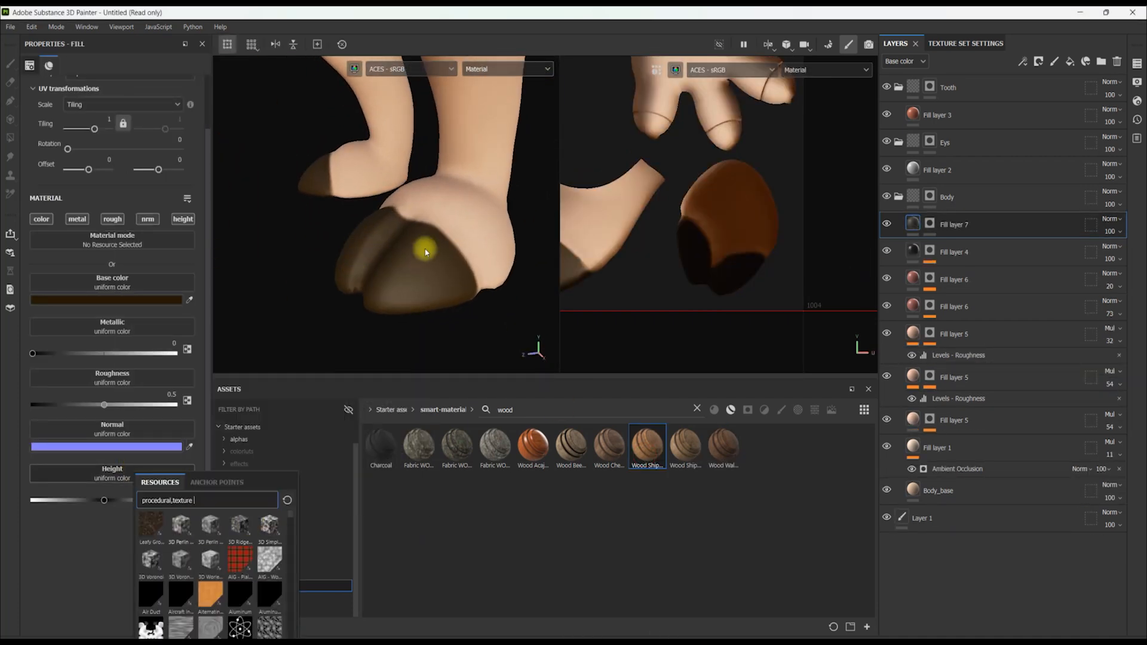
click(182, 525)
click(507, 69)
click(485, 166)
scroll(114, 419, down, 3)
click(185, 477)
text(600)
key(Return)
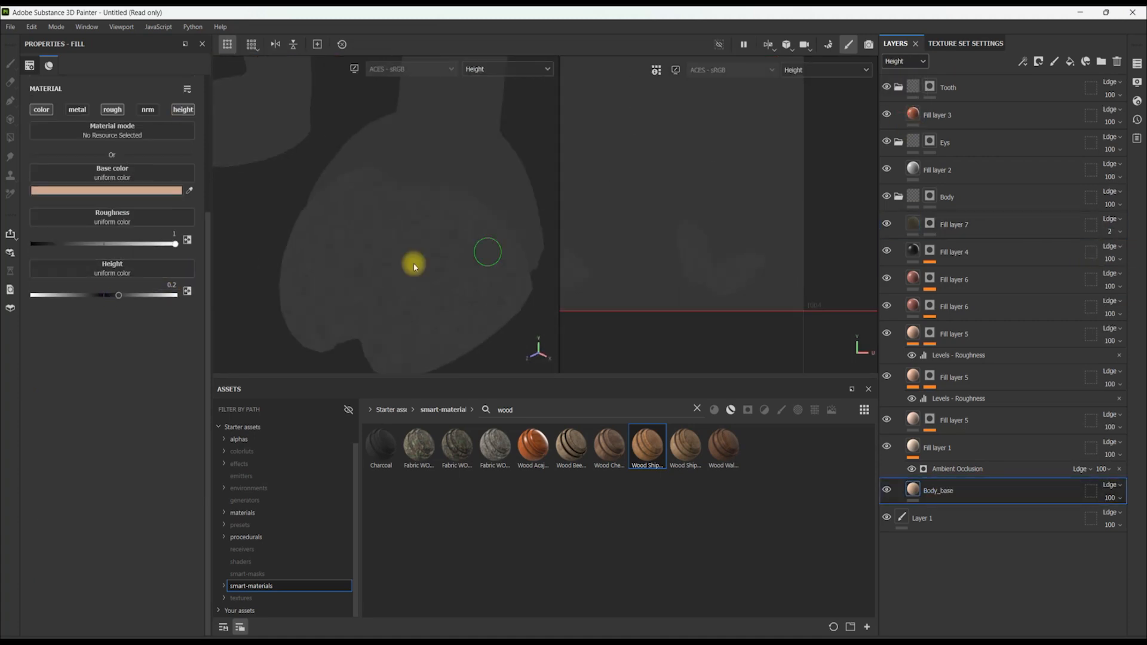
Set Fill layer 7's height opacity to 4 and polygon-fill the first fingernails into its mask
click(942, 226)
key(m)
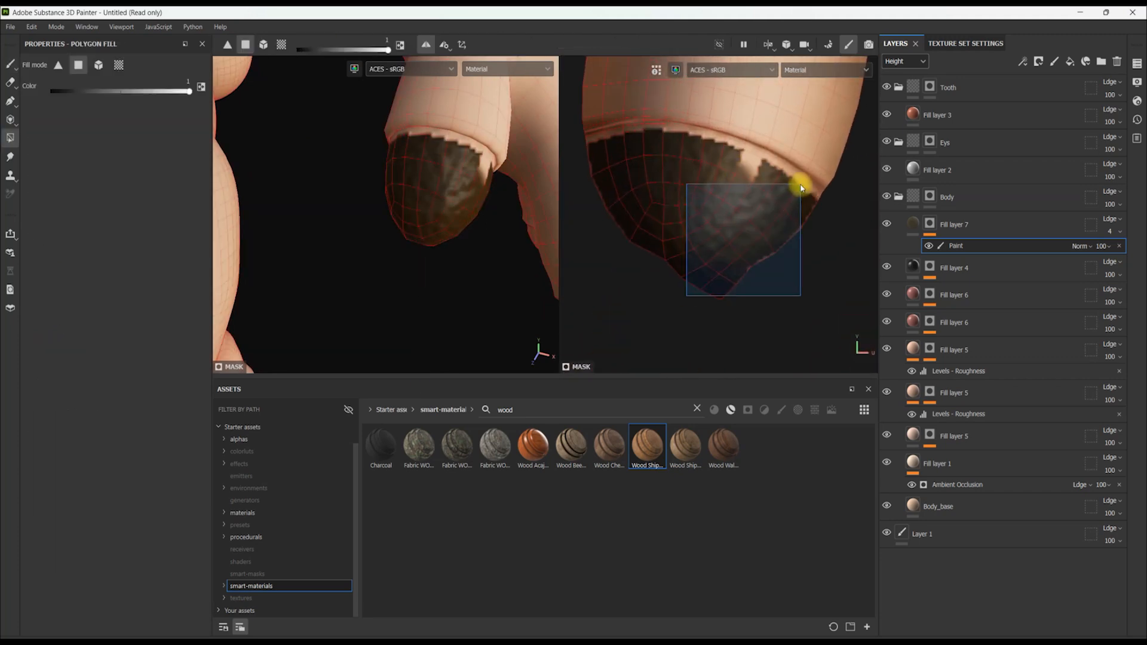
drag(700, 205, 669, 193)
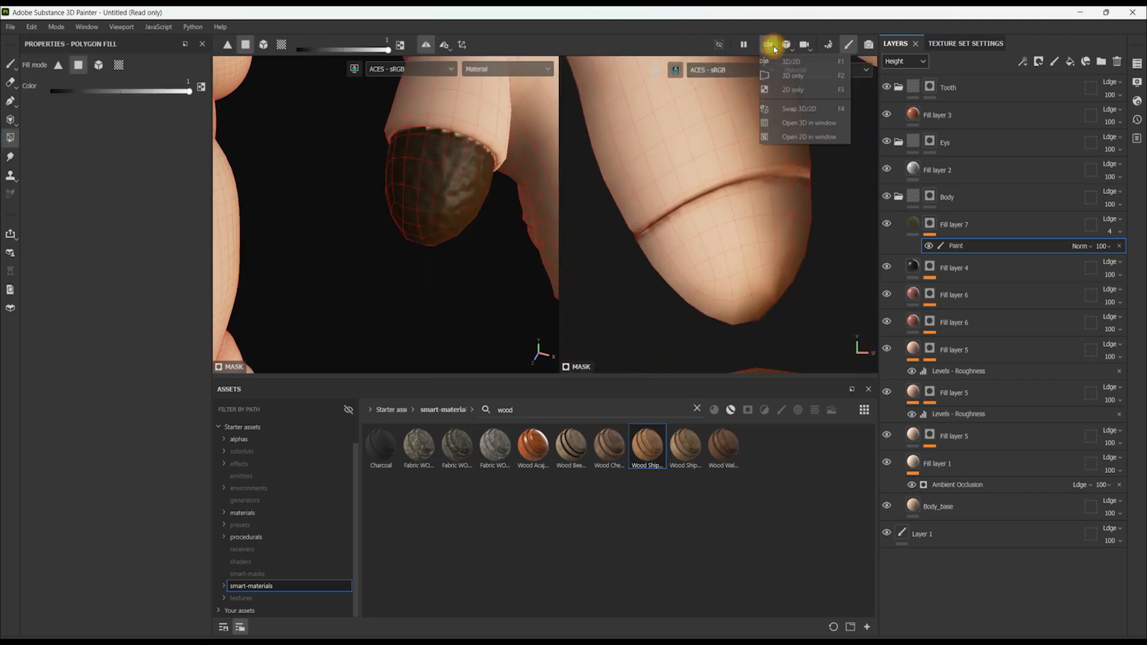
Polygon-fill the remaining fingernails of the hand UV shells into Fill layer 7's mask in a 2D-only view
click(771, 45)
drag(711, 289, 561, 80)
drag(615, 123, 439, 293)
drag(604, 125, 453, 323)
scroll(530, 261, down, 5)
scroll(530, 261, up, 5)
drag(498, 141, 469, 297)
drag(552, 238, 448, 326)
alt+right_drag(442, 298, 478, 298)
drag(521, 323, 549, 173)
alt+right_drag(457, 193, 438, 179)
alt+middle_drag(287, 197, 442, 221)
drag(454, 287, 311, 195)
alt+right_drag(311, 195, 318, 239)
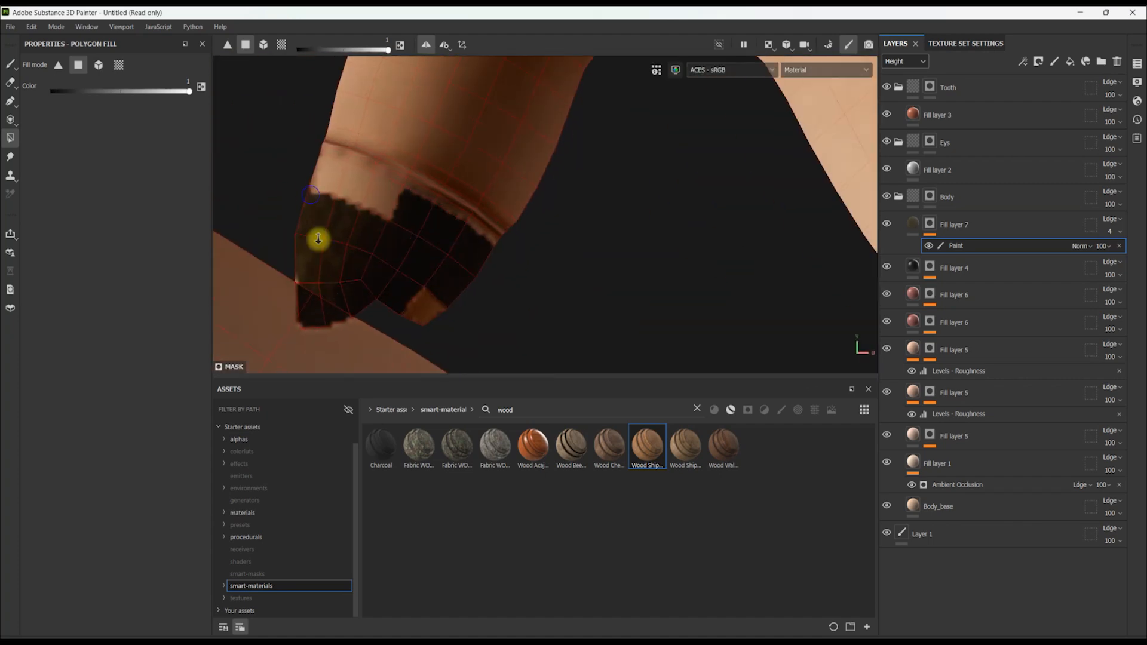
drag(407, 187, 408, 184)
alt+right_drag(408, 184, 128, 110)
alt+middle_drag(492, 244, 561, 165)
alt+right_drag(561, 166, 500, 192)
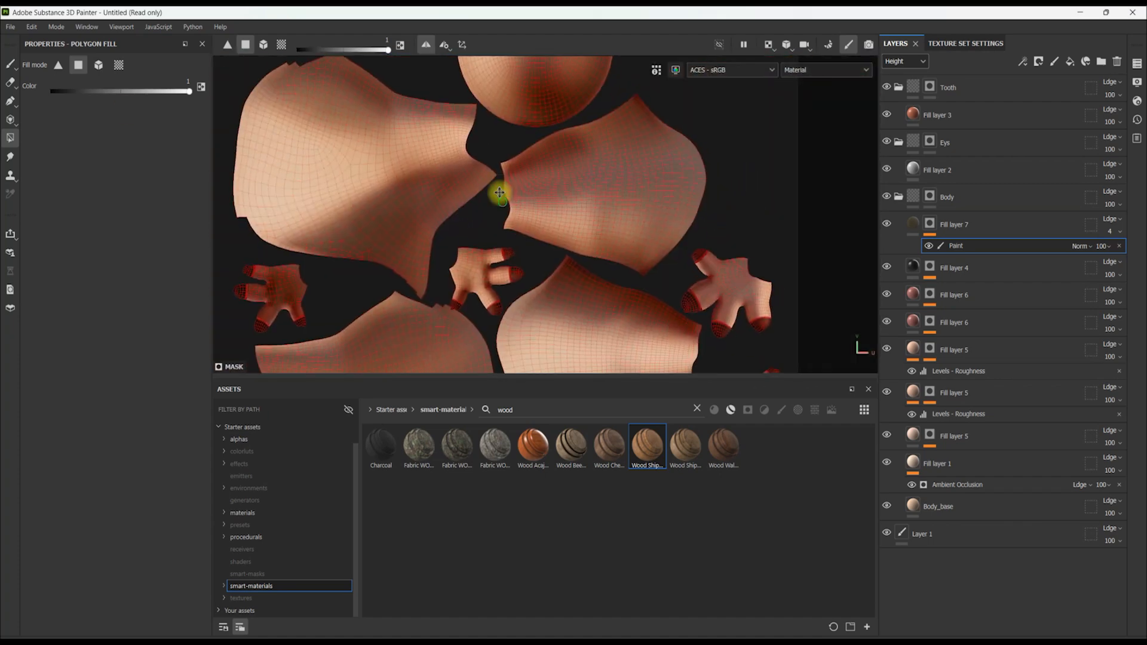
alt+middle_drag(499, 191, 487, 102)
Switch to 3ds Max, add an Unwrap UVW modifier to all objects in the Geo layer, and open the UV editor
click(11, 26)
click(38, 129)
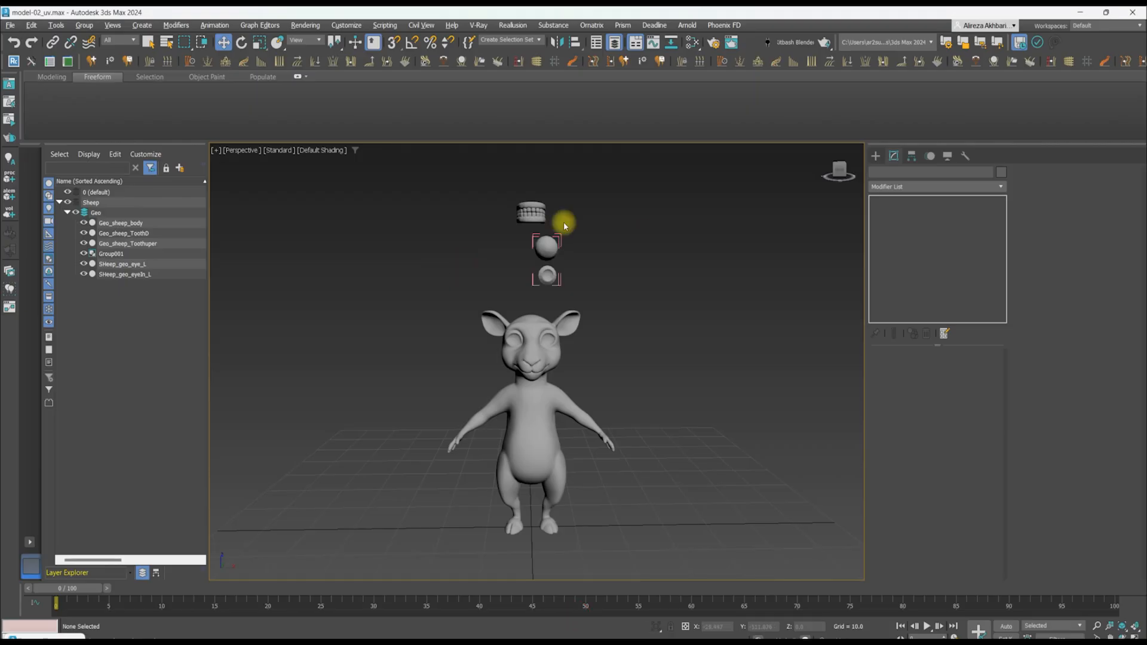
click(933, 186)
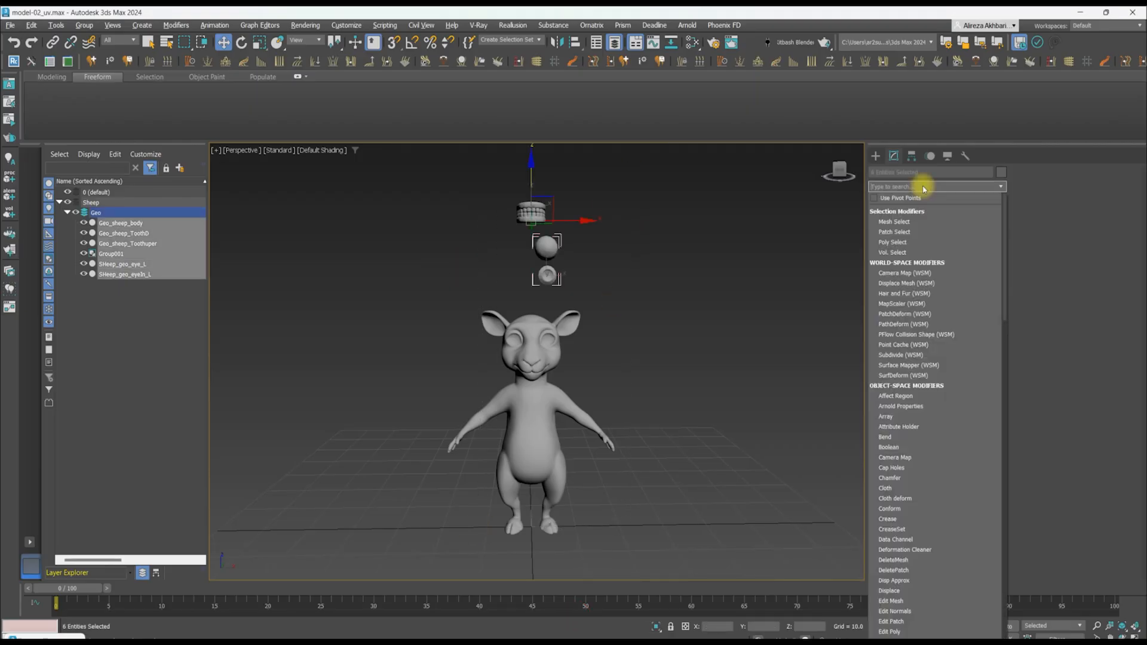
click(889, 225)
click(1073, 187)
Inspect the hand's UV shell and select a UV face in polygon mode
scroll(378, 323, up, 8)
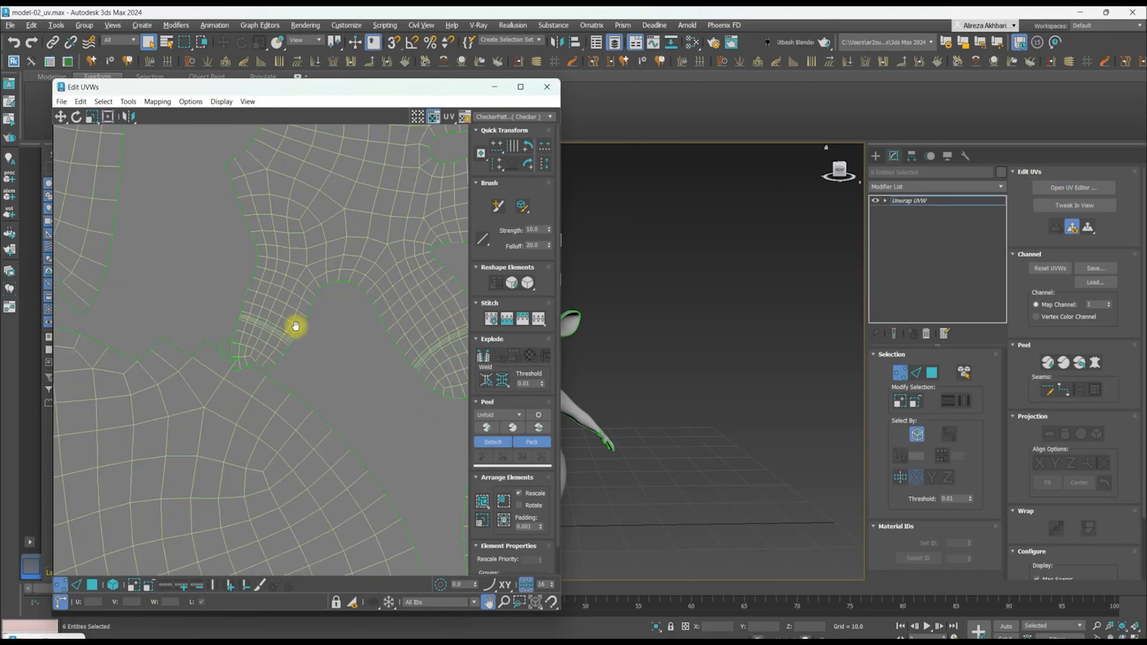
scroll(294, 327, down, 4)
scroll(352, 232, down, 1)
key(3)
click(305, 373)
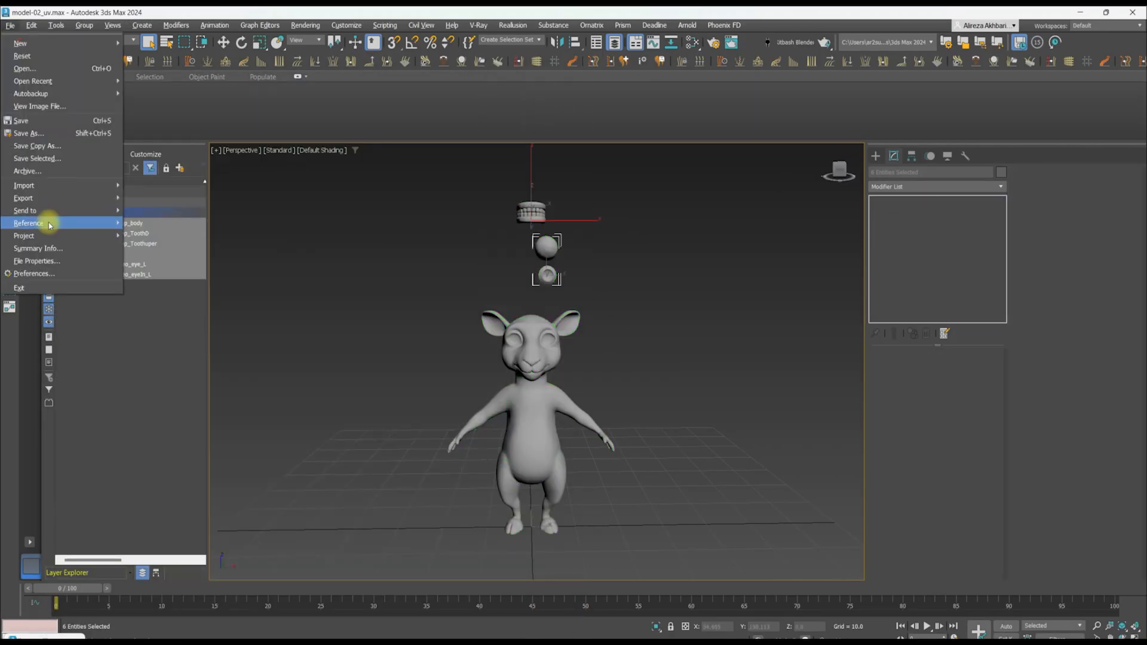
Export the selected sheep geometry as geo_sheep.obj, replacing the existing file
click(159, 210)
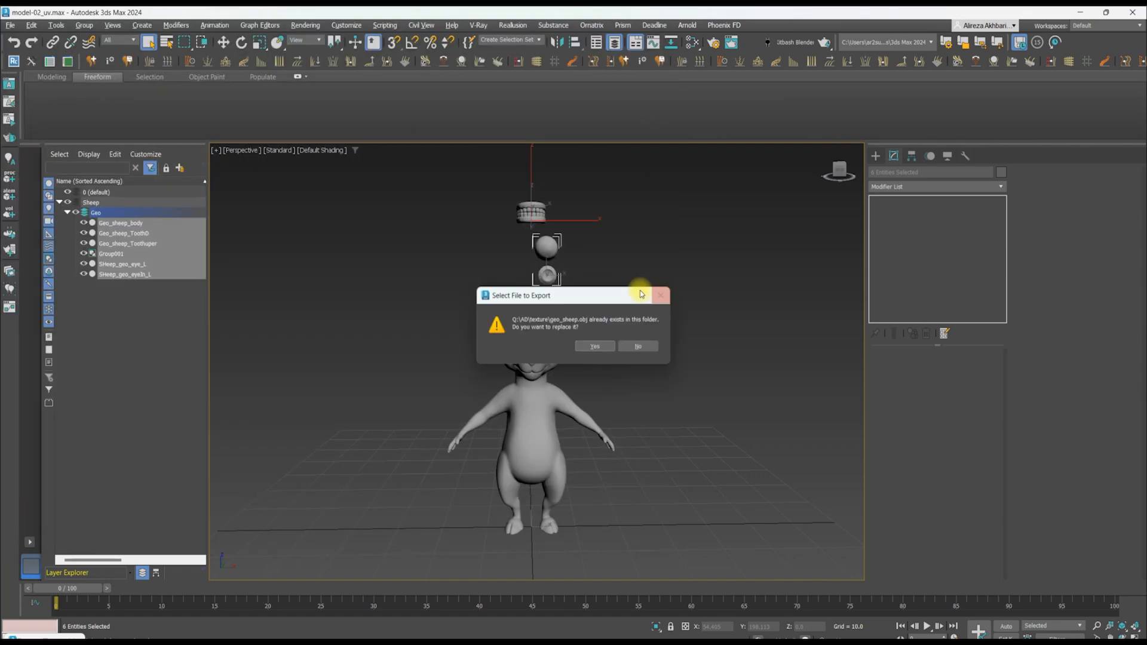
click(595, 345)
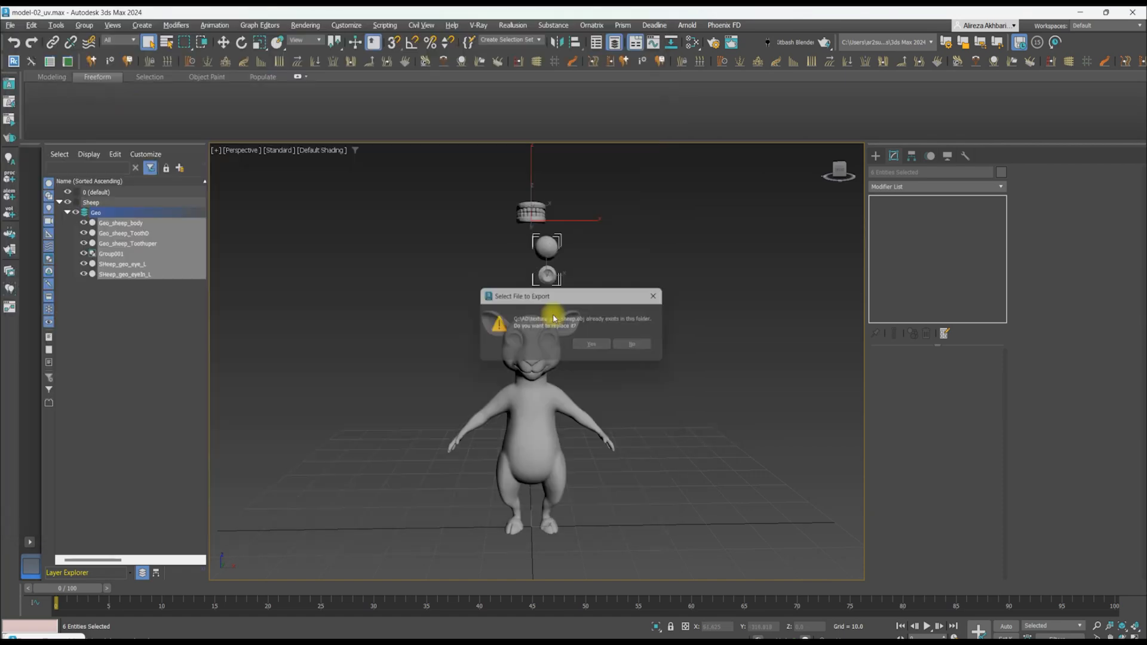
click(595, 346)
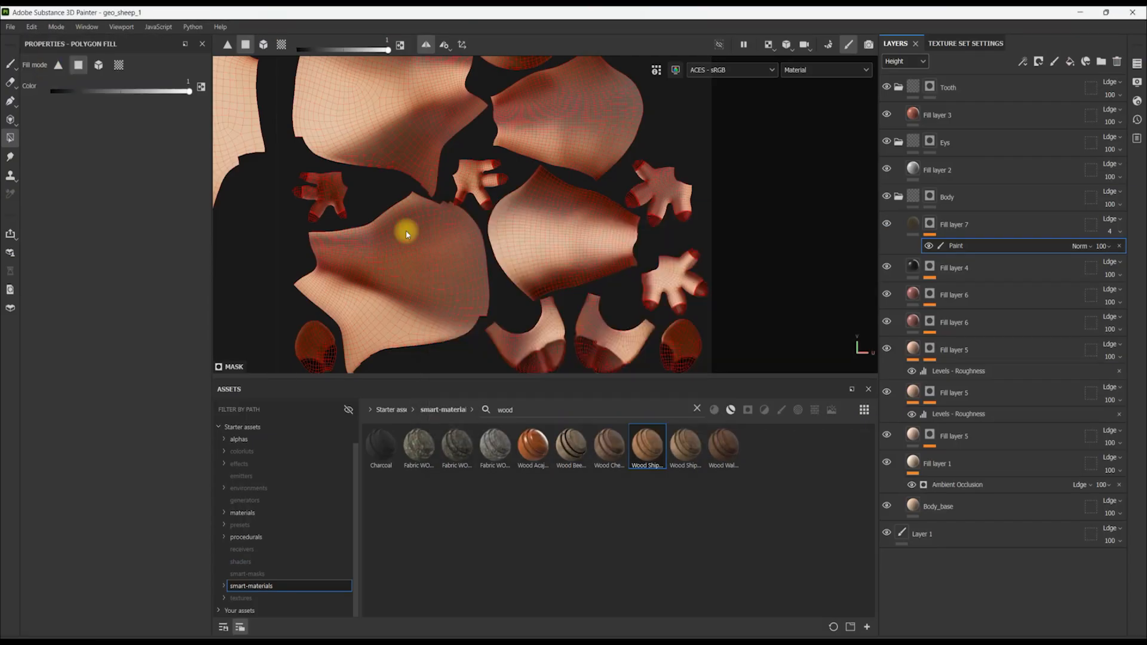
Switch to Substance 3D Painter, clear the asset search, show 3D and 2D views together, and frame the teeth model
alt+middle_drag(495, 191, 442, 169)
alt+right_drag(442, 168, 463, 239)
click(698, 409)
click(769, 45)
click(786, 62)
key(1)
alt+right_drag(387, 170, 382, 160)
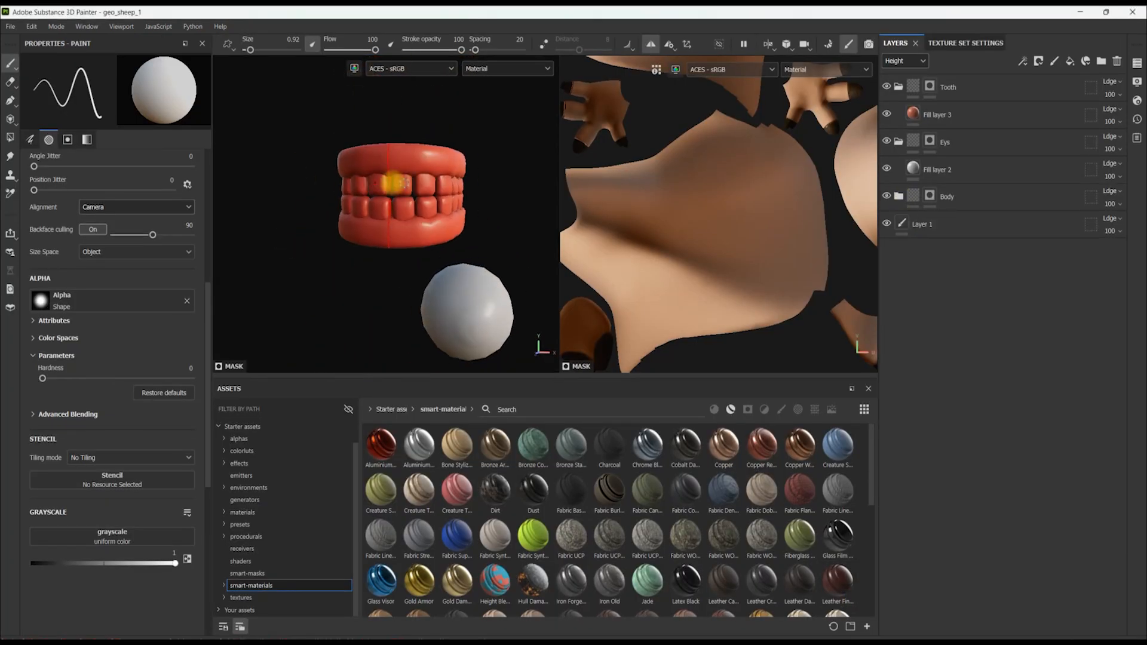
Give the fill layer in the Tooth folder a red base colour in material view
key(m)
click(114, 190)
click(159, 504)
click(954, 120)
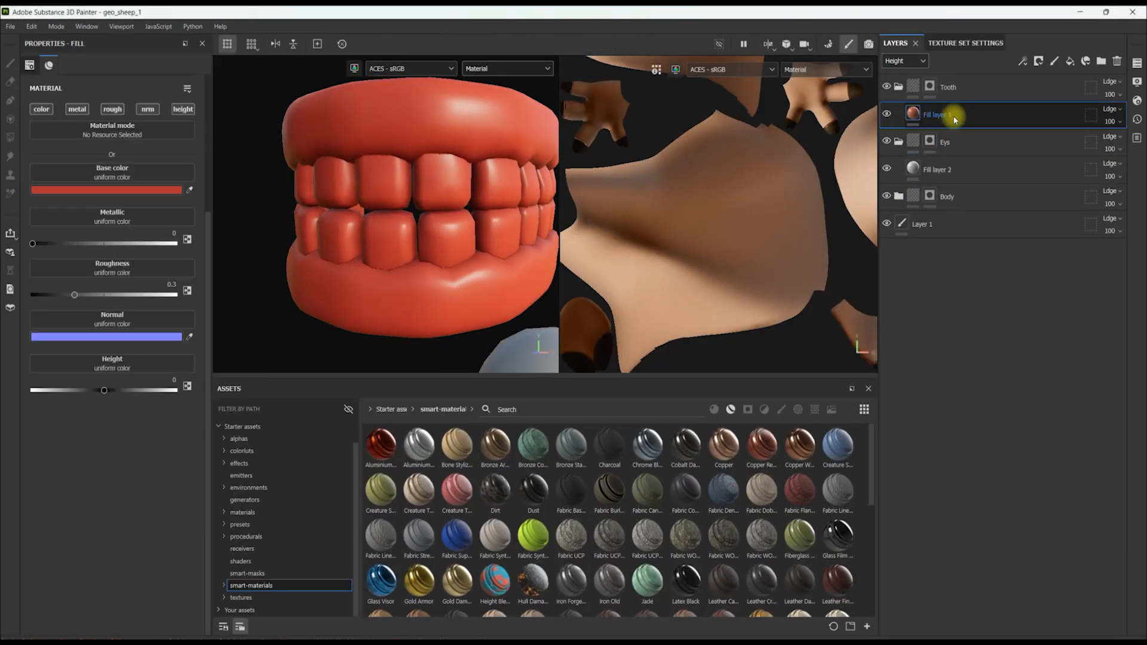
Duplicate the red tooth fill layer, set the copy's base colour blending to Multiply, and add a Curvature generator
click(905, 61)
click(904, 77)
click(1112, 110)
click(1093, 171)
right_click(938, 115)
click(986, 541)
click(109, 108)
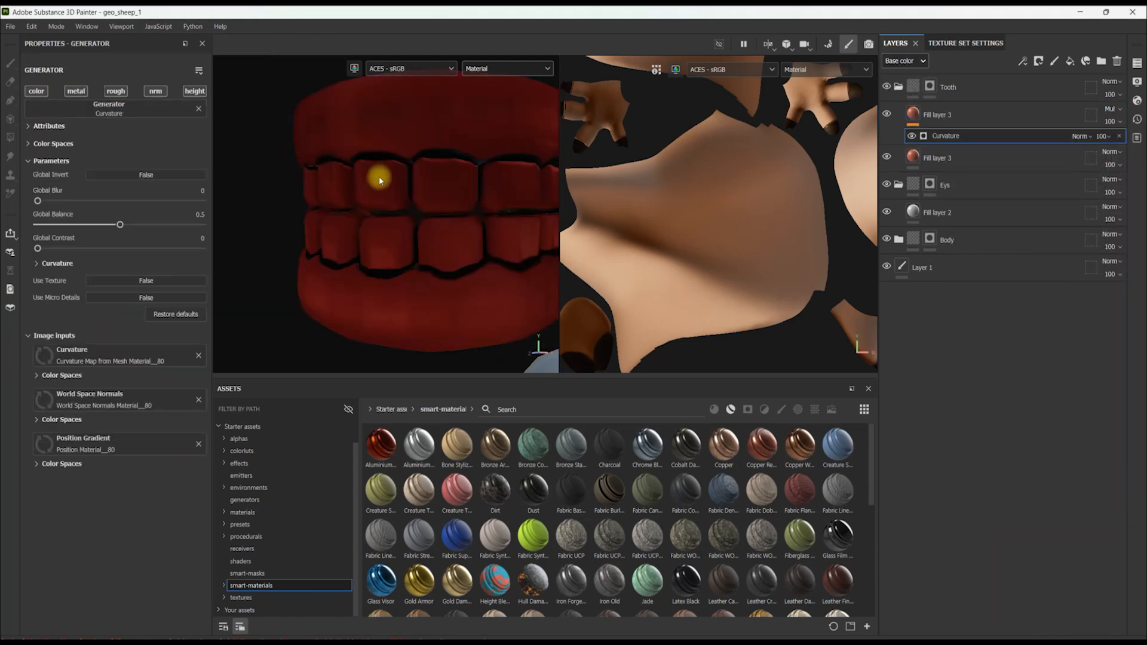
Limit the Curvature generator to colour with global blur 4.57 and balance 0.35, and set the layer opacity to 54
drag(119, 225, 94, 224)
key(c)
drag(1085, 143, 1116, 143)
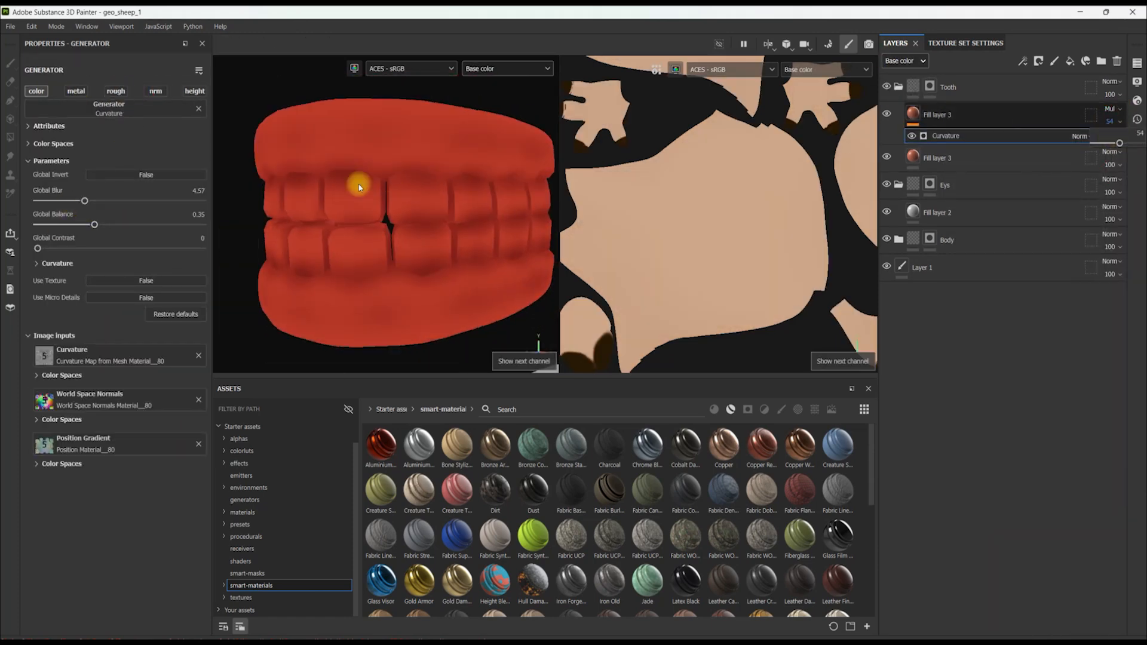
drag(94, 224, 64, 225)
drag(64, 201, 79, 201)
scroll(378, 142, down, 1)
alt+drag(379, 141, 395, 143)
Group the red layers in Folder 1 and a new fill layer in Folder 2, masking them to the gum and tooth meshes
click(938, 115)
drag(908, 113, 952, 114)
right_click(945, 114)
click(980, 138)
click(10, 137)
click(97, 65)
click(388, 144)
click(1070, 61)
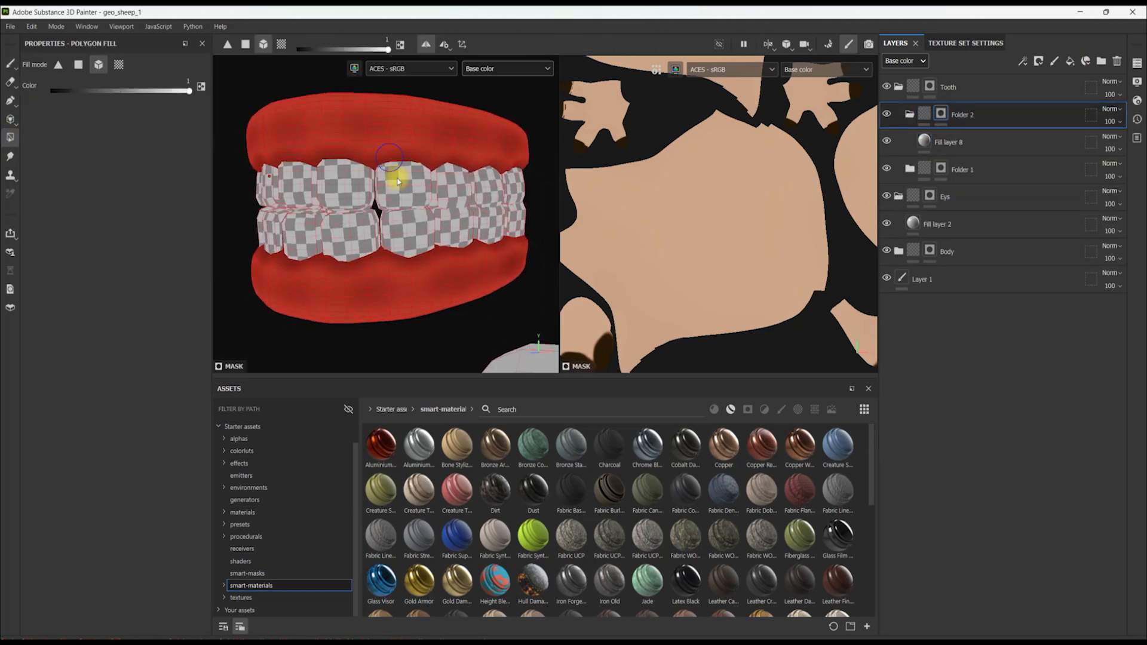
click(397, 176)
Give Fill layer 8 an off-white tooth colour and lower the gum base layer's roughness to about 0.2
click(949, 142)
click(125, 190)
click(140, 231)
click(261, 171)
key(m)
click(949, 197)
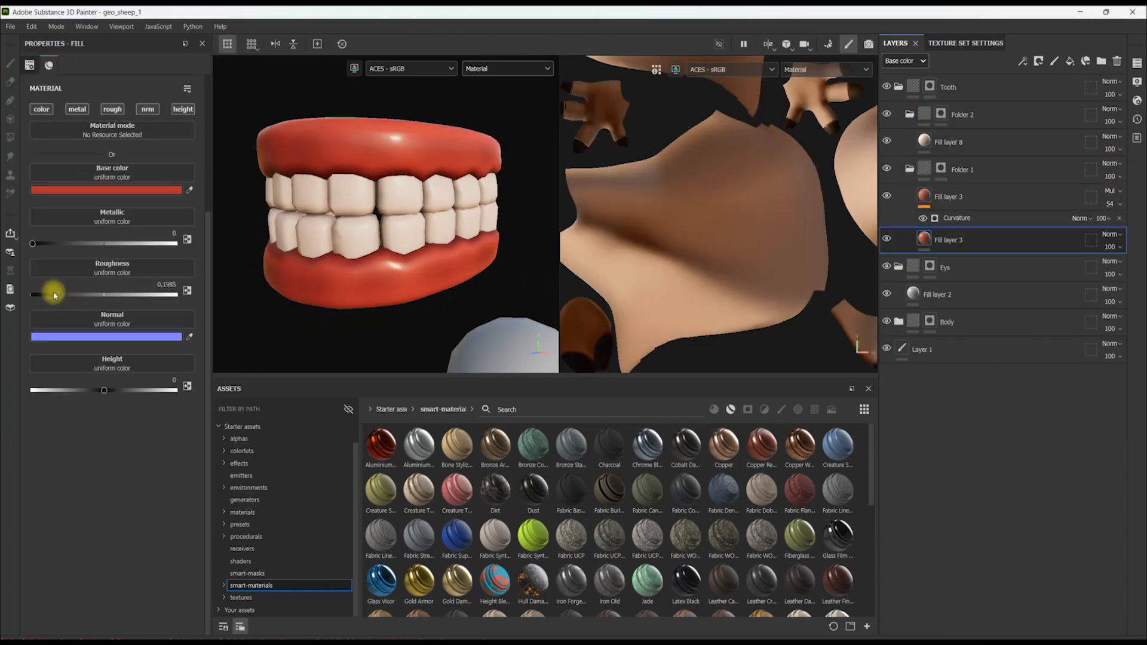
alt+drag(383, 140, 361, 133)
Duplicate Fill layer 8 and set the copy's base colour blending to Multiply
click(949, 142)
key(ctrl+d)
click(1112, 136)
Try a colour-only generator with adjusted blur and reduced layer opacity on the teeth's Multiply layer
right_click(947, 142)
click(980, 299)
click(146, 109)
click(289, 148)
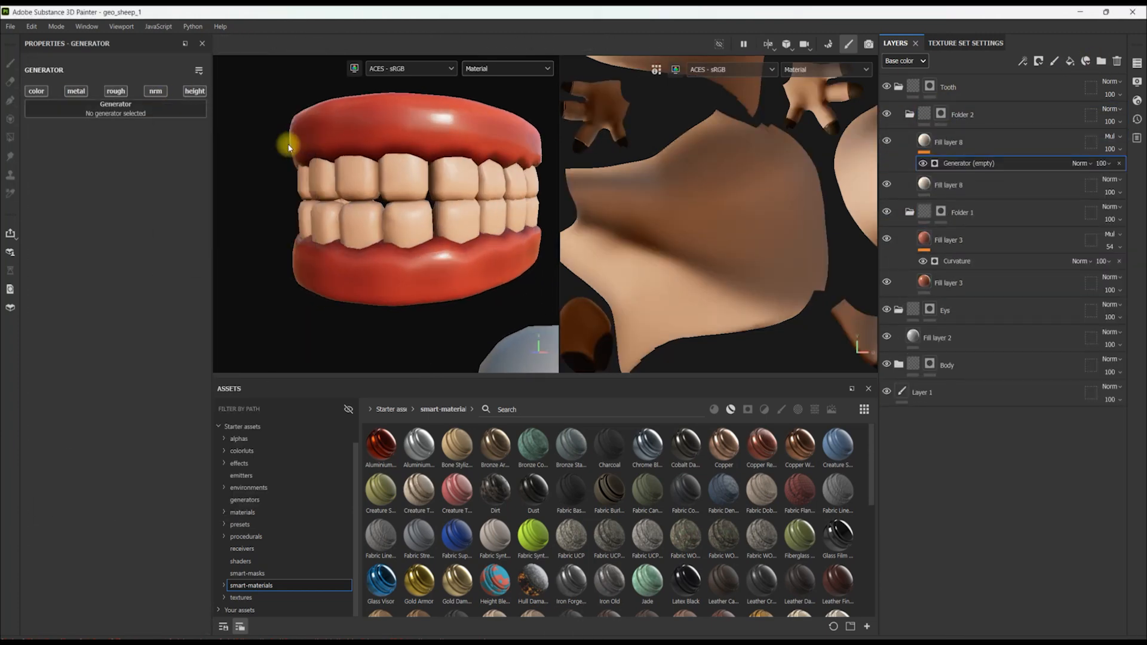
alt+click(37, 91)
alt+drag(358, 198, 382, 200)
scroll(383, 200, up, 1)
drag(1113, 172, 1109, 171)
alt+drag(383, 203, 398, 192)
scroll(397, 203, up, 1)
key(c)
drag(68, 201, 86, 232)
drag(1109, 172, 1101, 172)
scroll(382, 209, down, 2)
Replace the teeth layer's generator with Ambient Occlusion and set the Multiply layer's opacity to 25
click(1120, 163)
right_click(970, 142)
click(1010, 569)
click(147, 109)
click(169, 149)
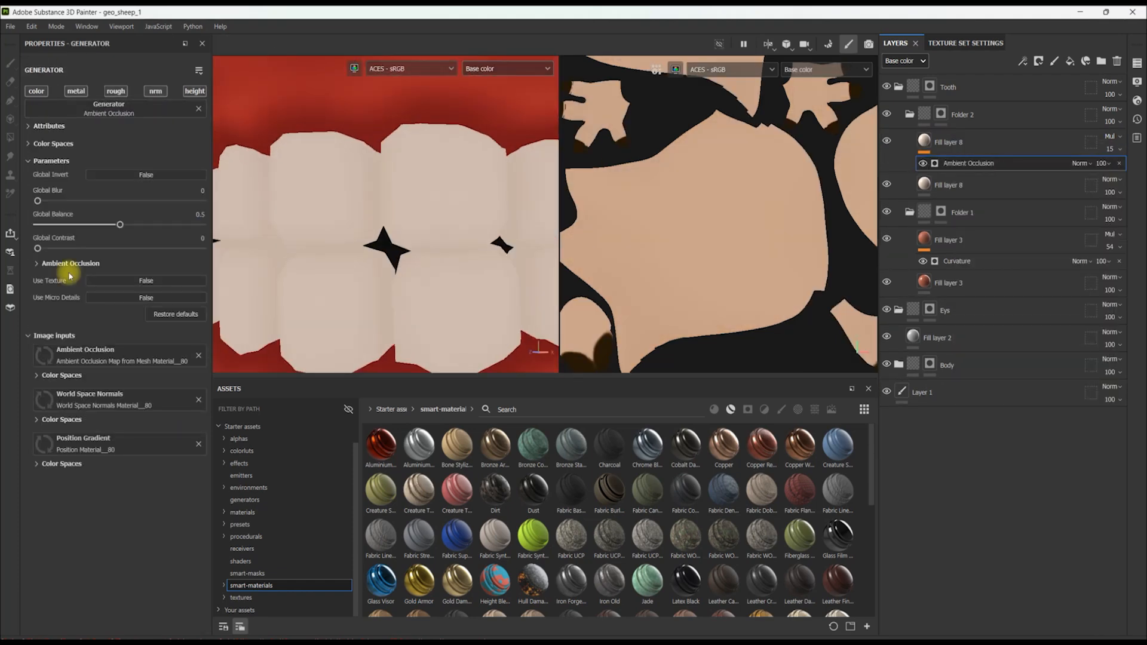
drag(1103, 172, 1107, 171)
scroll(446, 185, down, 4)
key(m)
shift+right_drag(446, 185, 406, 185)
scroll(412, 197, down, 1)
click(949, 185)
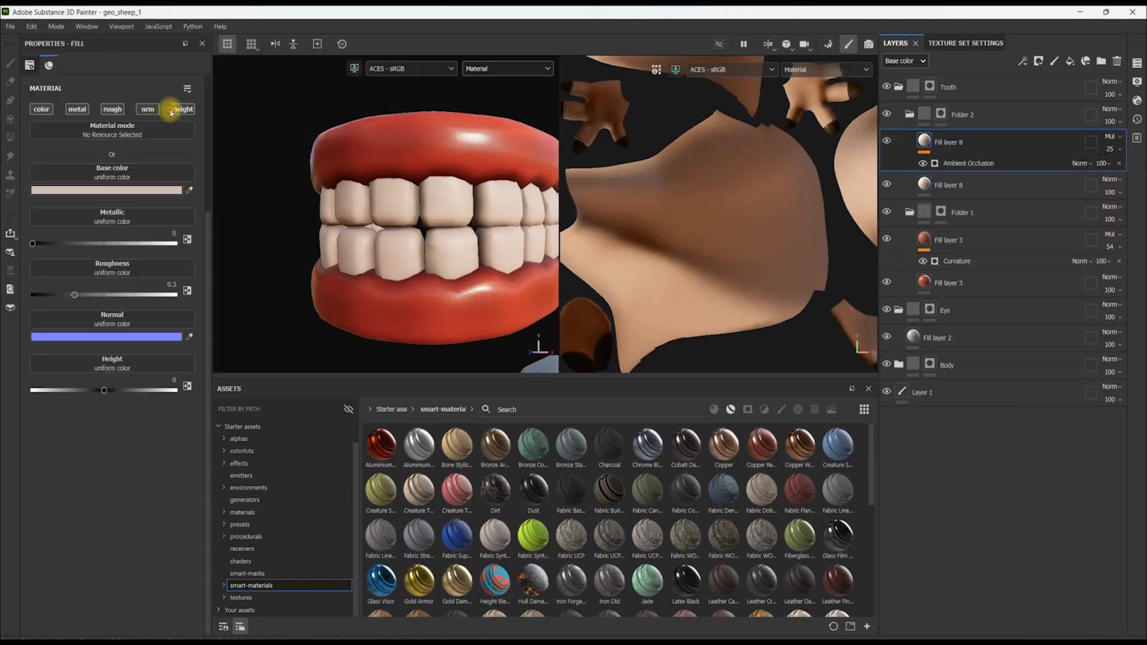
alt+drag(383, 227, 406, 221)
Add a roughness-only fill layer at the top of Folder 1 and assign the 3D Voronoi Fractal texture to it
click(949, 240)
click(1070, 61)
click(41, 109)
click(77, 109)
click(113, 109)
click(147, 109)
click(181, 109)
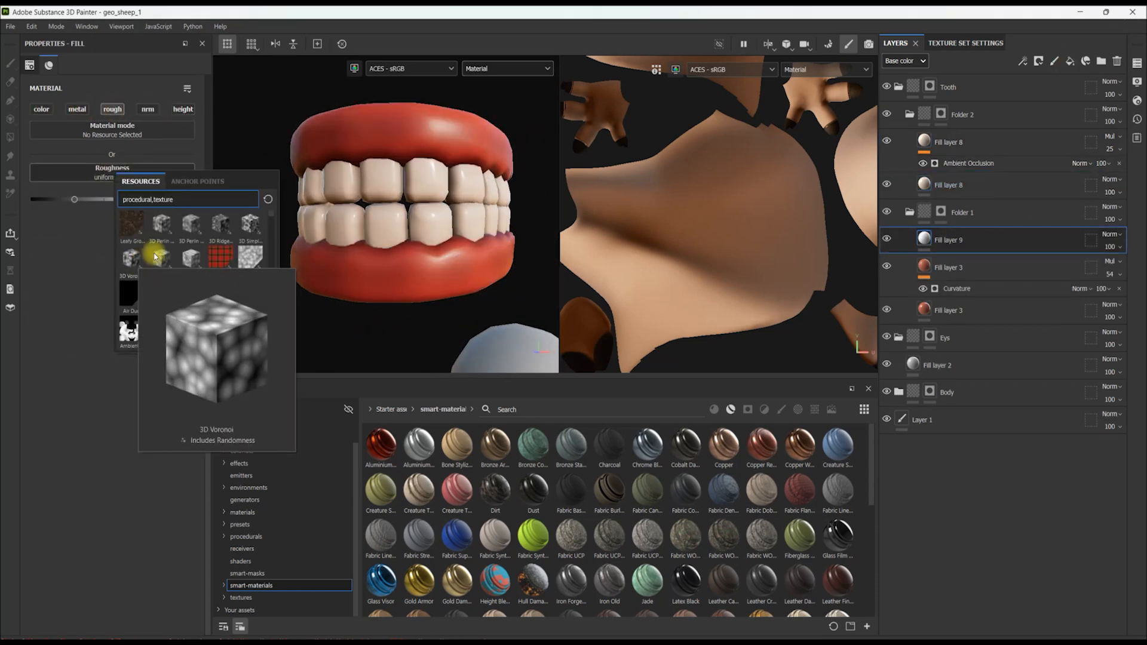
click(154, 257)
Set the gums' Voronoi Fractal roughness scale to 1000 while comparing channel and material views
key(c)
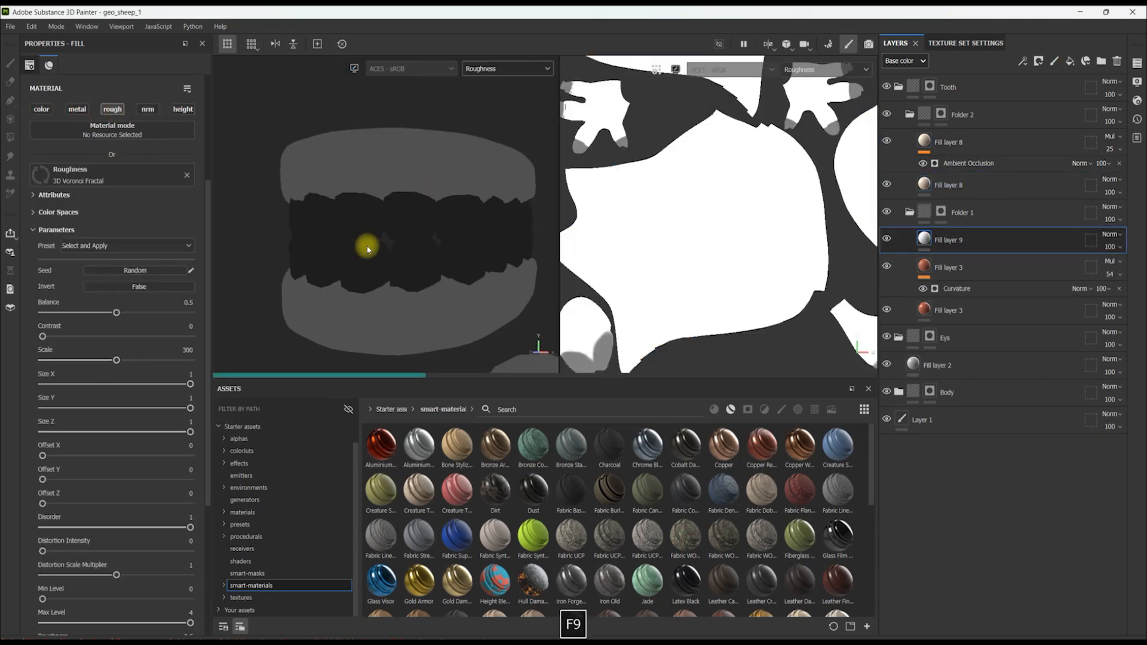
key(m)
key(c)
click(186, 351)
text(1000)
key(Return)
key(m)
Add a roughness Levels effect to Fill layer 9 and set its roughness opacity to 24
right_click(966, 239)
mouse_move(115, 111)
mouse_down()
mouse_move(77, 114)
mouse_move(125, 111)
mouse_up()
alt+drag(406, 179, 289, 149)
click(906, 61)
click(901, 96)
click(1110, 247)
key(c)
key(m)
Set the fractal scale in Fill layer 9 to 1200 and the layer's height opacity to 4
click(924, 239)
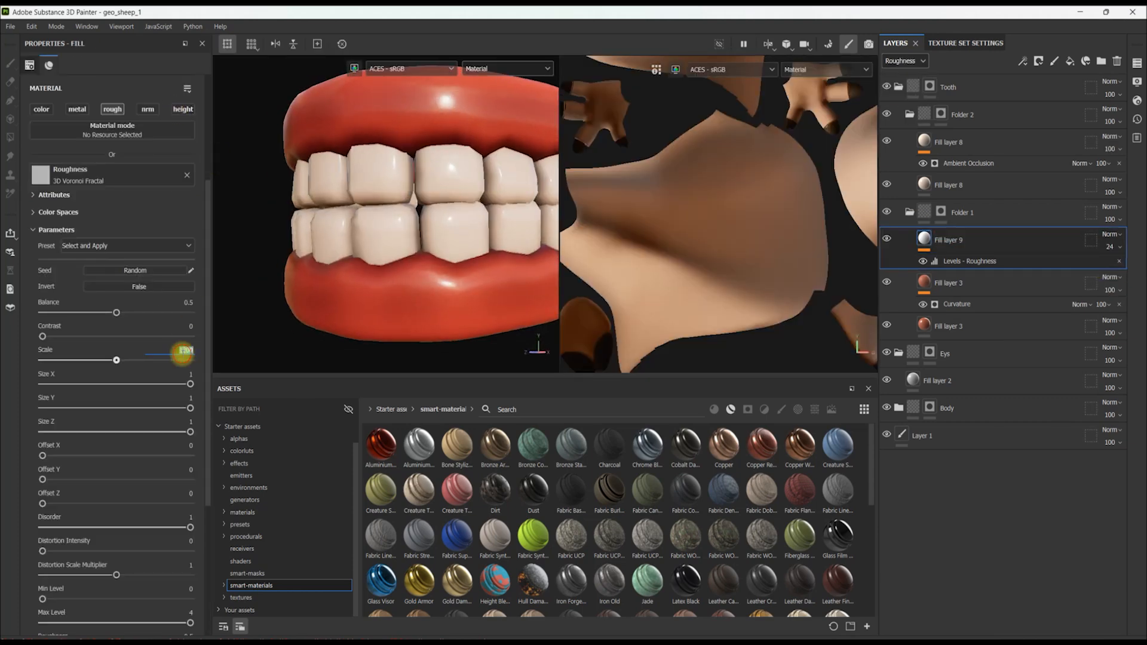
click(177, 341)
click(187, 429)
text(1200)
key(Return)
click(905, 61)
click(897, 100)
click(1111, 246)
scroll(506, 186, down, 4)
Add a Blur filter to Fill layer 9 and fine-tune its blur intensity
right_click(938, 239)
click(1004, 503)
click(109, 108)
click(138, 173)
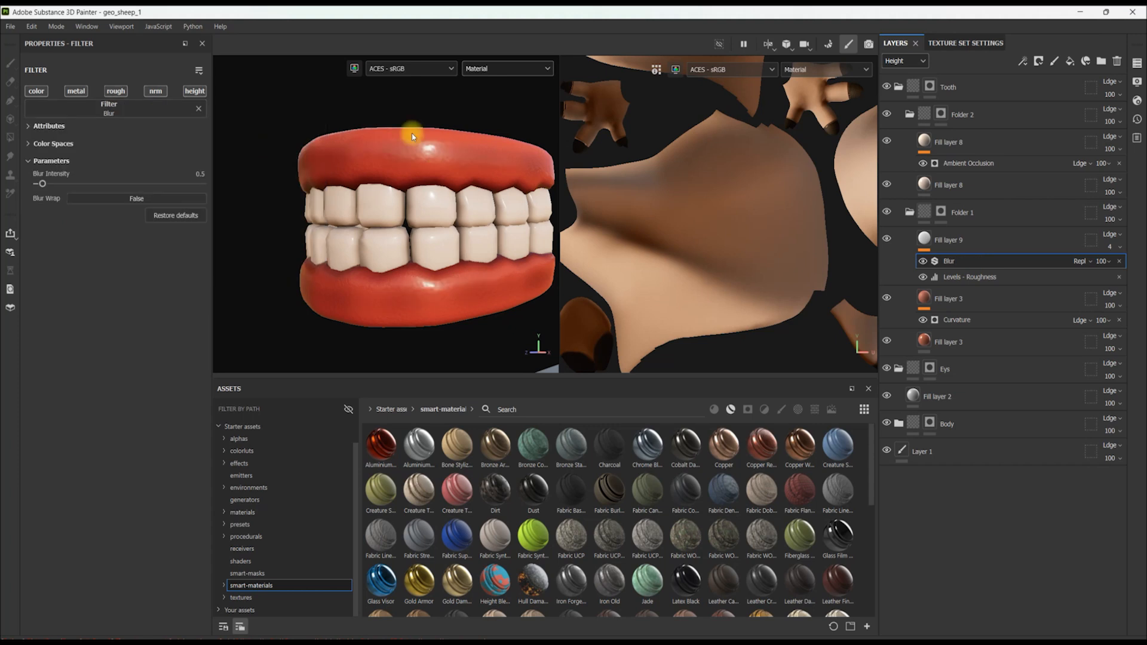
scroll(433, 172, up, 3)
drag(40, 183, 43, 183)
Give the Eys folder's Fill layer 2 a pale off-white base colour and lower its roughness slightly
scroll(224, 129, down, 10)
scroll(408, 176, up, 5)
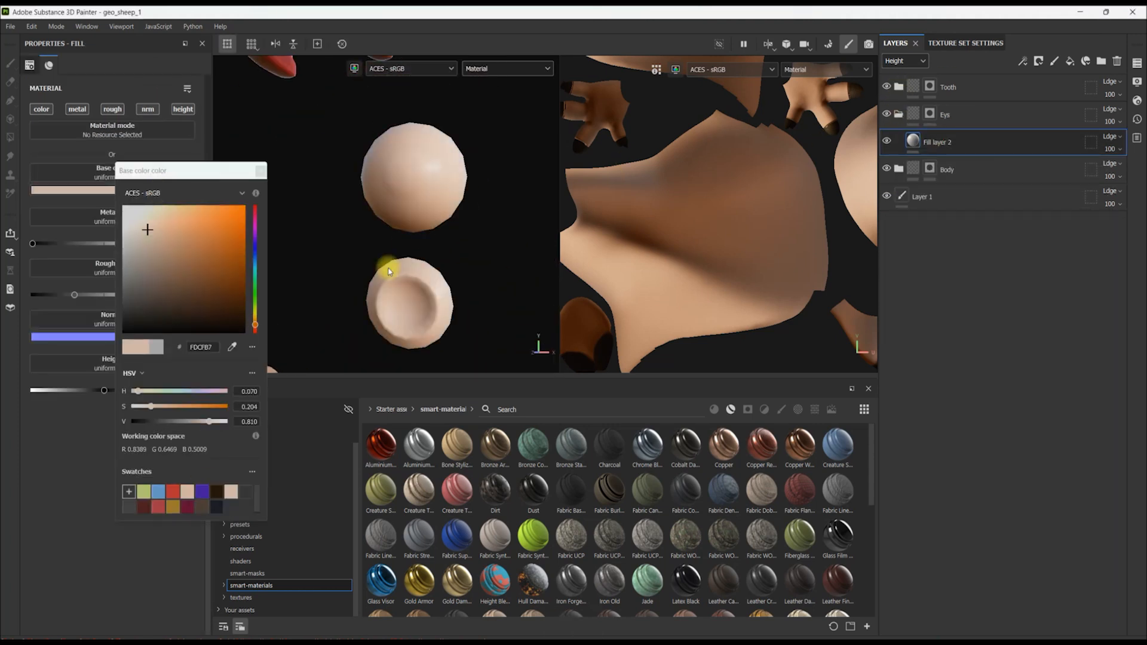
scroll(385, 267, down, 4)
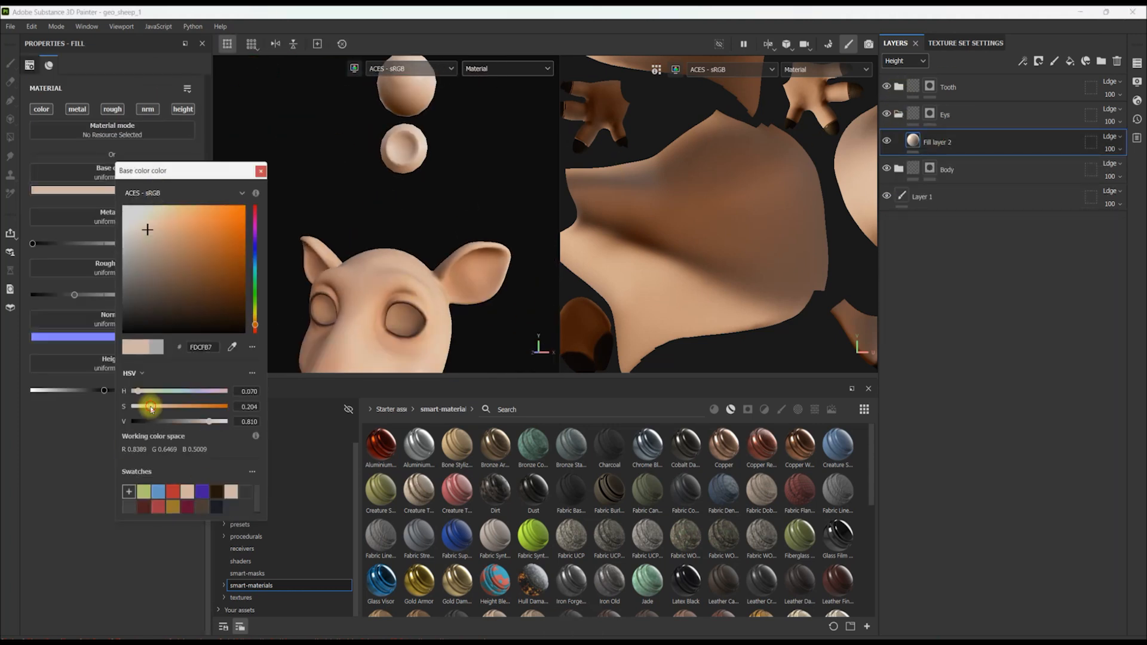
click(266, 162)
scroll(266, 162, up, 4)
drag(75, 294, 66, 297)
alt+drag(412, 234, 379, 224)
alt+middle_drag(379, 224, 364, 121)
Add a fill layer with a black mask above Fill layer 2 and set a dark brown base colour, about 523B17
click(1070, 61)
right_click(934, 142)
click(967, 162)
click(913, 141)
click(116, 190)
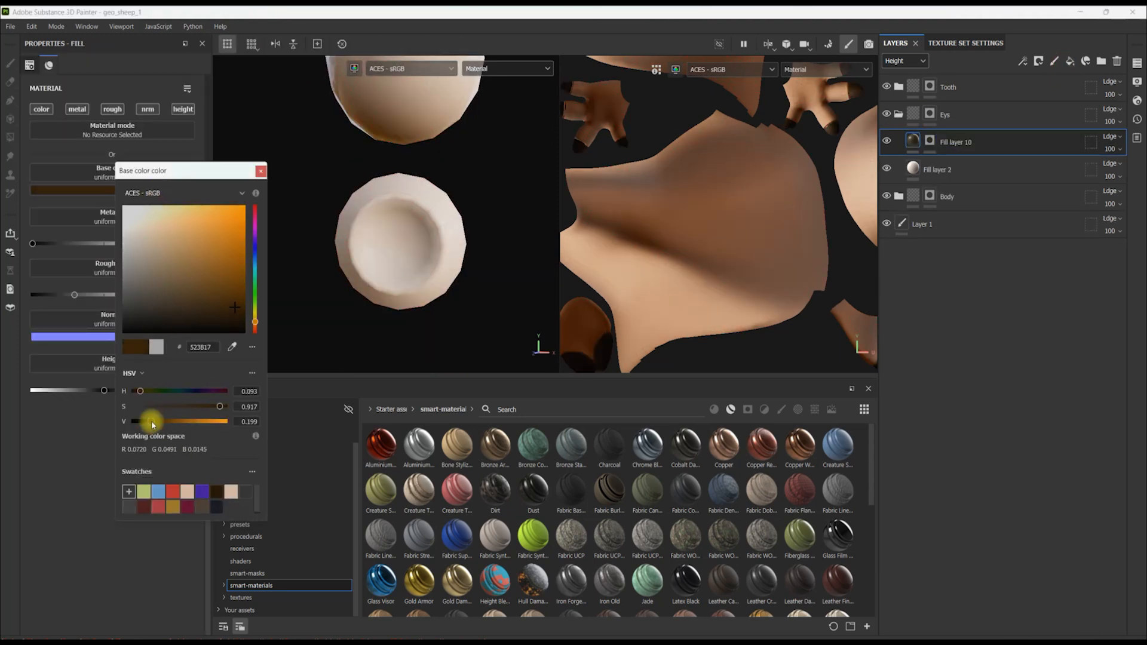
click(261, 172)
Paint the round iris into Fill layer 10's mask using a size 7.58 brush with hardness 0.66
click(930, 141)
alt+drag(400, 256, 401, 235)
scroll(401, 236, up, 3)
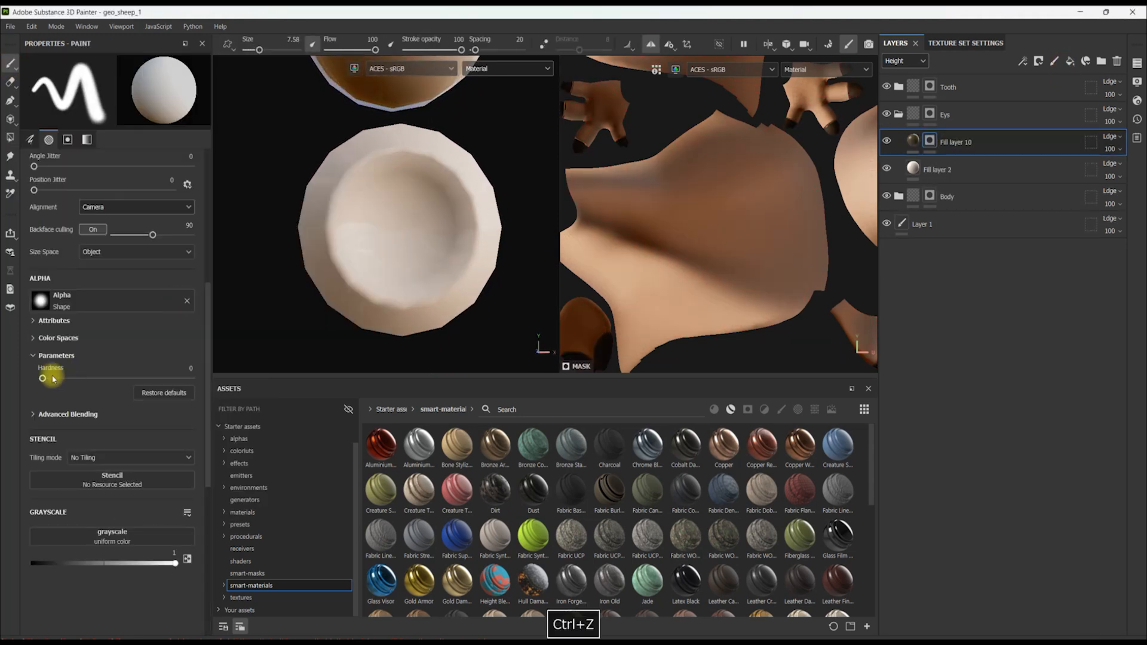
click(403, 224)
alt+drag(403, 224, 417, 229)
Set Fill layer 10's roughness to 1, check its channels, and frame the eye's UV shell with the mask active
click(913, 141)
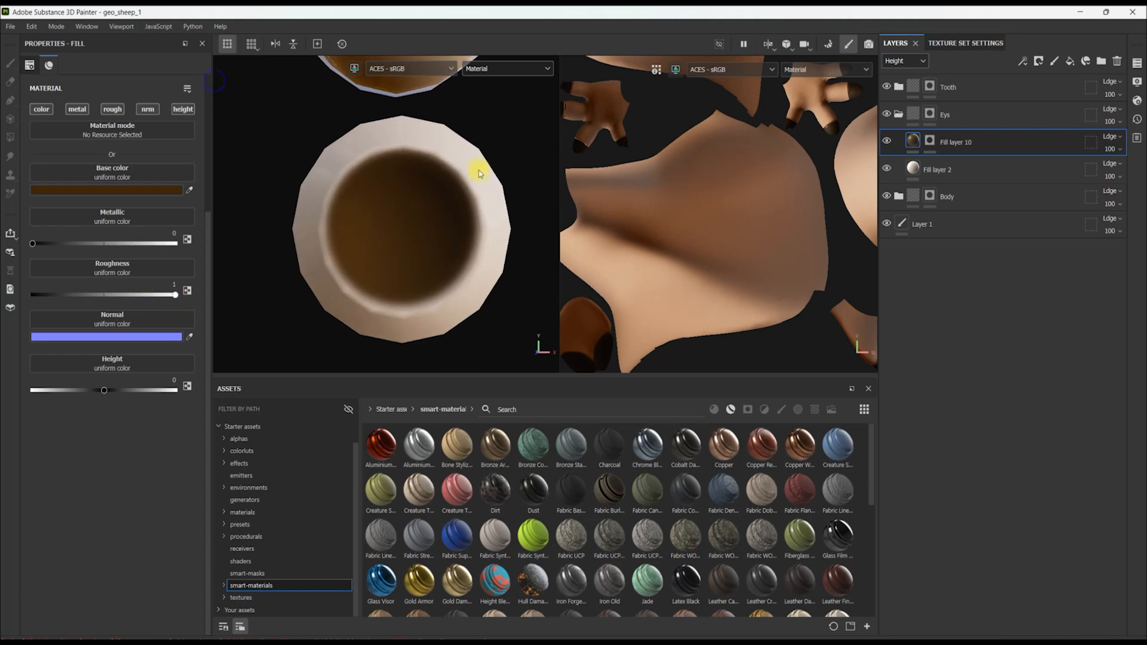
scroll(735, 209, down, 4)
key(c)
key(c)
key(c)
scroll(753, 233, up, 4)
click(823, 69)
click(807, 77)
click(930, 141)
click(10, 139)
scroll(681, 250, up, 2)
key(1)
key(m)
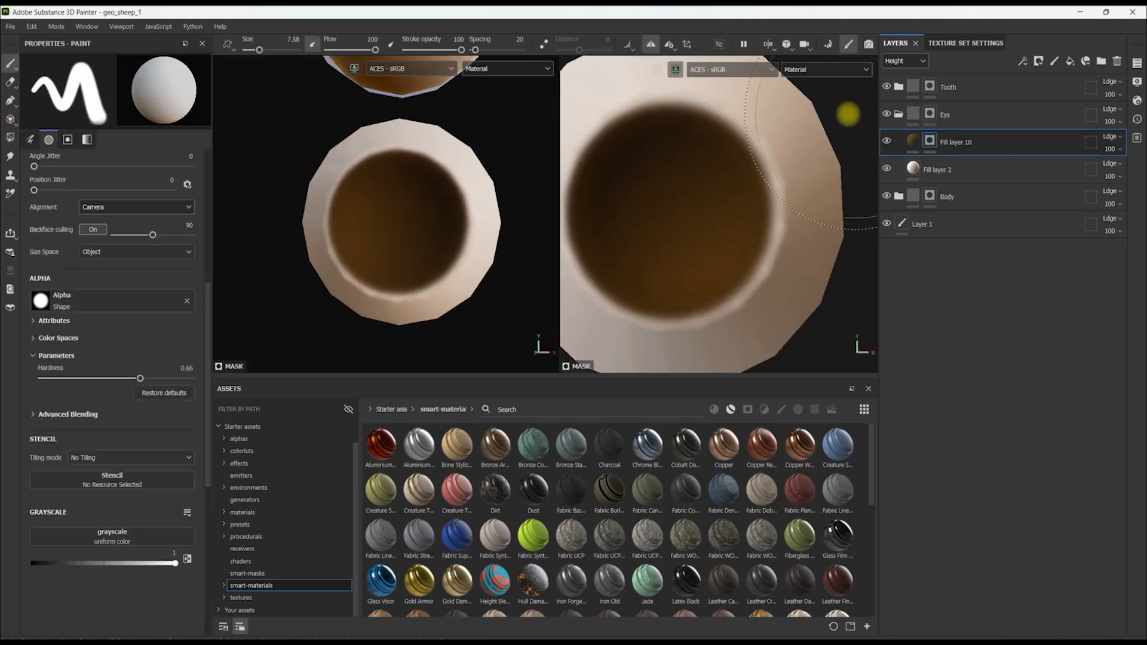
Add another fill layer with a black mask above the iris layer and give it a near-black base colour
click(1070, 61)
right_click(932, 143)
click(973, 28)
click(147, 110)
click(107, 199)
drag(161, 287, 97, 346)
Paint a soft dark ring around the iris and a size 3.08 pupil at its centre into Fill layer 11's mask
click(930, 141)
scroll(402, 221, up, 2)
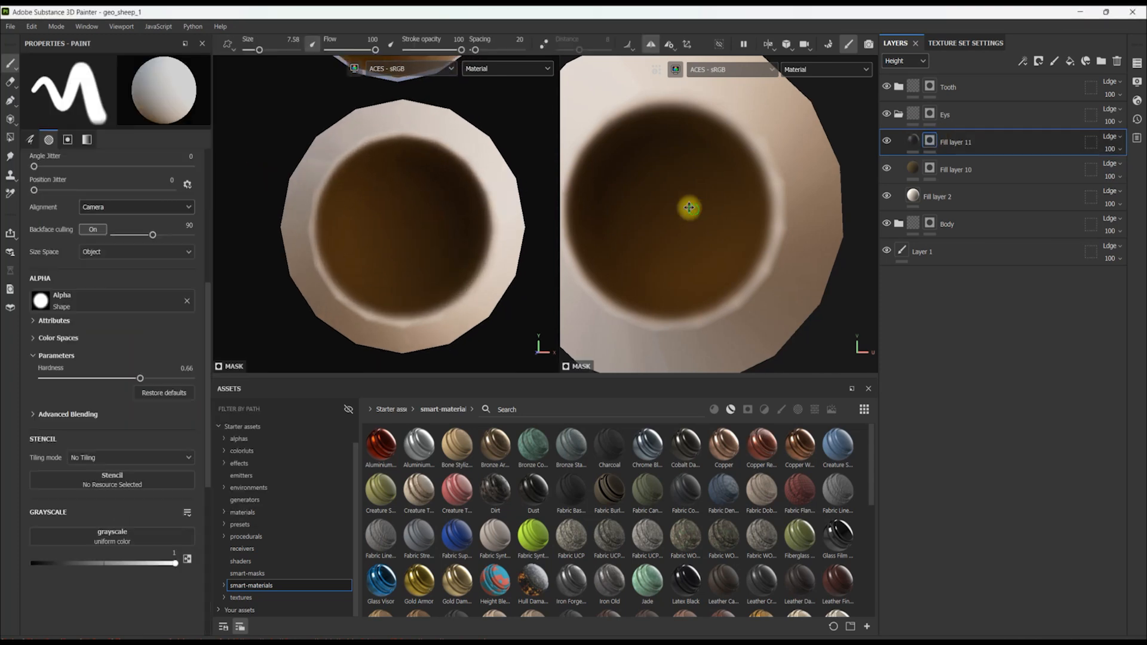
alt+middle_drag(688, 207, 707, 187)
click(686, 195)
ctrl+right_drag(680, 198, 686, 192)
click(686, 192)
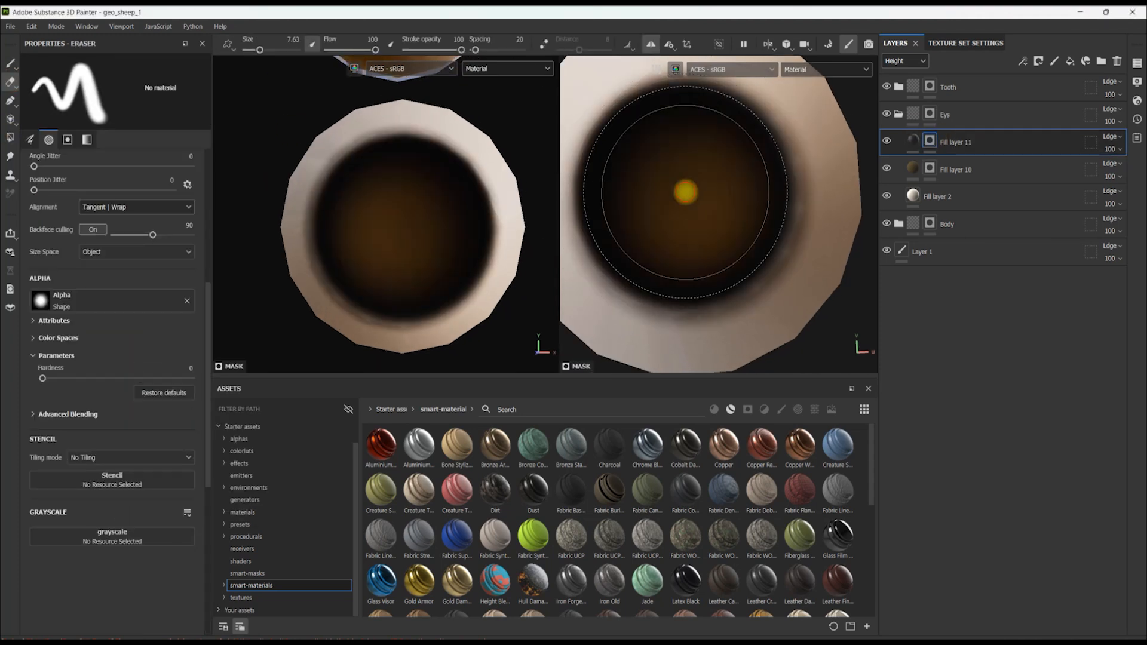
click(686, 192)
alt+drag(380, 210, 366, 207)
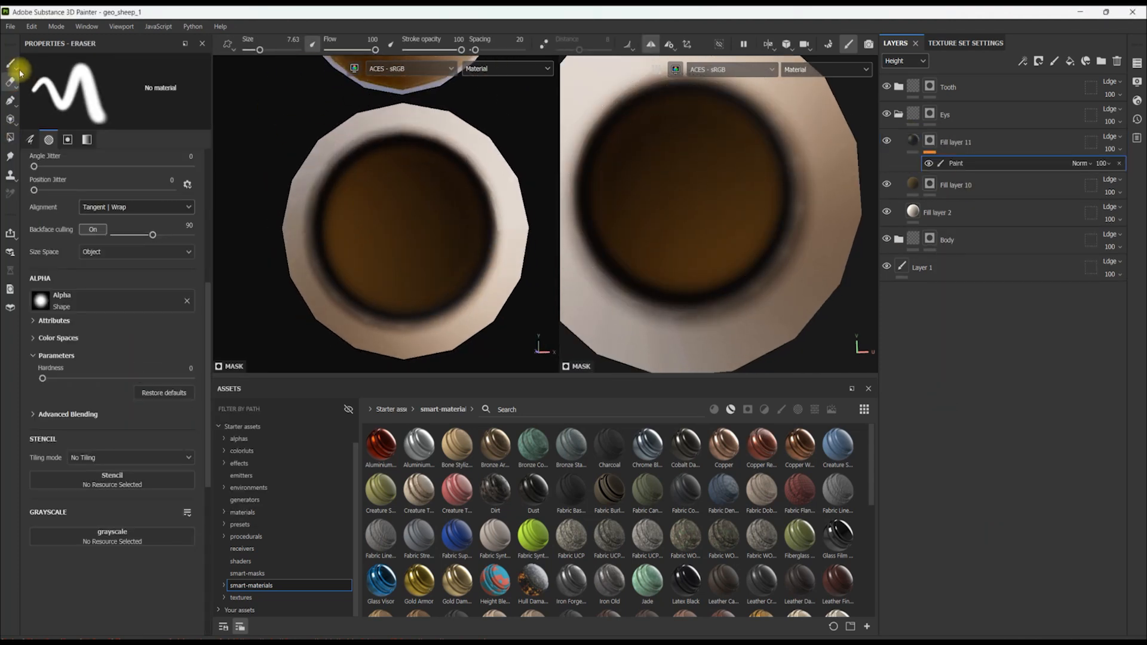
scroll(419, 239, down, 4)
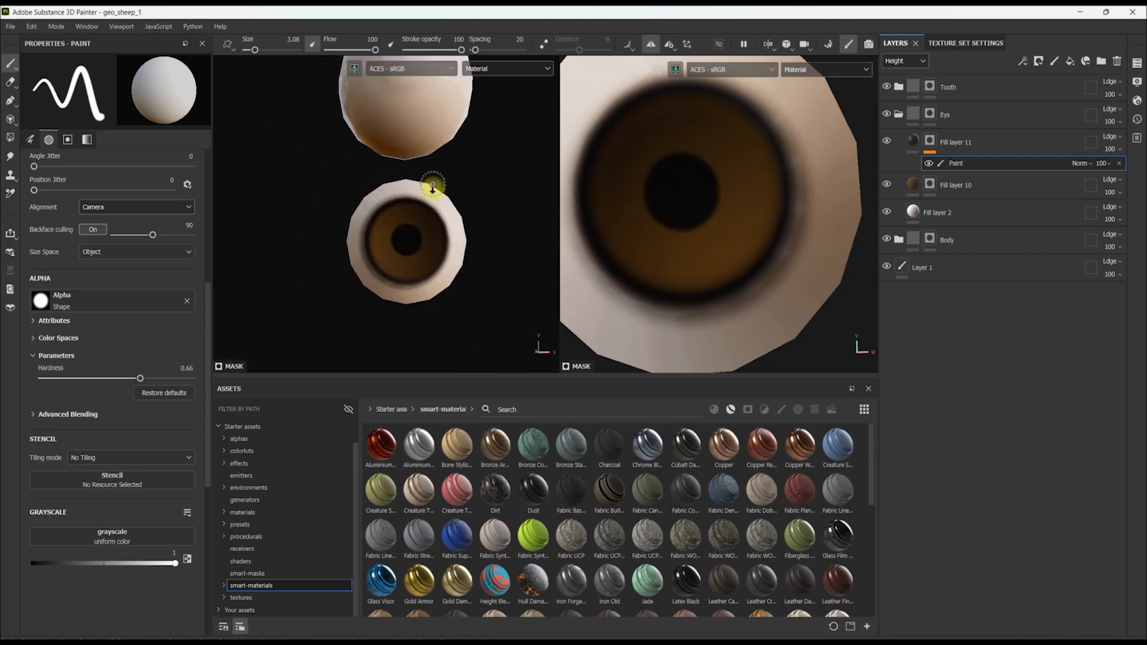
Add Fill layer 12 with a black mask between the iris and pupil layers and paint short streaks radiating from the pupil
scroll(433, 187, up, 4)
click(956, 186)
scroll(397, 246, up, 2)
key(c)
click(956, 163)
click(397, 213)
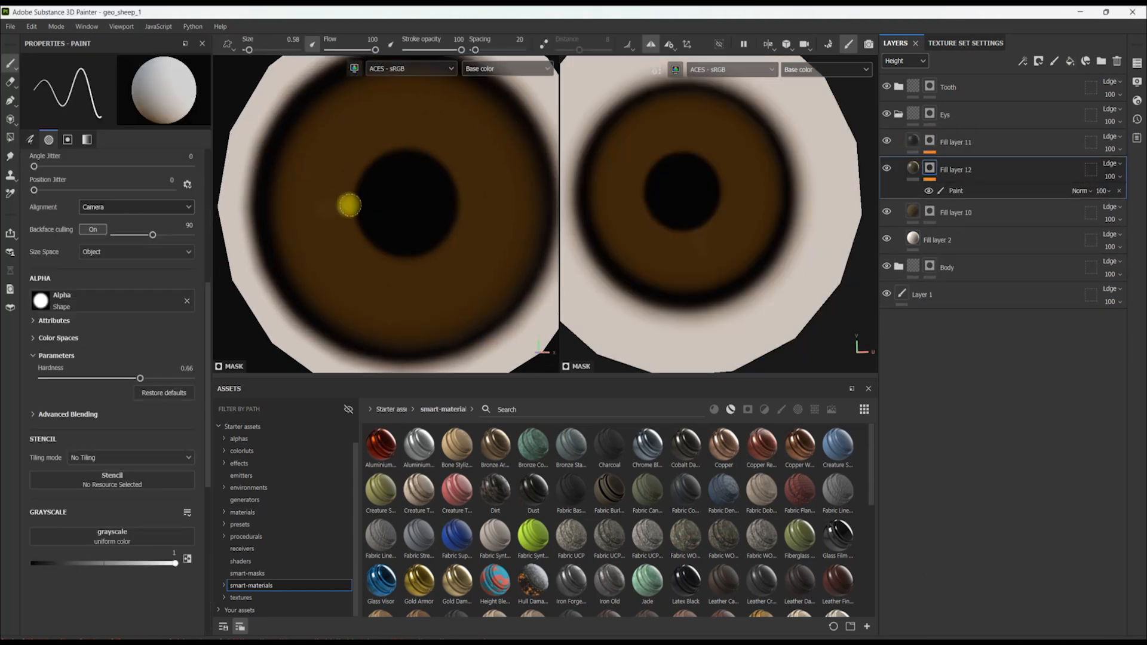
Set Fill layer 12's base color blending to Soft light at opacity 24 and add Warp and Blur filters to its mask
click(1110, 163)
click(1102, 295)
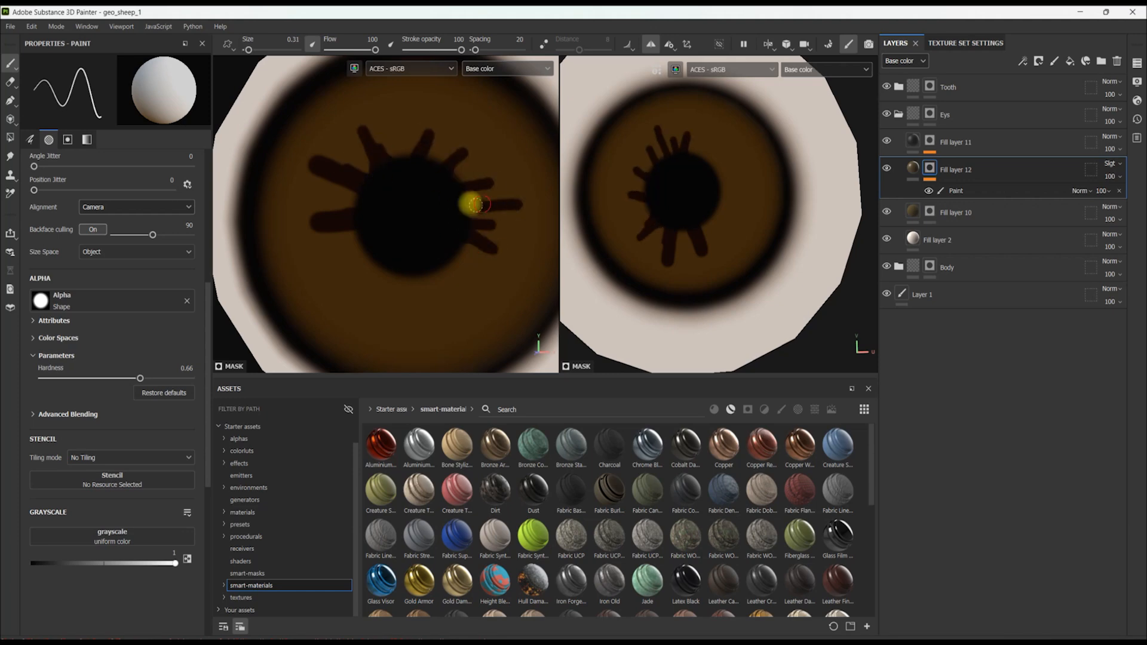
right_click(956, 190)
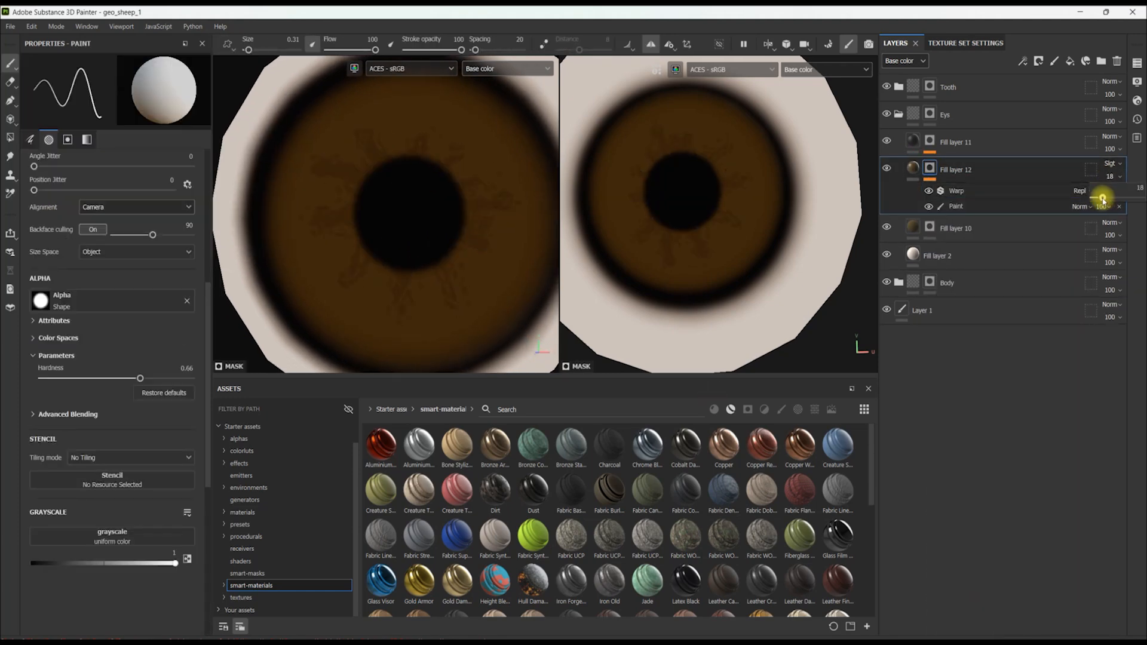
click(116, 95)
text(wr)
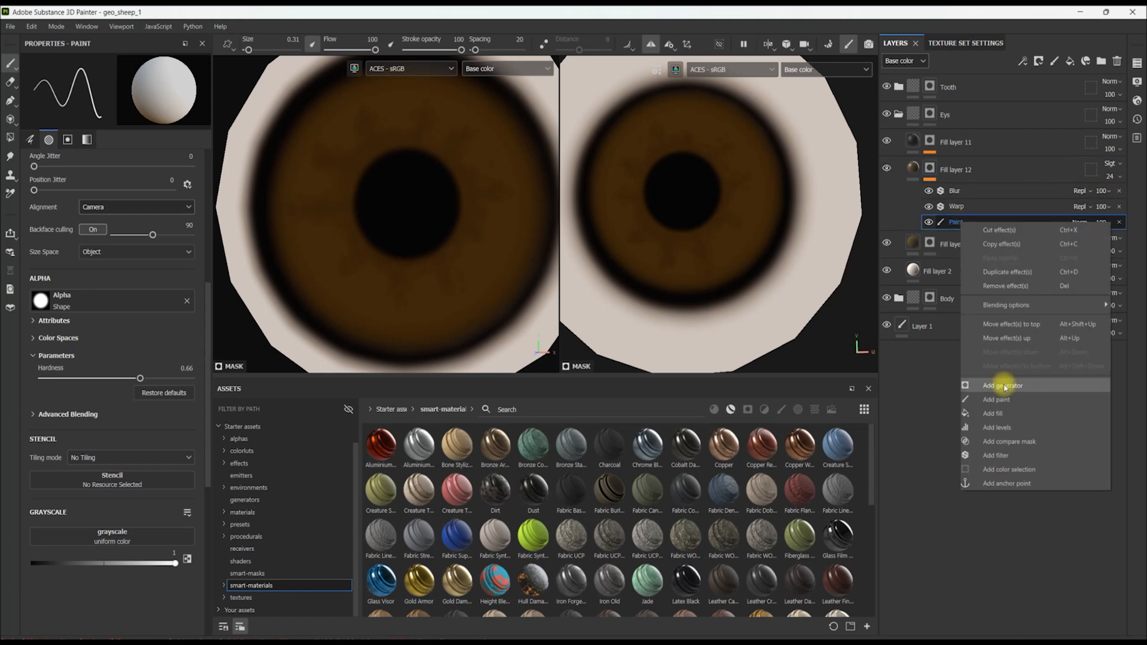
click(1003, 384)
Tint the eyeball using a masked copy of Fill layer 2 painted with a size 5.53, hardness 0 brush and softened with a Blur filter
shift+click(429, 259)
alt+middle_drag(501, 100, 497, 161)
click(387, 166)
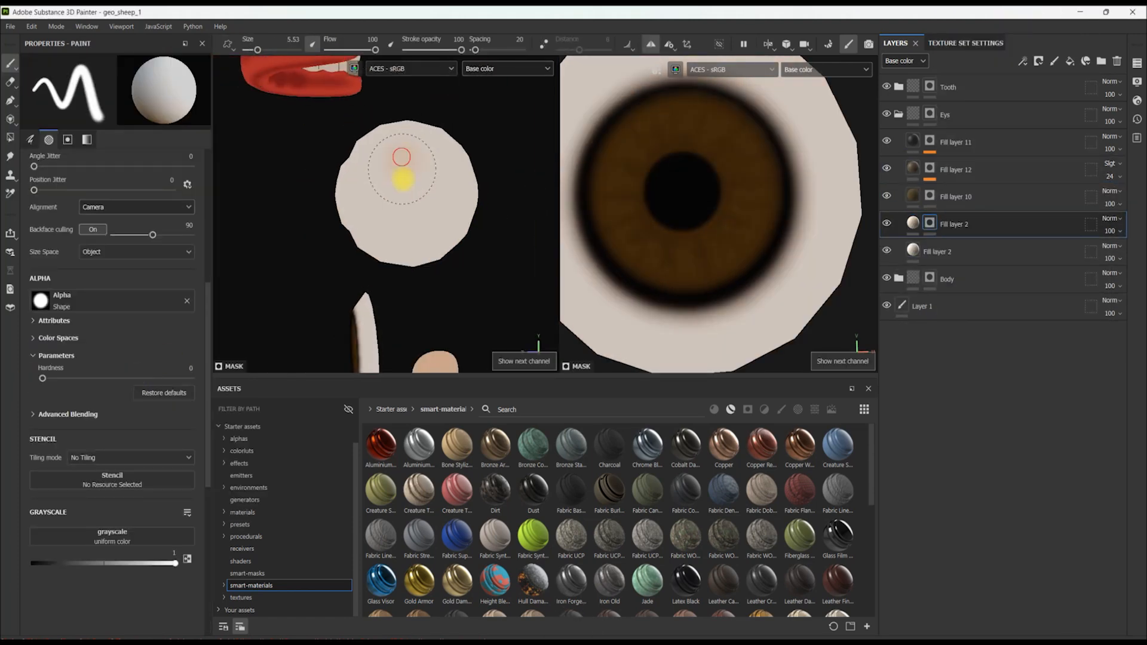
right_click(928, 222)
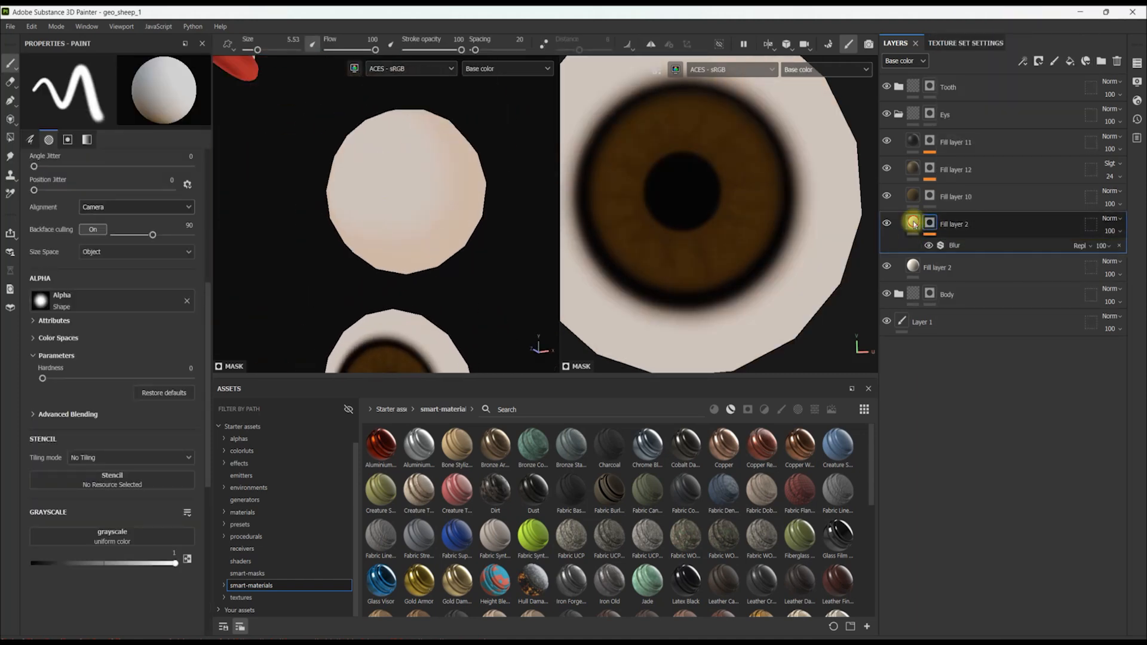
right_click(914, 223)
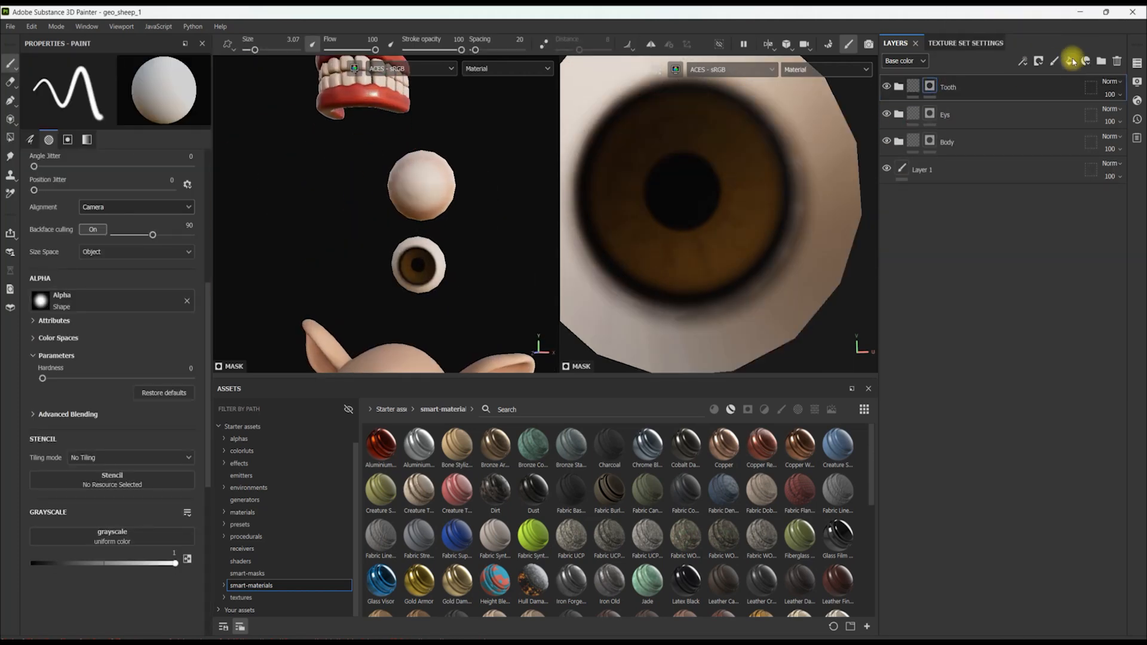
Add a fill layer with a black base color above the Tooth folder and place it in a new folder named mask
click(1070, 60)
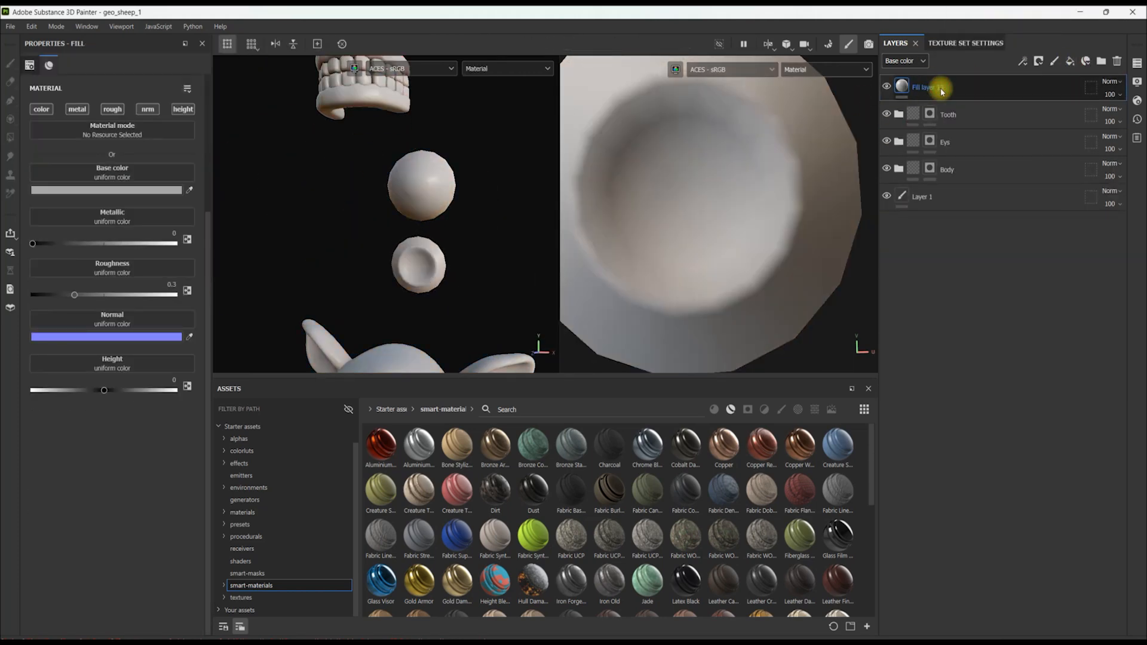
scroll(454, 240, up, 3)
click(102, 190)
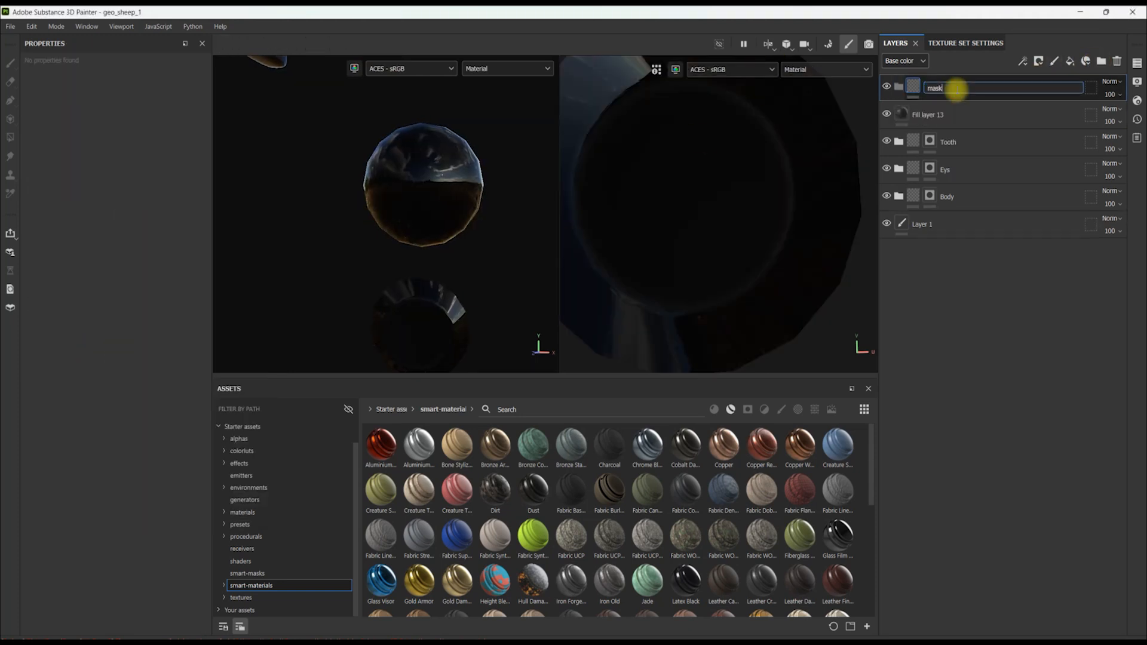
key(Return)
drag(916, 114, 939, 117)
Add another fill layer in the mask folder with only the color channel active and a white base color
click(942, 89)
click(1069, 61)
click(183, 109)
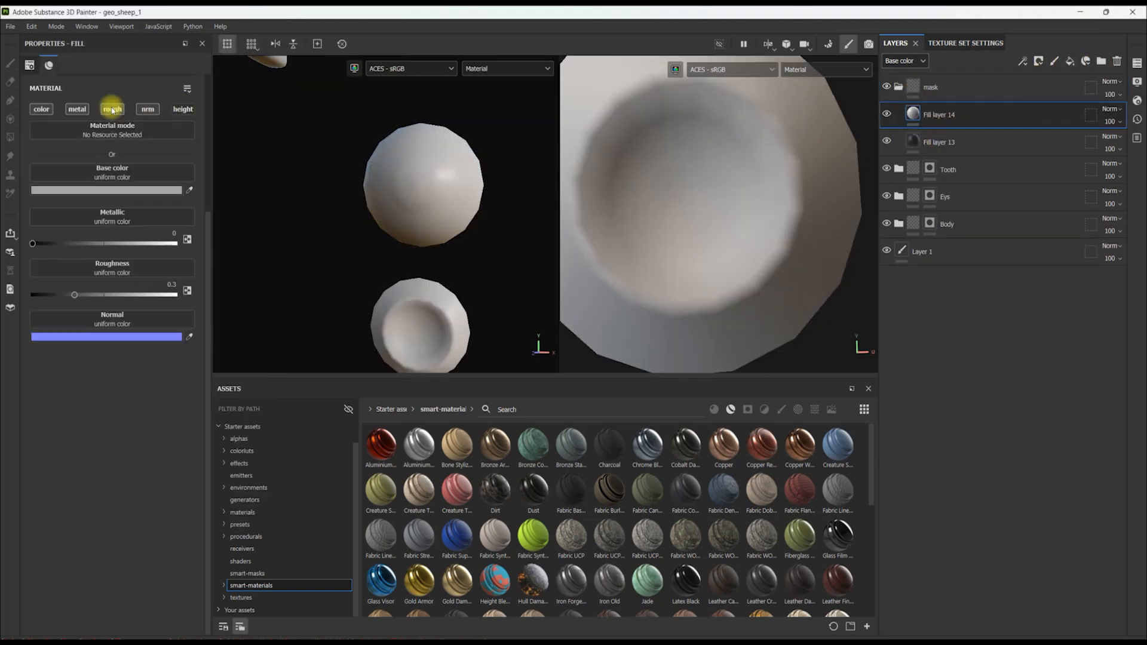
click(119, 190)
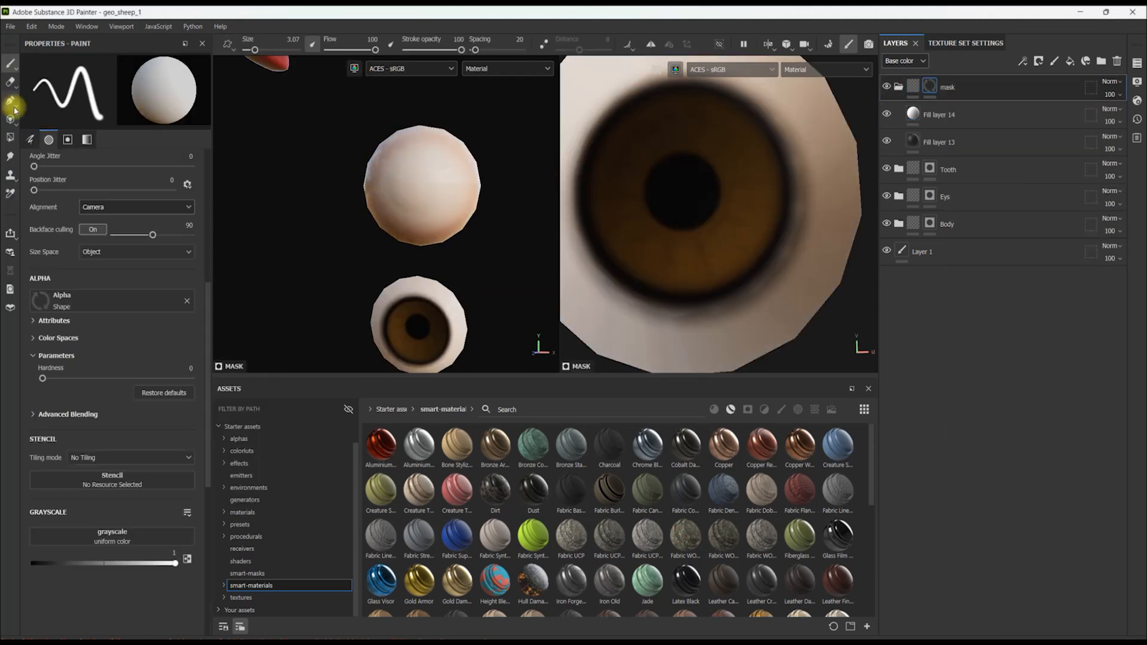
Fill the upper eyeball into the mask folder's black mask and add a black mask to Fill layer 14
alt+middle_drag(371, 193, 356, 201)
click(402, 191)
key(1)
alt+right_drag(402, 184, 374, 145)
right_click(944, 111)
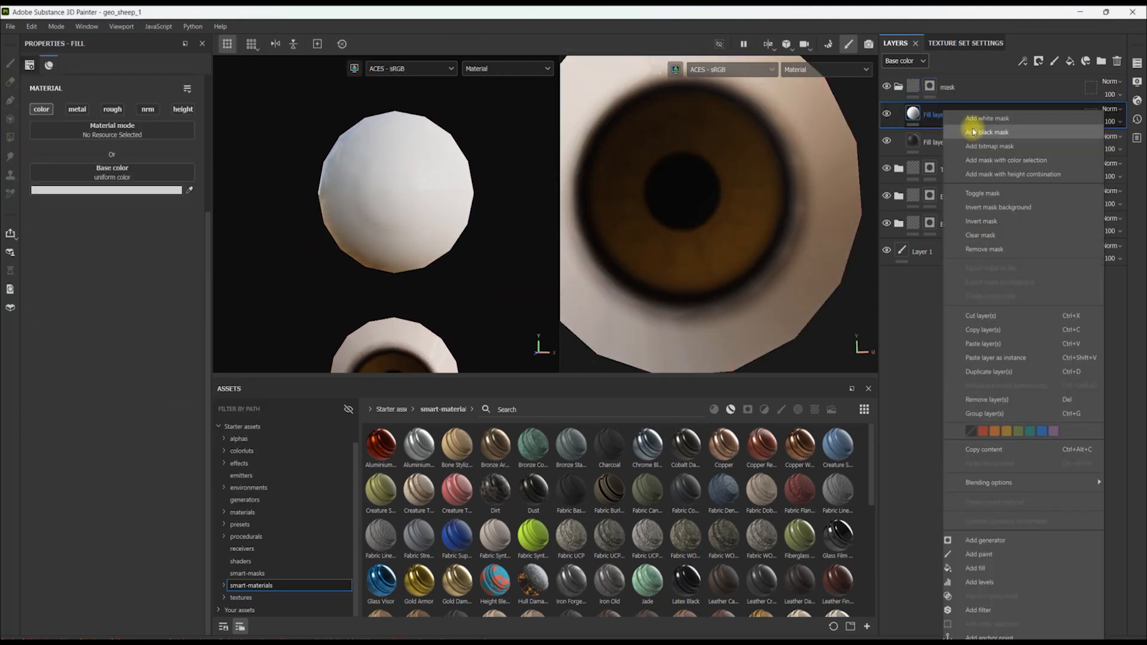
click(977, 131)
scroll(588, 209, down, 5)
alt+middle_drag(588, 209, 714, 238)
Try to fill the eyeball's central polygons into Fill layer 14's mask with Polygon Fill
click(10, 138)
scroll(661, 174, up, 1)
alt+middle_drag(661, 174, 690, 190)
click(687, 188)
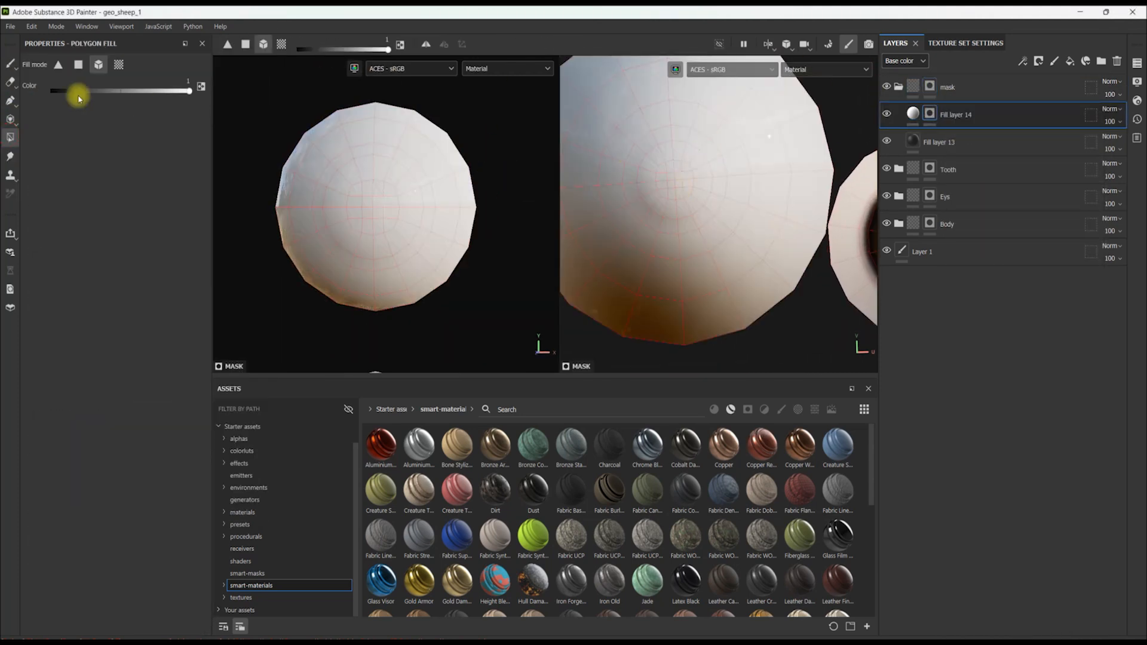
key(ctrl+z)
click(78, 65)
drag(716, 123, 633, 229)
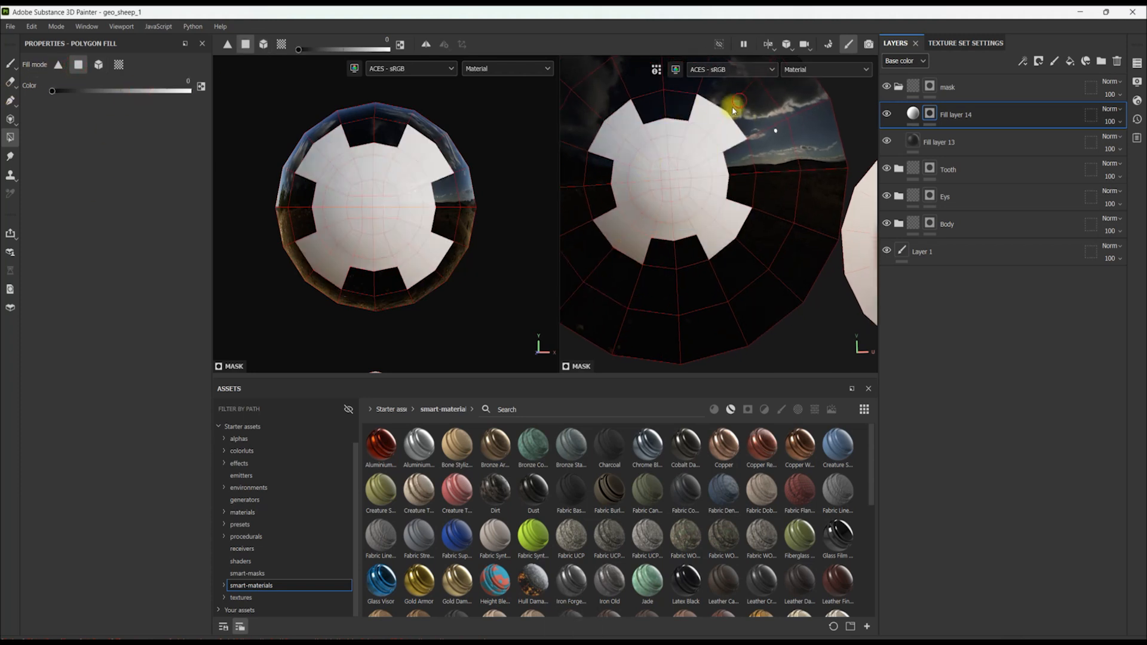
Paint a soft white disc at the eyeball's centre into Fill layer 14's mask with a size 6.51, hardness 0 brush, and save
scroll(615, 188, up, 1)
key(1)
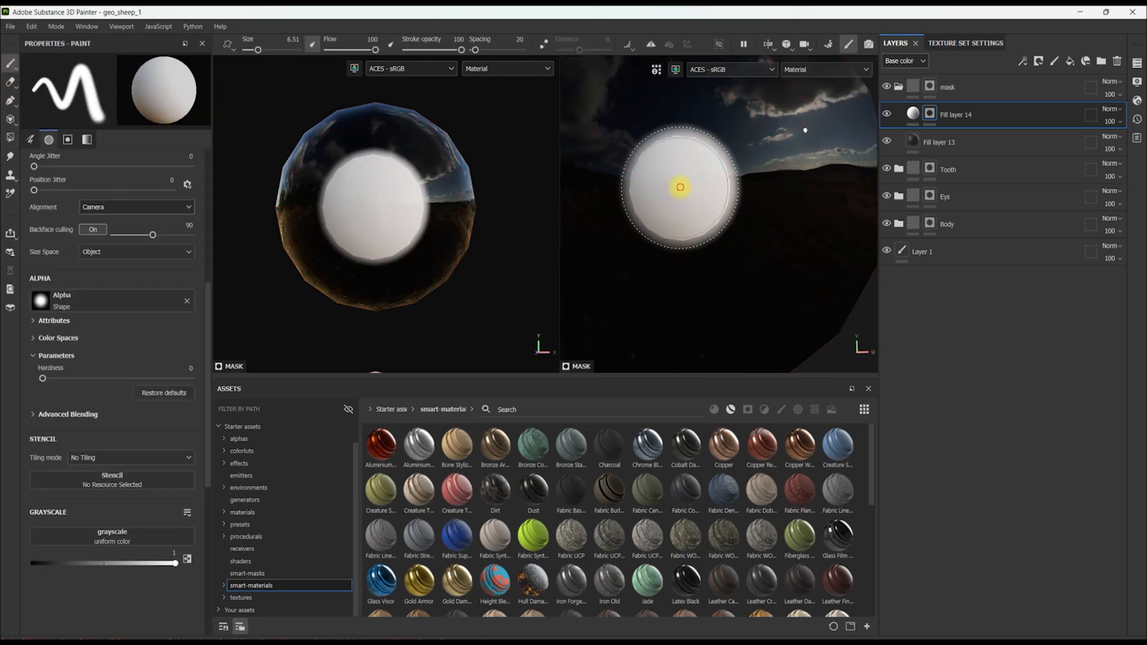
key(f)
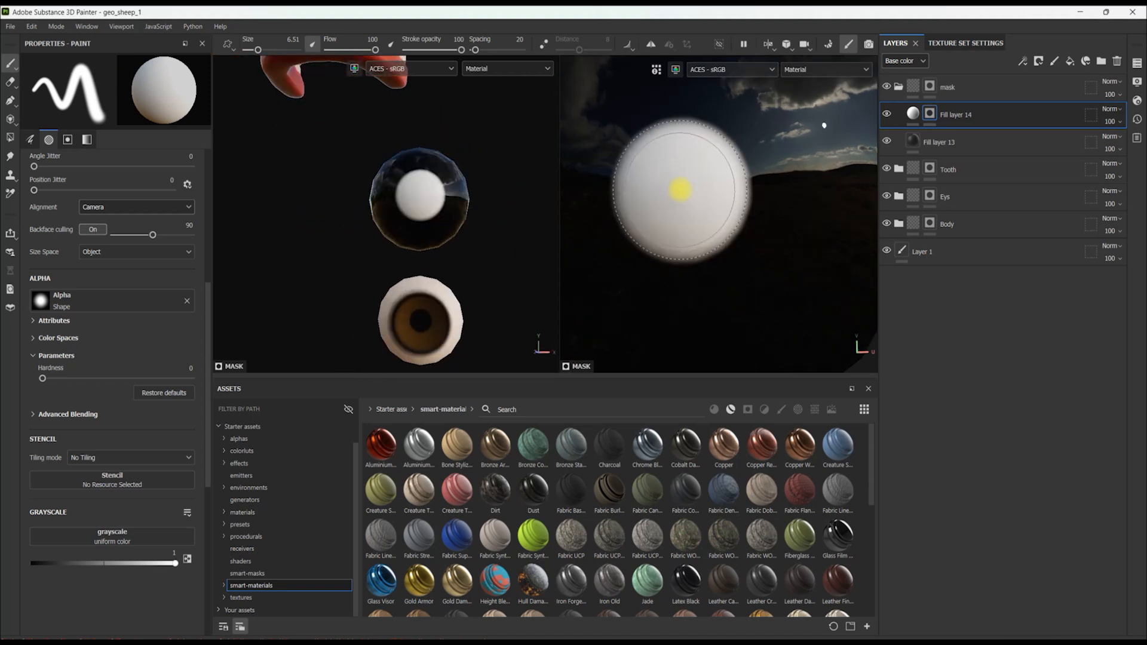
scroll(451, 214, down, 6)
key(ctrl+s)
Collapse and hide the mask folder in the layer stack
click(11, 27)
click(48, 209)
click(873, 106)
click(899, 86)
click(886, 86)
scroll(389, 118, down, 2)
Configure the texture export with the Arnold (AiStandard) output template and exr file type, and choose the texture size
click(11, 26)
click(16, 208)
click(518, 199)
scroll(472, 235, down, 2)
click(431, 286)
click(419, 216)
scroll(425, 257, down, 2)
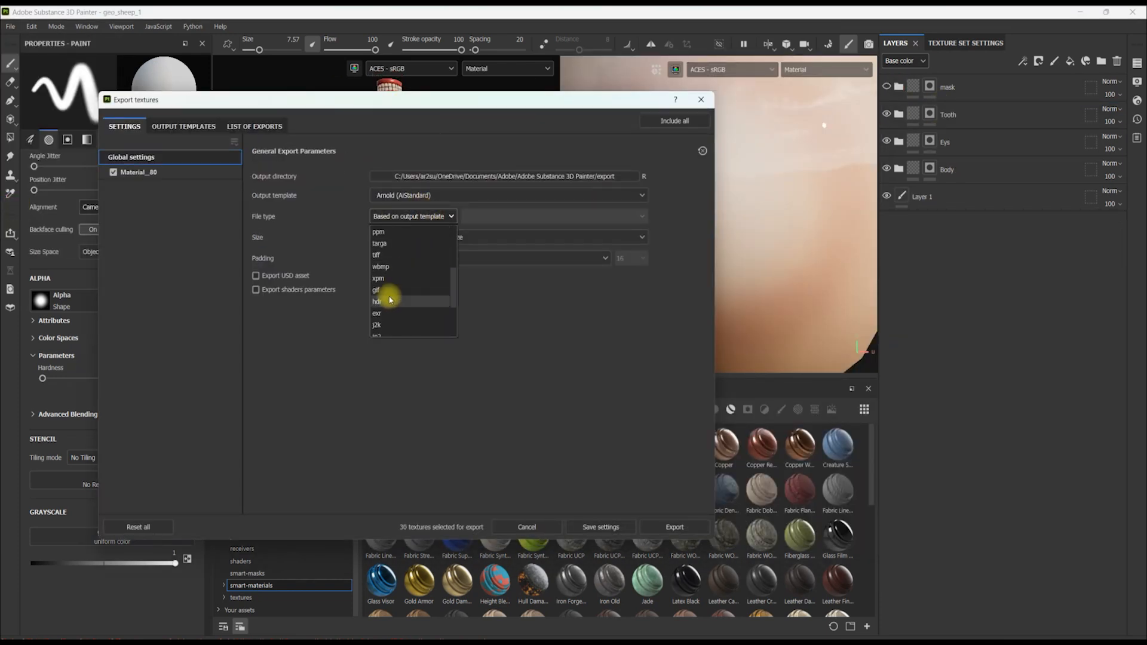
click(378, 313)
click(387, 238)
click(385, 253)
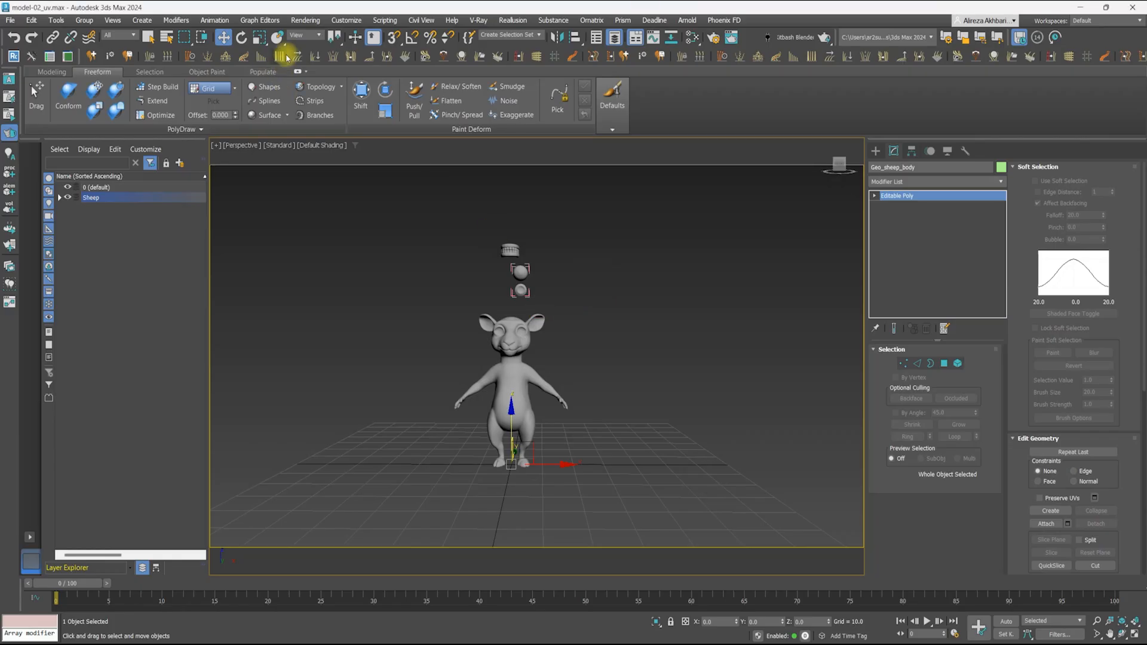
Switch to 3ds Max and examine the color management mode, rendering color space and input file rules
click(305, 20)
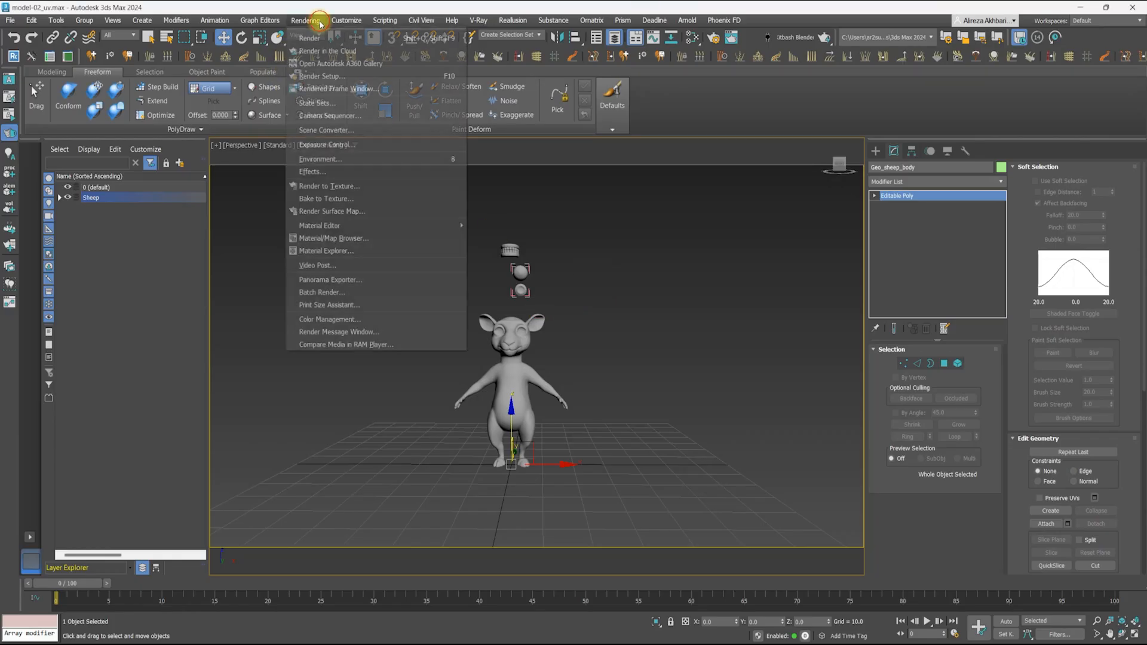
click(328, 320)
drag(342, 160, 360, 163)
click(312, 195)
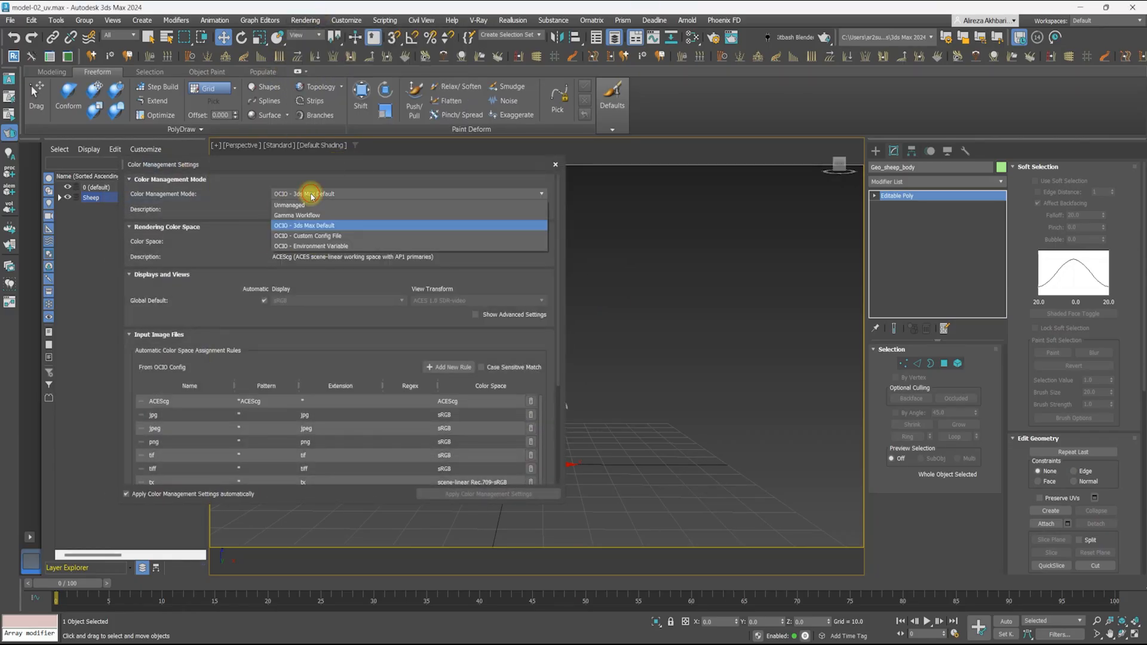
click(247, 239)
click(289, 241)
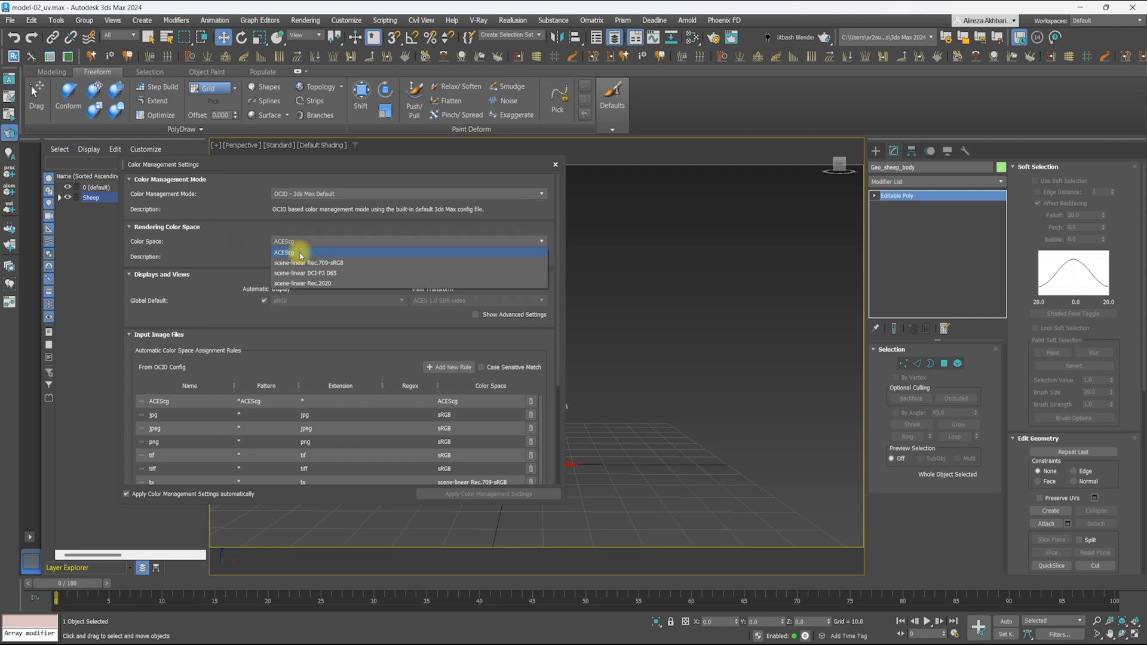
click(194, 253)
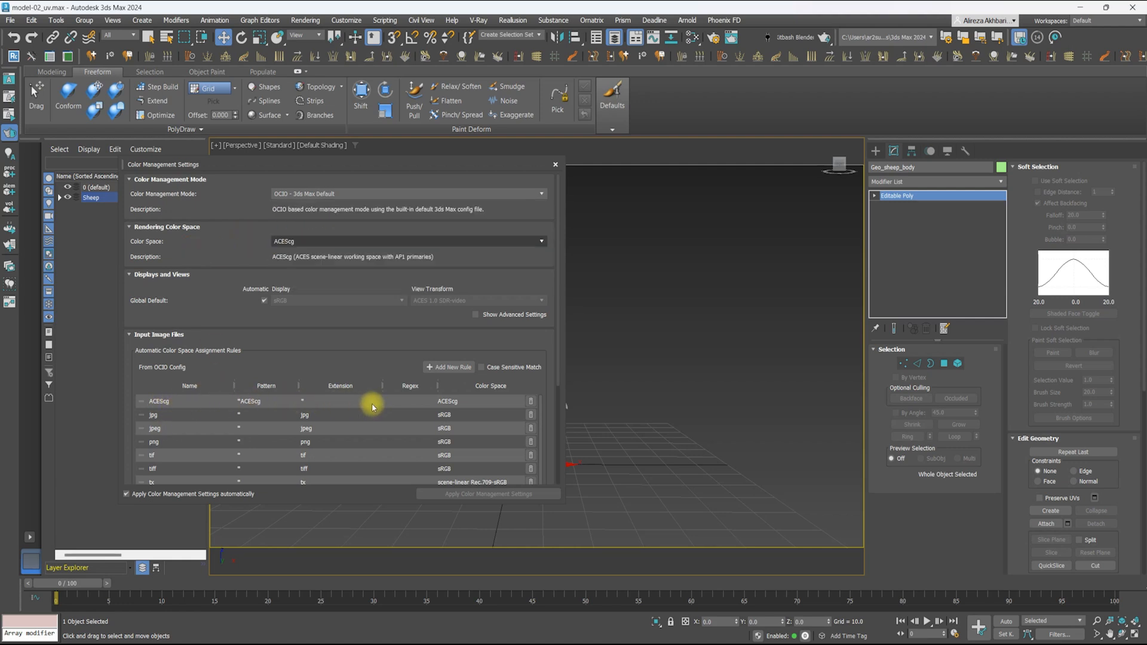
click(556, 165)
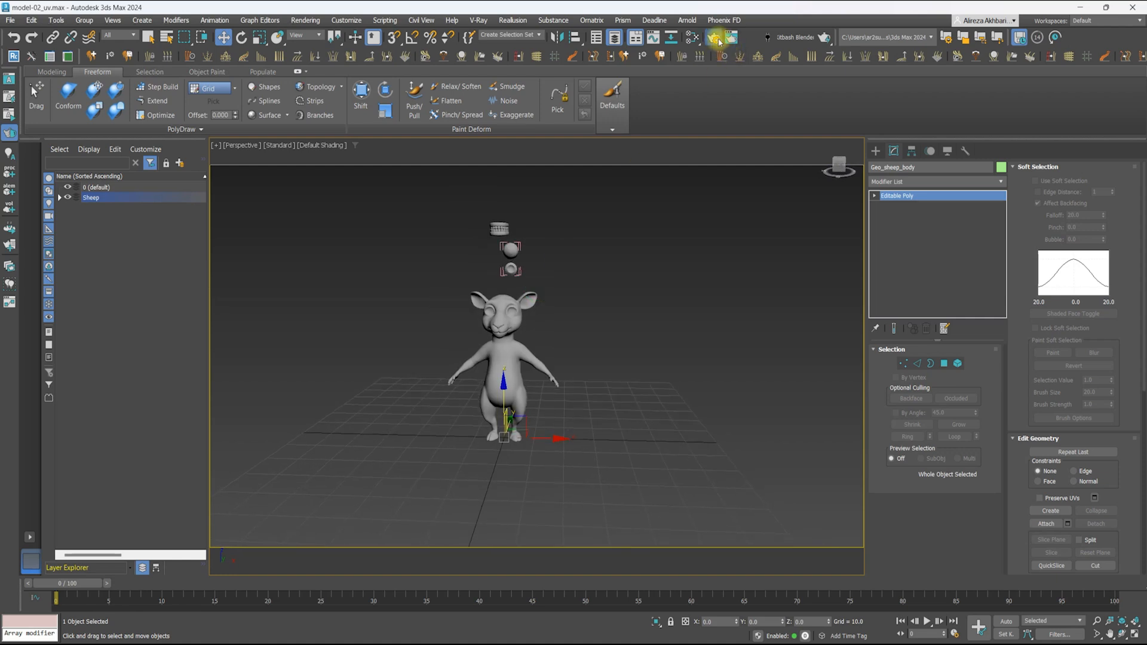
Set Arnold's render device to GPU and the render output size to 1280x720
key(F10)
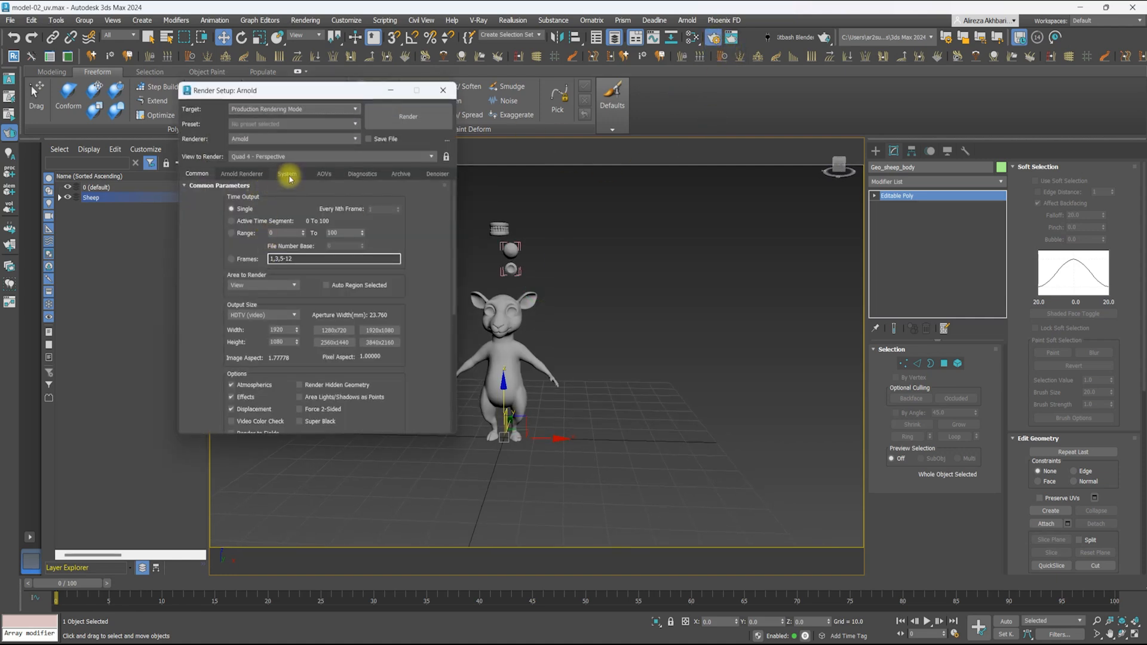
click(282, 179)
drag(287, 94, 374, 99)
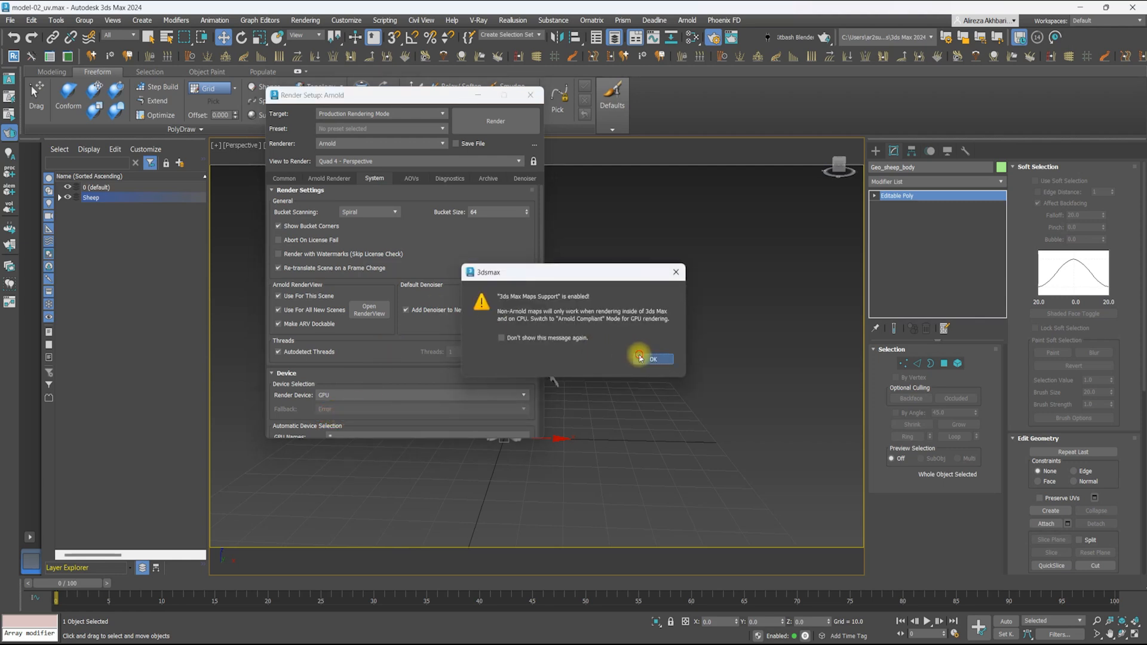
click(639, 359)
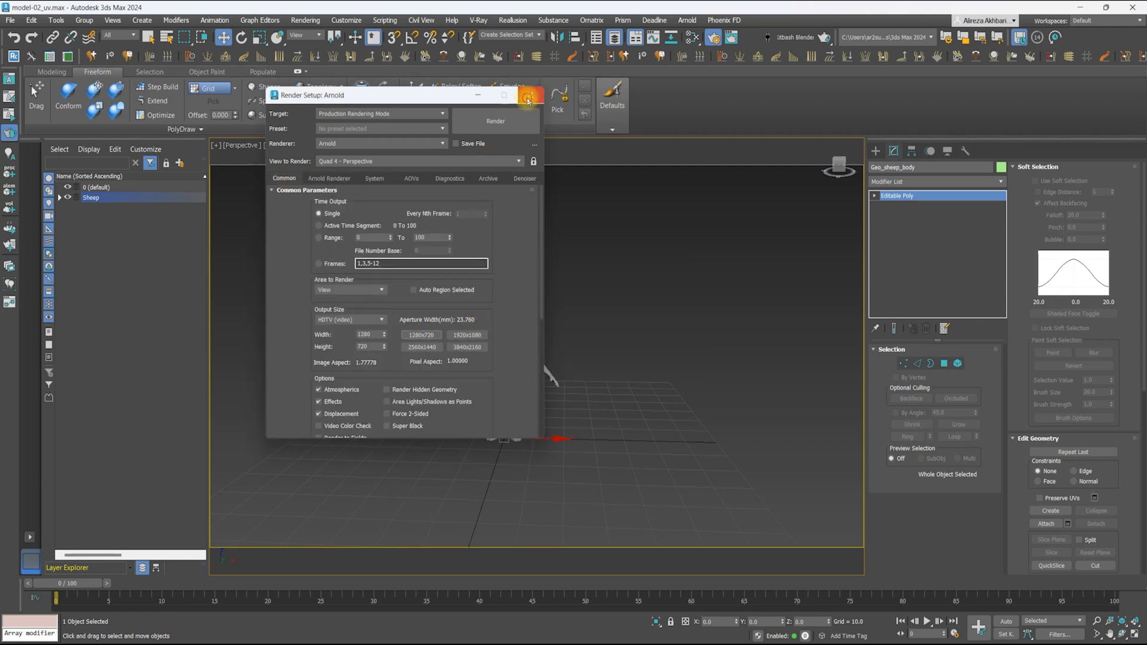
click(530, 95)
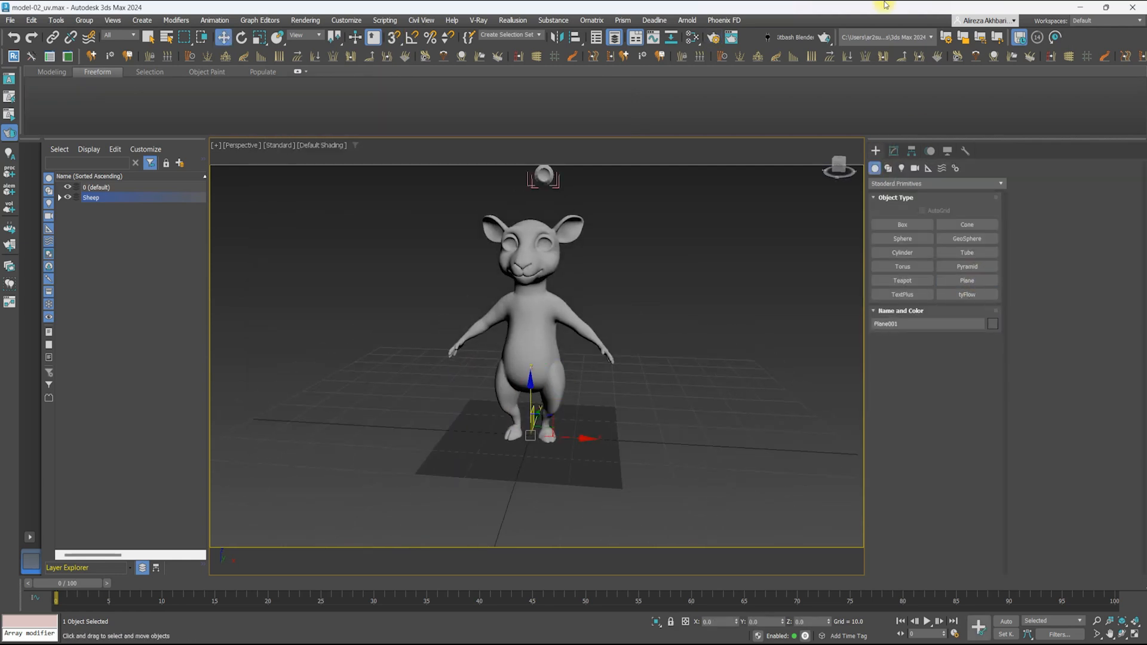
Start an interactive render of the sheep in Arnold RenderView and show its post-processing settings
click(714, 37)
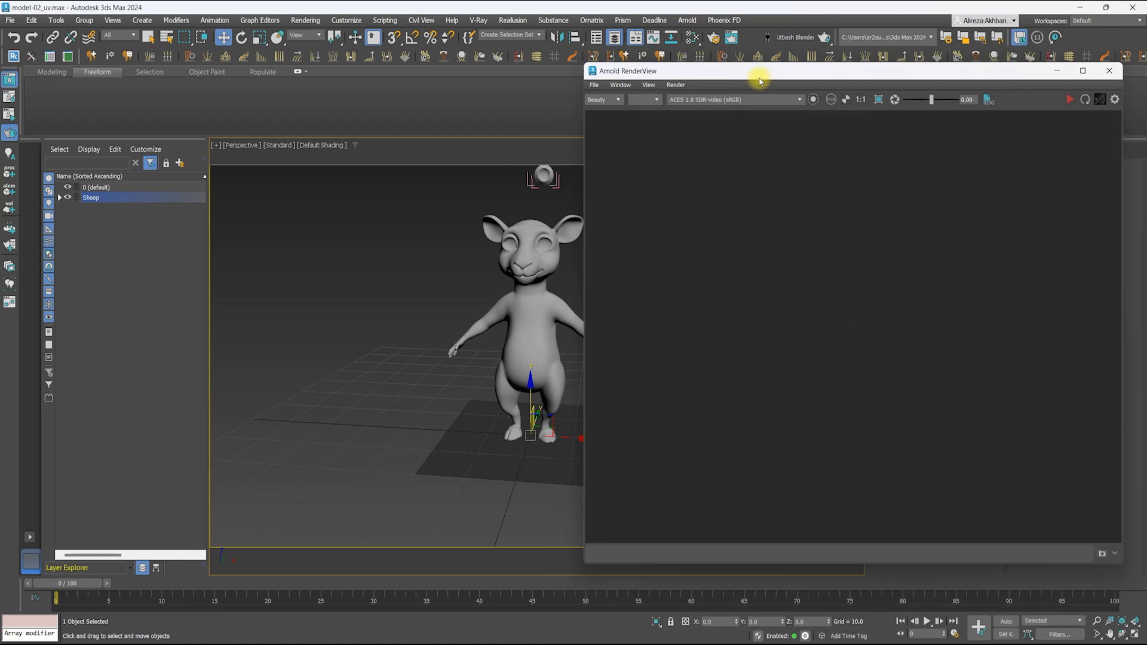
click(918, 125)
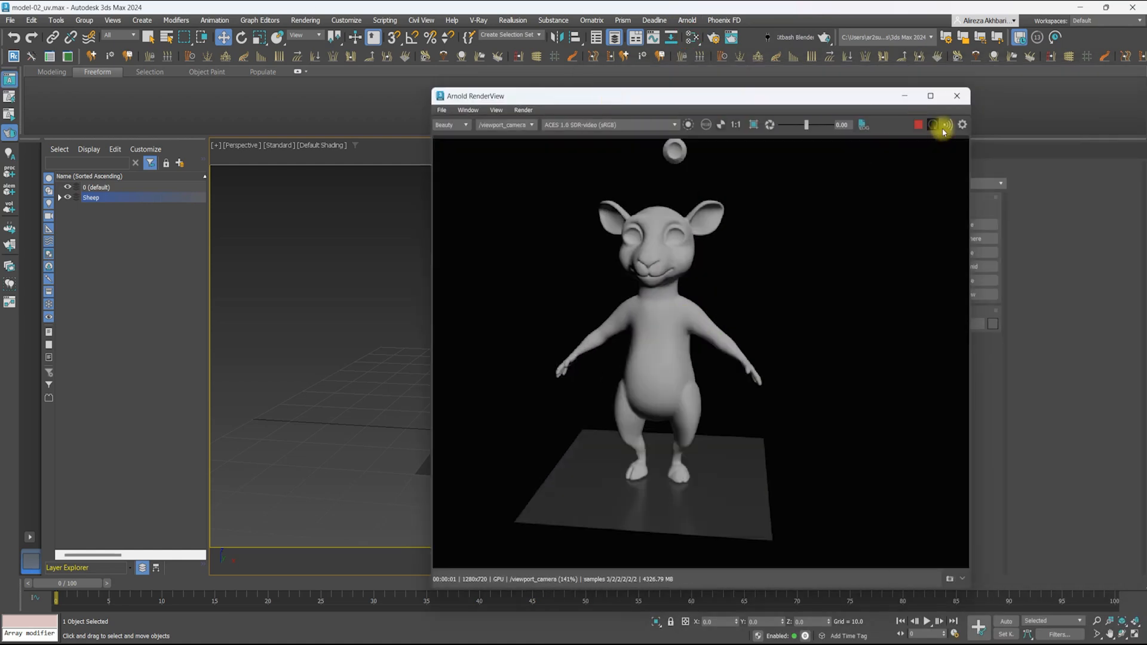
click(962, 125)
click(771, 175)
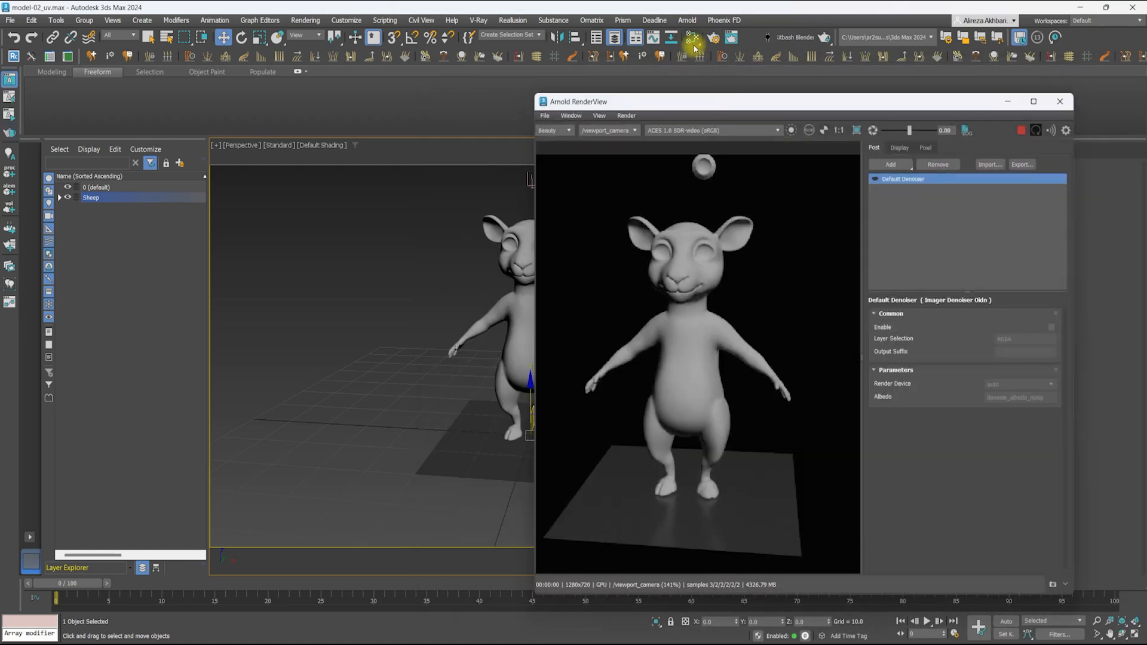
Assign a new material to the ground plane from the material editor
key(m)
right_click(225, 323)
click(239, 328)
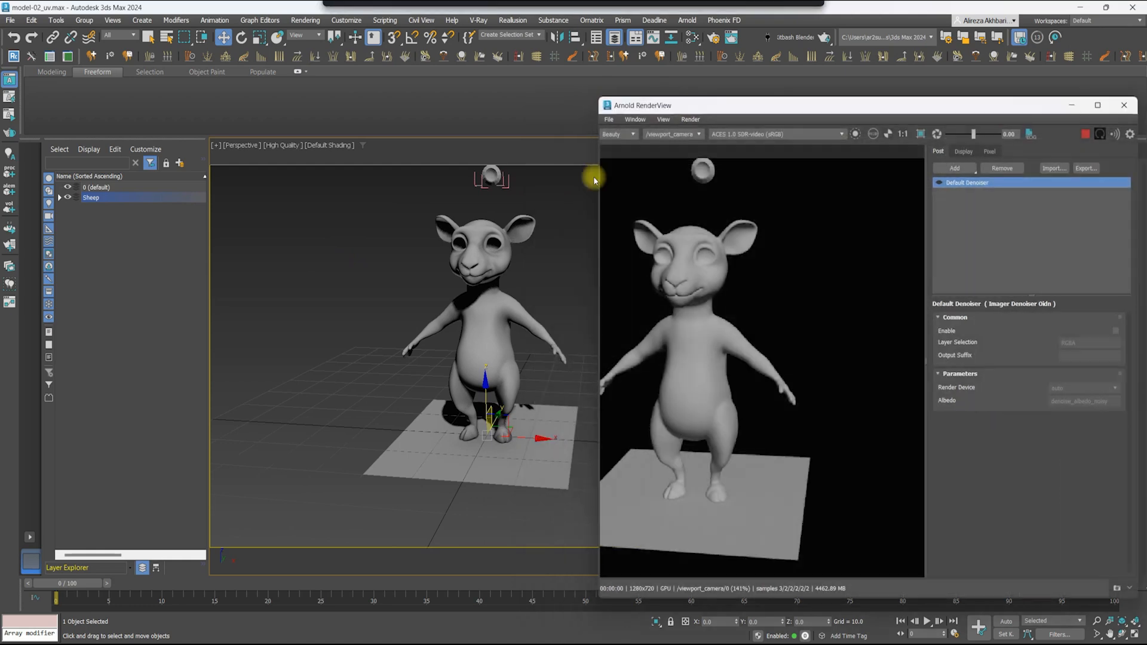
Set the environment map to an OSL HDRI Environment map that loads freight_station_4k.hdr
key(8)
click(345, 232)
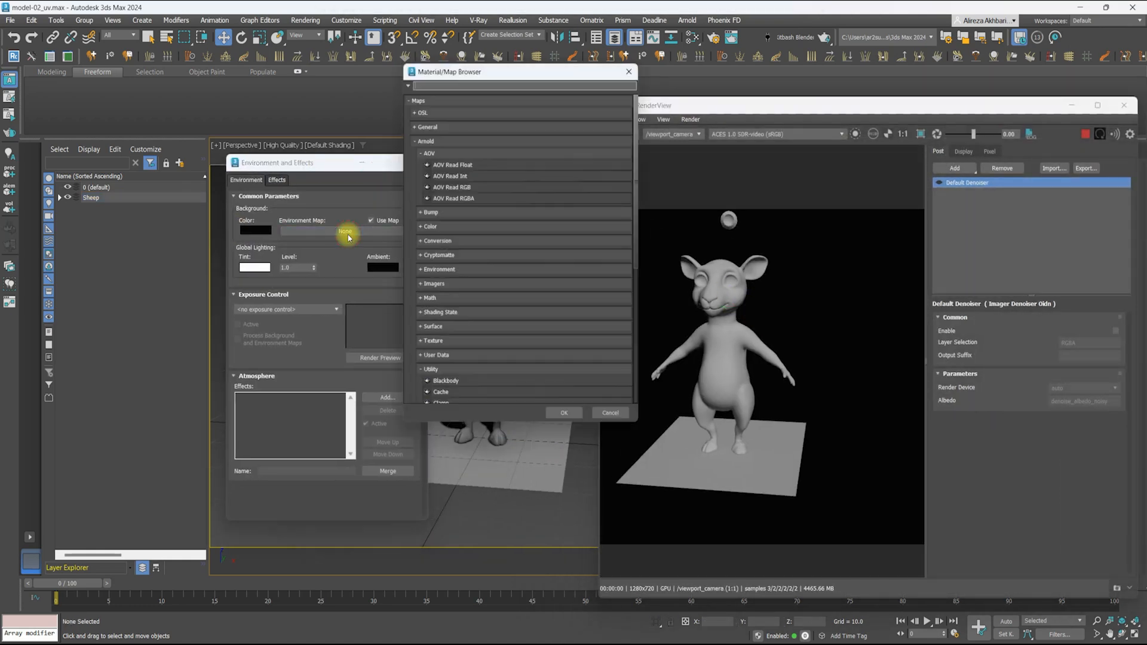
click(441, 112)
click(429, 135)
double_click(445, 159)
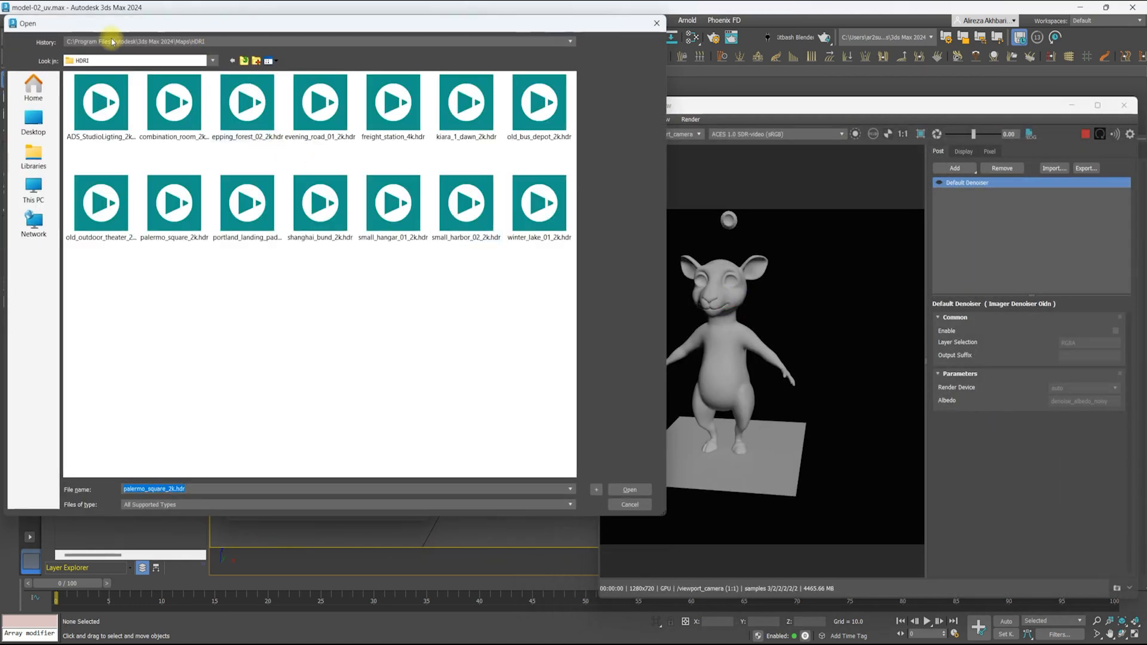
double_click(393, 108)
scroll(709, 266, up, 2)
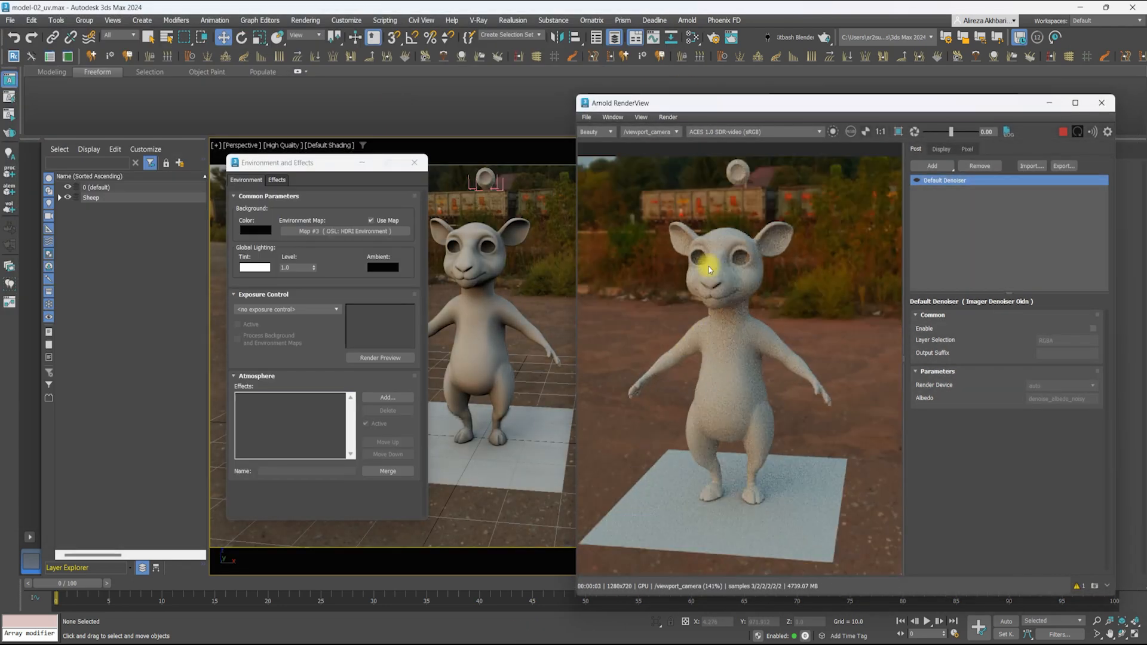
Bring the HDRI environment map into the Slate Material Editor as an instance
click(693, 37)
drag(320, 85, 678, 174)
drag(327, 162, 248, 159)
drag(252, 231, 431, 361)
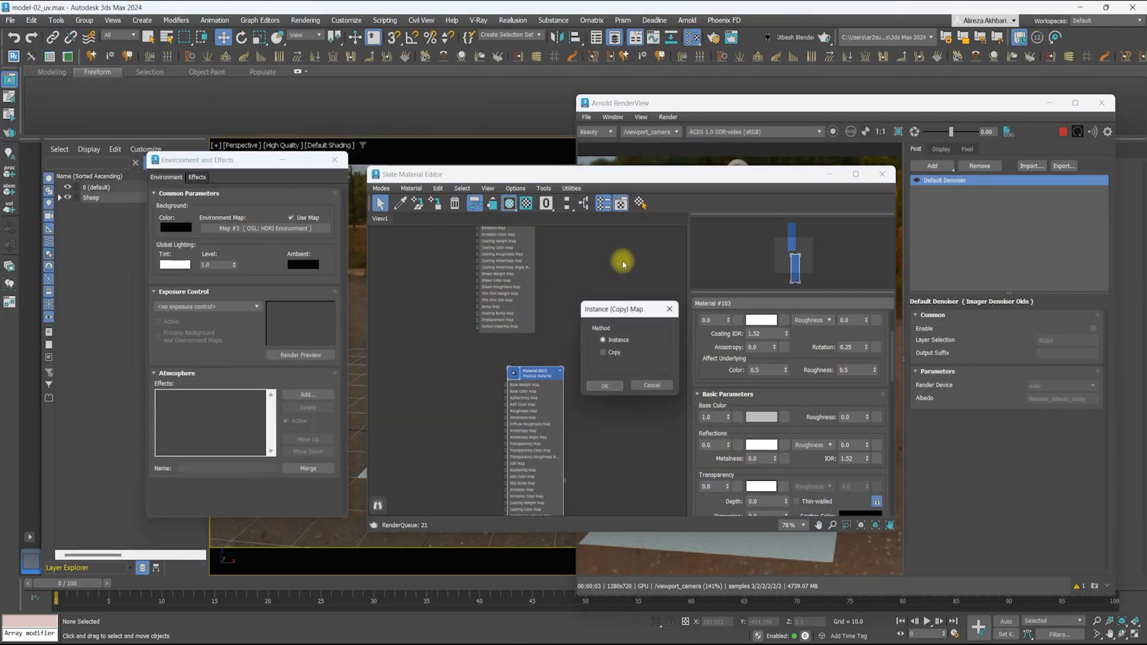
click(605, 395)
Set the HDRI environment map's rotation to 91 and its exposure to 1.0
drag(635, 174, 255, 155)
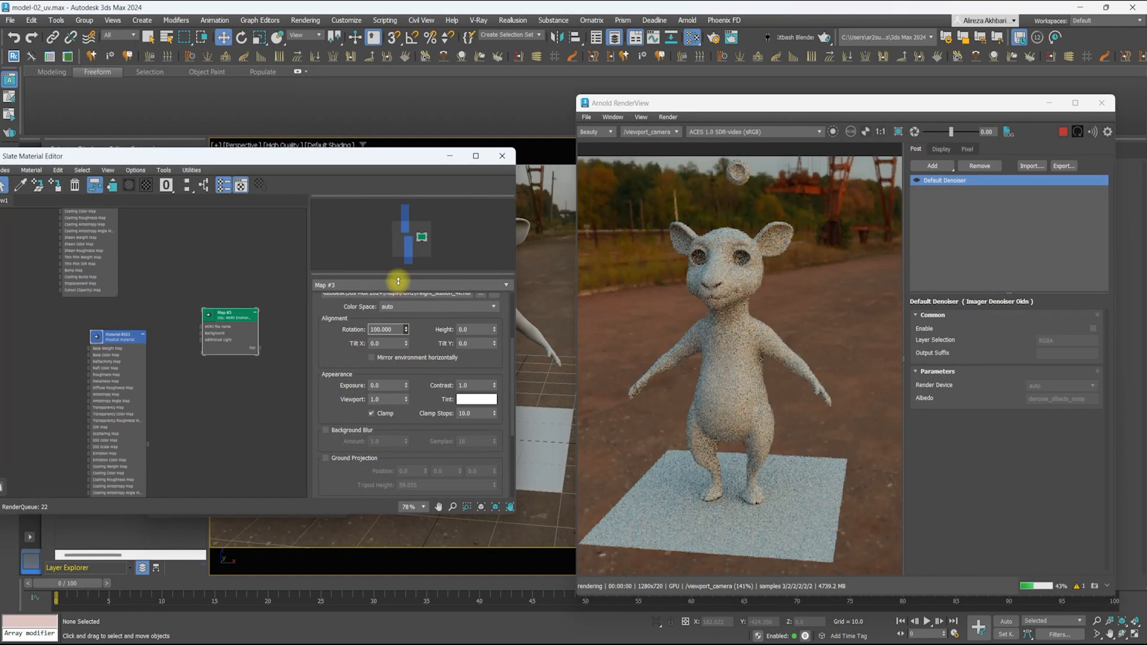
drag(398, 280, 396, 289)
double_click(358, 385)
text(1)
key(Return)
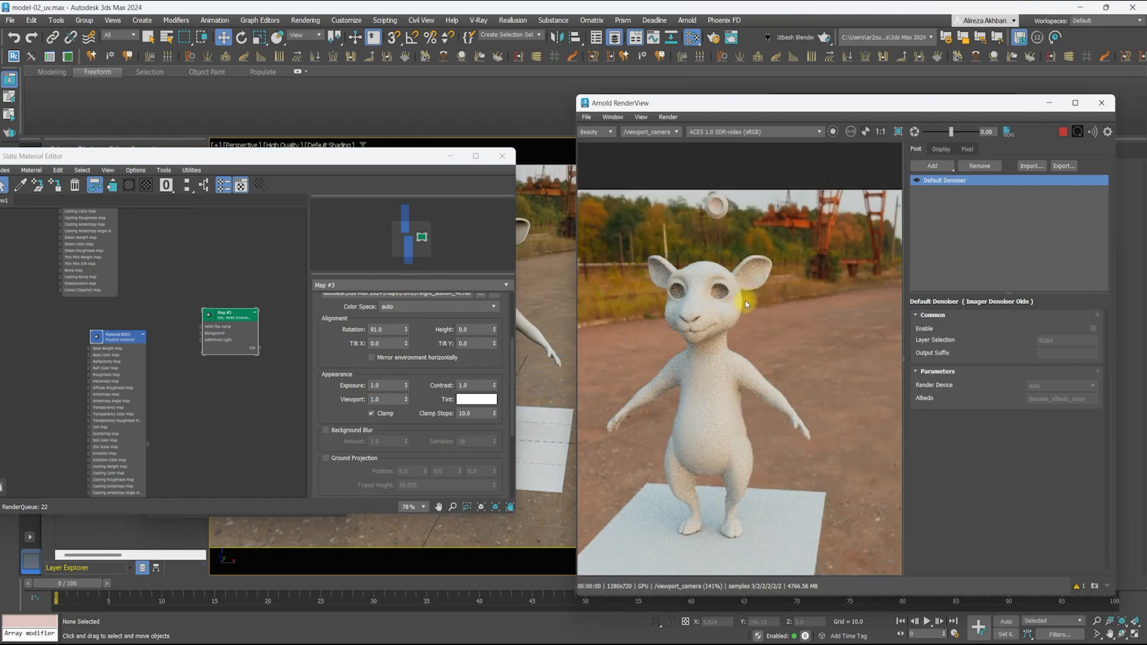
Turn on the custom black background for the HDRI environment map
scroll(352, 334, down, 4)
click(325, 397)
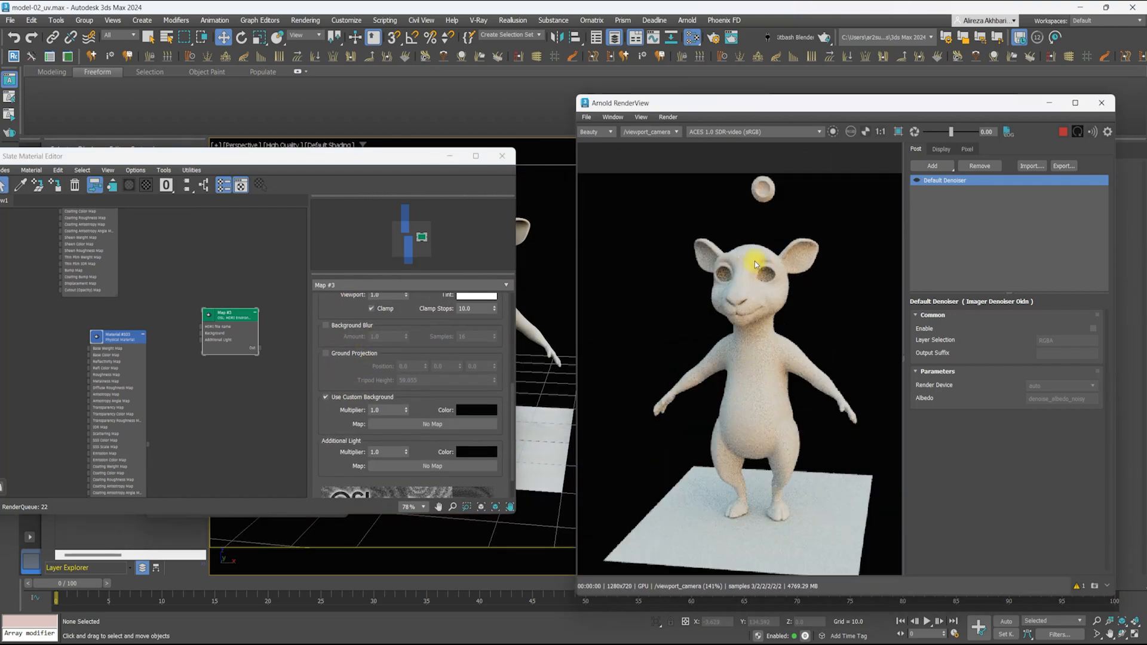
drag(345, 159, 315, 158)
alt+middle_drag(518, 287, 551, 289)
Open the sheep's physical material, Material #80, and rename it Body
middle_drag(201, 316, 251, 317)
drag(250, 317, 201, 425)
middle_drag(179, 245, 194, 394)
double_click(134, 277)
drag(281, 157, 287, 217)
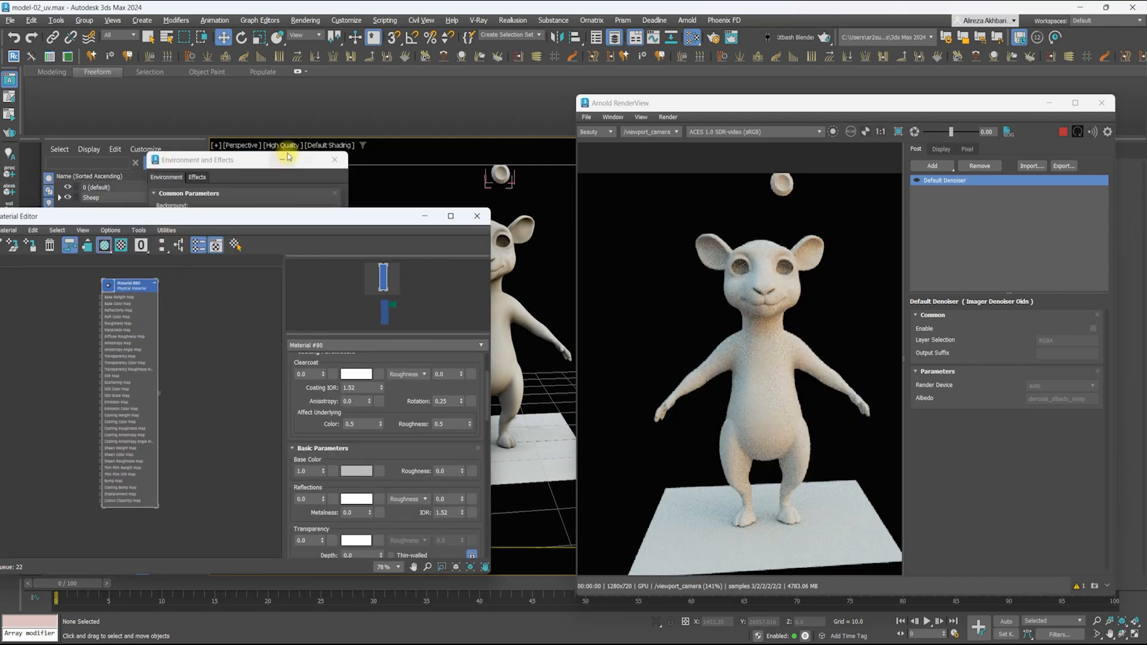
middle_drag(102, 356, 150, 360)
drag(197, 221, 246, 198)
scroll(393, 321, up, 3)
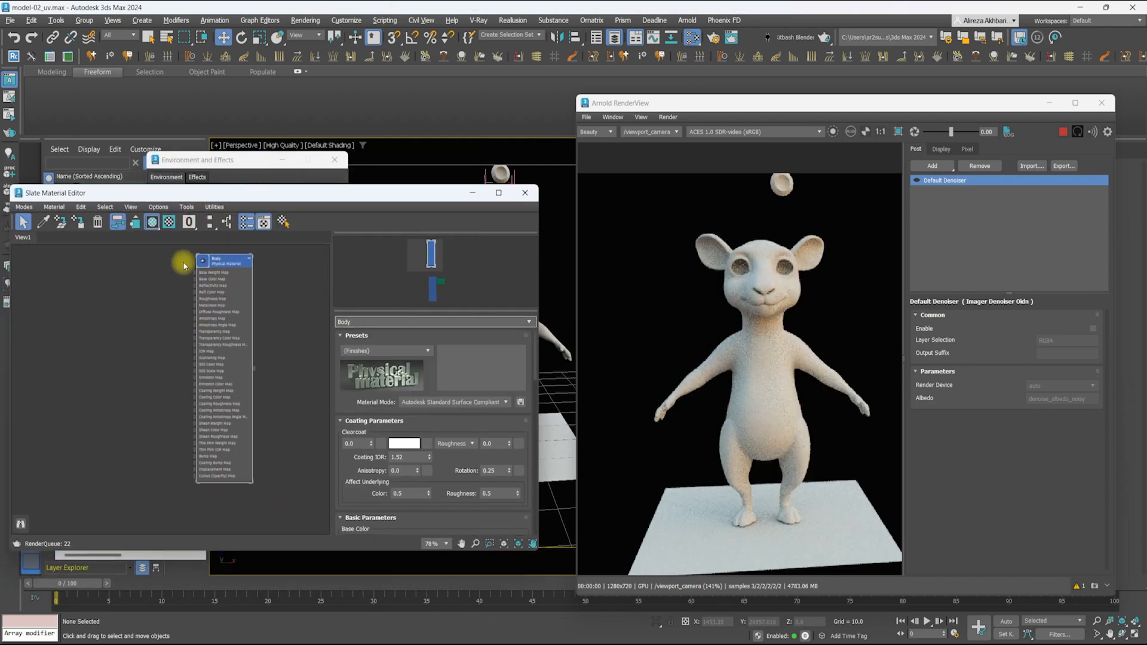
Add an OSL Uber Bitmap map beside the Body material node
scroll(153, 274, up, 2)
right_click(85, 273)
mouse_move(113, 291)
mouse_move(185, 292)
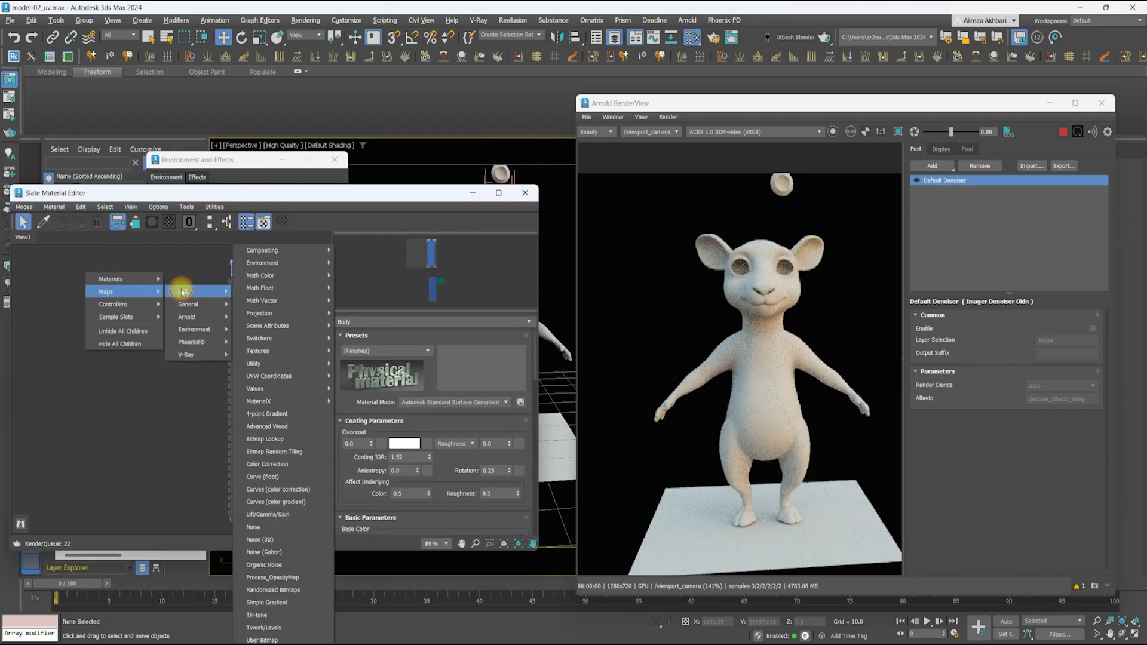
click(270, 639)
key(Escape)
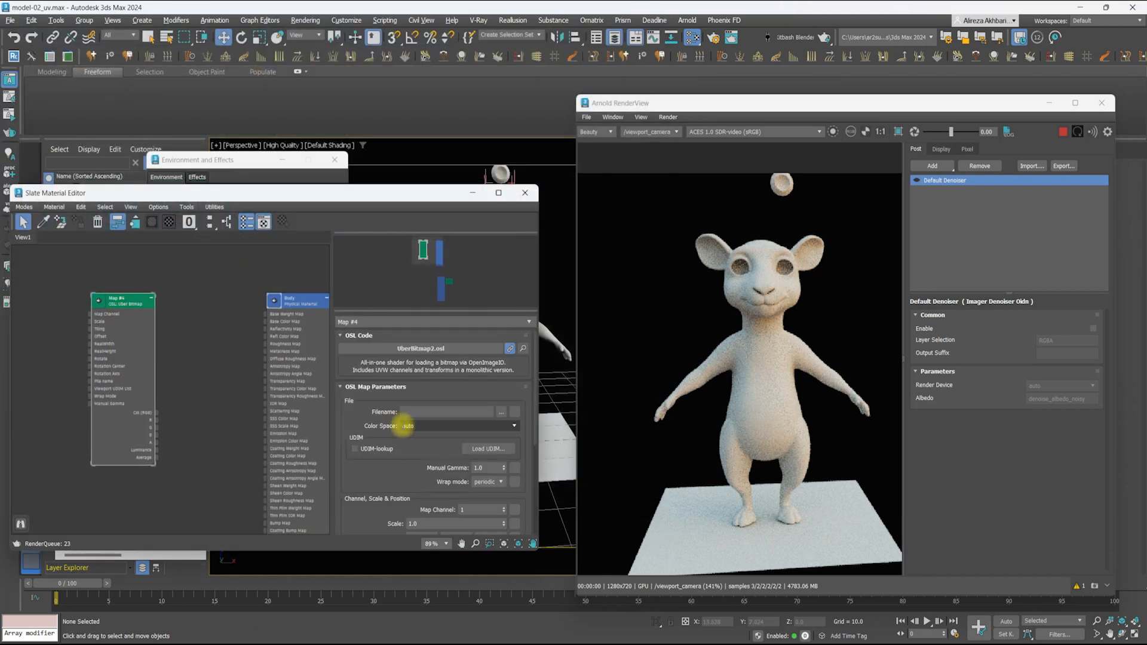
Load the BaseColor ACEScg UDIM textures 1001 to 1012 into the bitmap and connect it to the Body material's Base Color Map
click(427, 449)
click(241, 312)
shift+click(244, 381)
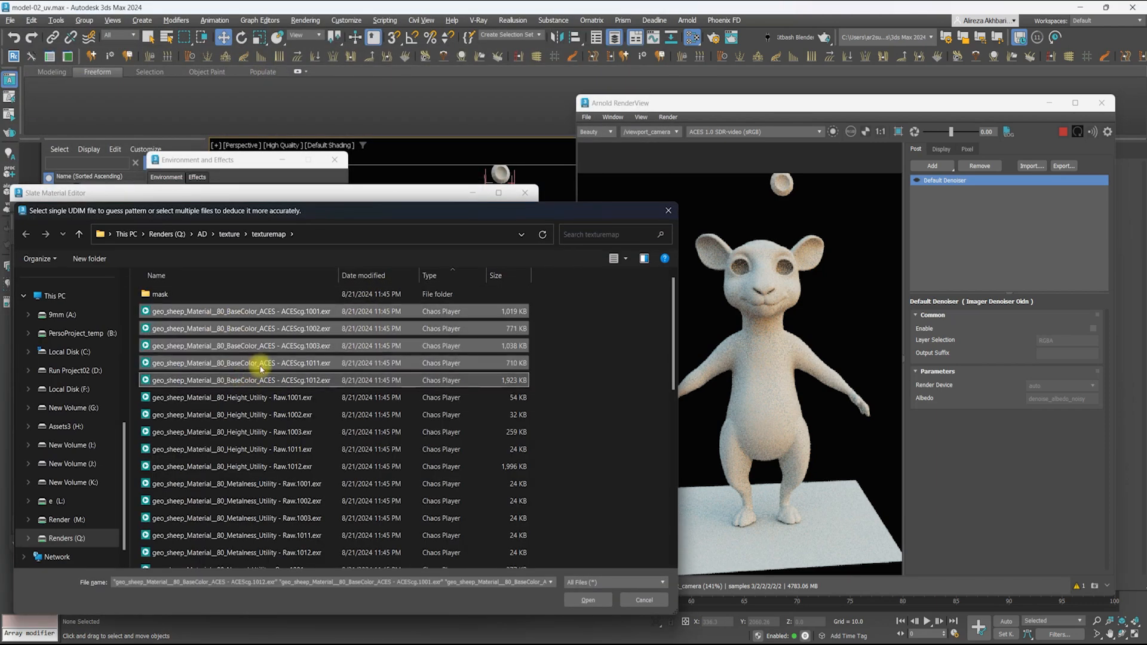
click(588, 600)
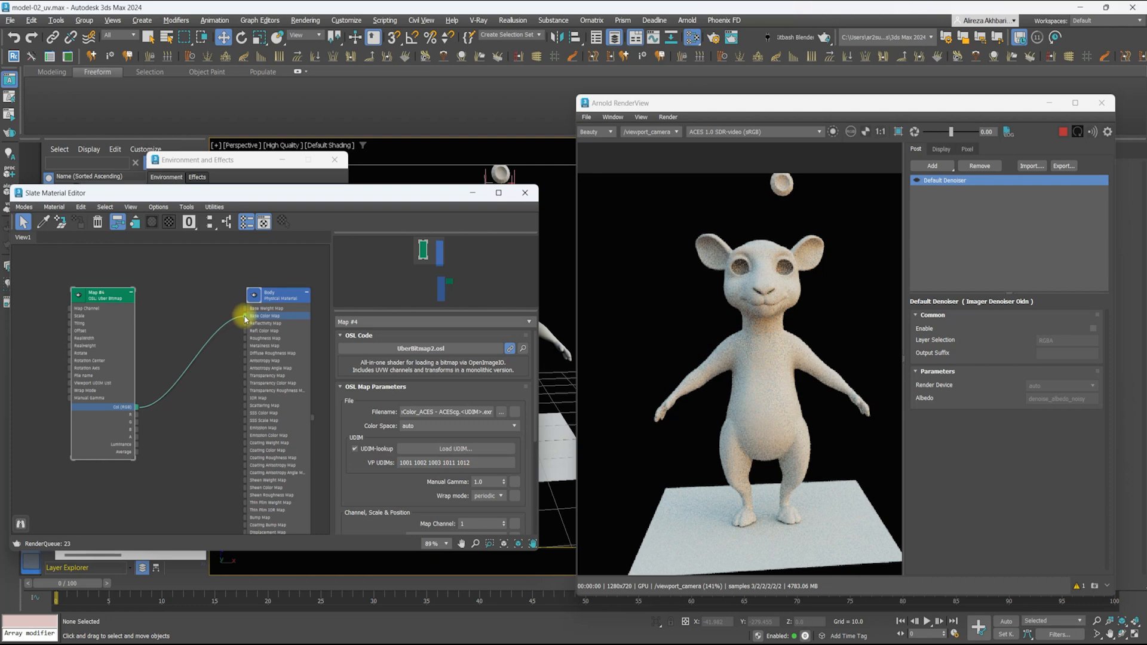
drag(244, 320, 244, 316)
Duplicate the base color Uber Bitmap node and open the copy's parameters
drag(110, 396, 110, 355)
scroll(741, 293, up, 2)
mouse_move(246, 320)
middle_down()
mouse_move(233, 276)
mouse_move(253, 295)
middle_up()
drag(109, 280, 117, 247)
shift+drag(118, 246, 42, 361)
mouse_move(383, 190)
mouse_down()
mouse_move(276, 184)
mouse_move(297, 178)
mouse_up()
double_click(195, 328)
middle_drag(141, 341, 238, 342)
double_click(61, 365)
Load the Roughness Utility - Raw UDIM textures into the copied bitmap node
click(362, 399)
scroll(383, 371, down, 3)
click(281, 487)
shift+click(264, 537)
click(578, 579)
Connect the roughness bitmap to the Body material's Roughness Map, and set the material's reflection weight to 1.0 and IOR to 1.6
drag(42, 286, 132, 333)
middle_drag(164, 388, 93, 383)
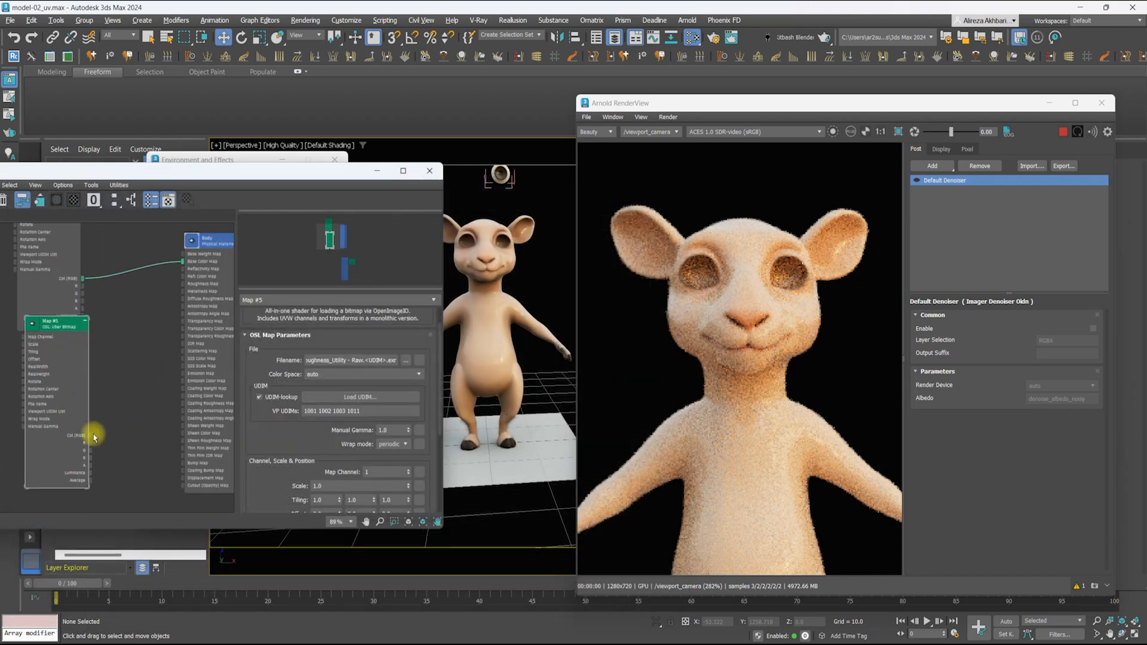
drag(183, 299, 184, 285)
double_click(224, 324)
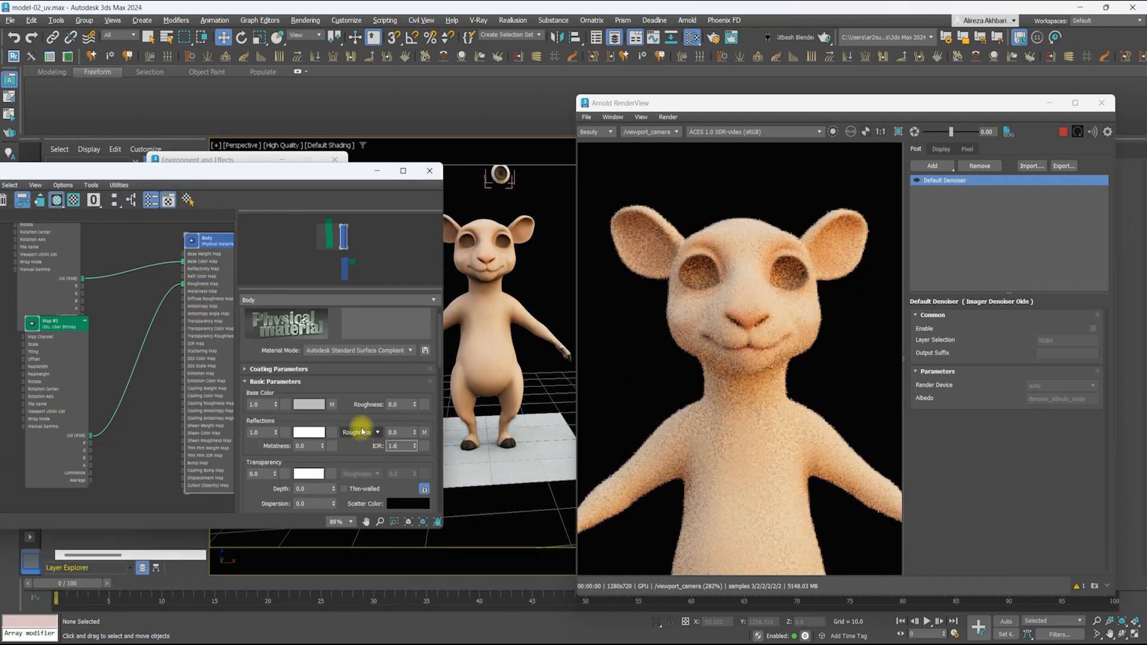
Limit the interactive render to a region around the sheep's muzzle and set Arnold's Camera (AA) samples to 12
scroll(848, 215, up, 2)
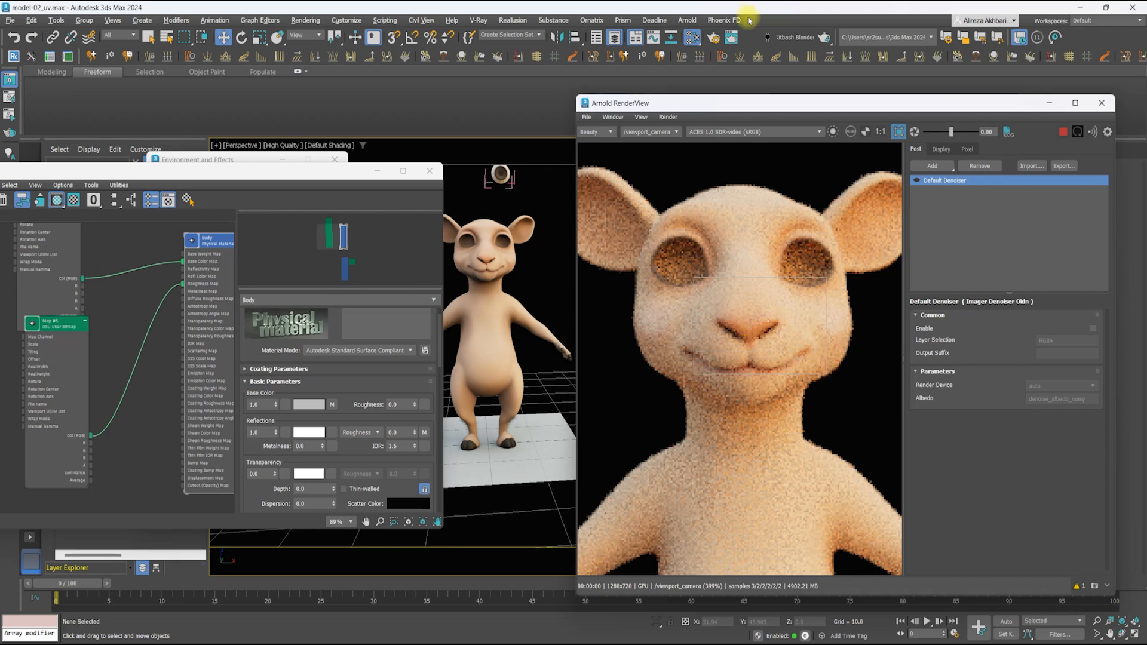
click(344, 179)
drag(342, 288, 316, 281)
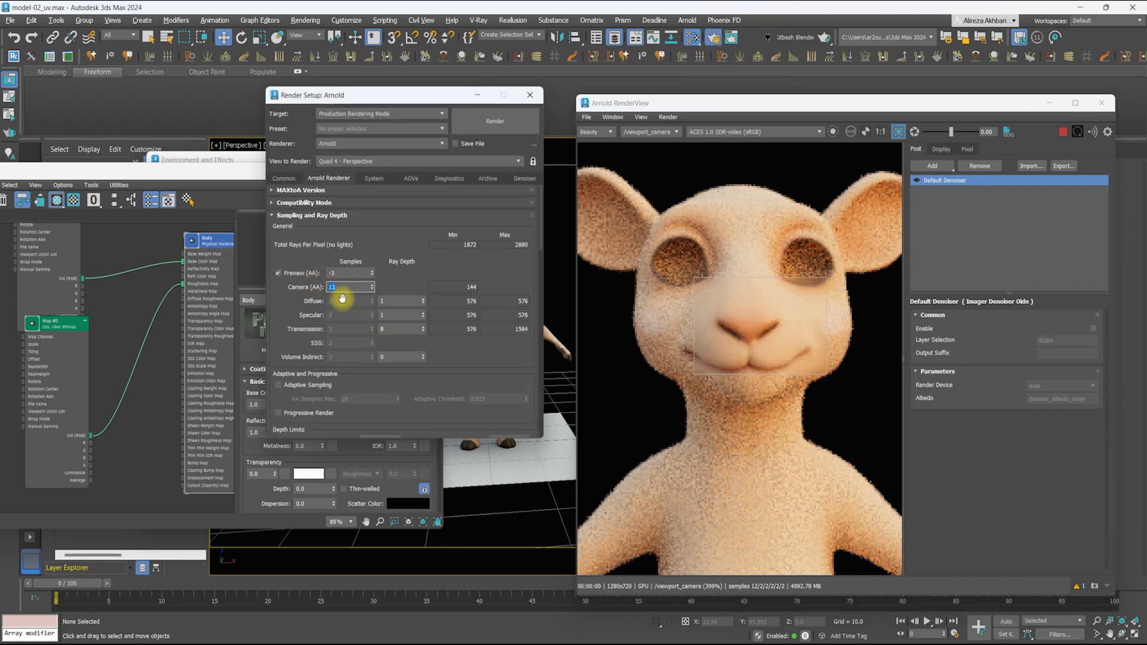
Add the component AOVs preset (coat, diffuse, sheen, specular, sss, transmission, volume) in the AOV manager
click(412, 178)
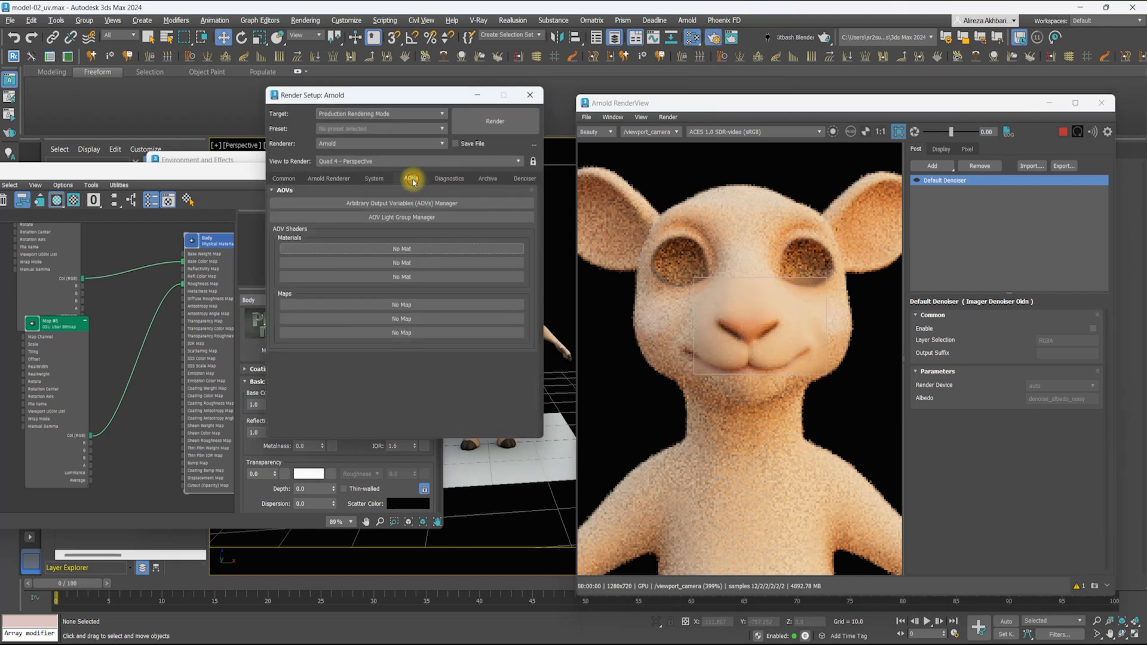
click(495, 206)
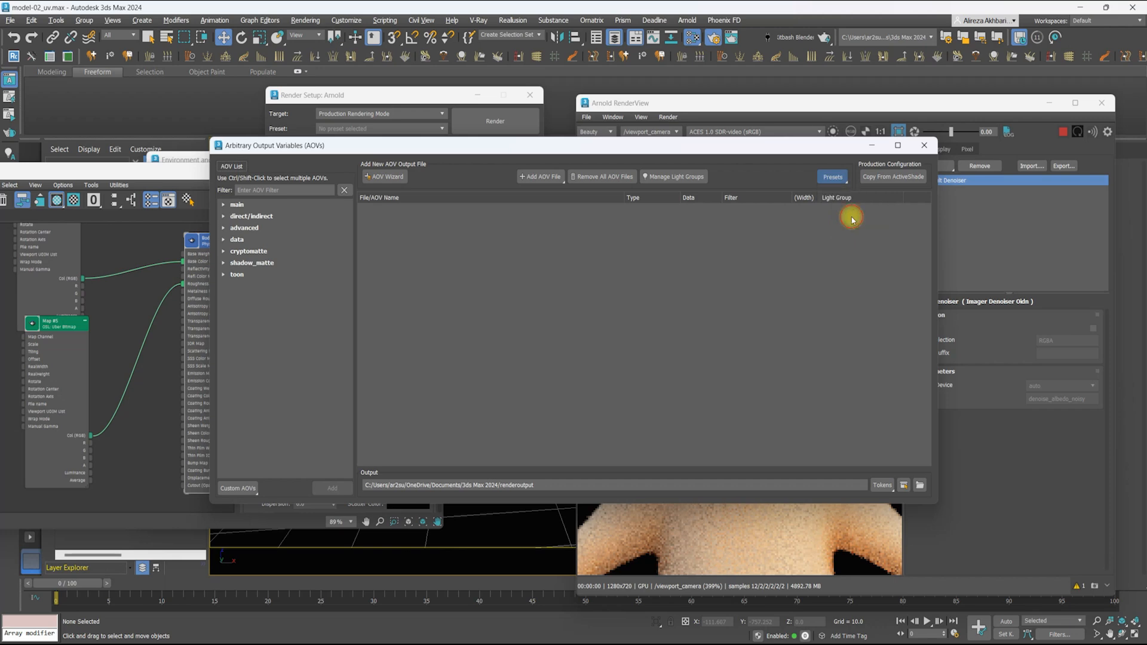
click(851, 219)
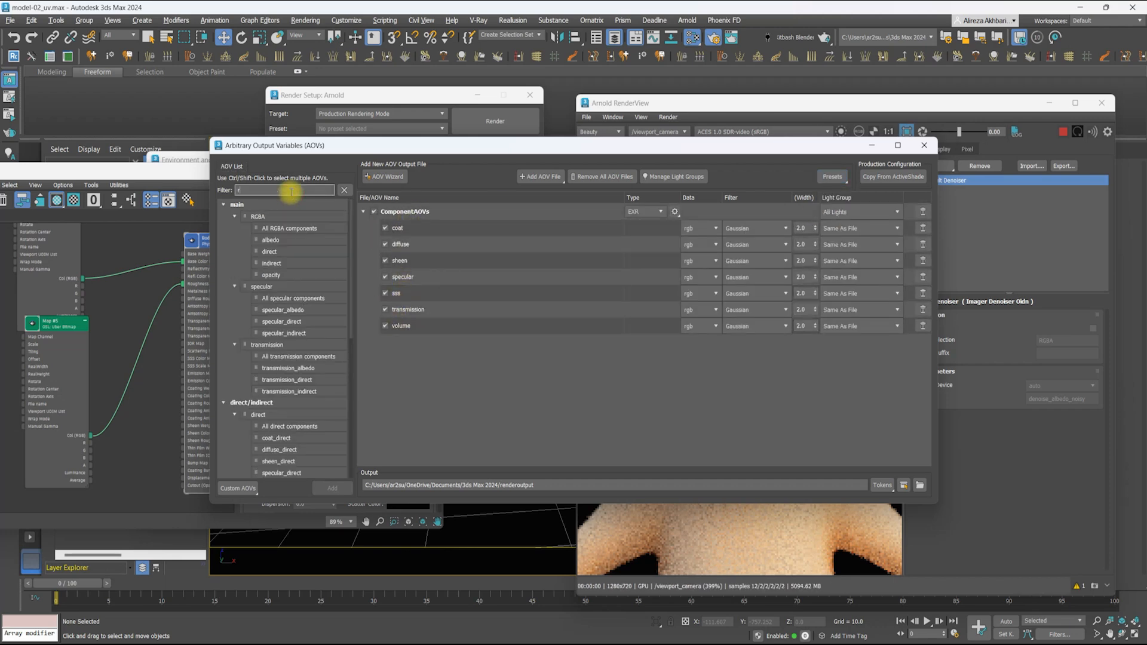
click(924, 145)
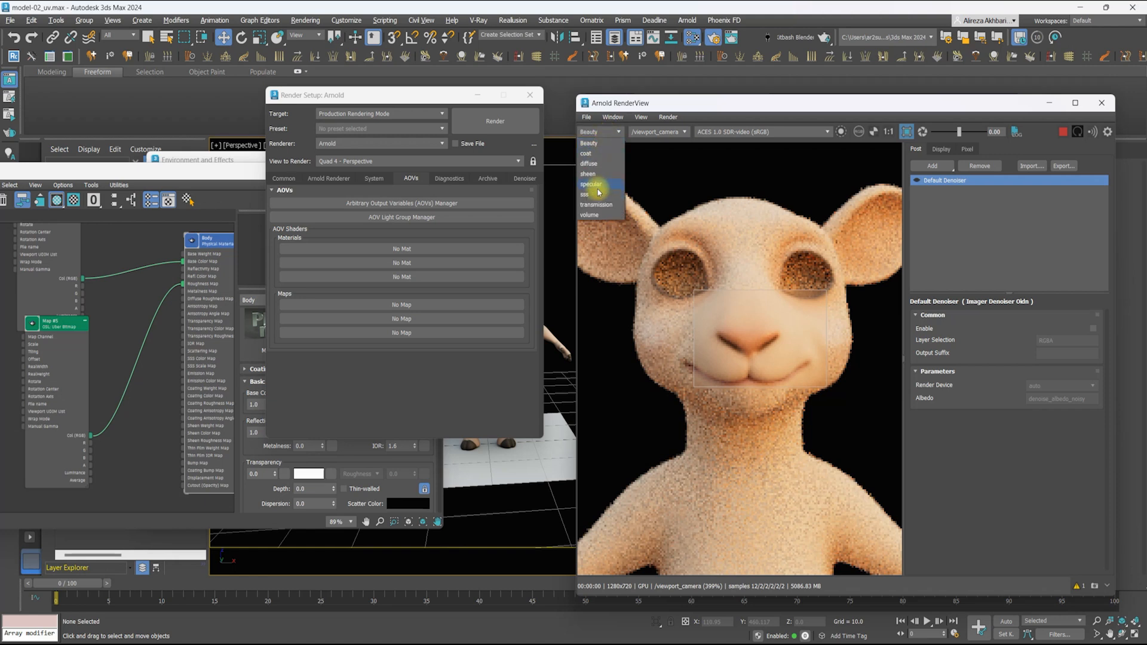
Inspect the sss, diffuse and specular passes in Arnold RenderView and return to the Beauty pass
click(597, 195)
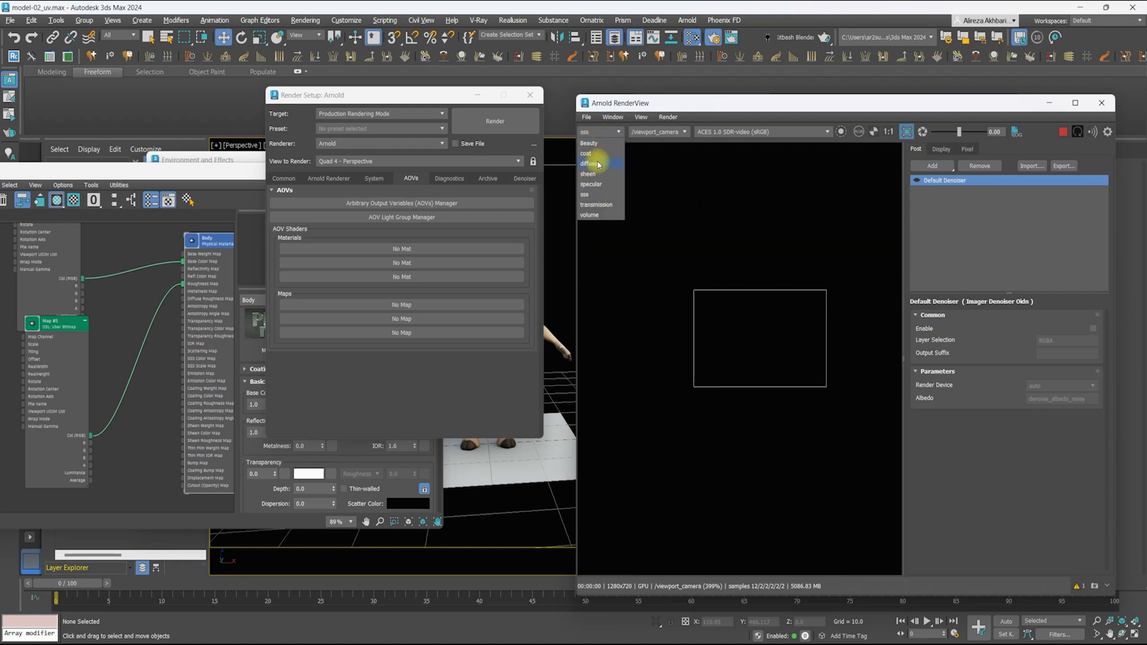
click(599, 165)
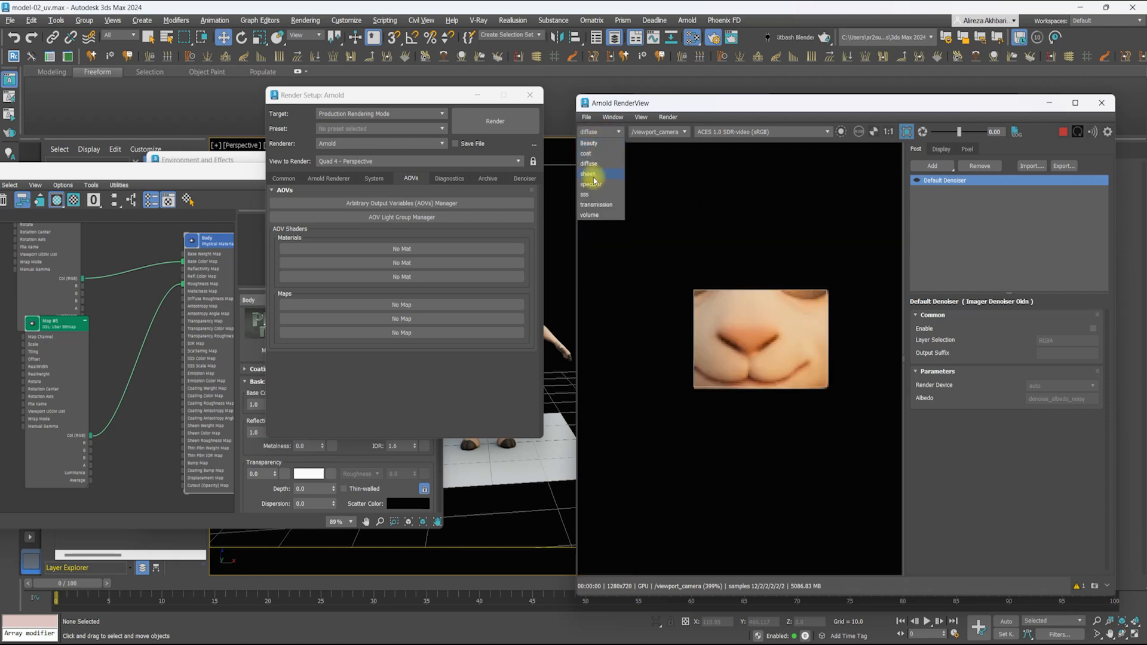
click(593, 184)
scroll(771, 326, up, 2)
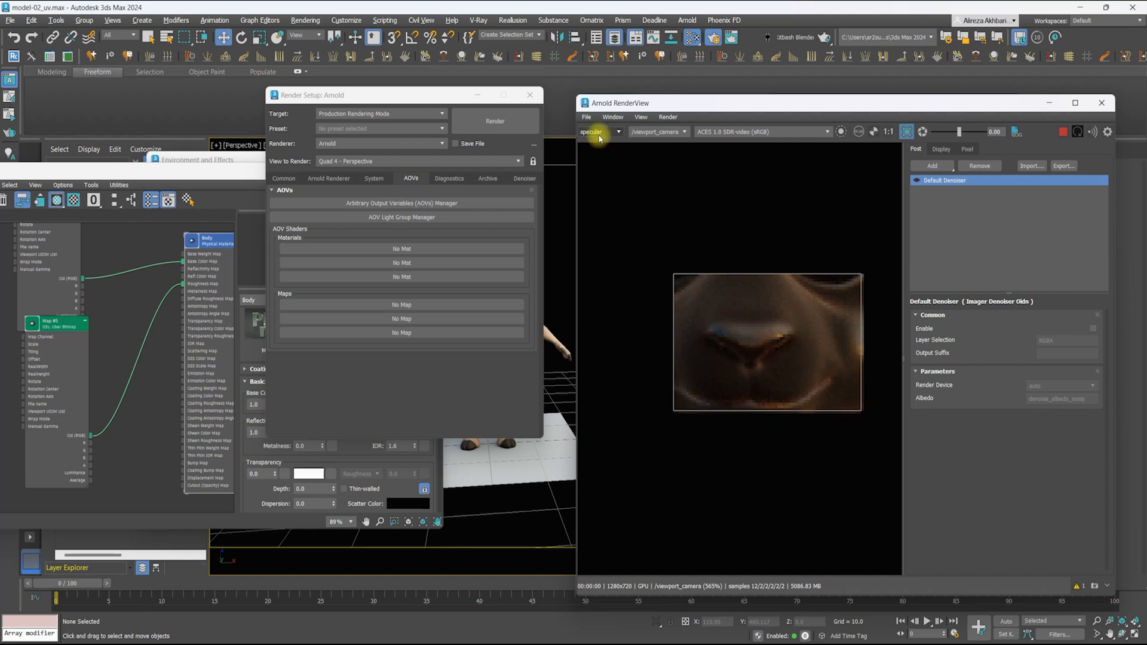
click(599, 136)
click(597, 145)
Duplicate the roughness Uber Bitmap node and open the copy's parameters
scroll(799, 319, down, 2)
middle_drag(68, 342, 122, 279)
scroll(122, 280, down, 1)
double_click(21, 379)
middle_drag(21, 379, 120, 321)
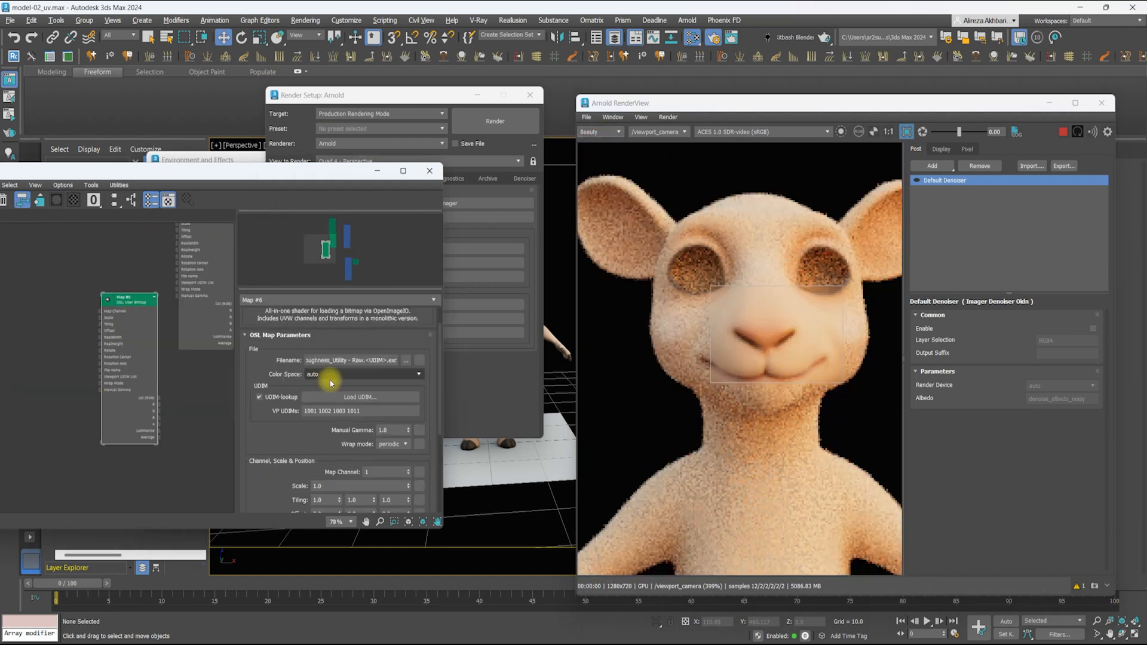
Load the Height Utility - Raw UDIM textures into the new bitmap and connect it to the Body material's Bump Map
click(336, 396)
scroll(348, 347, down, 3)
scroll(250, 306, up, 2)
click(246, 321)
shift+click(254, 390)
click(578, 577)
middle_drag(144, 352, 39, 485)
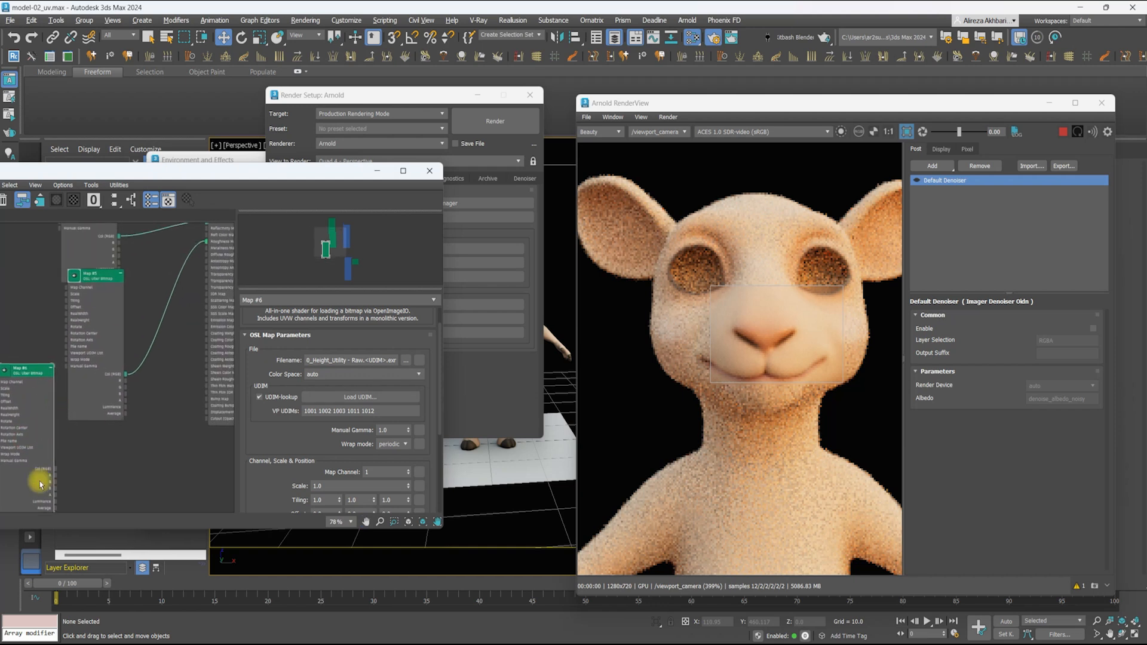
Add tile 1012 to the roughness bitmap's UDIM set and close the render settings
double_click(113, 384)
middle_drag(46, 416, 90, 403)
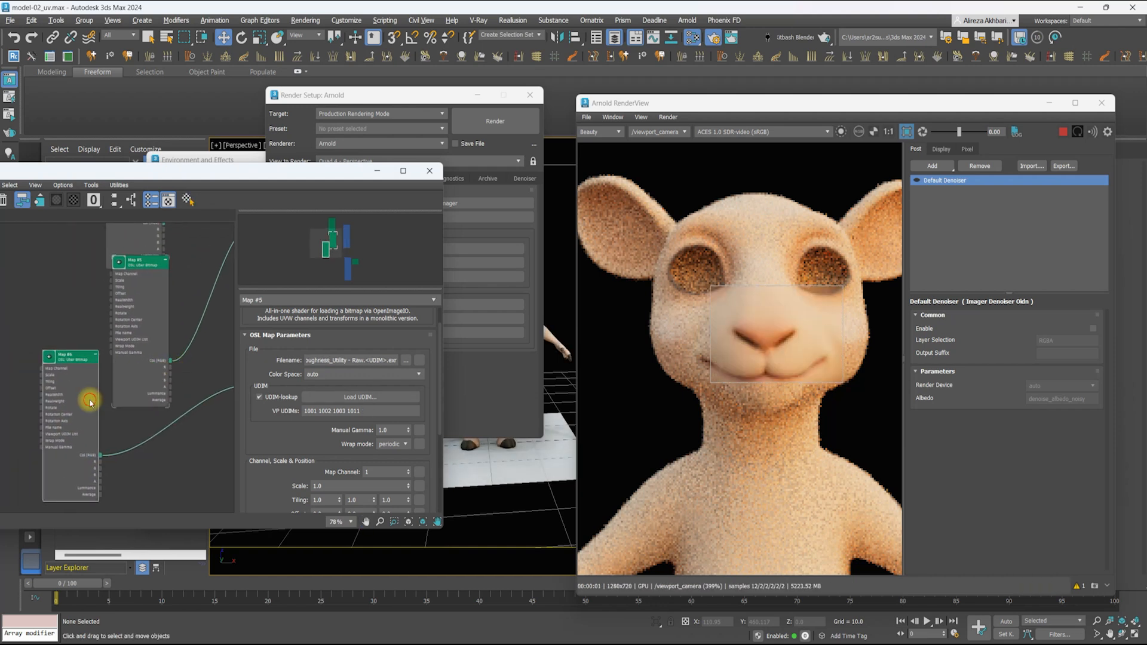
middle_drag(721, 319, 682, 332)
drag(505, 97, 478, 95)
click(505, 93)
scroll(189, 314, down, 2)
middle_drag(188, 314, 128, 333)
Rearrange the bitmap nodes and redraw the render region around the sheep's ear
drag(36, 421, 64, 443)
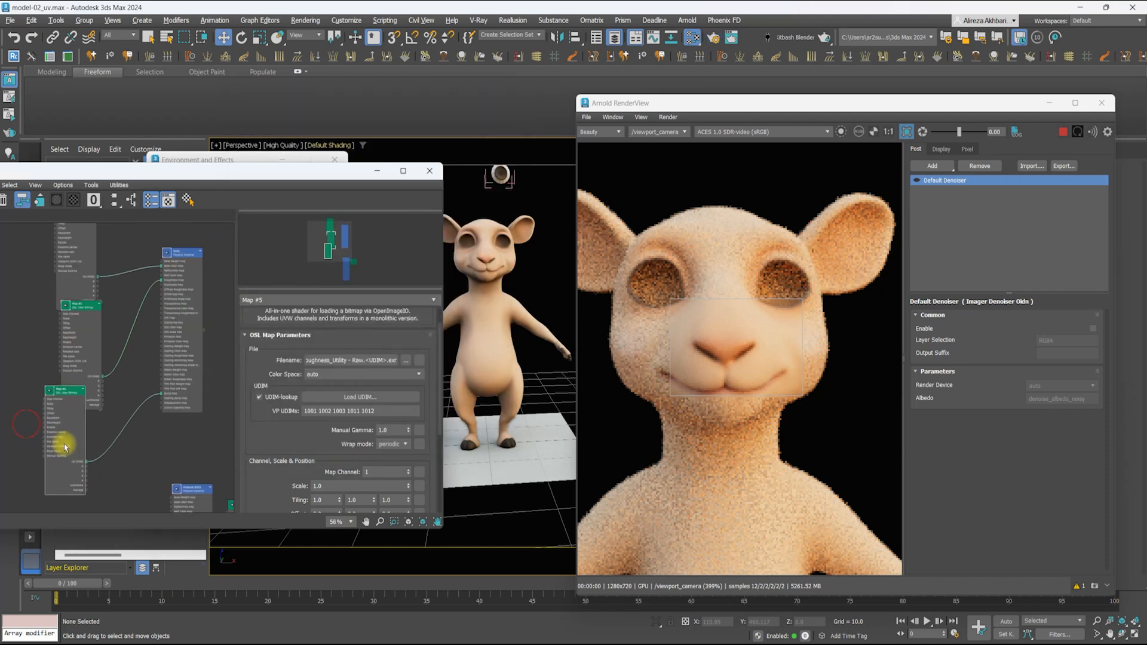
drag(94, 347, 59, 358)
middle_drag(89, 266, 83, 306)
drag(77, 304, 51, 288)
middle_drag(738, 342, 658, 377)
drag(644, 353, 757, 240)
Disconnect the base color, roughness and height bitmaps from the Body material
middle_drag(63, 347, 99, 331)
drag(95, 454, 85, 454)
drag(165, 471, 138, 263)
key(Delete)
Set the Body material's sub-surface scattering weight to 1.0, scale to 0.06 and depth to 0.06
middle_drag(222, 326, 191, 351)
double_click(184, 301)
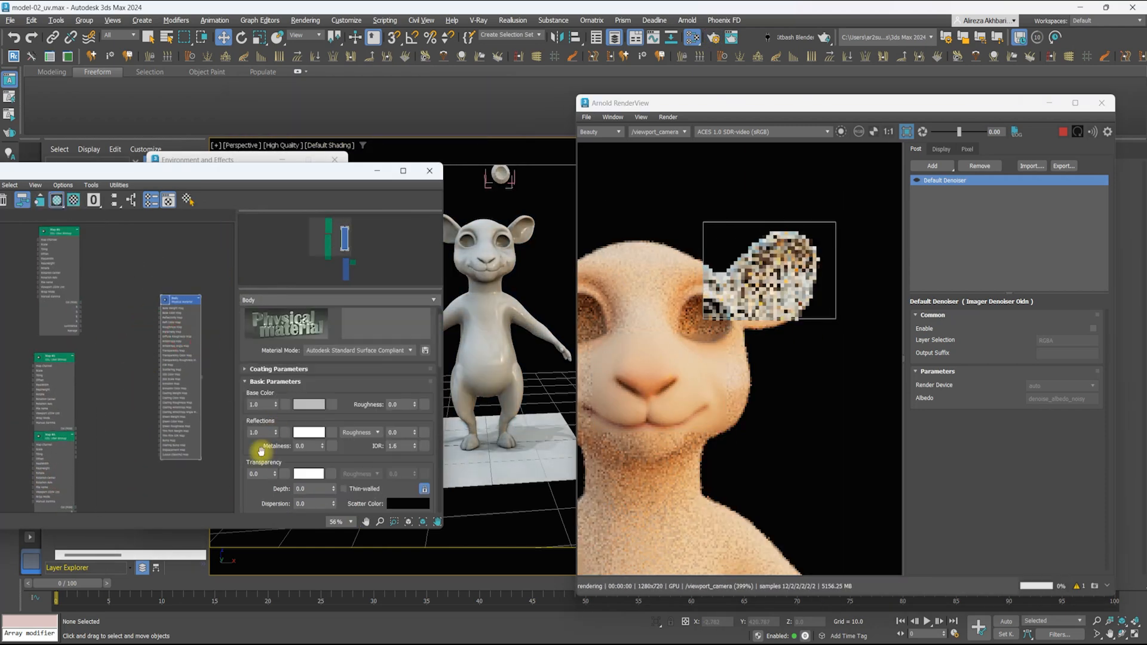
scroll(261, 453, down, 4)
drag(276, 379, 595, 275)
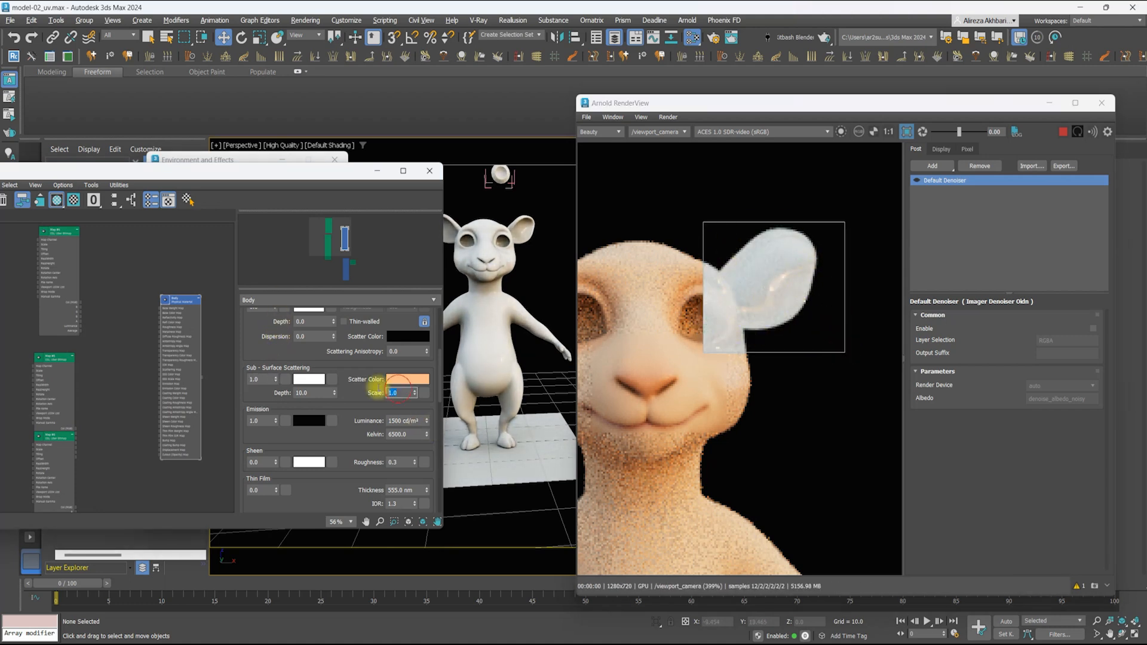
key(Return)
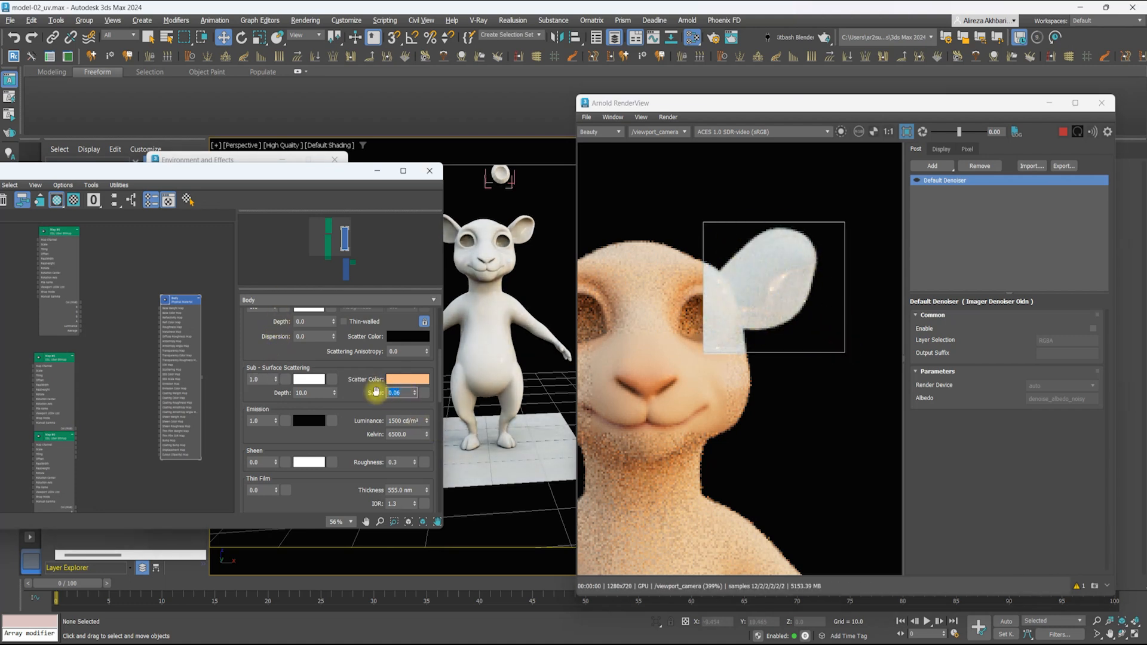
drag(314, 395, 261, 394)
text(0.06)
key(Return)
Move the render region across the sheep's head to its other ear
scroll(773, 289, down, 2)
middle_drag(773, 290, 843, 281)
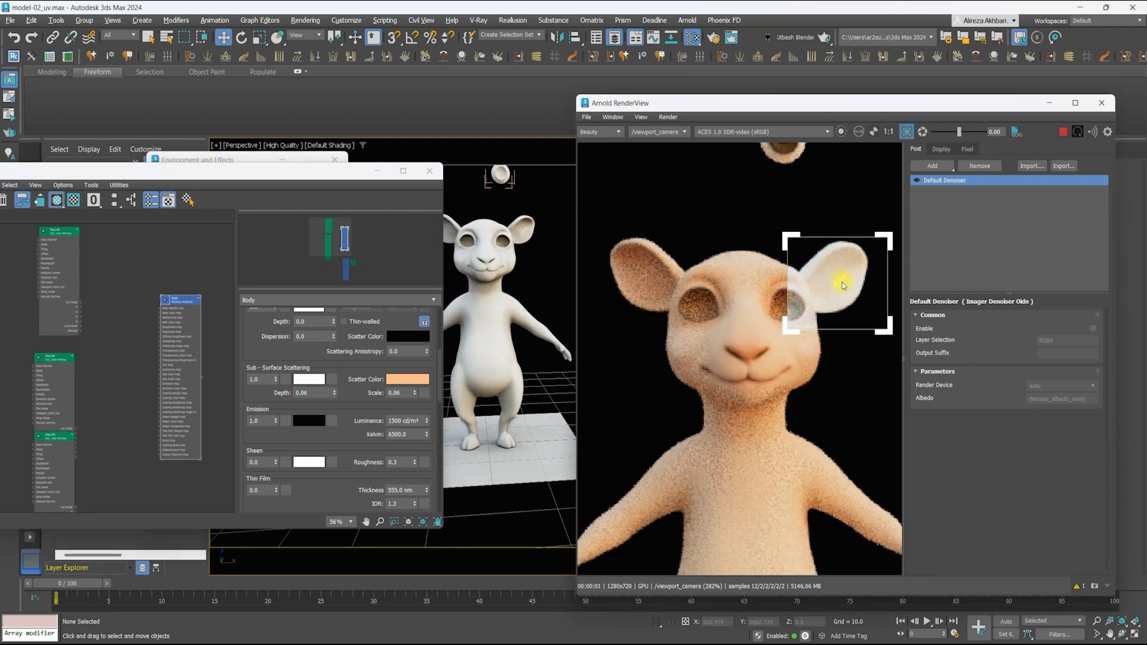
drag(833, 287, 658, 272)
Turn off the HDRI environment map's custom background and set its rotation to 163
middle_drag(172, 295, 103, 141)
double_click(181, 401)
drag(274, 446, 279, 382)
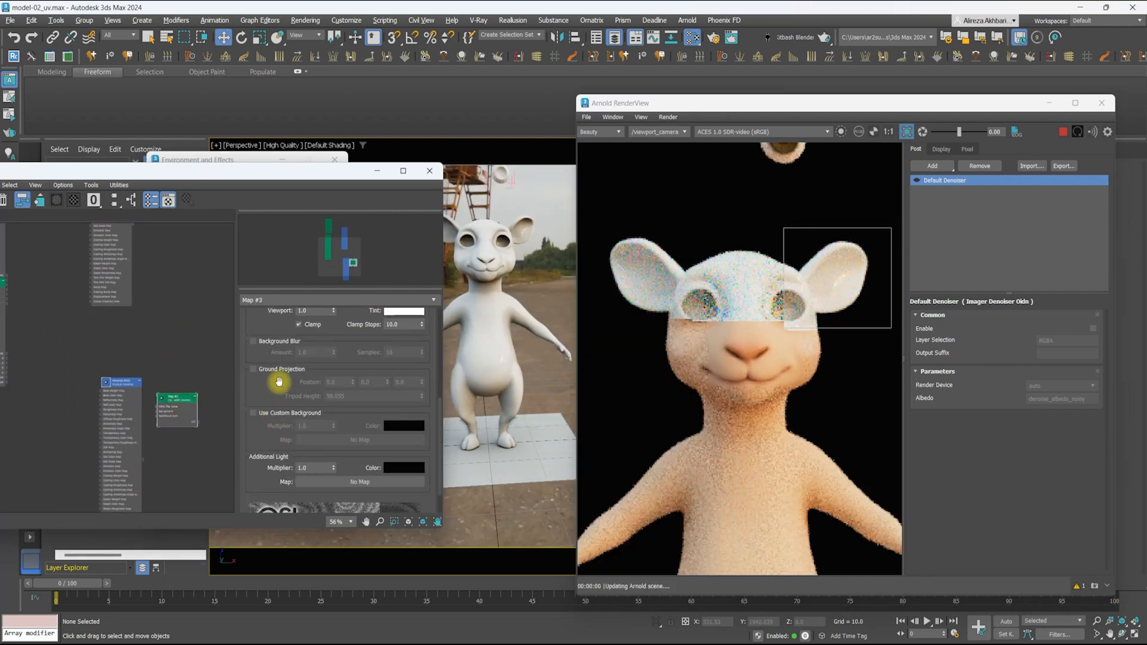
scroll(263, 392, up, 4)
drag(333, 352, 330, 317)
Render the full frame and redraw the render region around the sheep's head
scroll(731, 301, down, 2)
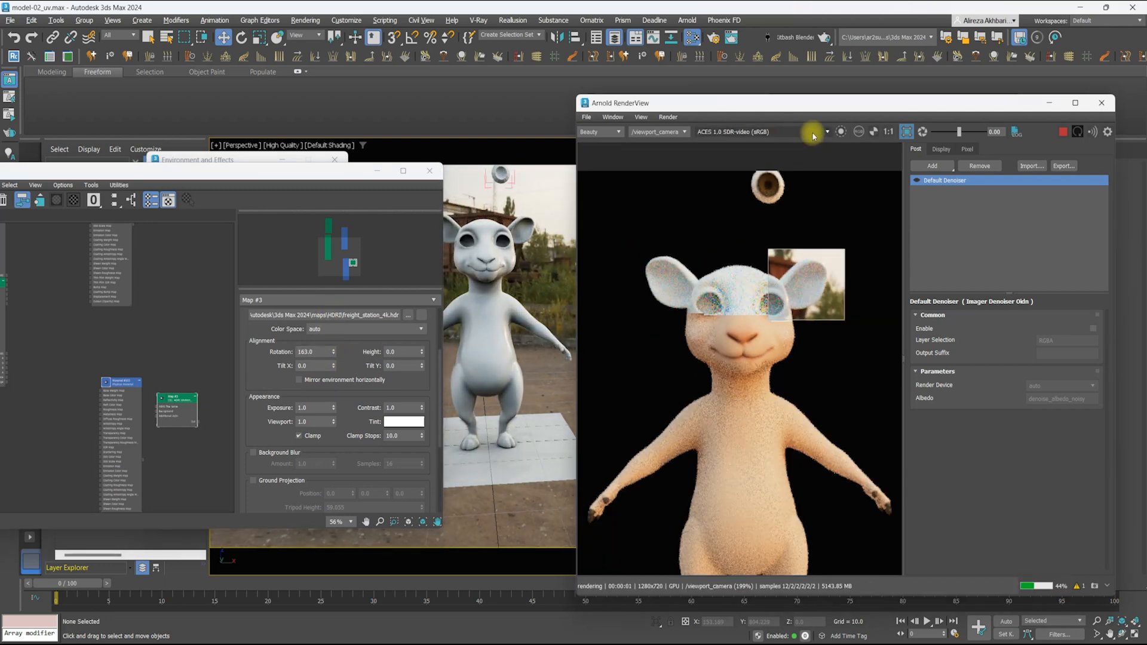
scroll(767, 281, down, 1)
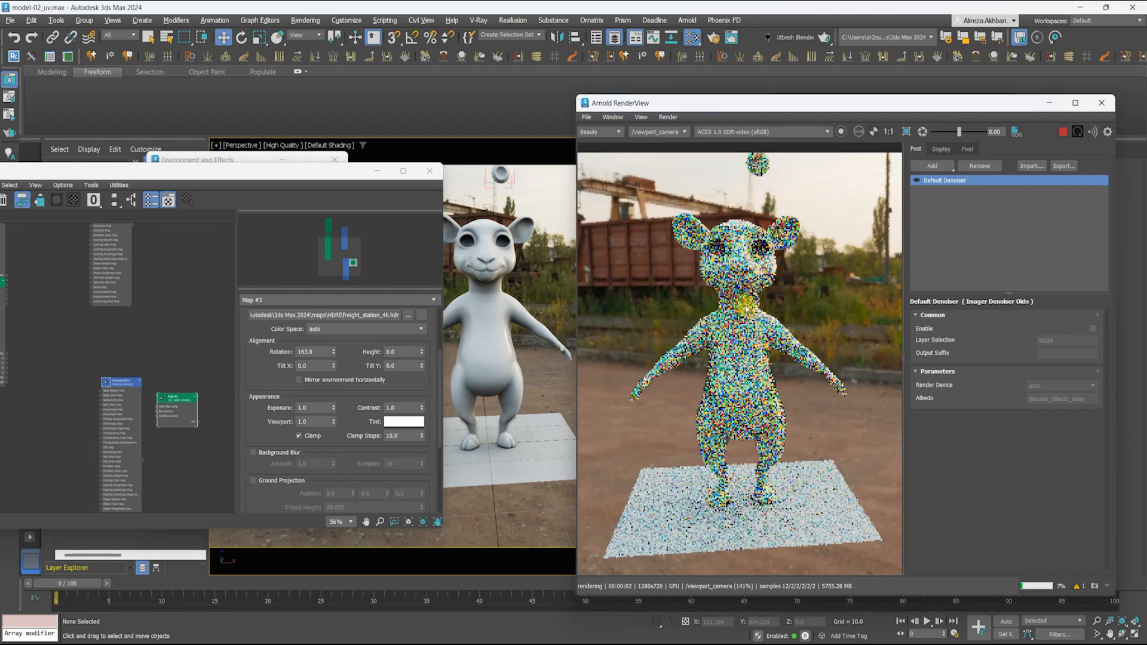
click(906, 132)
drag(830, 205, 736, 301)
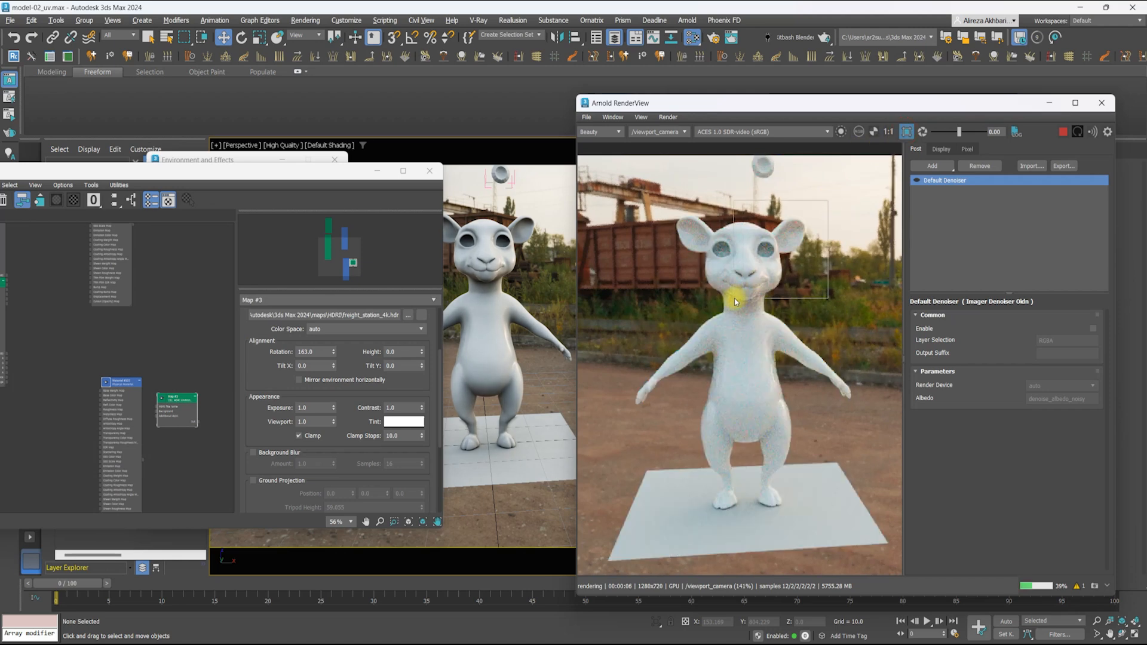
scroll(776, 250, up, 3)
Open the HDRI environment map's exposure value for editing
click(349, 406)
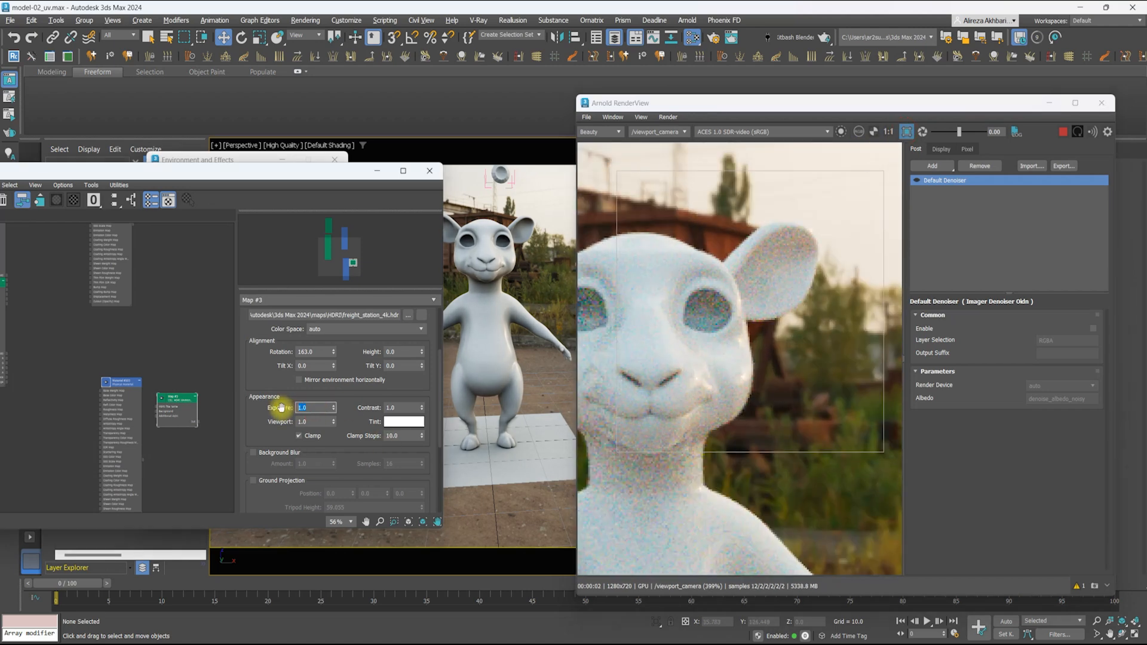
Set the HDRI environment map's exposure to 2.0 and turn on its custom background
text(2)
key(Return)
scroll(265, 442, down, 3)
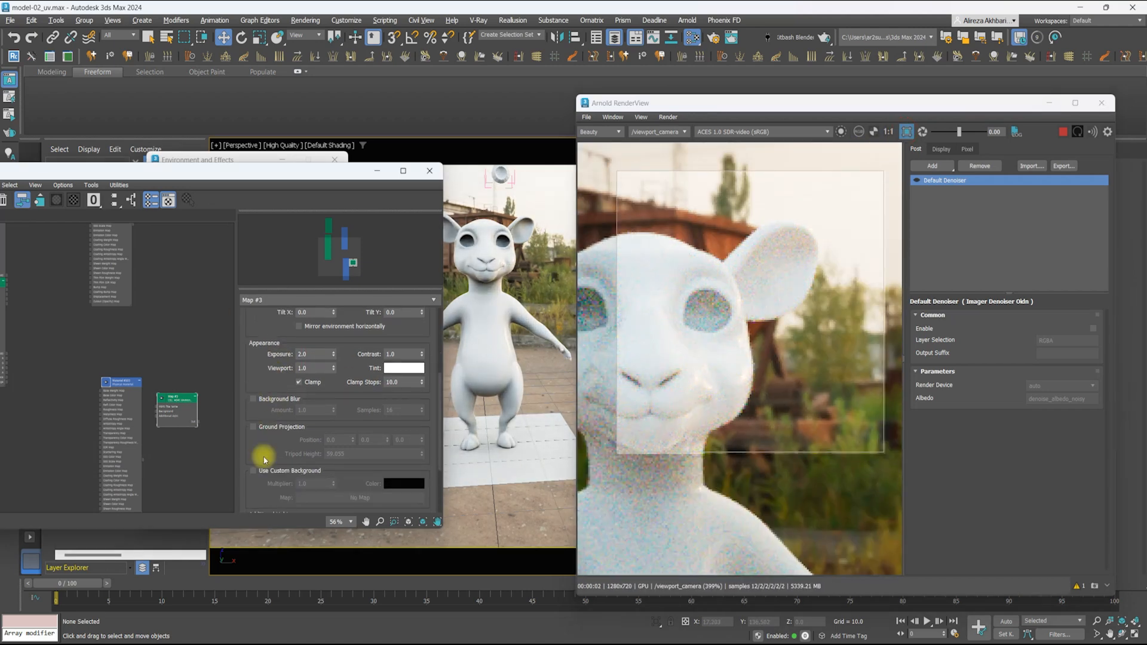
scroll(265, 460, down, 2)
click(254, 444)
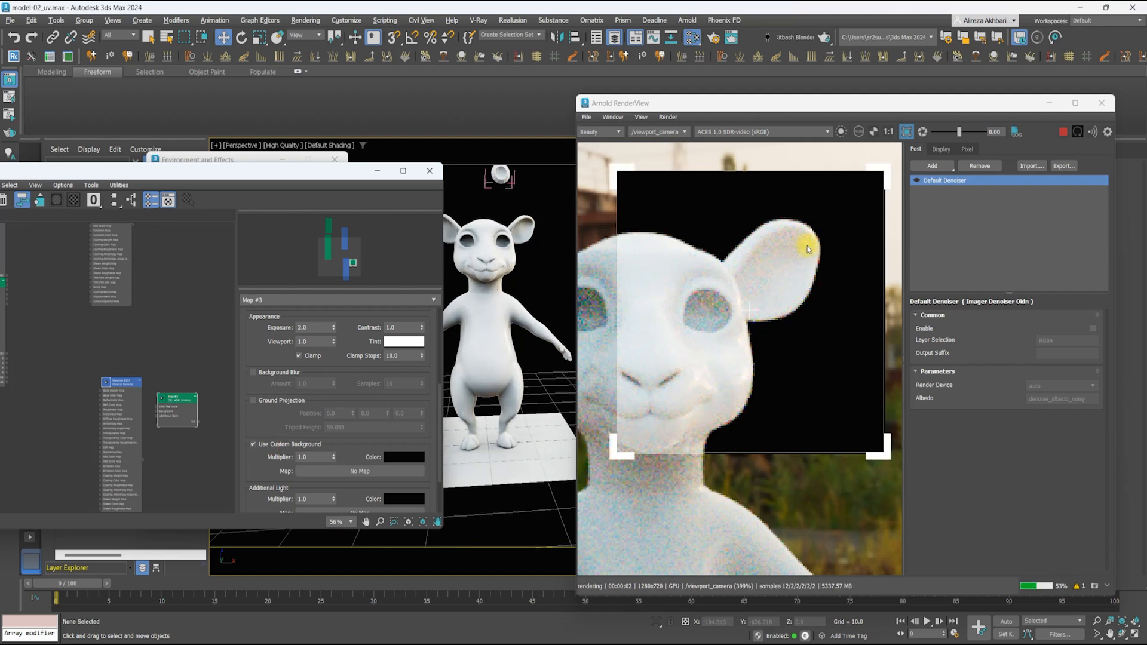
Create an Arnold Standard Surface material beside the Body material and assign it to the character
middle_drag(95, 386, 123, 339)
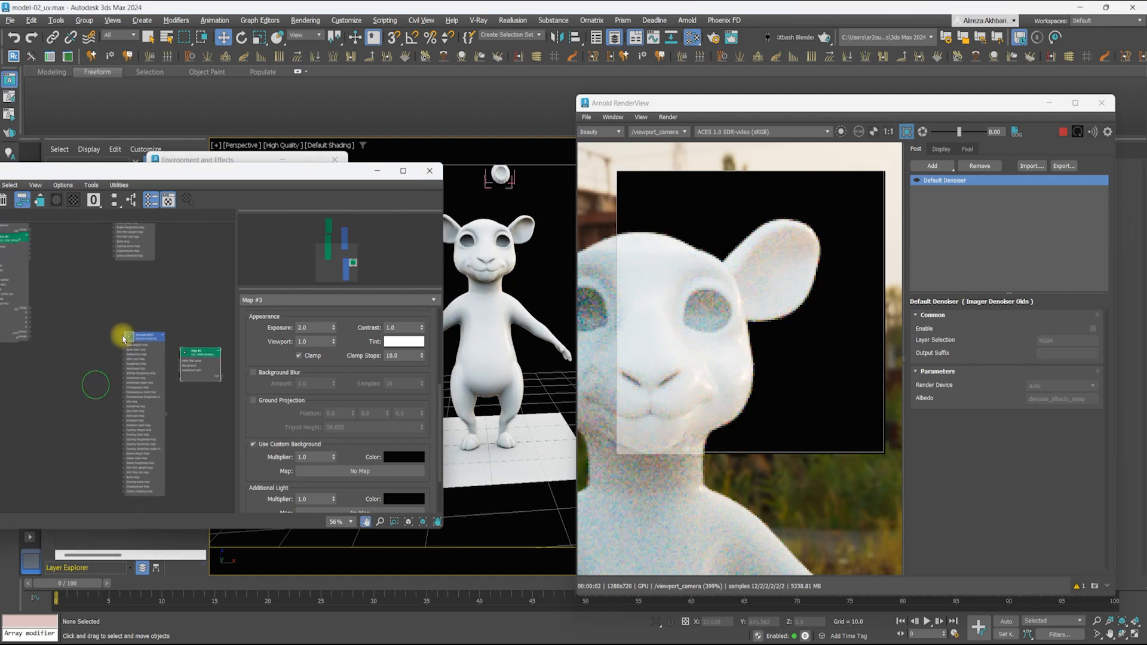
double_click(115, 345)
middle_drag(137, 233, 151, 370)
double_click(147, 324)
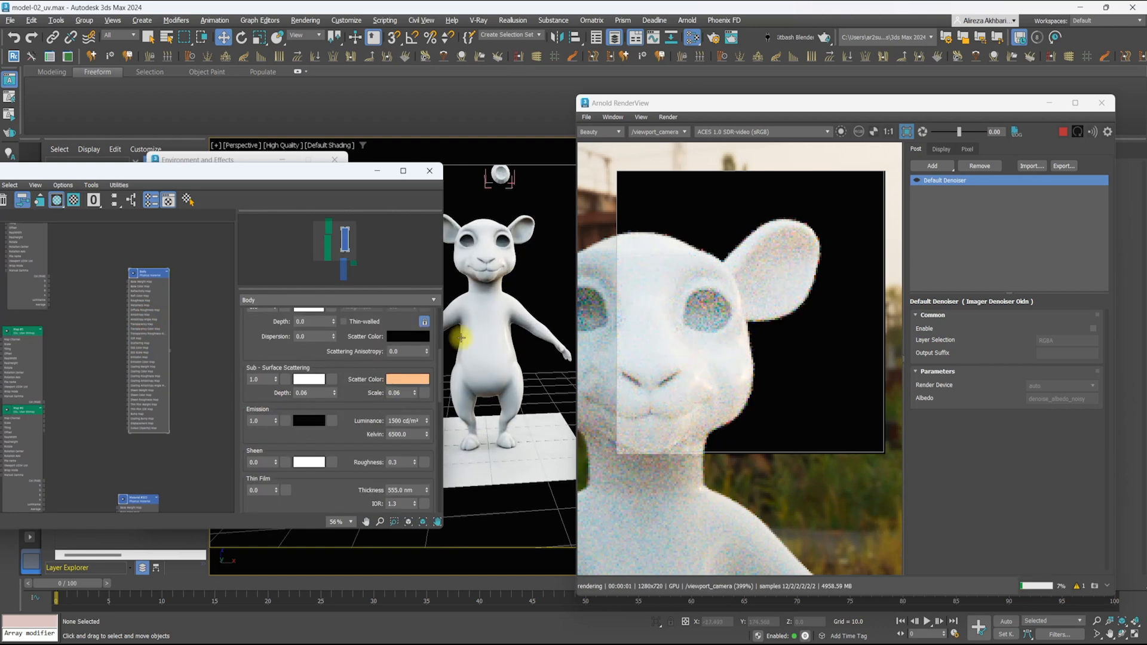
middle_drag(137, 328, 88, 473)
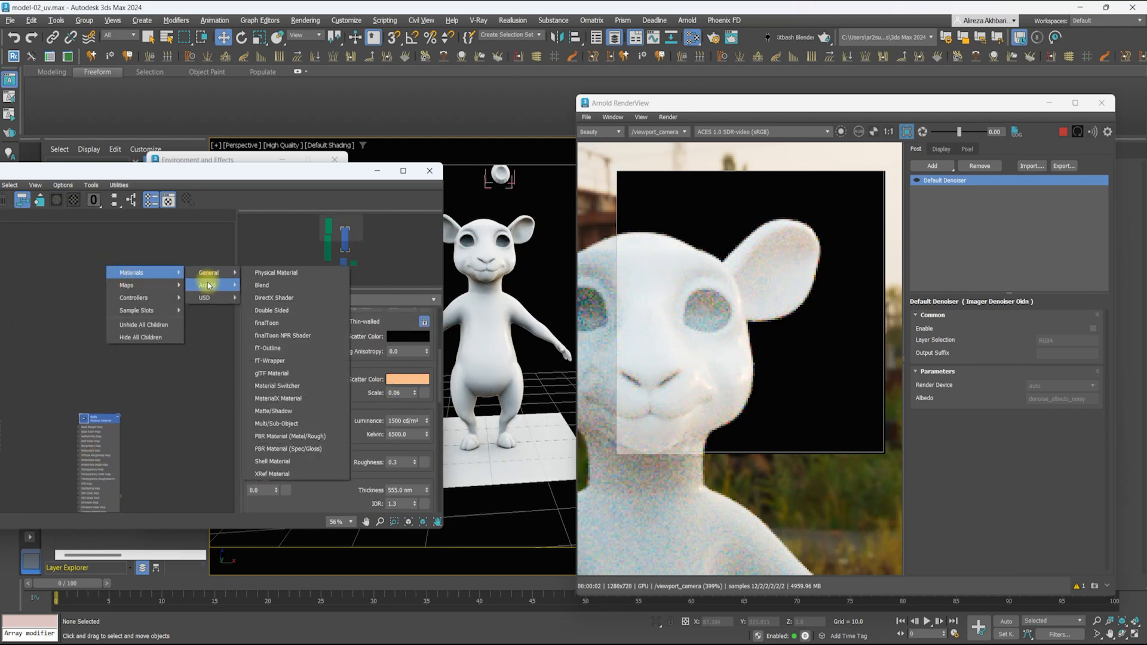
mouse_move(208, 285)
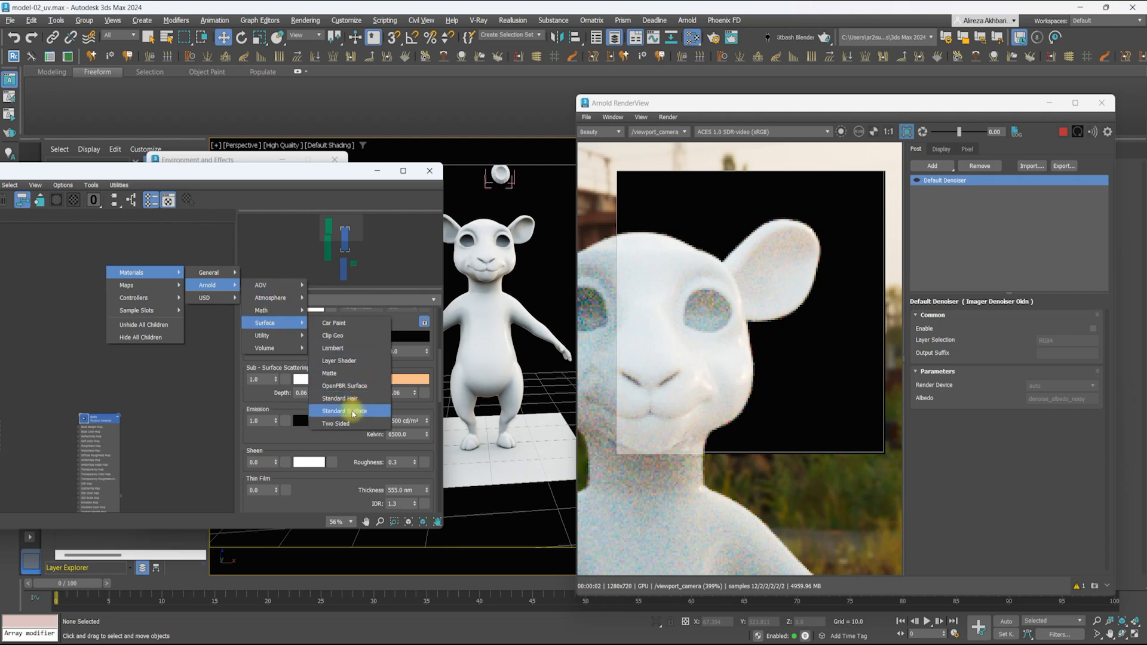
click(354, 412)
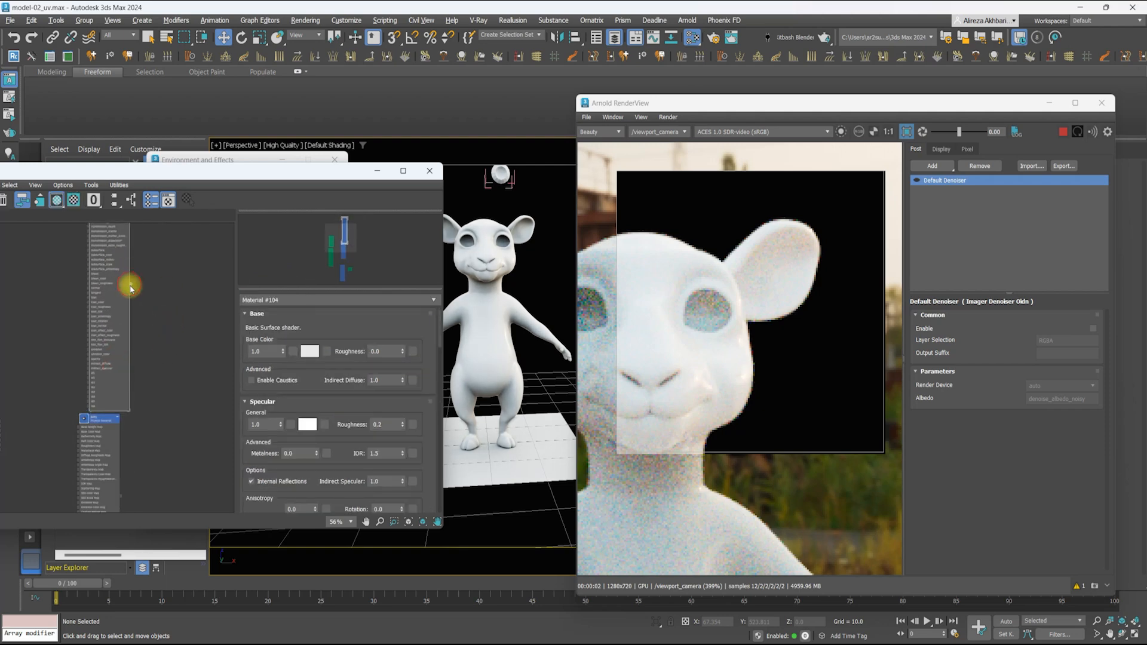
drag(472, 328, 476, 328)
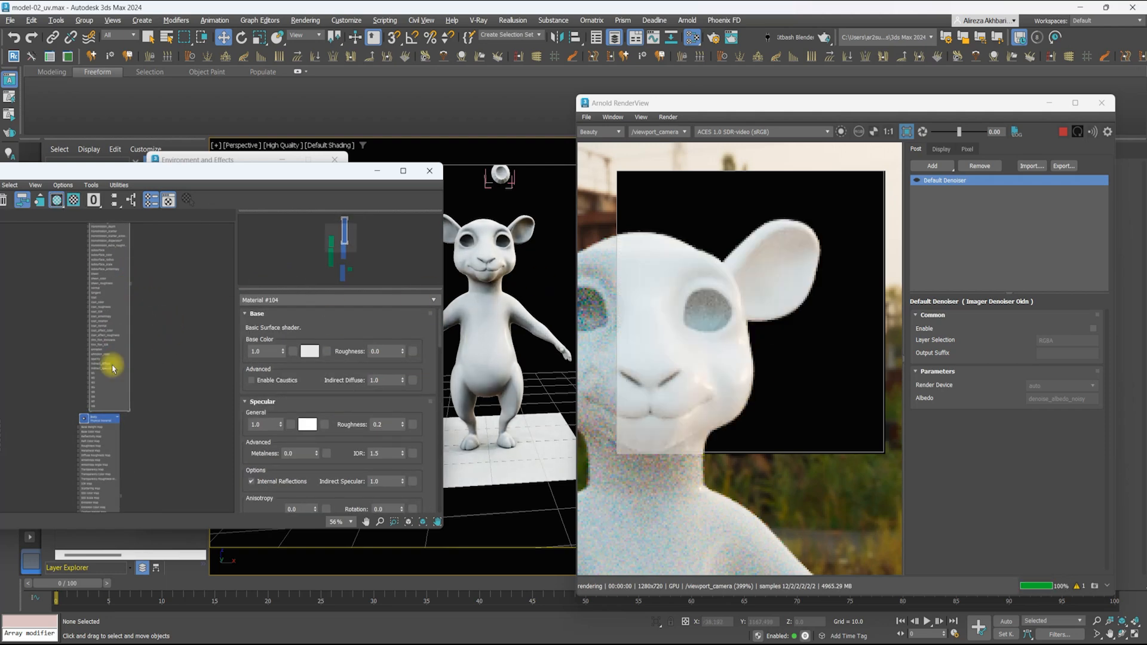
Consult the Arnold Subsurface help page's skin tip and set Body's SSS scatter color to red 1.0, green 0.35, blue 0.2
middle_drag(110, 366, 166, 288)
double_click(166, 346)
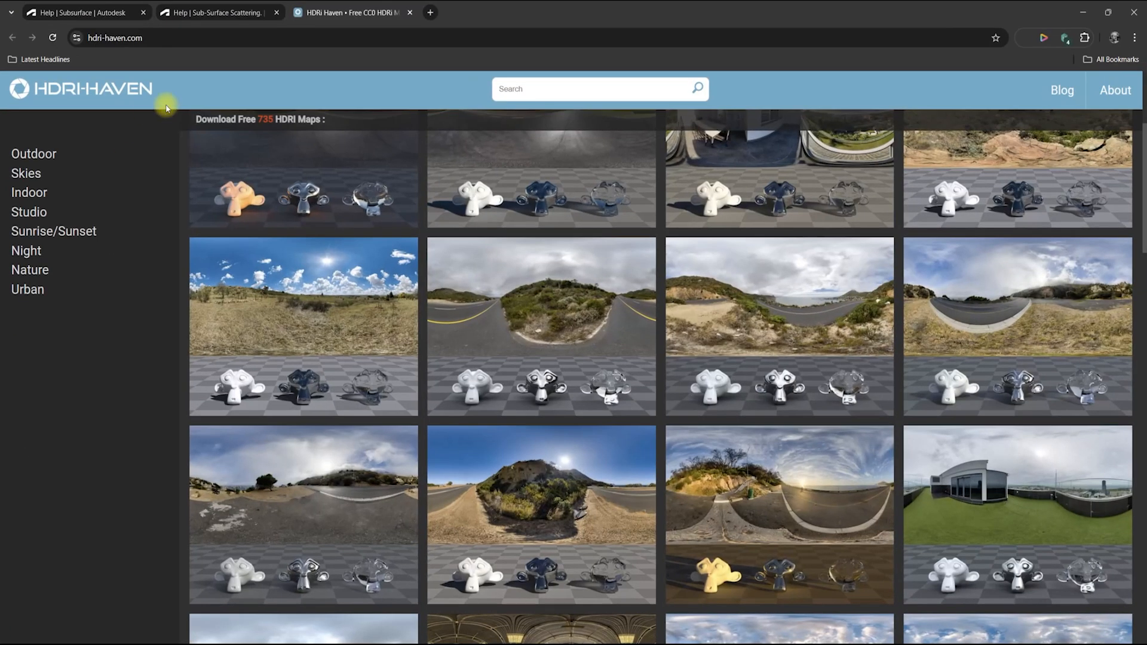
click(120, 6)
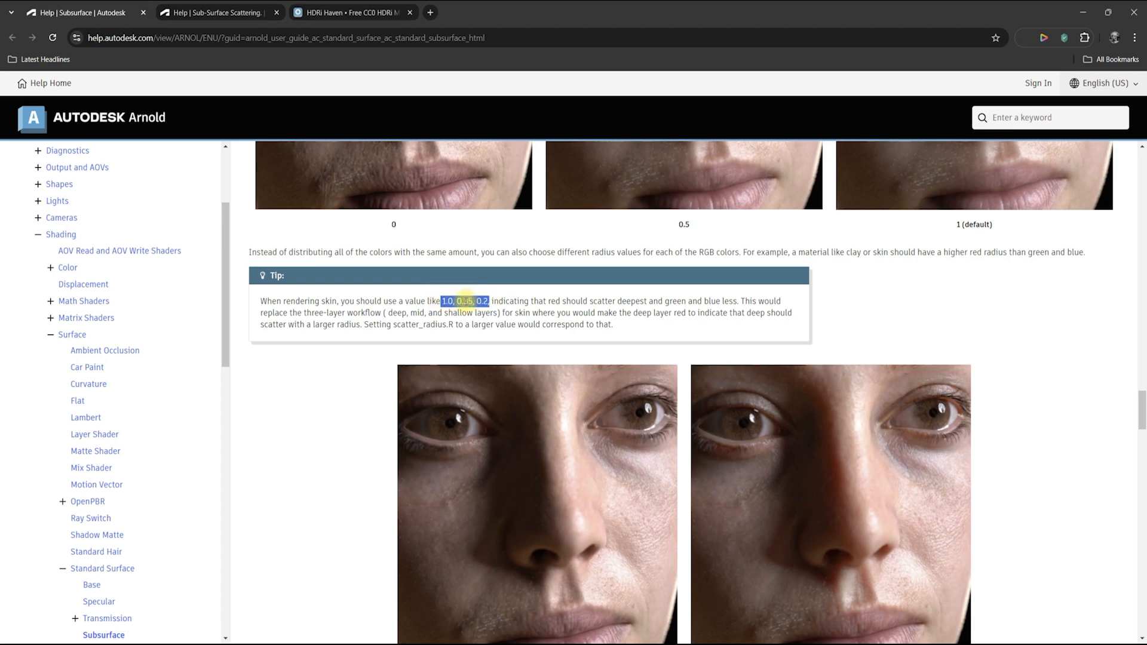
click(1083, 12)
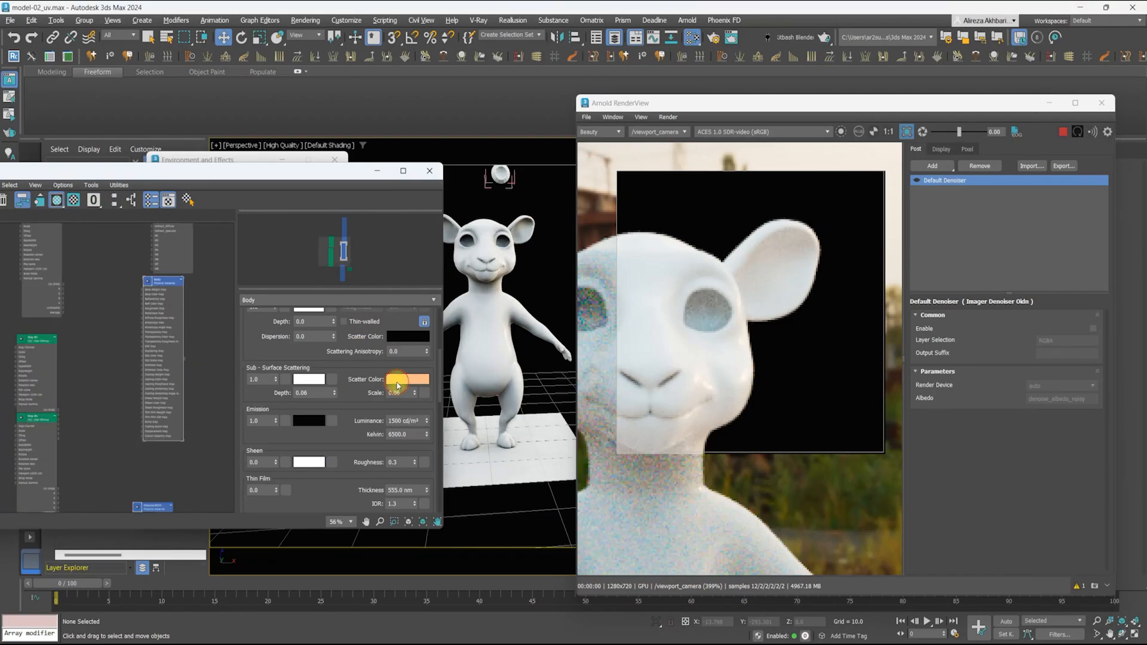
click(406, 379)
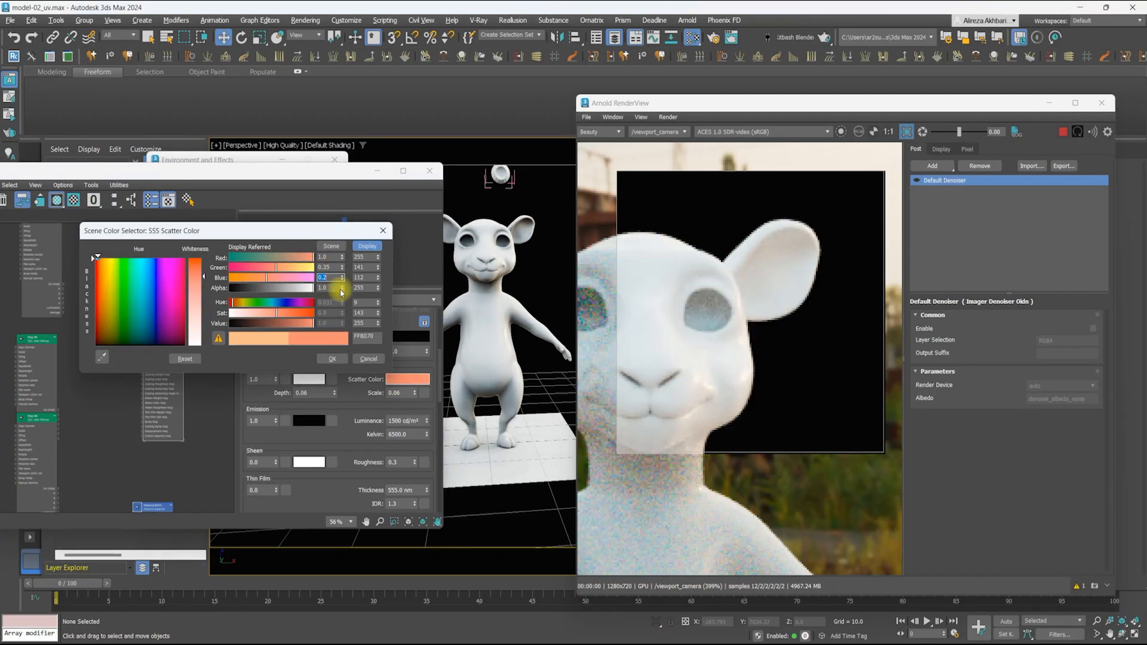
click(332, 359)
Assign the Standard Surface material to the character again and set its subsurface weight to 1.0
double_click(156, 281)
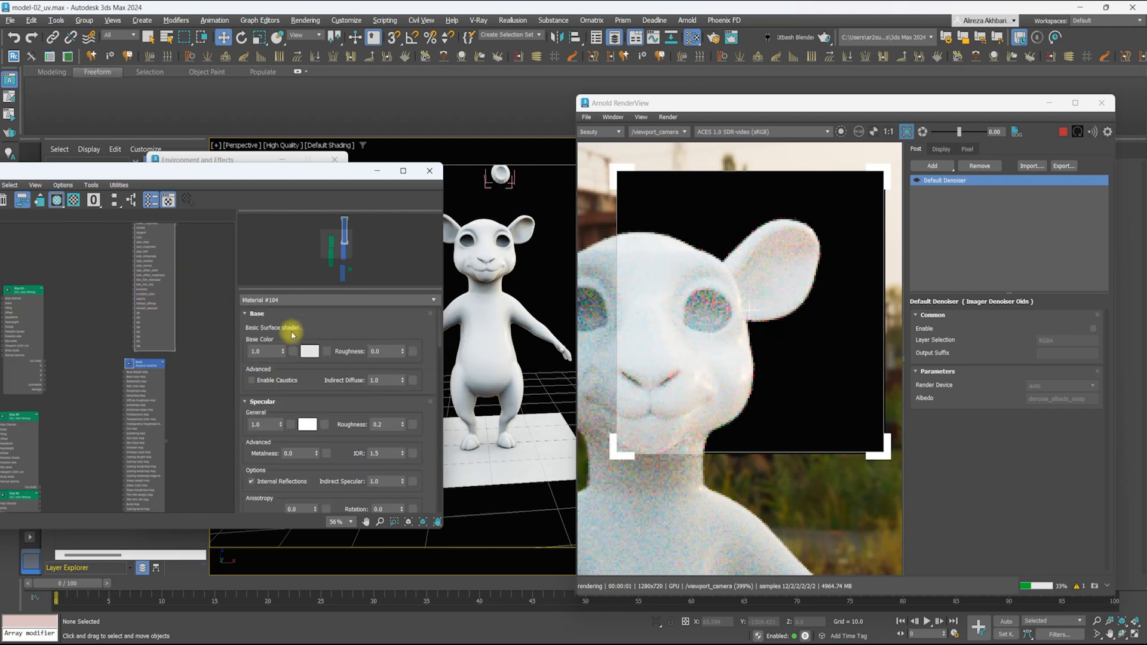
drag(208, 315, 486, 365)
drag(278, 358, 283, 307)
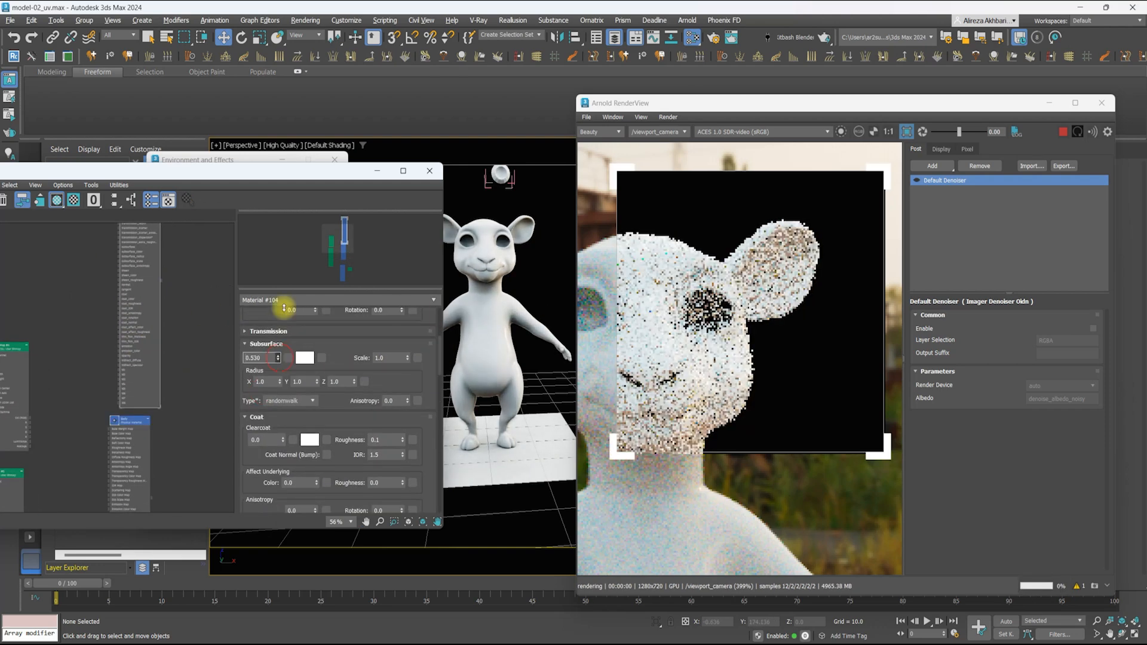
Set the Standard Surface material's subsurface radius to X 1.0, Y 0.35, Z 0.2 and its scale to 0.06
drag(305, 382, 279, 383)
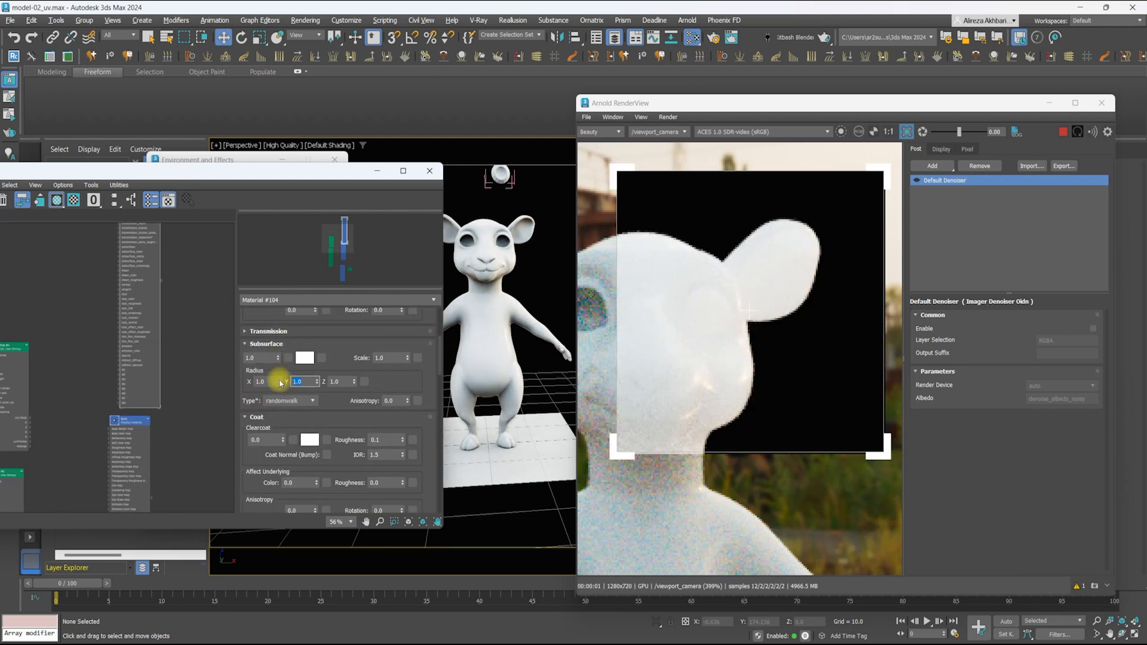
text(0.2)
key(Return)
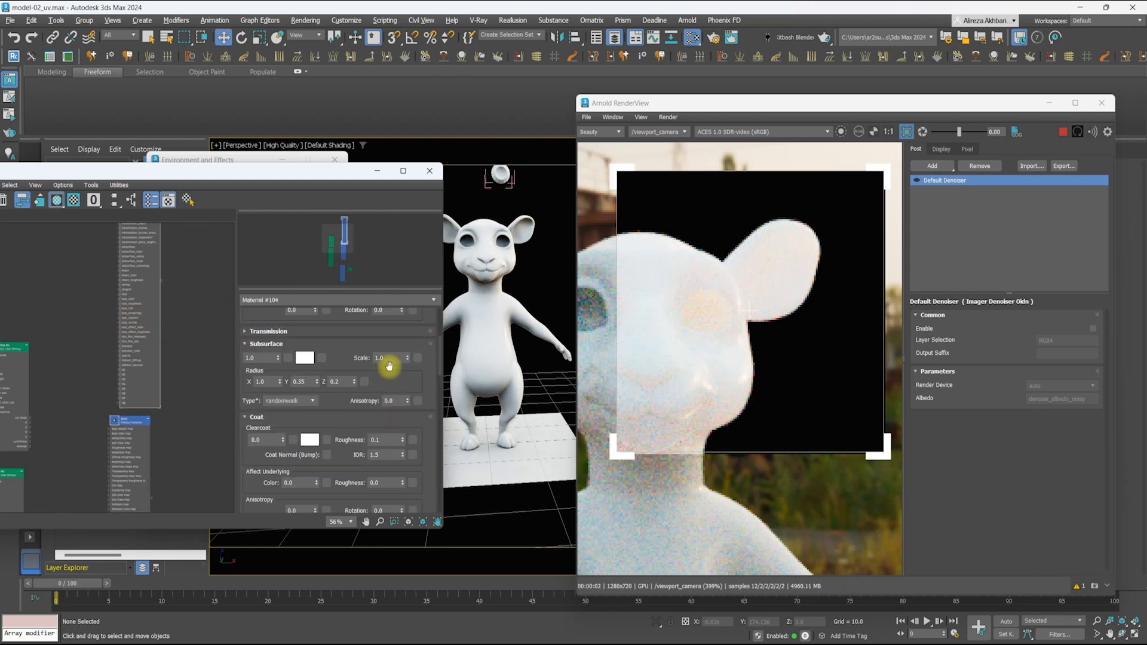
scroll(707, 260, down, 2)
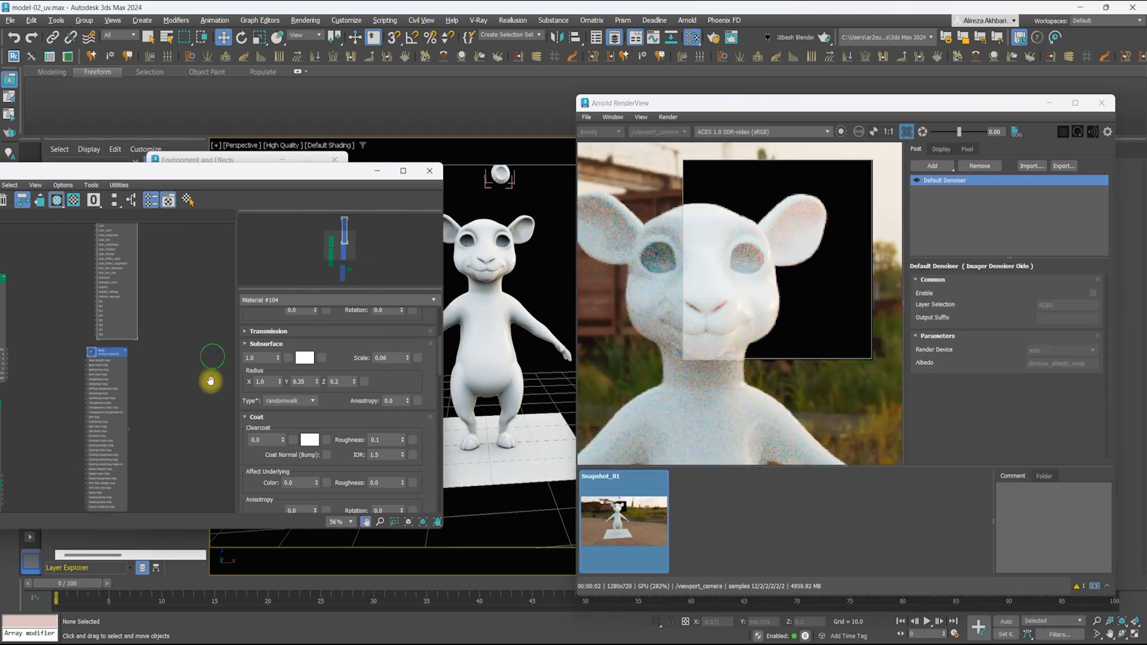
Review the physical material SSS type in the Arnold render settings and compare it with the material's subsurface type
double_click(115, 373)
key(F10)
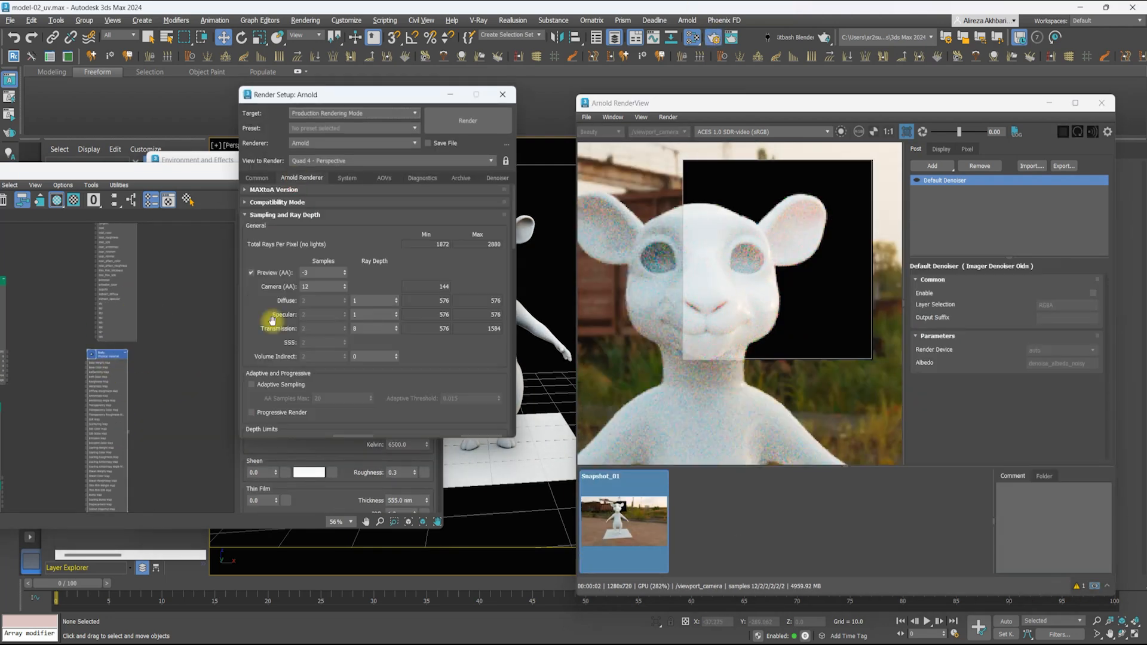
scroll(272, 357, up, 2)
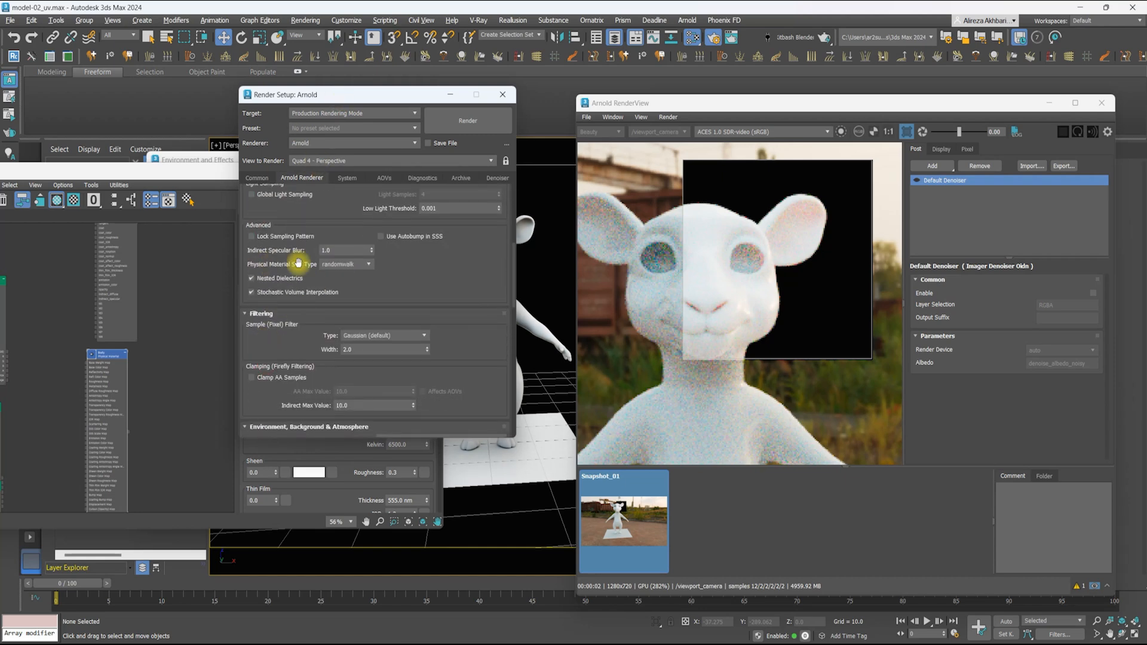
click(346, 285)
click(503, 94)
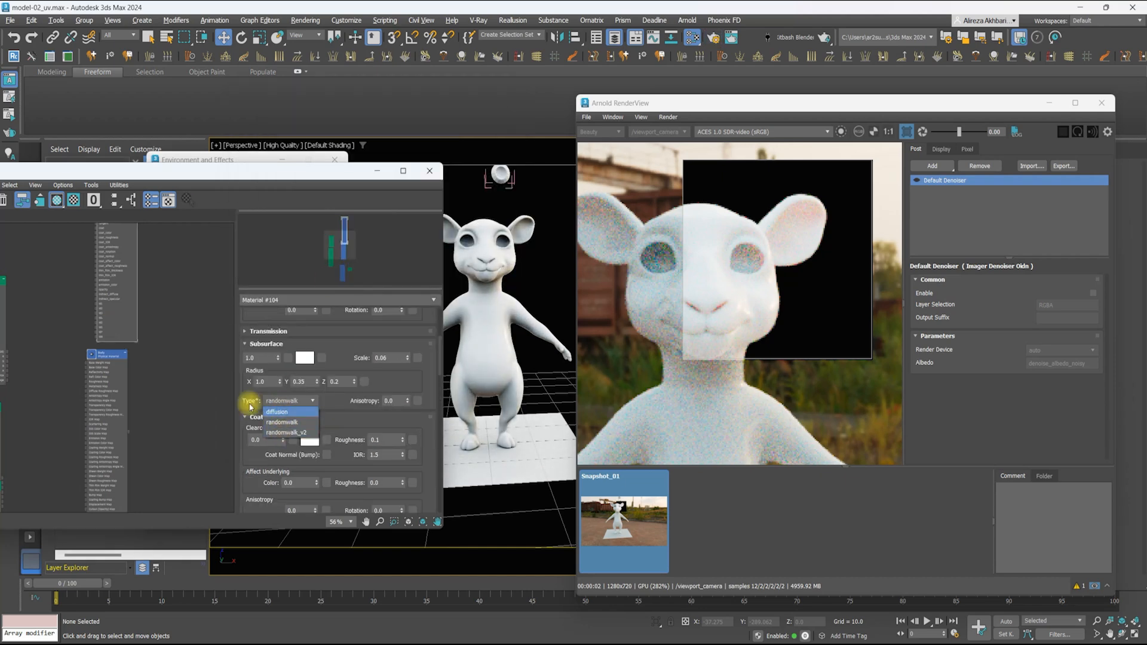
Replace the Standard Surface material on the character with Body and connect the color bitmap to Body's base and SSS color maps
drag(162, 351, 465, 341)
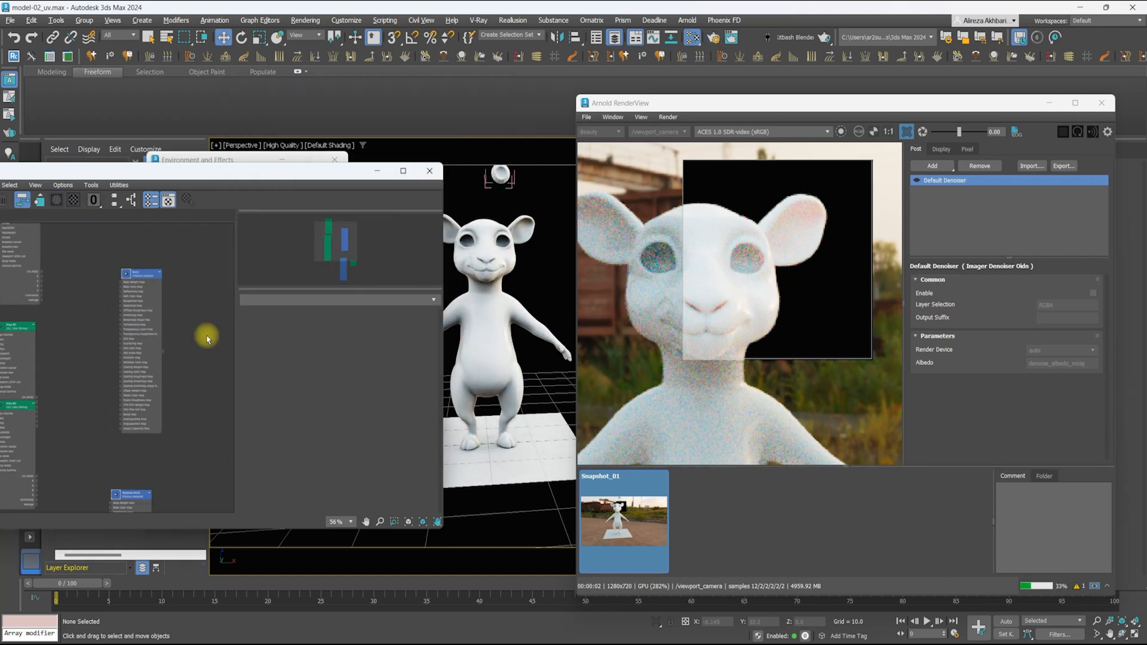
scroll(36, 290, up, 4)
drag(45, 260, 187, 283)
middle_drag(187, 283, 166, 254)
click(617, 527)
middle_drag(230, 317, 195, 288)
double_click(195, 288)
middle_drag(179, 239, 225, 286)
drag(76, 274, 173, 382)
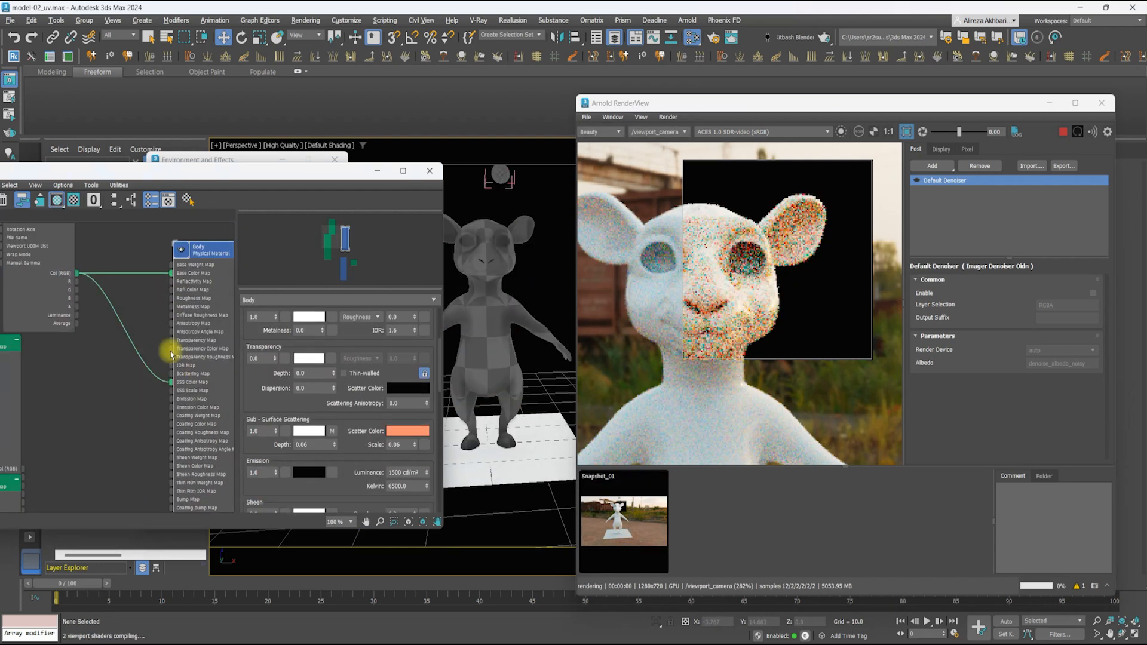
Connect the second bitmap to Body's Roughness Map and the third bitmap to its Bump Map
scroll(191, 371, down, 1)
middle_drag(155, 406, 160, 369)
drag(41, 364, 58, 355)
middle_drag(69, 356, 64, 405)
drag(59, 460, 173, 318)
middle_drag(137, 412, 193, 285)
drag(95, 464, 194, 371)
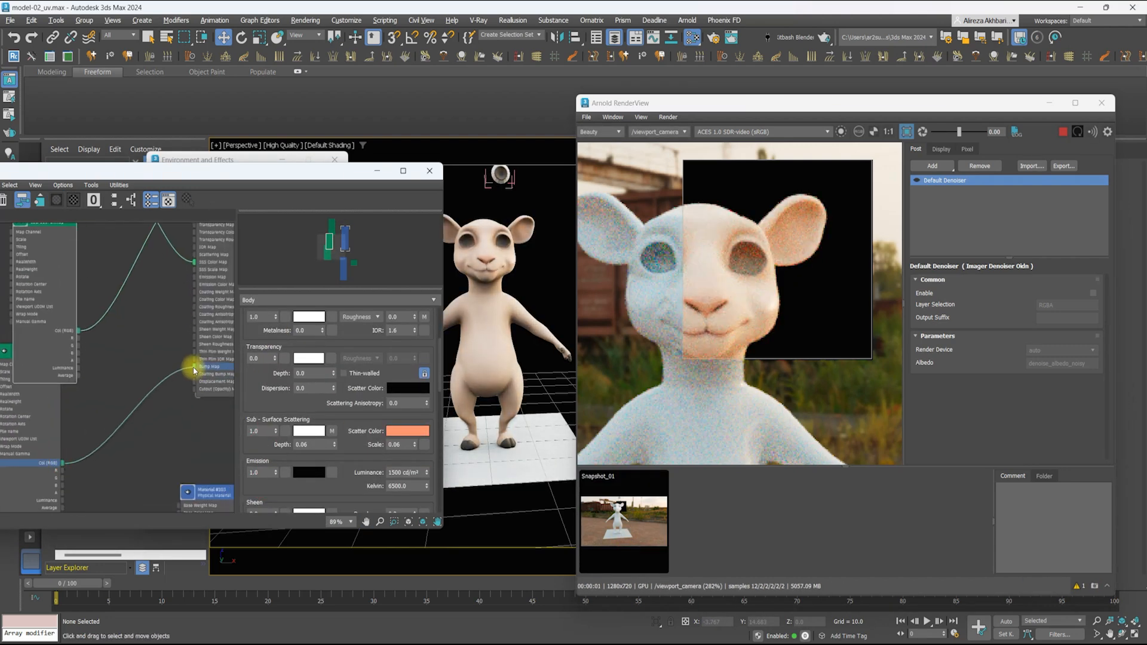
Preview the teeth and eye models above the character in a cropped region render
click(907, 131)
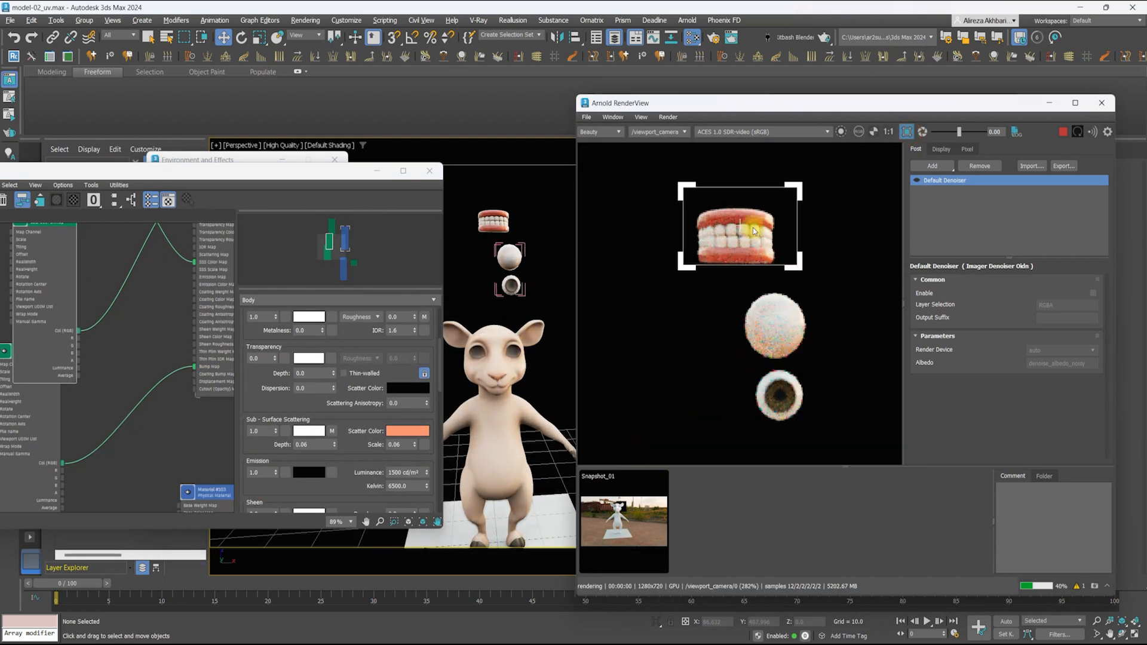
click(907, 131)
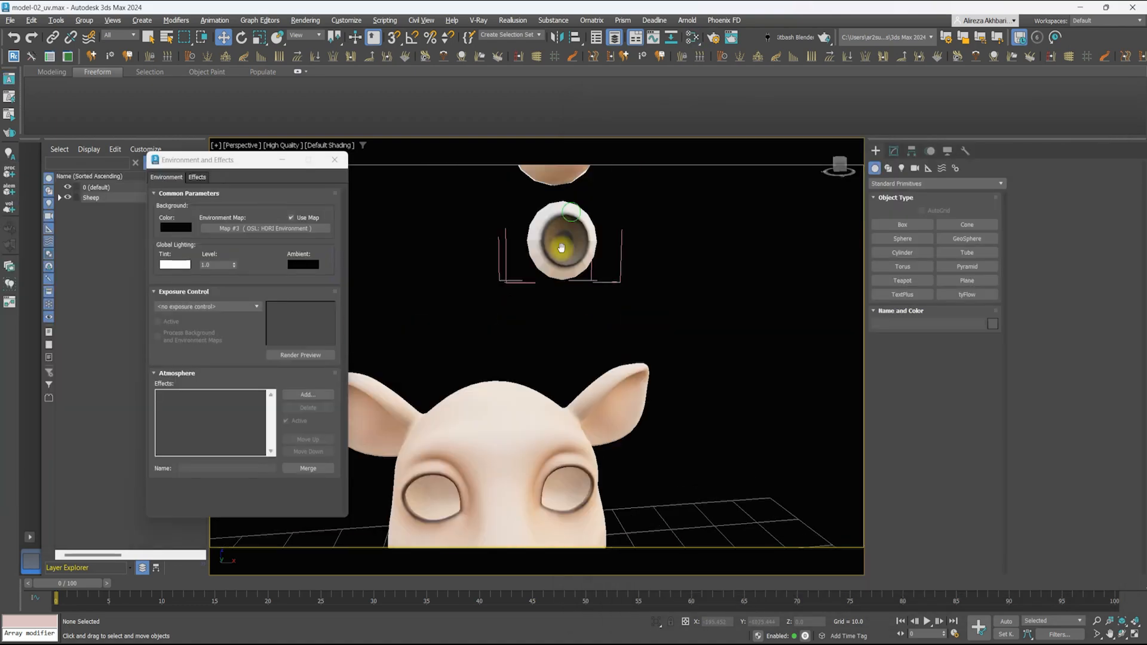
Align the iris eyeball with the white outer eye sphere and group the two objects
middle_drag(561, 248, 505, 384)
click(506, 378)
click(576, 37)
click(501, 260)
click(574, 420)
click(84, 20)
Move the eye group down into one of the character's eye sockets and display edged faces
middle_drag(468, 259, 494, 333)
scroll(507, 212, down, 5)
drag(503, 186, 504, 362)
scroll(478, 419, up, 5)
key(F4)
scroll(514, 334, up, 5)
alt+middle_drag(528, 305, 588, 304)
scroll(588, 305, down, 5)
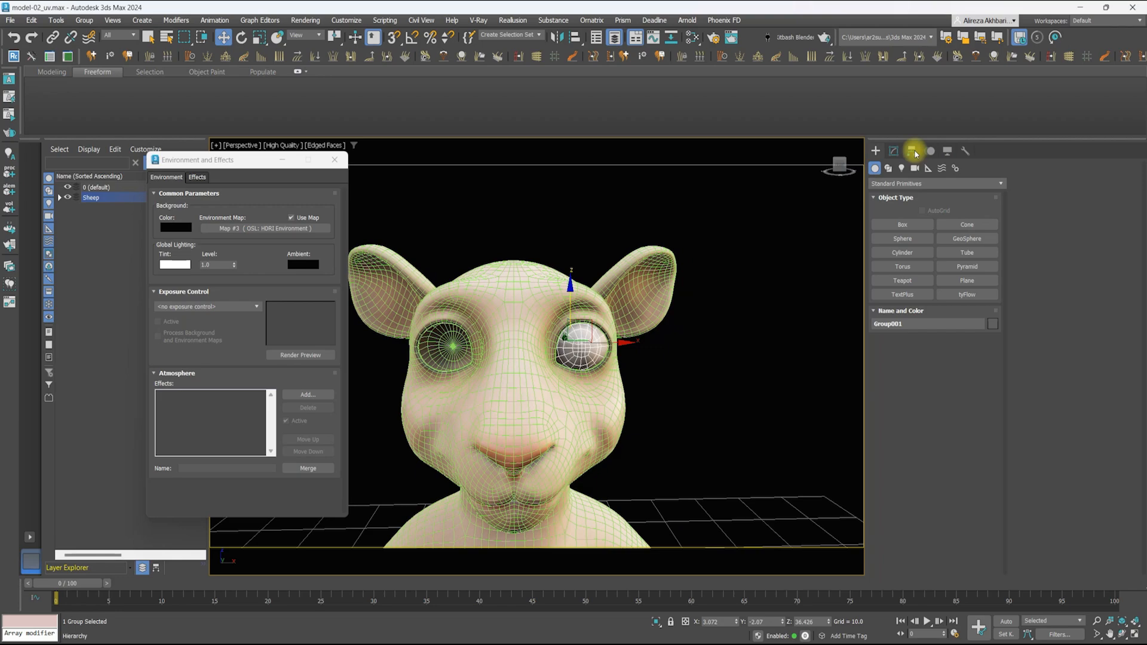
Reset the eye group's pivot to X 0 so it lies on the character's centerline
click(912, 151)
click(938, 224)
right_click(736, 622)
click(938, 224)
Mirror a copy of the eye group into the opposite eye socket
click(893, 151)
click(557, 37)
click(544, 348)
click(534, 408)
Fine-tune how both eyes sit in the sockets, checking the fit in wireframe and shaded display
key(F3)
alt+middle_drag(511, 359, 528, 402)
key(F3)
key(F3)
key(r)
key(w)
key(F3)
key(F3)
key(F3)
mouse_move(500, 366)
alt+middle_down()
mouse_move(637, 341)
mouse_move(532, 365)
mouse_move(566, 347)
alt+middle_up()
key(F3)
key(F3)
key(F3)
key(F3)
key(F3)
key(e)
key(w)
key(F3)
scroll(565, 347, down, 5)
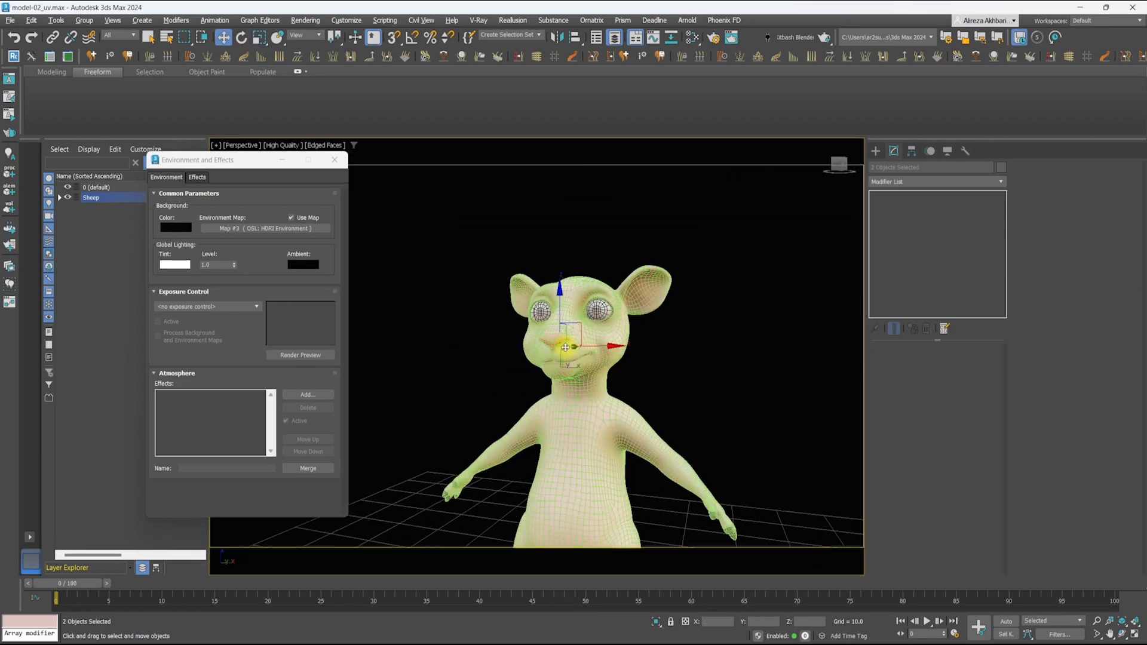
Close the environment settings and check the placed eyes in an Arnold render of the head
click(646, 289)
click(334, 160)
click(9, 79)
drag(867, 102, 445, 102)
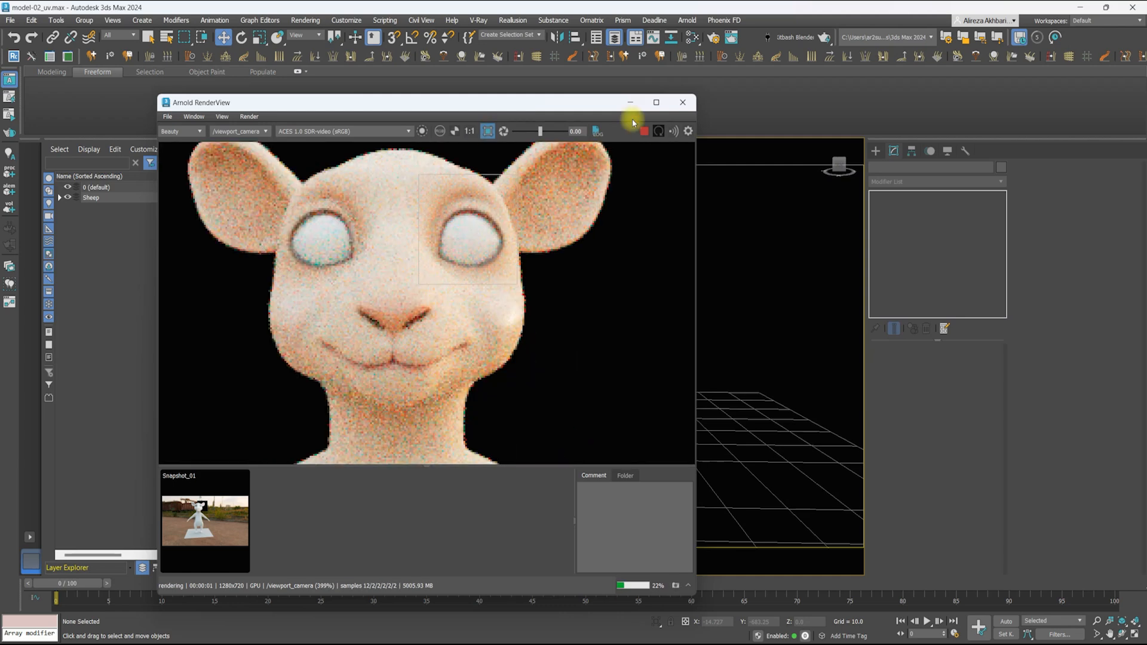
click(683, 103)
Create a new Physical Material and place it beside Body in the material graph
click(692, 37)
scroll(200, 420, down, 4)
click(290, 278)
double_click(143, 263)
drag(153, 272, 206, 293)
Add a Blend material with Body as Material 1 and the new physical material as Material 2
scroll(192, 263, down, 2)
drag(135, 446, 100, 405)
scroll(100, 404, up, 1)
double_click(157, 314)
key(Delete)
double_click(213, 350)
scroll(179, 371, up, 1)
drag(64, 441, 159, 301)
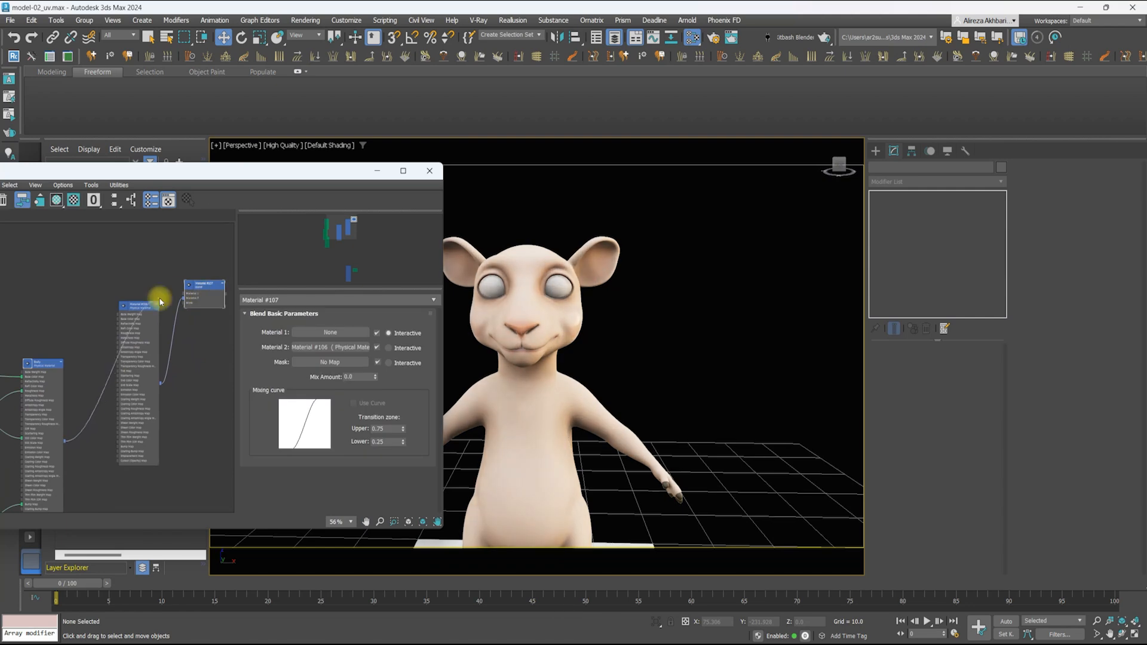
Open the eye groups and assign the Blend material to both outer eye spheres
click(568, 333)
drag(333, 170, 368, 204)
click(84, 20)
click(98, 76)
click(485, 254)
key(F4)
ctrl+click(614, 253)
drag(250, 317, 490, 330)
Use a duplicate of the color bitmap, with its own texture file, as the Blend material's mask
scroll(179, 370, down, 1)
middle_drag(155, 365, 227, 381)
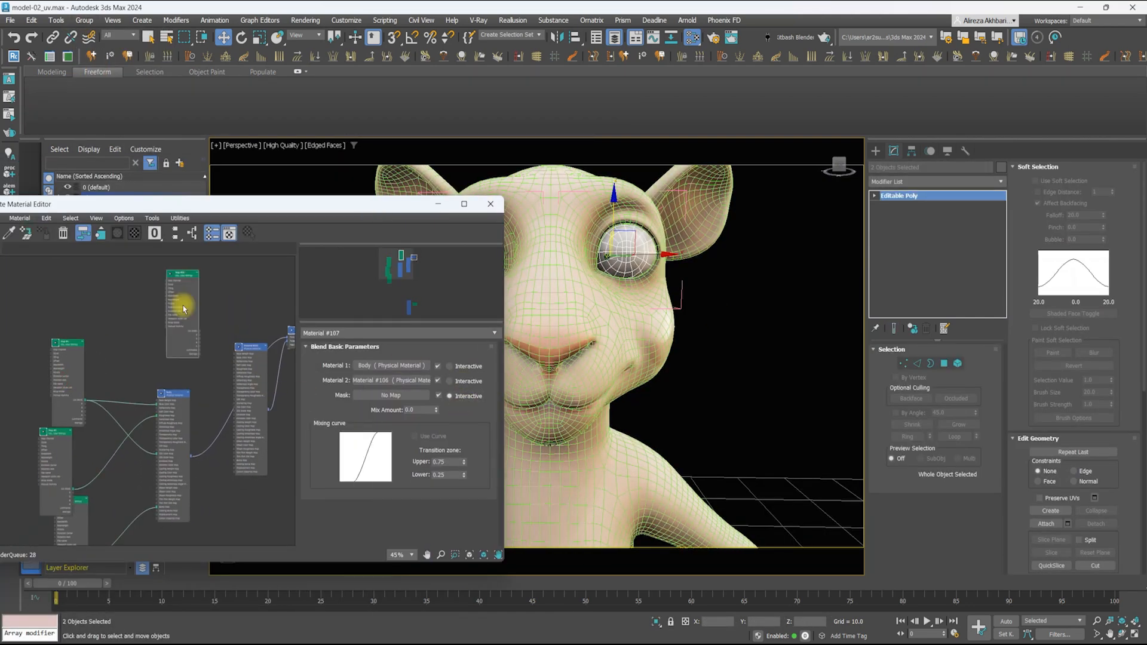
shift+drag(72, 342, 192, 275)
double_click(192, 275)
click(469, 423)
click(515, 618)
click(461, 110)
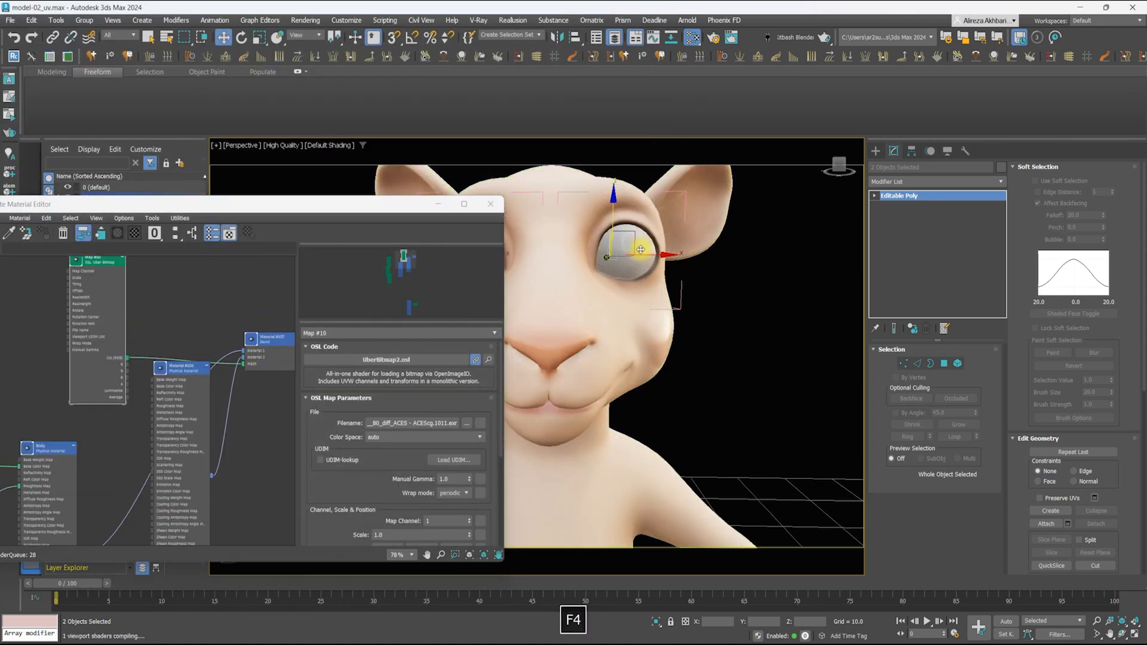
Open the Blend's second physical material and preview the eyes in a cropped Arnold render
double_click(271, 344)
scroll(271, 346, up, 1)
middle_drag(272, 346, 212, 342)
click(119, 235)
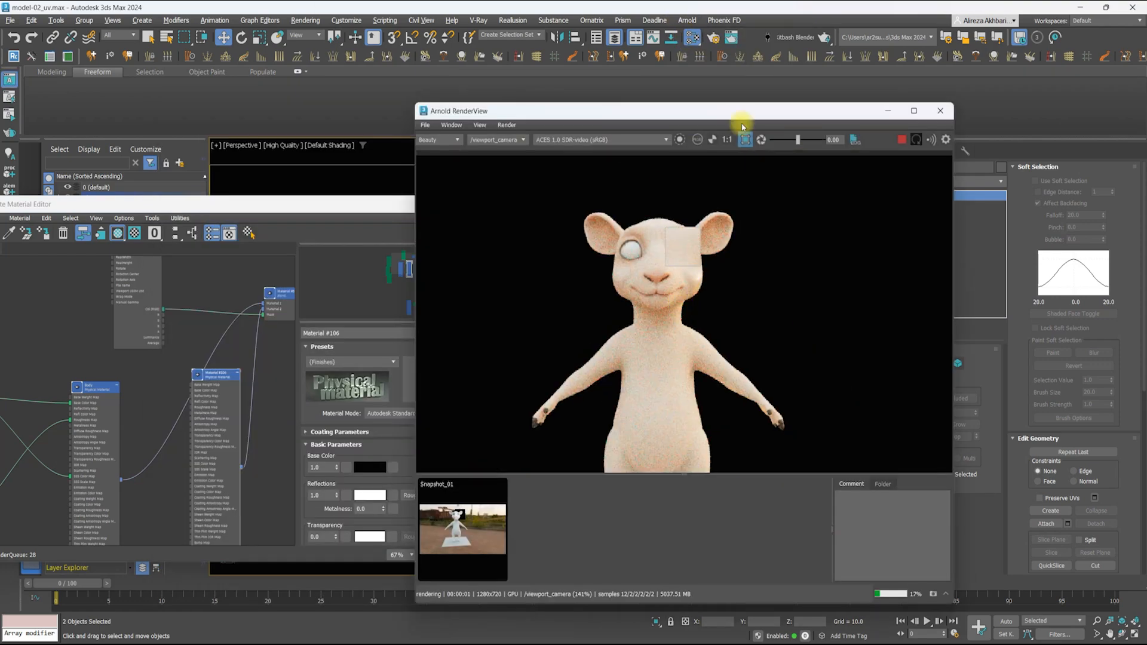
click(745, 139)
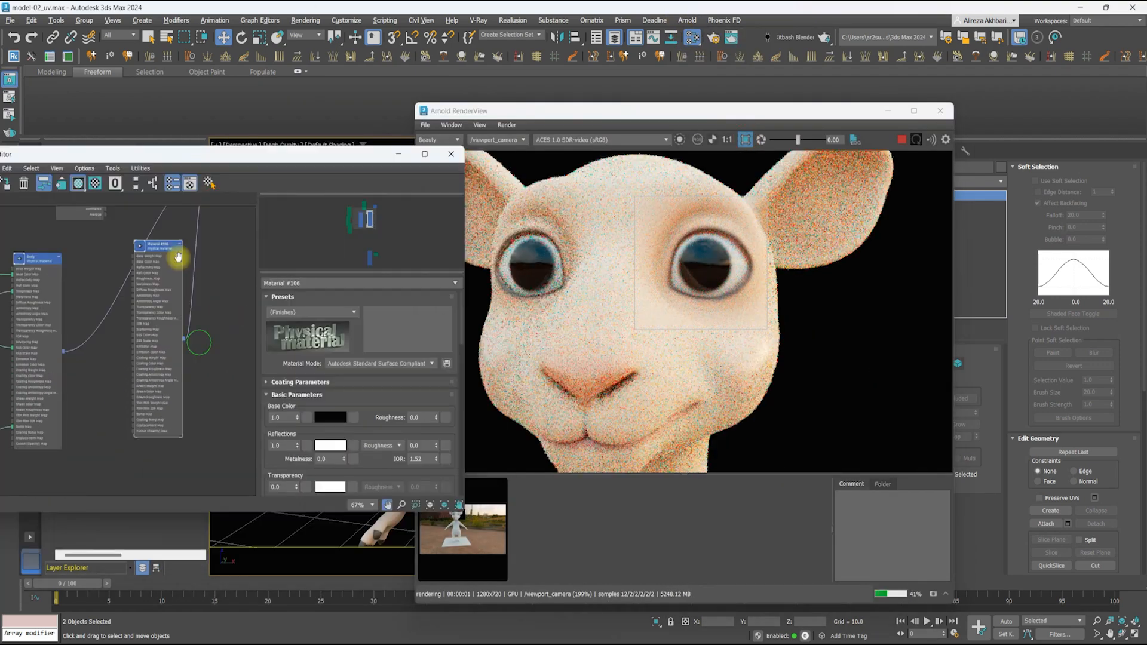
Connect an OSL Float Value map to the Cutout (Opacity) Map of the Blend's second physical material
scroll(694, 263, up, 3)
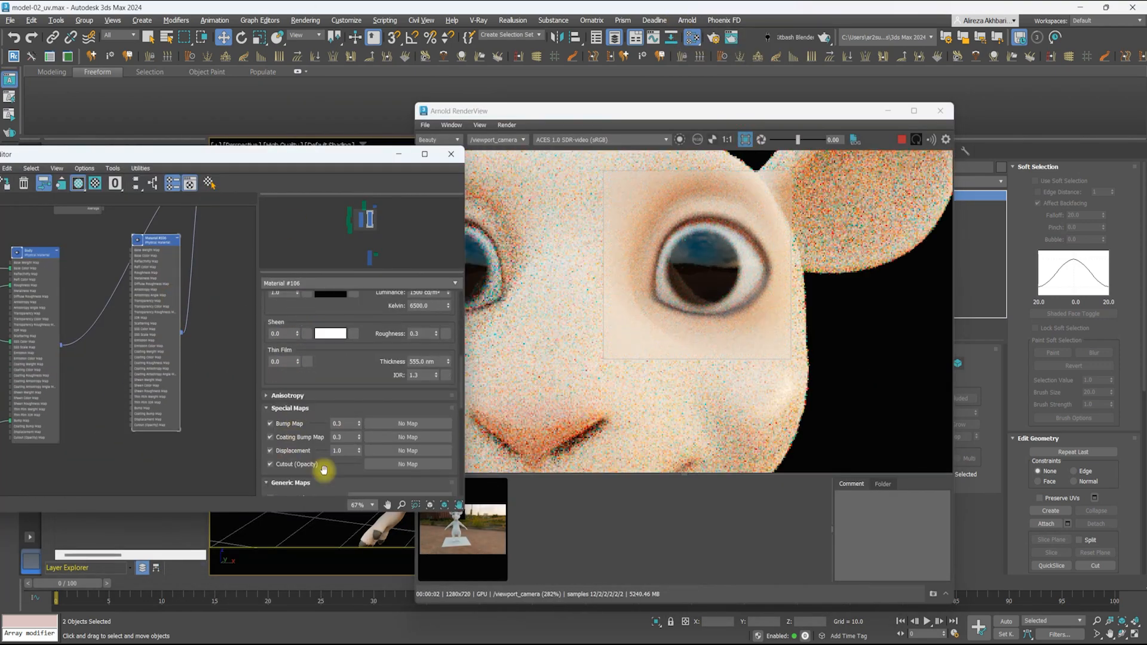
click(433, 136)
double_click(470, 308)
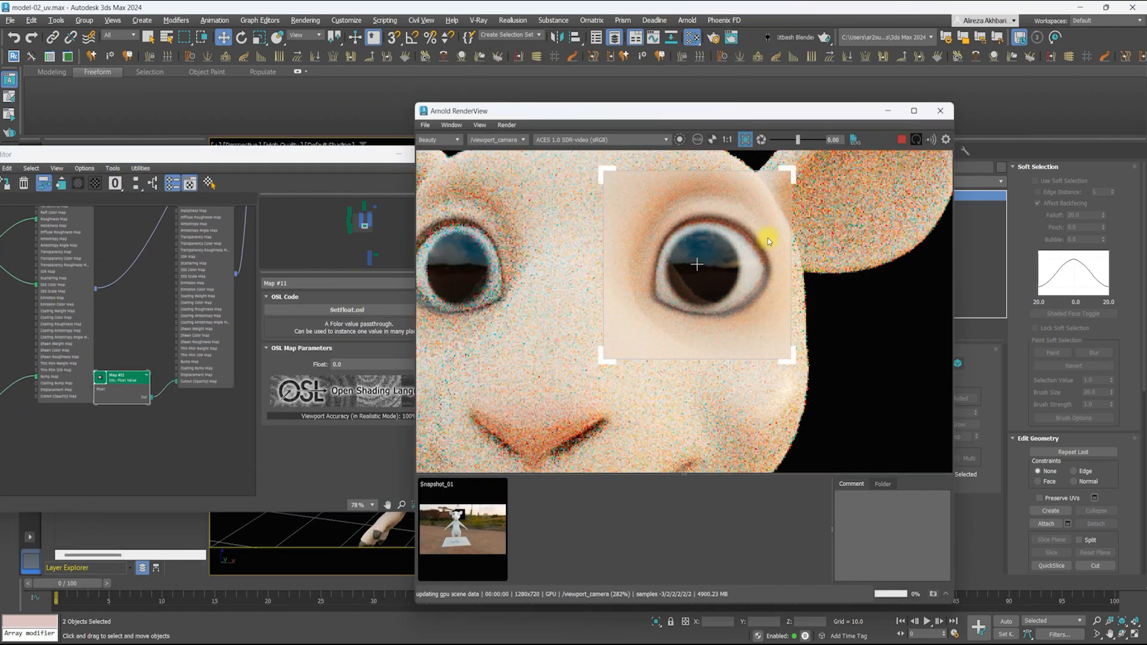
Try Float values of 0.2 and 0.3 on the outer eye's cutout opacity and inspect the isolated eye in the render's sss pass
scroll(769, 238, up, 2)
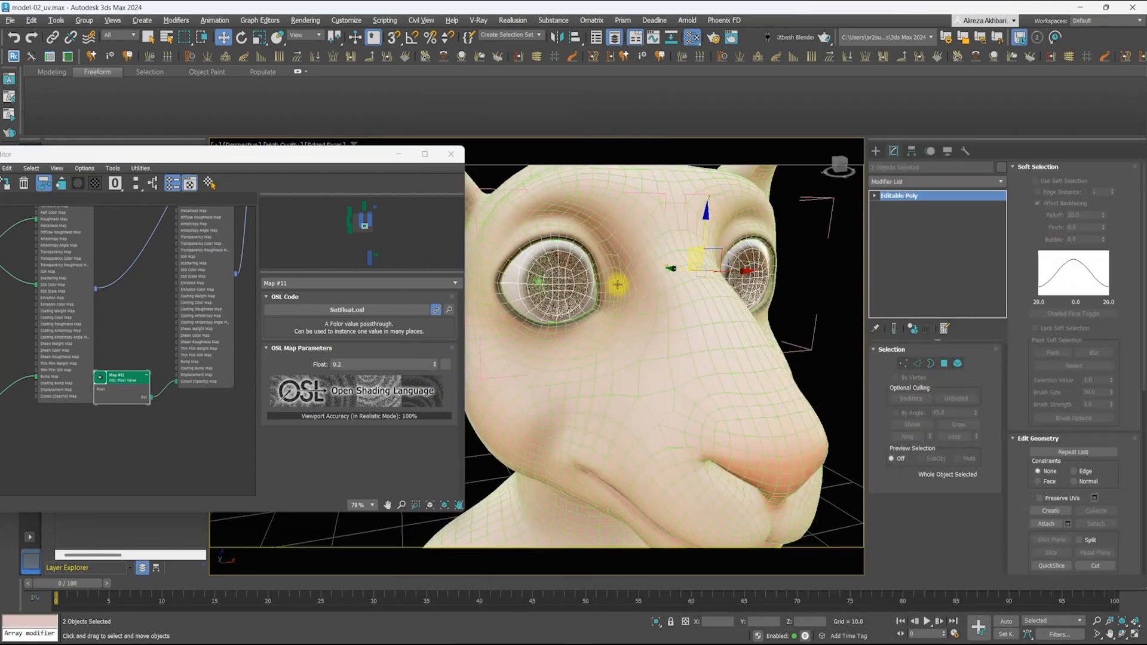
key(F3)
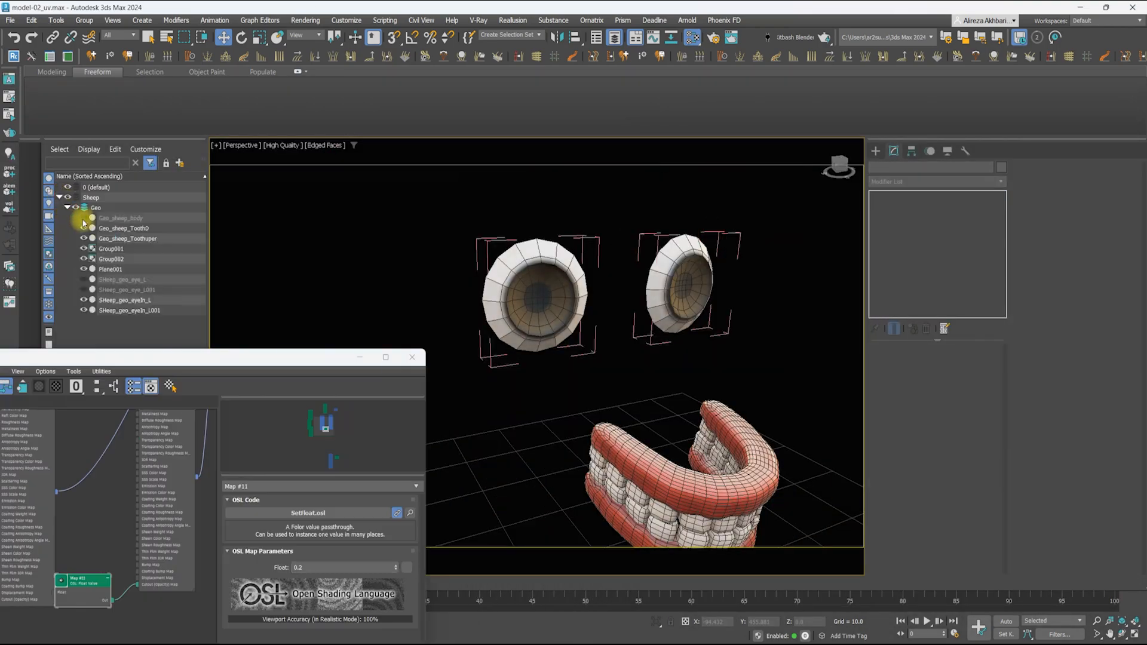
key(F3)
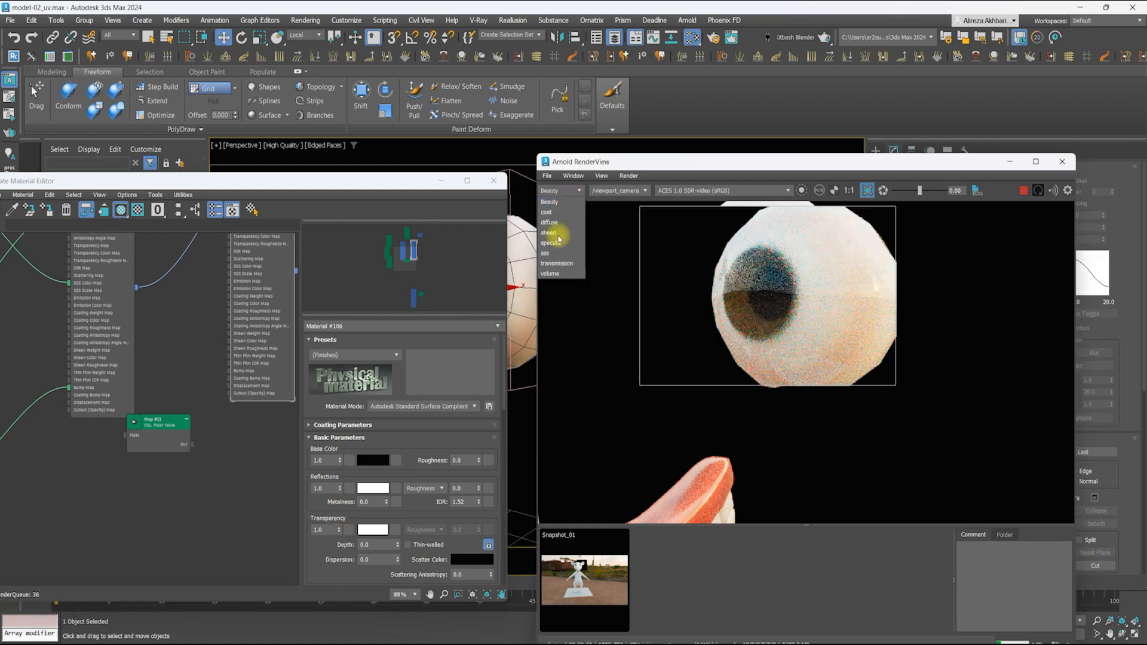
click(545, 253)
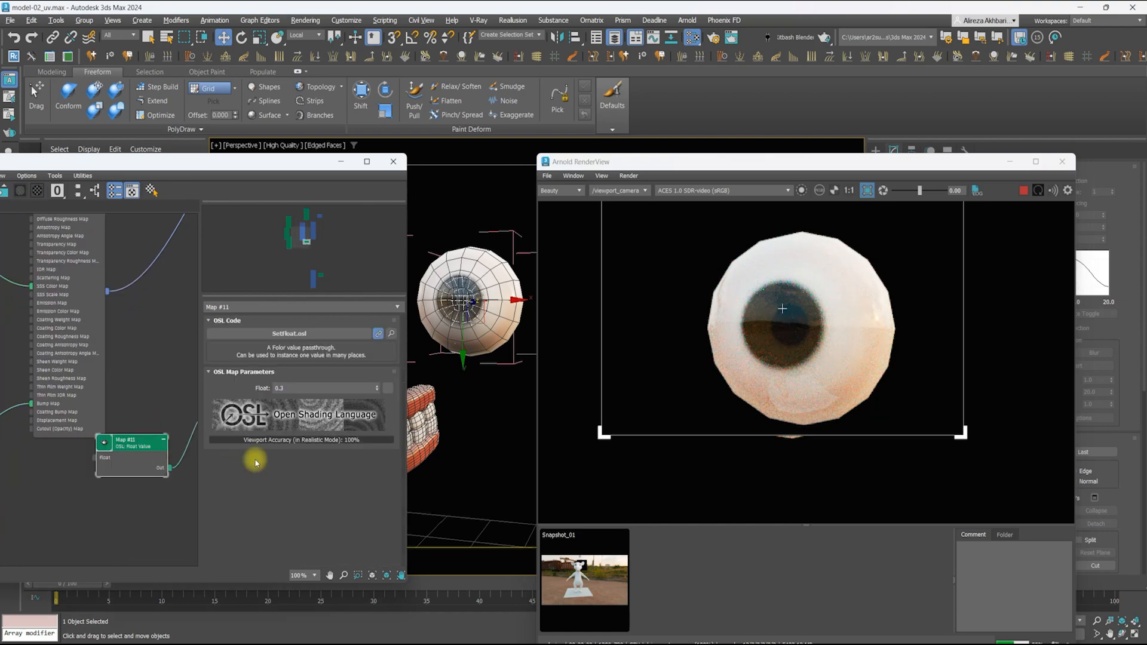
double_click(322, 388)
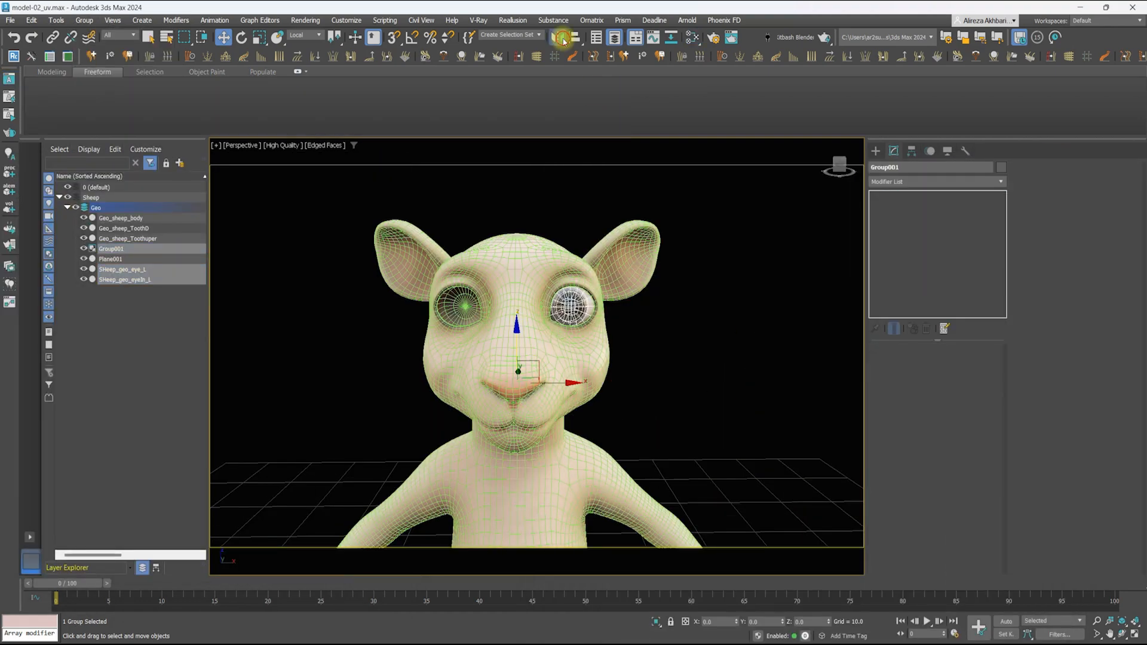
Add an Arnold Properties modifier to the sheep's body and eye objects with Catmull-Clark subdivision enabled
click(938, 181)
click(902, 203)
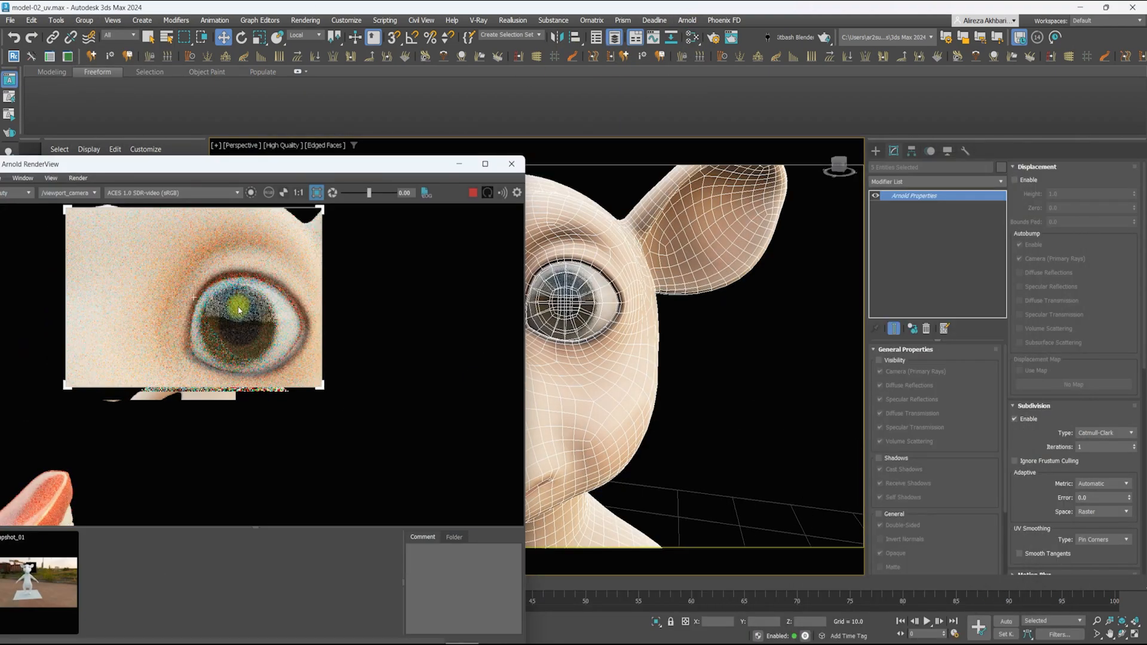
click(1017, 420)
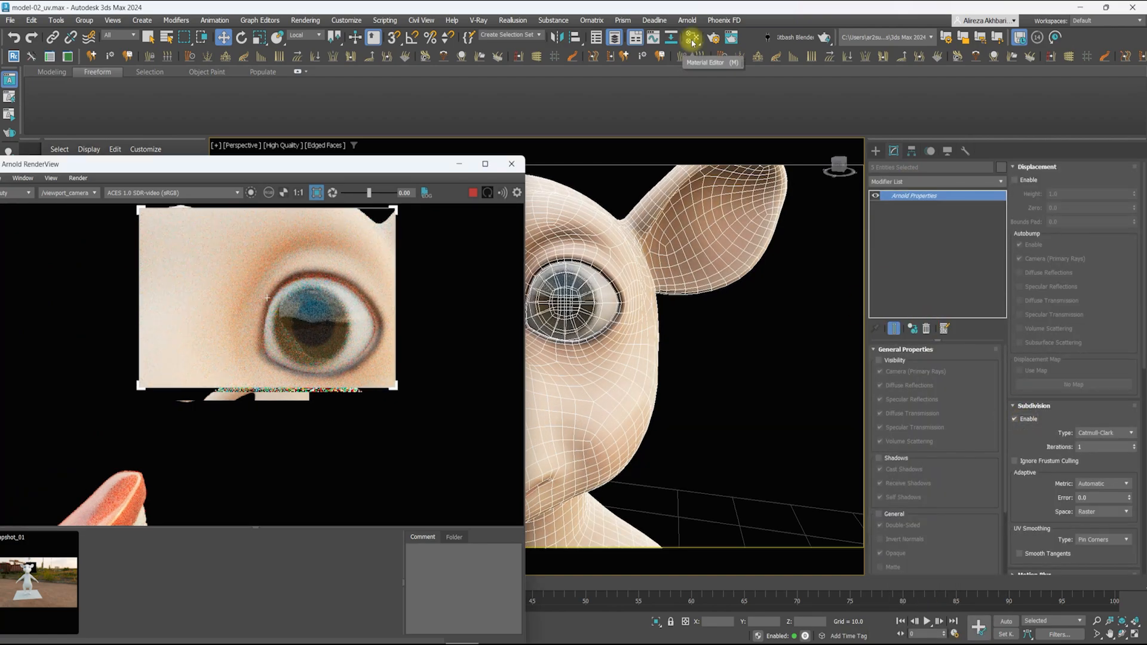
Add another physical material wired to the existing texture bitmaps beside the eye Blend network and look through its basic parameters
click(694, 38)
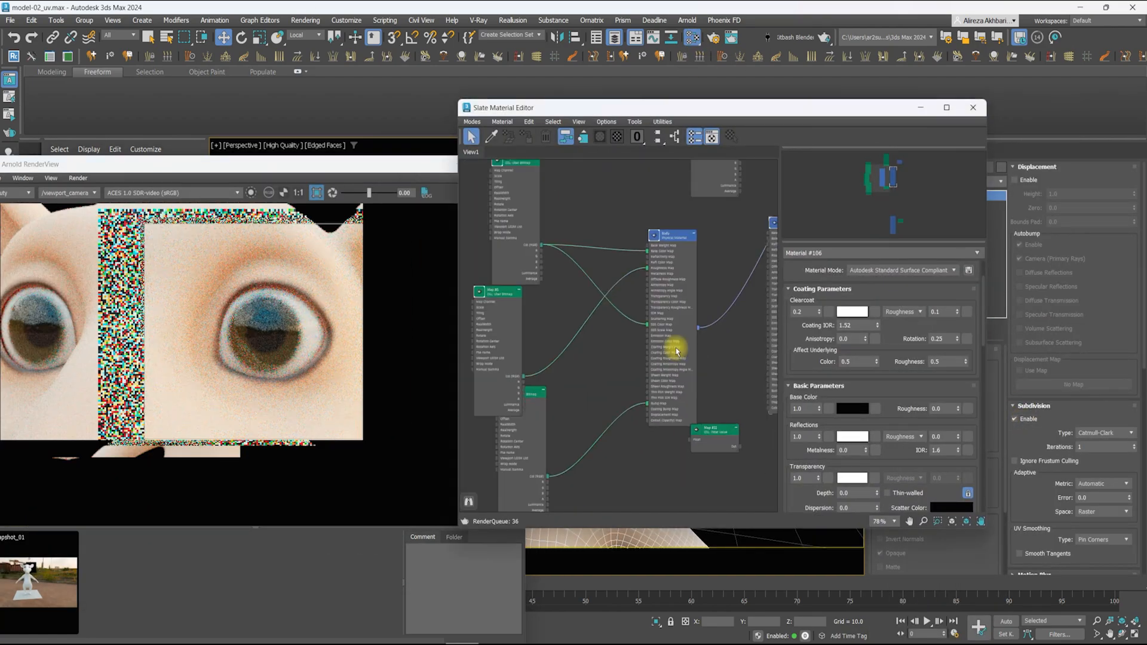
click(725, 249)
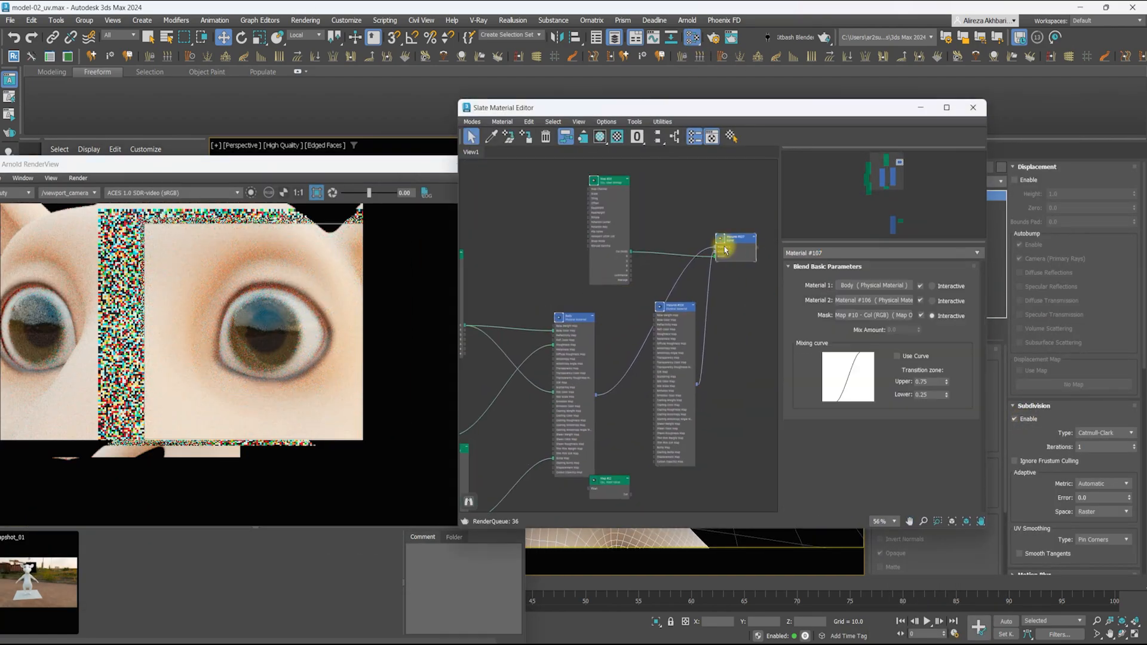
middle_drag(579, 312, 625, 338)
middle_drag(594, 194, 595, 249)
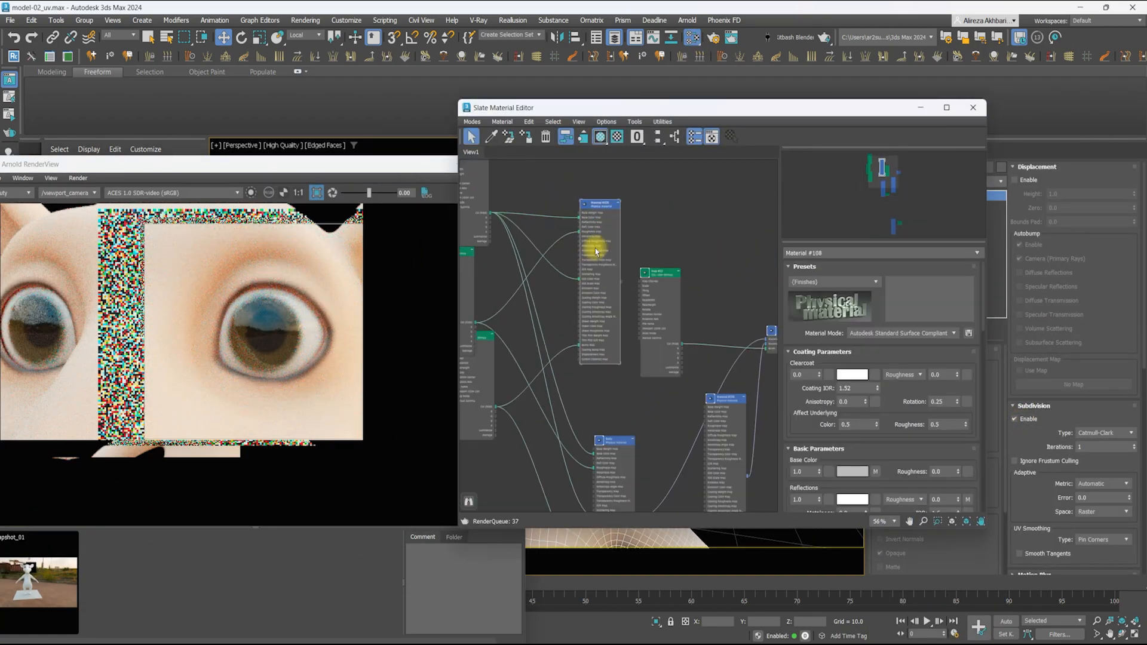
middle_drag(629, 314, 600, 308)
drag(850, 408, 817, 280)
scroll(947, 436, down, 2)
scroll(550, 245, up, 2)
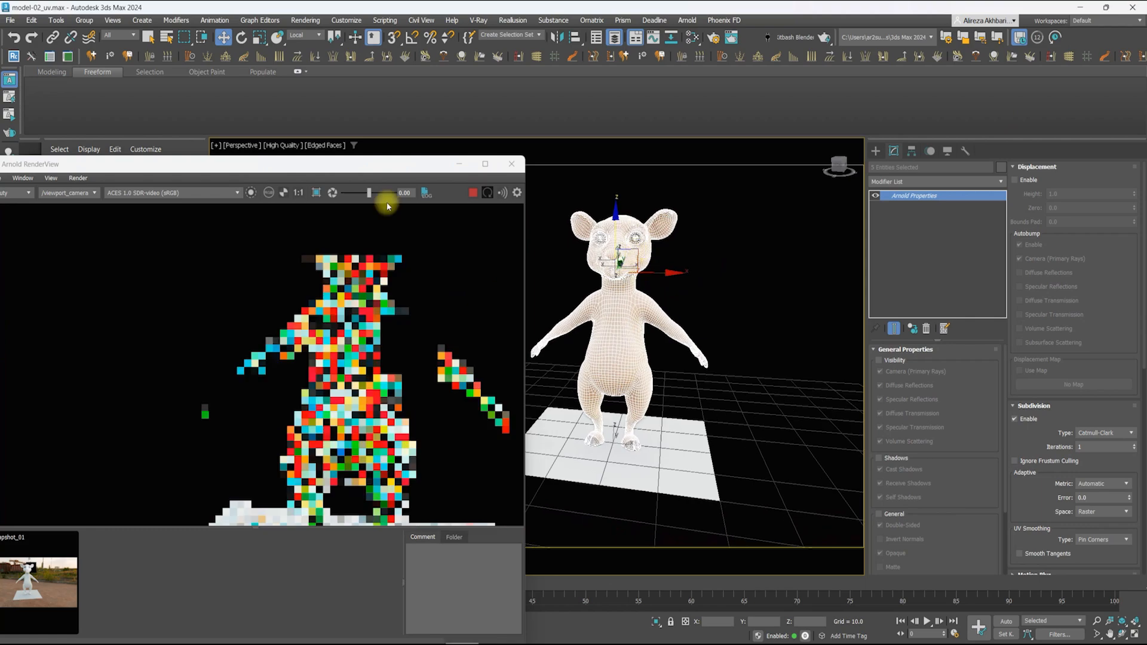
click(934, 227)
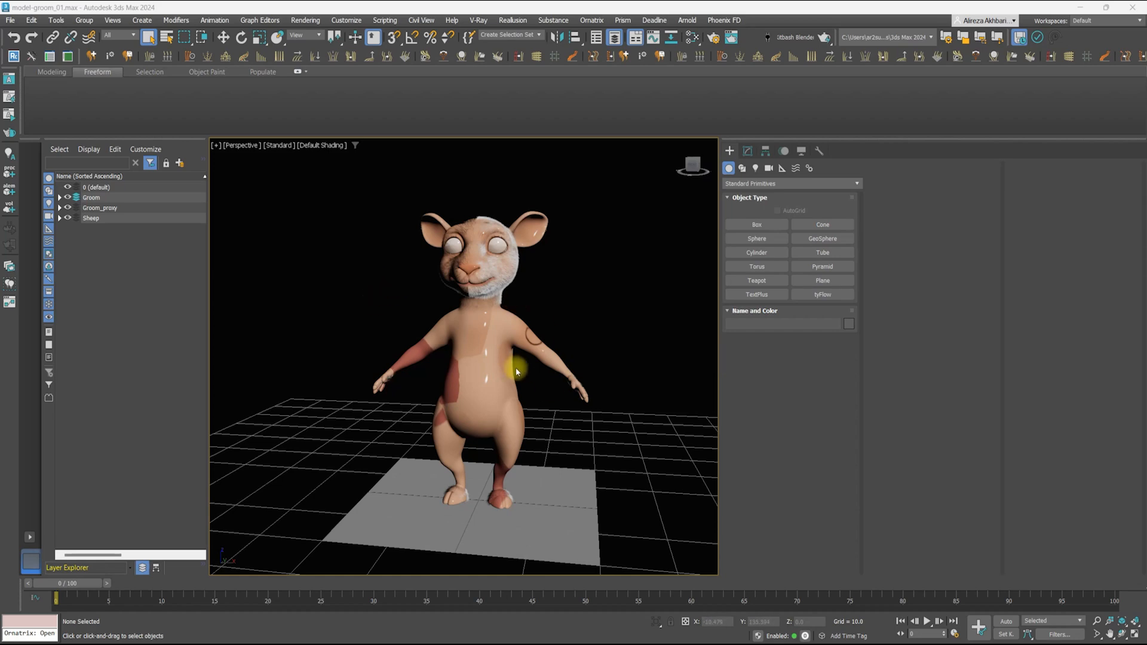
Isolate the Geo_sheep_body003 mesh from the Groom_proxy layer and open the material editor
click(113, 229)
key(alt+q)
scroll(475, 273, up, 3)
alt+middle_drag(479, 271, 437, 310)
scroll(440, 311, down, 3)
click(692, 37)
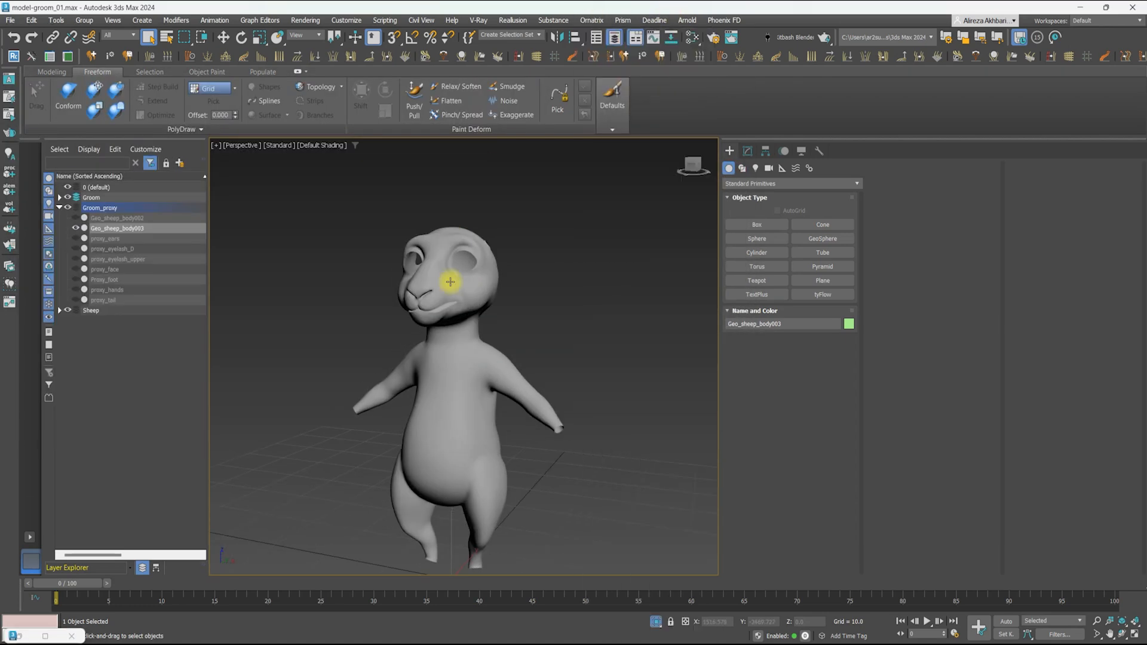
Open Viewport Canvas and start the Paint brush on the proxy body's Base Color Map
alt+middle_drag(443, 276, 435, 359)
scroll(436, 358, up, 3)
click(56, 20)
click(66, 382)
drag(588, 147, 646, 171)
click(636, 189)
click(645, 190)
Create a black 4048 by 4048 base color texture saved as longhair_den.jpg in the Groom folder
click(558, 306)
click(439, 235)
click(633, 333)
key(ctrl+v)
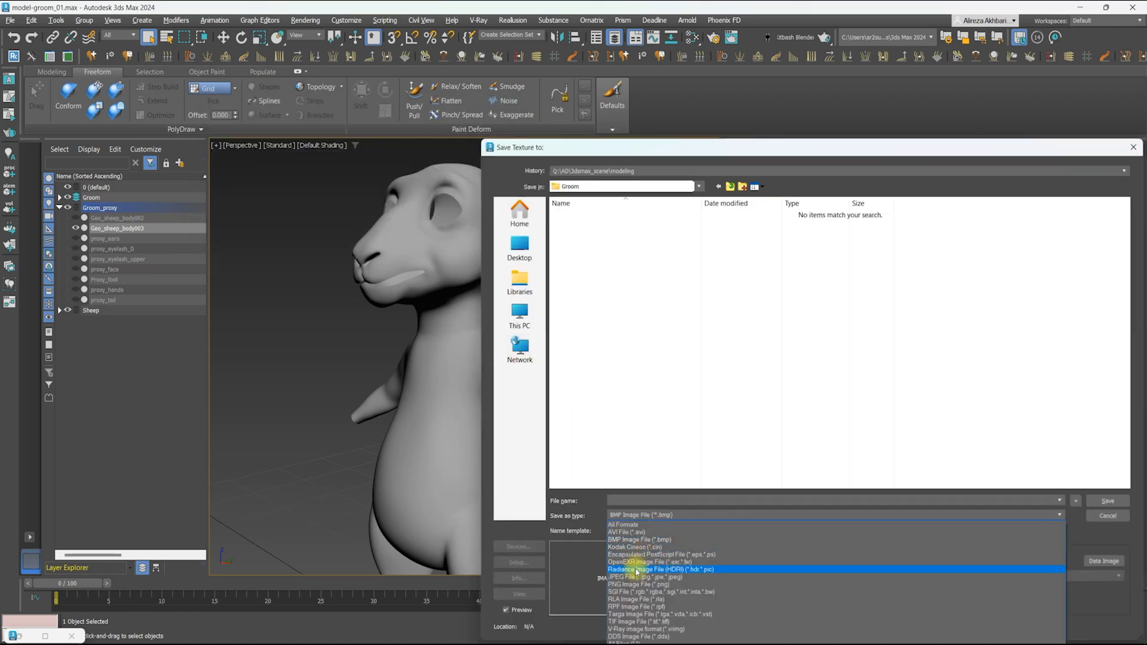
text(longhair_den)
key(Return)
click(779, 459)
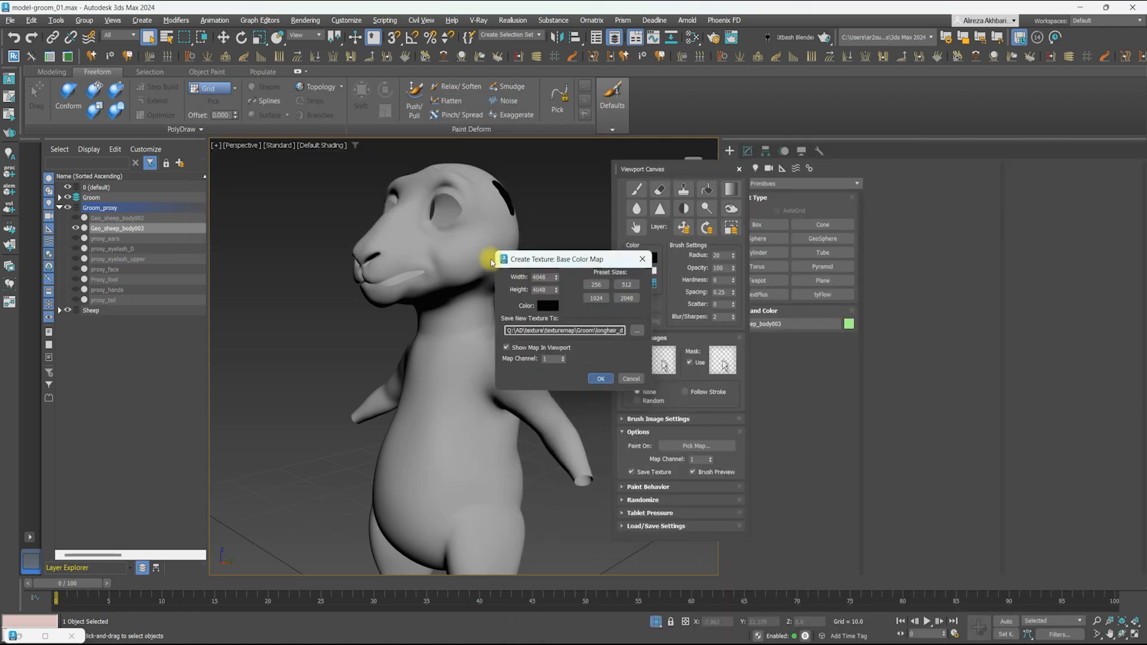
click(602, 379)
Fill the body texture with white in the 2D paint view and close that view
click(643, 306)
drag(401, 149, 376, 150)
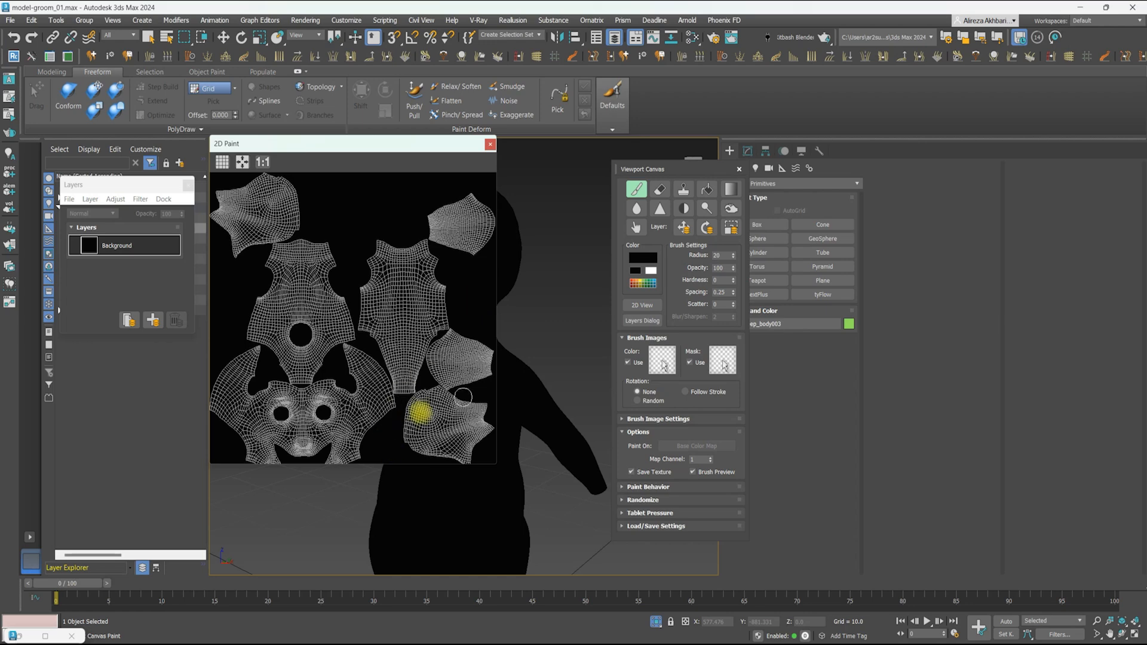
click(707, 189)
click(385, 201)
click(489, 145)
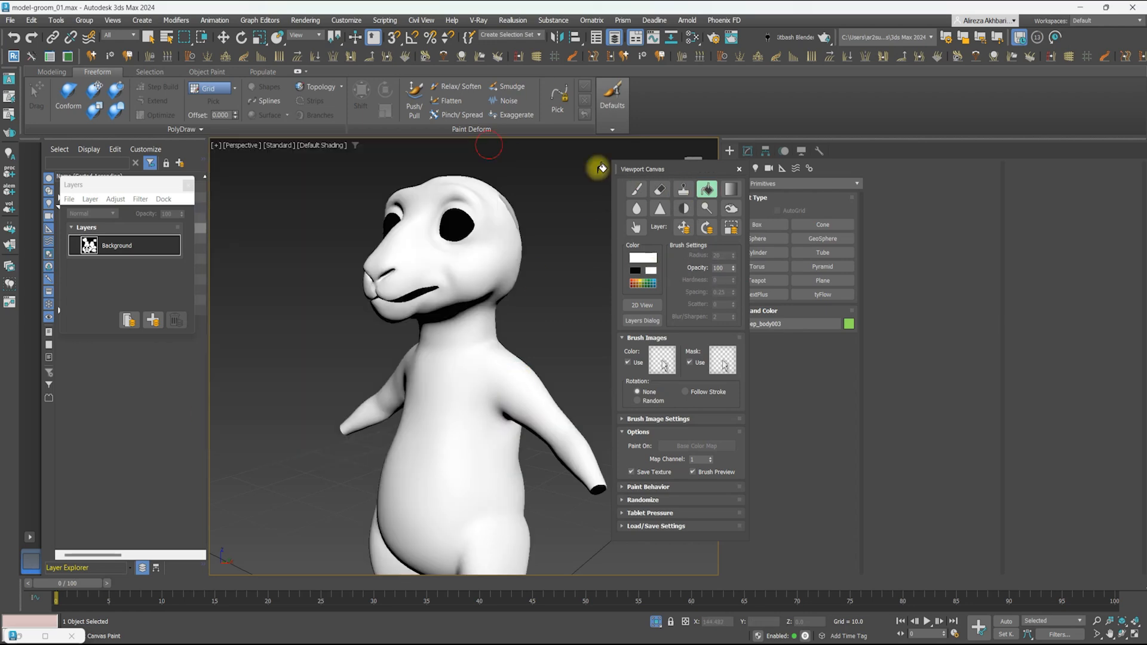
Mirror the brush across X and paint the eye area, muzzle and jaw black with a brush radius of 65
click(648, 419)
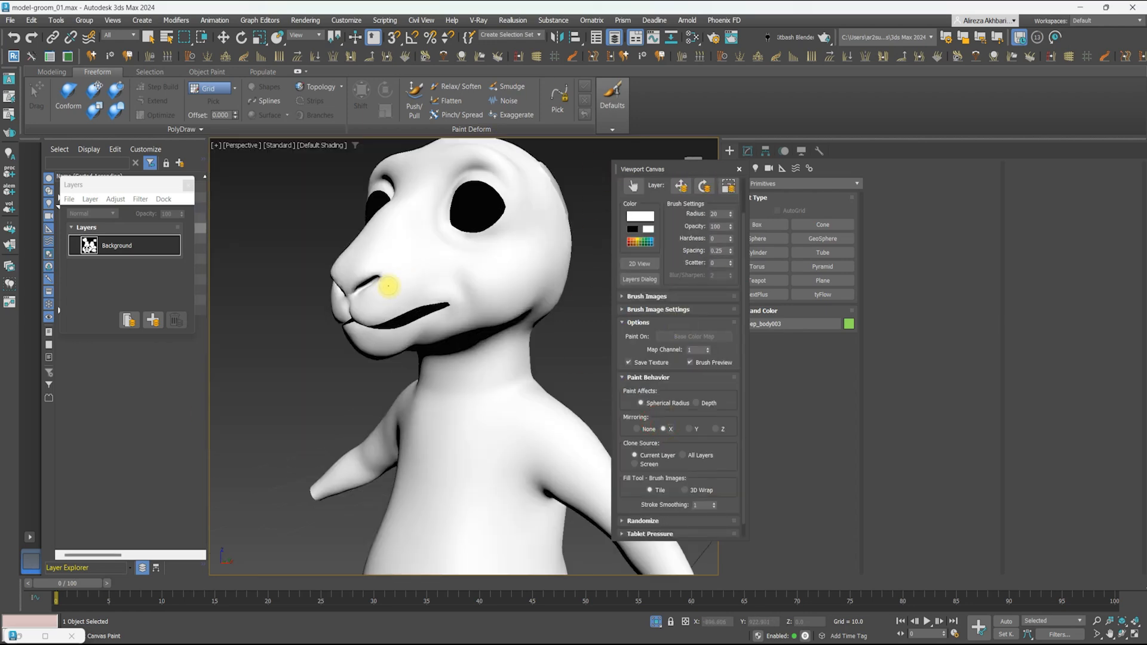
mouse_move(384, 305)
alt+middle_down()
mouse_move(468, 212)
mouse_move(463, 200)
alt+middle_up()
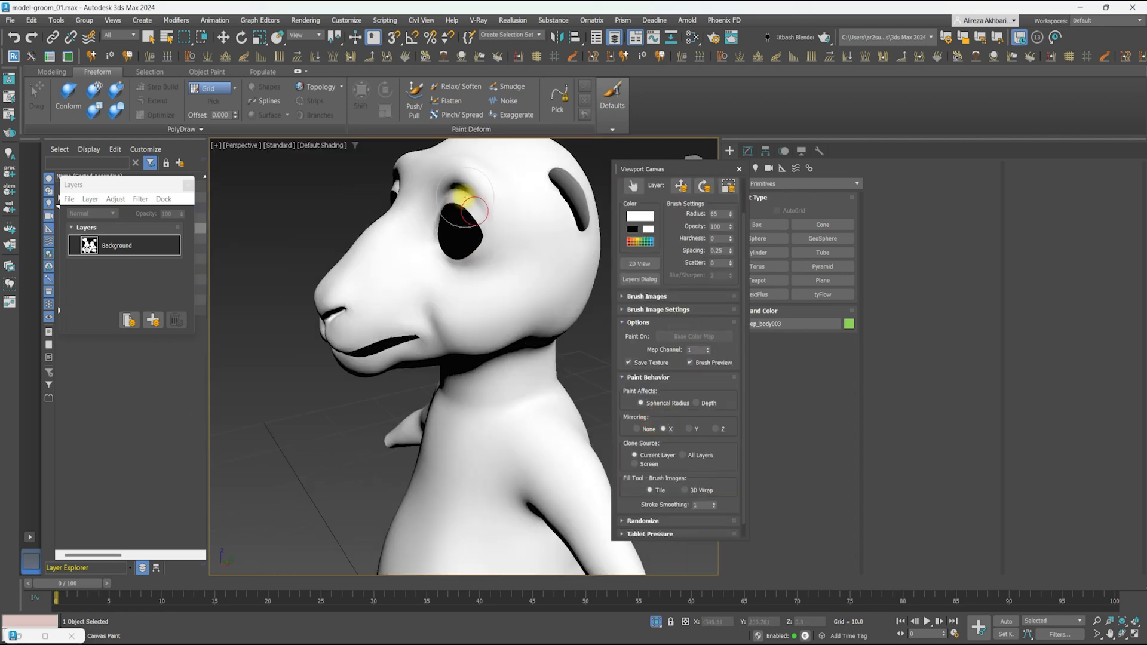
alt+middle_drag(482, 289, 466, 263)
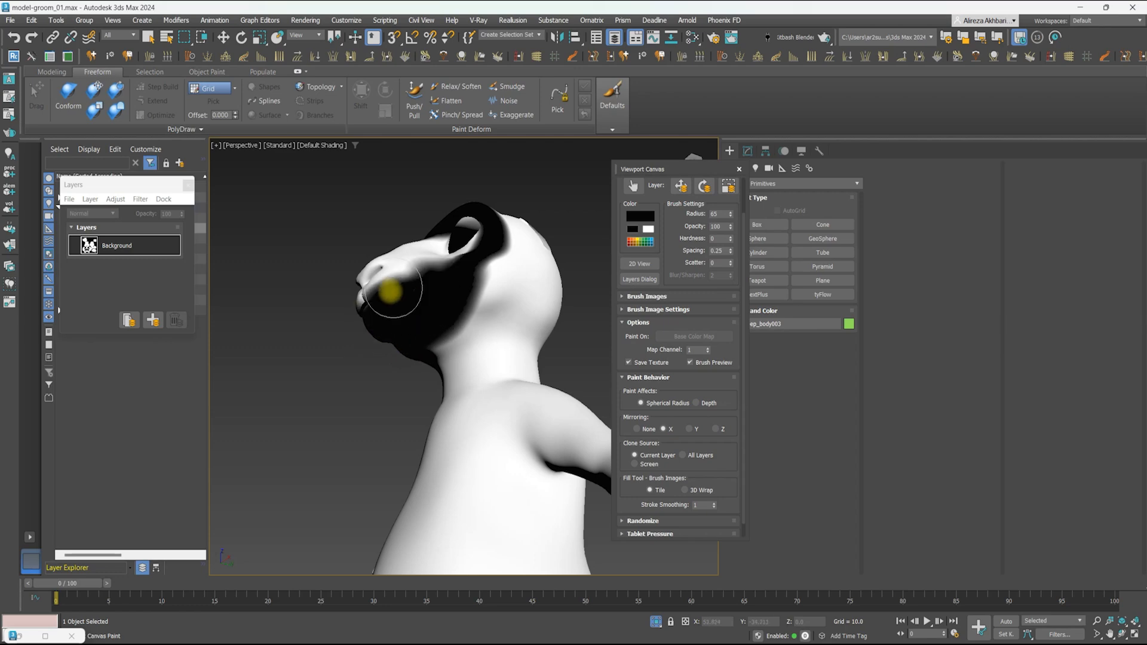
alt+middle_drag(390, 291, 494, 245)
alt+middle_drag(367, 268, 556, 245)
Refine the painted border of the face mask along the cheek and jaw with mesh edges displayed for guidance
scroll(464, 246, up, 5)
click(648, 230)
scroll(479, 281, up, 3)
mouse_move(445, 320)
alt+middle_down()
mouse_move(544, 329)
mouse_move(448, 320)
alt+middle_up()
key(F4)
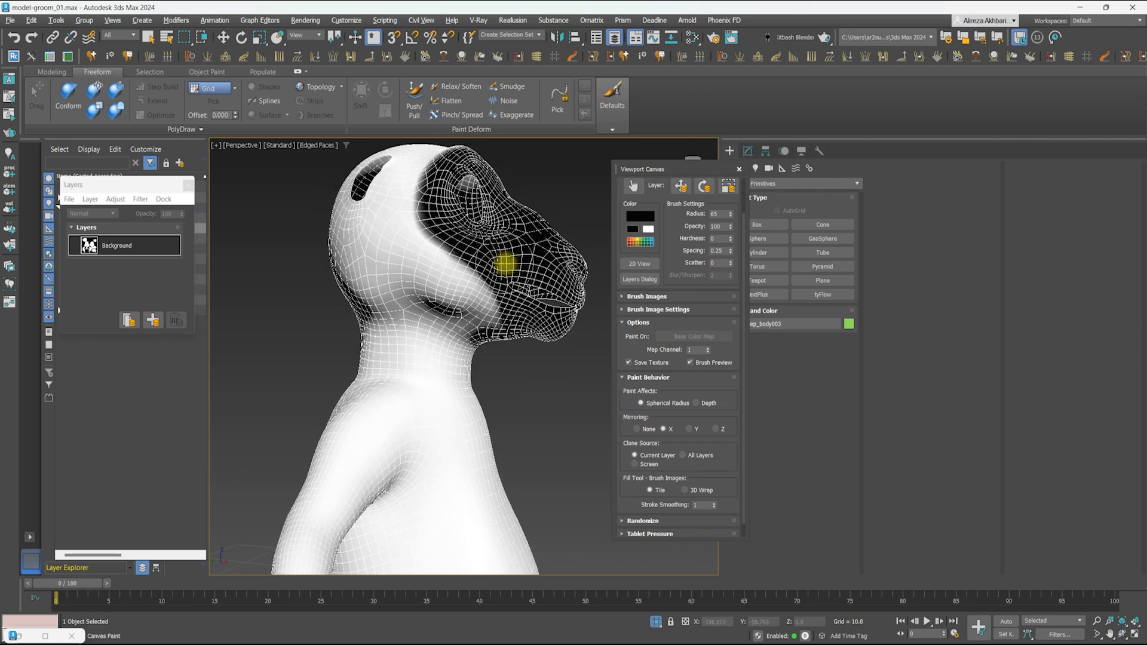
drag(500, 302, 499, 269)
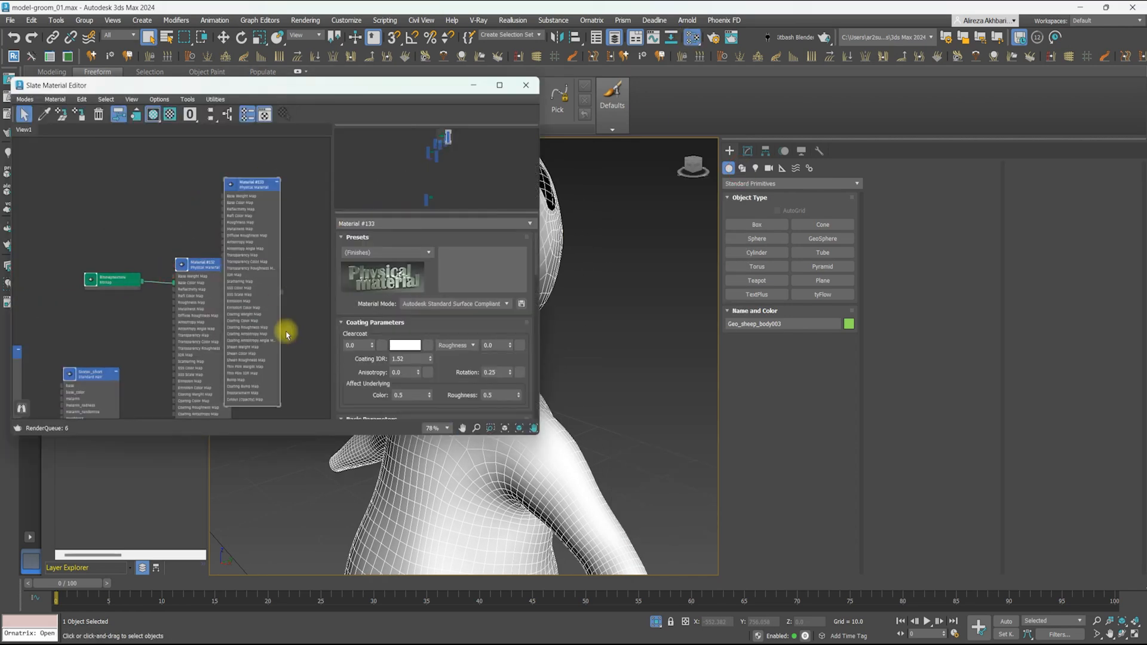
key(F4)
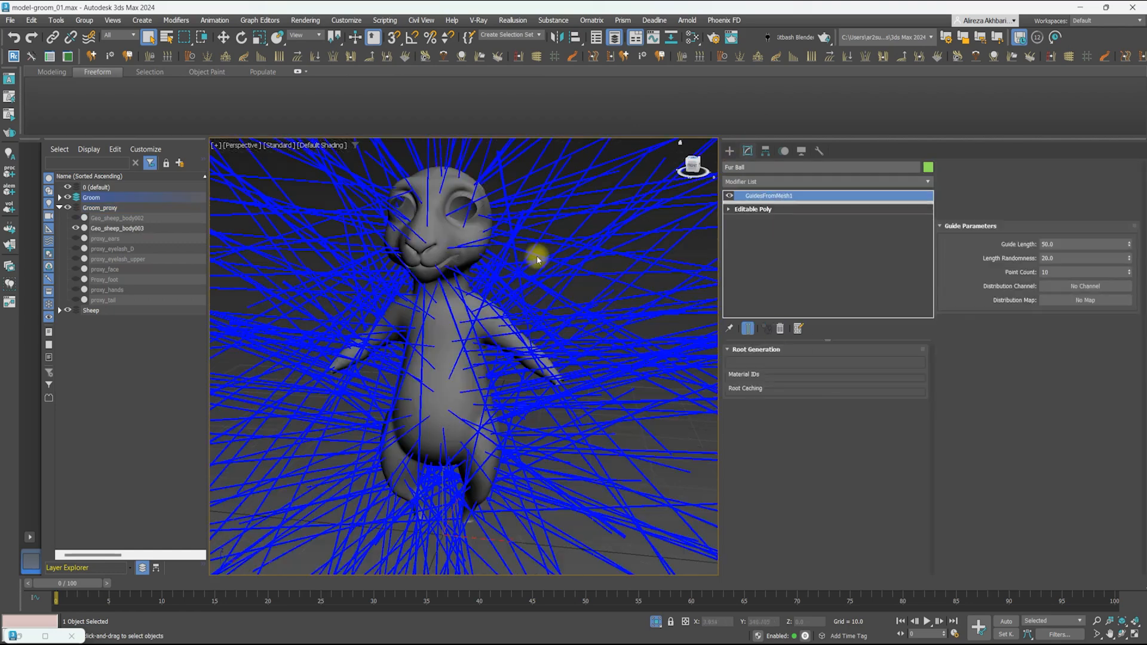
Shorten the Fur Ball guides to a length of 4.3 and set their root count to 600
drag(1129, 184, 1083, 378)
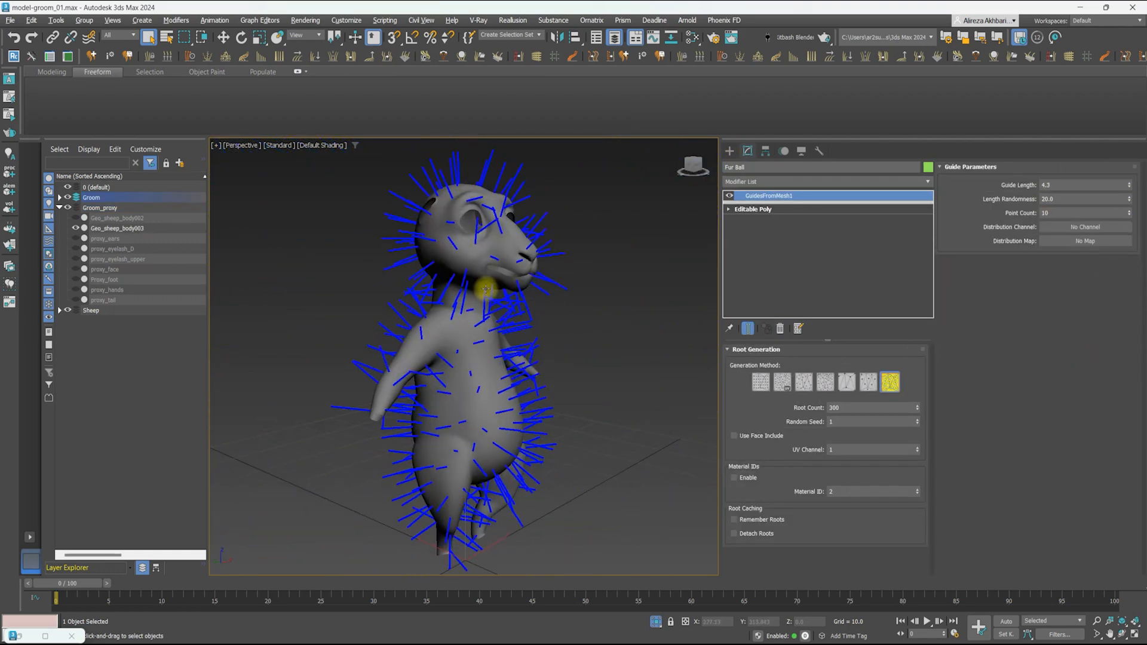
text(600)
key(Return)
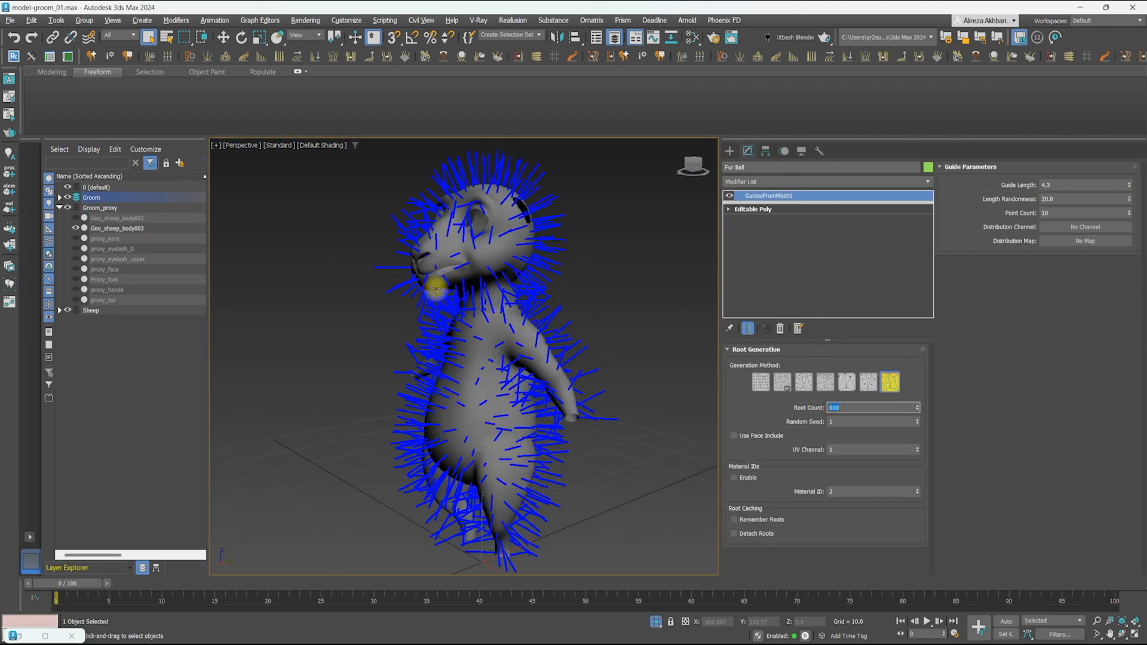
Add an Ox Surface Comb modifier to the Fur Ball and create sinks that direct the guides over the body
click(794, 180)
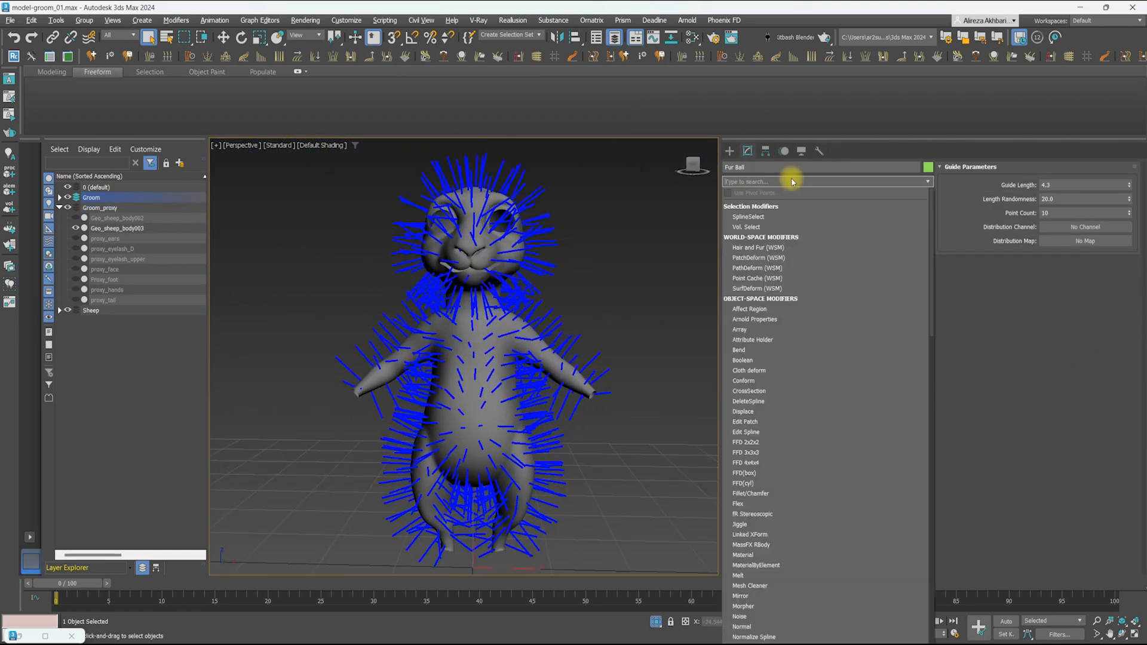
text(ox su)
key(Return)
click(740, 196)
click(756, 206)
click(1072, 230)
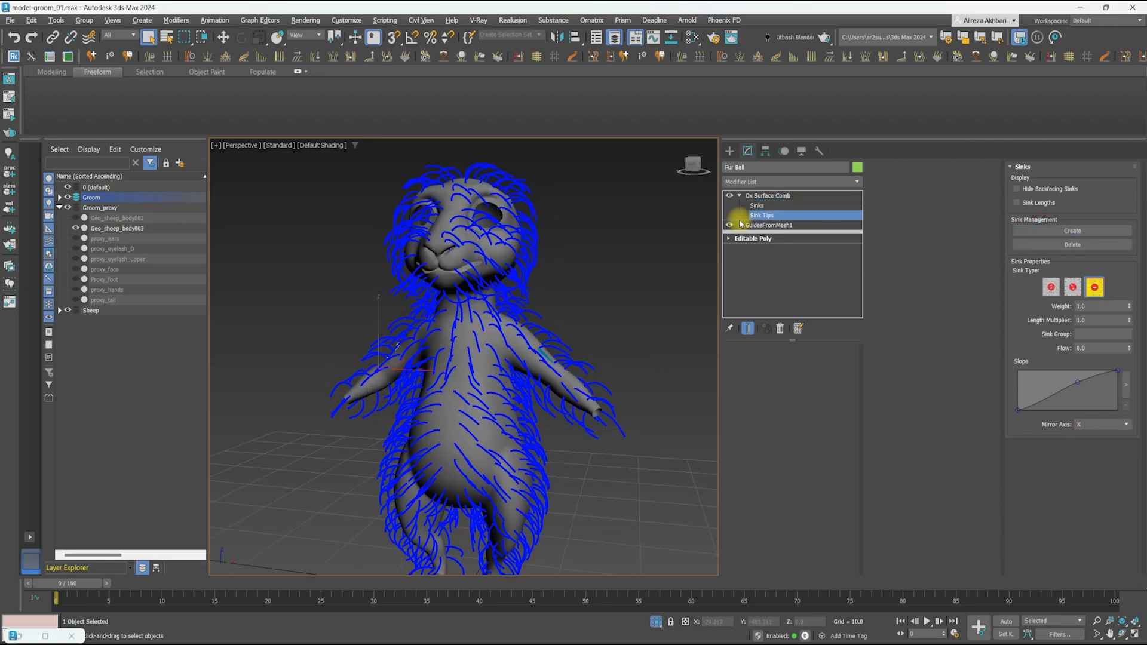
click(757, 205)
alt+middle_drag(678, 249, 458, 261)
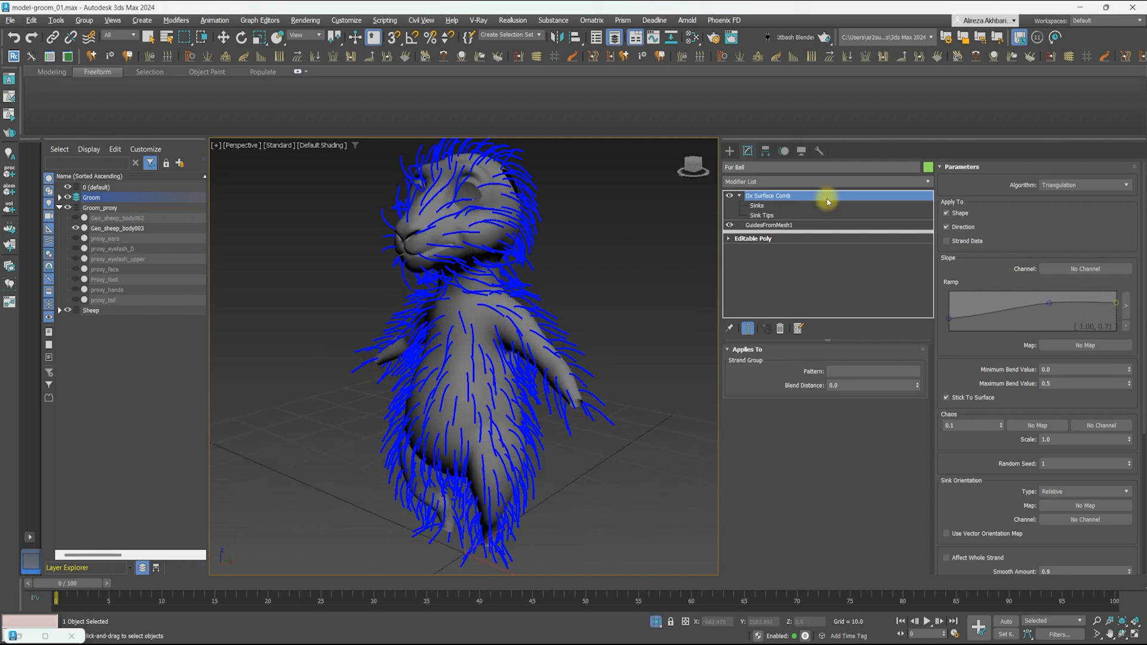
Use longhair_den.jpg as the guides' distribution map and add an Ox Edit Guides modifier above the surface comb
click(769, 225)
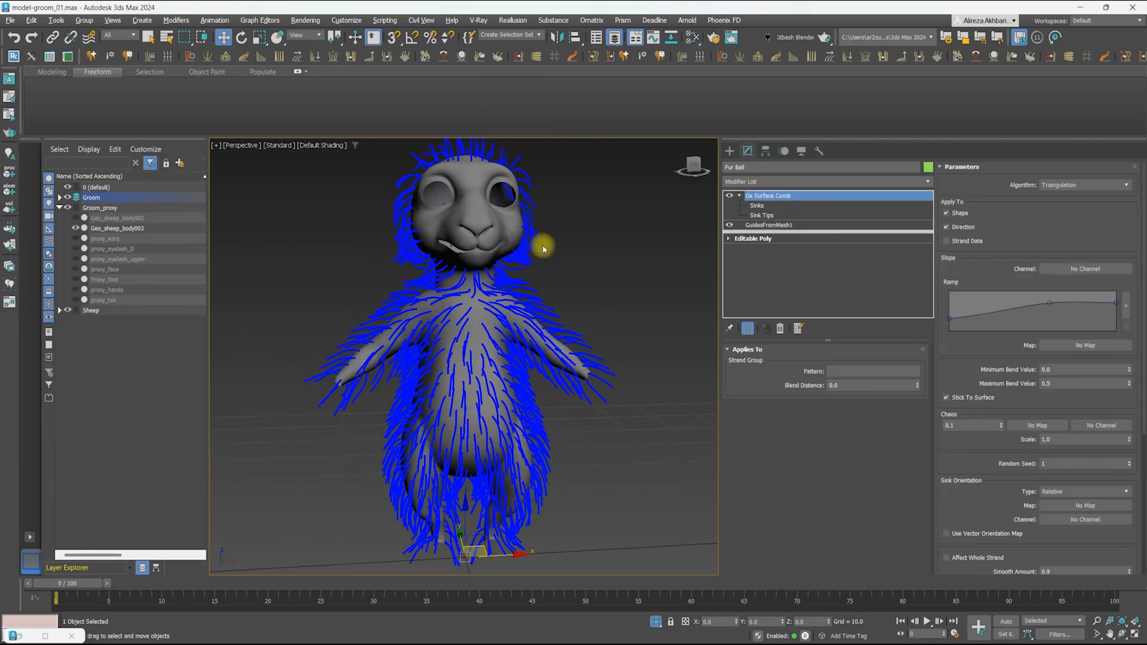
click(778, 182)
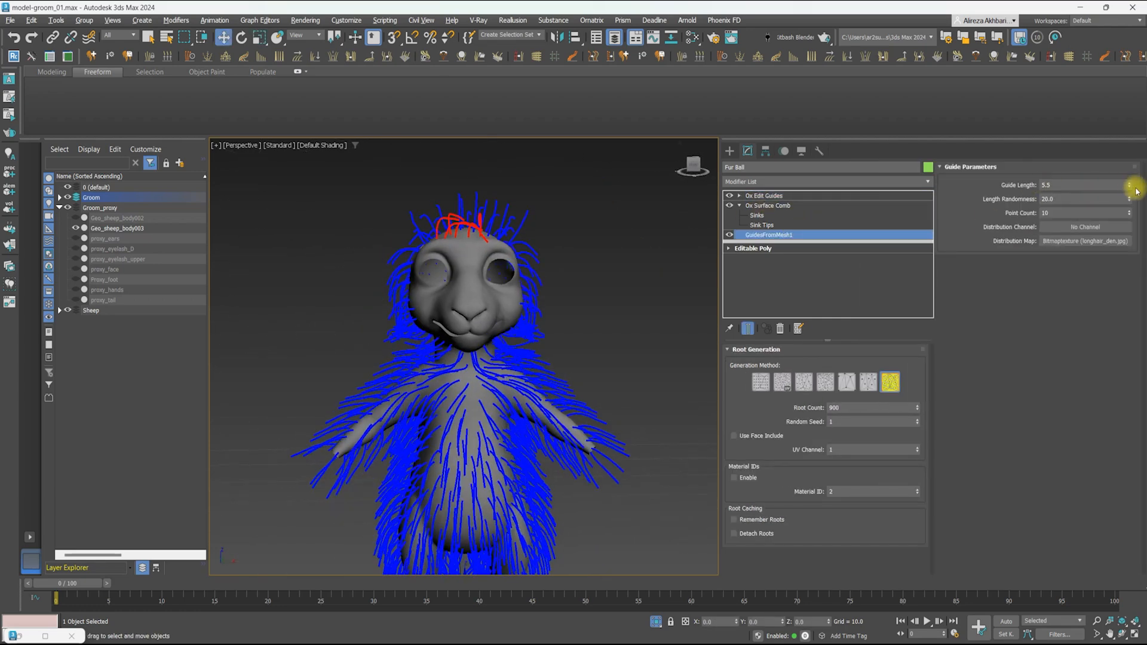
Add an Ox Hair from Guides modifier and assign longhair_den.jpg as its first distribution map
click(786, 181)
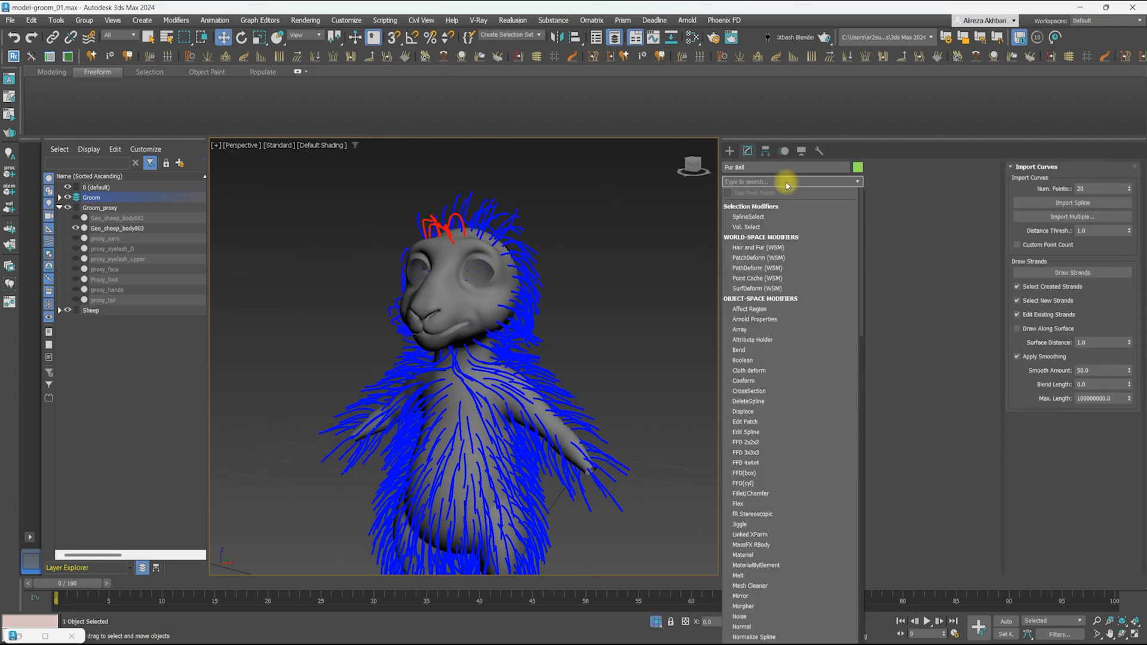
key(Return)
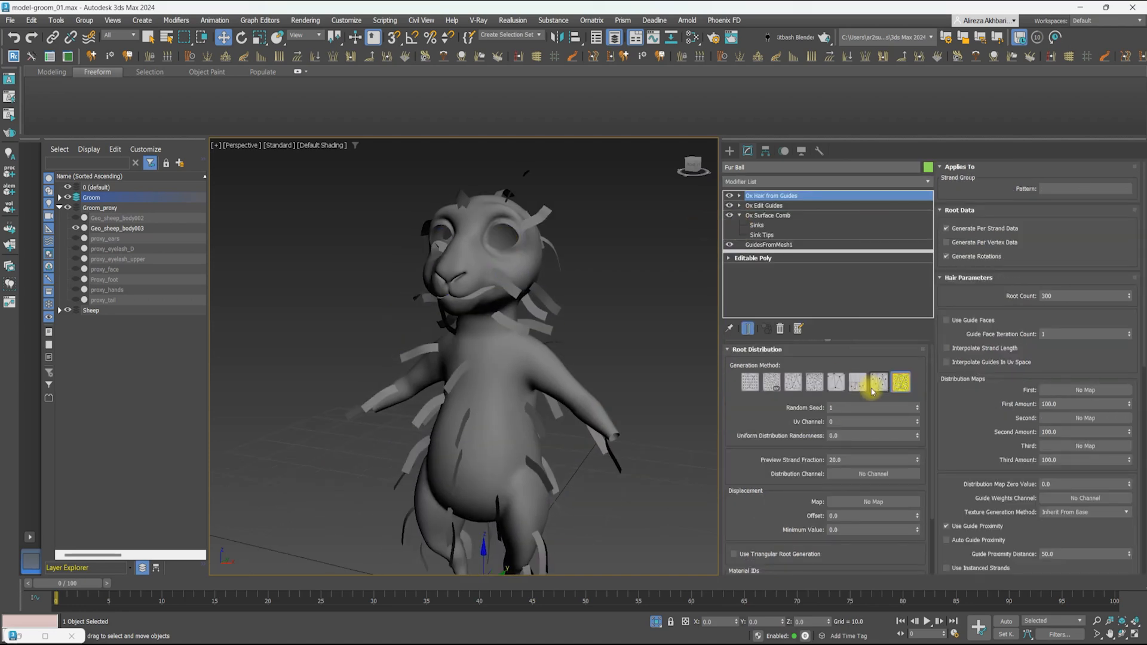
drag(1057, 465, 1070, 391)
click(551, 356)
click(474, 86)
Set the root count of the hair generated from the guides to 1200
alt+middle_drag(555, 245, 502, 212)
double_click(1046, 296)
text(1200)
key(Return)
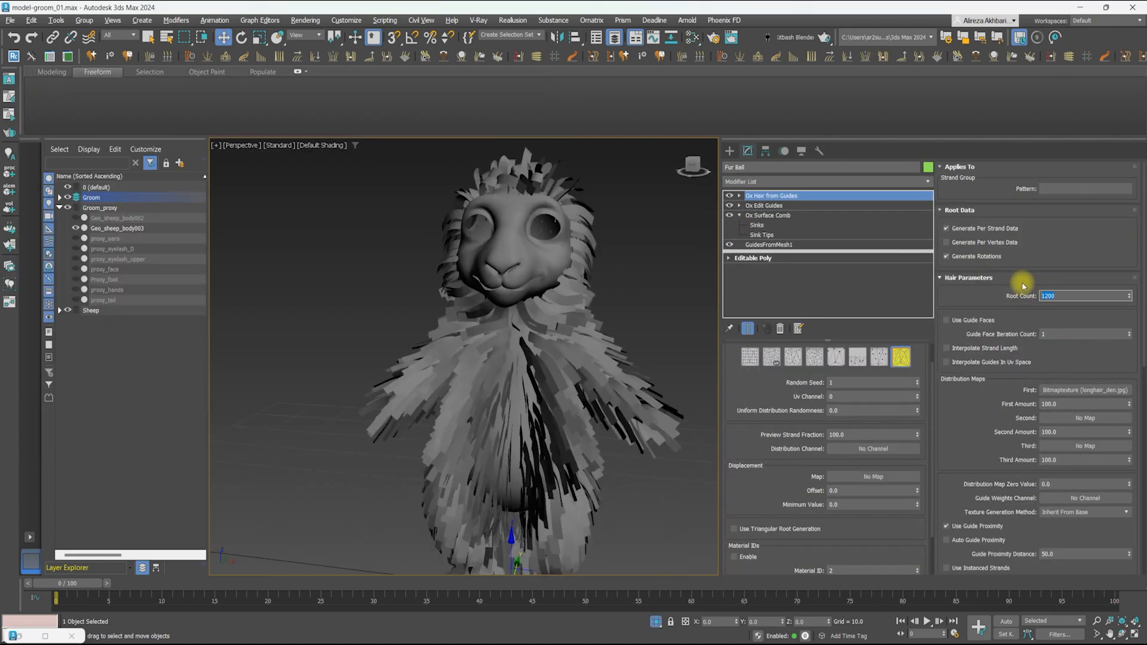
Rename the body proxy as proxy_body and the Fur Ball object as Groom_long hair
alt+middle_drag(532, 358, 482, 214)
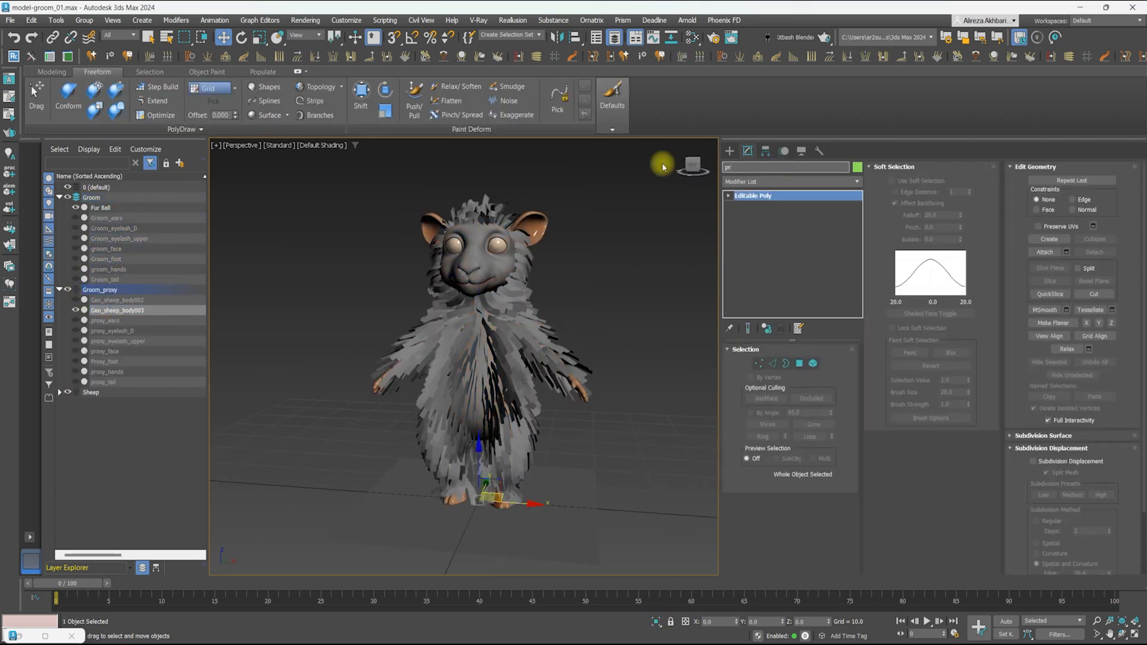
click(138, 207)
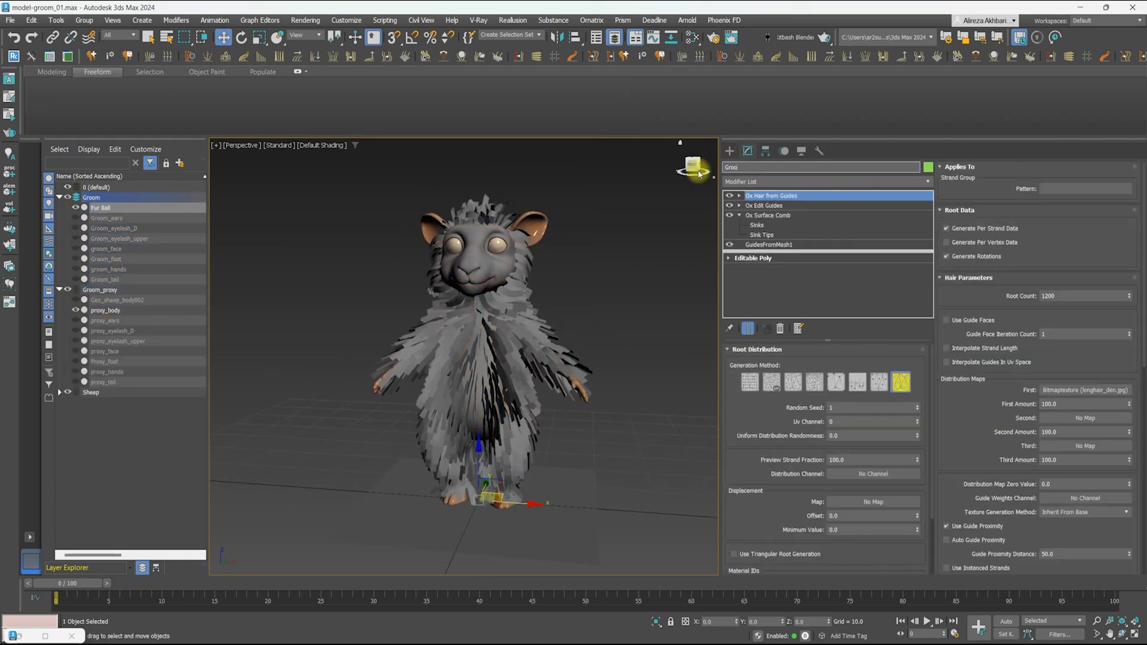
text(r)
key(Return)
scroll(512, 305, up, 6)
scroll(484, 258, down, 4)
alt+middle_drag(484, 258, 557, 346)
scroll(557, 347, down, 3)
scroll(557, 347, up, 3)
Resize the guides around the hands in Ox Edit Guides with the Grow/Shrink brush, mirroring brush changes across the X axis
click(764, 205)
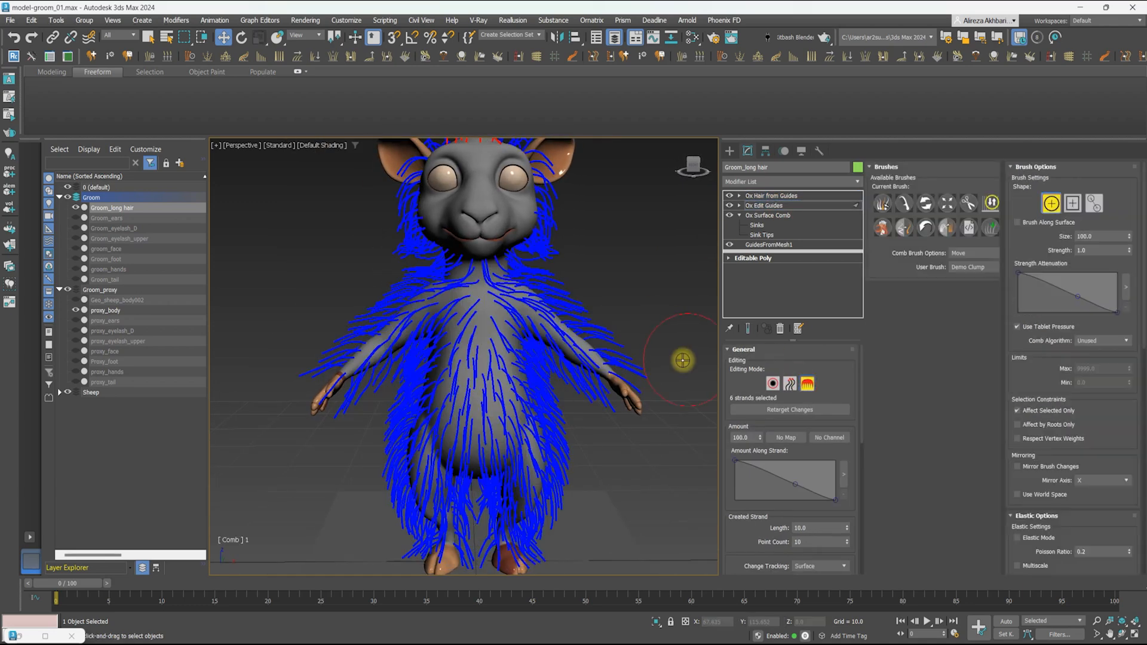
scroll(953, 350, down, 5)
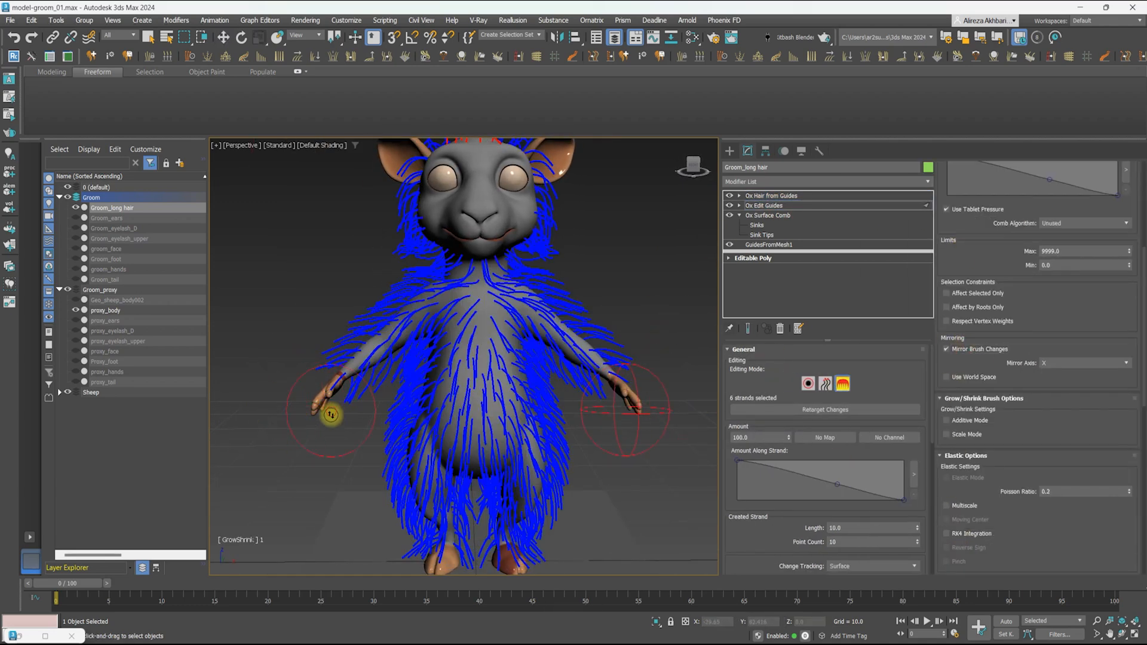
middle_drag(347, 433, 352, 301)
alt+middle_drag(428, 458, 445, 462)
click(771, 196)
scroll(533, 251, down, 3)
alt+middle_drag(532, 251, 552, 284)
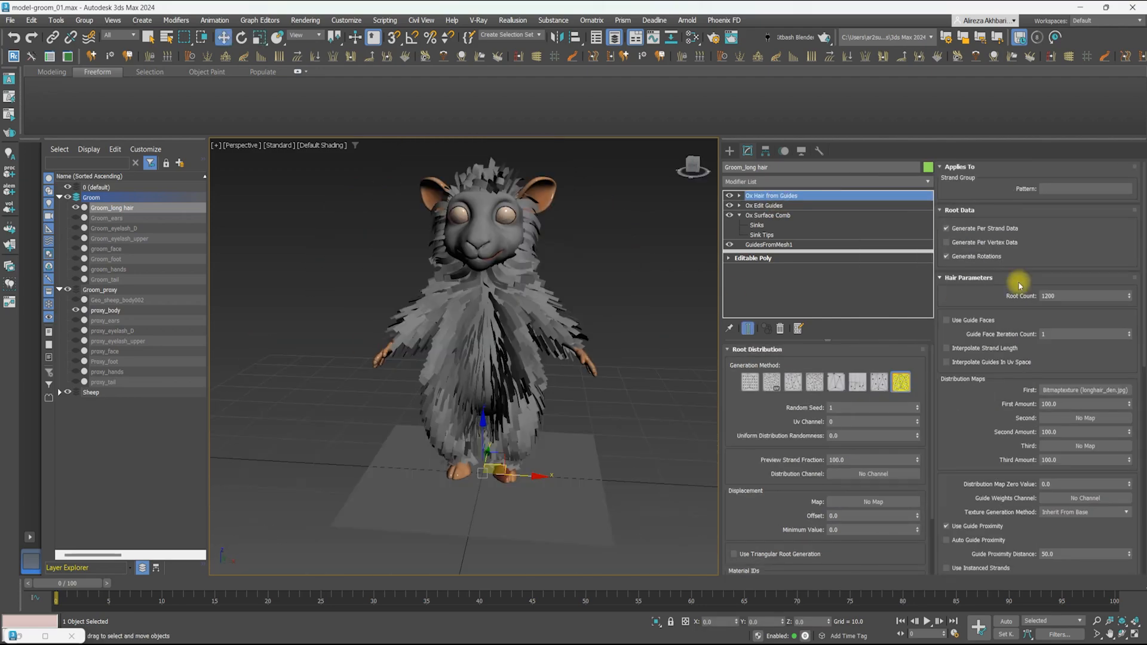
Comb the selected guides above the forehead in Ox Edit Guides, working from the side, and return to Ox Hair from Guides
alt+middle_drag(579, 207, 525, 195)
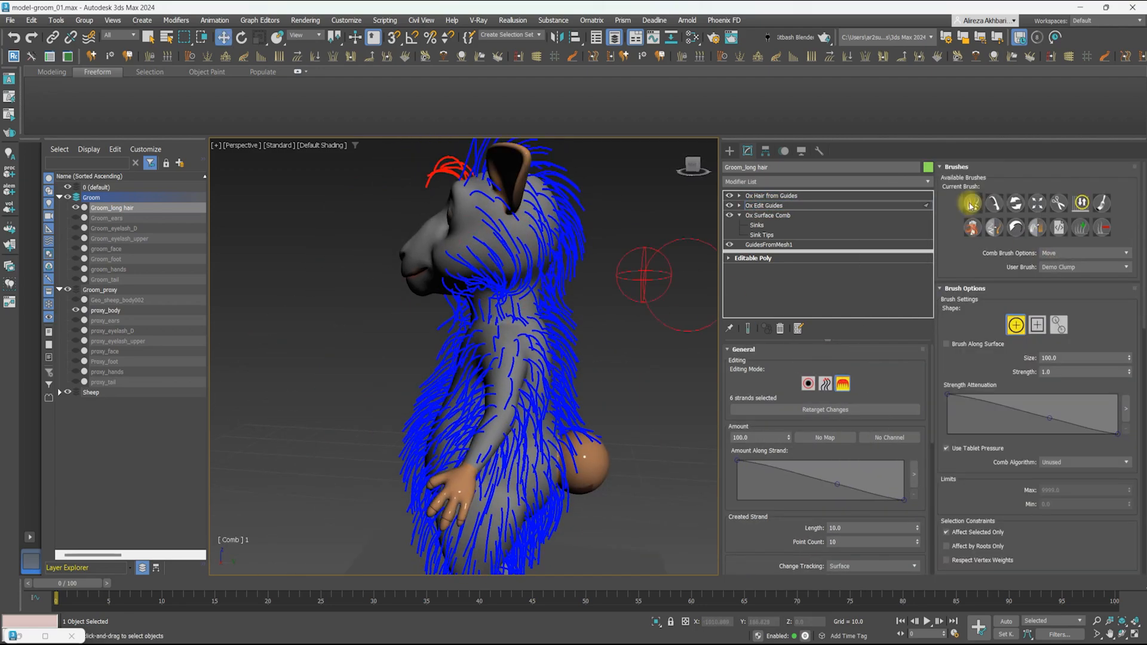
mouse_move(615, 256)
alt+middle_down()
mouse_move(436, 146)
mouse_move(565, 238)
mouse_move(595, 361)
mouse_move(572, 436)
mouse_move(624, 286)
alt+middle_up()
click(994, 203)
click(775, 197)
alt+middle_drag(521, 287, 459, 318)
click(546, 307)
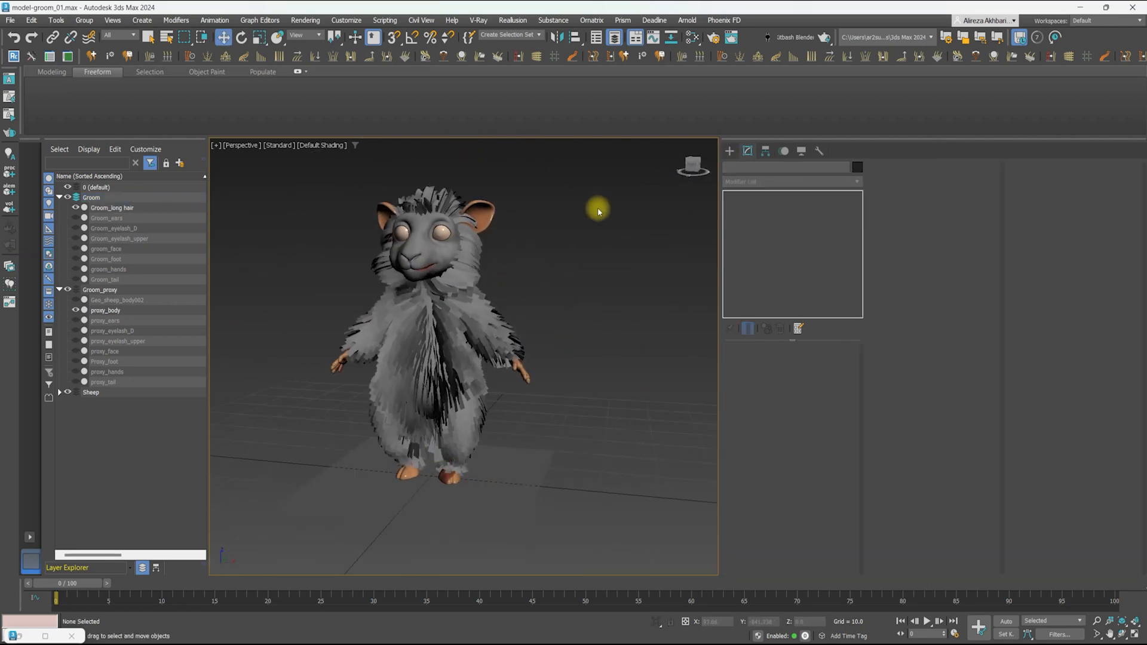
Create an Ornatrix braid guides object and move it beside the sheep, to about X 26.5
scroll(426, 483, up, 3)
middle_drag(426, 483, 440, 444)
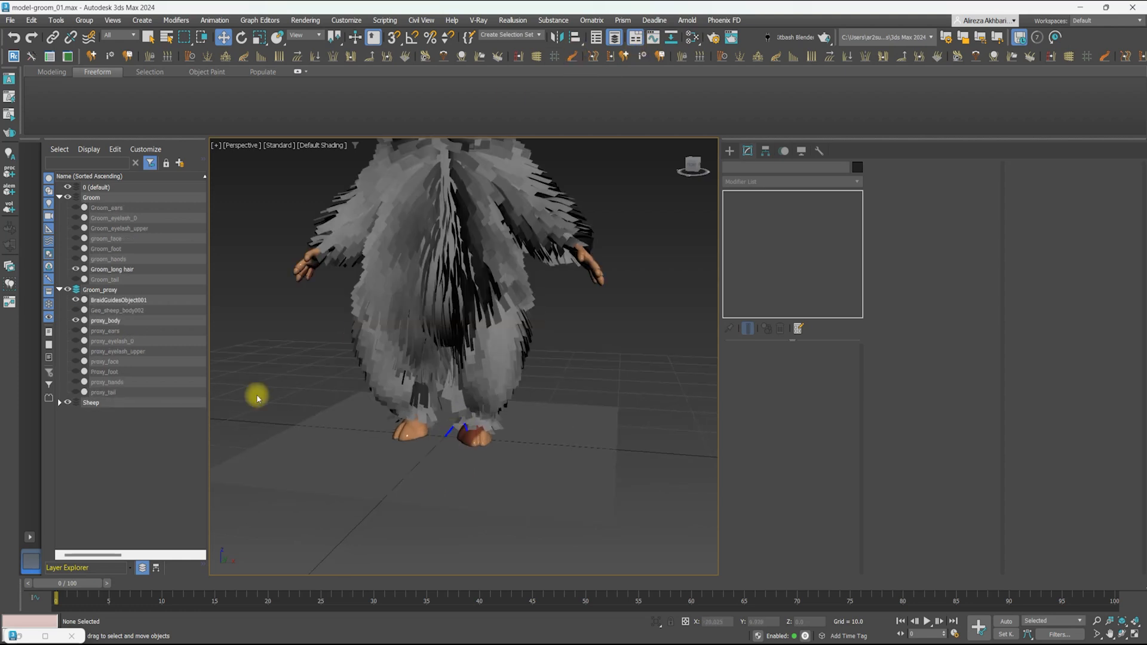
click(114, 300)
drag(485, 436, 672, 442)
scroll(669, 413, down, 3)
middle_drag(669, 410, 597, 457)
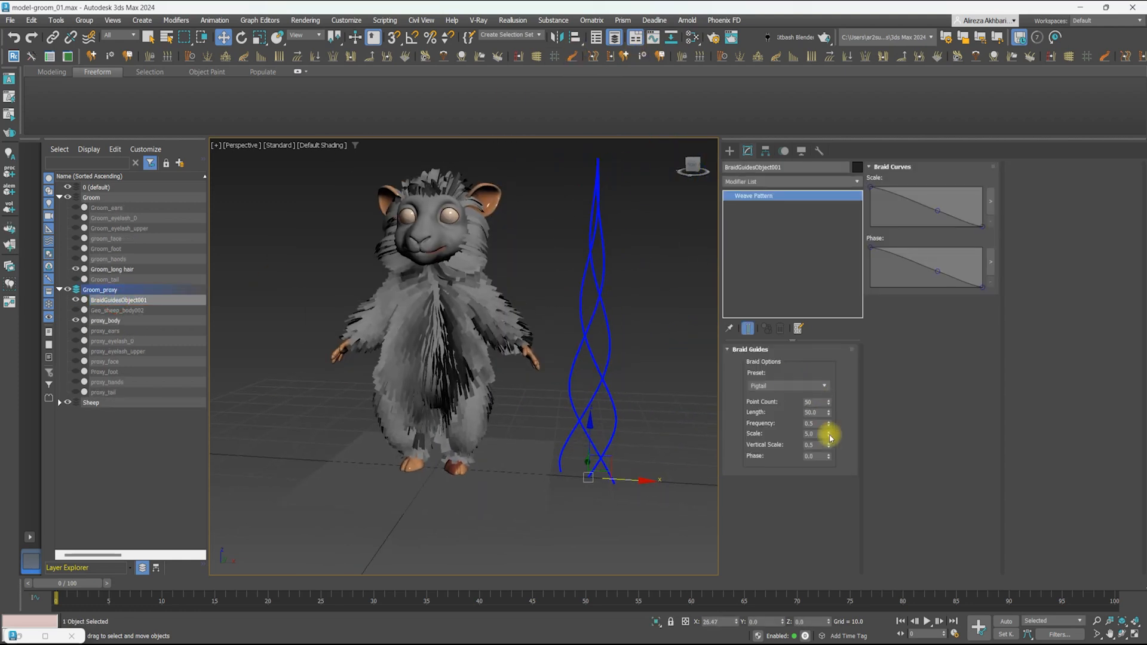
Reduce the size of the braid guides, setting their length to 12
drag(827, 440, 827, 448)
scroll(595, 430, up, 3)
alt+middle_drag(594, 409, 591, 468)
middle_drag(591, 469, 511, 369)
scroll(490, 369, up, 3)
scroll(515, 310, down, 3)
middle_drag(509, 267, 475, 369)
scroll(475, 369, up, 3)
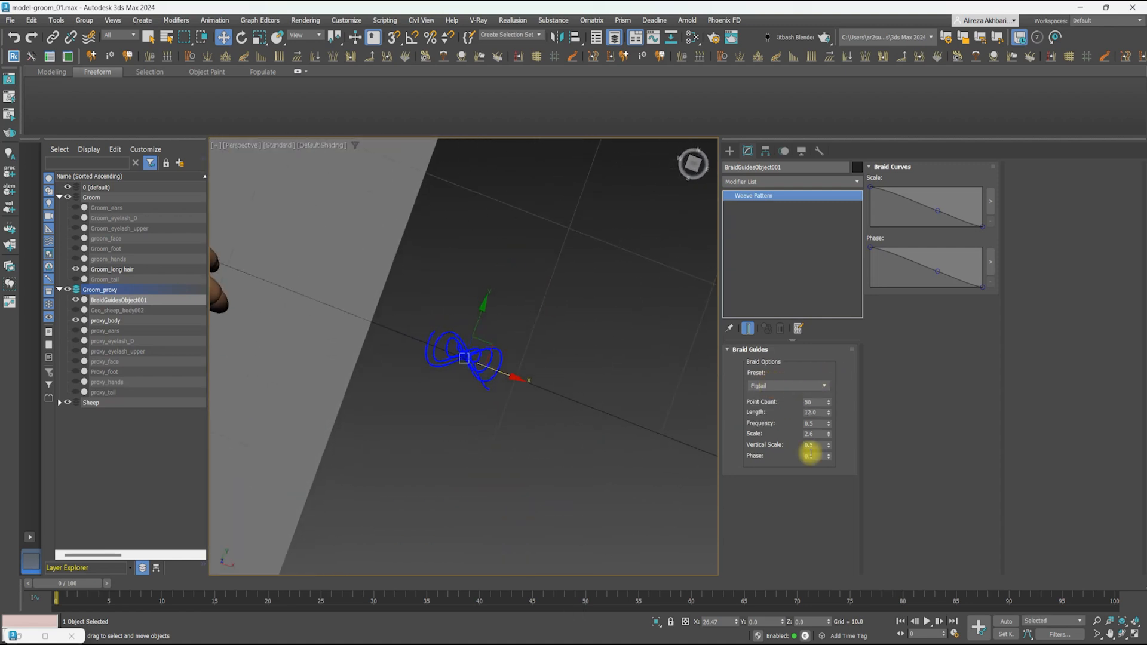
Switch the braid guides to the 5-Stem preset with a frequency of 3.02 and a vertical scale of 0.86
key(Up)
scroll(461, 323, down, 3)
alt+middle_drag(460, 321, 481, 263)
drag(828, 424, 827, 397)
alt+middle_drag(469, 164, 460, 343)
scroll(460, 343, up, 3)
drag(828, 447, 847, 401)
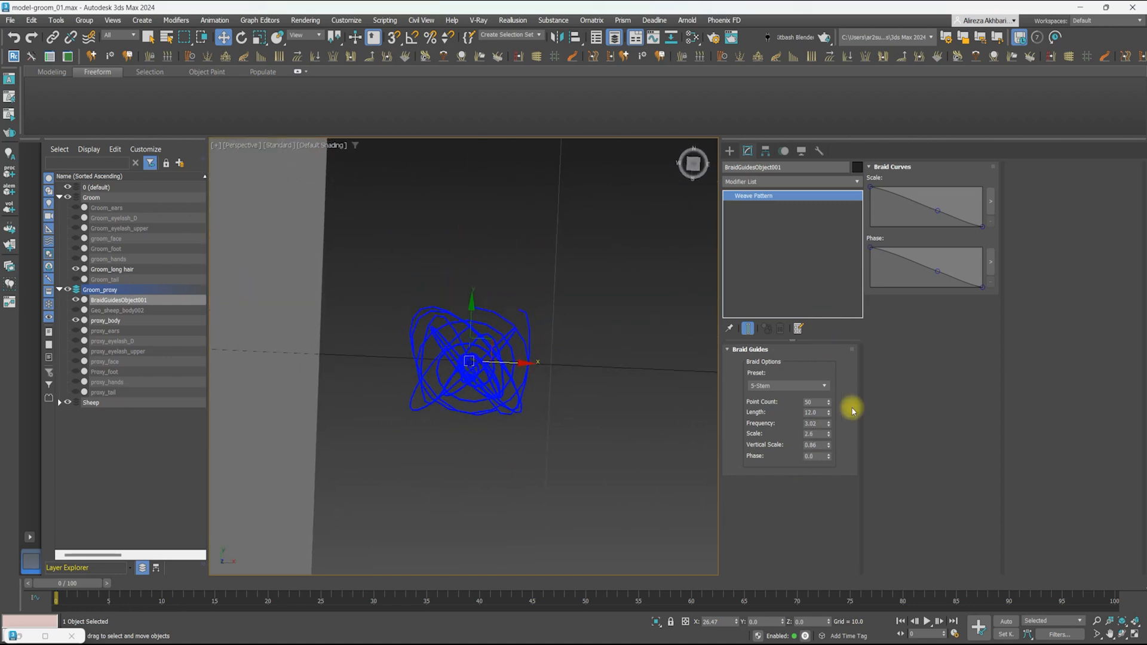
Change the braid guides to the Swirl preset, set the point count to 93 and reshape the braid's scale curve
click(762, 412)
mouse_move(484, 431)
alt+middle_down()
mouse_move(486, 374)
mouse_move(482, 434)
alt+middle_up()
drag(828, 403, 829, 392)
drag(829, 438, 825, 441)
scroll(487, 430, down, 4)
alt+middle_drag(487, 430, 533, 358)
scroll(531, 325, up, 4)
scroll(533, 358, down, 1)
drag(871, 188, 868, 209)
alt+middle_drag(519, 335, 501, 192)
Add an Ox Strand Multiplier to the braid guides with a count of 3, a root fluff of 0.7 and no tip fluff
click(763, 182)
text(ox mu)
key(Return)
alt+middle_drag(526, 346, 555, 224)
scroll(834, 449, down, 4)
right_click(846, 451)
scroll(844, 478, down, 4)
right_click(847, 501)
drag(846, 500, 844, 498)
scroll(832, 418, up, 2)
alt+middle_drag(606, 418, 640, 357)
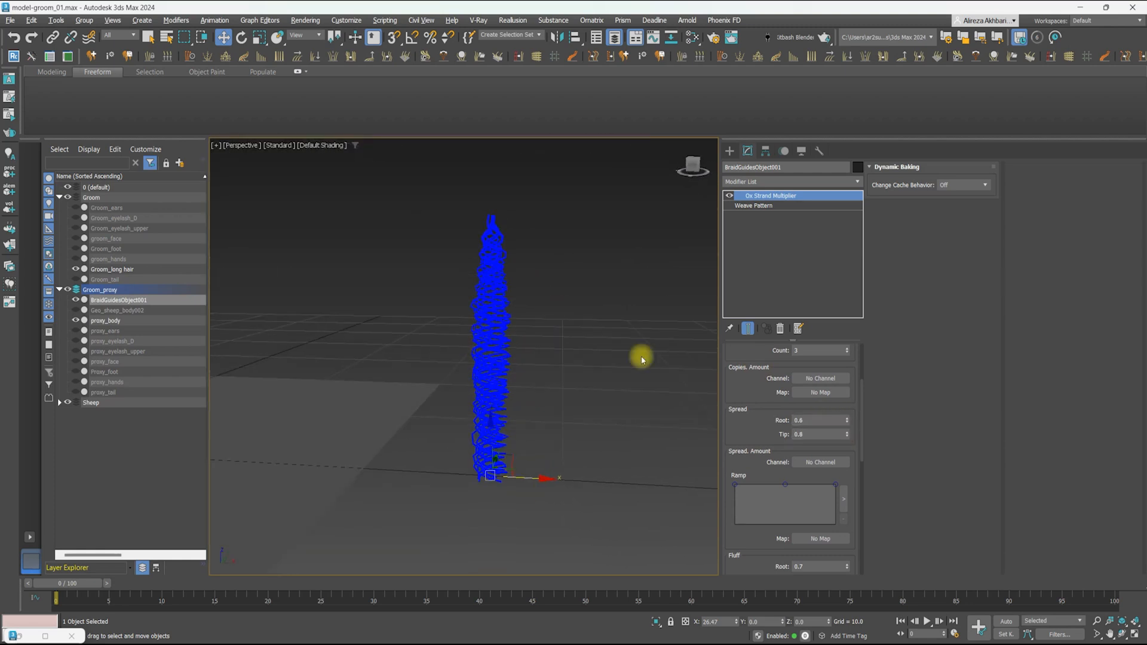
Lay the braid guides horizontally next to the sheep's arm for size comparison and set the weave pattern's length to 4.2
scroll(771, 406, down, 3)
scroll(574, 346, down, 3)
middle_drag(478, 308, 586, 351)
scroll(603, 412, down, 3)
drag(627, 461, 505, 231)
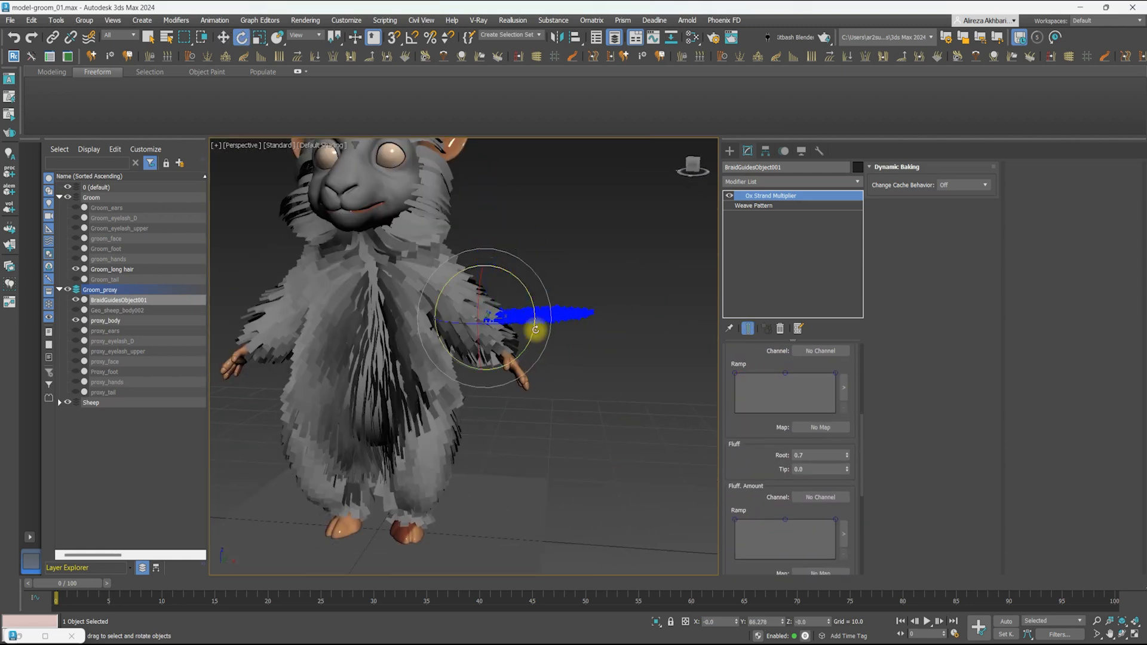
click(755, 205)
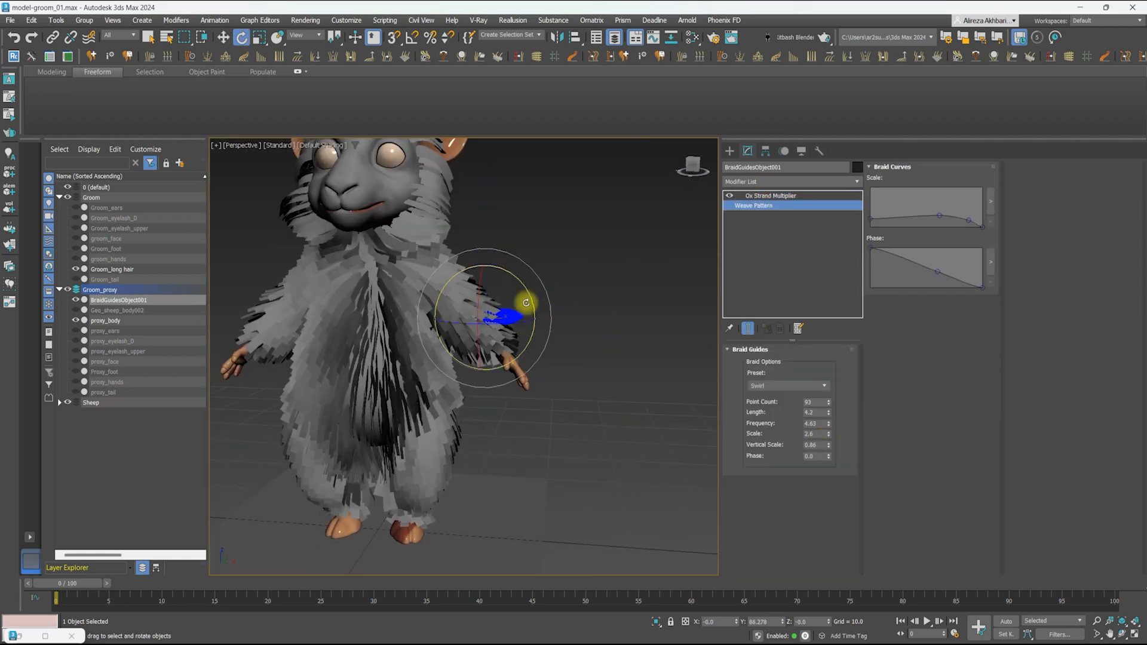
Move the braid guides back upright beside the sheep's feet and reduce the weave pattern's scale to about 1.92
key(e)
middle_drag(617, 472, 553, 383)
drag(588, 382, 540, 328)
alt+middle_drag(540, 328, 527, 397)
scroll(528, 397, up, 3)
drag(829, 434, 828, 445)
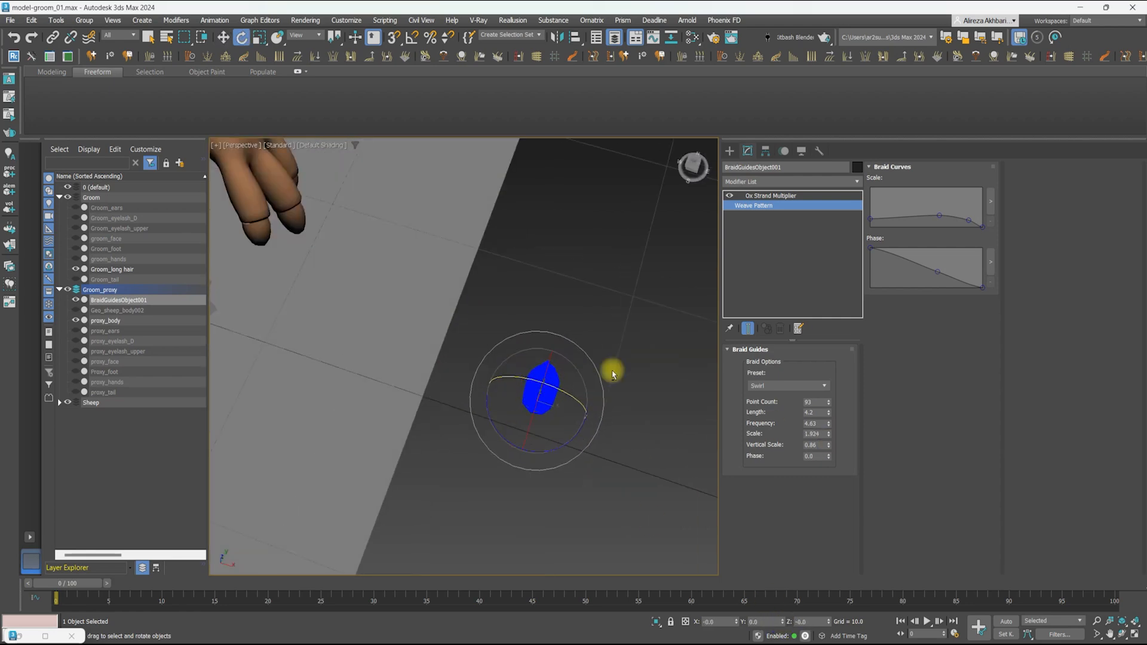
alt+middle_drag(612, 374, 604, 293)
Add an Ox Scatter modifier to Groom_long hair and assign BraidGuidesObject001 as its reference hair
scroll(364, 340, down, 3)
alt+middle_drag(359, 341, 478, 359)
scroll(475, 323, down, 3)
click(472, 281)
scroll(472, 282, up, 3)
click(770, 182)
text(ox sc)
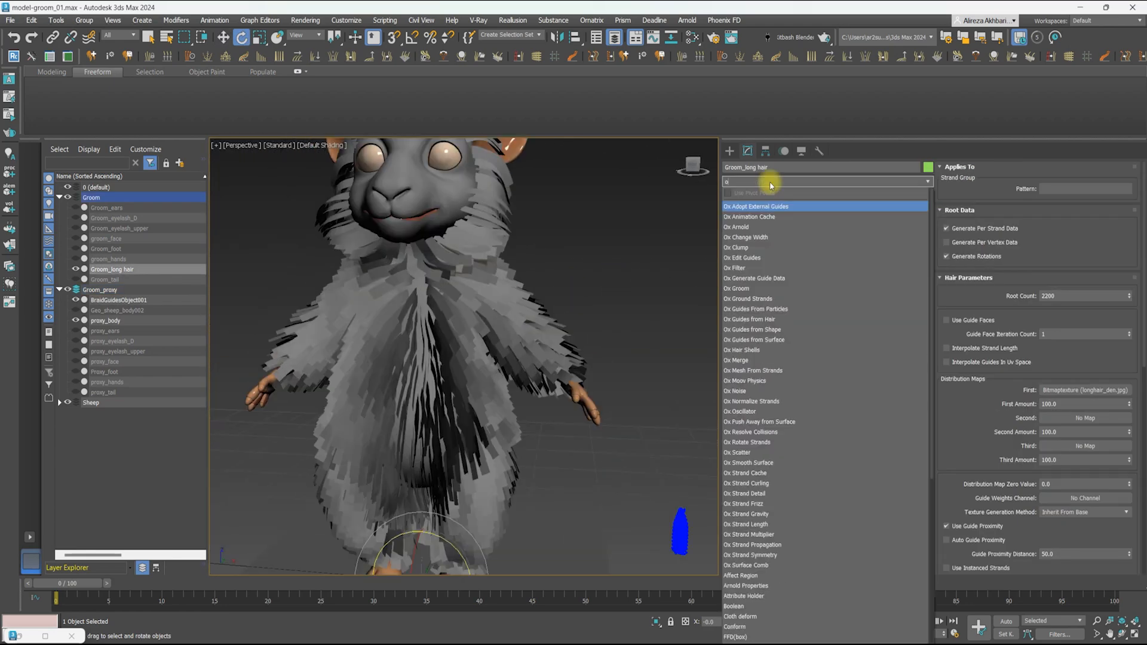
click(746, 206)
click(837, 346)
double_click(52, 150)
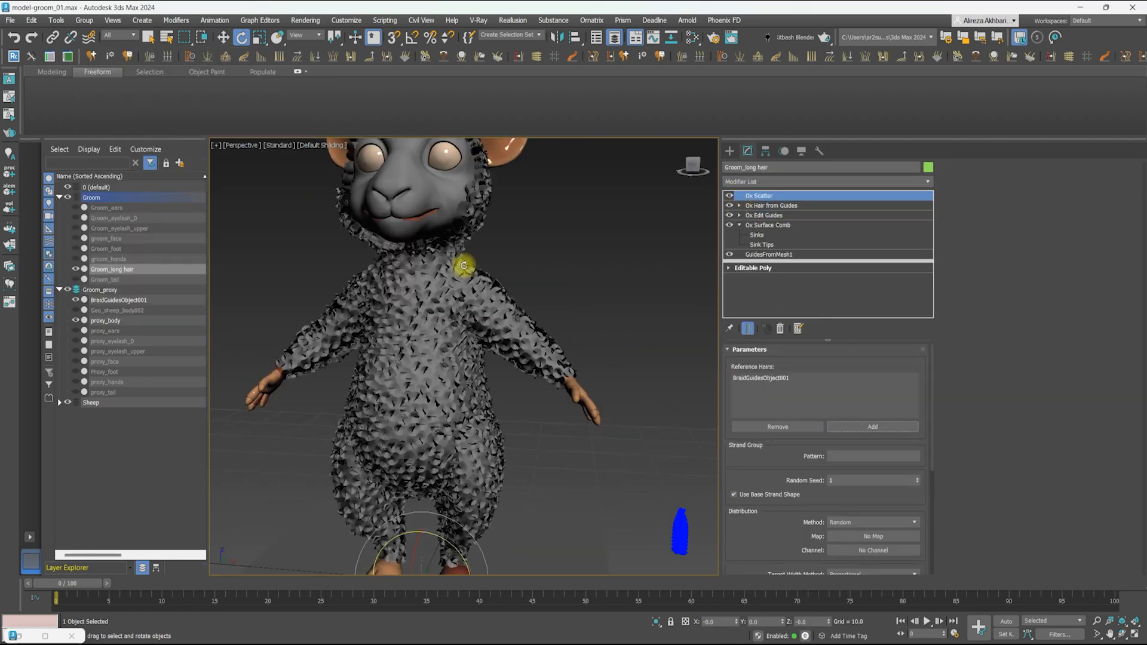
Hide proxy_body and enable Use Input Strand Groups in the long hair's Ox Scatter modifier
scroll(380, 326, up, 3)
alt+middle_drag(237, 284, 269, 298)
click(76, 321)
alt+middle_drag(334, 334, 538, 325)
drag(784, 462, 783, 218)
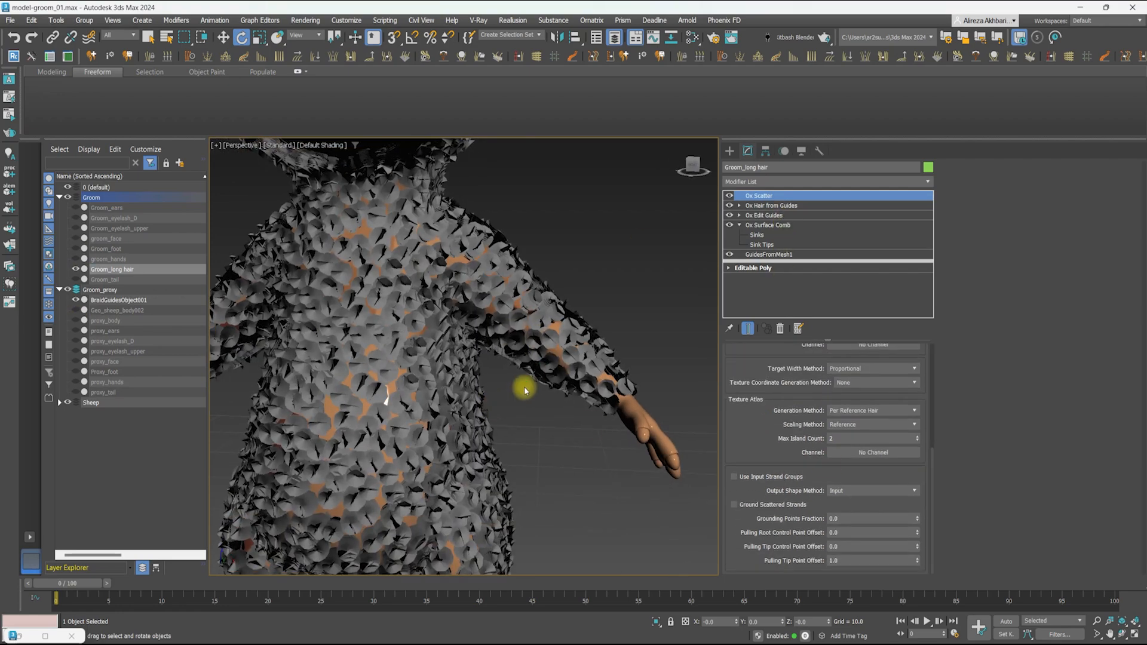
middle_drag(525, 389, 533, 383)
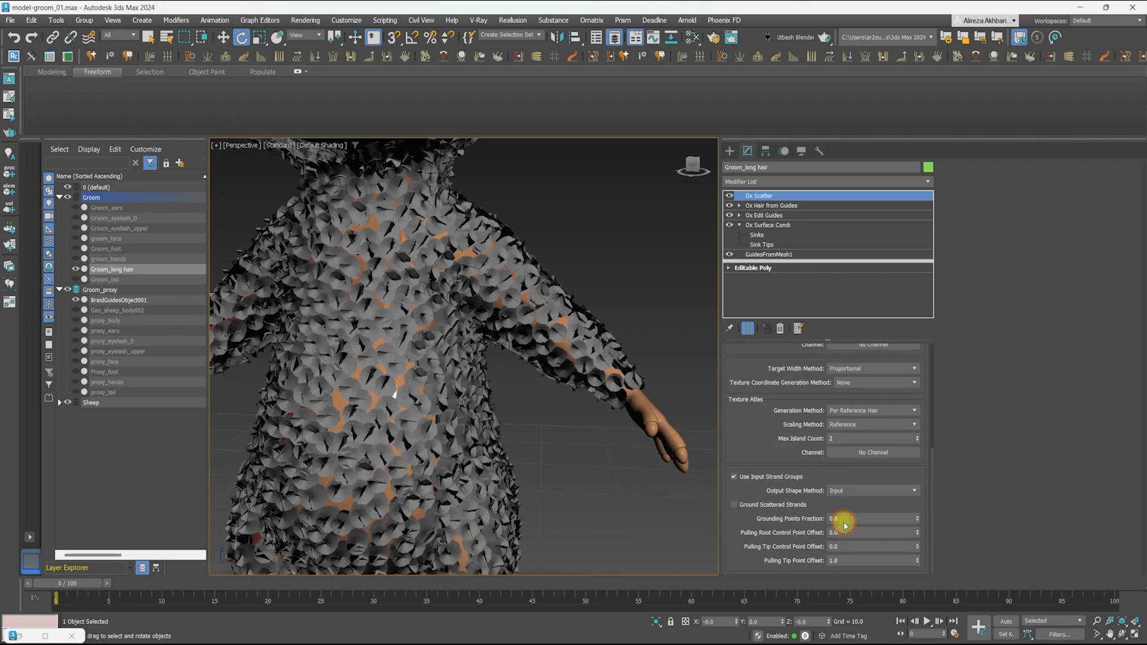
click(844, 524)
Add an Ox Strand Frizz modifier above Ox Scatter and adjust its amount and the amount curve along the strand
scroll(522, 325, down, 3)
alt+middle_drag(334, 305, 538, 287)
click(764, 215)
alt+middle_drag(454, 256, 502, 302)
click(775, 181)
text(ox f)
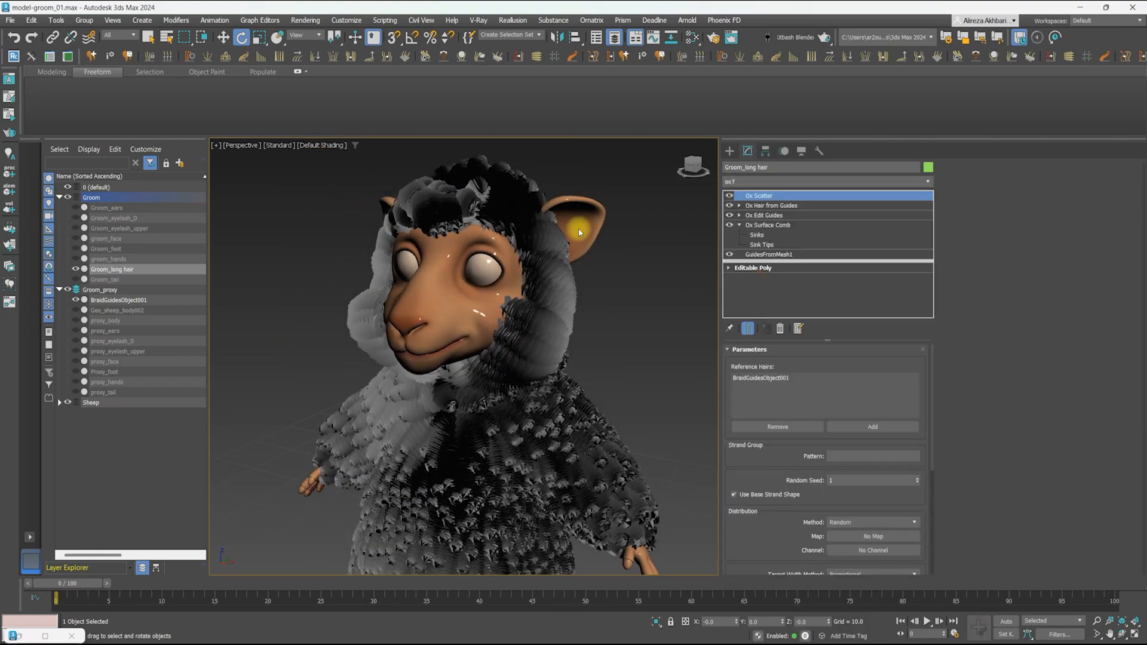
key(Return)
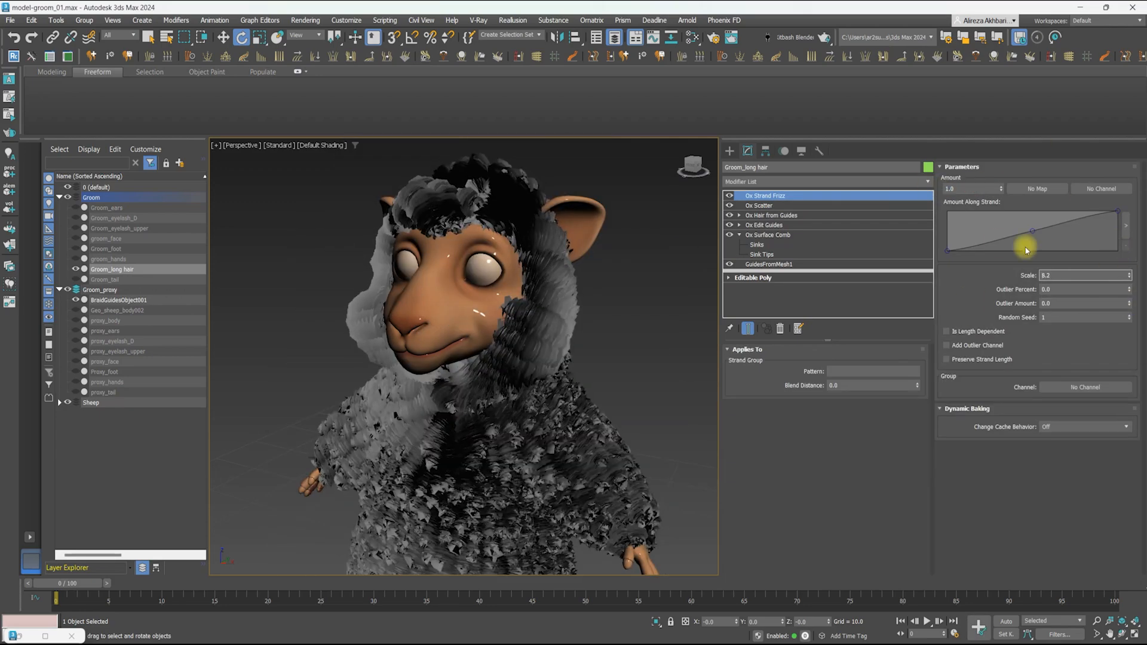
drag(1033, 230, 1026, 220)
drag(1118, 211, 1119, 219)
drag(1001, 189, 994, 183)
Add an Ox Change Width modifier to Groom_long hair with a width of 0.05
click(765, 181)
text(ox ch)
click(766, 208)
scroll(502, 299, up, 3)
alt+middle_drag(484, 302, 527, 310)
scroll(527, 382, down, 3)
middle_drag(528, 508, 345, 324)
scroll(548, 417, up, 3)
Disable Ox Scatter on the long hair and set the braid guides' strand multiplier count to 10
click(533, 463)
click(297, 208)
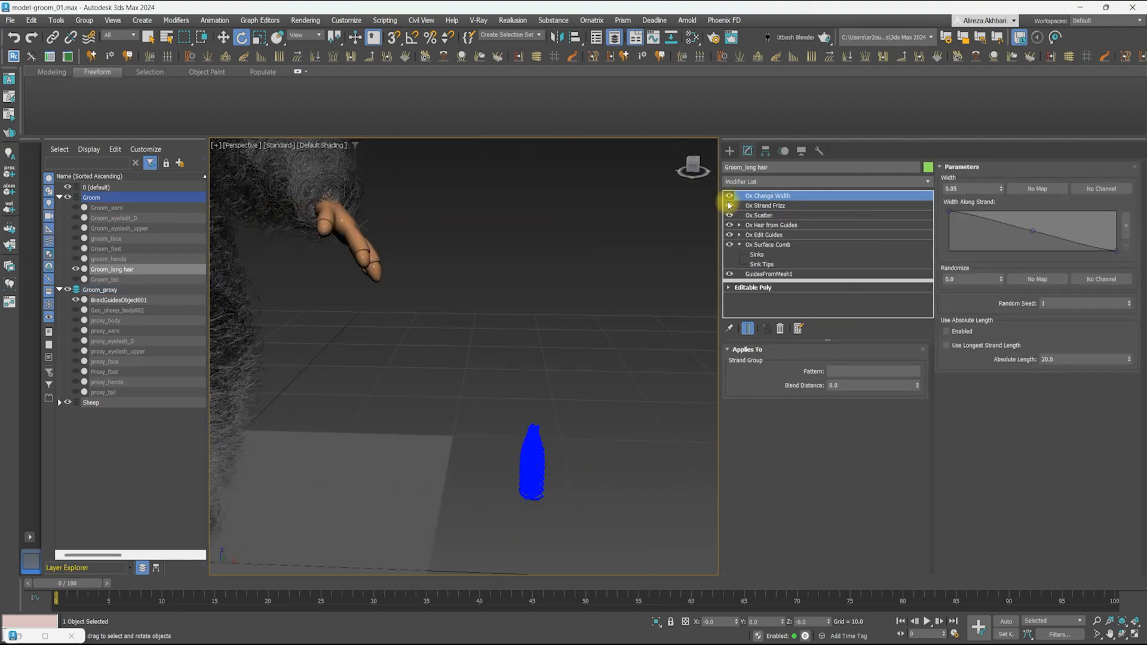
click(727, 205)
click(531, 471)
scroll(531, 472, up, 3)
middle_drag(531, 471, 518, 361)
drag(816, 466, 736, 472)
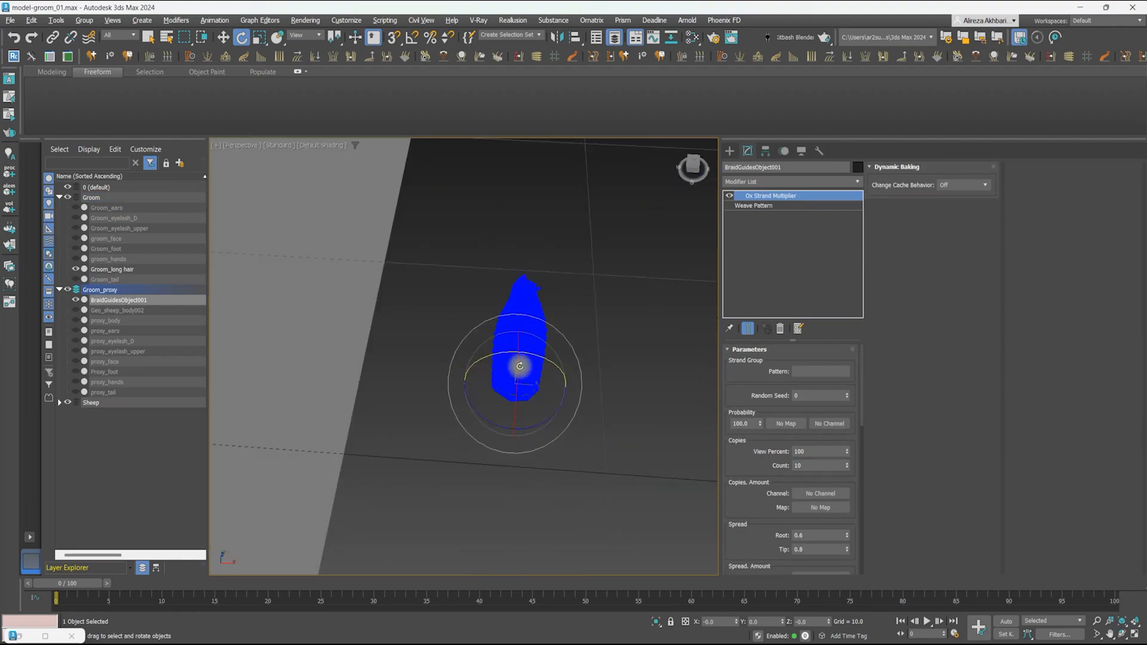
Set the braid guides' strand multiplier spread to 0.6 at the root and 0.2 at the tip
scroll(837, 508, down, 1)
click(846, 516)
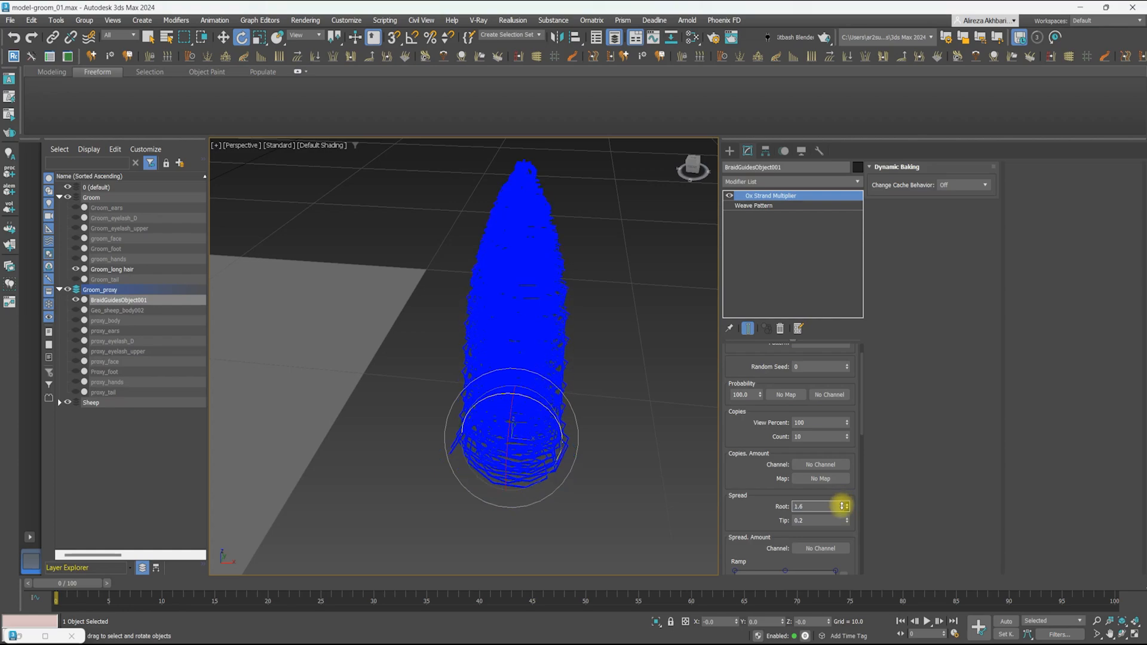
drag(842, 506, 842, 512)
drag(764, 513, 764, 389)
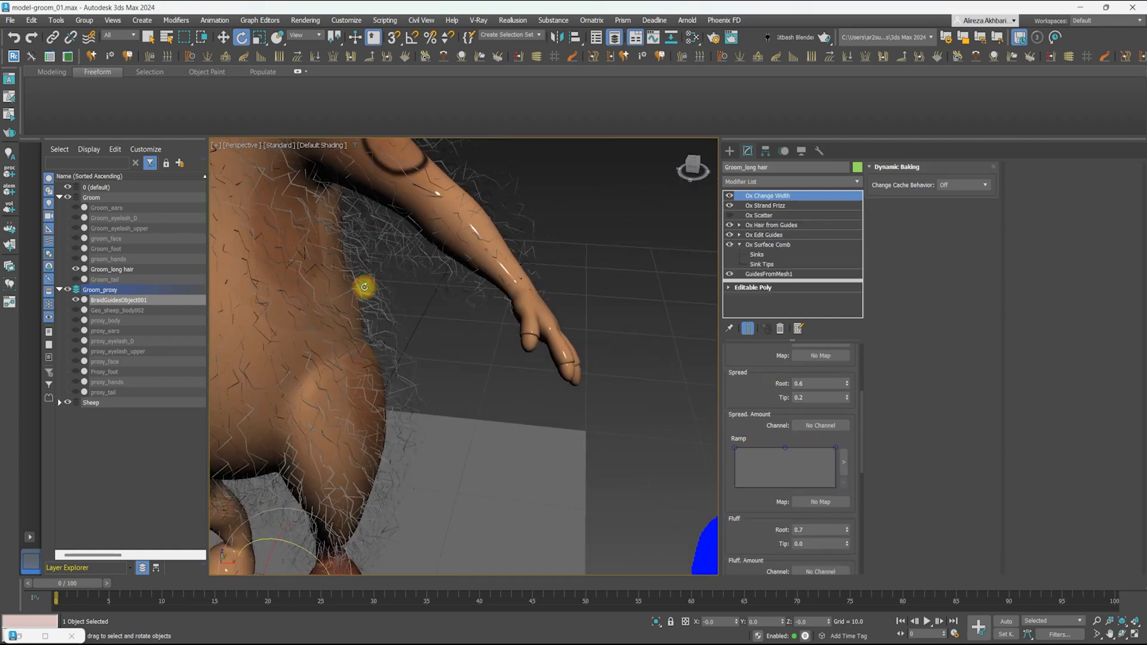
Add a second Ox Strand Frizz directly above Ox Hair from Guides with an amount of 3.3 and a scale of about 0.5
scroll(436, 261, down, 3)
scroll(440, 209, up, 4)
middle_drag(439, 209, 362, 143)
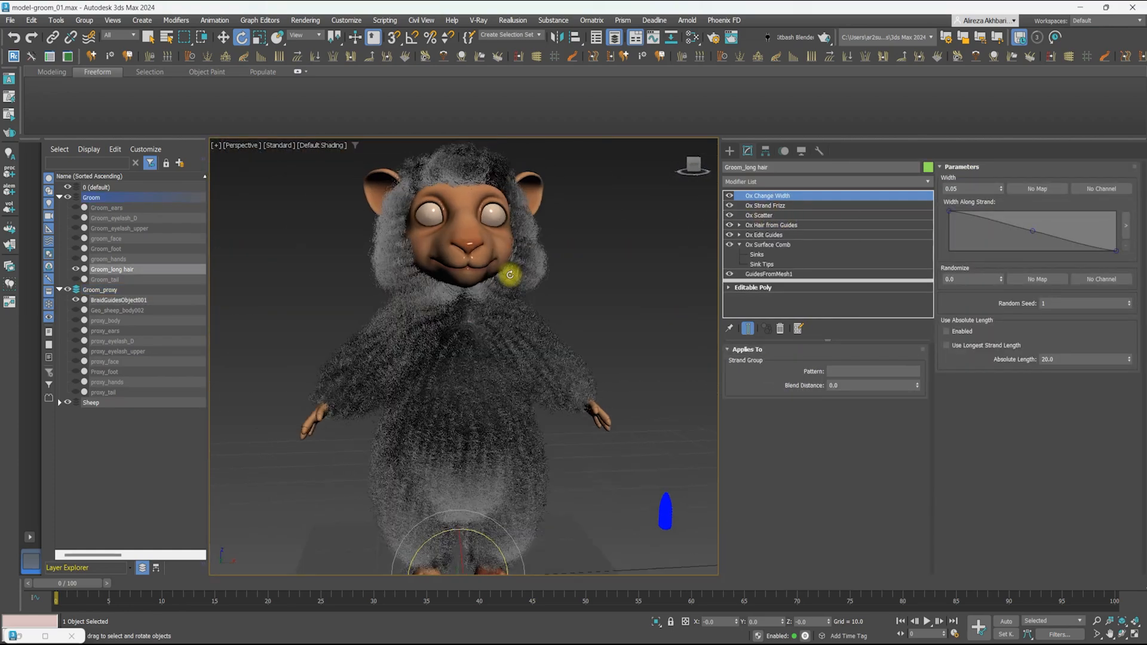
alt+middle_drag(510, 276, 485, 277)
click(762, 225)
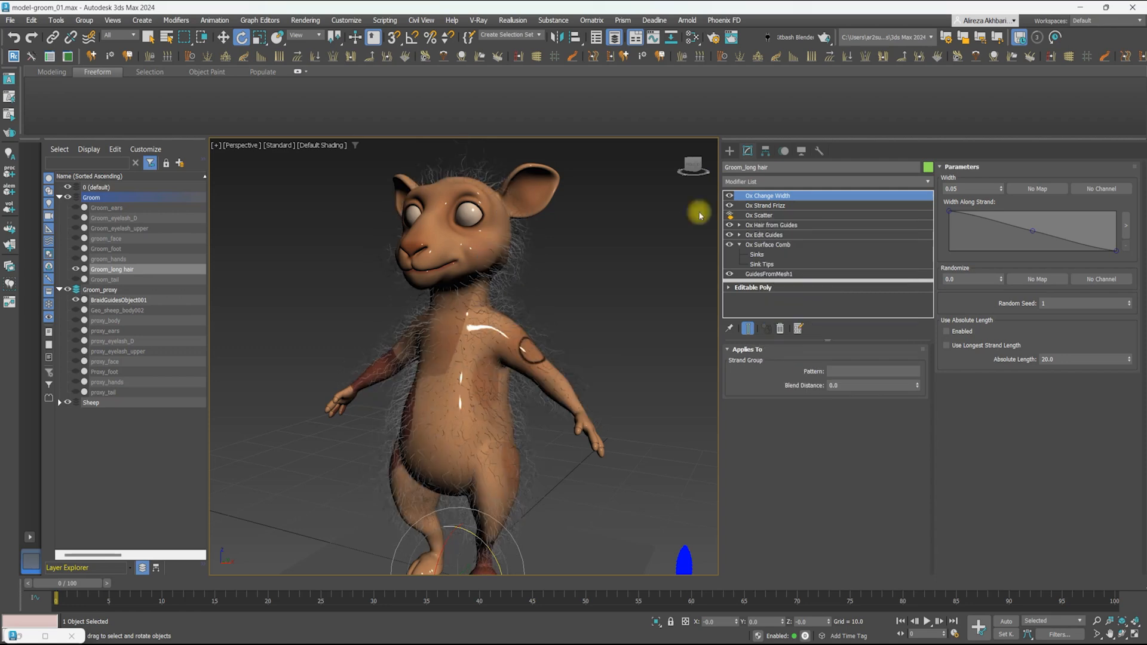
click(763, 182)
text(oxf)
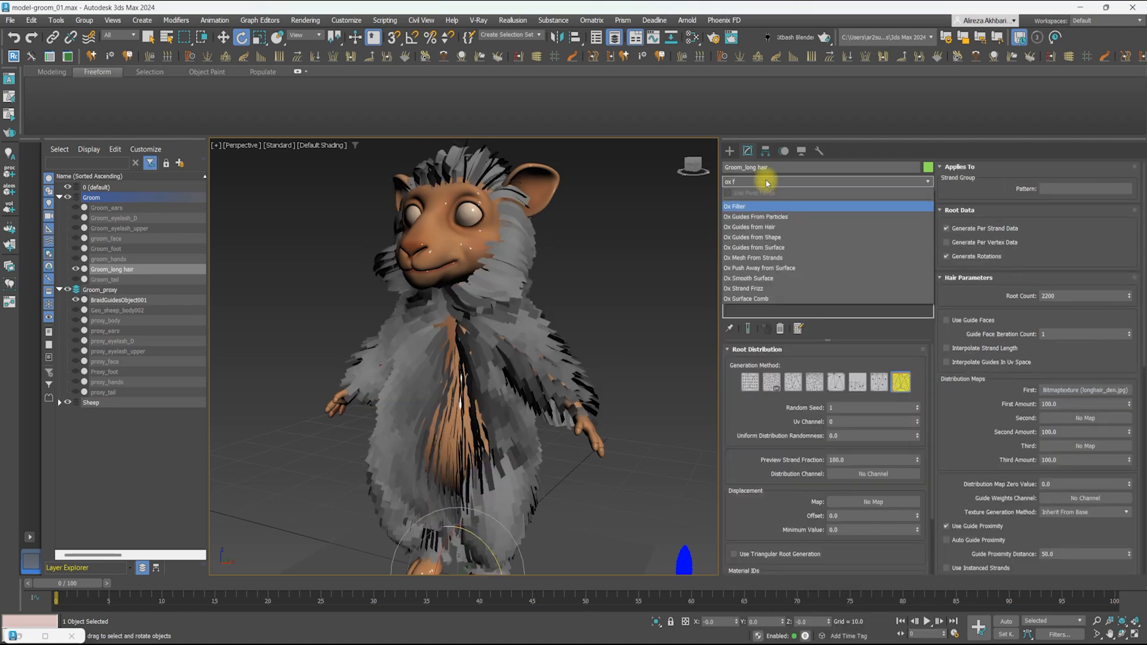
key(Return)
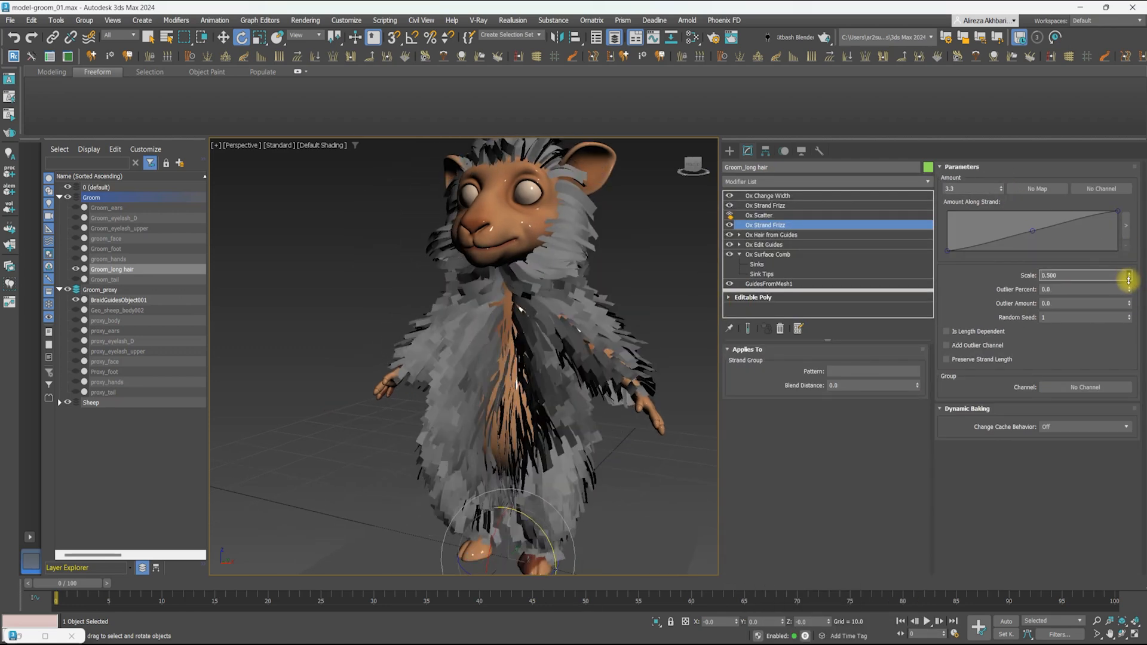
Add an Ox Strand Length modifier beneath Ox Scatter and an Ox Arnold modifier at the top of the stack
click(787, 181)
click(788, 182)
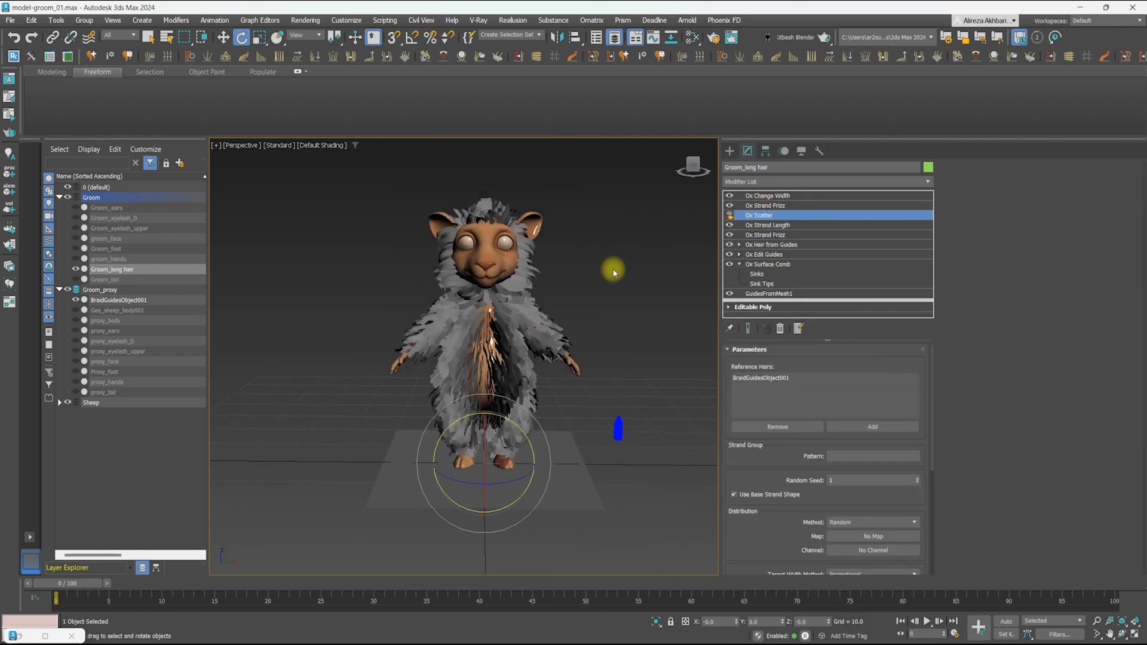
click(765, 181)
text(ox a)
click(744, 227)
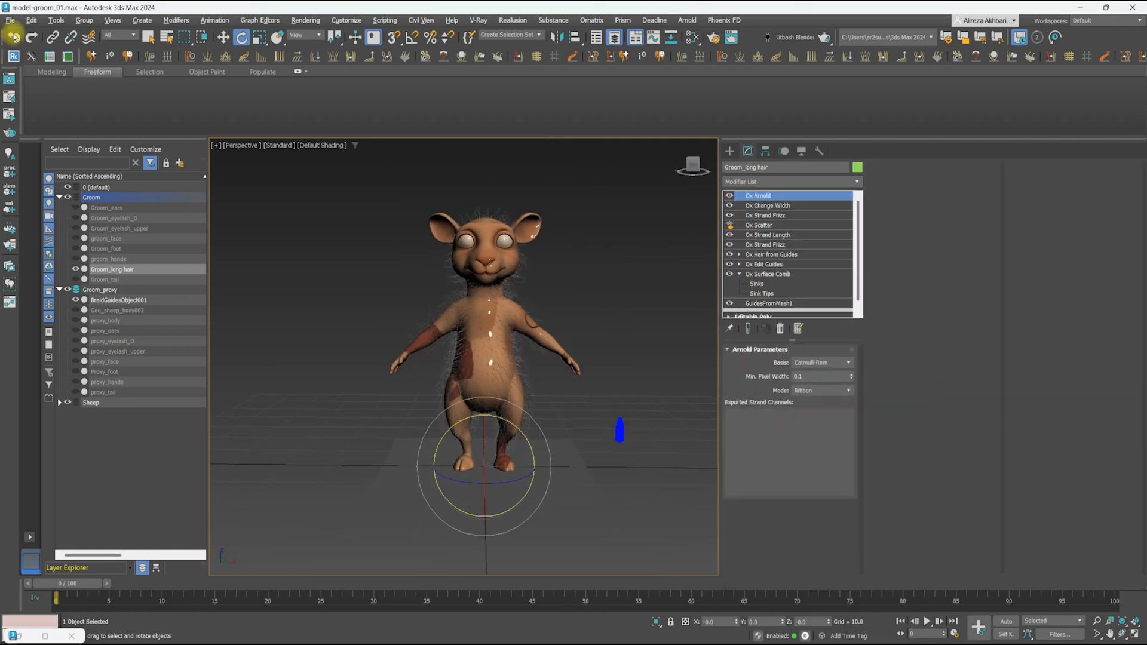
Save the scene as a new version named model-groom_02.max
click(409, 310)
click(10, 21)
click(26, 128)
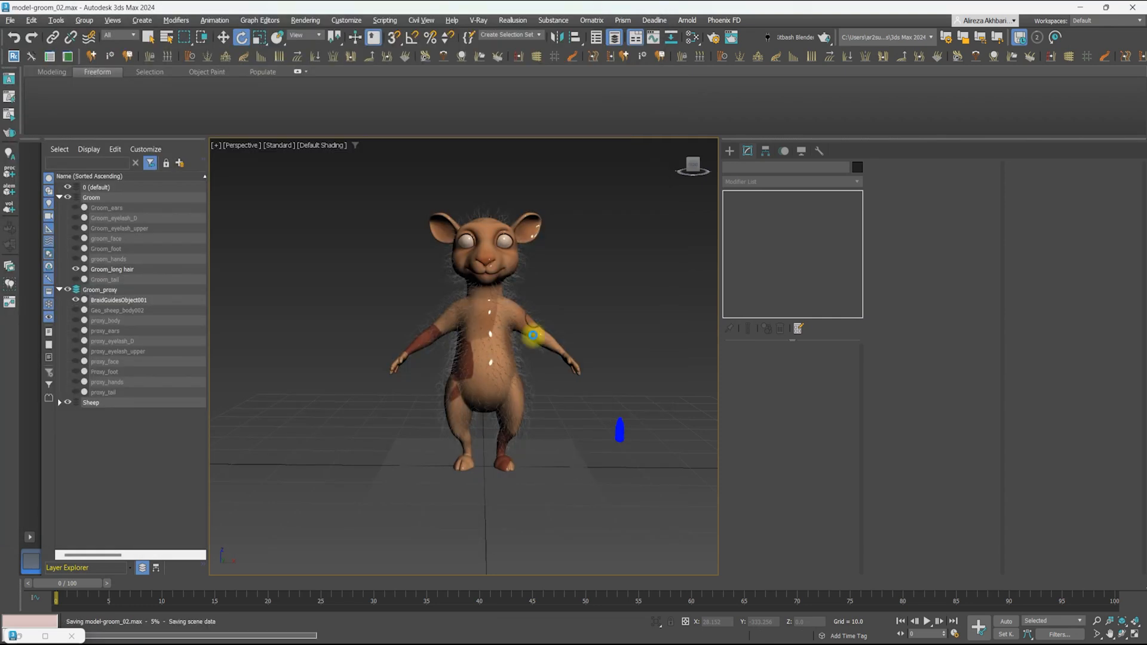
click(508, 297)
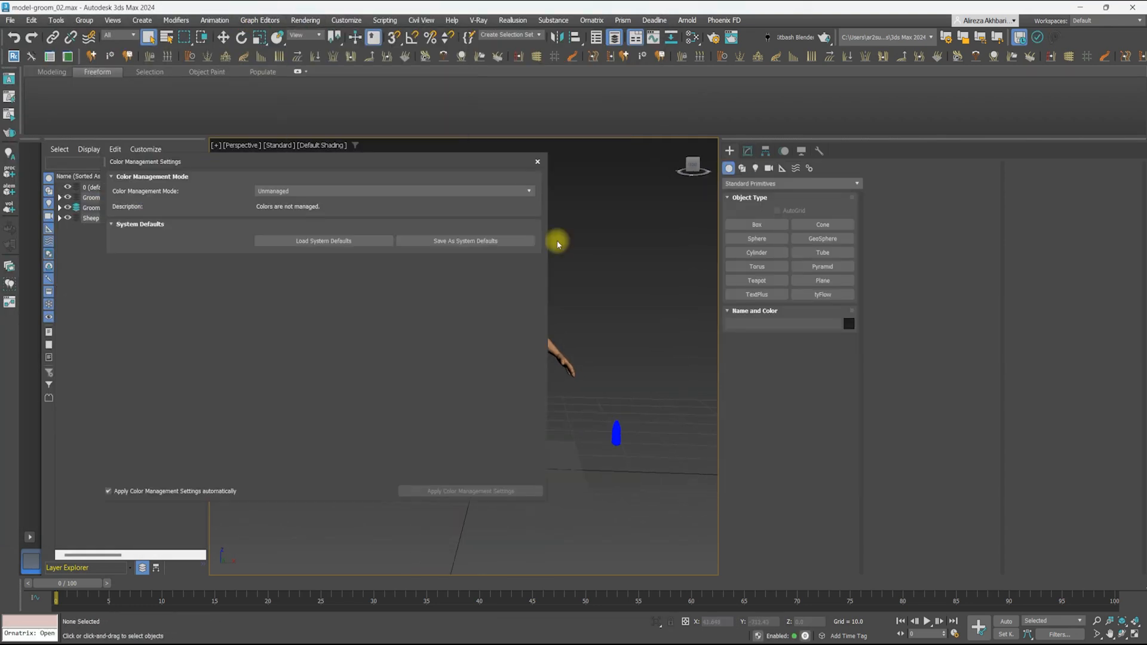
Change the scene's Color Management Mode from Unmanaged
click(394, 191)
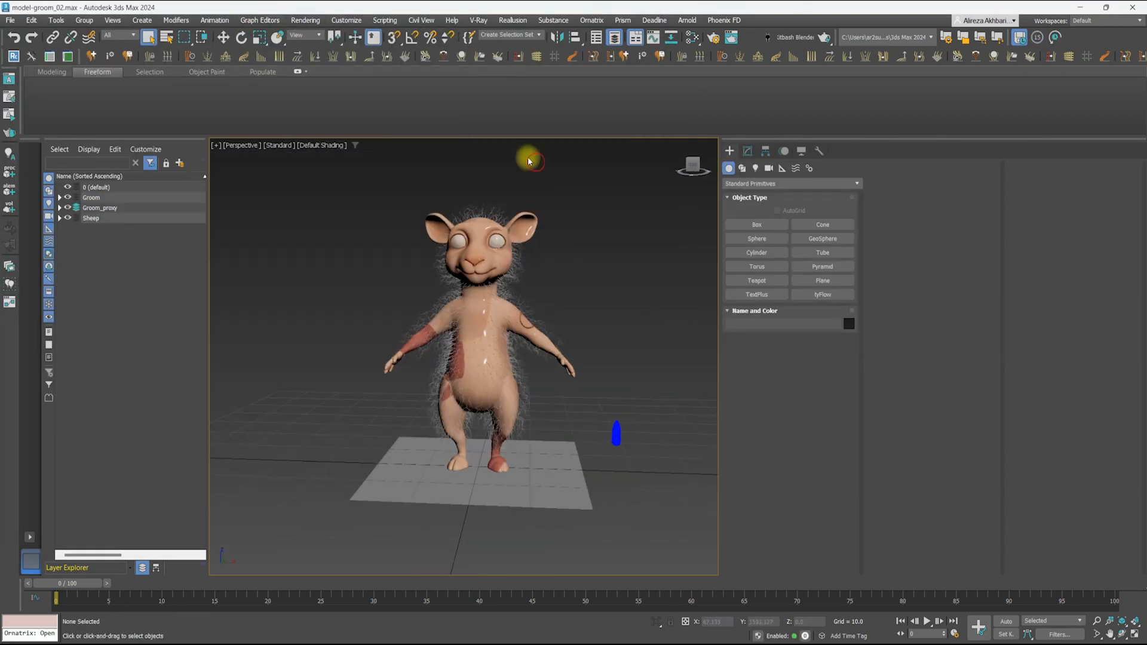
click(11, 20)
click(612, 291)
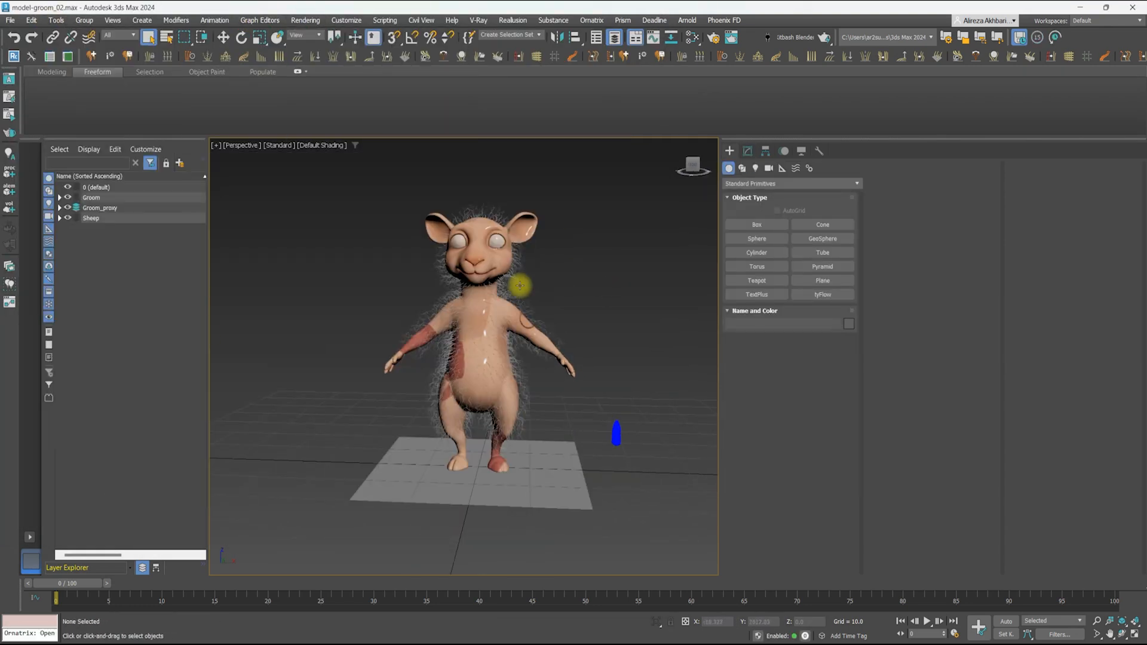
Render the long hair groom in Arnold RenderView and take a closer look at the arm fur
click(554, 283)
click(687, 20)
click(711, 35)
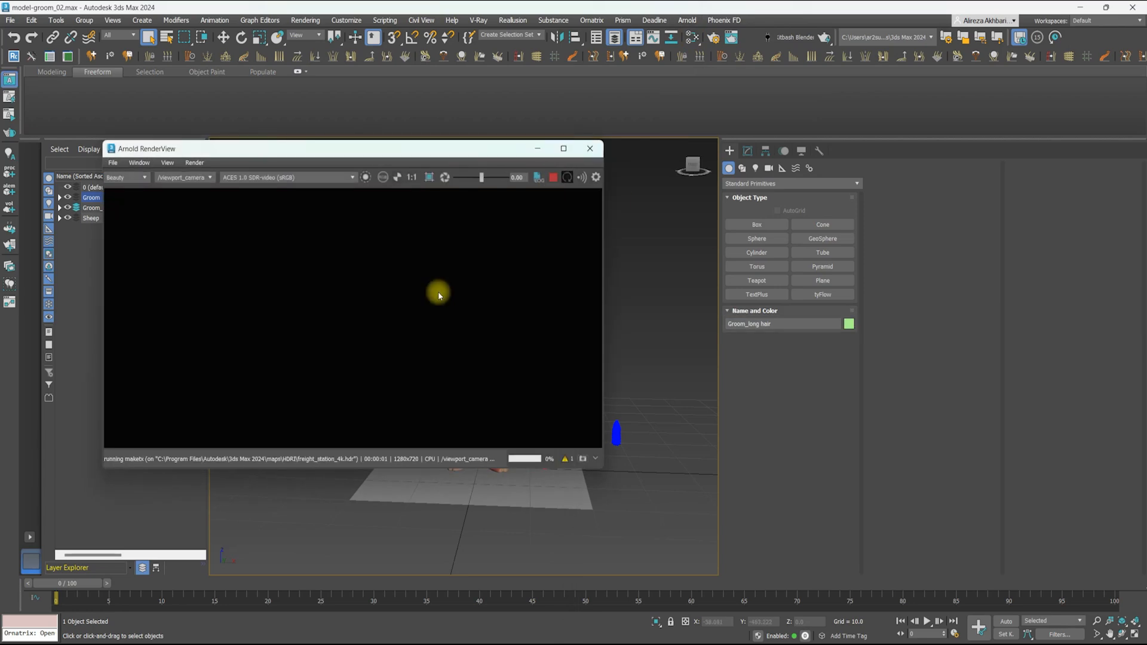
scroll(402, 309, up, 2)
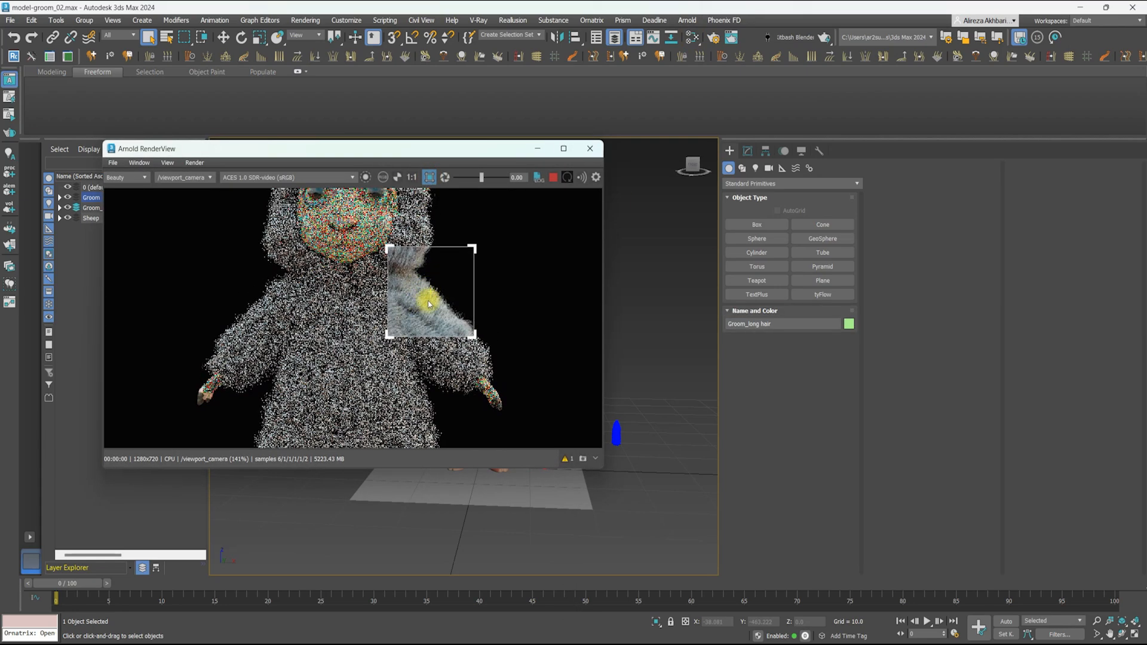
click(590, 149)
Add an Ox Strand Frizz directly above Ox Edit Guides on Groom_long hair with an amount of 2.6
click(60, 197)
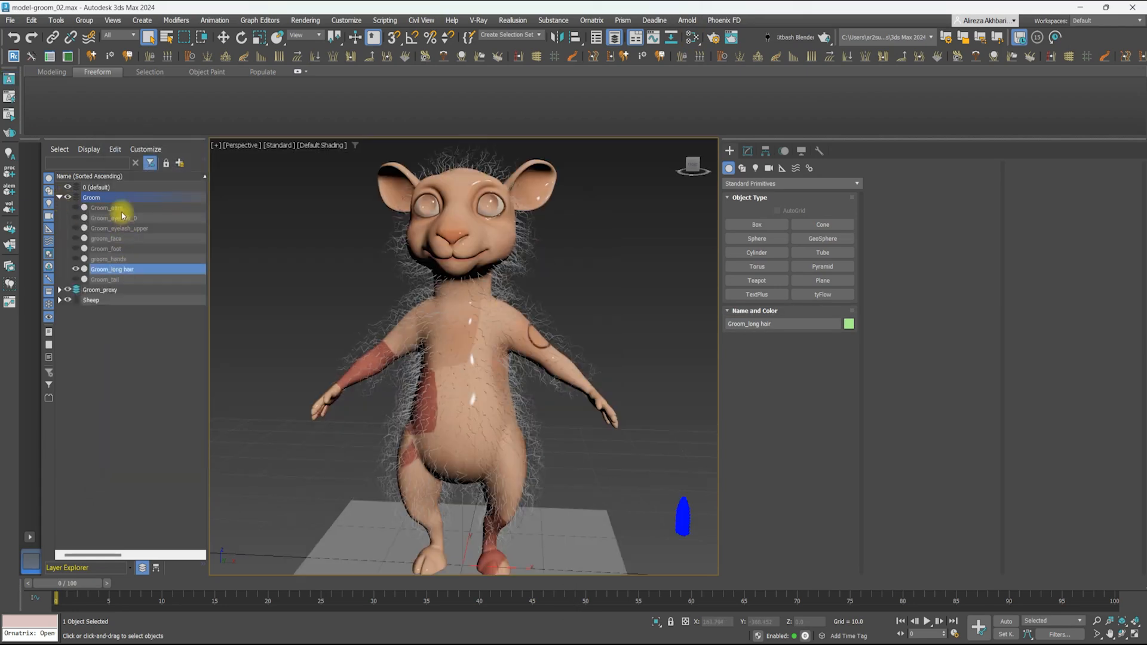
click(748, 151)
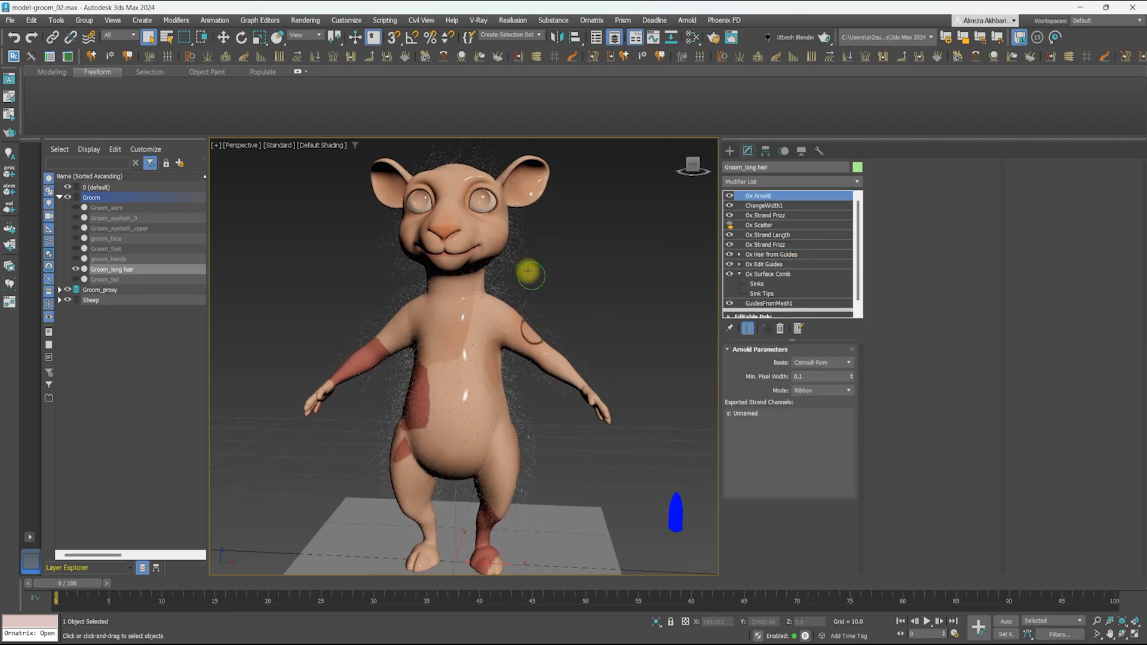
click(771, 265)
scroll(520, 308, up, 4)
click(746, 183)
text(ox s)
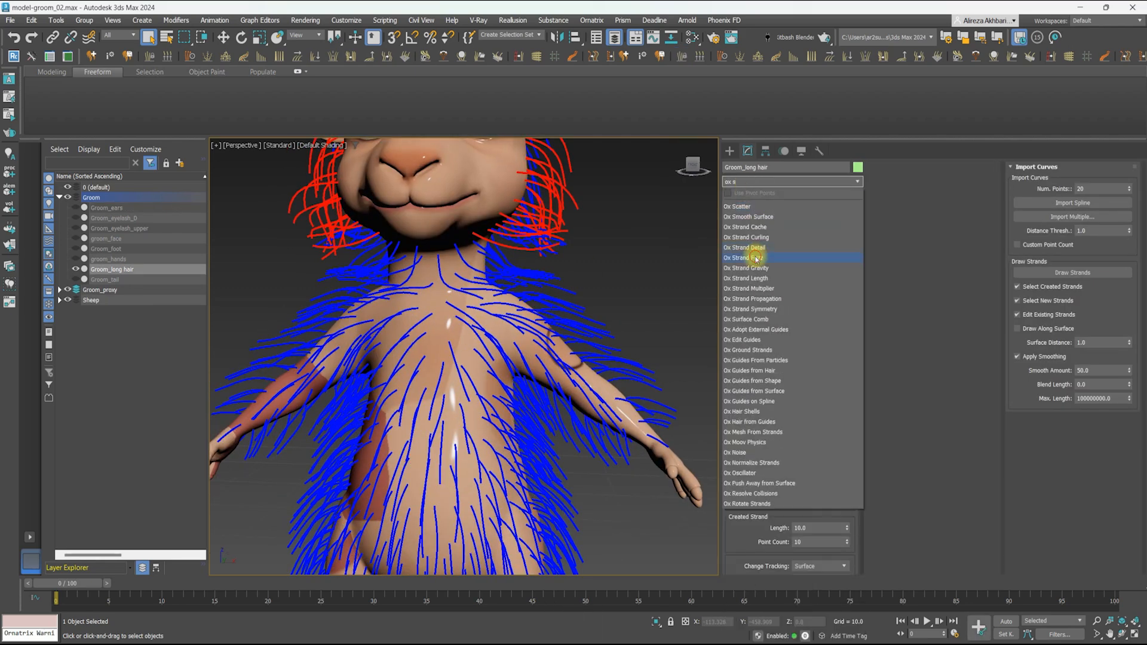
click(756, 258)
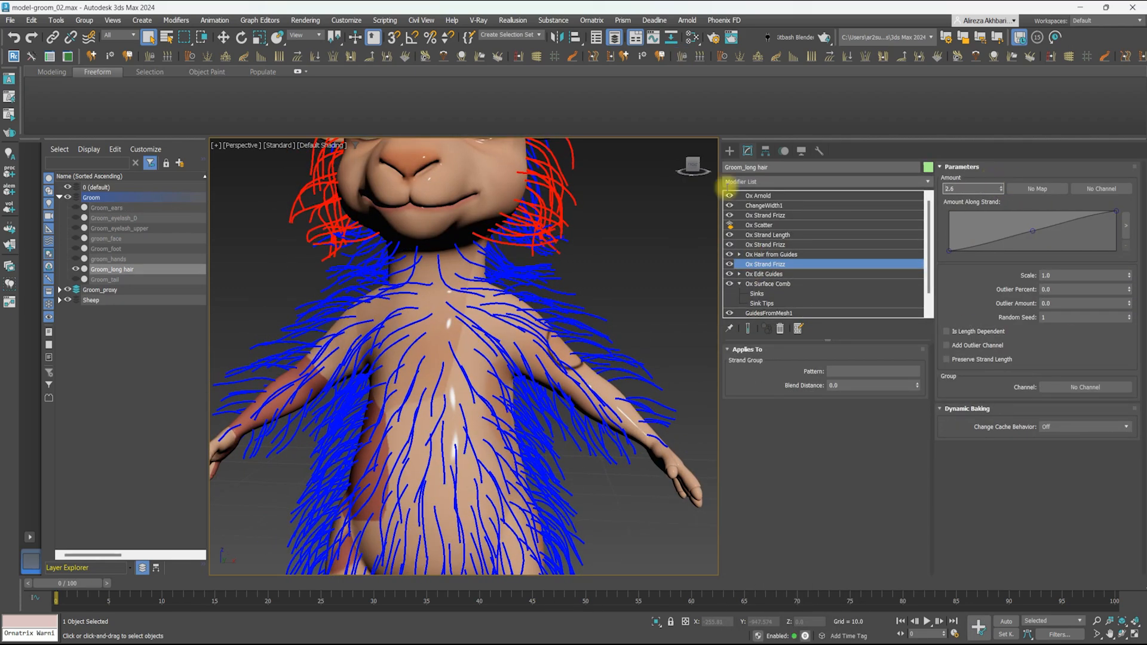
Set the root count of Ox Hair from Guides to 6200
click(757, 196)
scroll(559, 317, down, 4)
click(771, 255)
middle_drag(559, 317, 522, 297)
drag(1061, 296, 1008, 296)
text(6200)
key(Return)
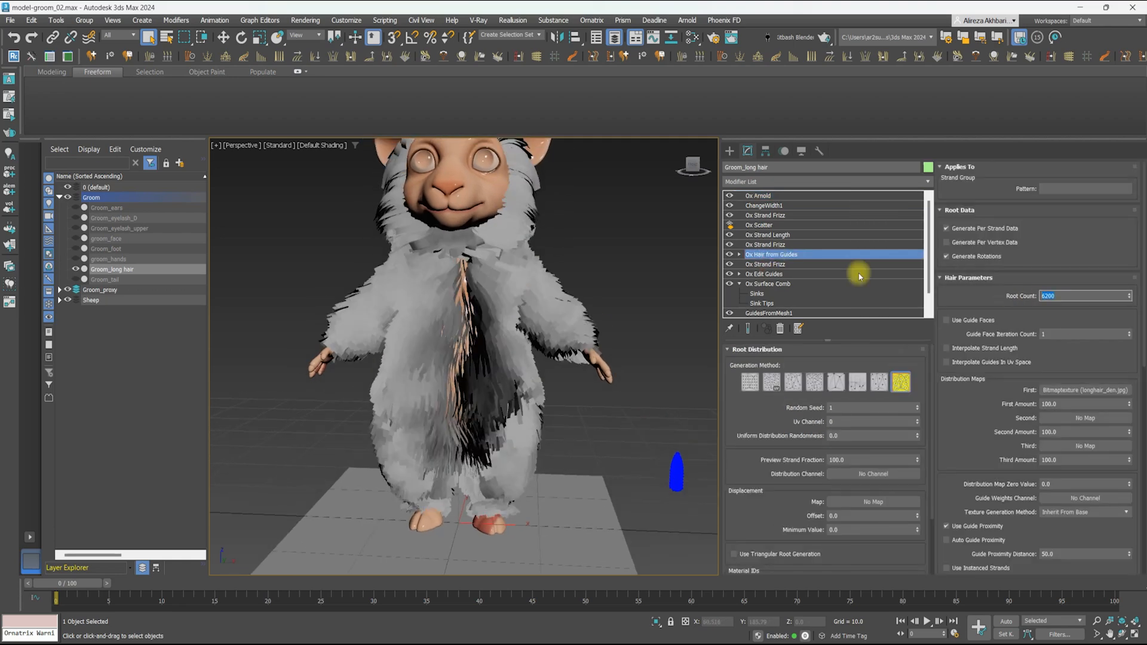
Set the Weave Pattern scale of the proxy braid to 1.424
scroll(681, 455, up, 3)
middle_drag(681, 455, 621, 412)
click(621, 412)
scroll(619, 413, up, 6)
click(761, 205)
drag(829, 434, 831, 444)
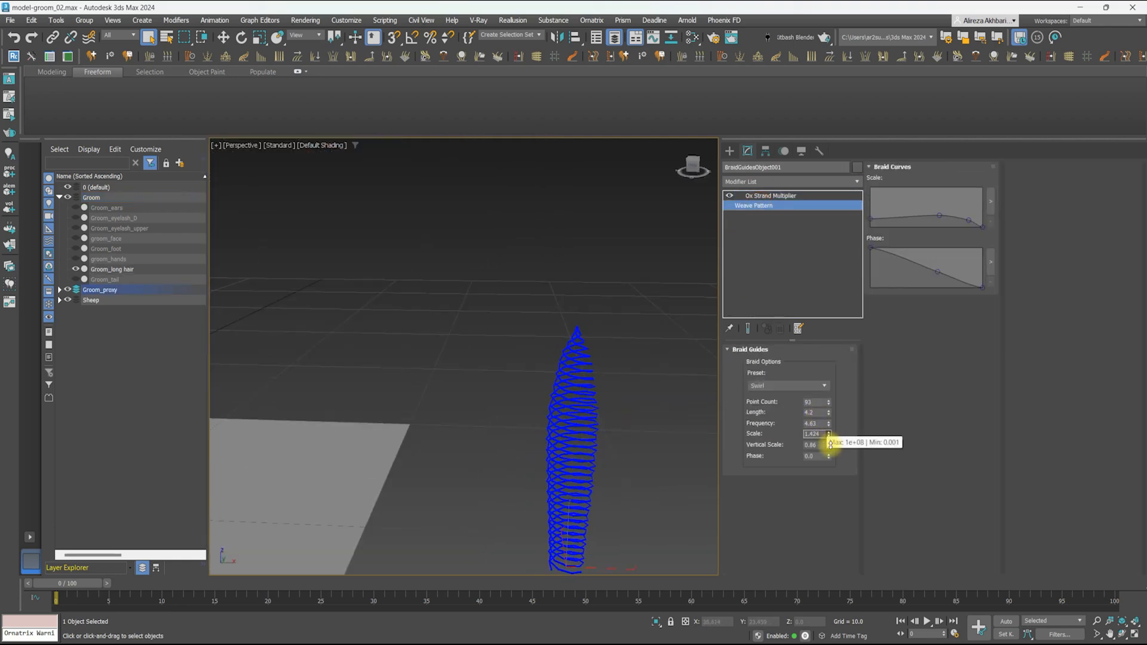
click(784, 196)
Reselect the long hair groom on the character and save the scene
scroll(658, 310, down, 6)
click(461, 276)
scroll(463, 279, down, 4)
middle_drag(463, 278, 512, 297)
key(ctrl+s)
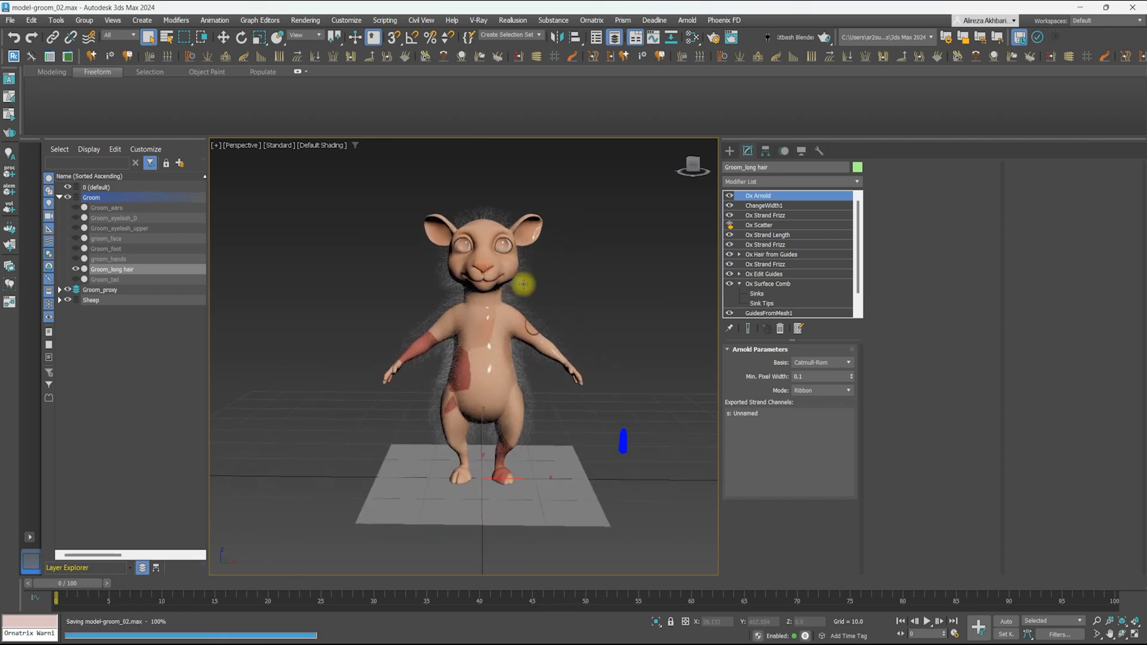
Render the groom in Arnold RenderView with the crop region enlarged over the whole torso
key(shift+q)
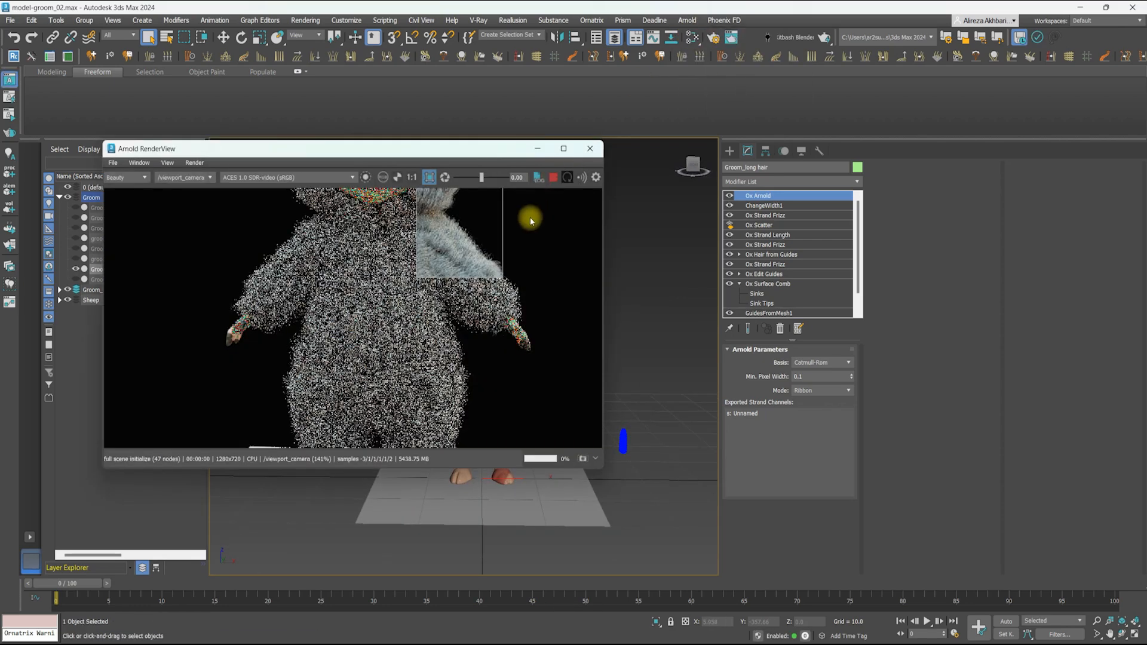
scroll(457, 241, down, 2)
drag(410, 233, 303, 218)
drag(470, 294, 474, 394)
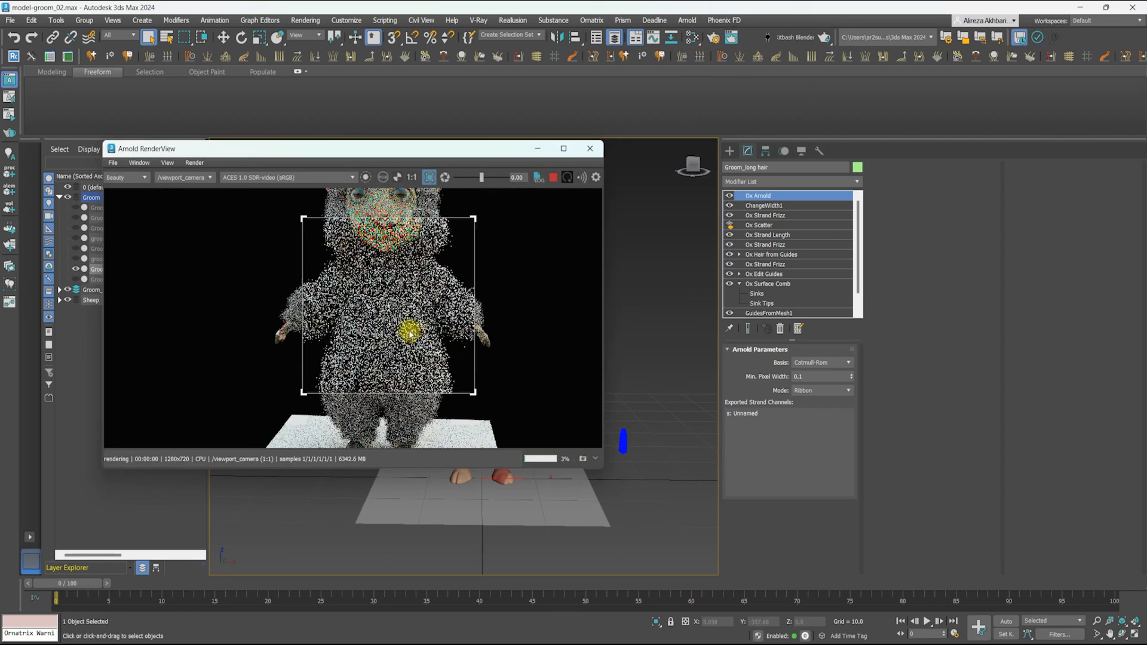
click(590, 149)
Set the amount of the Ox Strand Frizz above Ox Scatter to 1.3
scroll(520, 328, up, 3)
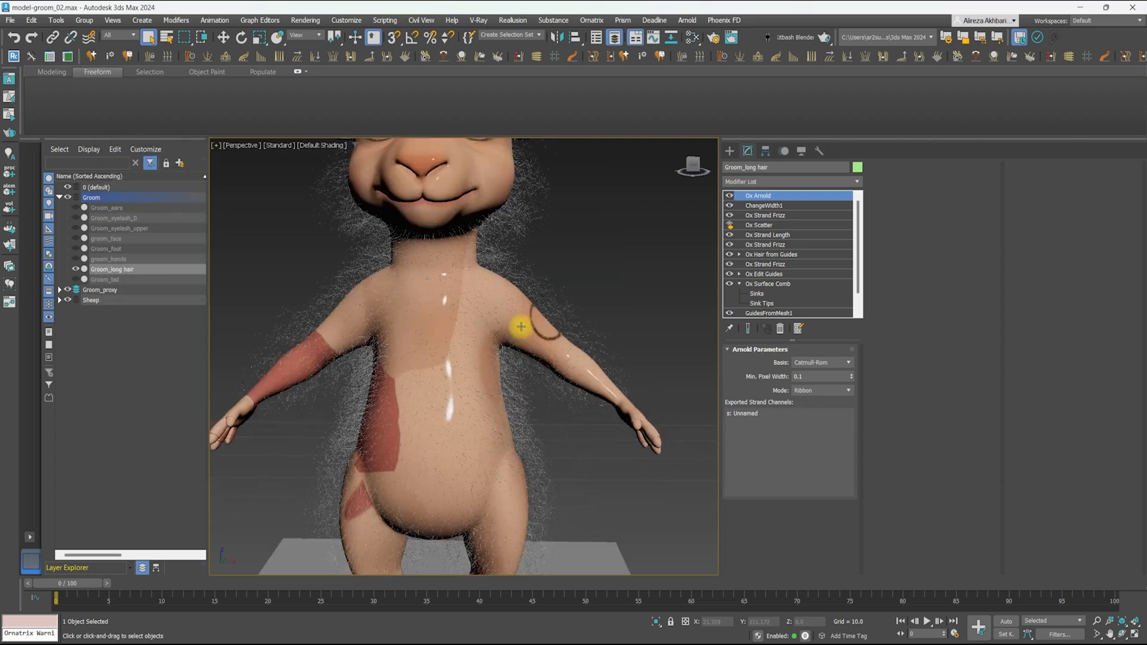
click(754, 217)
scroll(538, 246, up, 5)
scroll(538, 246, down, 5)
drag(888, 188, 852, 186)
text(1)
key(Return)
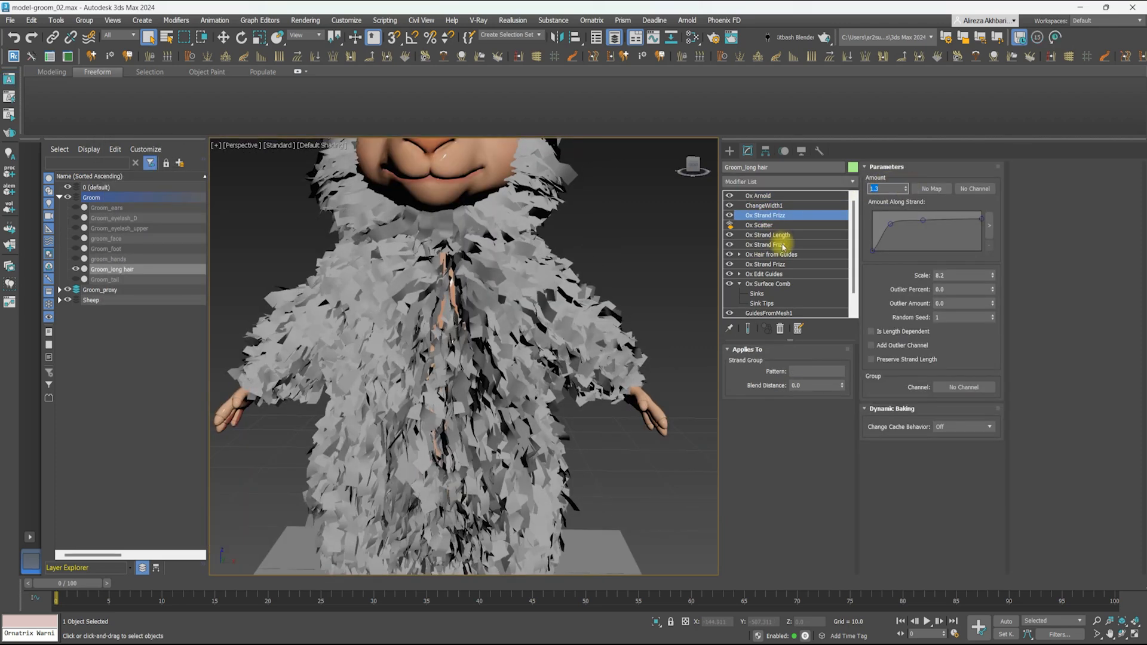
Add an Ox Clump modifier between Ox Strand Length and the Ox Strand Frizz above Ox Hair from Guides
click(764, 205)
click(779, 182)
text(ox cl)
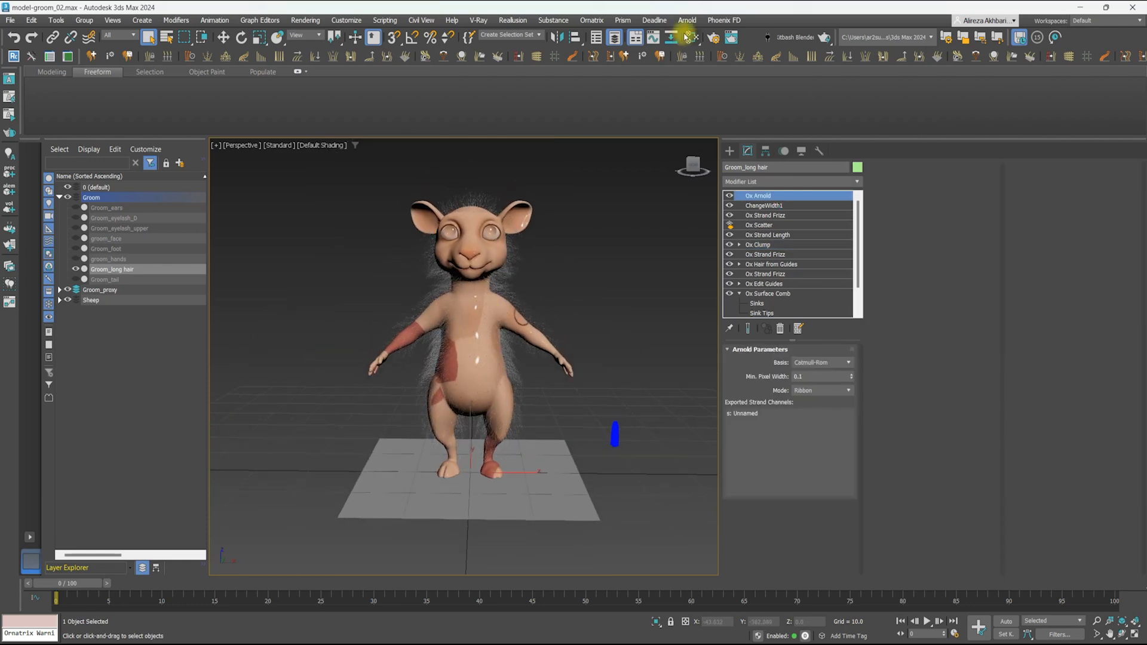
Render the clumped wool in Arnold RenderView, extending the crop region to include the head and legs
click(689, 38)
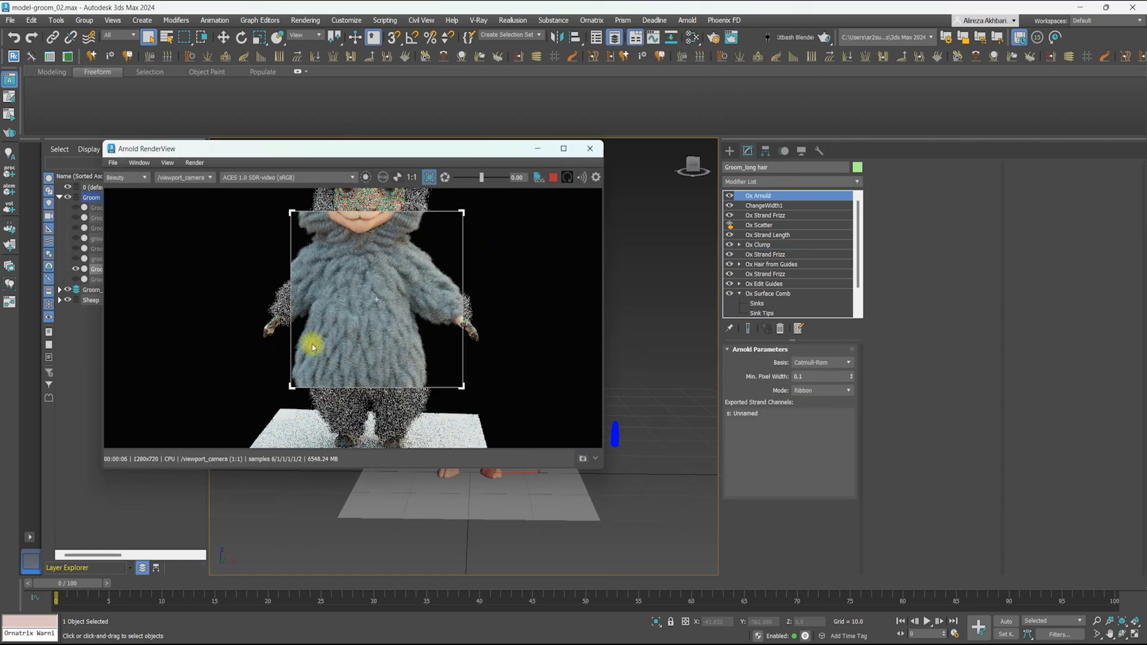
middle_drag(292, 216, 314, 262)
drag(313, 259, 293, 187)
middle_drag(408, 220, 450, 261)
middle_drag(447, 327, 447, 283)
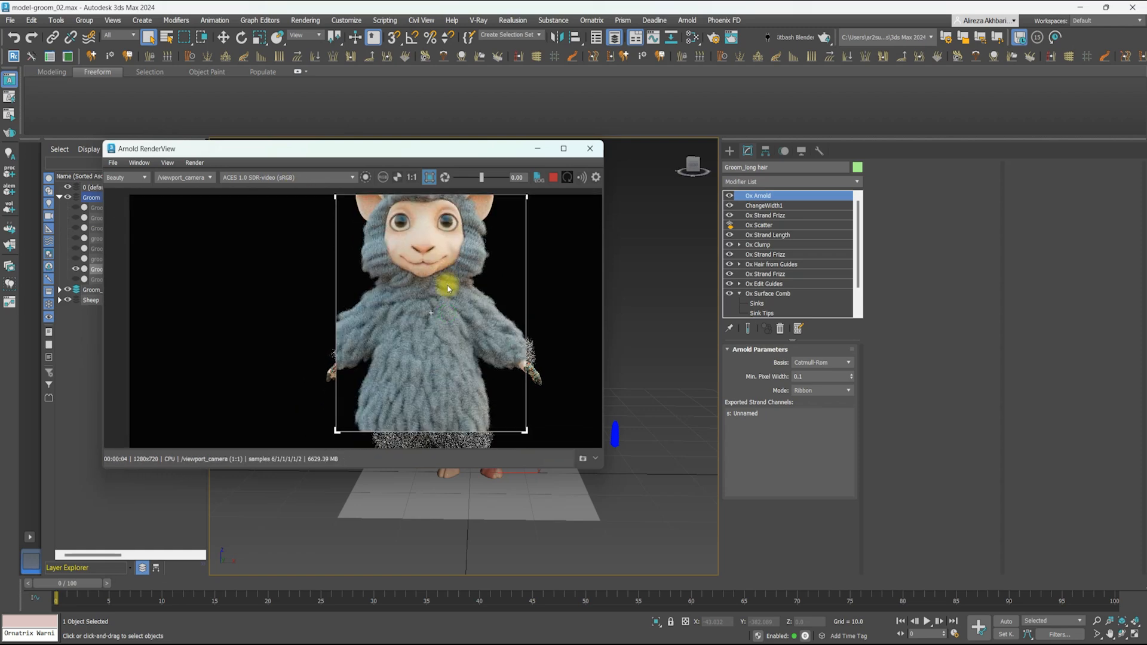
scroll(447, 282, down, 2)
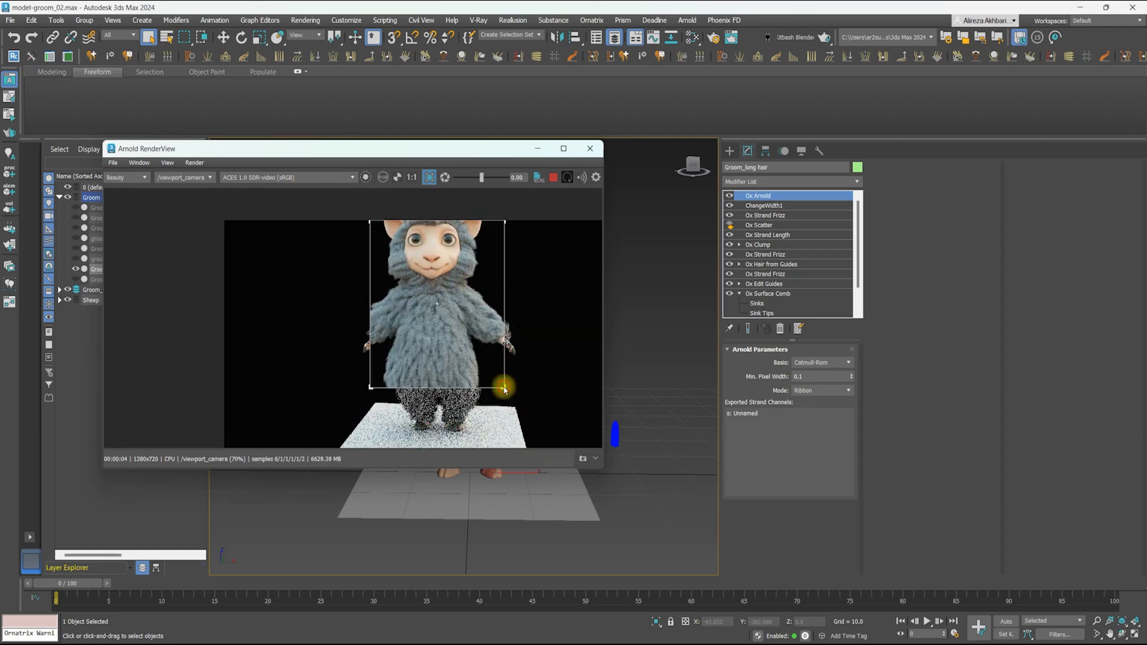
drag(504, 390, 550, 459)
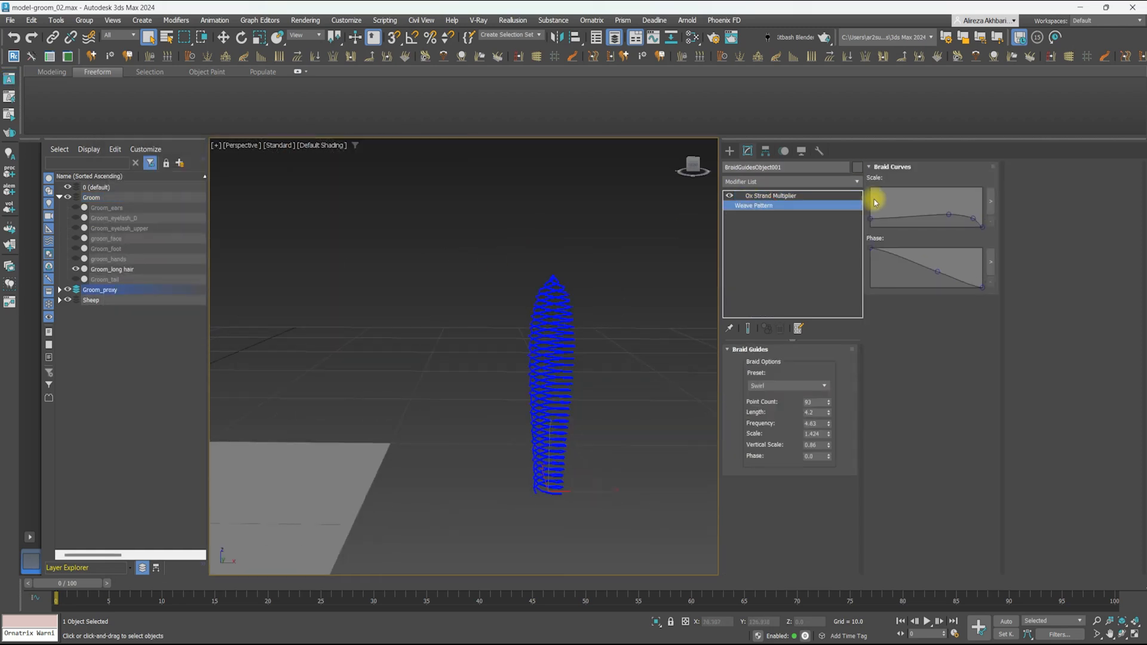
Adjust the proxy braid's weave pattern and re-render the long hair groom in Arnold RenderView
drag(813, 467, 787, 455)
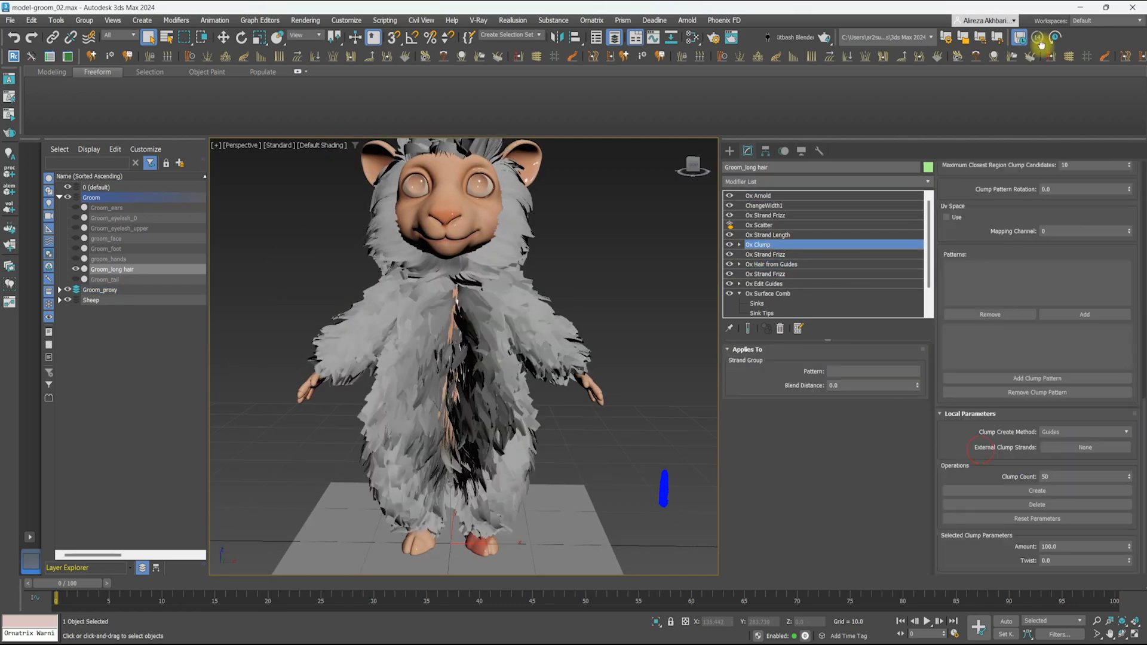
click(771, 195)
click(692, 37)
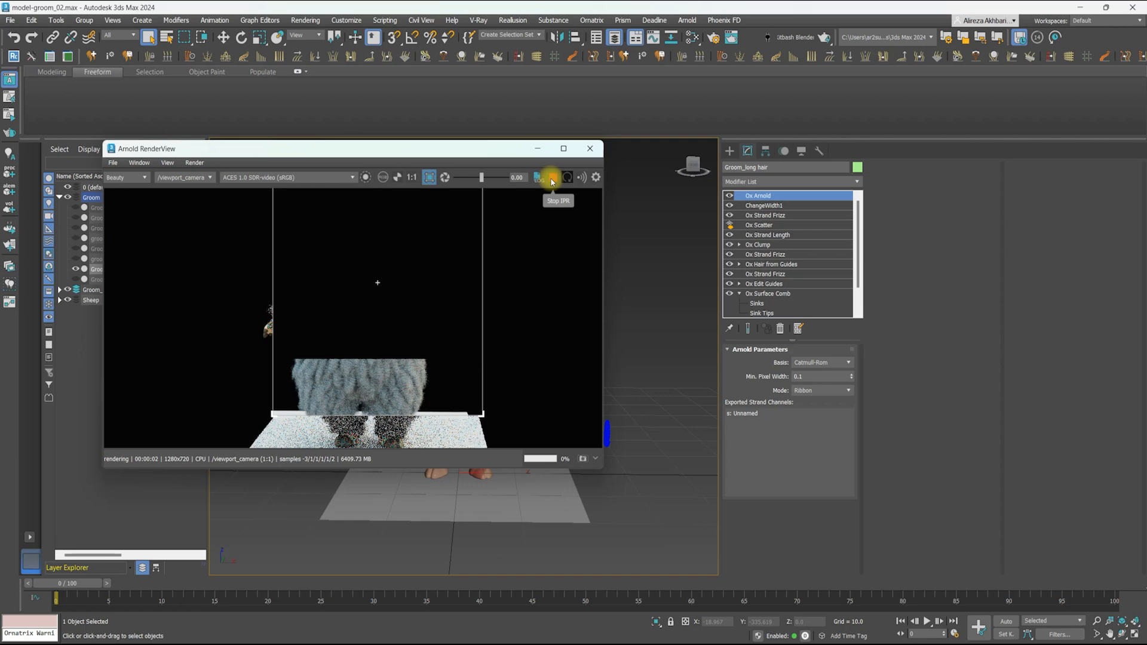
scroll(402, 278, down, 2)
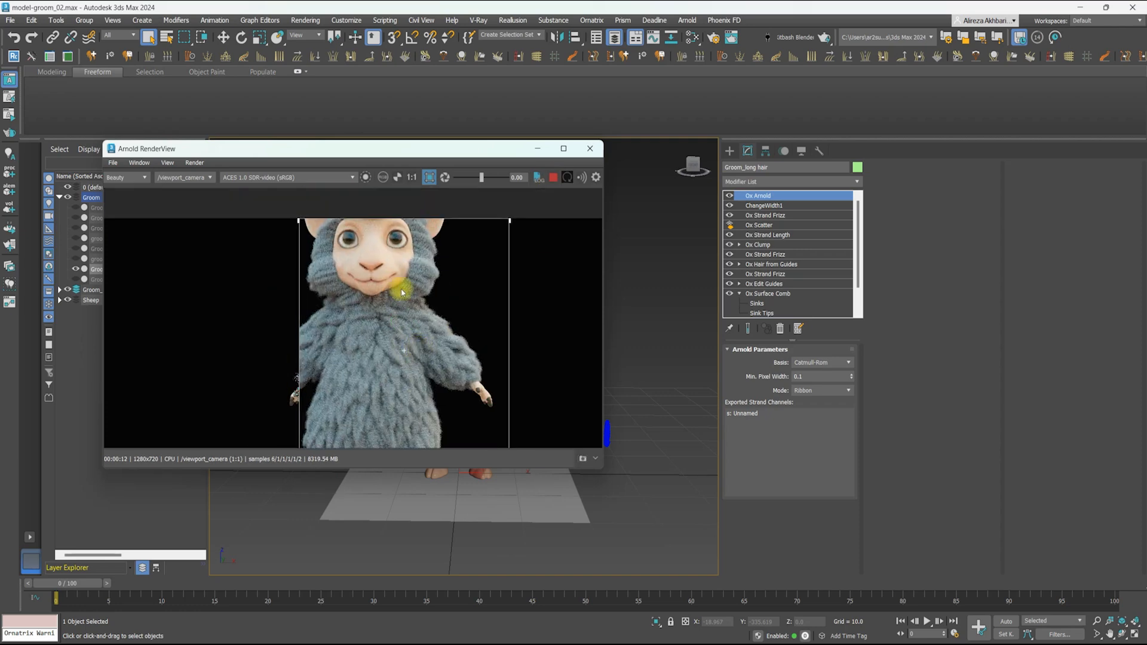
scroll(423, 280, up, 3)
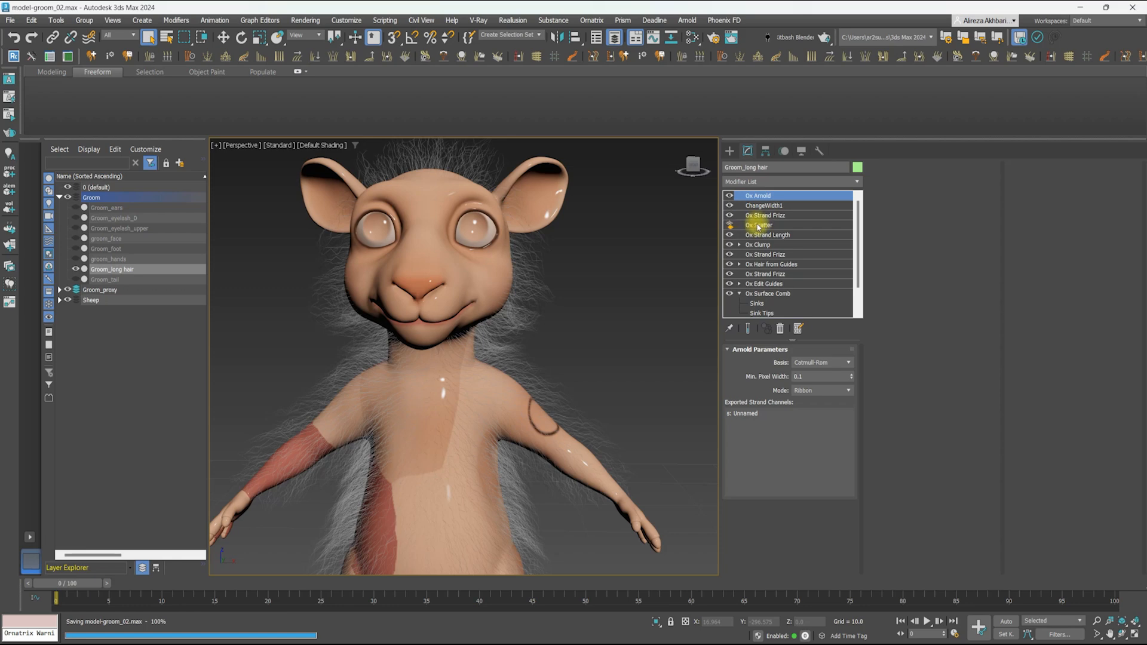
Lower the tip of the top Ox Strand Frizz's Amount Along Strand curve to about 0.3 and set its scale to 9
click(770, 216)
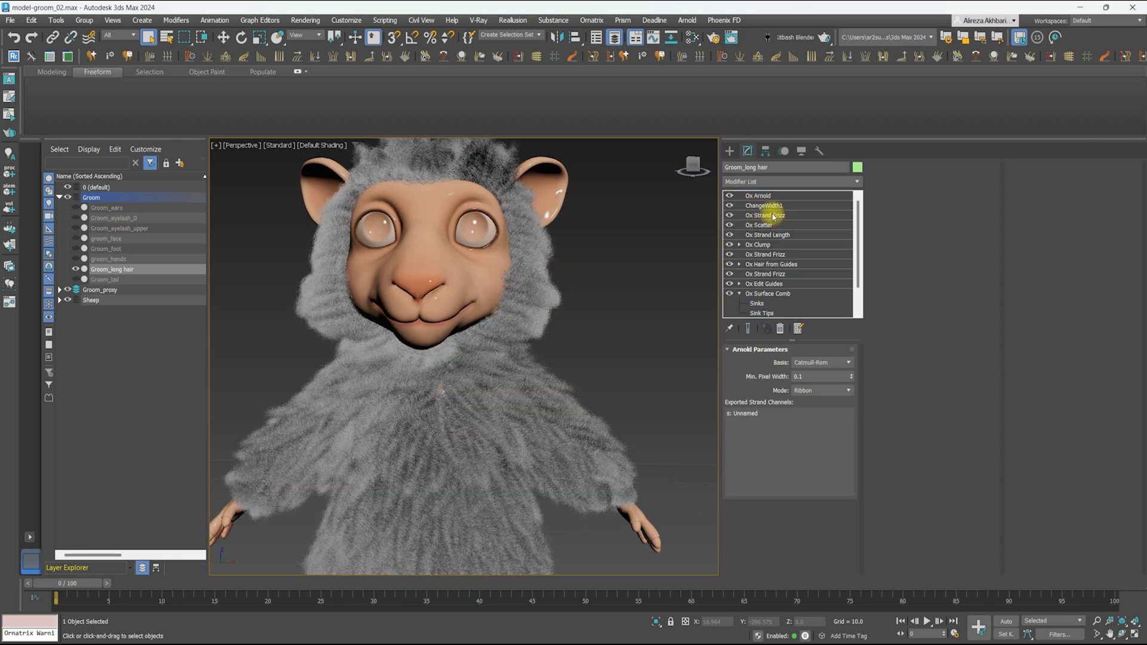
drag(981, 222, 981, 240)
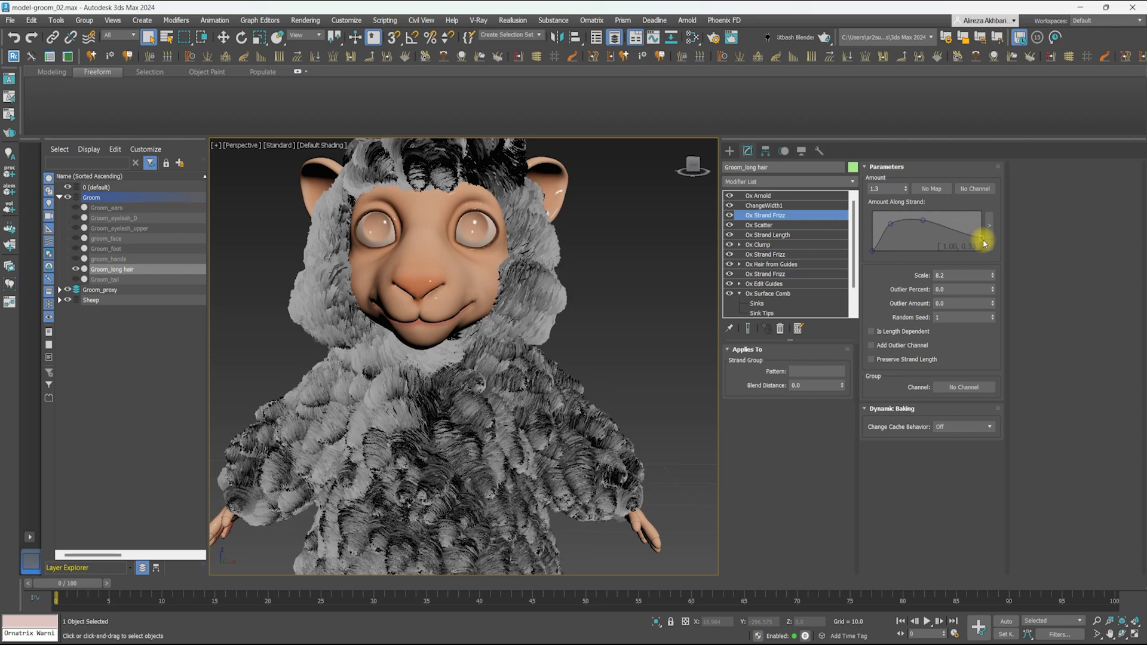
drag(946, 275, 913, 276)
text(9)
key(Return)
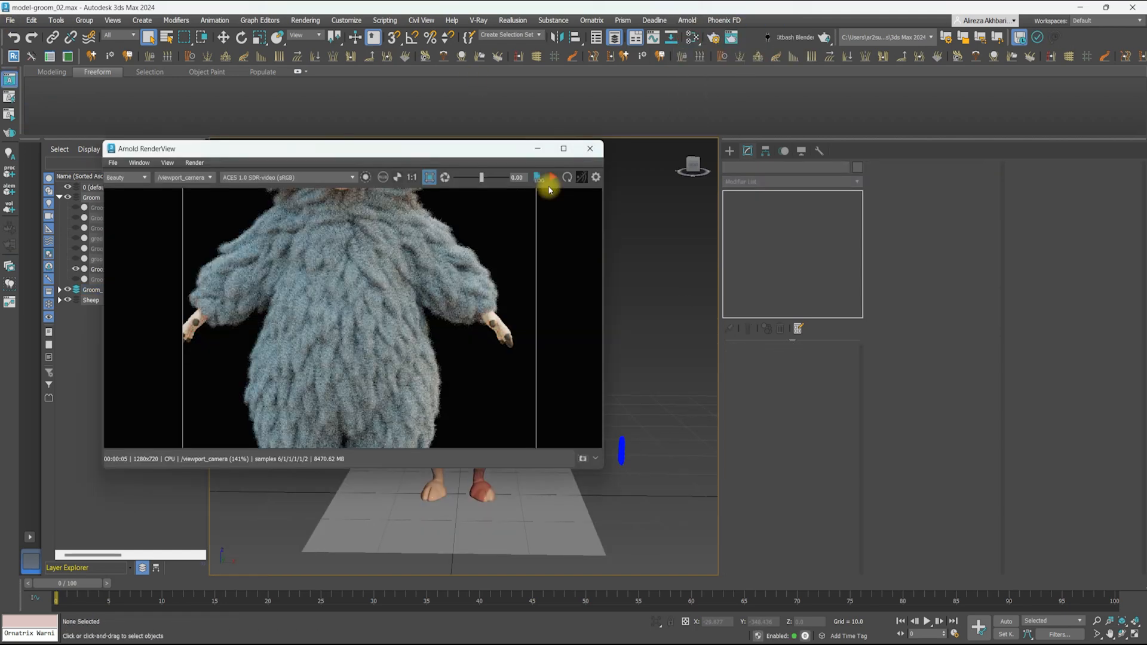
Inspect the rendered wool and the proxy braid's Ox Strand Multiplier, checking the strands in a new render
scroll(422, 327, down, 2)
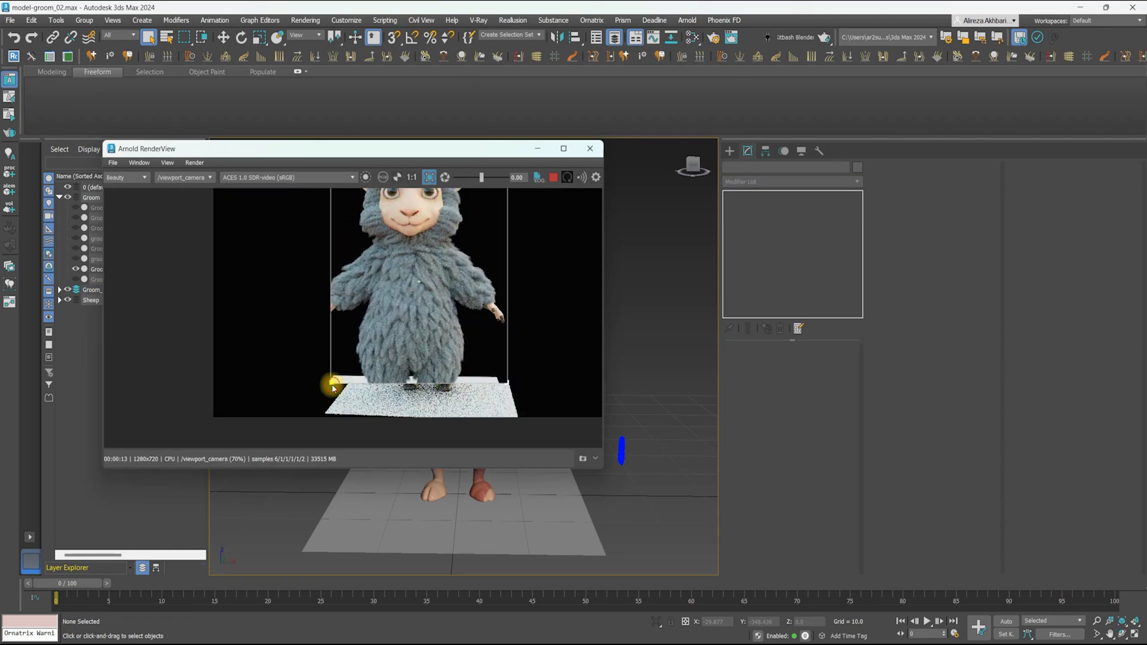
scroll(418, 198, up, 3)
scroll(491, 209, down, 1)
scroll(364, 317, up, 2)
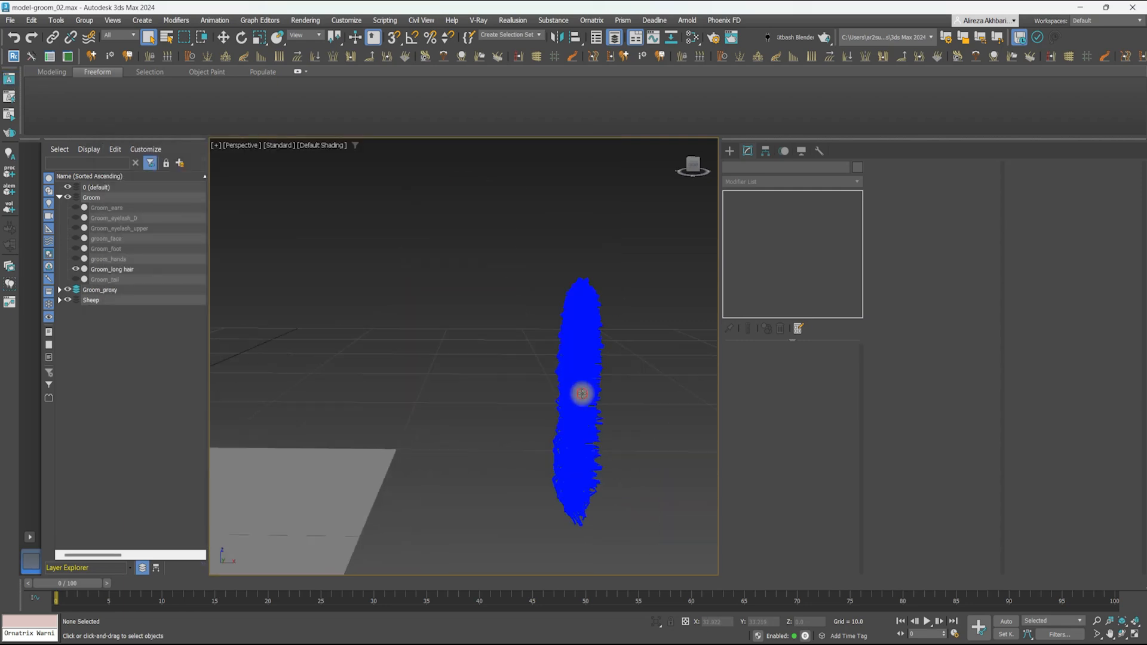
click(582, 393)
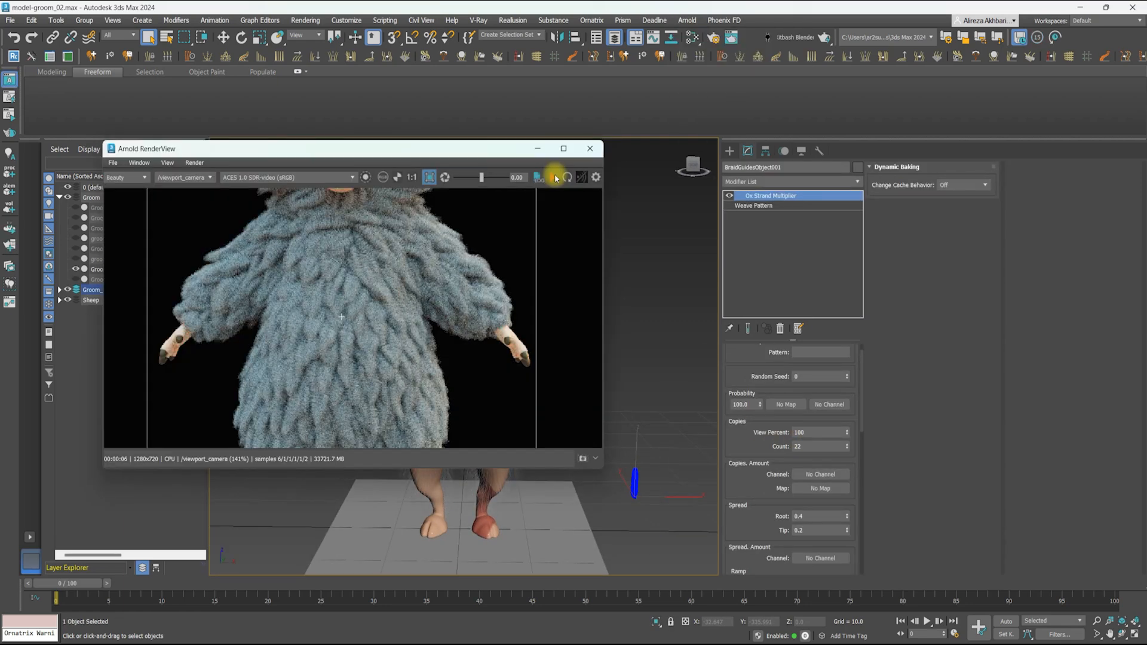
scroll(442, 245, down, 2)
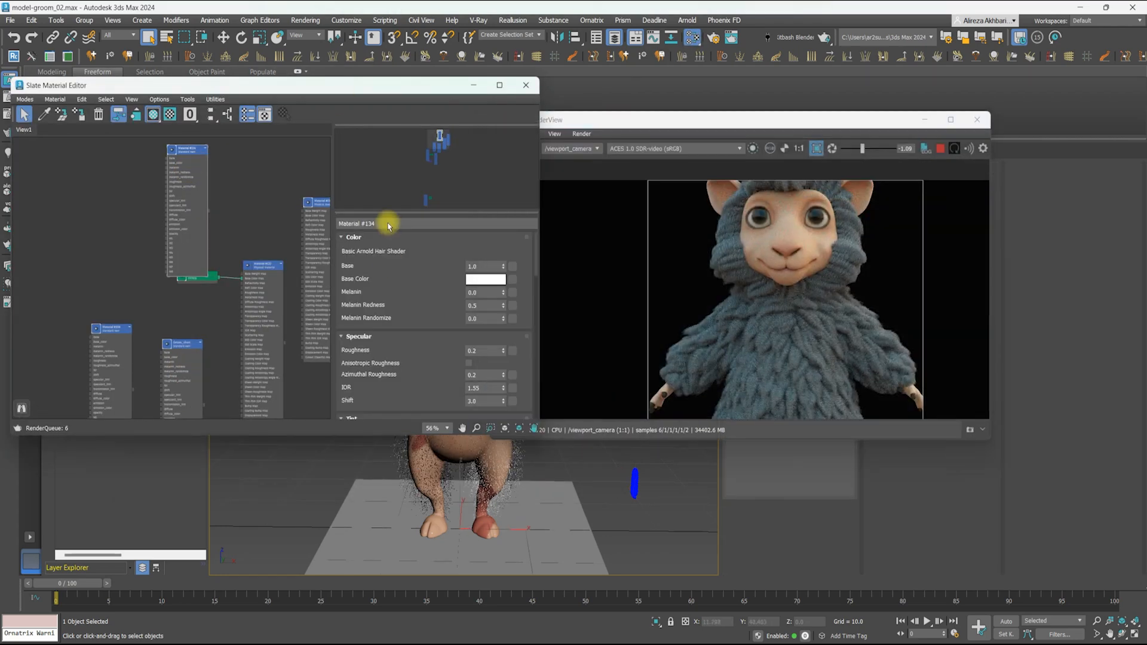
Examine the Arnold render of the hair material and shrink the crop region to the neck and upper chest
scroll(578, 269, down, 2)
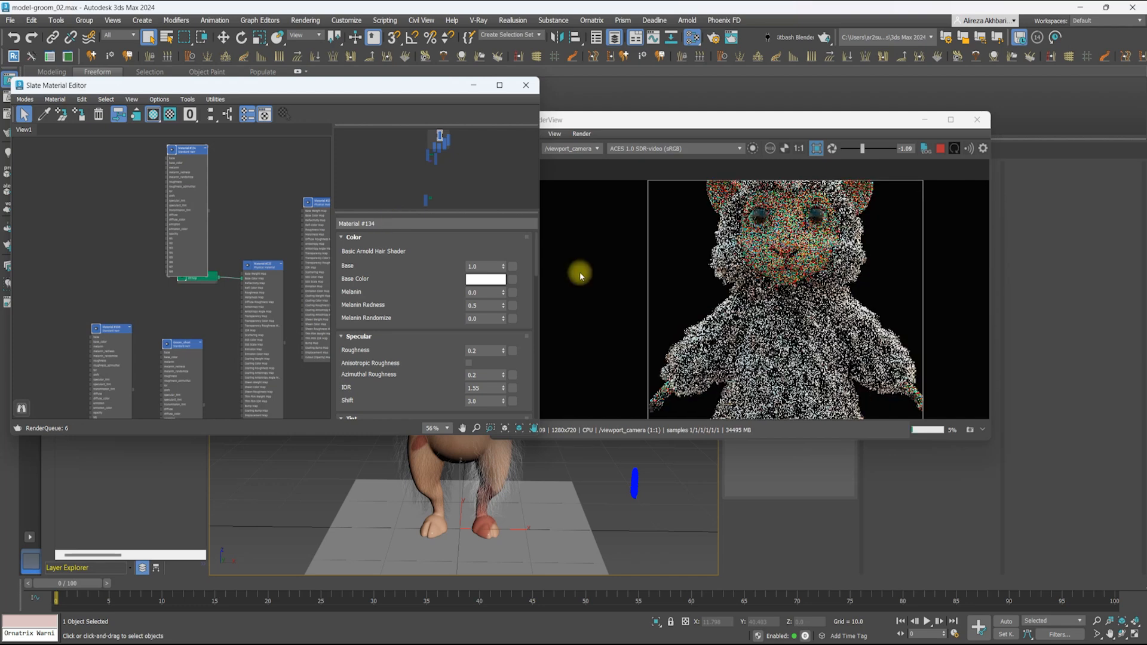
click(615, 234)
scroll(605, 229, up, 2)
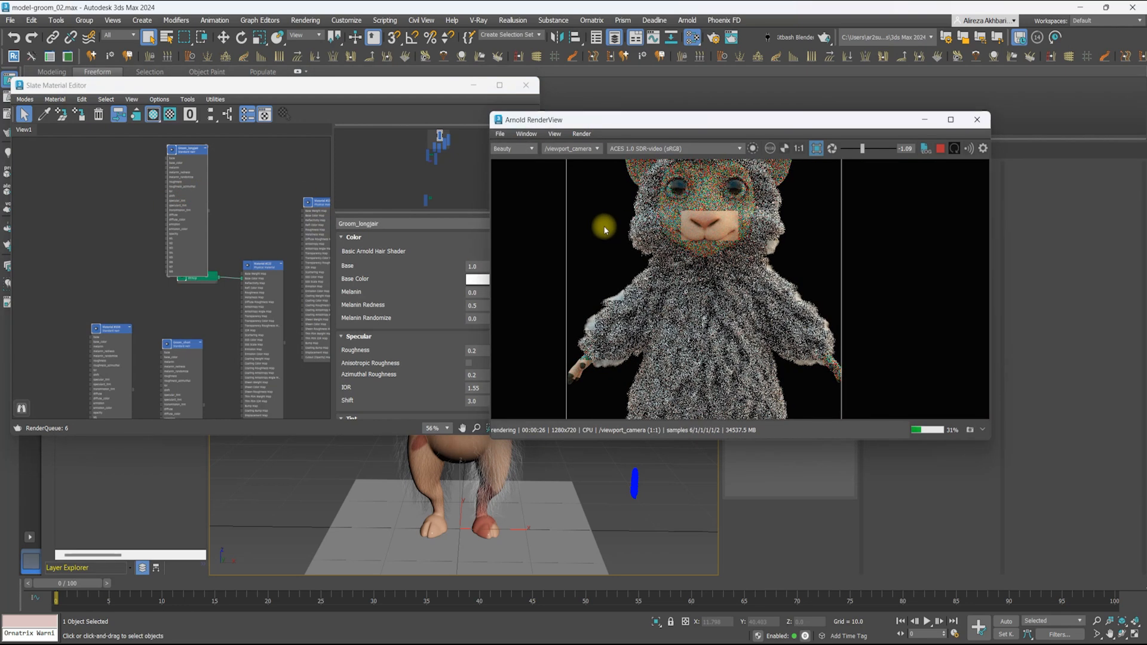
scroll(603, 230, down, 2)
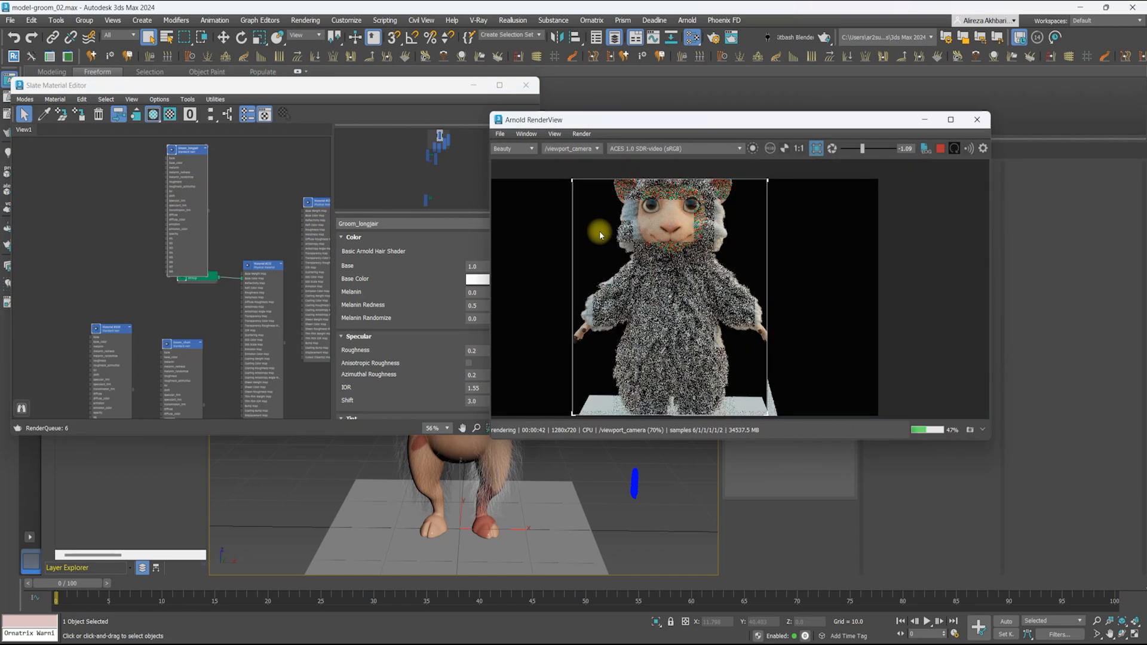
middle_drag(600, 231, 591, 217)
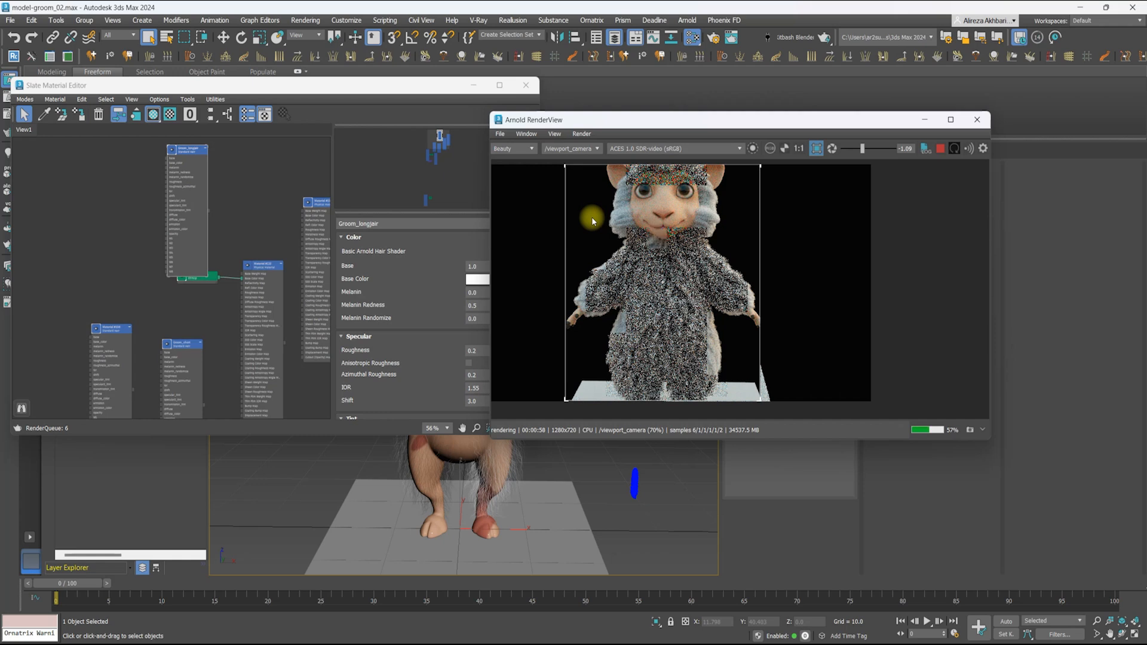
drag(760, 400, 708, 283)
drag(567, 166, 618, 232)
scroll(669, 260, up, 1)
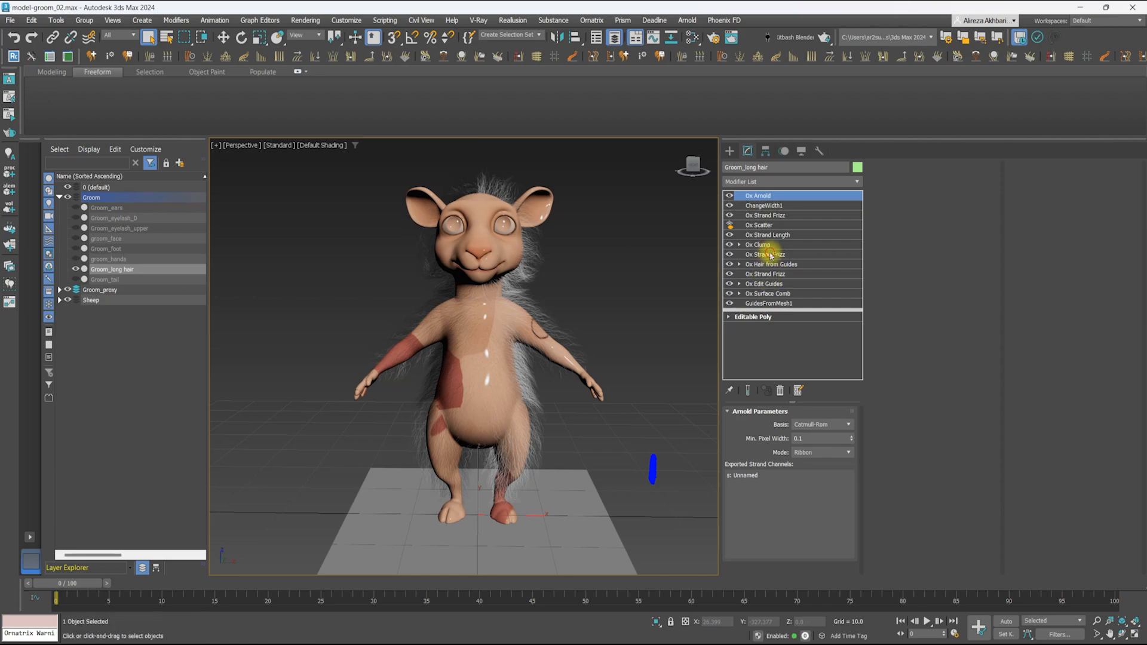
Add another Ornatrix modifier directly above the Ox Strand Frizz beneath Ox Hair from Guides
click(766, 274)
scroll(478, 287, up, 3)
click(637, 359)
click(737, 183)
text(o)
click(743, 269)
Adjust the added guide modifier's effect around the head and return to Ox Hair from Guides
mouse_move(454, 359)
alt+middle_down()
mouse_move(549, 359)
mouse_move(443, 359)
alt+middle_up()
click(806, 445)
alt+middle_drag(514, 358, 460, 359)
drag(442, 173, 402, 197)
scroll(963, 477, down, 5)
alt+middle_drag(360, 263, 478, 263)
middle_drag(518, 149, 351, 325)
click(771, 264)
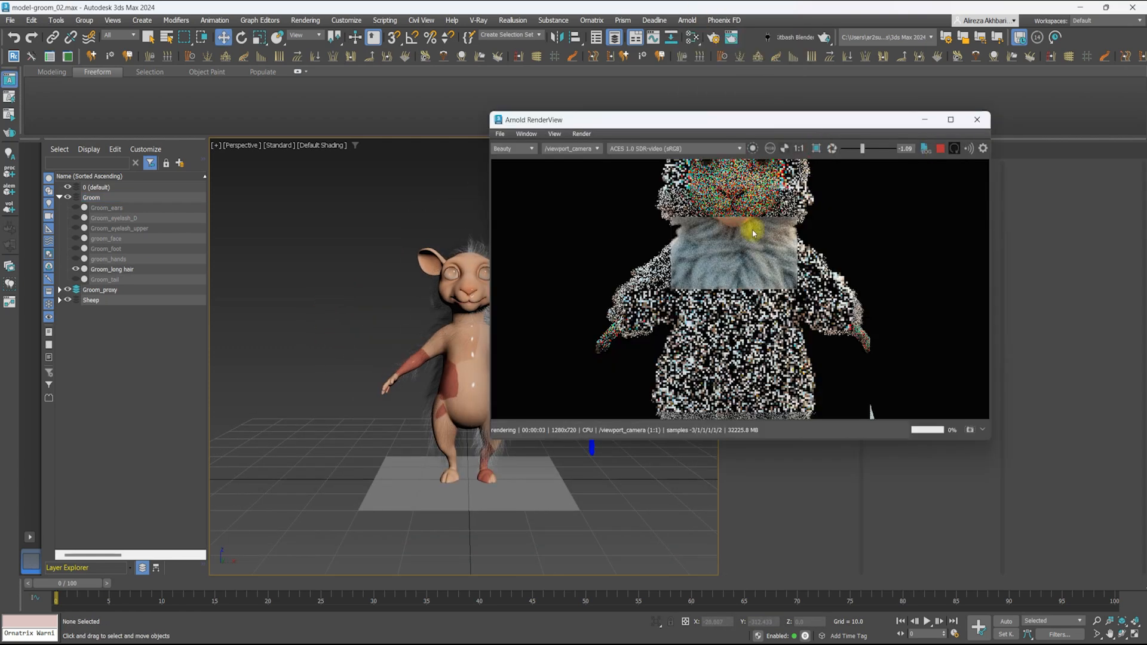
Set the render crop region around the head and upper chest, and inspect the wool there
scroll(753, 233, down, 5)
click(816, 148)
drag(711, 164, 786, 236)
scroll(757, 187, up, 3)
scroll(757, 191, up, 2)
scroll(814, 246, down, 2)
scroll(787, 239, up, 5)
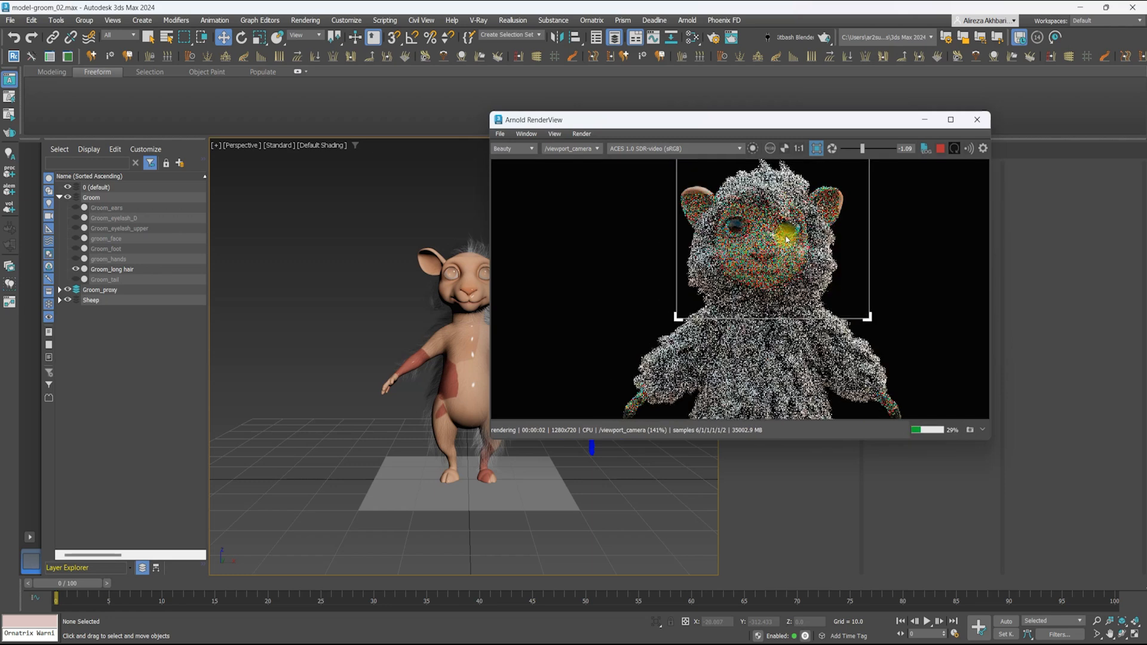
scroll(771, 230, down, 2)
scroll(738, 274, up, 2)
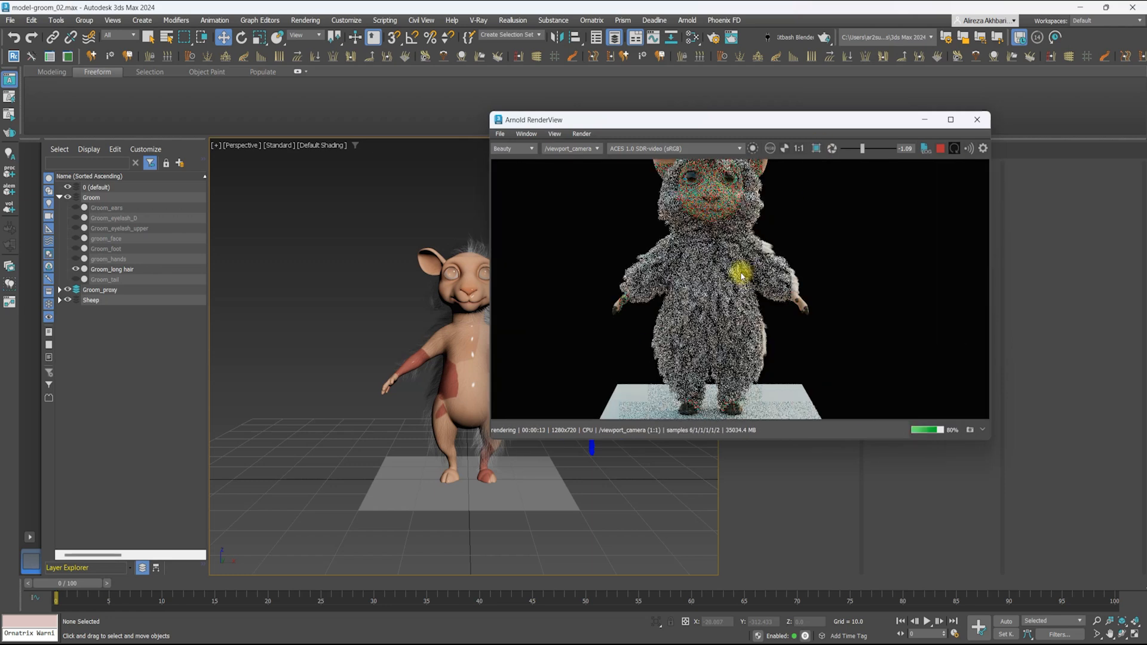
Redraw the crop region over the torso side and arm, examine the rendered wool, and close the Arnold render
shift+drag(704, 364, 823, 232)
scroll(739, 275, up, 1)
middle_drag(763, 295, 745, 296)
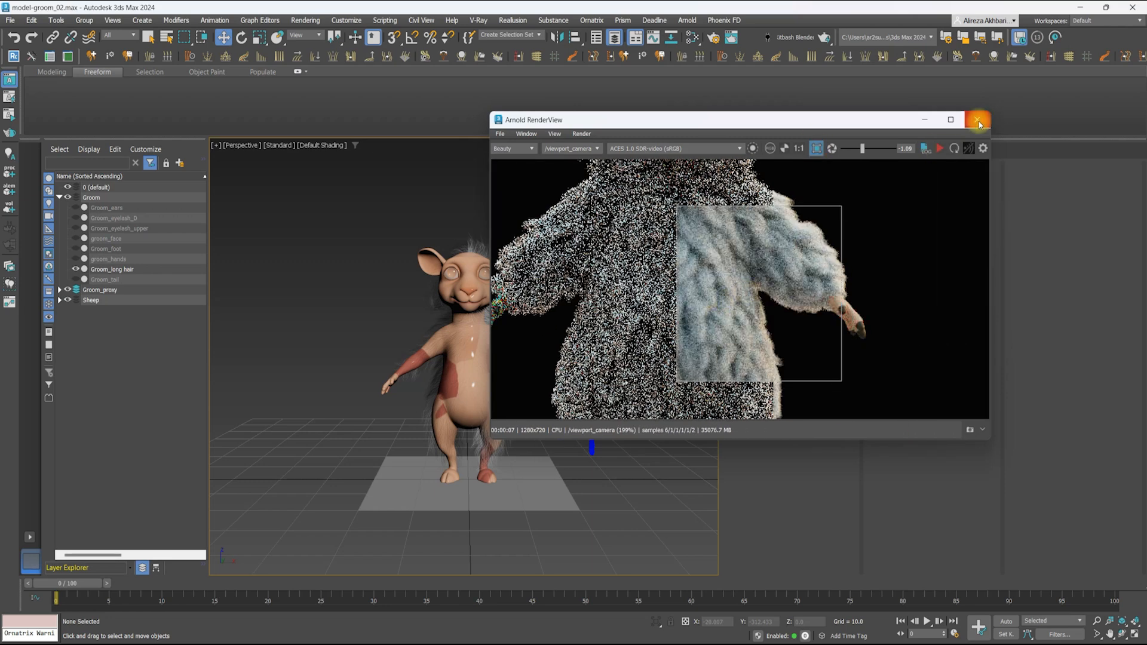
click(977, 119)
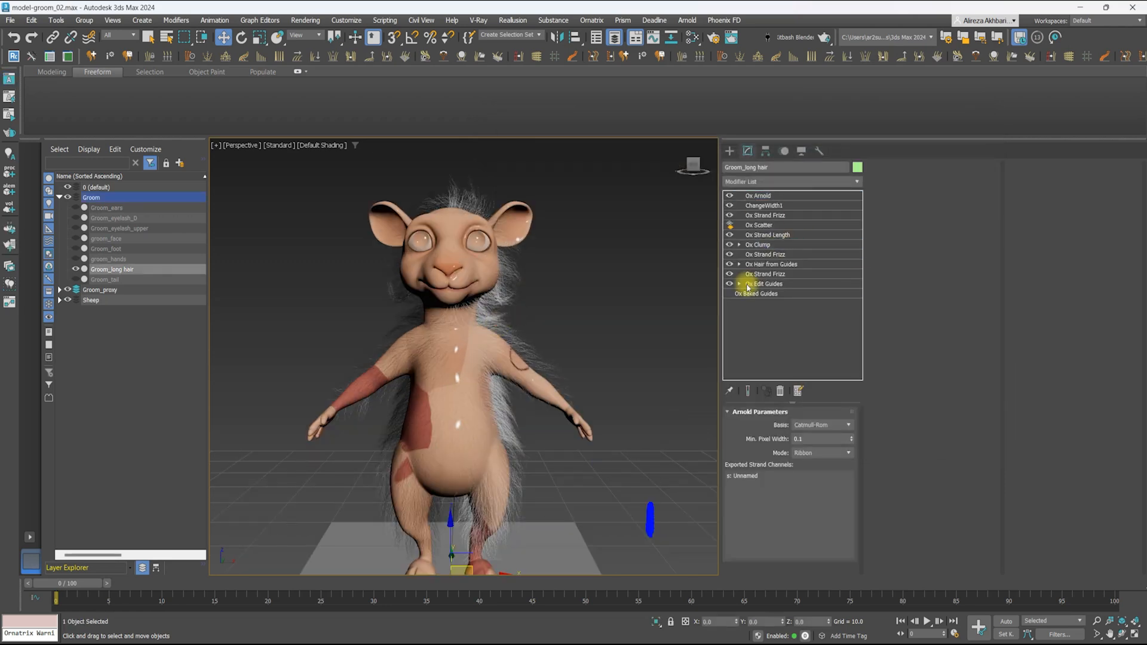
Set the Ox Clump create method to Random and create the clumps again
click(758, 245)
scroll(966, 466, down, 5)
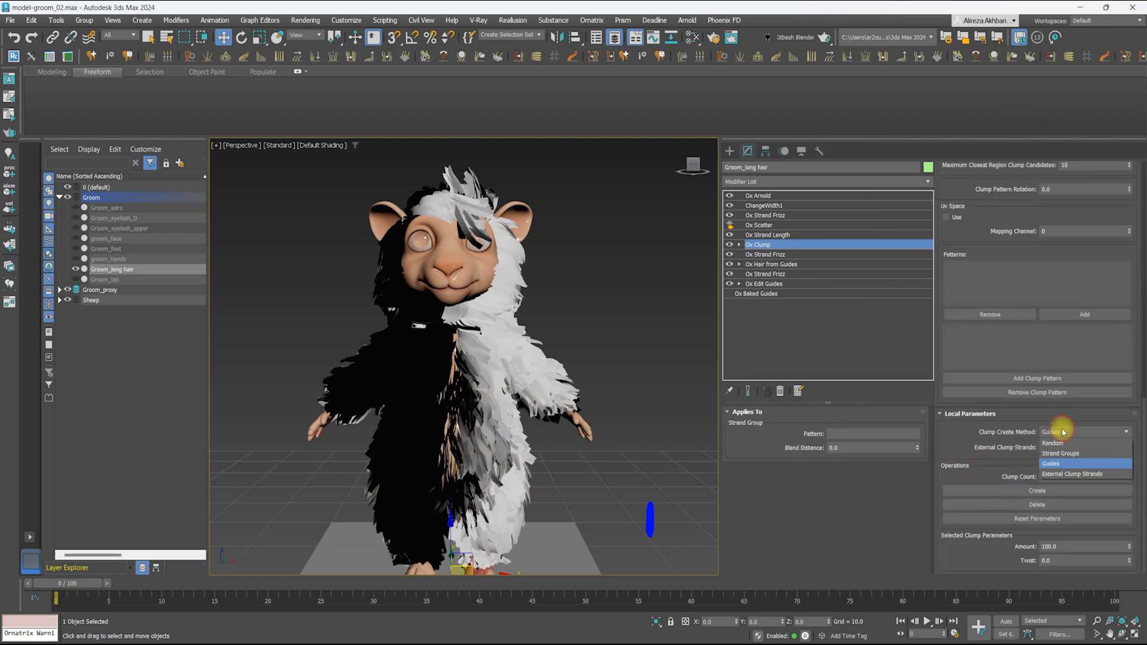
click(1026, 491)
Assign the selected forelock guides on the forehead to strand group 1
click(771, 264)
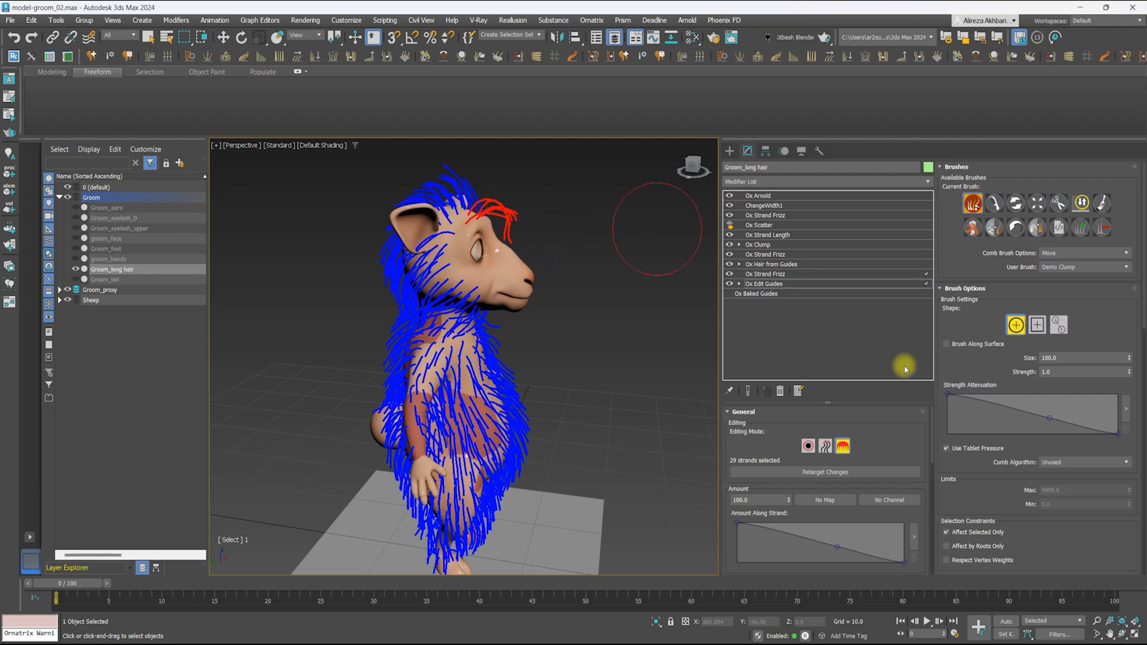
scroll(976, 329, down, 6)
scroll(953, 425, down, 5)
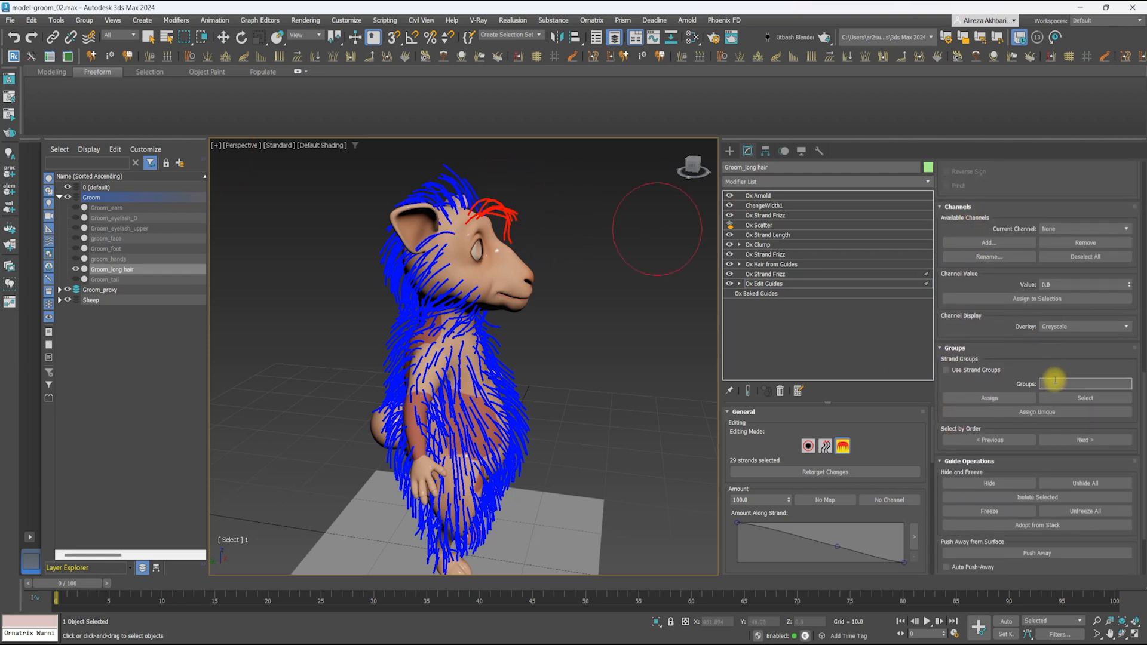
mouse_move(1055, 381)
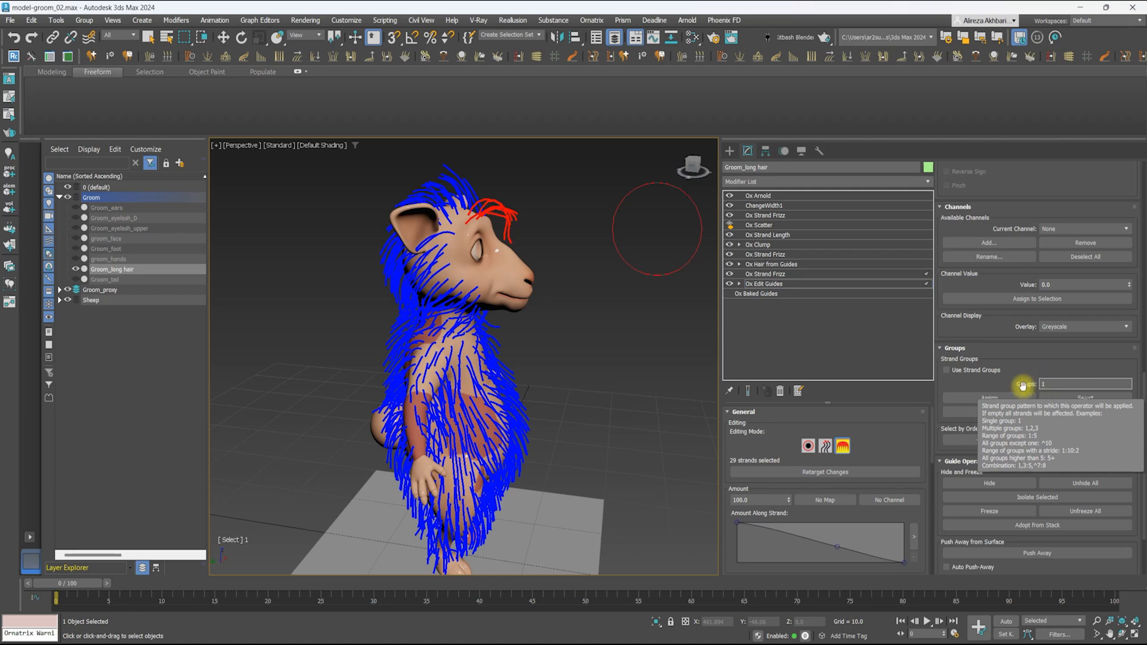
alt+middle_drag(481, 252, 645, 261)
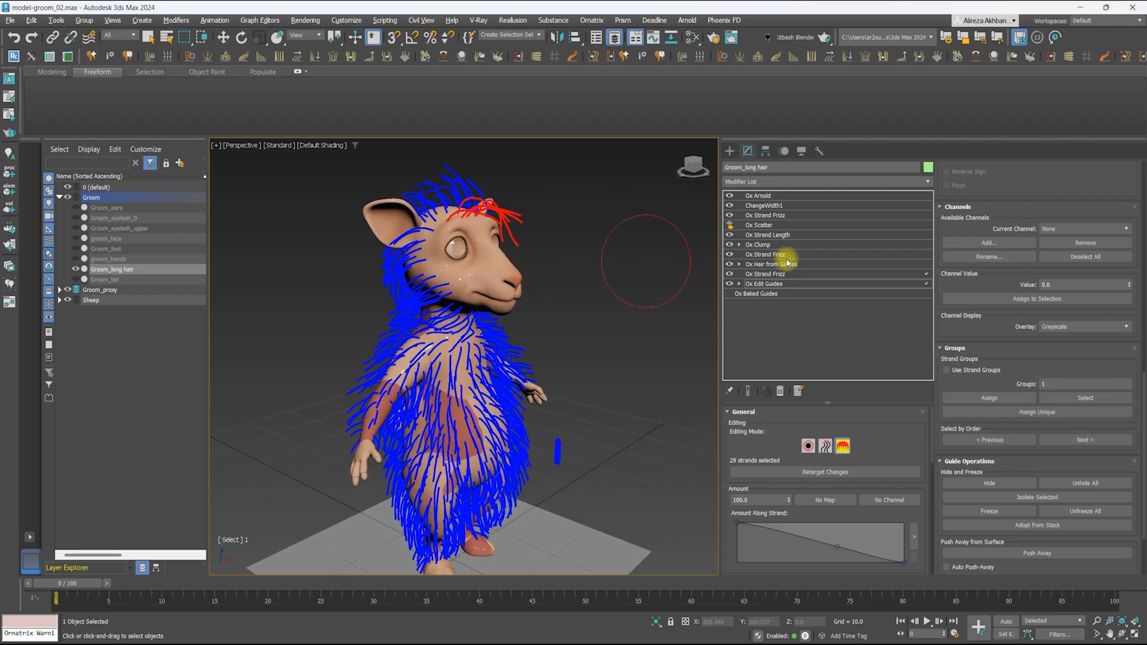
Enable Use Strand Groups As Parts in the Ox Hair from Guides parting settings
click(780, 284)
click(772, 264)
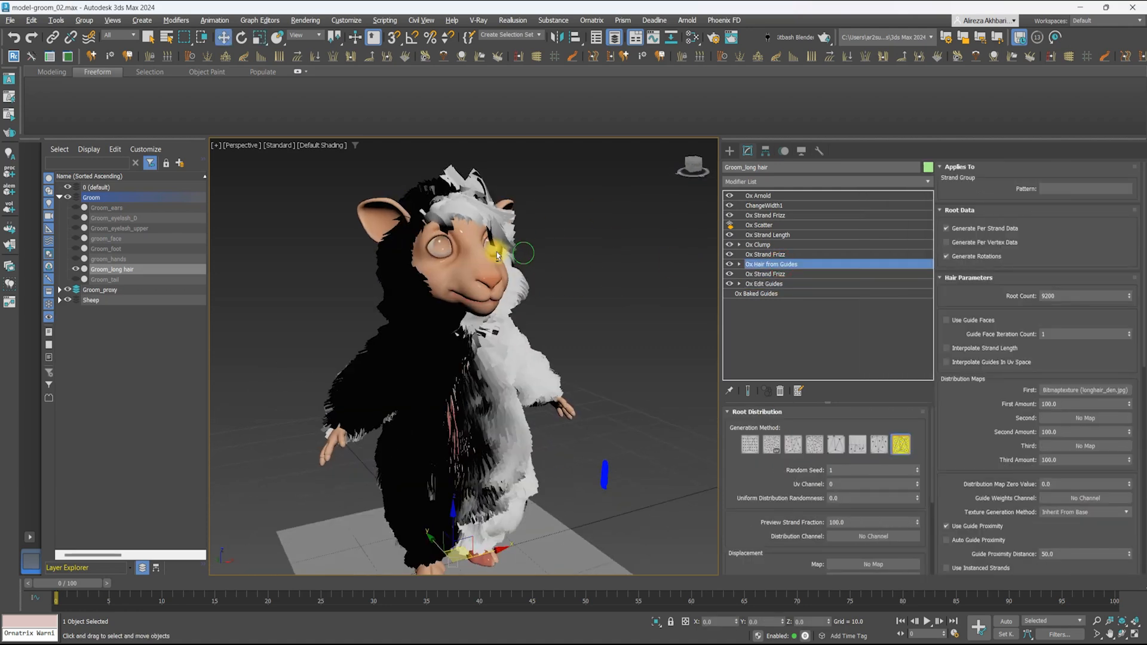
drag(955, 446, 958, 212)
drag(985, 381, 965, 242)
drag(980, 408, 978, 415)
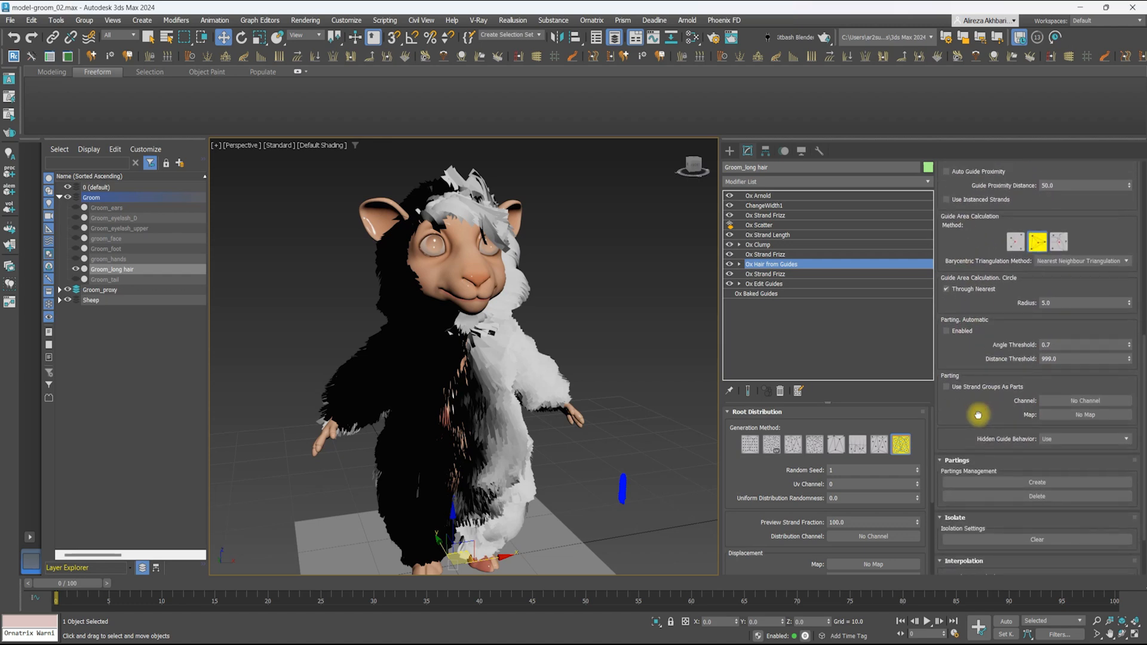
alt+middle_drag(463, 217, 531, 237)
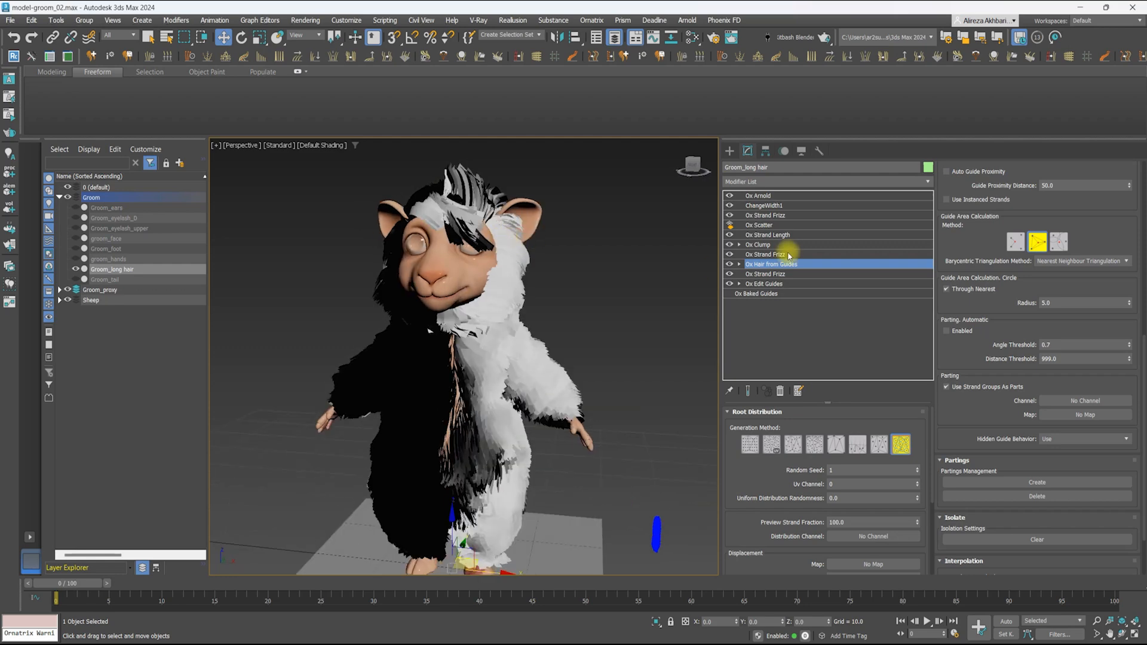
Check the Ox Clump region and local parameters against the Root Count of Ox Hair from Guides
click(768, 245)
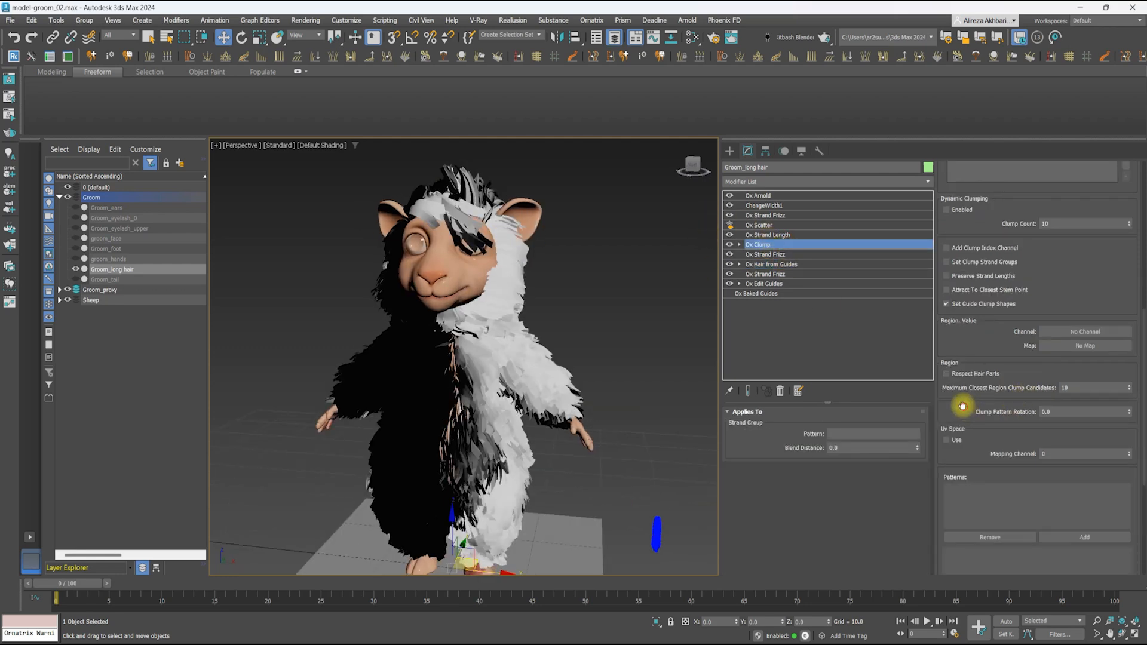
scroll(964, 407, down, 5)
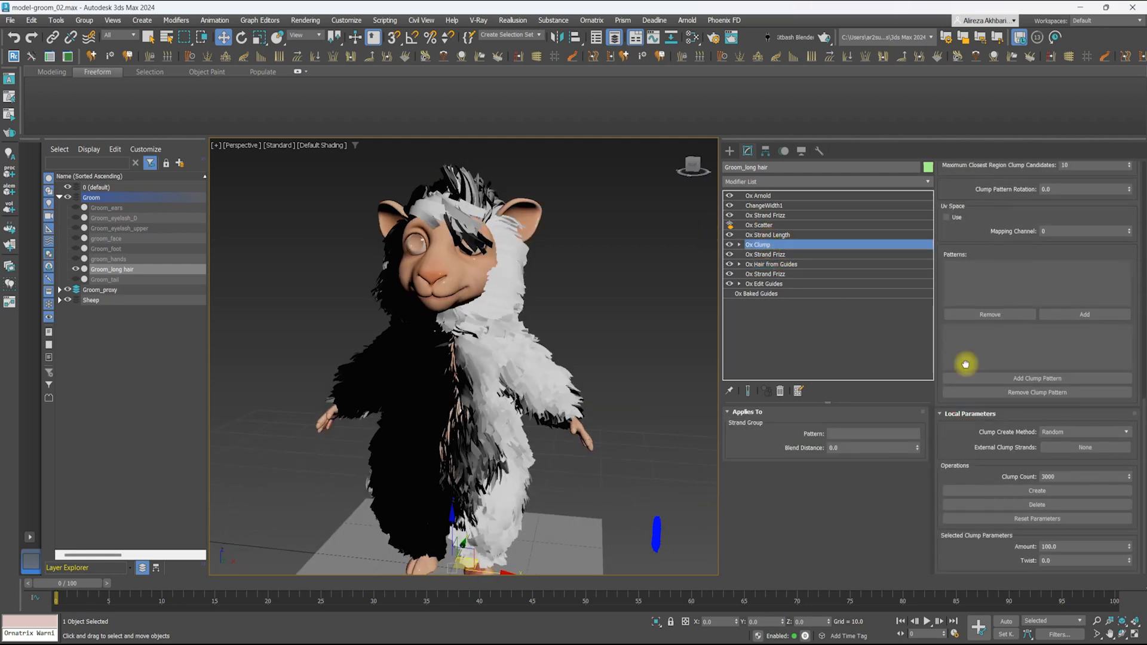
click(784, 265)
scroll(986, 281, up, 10)
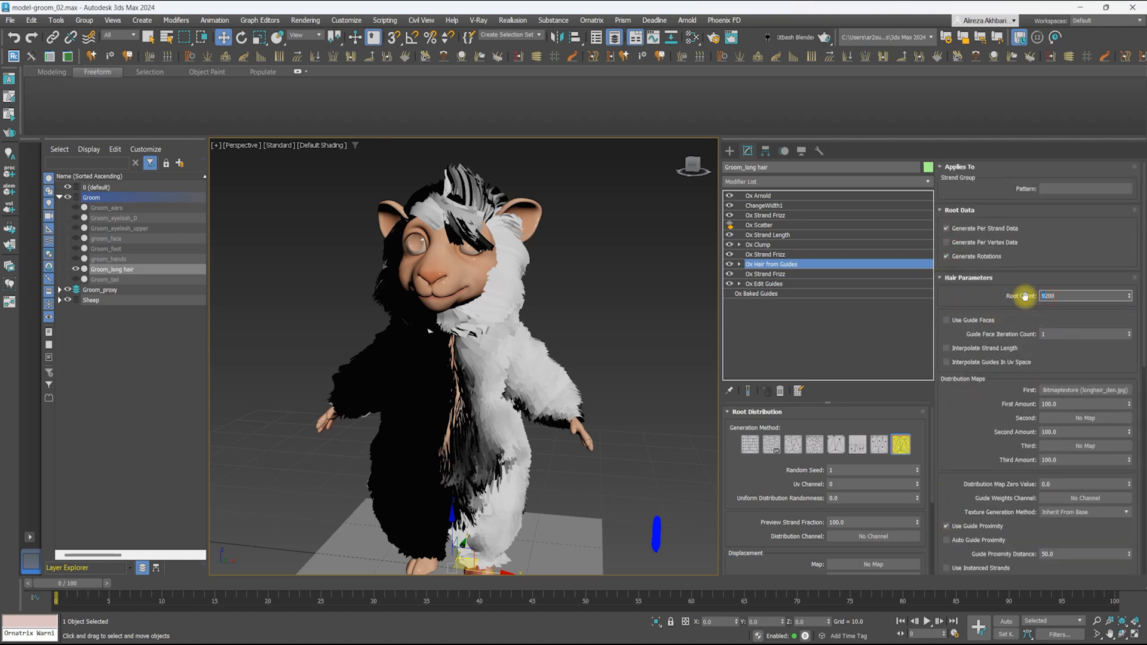
click(770, 248)
drag(962, 386, 985, 179)
drag(974, 497, 1004, 246)
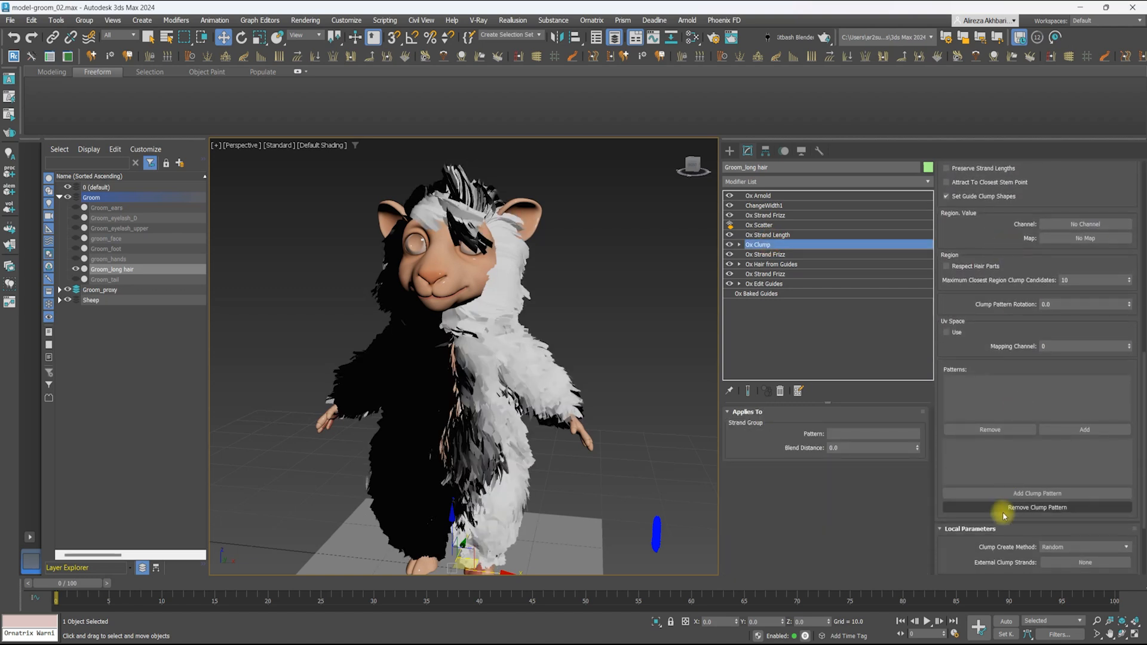
drag(977, 306, 977, 221)
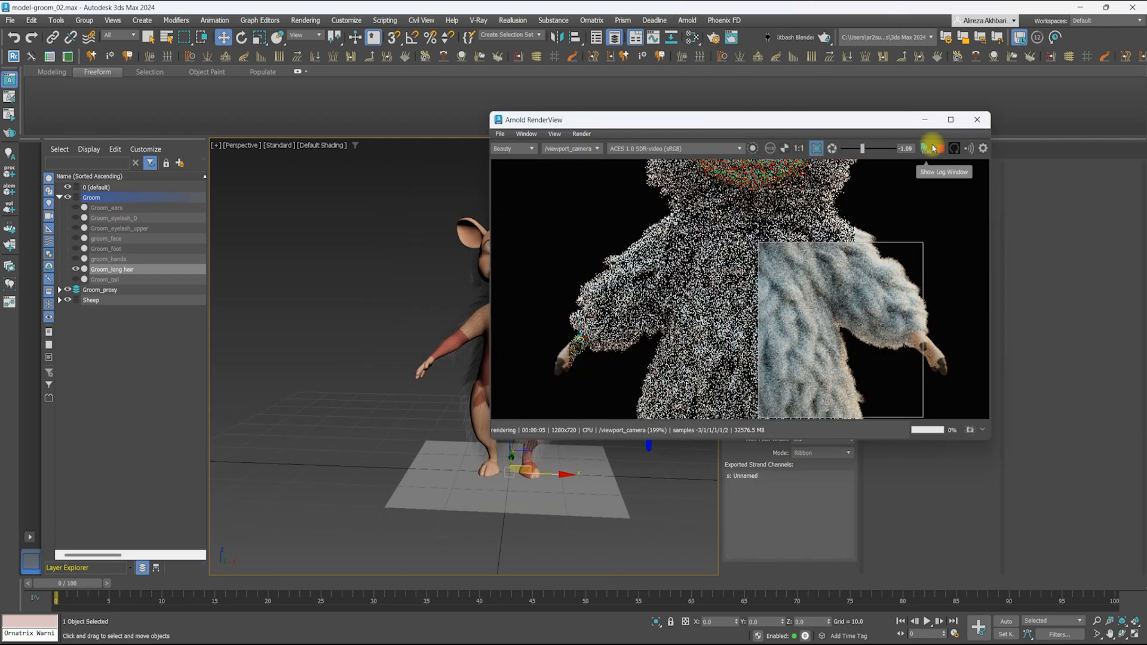
Render the long hair again in Arnold and enlarge the crop region to cover the whole character
scroll(748, 298, down, 2)
middle_drag(873, 387, 735, 338)
drag(734, 335, 803, 395)
scroll(777, 299, down, 2)
middle_drag(745, 216, 767, 320)
drag(694, 274, 637, 186)
middle_drag(717, 251, 685, 271)
drag(797, 207, 815, 159)
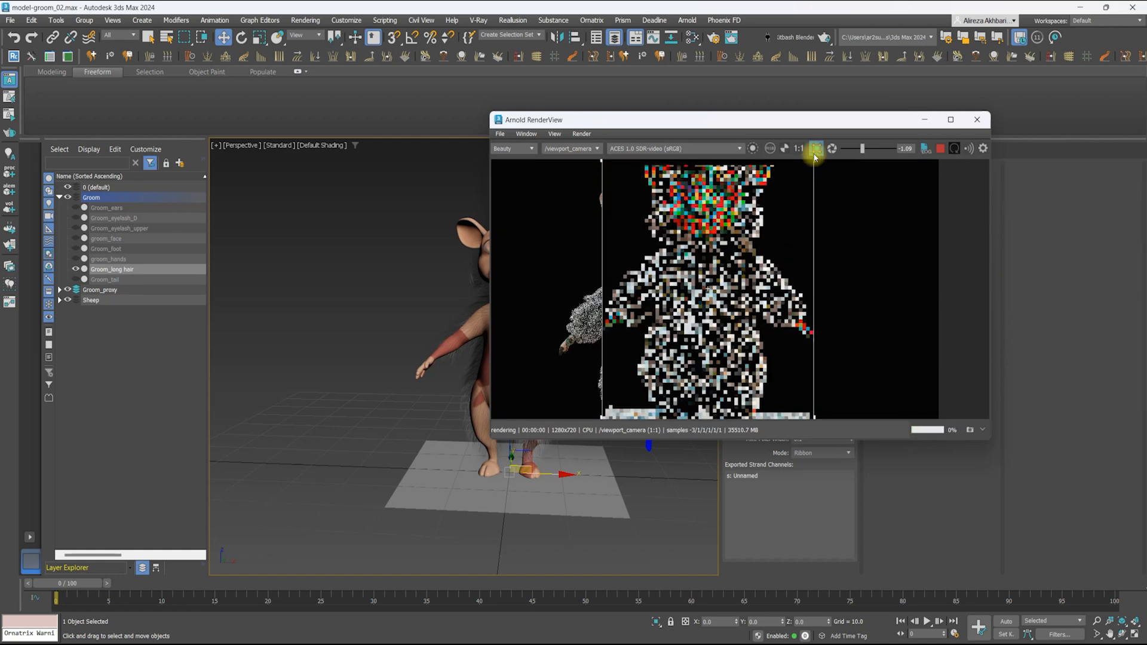
Examine the clumped wool on the head and body in the render and close it
middle_drag(772, 181, 770, 206)
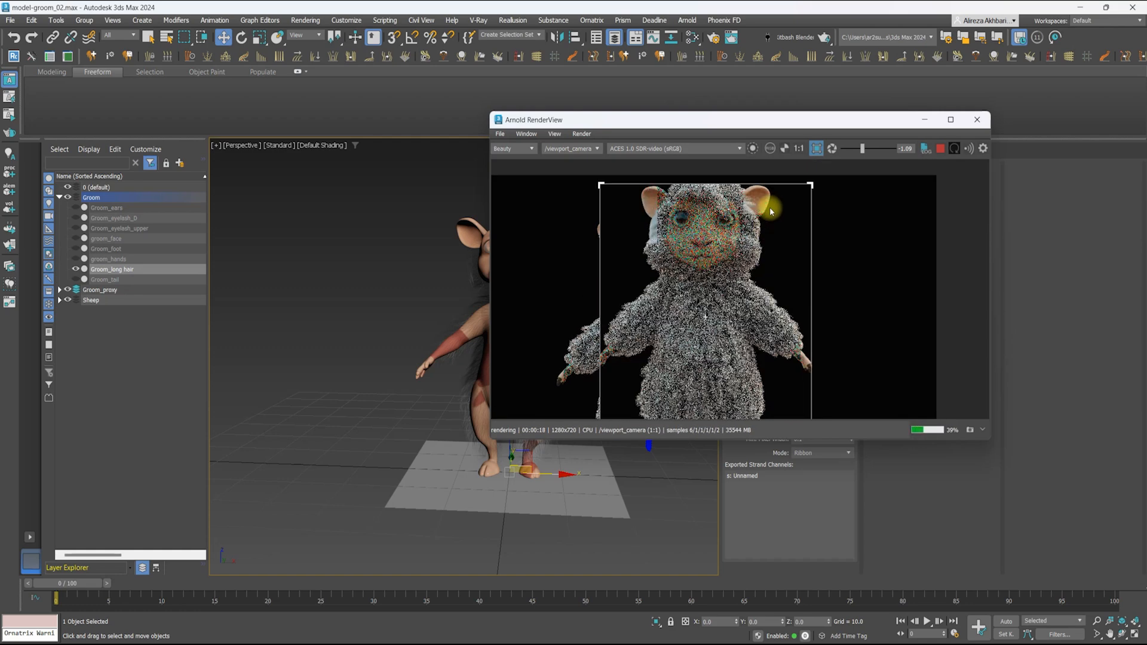
scroll(732, 248, down, 1)
scroll(735, 287, up, 1)
middle_drag(776, 251, 765, 272)
scroll(764, 263, down, 1)
click(978, 119)
Review the long-hair guides lower in the modifier stack and the available Ornatrix modifiers
key(F4)
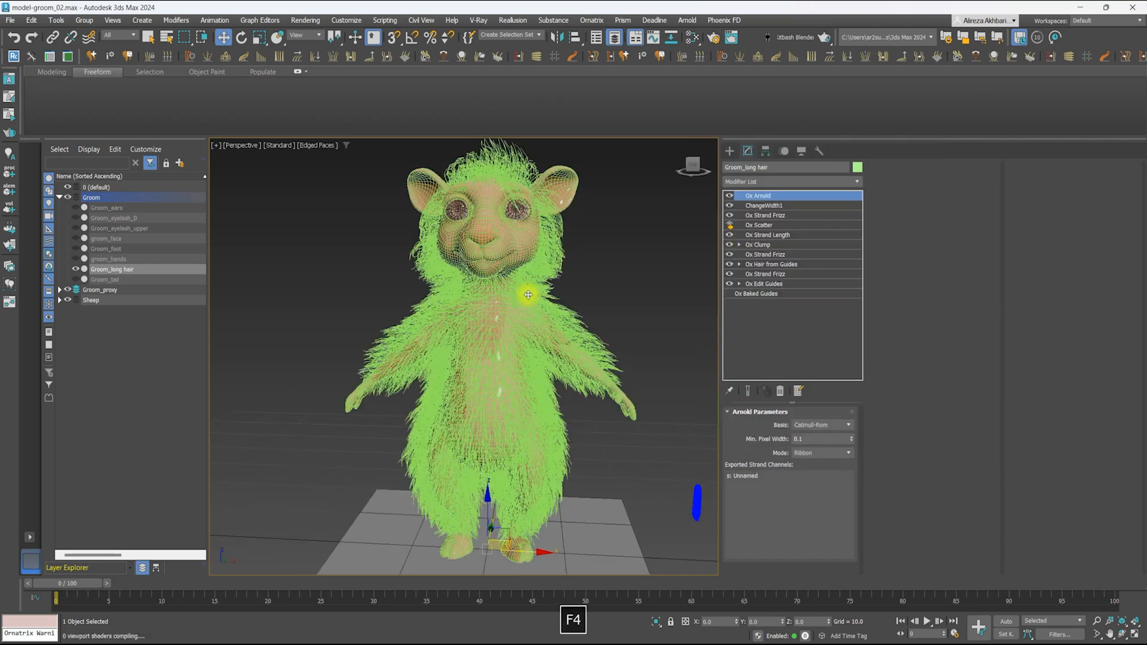
key(F4)
click(763, 293)
click(763, 182)
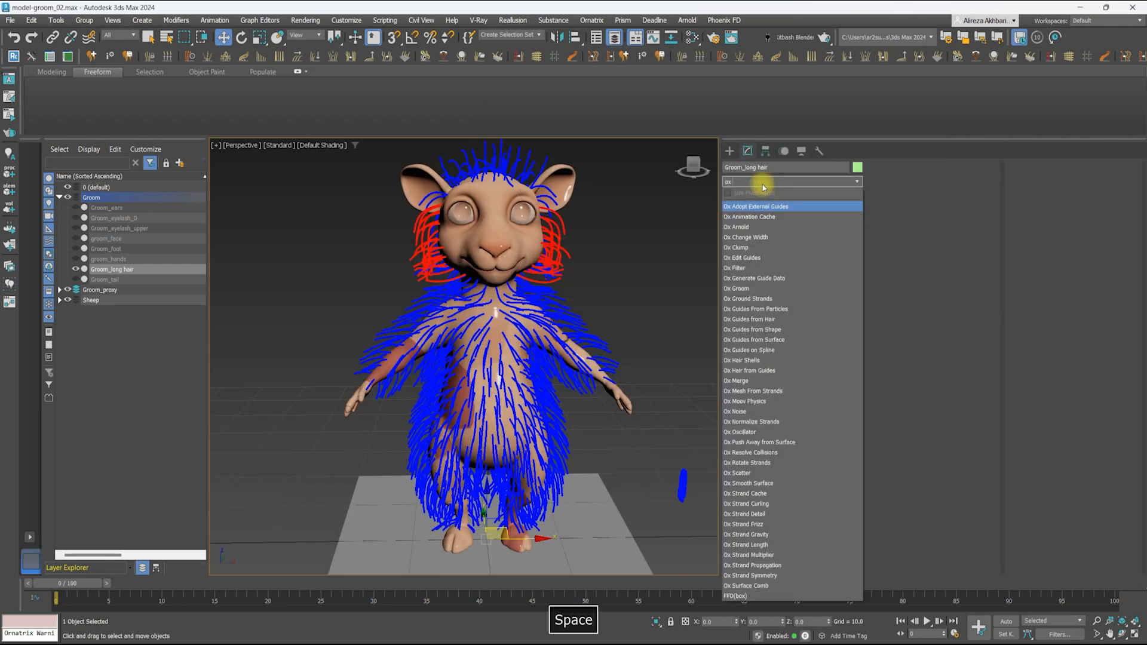
click(783, 217)
Hide the Sheep layer and show proxy_body in the Groom_proxy layer
click(68, 300)
click(60, 290)
click(76, 321)
click(820, 449)
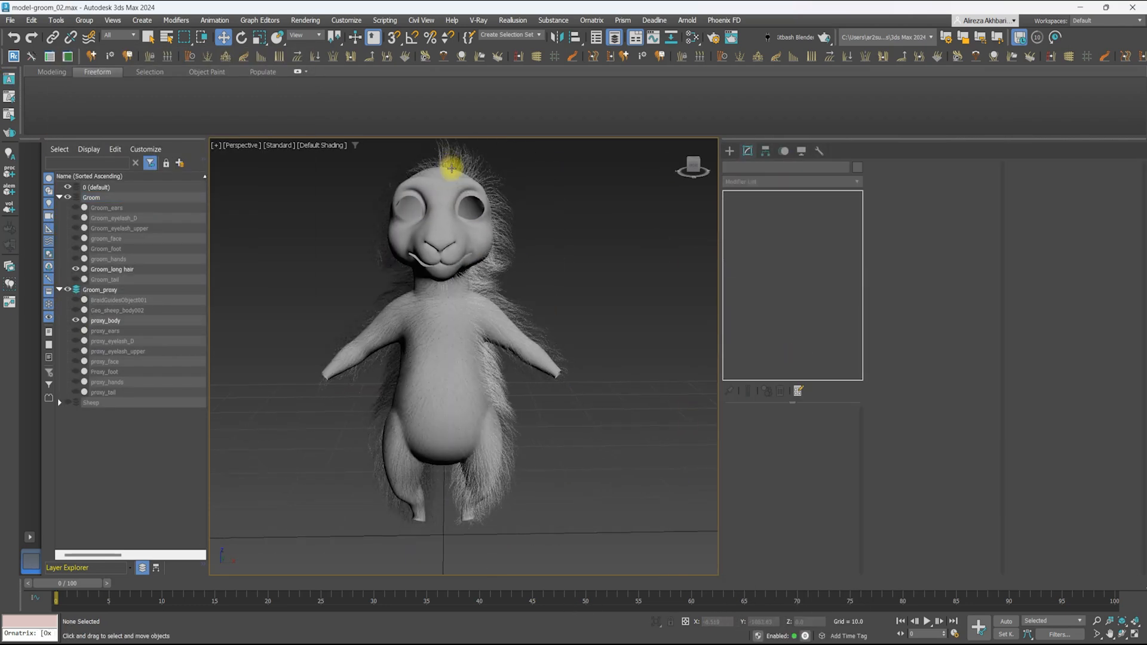
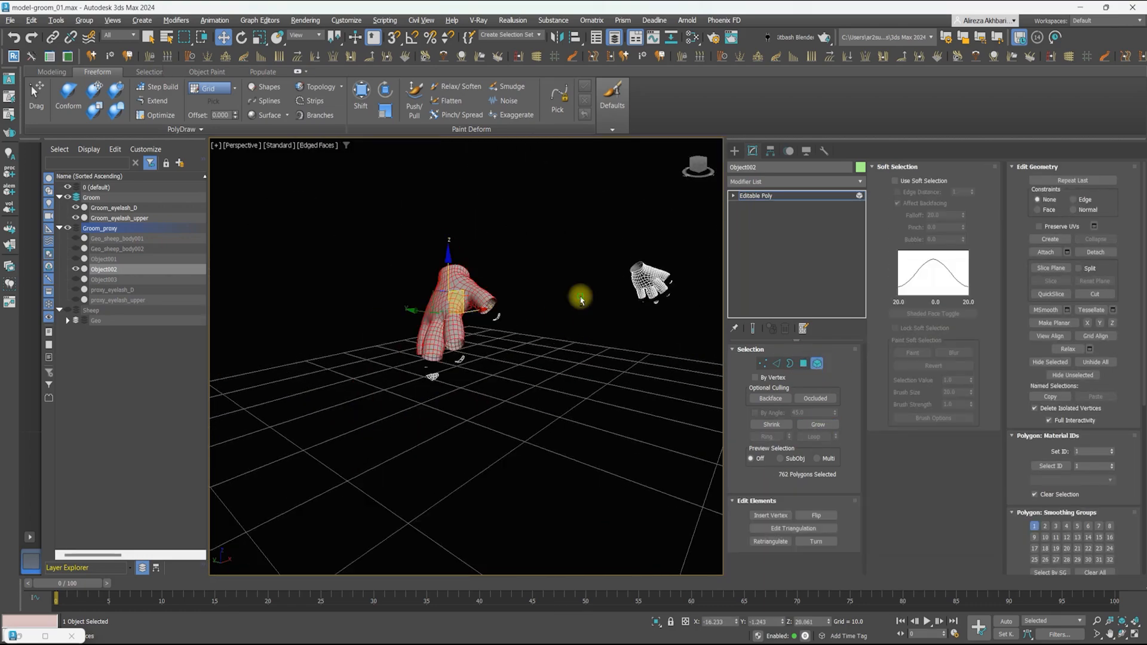
Invert the hand mesh's polygon selection, and start a Base Color texture for Geo_sheep_body002 in Viewport Canvas
key(ctrl+i)
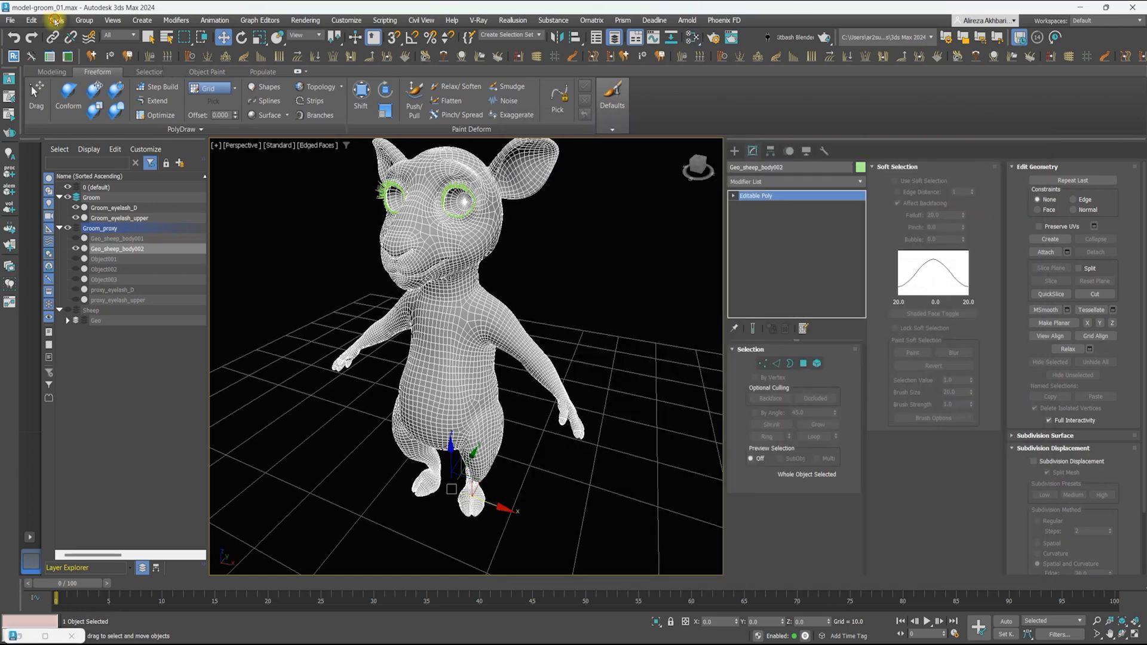
click(561, 139)
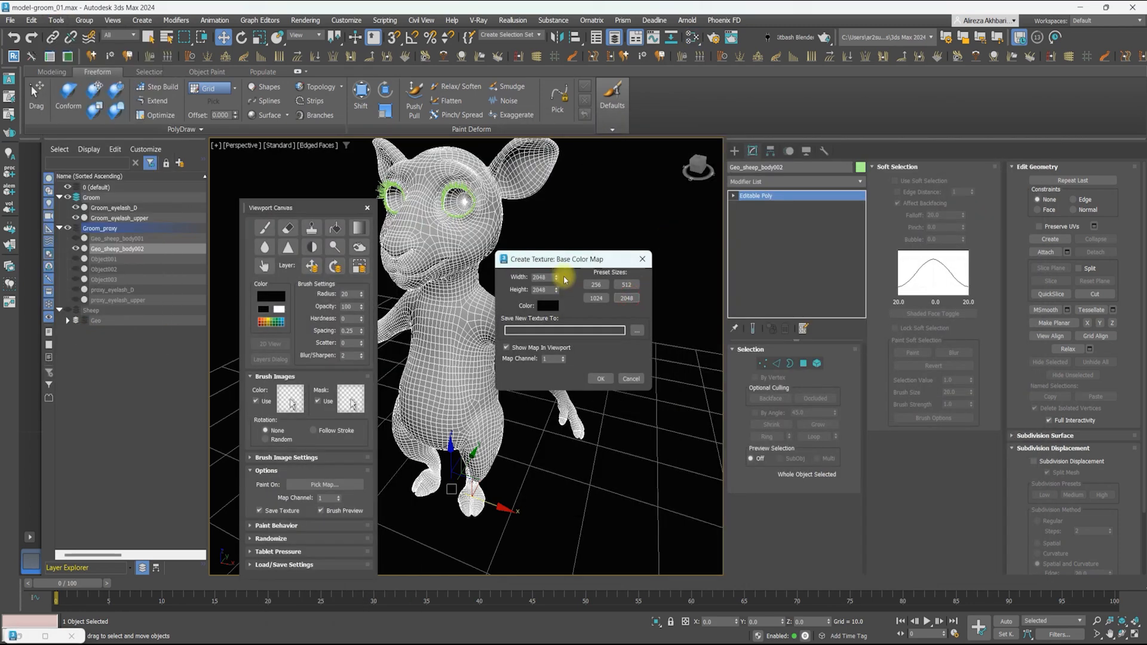
Choose JPEG as the file format for saving the new Base Color texture
click(635, 333)
drag(627, 144, 196, 115)
click(329, 492)
click(266, 556)
Create a folder named Groom for the texture and make it the save location
click(372, 163)
click(372, 163)
click(222, 216)
double_click(222, 217)
double_click(179, 183)
click(328, 153)
text(Groom)
key(Return)
key(Return)
Name the texture shorthair_den and create the Base Color map
click(214, 468)
text(shorthai)
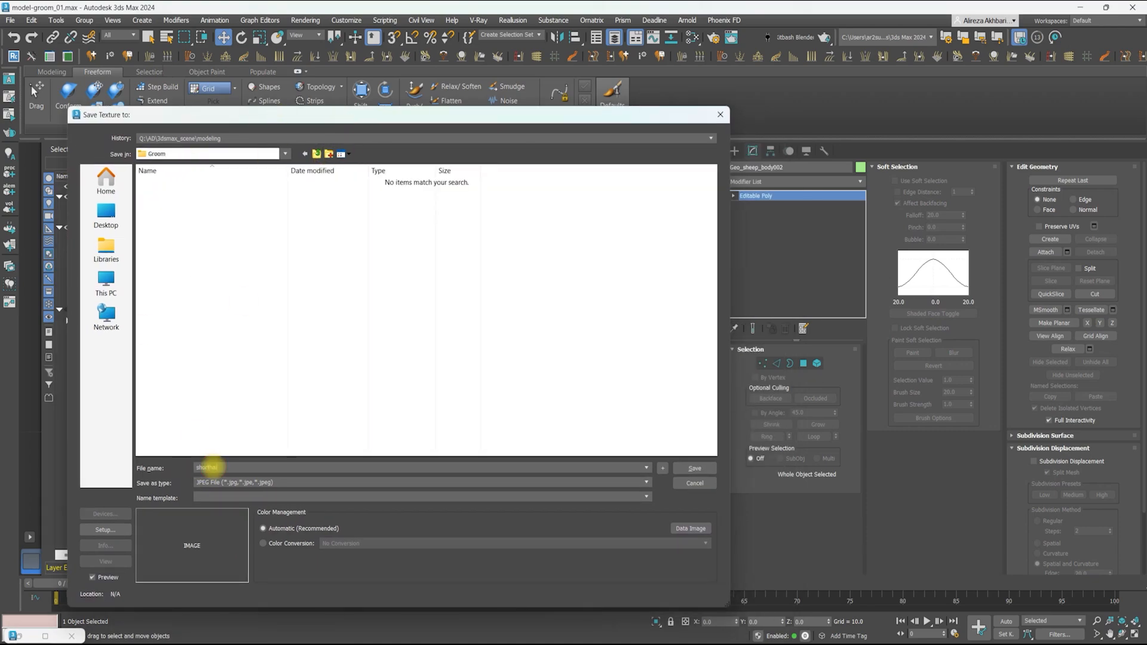
text(r_den)
key(Return)
click(364, 425)
click(601, 379)
Set the Viewport Canvas paint colour to white and mirror the strokes along X
scroll(472, 320, up, 3)
key(F4)
key(F4)
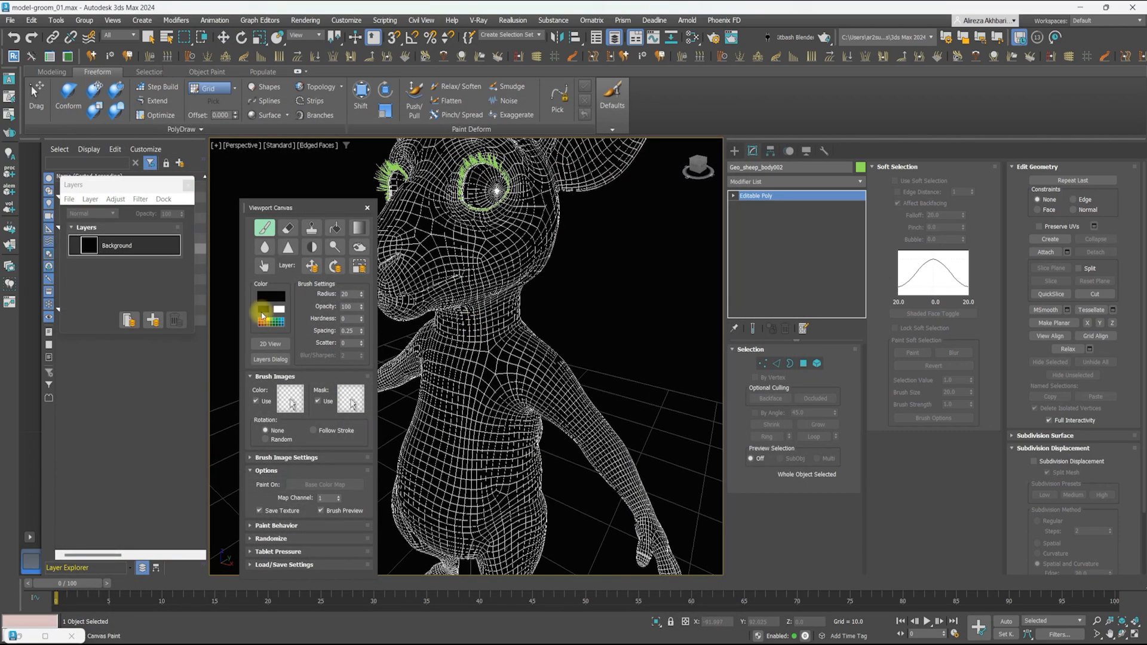
drag(122, 184, 123, 286)
click(68, 197)
click(279, 309)
click(276, 458)
scroll(275, 448, down, 5)
click(276, 530)
click(292, 468)
scroll(456, 257, up, 8)
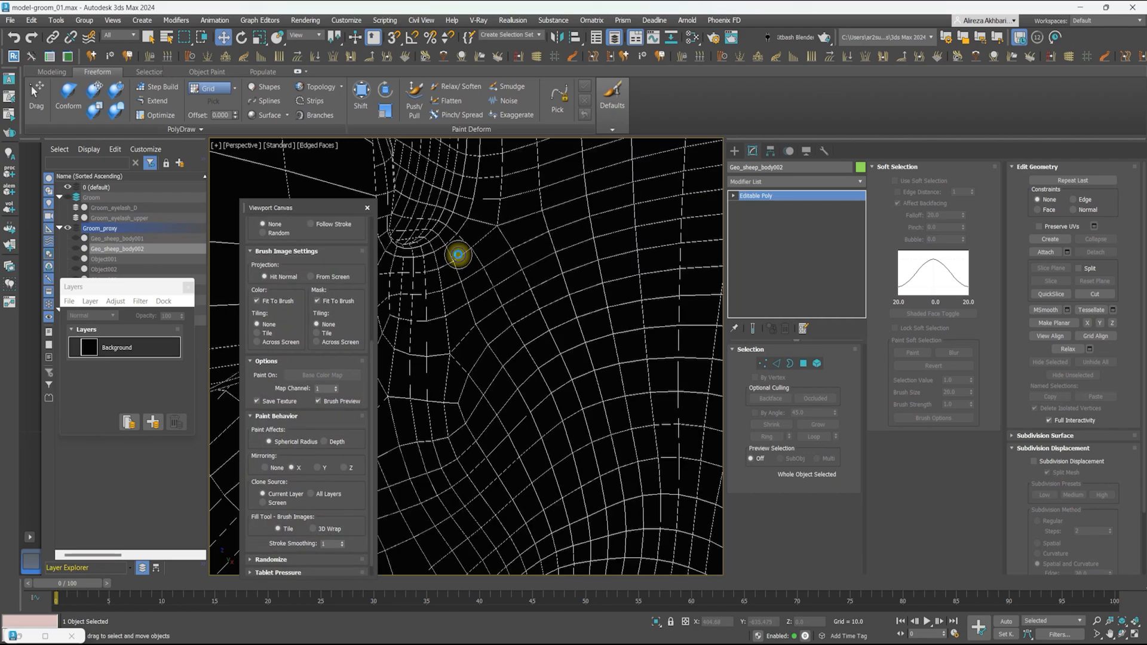
Paint white mirrored strokes along the nose bridge and around the muzzle with a brush radius of 31
right_click(456, 257)
scroll(456, 257, down, 8)
drag(299, 208, 211, 207)
scroll(218, 389, up, 5)
click(174, 227)
drag(425, 265, 430, 308)
scroll(459, 358, up, 3)
drag(454, 251, 391, 351)
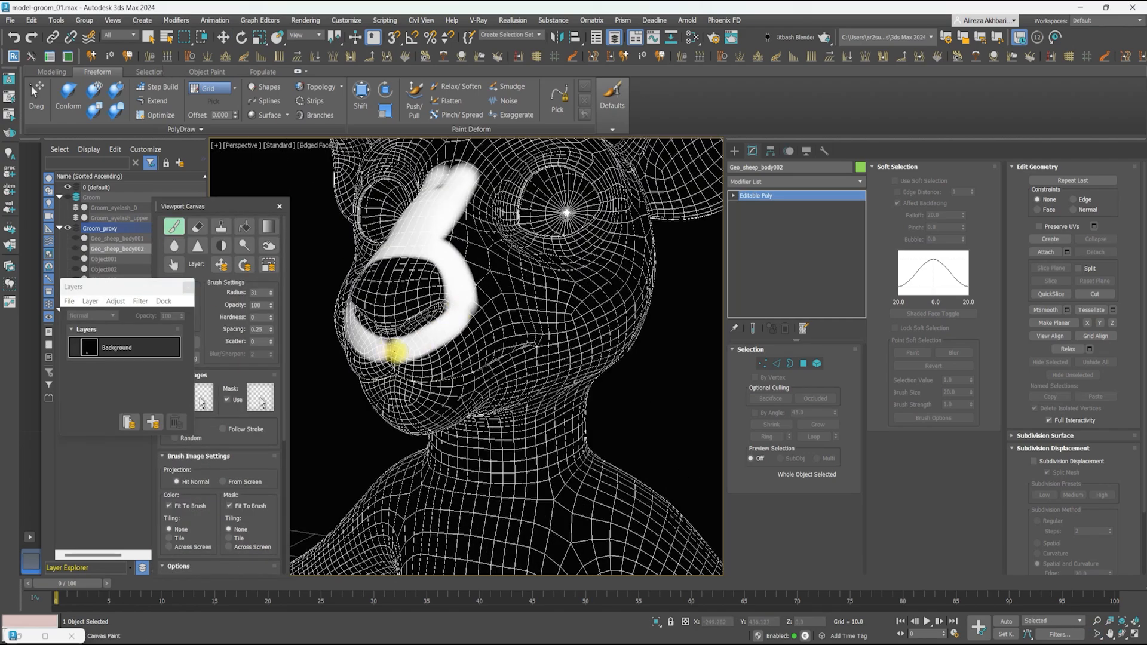
Fill the whole body density texture with white
alt+middle_drag(540, 315, 496, 359)
click(245, 227)
click(410, 297)
Paint the mouth opening black with the brush, and bring up the texture's 2D view for detail
click(174, 227)
click(173, 308)
click(494, 342)
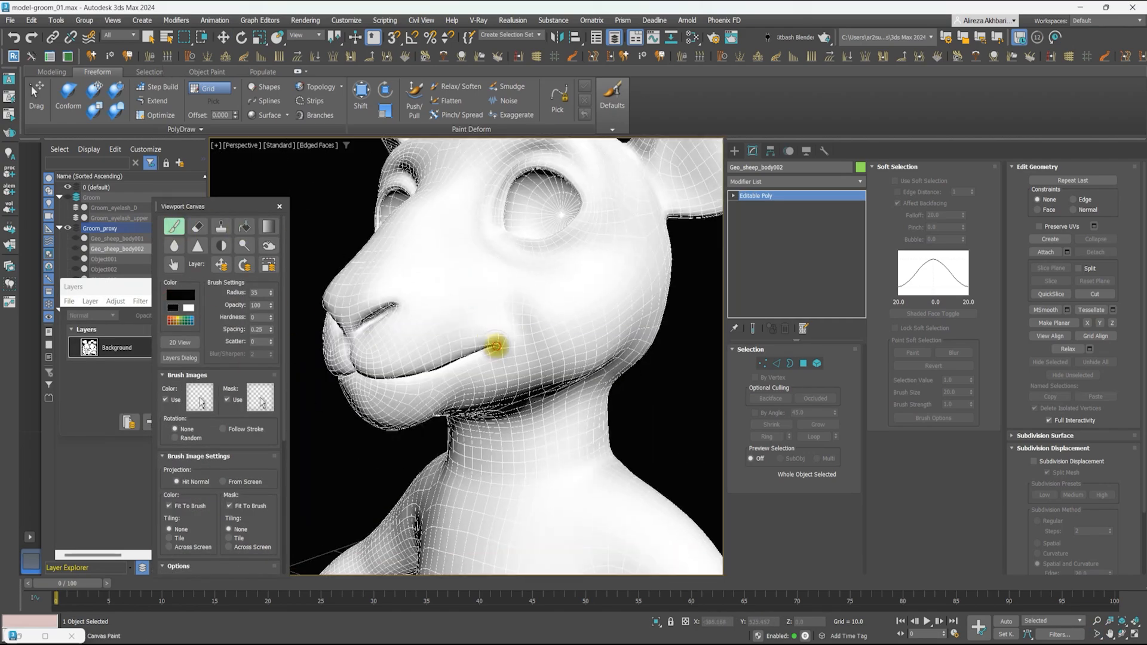
click(180, 343)
scroll(723, 314, up, 5)
scroll(778, 348, up, 4)
drag(831, 272, 781, 420)
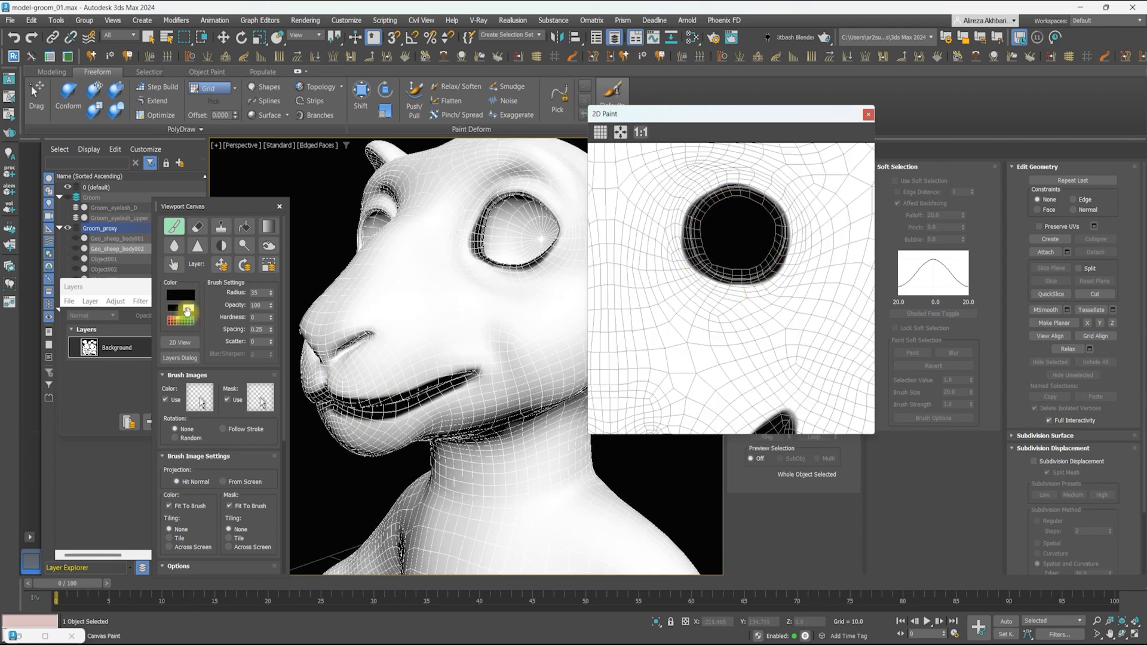
Paint the rim of the eye opening black in the 2D view
drag(720, 270, 692, 239)
alt+middle_drag(478, 311, 508, 328)
drag(755, 199, 776, 257)
scroll(508, 305, down, 4)
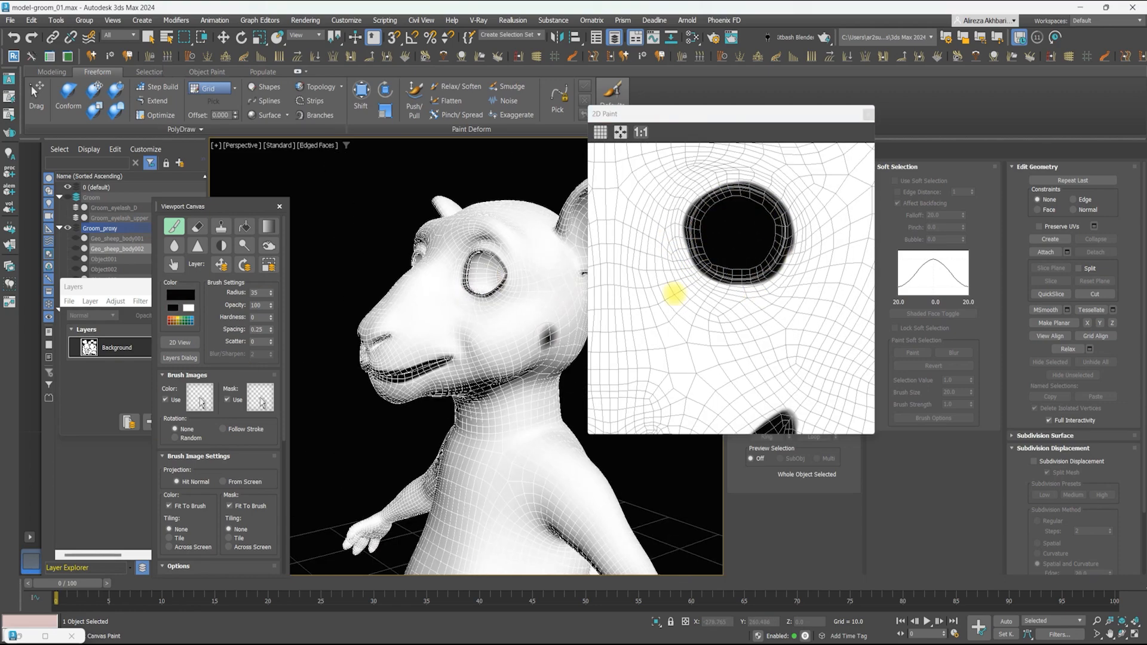
Paint the palm of the hand black on the density texture
scroll(673, 292, down, 5)
scroll(548, 337, up, 5)
alt+middle_drag(469, 384, 519, 409)
drag(517, 409, 547, 399)
scroll(753, 266, up, 6)
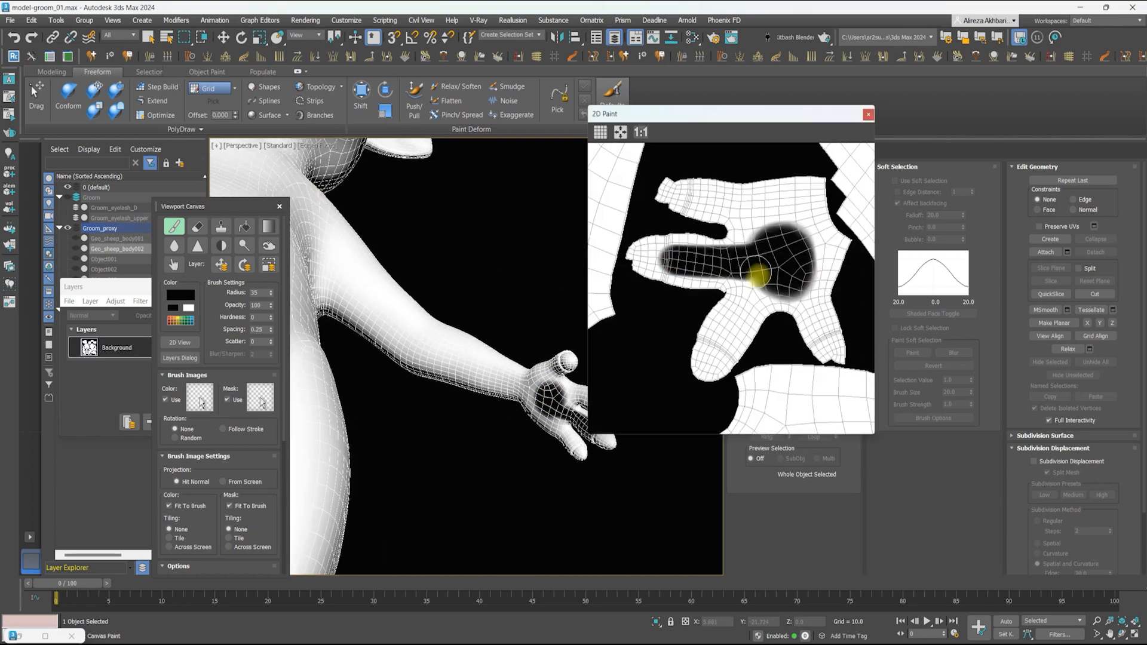
Extend the black paint along the fingers of the hand in the 2D view
scroll(743, 265, down, 4)
scroll(807, 282, up, 5)
drag(723, 277, 842, 272)
drag(736, 269, 814, 192)
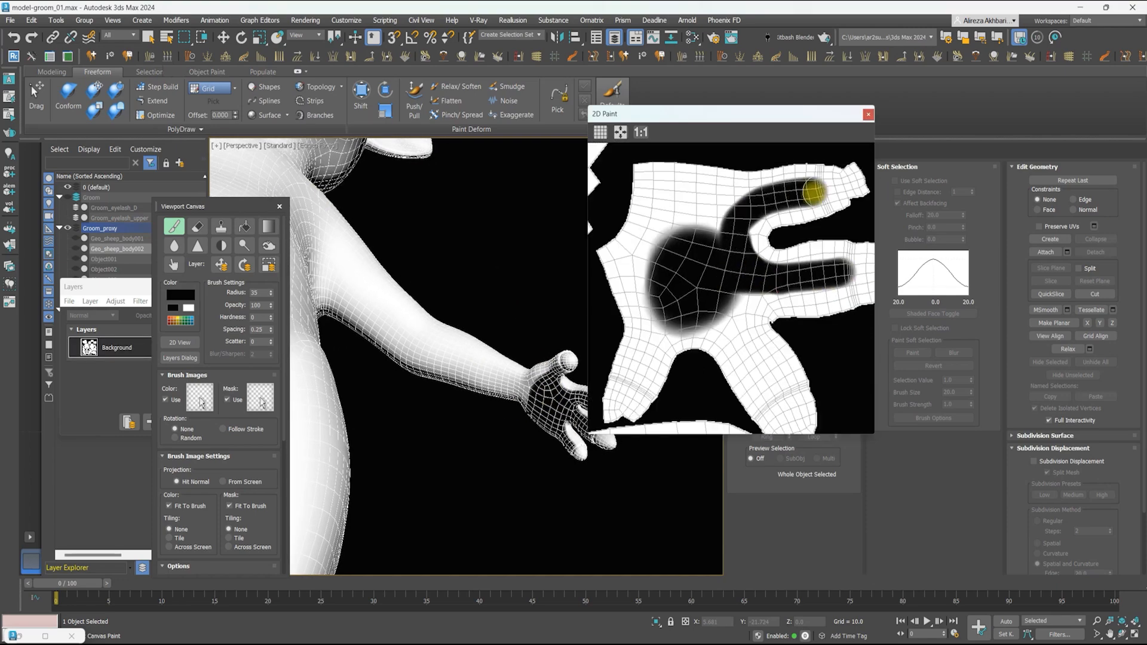
drag(778, 380, 773, 311)
middle_drag(664, 359, 705, 317)
drag(699, 307, 705, 299)
scroll(705, 299, down, 5)
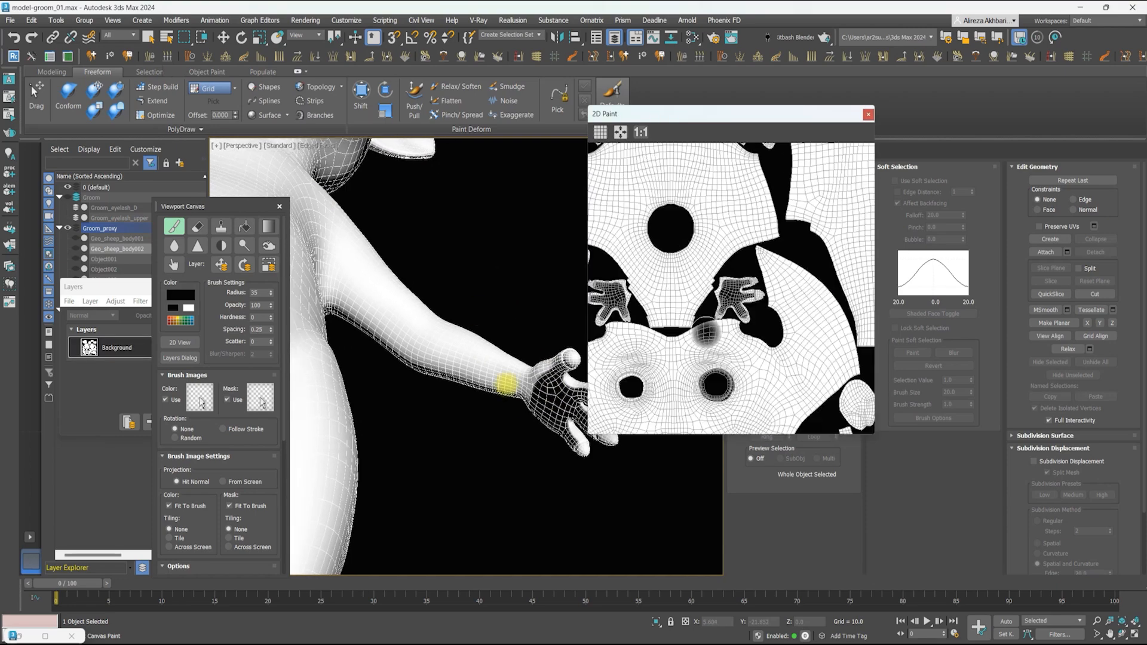
Paint the soles of both feet black in the texture's 2D view
scroll(508, 382, down, 4)
alt+middle_drag(507, 382, 514, 310)
scroll(768, 330, up, 5)
mouse_move(726, 239)
mouse_down()
mouse_move(696, 186)
mouse_move(679, 235)
mouse_move(740, 231)
mouse_up()
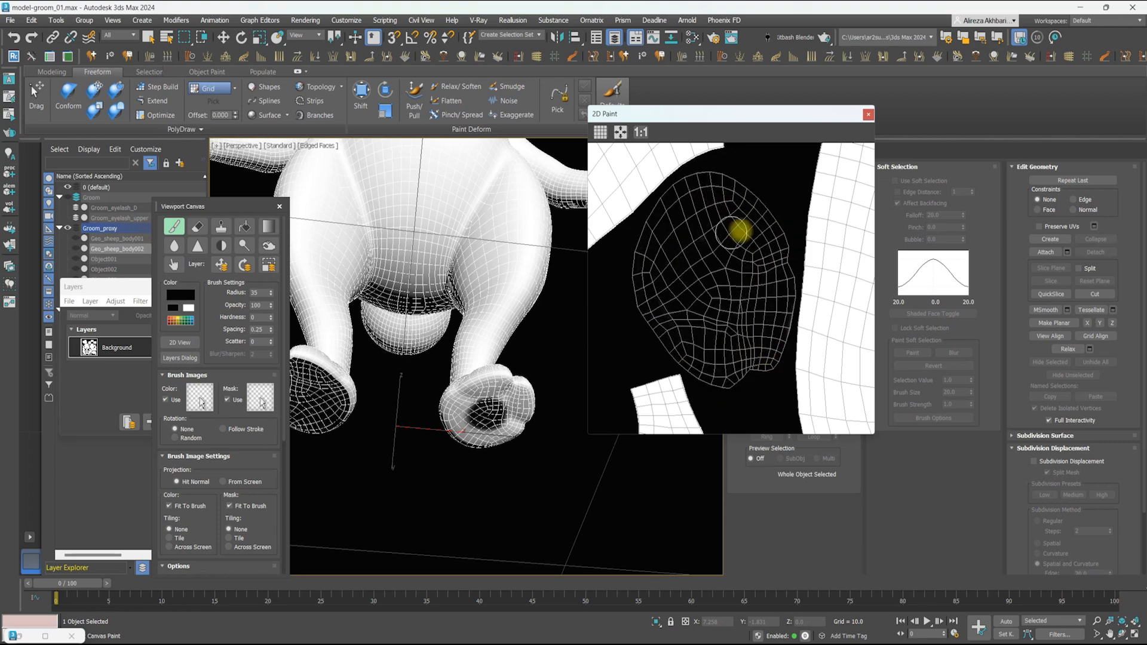
scroll(740, 231, down, 5)
middle_drag(786, 328, 710, 384)
scroll(709, 382, up, 5)
mouse_move(768, 308)
mouse_down()
mouse_move(692, 359)
mouse_move(666, 289)
mouse_move(744, 209)
mouse_up()
scroll(466, 353, down, 3)
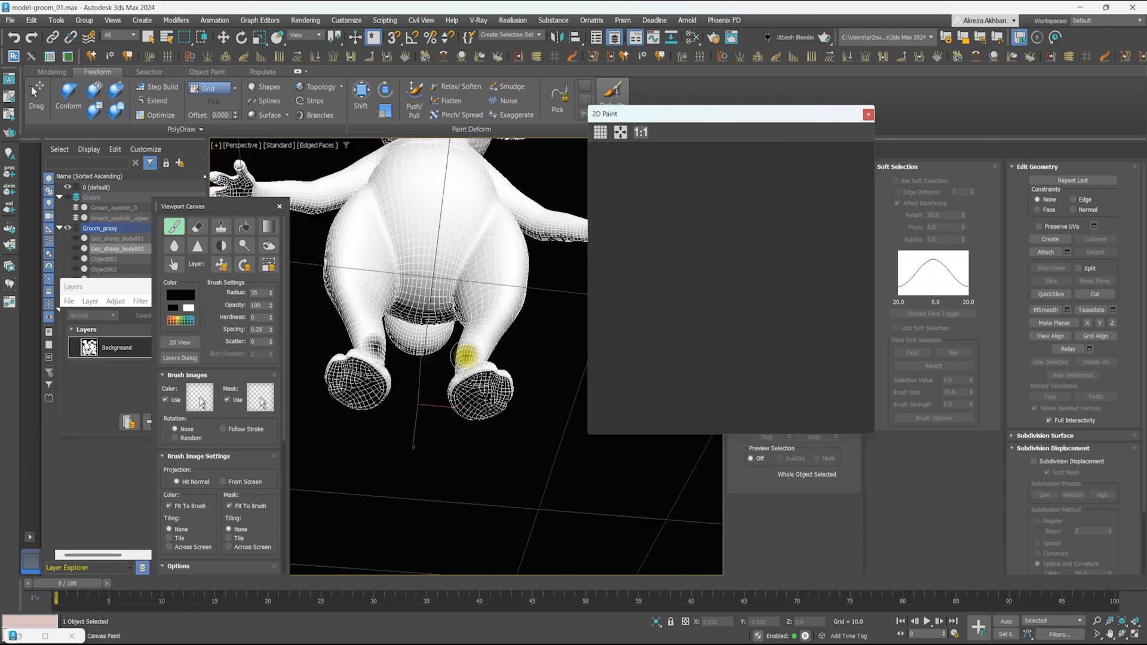
Extend the black paint around the lower edge of the foot directly on the model
alt+middle_drag(466, 353, 478, 323)
scroll(484, 340, up, 5)
drag(486, 341, 504, 382)
alt+middle_drag(504, 382, 478, 346)
mouse_move(511, 320)
mouse_down()
mouse_move(494, 300)
mouse_move(478, 355)
mouse_up()
scroll(492, 300, up, 4)
drag(458, 292, 416, 292)
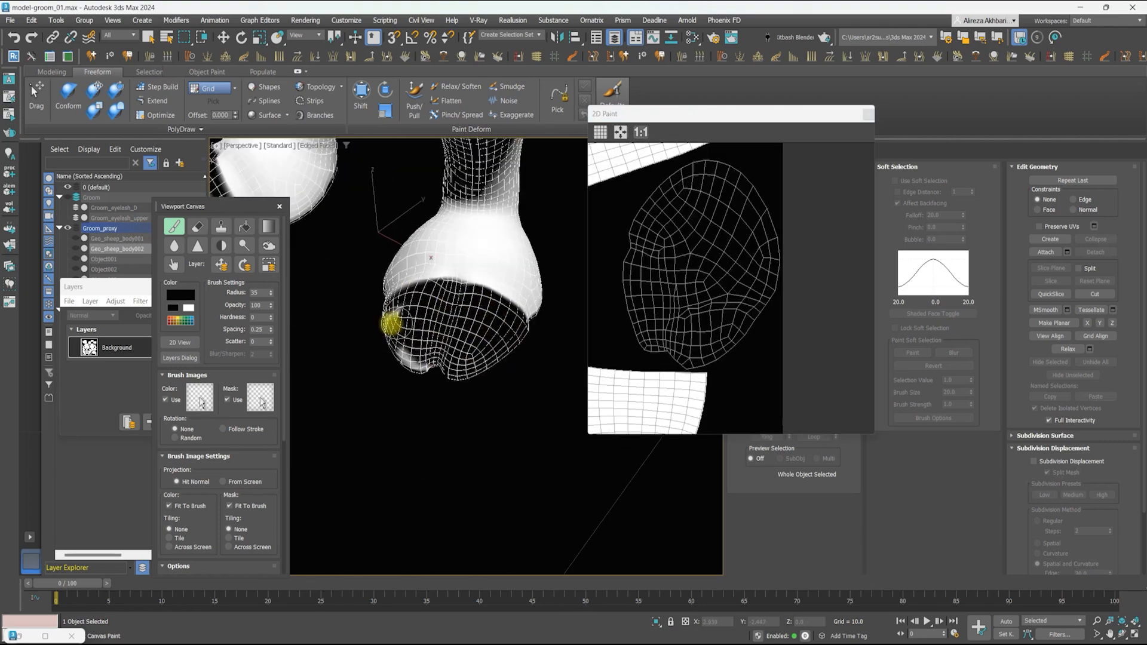
Display the proxy body without edged faces and touch up the paint on the head with the brush
scroll(512, 340, down, 5)
mouse_move(525, 338)
alt+middle_down()
mouse_move(410, 299)
mouse_move(527, 383)
alt+middle_up()
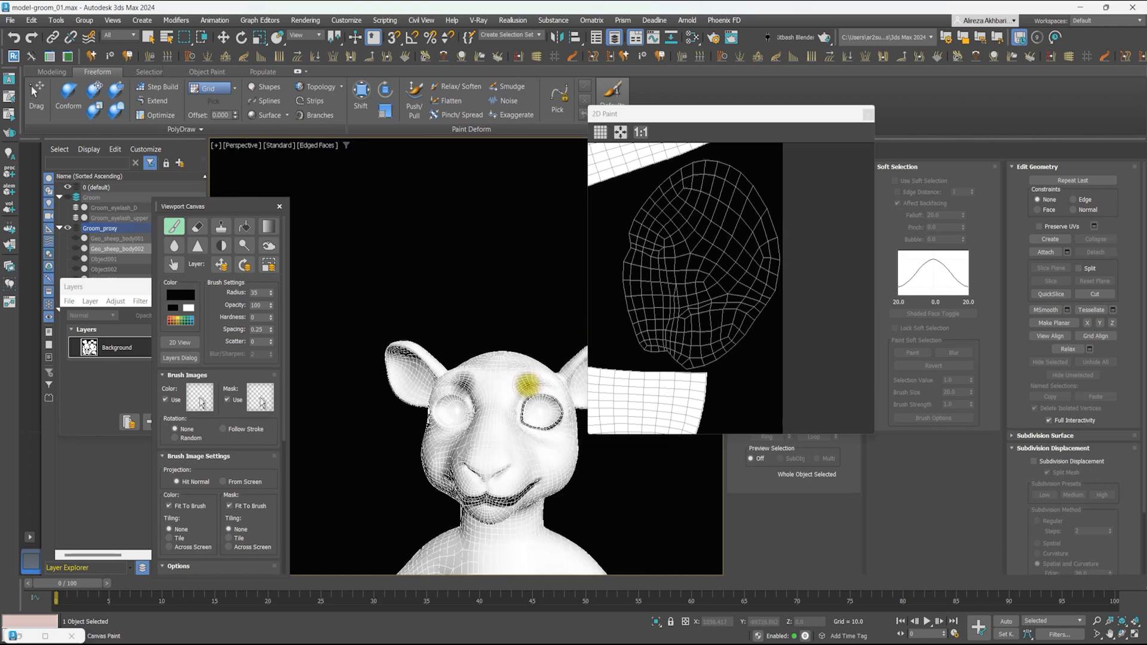
scroll(527, 383, down, 5)
right_click(466, 311)
key(F4)
scroll(502, 269, up, 6)
click(174, 227)
mouse_move(532, 260)
mouse_down()
mouse_move(502, 312)
mouse_move(537, 287)
mouse_move(498, 293)
mouse_move(553, 289)
mouse_up()
click(174, 246)
click(173, 226)
Set the brush colour to white and clean up the corner of the mouth in the 2D view
click(181, 294)
click(454, 234)
mouse_move(527, 251)
alt+middle_down()
mouse_move(402, 338)
mouse_move(468, 289)
mouse_move(440, 314)
alt+middle_up()
right_click(430, 334)
scroll(464, 334, down, 3)
click(174, 227)
click(180, 342)
middle_drag(802, 226, 731, 269)
scroll(731, 269, up, 3)
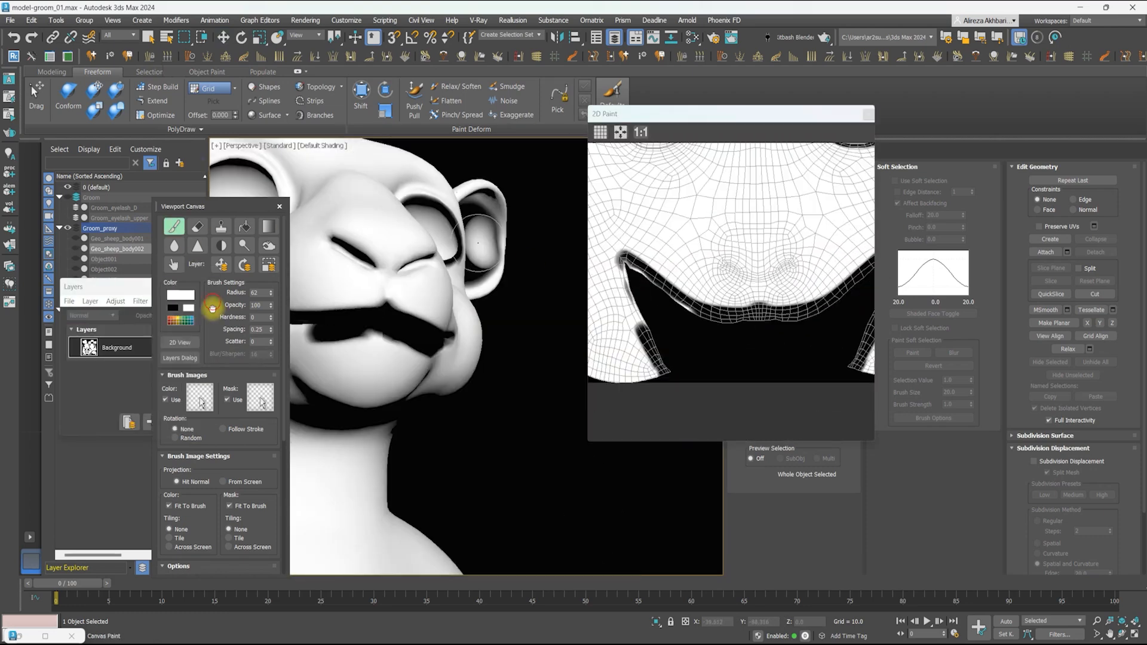
drag(699, 323, 627, 266)
Paint the lower lip white along the mouth line on the model, and blur the edge of the paint
scroll(676, 314, down, 3)
right_click(511, 196)
alt+middle_drag(376, 325, 334, 316)
scroll(377, 325, up, 4)
click(174, 226)
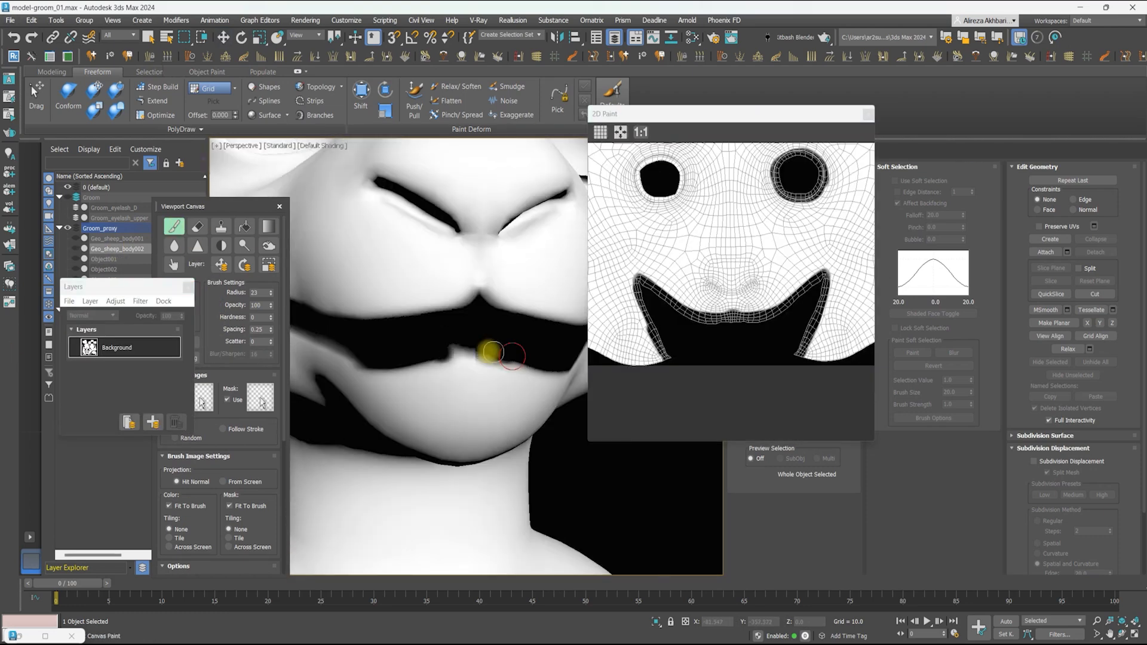
alt+middle_drag(512, 356, 573, 352)
drag(535, 352, 385, 293)
alt+middle_drag(386, 292, 414, 349)
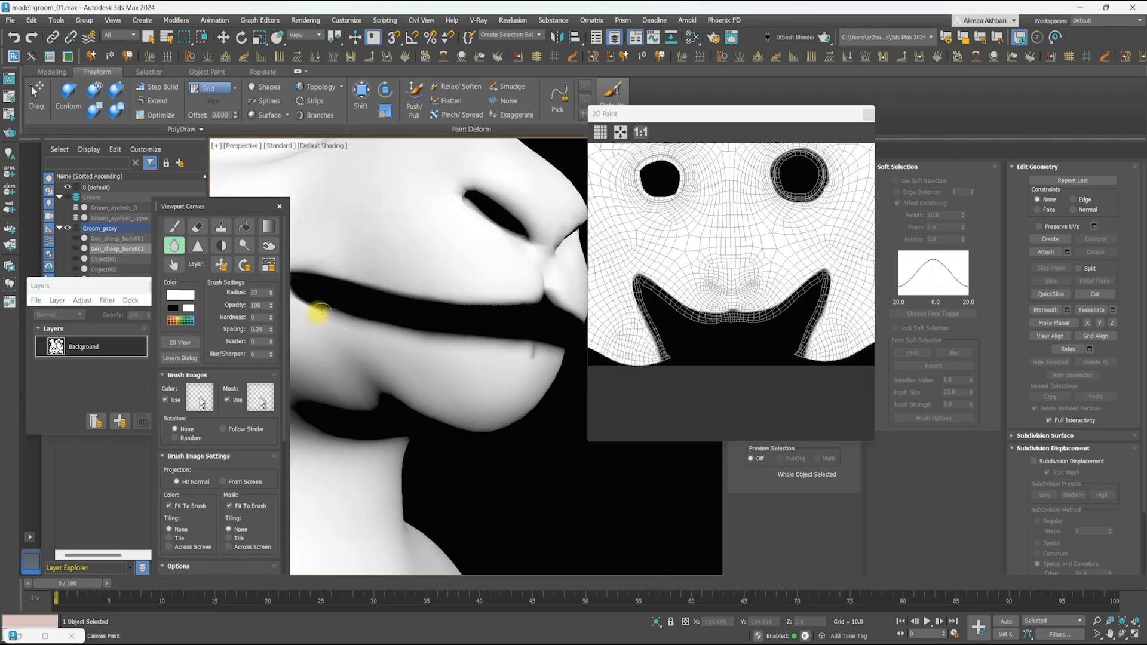
drag(349, 325, 501, 305)
Switch the brush back to black, touch up the mouth line, and undo the last stroke
click(174, 227)
right_click(525, 333)
click(174, 226)
mouse_move(525, 333)
alt+middle_down()
mouse_move(430, 353)
mouse_move(382, 340)
alt+middle_up()
click(173, 308)
mouse_move(453, 314)
mouse_down()
mouse_move(349, 373)
mouse_move(463, 317)
mouse_up()
scroll(746, 288, up, 4)
click(362, 396)
scroll(239, 442, down, 4)
click(177, 470)
key(ctrl+z)
Paint the rim of the remaining eye opening black, undoing a stray stroke and working in the 2D view
drag(732, 302, 753, 288)
alt+middle_drag(454, 359, 519, 340)
scroll(478, 359, down, 5)
scroll(216, 266, up, 6)
key(ctrl+z)
scroll(159, 499, down, 6)
click(204, 477)
drag(478, 326, 497, 342)
middle_drag(669, 359, 713, 239)
scroll(192, 530, up, 3)
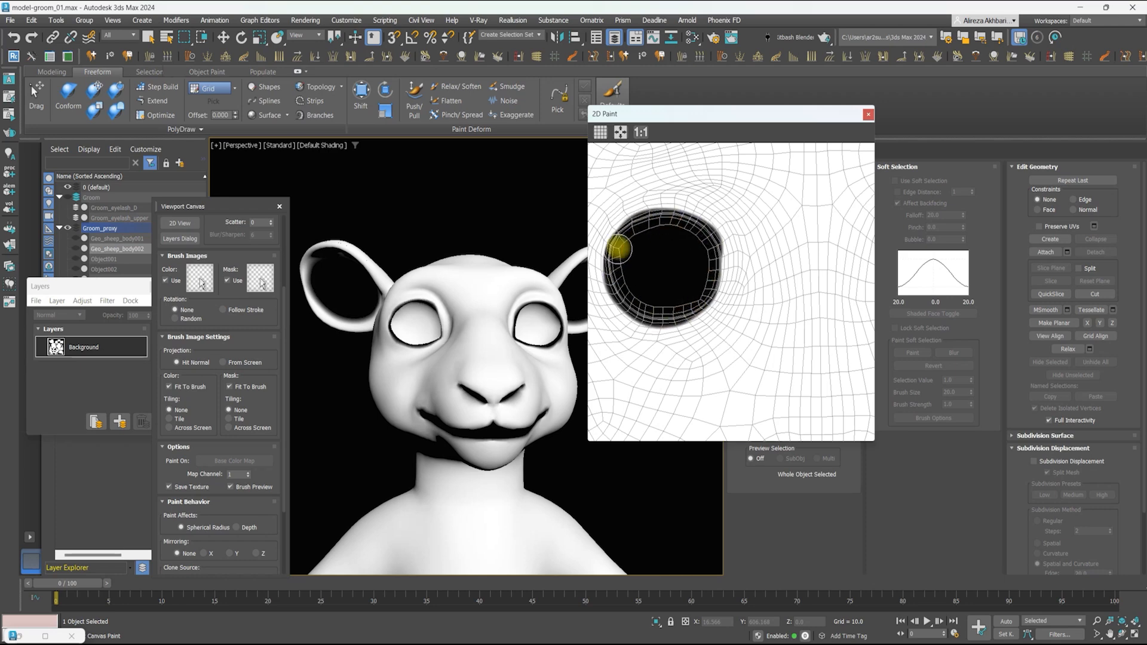
Finish painting the density texture and close the Viewport Canvas
right_click(564, 248)
alt+middle_drag(564, 249, 520, 284)
scroll(520, 284, down, 3)
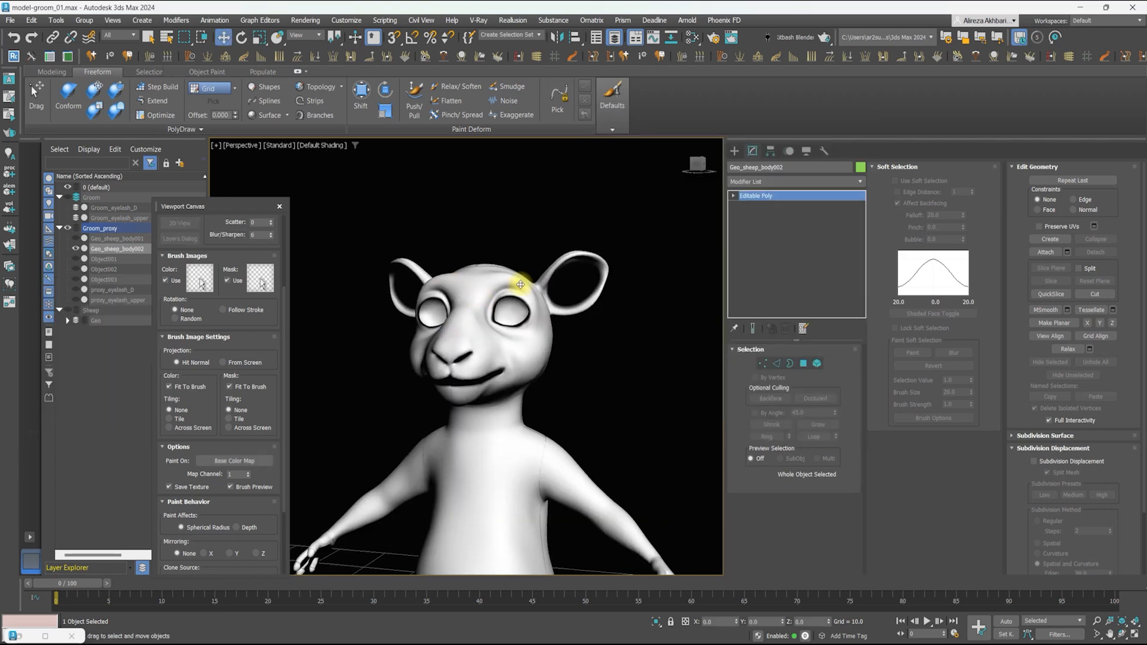
drag(209, 207, 293, 199)
click(305, 20)
click(335, 319)
click(309, 194)
click(306, 226)
click(556, 164)
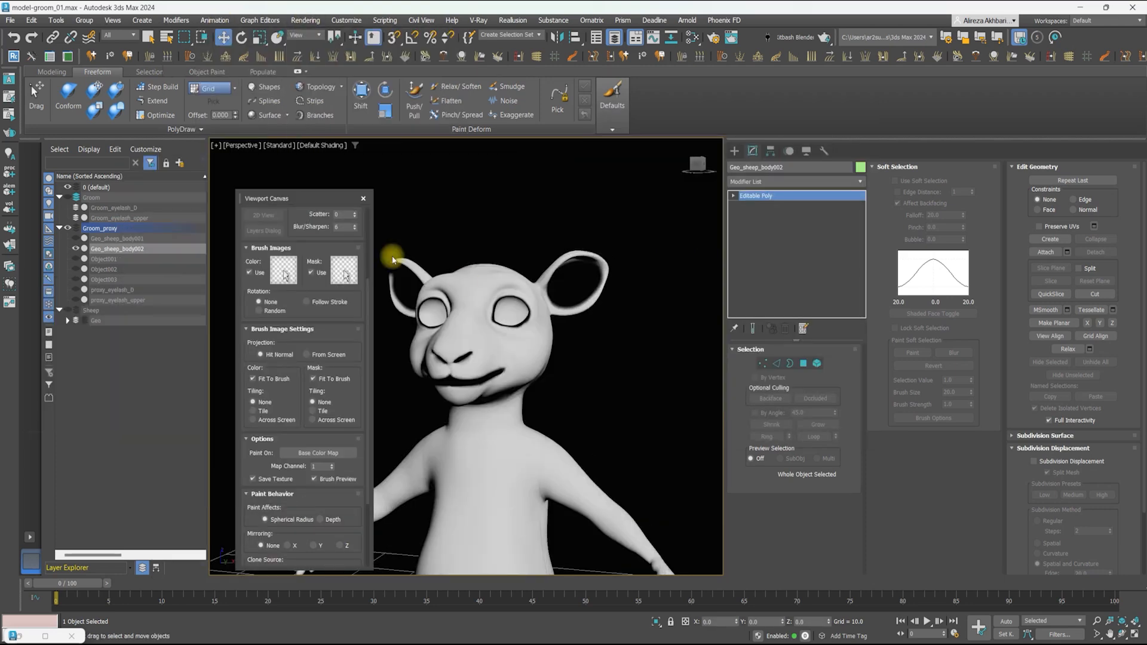
click(363, 199)
Hide Geo_sheep_body002, show the hand proxy mesh Object002, and add an Ornatrix Fur Ball groom to it
scroll(452, 289, down, 4)
click(76, 248)
click(76, 269)
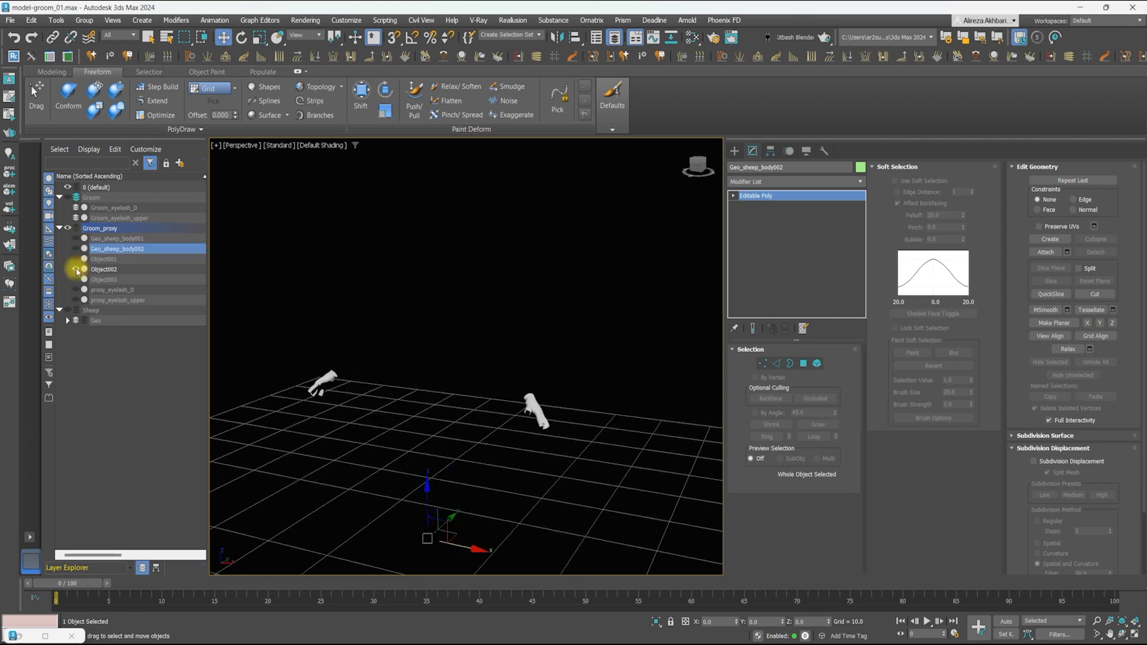
click(533, 410)
scroll(511, 391, up, 4)
click(592, 20)
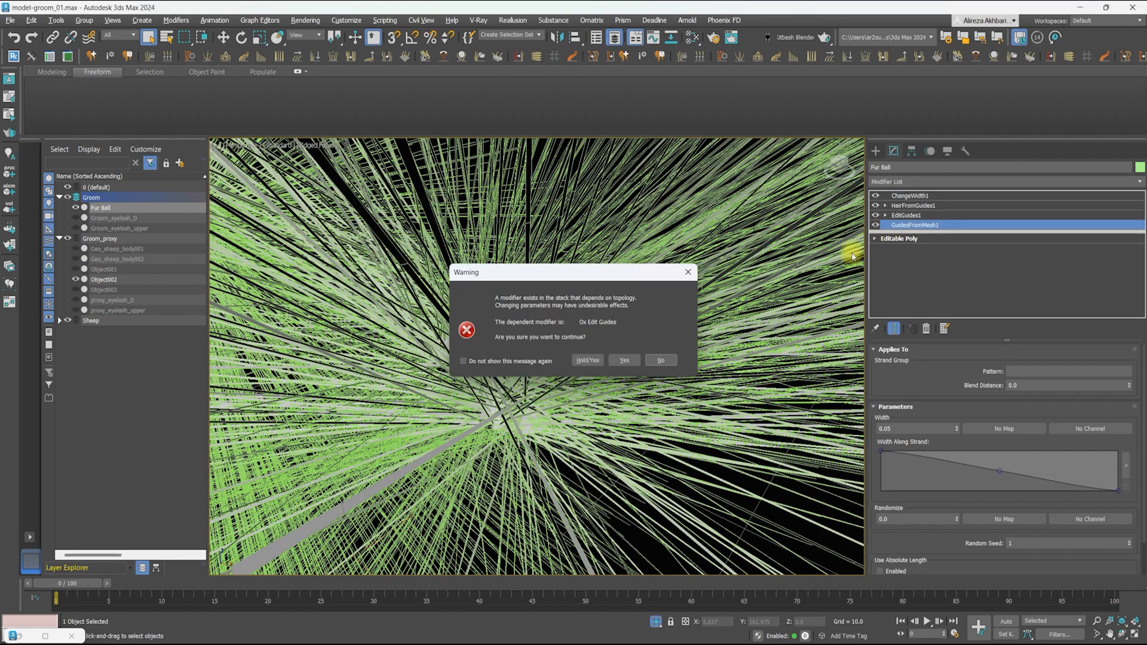
Show only the guides from the GuidesFromMesh modifier and set their Guide Length to 1
click(624, 361)
click(895, 329)
drag(867, 370, 784, 370)
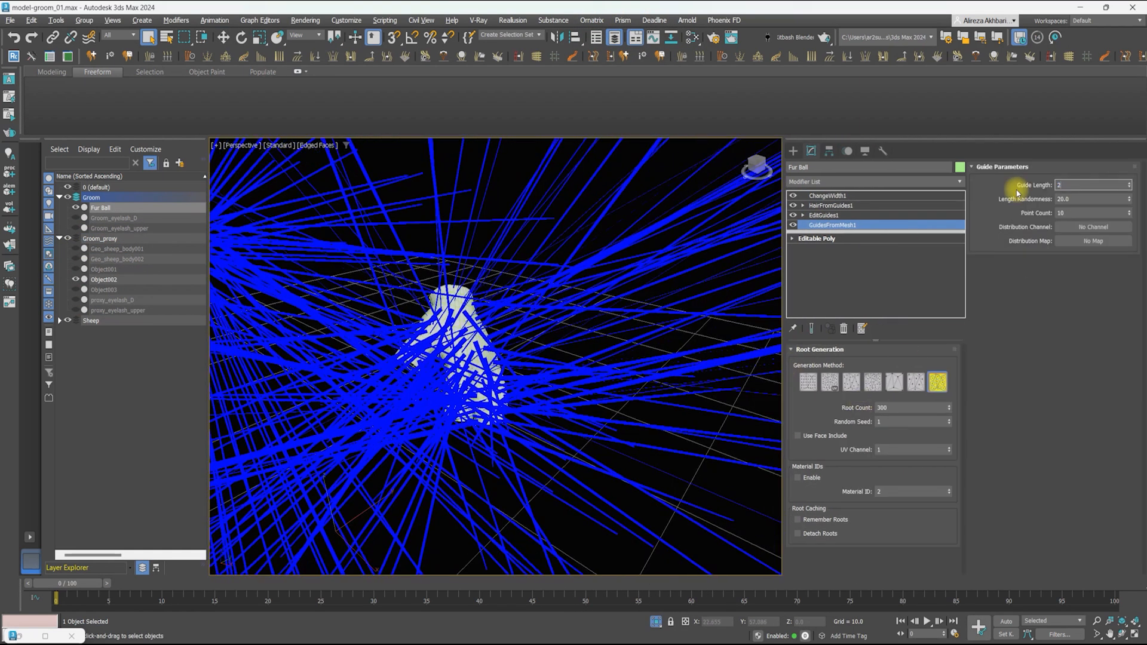
key(Return)
text(1)
key(Return)
Reduce the Guide Length of the hand's fur guides to 0.5
scroll(543, 292, up, 5)
alt+middle_drag(542, 291, 592, 307)
click(1097, 634)
drag(536, 317, 531, 376)
alt+middle_drag(502, 383, 443, 352)
scroll(442, 353, up, 4)
right_click(442, 353)
drag(1066, 185, 1041, 185)
text(0.5)
key(Return)
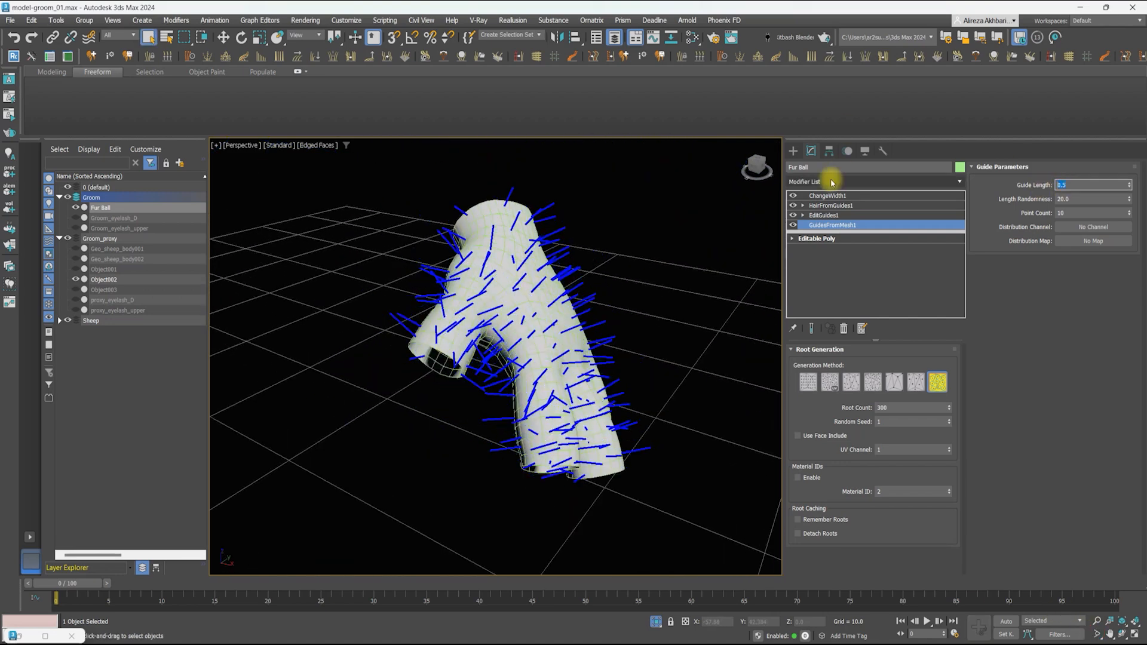
Add an Ox Surface Comb modifier above GuidesFromMesh and draw a sink running down the hand towards the fingers
click(831, 181)
text(ox su)
key(Return)
click(802, 225)
click(820, 234)
click(1060, 232)
drag(551, 289, 567, 331)
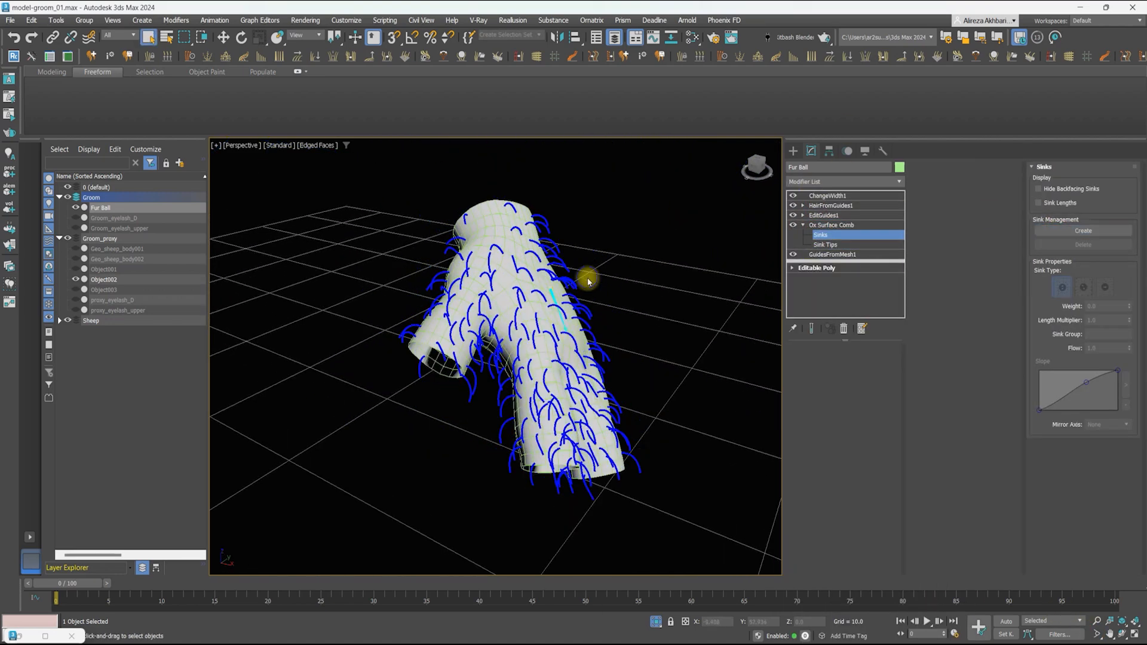
Draw another short Surface Comb sink near the fingertips
alt+middle_drag(502, 382, 453, 405)
scroll(453, 404, down, 4)
scroll(520, 406, up, 3)
drag(566, 459, 568, 484)
Reshape the Surface Comb slope ramp with its end at about 0.64, and set the Maximum Bend Value to 0.6
click(831, 226)
mouse_move(537, 418)
alt+middle_down()
mouse_move(603, 359)
mouse_move(538, 359)
alt+middle_up()
drag(979, 331, 977, 322)
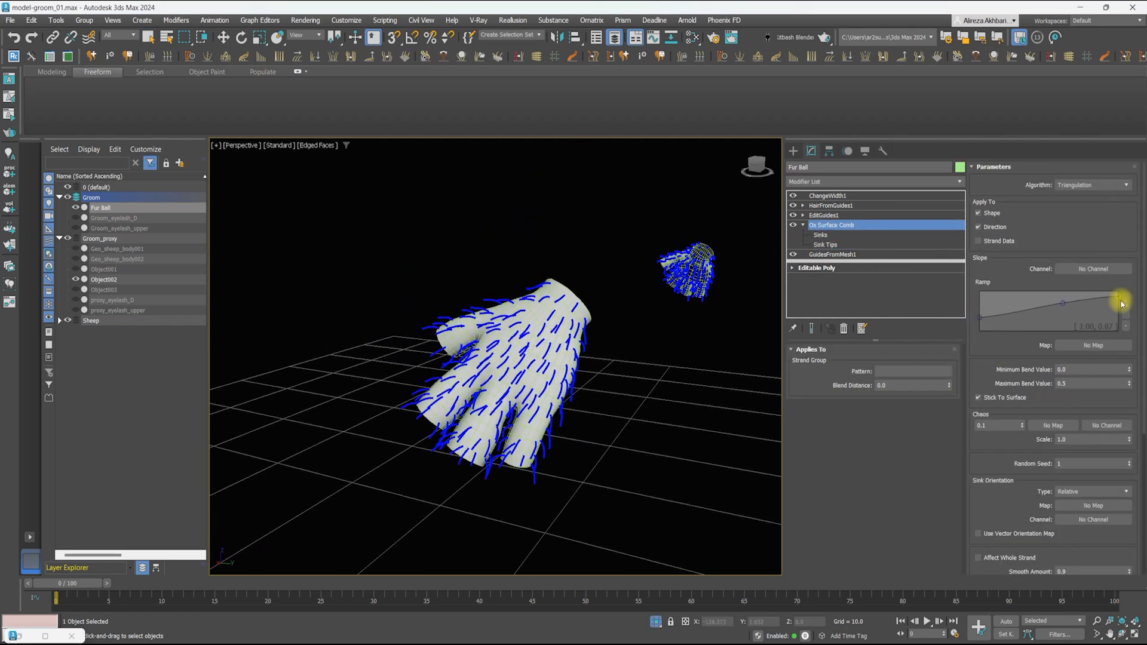
alt+middle_drag(573, 347, 729, 376)
key(F4)
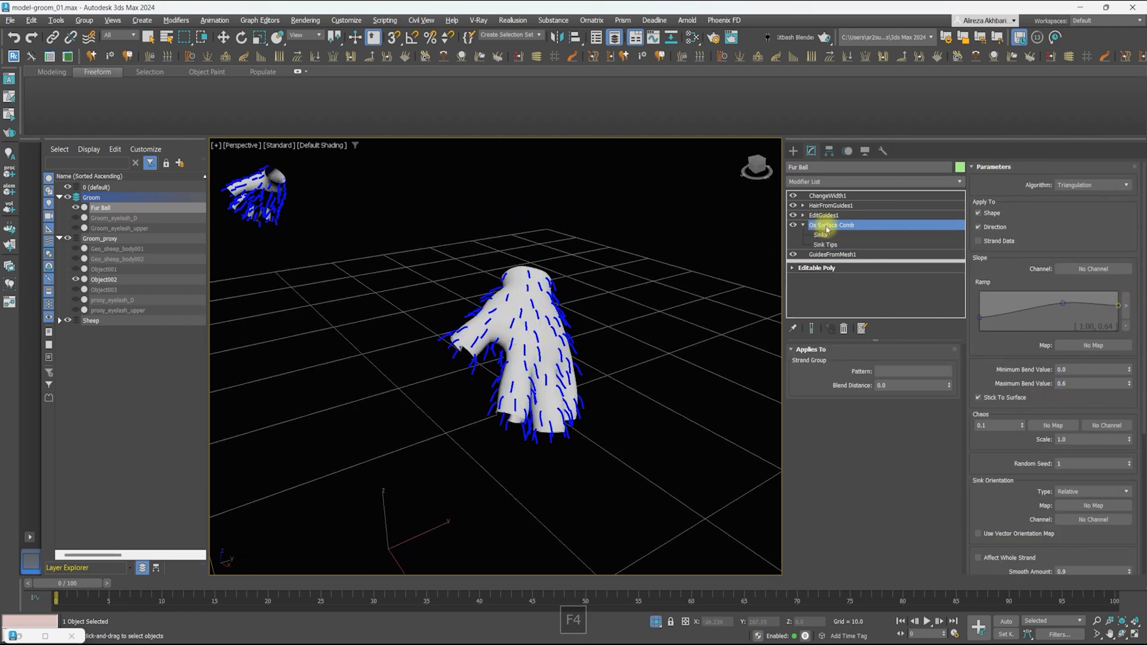
Adjust the guide lengths around the fingertips with the Grow/Shrink brush in EditGuides
click(824, 215)
key(3)
click(1091, 232)
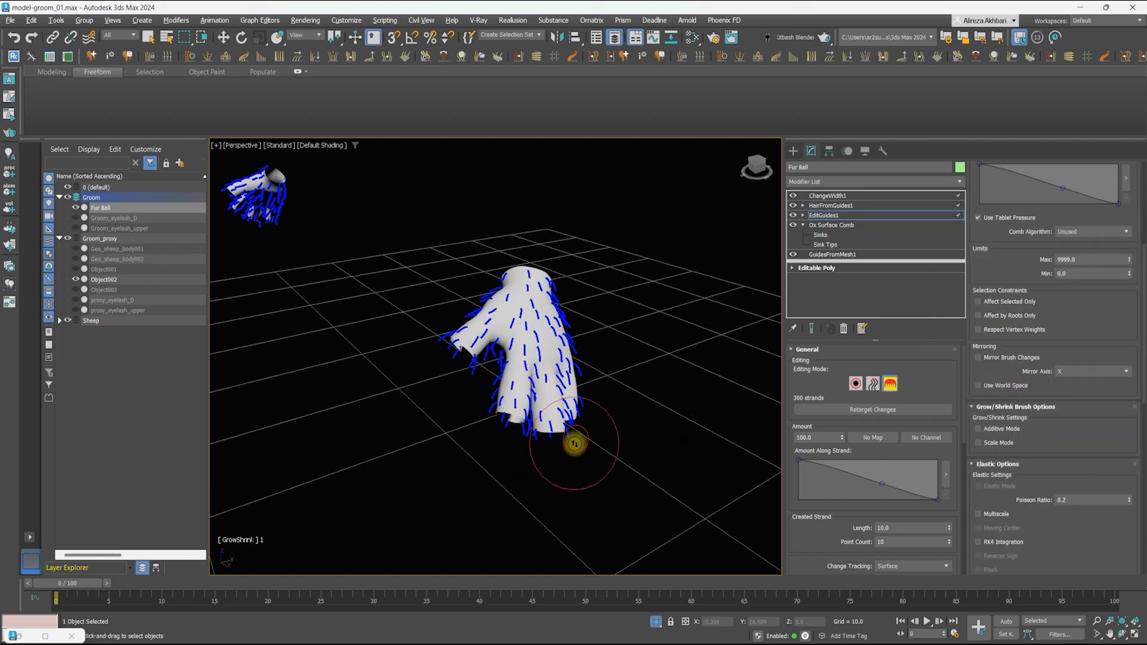
key(w)
Set the HairFromGuides Preview Strand Fraction to 100 and switch Arnold's render device to CPU
click(827, 206)
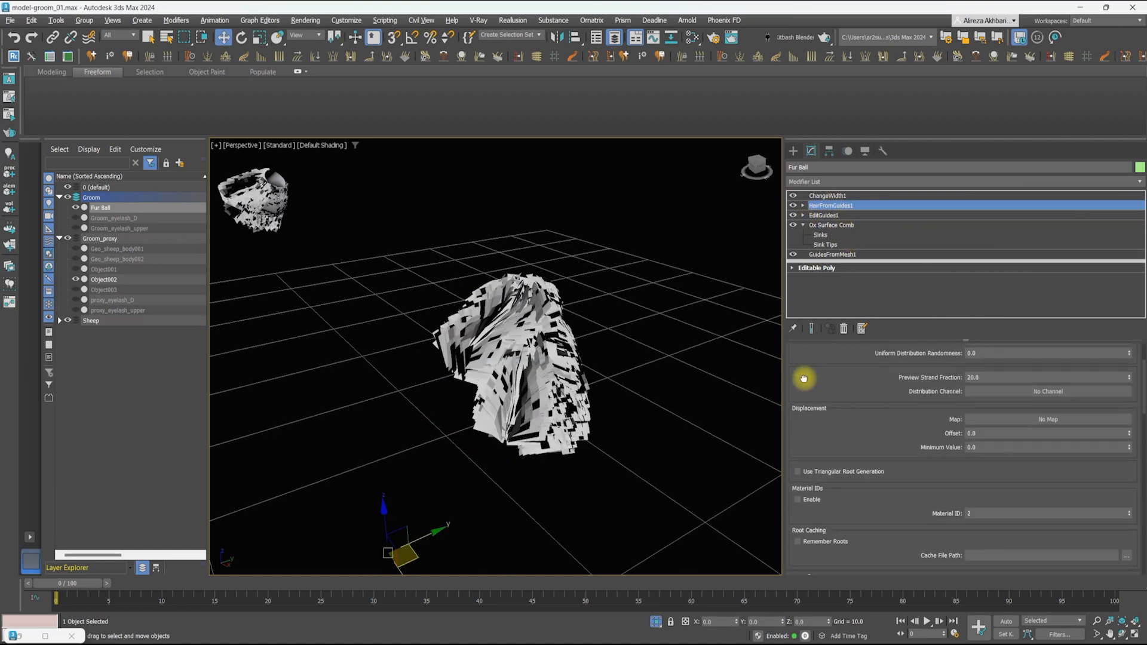
click(714, 37)
drag(597, 119, 470, 127)
click(465, 203)
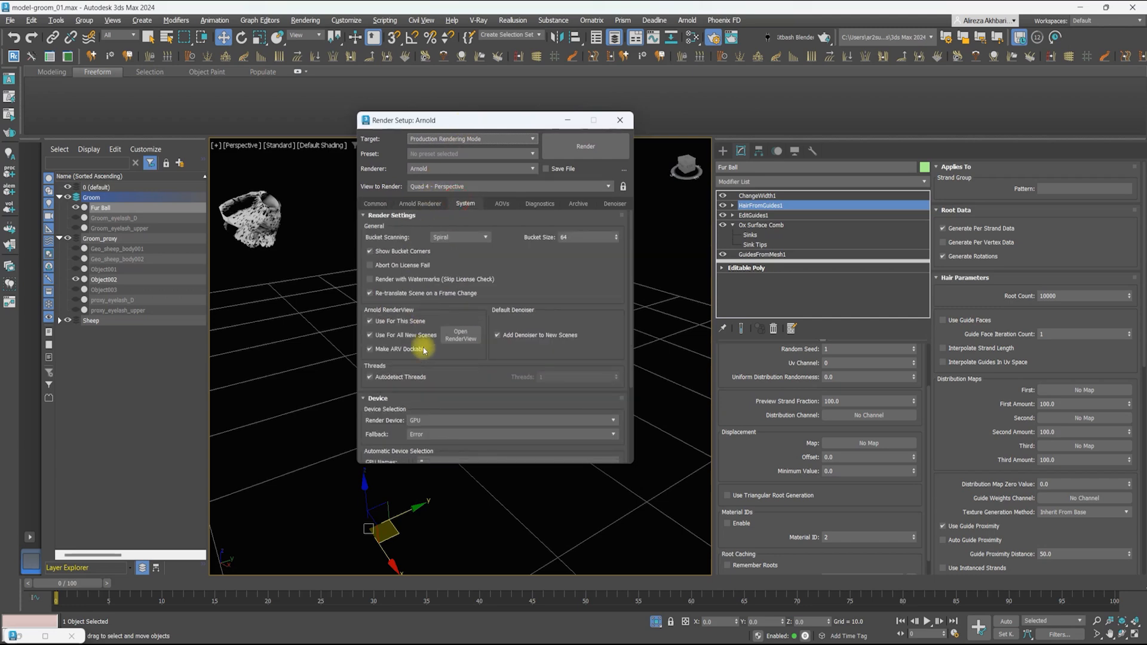
click(619, 116)
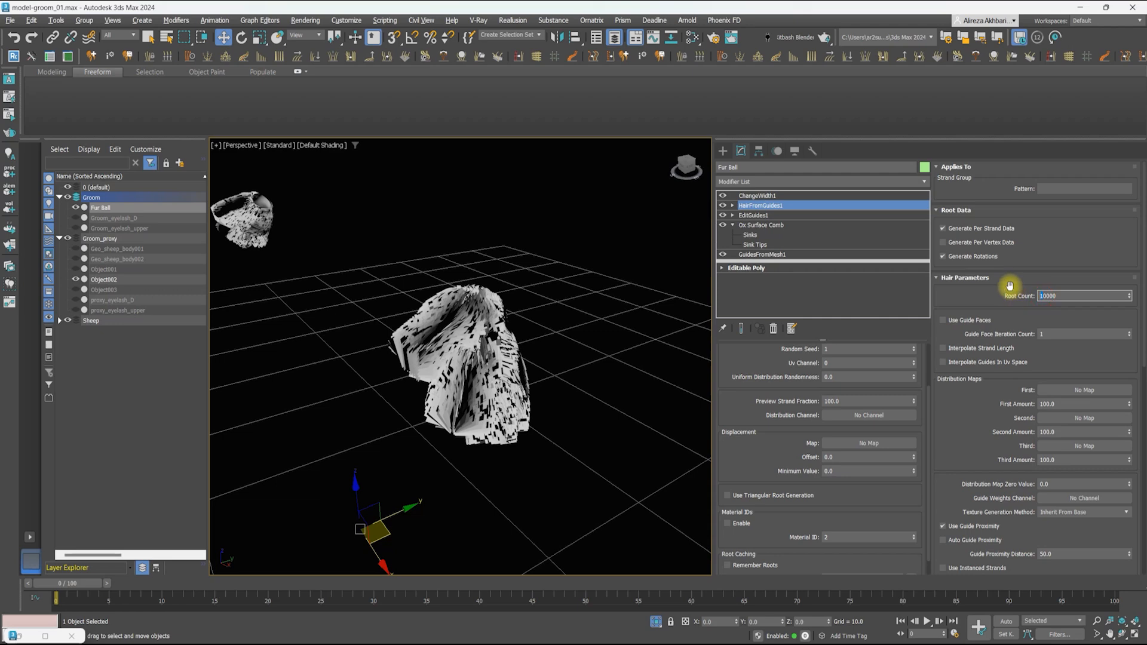
Raise the hair Root Count to 90000 and add an Ox Strand Frizz modifier above HairFromGuides with an amount of 0.4
click(747, 195)
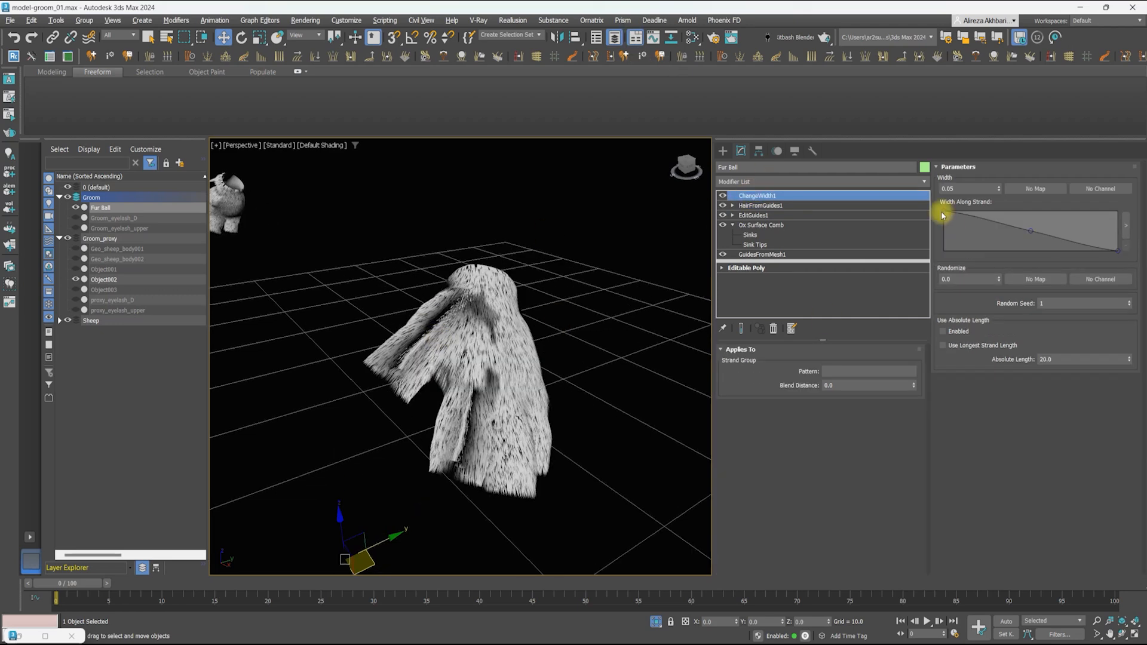
click(760, 205)
click(763, 181)
text(ox f)
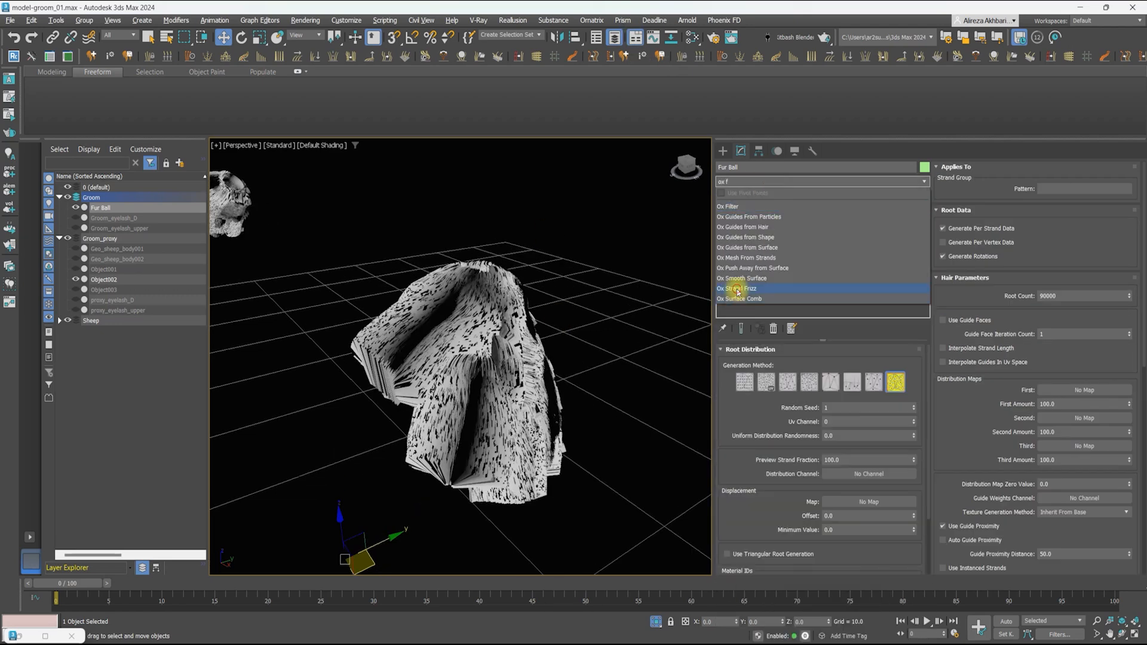
click(738, 290)
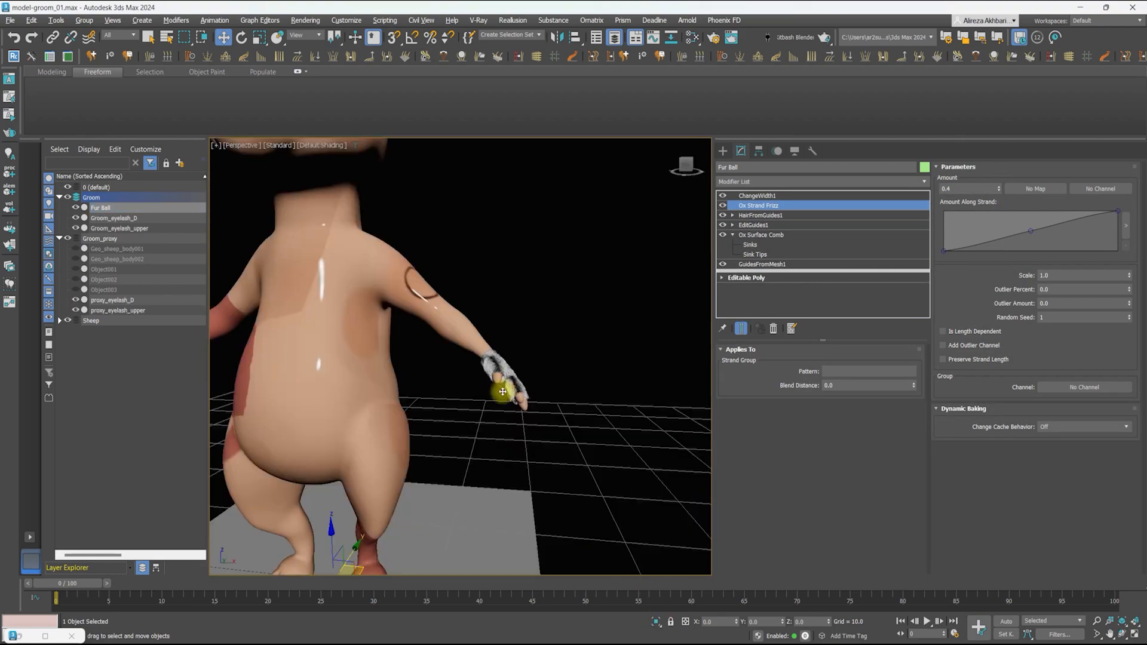
Create a Standard Hair material named Groom_short with melanin 0 and assign it to the hand fur
click(692, 37)
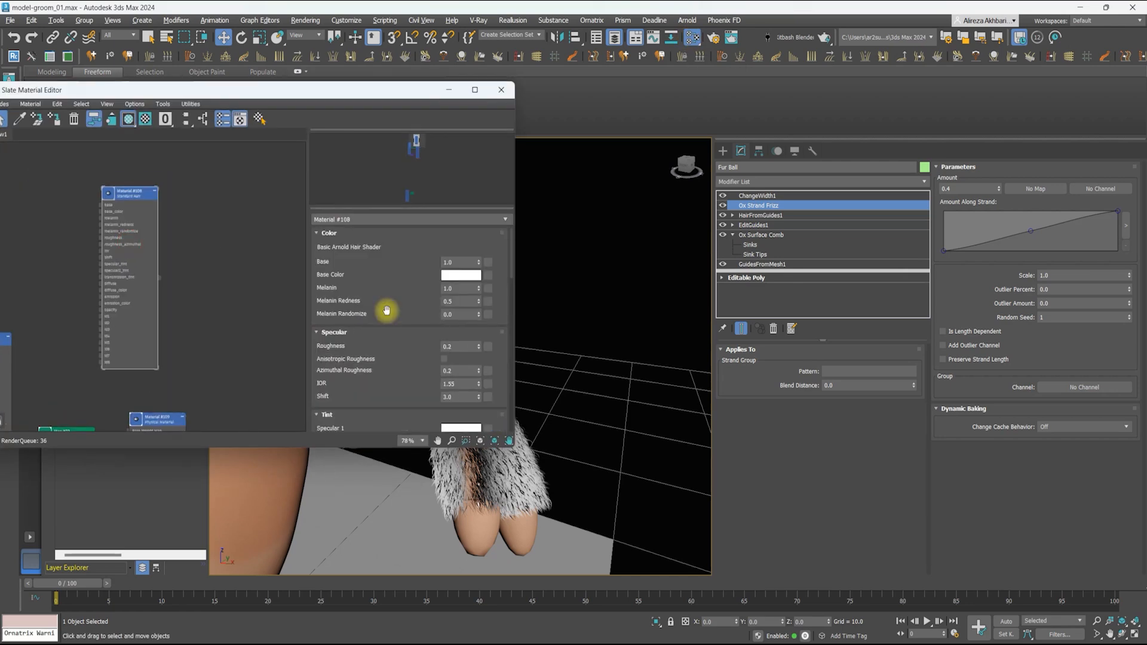
right_click(238, 216)
mouse_move(256, 221)
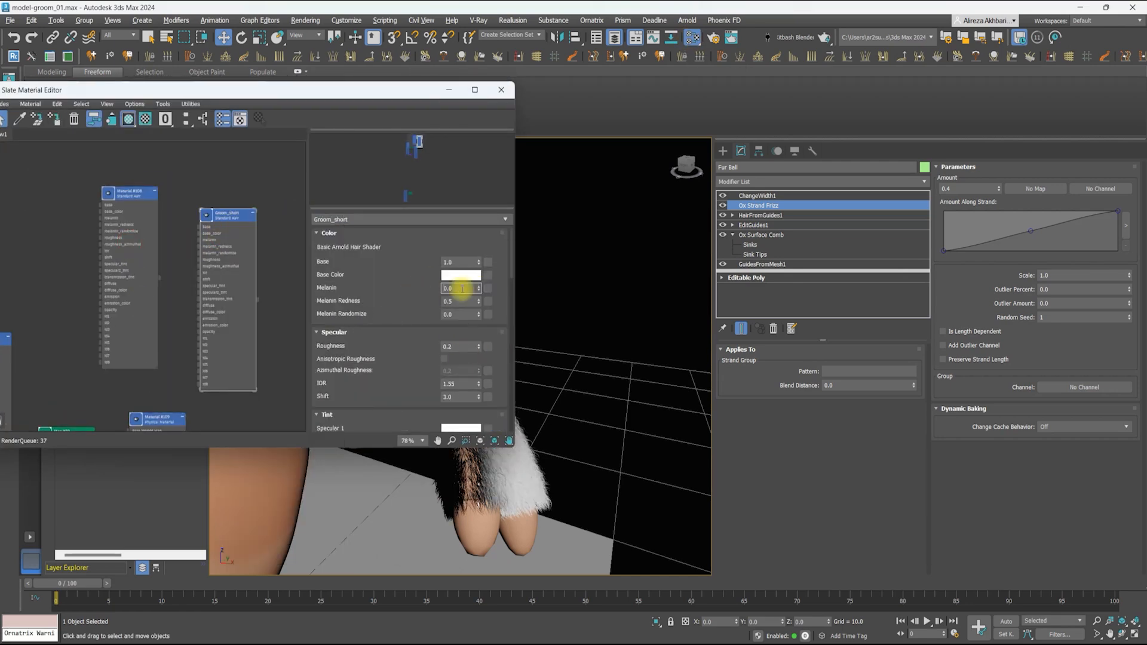
click(448, 89)
Add an Ox Strand Length modifier above Strand Frizz and set its Randomize value to 21.7
click(763, 182)
text(ox )
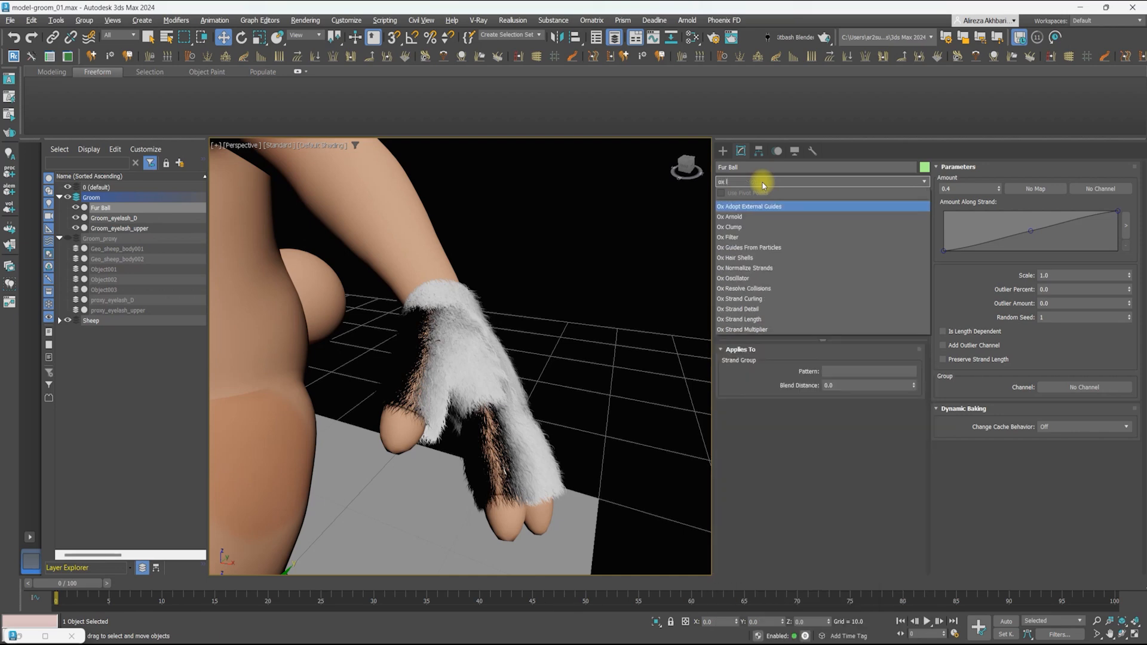
text(l)
click(764, 207)
double_click(745, 399)
Run a test render of the furred hand in Arnold RenderView and stop it
mouse_move(526, 382)
alt+middle_down()
mouse_move(468, 403)
mouse_move(531, 371)
alt+middle_up()
click(1094, 618)
drag(534, 350, 485, 368)
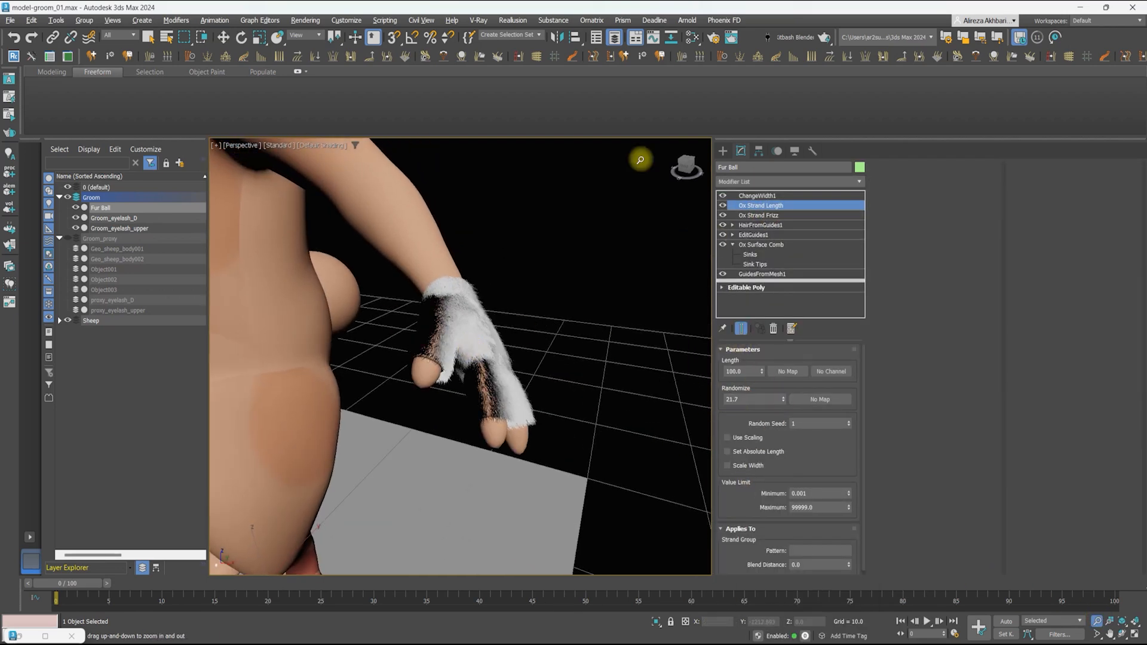
click(687, 20)
click(777, 99)
drag(803, 72, 289, 119)
click(553, 148)
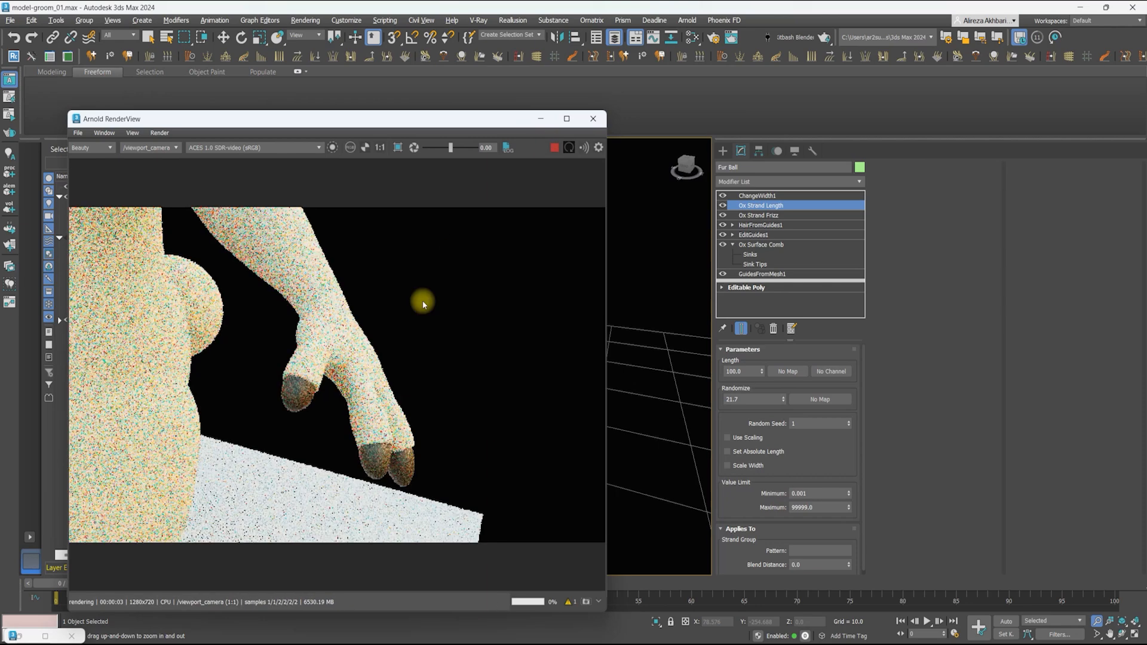
click(554, 148)
Add an Ox Arnold modifier above ChangeWidth on the Fur Ball
click(764, 196)
click(766, 181)
text(ox arn)
click(749, 207)
Restart the Arnold render, limit it to a region around the hand, and examine the fur up close
click(556, 149)
middle_drag(364, 352, 377, 345)
click(400, 149)
drag(409, 281, 287, 362)
scroll(327, 321, up, 3)
middle_drag(326, 321, 339, 315)
drag(457, 119, 364, 126)
scroll(289, 297, up, 2)
middle_drag(317, 308, 264, 257)
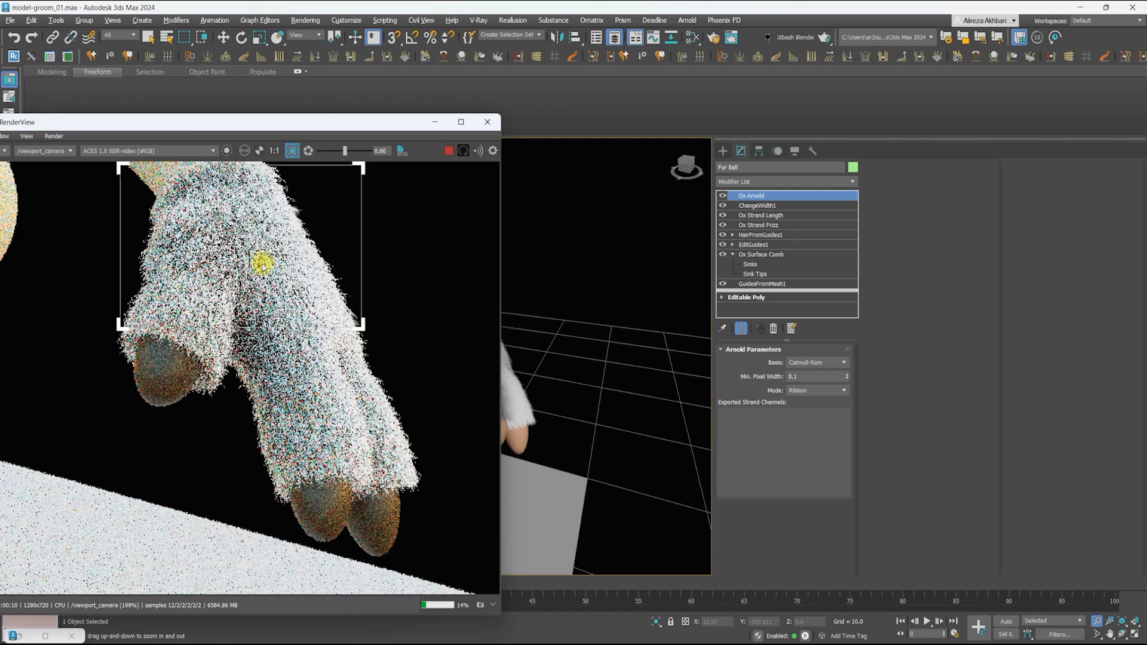
Lower the root end of the Width Along Strand ramp in the hand fur's ChangeWidth modifier
click(488, 122)
scroll(411, 369, down, 3)
click(758, 206)
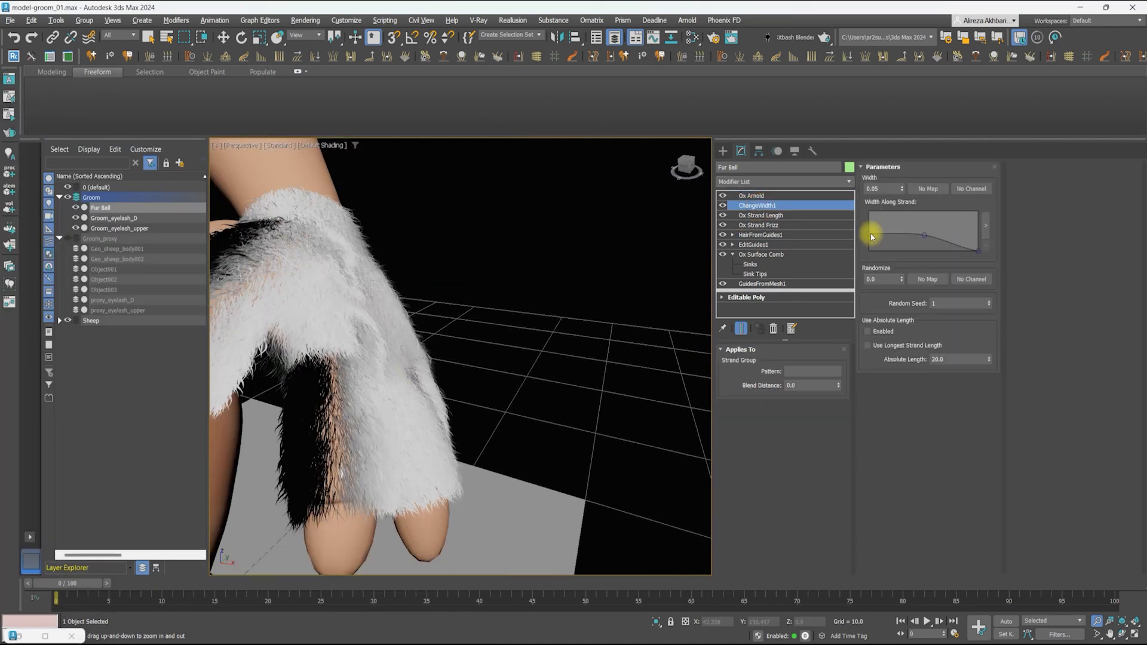
Look over the hand fur's Surface Comb sinks and rename the Fur Ball object groom_hands
click(788, 256)
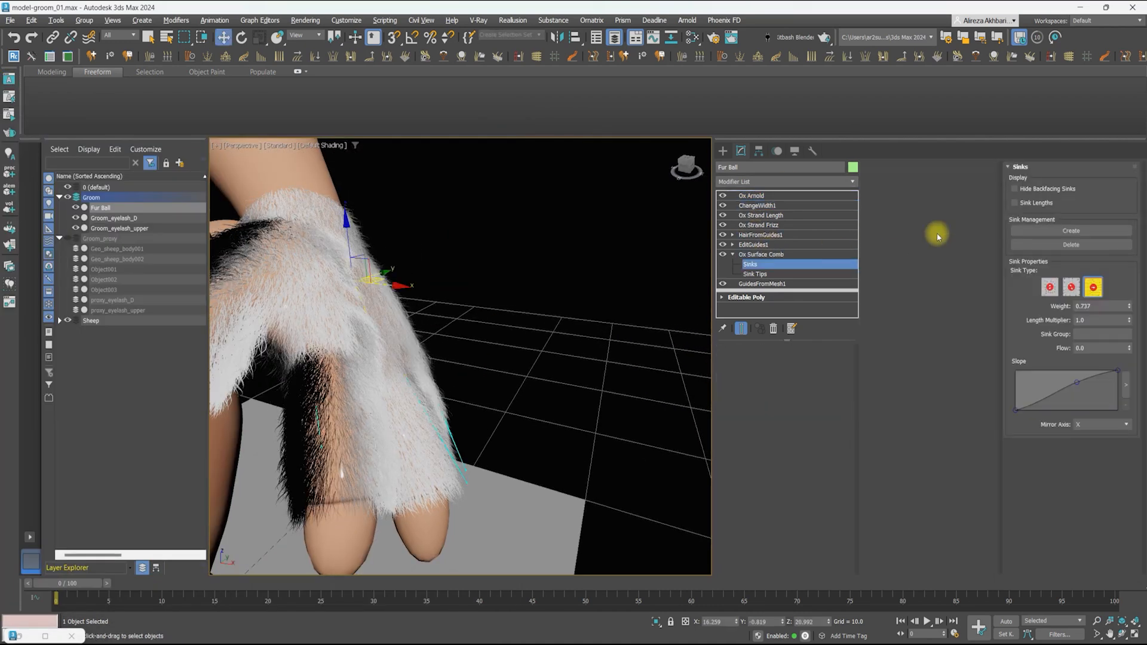
alt+middle_drag(414, 392, 418, 310)
key(ctrl+z)
scroll(414, 315, down, 3)
click(102, 208)
drag(755, 164, 738, 166)
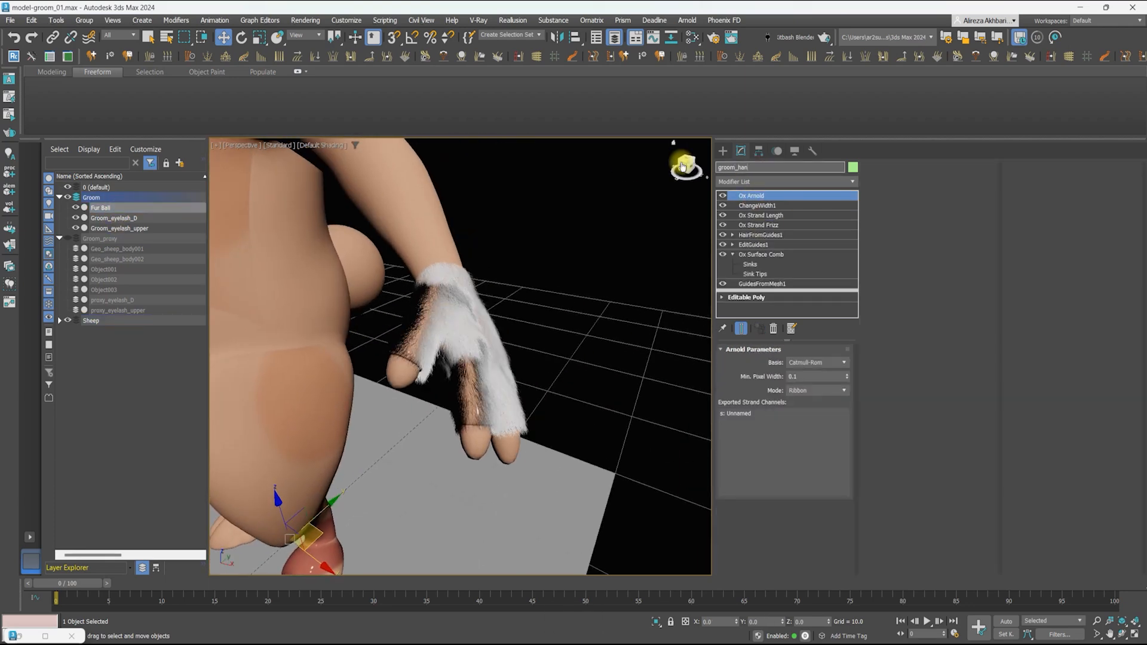
Lower the Arnold samples to 6 for Camera (AA) and 1 each for Diffuse, Specular, Transmission and SSS
click(757, 205)
click(713, 37)
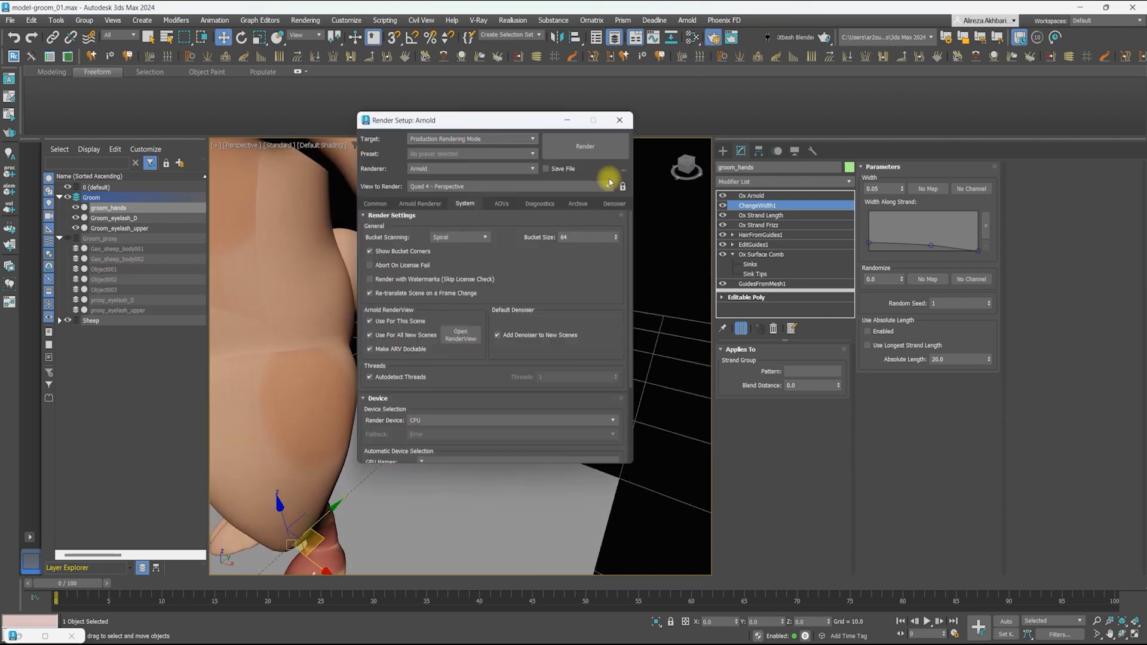
click(423, 204)
click(420, 312)
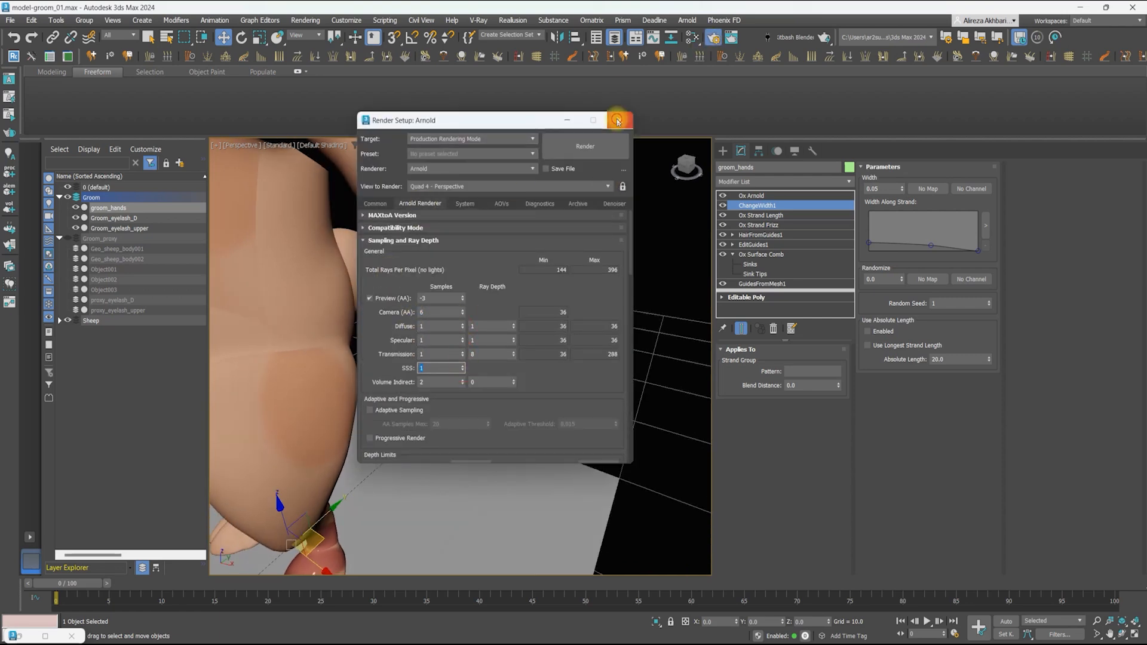
click(617, 121)
Restart the Arnold render of the hand region with the exposure at -1.70
click(687, 20)
click(706, 34)
click(488, 150)
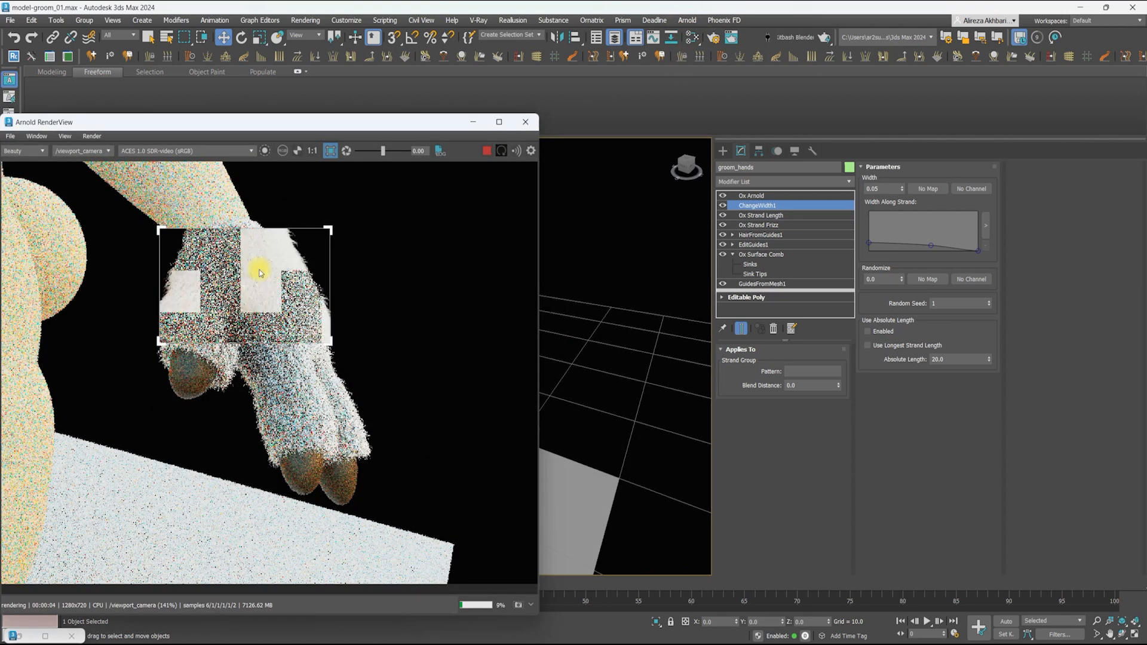
scroll(260, 273, up, 2)
Review the Groom_short hair material's parameters and examine the hand region in the render
click(692, 38)
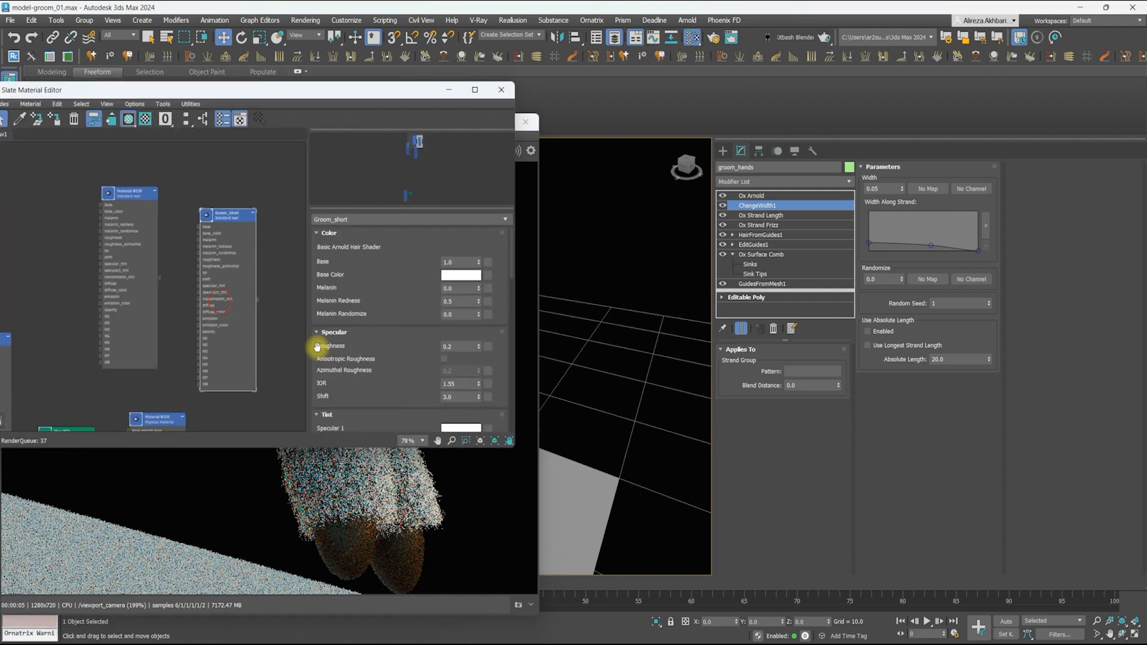
drag(355, 265, 346, 328)
click(459, 356)
drag(215, 299, 216, 263)
click(347, 317)
click(502, 90)
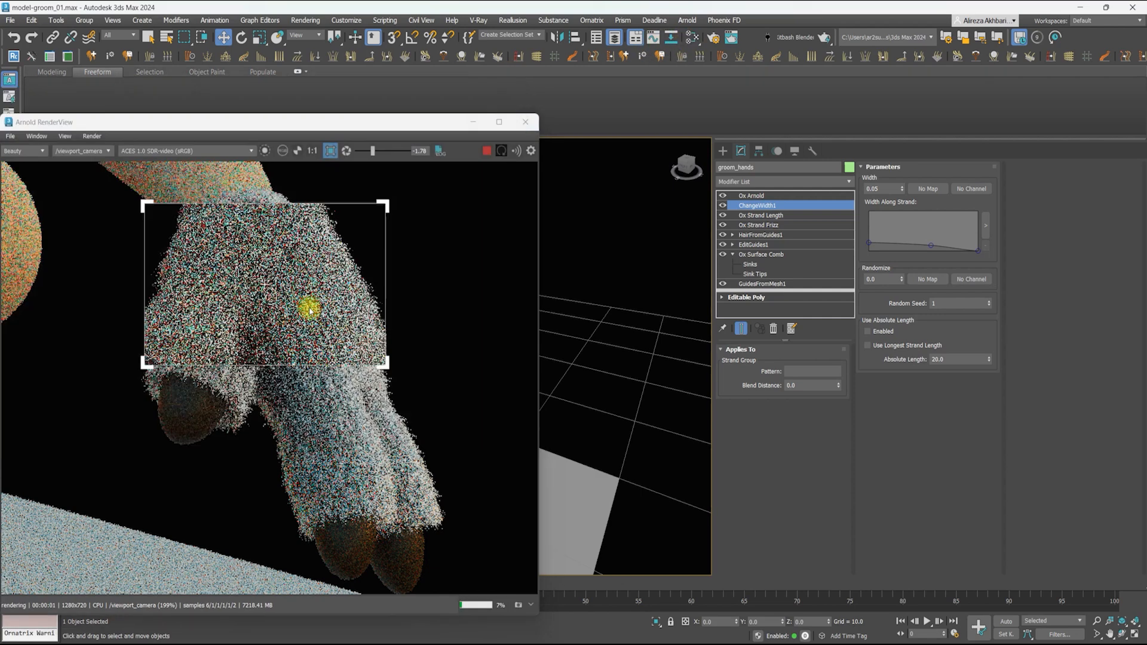
scroll(315, 291, down, 2)
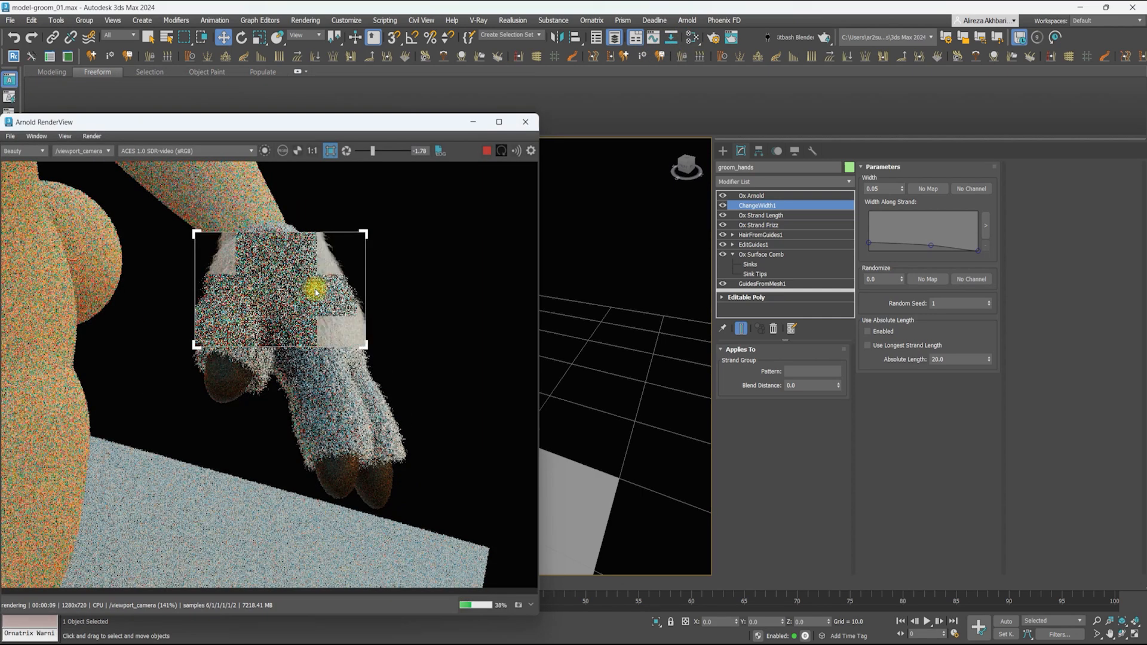
Close the Arnold render view and save the scene
click(526, 122)
scroll(447, 296, down, 4)
alt+middle_drag(447, 296, 494, 311)
key(ctrl+s)
scroll(493, 312, up, 4)
middle_drag(567, 442, 486, 310)
Reduce the Preview Strand Fraction in the HairFromGuides modifier of groom_hands
click(760, 235)
drag(774, 521, 773, 515)
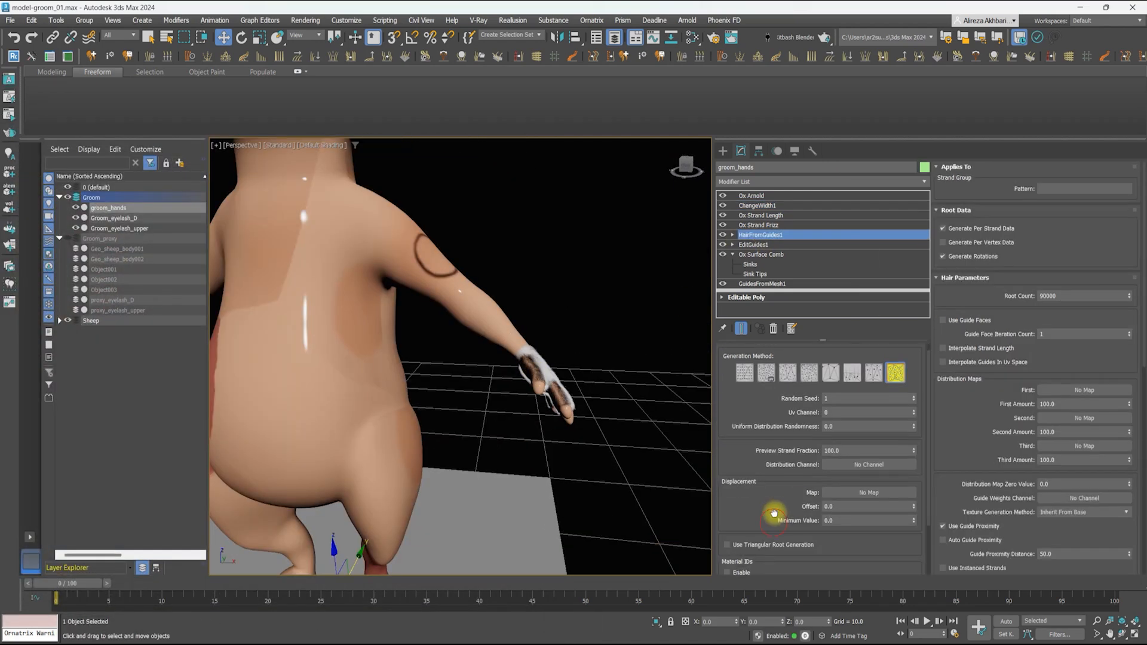
key(Return)
scroll(540, 378, up, 5)
alt+middle_drag(537, 374, 515, 364)
Collapse the groom_hands stack up to EditGuides into Ox Baked Guides and add an Ox Ground Strands modifier above them
right_click(755, 244)
click(794, 343)
click(570, 382)
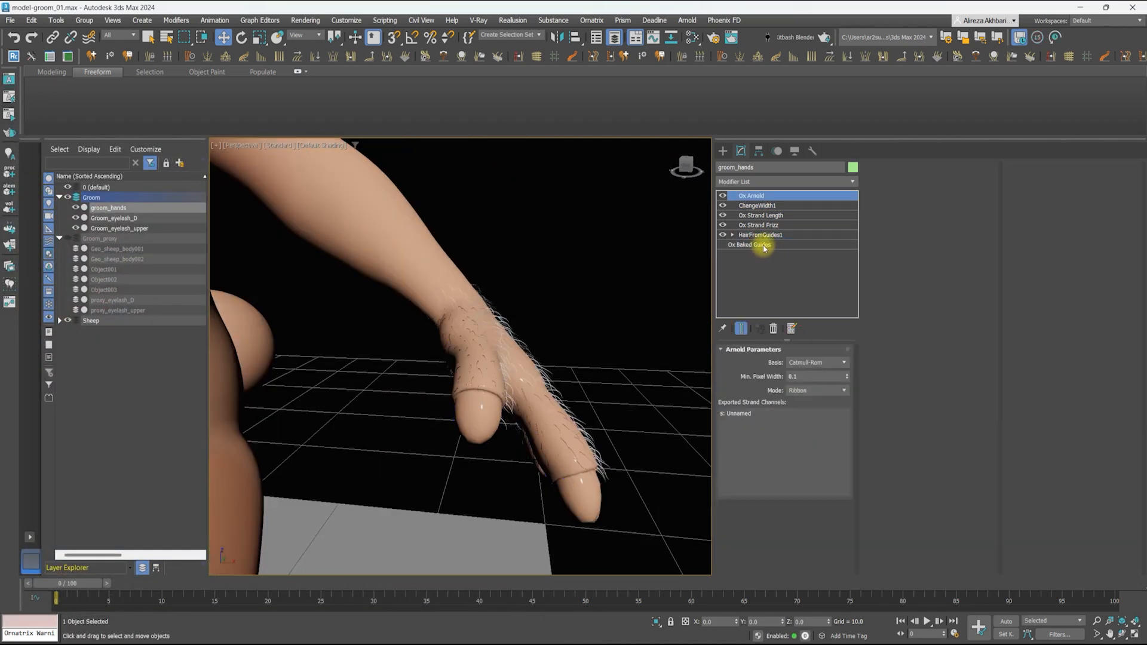
click(752, 183)
text(ox gr)
Hide the Sheep layer, show Groom_proxy, and rename the hand proxy mesh proxy_hands
click(67, 321)
click(68, 238)
click(74, 301)
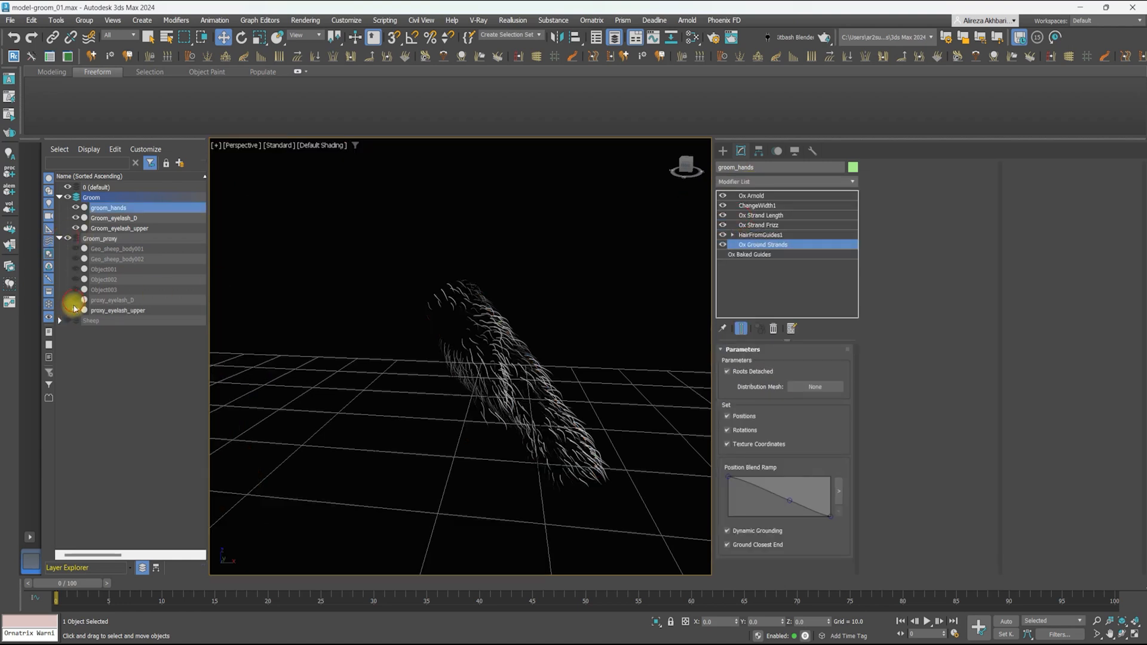
click(443, 288)
drag(767, 167, 653, 165)
text(proxy_hands)
key(Return)
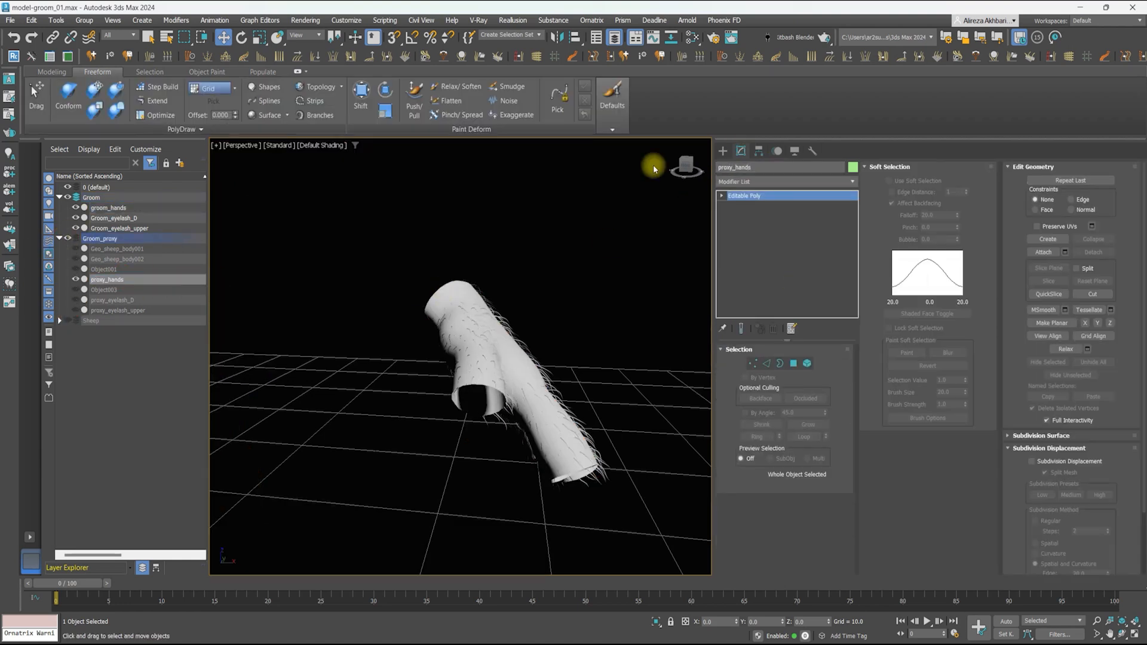
Set proxy_hands as the Distribution Mesh of the Ox Ground Strands modifier on groom_hands
click(130, 210)
click(762, 245)
click(814, 387)
key(h)
click(57, 145)
double_click(89, 155)
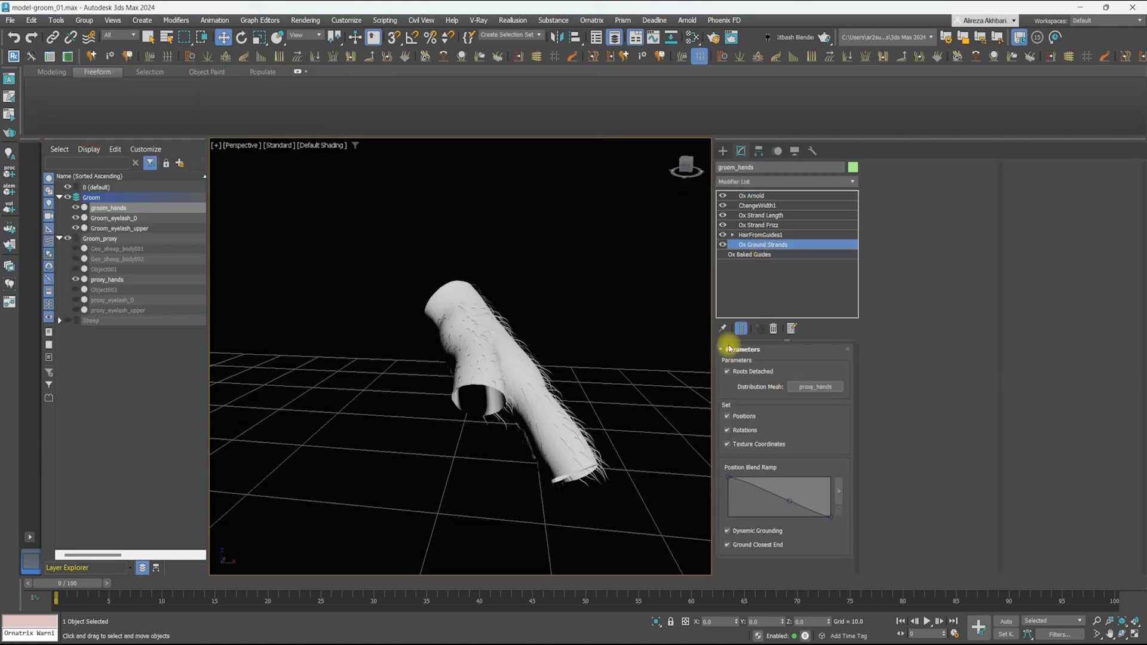
Check the grounded hand fur's upper modifiers, with the proxy meshes hidden and the Sheep layer shown
click(755, 235)
click(751, 196)
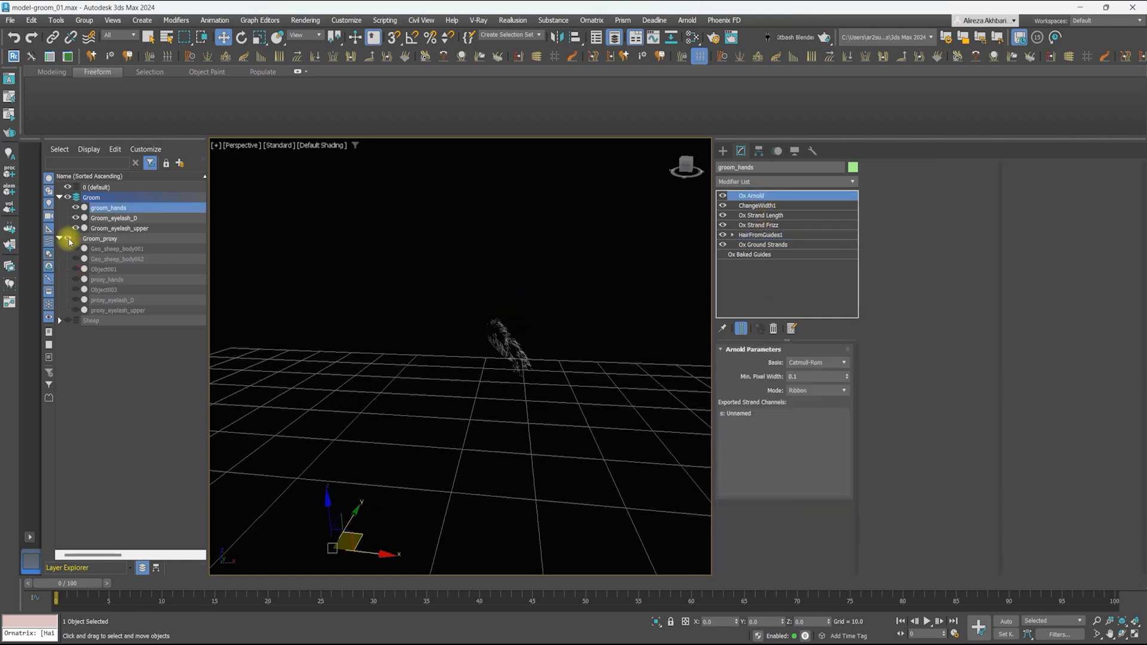
click(67, 238)
click(68, 321)
Isolate Object001 and detach an element so the ears form a separate mesh named proxy_ears
click(68, 238)
click(115, 270)
key(alt+q)
key(5)
click(478, 459)
click(1094, 251)
key(Return)
key(5)
click(69, 290)
alt+middle_drag(493, 222, 541, 239)
Create an Ornatrix Fur Ball on the proxy_ears mesh
key(F4)
click(592, 21)
click(621, 445)
Set the ear fur's GuidesFromMesh Guide Length to 1 and its Root Count to 600
click(760, 226)
drag(1054, 186, 1007, 188)
text(1)
key(Return)
key(F4)
scroll(522, 264, up, 4)
double_click(828, 408)
alt+middle_drag(522, 264, 490, 304)
Add an Ox Surface Comb modifier above GuidesFromMesh on the ear fur
click(745, 184)
text(surf)
click(747, 237)
Draw several Surface Comb sinks across the ear and along its rim, directing the guides toward the ear tip
click(732, 226)
click(750, 235)
click(1071, 231)
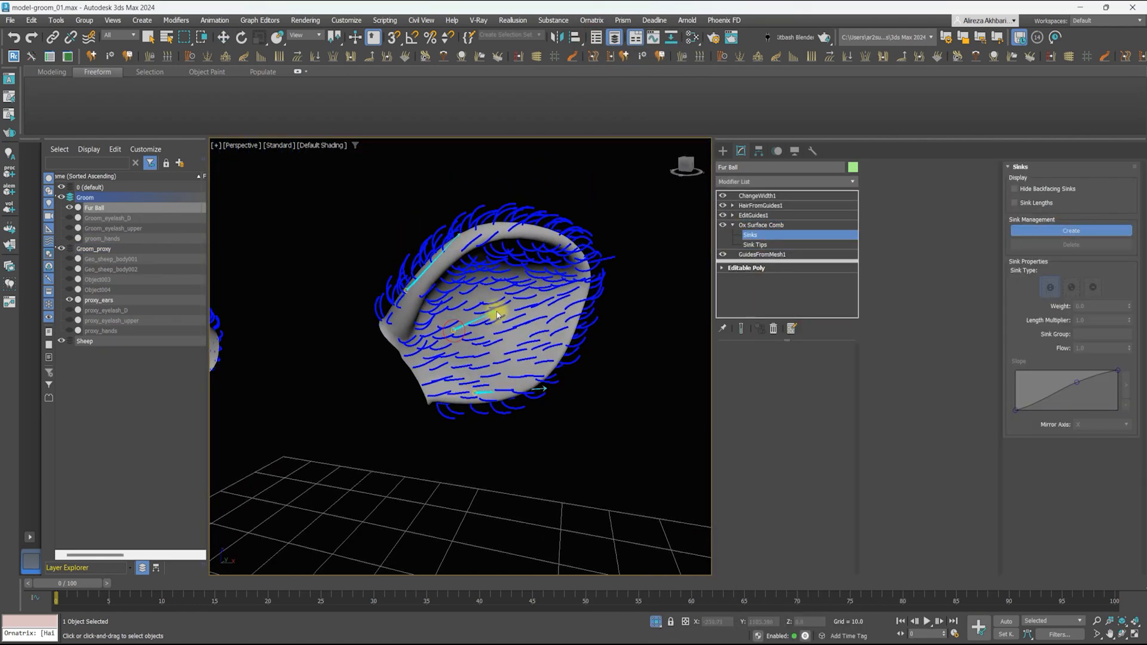
drag(497, 314, 505, 309)
drag(518, 231, 581, 227)
alt+middle_drag(556, 272, 550, 248)
scroll(550, 248, down, 2)
drag(570, 237, 622, 225)
Raise the start of the ear Surface Comb's Slope ramp to about 0.48
click(775, 237)
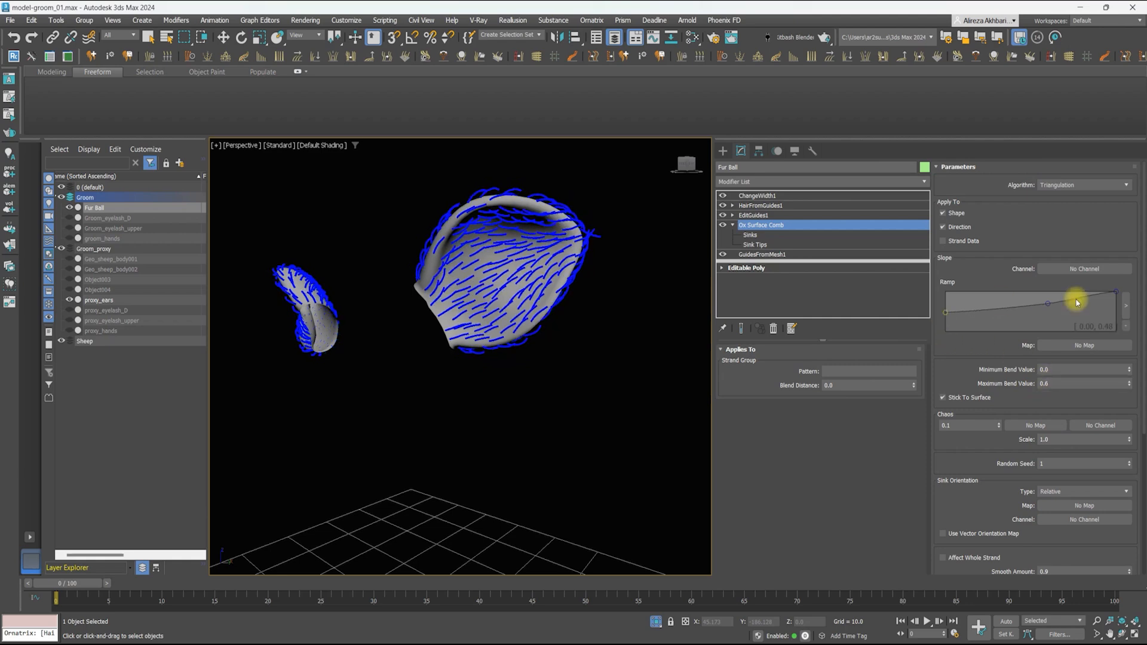
click(753, 215)
alt+middle_drag(556, 299, 567, 322)
Assign the shorthair_den.jpg map as HairFromGuides' first distribution map and set the Preview Strand Fraction to 100
click(760, 205)
click(692, 37)
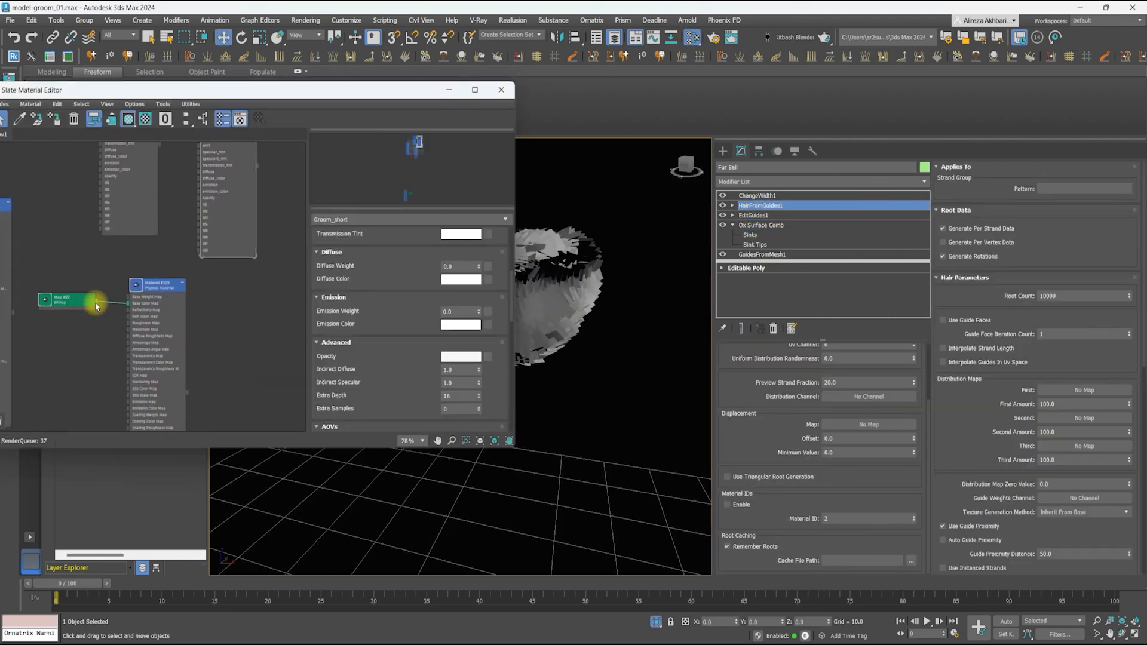
click(508, 91)
drag(851, 383, 800, 384)
text(100)
key(Return)
Replace the ear fur's ChangeWidth with the Ox Strand Frizz, Ox Strand Length, ChangeWidth and Ox Arnold modifiers copied from groom_hands
alt+middle_drag(525, 287, 504, 271)
click(741, 329)
click(69, 239)
click(102, 239)
click(69, 239)
click(94, 208)
click(773, 329)
right_click(761, 196)
click(783, 246)
Fine-tune the ear fur's Ox Strand Frizz modifier and check its Ox Strand Length settings
click(758, 225)
drag(902, 189, 901, 184)
click(760, 215)
scroll(545, 299, down, 3)
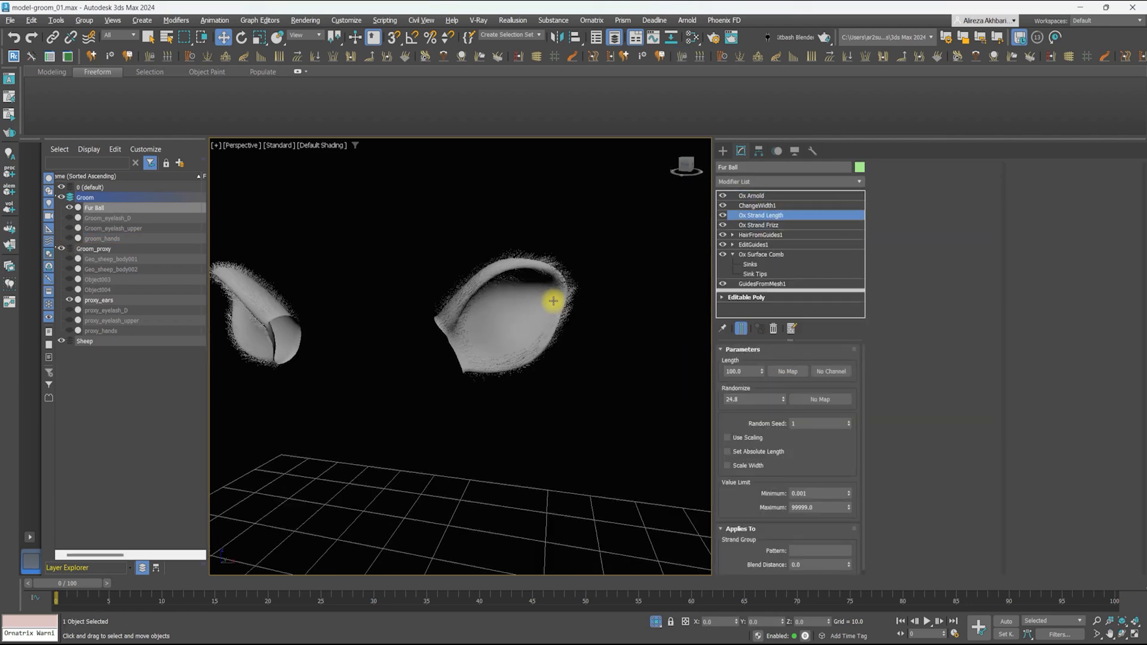
Hide proxy_ears, show the eyelash and hand grooms, and exit isolation
click(597, 382)
click(69, 300)
drag(69, 218, 69, 238)
click(656, 622)
Examine the fur on the sheep's ear up close and review its Ox Strand Length and HairFromGuides settings
alt+middle_drag(466, 287, 517, 280)
scroll(517, 280, up, 8)
click(575, 283)
scroll(577, 284, up, 3)
click(770, 215)
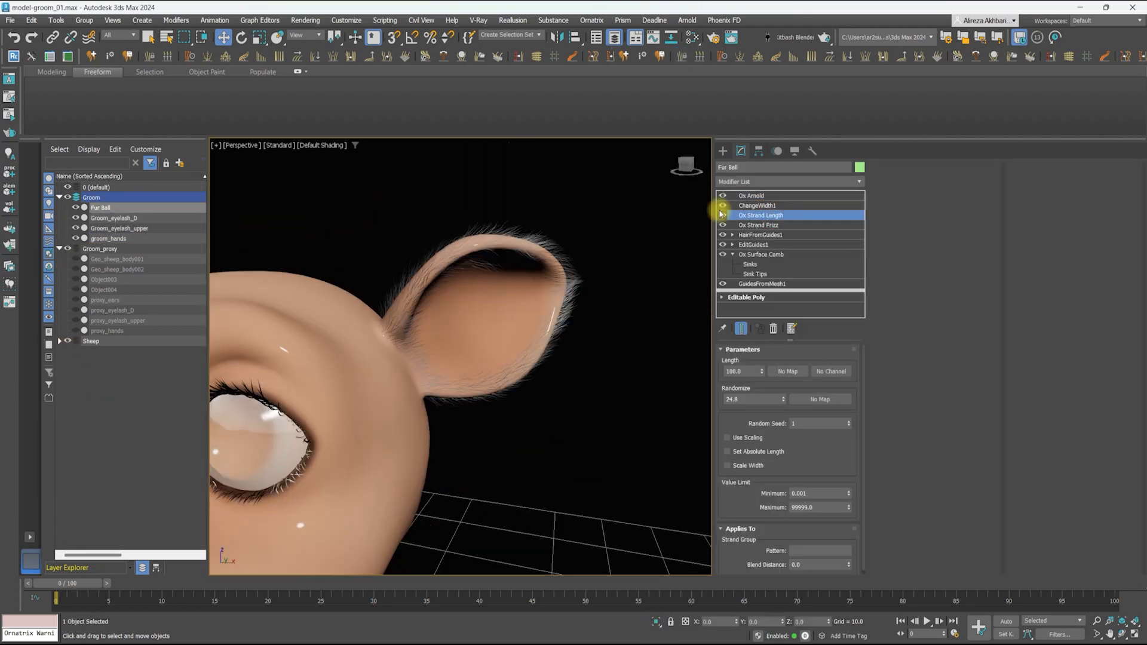
drag(763, 467, 763, 469)
scroll(471, 281, down, 3)
click(799, 236)
Save the scene and run an Arnold render limited to a region around the furred ear
click(9, 78)
key(alt+f)
key(s)
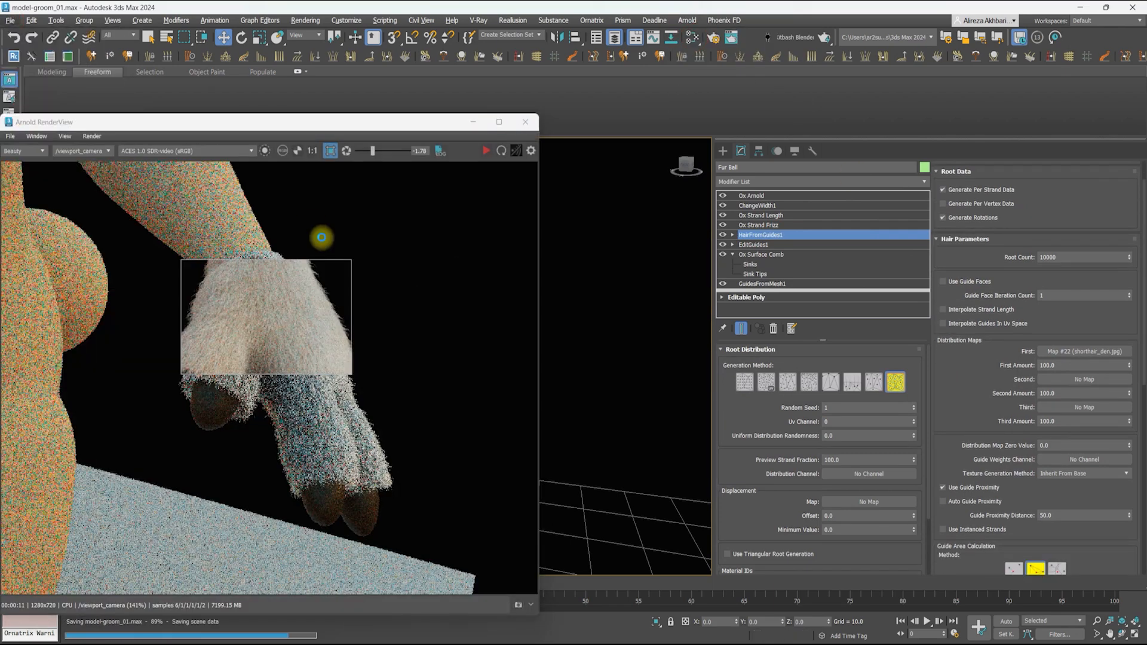
scroll(409, 235, down, 2)
click(486, 151)
scroll(198, 448, down, 1)
click(332, 151)
click(332, 150)
drag(238, 264, 366, 374)
scroll(317, 294, up, 2)
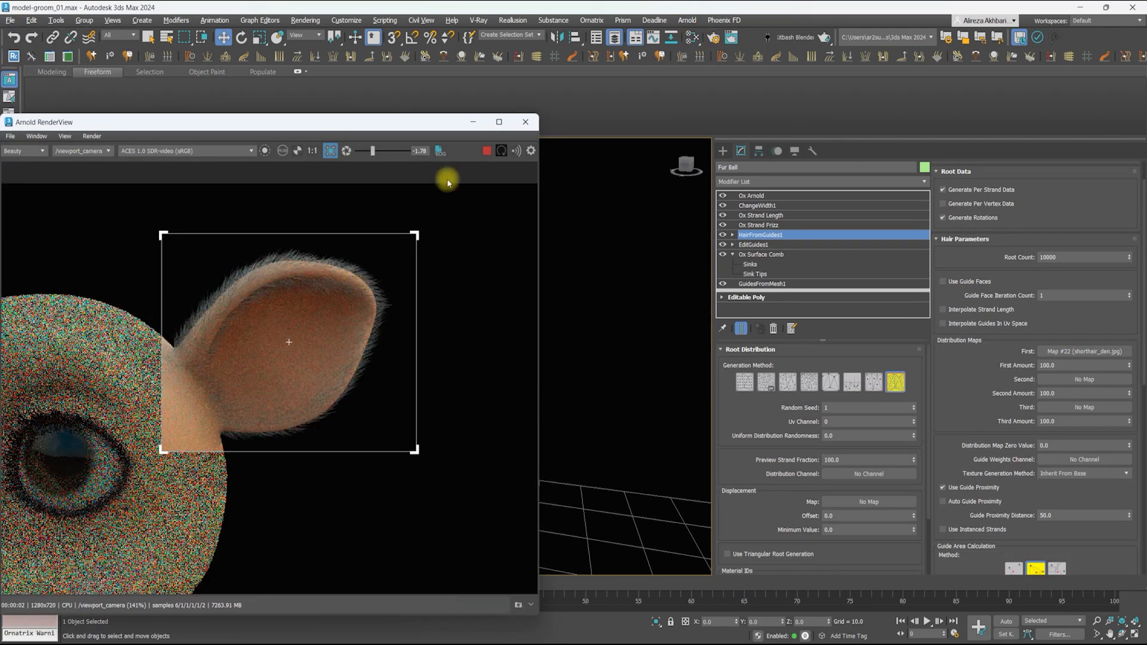
Assign the Groom_short hair material to the ear fur
key(m)
right_click(214, 232)
click(226, 250)
click(448, 90)
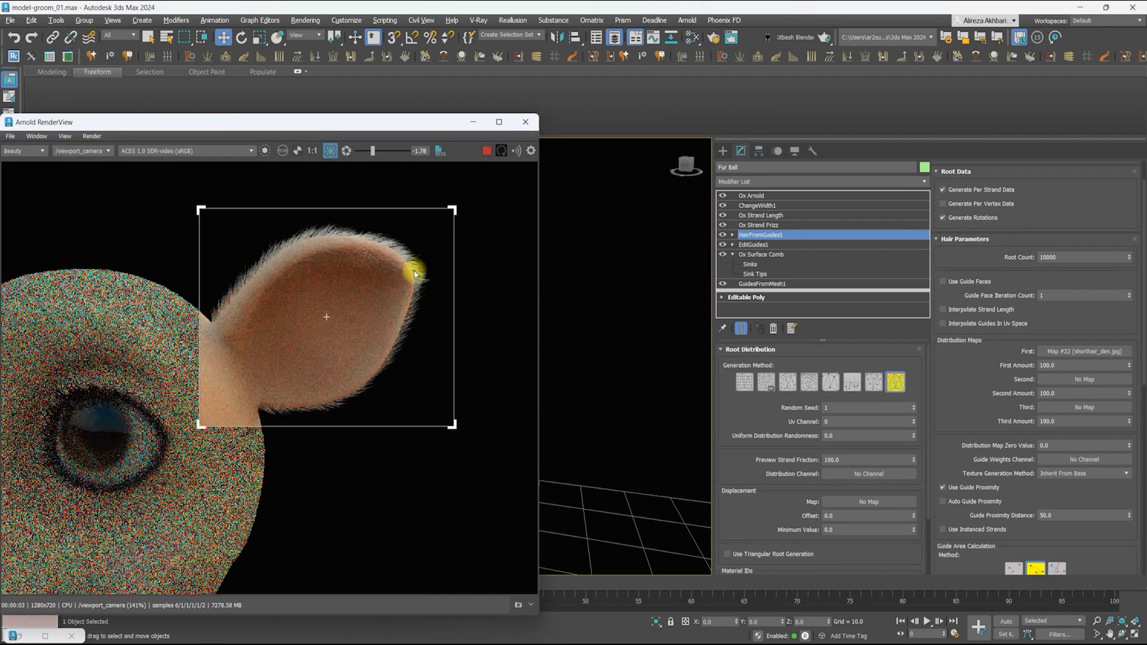
Set the ear fur's HairFromGuides Root Count to 90000 and rerun the Arnold render of the ear region
click(523, 128)
drag(1043, 258, 1025, 257)
text(9)
click(684, 20)
click(687, 36)
click(487, 152)
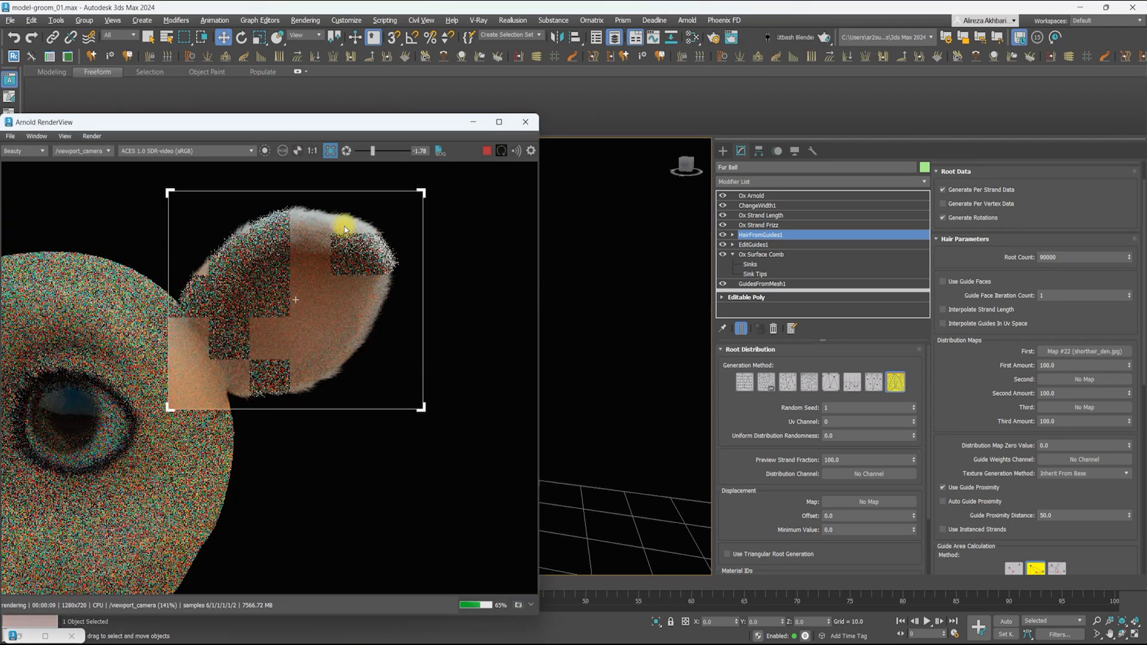
Close the render view and set the ear fur's GuidesFromMesh Root Count to 1200
click(525, 121)
scroll(513, 338, up, 5)
click(762, 284)
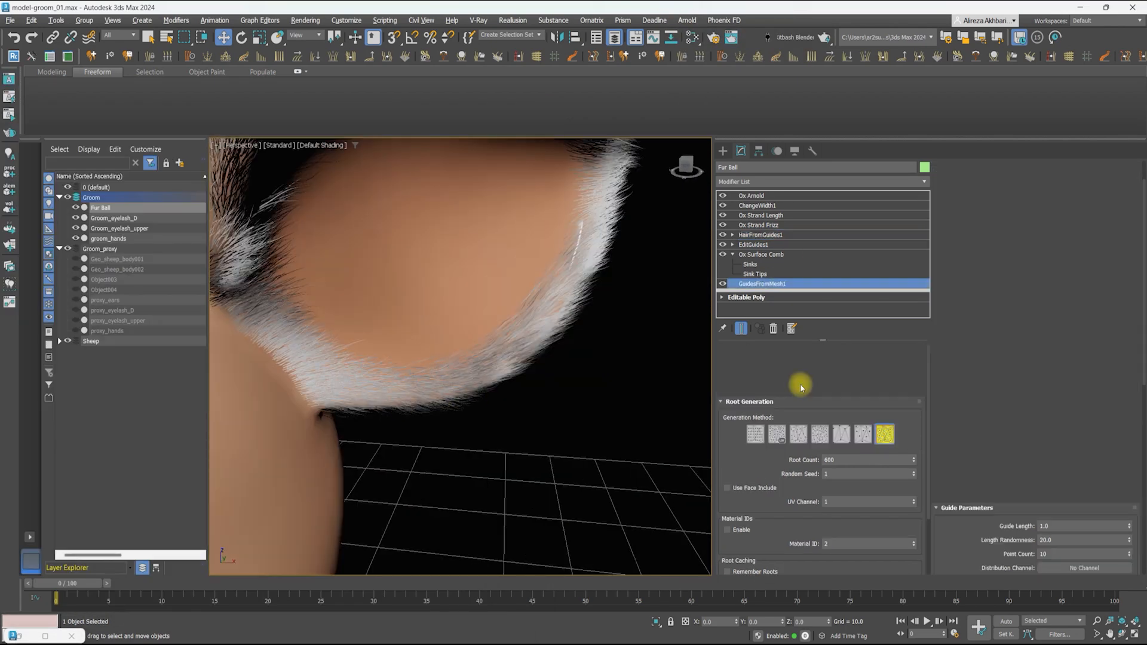
click(741, 328)
drag(829, 406, 809, 406)
text(9)
scroll(526, 305, down, 3)
alt+middle_drag(525, 305, 553, 303)
scroll(553, 303, up, 2)
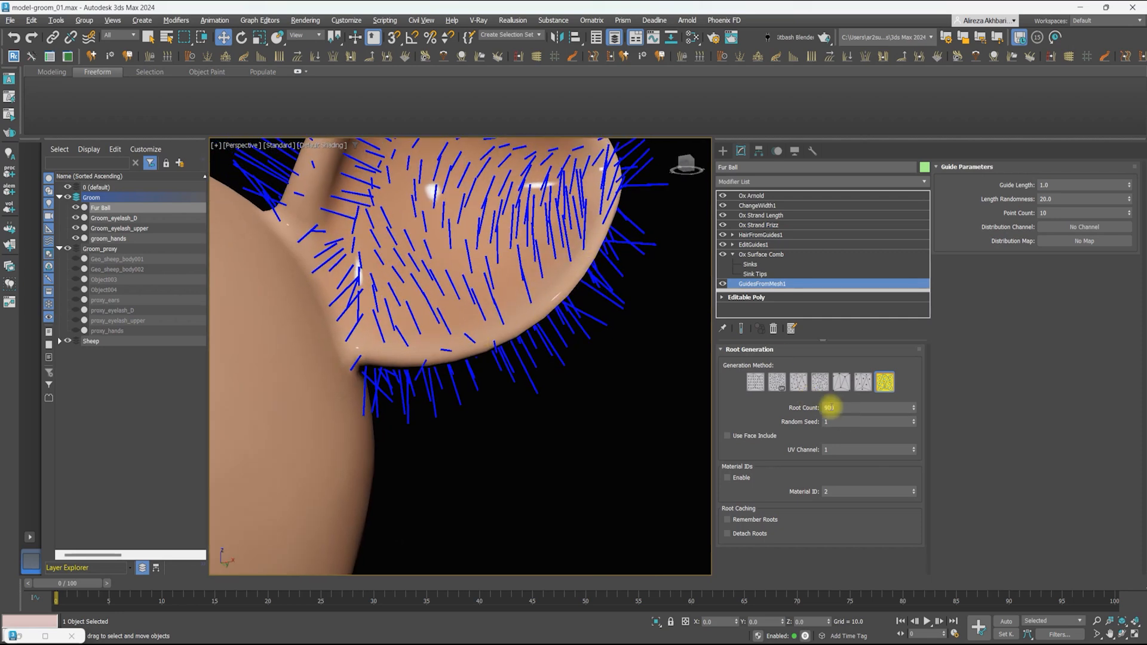
Draw additional Surface Comb sinks along the ear's outer rim and show the final fur result
click(767, 264)
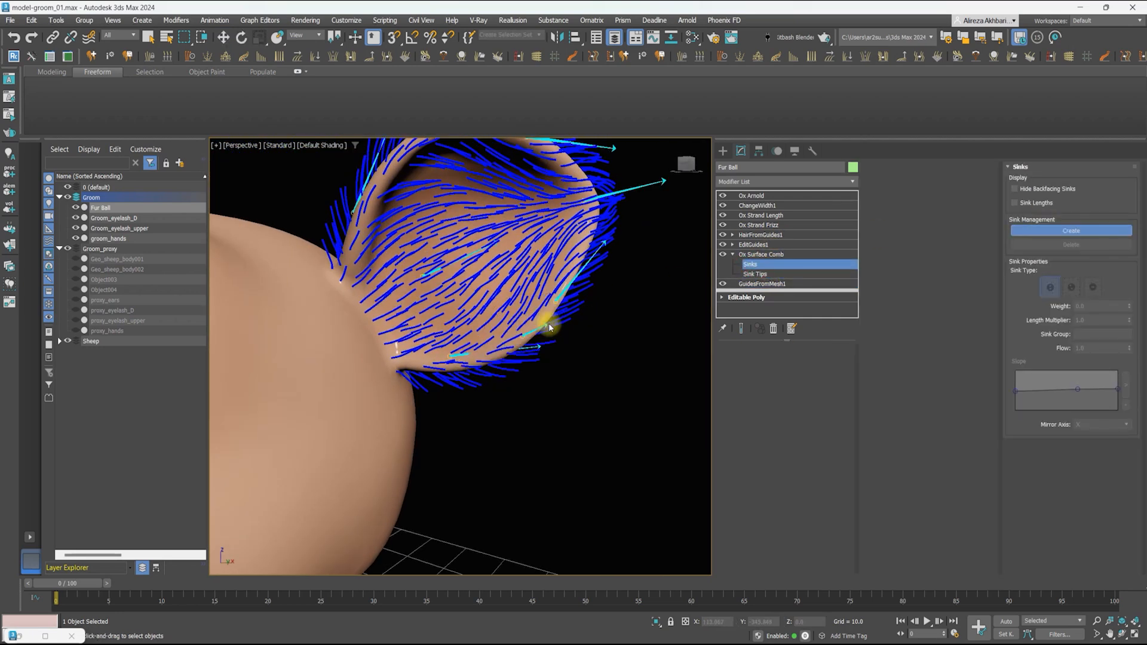
click(762, 284)
click(741, 329)
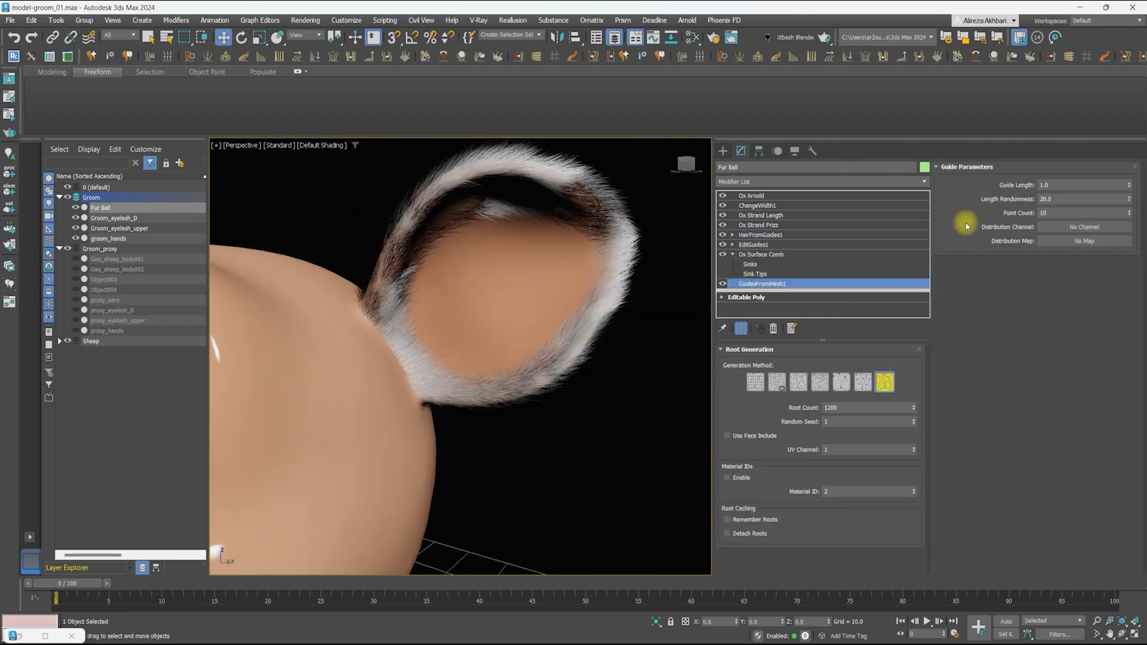
Set the ear fur's HairFromGuides Preview Strand Fraction to 2 and turn on Remember Roots
click(751, 196)
click(761, 235)
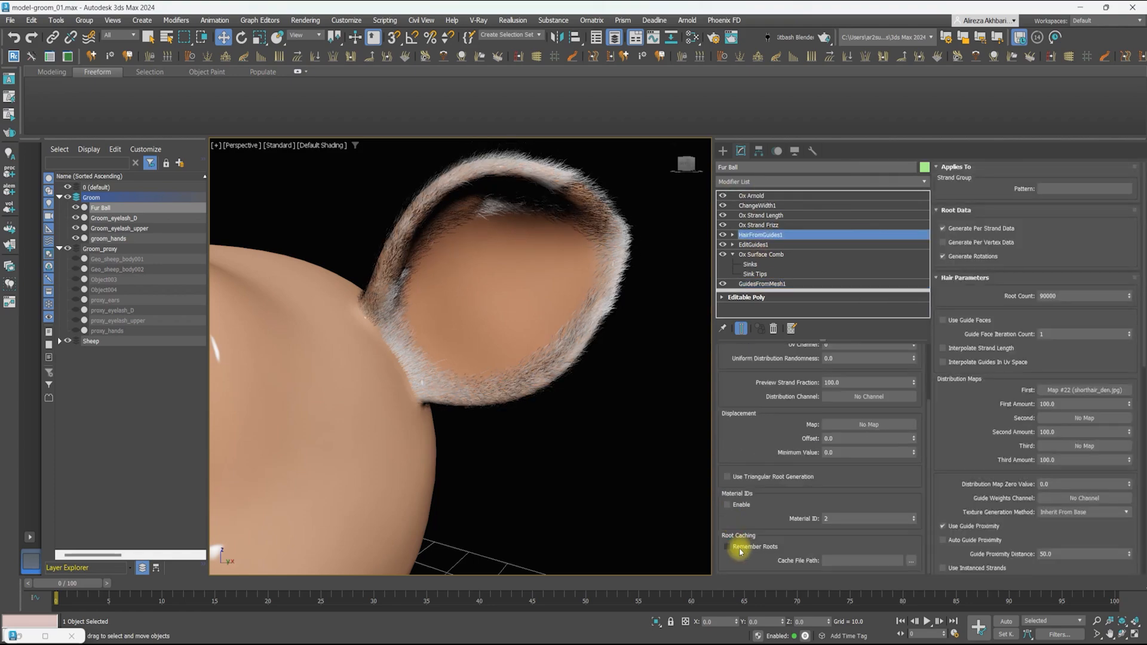
text(2)
key(Return)
scroll(460, 239, down, 4)
Render a region around the ear in the Arnold render view to check the fur
click(686, 21)
click(711, 35)
click(486, 151)
click(332, 151)
drag(456, 410, 233, 231)
scroll(412, 257, up, 3)
scroll(418, 261, down, 3)
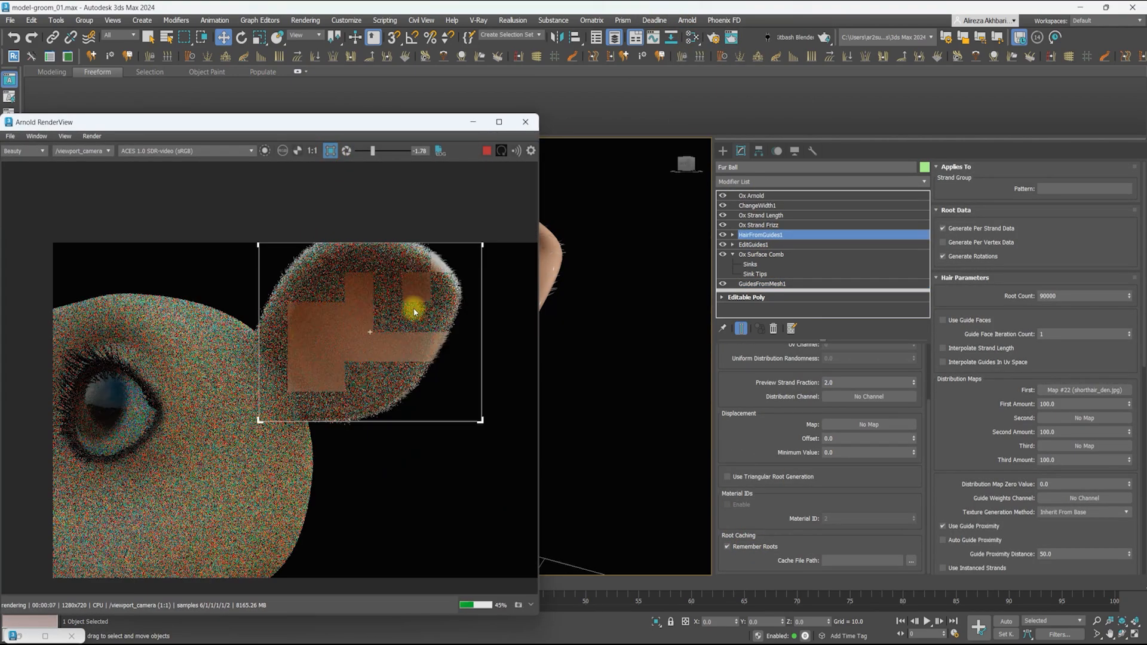
scroll(377, 253, up, 1)
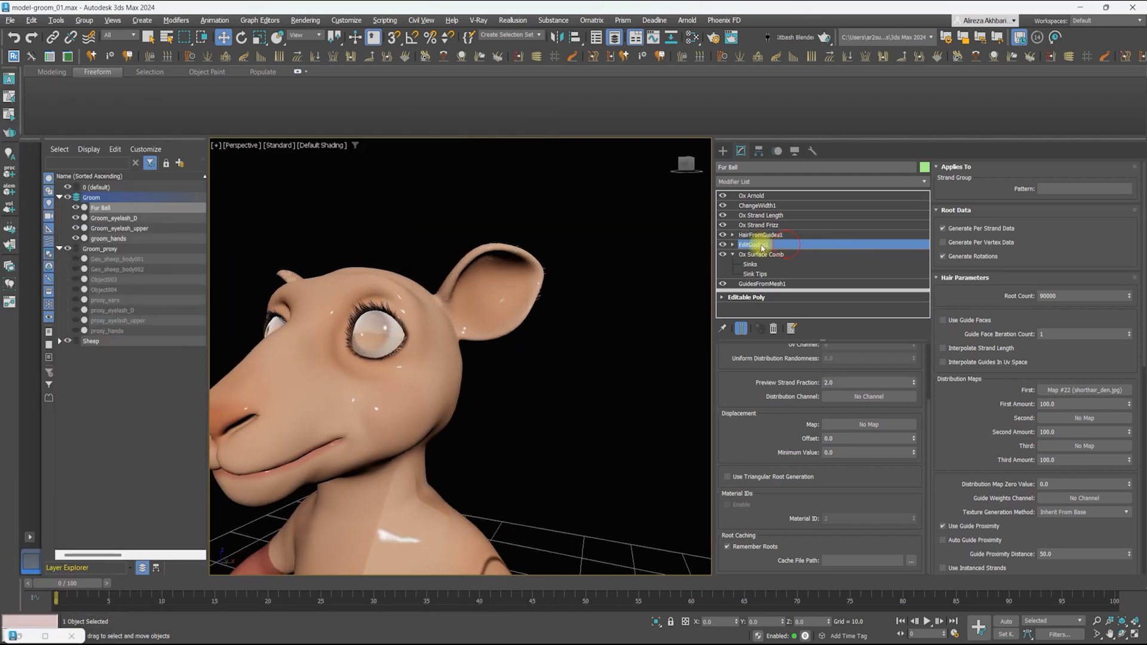
Bake the ear fur's lower modifiers into guides, add Ox Ground Strands beneath HairFromGuides, and save the scene
key(alt+q)
click(659, 329)
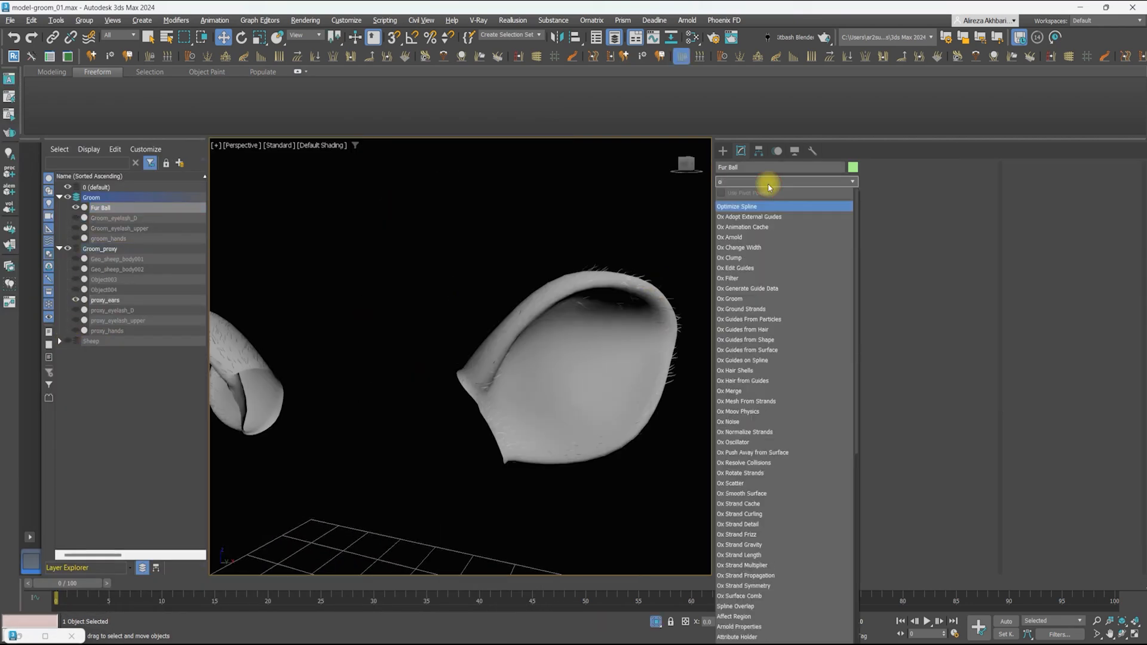
scroll(576, 287, down, 3)
key(alt+q)
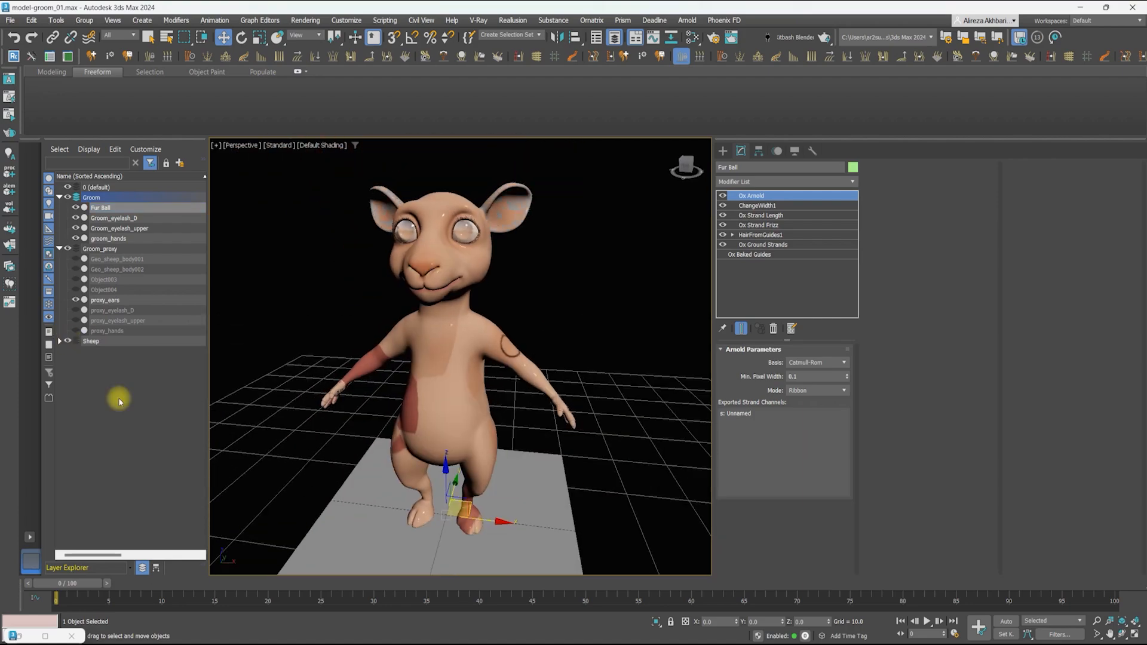
key(ctrl+s)
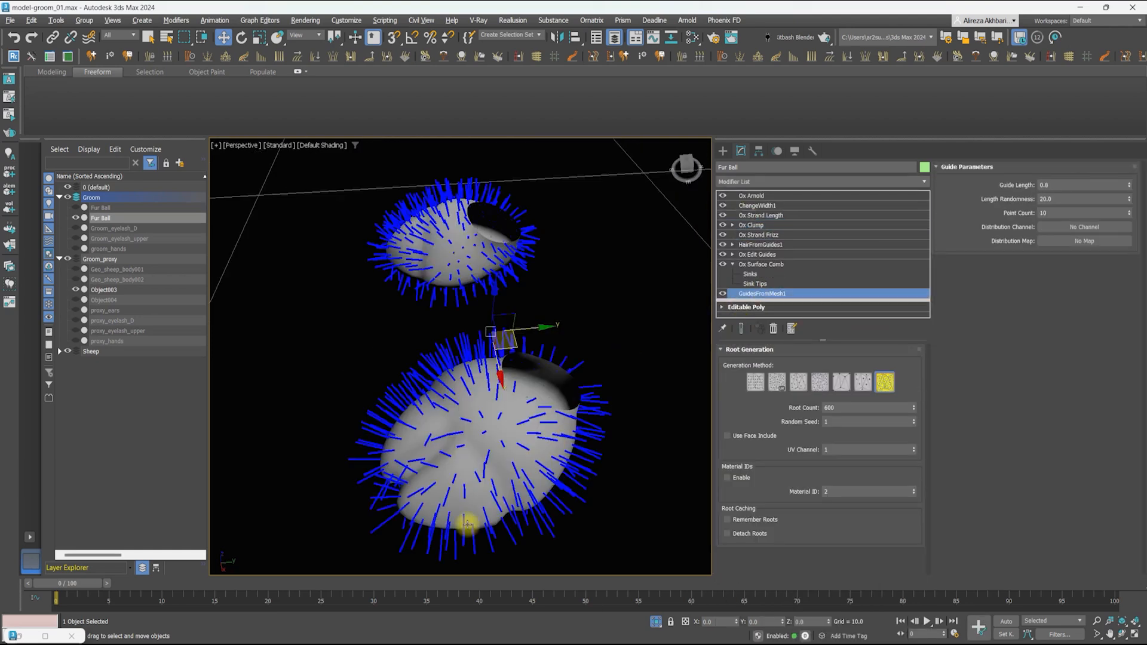
Create clumps from guides in the foot fur's Ox Clump modifier and set the clump twist to 1
click(751, 227)
scroll(963, 361, down, 10)
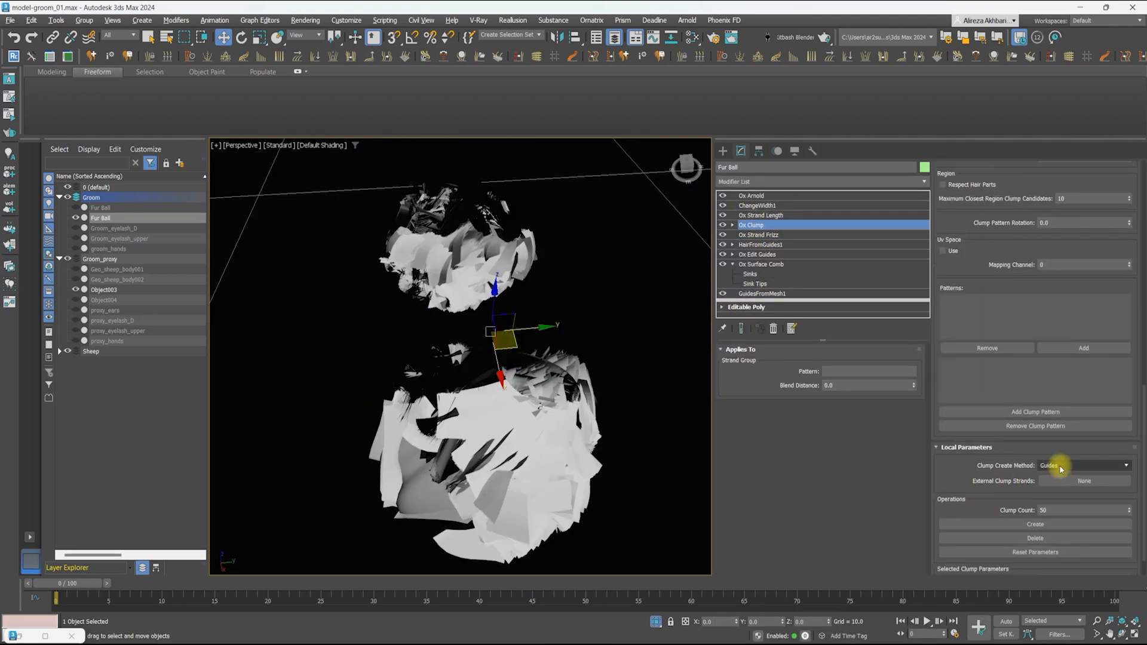
click(962, 539)
click(741, 329)
alt+middle_drag(424, 380, 494, 379)
scroll(494, 380, up, 3)
scroll(943, 269, up, 8)
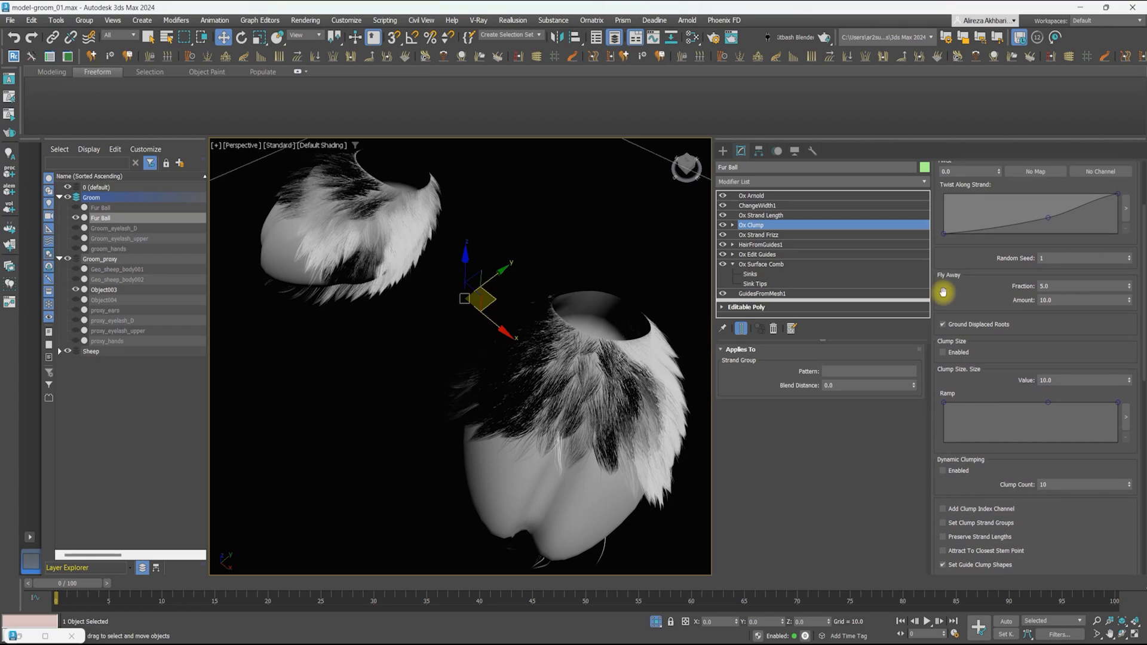
drag(957, 229, 930, 227)
text(1)
key(Return)
Add an Ox Strand Frizz modifier above the foot fur's clump with an amount of 1
click(760, 181)
text(ox s)
click(753, 237)
drag(885, 189, 856, 188)
text(1)
key(Return)
alt+middle_drag(538, 351, 514, 348)
Add an Ox Edit Guides modifier above the foot fur's frizz and remove the stray strands around the hoof tips
click(763, 182)
text(ox e)
click(755, 217)
mouse_move(485, 386)
alt+middle_down()
mouse_move(478, 333)
mouse_move(274, 279)
alt+middle_up()
scroll(458, 332, down, 5)
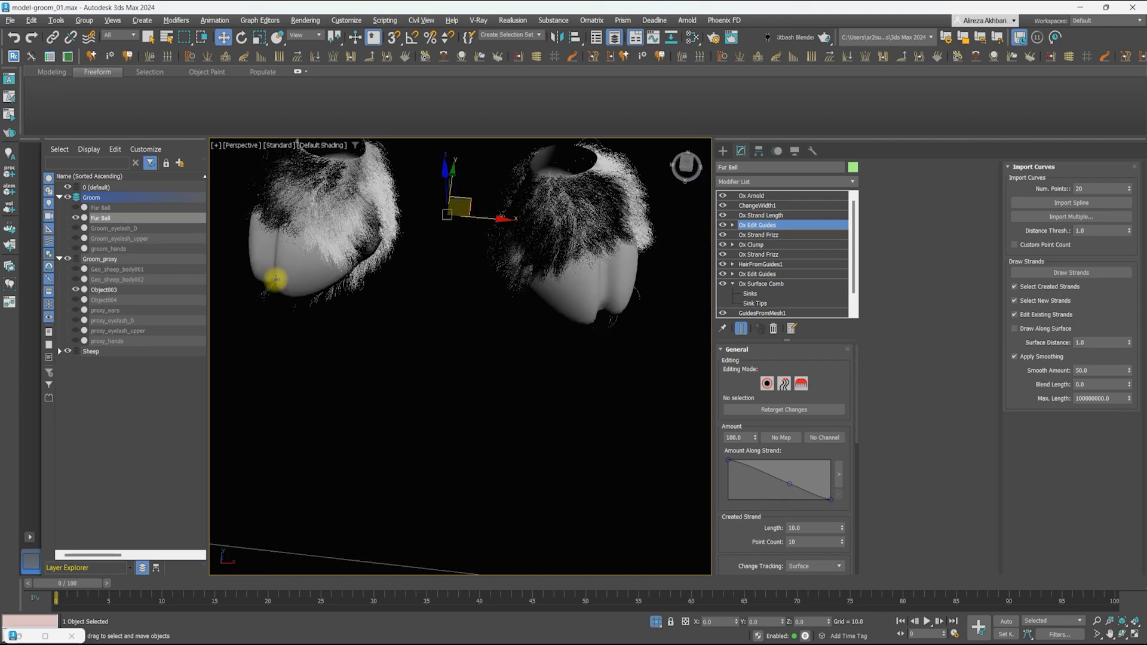
click(802, 384)
mouse_move(571, 331)
alt+middle_down()
mouse_move(627, 189)
mouse_move(598, 251)
alt+middle_up()
click(803, 384)
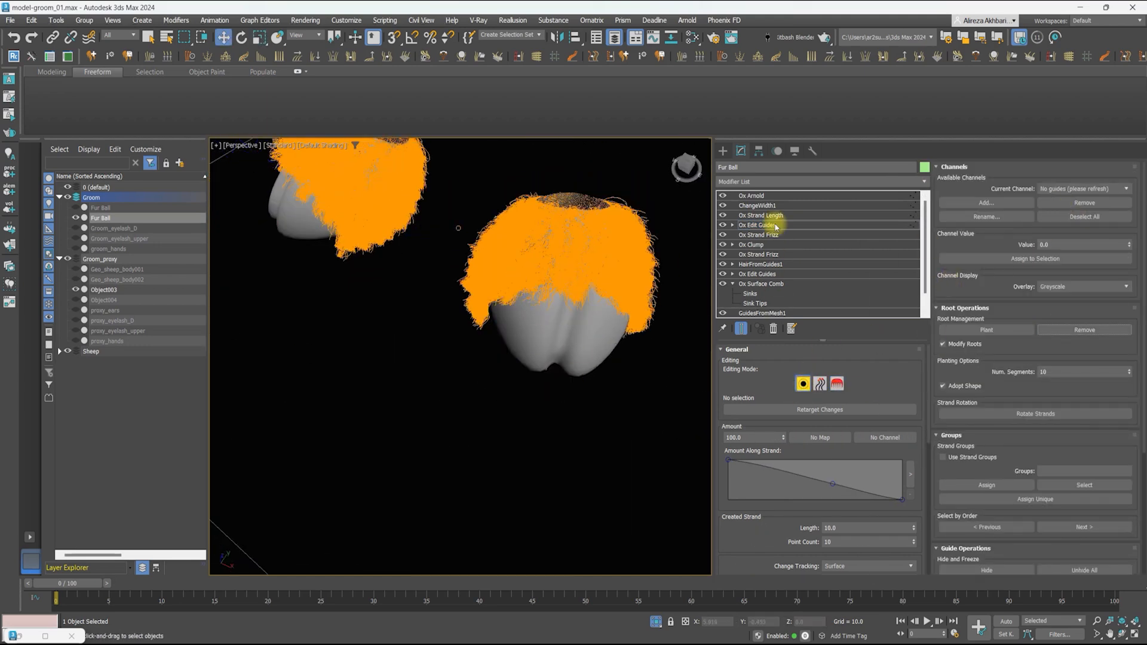
click(752, 196)
alt+middle_drag(537, 259, 531, 209)
scroll(532, 209, down, 3)
Brush the foot fur's guides in the lower Ox Edit Guides modifier and show the final result
click(770, 275)
click(741, 329)
click(837, 384)
mouse_move(561, 395)
alt+middle_down()
mouse_move(401, 376)
mouse_move(607, 384)
mouse_move(628, 352)
mouse_move(482, 353)
mouse_move(607, 295)
mouse_move(538, 286)
mouse_move(528, 302)
mouse_move(591, 298)
alt+middle_up()
click(753, 196)
scroll(538, 269, down, 3)
Collapse the foot fur's modifiers up to the lower Ox Edit Guides into baked guides
click(733, 284)
right_click(758, 274)
click(795, 365)
click(629, 375)
Add Ox Ground Strands above the foot's baked guides and assign the foot proxy as its distribution mesh
click(754, 182)
text(grou)
click(764, 228)
click(815, 388)
key(h)
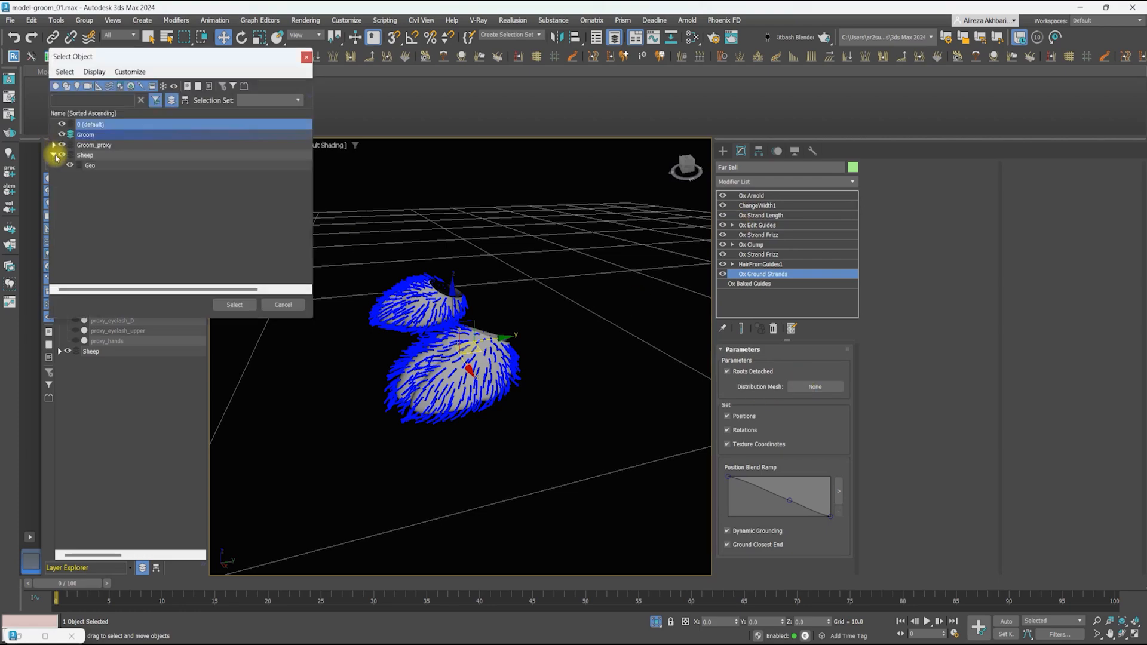
click(56, 146)
double_click(108, 154)
Show the foot fur's final result on the full sheep and look at the Arnold render view
click(760, 264)
click(771, 197)
scroll(508, 359, down, 3)
alt+middle_drag(508, 359, 538, 353)
click(484, 406)
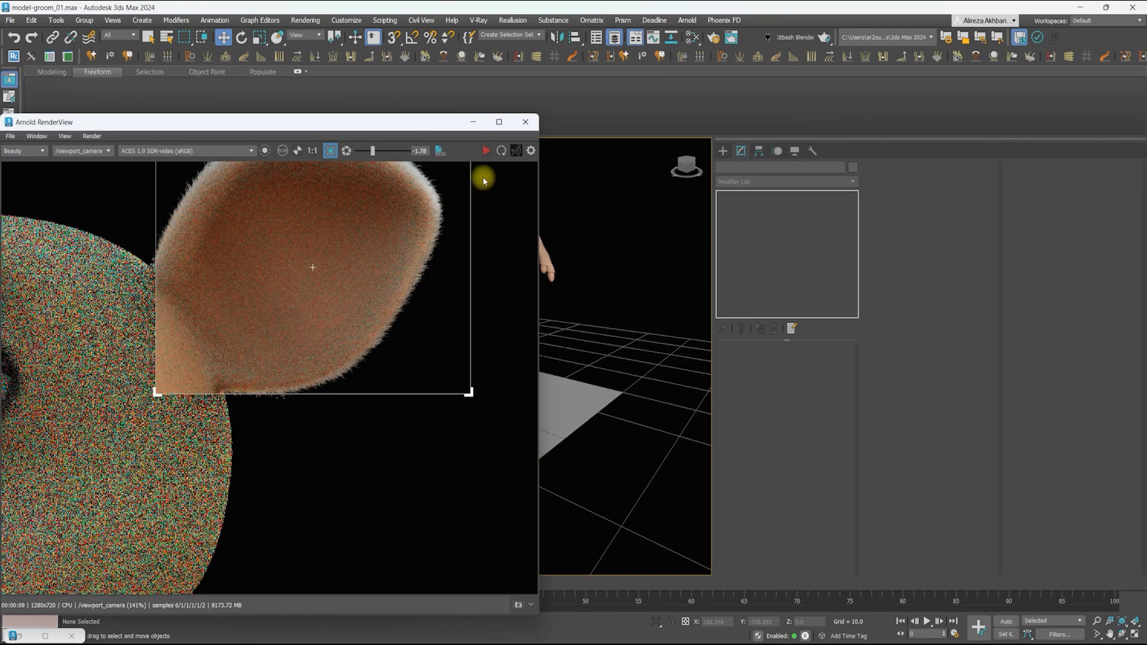
click(460, 132)
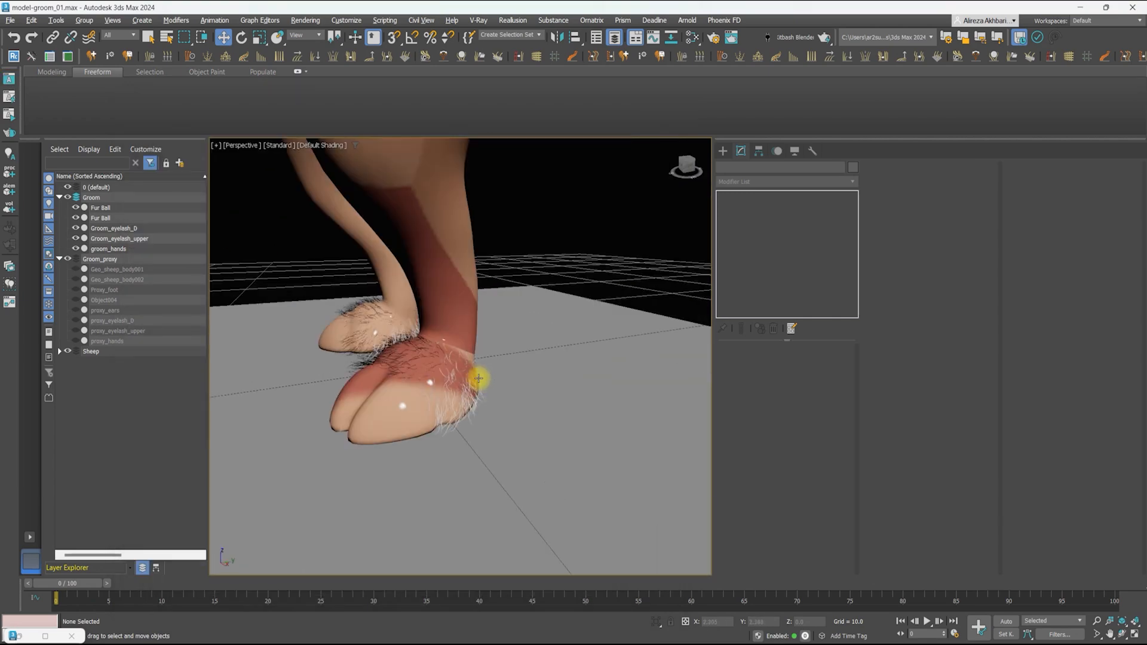
Set the foot fur's Preview Strand Fraction to 100, enter a new Root Count and toggle Remember Roots
click(478, 378)
click(761, 264)
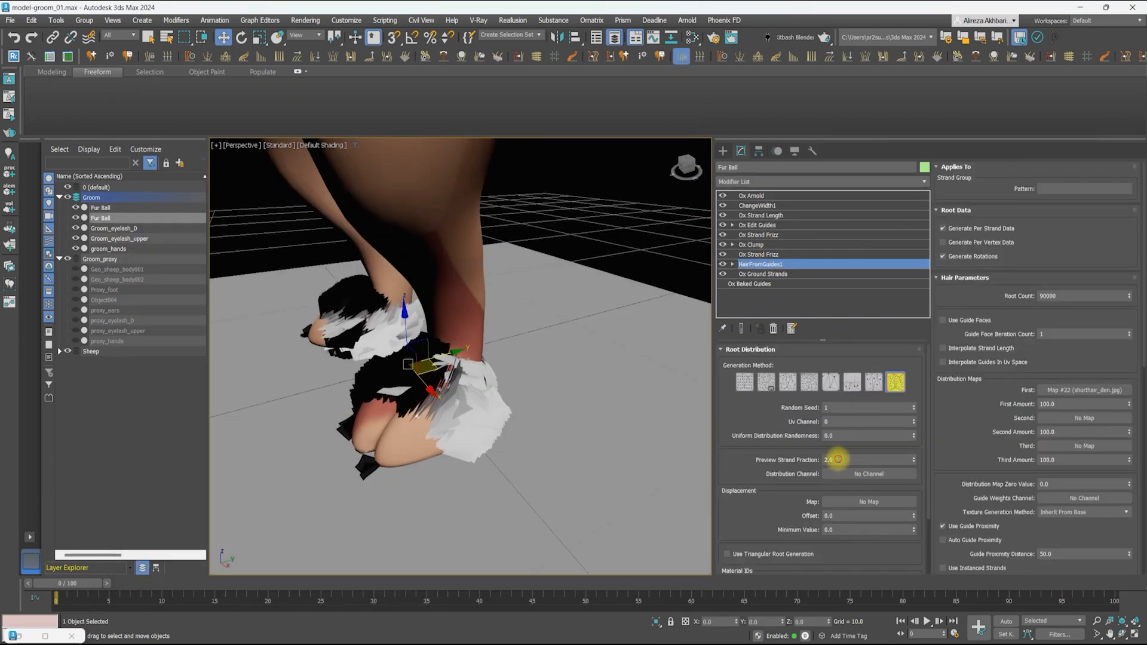
scroll(430, 384, up, 4)
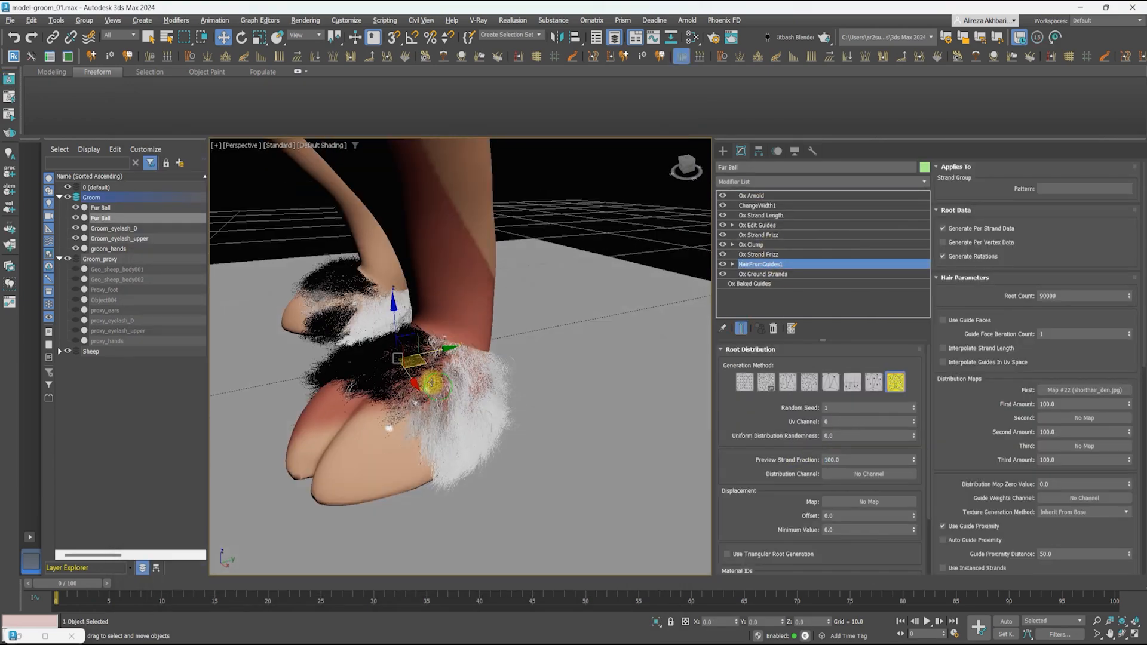
drag(1044, 296, 1004, 279)
text(20)
key(Return)
scroll(796, 384, down, 3)
click(741, 549)
click(592, 356)
Add a second Ox Clump above the foot fur's upper Ox Strand Frizz and create 2000 random clumps
click(775, 205)
click(779, 181)
text(ox c)
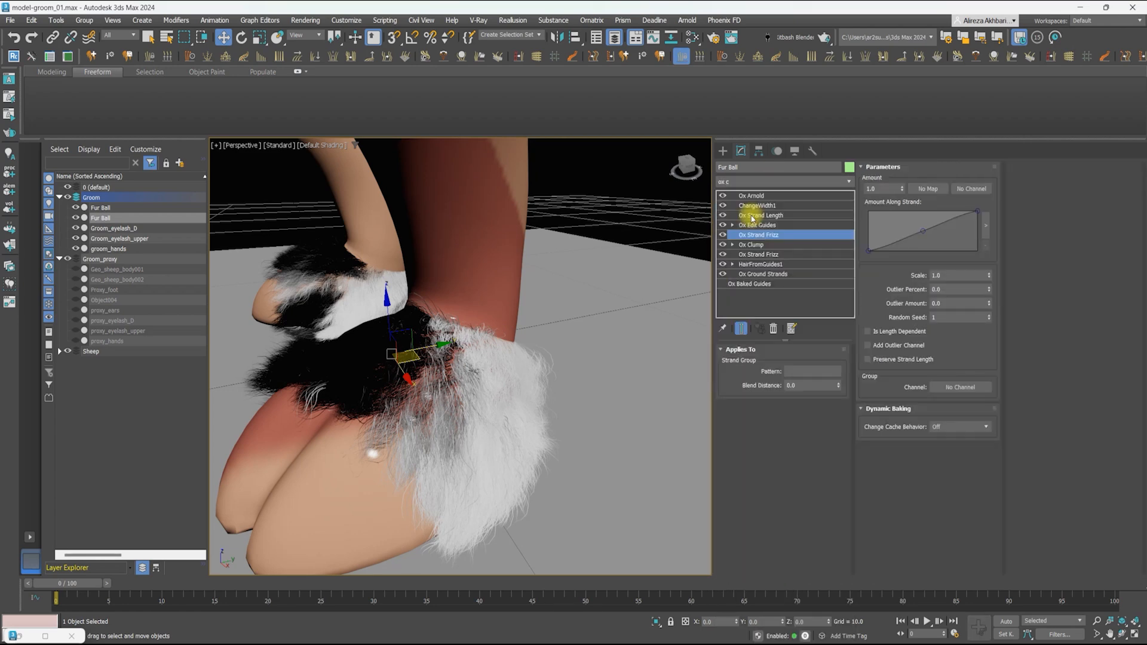
click(734, 217)
click(1053, 432)
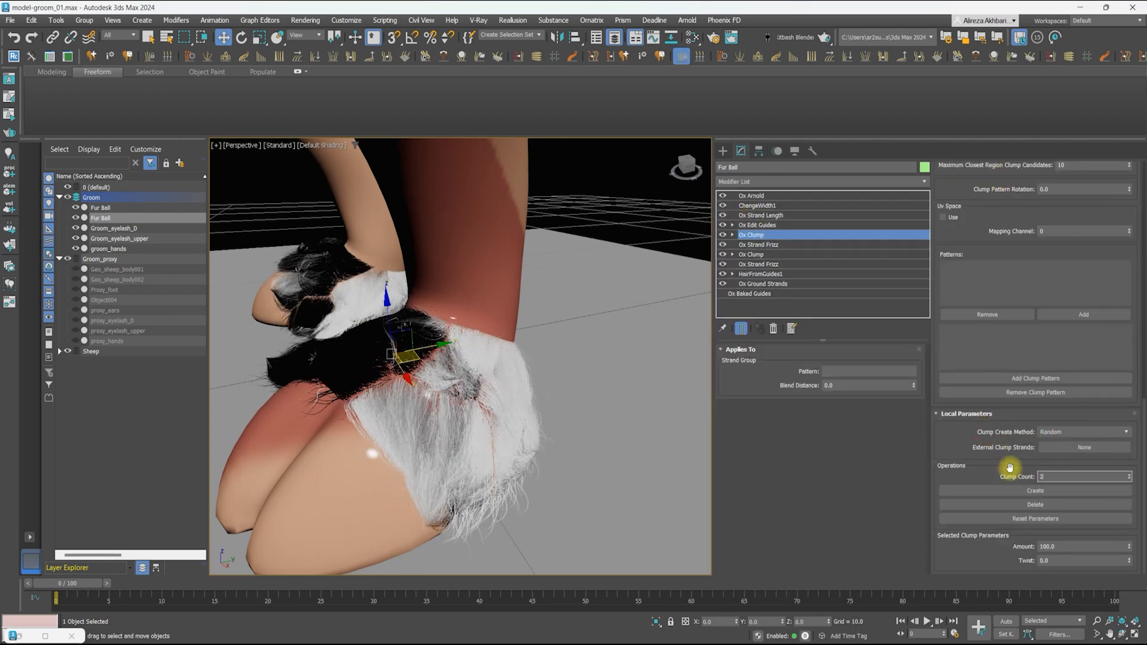
click(1032, 489)
alt+middle_drag(427, 383, 495, 352)
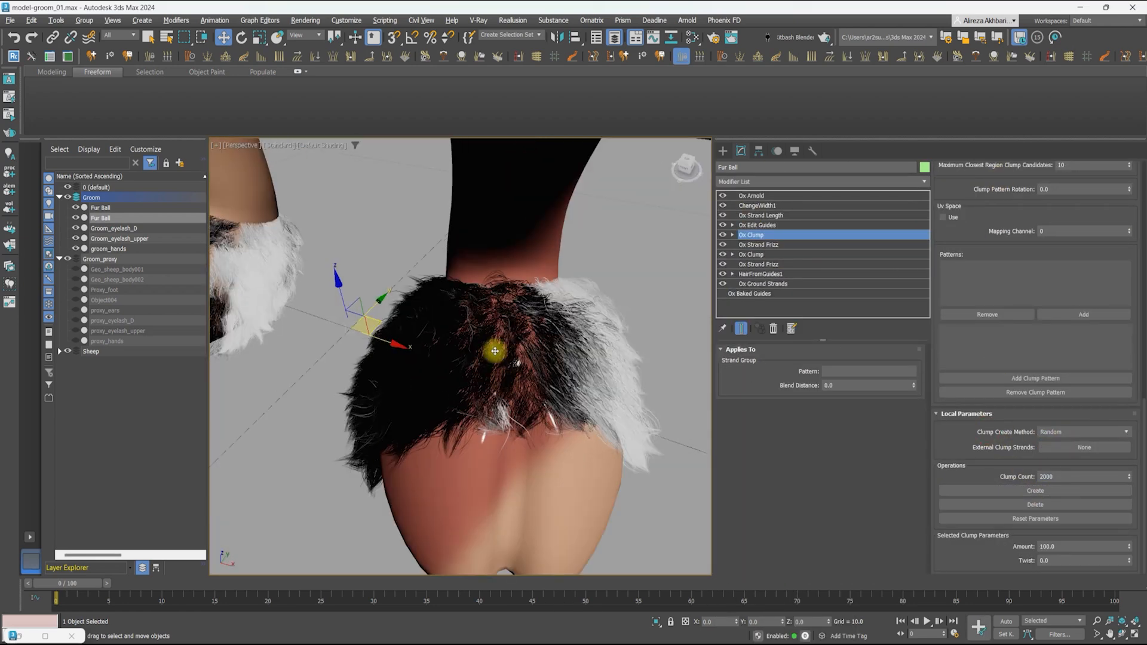
scroll(478, 346, down, 3)
click(752, 196)
scroll(494, 387, down, 4)
scroll(494, 387, up, 5)
mouse_move(494, 388)
alt+middle_down()
mouse_move(420, 384)
mouse_move(501, 383)
alt+middle_up()
Adjust the lower Ox Clump's twist and give the upper one amount 50, twist 1 and 3000 random clumps
click(752, 254)
click(624, 360)
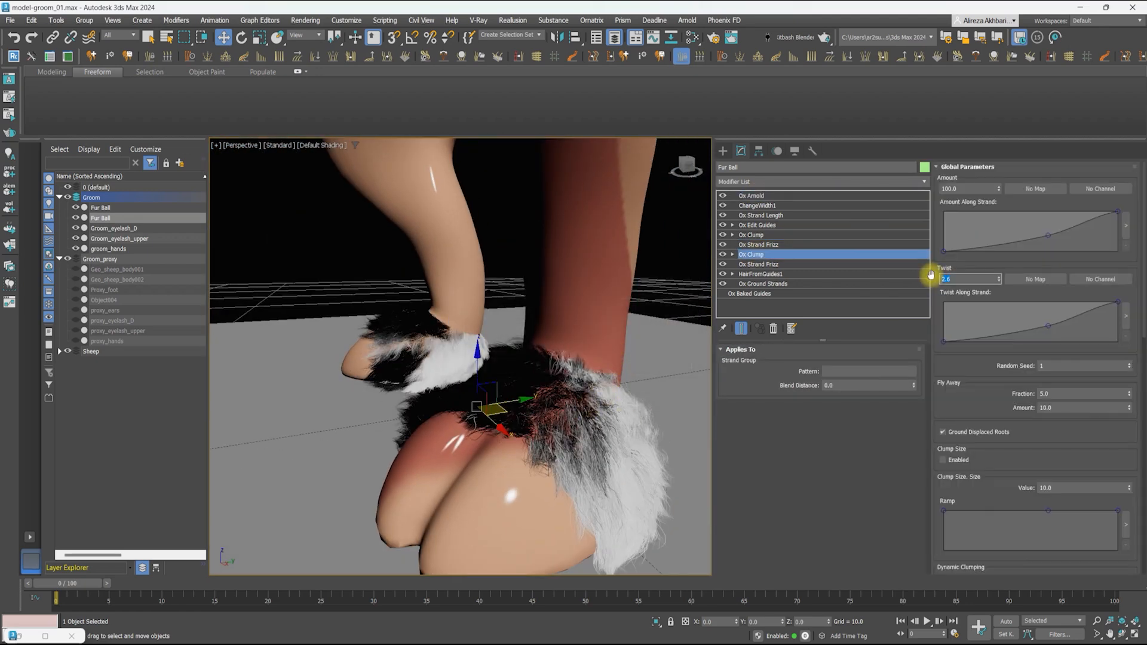
click(753, 235)
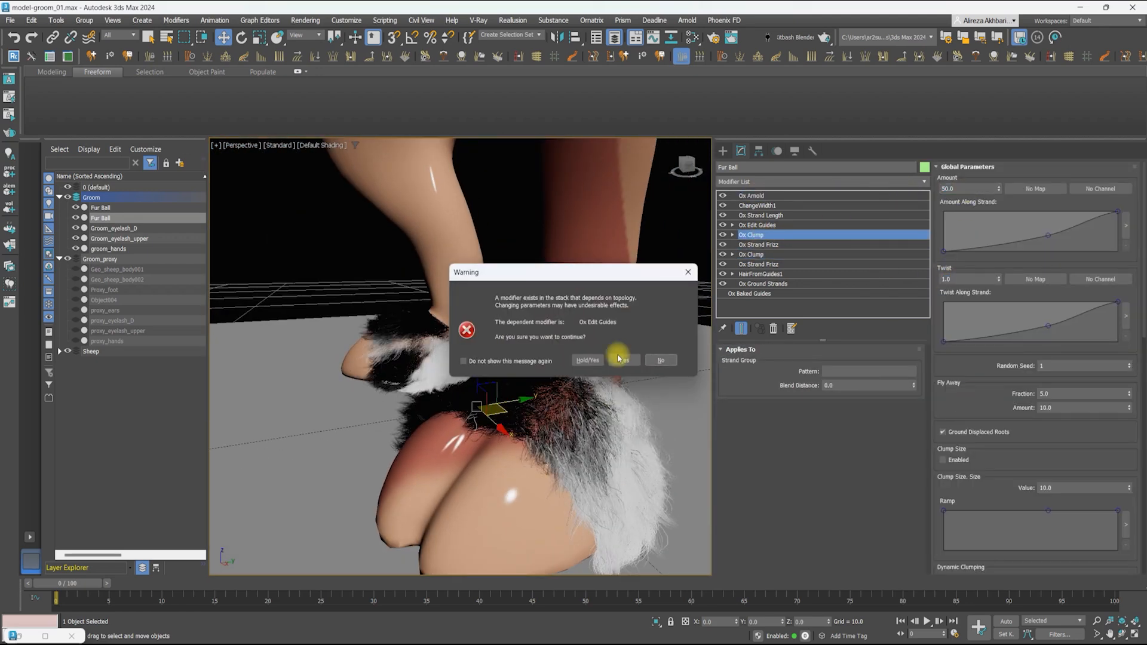
click(619, 358)
scroll(574, 334, down, 5)
mouse_move(562, 323)
alt+middle_down()
mouse_move(615, 271)
mouse_move(555, 311)
alt+middle_up()
scroll(1009, 490, down, 10)
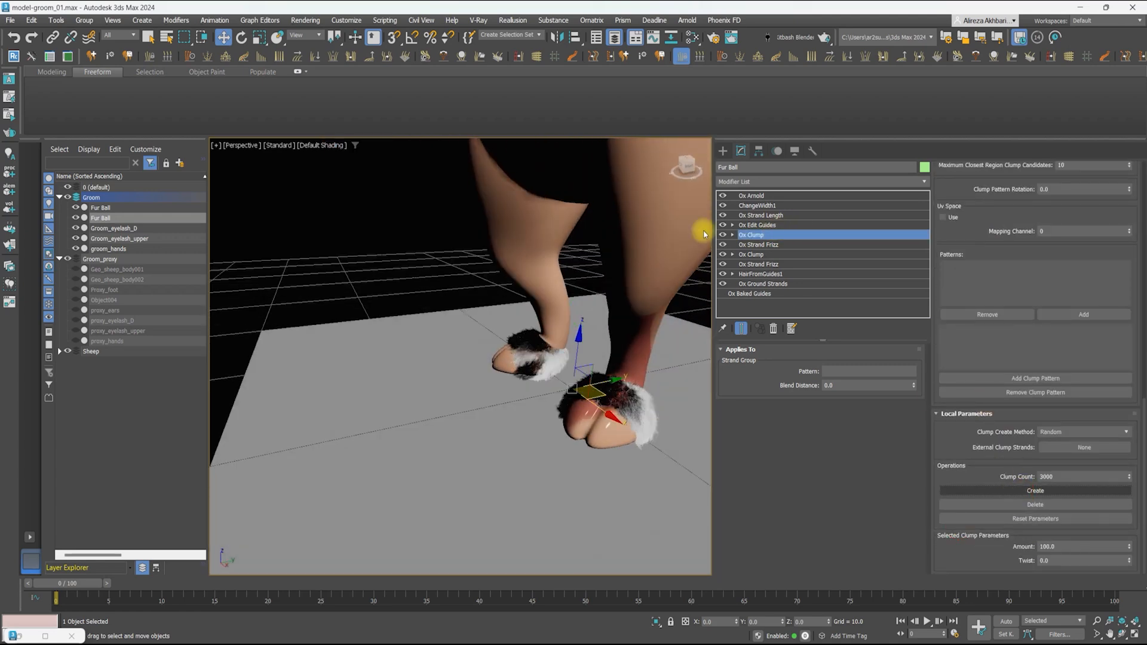
Render a region around the foot in Arnold, close the render view and save the scene
click(752, 196)
key(shift+q)
drag(446, 382, 553, 276)
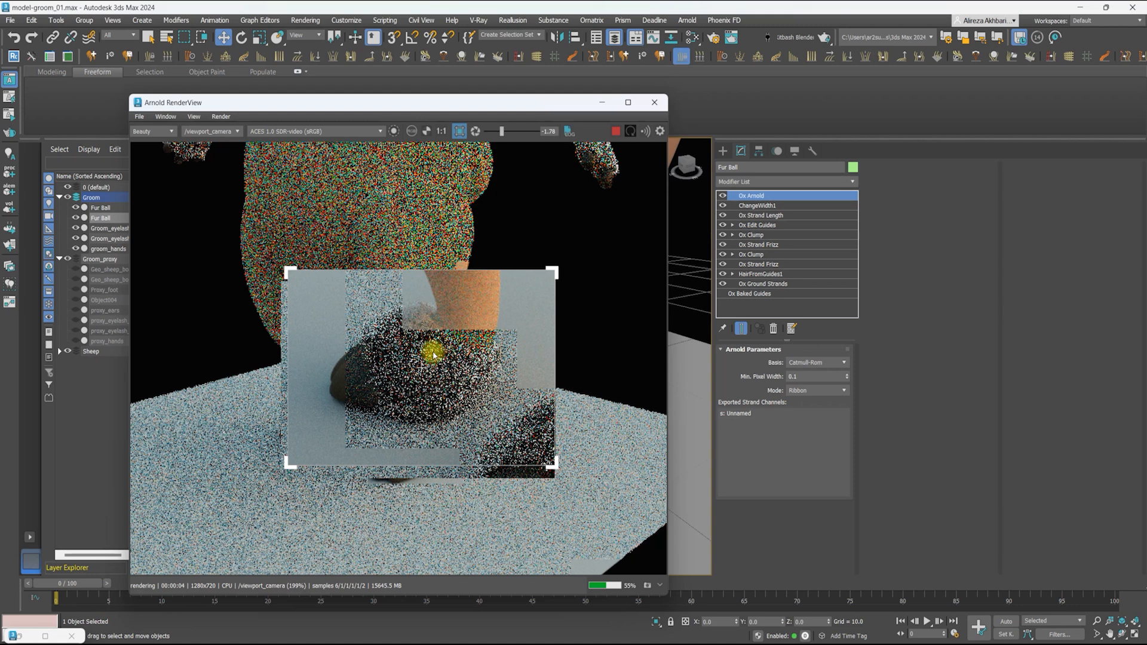
scroll(434, 355, down, 2)
click(654, 102)
key(ctrl+s)
Accept the guide change and comb the new fur ball's guides around the Object004 proxy
click(100, 208)
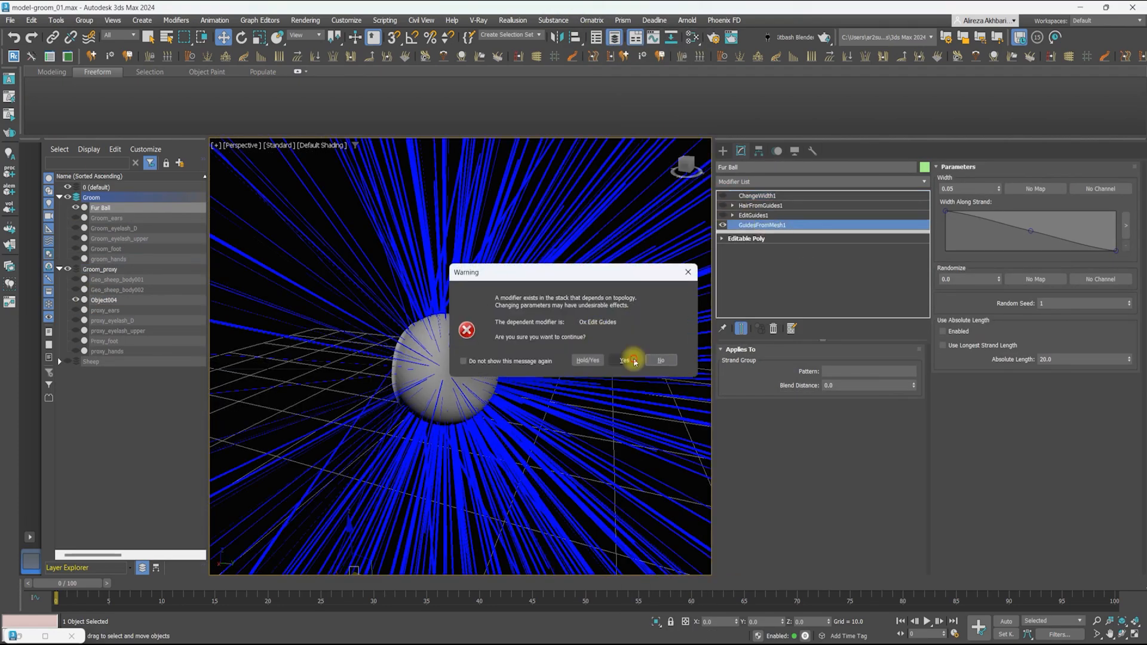
click(635, 362)
click(735, 215)
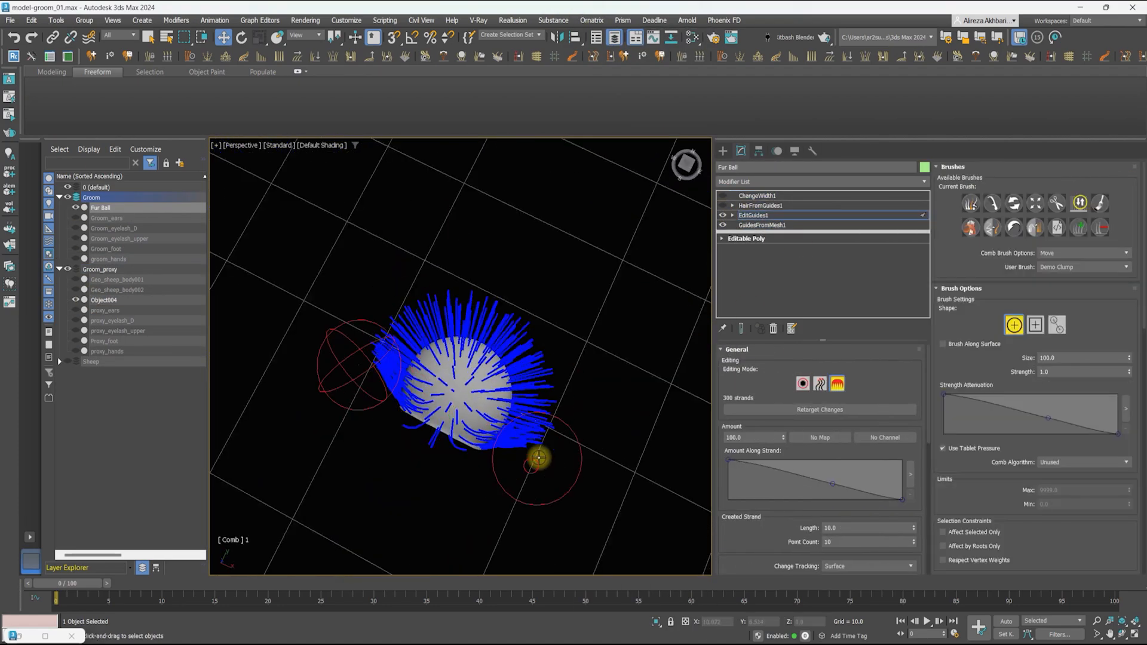
alt+middle_drag(414, 273, 410, 465)
alt+middle_drag(502, 264, 517, 451)
Turn on the new fur's HairFromGuides and copy Groom_foot's modifiers from Ox Arnold down to Ox Strand Length onto it
click(789, 206)
click(723, 206)
alt+middle_drag(454, 365, 508, 395)
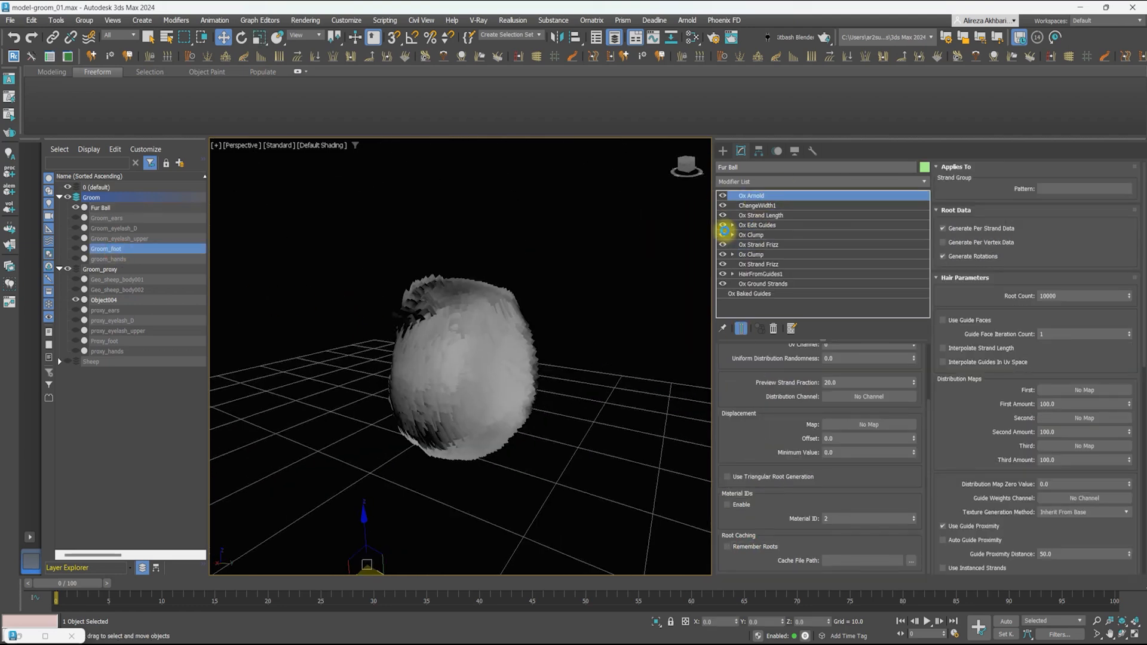
shift+click(768, 215)
drag(768, 215, 453, 289)
alt+middle_drag(453, 299, 460, 333)
Set the new fur's Preview Strand Fraction to 100 and increase its Root Count in HairFromGuides
click(760, 225)
drag(842, 454, 799, 443)
text(100)
key(Return)
drag(1044, 296, 995, 278)
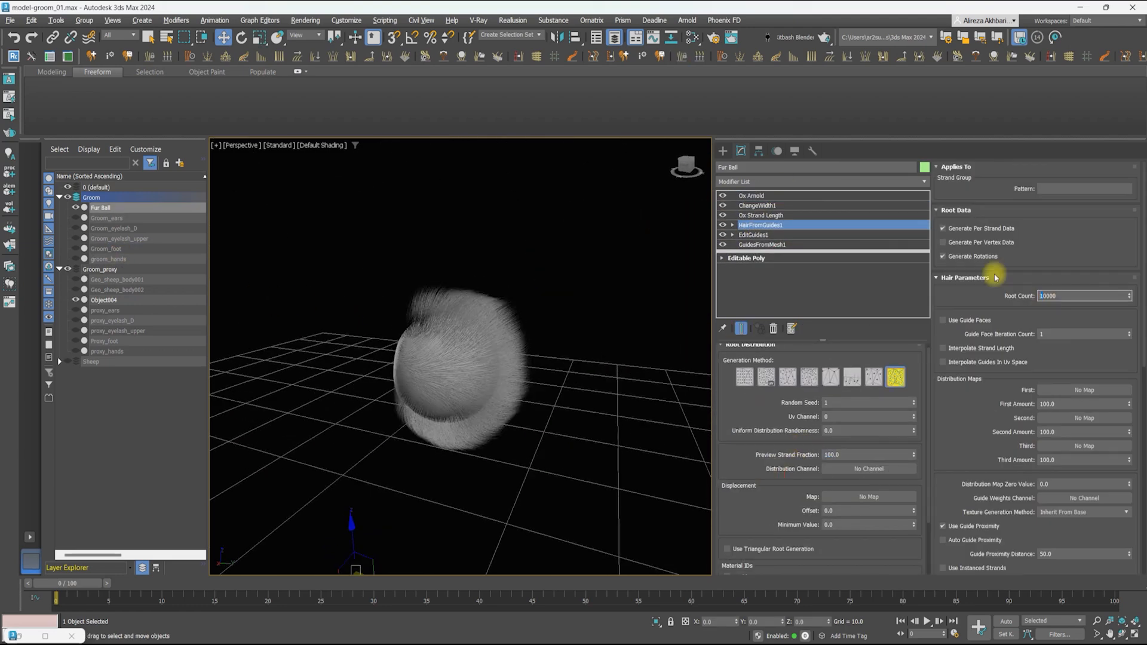
text(5)
key(Return)
Add an Ox Clump modifier above HairFromGuides on the Object004 fur
click(768, 182)
click(759, 418)
scroll(389, 345, up, 3)
scroll(956, 371, down, 10)
alt+middle_drag(418, 358, 406, 374)
scroll(950, 221, up, 5)
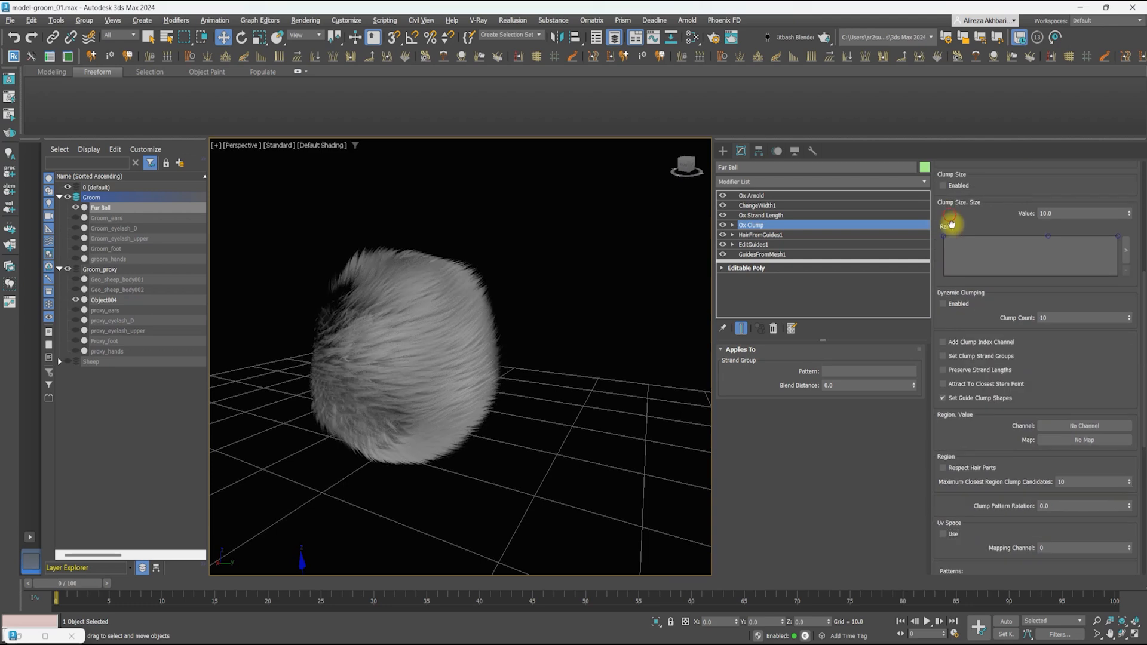
Create the Object004 fur's clumps from guides and set the clump twist to 3.7
scroll(944, 236, up, 5)
drag(966, 186, 965, 206)
mouse_move(401, 299)
alt+middle_down()
mouse_move(417, 287)
mouse_move(388, 305)
alt+middle_up()
scroll(980, 388, down, 10)
click(1060, 444)
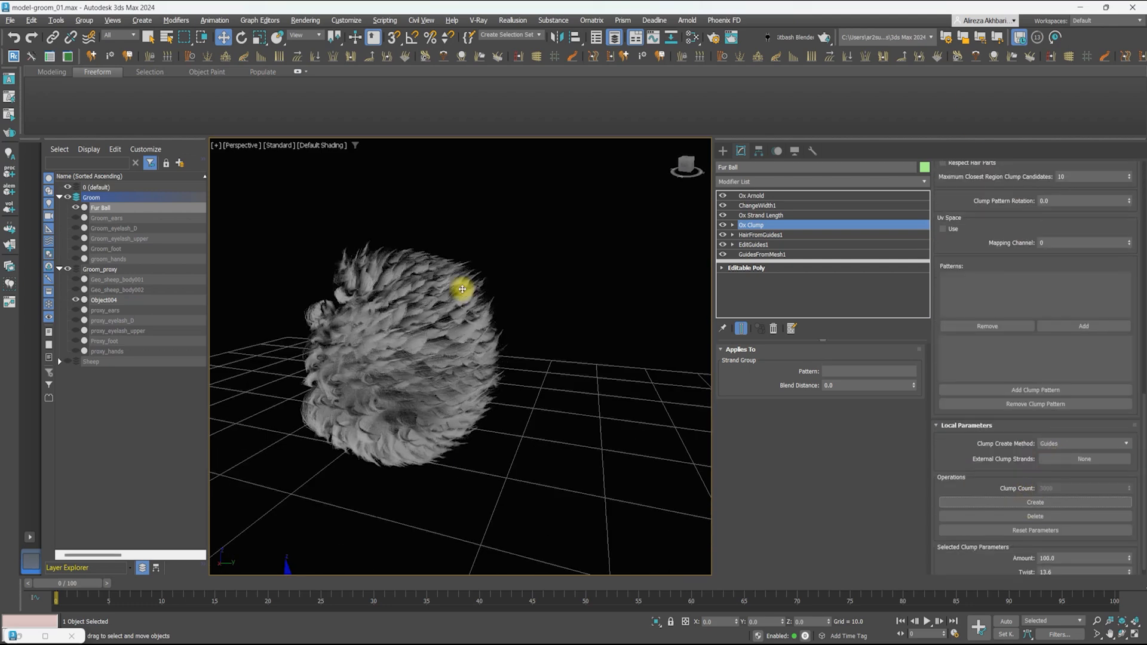
alt+middle_drag(462, 289, 472, 284)
scroll(960, 358, up, 10)
Add an Ox Strand Frizz modifier above the Object004 fur's clump
click(760, 181)
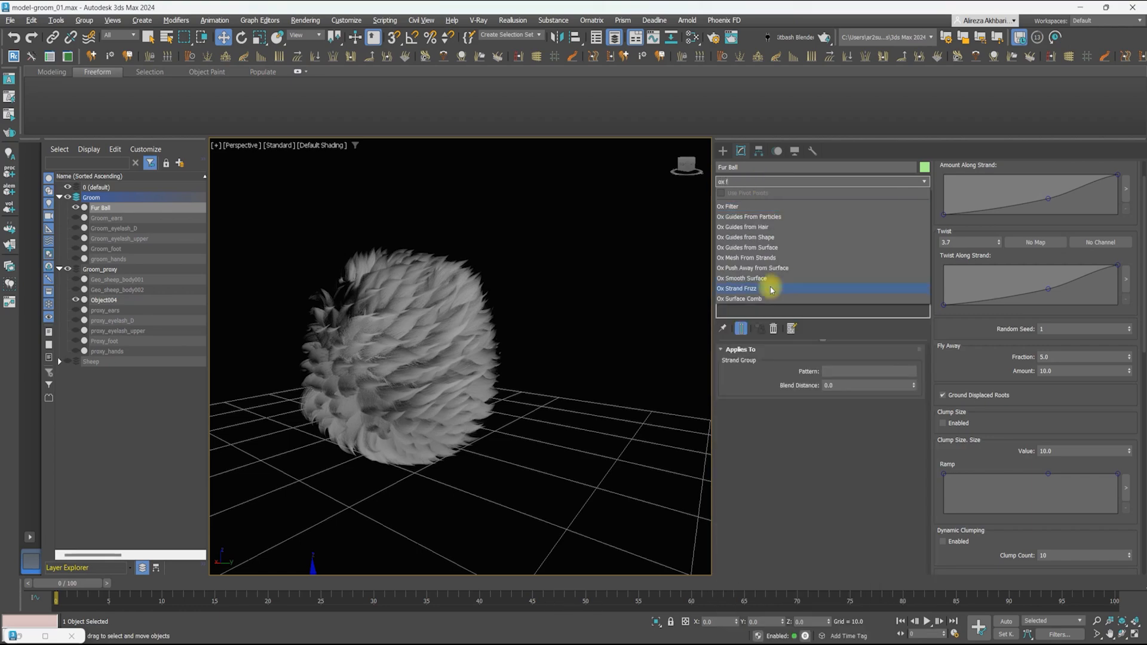
click(769, 289)
scroll(468, 306, down, 5)
alt+middle_drag(468, 306, 517, 375)
scroll(517, 375, up, 5)
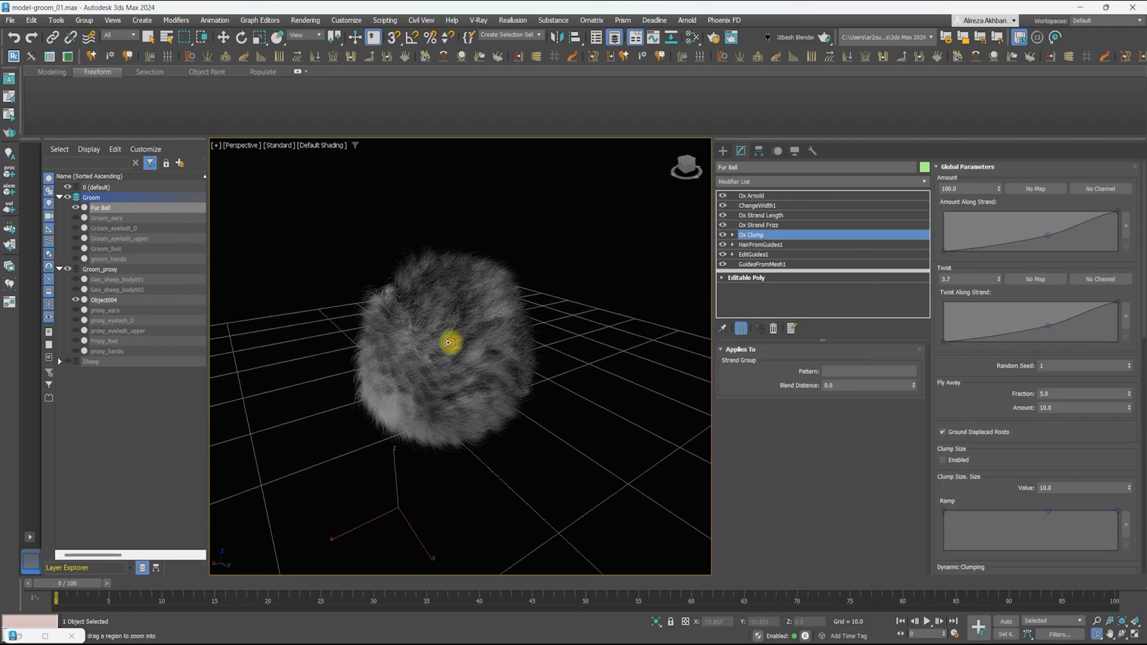
Turn off the Ox Clump, add Ox Strand Detail above HairFromGuides and edit its view point count
click(723, 234)
click(783, 181)
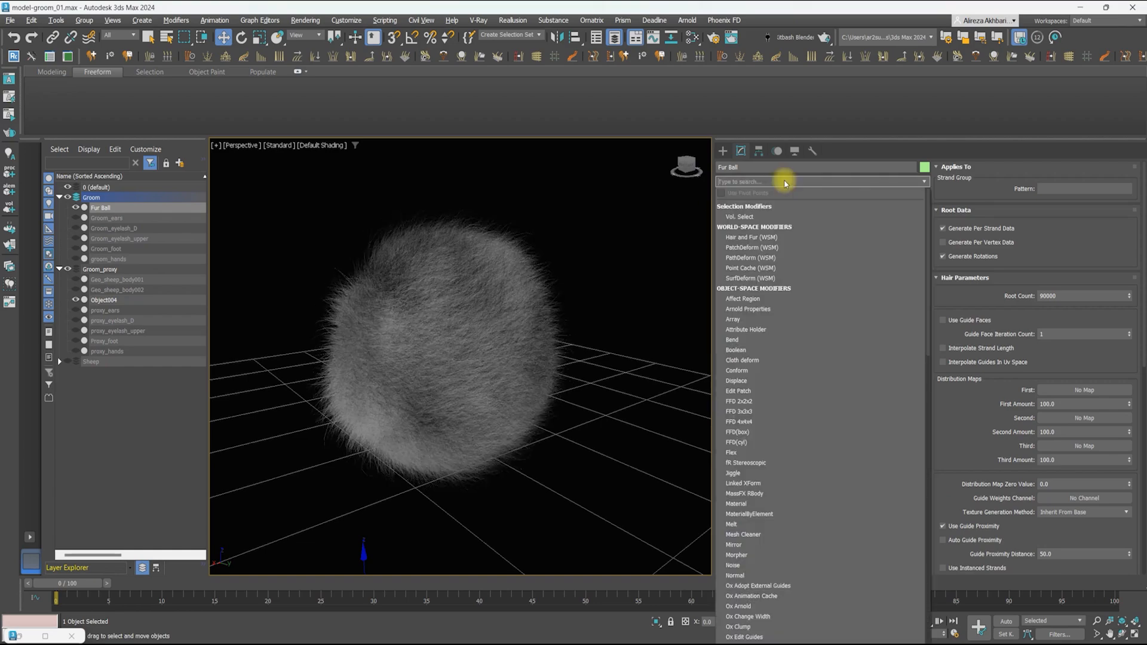
text(ox det)
click(752, 206)
drag(803, 399, 753, 397)
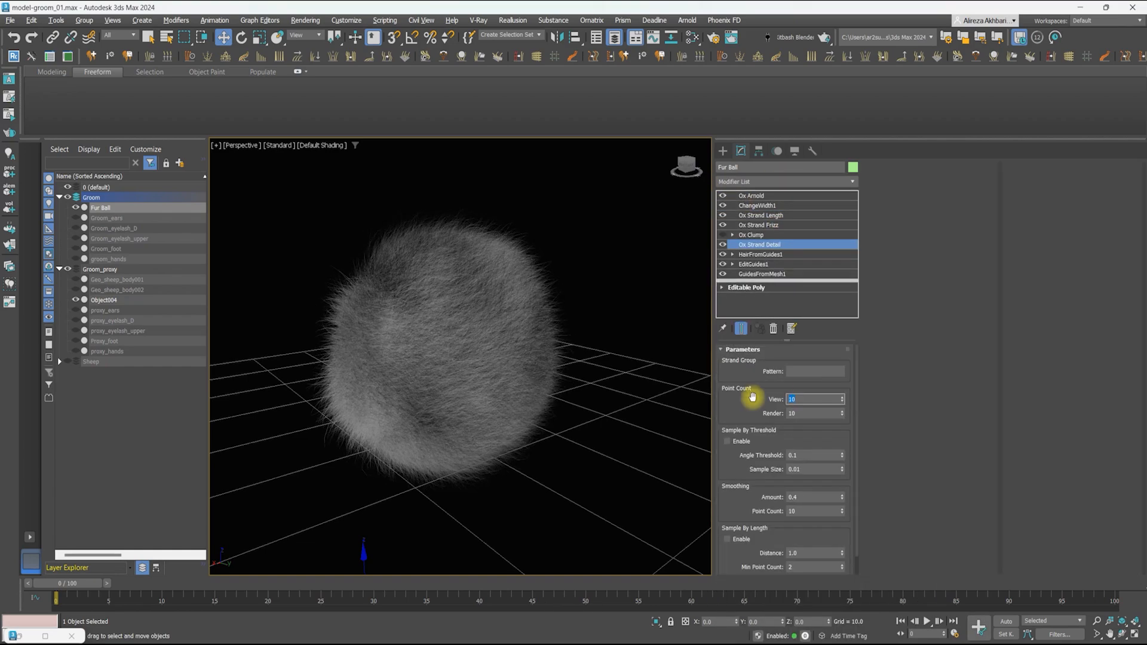
Turn off the Ox Strand Frizz, add Ox Strand Curling above Ox Strand Detail and adjust its settings
click(722, 226)
click(771, 181)
text(ox cur)
click(750, 206)
click(924, 202)
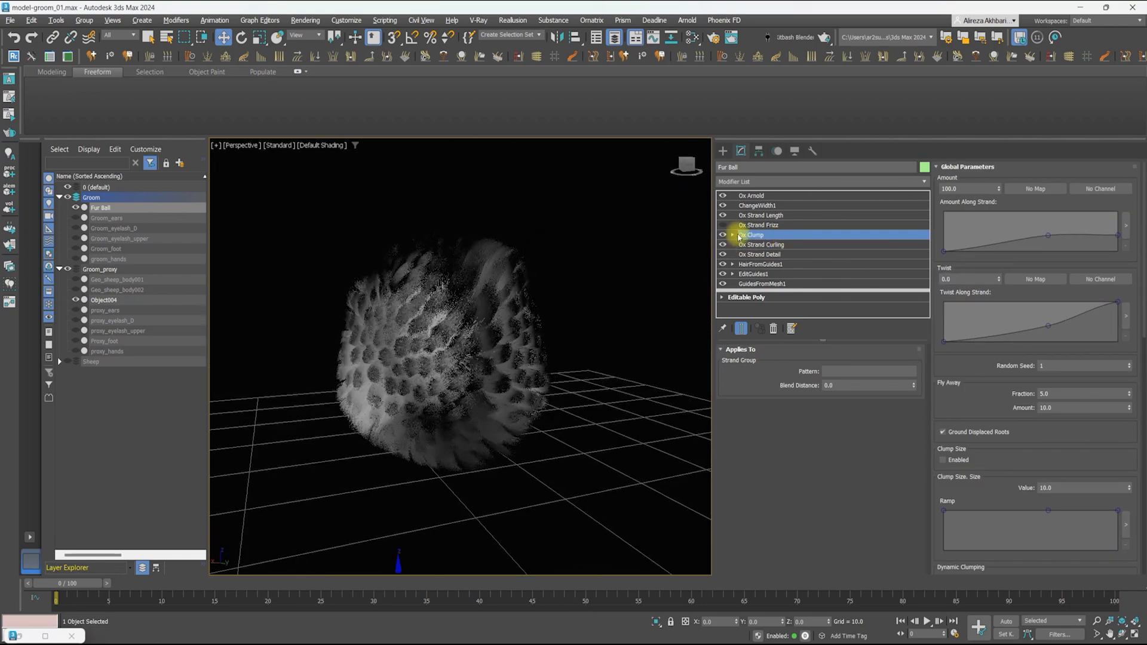
Turn off Ox Strand Curling, set the Ox Clump's twist to 3 and create 20 random clumps
click(723, 244)
click(763, 255)
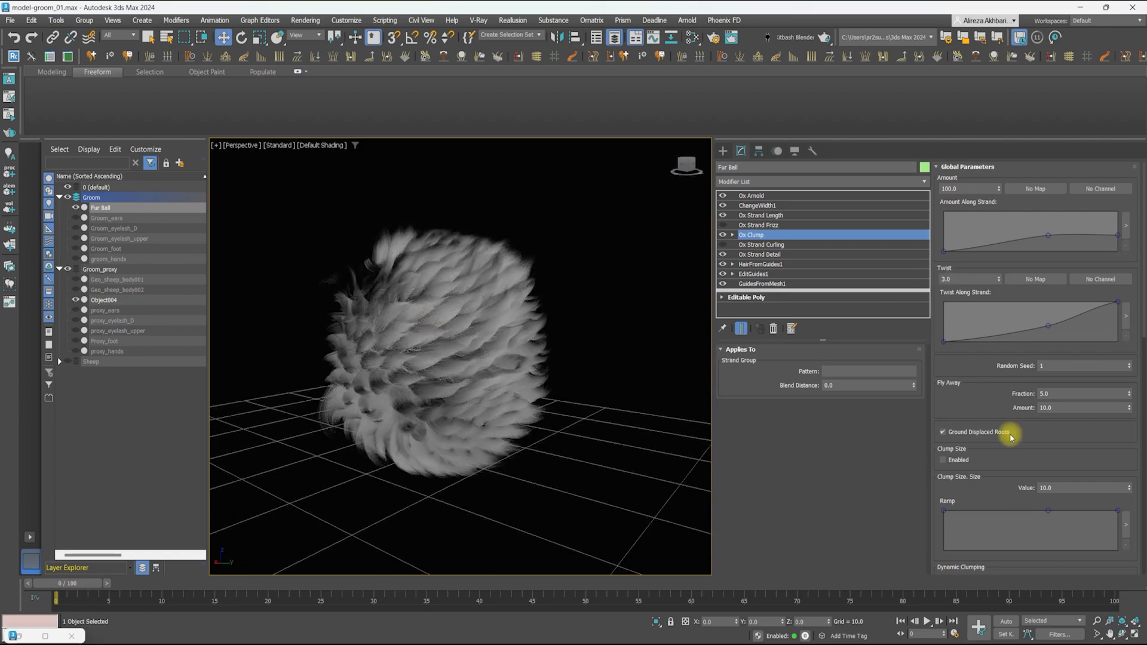
scroll(1014, 405, down, 10)
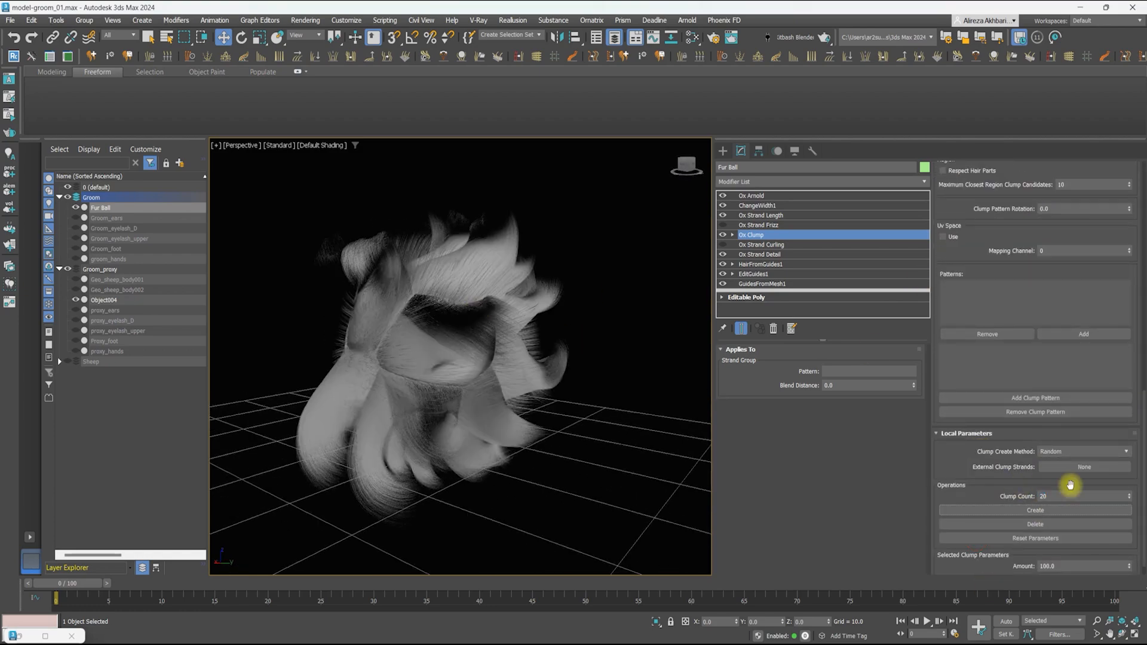
Generate the tail fur's random clumps again, show the sheep body and test-render only the tail region in Arnold
click(1035, 511)
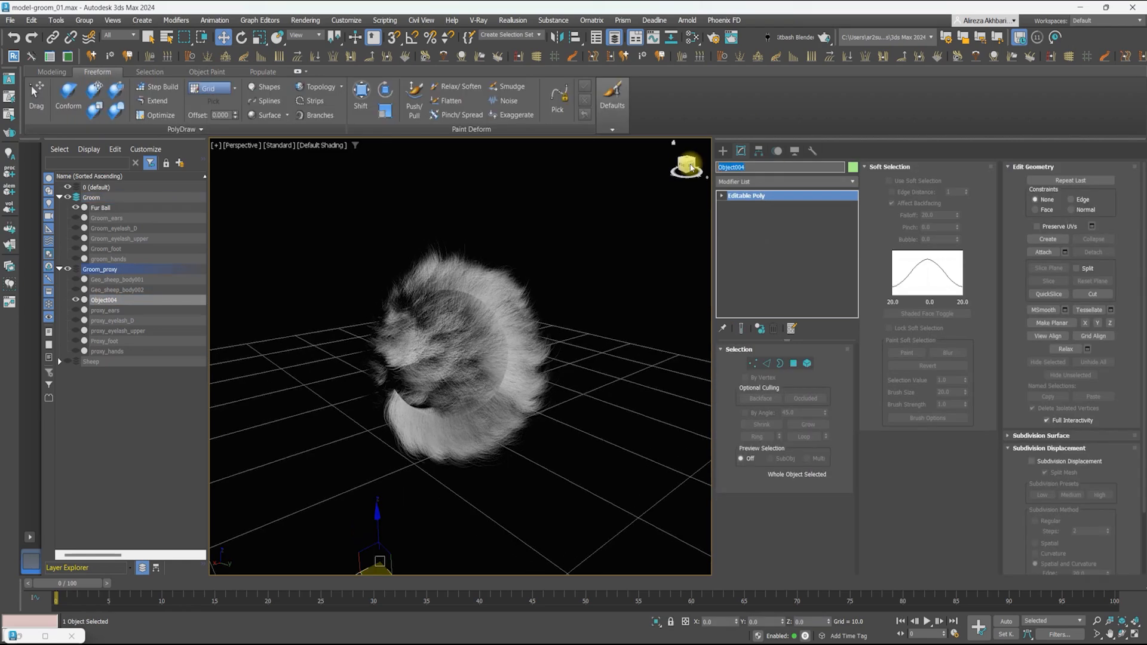
click(68, 363)
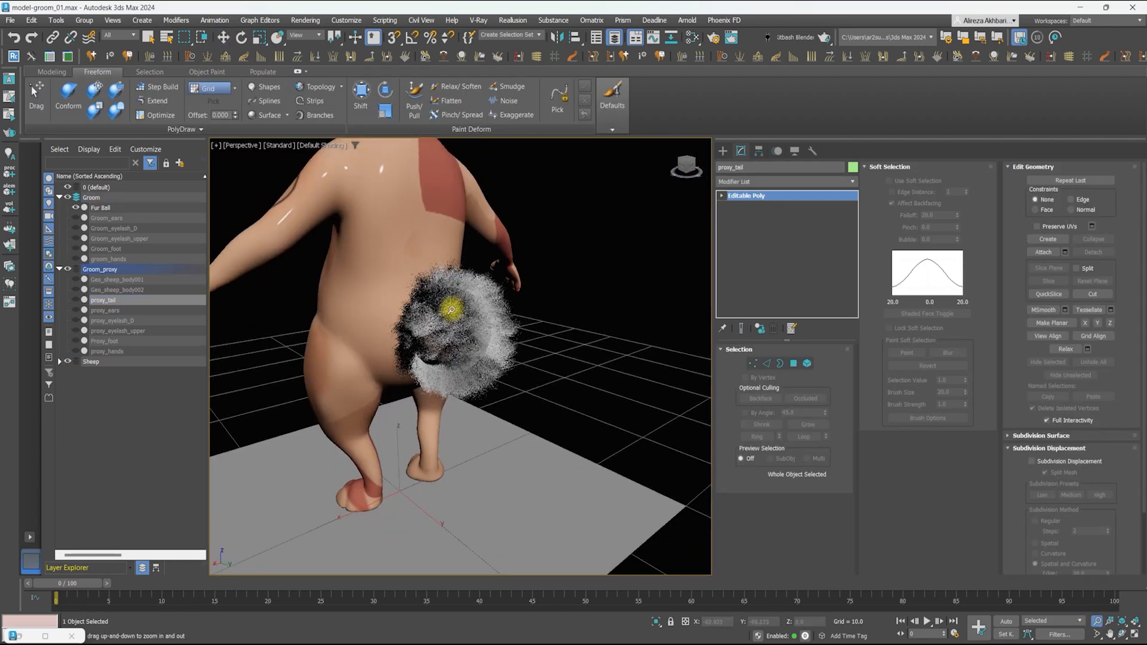
click(9, 78)
click(616, 131)
click(460, 131)
drag(333, 224, 495, 383)
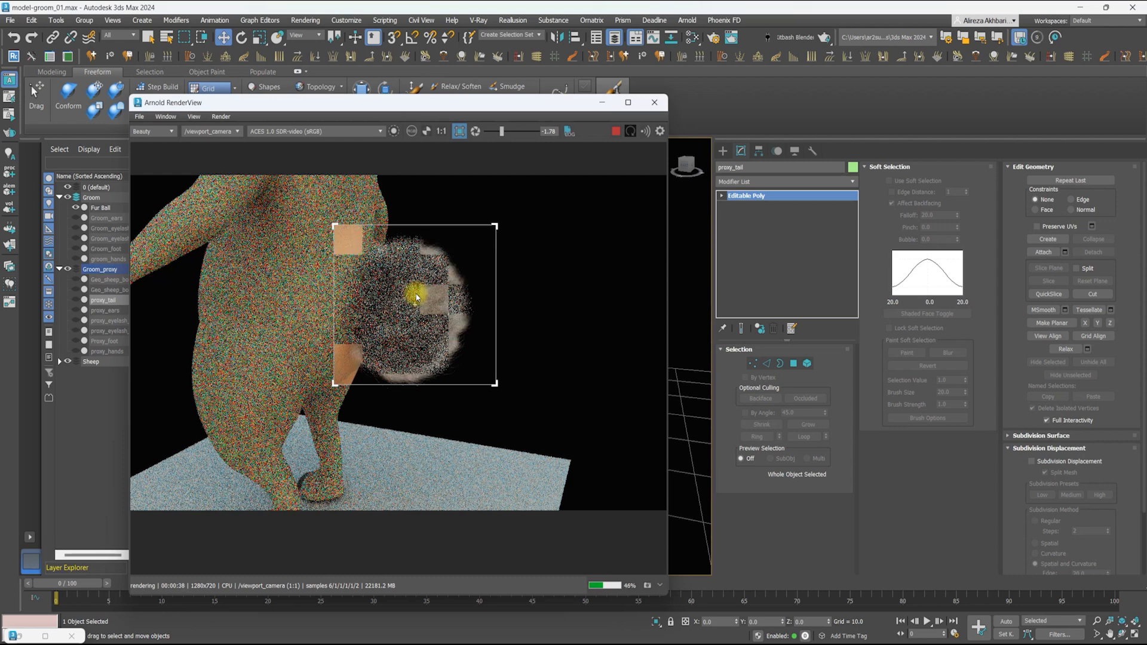
click(654, 102)
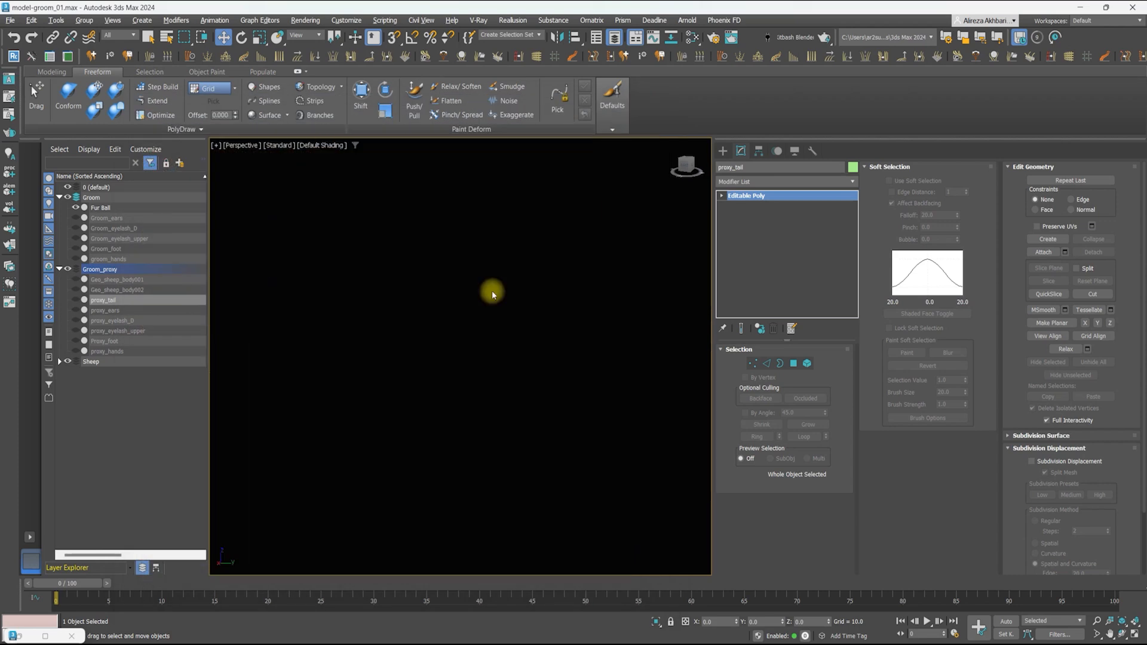
Rename the tail fur as Groom_tail and collapse its guide modifiers into Ox Baked Guides
text(Groo)
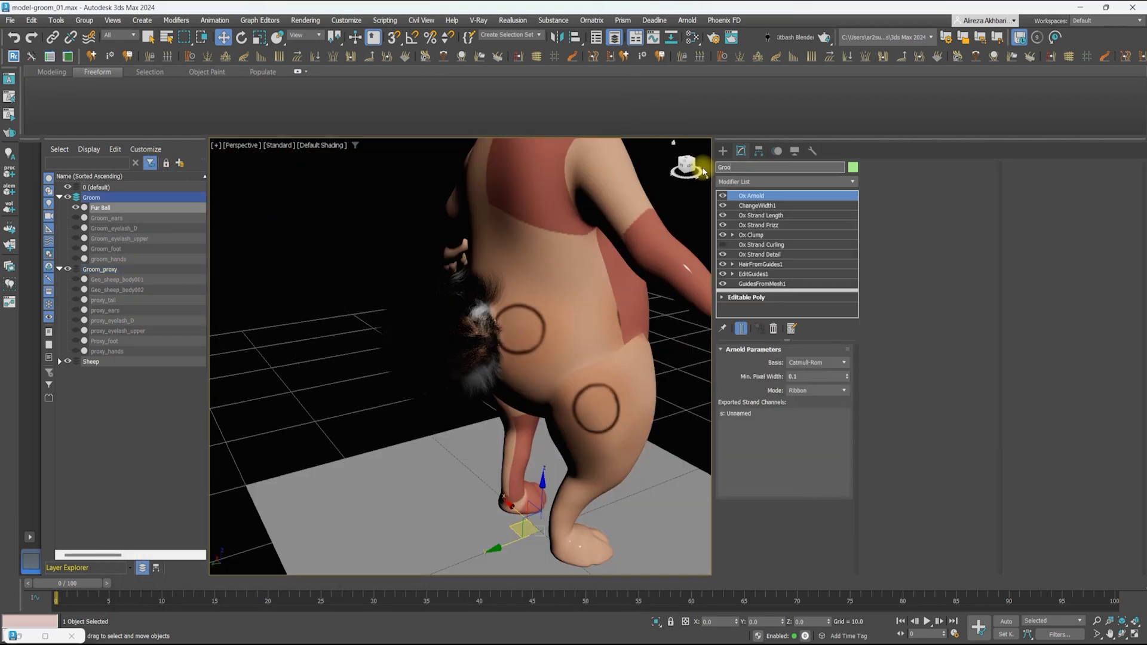
text(m_tail)
click(754, 264)
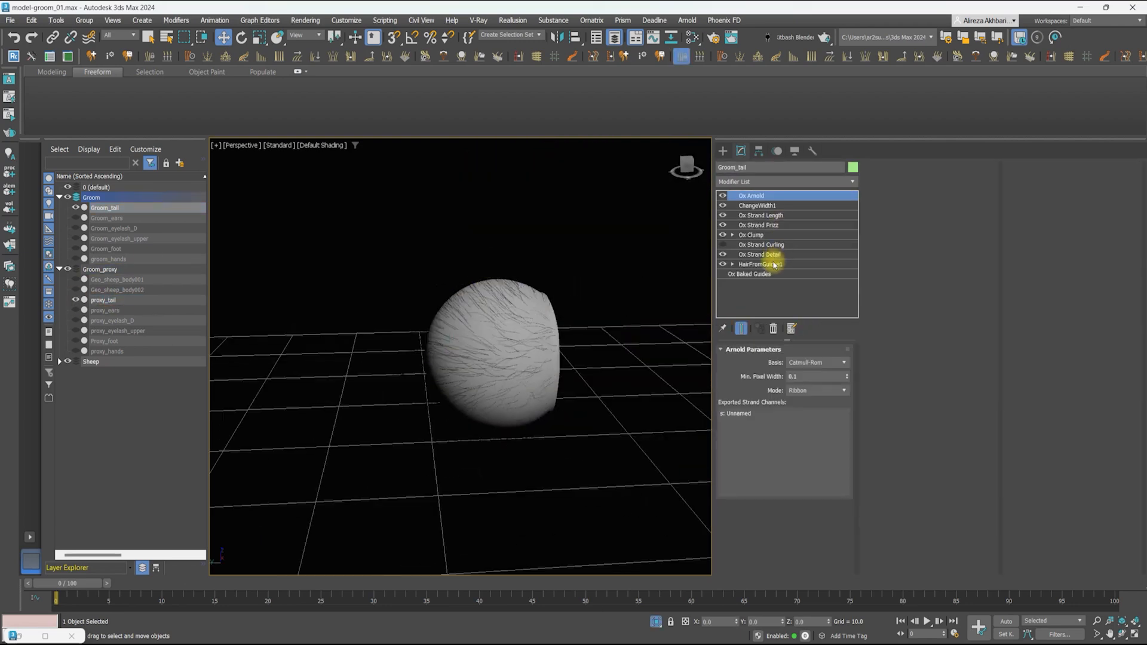
Add an Ox Ground Strands modifier between Groom_tail's baked guides and HairFromGuides1
click(745, 181)
click(810, 387)
click(56, 147)
double_click(96, 158)
scroll(514, 322, down, 3)
alt+middle_drag(514, 322, 735, 586)
Hide proxy_tail and save the scene
click(75, 300)
click(760, 264)
click(754, 195)
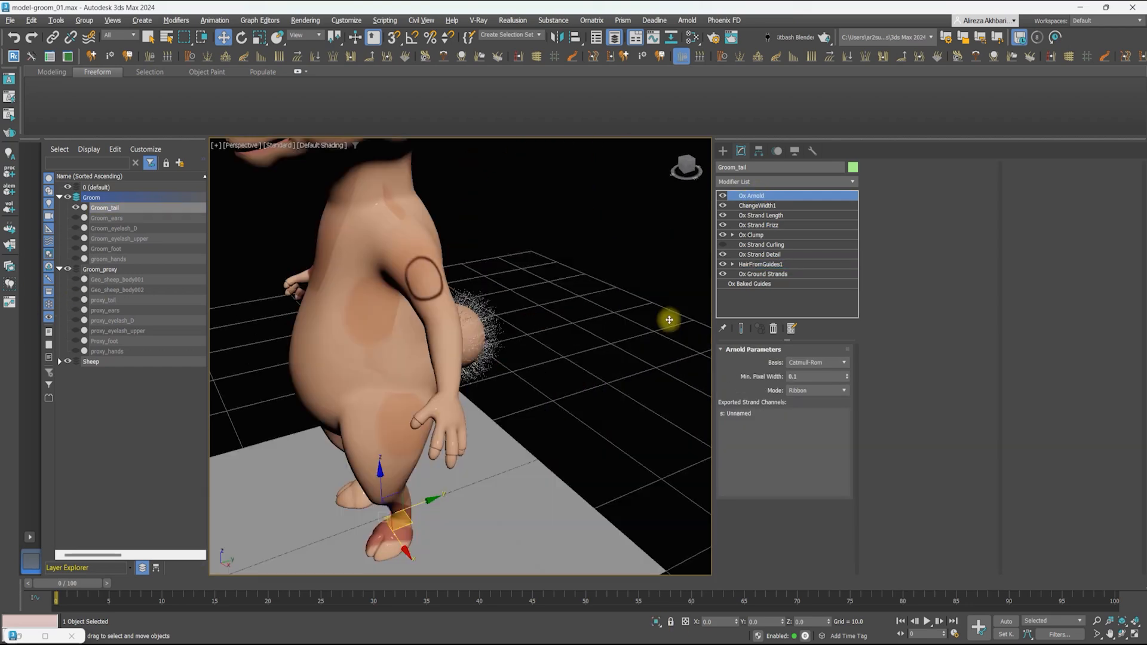
key(ctrl+s)
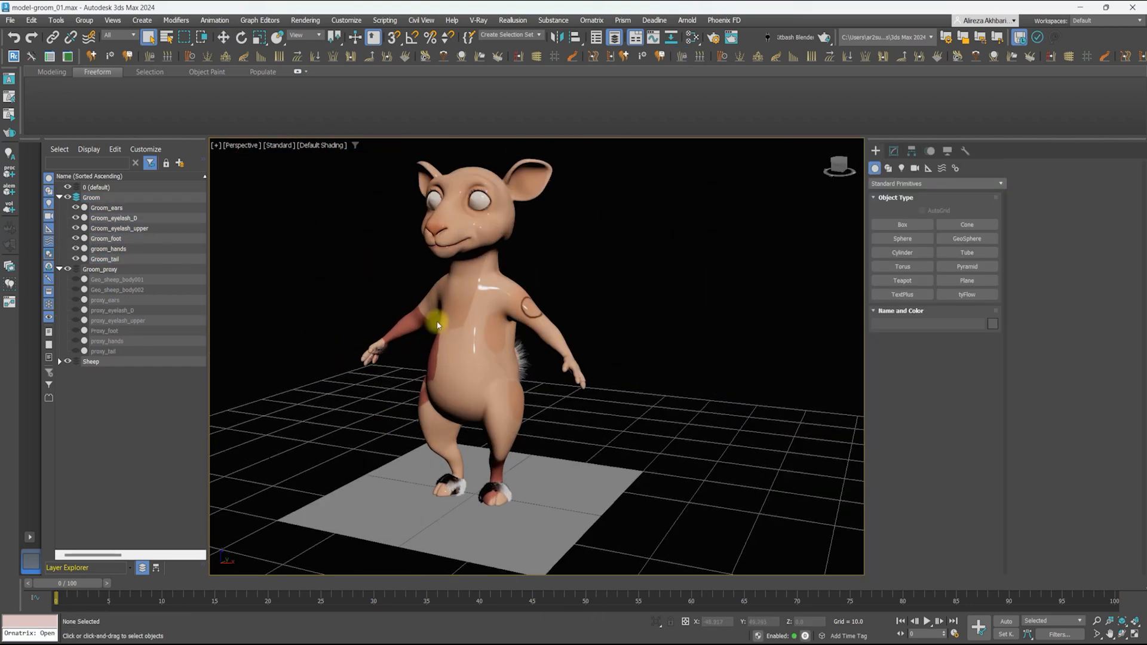
Select the foot fur and examine its HairFromGuides1 root distribution settings
alt+middle_drag(447, 220, 422, 225)
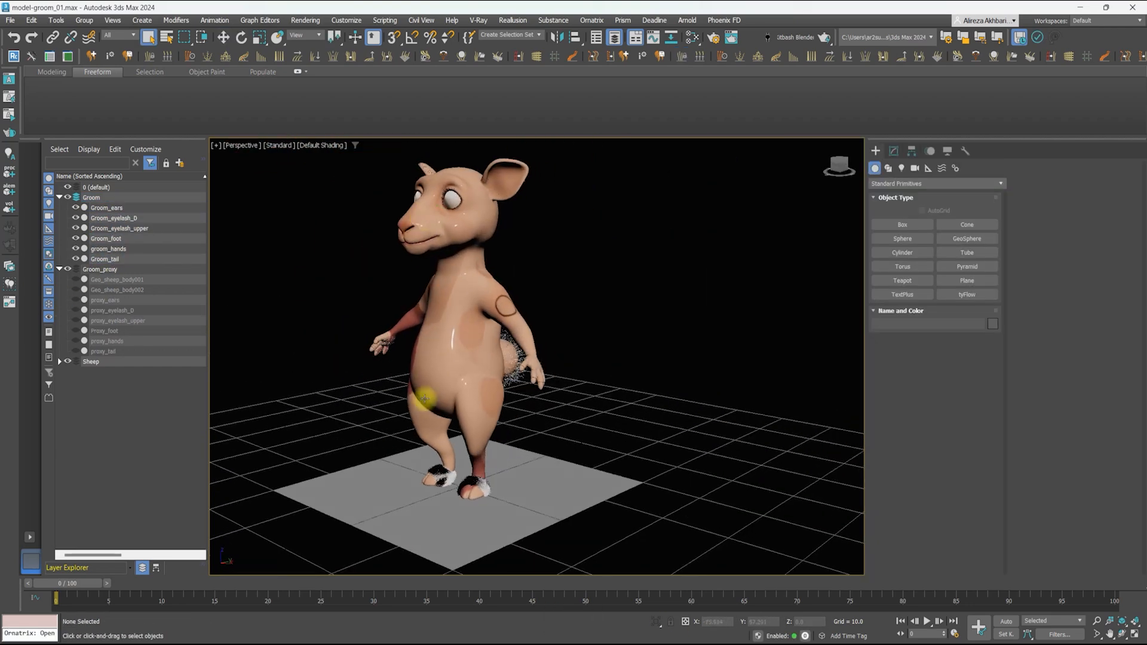
scroll(417, 418, up, 5)
click(418, 418)
click(893, 152)
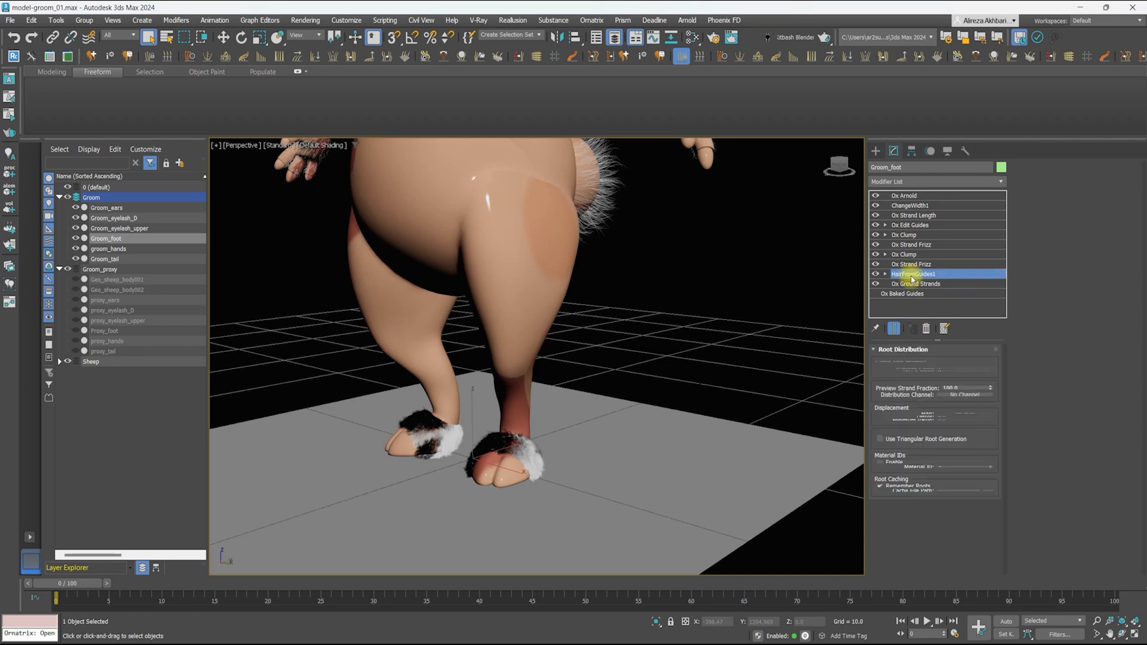
click(912, 276)
click(591, 327)
Hide the Groom and Sheep layers, then show and isolate Geo_sheep_body001
click(68, 197)
click(76, 279)
click(102, 279)
click(68, 362)
key(alt+q)
middle_drag(472, 219, 476, 275)
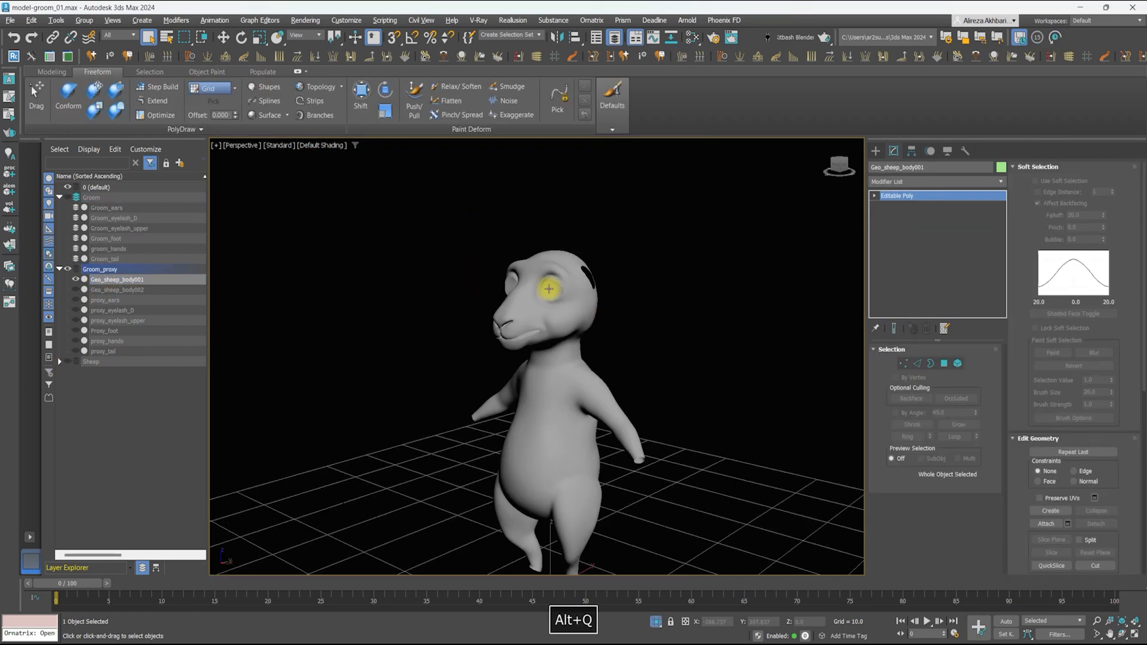
Display edged faces, clone Geo_sheep_body001 and hide the clone
scroll(486, 338, up, 5)
alt+middle_drag(487, 338, 533, 357)
key(F4)
key(2)
click(622, 407)
key(2)
key(ctrl+v)
click(606, 371)
click(75, 300)
click(117, 280)
Delete the edge loop around the neck and the body element below it, and rename the remaining head as proxy_face
click(917, 363)
double_click(606, 408)
key(Delete)
click(958, 364)
click(606, 443)
key(Delete)
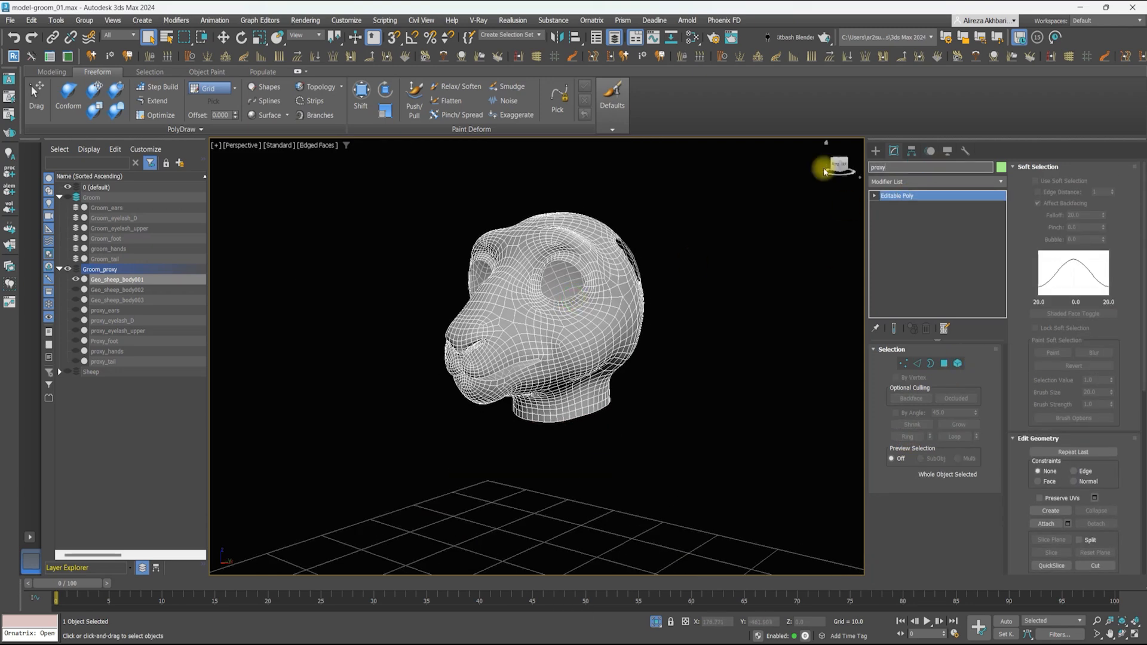
Create an Ornatrix fur ball on proxy_face and turn off its ChangeWidth1 and HairFromGuides1 modifiers
click(593, 24)
middle_drag(486, 305, 459, 303)
click(913, 205)
scroll(956, 448, down, 5)
click(876, 196)
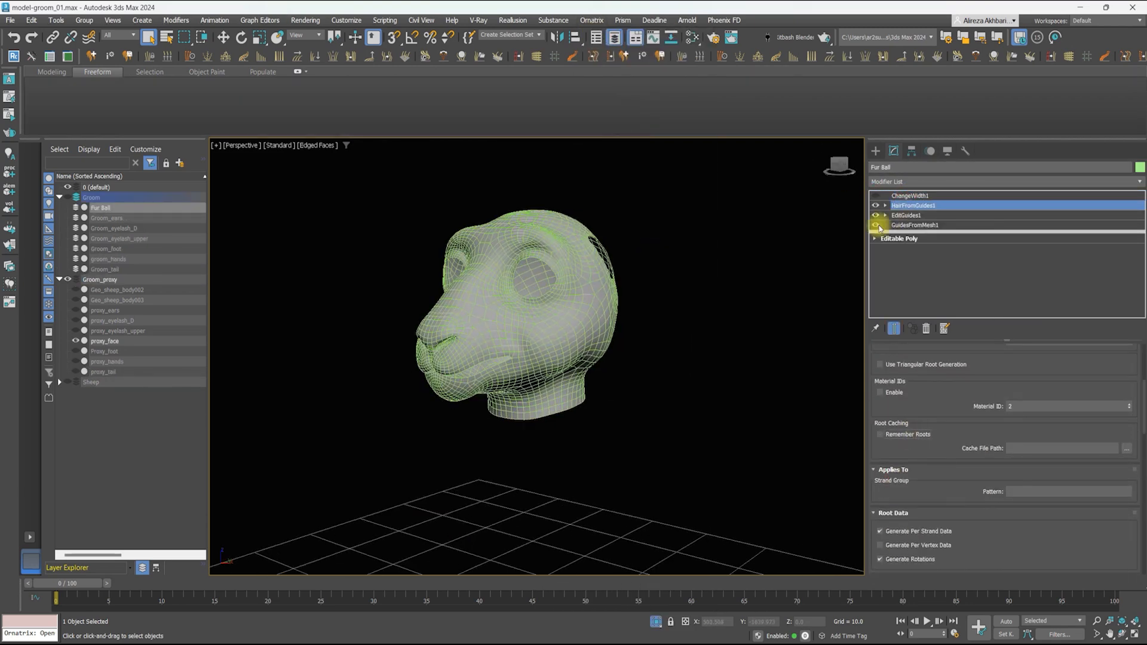
click(876, 205)
click(915, 225)
Show the Groom layer and rename the new fur ball as groom_face
click(68, 197)
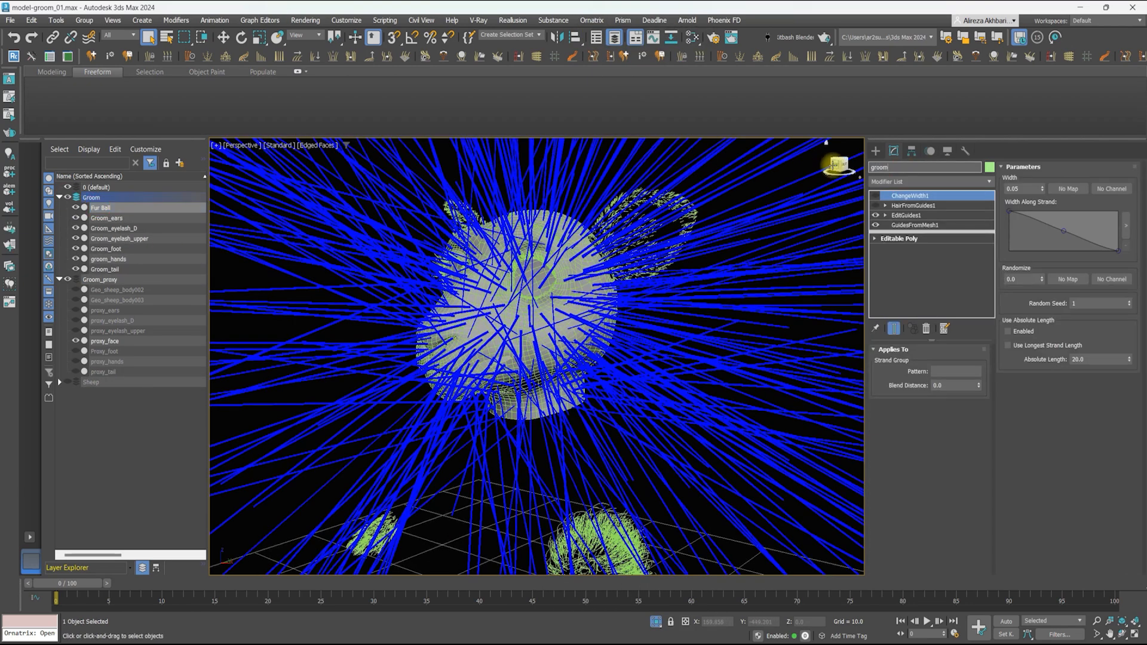
click(902, 225)
key(Return)
drag(866, 387, 762, 388)
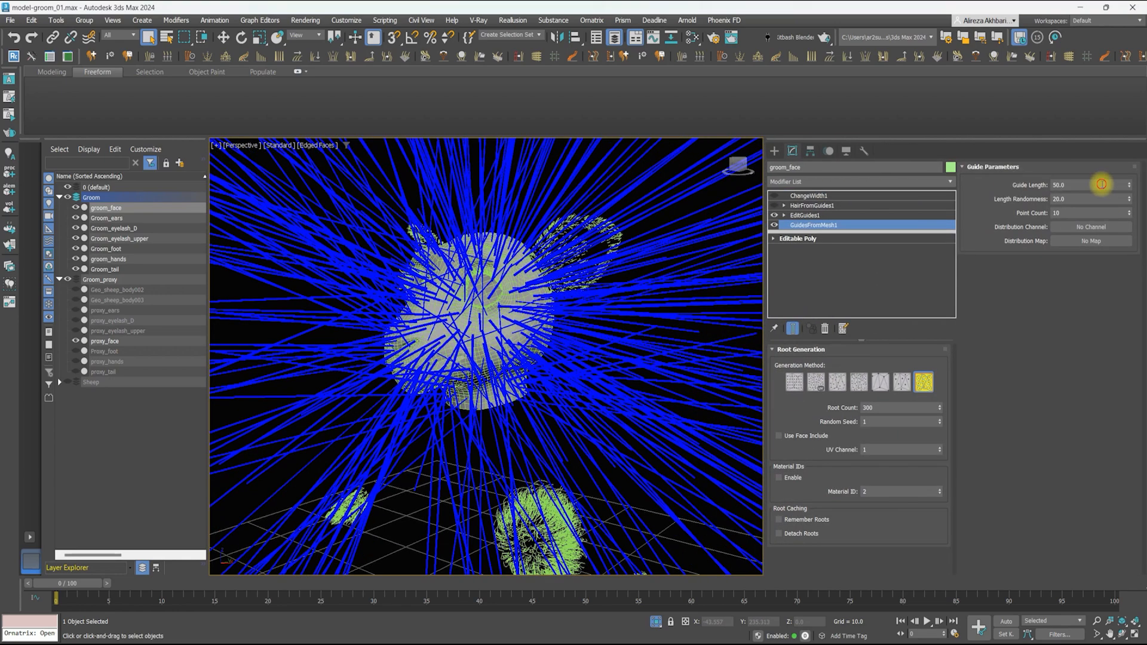
Set groom_face's guide length to 0.8 in GuidesFromMesh1
drag(1101, 184, 1009, 184)
text(2)
key(Return)
text(1)
key(Return)
scroll(515, 297, up, 2)
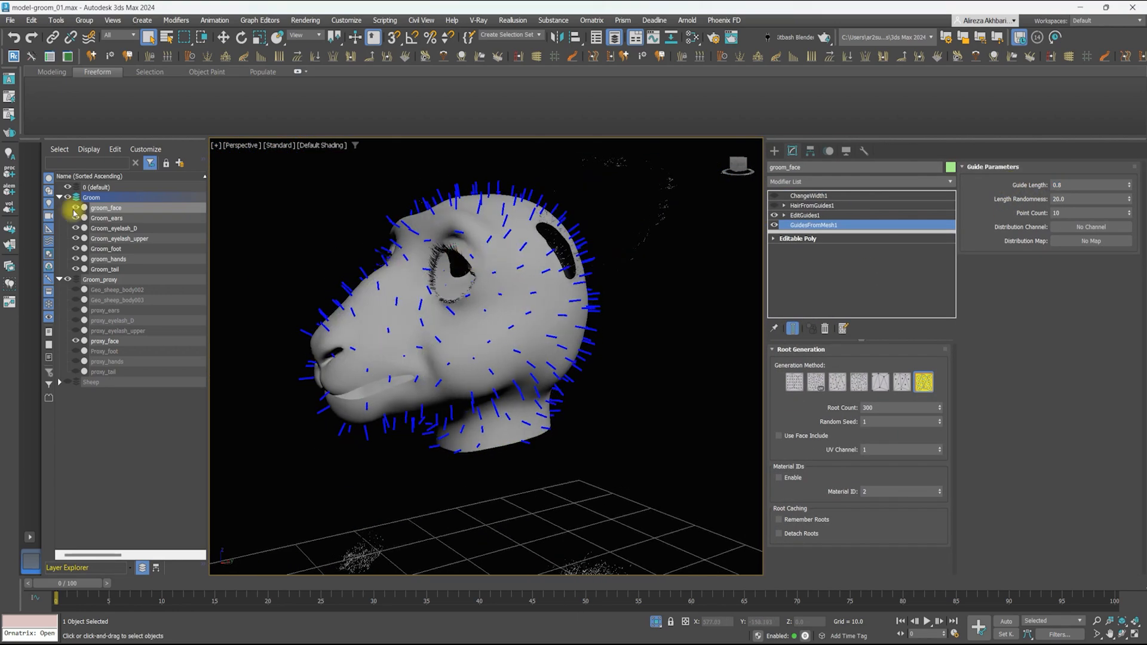
Hide the other groom objects and set GuidesFromMesh1's root count to 2600 and point count to 5
shift+click(101, 269)
click(106, 208)
click(813, 225)
text(1600)
key(Return)
alt+middle_drag(426, 365, 478, 326)
Add Ox Surface Comb above GuidesFromMesh1 and draw a sink running up the bridge of the nose
click(815, 182)
text(ox su)
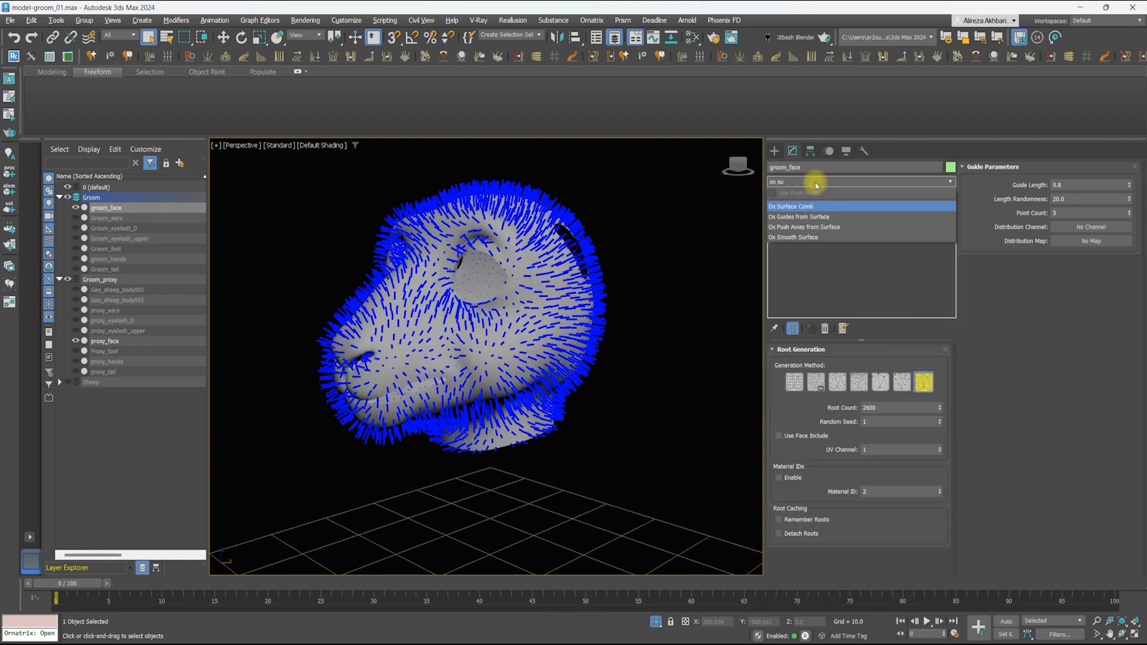
key(Return)
click(784, 226)
click(802, 234)
click(1050, 230)
alt+middle_drag(376, 331, 456, 387)
drag(471, 394, 466, 346)
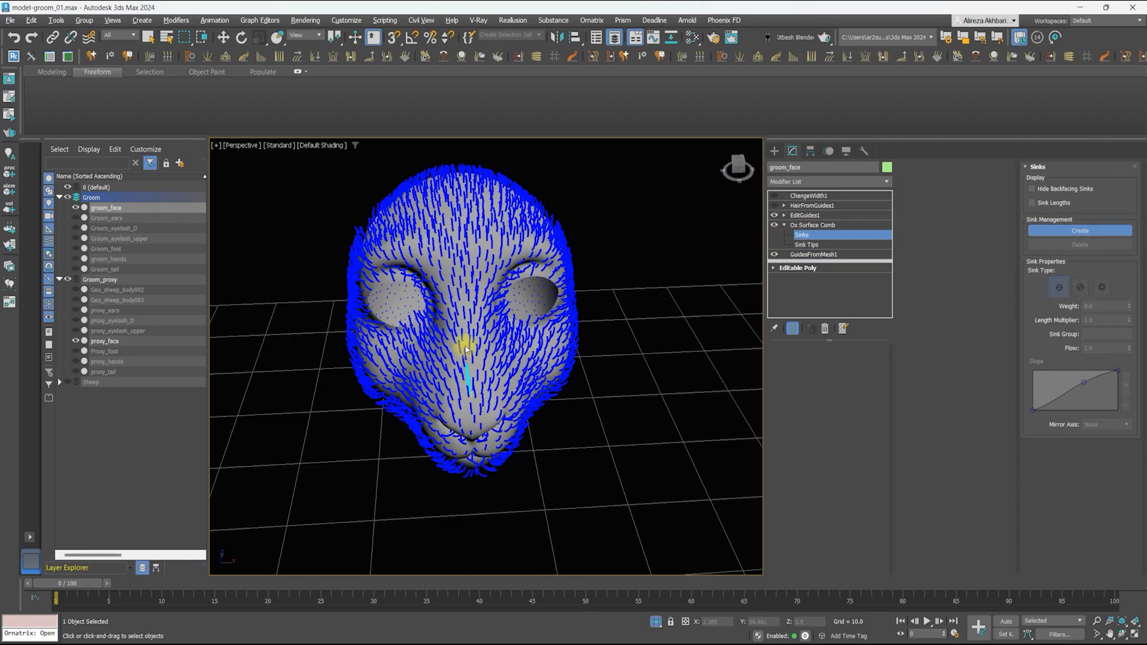
Set the sinks' mirror axis to X and draw mirrored sinks along the muzzle, mouth, cheek and jaw
click(1088, 446)
alt+middle_drag(555, 364, 500, 358)
click(801, 235)
scroll(500, 371, up, 4)
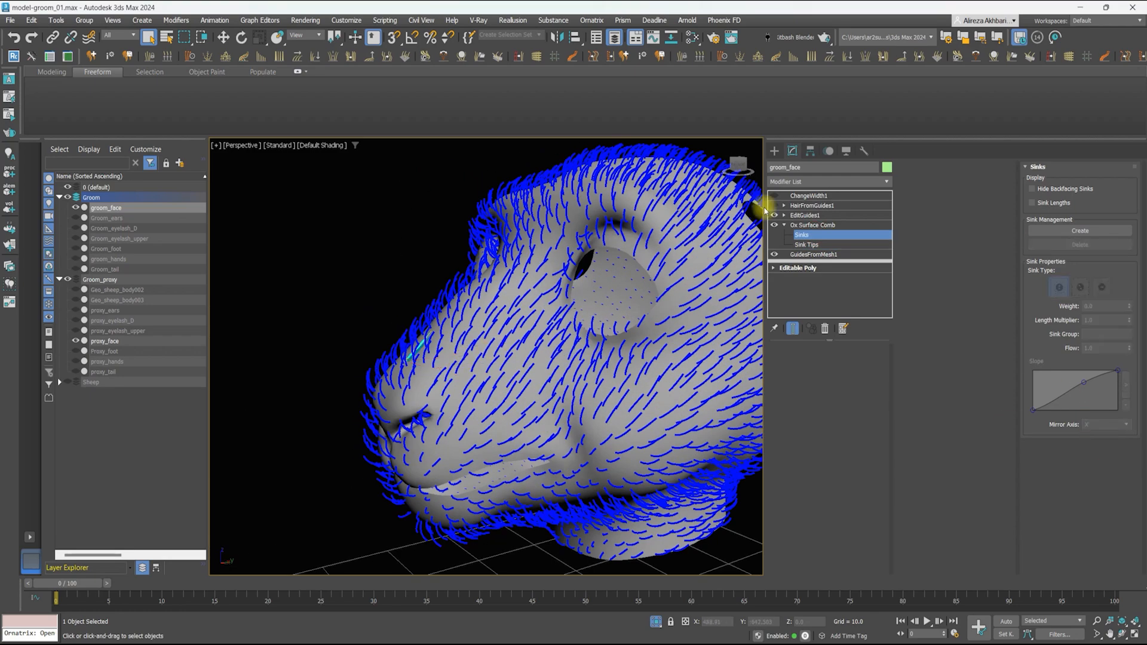
click(1080, 231)
drag(456, 378, 487, 371)
alt+middle_drag(496, 383, 484, 335)
drag(392, 383, 423, 374)
mouse_move(422, 373)
alt+middle_down()
mouse_move(466, 384)
mouse_move(412, 367)
alt+middle_up()
drag(439, 359, 465, 375)
drag(505, 334, 525, 343)
drag(550, 326, 565, 344)
alt+middle_drag(588, 364, 564, 358)
drag(578, 387, 610, 397)
alt+middle_drag(642, 396, 621, 391)
drag(642, 389, 665, 385)
alt+middle_drag(574, 311, 618, 341)
Draw more mirrored sinks around the eye socket, under the chin and down the neck
drag(531, 271, 543, 263)
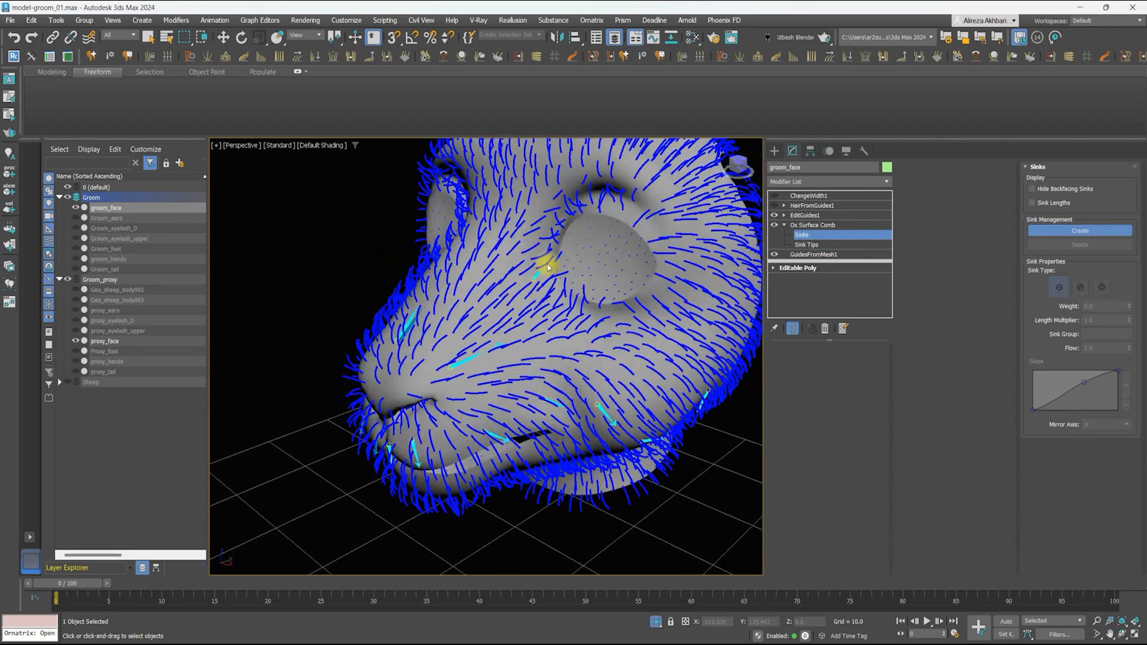
drag(533, 220, 538, 191)
alt+middle_drag(537, 194, 532, 233)
drag(540, 219, 561, 204)
drag(595, 229, 635, 226)
scroll(670, 310, down, 3)
alt+middle_drag(603, 335, 537, 263)
drag(487, 397, 507, 407)
alt+middle_drag(508, 407, 540, 424)
drag(576, 455, 579, 487)
drag(646, 460, 659, 503)
alt+middle_drag(663, 455, 675, 469)
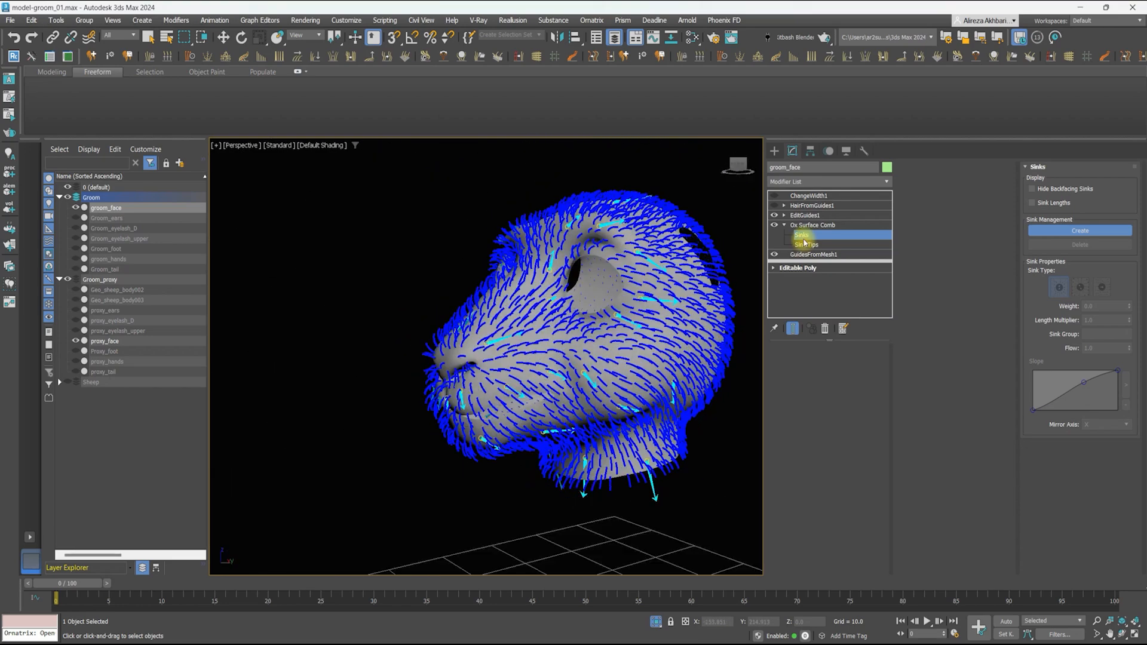
Set the Ox Surface Comb's maximum bend value to 0.6
click(812, 225)
text(0.6)
key(Return)
alt+middle_drag(597, 395, 675, 383)
scroll(481, 389, up, 3)
scroll(482, 389, down, 3)
alt+middle_drag(651, 224, 719, 250)
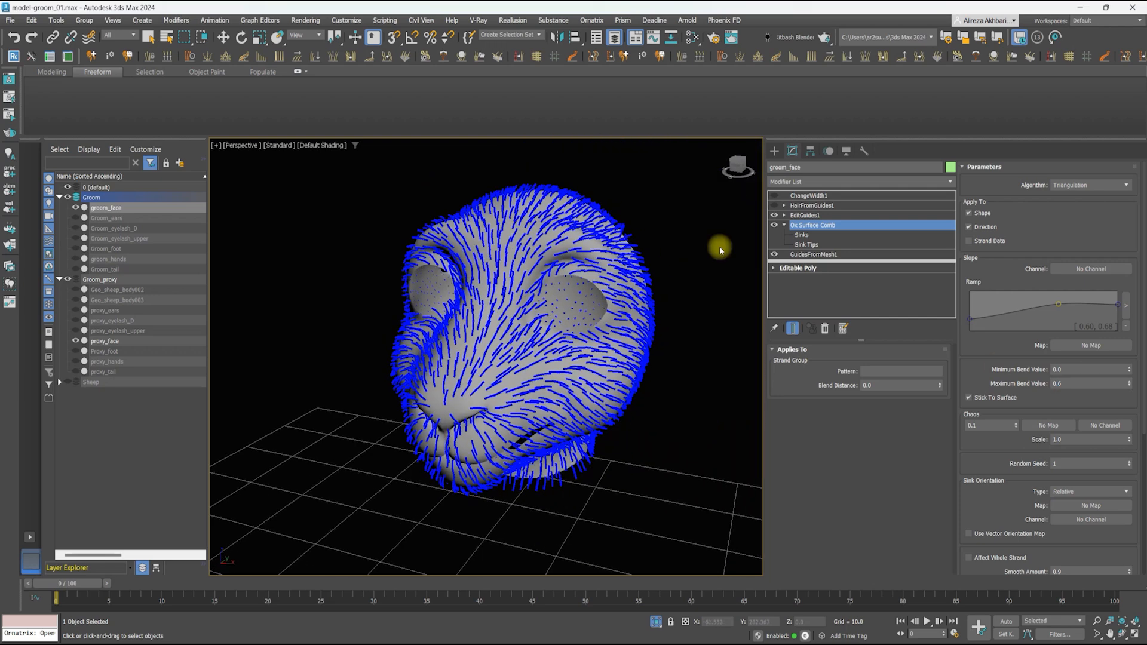
Brush-select the guides around both eyes in EditGuides1 with brush changes mirrored on X
click(804, 215)
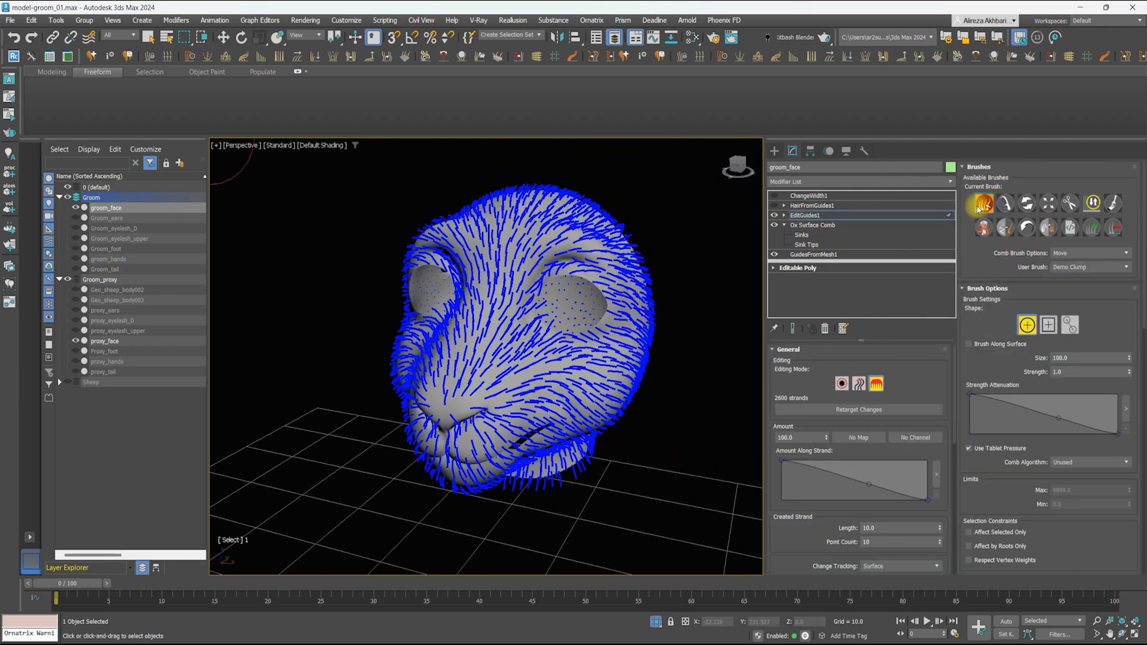
scroll(1035, 396, down, 5)
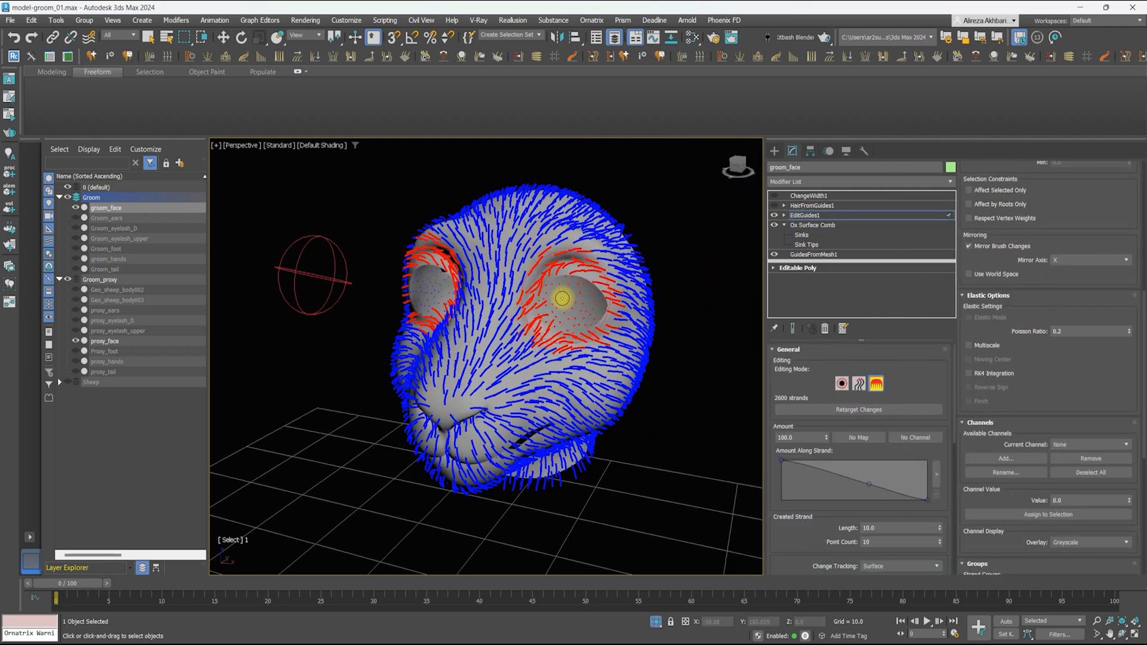
alt+middle_drag(675, 299, 525, 281)
drag(664, 263, 670, 225)
alt+middle_drag(538, 286, 666, 303)
click(922, 216)
Shorten the selected guides around the eyes using the Grow/Shrink brush with Affect Selected Only enabled
click(876, 383)
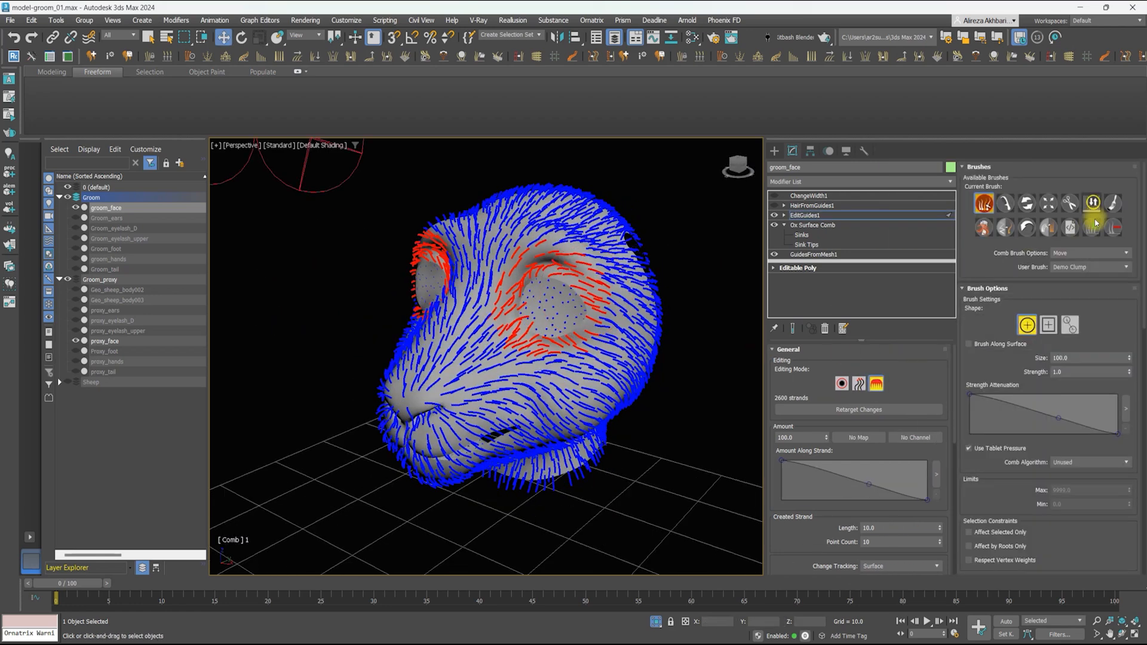
click(1093, 204)
scroll(976, 245, down, 4)
click(980, 422)
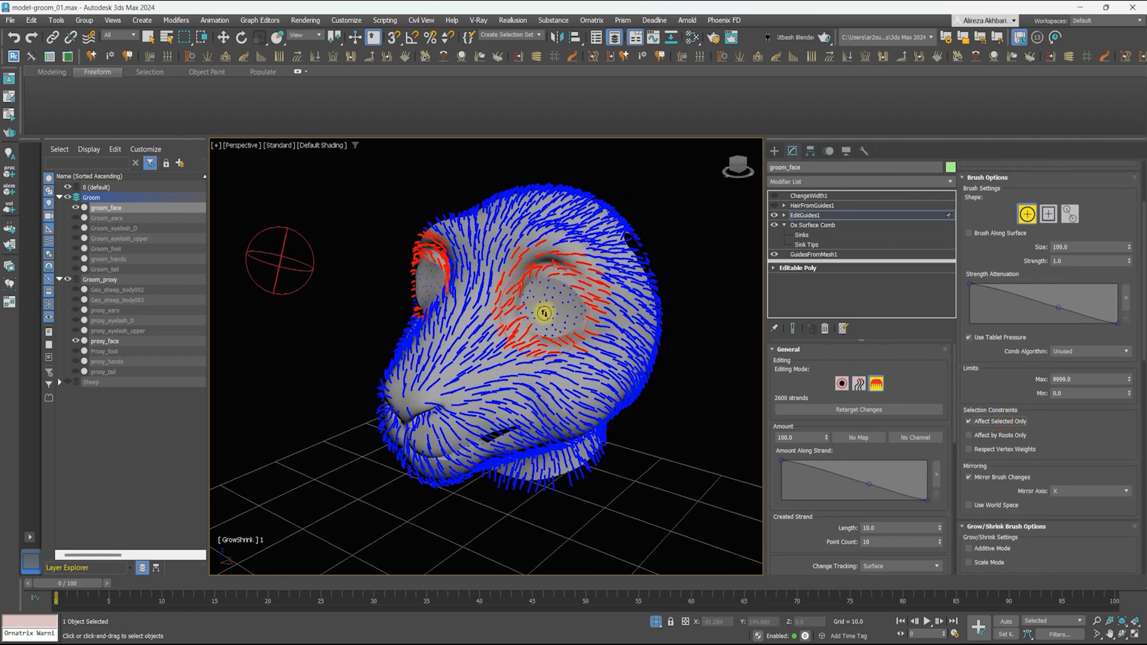
scroll(551, 306, up, 4)
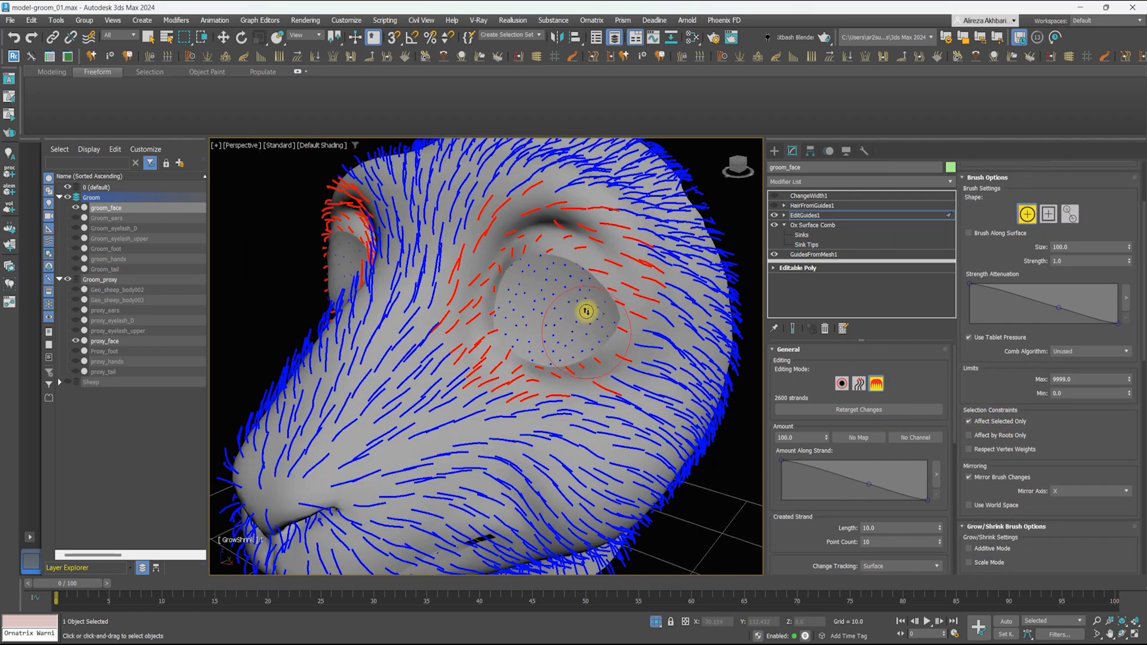
click(806, 216)
alt+middle_drag(598, 278, 687, 275)
Add further Ox Surface Comb sinks on the head and around the inner corner of the eye
click(814, 226)
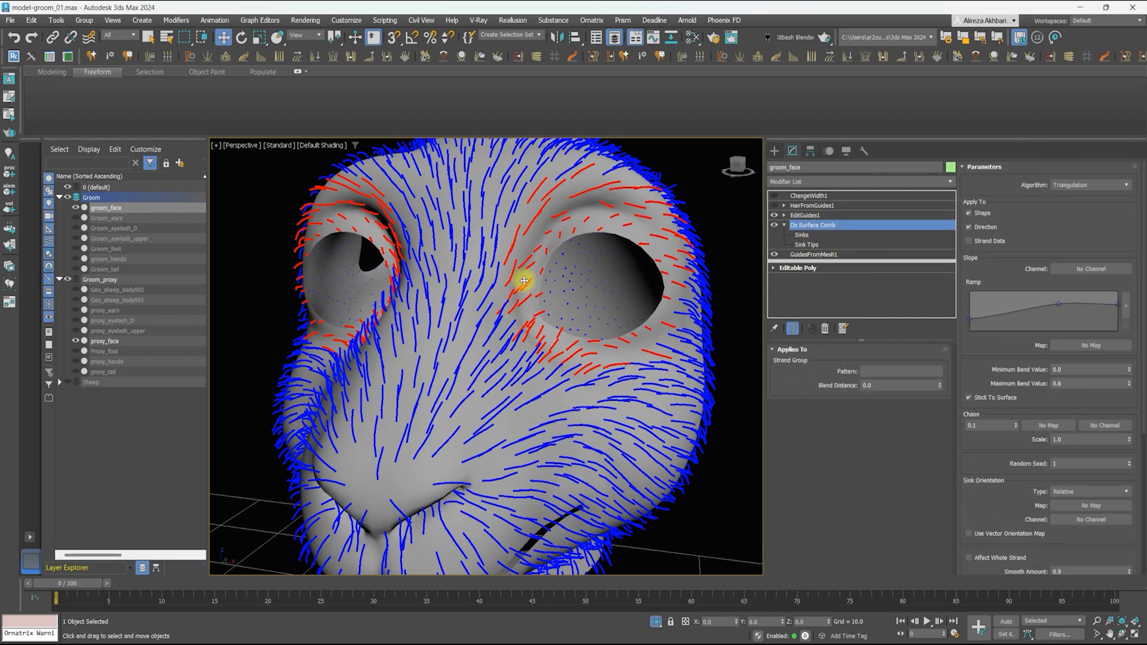
scroll(525, 281, down, 3)
alt+middle_drag(525, 281, 359, 293)
click(797, 236)
scroll(540, 263, down, 4)
click(1061, 231)
alt+middle_drag(627, 401, 533, 412)
drag(564, 317, 568, 341)
alt+middle_drag(492, 402, 597, 358)
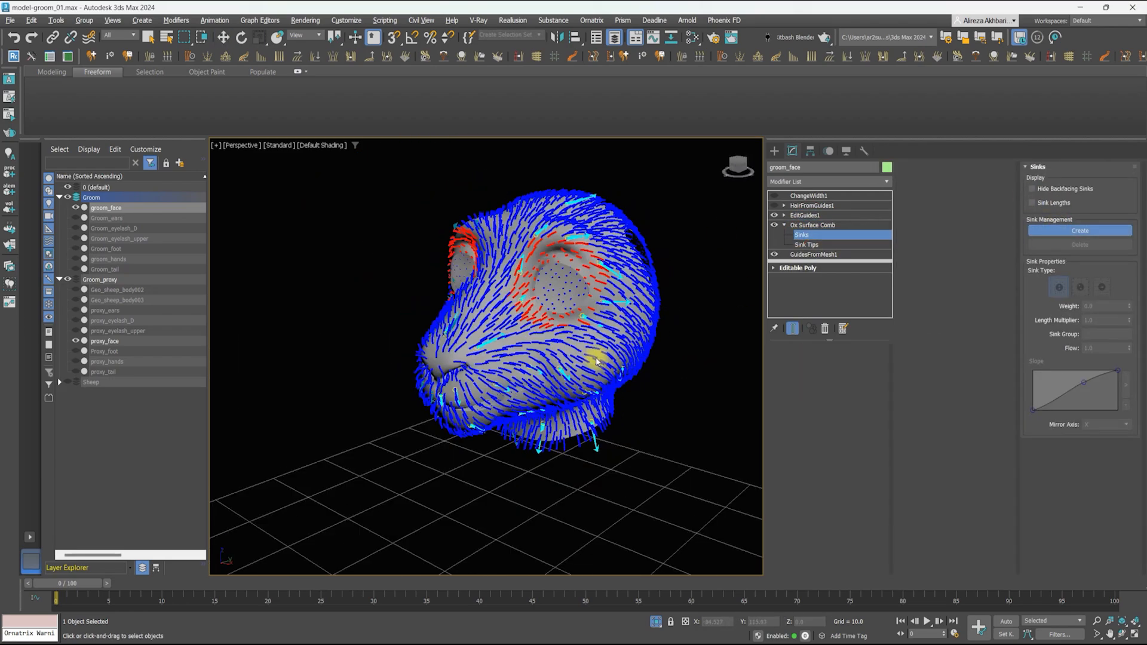
scroll(545, 327, up, 3)
drag(526, 328, 545, 326)
scroll(596, 349, up, 4)
click(569, 223)
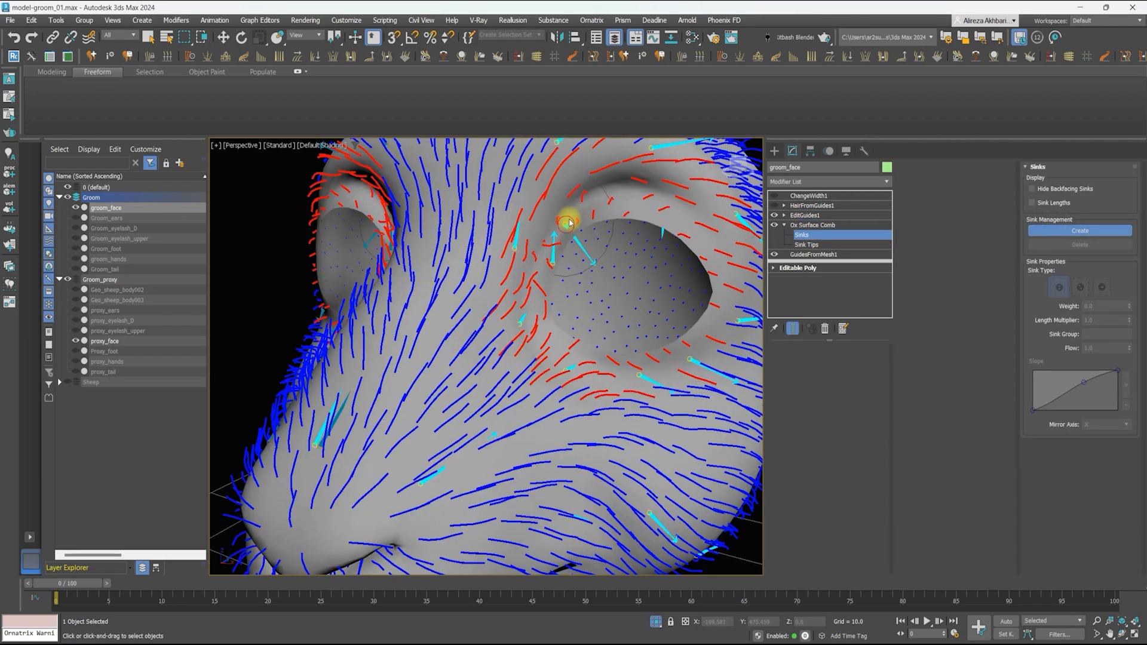
Turn groom_face's HairFromGuides1 back on and delete its ChangeWidth1 modifier
click(803, 205)
scroll(558, 302, down, 5)
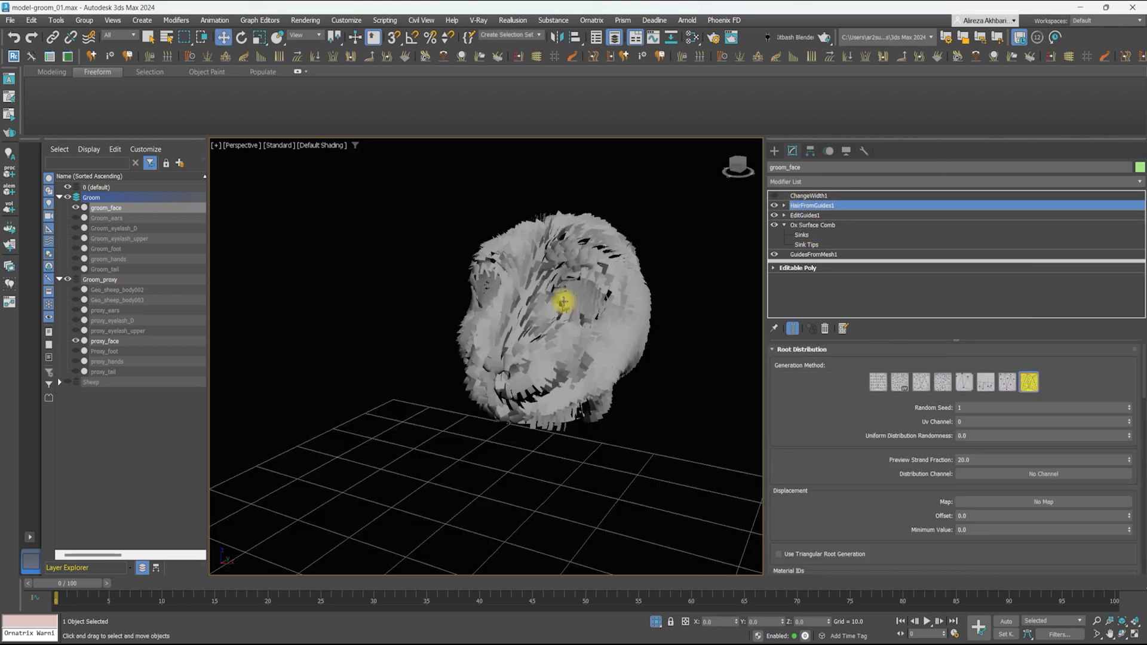
click(836, 197)
click(826, 329)
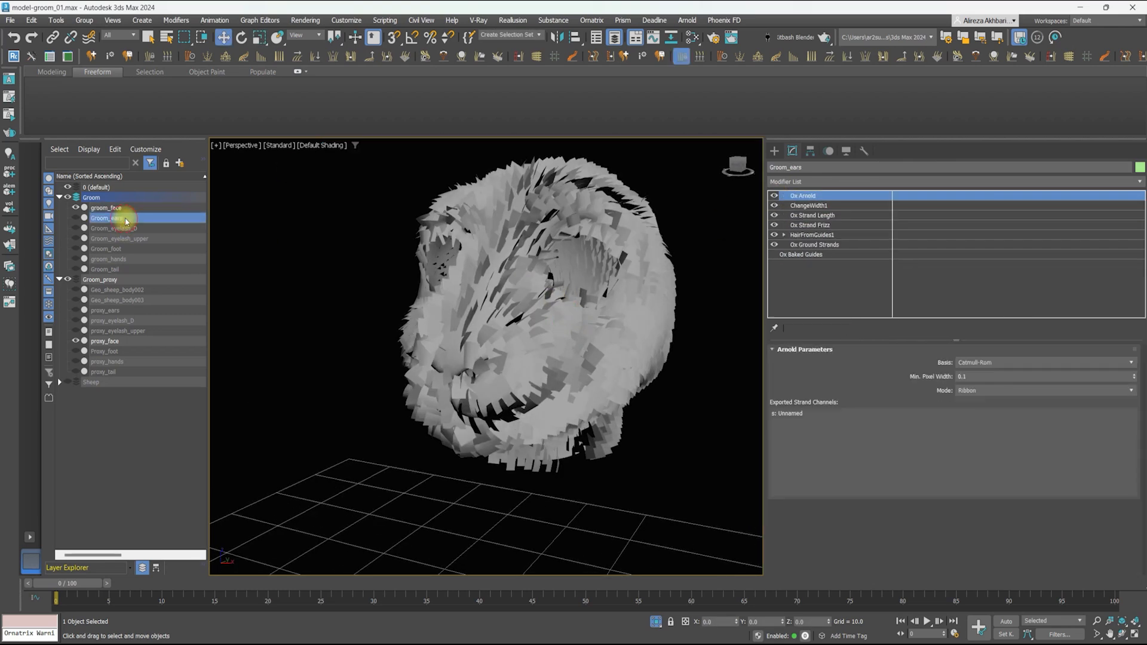
Copy Ox Arnold, ChangeWidth1, Ox Strand Length and Ox Strand Frizz from Groom_ears and paste them onto groom_face
shift+click(825, 225)
right_click(823, 223)
click(853, 272)
click(114, 208)
right_click(803, 195)
click(829, 255)
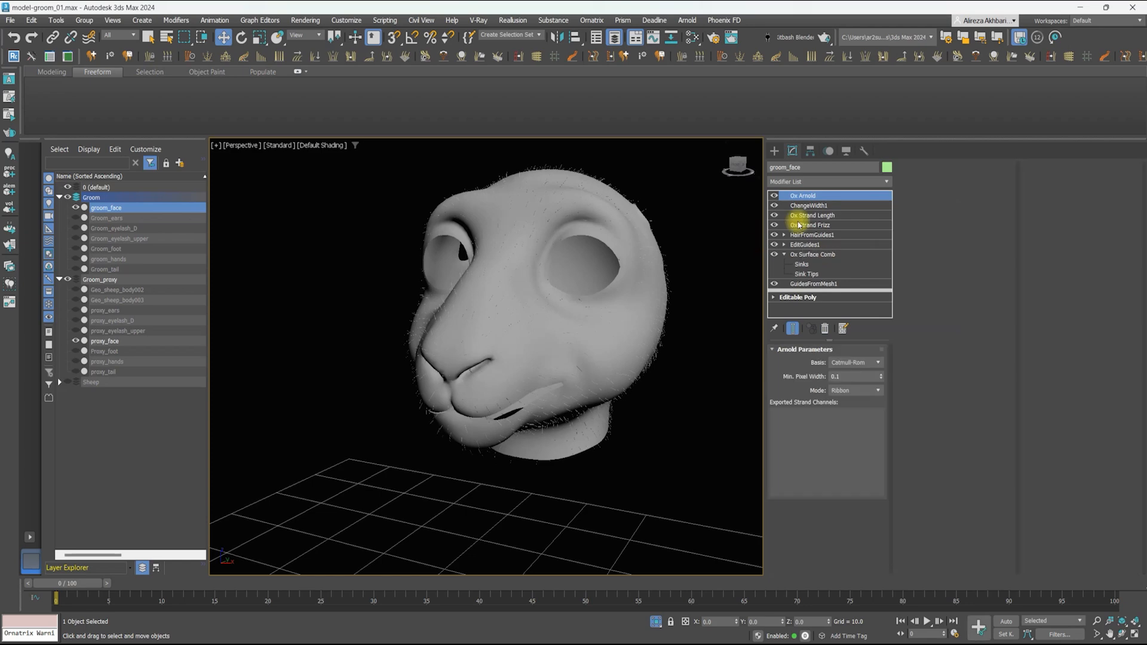
Assign the shorthair_den.jpg bitmap as the first distribution map of groom_face's HairFromGuides1 and open the Slate Material Editor
click(812, 235)
drag(771, 396, 704, 396)
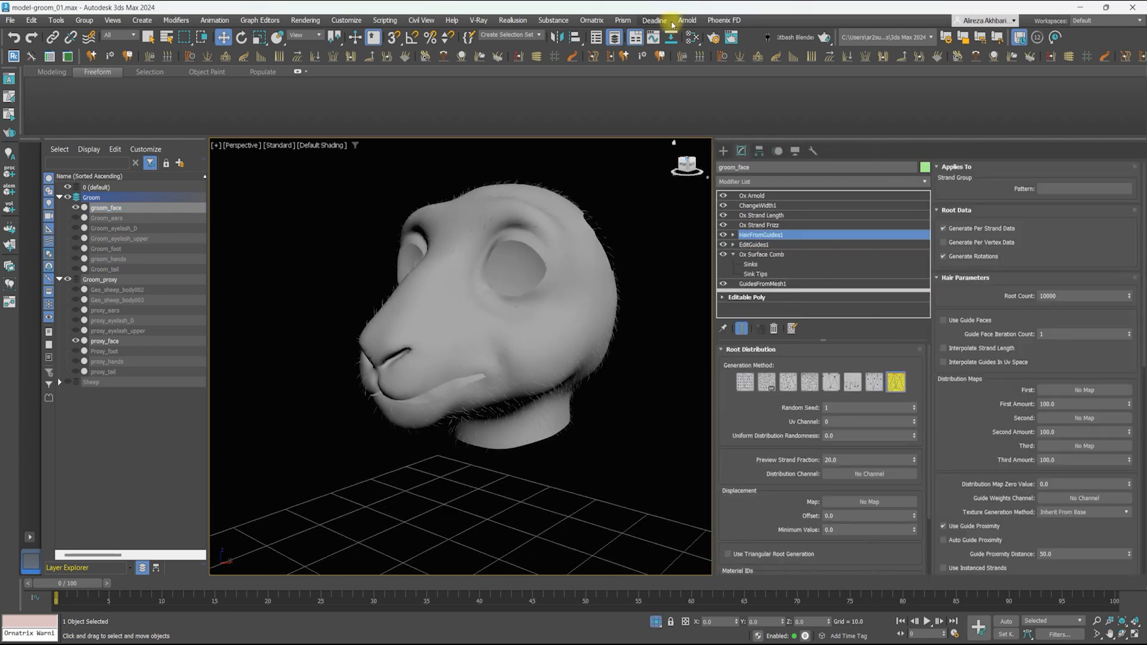
click(693, 37)
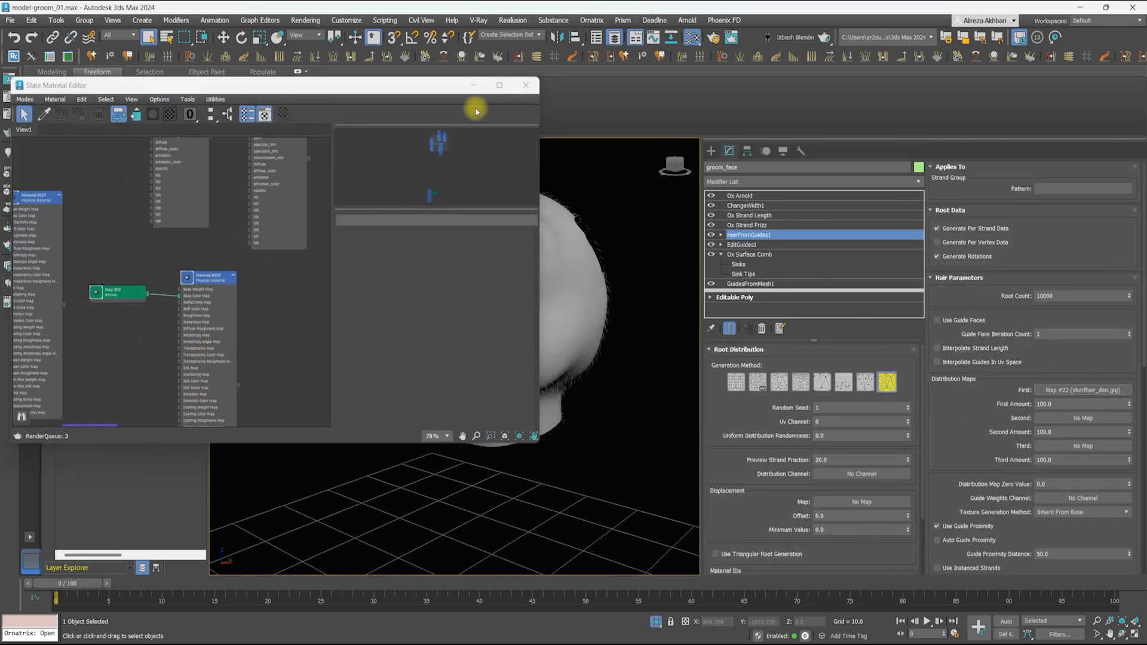
Set groom_face's HairFromGuides1 root count to 100000 with a preview strand fraction of 100, and show the Sheep layer
key(m)
alt+middle_drag(481, 311, 525, 318)
mouse_move(478, 251)
alt+middle_down()
mouse_move(512, 217)
mouse_move(525, 289)
mouse_move(504, 286)
alt+middle_up()
click(67, 382)
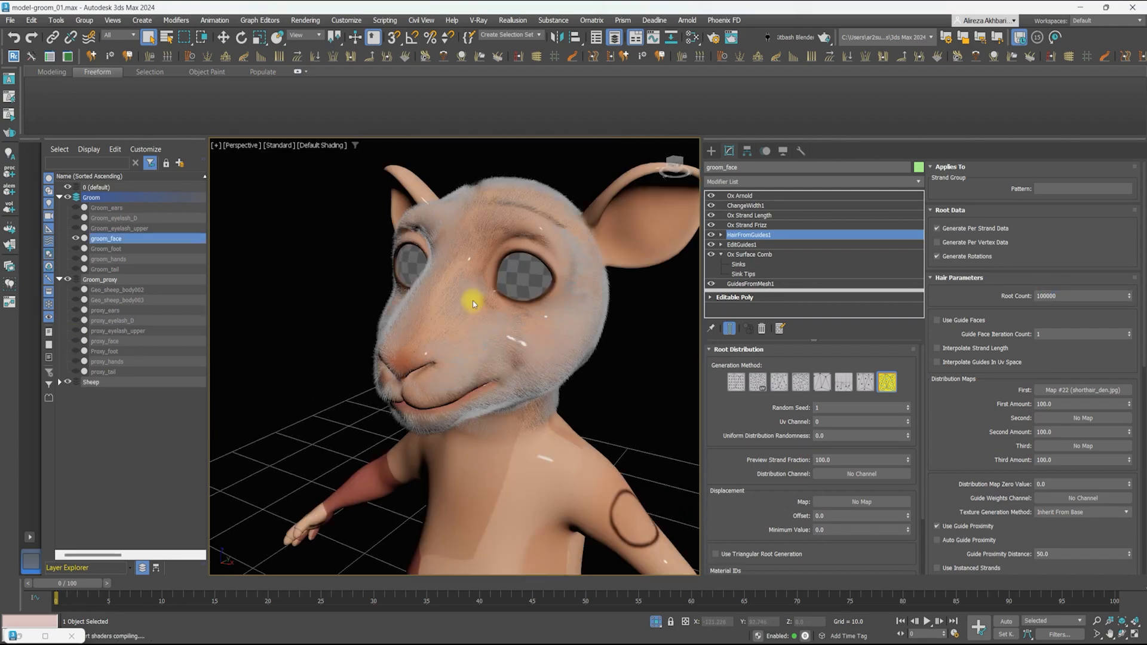
Test-render the face fur in the Arnold RenderView, then return to a close view of the muzzle
click(688, 20)
click(711, 31)
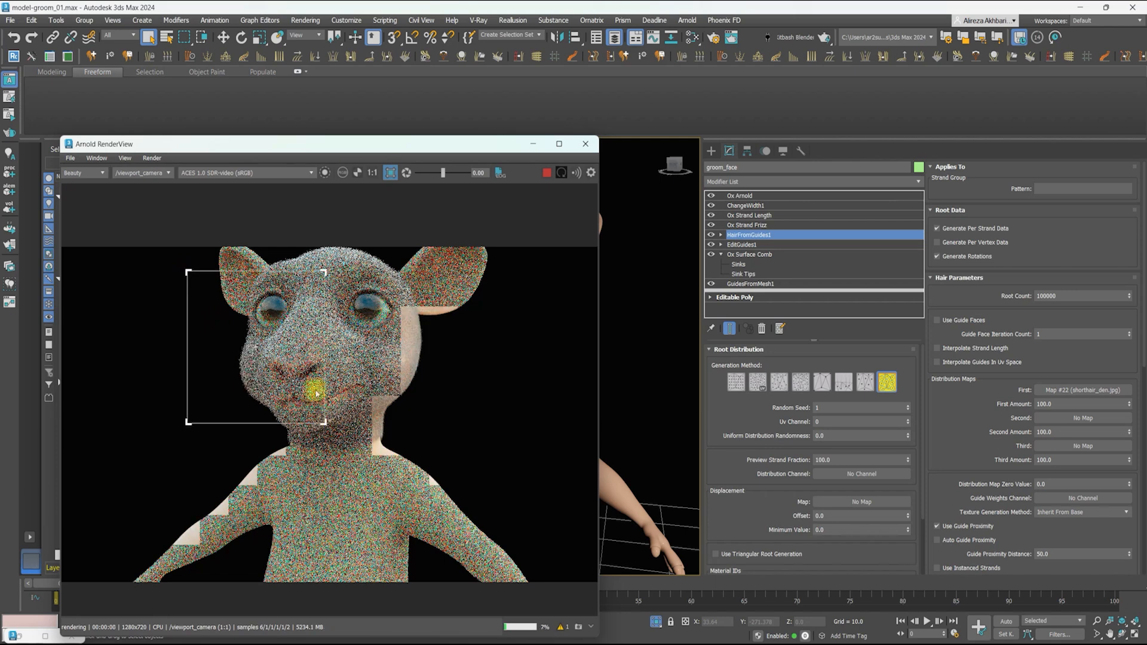
scroll(302, 359, up, 2)
click(585, 143)
scroll(461, 299, up, 5)
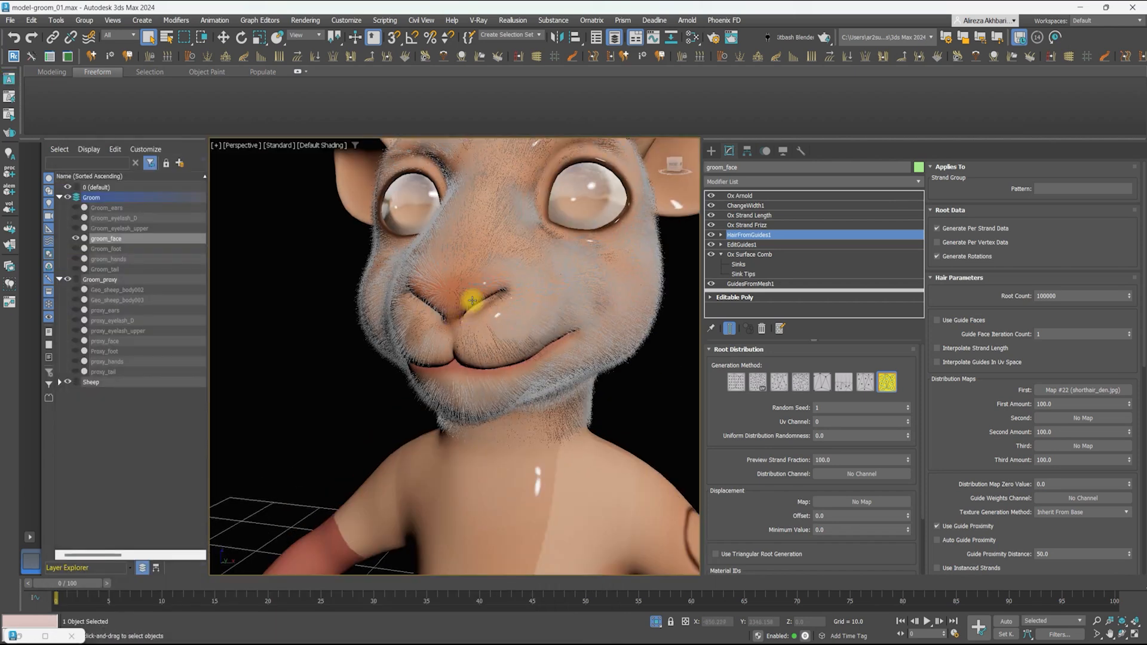
Hide groom_face and the Sheep layer, and show and select proxy_face with its shaded map displayed in the viewport
drag(757, 511, 765, 413)
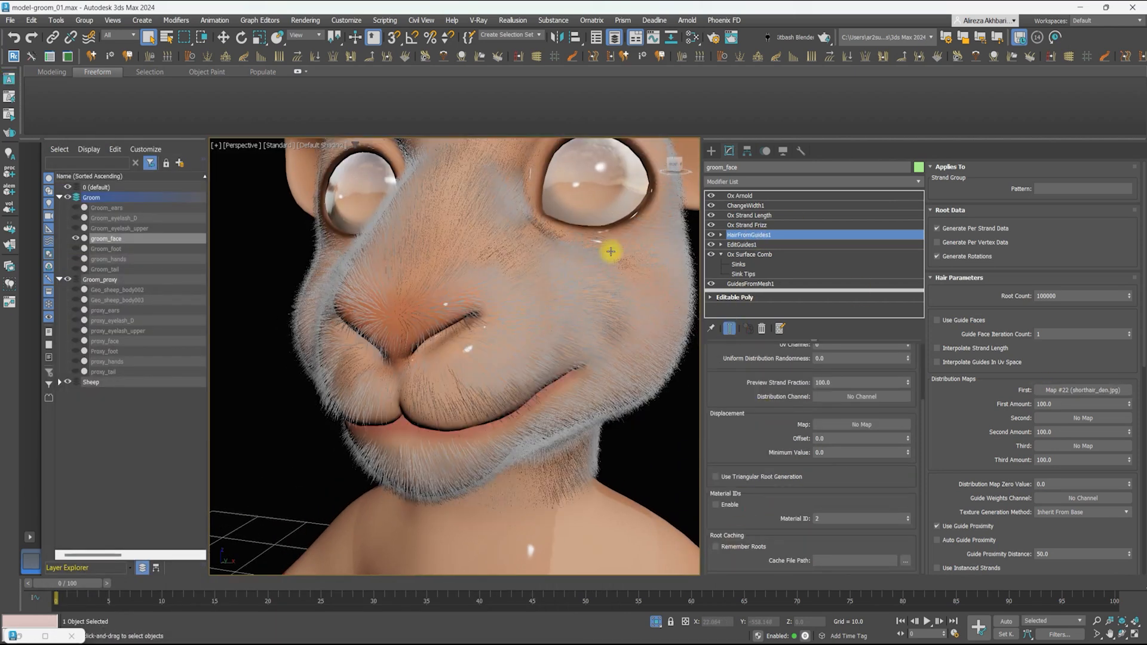
alt+middle_drag(361, 289, 353, 296)
click(75, 238)
click(69, 382)
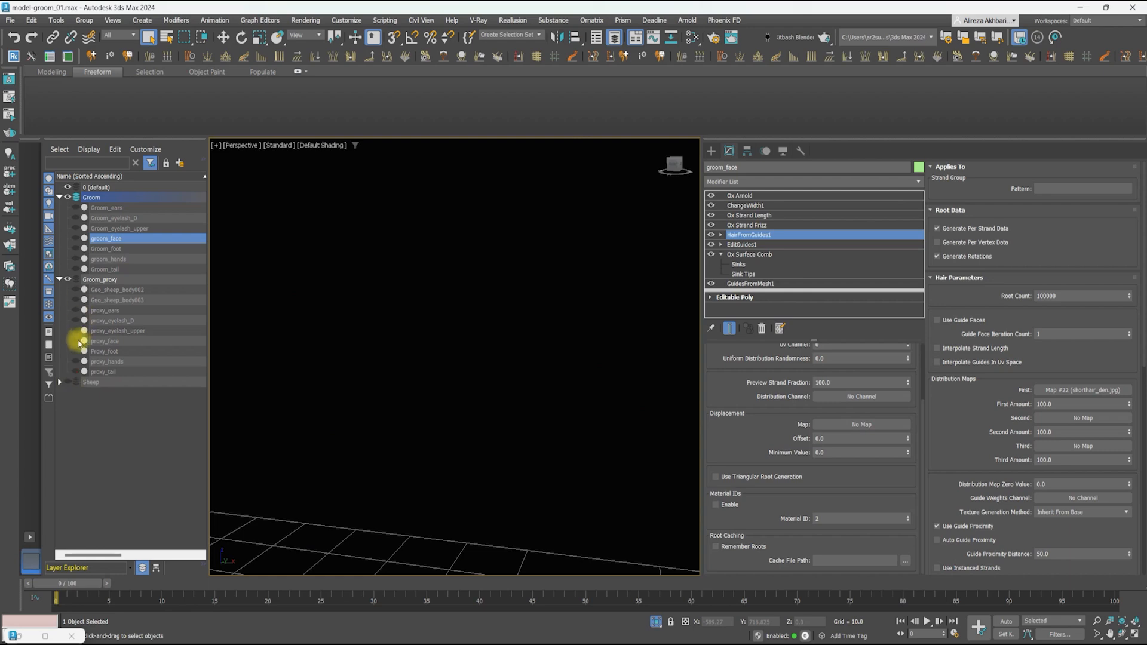
click(76, 341)
click(105, 341)
click(693, 37)
click(153, 115)
click(479, 88)
Start painting proxy_face's base color map in Viewport Canvas with mirroring set to X
click(56, 21)
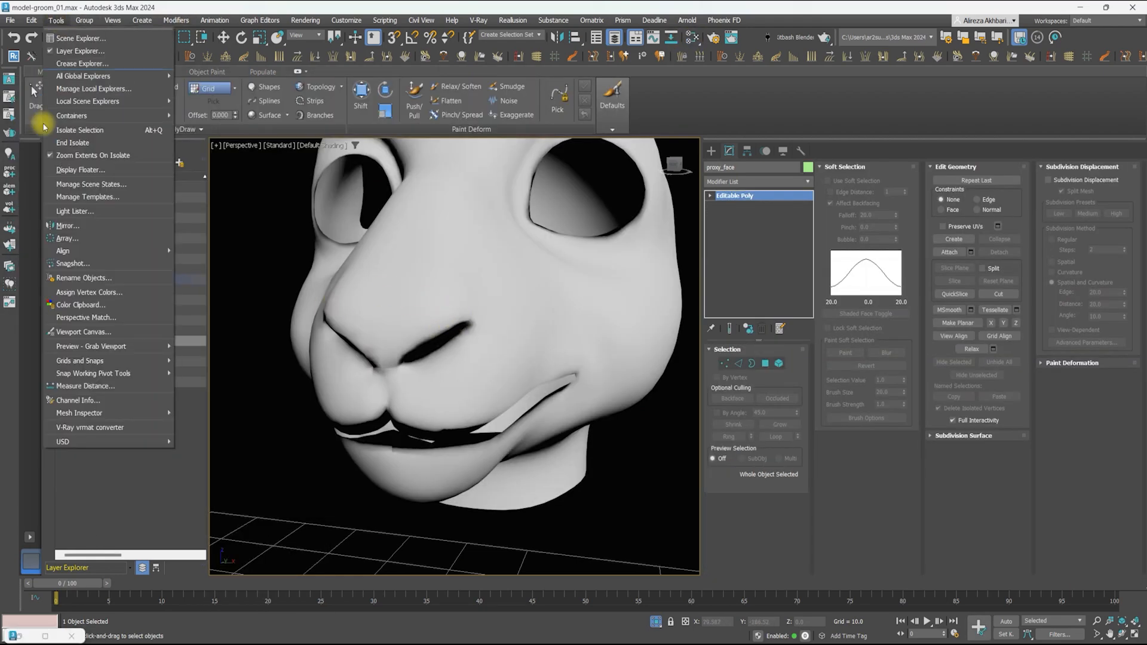
click(98, 331)
click(580, 164)
alt+middle_drag(419, 359, 478, 364)
scroll(430, 364, up, 2)
click(661, 460)
click(605, 393)
mouse_move(359, 344)
alt+middle_down()
mouse_move(394, 341)
mouse_move(359, 335)
alt+middle_up()
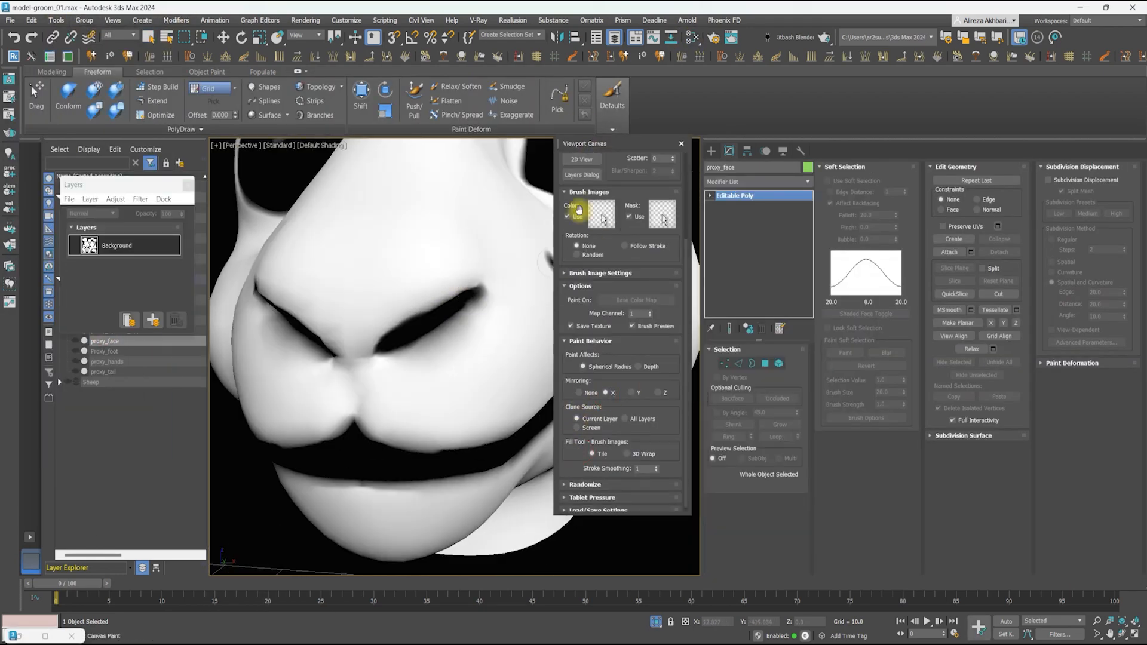
Paint the whole nose area black on proxy_face's texture to mask the fur there
scroll(579, 215, up, 3)
click(582, 279)
click(246, 163)
mouse_move(392, 375)
mouse_down()
mouse_move(358, 361)
mouse_move(395, 362)
mouse_up()
drag(364, 144, 671, 180)
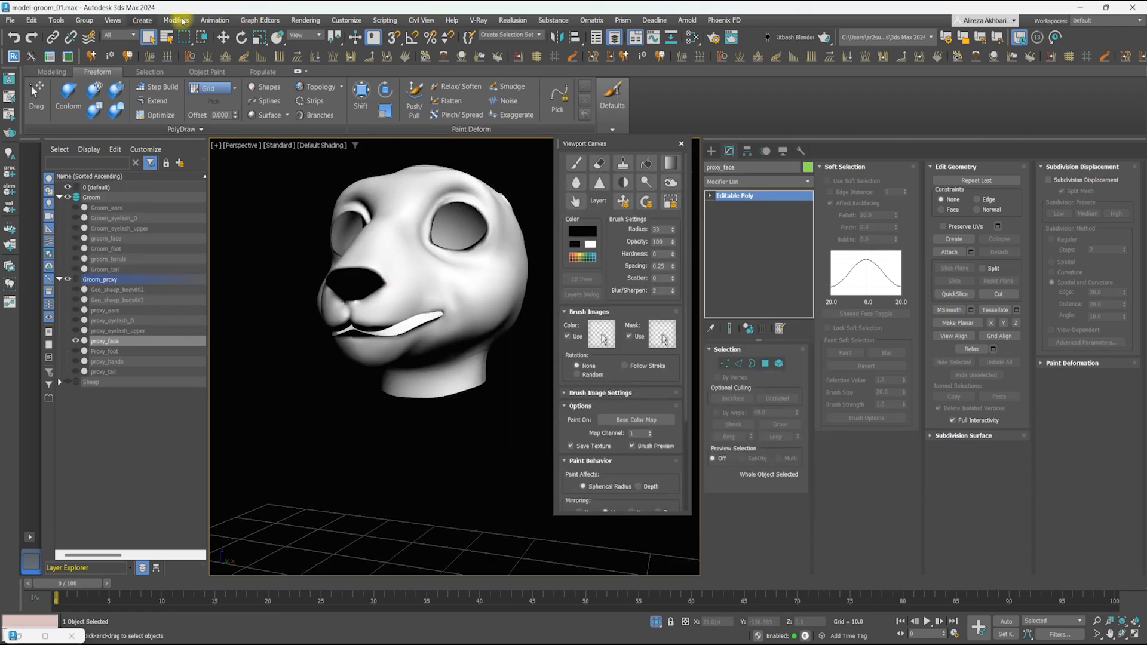
click(305, 19)
click(335, 190)
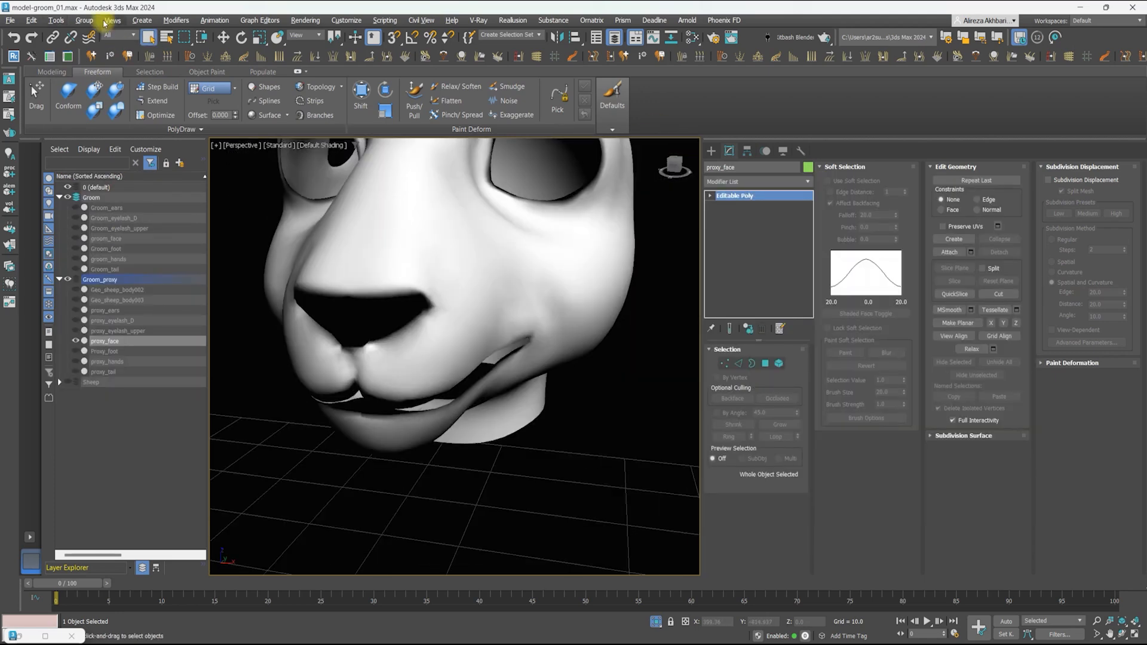
click(305, 20)
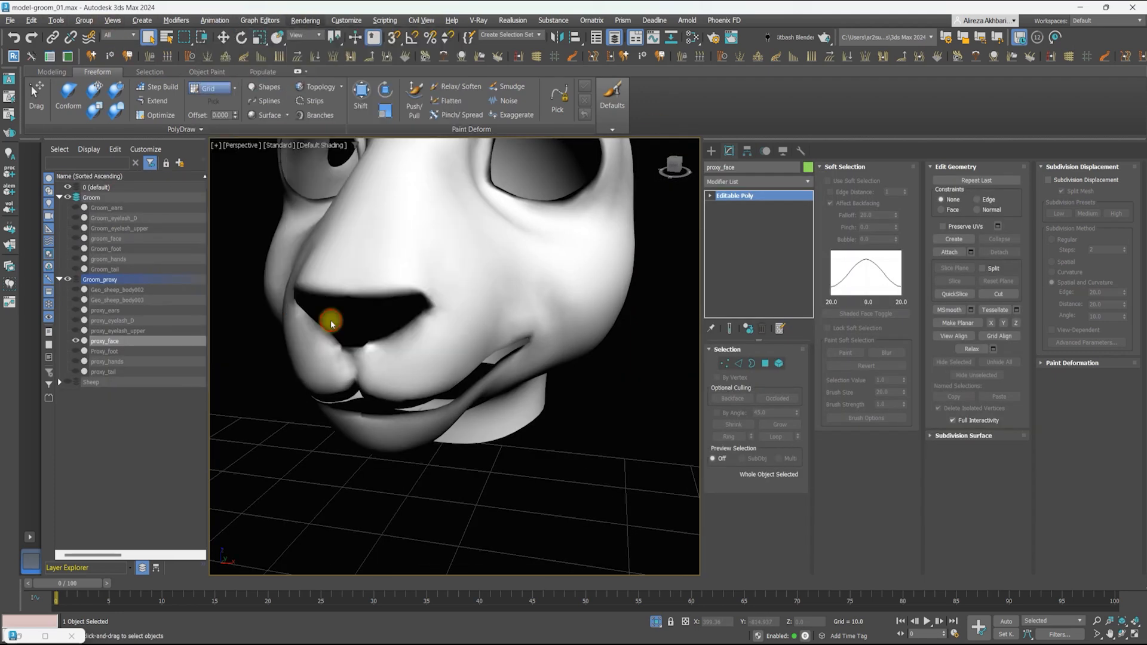
click(335, 320)
click(538, 161)
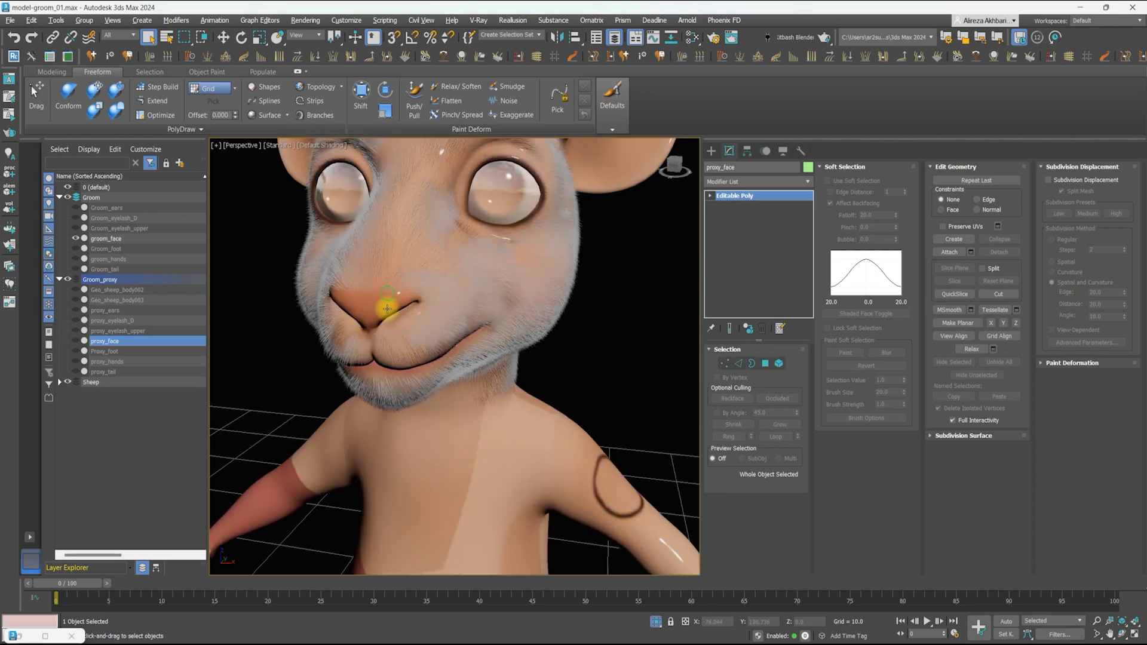
Select groom_face and render the face fur in the Arnold RenderView with the crop region extended over the whole head
click(100, 242)
key(m)
scroll(418, 269, down, 3)
click(478, 317)
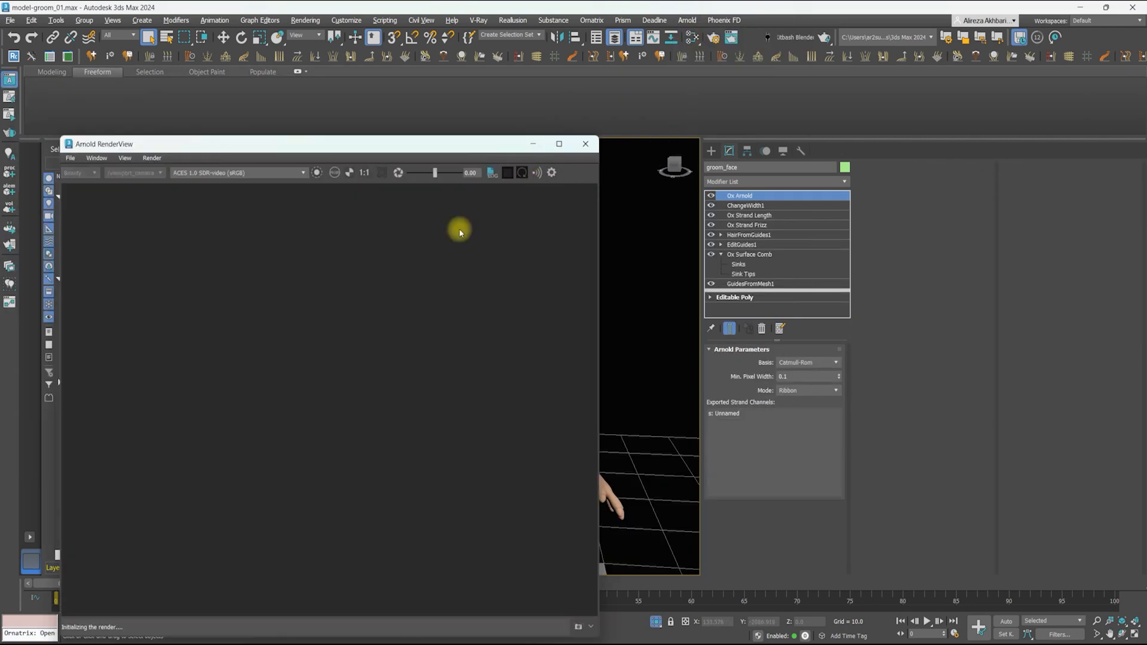
click(390, 173)
scroll(259, 338, up, 3)
scroll(273, 330, up, 2)
middle_drag(267, 279, 252, 307)
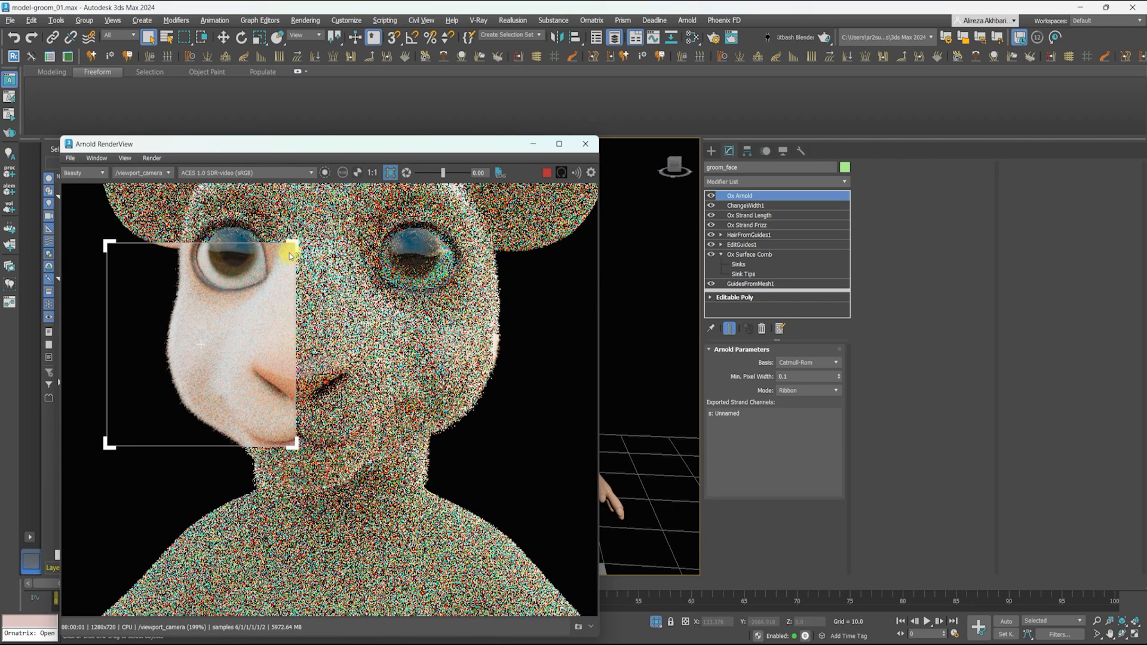
drag(293, 245, 399, 169)
scroll(316, 265, down, 2)
drag(374, 390, 470, 427)
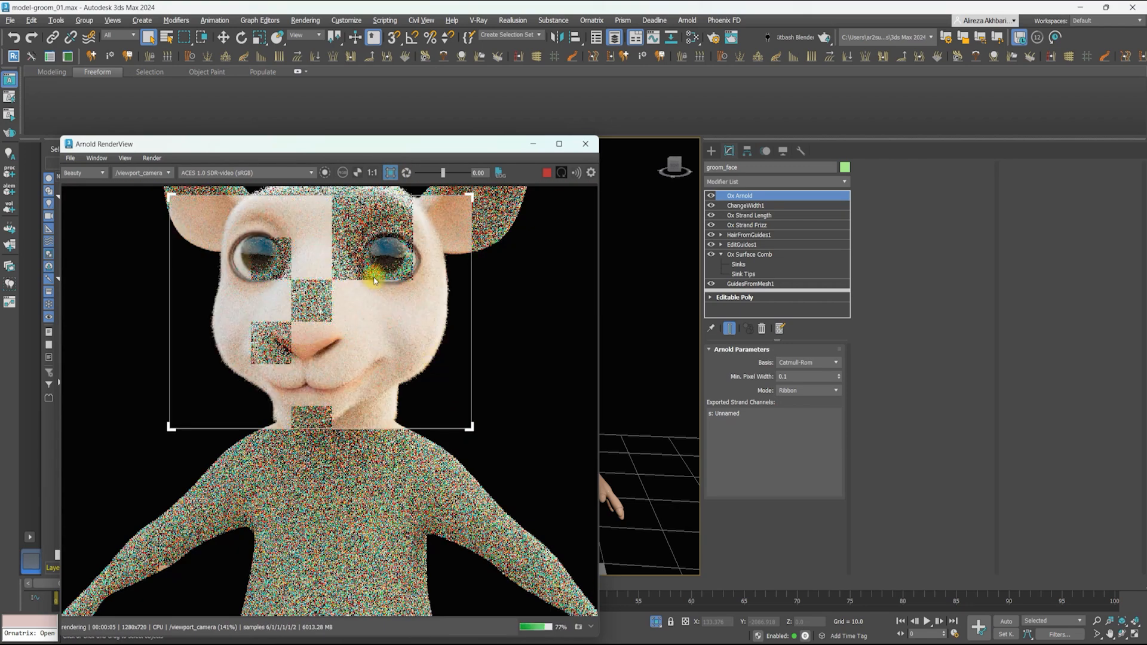
Set HairFromGuides1's root count to 400000 and its preview strand fraction to 20
click(801, 235)
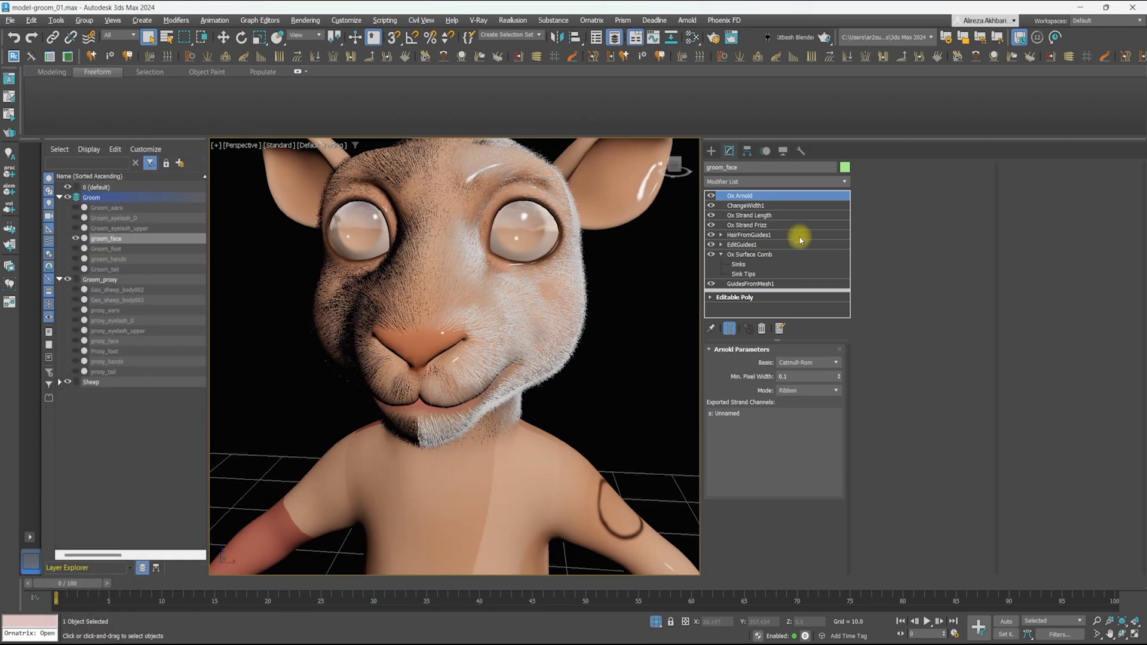
click(1034, 296)
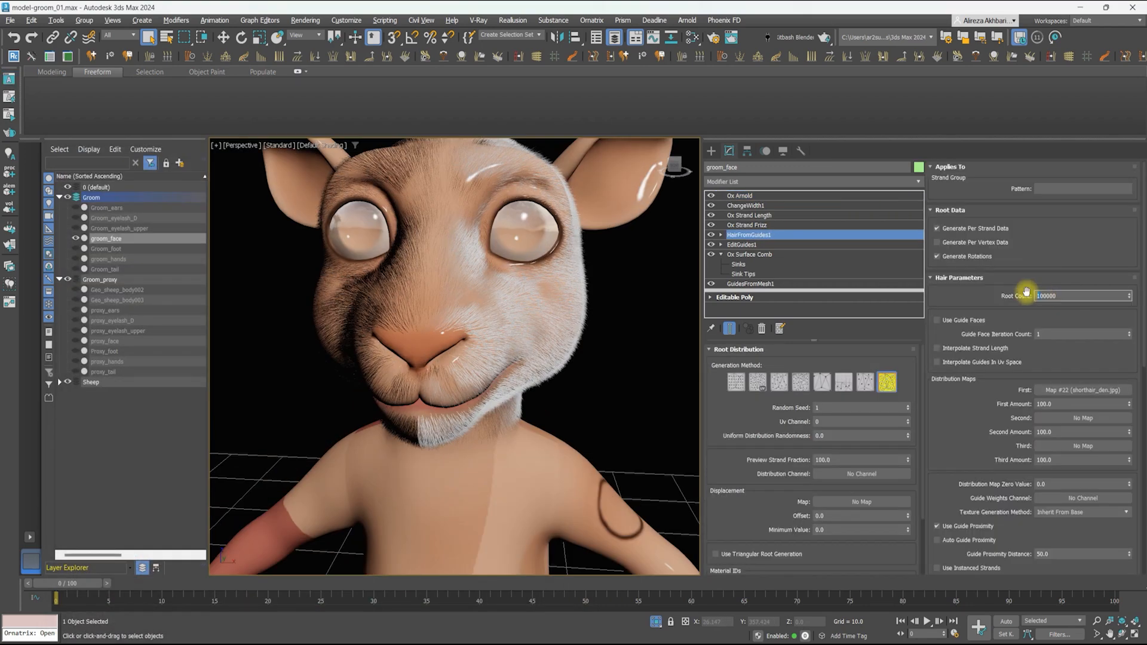
key(Tab)
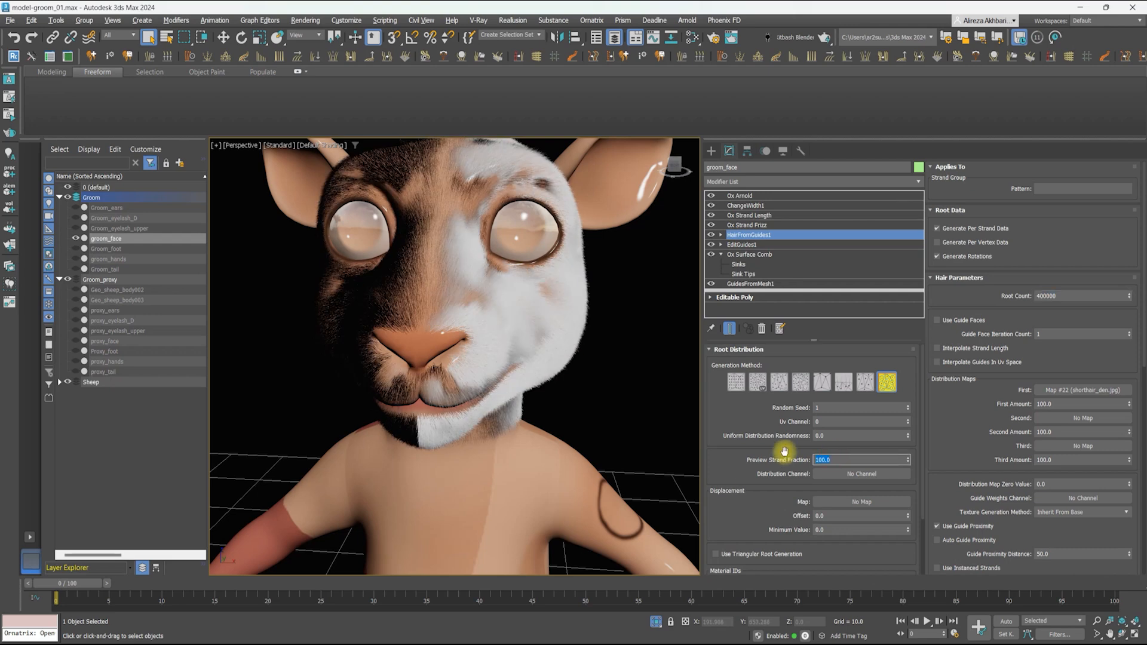
click(759, 224)
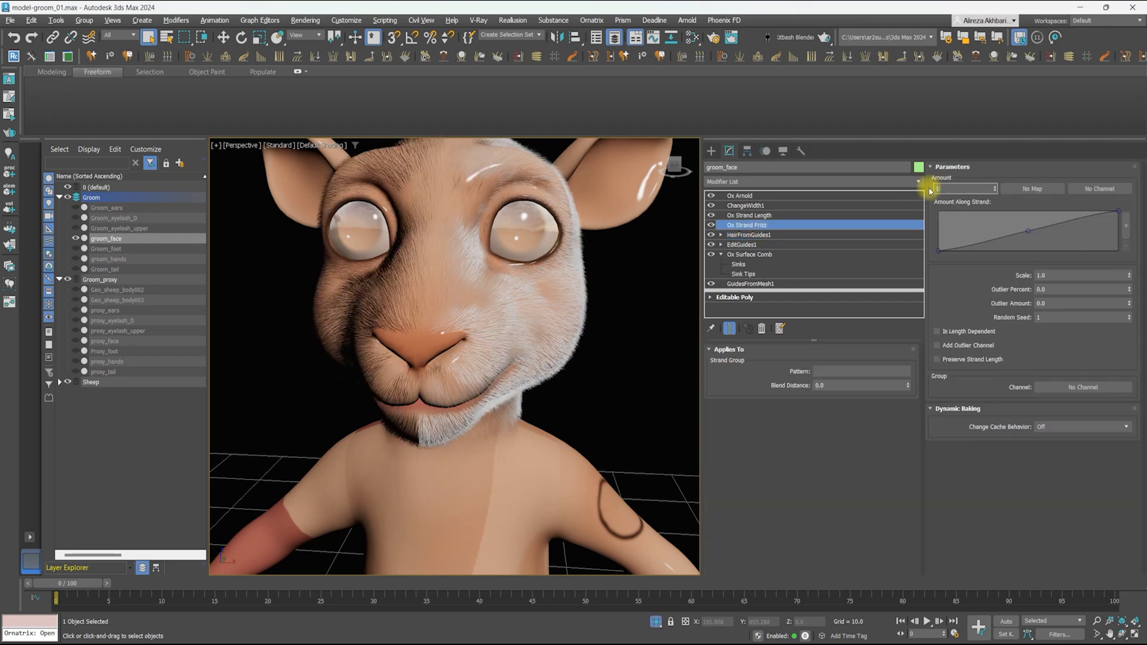
Collapse groom_face's stack from EditGuides1 down into baked guides and turn off the modifiers above them
right_click(779, 244)
click(849, 358)
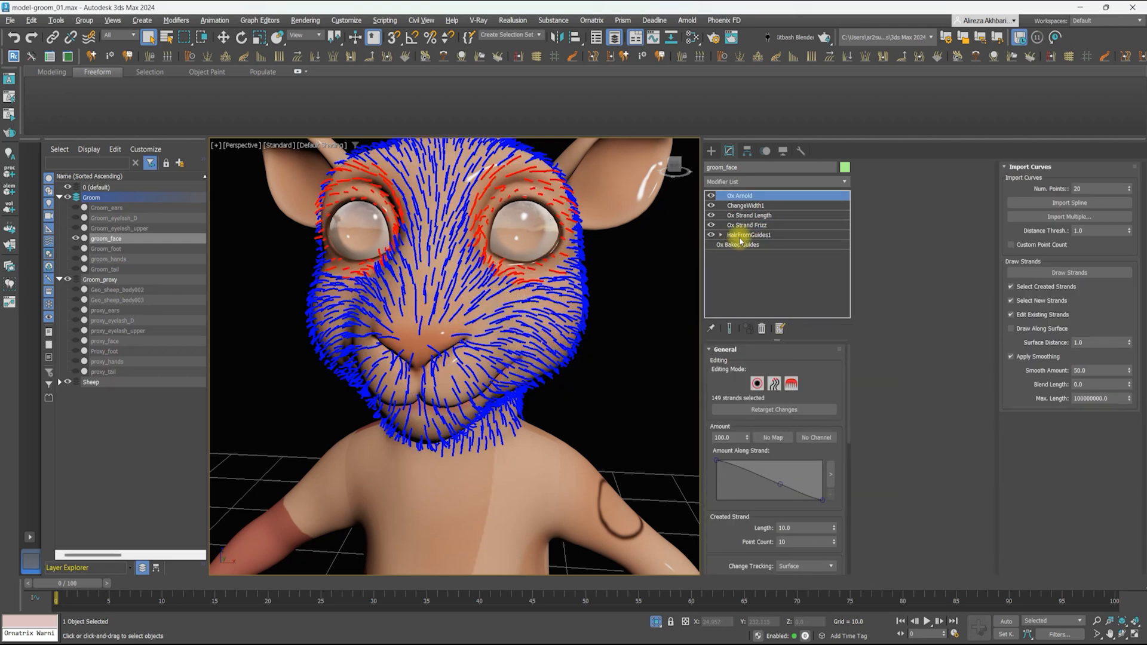
click(739, 244)
drag(711, 234, 711, 196)
Add Ox Ground Strands above the baked guides and assign proxy_face as its distribution mesh
click(761, 181)
text(grou)
key(Return)
click(77, 342)
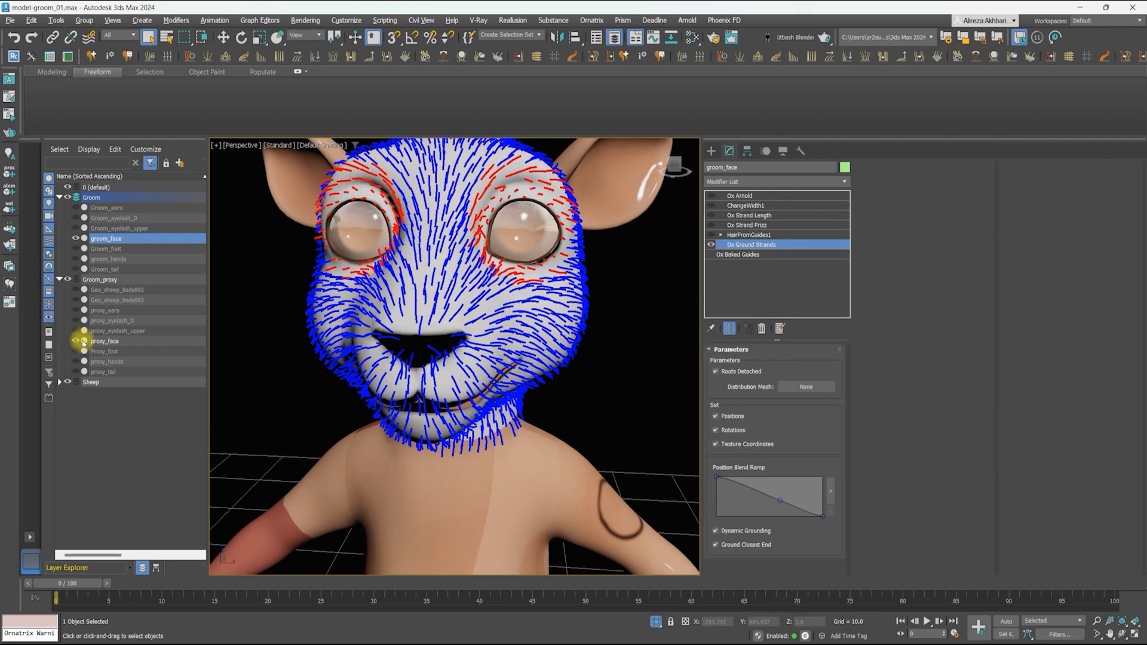
key(alt+q)
click(106, 238)
click(751, 245)
click(806, 387)
key(h)
click(57, 148)
Turn HairFromGuides1 and all the modifiers above it back on for groom_face
click(749, 235)
click(711, 235)
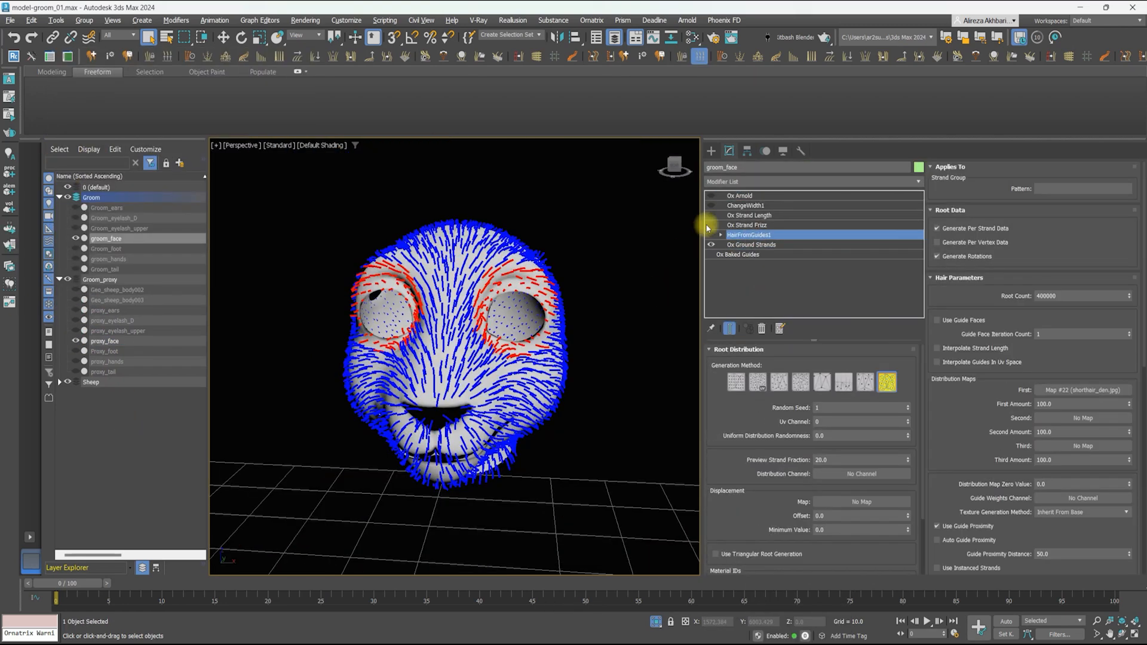
click(711, 235)
scroll(728, 538, down, 3)
drag(711, 225, 711, 196)
click(740, 195)
Hide proxy_face, show all the groom objects on the full character, and save the scene
click(627, 257)
click(76, 341)
drag(76, 207, 76, 270)
click(657, 622)
alt+middle_drag(412, 311, 441, 299)
click(9, 20)
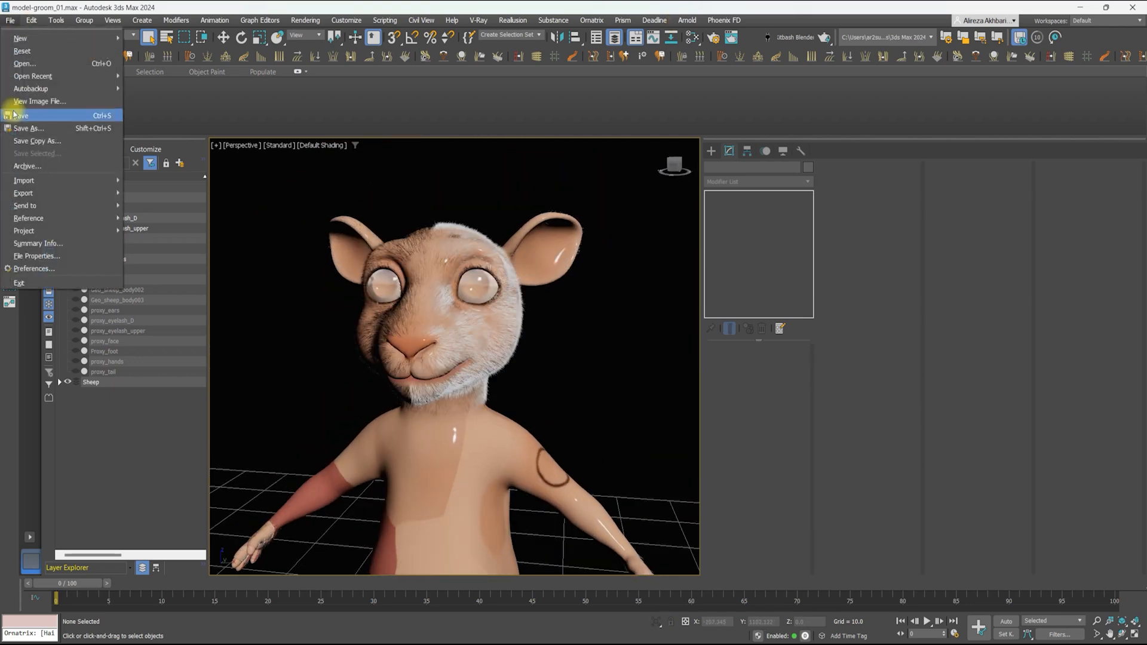
Render the complete groom in the Arnold RenderView with the crop region resized around the head and ears
click(695, 22)
click(711, 34)
click(546, 172)
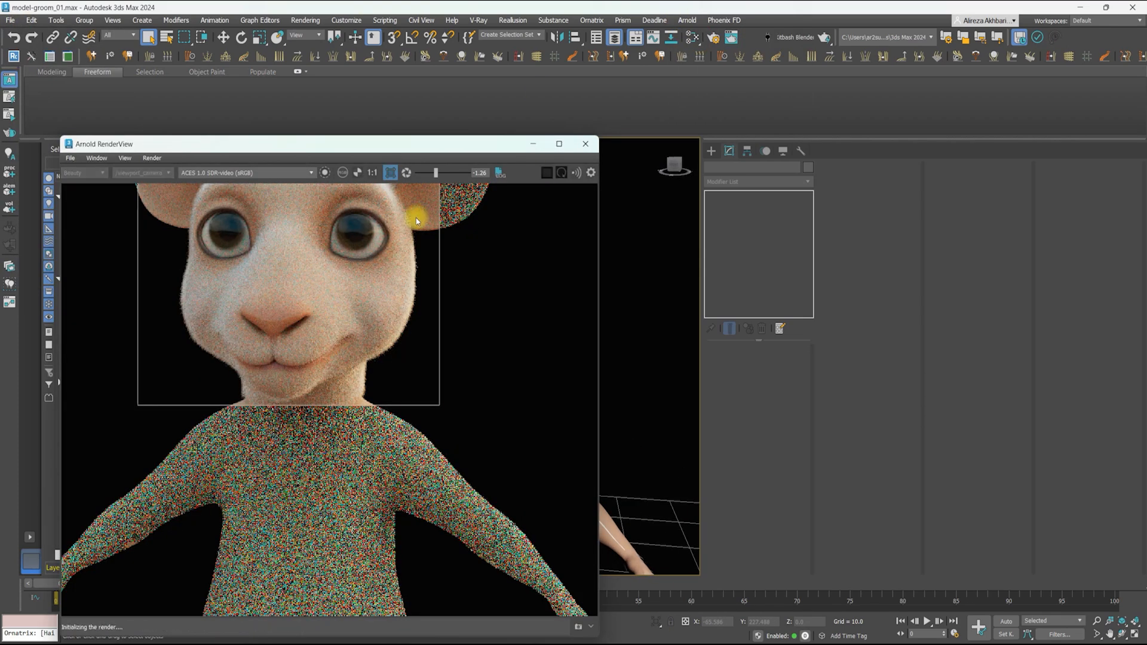
scroll(383, 299, down, 3)
drag(422, 373, 464, 425)
drag(207, 426, 176, 439)
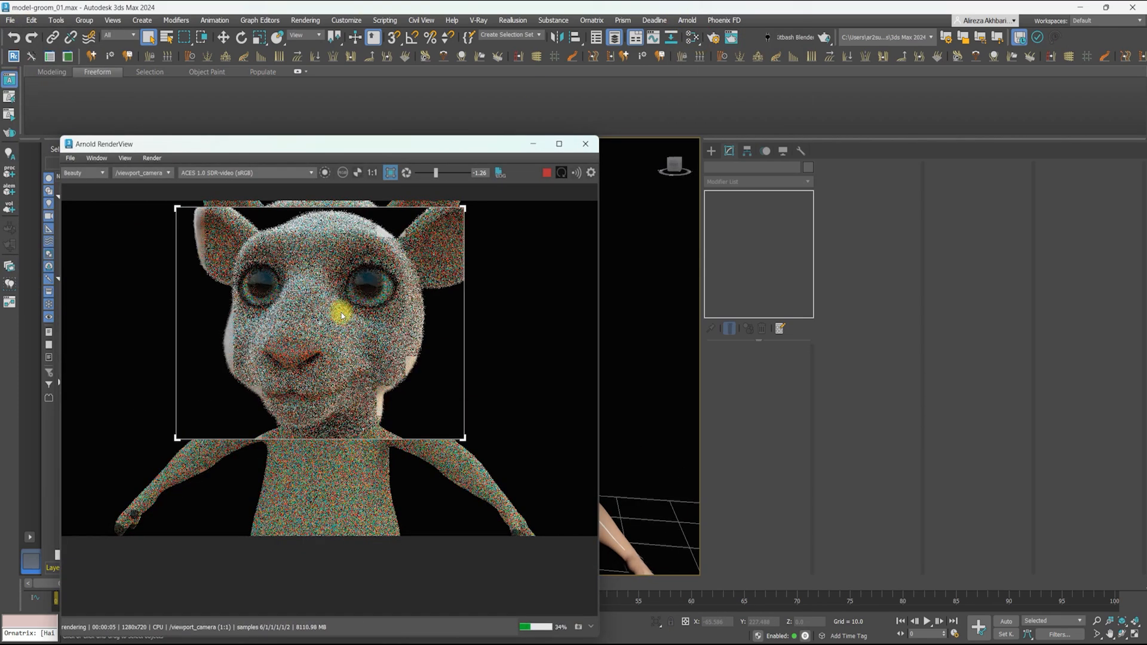
scroll(343, 313, down, 2)
click(550, 172)
click(392, 173)
click(586, 145)
scroll(456, 331, up, 3)
click(456, 331)
In the model-Lookdev.max scene, open the Layer Explorer and expand the Sheep layer
scroll(465, 233, down, 5)
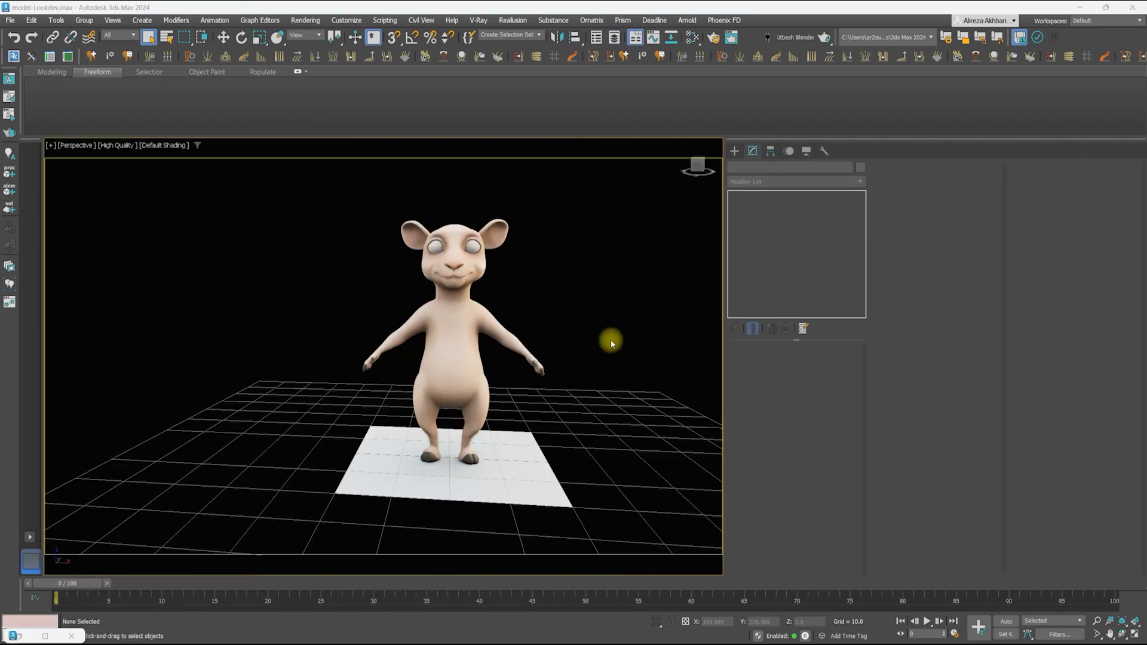
scroll(456, 325, up, 3)
click(456, 325)
mouse_move(359, 287)
alt+middle_down()
mouse_move(410, 287)
mouse_move(448, 238)
mouse_move(441, 227)
alt+middle_up()
scroll(443, 242, up, 5)
click(614, 38)
click(60, 197)
click(586, 313)
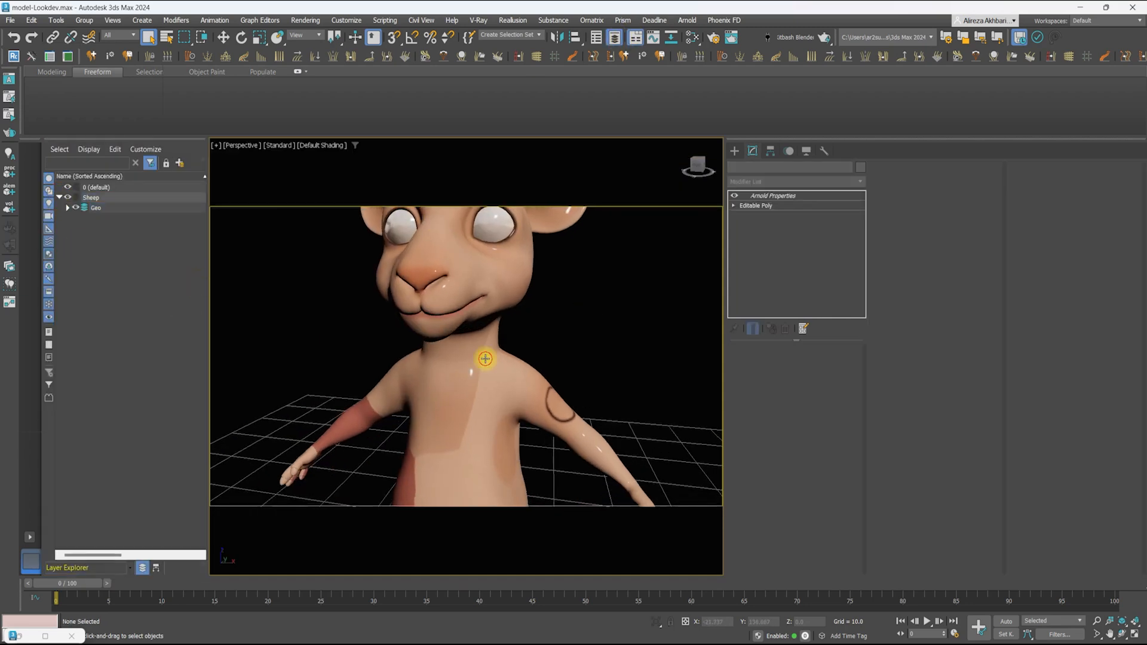
Clone the sheep body with edged faces shown, delete its Arnold Properties modifier, and put the copy on a new layer
click(505, 356)
key(F4)
right_click(522, 264)
click(534, 339)
click(540, 369)
click(785, 329)
click(180, 163)
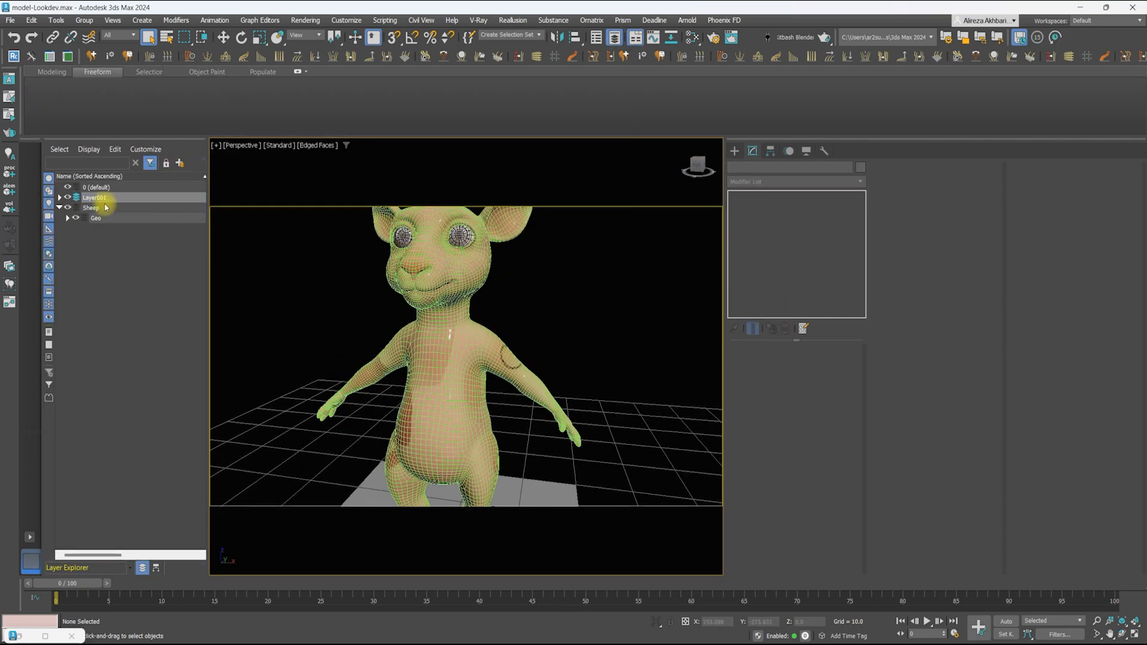
Hide the Sheep layer, add an Unwrap UVW modifier to the cloned body and open the UV editor
click(67, 208)
click(430, 261)
scroll(430, 261, up, 5)
scroll(442, 269, down, 3)
click(763, 182)
text(un)
click(760, 206)
scroll(466, 257, down, 4)
click(921, 181)
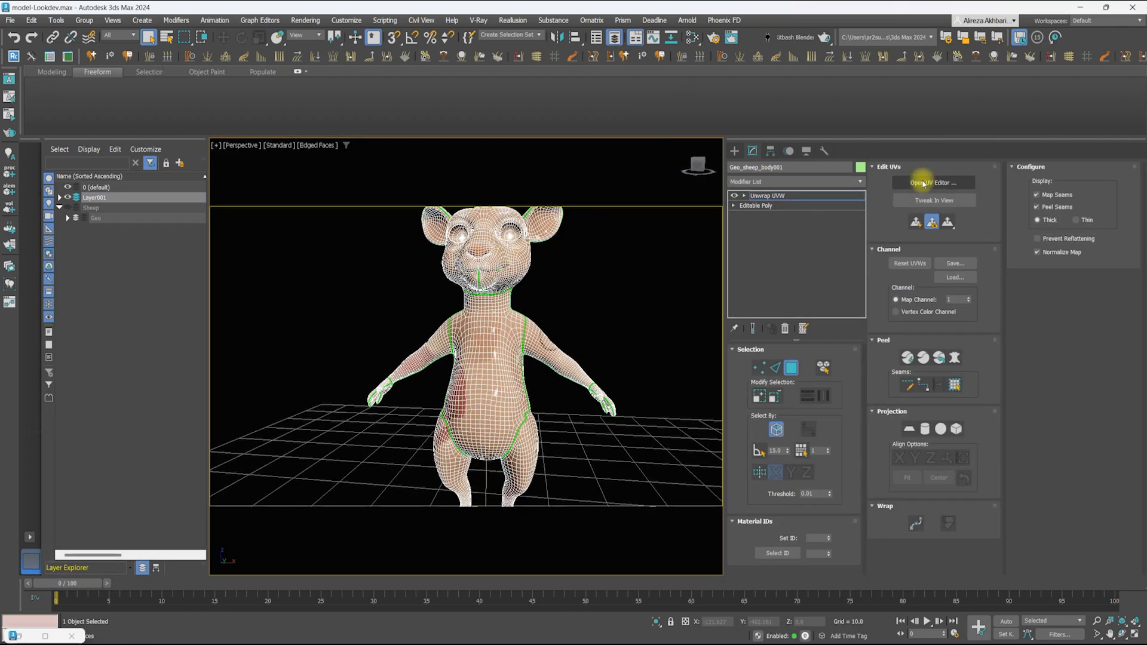
Rearrange all of the cloned body's UV shells in the UV editor and collapse the unwrap into the mesh
scroll(574, 245, down, 5)
key(ctrl+a)
middle_drag(597, 230, 516, 274)
click(755, 493)
scroll(494, 307, up, 4)
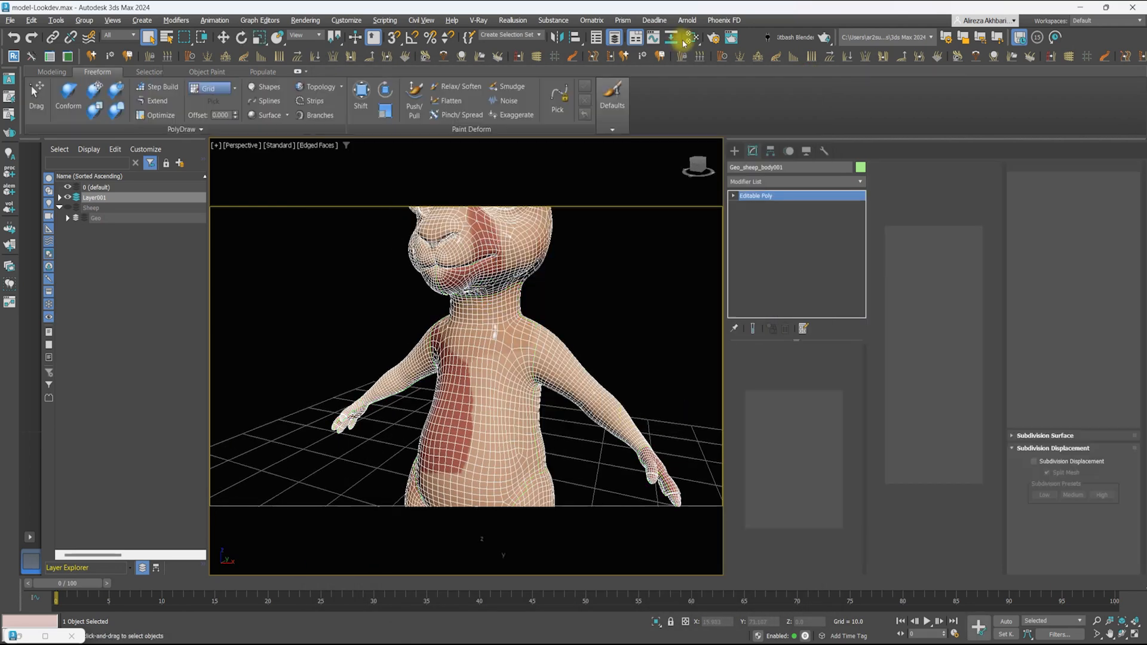
Replace the cloned body's textured look with a plain material using the Slate Material Editor
click(689, 41)
scroll(640, 328, down, 3)
middle_drag(640, 328, 653, 251)
right_click(749, 335)
click(802, 357)
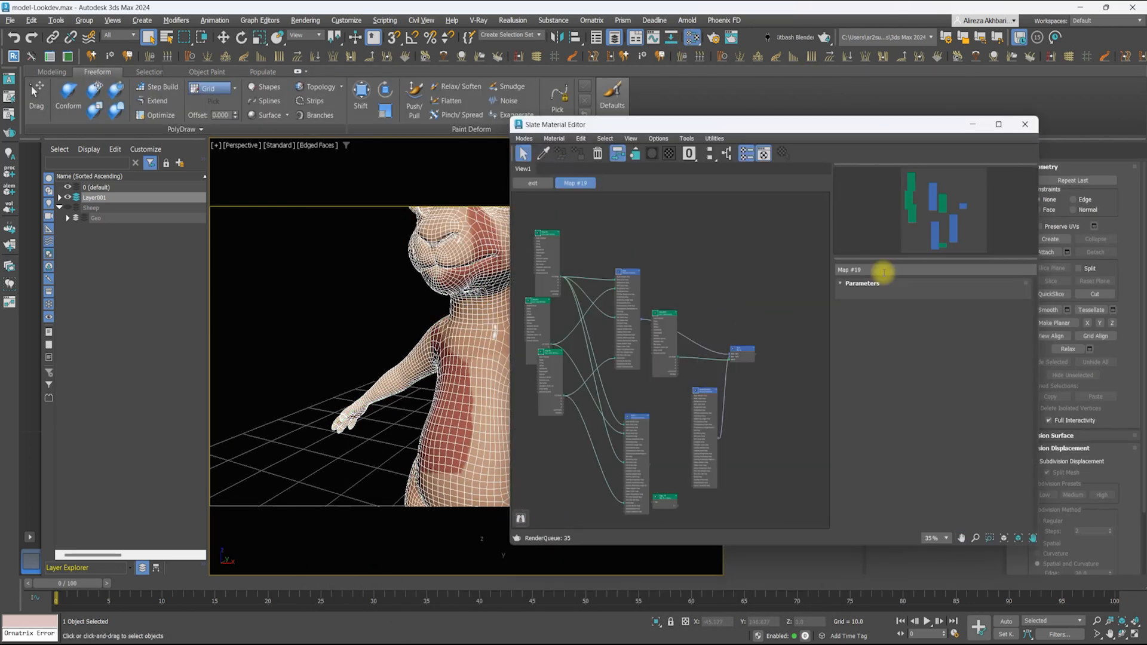
drag(884, 272, 809, 268)
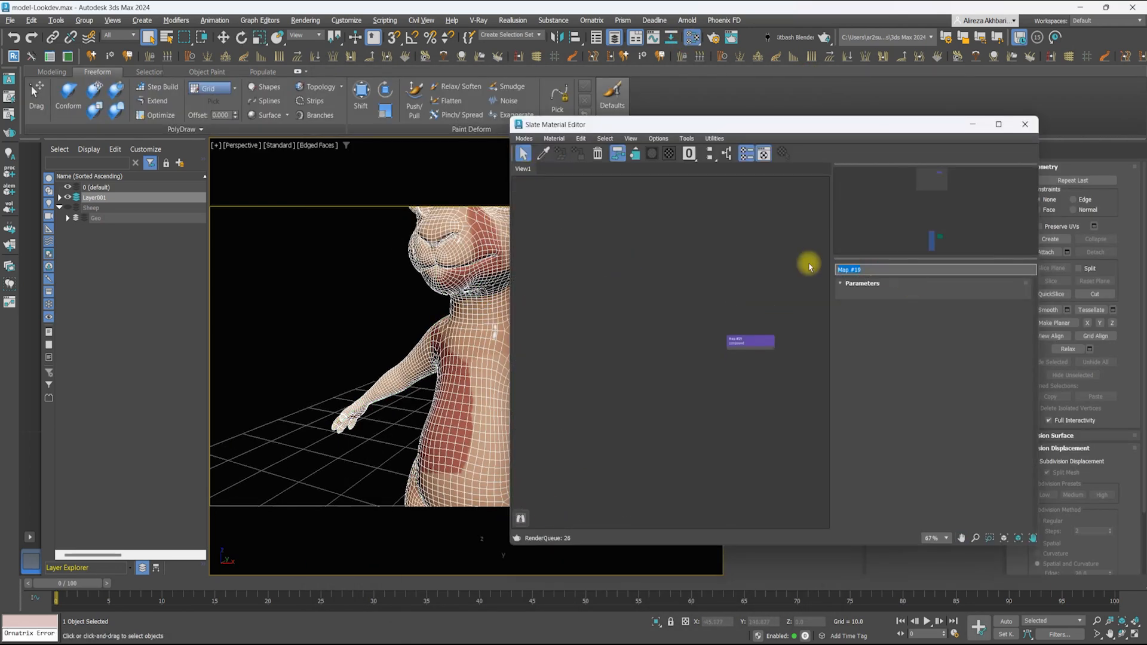
mouse_move(743, 237)
click(807, 341)
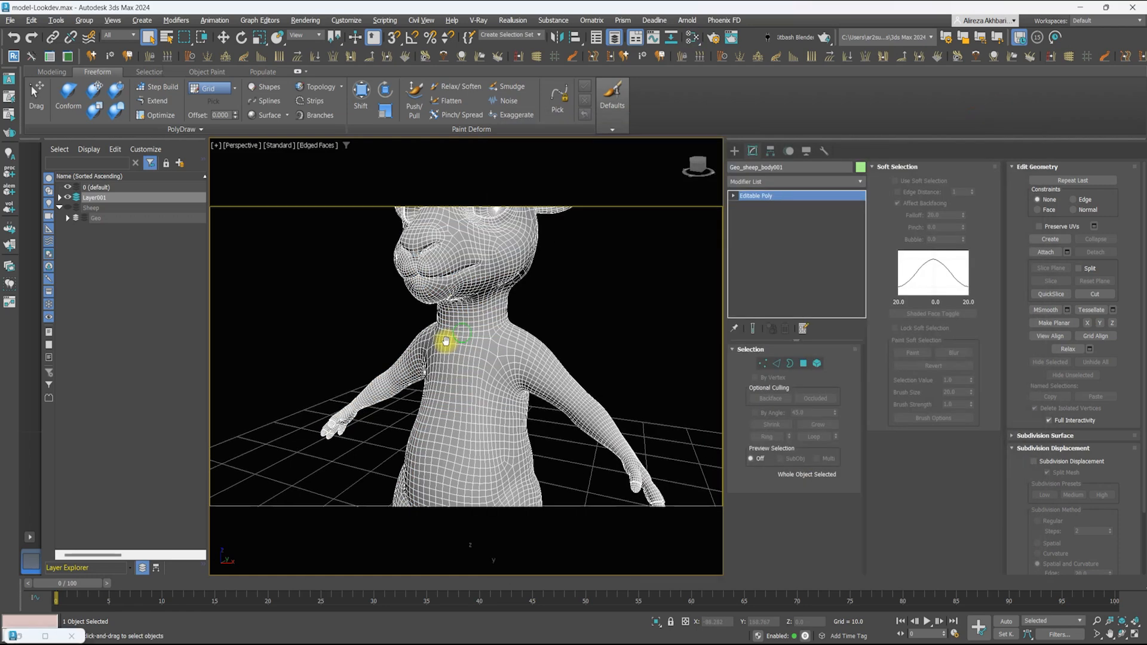
Examine the cloned body's wireframe from several angles and distances
scroll(449, 338, down, 3)
key(F4)
scroll(418, 166, up, 6)
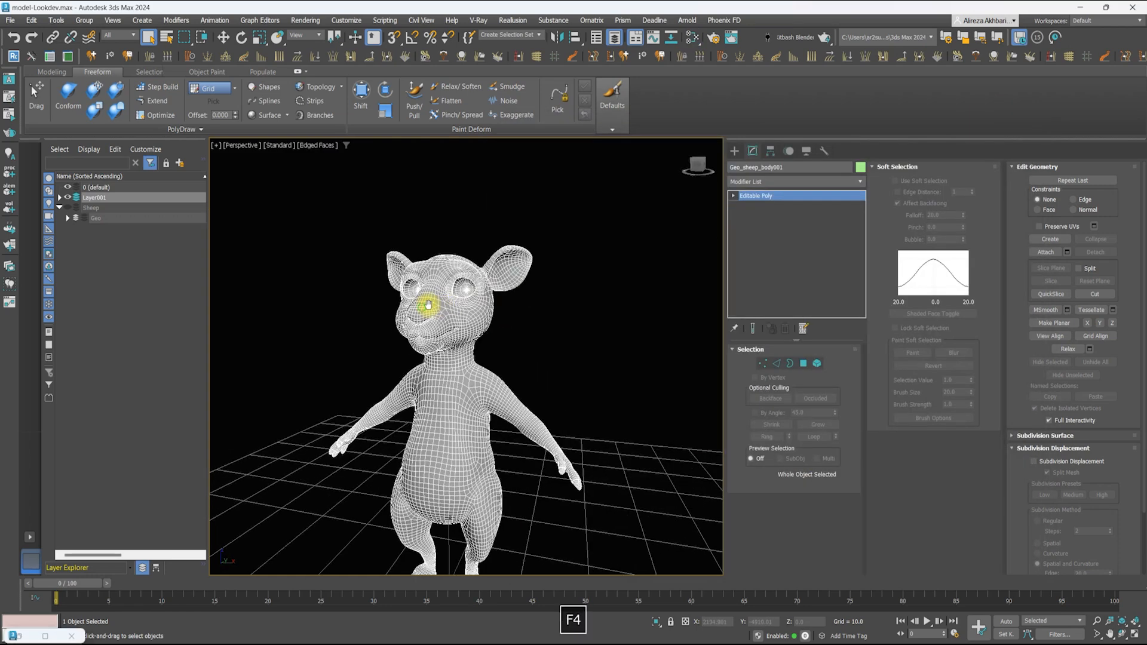
alt+middle_drag(440, 284, 519, 178)
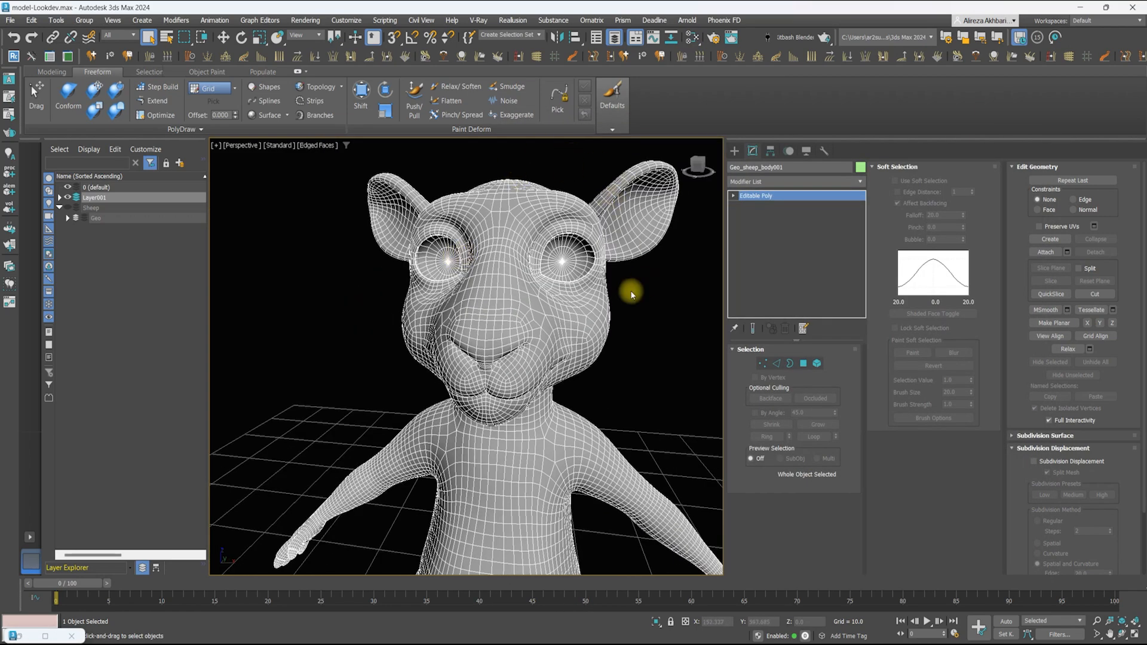
key(z)
alt+middle_drag(557, 302, 508, 325)
scroll(620, 417, up, 6)
key(z)
scroll(518, 418, up, 6)
key(z)
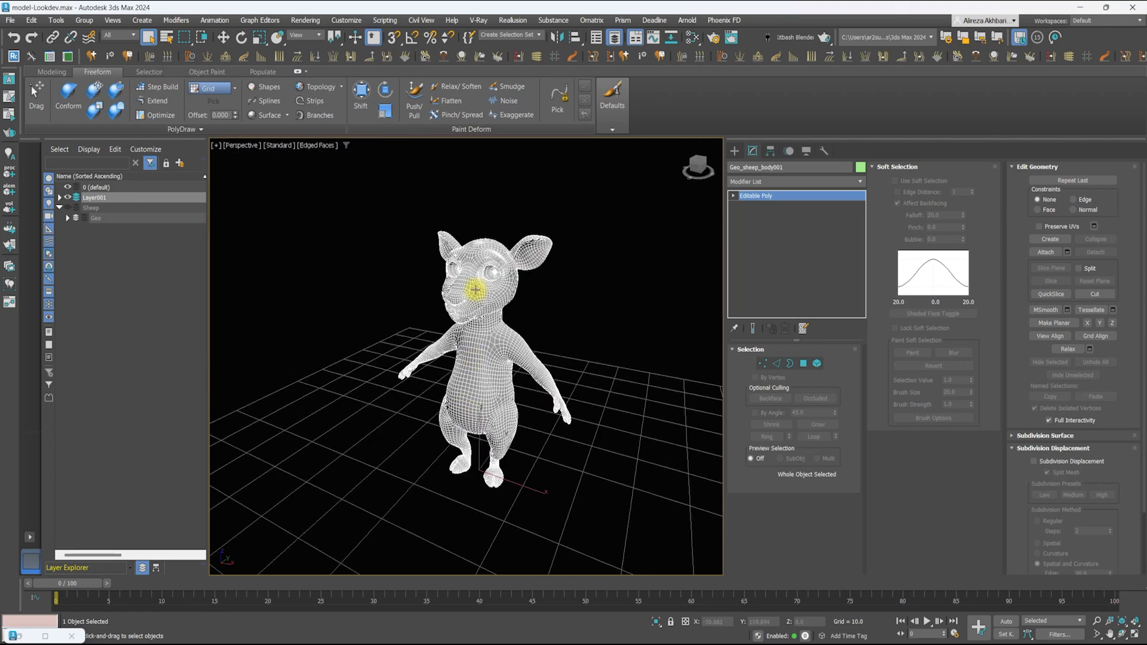
Clone the unwrapped sheep body as a copy and hide one of the two bodies as a backup
scroll(476, 290, up, 5)
key(F4)
key(F4)
alt+middle_drag(442, 274, 456, 244)
right_click(456, 243)
click(491, 355)
click(536, 369)
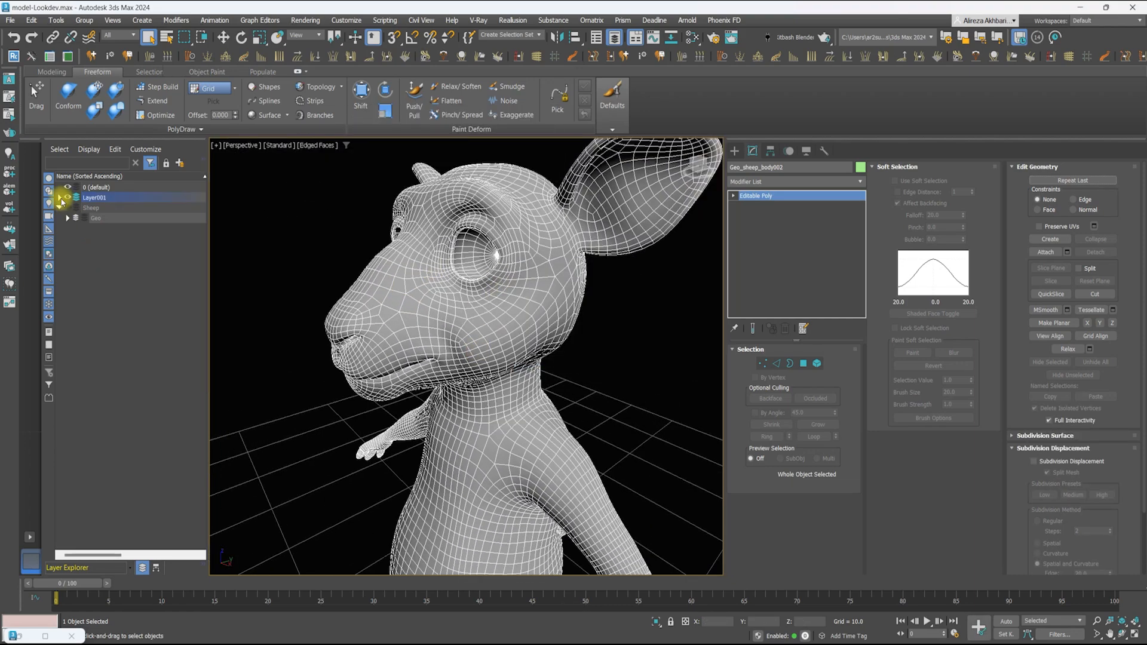
click(60, 198)
click(77, 218)
Save the scene under the new file name model-groom_01.max
click(11, 20)
click(48, 134)
drag(164, 489, 144, 490)
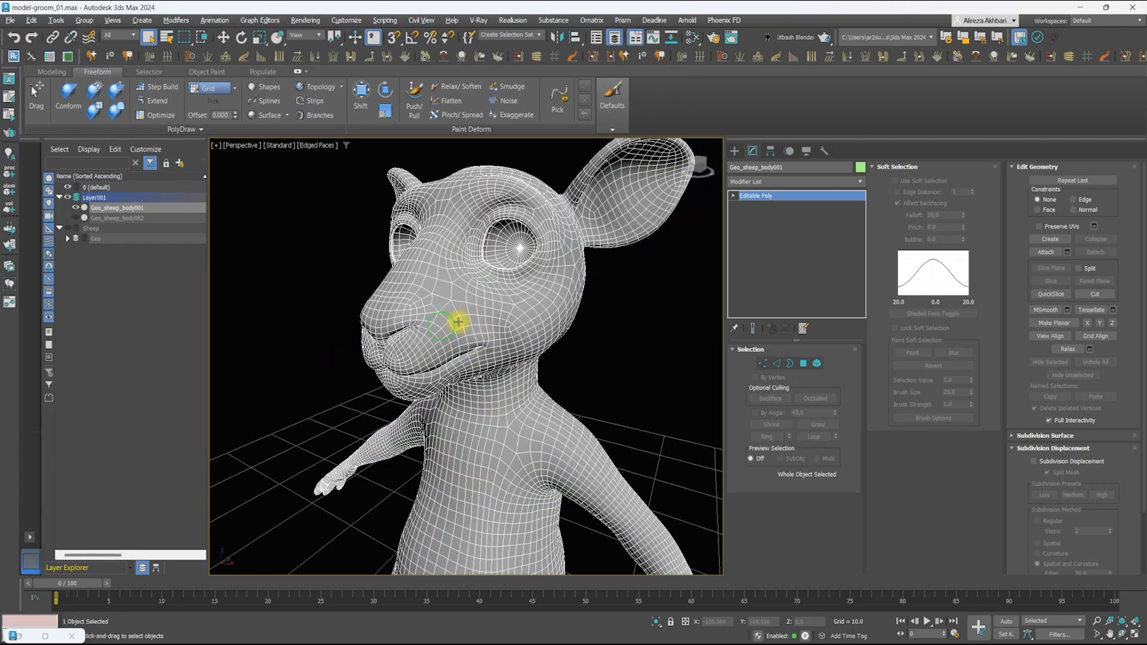
Cut the body mesh at the eyelid edge loops and delete the geometry inside the eye sockets
click(757, 180)
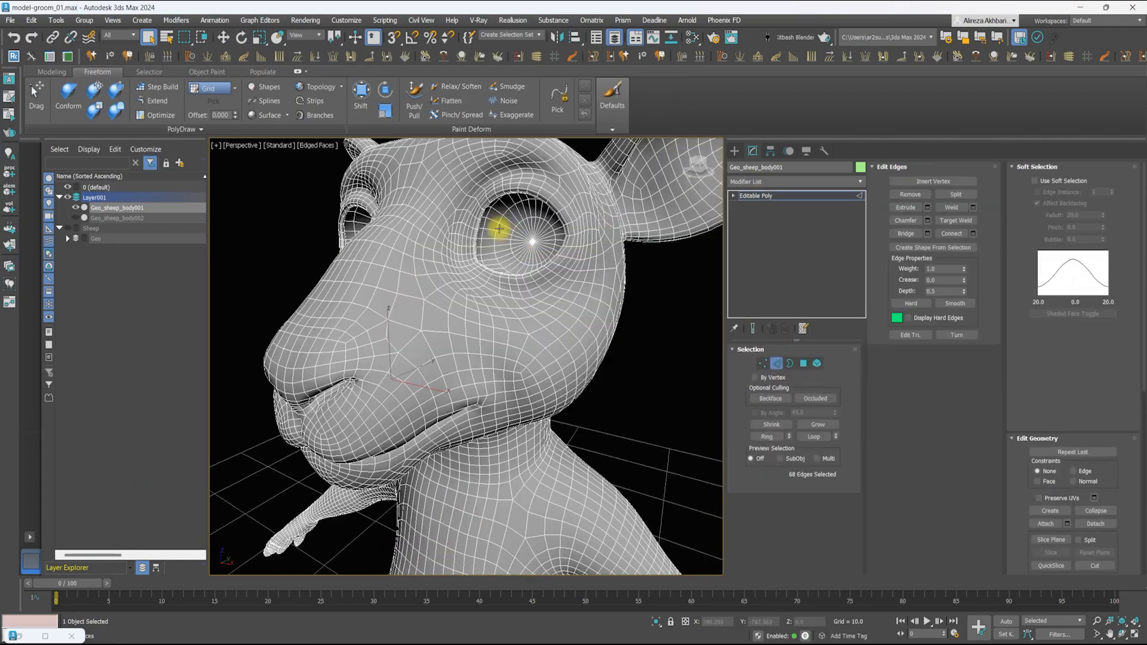
scroll(597, 327, up, 5)
scroll(597, 326, up, 3)
double_click(597, 315)
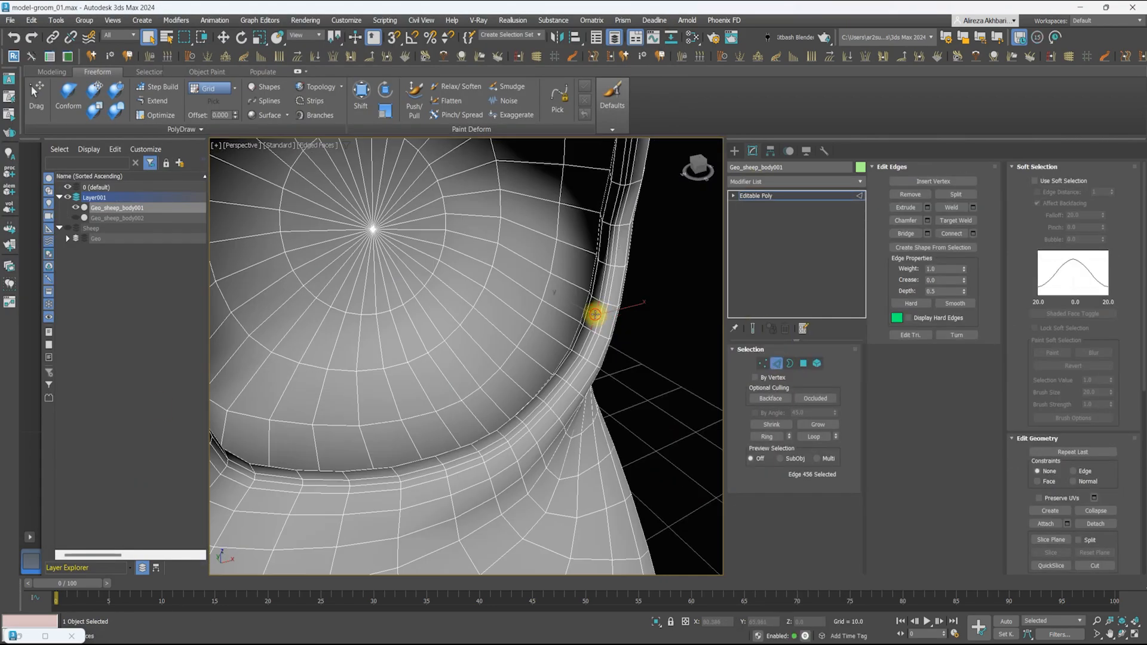
scroll(596, 314, down, 3)
alt+middle_drag(583, 299, 448, 335)
scroll(447, 332, up, 5)
double_click(445, 329)
key(Delete)
scroll(445, 328, down, 10)
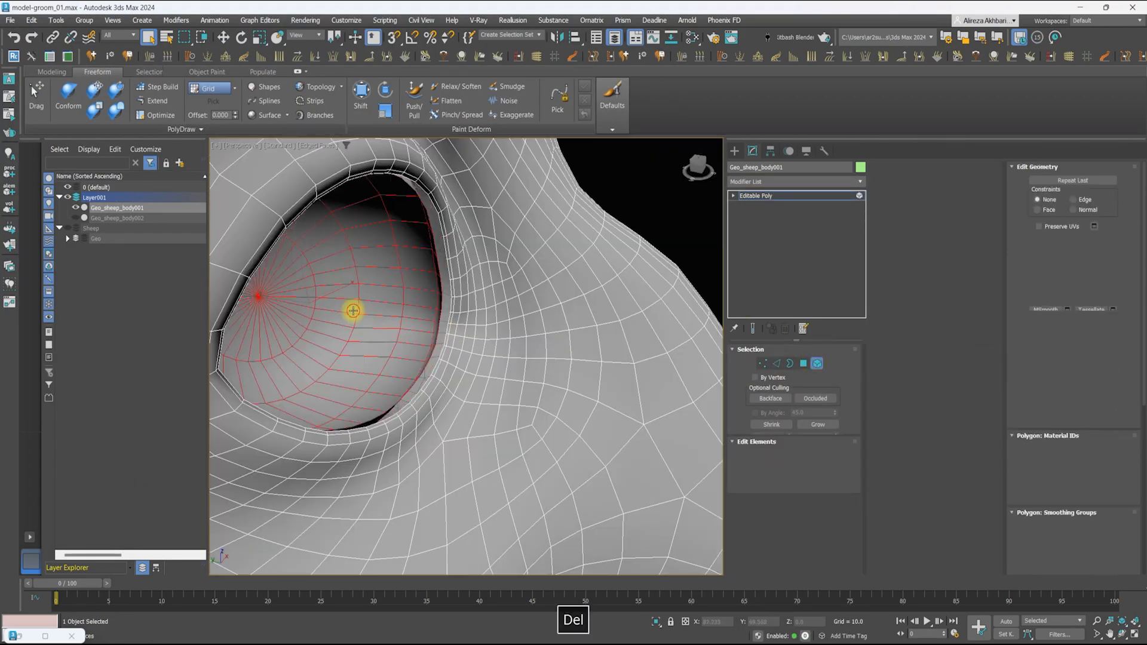
In wireframe view, select an edge loop inside the mouth, convert it to polygons and delete them
scroll(474, 307, up, 8)
key(F3)
alt+middle_drag(536, 255, 620, 346)
scroll(638, 325, up, 3)
double_click(637, 325)
ctrl+click(802, 363)
key(Delete)
scroll(448, 293, down, 10)
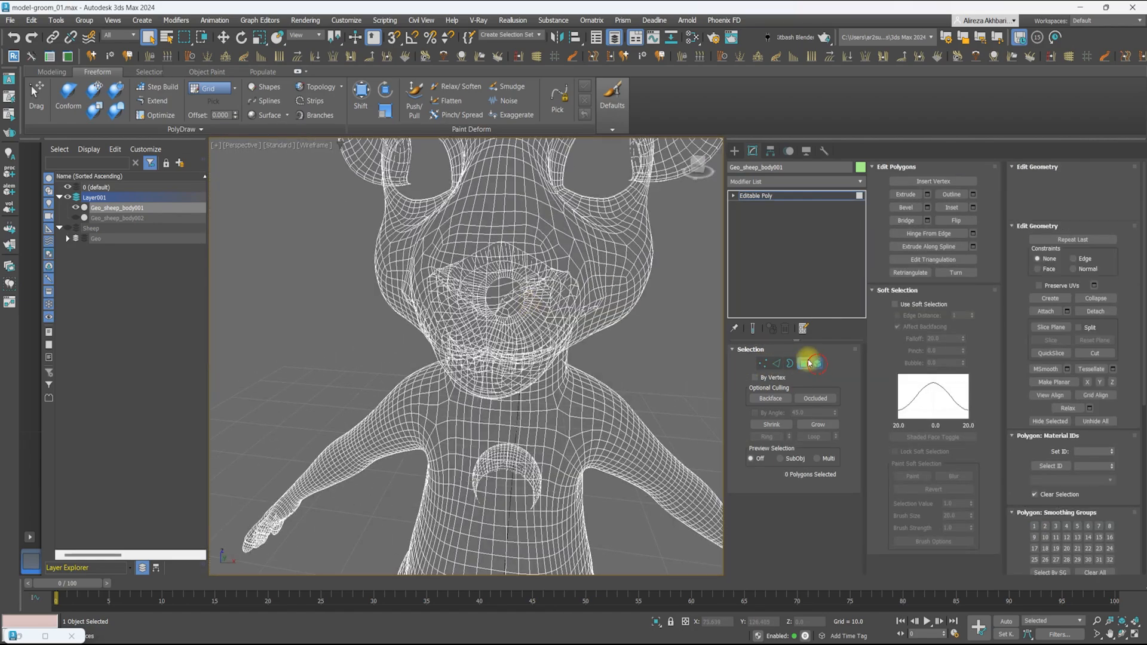
Delete the loose inner-mouth element, restore the shaded view and leave sub-object editing
click(818, 365)
click(520, 313)
key(Delete)
key(F3)
alt+middle_drag(520, 312, 504, 335)
scroll(504, 335, up, 4)
key(F4)
key(F4)
click(763, 197)
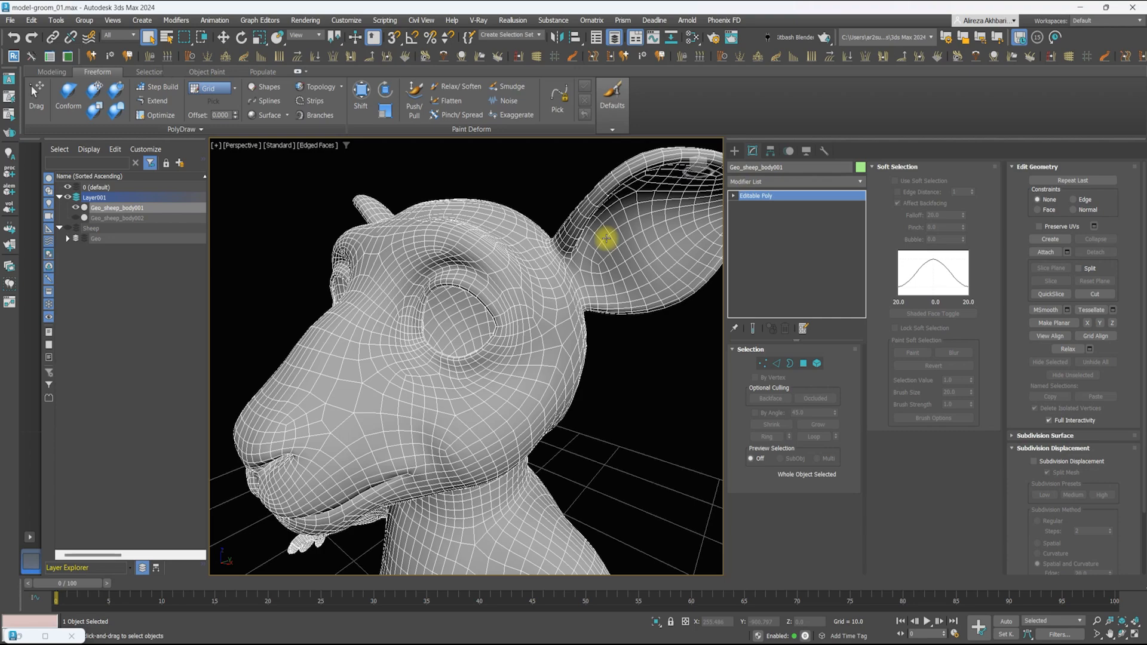
Add an Unwrap UVW modifier to the body and select the complete UV shells of the ears and tail
click(751, 181)
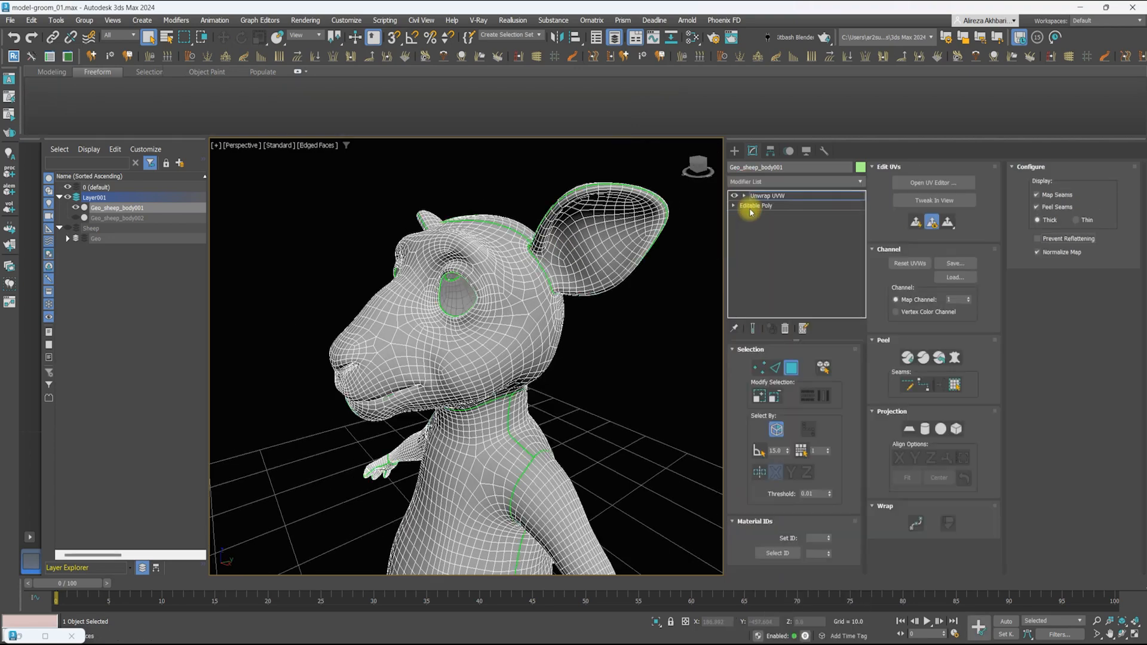
click(934, 182)
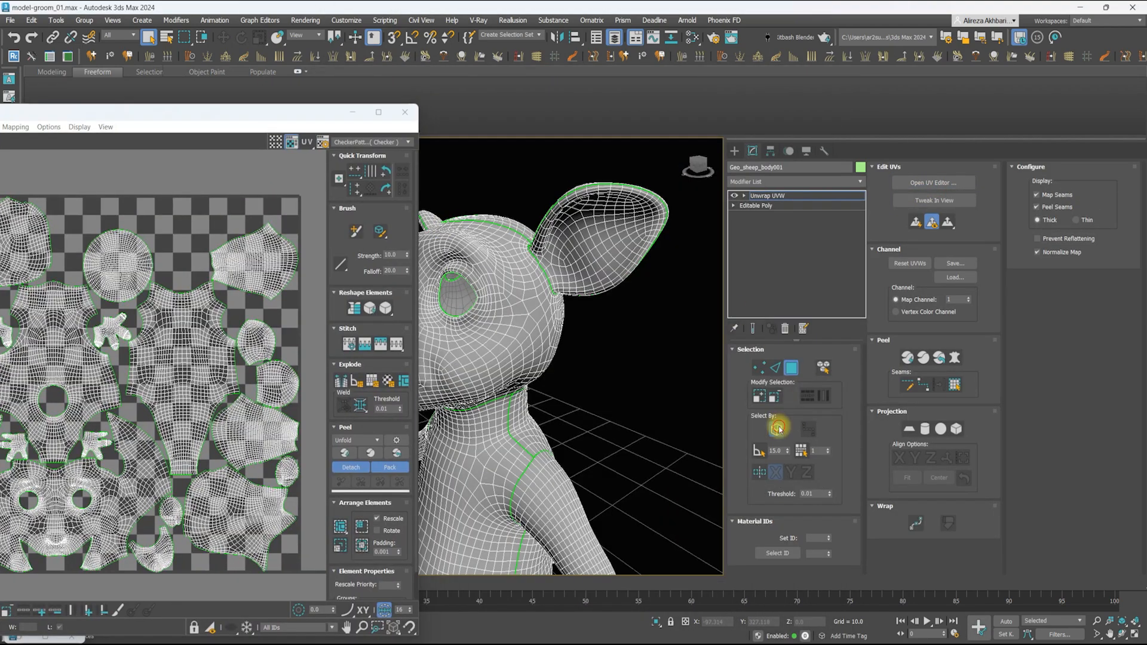
ctrl+drag(559, 203, 596, 245)
drag(167, 112, 310, 96)
scroll(275, 269, down, 2)
click(113, 593)
drag(420, 323, 392, 346)
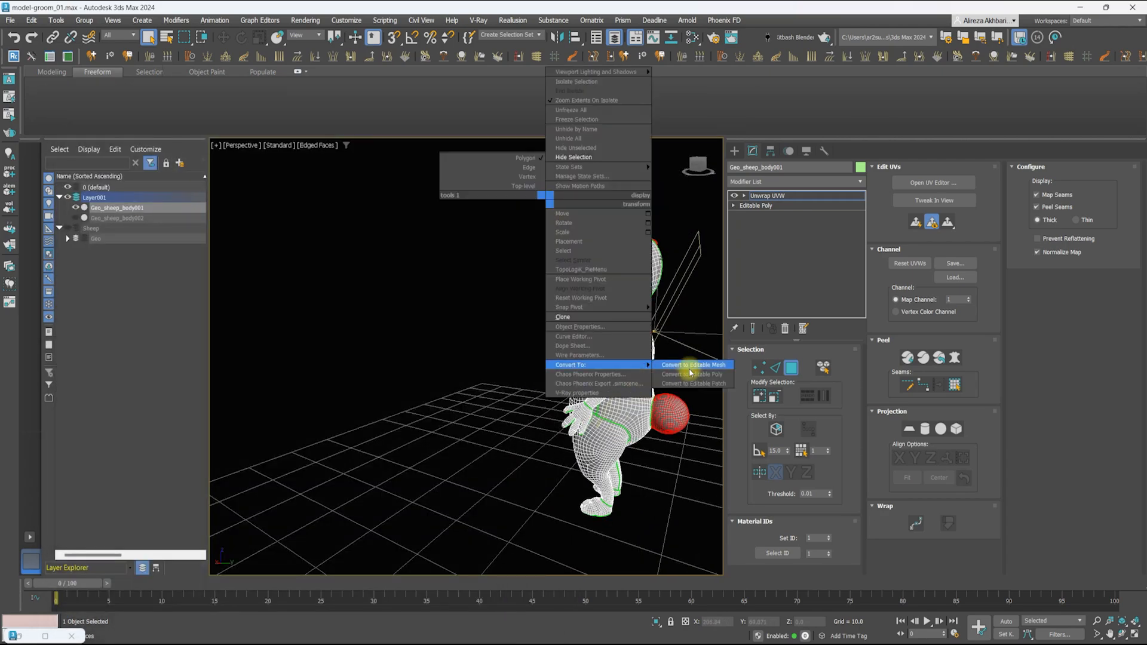
Convert the body to Editable Poly and detach the selected ears and tail as a separate object
click(691, 372)
click(804, 364)
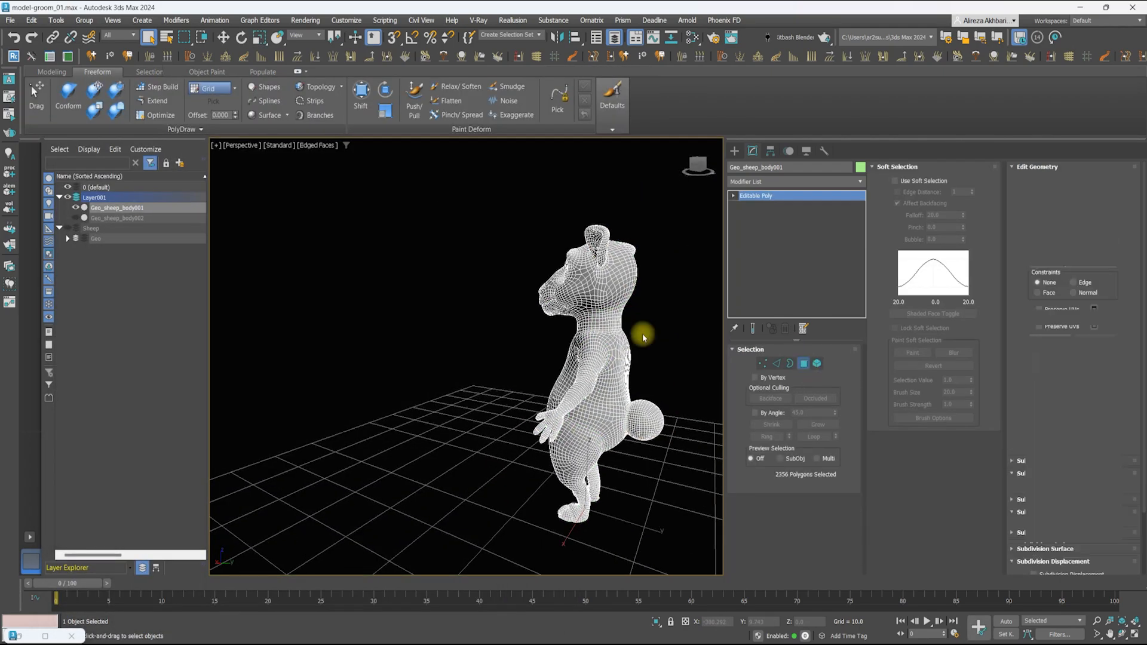
scroll(520, 198, up, 4)
middle_drag(522, 195, 534, 204)
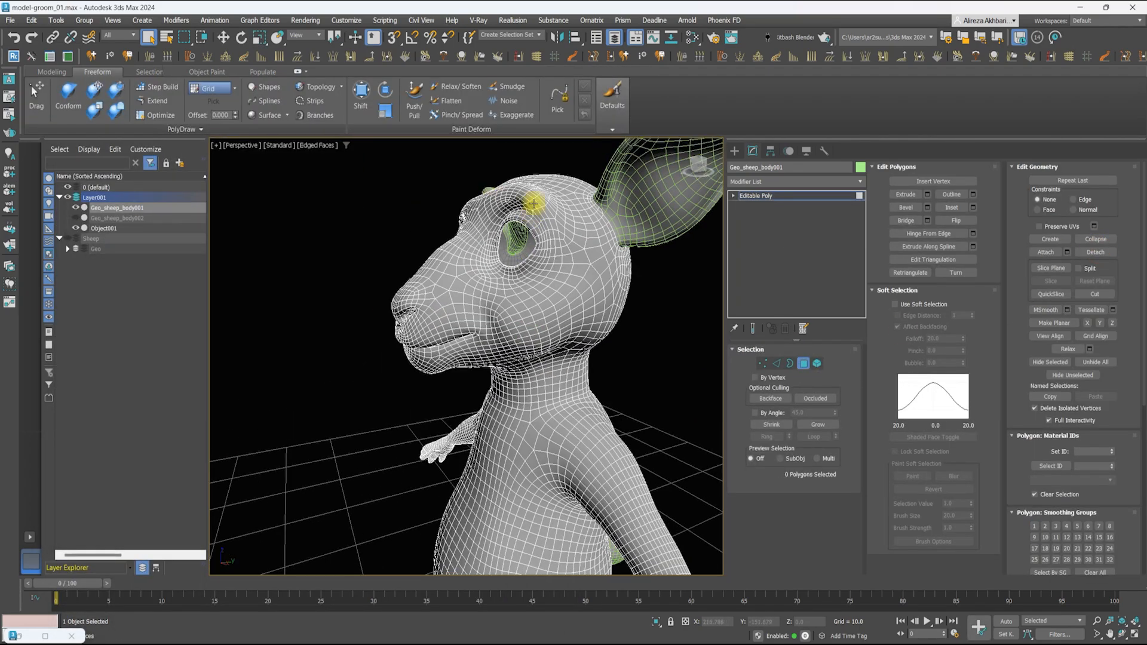
scroll(510, 234, down, 4)
scroll(597, 446, up, 5)
alt+middle_drag(597, 445, 570, 412)
click(542, 409)
click(763, 195)
Add an Unwrap UVW modifier to the remaining body and open the UV editor
scroll(647, 298, down, 5)
alt+middle_drag(573, 298, 672, 287)
click(759, 182)
key(u)
click(774, 301)
click(933, 183)
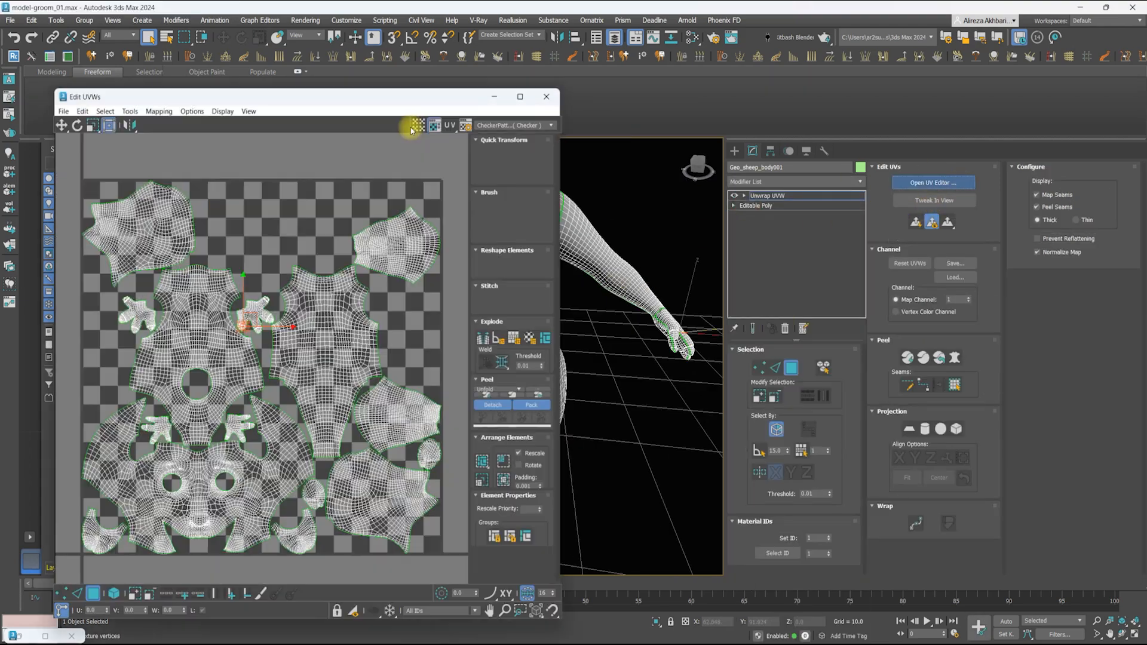
Select faces on both of the body's hands in the viewport with the Unwrap UVW modifier
drag(394, 98, 309, 104)
click(826, 370)
click(776, 429)
drag(685, 398, 652, 331)
middle_drag(639, 352, 696, 356)
click(825, 368)
drag(701, 398, 664, 332)
middle_drag(514, 365, 714, 370)
ctrl+drag(528, 366, 572, 337)
Extend the selection to the complete UV shells of both hands and check it on the model
click(47, 602)
drag(95, 104, 157, 86)
scroll(246, 293, up, 2)
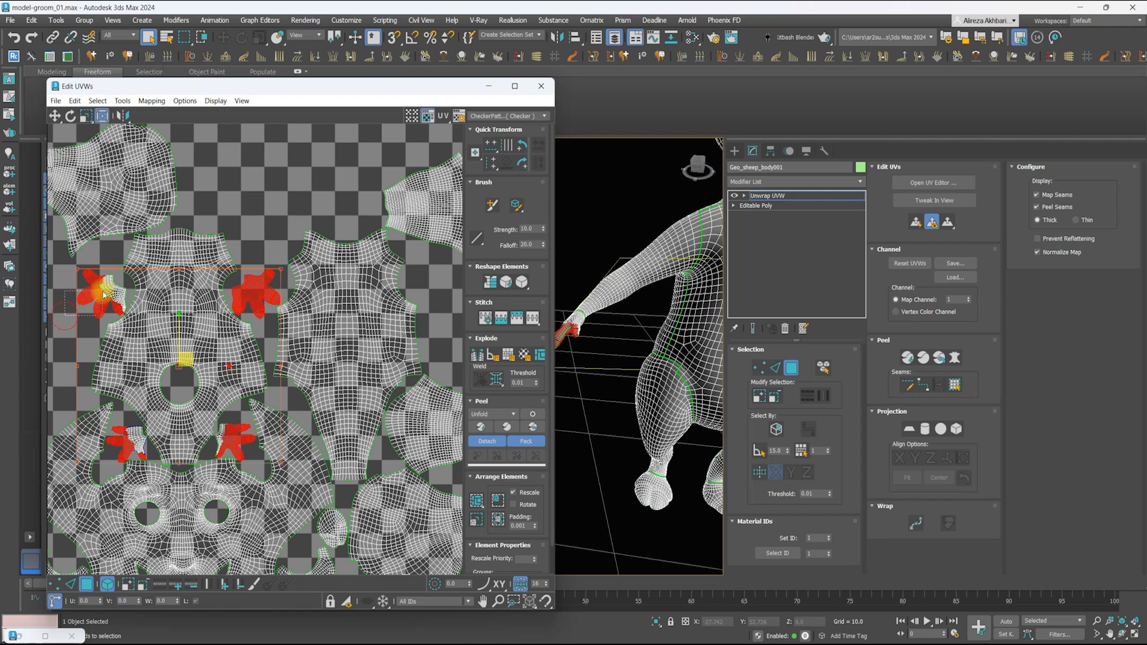
scroll(102, 292, up, 2)
middle_drag(179, 442, 233, 329)
alt+middle_drag(675, 353, 619, 348)
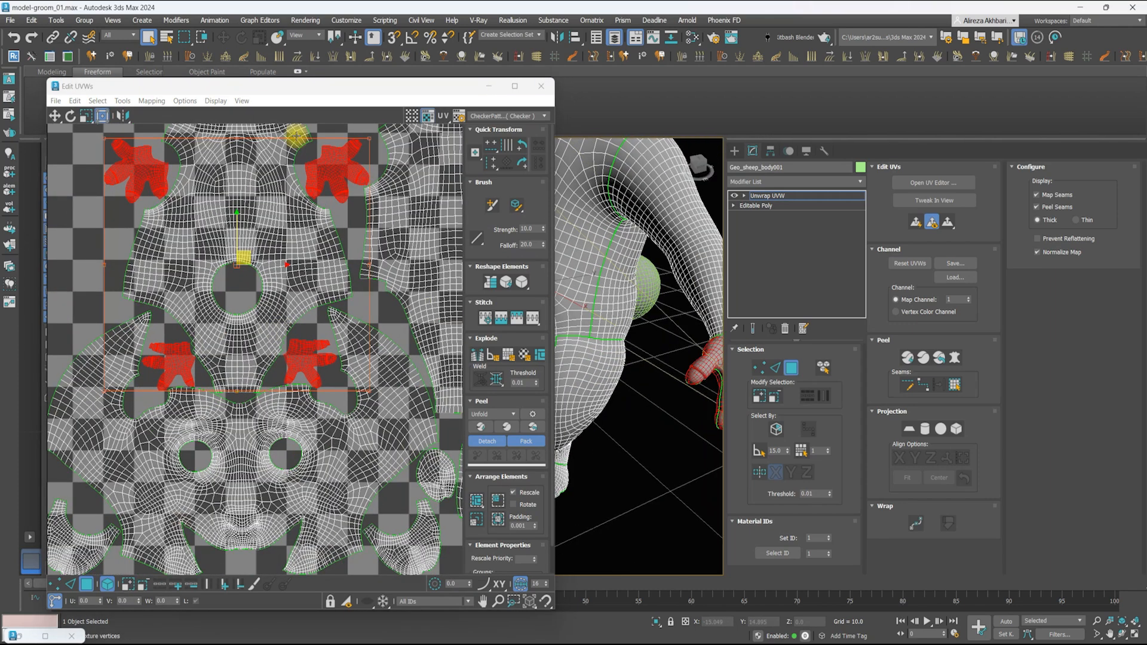
drag(158, 86, 122, 87)
middle_drag(226, 346, 228, 335)
middle_drag(693, 355, 637, 398)
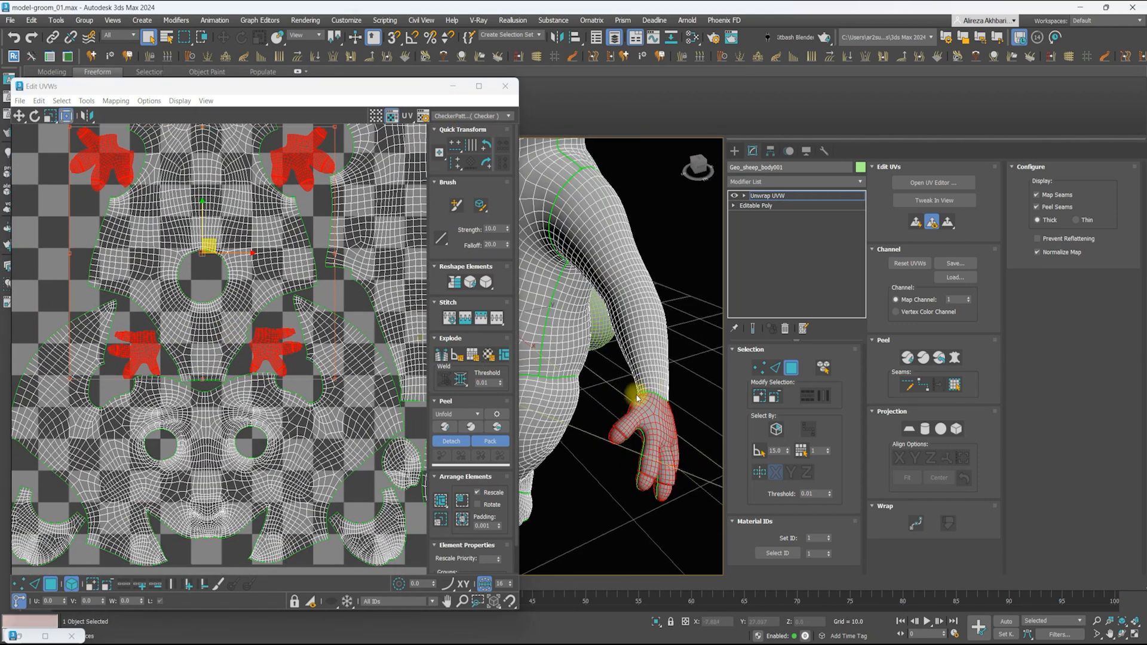
Convert the body to Editable Poly and detach the selected hands as a separate object
right_click(668, 353)
click(787, 474)
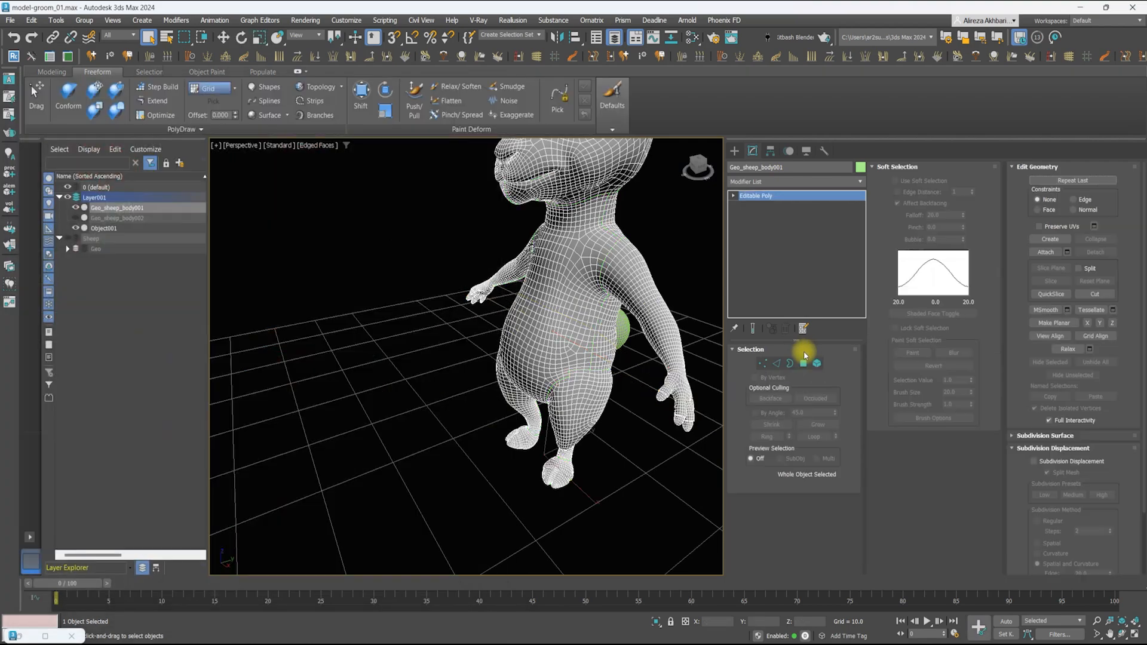
click(636, 326)
scroll(562, 392, up, 4)
middle_drag(610, 532, 638, 395)
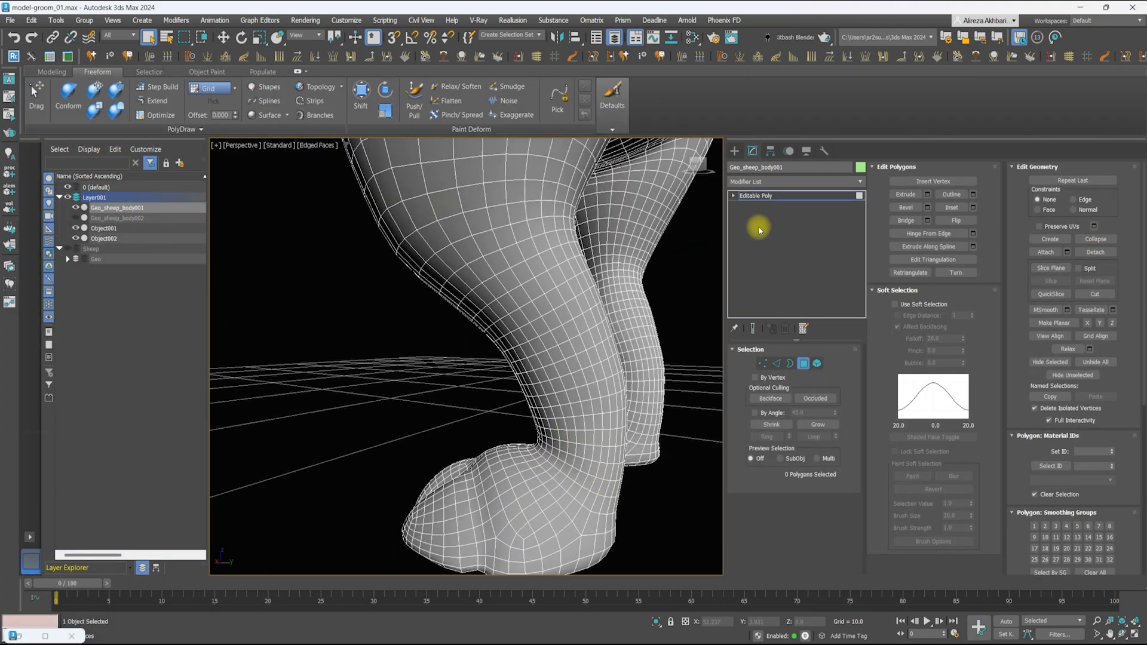
key(4)
Apply Unwrap UVW to the body again and open the UV editor beside a view of the feet
click(762, 182)
text(un)
key(Return)
click(925, 187)
drag(436, 83, 345, 95)
alt+middle_drag(549, 382, 633, 353)
Select the complete UV shells of both feet in the UV editor
click(776, 429)
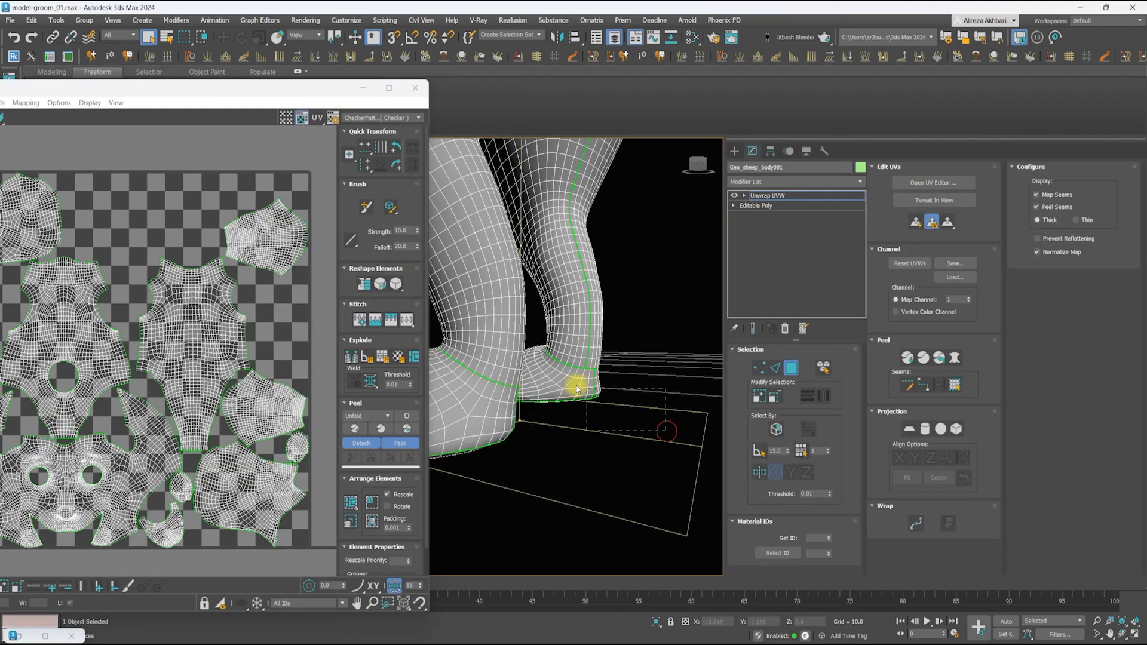
drag(666, 433, 448, 391)
middle_drag(134, 358, 191, 293)
drag(190, 91, 374, 78)
click(165, 573)
drag(193, 509, 207, 459)
ctrl+drag(407, 496, 420, 415)
middle_drag(454, 382, 362, 407)
ctrl+drag(472, 399, 444, 395)
drag(419, 75, 266, 104)
alt+middle_drag(607, 376, 632, 383)
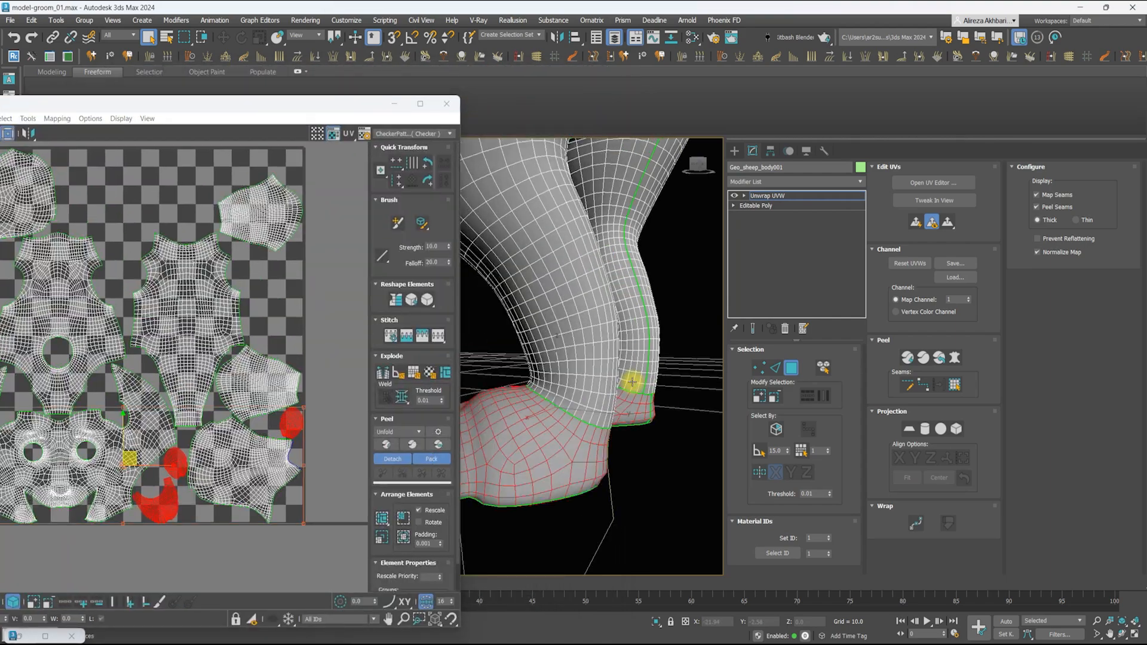
Collapse the body to Editable Poly with the feet selected and detach the feet as a separate object
click(762, 395)
scroll(598, 340, down, 2)
mouse_move(576, 346)
alt+middle_down()
mouse_move(614, 338)
mouse_move(566, 340)
alt+middle_up()
click(774, 395)
scroll(568, 335, down, 2)
middle_drag(566, 239, 579, 388)
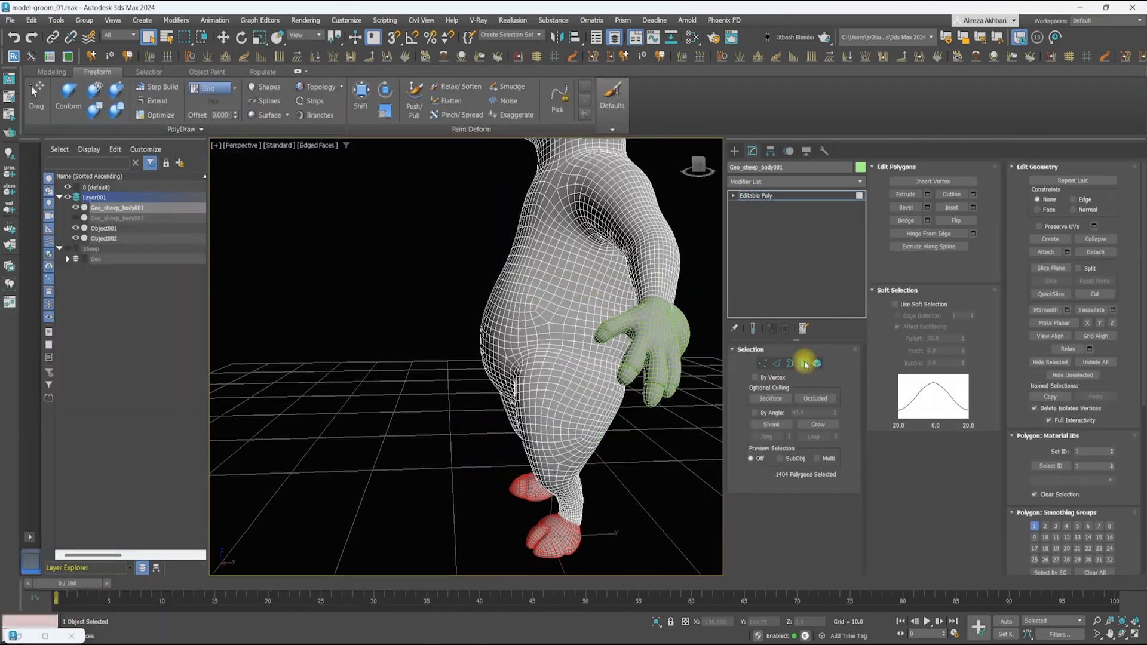
scroll(596, 312, down, 3)
scroll(583, 345, up, 5)
scroll(583, 345, up, 4)
alt+middle_drag(615, 293, 612, 317)
Select the borders of both eye openings, convert them to polygons, grow the selection and detach the eyelid rings
key(3)
click(574, 338)
ctrl+click(397, 290)
alt+middle_drag(388, 308, 472, 340)
ctrl+click(803, 364)
click(818, 423)
alt+middle_drag(598, 325, 438, 282)
click(830, 197)
Select and delete two edge loops on the mesh and leave edge editing
scroll(538, 286, down, 4)
scroll(460, 239, down, 2)
alt+middle_drag(487, 239, 451, 320)
scroll(501, 293, up, 4)
click(777, 364)
scroll(436, 332, up, 5)
double_click(530, 292)
key(Delete)
double_click(464, 317)
scroll(463, 318, down, 5)
key(Delete)
scroll(451, 320, down, 5)
click(796, 196)
Hide the body and the other detached parts, select the eyelid-ring object and show the Sheep layer
click(76, 208)
click(104, 229)
middle_drag(508, 299, 484, 337)
drag(75, 228, 76, 248)
click(104, 259)
click(67, 269)
scroll(530, 273, up, 3)
Rename Layer001 to Groom_proxy and the detached eyelid-ring object to proxy_eyelash
right_click(111, 196)
click(154, 203)
text(Groom)
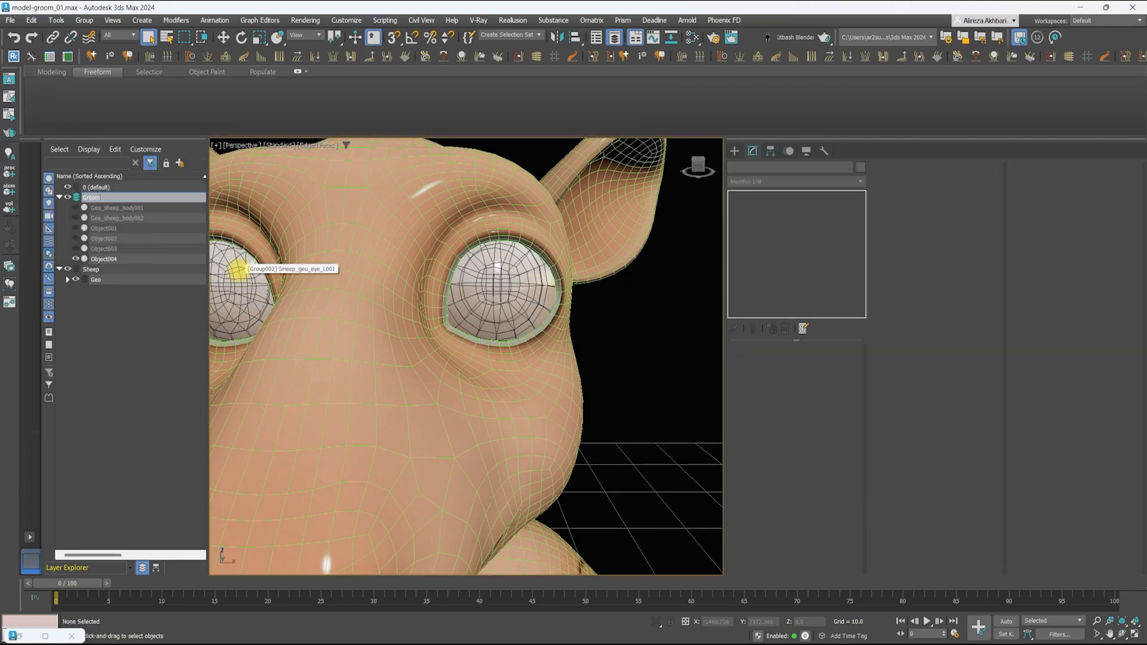
click(105, 259)
key(F9)
text(proxy_eyelash)
key(Return)
Chamfer the four inner- and outer-corner edges of the proxy_eyelash eyelid rings by 0.02 with one segment
scroll(479, 328, up, 3)
key(2)
alt+middle_drag(479, 328, 370, 328)
scroll(574, 325, up, 3)
click(658, 314)
ctrl+click(336, 327)
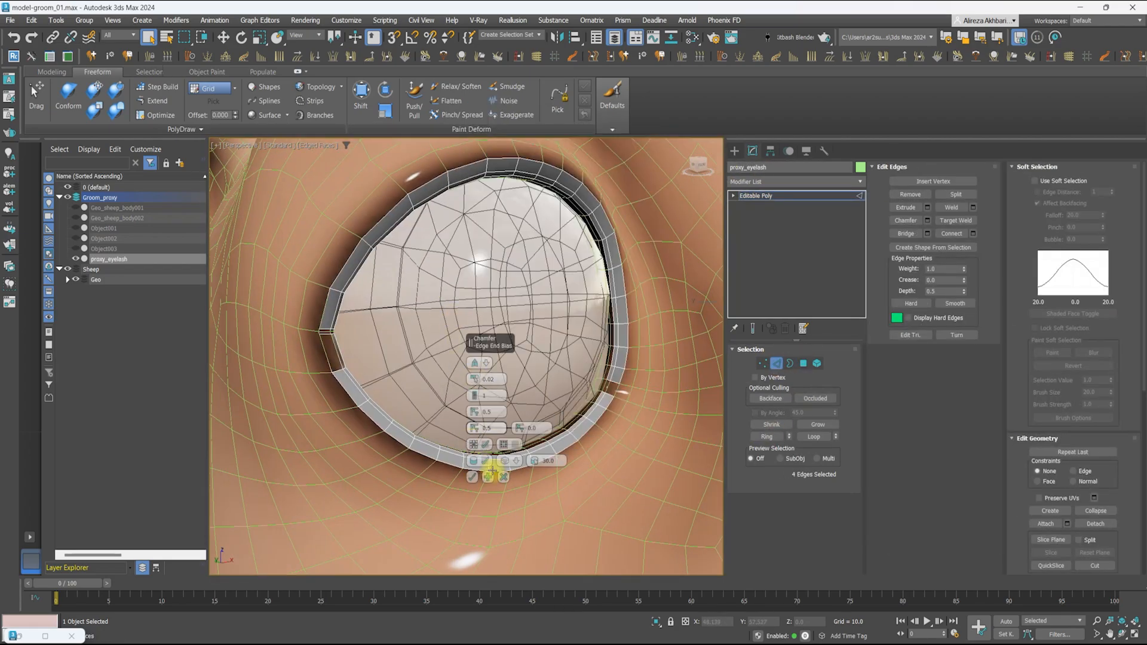
click(472, 477)
Detach the lower strips of both eyelid rings as a separate object and rename the remaining upper strips proxy_eyelash_upper
key(5)
scroll(492, 418, down, 5)
ctrl+click(583, 389)
click(1096, 252)
click(754, 195)
click(776, 168)
text(_upper)
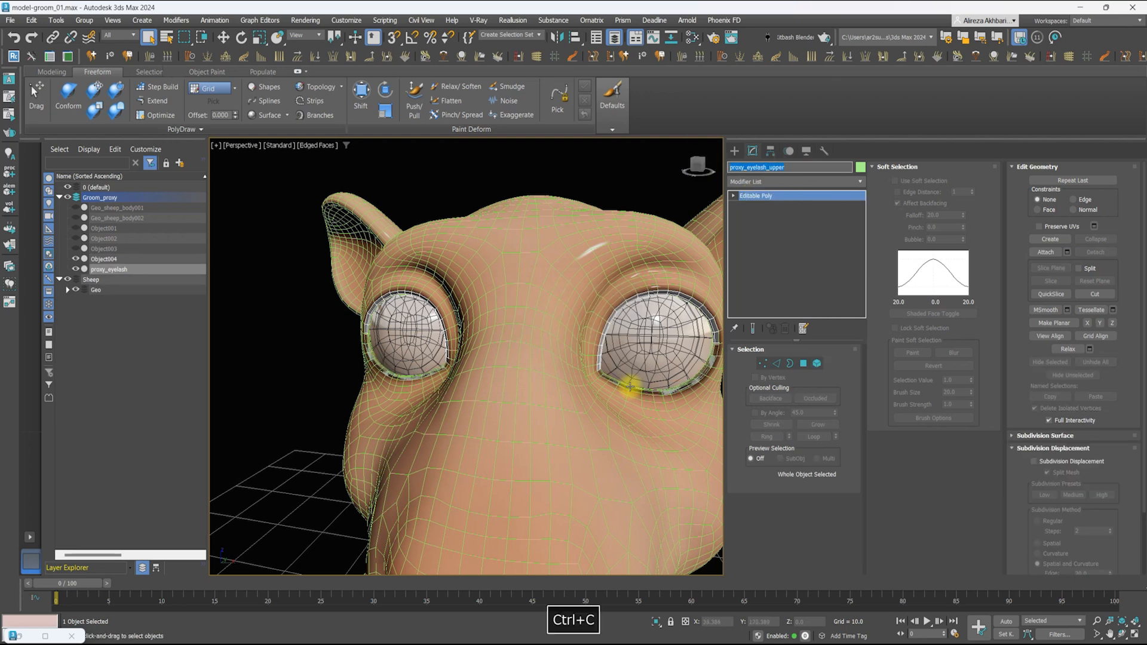
Rename the detached lower eyelid strips proxy_eyelash_D and select the proxy_eyelash_upper object
alt+middle_drag(603, 334, 548, 317)
scroll(548, 299, up, 4)
click(548, 289)
scroll(547, 289, down, 4)
click(592, 21)
click(621, 29)
drag(627, 37, 264, 84)
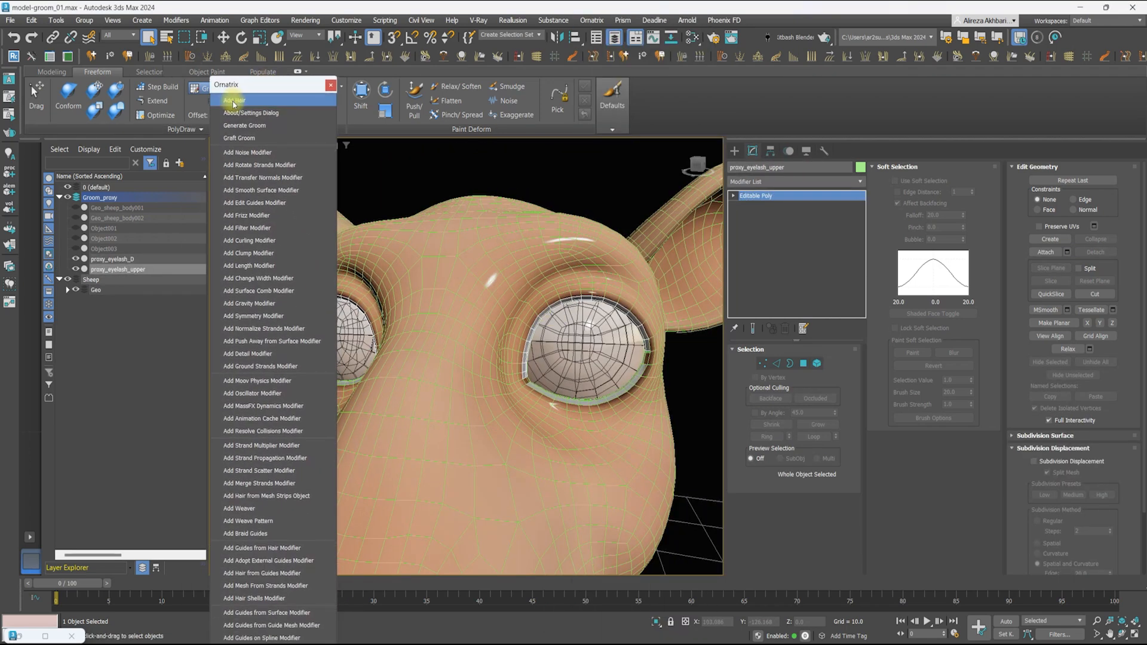
click(329, 85)
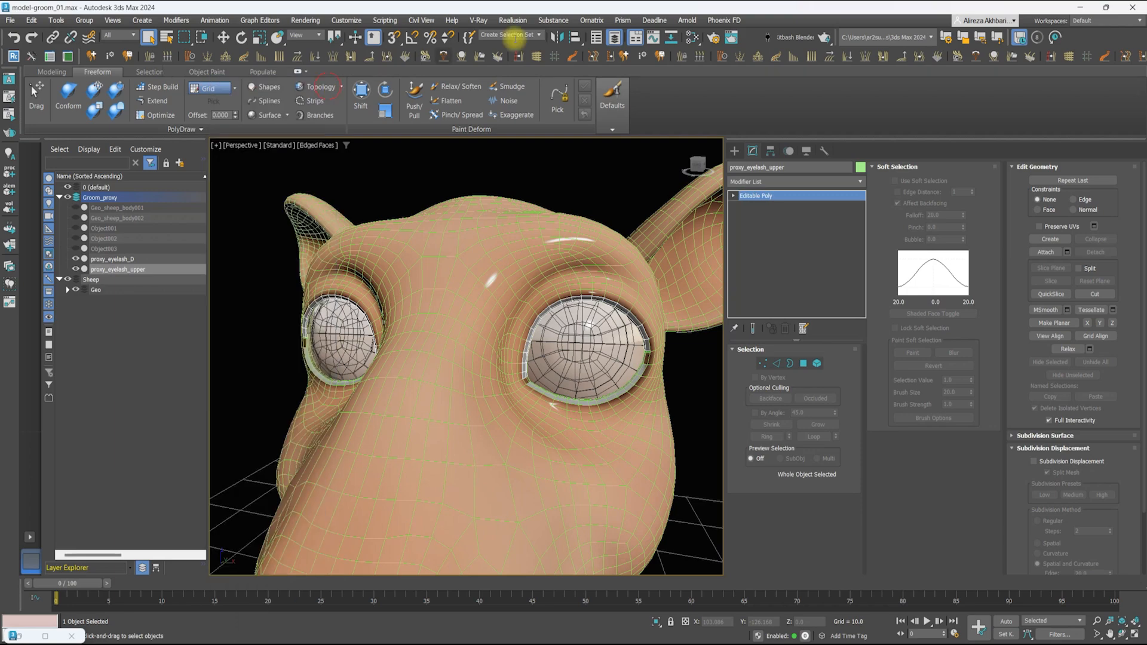
Add Ornatrix hair to proxy_eyelash_upper using the Fur Ball preset
click(590, 22)
click(600, 37)
double_click(522, 276)
alt+middle_drag(498, 279, 518, 276)
alt+middle_drag(714, 190, 680, 200)
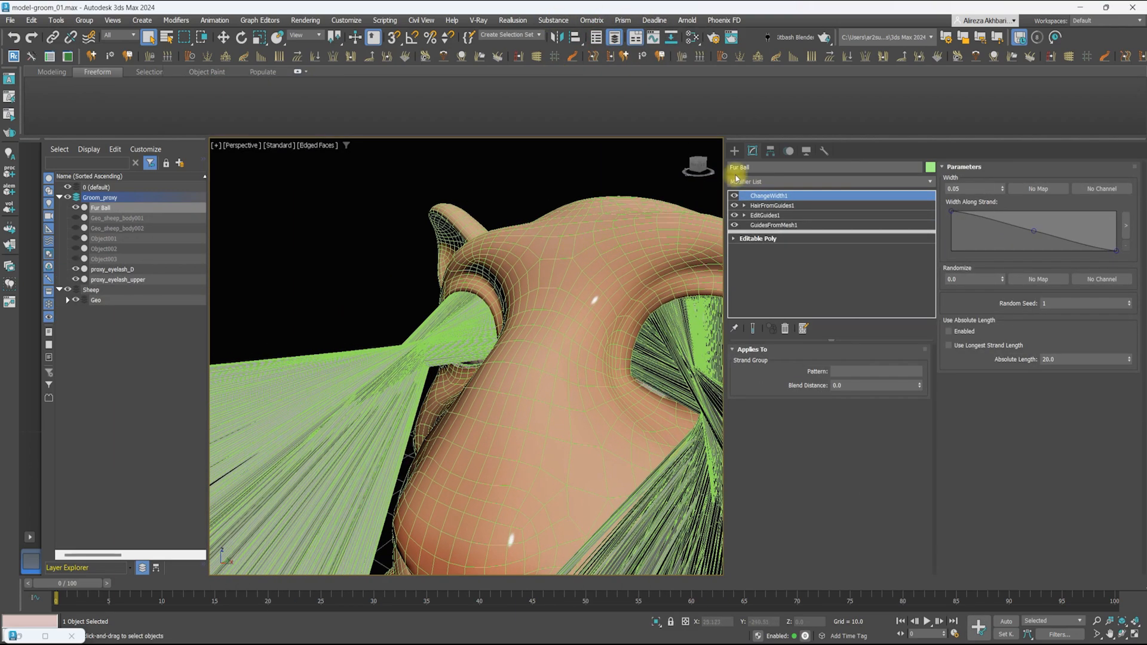
Rename the new hair object Groom_eyelash_upper and open the settings of its GuidesFromMesh modifier
click(110, 270)
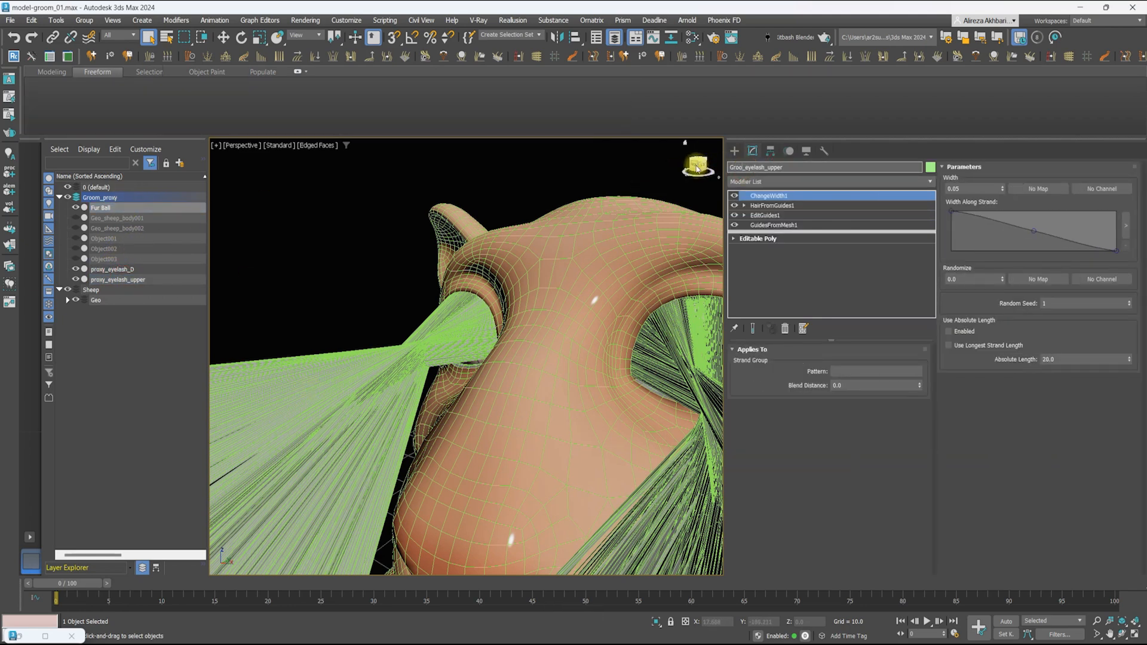
click(774, 224)
click(648, 359)
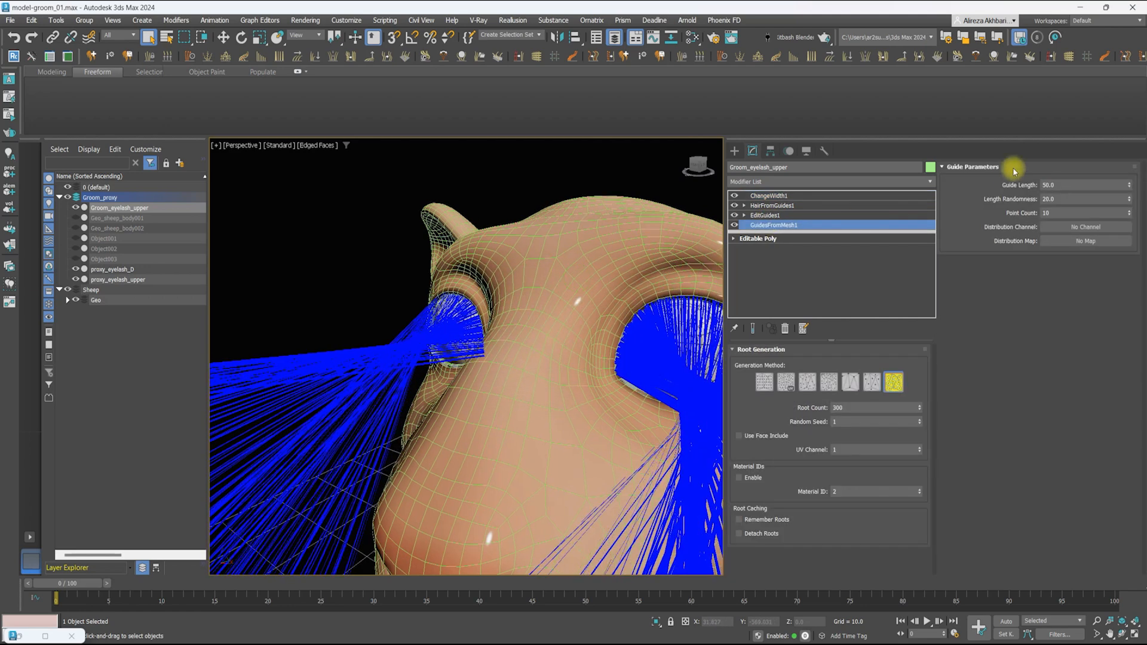
Set the upper eyelash guides in GuidesFromMesh1 to a length of 1.2 with a root count of 200
drag(1130, 185, 1064, 412)
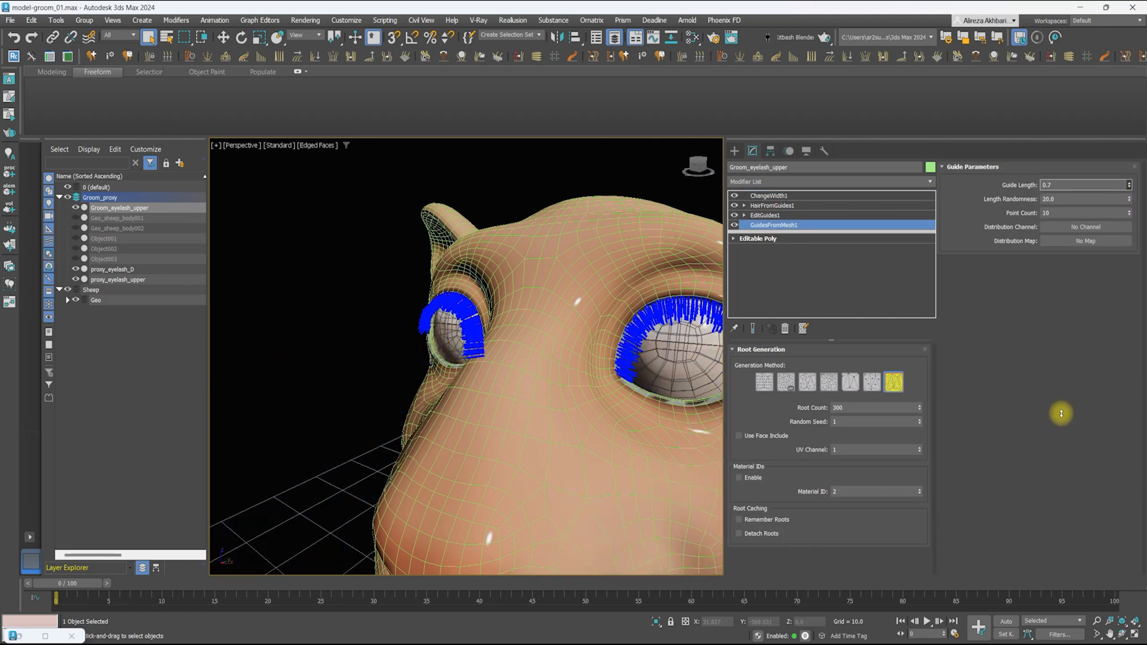
key(F4)
alt+middle_drag(513, 363, 493, 342)
click(765, 216)
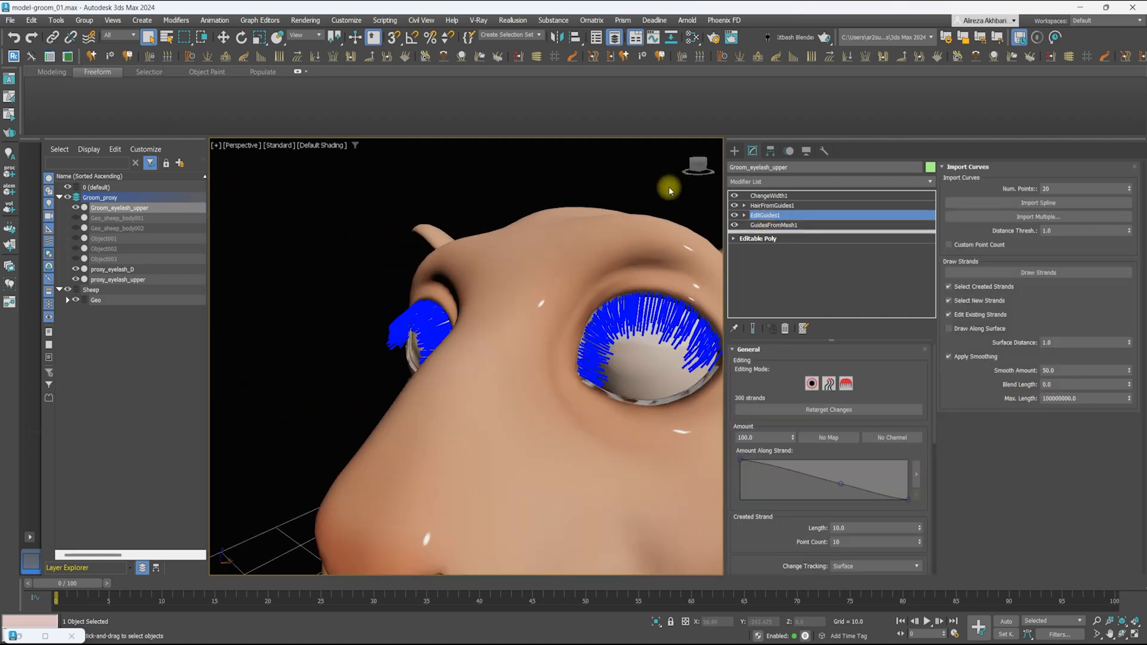
alt+middle_drag(561, 310, 544, 314)
click(774, 224)
click(615, 359)
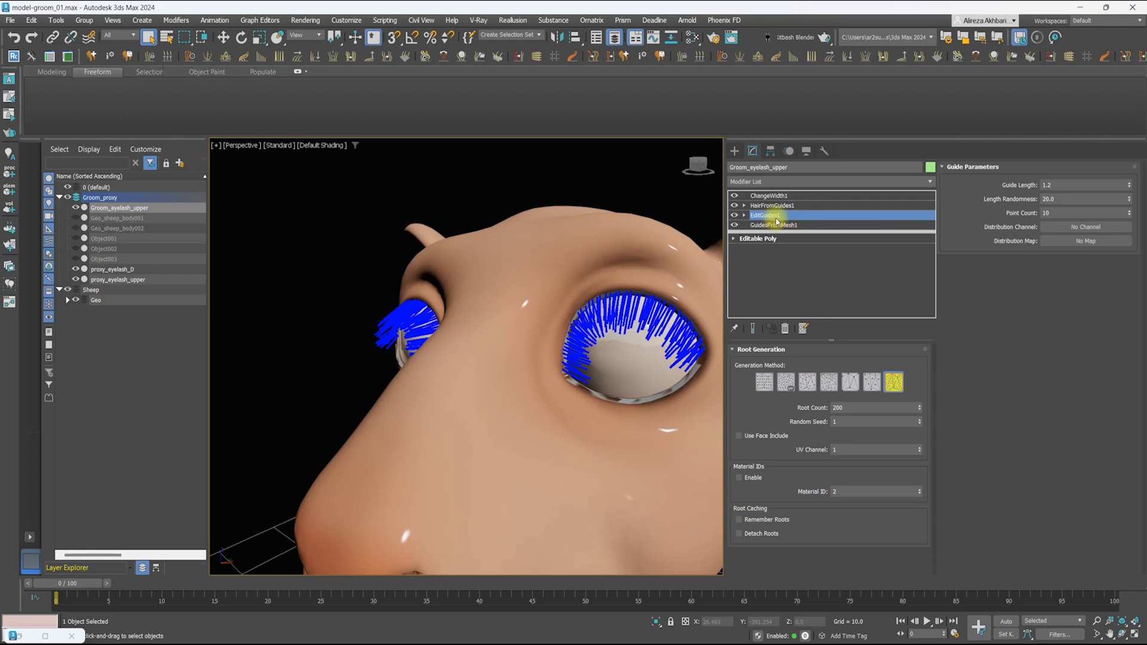
Try combing the upper eyelash guides up and away from the eyes in EditGuides1 with Mirror Brush Changes enabled
scroll(604, 305, down, 3)
alt+middle_drag(597, 304, 711, 334)
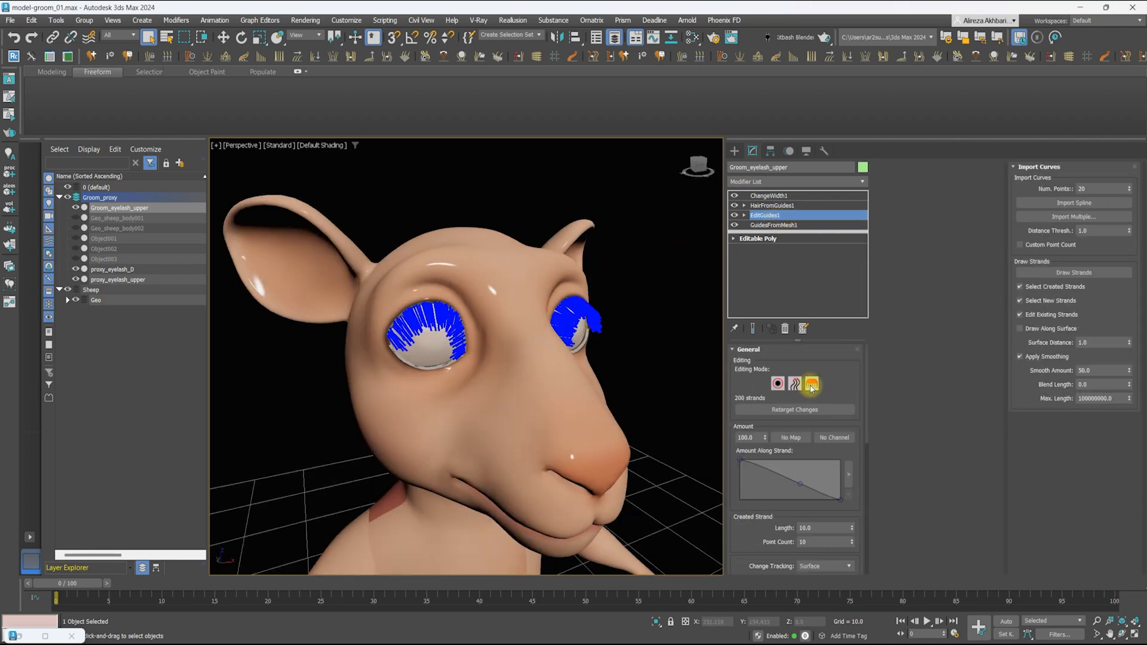
click(812, 386)
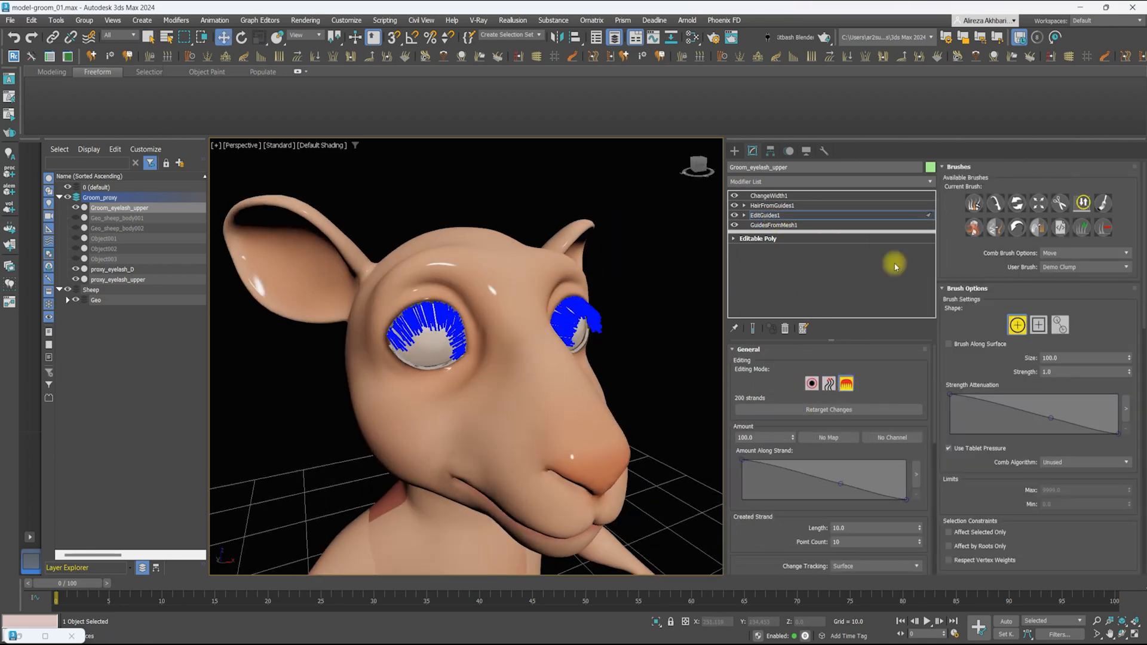
scroll(971, 357, down, 5)
click(978, 355)
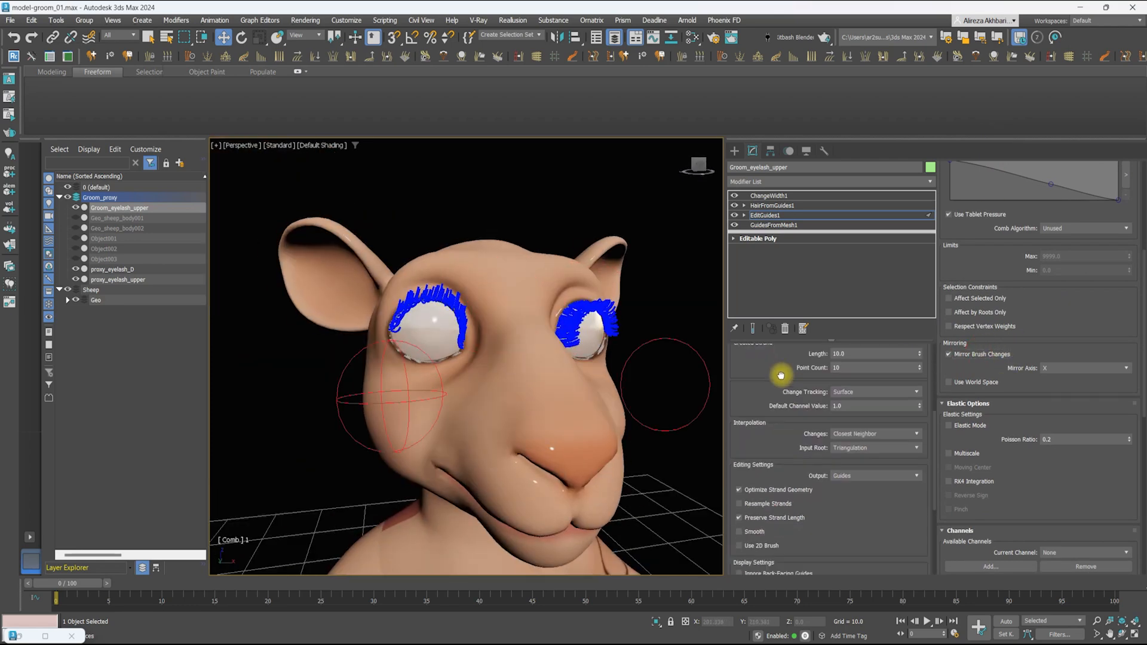
scroll(809, 486, down, 3)
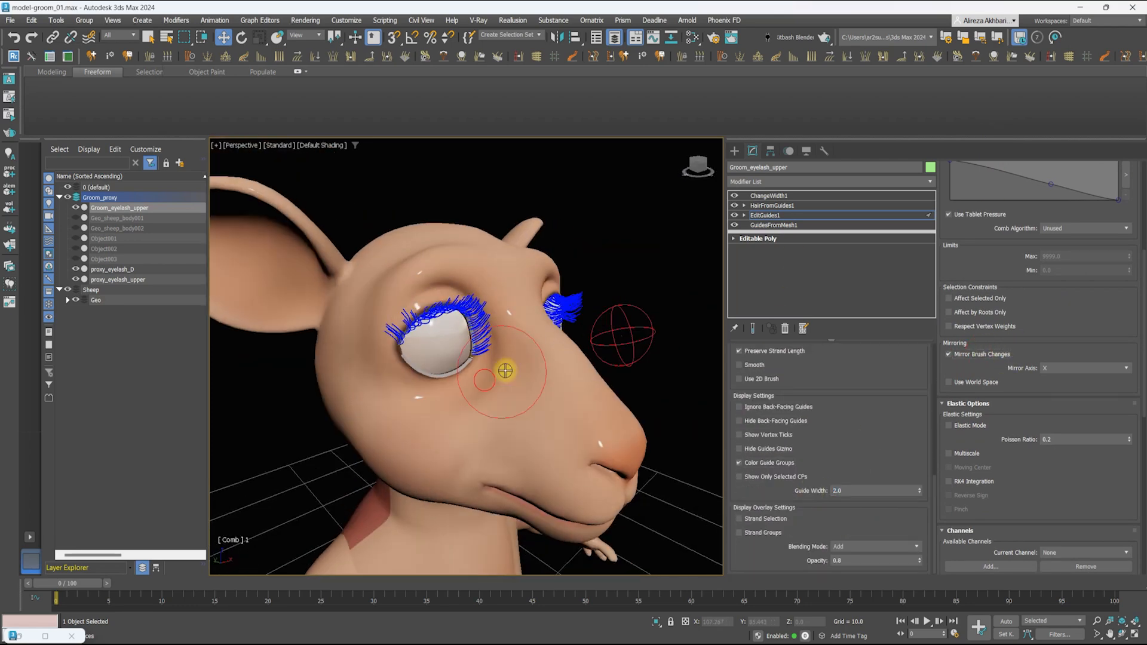
mouse_move(505, 371)
alt+middle_down()
mouse_move(454, 328)
mouse_move(584, 328)
alt+middle_up()
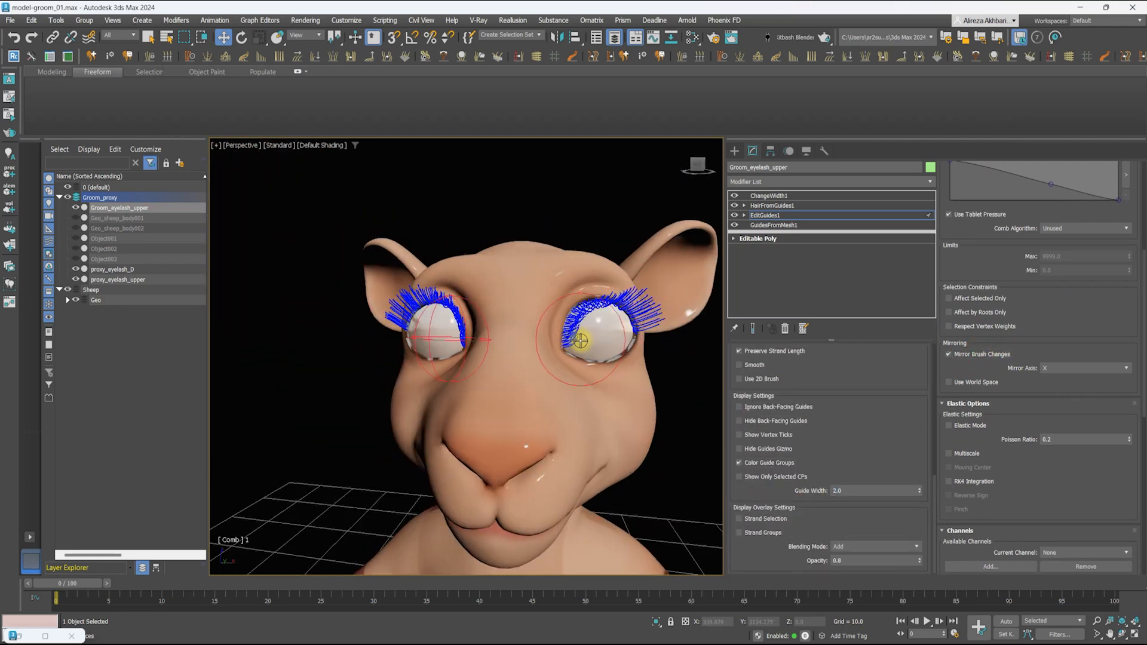
drag(584, 328, 578, 298)
alt+middle_drag(577, 299, 711, 257)
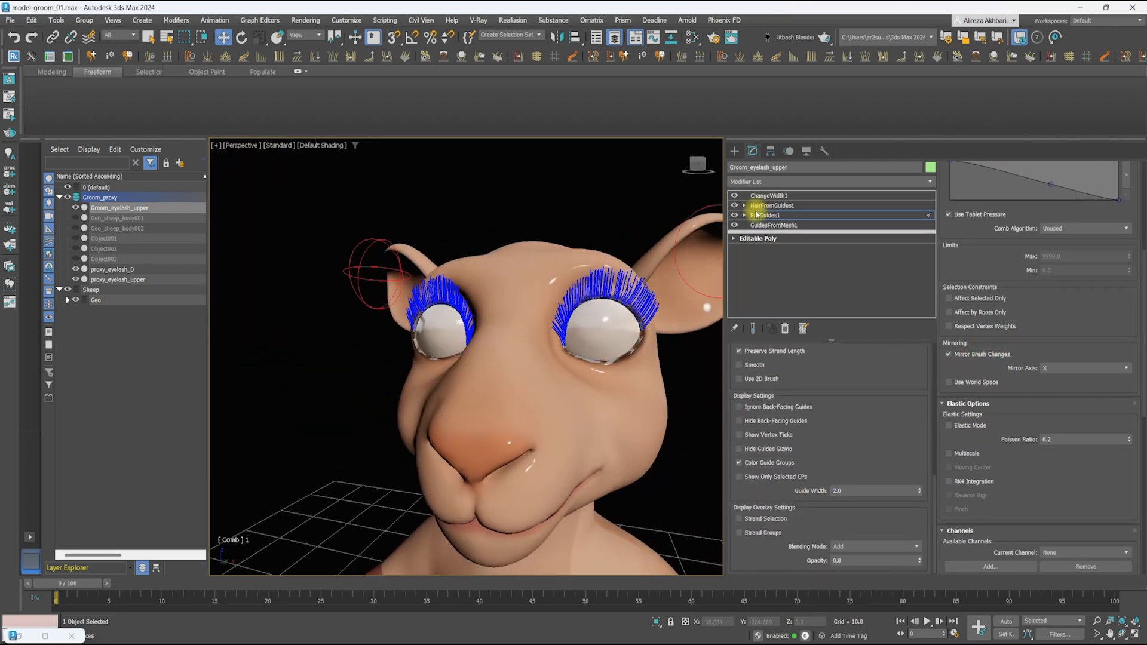
Replace the EditGuides1 modifier with an Ox Surface Comb directly above GuidesFromMesh1
click(773, 224)
click(789, 181)
text(ox)
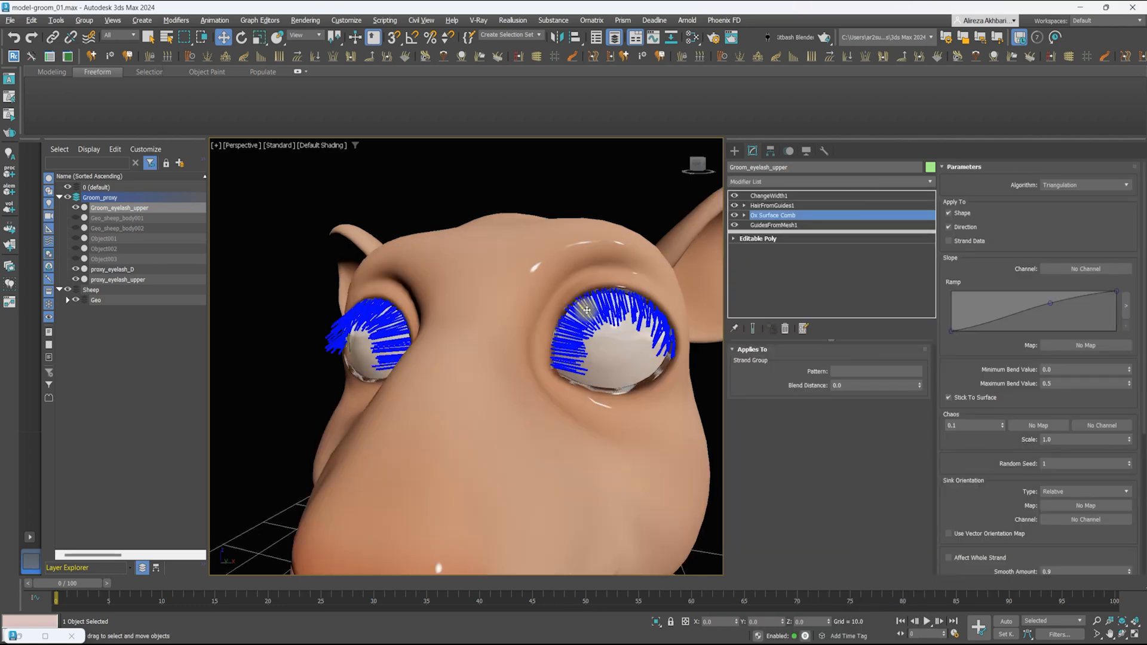
Create Surface Comb sinks along the upper eyelid and pull them so the lashes point up and away from the eye
click(762, 225)
click(1073, 230)
alt+middle_drag(603, 335, 697, 325)
scroll(697, 326, up, 3)
drag(571, 272, 570, 196)
drag(483, 391, 471, 379)
scroll(471, 379, down, 3)
mouse_move(471, 379)
alt+middle_down()
mouse_move(476, 335)
mouse_move(556, 302)
mouse_move(589, 313)
mouse_move(592, 326)
alt+middle_up()
key(2)
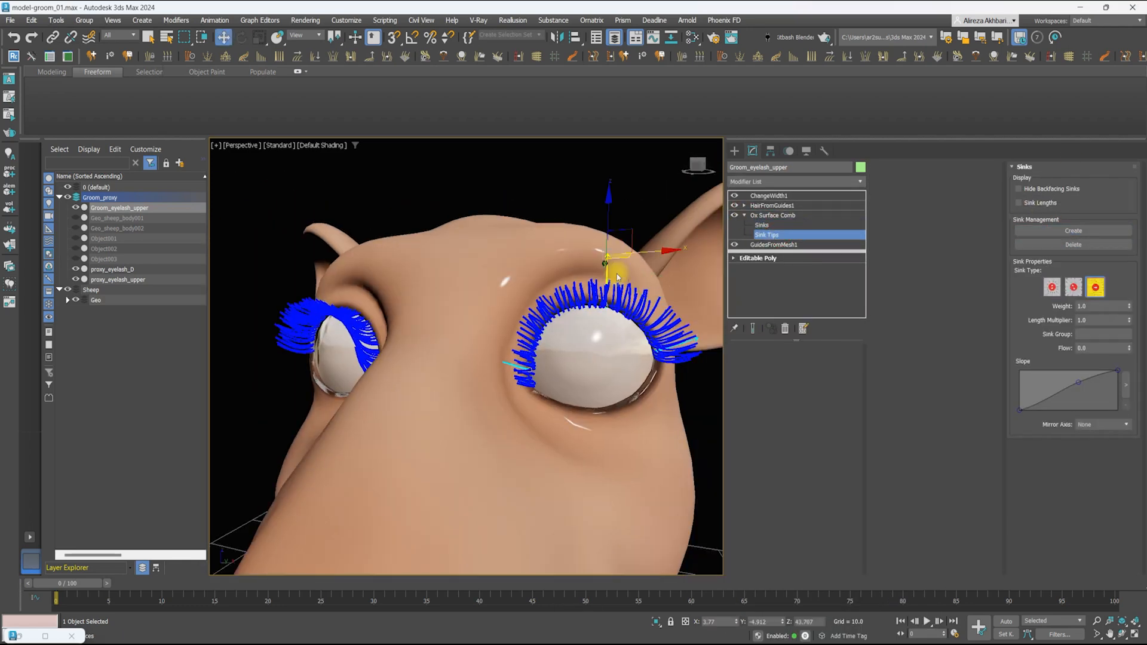
Adjust the sink tips and their Mirror Axis setting so the upper lashes fan outward around the eyes
click(1080, 446)
alt+middle_drag(687, 344, 705, 345)
click(1082, 446)
alt+middle_drag(382, 347, 442, 344)
click(1083, 426)
alt+middle_drag(538, 346, 529, 334)
alt+middle_drag(598, 340, 514, 335)
click(644, 328)
click(1085, 426)
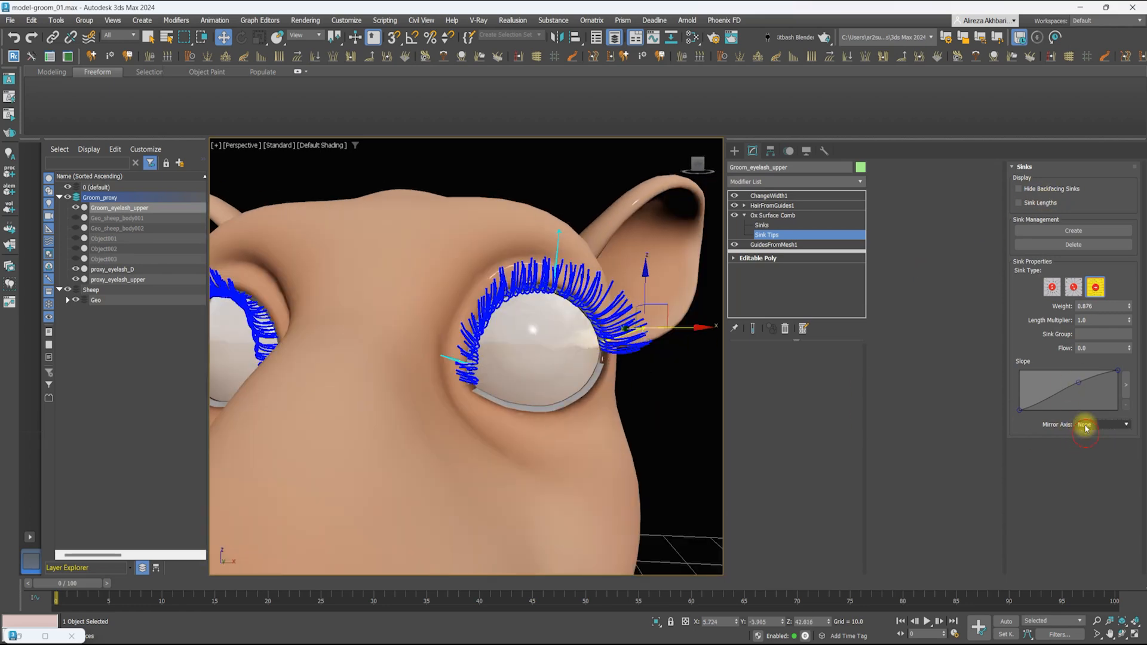
click(1086, 436)
alt+middle_drag(430, 362, 443, 323)
Reshape the slope ramp of Ox Surface Comb by raising its start and flattening its rise to change the lash bend
click(772, 216)
alt+middle_drag(609, 293, 472, 290)
drag(951, 331, 949, 315)
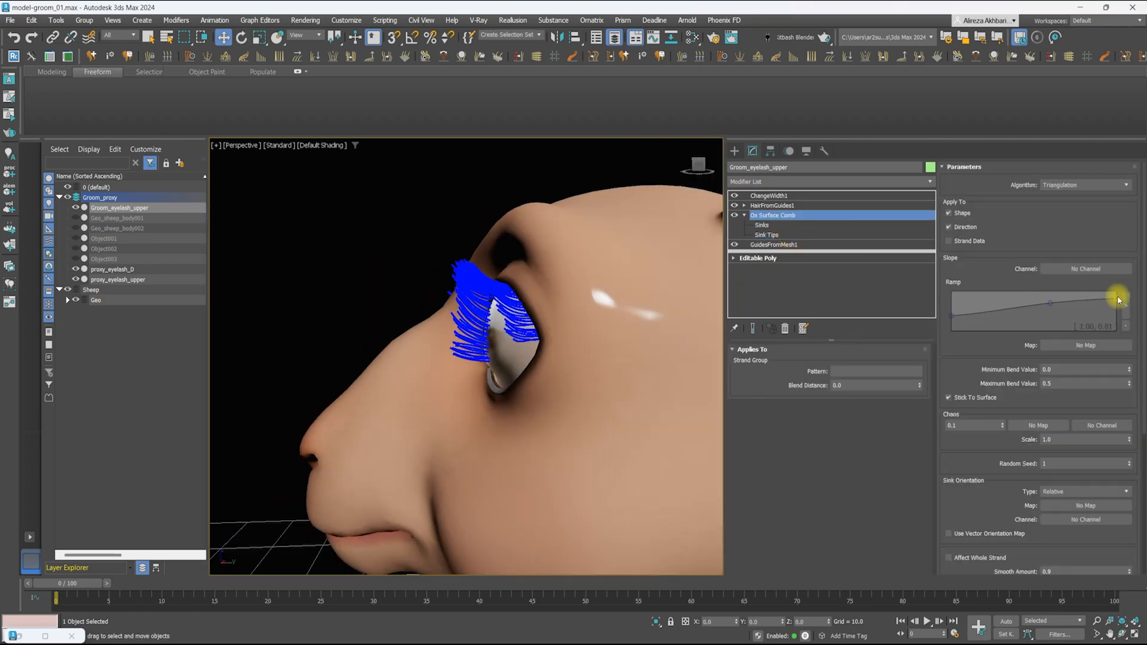
drag(1038, 305, 1036, 296)
alt+middle_drag(478, 293, 601, 298)
Add an Ox Edit Guides modifier above Ox Surface Comb and touch up the lash guides with the Grow/Shrink brush
click(768, 181)
text(ox)
click(773, 276)
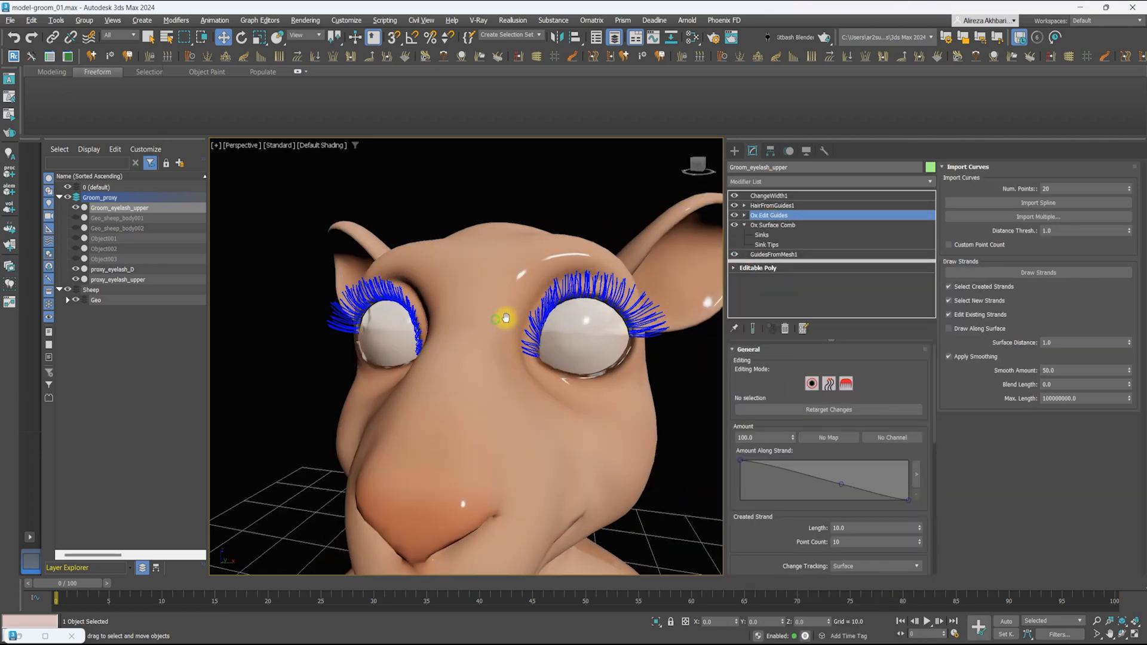
alt+middle_drag(494, 321, 520, 317)
click(847, 383)
alt+middle_drag(609, 318, 531, 359)
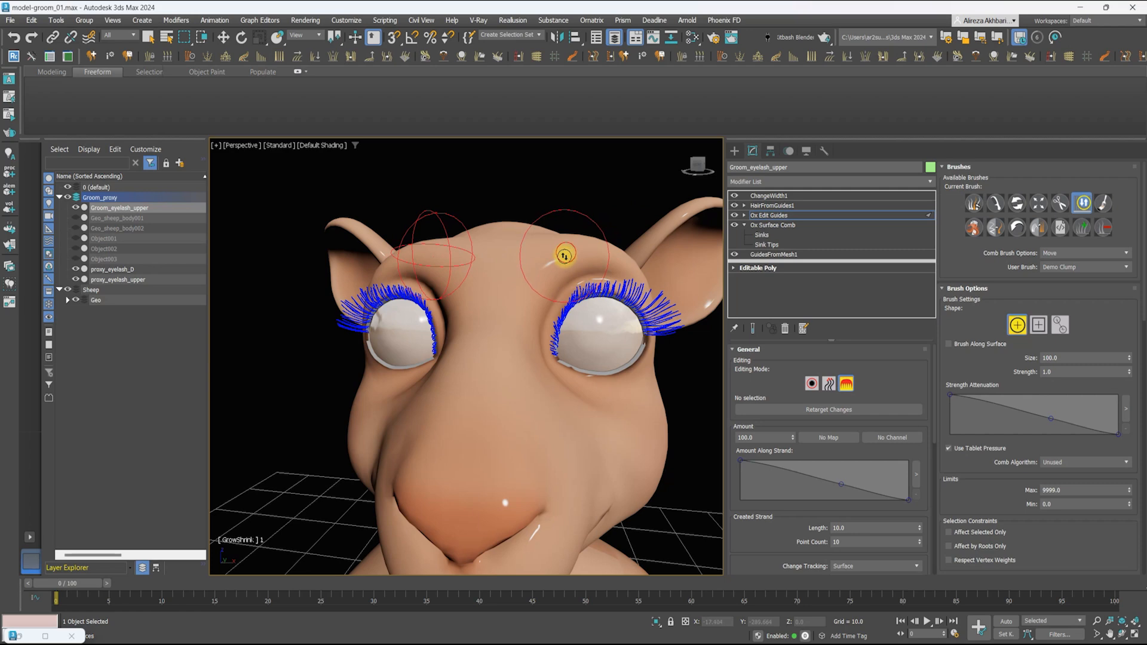
mouse_move(531, 324)
alt+middle_down()
mouse_move(509, 347)
mouse_move(529, 295)
alt+middle_up()
Switch HairFromGuides1 to the Guides As Hair generation method and open the ChangeWidth1 settings
click(772, 206)
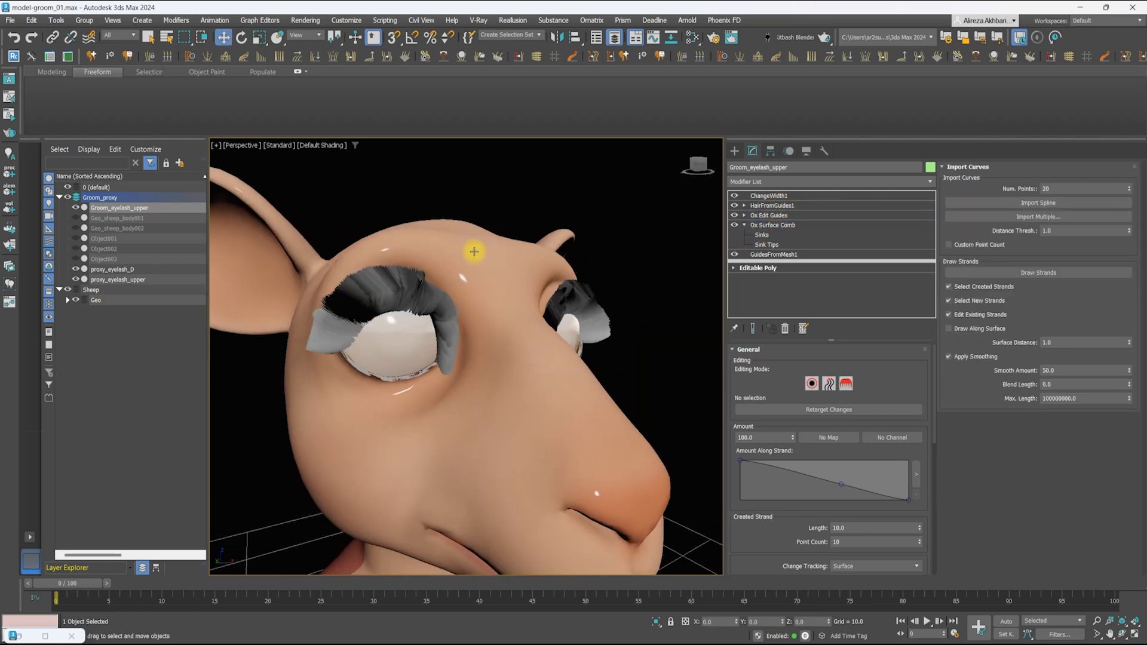
alt+middle_drag(474, 249, 569, 279)
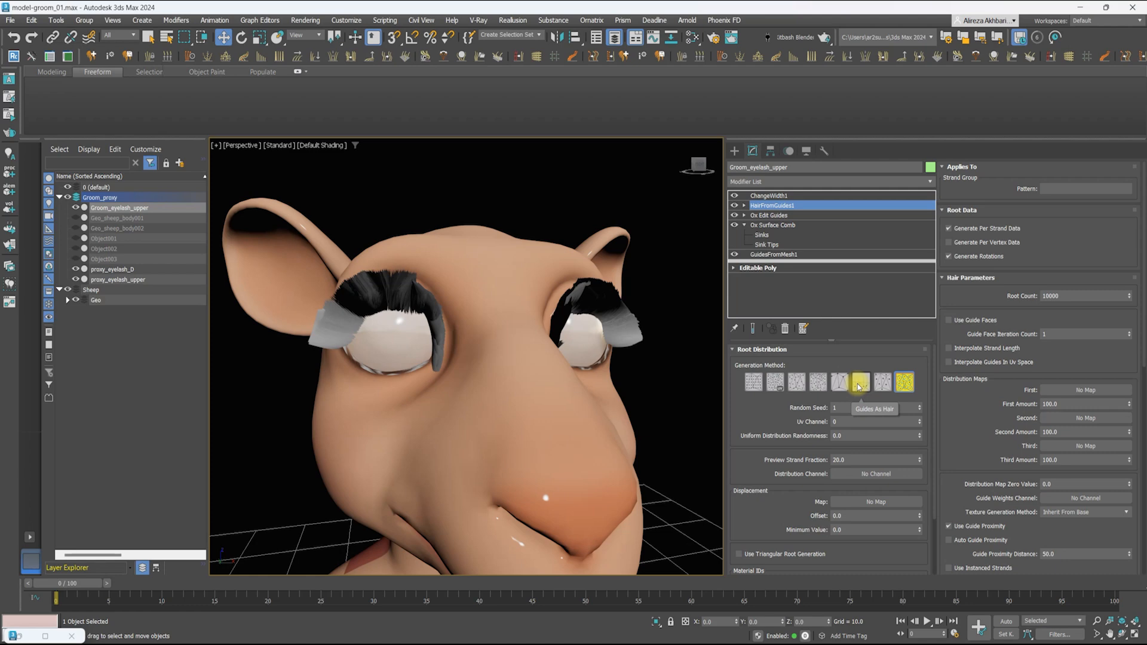
alt+middle_drag(465, 297, 434, 297)
click(766, 195)
scroll(603, 281, up, 3)
alt+middle_drag(604, 281, 557, 293)
key(F4)
key(F4)
key(F4)
Put Groom_eyelash_upper on a new layer named Groom
click(179, 163)
right_click(113, 277)
click(139, 325)
text(G)
key(F4)
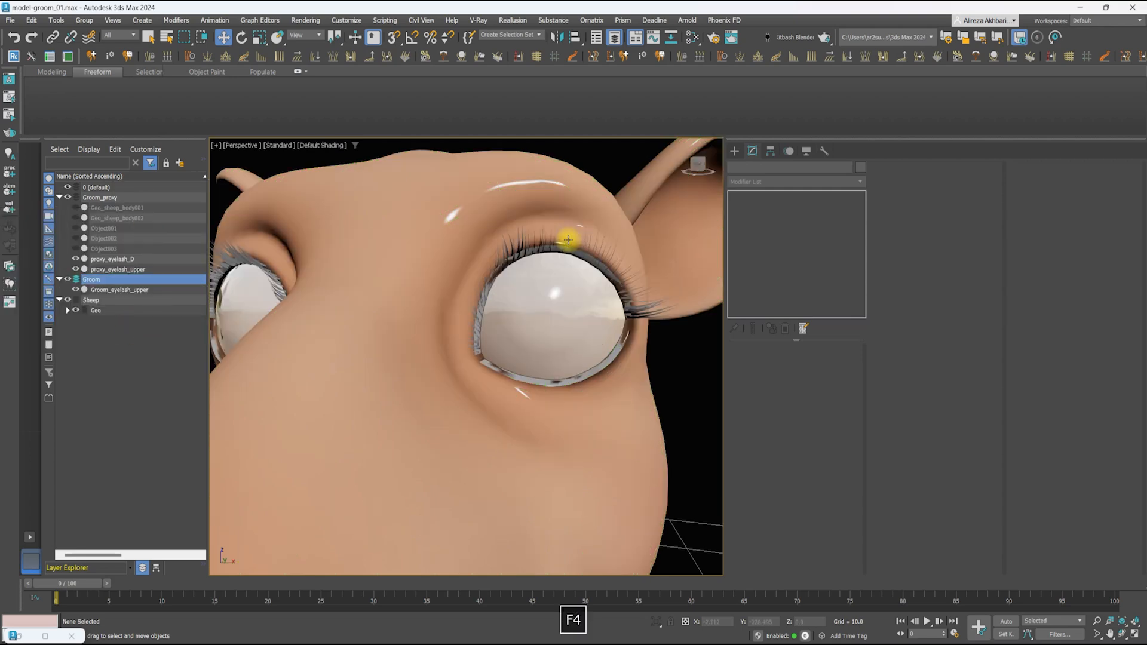
Add an Ox Clump modifier above HairFromGuides1 on Groom_eyelash_upper
click(568, 241)
key(F4)
alt+middle_drag(568, 241, 582, 249)
scroll(627, 295, up, 4)
alt+middle_drag(669, 241, 655, 244)
click(803, 205)
click(784, 182)
text(ox)
click(760, 246)
alt+middle_drag(586, 164, 582, 217)
scroll(582, 217, down, 4)
Create random clumps on the eyelashes in Ox Clump with a clump count of 20
click(757, 329)
scroll(573, 283, down, 4)
alt+middle_drag(567, 284, 596, 279)
drag(980, 478, 986, 235)
drag(970, 352, 974, 212)
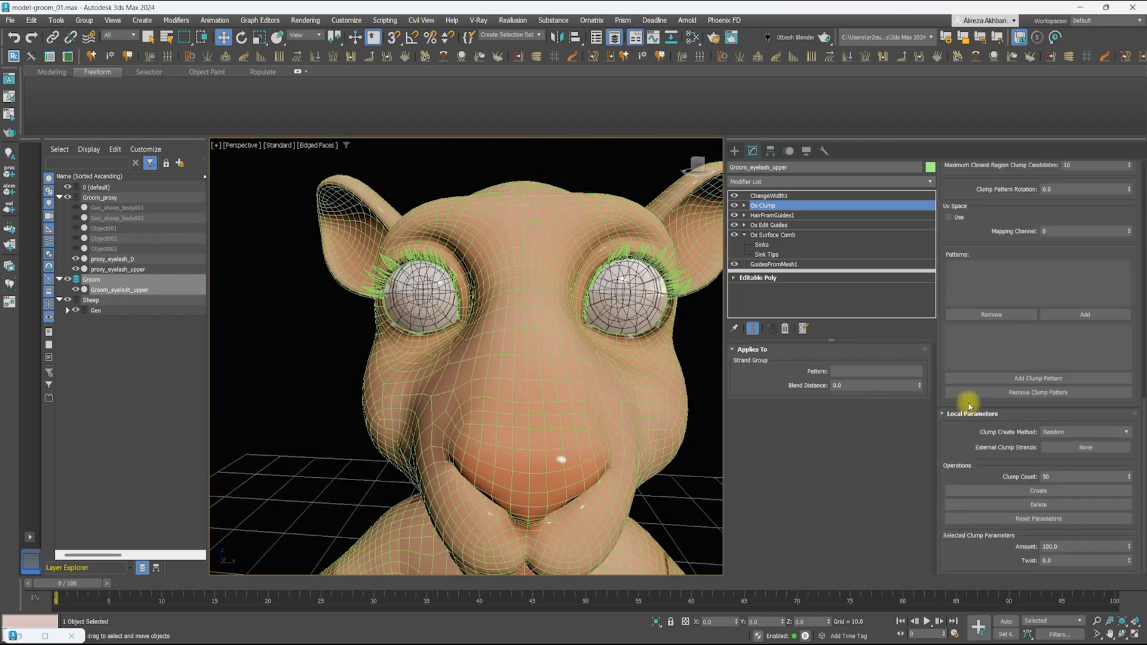
click(1025, 490)
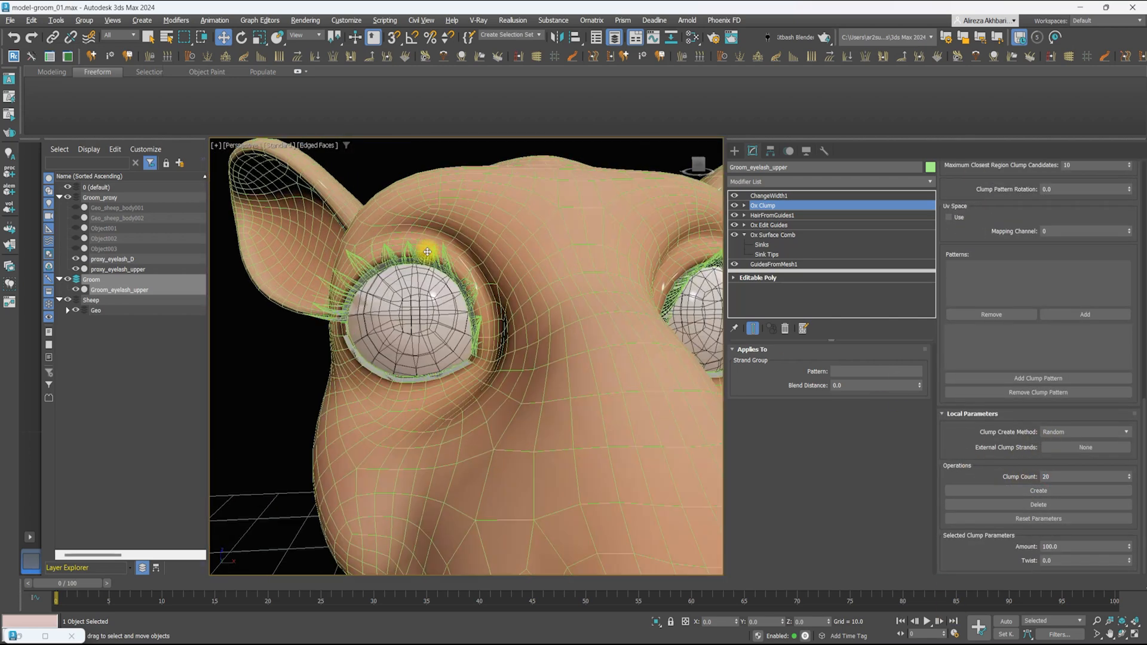
alt+middle_drag(524, 368, 604, 344)
drag(991, 239, 959, 416)
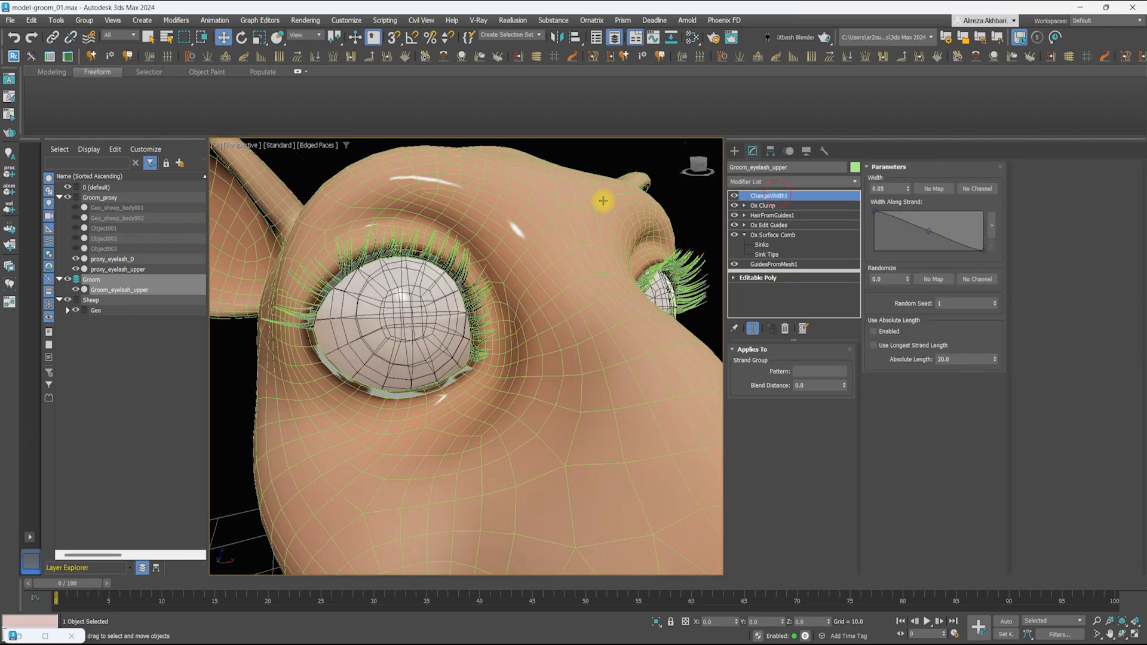
Add an Ox Strand Length modifier above Ox Clump and set its Randomize value to 29.1
click(776, 182)
text(ox l)
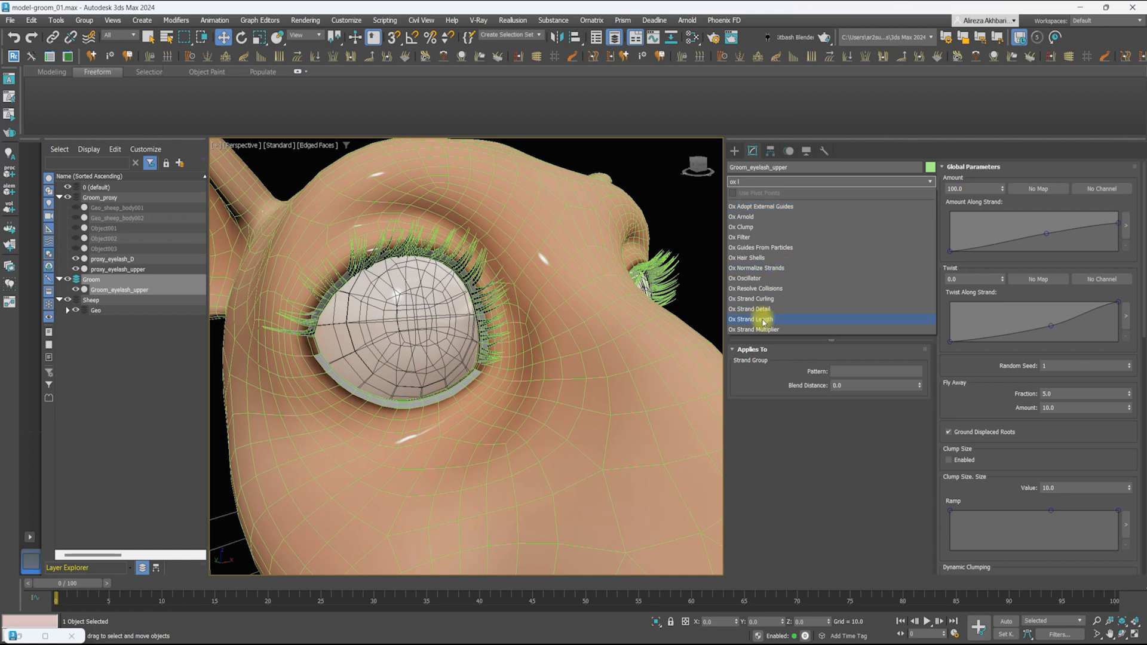
click(764, 320)
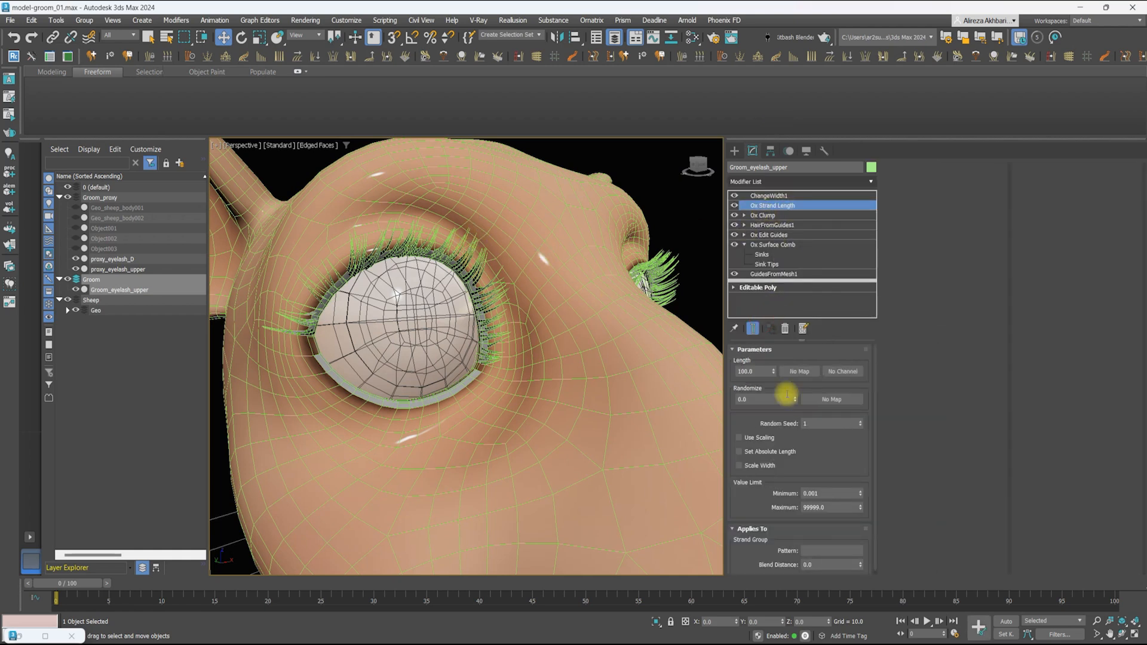
Reshape ChangeWidth1's Width Along Strand curve to stay nearly even before tapering at the tips, and hide the Groom_proxy layer
click(782, 195)
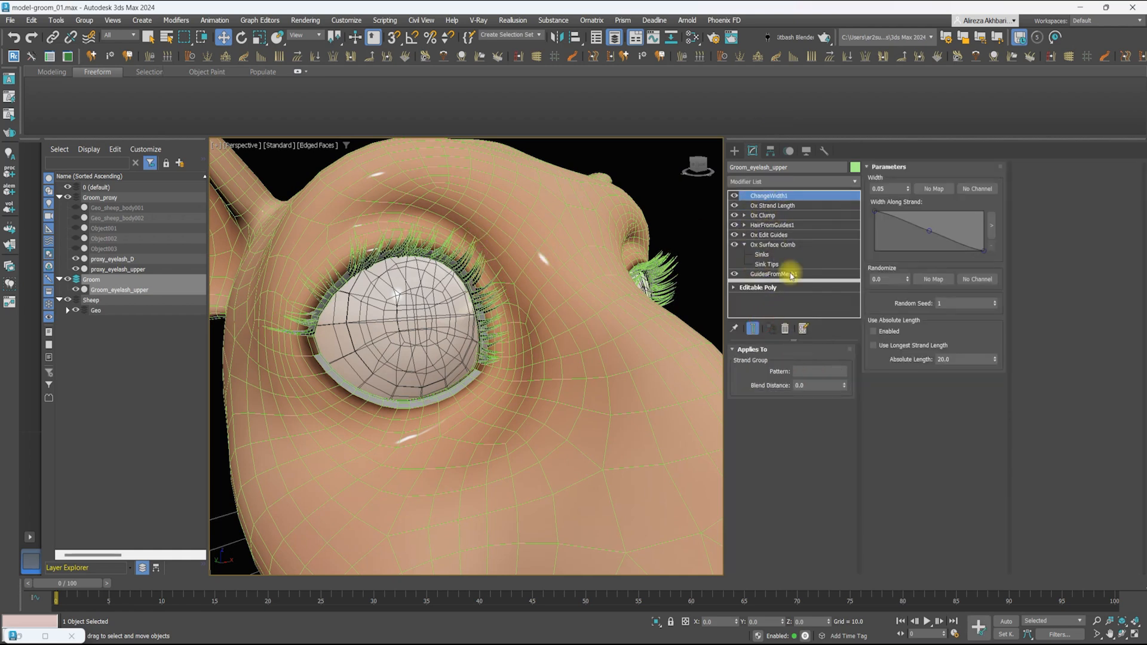
drag(939, 241, 948, 246)
key(F4)
scroll(423, 282, down, 4)
alt+middle_drag(423, 282, 385, 275)
click(67, 197)
mouse_move(460, 296)
alt+middle_down()
mouse_move(380, 292)
mouse_move(476, 284)
alt+middle_up()
scroll(477, 284, up, 4)
Add an Ox Arnold modifier at the top of the eyelash modifier stack
click(799, 181)
text(ox)
click(771, 227)
scroll(475, 281, down, 3)
alt+middle_drag(402, 274, 411, 260)
Create an Arnold Standard Hair material for the eyelashes in the Slate Material Editor and put the editor away
click(693, 38)
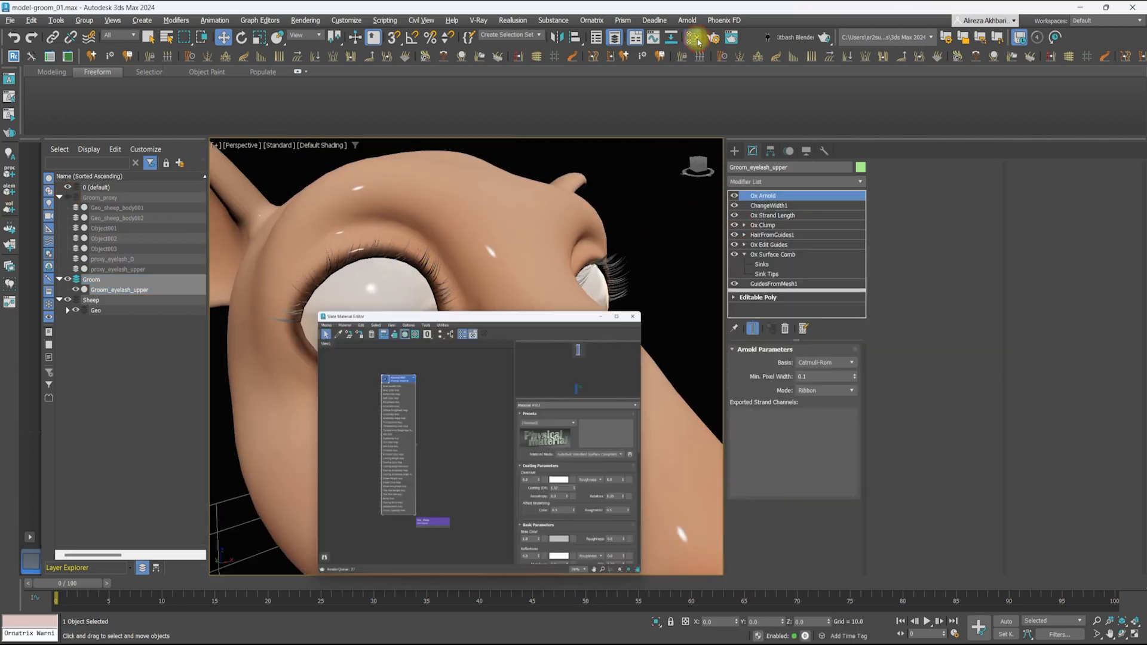
middle_drag(772, 193, 638, 338)
right_click(656, 225)
mouse_move(665, 232)
mouse_move(752, 233)
mouse_move(823, 282)
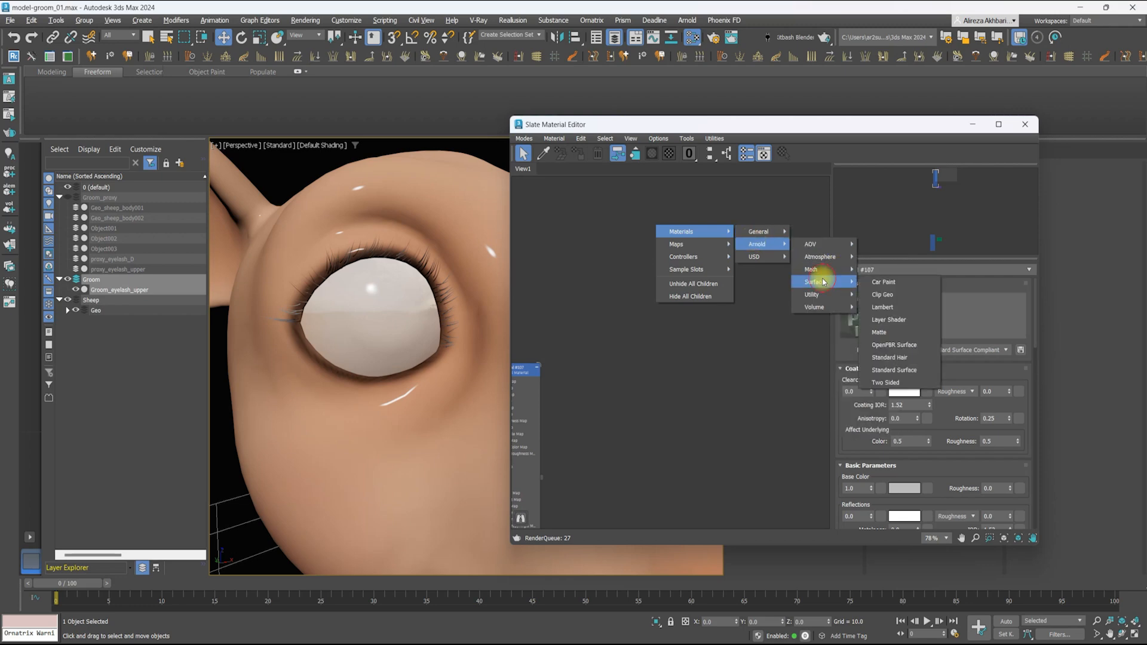
click(894, 369)
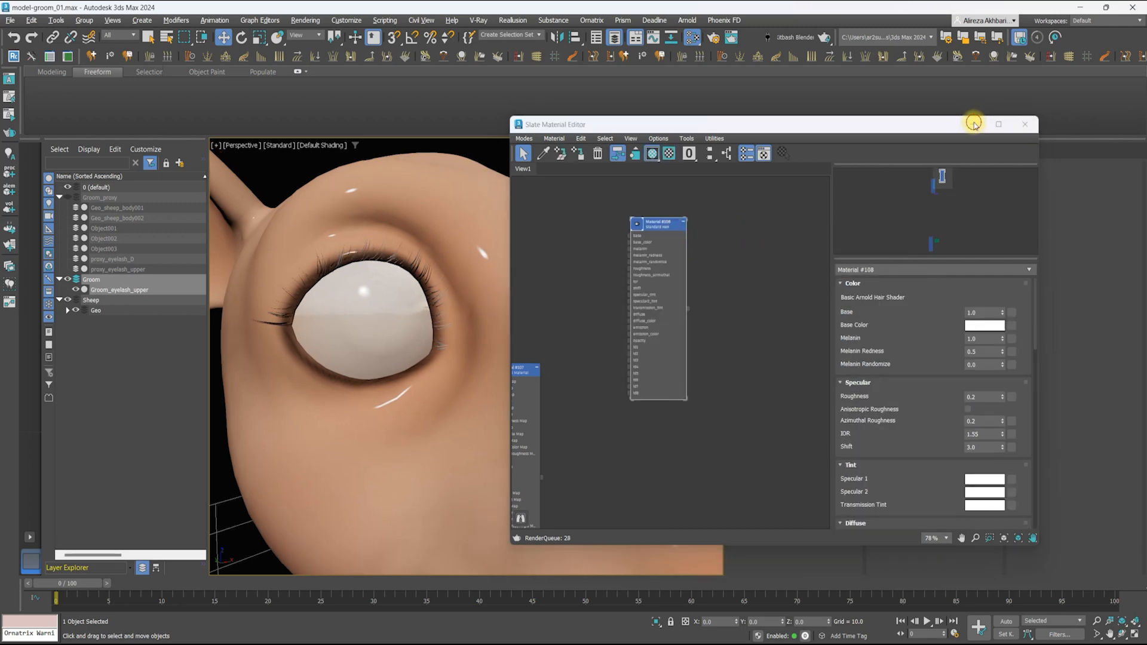
click(973, 124)
scroll(433, 233, down, 5)
Render the character in Arnold RenderView with a crop region placed around one eye
click(692, 37)
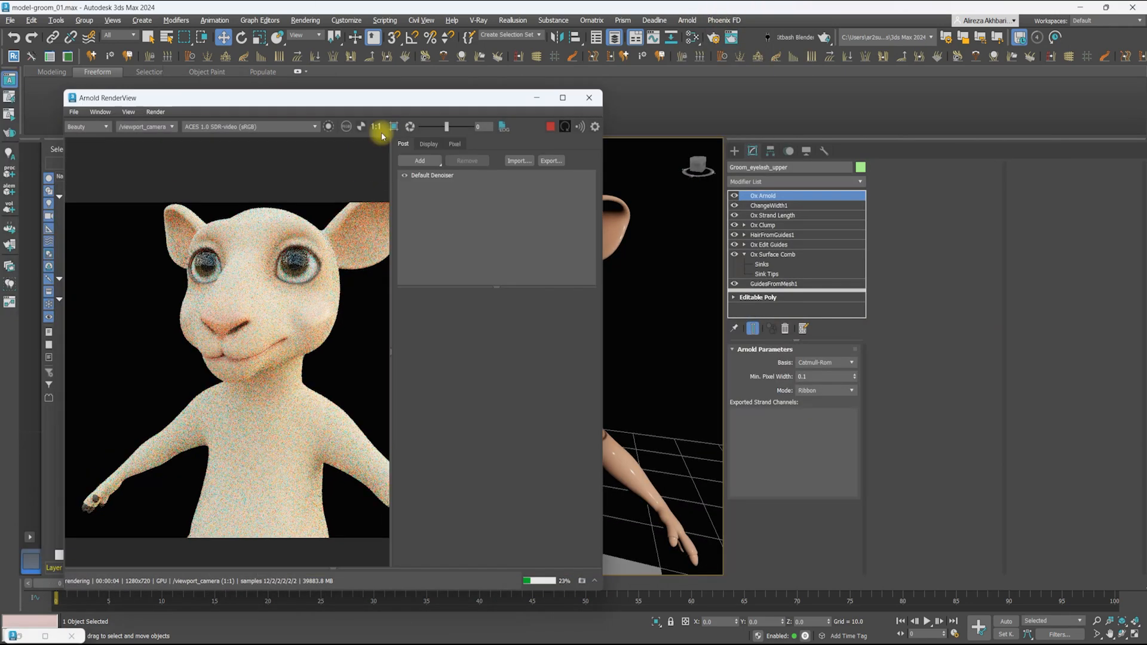
scroll(206, 258, up, 3)
middle_drag(228, 249, 146, 281)
scroll(146, 286, down, 1)
drag(145, 287, 332, 299)
scroll(341, 296, up, 1)
middle_drag(344, 293, 313, 276)
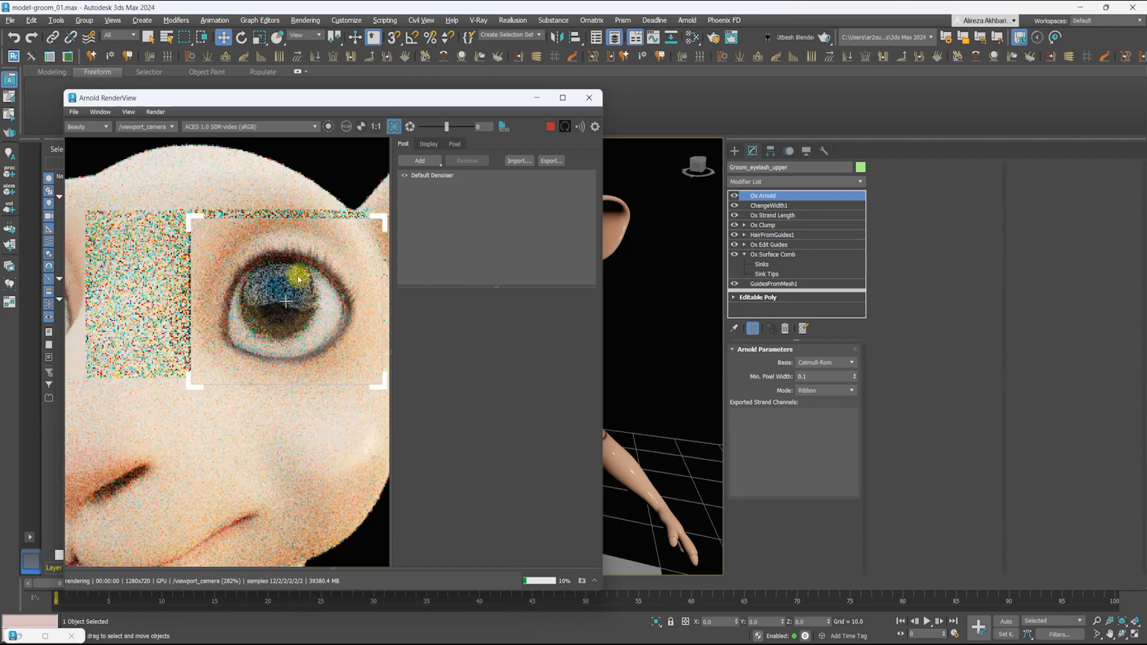
drag(371, 98, 277, 103)
scroll(553, 250, up, 3)
Set the ChangeWidth1 strand width to 0.1 and inspect the lashes in the render
click(769, 205)
scroll(263, 384, down, 1)
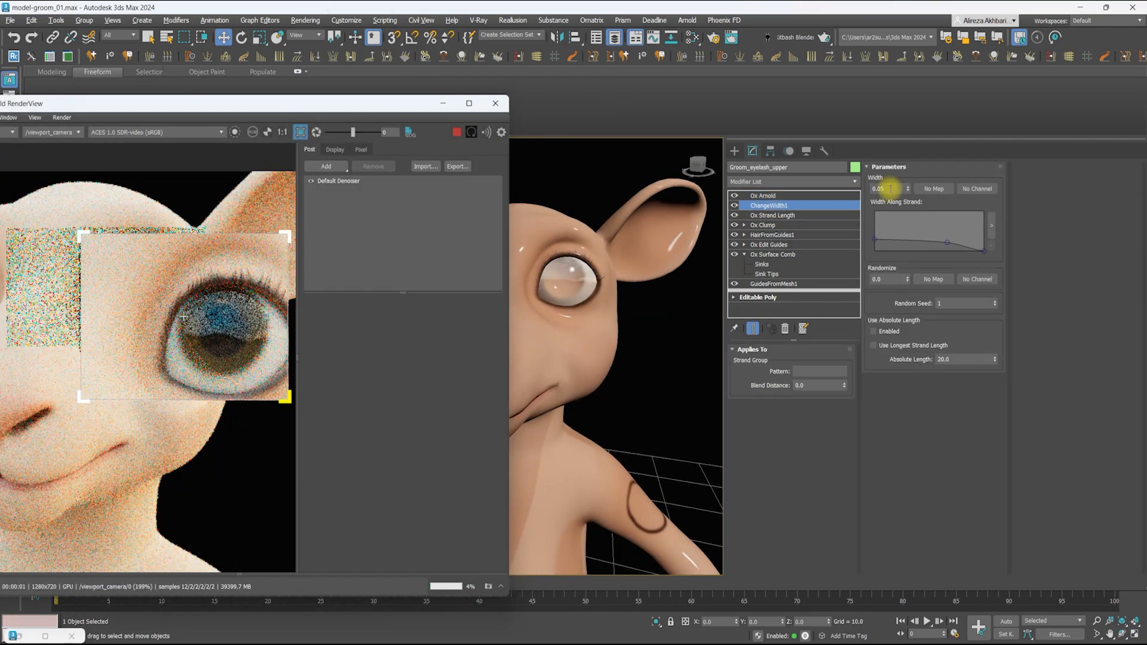
key(Return)
middle_drag(249, 280, 197, 274)
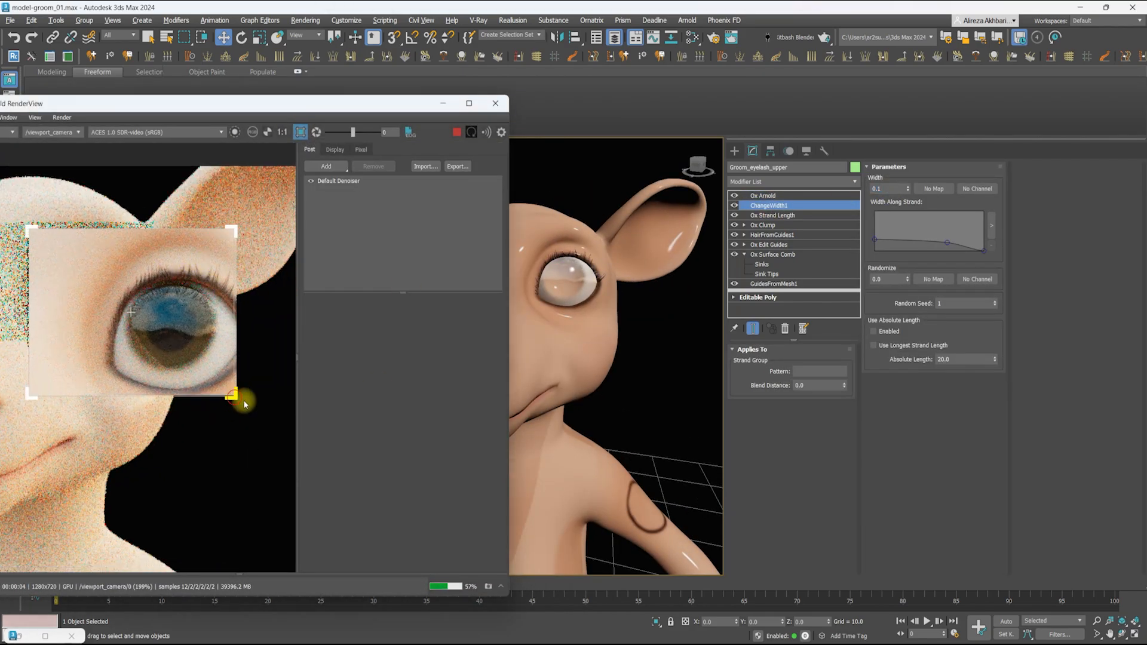
Extend the render region over the whole eye, set the ChangeWidth1 width to 0.2, and rerender before closing the render view
drag(235, 399, 267, 412)
drag(892, 189, 850, 188)
text(.2)
key(Return)
click(456, 135)
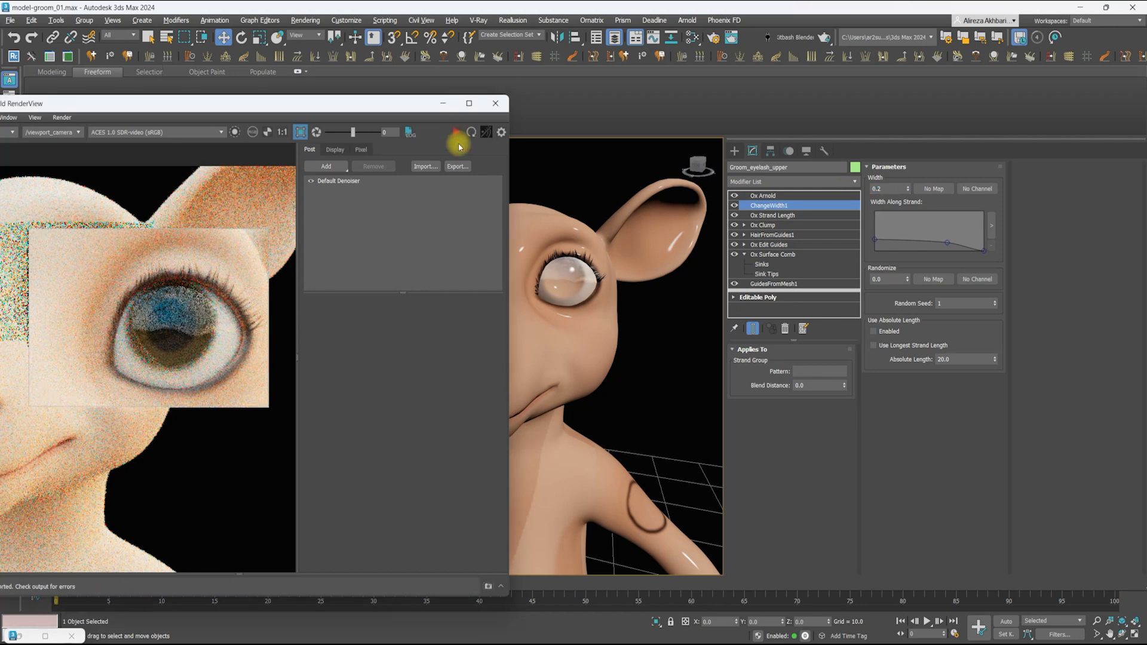
click(439, 141)
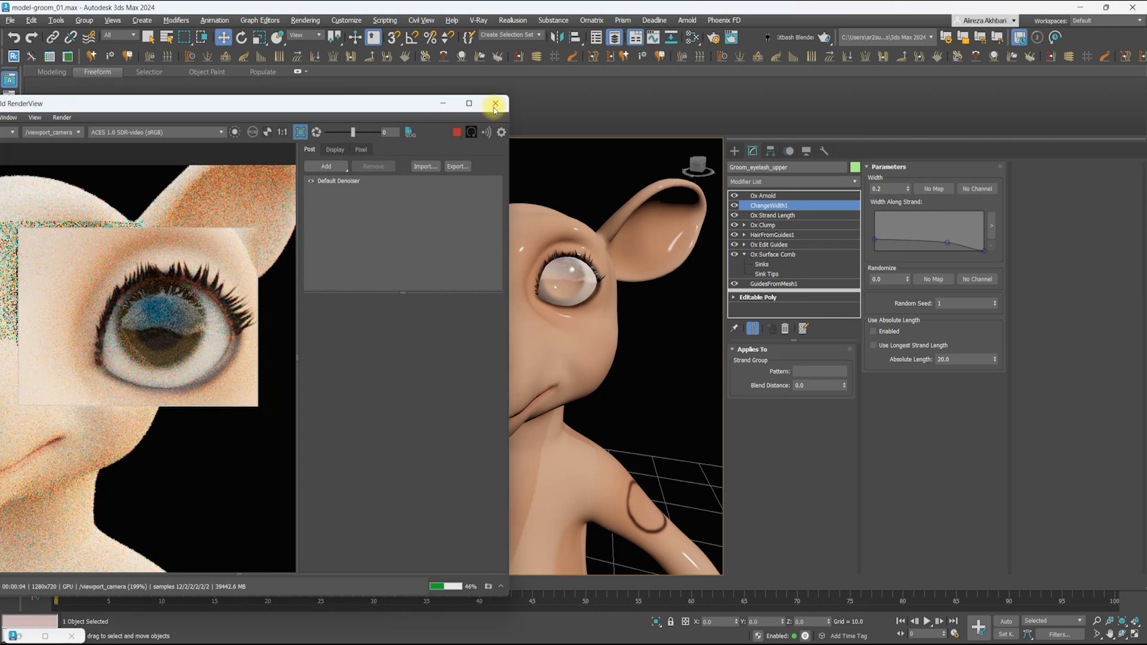
click(496, 104)
Set the Randomize value of the upper eyelashes' Ox Strand Length modifier to 26.1
click(764, 215)
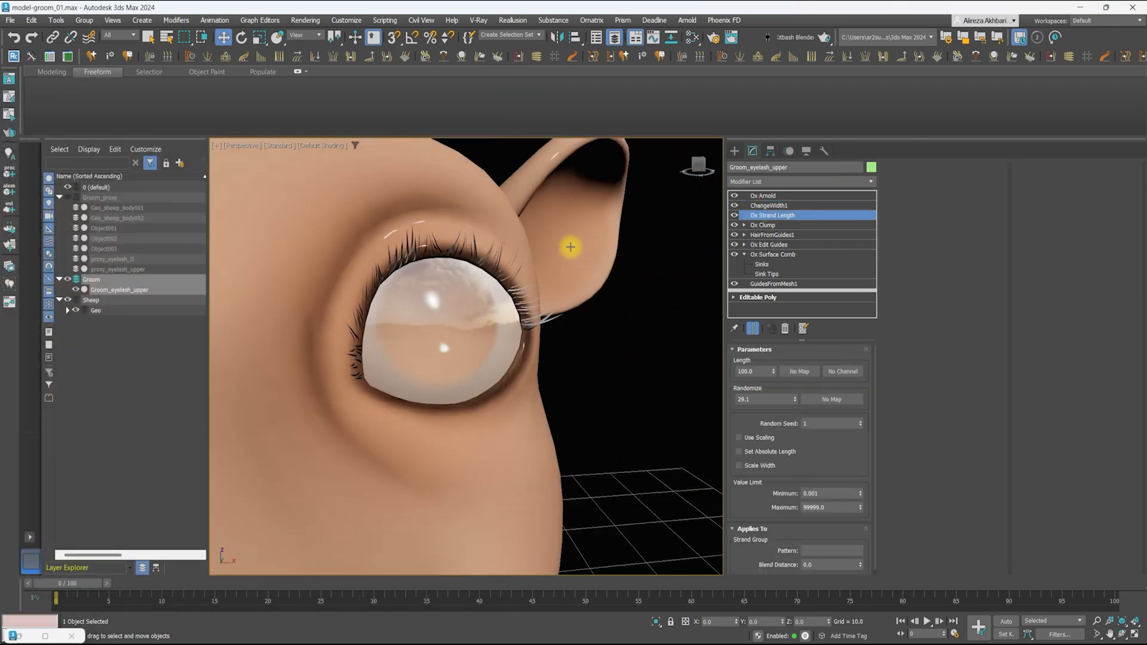
drag(771, 346, 769, 306)
alt+middle_drag(443, 288, 402, 284)
Add an Ox Strand Frizz modifier above Ox Clump on the upper eyelashes and set its amount to 0.8
click(758, 225)
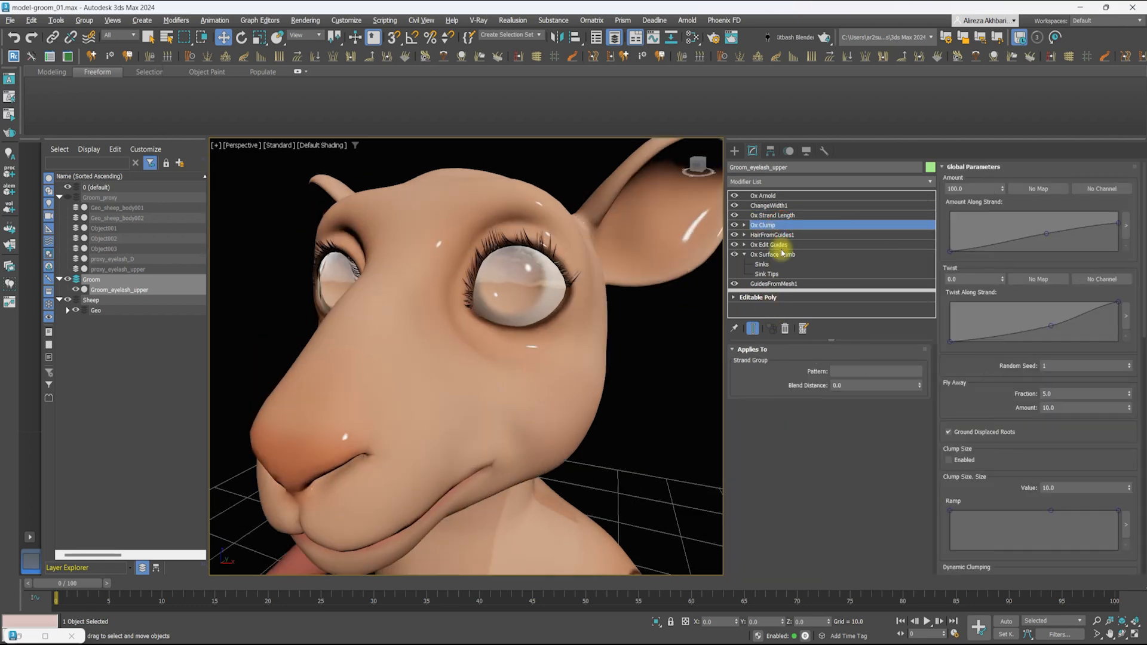
scroll(980, 269, down, 5)
click(774, 181)
text(ox f)
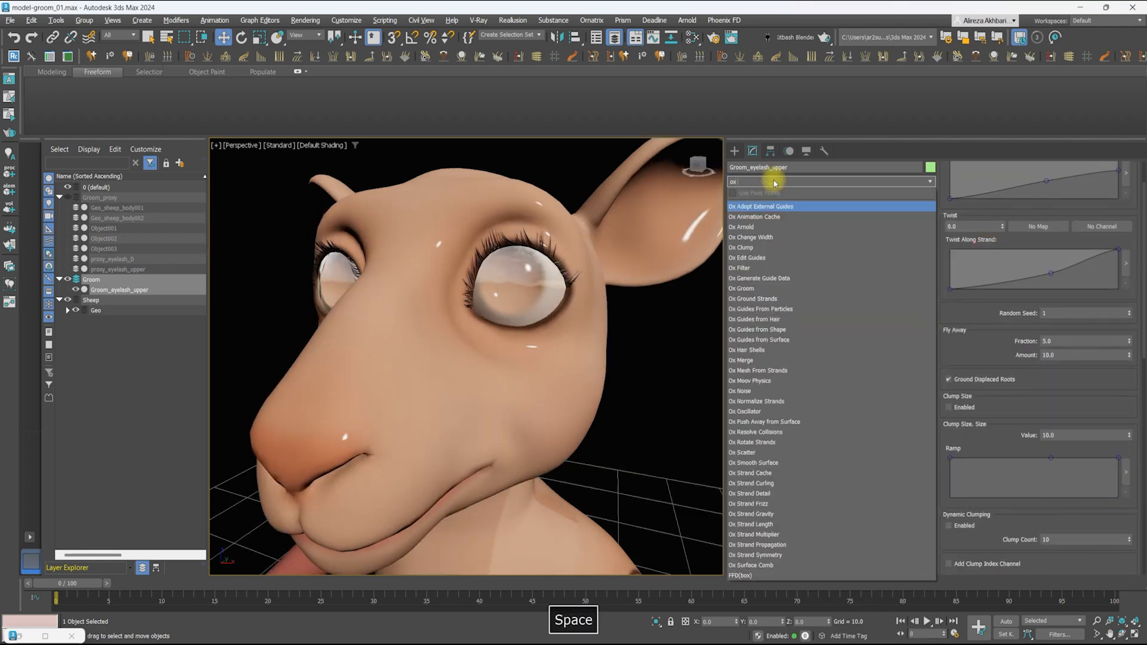
click(761, 278)
right_click(995, 305)
right_click(908, 189)
drag(908, 188, 907, 181)
scroll(535, 230, up, 4)
alt+middle_drag(511, 245, 553, 248)
scroll(553, 248, down, 2)
Refine the upper lash guides around both eyes with the Grow/Shrink brush in Ox Edit Guides while showing the end result
click(787, 255)
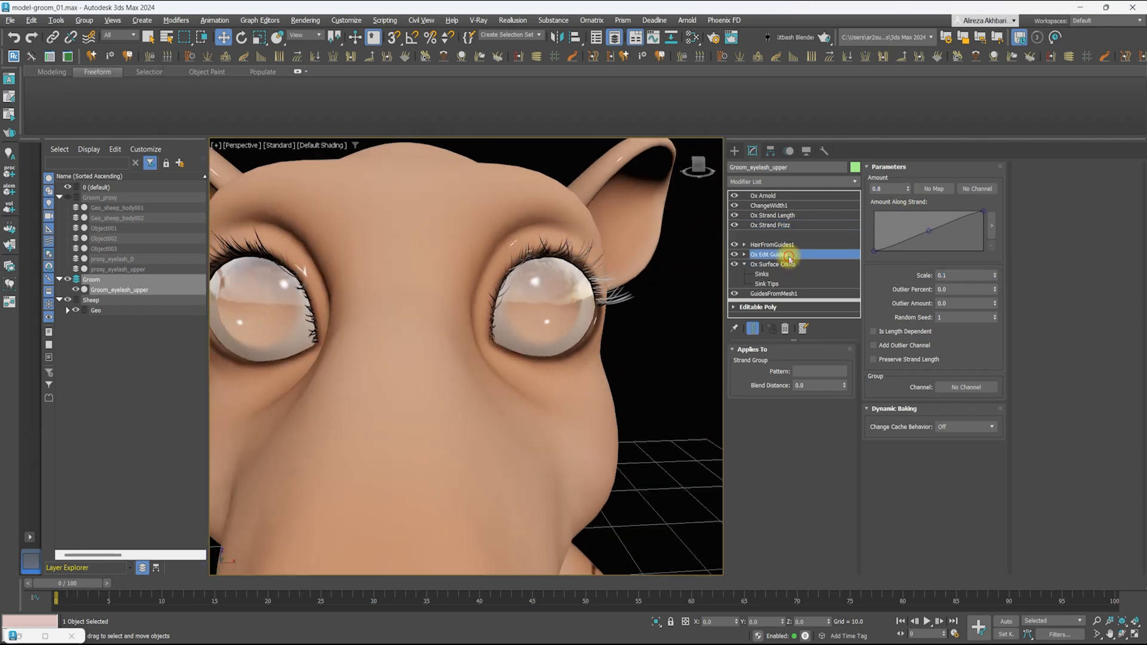
click(754, 328)
click(814, 384)
alt+middle_drag(561, 299, 580, 301)
scroll(580, 302, down, 3)
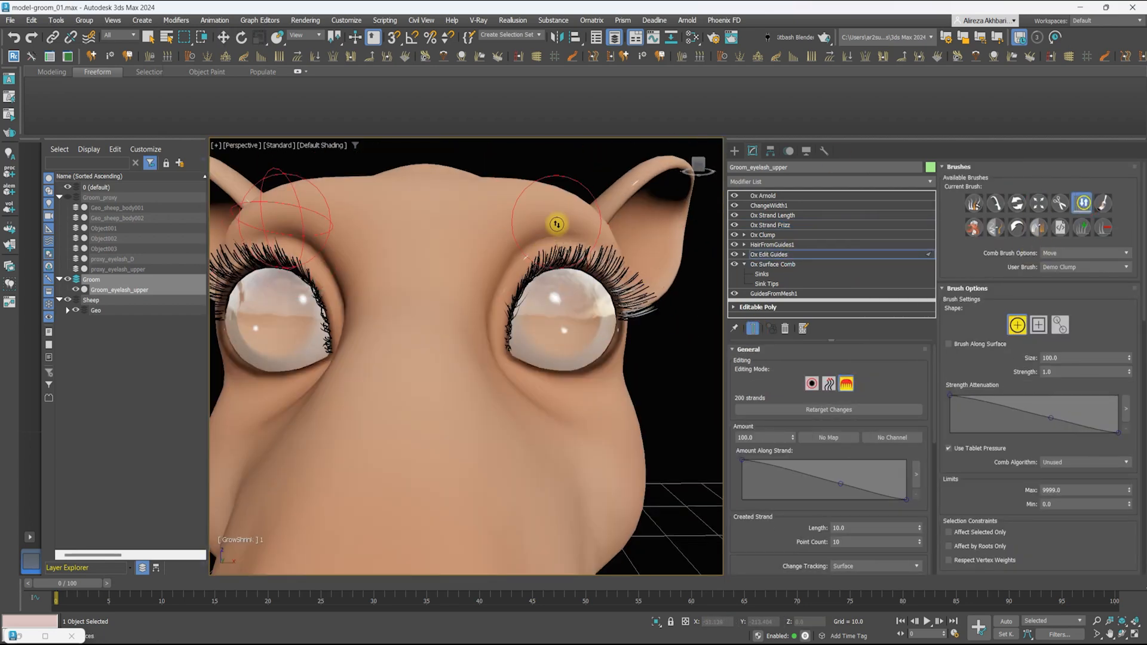
alt+middle_drag(606, 212, 506, 308)
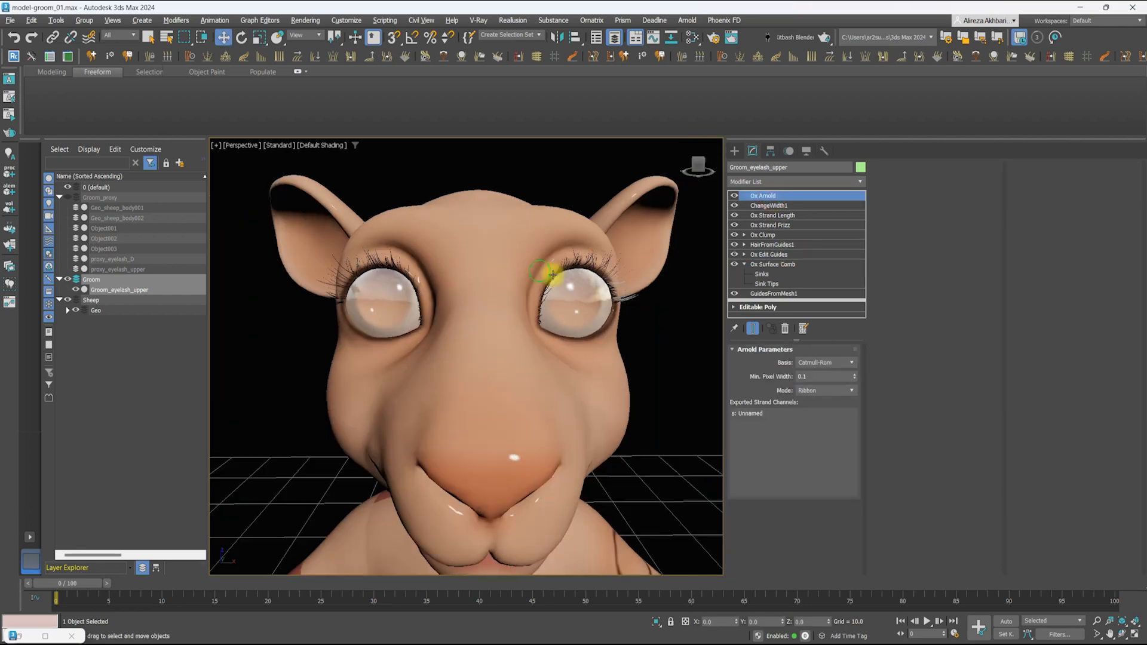
Try a longer Ox Strand Length value of 117.9 on the upper eyelashes
click(772, 216)
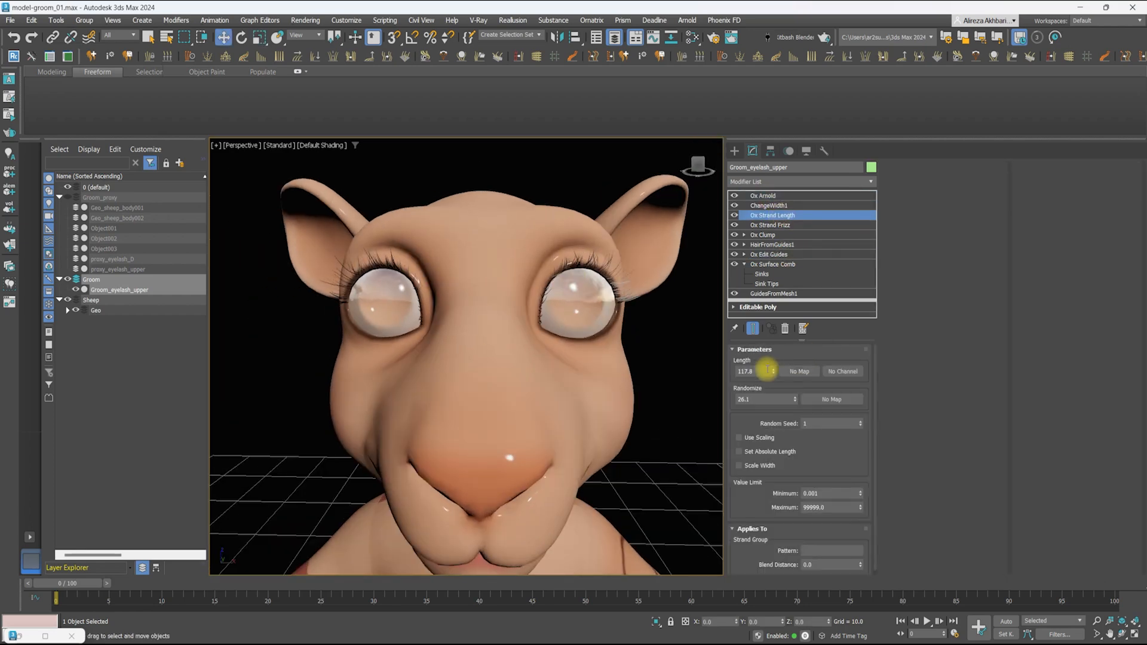
scroll(597, 317, down, 5)
alt+middle_drag(597, 317, 657, 180)
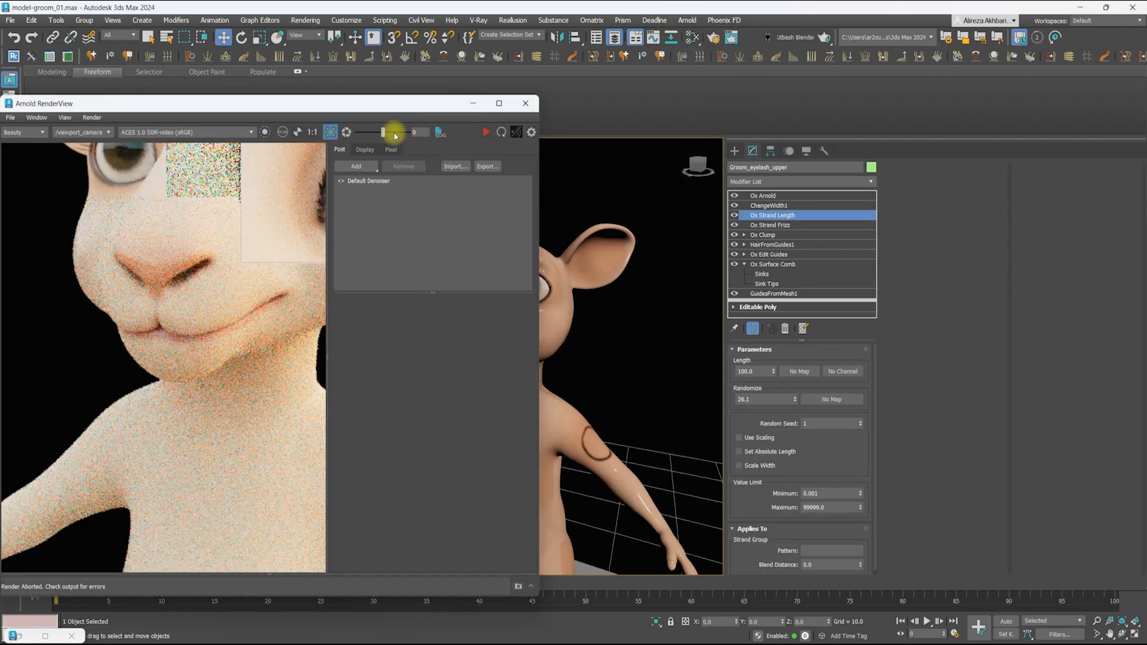
Render the whole character in Arnold RenderView without the crop region, inspect the lashes, and close the render view
middle_drag(305, 218, 235, 281)
scroll(245, 263, down, 2)
click(329, 132)
scroll(227, 251, down, 2)
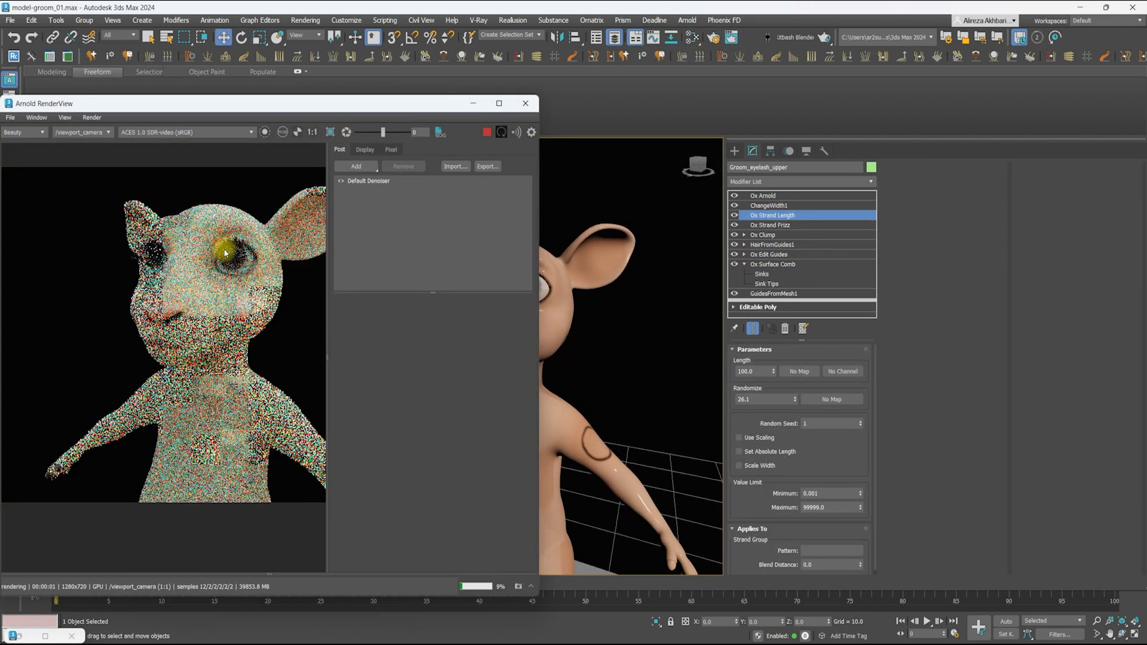
scroll(250, 247, up, 2)
click(525, 103)
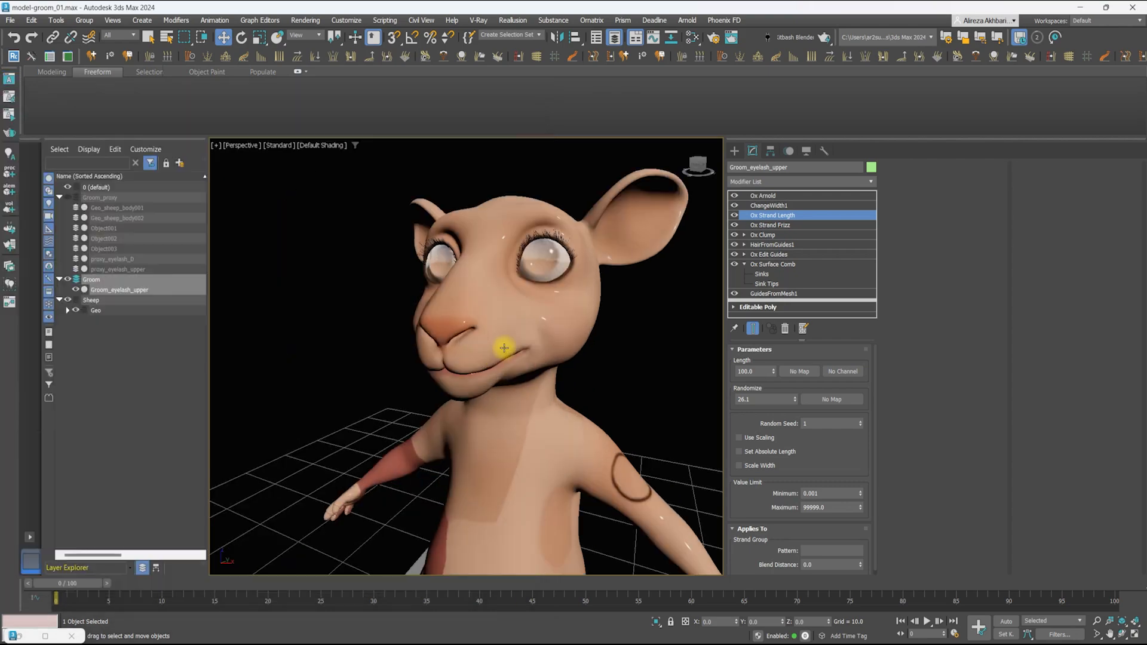
Collapse the upper eyelash modifier stack down to Ox Edit Guides with the wireframe edges displayed
scroll(594, 269, up, 5)
key(F4)
click(744, 264)
click(754, 254)
right_click(782, 256)
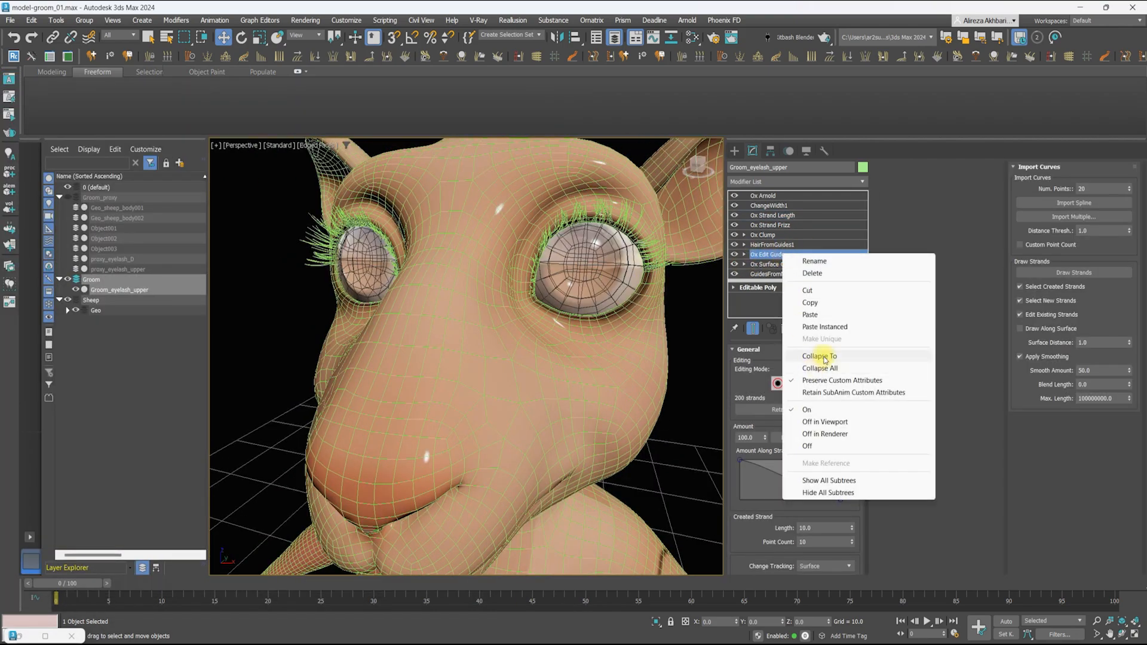
click(824, 356)
Unhide the Groom_proxy layer and add an Ox Ground Strands modifier above the baked guides of the upper eyelashes
click(765, 254)
click(67, 197)
scroll(504, 289, up, 5)
click(786, 181)
key(space)
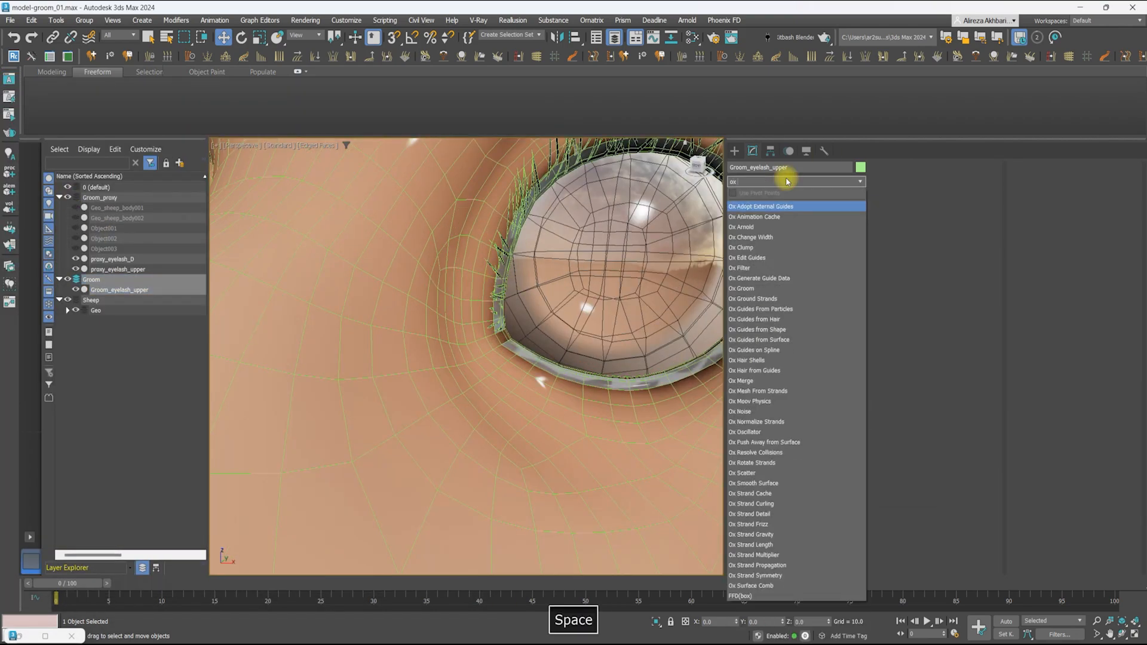
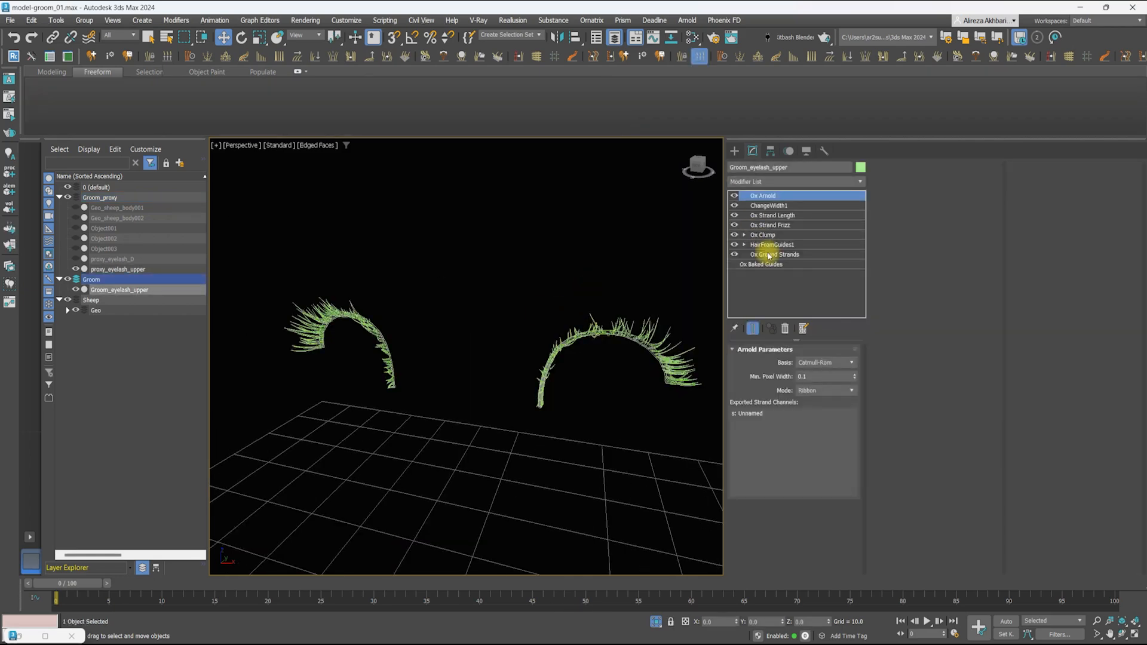
click(771, 244)
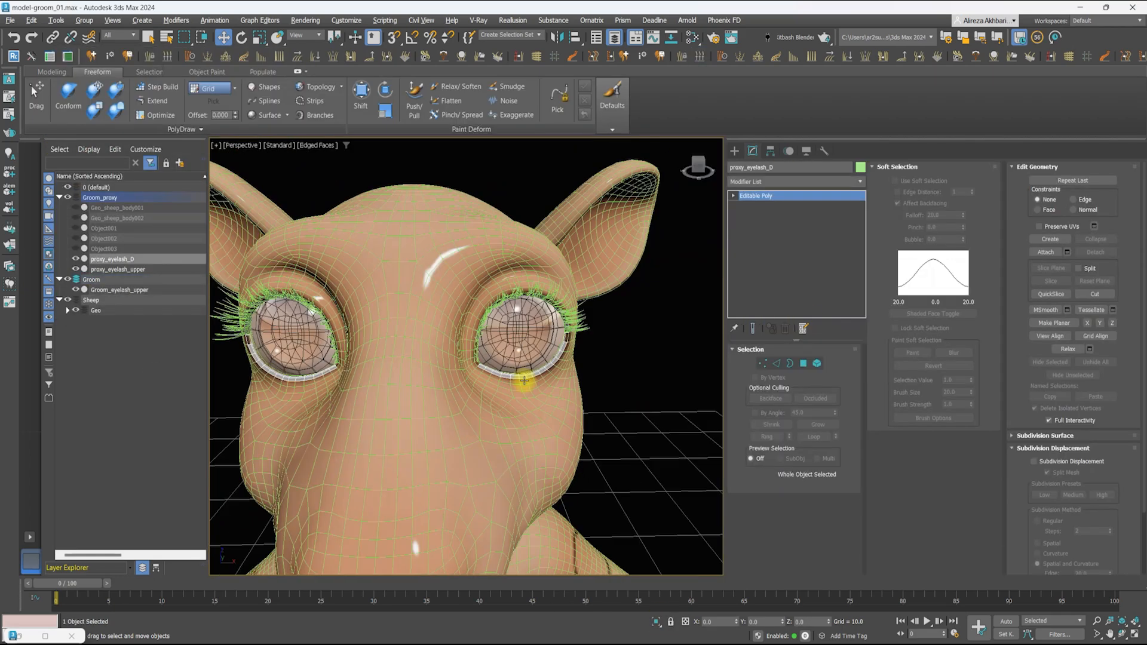
Create a Fur Ball groom with 300 roots on proxy_eyelash_D and comb its guides away from the eye with Ox Surface Comb
click(592, 20)
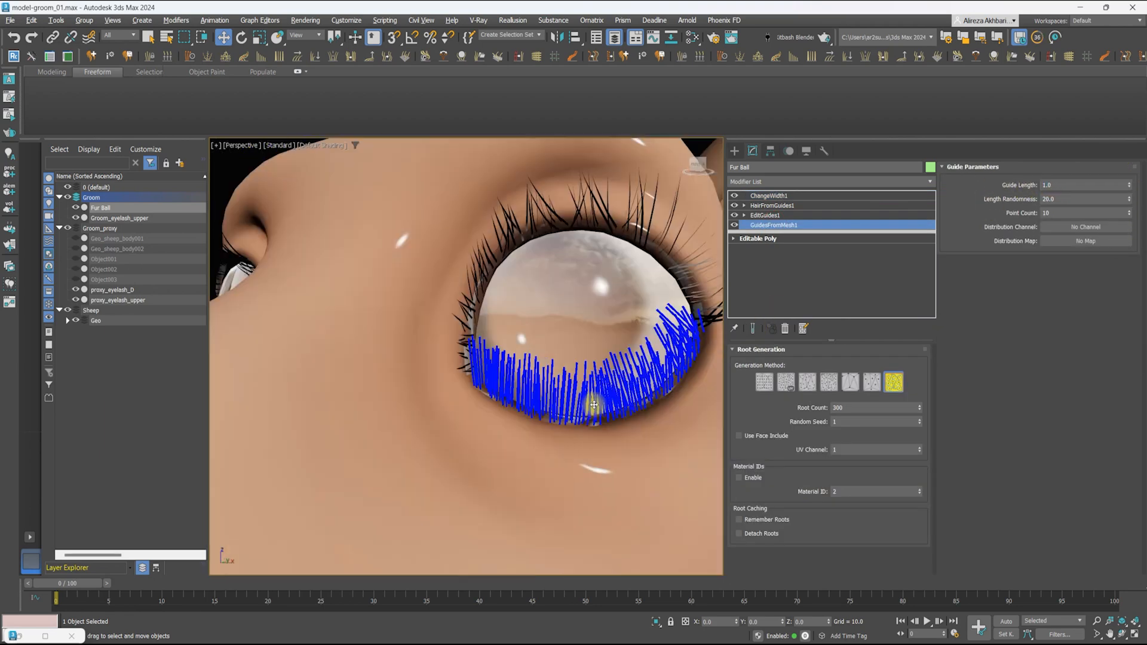
click(797, 182)
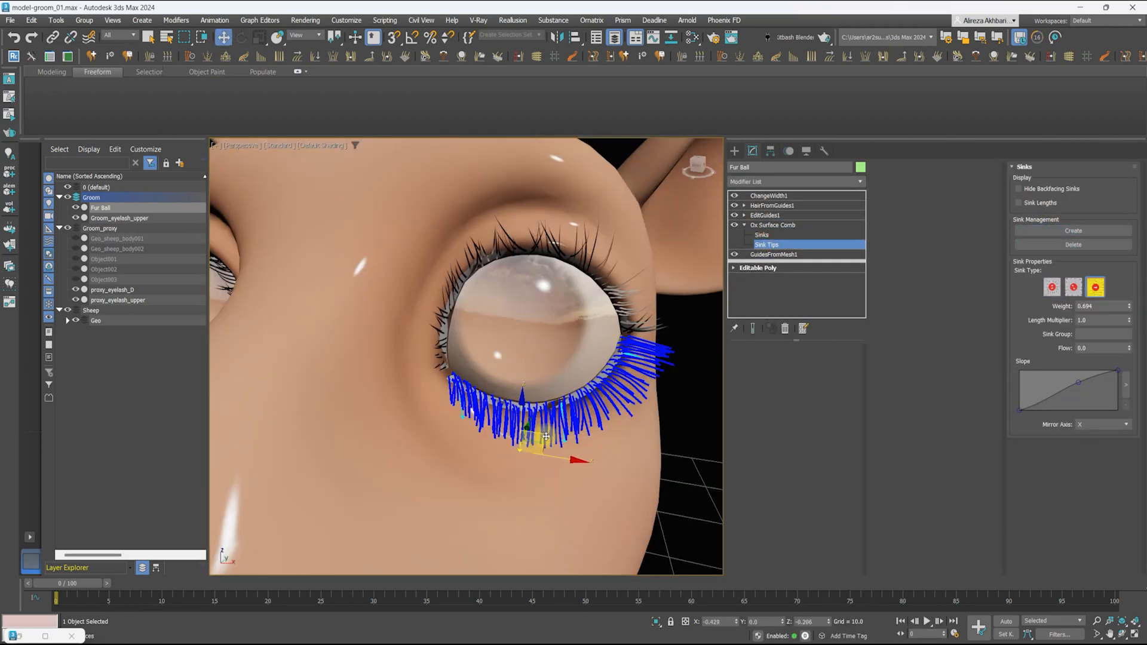
drag(951, 331, 952, 311)
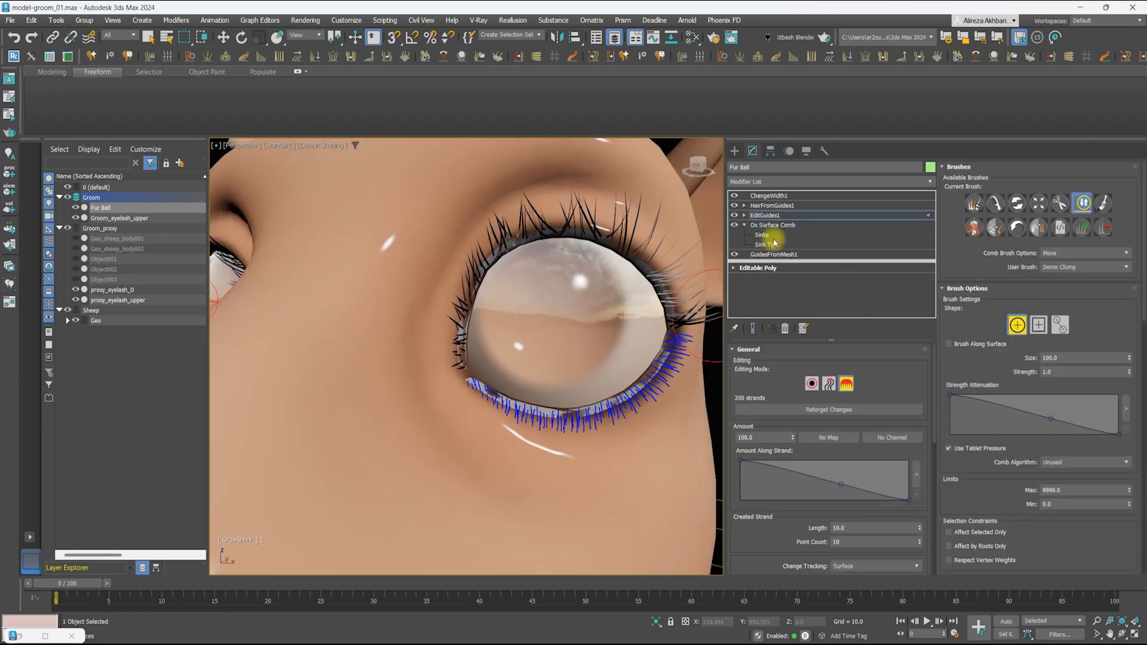
click(772, 205)
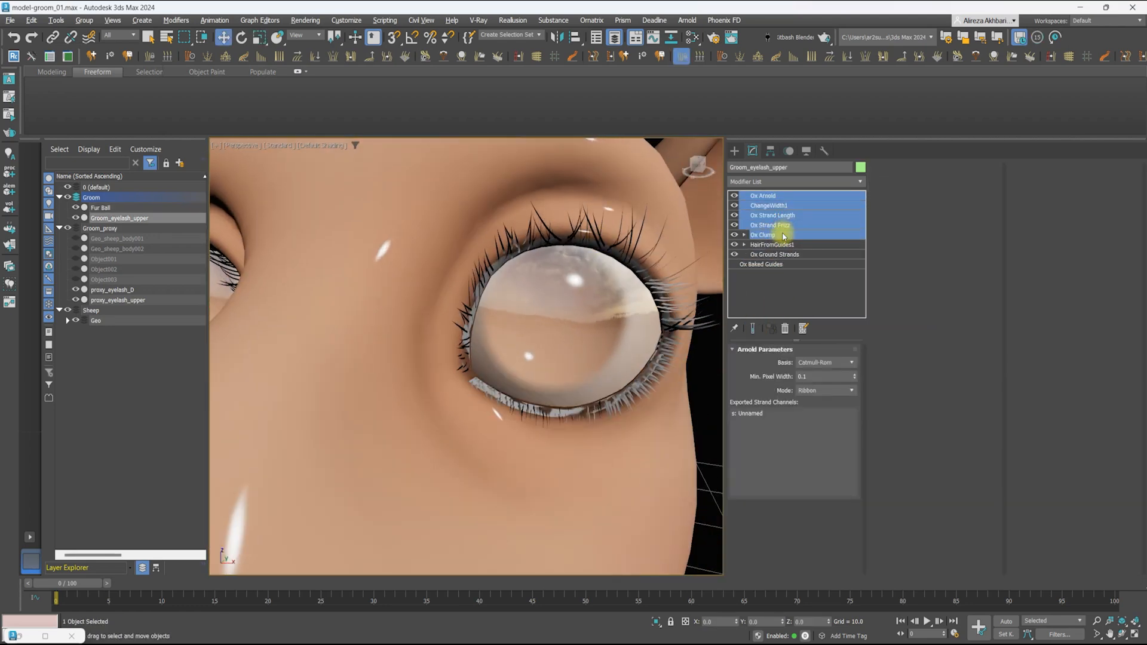
Name the lower lash groom Groom_eyelash_D, copy the upper lashes' modifiers onto it, and ground its baked guides with Ox Ground Strands
key(F4)
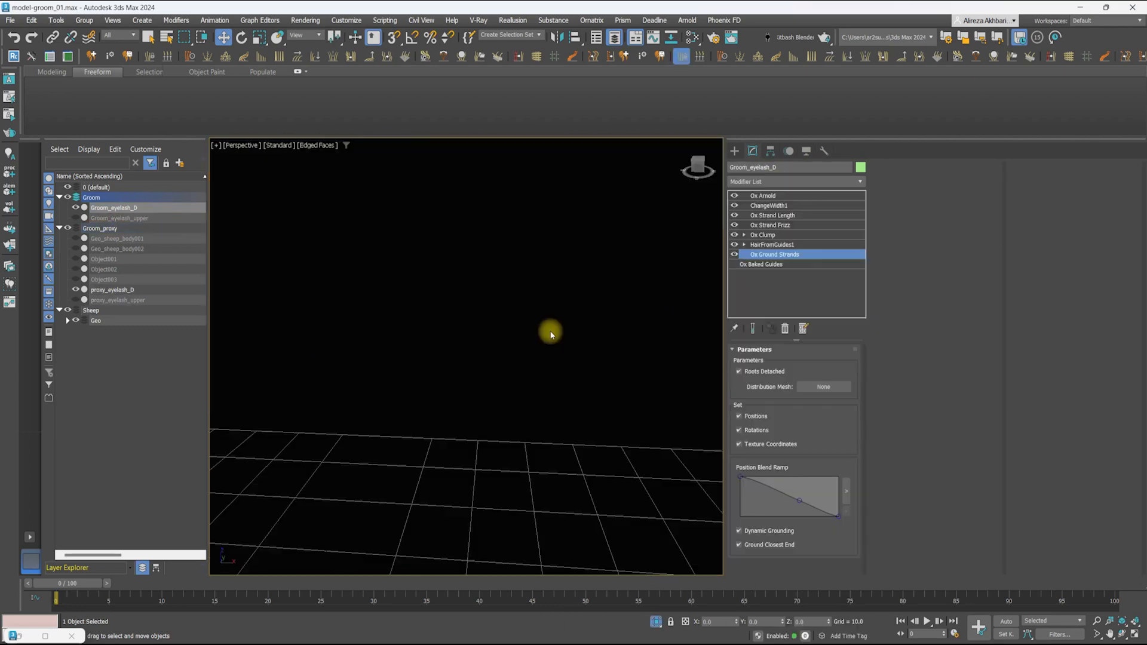
click(90, 155)
key(F4)
key(F4)
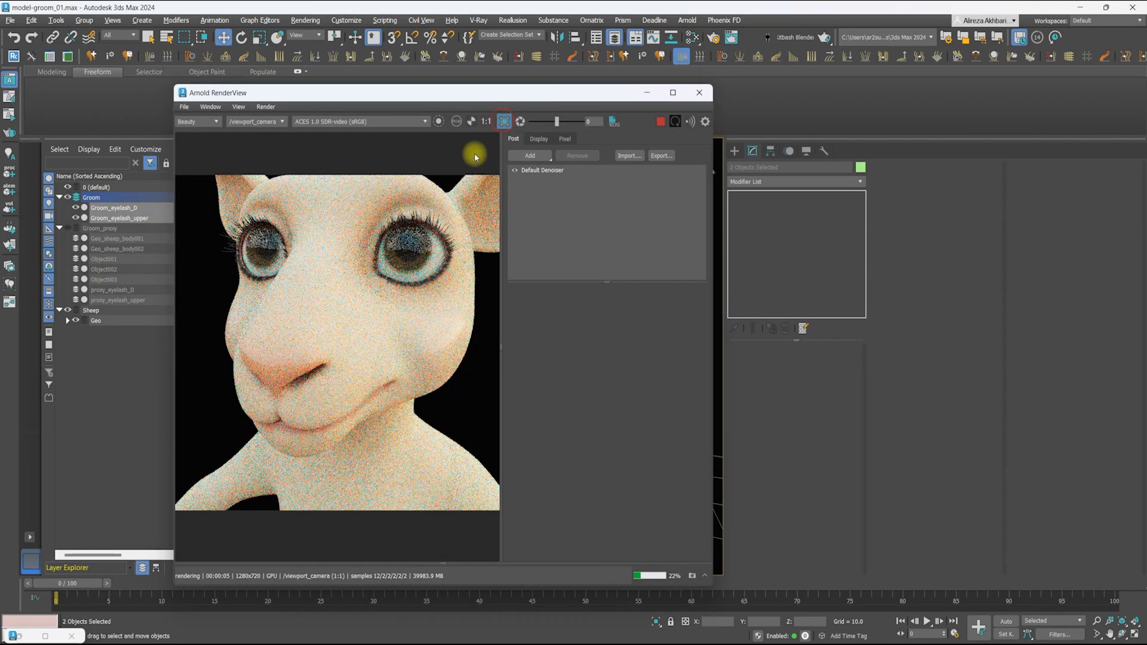
Set the ChangeWidth1 strand width of Groom_eyelash_D to 0.06 after checking the render, and save the scene
scroll(472, 257, up, 5)
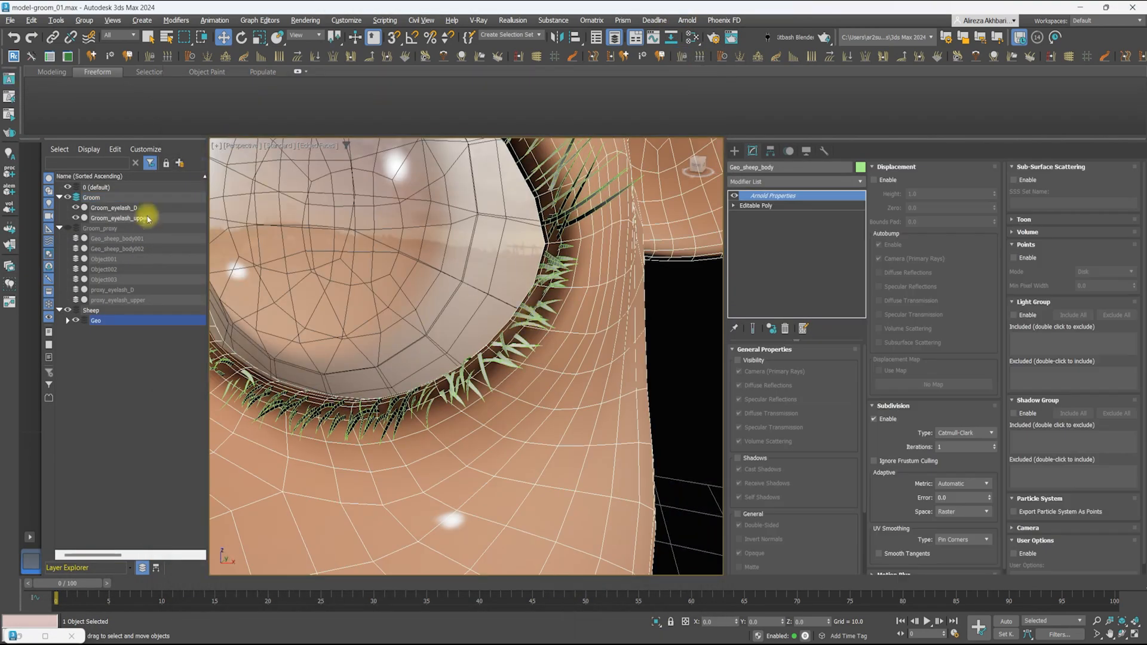
click(127, 208)
click(771, 205)
scroll(499, 325, down, 10)
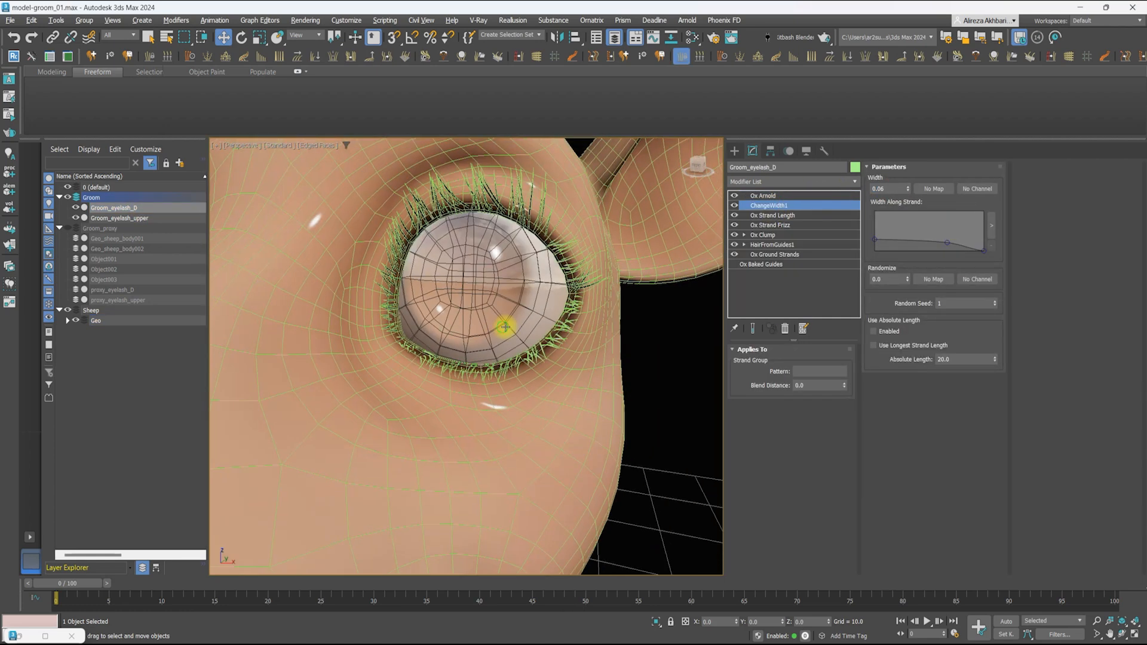
key(F4)
alt+middle_drag(537, 246, 486, 267)
key(ctrl+s)
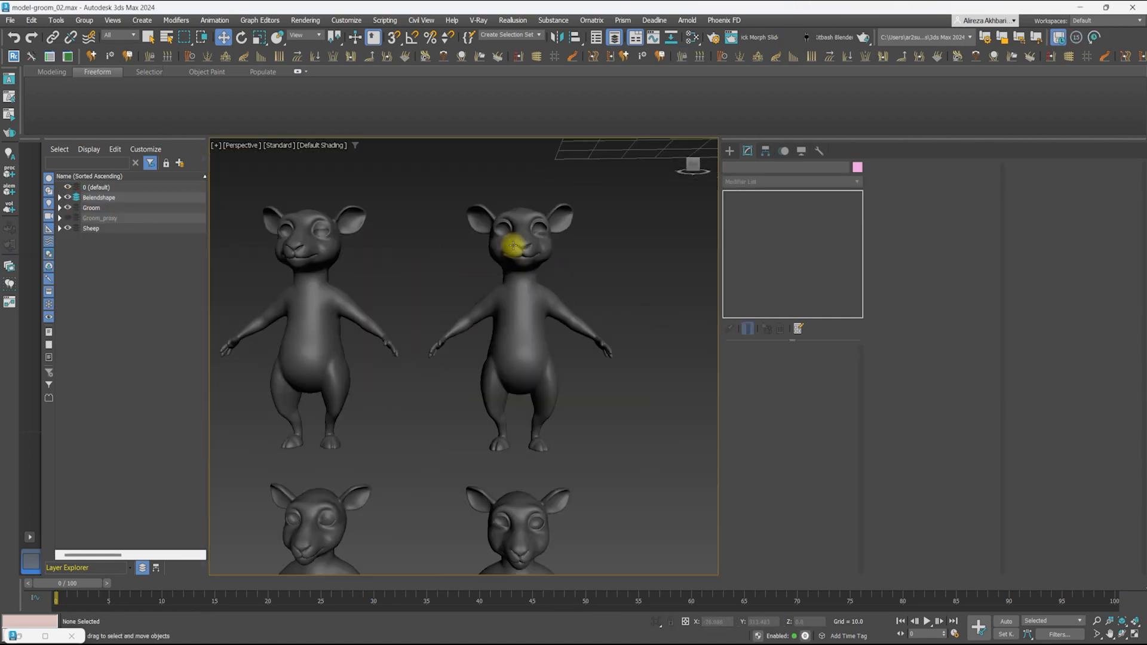
Add a Morpher modifier to Geo_sheep_body and load Lower_eyelid_L and Lower_eyelid_R as its first two channels
scroll(537, 268, up, 3)
scroll(463, 320, down, 5)
scroll(464, 320, up, 5)
middle_drag(463, 321, 548, 302)
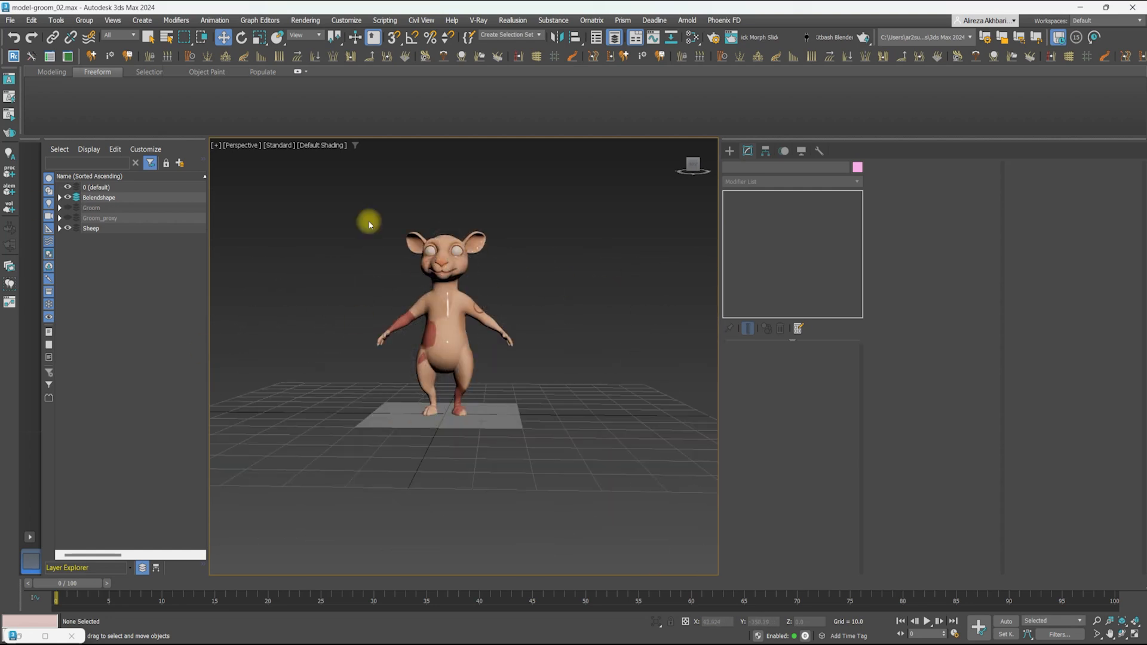
double_click(149, 227)
click(770, 181)
text(mo)
click(760, 206)
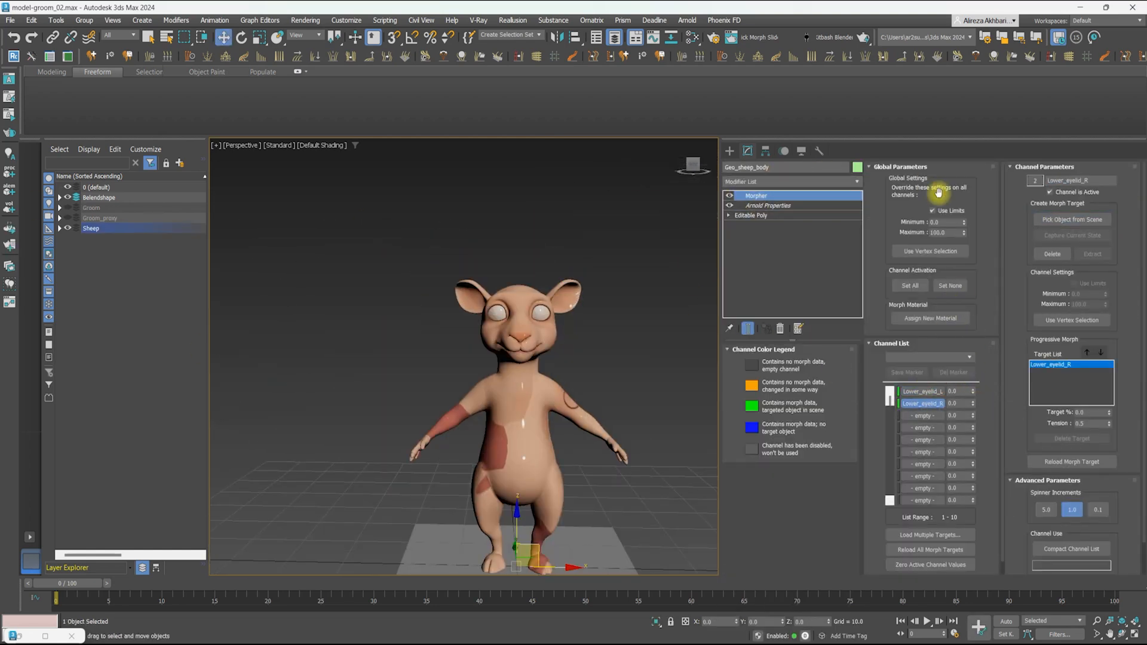
Load Blink_half-L into the third Morpher channel and add Blink_L as its progressive target
click(949, 233)
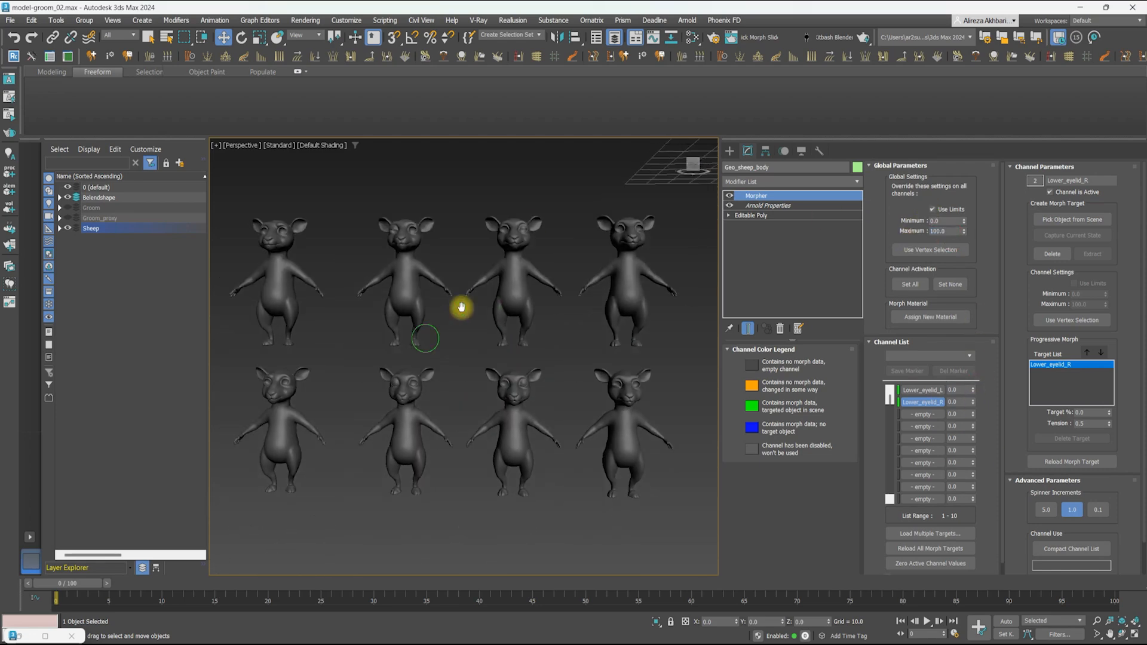
scroll(461, 307, up, 3)
click(923, 414)
click(1072, 219)
scroll(533, 275, up, 1)
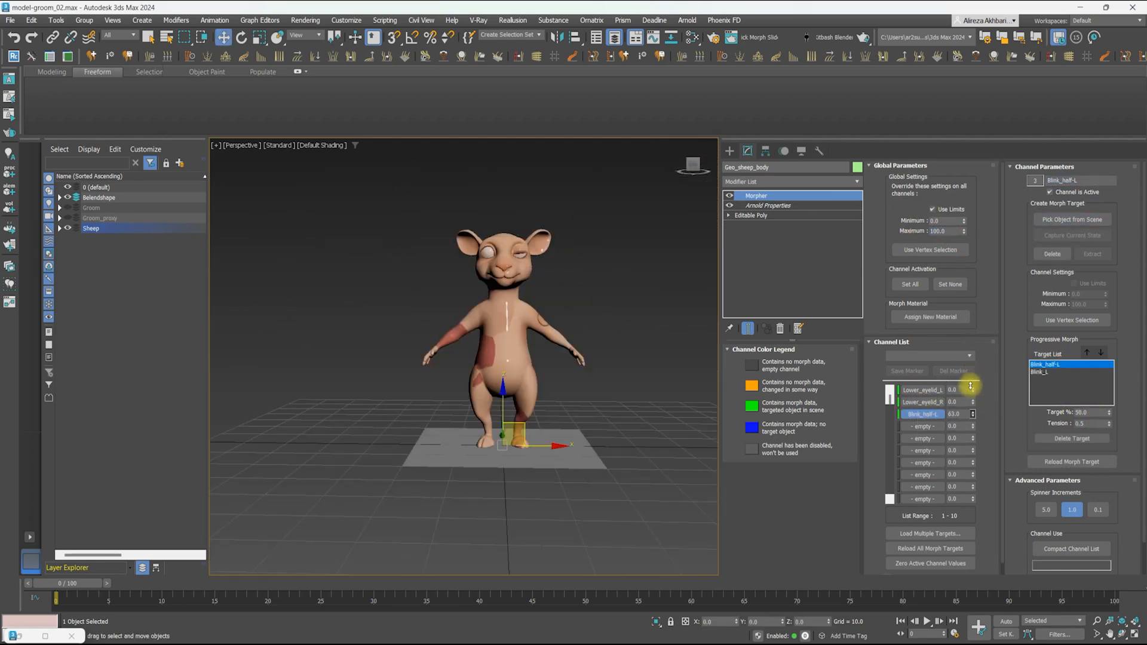
Shade the scene objects with their object color and return to the Morpher settings
click(803, 151)
click(801, 220)
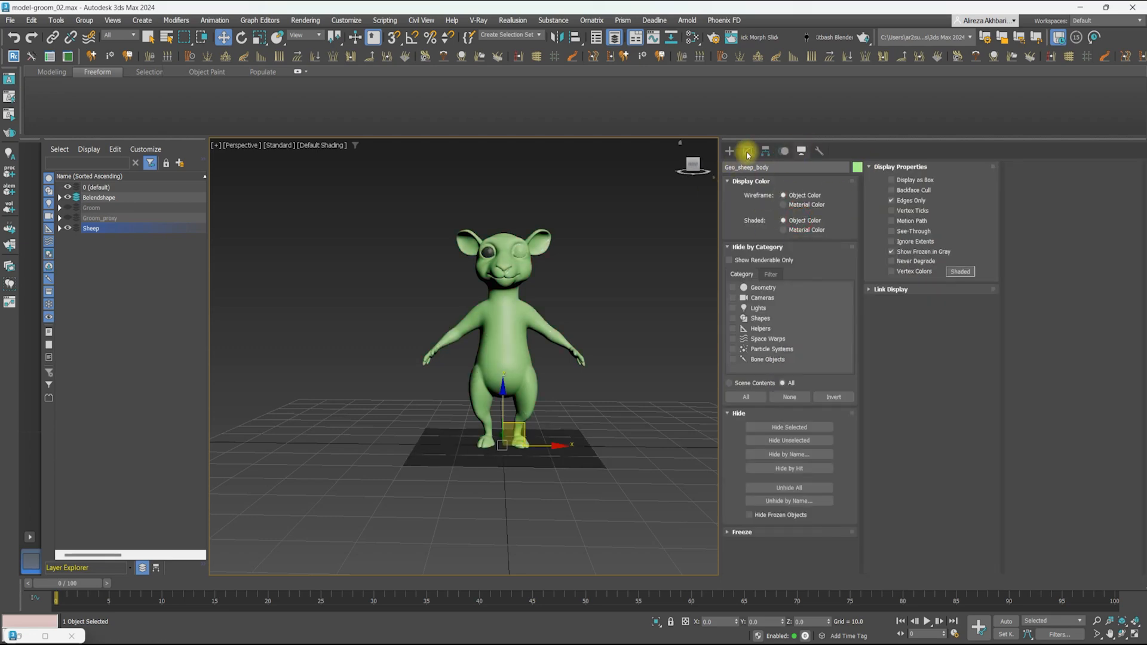
click(748, 151)
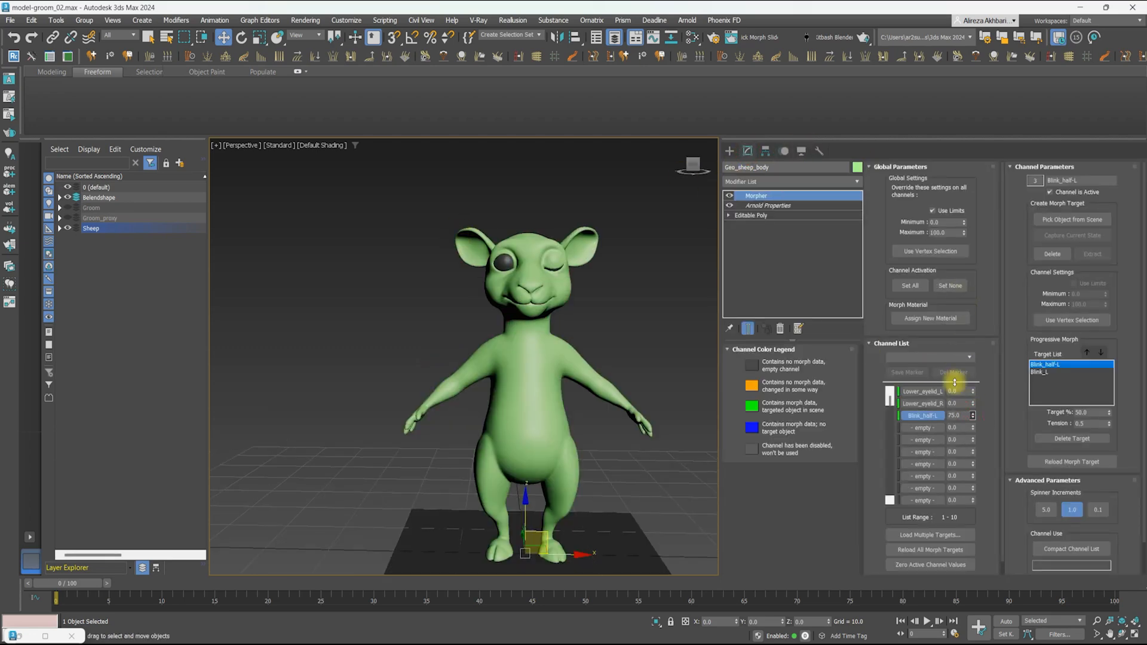
Load Blink_half-R into the fourth Morpher channel and add Blink_R as its progressive target
scroll(445, 340, down, 5)
middle_drag(445, 340, 675, 131)
scroll(525, 282, up, 4)
middle_drag(358, 281, 476, 294)
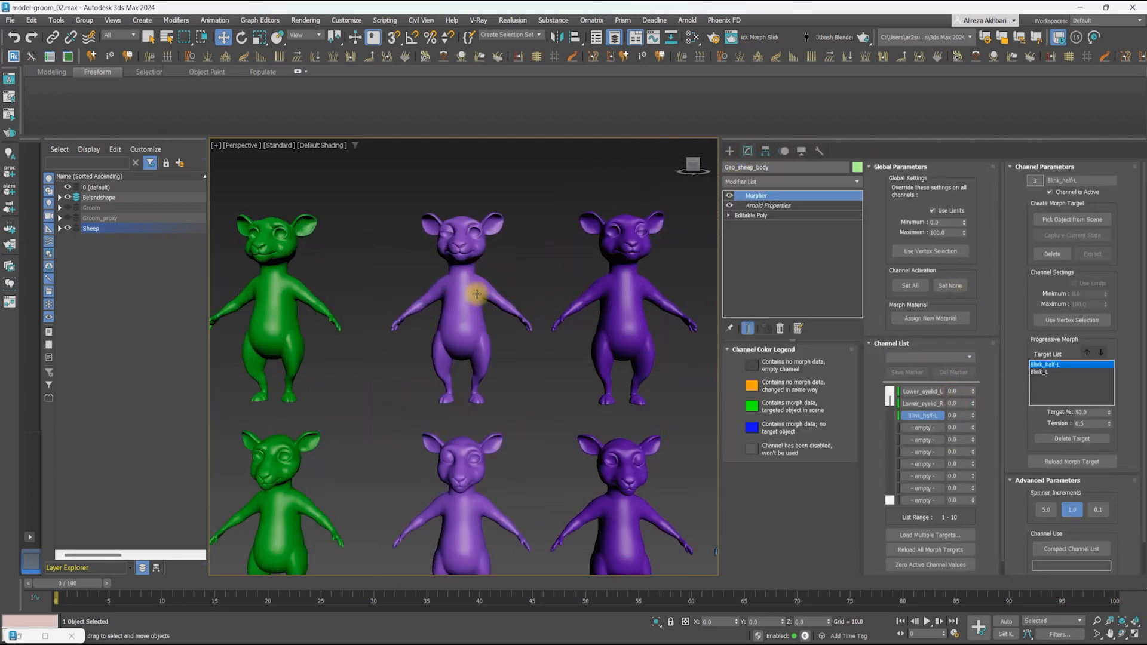
scroll(477, 295, down, 1)
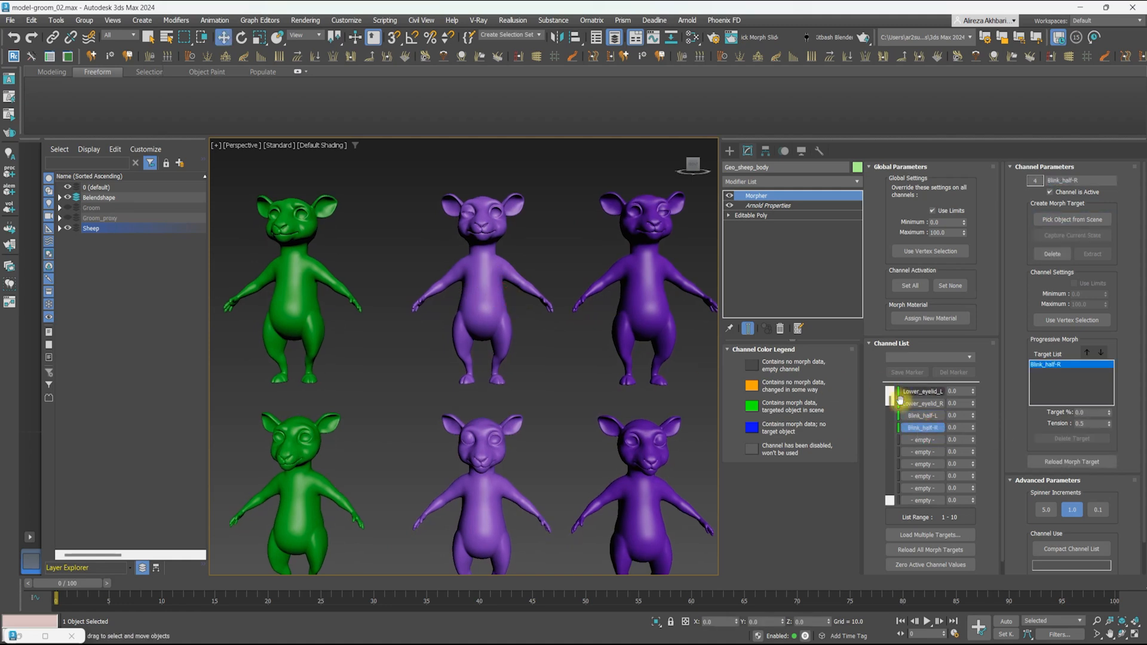
middle_drag(481, 444, 597, 460)
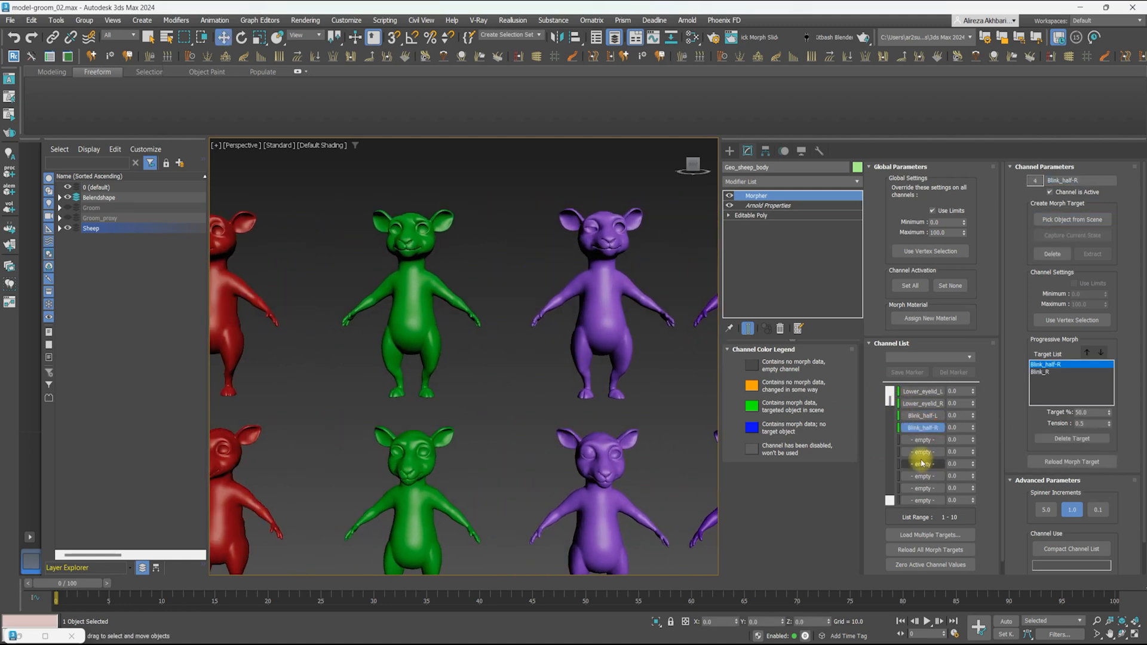
Load the Frown_L, Frown_R and Highbrow_L targets into Morpher channels 5 to 7
middle_drag(404, 325, 500, 292)
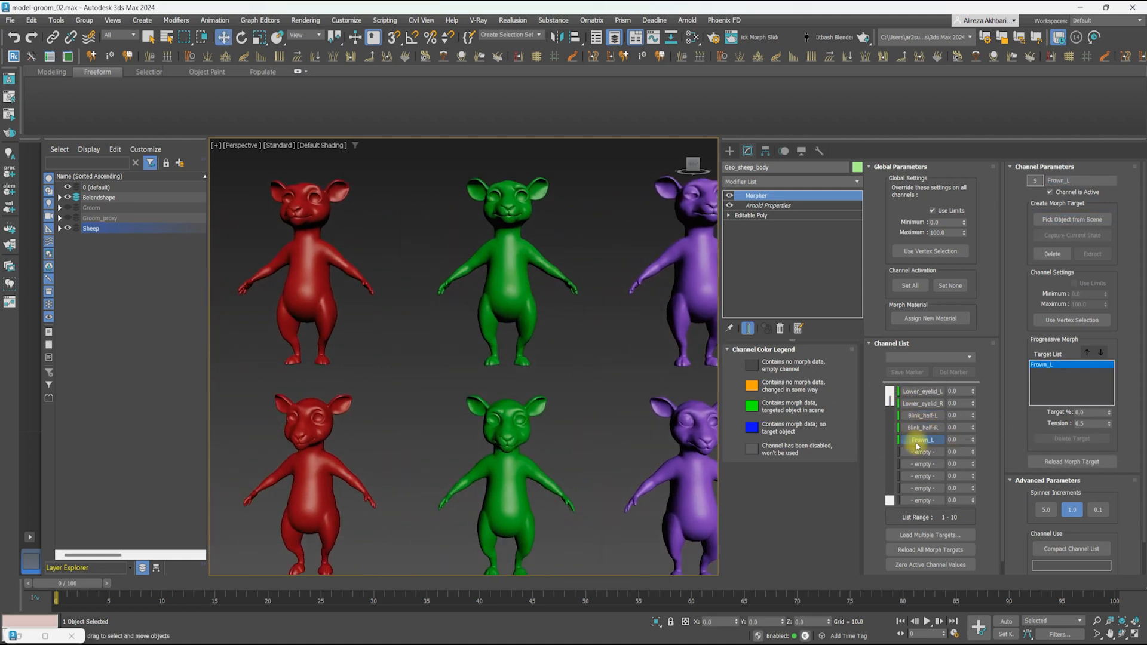
click(502, 437)
middle_drag(505, 439, 613, 439)
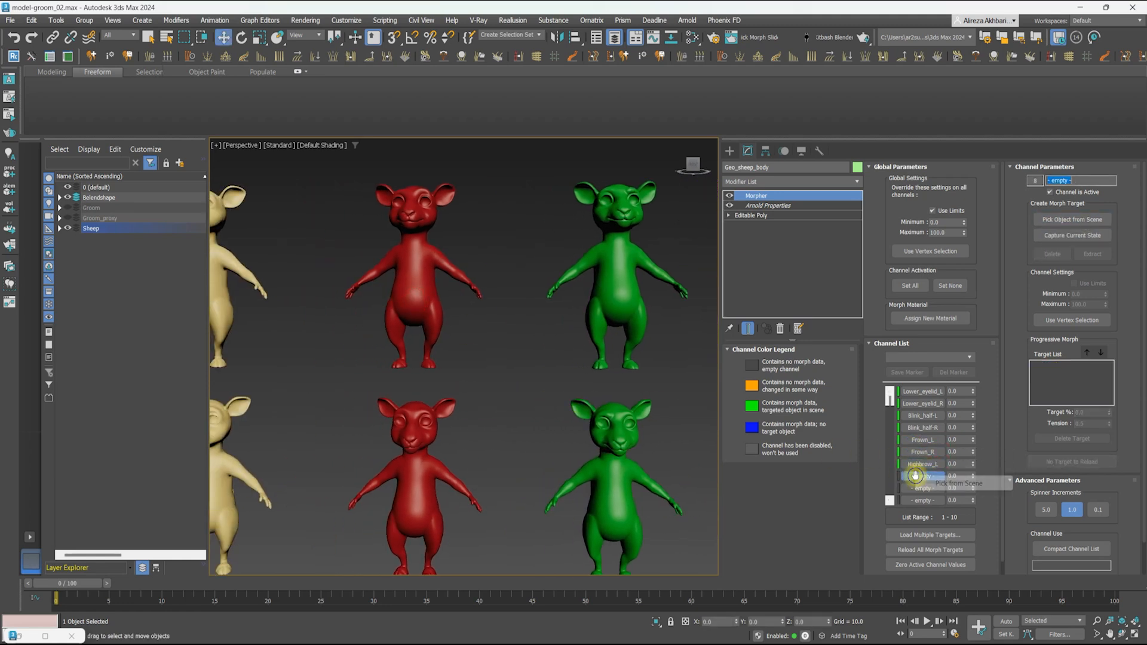
Load the Highbrow_R, Smile_L and Smile_R targets into Morpher channels 8 to 10
click(418, 462)
middle_drag(418, 462, 619, 428)
click(909, 491)
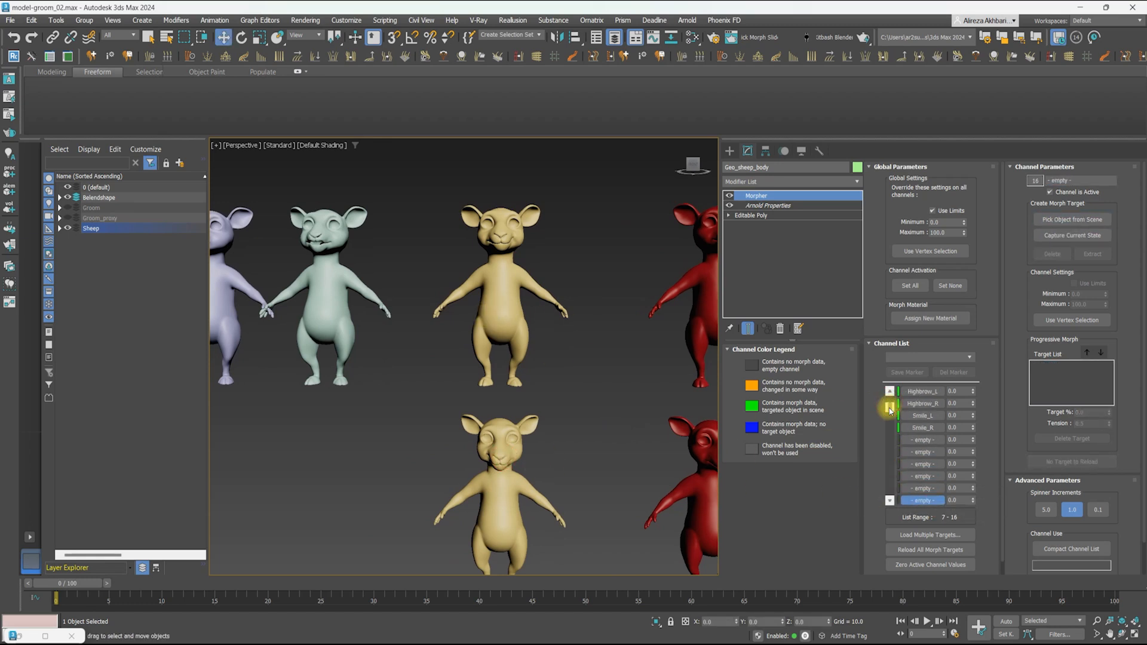
Load the CH, O_U and E_H targets into Morpher channels 11 to 13
middle_drag(398, 377, 657, 427)
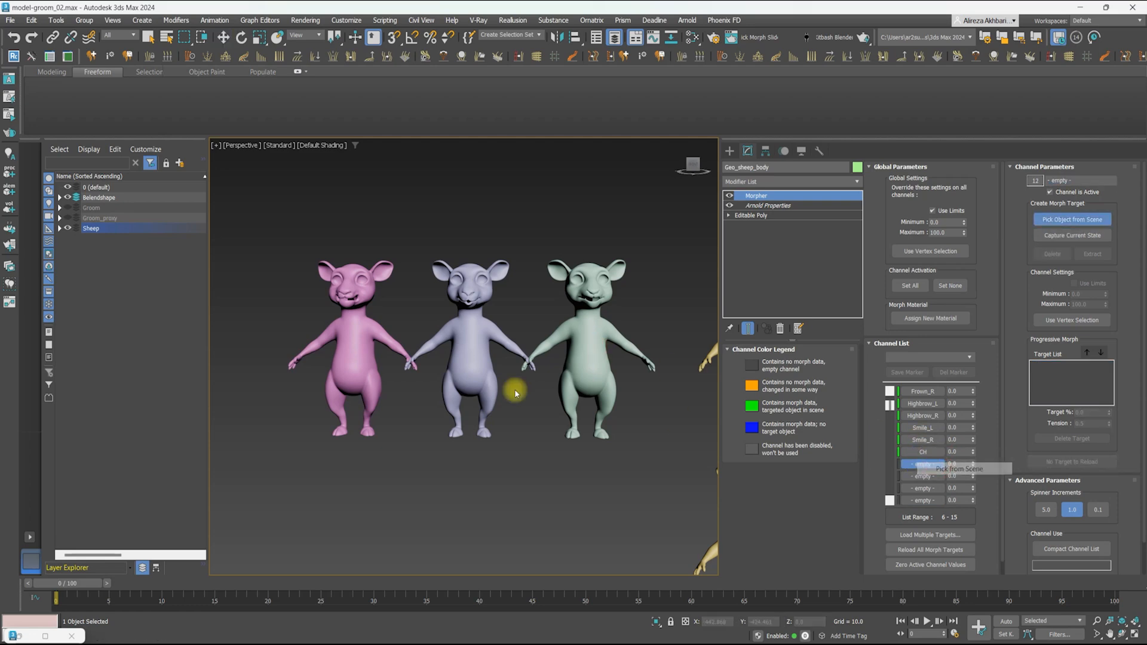
click(947, 479)
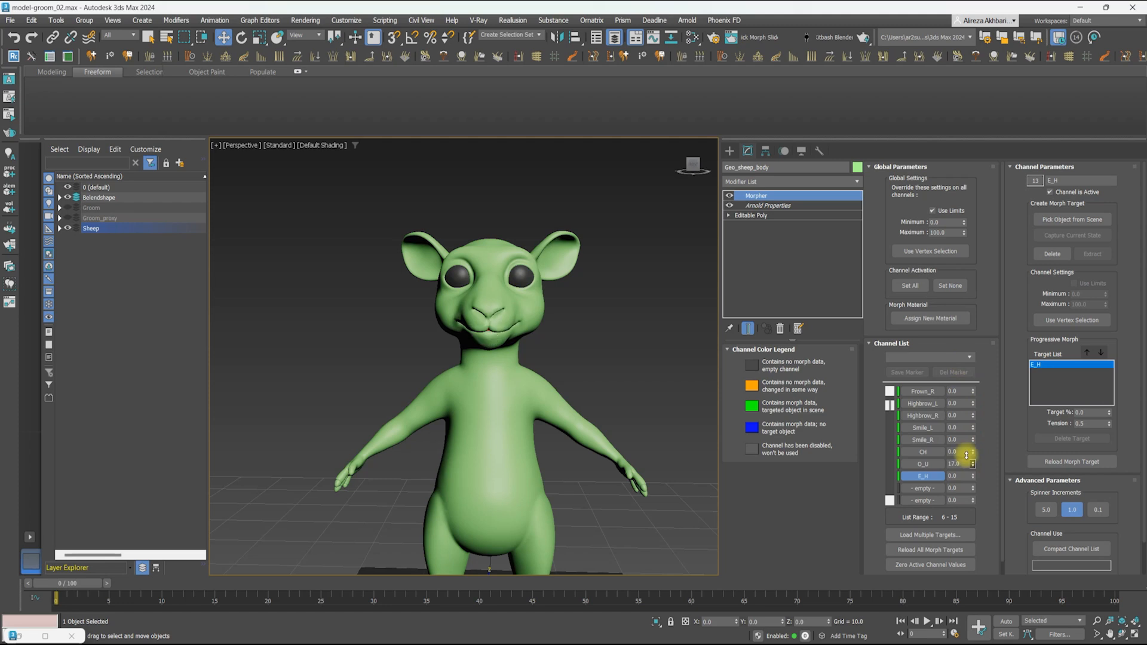
Test the O_U and Smile_L morph channels while inspecting the sheep's face from the front and sides
drag(965, 464, 965, 404)
alt+middle_drag(505, 337, 475, 344)
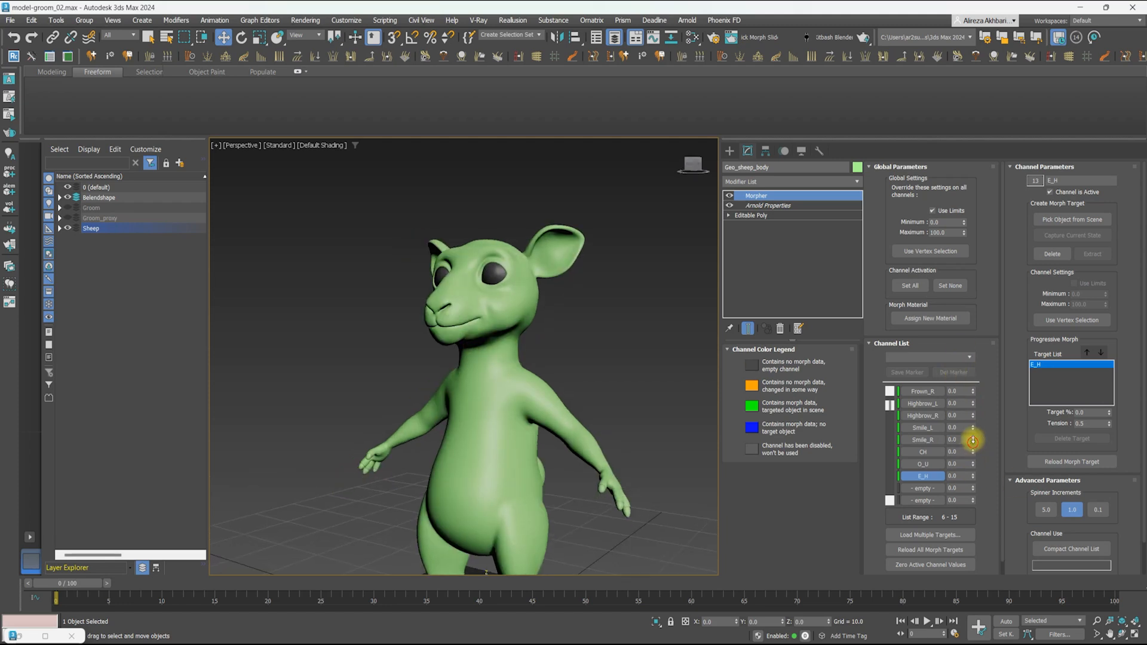
alt+middle_drag(519, 411, 604, 417)
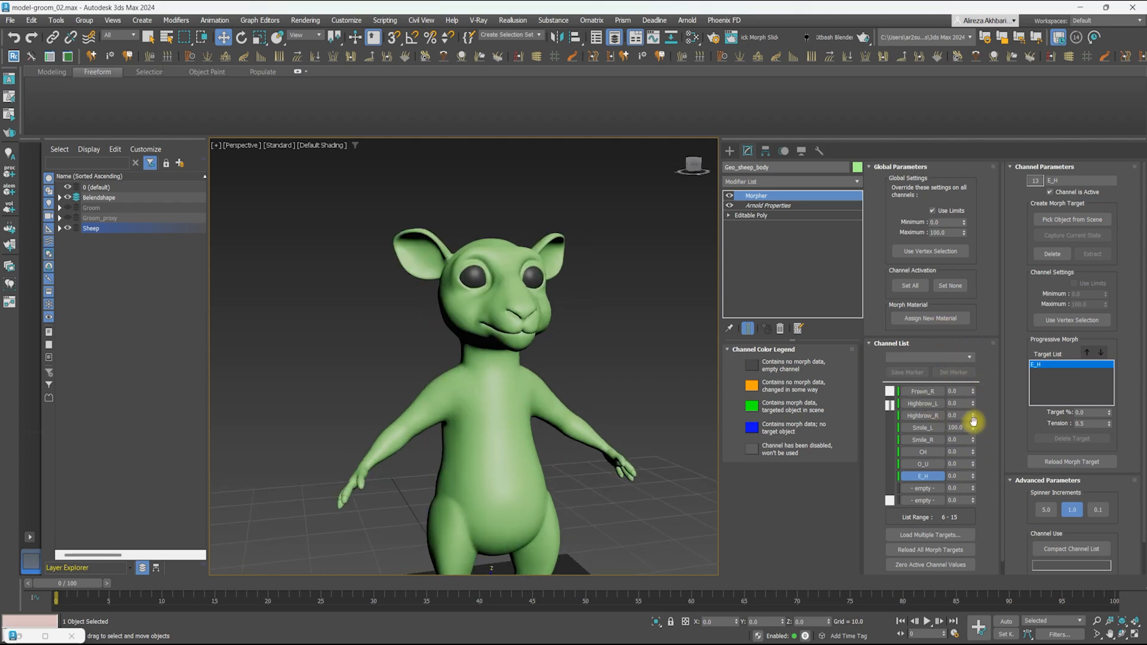
alt+middle_drag(441, 243, 488, 319)
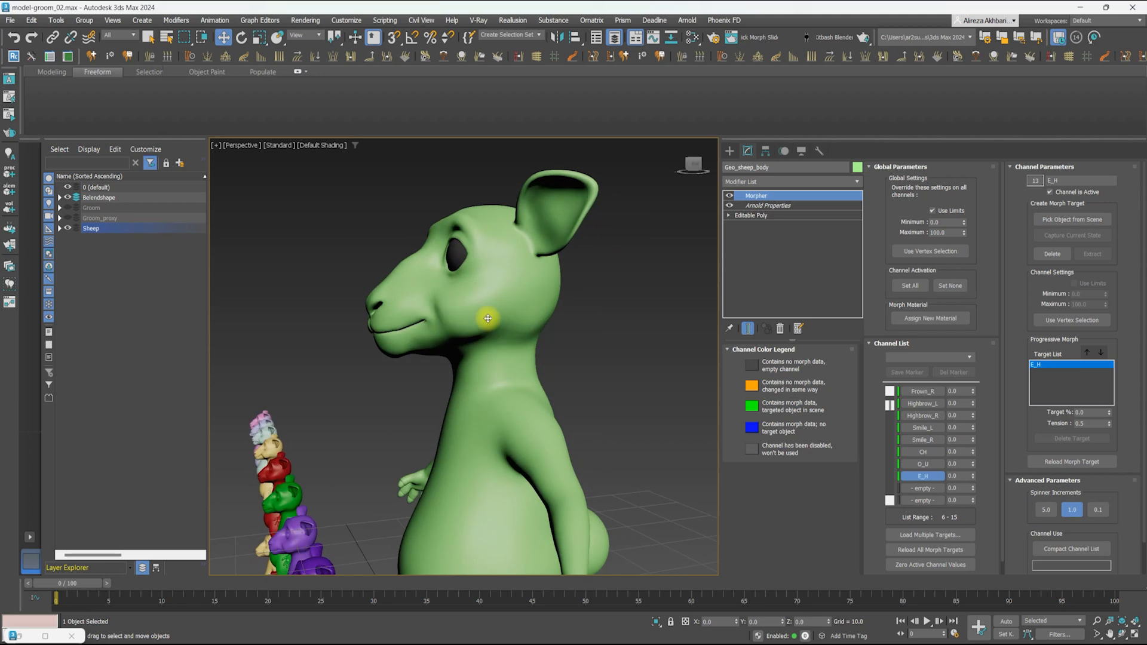
Hide the Belendshape layer and create a new layer named Biped_SHeep
click(266, 233)
scroll(392, 364, down, 3)
click(430, 369)
scroll(430, 368, down, 3)
alt+middle_drag(421, 368, 460, 369)
click(165, 271)
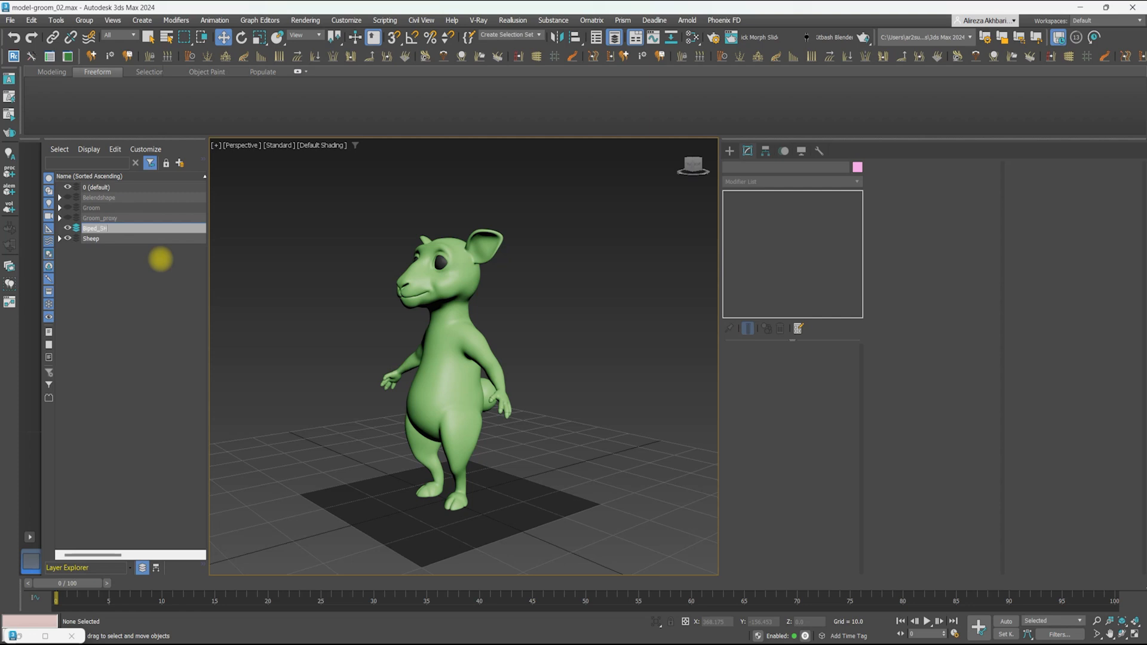
Create a Biped standing on the floor between the sheep's feet, using snapping to place it
click(731, 155)
alt+middle_drag(505, 242, 541, 238)
click(809, 169)
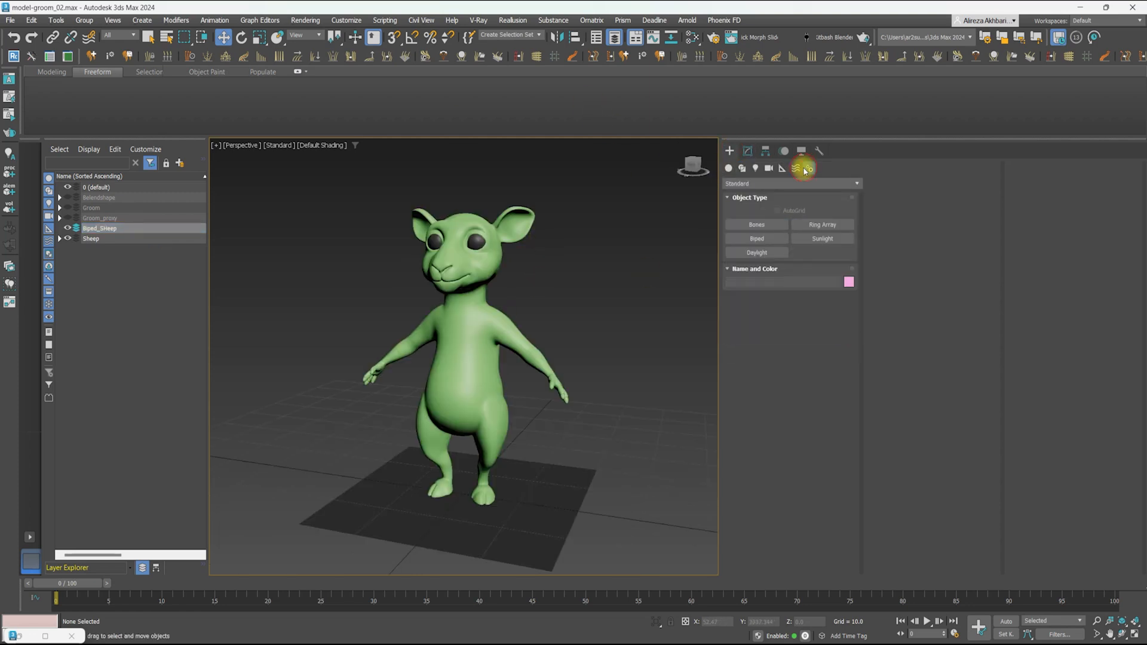
click(758, 240)
alt+middle_drag(443, 437, 466, 433)
scroll(463, 448, up, 4)
middle_drag(455, 498, 443, 425)
scroll(442, 426, down, 4)
key(s)
key(F3)
drag(478, 209, 480, 267)
key(w)
key(s)
alt+middle_drag(480, 266, 472, 276)
key(F3)
Make the sheep body see-through and freeze it
click(480, 296)
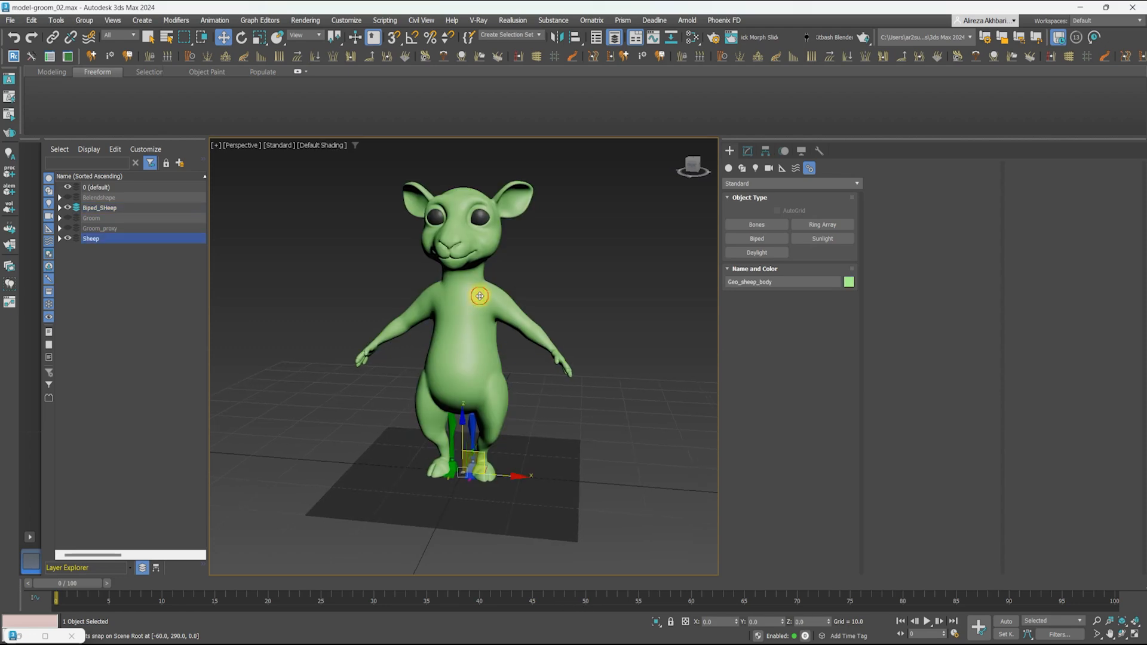
key(alt+x)
scroll(480, 296, up, 3)
right_click(499, 246)
click(520, 159)
Select the biped's root and turn on Figure Mode in its motion settings
scroll(461, 313, up, 4)
key(F3)
click(461, 312)
key(F3)
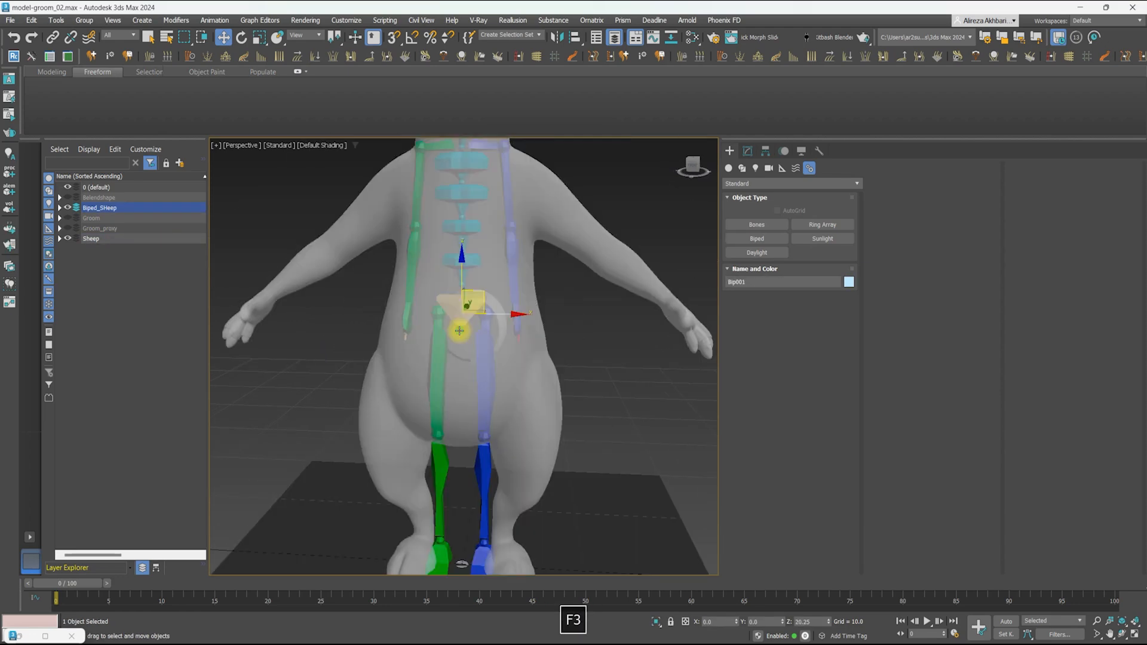
scroll(459, 331, down, 2)
click(747, 151)
scroll(497, 224, down, 2)
click(784, 151)
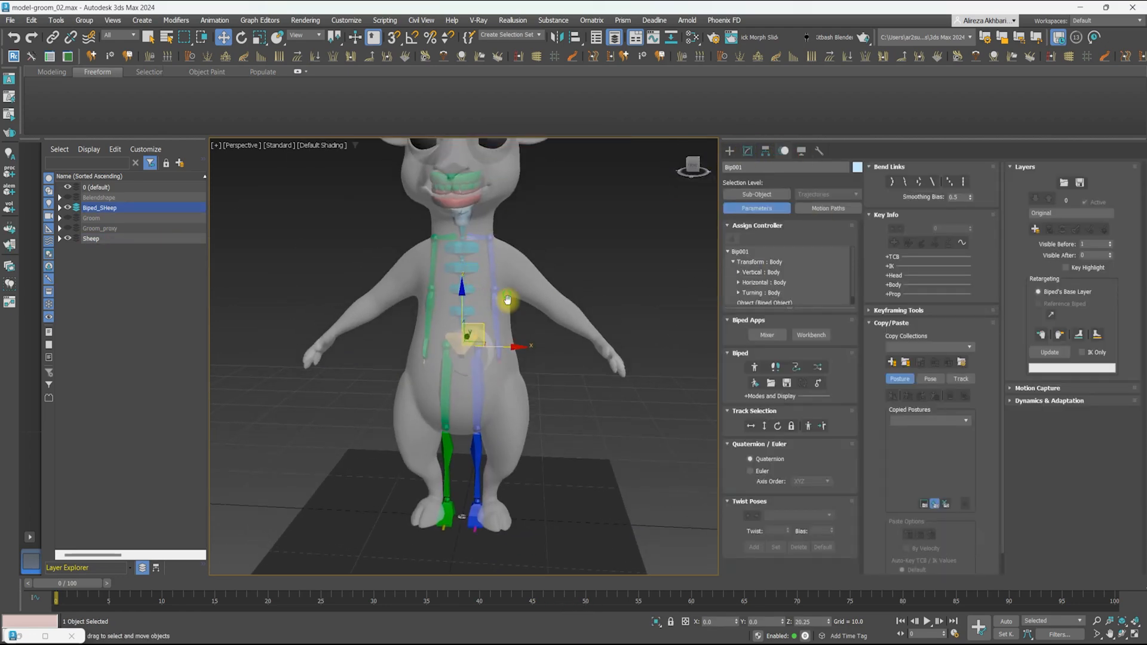
middle_drag(568, 288, 578, 324)
click(755, 366)
Set the biped's height to 25.581
middle_drag(497, 435, 523, 332)
drag(969, 351, 958, 406)
middle_drag(505, 376, 494, 328)
scroll(494, 328, up, 7)
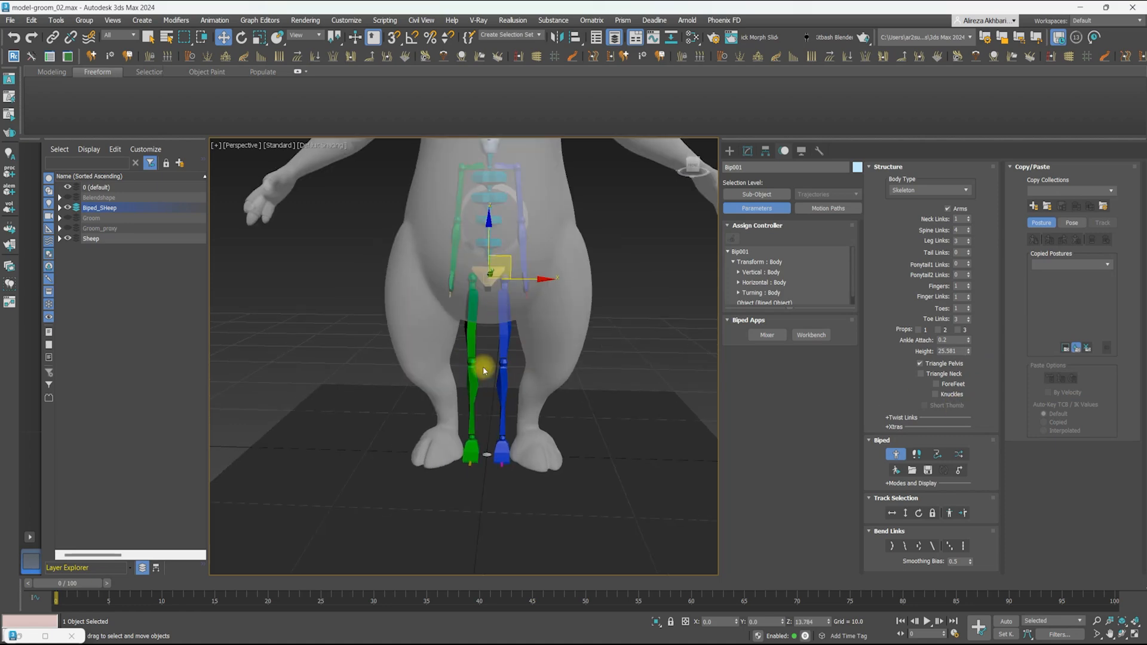
Scale the biped's pelvis sideways so the legs line up with the sheep's legs
key(F3)
click(530, 251)
scroll(540, 236, down, 8)
click(260, 37)
middle_drag(570, 237, 559, 301)
scroll(560, 301, up, 2)
drag(559, 301, 687, 302)
key(F3)
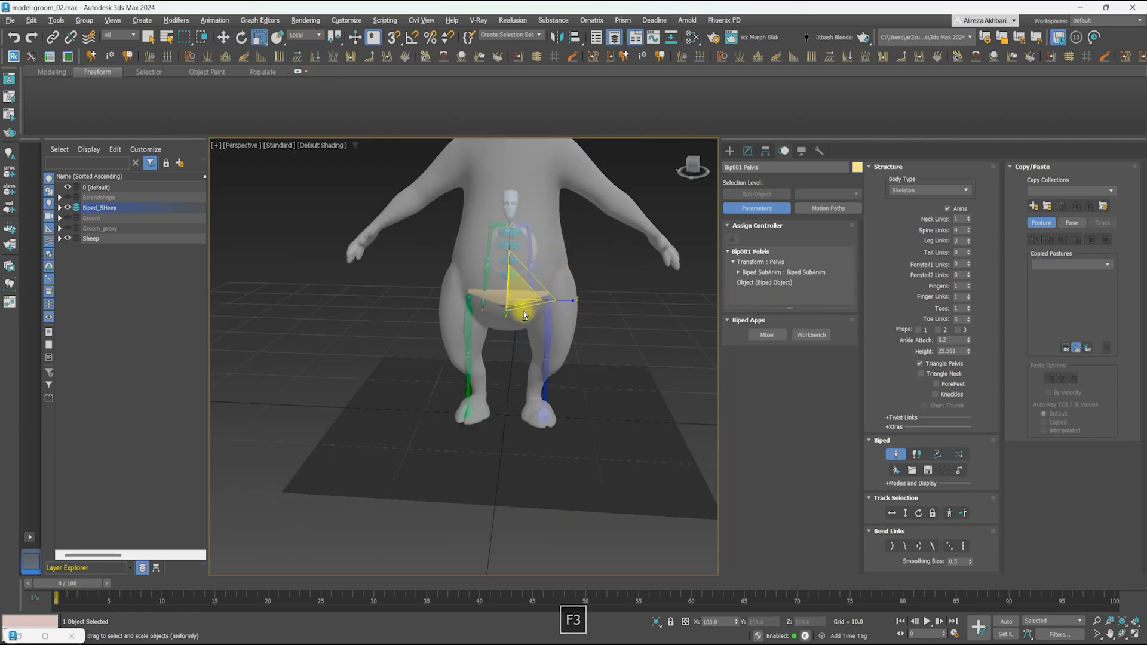
Rotate the biped's left thigh and lower leg bones to follow the bend of the sheep's leg
scroll(597, 311, up, 3)
alt+middle_drag(573, 317, 515, 333)
click(490, 304)
mouse_move(512, 277)
alt+middle_down()
mouse_move(466, 299)
mouse_move(501, 299)
alt+middle_up()
key(e)
drag(544, 288, 533, 315)
click(476, 388)
drag(499, 392, 503, 376)
alt+middle_drag(503, 377, 478, 382)
key(r)
click(482, 332)
Select the biped's root through the wireframe and set the biped's height to 27.481
key(F3)
scroll(508, 284, up, 5)
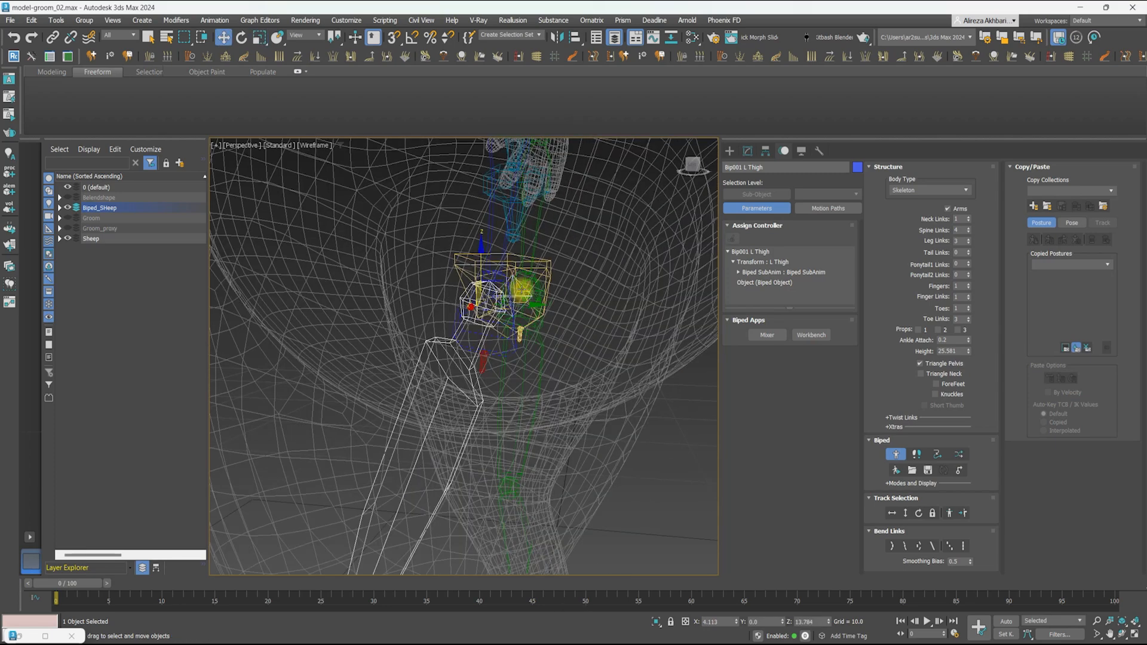
click(519, 288)
key(w)
key(F3)
scroll(536, 283, down, 6)
mouse_move(486, 270)
alt+middle_down()
mouse_move(538, 270)
mouse_move(421, 262)
mouse_move(589, 286)
alt+middle_up()
click(969, 350)
click(969, 350)
scroll(574, 286, up, 3)
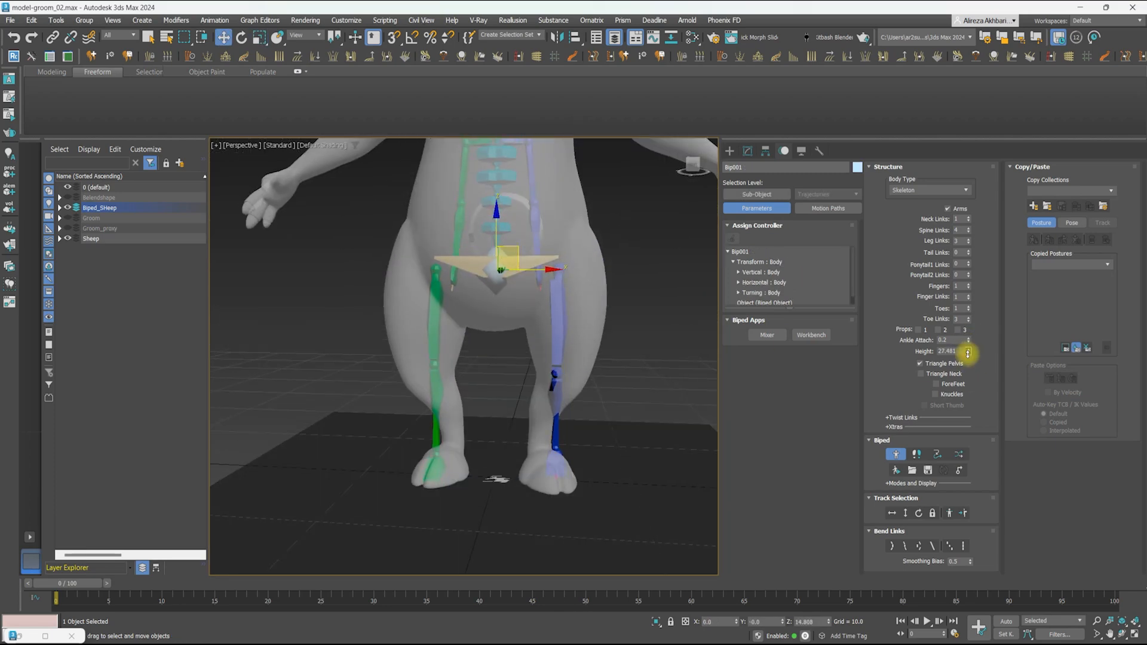
click(968, 354)
Show edged faces in the viewport and select the biped's left foot to compare it with the sheep's foot
scroll(547, 389, up, 6)
key(F3)
key(F3)
right_click(615, 308)
click(642, 229)
key(F4)
click(535, 382)
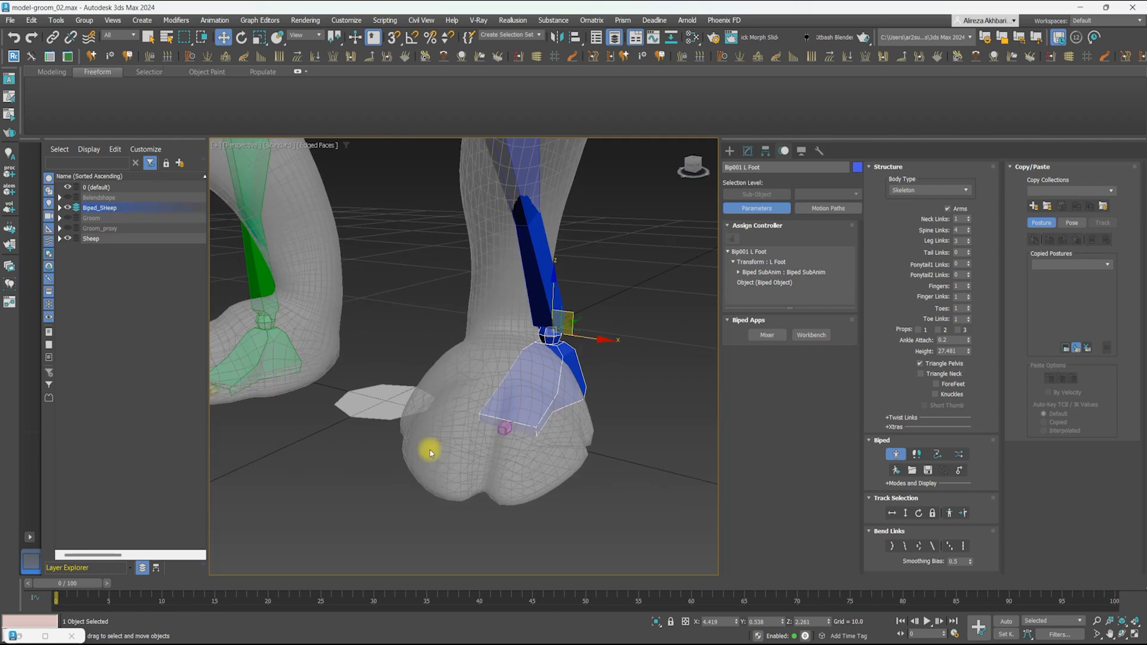
scroll(526, 418, down, 6)
scroll(492, 323, up, 5)
Set the biped to 4 fingers with 3 finger links each
click(491, 325)
click(969, 284)
scroll(589, 287, down, 4)
click(969, 295)
Move the biped's left hand outward and up to raise the arm toward the sheep's arm
alt+middle_drag(513, 358, 538, 360)
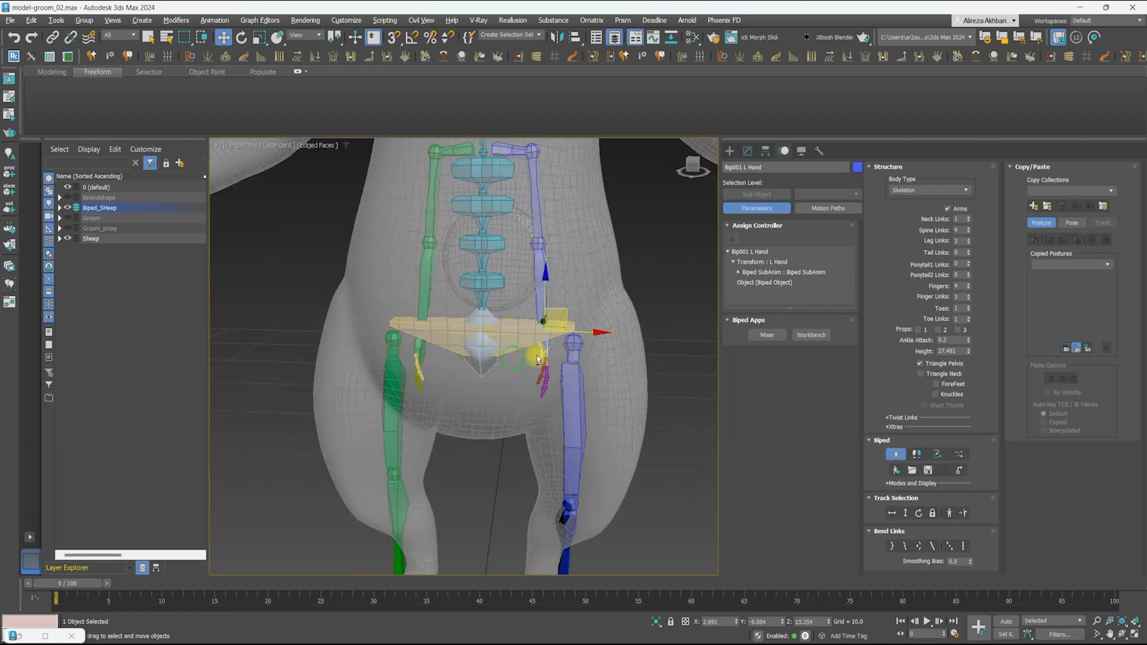
scroll(536, 359, down, 3)
drag(541, 385, 642, 293)
Set the biped's spine links to 3 and scale the pelvis taller to fill the sheep's hips
click(489, 351)
click(969, 232)
click(490, 403)
key(r)
alt+middle_drag(478, 382, 493, 334)
drag(491, 382, 481, 472)
middle_drag(490, 370, 499, 442)
Scale the biped's uppermost spine link wider and taller to fill the sheep's chest
click(507, 335)
scroll(512, 369, down, 3)
click(512, 369)
scroll(512, 382, up, 3)
drag(513, 413, 526, 278)
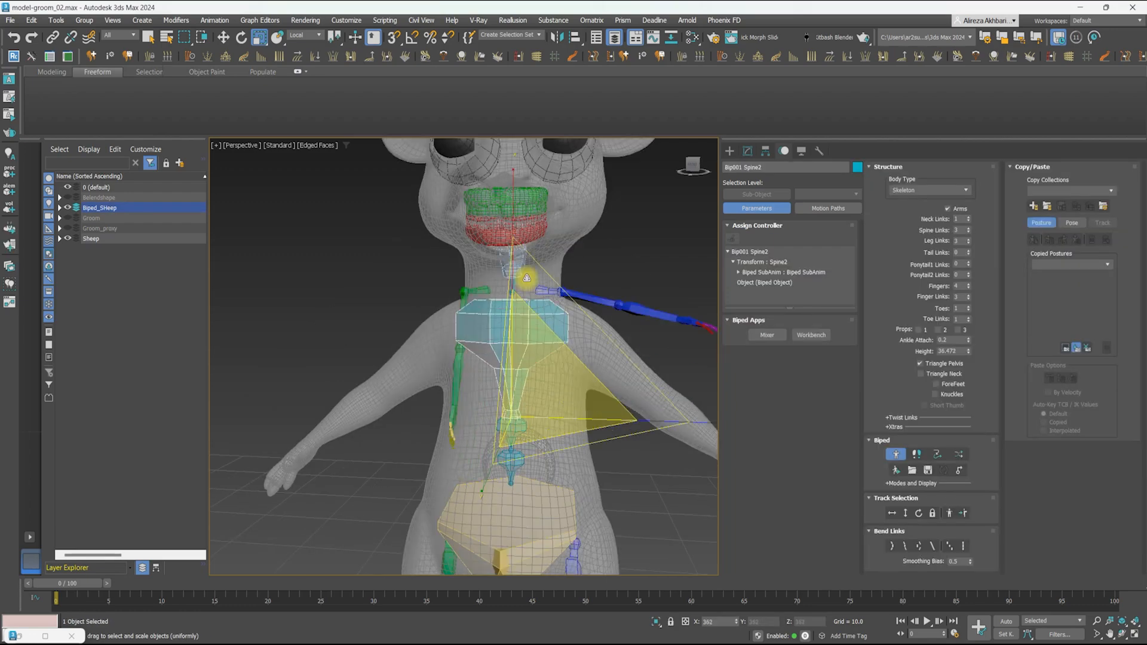
Move the biped's left shoulder into place and rotate the left upper arm toward the sheep's arm
alt+middle_drag(527, 311, 466, 335)
click(469, 382)
key(w)
alt+middle_drag(479, 395, 540, 371)
scroll(508, 298, up, 3)
click(492, 256)
key(e)
drag(519, 277, 487, 276)
Rotate the remaining left arm bones so they follow the direction of the sheep's arm
alt+middle_drag(487, 276, 520, 286)
click(520, 287)
click(528, 249)
key(e)
drag(487, 269, 496, 311)
key(w)
click(414, 257)
scroll(392, 261, down, 3)
Scale the left arm bones to match the sheep's arm and set the biped's body type to Classic
alt+middle_drag(392, 261, 430, 323)
key(r)
key(w)
key(r)
click(454, 322)
key(w)
click(937, 191)
click(899, 206)
Rotate and scale the biped's left hand to fit inside the sheep's palm
key(e)
drag(430, 323, 411, 358)
mouse_move(411, 359)
alt+middle_down()
mouse_move(456, 358)
mouse_move(416, 370)
alt+middle_up()
click(430, 358)
key(r)
drag(416, 370, 403, 379)
click(371, 392)
alt+middle_drag(371, 392, 419, 406)
Move, rotate and scale the first finger chains of the left hand to fit inside the sheep's fingers
click(478, 328)
key(e)
key(w)
key(r)
double_click(479, 323)
click(474, 329)
click(392, 456)
alt+middle_drag(392, 456, 507, 293)
click(504, 307)
click(439, 382)
click(507, 292)
key(w)
double_click(454, 328)
key(r)
alt+middle_drag(430, 328, 435, 313)
Rotate and scale the remaining left finger links to match the sheep's fingers from other viewing angles
click(478, 262)
key(w)
key(r)
alt+middle_drag(479, 262, 471, 299)
key(r)
click(570, 293)
key(e)
alt+middle_drag(438, 399, 604, 307)
double_click(581, 313)
key(r)
click(515, 234)
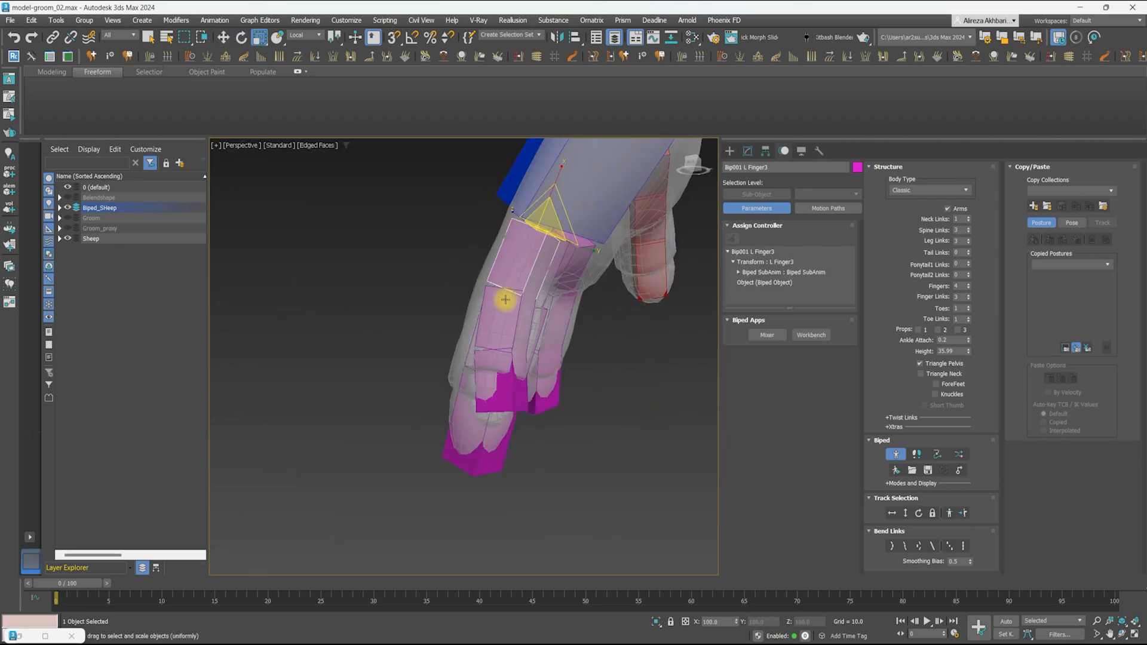
Scale the biped's left upper arm thicker to fill the sheep's upper arm
scroll(528, 368, down, 8)
key(r)
alt+middle_drag(528, 368, 568, 342)
click(545, 316)
middle_drag(471, 179, 482, 252)
click(476, 252)
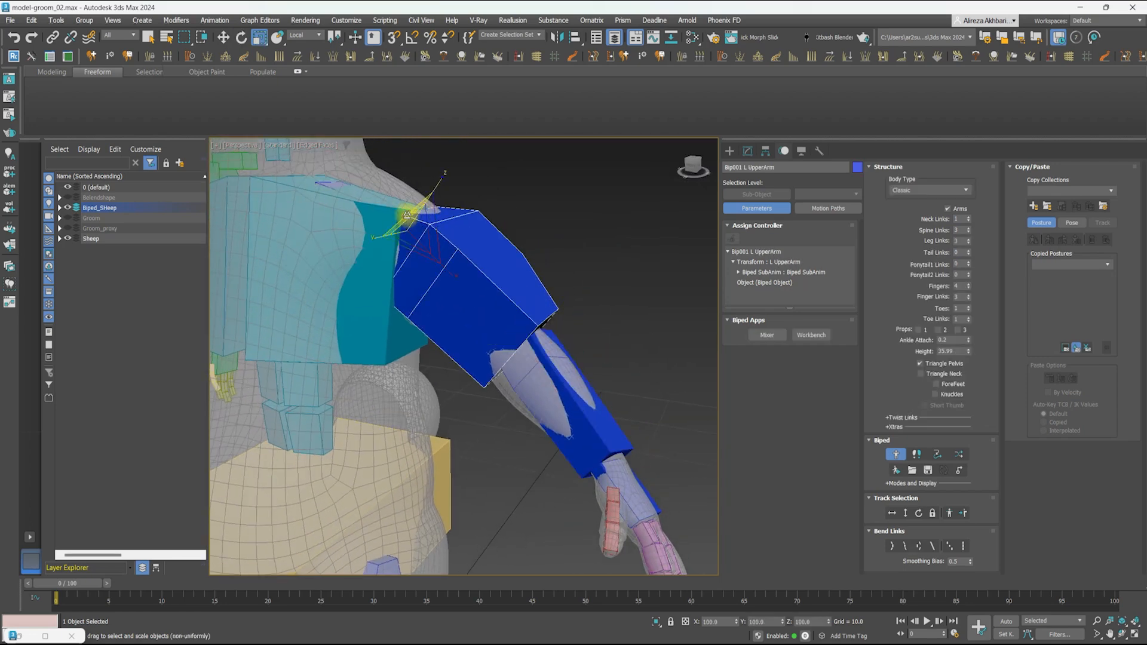
Select the whole left arm with its fingers and copy its posture into a new copy collection
scroll(437, 285, down, 5)
alt+middle_drag(436, 285, 472, 230)
double_click(435, 230)
middle_drag(403, 251, 519, 251)
scroll(594, 319, down, 4)
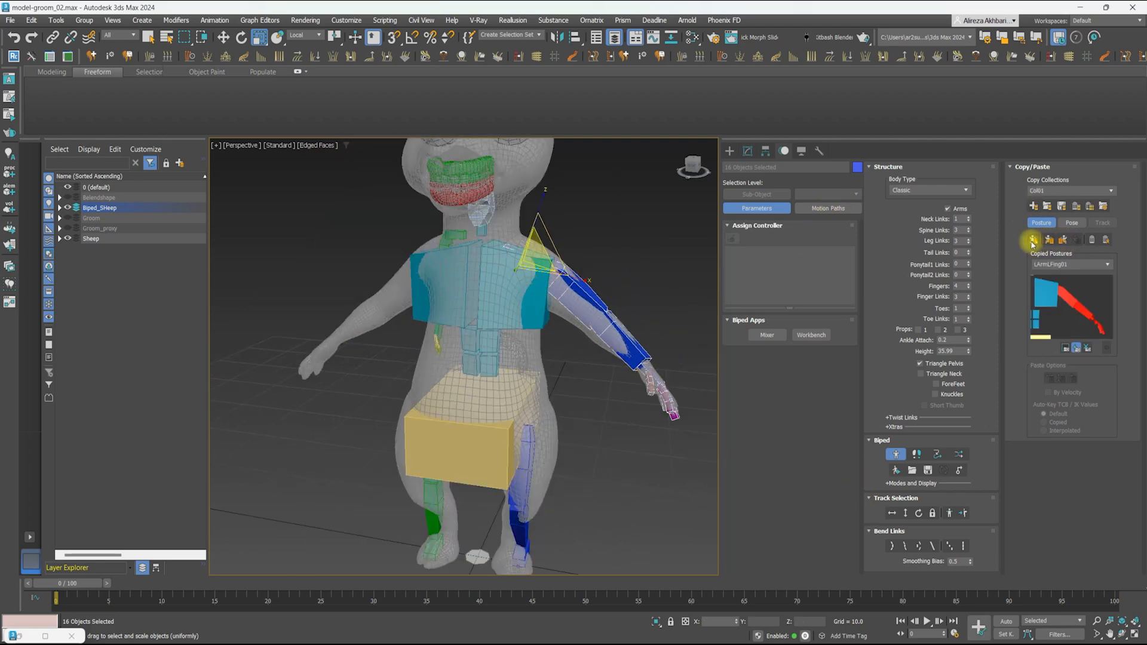
Scale the biped's head up to fill the sheep's head
alt+middle_drag(447, 344, 478, 335)
scroll(478, 335, up, 3)
middle_drag(478, 239, 479, 299)
click(480, 275)
alt+middle_drag(389, 351, 482, 335)
drag(488, 320, 489, 239)
Adjust the biped's neck and head position in side view to match the sheep's neck and head
alt+middle_drag(508, 335, 442, 359)
click(490, 358)
alt+middle_drag(537, 311, 406, 309)
click(478, 301)
key(w)
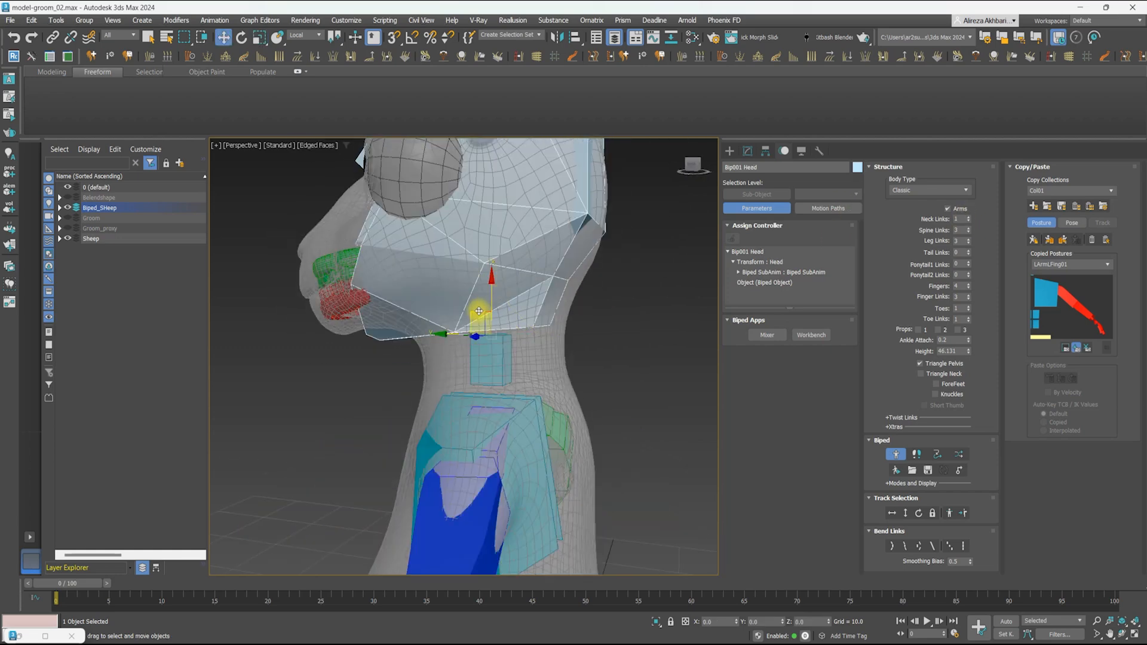
key(w)
Rotate the biped's left thigh in side view to follow the sheep's thigh
alt+middle_drag(531, 294, 479, 329)
middle_drag(486, 478, 496, 158)
click(497, 321)
key(e)
alt+middle_drag(479, 317, 518, 339)
key(e)
scroll(514, 370, up, 3)
drag(517, 246, 523, 245)
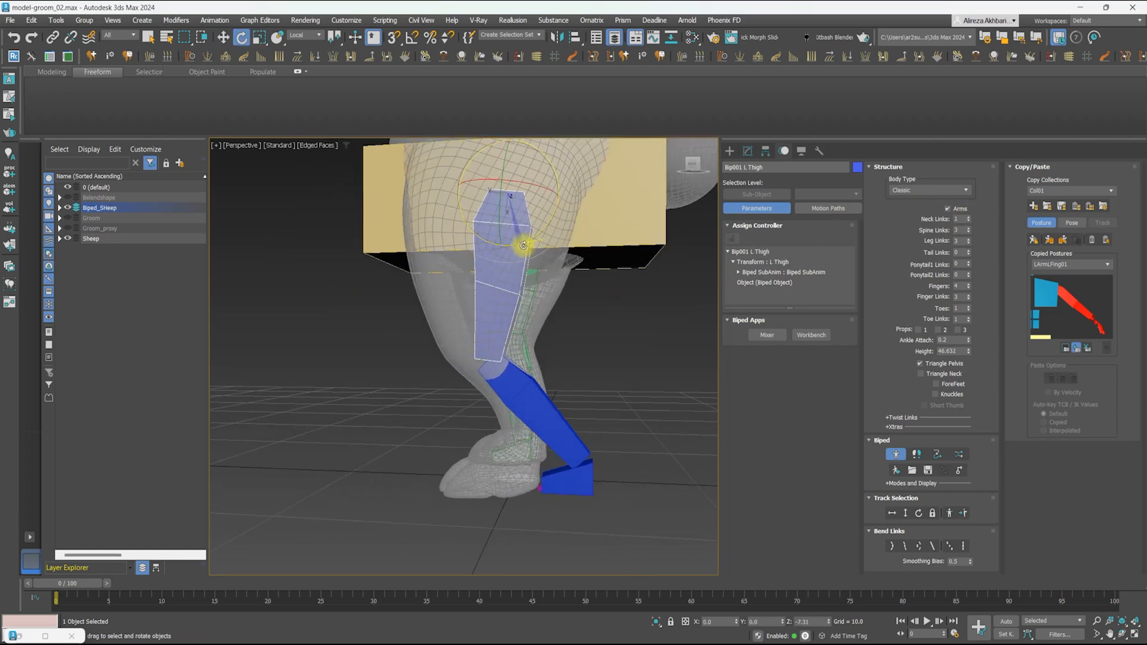
Rotate and scale the biped's left calf to follow the sheep's lower leg
click(524, 383)
key(r)
key(e)
alt+middle_drag(517, 361, 411, 345)
key(r)
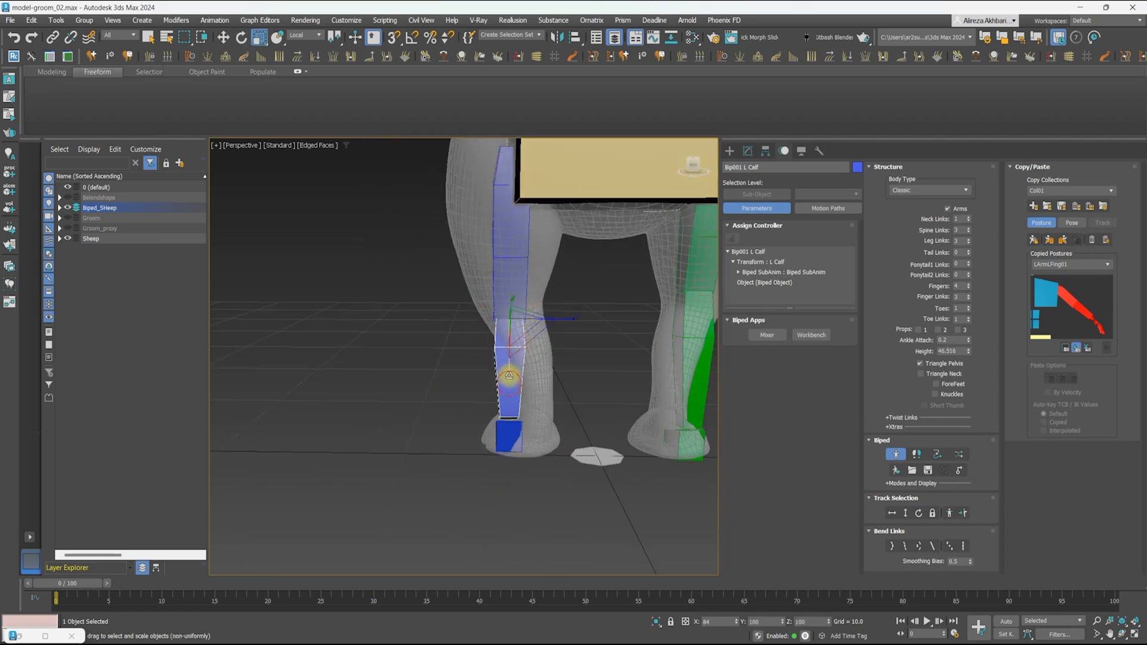
Rotate the left thigh in front view and align the biped's left foot with the sheep's foot
click(511, 298)
key(e)
alt+middle_drag(531, 179, 519, 305)
click(525, 308)
key(w)
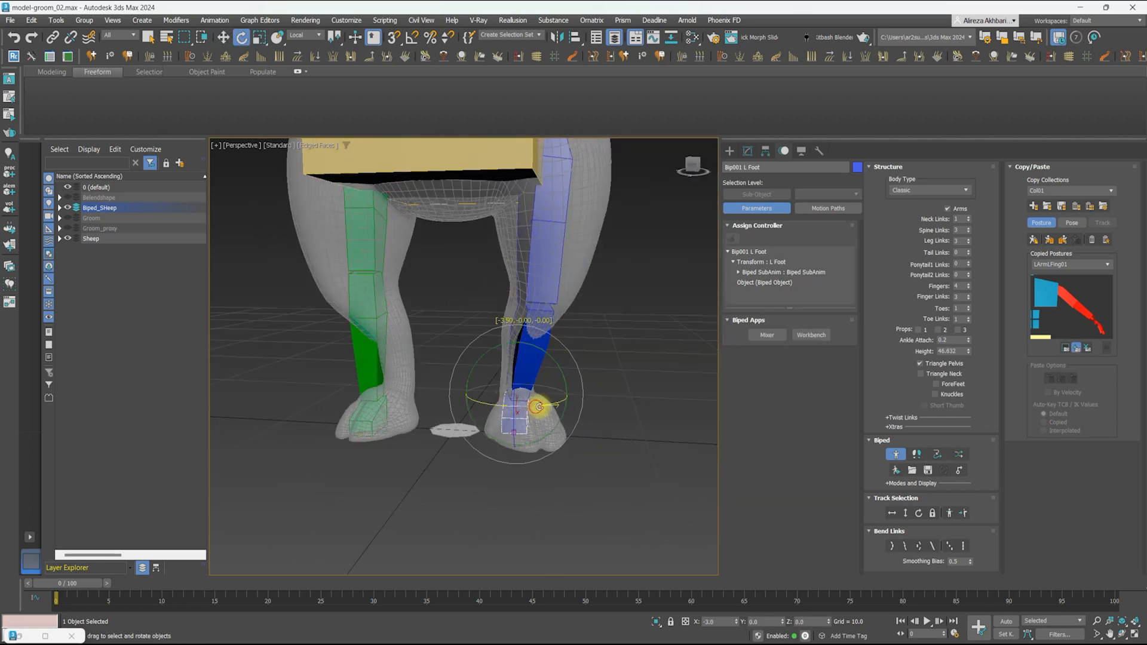
alt+middle_drag(537, 407, 455, 379)
Scale the biped's left foot and leg bones to fill the sheep's foot and leg
click(472, 397)
key(r)
alt+middle_drag(411, 417, 499, 395)
click(472, 370)
alt+middle_drag(507, 323, 489, 328)
click(490, 328)
Copy the left leg's posture and paste it opposite onto the right leg
scroll(493, 317, down, 4)
click(495, 320)
alt+middle_drag(495, 371, 438, 217)
click(1064, 242)
Scale the lower spine links and the pelvis to fill the sheep's belly and hips
click(432, 263)
ctrl+click(418, 301)
alt+middle_drag(418, 300, 499, 356)
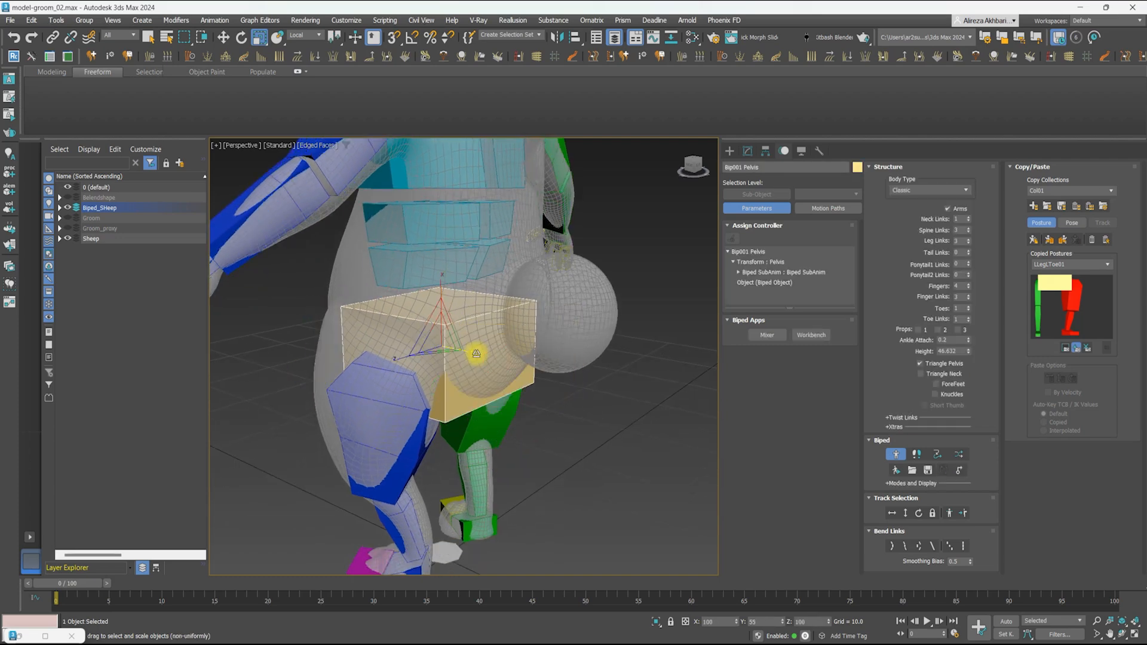
drag(484, 357, 492, 357)
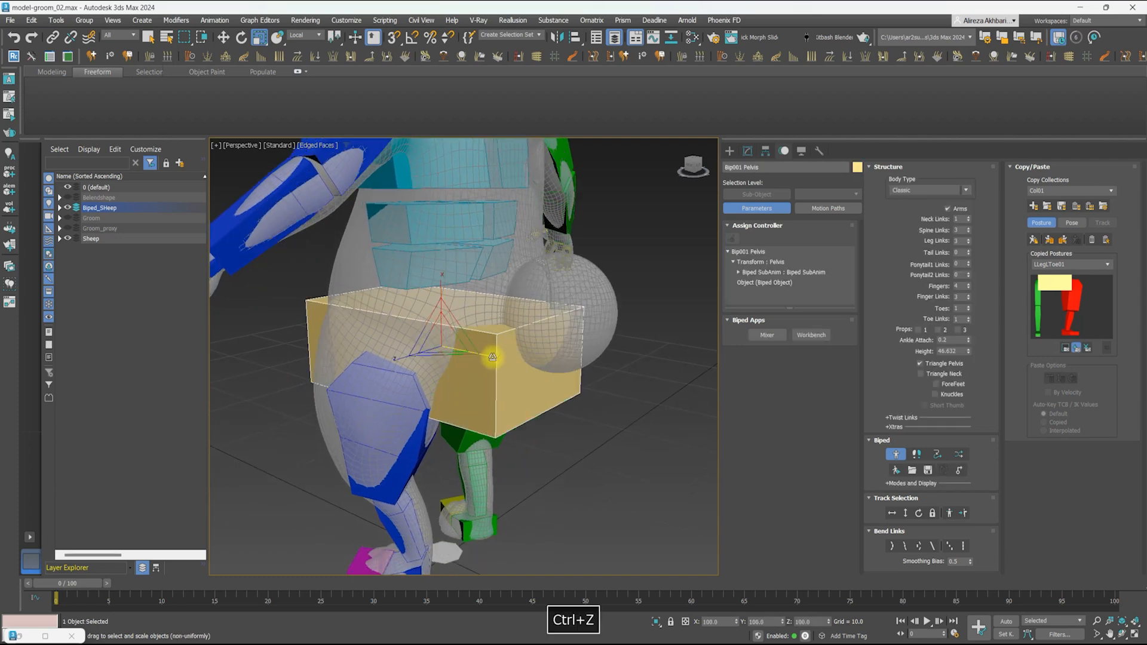
alt+middle_drag(463, 345, 440, 310)
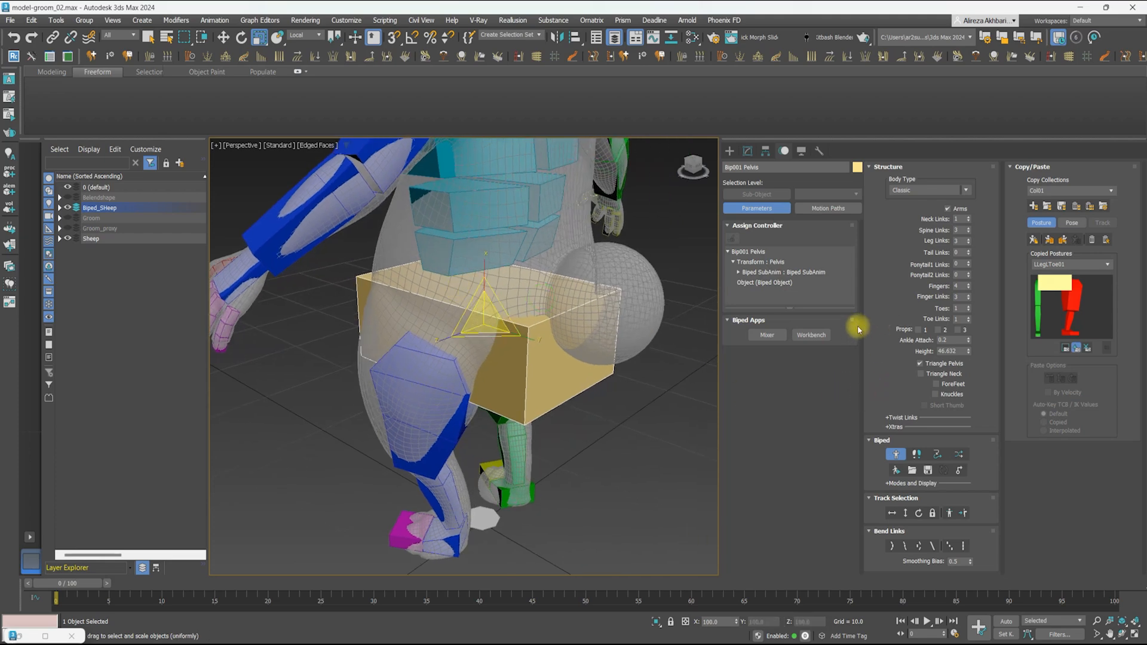
Create an extra biped bone for the sheep's tail using Xtras
scroll(582, 290, down, 10)
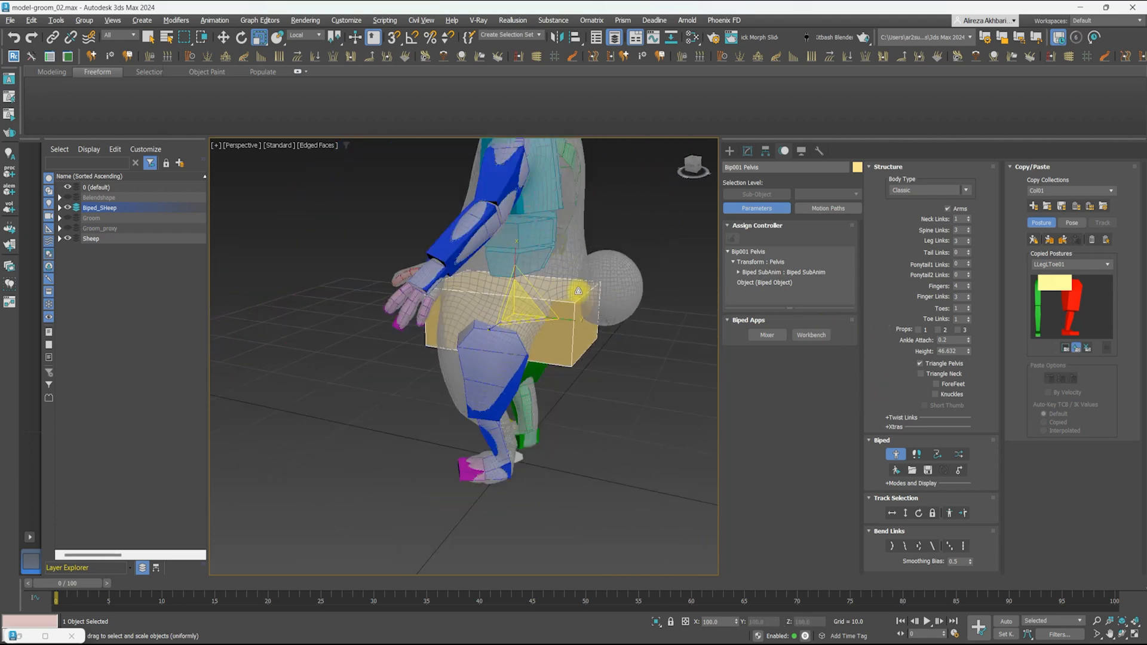
scroll(517, 284, up, 3)
alt+middle_drag(518, 283, 502, 314)
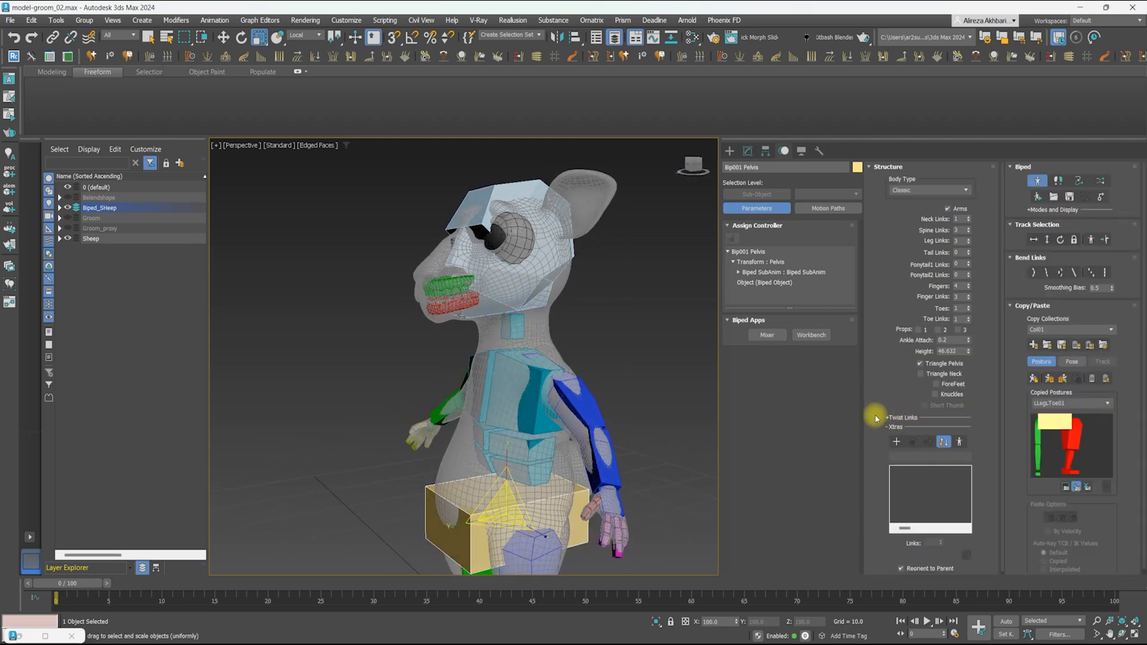
alt+middle_drag(578, 353, 613, 357)
middle_drag(612, 357, 619, 233)
scroll(615, 239, up, 3)
alt+middle_drag(589, 315, 567, 308)
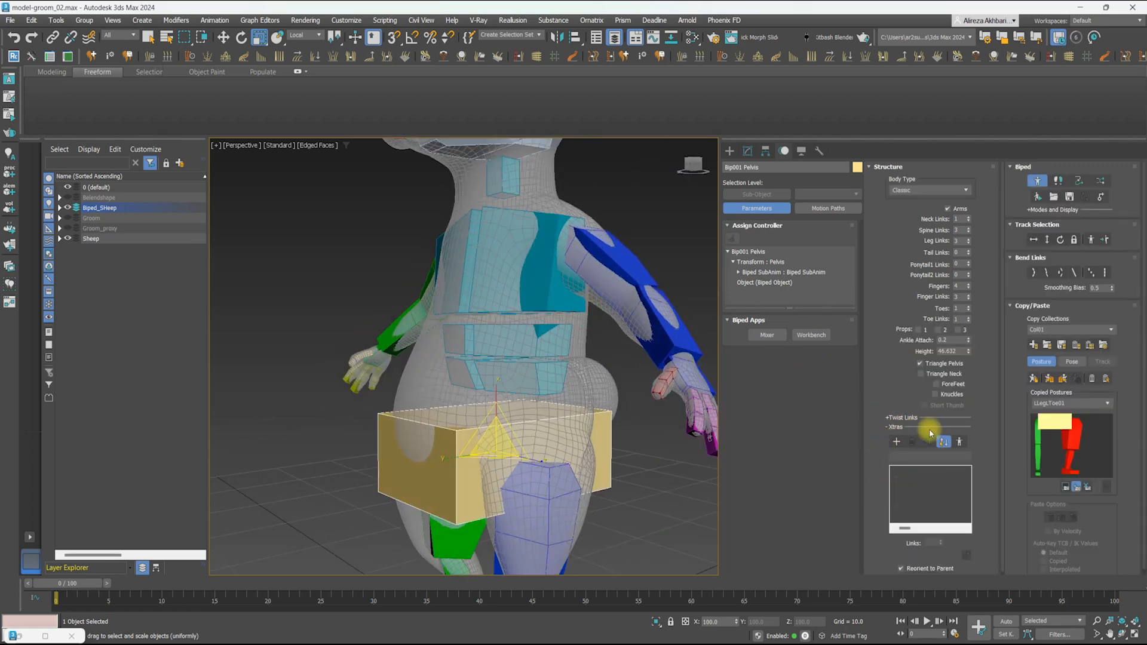
mouse_move(613, 373)
alt+middle_down()
mouse_move(588, 394)
mouse_move(595, 360)
alt+middle_up()
scroll(595, 359, up, 3)
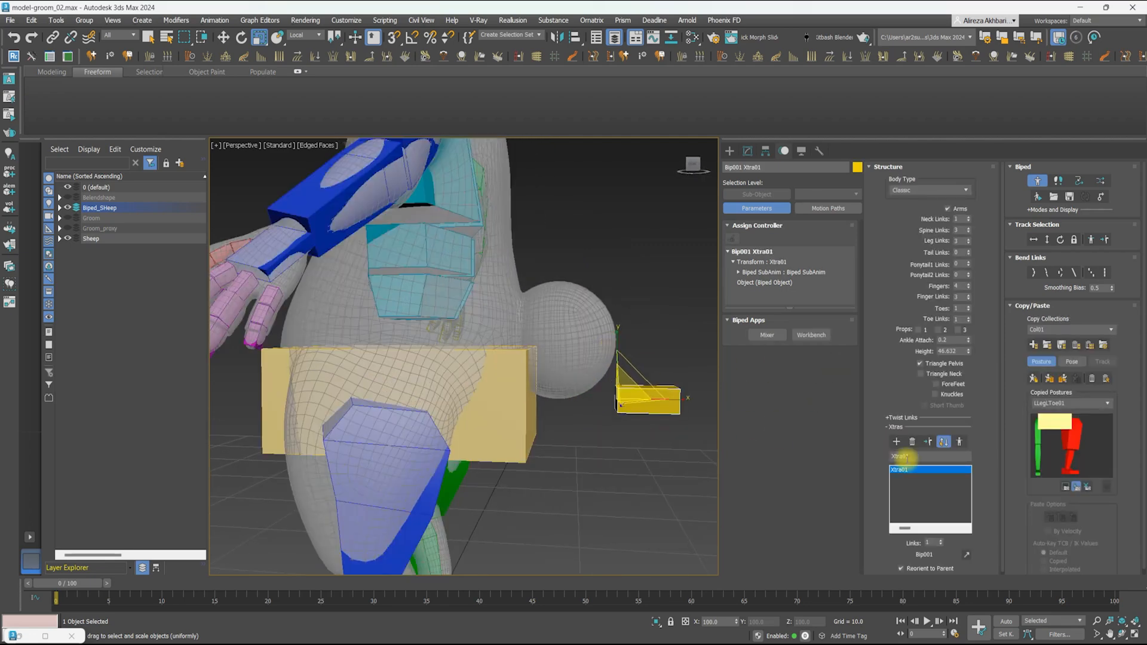
Parent the extra tail bone to the pelvis and position, rotate and scale it inside the sheep's round tail
scroll(894, 524, down, 1)
key(F3)
scroll(430, 379, up, 2)
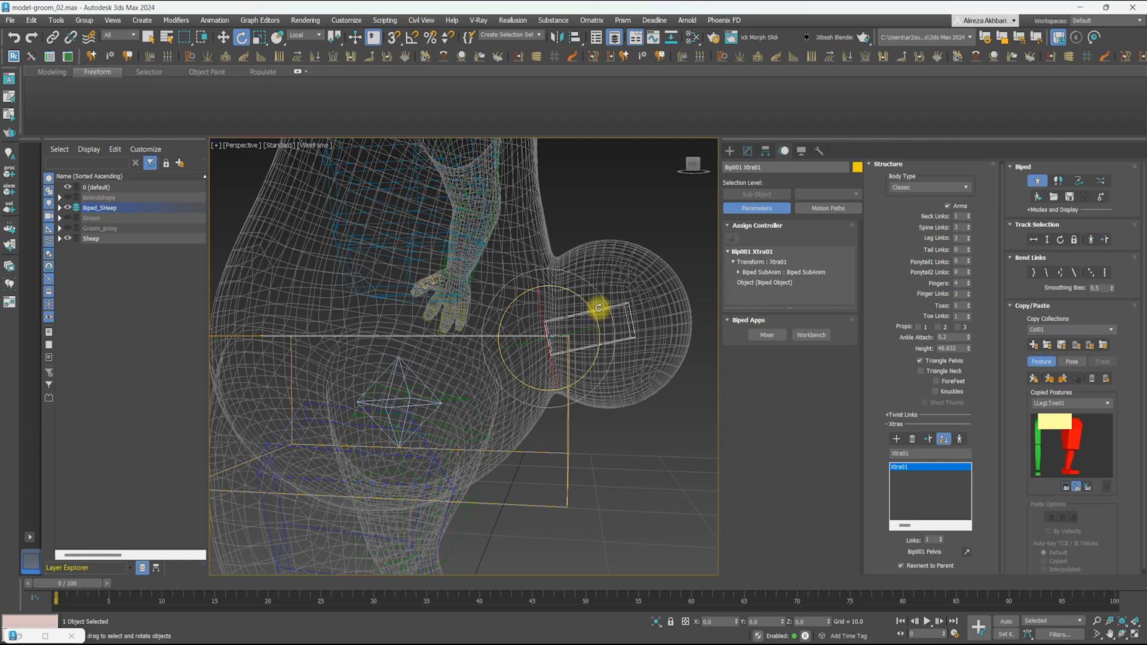
key(F3)
mouse_move(555, 329)
alt+middle_down()
mouse_move(543, 351)
mouse_move(537, 330)
mouse_move(522, 369)
alt+middle_up()
scroll(522, 369, down, 2)
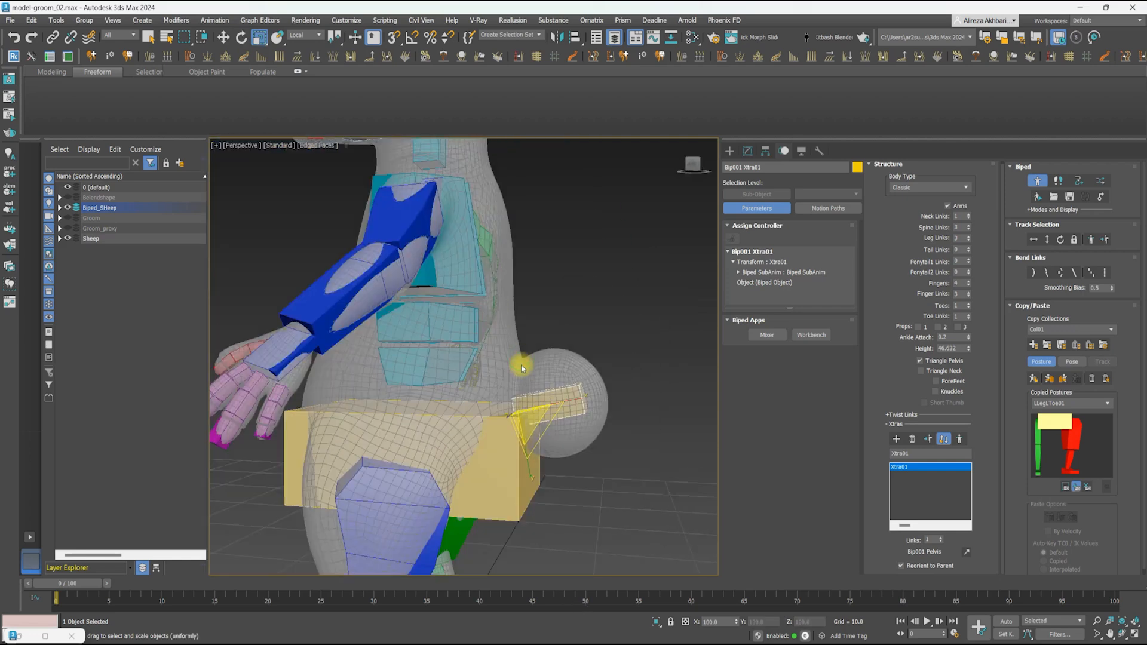
Create a second extra bone for the ear and set the biped's head as its parent
scroll(522, 369, down, 3)
scroll(521, 369, up, 2)
click(540, 236)
scroll(510, 286, up, 3)
alt+middle_drag(511, 287, 888, 384)
click(967, 552)
click(508, 269)
Move the extra ear bone from the top of the head to the ear and rotate it along the ear
key(w)
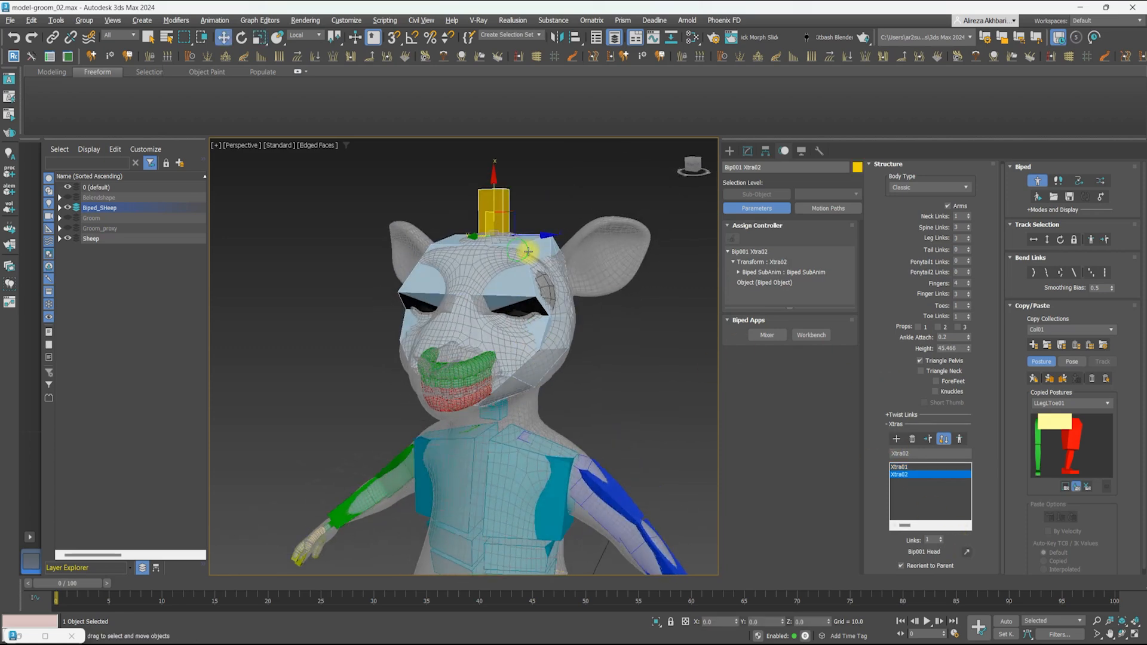
alt+middle_drag(519, 251, 541, 257)
scroll(520, 257, up, 3)
drag(497, 259, 563, 274)
alt+middle_drag(563, 274, 549, 324)
key(e)
drag(540, 328, 548, 326)
key(w)
alt+middle_drag(548, 326, 536, 349)
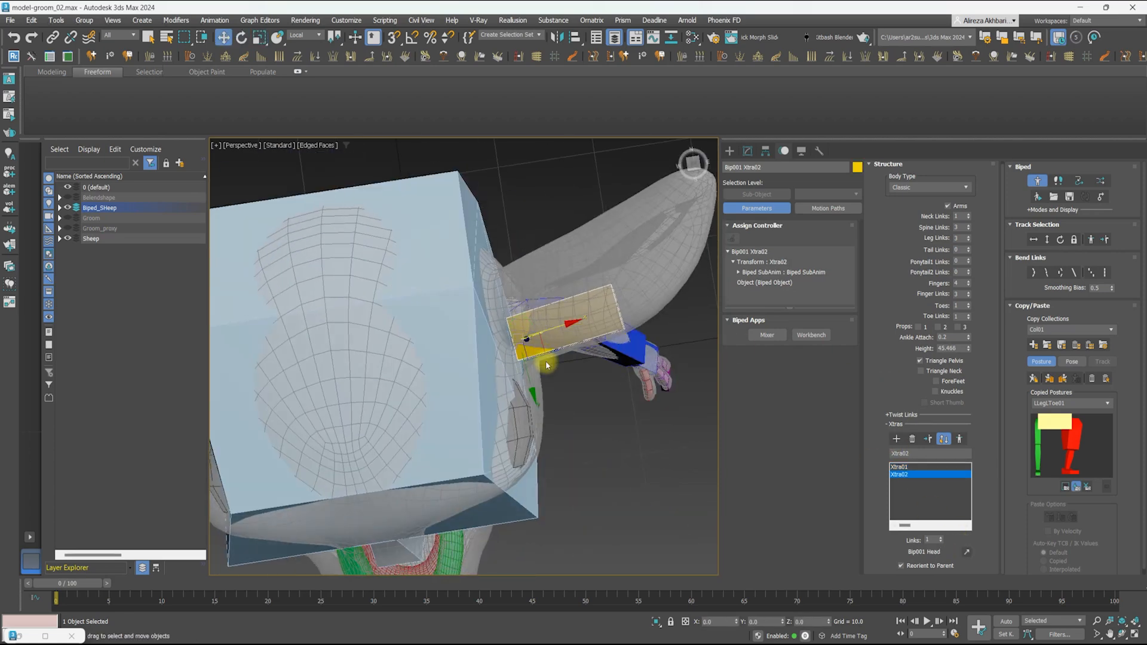
Refine the extra bone's position so that it starts inside the base of the ear
drag(535, 348, 524, 344)
alt+middle_drag(524, 344, 508, 254)
drag(558, 289, 557, 281)
alt+middle_drag(557, 281, 536, 346)
key(w)
drag(536, 347, 528, 344)
mouse_move(529, 344)
alt+middle_down()
mouse_move(532, 281)
mouse_move(584, 264)
mouse_move(574, 310)
mouse_move(609, 284)
mouse_move(633, 293)
alt+middle_up()
Give the ear bone two links scaled to fill the ear, and create its opposite for the other ear
click(940, 538)
double_click(562, 289)
key(r)
scroll(558, 345, down, 3)
scroll(614, 278, down, 3)
click(589, 287)
Create a third extra biped bone for the jaw with the biped's head as its parent
click(896, 439)
key(F3)
key(e)
key(w)
key(r)
key(F3)
Move and rotate the extra jaw bone into the lower part of the sheep's muzzle
key(alt+w)
click(339, 448)
key(alt+w)
click(479, 346)
click(615, 487)
click(412, 382)
key(w)
key(e)
key(alt+w)
click(588, 466)
key(alt+w)
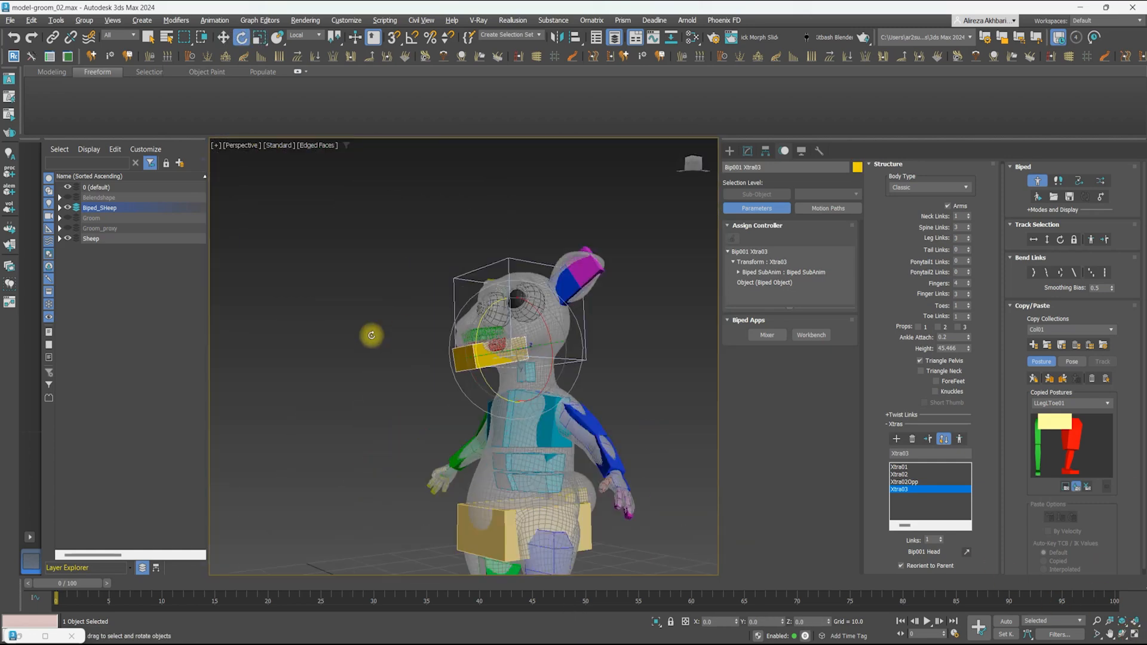
Turn off see-through on the sheep's body and isolate the two eye groups in shaded display
alt+middle_drag(371, 333, 478, 299)
click(510, 251)
key(alt+x)
key(F4)
click(448, 199)
key(alt+q)
key(F4)
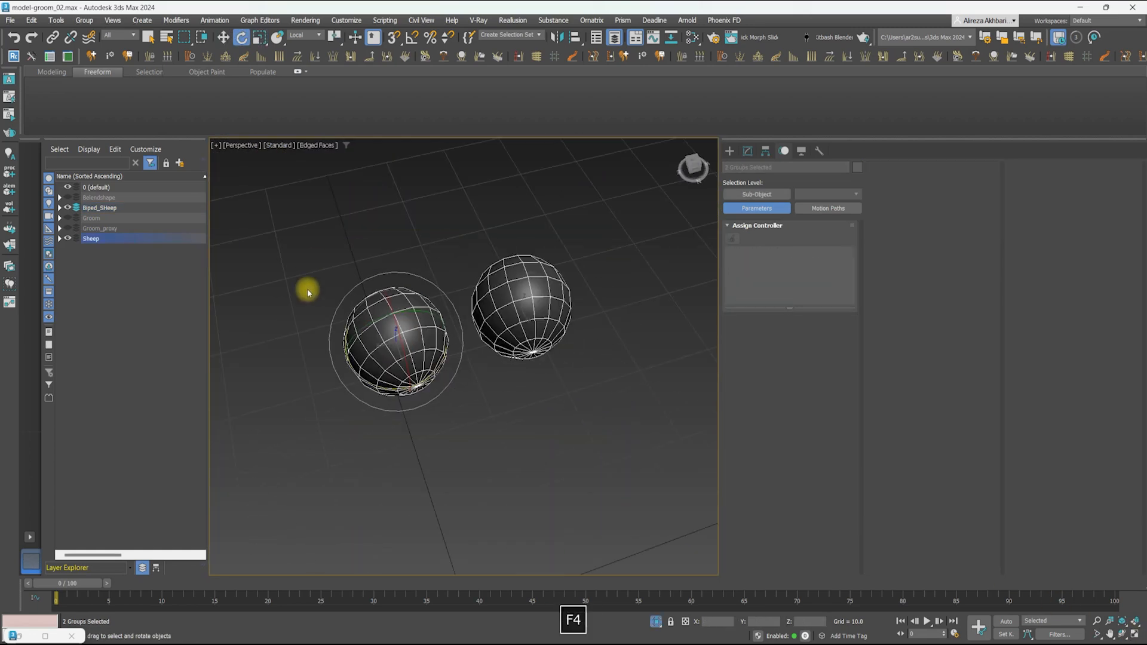
key(F3)
Create a point helper at the centre of each eye, displayed as cross and box with size 7
click(729, 151)
click(783, 167)
click(521, 437)
click(747, 151)
click(757, 405)
click(420, 346)
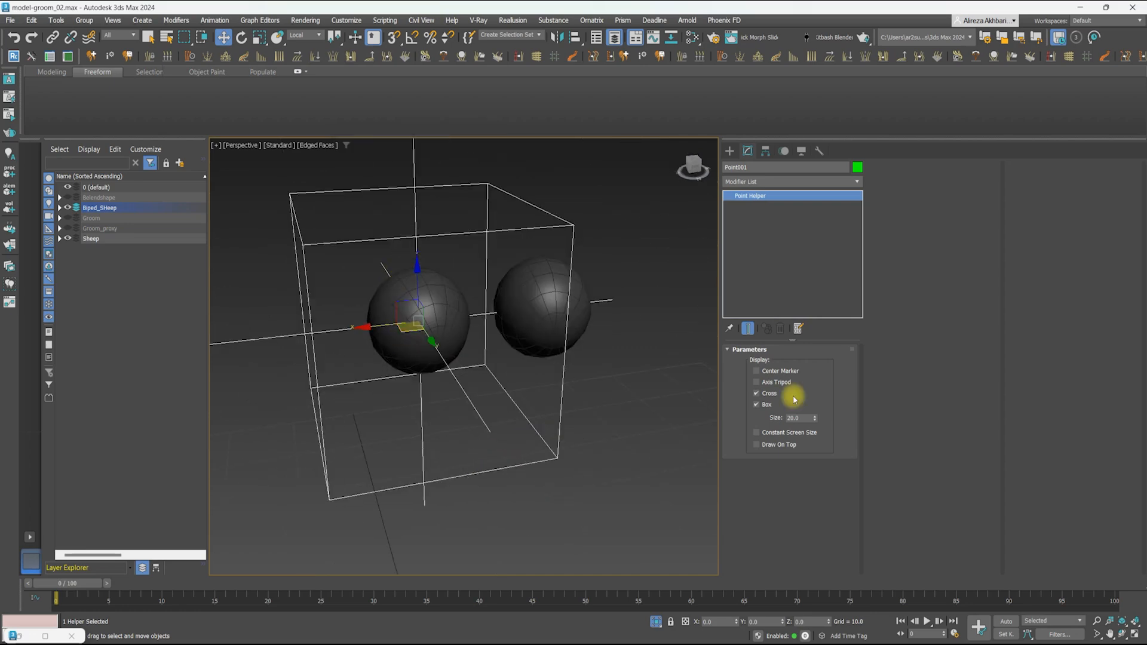
click(567, 379)
click(1135, 634)
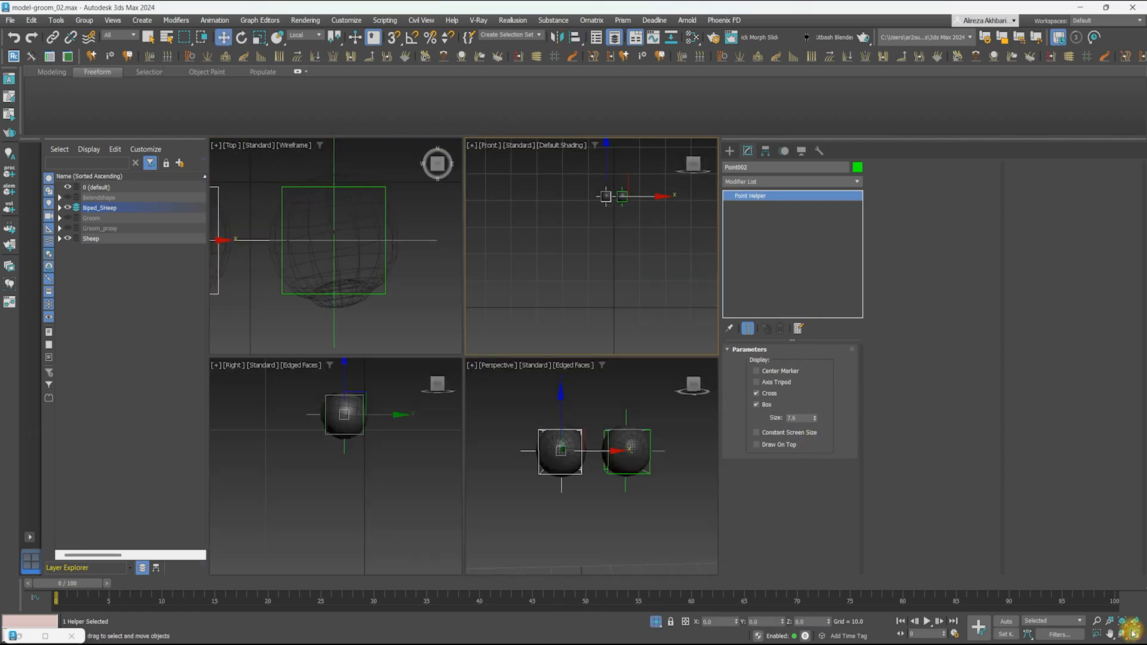
Draw a circle around the eyes in the front view and name it Eyes_control
click(1134, 634)
click(729, 151)
click(742, 167)
click(769, 253)
drag(463, 328, 526, 359)
click(748, 151)
drag(753, 167, 687, 166)
text(Eyes_control)
Move the Eyes_control circle forward until it stands in front of the sheep's face
click(1134, 634)
click(1134, 634)
alt+middle_drag(418, 382, 514, 382)
drag(412, 334, 233, 354)
alt+middle_drag(364, 312, 407, 310)
Exit isolation and link both eye point helpers to the biped's head
click(657, 622)
click(52, 39)
scroll(476, 274, up, 4)
click(478, 277)
ctrl+click(527, 309)
drag(527, 309, 476, 244)
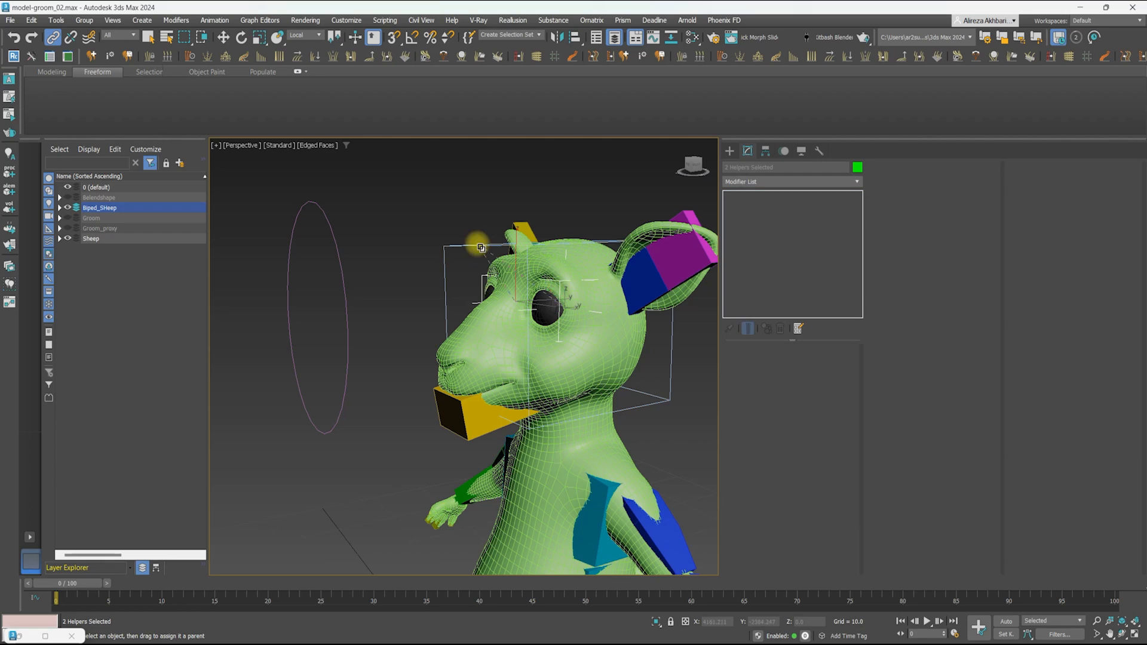
alt+middle_drag(476, 243, 505, 245)
click(538, 247)
click(784, 151)
click(731, 238)
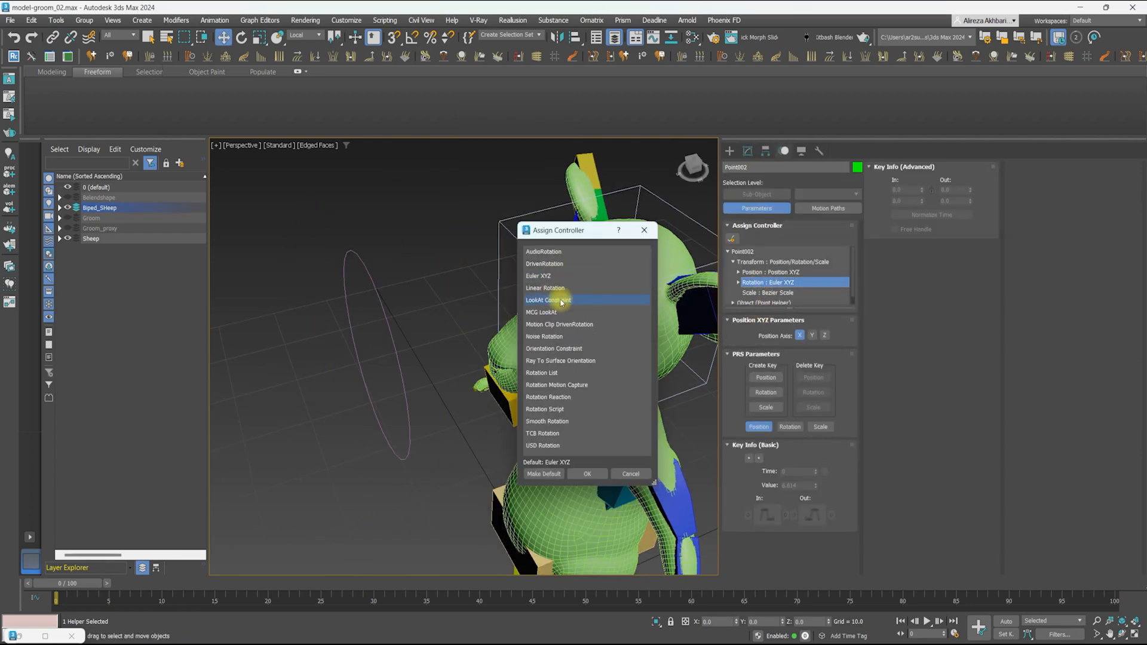
key(Escape)
Add a LookAt Constraint to the eye point helper with Eyes_control as its target
click(217, 21)
mouse_move(233, 80)
click(341, 147)
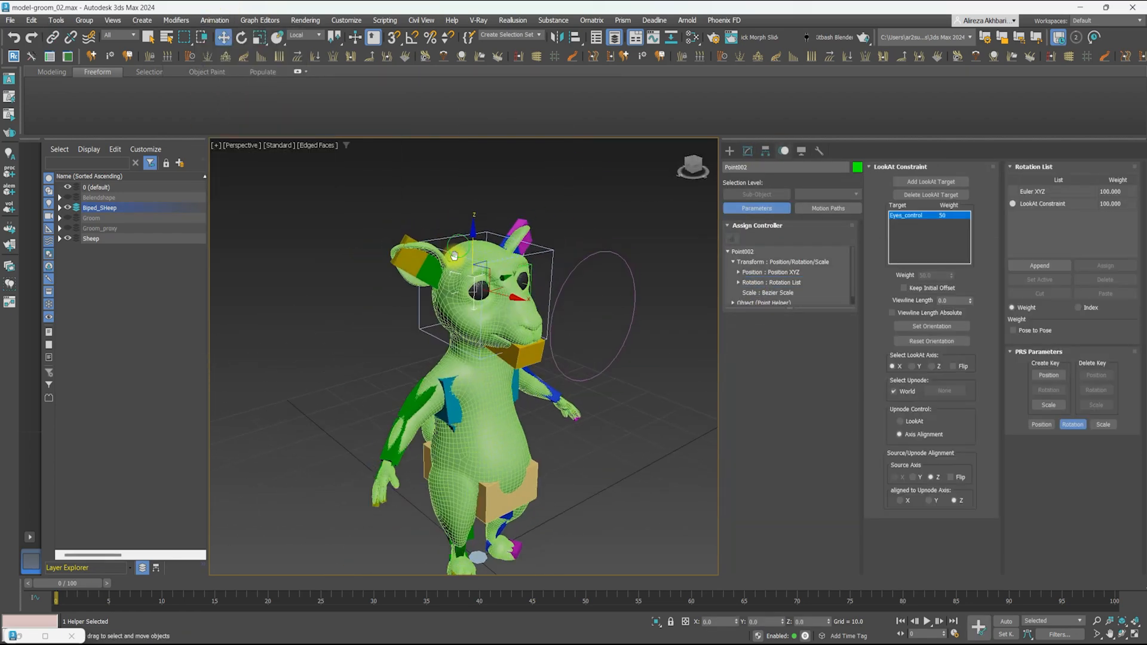
Use the biped's head instead of World as the constraint's upnode, with Axis Alignment as upnode control
click(942, 391)
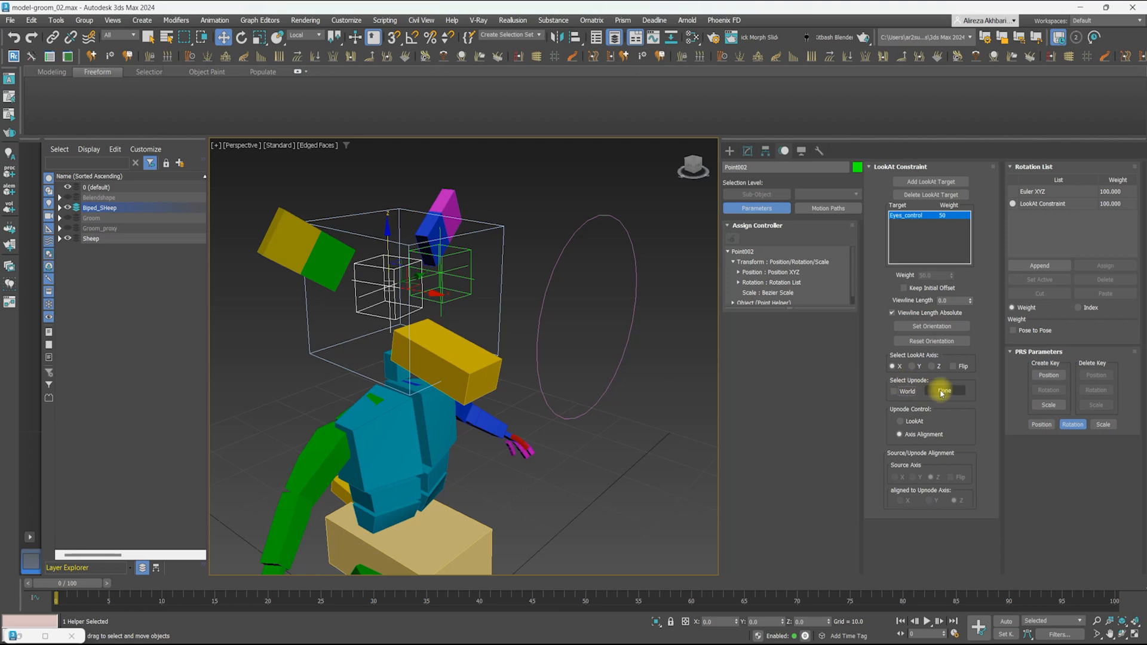
click(373, 213)
click(900, 434)
Test the eye constraint by moving Eyes_control and rotating the biped's head, and undo the rotation
alt+middle_drag(604, 341, 505, 333)
click(295, 280)
drag(397, 330, 281, 328)
click(379, 299)
key(e)
drag(475, 311, 487, 350)
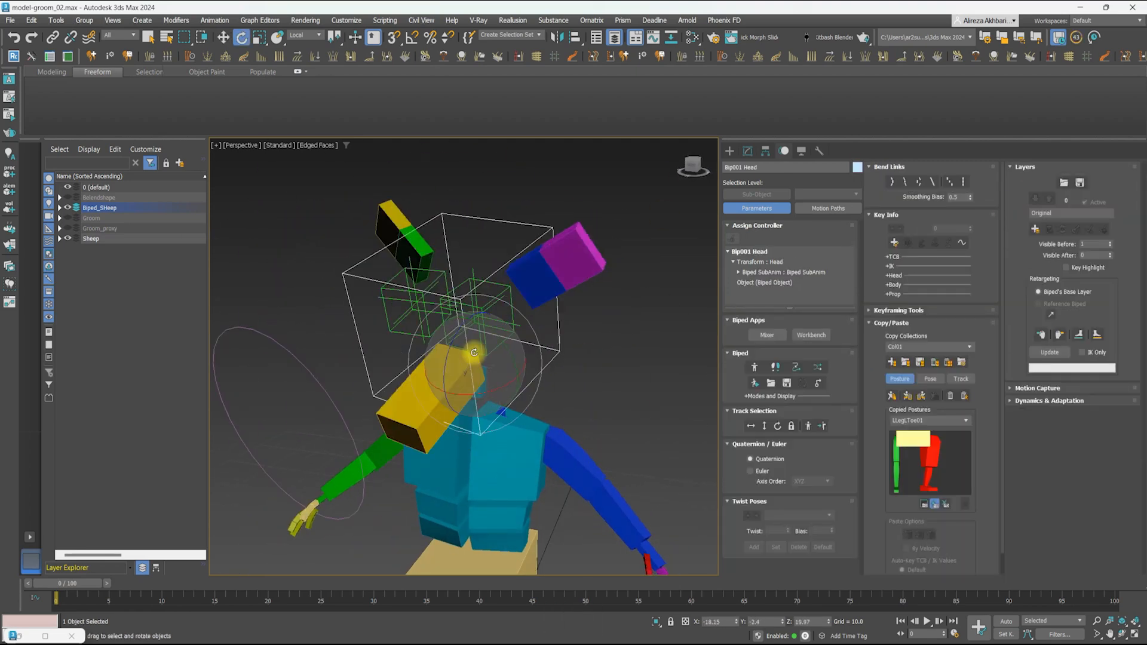
key(ctrl+z)
Adjust the viewline length and the Keep Initial Offset option of the eye helper's LookAt Constraint
alt+middle_drag(494, 348, 430, 365)
click(440, 320)
drag(970, 301, 974, 307)
alt+middle_drag(335, 328, 383, 322)
click(904, 288)
alt+middle_drag(538, 352, 502, 328)
click(904, 288)
Add a LookAt Constraint targeting Eyes_control to the other eye helper, with the biped's head as upnode
click(585, 313)
click(215, 20)
click(359, 149)
click(304, 302)
alt+middle_drag(401, 249, 412, 284)
drag(970, 302, 967, 294)
click(958, 390)
alt+middle_drag(537, 334, 499, 215)
click(508, 224)
Test the eye constraints by moving Eyes_control, and undo the test
drag(499, 251, 442, 266)
key(ctrl+z)
click(362, 286)
key(ctrl+z)
Save the scene under the new name model-Rig_01
alt+middle_drag(365, 293, 435, 278)
alt+right_click(369, 235)
click(357, 195)
click(10, 21)
click(36, 108)
click(180, 488)
key(BackSpace)
text(1)
key(Return)
Add an Attribute Holder modifier to the Eyes_control circle
alt+middle_drag(532, 245, 508, 292)
click(748, 151)
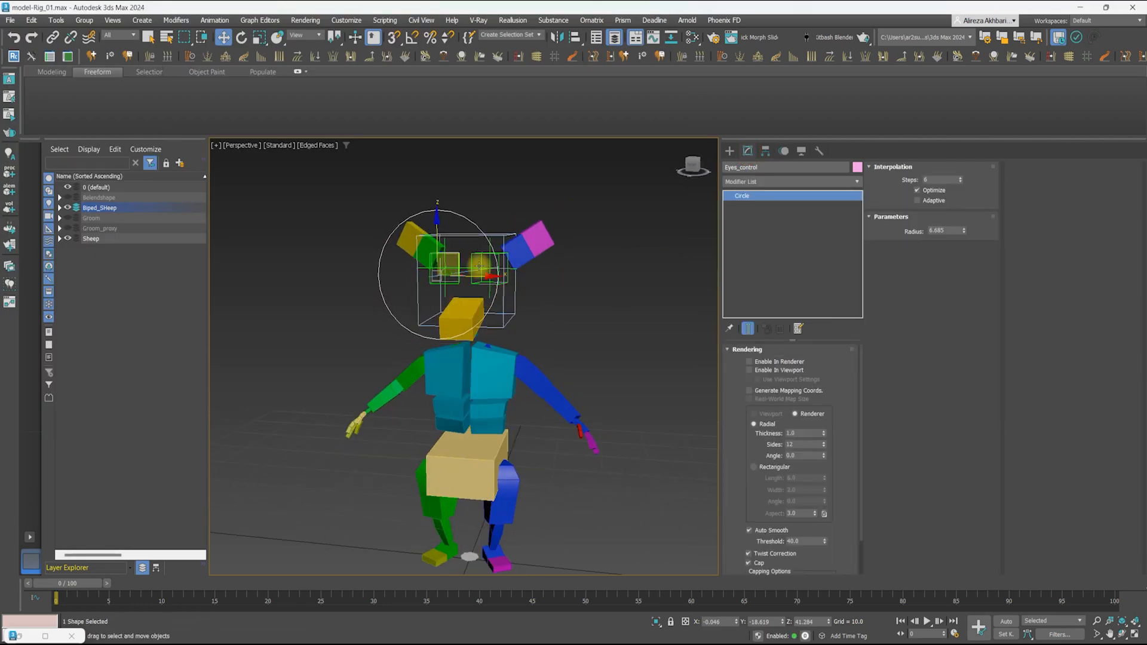
click(737, 181)
text(at)
click(748, 206)
scroll(531, 297, up, 3)
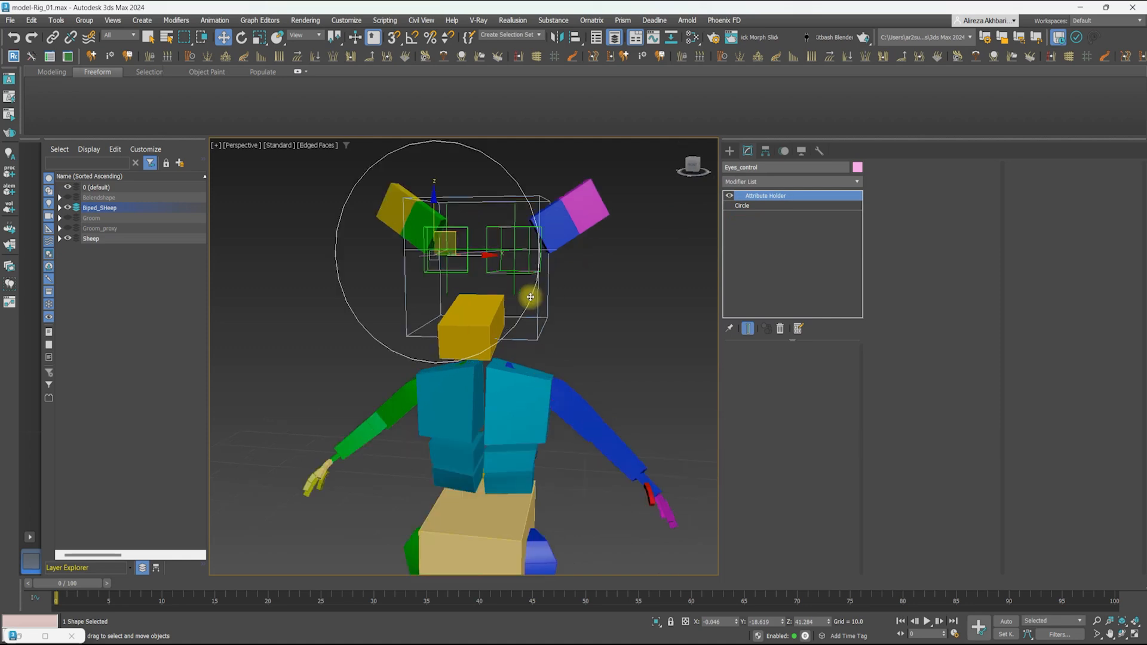
Check the Morpher channel list on the sheep's body and reselect Eyes_control
click(512, 393)
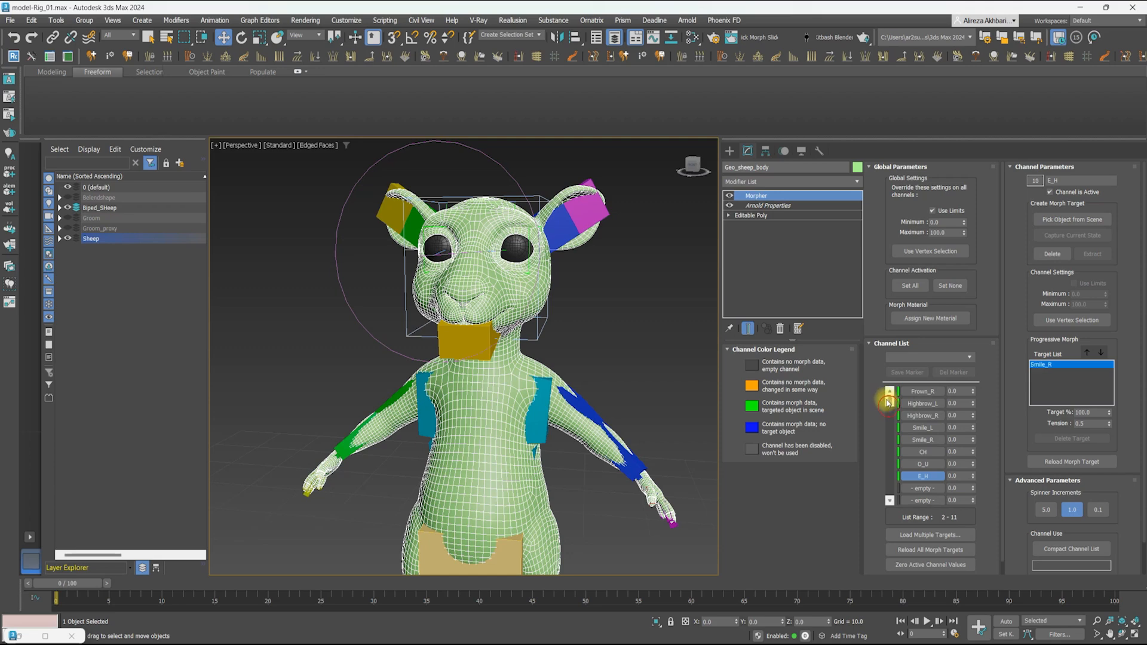
scroll(448, 198, down, 3)
click(445, 202)
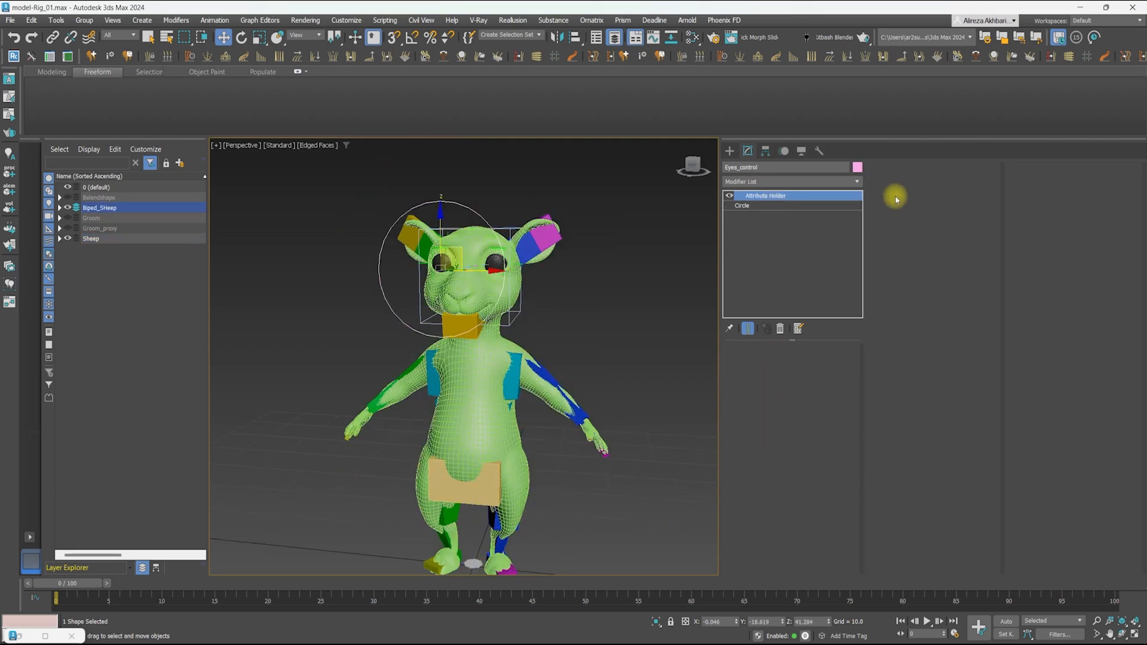
Open the Parameter Editor for Eyes_control's Attribute Holder and choose Slider as UI type of the float parameter
scroll(463, 305, up, 3)
key(F4)
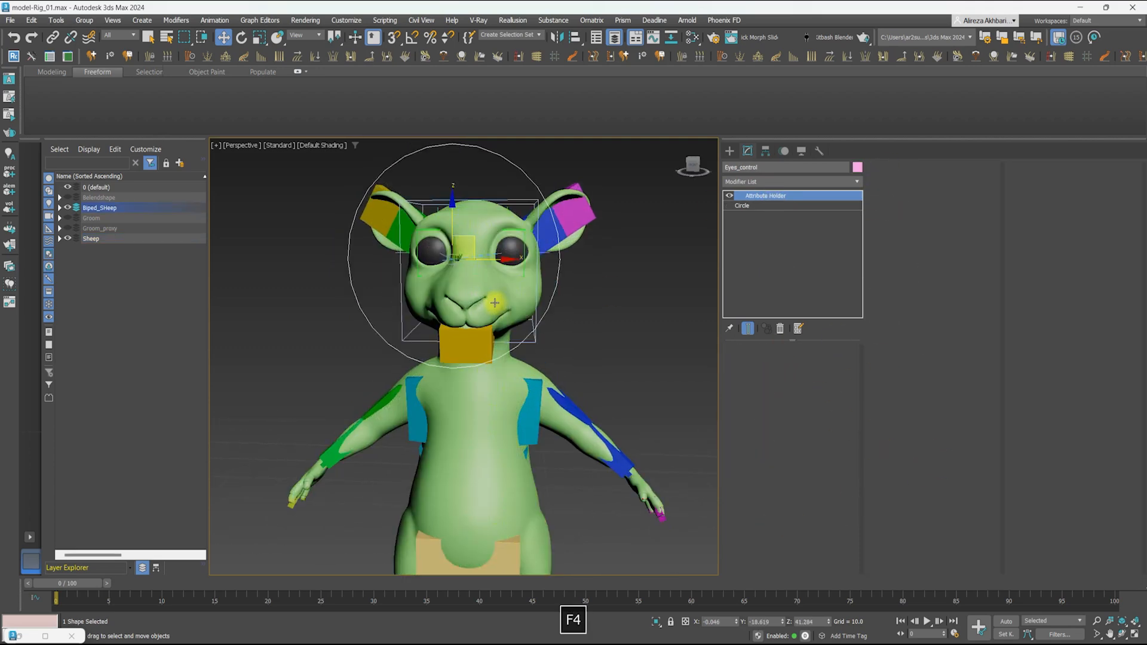
middle_drag(464, 305, 449, 291)
click(214, 20)
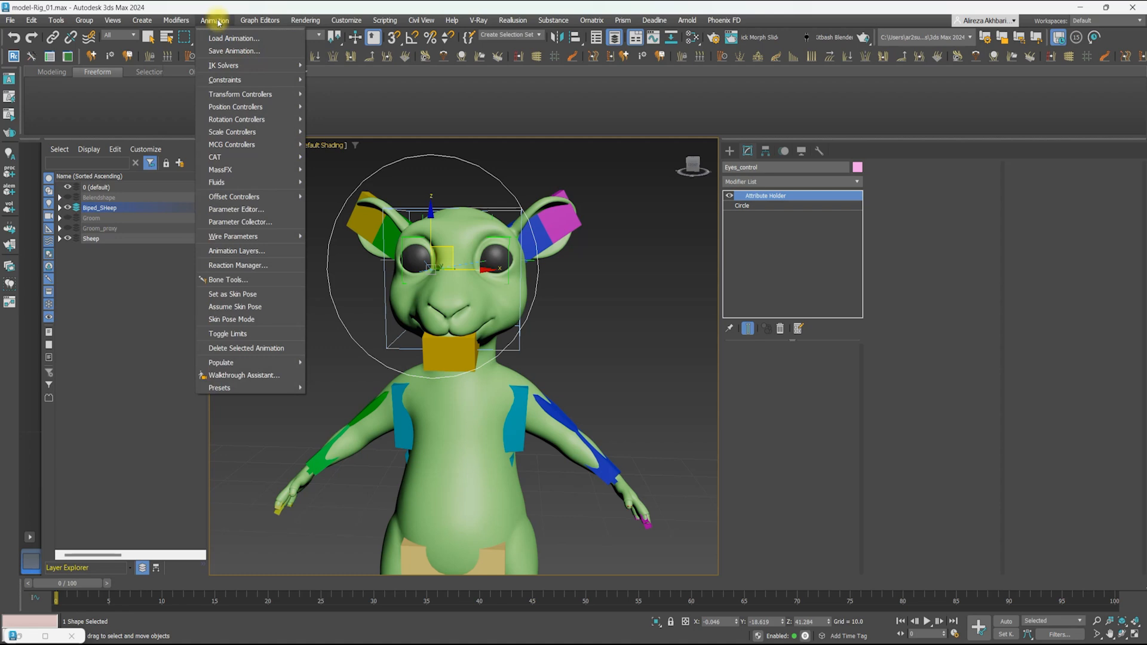
click(230, 209)
click(476, 302)
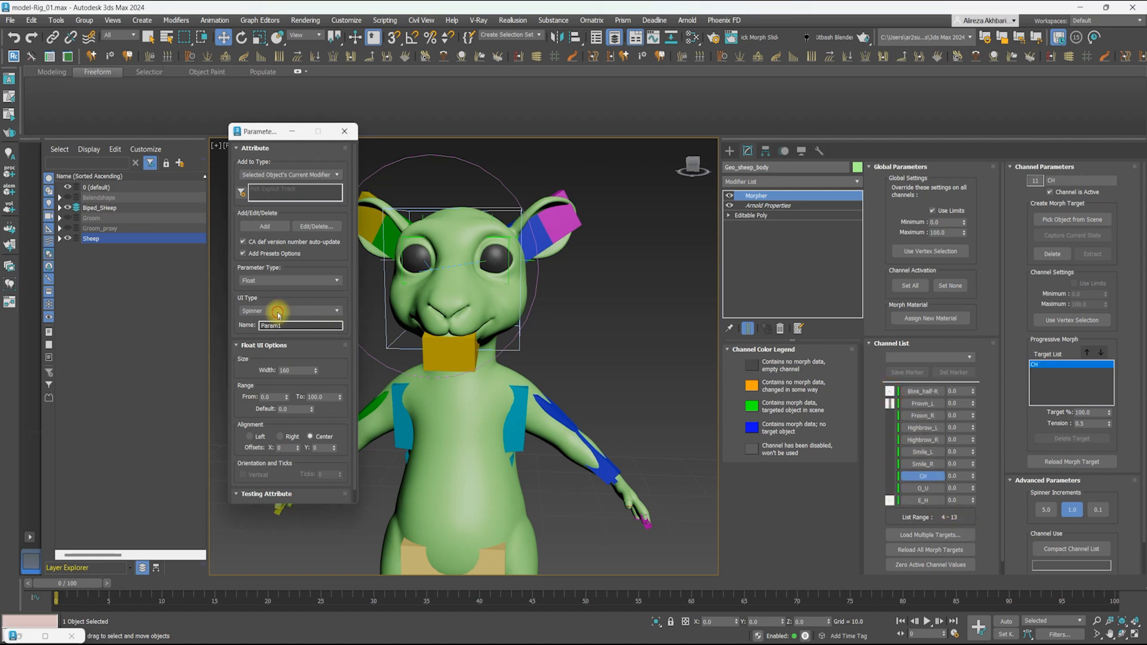
click(446, 166)
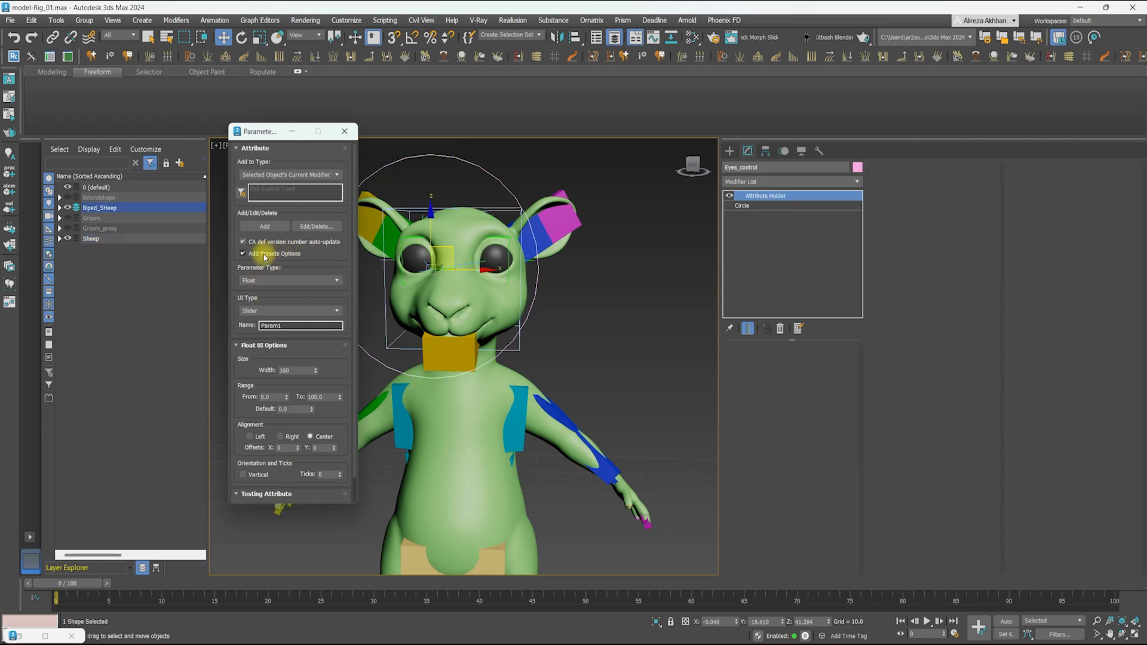
Unhide the Belendshape layer and select the Lower_eyelid_L target model to read its name
click(508, 424)
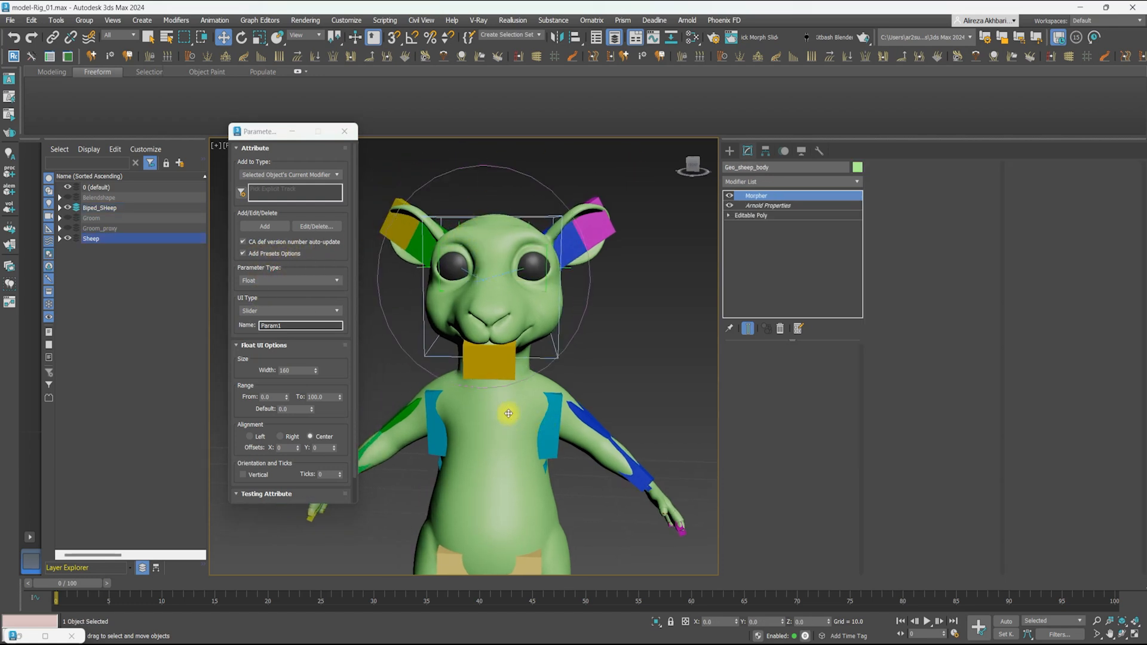
scroll(526, 261, down, 5)
middle_drag(444, 268, 471, 259)
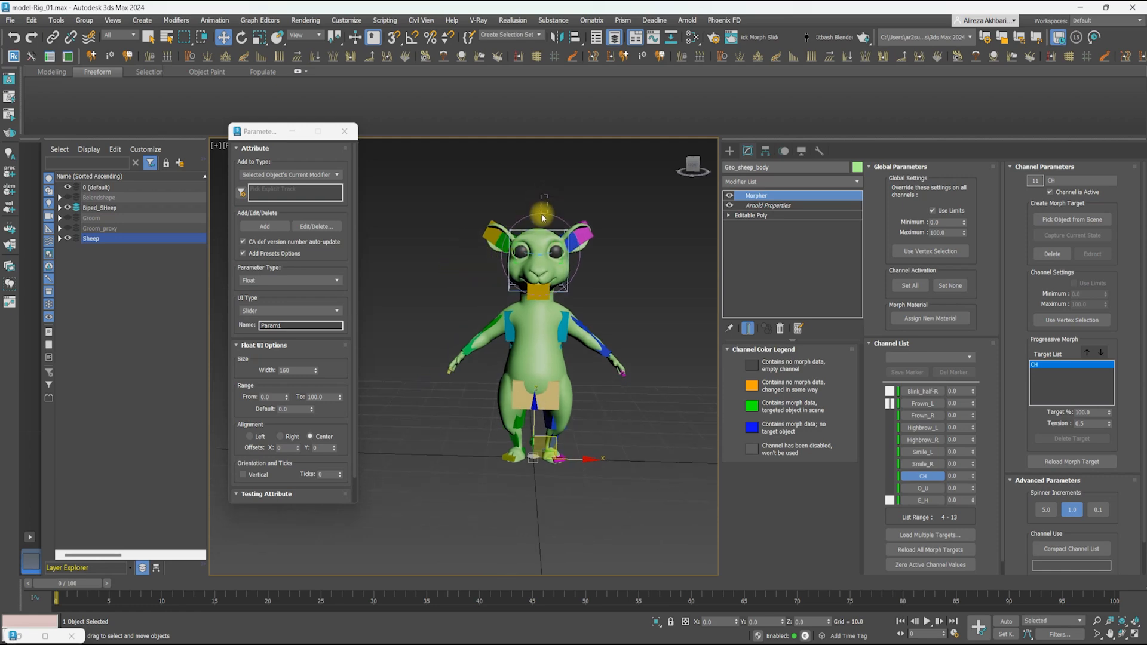
click(540, 214)
click(68, 198)
scroll(470, 317, down, 4)
middle_drag(469, 373, 564, 293)
scroll(403, 377, up, 3)
click(403, 375)
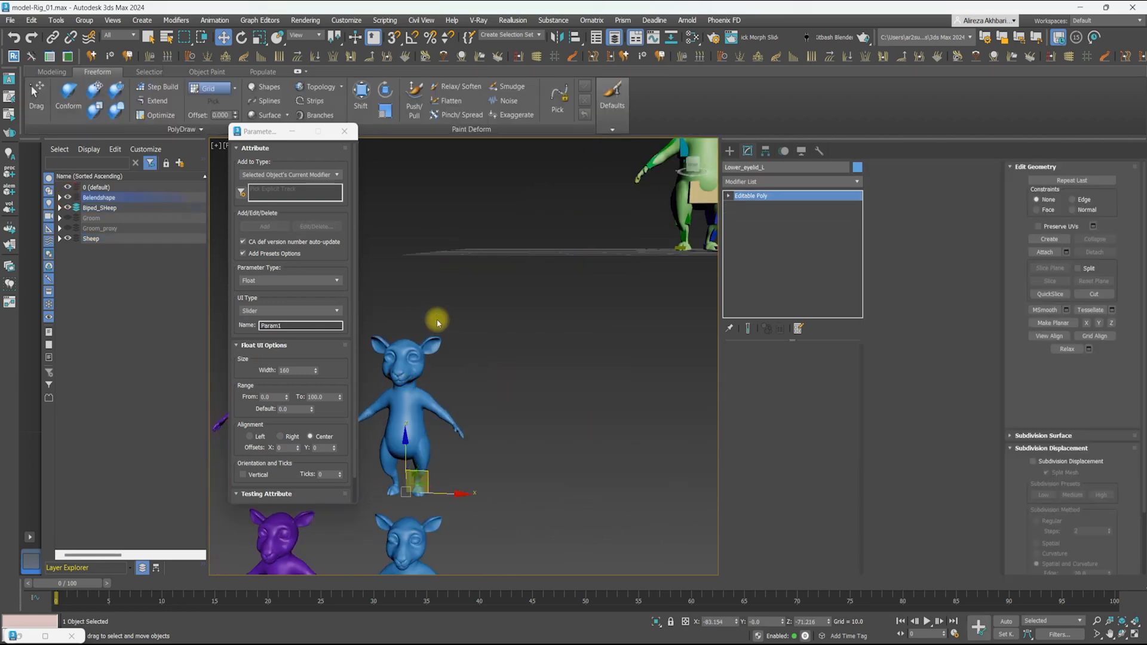
Name the float slider Lower_eyelid_L and add it plus twelve more sliders to Eyes_control's Attribute Holder
middle_drag(436, 319, 438, 362)
double_click(286, 326)
text(Lower_eyelid_L)
click(664, 194)
middle_drag(609, 242, 598, 330)
click(266, 228)
triple_click(268, 232)
click(267, 232)
Rename the second to fourth custom sliders as Lower_eyelid_R, Blink_L and Blink_R and apply the changes
middle_drag(402, 334, 425, 310)
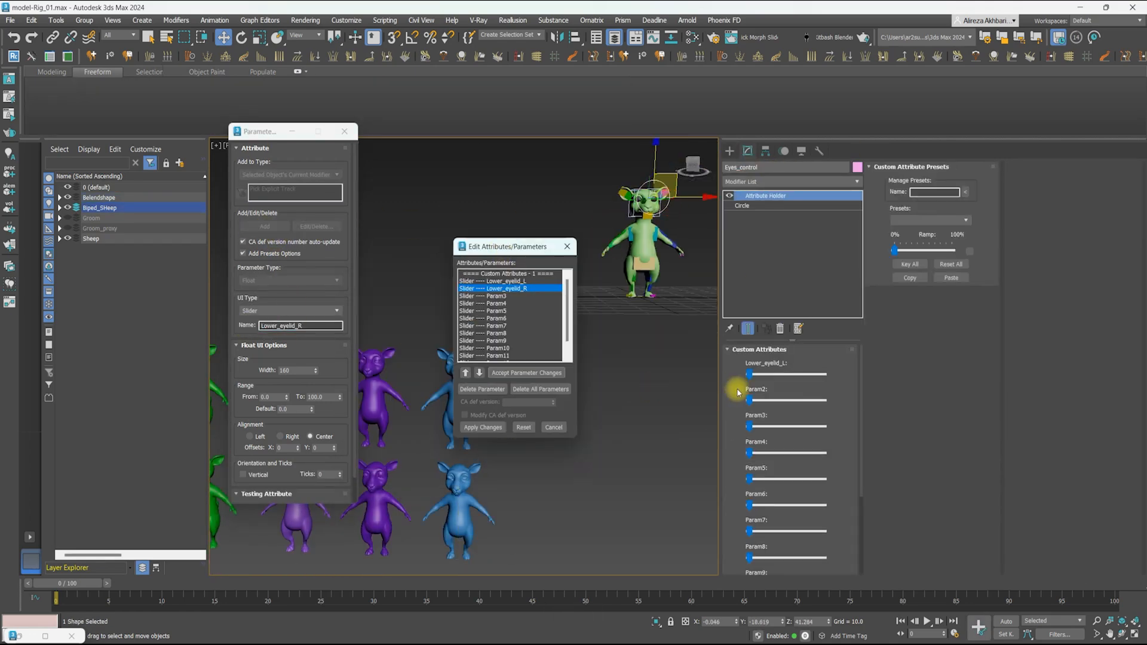
click(527, 372)
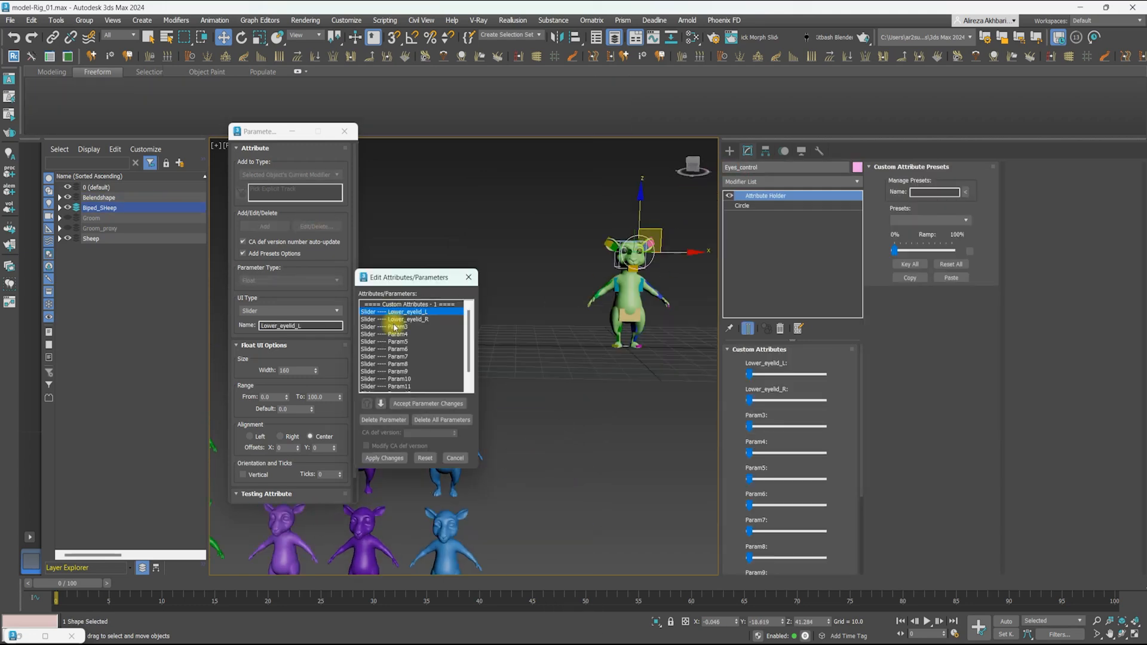
click(395, 327)
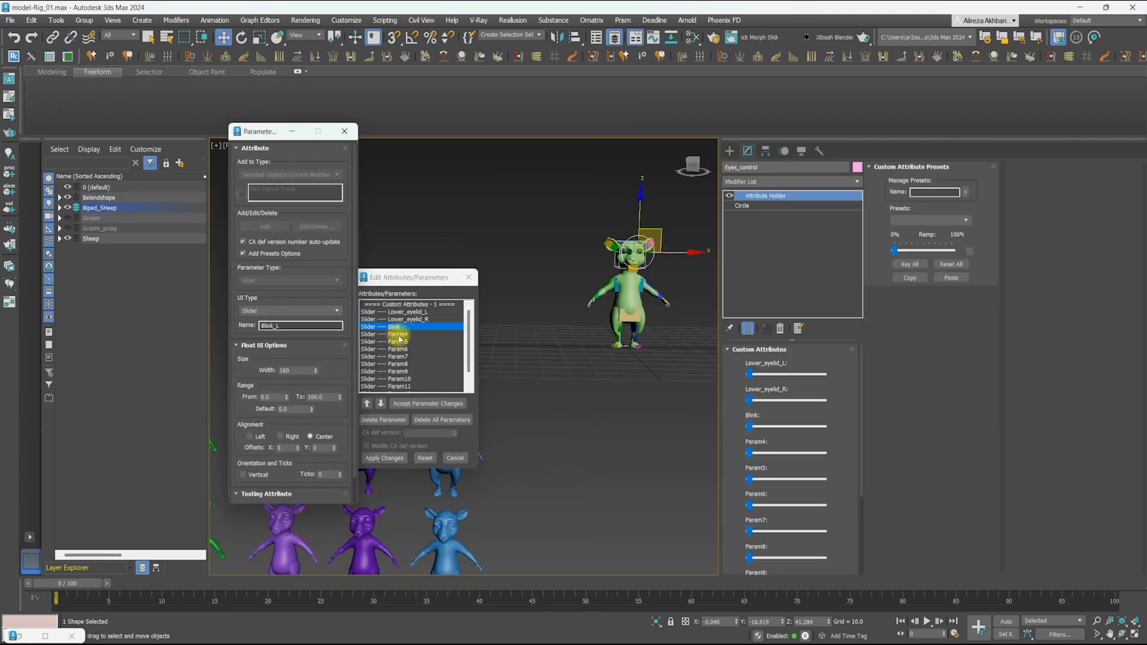
click(399, 334)
text(Blink)
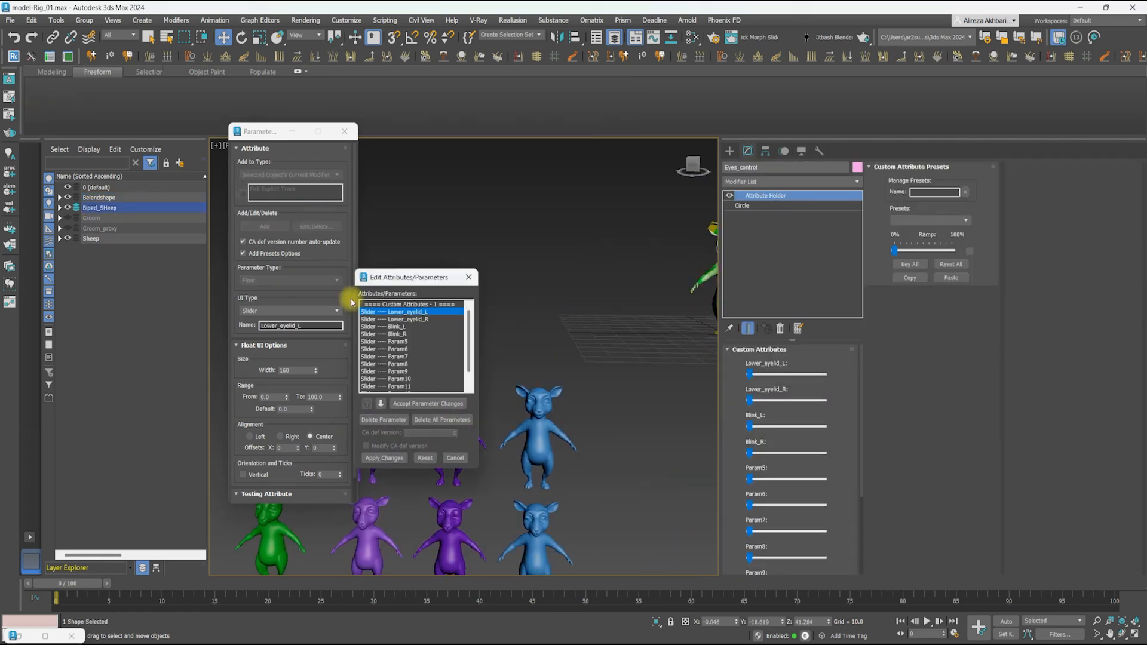
click(384, 459)
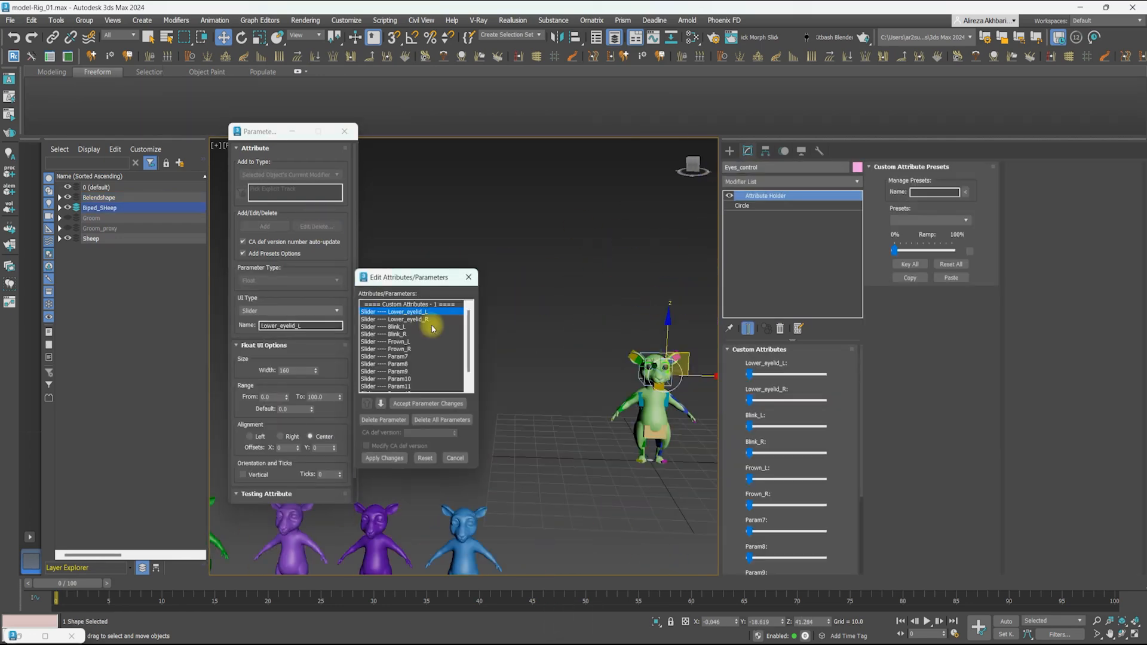
Rename the remaining custom sliders as Frown_L, Frown_R, Highbrow_L, Highbrow_R, Smile_L, Smile_R, ch, o and e
click(384, 458)
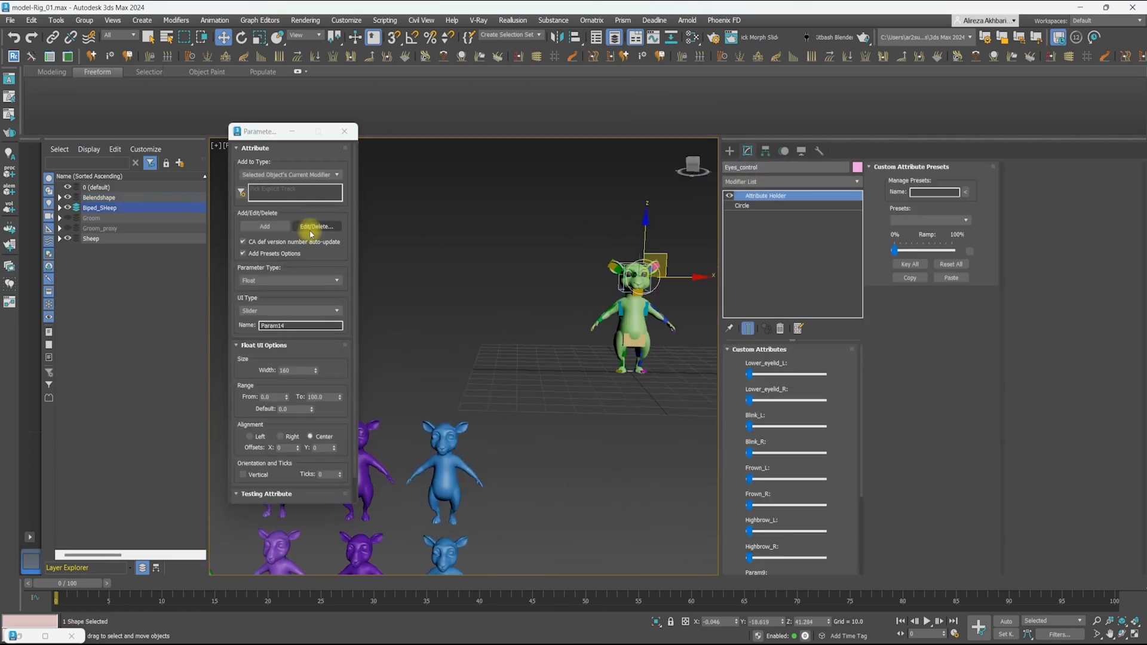
text(Highbrow_L)
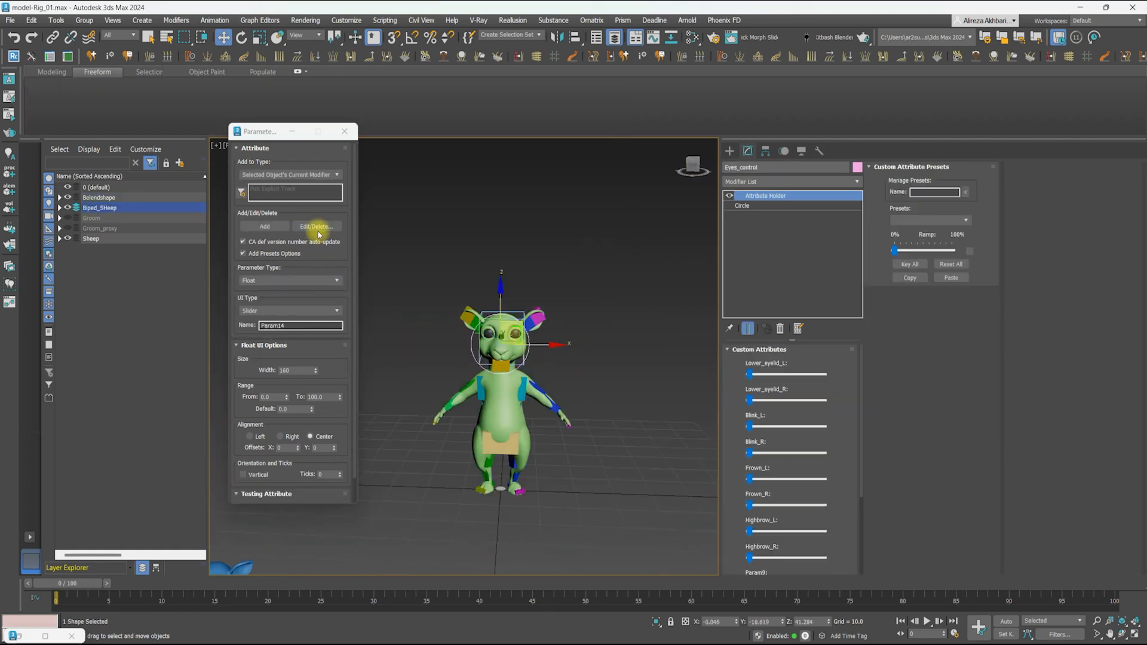
click(316, 227)
click(394, 379)
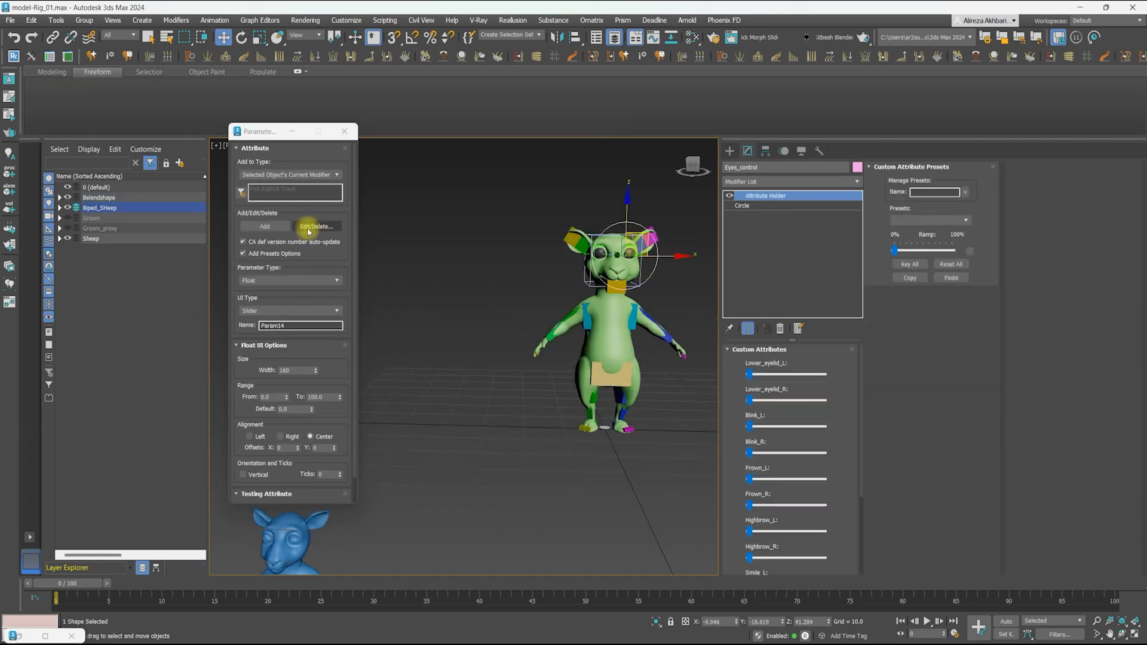
click(418, 373)
click(420, 379)
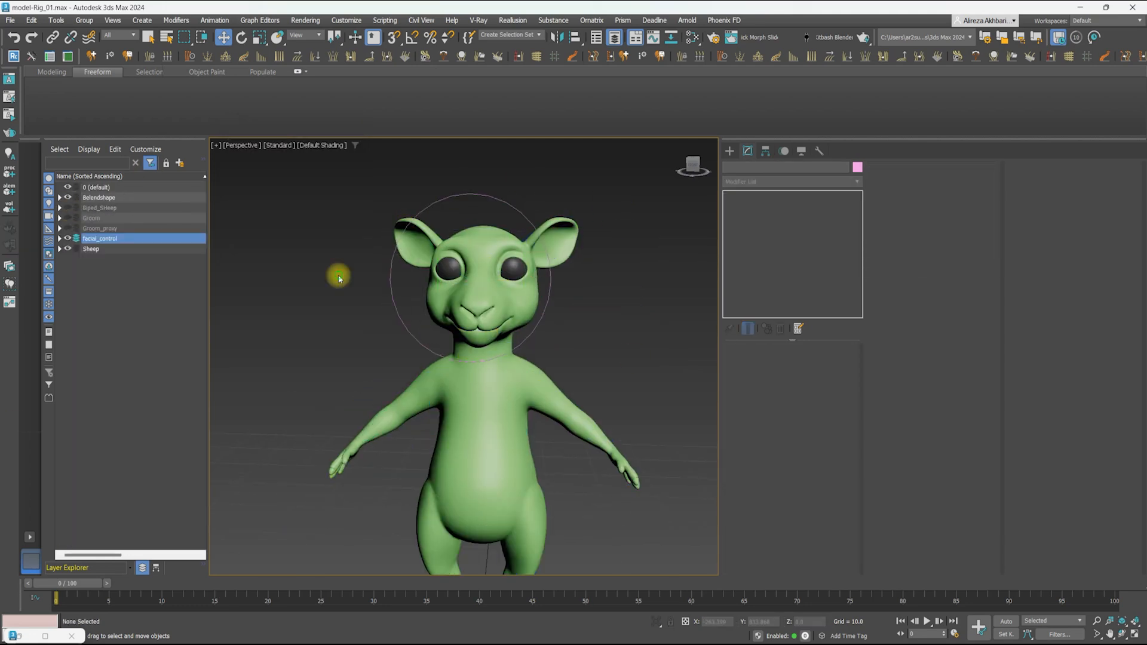
Open Parameter Wiring between Geo_sheep_body's Lower_eyelid_L Morpher channel and Eyes_control's Lower_eyelid_L attribute, and enlarge the wiring window
click(543, 251)
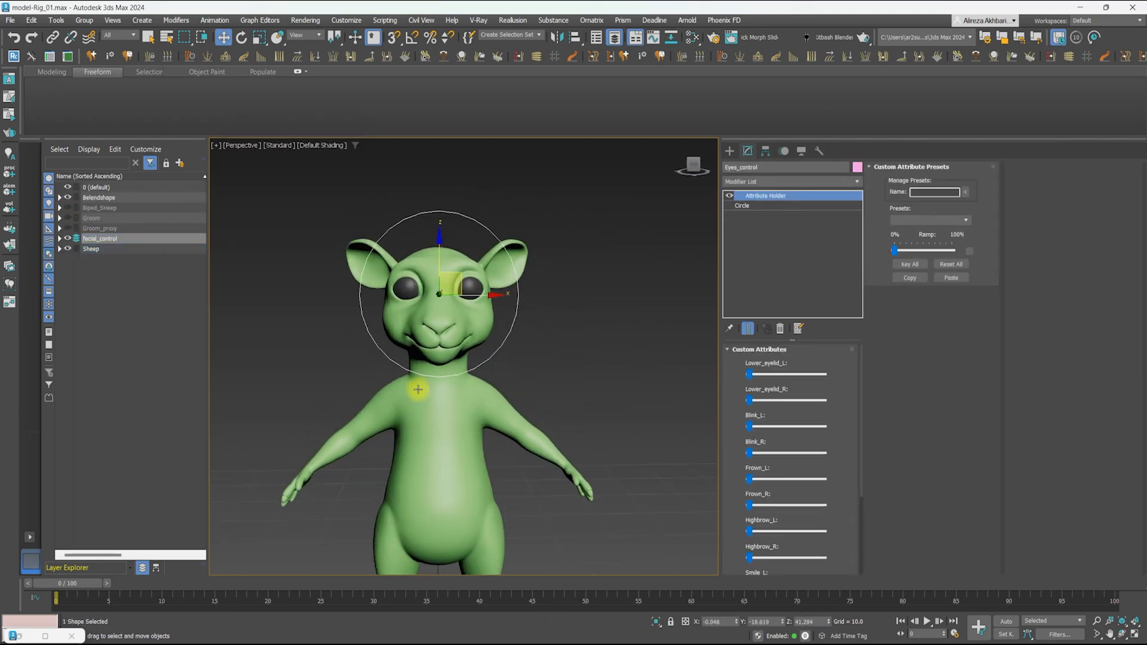
right_click(412, 389)
click(447, 542)
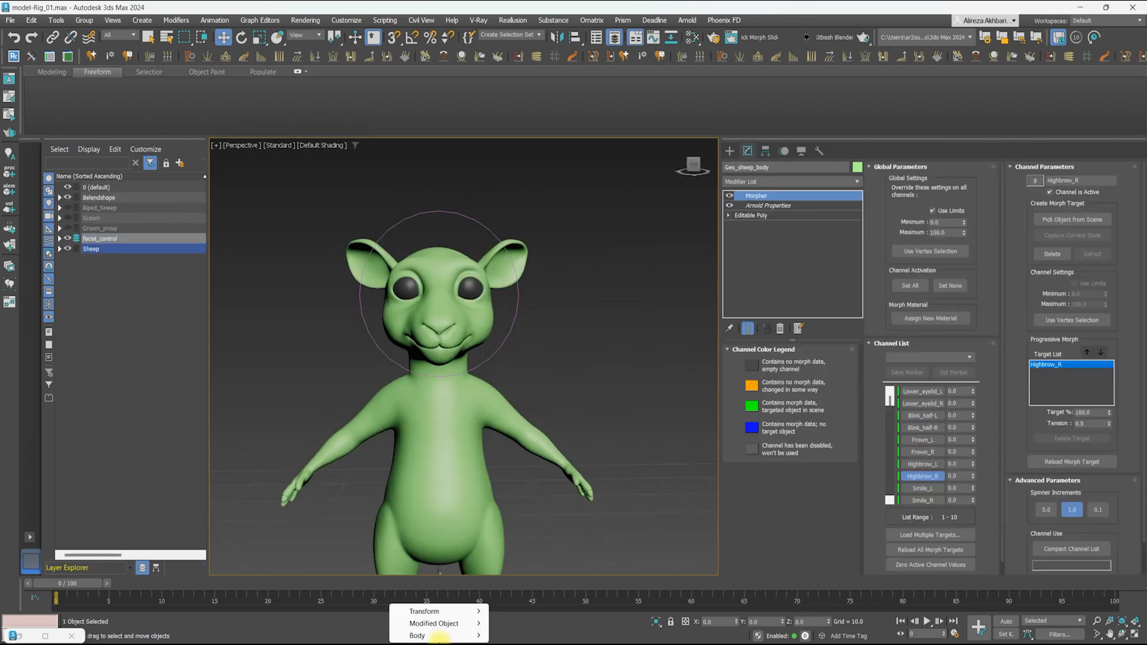
mouse_move(442, 624)
mouse_move(517, 623)
click(663, 479)
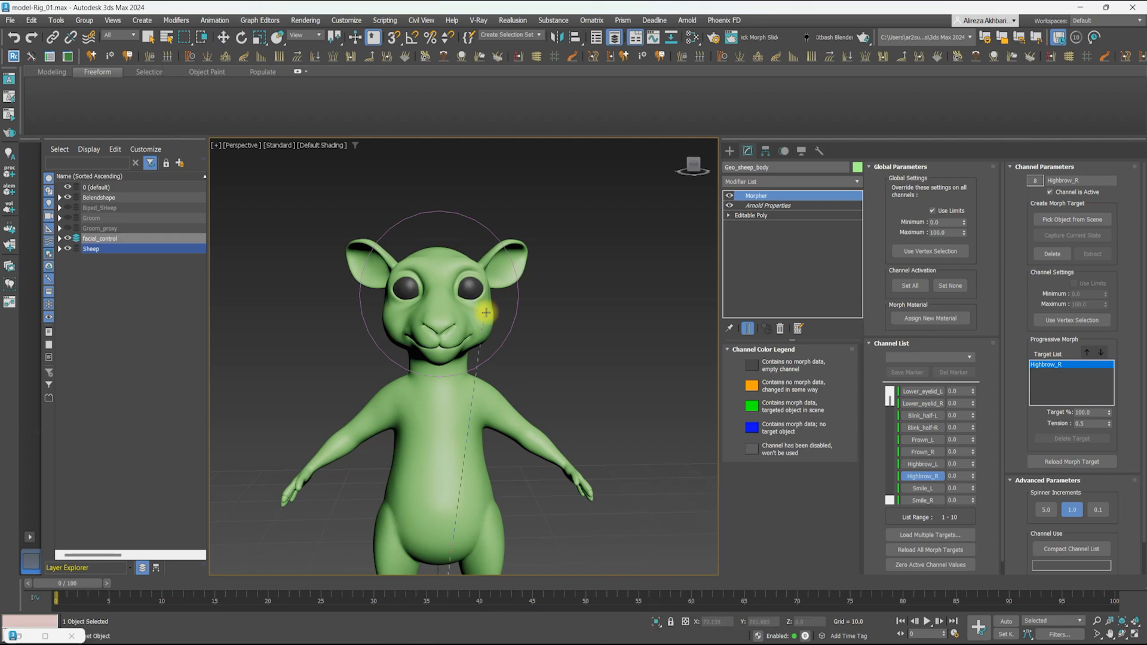
mouse_move(507, 341)
mouse_move(604, 333)
mouse_move(720, 334)
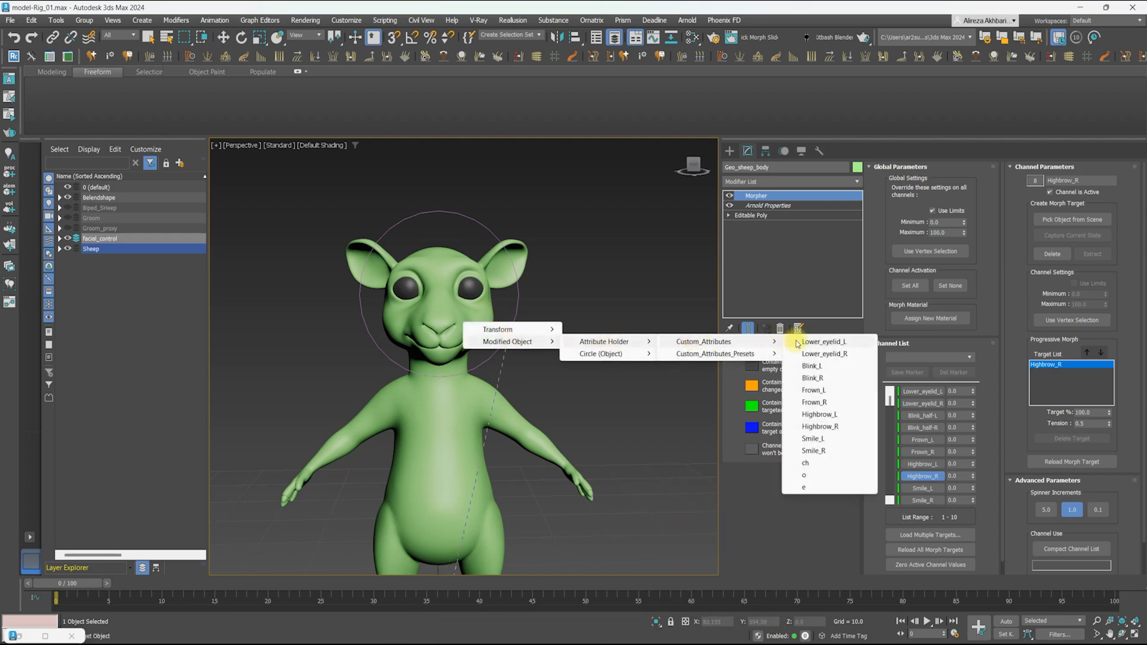
click(813, 340)
drag(622, 92, 288, 102)
drag(548, 321, 637, 451)
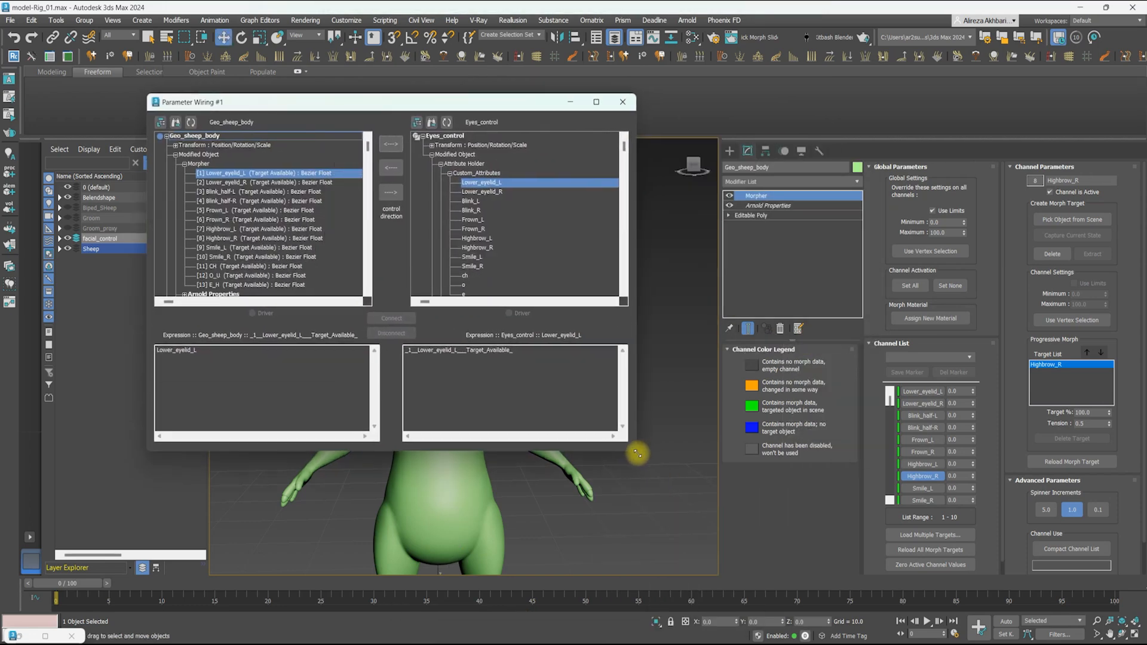
drag(373, 102, 240, 95)
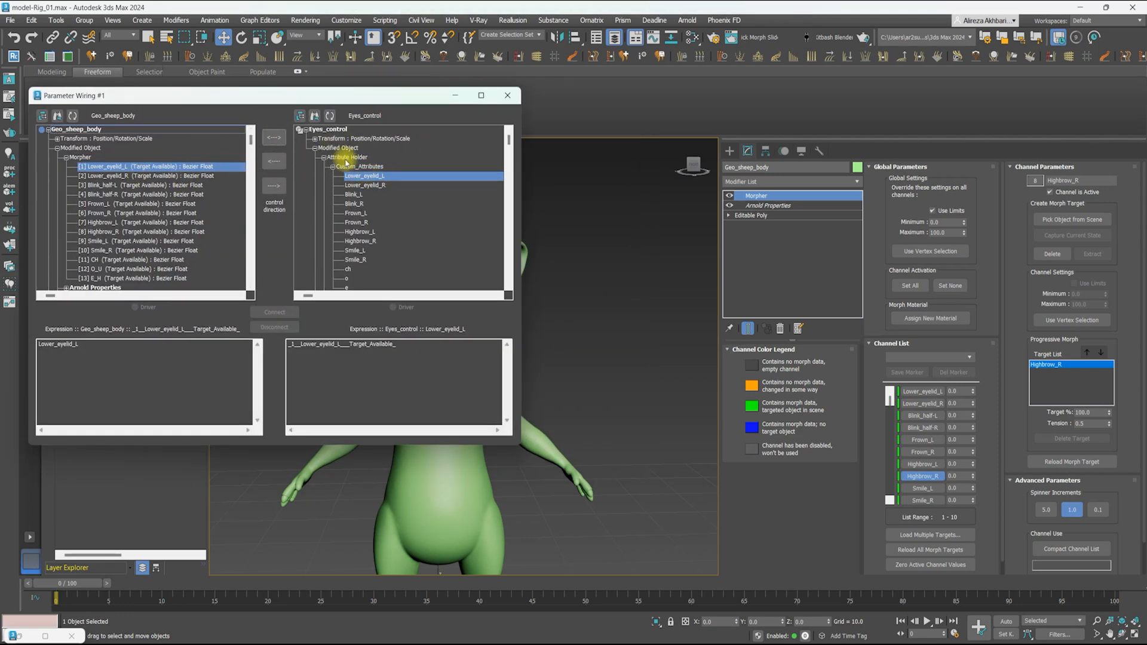
Wire Eyes_control's Lower_eyelid_L and Lower_eyelid_R attributes one-way to drive the body's matching Morpher channels
click(282, 164)
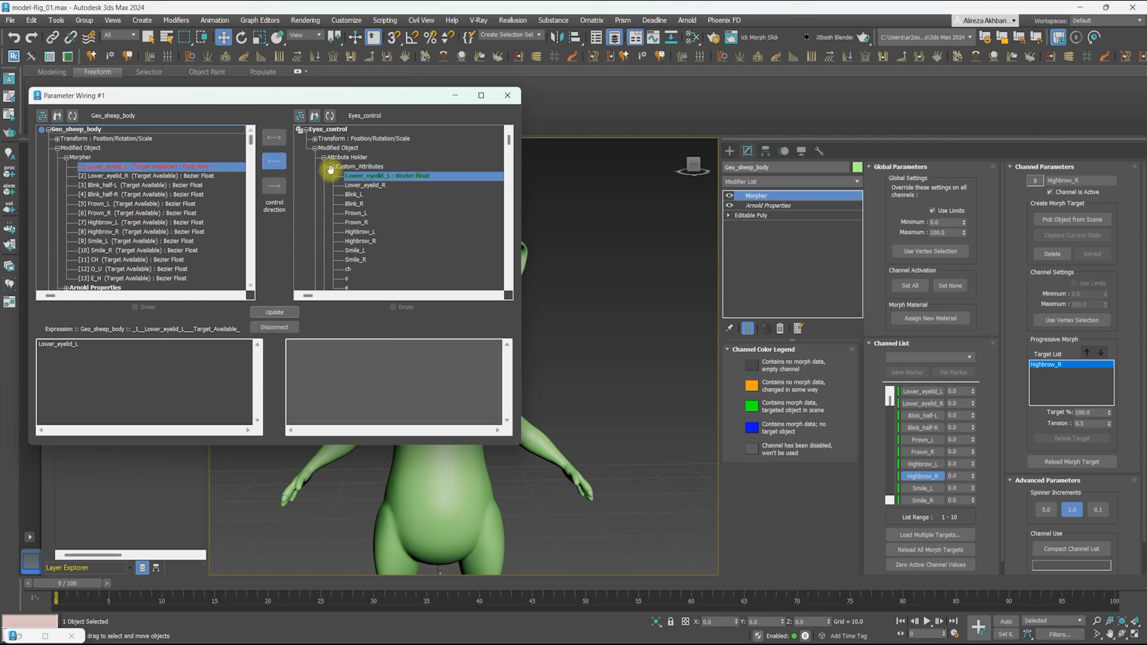
click(179, 177)
click(366, 185)
click(270, 162)
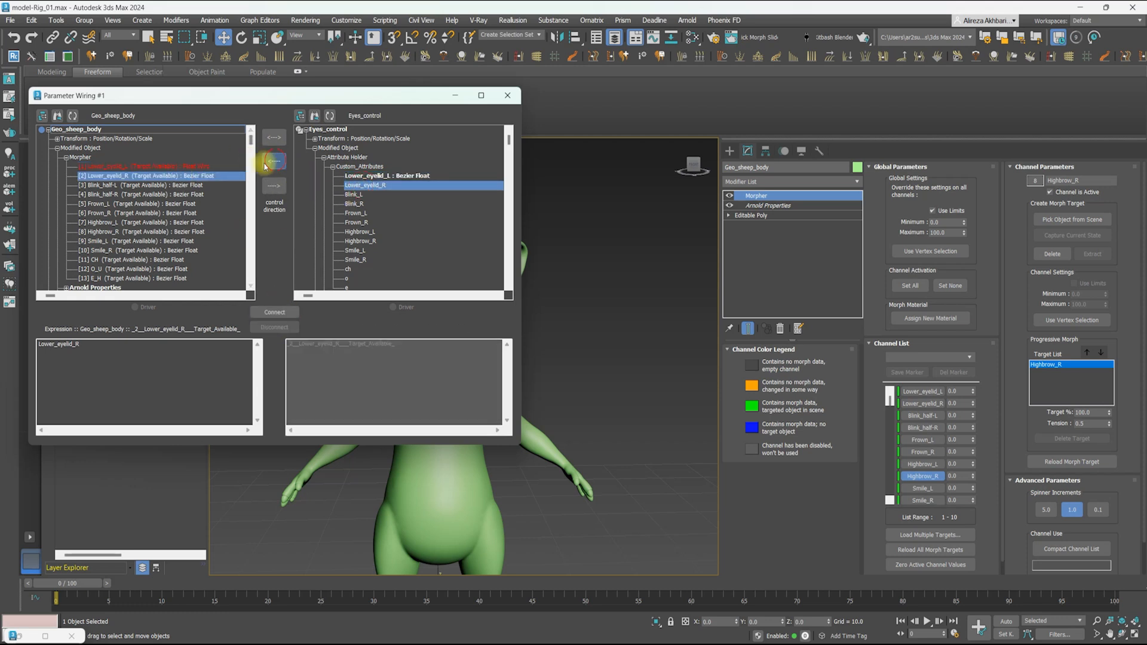
Wire Blink_L and Blink_R of Eyes_control one-way to the Blink_half-L and Blink_half-R morph channels
click(197, 186)
click(353, 194)
click(270, 161)
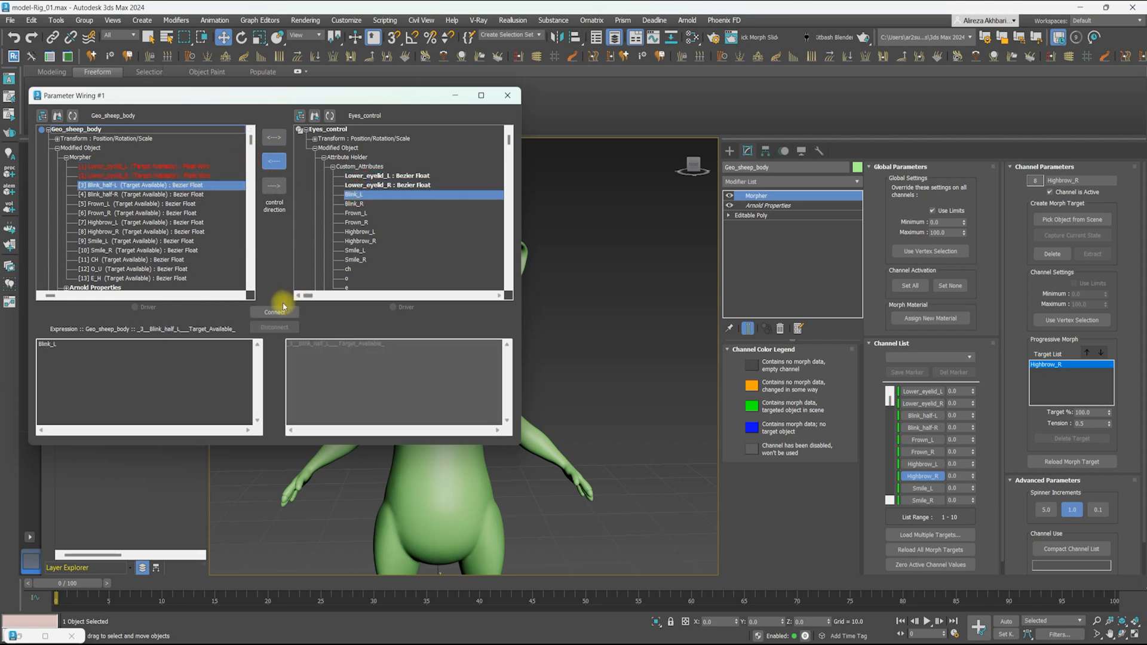
click(189, 195)
click(357, 203)
click(274, 162)
click(275, 312)
Wire Frown_L and Frown_R of Eyes_control one-way to the body's Frown_L and Frown_R morph channels
click(182, 204)
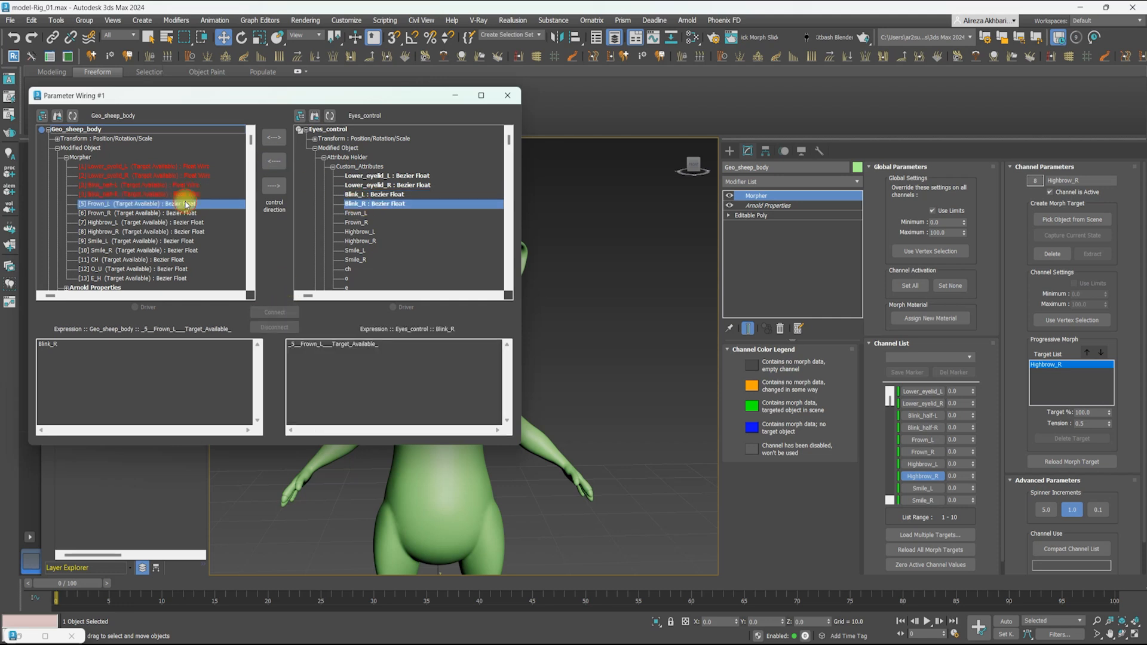
click(356, 213)
click(276, 159)
click(274, 312)
click(185, 213)
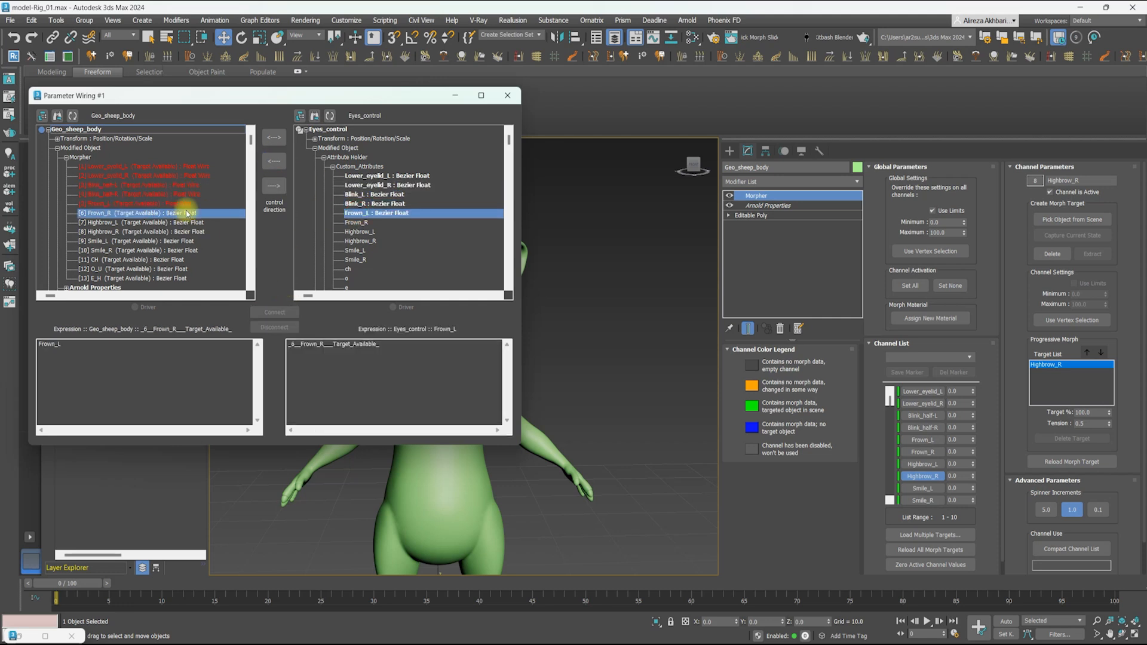
click(357, 222)
click(275, 162)
Wire Highbrow_L and Highbrow_R of Eyes_control one-way to the body's matching Highbrow morph channels
click(180, 222)
click(359, 232)
click(196, 233)
click(359, 241)
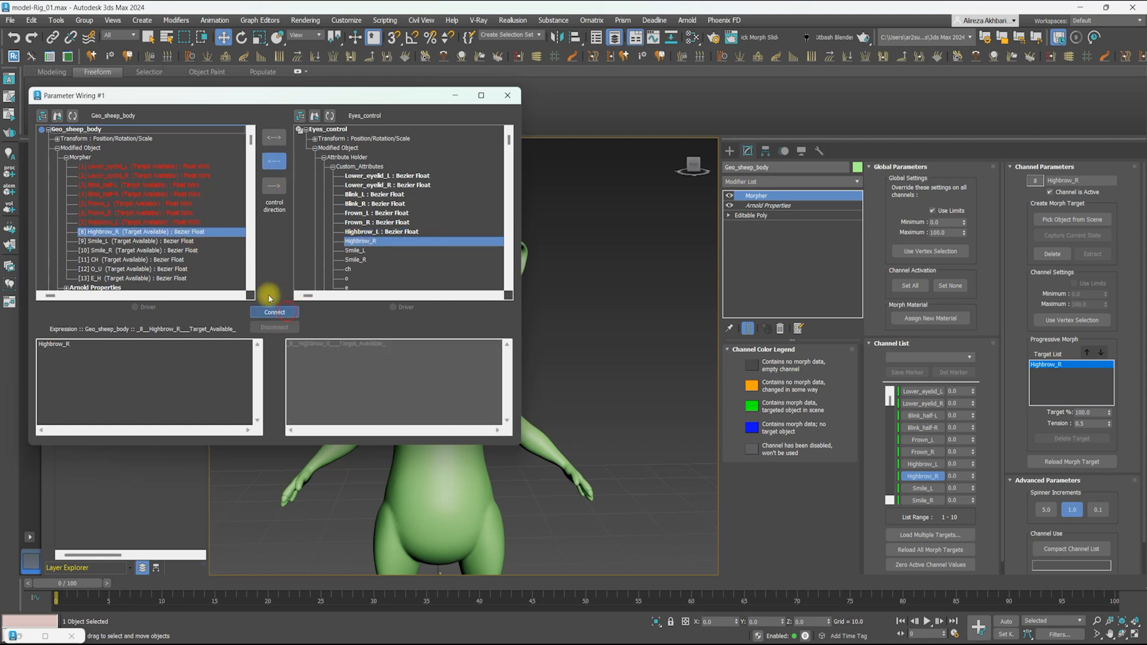
Wire Smile_L and Smile_R of Eyes_control one-way to the body's Smile_L and Smile_R morph channels
click(196, 241)
click(355, 250)
click(274, 161)
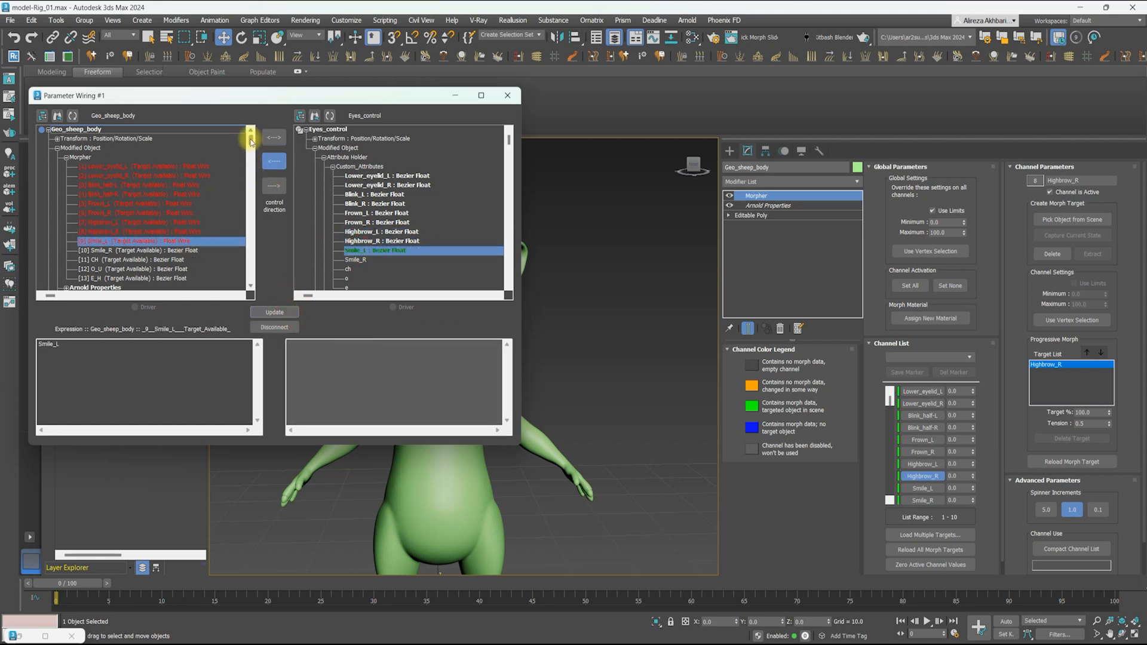
drag(250, 142, 251, 147)
click(181, 242)
click(275, 161)
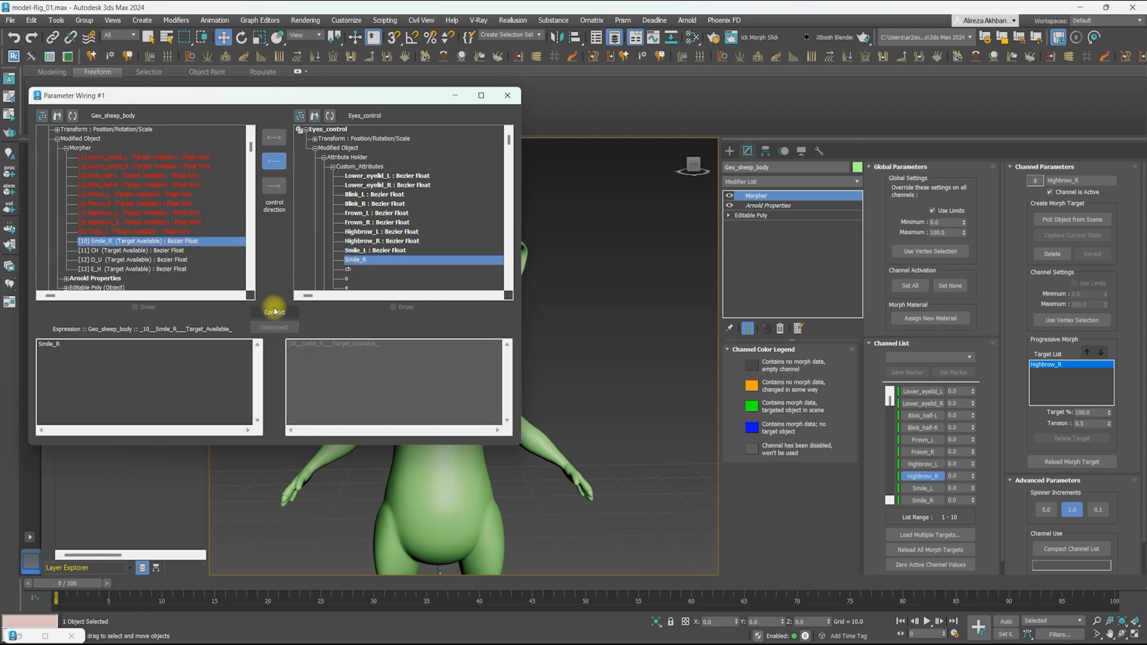
click(274, 312)
Wire the ch and o attributes of Eyes_control one-way to the body's CH and O_U morph channels
click(177, 251)
drag(509, 141, 510, 147)
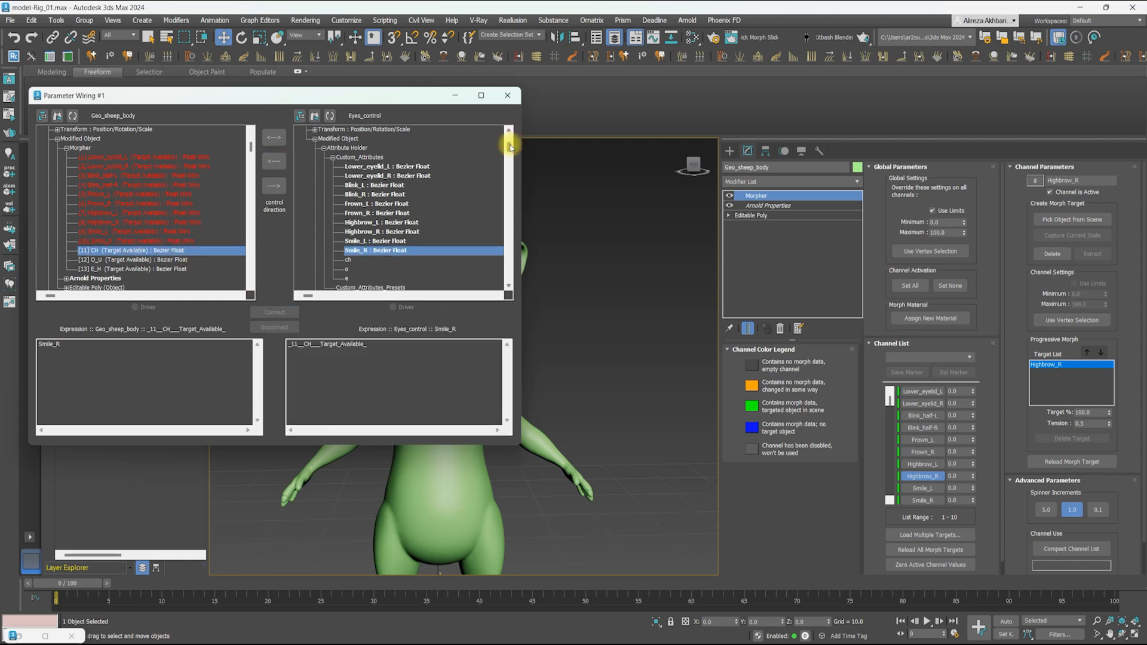
click(349, 261)
click(274, 162)
click(274, 312)
click(120, 260)
click(349, 270)
click(274, 162)
click(274, 312)
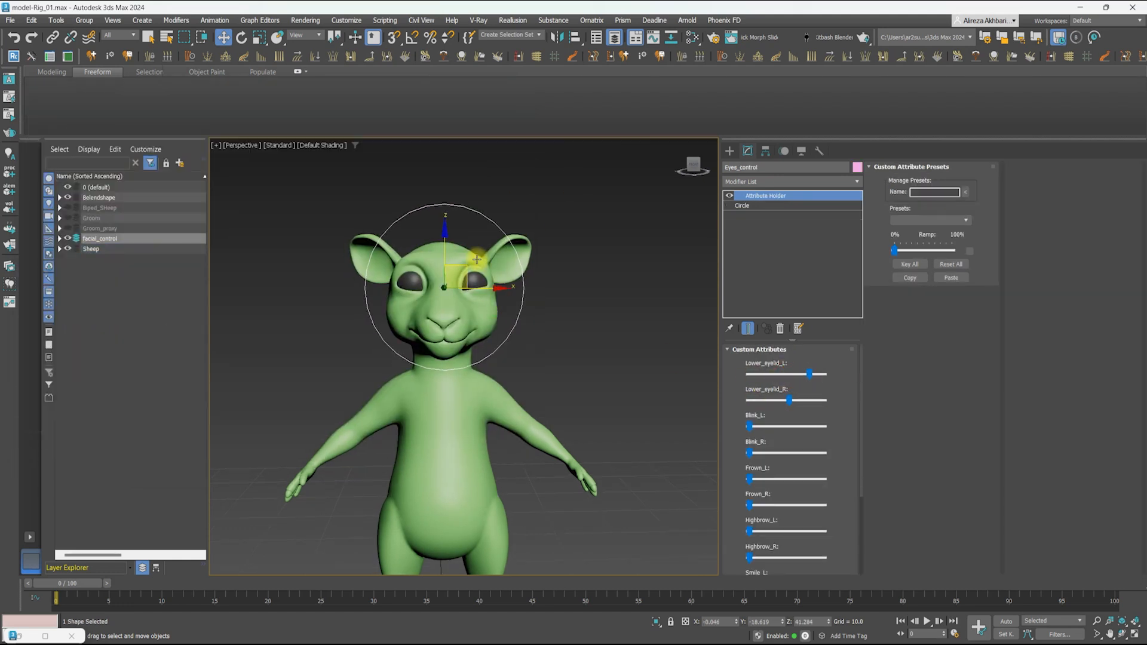
Test the facial rig by moving Eyes_control and raising the Lower_eyelid_L and Lower_eyelid_R sliders to their maximum
drag(476, 259, 497, 245)
scroll(484, 242, up, 3)
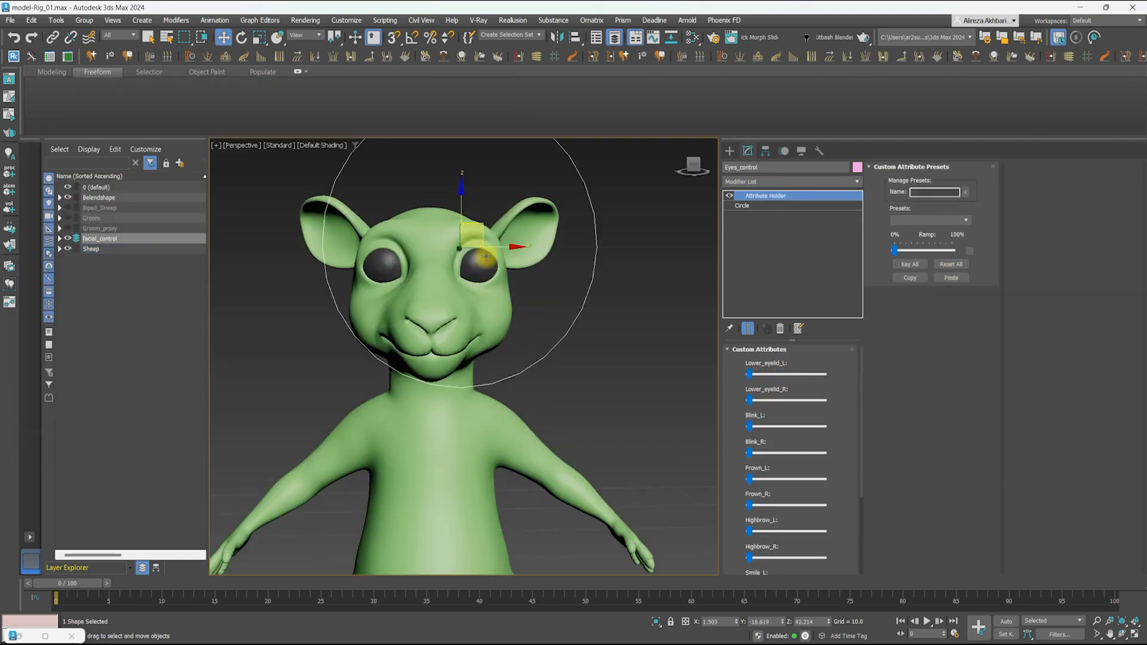
middle_drag(484, 236, 485, 263)
drag(750, 374, 825, 374)
drag(749, 400, 824, 400)
Add a custom attribute preset named 1 and delete all presets again
click(937, 192)
text(1)
click(965, 193)
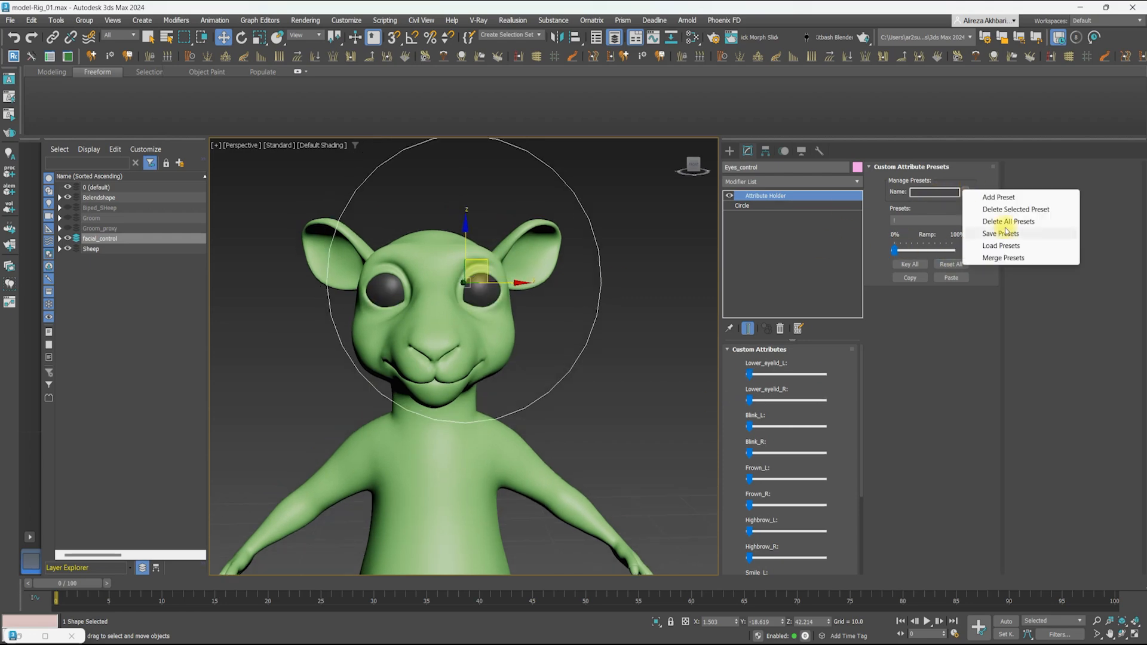
click(1006, 221)
Hide the Belendshape layer that holds the sheep's blendshape target models
click(554, 355)
scroll(503, 239, down, 4)
alt+right_click(504, 219)
click(462, 196)
click(68, 197)
alt+middle_drag(621, 299, 561, 300)
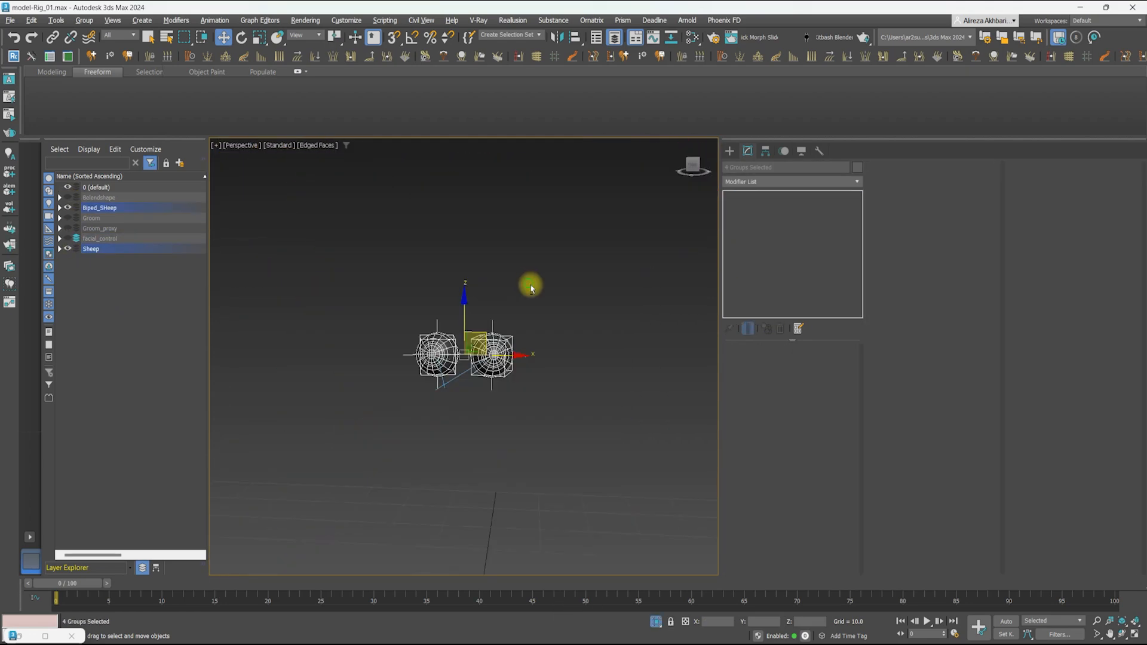
Use Select and Link on the isolated eyeball group Group002, exit isolation and unhide the facial_control layer
click(542, 320)
click(421, 329)
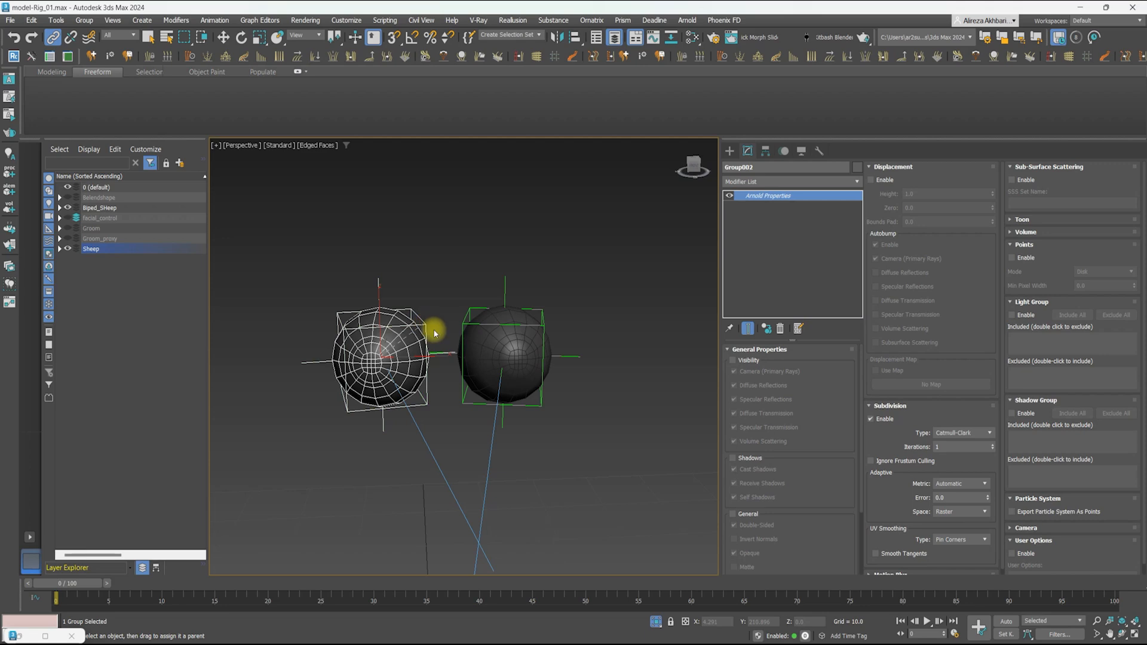
middle_drag(435, 331, 478, 269)
key(alt+q)
click(68, 238)
alt+middle_drag(382, 311, 358, 311)
Move Eyes_control away from the head to test the rig and undo the move
click(340, 251)
key(w)
drag(455, 317, 430, 448)
key(ctrl+z)
key(ctrl+z)
key(ctrl+z)
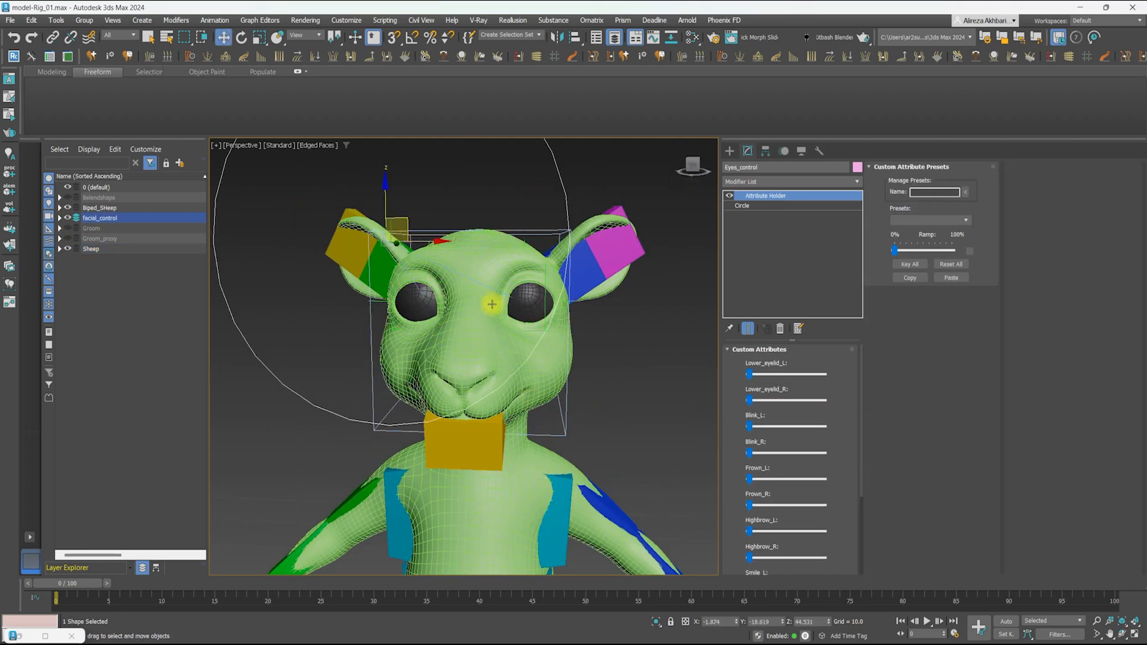
Select the Biped head and delete the Copy/Paste collection Col01 with its copied postures
scroll(539, 326, down, 3)
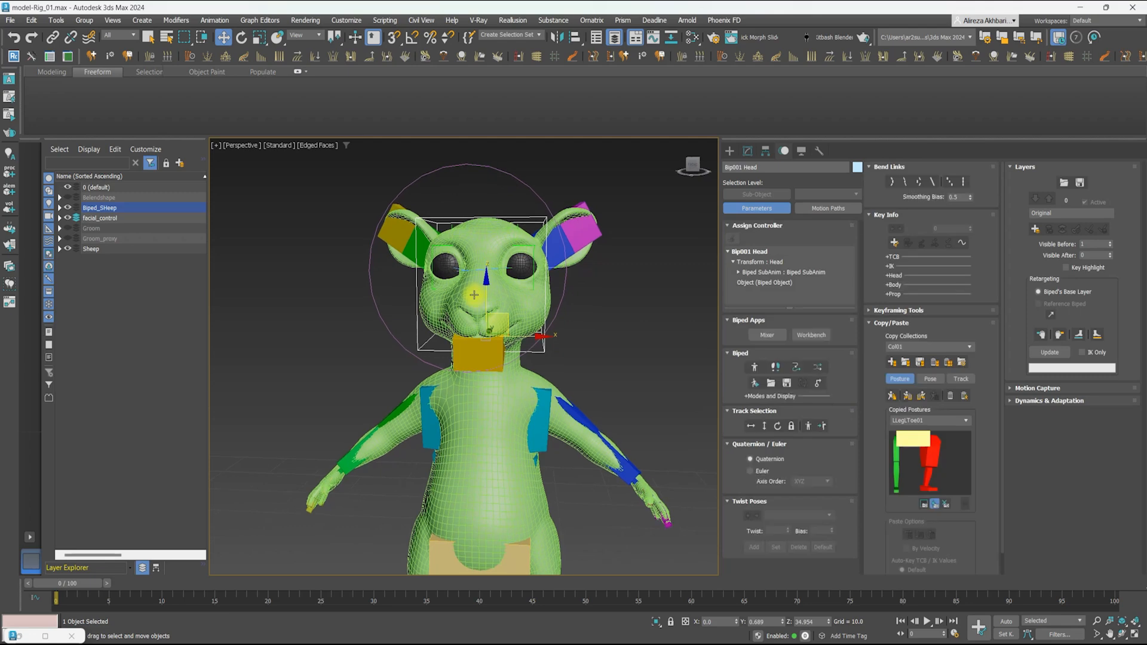
middle_drag(543, 294, 523, 270)
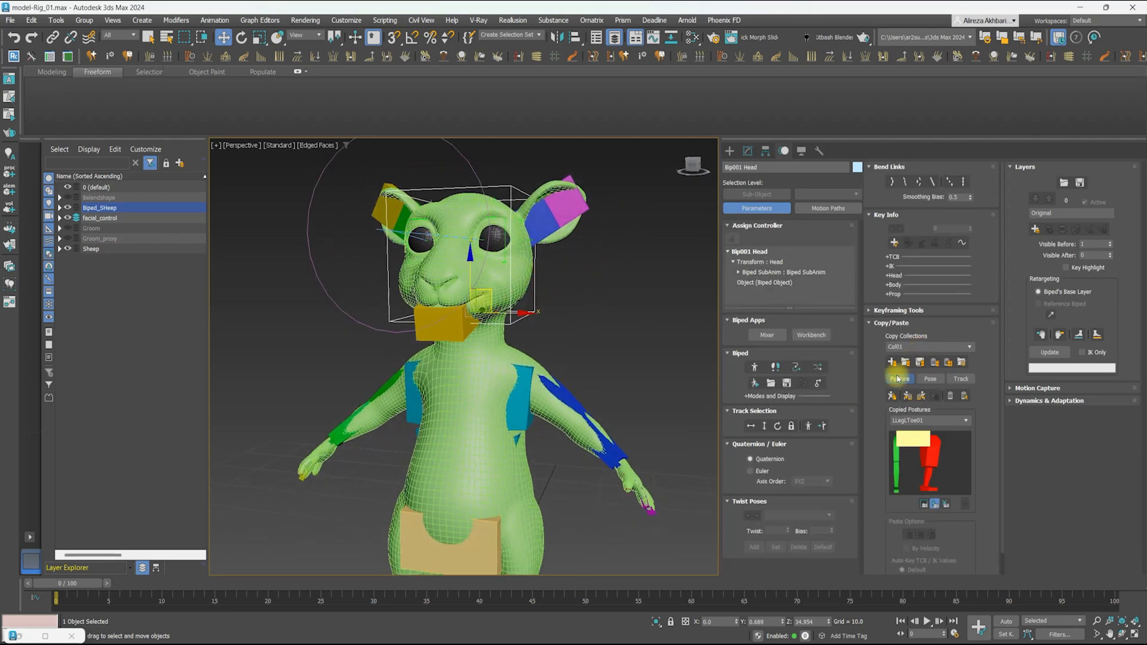
click(934, 362)
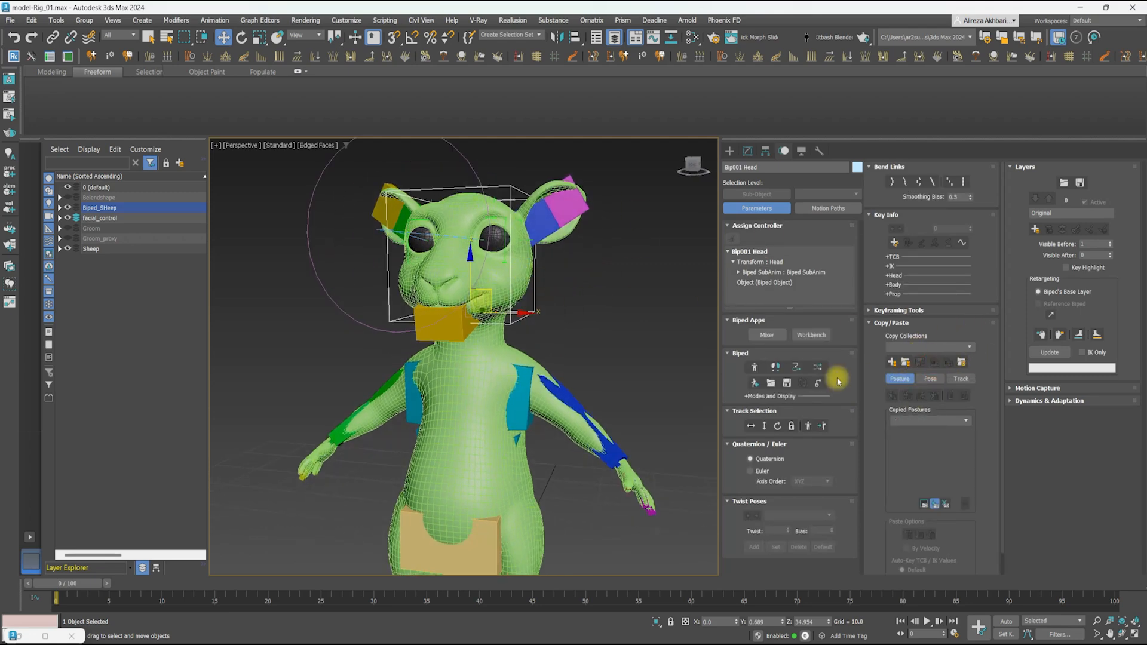
Hide the facial_control layer and select the sheep's body mesh Geo_sheep_body
middle_drag(524, 308, 531, 289)
alt+middle_drag(367, 270, 356, 269)
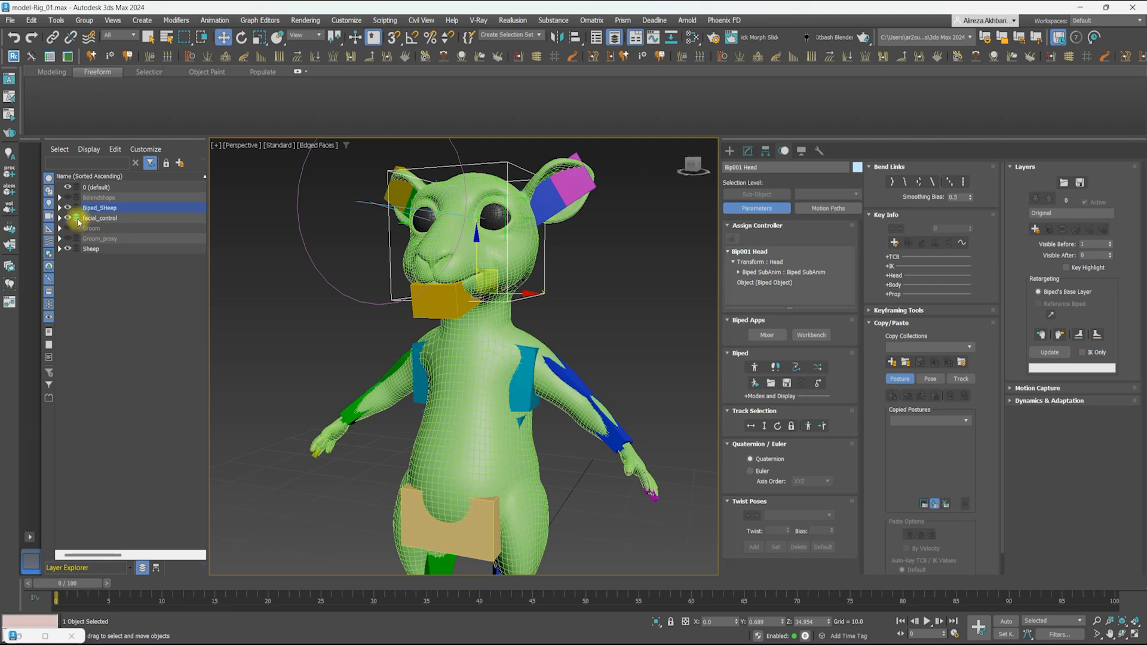
scroll(482, 222, up, 3)
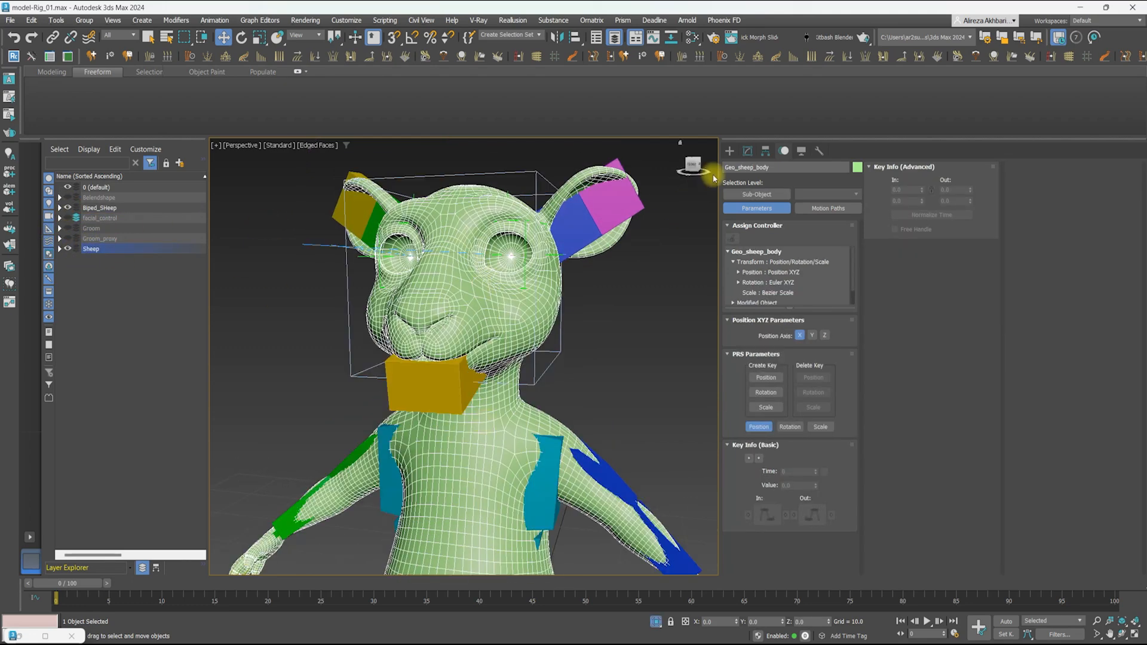
Add a Skin modifier to Geo_sheep_body and add the Biped bones to its bone list
click(756, 195)
click(761, 183)
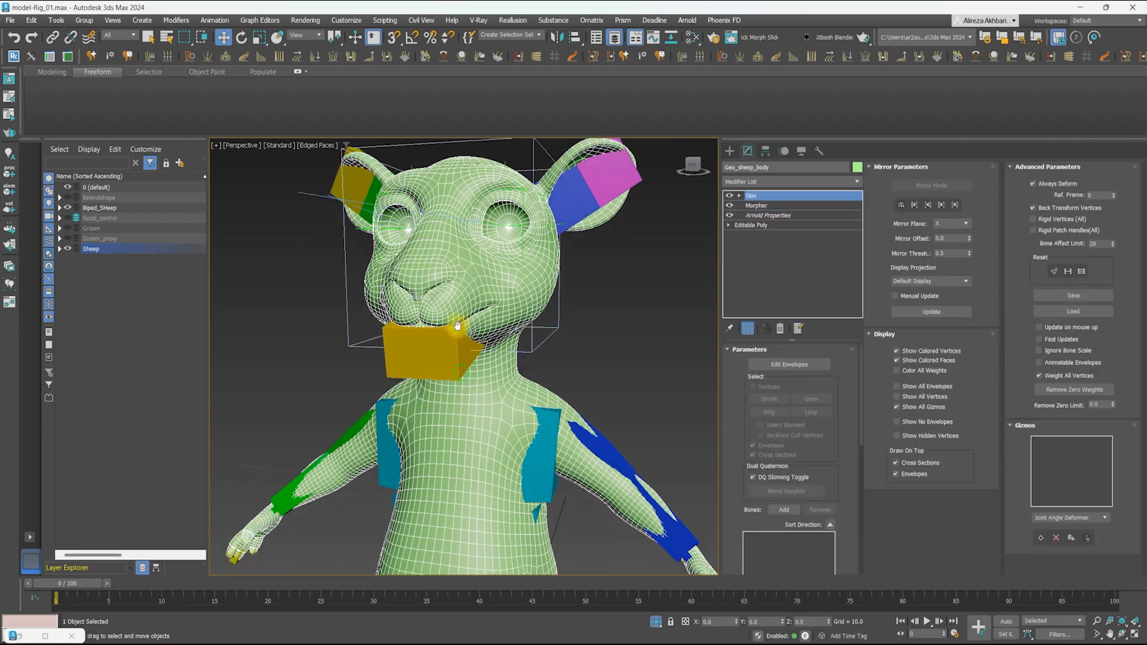
click(784, 510)
click(94, 145)
drag(308, 156, 307, 268)
shift+click(139, 267)
click(234, 305)
Rotate the left upper arm upward to test the skin deformation and undo the rotation
alt+middle_drag(511, 321, 508, 293)
click(532, 353)
key(e)
click(785, 153)
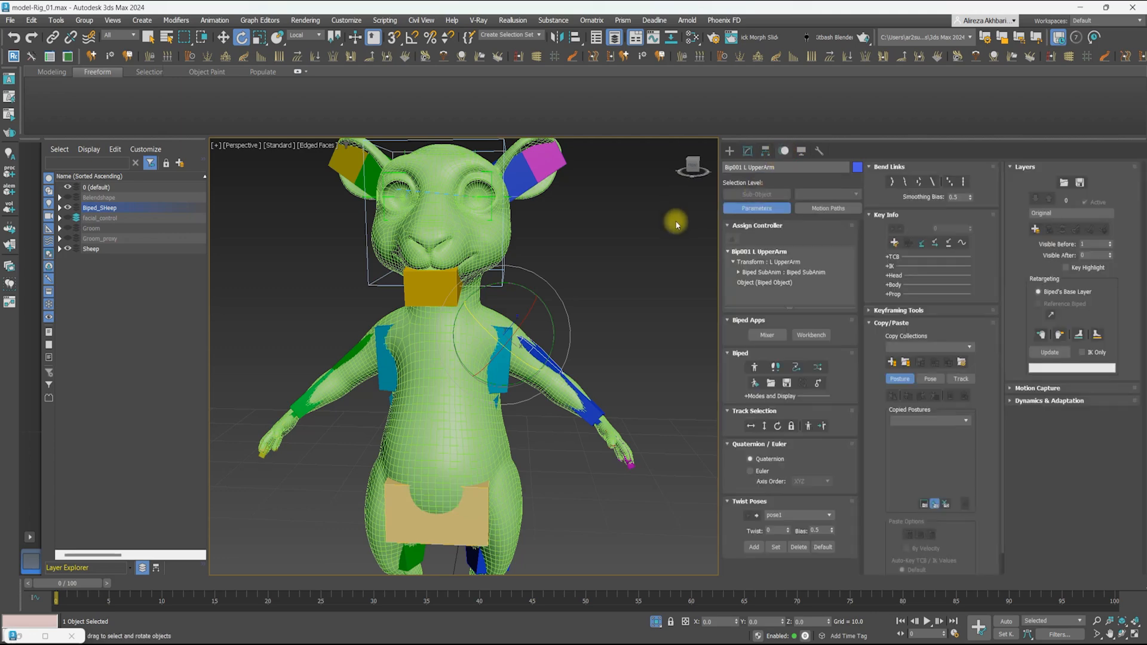
middle_drag(588, 281, 574, 282)
drag(540, 339, 548, 281)
key(ctrl+z)
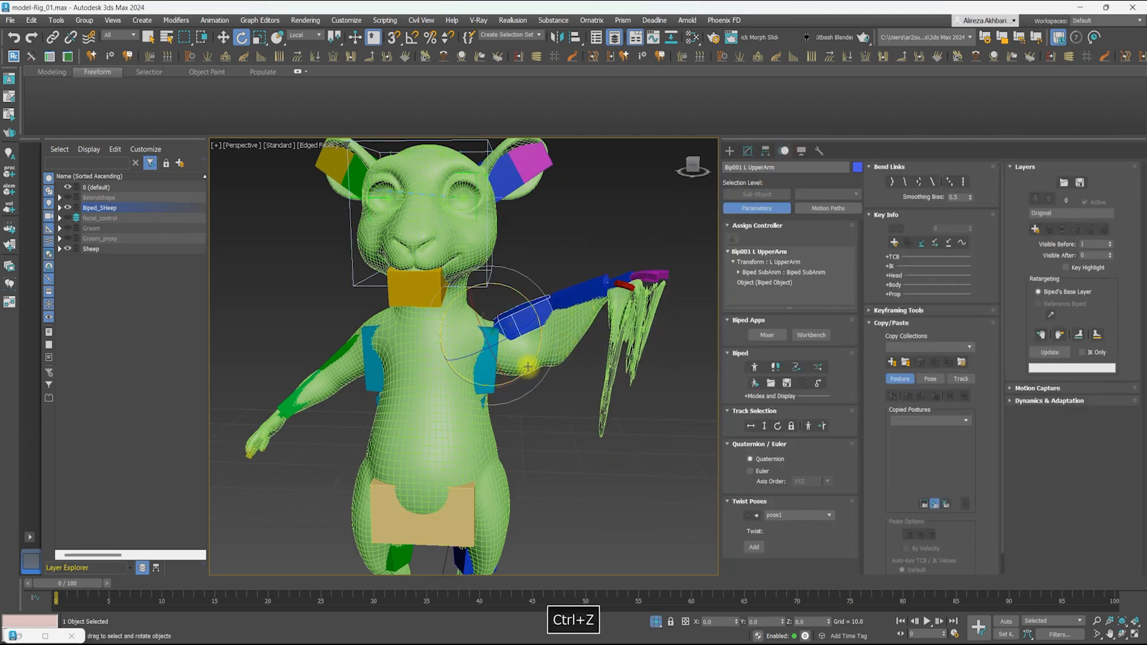
Solve the body's skin weights with the Voxel weight solver, using falloff 0.2 and maximum resolution 256
click(457, 412)
click(749, 153)
middle_drag(523, 319, 556, 284)
drag(741, 505, 748, 250)
click(823, 507)
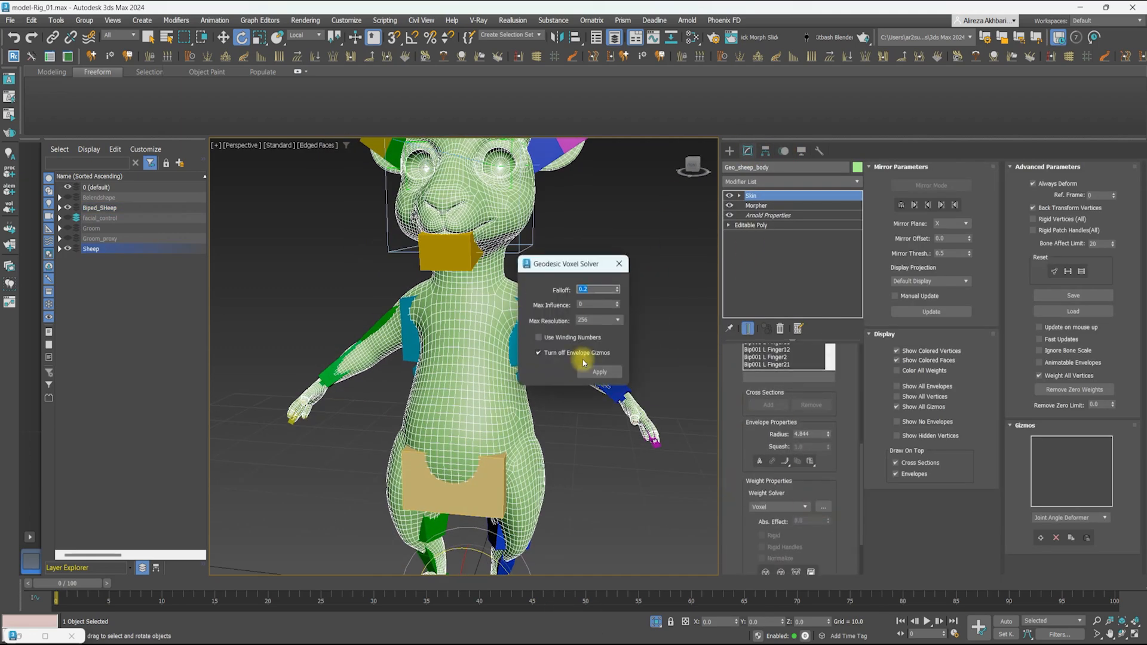
click(618, 264)
Undo the left upper arm's test rotation, turn on Auto Key and key the arm raised at frame 5
click(561, 329)
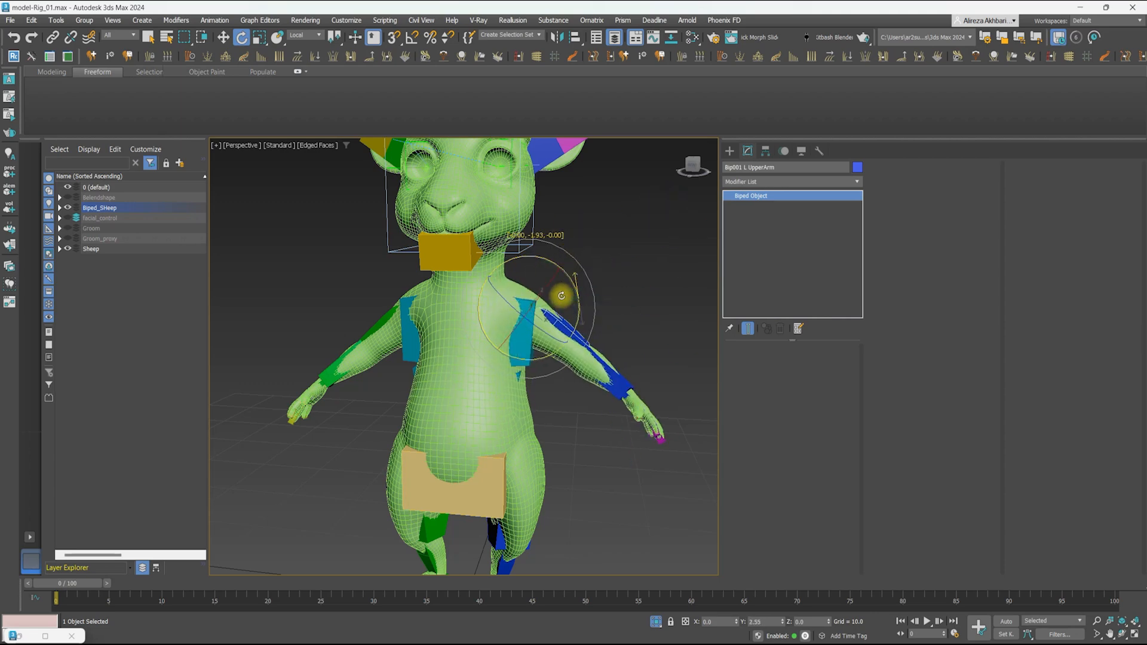
key(ctrl+z)
click(1006, 622)
click(784, 151)
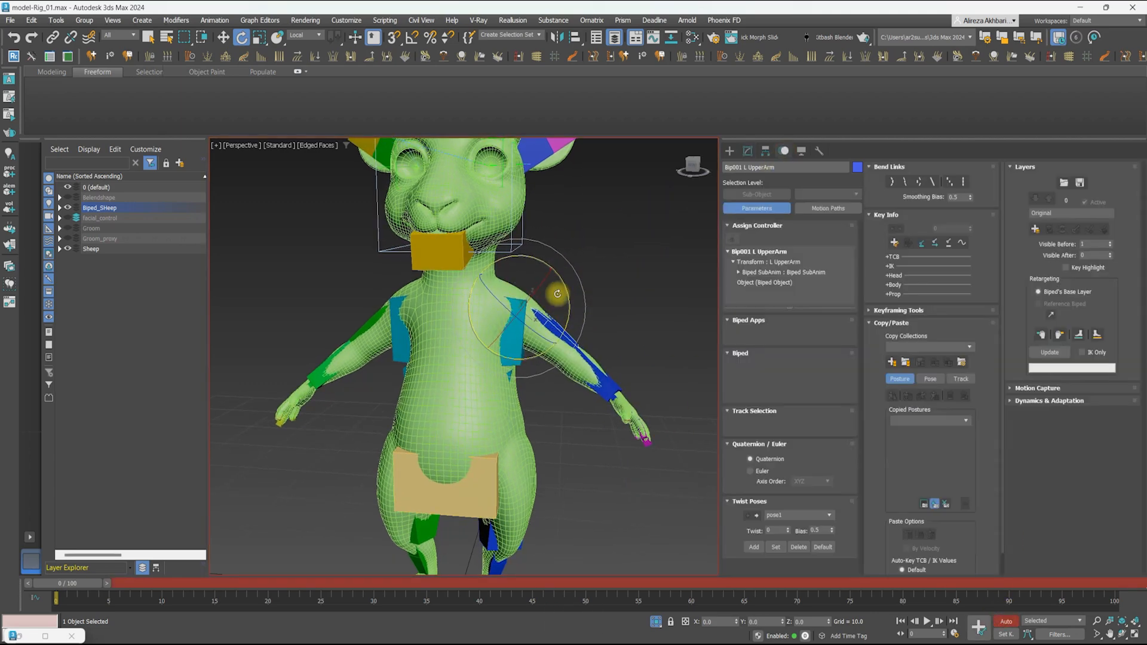
drag(91, 584, 144, 583)
middle_drag(586, 283, 530, 275)
drag(136, 583, 187, 587)
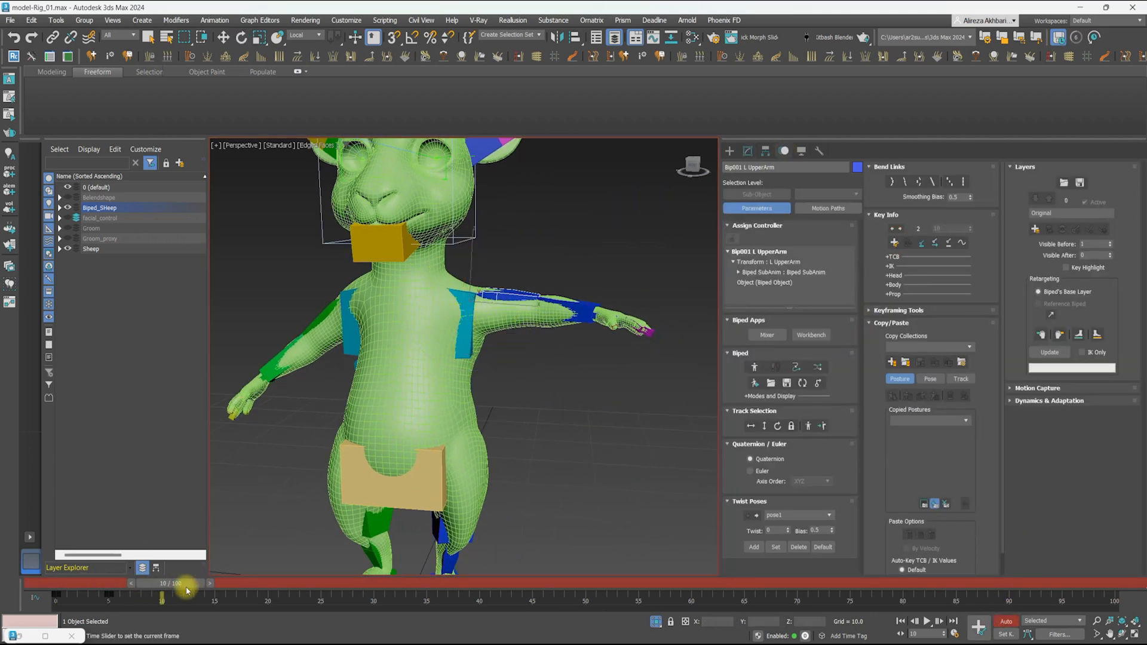
Continue keying left arm poses at frames 10 and 15 and copy the frame 0 key to about frame 20
alt+middle_drag(478, 335, 538, 370)
click(578, 332)
drag(171, 583, 223, 583)
scroll(550, 358, up, 5)
click(562, 348)
shift+drag(56, 600, 274, 583)
Select the arm's bone chain, copy its frame 0 key to about frame 15 and move the frame 25 keys to frame 20
double_click(523, 425)
scroll(561, 348, up, 3)
alt+middle_drag(494, 340, 589, 338)
drag(274, 583, 326, 583)
shift+drag(56, 597, 209, 598)
drag(321, 609, 268, 609)
drag(326, 583, 273, 584)
Change the selection filter, toggle wireframe shading and adjust the picked bones at frame 20
click(120, 35)
click(117, 114)
key(F3)
double_click(494, 356)
drag(500, 302, 511, 338)
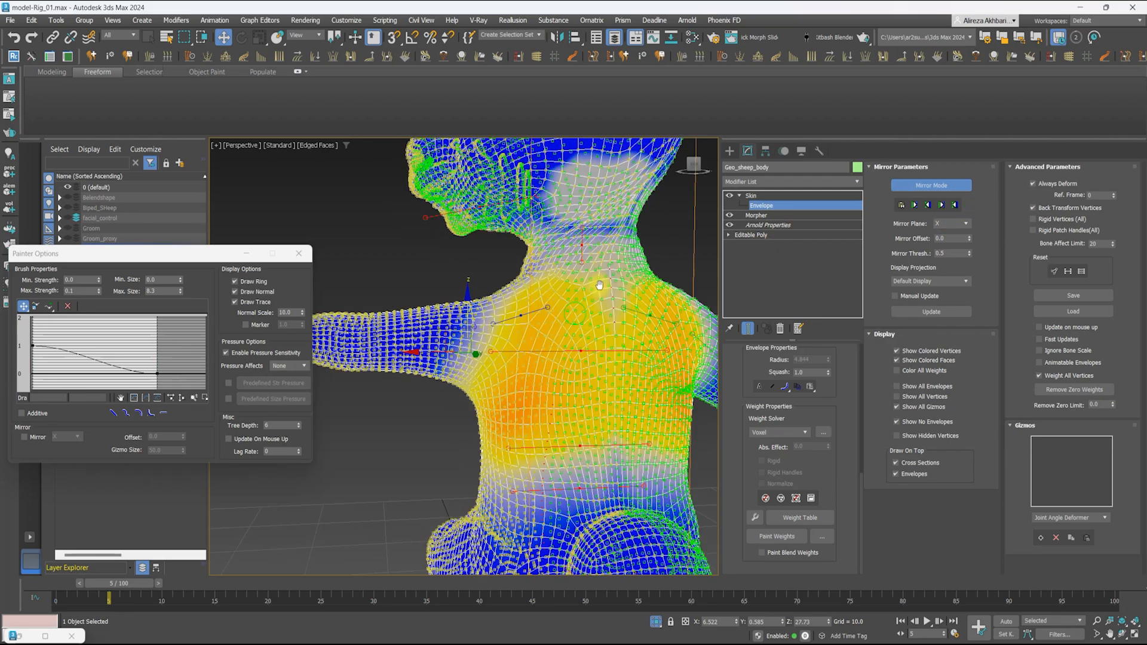
Turn off Skin Mirror Mode and edit the torso and left upper arm weights at envelope level
click(931, 185)
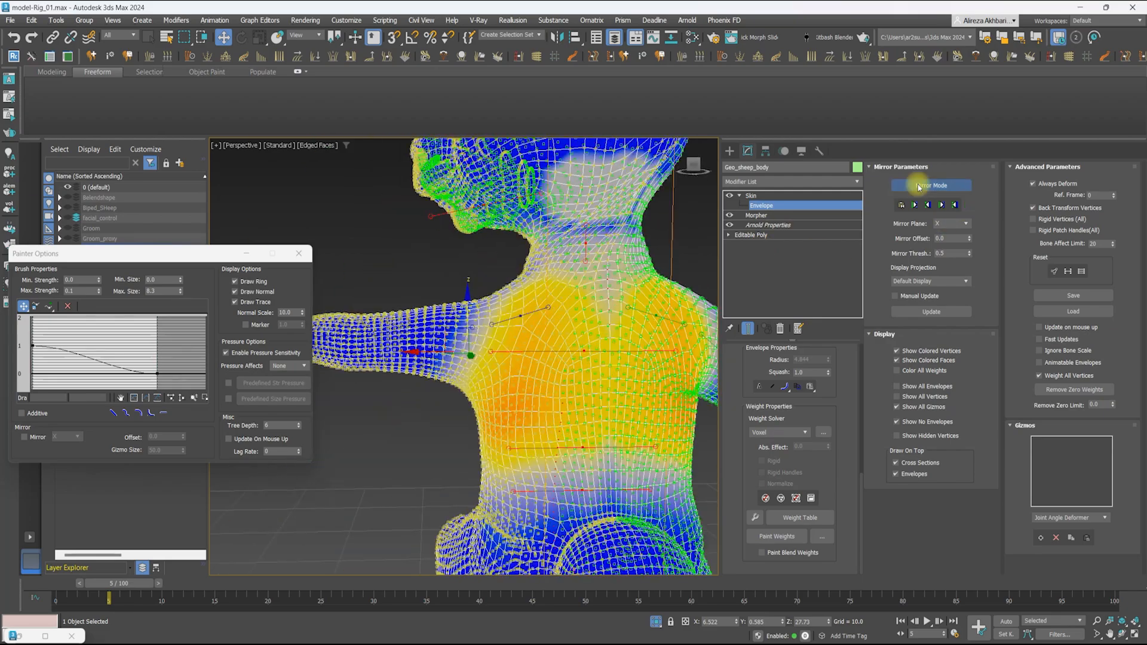
click(776, 536)
click(768, 206)
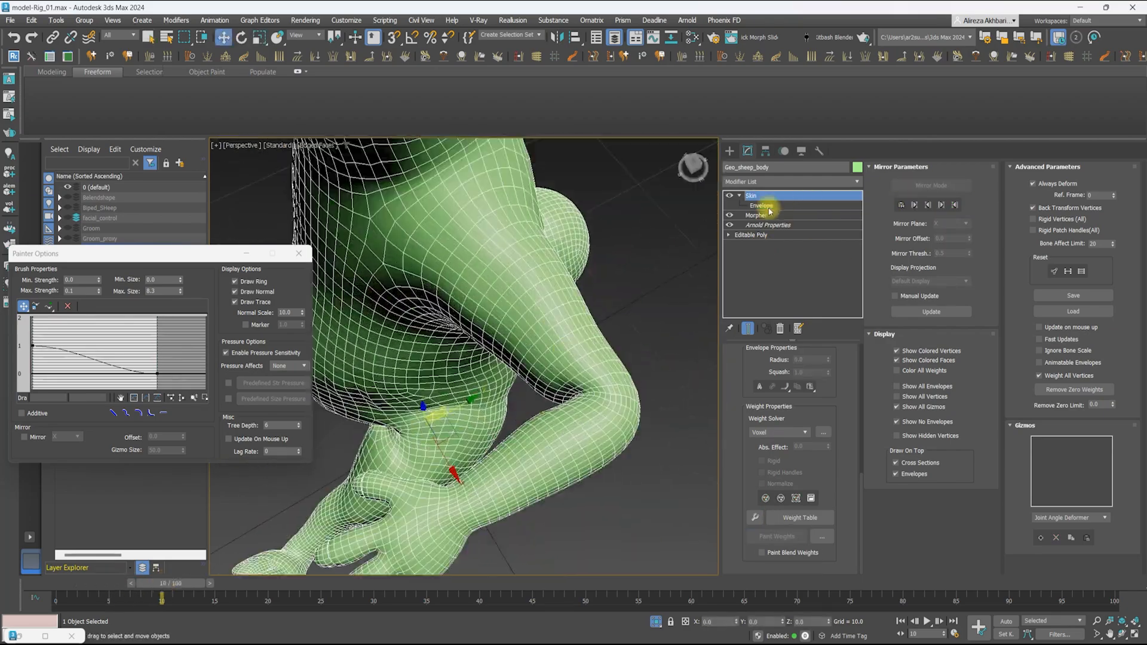
click(768, 207)
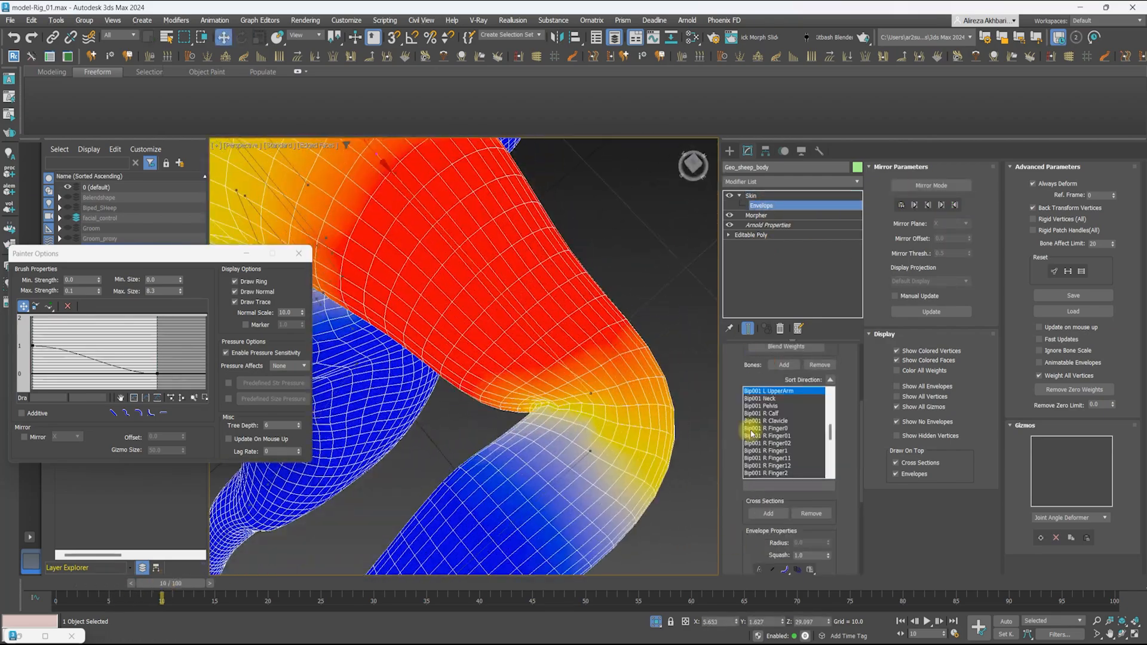
click(462, 244)
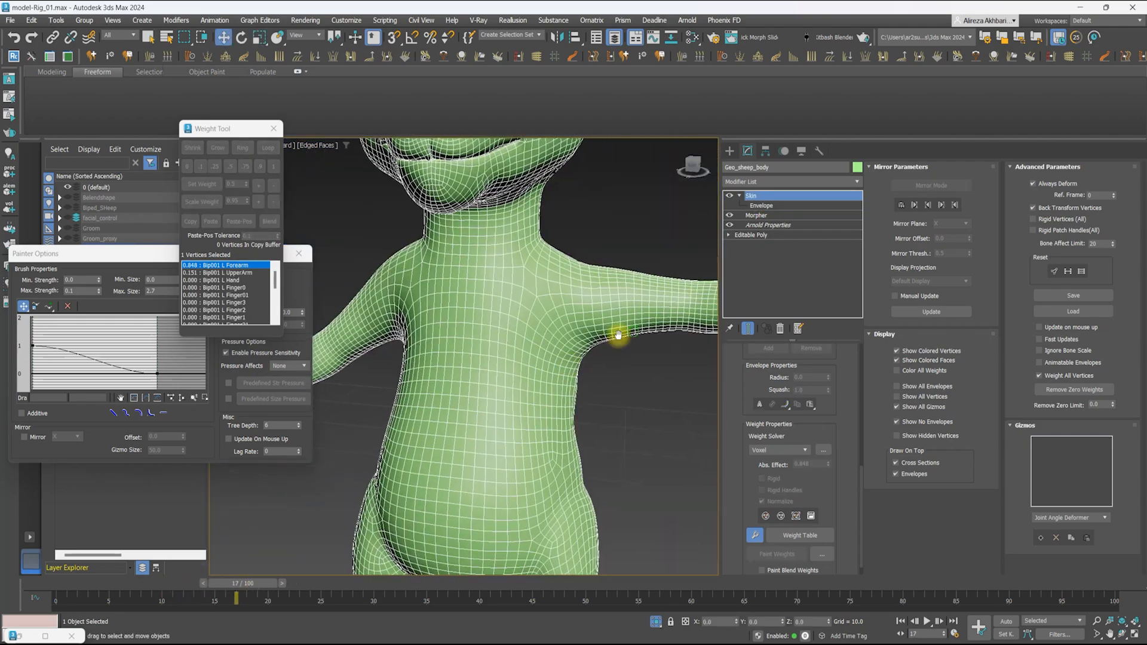
Scrub the arm animation around frame 20 and undo the last weight edit on the left finger vertices
drag(251, 585, 315, 586)
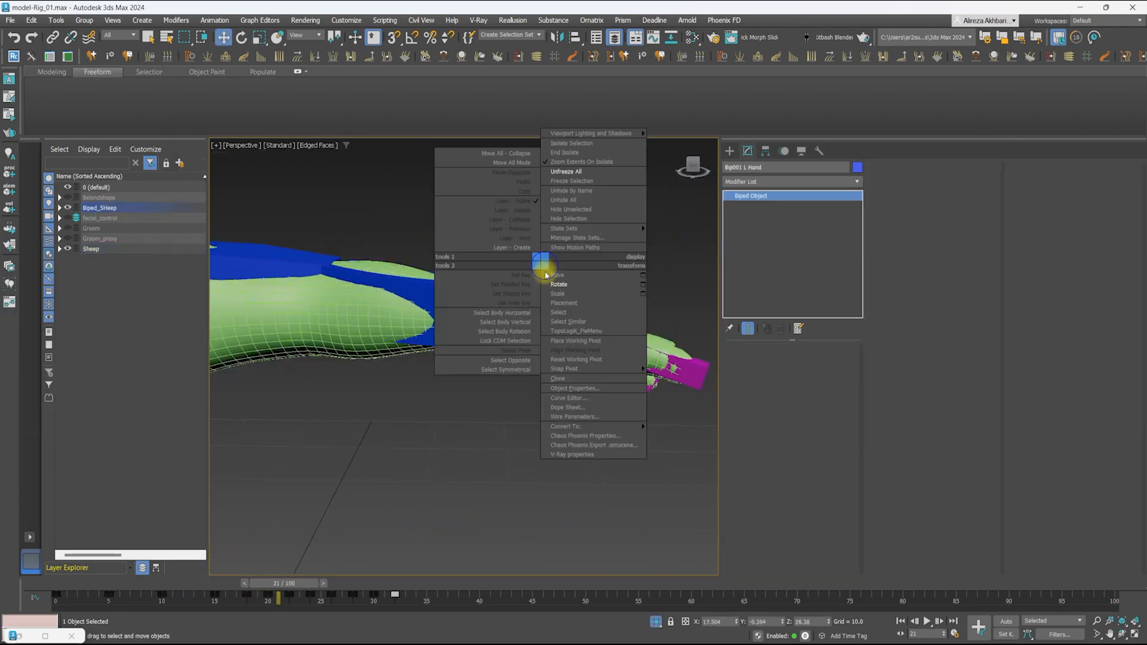
drag(315, 585, 263, 584)
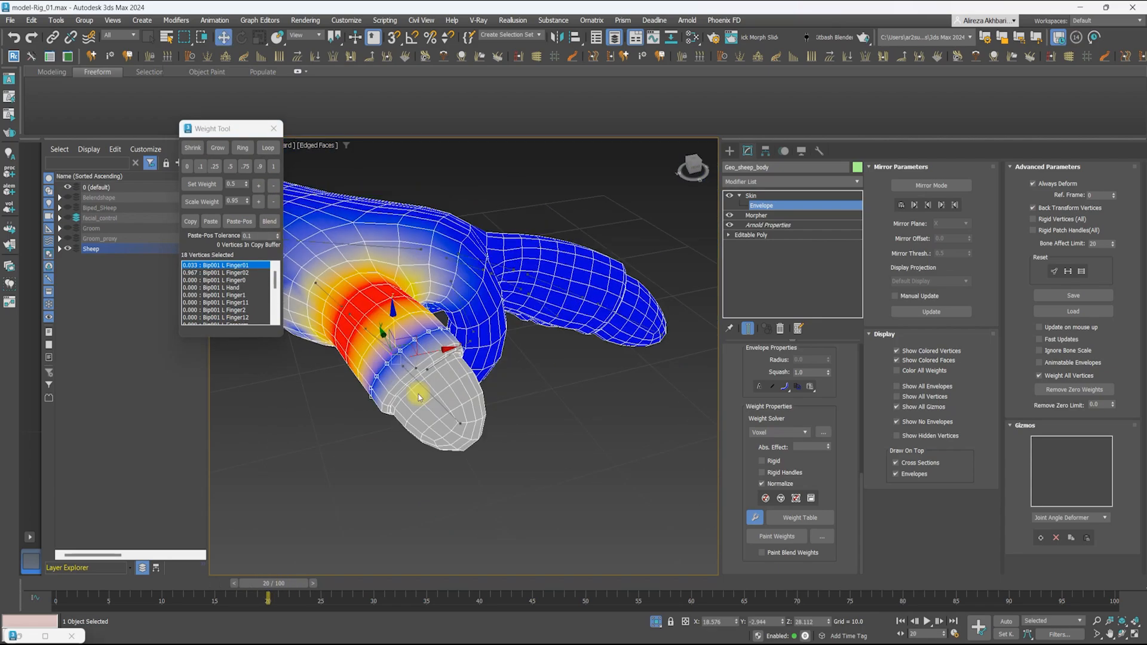
key(ctrl+z)
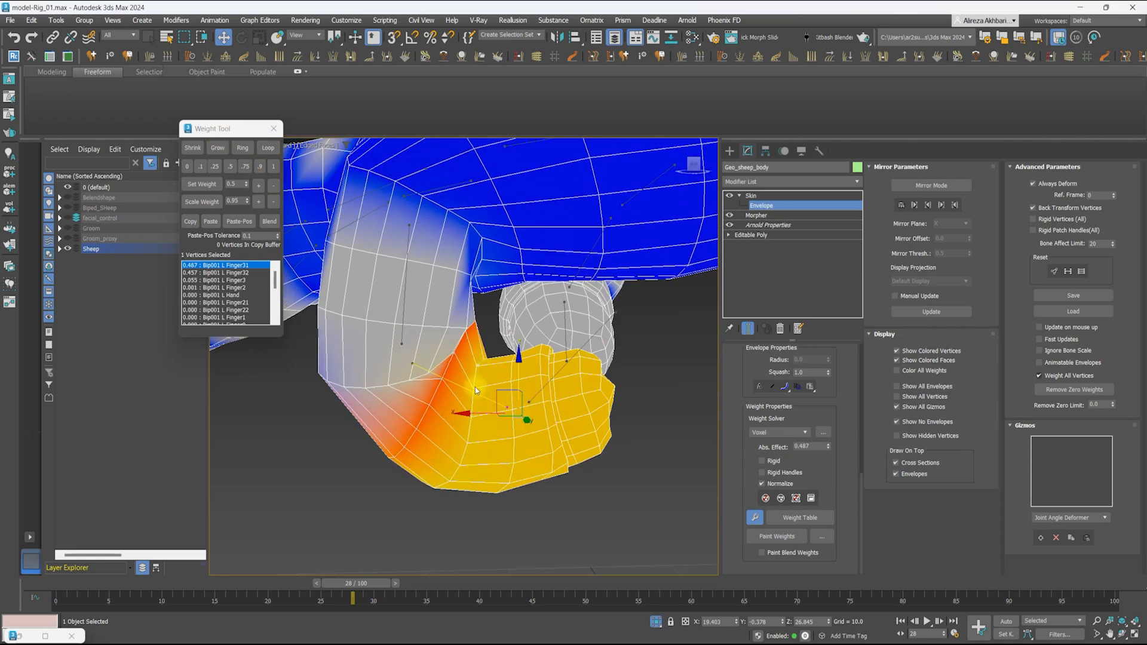
Loop-select the vertices around the left Finger31/Finger32 joint for weighting and leave envelope editing
click(266, 149)
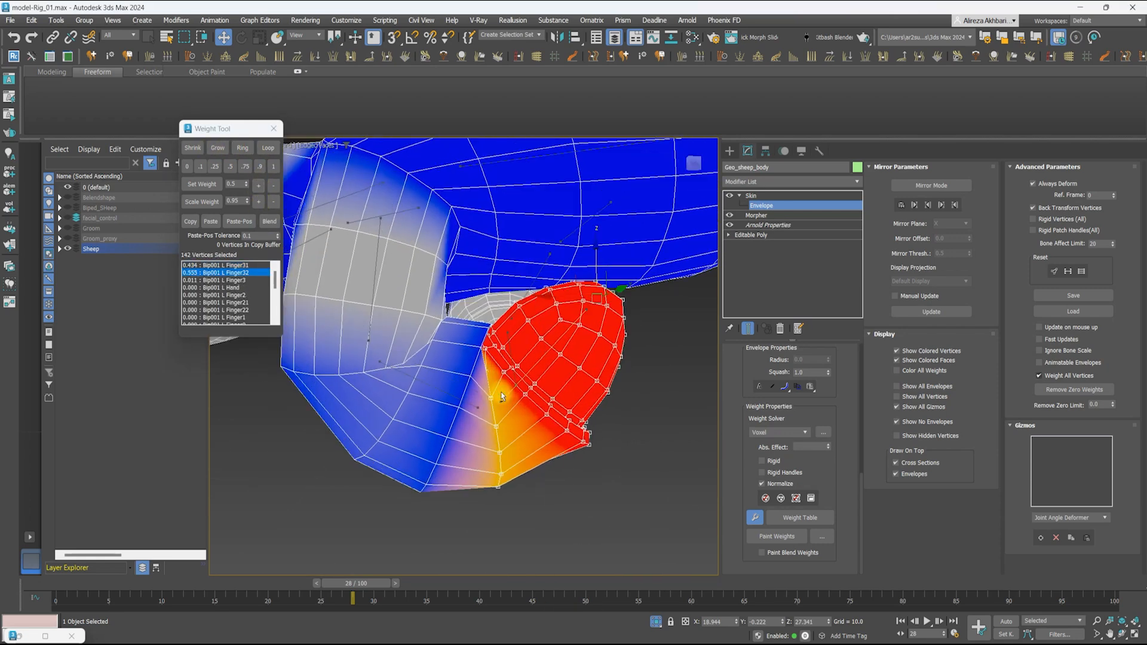
click(267, 150)
click(754, 196)
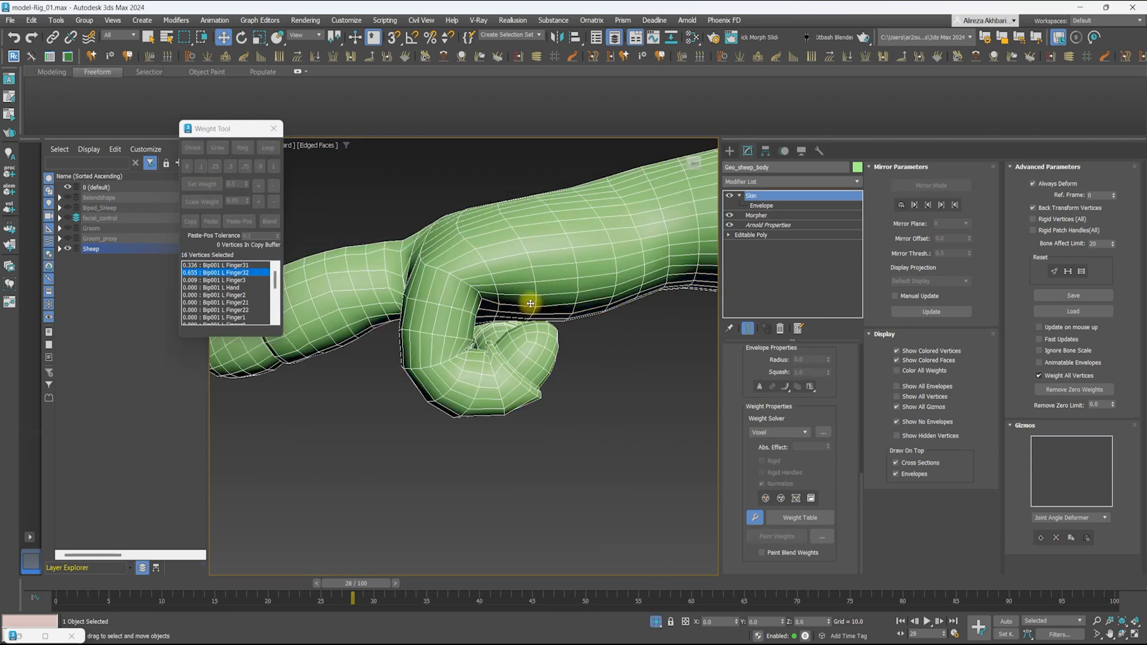
Unhide the Belendshape layer and add an Edit Poly modifier beneath Morpher on Geo_sheep_body
click(75, 205)
click(756, 215)
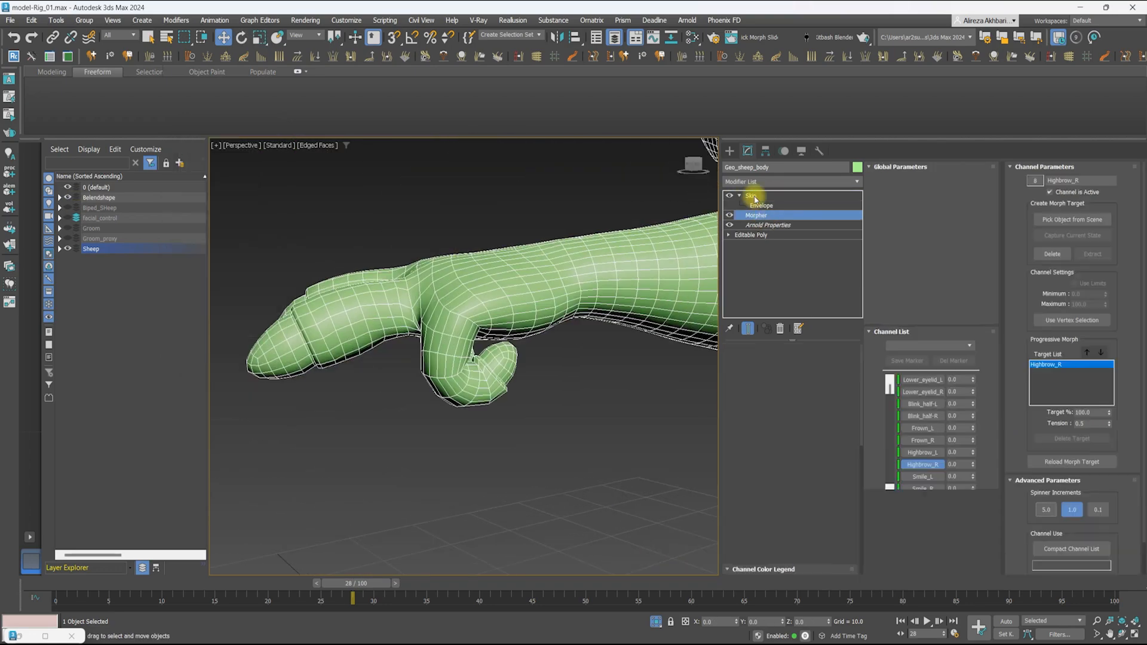
click(759, 183)
click(739, 239)
key(2)
right_click(558, 307)
click(757, 215)
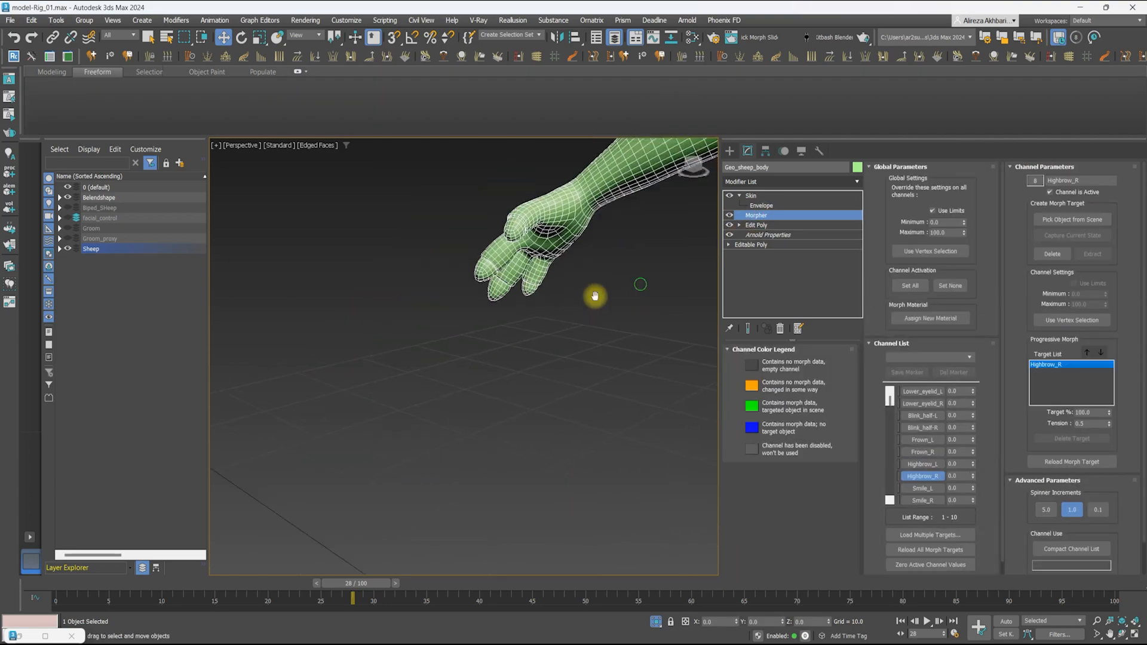
In the Edit Poly modifier, select an edge ring around a finger of the sheep's hand and connect it with a new loop
scroll(611, 417, up, 3)
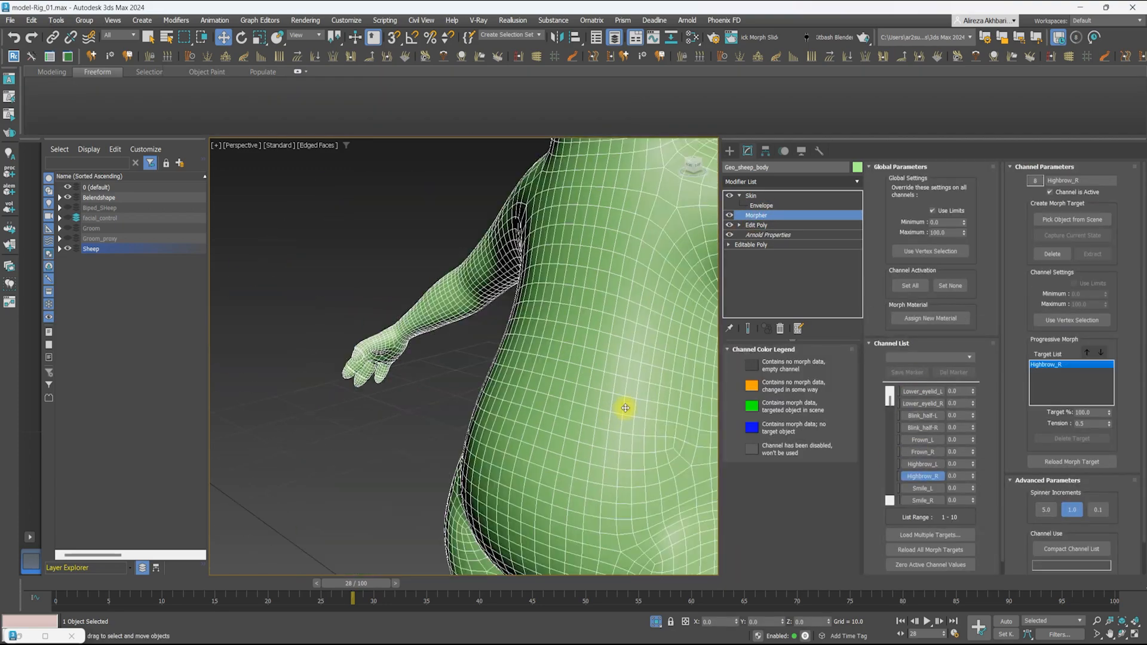
middle_drag(610, 417, 693, 371)
click(756, 225)
click(572, 362)
scroll(537, 335, up, 3)
click(773, 441)
click(505, 363)
click(763, 527)
right_click(519, 283)
click(498, 326)
alt+middle_drag(498, 326, 650, 299)
scroll(651, 299, down, 8)
Select two more finger edges, extend them to rings and connect them with additional edge loops
scroll(394, 310, up, 10)
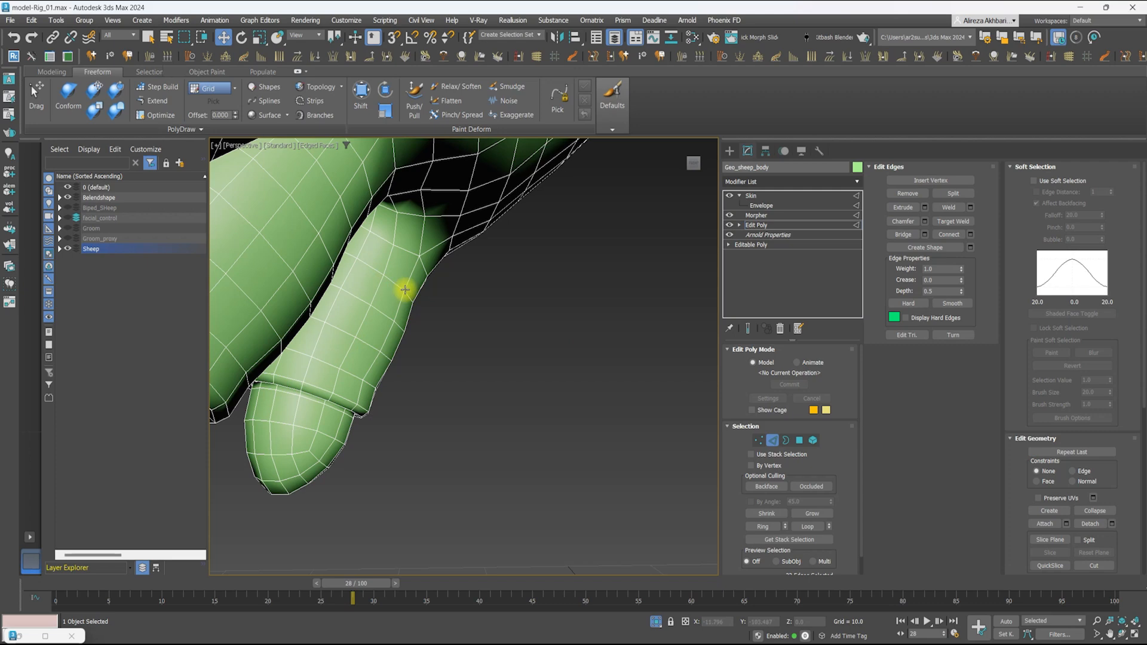
click(410, 276)
ctrl+click(387, 335)
click(763, 526)
right_click(551, 272)
click(530, 306)
scroll(530, 306, down, 5)
Copy the body's Edit Poly modifier and paste it as an instance onto the first blendshape target
right_click(770, 225)
scroll(530, 261, down, 6)
scroll(563, 278, down, 6)
middle_drag(298, 387, 532, 266)
click(488, 293)
right_click(768, 196)
click(783, 216)
Paste the instanced Edit Poly modifier onto the next upper-row and lower-row blendshape targets
click(521, 257)
right_click(769, 196)
click(789, 215)
click(512, 418)
click(386, 257)
click(395, 386)
click(469, 257)
right_click(759, 196)
click(790, 215)
click(469, 412)
right_click(766, 196)
click(796, 216)
Paste the instanced Edit Poly modifier onto the green and dark red blendshape targets
middle_drag(335, 275, 484, 275)
click(478, 257)
right_click(776, 195)
right_click(751, 196)
click(770, 215)
click(335, 248)
click(333, 400)
middle_drag(328, 383, 570, 386)
Paste the instanced Edit Poly modifier onto both yellow smile targets, including Smile_R
click(417, 266)
right_click(756, 196)
click(777, 215)
click(414, 399)
right_click(776, 196)
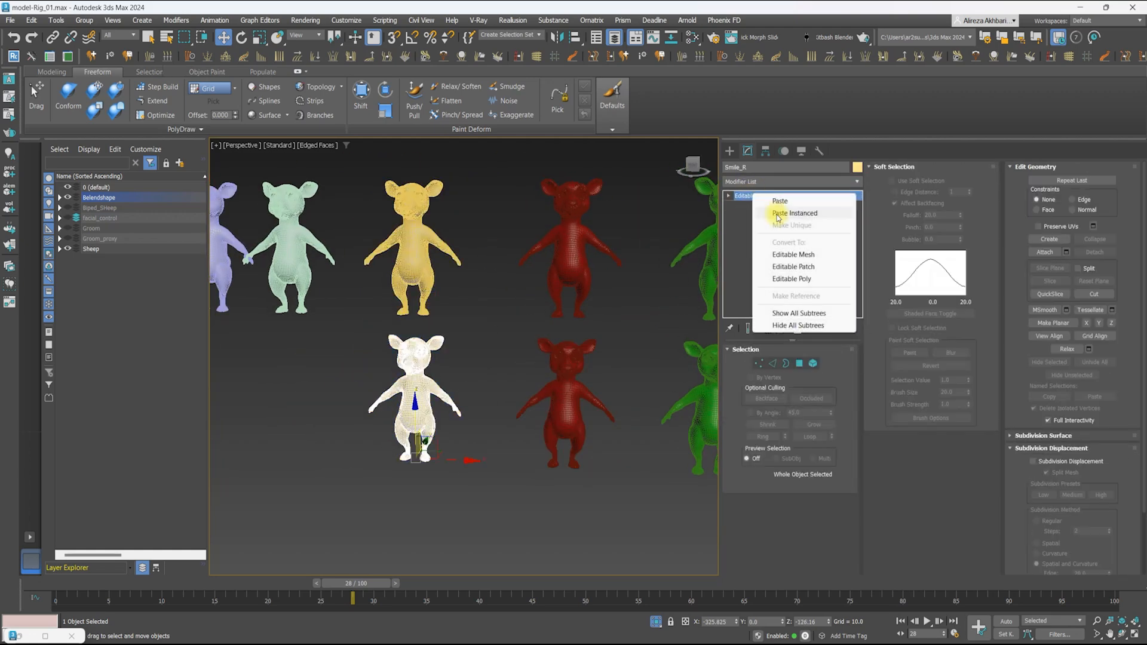
click(779, 215)
Paste the instanced Edit Poly modifier onto the remaining single-row mouth shapes, ending with E_H
middle_drag(335, 269, 565, 296)
click(516, 269)
click(433, 272)
right_click(770, 196)
click(786, 215)
click(346, 259)
right_click(762, 196)
click(780, 215)
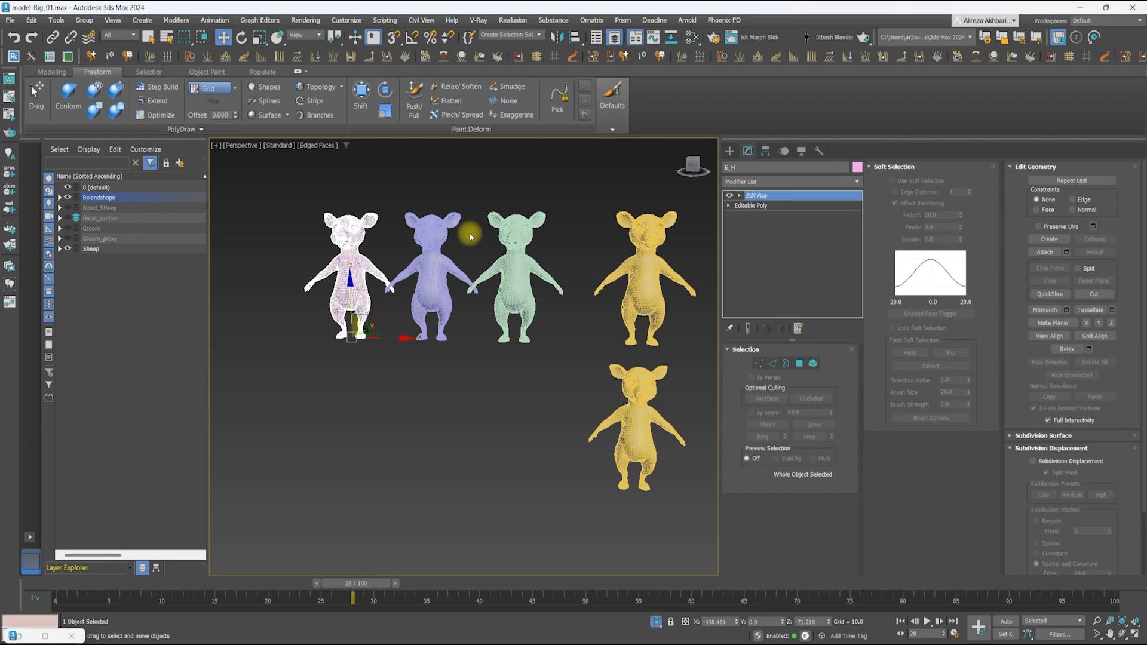
Hide the edged faces and check the sheep's face morphs with the Eyes_control sliders
scroll(471, 233, down, 3)
middle_drag(597, 239, 439, 264)
scroll(439, 264, up, 8)
key(F4)
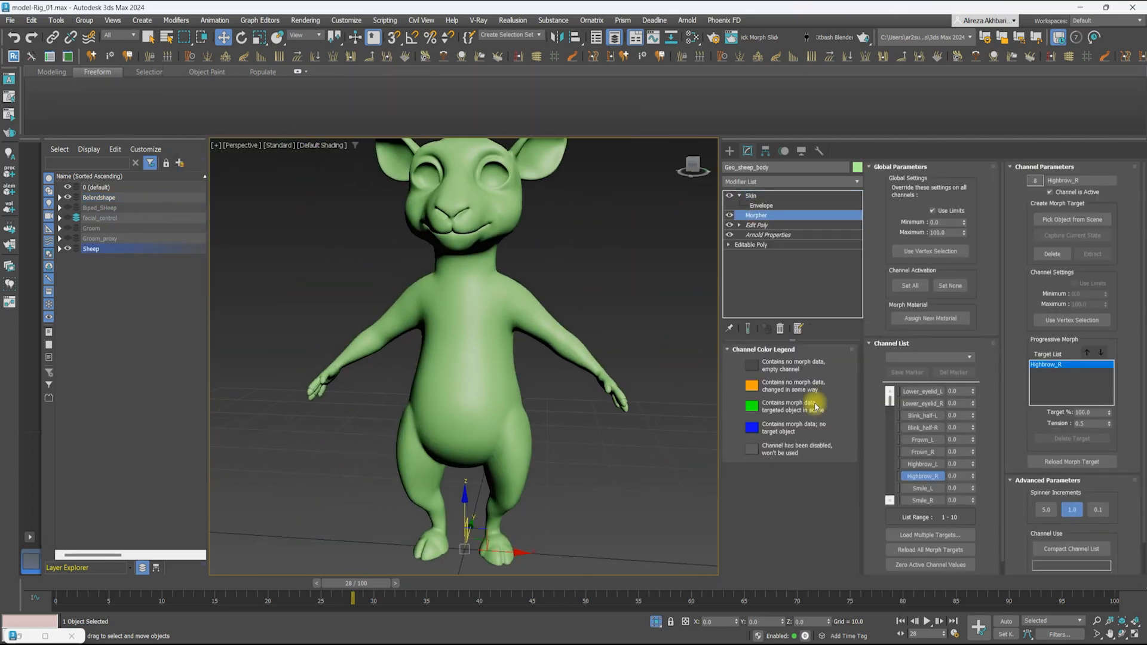
scroll(935, 550, down, 1)
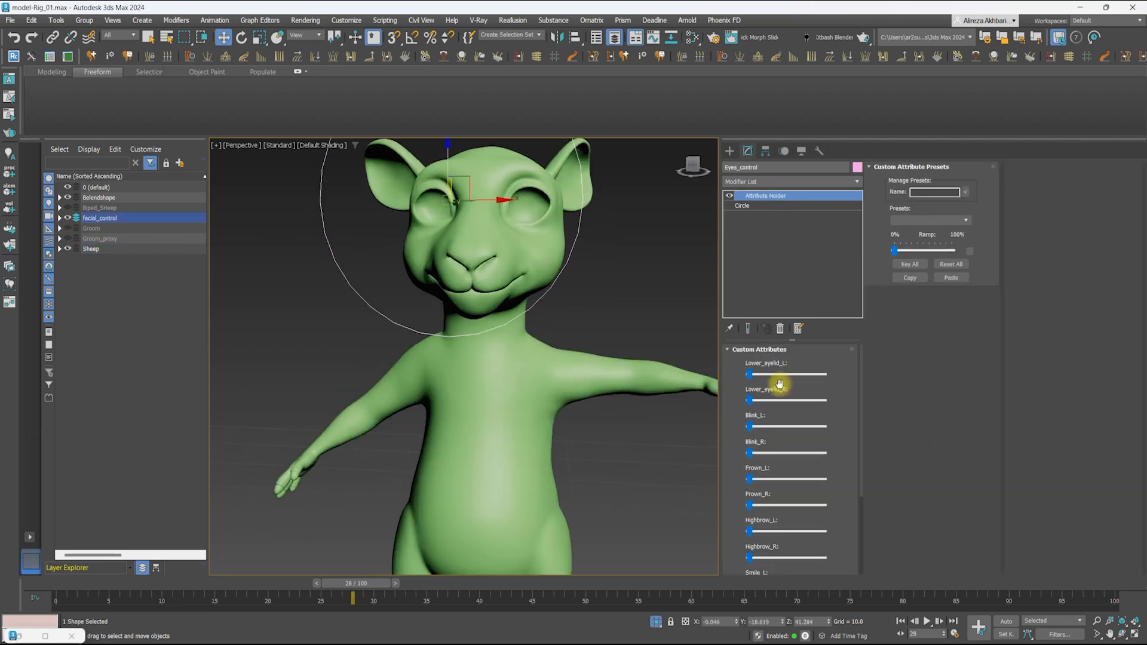
scroll(610, 349, down, 4)
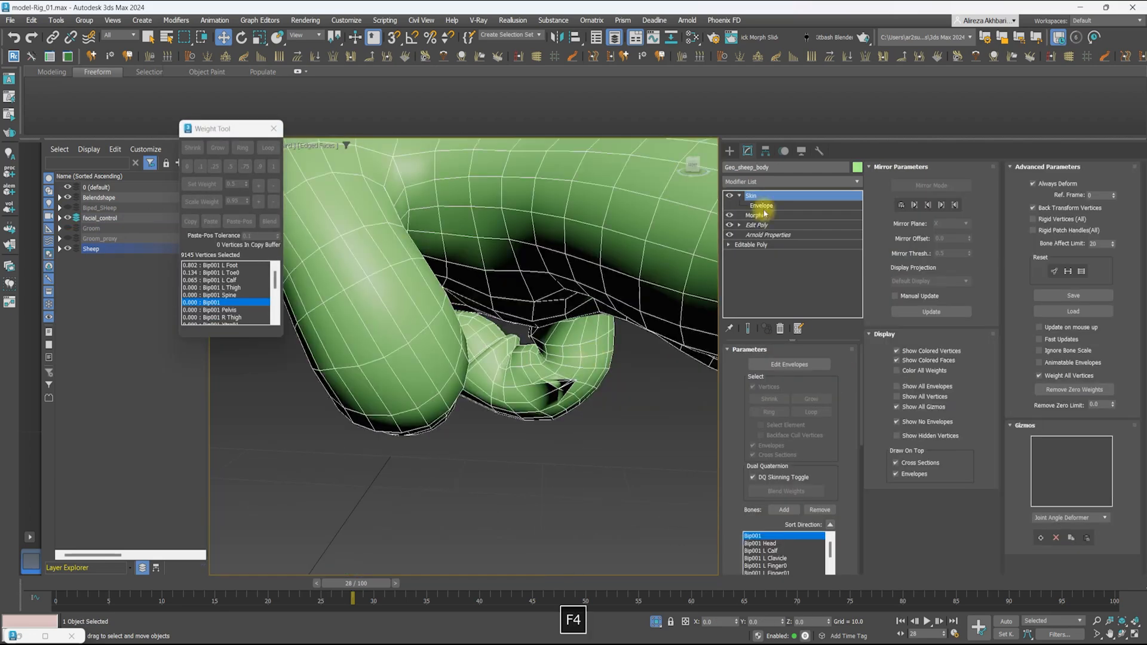
Edit the Skin envelopes and raise the Finger32 weight on the new loops at the left finger joint
click(761, 206)
click(259, 187)
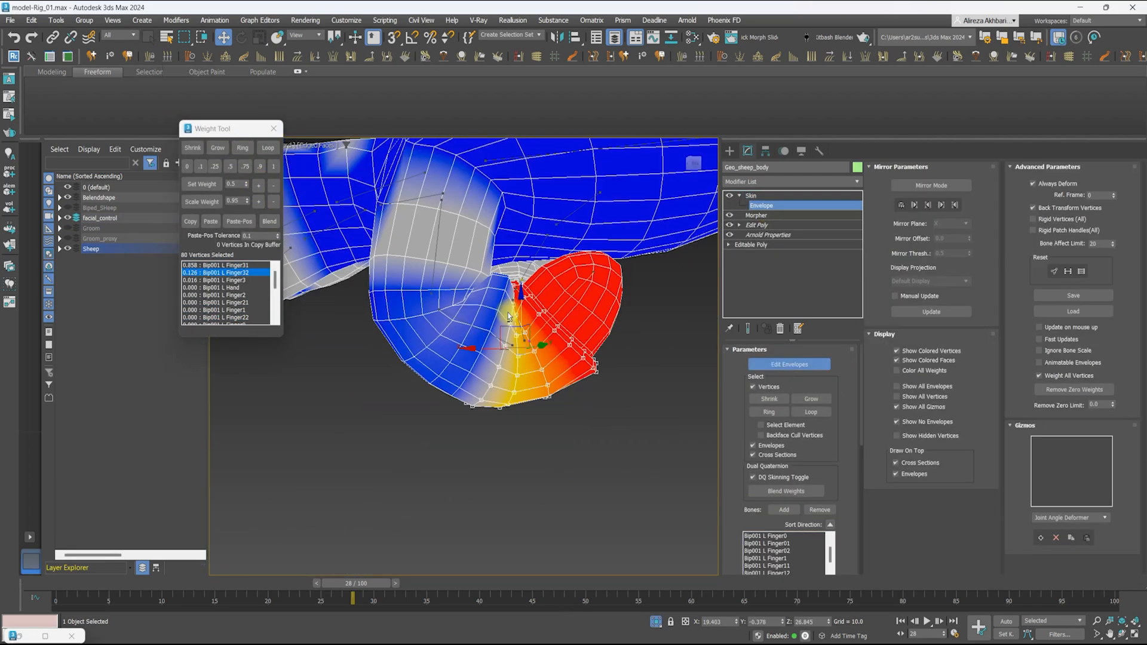
click(464, 299)
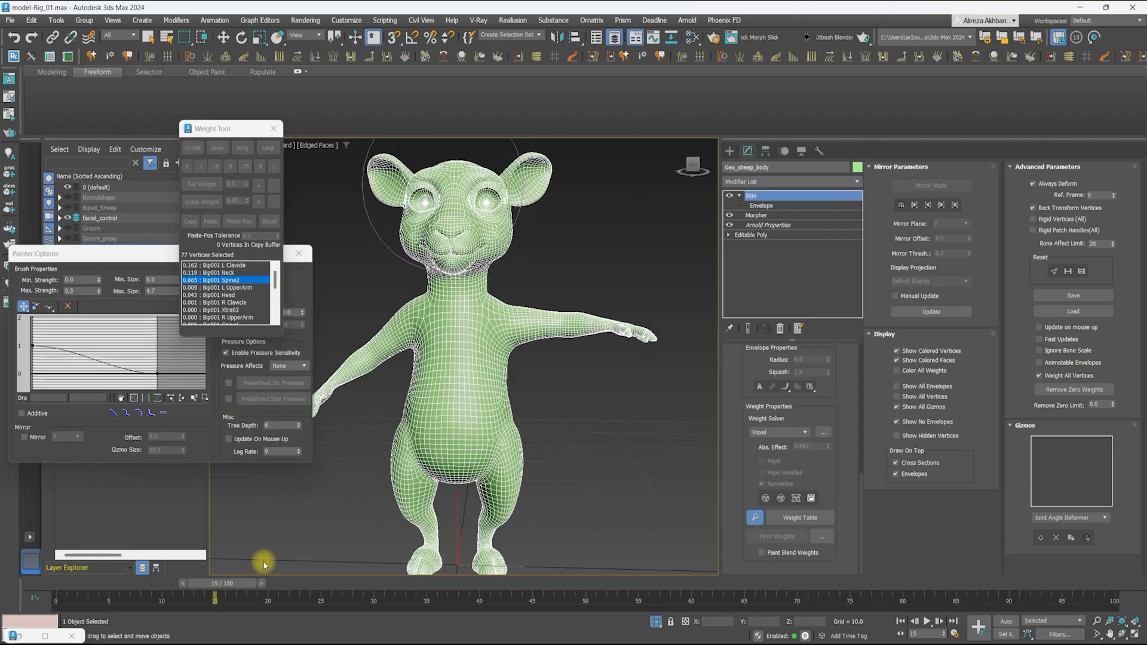
Toggle wireframe, scrub the jaw animation and blend the Xtra03 jaw weights around the mouth corner
key(F3)
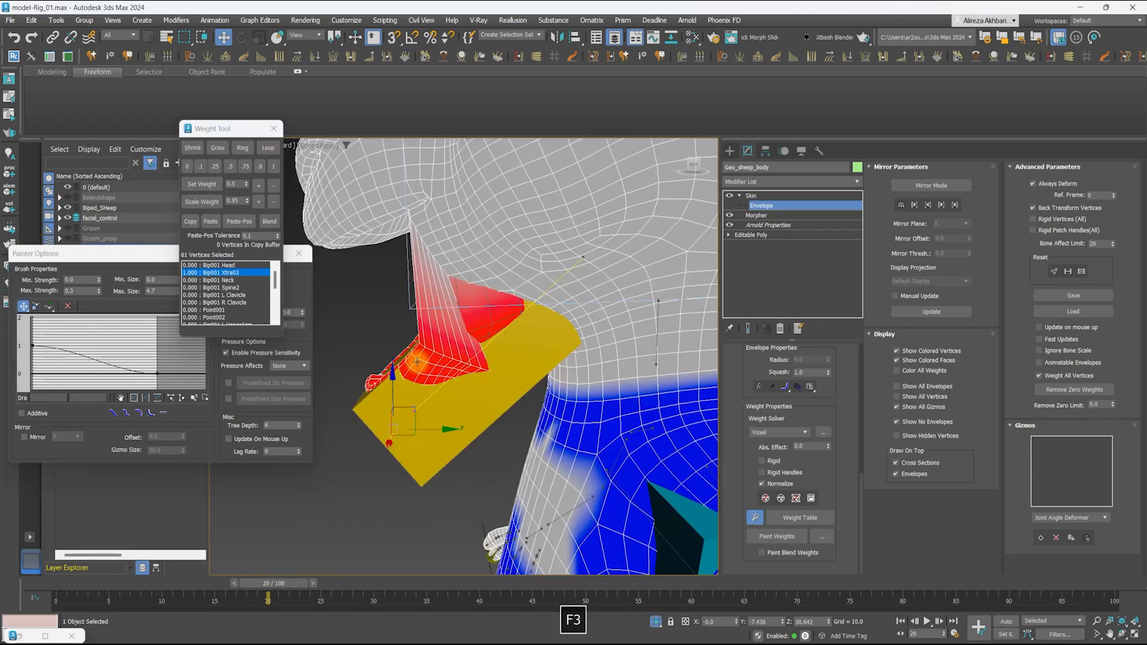
drag(274, 584, 227, 581)
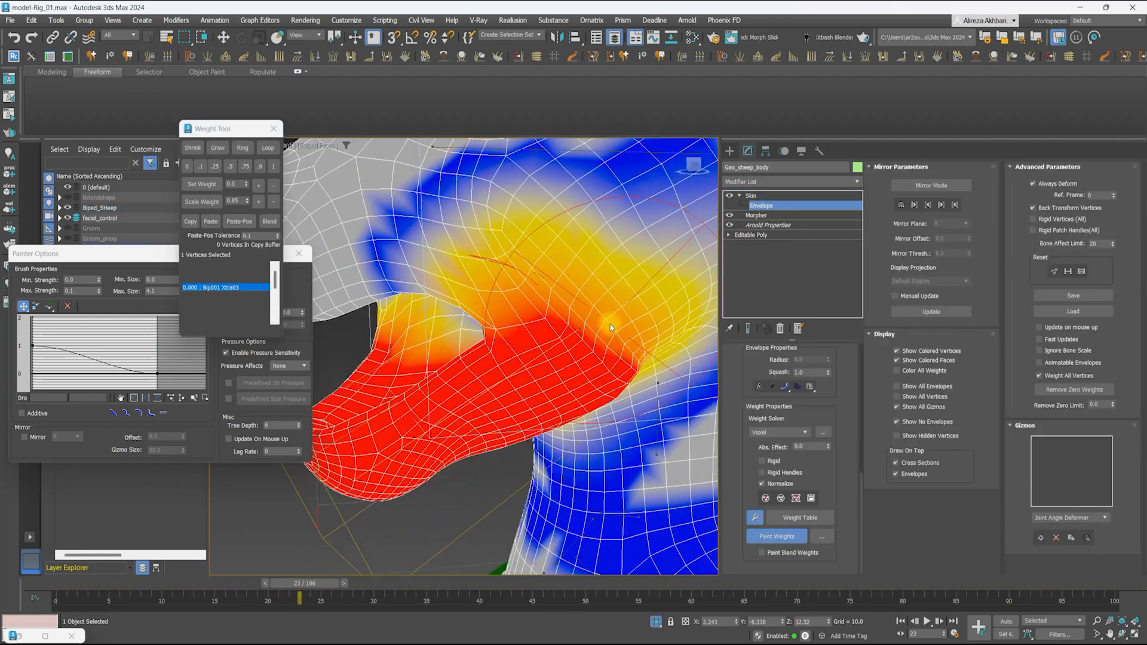
click(269, 222)
click(314, 584)
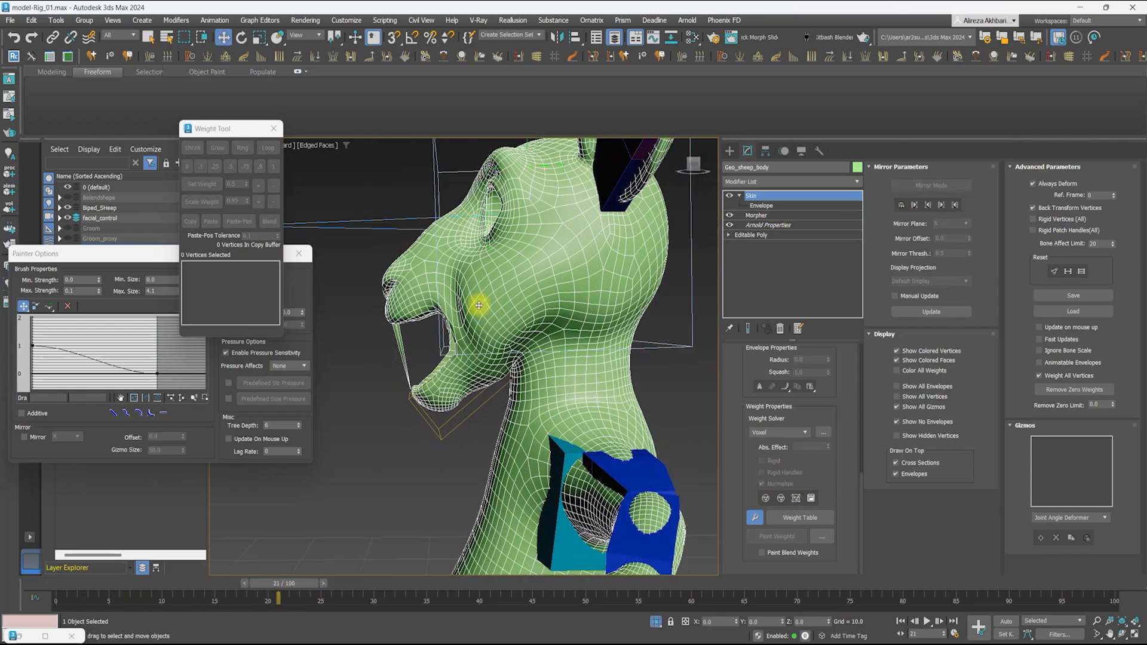
Select the jaw bone Xtra03 and scale it to about 137% along its local X axis in Figure mode
key(F3)
scroll(479, 306, up, 3)
key(F3)
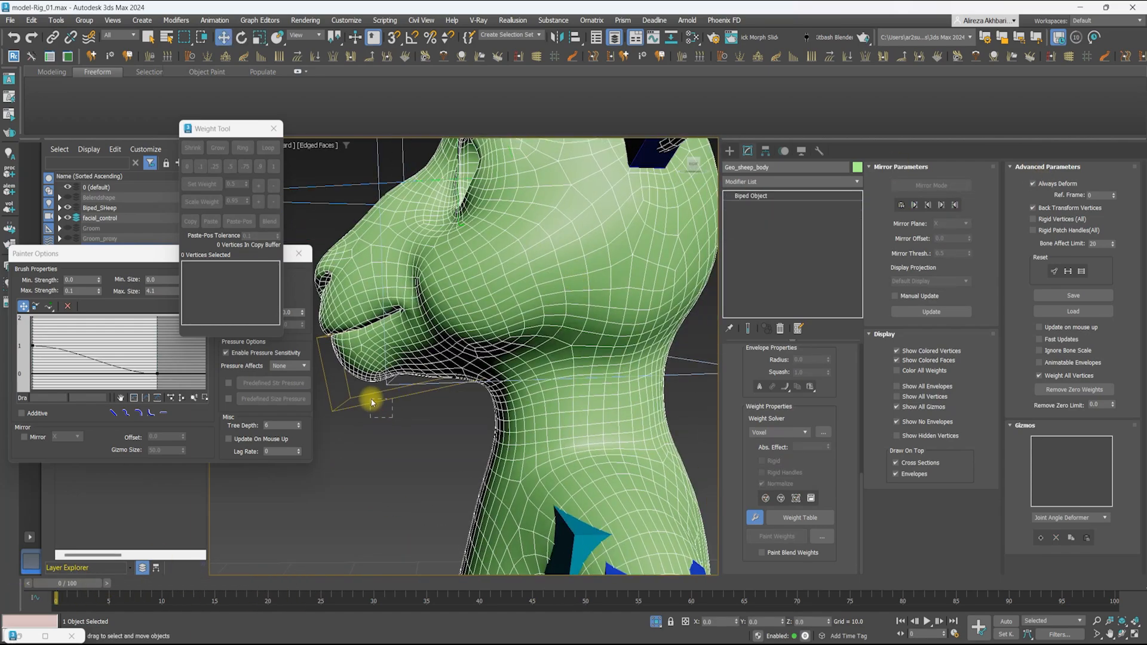
click(606, 294)
middle_drag(454, 273, 461, 272)
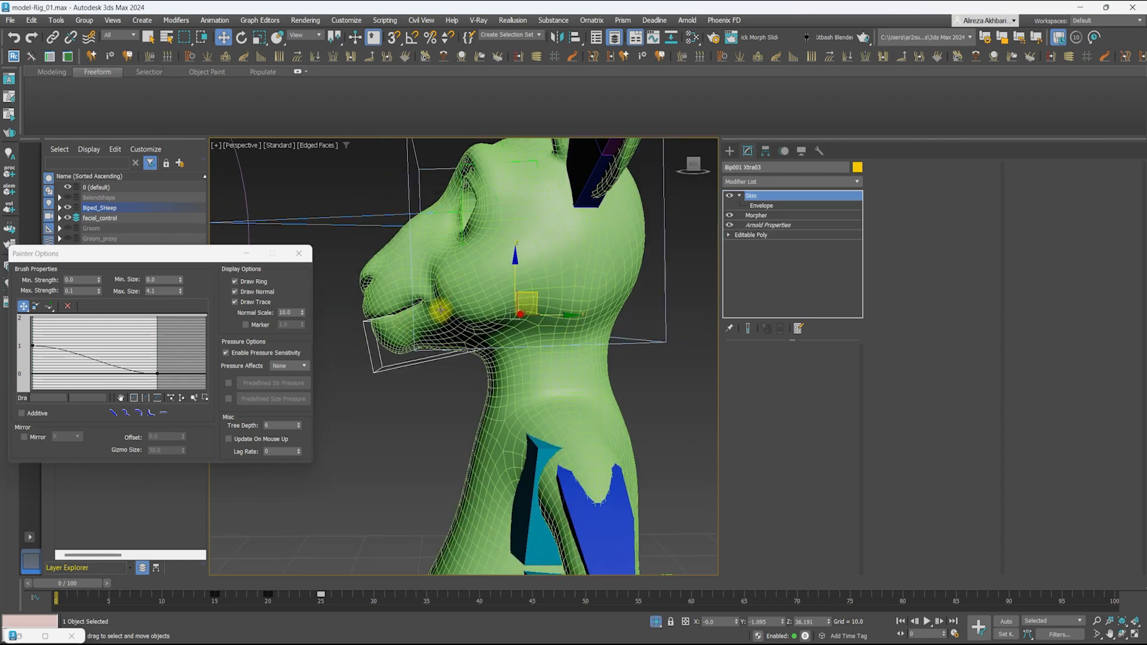
click(784, 151)
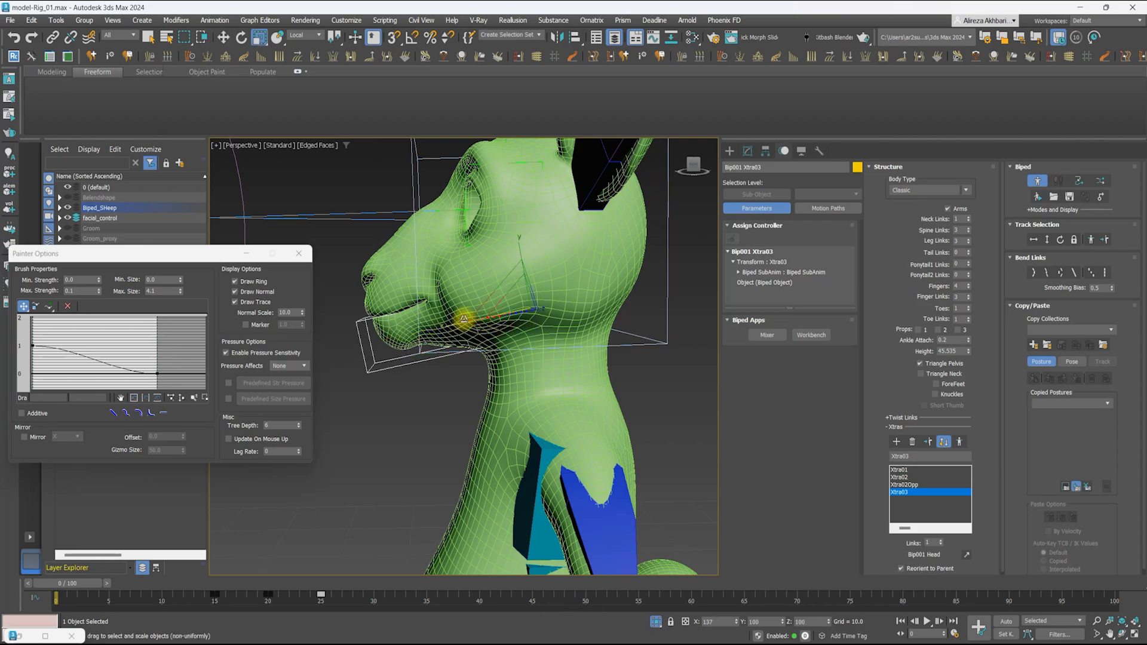
click(475, 268)
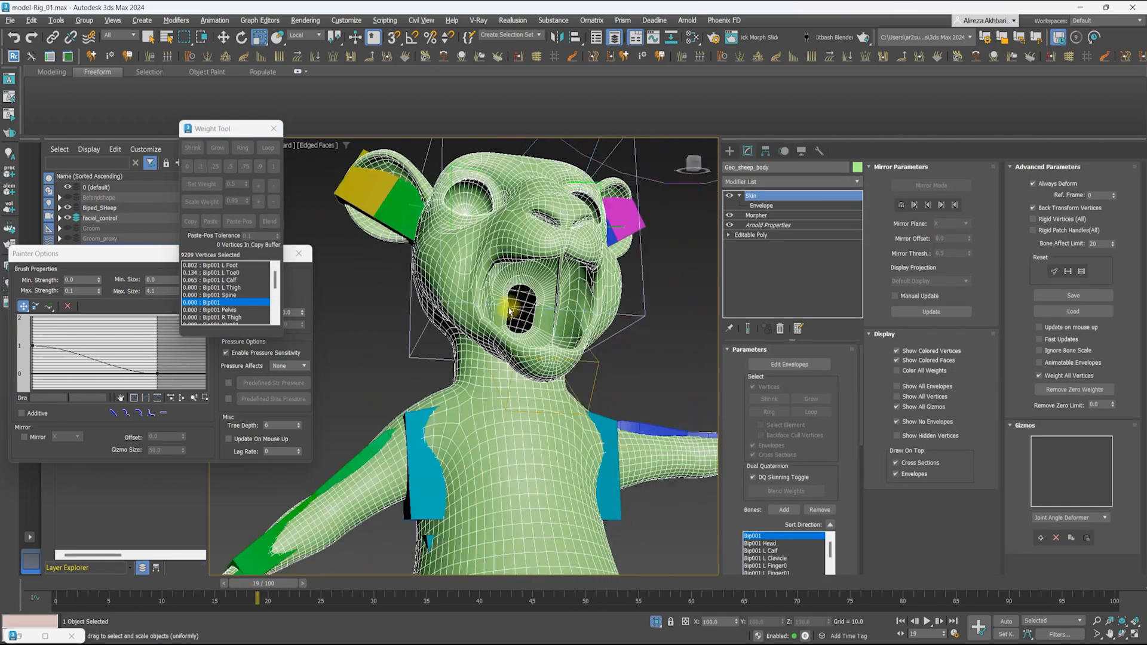
Edit the Skin envelopes and paint the Xtra03 jaw weights across the rear of the cheek
click(789, 364)
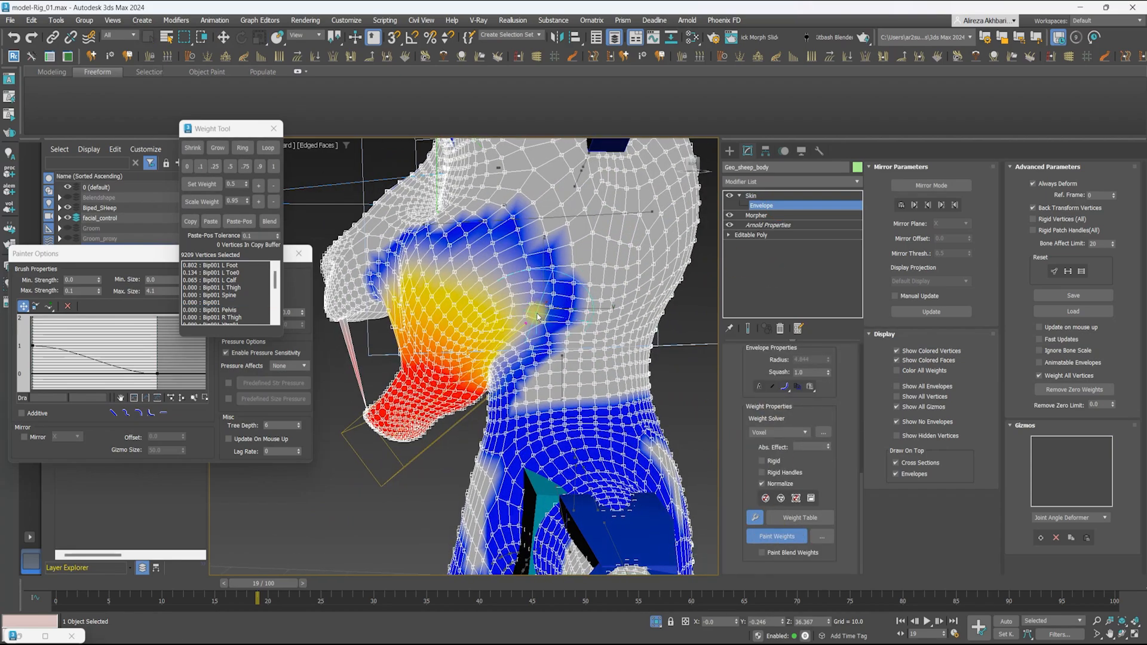
alt+middle_drag(513, 332, 540, 323)
drag(541, 323, 556, 283)
alt+middle_drag(504, 332, 538, 326)
Select vertices behind the jaw's weighted area, grow the selection and blend their Head and Xtra03 weights
key(w)
scroll(624, 296, up, 5)
click(618, 299)
scroll(538, 223, down, 5)
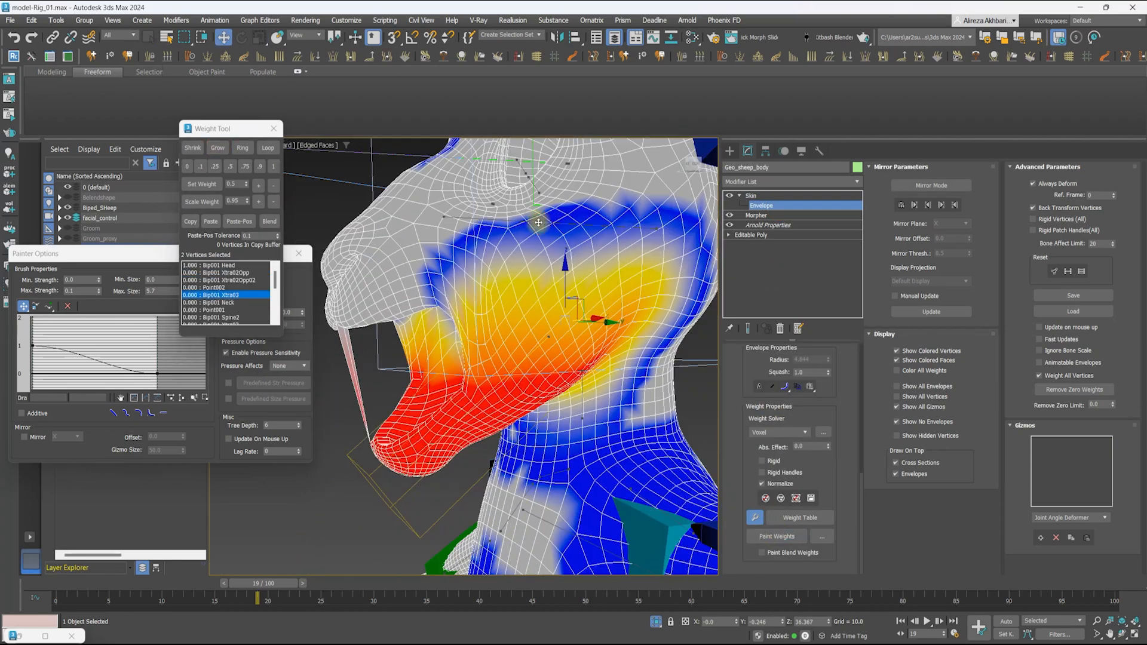
click(209, 265)
click(269, 222)
click(218, 148)
Mirror the jaw weights to the other side of the face and scrub the jaw animation
click(931, 185)
click(751, 196)
drag(268, 585, 331, 590)
Choose the Point001 bone in the body's Skin envelopes and paint its weight around the sheep's left eye socket
click(548, 299)
alt+middle_drag(548, 299, 655, 236)
click(656, 235)
click(762, 205)
click(553, 319)
click(221, 281)
drag(743, 449, 740, 359)
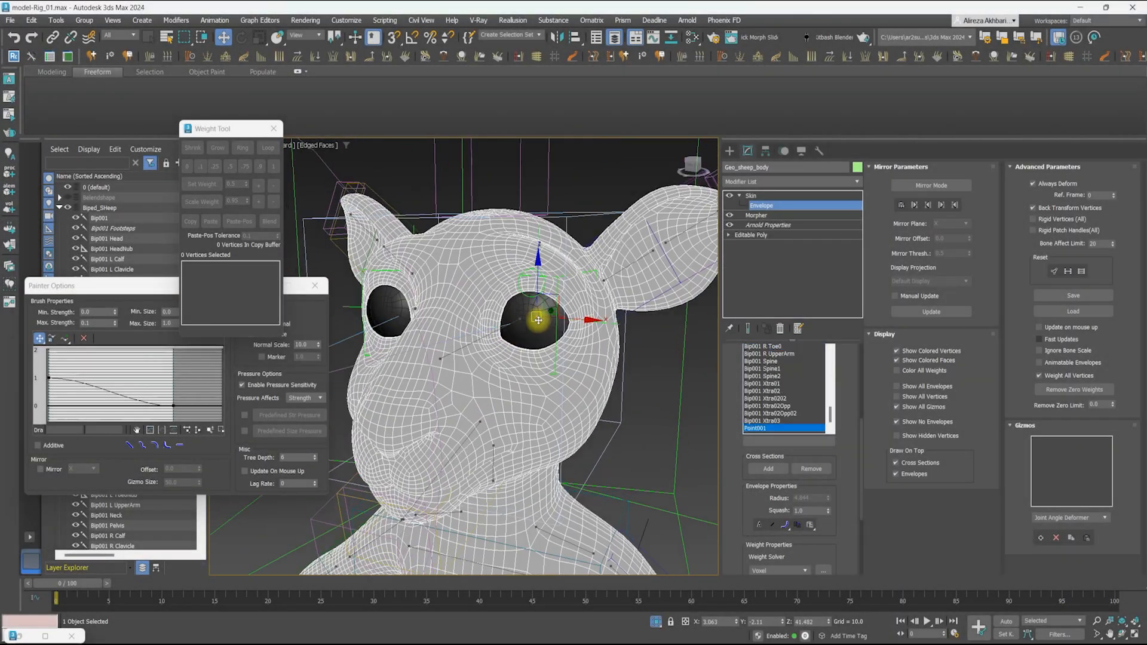
scroll(538, 320, up, 3)
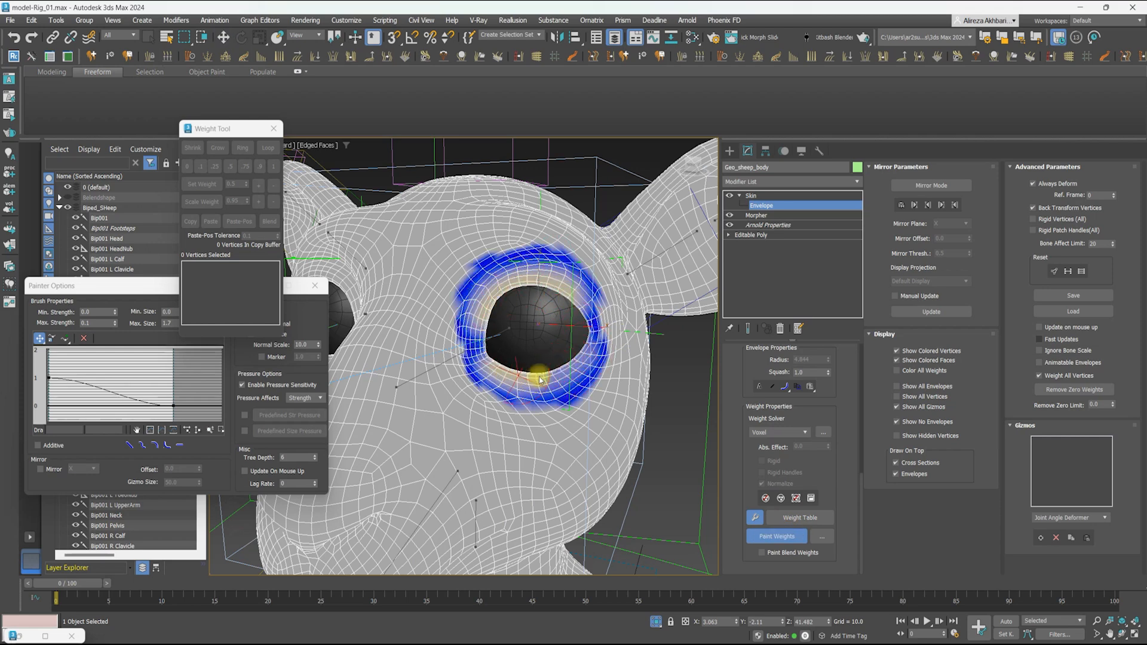
click(767, 534)
scroll(510, 353, down, 5)
Select Eyes_control and examine the eye area without edged faces
key(1)
click(357, 243)
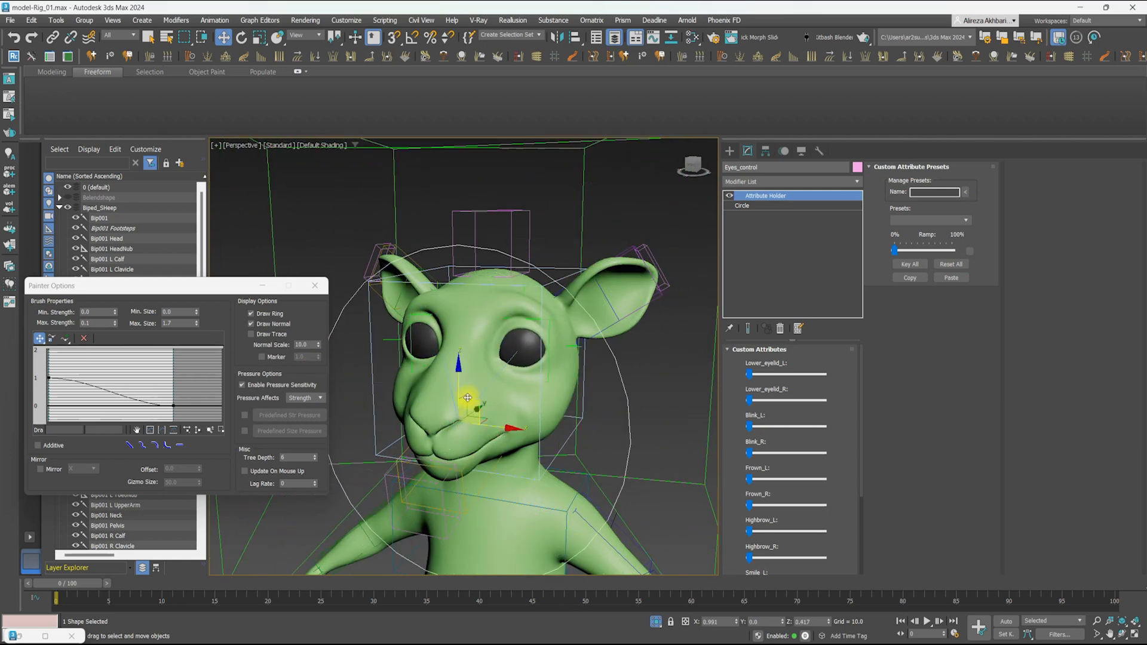
scroll(513, 336, up, 8)
Show edged faces and refine the Point001 eyelid weights with a maximum brush strength of 0.05
key(F4)
click(494, 300)
click(761, 206)
click(553, 372)
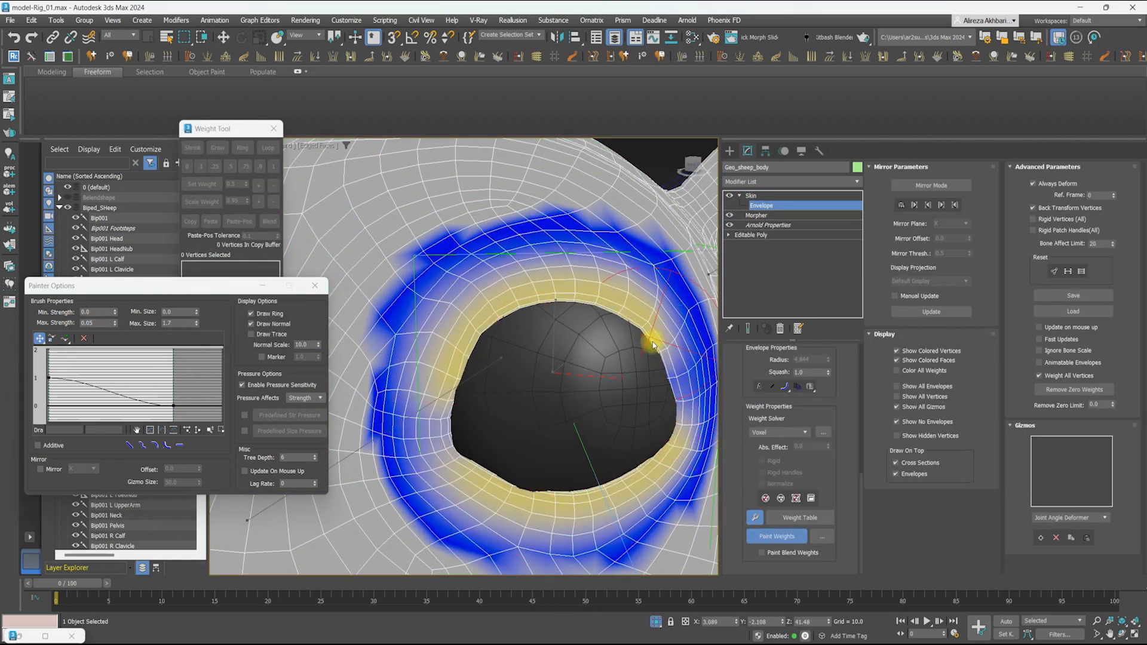
click(777, 536)
Mirror the eye weights to the other side of the face and leave envelope editing
scroll(594, 407, down, 6)
click(931, 186)
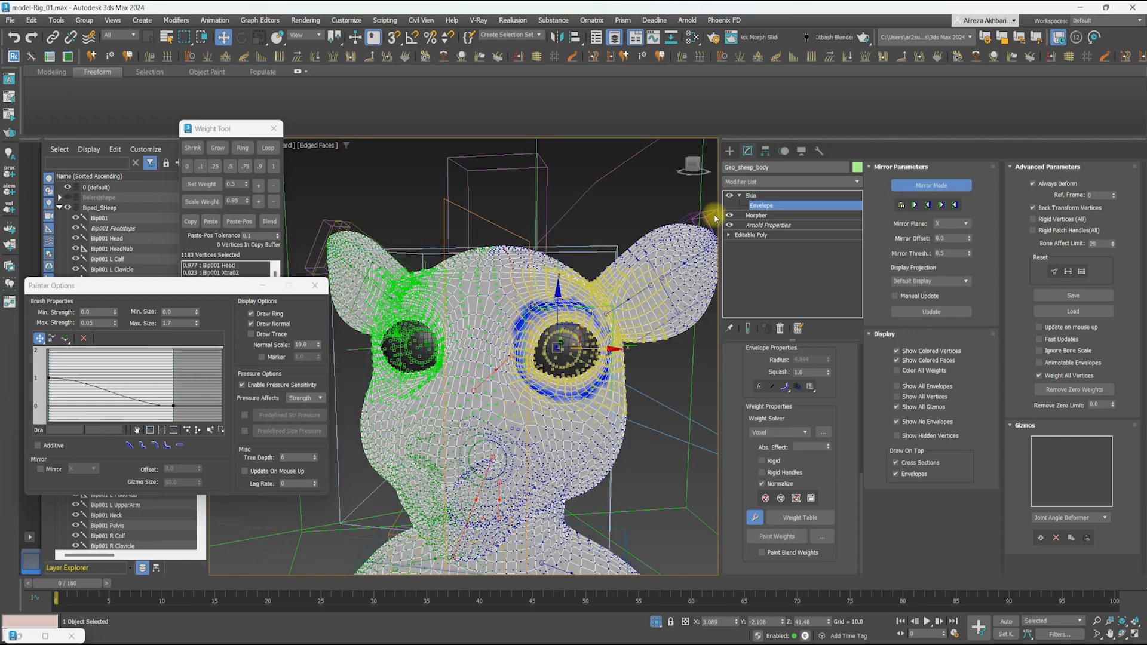
click(752, 196)
Select the jaw bone Xtra03, the head bone and both sets of teeth, and isolate them
scroll(472, 304, down, 3)
click(571, 282)
alt+right_click(596, 246)
click(563, 228)
click(396, 376)
scroll(532, 349, up, 3)
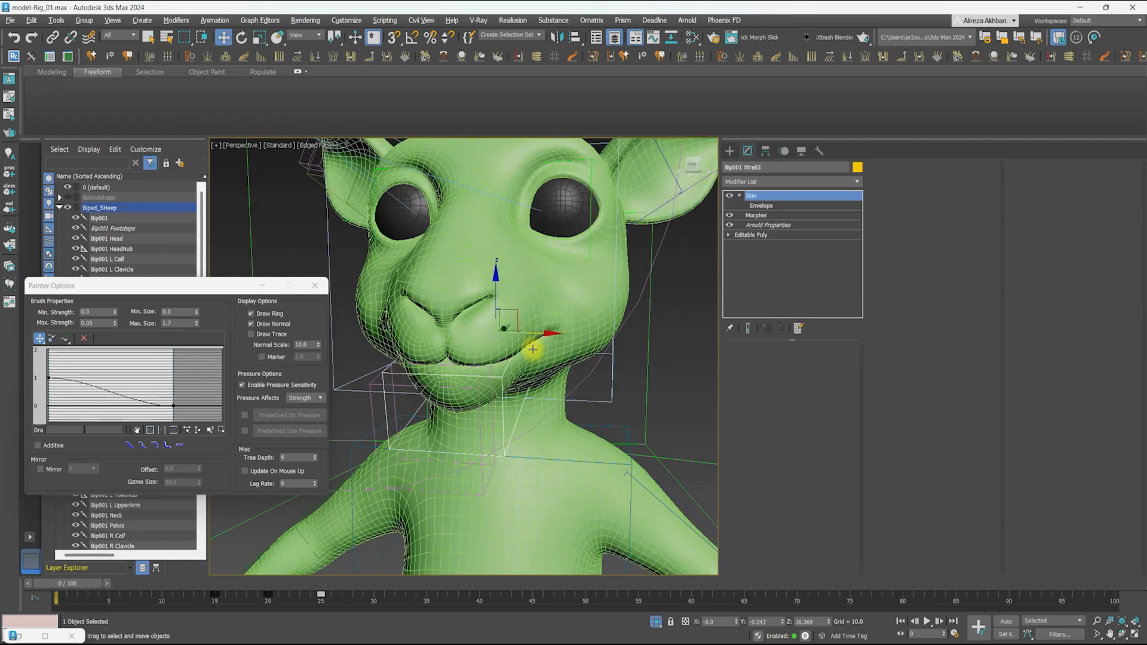
scroll(504, 300, up, 2)
ctrl+click(539, 367)
ctrl+click(654, 379)
key(alt+q)
scroll(461, 328, up, 3)
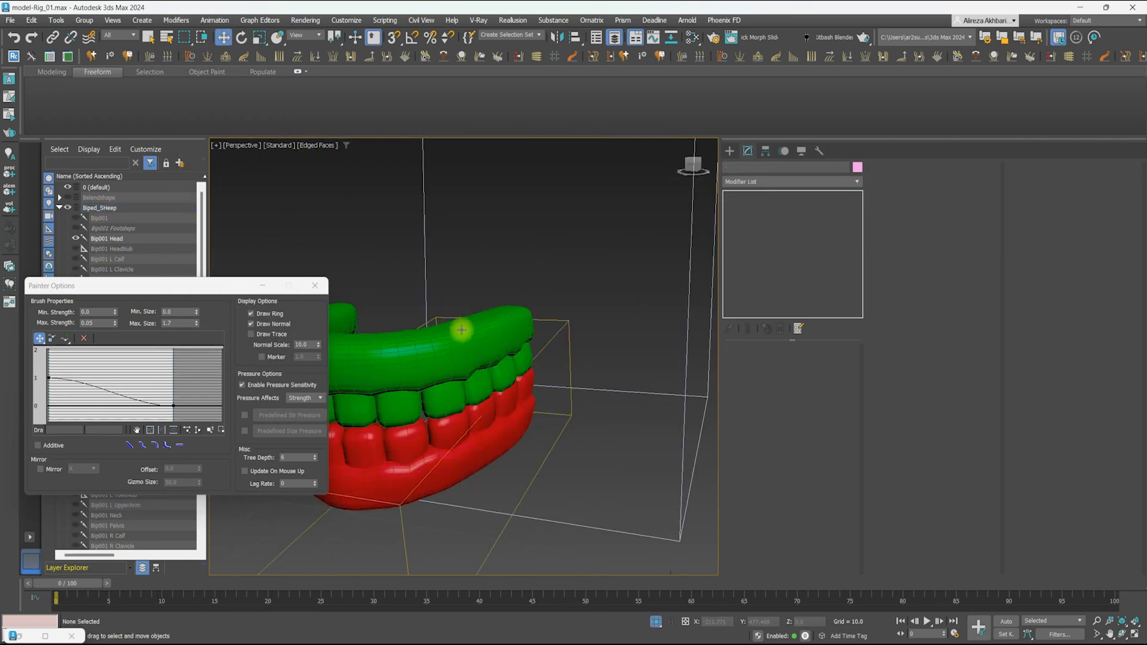
Apply one Skin modifier to the upper and lower teeth and add the Bip001 Head and Bip001 Xtra03 bones
click(460, 328)
ctrl+click(457, 430)
click(751, 183)
key(Return)
scroll(567, 245, down, 4)
click(783, 510)
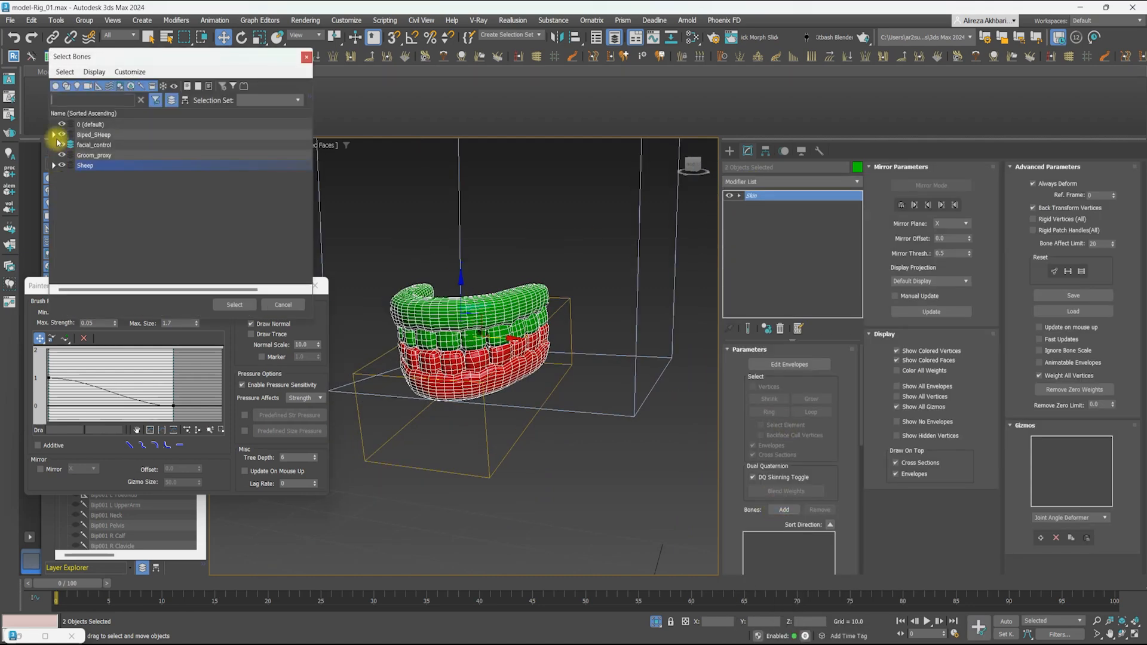
click(286, 306)
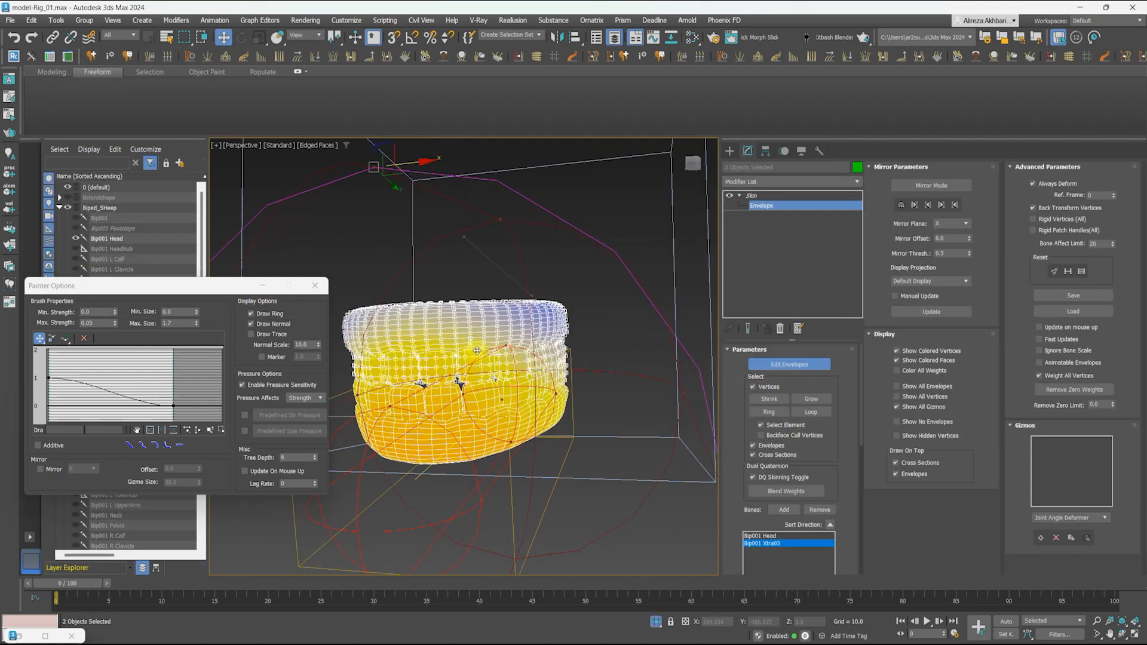
Edit the teeth's envelopes and weight the upper teeth to Bip001 Head instead of Xtra03
alt+middle_drag(475, 352, 596, 354)
click(771, 536)
right_click(609, 310)
right_click(318, 187)
click(290, 202)
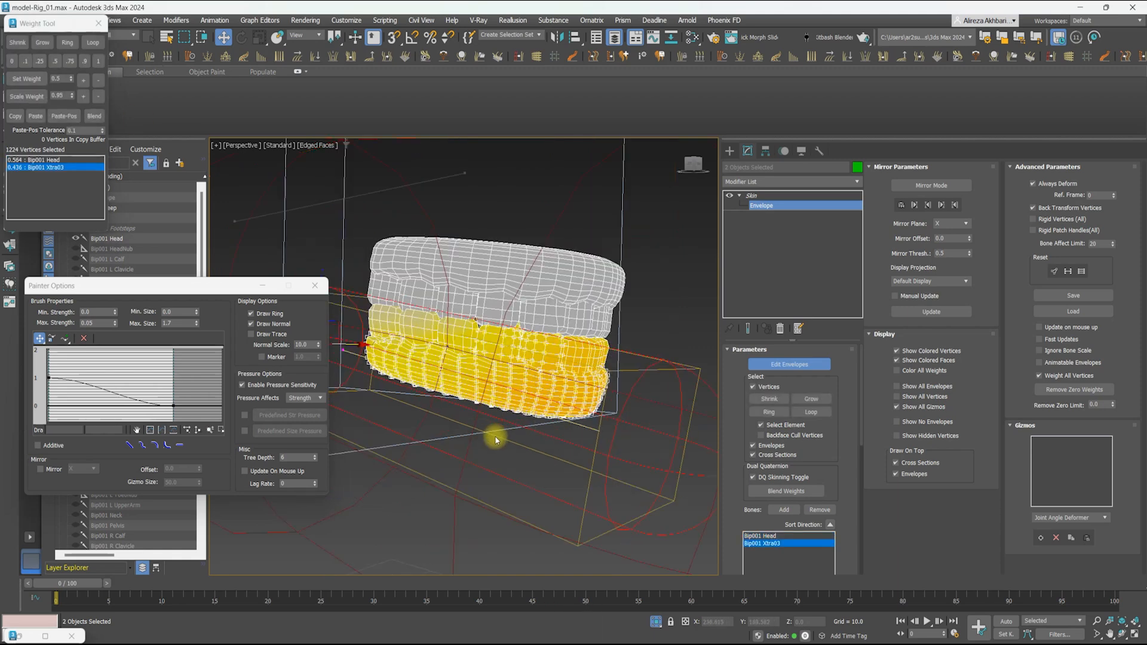
Set the lower teeth's Xtra03 weight to 1 and leave envelope editing
ctrl+click(391, 297)
mouse_move(482, 375)
alt+middle_down()
mouse_move(391, 297)
mouse_move(494, 293)
alt+middle_up()
click(99, 61)
click(754, 202)
scroll(610, 478, down, 3)
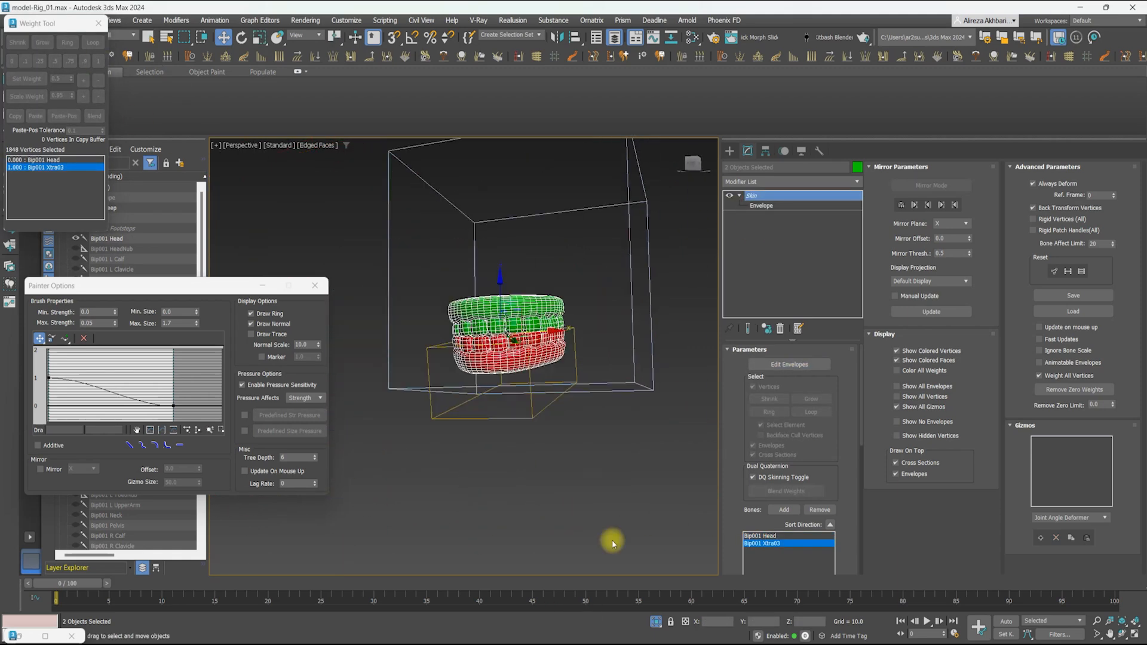
Close the weight tools and scrub the jaw animation from frame 25 to 0 to check the teeth
click(315, 286)
click(99, 23)
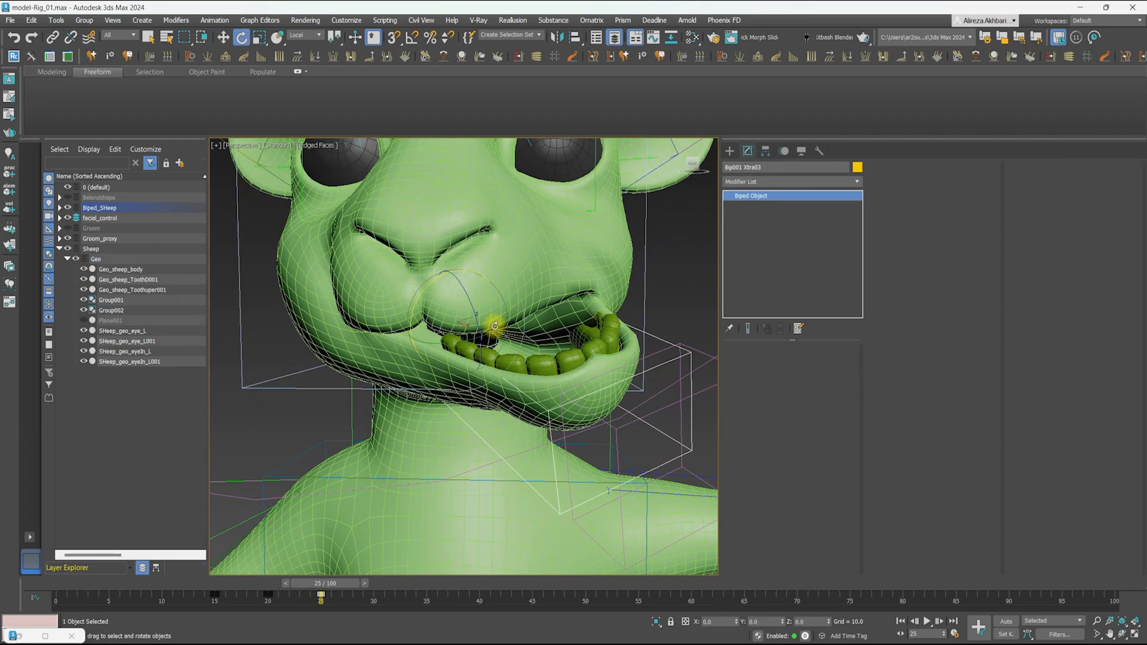
drag(316, 585, 110, 590)
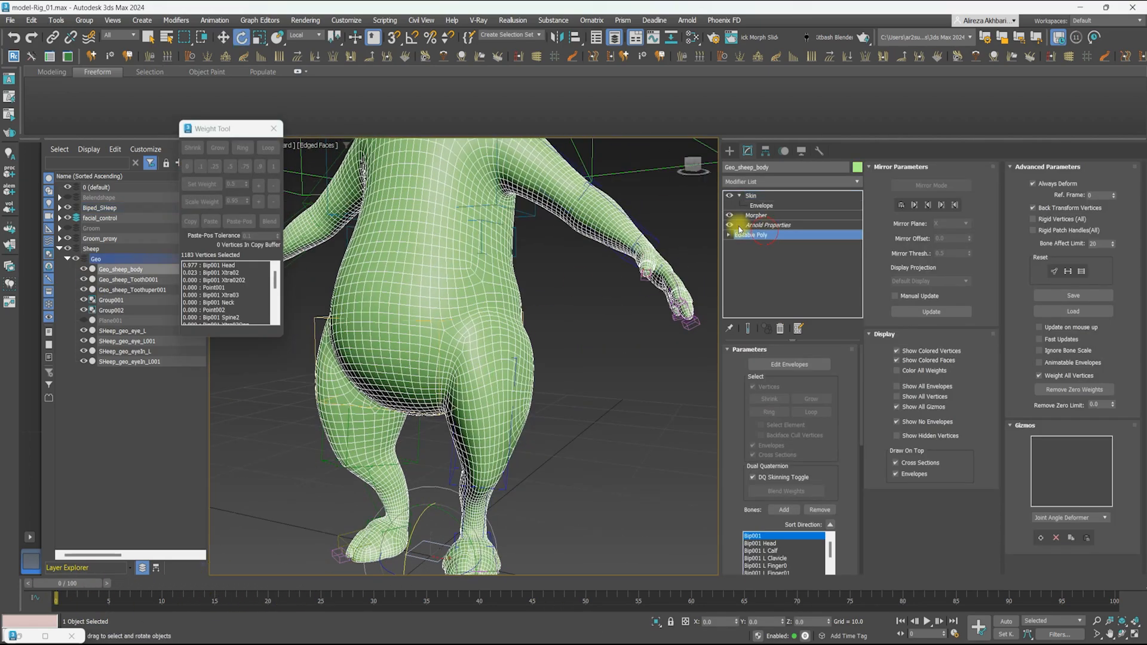
Add a VertexPaint modifier above the body's Editable Poly, fill it black and prepare a white brush mirrored on X
click(759, 180)
click(758, 225)
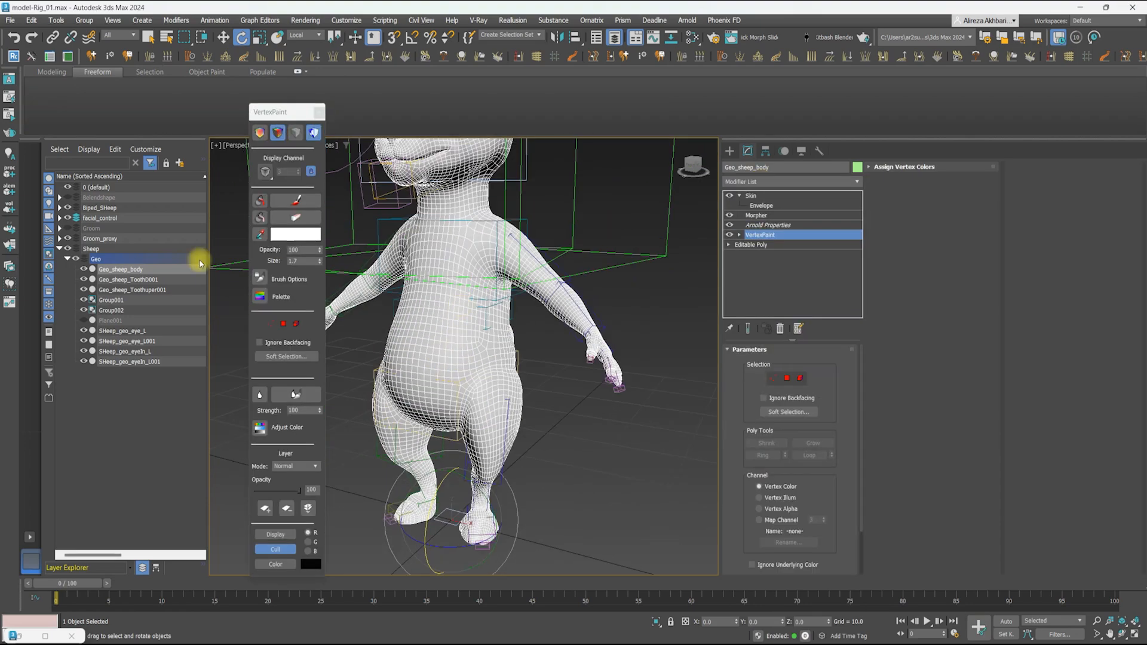
click(260, 279)
drag(119, 191, 119, 109)
click(251, 205)
click(260, 201)
click(287, 234)
click(251, 205)
click(295, 201)
Paint a white vertex-color mask over the belly, hips, upper thighs and shoulders, and stop painting
scroll(492, 361, up, 3)
drag(534, 299, 475, 400)
alt+middle_drag(523, 282, 394, 287)
drag(395, 287, 371, 325)
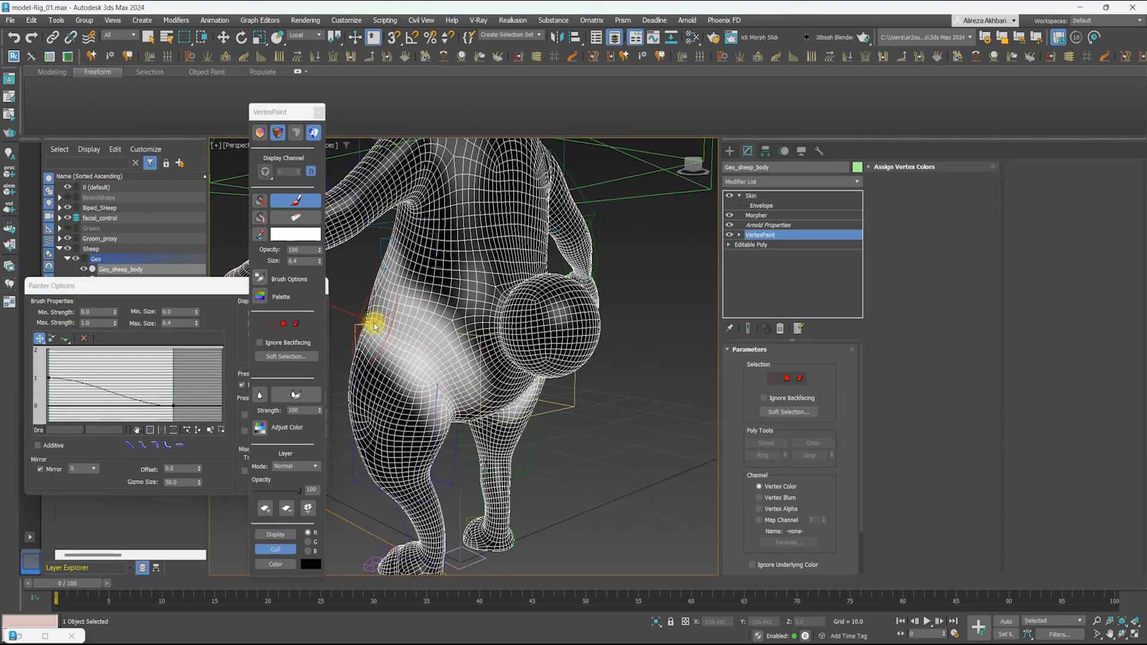
mouse_move(371, 325)
alt+middle_down()
mouse_move(473, 378)
mouse_move(418, 335)
alt+middle_up()
drag(418, 335, 438, 267)
alt+middle_drag(438, 266, 460, 311)
drag(460, 311, 472, 260)
alt+middle_drag(472, 259, 422, 248)
drag(422, 249, 418, 335)
mouse_move(418, 335)
alt+middle_down()
mouse_move(441, 223)
mouse_move(508, 413)
alt+middle_up()
drag(508, 412, 485, 440)
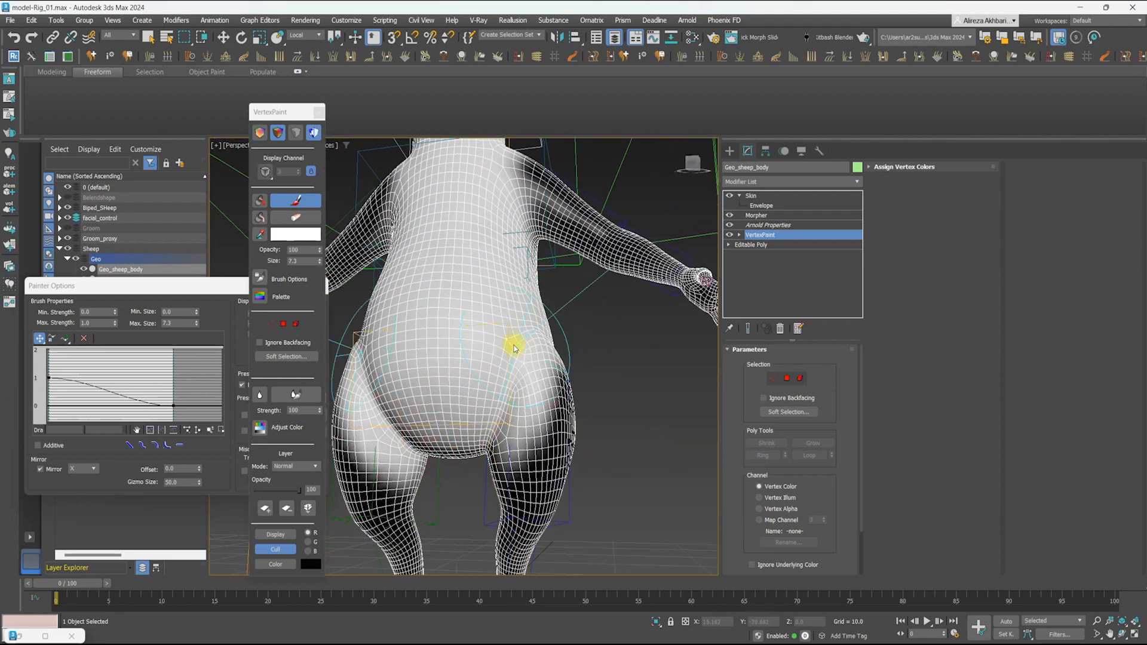
alt+middle_drag(529, 346, 493, 350)
click(296, 133)
click(296, 201)
Add a Data Channel modifier above the body's Skin and load its Delta Mush preset
click(751, 196)
scroll(492, 289, down, 3)
click(774, 182)
text(d)
click(741, 237)
click(744, 383)
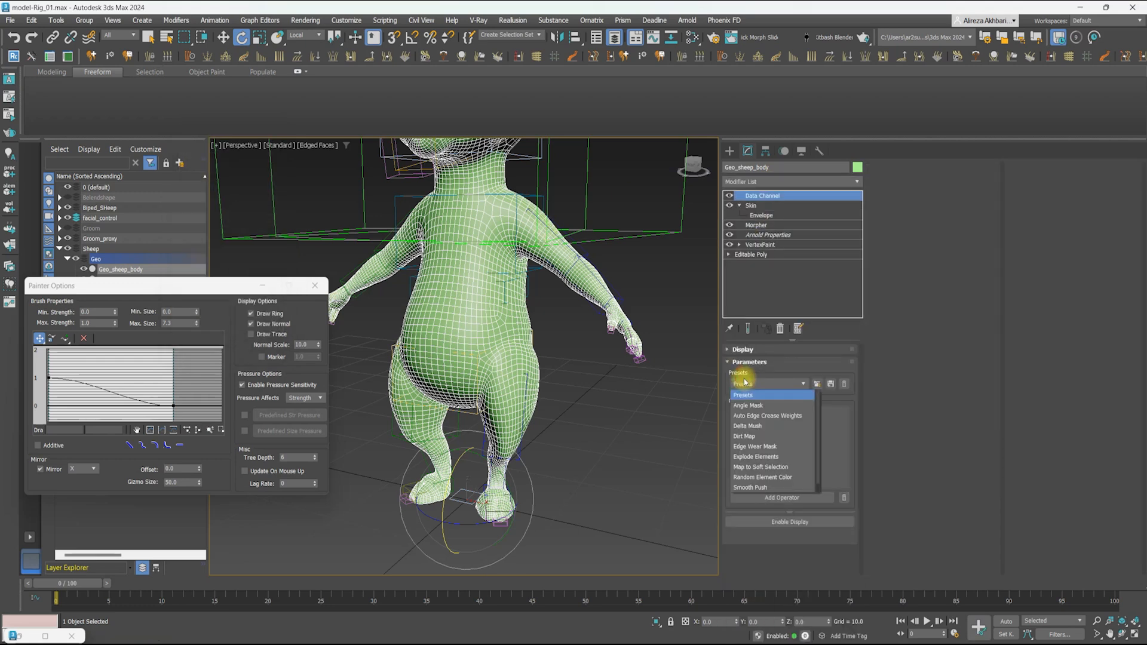
click(818, 384)
click(759, 411)
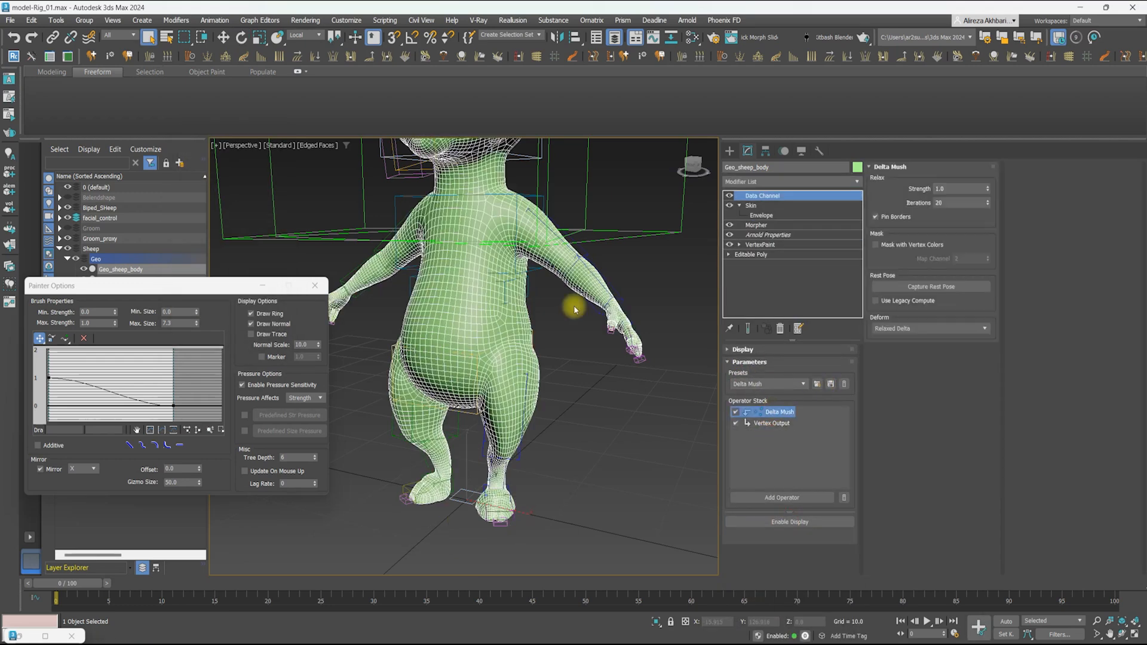
Capture the Delta Mush rest pose at frame 0 and compare the modifier off and on at frame 7
drag(94, 589, 1, 603)
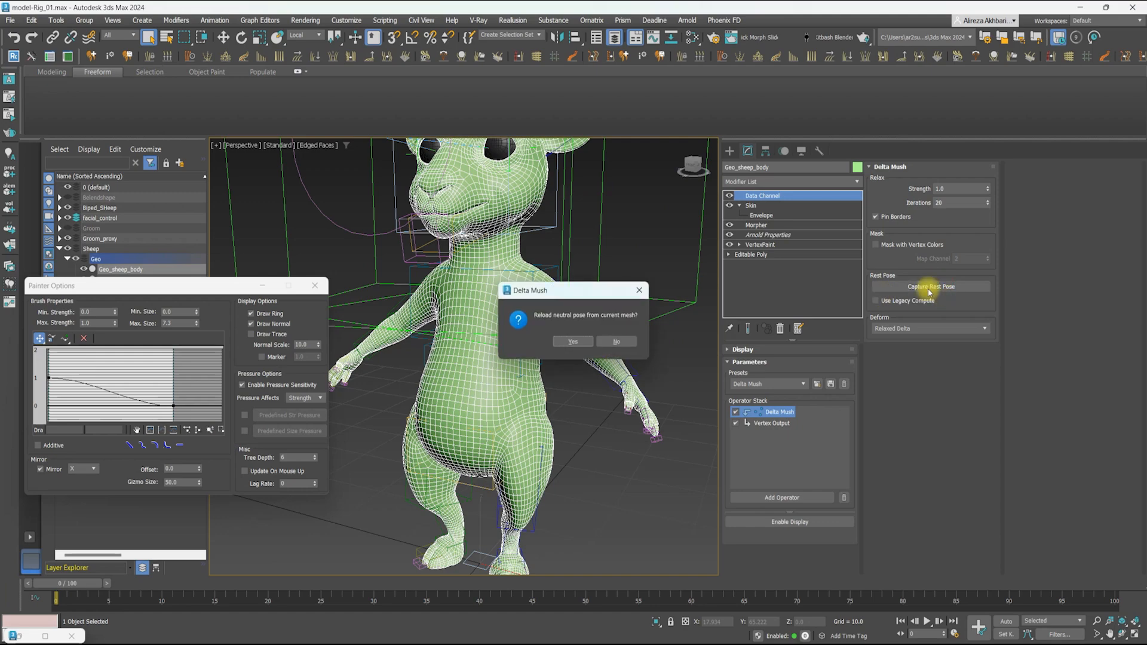
drag(82, 583, 155, 590)
alt+middle_drag(526, 364, 551, 359)
scroll(450, 378, up, 3)
click(729, 196)
click(730, 196)
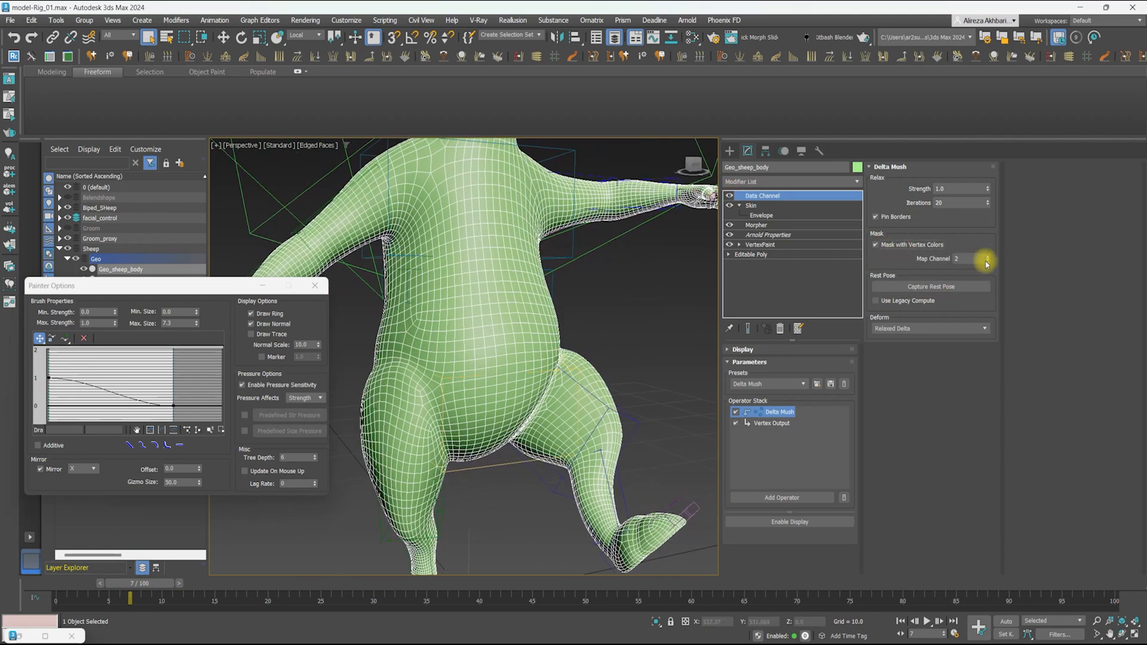
Mask the Delta Mush with vertex colors on map channel 0 and compare its effect at frame 9
alt+middle_drag(635, 248, 576, 251)
scroll(573, 305, down, 3)
drag(135, 581, 157, 592)
alt+middle_drag(598, 236, 509, 251)
click(730, 196)
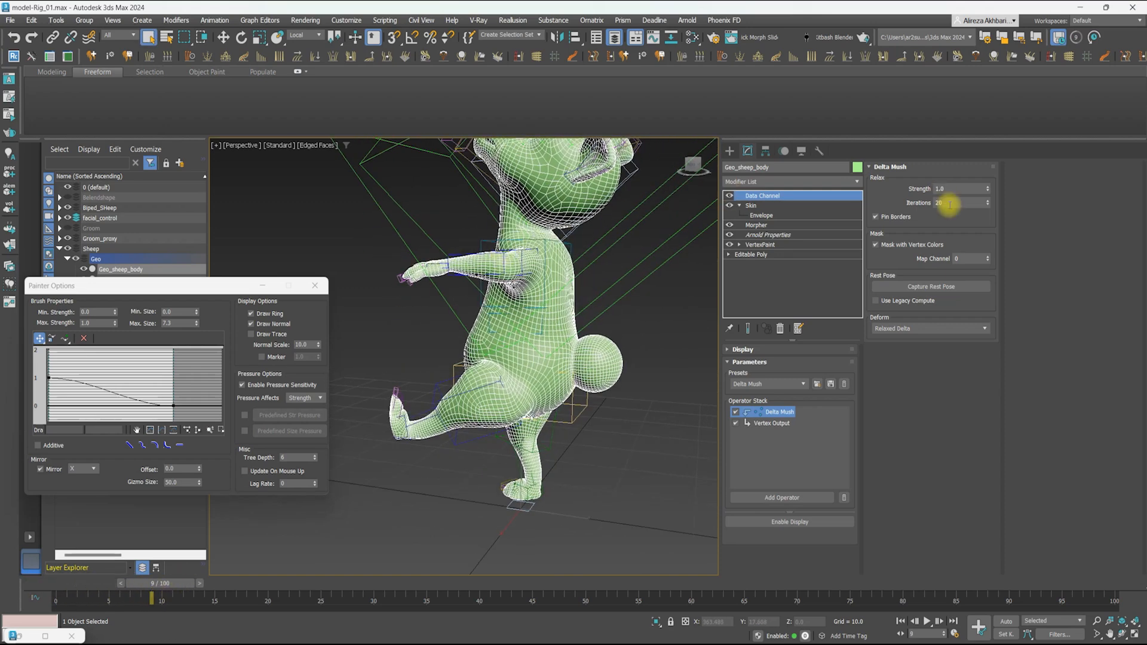
Set the Delta Mush iterations to 18, scrub the test animation back to frame 0 and hide edged faces
alt+middle_drag(547, 292, 632, 306)
drag(155, 584, 365, 606)
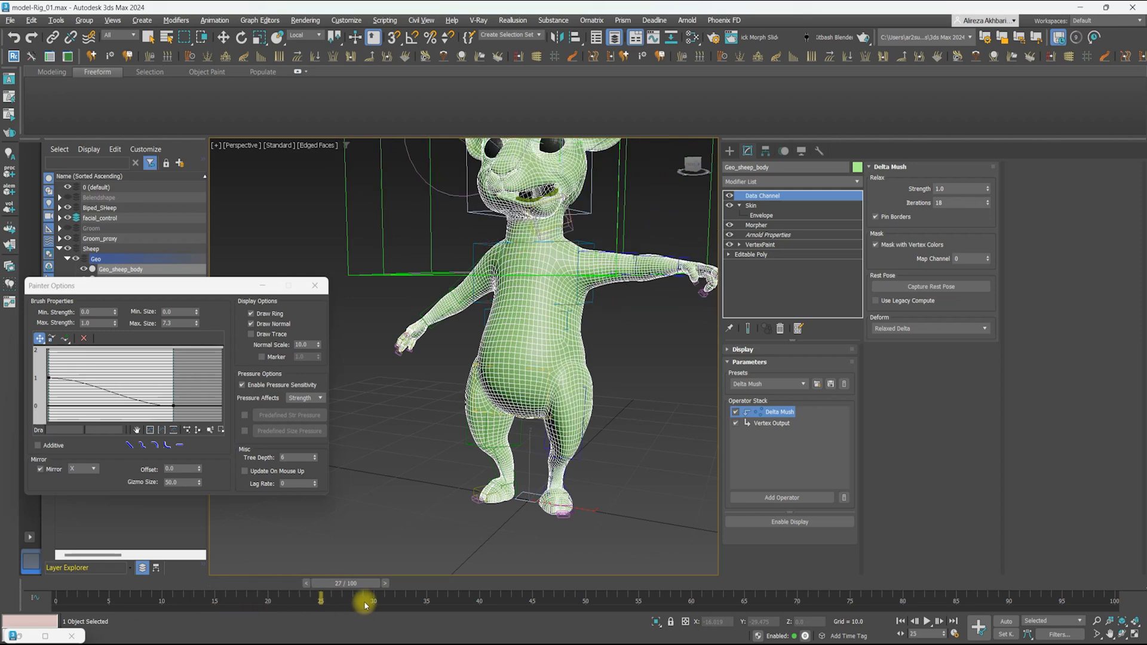
drag(217, 628, 53, 597)
mouse_move(529, 278)
alt+middle_down()
mouse_move(505, 304)
mouse_move(478, 308)
alt+middle_up()
key(F4)
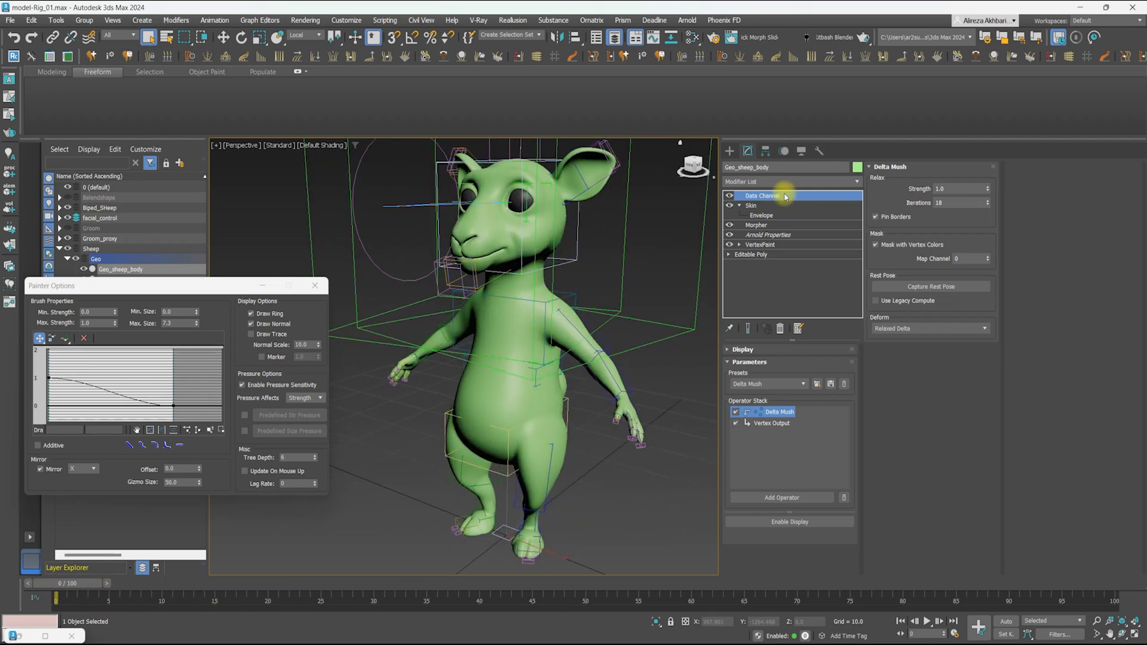
Show edged faces, edit the body's Skin envelopes below the Data Channel and activate weight painting at the hips
alt+middle_drag(574, 257, 499, 191)
scroll(494, 274, up, 3)
key(F4)
click(762, 215)
alt+middle_drag(526, 278, 478, 289)
scroll(796, 425, down, 3)
alt+middle_drag(518, 374, 533, 373)
drag(114, 286, 123, 304)
drag(728, 396, 780, 275)
click(759, 537)
alt+middle_drag(556, 396, 545, 369)
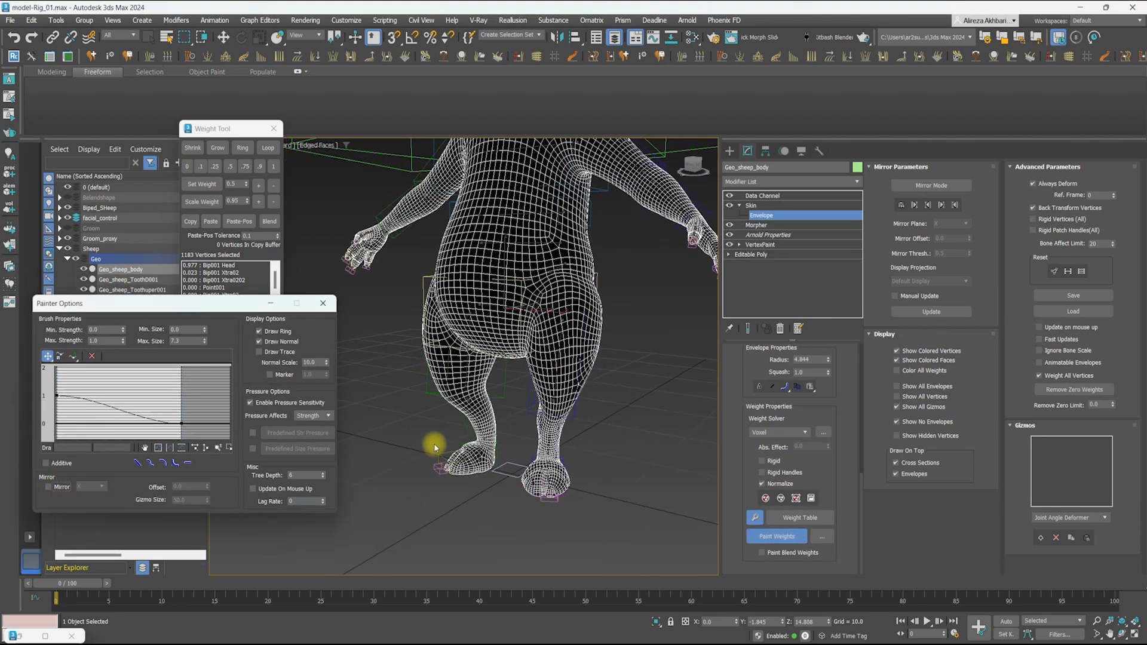
Scrub to frames 5 and 9 and examine the skin weights on the raised leg
scroll(544, 397, up, 3)
mouse_move(68, 585)
mouse_down()
mouse_move(118, 587)
mouse_move(109, 587)
mouse_up()
click(777, 537)
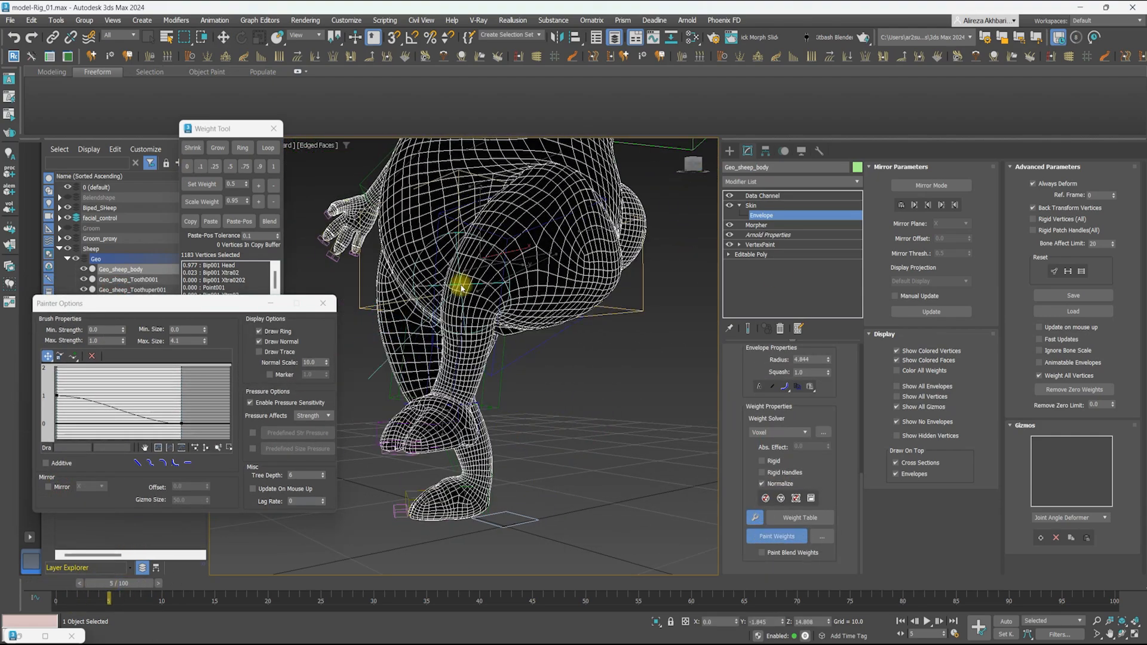
scroll(463, 251, down, 3)
alt+middle_drag(463, 251, 464, 374)
drag(116, 585, 168, 591)
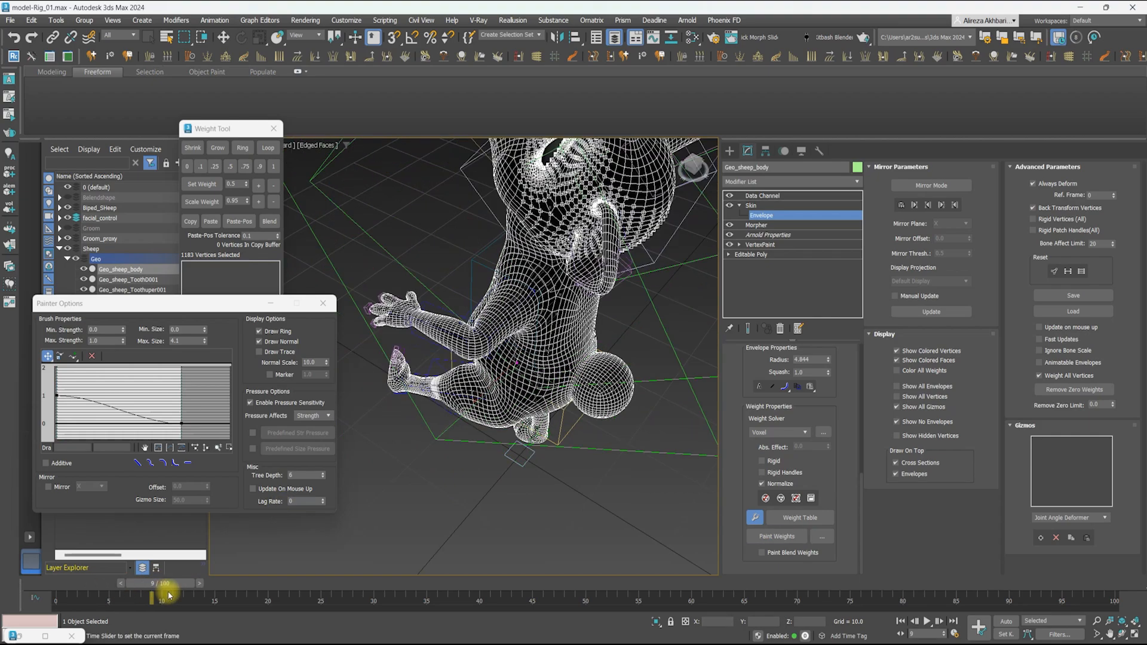
Paint the skin weights on the posed body and mirror them to the other side
scroll(479, 357, up, 3)
alt+middle_drag(480, 362, 584, 338)
scroll(584, 339, down, 3)
click(765, 533)
click(941, 190)
alt+middle_drag(664, 246, 569, 254)
click(930, 186)
scroll(732, 388, up, 7)
click(786, 413)
alt+middle_drag(509, 333, 418, 317)
alt+middle_drag(535, 317, 541, 351)
scroll(445, 313, up, 3)
Return to the Data Channel level, go back to frame 0 and close the painter options
click(761, 196)
scroll(510, 339, down, 3)
click(386, 439)
mouse_move(170, 583)
mouse_down()
mouse_move(118, 585)
mouse_move(226, 597)
mouse_move(56, 616)
mouse_up()
alt+middle_drag(415, 348, 478, 335)
click(322, 303)
alt+middle_drag(371, 290, 478, 303)
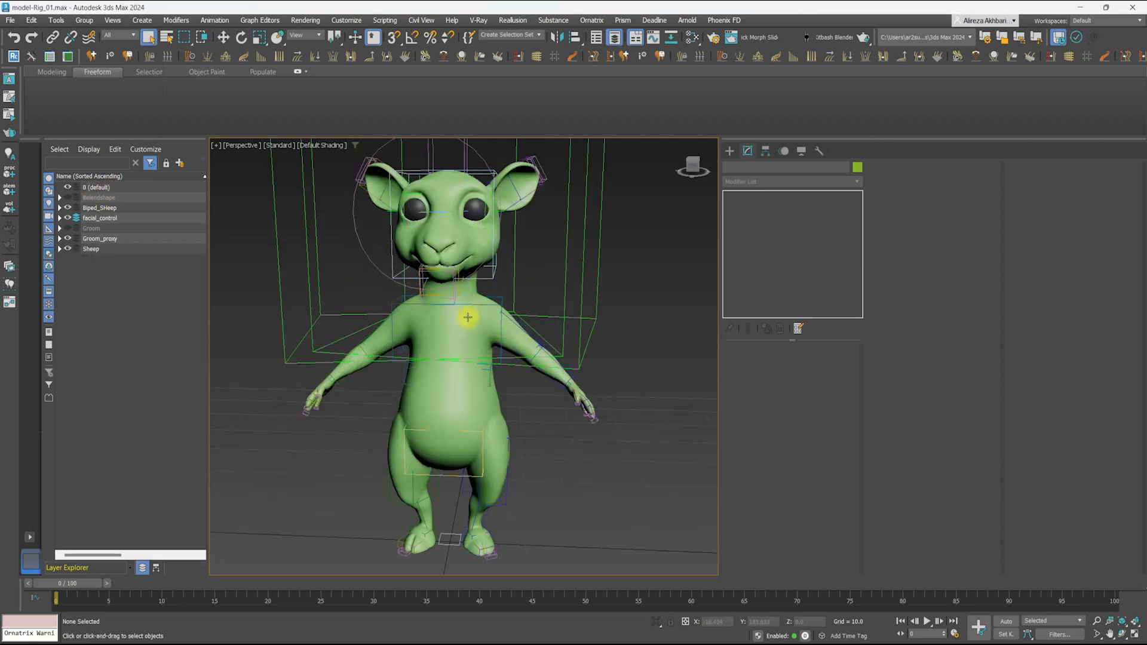
scroll(468, 317, up, 8)
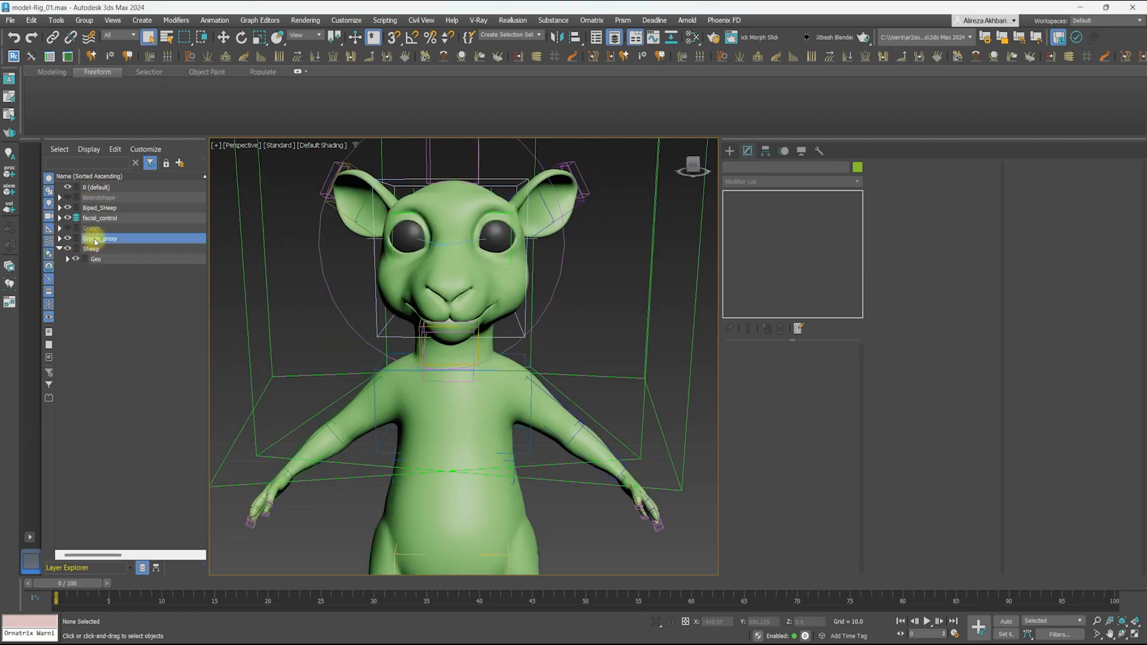
double_click(96, 239)
right_click(316, 249)
click(346, 368)
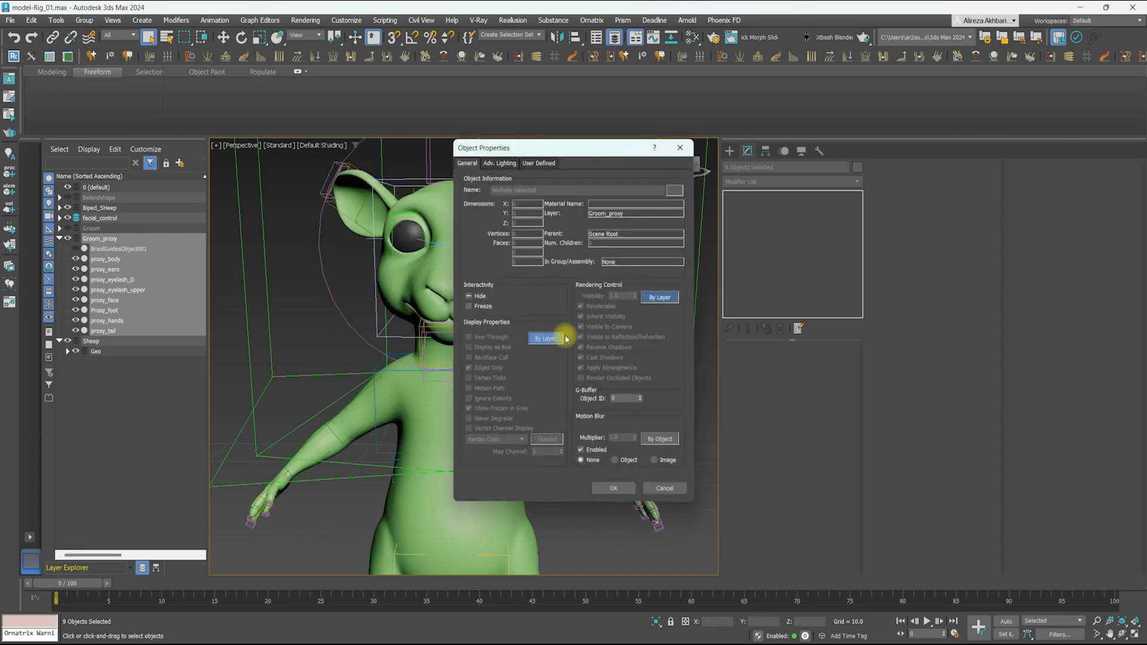
click(664, 487)
click(314, 496)
Turn off Renderable for the Groom_proxy layer and nest the layer under Sheep
right_click(112, 235)
click(139, 314)
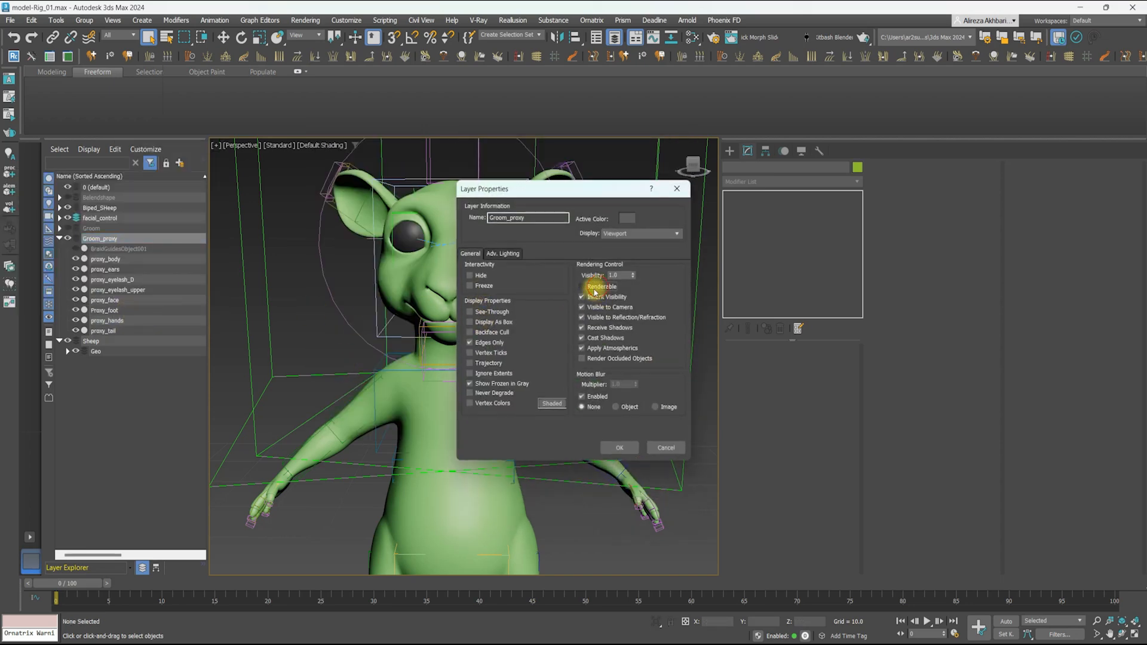
click(619, 446)
drag(88, 239, 113, 339)
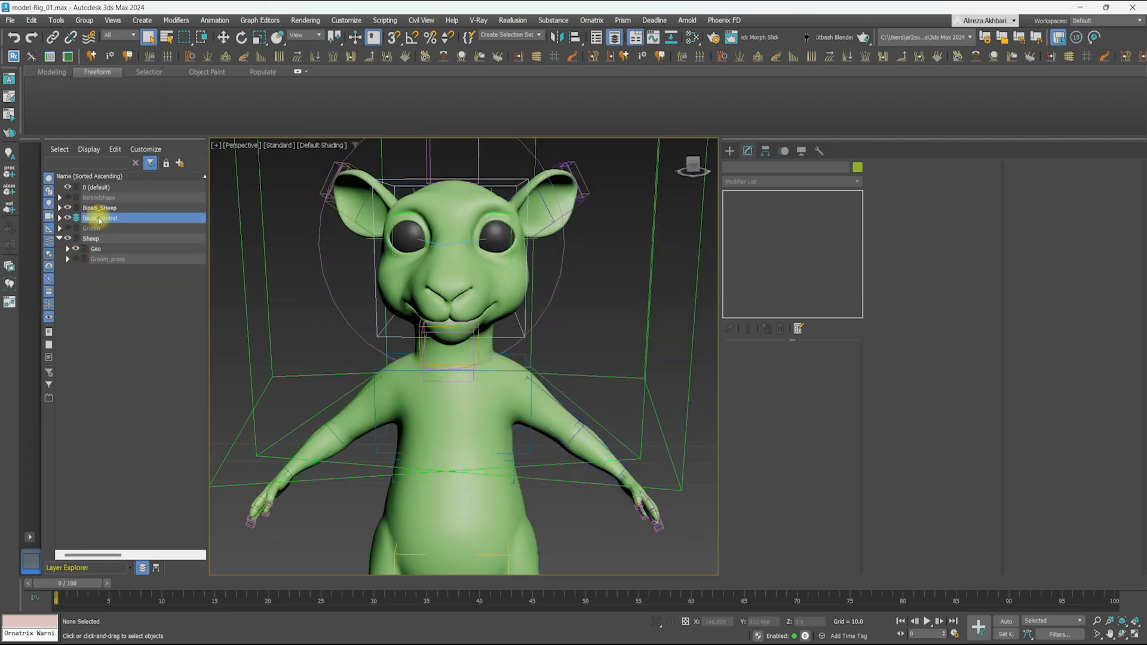
Limit selection to Helpers, select all the helper objects in the scene and move them to a new layer named Hide
click(60, 207)
scroll(351, 235, down, 3)
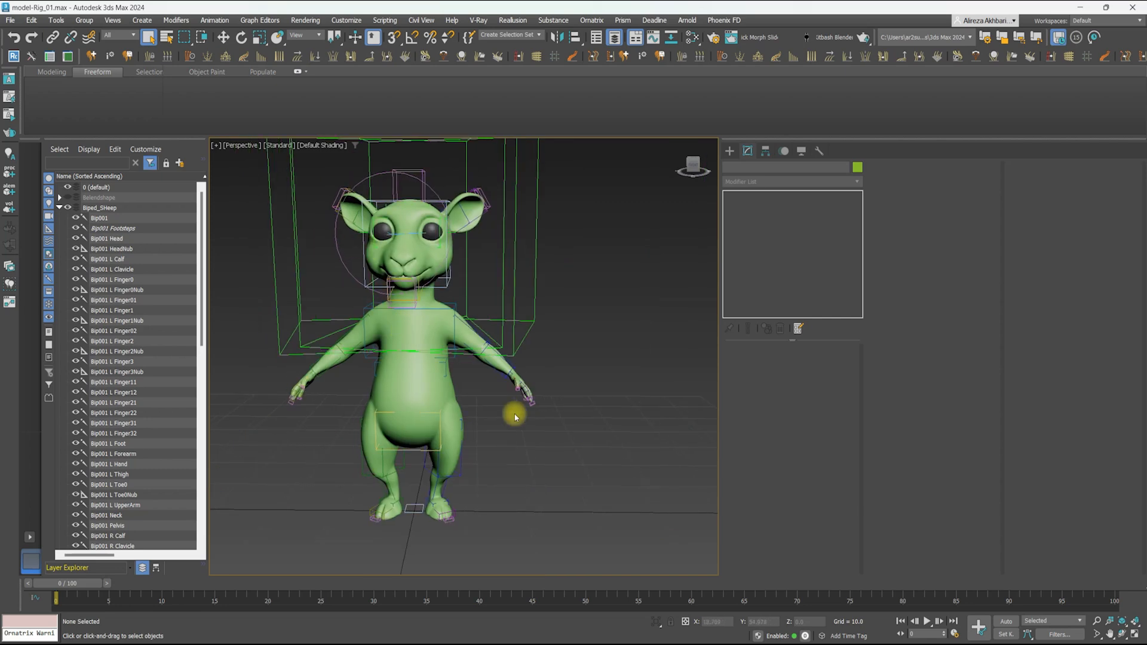
scroll(538, 374, up, 5)
click(537, 374)
scroll(537, 374, down, 4)
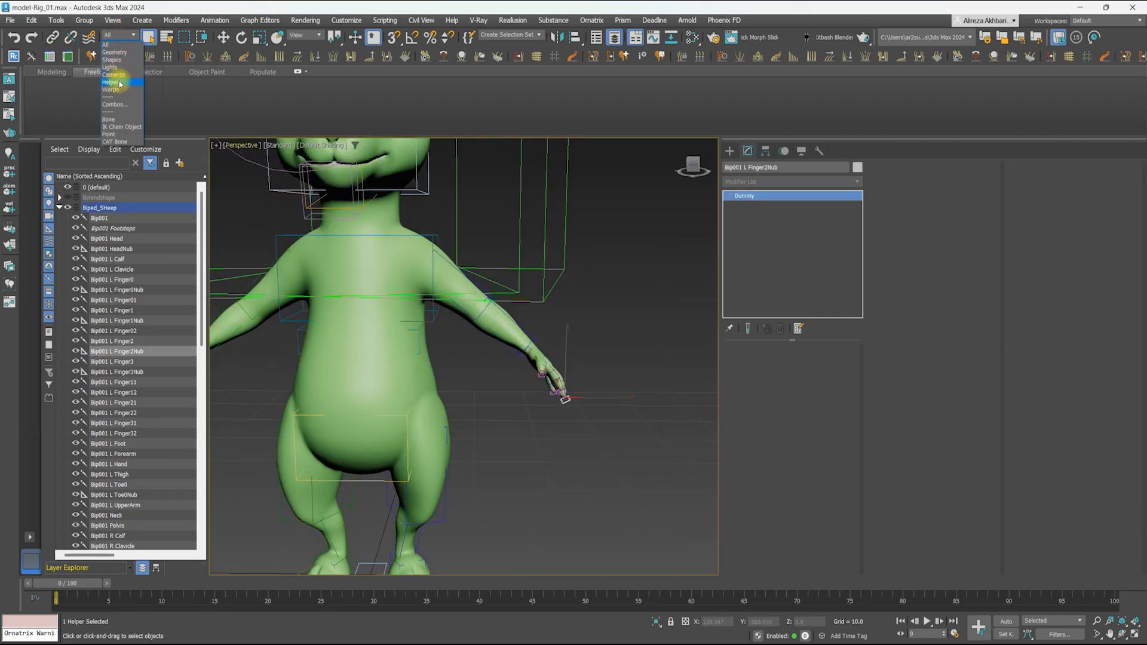
click(119, 83)
key(ctrl+a)
click(181, 162)
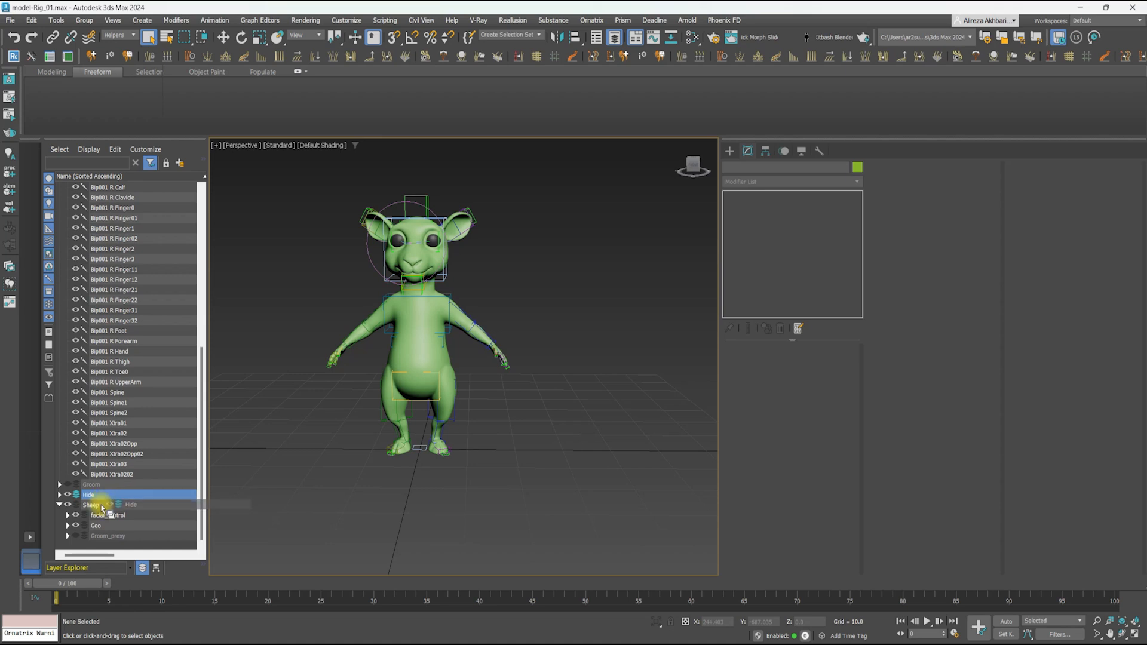
Review the properties of the Biped_Sheep objects and layer, and nest the Hide and Biped_Sheep layers under Sheep
scroll(121, 220, up, 10)
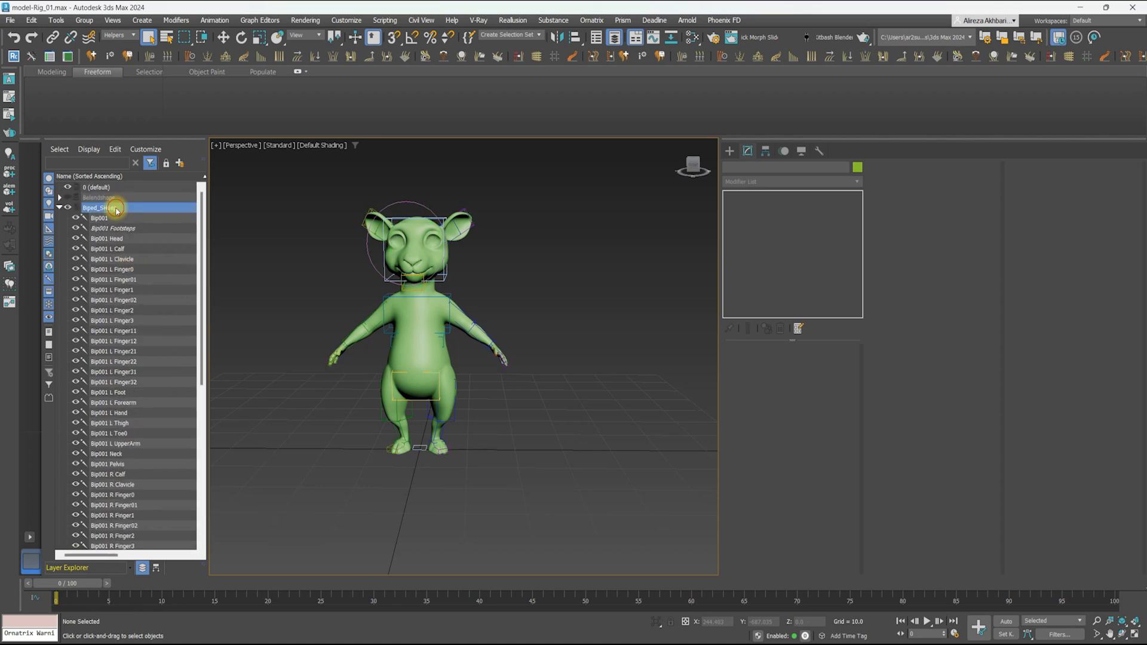
double_click(116, 209)
right_click(468, 239)
click(492, 328)
key(Escape)
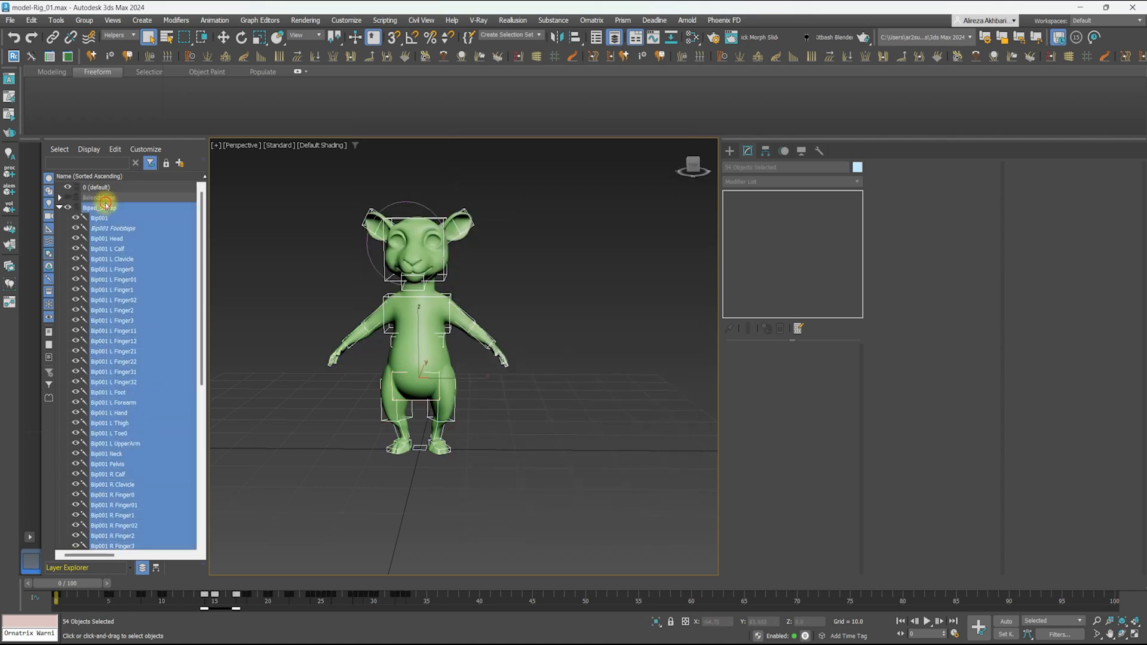
click(106, 201)
right_click(109, 207)
click(127, 280)
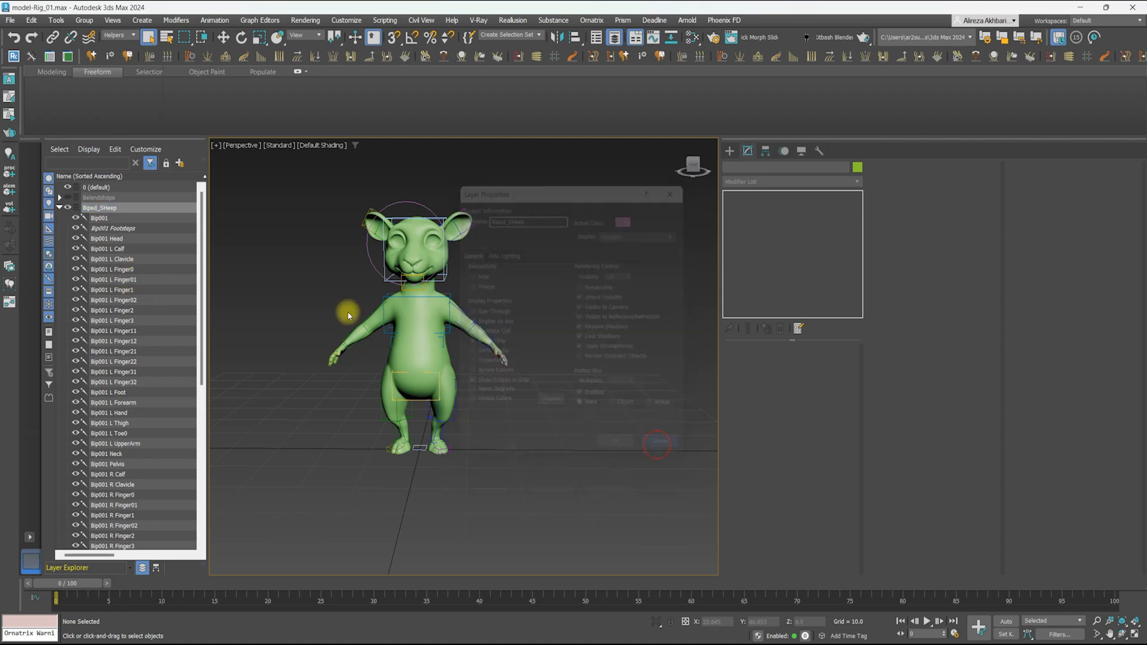
click(619, 447)
click(85, 209)
click(59, 208)
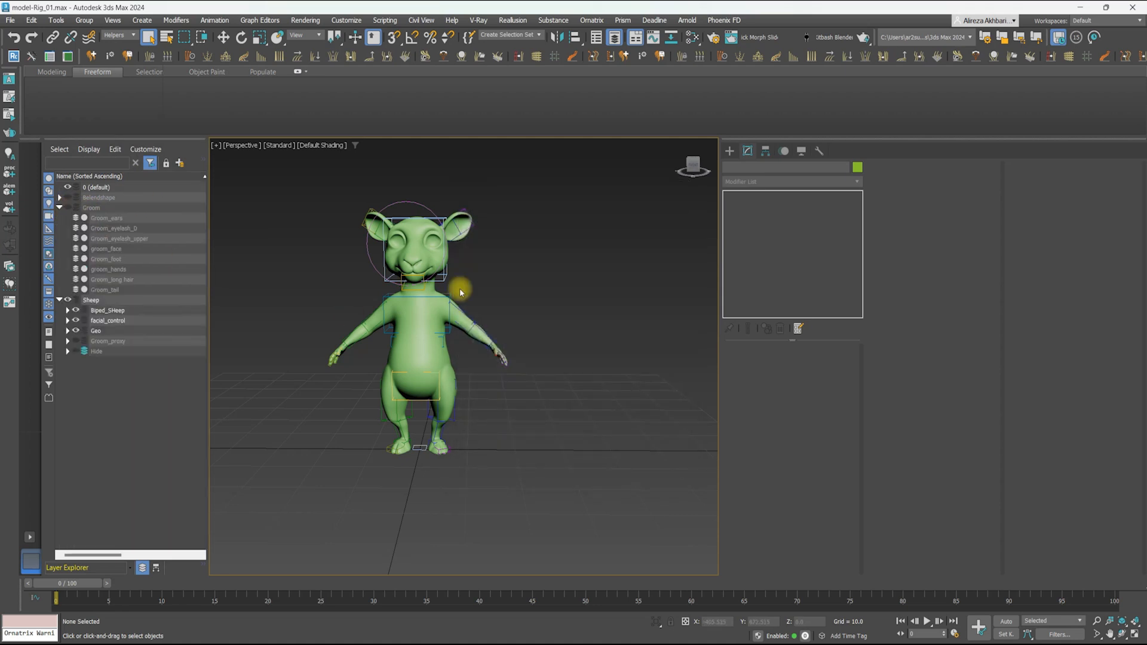
Show the Groom layer, check its object and layer properties, and nest the Groom and blendshape layers under Sheep
click(68, 208)
double_click(92, 208)
right_click(419, 211)
click(439, 335)
click(665, 489)
click(383, 452)
right_click(96, 209)
click(125, 284)
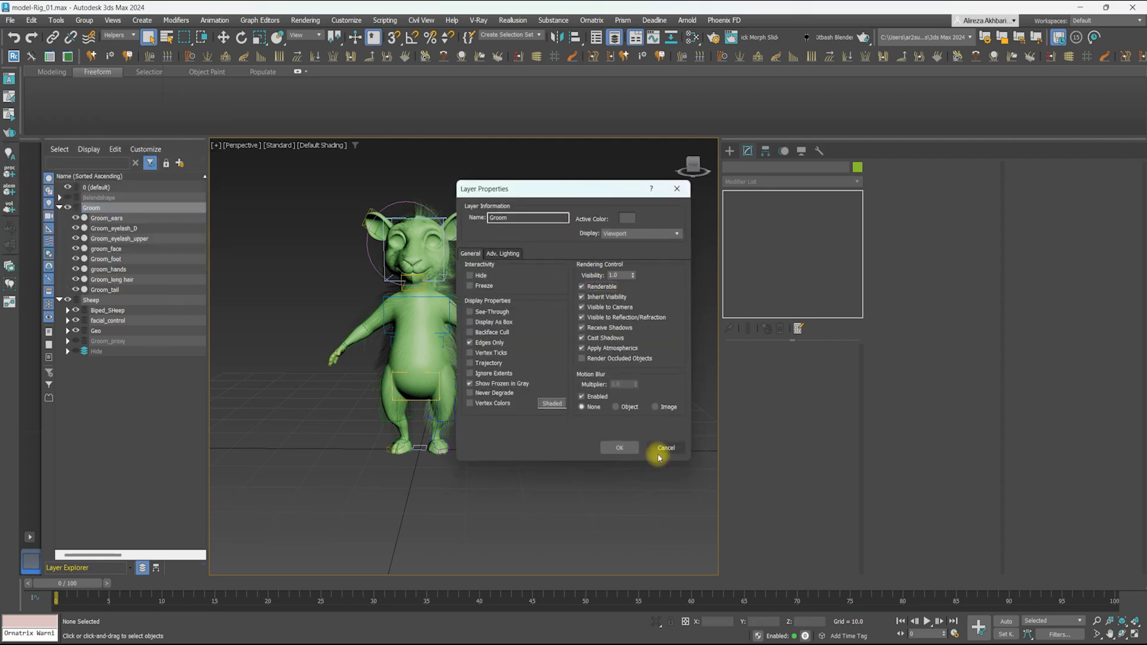
click(660, 451)
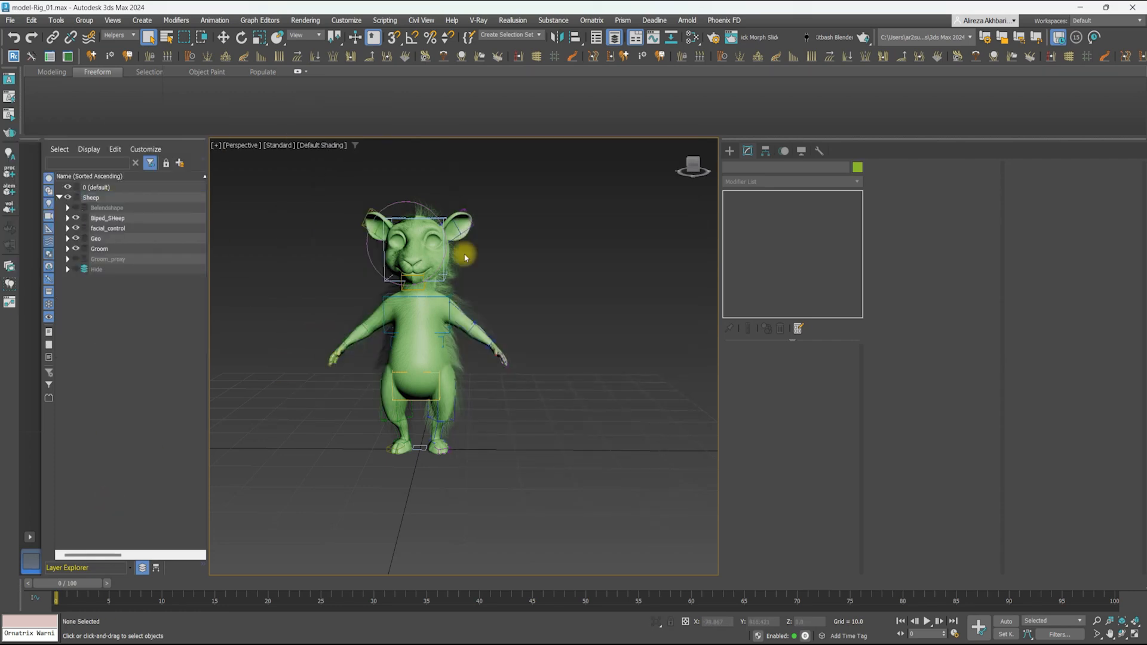
Inspect the eye groups in the Geo layer and delete Plane001 from it
click(68, 238)
click(112, 468)
ctrl+click(113, 505)
key(z)
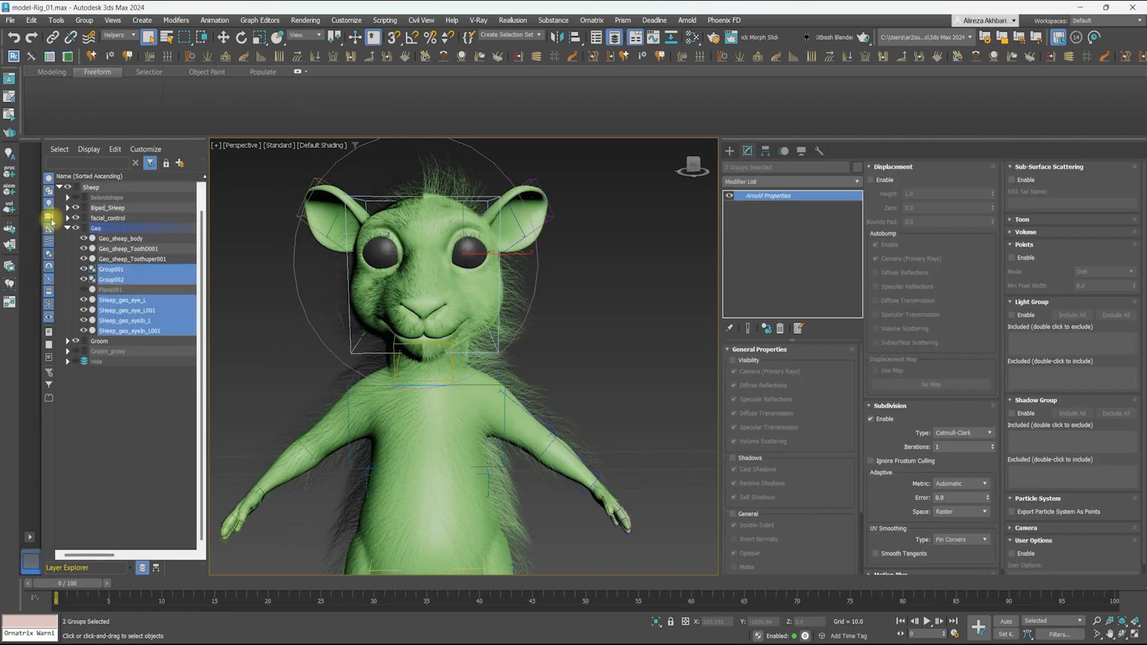
click(84, 290)
click(110, 290)
scroll(415, 335, down, 5)
key(Delete)
scroll(397, 238, up, 3)
Set the selection filter to All and move Eyes_control to test how the face control follows
click(119, 35)
click(110, 45)
click(536, 256)
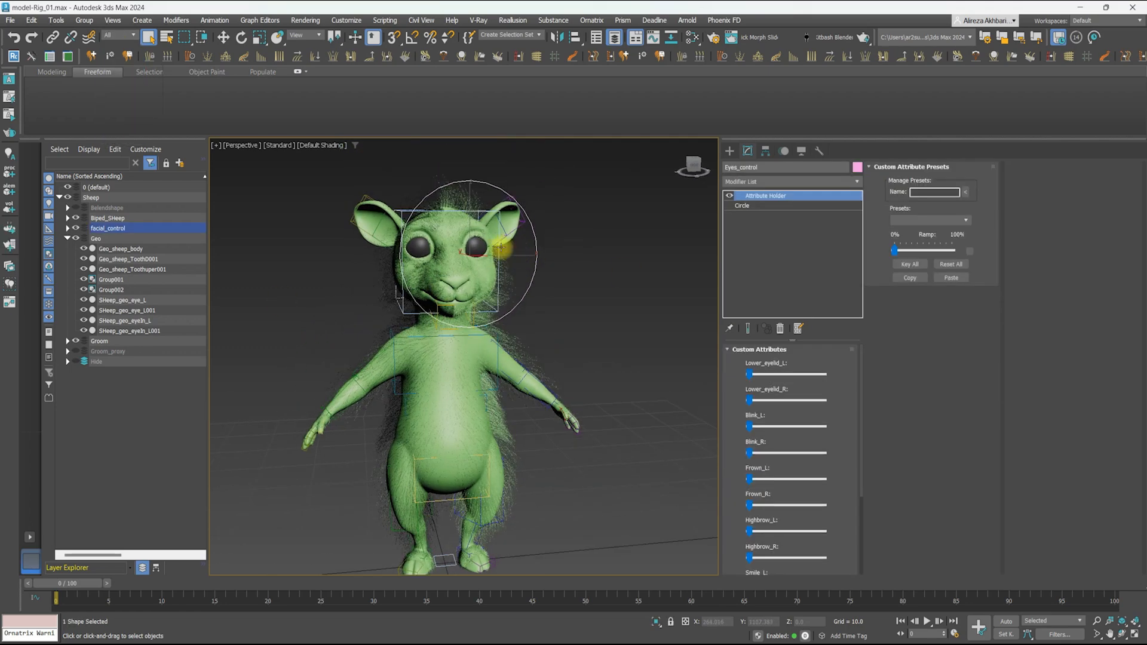
scroll(518, 256, up, 4)
key(w)
drag(478, 247, 417, 261)
Hide the Groom layer, undo the Eyes_control move and test its Lower_eyelid_R slider
click(76, 341)
scroll(507, 338, down, 4)
alt+middle_drag(507, 338, 470, 498)
key(ctrl+z)
key(ctrl+z)
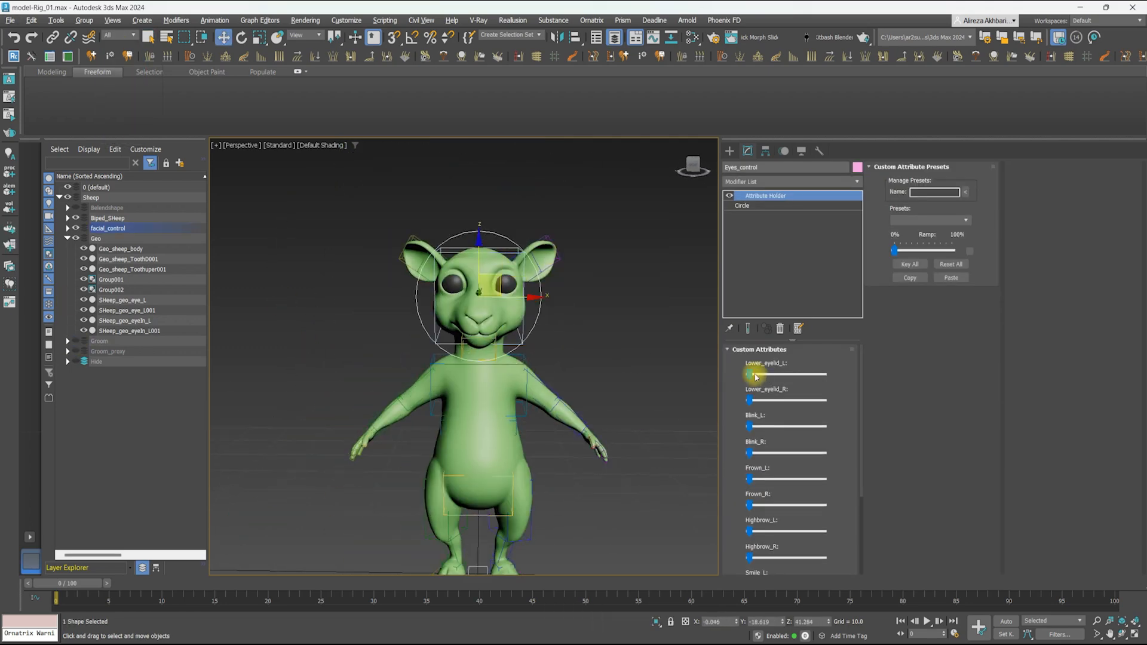
drag(803, 405, 751, 403)
scroll(343, 203, down, 1)
click(119, 35)
scroll(463, 358, down, 3)
drag(343, 188, 621, 508)
click(621, 335)
scroll(478, 299, up, 3)
click(117, 45)
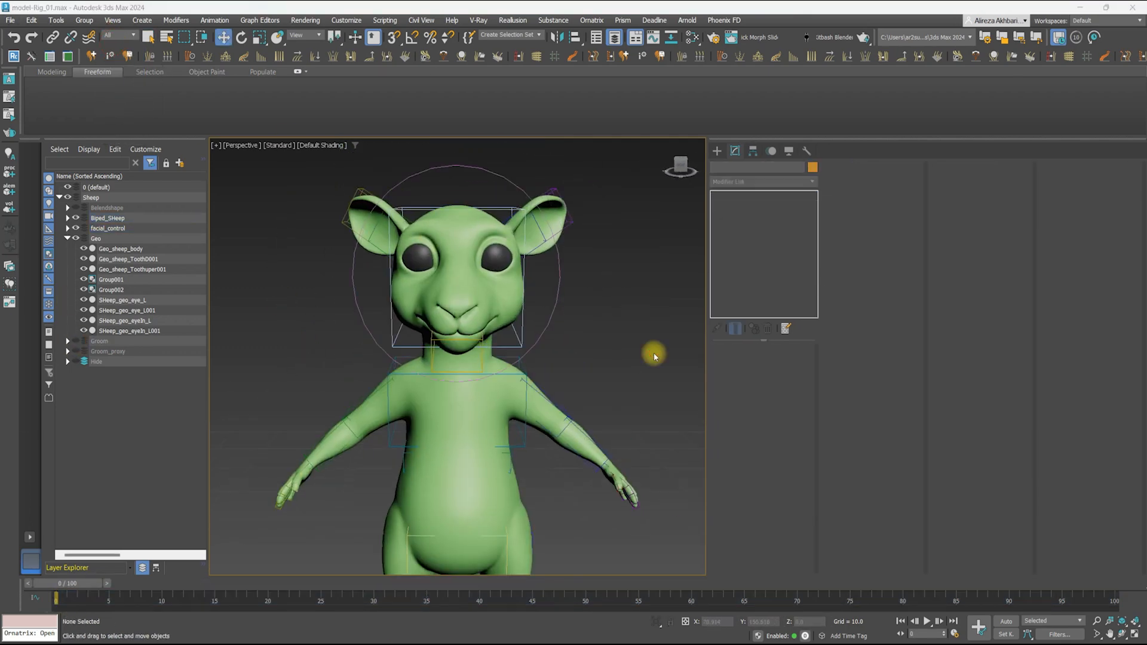
Apply a Skin Wrap modifier to the eight proxy objects from proxy_body to proxy_tail and add Geo_sheep_body as its control mesh
scroll(425, 338, up, 2)
click(67, 352)
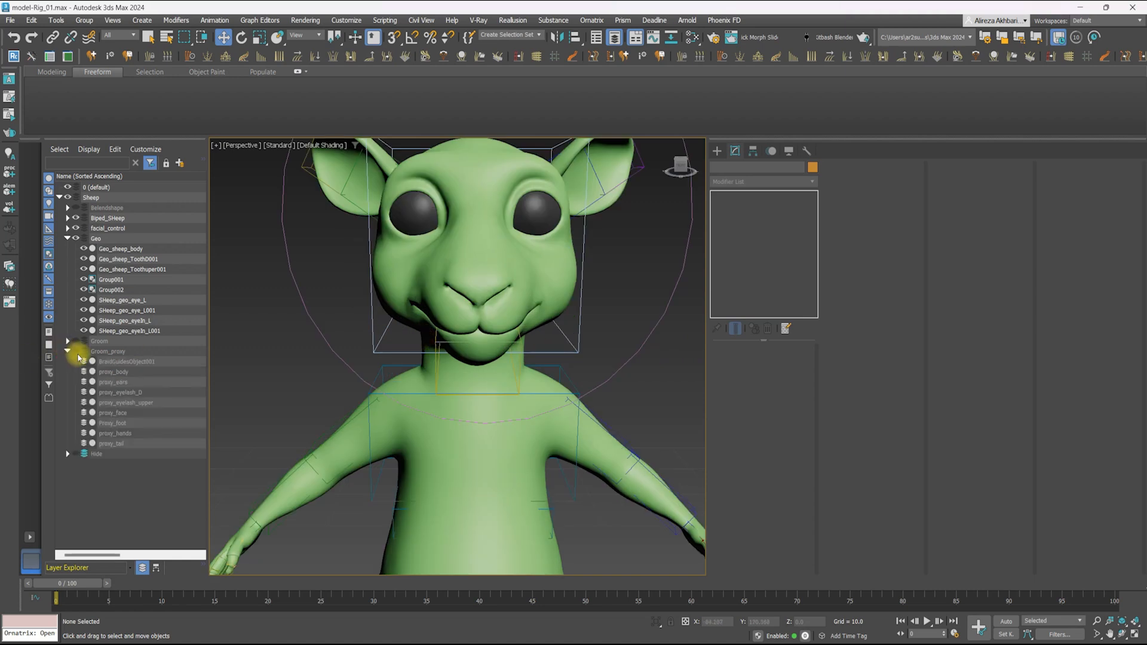
shift+click(120, 444)
click(762, 181)
text(sk)
click(725, 238)
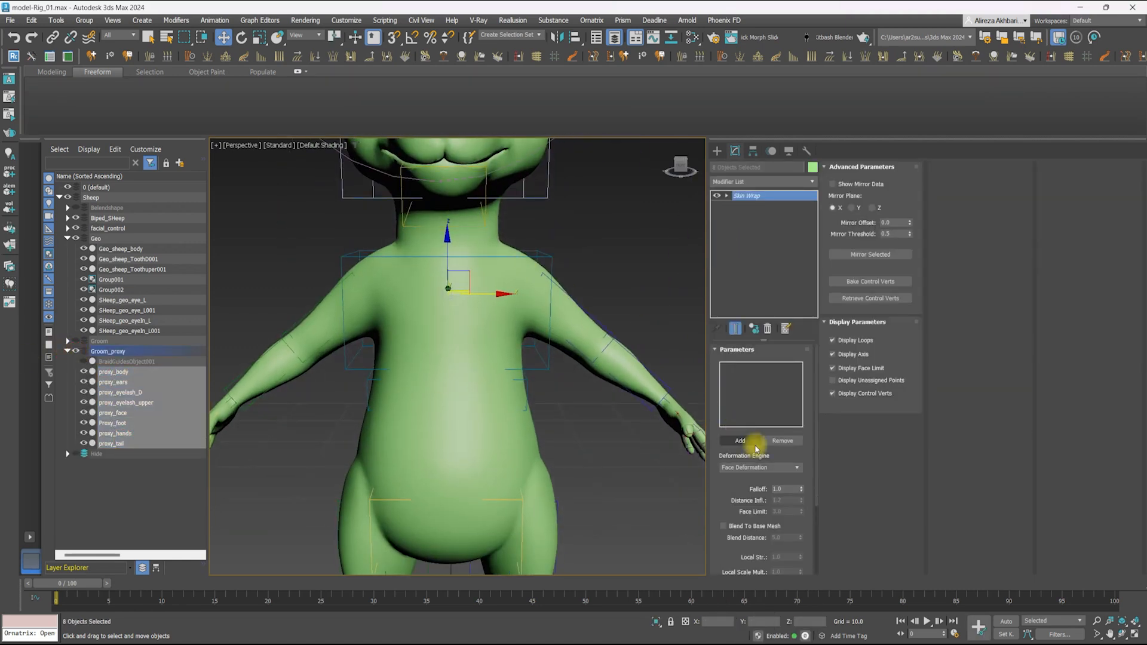
click(740, 440)
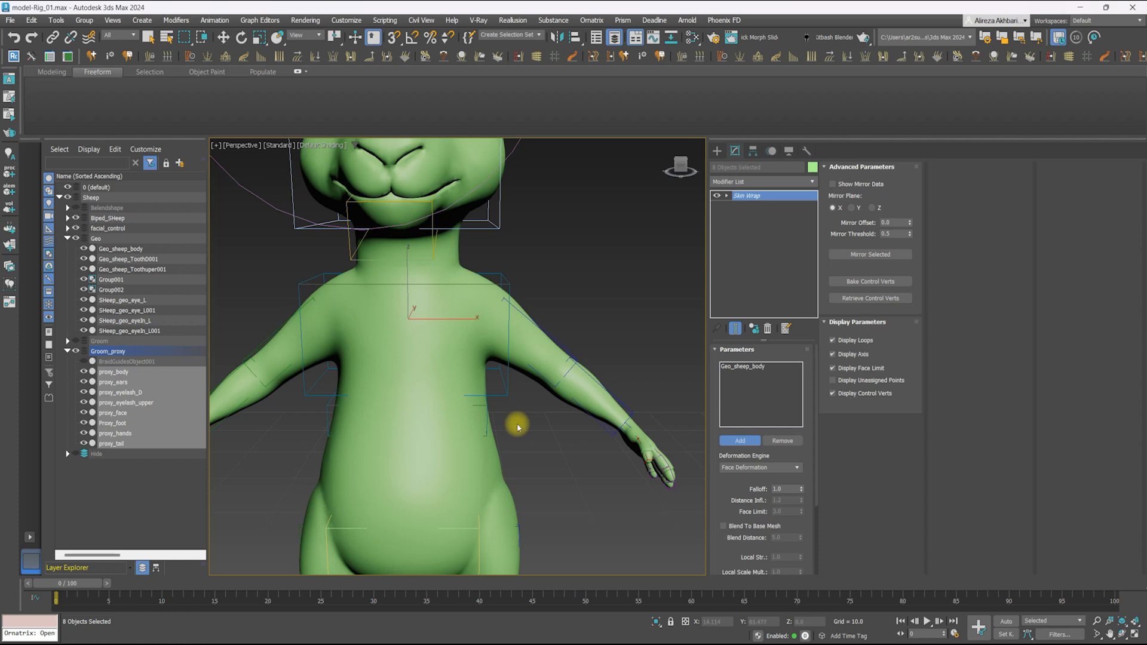
scroll(518, 426, down, 5)
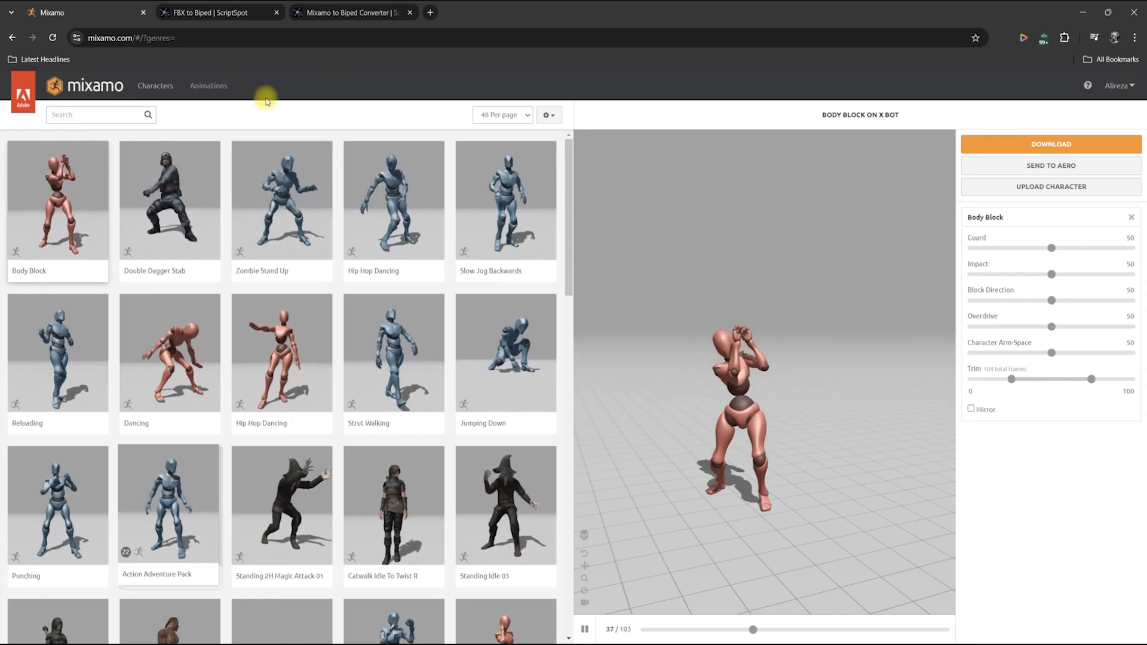
Switch to Mixamo in the browser, browse the animation library and look at the download settings for Body Block
scroll(223, 259, down, 6)
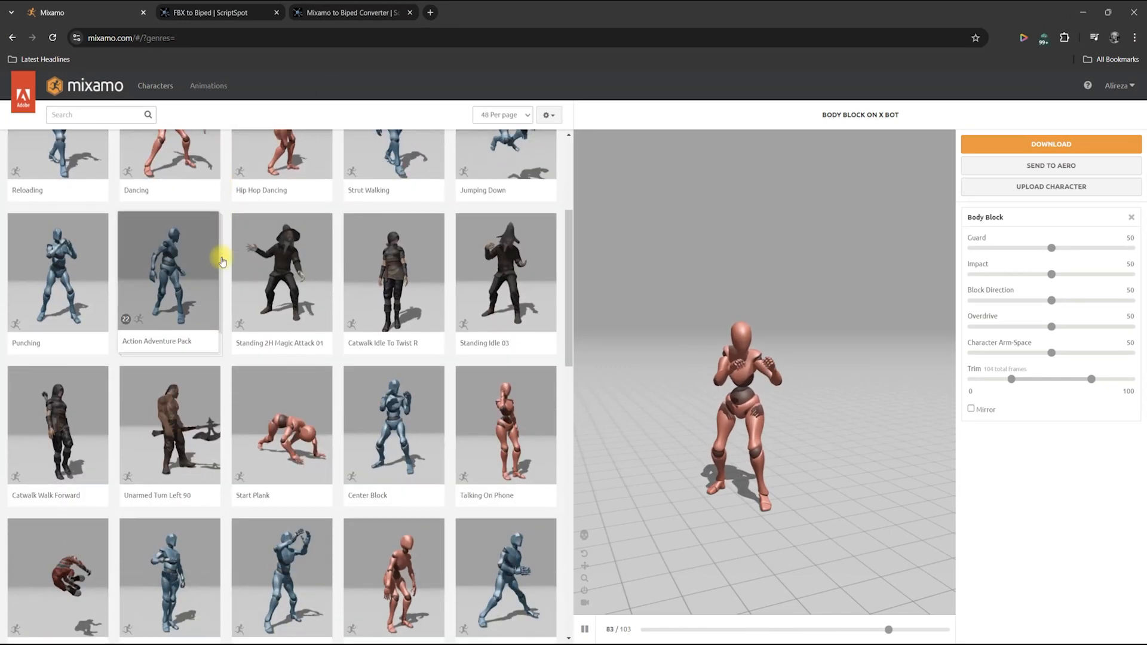
scroll(222, 259, down, 4)
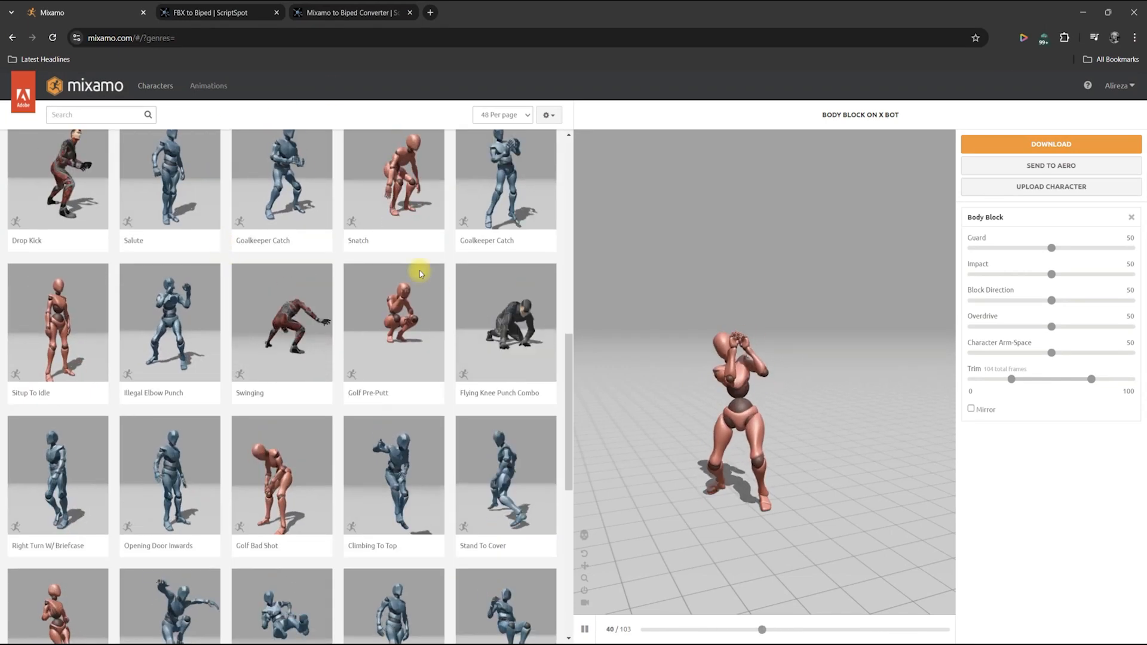
scroll(312, 331, up, 6)
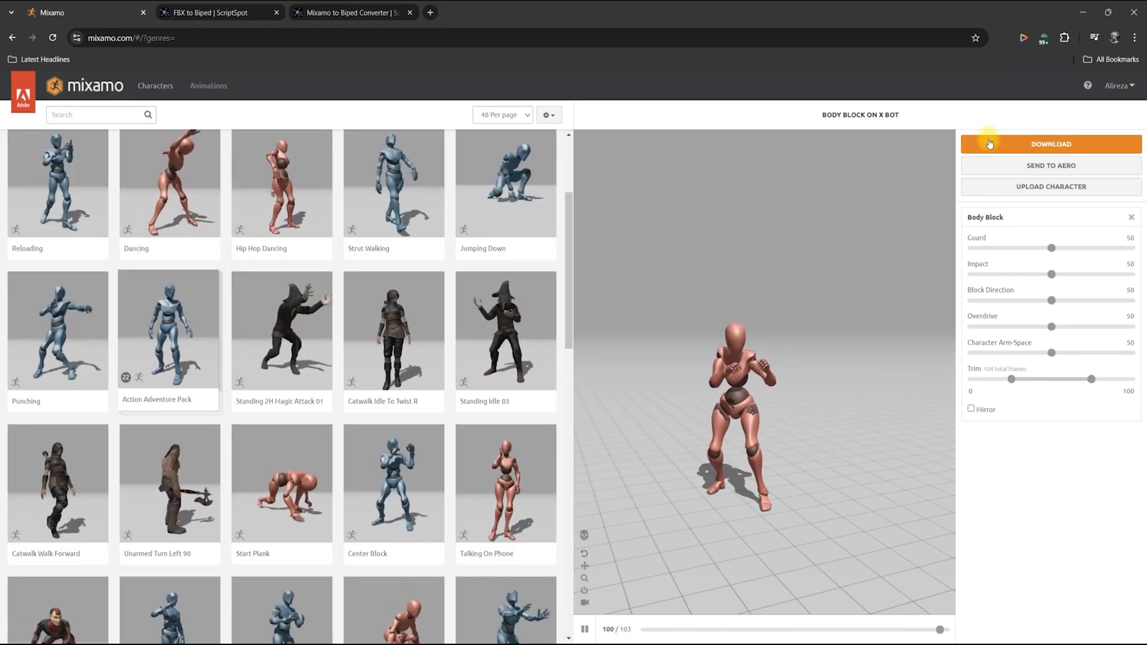
click(986, 144)
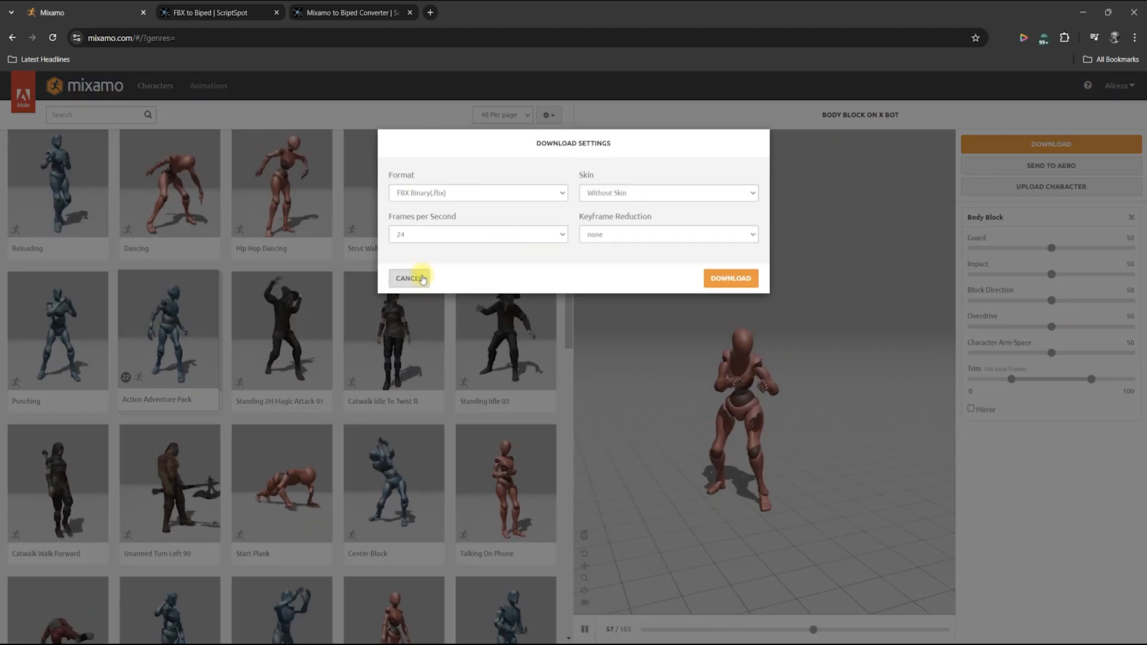
click(410, 270)
View the ScriptSpot pages for the FBX to Biped and Mixamo to Biped Converter scripts
click(192, 13)
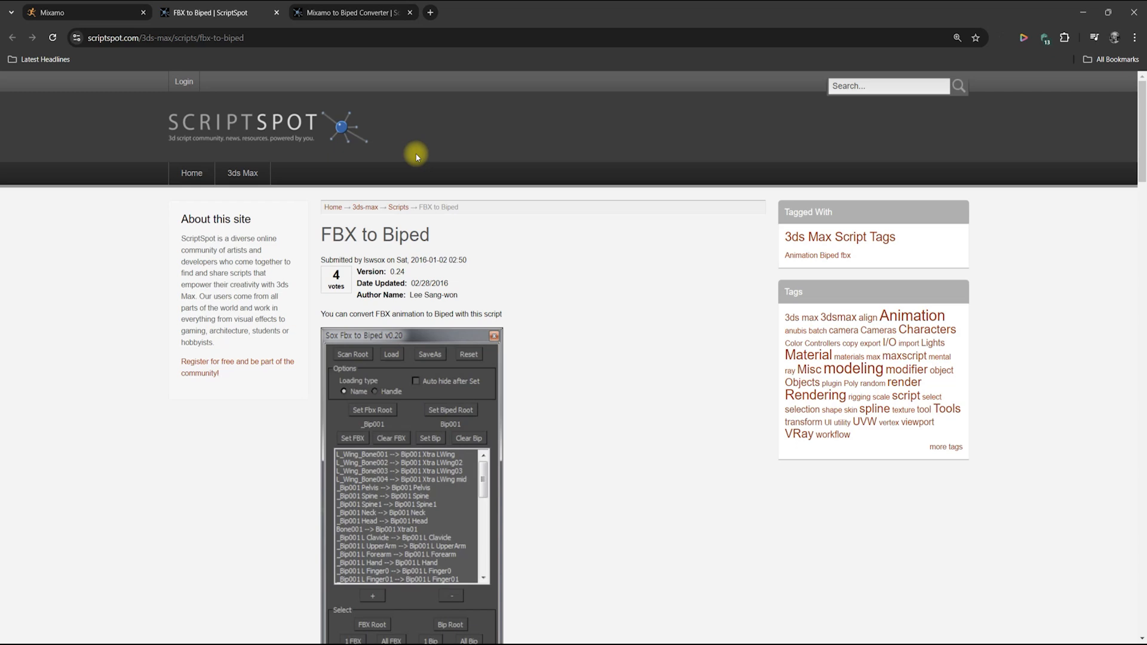
scroll(399, 174, down, 2)
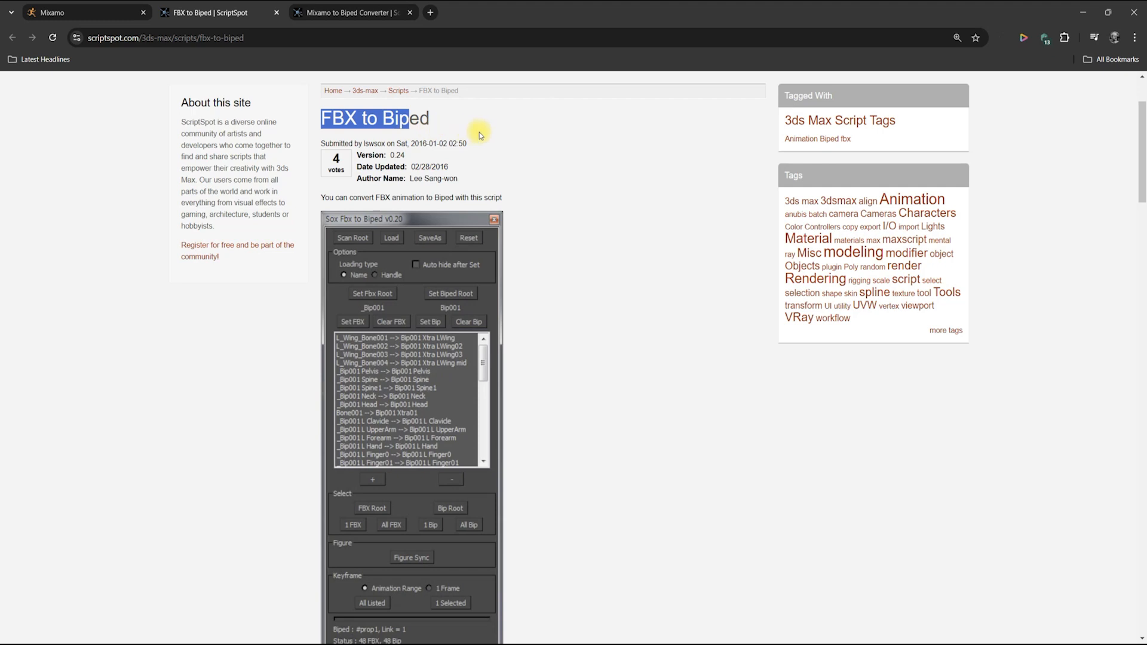
click(349, 14)
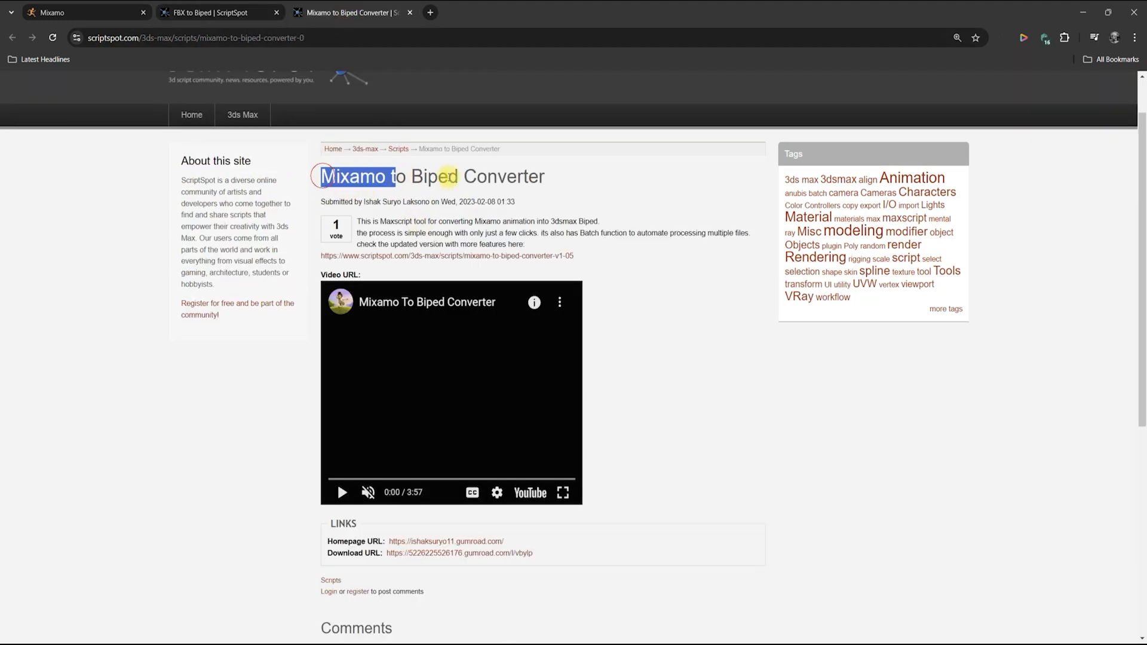
click(565, 181)
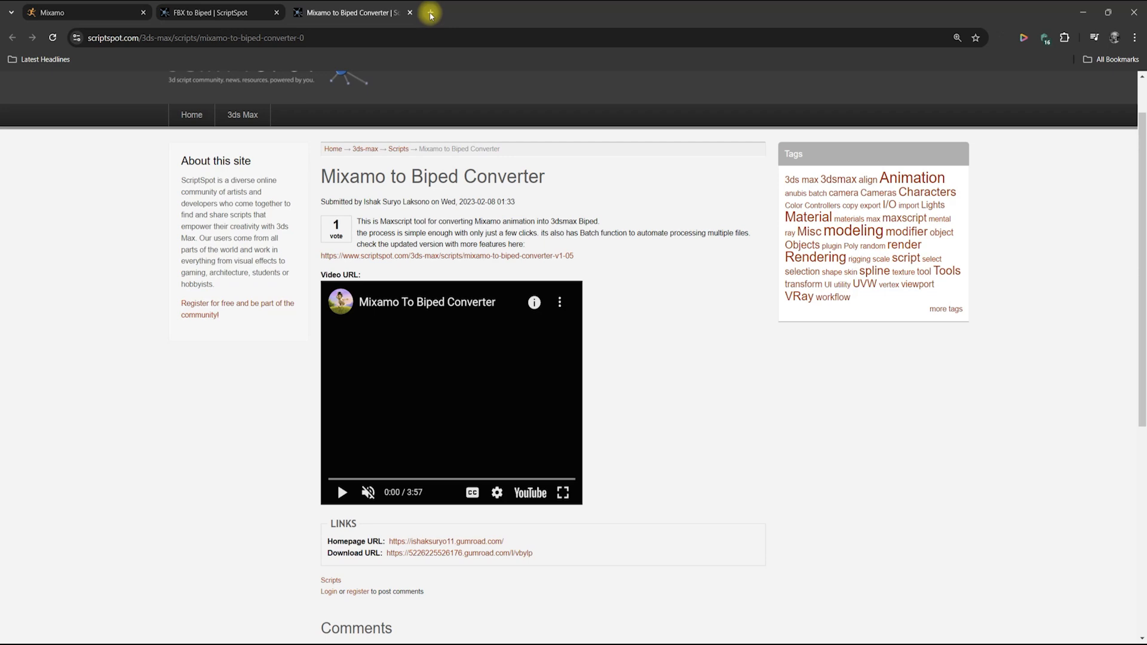
Return to Mixamo, filter the animations by the Superhero genre and load the Drop Kick animation
click(89, 14)
click(65, 115)
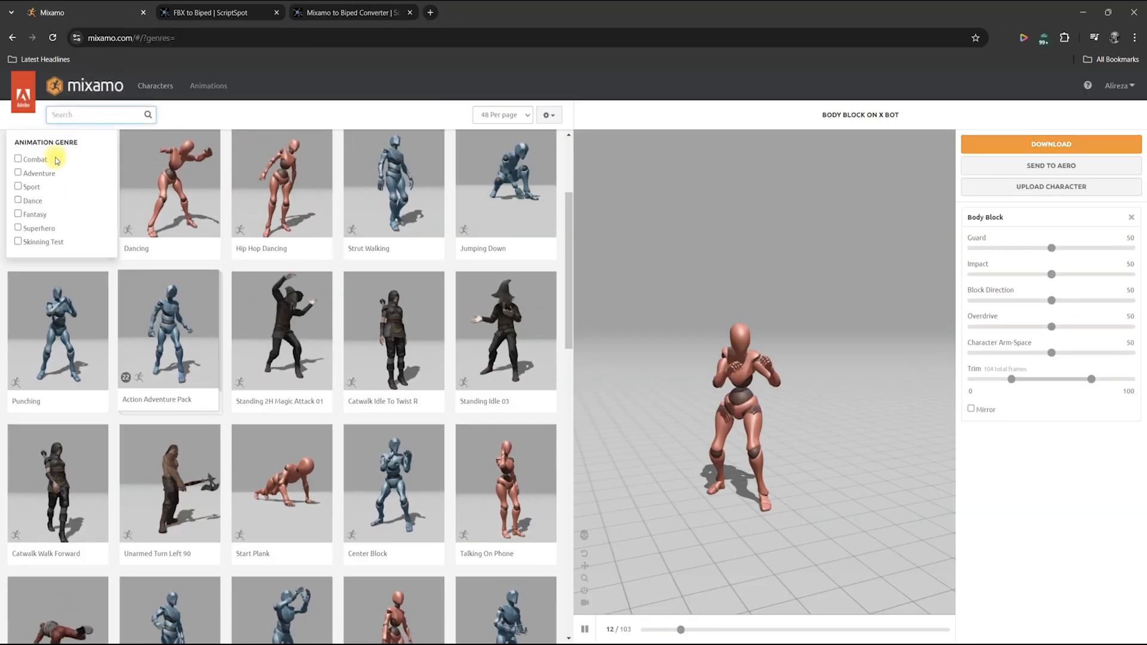
click(90, 114)
click(36, 228)
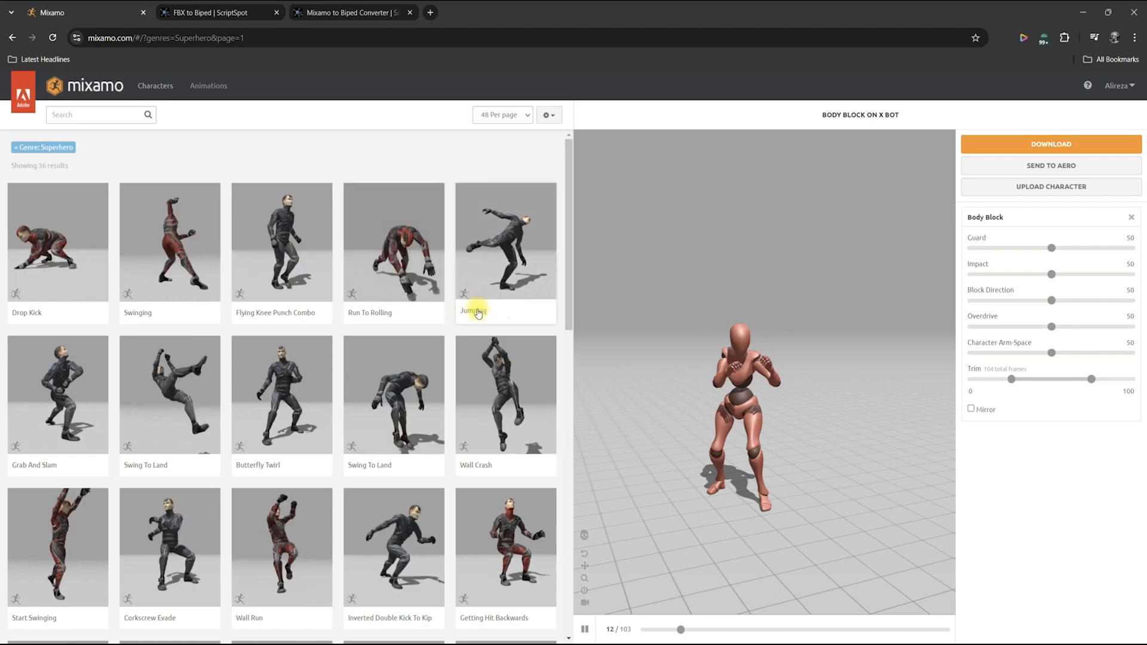
click(54, 257)
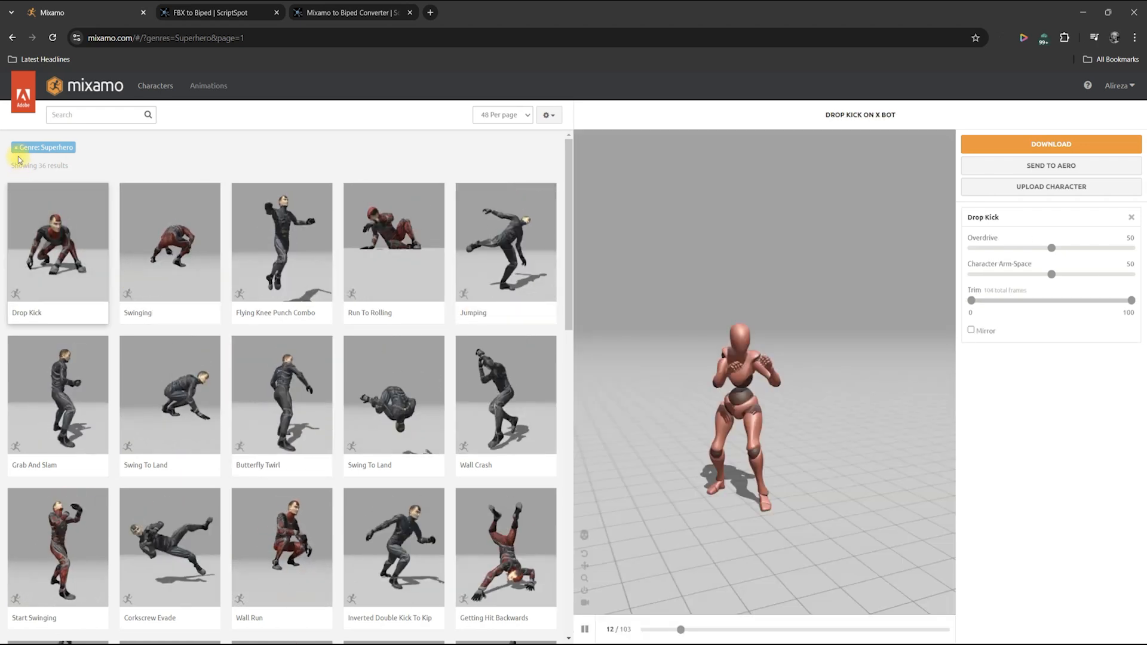
Replace the Superhero genre filter with Dance in the Mixamo library
click(16, 148)
click(72, 114)
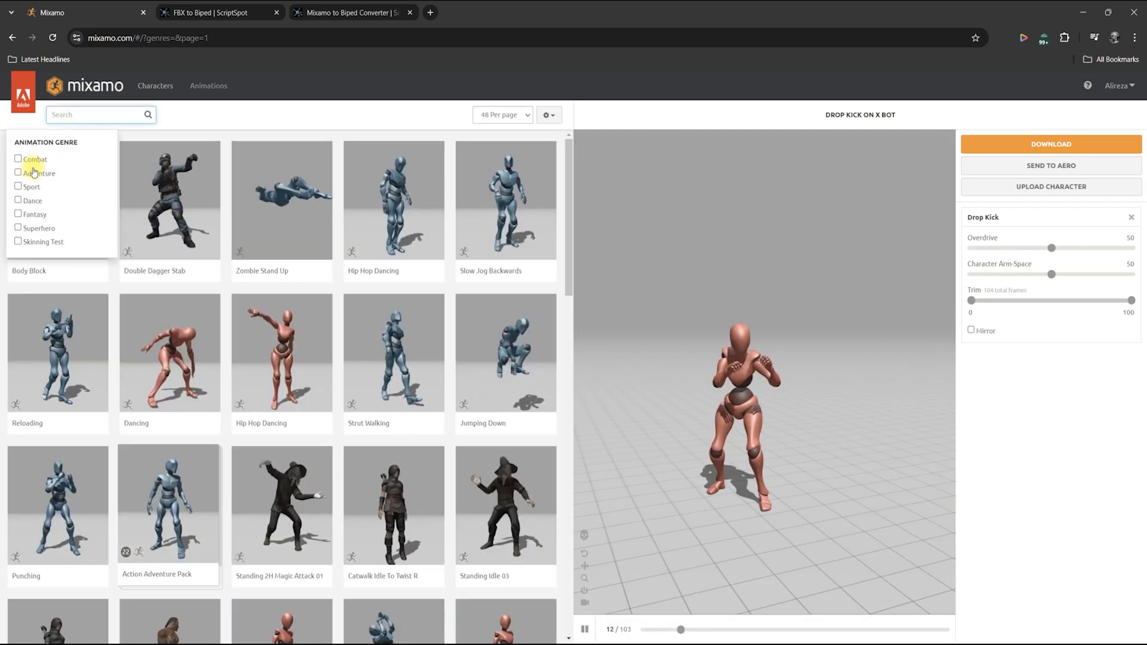
click(18, 201)
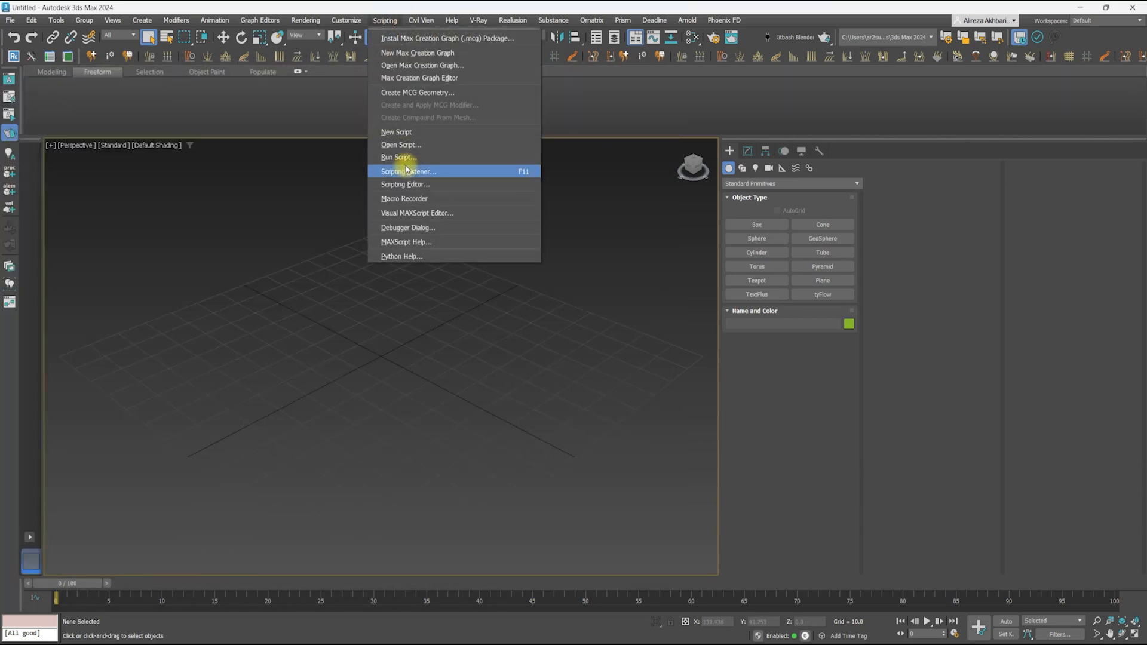
Switch to 3ds Max, run the Mixamo-to-Biped conversion script and load the four FBX dance files from the animation folder
click(398, 168)
click(294, 312)
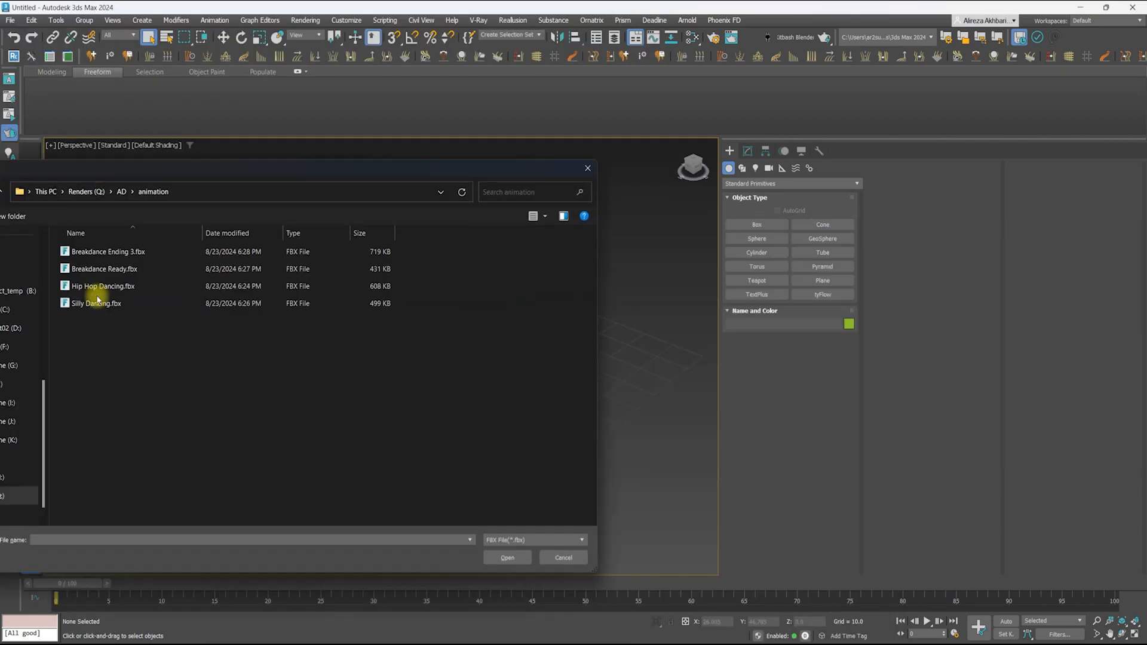
drag(418, 335, 180, 251)
click(507, 558)
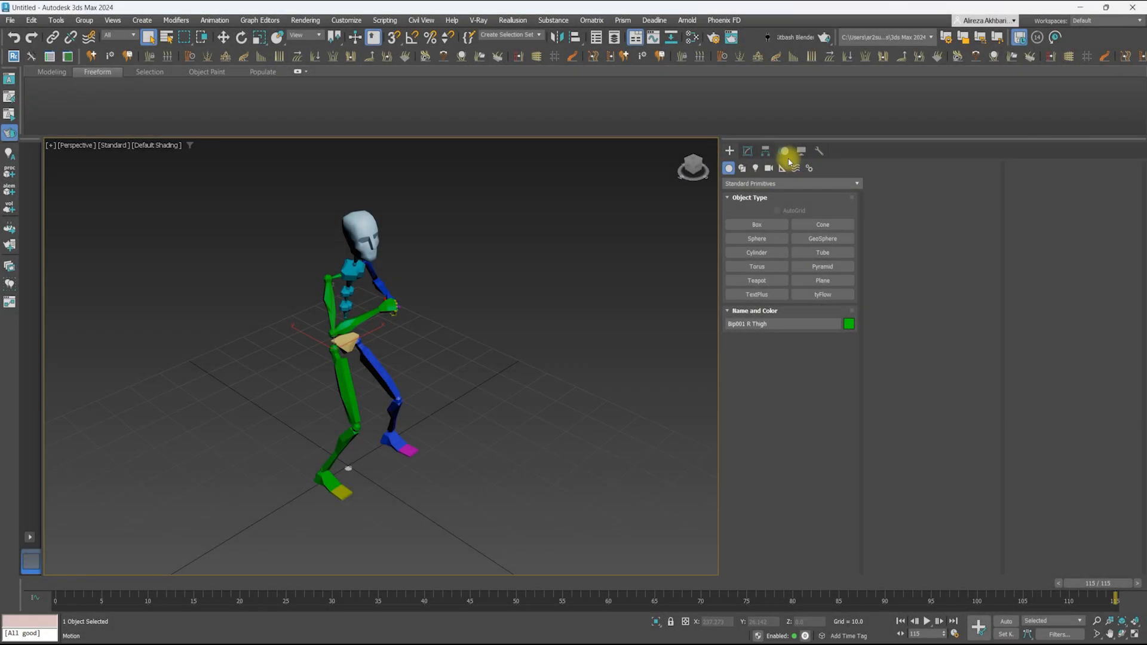
Open the Motion Mixer for the Bip001 biped and add a transition track to its trackgroup
click(785, 151)
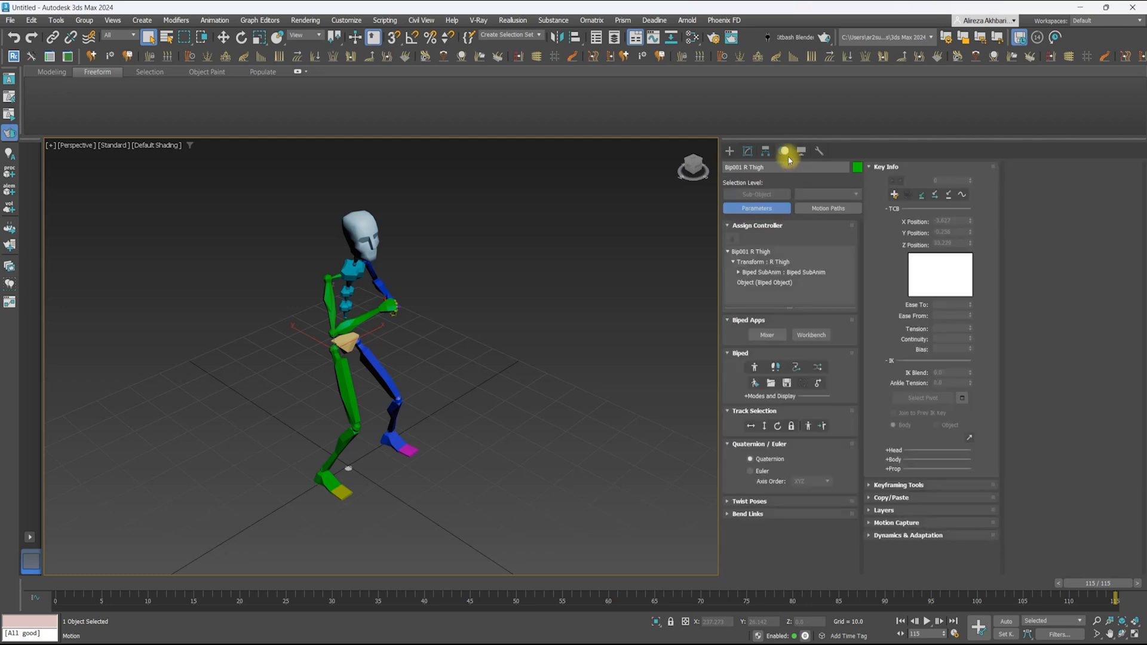
click(780, 336)
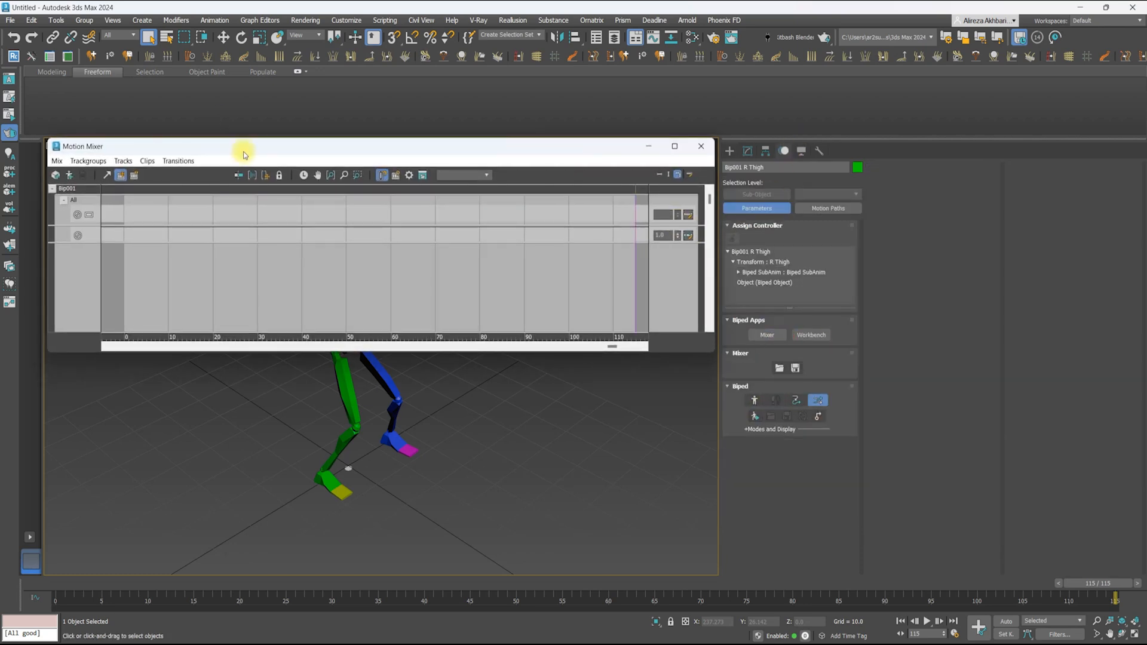
right_click(142, 227)
click(190, 270)
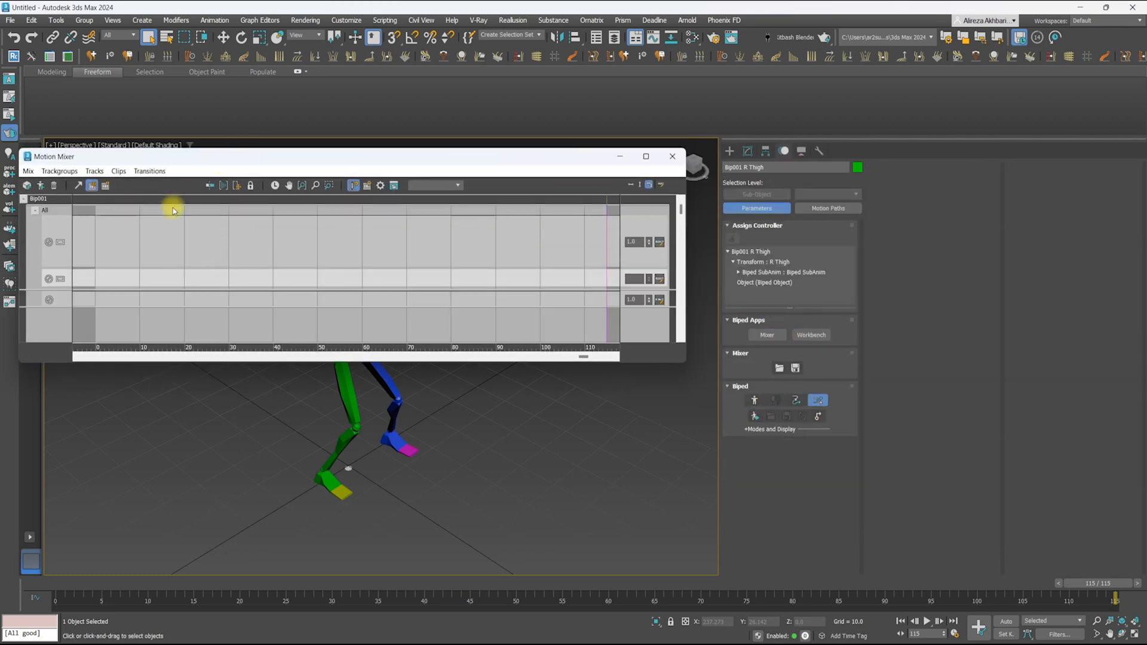
Delete the extra track and load Breakdance Ready.bip as a new clip on the transition track
right_click(140, 280)
click(159, 406)
right_click(139, 251)
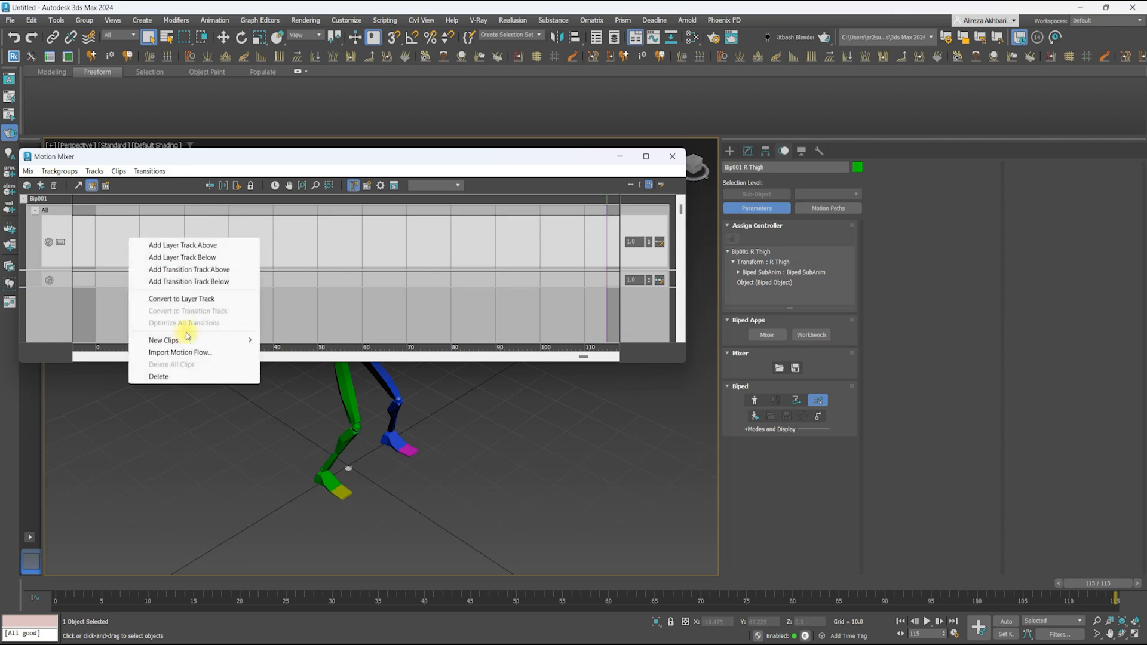
click(289, 340)
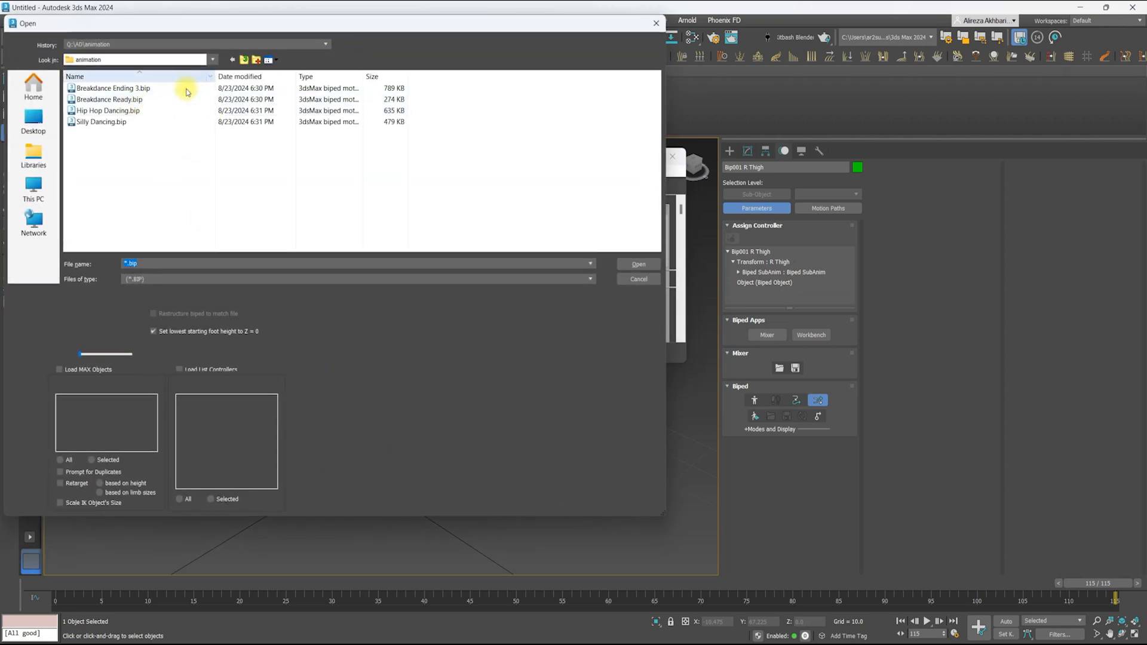
double_click(110, 101)
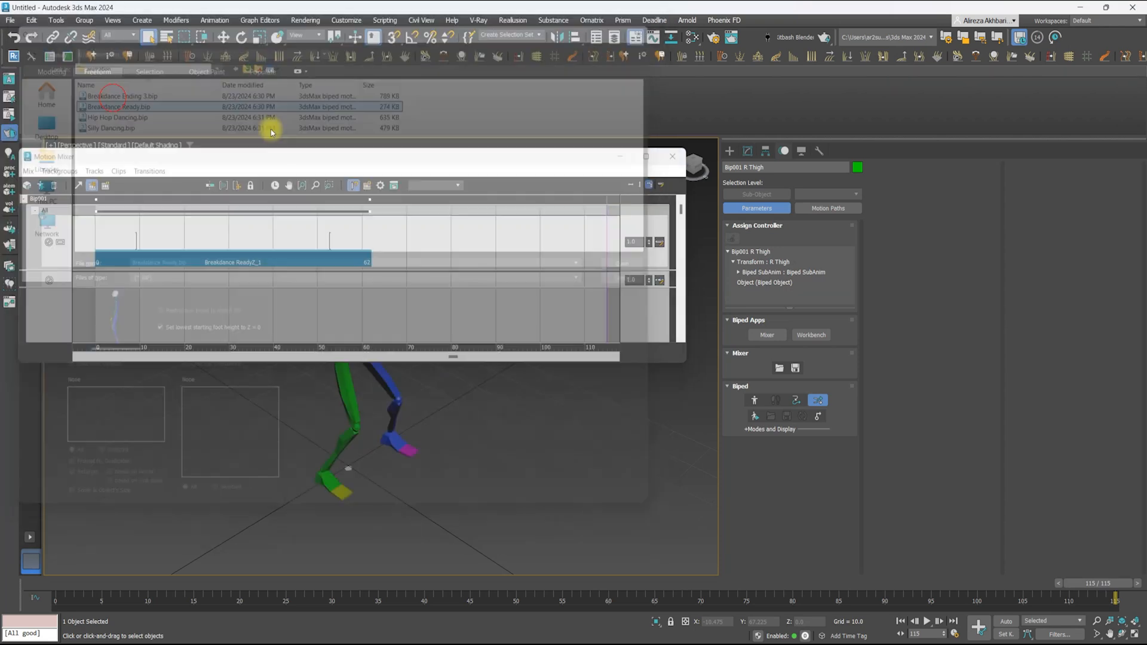
Move the Motion Mixer clear of the biped, then scrub and play the blend from Breakdance Ready to Hip Hop Dancing
drag(263, 157, 519, 55)
drag(143, 583, 516, 574)
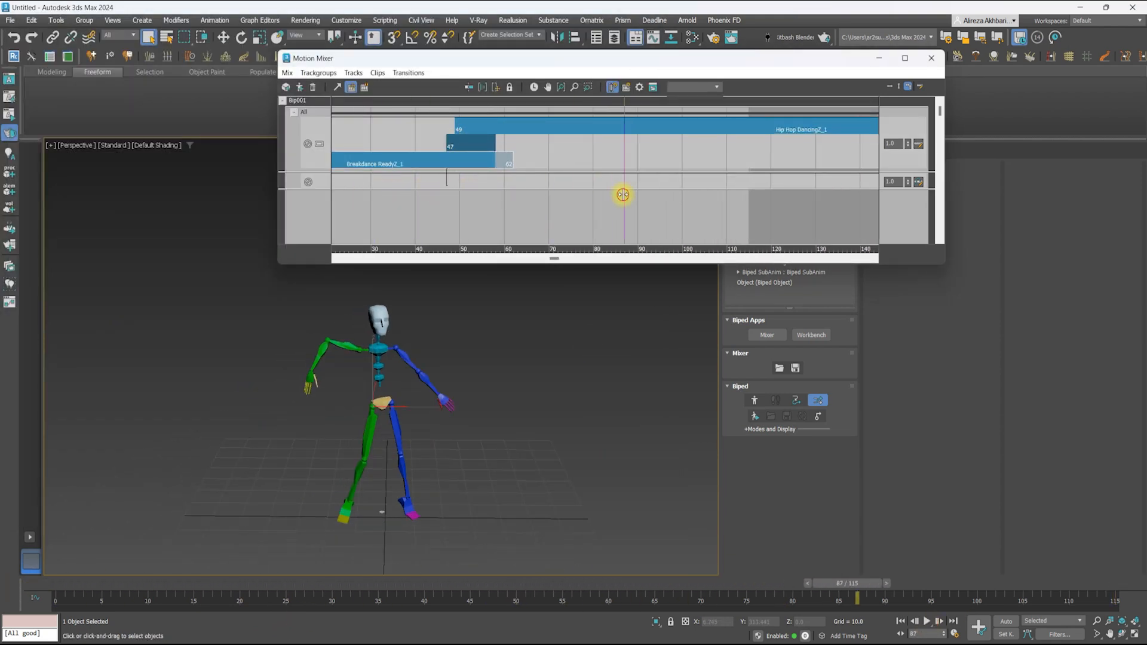
drag(622, 195, 502, 197)
click(925, 623)
Try scaling the Hip Hop Dancing clip so it ends at frame 110, play the mix and undo the change
scroll(572, 189, down, 3)
middle_drag(571, 189, 506, 190)
drag(799, 125, 556, 127)
click(927, 621)
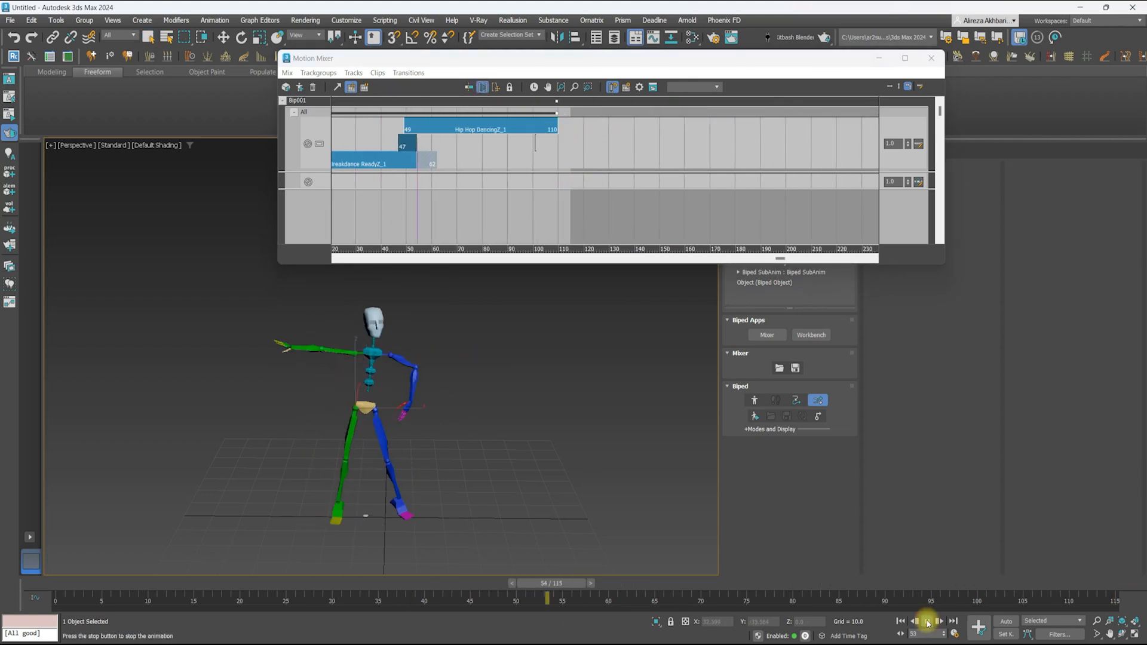
click(927, 622)
key(ctrl+z)
Trim the Hip Hop Dancing clip to end at frame 93 and review the shortened motion
click(469, 88)
drag(797, 127, 546, 129)
click(927, 621)
drag(112, 584, 379, 609)
drag(379, 609, 382, 609)
Stretch the trimmed Hip Hop Dancing clip to a longer duration by scaling its end, and play it
click(483, 87)
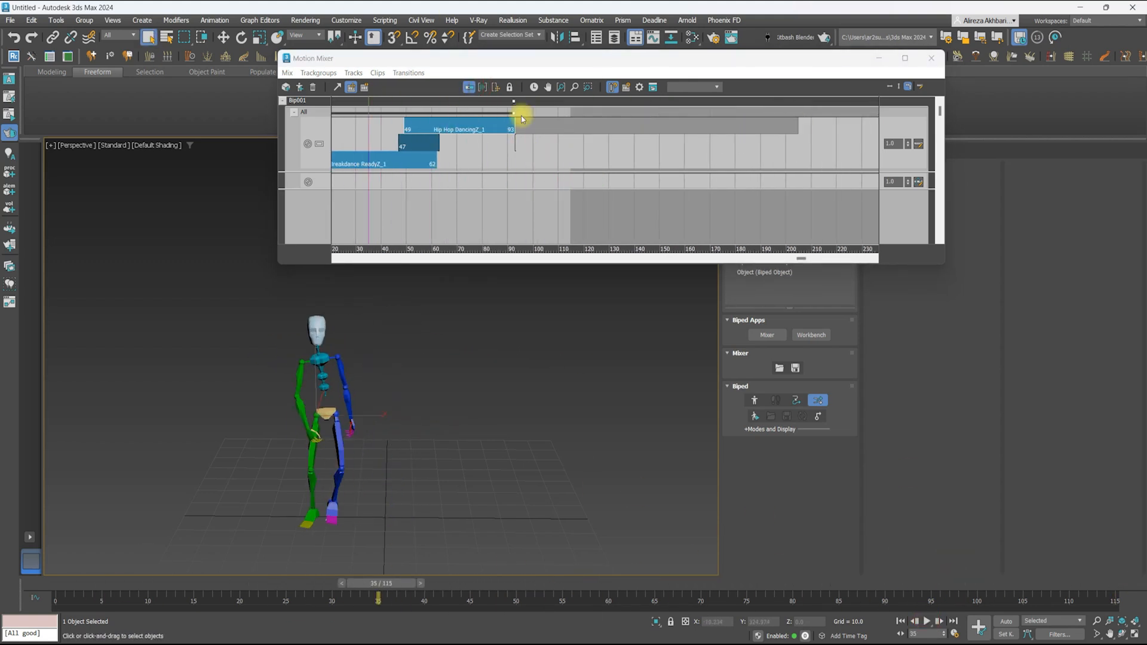
drag(514, 126, 836, 137)
click(927, 622)
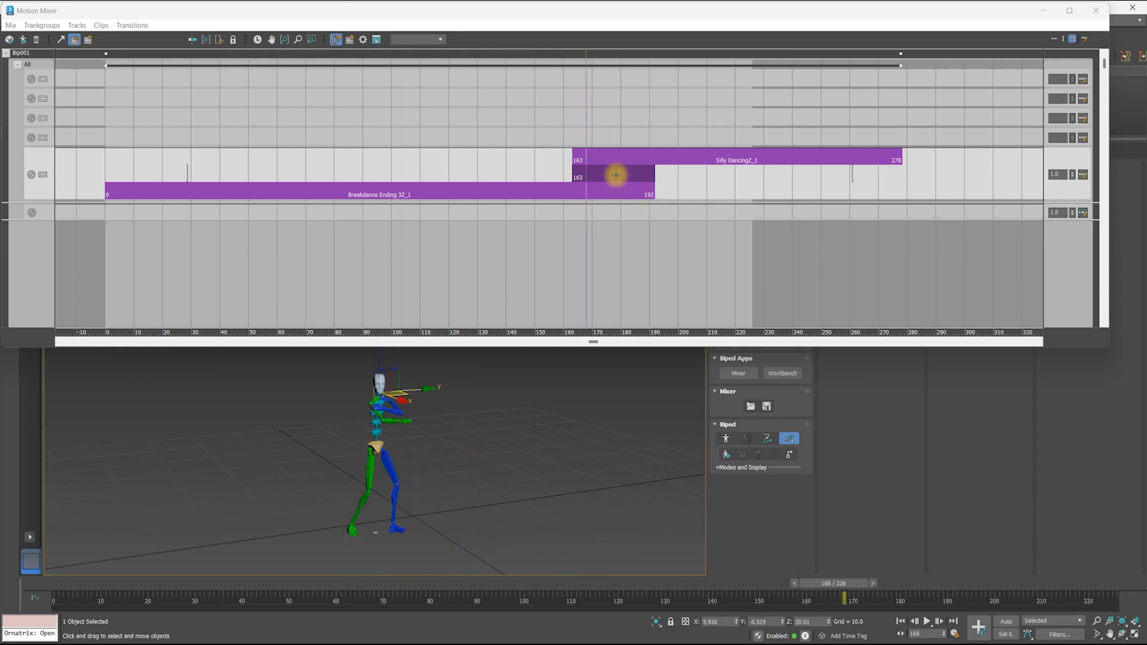
Edit the transition from Breakdance Ending 3 to Silly Dancing, with a length of 45 and source start frame 155, and scrub through it
right_click(615, 177)
click(628, 179)
drag(603, 111, 367, 116)
drag(844, 585, 810, 590)
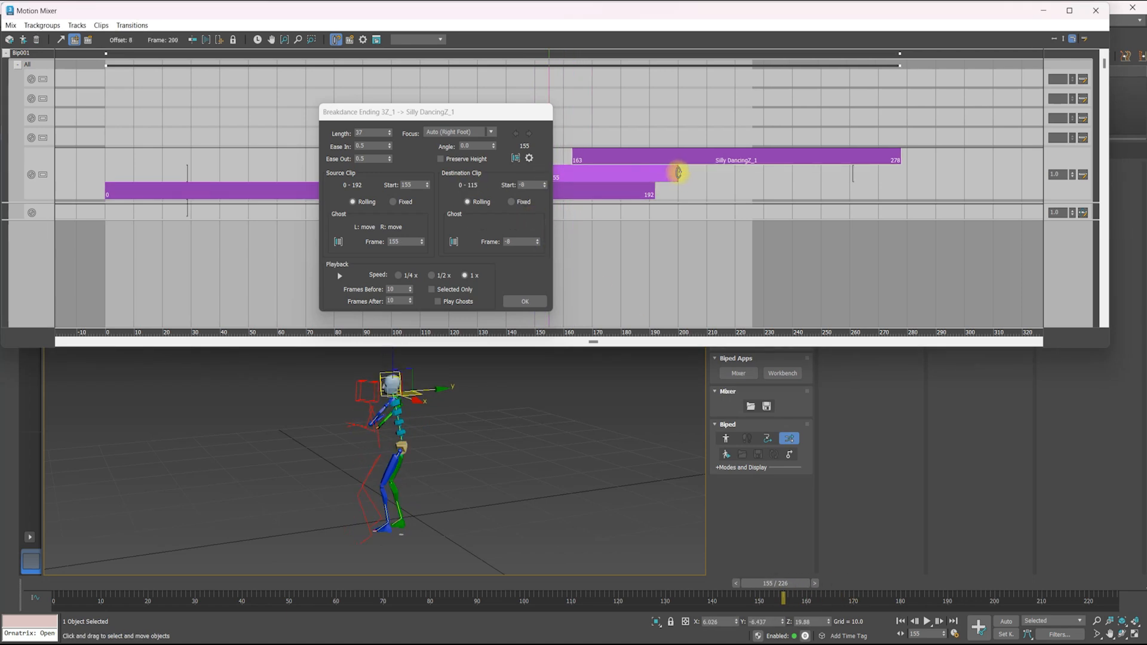
drag(477, 112, 397, 110)
drag(767, 583, 740, 581)
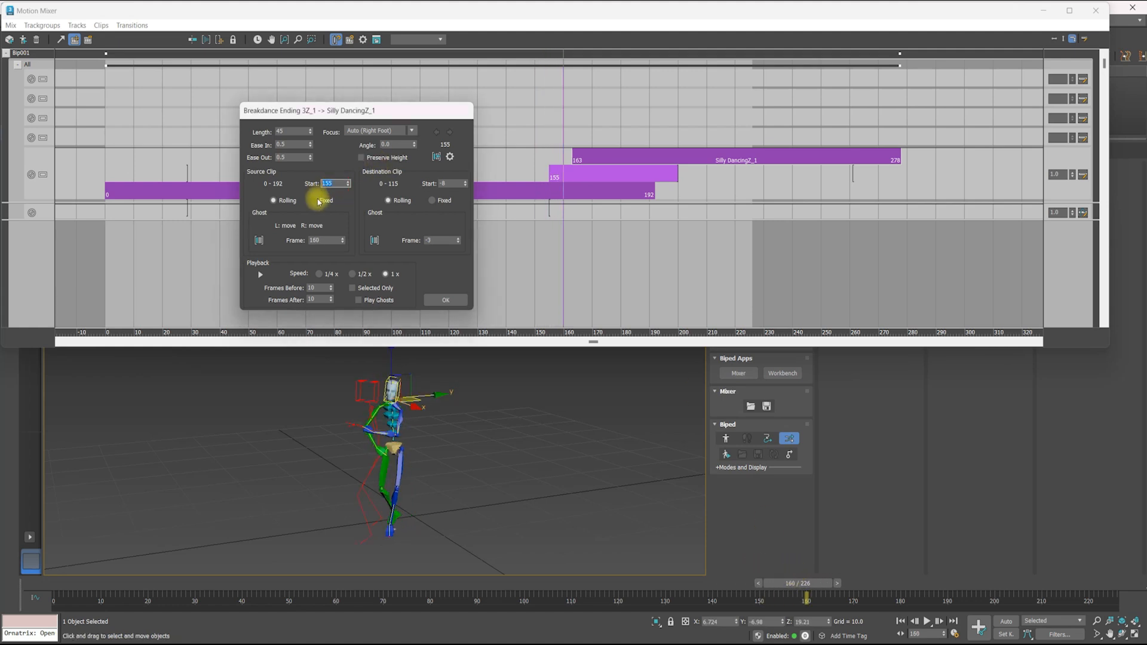
Compare Fixed with Rolling for the transition's source clip while scrubbing, keep Rolling and accept the transition settings
drag(801, 592, 691, 588)
drag(821, 598, 759, 598)
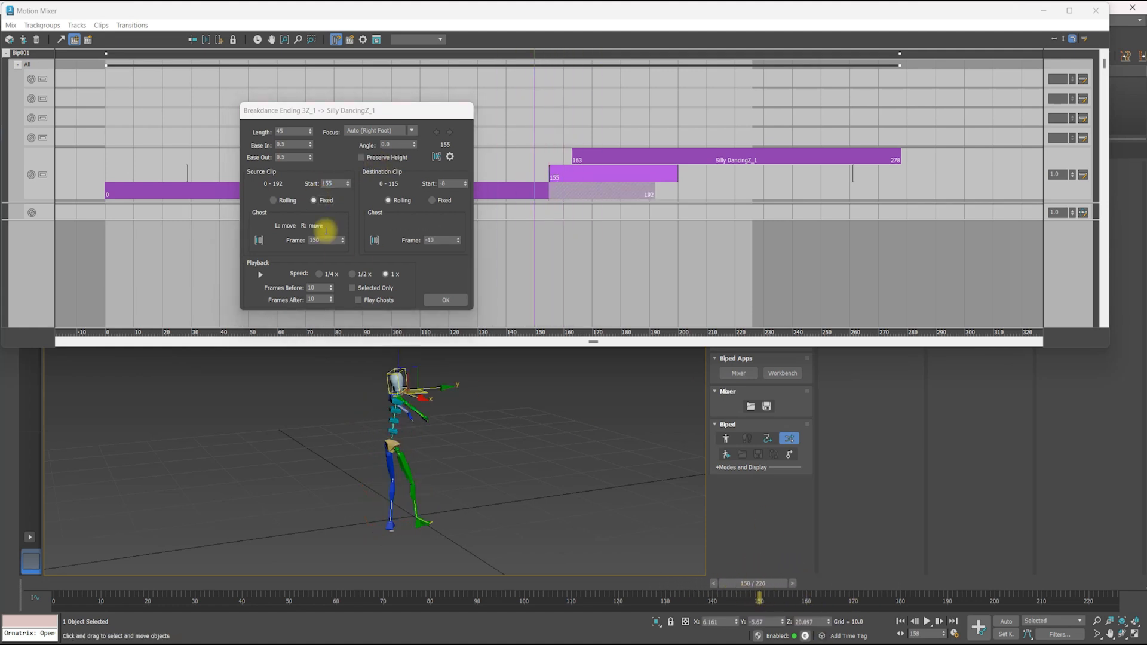
click(274, 200)
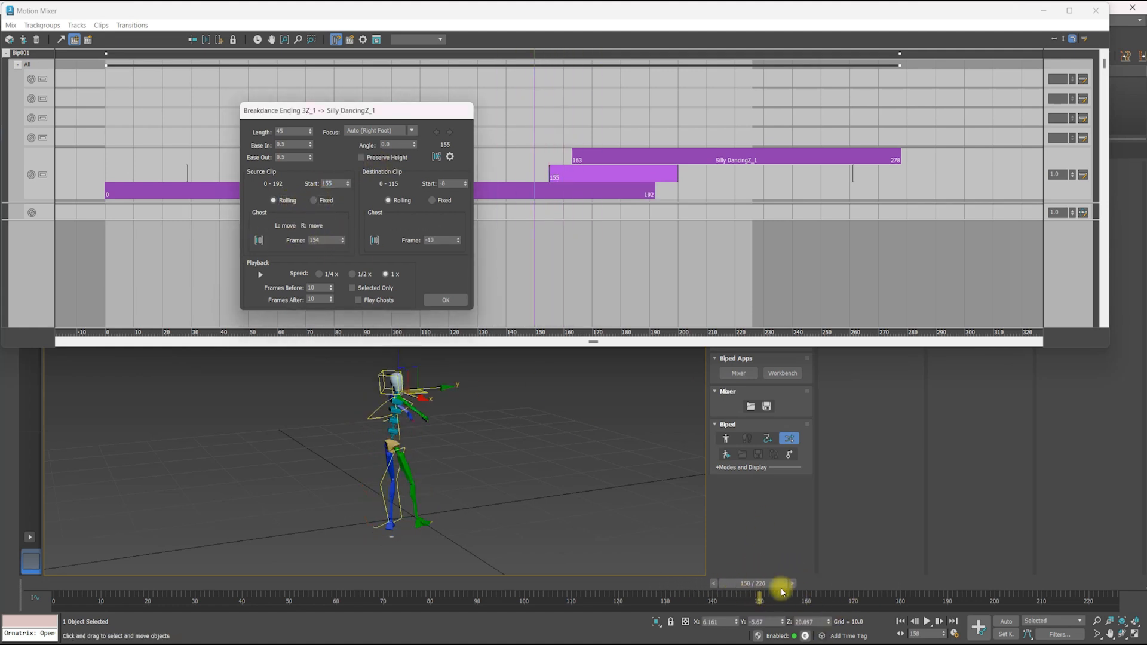
drag(782, 591, 890, 594)
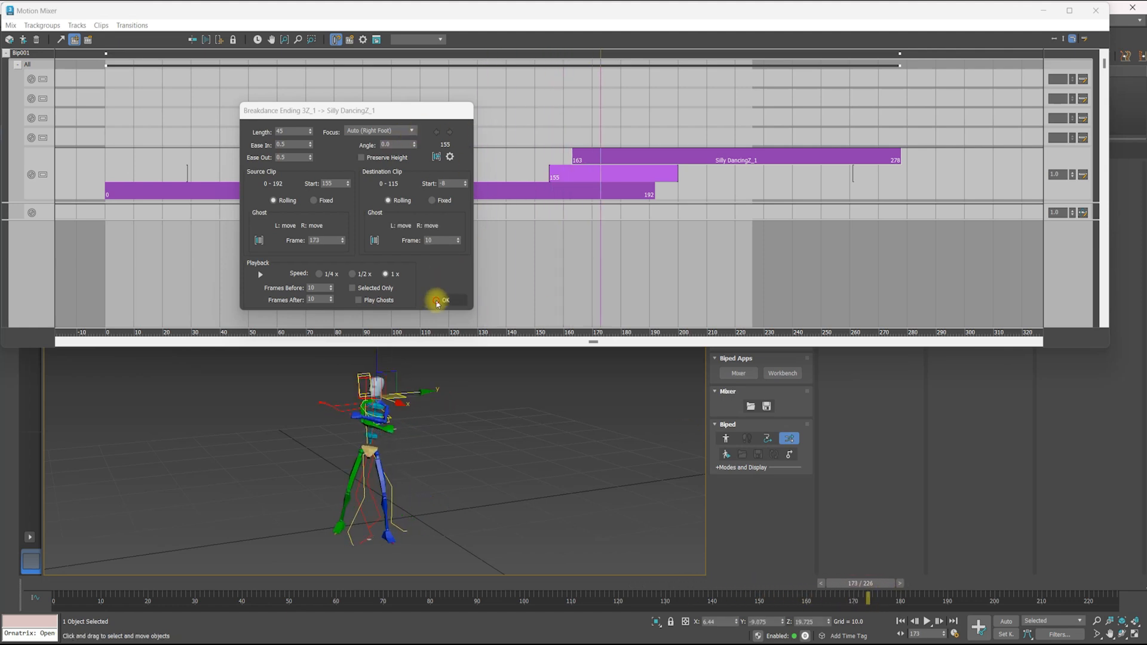
click(437, 301)
Try optimizing the transition with a preferred length of 10 over the entire clip, play and scrub it, and undo
right_click(567, 173)
click(583, 185)
drag(584, 153, 393, 148)
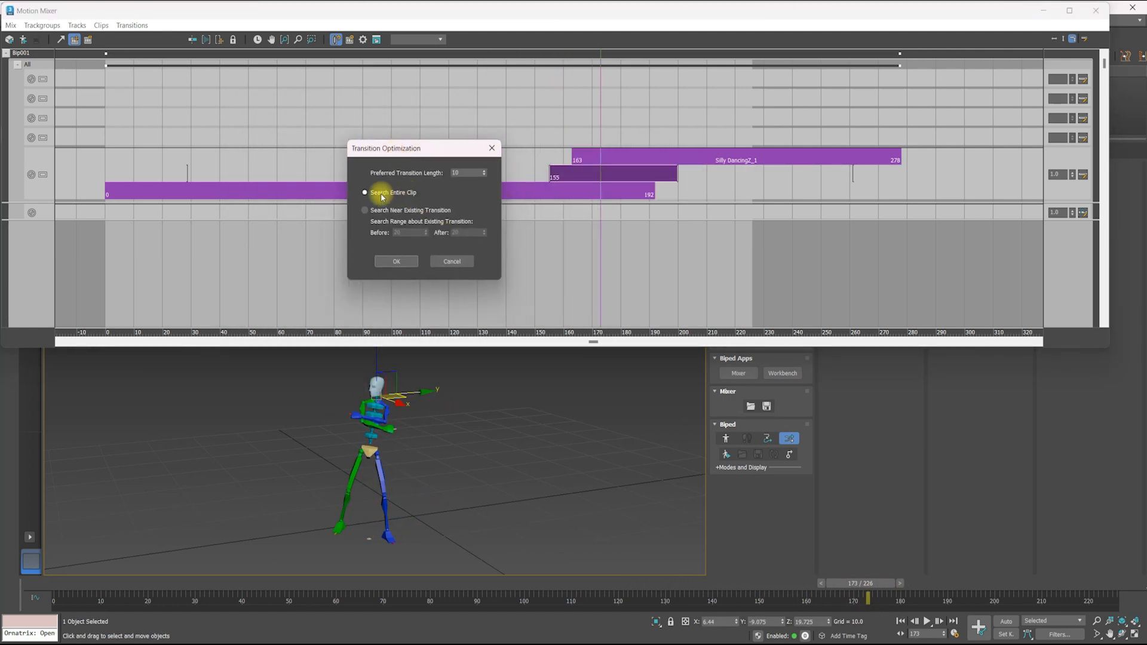
click(386, 259)
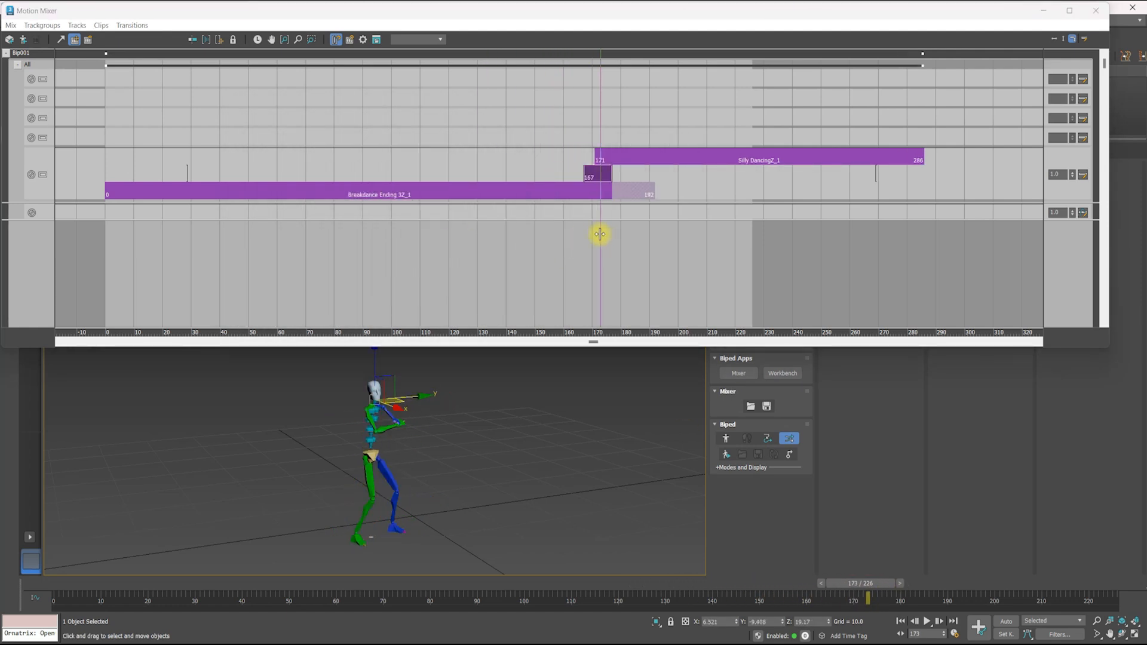
click(927, 621)
click(926, 621)
drag(727, 256, 626, 265)
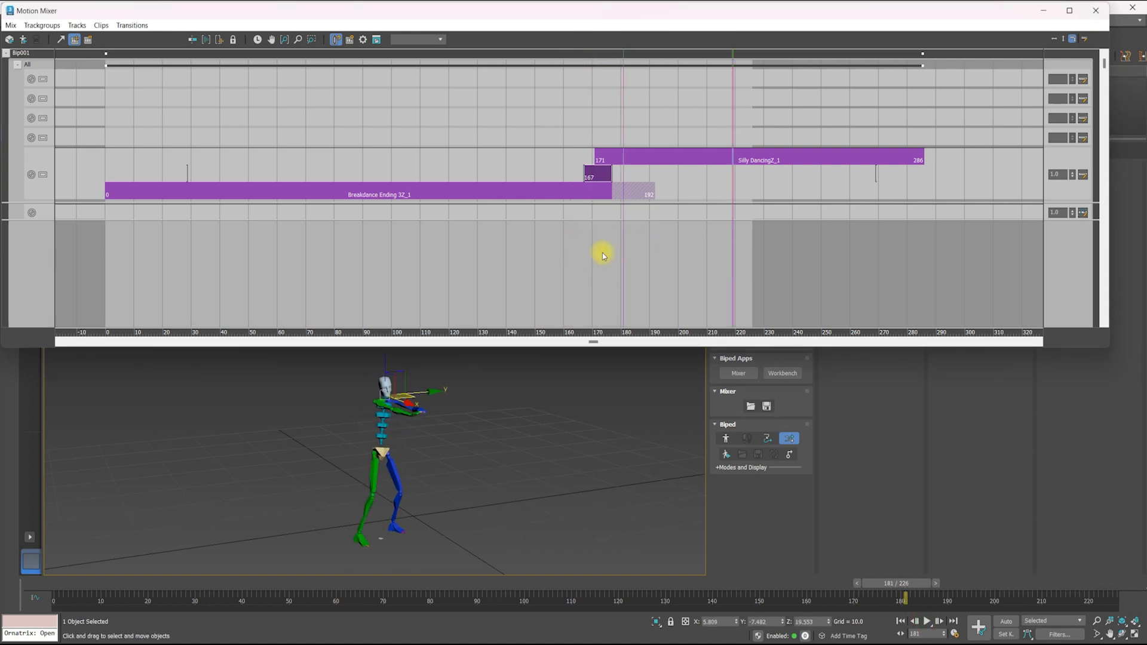
key(ctrl+z)
Optimize the transition between Breakdance Ending 3 and Silly Dancing again, and play and scrub the blended motion
right_click(597, 173)
click(613, 181)
click(606, 261)
drag(620, 227, 540, 231)
click(528, 372)
key(space)
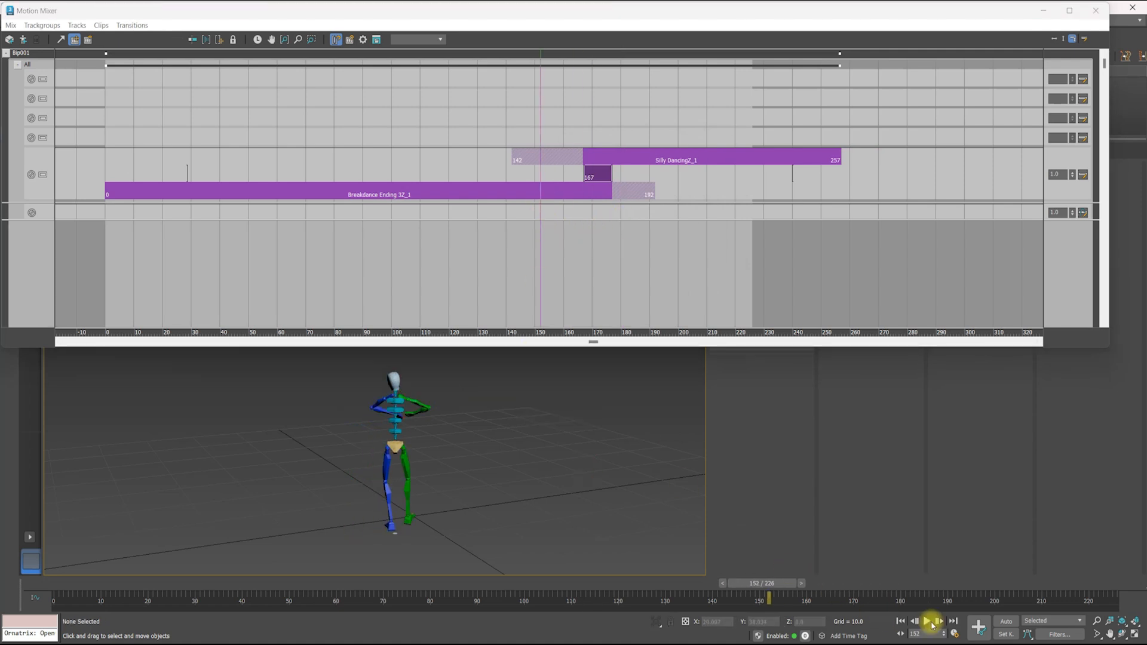
click(927, 622)
click(622, 193)
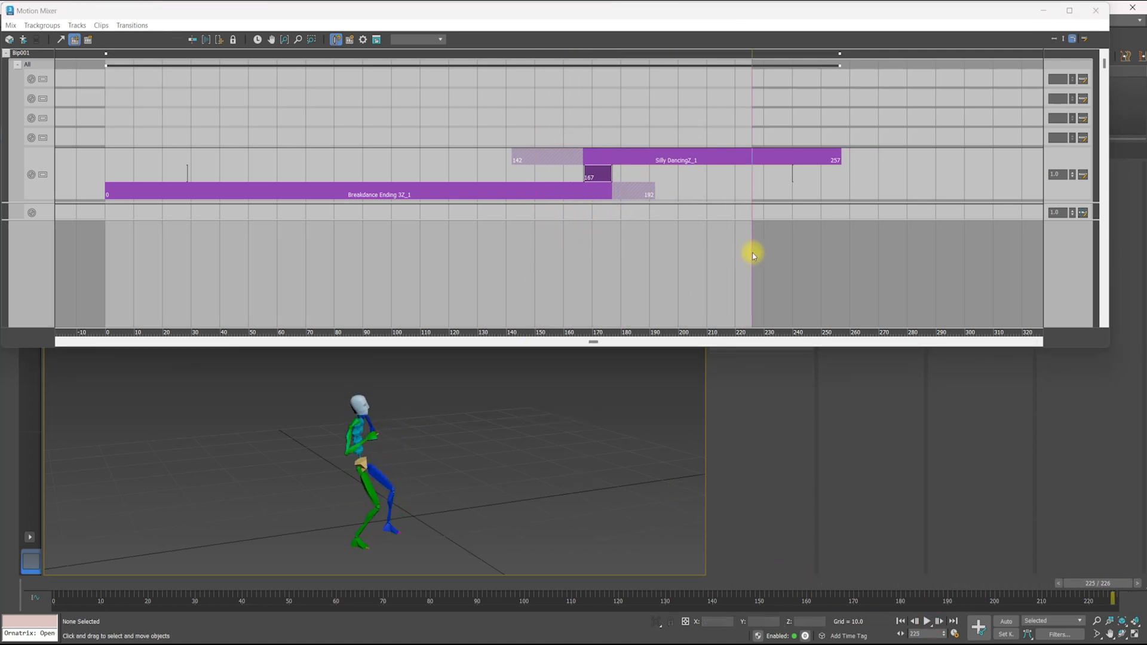
drag(751, 190, 422, 182)
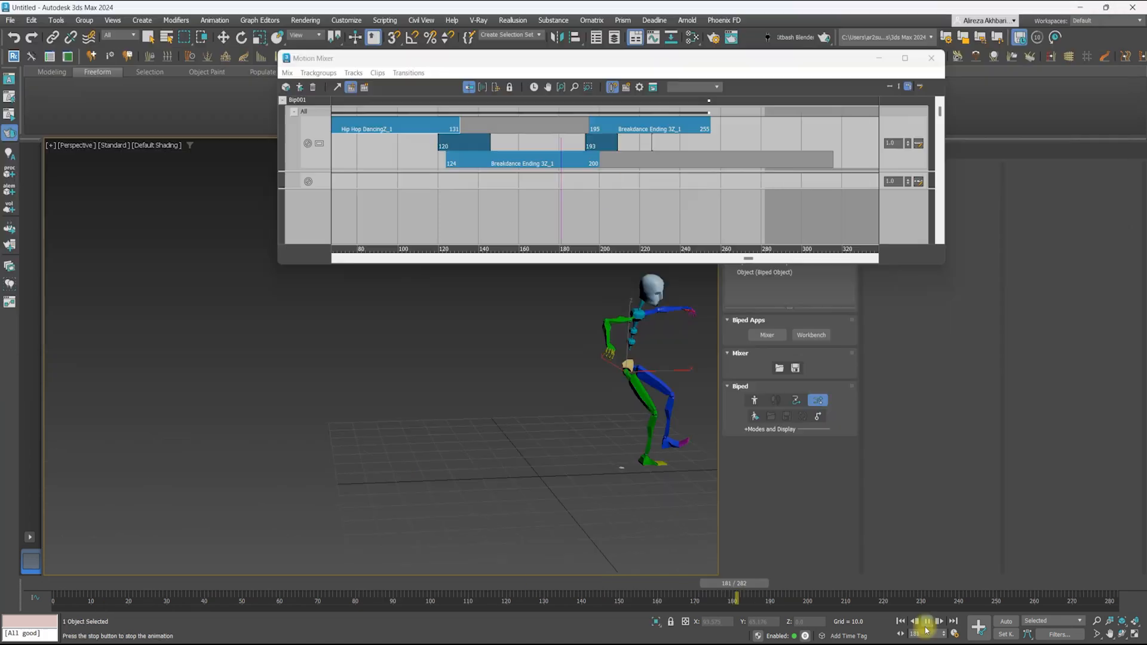
Stop the playback of the full clip sequence and compute a mixdown for the Bip001 biped
click(926, 628)
middle_drag(730, 172, 646, 167)
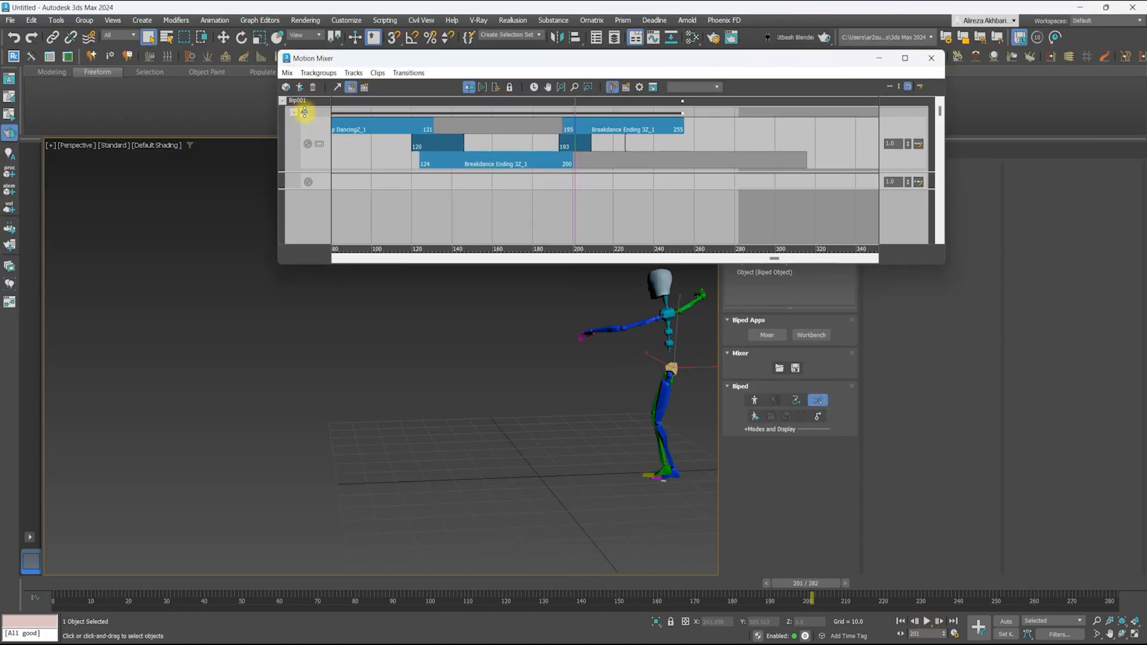
right_click(303, 106)
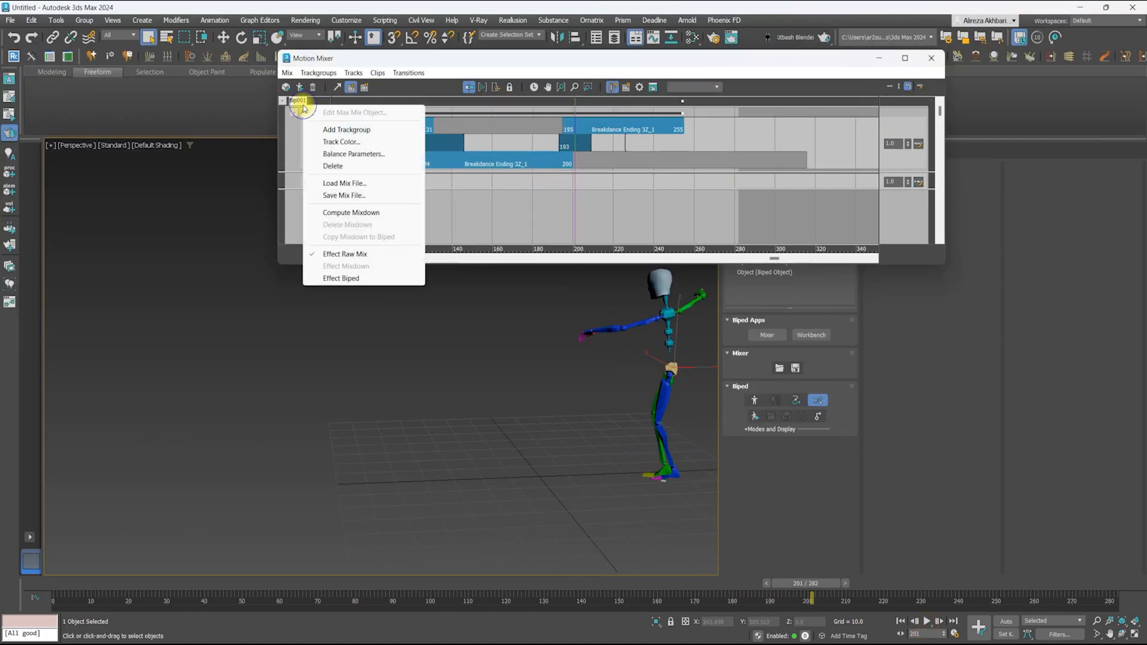
click(344, 213)
click(334, 286)
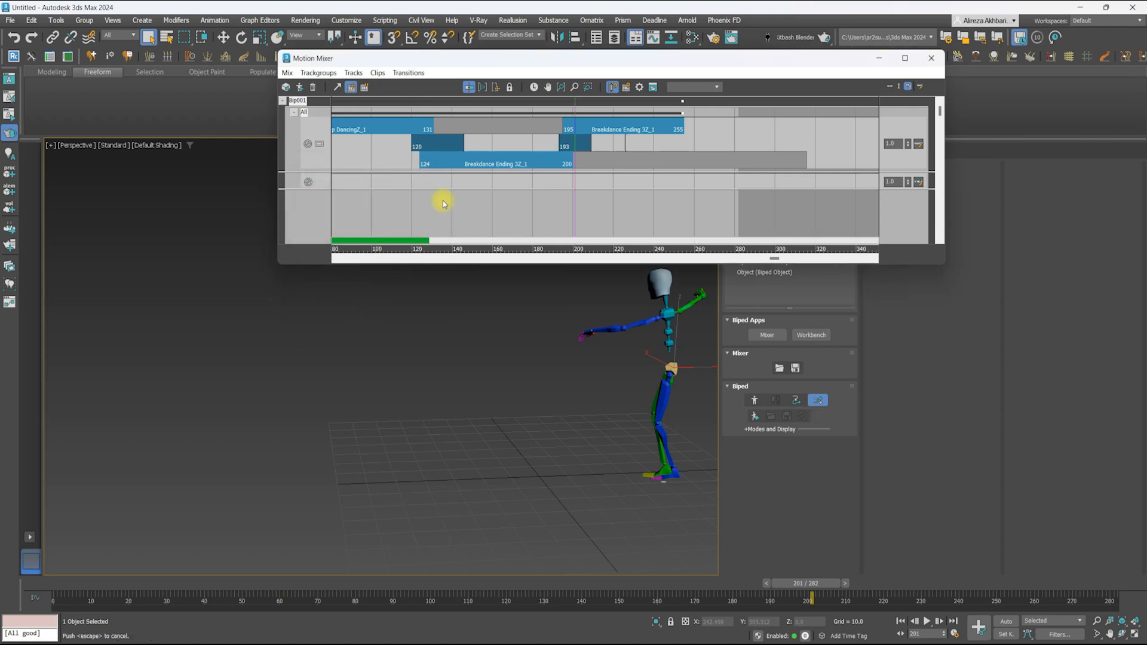
Copy the mixdown to the biped, close the Motion Mixer and turn off Mixer Mode
right_click(513, 196)
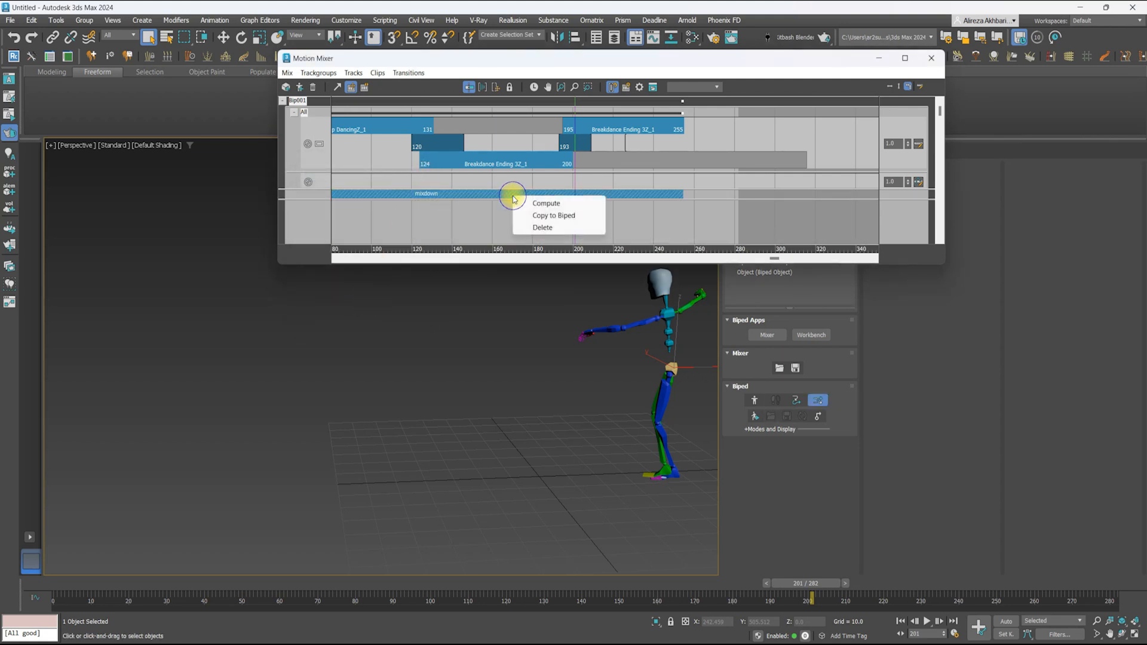
click(535, 216)
click(928, 58)
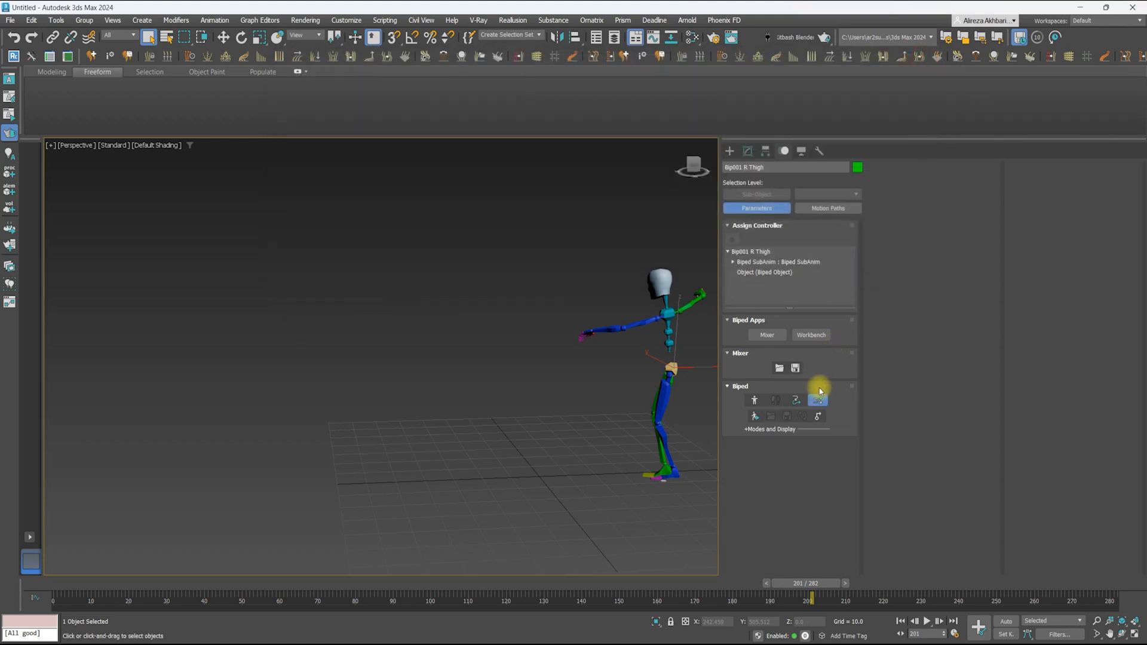
click(818, 400)
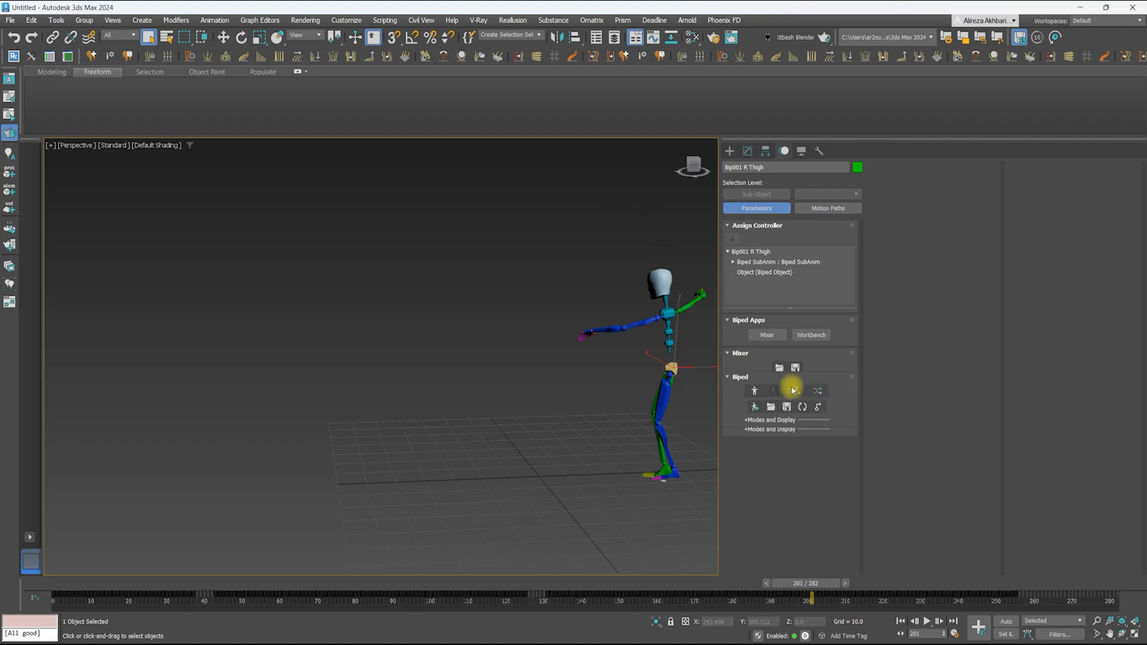
Scrub back through the timeline and play the baked animation on the biped
drag(808, 583, 130, 573)
click(244, 392)
middle_drag(369, 359, 359, 358)
key(slash)
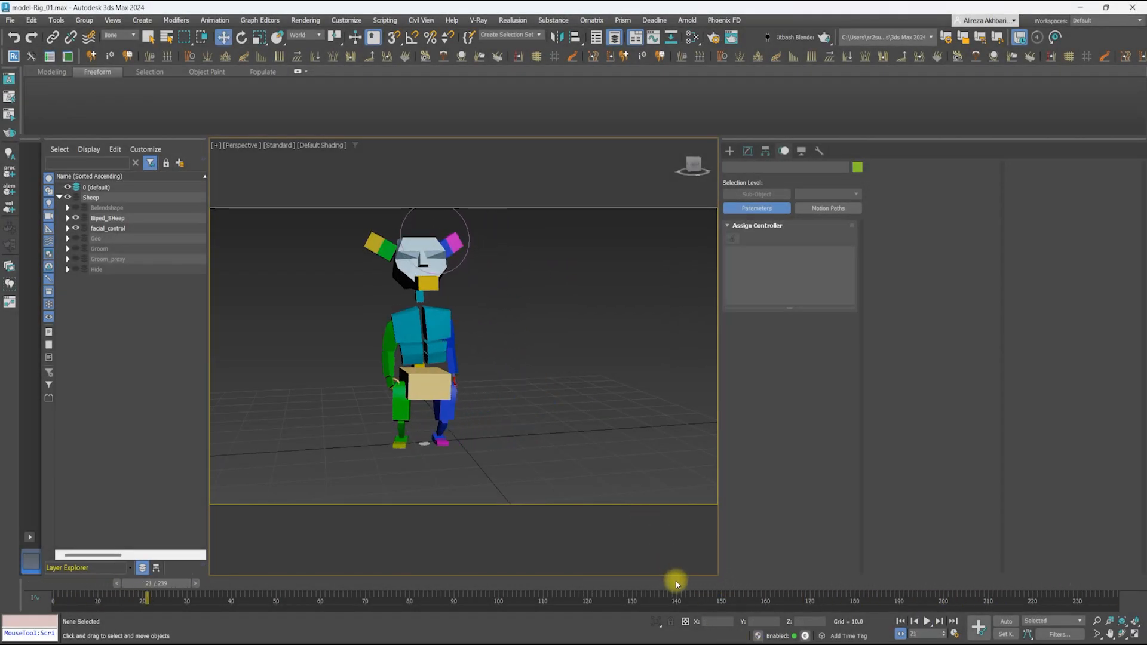
Review the dance on the sheep's biped in model-Rig_01.max, show the Geo layer and inspect the hands up close
drag(674, 589, 820, 595)
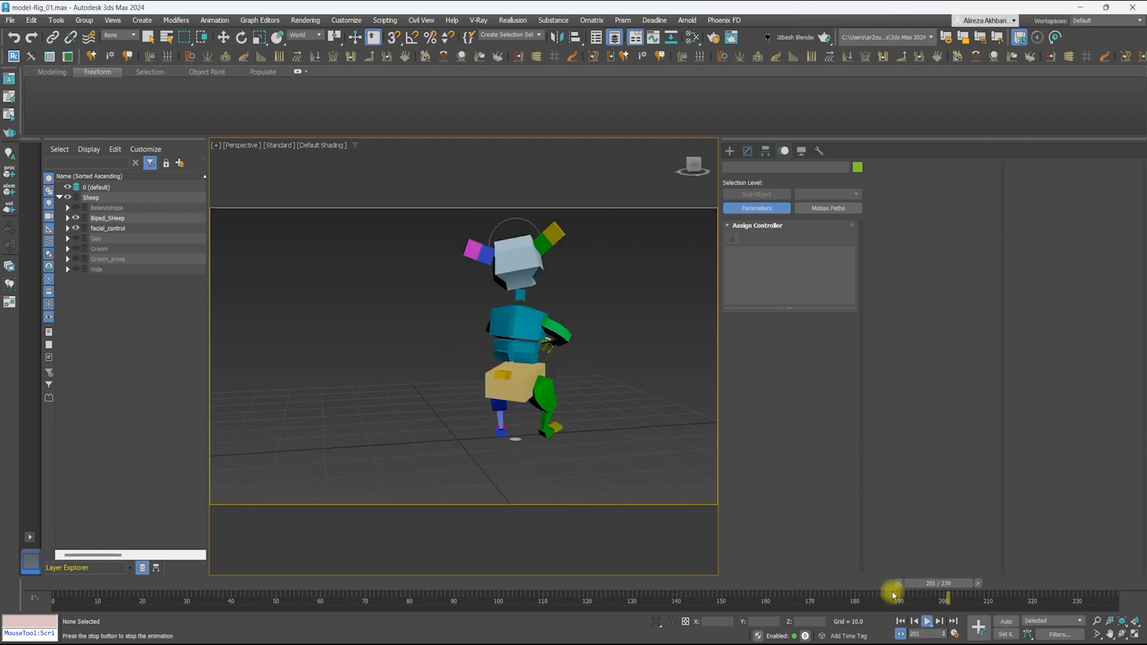
scroll(496, 375, up, 3)
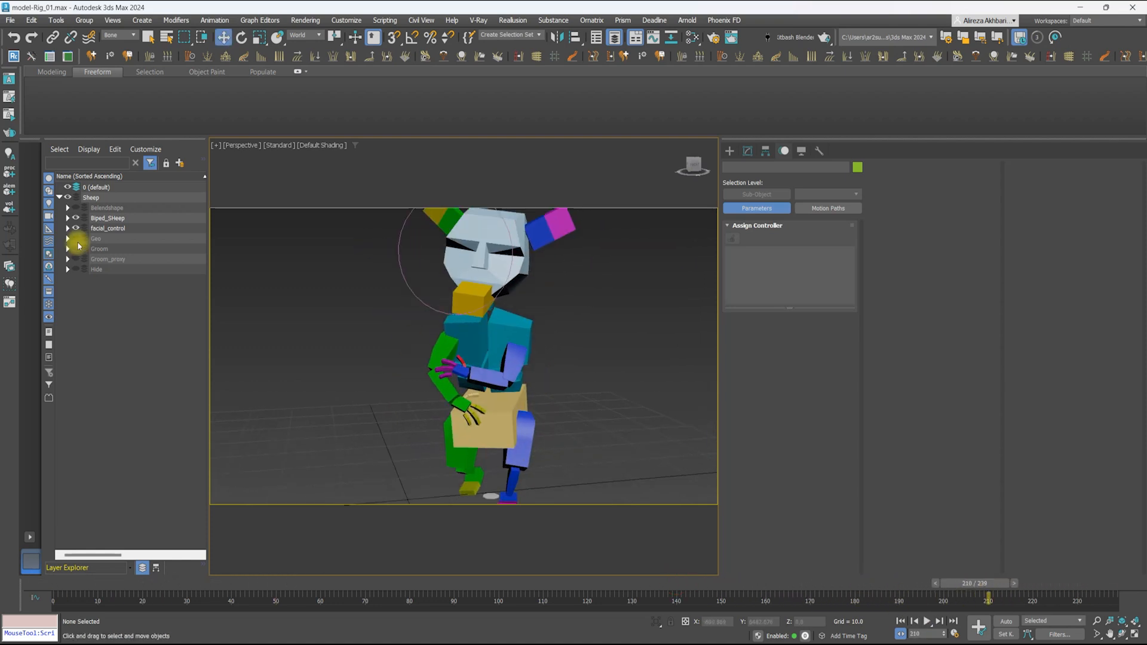
scroll(470, 366, up, 5)
Pick a bone of the left hand in wireframe, turn on Auto Key and rotate it to correct the hand pose
key(F3)
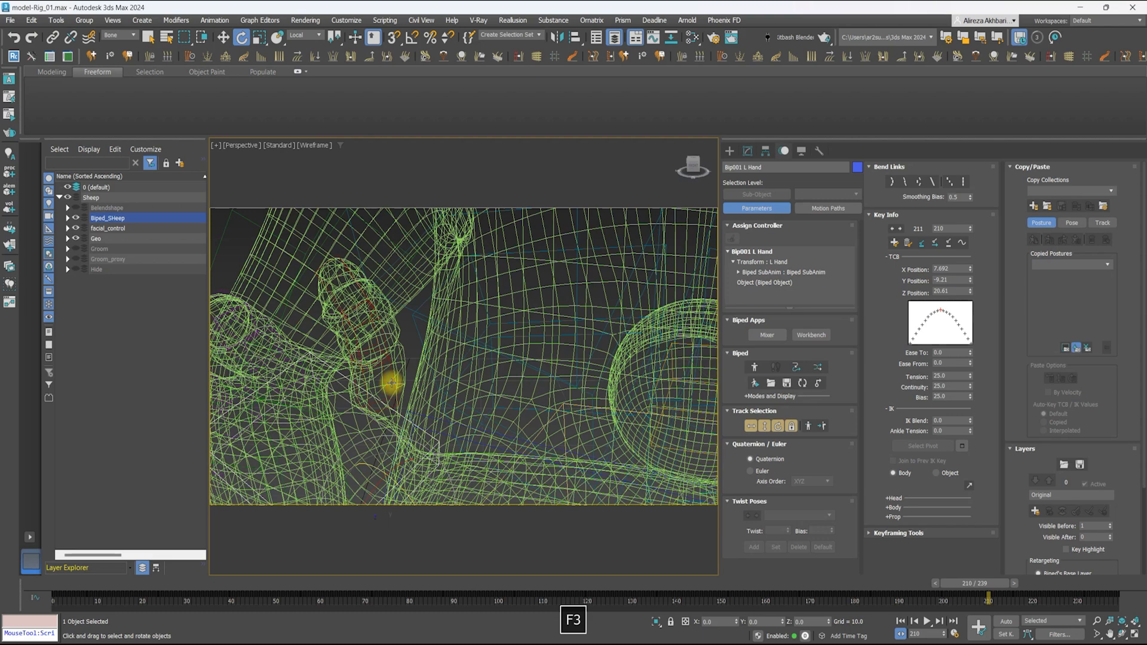
click(389, 413)
key(F3)
key(e)
click(1007, 621)
middle_drag(420, 396, 555, 343)
drag(505, 329, 625, 271)
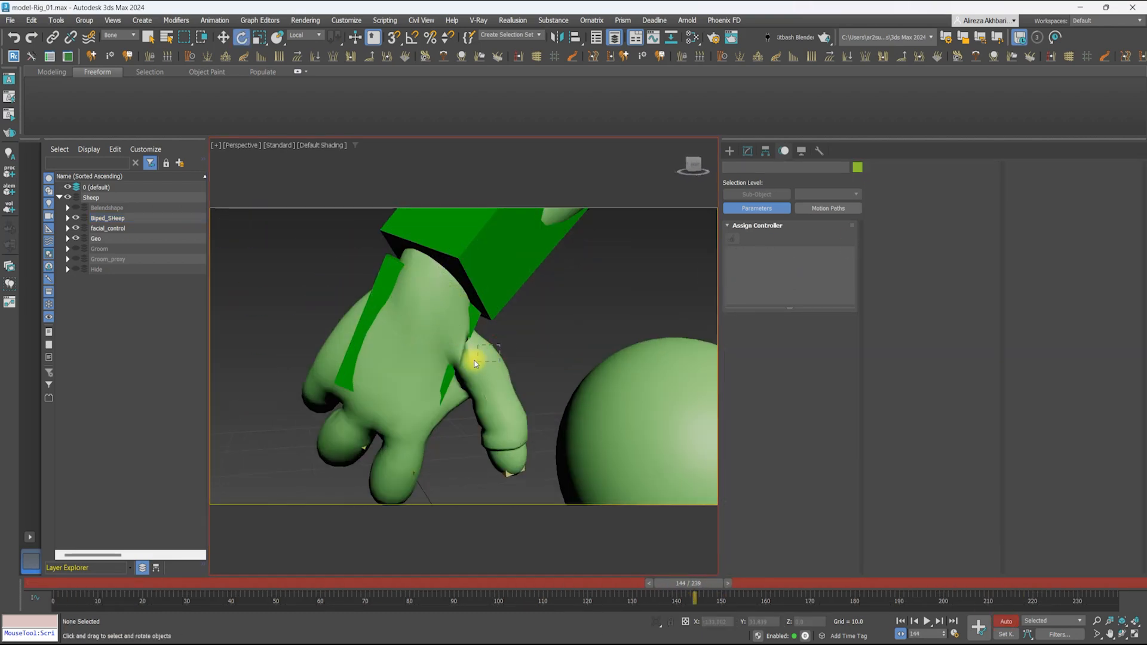
Pick the right thumb's bones at frame 144 in wireframe, ending on Bip001 R Finger0
key(F3)
click(517, 370)
key(F3)
click(519, 426)
key(F3)
key(F3)
click(489, 328)
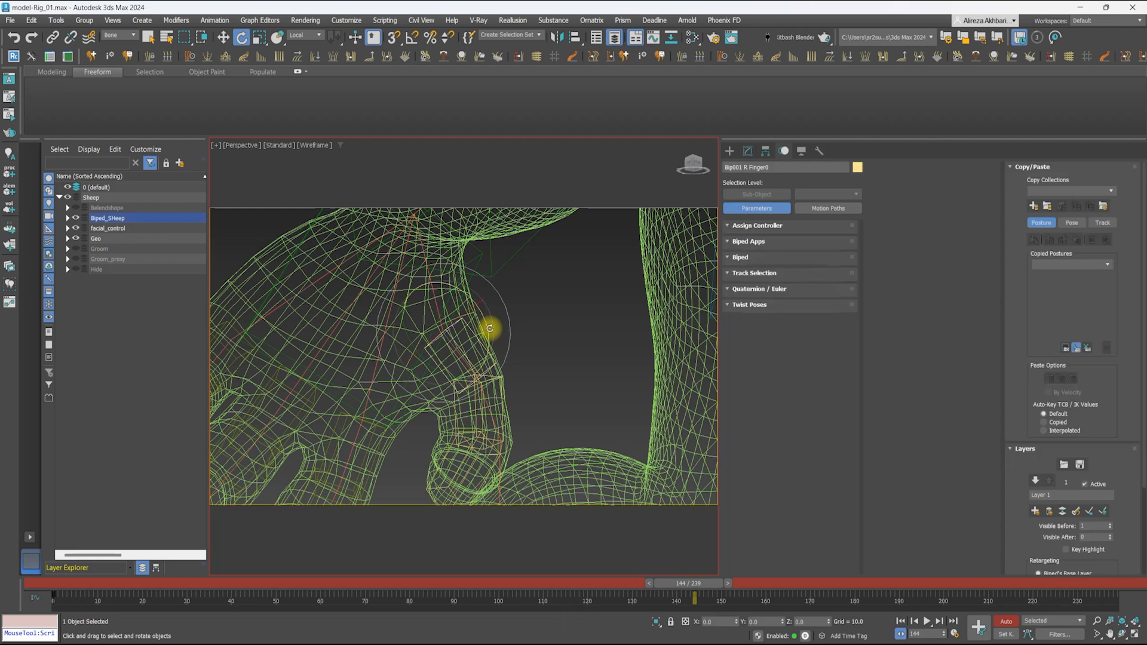
Select the whole right Finger0 chain and copy its posture into a copy collection
alt+middle_drag(489, 328, 474, 340)
scroll(474, 340, down, 3)
double_click(474, 340)
drag(1048, 357, 1048, 267)
scroll(1048, 267, up, 3)
click(1034, 239)
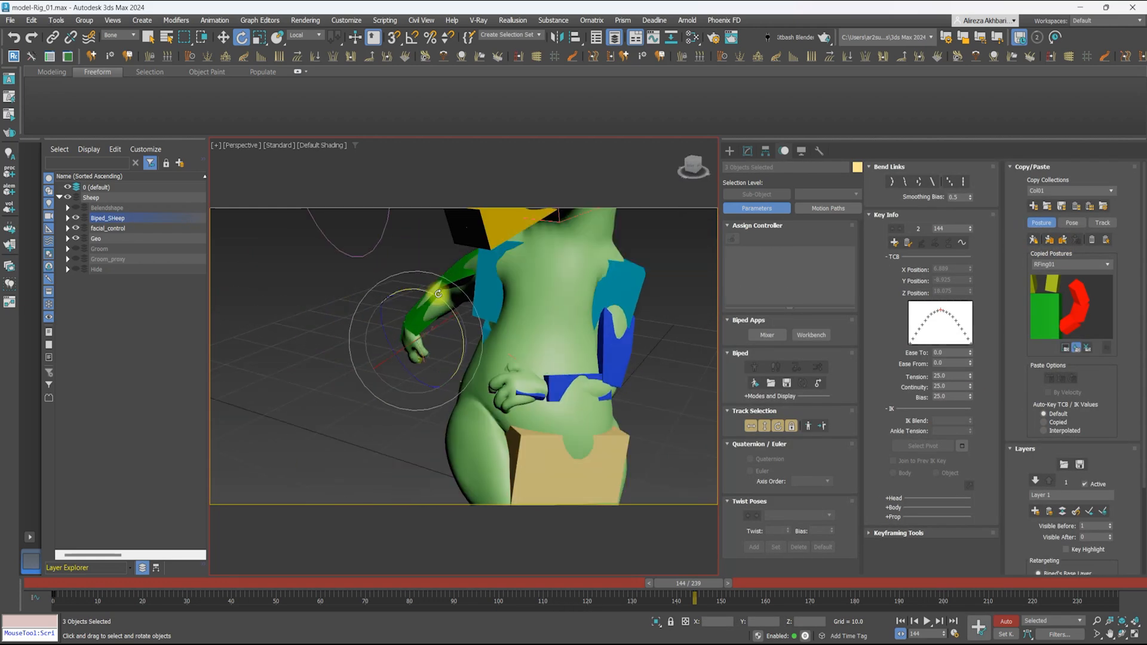
Scrub the timeline around frame 170 to check the sheep's arm poses
mouse_move(687, 585)
mouse_down()
mouse_move(643, 588)
mouse_move(860, 589)
mouse_up()
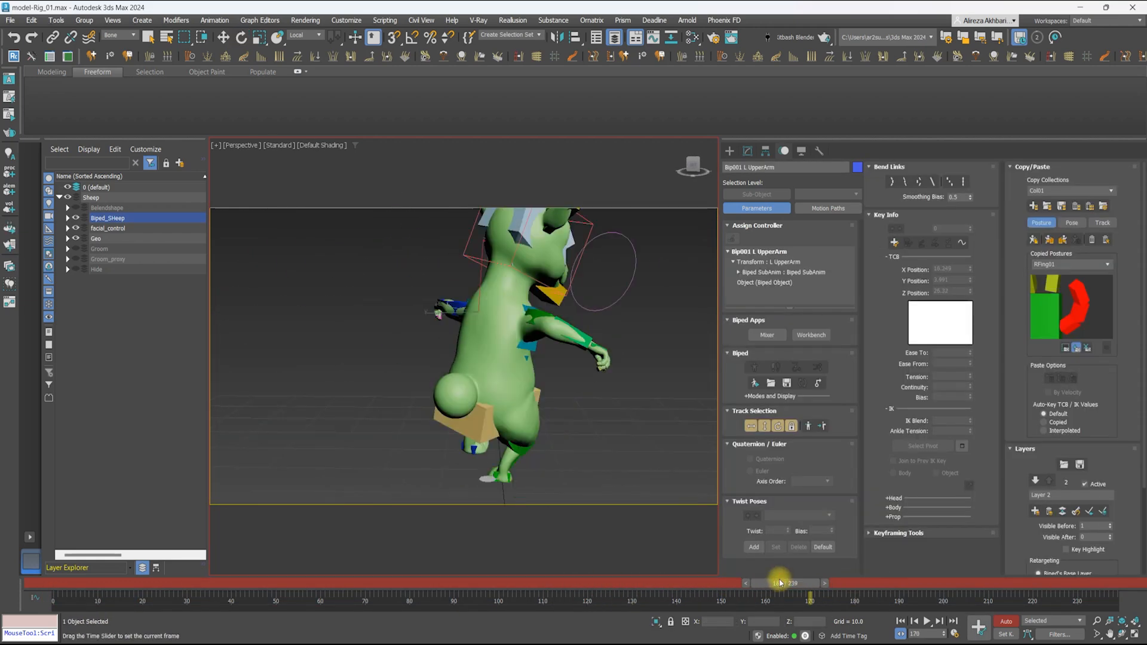
mouse_move(781, 584)
mouse_down()
mouse_move(576, 584)
mouse_move(798, 589)
mouse_up()
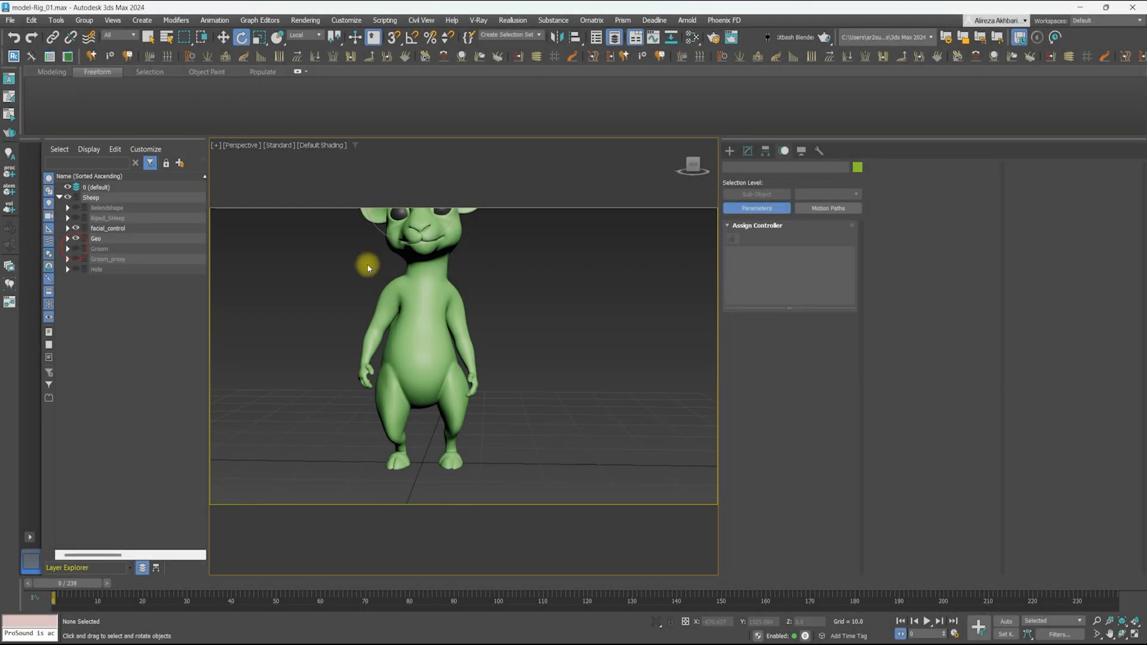
Show the Groom layer and hide its other groom objects so only Groom_long hair remains visible
scroll(386, 314, up, 4)
click(387, 303)
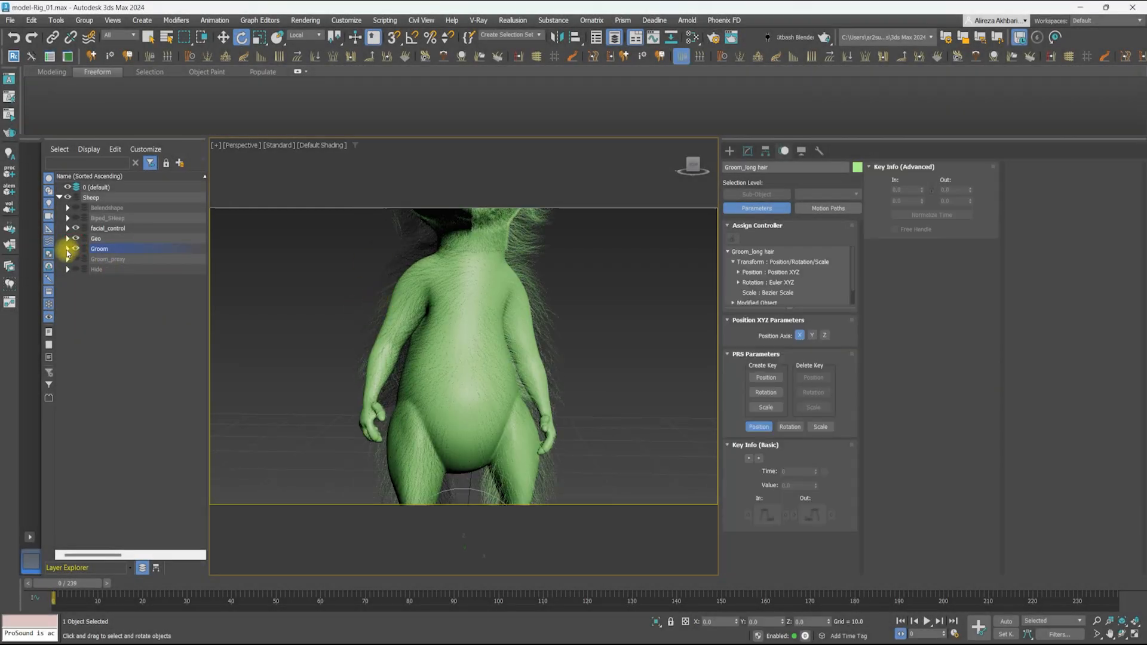
click(67, 248)
scroll(382, 317, down, 4)
click(83, 330)
click(85, 310)
click(86, 300)
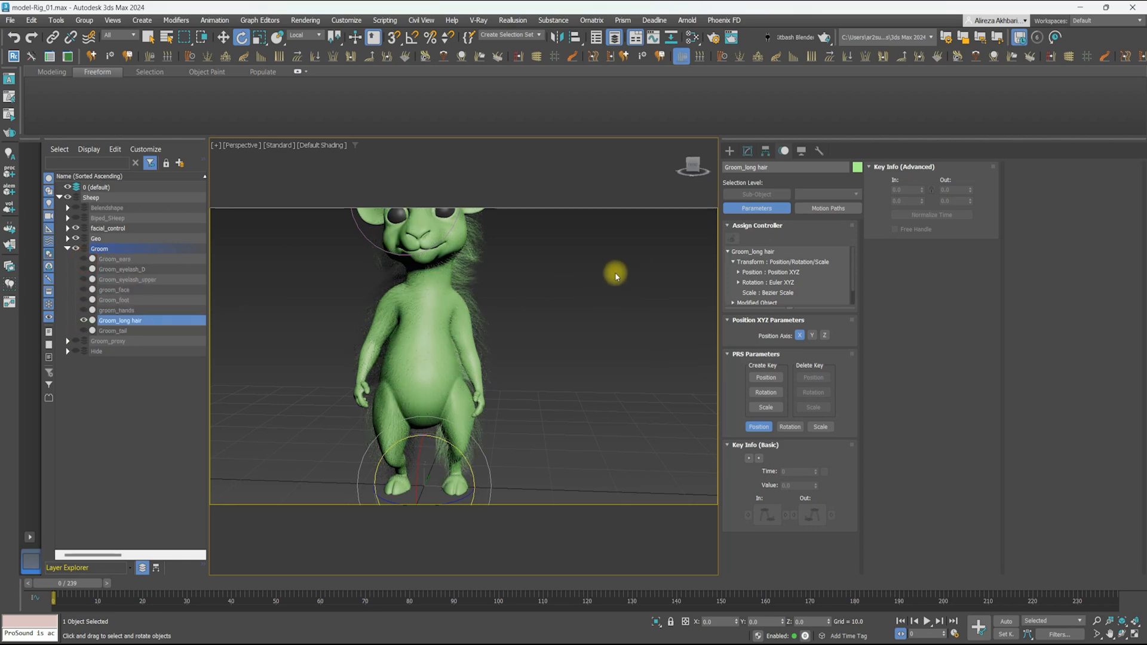
Duplicate the ChangeWidth1 modifier in the Groom_long hair modifier stack
click(747, 152)
mouse_move(549, 297)
alt+middle_down()
mouse_move(524, 305)
mouse_move(548, 302)
alt+middle_up()
click(769, 206)
right_click(768, 205)
click(782, 251)
right_click(754, 205)
click(784, 264)
Set the upper ChangeWidth1 modifier's width to 1.0 and turn it off in the renderer
click(766, 207)
drag(906, 190, 898, 183)
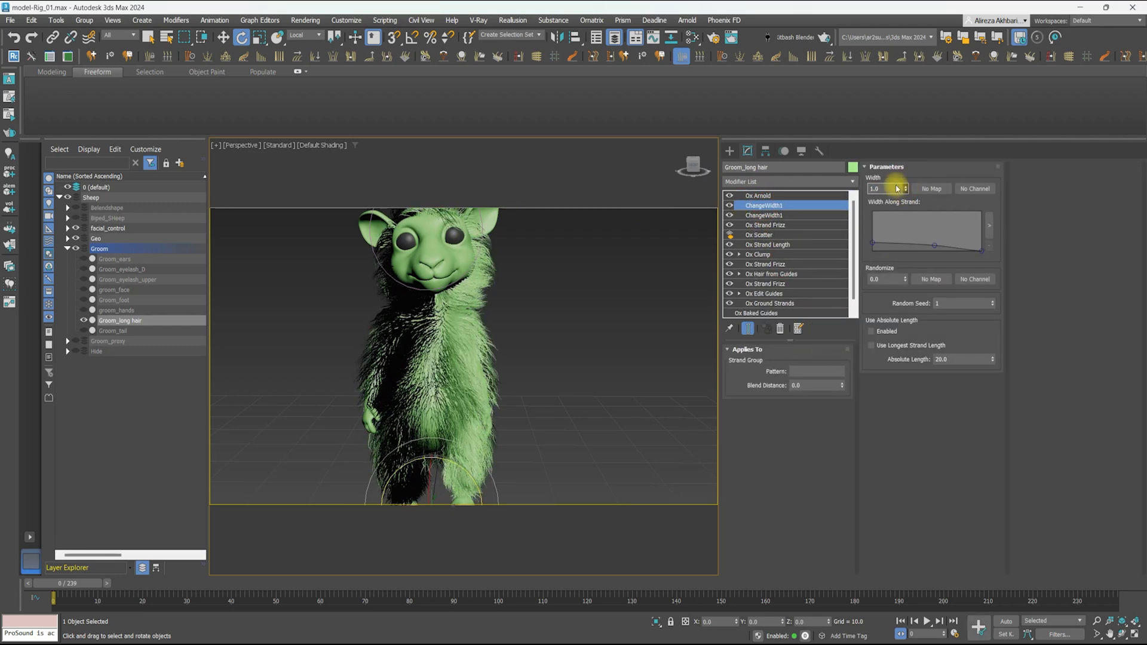
right_click(778, 214)
click(830, 384)
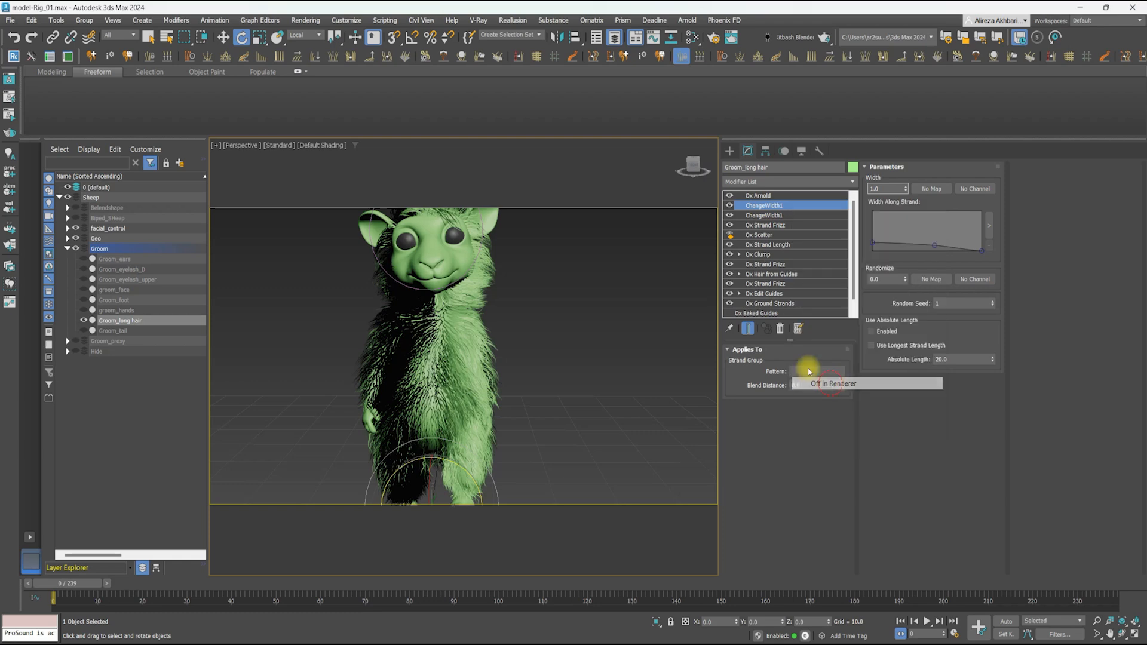
Add an Ox Rotate Strands modifier directly above Ox Hair from Guides on Groom_long hair
click(753, 274)
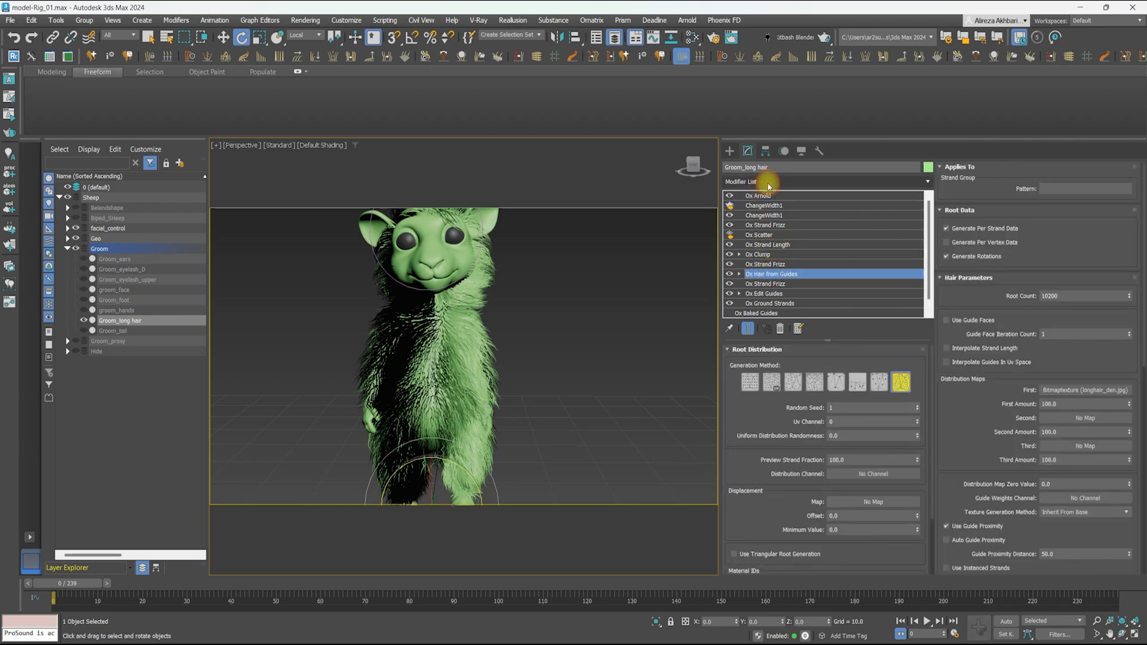
click(768, 182)
text(ox )
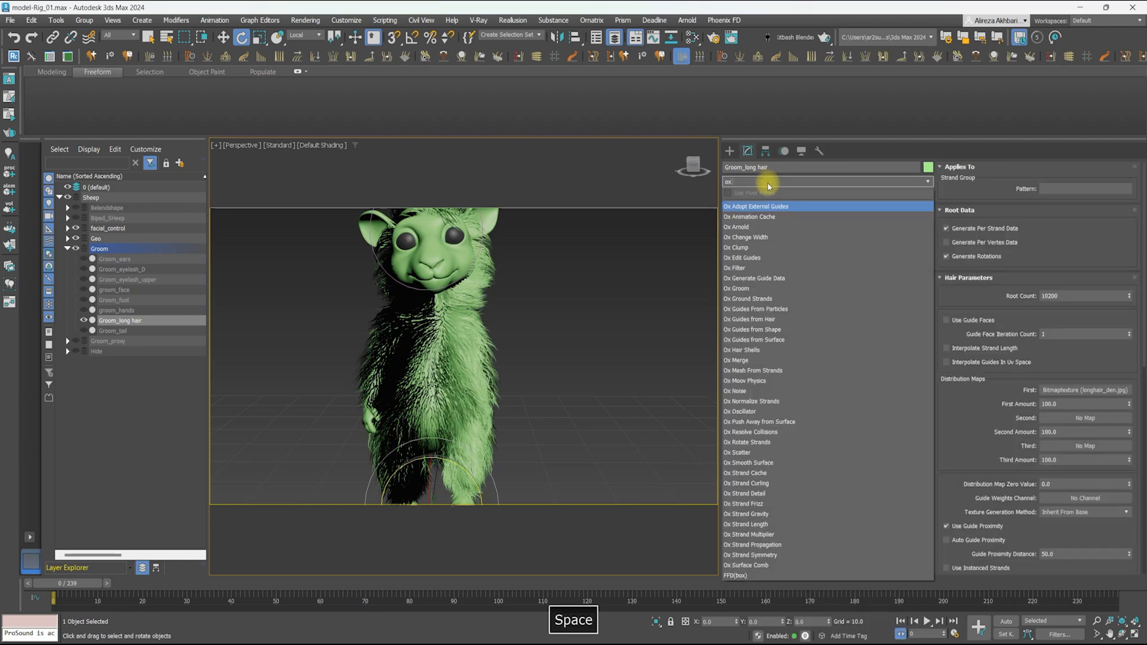
text(ro)
key(Return)
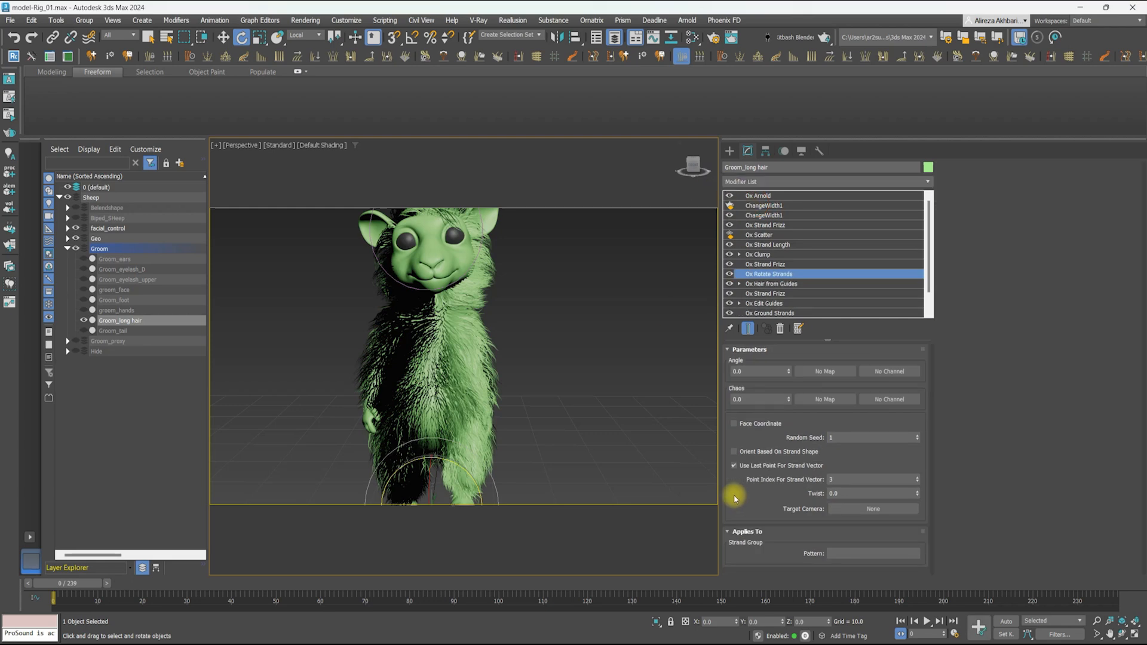
Orient Ox Rotate Strands based on strand shape at an angle of 180 and turn the modifier off in the renderer
click(744, 452)
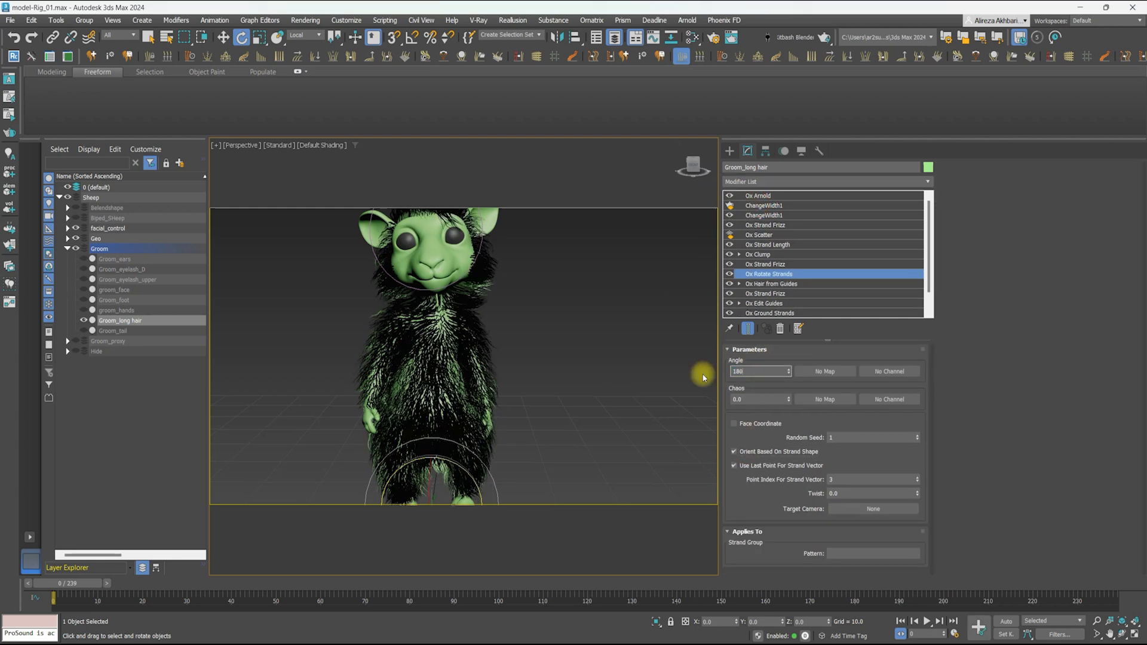
key(Return)
right_click(774, 273)
click(768, 451)
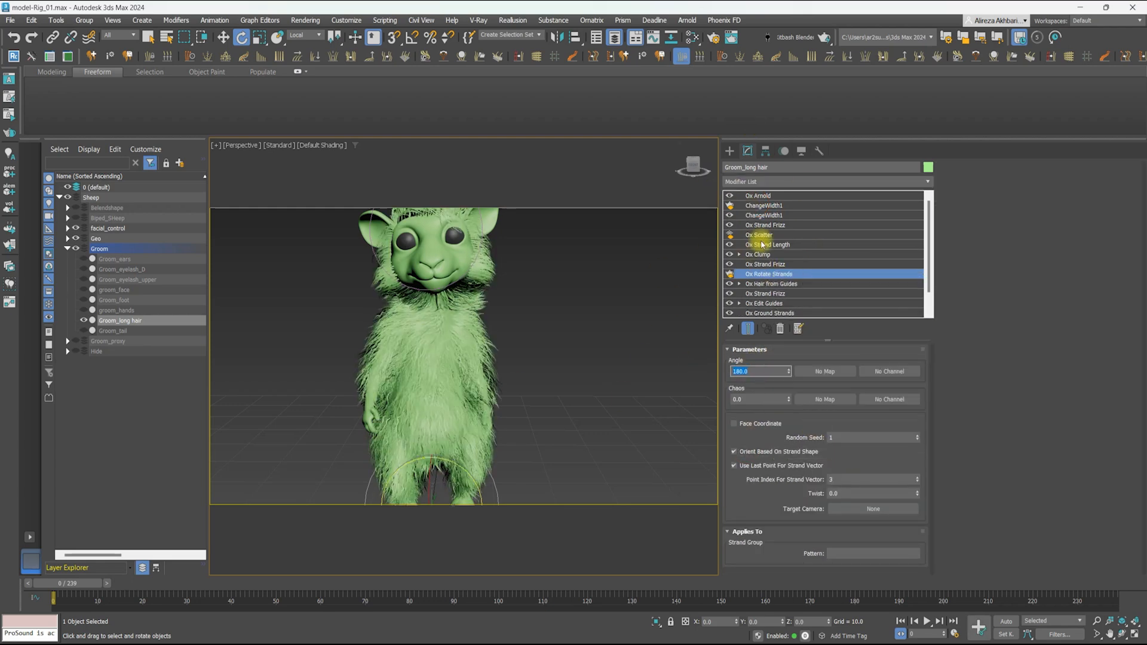
Turn off Ox Hair from Guides and the Ox Strand Frizz below it, and add Ox Strand Detail above Ox Edit Guides with 7 view points
click(730, 286)
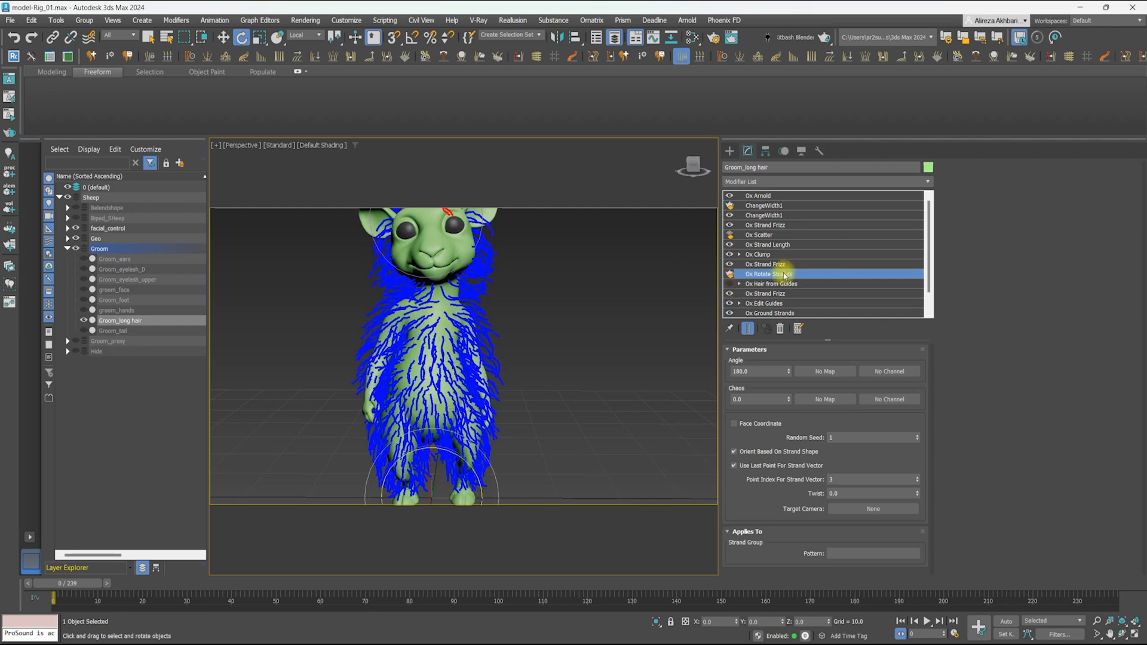
click(771, 303)
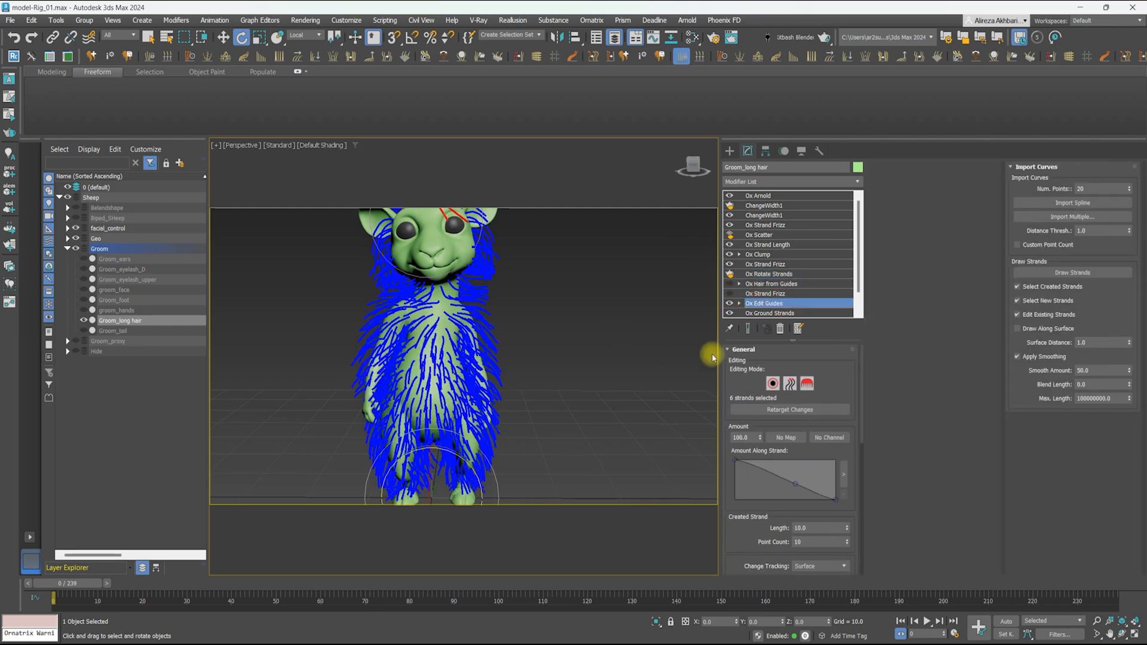
click(788, 182)
text(ox)
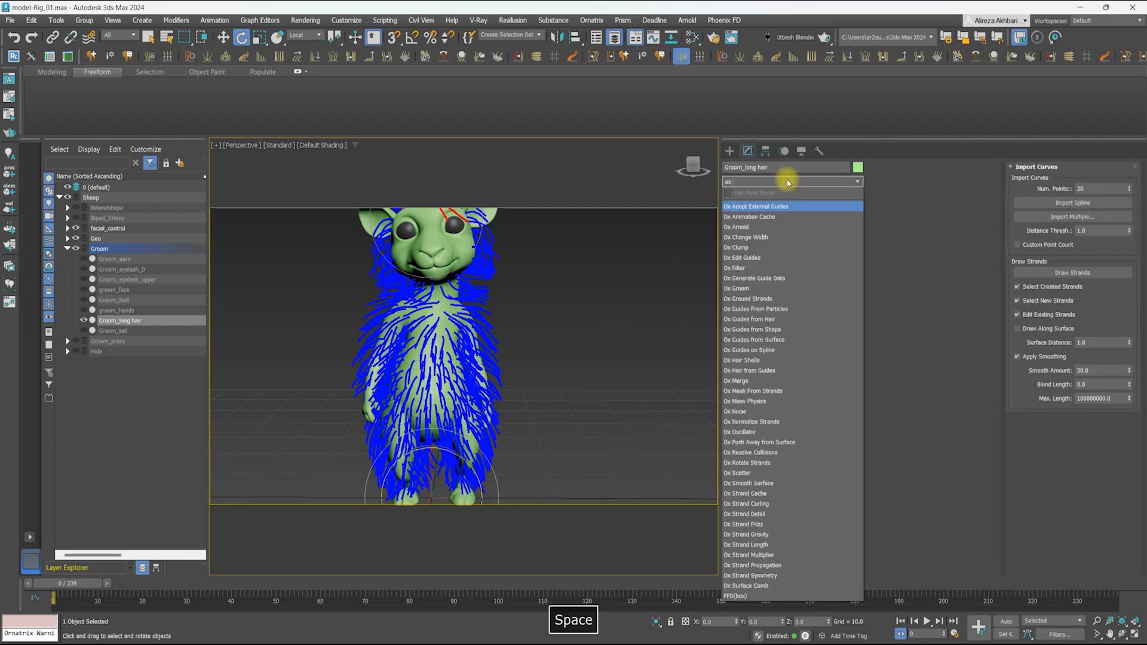
text( d)
click(767, 382)
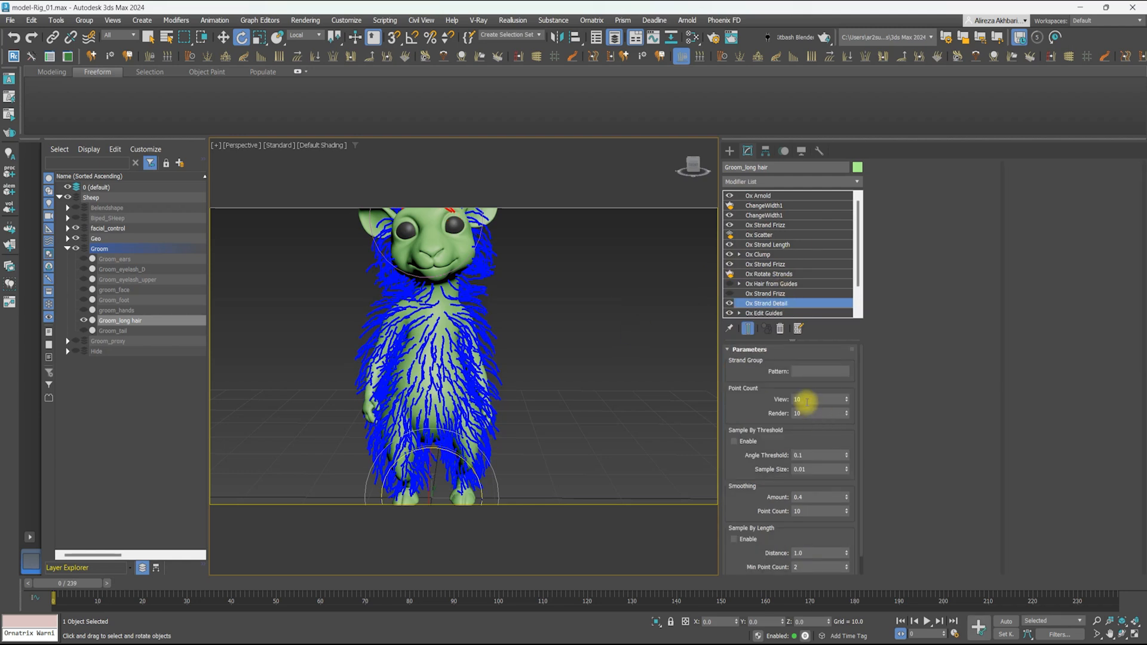
text(7)
key(Return)
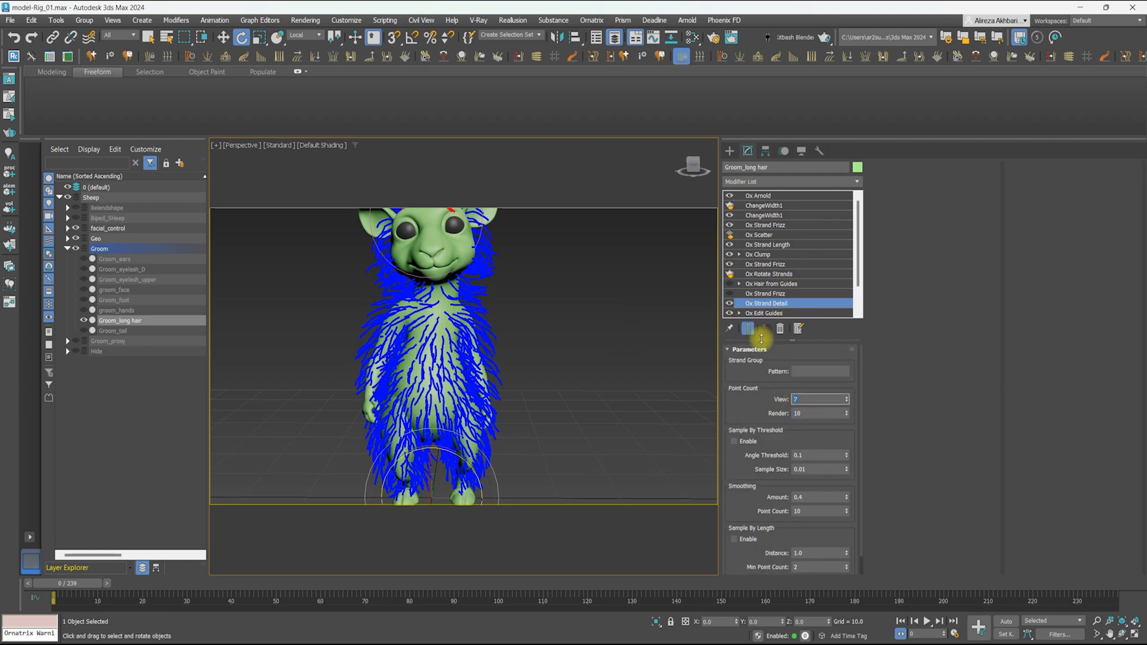
Add an Ox Moov Physics modifier above Ox Strand Detail
click(760, 182)
text(ox mo)
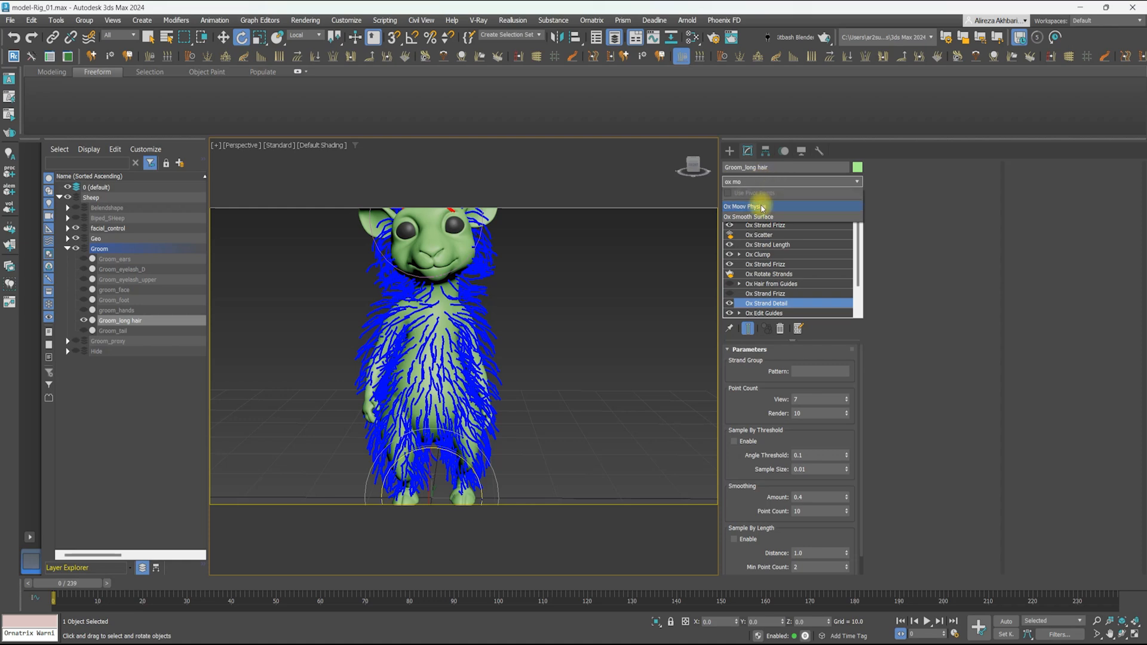
click(763, 207)
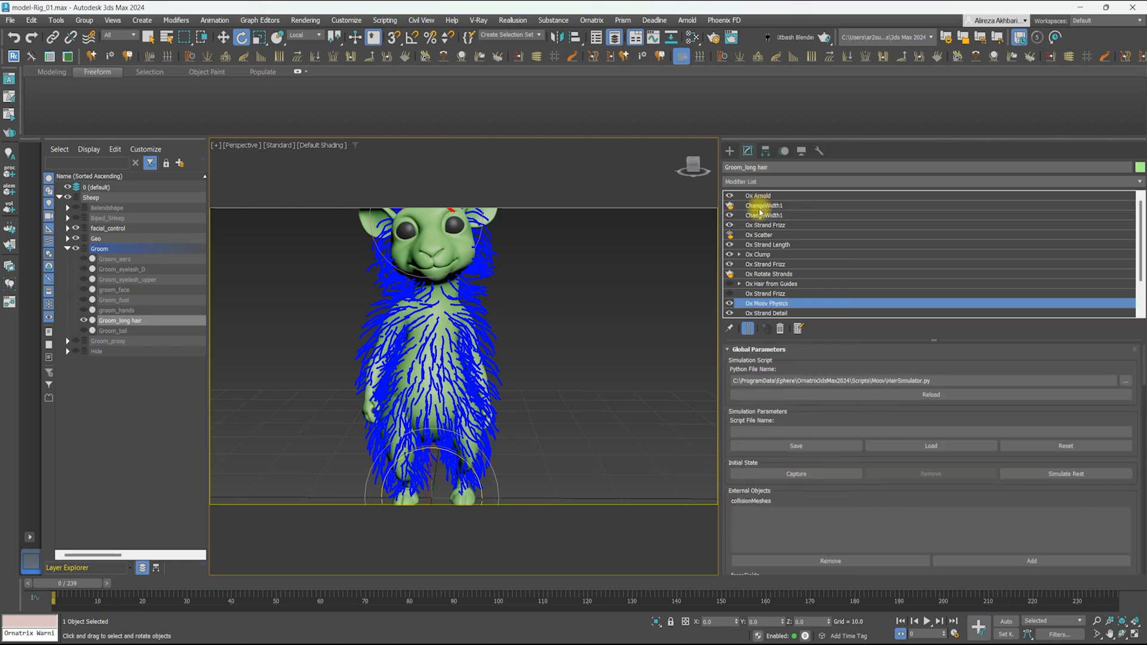
Save the scene as a new incremental version, model-Rig_02.max
click(10, 21)
click(46, 128)
click(592, 487)
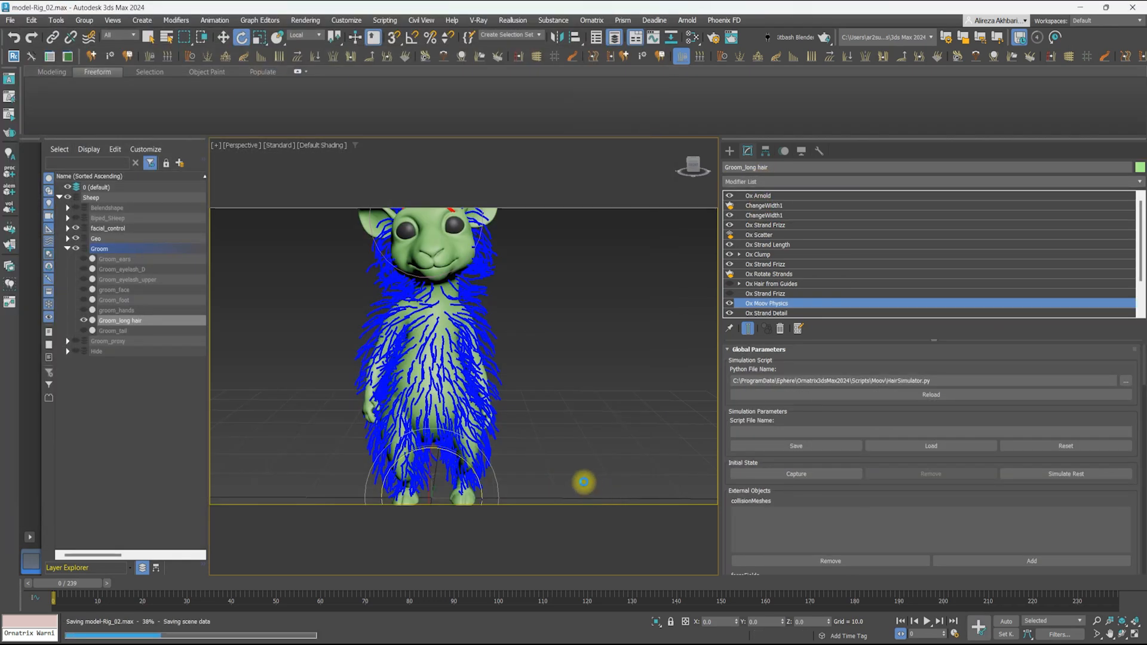
Play the first frames of the guide hair simulation with the whole sheep in view and return to frame 0
scroll(480, 375, down, 3)
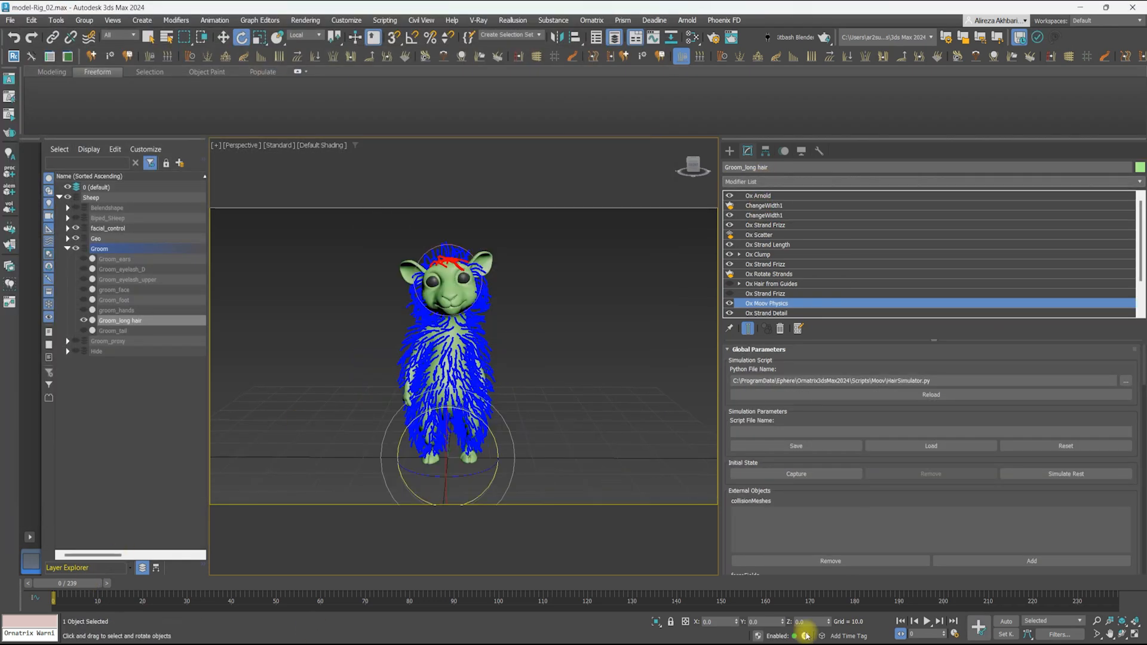
click(955, 633)
click(663, 464)
key(/)
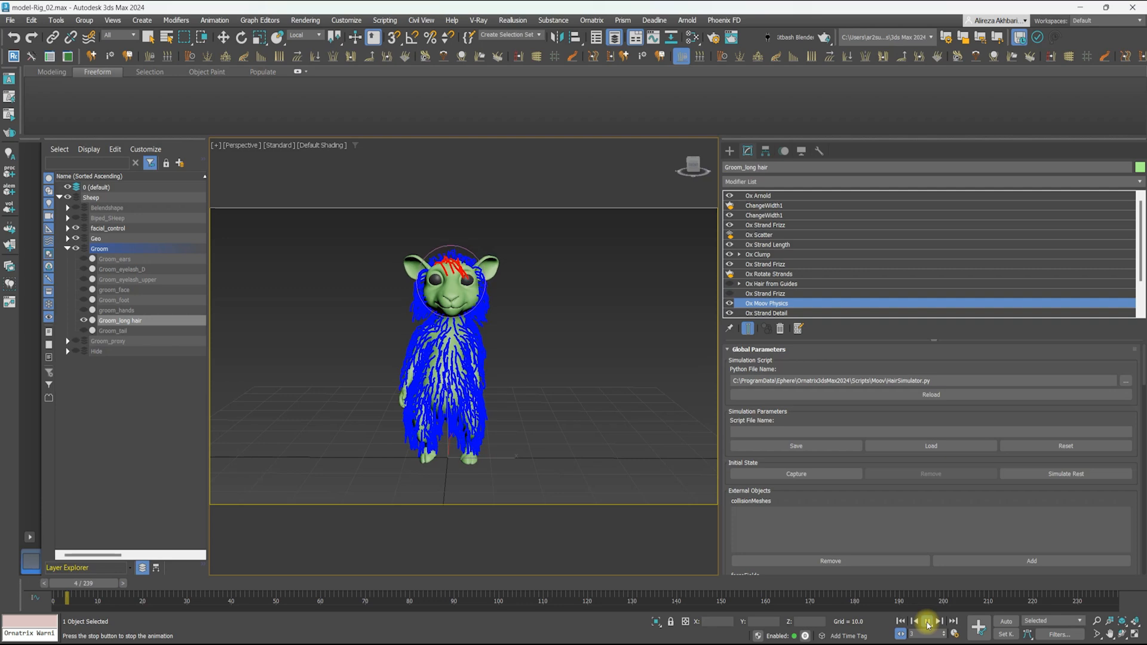
drag(720, 400, 670, 400)
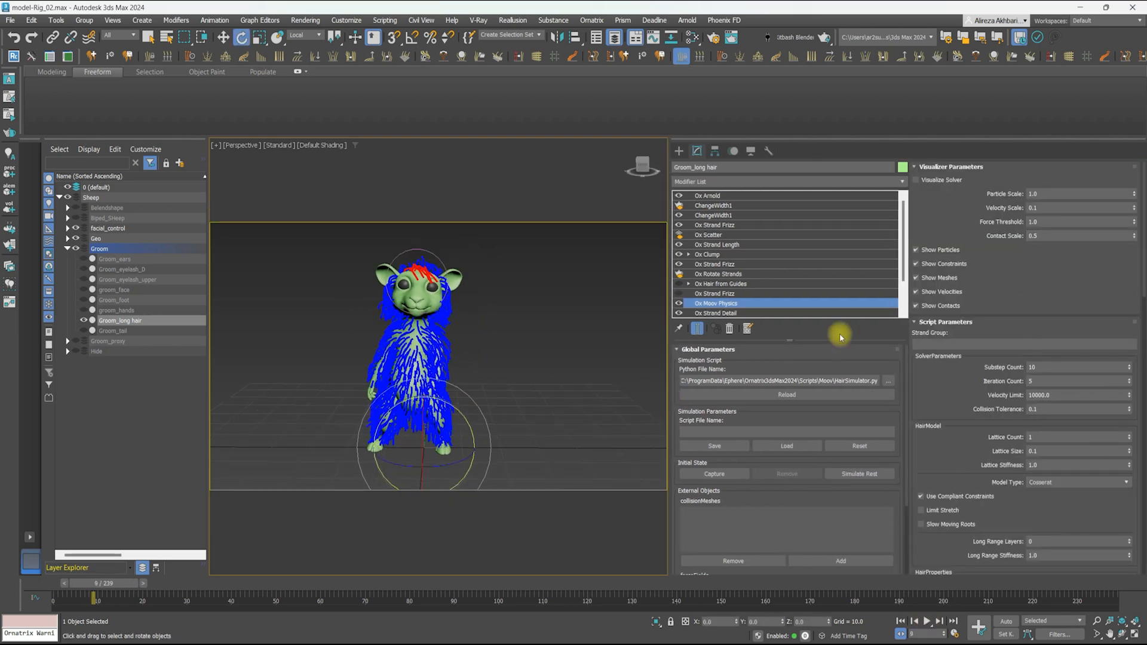
key(Home)
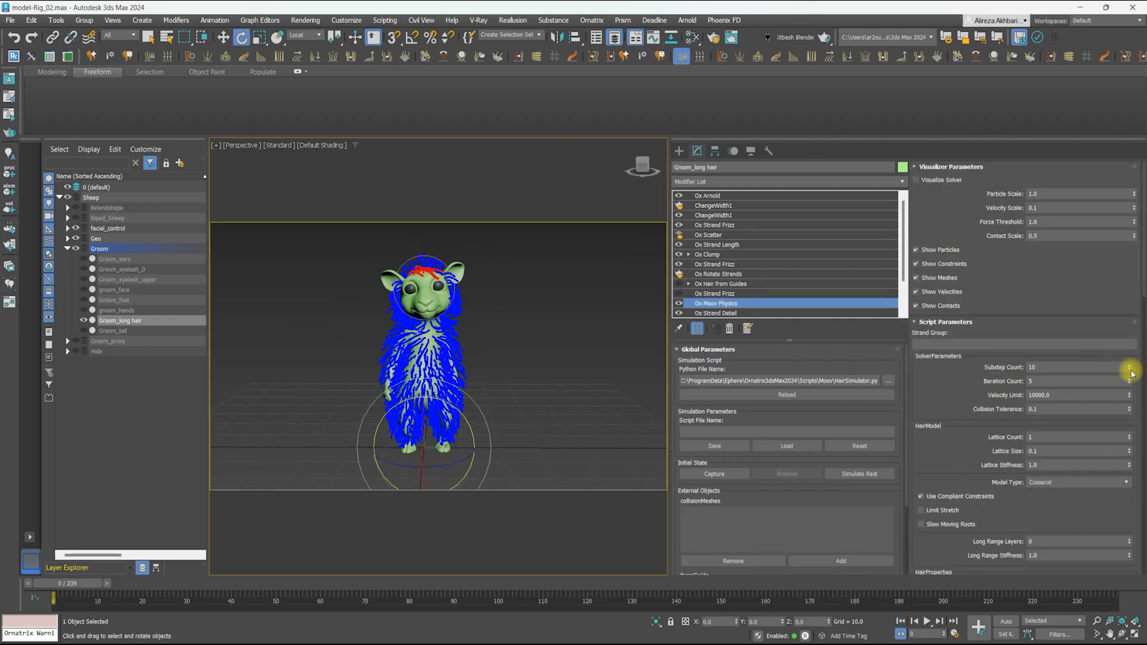
Set Moov Physics to 9 substeps, limited stretch, gravity scale 4.0, drag 0.03 and initial-shape attraction stiffness 2.0 with a falling ramp
scroll(932, 419, down, 10)
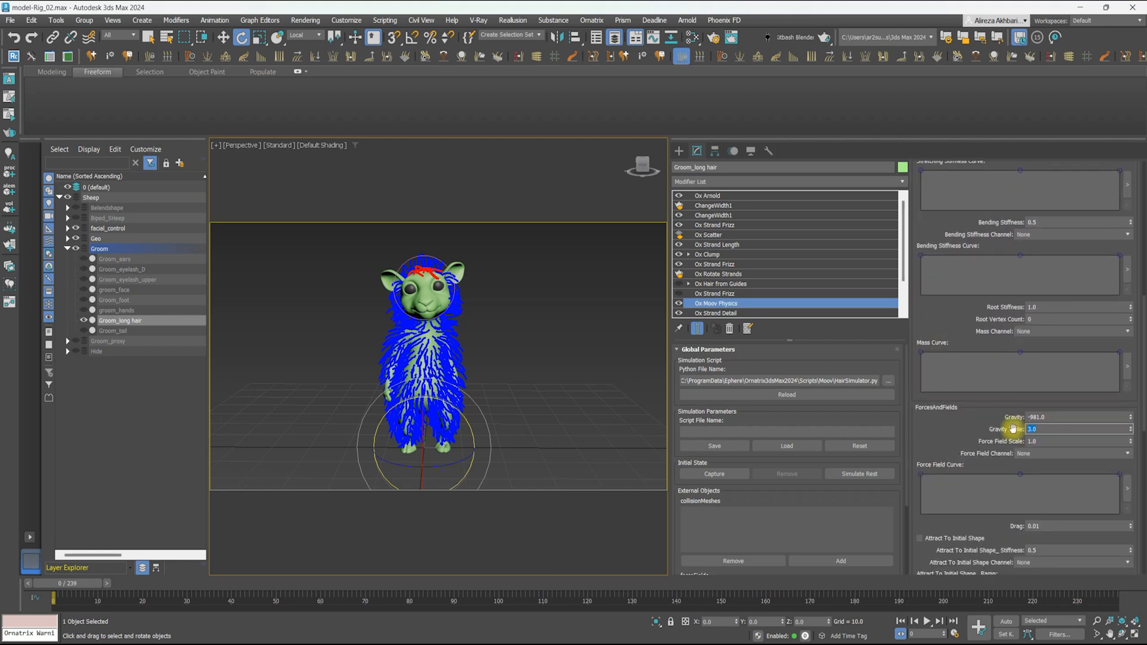
scroll(966, 443, down, 3)
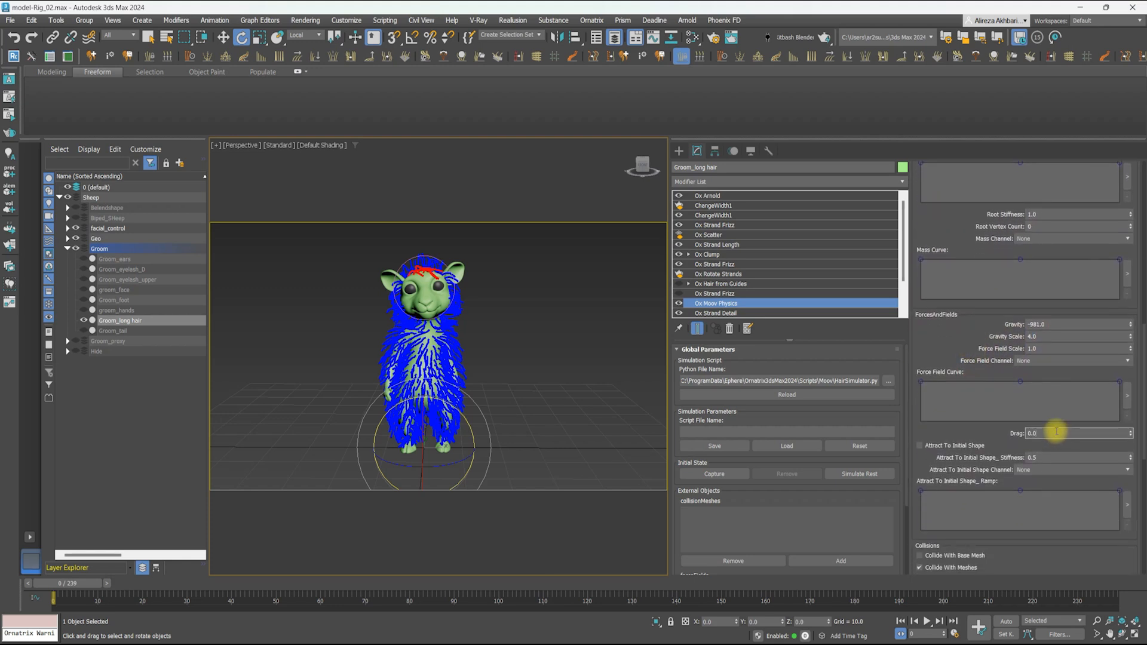
scroll(440, 324, up, 3)
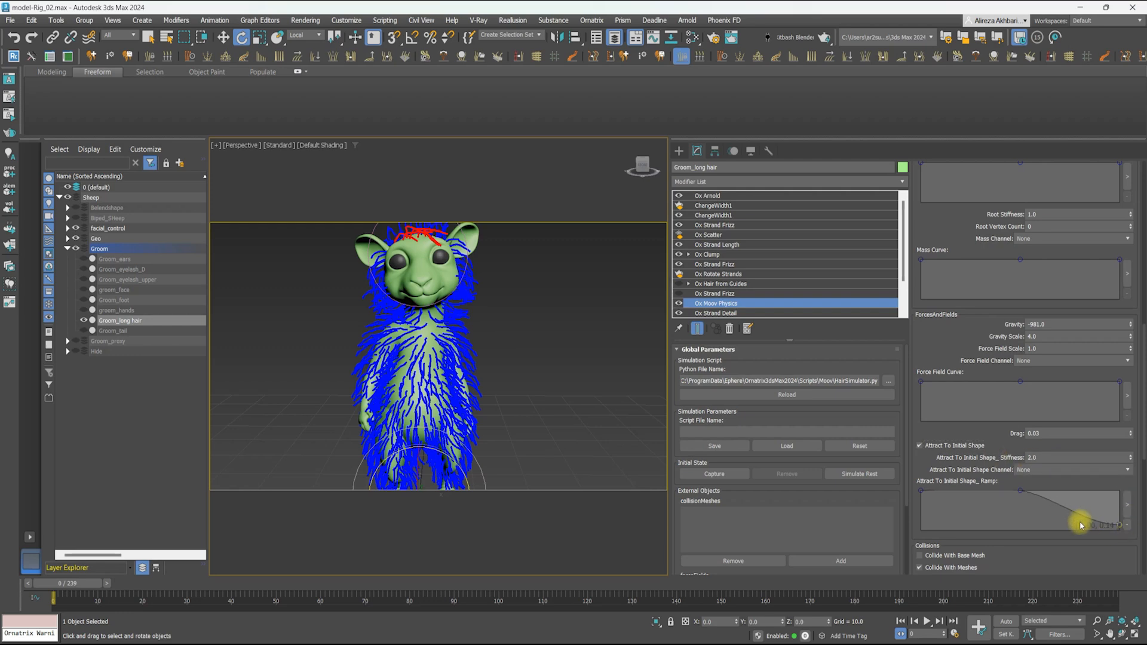
Raise the attraction ramp's point near the strand tip to about 0.80, 0.91 and test the simulation from frame 0
click(920, 622)
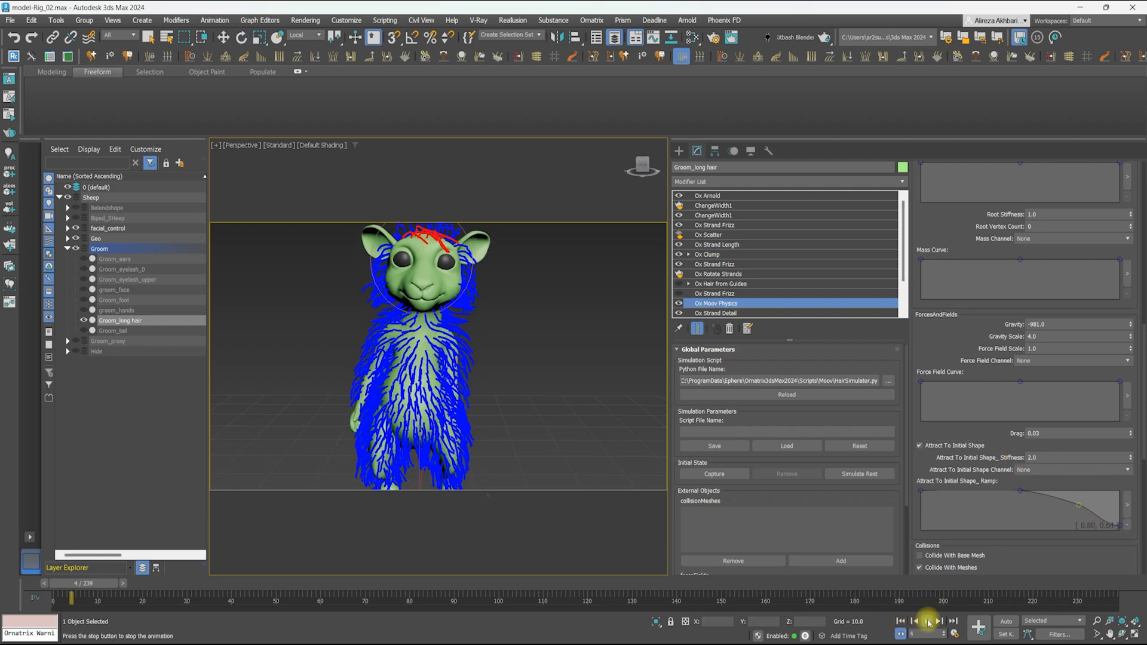
click(902, 622)
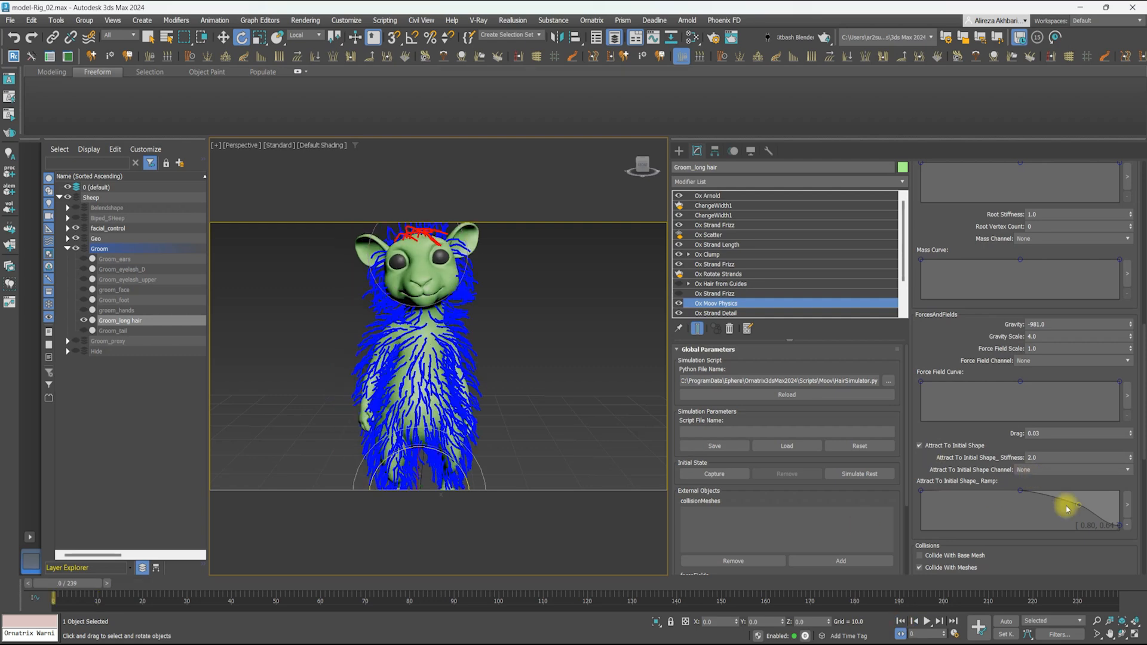
click(927, 623)
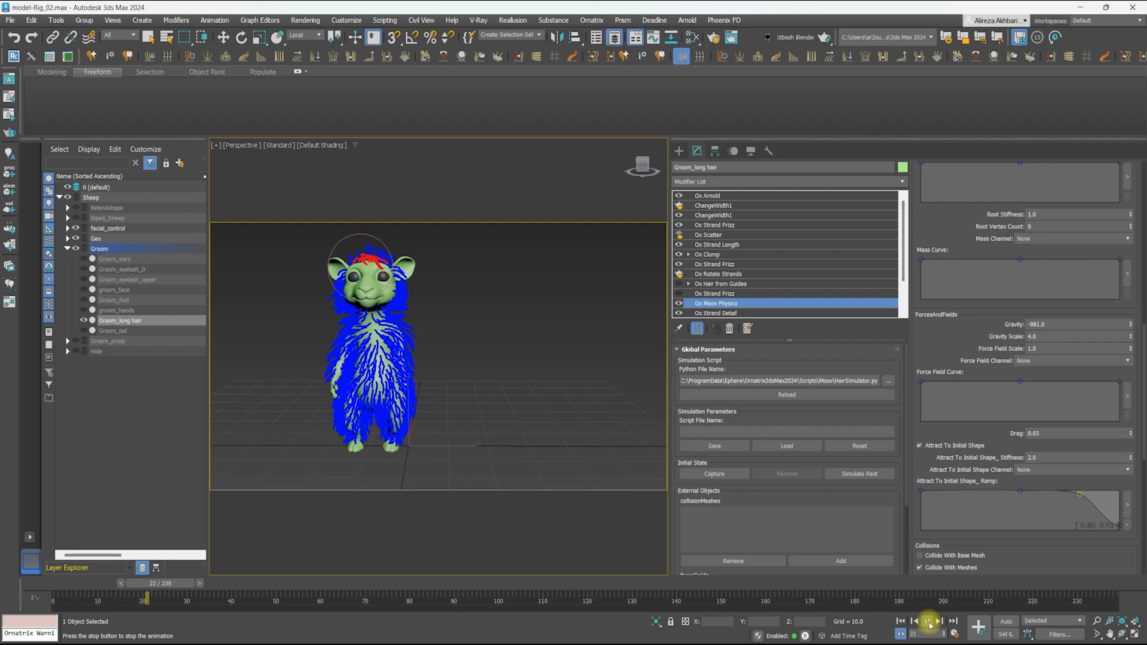
click(930, 624)
click(899, 622)
Change the Moov Physics hair model type to CosseratDistance and test-play the simulation, returning to frame 0
drag(937, 246, 945, 389)
click(1038, 300)
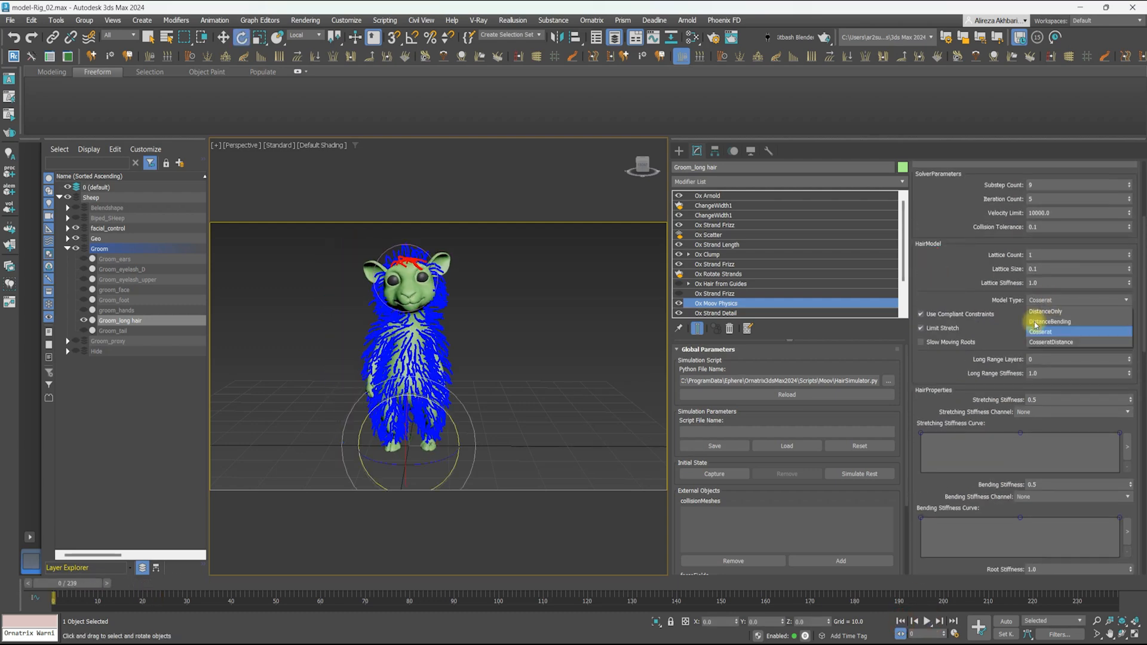
click(1038, 342)
scroll(911, 389, down, 5)
click(928, 622)
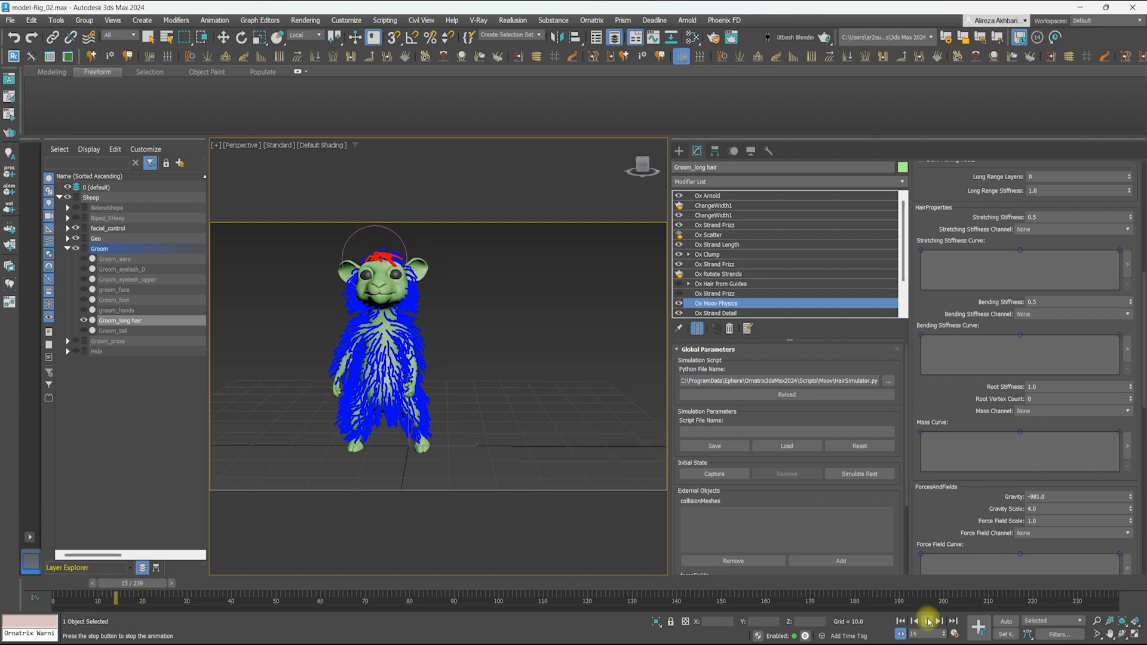
click(928, 621)
key(e)
click(900, 622)
Set the Moov Physics drag to 0.04
scroll(934, 357, down, 5)
scroll(934, 357, down, 1)
click(1047, 427)
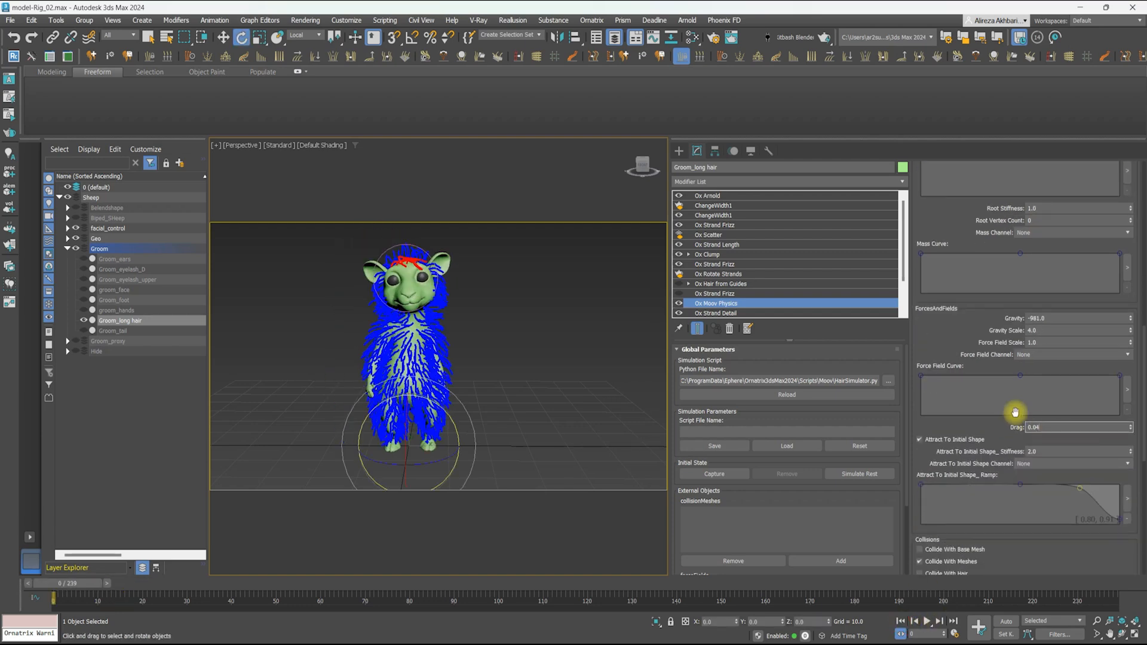
Visualize the Moov solver on the sheep's body with its meshes, velocities and constraints hidden
scroll(931, 335, up, 12)
click(940, 179)
scroll(403, 349, up, 5)
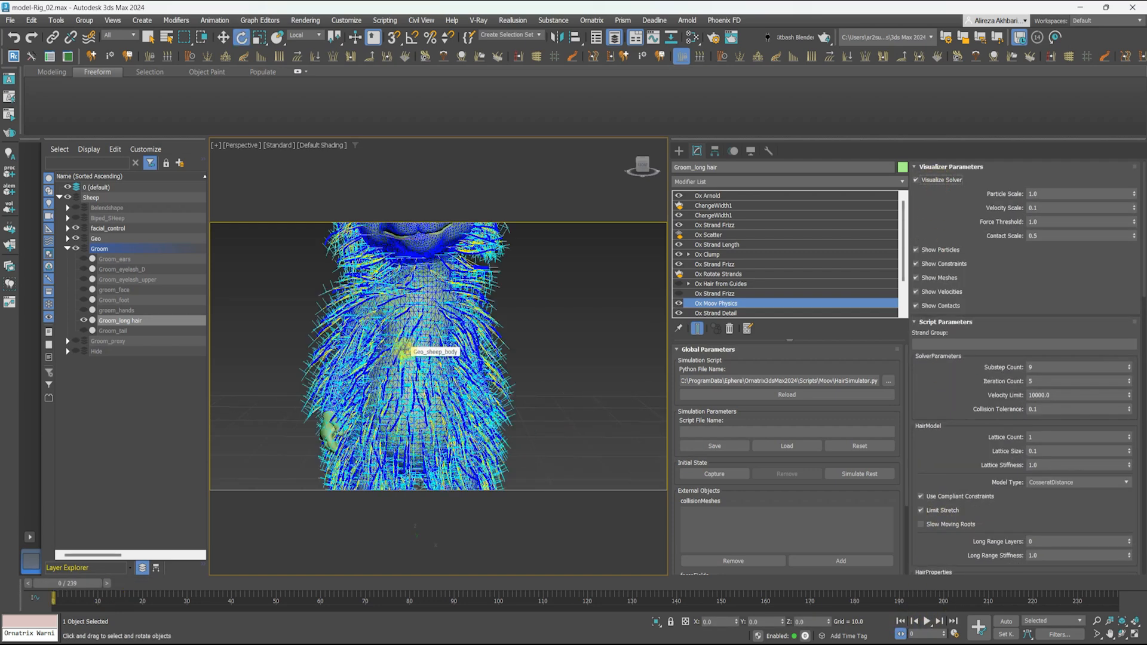
click(936, 280)
click(929, 264)
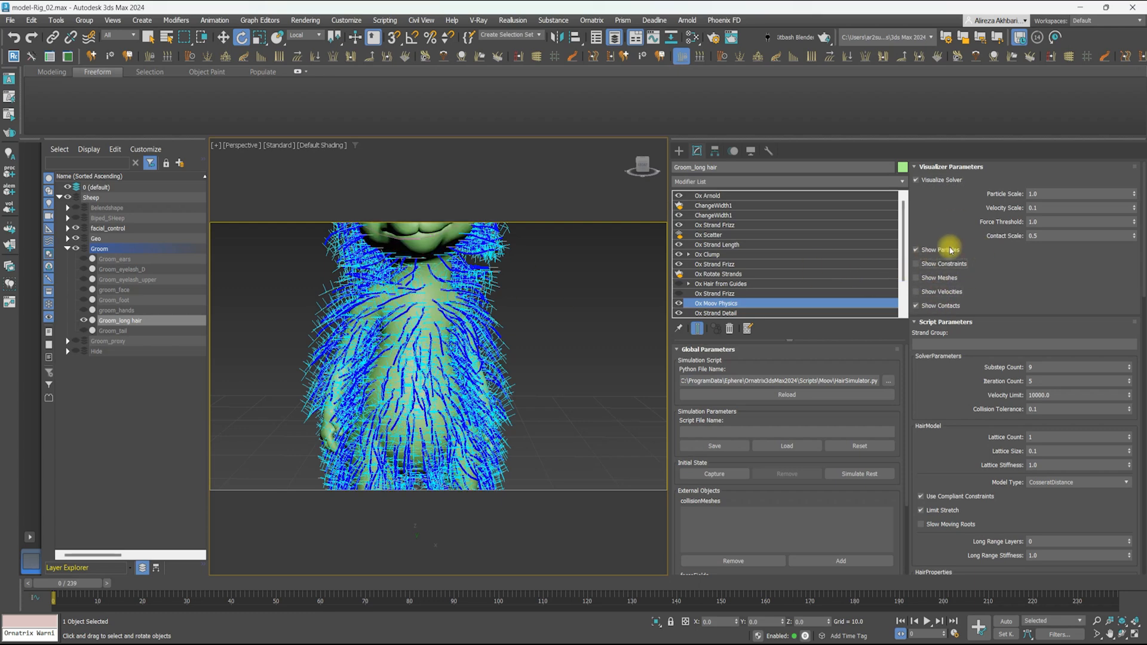
Enable Collide With Base Mesh in Moov Physics and raise the initial-shape attraction stiffness to 4.0
drag(936, 426, 931, 337)
drag(935, 509, 941, 346)
drag(947, 423, 939, 287)
click(945, 249)
click(946, 264)
scroll(383, 314, up, 3)
click(1129, 359)
click(1129, 371)
click(1128, 376)
click(1129, 372)
scroll(937, 355, up, 10)
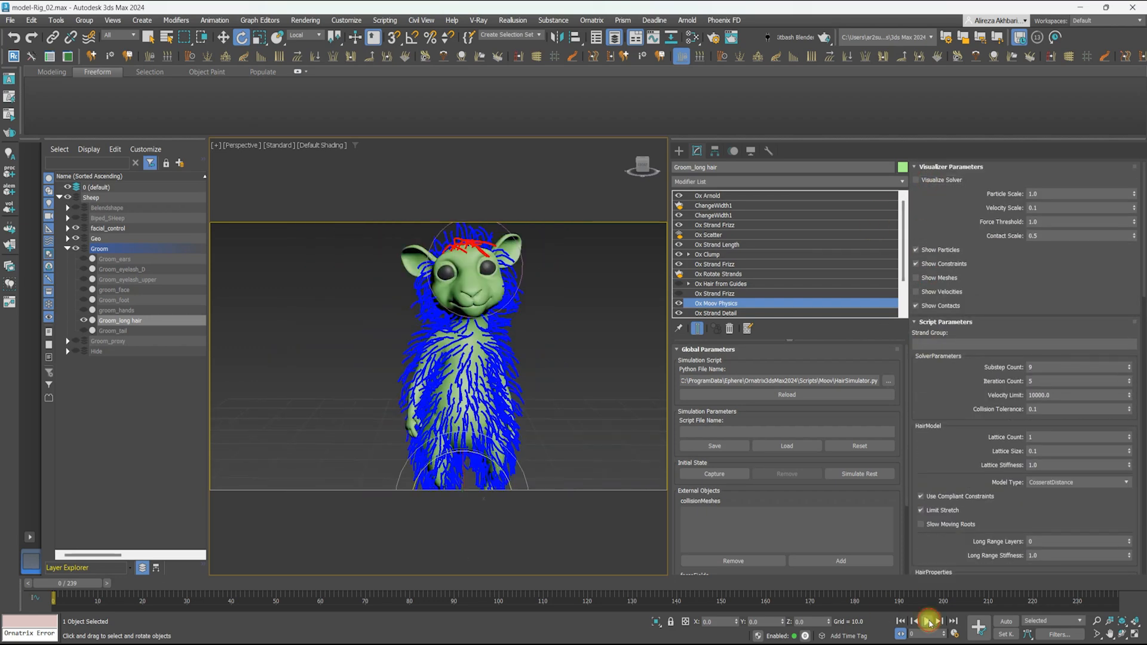
Play the guide simulation with base mesh collision and rewind it to frame 0
click(927, 621)
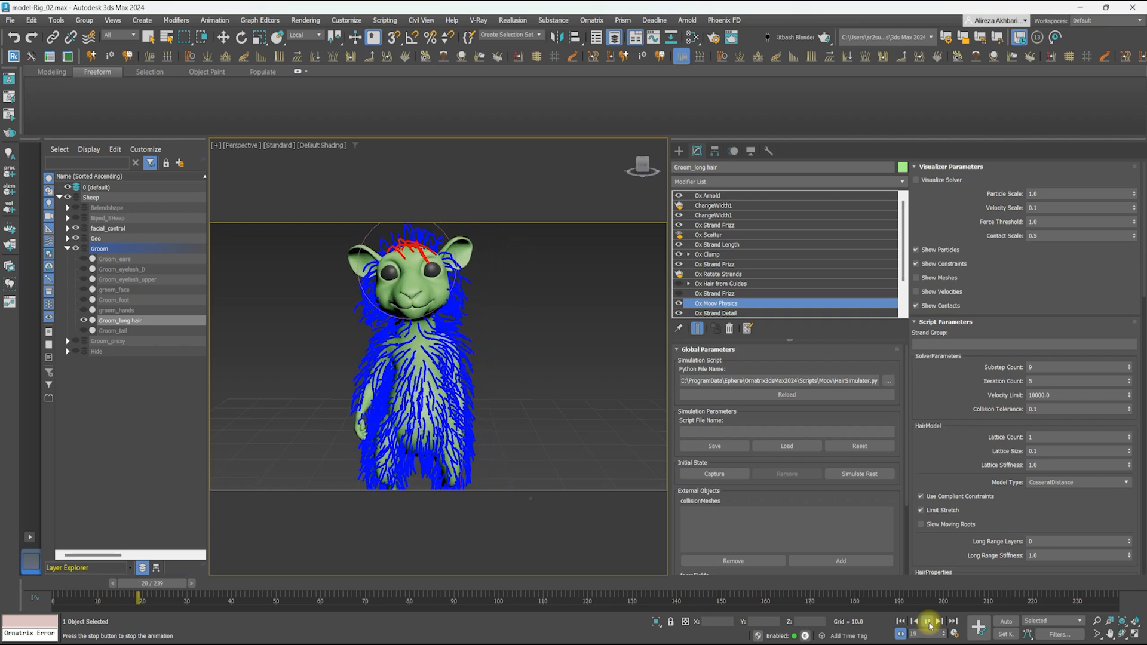
click(929, 624)
click(901, 621)
Add the sheep's groom proxy meshes to the Moov Physics collision meshes and play the simulation to test them
scroll(763, 494, down, 1)
scroll(942, 193, down, 15)
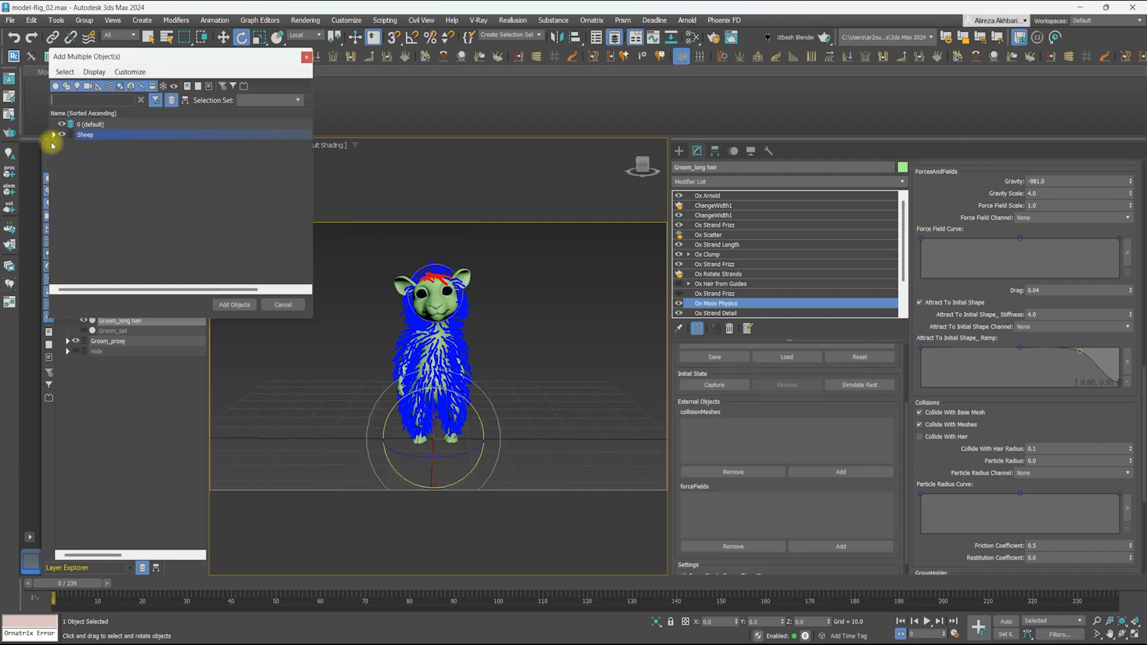
shift+click(115, 243)
shift+click(166, 265)
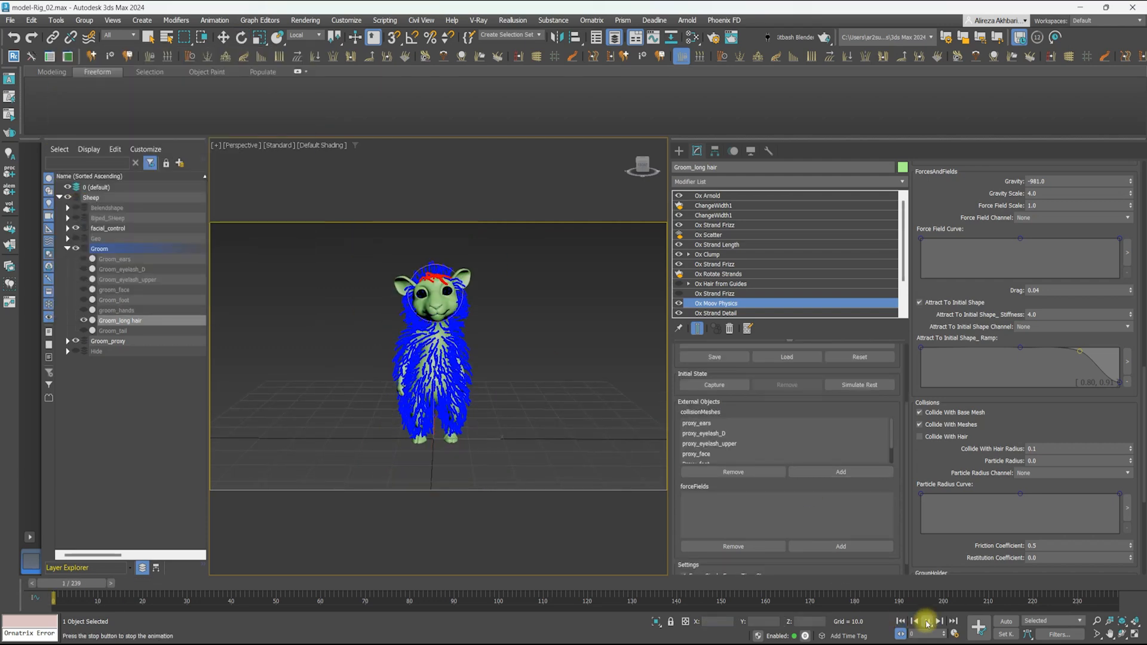
click(927, 622)
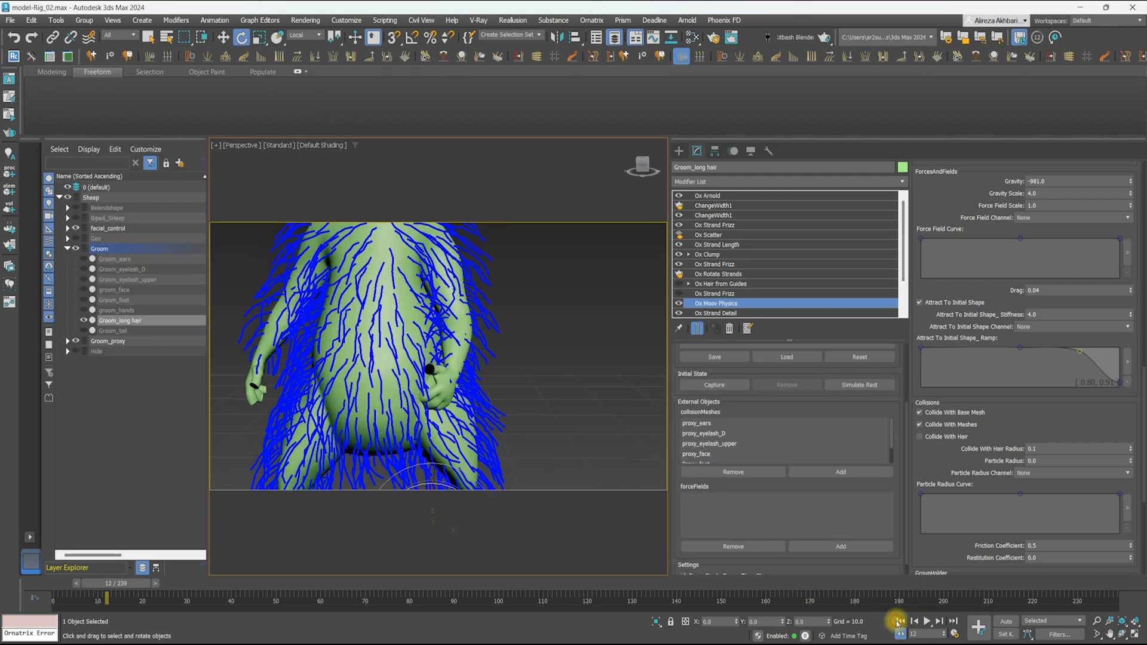
Replay the Moov hair simulation from frame 0, rewind it, and turn off the Ox Moov Physics modifier
click(901, 622)
click(926, 621)
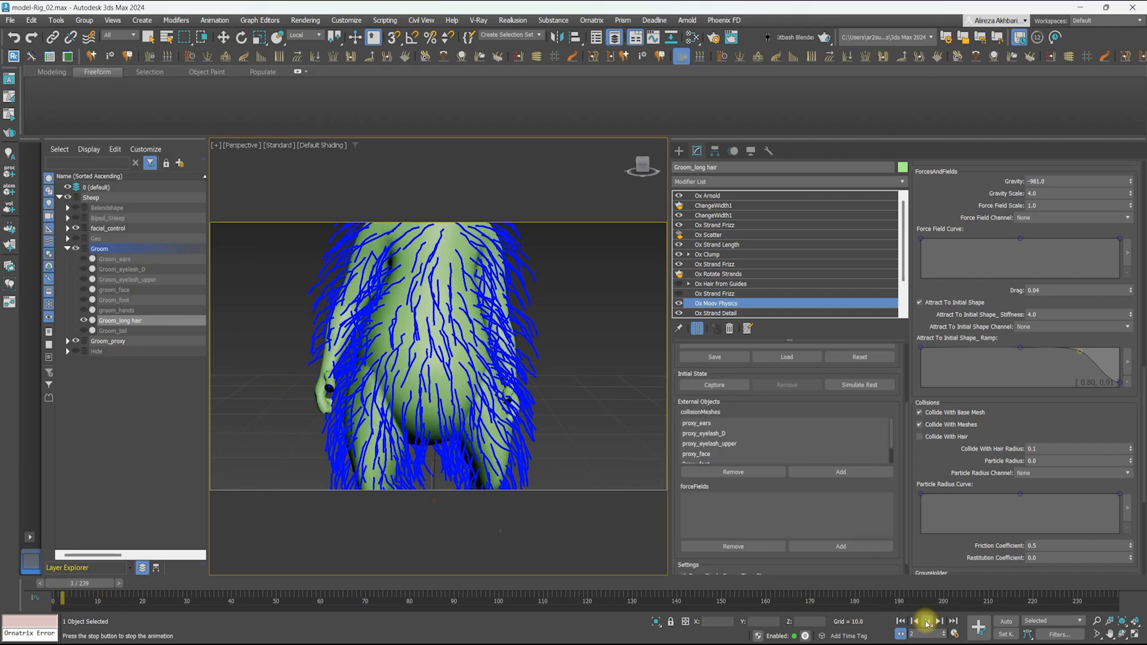
click(927, 622)
click(901, 621)
click(679, 303)
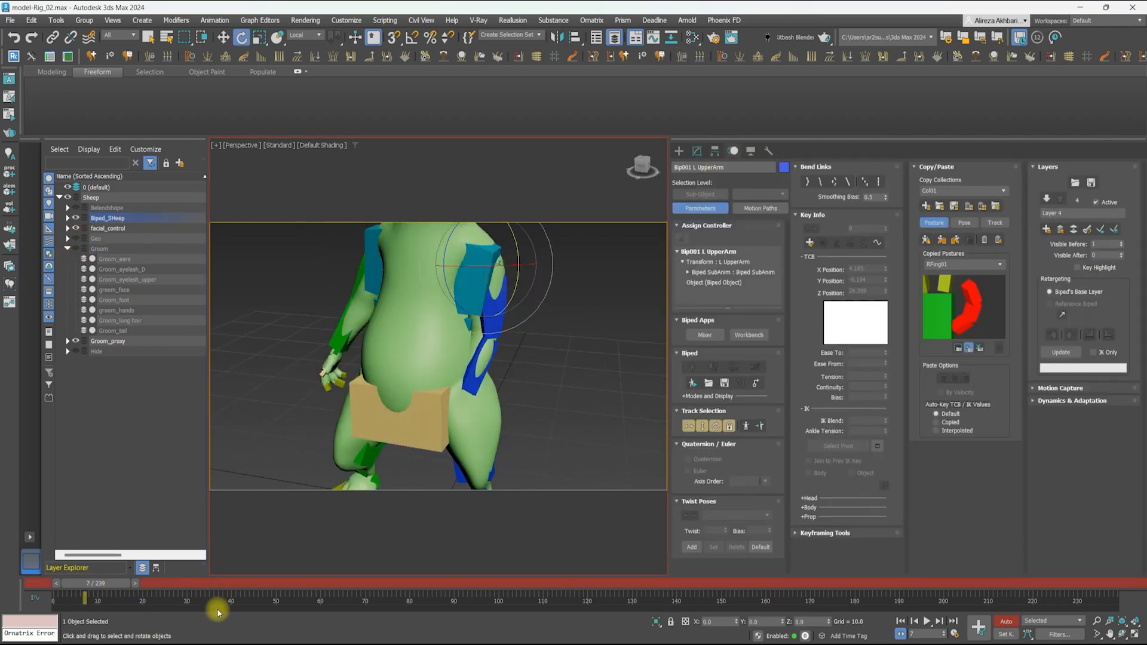
Adjust the biped's left upper arm rotation with Auto Key on around frame 54
drag(218, 586, 289, 600)
key(e)
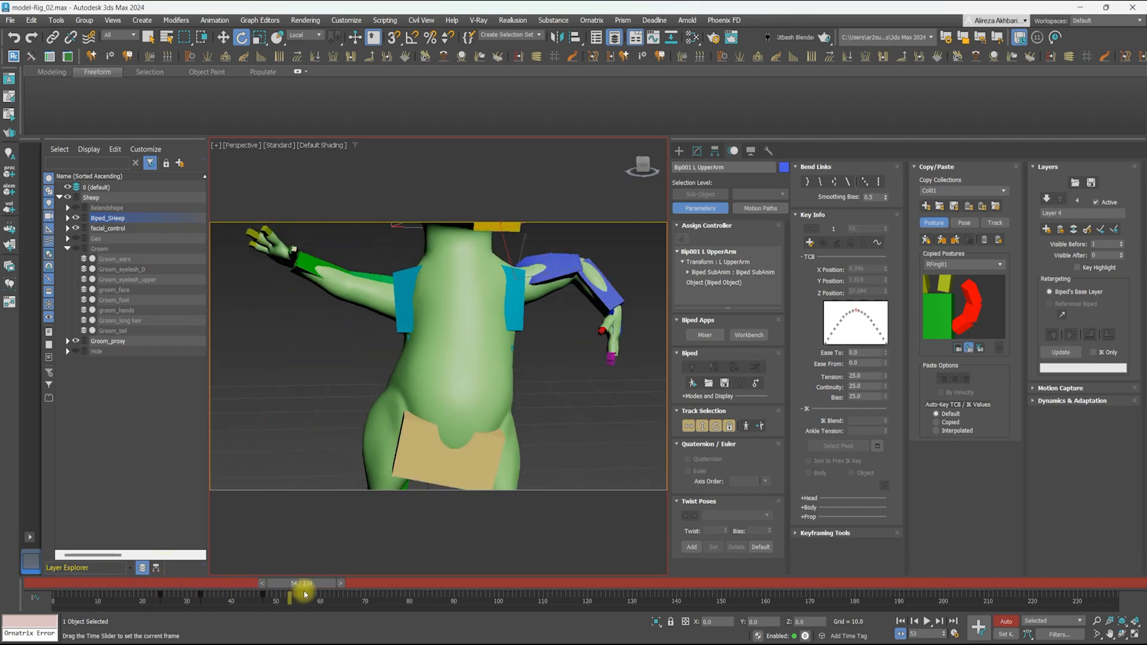
scroll(263, 302, down, 5)
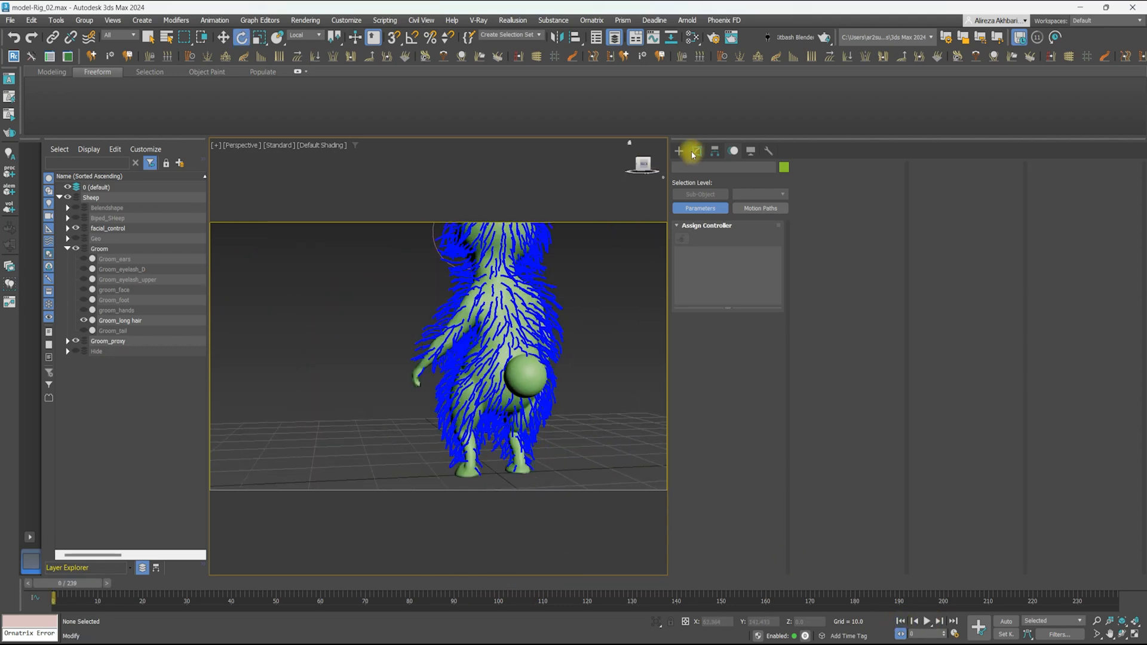
Isolate the sheep's long hair groom with its proxy body and reselect the groom
click(454, 334)
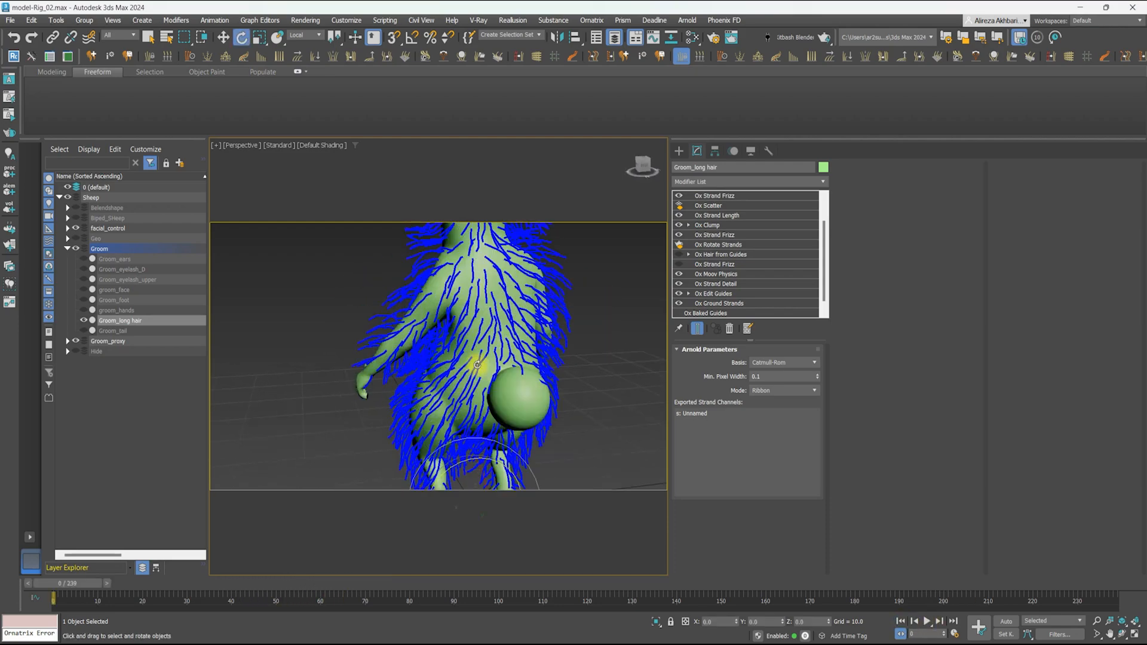
click(496, 383)
key(alt+q)
key(e)
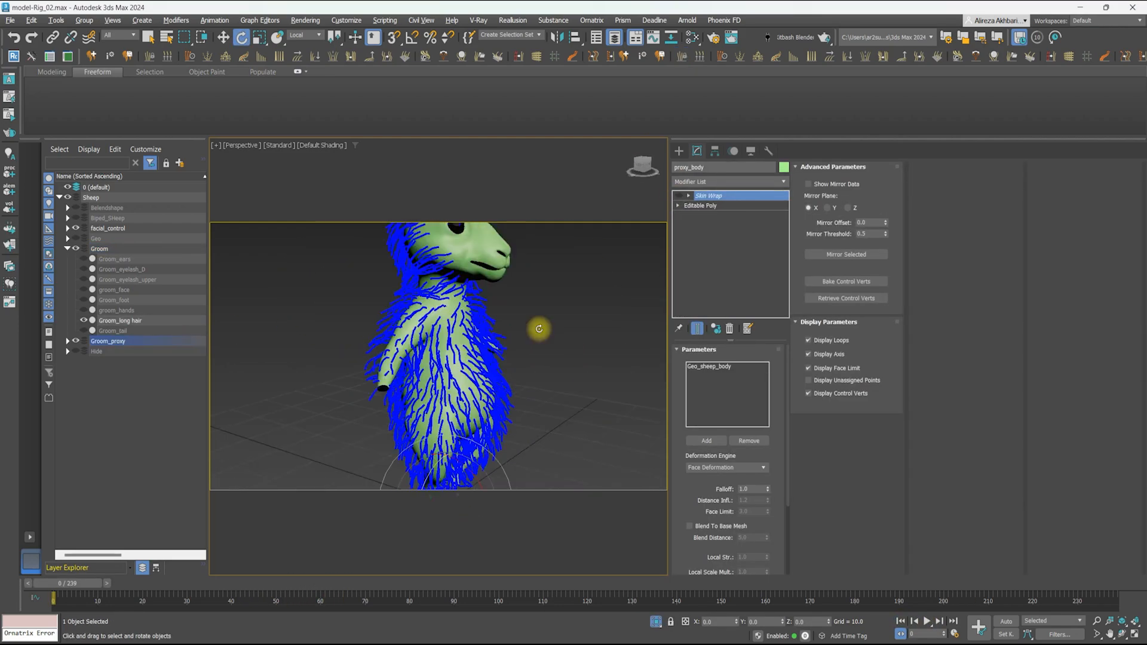
click(500, 364)
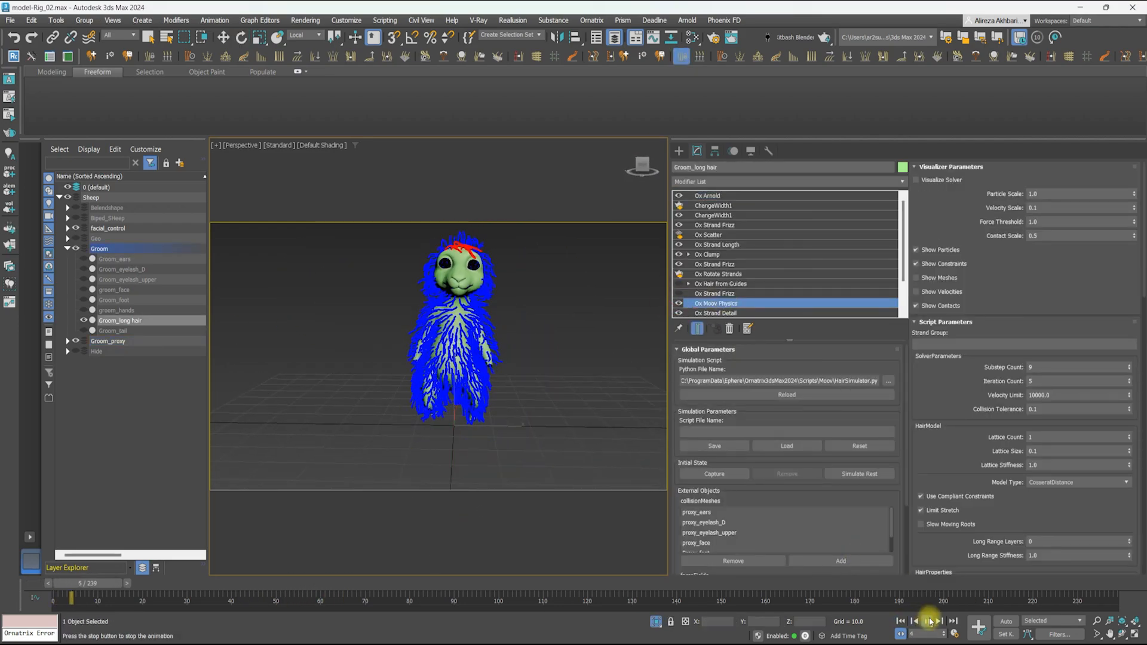
Add an Ox Animation Cache above Moov Physics, save it to hair_sim.abc, and record the range from 0 to 239
click(718, 181)
text(ox)
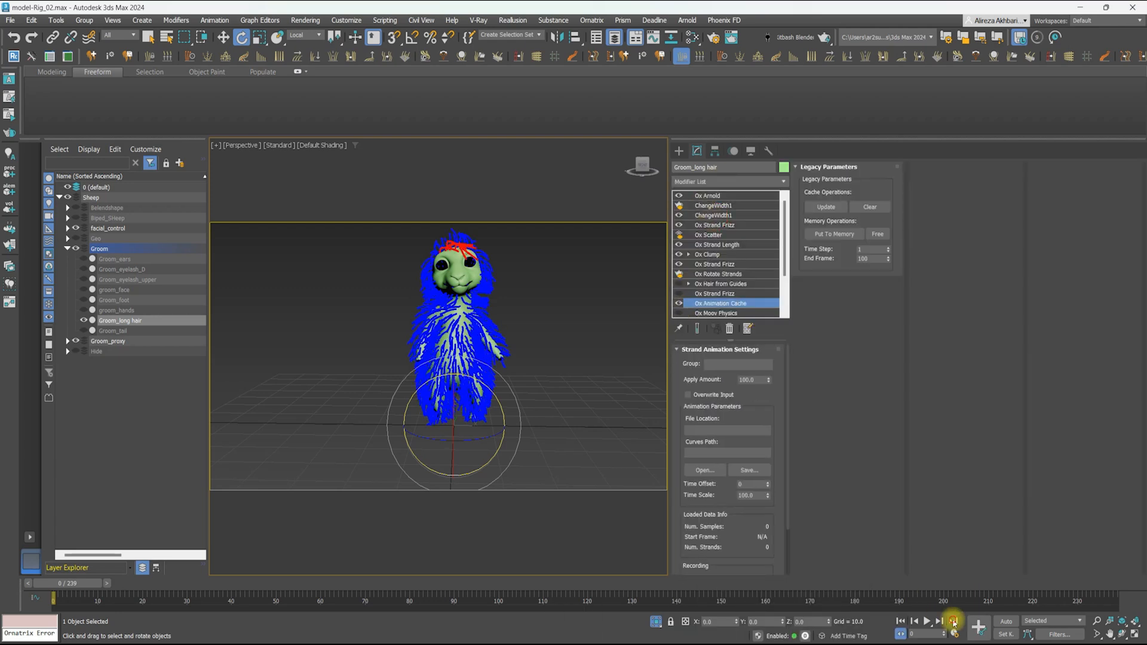
scroll(687, 364, down, 2)
click(747, 367)
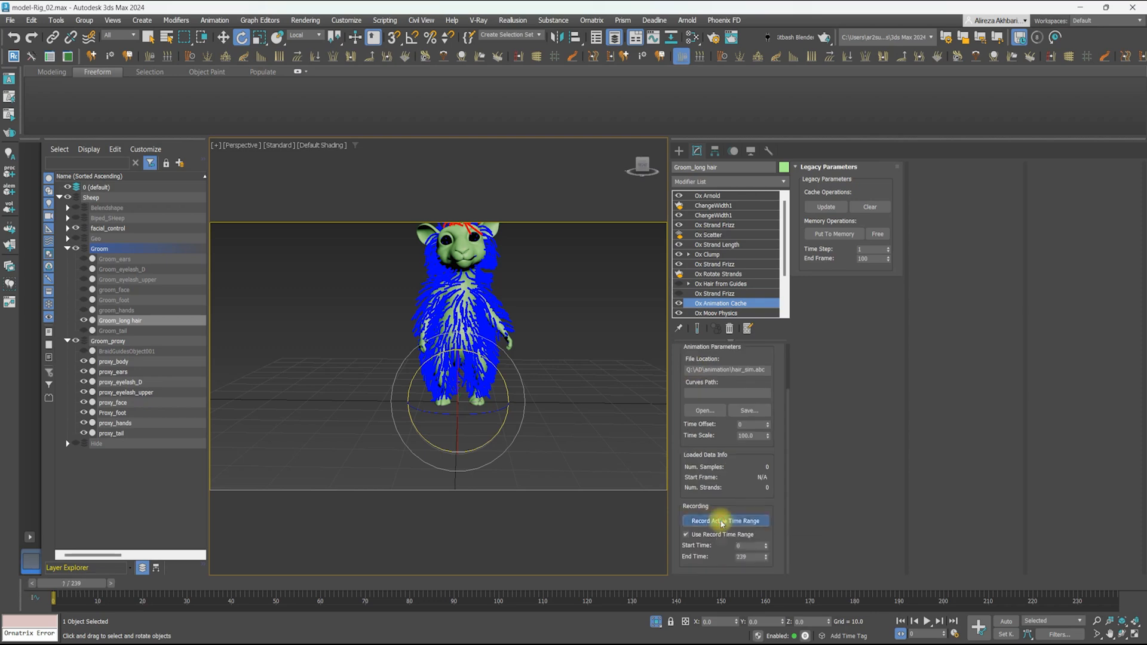
click(726, 521)
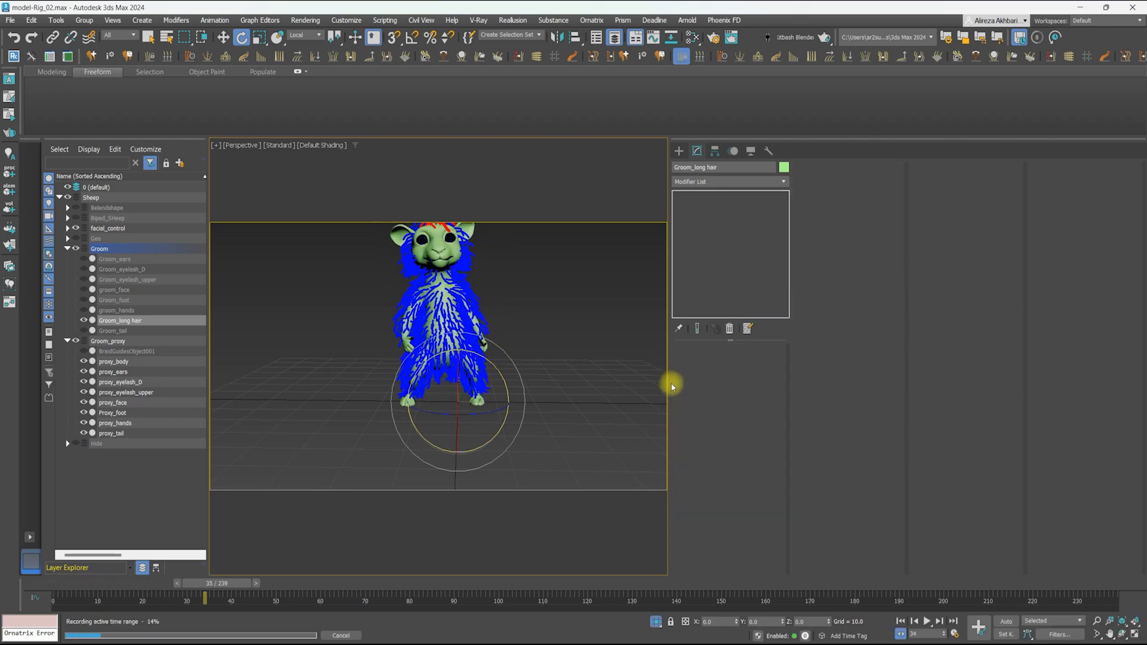
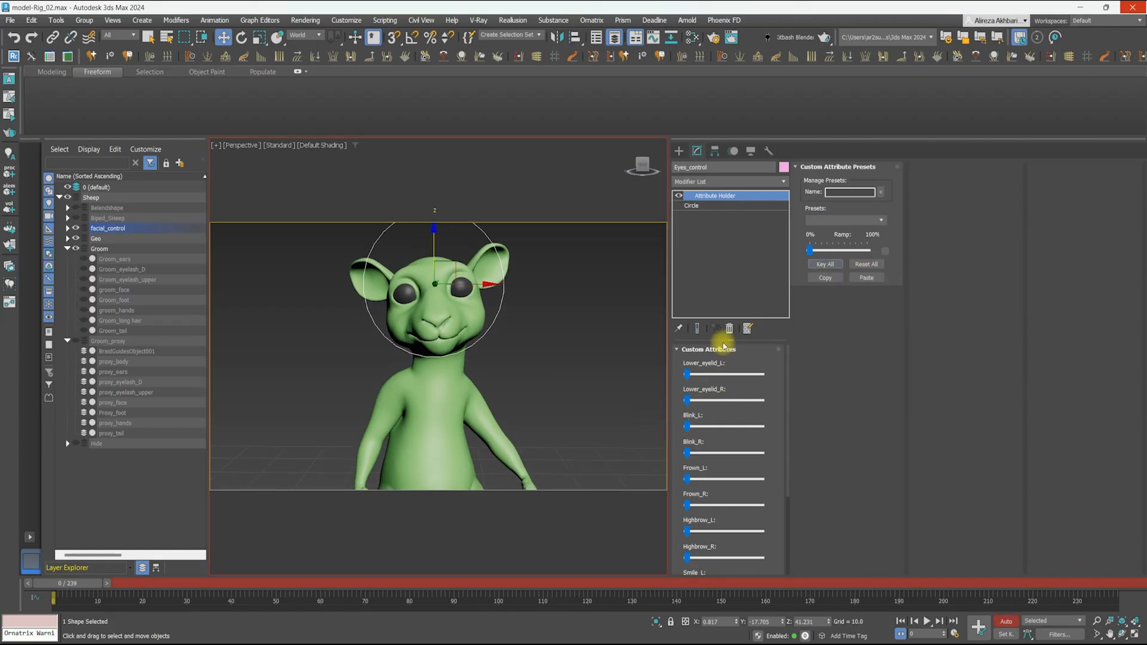
Key a frowning face on the Eyes_control attributes around frame 58 with both Frown values at maximum, and raise E around frame 100
drag(724, 345, 723, 233)
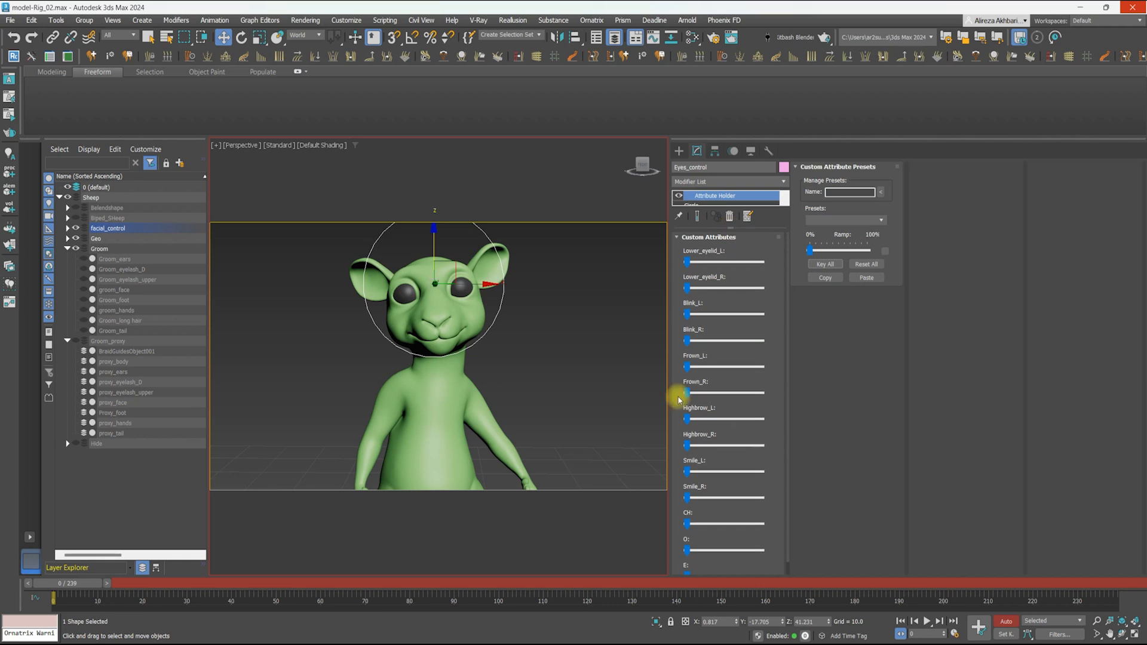
drag(67, 583, 318, 584)
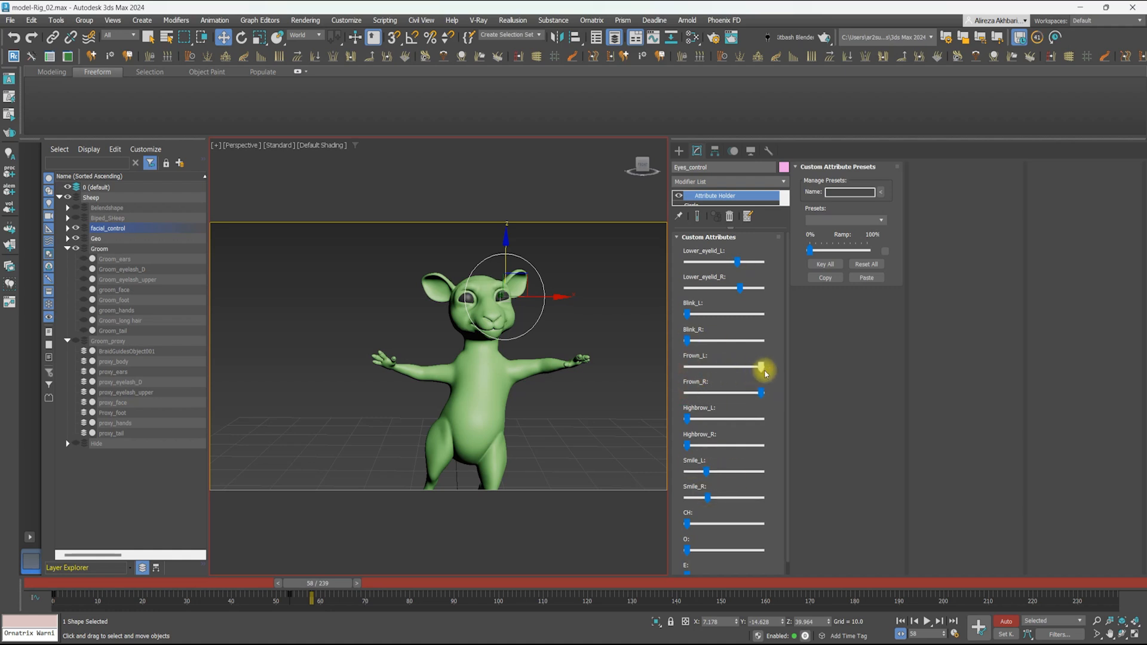
drag(313, 585, 499, 594)
drag(687, 564, 702, 563)
drag(678, 429, 679, 445)
Continue the facial animation towards frame 171 with Highbrow_L and Highbrow_R raised to maximum
drag(501, 589, 665, 585)
alt+middle_drag(538, 448, 573, 442)
key(w)
drag(666, 584, 730, 587)
alt+middle_drag(556, 472, 584, 476)
drag(700, 551, 856, 586)
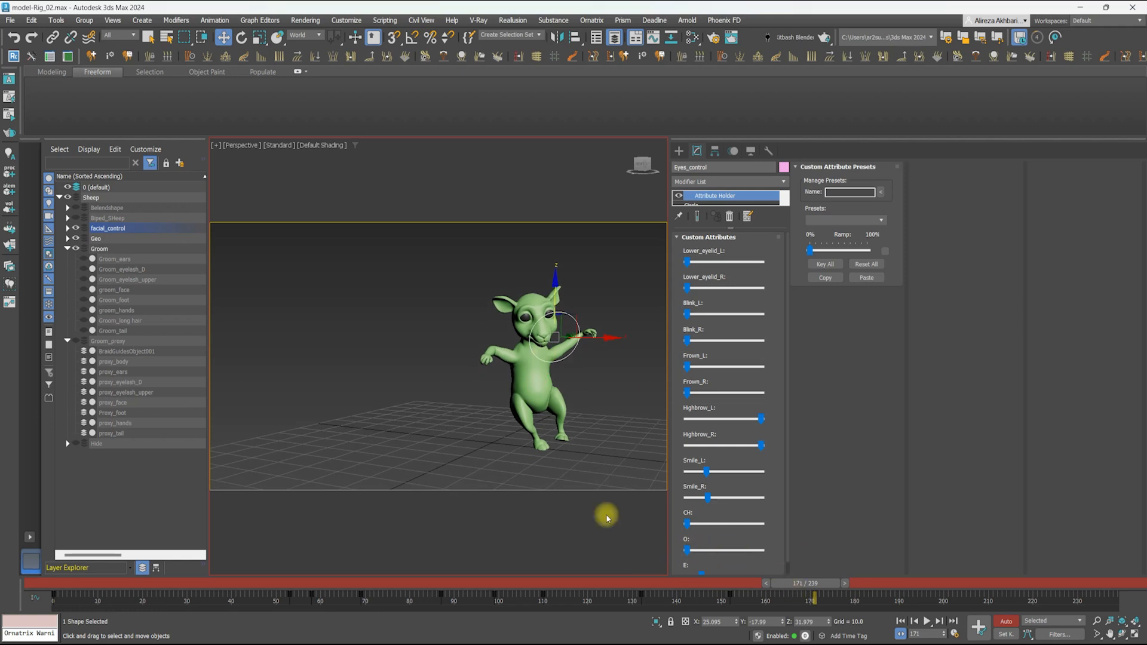
Key a lopsided smile with uneven frowns and slightly lowered eyelids on Eyes_control at frame 224
alt+middle_drag(649, 556, 663, 547)
scroll(695, 561, down, 1)
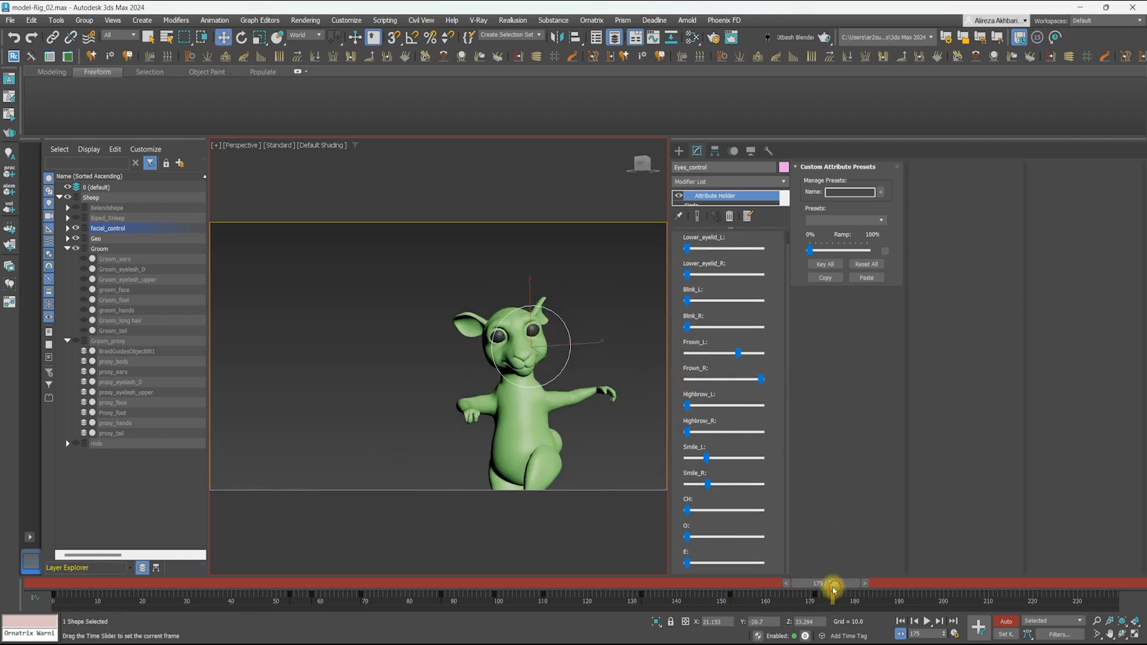
alt+middle_drag(600, 411, 590, 399)
drag(707, 484, 792, 491)
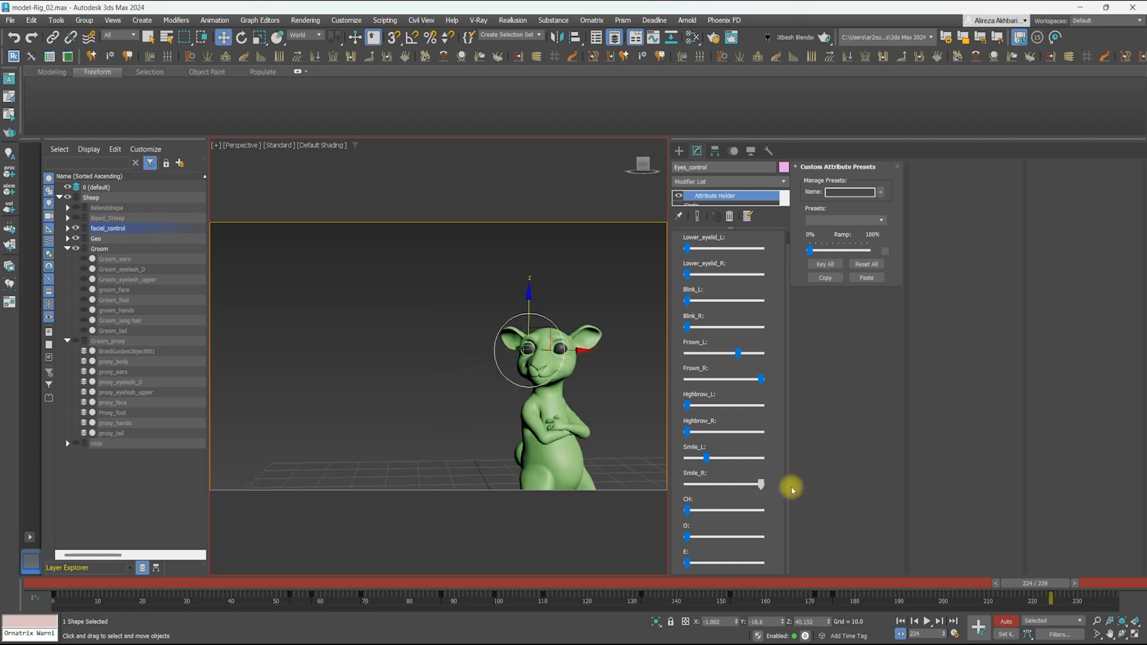
scroll(539, 347, up, 5)
drag(738, 354, 702, 355)
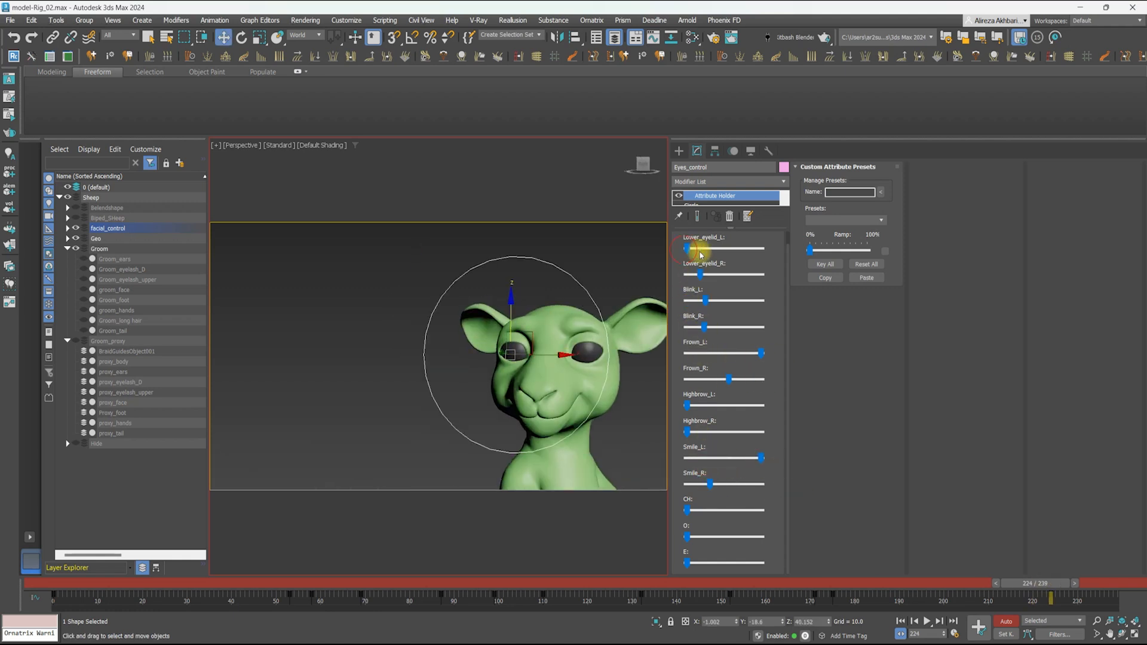
alt+middle_drag(576, 374, 591, 358)
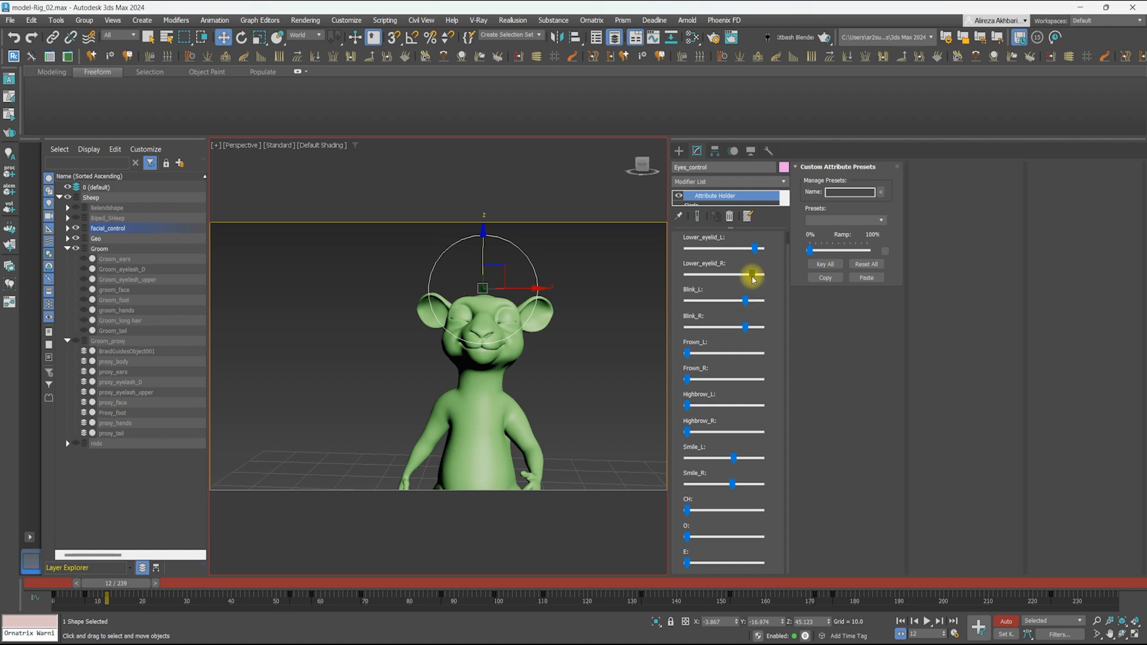
Close both eyes at frame 12 by raising Blink_L and Blink_R to maximum and lowering Lower_eyelid_R to minimum
drag(753, 276, 687, 275)
drag(745, 301, 760, 301)
drag(745, 327, 760, 327)
scroll(478, 313, up, 3)
drag(116, 585, 403, 608)
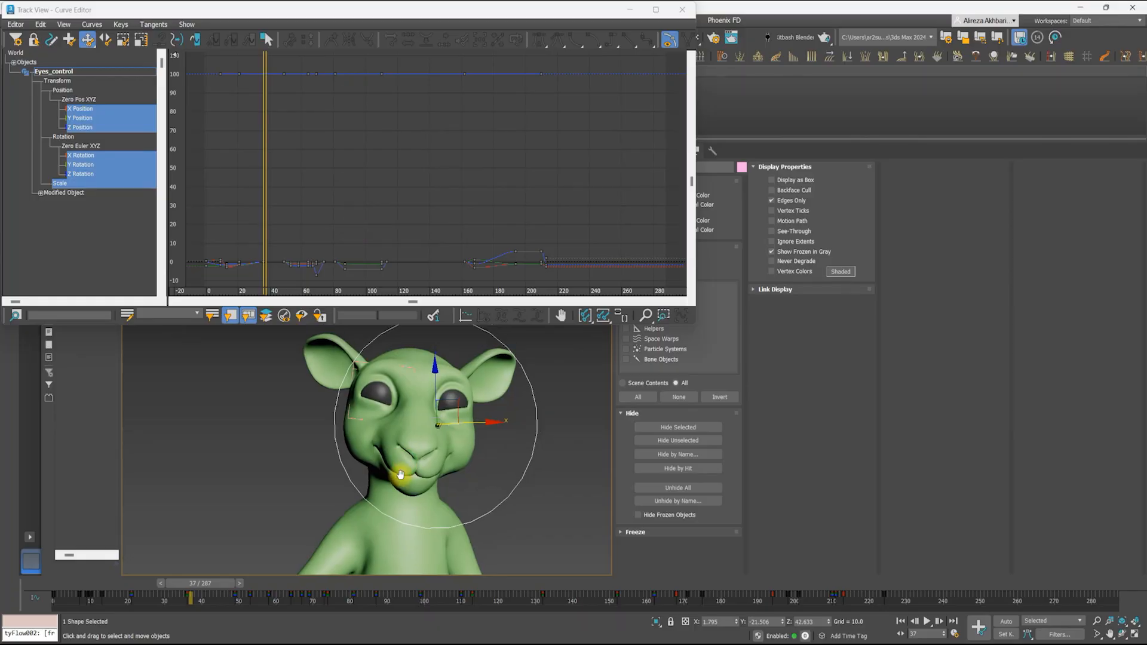
Examine the animation curves of the Eyes_control custom attributes, such as eyelids, blinks, frowns and smiles, in the Curve Editor
click(517, 392)
click(27, 174)
click(36, 184)
click(45, 193)
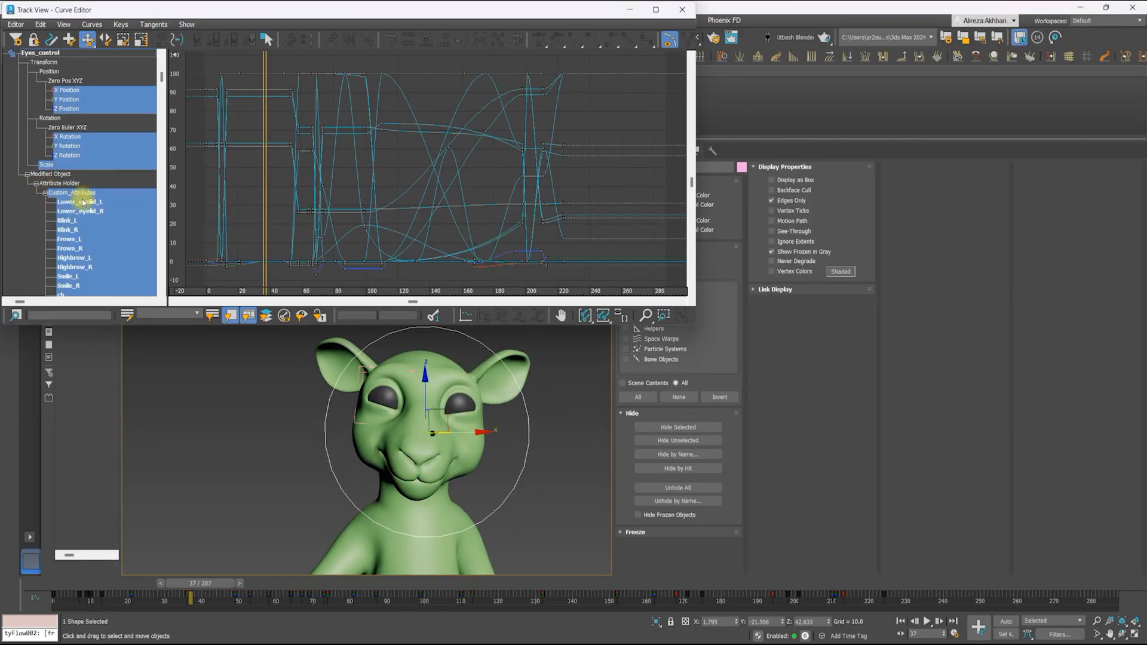
click(79, 212)
middle_drag(361, 187, 350, 215)
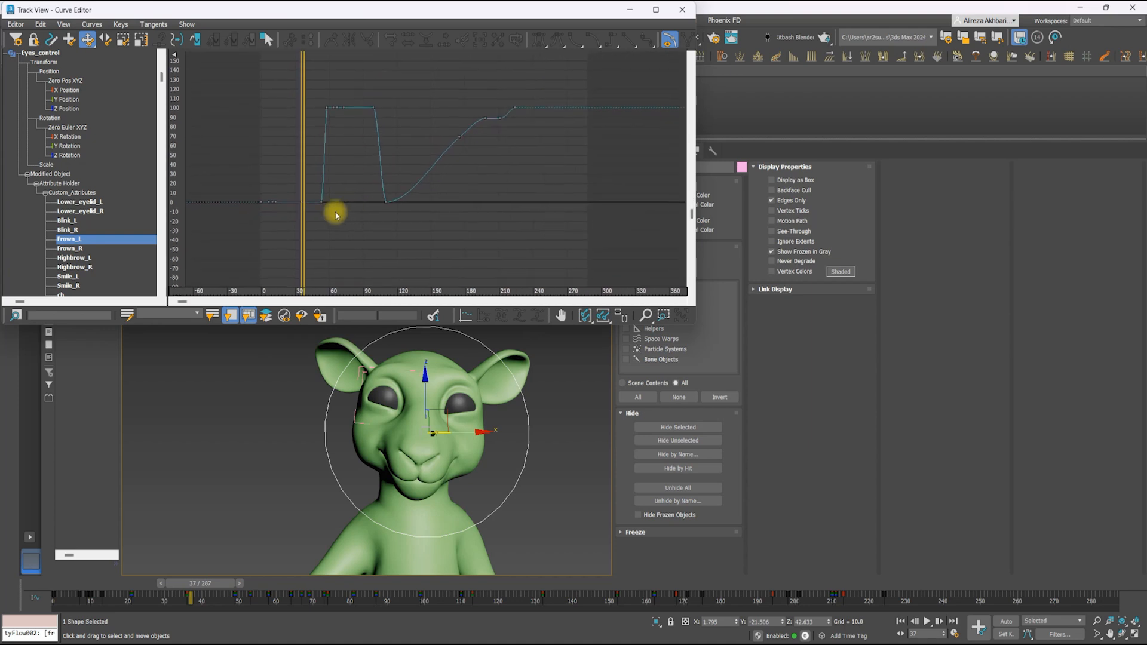
drag(115, 229, 109, 248)
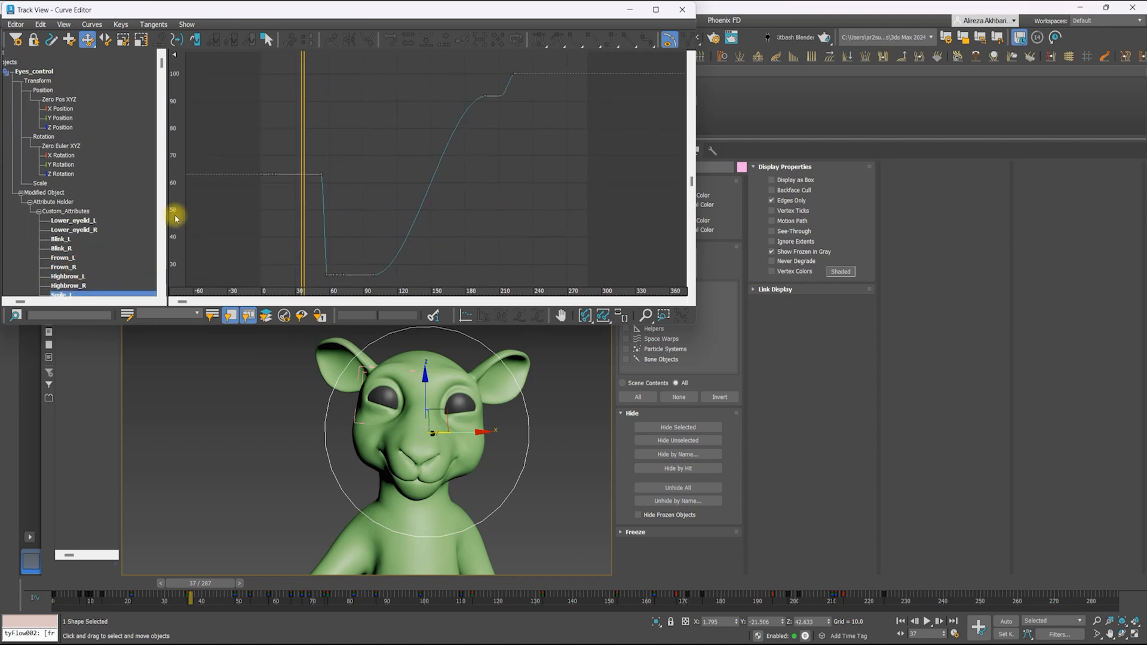
drag(162, 62, 161, 114)
drag(187, 586, 264, 587)
click(66, 221)
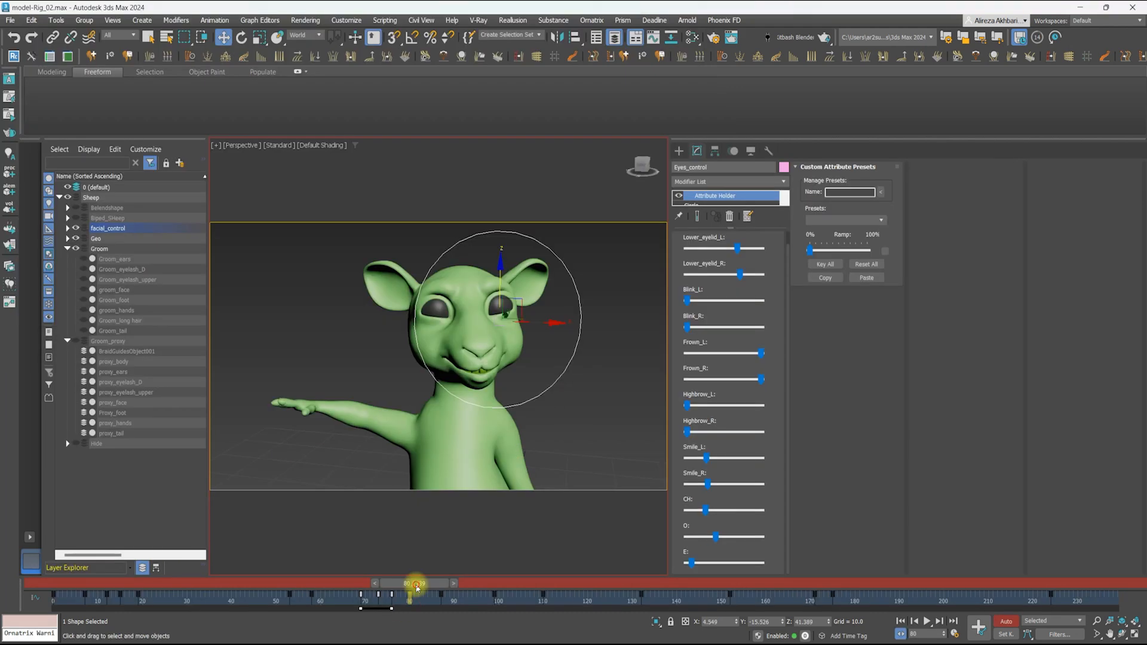
Key a blink around frame 200 by raising Blink_L and Blink_R on Eyes_control to maximum
drag(410, 583, 474, 584)
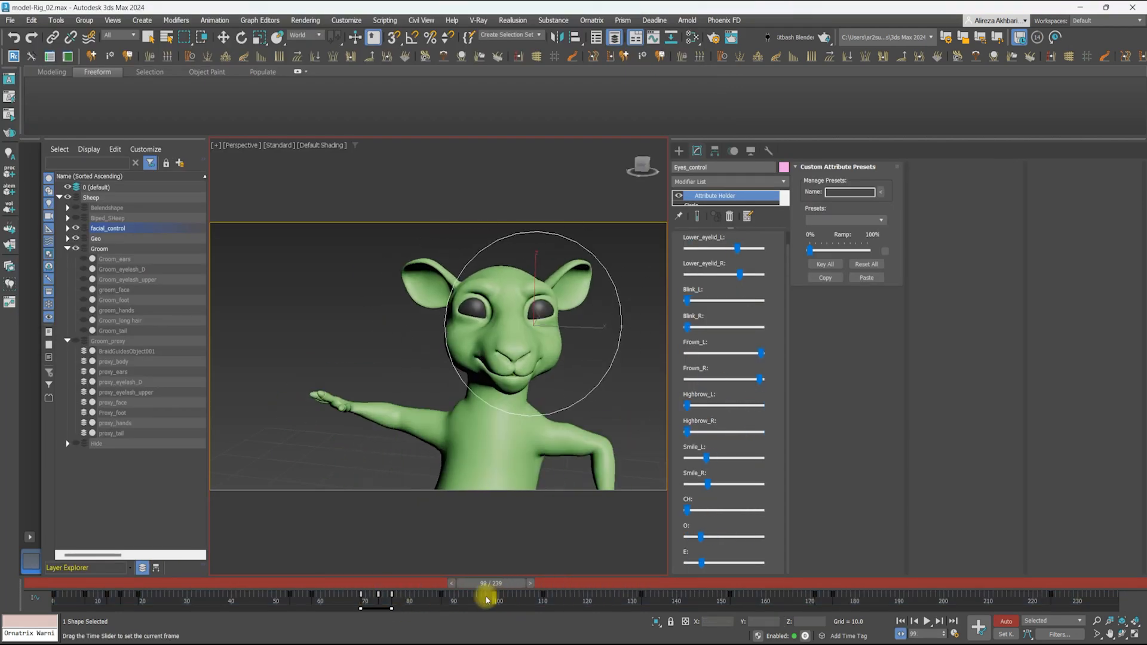
drag(914, 575, 944, 593)
drag(703, 301, 765, 328)
drag(946, 584, 964, 589)
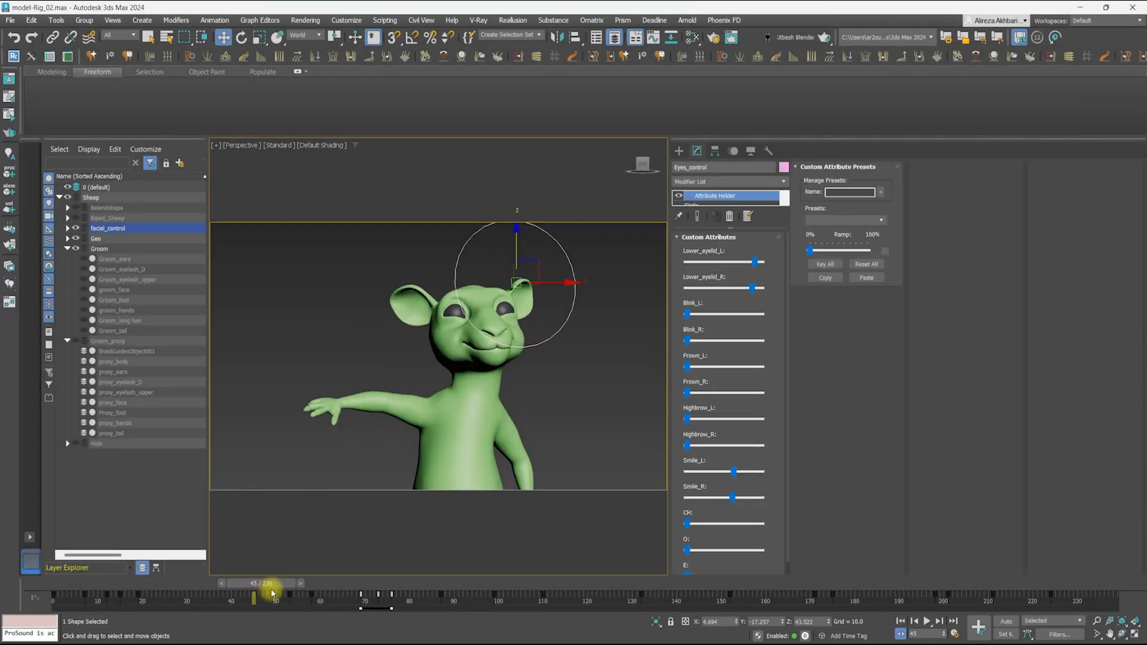
Review the facial animation along the timeline and adjust the biped head's rotation between frames 19 and 239
drag(269, 591, 362, 588)
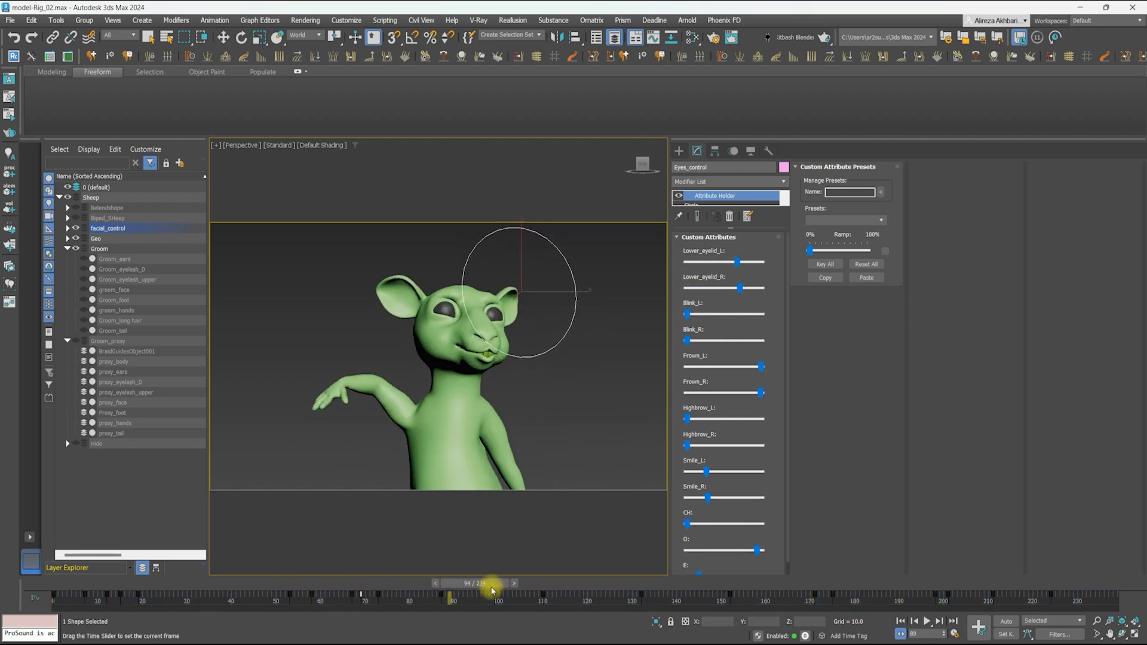
drag(111, 590, 151, 597)
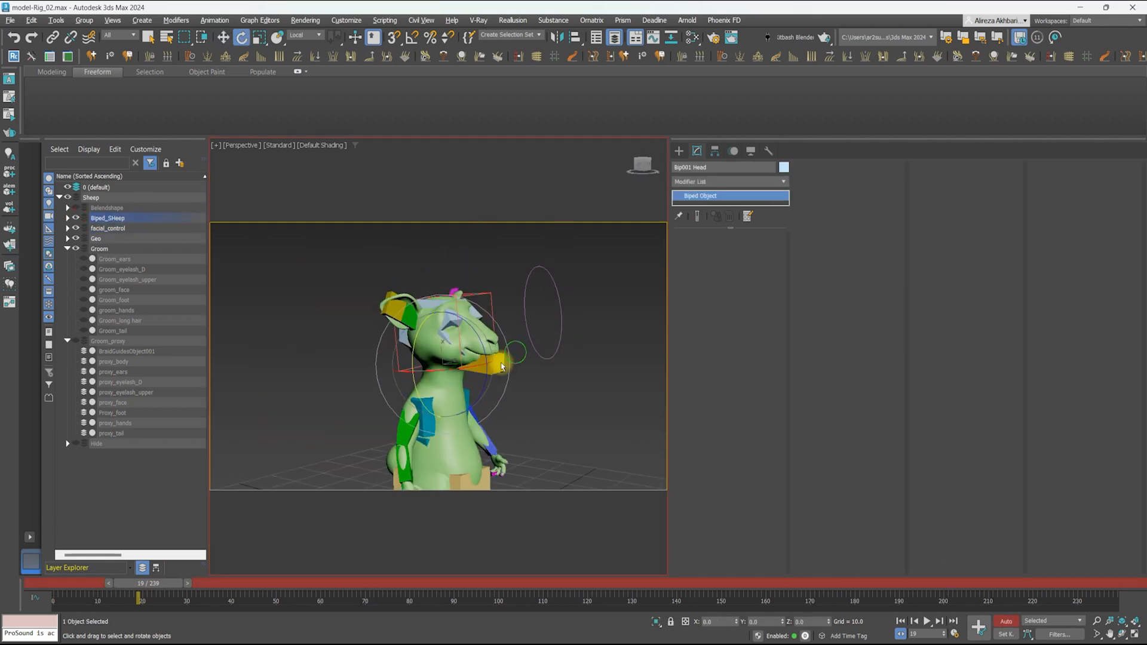
drag(147, 584, 1109, 583)
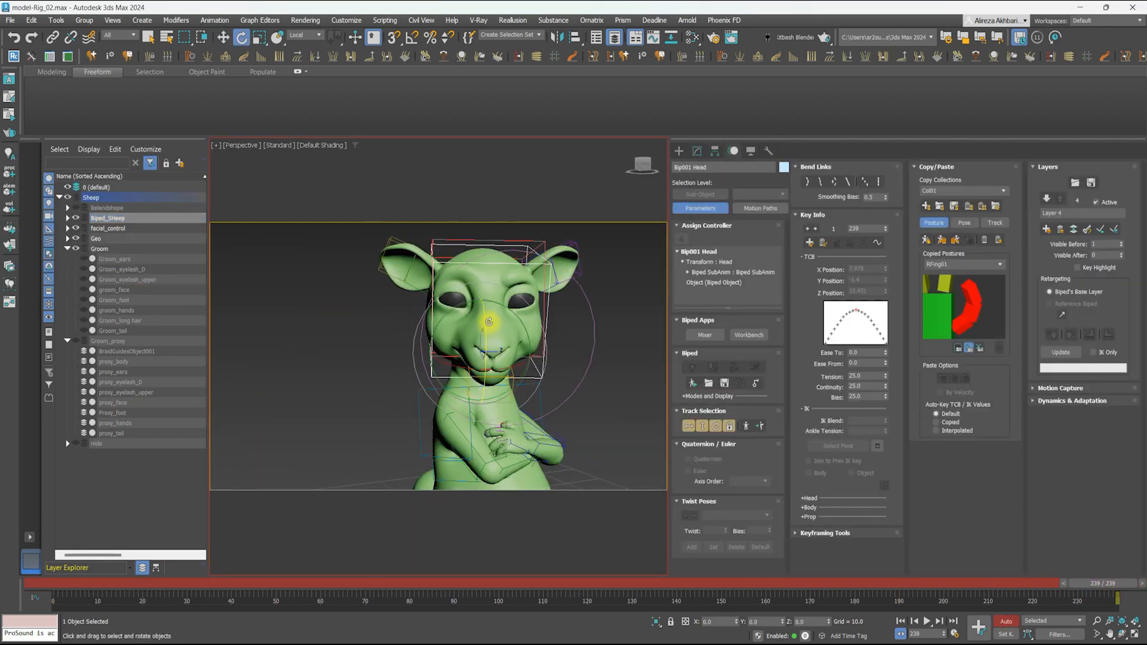
drag(1109, 583, 386, 589)
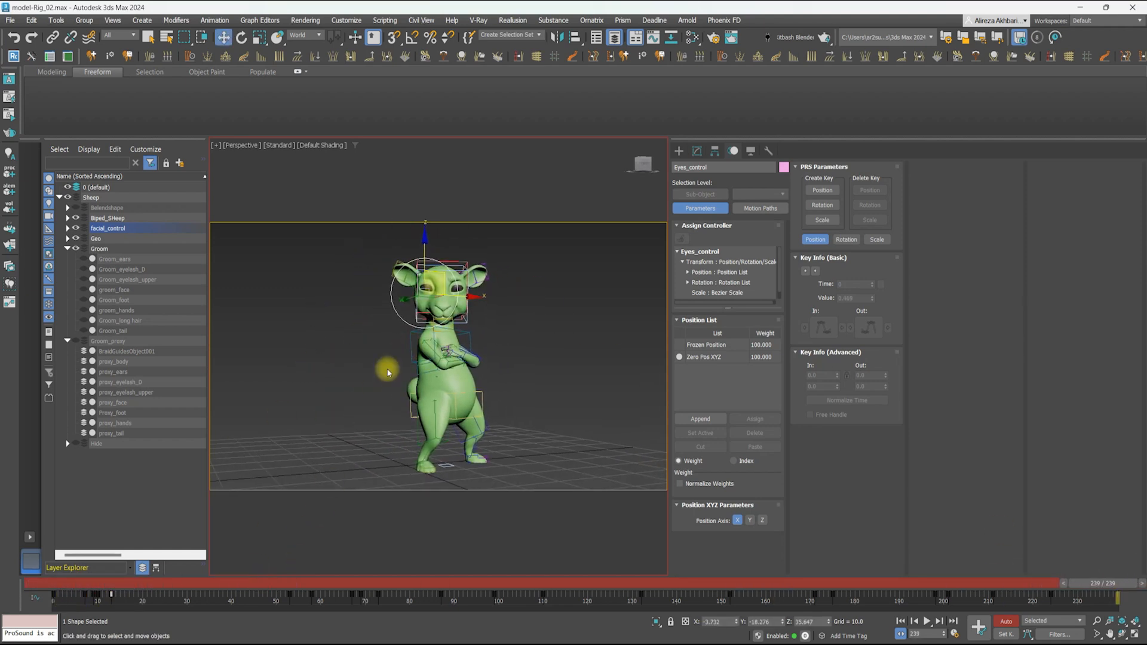
Create a physical camera from the current view, specify its FOV as 45 degrees, make it untargeted, and reframe the sheep
key(ctrl+c)
click(696, 151)
click(686, 384)
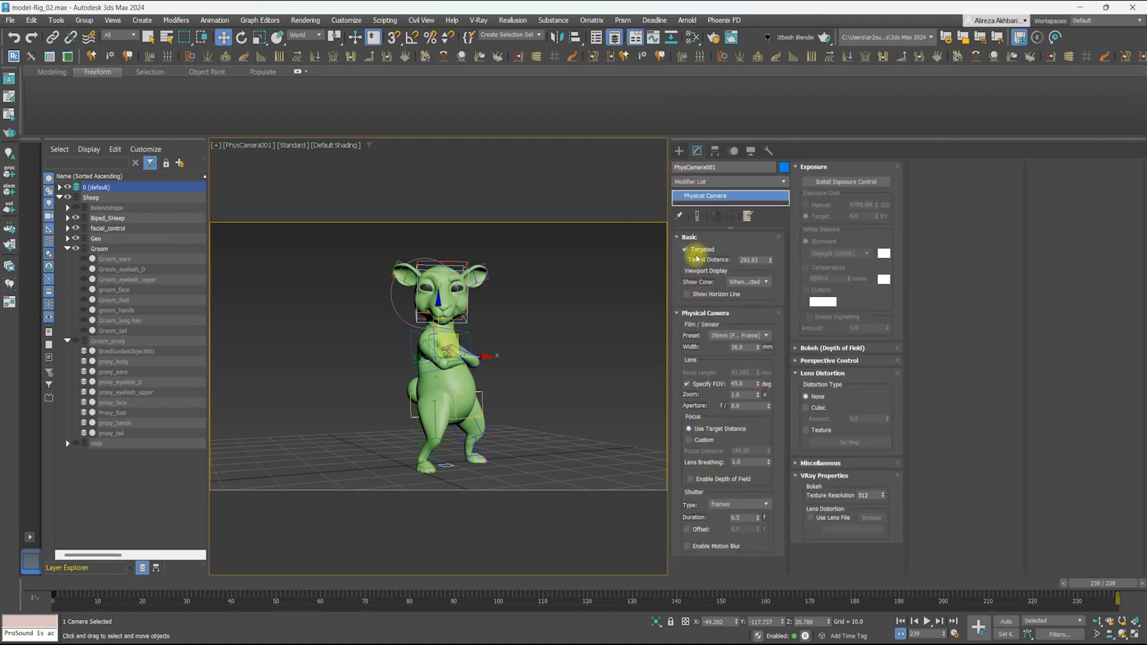
middle_drag(344, 340, 332, 380)
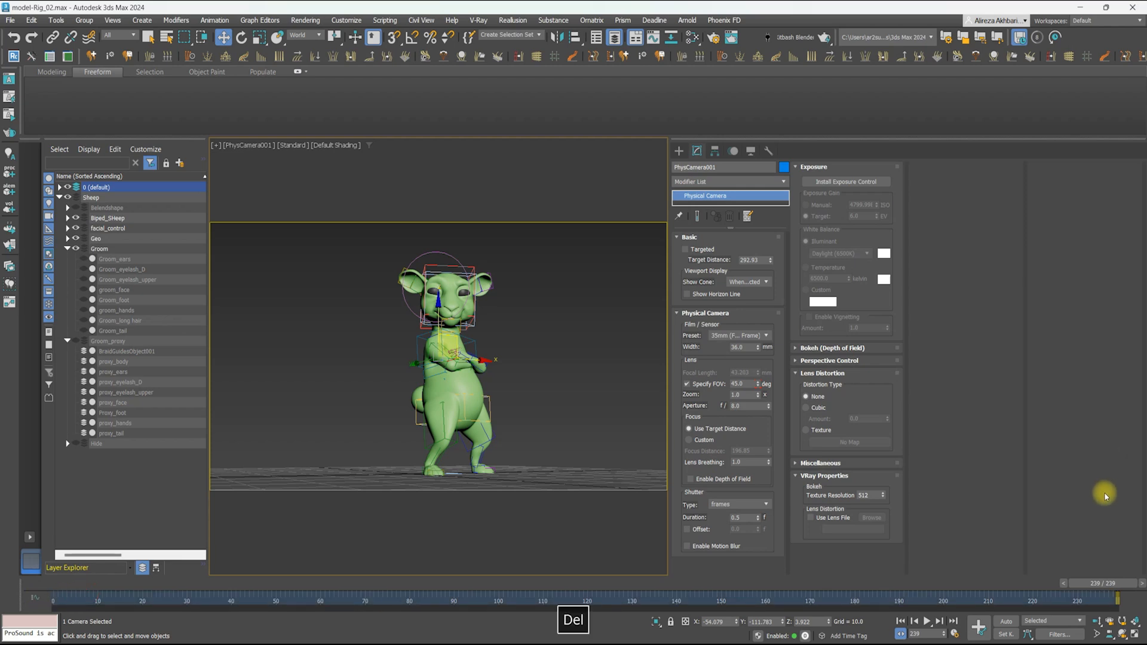
Return the timeline to frame 0 and select the Eyes_control circle for keying
drag(1135, 596, 53, 596)
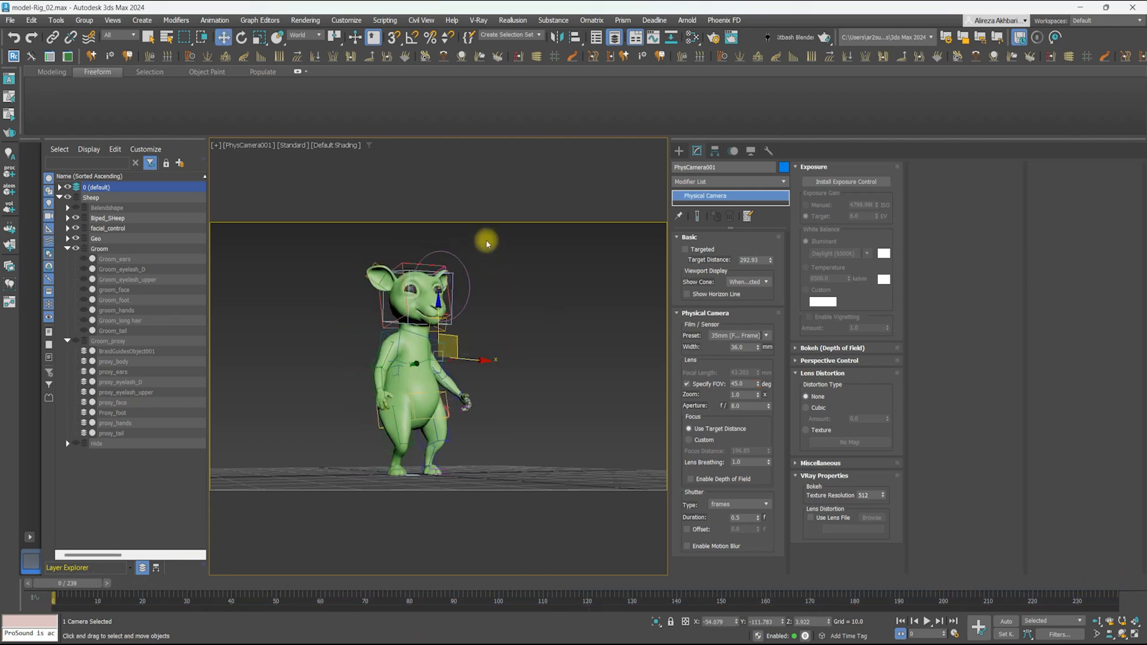
click(460, 263)
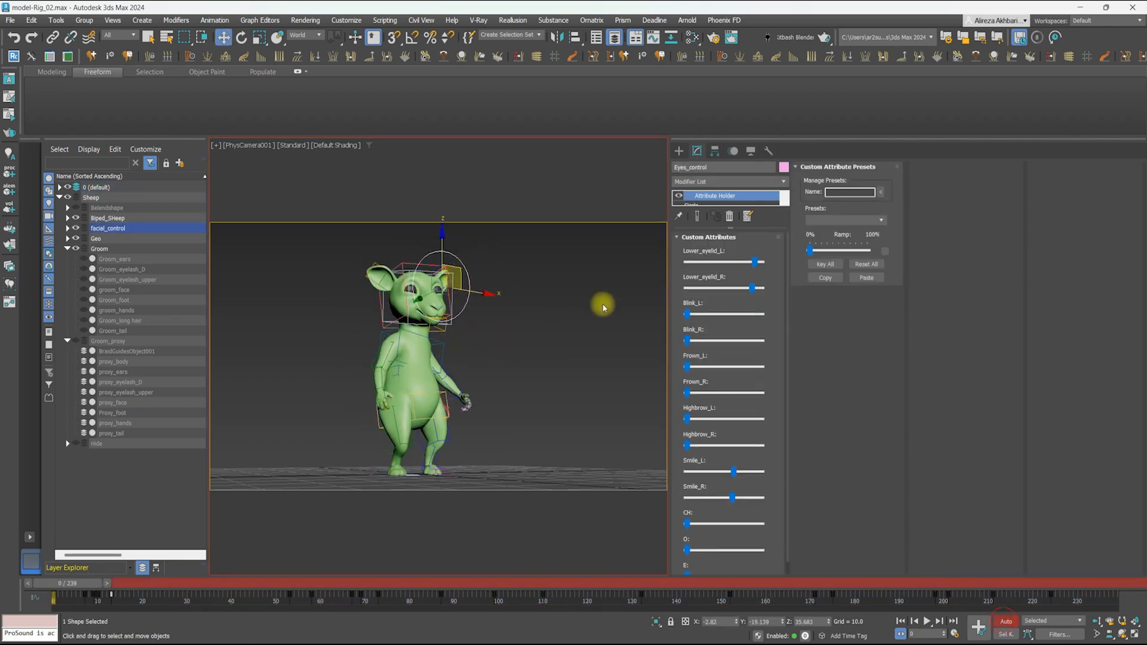
Set an animation key at frame 0 and select the PhysCamera001 viewport camera
click(979, 628)
click(248, 145)
click(259, 354)
click(978, 627)
click(239, 146)
click(258, 353)
click(242, 38)
right_click(242, 38)
drag(461, 190, 418, 331)
click(550, 164)
click(469, 320)
Delete the selected animation keys from the timeline and go to frame 85
click(1007, 622)
click(1008, 623)
drag(1082, 599, 437, 584)
key(Delete)
key(n)
Select the viewport camera with Auto Key enabled and display all four viewports
click(248, 145)
click(259, 353)
key(n)
key(alt+w)
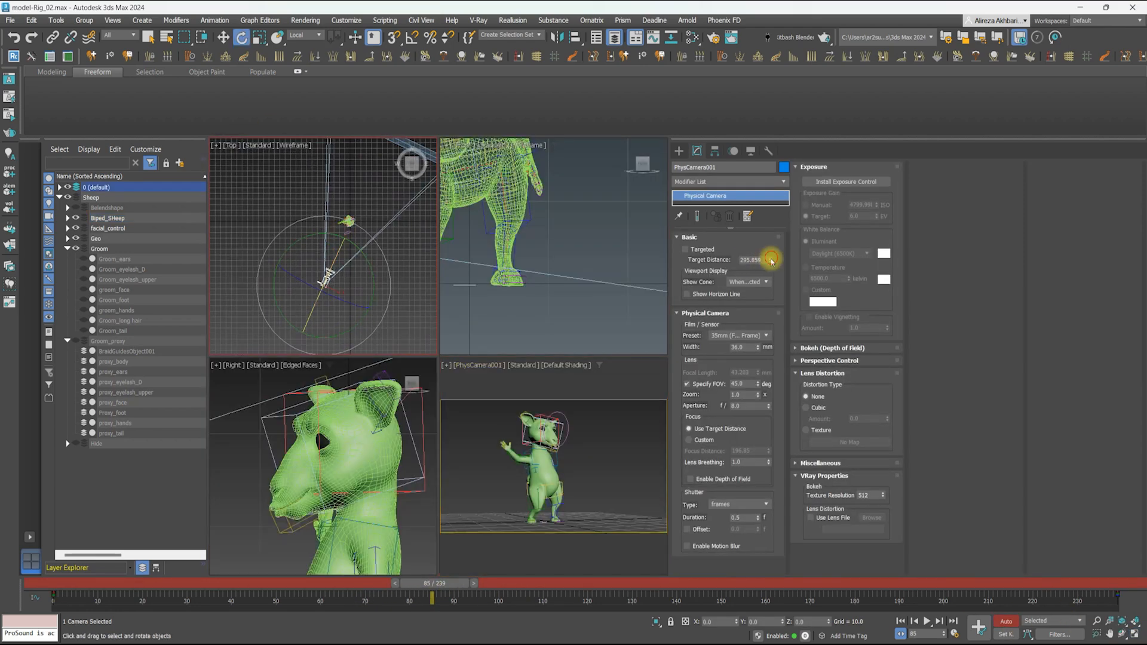
Adjust the camera's target distance, then rotate and reposition the camera in the Top view at frame 85
drag(770, 260, 771, 299)
drag(358, 282, 358, 273)
key(w)
drag(322, 267, 329, 268)
Move the camera in the Top view at frame 0 to set its starting position
drag(441, 581, 66, 584)
drag(323, 257, 333, 251)
right_click(478, 490)
Rotate the camera in the Top view at an intermediate frame and shift its key slightly earlier on the timeline
drag(65, 583, 396, 585)
key(w)
key(e)
right_click(355, 257)
click(366, 271)
drag(335, 270, 346, 277)
drag(402, 589, 366, 589)
drag(396, 598, 378, 599)
drag(366, 584, 345, 584)
Rotate and move the camera in the Top view near the middle of the timeline, checking the motion toward the end
drag(378, 598, 546, 585)
drag(379, 306, 375, 315)
drag(547, 585, 545, 585)
key(w)
drag(350, 270, 354, 270)
drag(556, 584, 883, 598)
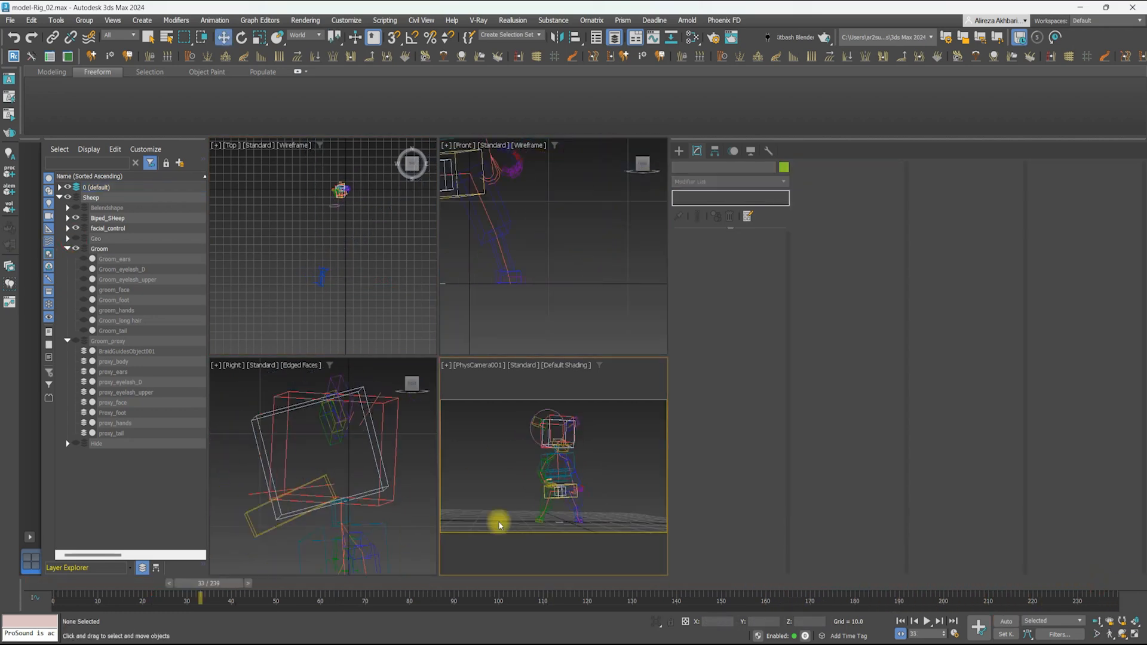
Play the animation in the maximized camera view, then select the camera and delete its selected key
key(alt+w)
click(926, 622)
click(248, 145)
click(266, 353)
key(Delete)
Reframe the character by panning the selected camera's view with Auto Key on, and play back the result
drag(317, 586, 249, 585)
click(248, 146)
click(266, 353)
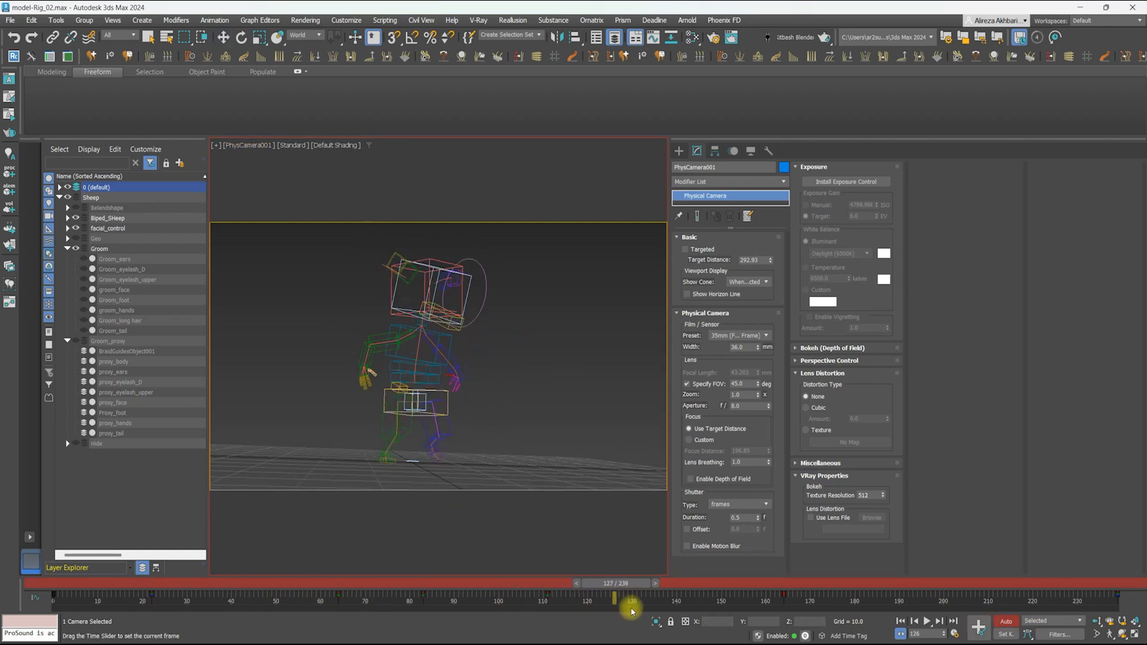
middle_drag(454, 377, 436, 373)
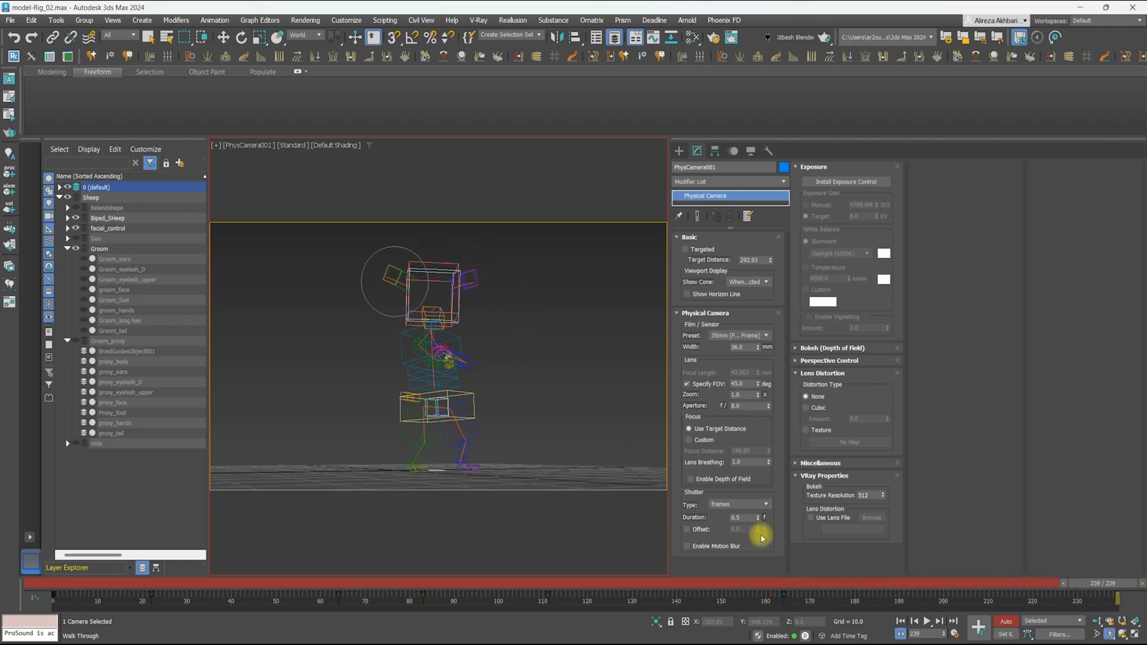
key(slash)
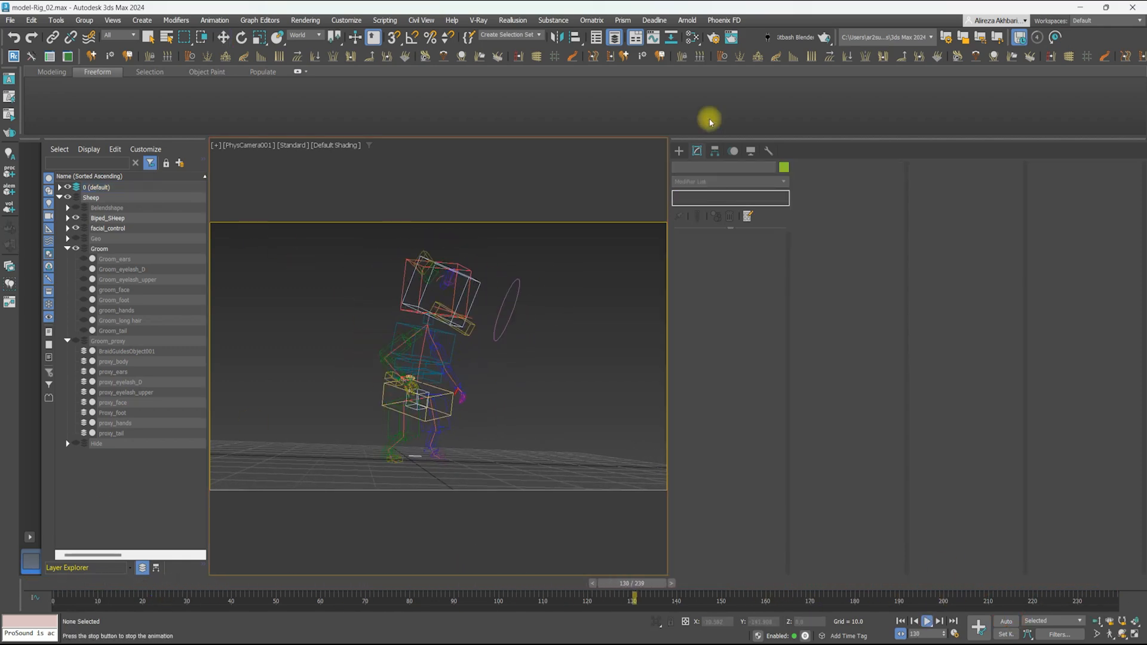
key(slash)
Assign a Rotation List controller to PhysCamera001's rotation and add a Noise Rotation controller to it
click(733, 151)
click(249, 145)
click(261, 353)
double_click(710, 282)
double_click(527, 427)
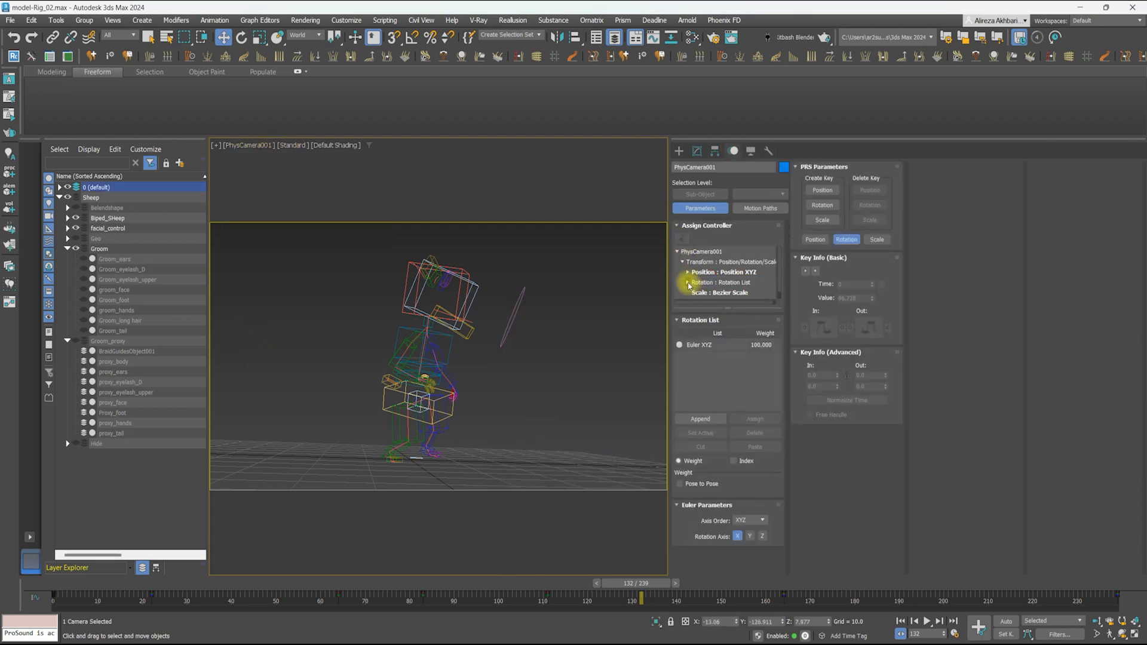
double_click(708, 303)
double_click(531, 392)
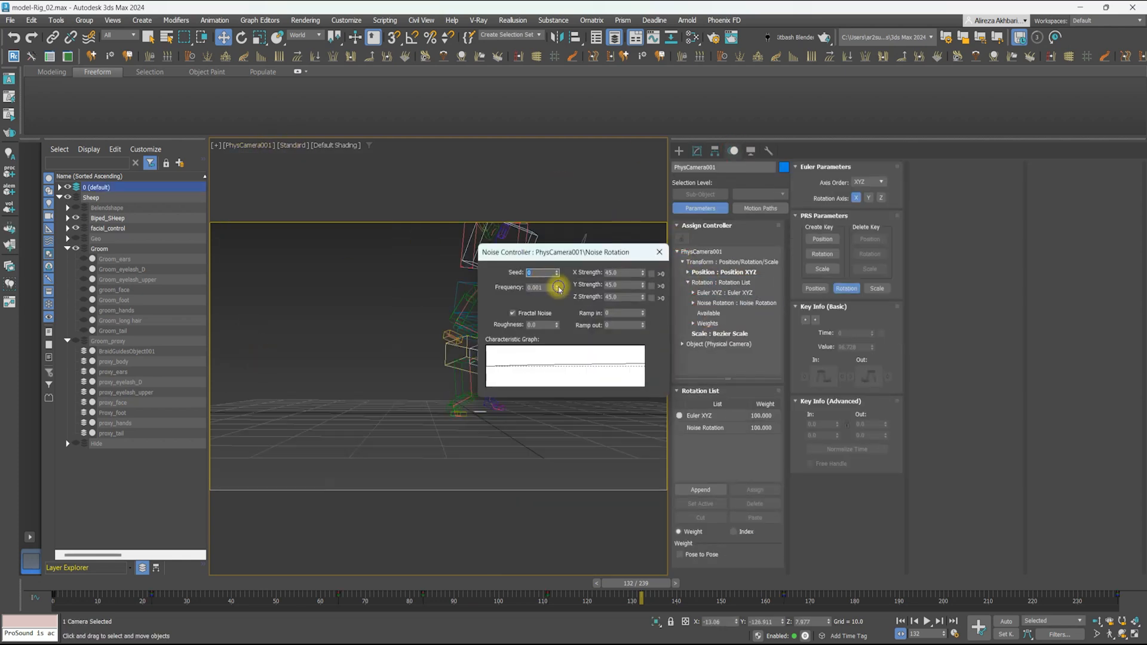
Close the noise controller settings and play the animation to check the camera shake
click(660, 251)
click(568, 413)
key(/)
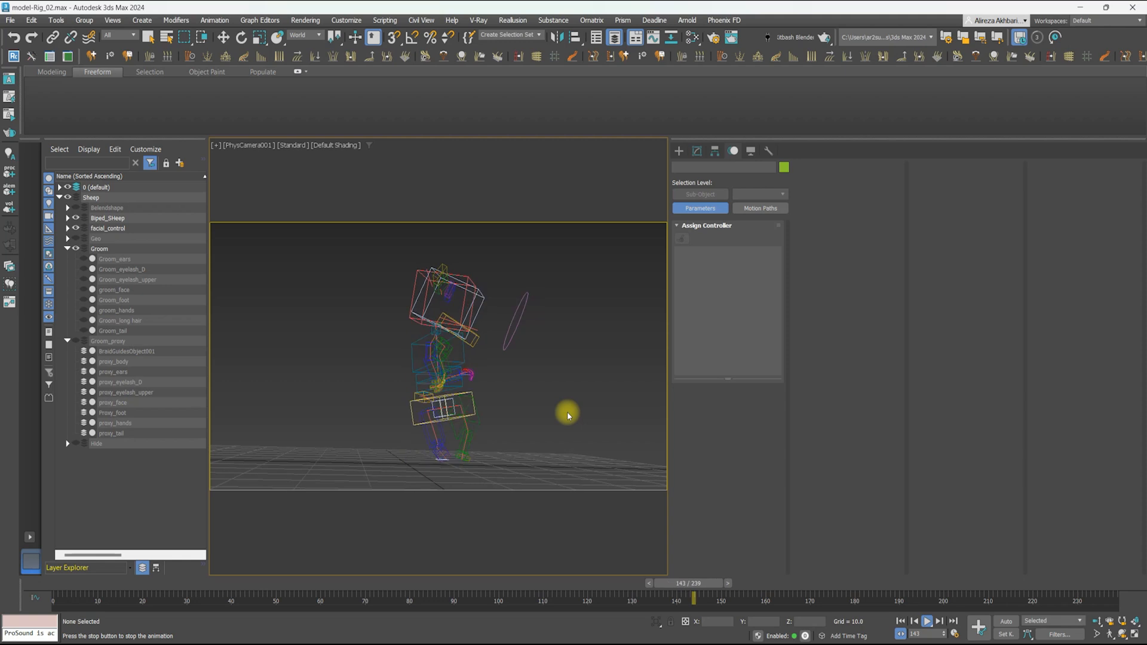
Reselect the camera, set the Noise Rotation weight to 20, and scrub through the shot
click(249, 146)
click(263, 368)
drag(352, 585, 913, 587)
click(767, 429)
right_click(767, 428)
click(765, 431)
drag(964, 584, 1086, 585)
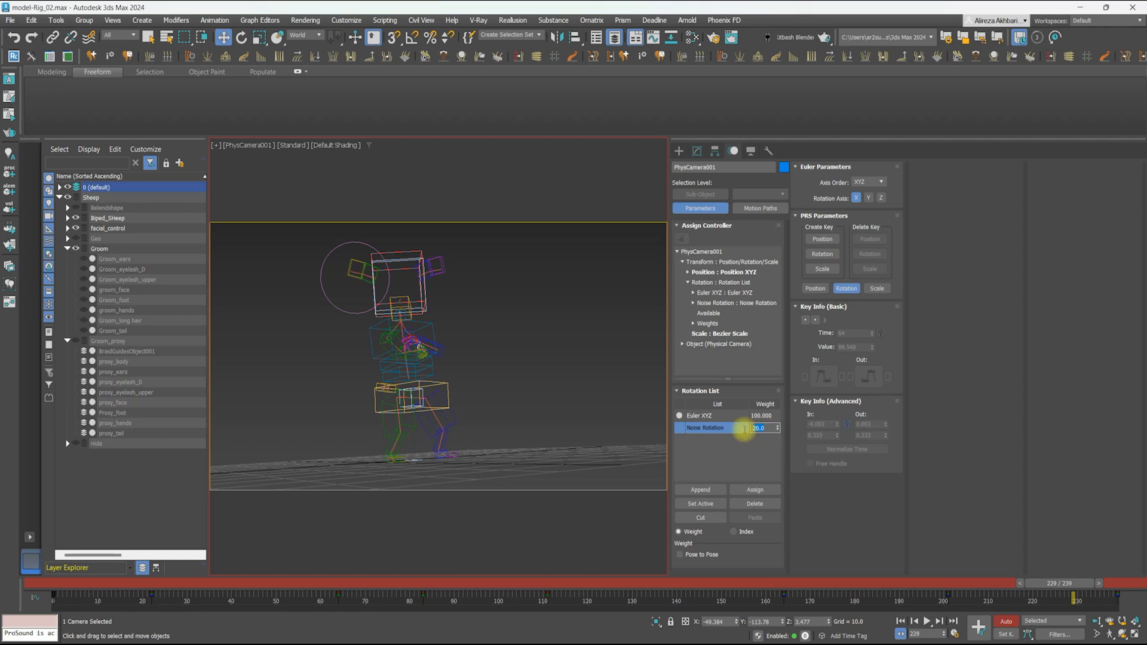
Play back the camera animation with the reduced noise weight
click(926, 621)
click(507, 384)
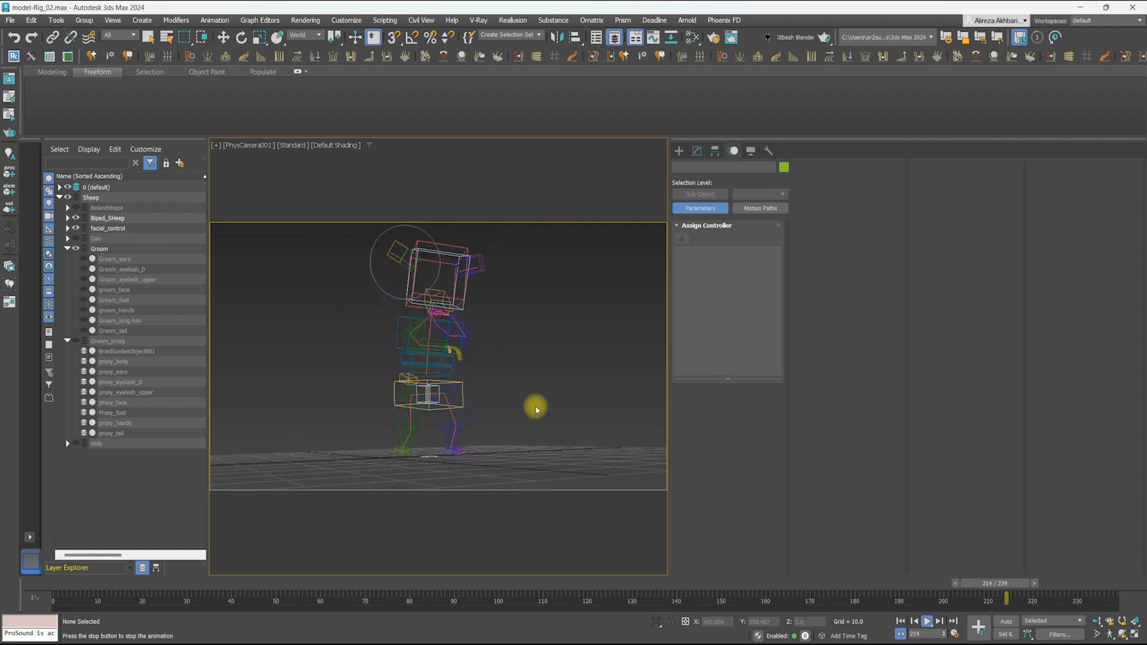
key(Escape)
Collapse the Groom layer, make the Geo layer visible, and scrub to the end of the shot
click(68, 249)
click(76, 239)
drag(1071, 583, 1134, 592)
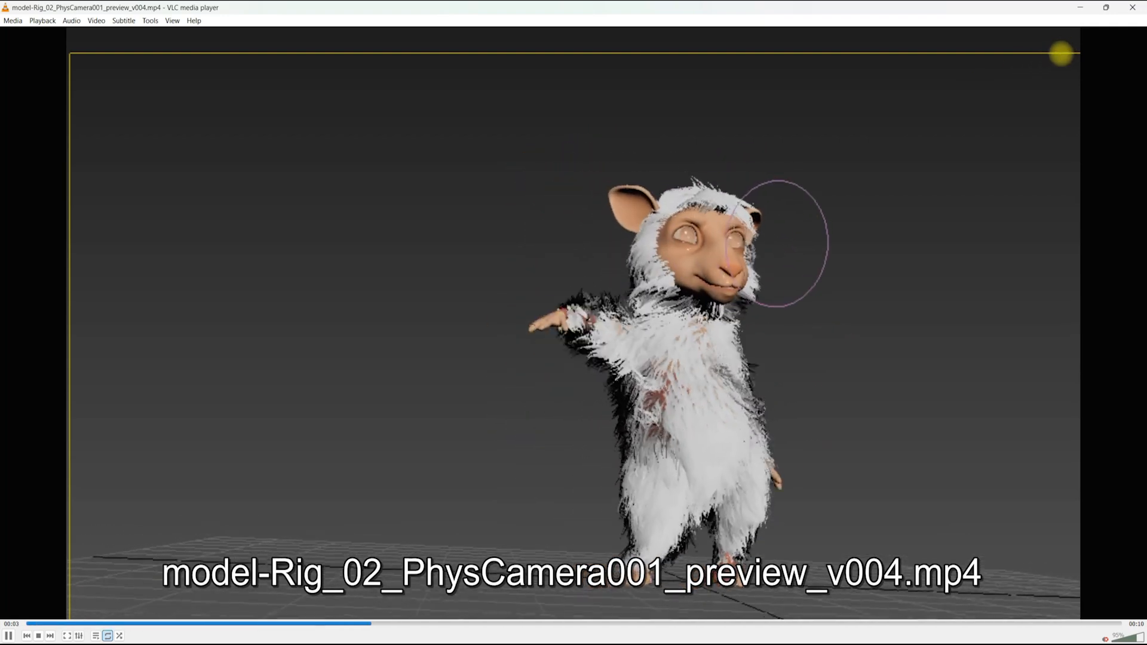
Switch to VLC and replay model-Rig_02_PhysCamera001_preview_v004.mp4 from near its beginning
click(46, 624)
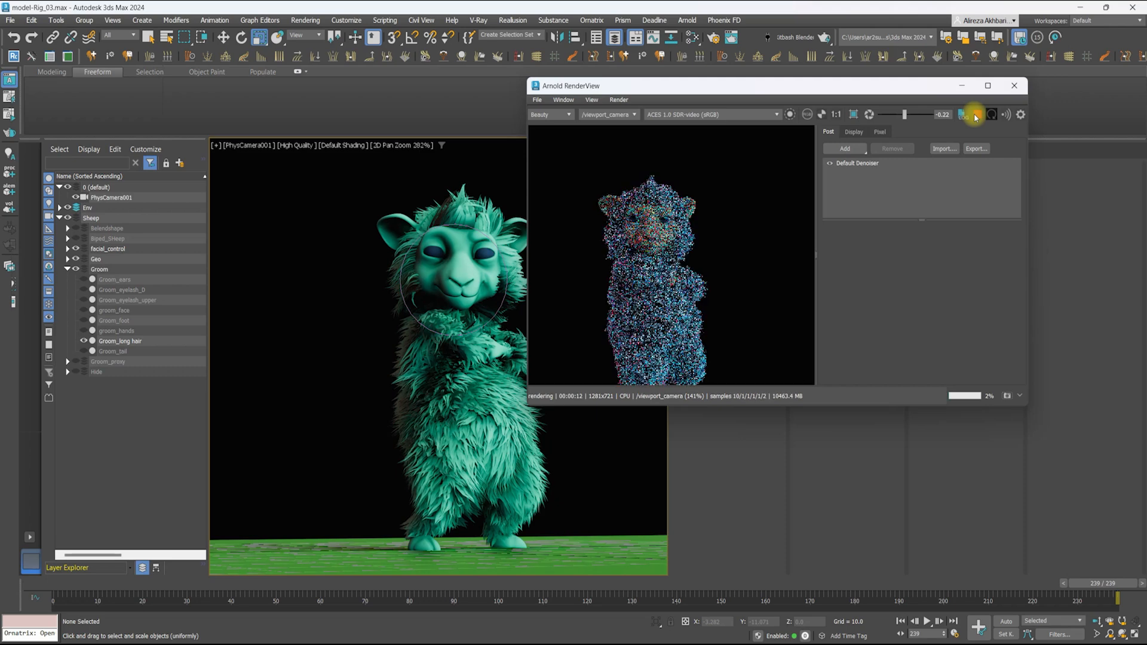
Reposition and enlarge the Arnold RenderView with its snapshot area expanded, zoomed on the rendered character
scroll(714, 230, down, 1)
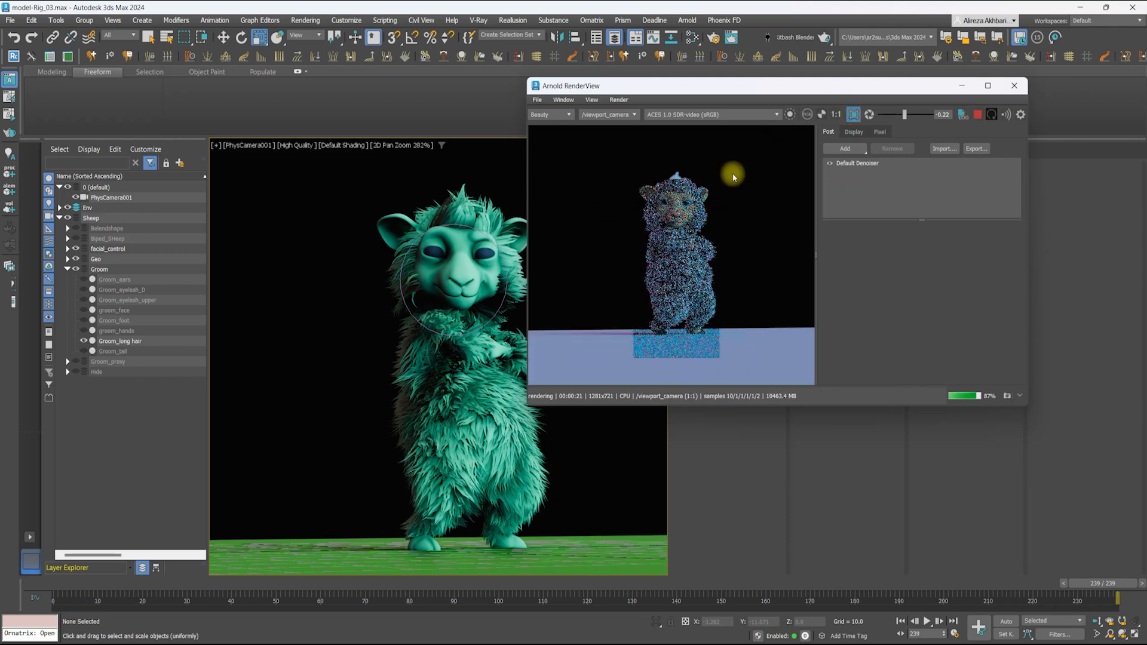
scroll(714, 241, up, 1)
drag(681, 88, 648, 106)
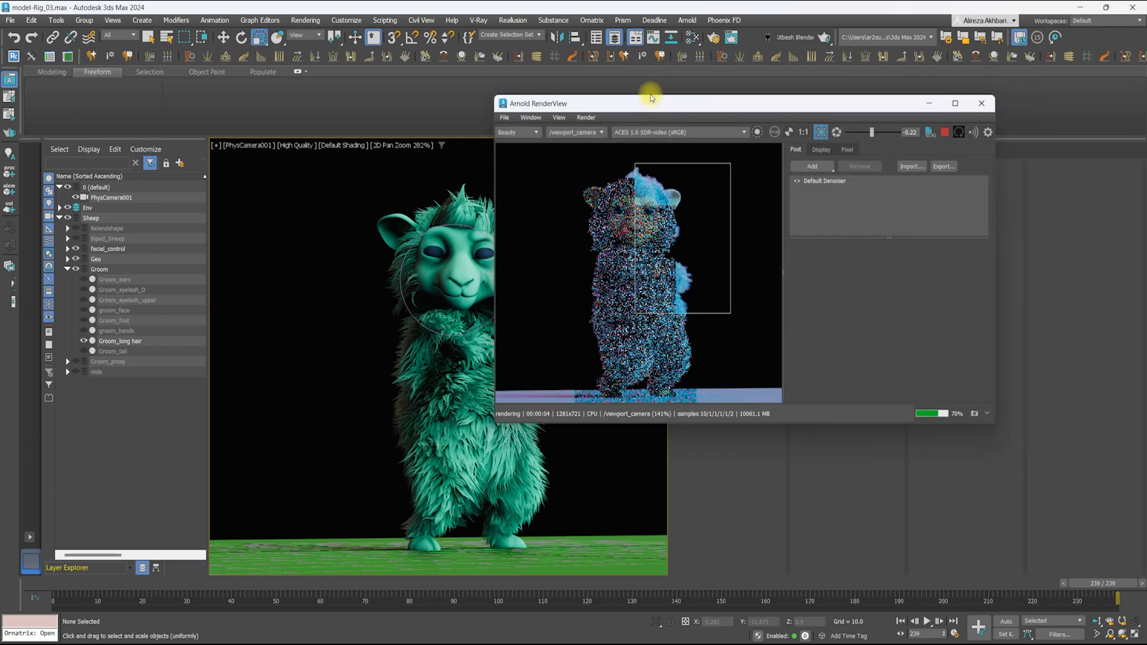
click(987, 414)
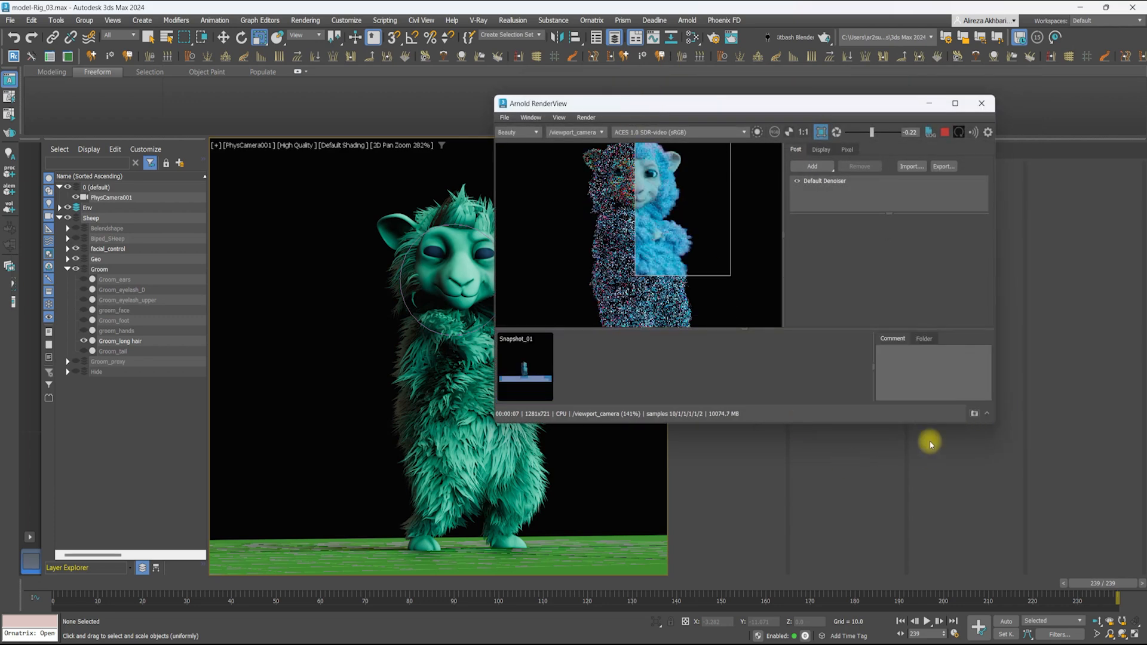
drag(569, 425, 569, 508)
Open the Slate Material Editor and clear all nodes from its view
click(692, 37)
drag(38, 161, 105, 215)
click(83, 226)
click(89, 250)
click(284, 415)
Pick the long hair material from the character's fur and open its parameters
click(45, 241)
click(465, 189)
double_click(168, 332)
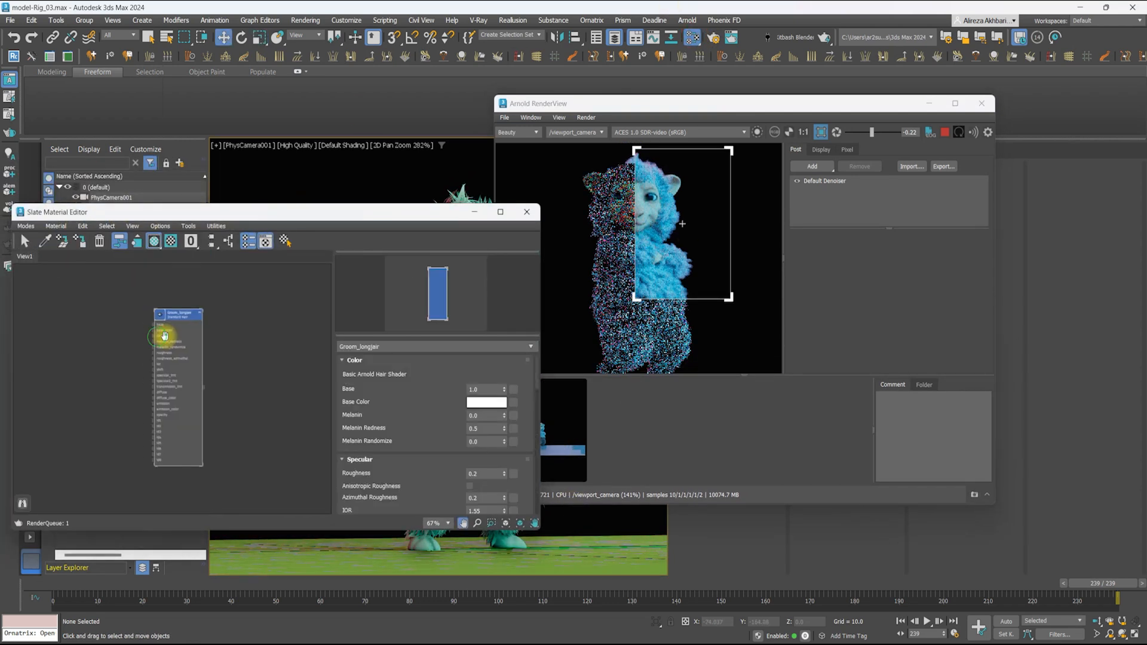
Set the long hair material's Diffuse Weight to 0.6
scroll(167, 331, up, 1)
scroll(378, 405, down, 6)
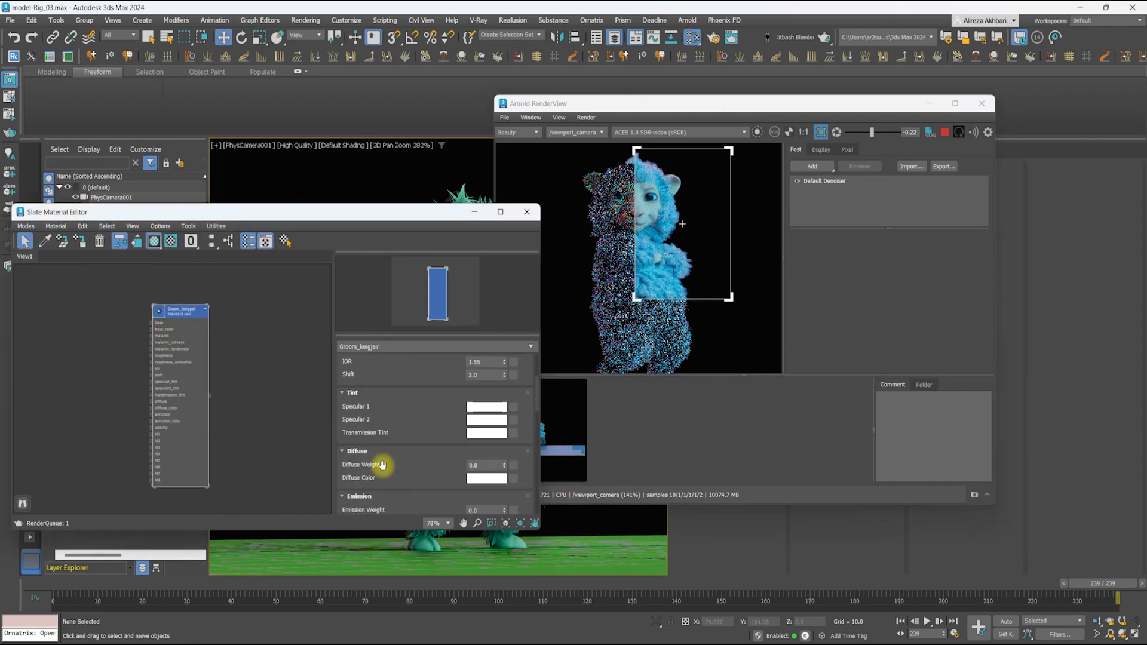
text(.6)
key(Return)
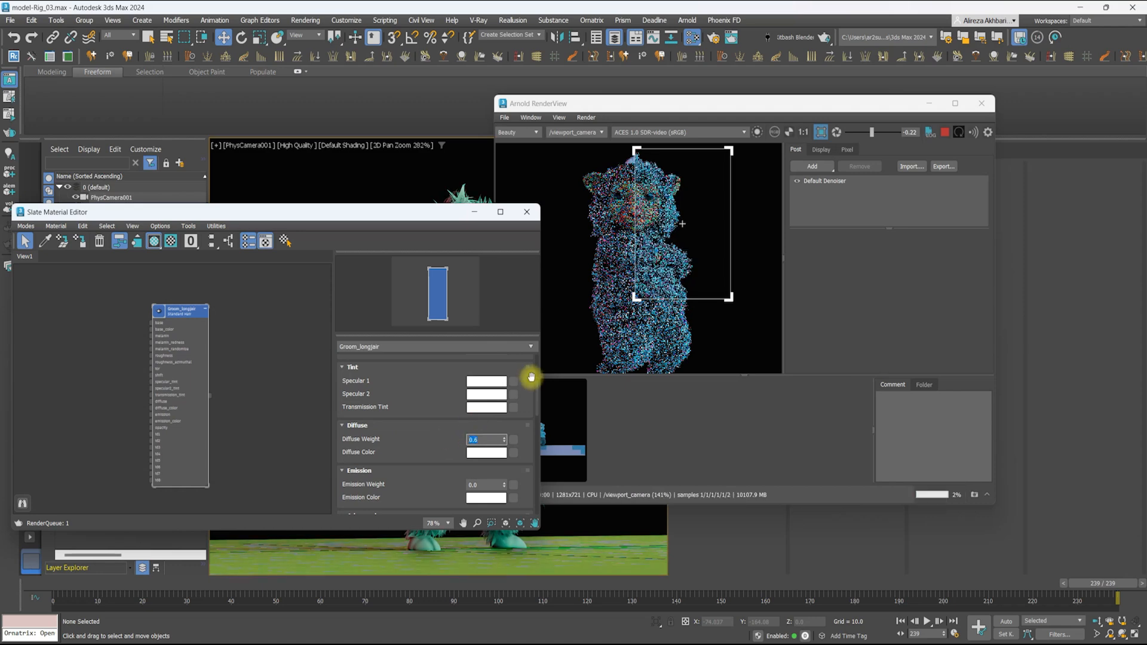
Take a second render snapshot, compare it with Snapshot_01 around the face, and return to the live render
mouse_move(689, 249)
middle_down()
mouse_move(674, 255)
mouse_move(695, 243)
middle_up()
scroll(674, 255, up, 2)
click(975, 495)
click(560, 437)
click(615, 436)
click(557, 437)
click(622, 435)
scroll(662, 291, down, 1)
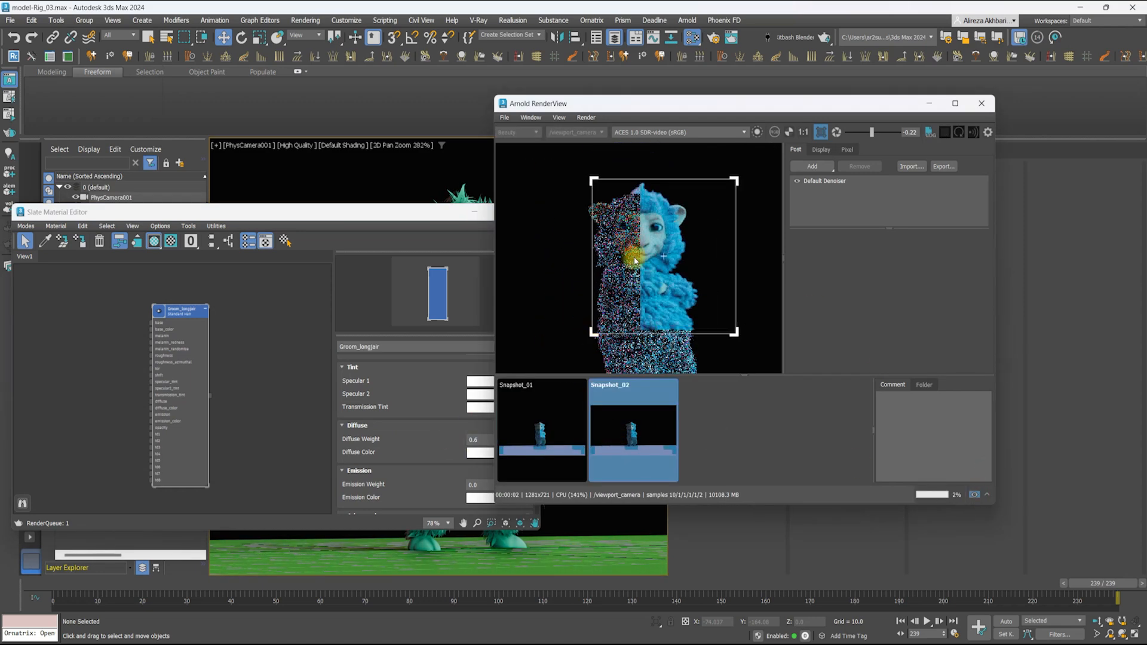
middle_drag(635, 261, 640, 235)
scroll(638, 236, up, 1)
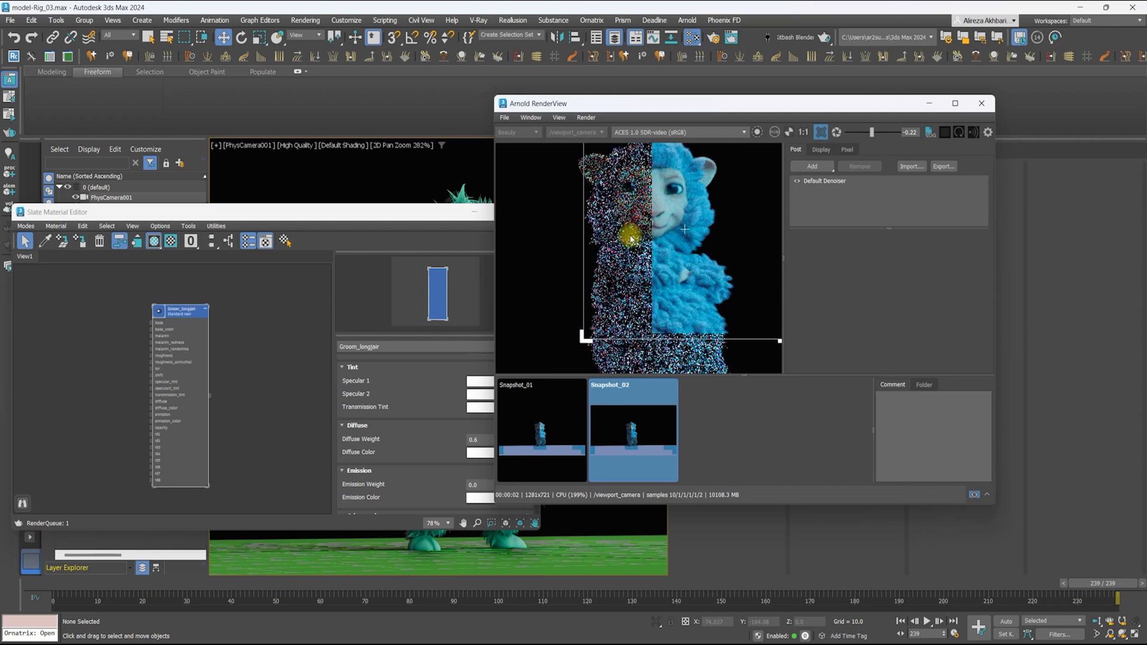
scroll(645, 245, down, 1)
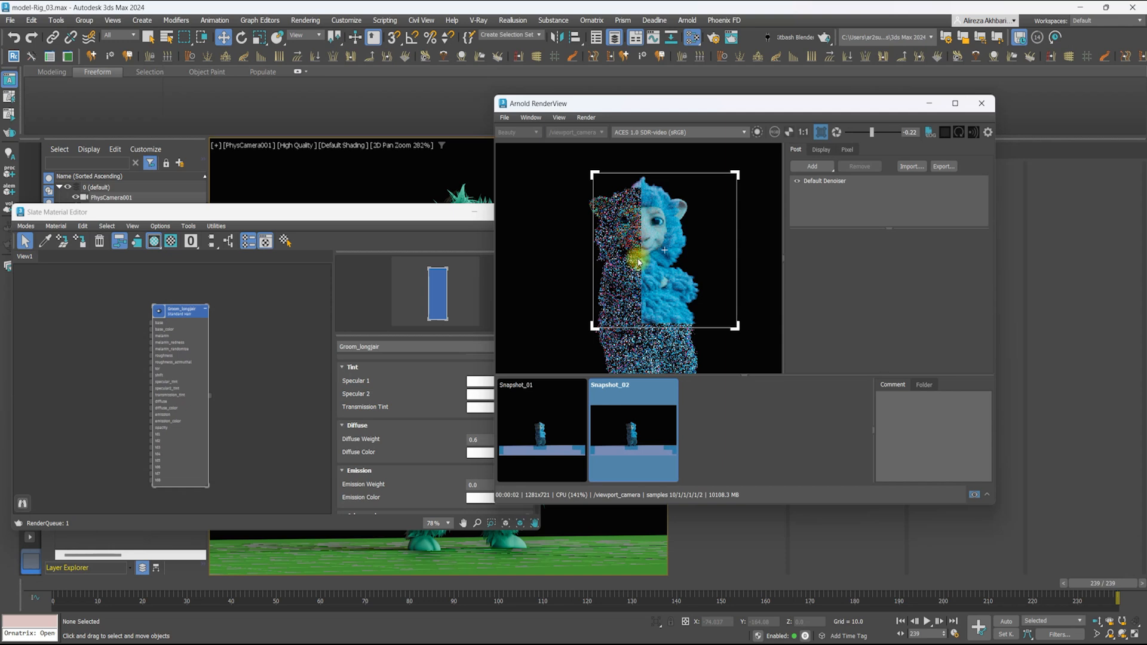
click(633, 412)
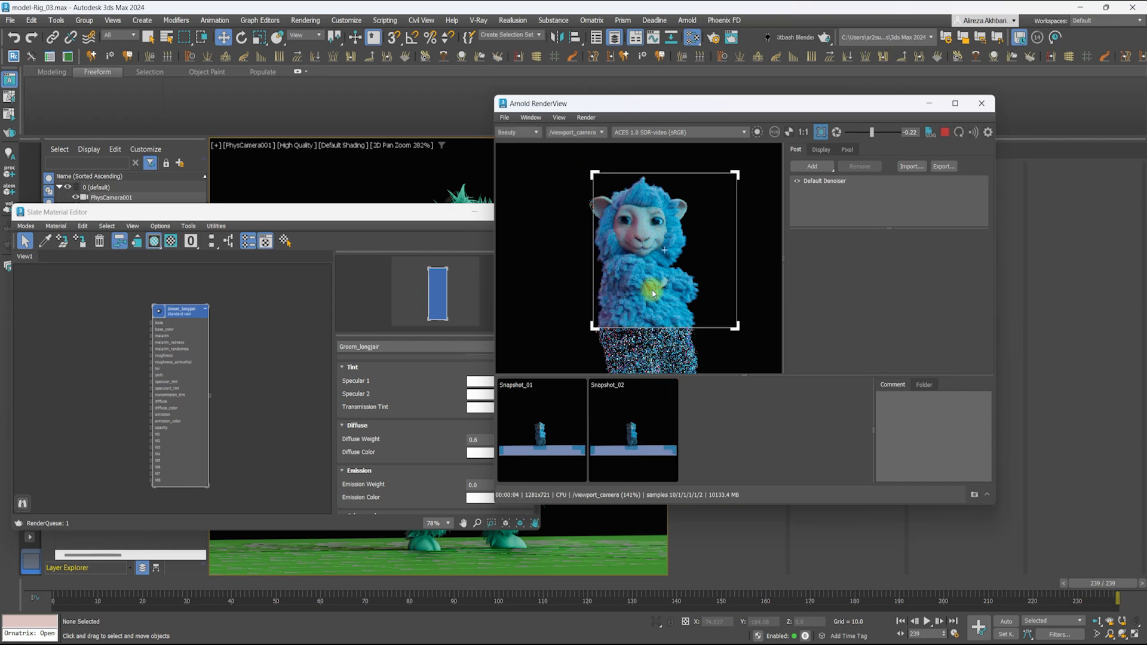
Add an Arnold Ramp Float texture map beside the hair material
middle_drag(58, 346, 139, 336)
right_click(122, 333)
click(132, 351)
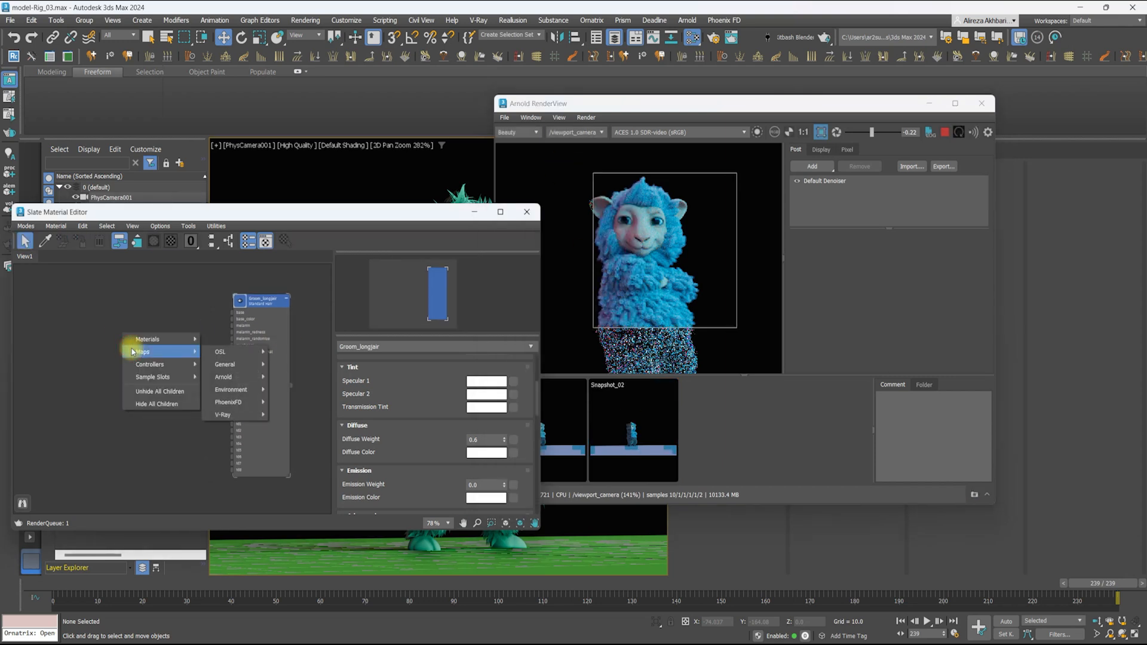
mouse_move(225, 377)
mouse_move(295, 503)
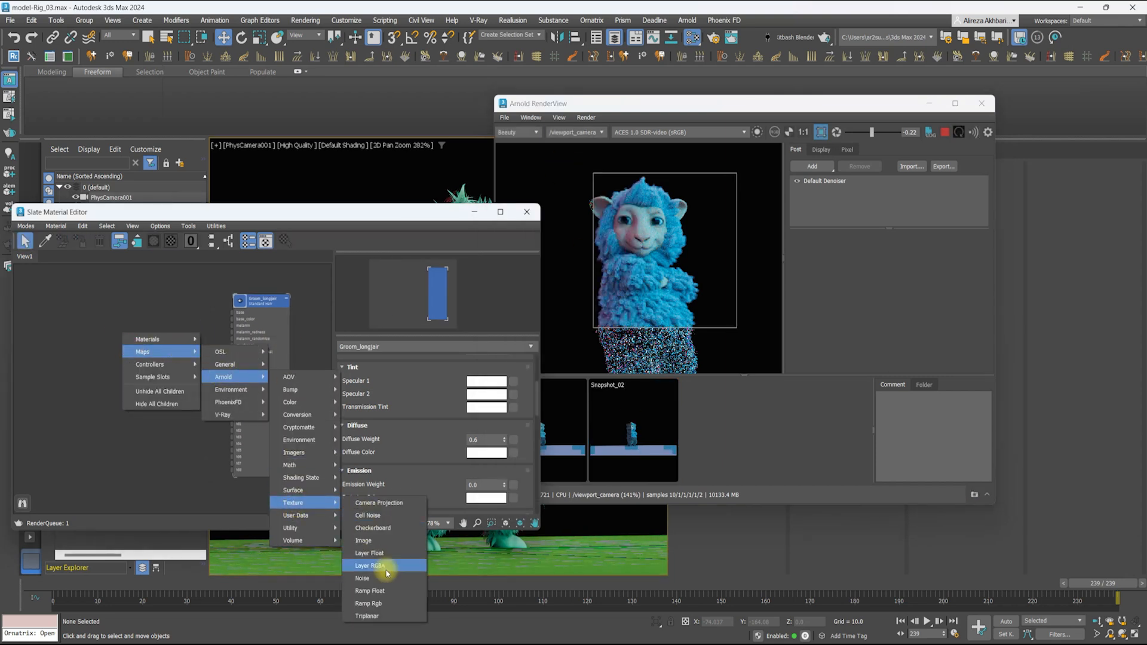
click(386, 591)
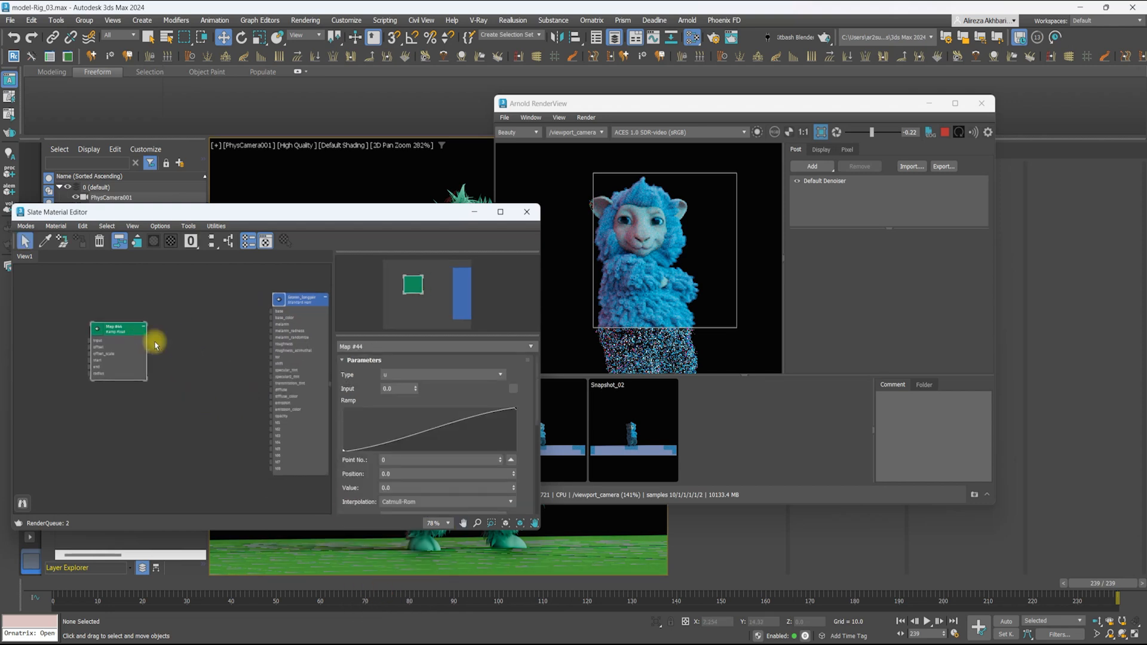
Change the Ramp Float map's type and adjust its ramp settings
click(415, 375)
click(415, 396)
scroll(376, 402, down, 3)
click(401, 455)
scroll(180, 328, up, 1)
Add an OSL Composite map and connect its output to the hair material's diffuse_color input
right_click(180, 335)
mouse_move(203, 353)
mouse_move(269, 354)
click(456, 263)
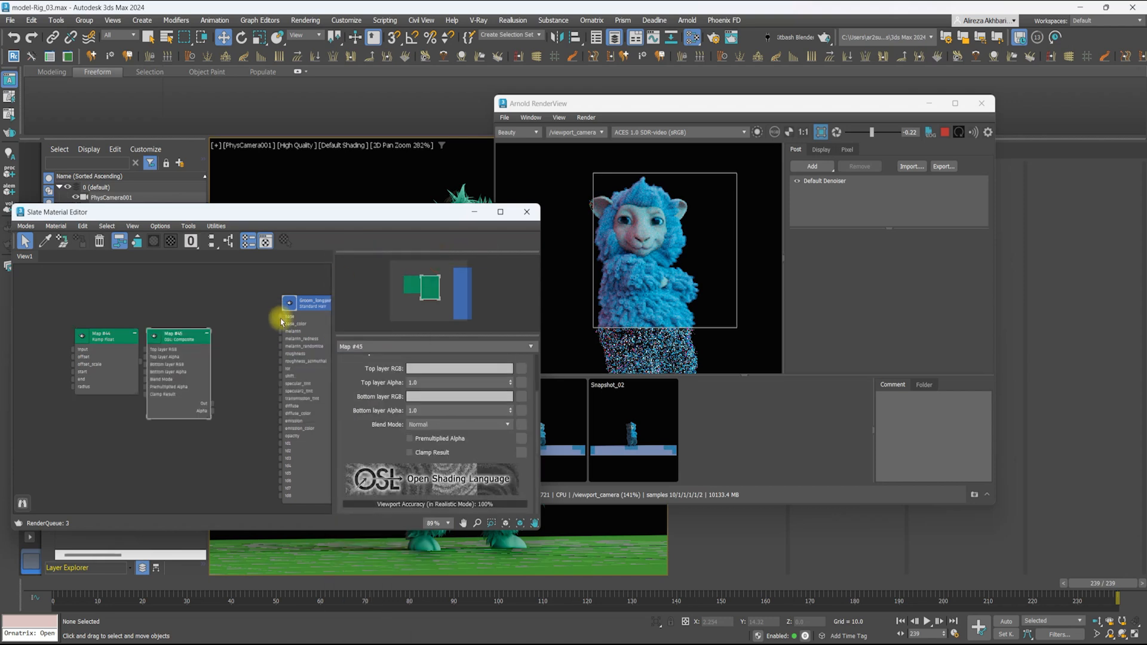
middle_drag(215, 390, 168, 381)
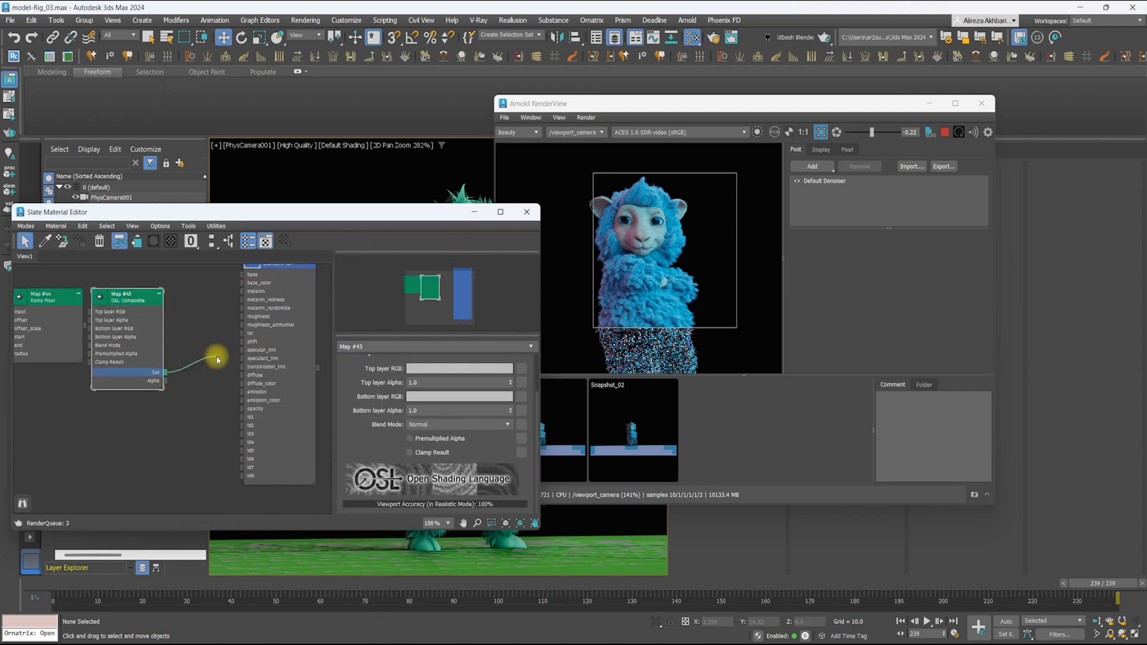
drag(240, 385, 241, 384)
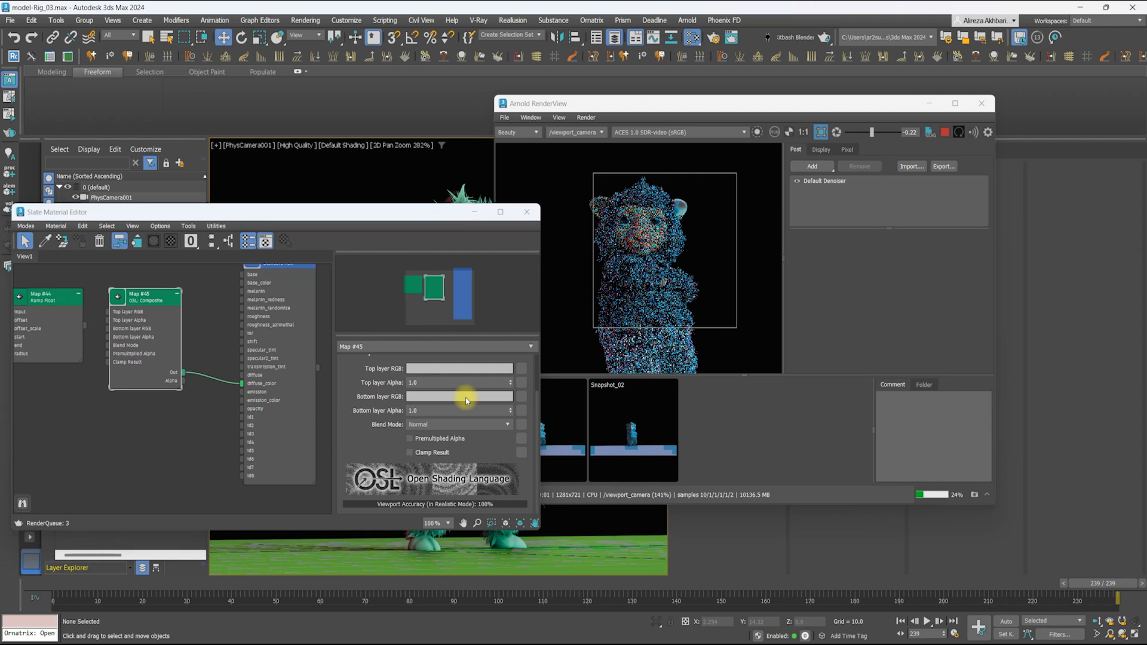
Set the Composite map's bottom layer colour to pink and its top layer colour to yellow
click(465, 397)
click(249, 276)
click(264, 277)
click(399, 373)
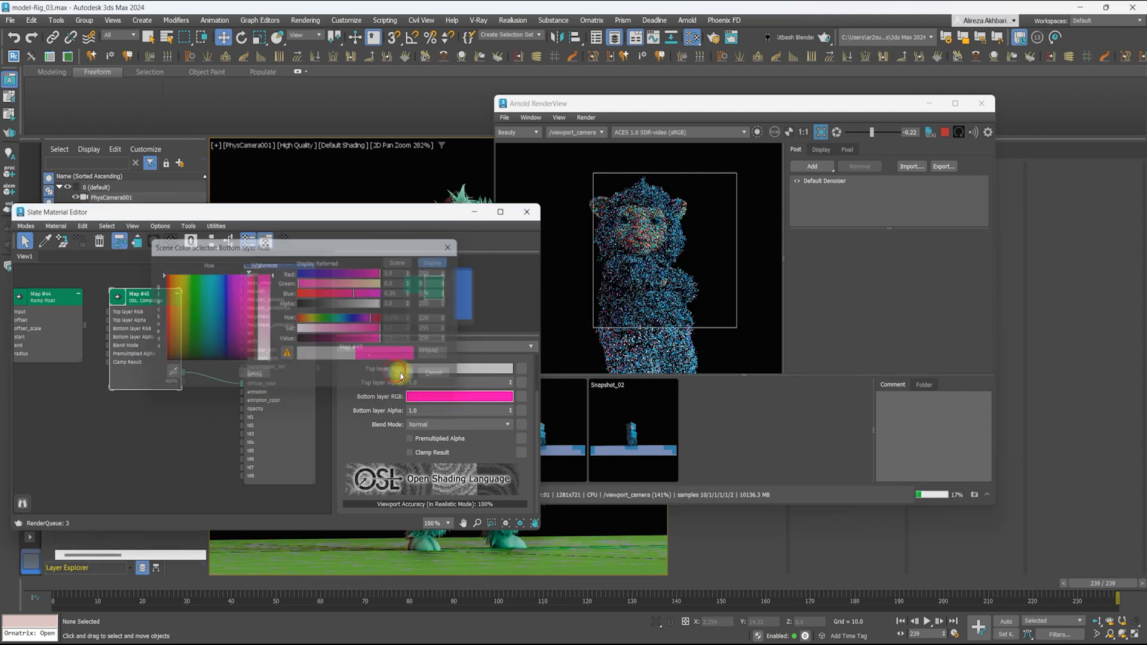
click(472, 368)
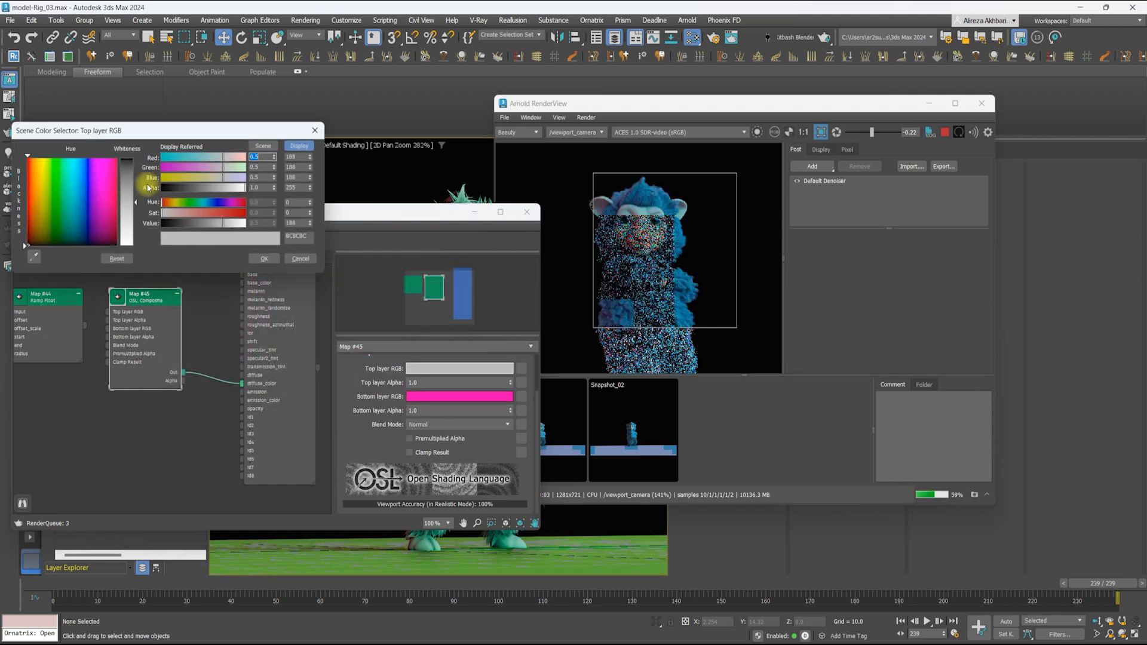
click(36, 169)
click(264, 258)
Connect the Ramp Float map to the Composite map's Top layer Alpha input
middle_drag(119, 325, 217, 348)
drag(147, 346, 210, 347)
scroll(151, 347, up, 1)
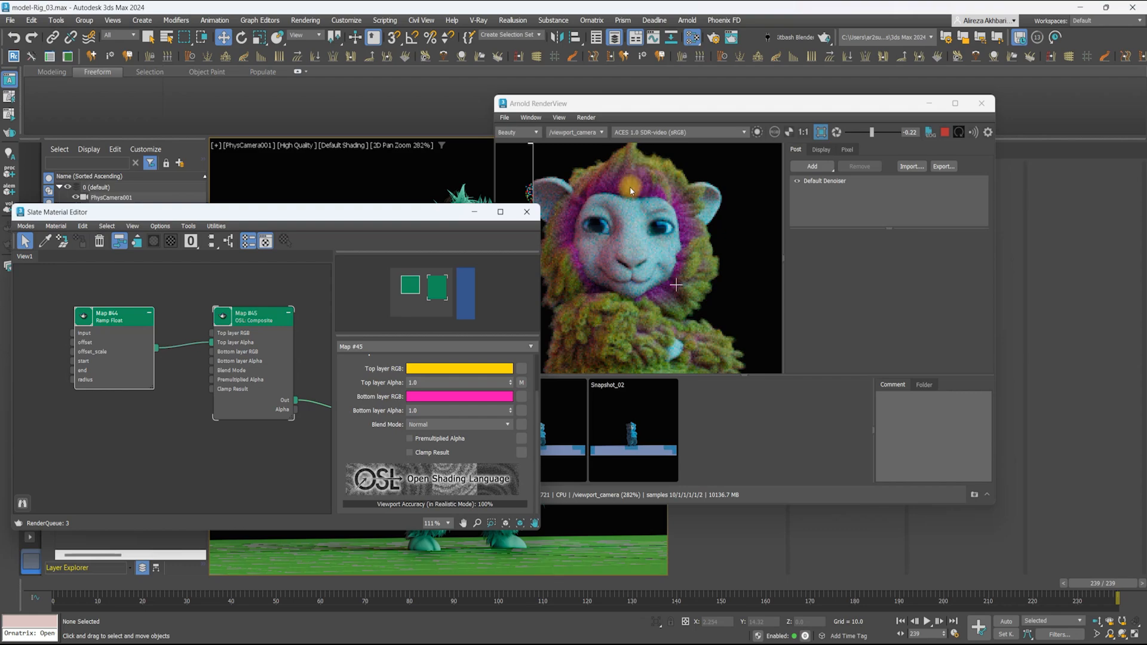
Change the Ramp Float map's type again and inspect the fur colouring in the render
scroll(630, 189, down, 1)
click(416, 371)
scroll(622, 293, down, 1)
scroll(622, 293, up, 1)
click(439, 397)
scroll(651, 209, up, 2)
Rearrange the Slate Material Editor and adjust the render region over the character
double_click(120, 366)
drag(382, 212, 338, 192)
drag(383, 344, 346, 335)
scroll(615, 235, up, 1)
scroll(615, 236, down, 1)
drag(716, 281, 746, 316)
drag(394, 192, 404, 407)
Make the groom_face layer object visible, then select Groom_tail and open the material editor
click(84, 310)
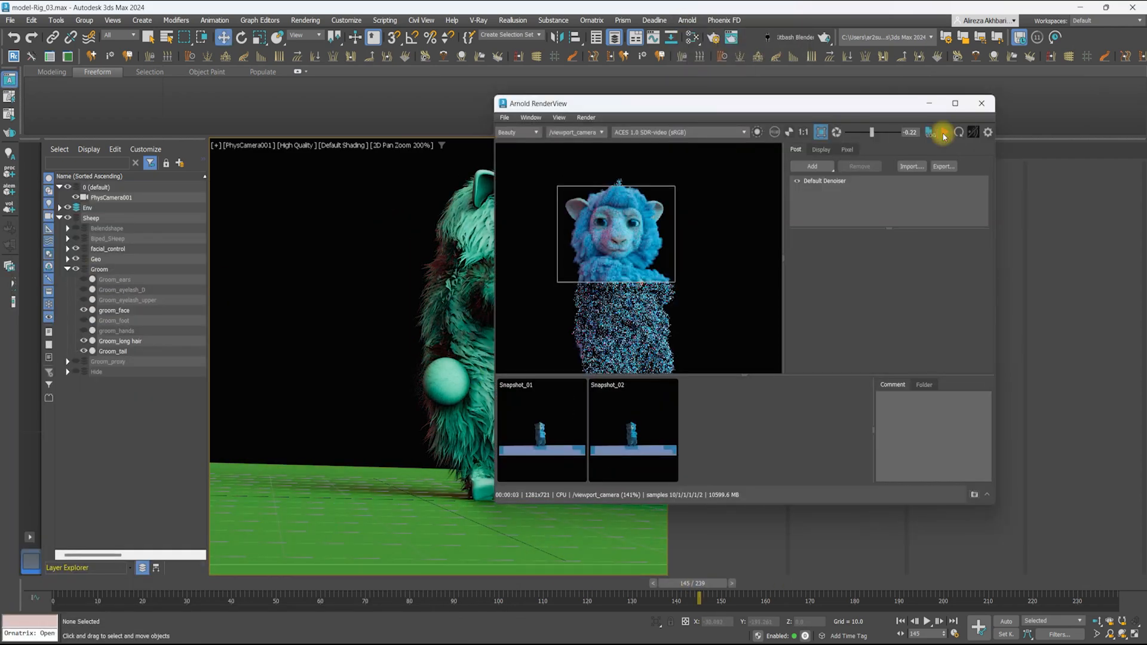
scroll(576, 277, up, 2)
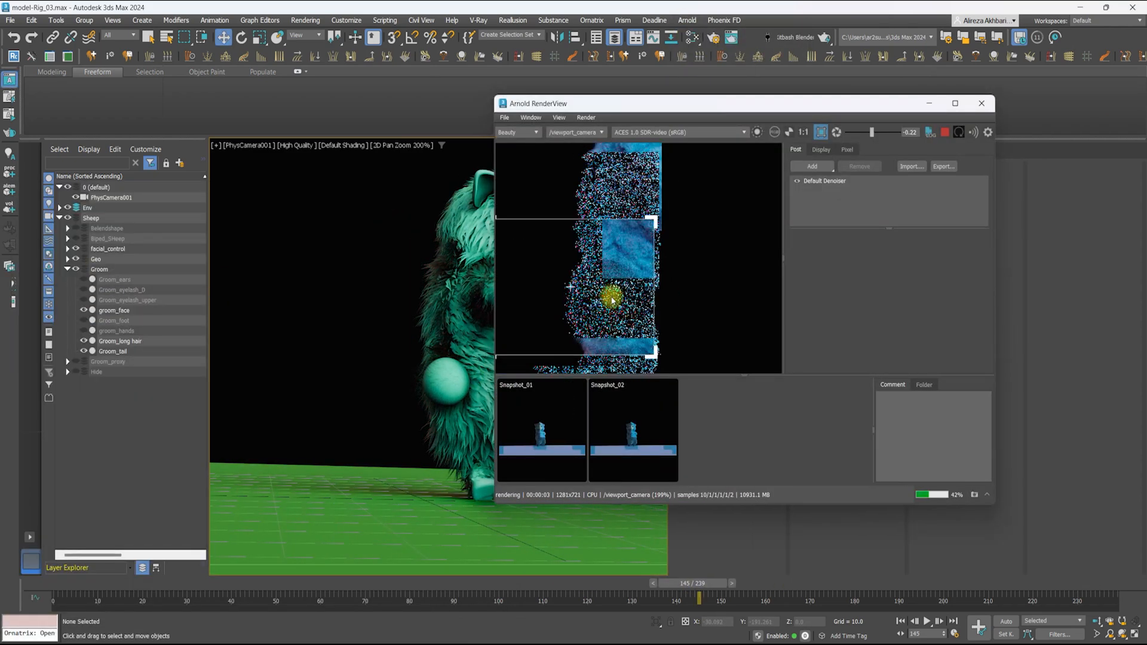
click(127, 351)
key(m)
Reposition the render region in the Arnold RenderView to examine the rendered fur
scroll(614, 302, down, 2)
drag(581, 238, 672, 257)
drag(588, 262, 552, 180)
scroll(593, 221, down, 2)
drag(693, 193, 707, 159)
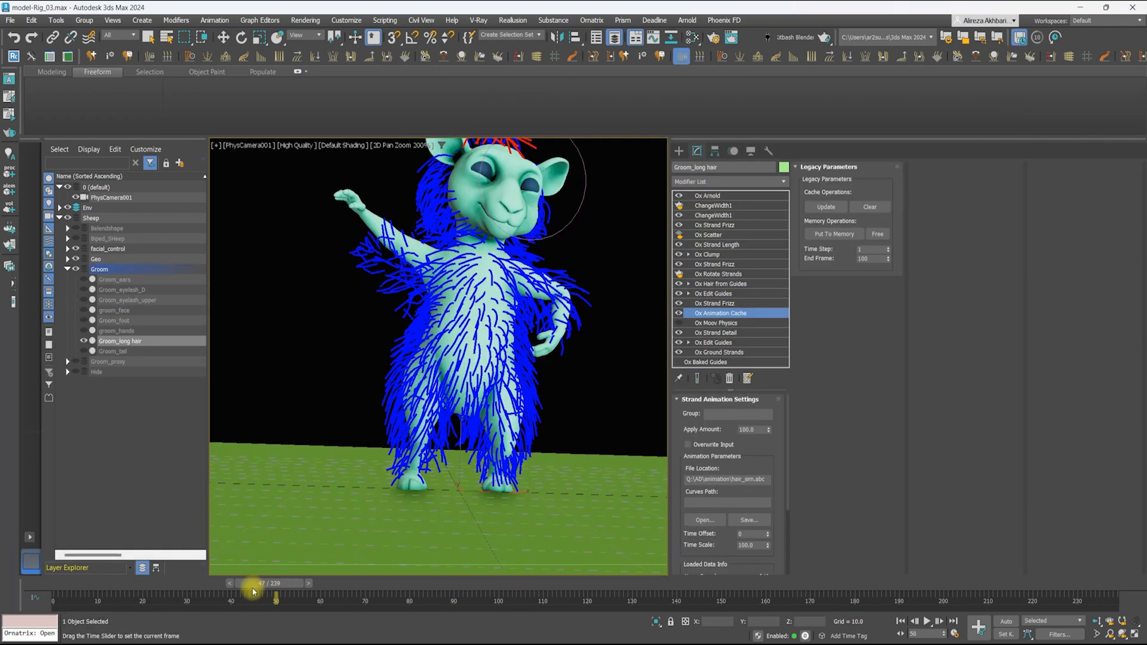
Display the Ox Hair from Guides modifier settings of Groom_long hair
click(718, 273)
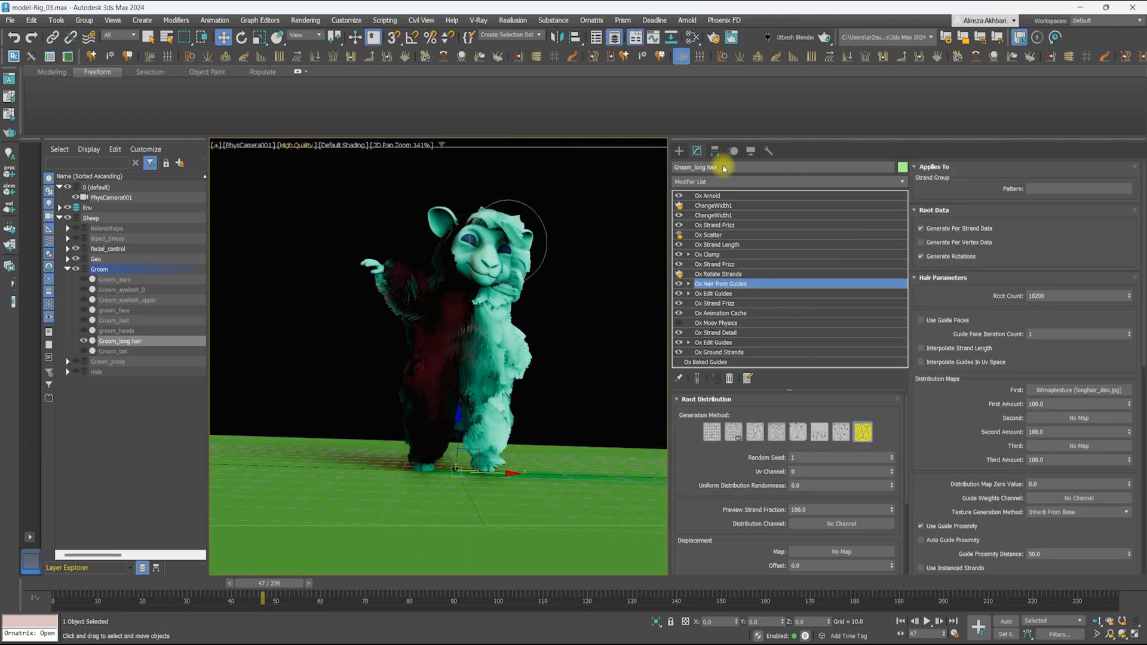
Examine the Ox Moov Physics settings of Groom_long hair and play the hair simulation in the viewport
click(741, 325)
click(928, 622)
scroll(935, 369, down, 10)
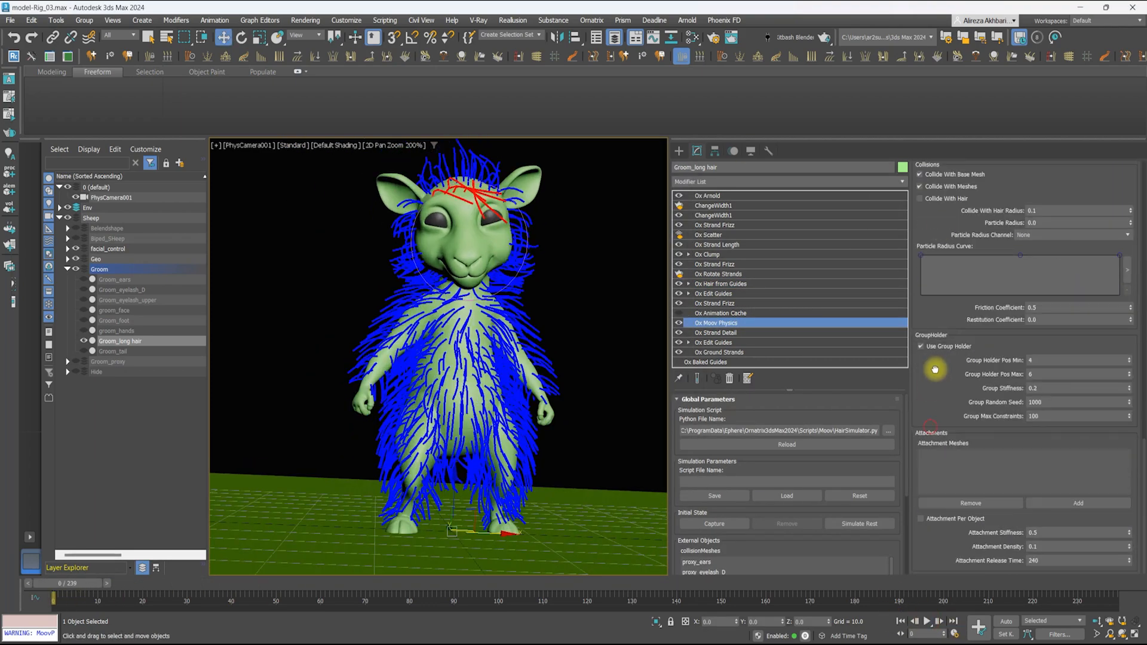
scroll(935, 369, up, 5)
scroll(1050, 239, up, 6)
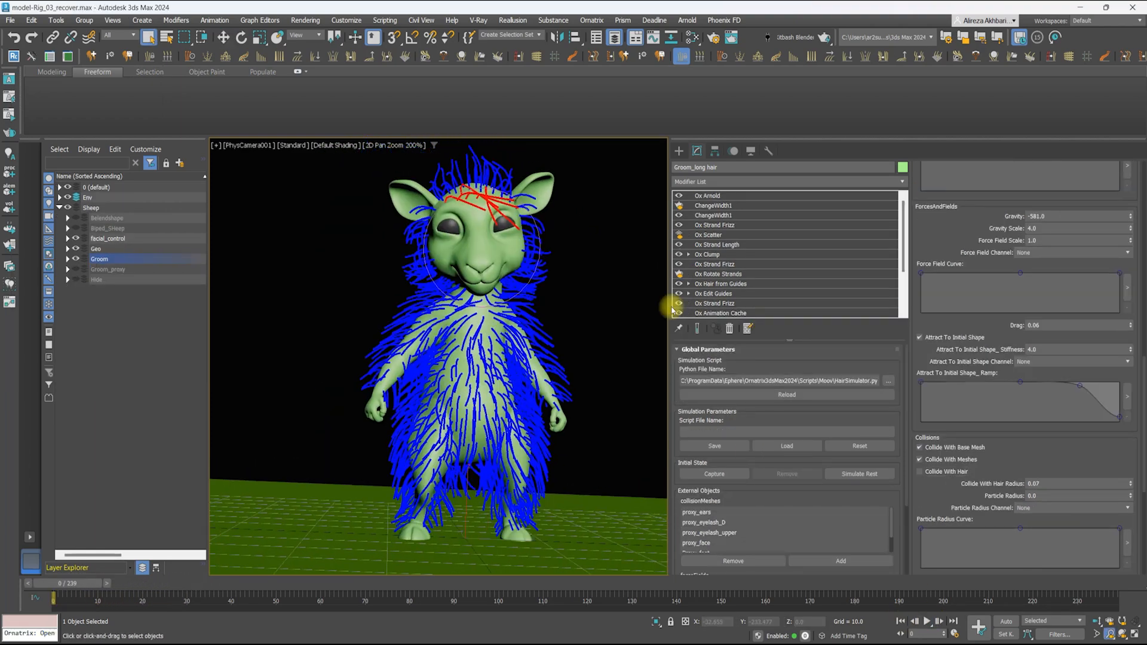
Record the active time range in the Ox Animation Cache of Groom_long hair and check the Ox Strand Detail parameters
click(693, 313)
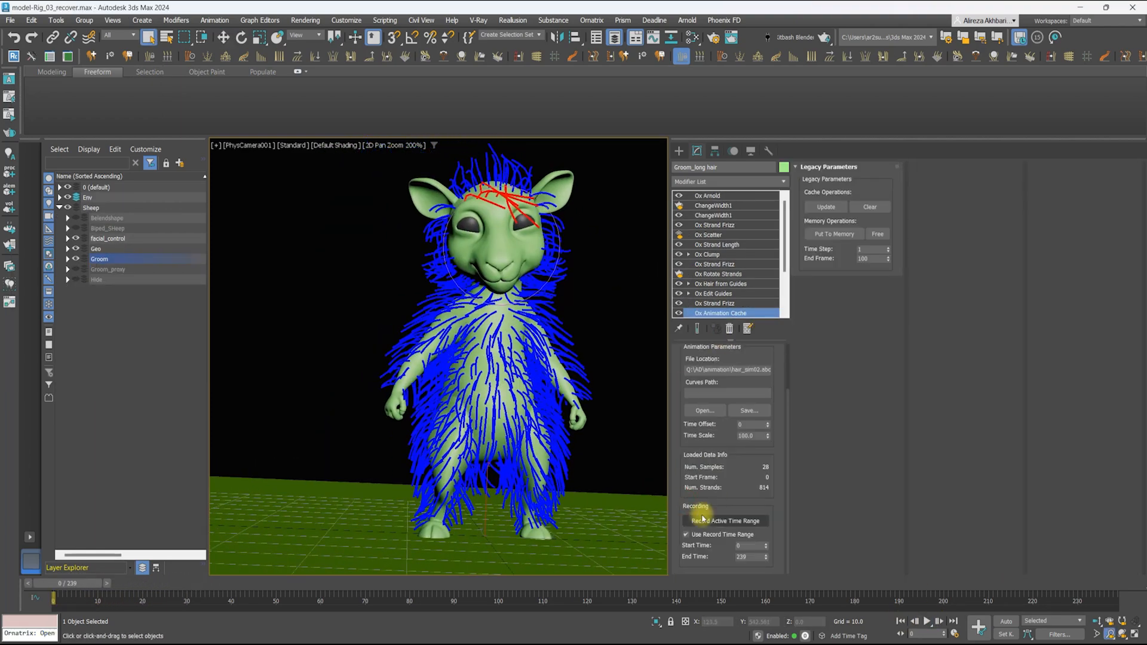
click(725, 524)
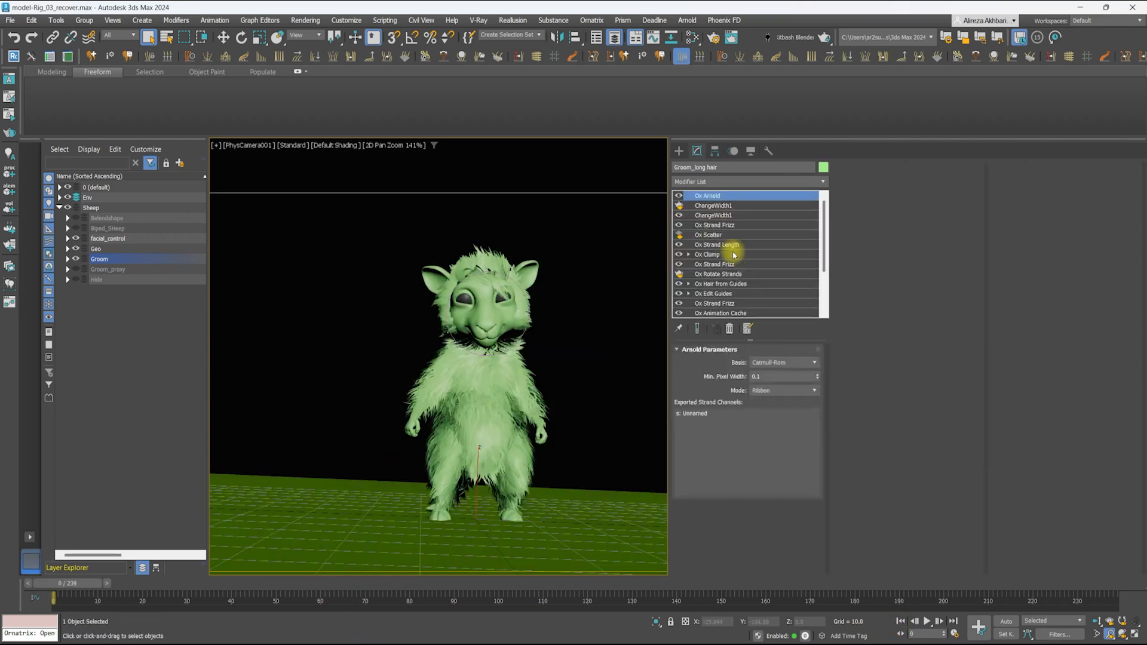
click(711, 303)
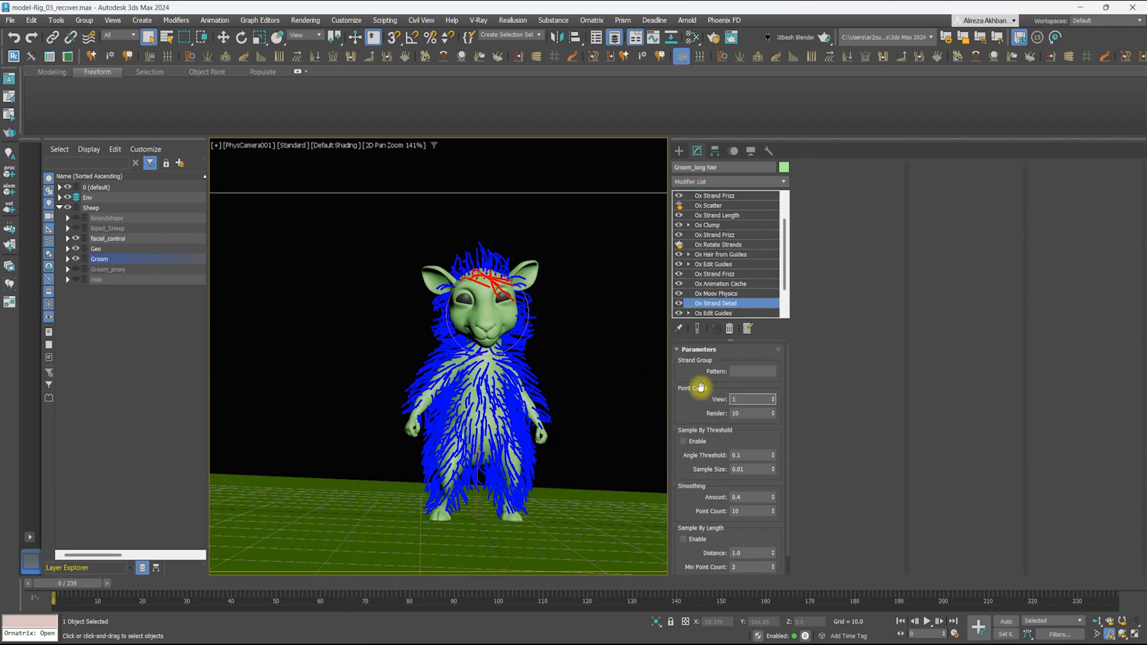
click(717, 285)
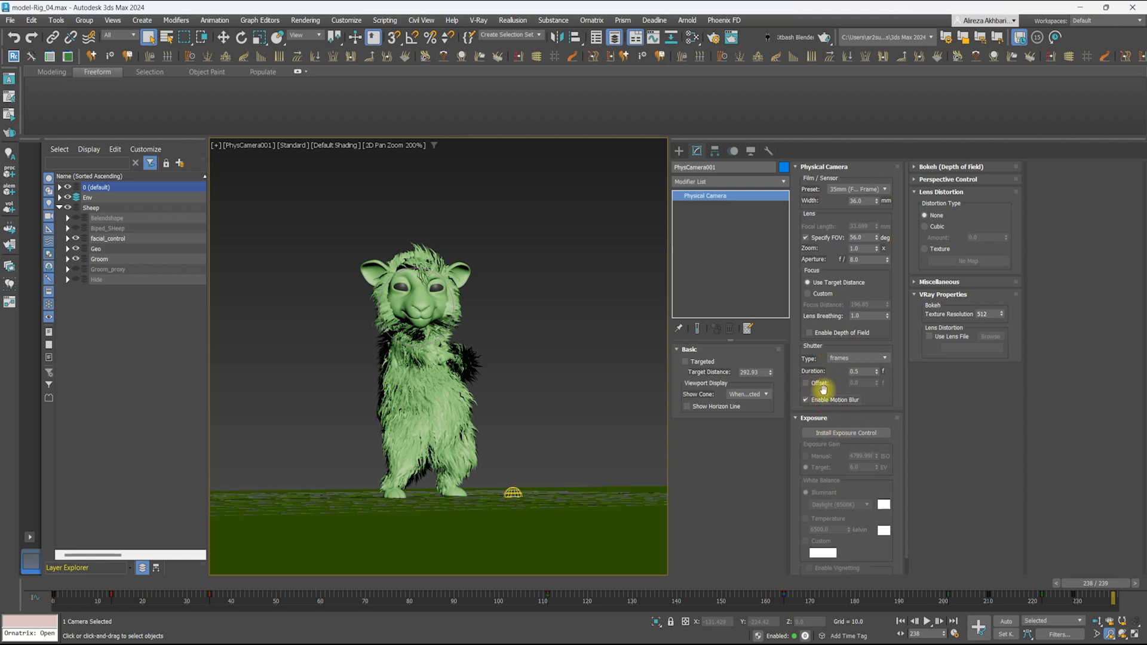
Expand the Groom layer and enable motion blur on PhysCamera001
click(69, 259)
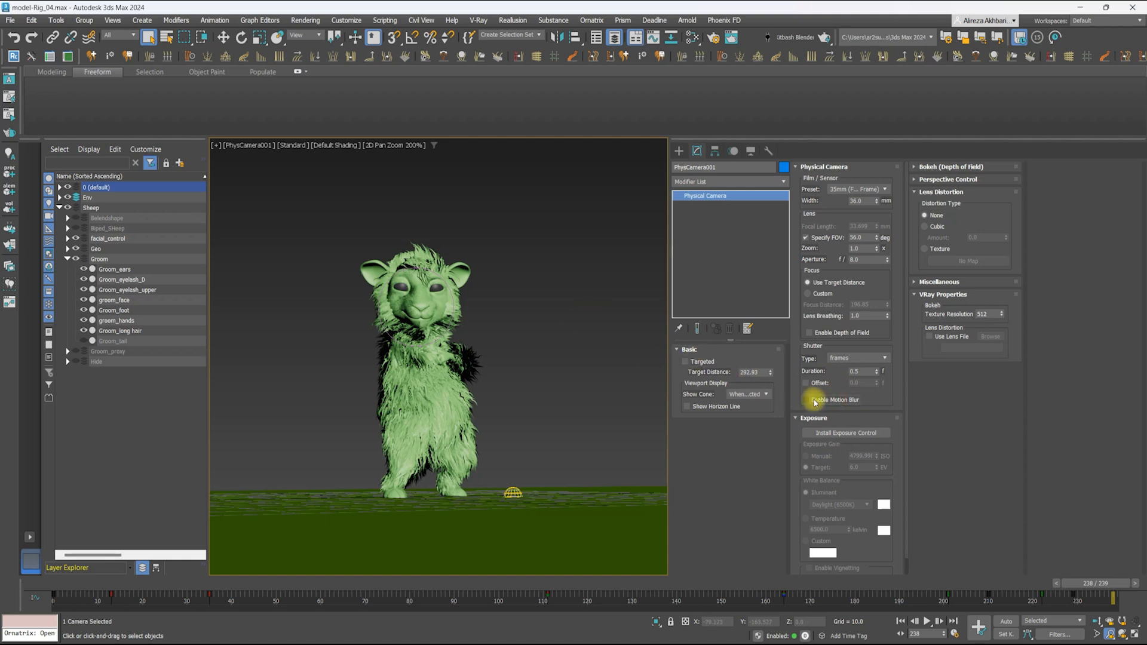
click(807, 400)
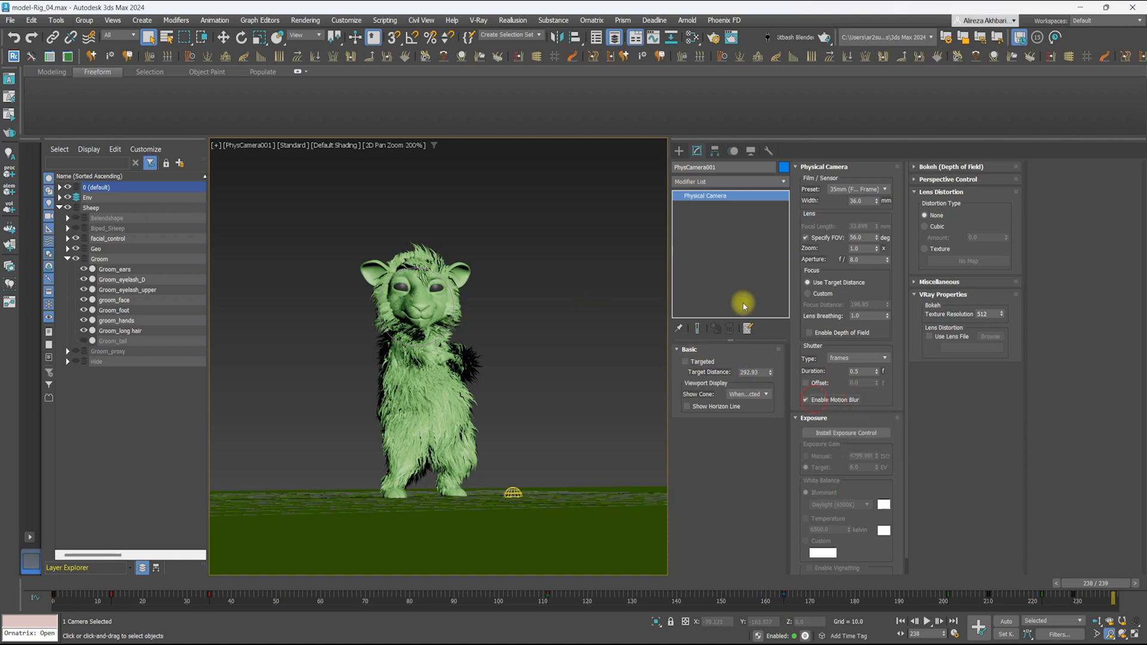
Open Arnold's AOV manager from Render Setup, filter the AOV list by "p" and add P to ComponentAOVs
click(824, 38)
click(394, 230)
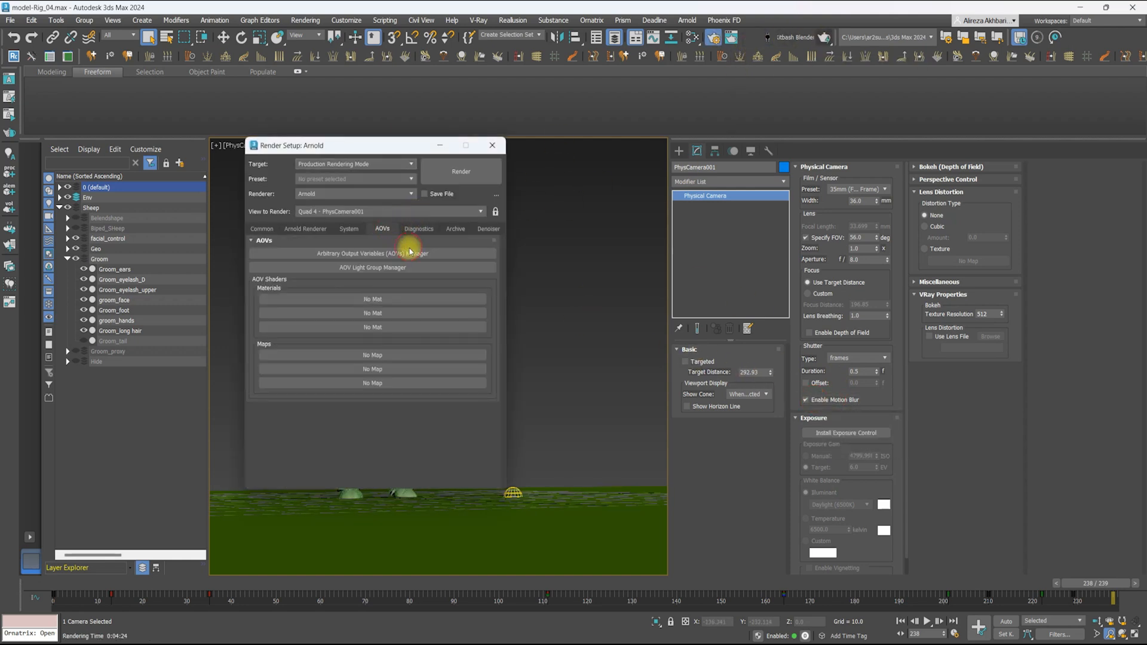
click(394, 247)
text(p)
drag(56, 294, 206, 353)
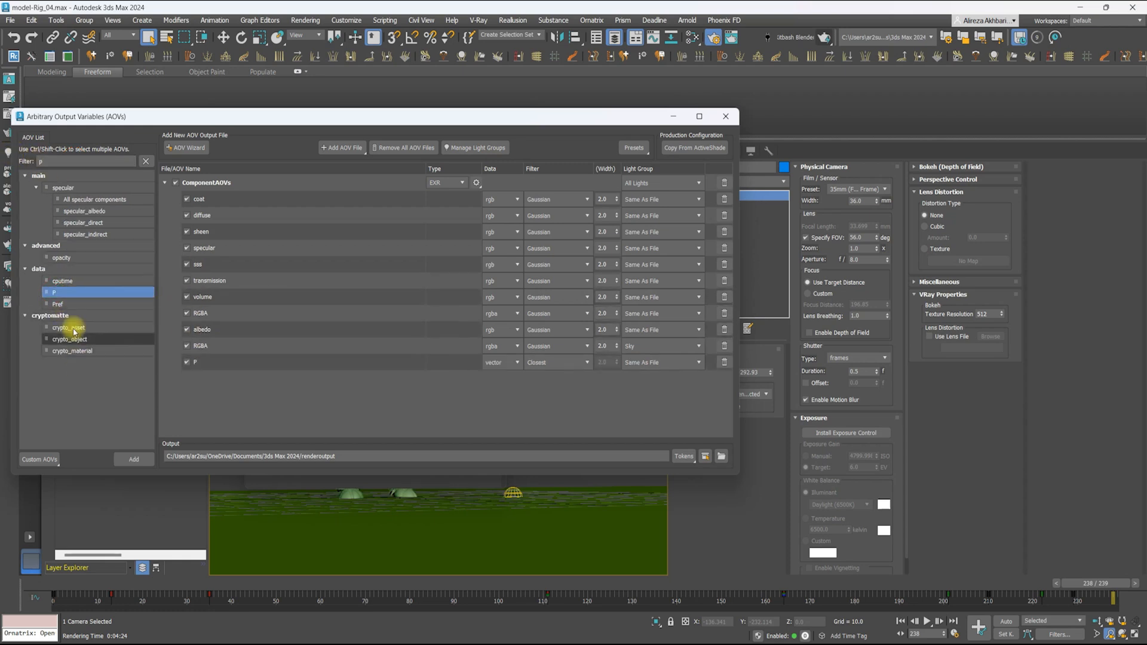
Replace a newly added crypto_asset AOV with crypto_object in ComponentAOVs, close the manager and show the common render settings
drag(64, 332, 215, 366)
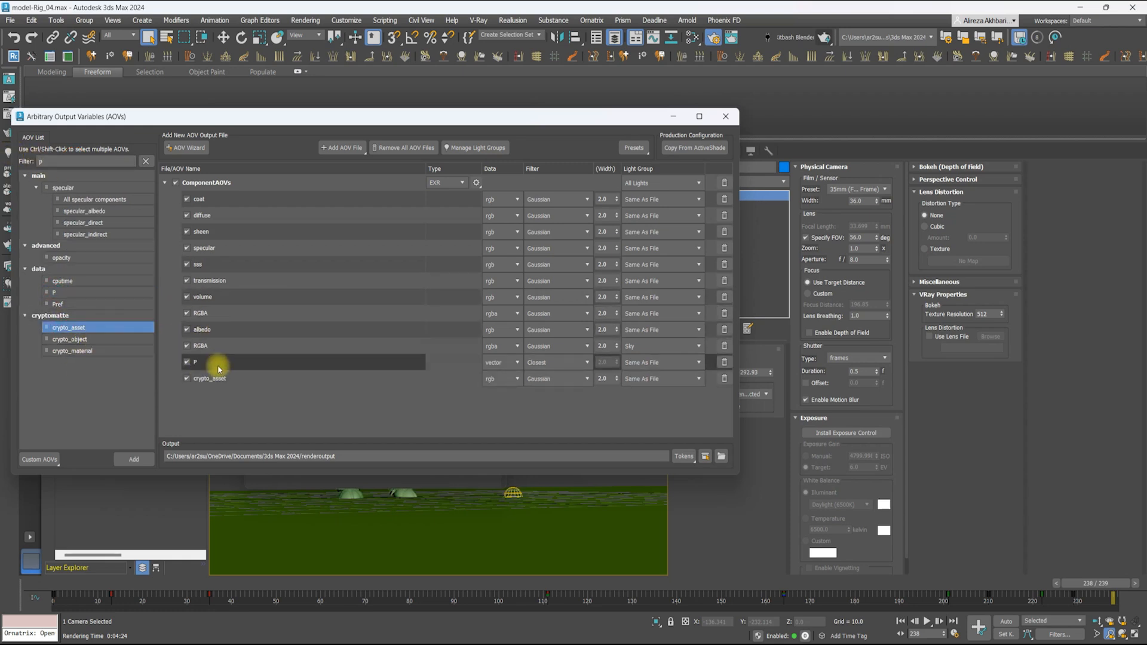
click(720, 381)
drag(71, 341, 262, 372)
click(721, 118)
drag(400, 147, 651, 133)
click(513, 216)
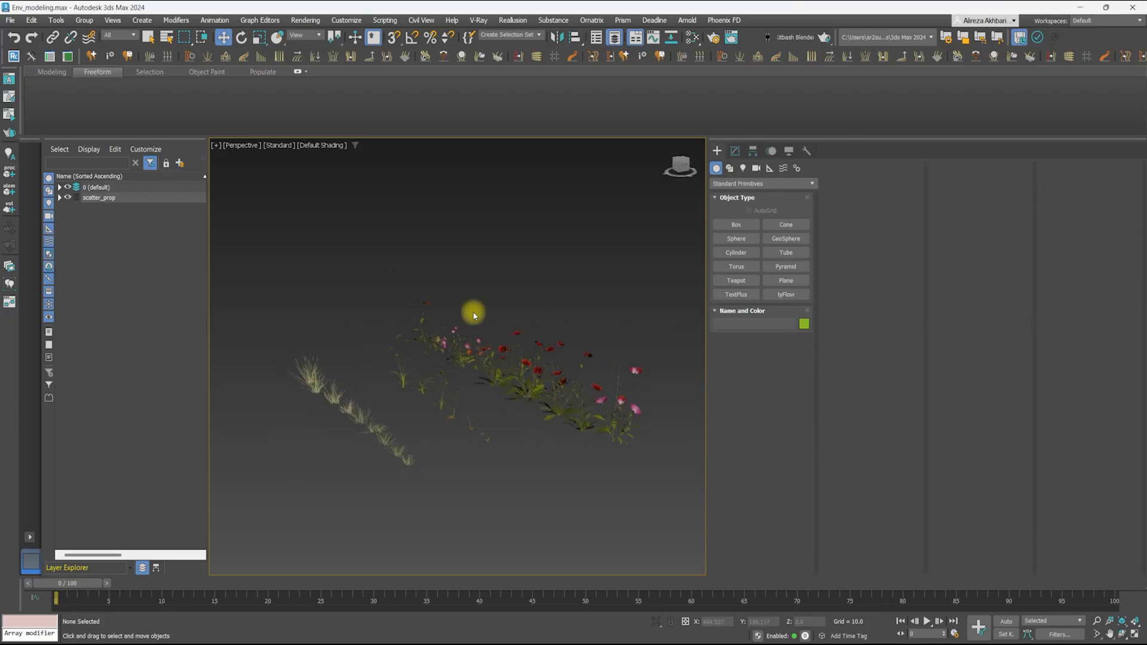
Switch to Quixel Bridge and view the Wild Grass asset among the grass models
click(574, 632)
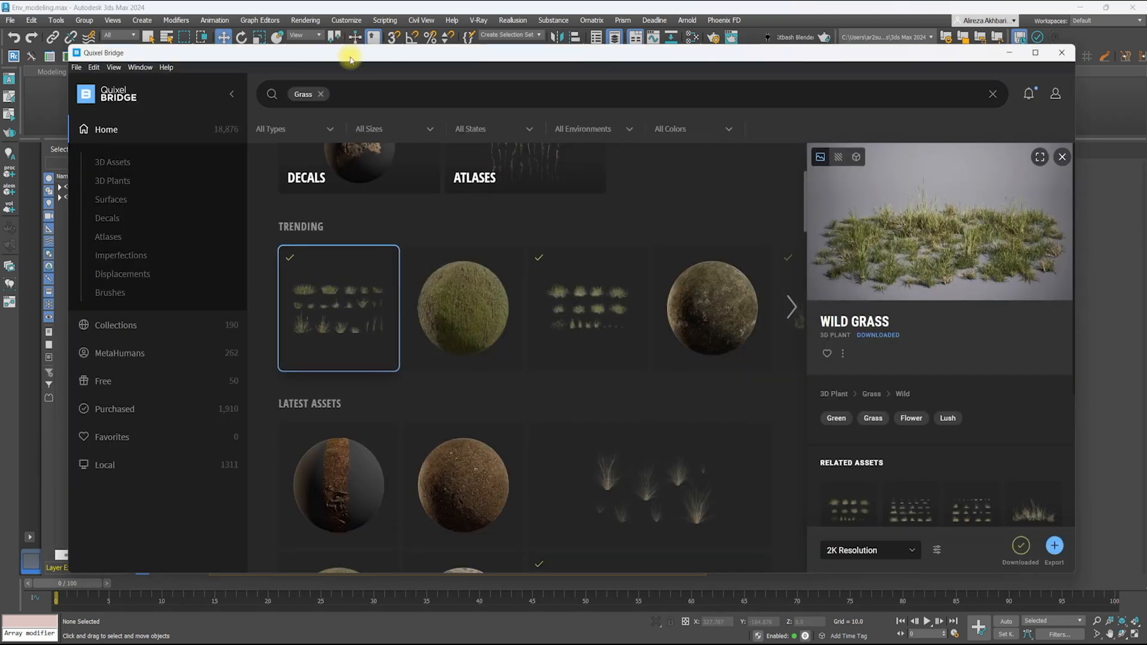
drag(350, 59, 304, 54)
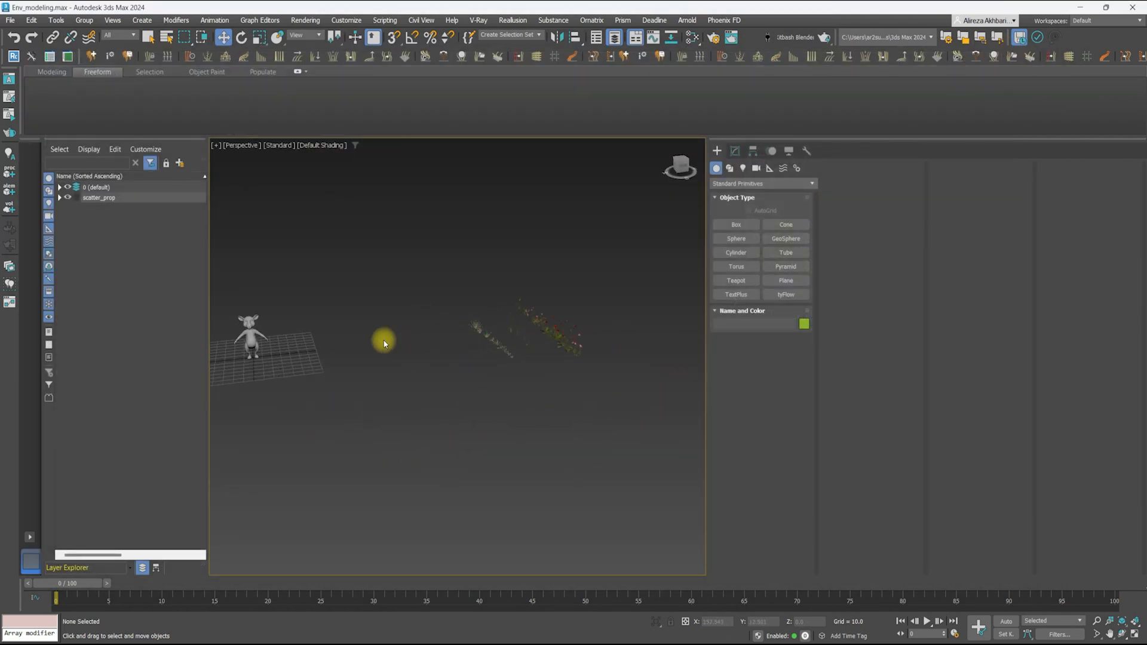
In 3ds Max, draw a rectangle spline about 128 long and 14 wide on the grid beside the sheep
scroll(383, 343, up, 4)
middle_drag(383, 344, 457, 341)
scroll(384, 346, up, 4)
click(382, 346)
alt+middle_drag(383, 343, 318, 325)
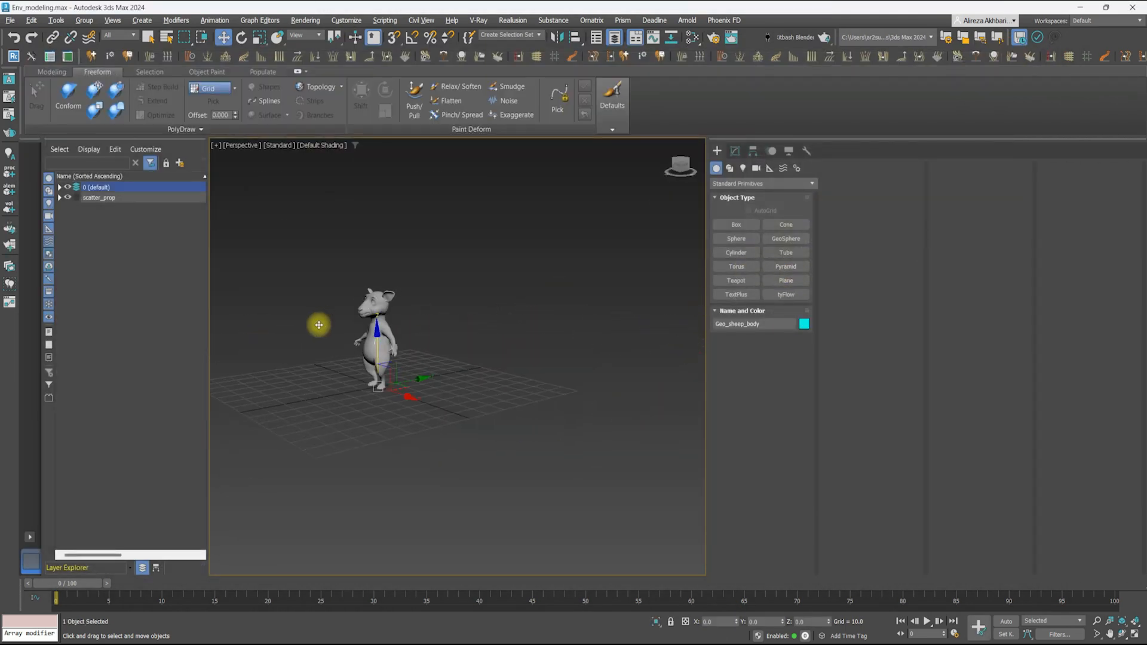
scroll(415, 303, down, 3)
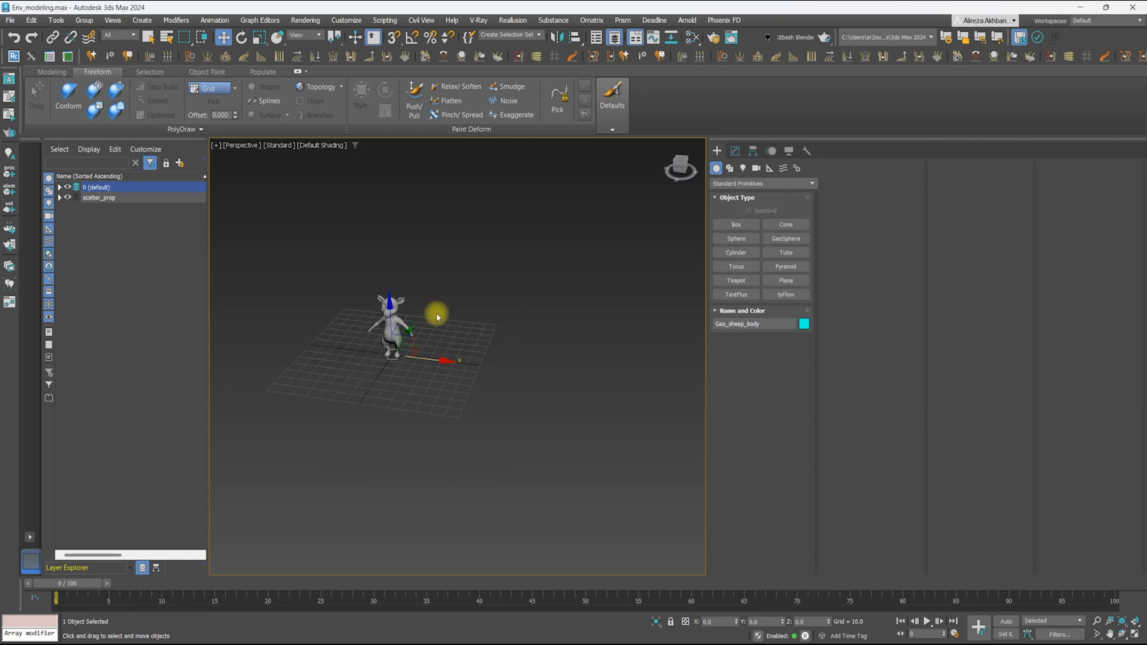
click(766, 283)
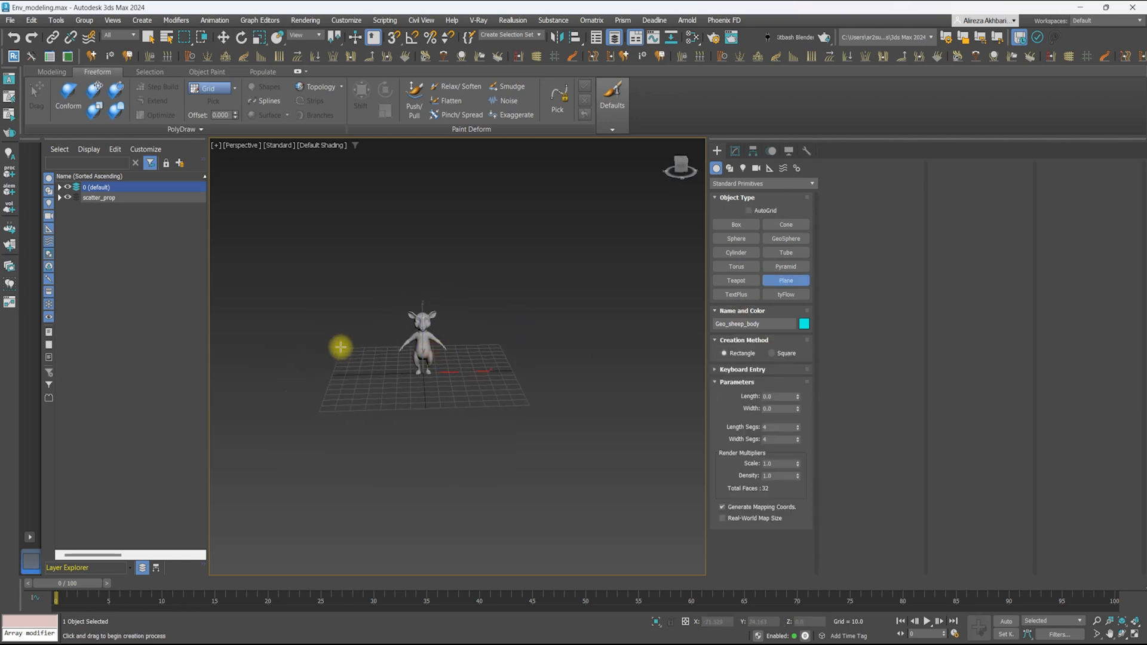
scroll(332, 342, up, 2)
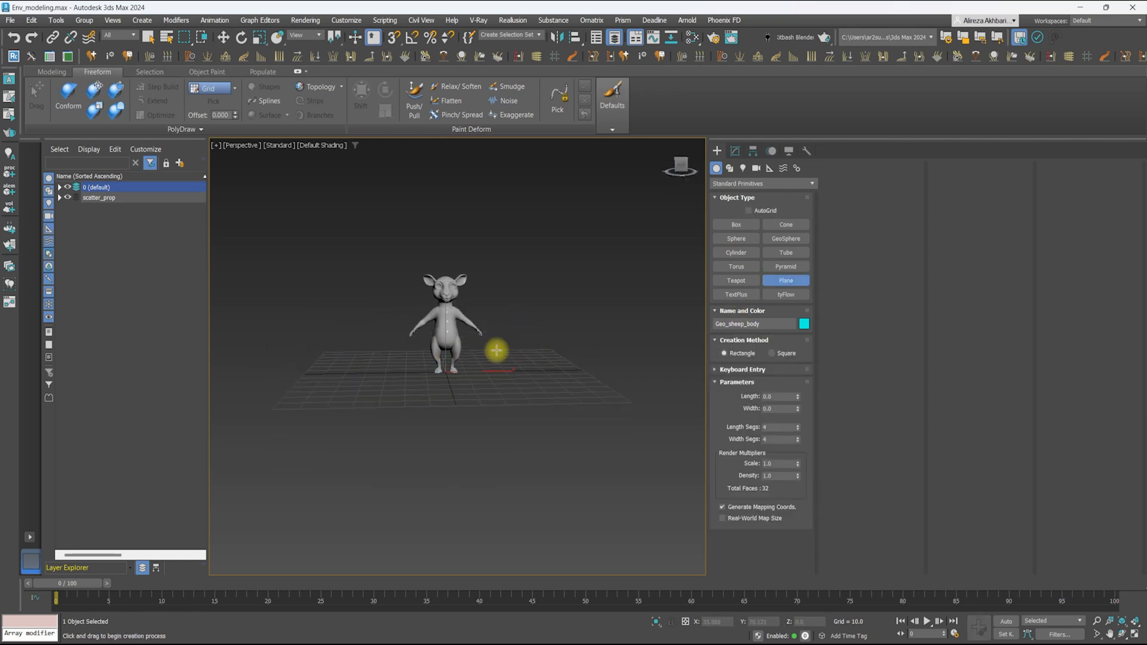
alt+middle_drag(496, 351, 484, 382)
drag(325, 221, 303, 529)
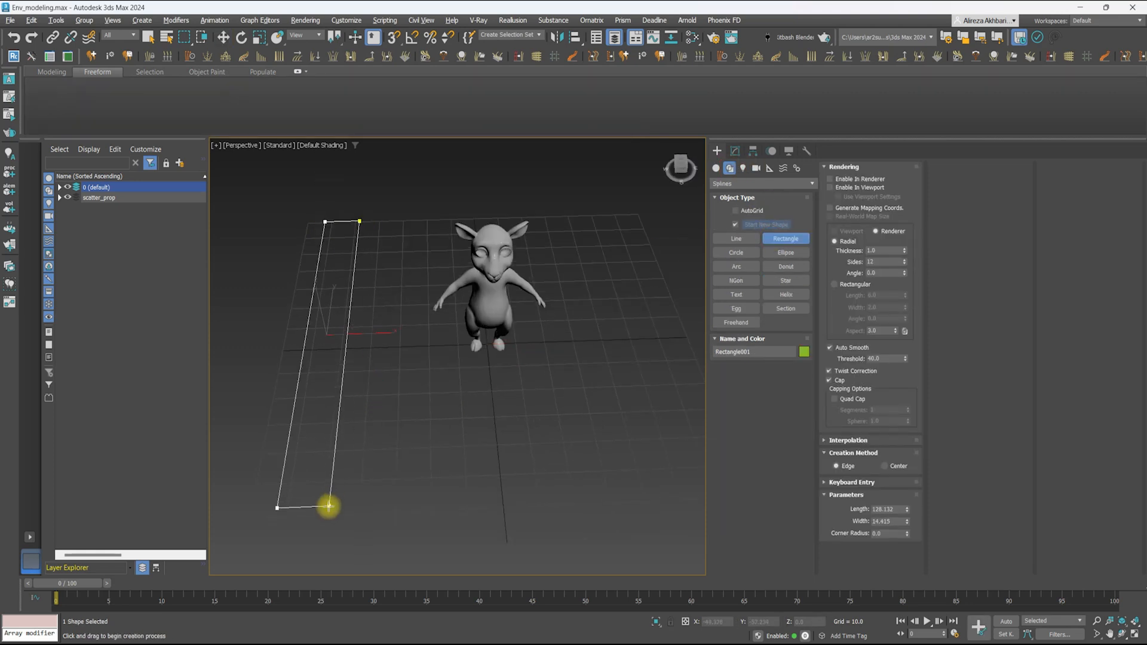
key(w)
Add a Shell modifier to the rectangle to turn it into a thin plank
scroll(328, 358, up, 3)
mouse_move(329, 359)
alt+middle_down()
mouse_move(348, 325)
mouse_move(335, 344)
alt+middle_up()
click(736, 152)
click(743, 182)
text(sh)
key(Return)
alt+middle_drag(400, 323, 364, 314)
key(F4)
key(F4)
Add an Array modifier to the plank and set its X offset to 1.05
click(788, 181)
text(ar)
click(733, 204)
key(F4)
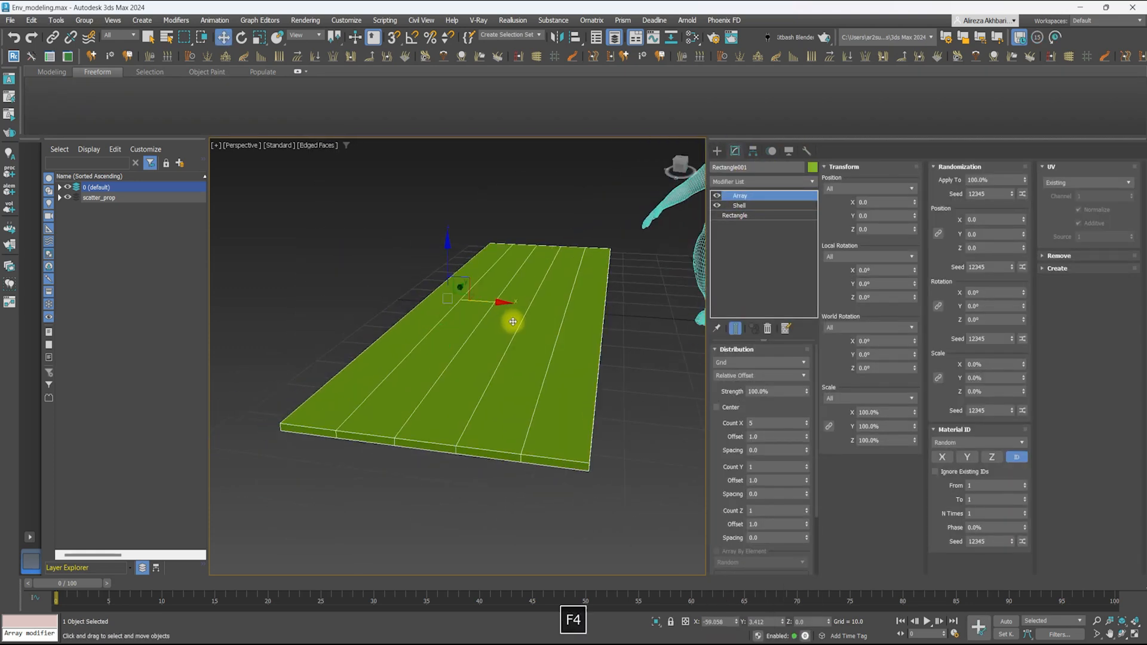
click(807, 434)
text(1.05)
key(Return)
Raise the array's X count to extend the row of planks into a wider platform
alt+middle_drag(466, 335, 526, 329)
click(807, 421)
scroll(512, 338, down, 4)
click(808, 421)
click(809, 422)
Center the pivot on the plank platform and set the platform's X position to 0
click(738, 622)
click(754, 150)
click(769, 226)
click(777, 285)
click(764, 228)
right_click(737, 622)
mouse_move(496, 391)
alt+middle_down()
mouse_move(487, 371)
mouse_move(456, 386)
mouse_move(477, 397)
alt+middle_up()
Set the plank array's X count to 21 and recenter the platform at X 0 under the sheep
click(734, 152)
click(809, 420)
middle_drag(538, 370, 469, 383)
click(754, 151)
alt+middle_drag(469, 384, 542, 341)
right_click(737, 622)
click(733, 151)
scroll(584, 331, up, 4)
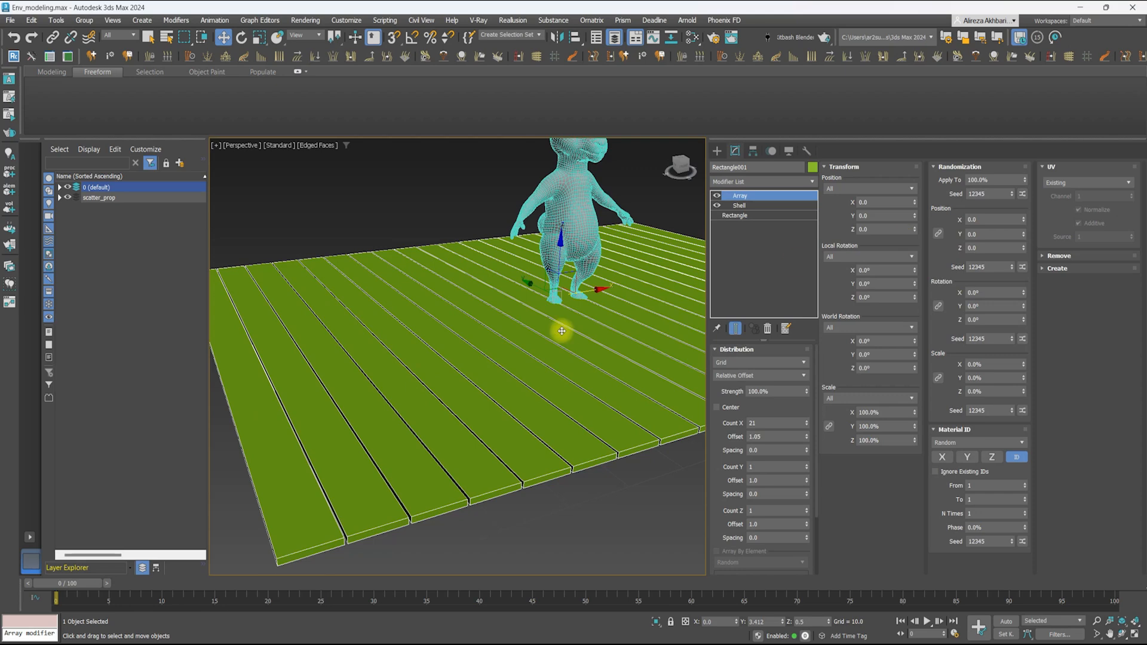
Randomize the planks' rotation in the array by 0.3° on X, 0.1° on Y and 0.3° on Z
drag(1023, 292, 1024, 289)
mouse_move(574, 335)
alt+middle_down()
mouse_move(512, 295)
mouse_move(475, 299)
alt+middle_up()
key(F4)
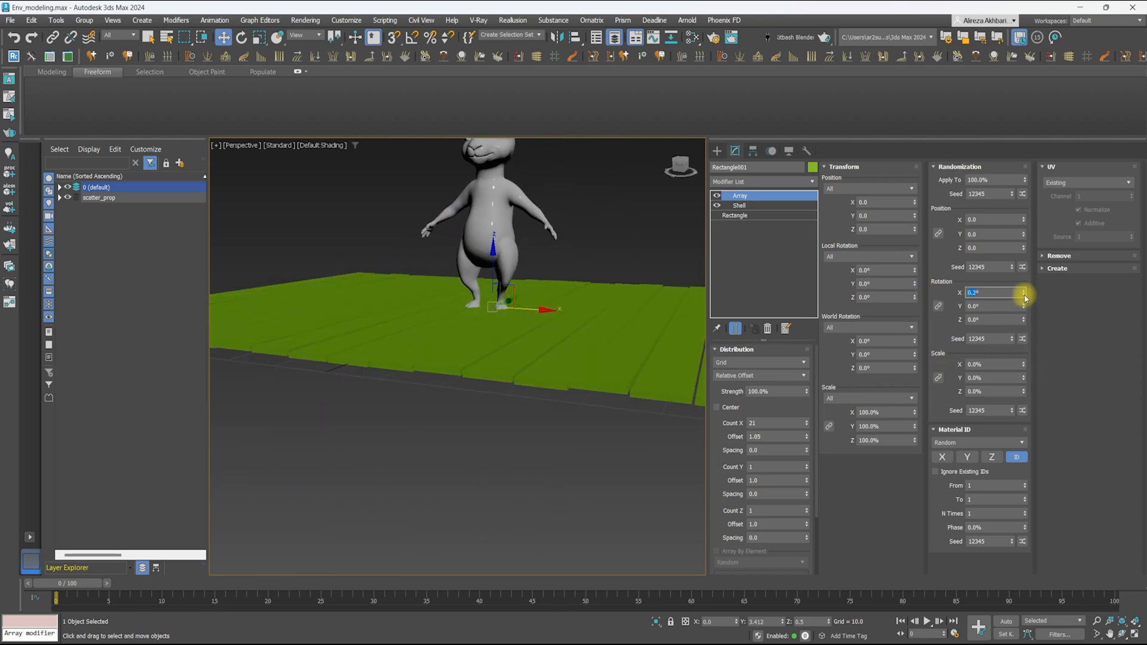
mouse_move(527, 326)
alt+middle_down()
mouse_move(545, 325)
mouse_move(499, 315)
mouse_move(526, 335)
alt+middle_up()
click(1023, 291)
Clone the plank platform and move the copy down below the original
right_click(471, 286)
click(487, 350)
click(537, 298)
click(541, 370)
drag(522, 267, 524, 320)
mouse_move(523, 321)
alt+middle_down()
mouse_move(512, 303)
mouse_move(524, 307)
alt+middle_up()
Set the copy's Shell outer amount to 5.37 and rotate the copy 90° about Z with angle snap
click(740, 206)
drag(800, 377, 755, 189)
alt+middle_drag(495, 359, 509, 362)
key(e)
key(a)
mouse_move(547, 367)
mouse_down()
mouse_move(367, 31)
mouse_move(547, 382)
mouse_up()
alt+middle_drag(478, 378, 508, 377)
Thin the copied array into spaced support beams with an X count of 7 and an X offset of 2.35
click(740, 196)
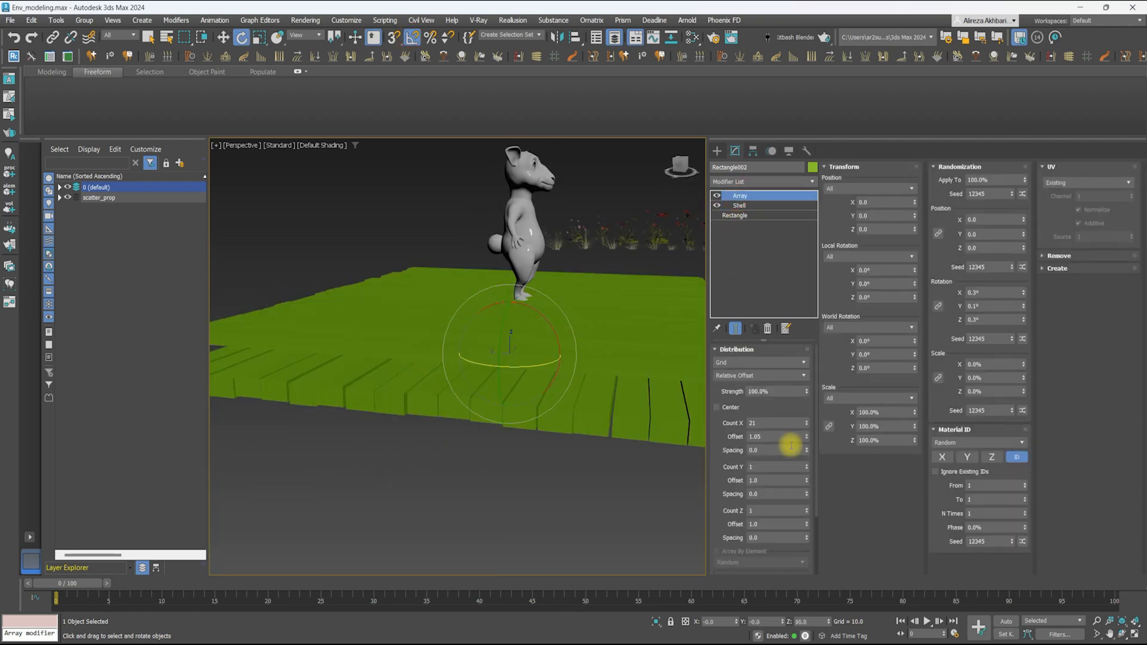
drag(806, 422, 803, 427)
alt+middle_drag(501, 371, 522, 366)
drag(806, 436, 802, 428)
Reposition the beam row beneath the platform and center its pivot
right_click(490, 331)
alt+middle_drag(470, 353, 379, 315)
click(502, 344)
key(e)
key(w)
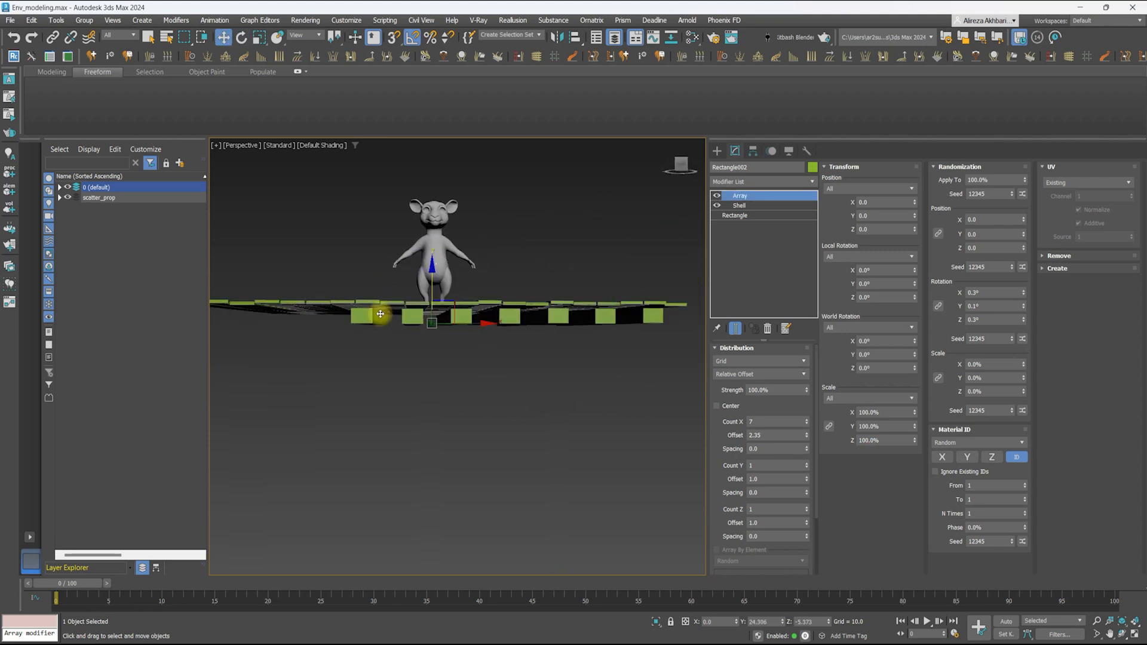
click(753, 150)
click(761, 227)
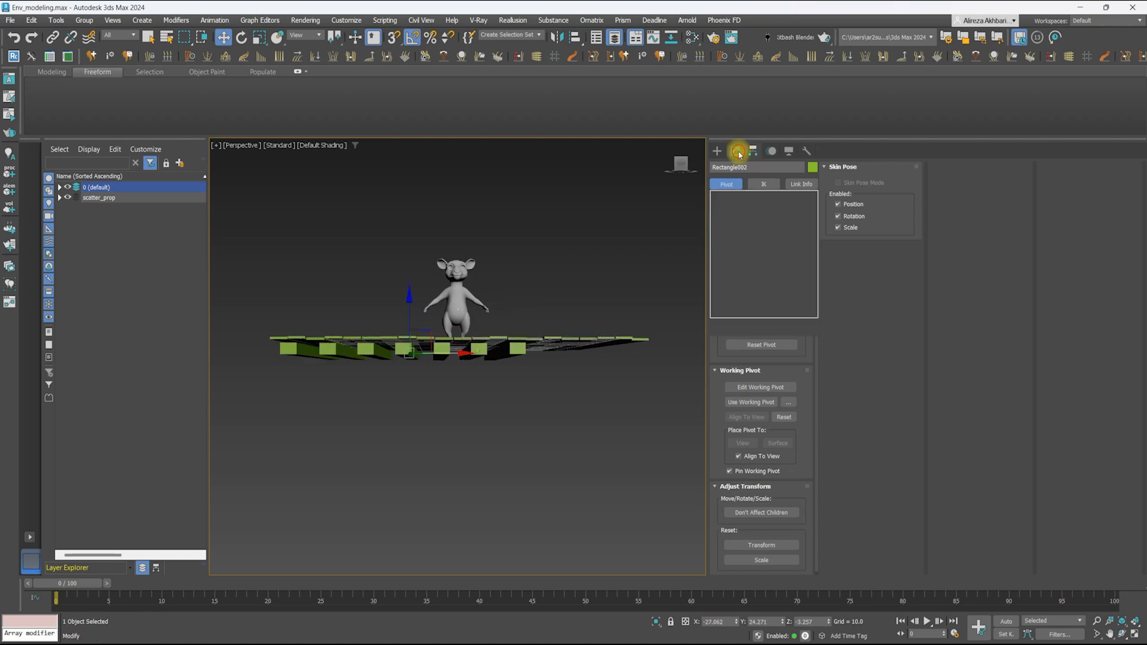
Set the beam array's X count to 10 and raise the beams toward the underside of the planks
click(738, 151)
click(417, 319)
scroll(484, 332, up, 5)
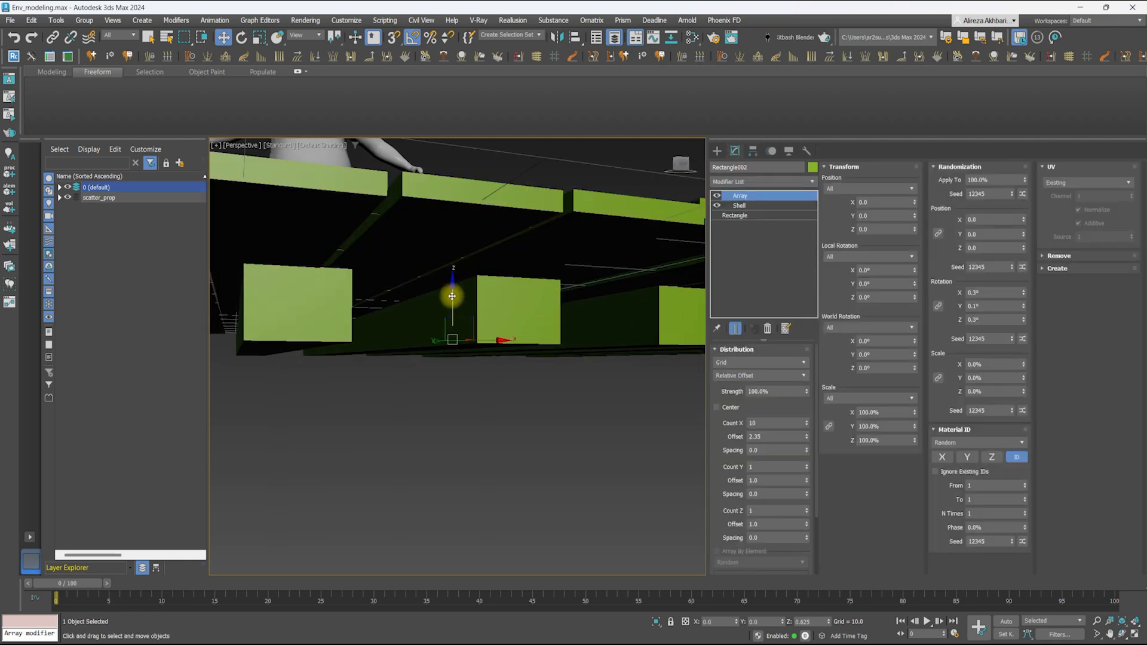
drag(451, 297, 451, 287)
scroll(450, 287, down, 3)
Add a Chamfer modifier to the beams with an amount of 0.38 and 3 segments
click(732, 181)
click(741, 487)
key(F4)
scroll(392, 321, up, 4)
double_click(801, 468)
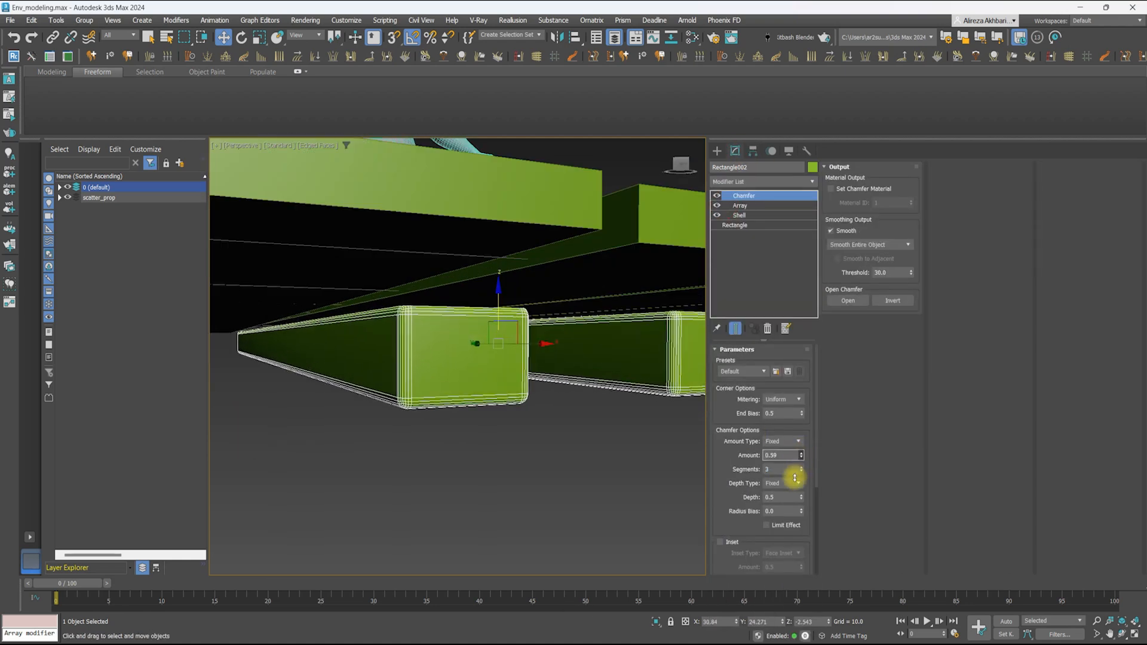
drag(796, 474, 796, 492)
key(F4)
scroll(499, 340, down, 5)
alt+middle_drag(452, 346, 463, 325)
Insert an Edit Poly modifier above the beam's Shell and connect its long edges to divide the beam evenly along its length
key(F4)
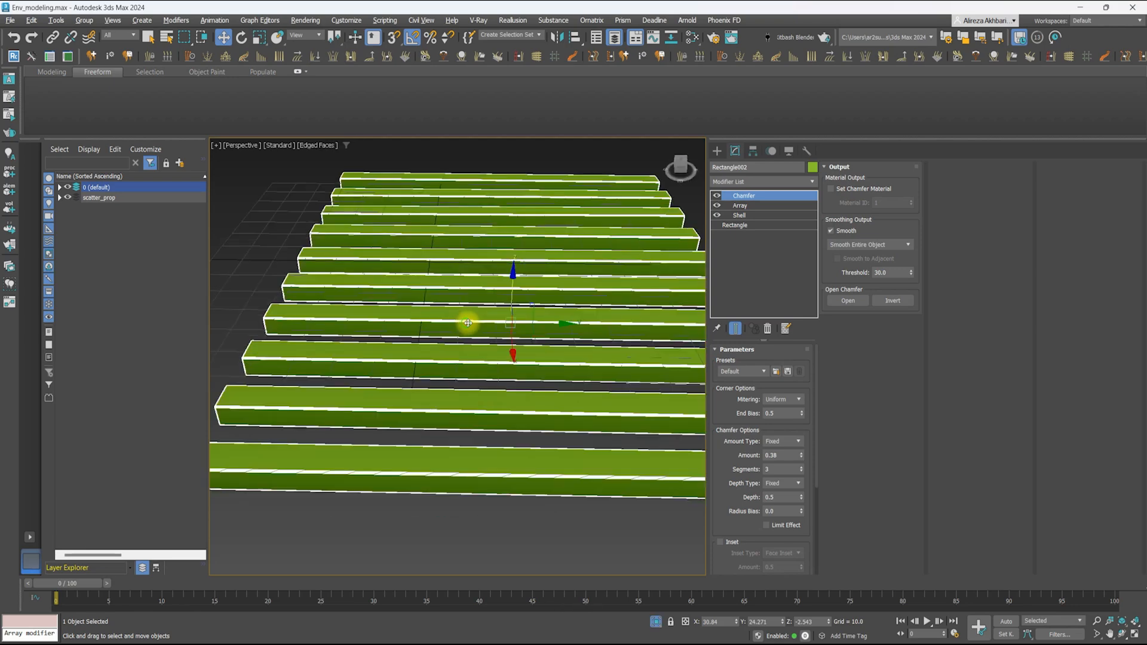
click(739, 215)
click(733, 181)
click(720, 233)
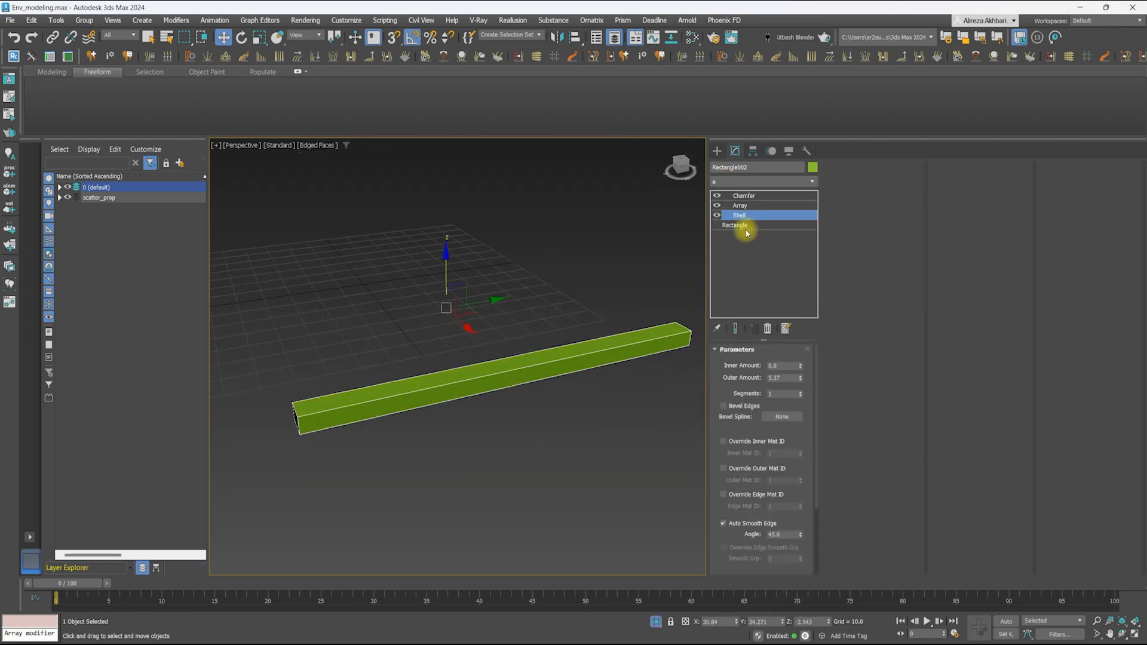
key(2)
click(468, 374)
key(alt+r)
right_click(583, 329)
click(482, 400)
click(464, 411)
Copy the beam's Edit Poly modifier, then add fractal Noise above Chamfer with scale 48 and strengths X 3.657, Y 1.66, Z 1.11
right_click(743, 215)
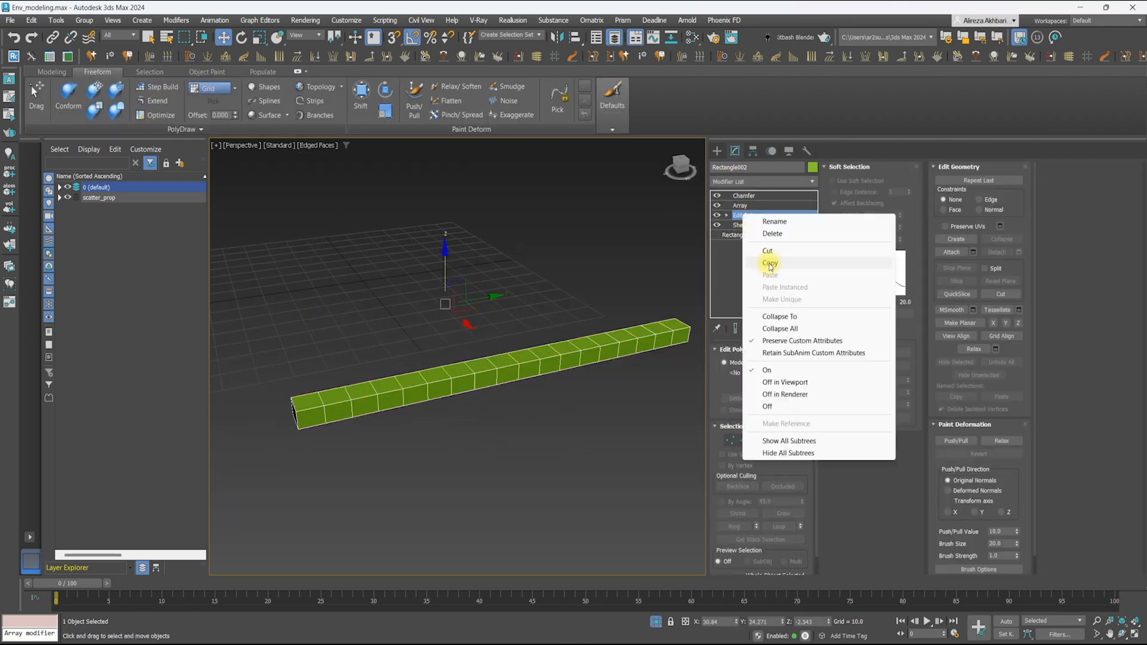
click(743, 196)
click(720, 181)
key(n)
click(720, 205)
key(F4)
alt+middle_drag(460, 269, 526, 278)
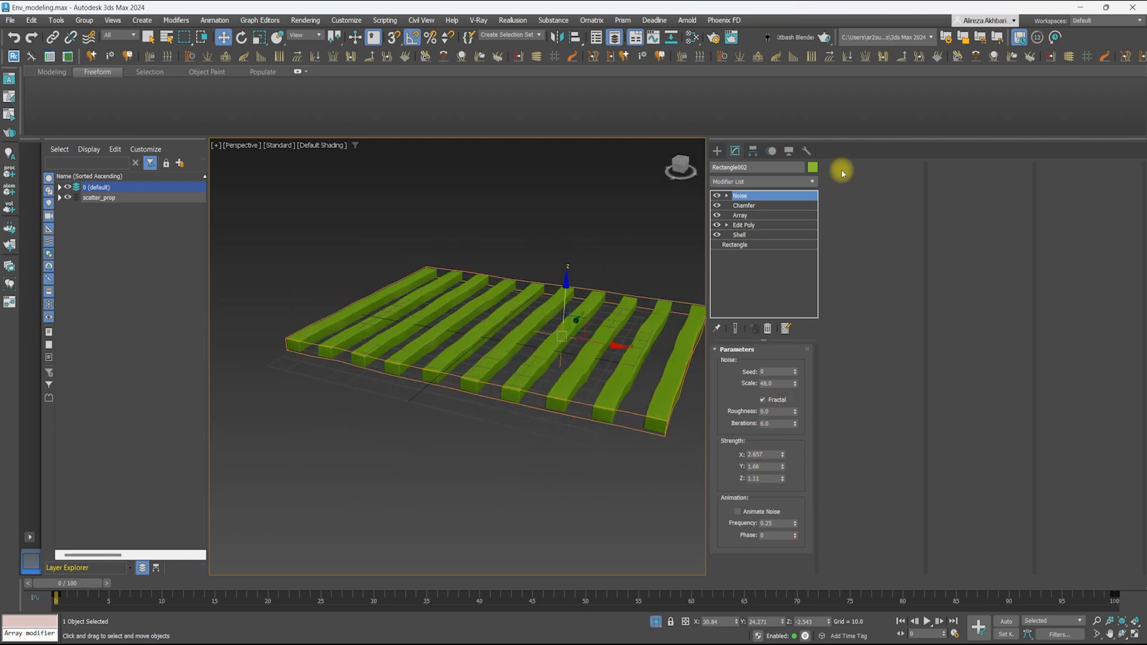
Select the plank platform and paste the copied Edit Poly modifier between its Shell and Array
click(737, 351)
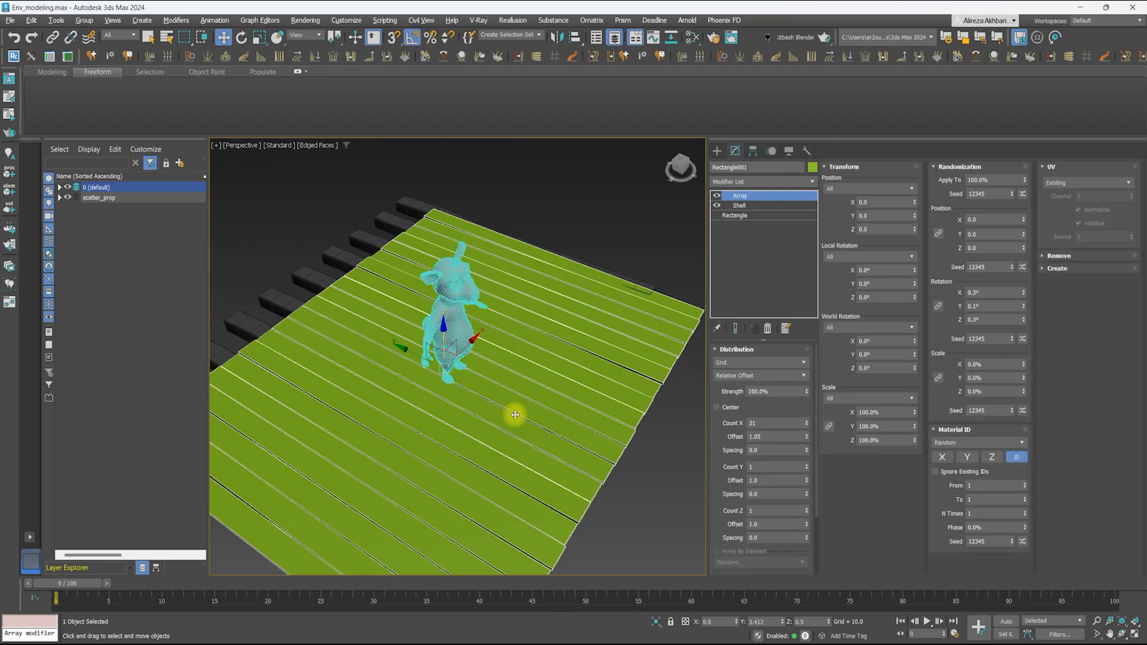
click(754, 151)
click(574, 38)
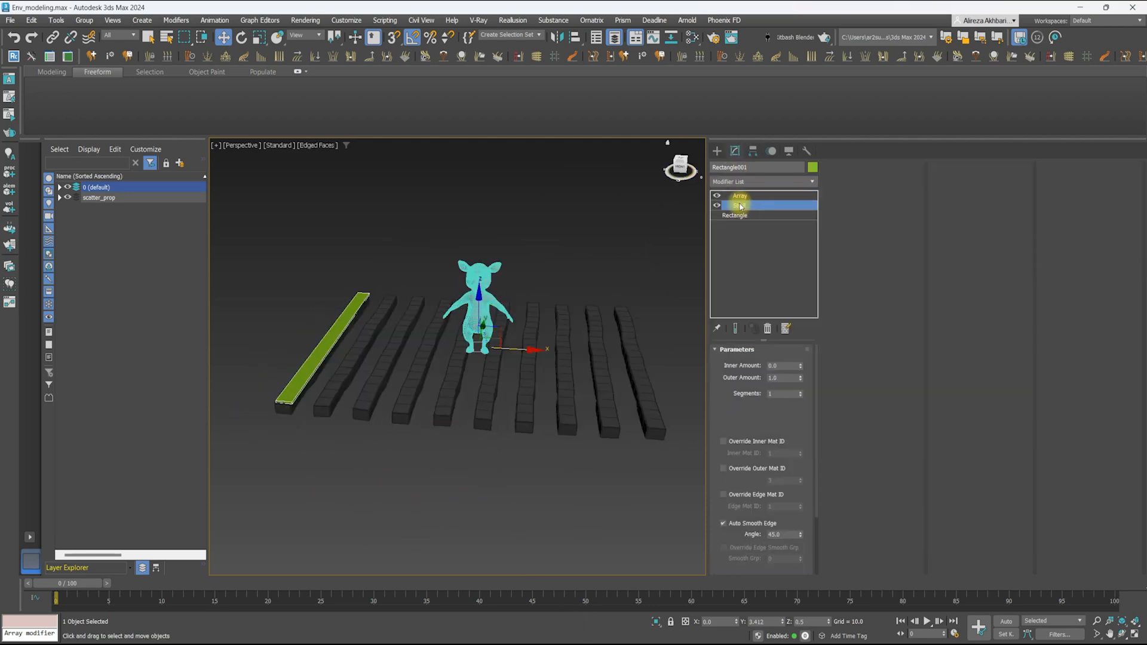
scroll(418, 293, up, 5)
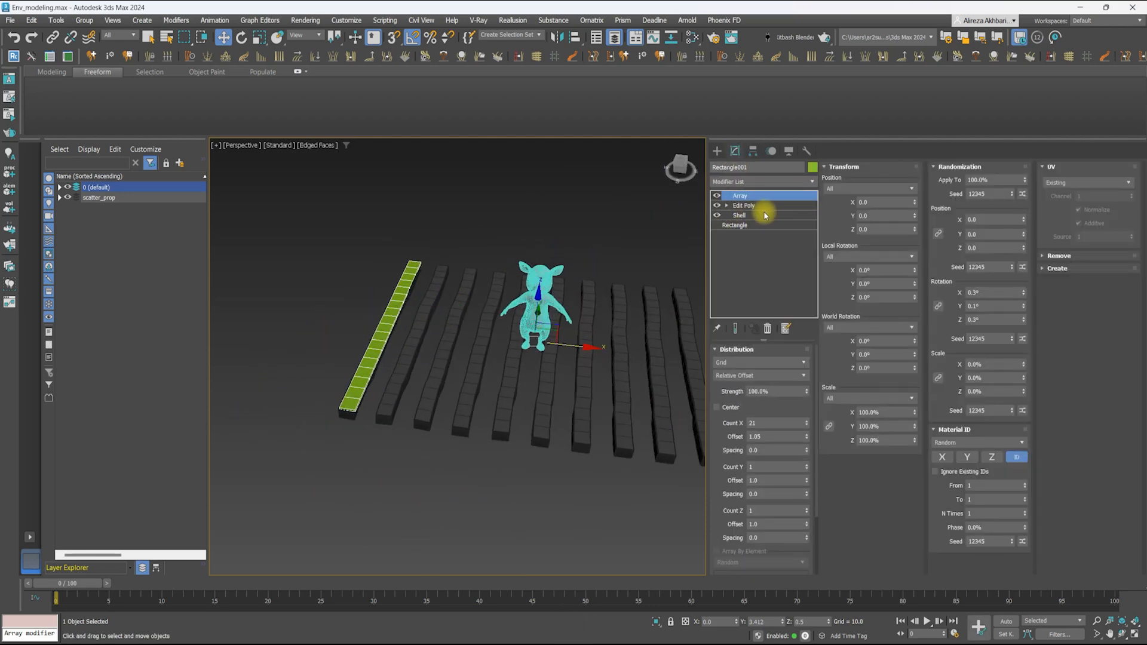
key(w)
alt+middle_drag(530, 427, 534, 343)
click(742, 206)
Set the plank platform's Array Count X to 16 and open its base Rectangle for editing despite the topology dependency
click(744, 197)
click(808, 426)
alt+middle_drag(514, 389, 604, 383)
click(736, 225)
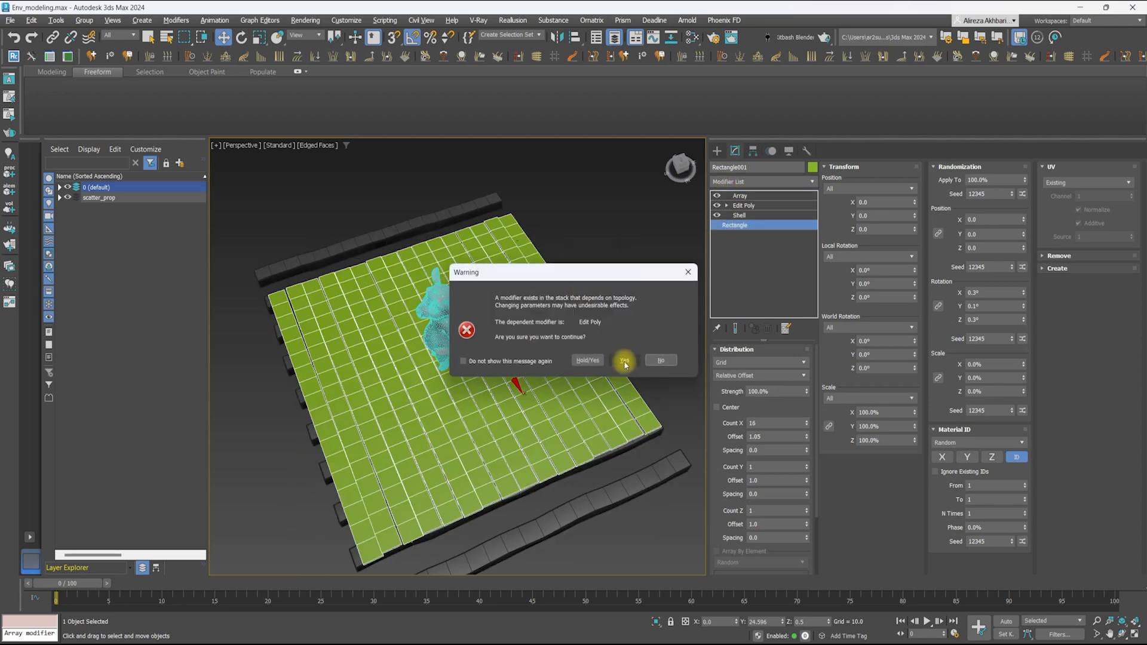
click(625, 362)
alt+middle_drag(454, 454, 589, 418)
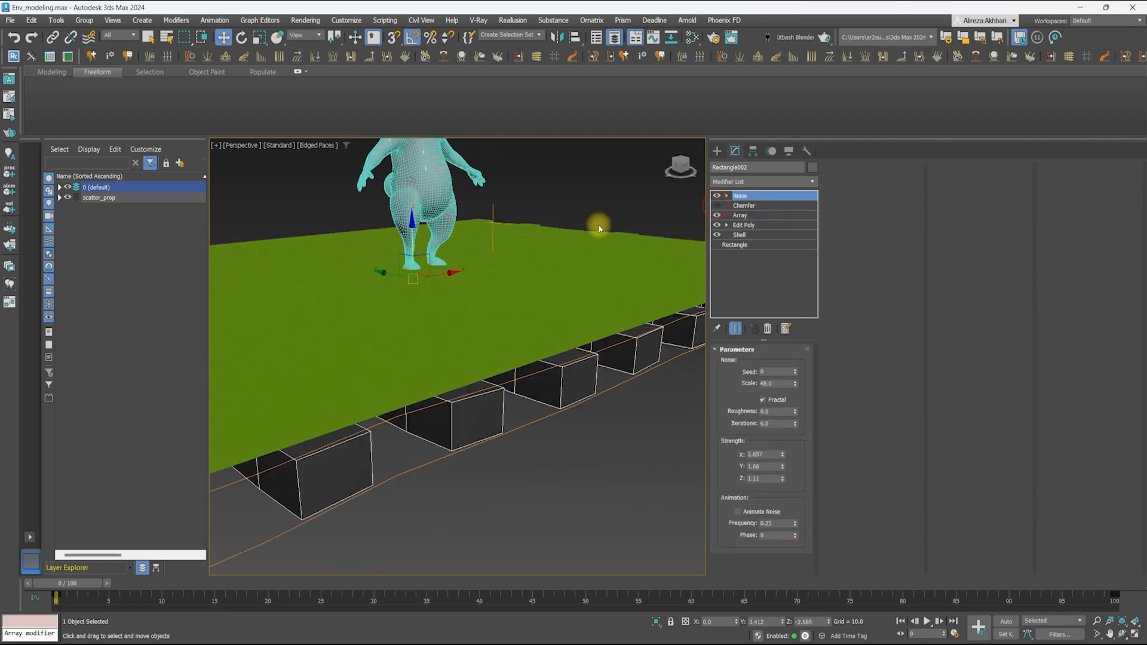
Re-enable the beams' Chamfer with amount 0.23 and 1 segment, and paste Chamfer and Noise above the platform's Array with Noise scale 118.04
click(717, 205)
scroll(568, 374, up, 3)
click(760, 205)
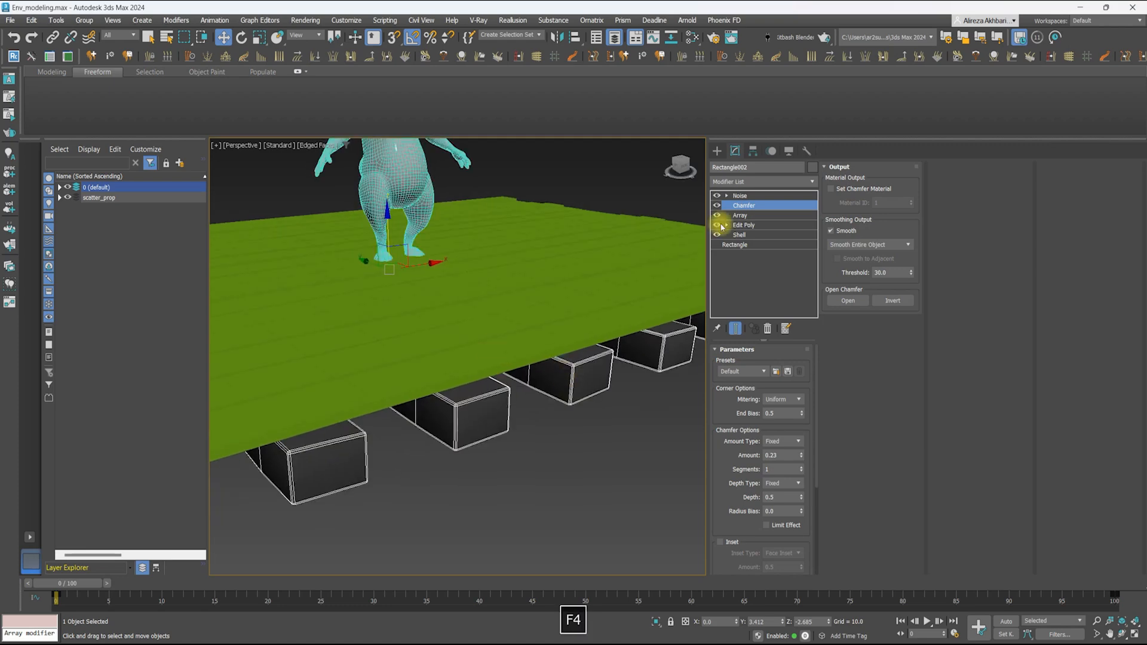
right_click(736, 196)
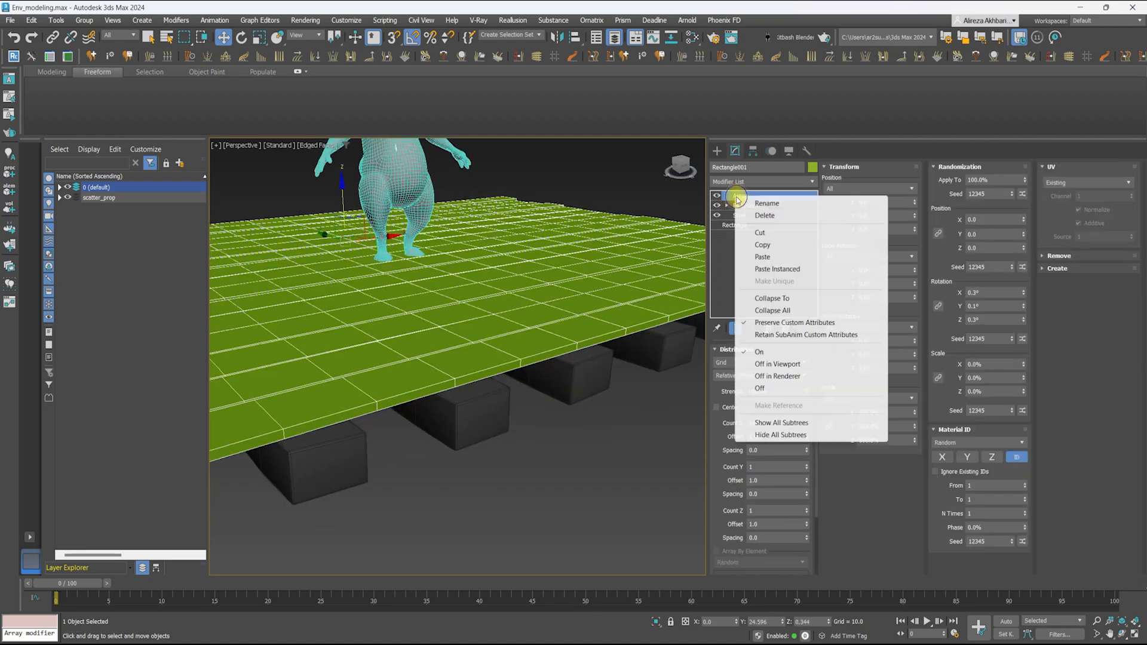
click(467, 286)
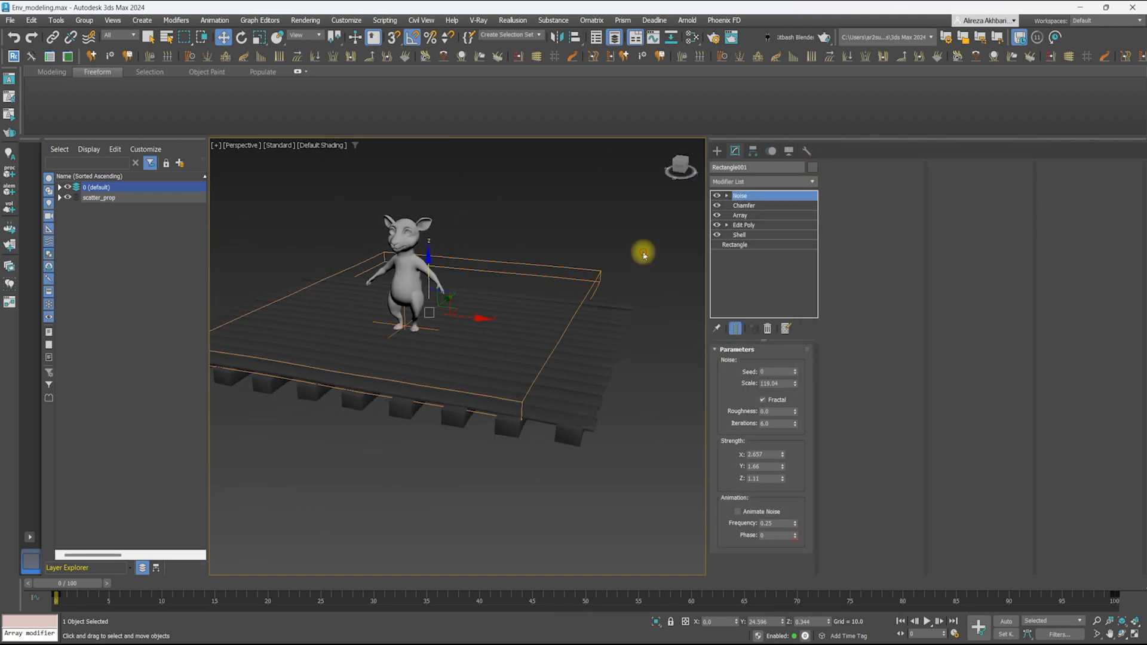
Apply a Weighted Normals modifier to the platform and its support beams together
click(762, 181)
text(w)
click(735, 227)
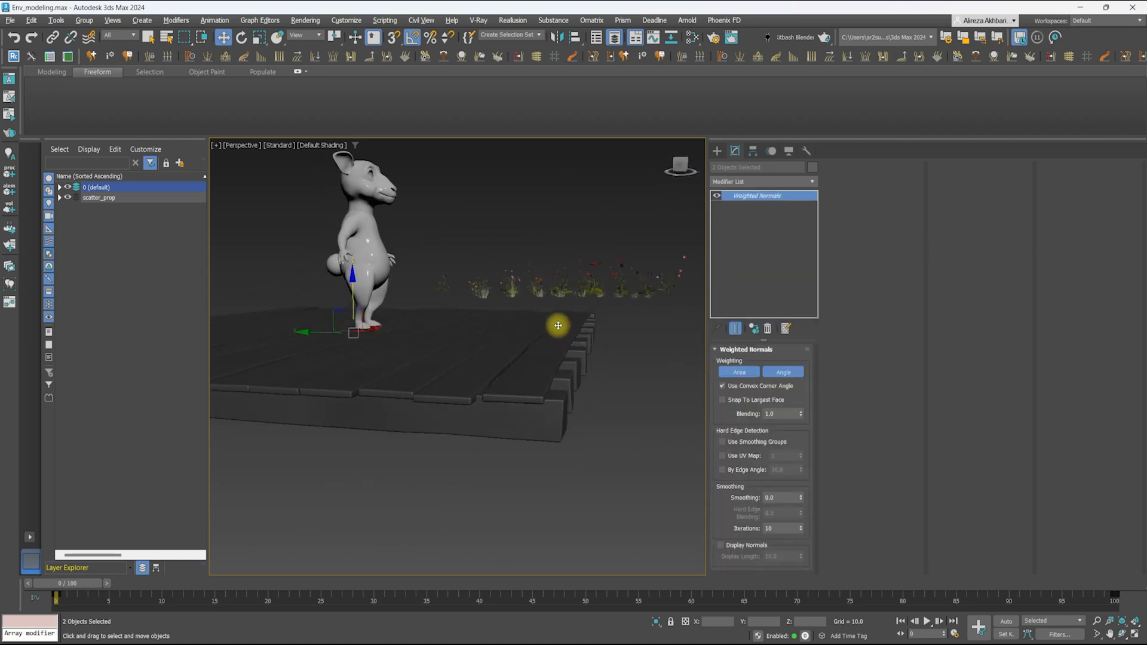
Draw a circle with a radius of about 54 in the Front view, enclosing the sheep and overlapping the plank wall
click(583, 239)
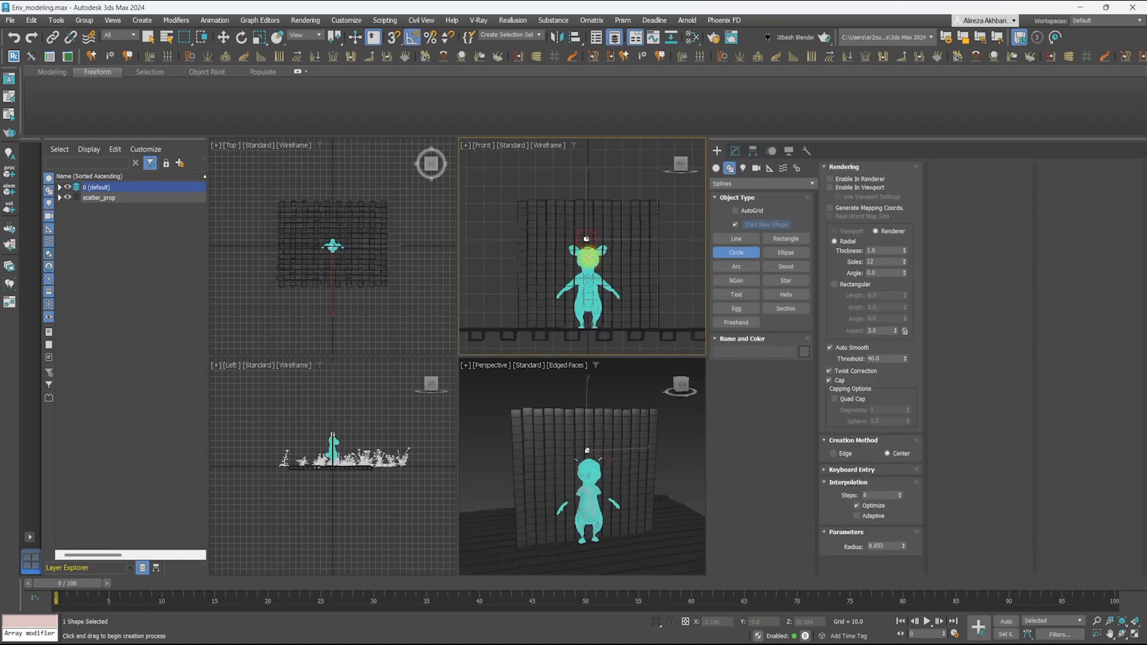
drag(589, 331, 588, 339)
key(w)
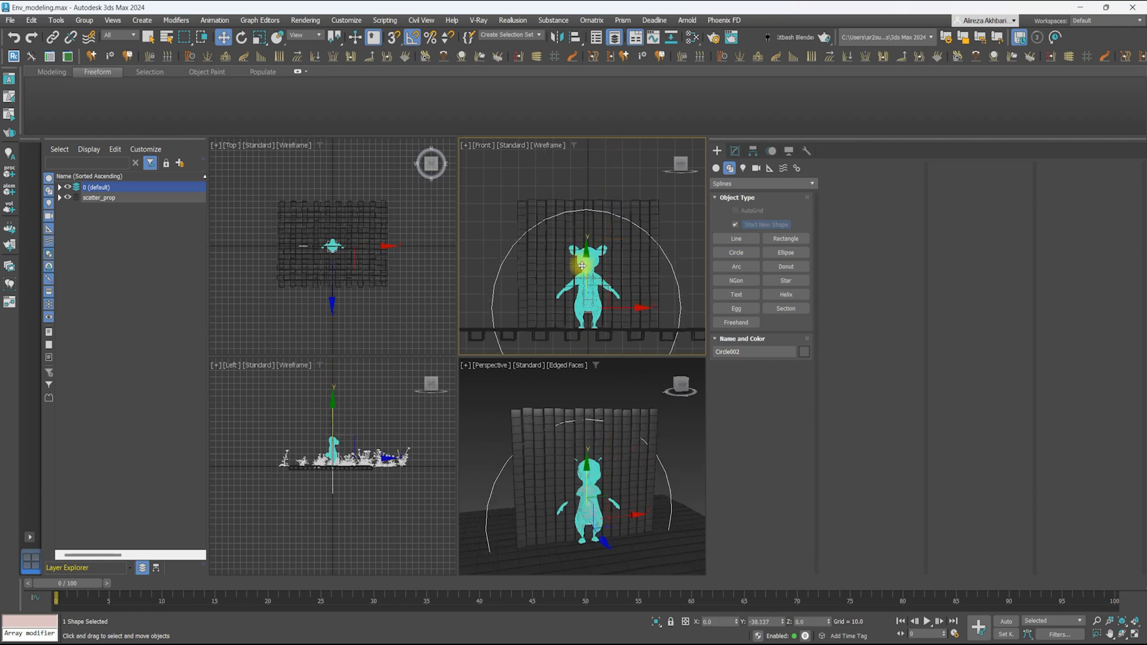
middle_drag(580, 264, 573, 184)
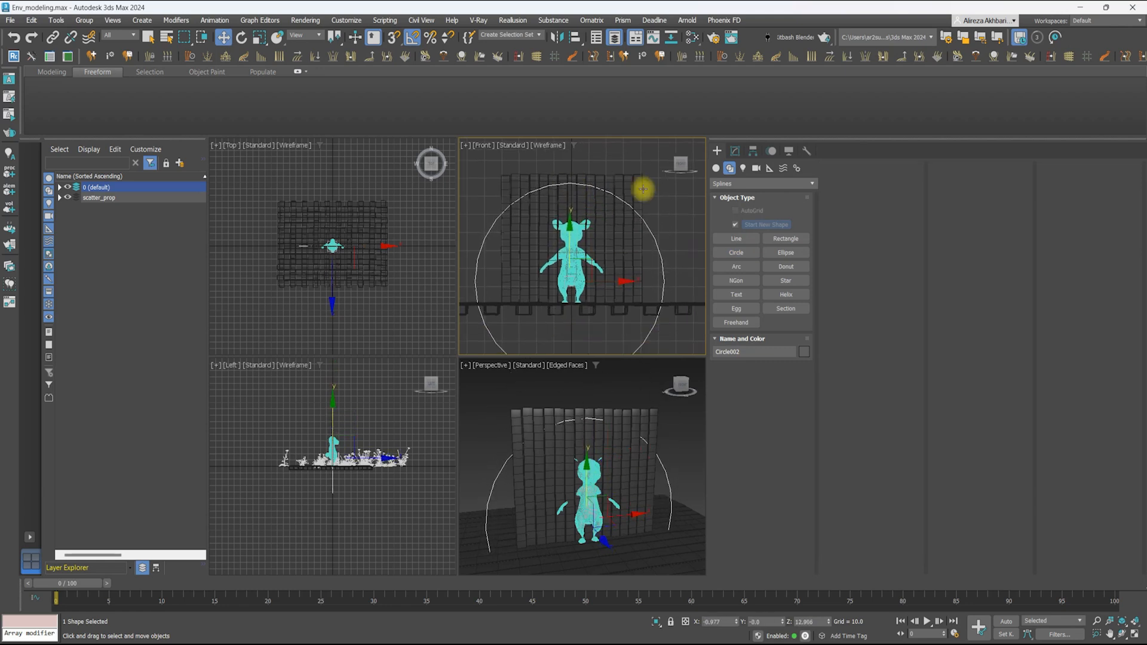
Draw a rectangle about 93 wide and 49 long in the Front view, overlapping the circle's upper part and the plank wall's top
click(775, 239)
middle_drag(532, 223, 550, 253)
drag(503, 172, 533, 200)
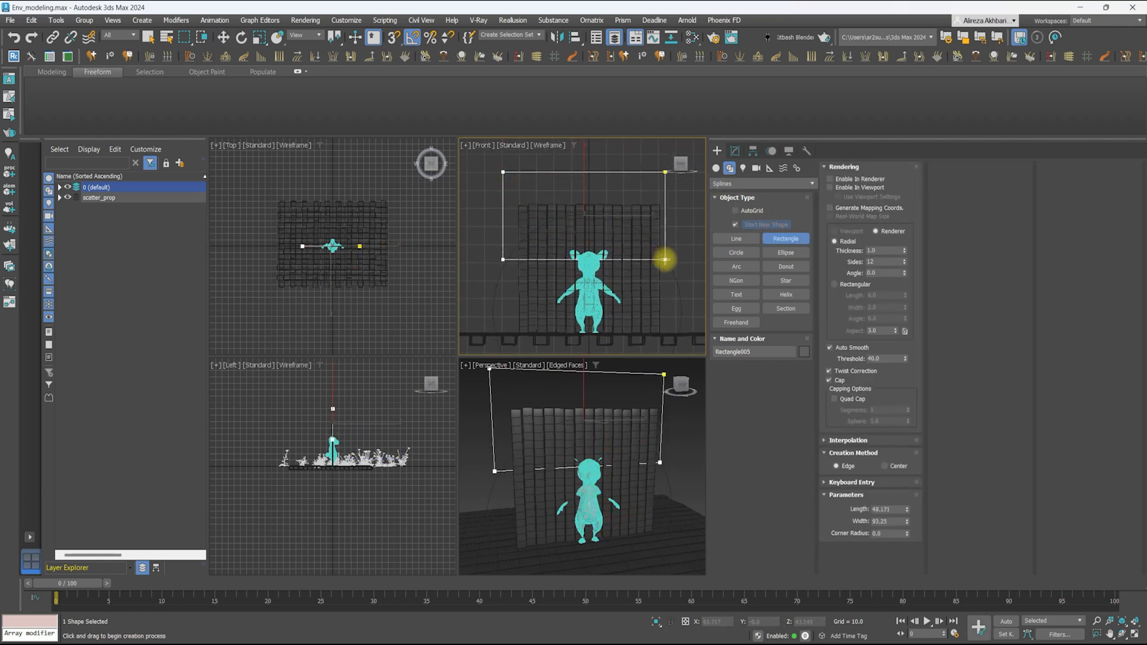
key(w)
Convert the circle to an Editable Spline and attach the rectangle to it
drag(684, 277, 676, 295)
click(733, 151)
right_click(633, 215)
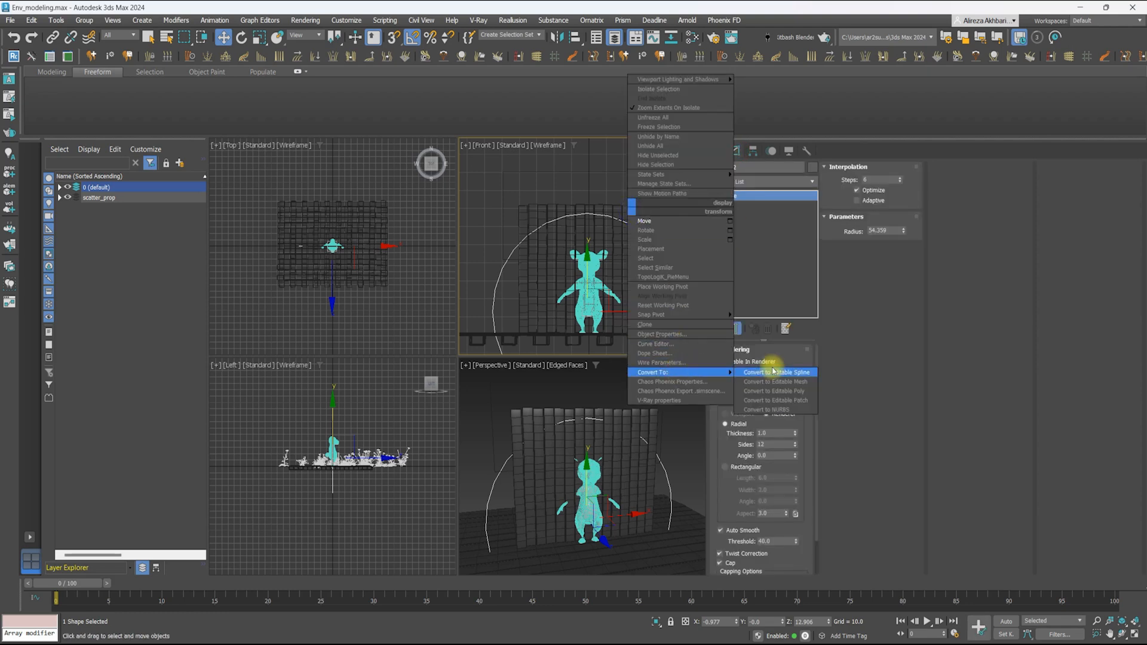
click(773, 373)
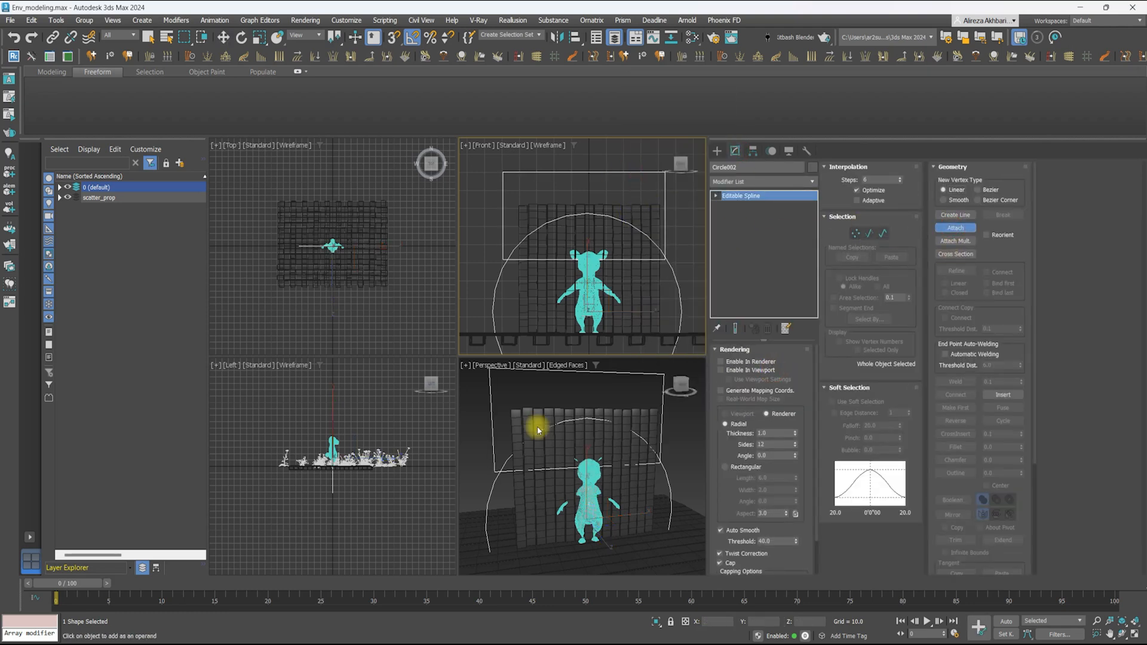
click(1134, 634)
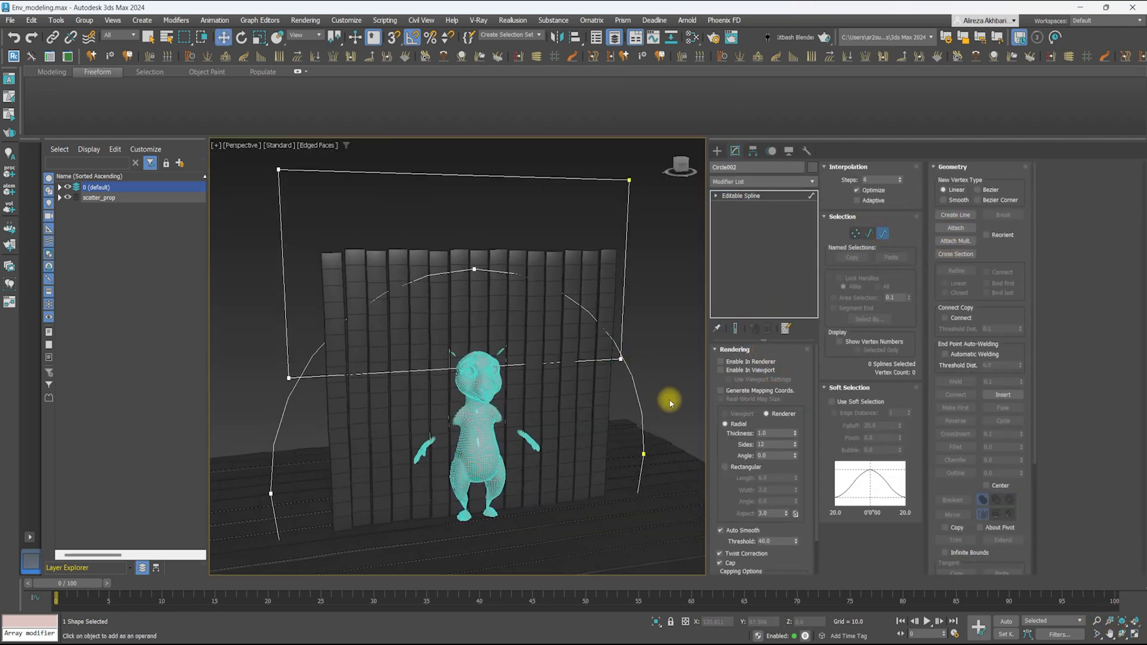
Subtract the circle from the rectangle spline with a spline Boolean, leaving an arched underside
click(625, 261)
alt+middle_drag(625, 263, 613, 275)
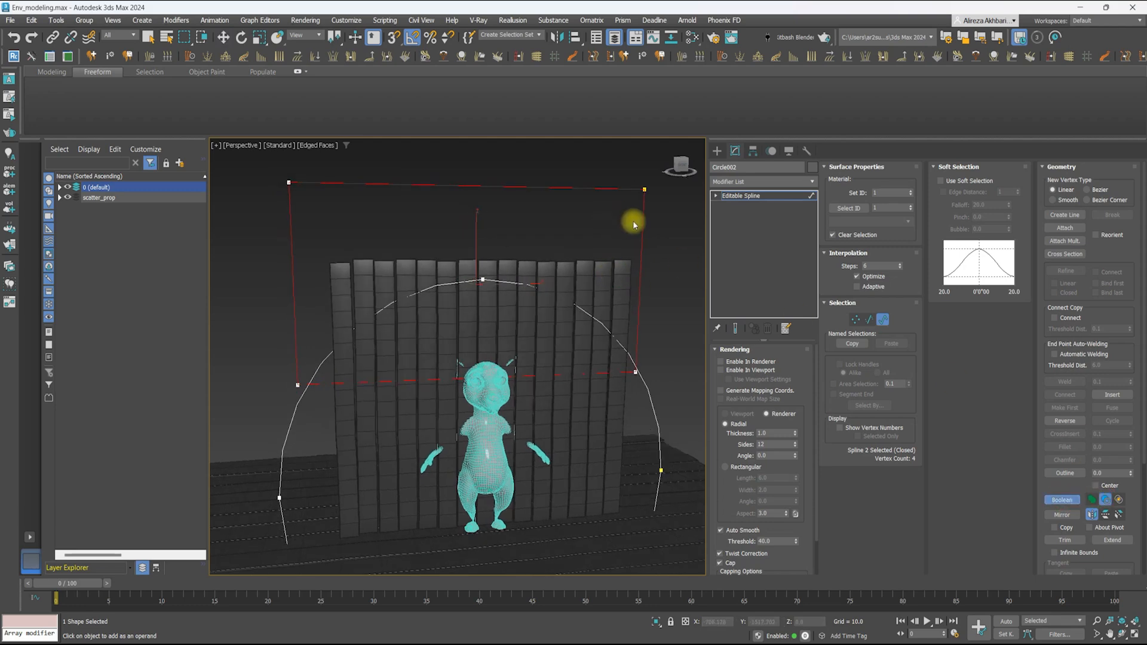
click(647, 392)
alt+middle_drag(597, 354, 585, 326)
key(w)
click(728, 196)
Thicken the arched shape with a Shell modifier and shift it along Y relative to the plank wall
click(735, 181)
text(sh)
click(727, 203)
alt+middle_drag(495, 269, 531, 275)
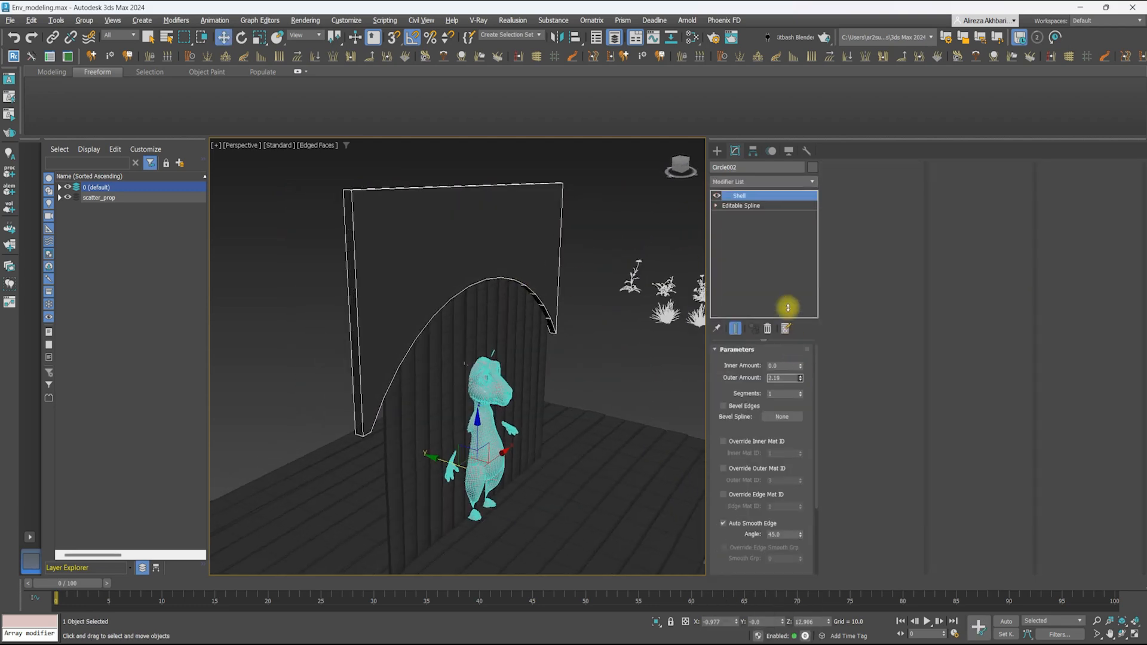
drag(427, 455, 424, 454)
Insert a Boolean modifier between the plank wall's Array and Chamfer and subtract the arched shape from the planks
click(486, 346)
alt+middle_drag(486, 346, 456, 332)
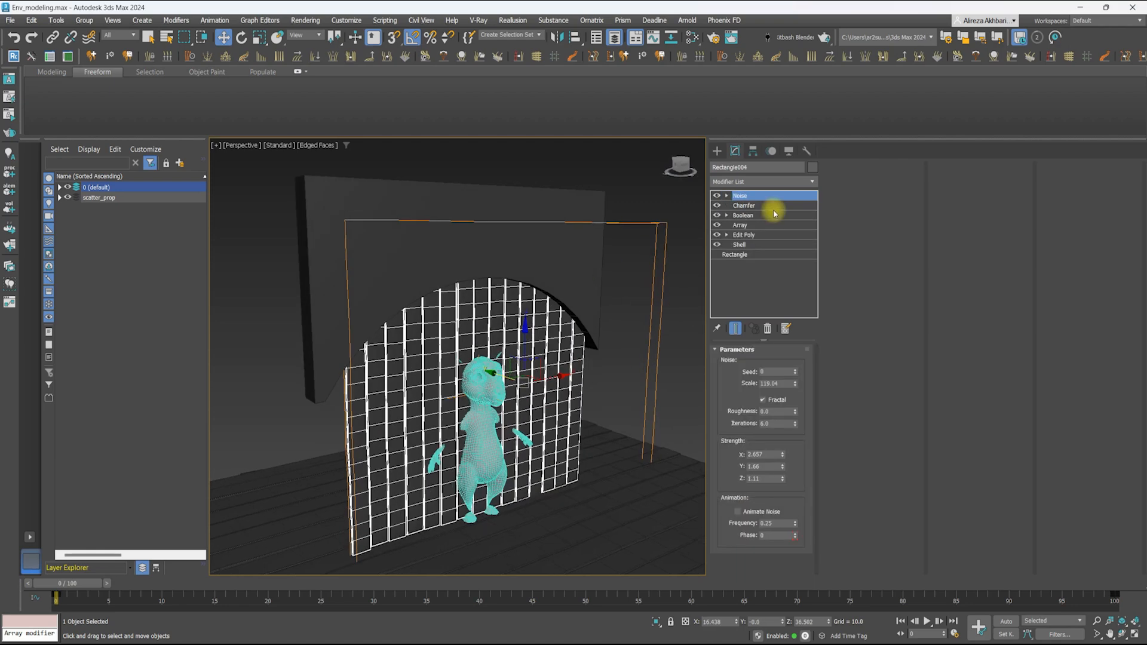
click(771, 215)
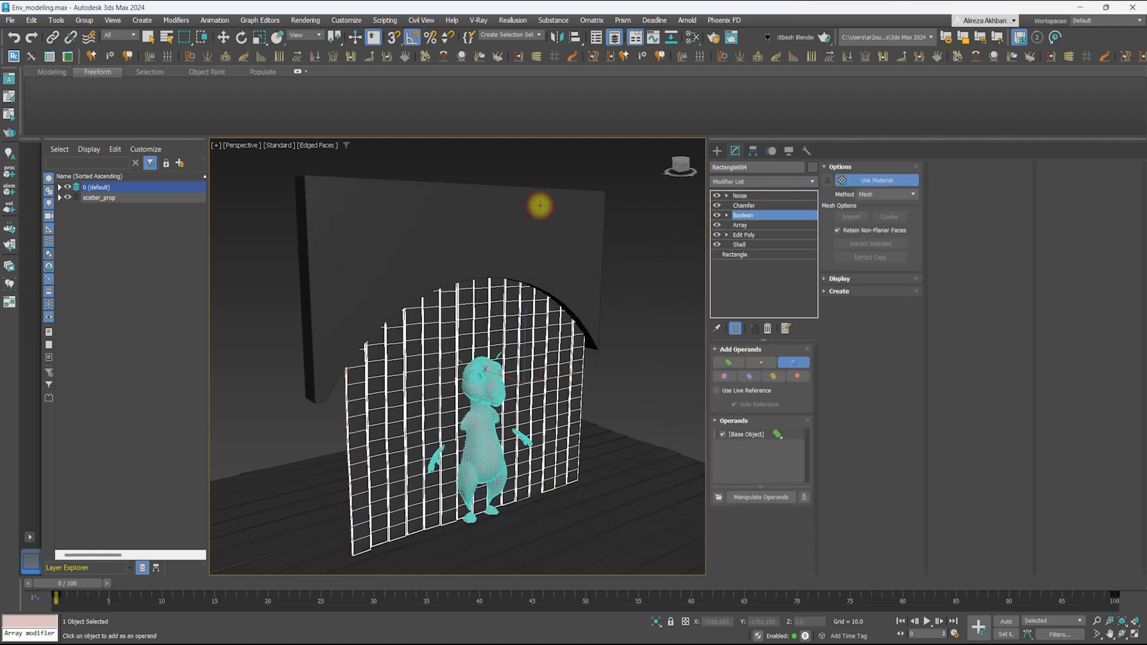
click(540, 205)
scroll(538, 199, up, 8)
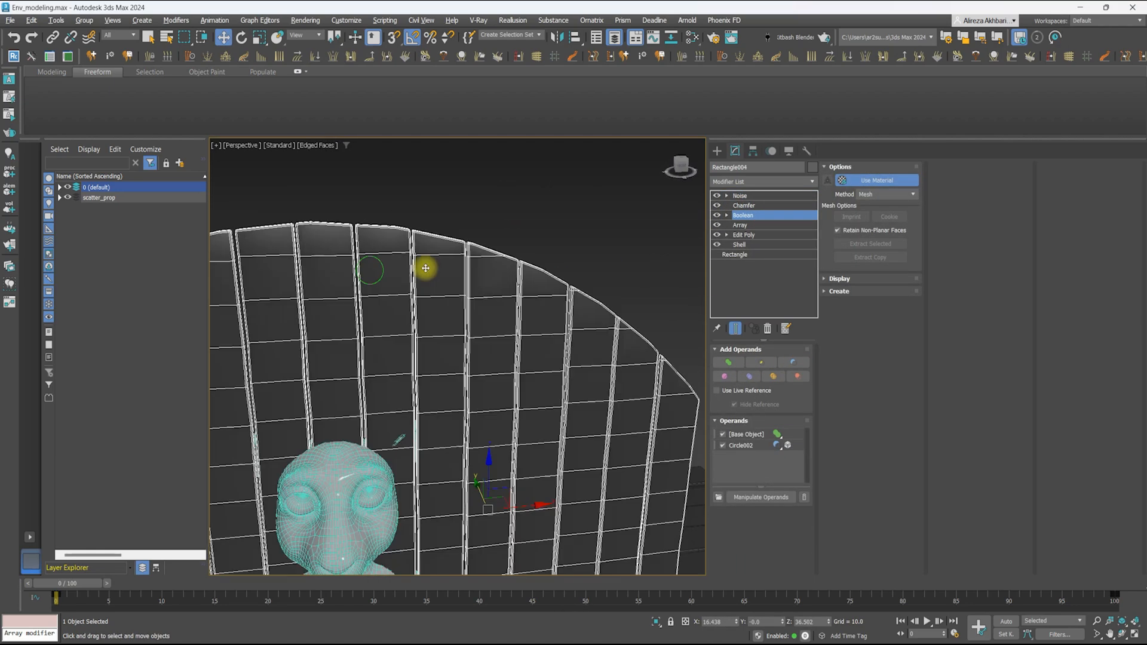
scroll(426, 268, down, 5)
alt+middle_drag(425, 269, 477, 254)
key(F4)
scroll(477, 253, up, 4)
key(F4)
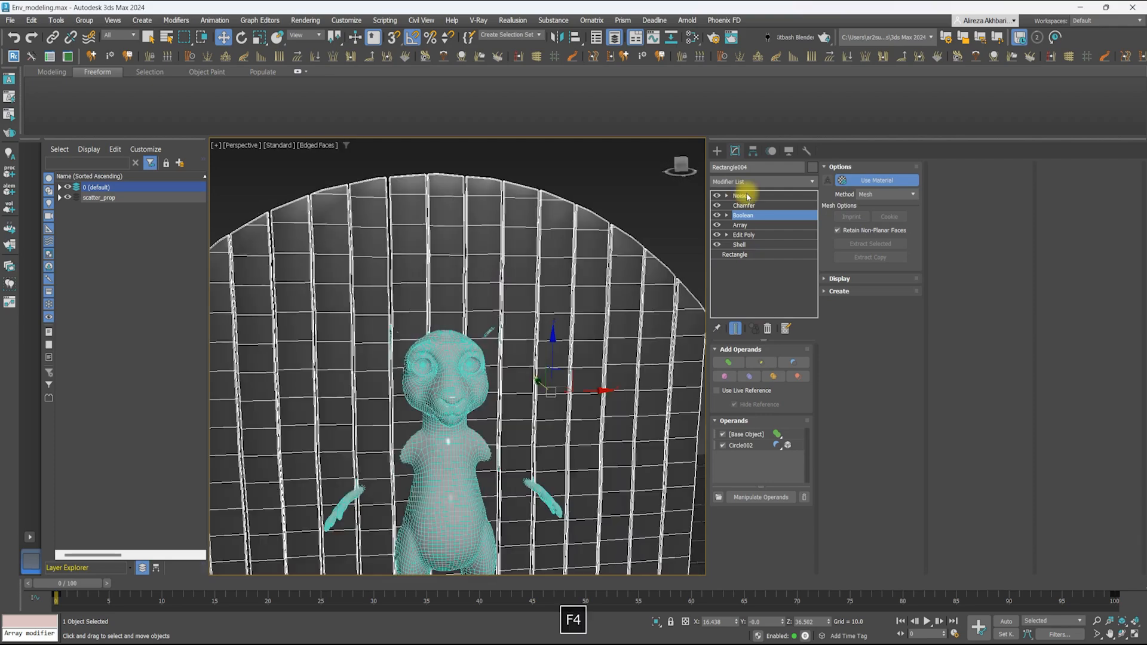
Add a Weighted Normals modifier above the arched wall's Noise and compare the edge shading with it off and on
click(742, 196)
click(743, 182)
key(w)
click(744, 226)
key(F4)
alt+middle_drag(476, 202, 491, 192)
scroll(491, 192, up, 5)
key(F4)
scroll(516, 215, up, 3)
click(717, 198)
click(717, 197)
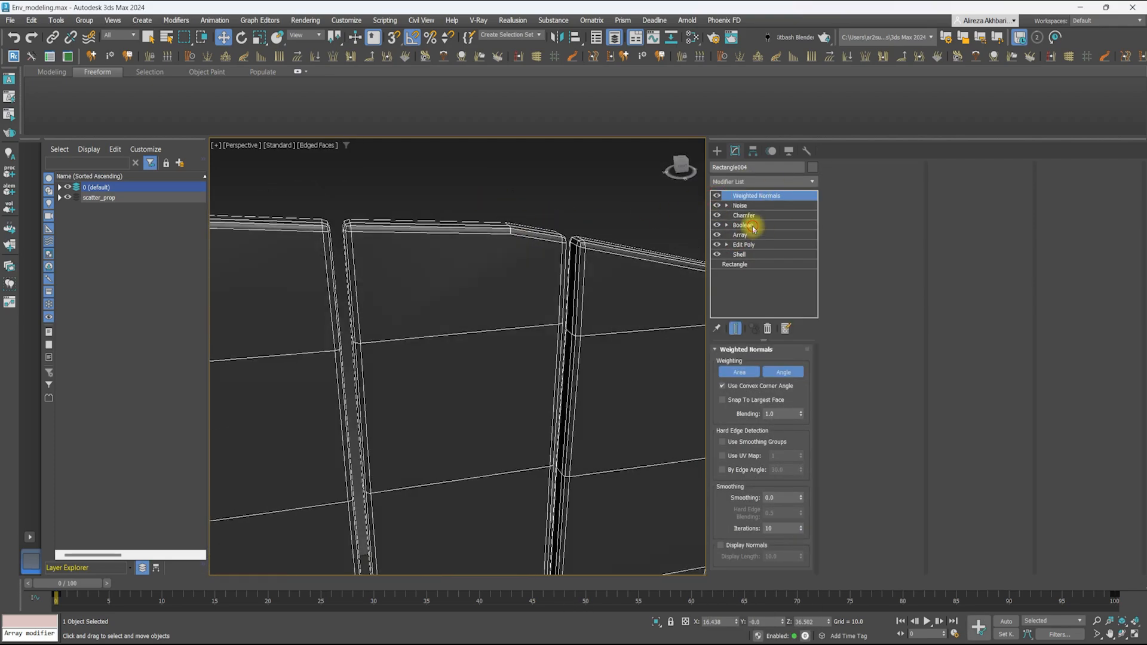
Set the interpolation steps of the Boolean operand's Editable Spline to 14 for a smoother arch
click(751, 225)
click(754, 445)
scroll(484, 283, down, 3)
scroll(483, 286, down, 5)
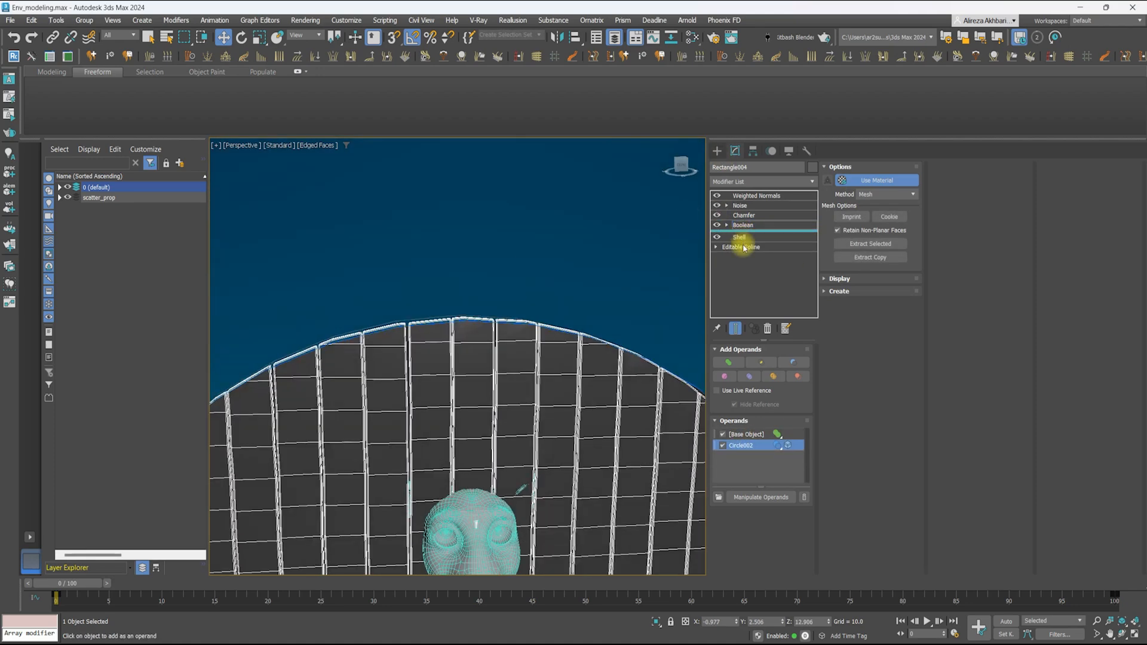
click(741, 246)
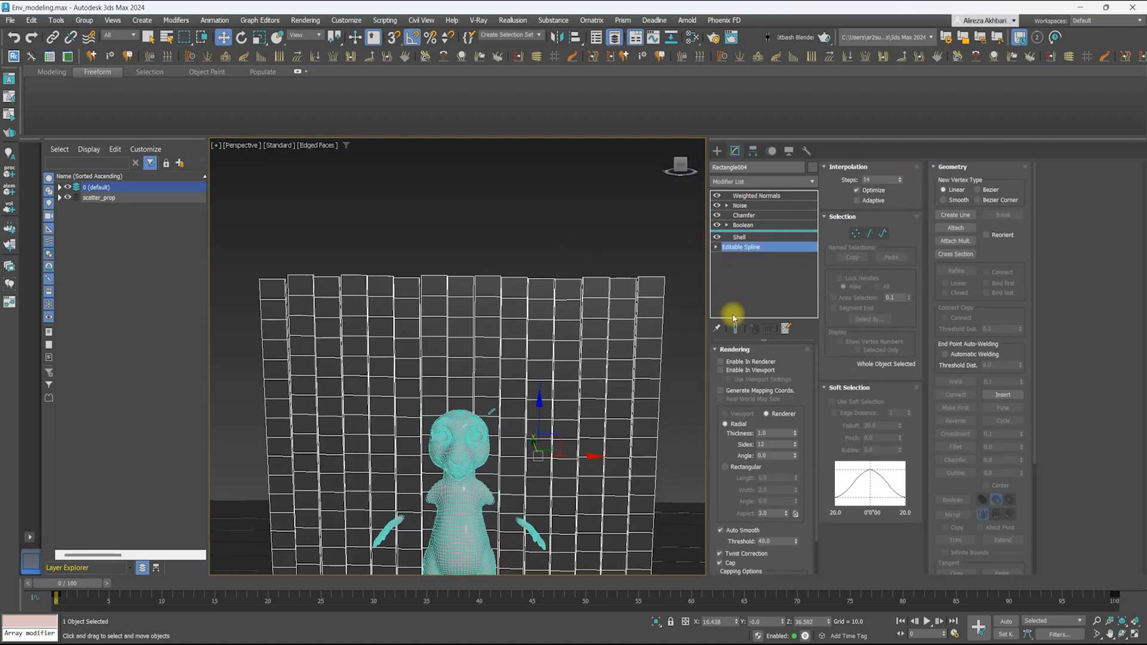
click(735, 328)
scroll(550, 299, up, 3)
middle_drag(444, 314, 486, 254)
middle_drag(563, 266, 565, 236)
key(F4)
click(740, 196)
scroll(537, 245, down, 3)
alt+middle_drag(490, 245, 567, 250)
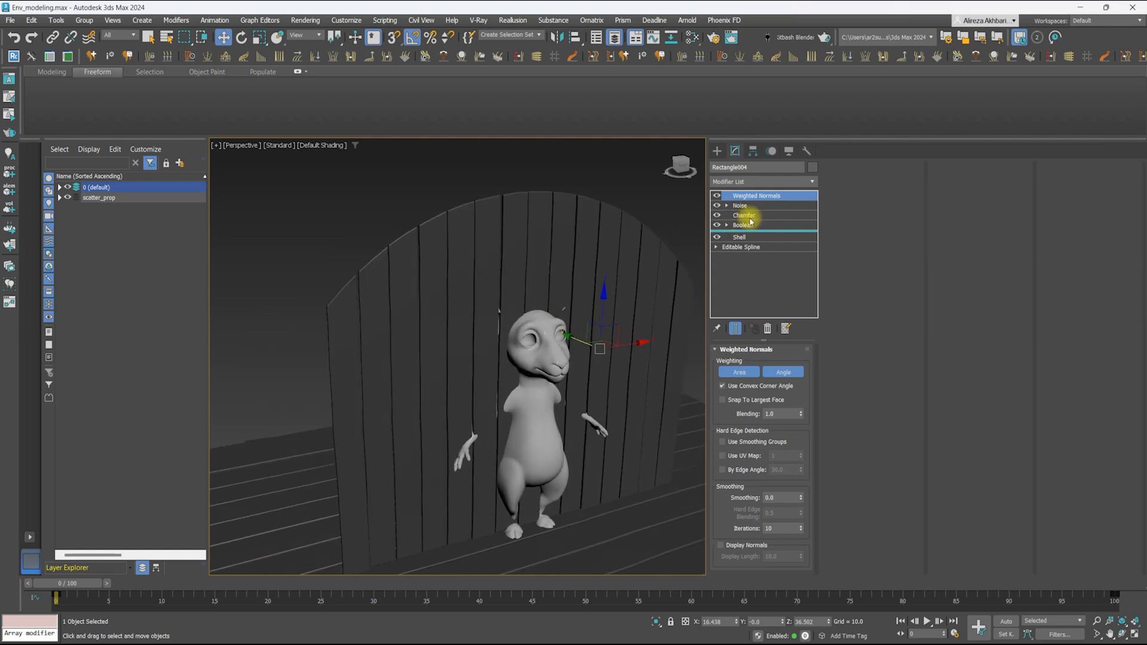
Adjust the random X and Y rotation of the arched wall's Array and open its base Rectangle for editing
click(743, 225)
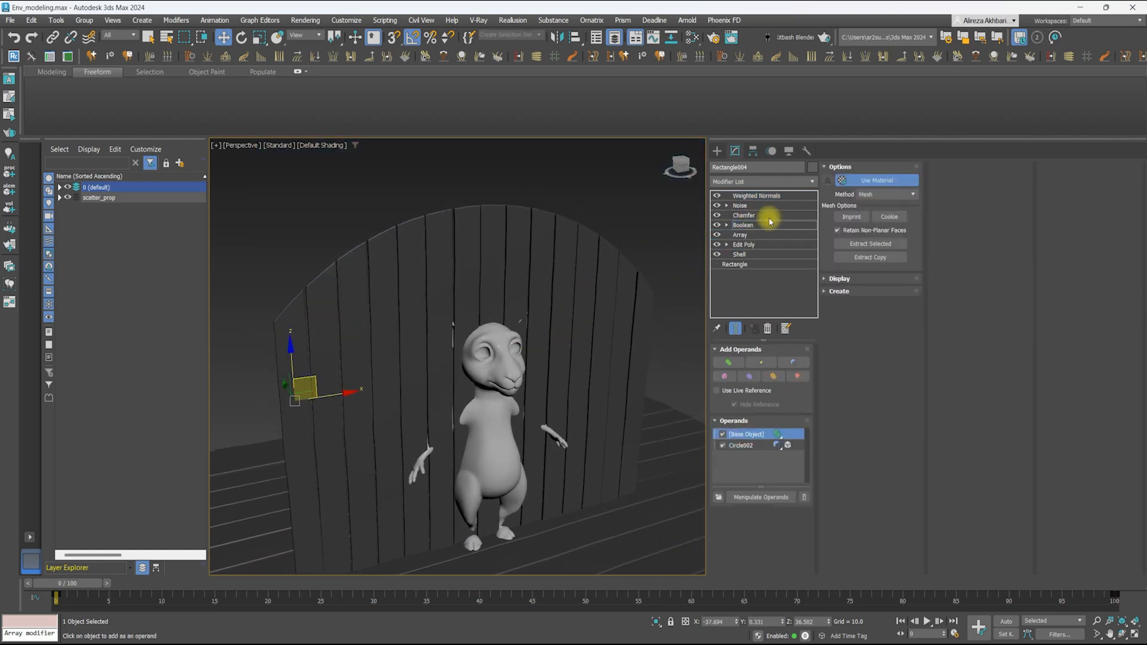
click(741, 235)
scroll(538, 311, up, 3)
click(1023, 292)
scroll(458, 297, down, 4)
alt+middle_drag(458, 297, 538, 301)
click(1026, 306)
alt+middle_drag(275, 303, 396, 300)
key(f)
click(735, 265)
click(623, 360)
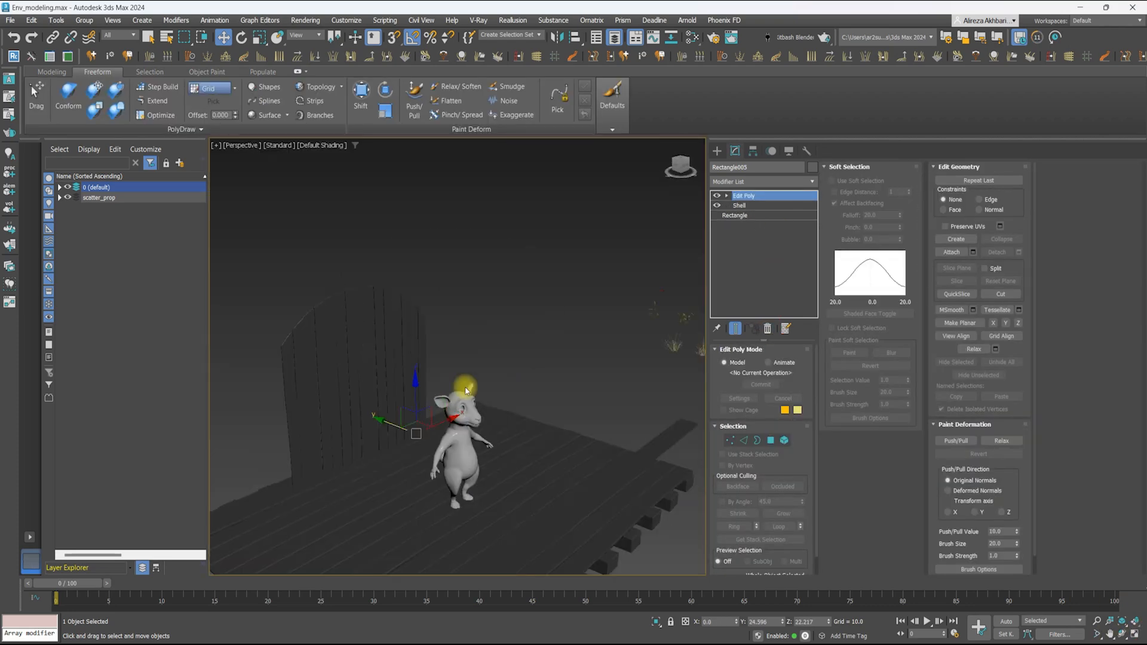
Move the horizontal crossbar plank up and back against the upper part of the arched door
click(753, 151)
drag(416, 382, 412, 293)
key(F4)
alt+middle_drag(371, 325, 454, 323)
drag(478, 326, 441, 320)
alt+middle_drag(440, 320, 526, 311)
click(735, 151)
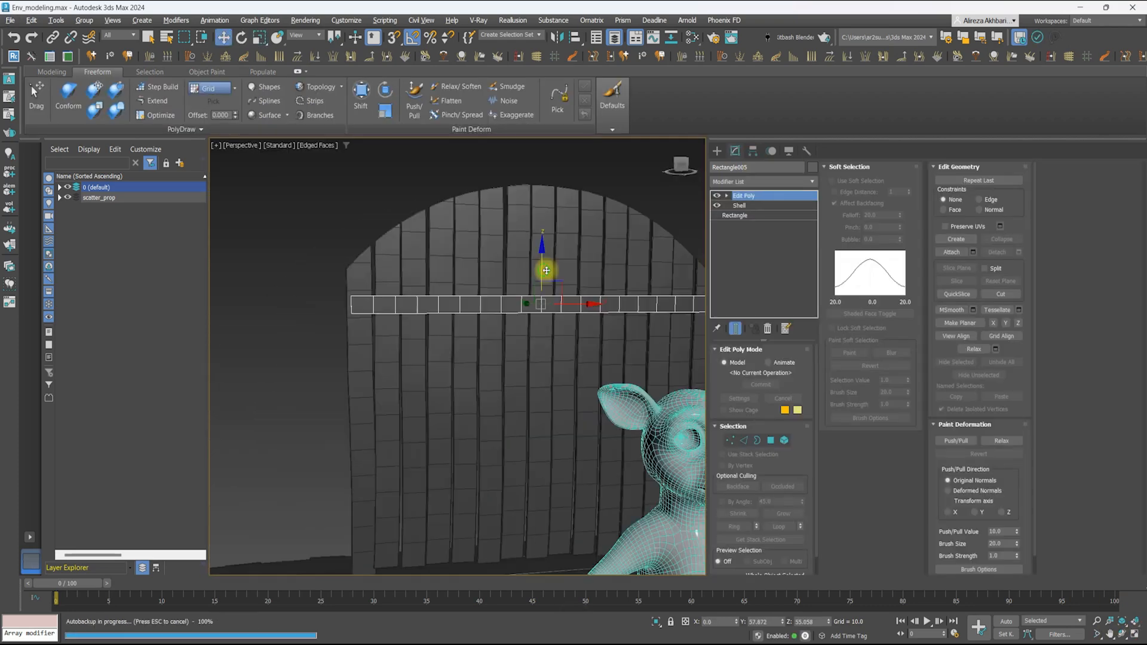
click(762, 181)
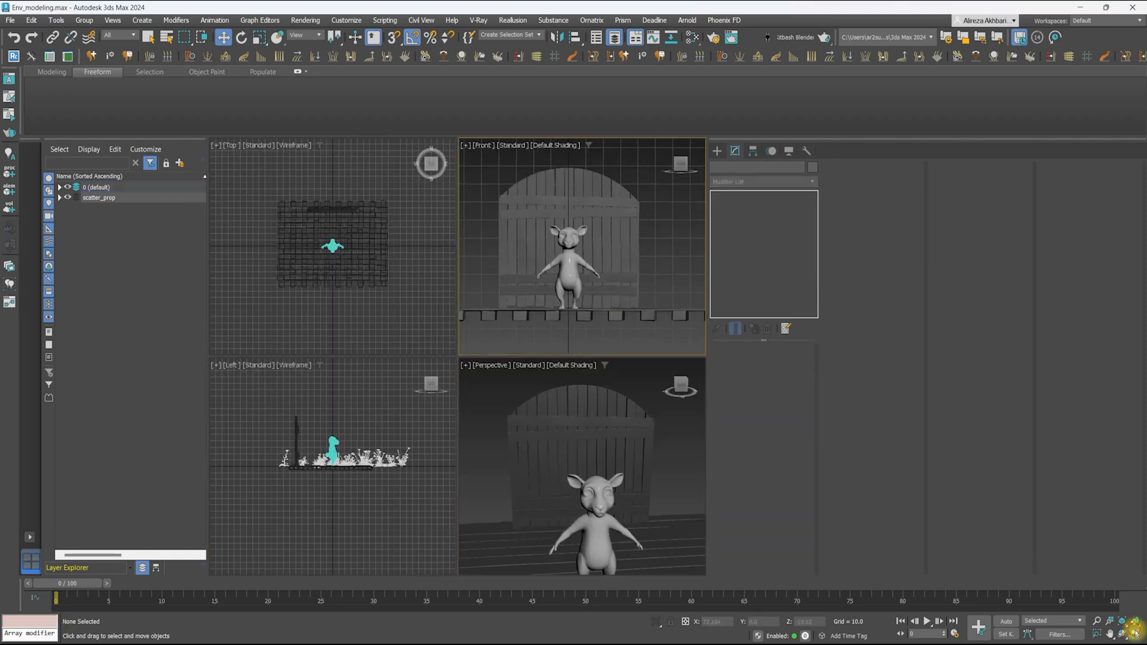
Open the base Rectangle of the vertical post beside the arched door for editing
click(1135, 631)
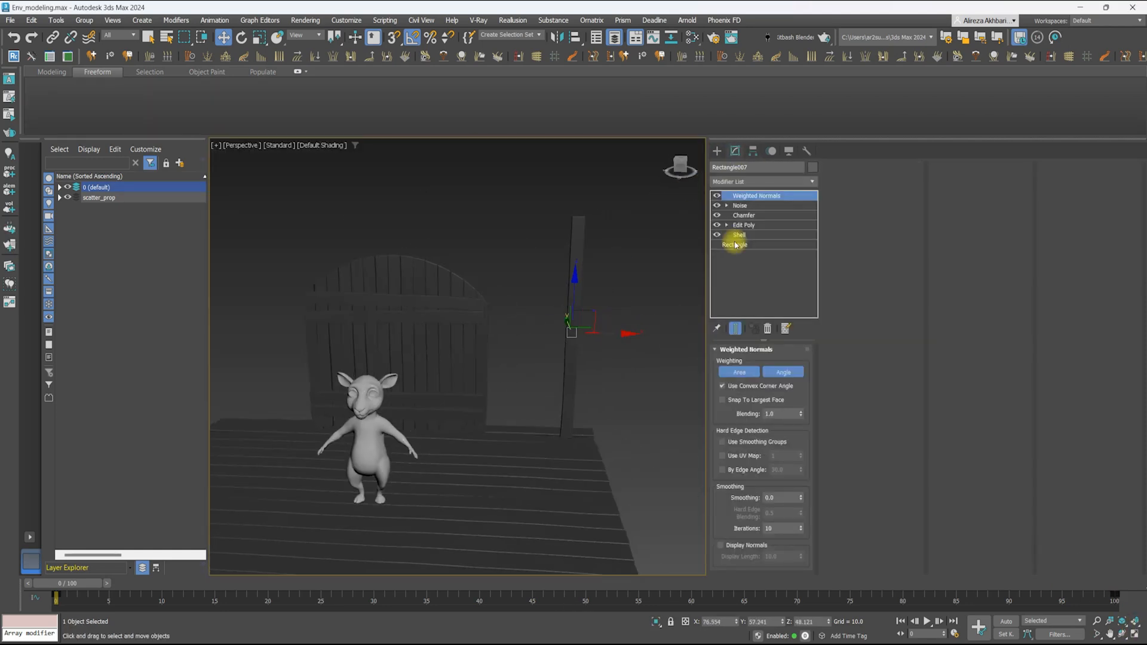
click(735, 245)
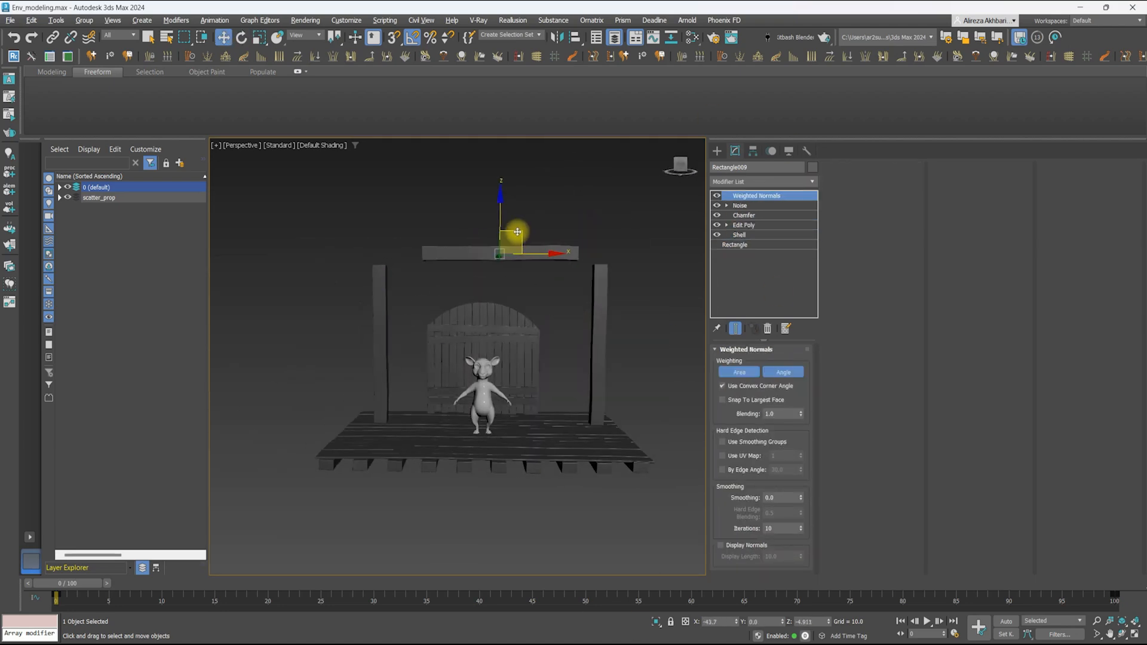
right_click(492, 286)
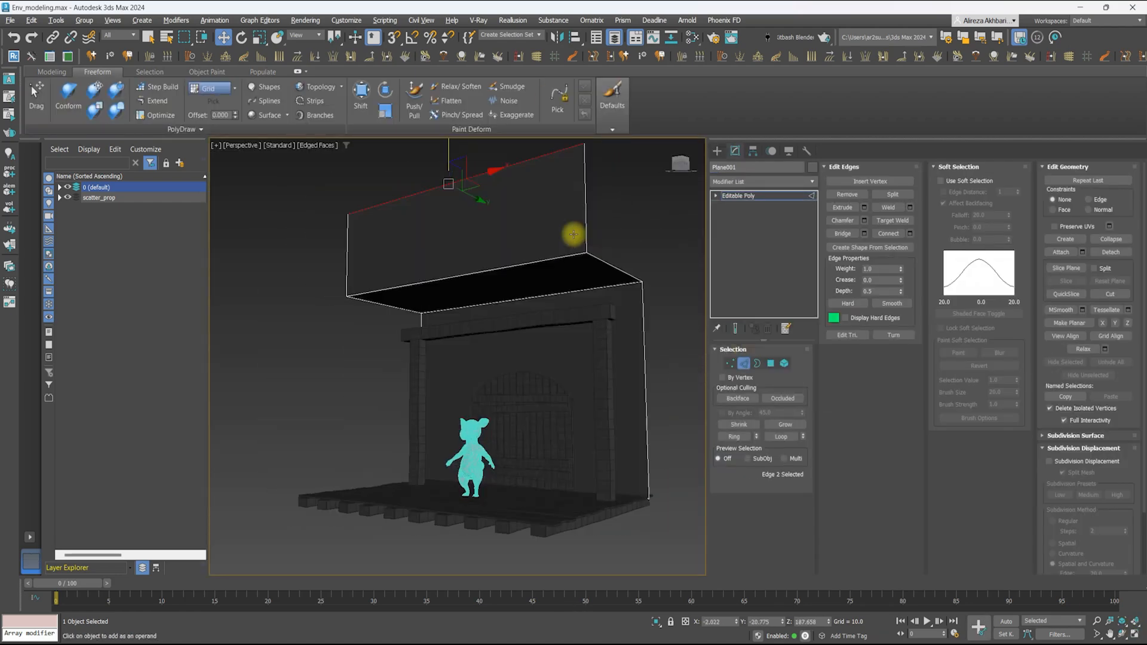
Create a linear shape from the three side edges of the large wall plane and select the new spline
alt+middle_drag(573, 235, 547, 240)
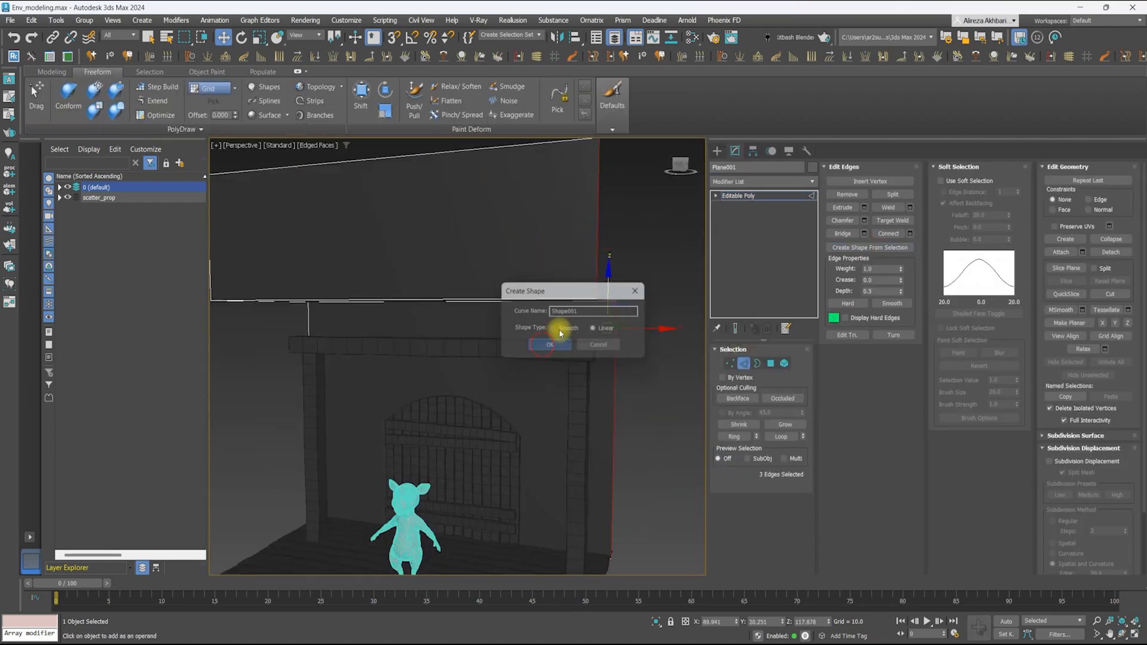
click(543, 346)
click(741, 196)
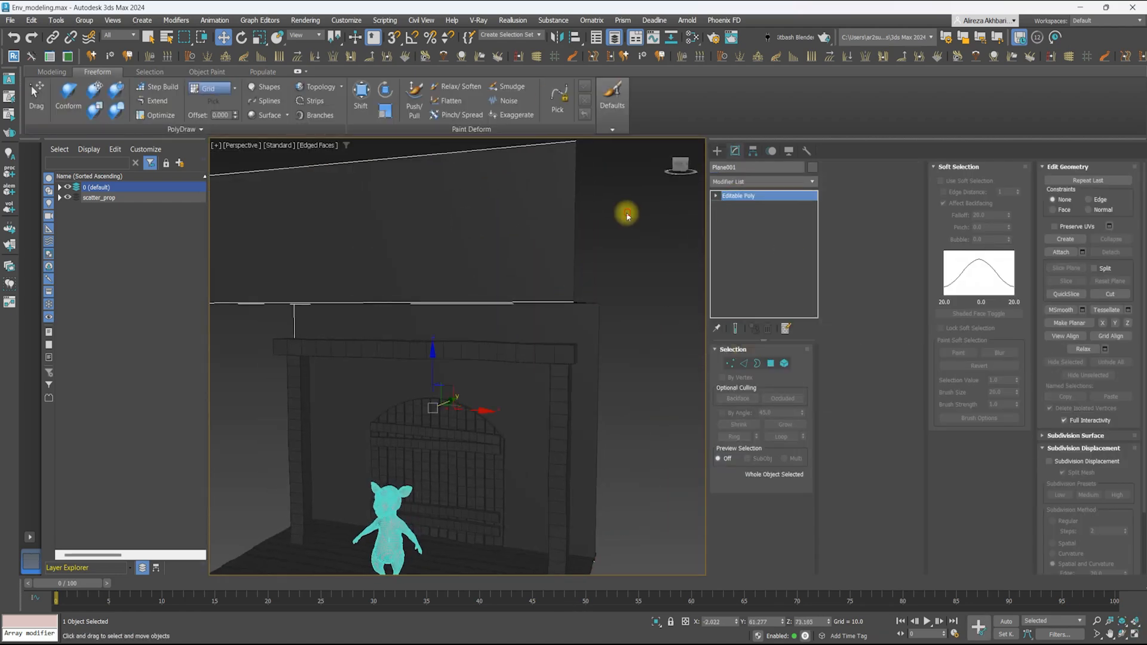
click(576, 245)
Enable the edge spline in the viewport with a rectangular section of length 2.94 and width 12.7
click(766, 371)
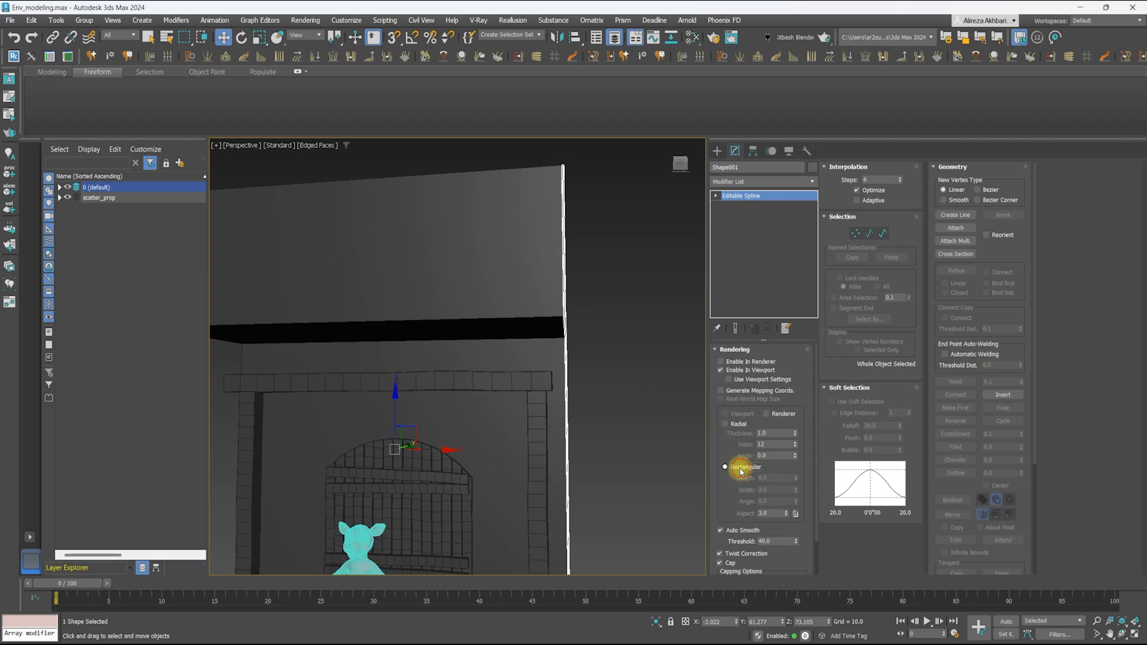
click(742, 470)
alt+middle_drag(645, 364, 609, 391)
drag(740, 271, 736, 239)
alt+middle_drag(526, 352, 416, 337)
alt+middle_drag(556, 384, 520, 364)
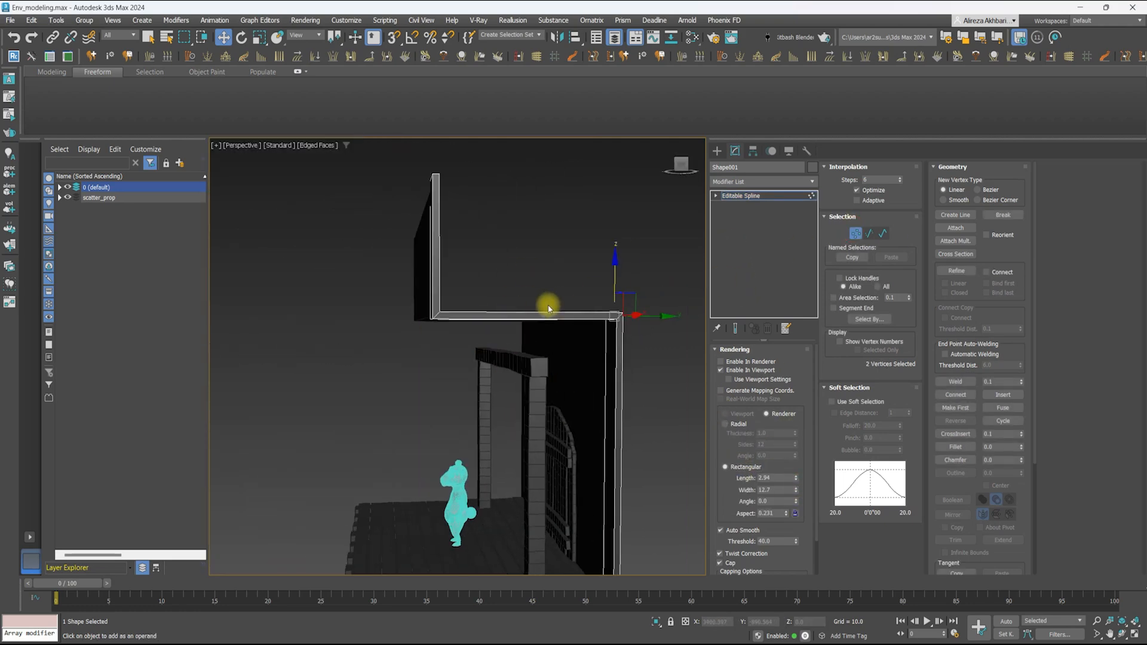
Select the horizontal segment of the wall's edge spline and scale it along the Y axis
alt+middle_drag(549, 307, 619, 320)
key(F3)
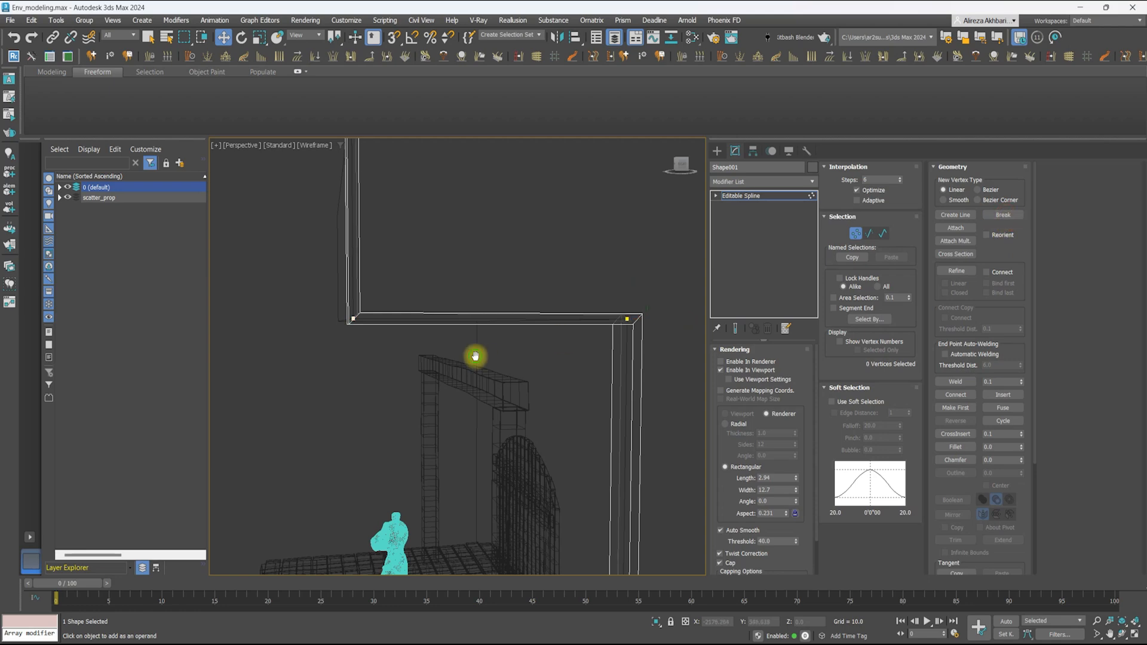
click(856, 320)
alt+middle_drag(598, 281, 567, 280)
click(869, 234)
key(r)
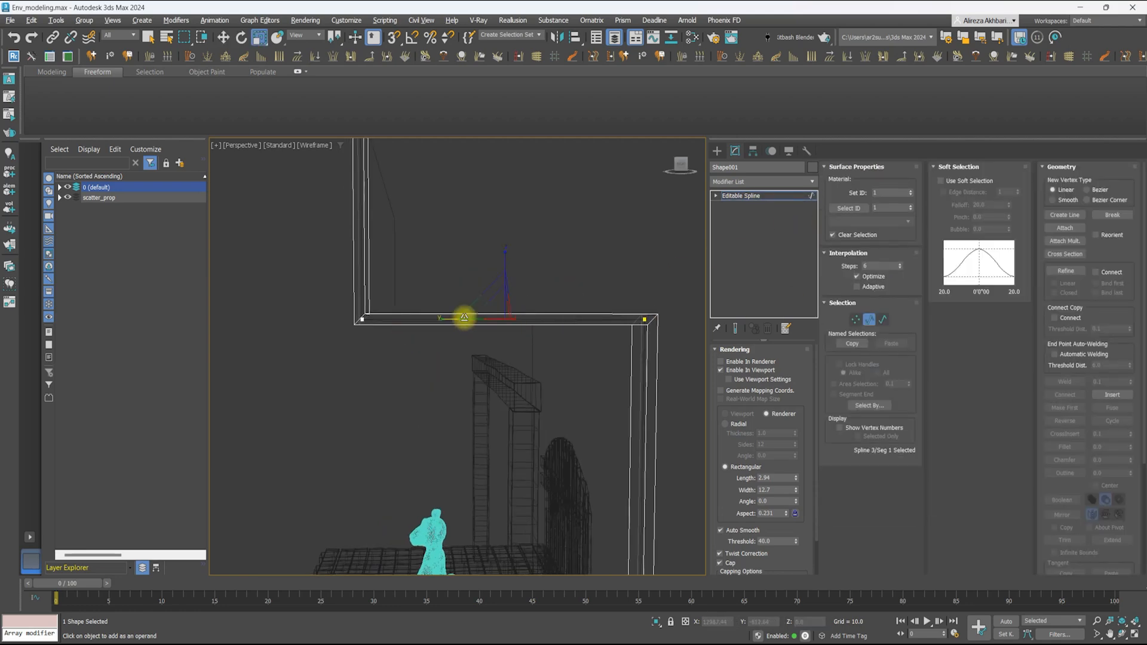
drag(450, 320, 453, 320)
alt+middle_drag(478, 323, 531, 344)
click(744, 196)
Add an Array modifier to the edge spline with X offset 4.2 and spacing -13.5, raising the X count to cover the wall's width
key(F4)
mouse_move(538, 299)
alt+middle_down()
mouse_move(474, 256)
mouse_move(508, 254)
mouse_move(460, 333)
mouse_move(594, 276)
alt+middle_up()
click(751, 182)
click(741, 418)
key(F3)
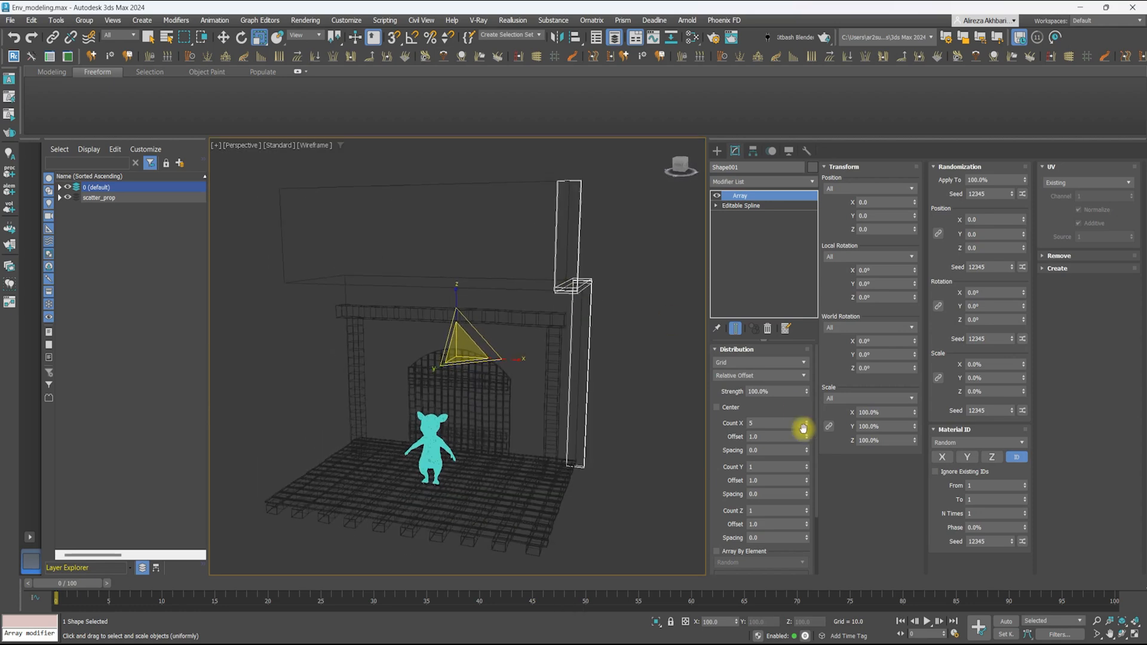
key(F3)
scroll(568, 300, up, 3)
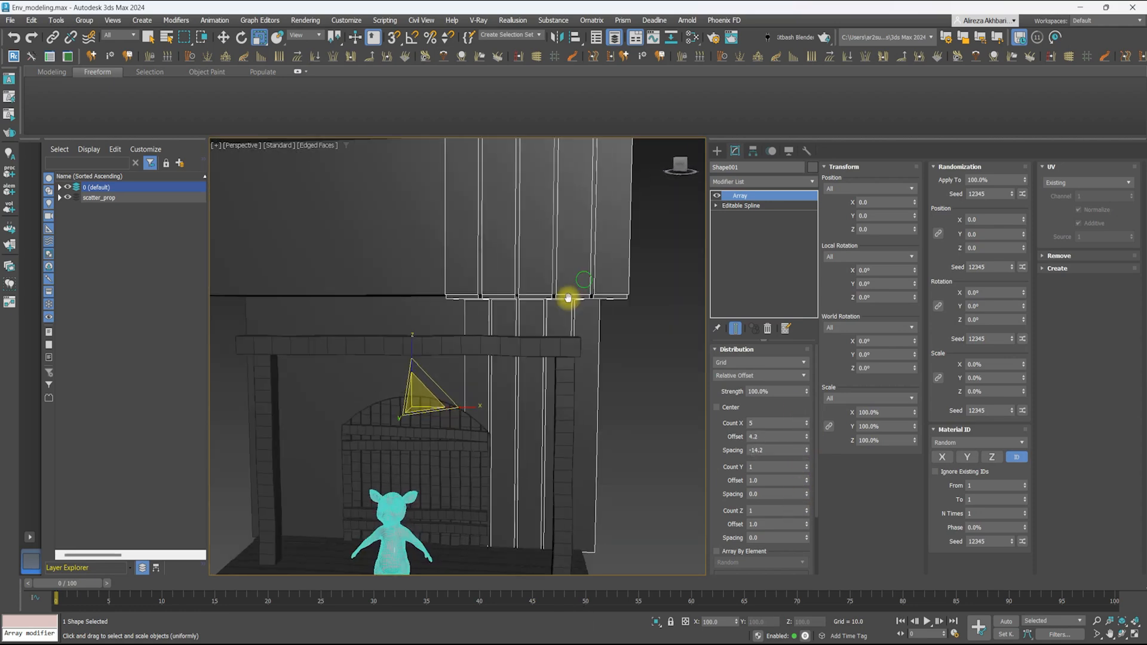
drag(808, 444, 808, 450)
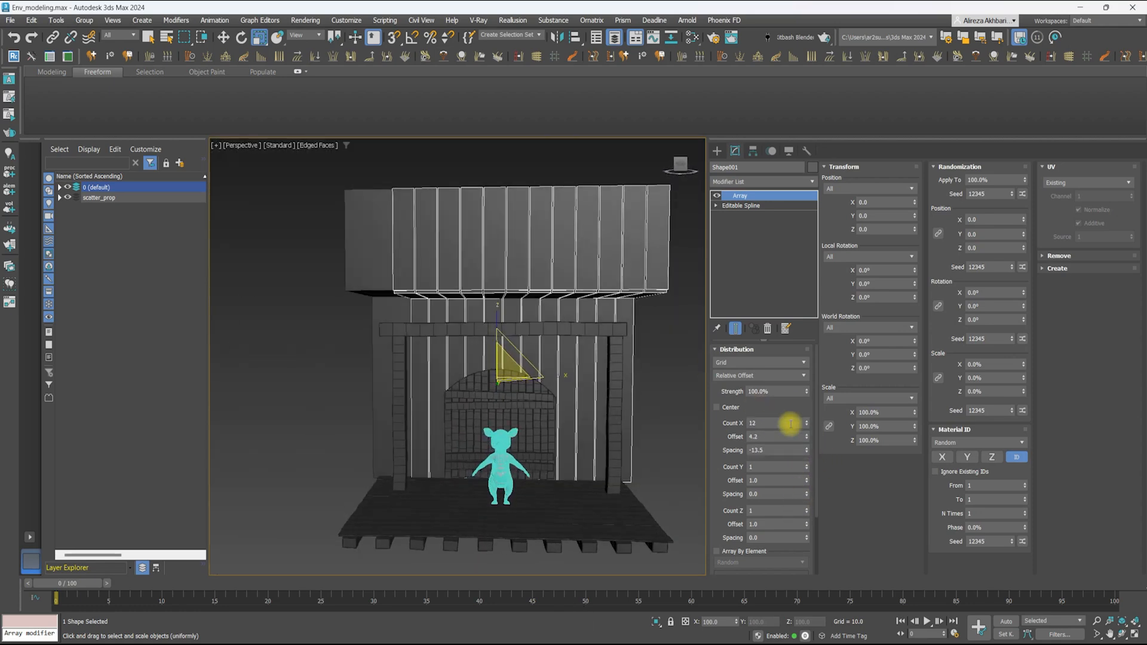
drag(808, 422, 809, 417)
Shift the pivot of the arrayed wall planks along X and adjust the planks' random rotation in the Array modifier
click(753, 151)
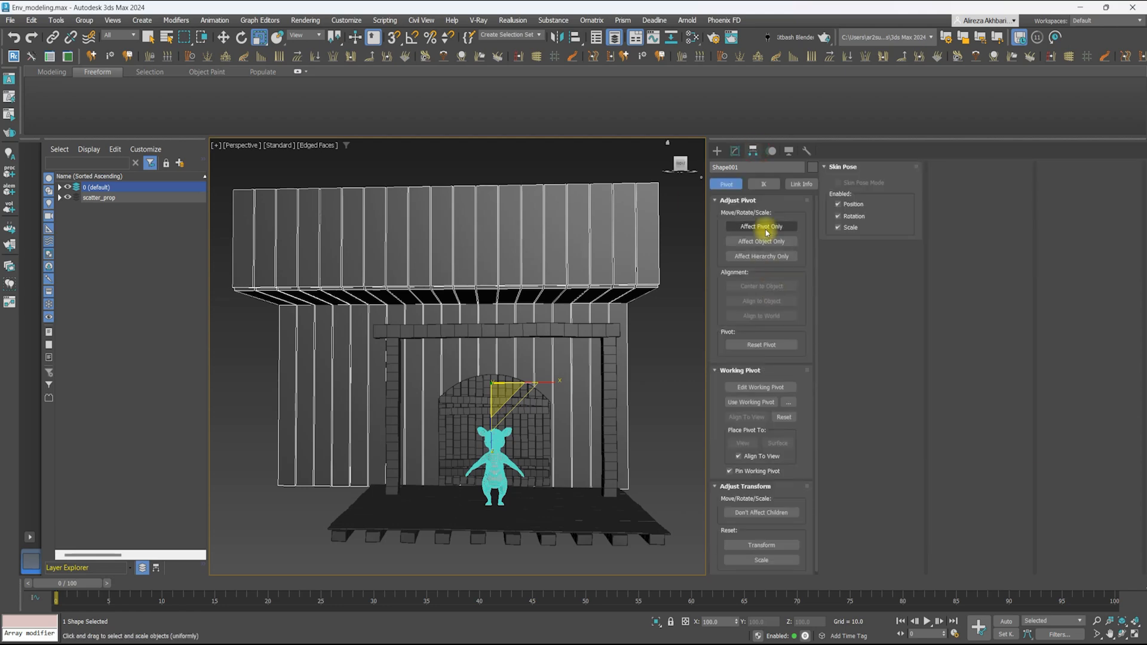
key(w)
drag(487, 352, 533, 352)
click(735, 151)
alt+middle_drag(488, 333, 511, 333)
drag(1024, 293, 1022, 284)
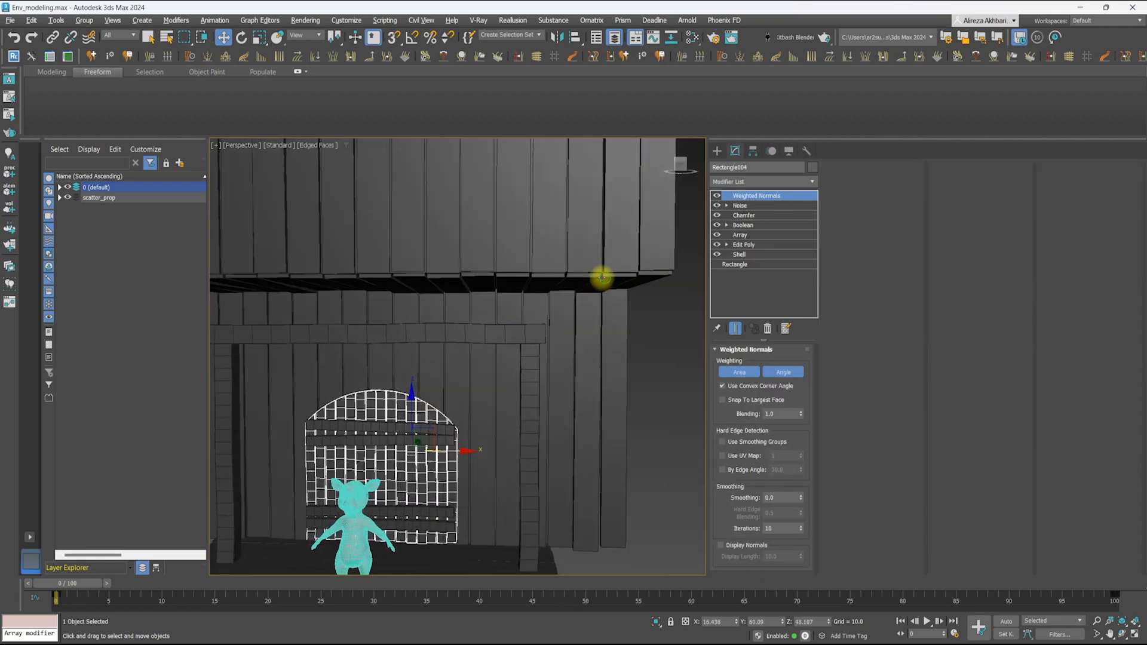
Select the large ground plane under the platform and raise its segment counts to form a dense grid
right_click(520, 258)
click(525, 259)
click(59, 197)
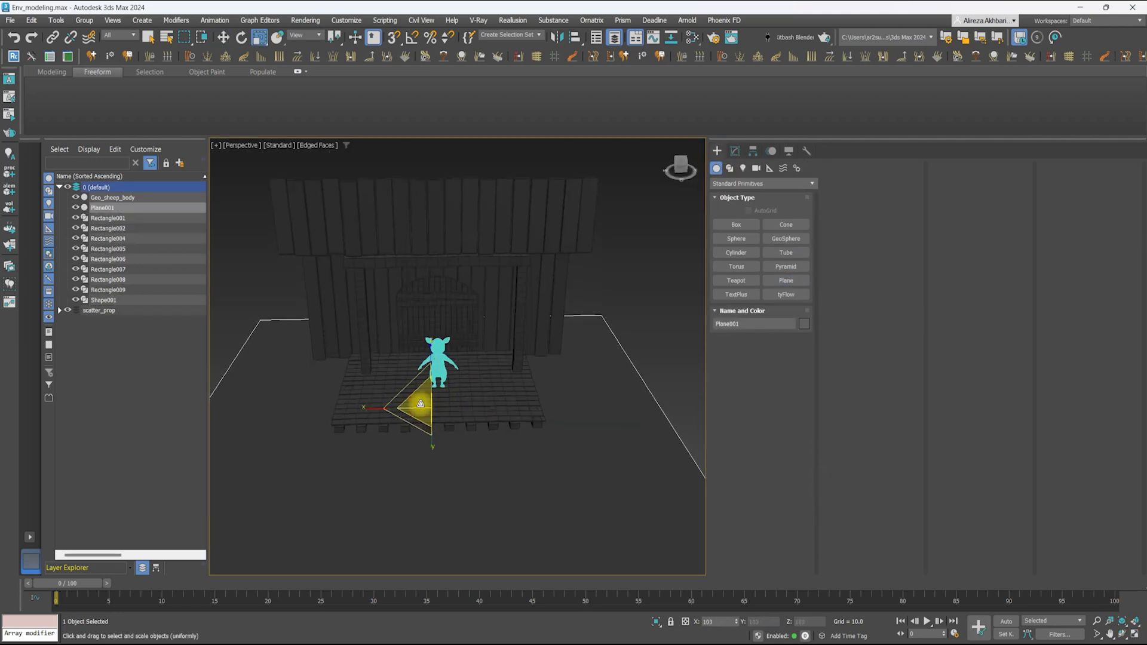
click(465, 363)
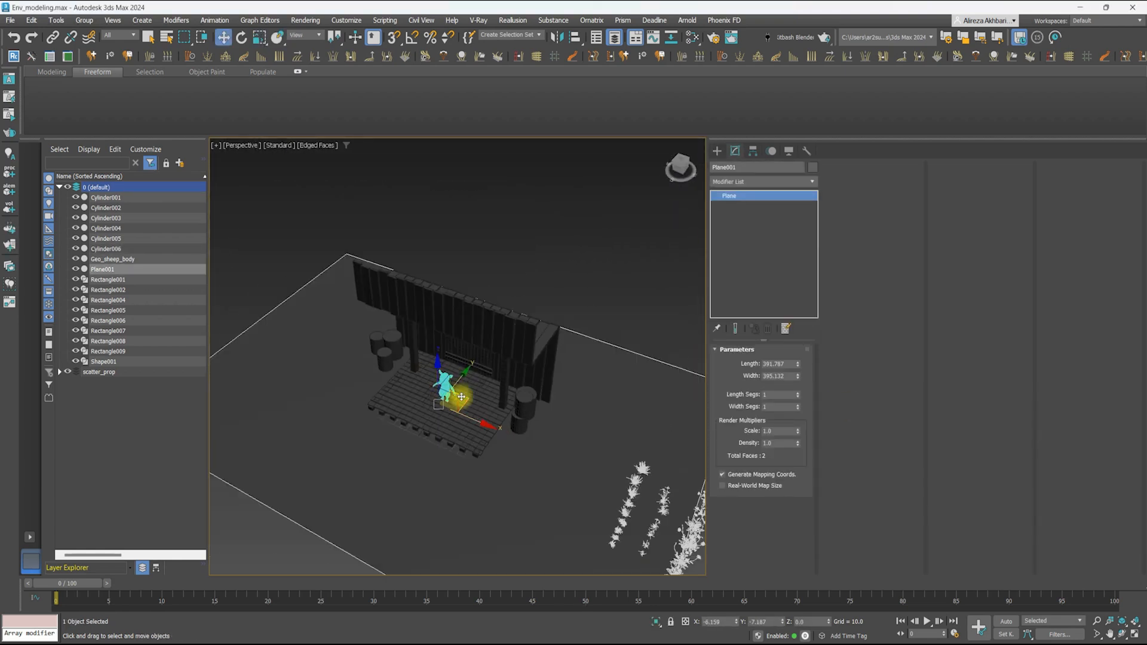
drag(797, 404, 797, 399)
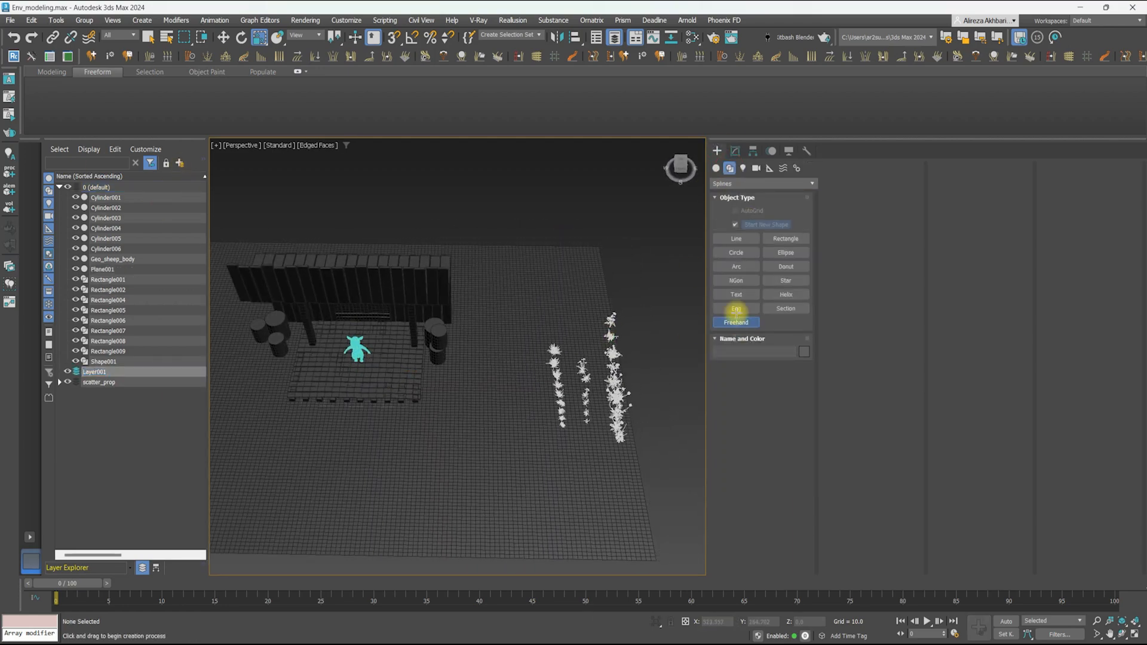
Draw a closed freehand spline around the ground area behind the wooden wall
drag(625, 278, 635, 333)
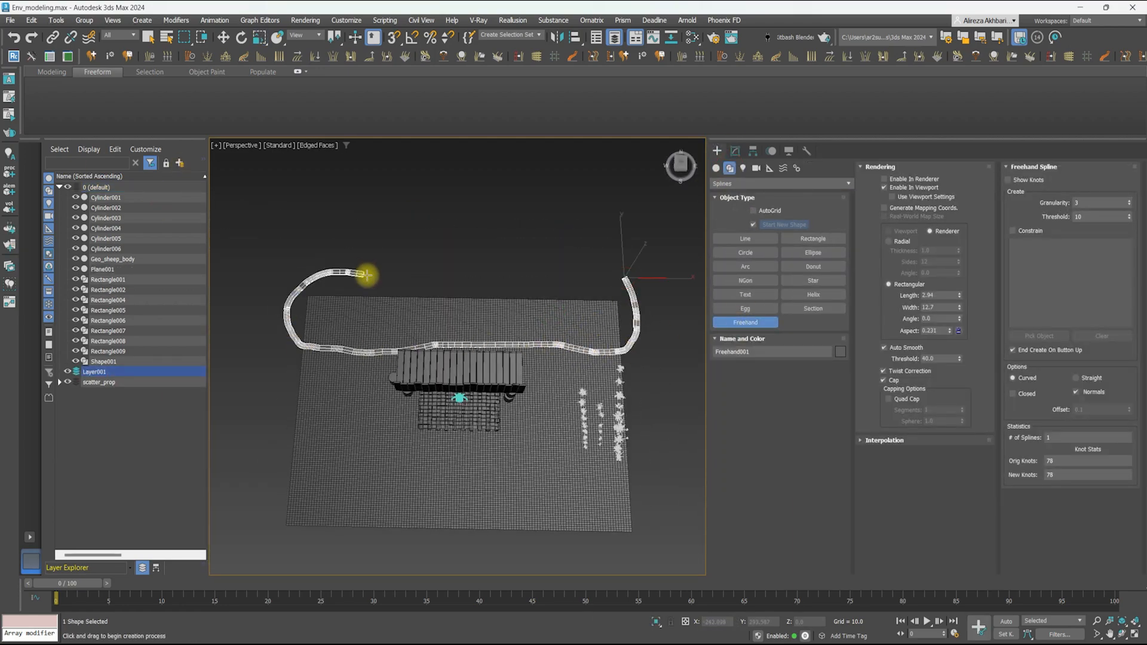
drag(367, 274, 369, 276)
click(735, 151)
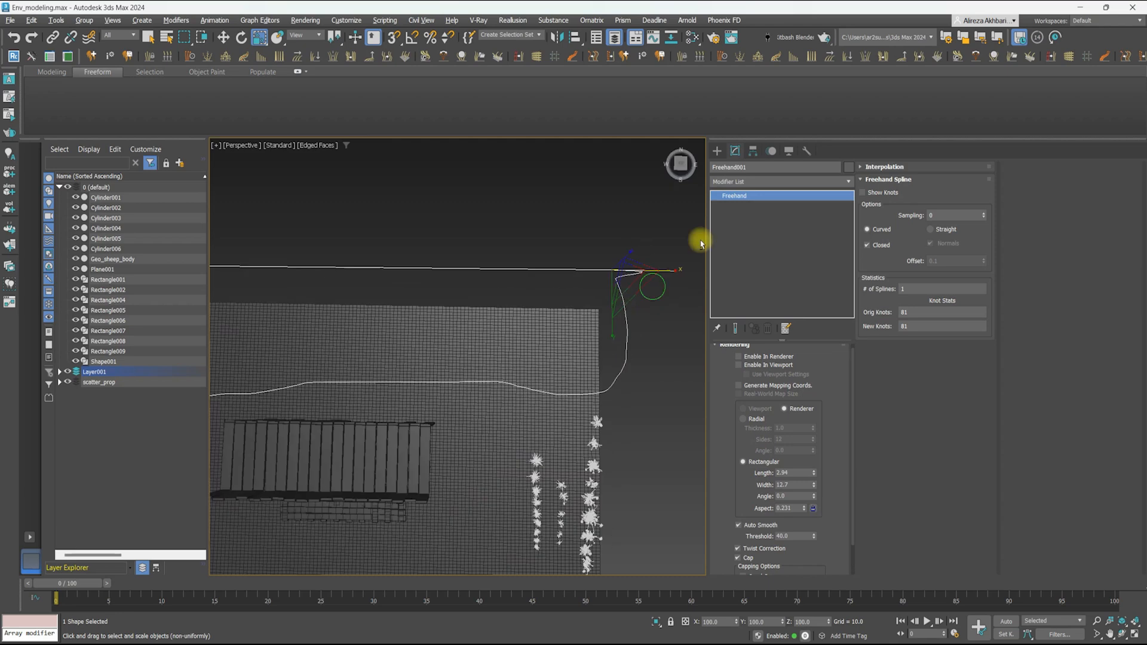
Convert the freehand outline to an editable spline and thicken it with a Shell modifier, inner amount 22.51 and outer amount 21.1
right_click(635, 223)
click(741, 389)
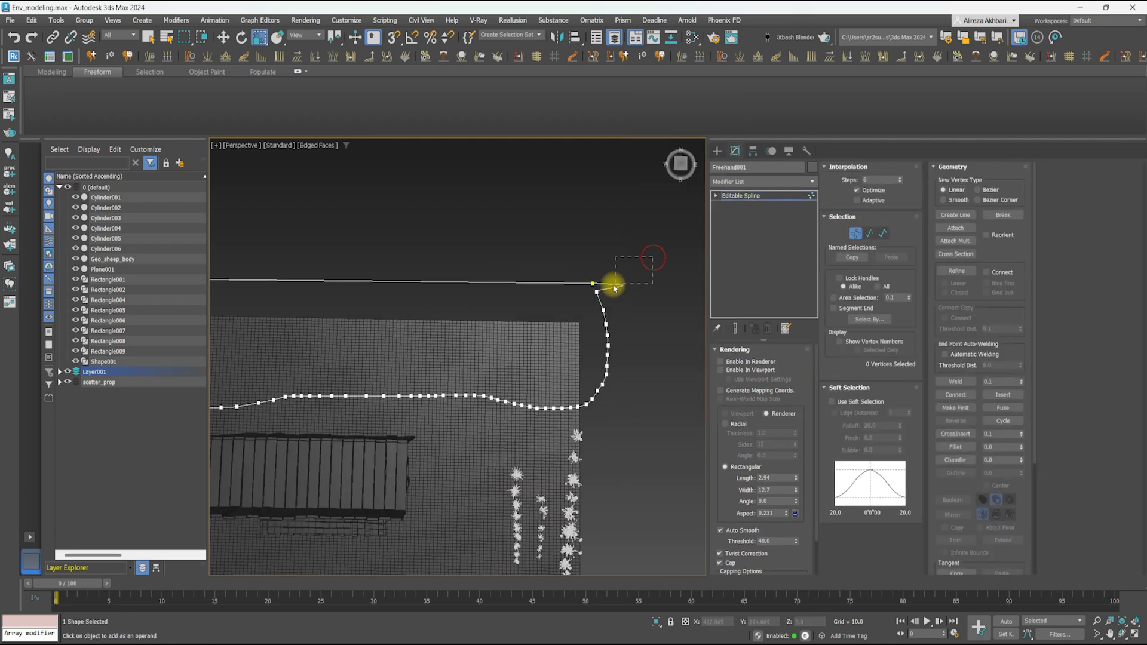
click(761, 181)
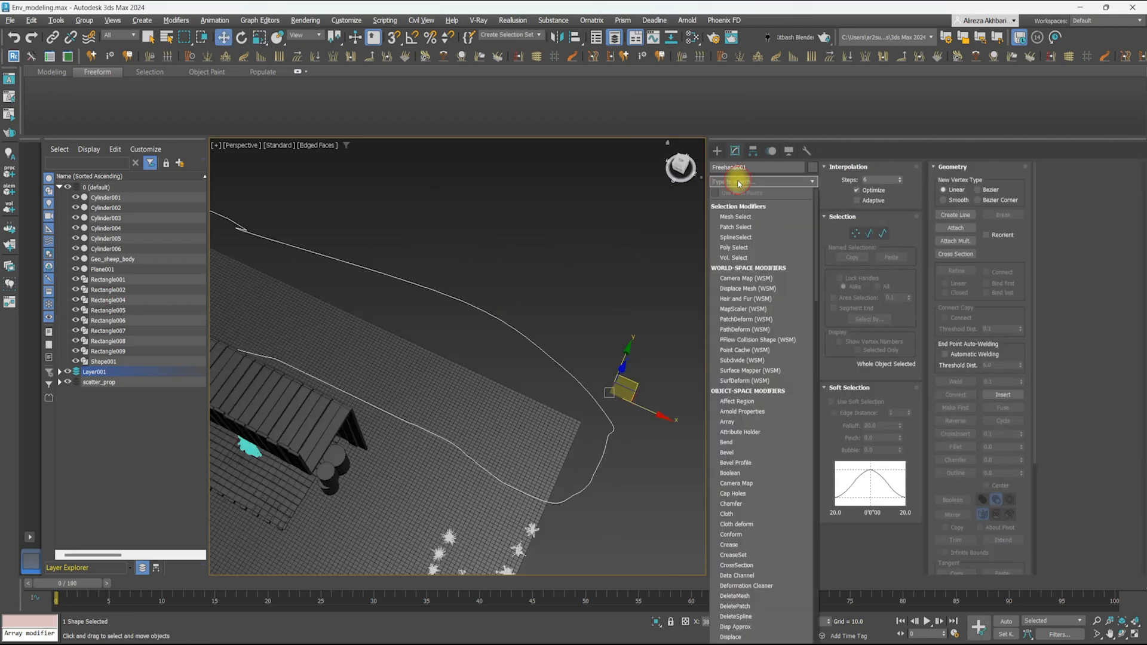
click(732, 297)
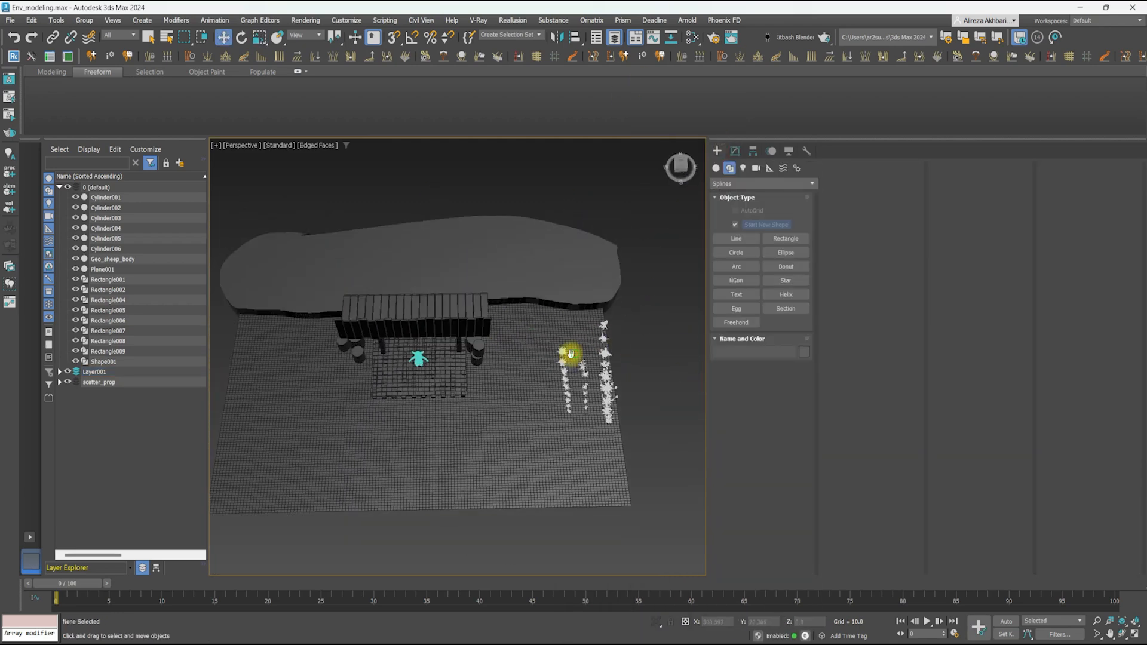
Undo the freehand stroke beside the house and draw two new closed freehand outlines over the remaining ground areas
drag(595, 307, 505, 323)
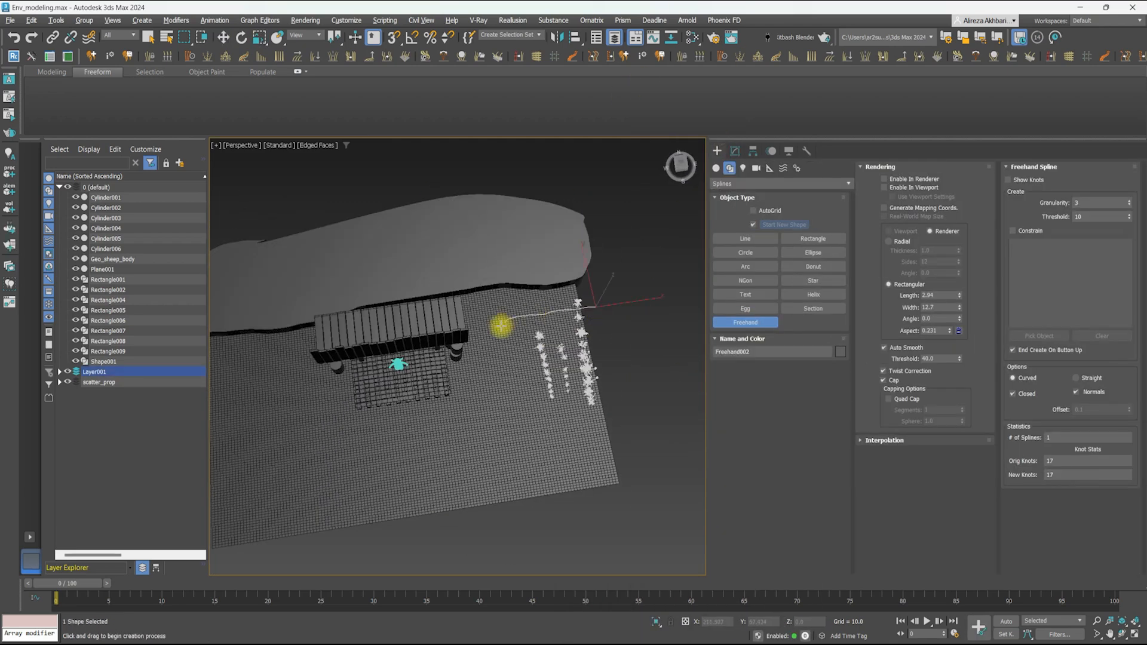
key(ctrl+z)
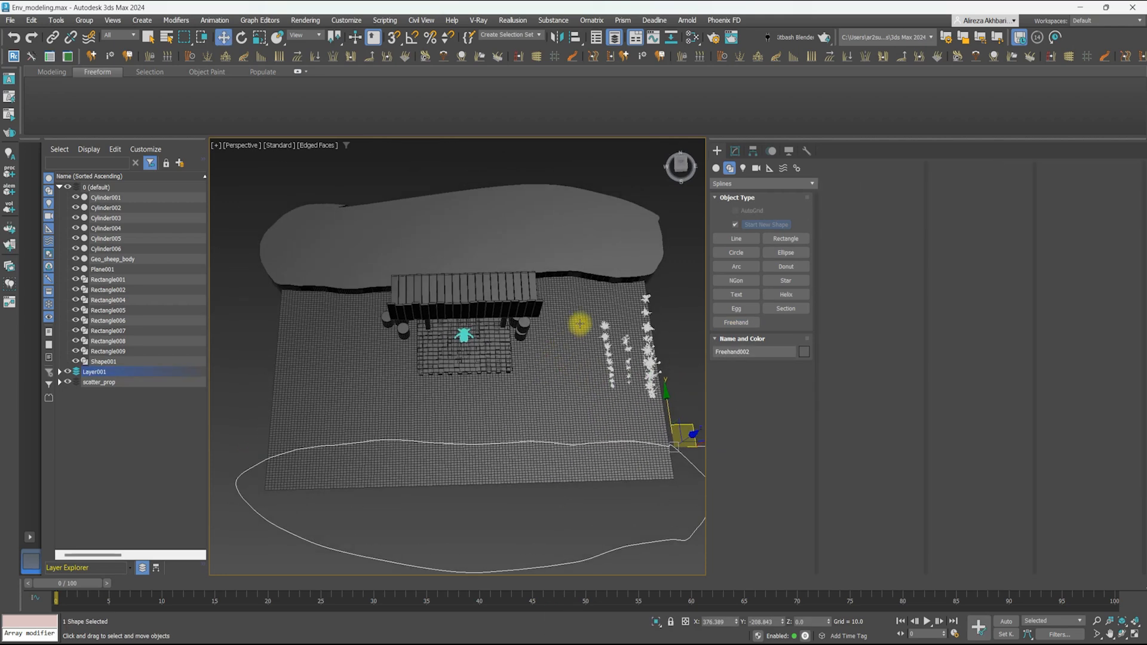
mouse_move(633, 297)
mouse_down()
mouse_move(302, 289)
mouse_move(640, 293)
mouse_up()
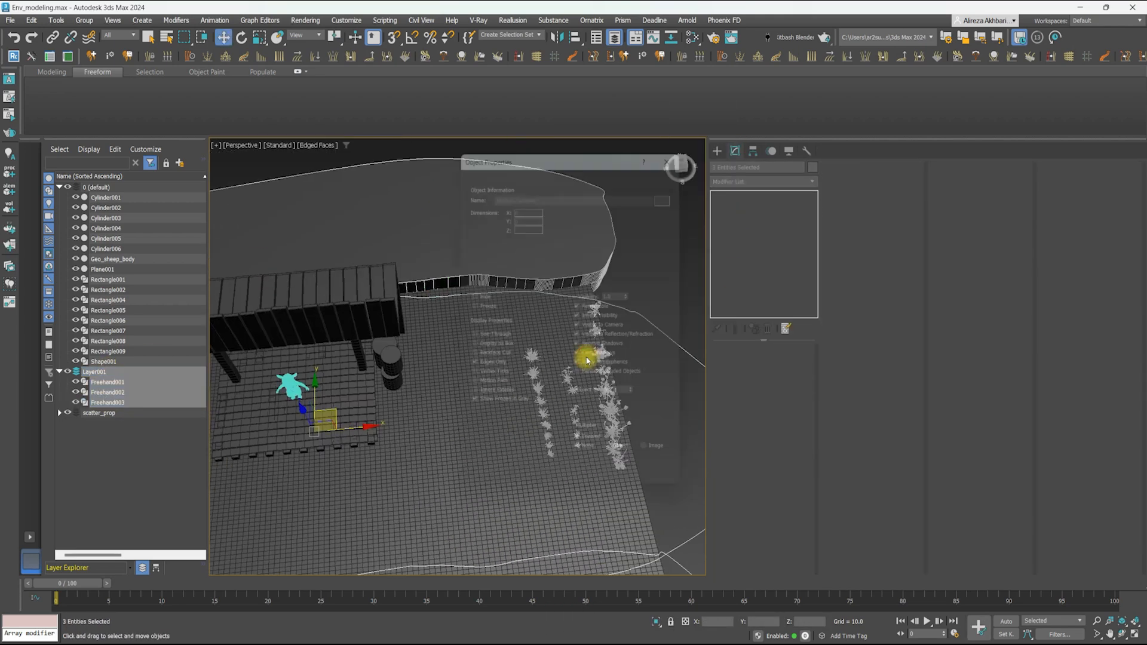
right_click(112, 370)
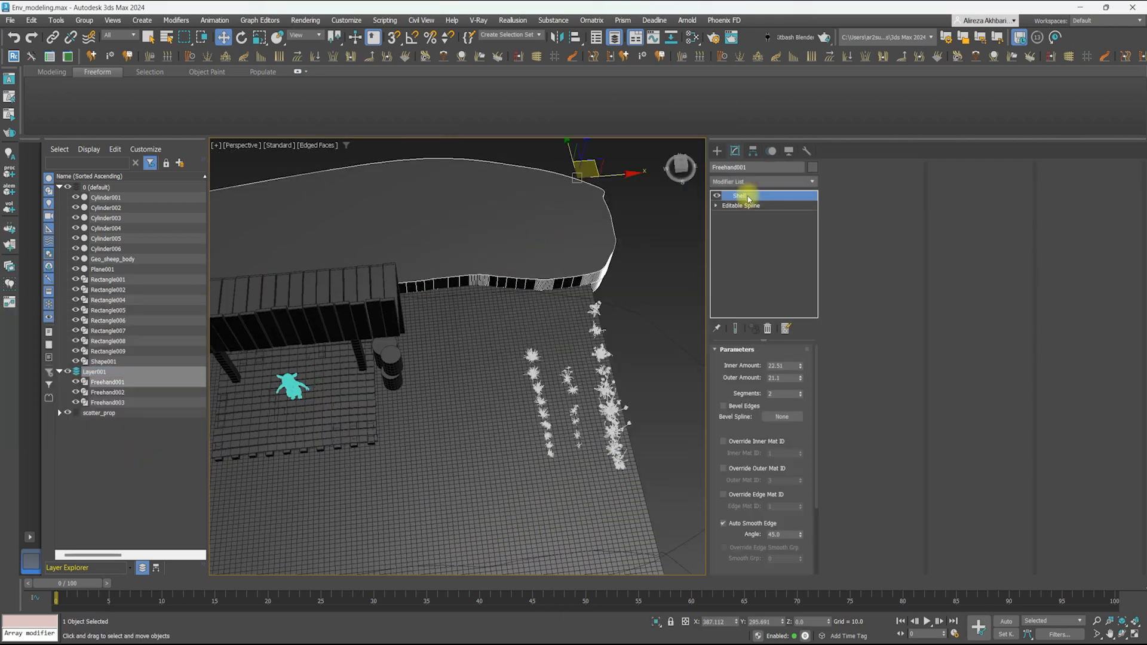
Add a Vol. Select modifier to the ground plane, selecting vertices by the Freehand001 mesh object with soft selection enabled
click(383, 376)
click(754, 181)
text(v)
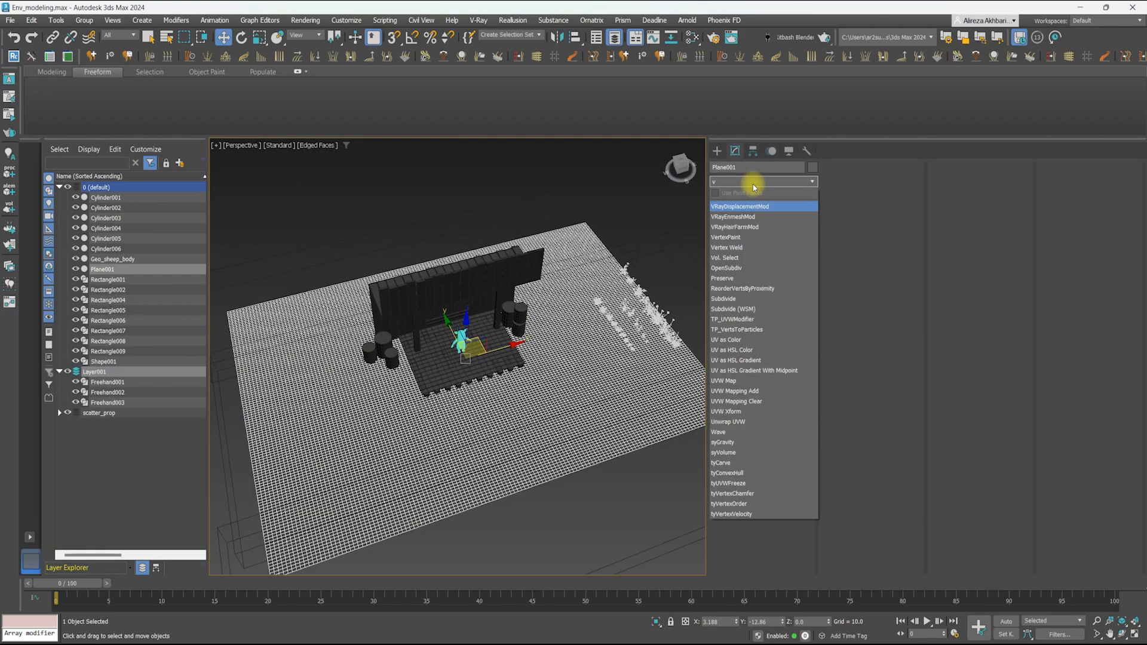
click(725, 258)
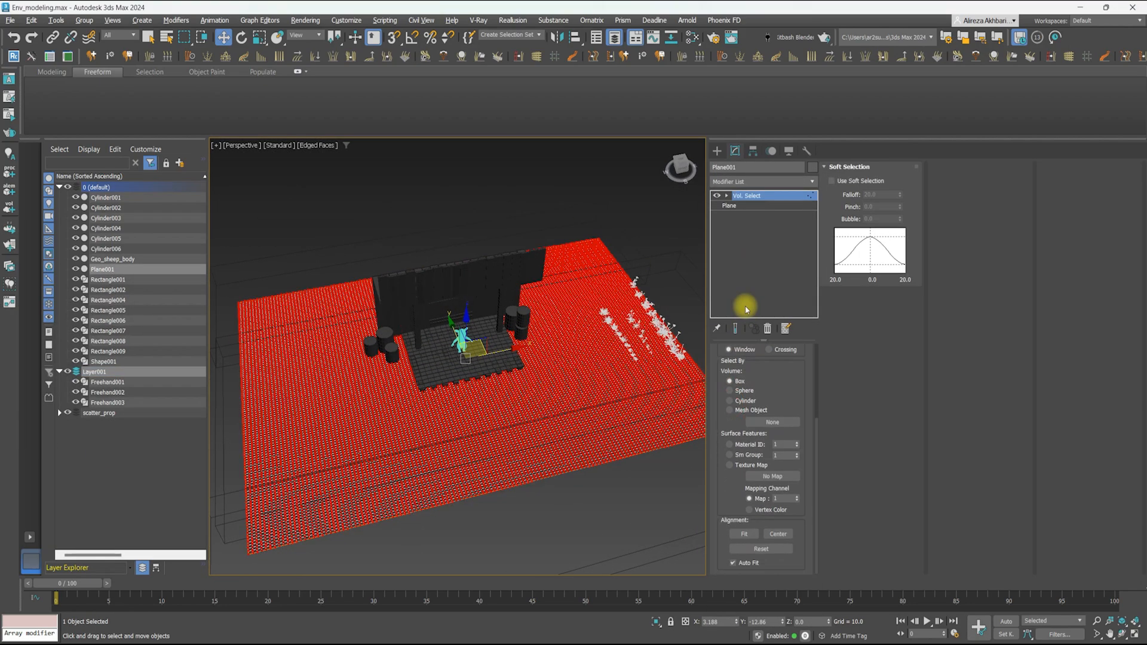
click(832, 180)
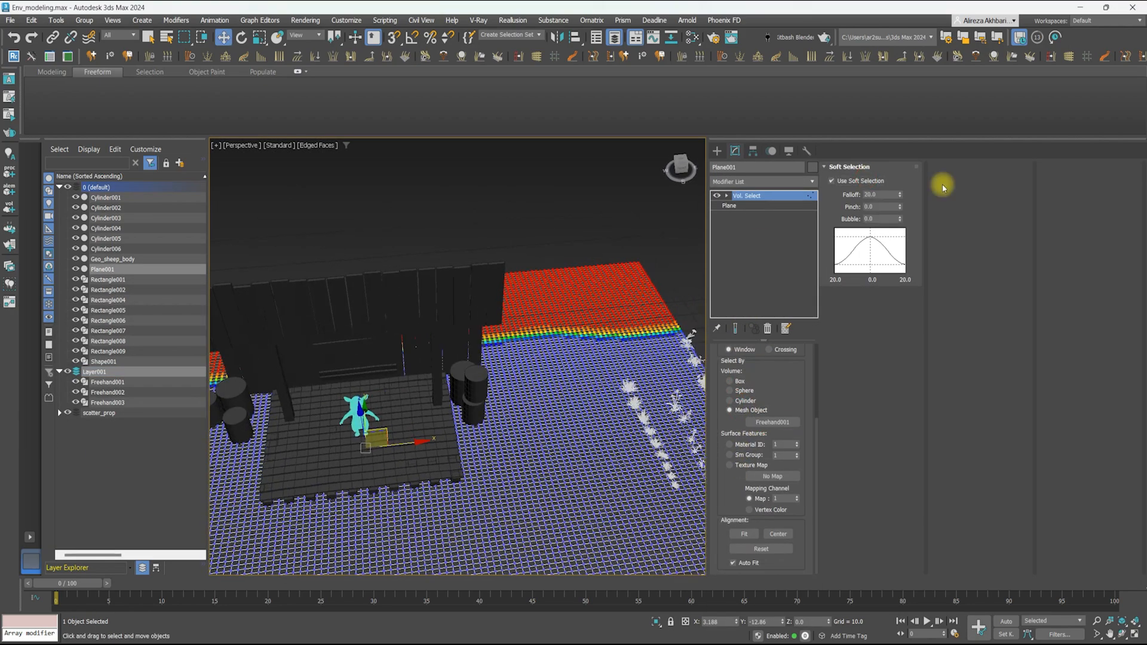
Add a Noise modifier with scale 18 and Z strength 3.56 to the ground's selected area, plus a second Vol. Select above it
click(784, 181)
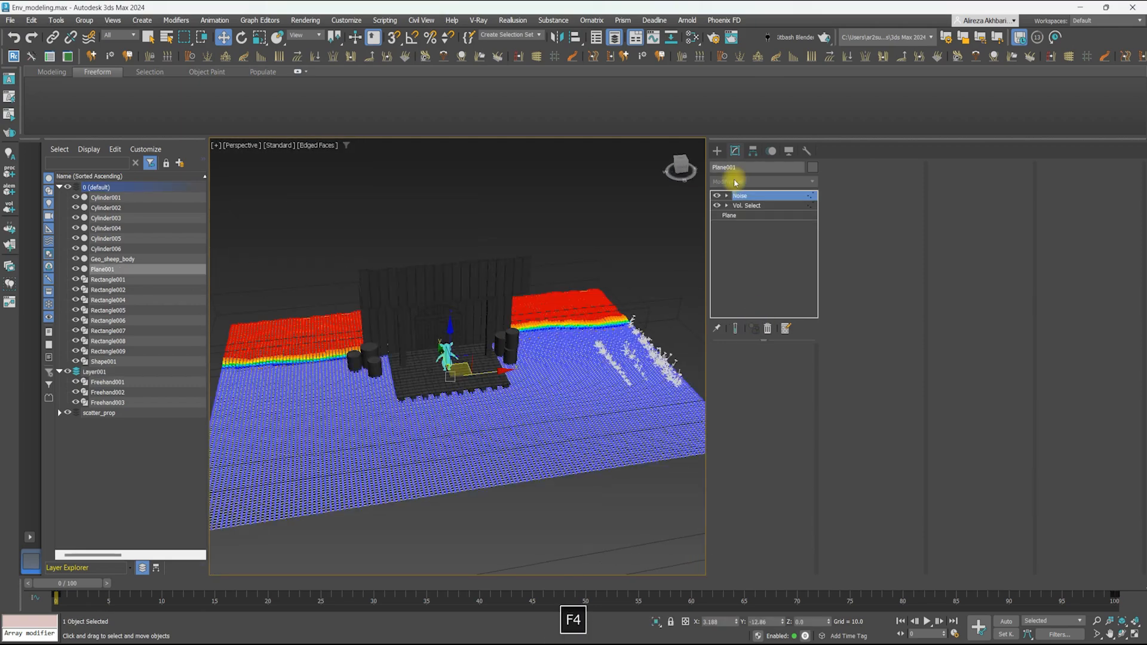
click(730, 180)
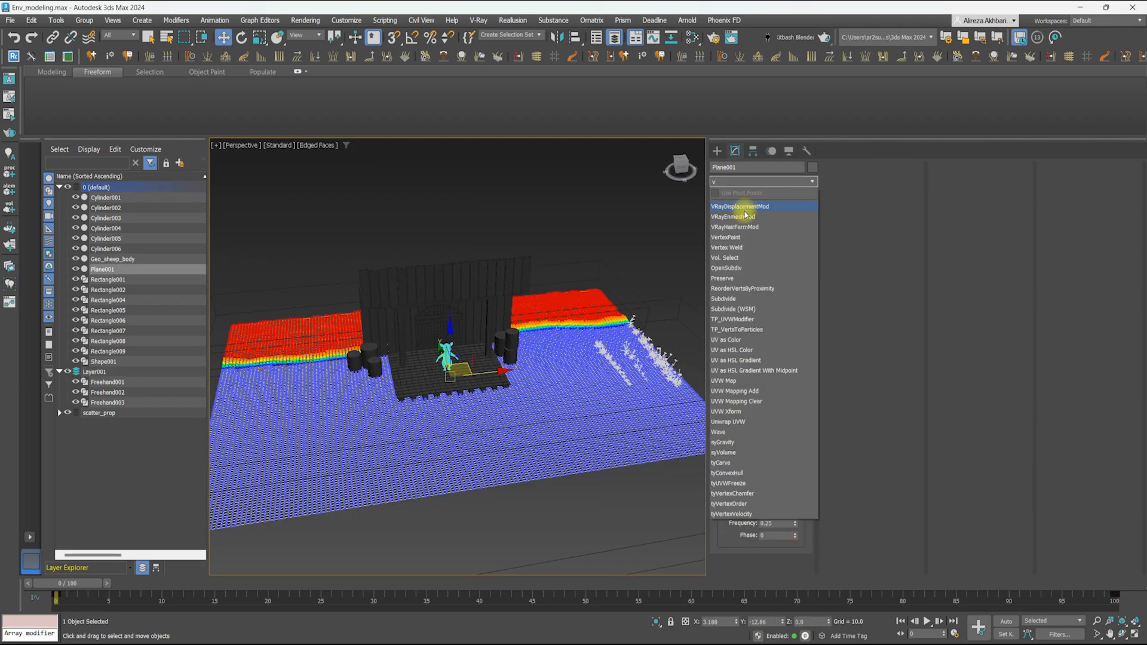
click(740, 209)
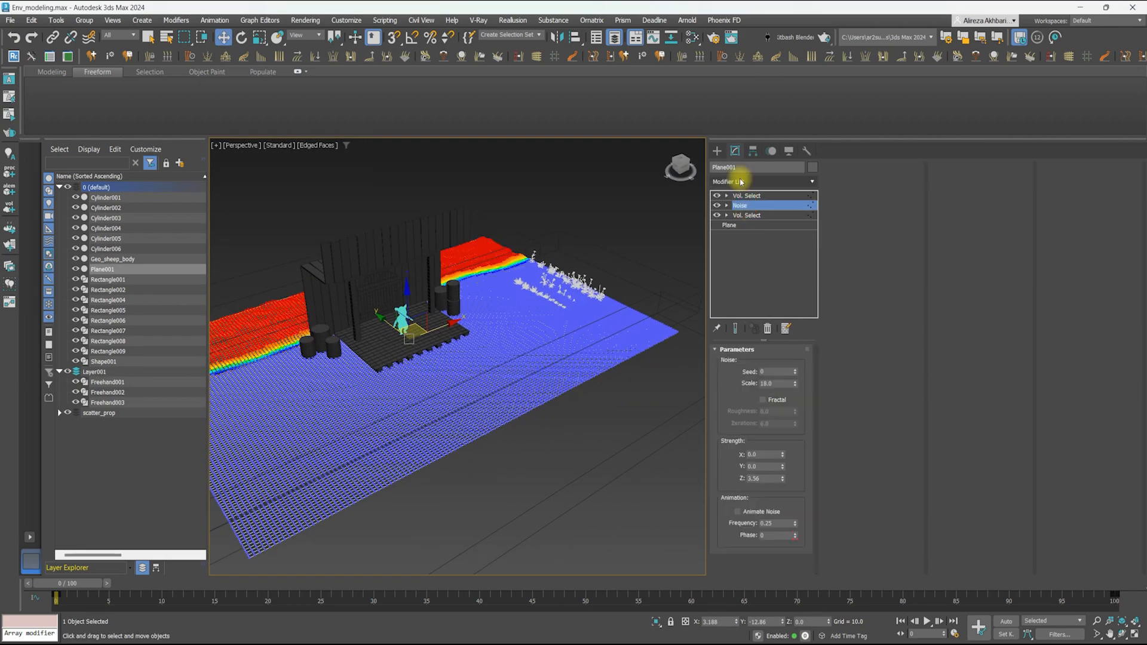
Insert an Edit Poly modifier between the Noise and the upper Vol. Select of the ground plane
click(735, 181)
click(761, 215)
click(747, 196)
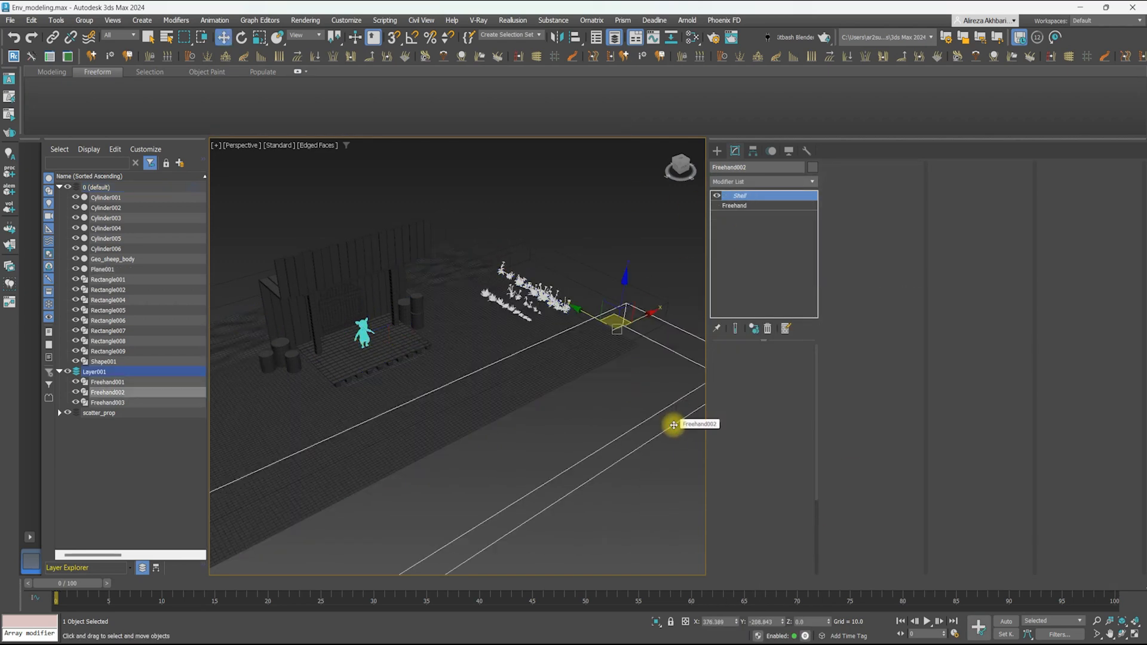
Select the Freehand002 and Freehand003 volumes together and display the freehand volume shapes as see-through
ctrl+click(490, 312)
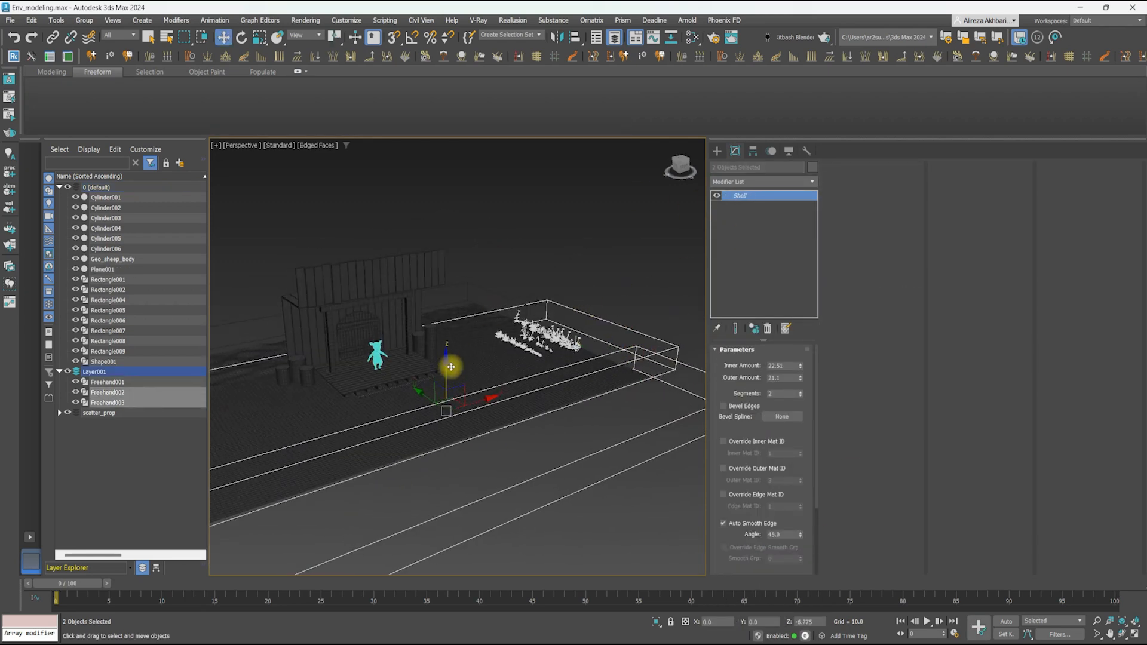
middle_drag(554, 327, 413, 305)
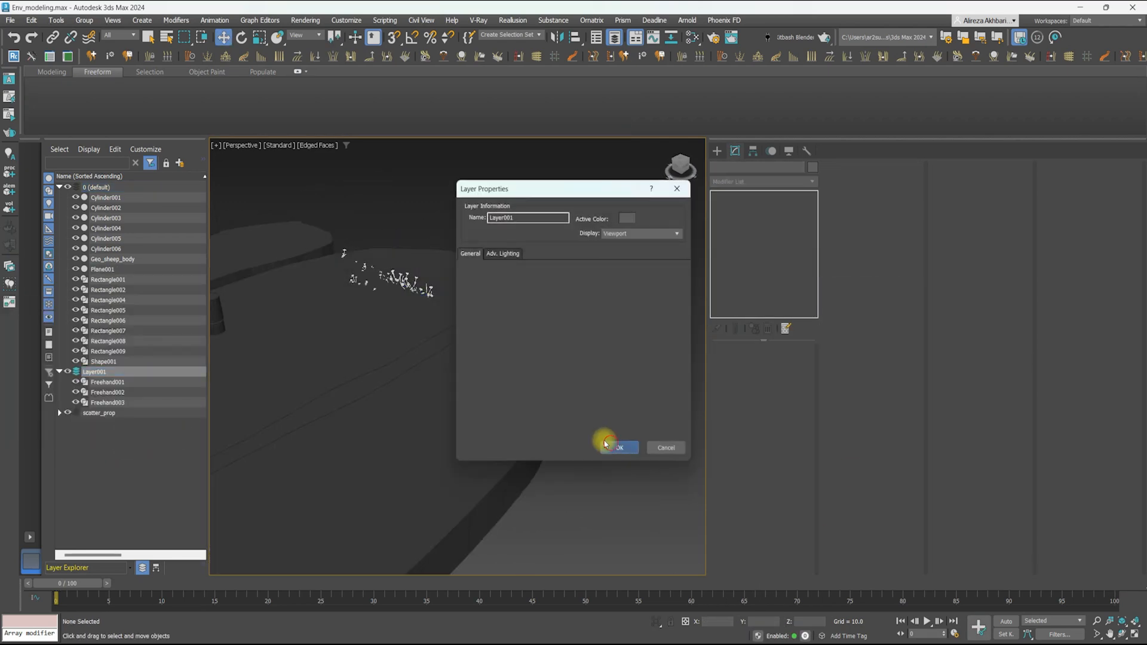
click(603, 369)
key(alt+x)
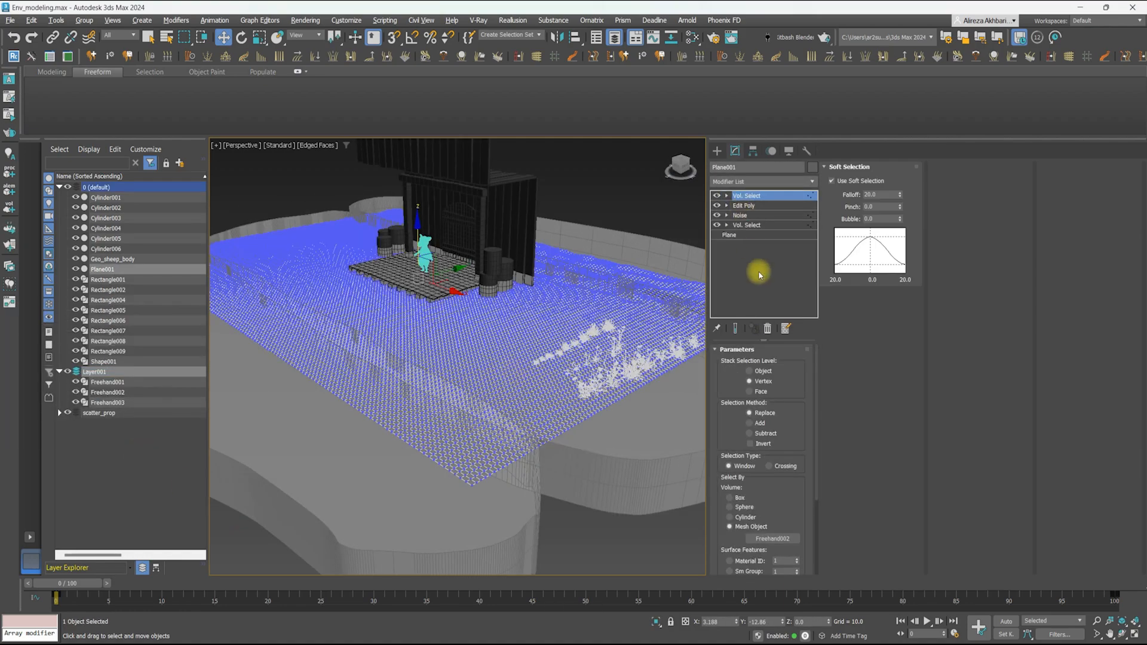
Try the front freehand volume as the mesh object of the ground plane's upper Vol. Select
key(w)
scroll(330, 412, down, 3)
click(744, 205)
alt+middle_drag(478, 322, 543, 302)
click(758, 196)
middle_drag(459, 287, 490, 317)
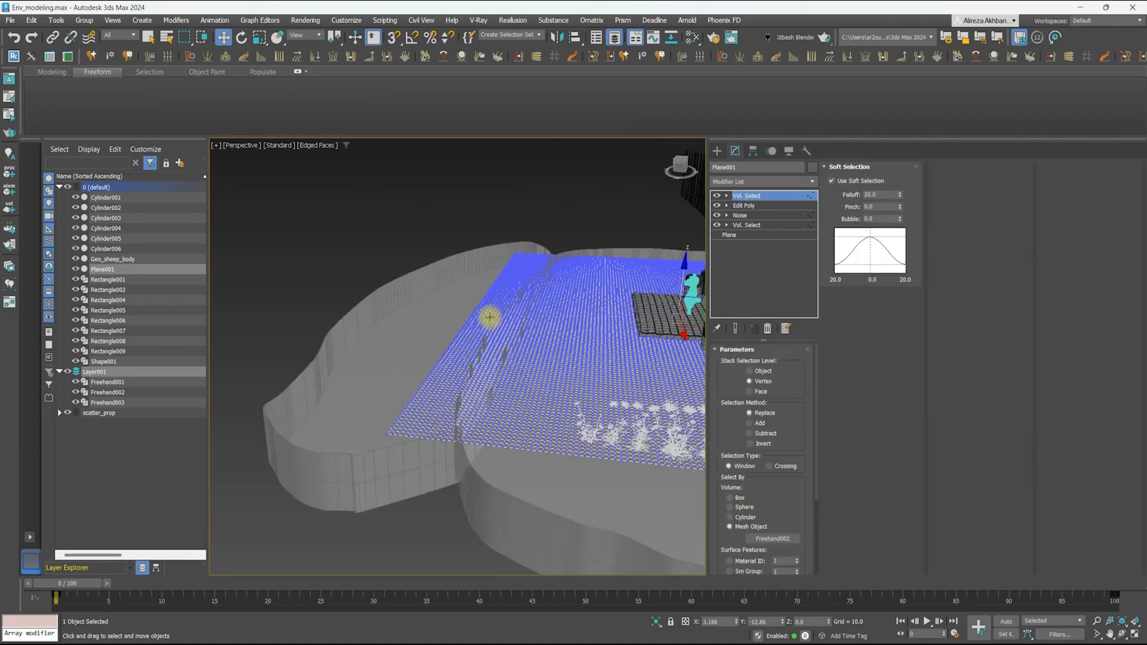
click(773, 539)
middle_drag(493, 457, 444, 414)
click(347, 292)
mouse_move(347, 292)
alt+middle_down()
mouse_move(392, 304)
mouse_move(364, 221)
alt+middle_up()
Remove the Edit Poly modifier from the ground plane's modifier stack
click(736, 205)
alt+middle_drag(455, 311, 508, 347)
click(737, 196)
click(767, 329)
middle_drag(529, 280, 475, 280)
key(1)
alt+middle_drag(558, 405, 502, 401)
key(F3)
key(1)
right_click(743, 196)
click(755, 200)
Assign the middle freehand volume as the mesh object for the ground plane's second Vol. Select
alt+middle_drag(633, 358, 486, 338)
key(F3)
click(547, 437)
scroll(607, 325, up, 3)
scroll(607, 325, down, 3)
click(773, 539)
click(598, 520)
Add a Noise modifier above the second Vol. Select, raise its Z strength, and toggle the volume layer's visibility
click(744, 181)
text(n)
click(737, 207)
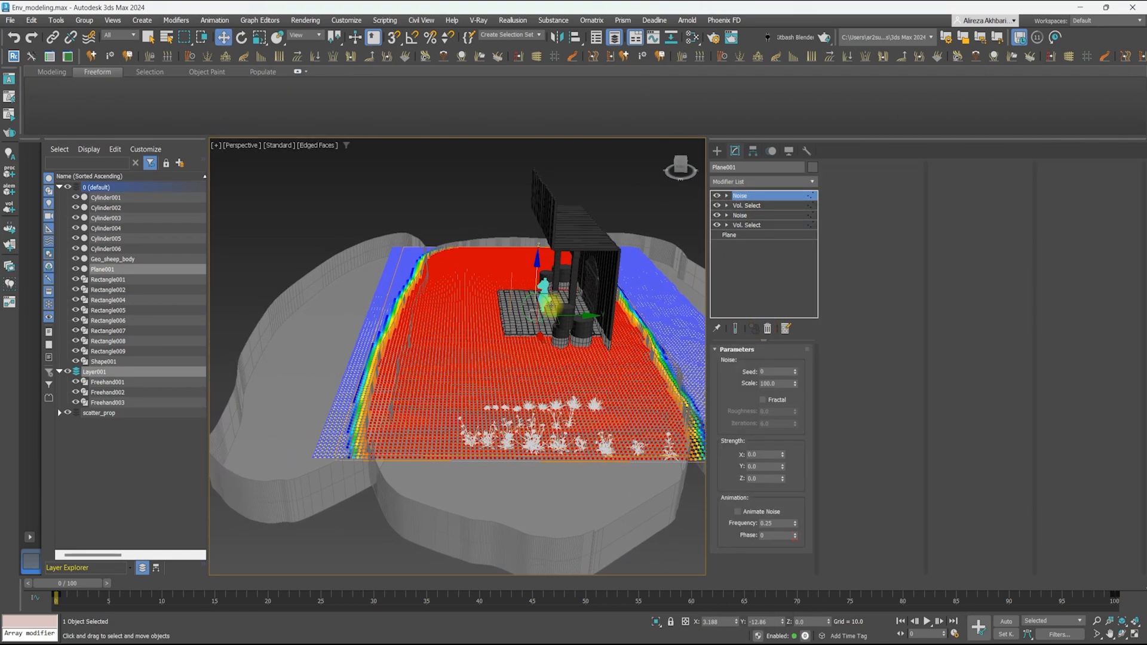
drag(782, 479, 753, 268)
alt+middle_drag(484, 352, 523, 374)
click(68, 372)
scroll(522, 375, up, 3)
Toggle Fractal on the second ground Noise and tune its scale and Z strength for the middle terrain
click(779, 400)
mouse_move(442, 361)
alt+middle_down()
mouse_move(480, 359)
mouse_move(535, 332)
mouse_move(536, 320)
alt+middle_up()
key(F4)
drag(783, 479, 781, 455)
drag(796, 384, 794, 413)
drag(783, 479, 782, 448)
scroll(508, 323, down, 3)
alt+middle_drag(508, 323, 471, 305)
scroll(471, 304, down, 2)
Add a third Vol. Select using Freehand002 as the mesh object, with soft selection falloff 40.4
click(725, 183)
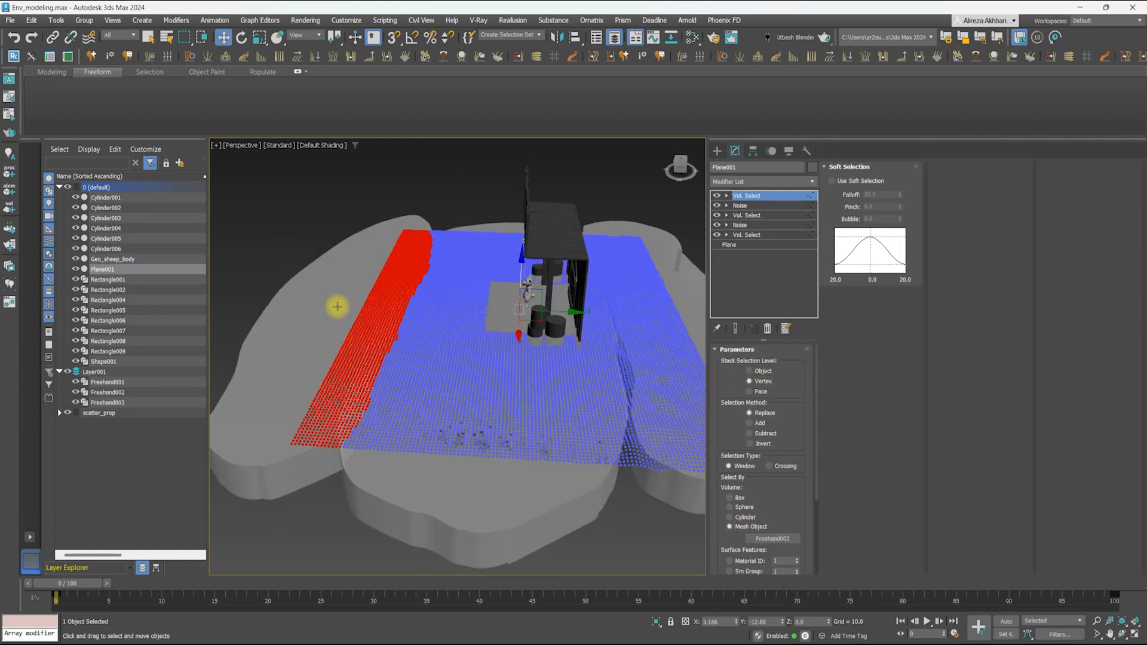
click(832, 181)
drag(899, 194, 974, 187)
scroll(508, 262, up, 3)
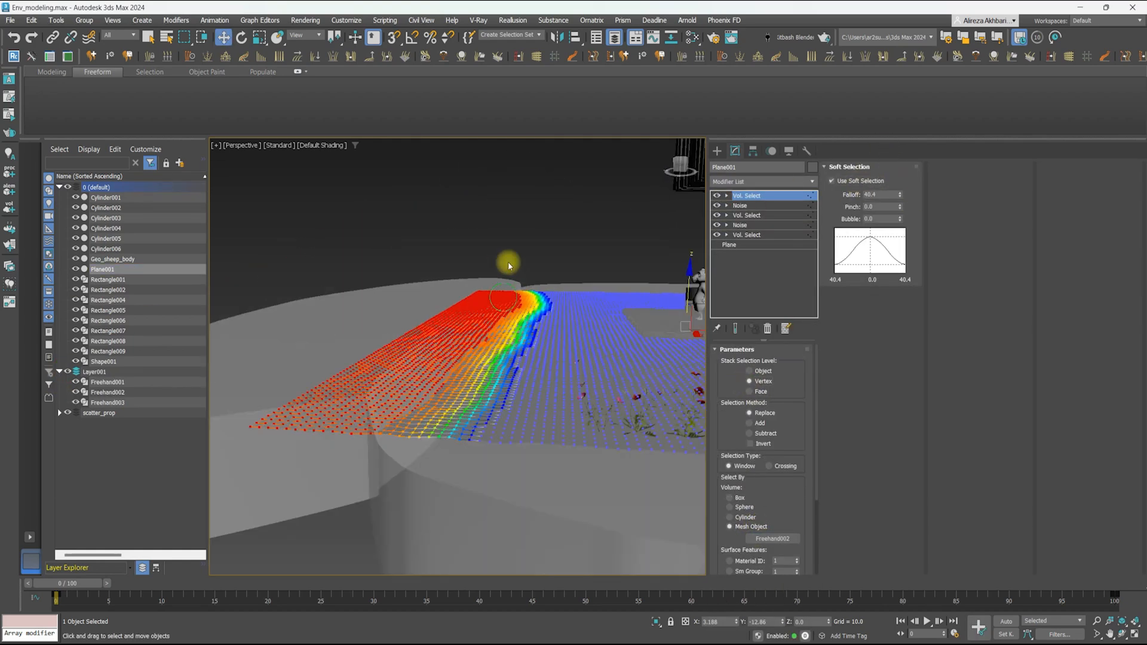
Add Push and Noise modifiers to the front ground selection and give the noise Z strength for uneven terrain
key(Return)
click(743, 180)
click(797, 386)
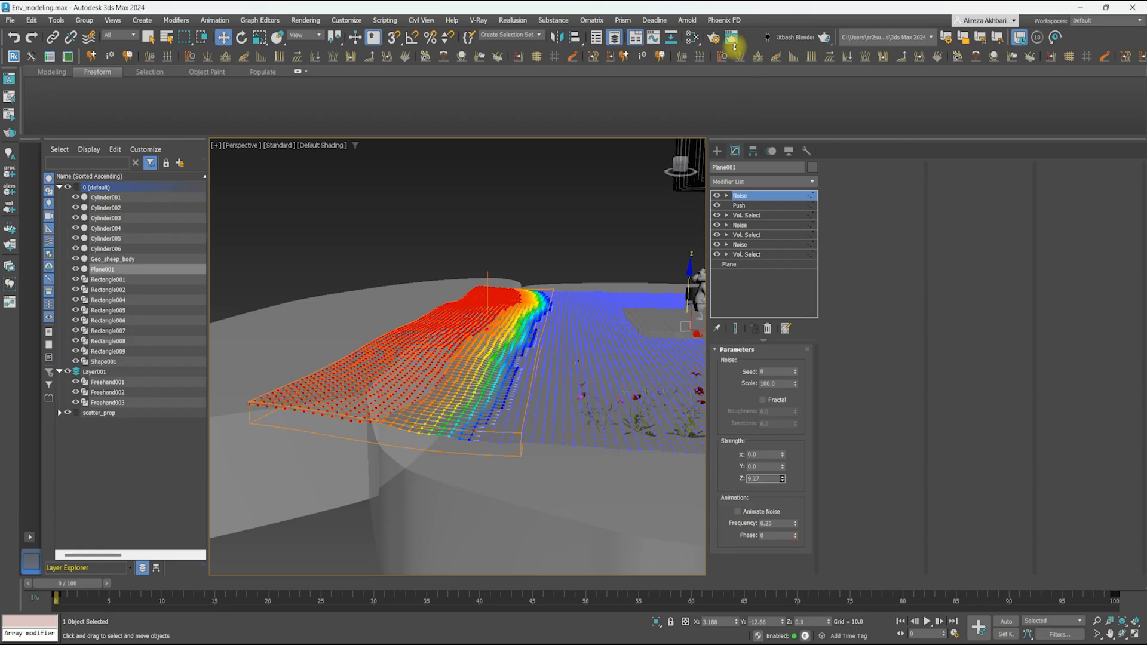
alt+middle_drag(597, 371, 678, 166)
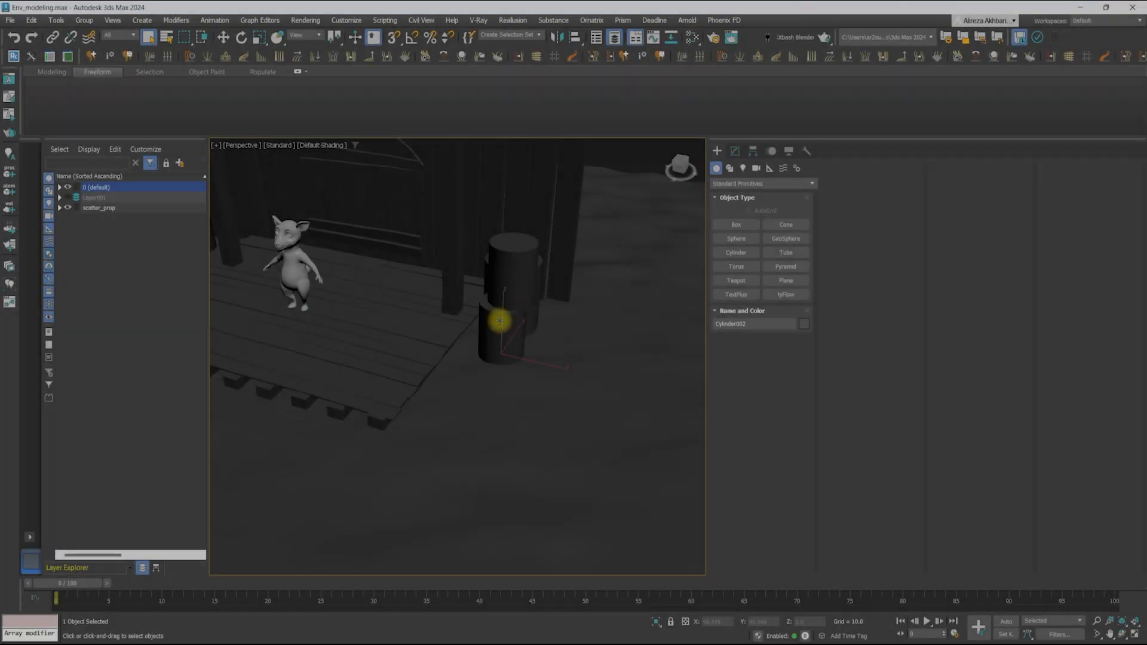
Isolate the selected cylinder beside the platform and add a Taper modifier with Curve 0.92 to bulge it into a barrel
key(w)
scroll(500, 321, up, 3)
alt+middle_drag(499, 320, 451, 341)
key(alt+q)
key(F4)
click(735, 151)
click(730, 181)
text(t)
click(731, 261)
drag(788, 373, 787, 370)
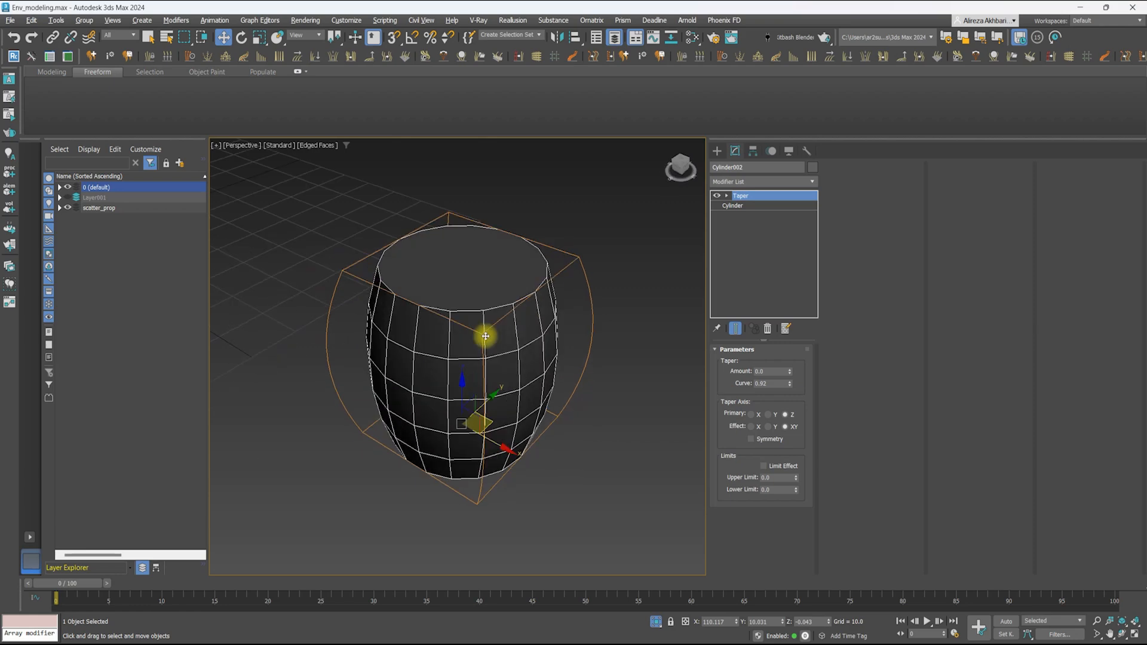
Add an Edit Poly modifier to the barrel and detach its cap polygons as a separate object
scroll(485, 336, up, 3)
click(727, 181)
click(730, 238)
click(771, 441)
click(478, 268)
mouse_move(478, 496)
alt+middle_down()
mouse_move(484, 376)
mouse_move(481, 490)
alt+middle_up()
click(997, 326)
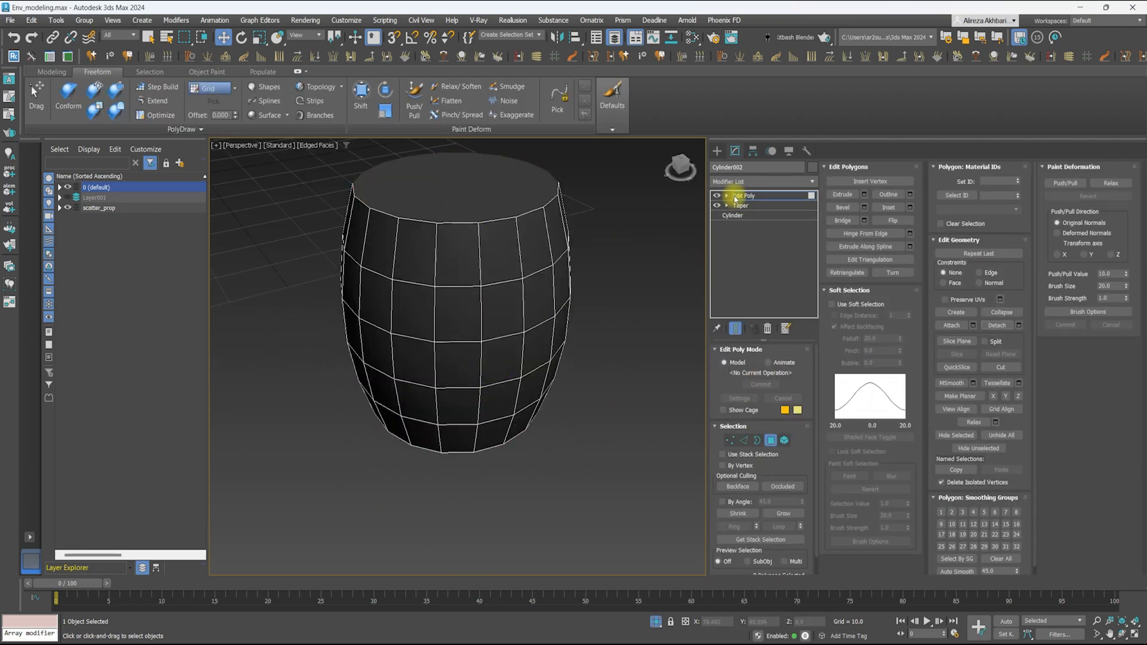
Put the barrel and the detached caps in a new layer and hide the caps
click(743, 196)
middle_drag(418, 206, 412, 227)
click(60, 188)
ctrl+click(439, 212)
click(180, 163)
click(491, 269)
alt+middle_drag(492, 269, 498, 280)
click(745, 181)
click(738, 207)
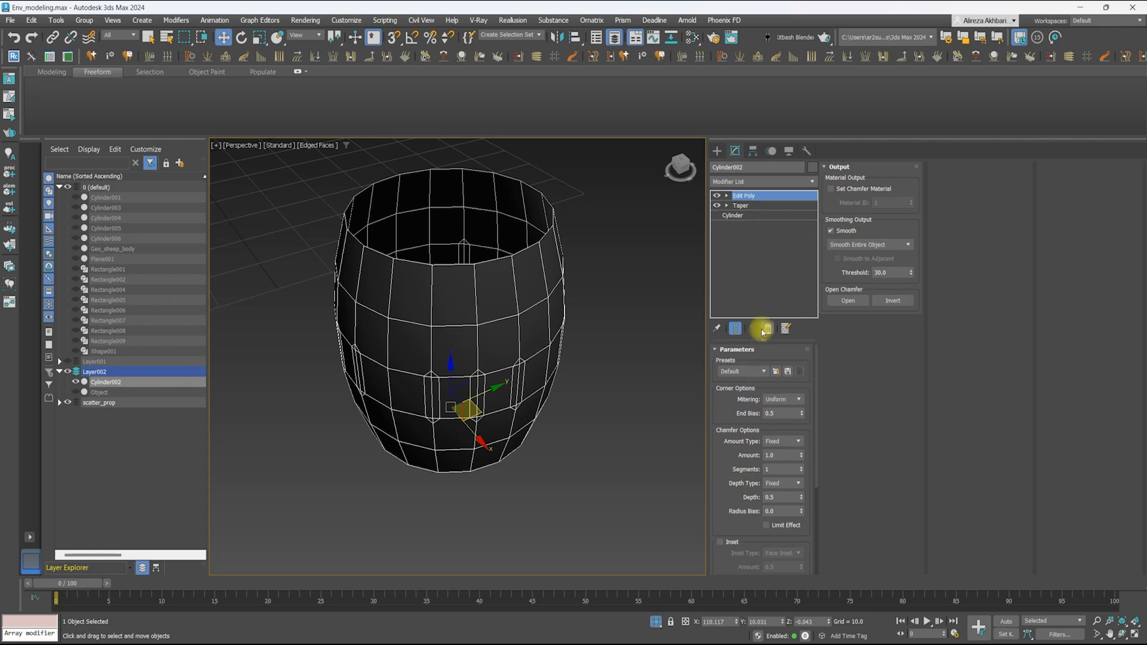
click(768, 331)
Add a second Edit Poly, select all vertical barrel edges with Ring and Loop, and chamfer them open to separate the staves
click(721, 181)
click(731, 237)
click(744, 440)
click(518, 306)
click(735, 527)
click(778, 526)
right_click(626, 282)
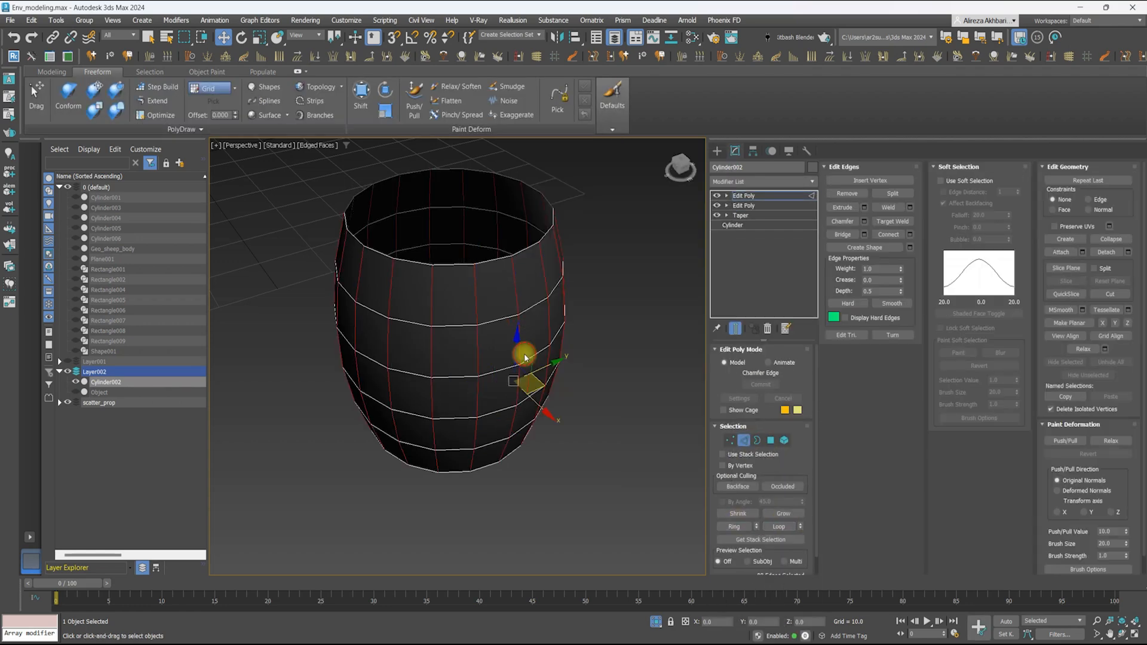
click(524, 353)
scroll(465, 393, up, 3)
click(465, 477)
Add a Shell modifier to the separated staves and adjust its inner and outer amounts
click(745, 182)
click(730, 214)
alt+middle_drag(556, 239, 561, 284)
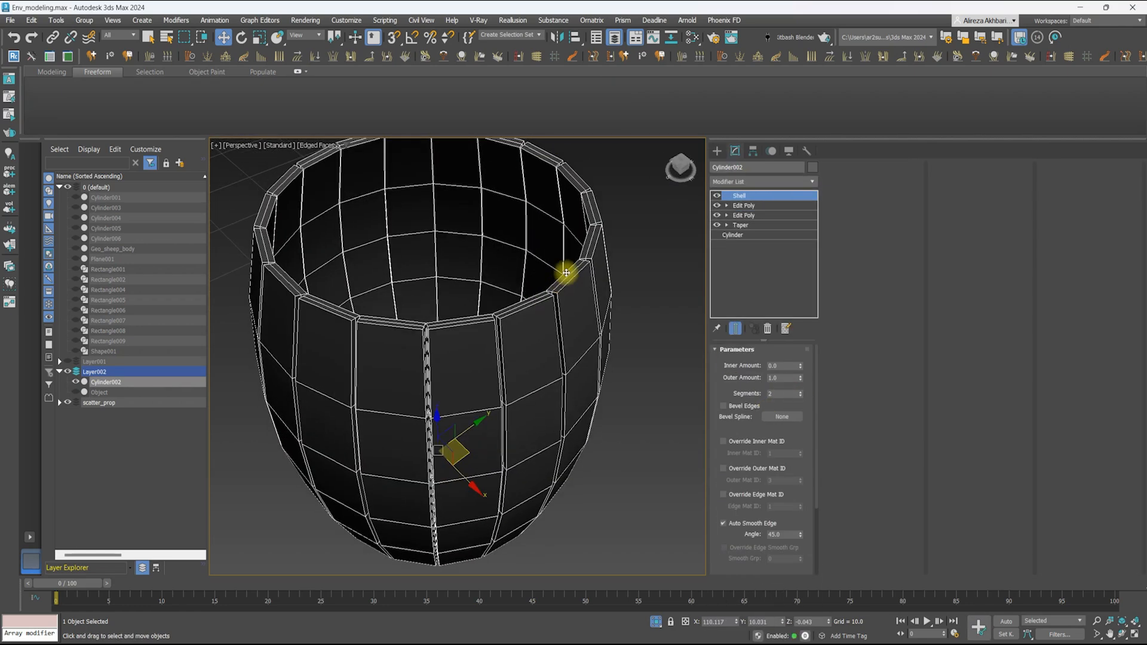
key(F4)
drag(801, 378, 797, 418)
key(F4)
drag(800, 366, 793, 328)
Try a TurboSmooth modifier on the shelled barrel and inspect the smoothed staves
click(745, 182)
click(735, 239)
alt+middle_drag(622, 334, 628, 279)
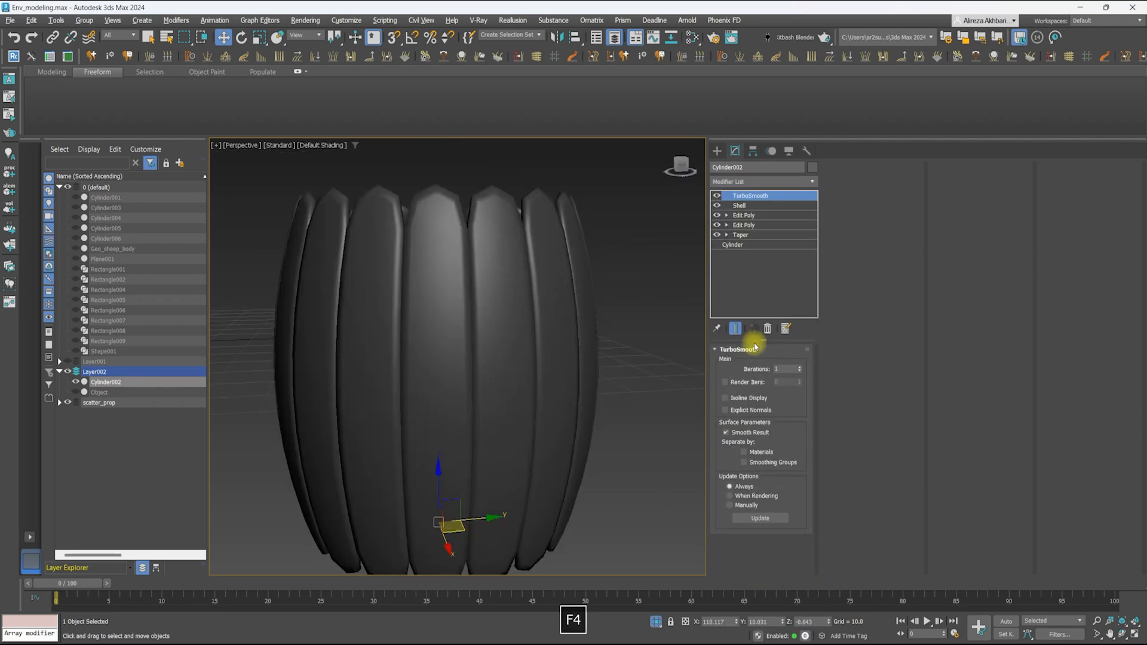
key(F4)
key(F4)
Try adding support edges across the staves near both barrel ends with an Edit Poly between Shell and TurboSmooth
click(743, 208)
click(735, 328)
click(745, 181)
click(730, 237)
key(2)
key(F3)
drag(599, 242, 319, 252)
alt+middle_drag(502, 413, 503, 359)
ctrl+drag(589, 367, 353, 357)
right_click(508, 299)
click(454, 363)
drag(466, 184, 466, 200)
click(463, 412)
middle_drag(434, 301, 418, 440)
key(ctrl+BackSpace)
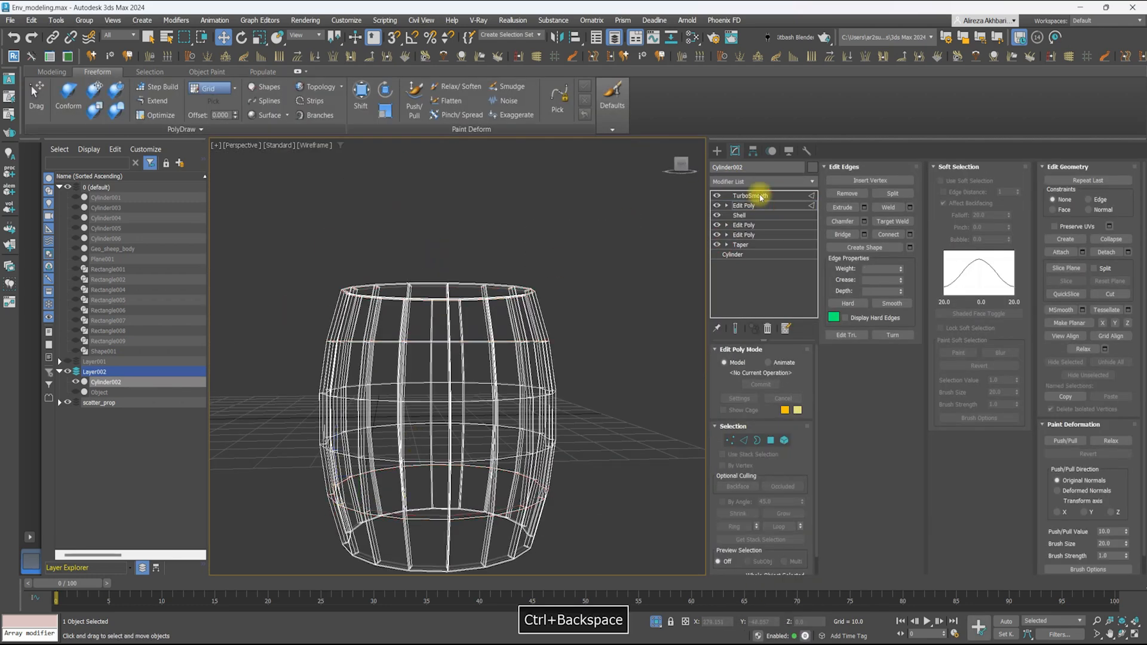
Delete the Edit Poly above Shell and the TurboSmooth modifier from the barrel
click(759, 196)
key(F3)
alt+middle_drag(463, 278, 473, 335)
scroll(474, 335, up, 3)
click(744, 205)
click(768, 329)
click(751, 196)
key(F4)
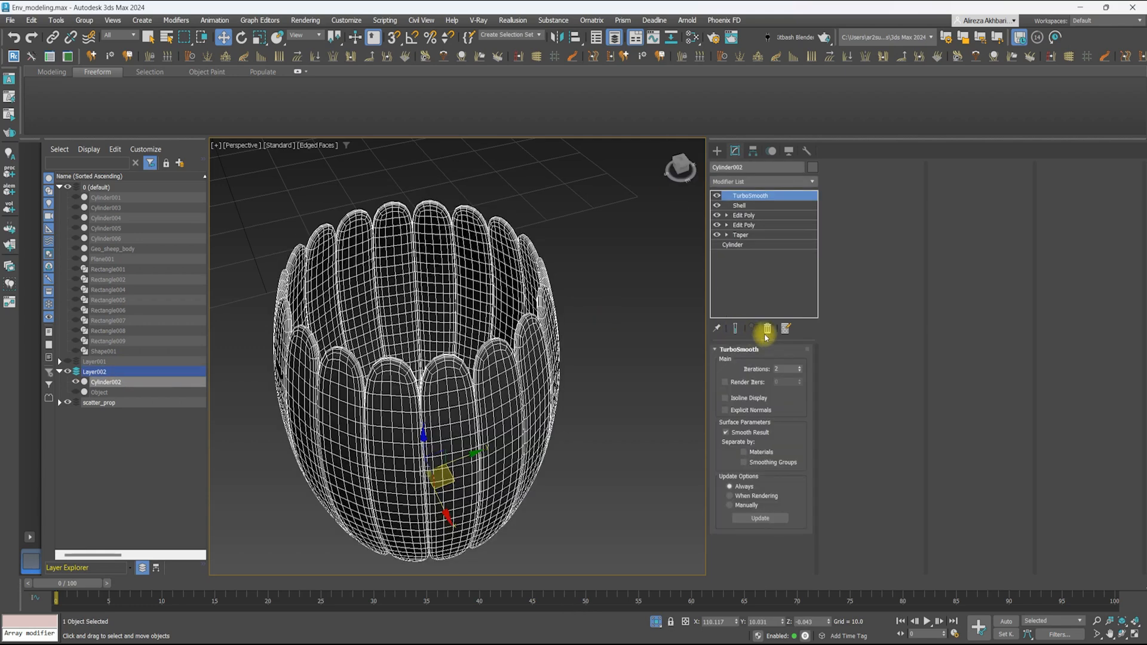
click(767, 329)
Create a long, narrow plane beside the barrel as a single stave and add a Bend modifier to it
click(717, 151)
click(786, 280)
drag(287, 278, 372, 327)
alt+middle_drag(447, 355, 478, 355)
key(w)
click(735, 152)
click(735, 182)
text(bend)
key(Return)
key(e)
key(a)
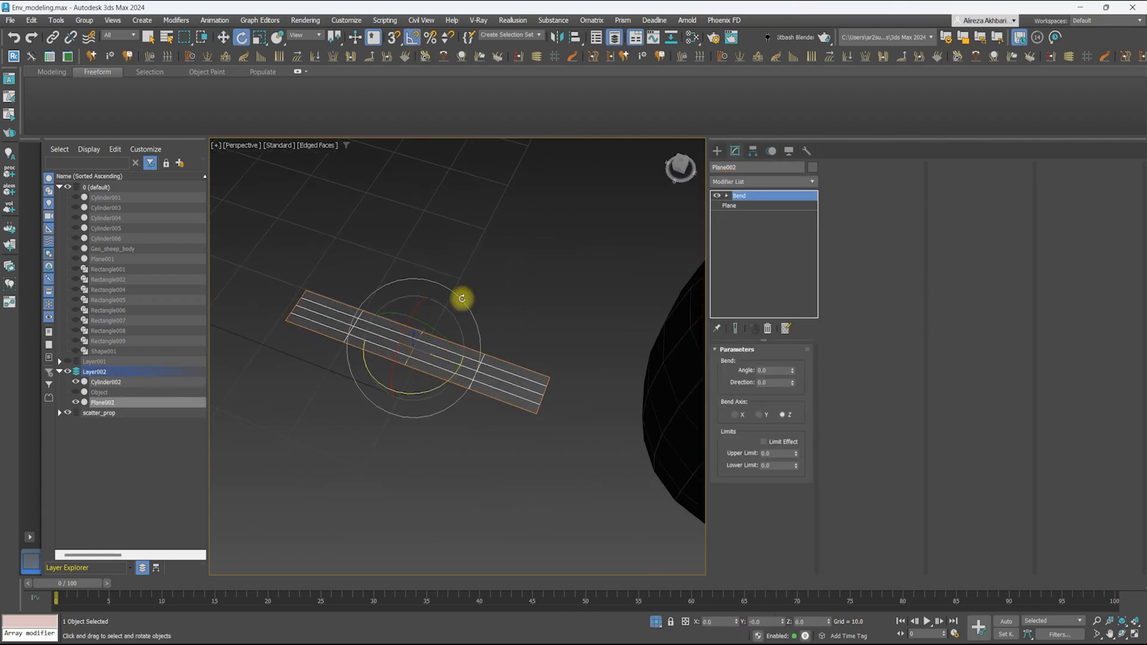
Add an Array modifier above Bend with radial distribution on the X axis and radius 9.1
key(w)
click(762, 182)
text(array)
key(Return)
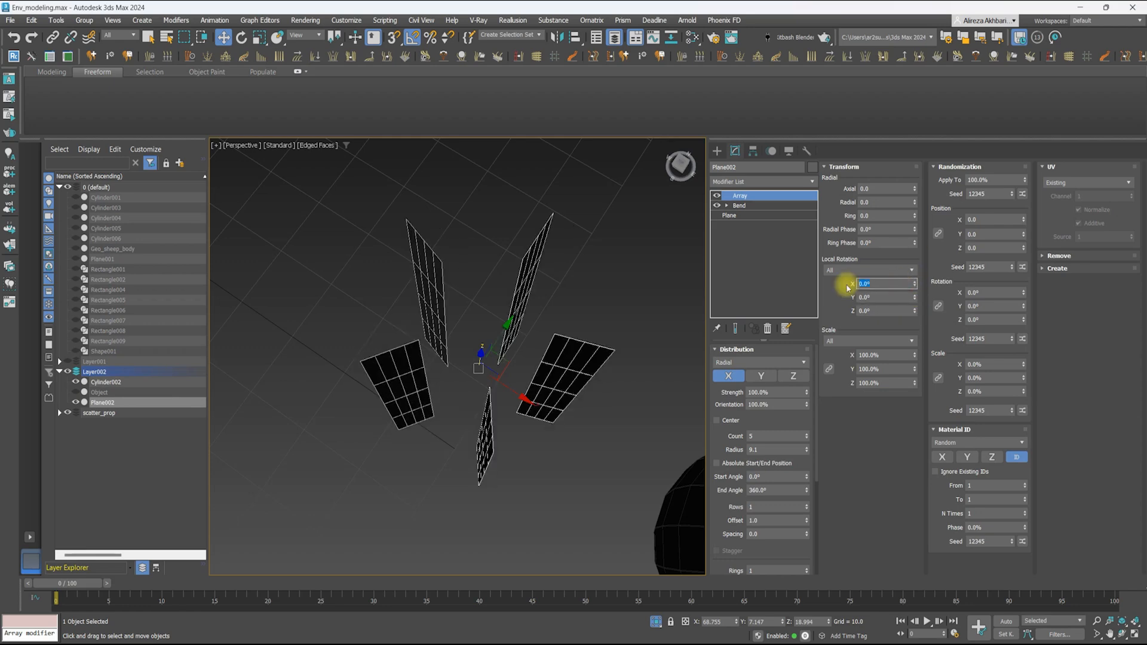
Set the array's local X rotation to -90° and its count to 10 to stand the staves in a ring
text(90)
alt+middle_drag(574, 335, 588, 268)
drag(877, 284, 853, 287)
text(-90)
key(Return)
key(F4)
key(F4)
drag(806, 436, 807, 383)
alt+middle_drag(573, 305, 555, 260)
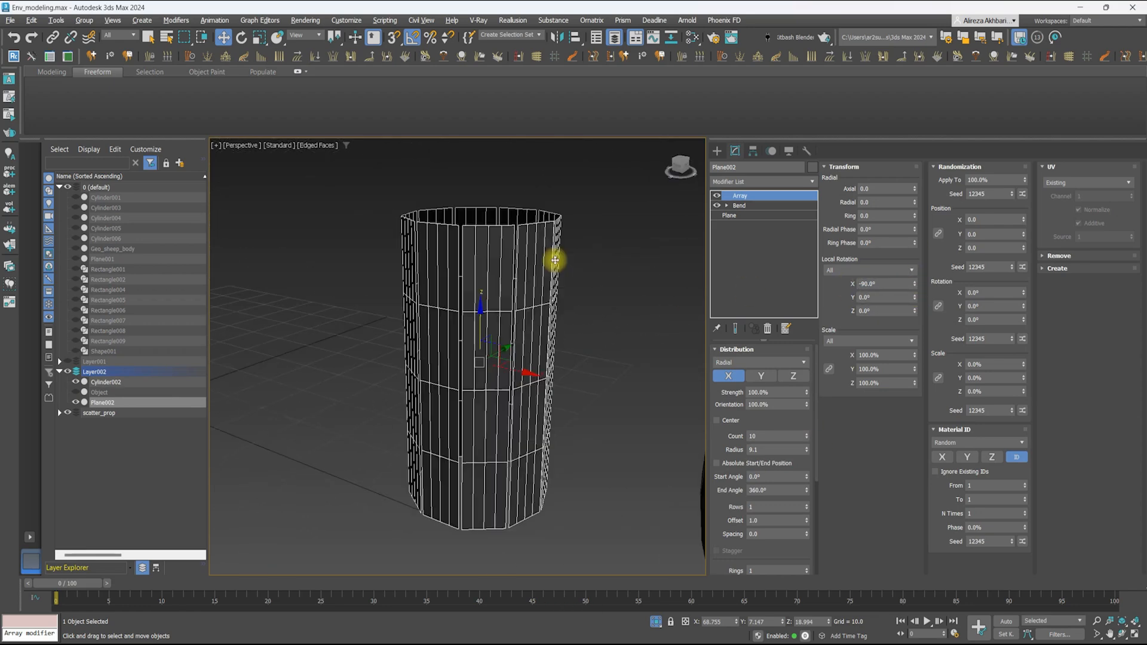
Bend the stave along the X axis so the barrel bulges, and raise the array count to 18
click(739, 205)
alt+middle_drag(579, 310, 583, 316)
click(735, 329)
click(760, 415)
drag(788, 371, 786, 339)
click(737, 415)
click(741, 196)
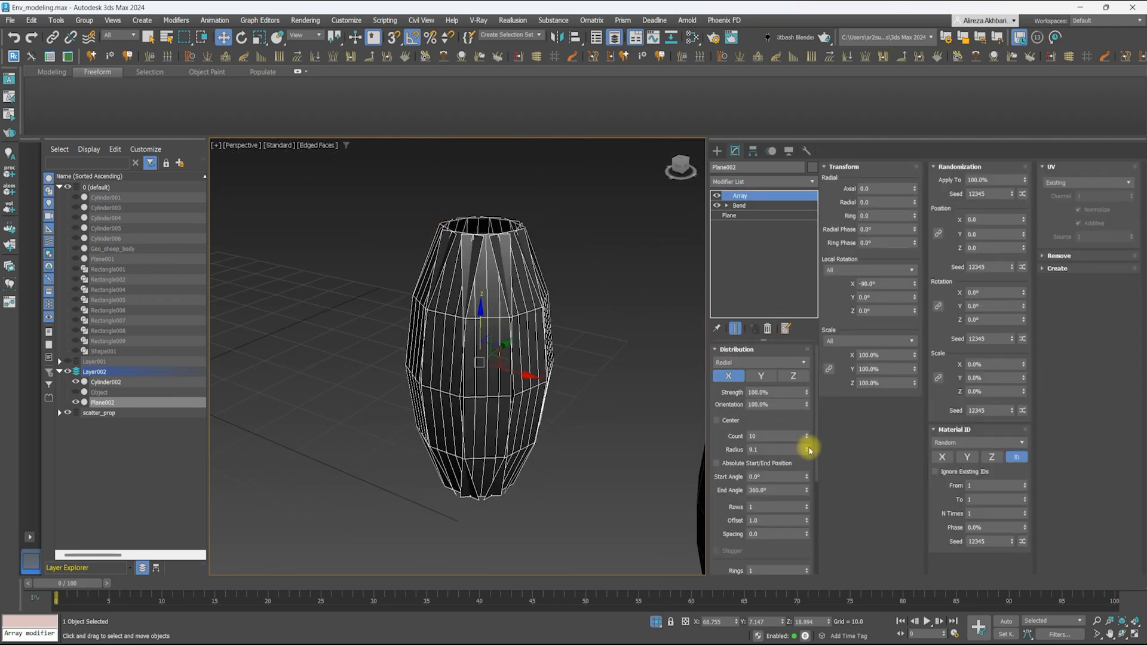
click(754, 205)
drag(807, 437, 798, 383)
click(762, 182)
text(f)
click(732, 254)
click(731, 225)
alt+middle_drag(623, 330, 624, 321)
key(F3)
click(768, 329)
Add an FFD 4x4x4 modifier directly above the Plane and scale its control points to shape the stave
click(730, 215)
click(736, 183)
text(f)
click(727, 215)
click(754, 225)
key(F3)
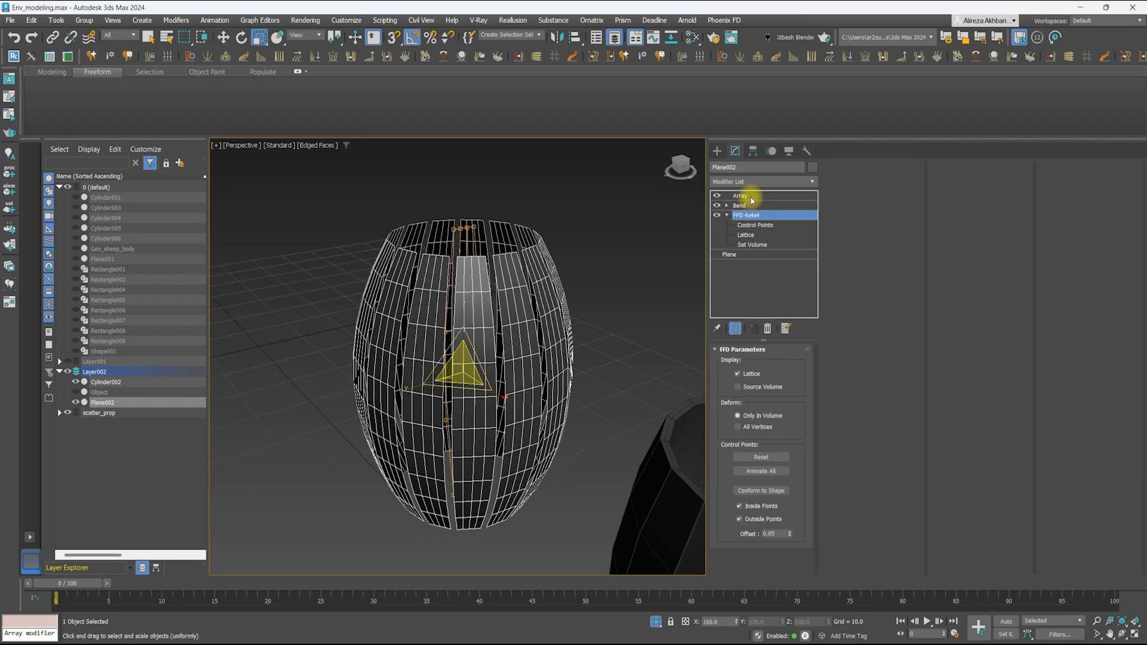
Adjust the array radius to close the gaps between staves, and open the base plane's parameters
click(751, 197)
click(739, 206)
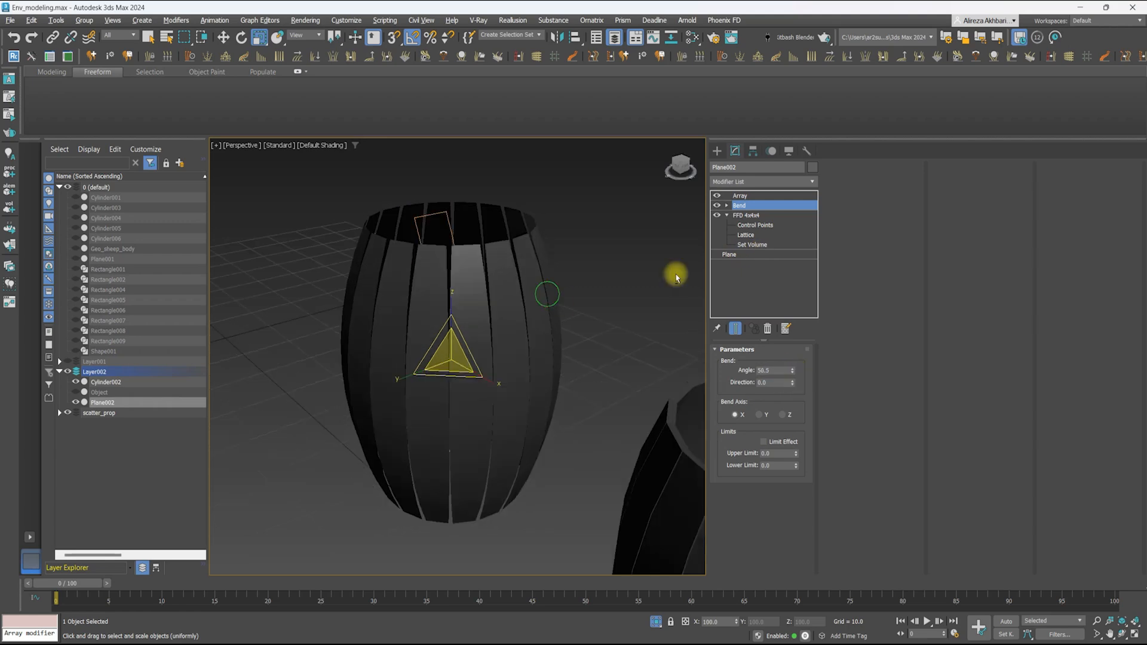
click(740, 196)
click(806, 449)
key(F4)
click(729, 254)
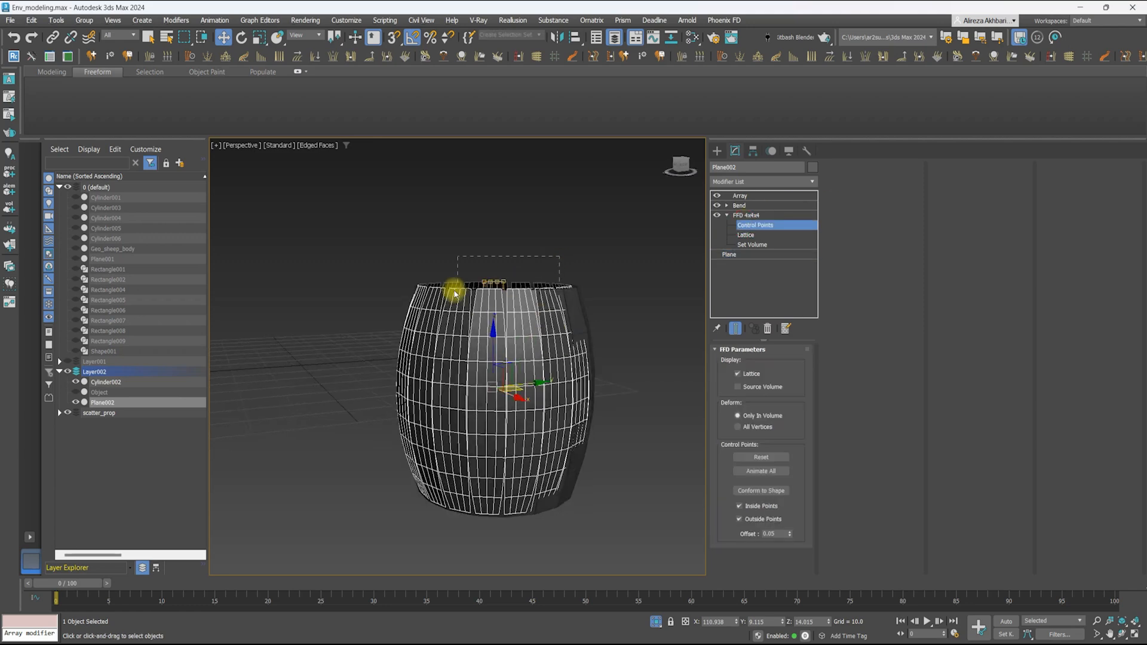
Scale the FFD control points at the stave's upper end and set the array radius to 13.3
drag(454, 294, 453, 298)
alt+middle_drag(454, 294, 433, 405)
key(r)
key(F4)
scroll(443, 368, up, 3)
key(F4)
click(808, 447)
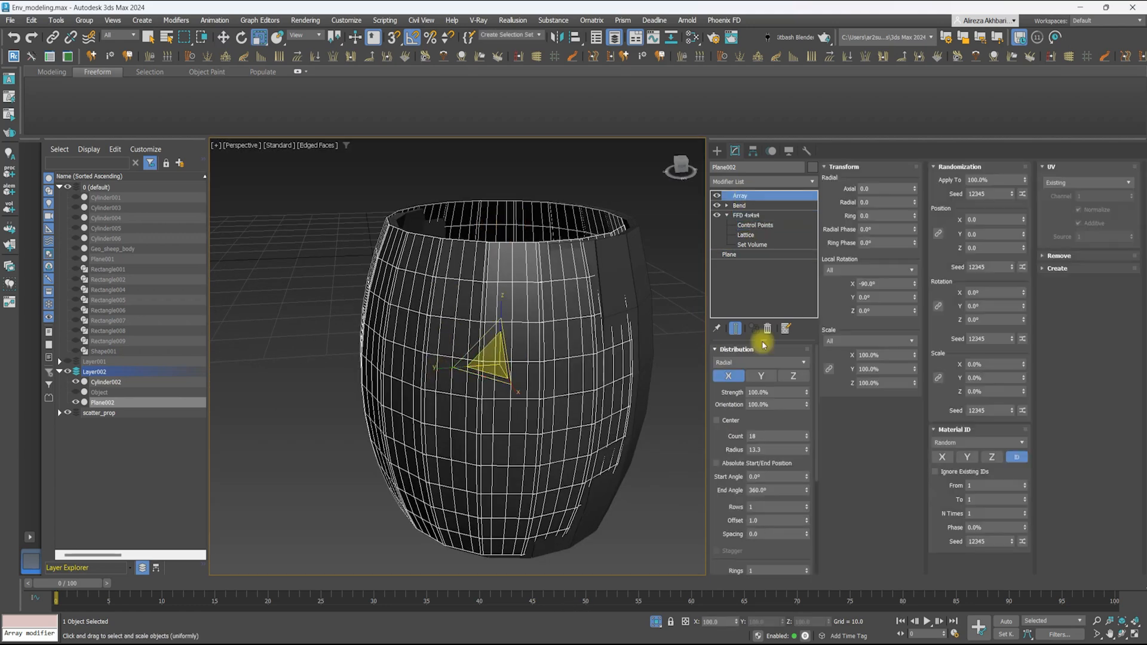
Try a Shell modifier on top of the Array and inspect the barrel's rim
click(749, 183)
key(s)
key(h)
key(Return)
alt+middle_drag(648, 195, 668, 230)
key(F4)
click(768, 328)
Add a Shell modifier between FFD 4x4x4 and Bend to give each stave thickness
click(746, 215)
click(739, 184)
key(s)
key(h)
key(Return)
Move the arrayed barrel clear of the cylinder-based barrel and select its Array modifier
alt+middle_drag(470, 277, 509, 316)
drag(618, 360, 433, 315)
click(741, 196)
alt+middle_drag(382, 239, 406, 268)
scroll(406, 268, up, 3)
key(F4)
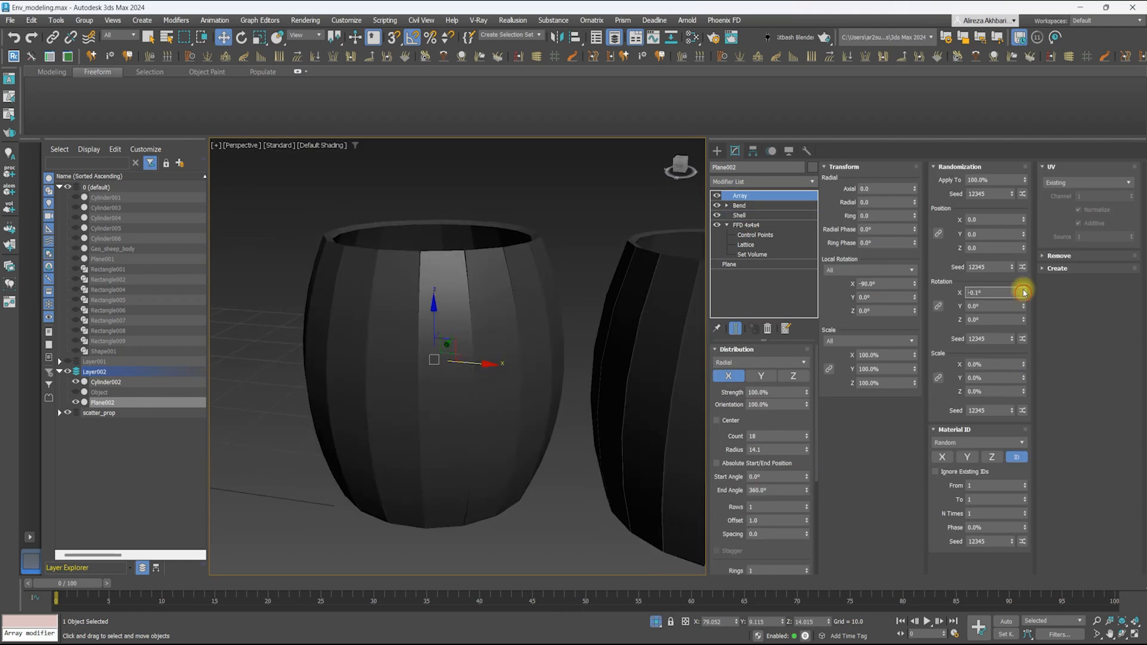
Adjust the random Y and Z rotation of the arrayed staves in the Array modifier and check the barrel's shape
alt+middle_drag(537, 293, 547, 370)
drag(1008, 304, 1010, 310)
alt+middle_drag(469, 310, 472, 243)
scroll(558, 325, up, 3)
drag(1024, 320, 1020, 329)
scroll(478, 335, down, 3)
click(561, 371)
key(F4)
click(400, 348)
alt+middle_drag(573, 227, 601, 267)
Try an Unwrap UVW modifier above the stave's Shell, with end results off, and switch to edge selection
click(740, 215)
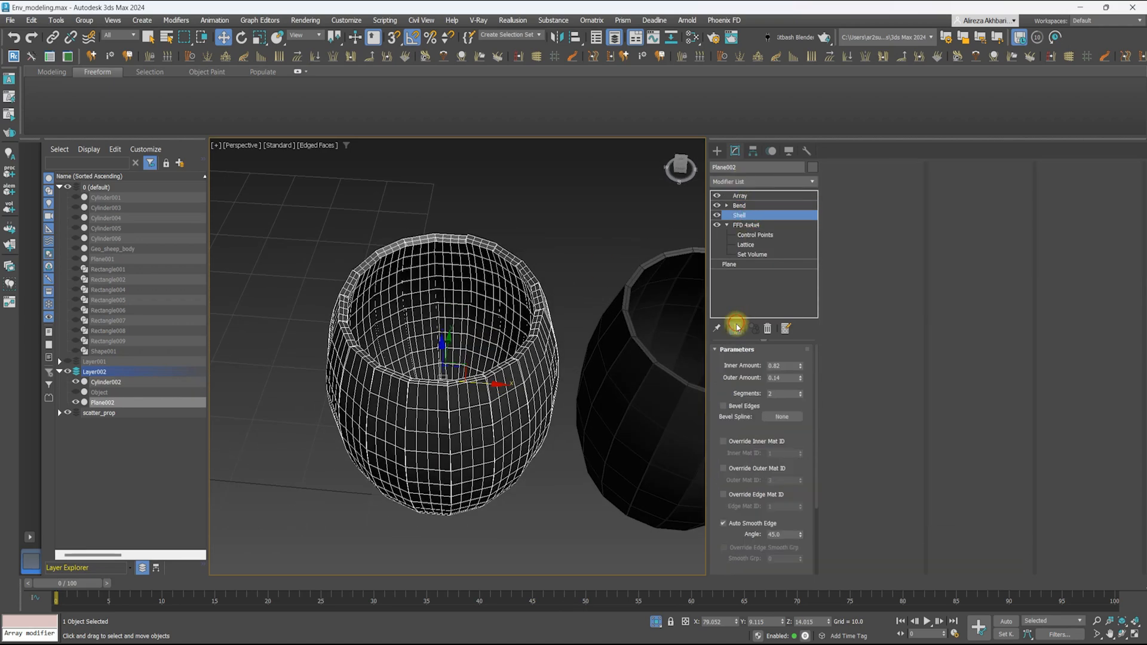
click(736, 328)
click(764, 181)
alt+middle_drag(443, 315, 478, 323)
key(3)
key(ctrl+a)
click(743, 368)
Try seams along the stave's side and end edge loops and unfold its UVs in the UV editor
scroll(443, 239, up, 3)
double_click(440, 233)
alt+middle_drag(441, 239, 412, 269)
ctrl+click(356, 257)
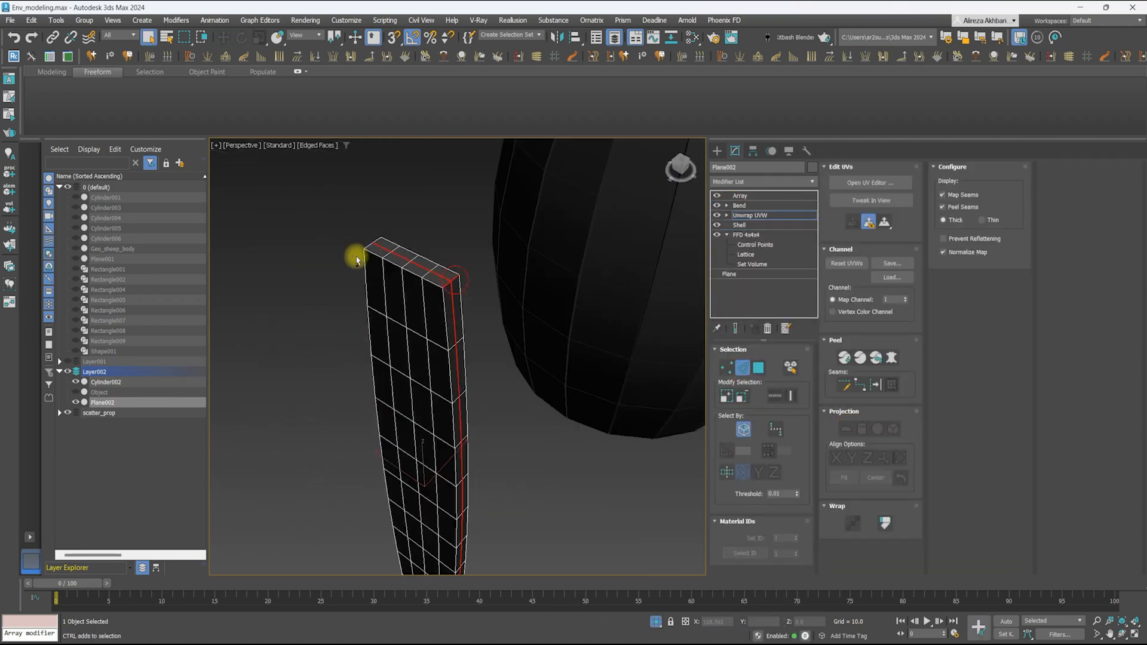
middle_drag(418, 508, 427, 239)
ctrl+click(428, 337)
key(ctrl+e)
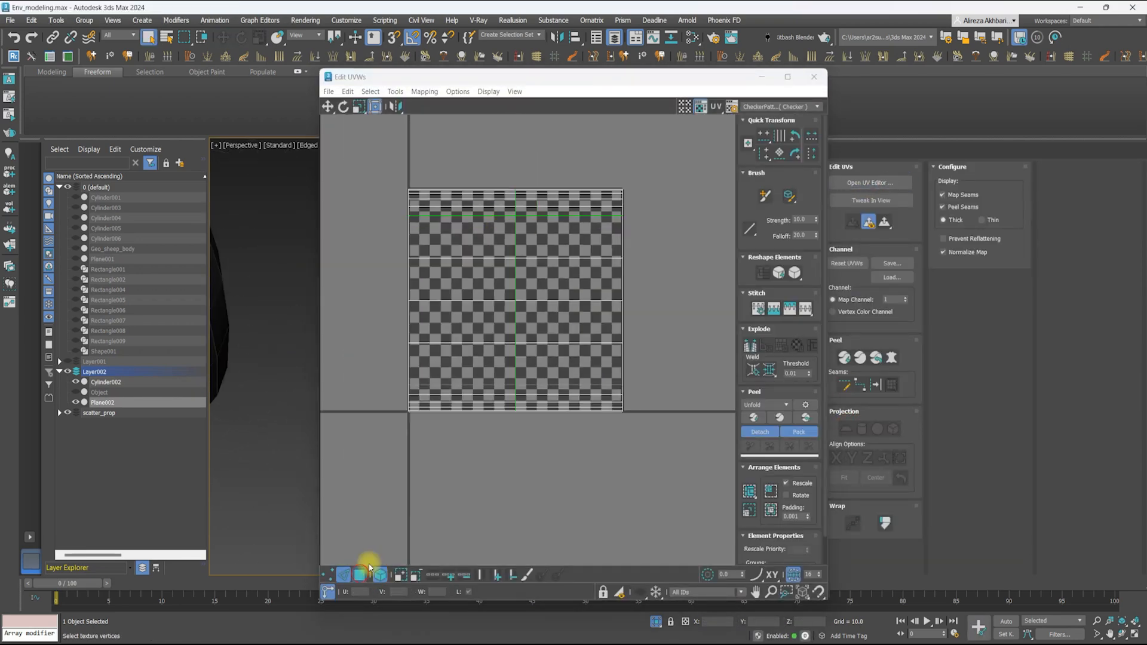
click(776, 420)
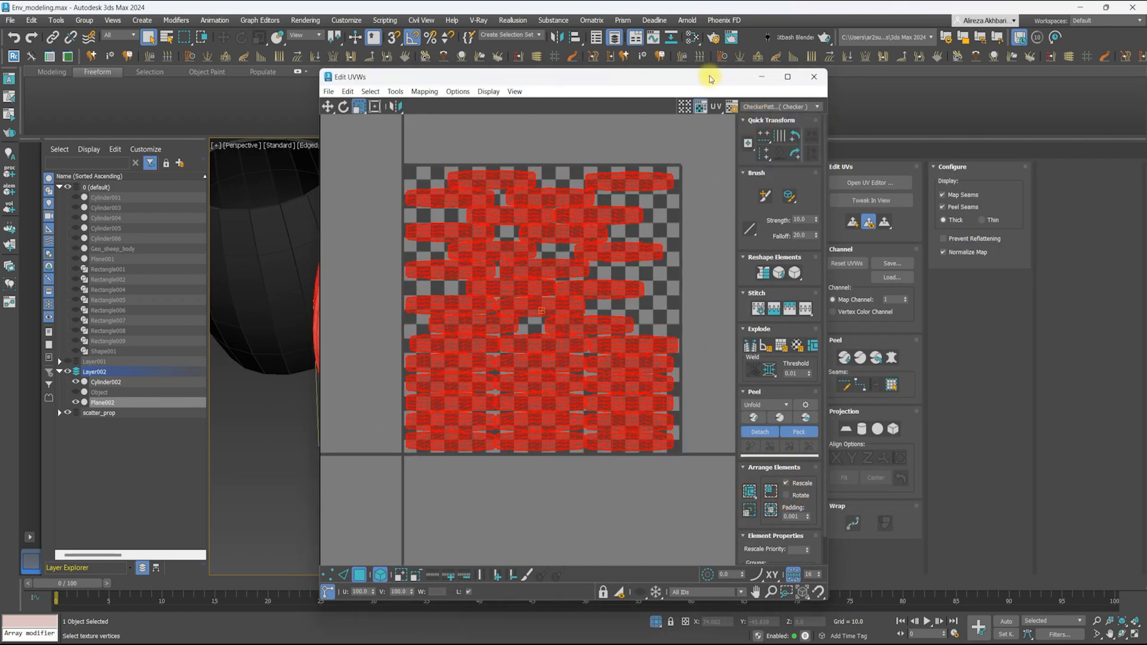
Add TurboSmooth above the Array and a second Bend to each stave with axis Y, direction 90 and angle -18
click(745, 182)
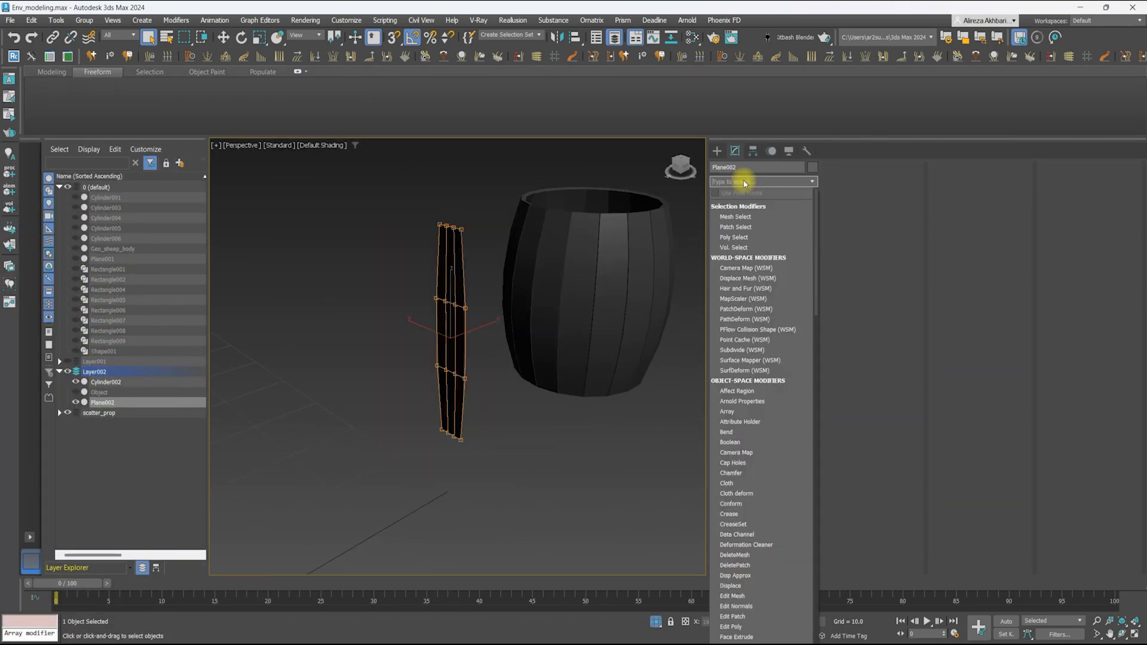
key(ctrl+BackSpace)
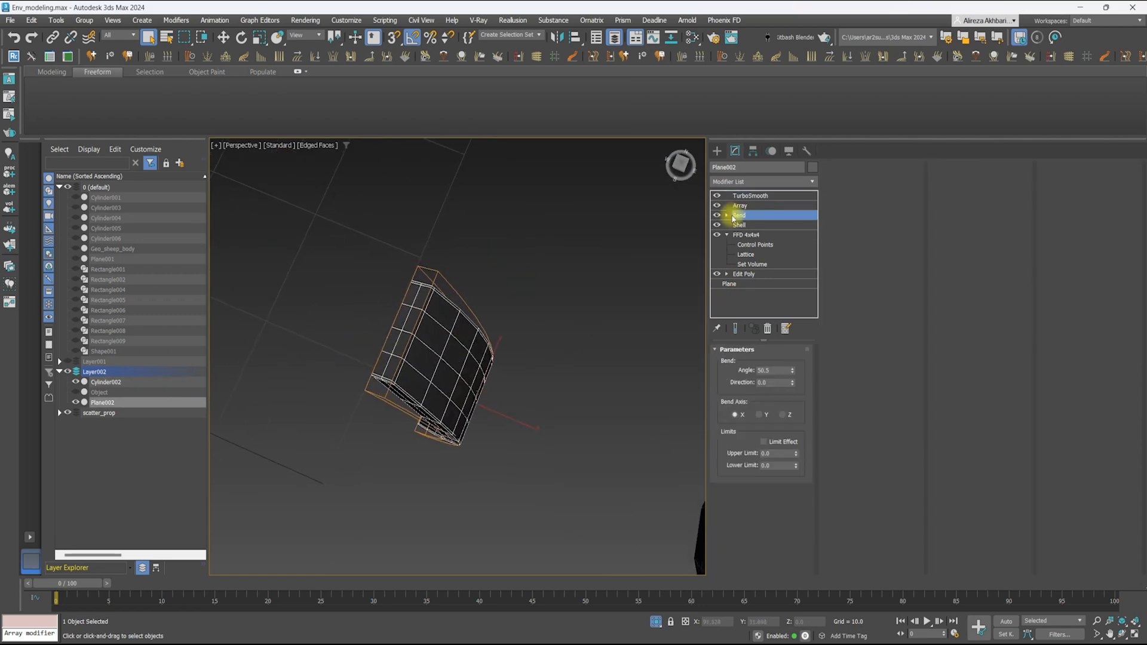
drag(793, 372, 796, 379)
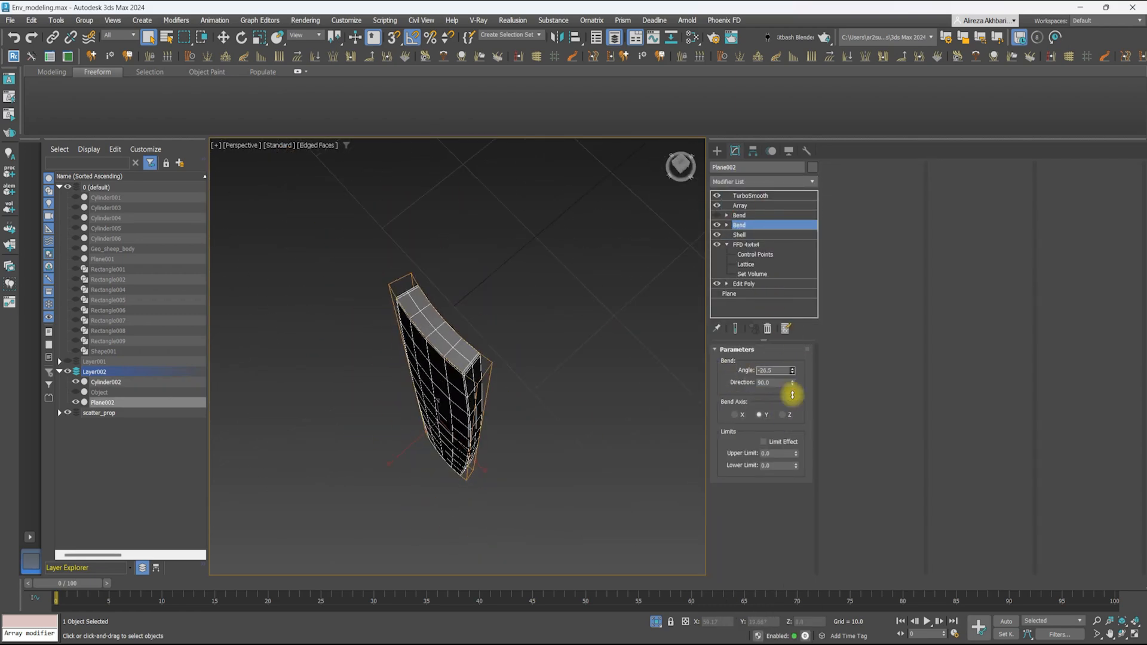
key(F4)
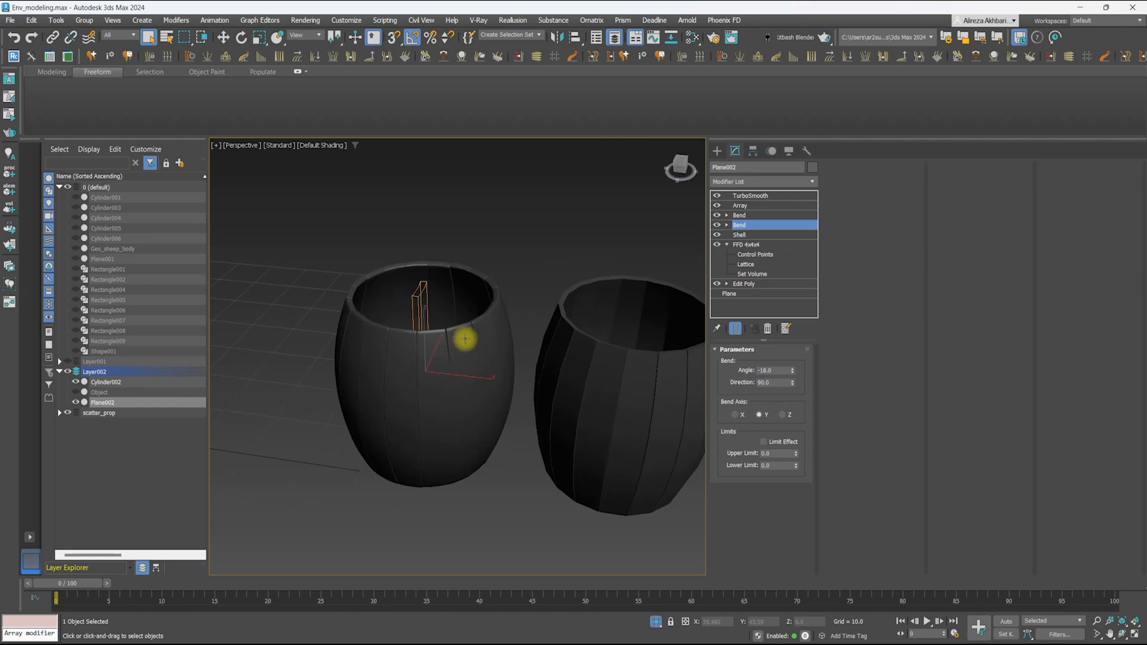
Cut the barrel's plank lid round by placing a Boolean above its Array and intersecting it with Circle001
key(F4)
drag(464, 410, 478, 485)
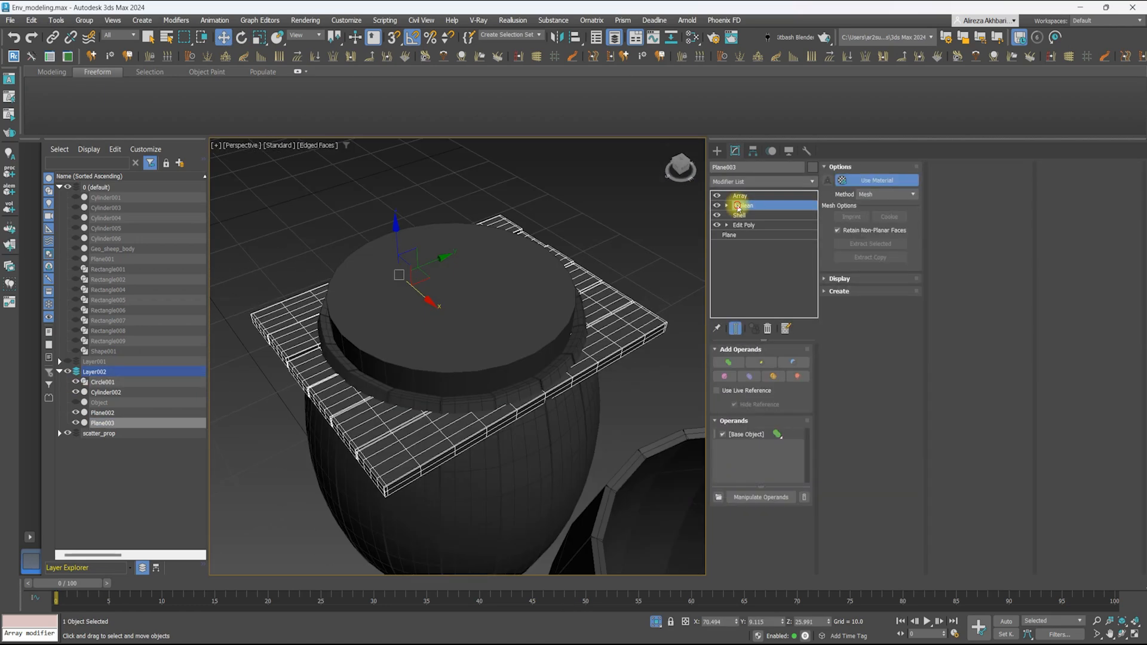
drag(740, 205, 740, 196)
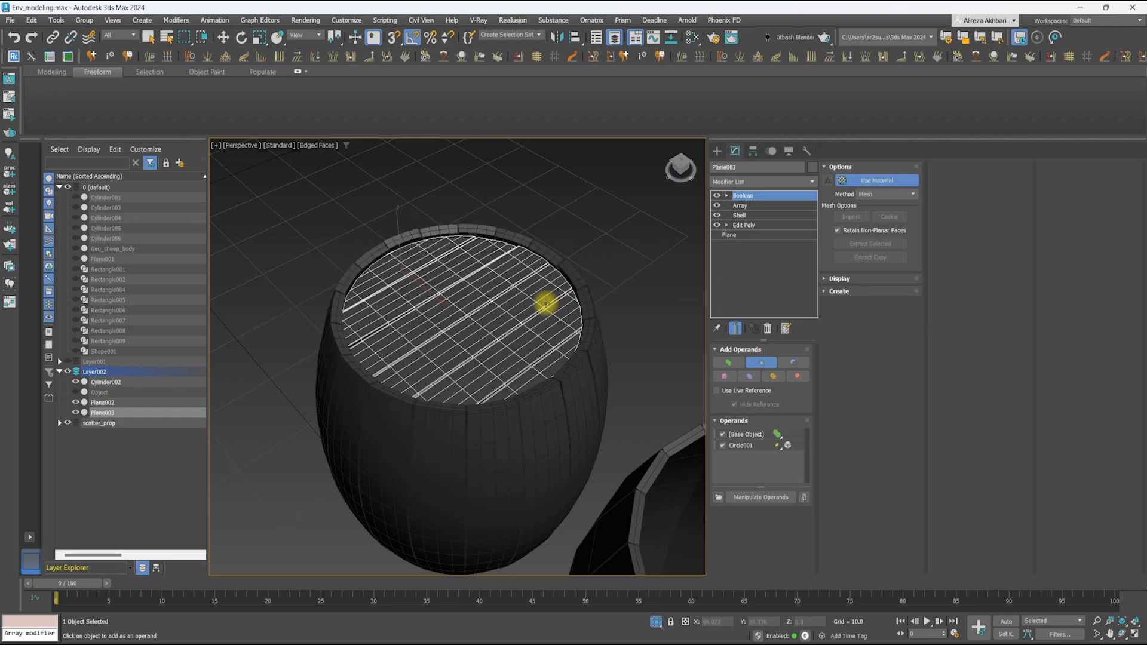
right_click(545, 303)
scroll(456, 348, down, 3)
alt+middle_drag(456, 348, 441, 328)
Duplicate the lid to the barrel's other end with a second Array: Count X 1, Count Y 2 and Y offset about 21.7
click(735, 183)
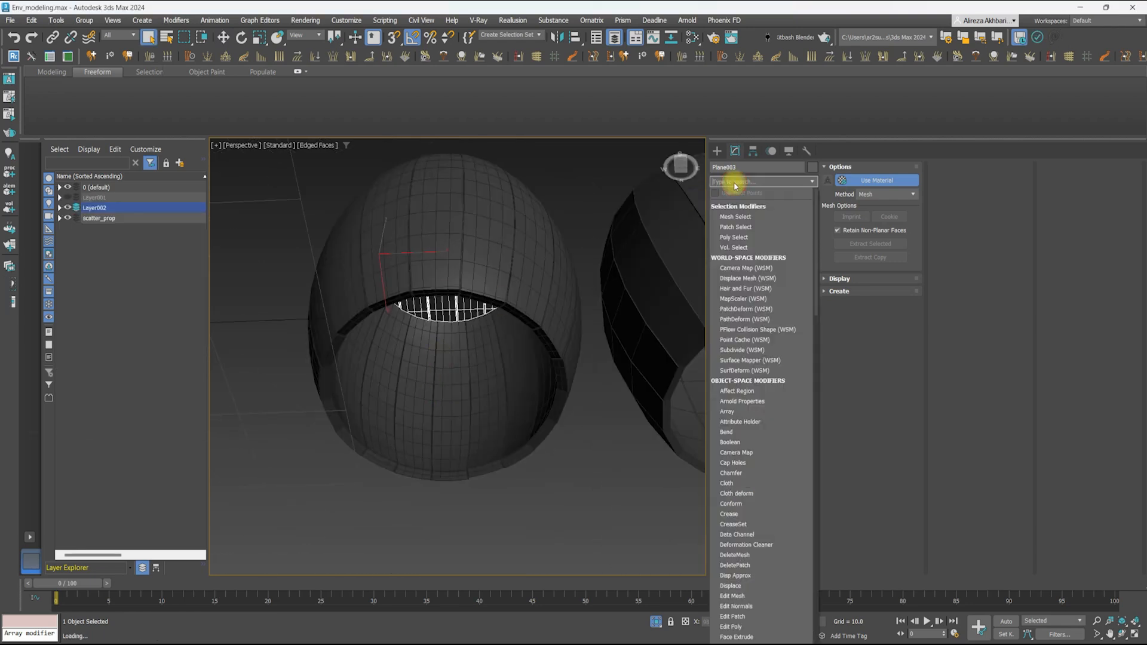
click(727, 412)
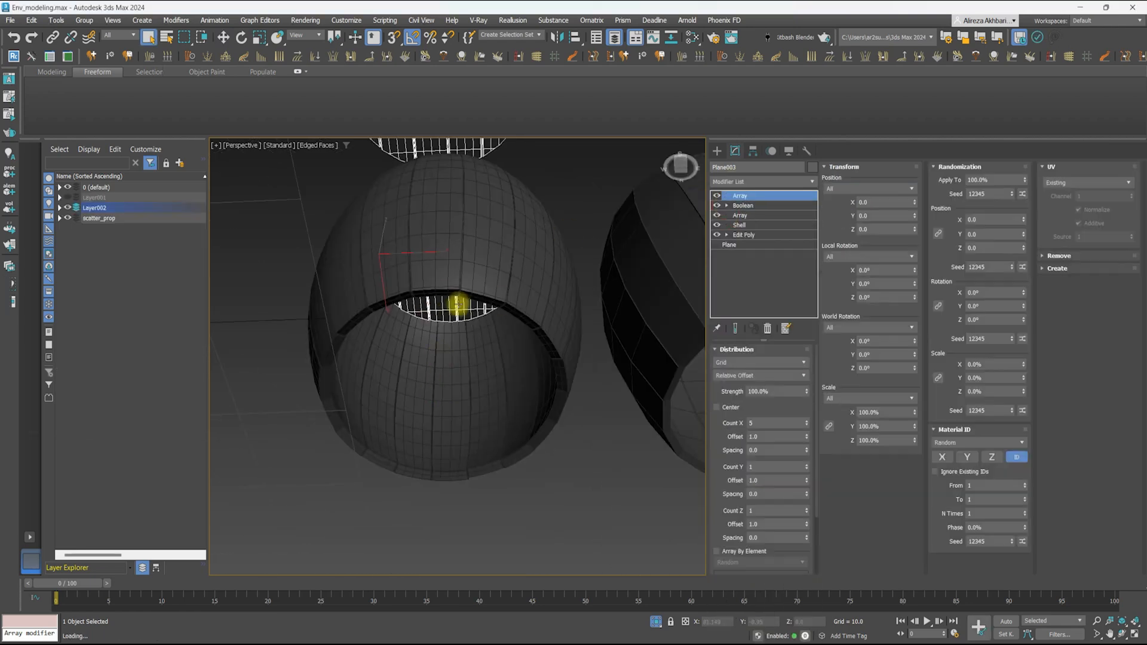
alt+middle_drag(456, 305, 479, 540)
right_click(807, 423)
alt+middle_drag(492, 379, 518, 492)
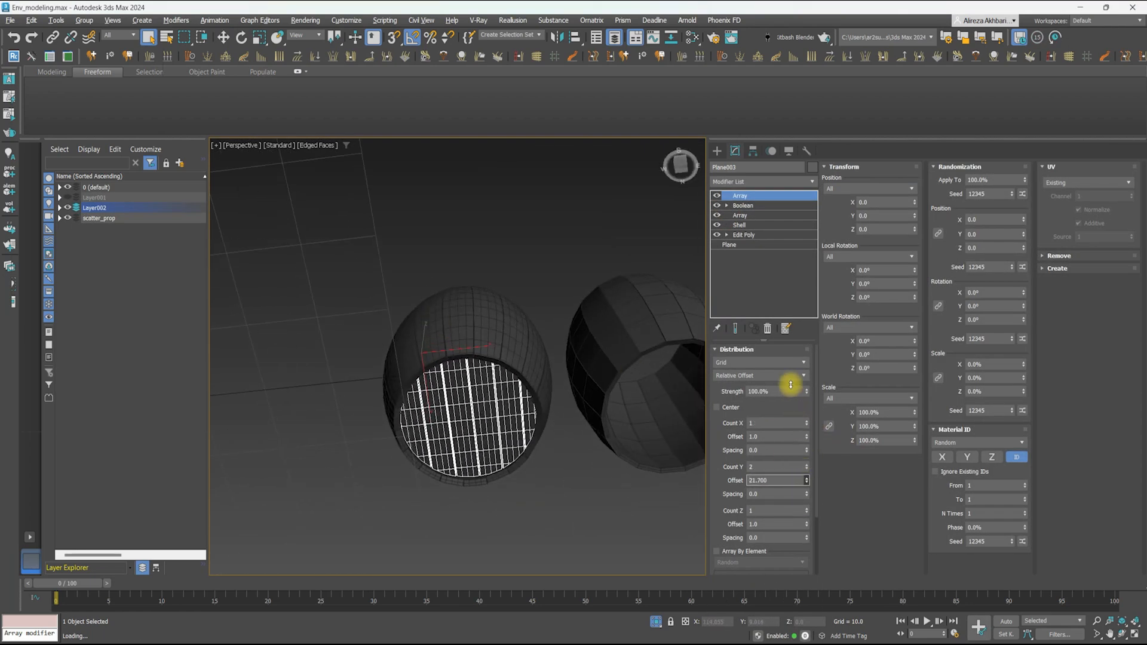
scroll(456, 331, up, 4)
key(F4)
alt+middle_drag(456, 330, 506, 319)
Create a circle band around the barrel with radius 14.445 and rectangular viewport rendering, length 3.06 and width 0.48
key(F4)
click(717, 152)
click(736, 252)
drag(284, 476, 289, 510)
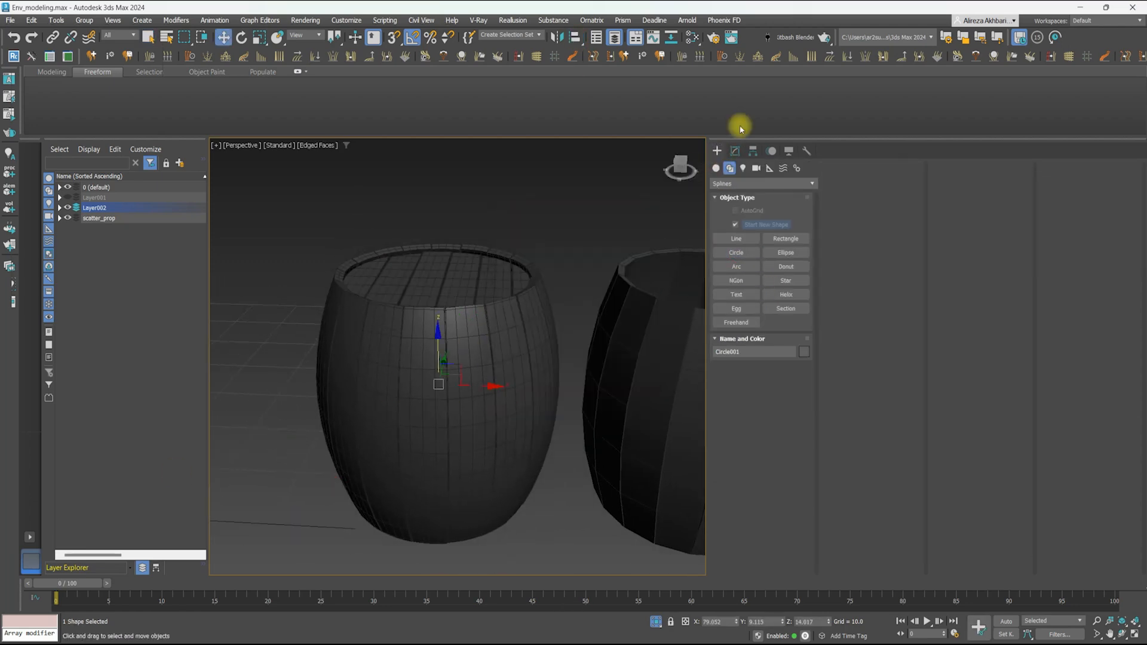
click(735, 151)
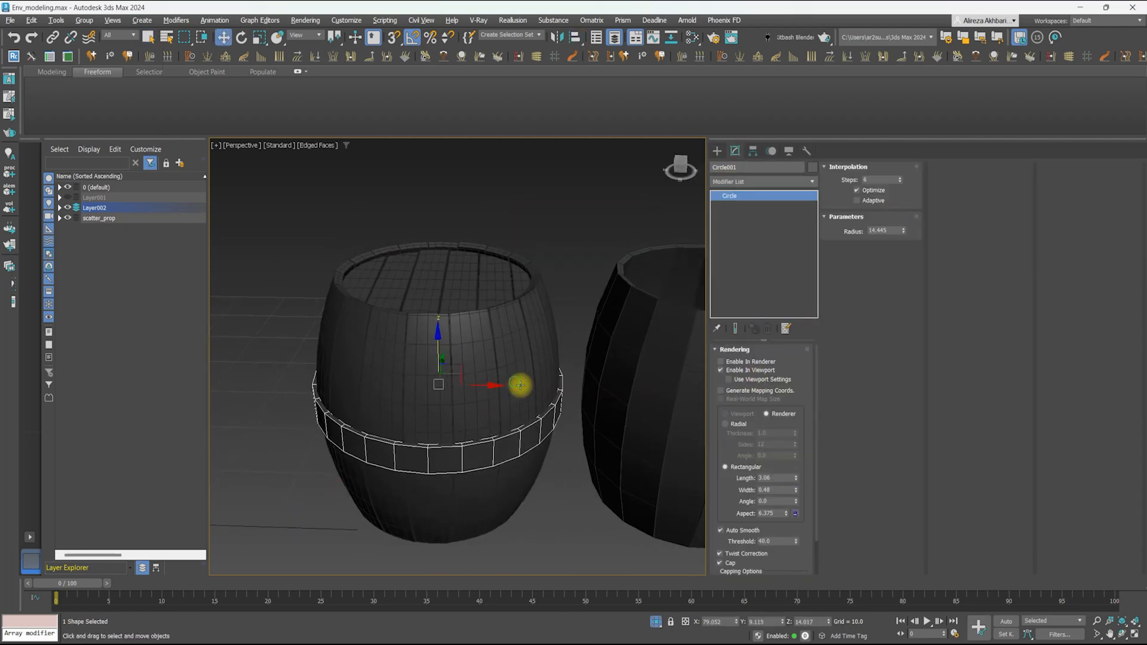
middle_drag(520, 385, 504, 329)
Convert the band to Editable Poly and delete its inner and rim polygons, keeping only the outer strip
right_click(564, 238)
mouse_move(627, 410)
click(708, 417)
scroll(525, 356, up, 6)
key(2)
key(F3)
click(504, 383)
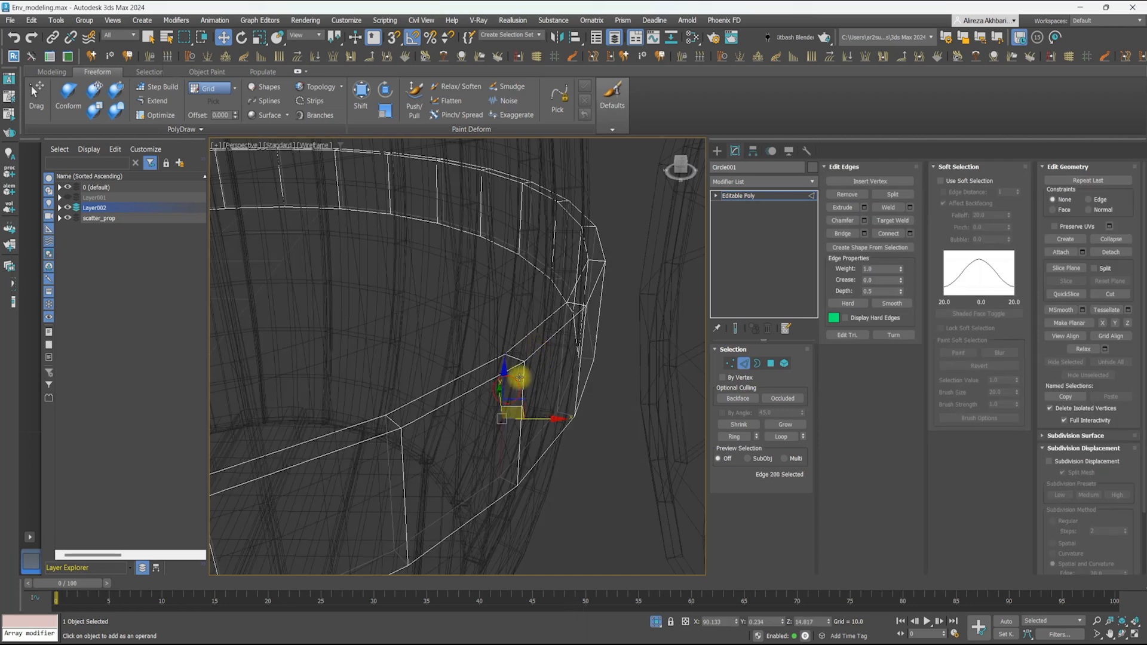
ctrl+click(771, 365)
key(Delete)
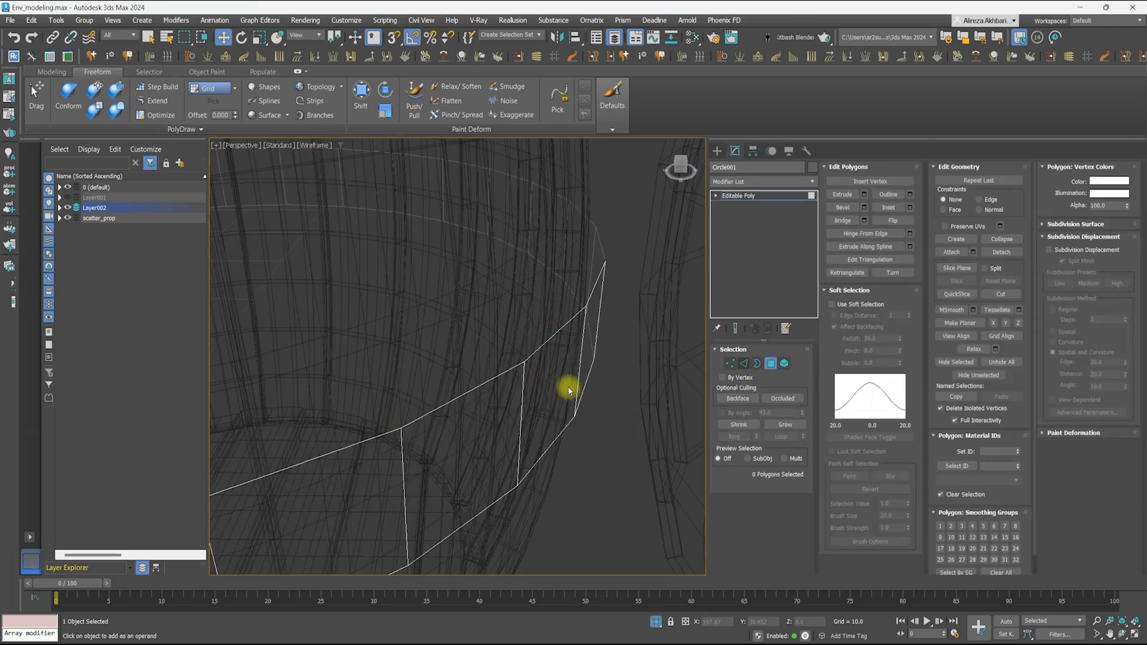
Connect the band's vertical edges to add one horizontal edge loop along its middle
key(2)
click(577, 389)
mouse_move(516, 336)
alt+middle_down()
mouse_move(520, 315)
mouse_move(519, 341)
mouse_move(526, 332)
alt+middle_up()
key(F3)
right_click(589, 279)
click(568, 320)
Add a Conform modifier to the band, with Plane002 as target and Shrink Wrap as the method
click(734, 181)
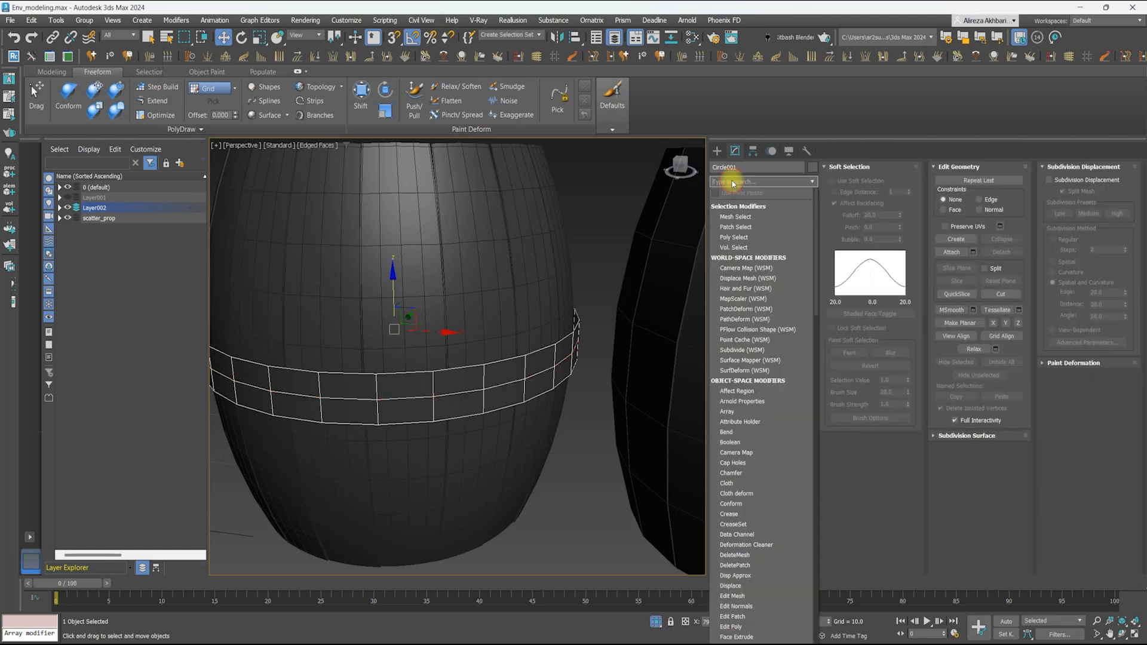
text(c)
click(722, 227)
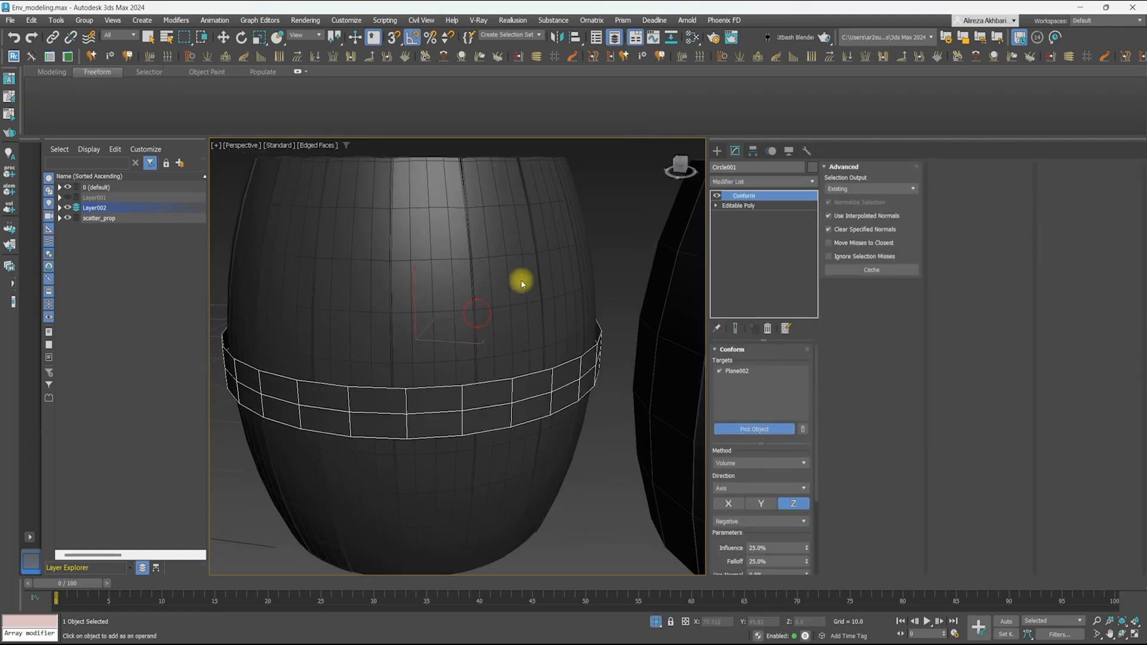
click(766, 464)
click(743, 483)
middle_drag(511, 436, 571, 413)
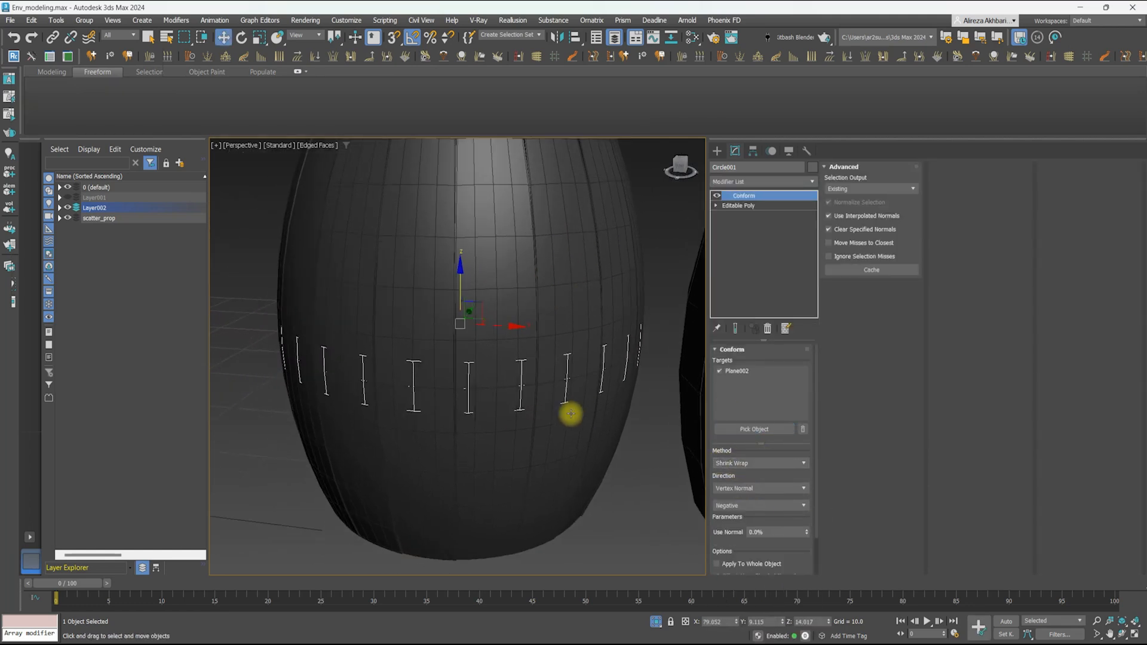
Compare Closest Point with the Vertex Normal direction, keep Vertex Normal, and move the band down near the barrel's base
click(735, 540)
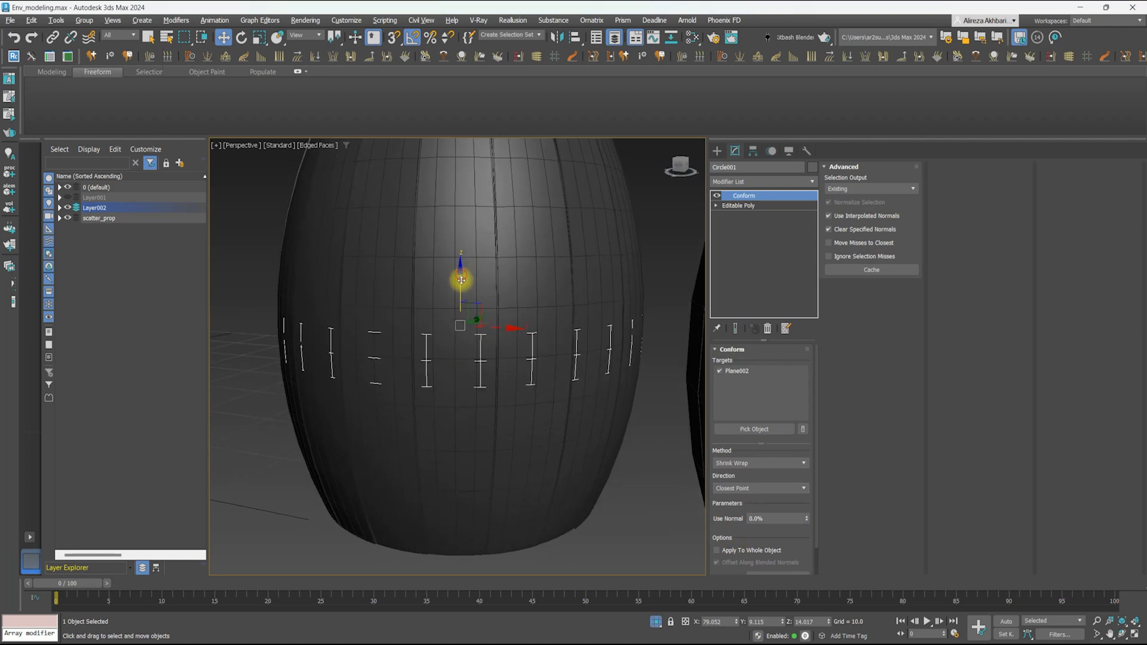
drag(459, 239, 450, 187)
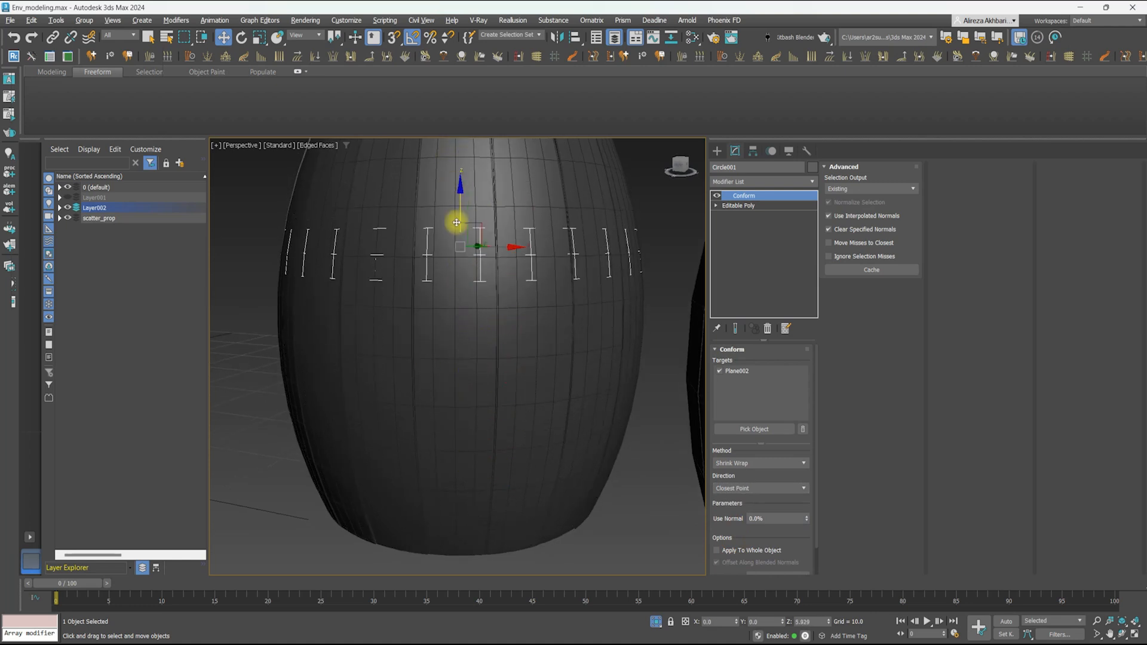
middle_drag(441, 389, 460, 284)
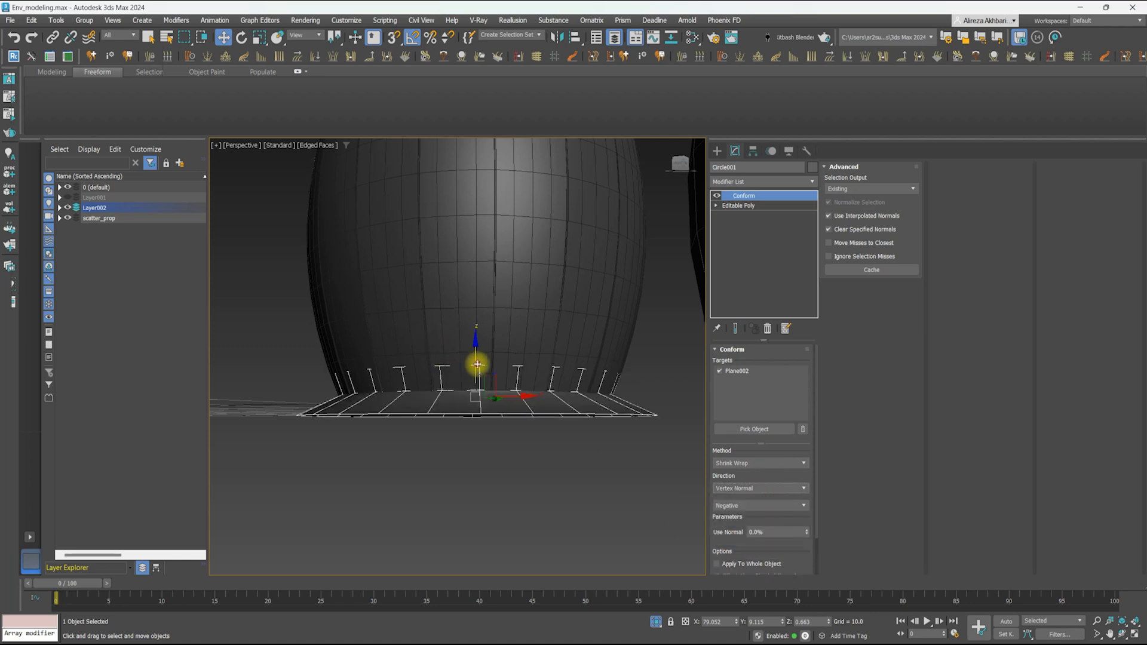
scroll(469, 341, down, 5)
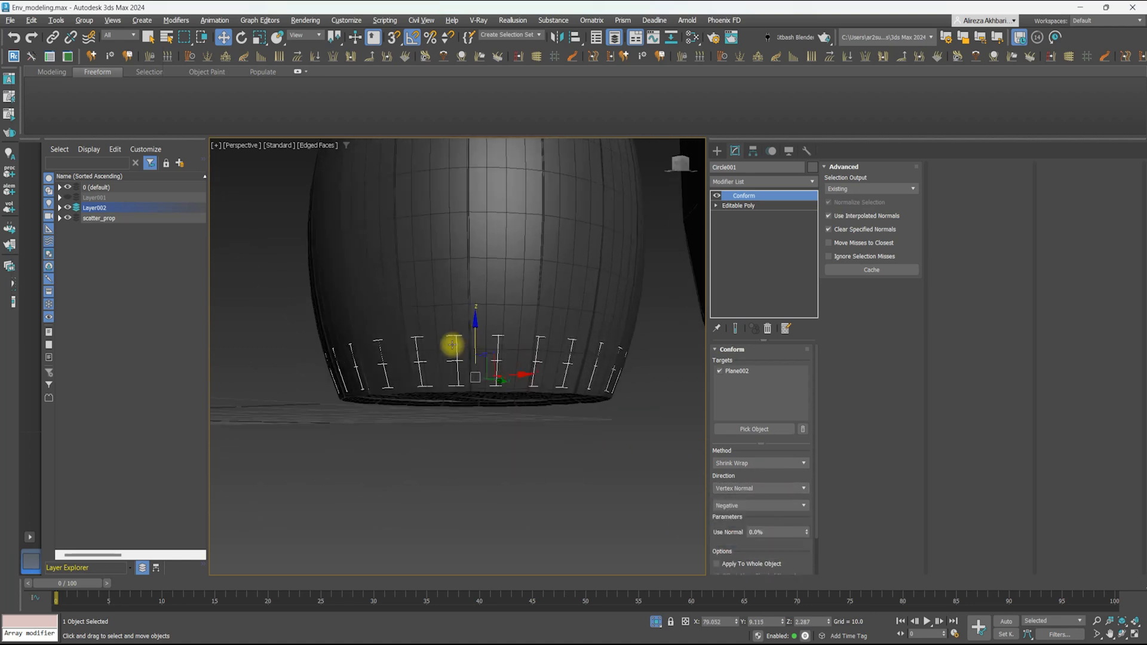
Add a grid Array below the band's Conform with Count X 1, Count Y 1, Count Z 3 and Z offset 4.0
click(734, 181)
text(ar)
click(729, 205)
middle_drag(578, 352, 572, 392)
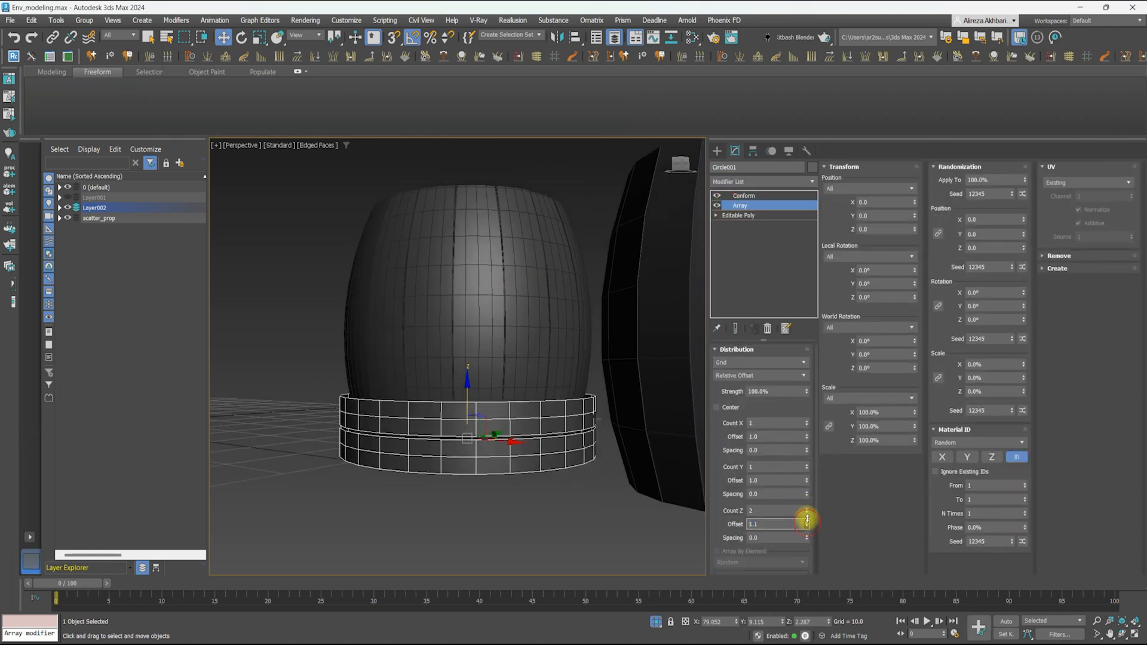
click(734, 328)
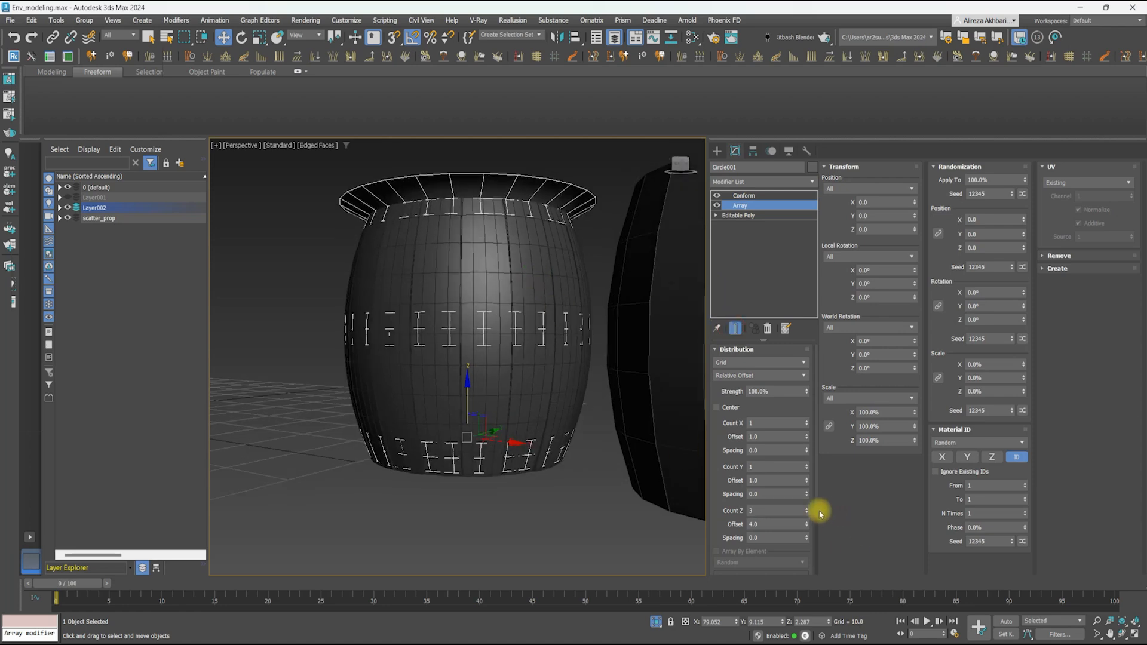
mouse_move(476, 392)
alt+middle_down()
mouse_move(492, 386)
mouse_move(476, 407)
alt+middle_up()
Add a Shell modifier above the bands' Conform and set its outer amount to 0.4
click(757, 195)
click(751, 182)
text(sh)
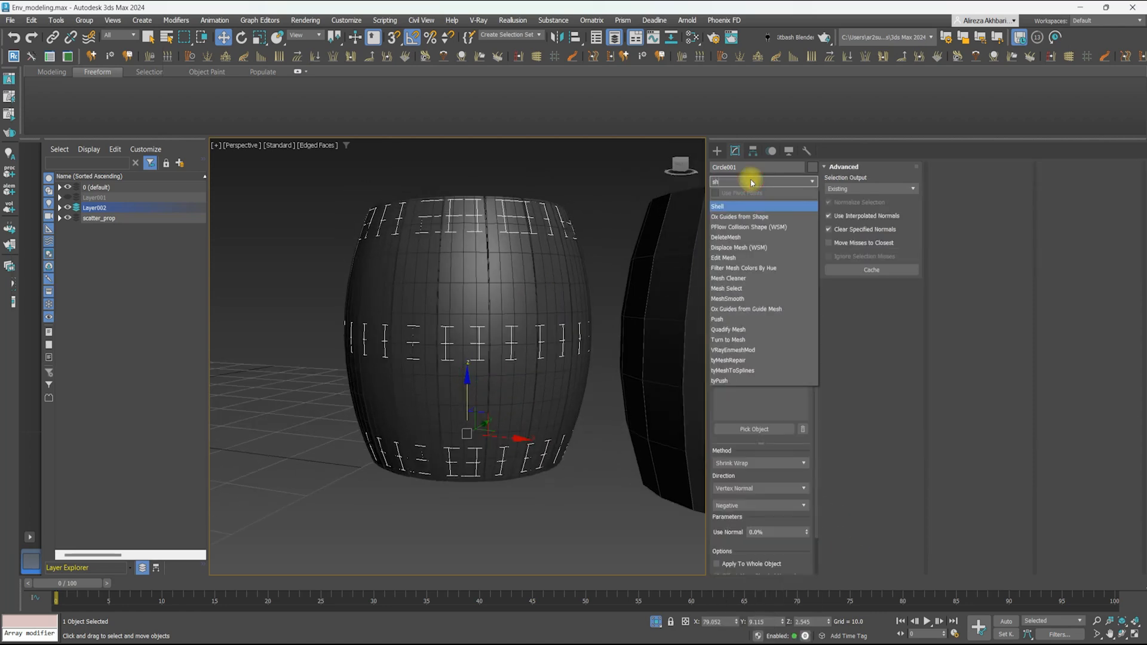
click(745, 206)
alt+middle_drag(487, 245, 530, 248)
scroll(530, 249, up, 3)
drag(802, 379, 800, 343)
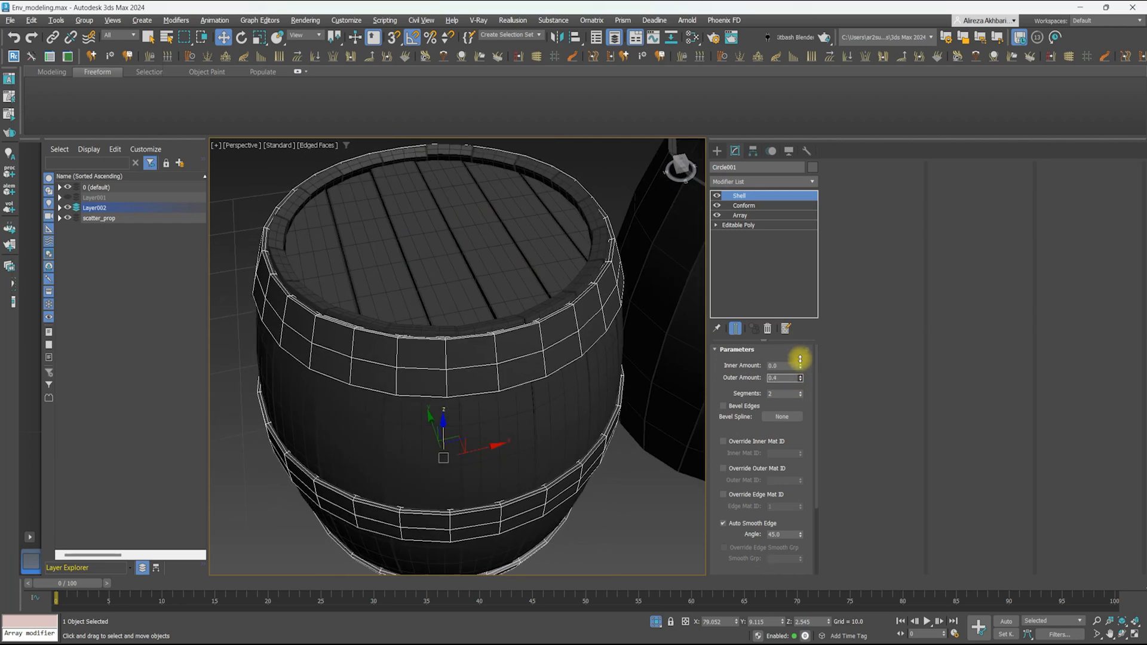
Check the finished barrel, isolate it, and delete the leftover cylinder-based barrel from Layer002
scroll(663, 326, down, 2)
alt+middle_drag(663, 326, 559, 277)
scroll(558, 278, down, 2)
key(F4)
key(F4)
drag(540, 228, 442, 334)
middle_drag(580, 320, 534, 337)
click(59, 208)
key(alt+q)
click(102, 218)
key(Delete)
Group the barrel's bands, staves and lids, and replace the placeholder cylinders beside the house with copies of the group
click(102, 218)
shift+click(102, 239)
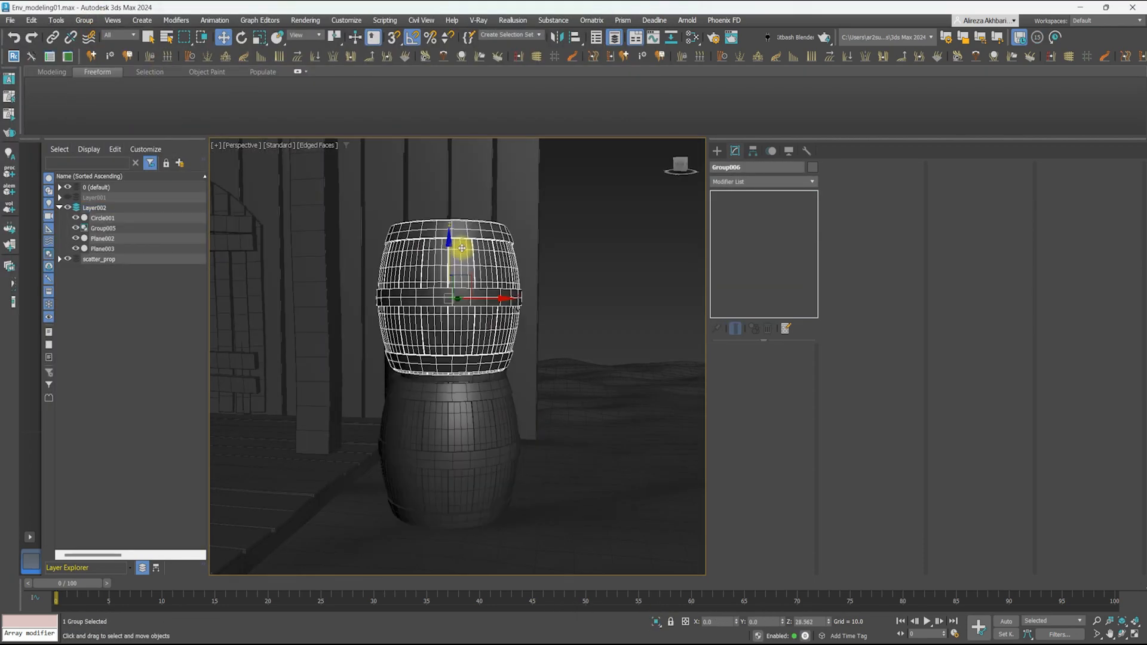
key(Delete)
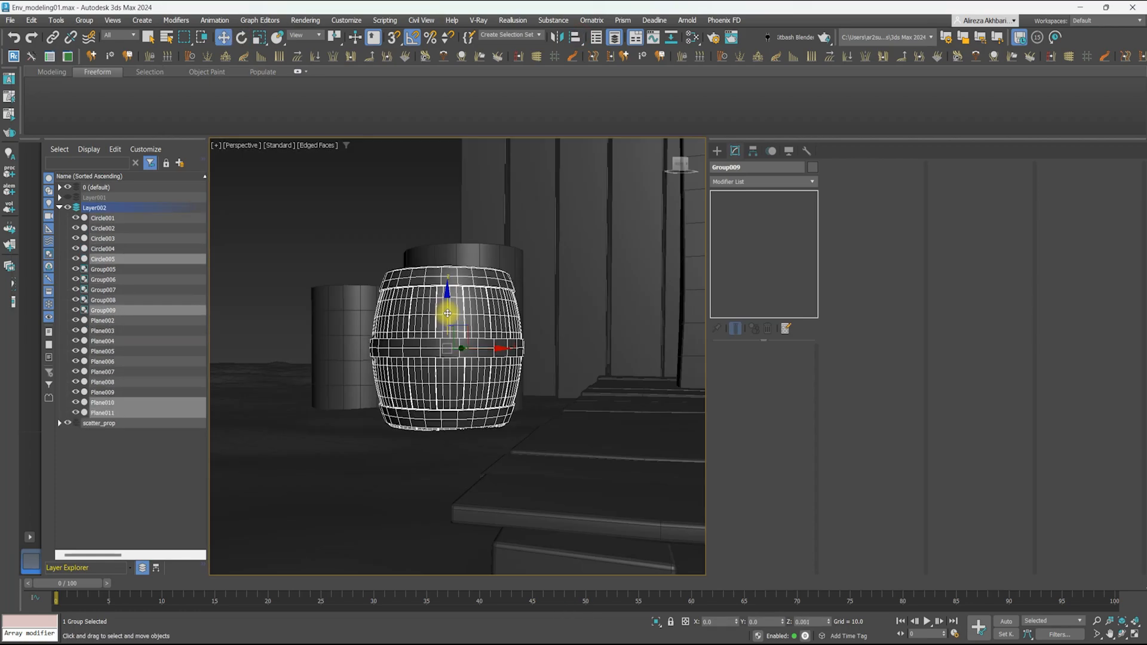
shift+drag(443, 310, 471, 409)
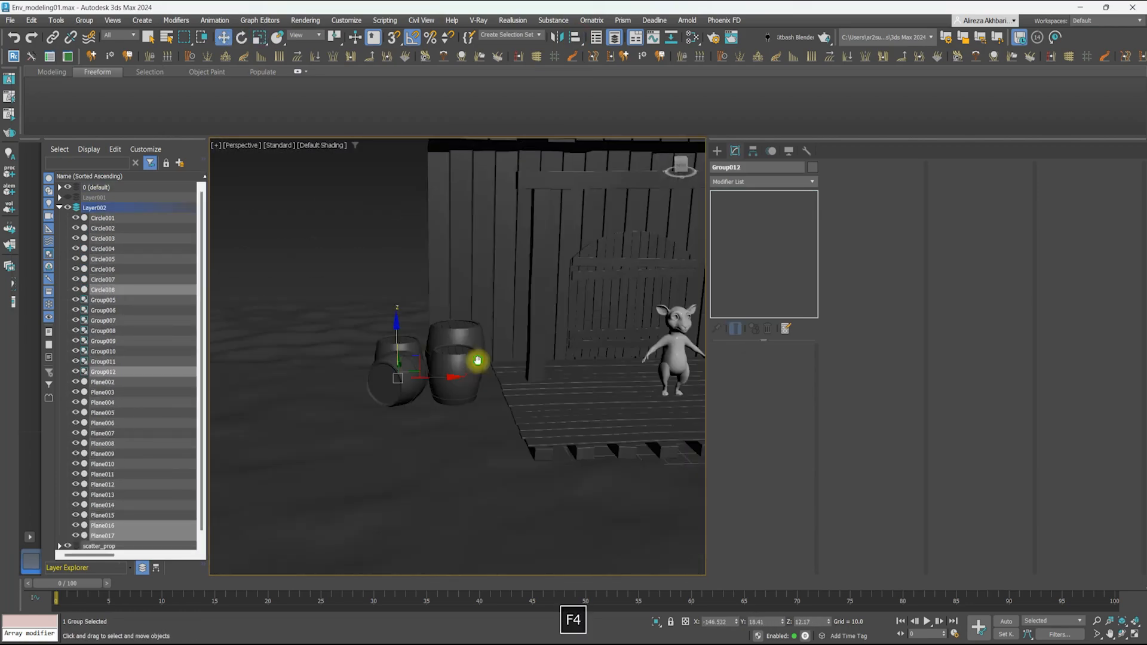
Build a fence segment from a single plank, with a pointed post and two horizontal rails
click(574, 377)
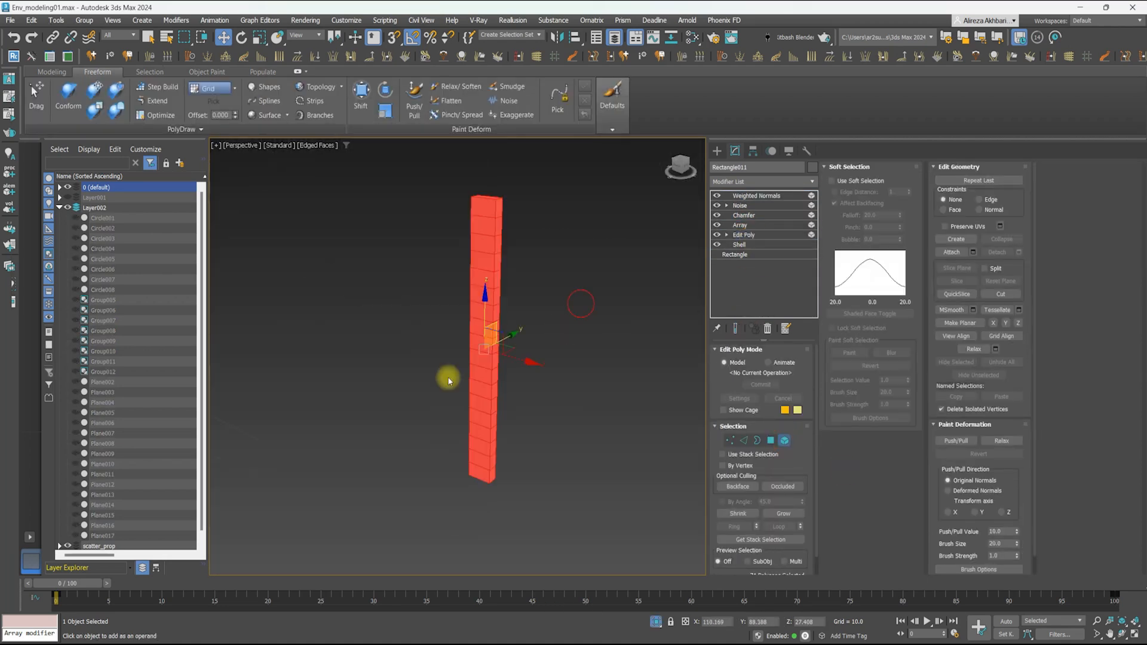
drag(449, 377, 538, 341)
click(619, 338)
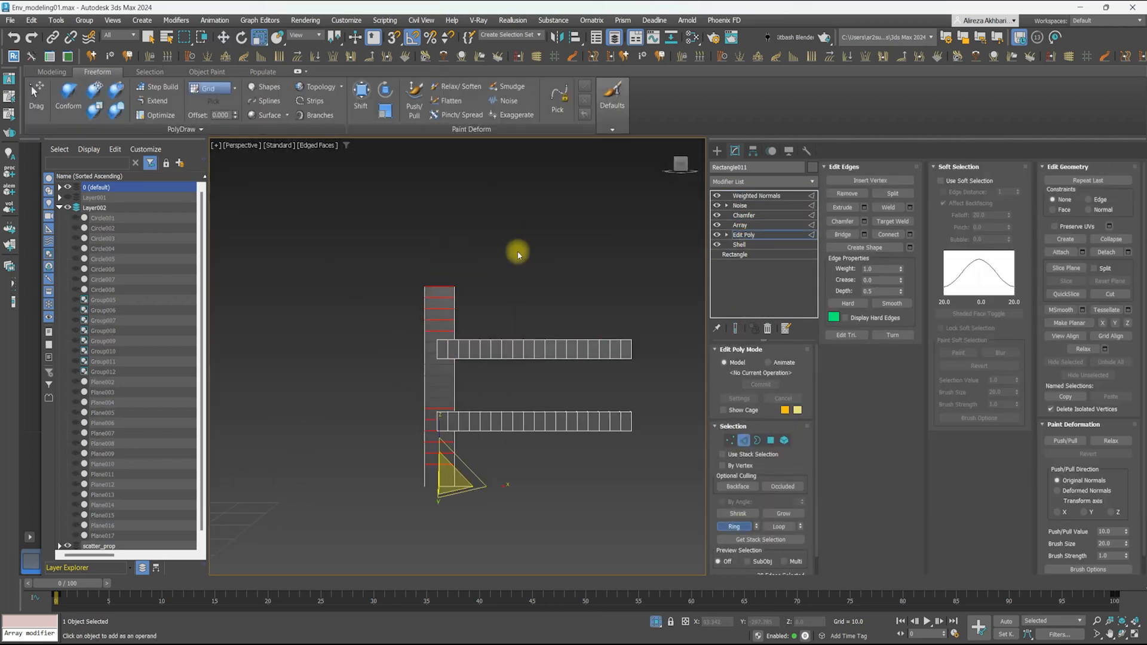
click(463, 412)
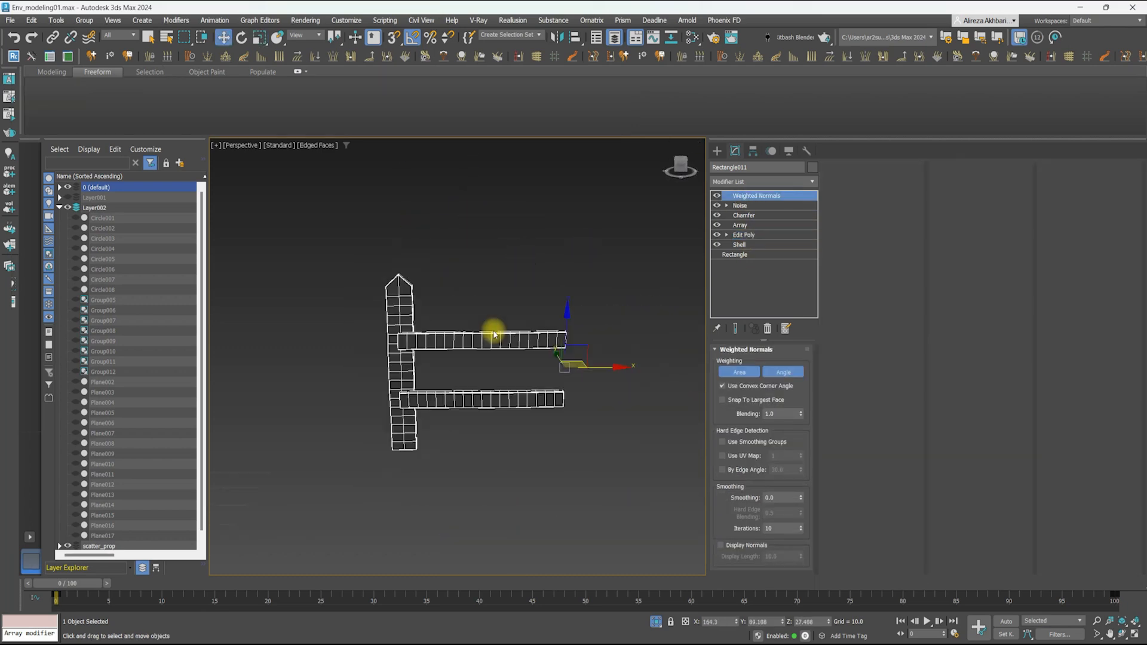
key(F4)
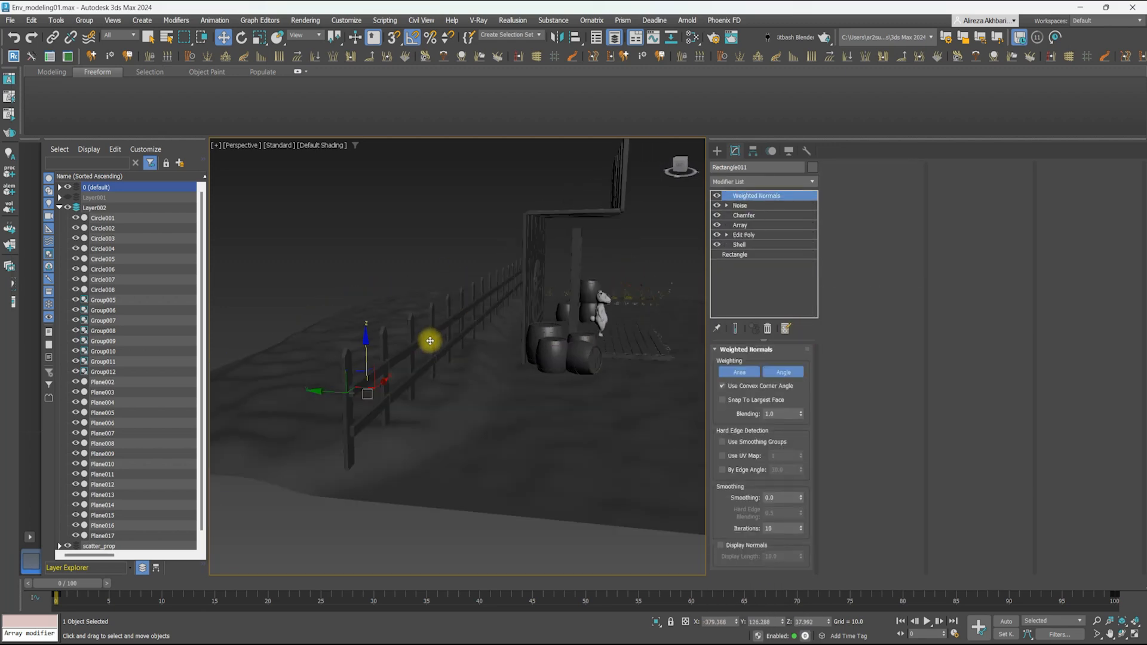
Review the finished fence, barrels and house front from several angles
alt+middle_drag(430, 341, 457, 325)
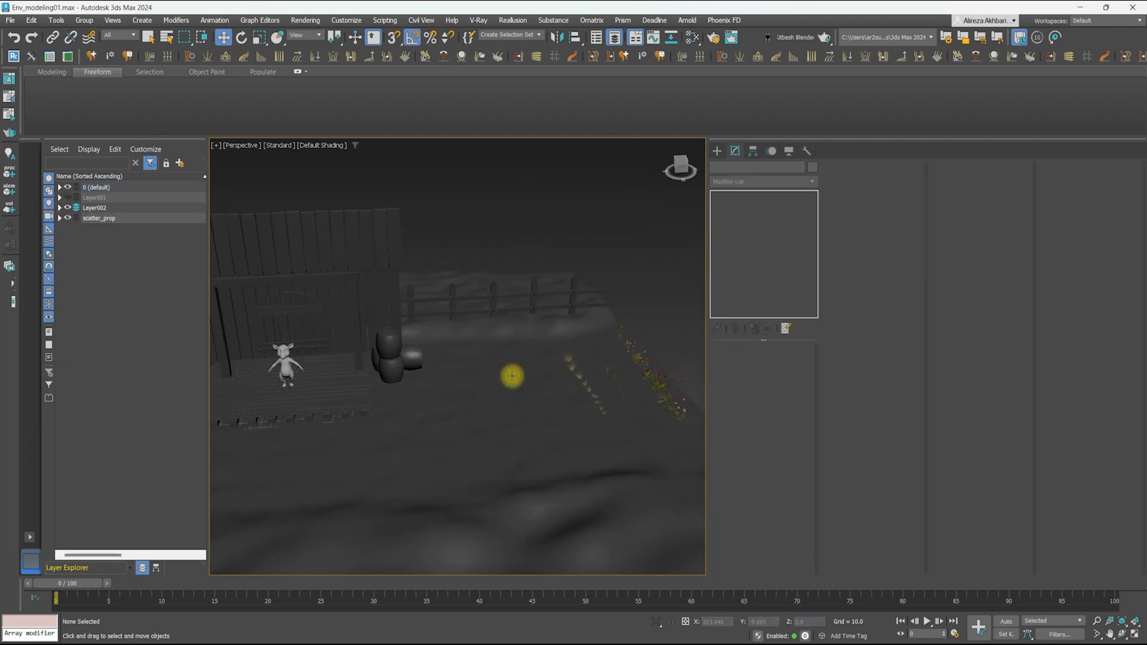
mouse_move(509, 377)
alt+middle_down()
mouse_move(464, 336)
mouse_move(440, 336)
alt+middle_up()
scroll(402, 336, up, 6)
scroll(559, 327, down, 5)
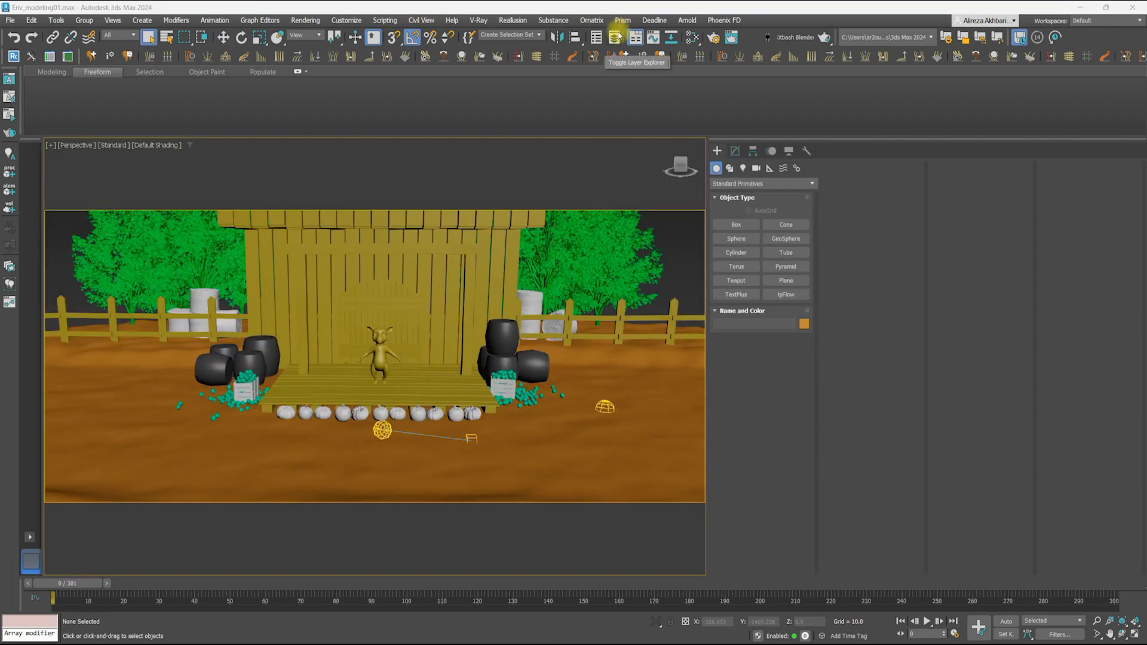
Inspect the assembled scene's layers, the barrels beside the house and the metal drums behind the fence
click(619, 38)
click(562, 353)
scroll(562, 352, up, 3)
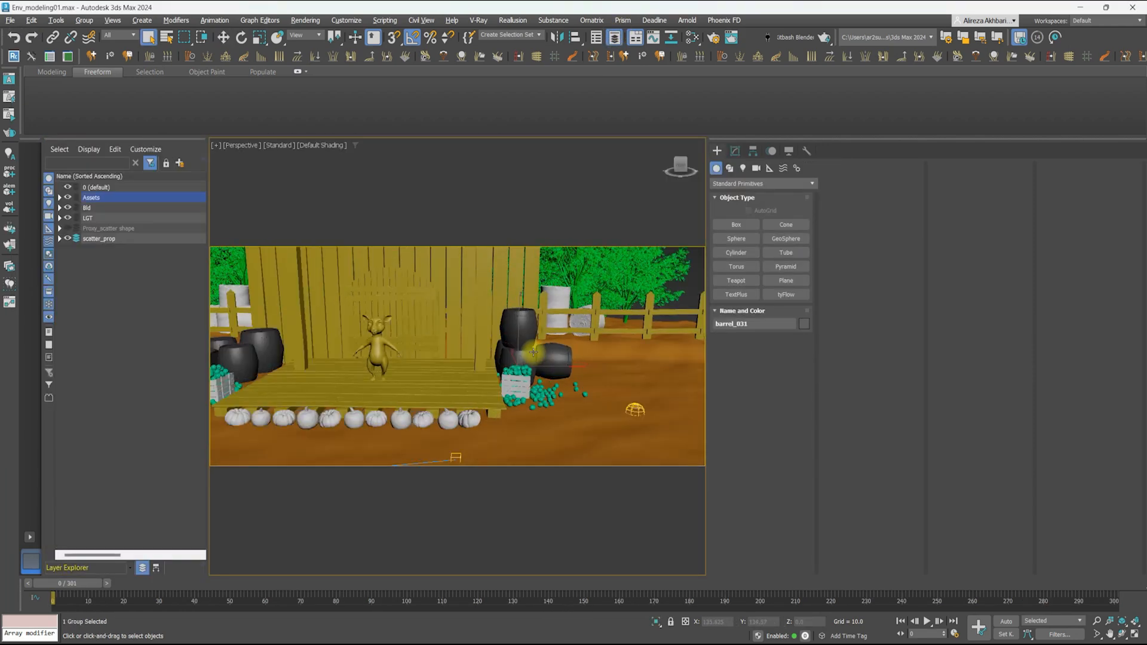
alt+middle_drag(530, 354, 527, 325)
key(w)
middle_drag(664, 257, 496, 350)
click(497, 352)
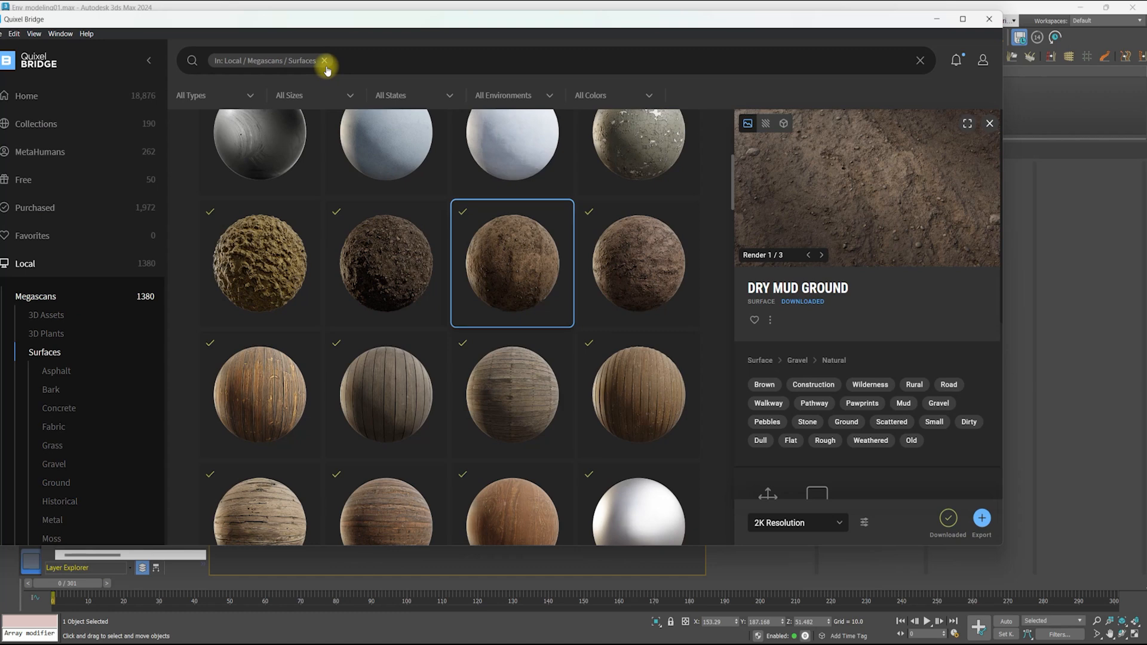
Browse the local Megascans 3D Assets in Quixel Bridge
click(5, 250)
click(46, 315)
scroll(478, 263, down, 5)
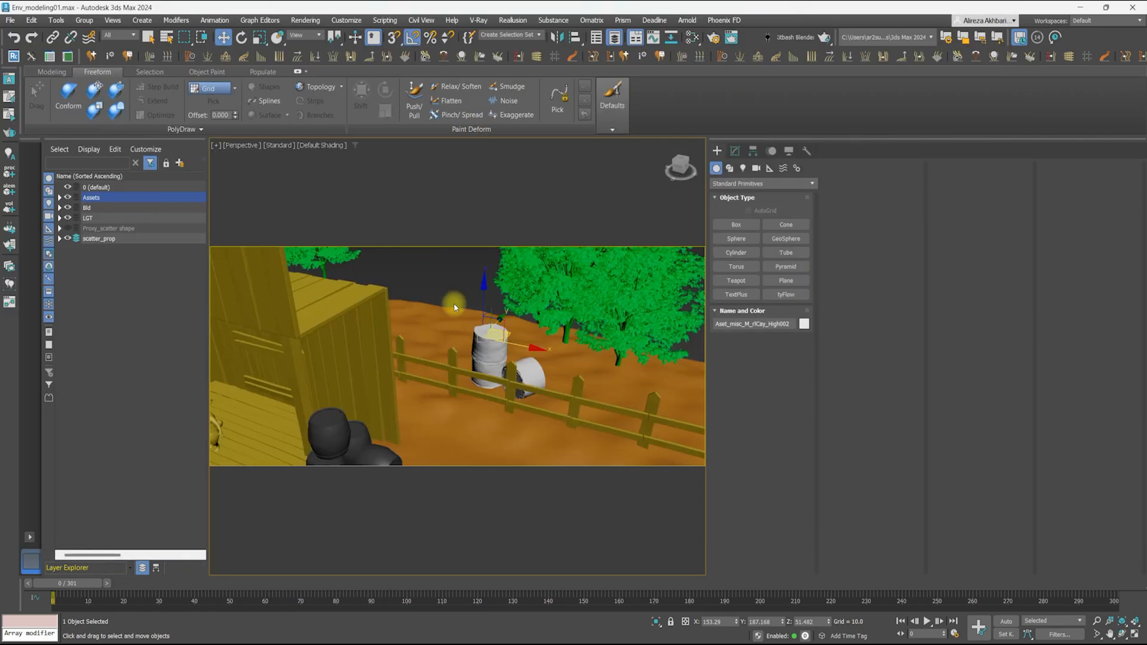
Isolate the uneven ground plane and preview it in Arnold RenderView
scroll(453, 303, down, 5)
middle_drag(453, 303, 462, 327)
scroll(462, 327, up, 3)
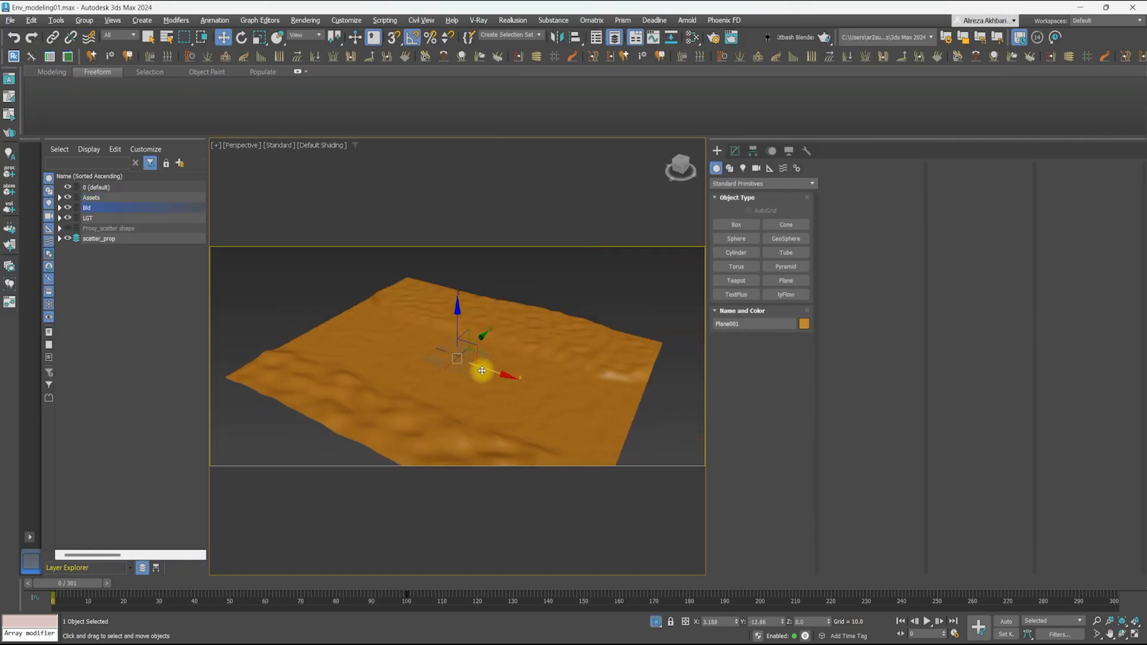
click(713, 37)
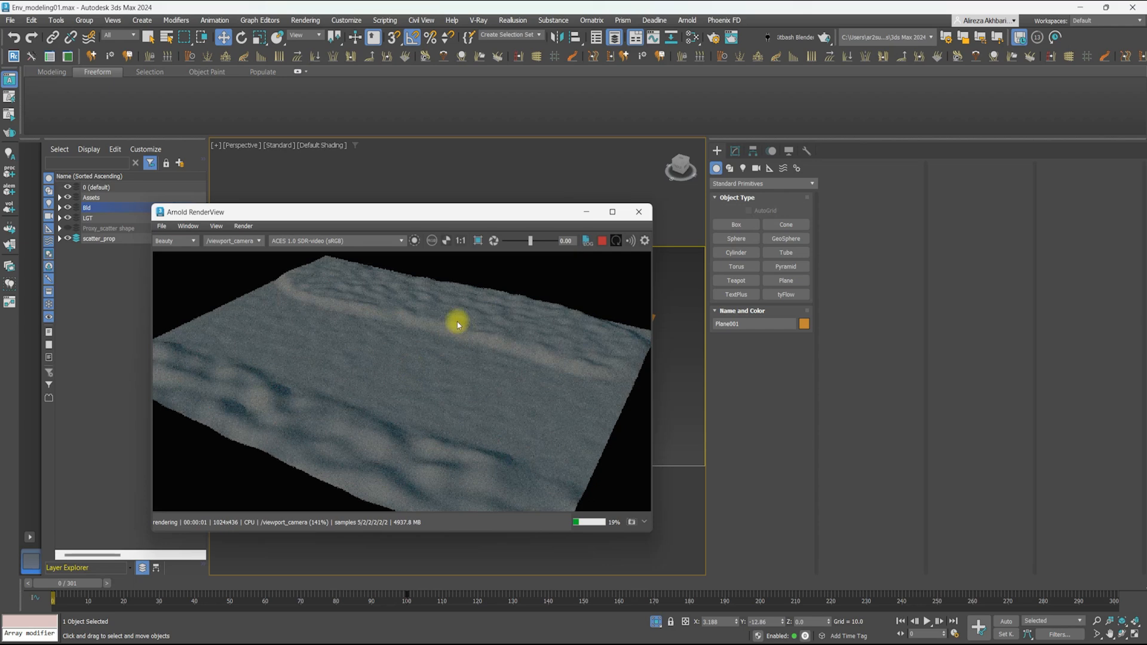
click(636, 212)
key(F4)
key(F4)
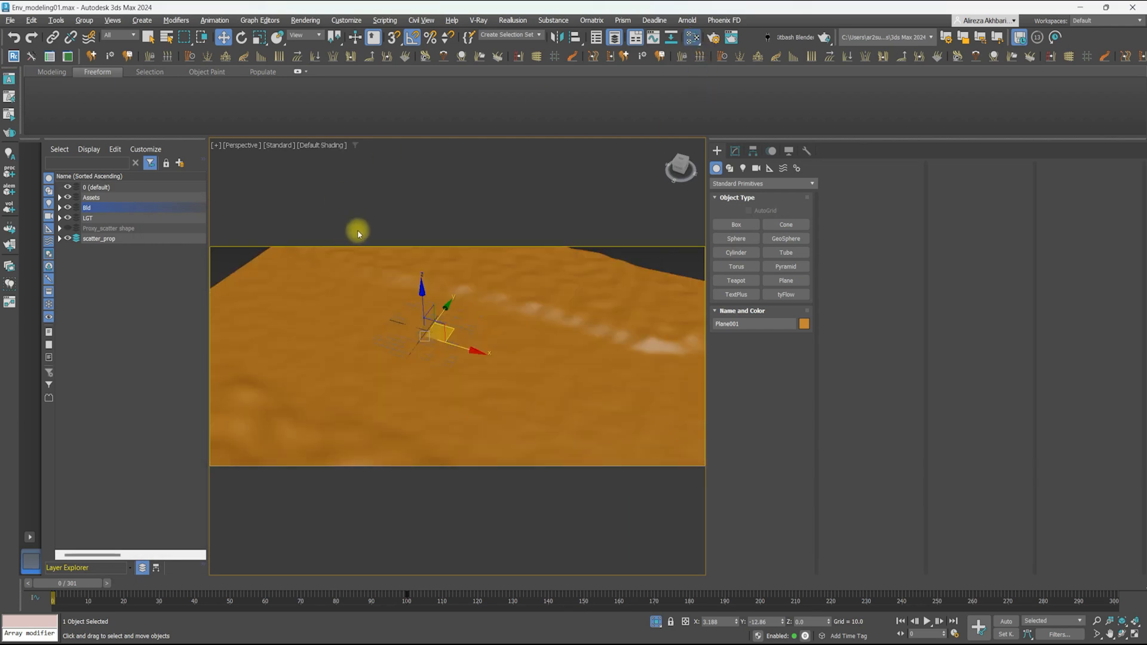
Create an Arnold Layer Shader in the Slate Material Editor and look through its layer inputs and mix settings
key(m)
click(449, 246)
click(505, 306)
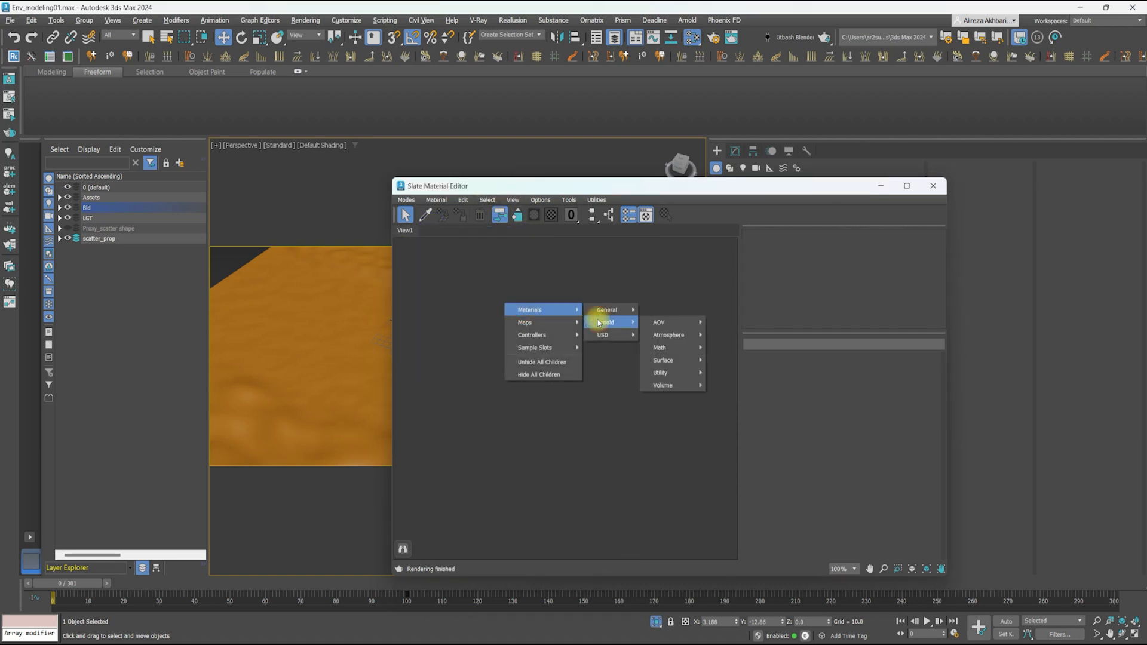
click(753, 398)
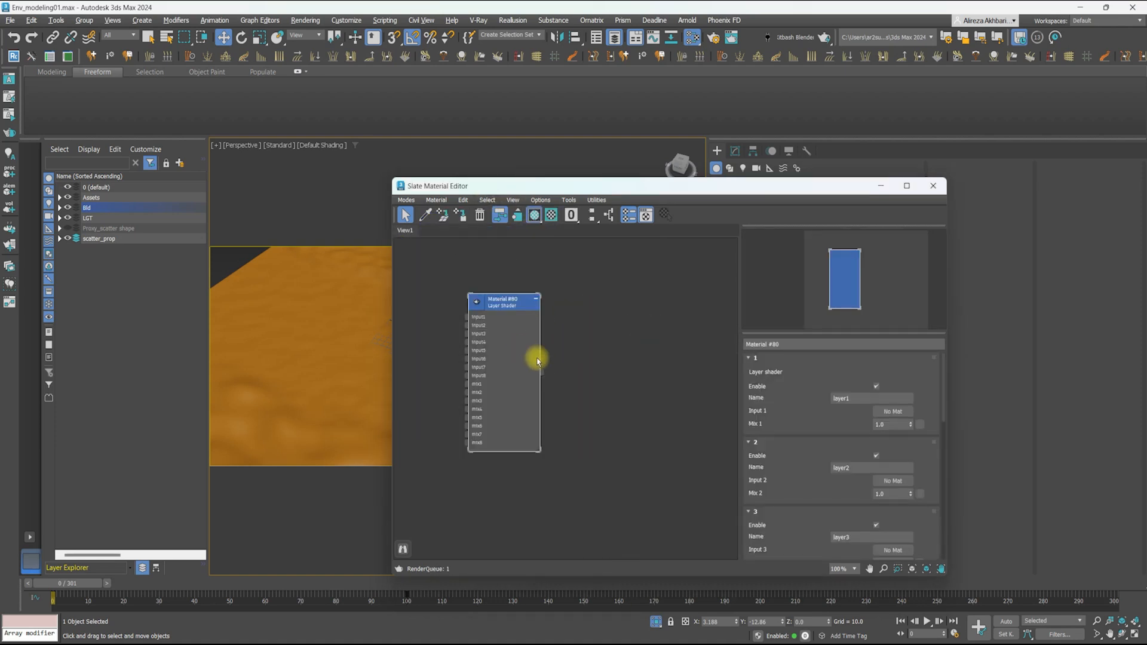
drag(529, 365, 589, 365)
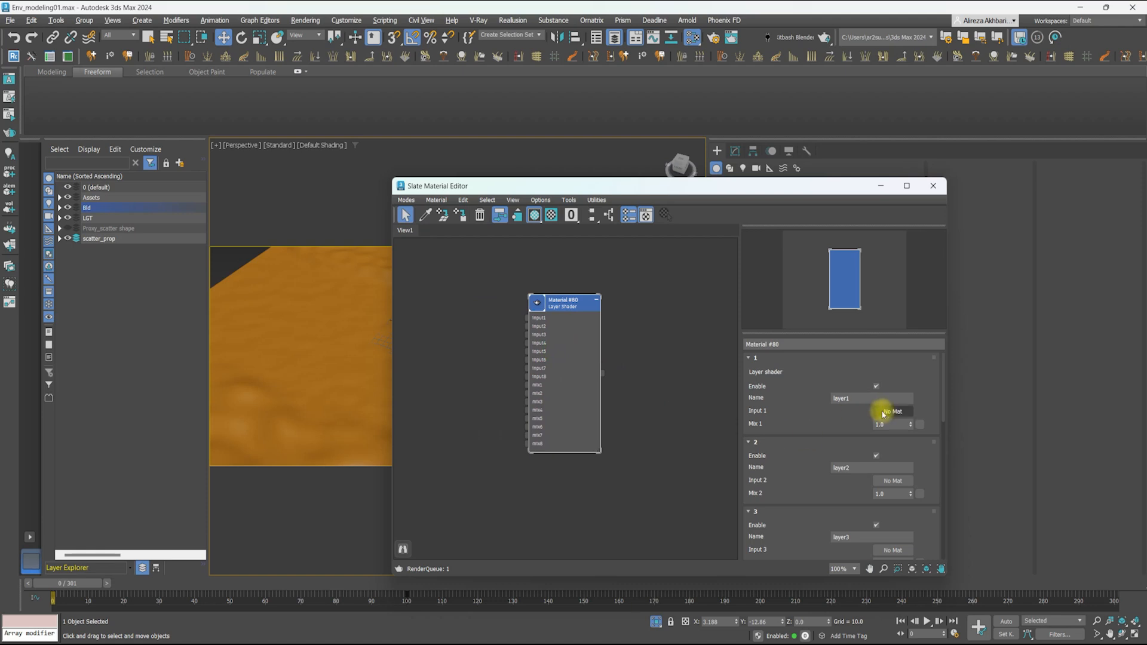
scroll(892, 483, down, 1)
drag(804, 417, 800, 490)
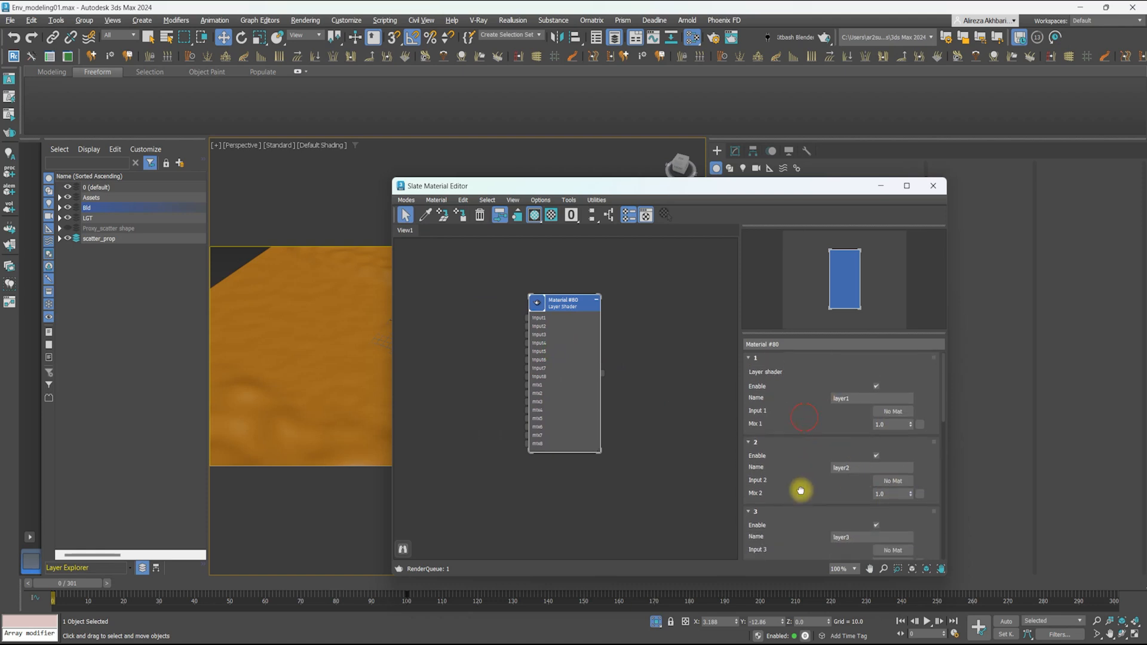
key(space)
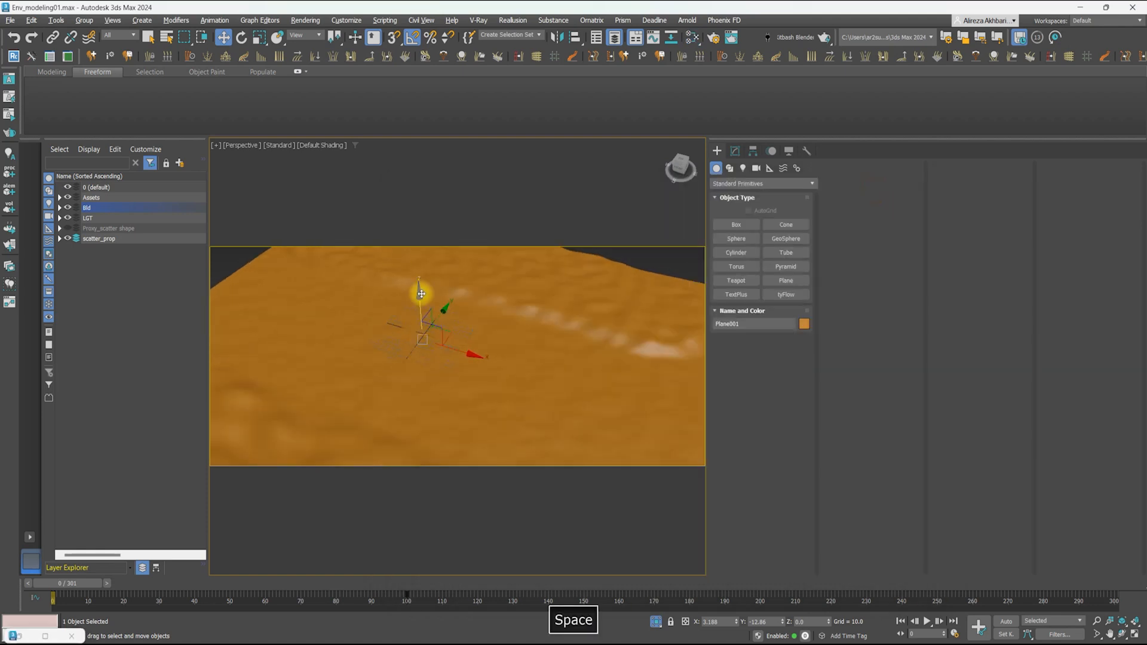
Add a VertexPaint modifier to the ground plane and show its vertex colours shaded
click(734, 150)
click(747, 181)
text(ver)
click(742, 209)
middle_drag(504, 279, 526, 256)
click(31, 78)
scroll(518, 312, down, 4)
middle_drag(517, 312, 485, 325)
Insert an Edit Poly modifier between the ground's top Noise and VertexPaint, and return to VertexPaint
click(740, 182)
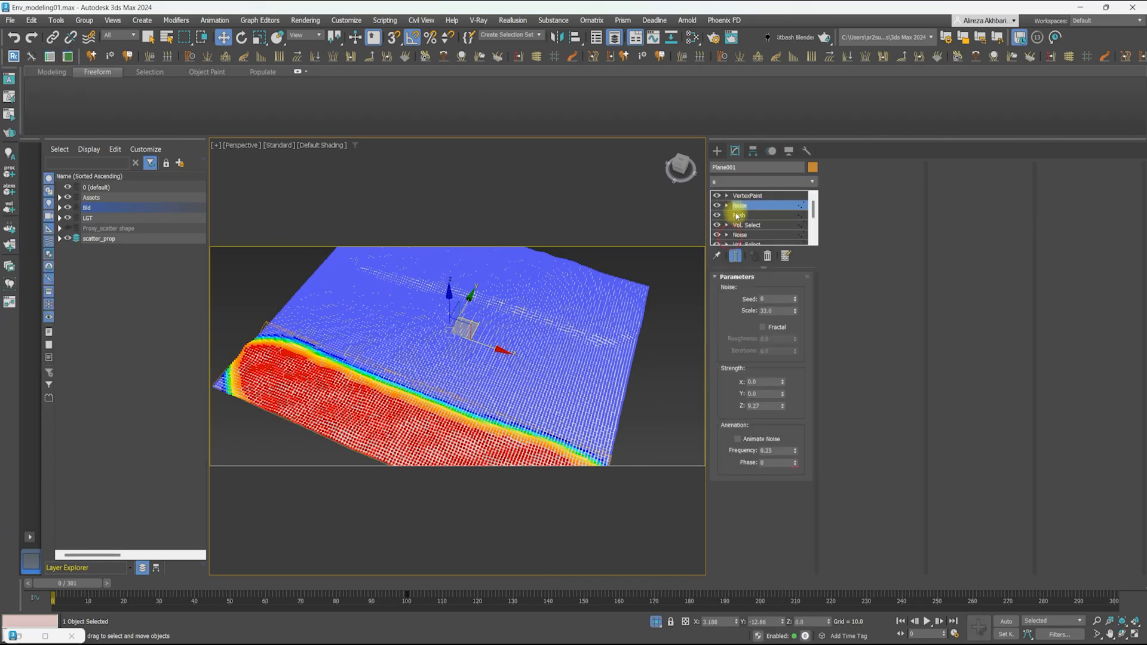
click(724, 237)
click(741, 195)
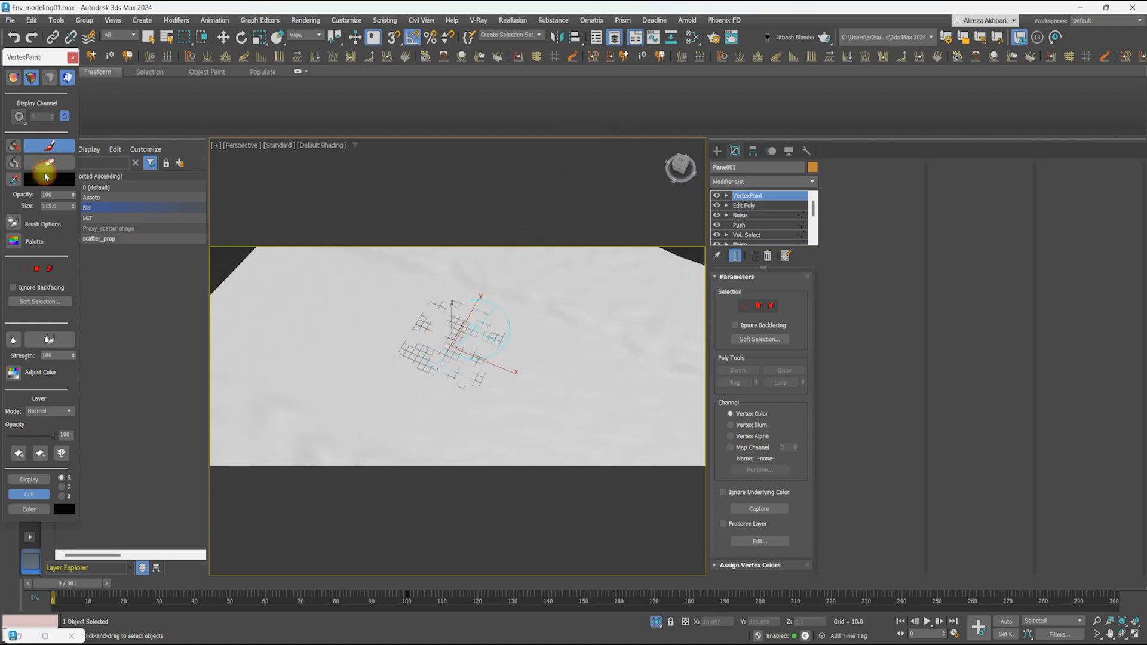
click(45, 177)
click(293, 150)
scroll(376, 317, down, 3)
alt+middle_drag(378, 320, 435, 361)
scroll(412, 366, up, 3)
key(w)
click(55, 20)
click(157, 333)
drag(614, 141, 306, 132)
click(368, 131)
Set the vertex paint colour to red and paint a large patch in the middle of the ground
mouse_move(37, 57)
mouse_down()
mouse_move(126, 94)
mouse_move(110, 94)
mouse_up()
click(137, 215)
click(257, 195)
click(137, 185)
alt+middle_drag(411, 339, 472, 341)
key(F4)
mouse_move(435, 314)
mouse_down()
mouse_move(421, 361)
mouse_move(457, 333)
mouse_up()
alt+middle_drag(458, 333, 418, 383)
scroll(442, 358, up, 4)
drag(442, 358, 487, 370)
drag(413, 357, 513, 353)
mouse_move(430, 358)
alt+middle_down()
mouse_move(478, 337)
mouse_move(400, 328)
alt+middle_up()
Set the vertex paint colour to blue, try a stroke beside the red patch, and fill the whole ground with it
click(132, 215)
click(82, 95)
click(257, 194)
click(137, 184)
drag(406, 264, 373, 299)
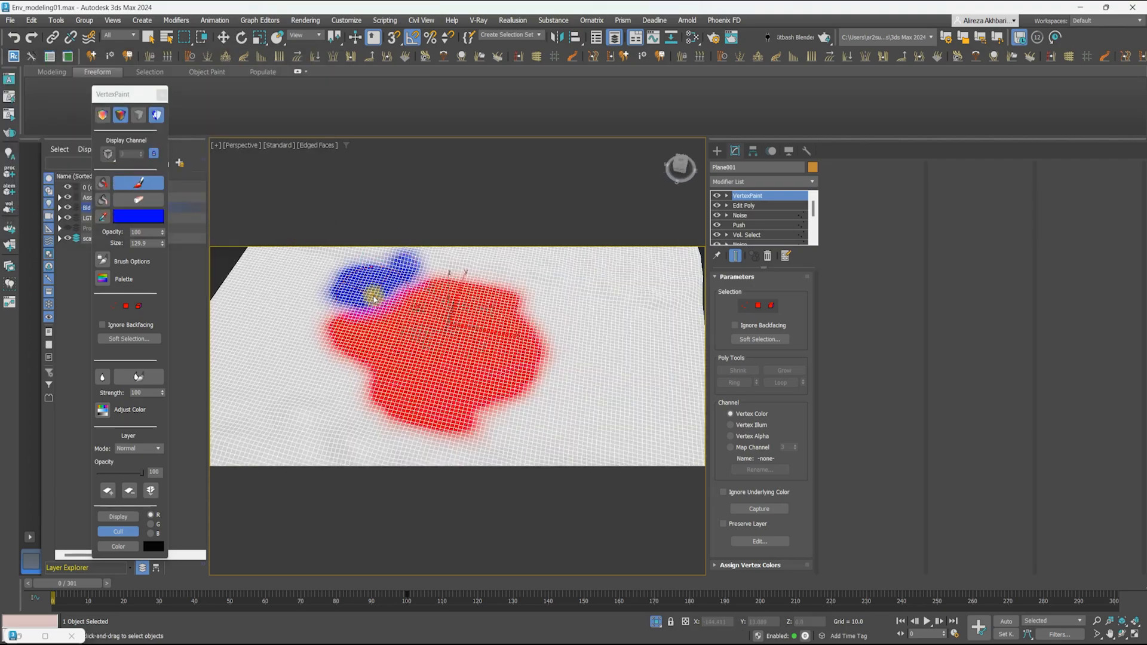
click(103, 183)
alt+middle_drag(431, 323, 468, 343)
scroll(468, 343, down, 3)
Paint red bands along the far and near raised strips of the ground, and turn off the vertex colour display
click(138, 216)
click(22, 96)
click(256, 195)
alt+middle_drag(458, 294, 430, 334)
mouse_move(562, 335)
mouse_down()
mouse_move(409, 299)
mouse_move(305, 255)
mouse_up()
mouse_move(306, 256)
middle_down()
mouse_move(294, 297)
mouse_move(307, 179)
middle_up()
drag(245, 323, 562, 412)
mouse_move(442, 358)
alt+middle_down()
mouse_move(428, 317)
mouse_move(475, 415)
mouse_move(418, 352)
alt+middle_up()
key(w)
click(138, 115)
click(161, 94)
Add a Physical Material beside the Layer Shader and set its base colour
click(694, 38)
right_click(444, 271)
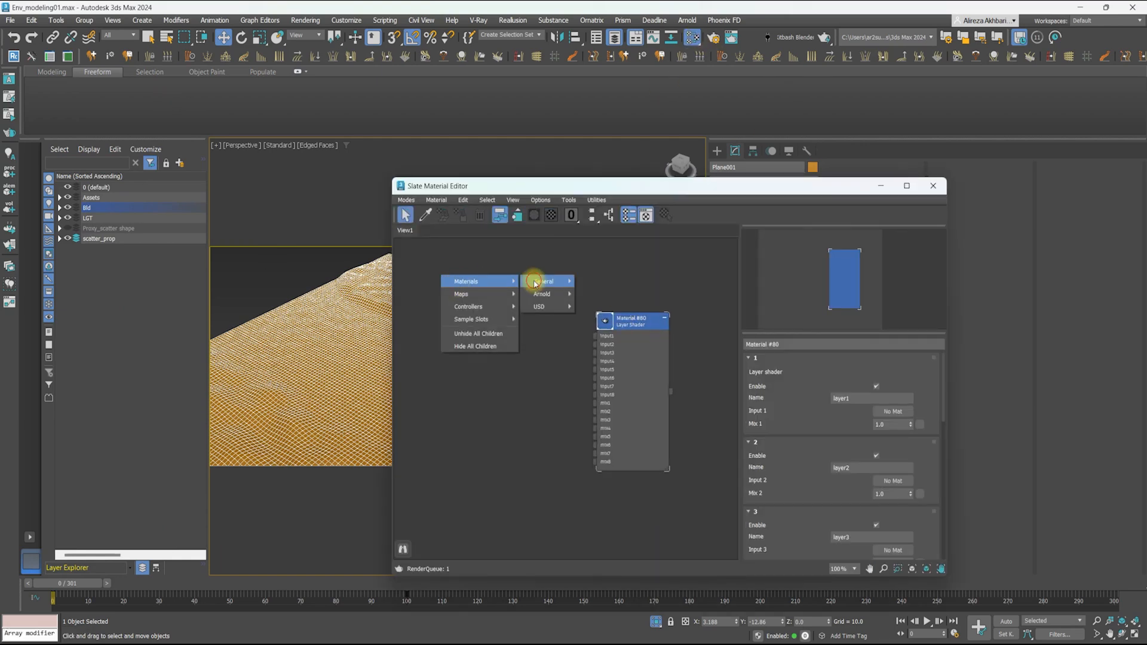
click(615, 389)
double_click(464, 339)
right_click(779, 508)
click(812, 478)
drag(614, 351, 645, 351)
drag(614, 365, 683, 365)
click(712, 407)
Duplicate the Physical Material with a contrasting base colour and feed the two materials into the Layer Shader's first two inputs
click(476, 271)
middle_drag(448, 283, 466, 258)
click(811, 483)
click(584, 362)
click(736, 457)
drag(592, 347, 614, 319)
double_click(650, 296)
Assign a Vertex Color map to the Layer Shader's Mix 2 and open its parameters
click(917, 494)
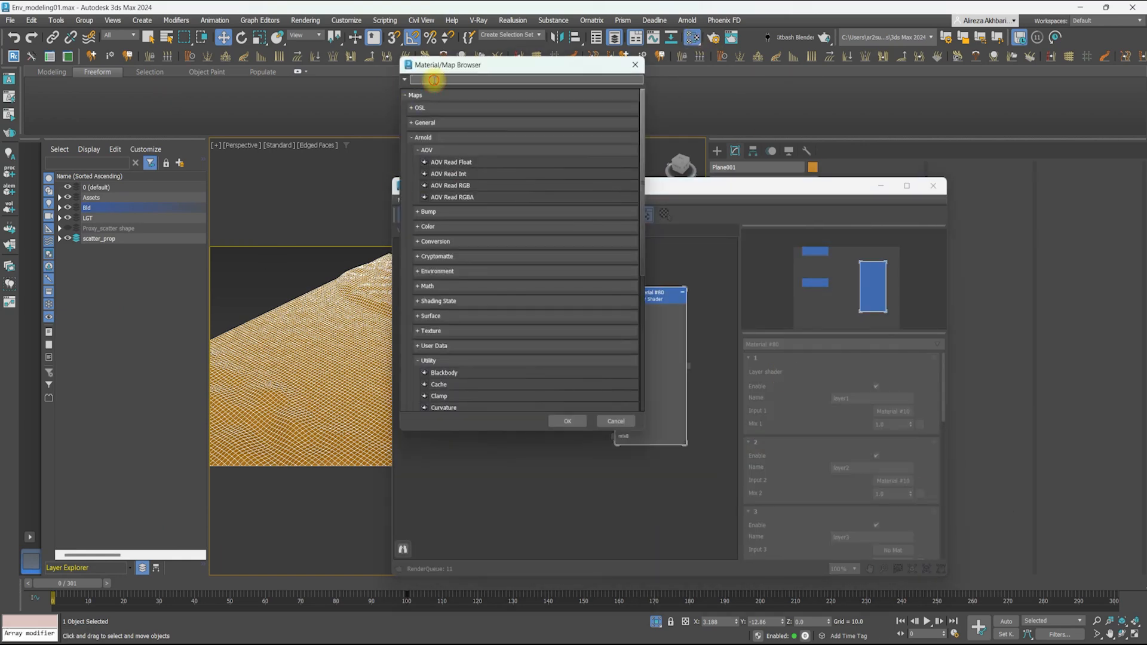
click(434, 80)
text(ver)
double_click(434, 90)
double_click(531, 380)
Render the ground in Arnold RenderView and arrange the render beside the material editor
click(880, 186)
click(687, 21)
click(700, 34)
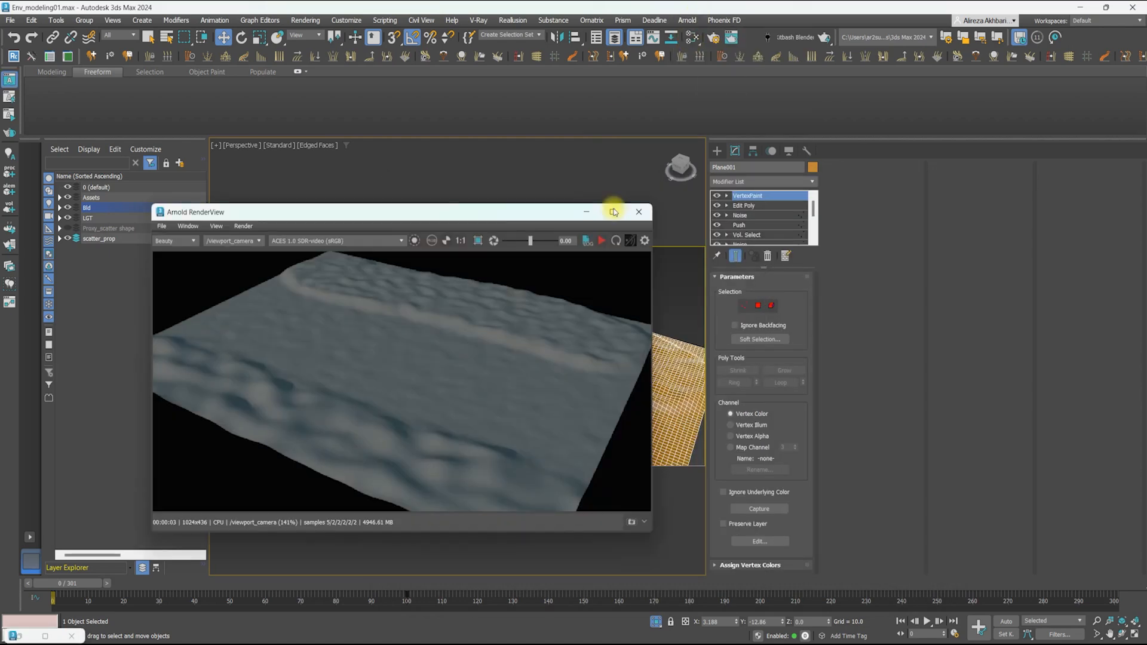
click(603, 240)
scroll(342, 377, up, 3)
drag(335, 212, 428, 176)
scroll(478, 290, down, 3)
click(692, 37)
drag(556, 184, 179, 198)
drag(478, 177, 675, 184)
Switch the Vertex Color map's sub channel to a single colour channel so the painted bands drive the mix
click(566, 438)
click(568, 404)
click(547, 413)
middle_drag(704, 335, 681, 339)
drag(382, 199, 325, 182)
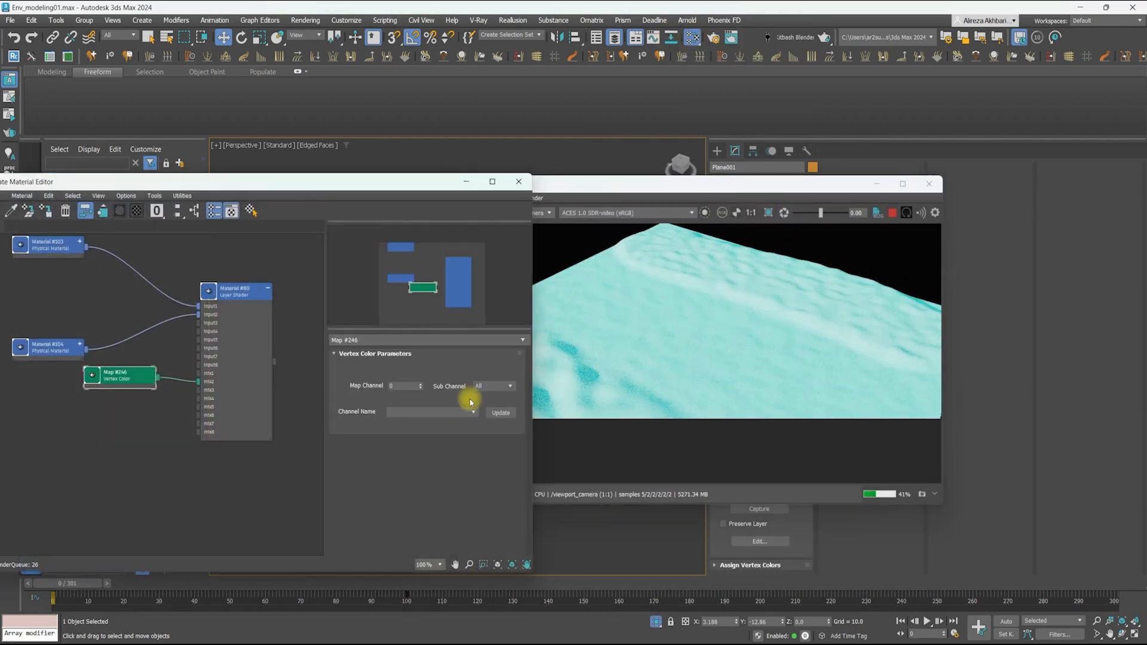
click(481, 418)
click(493, 404)
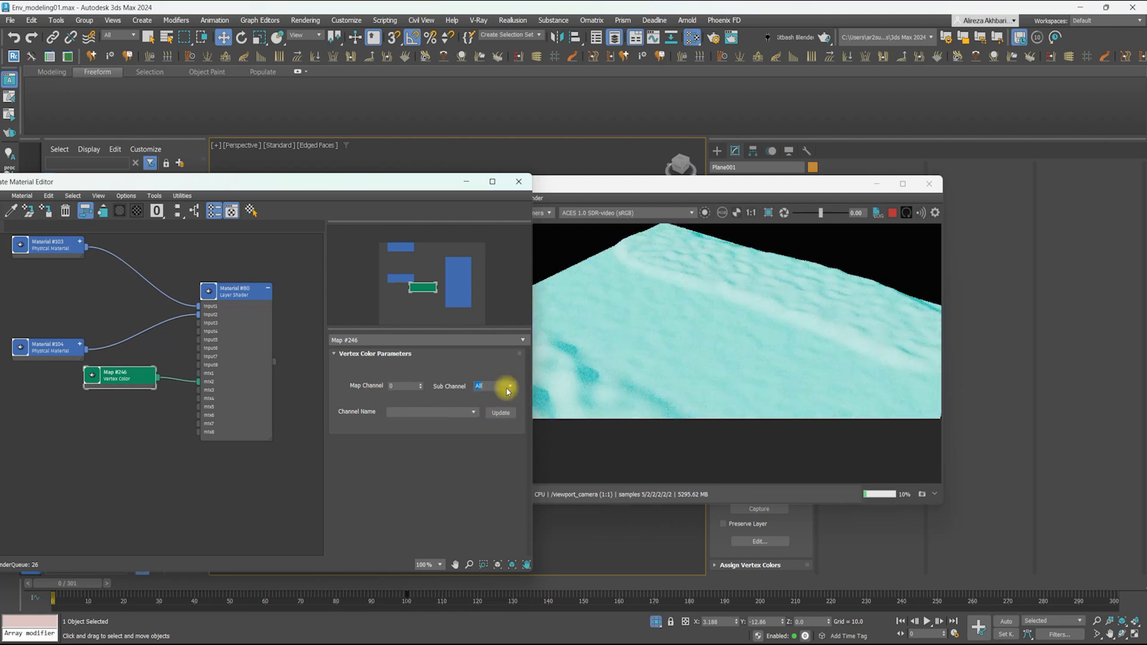
click(510, 386)
click(493, 403)
Insert an OSL Color Correction map between the Vertex Color map and the Layer Shader's second mix
drag(135, 372, 53, 390)
middle_drag(54, 391, 156, 377)
drag(181, 382, 193, 427)
mouse_move(284, 447)
click(366, 464)
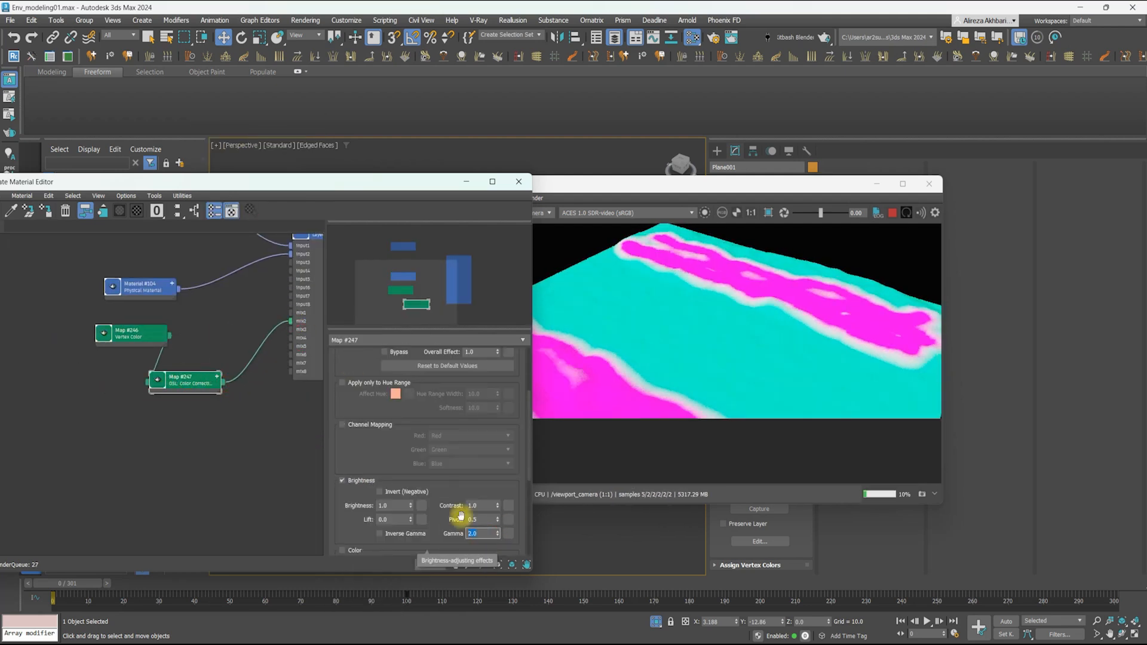
Set the Color Correction's brightness gamma to 6.97 and inspect the blend edges in the render
scroll(769, 295, up, 2)
scroll(690, 306, down, 1)
middle_drag(543, 428, 677, 371)
click(387, 460)
scroll(651, 373, up, 2)
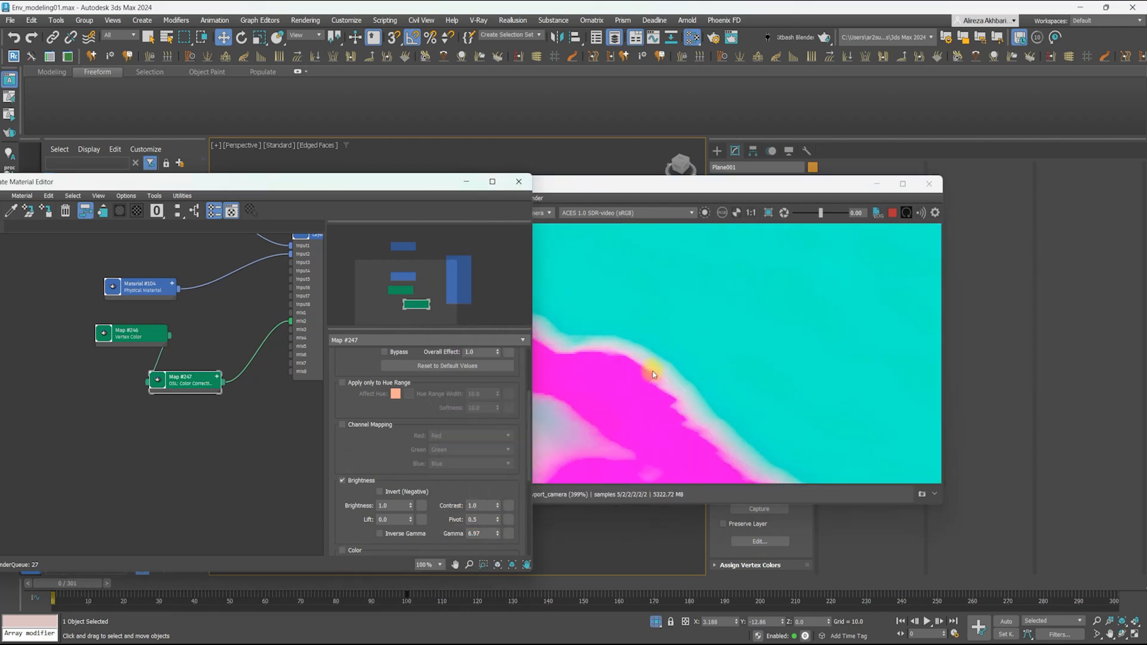
middle_drag(700, 422, 585, 357)
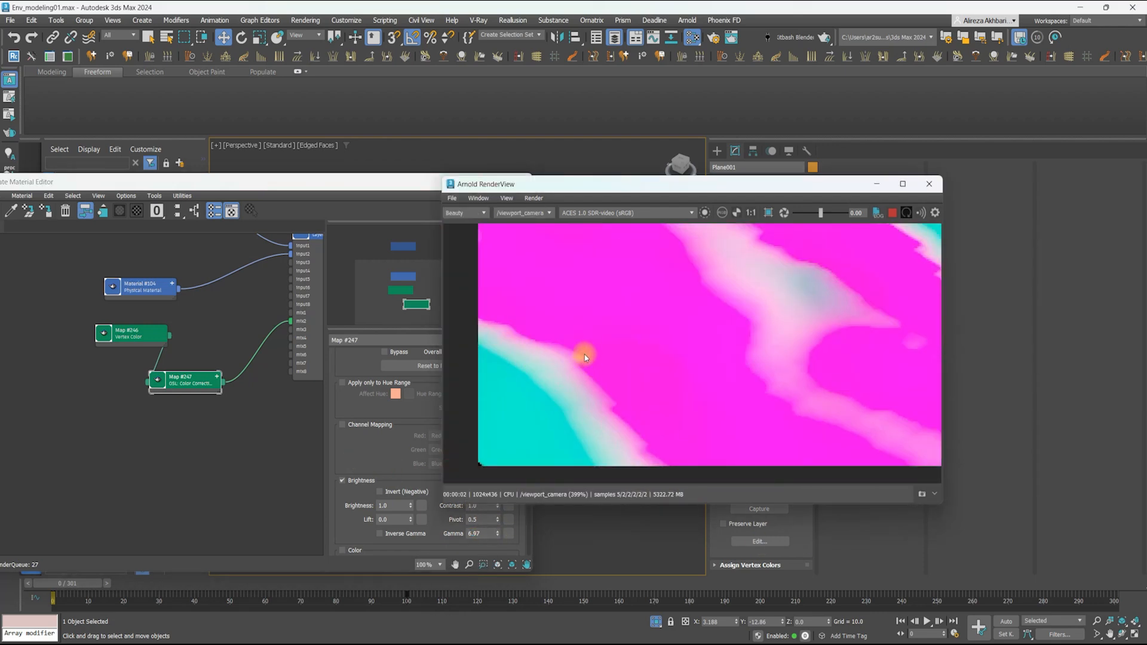
middle_drag(713, 344, 622, 371)
Add a TurboSmooth modifier above VertexPaint on the ground and check the blend edges in the render
drag(646, 185, 482, 418)
click(749, 188)
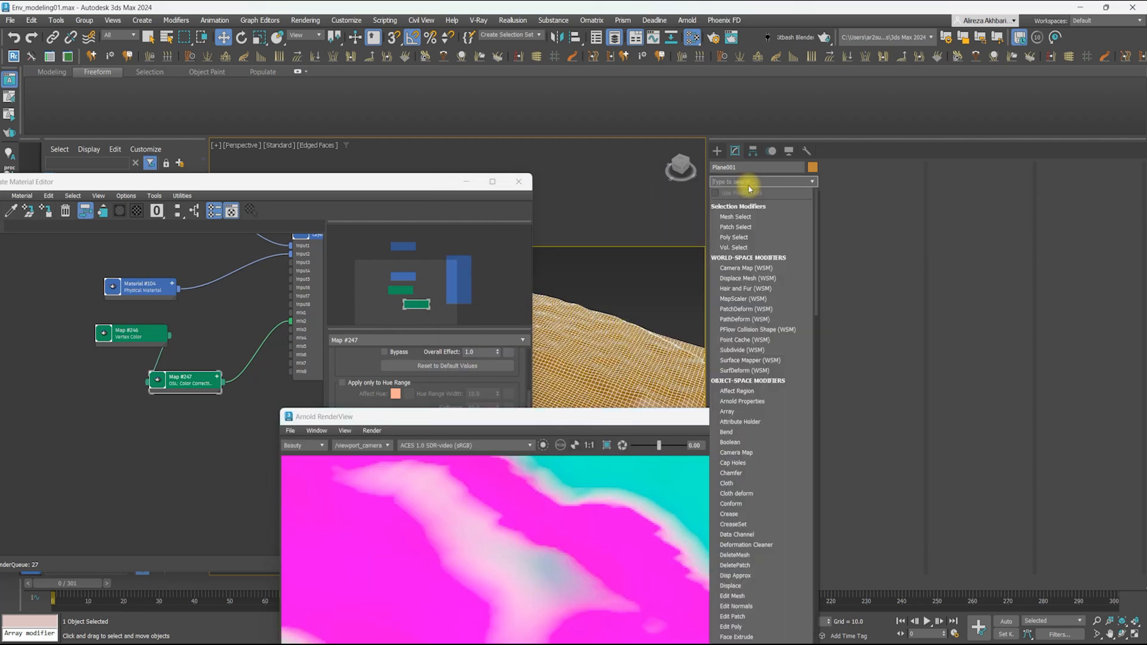
click(734, 279)
drag(497, 421, 563, 312)
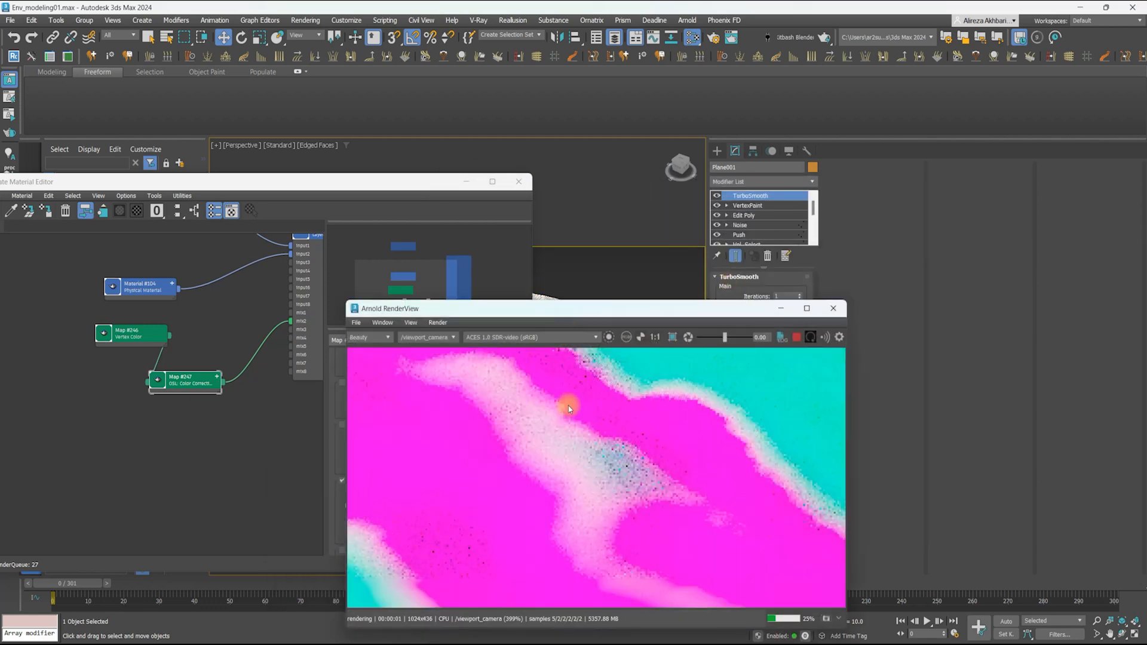
scroll(575, 410, down, 1)
Close the render and delete the TurboSmooth and VertexPaint modifiers from the ground plane
click(834, 308)
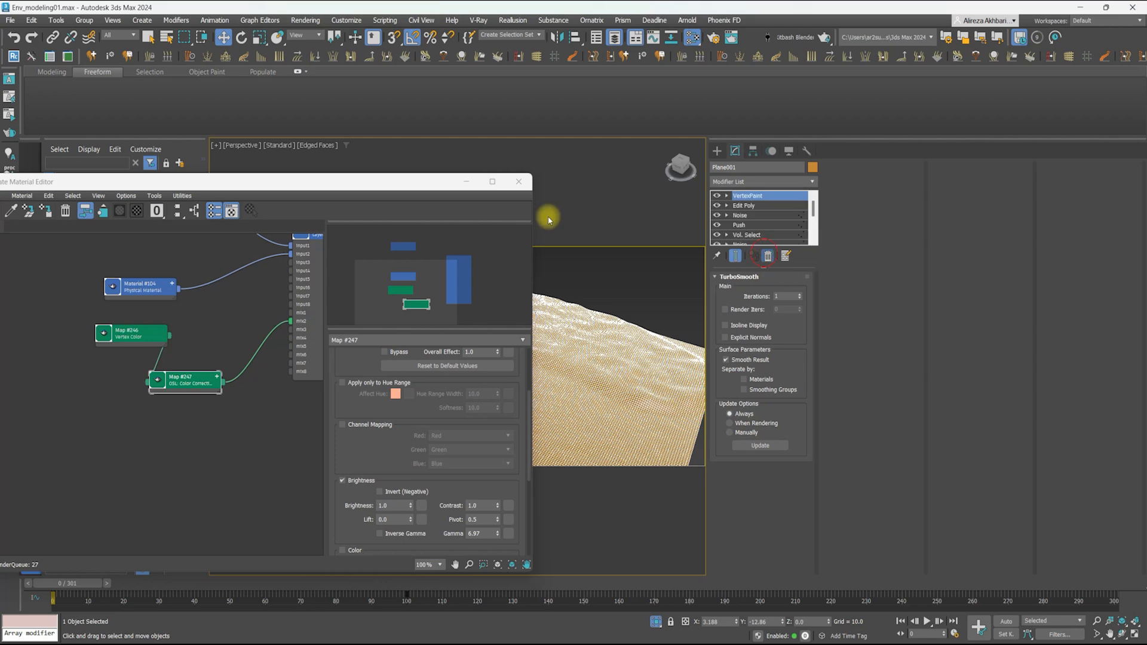
click(526, 182)
click(768, 256)
Create a new Physical Material below the existing nodes and assign it to the ground plane
click(696, 37)
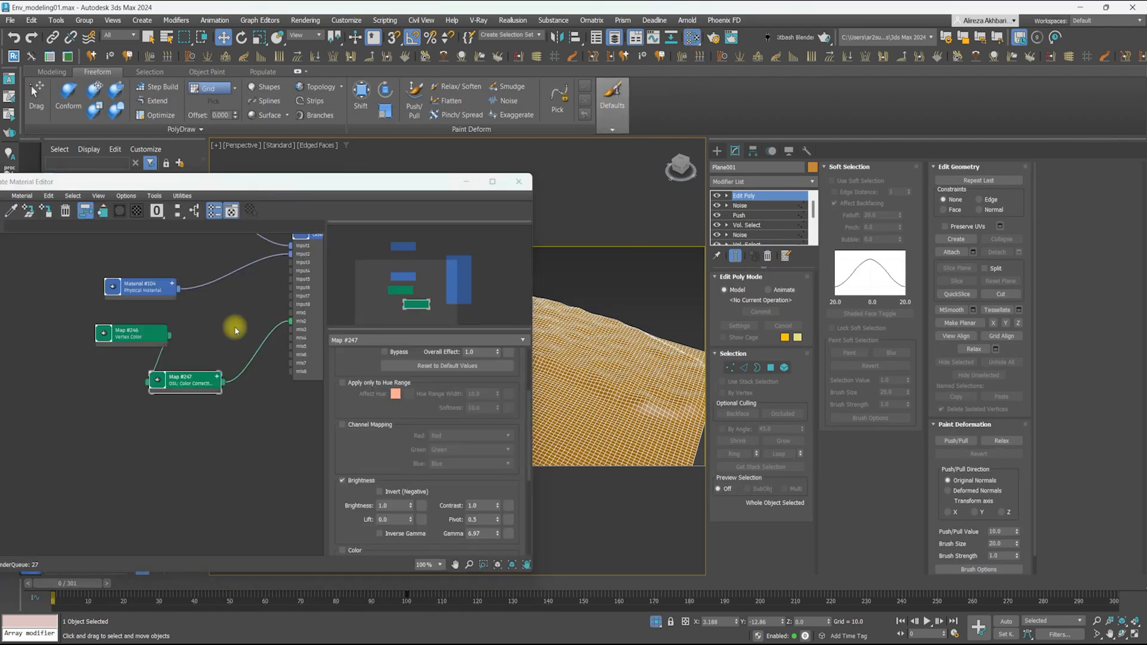
middle_drag(234, 331, 113, 274)
right_click(188, 396)
mouse_move(216, 402)
mouse_move(291, 402)
click(336, 402)
middle_drag(210, 417, 210, 356)
right_click(190, 337)
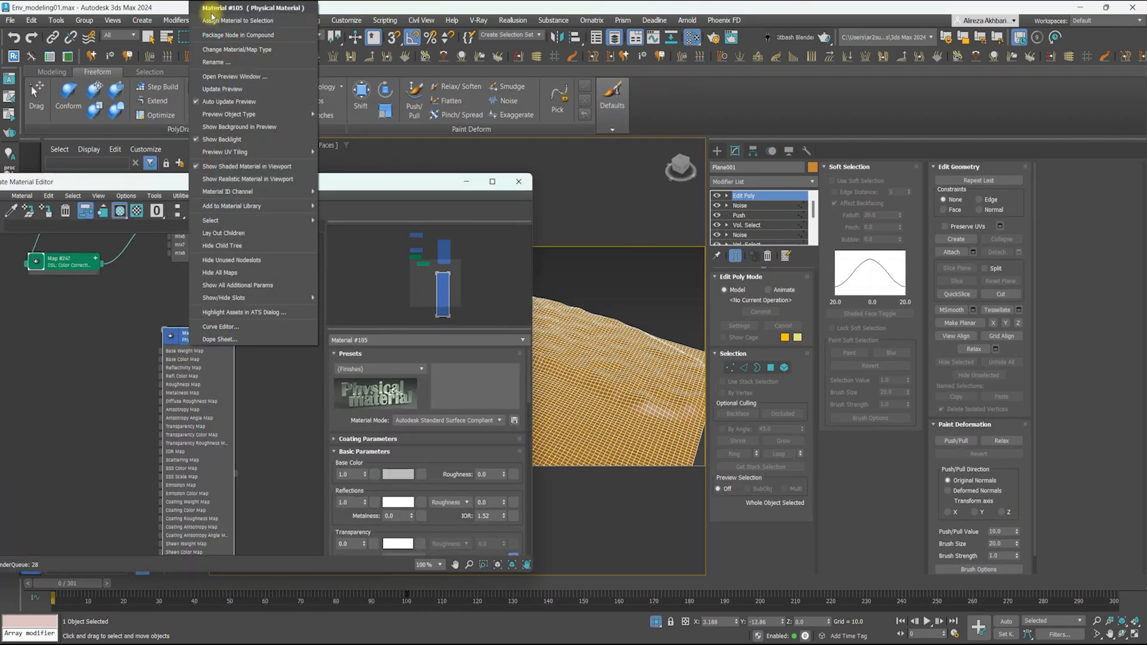
click(213, 19)
Hide the material editor and wireframe edges, open Viewport Canvas, and set its paint colour to red
click(467, 181)
key(F4)
click(94, 331)
drag(286, 128, 190, 127)
click(172, 221)
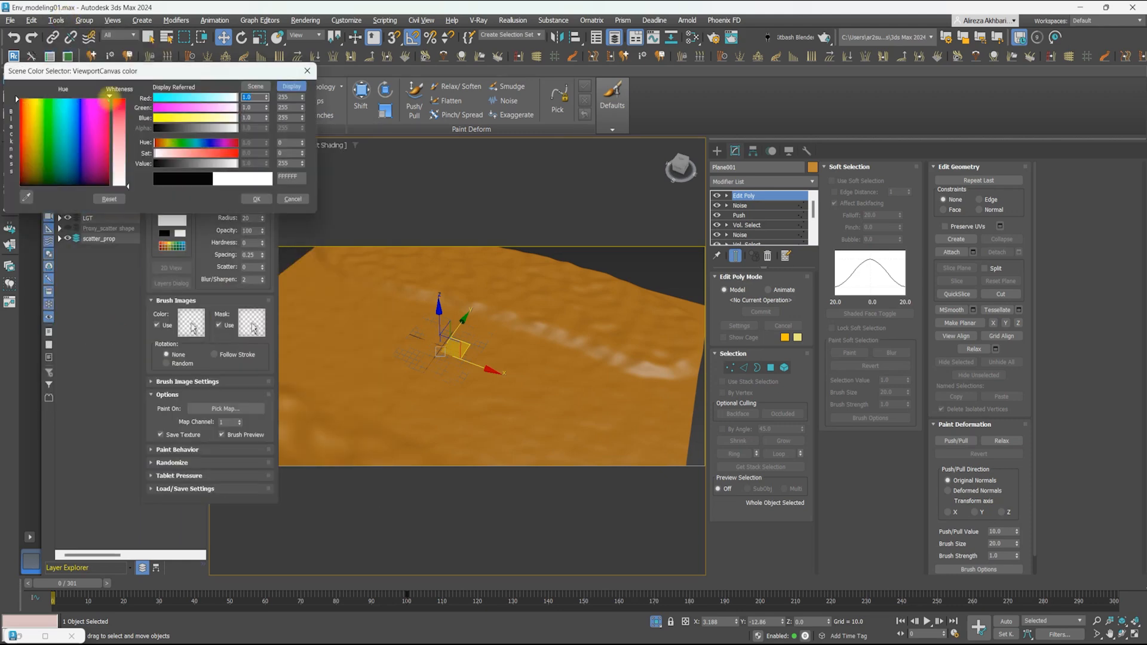
click(252, 198)
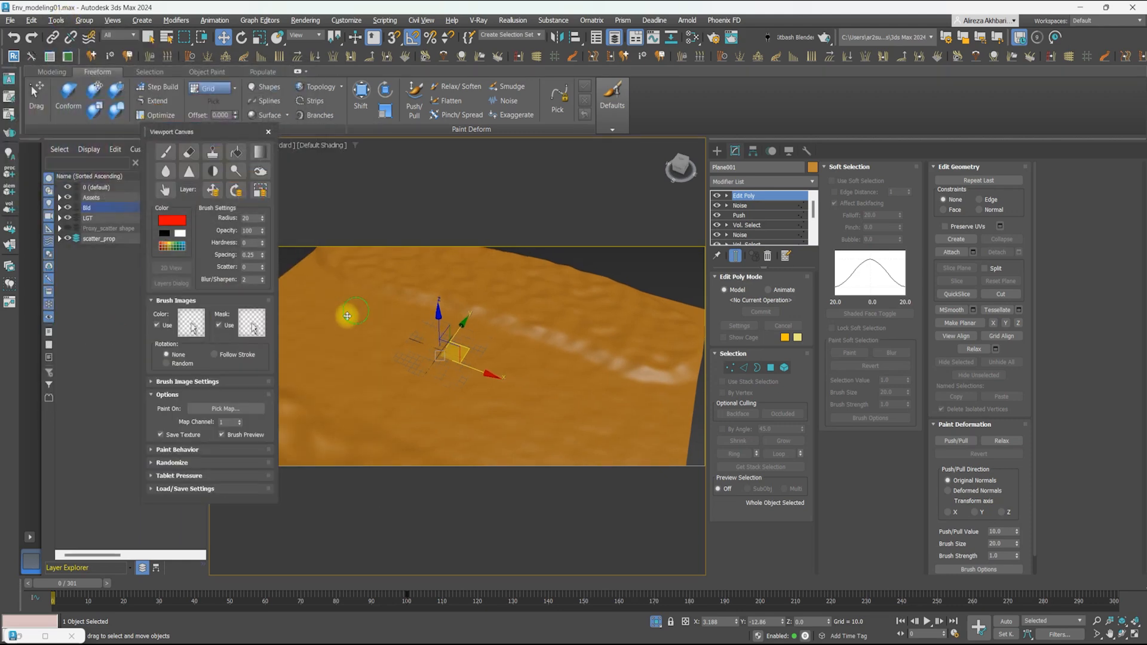
Start the paint brush on the ground's Base Color Map with a red texture and open its save location
click(166, 152)
click(191, 157)
click(556, 305)
click(261, 279)
click(172, 221)
click(492, 281)
click(626, 298)
click(637, 331)
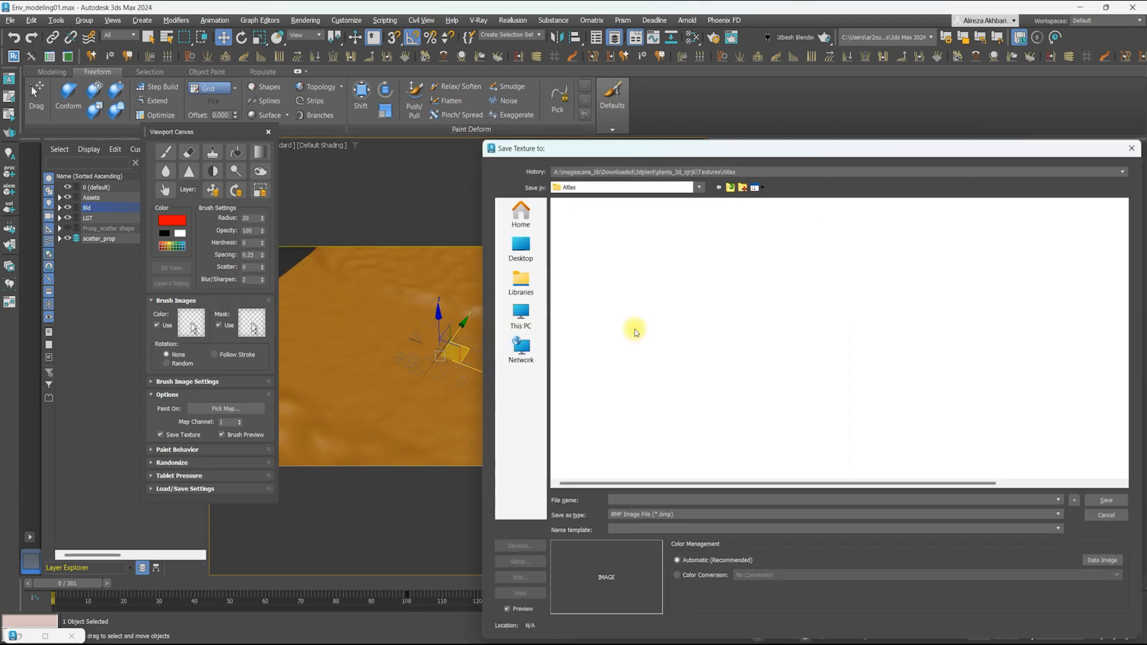
Save the new paint texture as the JPEG file env_mask01 in the mask folder
key(Return)
key(Return)
click(395, 458)
click(221, 520)
click(189, 443)
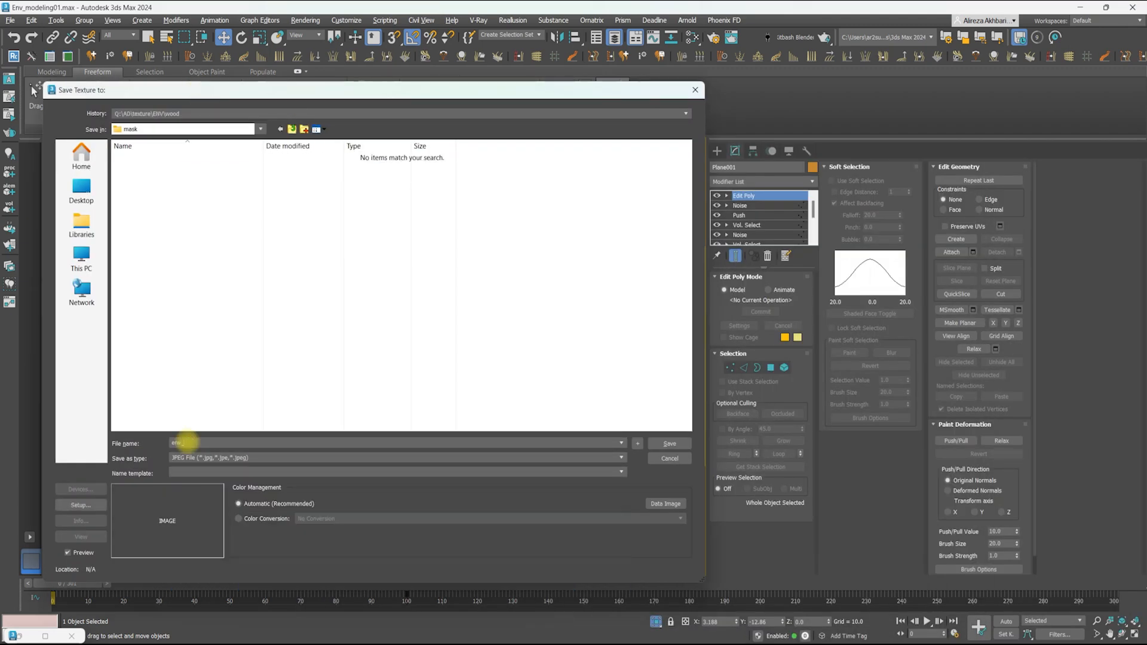
key(Return)
key(Return)
Move the Layers window aside and set the Viewport Canvas paint colour to blue (0000FF)
middle_drag(439, 338, 448, 338)
drag(125, 185, 85, 251)
drag(203, 132, 211, 145)
click(181, 233)
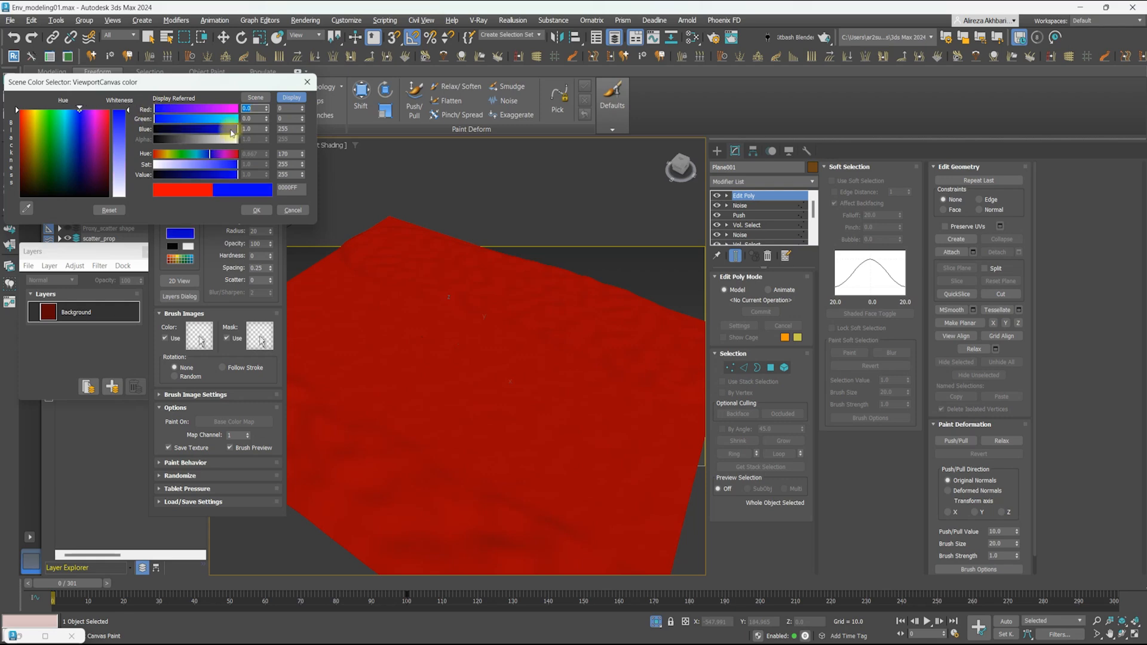
click(256, 210)
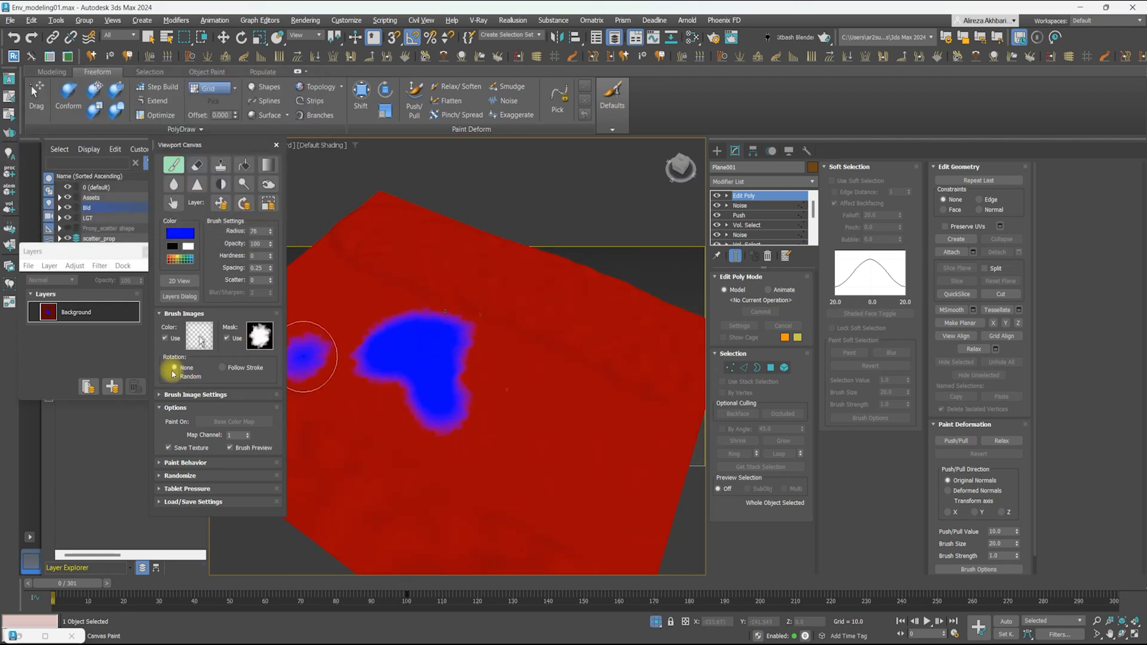
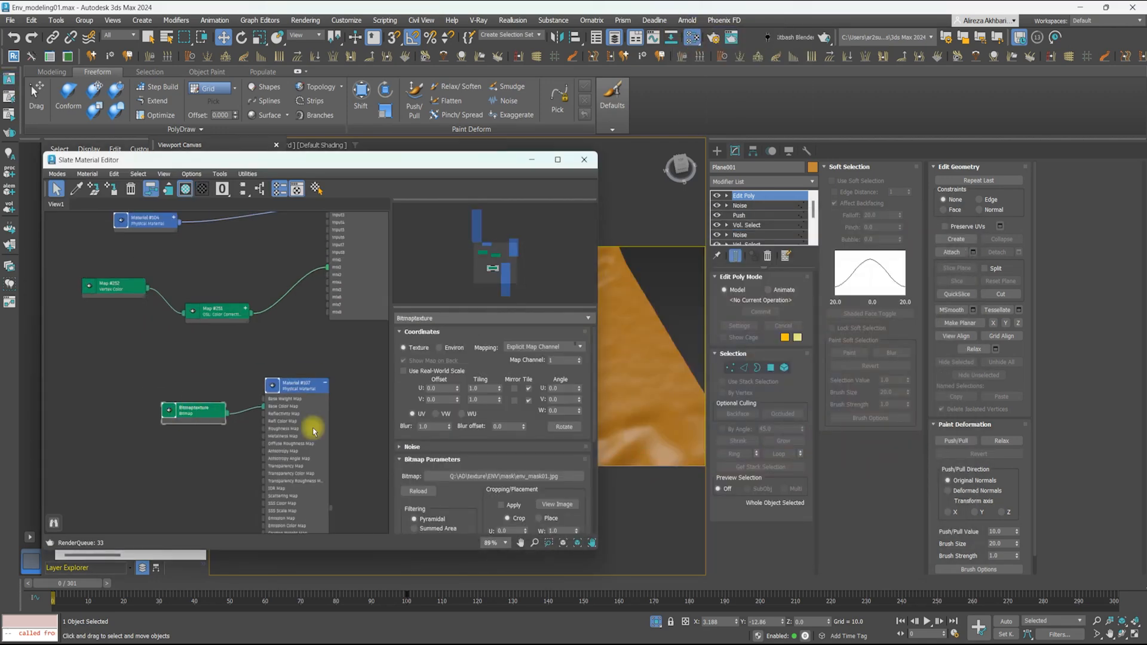
Show the Layer Shader's parameters and start an Arnold RenderView render of the ground
double_click(371, 342)
click(687, 20)
click(705, 50)
click(885, 247)
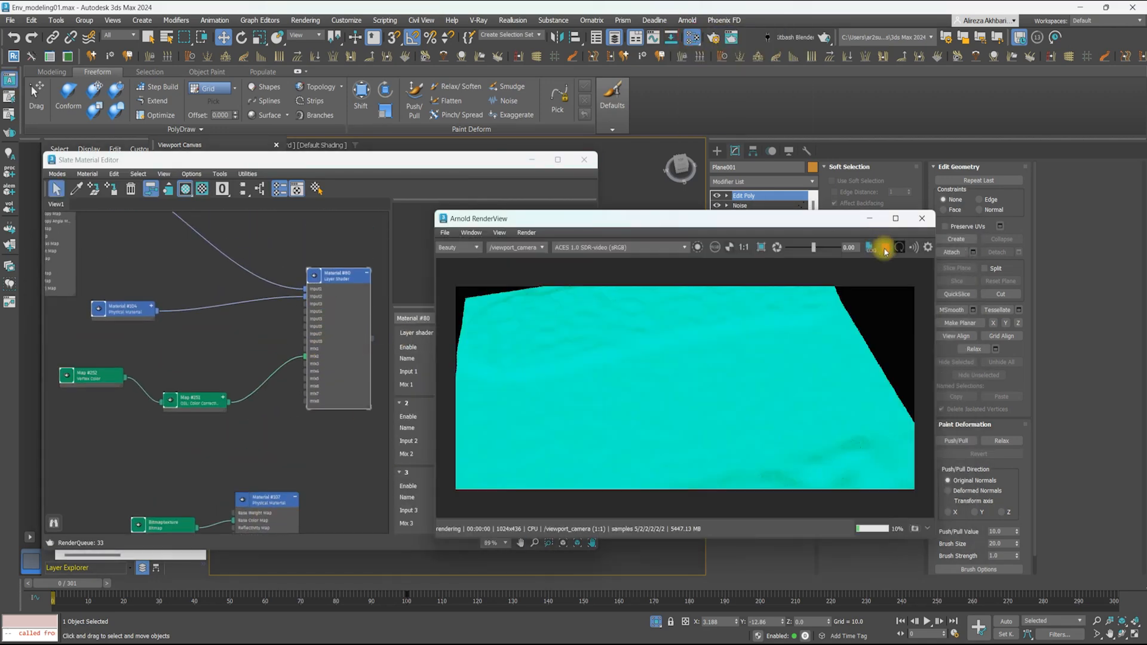
Connect the painted mask bitmap to the Color Correction input, delete the unneeded nodes, and restart the render
middle_drag(195, 410, 246, 353)
drag(175, 296, 123, 359)
drag(160, 448, 215, 346)
click(233, 353)
middle_drag(293, 375, 269, 359)
click(293, 427)
key(Delete)
click(884, 248)
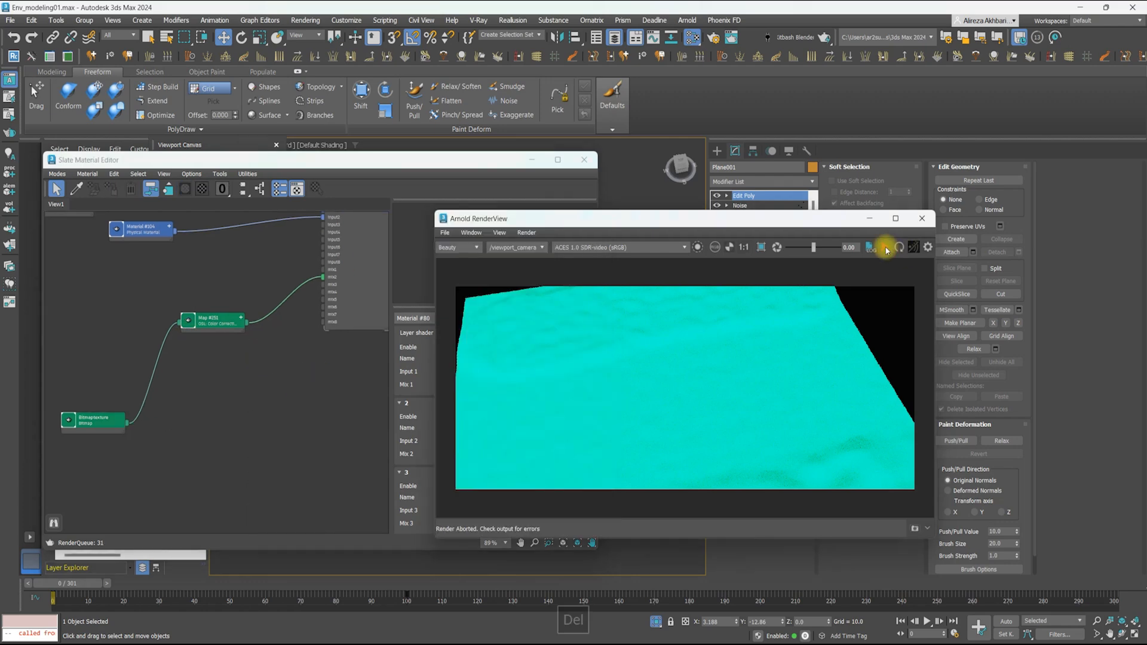
Expand the Color Correction node and connect its R output to the Layer Shader's Mix 2 input
click(292, 349)
click(251, 328)
drag(234, 329, 218, 279)
middle_drag(344, 279, 311, 298)
click(311, 299)
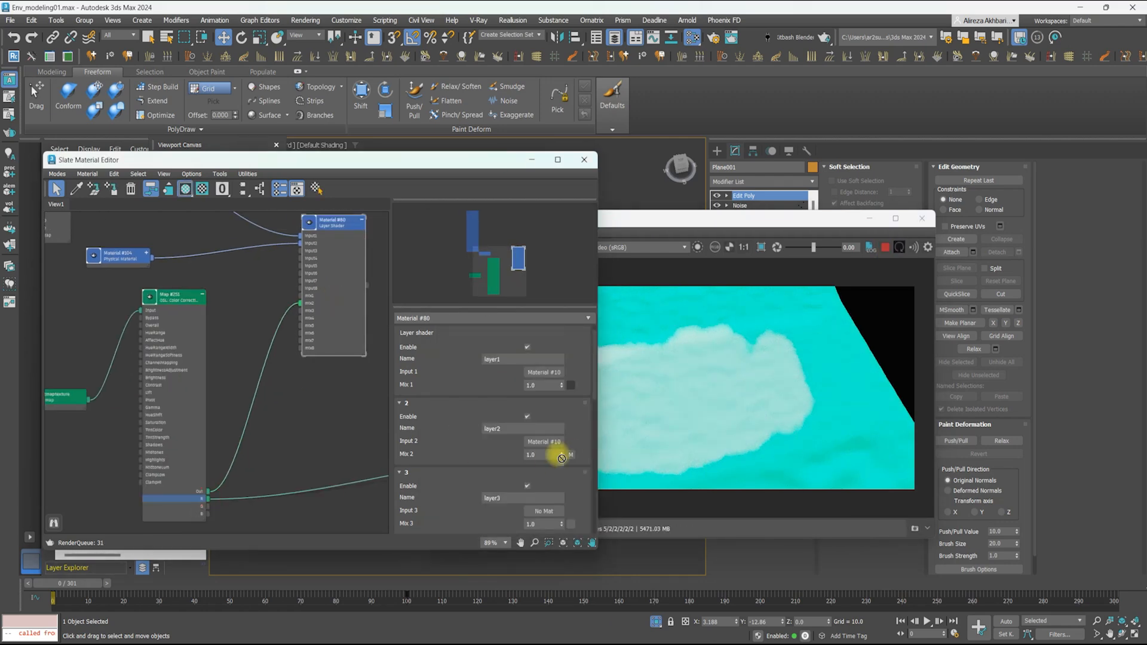
drag(562, 459, 571, 456)
click(293, 402)
click(730, 374)
Set the base colour of the first layer's material to red and the second layer's material to white
middle_drag(220, 323, 310, 437)
scroll(310, 437, down, 2)
double_click(174, 299)
click(462, 450)
drag(190, 243, 142, 234)
click(254, 300)
double_click(237, 386)
click(463, 453)
drag(254, 342, 257, 422)
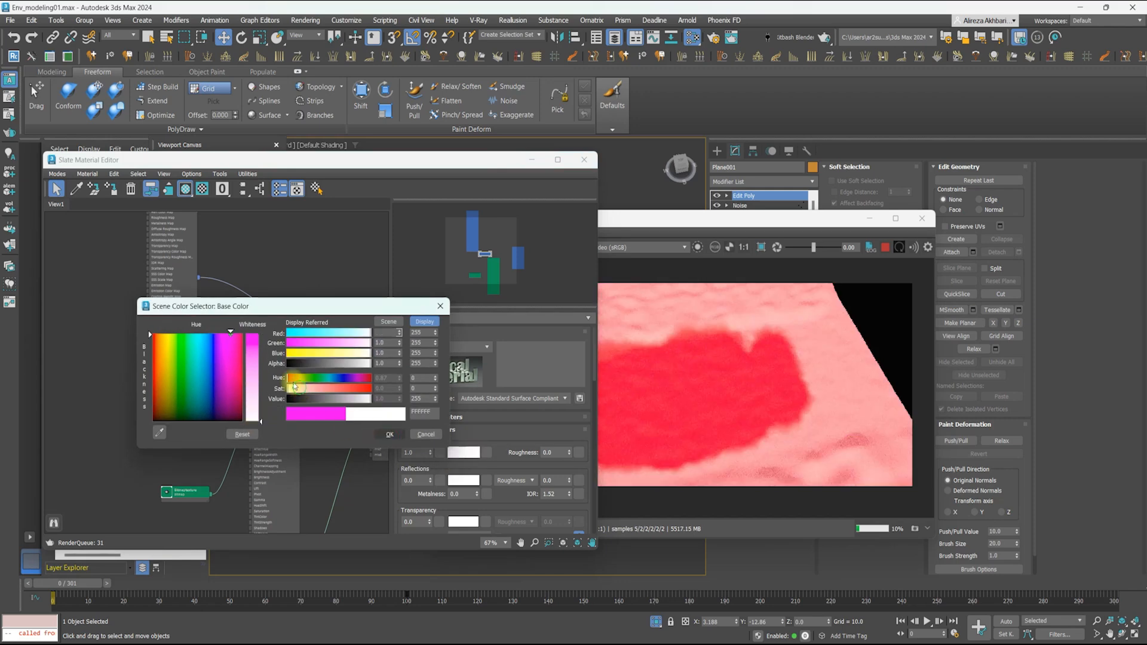
click(389, 435)
Disable layer 2 of the Layer Shader to compare the render, and enable it again
middle_drag(302, 417, 243, 309)
double_click(328, 310)
middle_drag(327, 310, 329, 333)
click(527, 417)
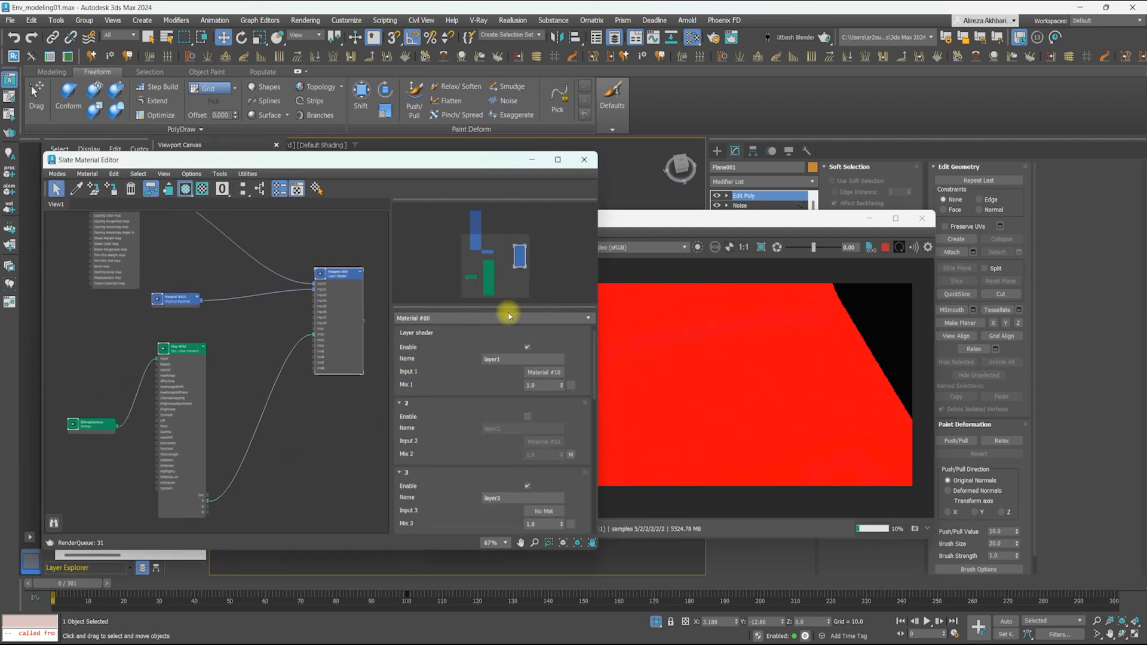
double_click(116, 258)
middle_drag(117, 258, 129, 308)
double_click(352, 372)
click(527, 417)
Set the base colour of the second layer's Physical Material to blue
double_click(171, 350)
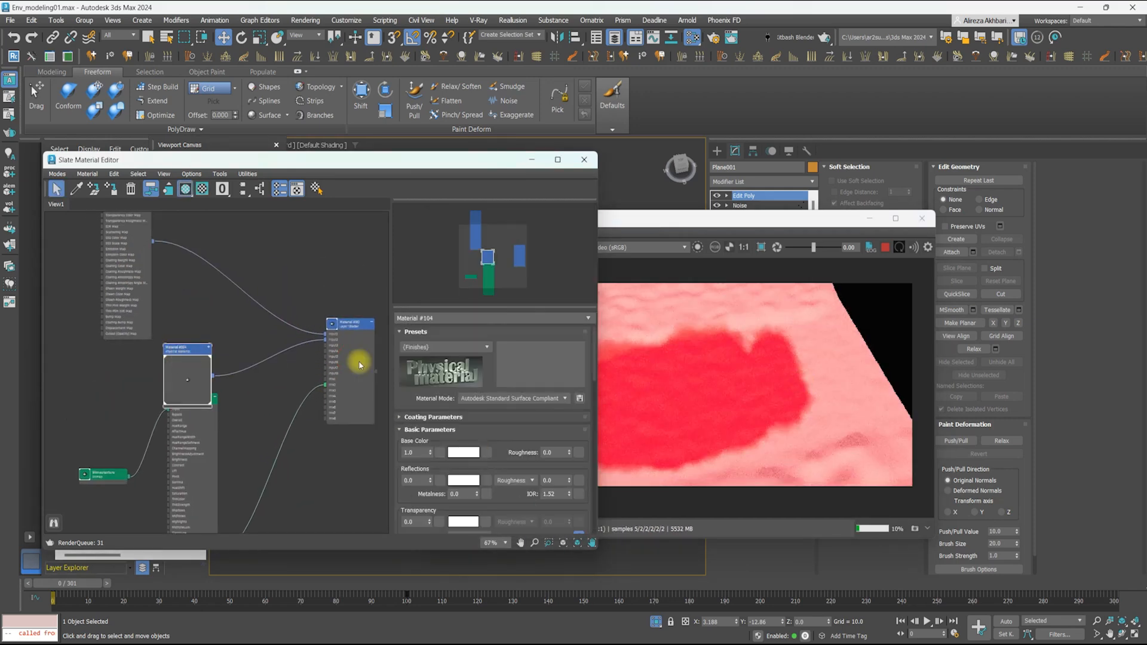
click(464, 453)
click(80, 85)
drag(120, 170, 120, 84)
click(257, 184)
Reposition the Color Correction node, connect its B output to Mix 2, and check the mask in the render
middle_drag(263, 371, 276, 288)
scroll(276, 288, up, 1)
click(681, 341)
scroll(627, 364, up, 3)
scroll(628, 363, down, 2)
click(228, 328)
drag(209, 346, 230, 382)
middle_drag(231, 383, 184, 331)
drag(204, 494, 306, 251)
click(709, 349)
scroll(709, 349, down, 1)
scroll(332, 291, up, 1)
Adjust the Brightness of the mask's Color Correction map, trying 3 and 2.0
double_click(333, 280)
middle_drag(251, 365, 296, 379)
double_click(203, 320)
mouse_move(427, 502)
mouse_down()
mouse_move(433, 340)
mouse_move(427, 479)
mouse_up()
drag(458, 393, 430, 393)
text(3)
key(Return)
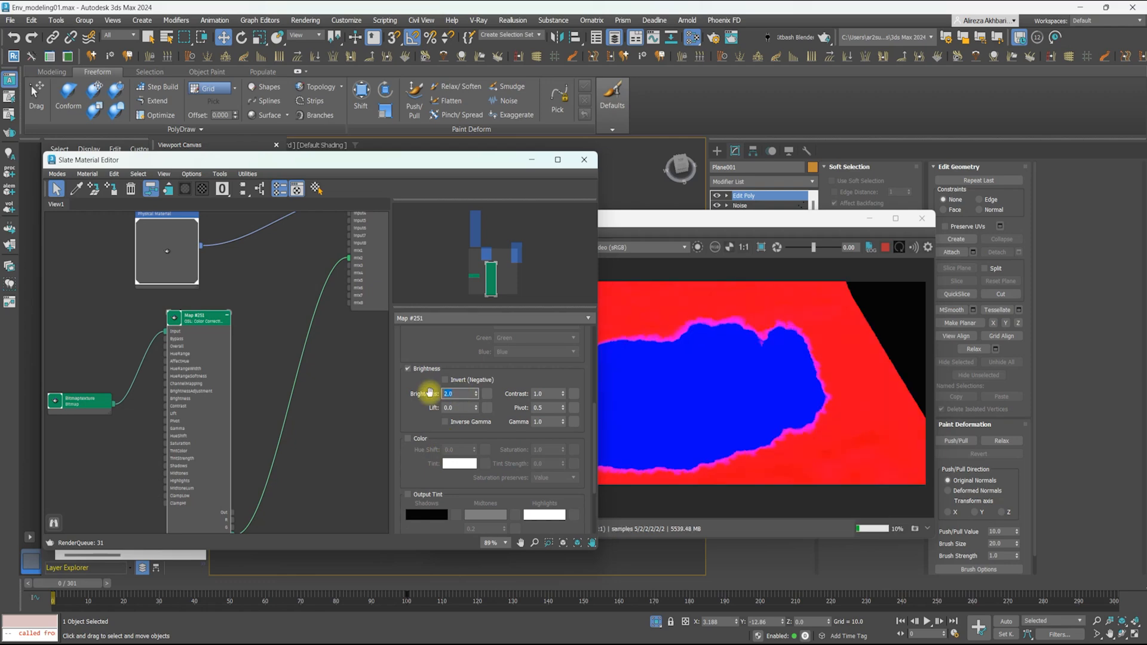
Set the Color Correction's Brightness to 1.5 and test its R output on Mix 2 before restoring the B output
drag(213, 405, 212, 363)
drag(230, 477, 345, 259)
drag(376, 318, 346, 258)
drag(195, 275, 211, 327)
scroll(699, 326, down, 3)
click(242, 326)
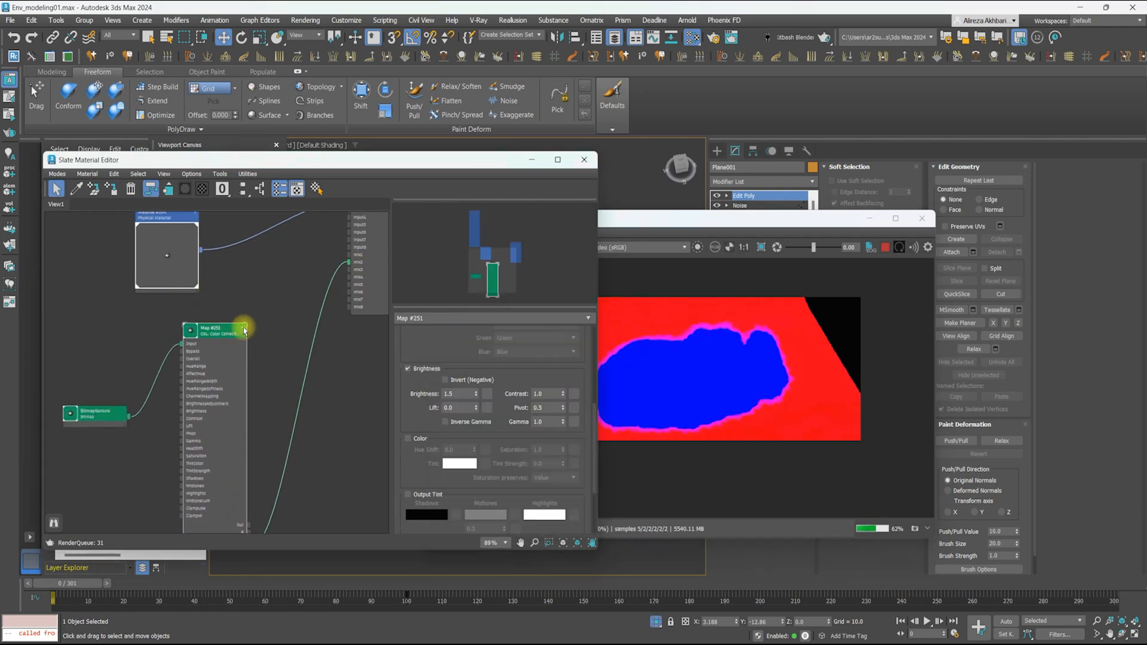
Rearrange the mask nodes and render window, and begin adding an OSL Bitmap Random Tiling map beside the red material
scroll(239, 335, down, 1)
middle_drag(209, 269, 293, 484)
drag(207, 389, 219, 358)
drag(685, 223, 739, 214)
middle_drag(215, 258, 288, 329)
double_click(248, 323)
right_click(104, 258)
mouse_move(137, 261)
mouse_move(209, 261)
click(299, 452)
Switch to File Explorer, copy the path of the ground_forest_uhomdjolw folder, and return to 3ds Max
key(alt+Tab)
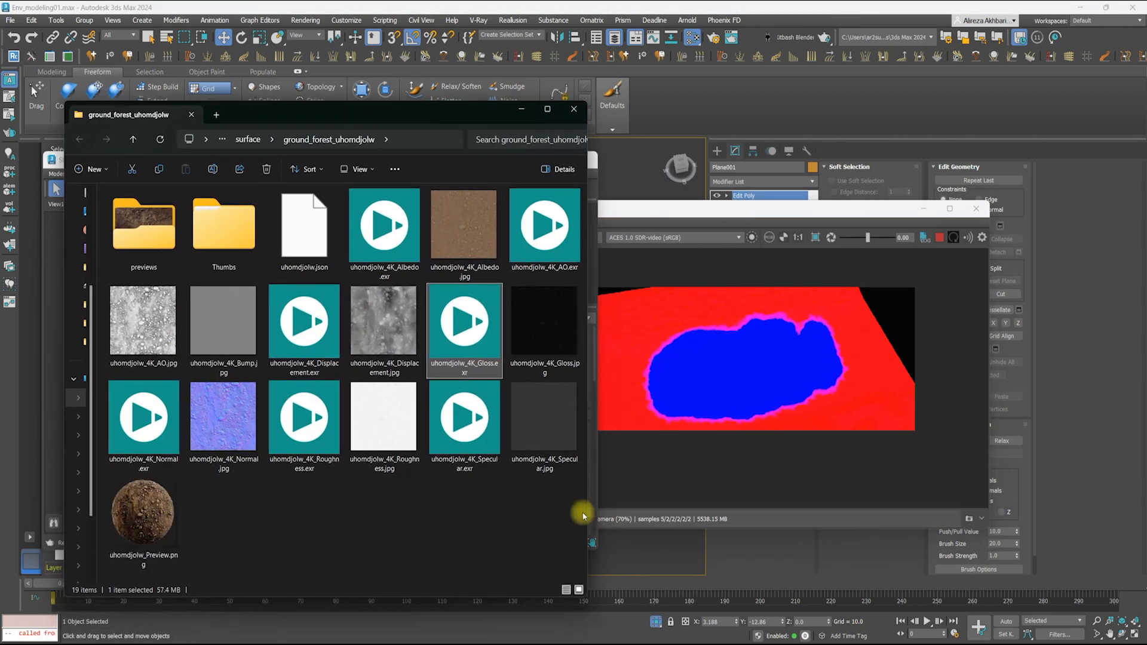
click(418, 140)
key(ctrl+c)
key(alt+Tab)
Add an OSL Bitmap Lookup map that loads uhomdjolw_4K_Albedo.exr from the copied folder path
middle_drag(235, 246, 264, 253)
right_click(158, 272)
mouse_move(186, 291)
mouse_move(257, 291)
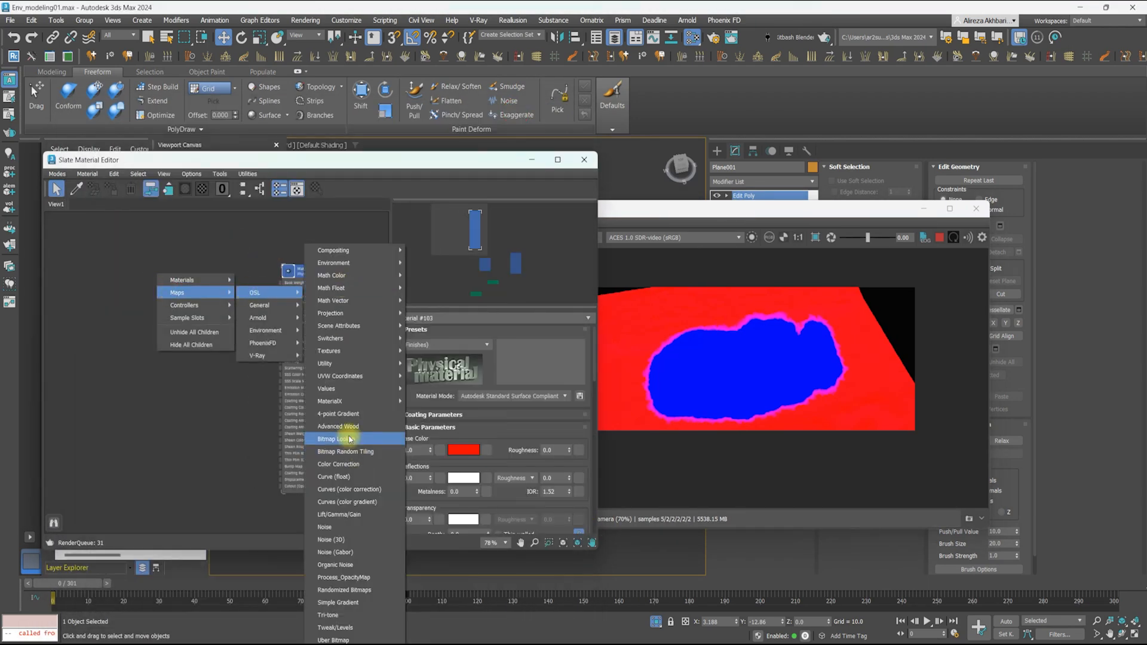
click(347, 437)
key(ctrl+v)
key(Return)
double_click(142, 168)
Connect the albedo Bitmap Lookup to the red material's Base Color Map
scroll(177, 331, up, 1)
middle_drag(177, 330, 113, 335)
drag(113, 334, 227, 294)
click(742, 315)
scroll(743, 315, up, 3)
Duplicate the Bitmap Lookup node, load uhomdjolw_4K_Roughness.exr in the copy, and connect it to the Roughness Map
middle_drag(147, 326, 252, 345)
drag(190, 343, 218, 284)
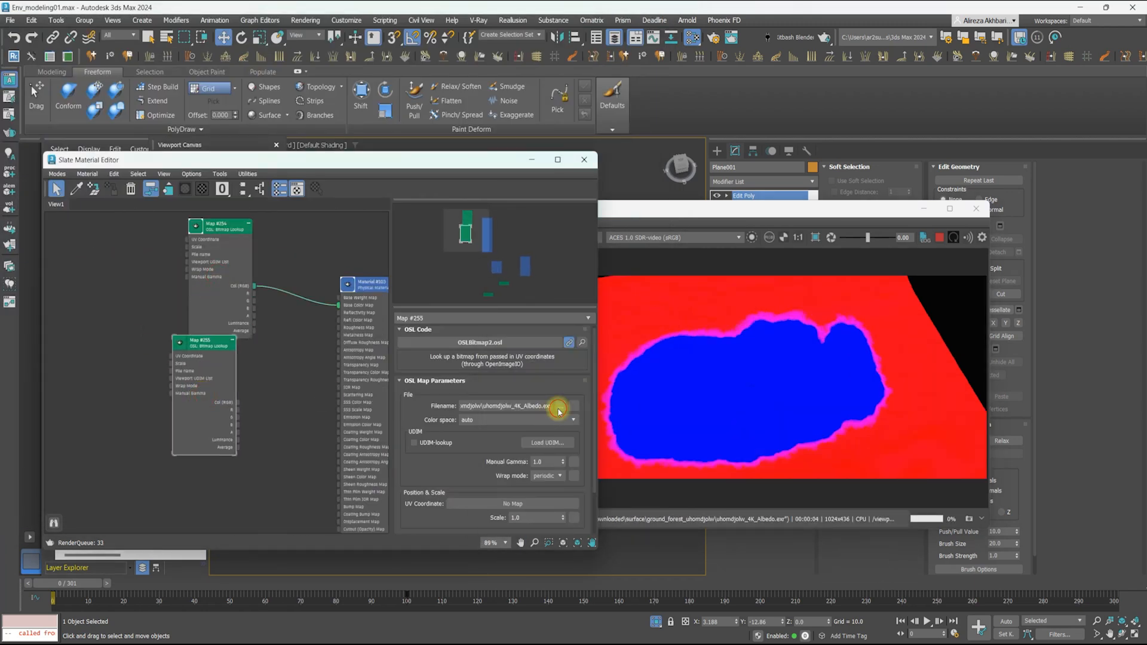
click(558, 410)
double_click(148, 124)
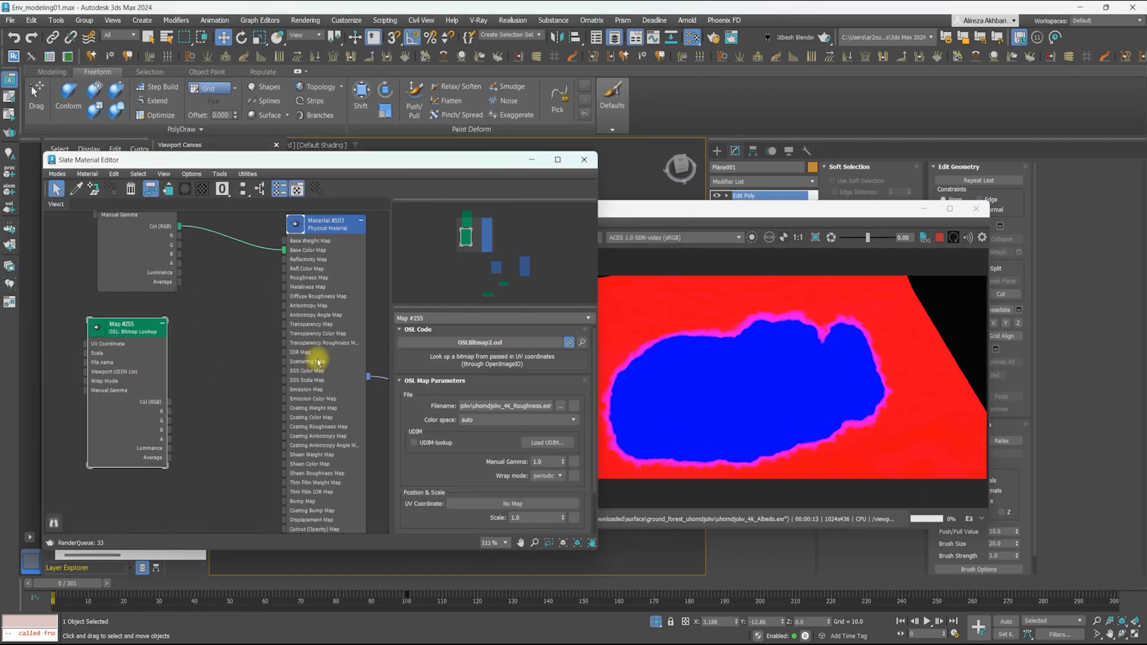
click(303, 391)
scroll(214, 336, down, 1)
Duplicate the Bitmap Lookup node again and load uhomdjolw_4K_Displacement.exr in the copy
mouse_move(135, 342)
middle_down()
mouse_move(172, 379)
mouse_move(174, 321)
middle_up()
mouse_move(170, 317)
shift+mouse_down()
mouse_move(149, 432)
mouse_move(113, 432)
shift+mouse_up()
double_click(113, 432)
click(557, 354)
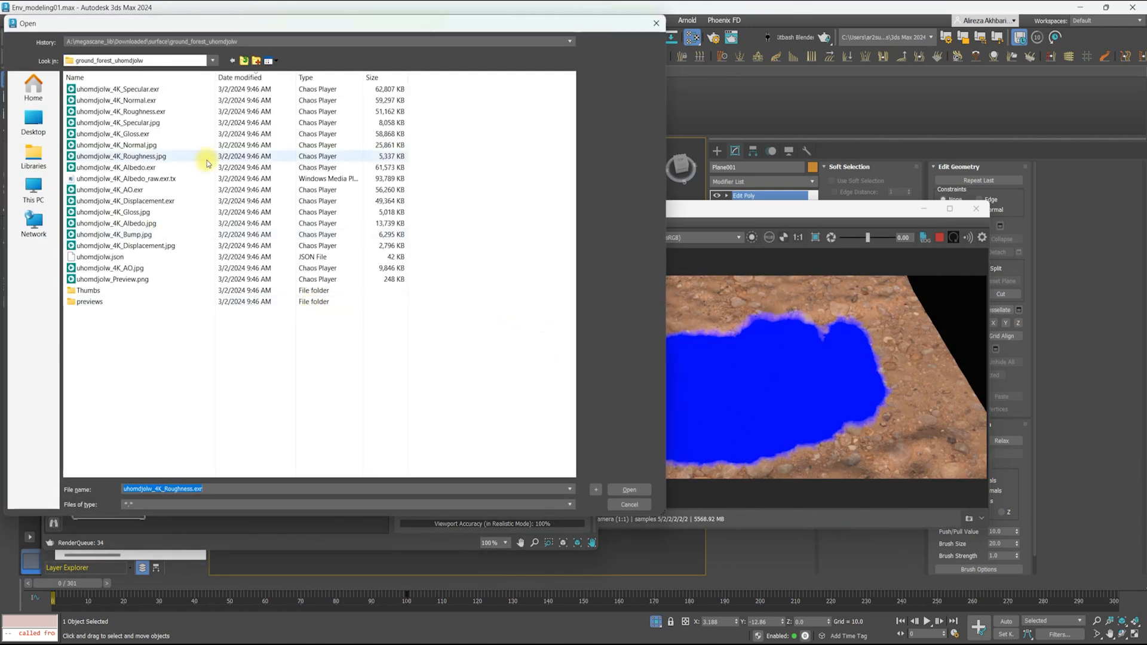
double_click(164, 202)
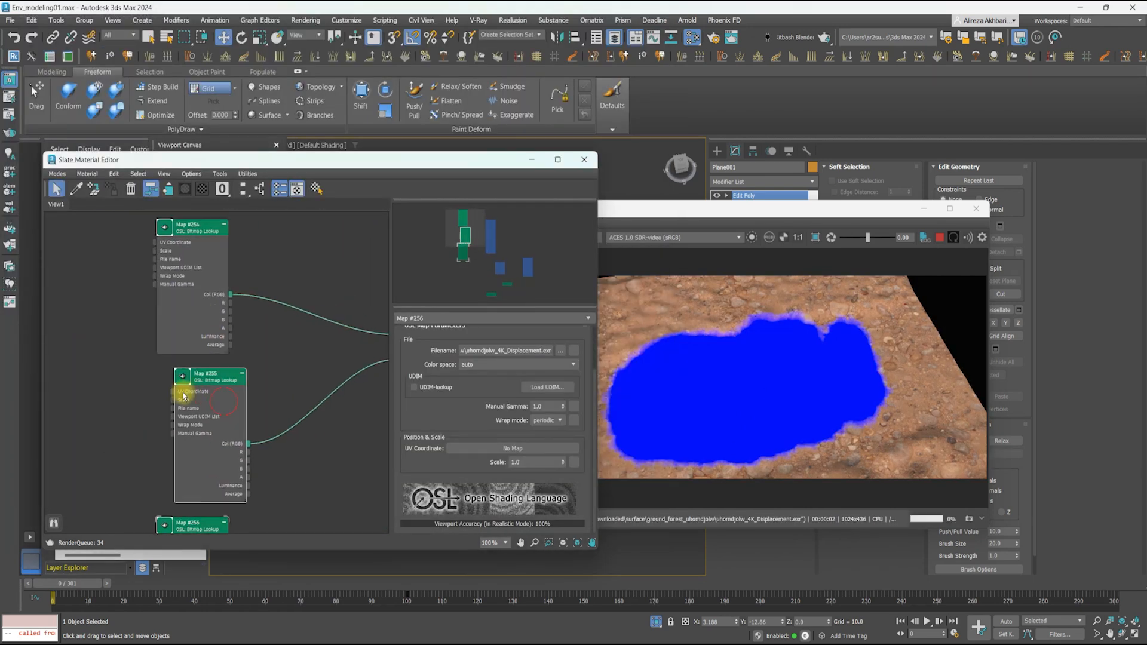
Add an OSL Bitmap Random Tiling map near the lookup nodes without loading a file
middle_drag(184, 397, 345, 370)
right_click(205, 284)
mouse_move(239, 303)
mouse_move(305, 303)
click(390, 455)
click(616, 505)
Connect the Random Tiling map's UV output to the UV Coordinate inputs of the albedo, roughness and displacement lookups
middle_drag(218, 417, 154, 459)
drag(138, 293, 131, 250)
drag(166, 482, 253, 262)
middle_drag(243, 425, 234, 349)
drag(157, 406, 262, 333)
middle_drag(224, 398, 230, 327)
drag(161, 335, 248, 411)
Try Edge Fuzz values of 1, 0.1 and 0.2 in the Random Tiling map while checking the tile edges in the render
click(632, 307)
scroll(632, 307, up, 3)
shift+drag(511, 263, 699, 422)
middle_drag(141, 261, 137, 361)
scroll(478, 412, down, 3)
drag(434, 163, 339, 141)
text(1)
key(Return)
drag(447, 408, 423, 409)
scroll(658, 341, down, 2)
click(815, 238)
text(0.1)
key(Return)
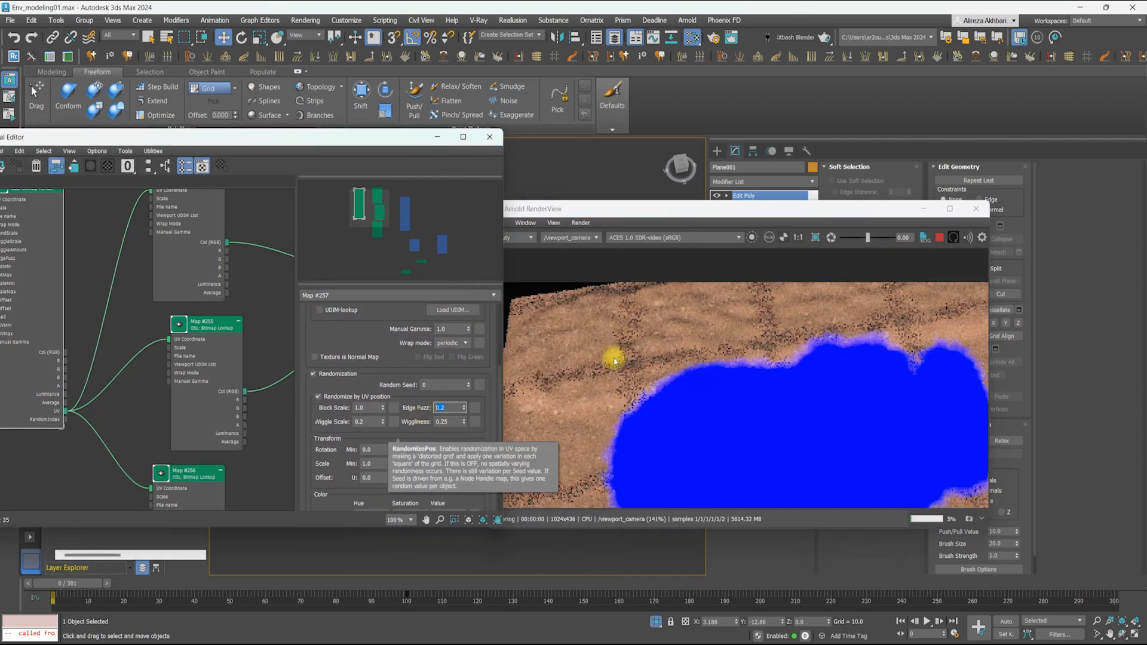
Limit the render to a region of the brown ground and set the Random Tiling's Edge Fuzz to 0.0
click(626, 335)
scroll(635, 332, up, 2)
click(816, 237)
drag(552, 459, 721, 282)
click(463, 411)
scroll(614, 384, down, 2)
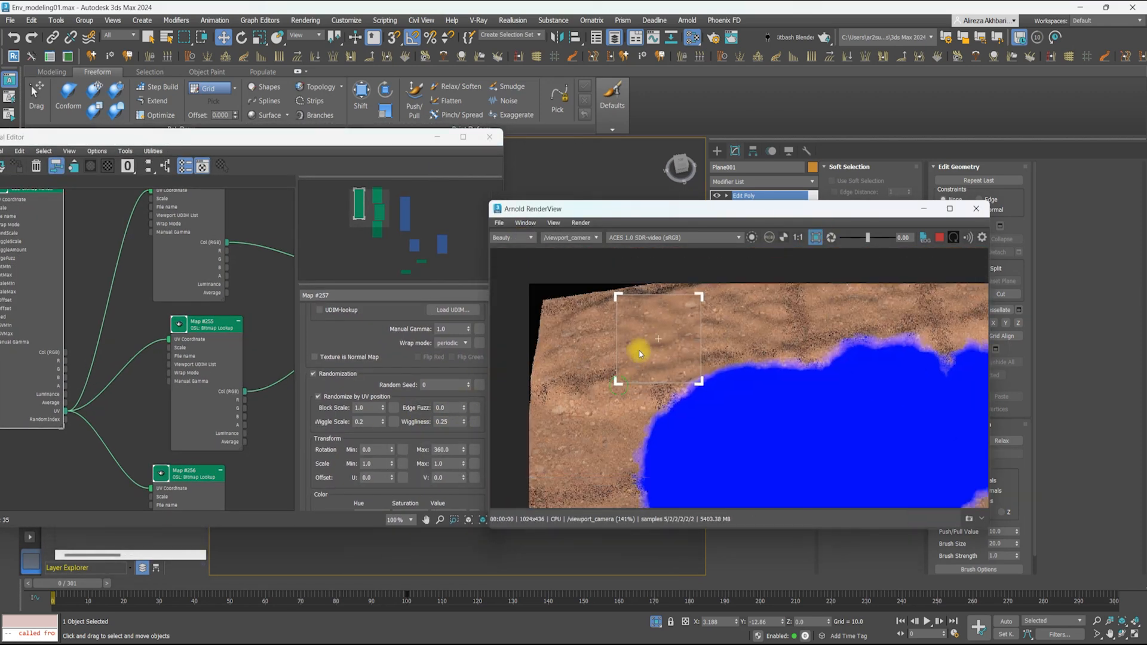
Enlarge the render region over the brown ground and the edge of the blue area
scroll(341, 441, down, 3)
scroll(645, 371, up, 1)
middle_drag(604, 345, 567, 368)
drag(687, 272, 730, 256)
Raise the reflection weight of the first ground material to 1.0
scroll(685, 314, down, 1)
scroll(198, 363, down, 1)
middle_drag(197, 363, 56, 282)
double_click(236, 228)
drag(335, 398, 335, 364)
middle_drag(201, 376, 281, 388)
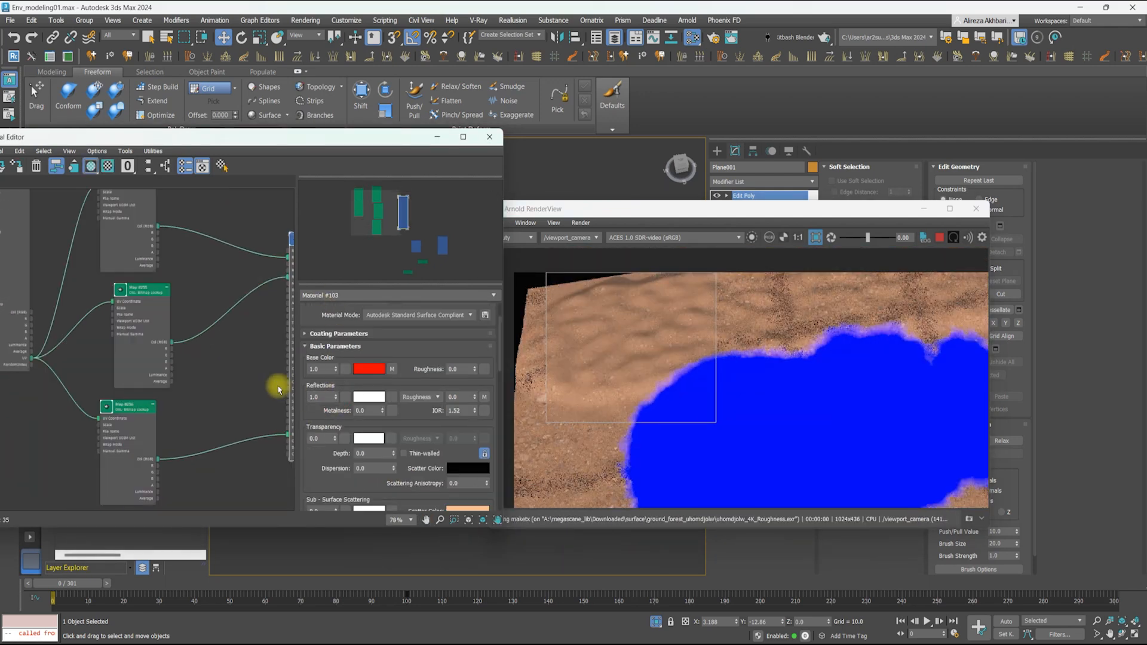
Examine the rendered reflections up close and review the first material's roughness lookup settings
click(504, 291)
scroll(631, 336, up, 1)
click(512, 239)
click(505, 249)
middle_drag(189, 321, 192, 328)
double_click(143, 294)
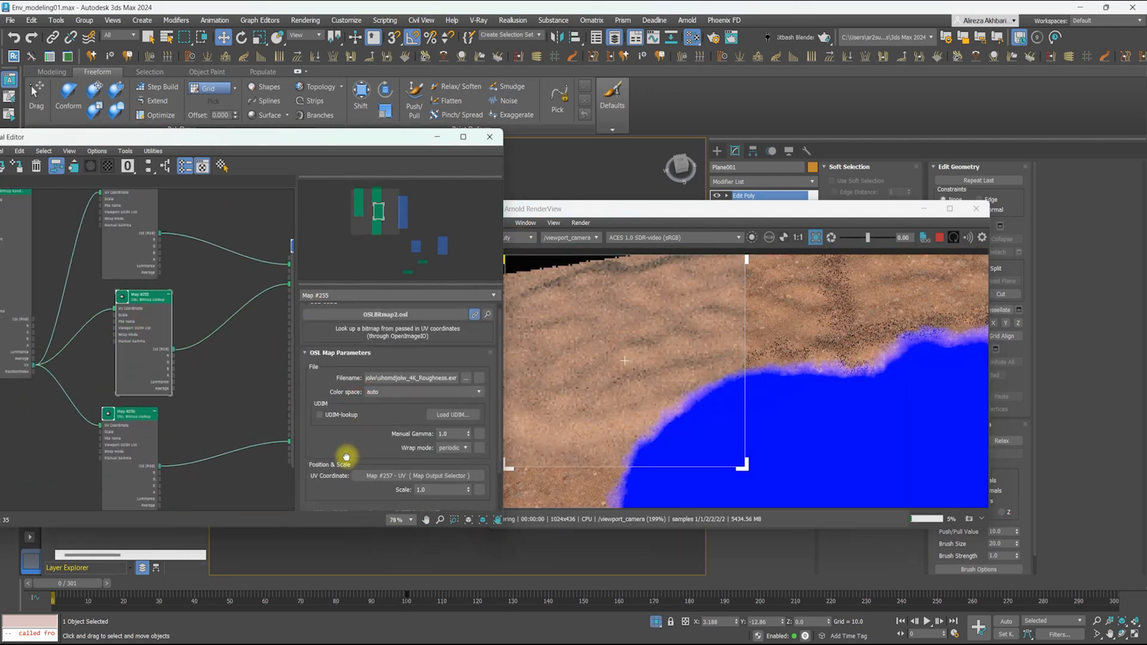
scroll(346, 456, down, 1)
scroll(232, 307, down, 3)
Duplicate the first material's albedo, roughness and displacement lookups below the originals for use with the blue material
middle_drag(253, 487, 220, 361)
scroll(221, 361, up, 1)
double_click(221, 361)
scroll(218, 358, down, 5)
scroll(185, 269, up, 3)
drag(145, 206, 197, 335)
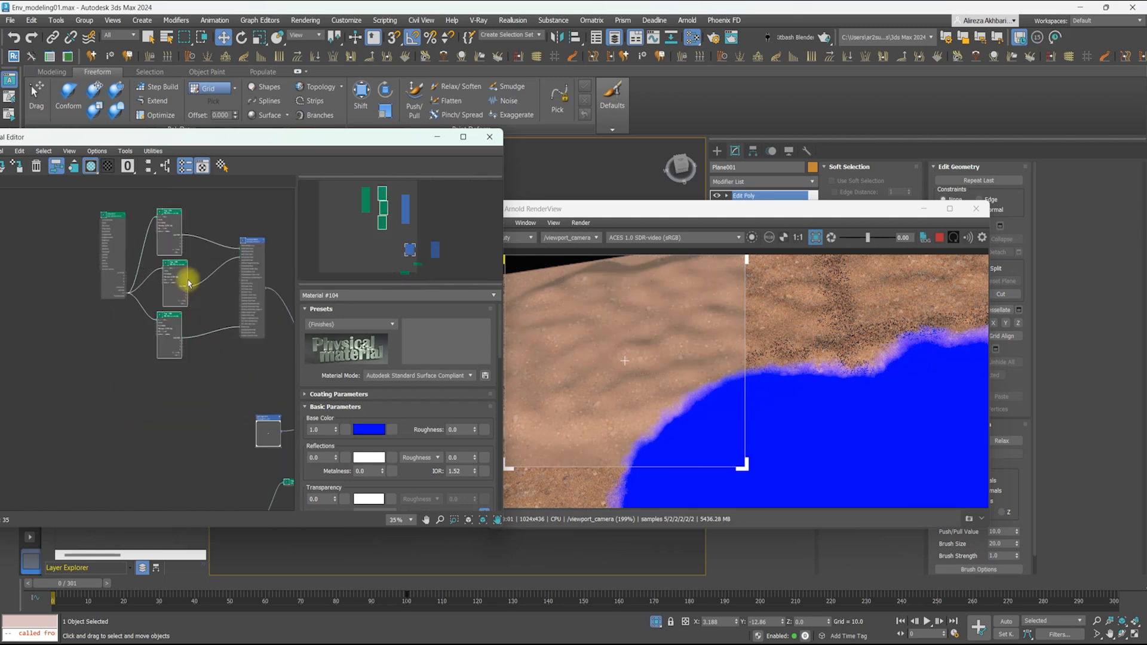
shift+drag(179, 291, 179, 452)
drag(115, 417, 61, 416)
Copy the gravel_natural folder's path and load its albedo texture into the duplicated albedo lookup
scroll(180, 469, up, 4)
double_click(171, 299)
click(495, 641)
click(494, 638)
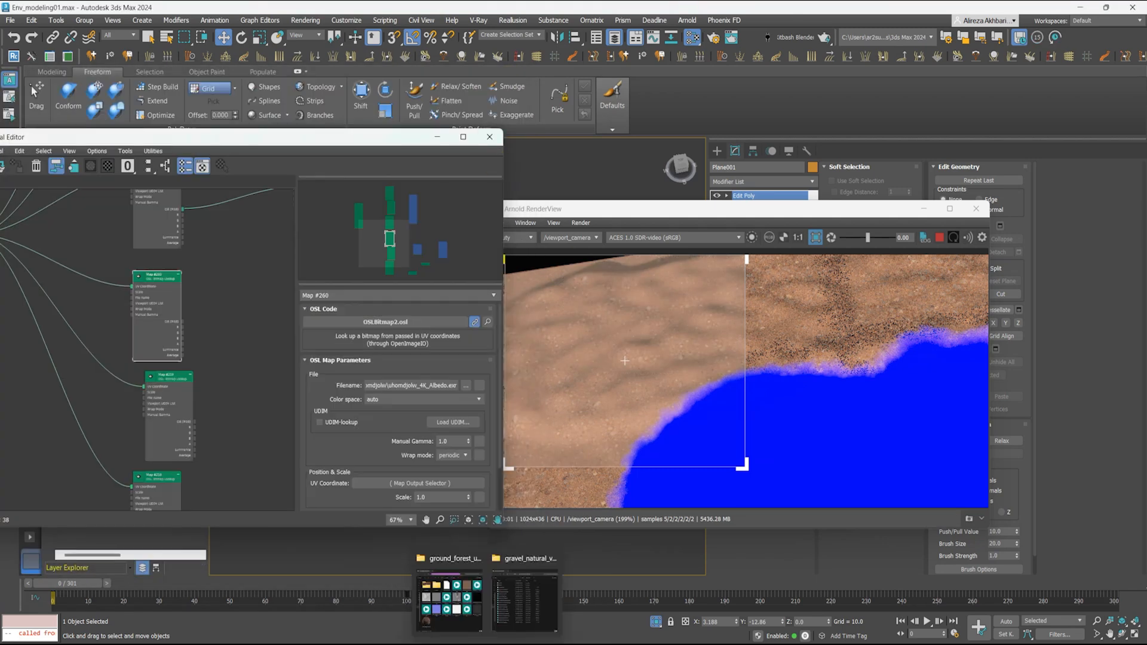
click(494, 640)
click(529, 563)
click(374, 113)
key(ctrl+c)
click(472, 82)
mouse_move(127, 338)
middle_down()
mouse_move(159, 348)
mouse_move(146, 325)
middle_up()
click(467, 386)
double_click(130, 123)
Load the gravel's roughness and displacement textures into the other two duplicated lookups
middle_drag(192, 357, 173, 306)
double_click(154, 313)
click(467, 387)
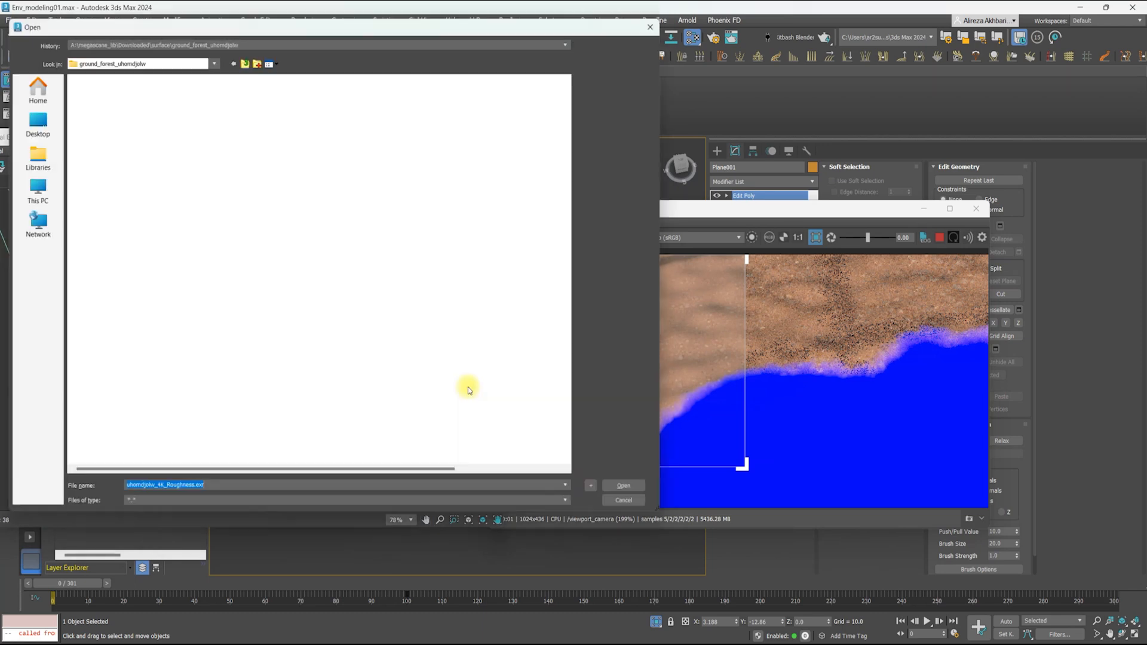
double_click(144, 246)
double_click(142, 414)
click(467, 387)
double_click(141, 179)
Connect the gravel albedo, roughness and displacement lookups to the blue material's base color, roughness and bump inputs
middle_drag(263, 323, 163, 340)
click(257, 317)
scroll(180, 299, up, 2)
drag(107, 310, 222, 274)
double_click(251, 228)
drag(117, 431, 233, 286)
drag(94, 434, 226, 332)
Set the Brightness of the mask's Color Correction to 1.1
scroll(640, 380, up, 3)
middle_drag(668, 380, 697, 453)
middle_drag(281, 413, 95, 366)
double_click(141, 345)
drag(372, 359, 339, 338)
middle_drag(626, 355, 636, 319)
Insert an OSL Color Correction between the gravel albedo lookup and its material's base color
middle_drag(65, 263, 191, 382)
click(96, 364)
drag(117, 378, 145, 324)
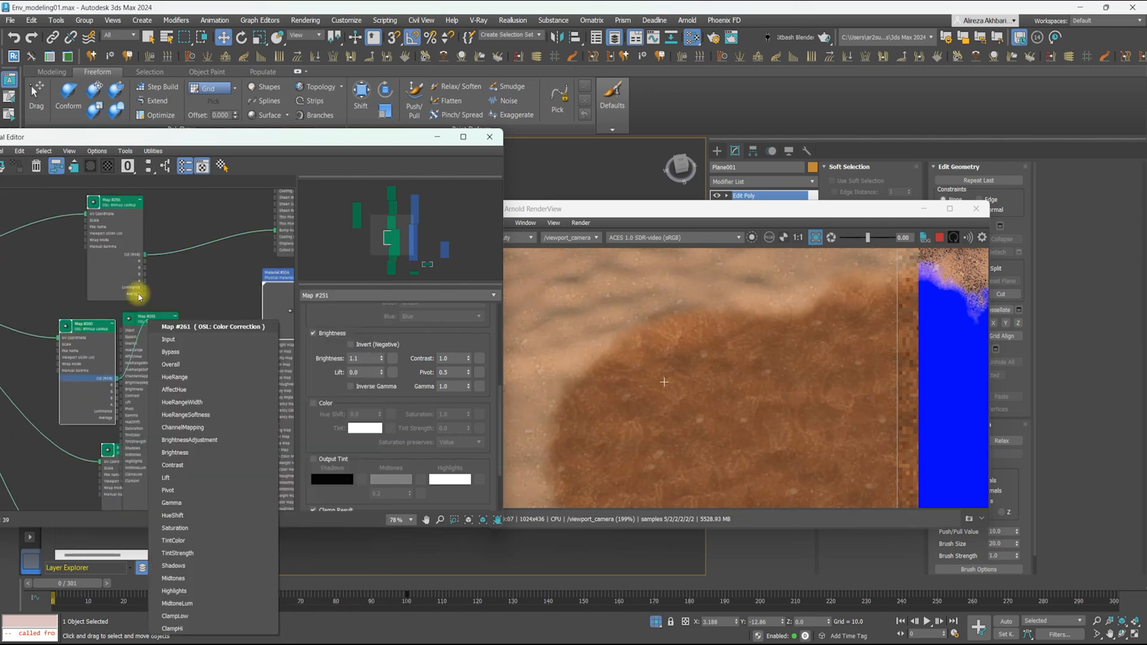
click(169, 340)
middle_drag(198, 335, 170, 273)
drag(155, 425, 233, 291)
click(151, 253)
Set the Gamma of the gravel albedo's Color Correction to 0.9
double_click(137, 294)
drag(449, 386, 427, 362)
text(0.9)
Add a Color Correction after the first material's albedo lookup and darken it with a value of 0.8
middle_drag(162, 239, 191, 508)
click(90, 212)
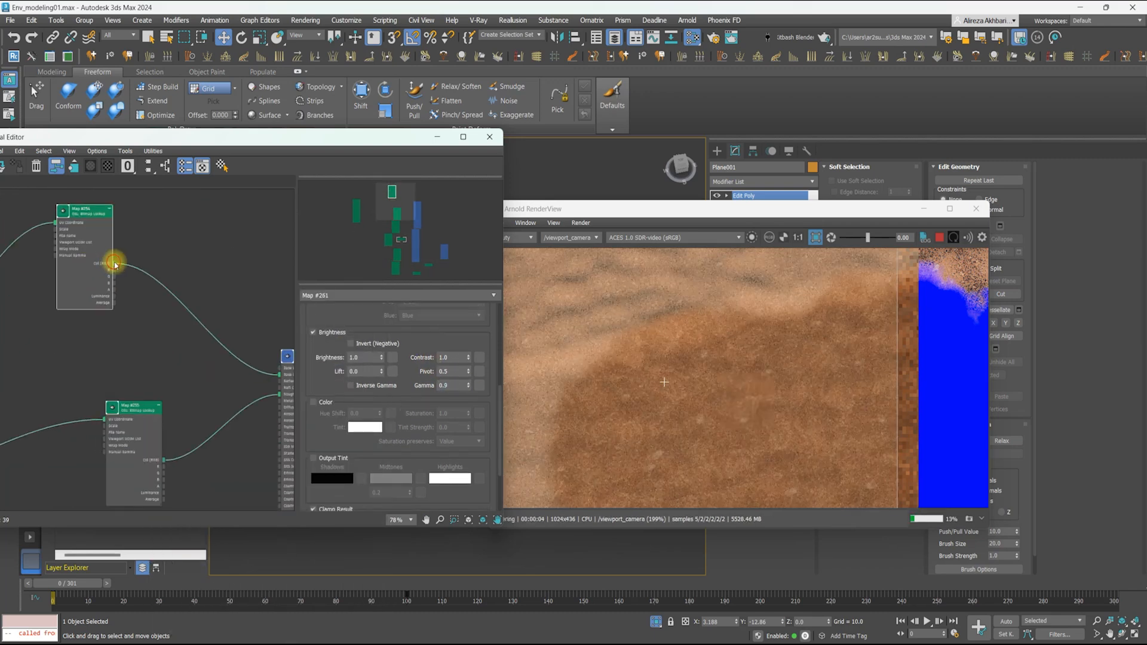
drag(114, 263, 142, 200)
click(332, 239)
text(0.8)
middle_drag(606, 325, 617, 320)
scroll(174, 376, down, 3)
Add an OSL Composite map and feed a ground displacement lookup into its Bottom layer RGB
middle_drag(185, 490, 132, 317)
right_click(225, 373)
click(394, 515)
double_click(273, 381)
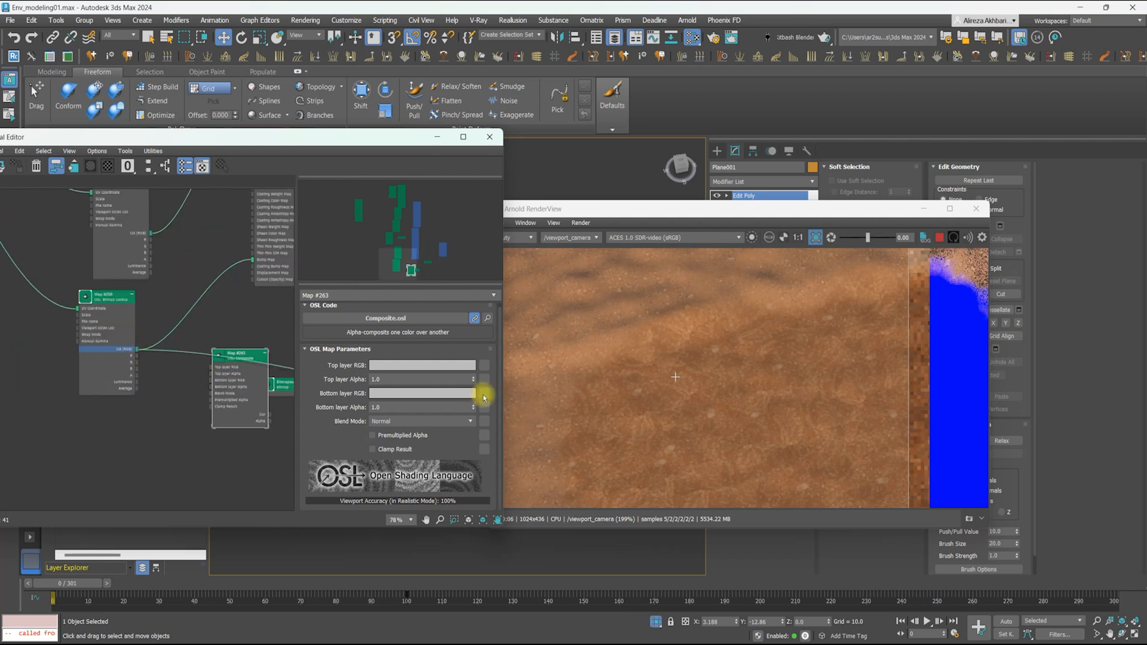
drag(484, 398, 484, 395)
Assign the other ground's displacement lookup to the Composite's Top layer RGB as an instance
scroll(213, 426, down, 3)
scroll(257, 395, down, 2)
drag(203, 287, 172, 437)
scroll(173, 434, up, 5)
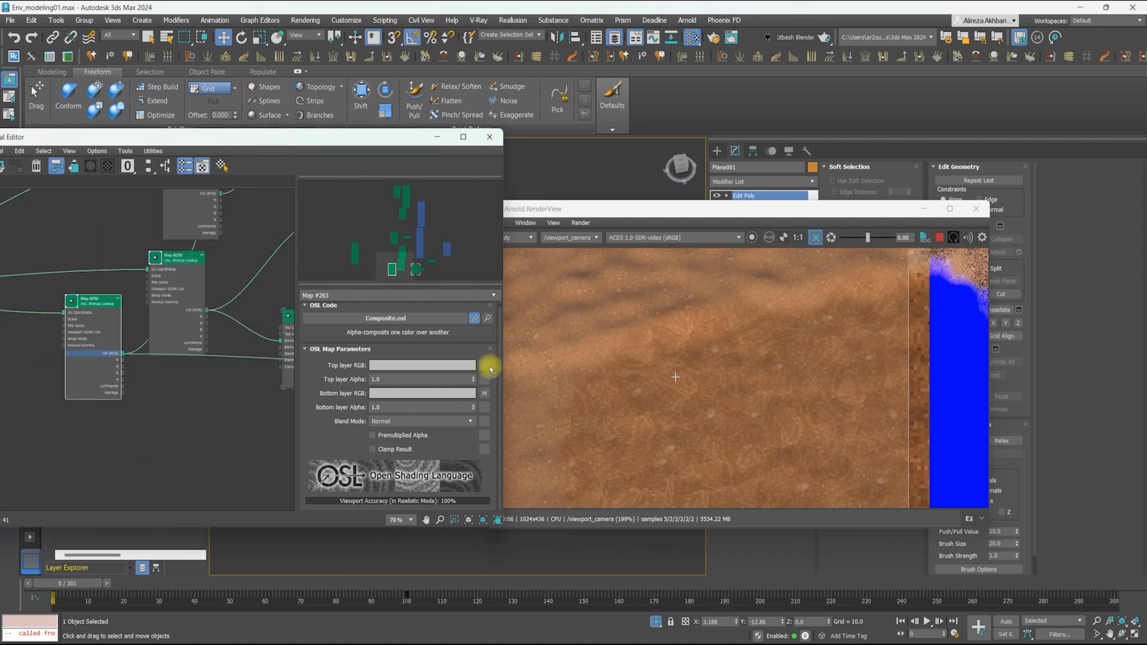
drag(490, 369, 488, 367)
click(203, 367)
Arrange the mask nodes near the Composite and assign the mask's Color Correction as an instance to Top layer Alpha
scroll(118, 430, down, 5)
drag(118, 430, 165, 217)
drag(177, 379, 274, 379)
scroll(239, 341, up, 6)
drag(203, 328, 482, 380)
click(209, 367)
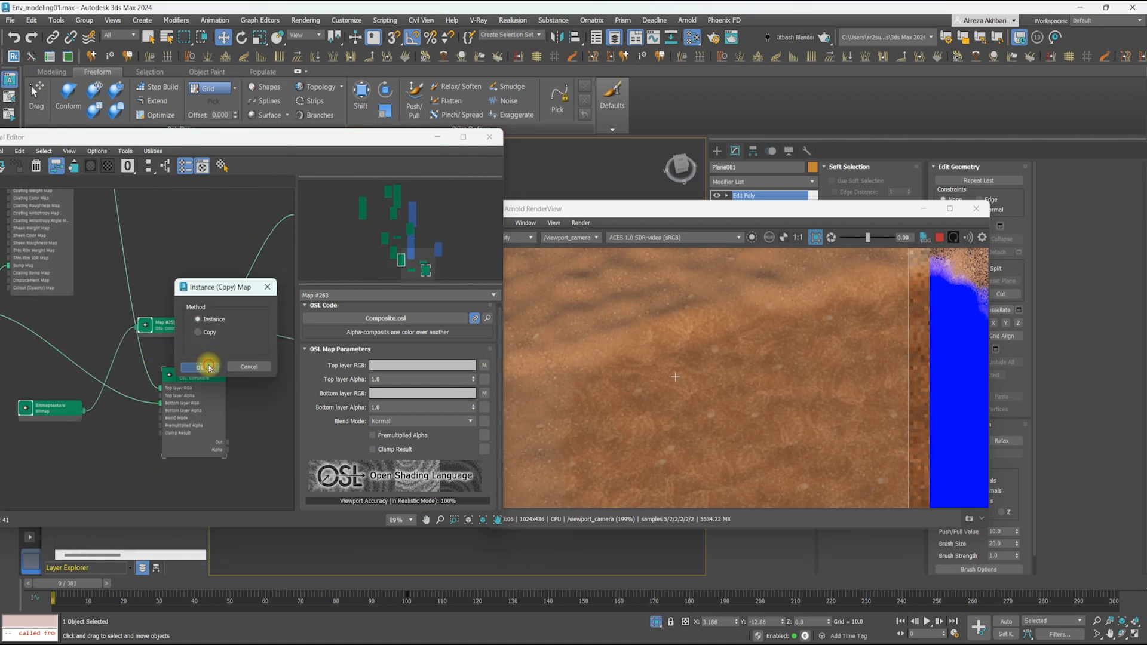
middle_drag(270, 372, 249, 364)
drag(181, 322, 484, 380)
click(209, 365)
Add an Arnold Properties modifier to the ground plane and close the stray TopoLogiK dialog
middle_drag(226, 345, 166, 339)
drag(746, 216, 528, 401)
click(741, 205)
click(739, 183)
key(r)
key(t)
click(741, 183)
click(722, 423)
click(748, 182)
text(ar)
click(719, 202)
click(645, 395)
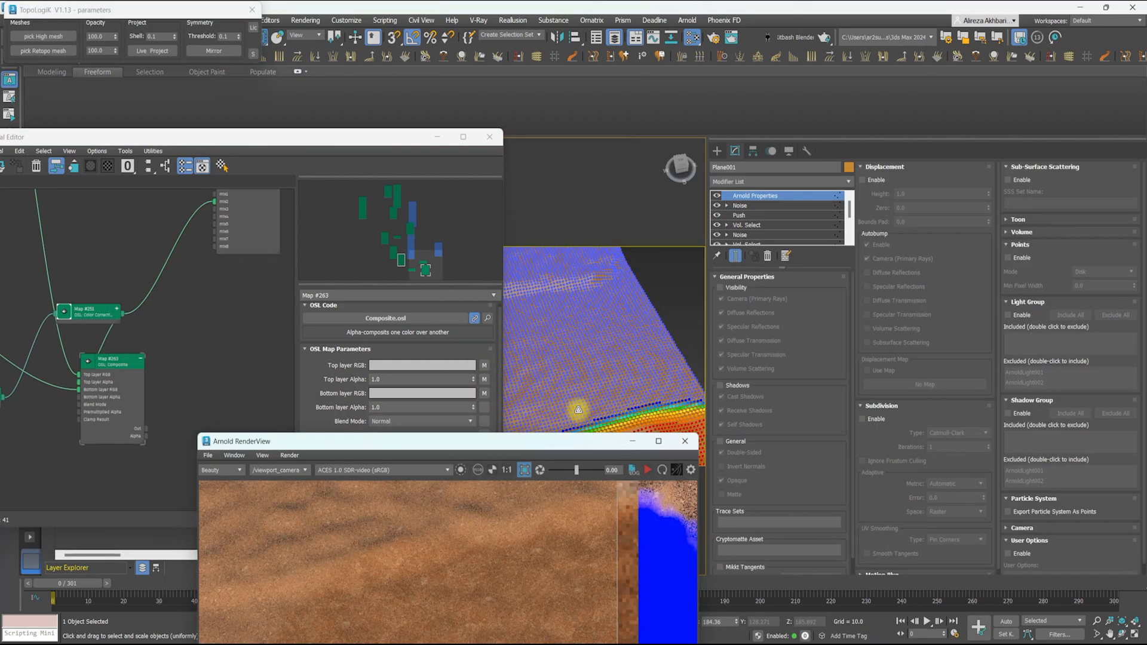
click(252, 9)
Enable displacement in Arnold Properties and assign the Composite map's output as an instance to the displacement map
click(863, 419)
click(863, 419)
click(863, 179)
click(868, 370)
middle_drag(174, 353, 167, 324)
drag(141, 407, 924, 385)
click(548, 357)
Restart the Arnold render and arrange the windows so the viewport is accessible beside it
drag(555, 441, 793, 223)
click(886, 252)
drag(648, 225, 694, 221)
drag(400, 142, 272, 147)
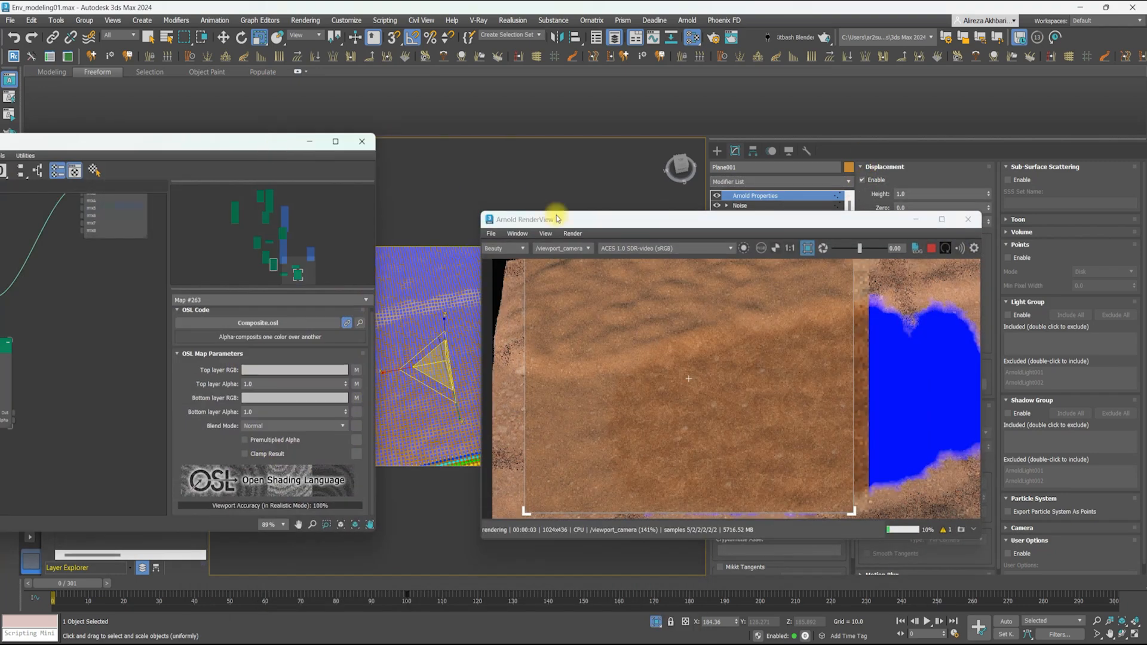
Orbit the viewport to a lower angle over the ground and refresh the render's viewport camera
drag(573, 220, 612, 220)
alt+middle_drag(423, 359, 421, 313)
scroll(801, 439, up, 1)
click(543, 249)
click(543, 313)
click(543, 248)
click(538, 259)
Set the ground's displacement Height to 3.0 and refresh the render's viewport camera
drag(657, 220, 307, 210)
double_click(920, 194)
text(3)
click(193, 239)
click(181, 328)
click(193, 239)
click(186, 250)
scroll(394, 345, down, 2)
drag(478, 210, 283, 202)
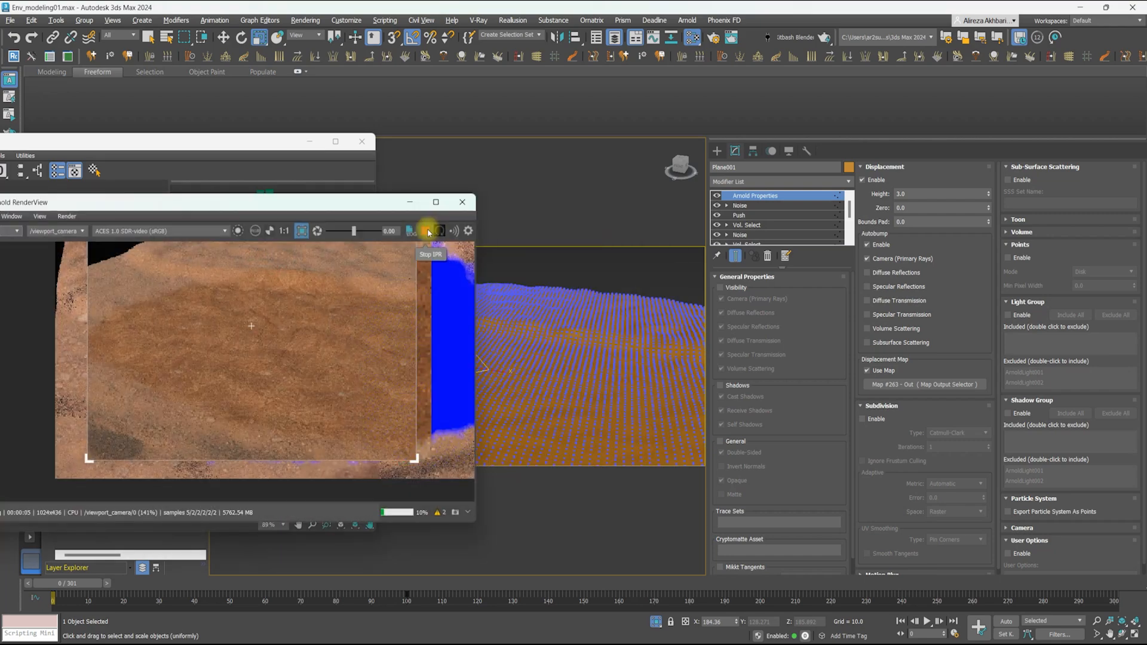
Refresh the render camera again and examine the displaced ground surface up close
scroll(324, 389, up, 2)
middle_drag(267, 350, 419, 325)
drag(269, 202, 307, 179)
click(37, 208)
click(36, 287)
click(37, 208)
click(33, 218)
middle_drag(335, 322, 212, 356)
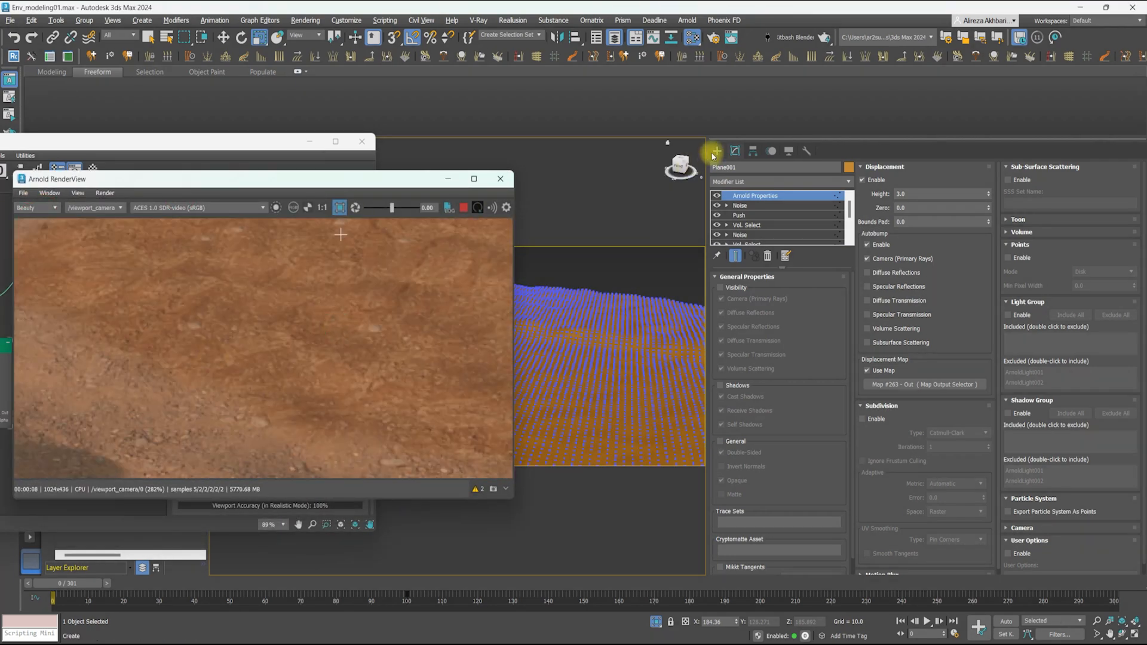
Create a sphere on the ground as a reference object and lower it along Z
click(717, 151)
drag(359, 179, 308, 180)
click(736, 238)
drag(559, 376, 610, 388)
key(w)
drag(558, 251, 560, 279)
Turn off the render region, orbit down to ground level and raise the sphere slightly along Z
click(293, 208)
mouse_move(536, 333)
alt+middle_down()
mouse_move(527, 351)
mouse_move(534, 316)
alt+middle_up()
scroll(335, 386, up, 1)
drag(559, 290, 559, 272)
scroll(311, 346, up, 1)
middle_drag(269, 383, 272, 342)
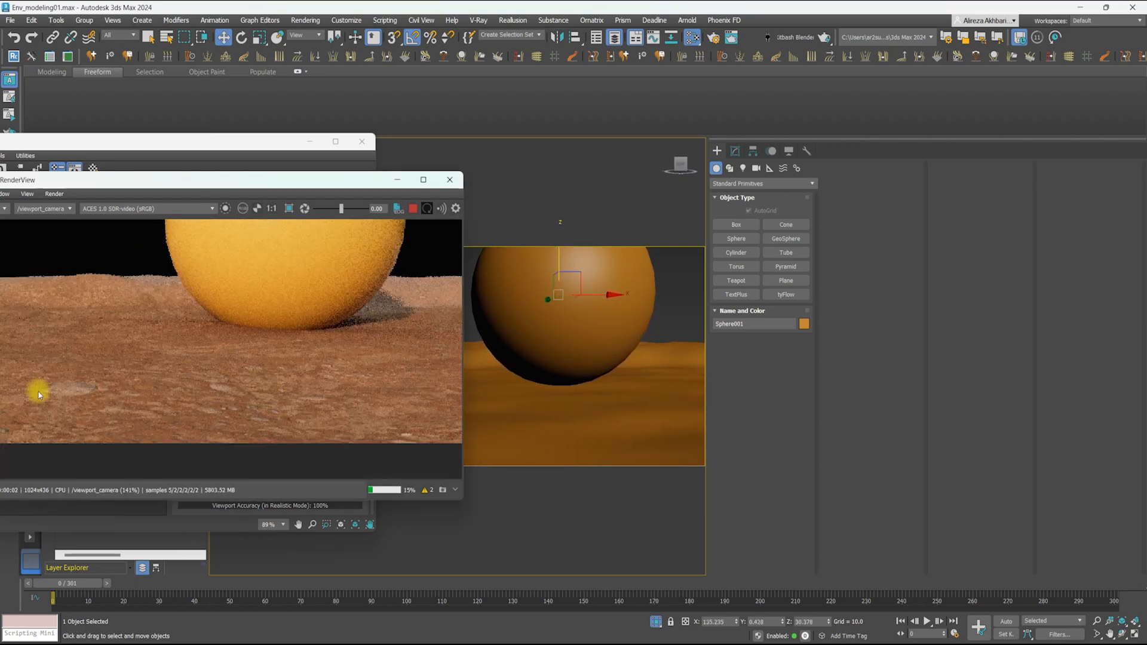
Set the ground plane's displacement Height to 9.0 and Zero to 0.5 in its Arnold Properties modifier
click(526, 413)
click(735, 151)
click(741, 206)
click(770, 181)
click(741, 203)
click(755, 196)
mouse_move(906, 194)
mouse_down()
mouse_move(880, 196)
mouse_move(890, 210)
mouse_up()
text(9 )
text(0.5)
key(Return)
Examine the displaced ground around the reference sphere in the Arnold render from a raised viewpoint
scroll(530, 376, down, 1)
alt+middle_drag(530, 376, 514, 403)
middle_drag(211, 331, 297, 349)
scroll(253, 326, up, 1)
scroll(300, 382, down, 2)
scroll(297, 382, up, 1)
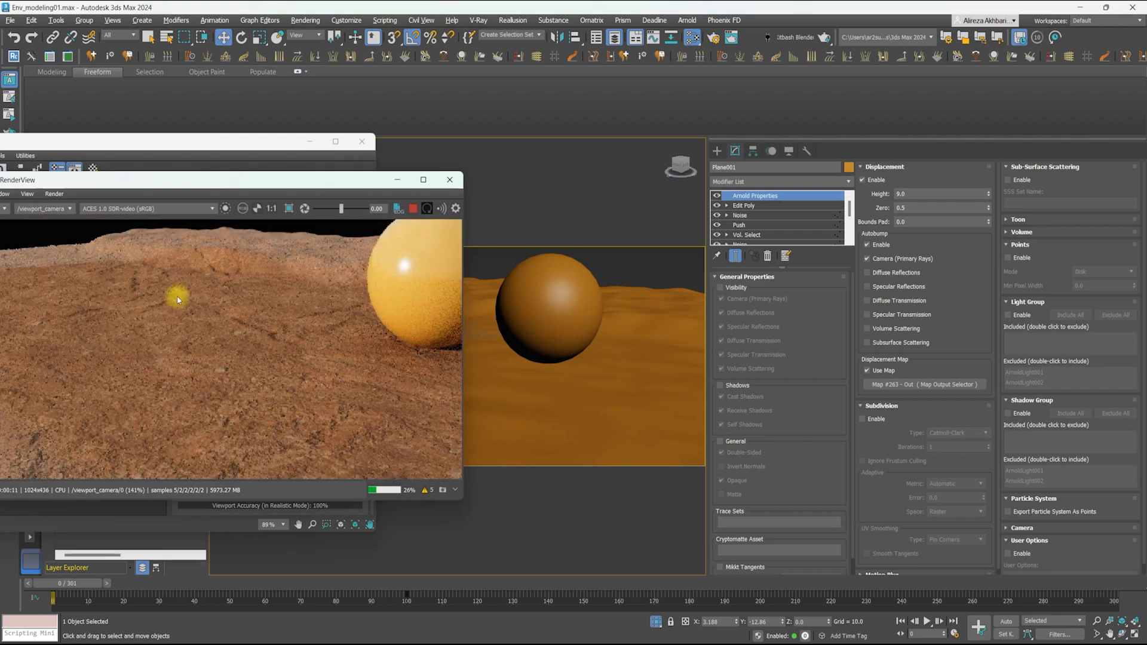
middle_drag(353, 416, 273, 400)
middle_drag(232, 287, 293, 334)
Stop the render, switch to Quixel Bridge, open the local Potting Soil surface and copy its texture path
click(411, 208)
key(alt+Tab)
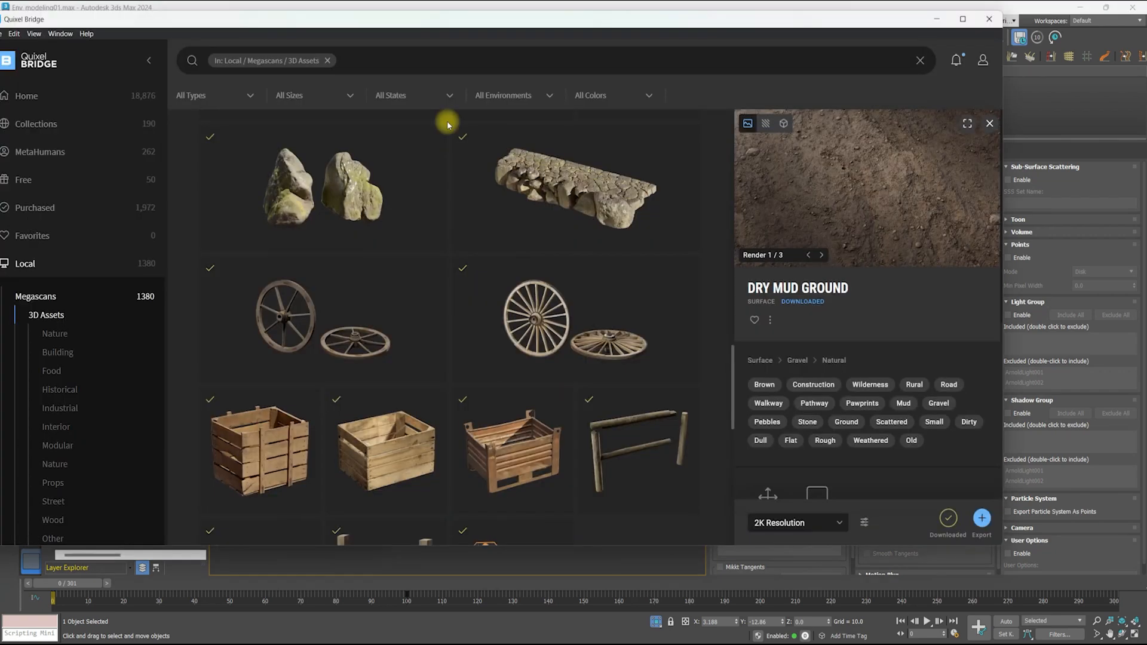
drag(131, 17, 151, 25)
scroll(128, 322, down, 5)
click(89, 414)
scroll(514, 224, down, 5)
click(438, 310)
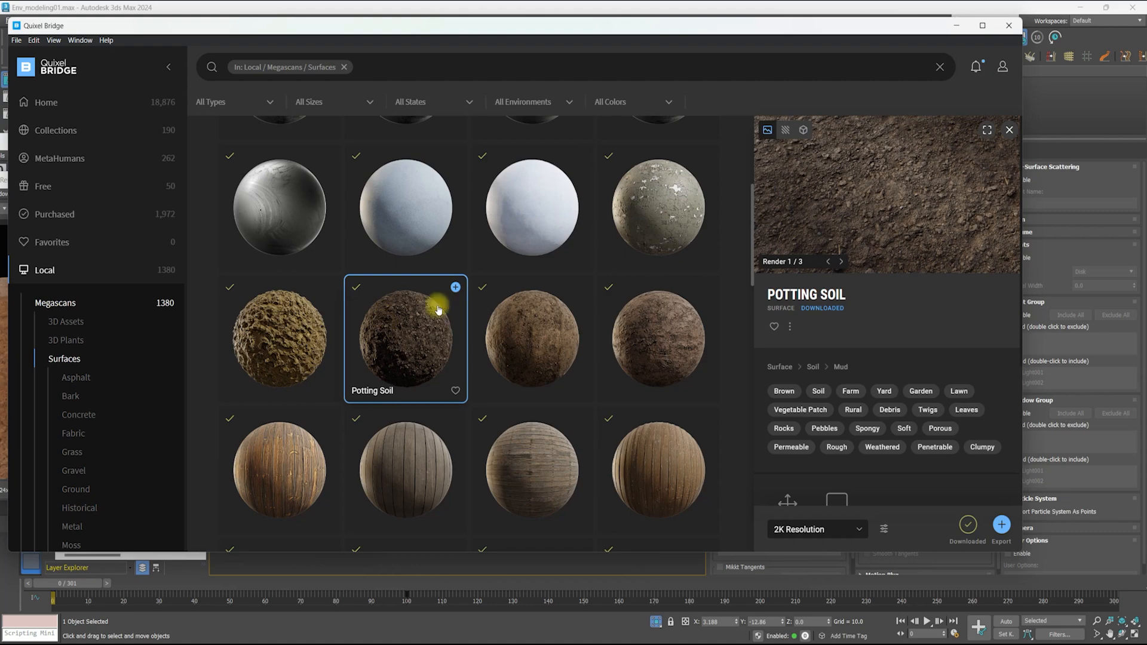
key(ctrl+c)
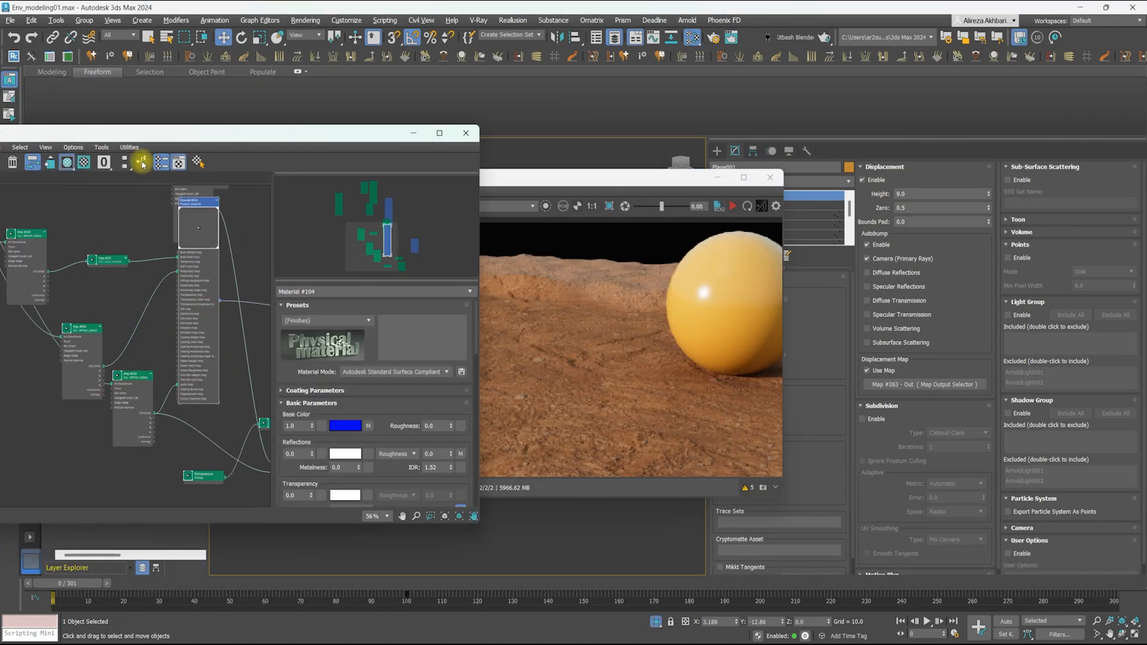
Load the Potting Soil 2K Albedo texture into the ground material's colour bitmap map and restart the render
double_click(56, 264)
key(ctrl+v)
key(Return)
double_click(120, 122)
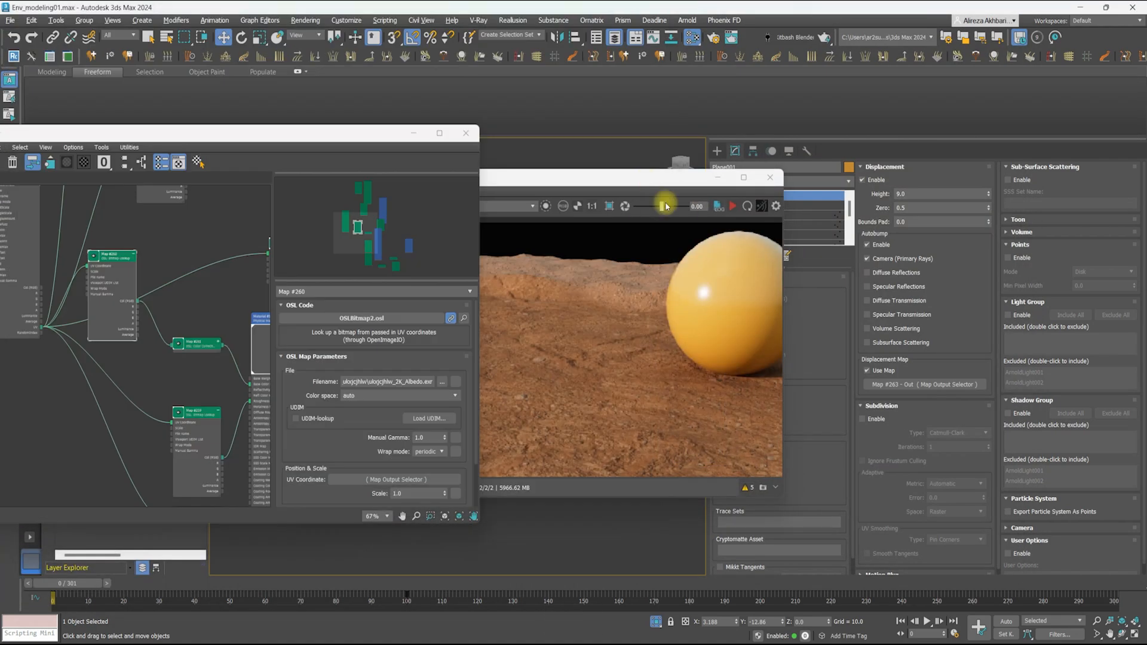
click(733, 207)
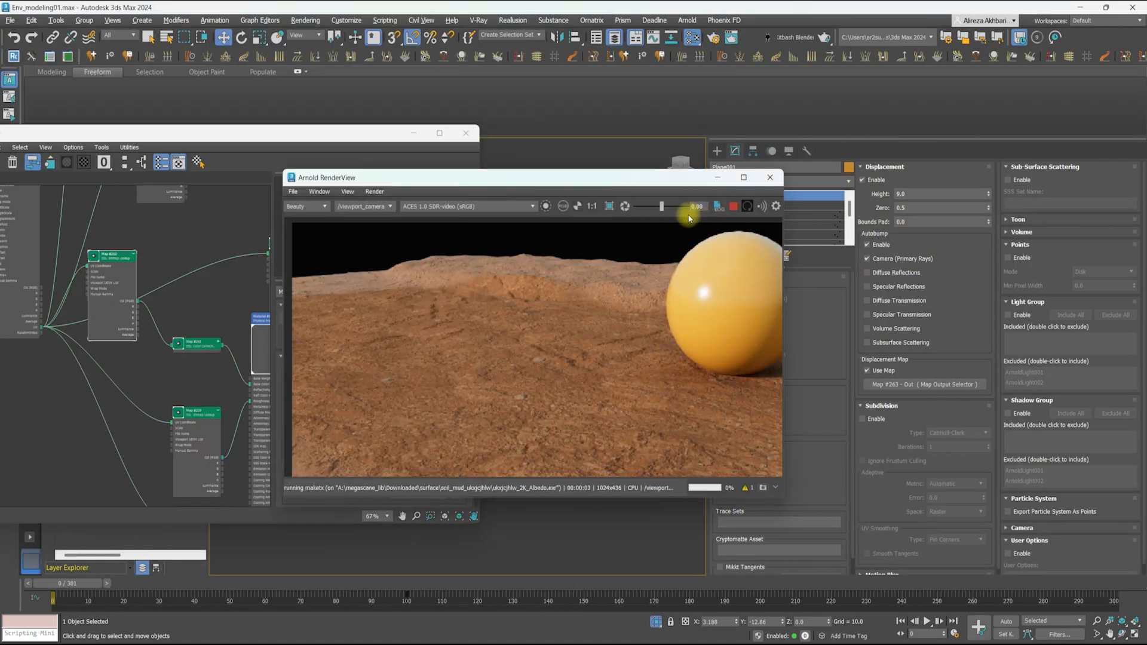
Replace the files in the same ground material's remaining bitmap maps with the matching Potting Soil textures, including the 2K Displacement
scroll(538, 359, up, 2)
scroll(517, 342, down, 2)
middle_drag(186, 429, 160, 321)
double_click(160, 319)
click(439, 383)
key(ctrl+v)
key(Return)
double_click(142, 260)
double_click(150, 321)
click(439, 383)
key(ctrl+v)
key(Return)
Examine the Potting Soil texture on the ground in the Arnold render
click(143, 190)
click(630, 489)
click(589, 180)
middle_drag(661, 395, 539, 355)
scroll(236, 336, down, 1)
middle_drag(236, 335, 190, 350)
scroll(538, 359, down, 2)
drag(561, 181, 298, 187)
Reposition the mask's Color Correction node and connect its output to the displacement composite's Top layer Alpha
scroll(603, 358, down, 2)
middle_drag(124, 374, 217, 344)
scroll(294, 249, up, 2)
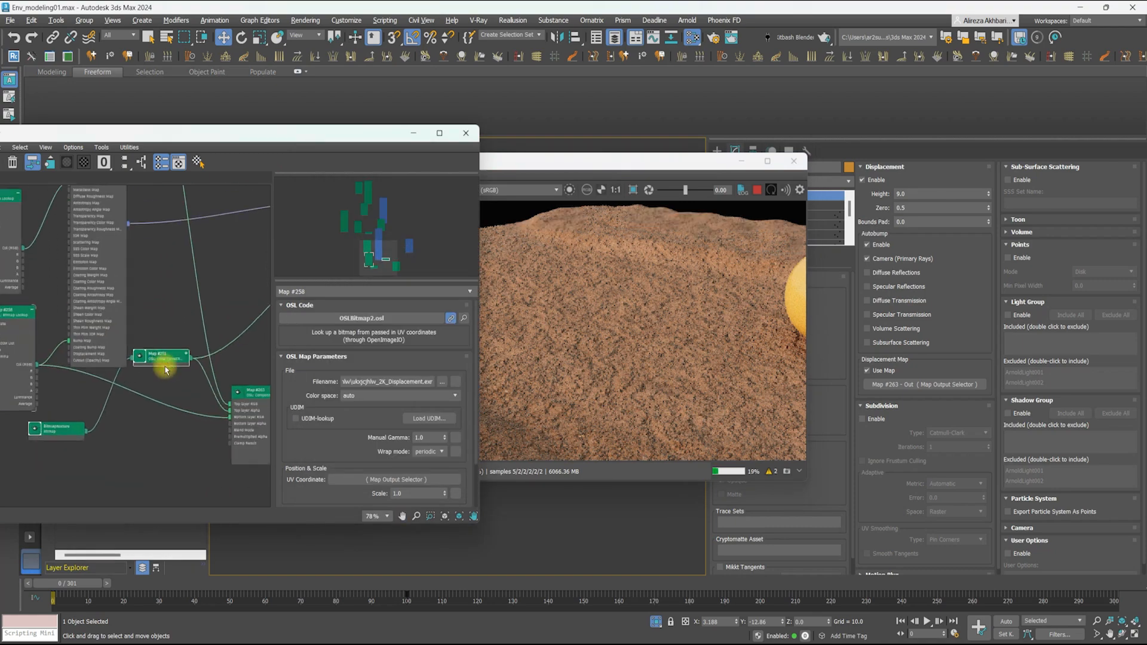
middle_drag(174, 353, 137, 338)
click(157, 350)
drag(135, 352, 78, 281)
middle_drag(89, 478, 97, 412)
drag(111, 418, 217, 284)
drag(67, 457, 161, 389)
Set a render region around the sphere, enlarge it and examine the blended soil surface up close
click(633, 162)
scroll(717, 338, down, 2)
middle_drag(717, 338, 642, 323)
scroll(615, 328, up, 2)
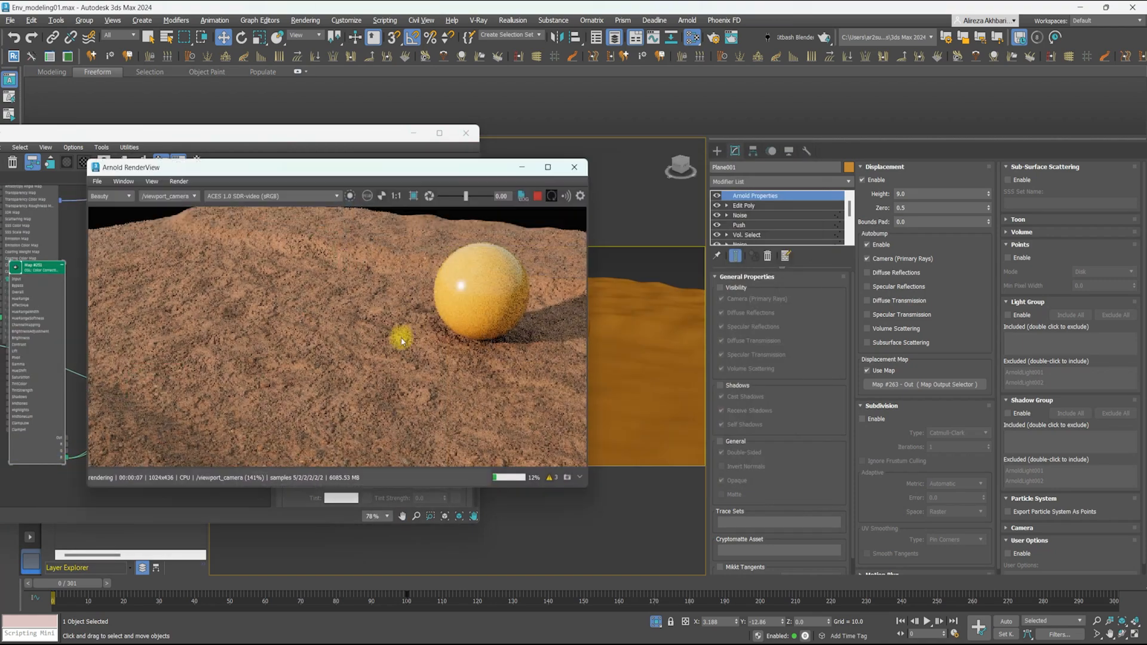
scroll(419, 335, up, 1)
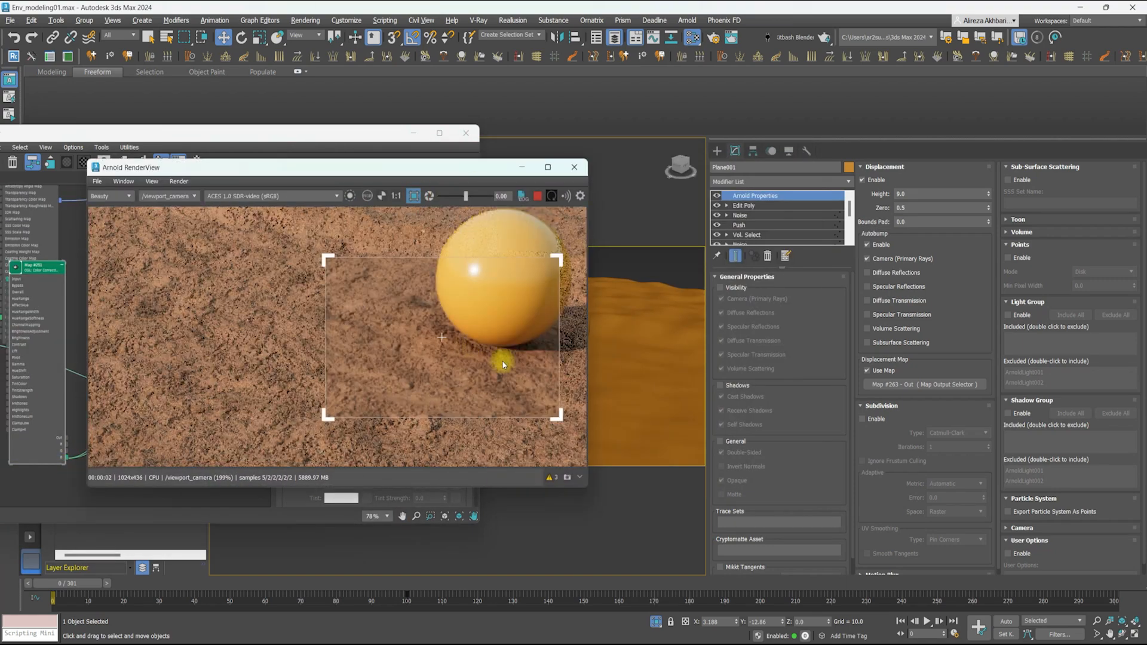
drag(325, 259, 255, 215)
scroll(358, 335, down, 2)
alt+middle_drag(660, 294, 612, 302)
scroll(611, 302, up, 2)
scroll(304, 353, up, 2)
middle_drag(388, 360, 407, 364)
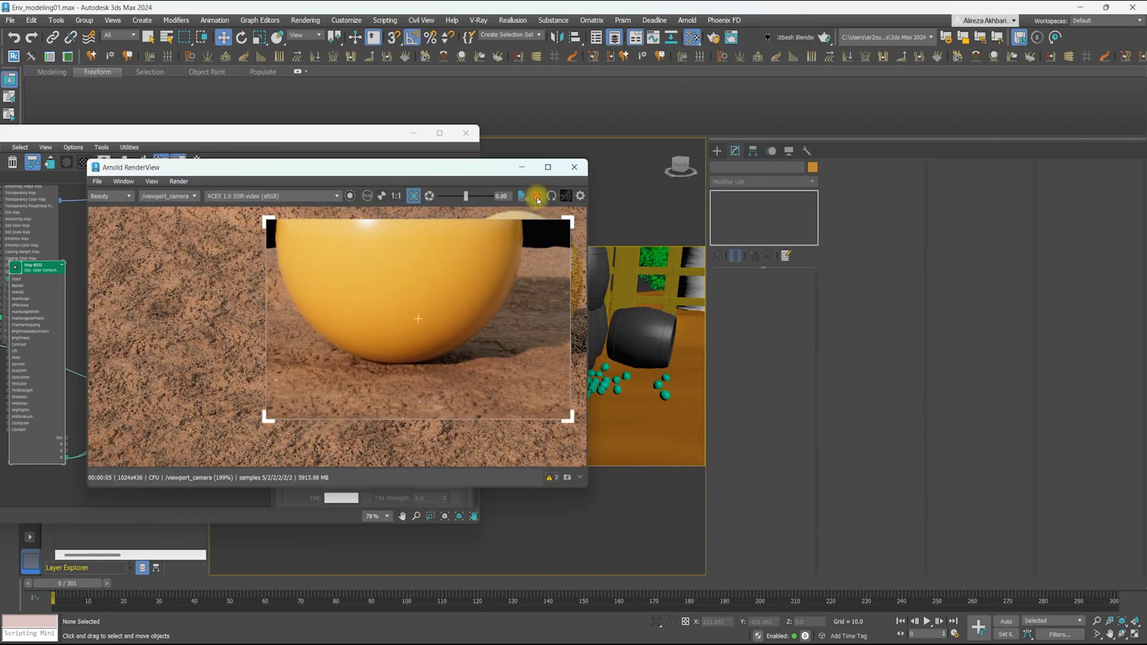
Restart the region render beside the barrels and examine the ground around the apple crate
click(536, 196)
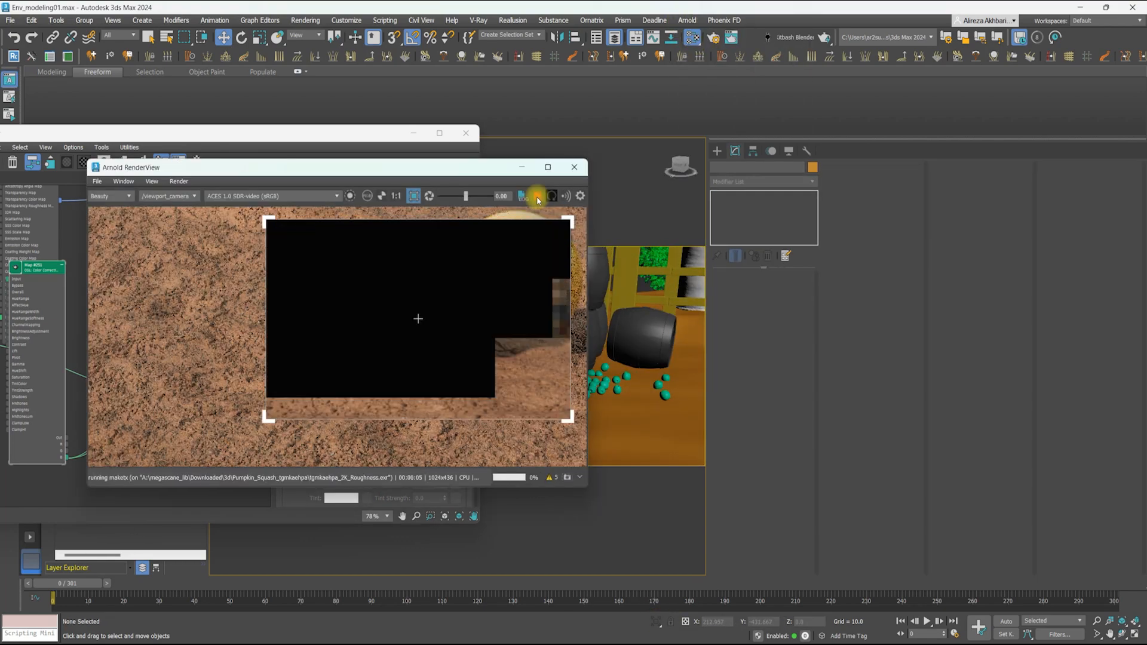
middle_drag(399, 318, 405, 329)
scroll(397, 327, up, 2)
scroll(398, 327, down, 2)
scroll(404, 349, up, 2)
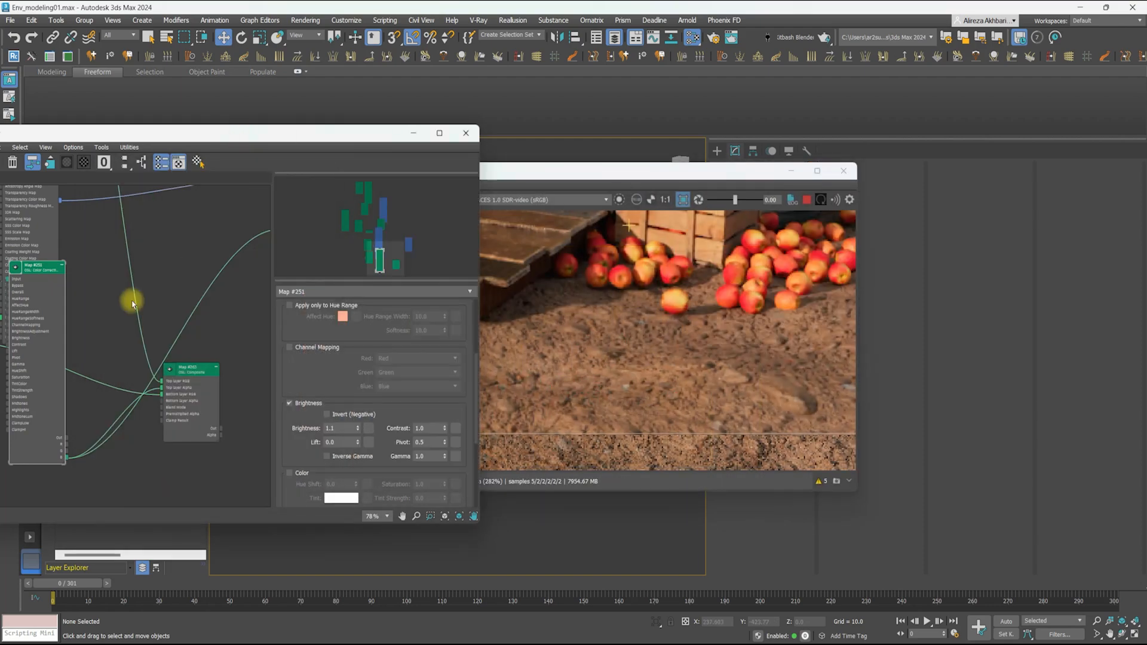
Set the Overall Scale of the soil textures' UV randomizing map to 0.5
scroll(133, 299, down, 2)
scroll(312, 419, up, 1)
text(0.)
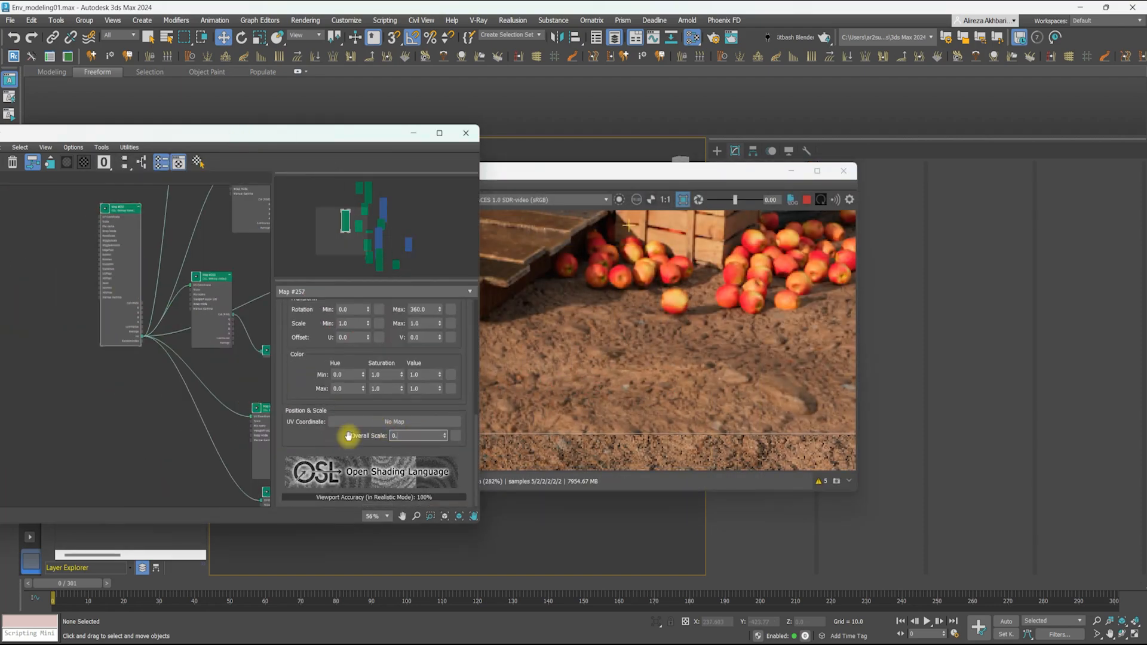
text(5)
key(Return)
click(528, 350)
scroll(532, 350, down, 2)
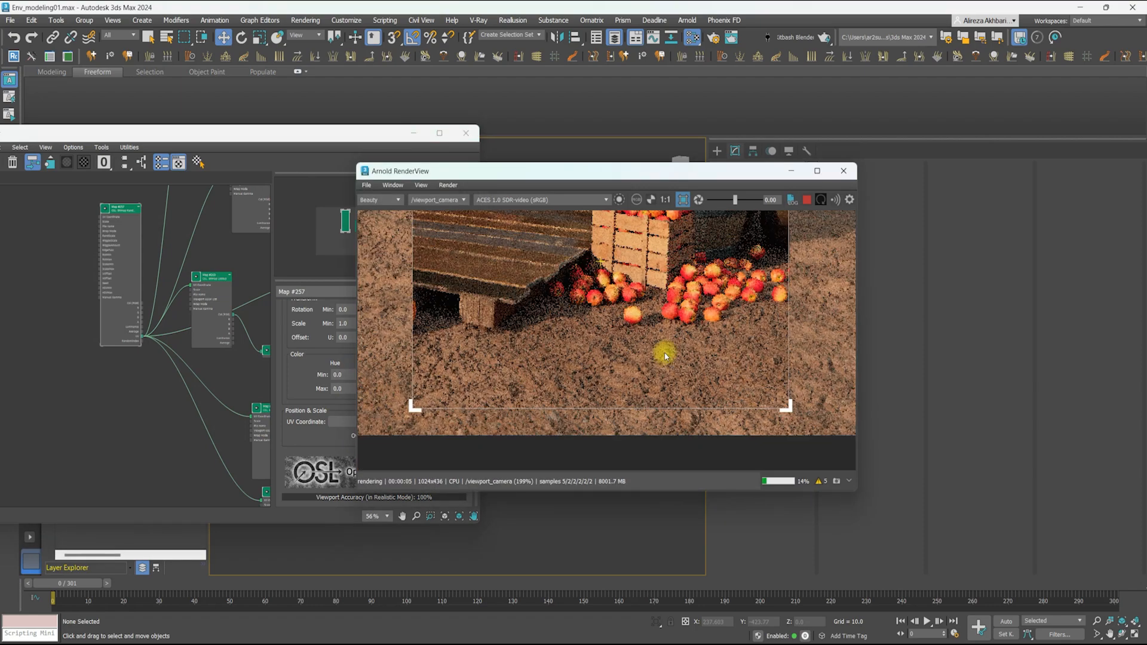
Set the ground plane's displacement Height to 5.0
drag(607, 171, 283, 173)
click(628, 454)
click(884, 194)
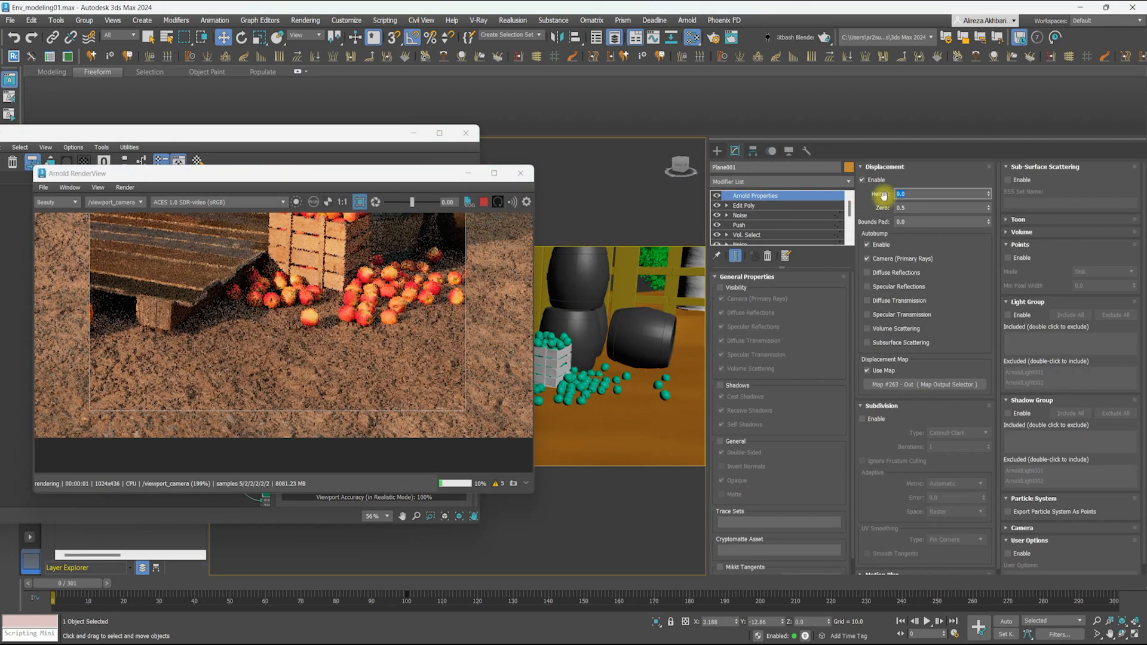
scroll(307, 335, up, 1)
middle_drag(307, 335, 332, 318)
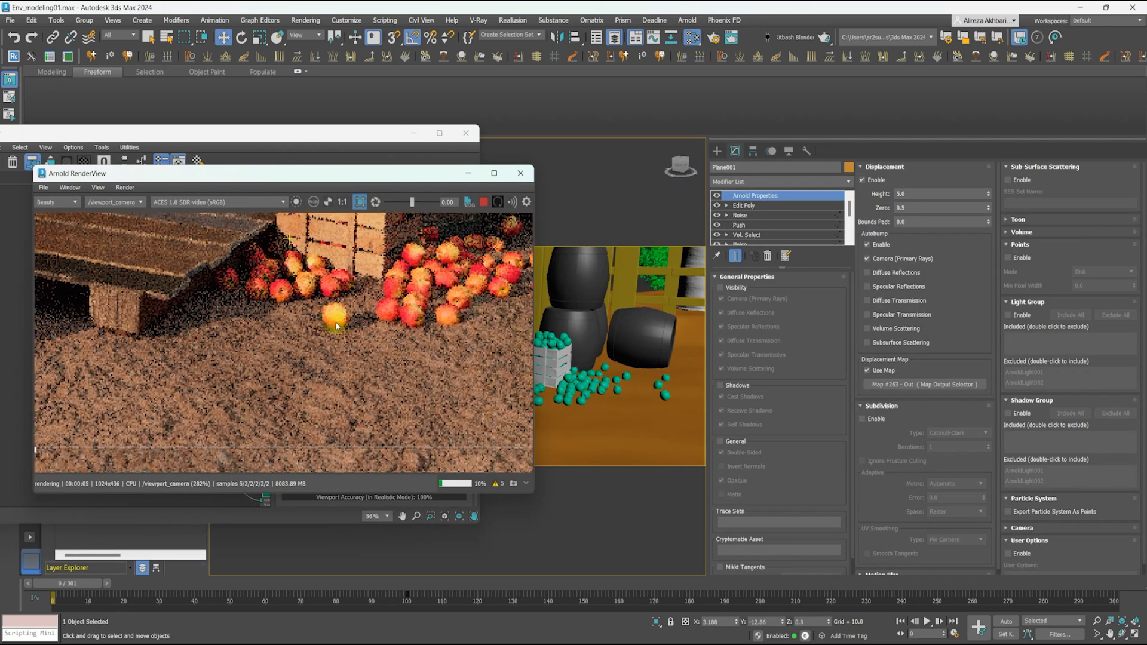
Turn off the render region and examine the ground across the whole barn scene
scroll(333, 317, down, 2)
click(360, 202)
drag(349, 178, 293, 179)
scroll(582, 360, down, 5)
alt+middle_drag(573, 362, 597, 292)
middle_drag(170, 297, 259, 326)
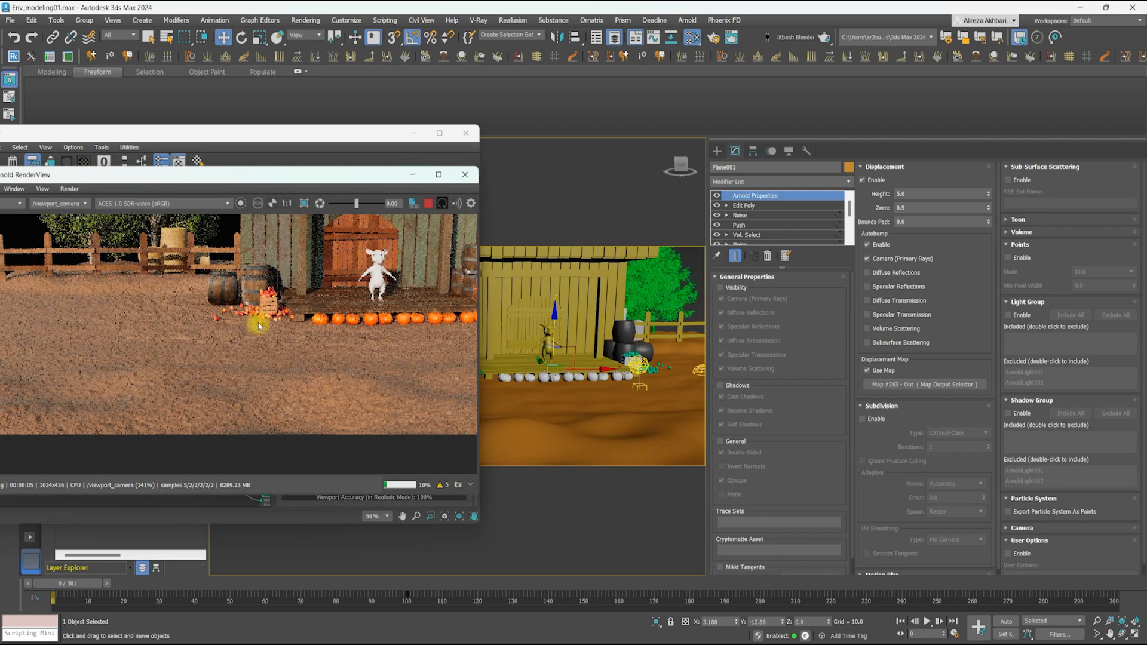
scroll(260, 347, down, 3)
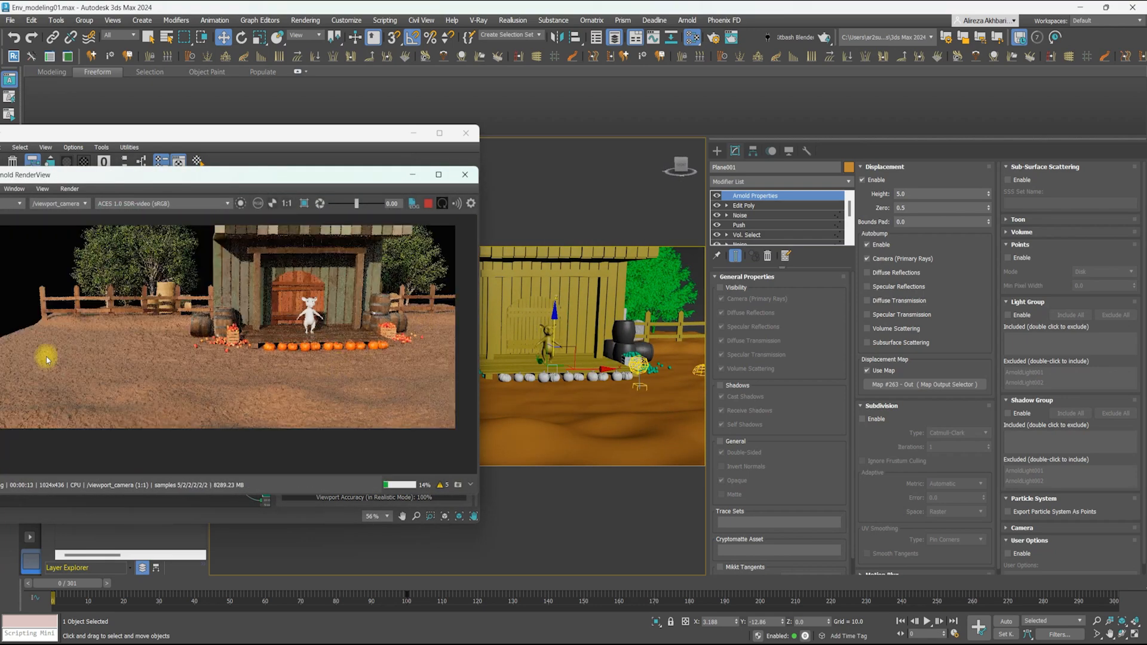
Stop the render, close the render view and material editor, and create a new layer named Scatter
click(428, 203)
click(465, 175)
click(466, 134)
scroll(383, 382, down, 3)
click(274, 146)
mouse_move(675, 407)
middle_down()
mouse_move(526, 360)
mouse_move(383, 382)
mouse_move(496, 374)
middle_up()
scroll(370, 387, up, 3)
click(363, 389)
click(494, 374)
click(179, 163)
Create a tyFlow object beside the ground's edge near the plants and open its editor
middle_drag(478, 364, 540, 385)
click(717, 151)
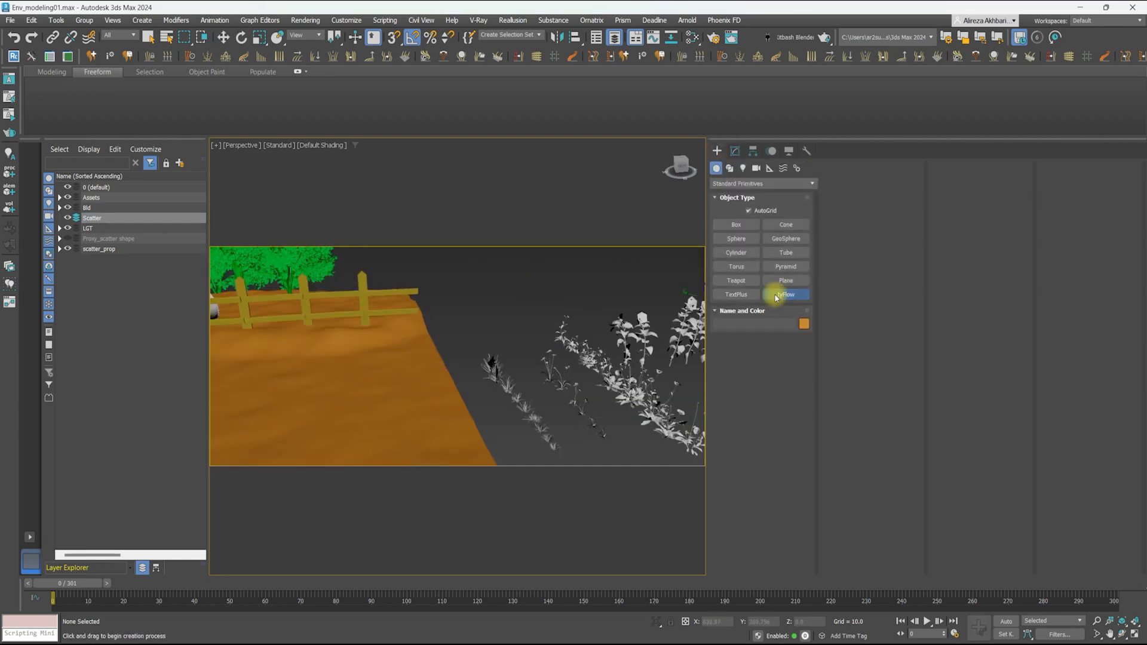
click(468, 333)
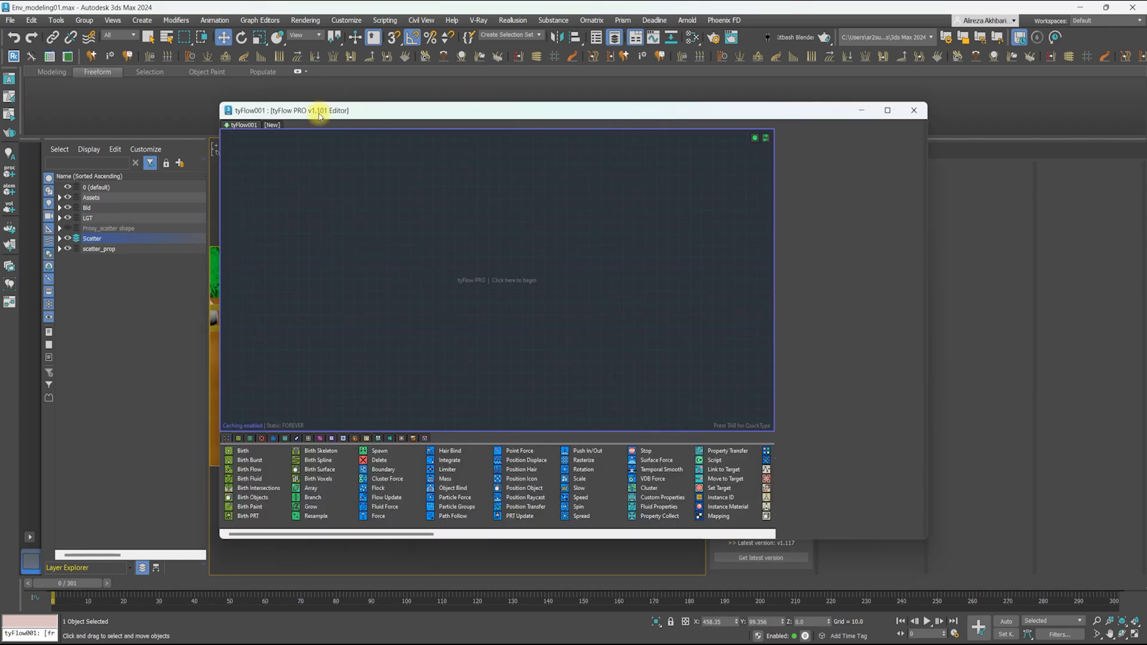
drag(302, 108, 401, 133)
right_click(376, 230)
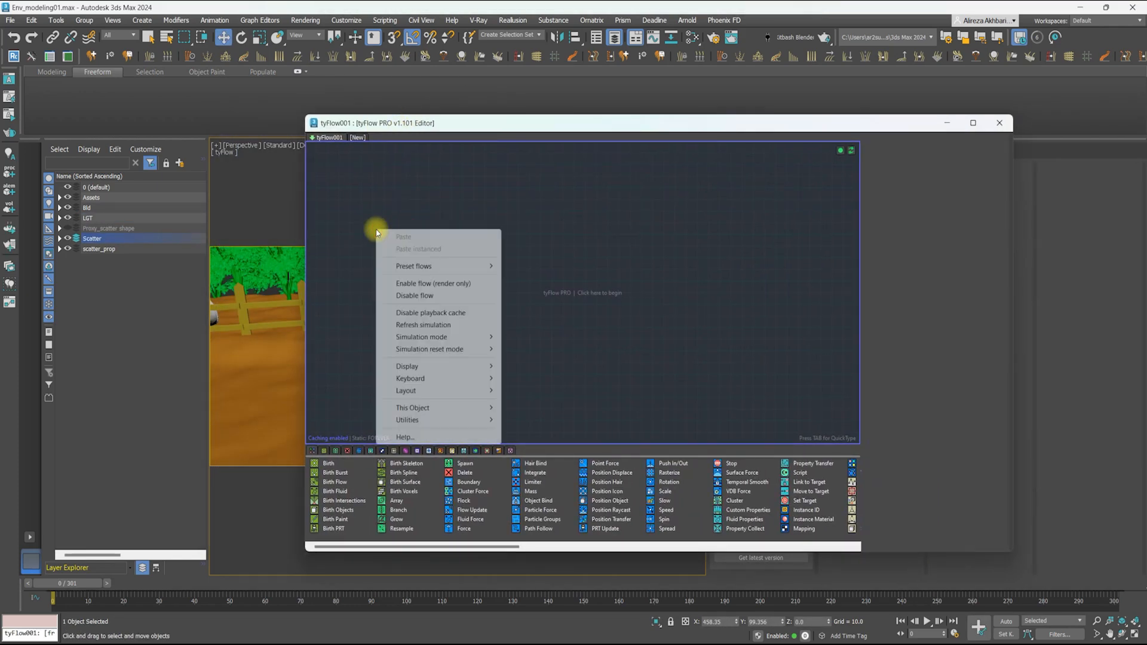
click(401, 264)
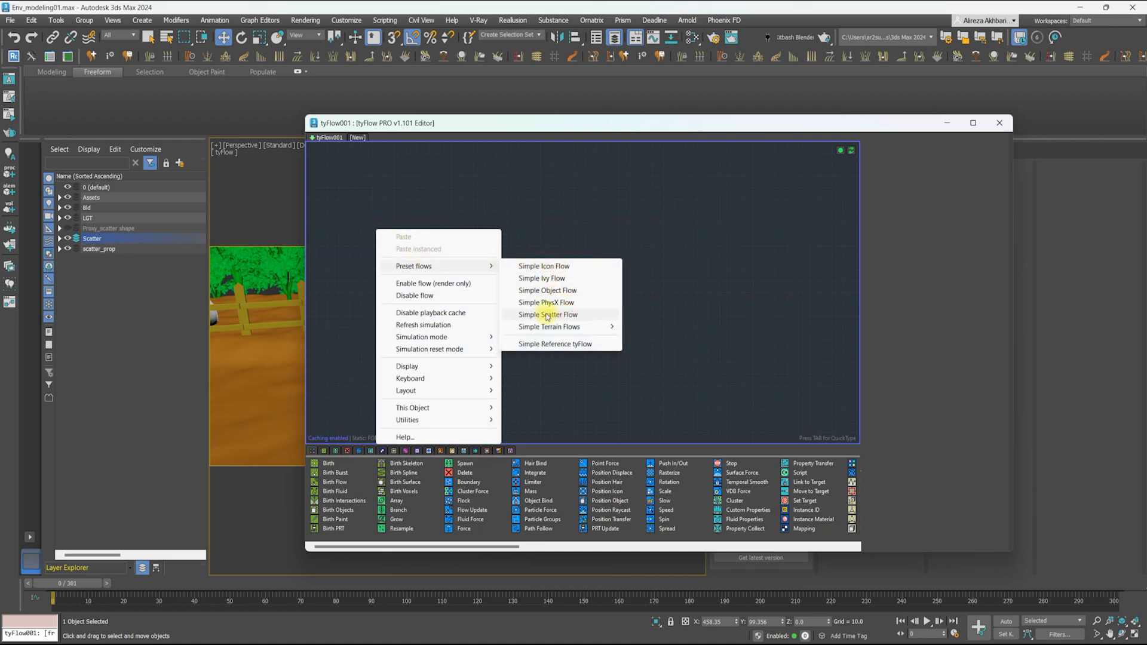
click(554, 222)
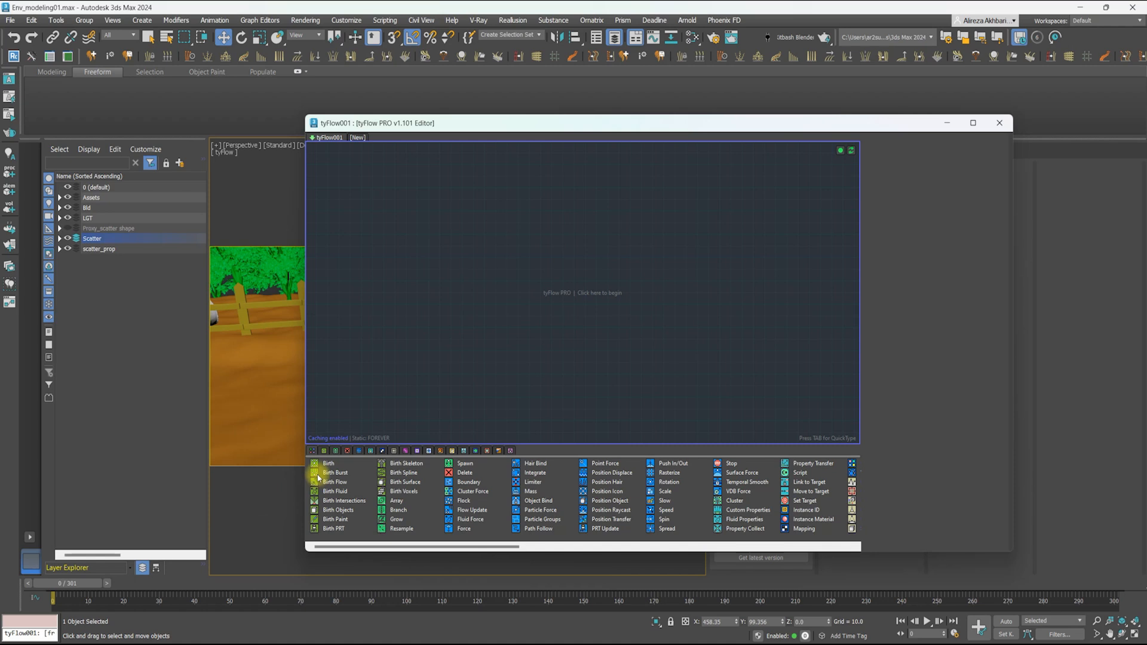
Build an event with a Birth operator without an End frame and a Position Object operator that uses Plane001
drag(416, 300, 438, 306)
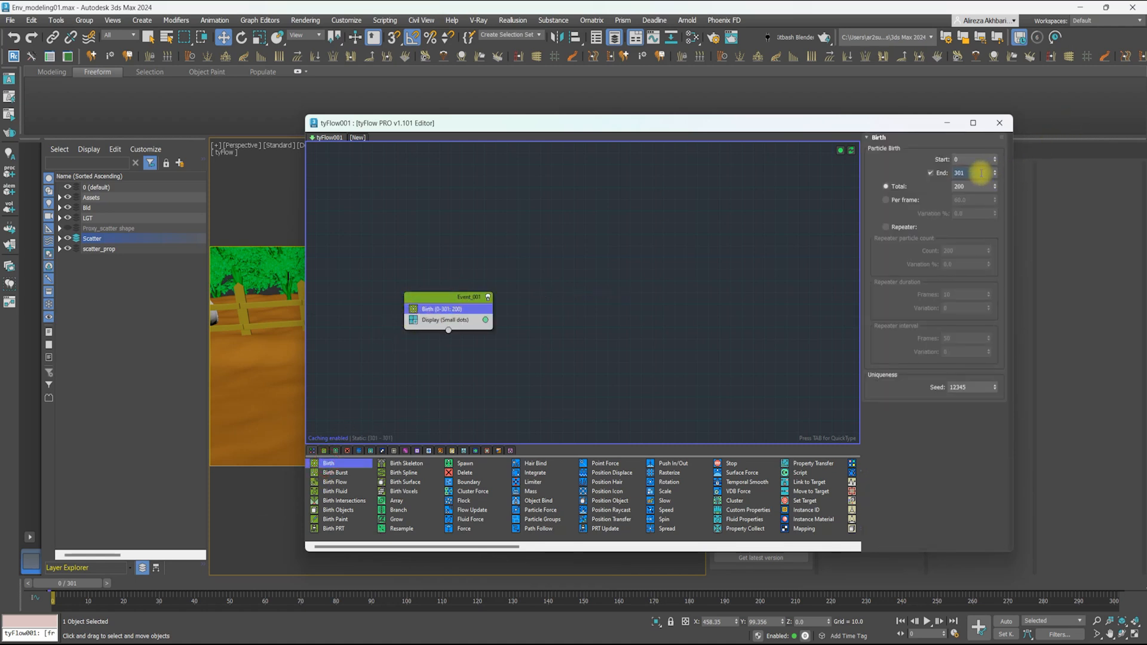
middle_drag(527, 295, 556, 274)
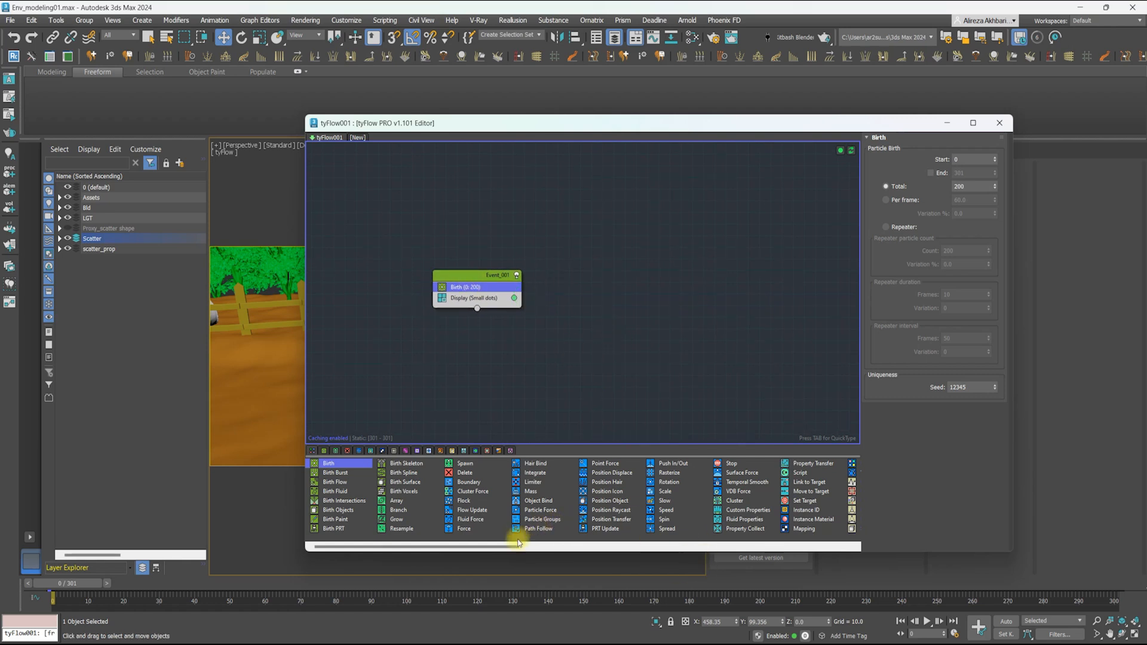
drag(512, 549, 529, 550)
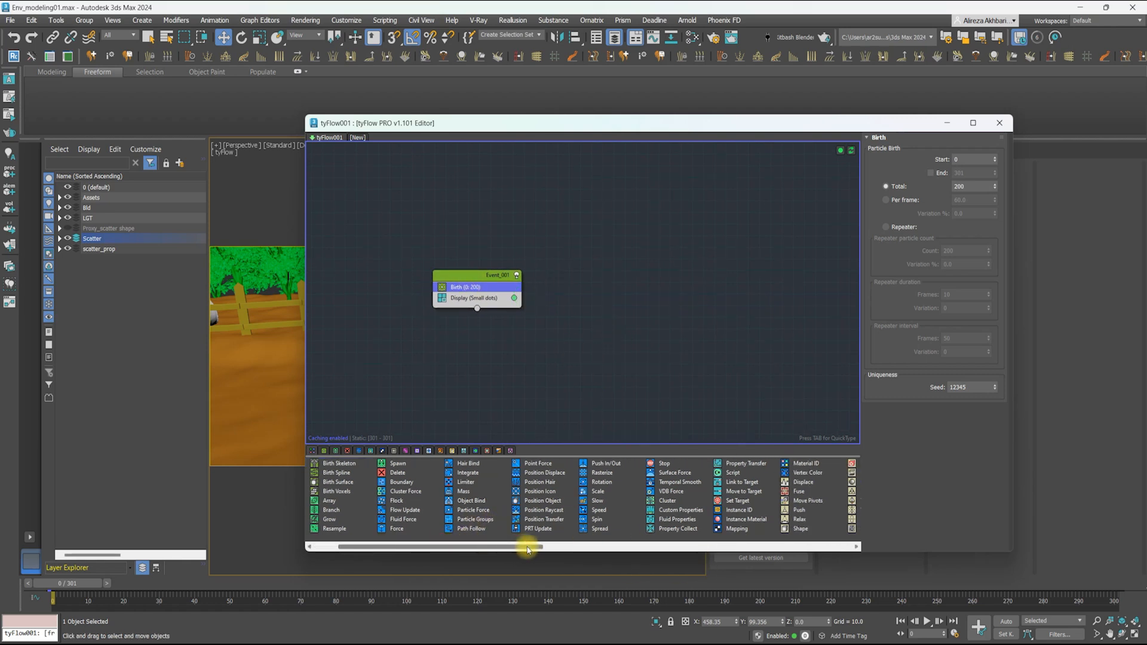
drag(550, 500, 453, 299)
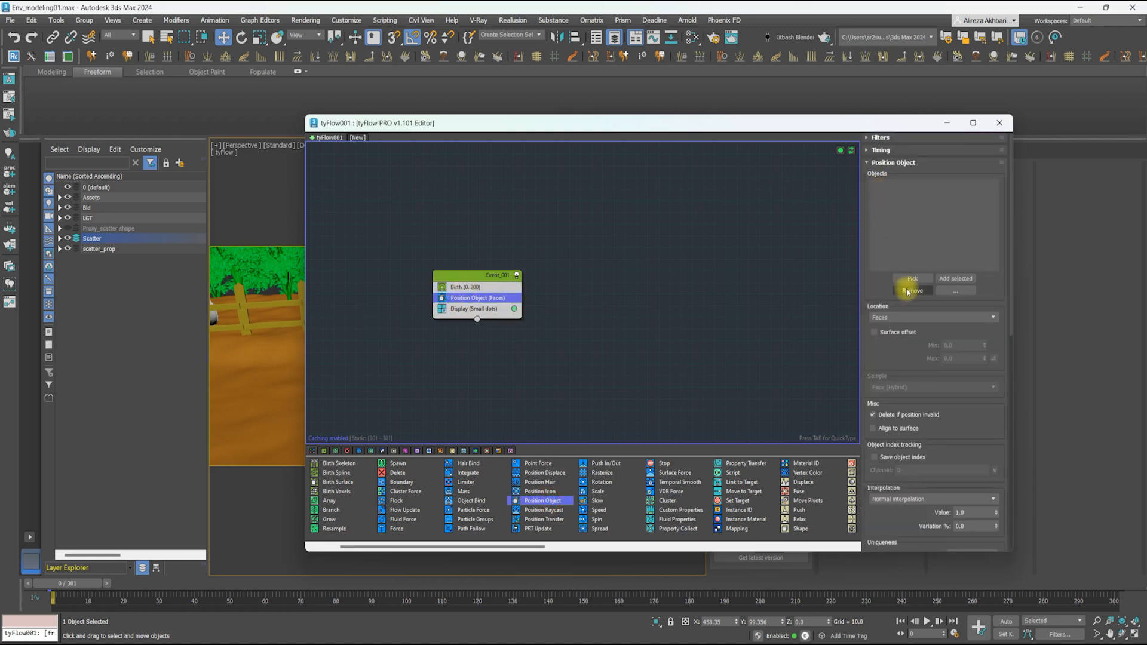
drag(400, 126, 551, 113)
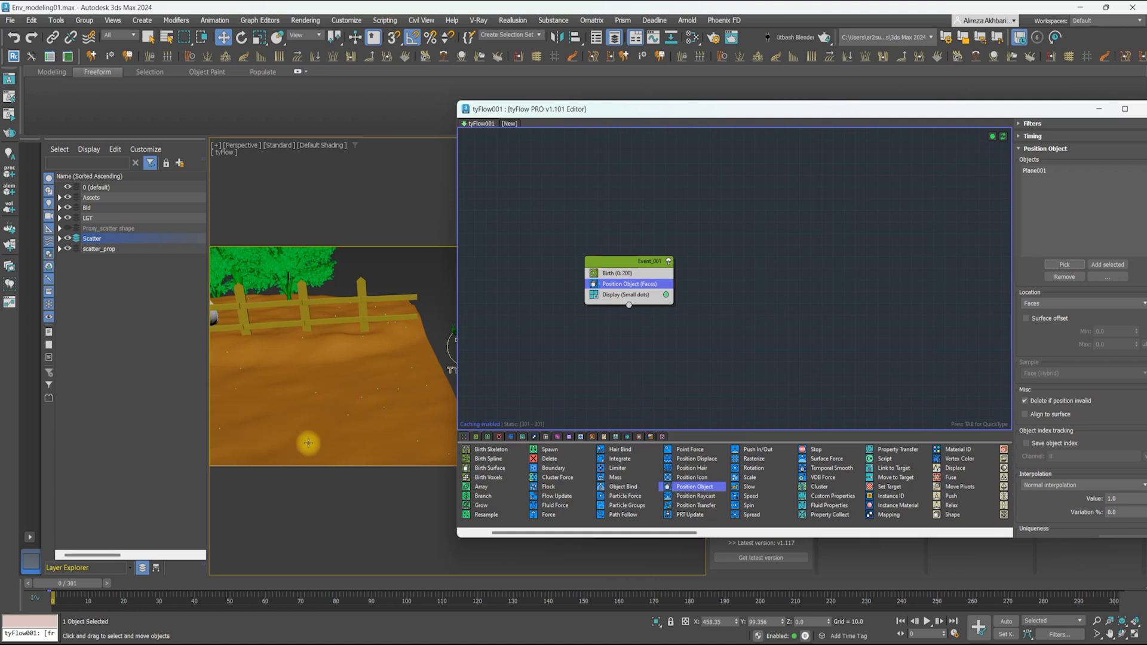
Set the Birth operator's Total particle count to 2000
drag(578, 115, 410, 114)
middle_drag(464, 232, 480, 217)
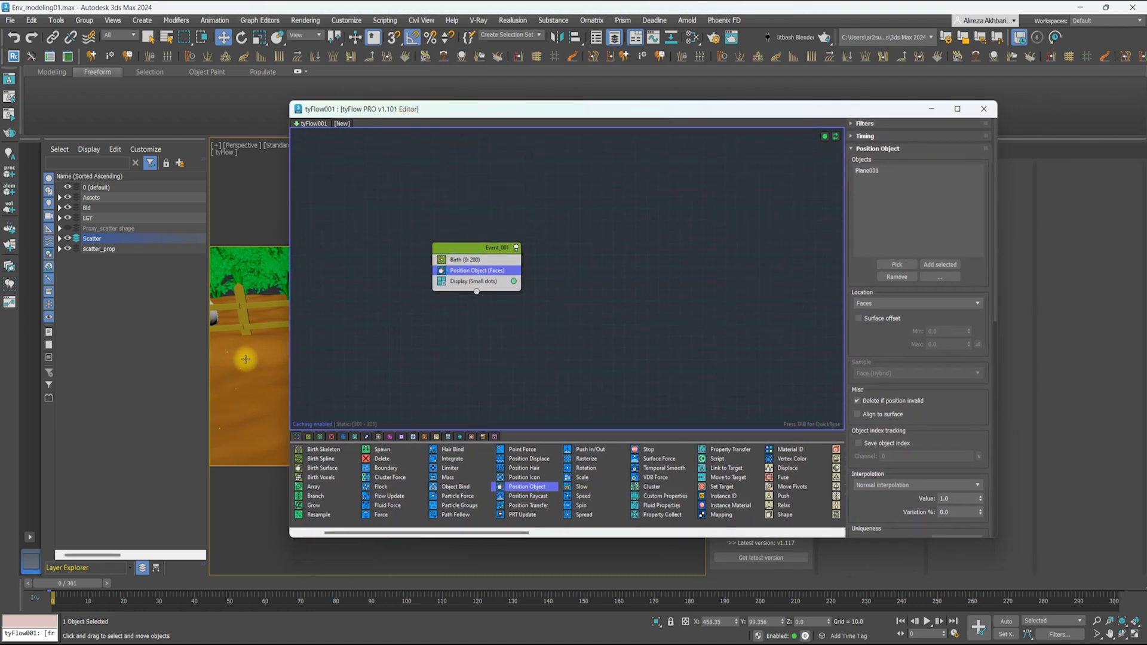
click(493, 259)
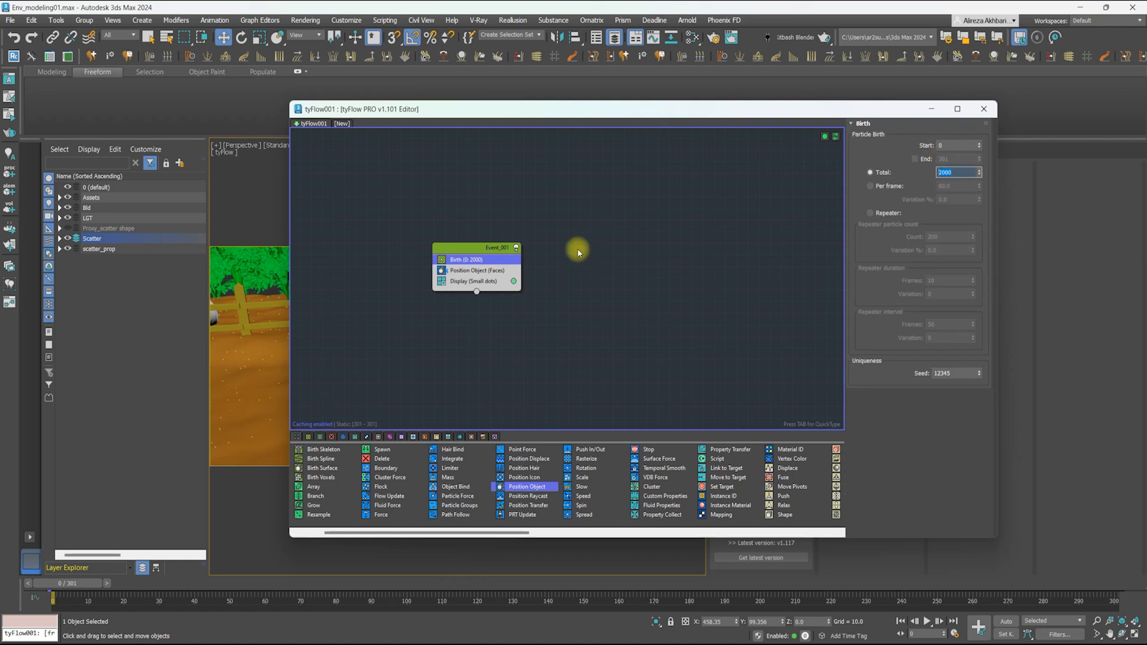
drag(505, 250, 525, 254)
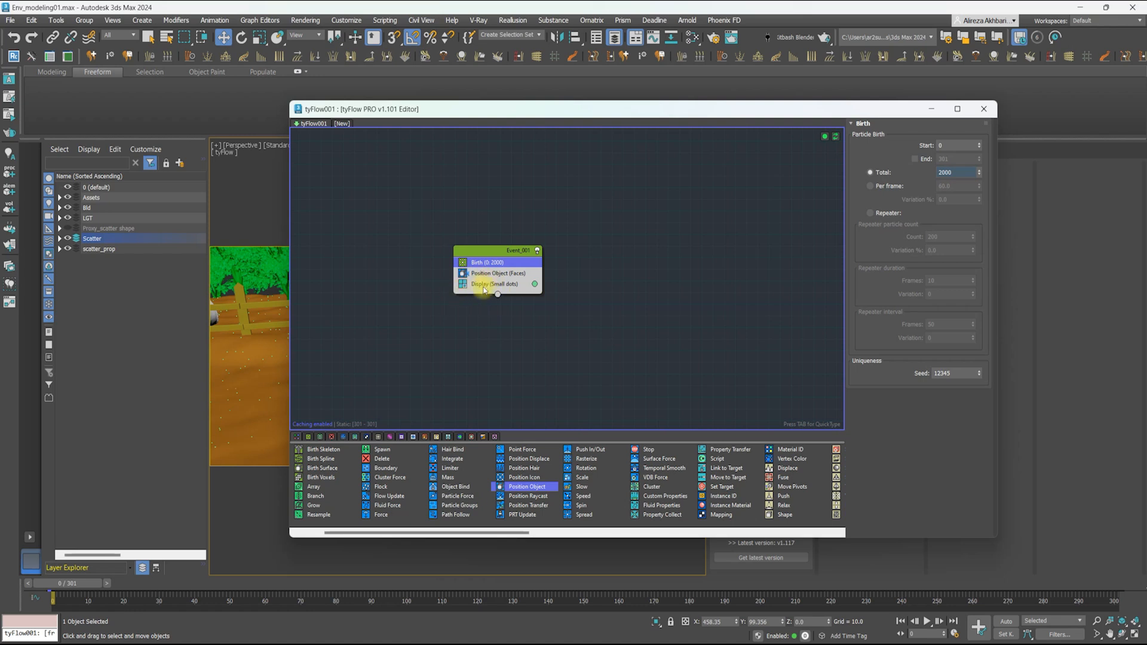
Add a Shape operator to the event below Position Object
drag(472, 536, 527, 536)
drag(634, 517, 625, 445)
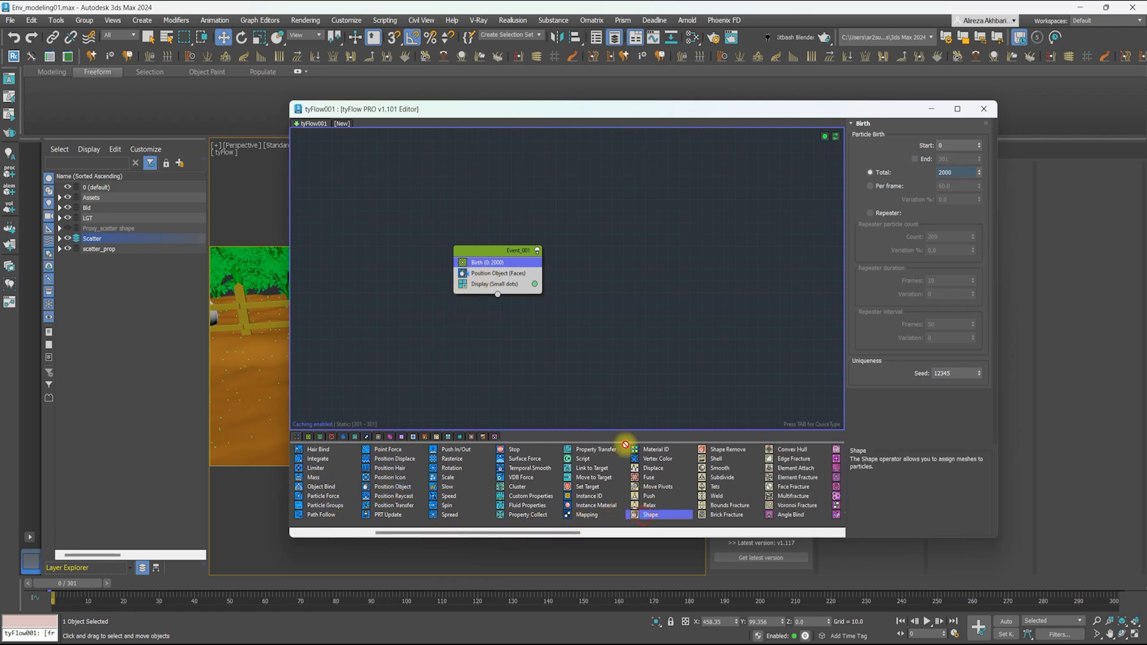
drag(479, 275, 478, 276)
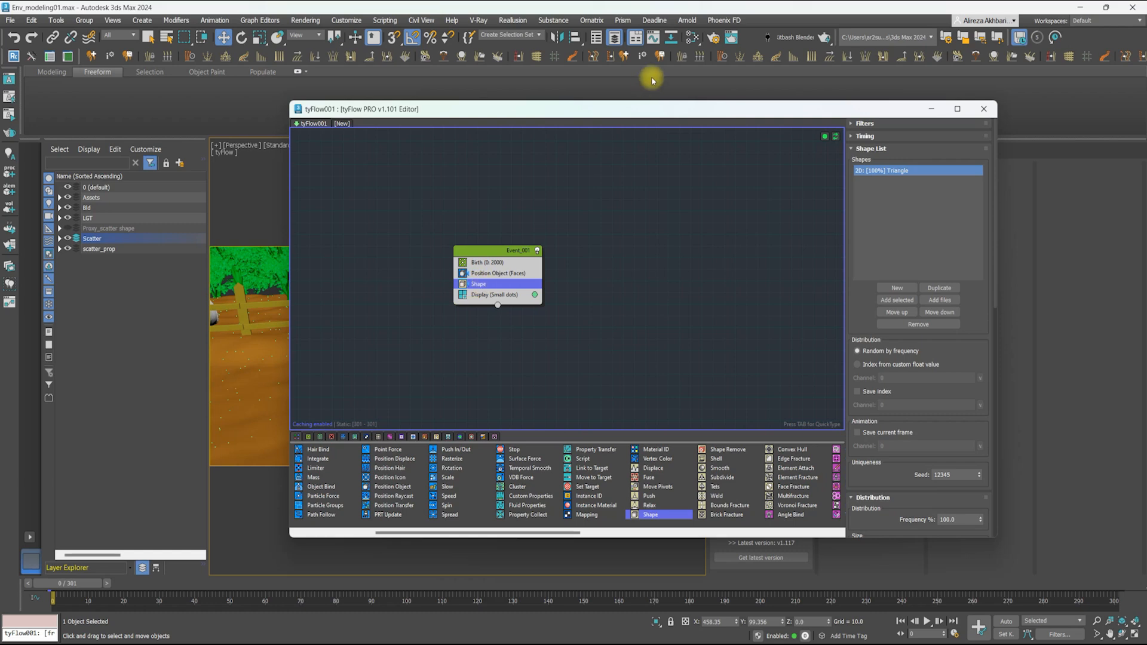
Set the Shape mesh to the Reference node Group001 and enable Split group members
drag(675, 110, 151, 79)
drag(341, 450, 388, 192)
click(334, 377)
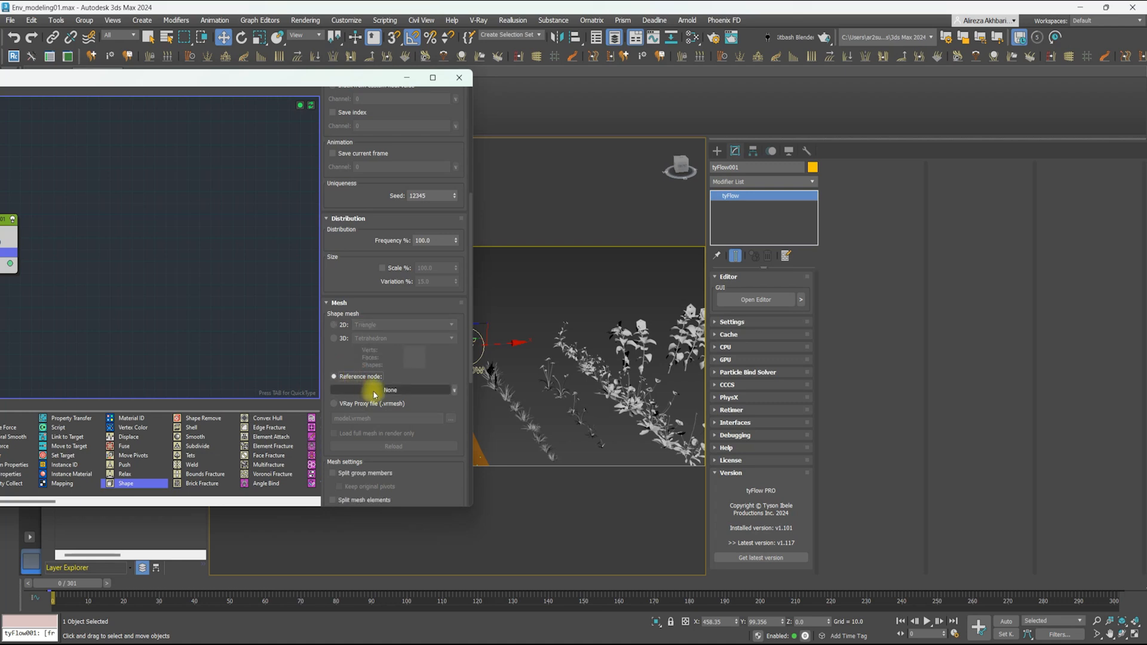
click(398, 390)
click(506, 398)
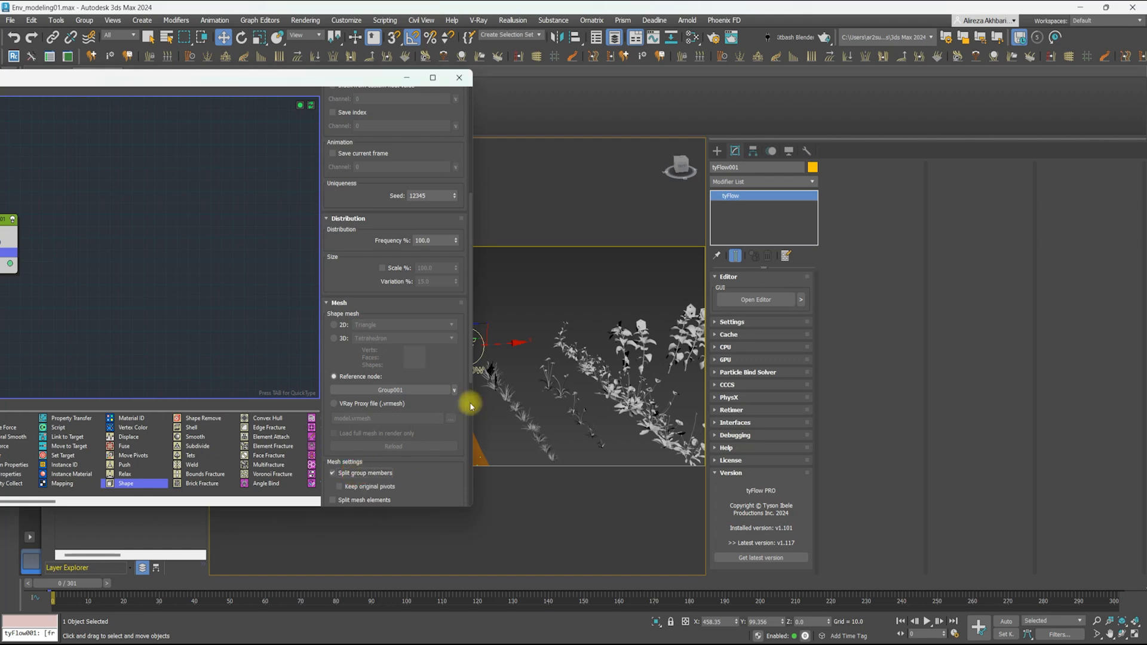
Check the plant group's pivot and enable Keep original pivots for the Shape operator's split group members
click(493, 386)
drag(280, 81, 251, 374)
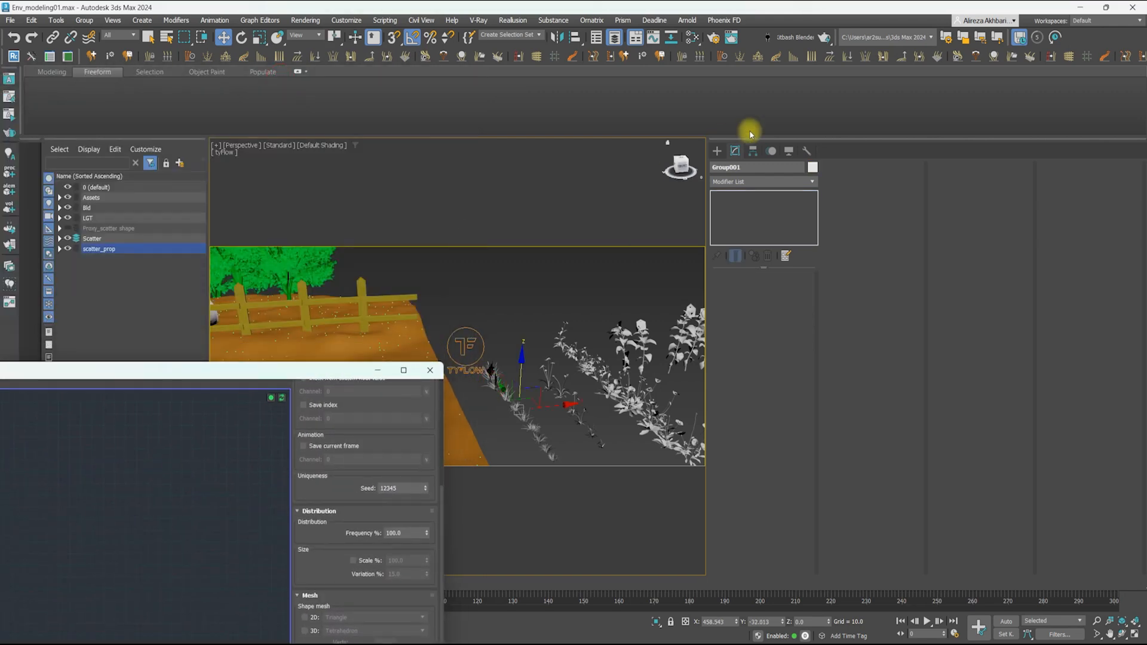
drag(212, 375, 277, 103)
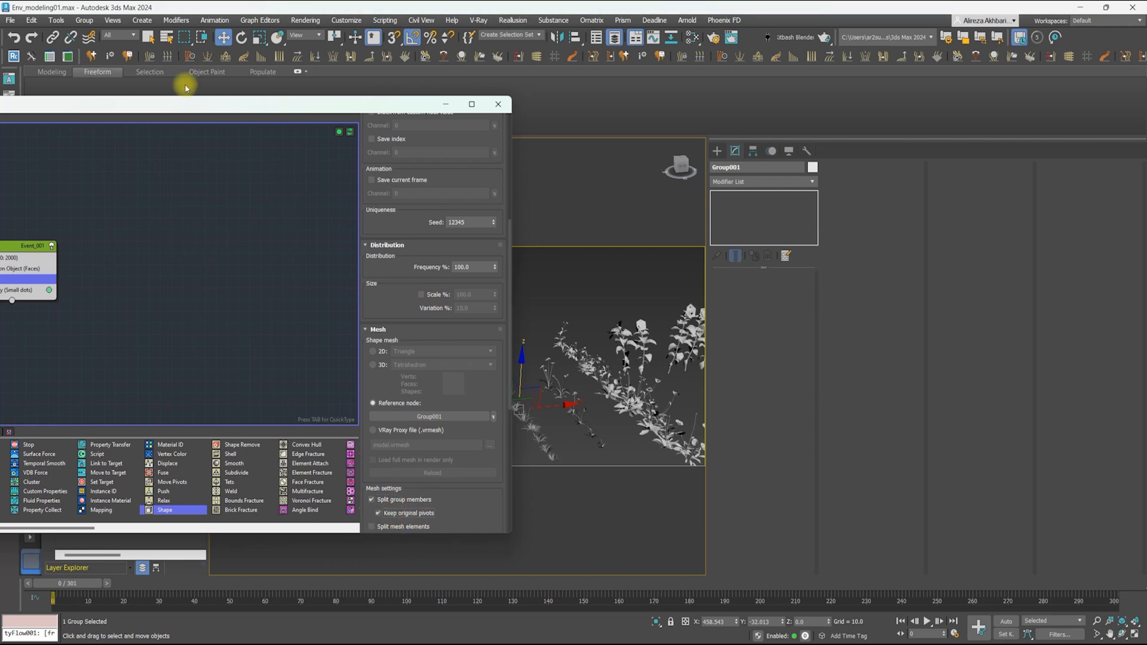
drag(144, 105, 738, 90)
Set the Display operator of the first event to Geometry mode and check the scattered plants
click(602, 276)
click(1025, 126)
click(990, 200)
middle_drag(321, 383, 326, 356)
scroll(309, 307, up, 3)
scroll(309, 308, down, 3)
scroll(284, 261, up, 3)
scroll(289, 274, down, 3)
Add a Rotation operator below Shape and set its orientation to Random horizontal
click(576, 307)
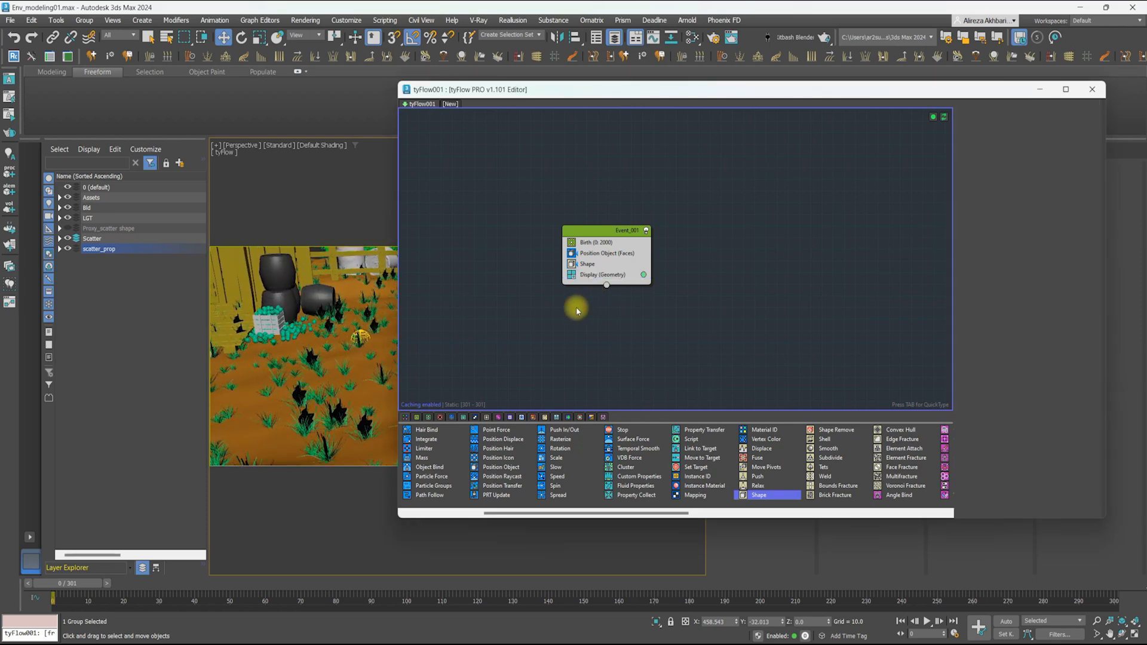
key(Tab)
click(586, 274)
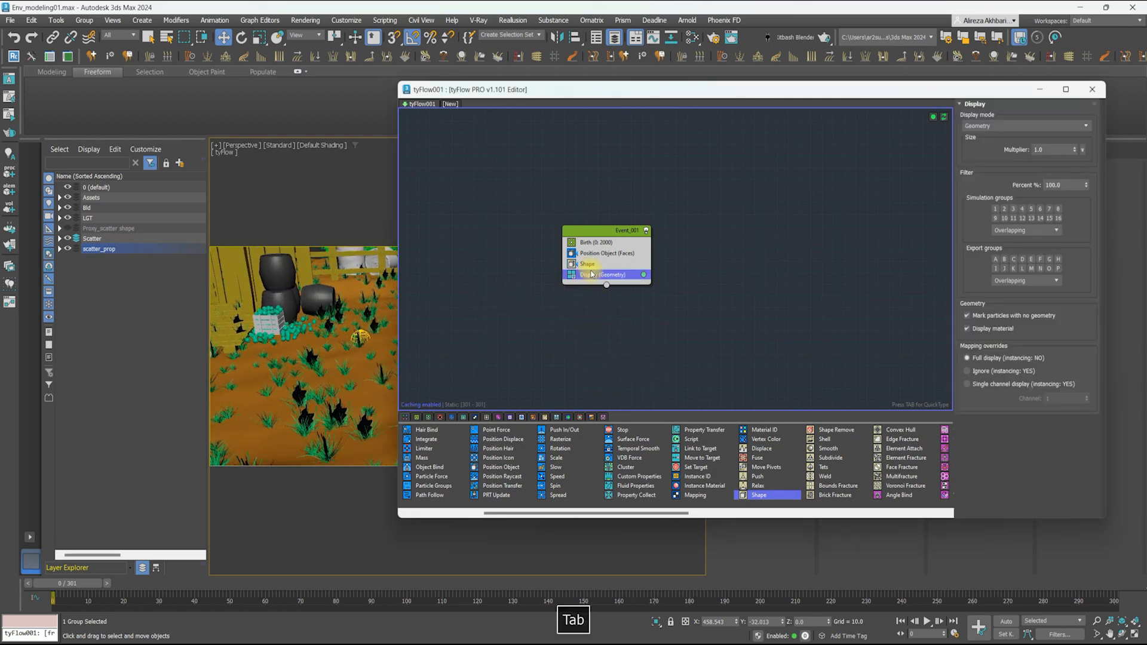
key(Tab)
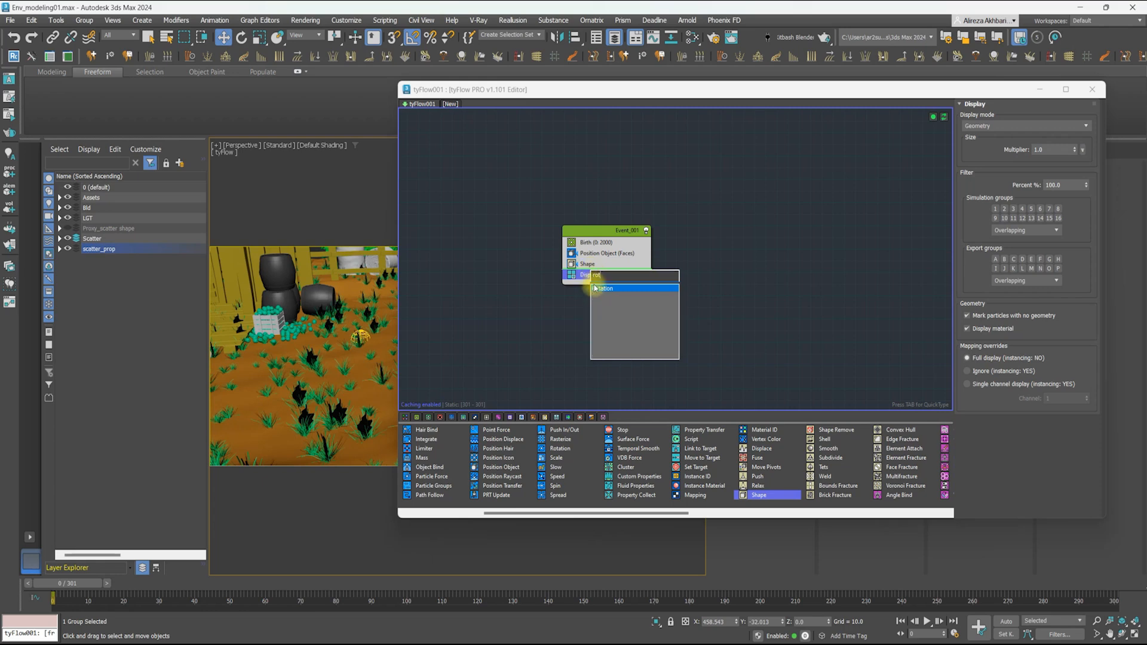
click(596, 288)
click(1027, 163)
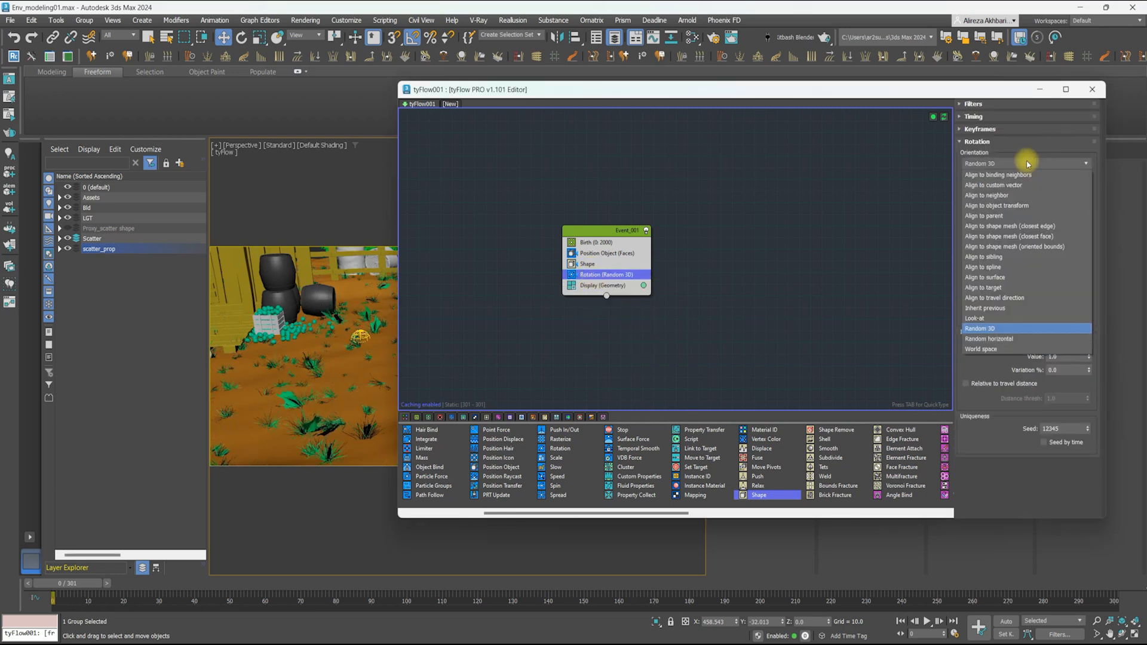
click(993, 339)
Set the Birth operator's Total particle count to 20000
drag(494, 89, 545, 93)
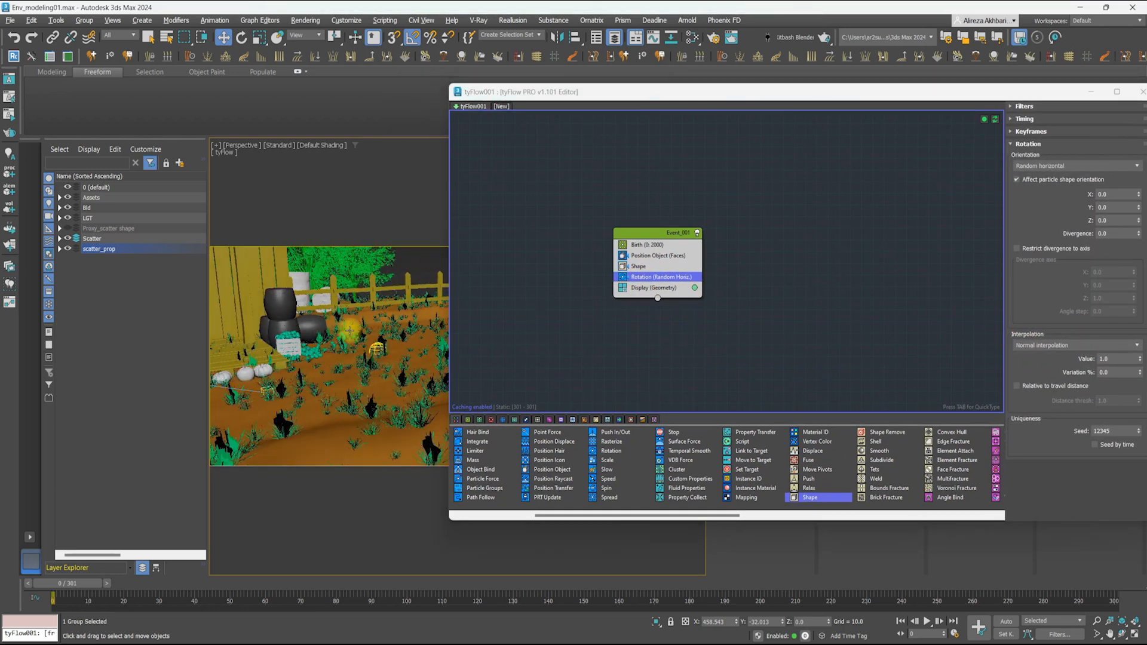
click(653, 245)
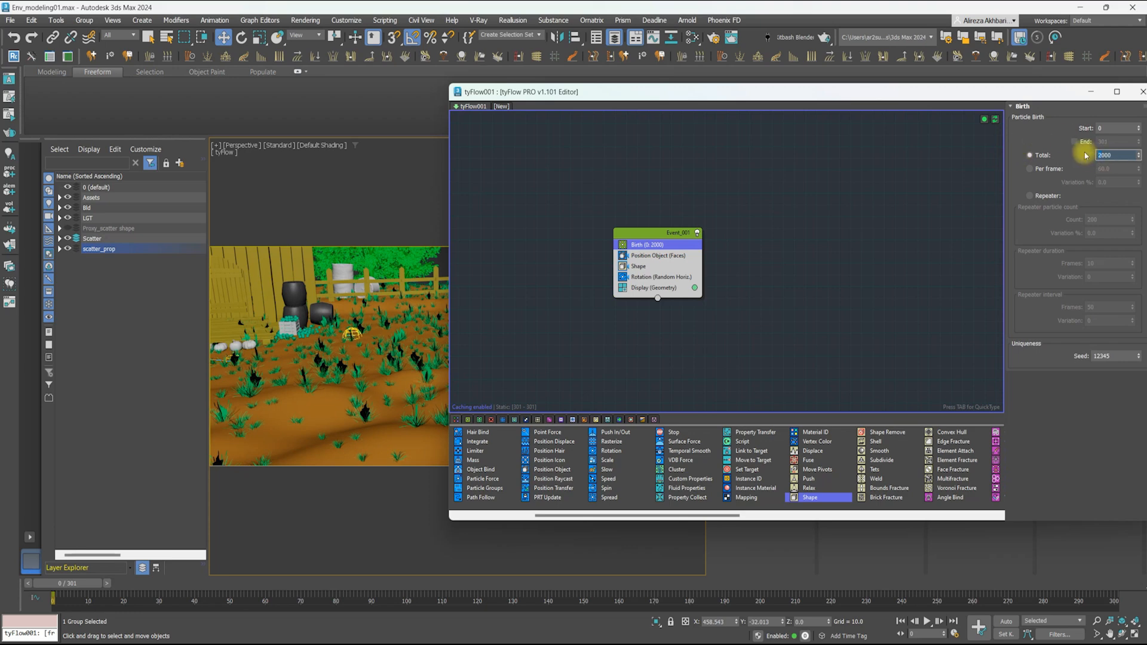
key(Return)
Enable Scale in the Shape operator's size settings and adjust its Variation percentage
click(639, 266)
drag(652, 99, 507, 79)
scroll(881, 239, down, 5)
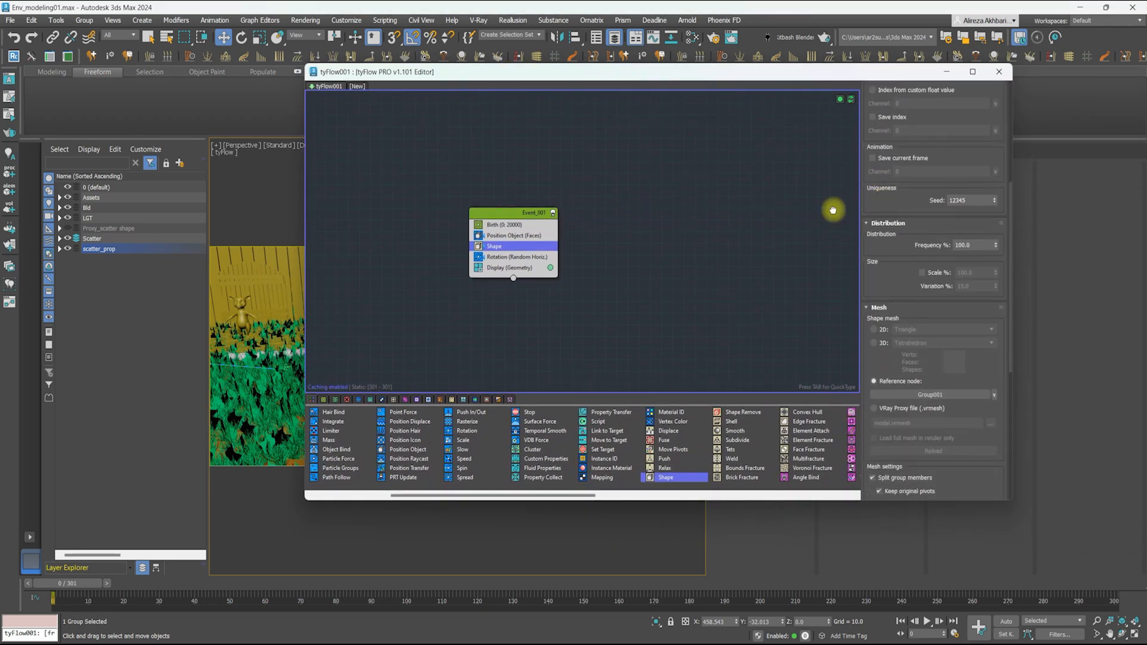
drag(889, 335, 893, 205)
scroll(893, 197, up, 3)
drag(549, 75, 681, 88)
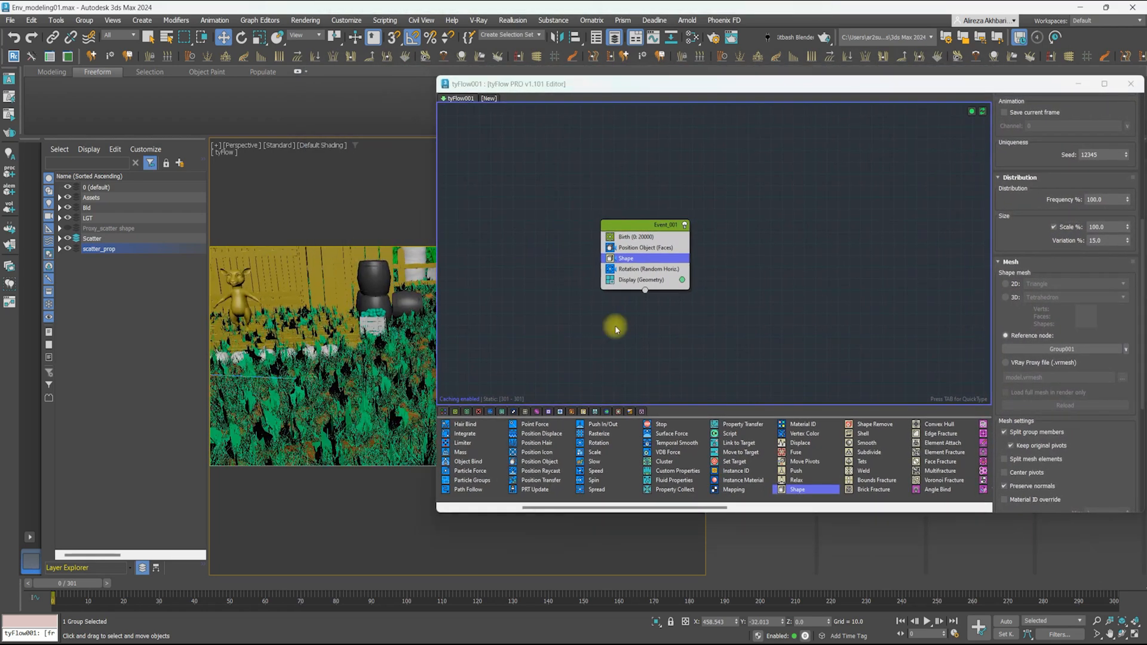
drag(1128, 234, 1094, 305)
scroll(334, 366, up, 5)
scroll(362, 341, down, 4)
alt+middle_drag(361, 339, 288, 324)
Add a Surface Test operator wired to a new event and show the Proxy_scatter shape layer
middle_drag(642, 294, 590, 269)
click(586, 267)
drag(593, 290, 535, 310)
click(583, 374)
click(582, 255)
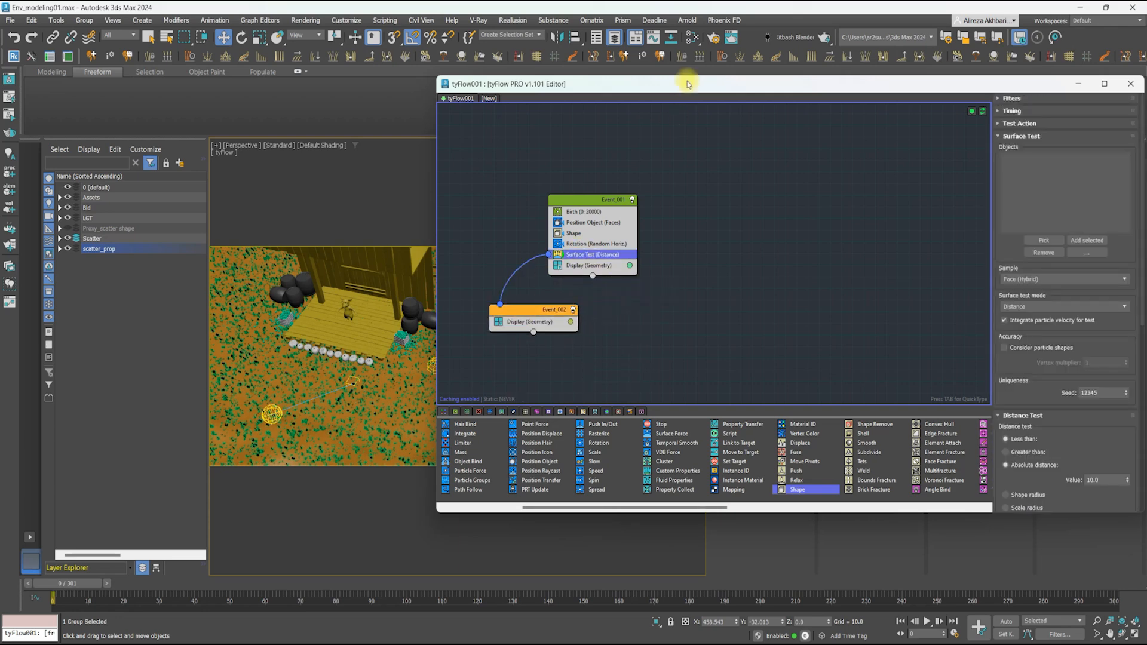
drag(687, 84, 648, 88)
click(67, 228)
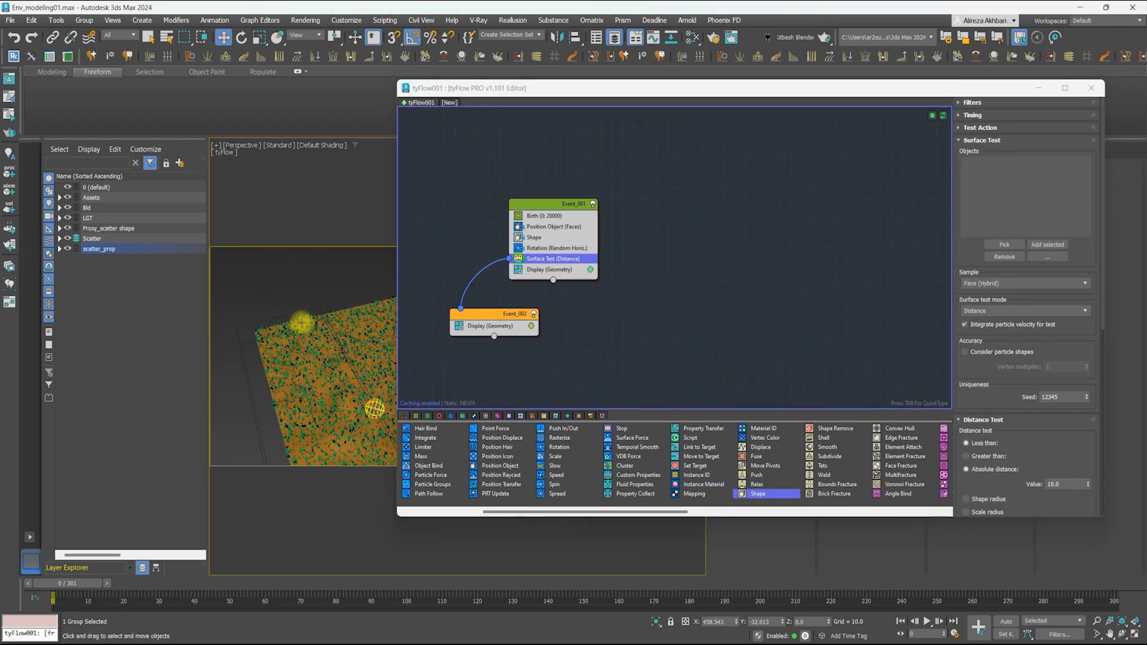
Turn off Display as Box for Freehand003 to view its solid volume, and switch it back on
right_click(339, 276)
click(379, 397)
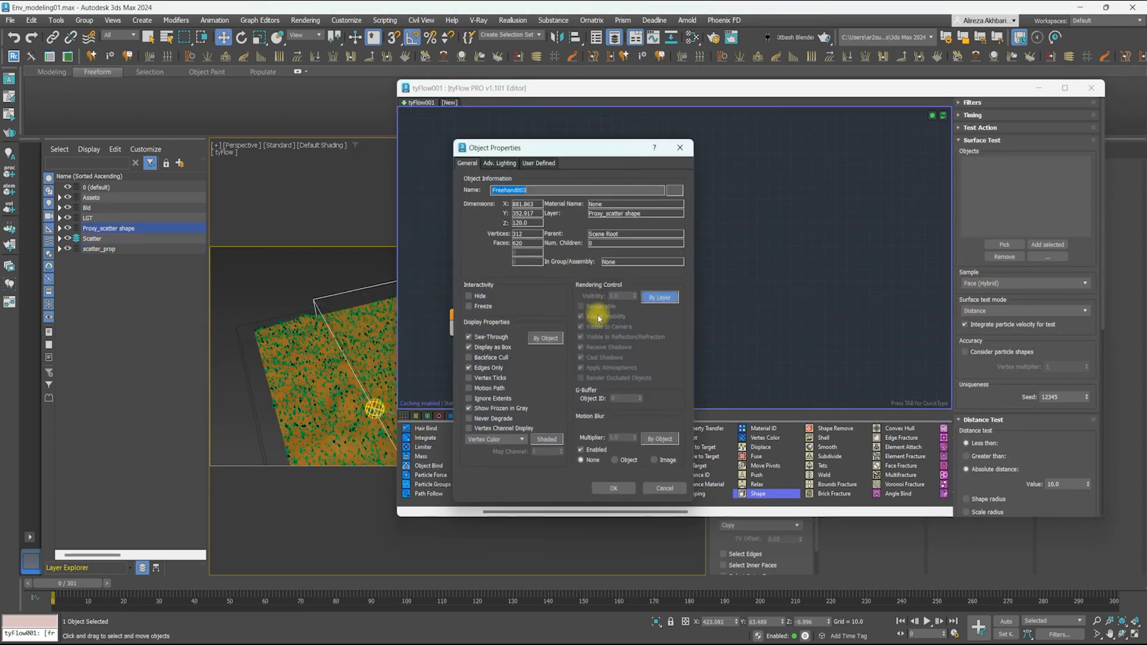
click(495, 350)
click(599, 486)
alt+middle_drag(385, 334, 356, 296)
right_click(343, 266)
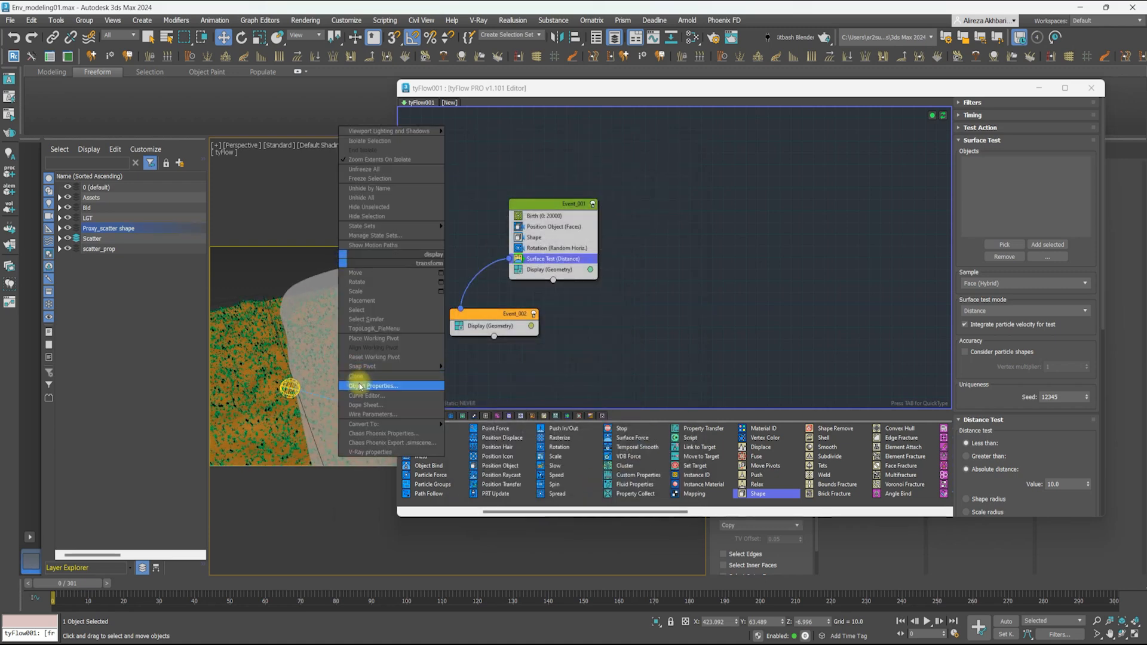
click(362, 387)
click(493, 348)
click(613, 488)
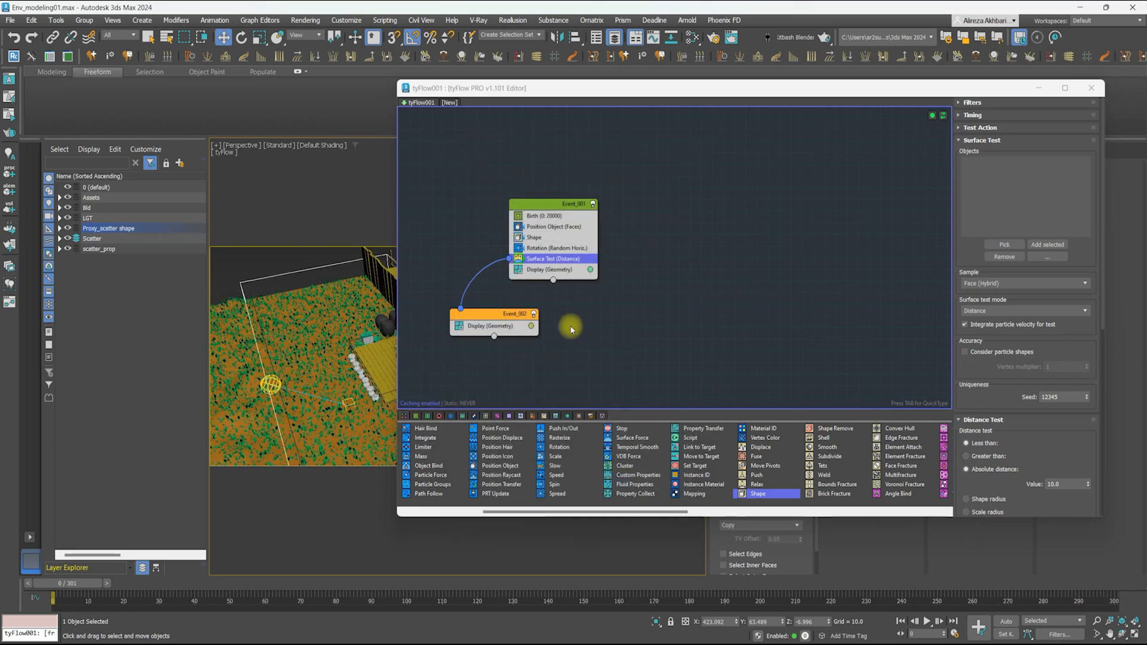
Set the Surface Test to Volume (outside) with Freehand003 as its object, and add a Delete operator to Event_002
scroll(987, 373, down, 1)
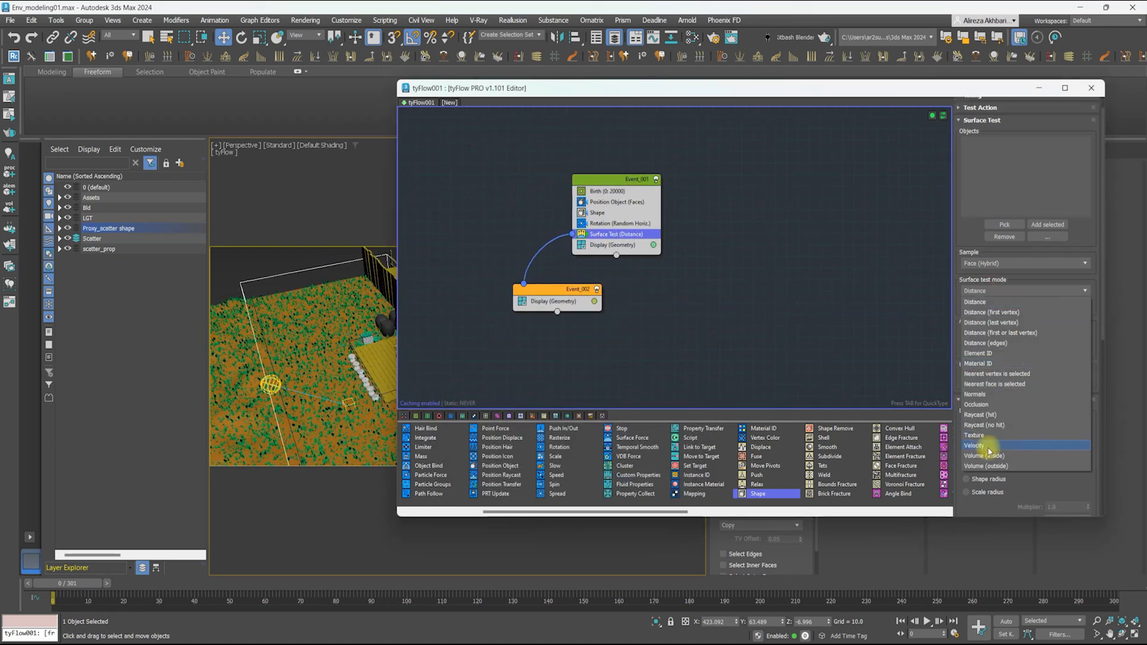
click(991, 466)
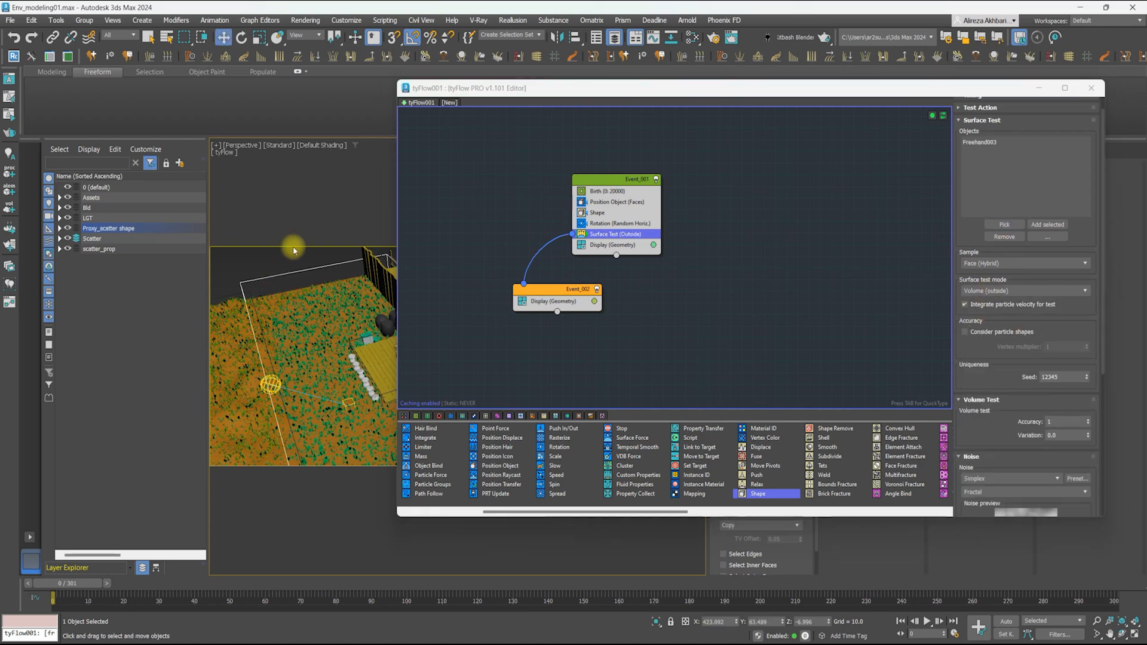
click(558, 301)
key(Tab)
text(del)
key(Return)
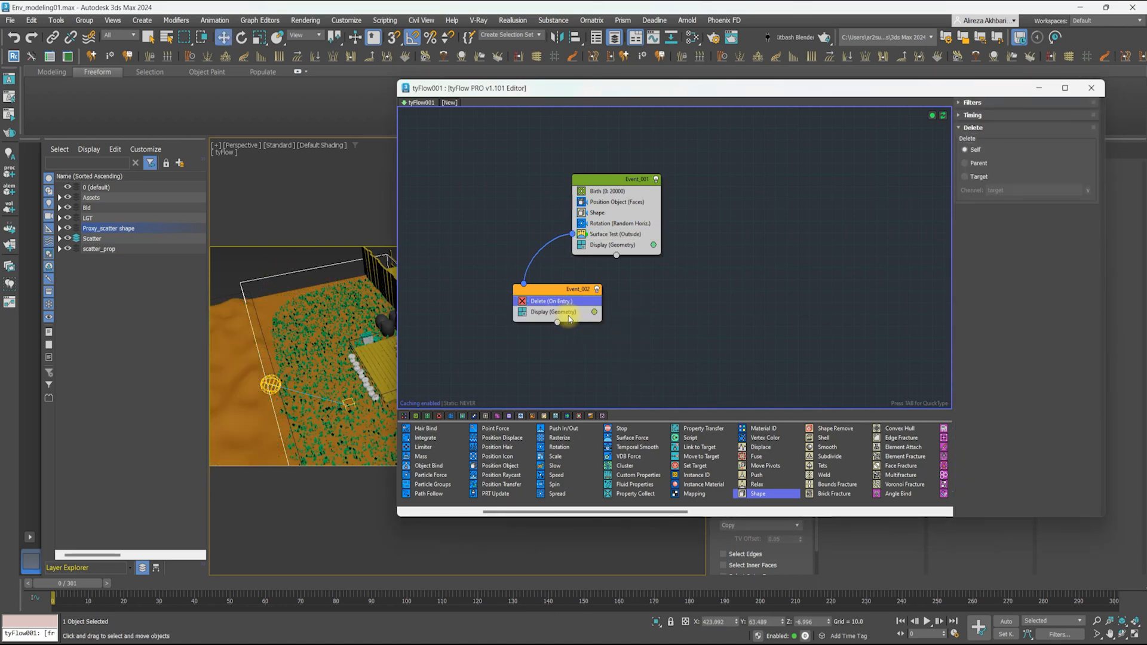
Pick Rectangle010 around the wooden deck as an additional object of the Surface Test
scroll(303, 306, down, 4)
mouse_move(303, 306)
alt+middle_down()
mouse_move(319, 272)
mouse_move(312, 311)
alt+middle_up()
scroll(312, 311, up, 3)
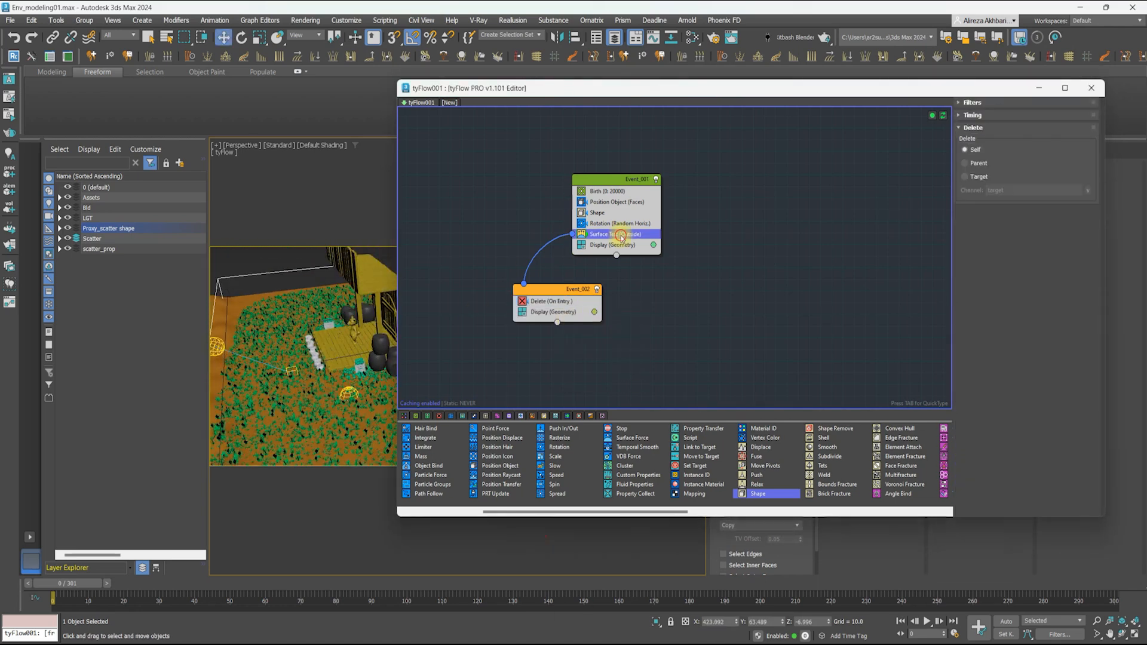
click(616, 234)
click(1005, 244)
scroll(294, 347, up, 6)
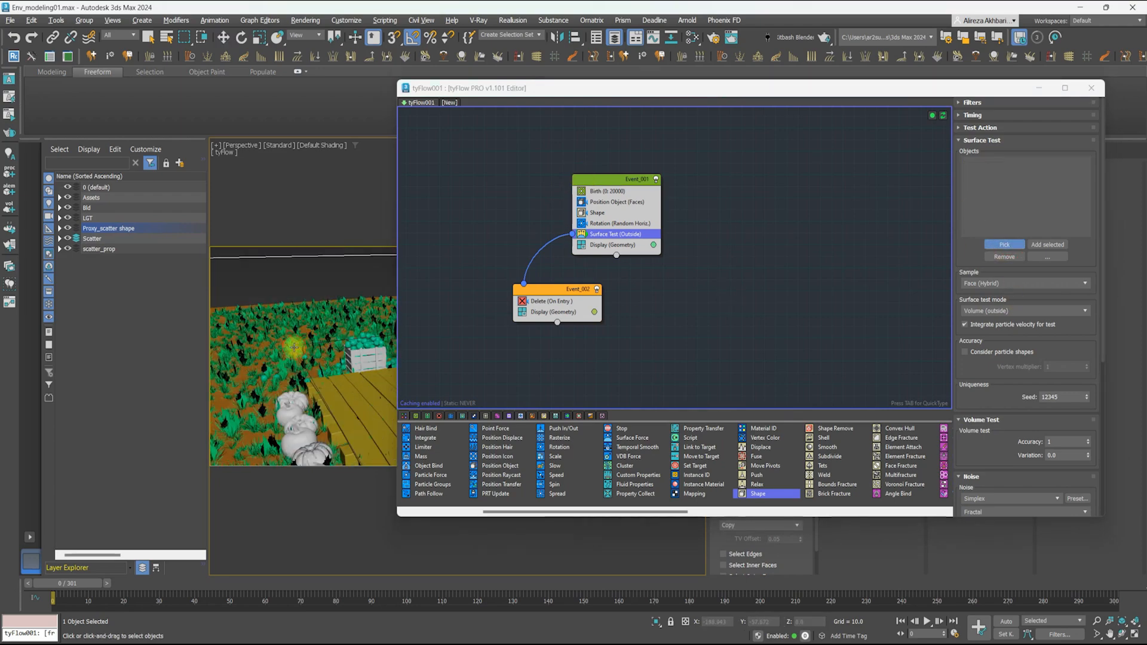
right_click(294, 347)
click(293, 353)
alt+middle_drag(295, 351, 356, 357)
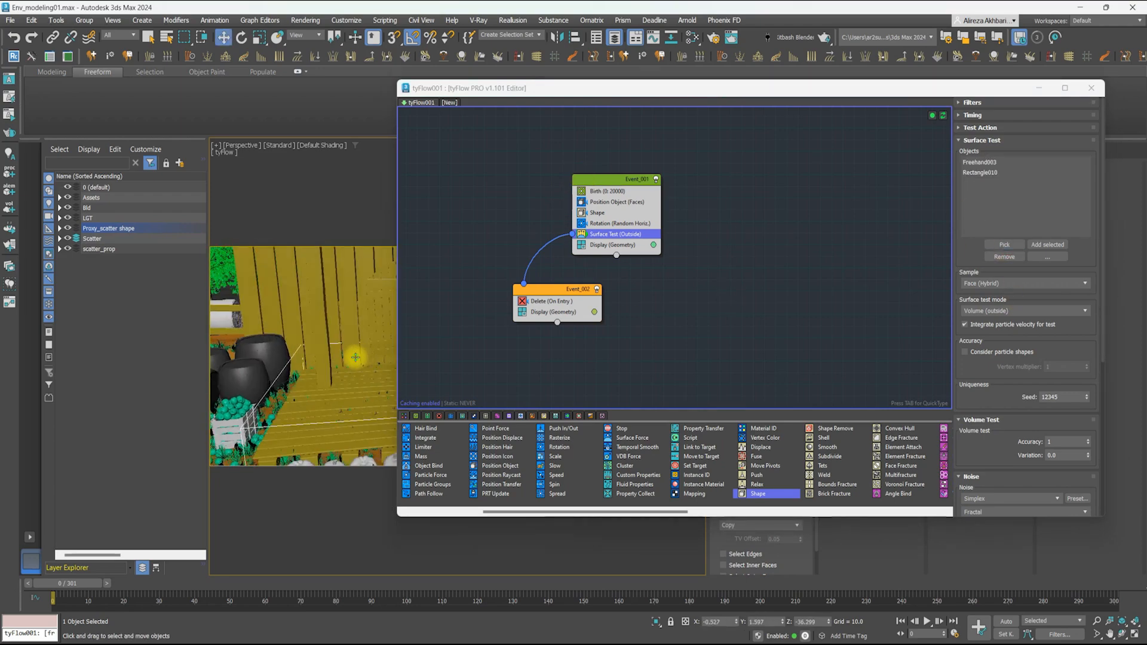
Hide the Bld layer and select the Rectangle010 volume over the deck area
click(68, 207)
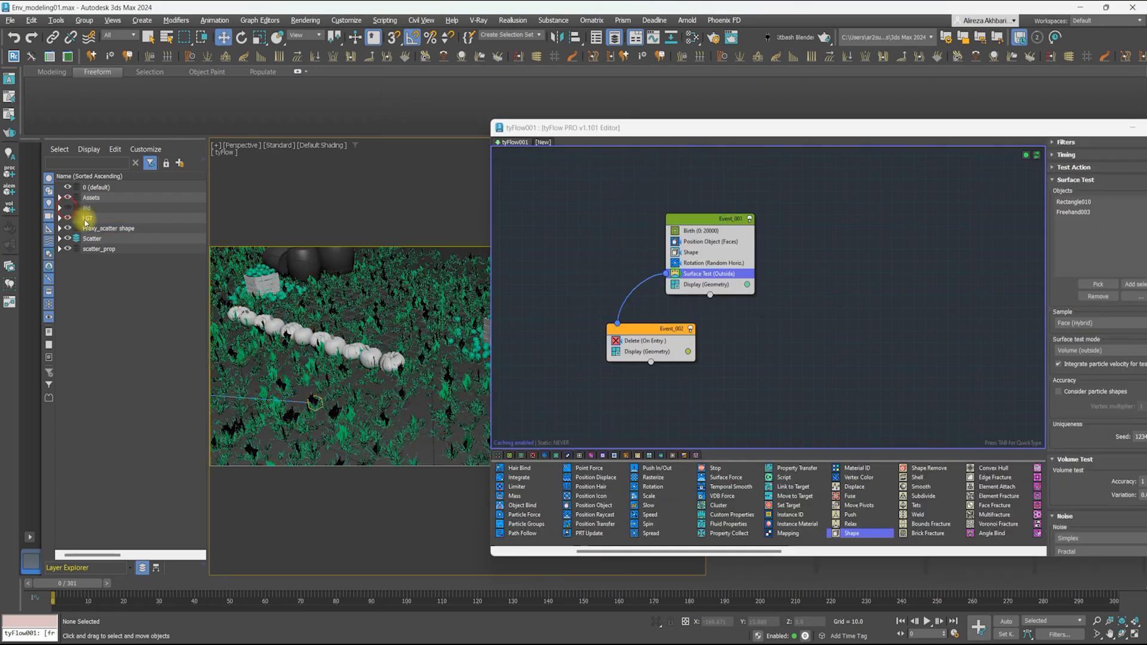
click(384, 295)
alt+middle_drag(385, 295, 395, 323)
Duplicate the Surface Test, set the copy to Volume (inside), and remove Freehand003 so only Rectangle010 is tested
drag(713, 129, 626, 116)
right_click(608, 282)
click(1005, 336)
click(997, 498)
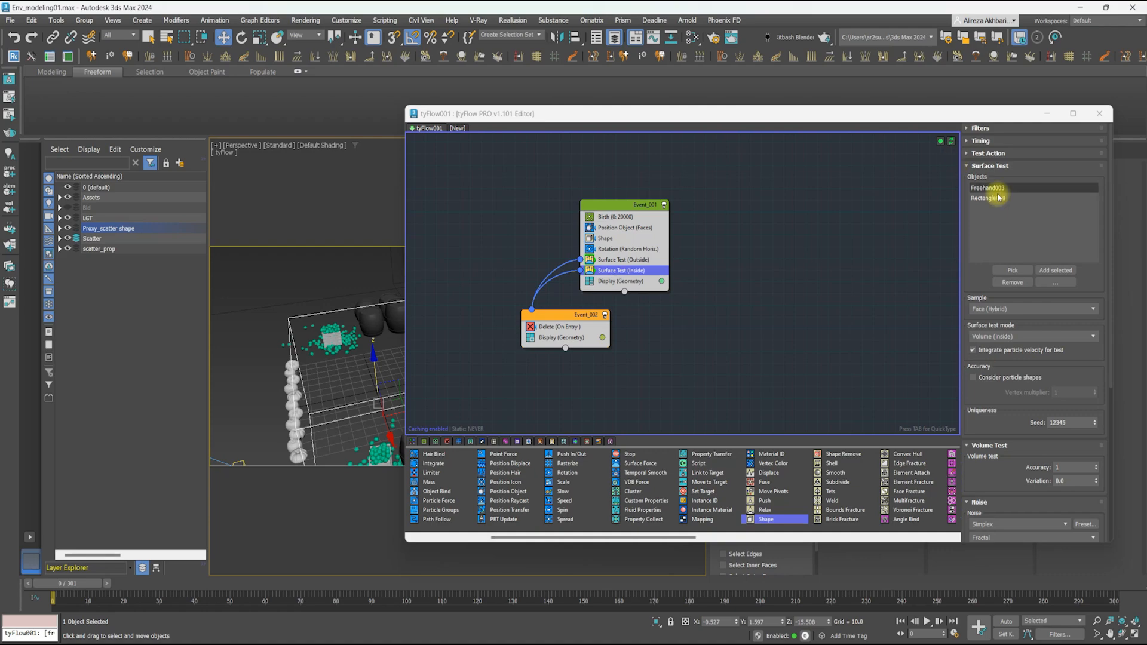
click(1012, 282)
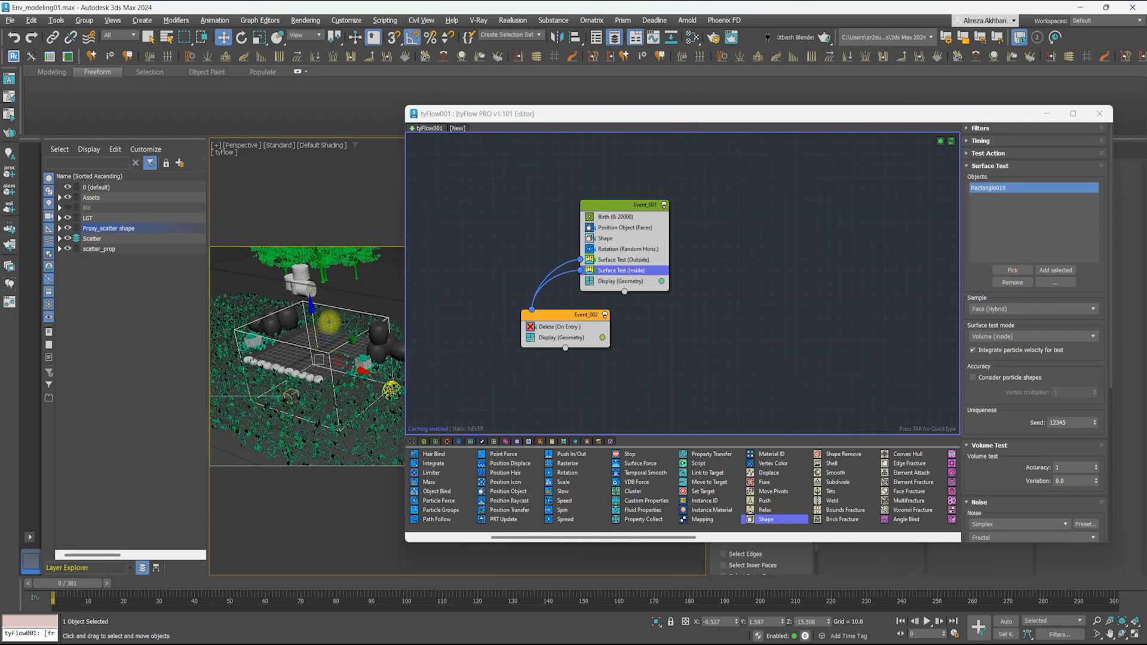
Close the tyFlow editor, show the Bld layer again, and frame the barn front in the viewport
click(1097, 116)
mouse_move(412, 320)
alt+middle_down()
mouse_move(628, 329)
mouse_move(427, 313)
alt+middle_up()
click(66, 207)
scroll(526, 334, up, 3)
mouse_move(529, 328)
middle_down()
mouse_move(554, 356)
mouse_move(517, 317)
middle_up()
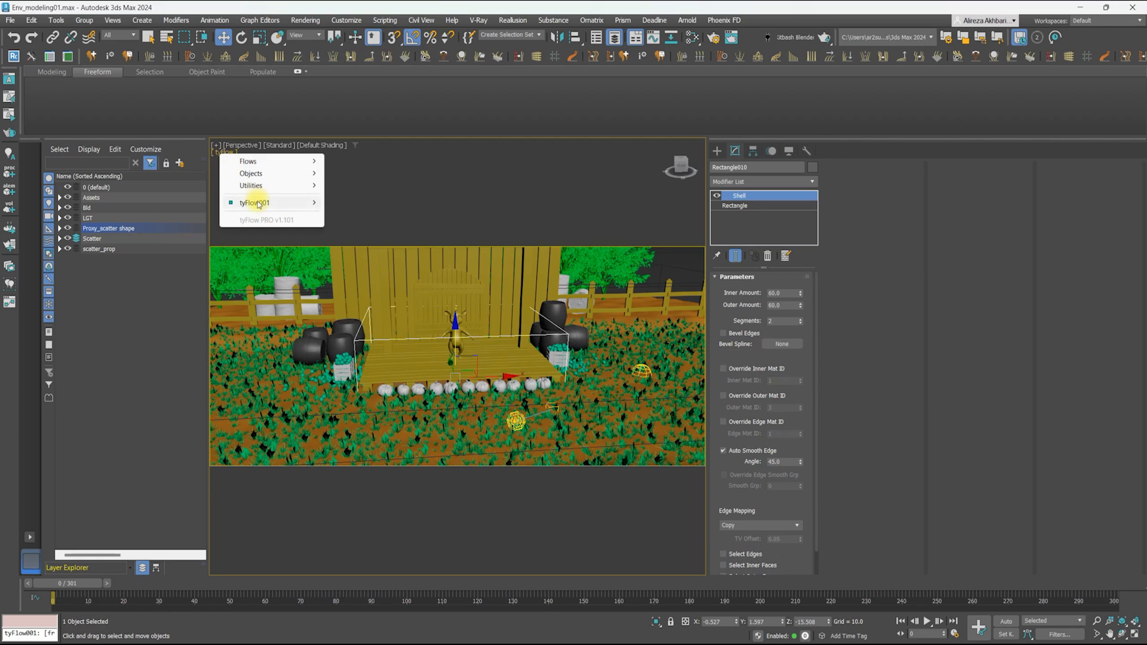
Set the first event's Display mode to Bounding boxes and its Birth Total to 200000
click(258, 203)
click(954, 149)
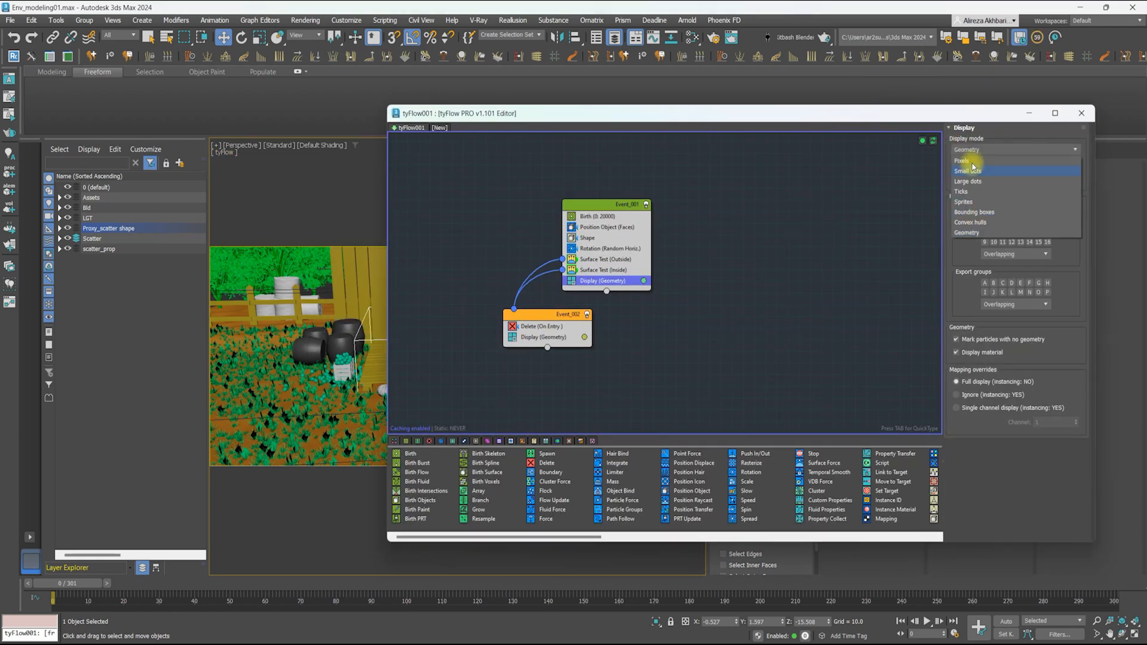
click(975, 212)
click(604, 217)
double_click(1042, 177)
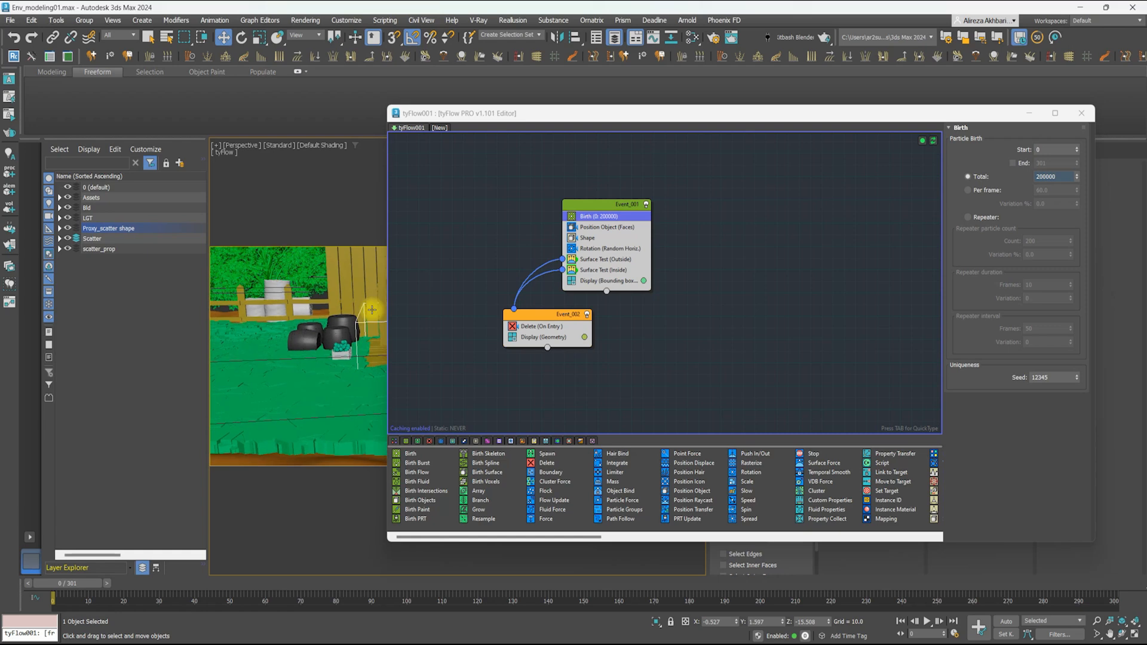
Add a Mesh operator to the first event and set its mesh type to Render instances
click(603, 259)
key(Tab)
text(me)
click(606, 275)
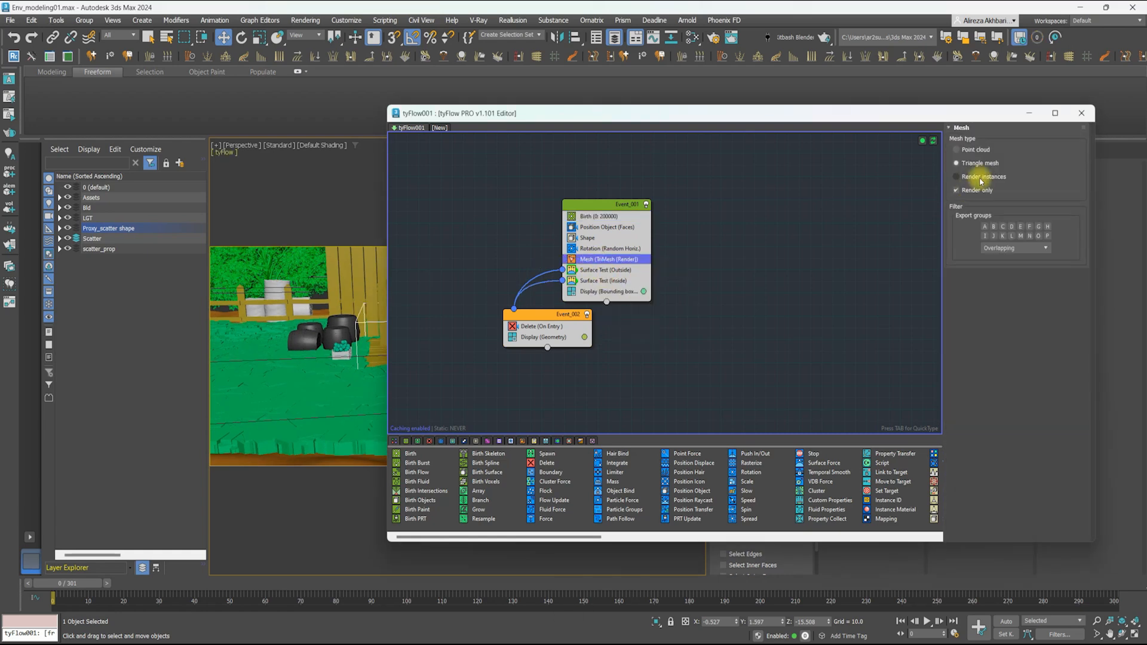
click(1031, 114)
Render the scattered farm view in the Arnold RenderView and inspect the plants
click(9, 78)
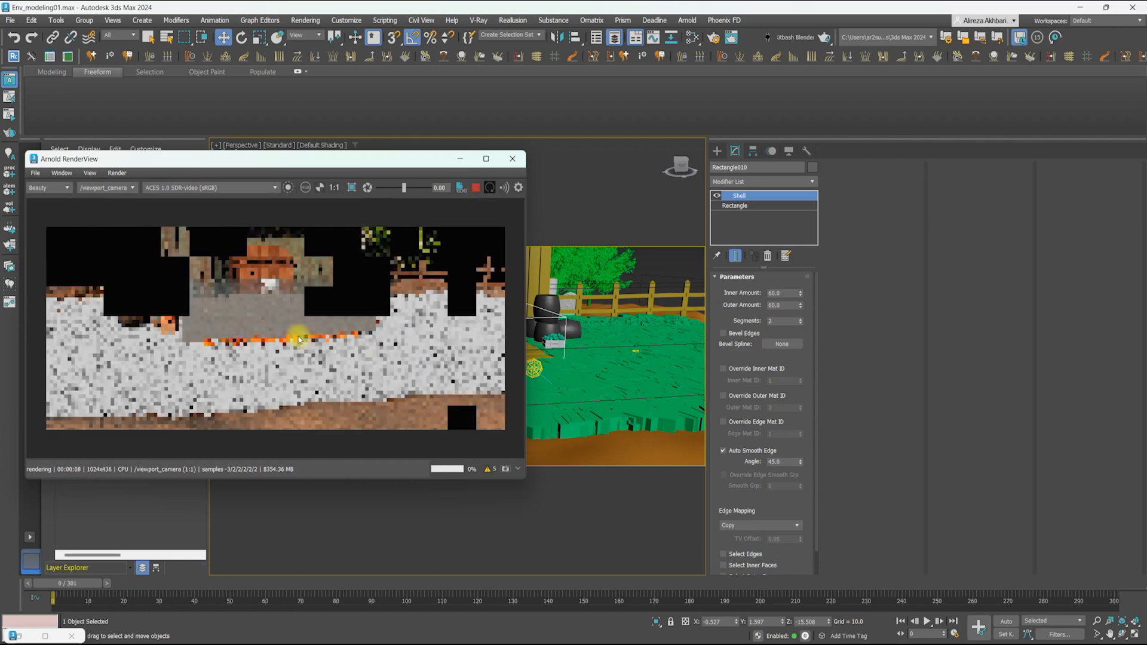
scroll(280, 337, up, 2)
middle_drag(280, 337, 300, 324)
scroll(299, 325, down, 2)
Restrict the Arnold render to a crop region around the barrels and apple crate, inspect it, and stop the render
click(353, 188)
scroll(341, 327, up, 2)
middle_drag(352, 355, 440, 248)
scroll(314, 339, down, 1)
scroll(315, 339, up, 1)
drag(435, 253, 139, 247)
middle_drag(139, 246, 261, 324)
scroll(261, 323, up, 1)
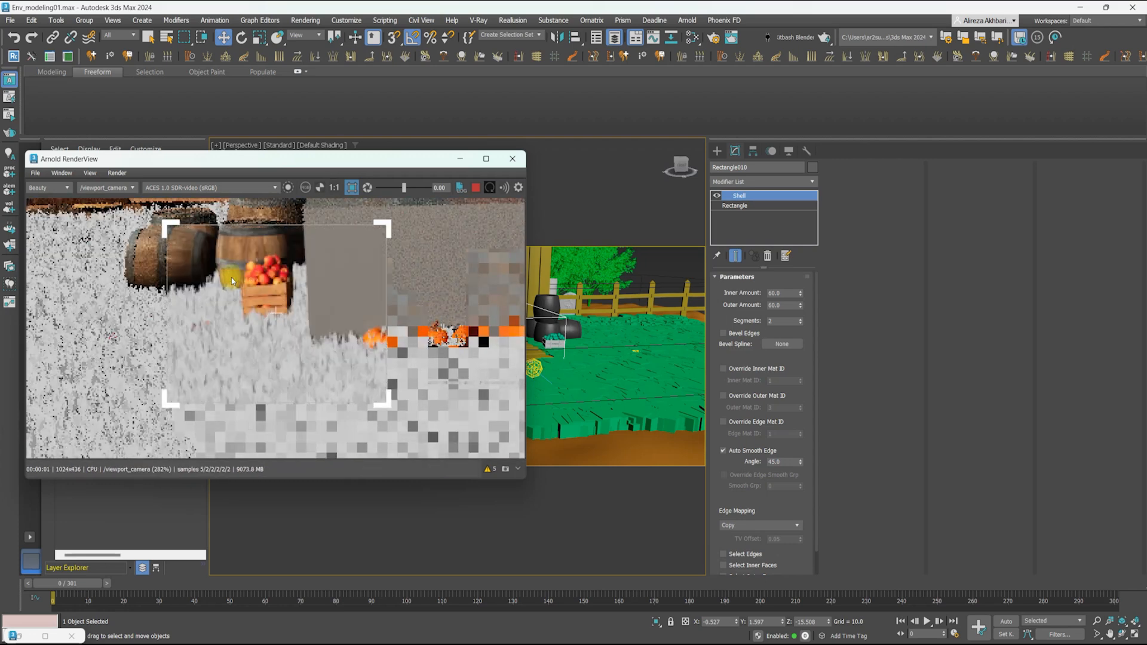
scroll(180, 348, down, 2)
click(476, 187)
Set the Shape operator's instance material override to Inherit from reference
drag(335, 159, 290, 198)
right_click(228, 153)
click(383, 338)
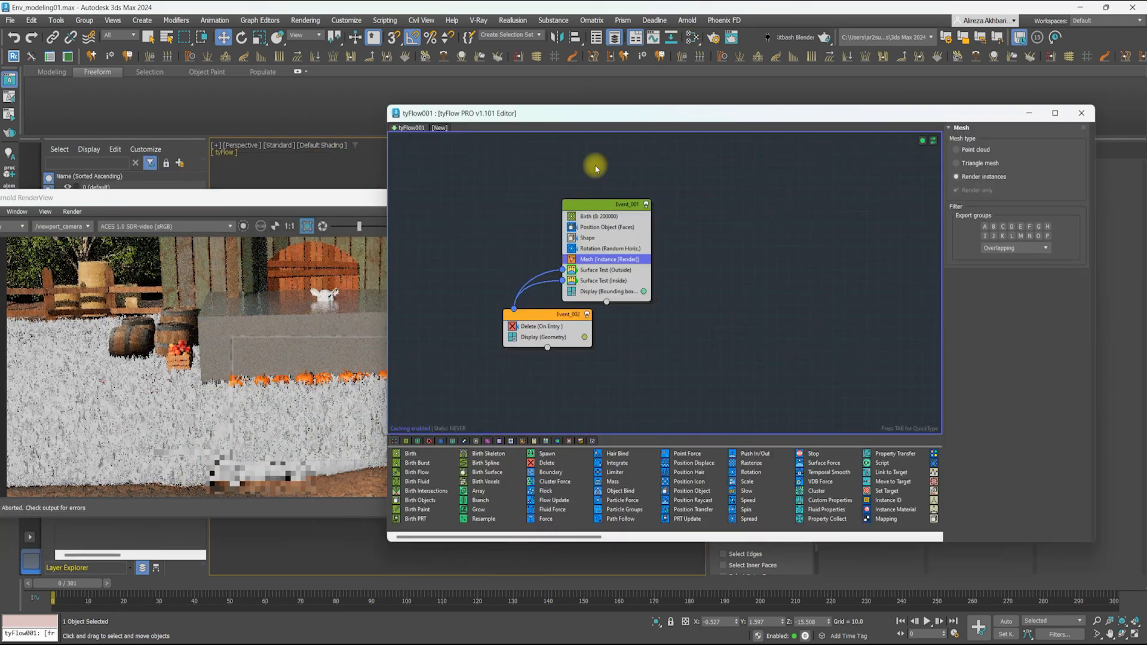
click(598, 235)
drag(711, 111, 509, 99)
drag(756, 472, 771, 137)
drag(784, 448, 788, 410)
scroll(758, 435, down, 3)
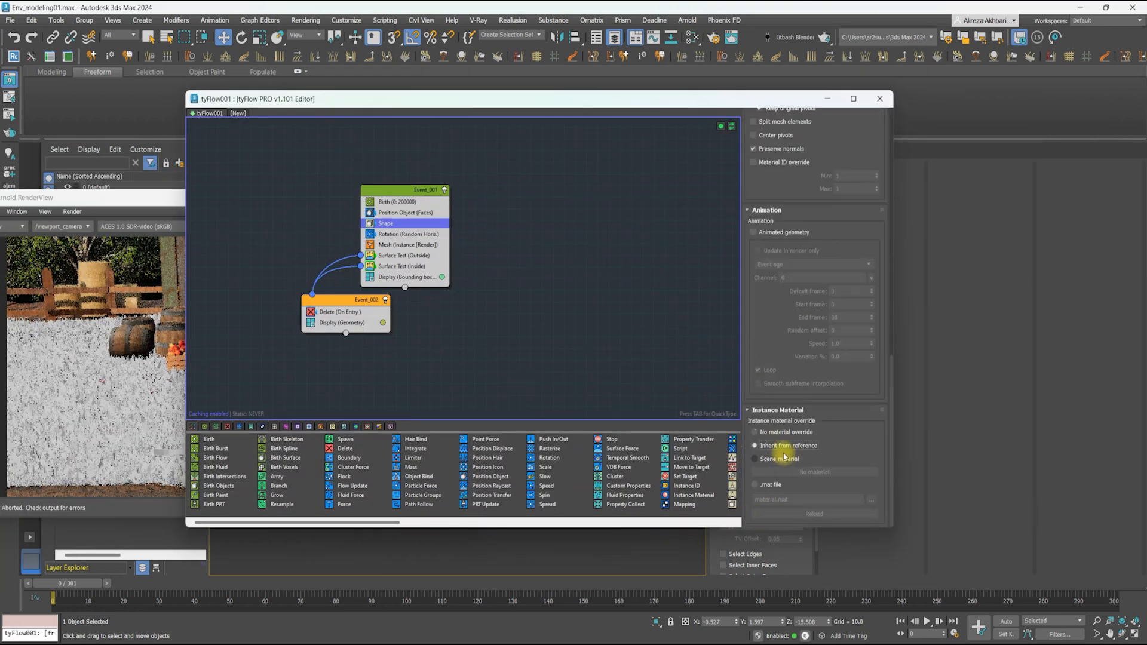
Restart the Arnold render and examine the grass materials in front of the barn
drag(457, 100, 632, 117)
drag(311, 198, 338, 189)
click(459, 217)
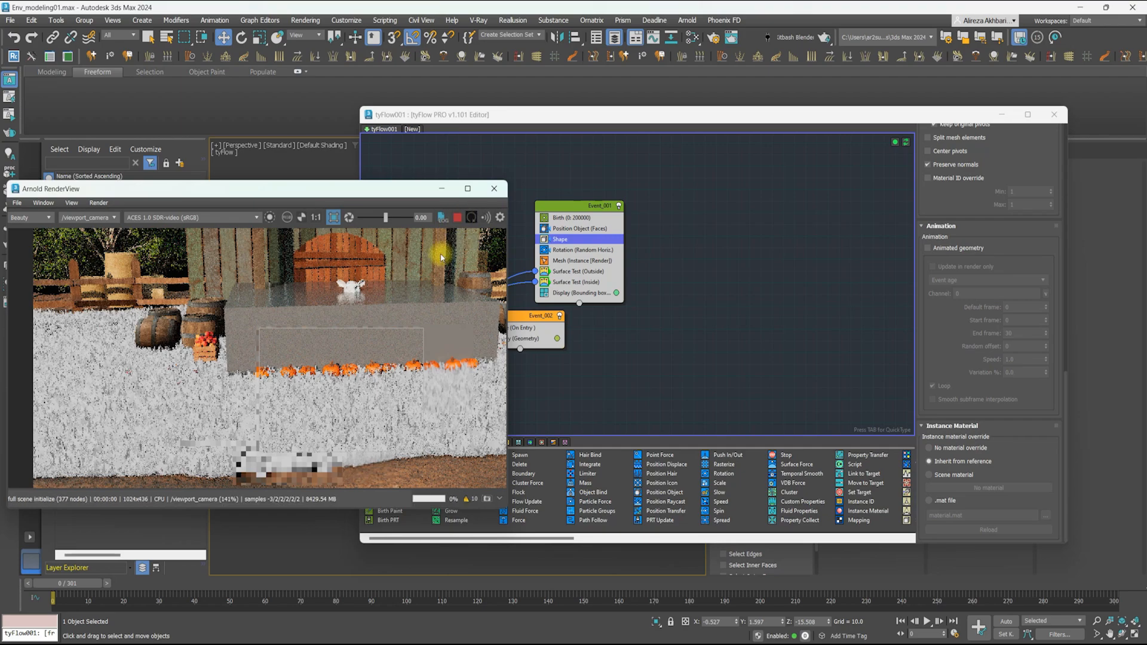
middle_drag(358, 408, 348, 395)
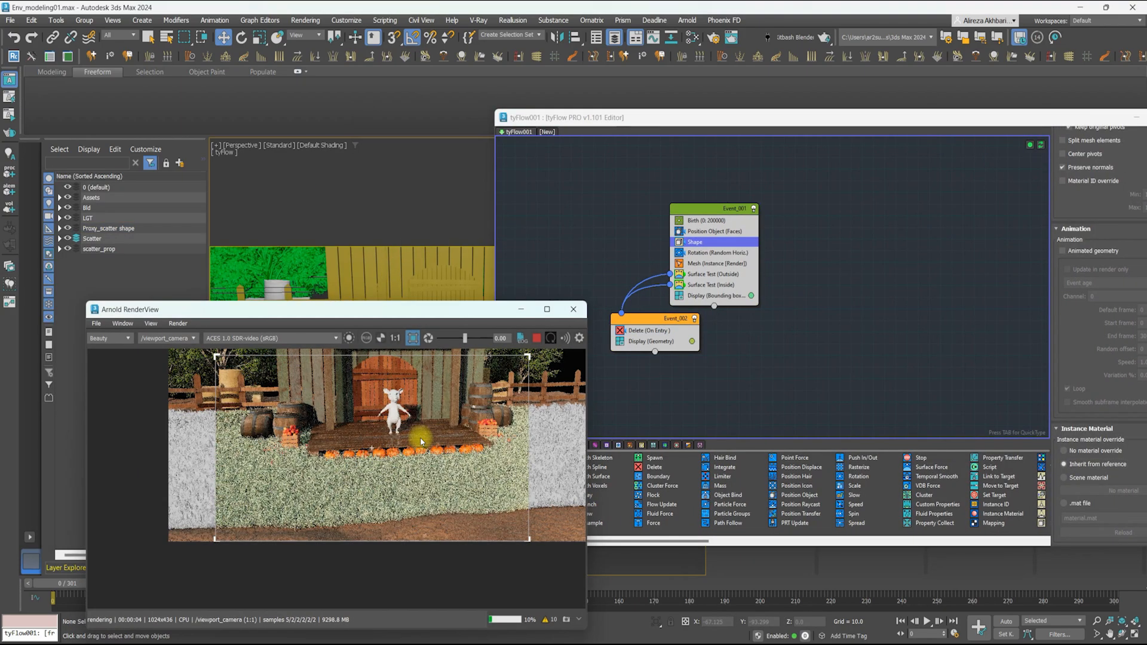
Select ArnoldLight002 in the LGT layer and review its settings alongside the Arnold render
click(111, 229)
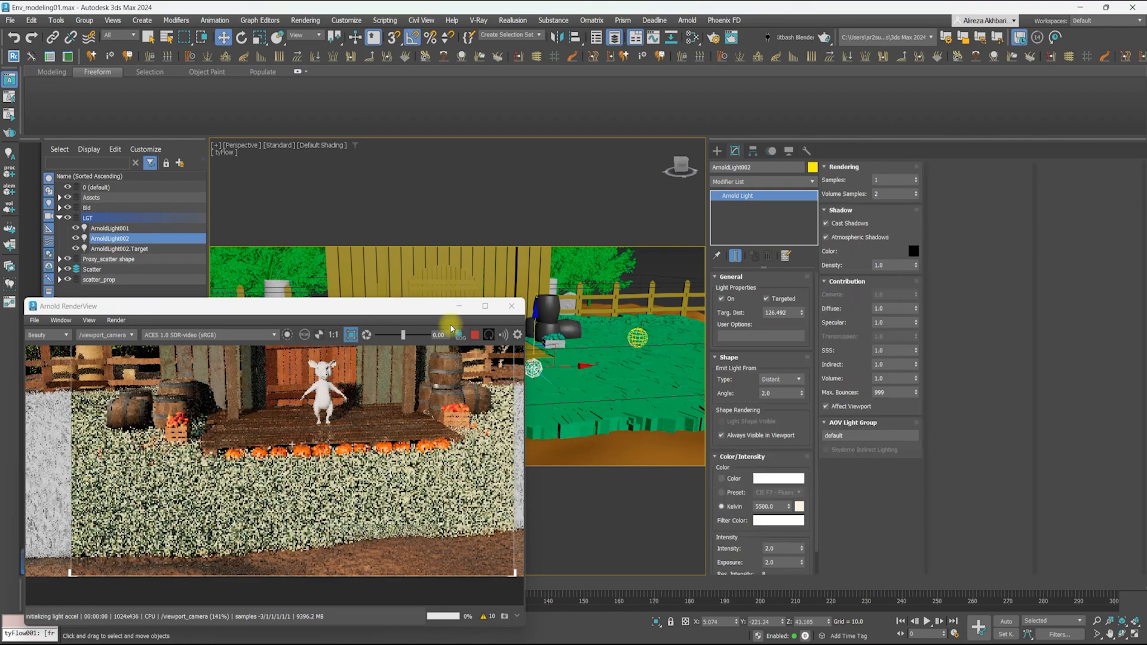
click(547, 342)
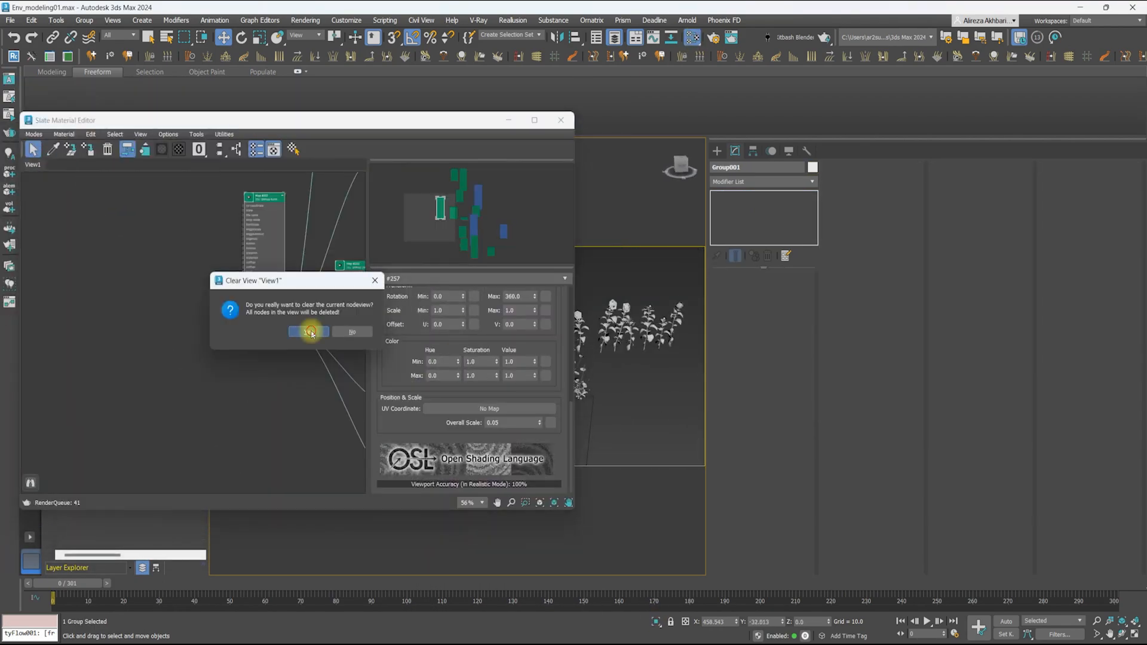
Clear the material node view and load the grass group's vlkhcbxia_2K material, opening its base color bitmap
click(311, 333)
click(53, 149)
key(alt+q)
double_click(241, 270)
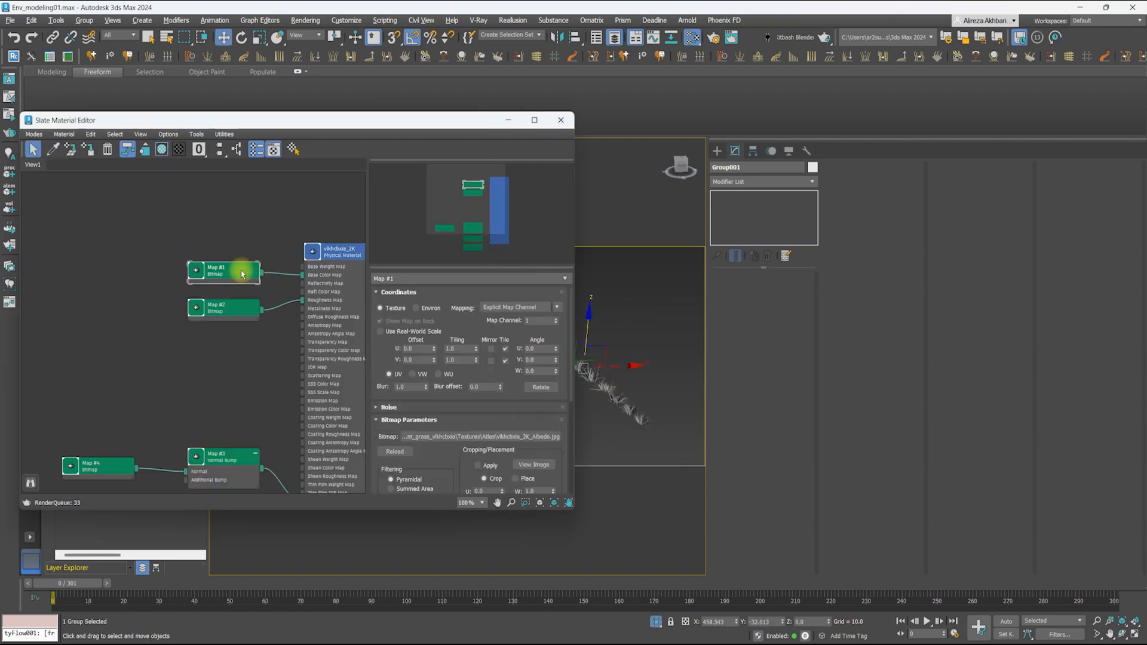
Add an OSL Bitmap Lookup map beside the base color bitmap of the grass material
middle_drag(241, 270, 245, 314)
right_click(112, 218)
mouse_move(177, 236)
mouse_move(238, 237)
click(299, 424)
key(Escape)
Load vlkhcbxia_2K_Albedo.exr into the OSL Bitmap Lookup as the base color and delete the replaced Map #1 bitmap
click(531, 489)
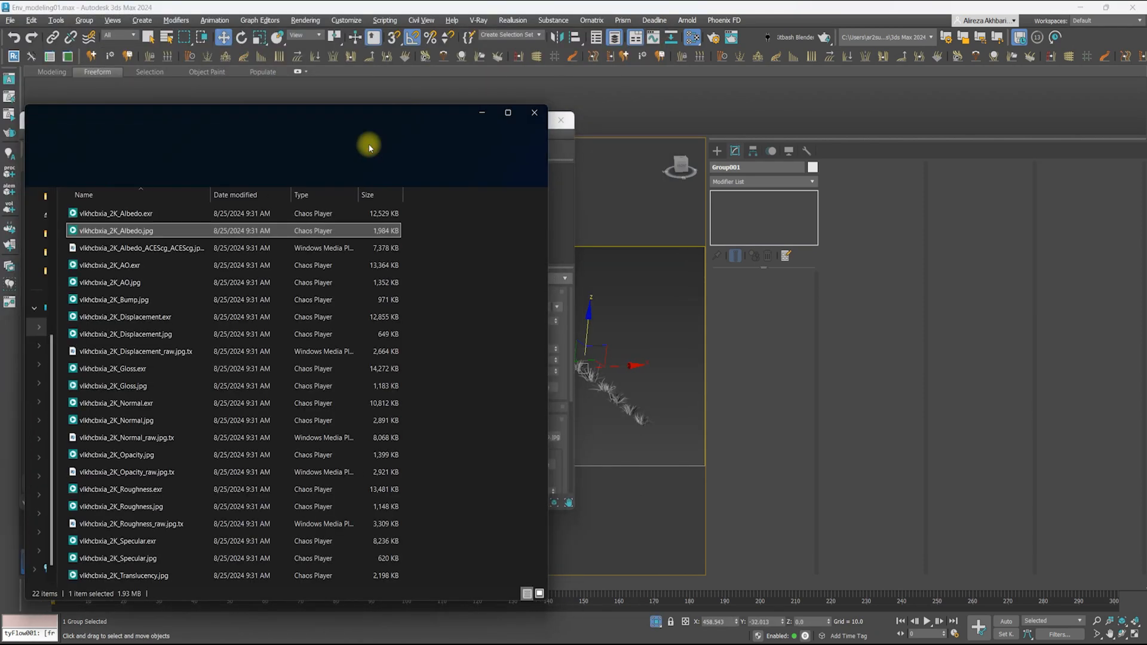
click(384, 141)
key(ctrl+c)
click(188, 254)
double_click(112, 273)
click(534, 375)
key(ctrl+v)
key(Return)
double_click(157, 91)
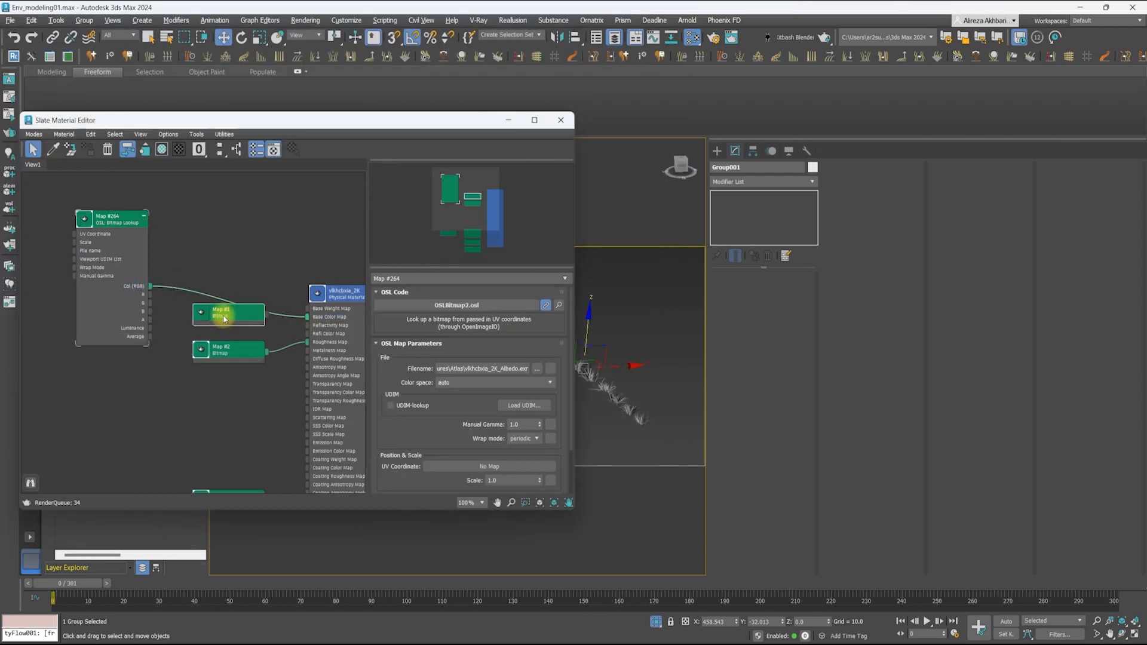
key(Delete)
Render the farm in the Arnold RenderView with a crop region and inspect the grass around the pumpkins
drag(289, 116, 345, 110)
click(608, 114)
scroll(597, 336, up, 3)
middle_drag(618, 336, 574, 328)
click(687, 22)
click(711, 35)
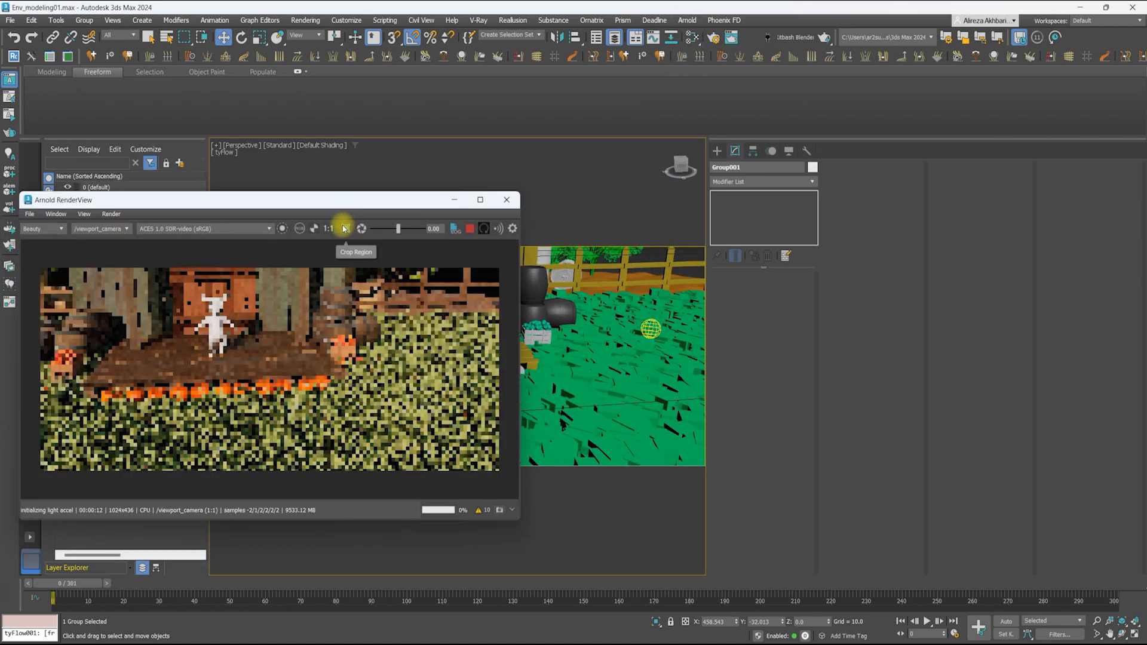
click(344, 228)
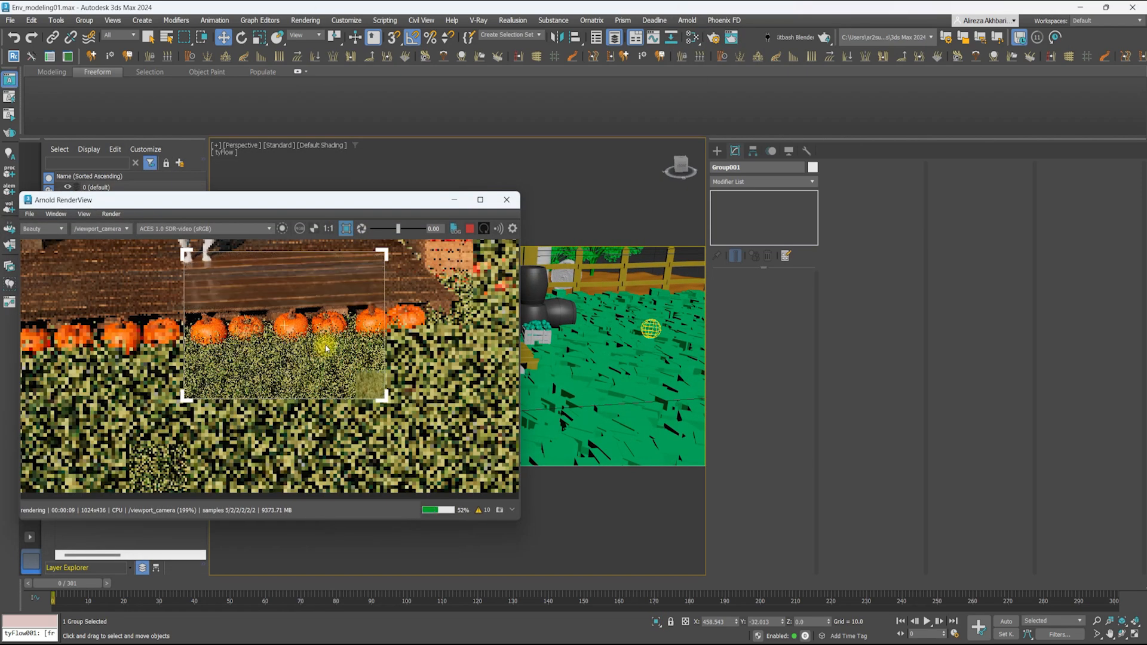
scroll(282, 343, up, 1)
scroll(248, 343, down, 2)
middle_drag(243, 328, 298, 363)
drag(253, 314, 123, 254)
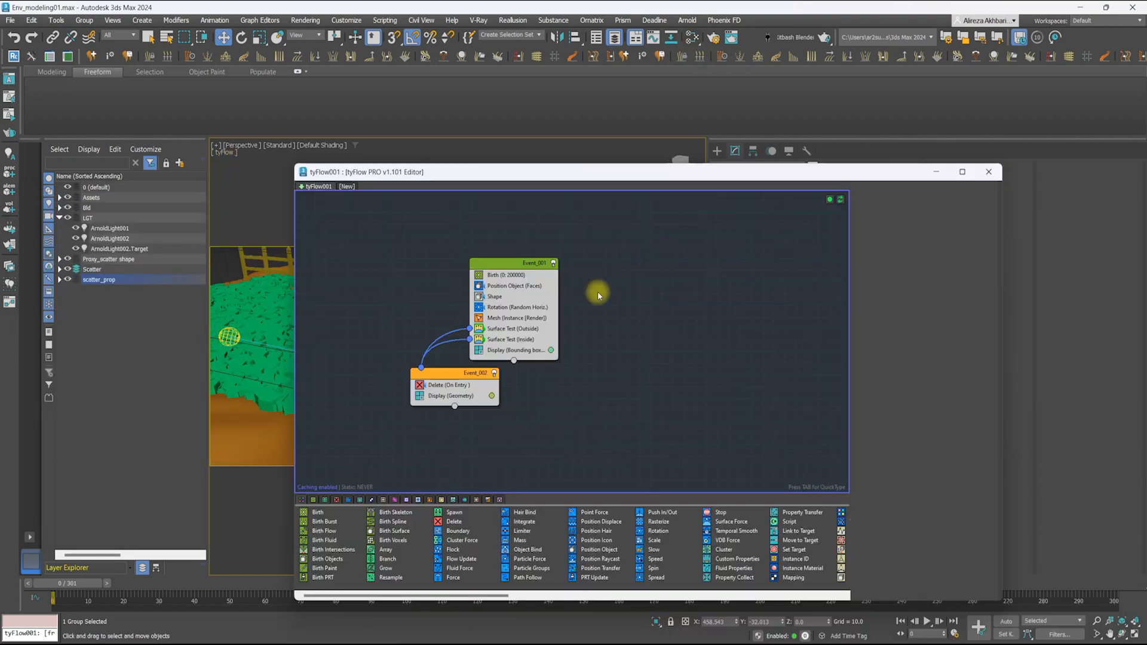
Add a Scale operator to Event_001 and multiply it by a Noise texmap sampled from Plane001
click(608, 310)
click(872, 477)
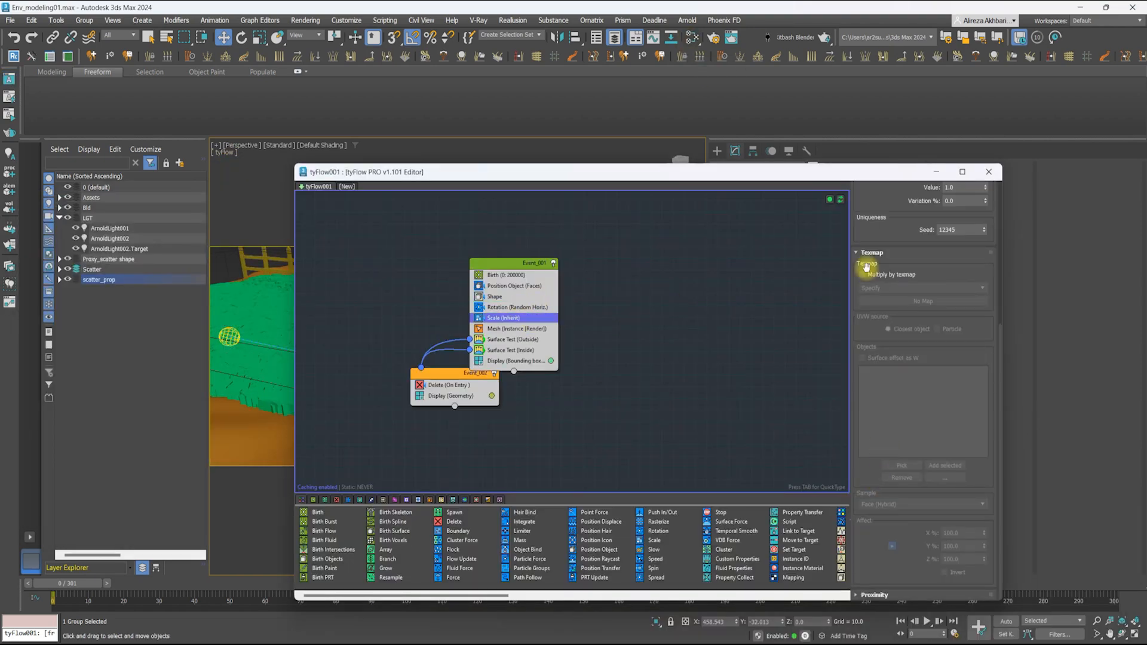
click(890, 302)
scroll(448, 287, down, 5)
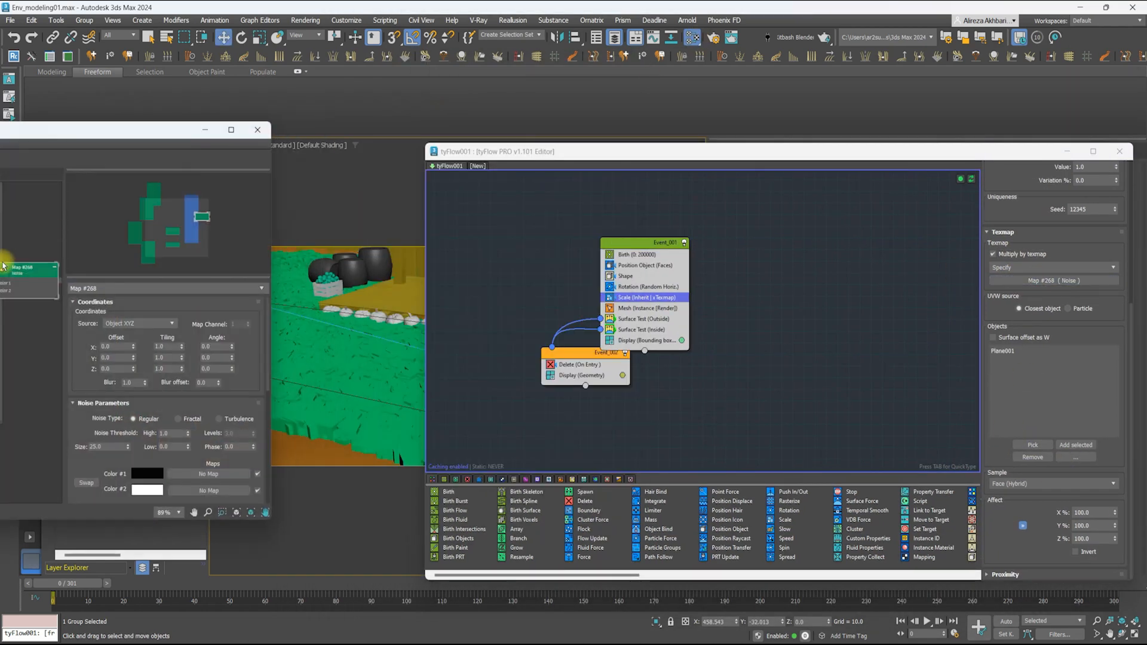
Set the scale Noise map's size to 9.0 and its low noise threshold to 0.1
drag(493, 157, 614, 160)
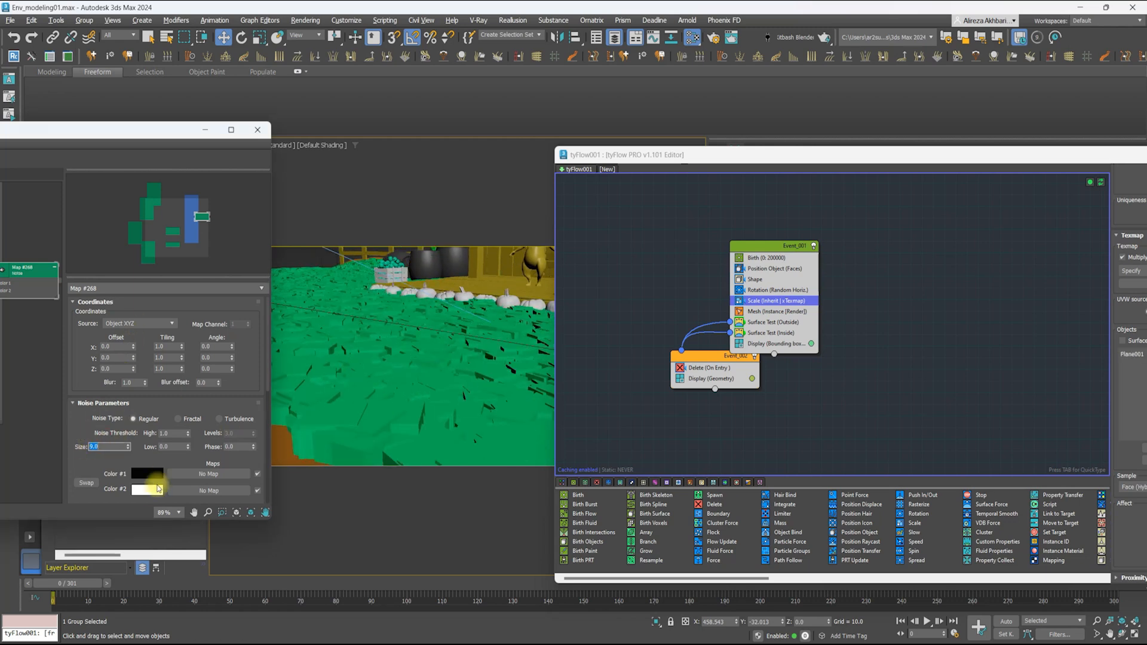
scroll(171, 430, down, 1)
click(172, 413)
text(0.3)
key(Return)
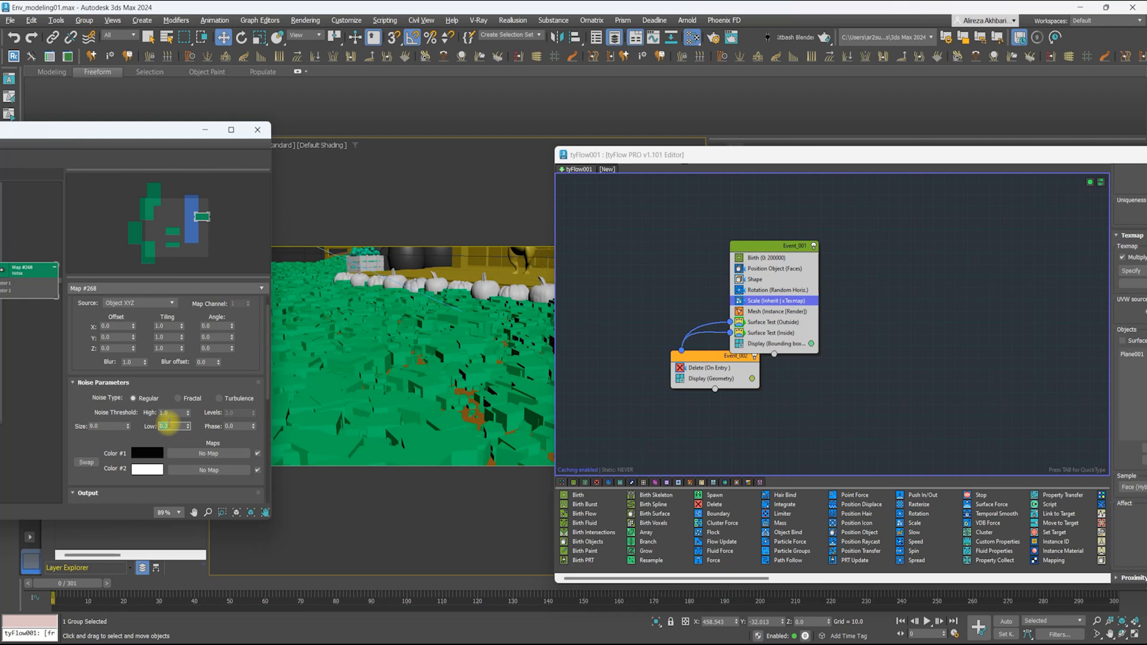
text(0.1)
key(Return)
Darken the scale Noise map's Color 2 to a grey of about 201 and check the scatter before the barn
click(147, 469)
drag(127, 347, 128, 386)
drag(842, 154, 623, 186)
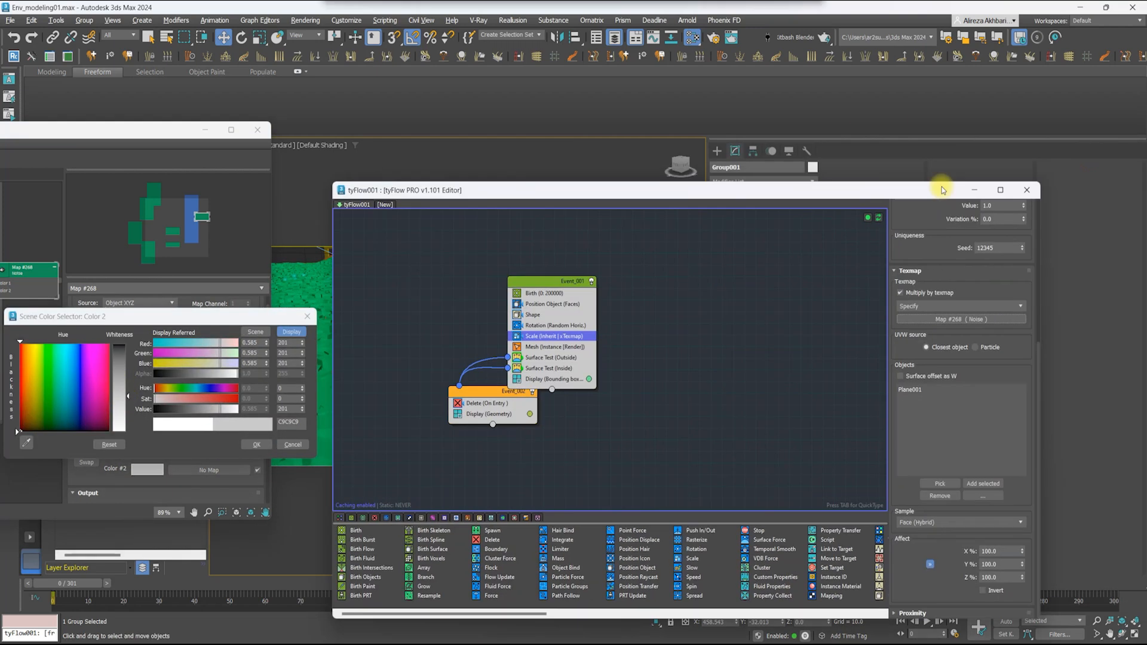
click(1025, 190)
click(256, 444)
scroll(413, 355, down, 3)
alt+middle_drag(394, 358, 478, 350)
scroll(477, 348, up, 2)
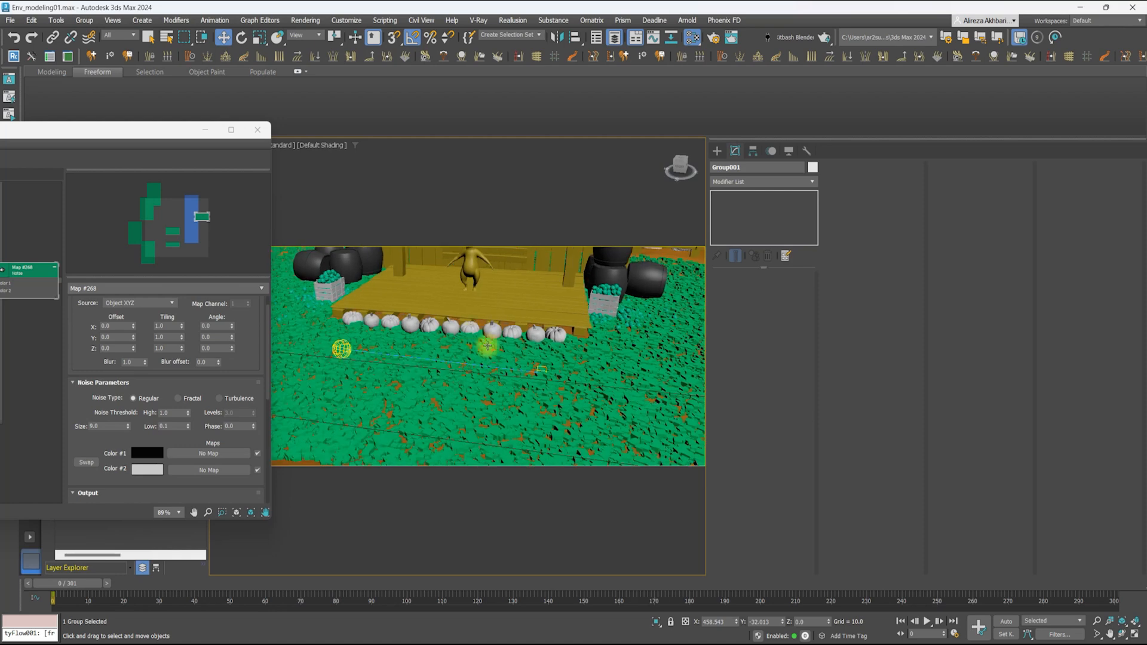
Add a third Surface Test operator to Event_001 below the Outside and Inside tests
drag(152, 129, 203, 224)
click(223, 151)
mouse_move(257, 197)
click(352, 332)
drag(579, 394, 442, 356)
click(535, 342)
click(547, 451)
click(540, 368)
drag(553, 371, 514, 383)
click(516, 331)
drag(744, 184, 571, 118)
click(757, 349)
click(738, 493)
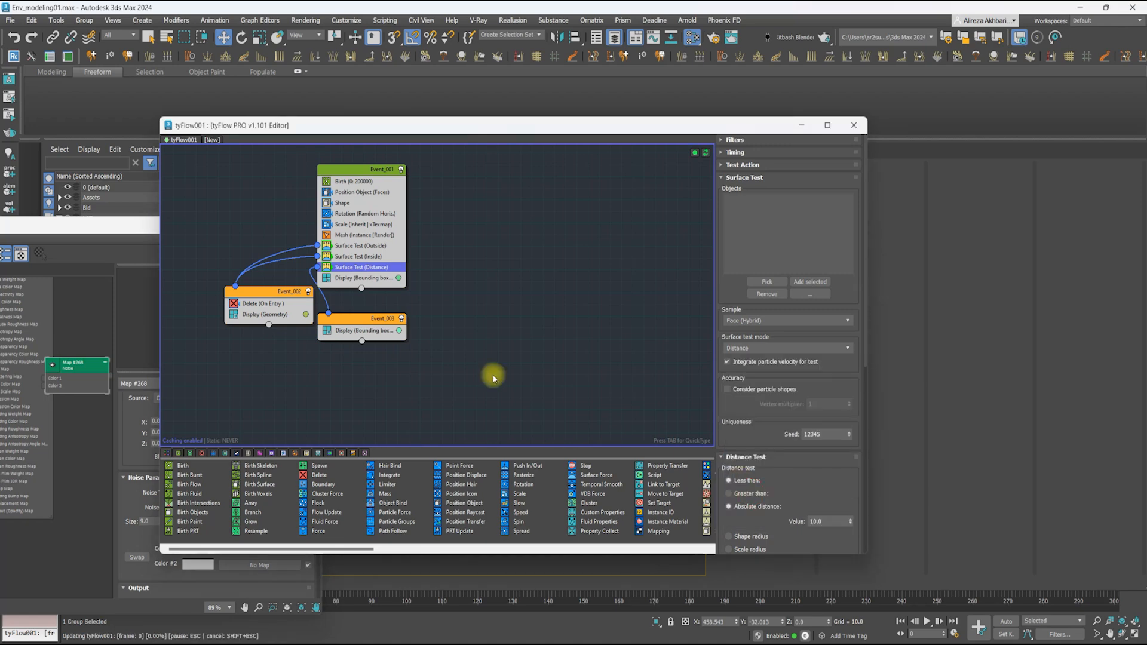
Switch the new Surface Test to Texture mode, wired to the Delete event, and pick the ground Plane001 as its object
click(345, 313)
drag(348, 125, 679, 106)
click(692, 248)
click(1099, 263)
drag(225, 230, 96, 238)
scroll(313, 421, down, 2)
middle_drag(263, 442, 313, 422)
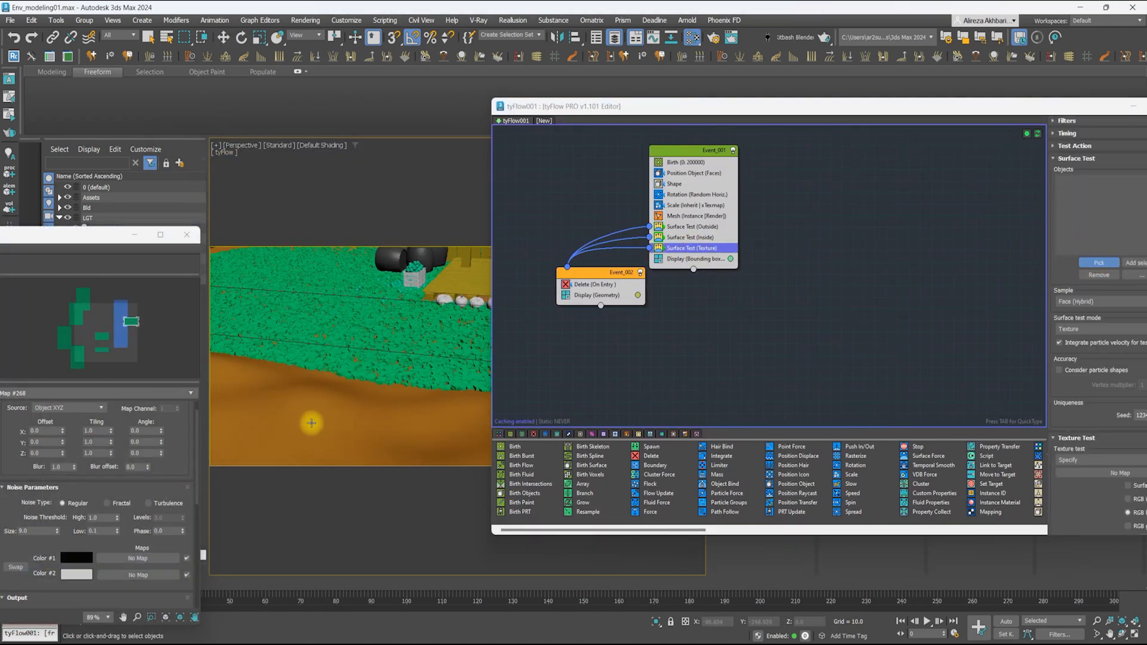
Assign a Noise map to the Surface Test's texture test and check the scatter on the ground
drag(856, 107, 637, 108)
click(871, 472)
double_click(386, 424)
drag(439, 106, 628, 112)
scroll(350, 340, down, 3)
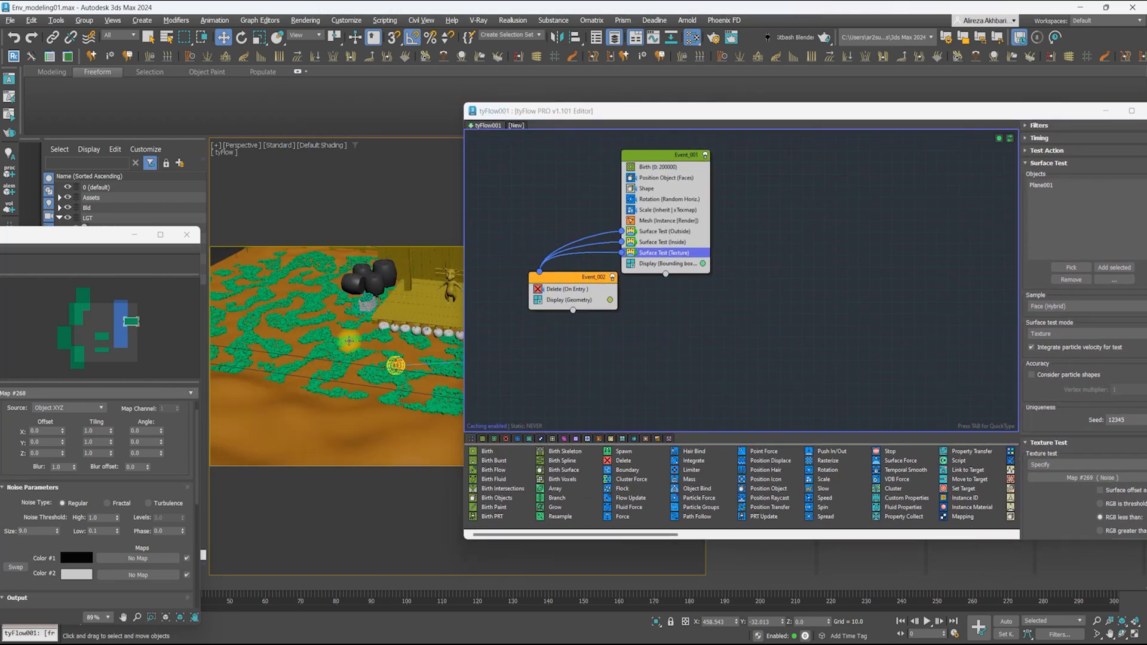
Set the texture test's Noise map to Fractal with a high noise threshold of 0.895
scroll(349, 340, up, 3)
middle_drag(432, 317, 385, 328)
drag(94, 240, 179, 82)
click(102, 339)
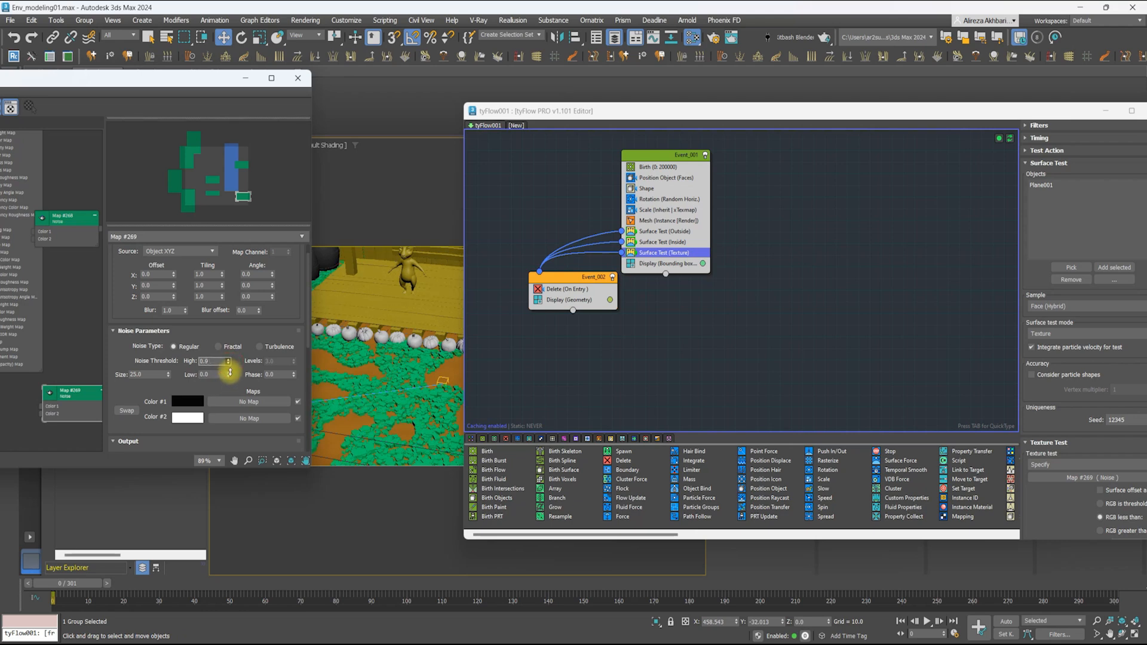
click(225, 350)
drag(546, 113, 691, 111)
scroll(441, 326, down, 5)
Render the scene in the Arnold RenderView and restrict it to a crop region over the grass and pumpkins
click(687, 21)
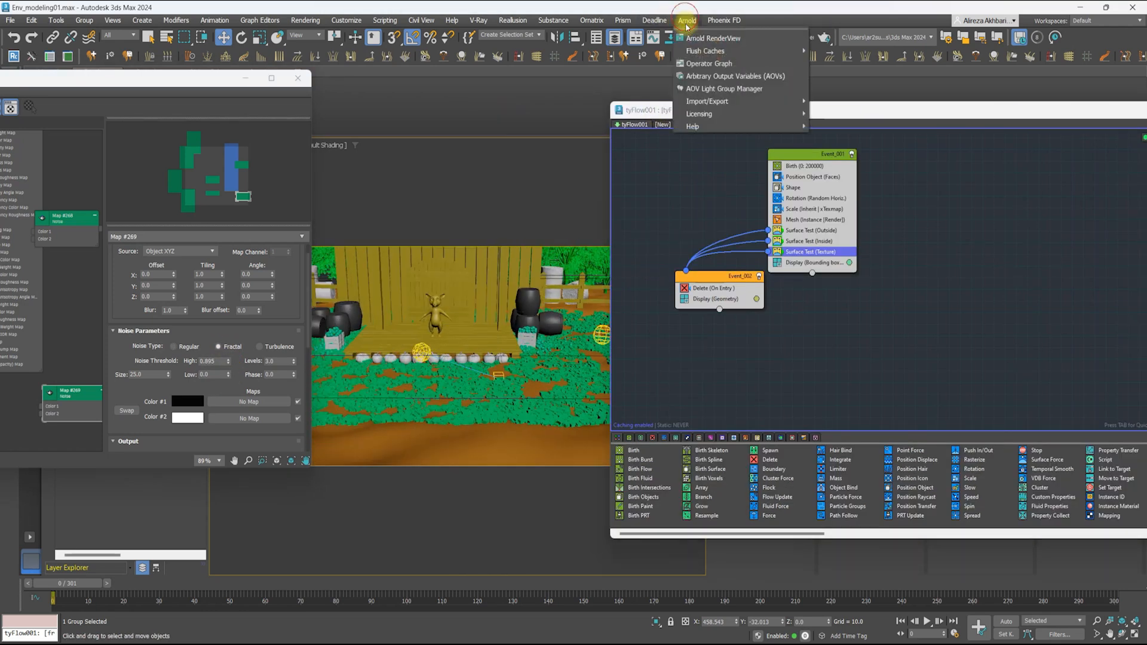
click(712, 38)
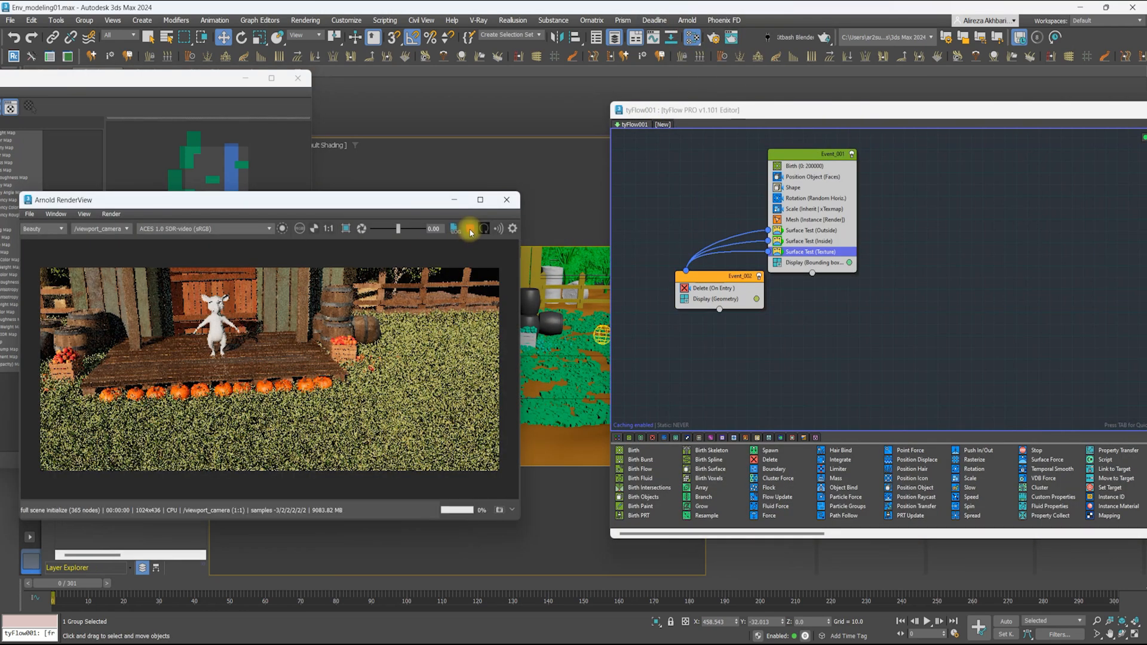
click(470, 232)
scroll(269, 382, up, 4)
click(346, 228)
drag(206, 301, 434, 454)
scroll(291, 406, down, 2)
drag(239, 200, 582, 156)
Set the scale Noise map's low threshold to 0.0 and brighten its Color 2 to about 245
drag(92, 79, 217, 78)
middle_drag(200, 299, 45, 287)
drag(36, 203, 124, 294)
double_click(123, 294)
double_click(329, 373)
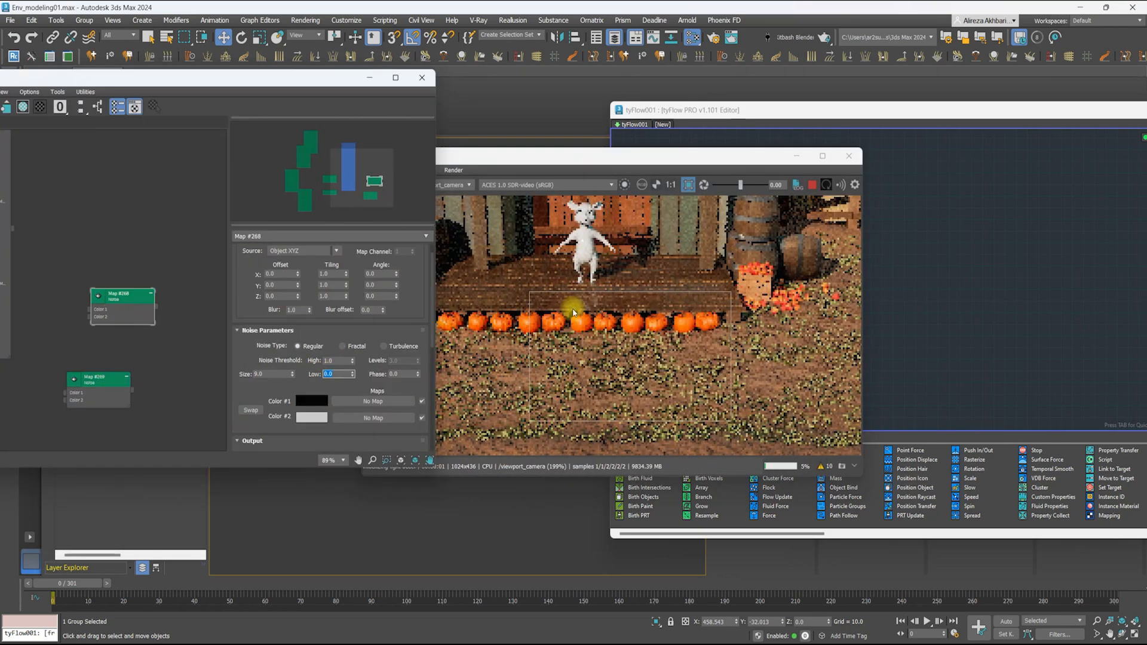
click(311, 417)
drag(126, 362, 124, 376)
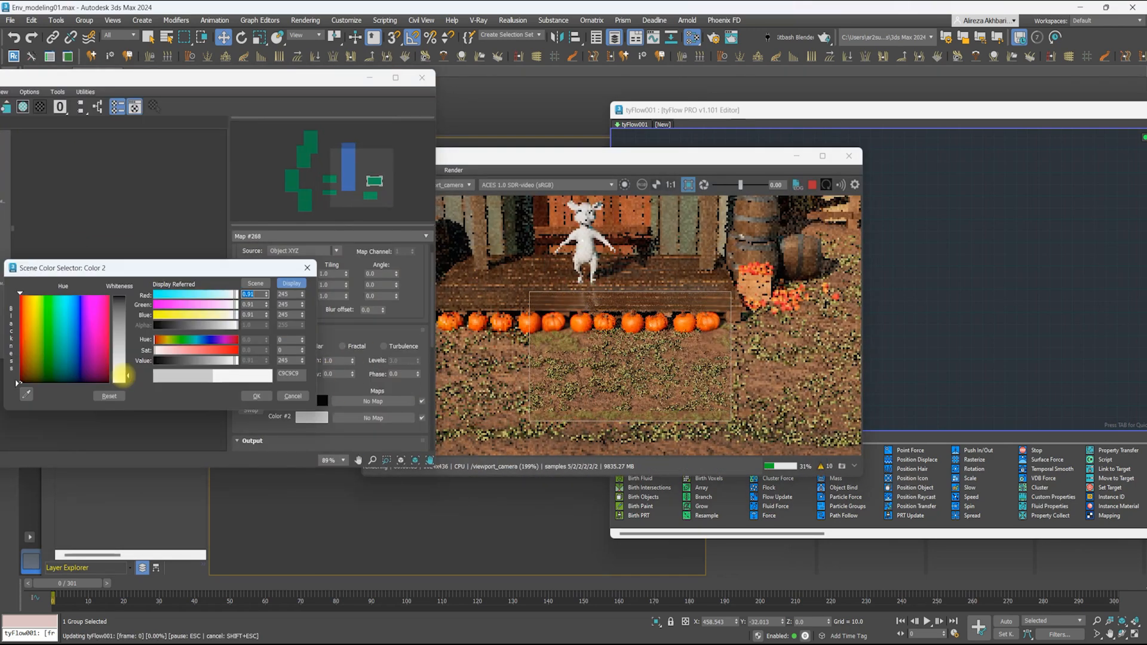
click(257, 397)
Widen the Arnold crop region across the porch and barrels, inspect the grass coverage, and close the RenderView
click(811, 185)
scroll(603, 352, down, 2)
drag(561, 308, 442, 251)
drag(709, 402, 834, 422)
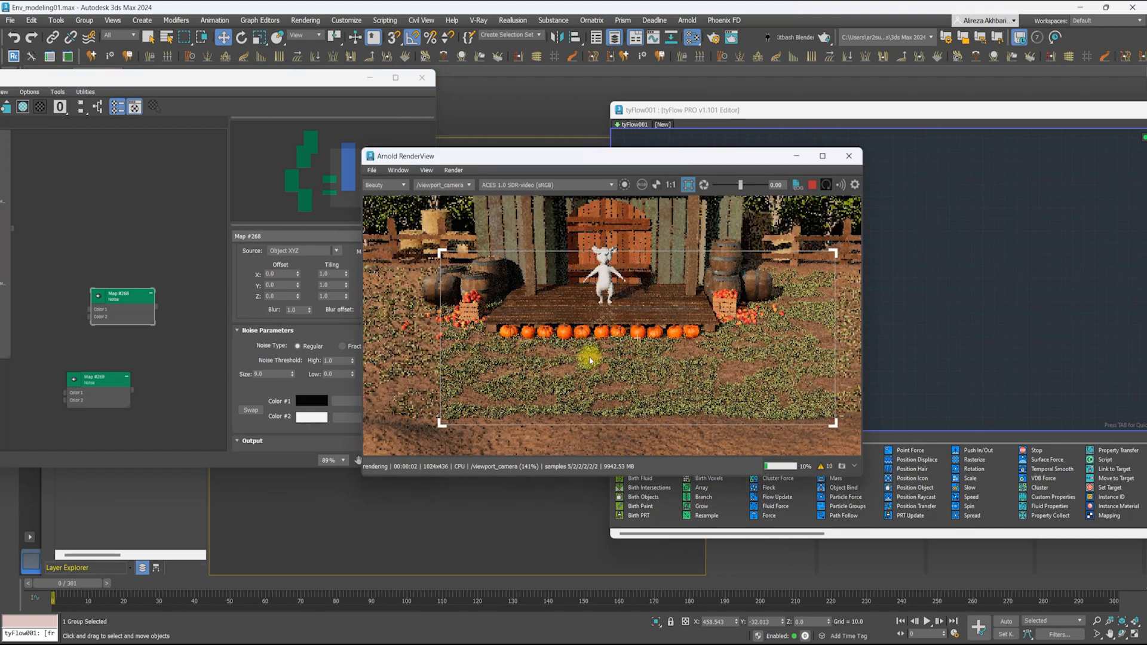
scroll(589, 358, up, 2)
click(811, 185)
click(858, 157)
Set the texture test's Noise map size to 15.0 and render the crop region again
double_click(99, 380)
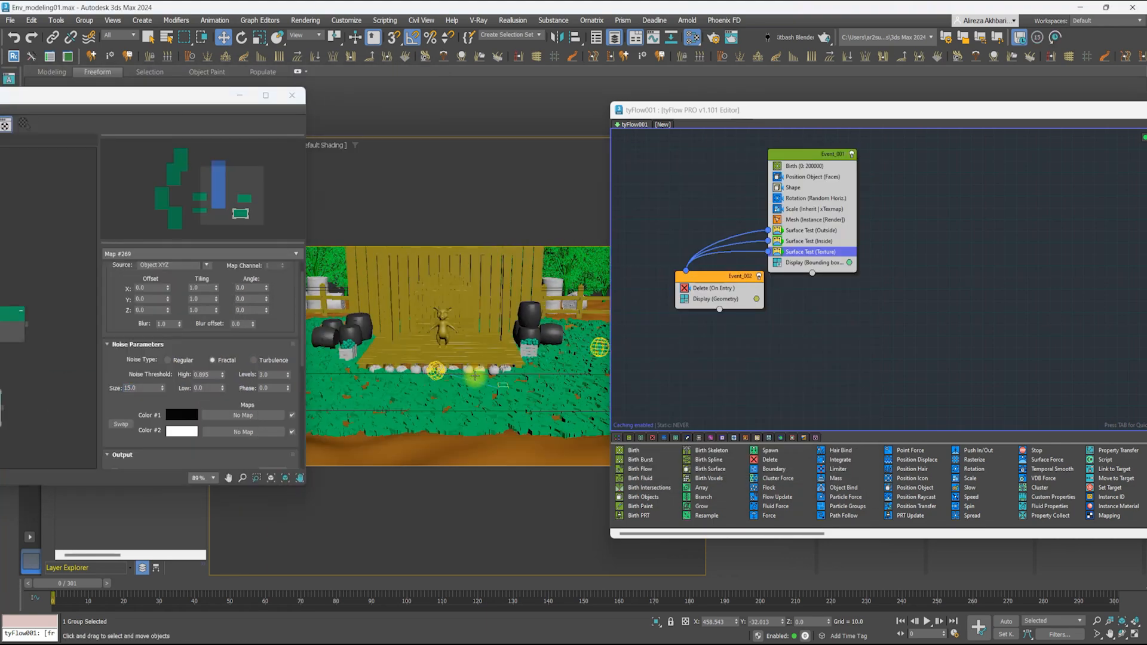
click(806, 186)
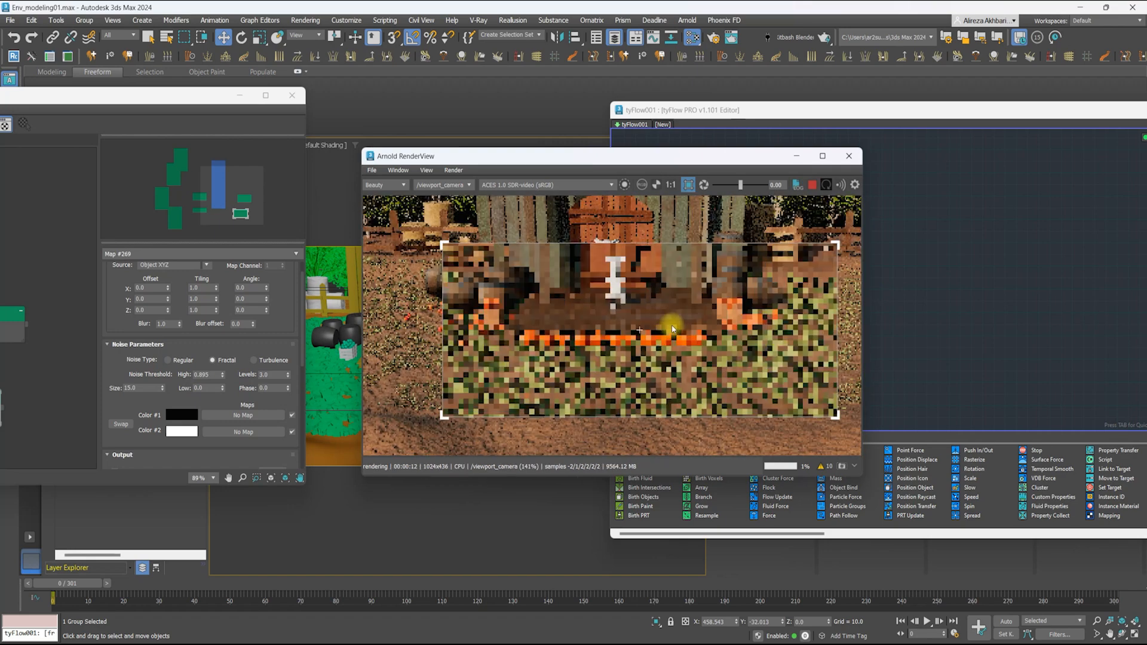
scroll(742, 351, down, 2)
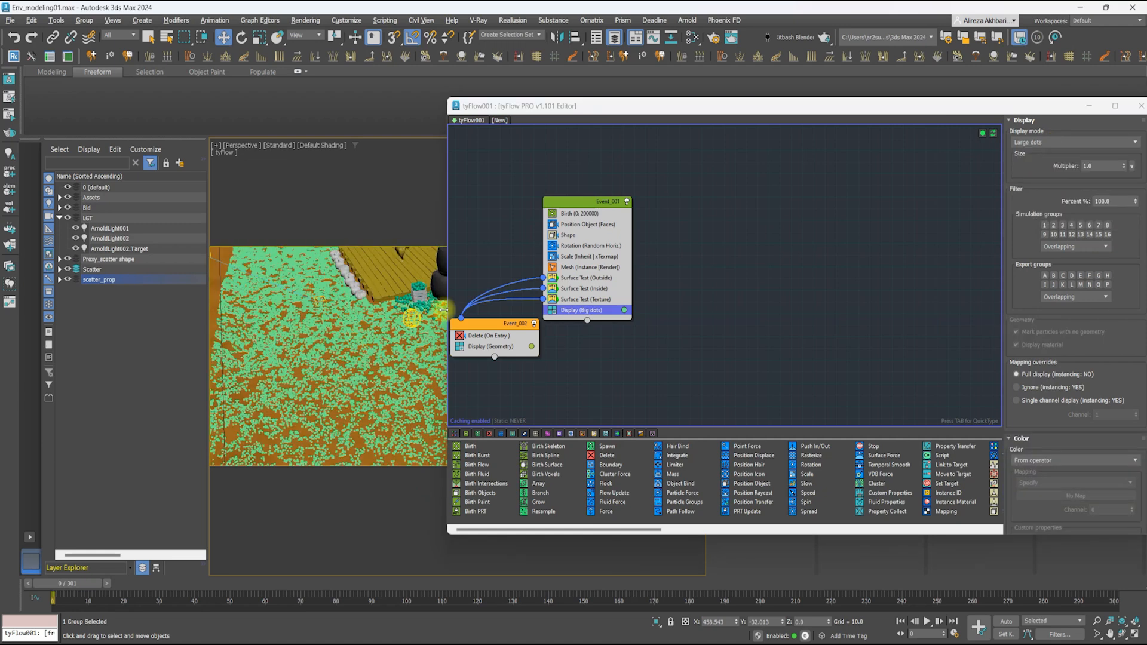
Copy Event_001 and its Delete event and paste the duplicate into the tyFlow graph
drag(443, 309, 643, 190)
right_click(545, 228)
click(592, 231)
key(ctrl+v)
Pick a new boundary object in the scene for the duplicated event's Surface Test (Outside)
click(725, 308)
click(1054, 262)
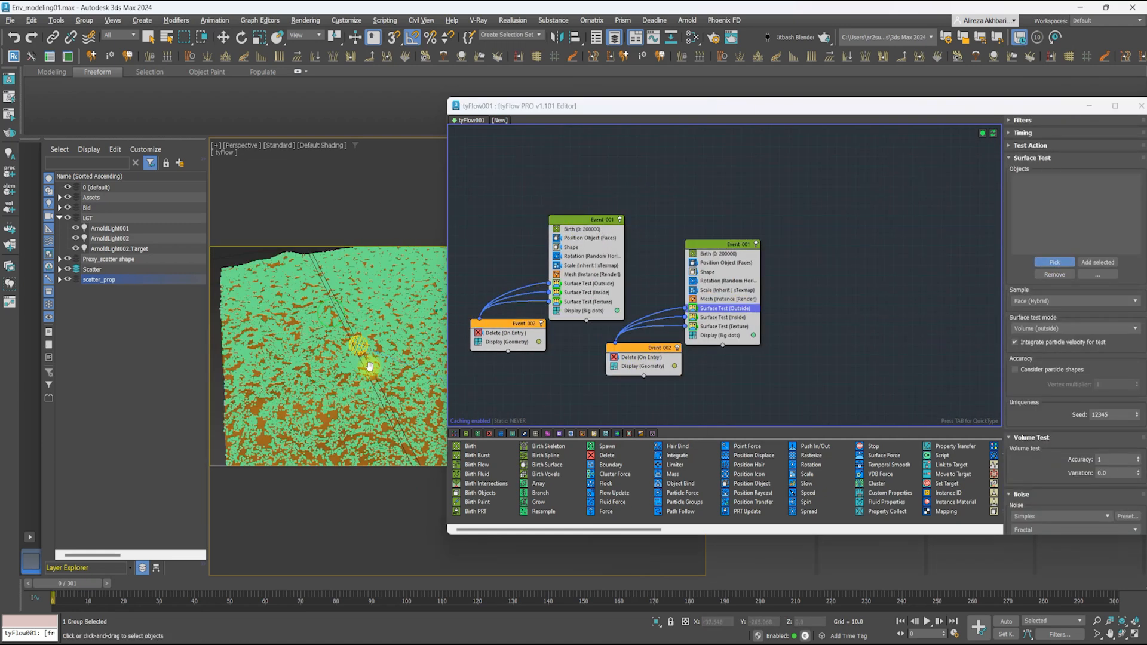
click(378, 298)
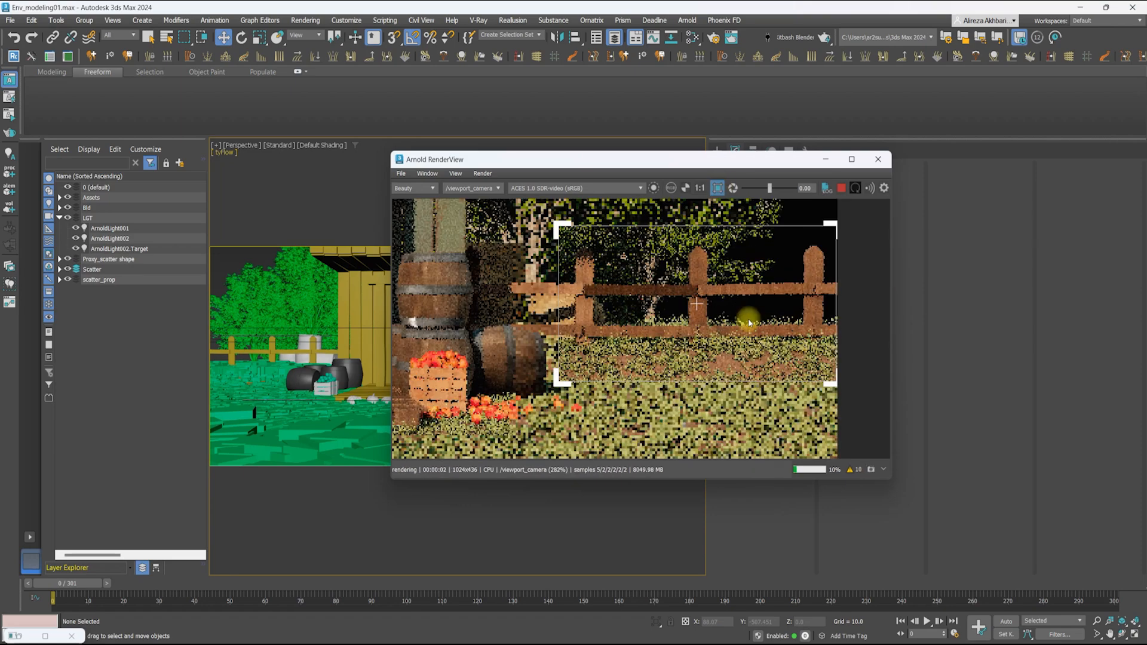
Render several crop regions around the fence, barrels and foreground and inspect the grass there
middle_drag(751, 318, 696, 329)
scroll(696, 329, down, 3)
drag(422, 248, 691, 402)
middle_drag(555, 346, 614, 347)
scroll(559, 345, down, 1)
drag(486, 266, 689, 415)
middle_drag(585, 368, 607, 371)
Rename the first scatter event as Grass_center and duplicate it together with its Delete event
click(291, 214)
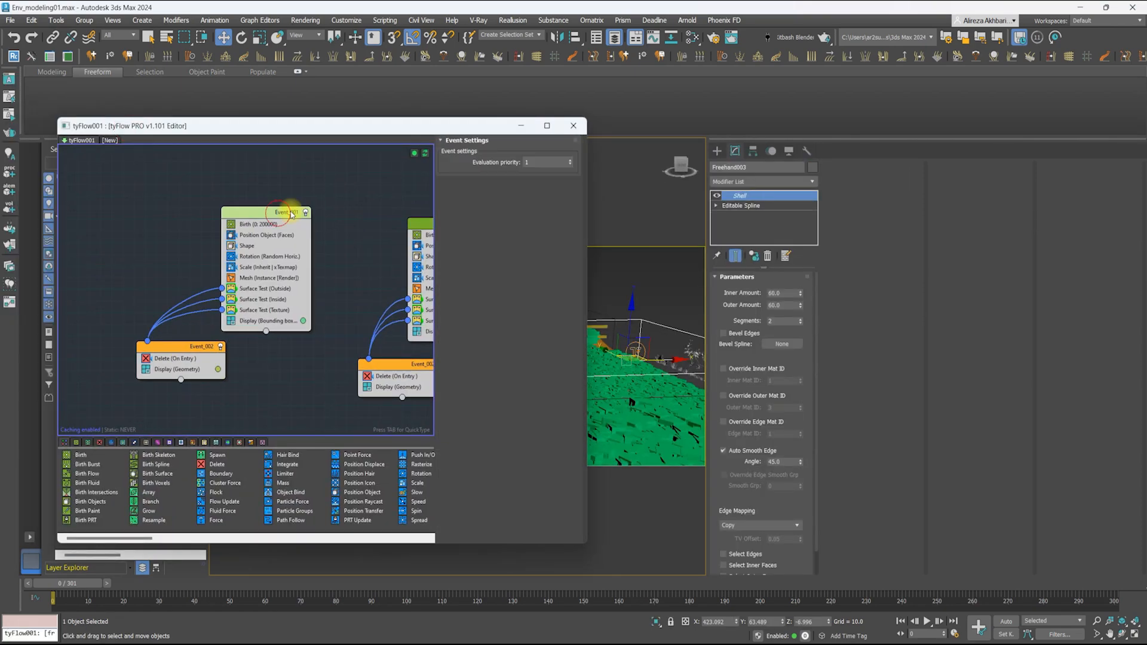
right_click(122, 221)
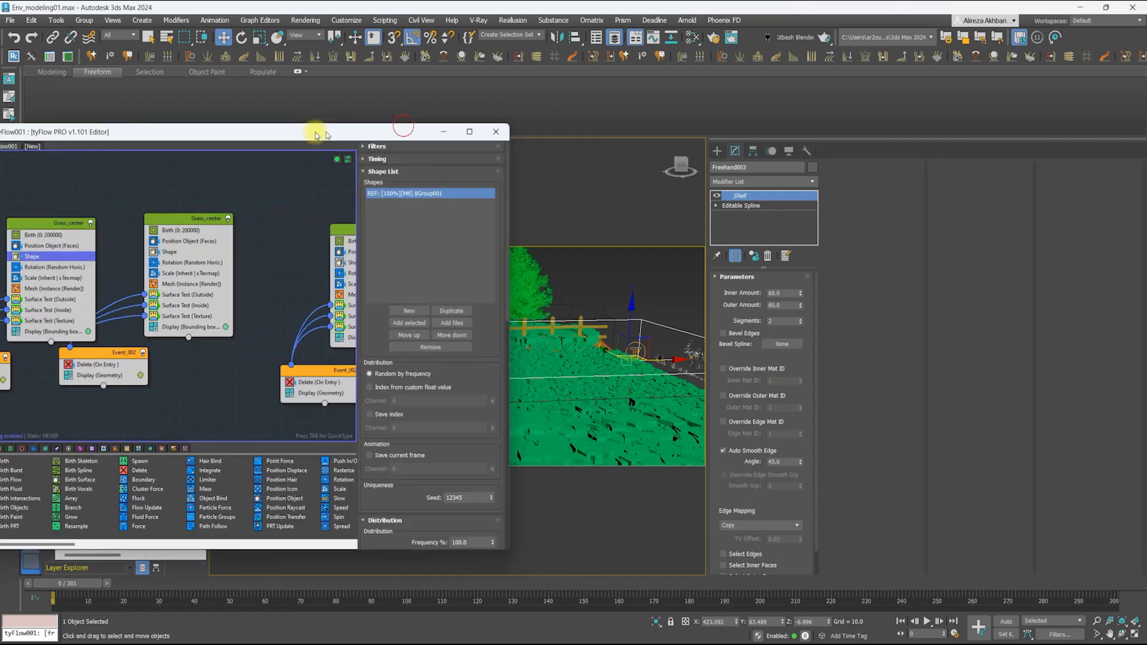
Set the duplicated event's Birth total to 10000 and check the ground in an Arnold crop render
drag(271, 134, 72, 184)
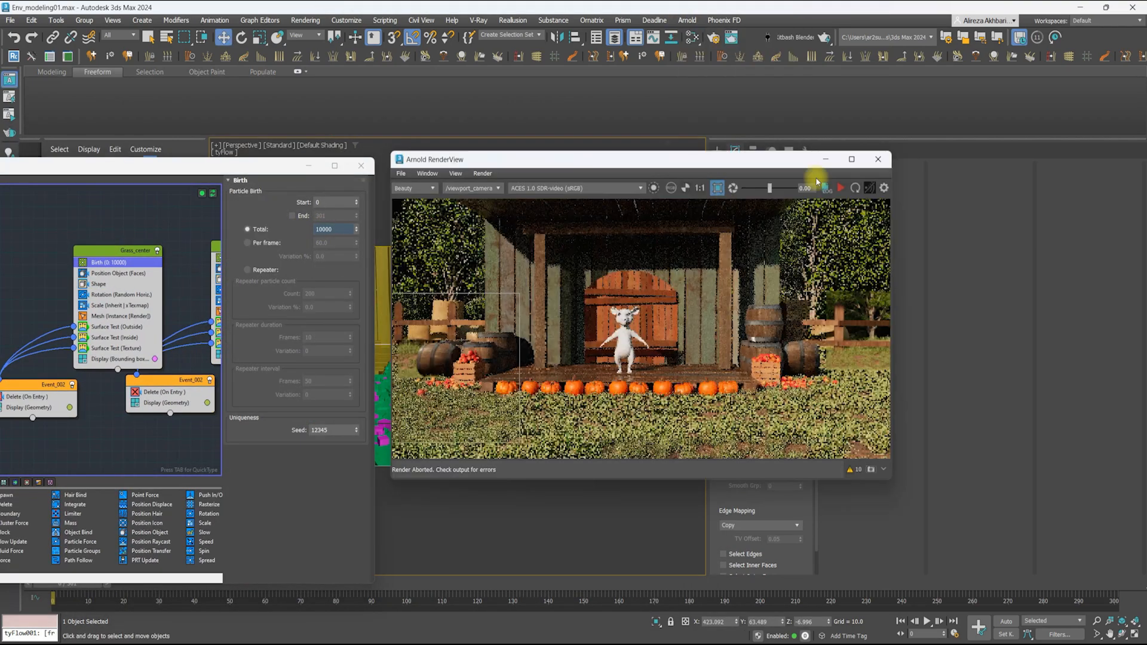
click(741, 187)
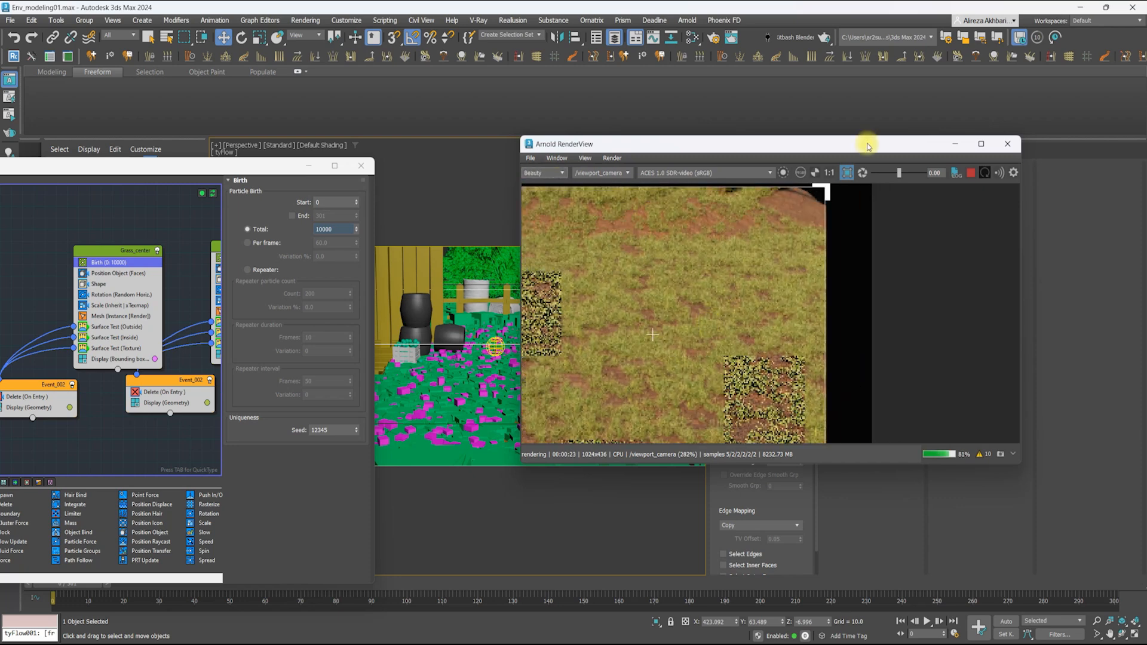
middle_drag(82, 326, 103, 321)
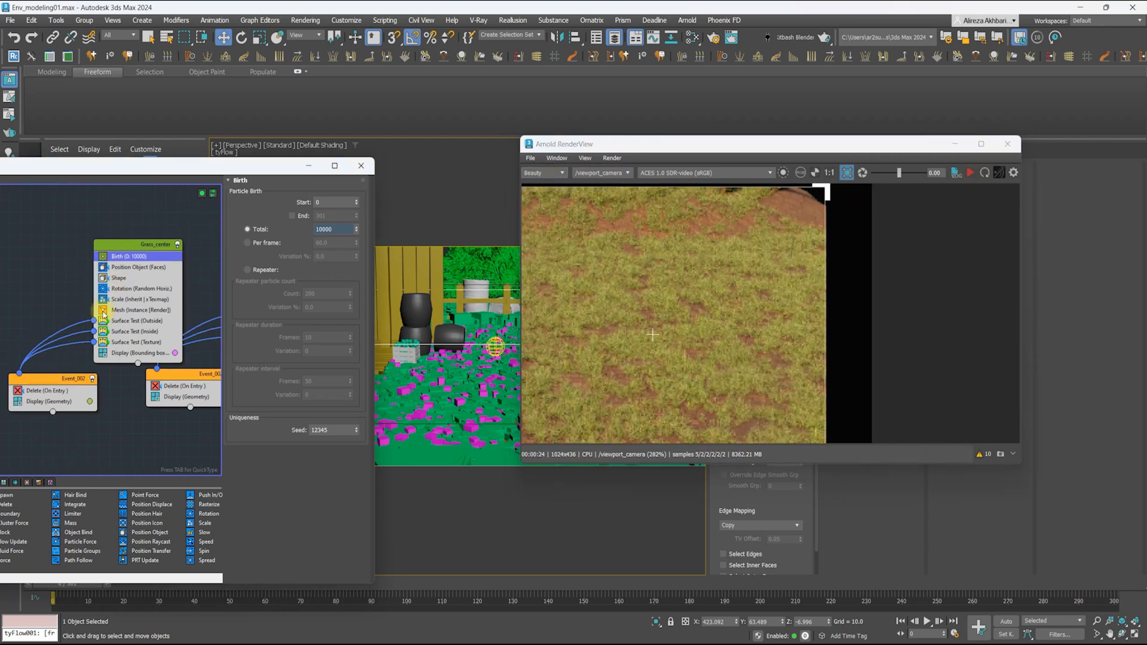
Set the scale of the duplicated event's Shape operator to 20% and check the plants in the Arnold render
scroll(695, 312, down, 2)
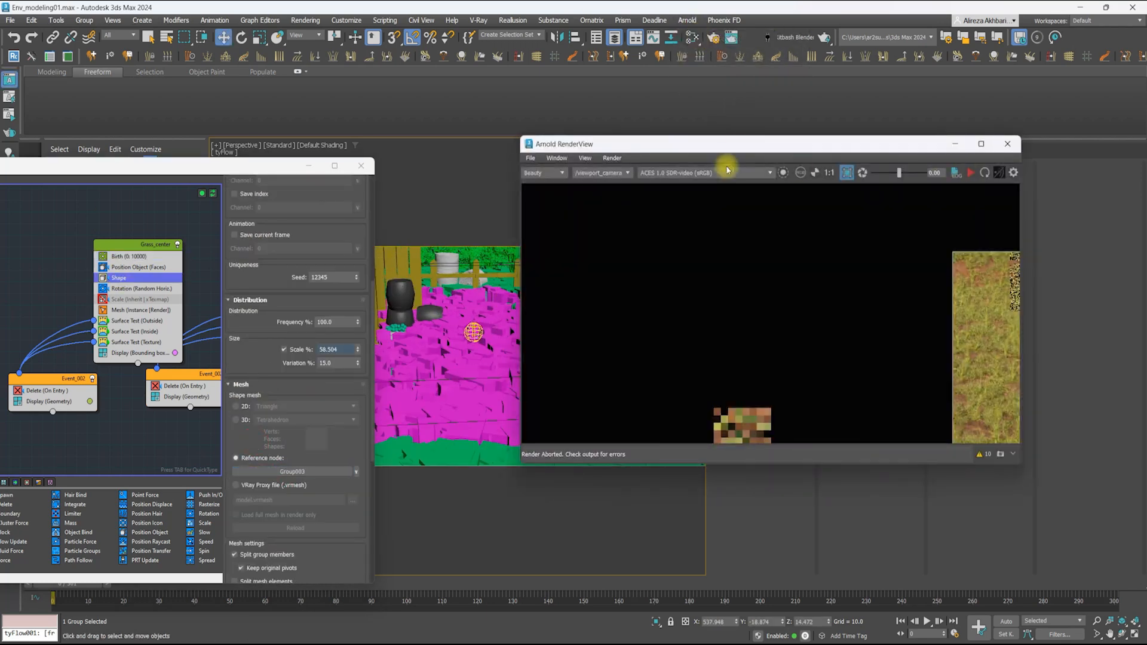
scroll(596, 286, down, 2)
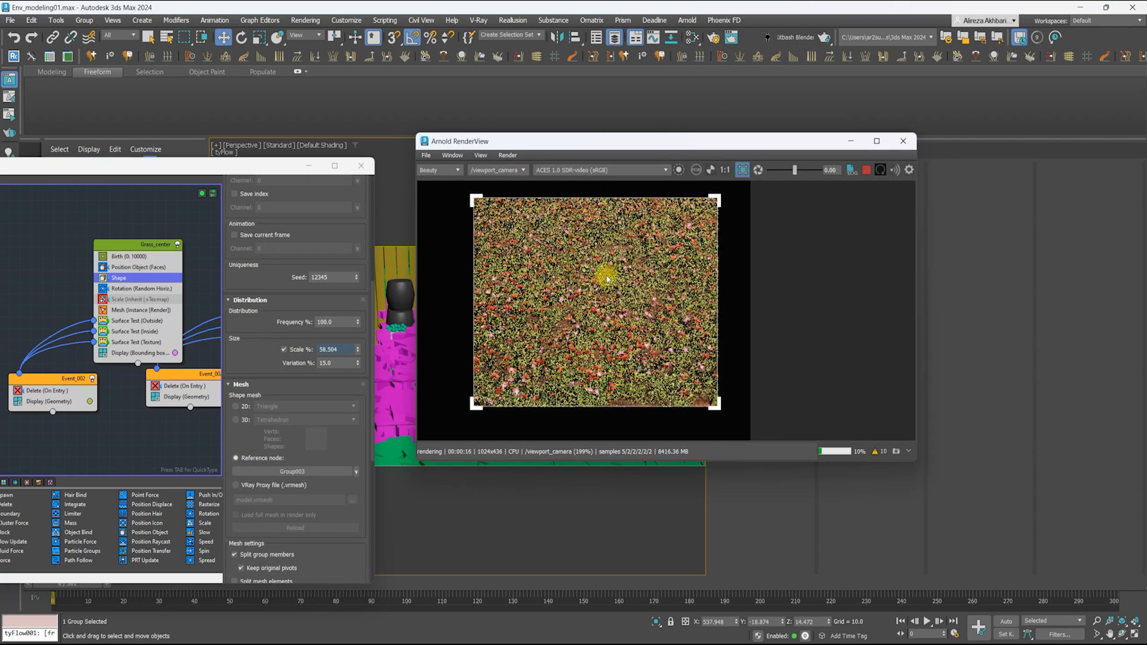
text(20)
key(Return)
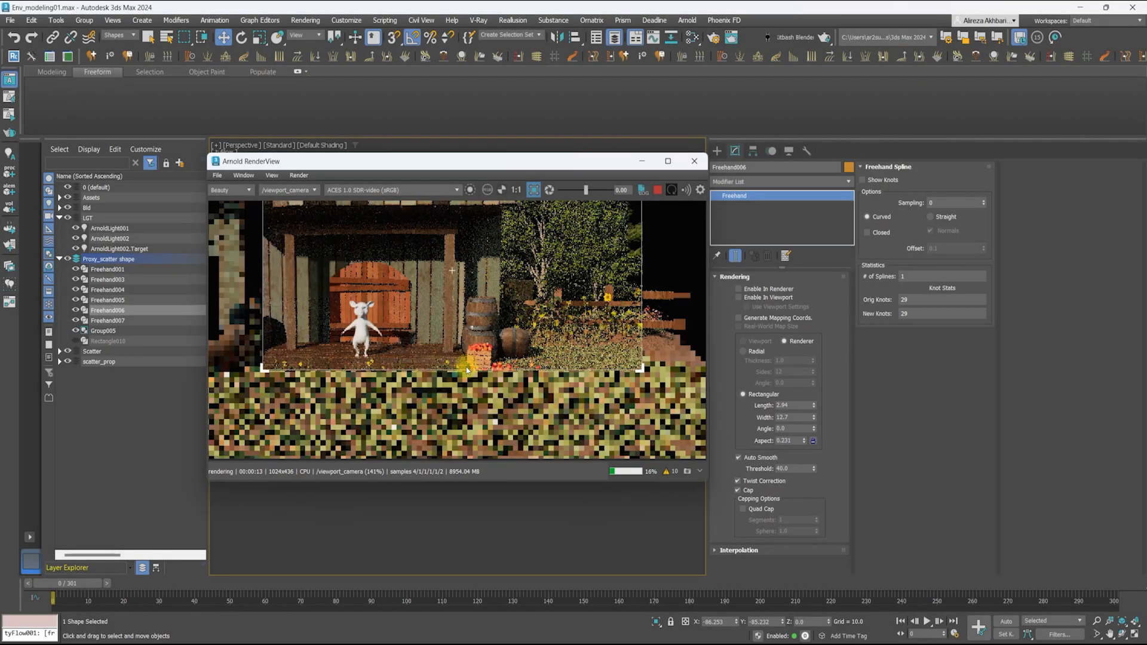
Turn off the Arnold crop region, enlarge the RenderView, and inspect the full farm with its grass and flowers
middle_drag(467, 370, 514, 321)
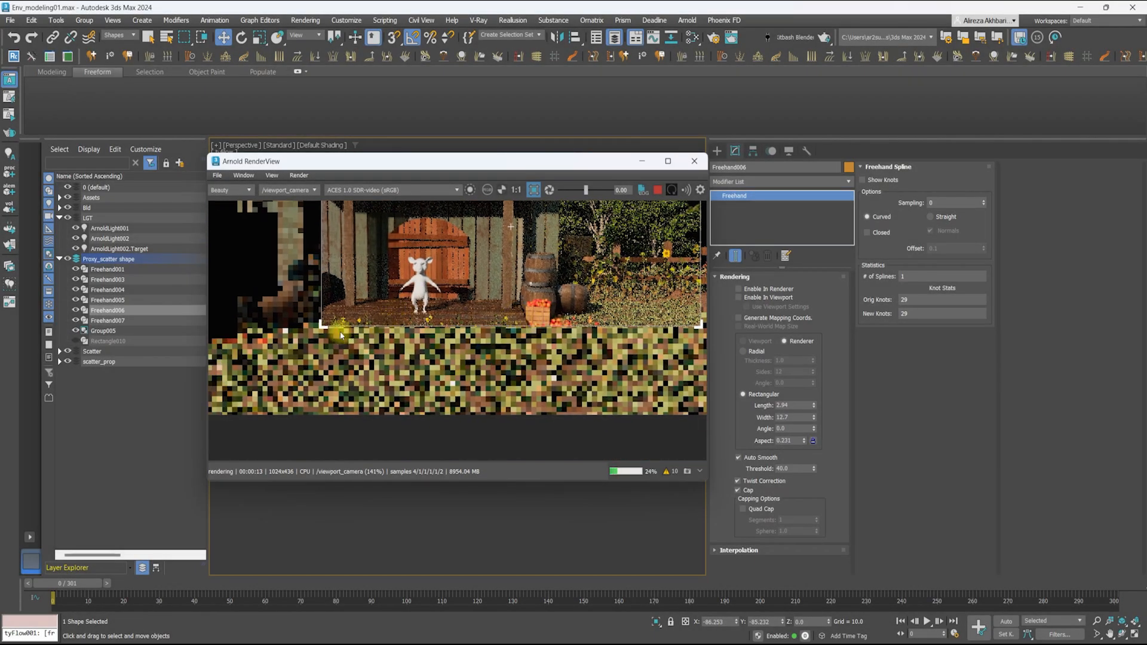
click(533, 191)
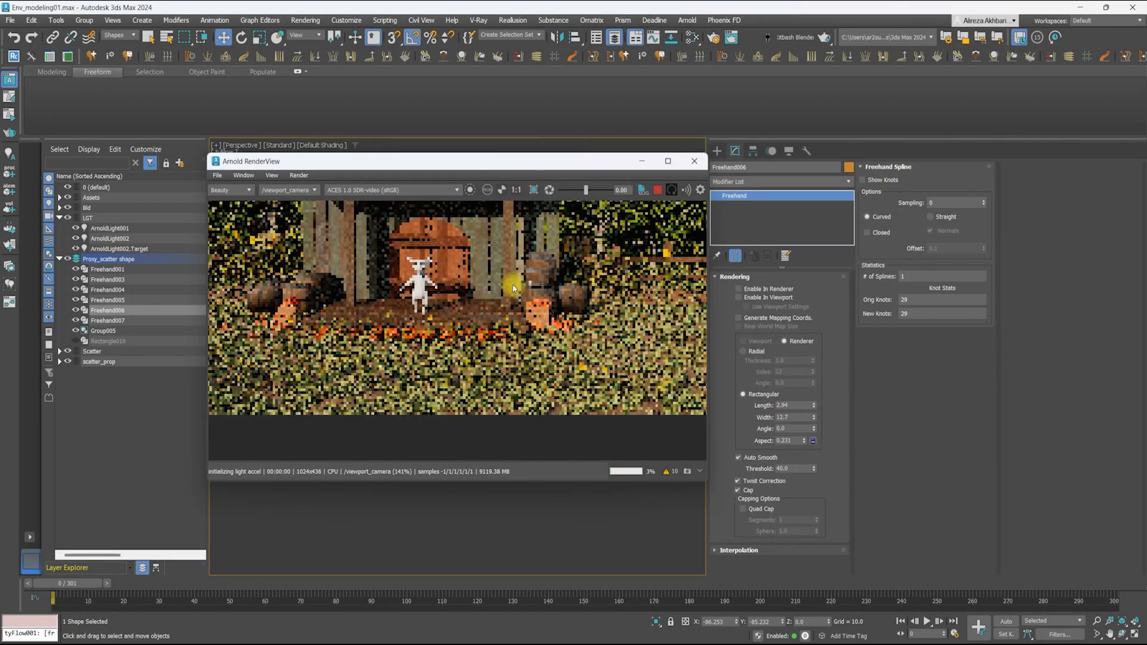
drag(705, 483, 761, 524)
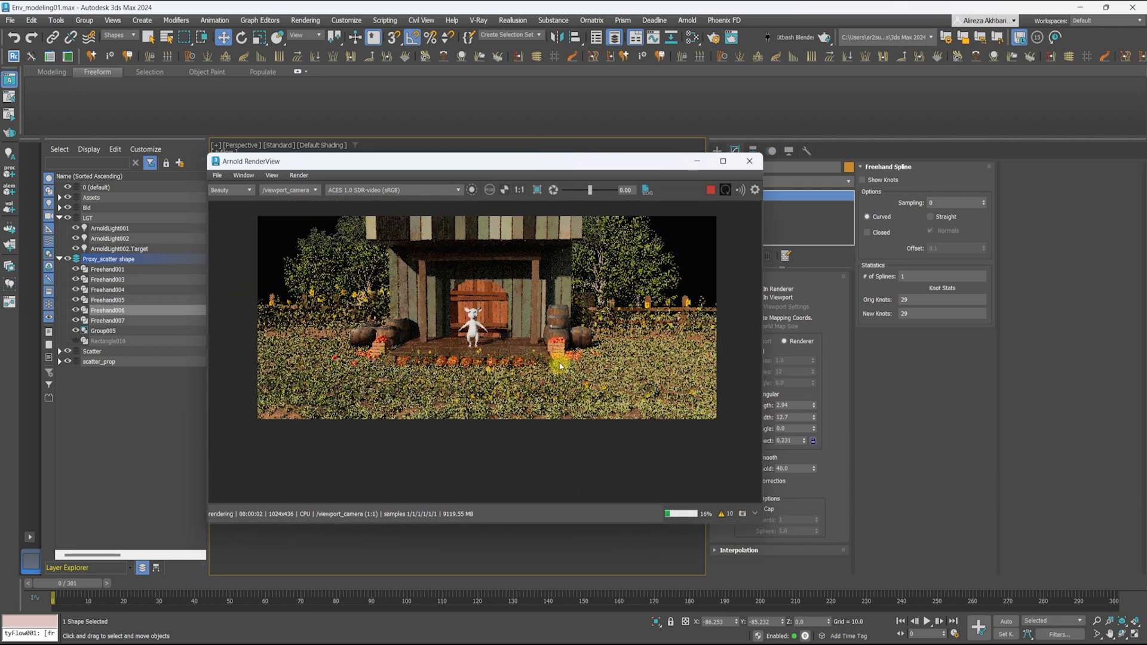